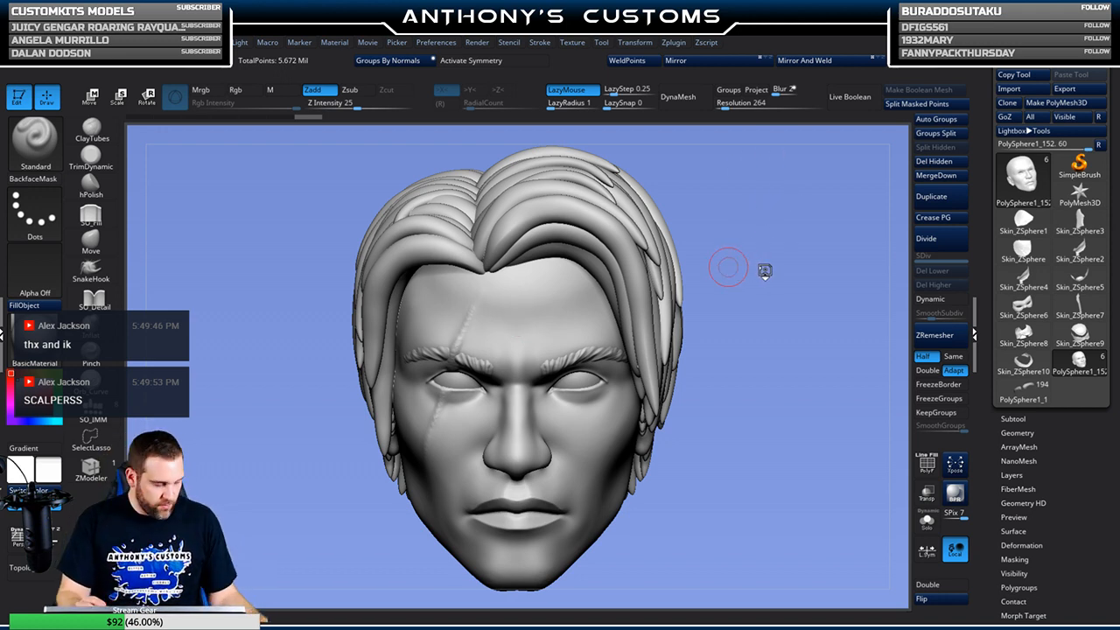
Choose a mesh for the SO_IMM insert brush and make the hair the active subtool
mouse_move(764, 263)
left_mouse_down()
mouse_move(761, 254)
mouse_move(806, 245)
left_mouse_up()
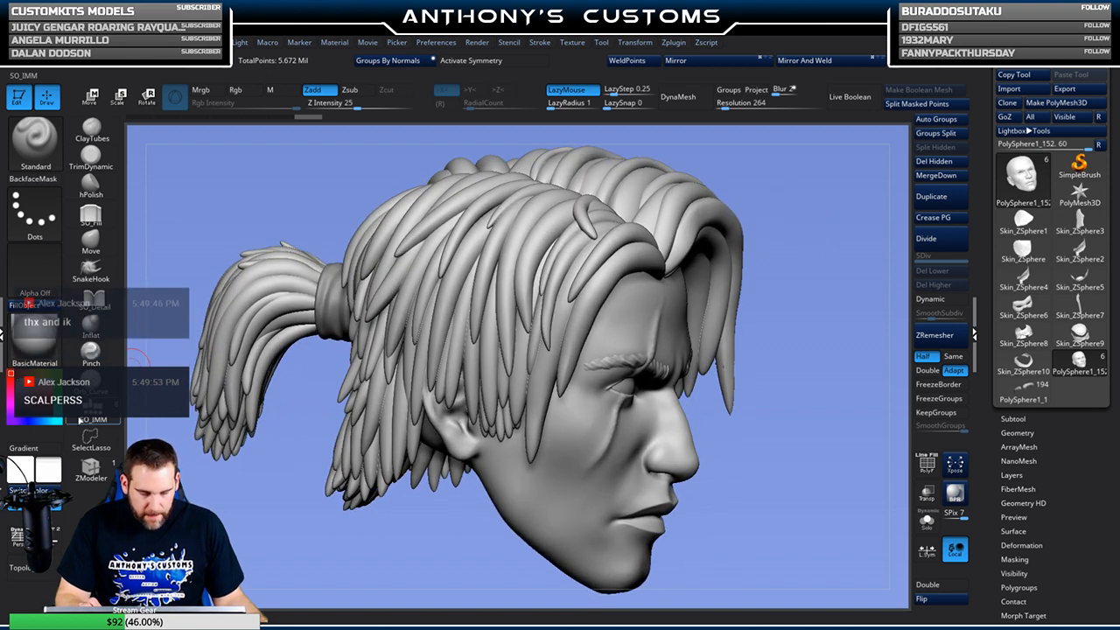
left_click(93, 410)
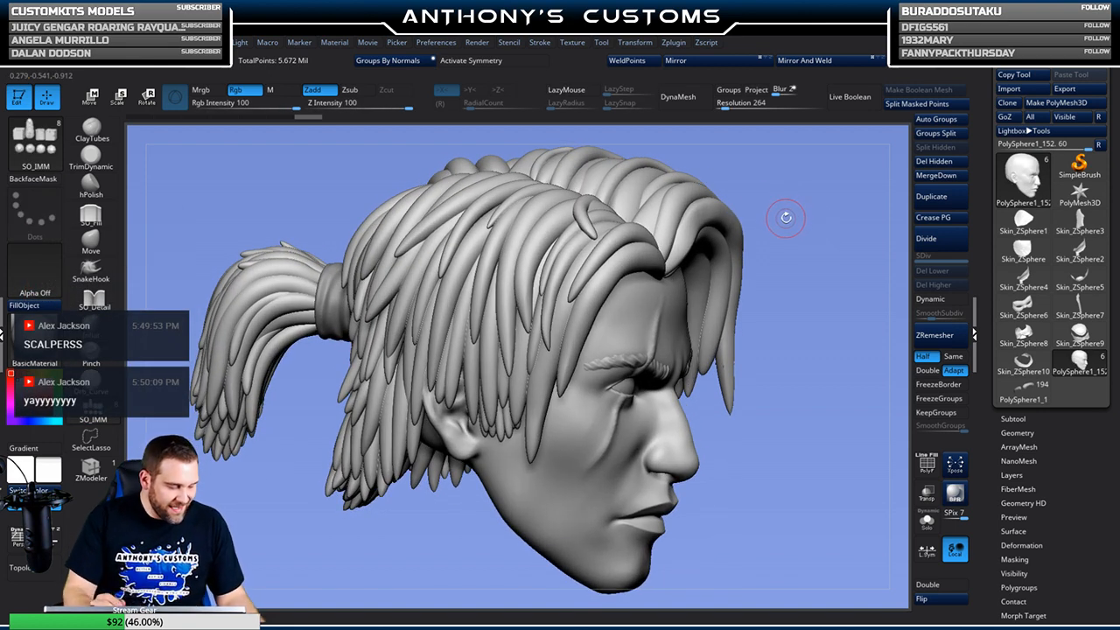
key("m")
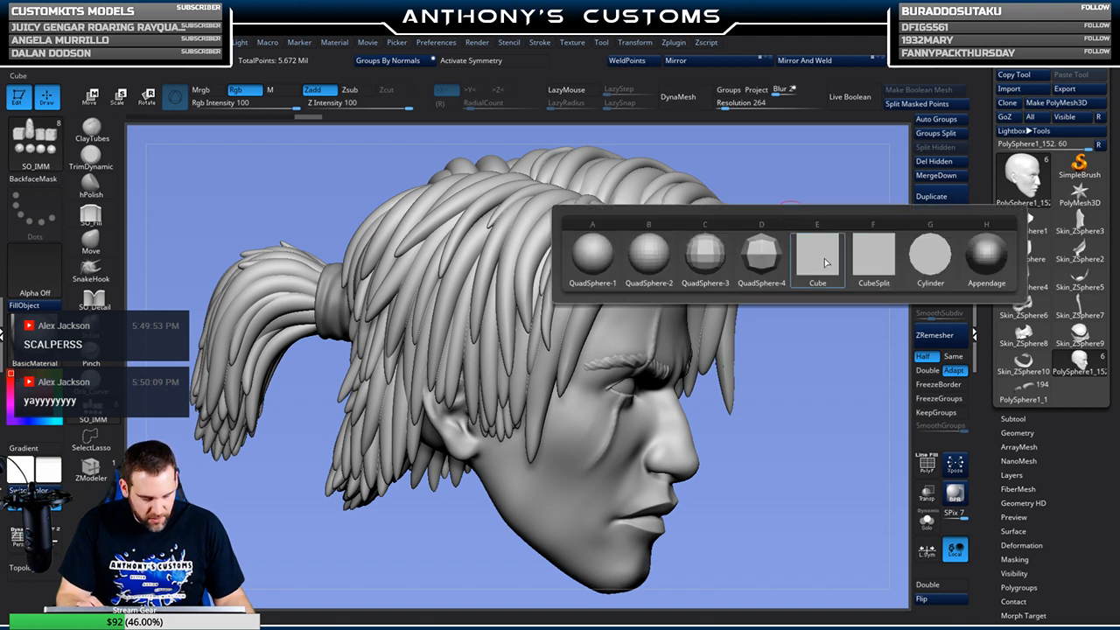
left_click(806, 263)
left_click_drag(796, 235, 738, 382)
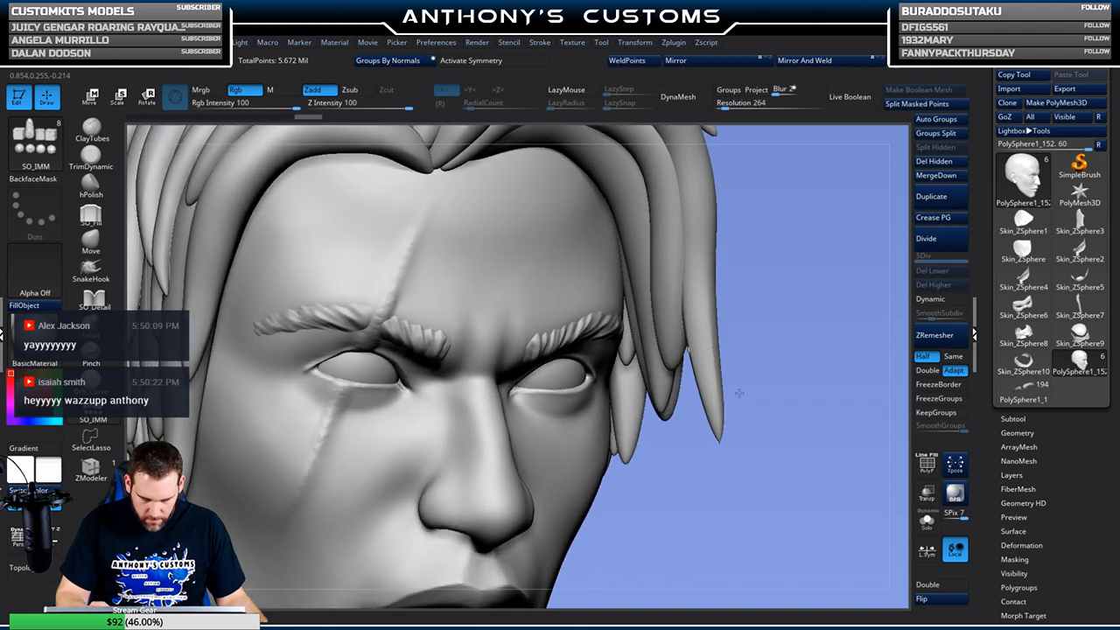
key("space")
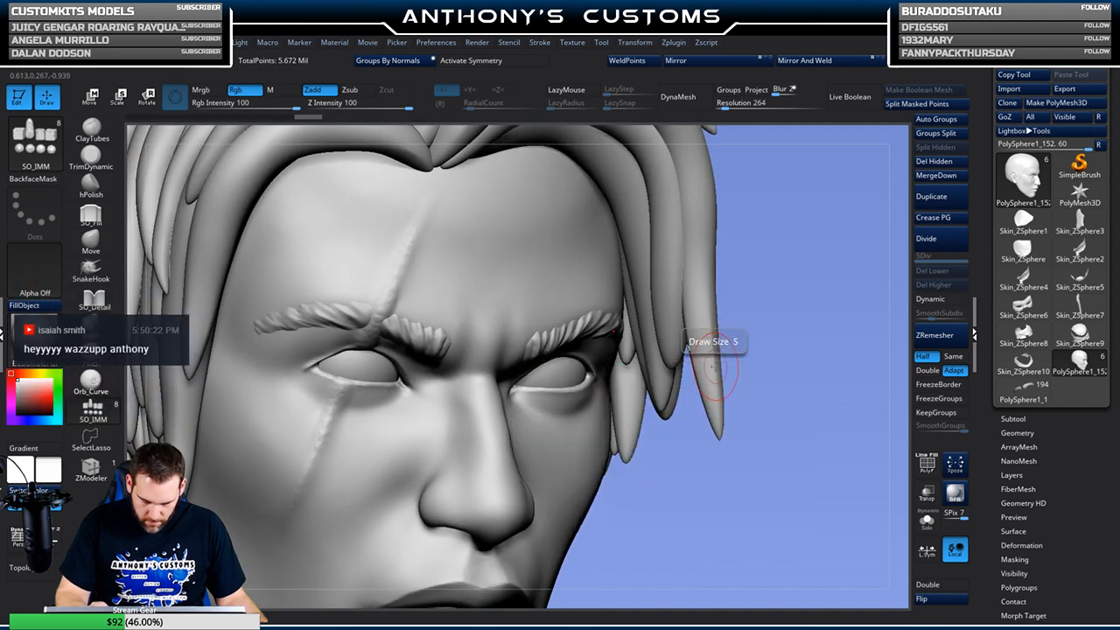
left_click(715, 363, "alt")
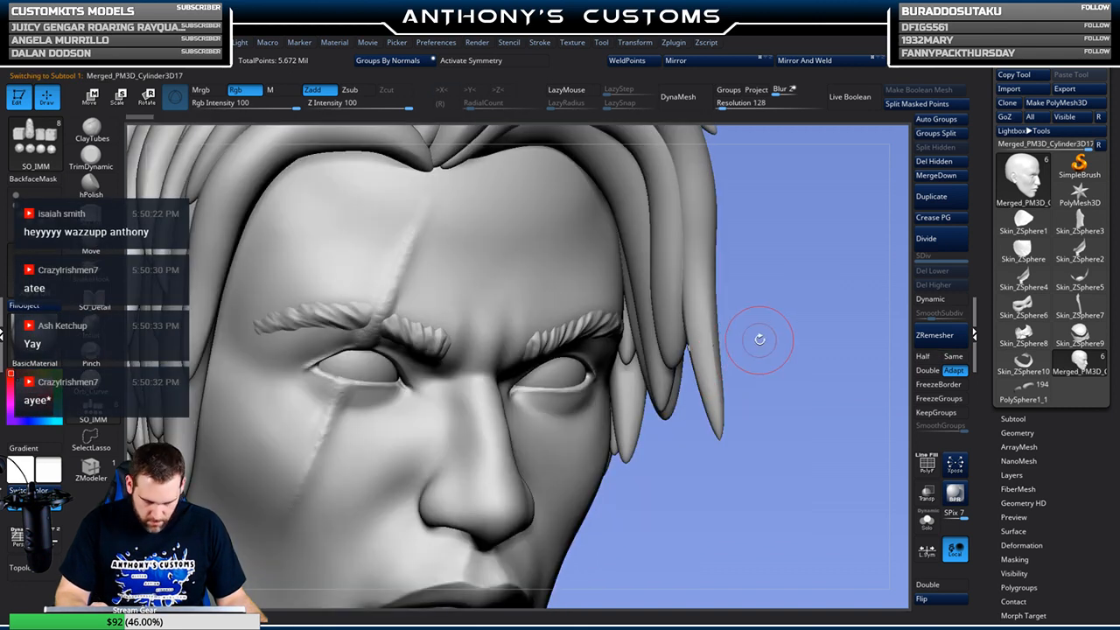
key("shift+f")
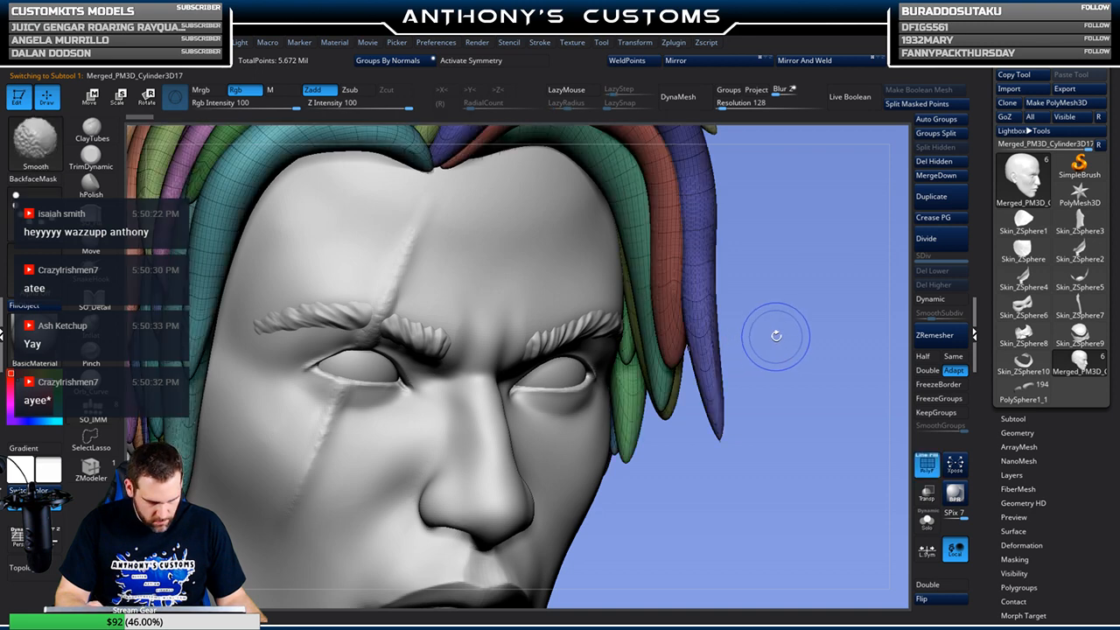
key("shift+f")
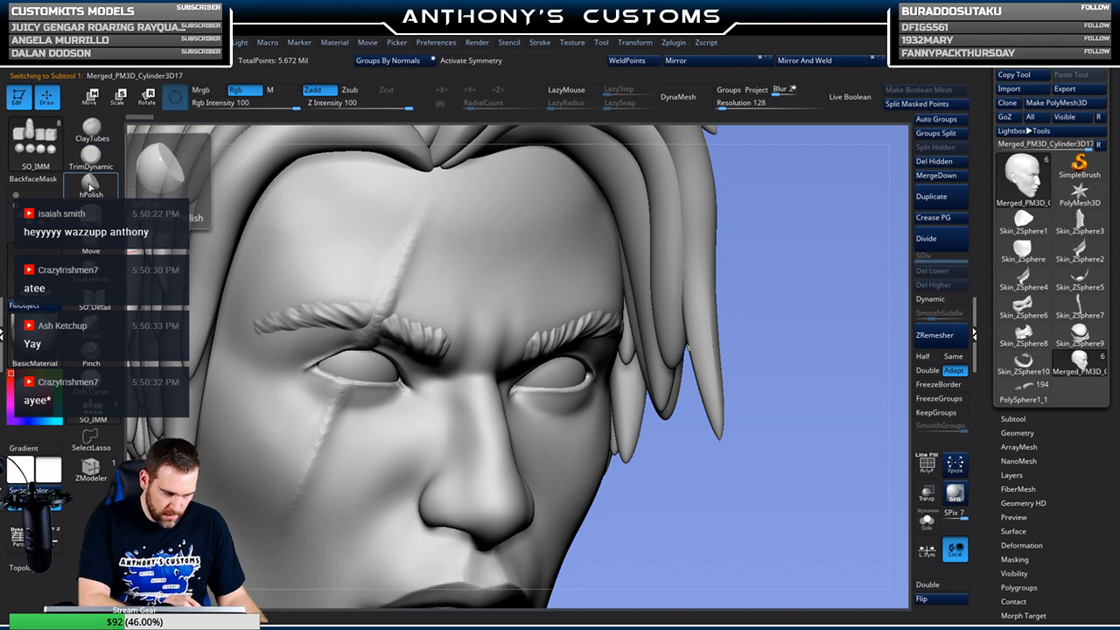
Polish the surface of the long front hair strand beside the eyebrow with the hPolish brush
left_click(91, 180)
left_click_drag(797, 261, 793, 463, "alt")
left_click_drag(758, 563, 603, 527, "alt")
left_click_drag(767, 316, 767, 320)
key("space")
left_click_drag(804, 269, 682, 226)
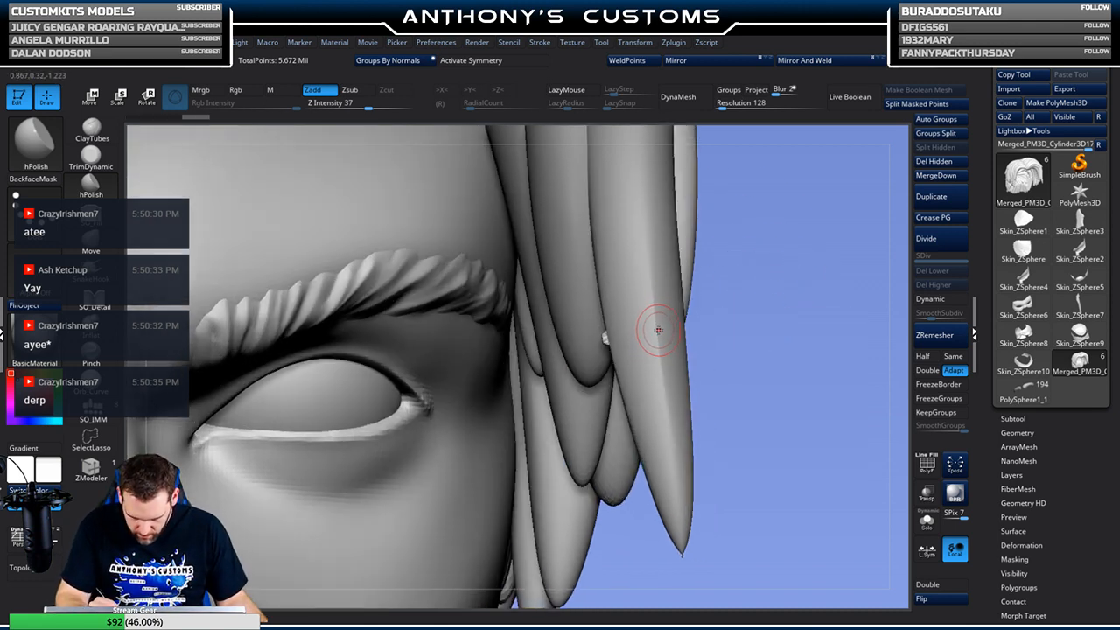
left_click_drag(658, 333, 655, 338)
left_click_drag(778, 284, 809, 280)
left_click_drag(658, 332, 658, 351)
left_click_drag(651, 303, 725, 306)
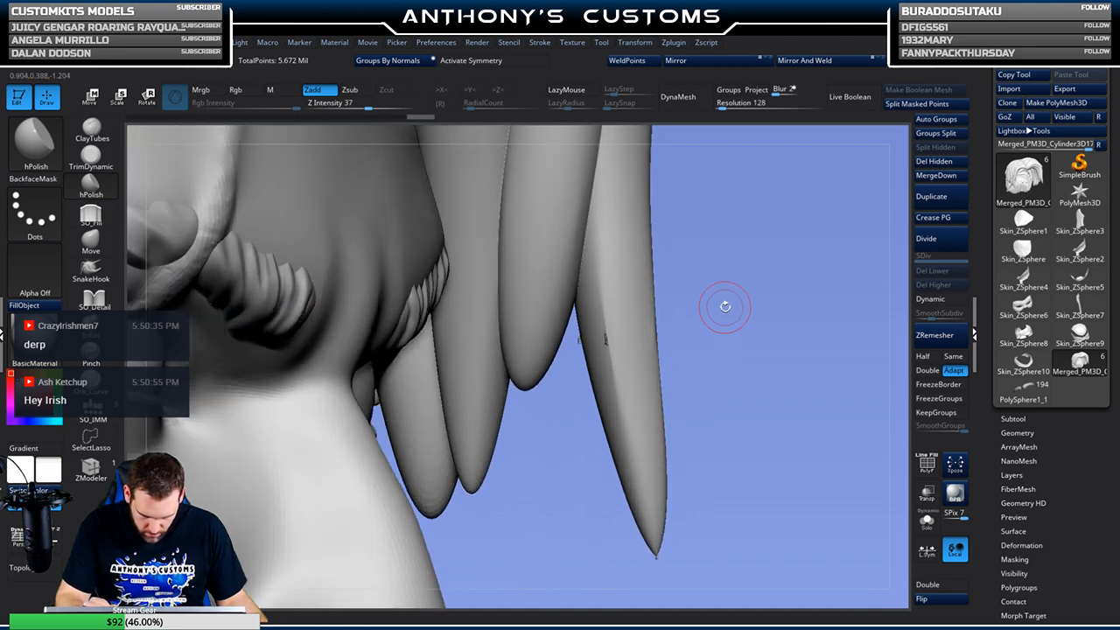
Isolate the long front hair strand and solo the hair subtool for a close view
left_click(633, 362, "ctrl+shift")
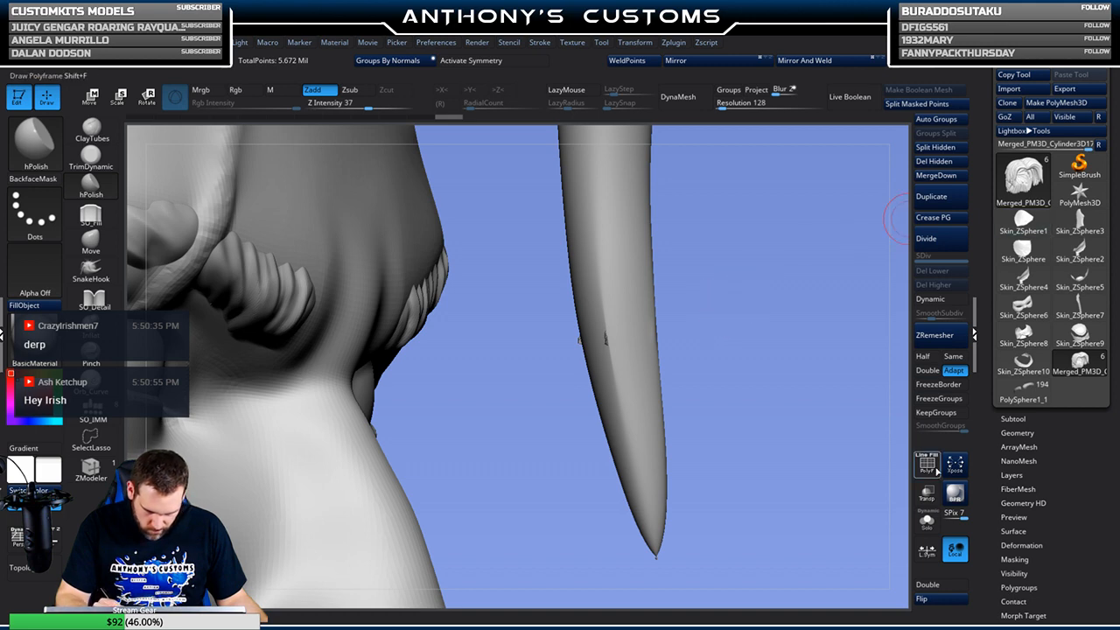
left_click(927, 522)
mouse_move(721, 290)
left_mouse_down("alt")
mouse_move(716, 405)
mouse_move(738, 312)
mouse_move(683, 288)
left_mouse_up("alt")
Smooth out the uneven ridges along the isolated strand with hPolish strokes from several angles
left_click_drag(576, 280, 580, 340)
left_click_drag(573, 261, 584, 387)
left_click_drag(578, 290, 585, 367)
mouse_move(745, 257)
left_mouse_down()
mouse_move(722, 252)
mouse_move(769, 245)
left_mouse_up()
left_click_drag(581, 293, 580, 354)
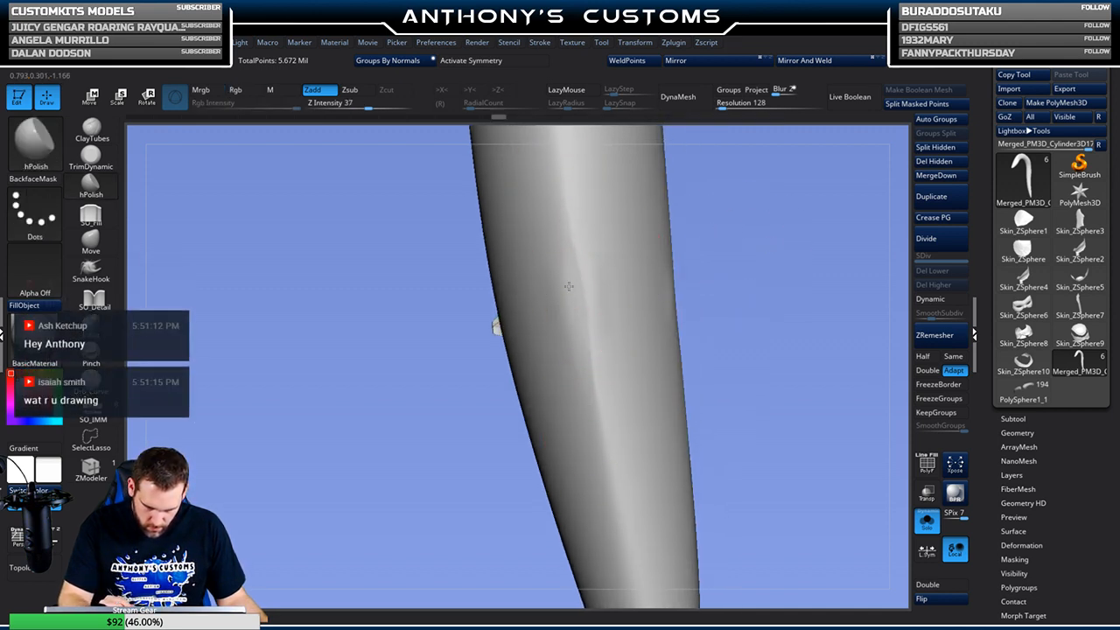
mouse_move(593, 293)
left_mouse_down()
mouse_move(587, 374)
mouse_move(602, 447)
left_mouse_up()
mouse_move(570, 218)
left_mouse_down()
mouse_move(564, 253)
mouse_move(613, 426)
mouse_move(616, 405)
left_mouse_up()
left_click_drag(757, 308, 805, 297)
left_click_drag(718, 325, 758, 312)
mouse_move(612, 258)
left_mouse_down()
mouse_move(622, 245)
mouse_move(533, 284)
mouse_move(575, 241)
left_mouse_up()
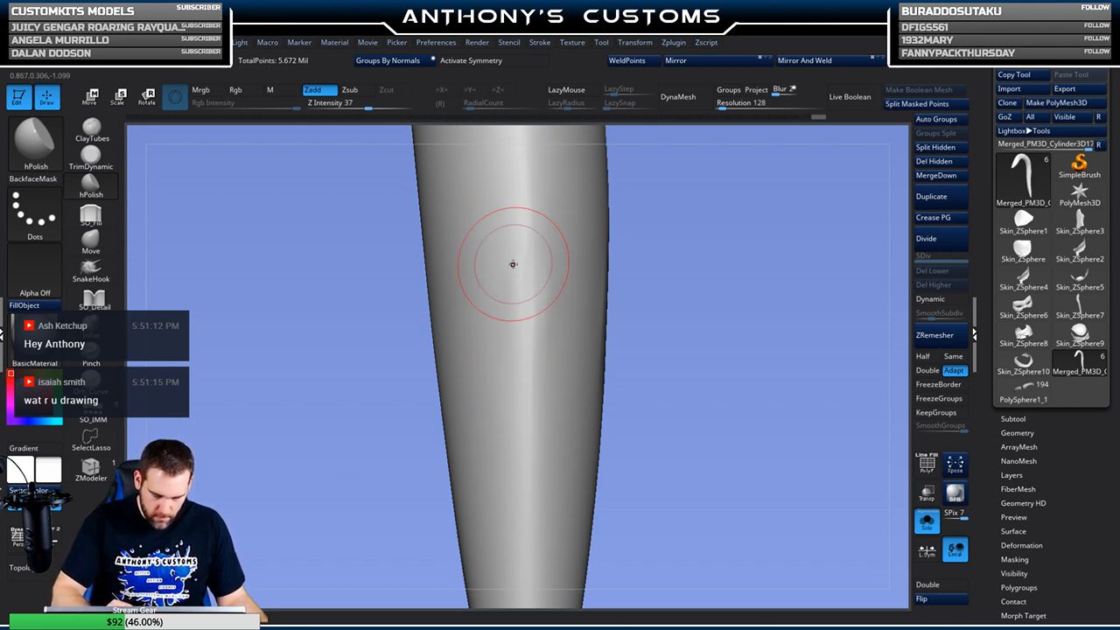
left_click_drag(633, 358, 575, 305)
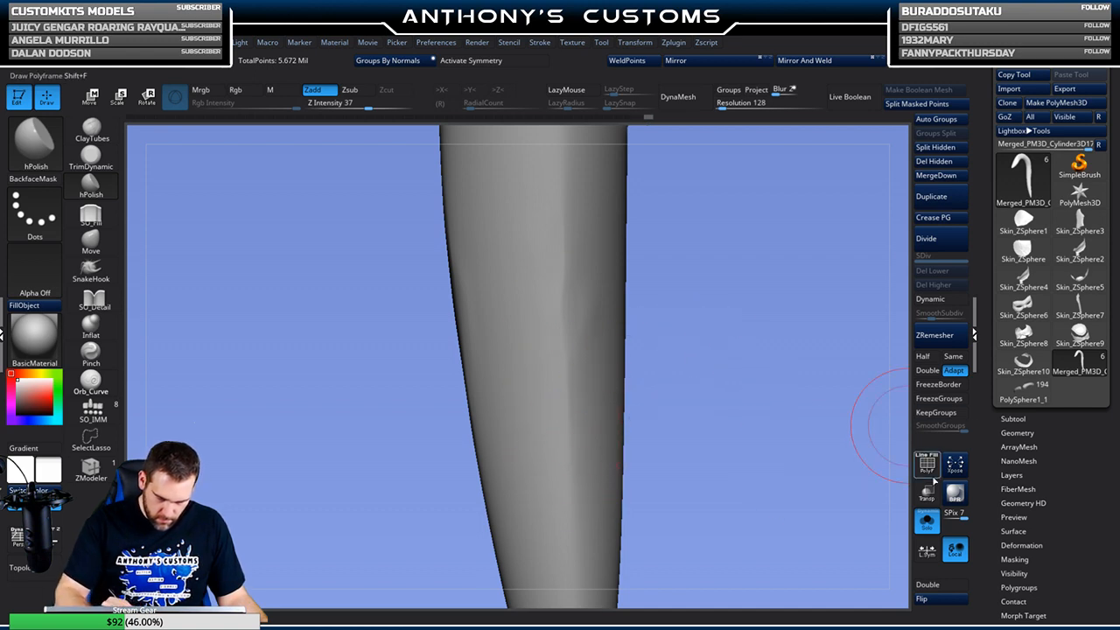
Turn off solo, unhide all the hair strands and frame the whole head from the front
left_click(927, 521)
left_click_drag(769, 454, 732, 242, "alt")
left_click_drag(736, 343, 689, 331)
mouse_move(572, 336)
left_mouse_down()
mouse_move(572, 365)
mouse_move(571, 333)
left_mouse_up()
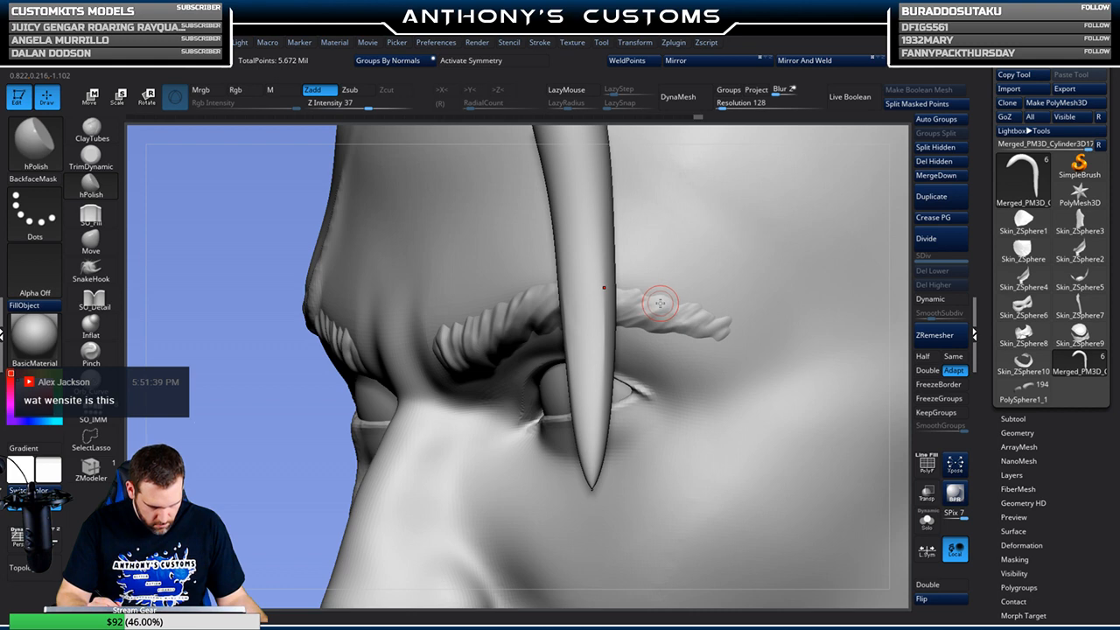
key("ctrl+shift")
left_click(316, 451, "ctrl+shift")
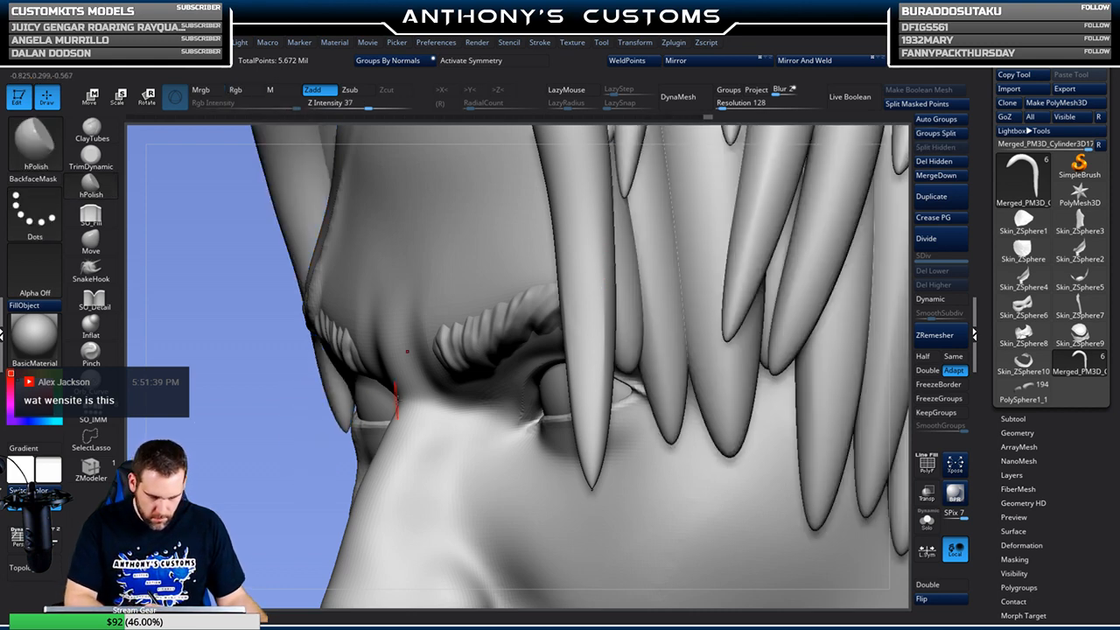
key("f")
mouse_move(784, 211)
left_mouse_down()
mouse_move(815, 215)
mouse_move(779, 210)
left_mouse_up()
left_click_drag(567, 320, 764, 310, "alt")
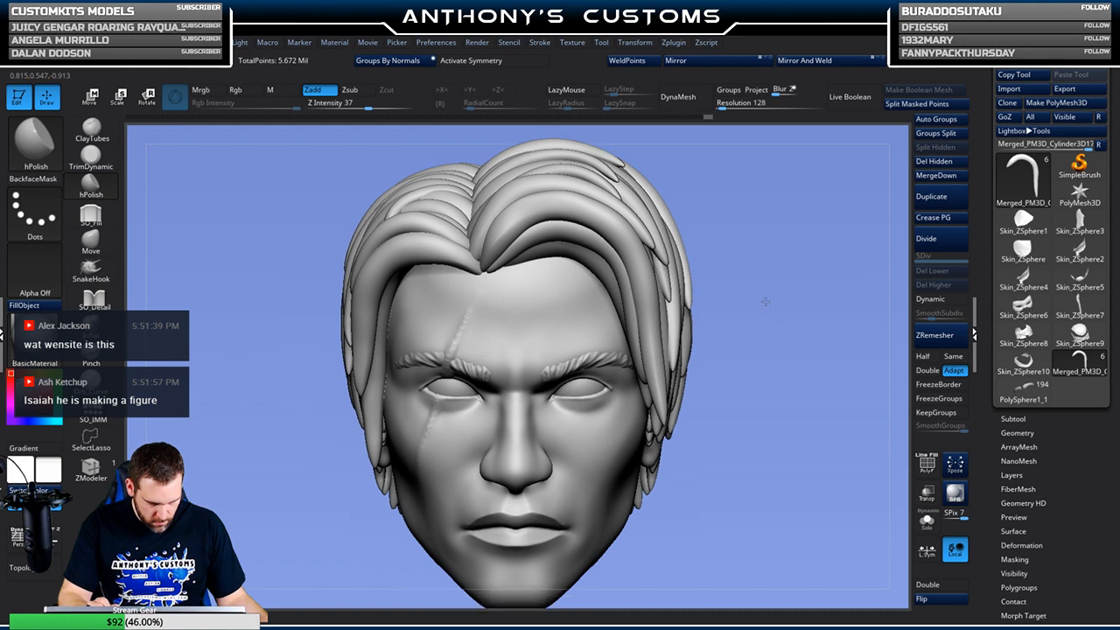
Insert a new strand mesh with the SO_IMM brush at the central hair parting, pointing down the forehead
left_click(92, 409)
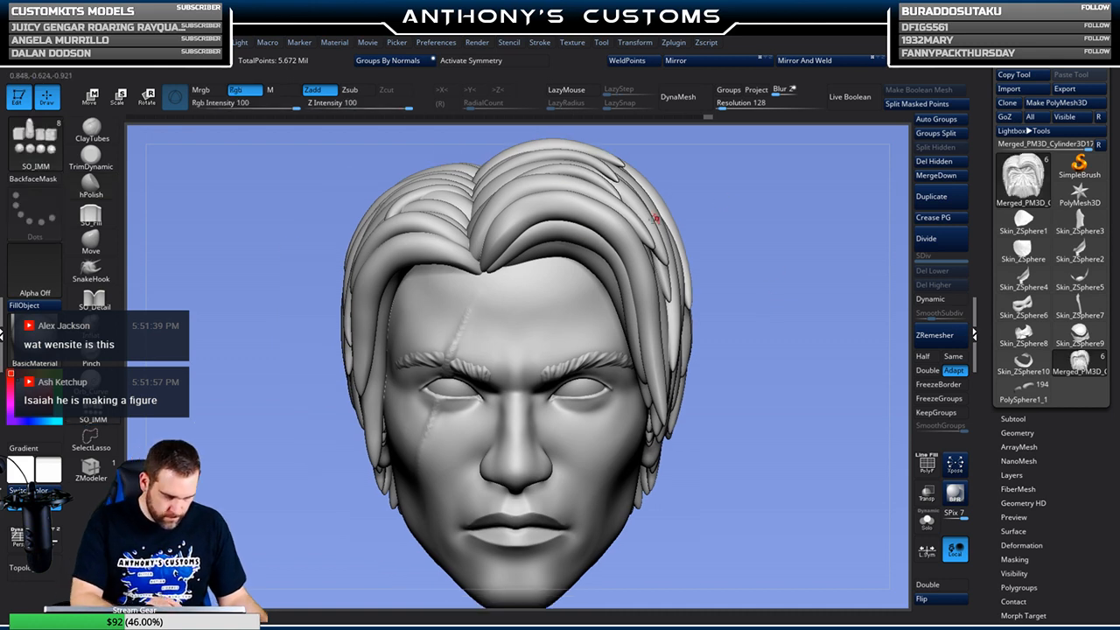
key("shift+f")
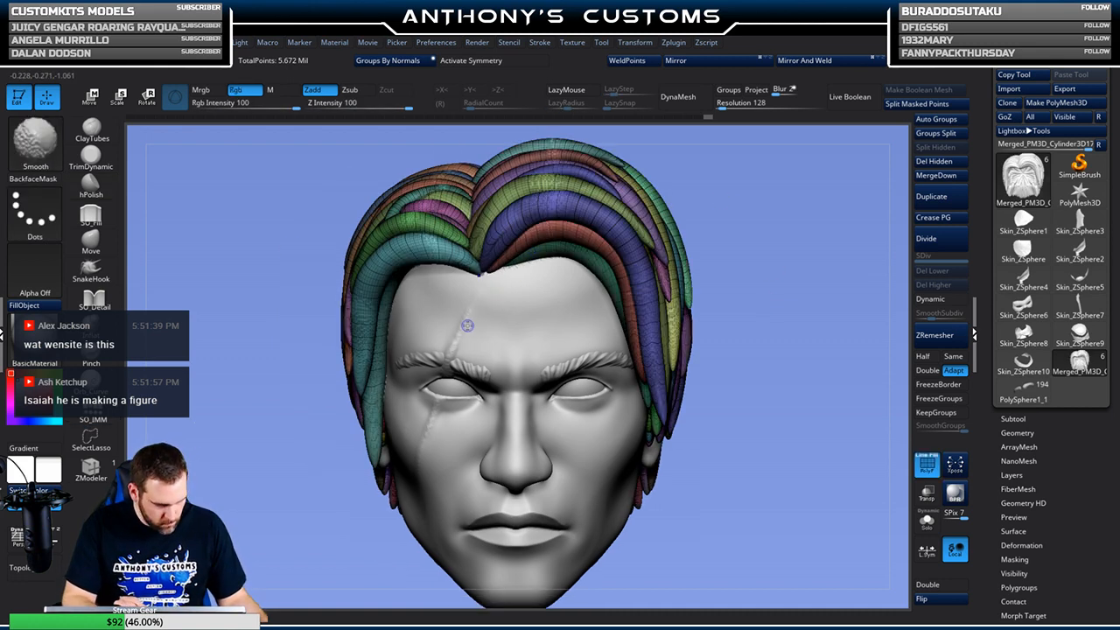
key("shift+f")
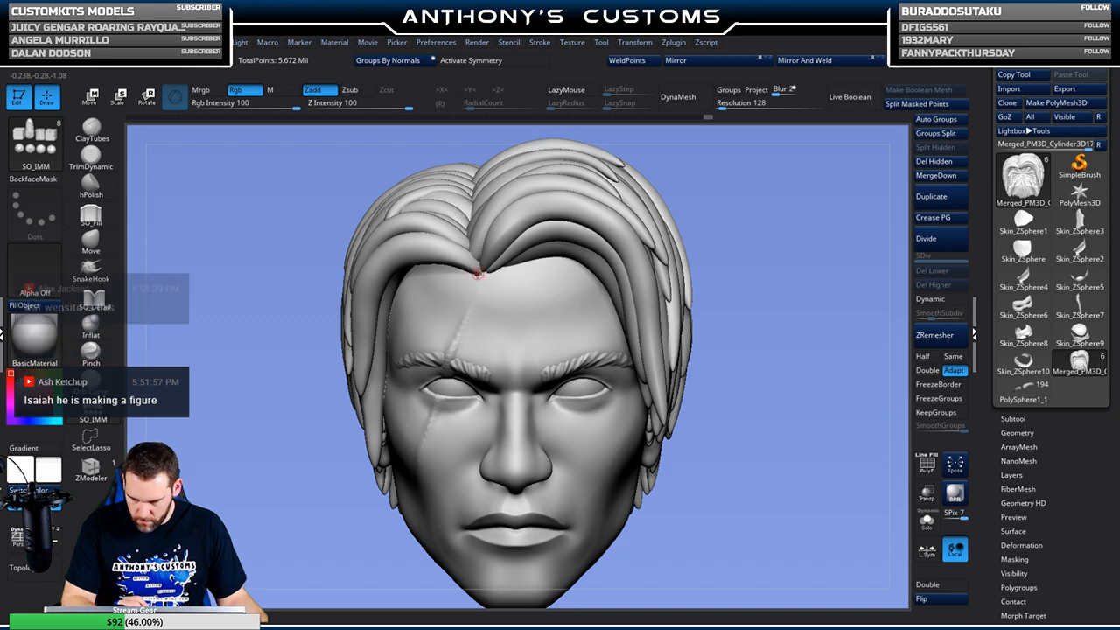
mouse_move(479, 271)
left_mouse_down()
mouse_move(502, 357)
mouse_move(487, 313)
left_mouse_up()
Apply a curve bending deformer to the new strand and adjust its axis
key("w")
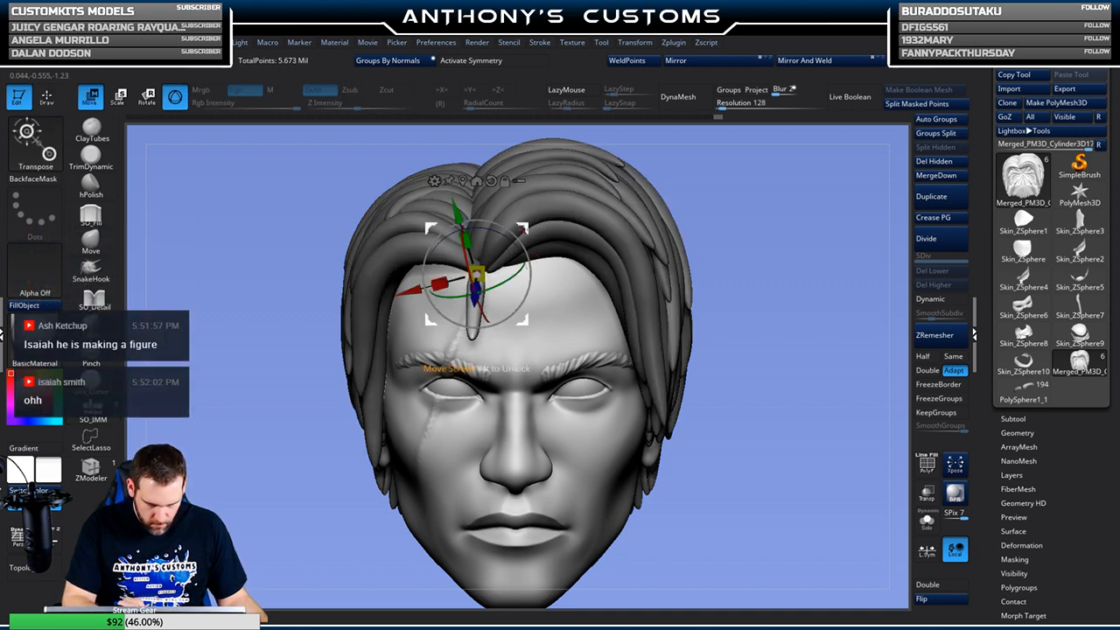
left_click(456, 212)
left_click(571, 219)
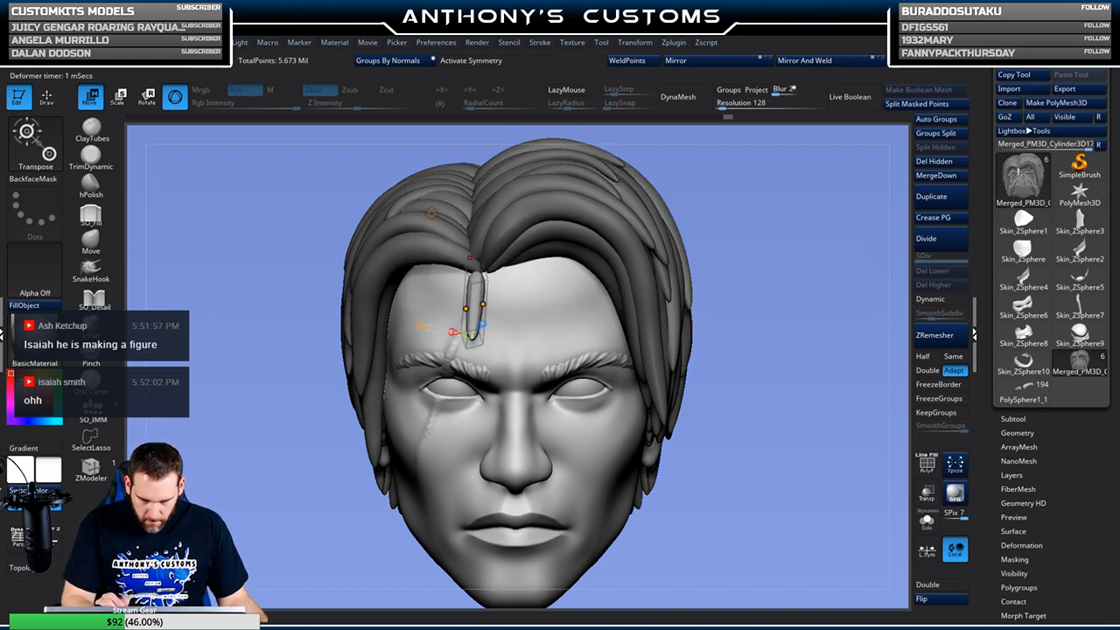
left_click(437, 328)
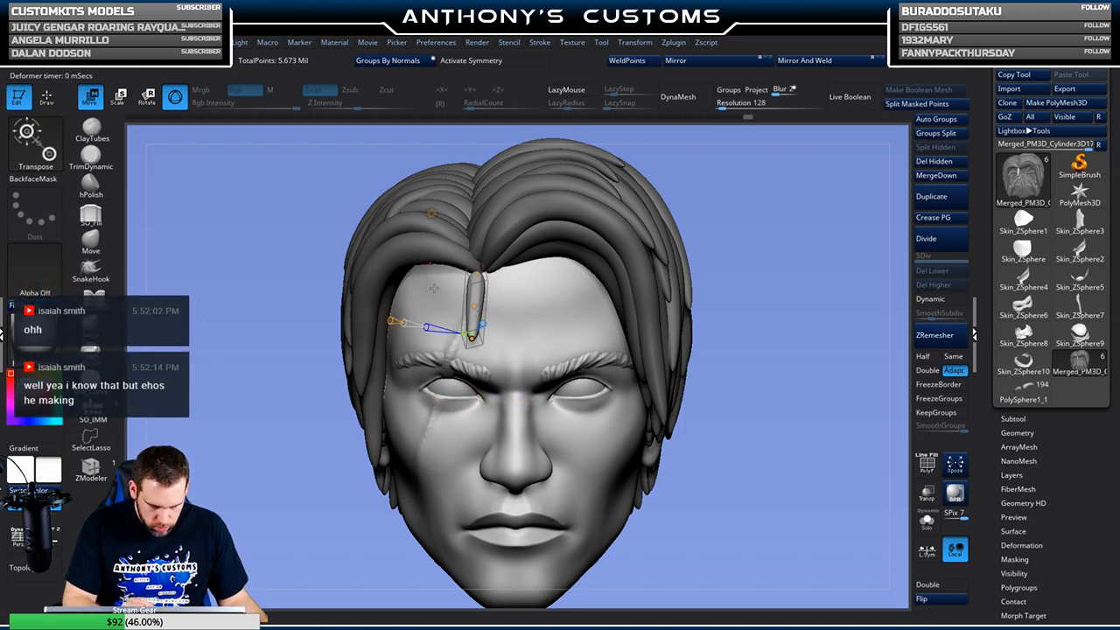
Bend the new strand sideways along the hairline by moving its tip and middle control points
left_click_drag(471, 338, 404, 336)
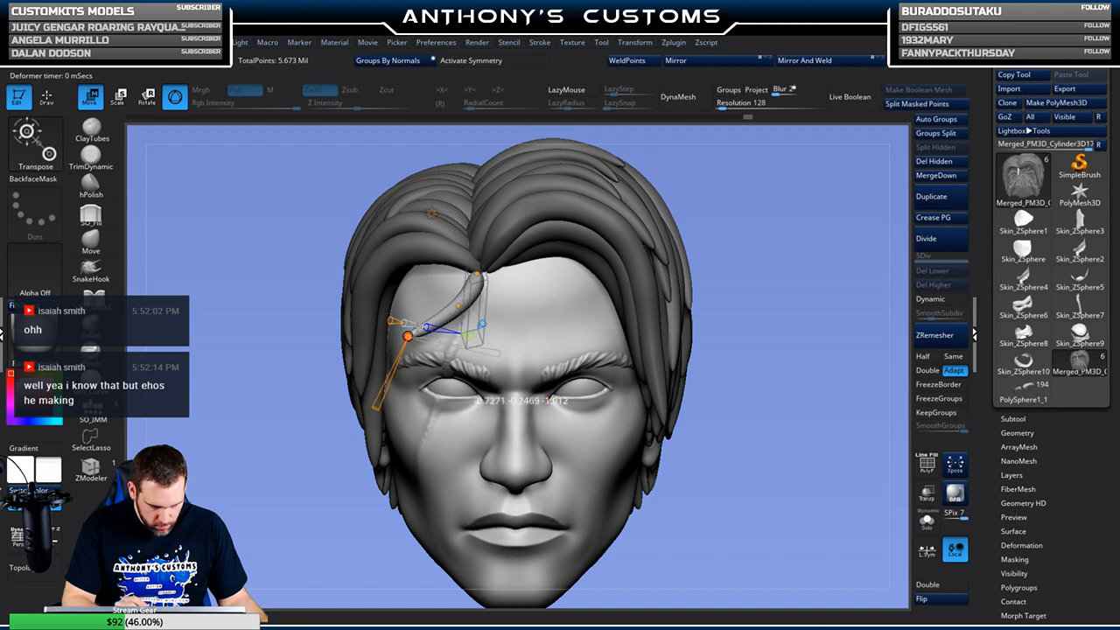
left_click_drag(454, 303, 424, 275)
left_click_drag(744, 205, 568, 203)
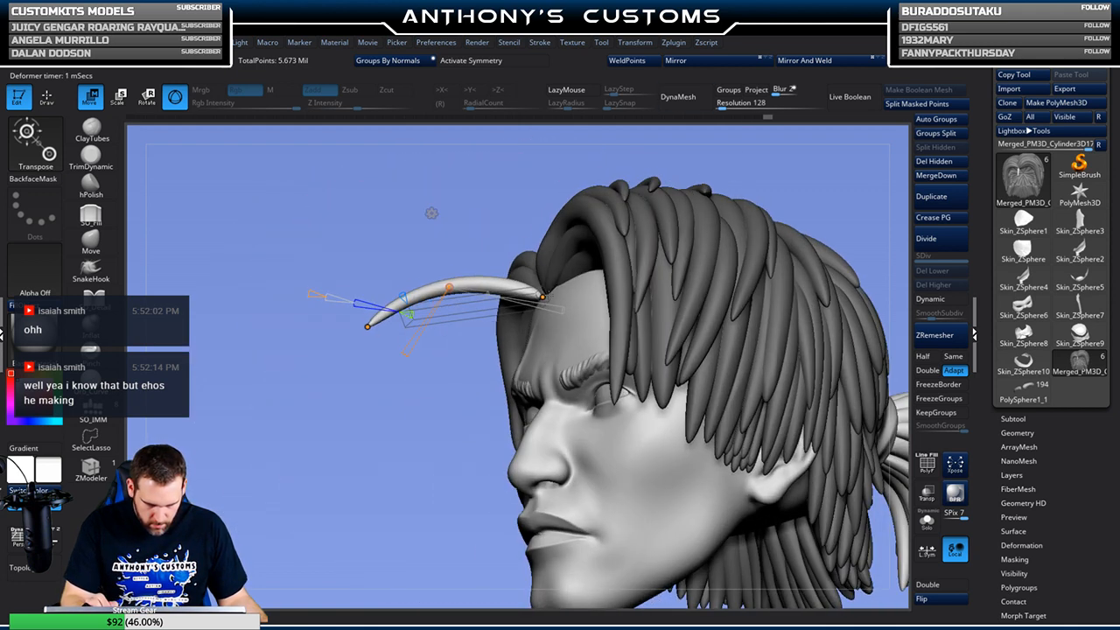
Pull the strand's tip down beside the temple and its middle point against the hairline in three-quarter view
left_click_drag(301, 437, 483, 350)
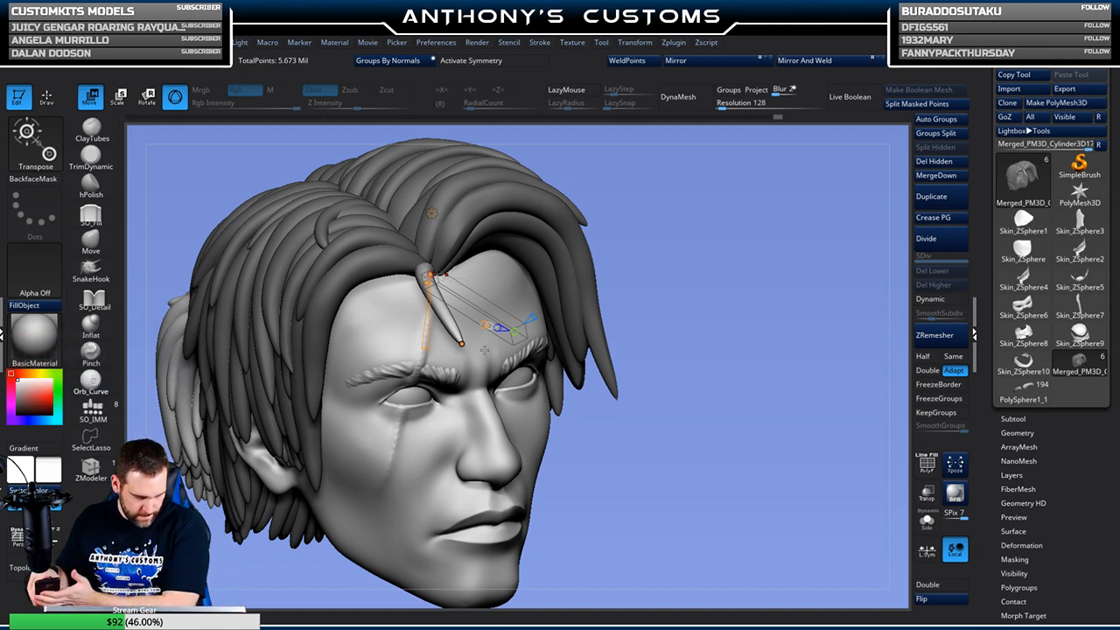
left_click_drag(461, 343, 331, 402)
left_click_drag(394, 298, 344, 300)
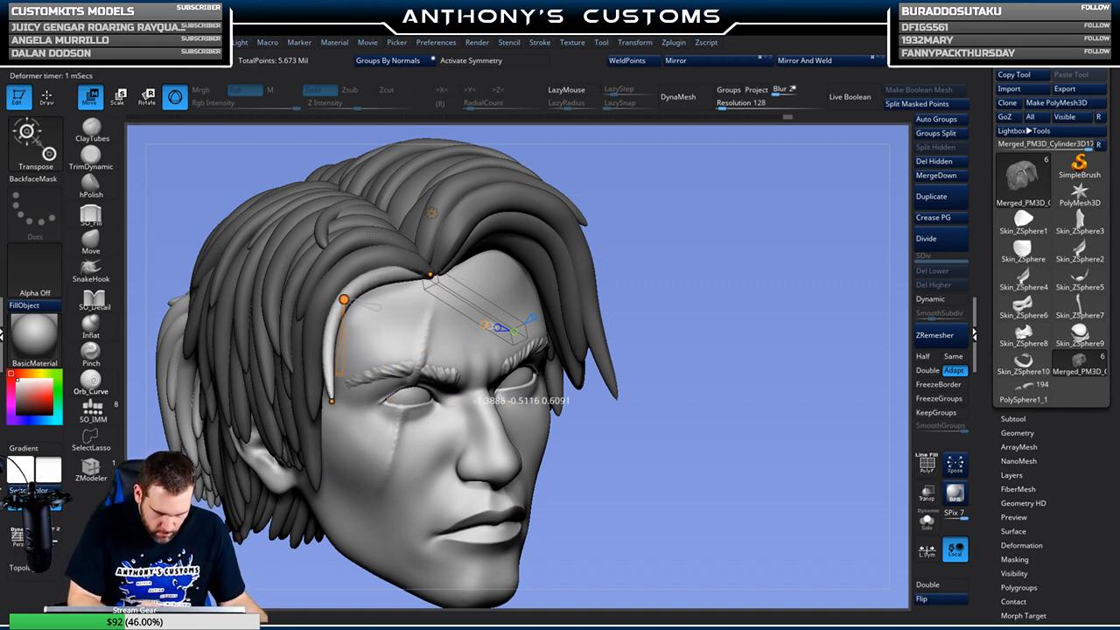
Bring the strand's tip and middle point back against the head in side view
left_click_drag(677, 268, 779, 217)
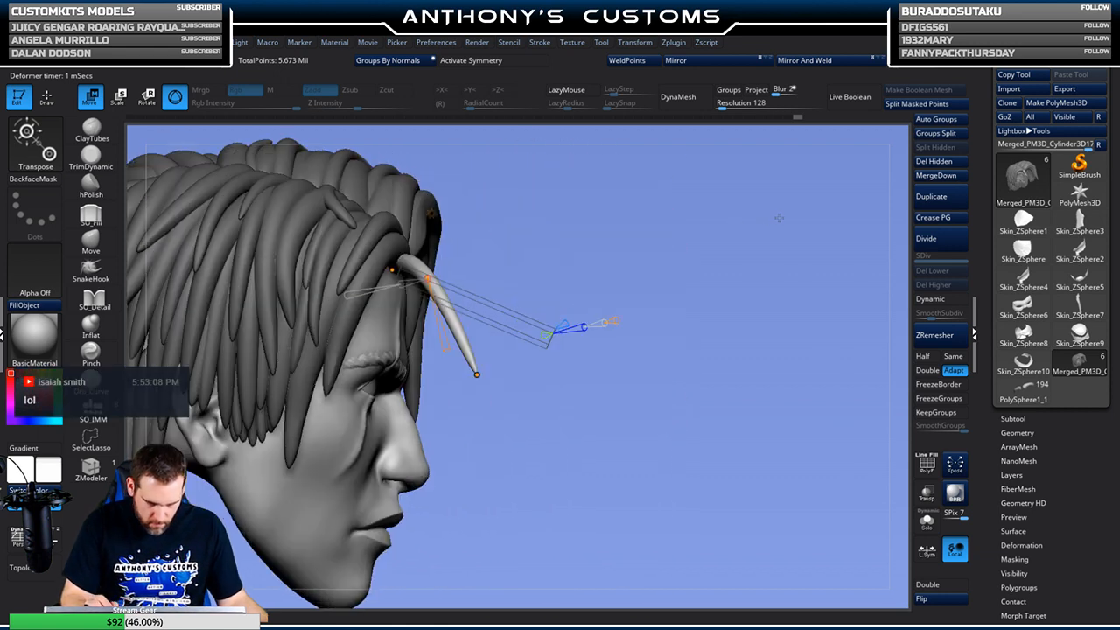
left_click_drag(665, 232, 749, 230, "alt")
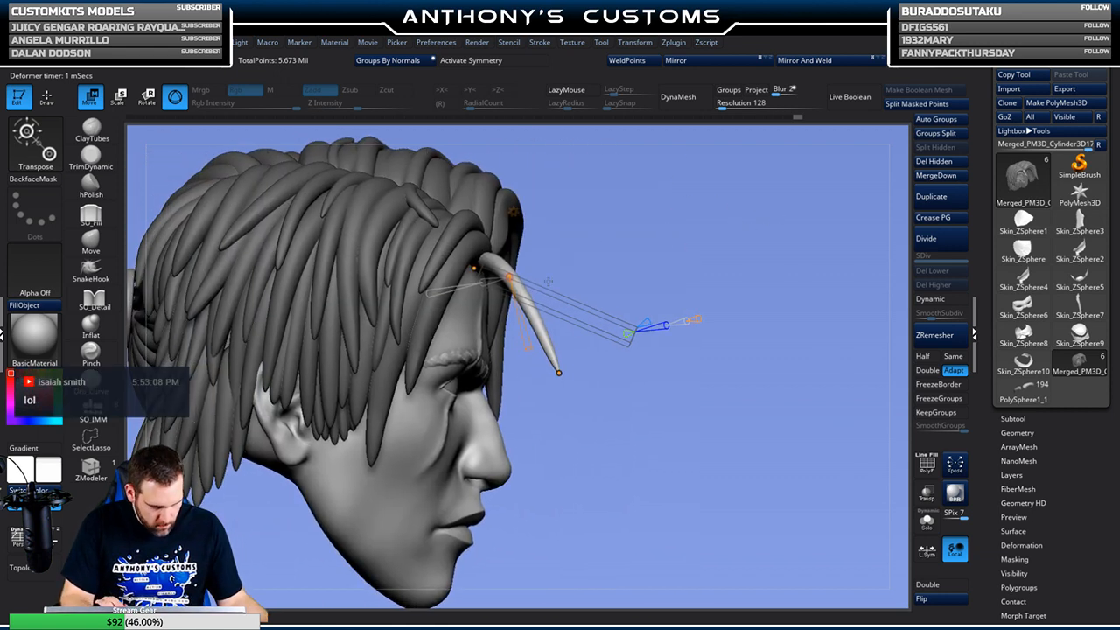
left_click_drag(558, 373, 437, 367)
left_click_drag(478, 277, 466, 272)
left_click_drag(438, 367, 425, 364)
Tuck the strand's root control point into the hair parting, checking it from the front and below
left_click_drag(715, 255, 652, 218)
left_click_drag(559, 280, 751, 335, "alt")
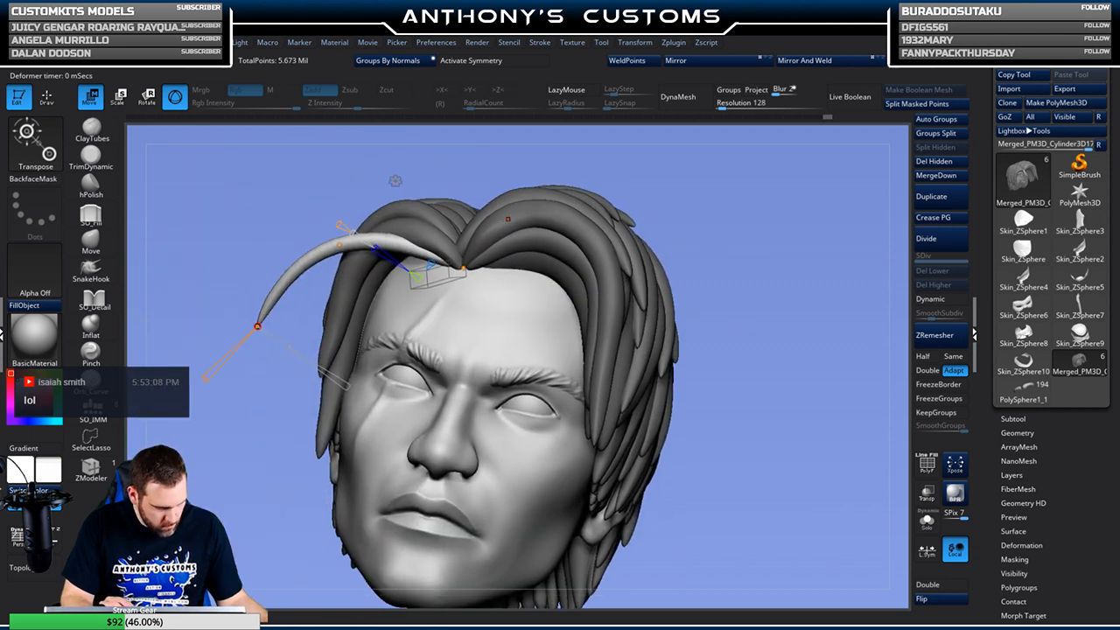
left_click_drag(464, 268, 465, 273)
left_click_drag(733, 208, 736, 166)
left_click_drag(483, 205, 483, 196)
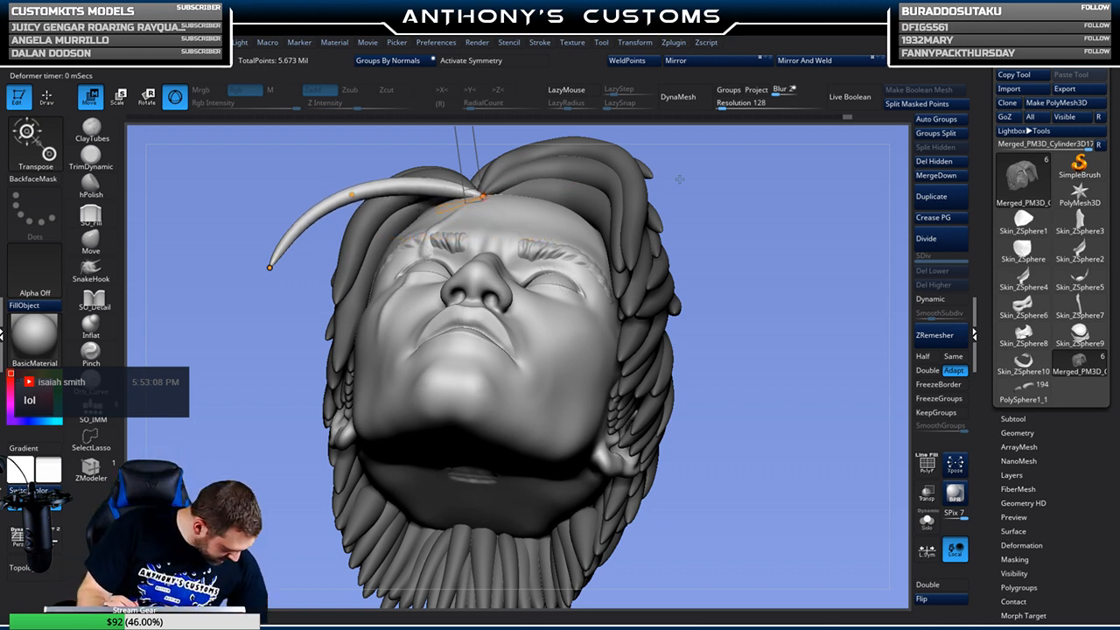
Move the strand's tip in toward the temple and shift its middle point to follow the hairline
left_click_drag(677, 164, 754, 202)
left_click_drag(271, 416, 351, 417)
left_click_drag(730, 211, 636, 165)
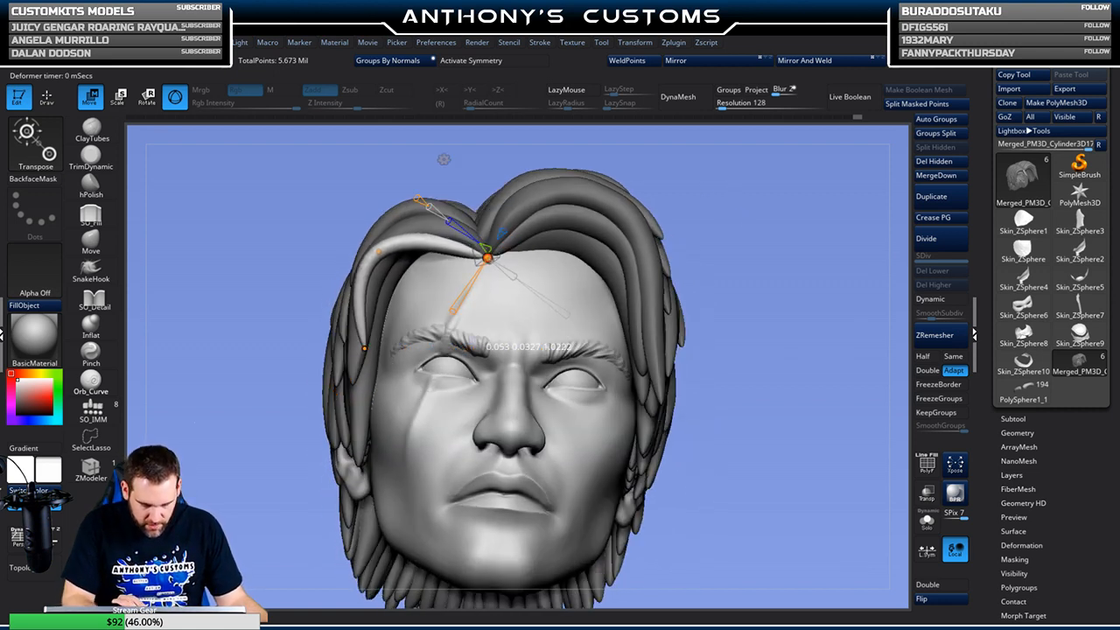
left_click_drag(378, 252, 394, 244)
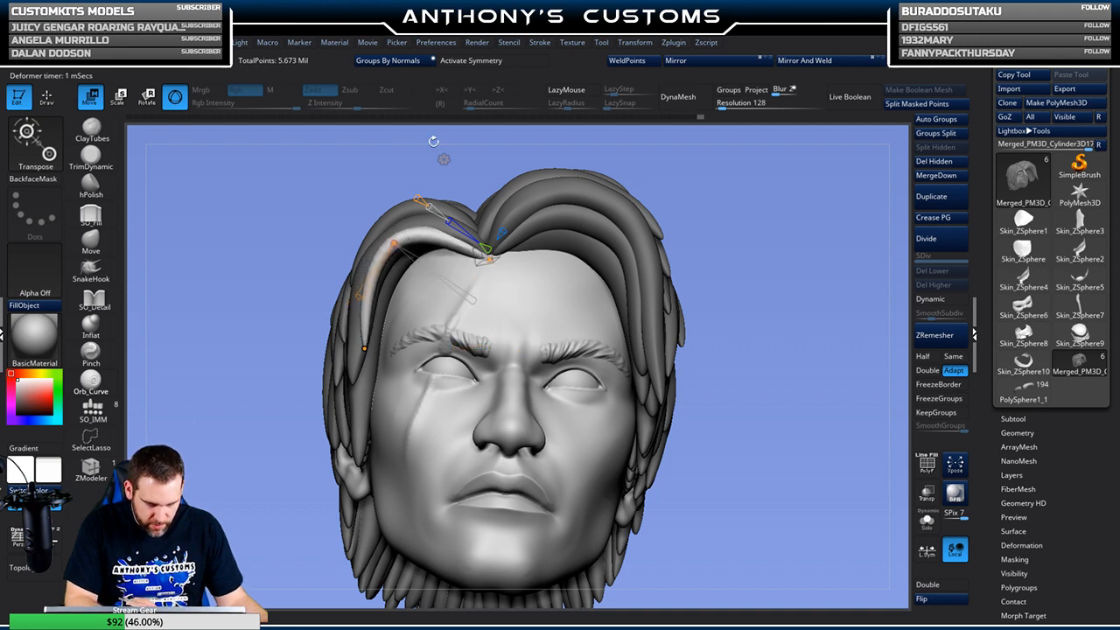
Fine-tune the position of the strand's tip beside the temple
left_click_drag(707, 204, 754, 219)
left_click_drag(354, 416, 357, 419)
left_click_drag(707, 248, 719, 239)
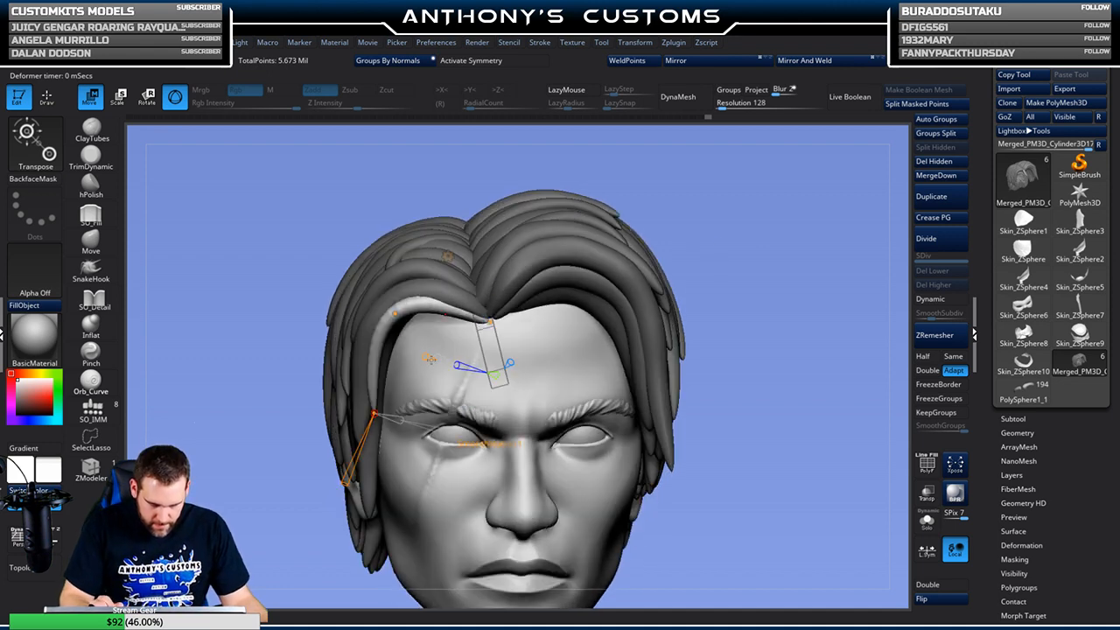
Reposition the strand's bend point above the temple, working from an angled view and comparing it with the front
left_click_drag(763, 210, 747, 192)
left_click_drag(539, 230, 506, 231)
left_click_drag(831, 197, 794, 227)
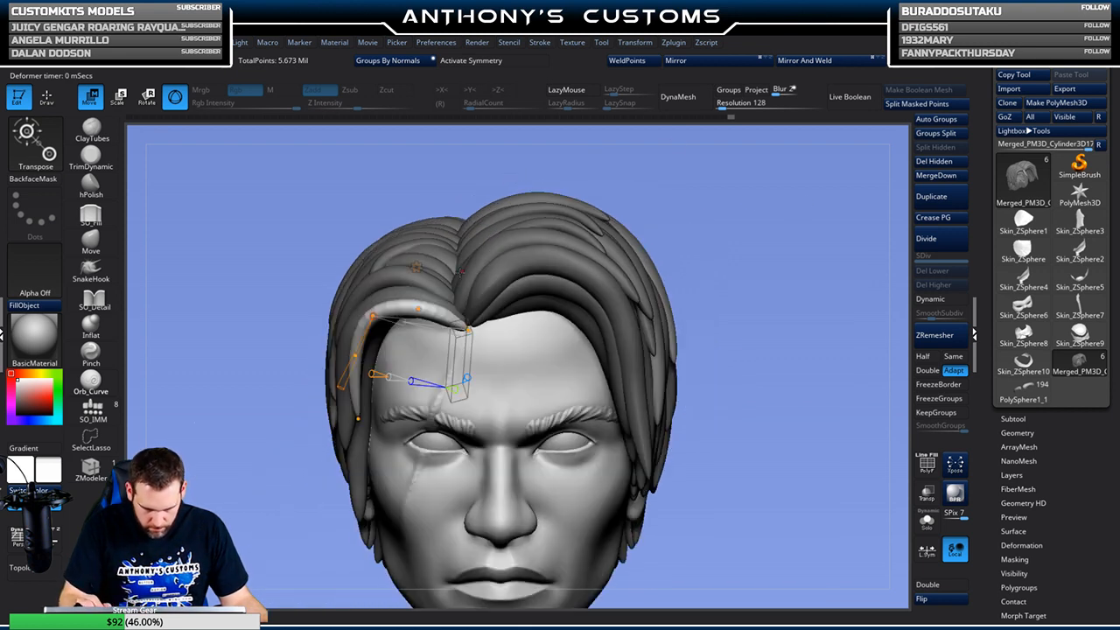
left_click_drag(766, 314, 767, 308)
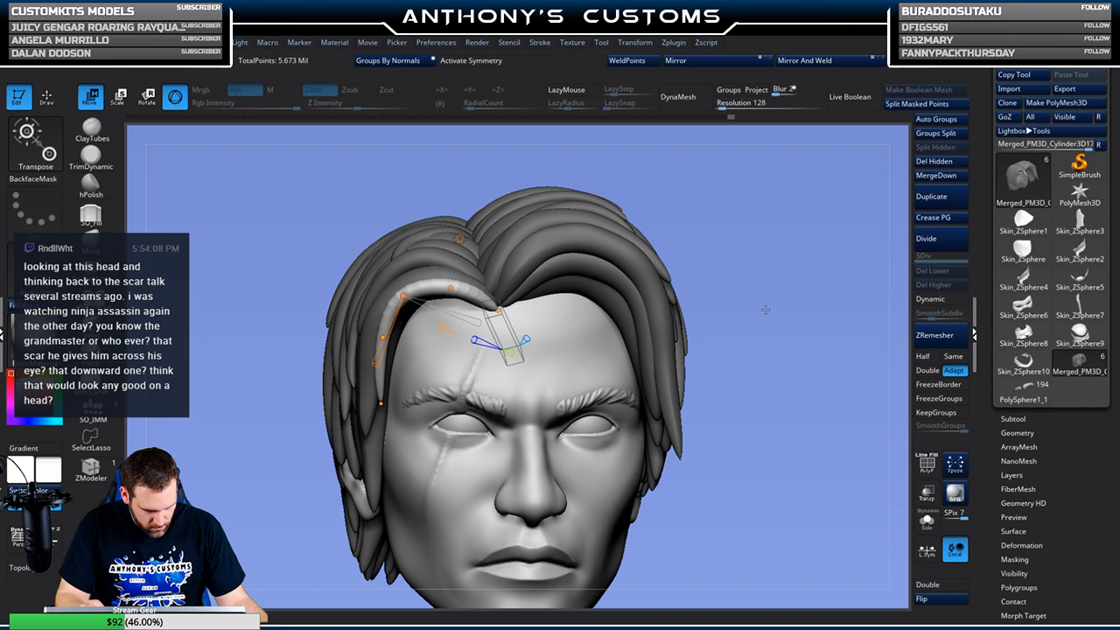
left_click_drag(748, 295, 750, 289)
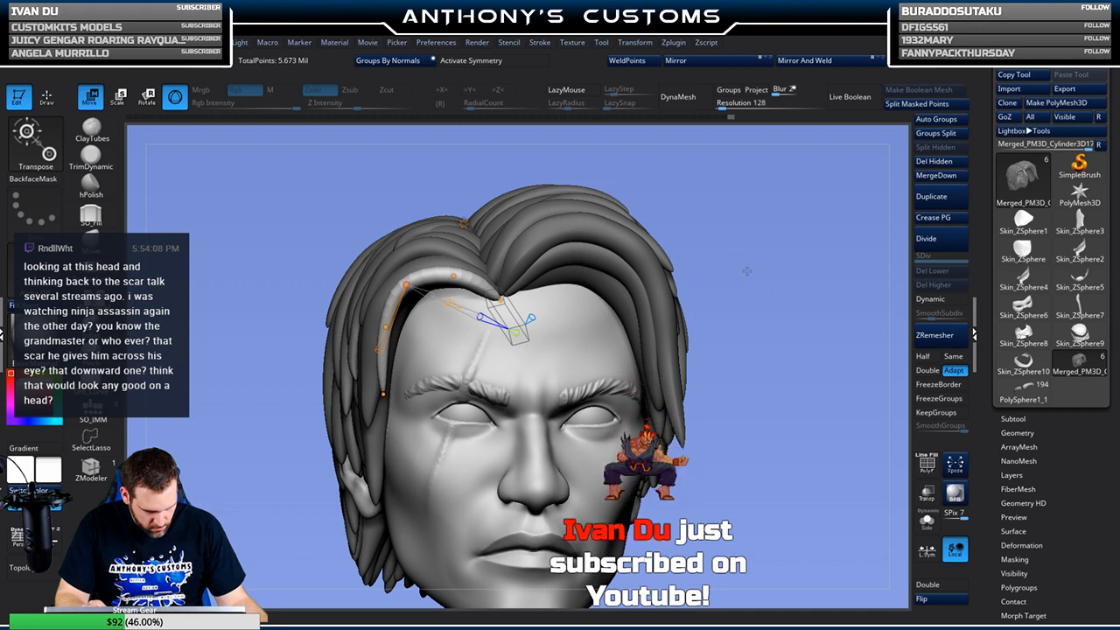
Nudge the strand's tip and upper bend point to follow the hairline, and leave the bend deformer
left_click_drag(382, 394, 376, 396)
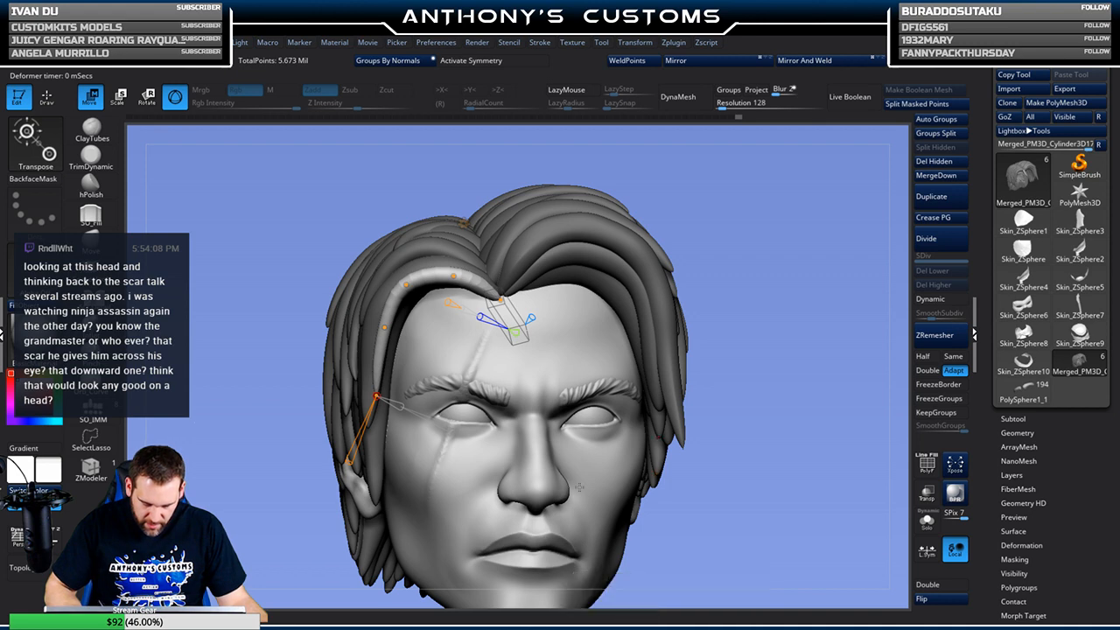
left_click_drag(406, 284, 409, 285)
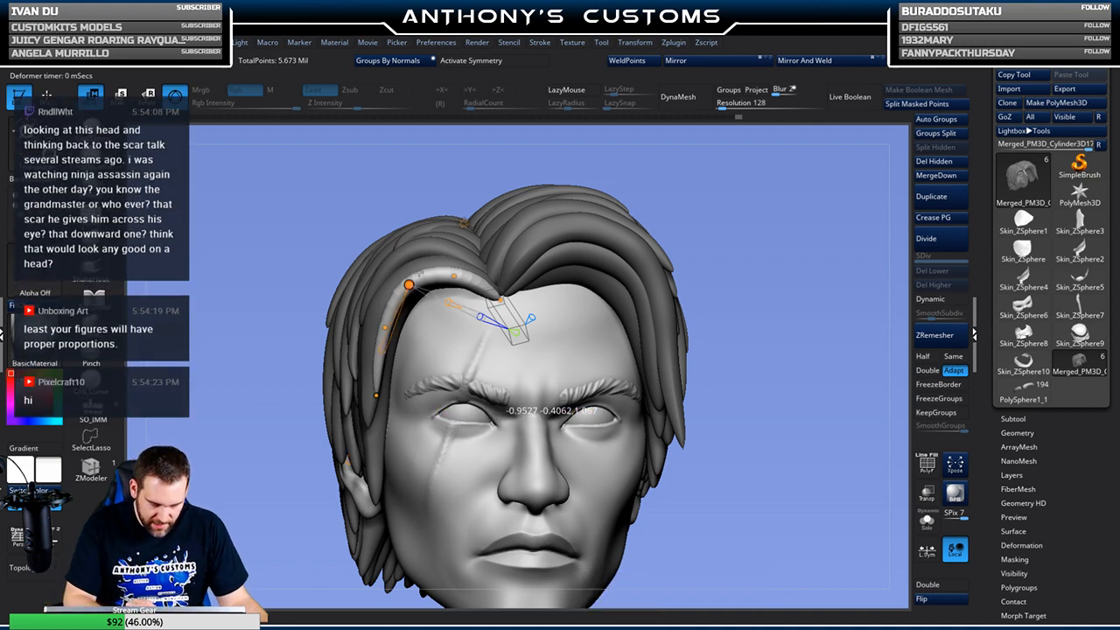
left_click_drag(768, 222, 760, 239)
left_click_drag(371, 419, 377, 422)
left_click_drag(701, 229, 777, 230)
key("q")
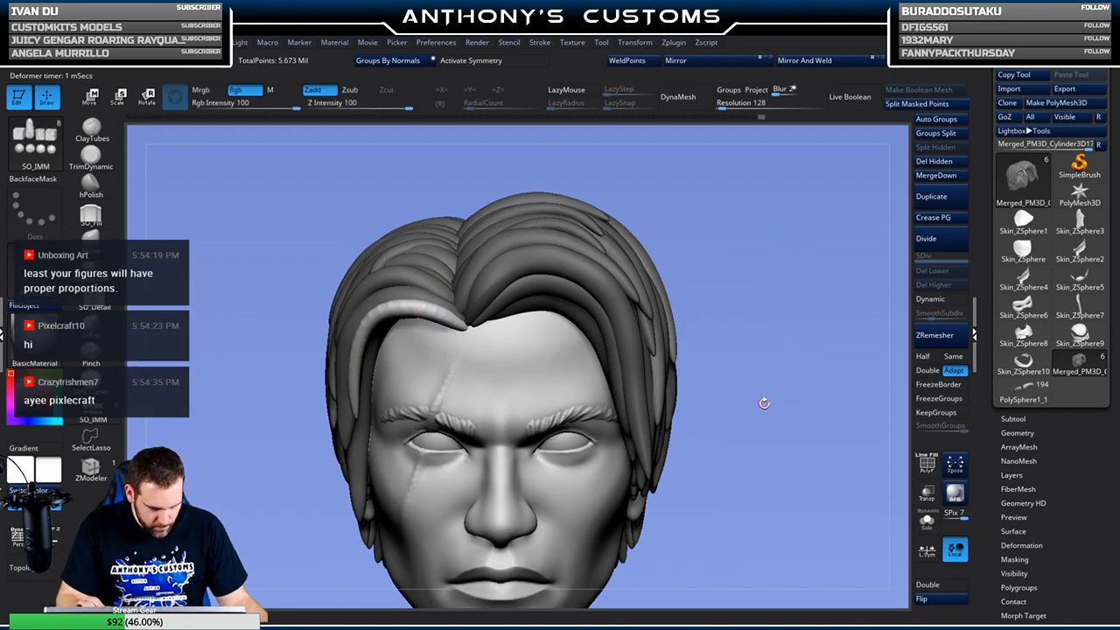
Split the finished strand into its own subtool and subdivide it to level 4
left_click_drag(763, 416, 824, 338)
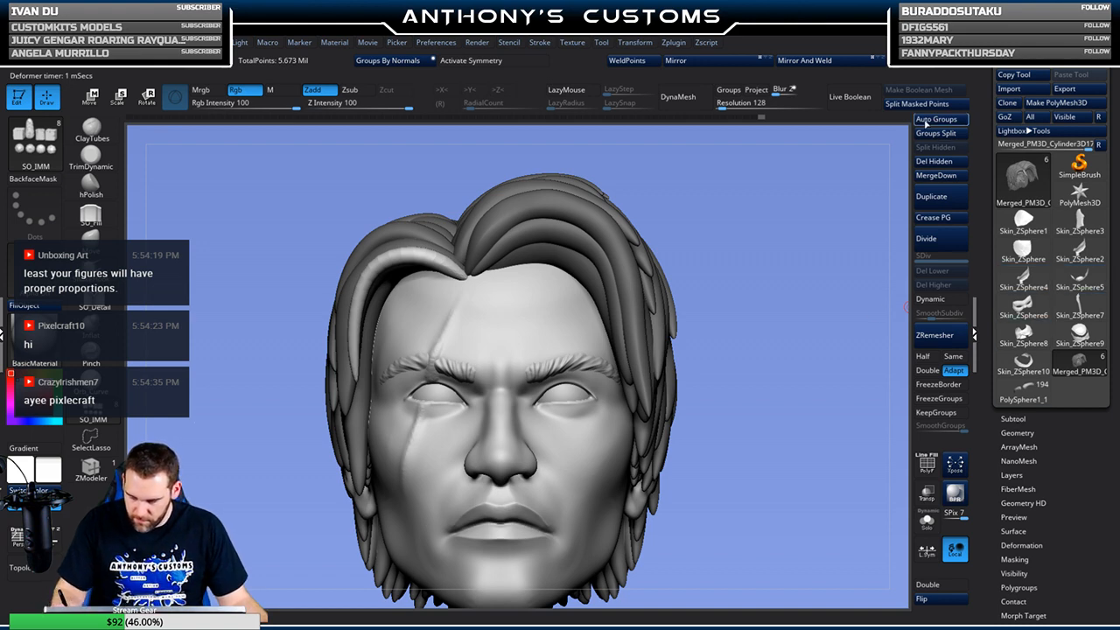
left_click(942, 245)
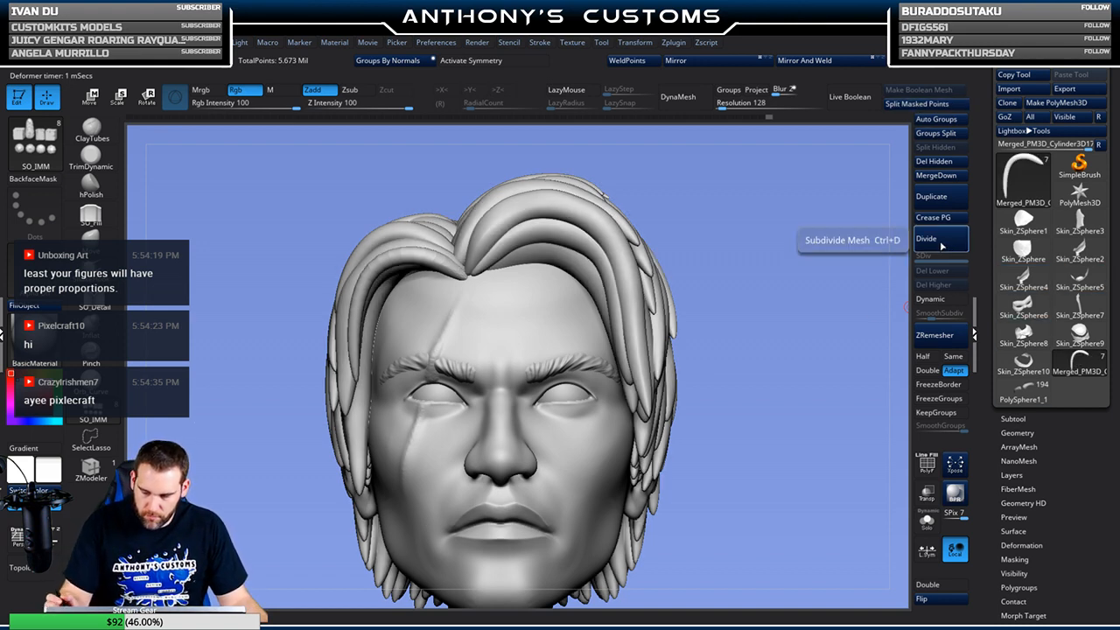
left_click(942, 246)
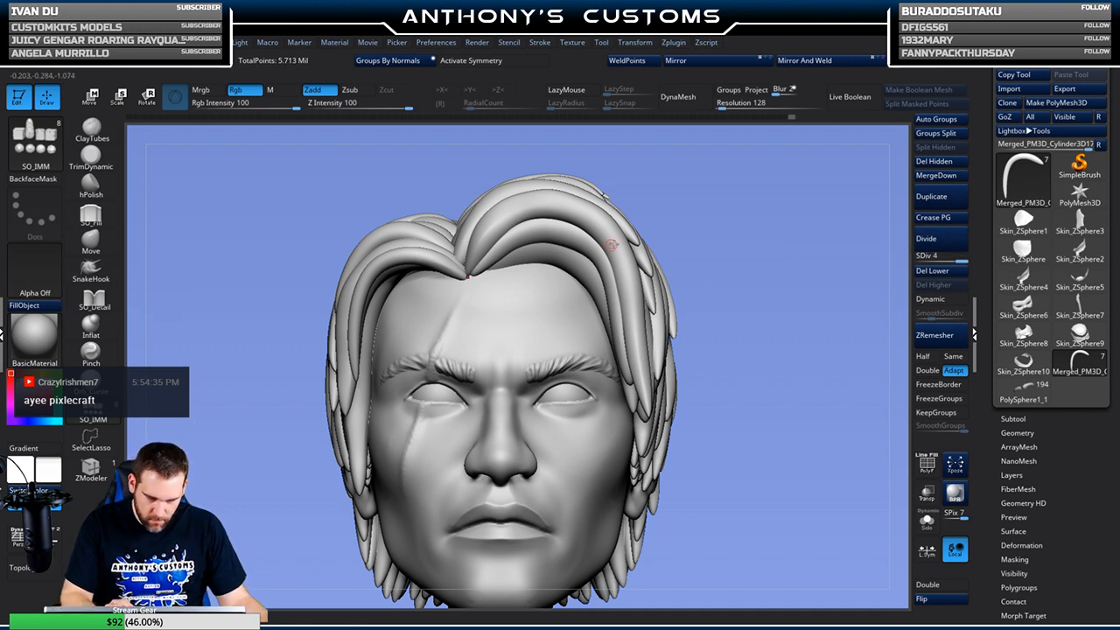
left_click_drag(777, 252, 776, 271)
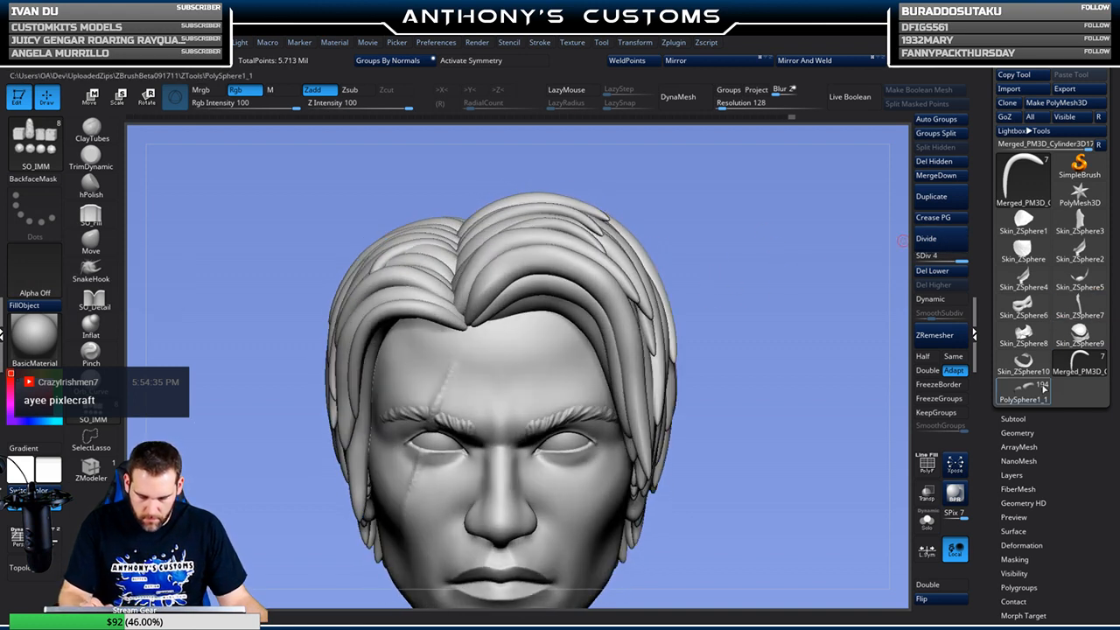
Show the subtool list and make the main hair mesh the active subtool again
left_click(1016, 419)
left_click_drag(1116, 410, 1116, 358)
left_click(1037, 411)
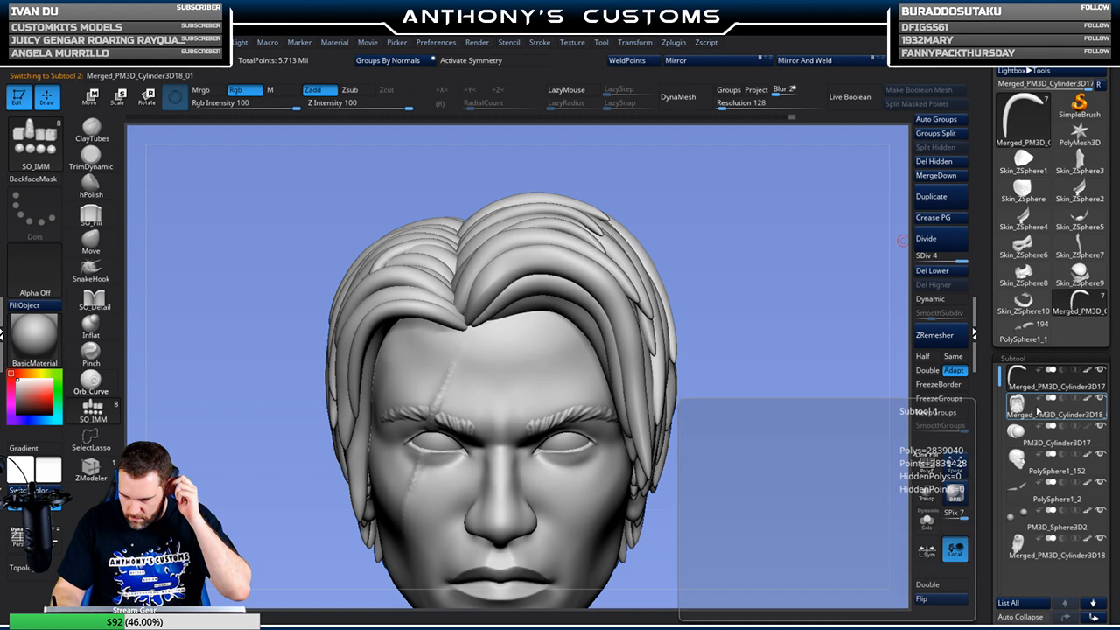
left_click(1018, 378)
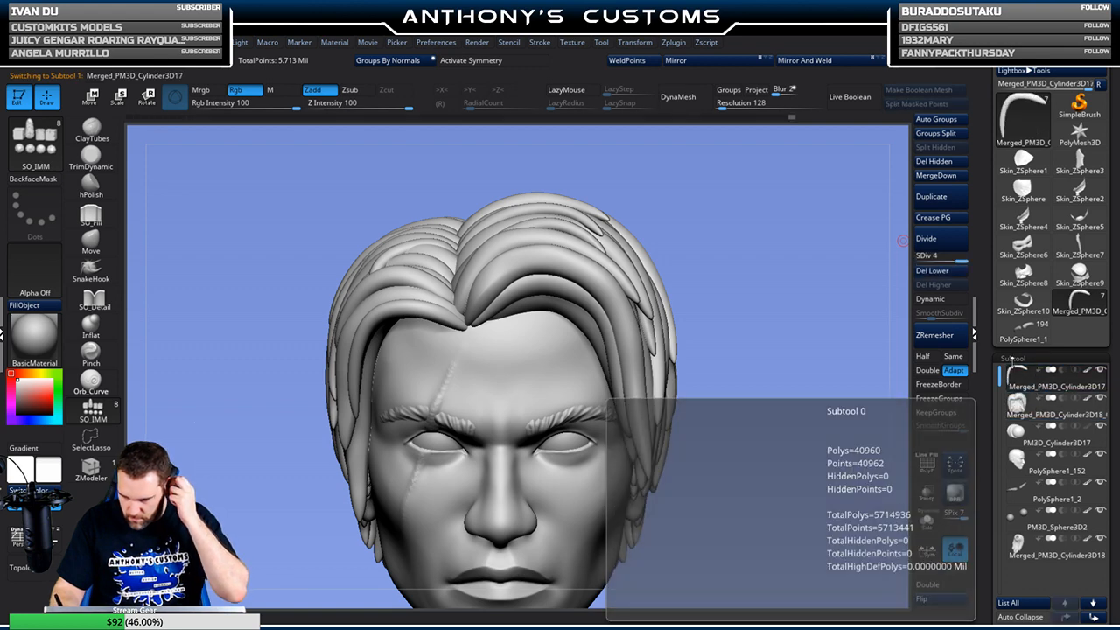
left_click(464, 320, "alt")
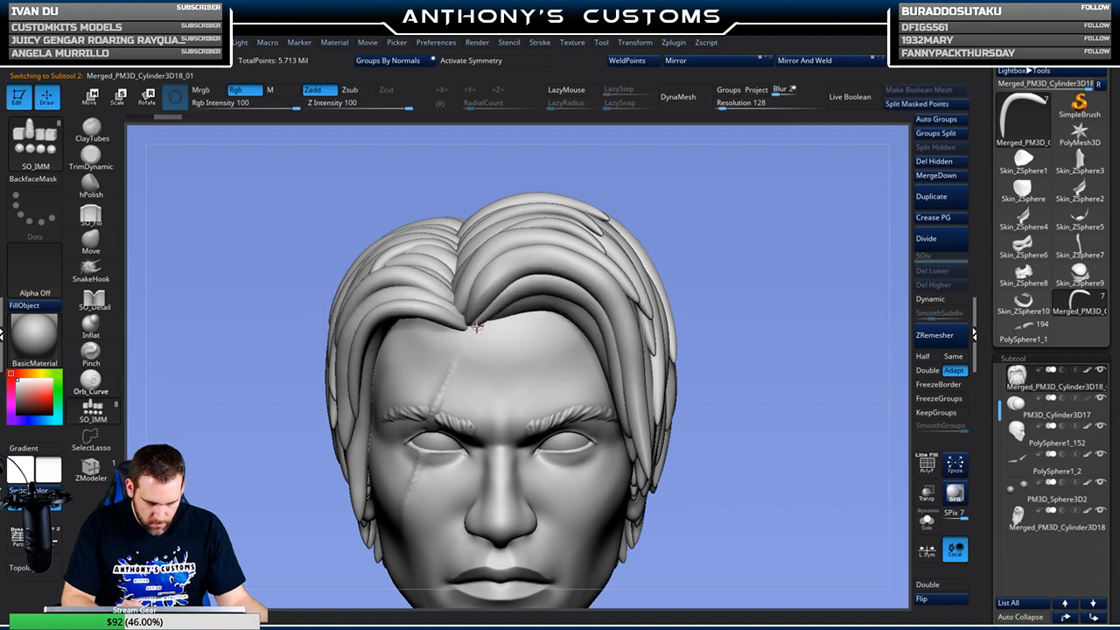
Insert a new strand at the hair parting and use Bend Curve to arch it over the forehead toward the opposite temple
left_click_drag(470, 327, 475, 369)
key("w")
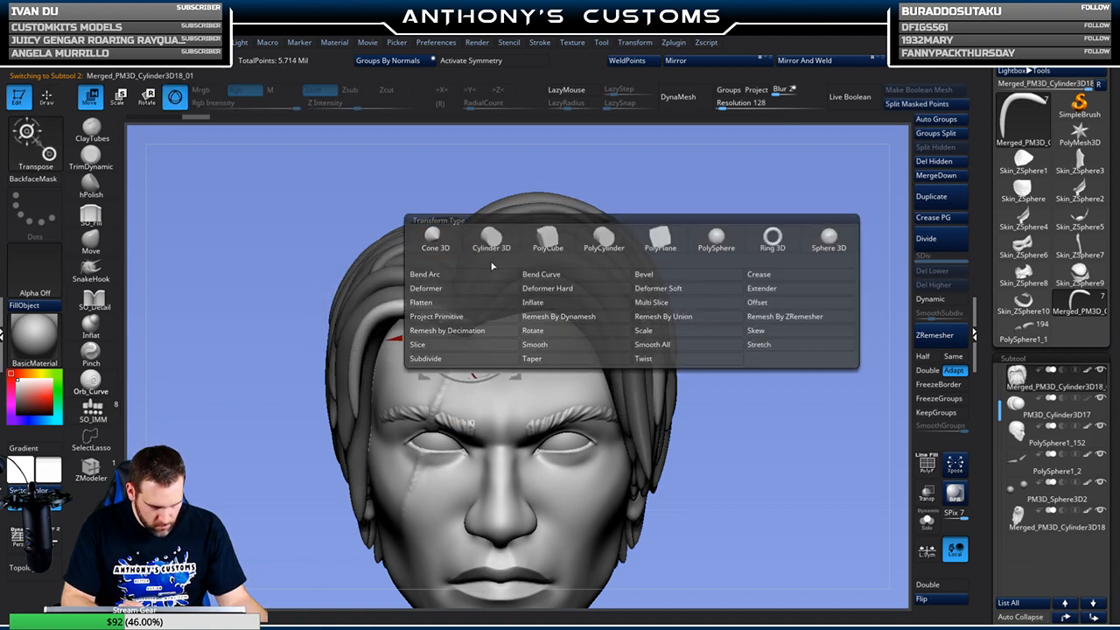
left_click(557, 237)
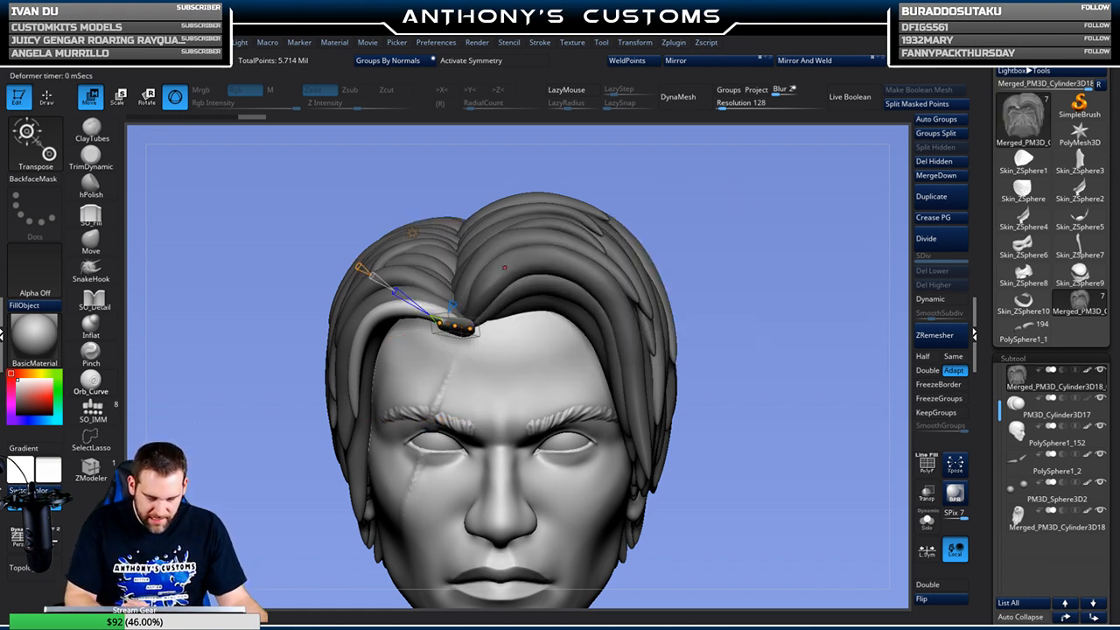
left_click_drag(439, 323, 650, 447)
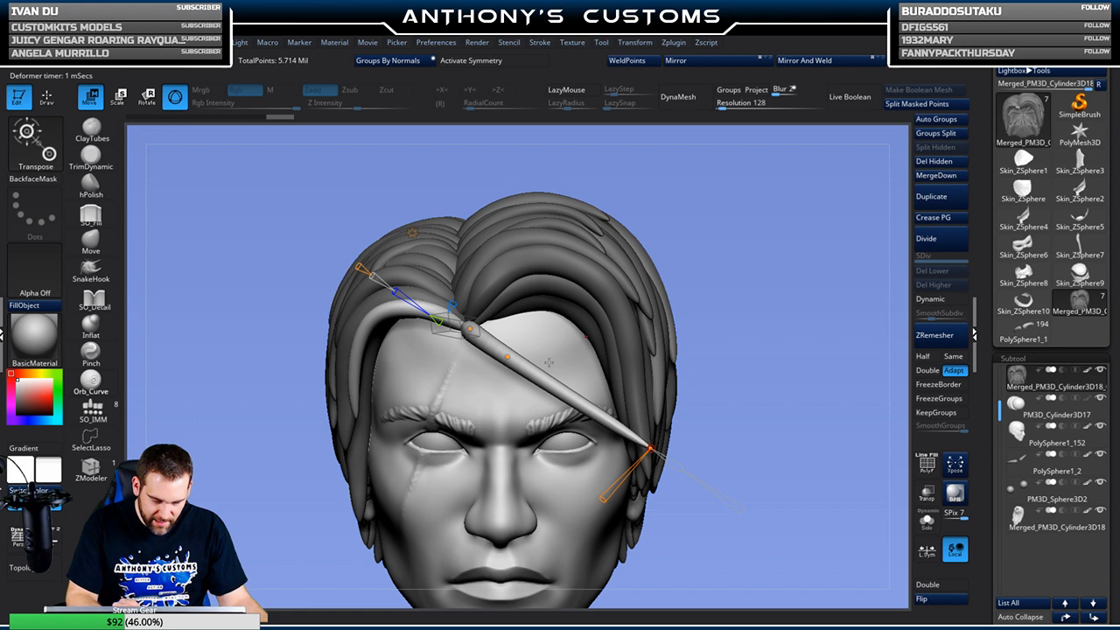
left_click_drag(509, 353, 554, 297)
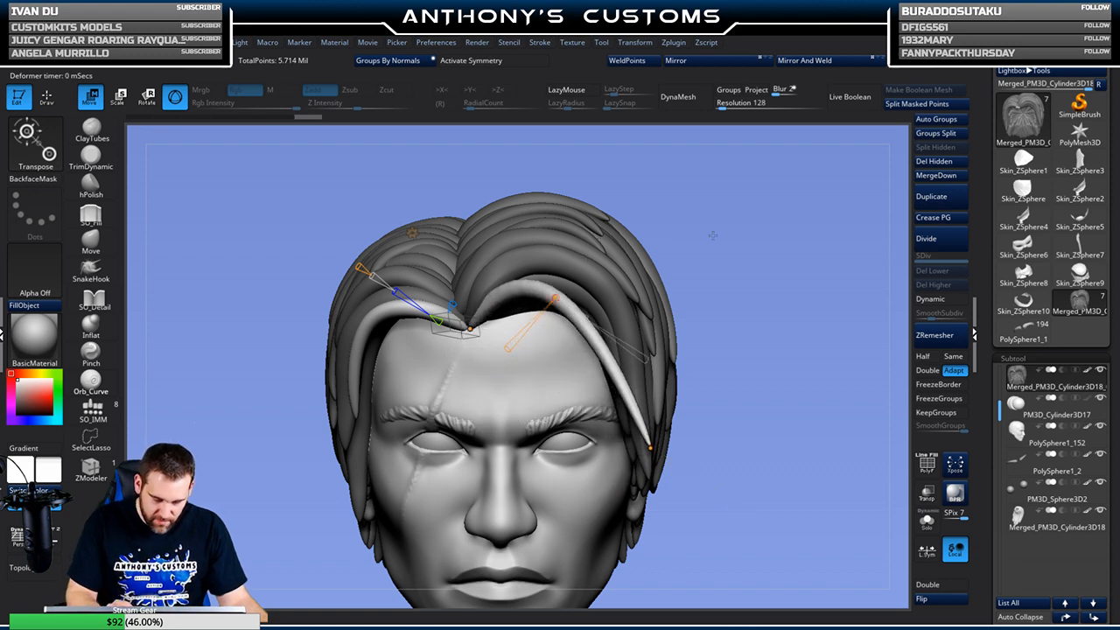
Shift the new strand's arch and tuck its root control point into the parting from an angled view
left_click_drag(787, 233, 705, 237)
left_click_drag(516, 298, 538, 282)
left_click_drag(514, 450, 621, 428)
left_click_drag(565, 276, 558, 273)
left_click_drag(525, 327, 521, 329)
left_click_drag(392, 519, 415, 517)
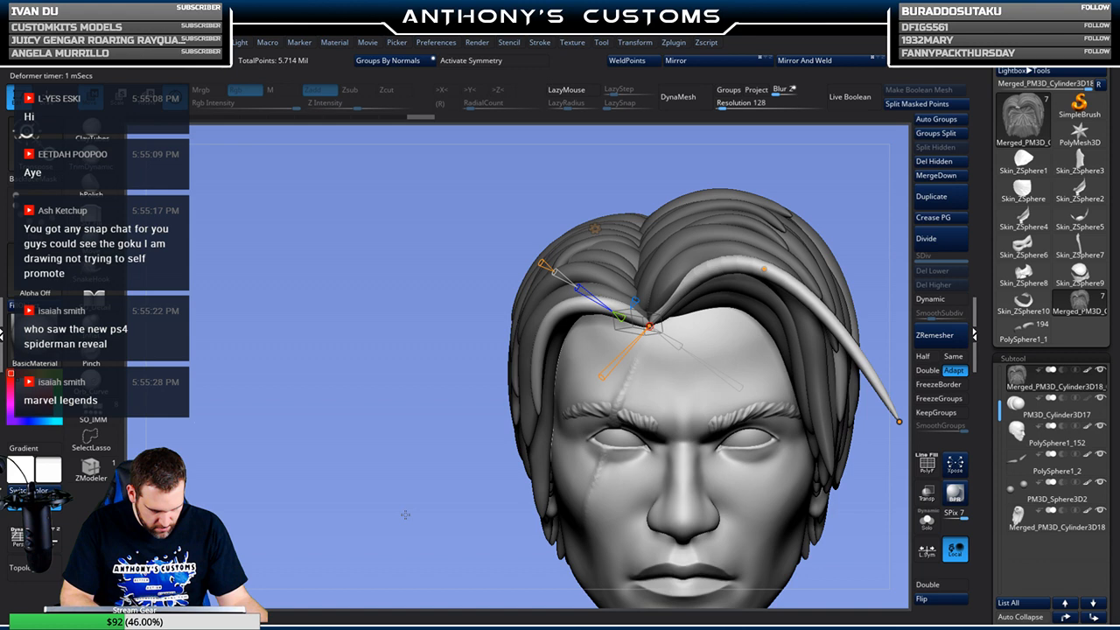
Move the new strand's tip in to the temple and realign its middle point with the hairline
left_click_drag(401, 480, 324, 487, "alt")
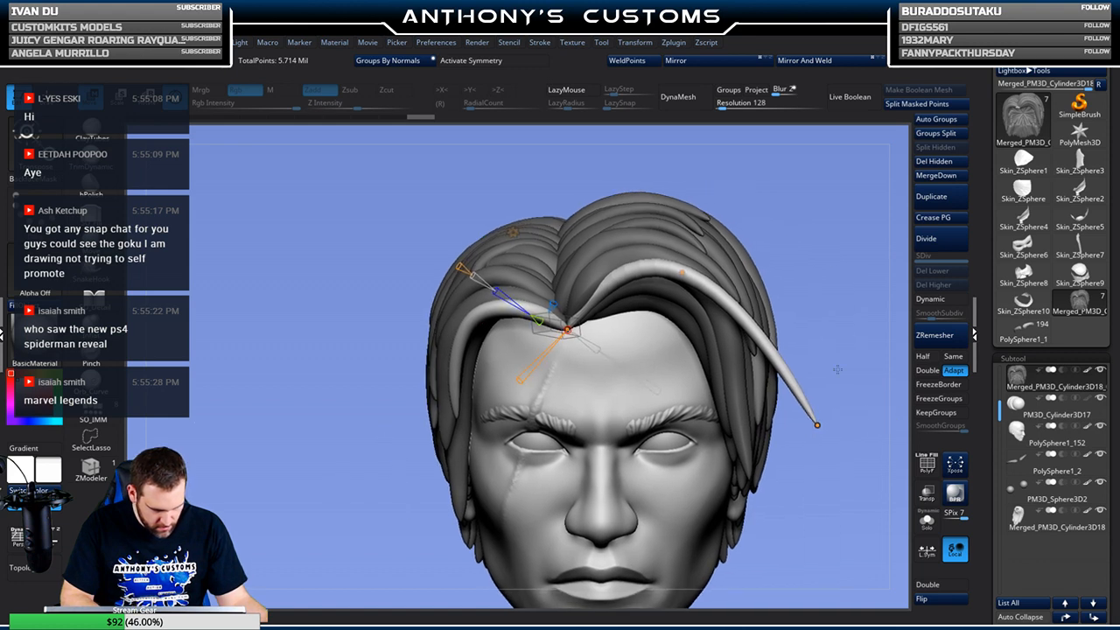
left_click_drag(817, 425, 752, 428)
left_click_drag(666, 274, 676, 274)
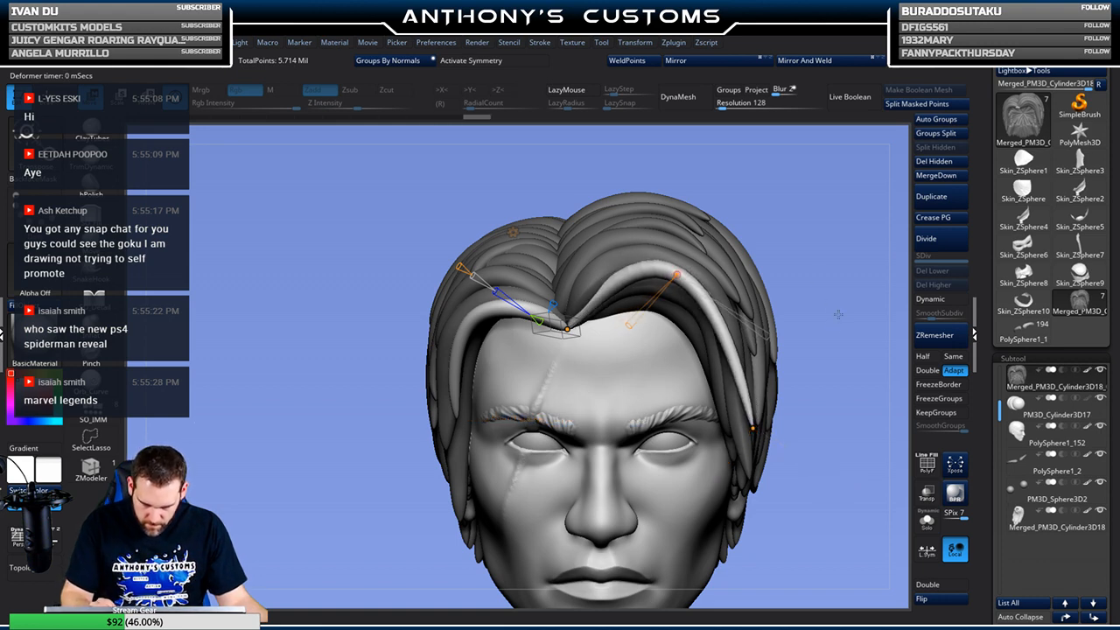
left_click_drag(837, 262, 807, 237, "alt")
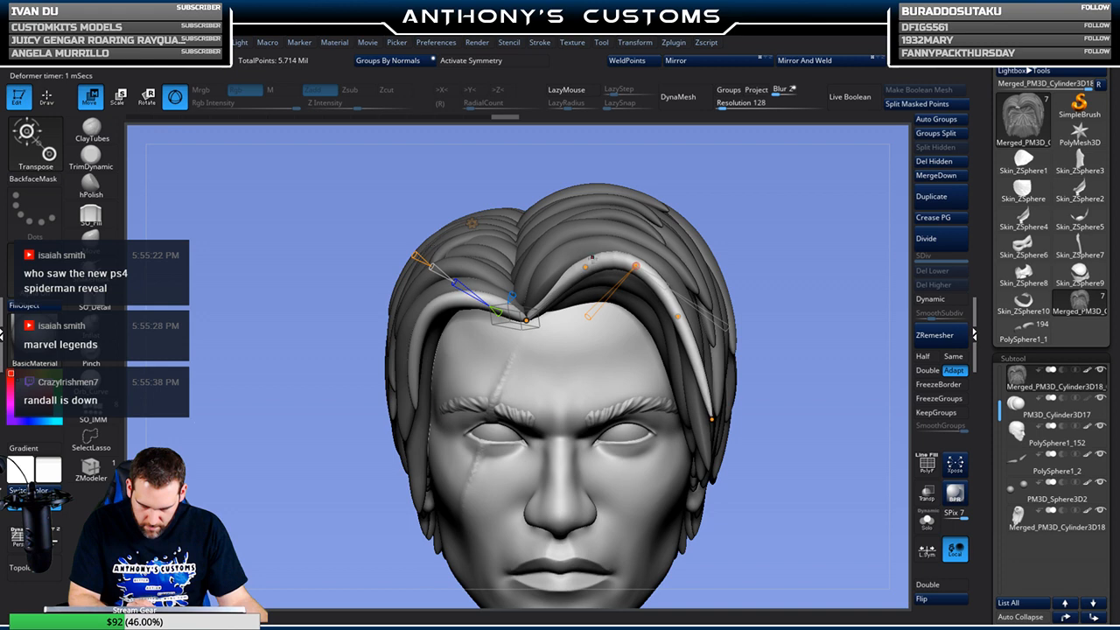
Adjust the new strand's arch and root control points from angled views of the head
left_click_drag(755, 220, 729, 212)
left_click_drag(488, 258, 447, 310)
left_click_drag(750, 234, 773, 282)
left_click_drag(625, 413, 624, 416)
Bring the new strand's tip and lower control point back toward the hair in side view
left_click_drag(816, 298, 813, 244)
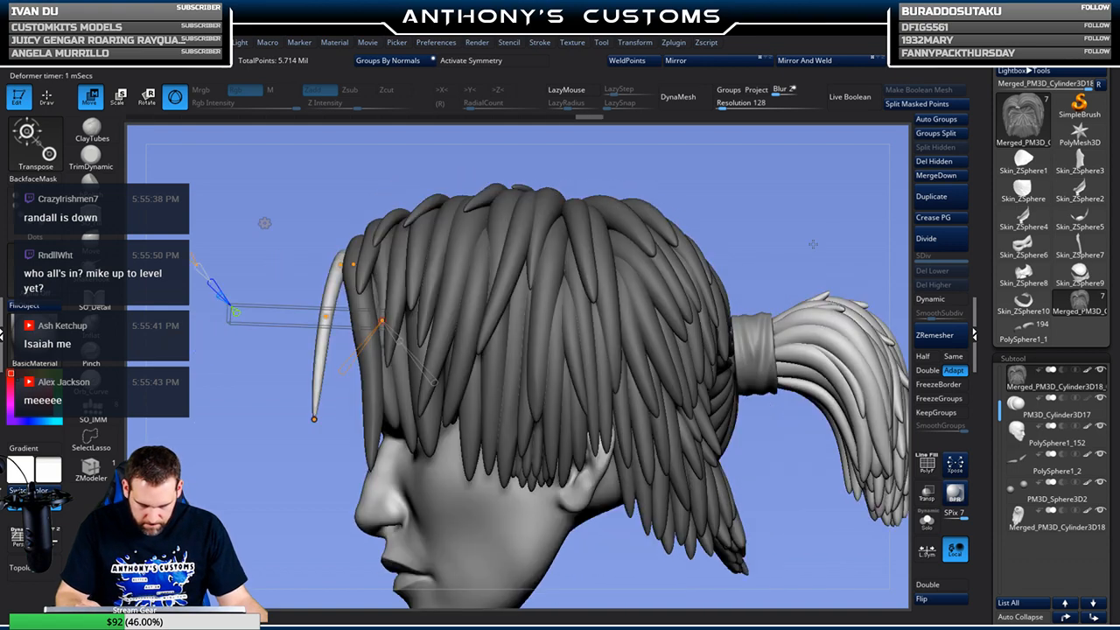
left_click_drag(314, 419, 343, 419)
left_click_drag(330, 316, 346, 320)
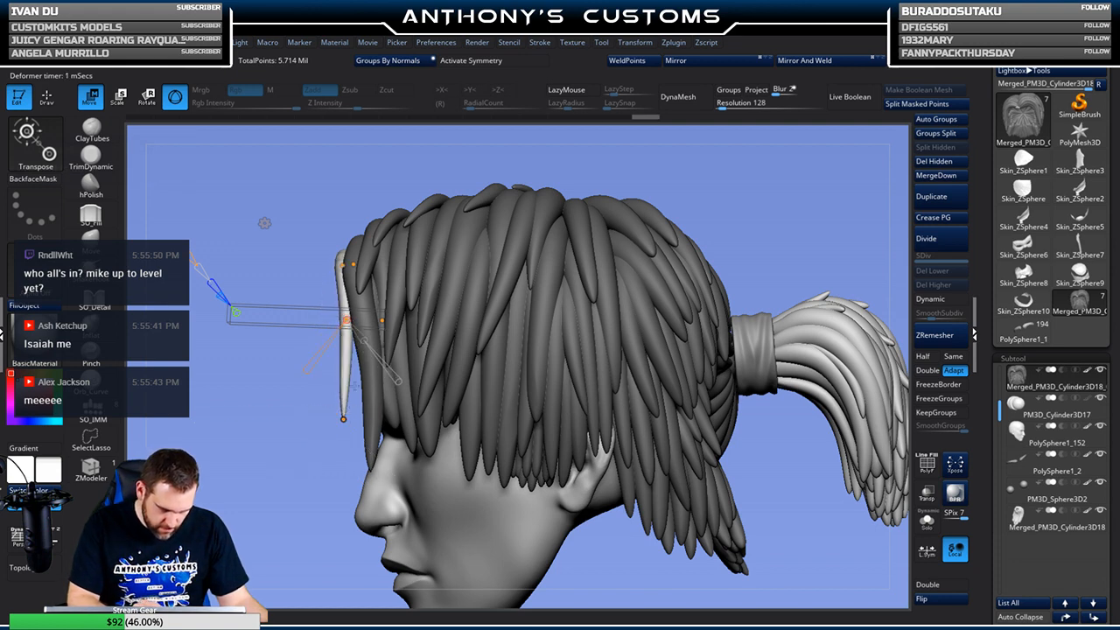
left_click_drag(350, 424, 363, 420)
left_click_drag(324, 557, 369, 545)
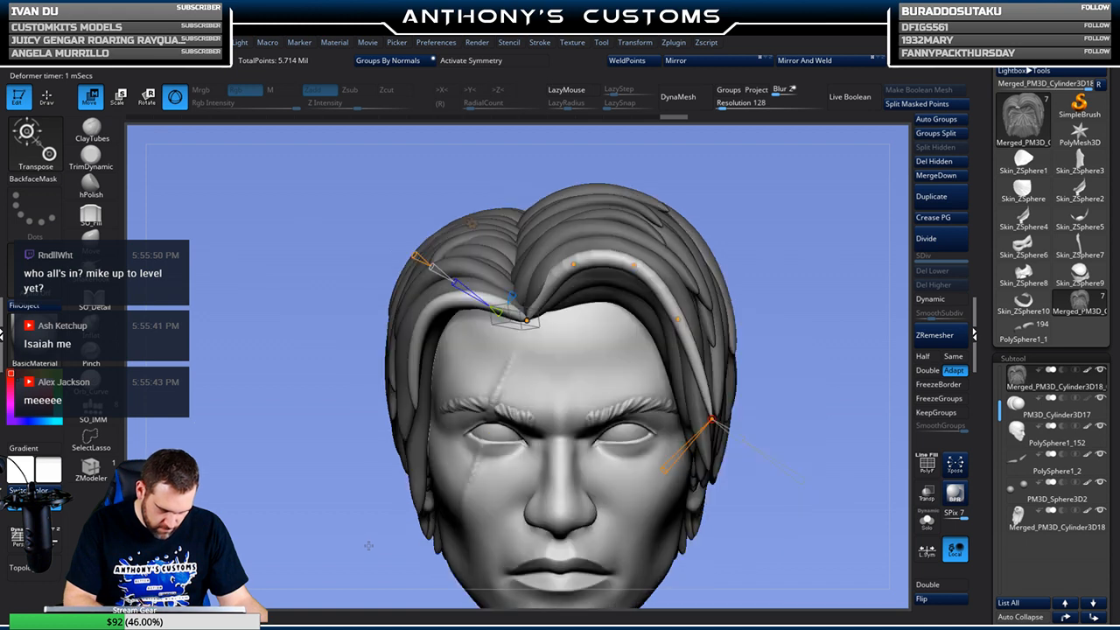
Nudge the new strand's lower, upper and tip control points in front view to smooth its curve along the hairline
left_click_drag(678, 319, 682, 315)
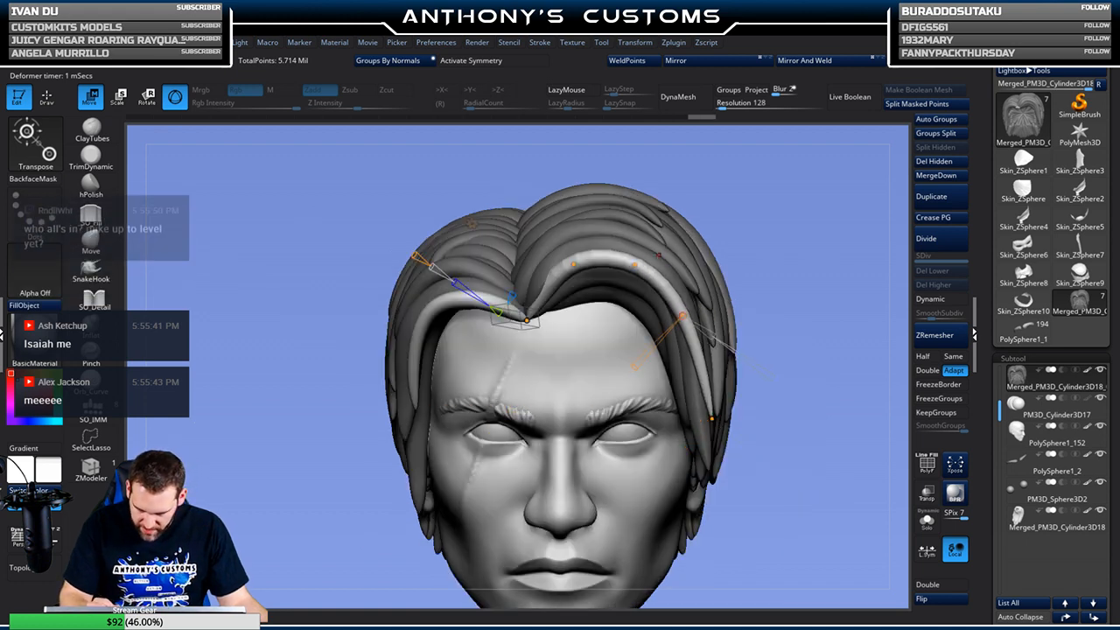
left_click_drag(634, 264, 639, 259)
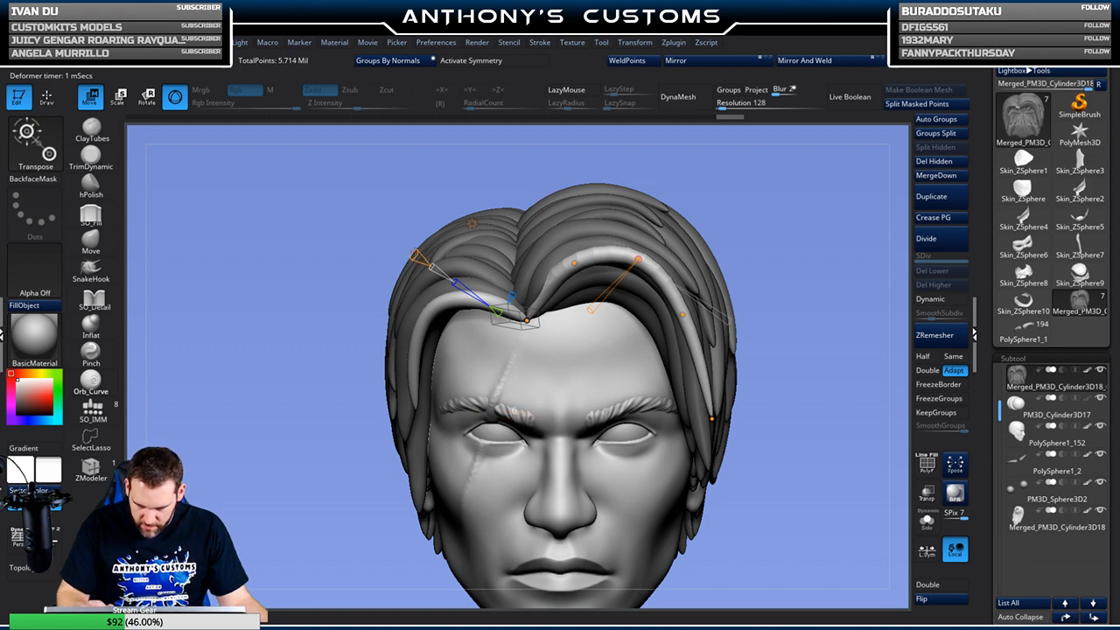
left_click_drag(712, 419, 705, 420)
Fine-tune the new strand's root where it meets the parting from several angles, and leave the deformer
left_click_drag(745, 221, 781, 311)
left_click_drag(593, 335, 599, 342)
left_click_drag(760, 259, 728, 190)
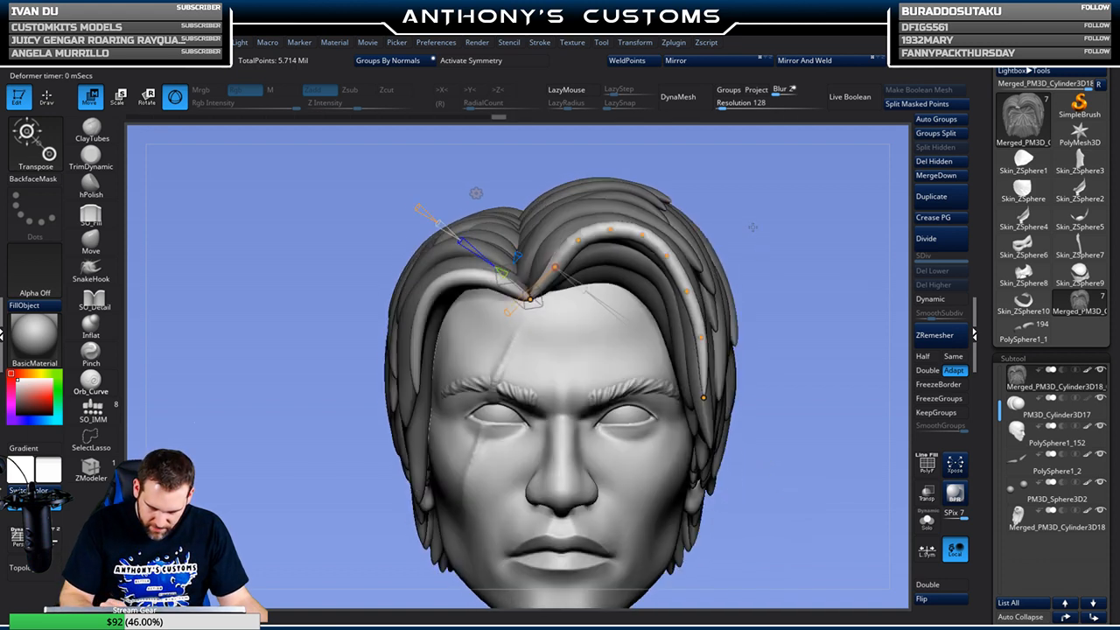
left_click_drag(530, 299, 529, 298)
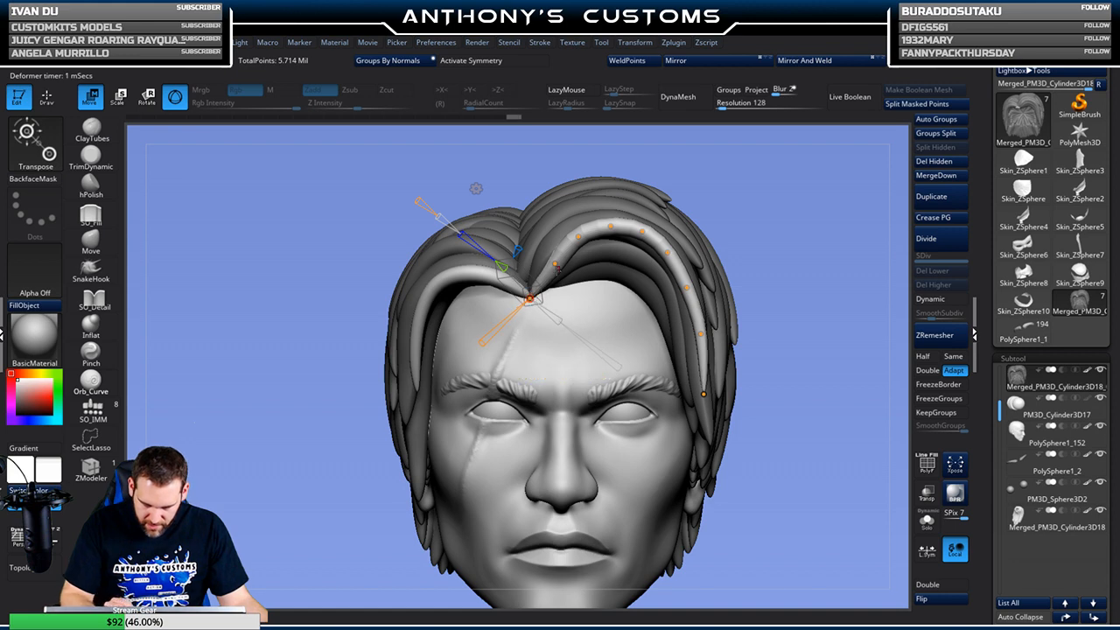
left_click_drag(589, 239, 591, 239)
left_click_drag(784, 225, 824, 249)
left_click_drag(718, 311, 746, 284)
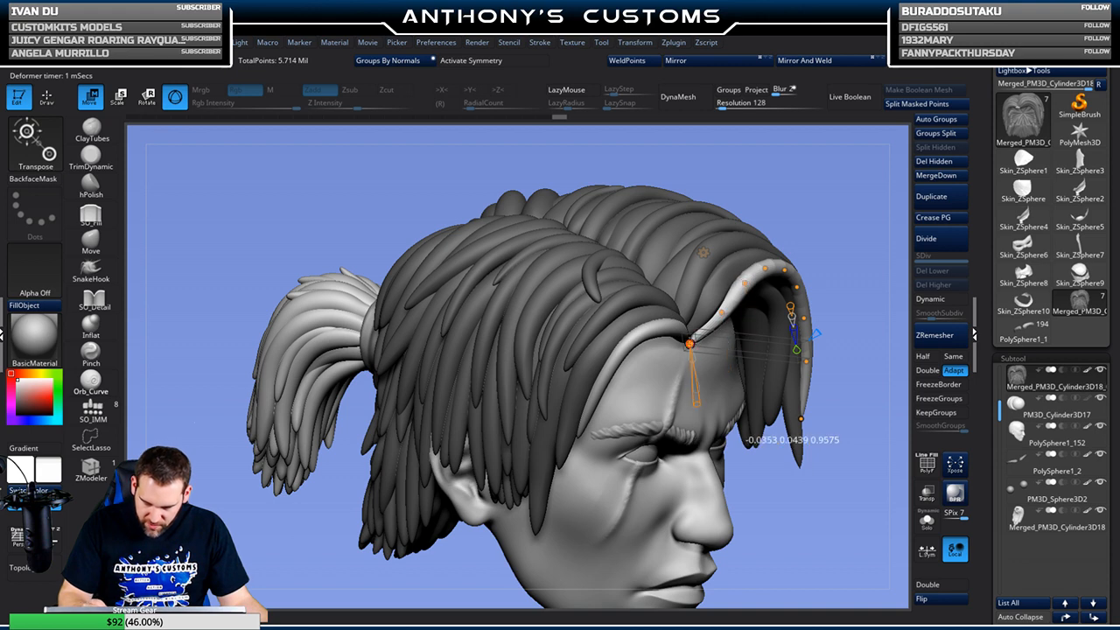
key("q")
left_click_drag(827, 224, 822, 218, "shift")
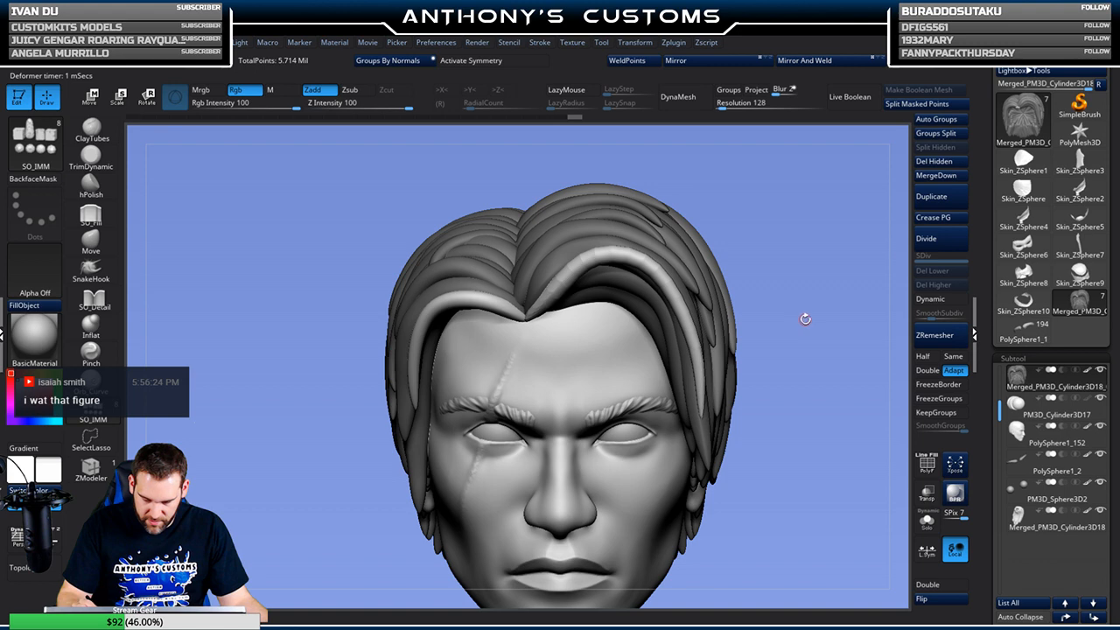
Reactivate the bend deformer and shift the new strand's tip slightly inward beside the temple
key("w")
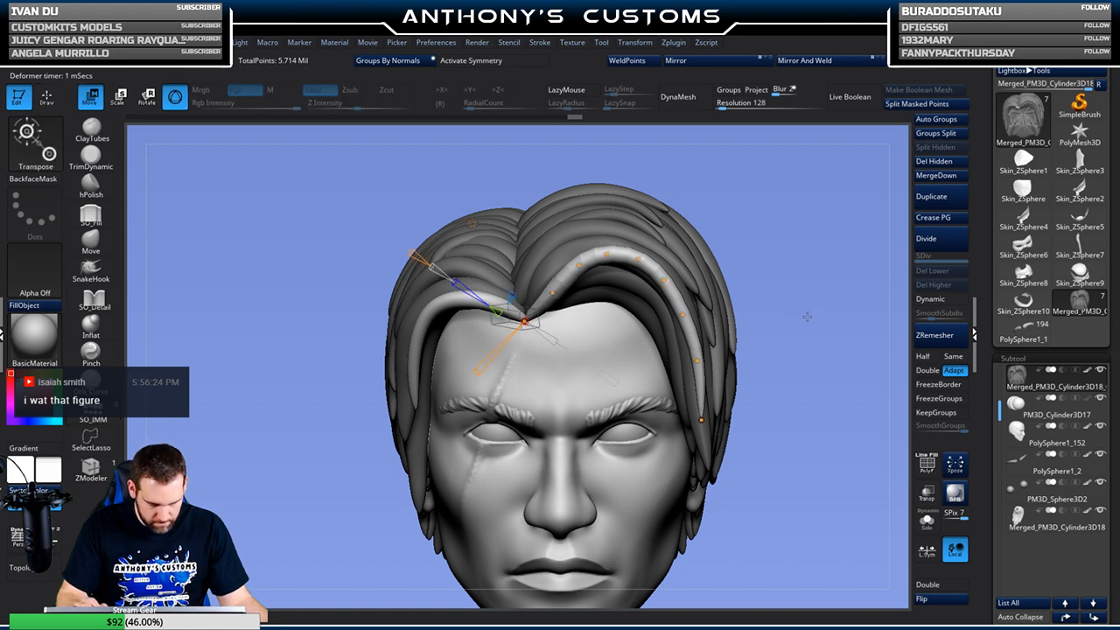
left_click_drag(701, 420, 696, 421)
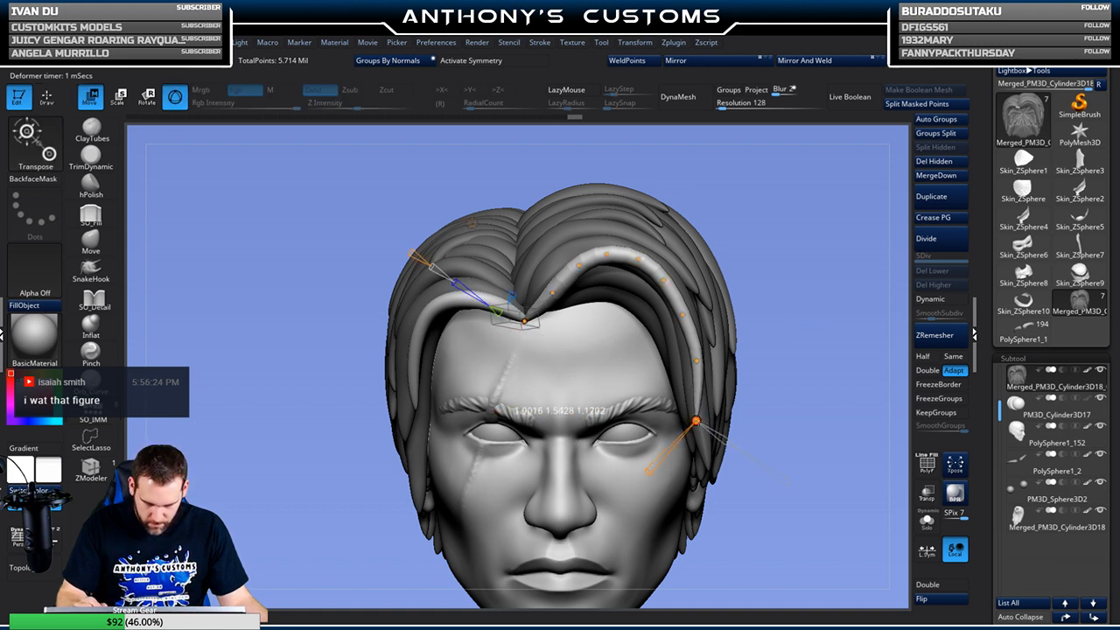
left_click_drag(742, 373, 814, 340)
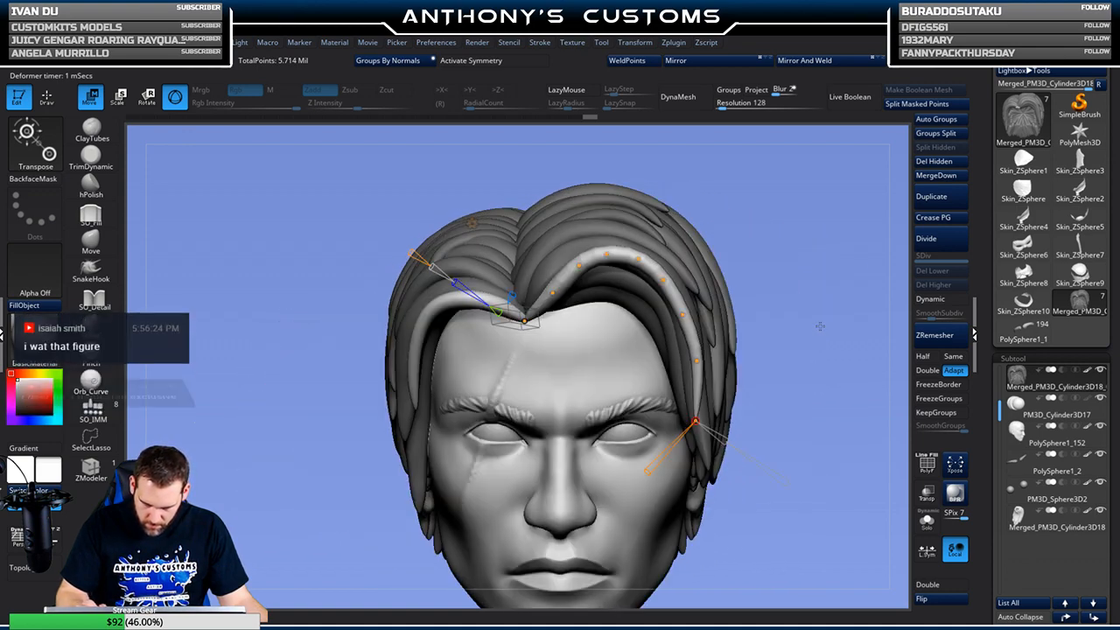
Split the new strand into its own subtool and subdivide it to level 4
left_click(940, 244)
left_click(939, 244)
left_click(940, 244)
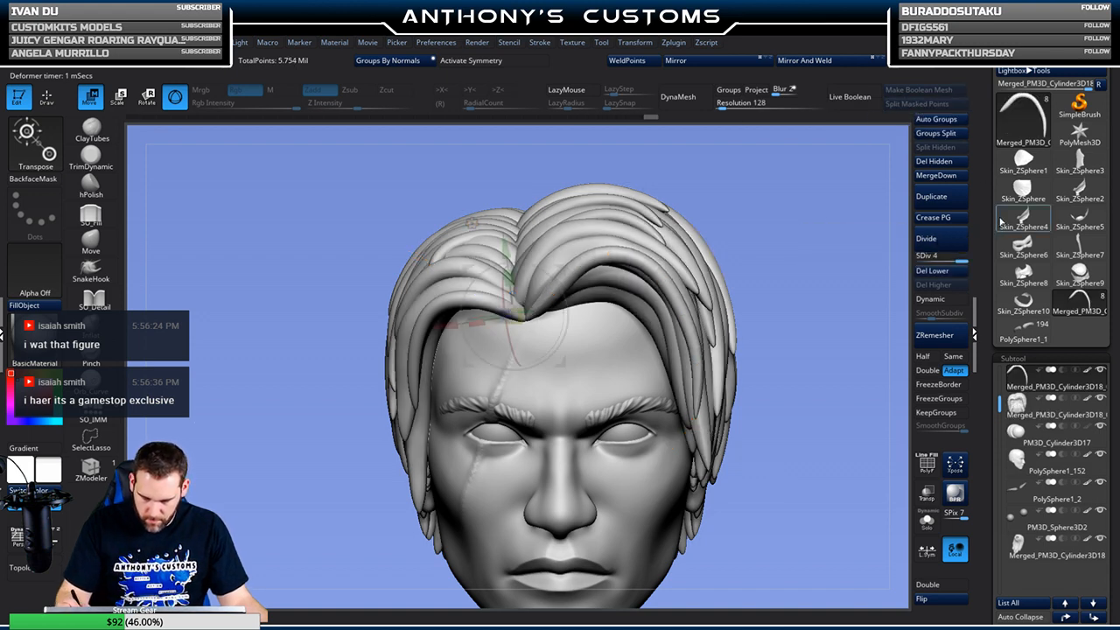
Make the first front strand's subtool active
left_click_drag(1001, 385, 1001, 369)
left_click(1036, 382)
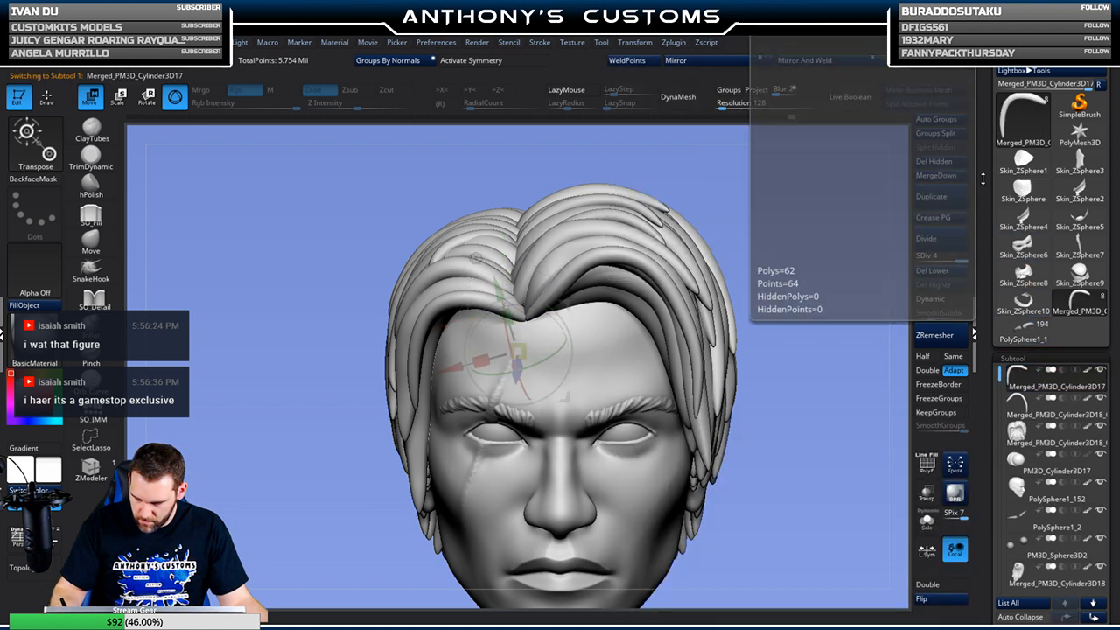
Merge the first front strand's subtool down into the second strand's subtool and save the project
left_click(939, 175)
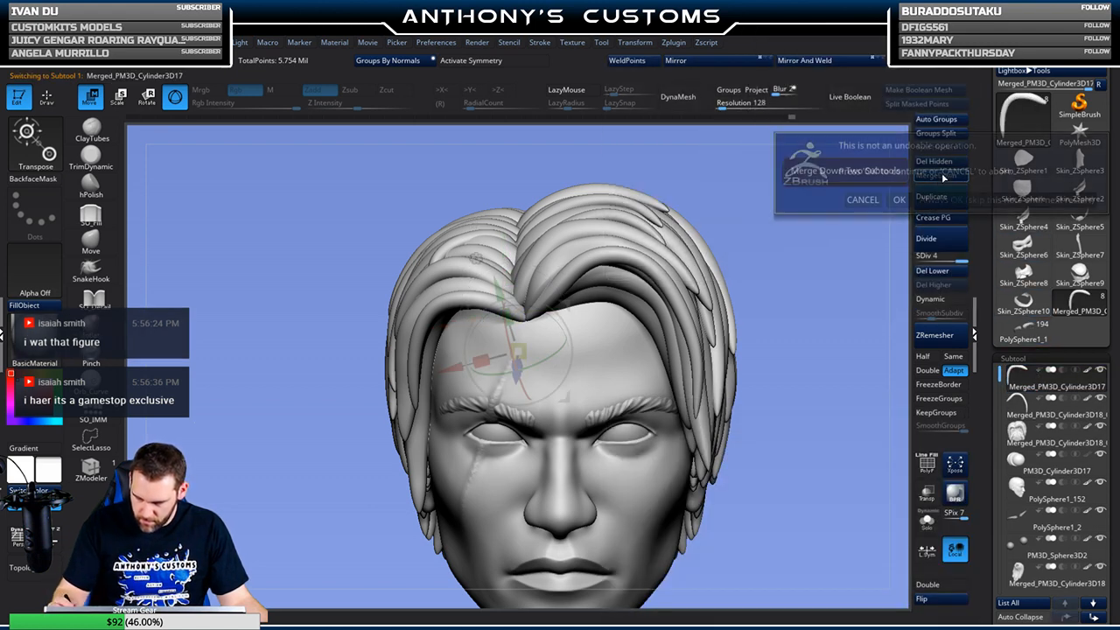
left_click(899, 200)
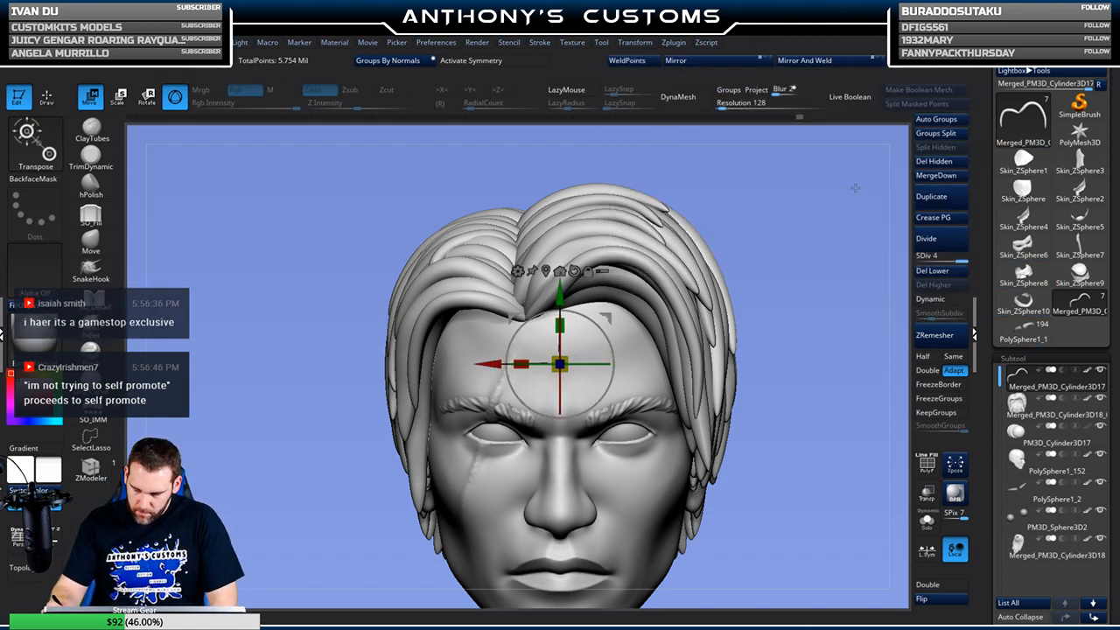
key("ctrl")
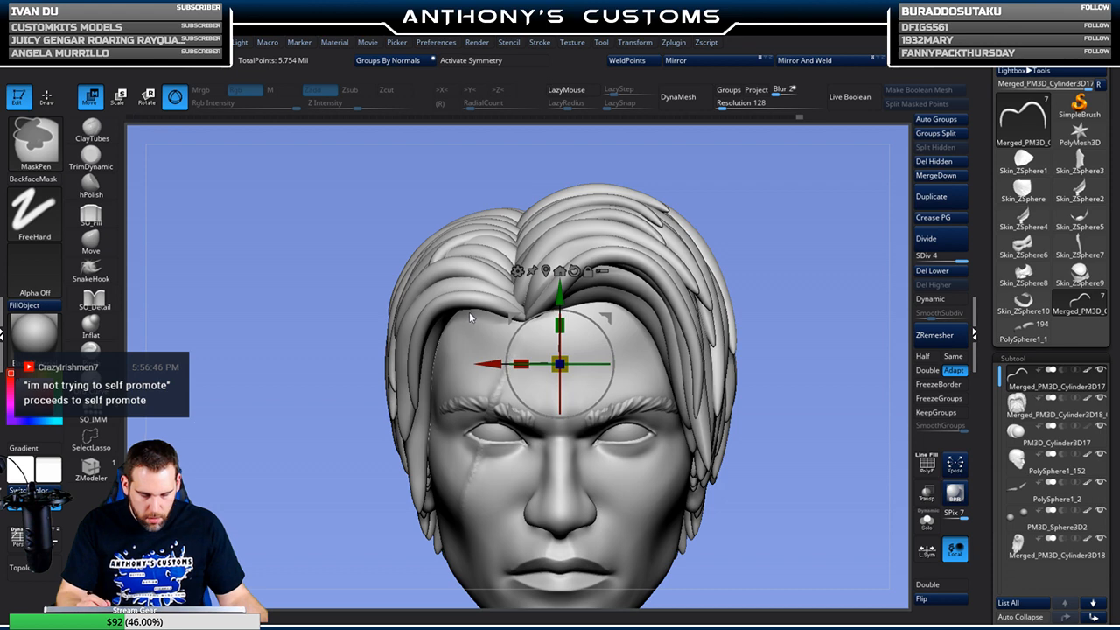
key("ctrl+s")
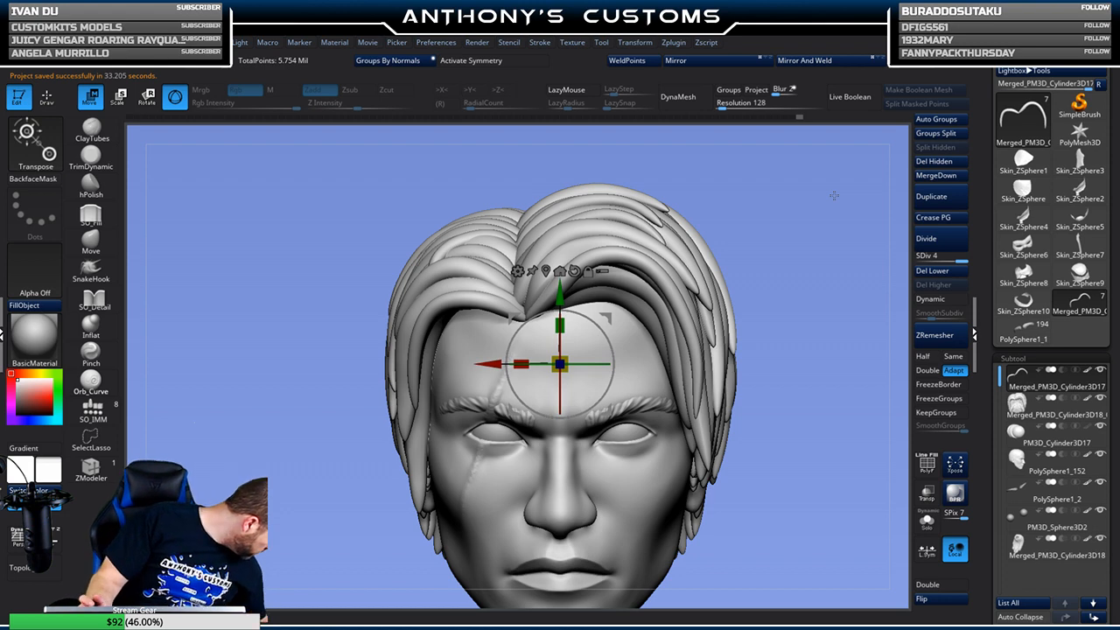
Merge the combined front strands down into the main hair subtool, leave the transform mode, and save the project
left_click(934, 175)
left_click(914, 193)
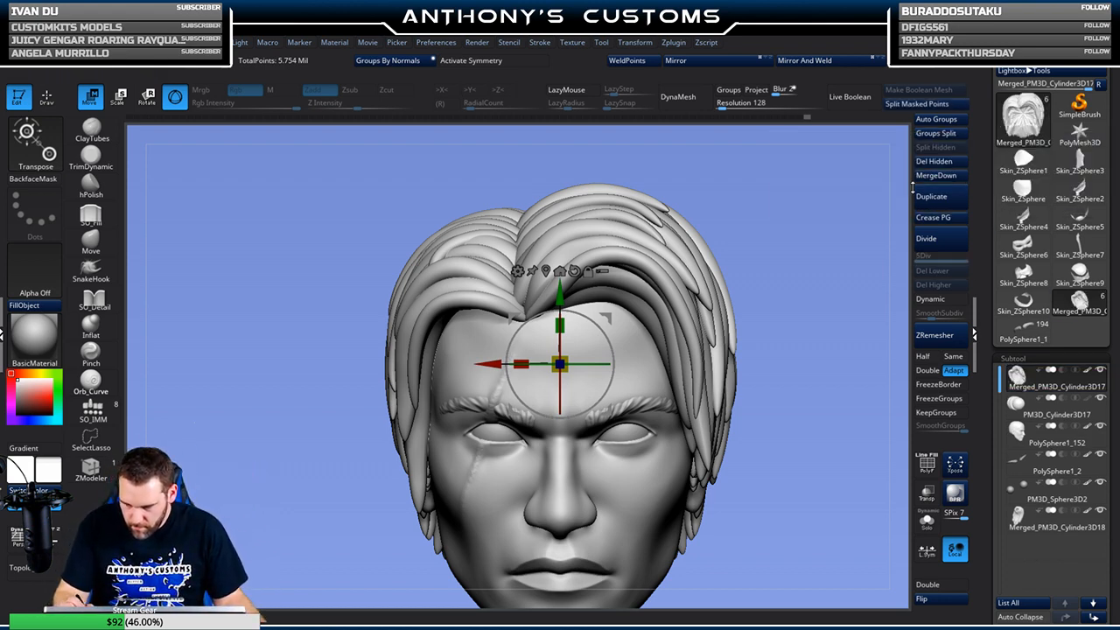
key("q")
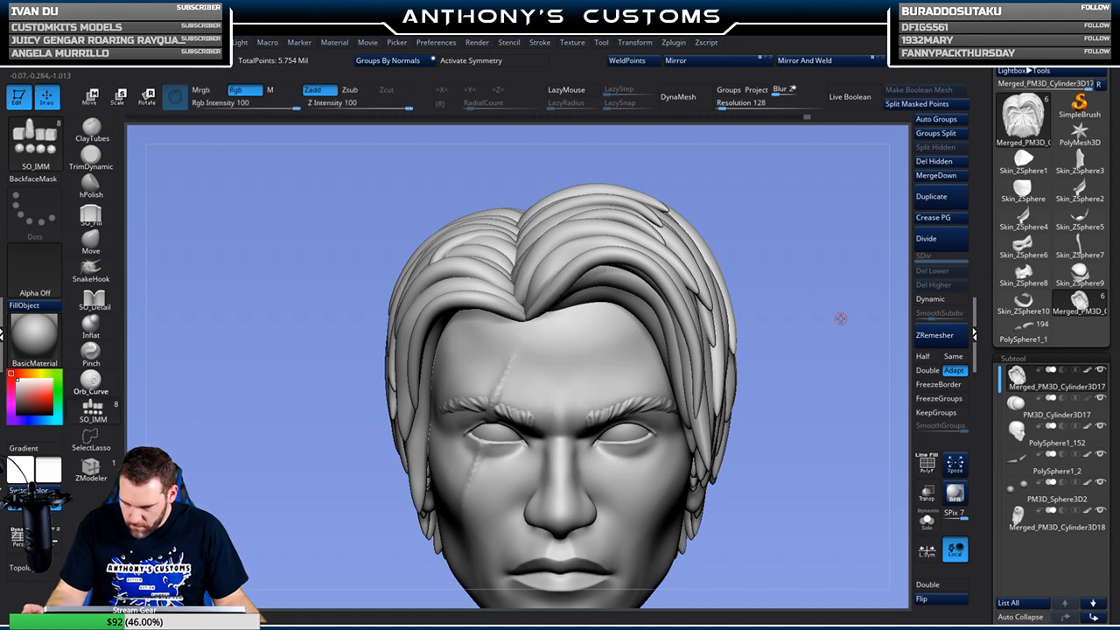
mouse_move(792, 458)
left_mouse_down()
mouse_move(827, 441)
mouse_move(776, 431)
mouse_move(772, 458)
mouse_move(796, 428)
mouse_move(790, 405)
left_mouse_up()
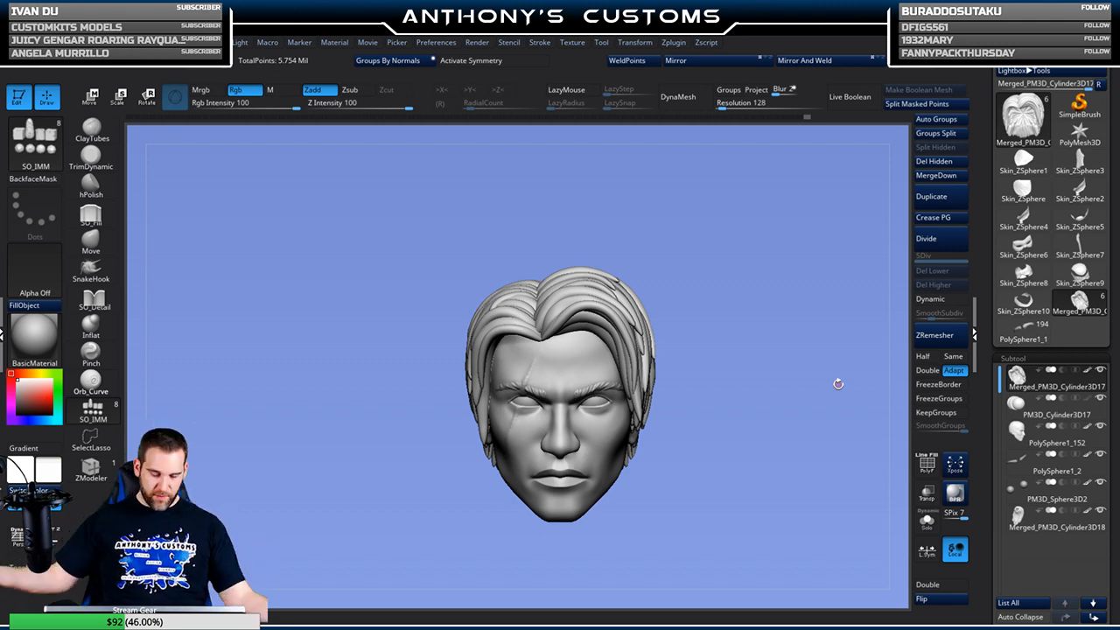
key("ctrl")
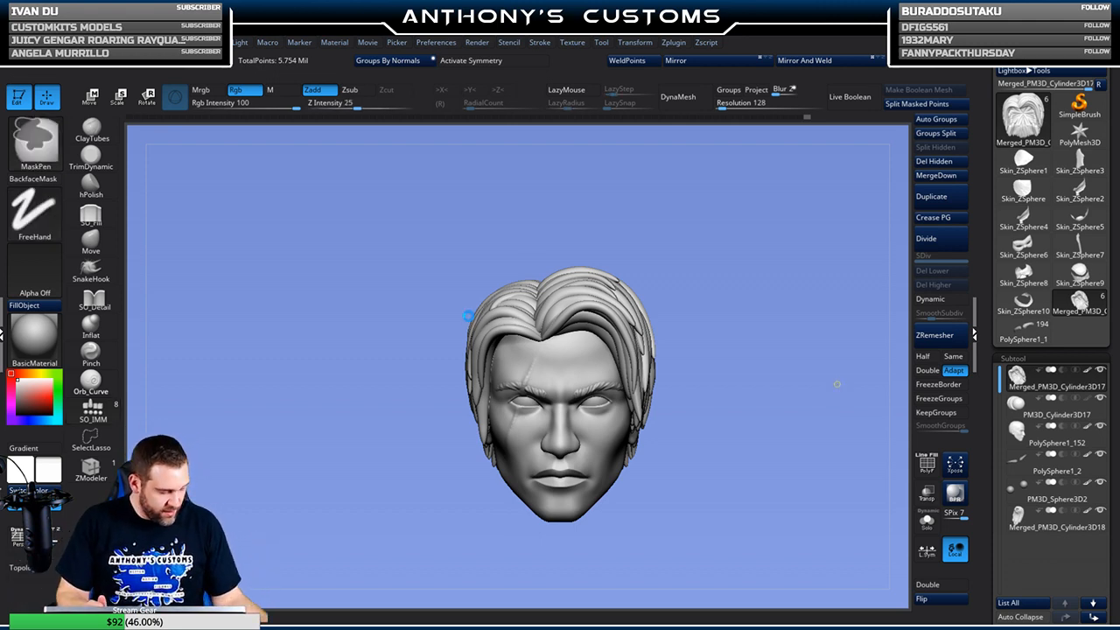
key("ctrl+s")
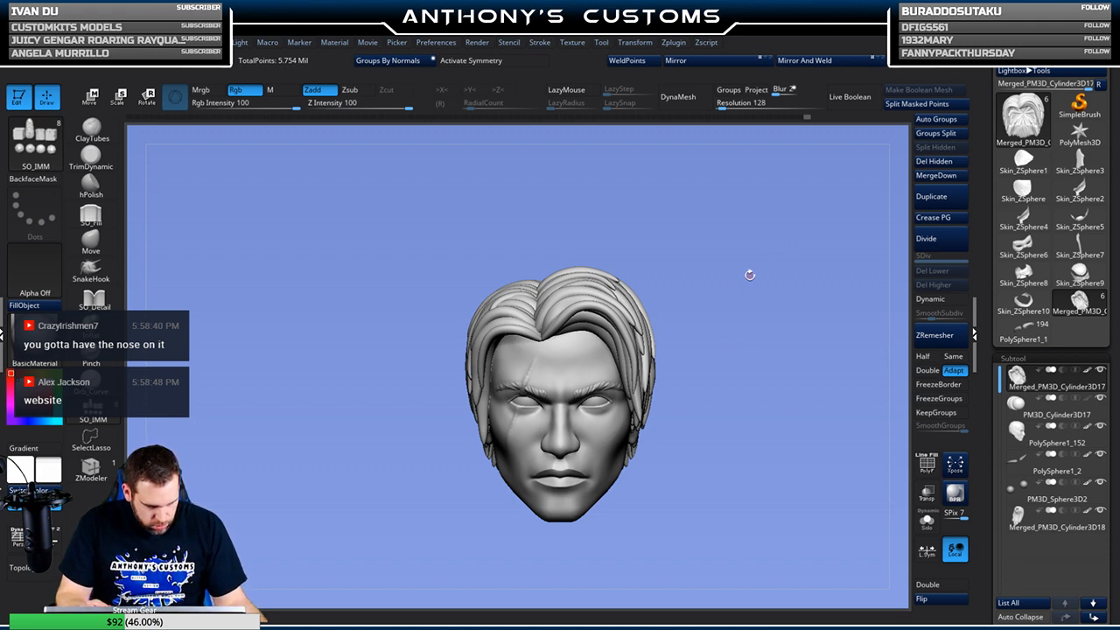
Browse the saved projects and open a Male Head Blank project
mouse_move(724, 453)
left_mouse_down()
mouse_move(754, 429)
mouse_move(761, 448)
mouse_move(805, 466)
mouse_move(770, 452)
mouse_move(613, 450)
left_mouse_up()
left_click_drag(552, 503, 541, 460)
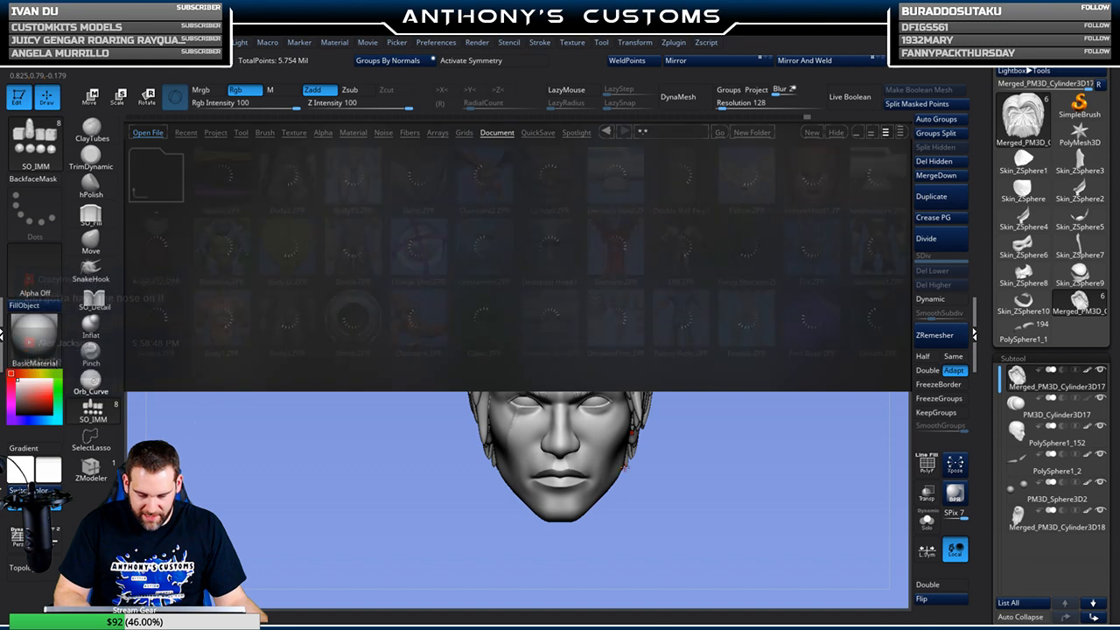
left_click_drag(760, 304, 525, 317)
left_click_drag(639, 320, 481, 319)
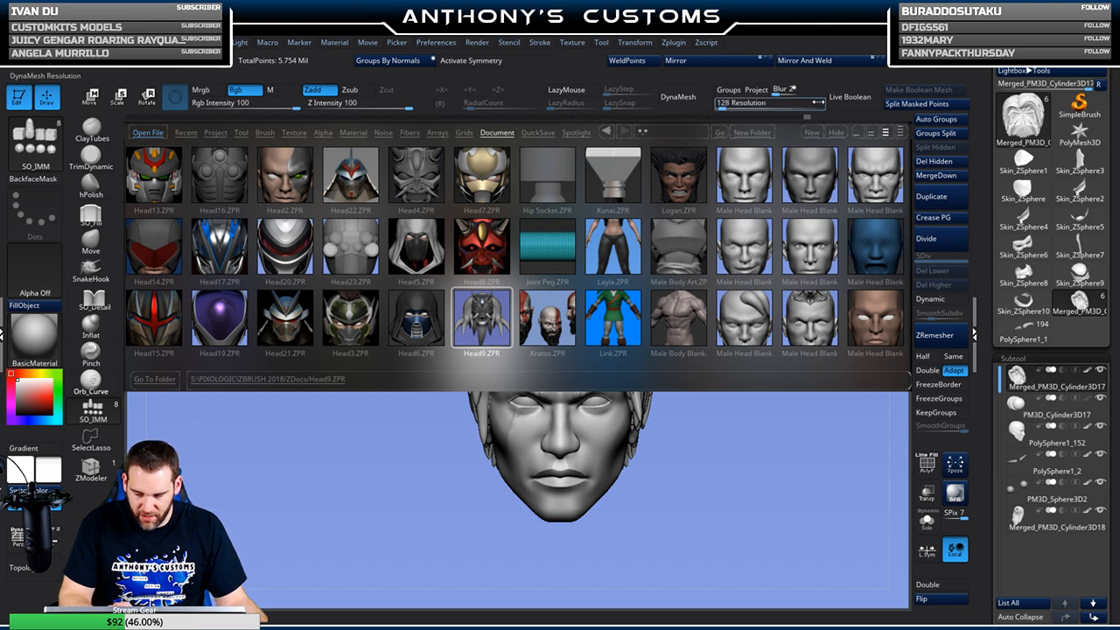
double_click(744, 179)
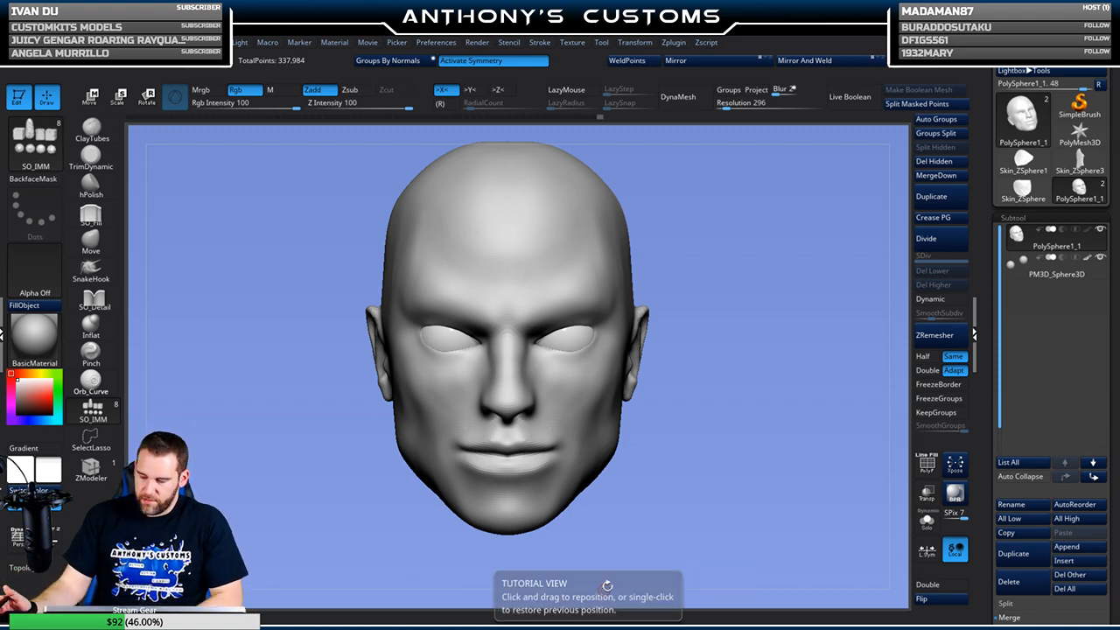
left_click_drag(747, 364, 749, 342, "alt")
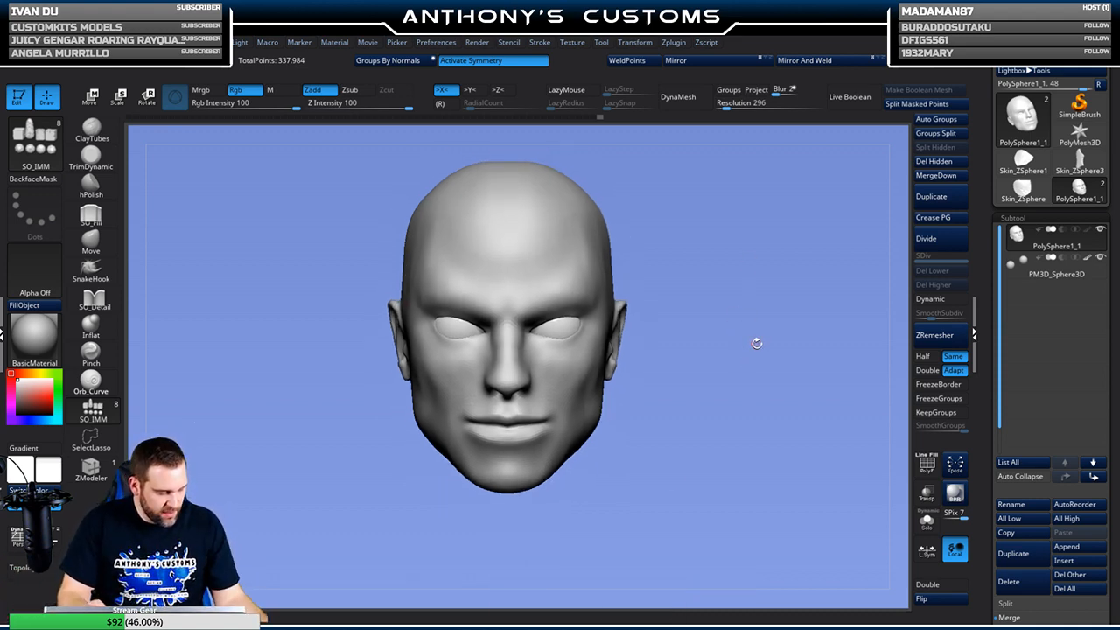
Browse the saved projects again and open the head project with the hair locks, helmet and headgear subtools
key("comma")
left_click_drag(787, 306, 681, 328)
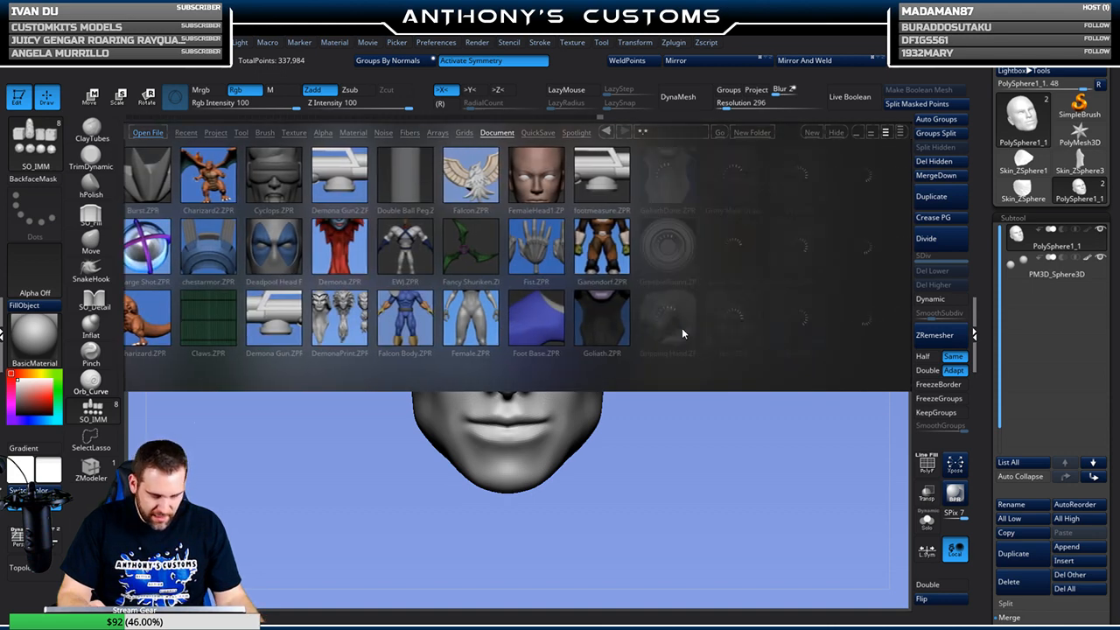
left_click_drag(775, 334, 498, 334)
left_click_drag(700, 349, 601, 351)
double_click(750, 329)
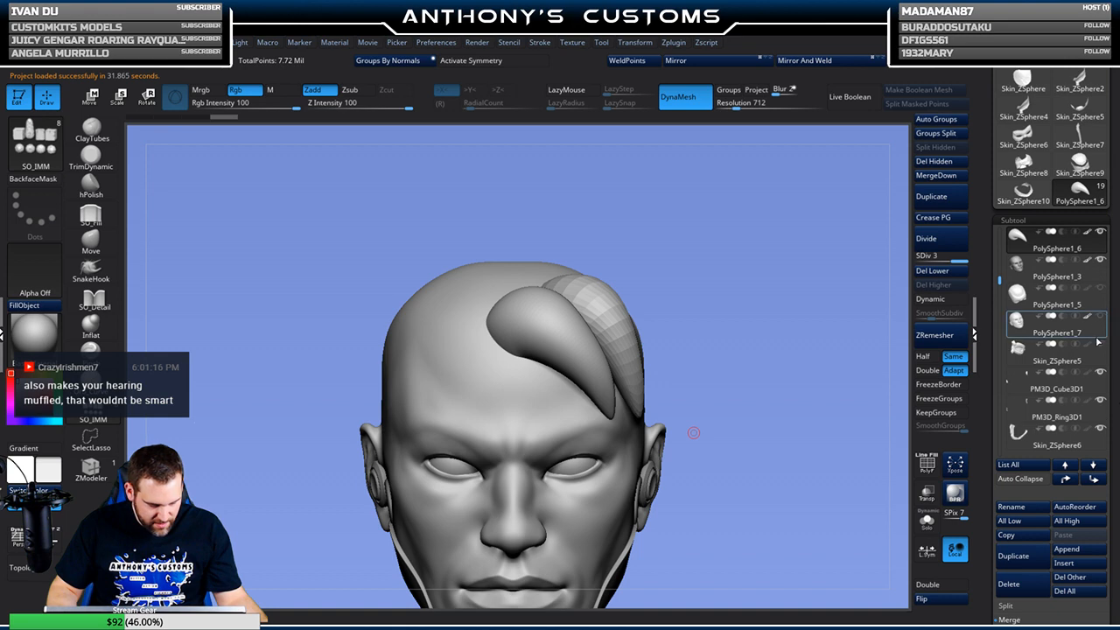
Delete the hair lock subtools PolySphere1_6 and PolySphere1_2 and the eyebrow subtool PolySphere1_4
left_click(1029, 586)
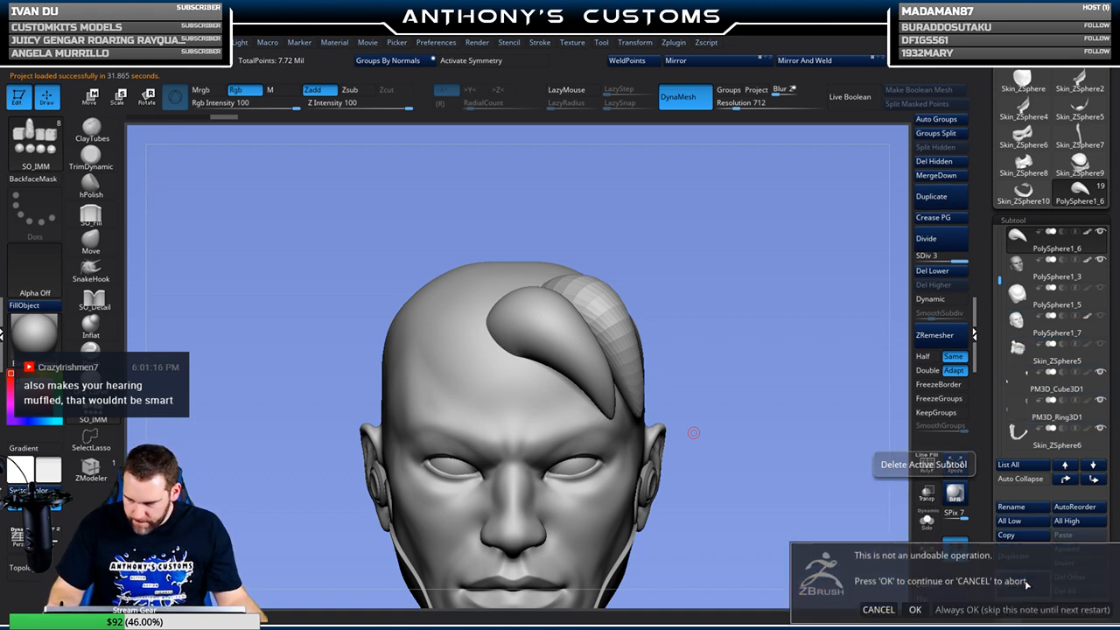
left_click(915, 610)
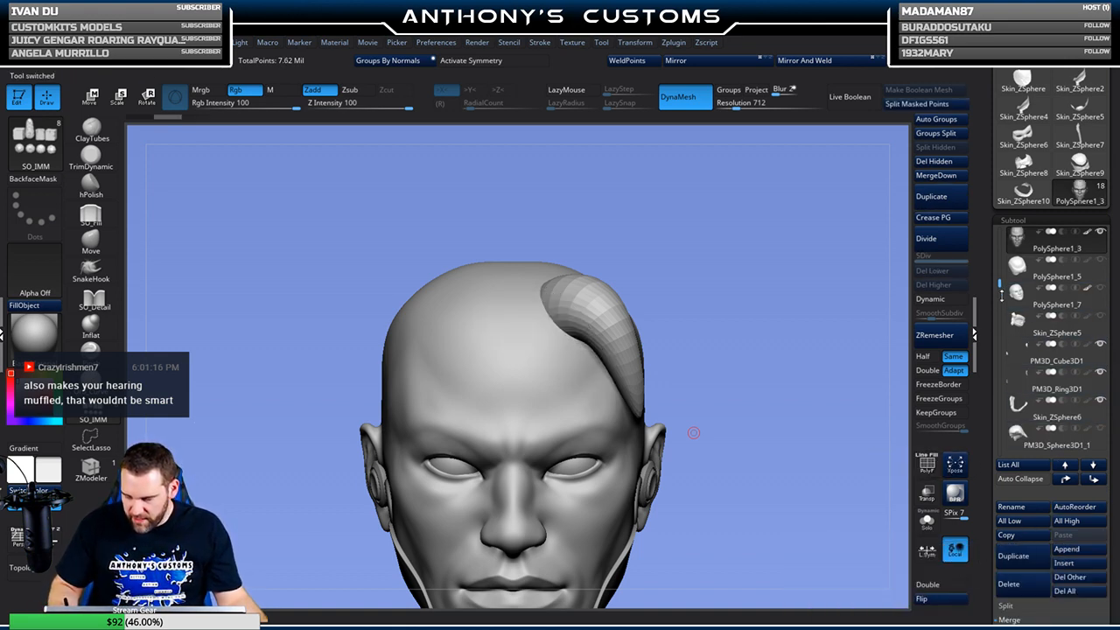
scroll(1058, 263, "up", 4)
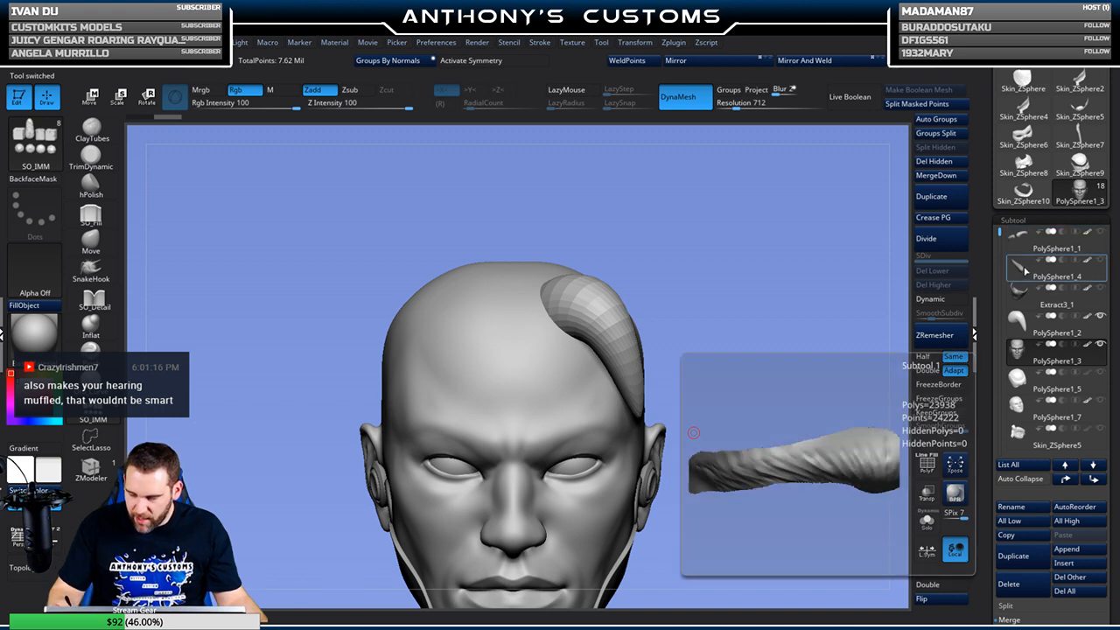
left_click(1028, 271)
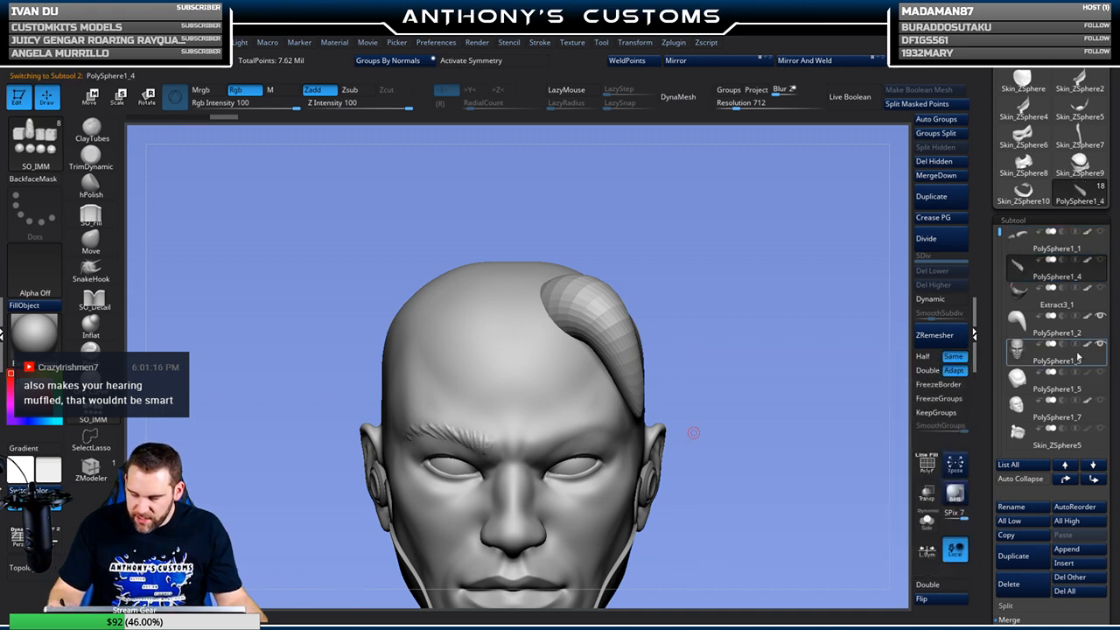
left_click(1027, 586)
left_click(914, 610)
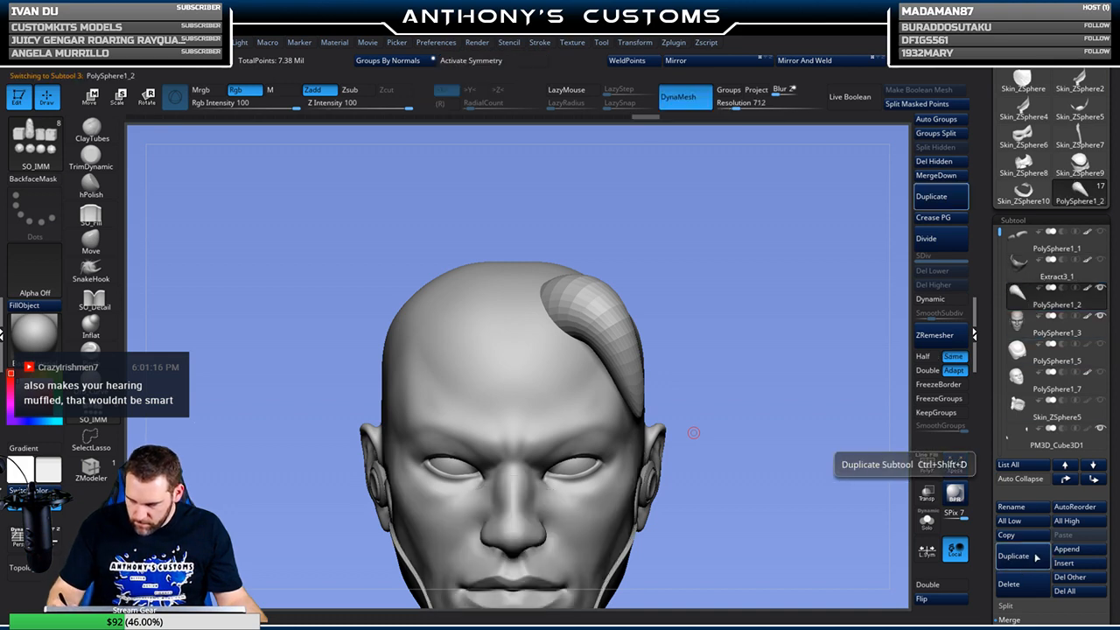
left_click(1029, 586)
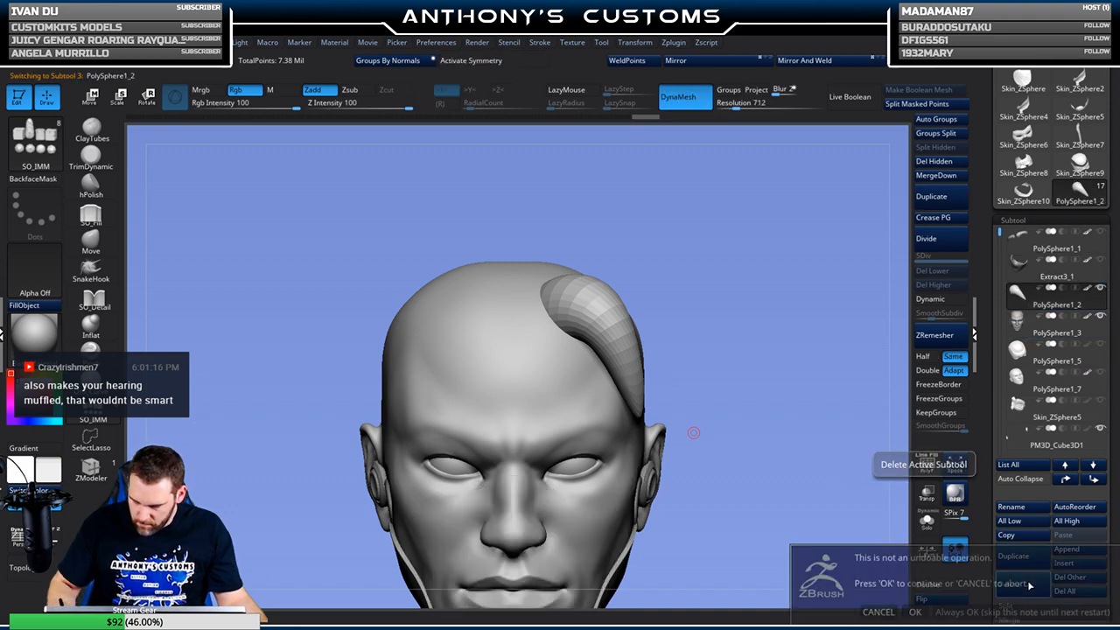
left_click(914, 611)
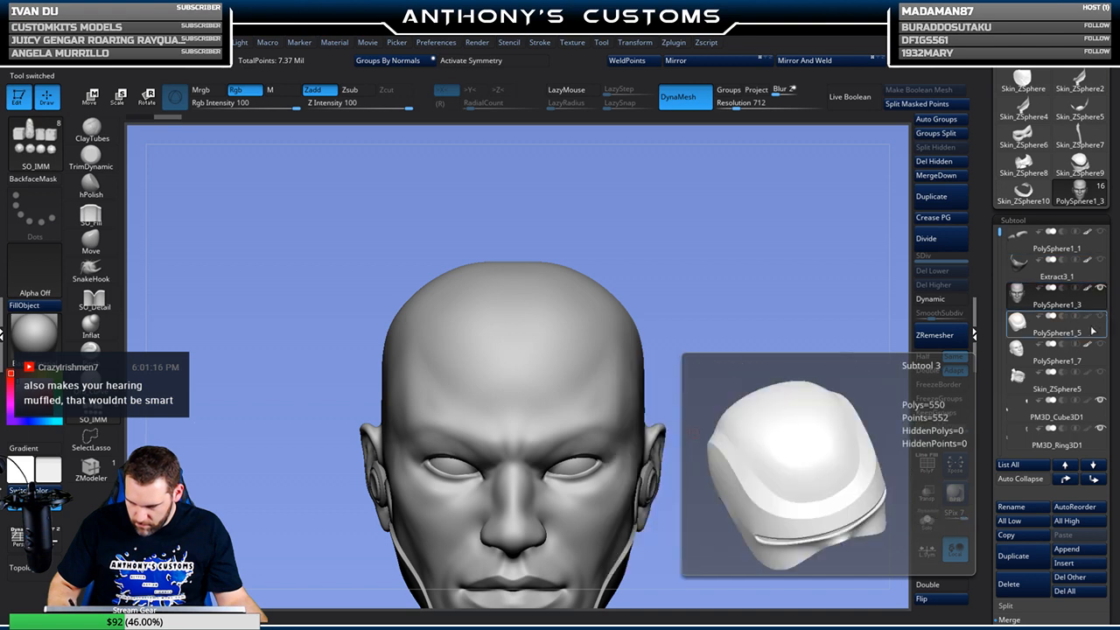
Show the visored helmet subtool PolySphere1_5 and delete the Skin_ZSphere5 subtool
left_click(1100, 317)
left_click_drag(762, 460, 755, 380, "alt")
left_click_drag(723, 490, 727, 430, "alt")
left_click_drag(748, 473, 727, 419)
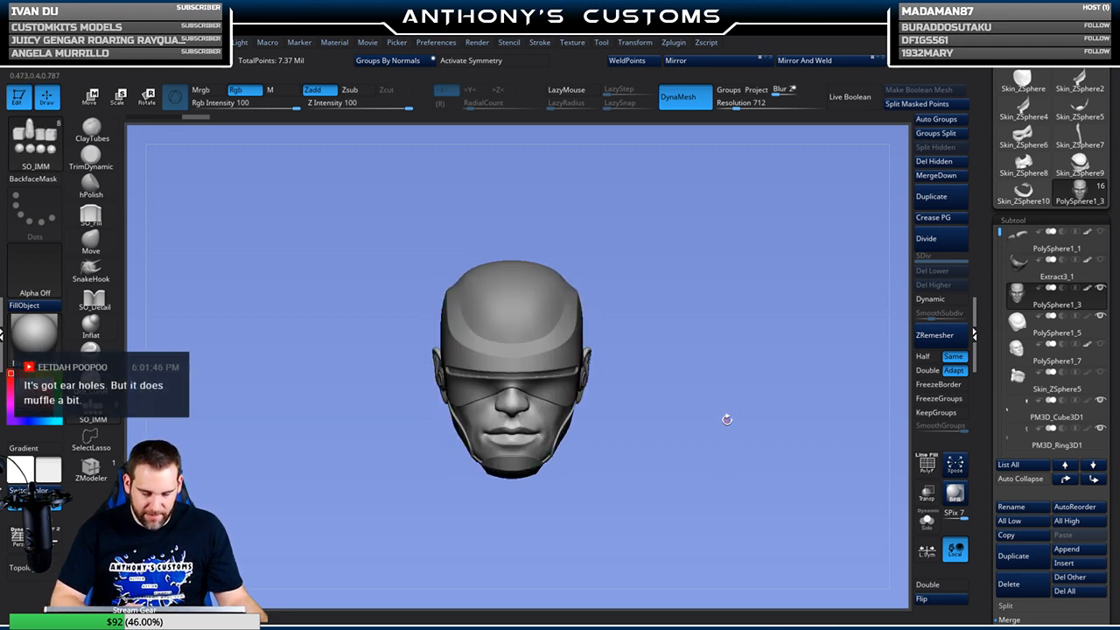
left_click(1093, 382)
left_click(1009, 584)
left_click(915, 603)
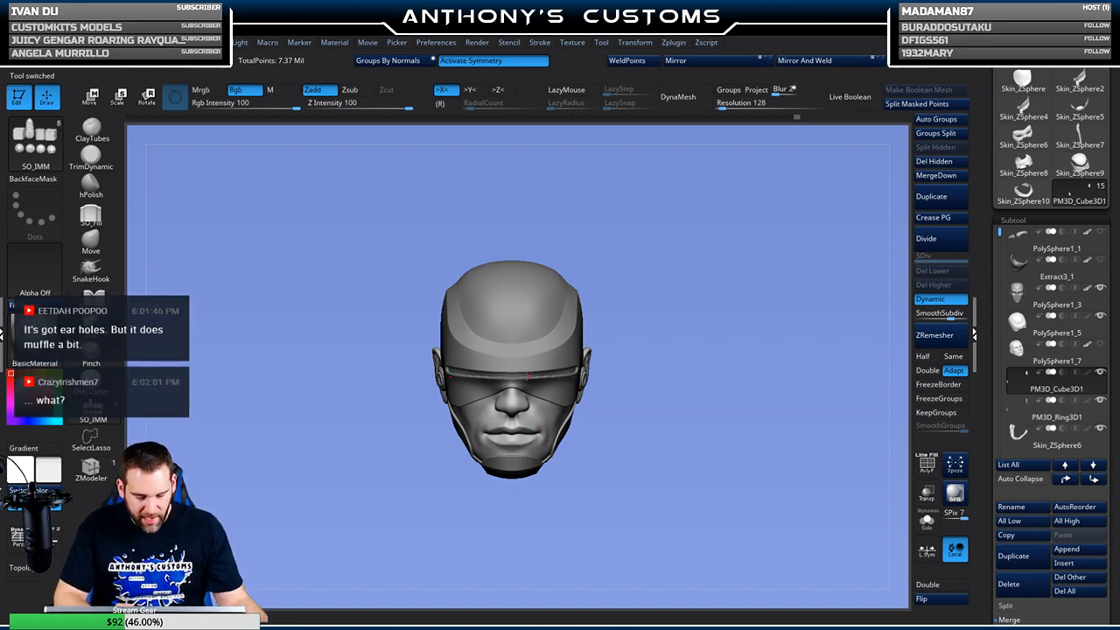
Delete the headgear subtools PM3D_Cube3D1, PM3D_Ring3D1 and Skin_ZSphere6
left_click_drag(643, 342, 693, 301)
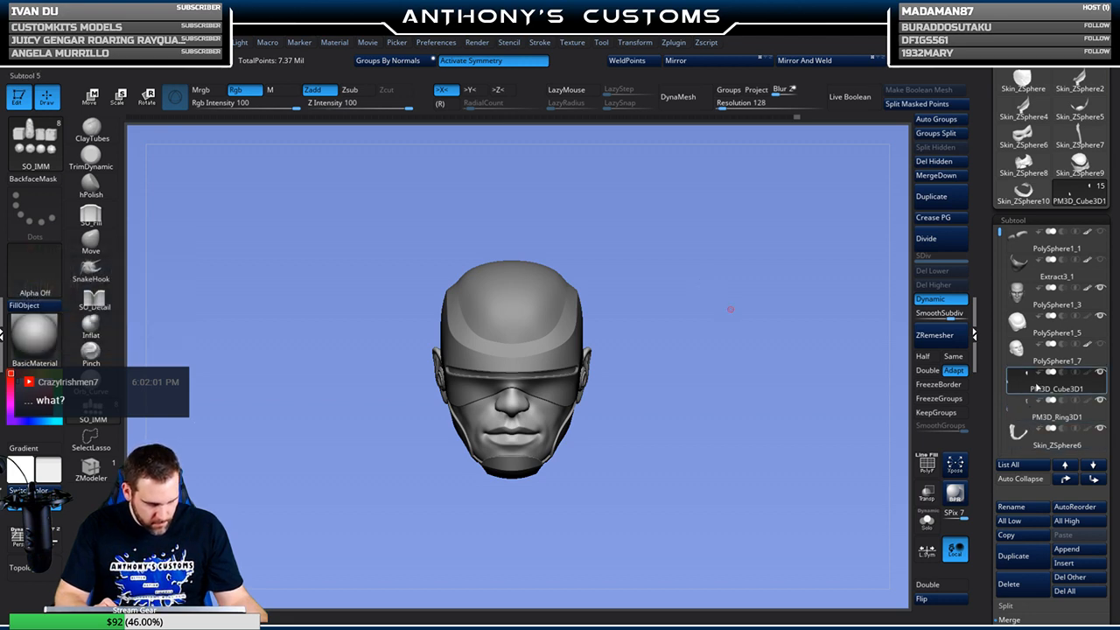
left_click(1015, 586)
left_click(916, 609)
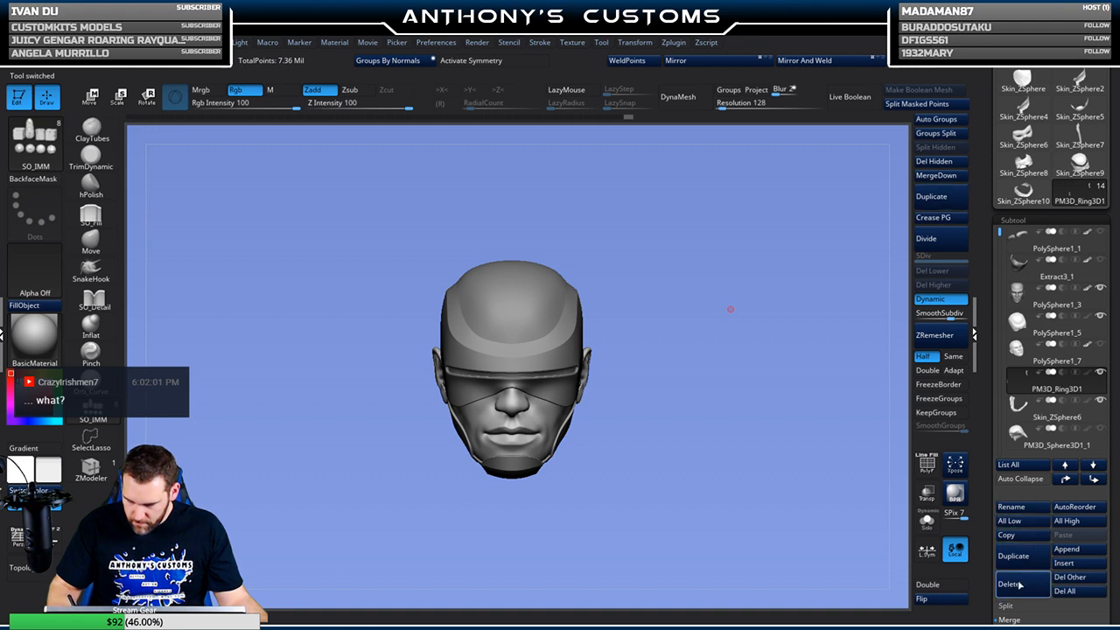
left_click(1020, 586)
left_click(916, 608)
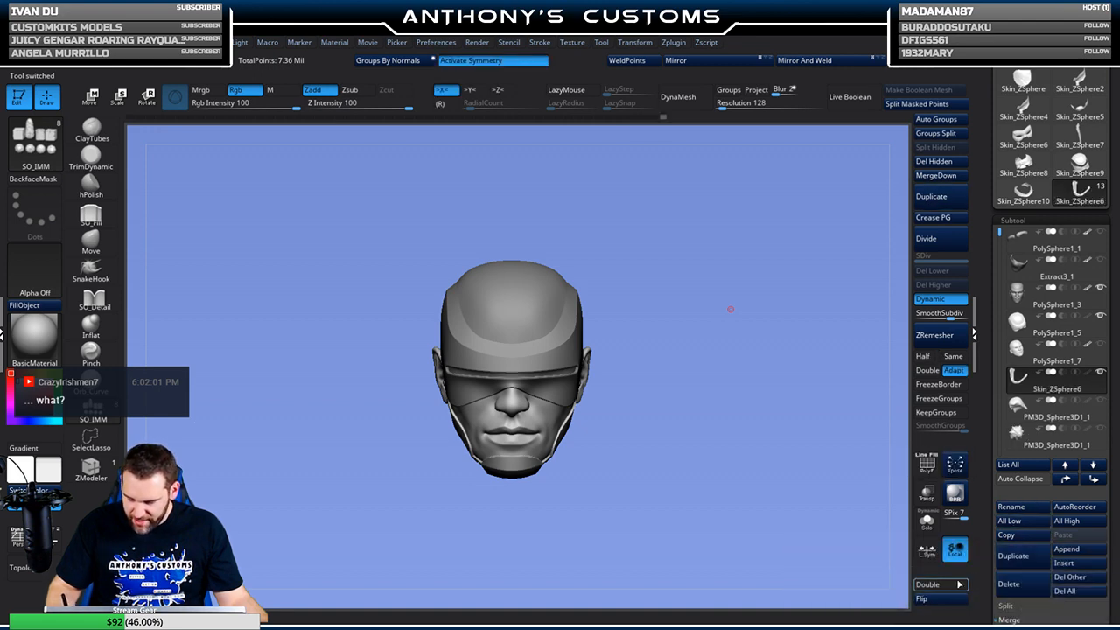
left_click_drag(885, 540, 790, 529)
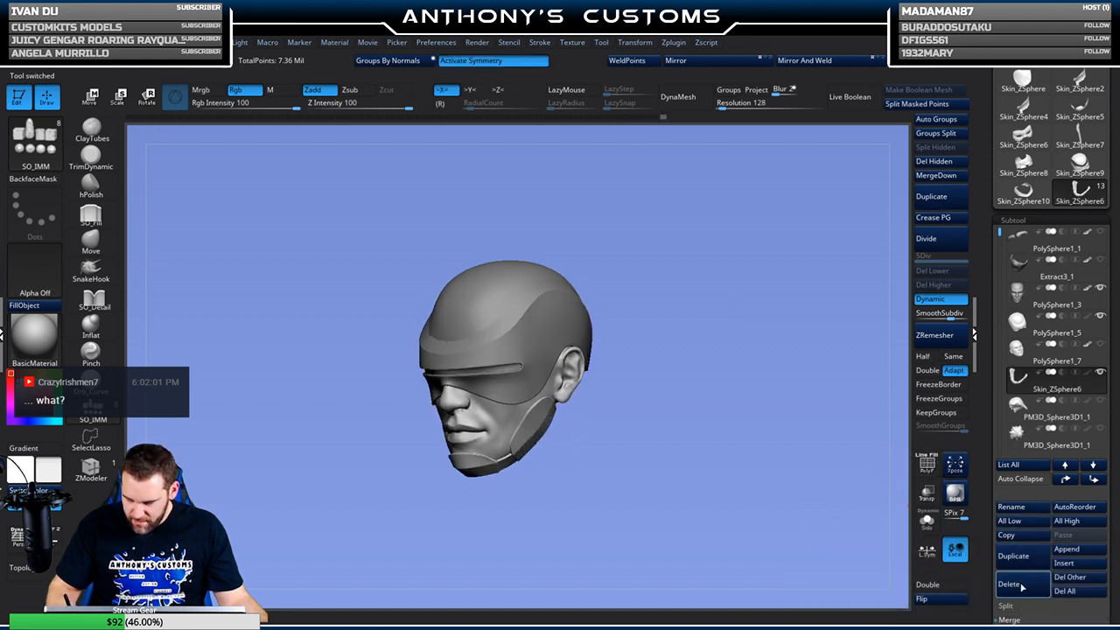
left_click(1015, 588)
left_click(917, 607)
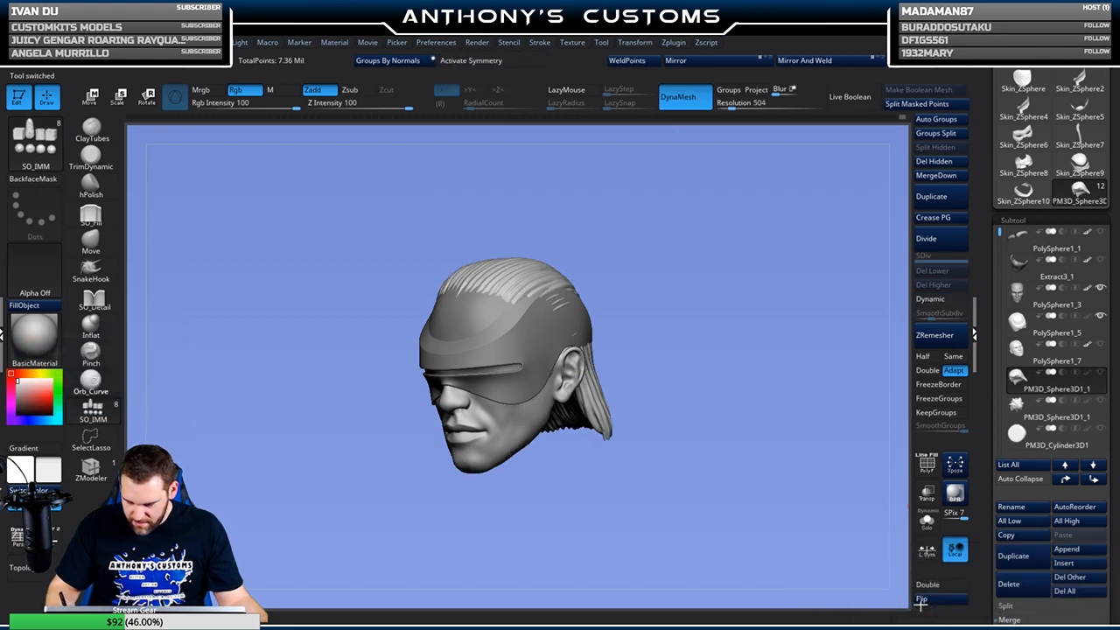
Delete the helmet subtool PolySphere1_5 and the alternate head subtool PolySphere1_7
mouse_move(1101, 281)
left_click(1095, 324)
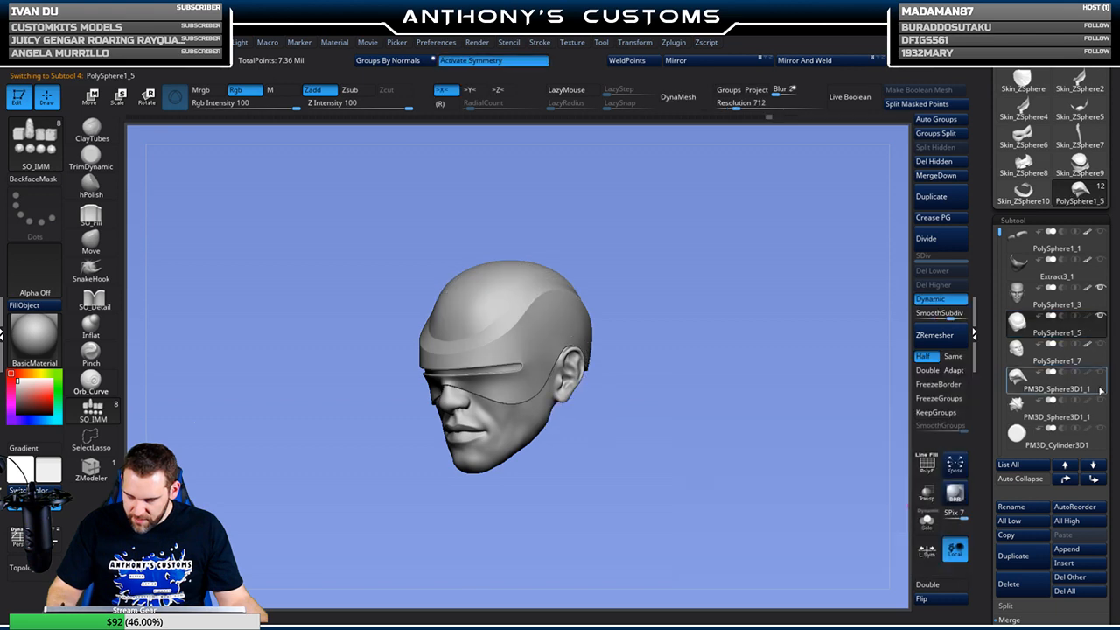
left_click(1025, 591)
left_click(917, 610)
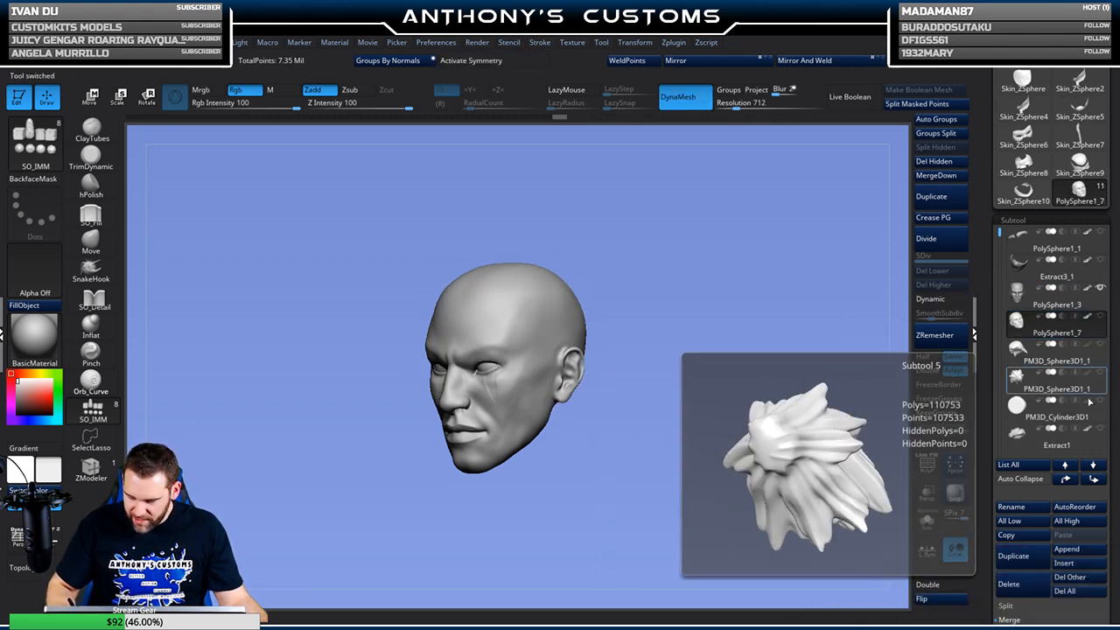
left_click(1010, 584)
left_click(918, 609)
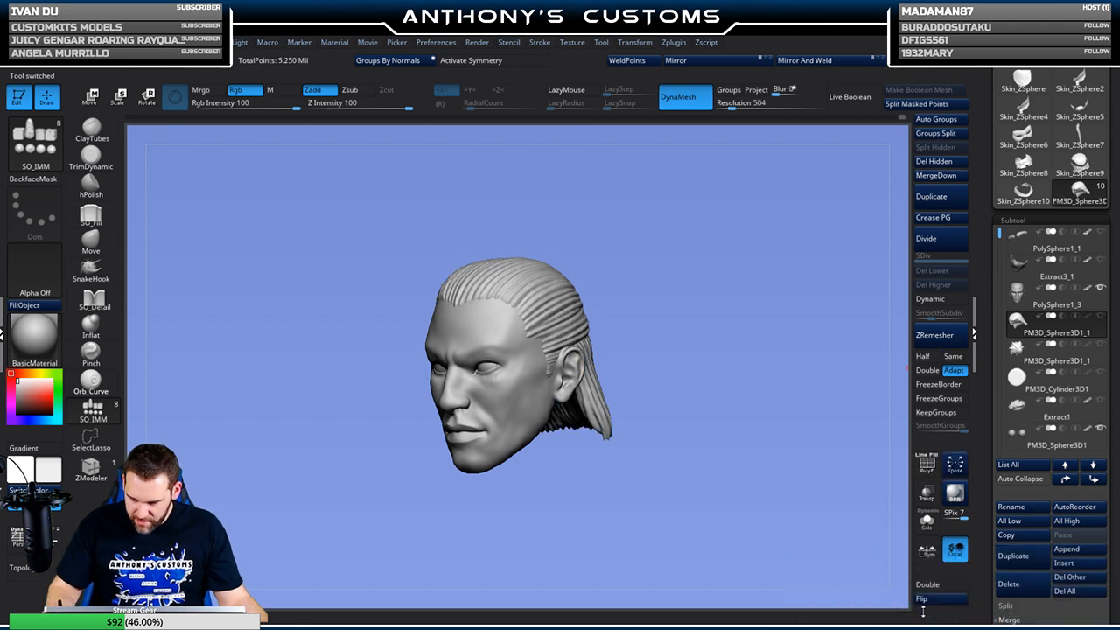
Delete the ponytail subtool PM3D_Sphere3D1_1 behind the head
left_click_drag(832, 470, 868, 481)
left_click(1048, 360)
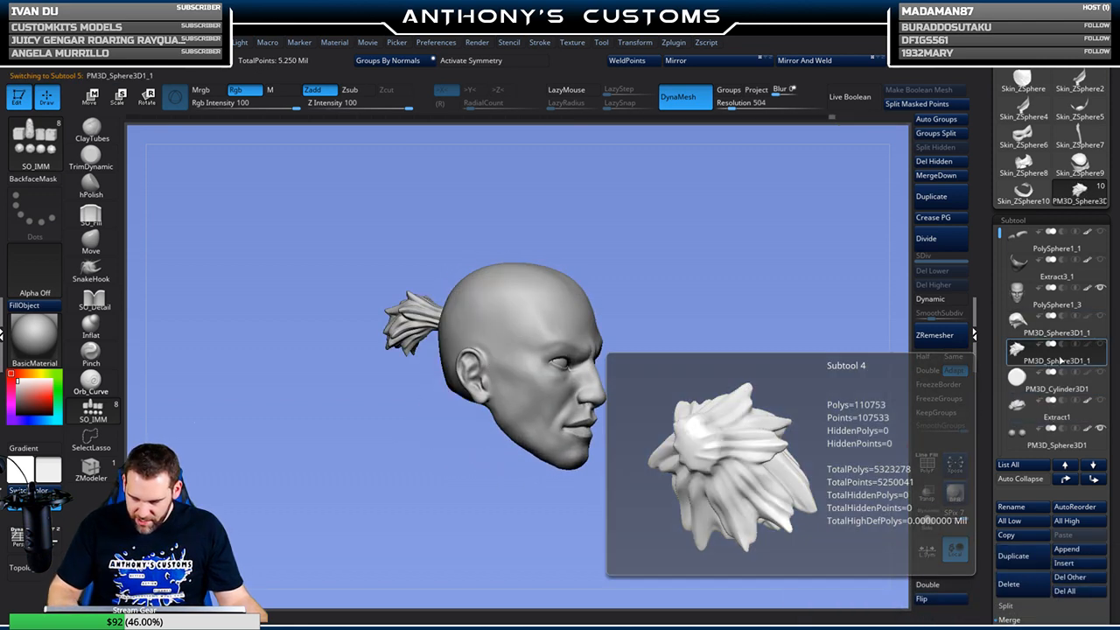
left_click(1008, 584)
left_click(919, 610)
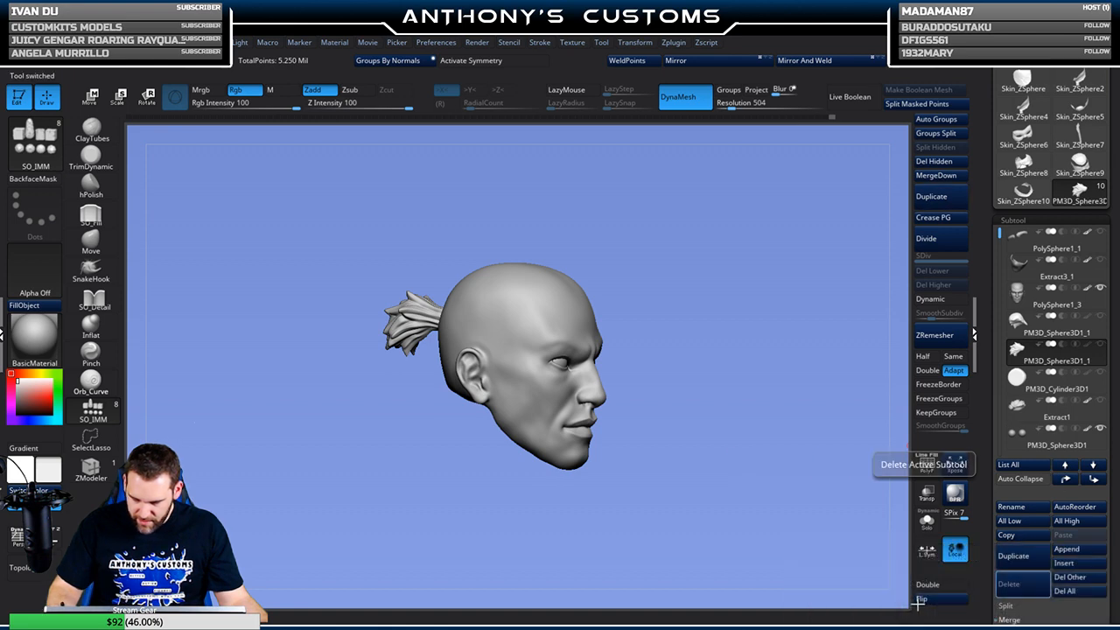
left_click(1008, 584)
left_click(918, 610)
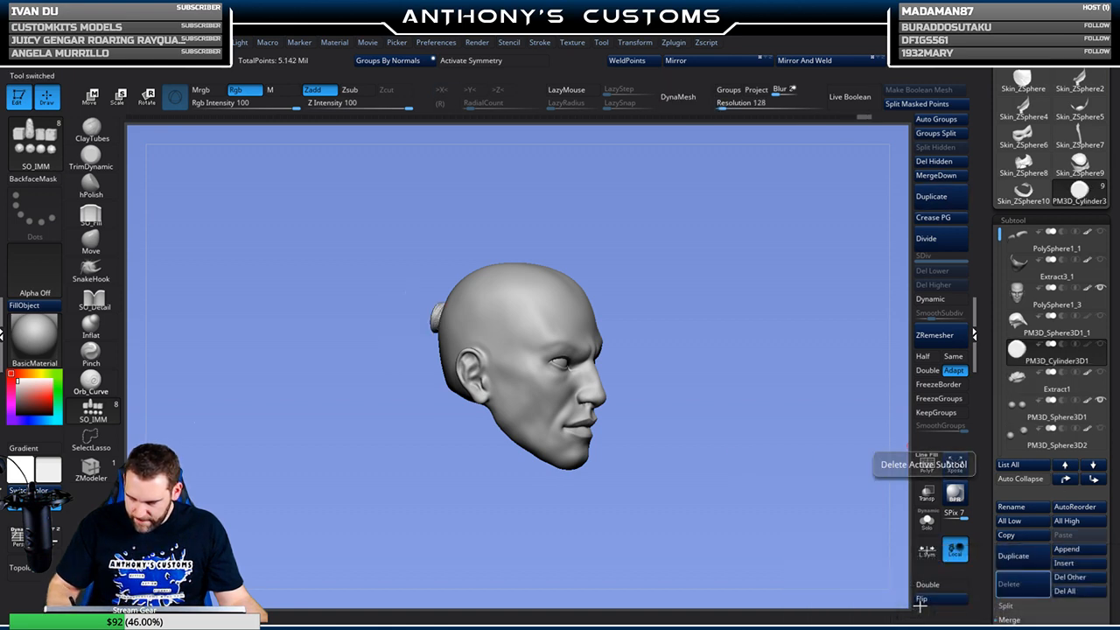
Delete the subtools PM3D_Cylinder3D1, Extract1 and PM3D_Sphere3D1_1 to remove these hair pieces from the head
left_click_drag(750, 534, 783, 514)
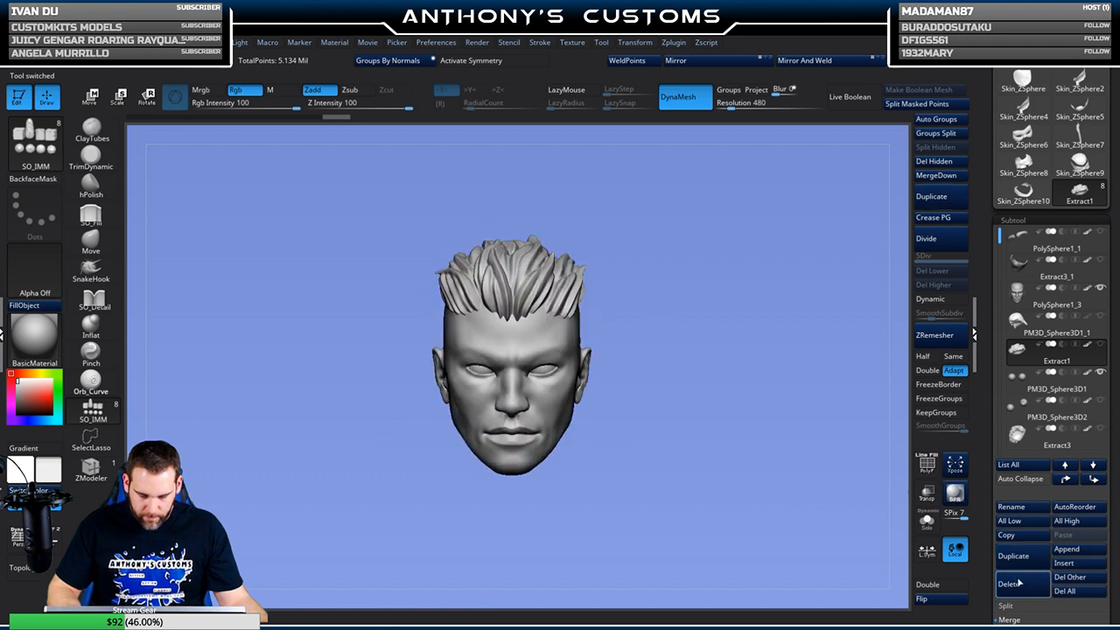
left_click(1022, 583)
left_click(917, 608)
left_click(1017, 321)
left_click(1015, 584)
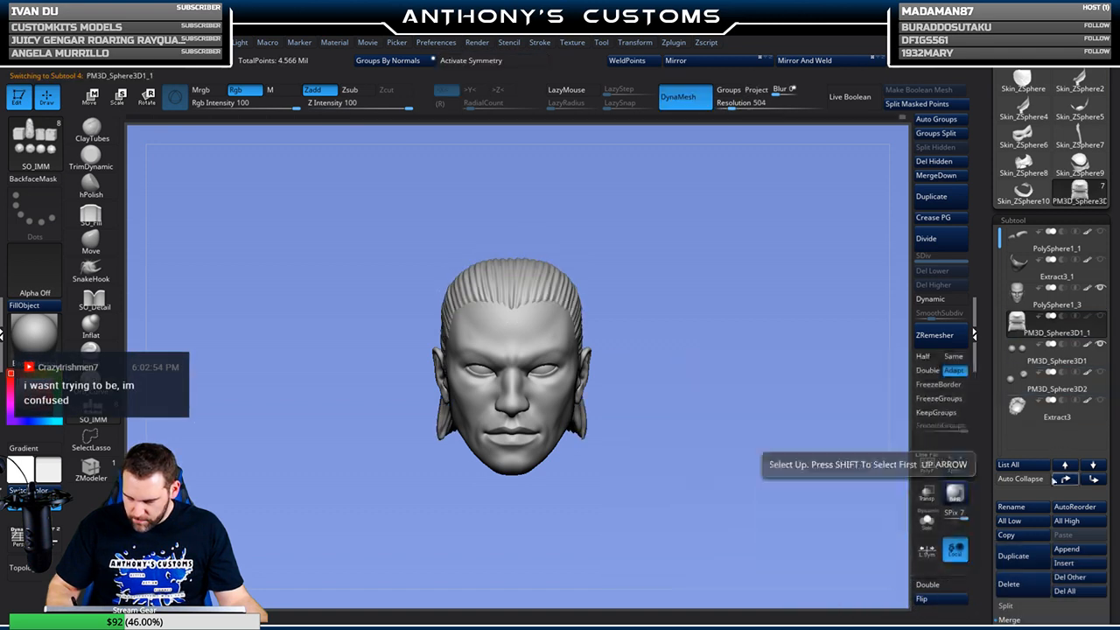
left_click(915, 608)
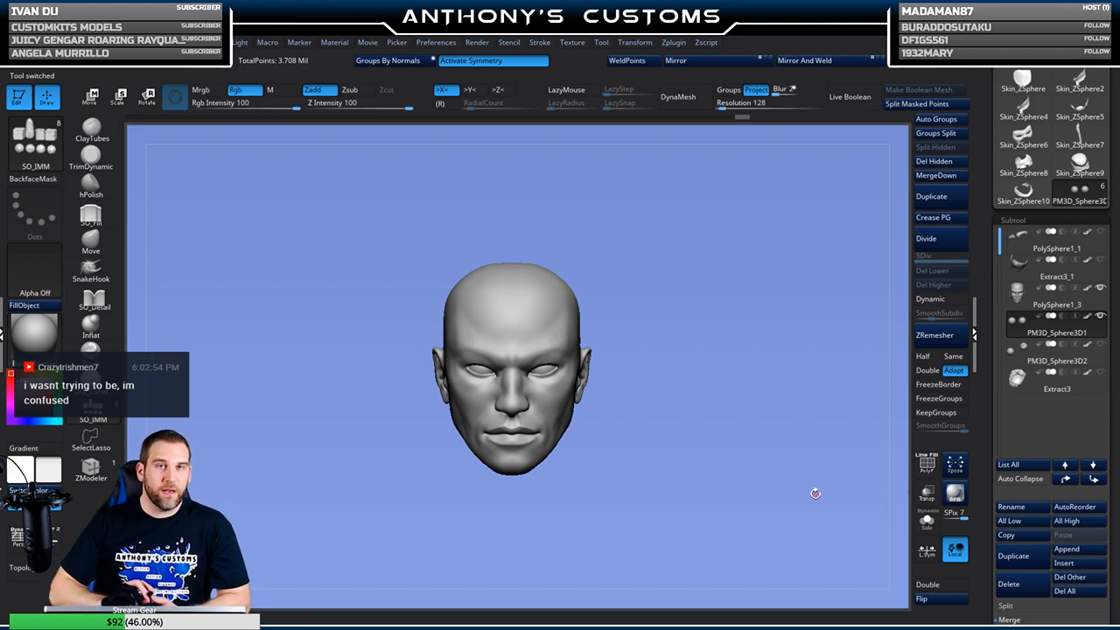
Delete the hair subtool Extract3 and the sphere subtool PM3D_Sphere3D2
left_click(1018, 378)
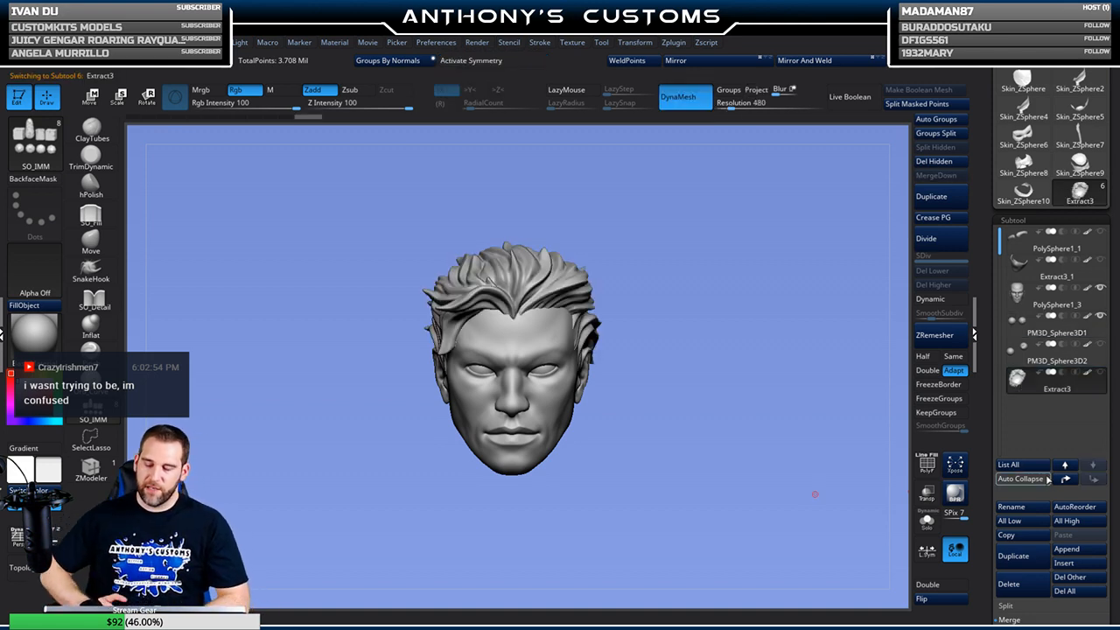
left_click(1009, 584)
left_click(913, 605)
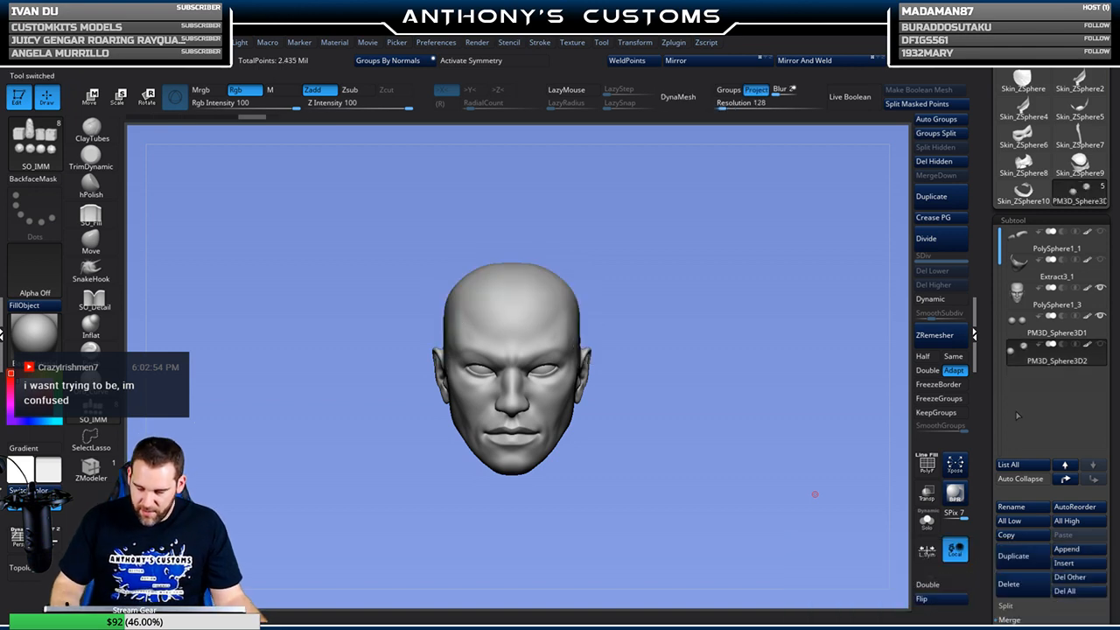
left_click(1009, 583)
left_click(914, 610)
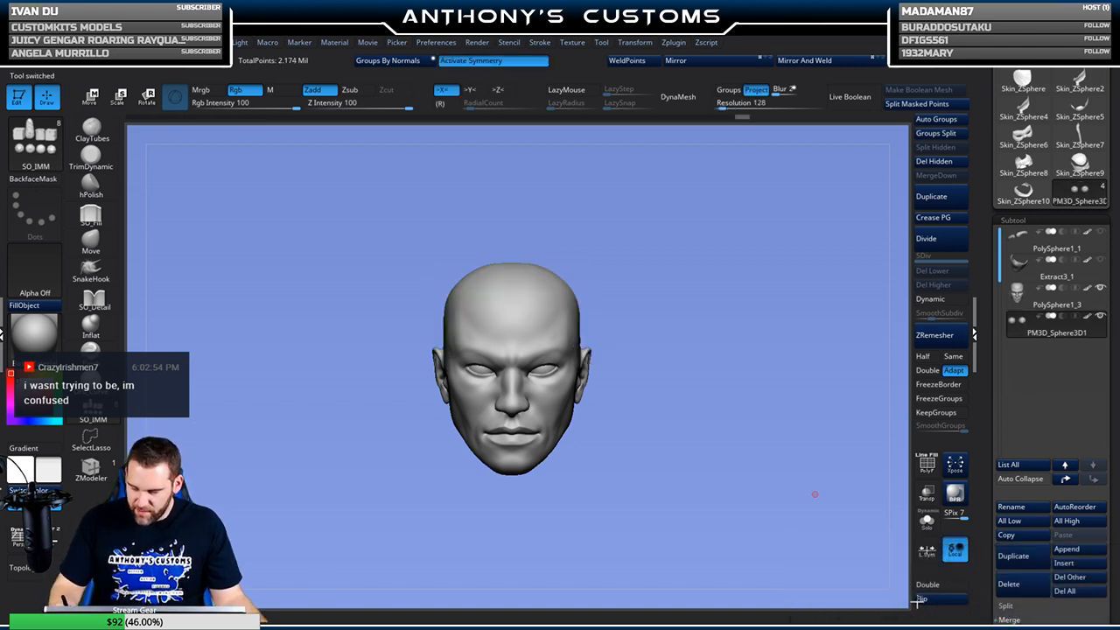
Show the eyebrow subtool PolySphere1_1 and make the face covering subtool Extract3_1 active
mouse_move(759, 387)
left_mouse_down()
mouse_move(682, 380)
mouse_move(807, 338)
mouse_move(737, 385)
mouse_move(743, 348)
left_mouse_up()
left_click(1101, 235)
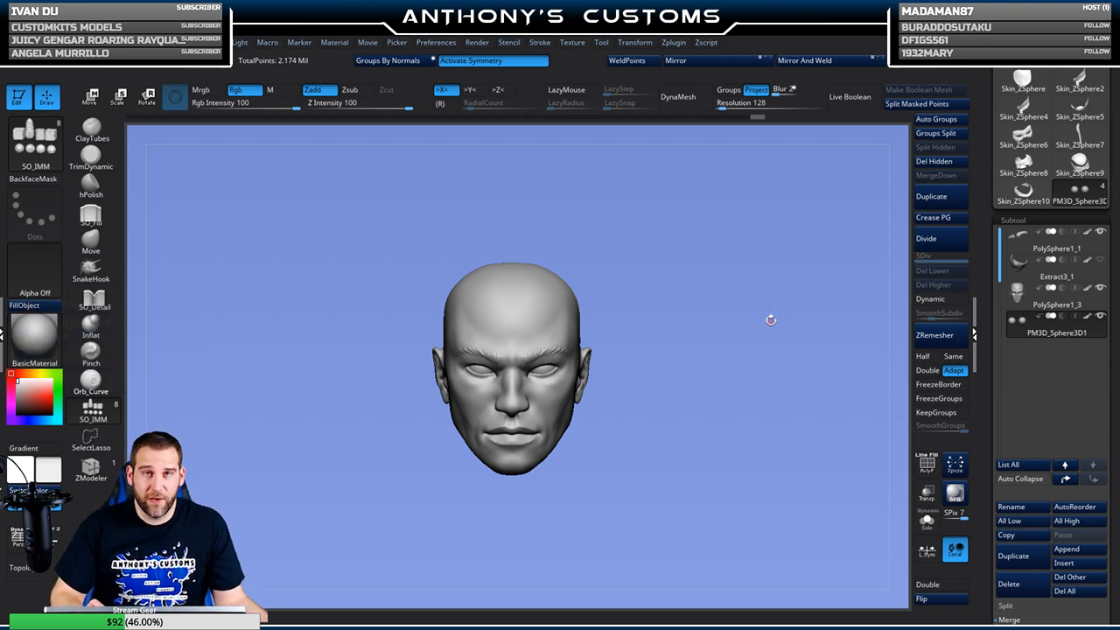
left_click(1054, 267)
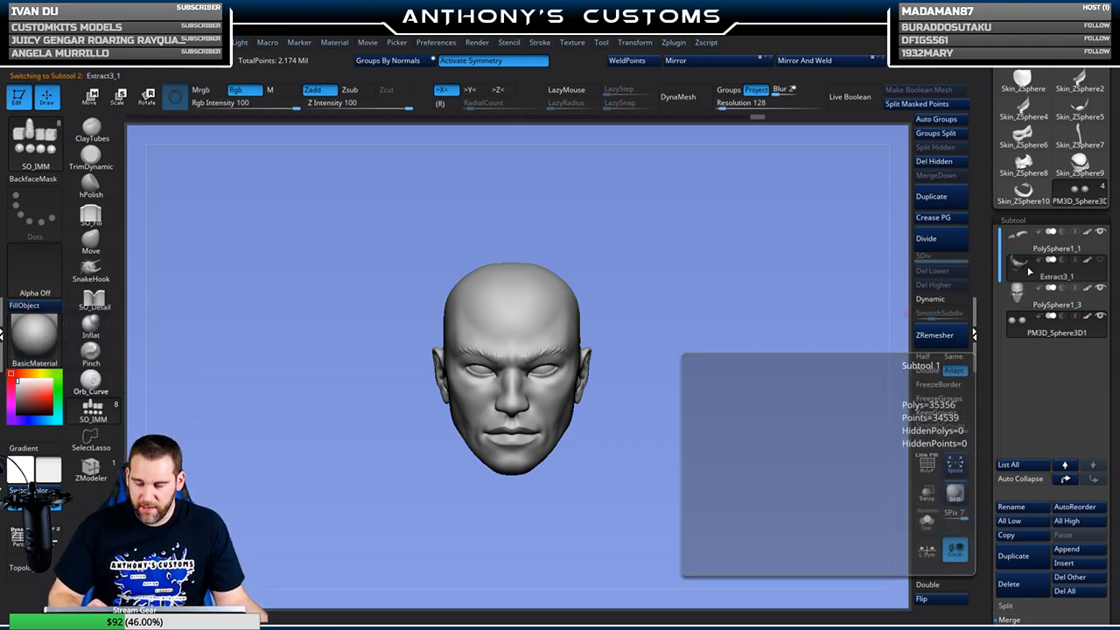
Reshape the chin, sides and ear edge of the face covering with an enlarged Move brush
left_click_drag(658, 405, 661, 363)
left_click(91, 241)
key("space")
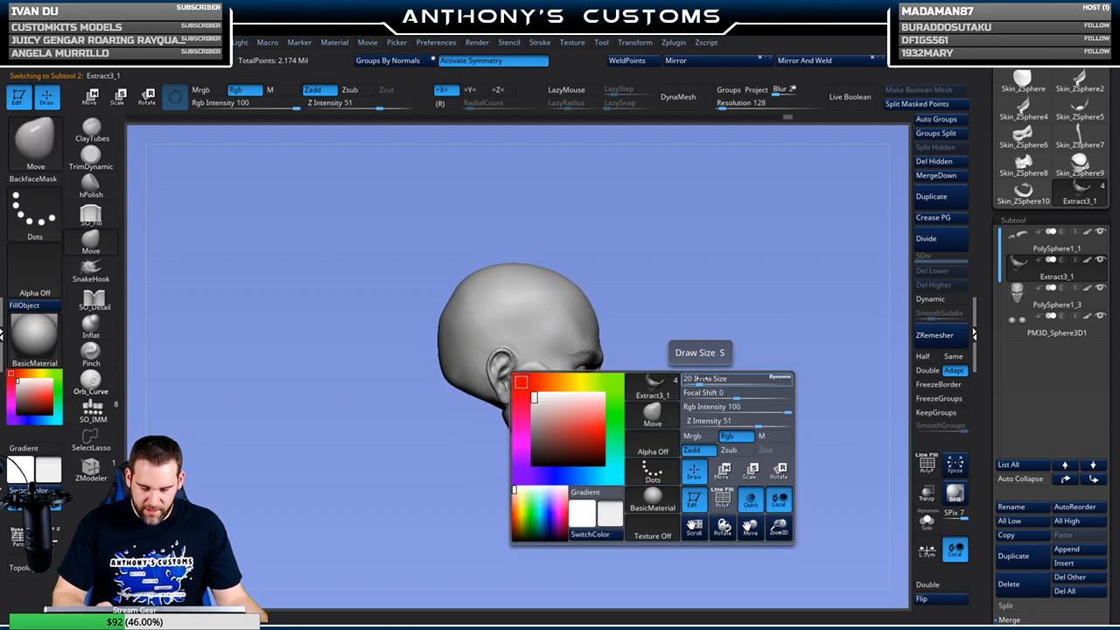
left_click_drag(726, 380, 739, 381)
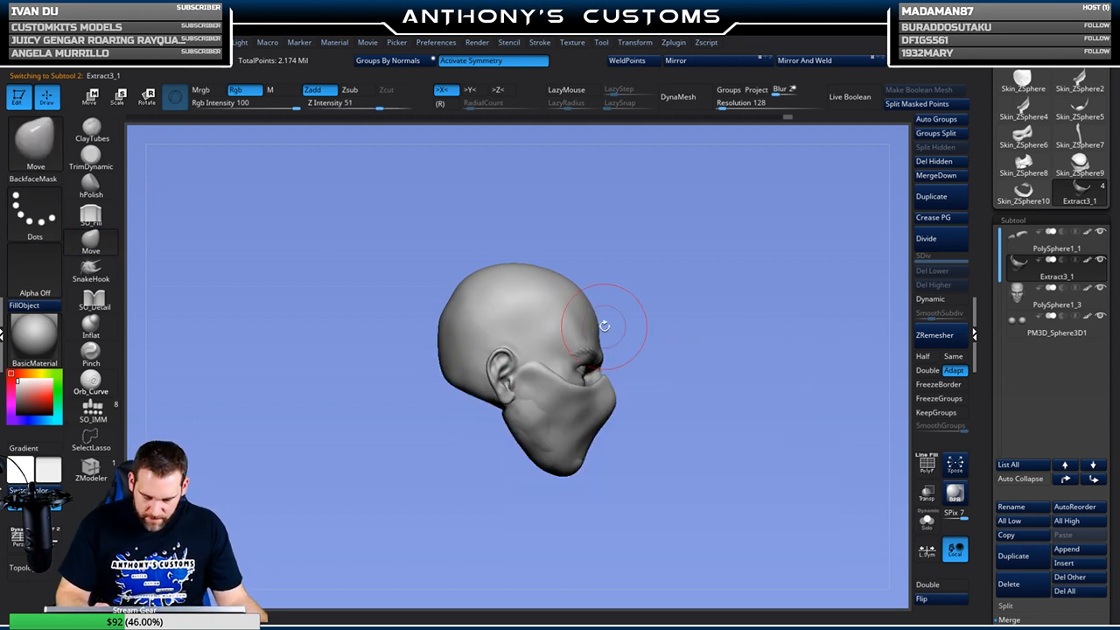
left_click_drag(576, 468, 581, 466)
left_click_drag(710, 408, 663, 408)
left_click_drag(741, 379, 705, 383, "alt")
mouse_move(612, 424)
left_mouse_down()
mouse_move(641, 425)
mouse_move(582, 429)
left_mouse_up()
mouse_move(653, 446)
left_mouse_down()
mouse_move(670, 452)
mouse_move(642, 423)
mouse_move(634, 434)
left_mouse_up()
left_click_drag(629, 380, 629, 382)
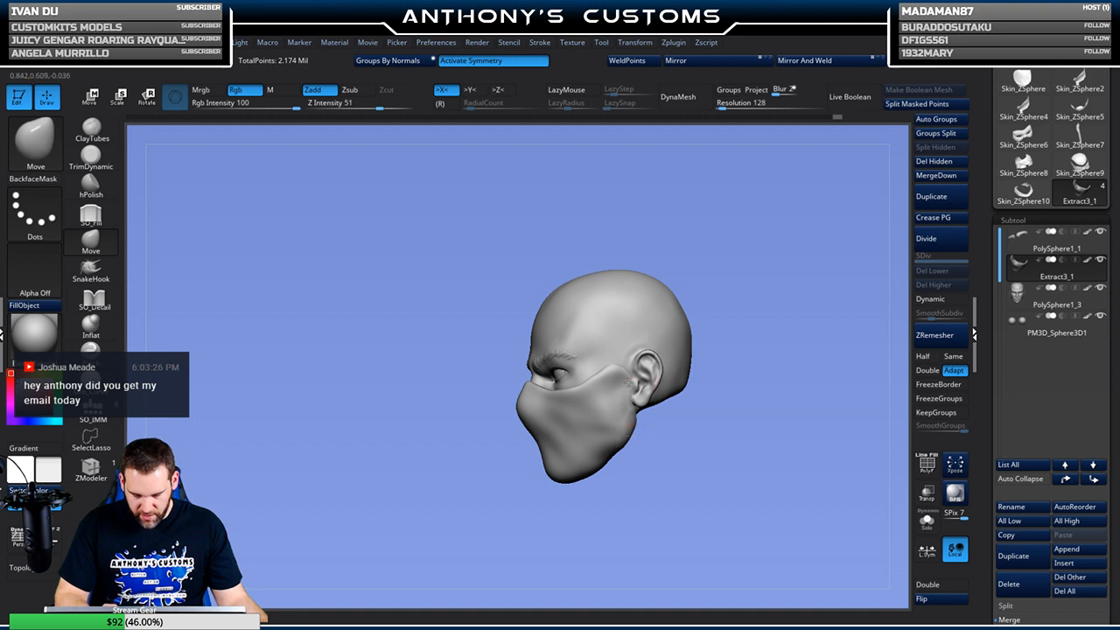
Refine the face covering's lower jaw edge with a resized Move brush and smooth it
mouse_move(733, 437)
left_mouse_down()
mouse_move(722, 462)
mouse_move(780, 361)
left_mouse_up()
key("space")
mouse_move(686, 421)
left_mouse_down()
mouse_move(686, 408)
mouse_move(678, 411)
left_mouse_up()
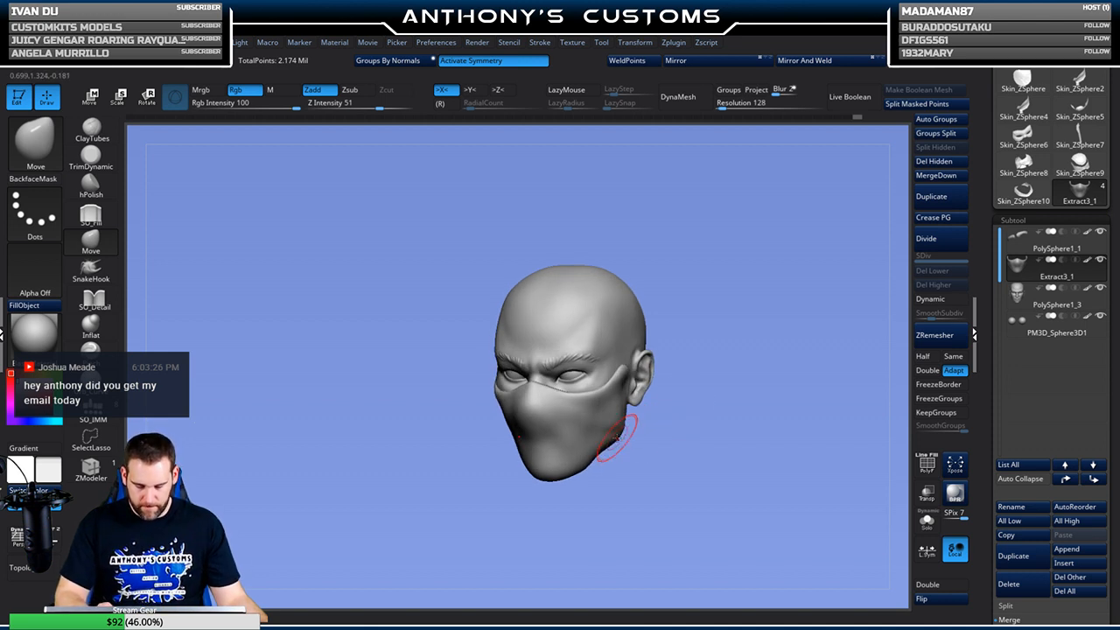
left_click_drag(600, 460, 602, 463)
left_click_drag(687, 427, 648, 383)
left_click_drag(601, 464, 603, 462)
left_click_drag(699, 404, 755, 407)
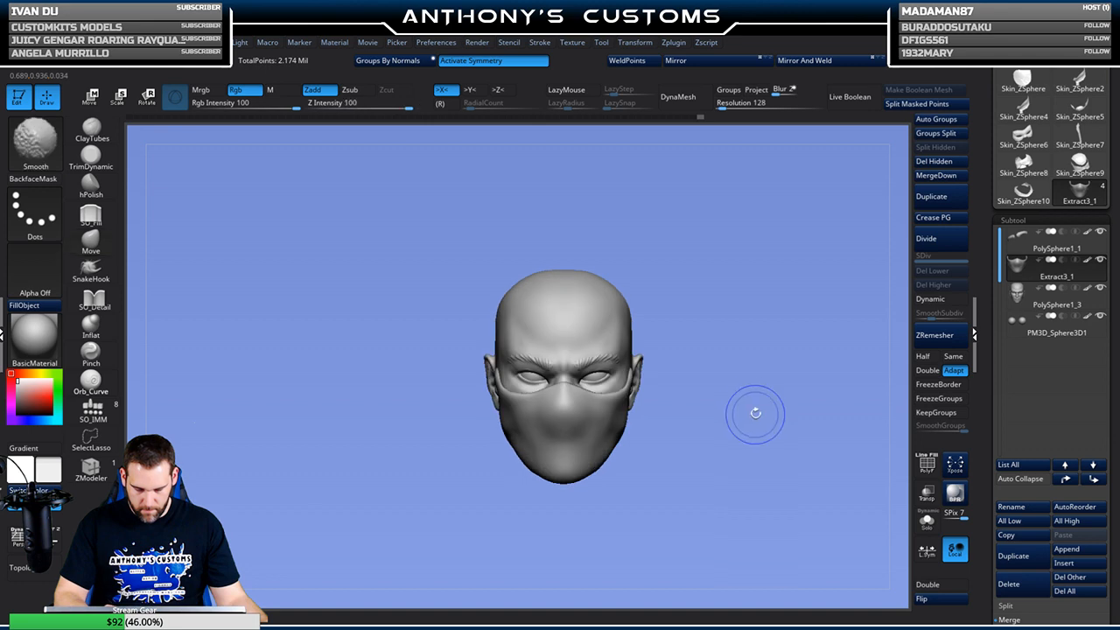
Check the face covering in the polyframe display and save the project
key("shift+f")
mouse_move(732, 394)
left_mouse_down("alt")
mouse_move(727, 474)
mouse_move(729, 385)
left_mouse_up("alt")
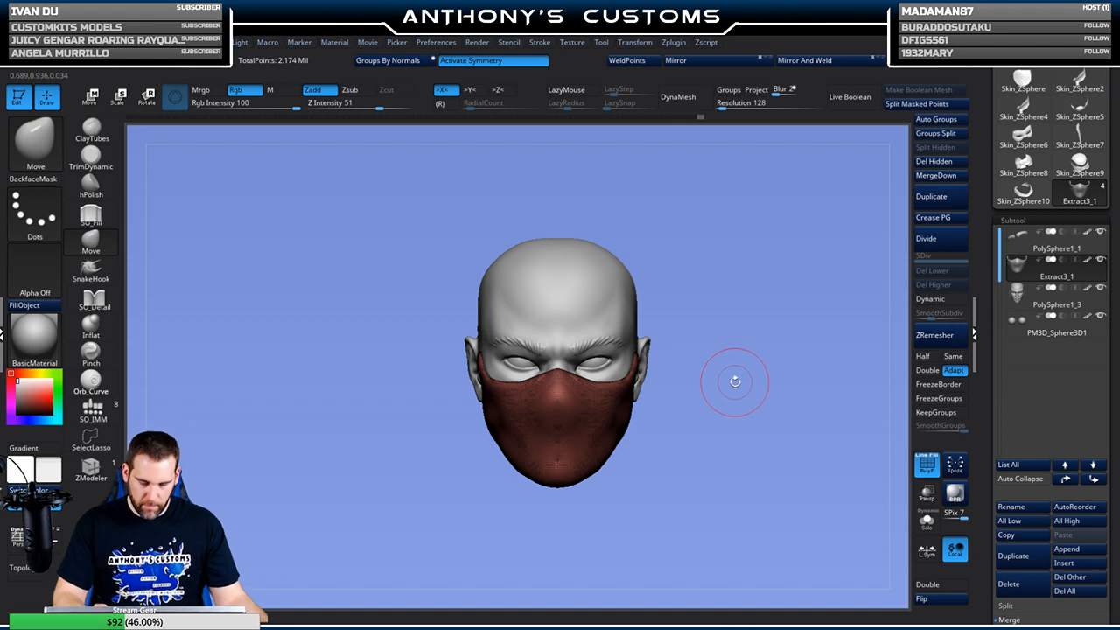
key("ctrl")
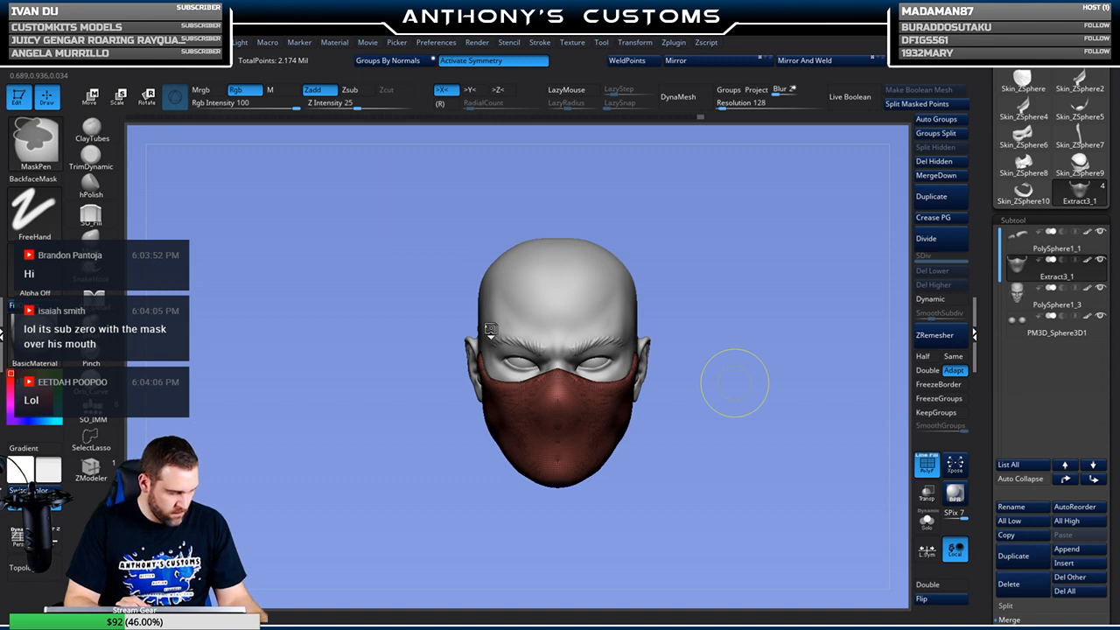
key("ctrl+s")
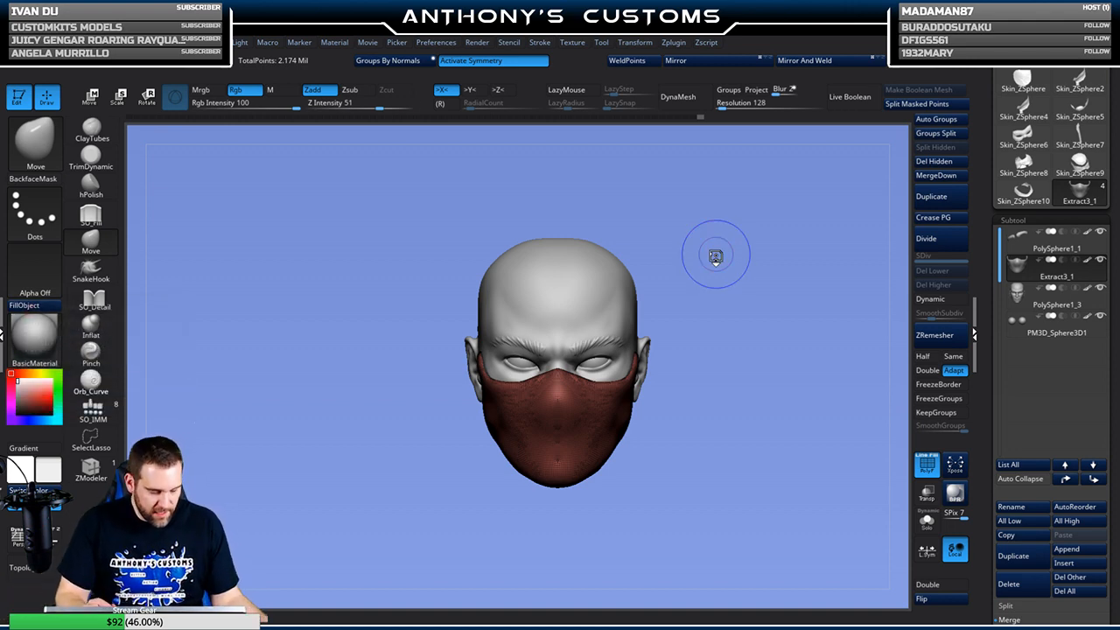
left_click_drag(716, 255, 717, 253, "ctrl")
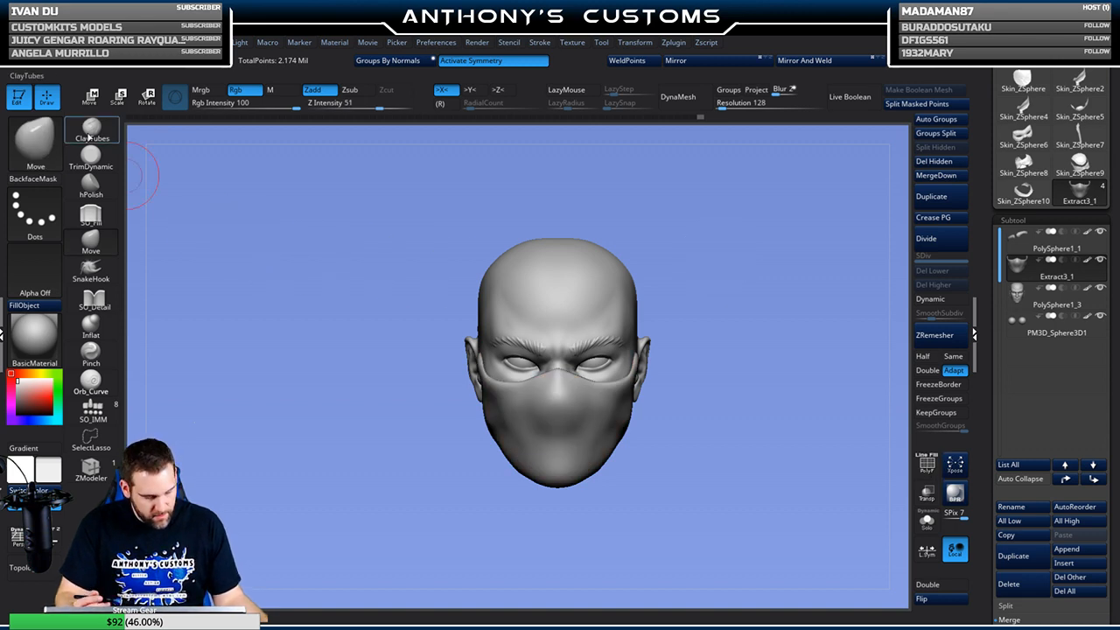
Choose the ClayTubes brush and isolate the face covering Extract3_1 with Solo
left_click(91, 131)
key("space")
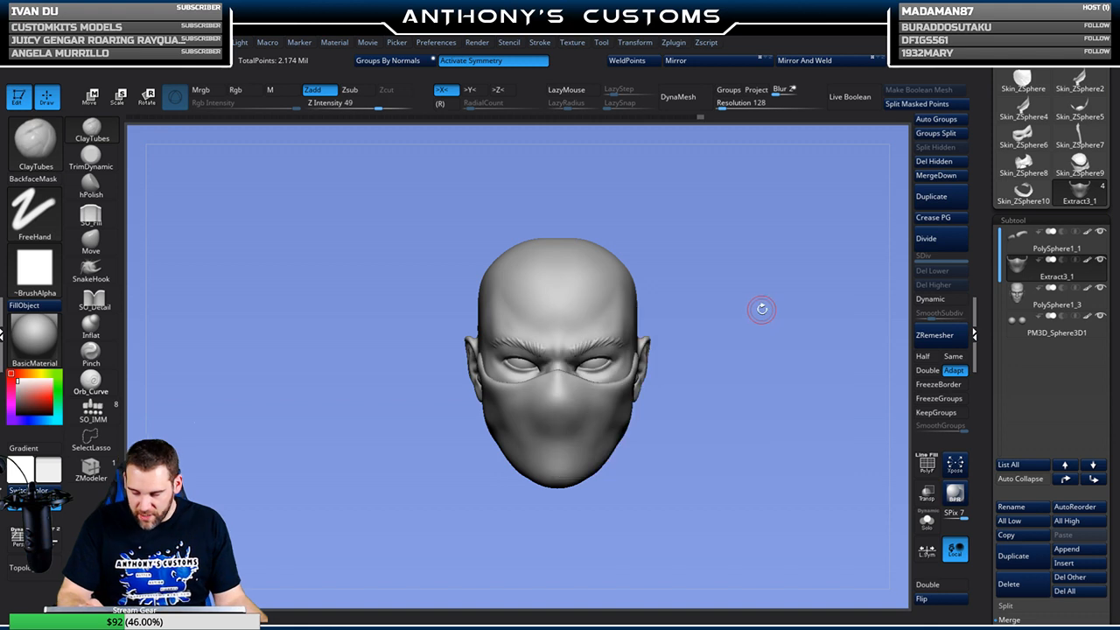
left_click_drag(759, 313, 856, 266)
left_click(926, 522)
left_click_drag(817, 491, 785, 482)
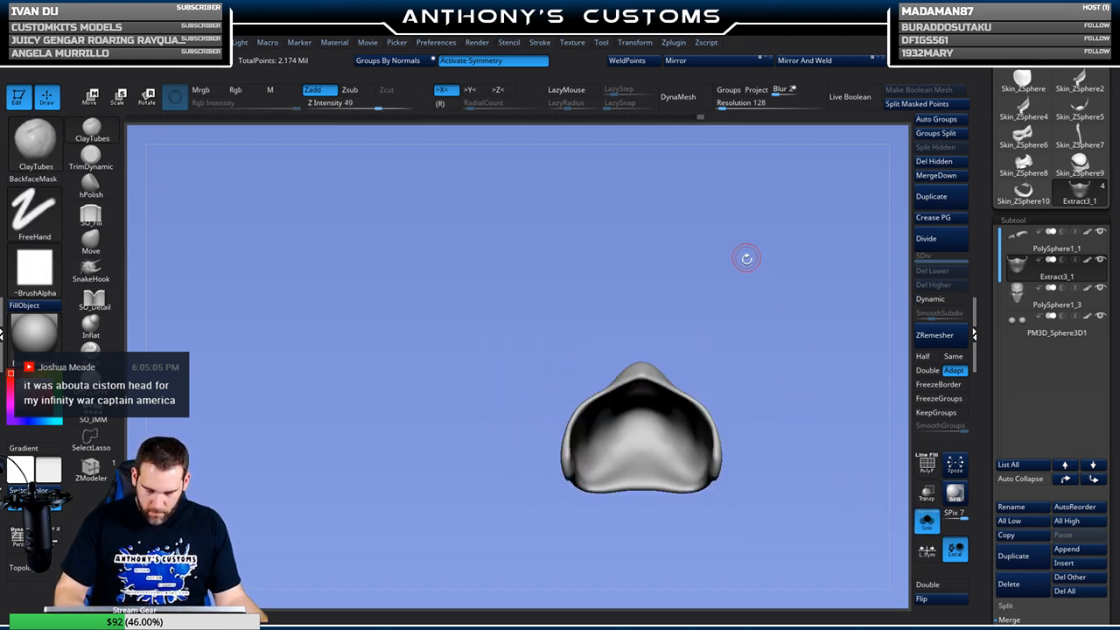
Examine the isolated face covering's mesh density and polygroups from the front and side in polyframe display
left_click_drag(781, 319, 699, 288, "alt")
mouse_move(743, 327)
left_mouse_down()
mouse_move(736, 248)
mouse_move(740, 362)
mouse_move(772, 317)
mouse_move(727, 370)
mouse_move(747, 348)
mouse_move(753, 368)
mouse_move(758, 260)
mouse_move(767, 319)
mouse_move(794, 326)
mouse_move(752, 309)
left_mouse_up()
key("shift")
key("shift+f")
left_click_drag(640, 335, 747, 330, "alt")
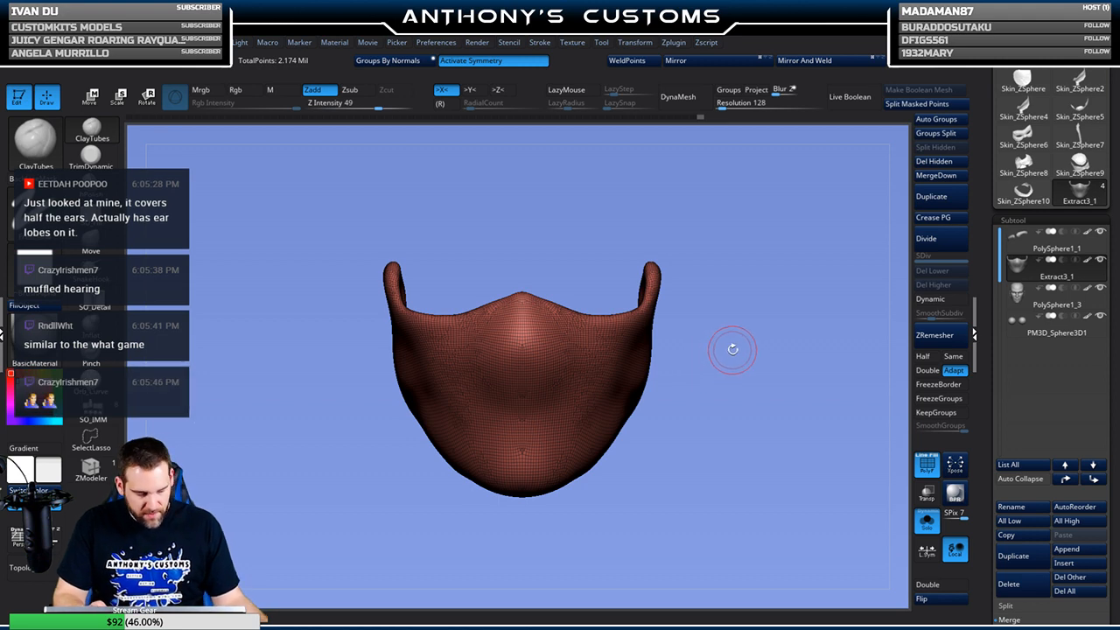
mouse_move(778, 308)
left_mouse_down()
mouse_move(745, 317)
mouse_move(733, 301)
mouse_move(762, 295)
mouse_move(742, 305)
left_mouse_up()
key("shift")
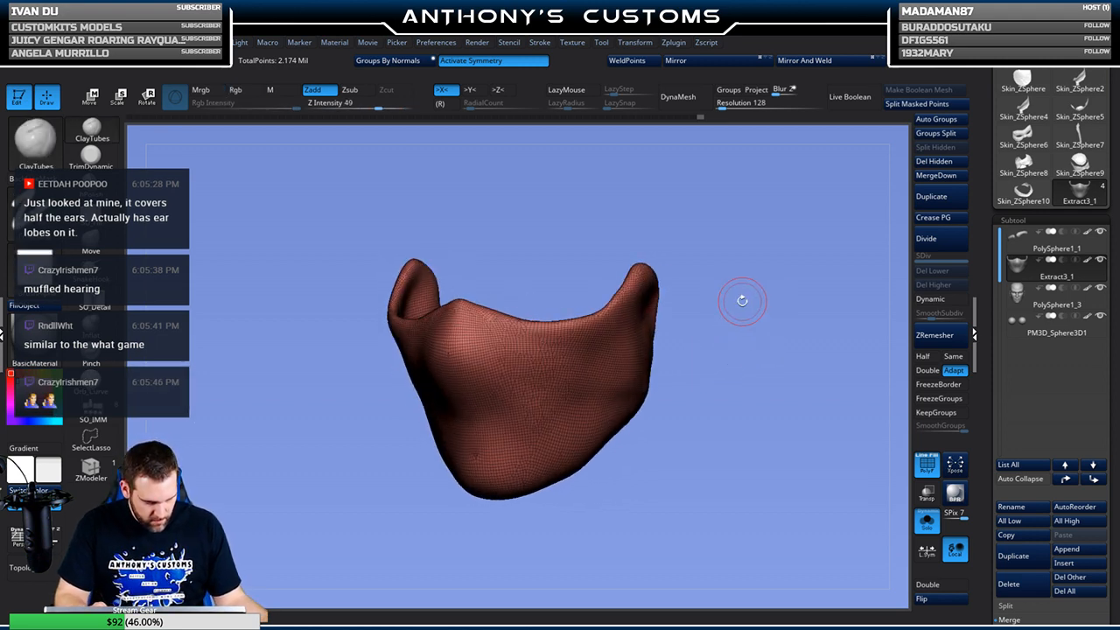
Mask a patch on the upper cheek of the face covering and undo the stray ClayTubes strokes
key("ctrl")
mouse_move(552, 350)
left_mouse_down("ctrl")
mouse_move(586, 343)
mouse_move(524, 378)
mouse_move(481, 353)
left_mouse_up("ctrl")
key("shift+f")
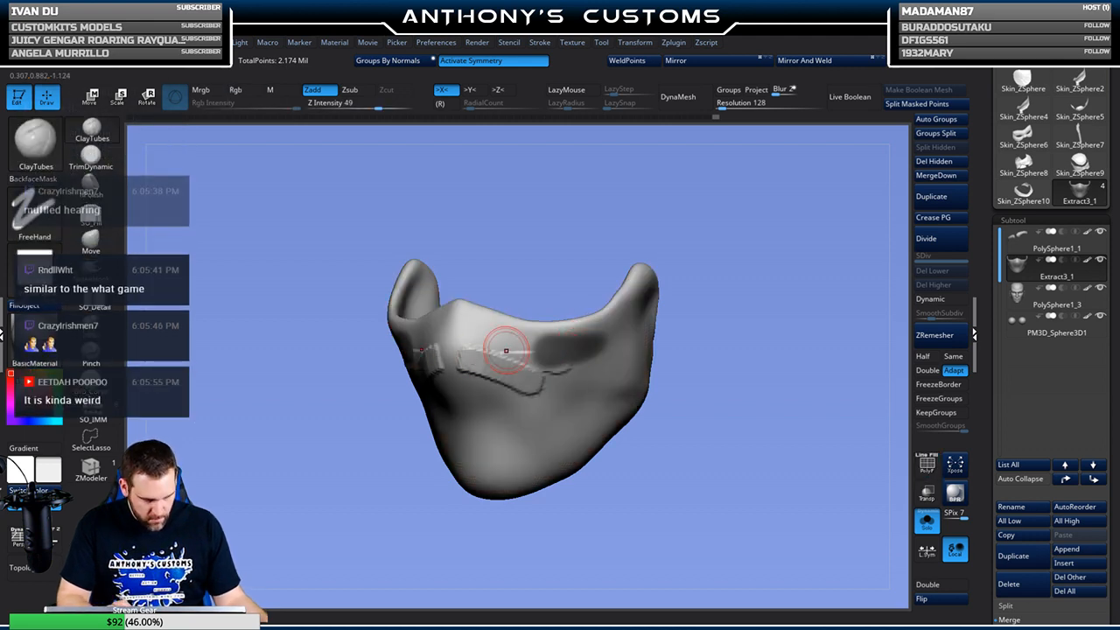
key("ctrl+z")
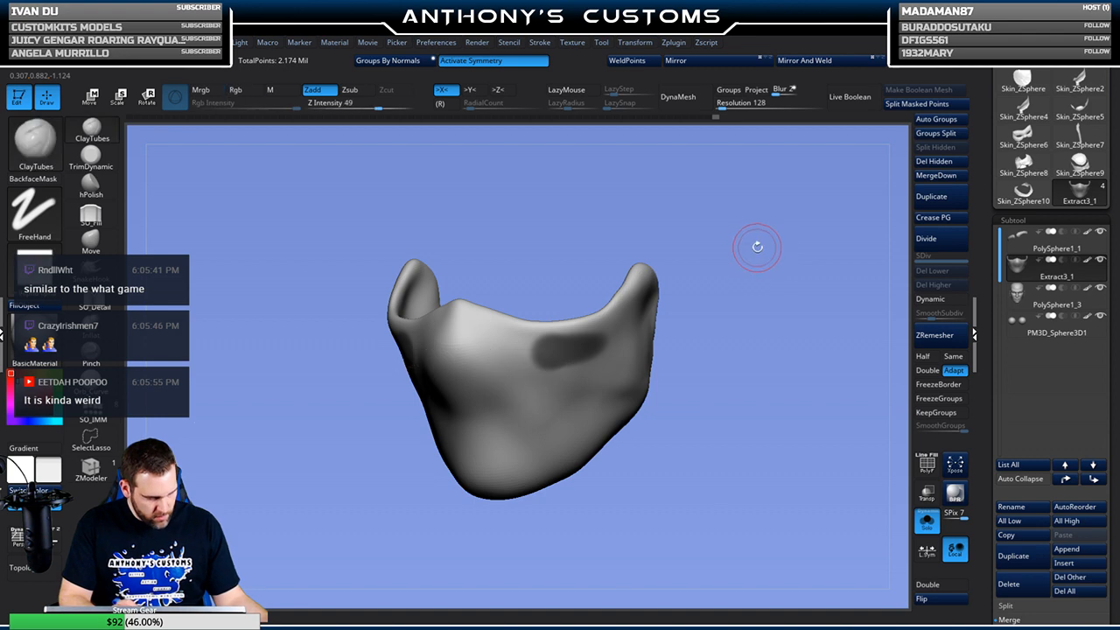
Extend the painted mask over the face covering's outer surface, from the nose and chin to the ear ends
mouse_move(598, 322)
left_mouse_down("ctrl")
mouse_move(582, 350)
mouse_move(490, 345)
mouse_move(450, 366)
mouse_move(449, 379)
left_mouse_up("ctrl")
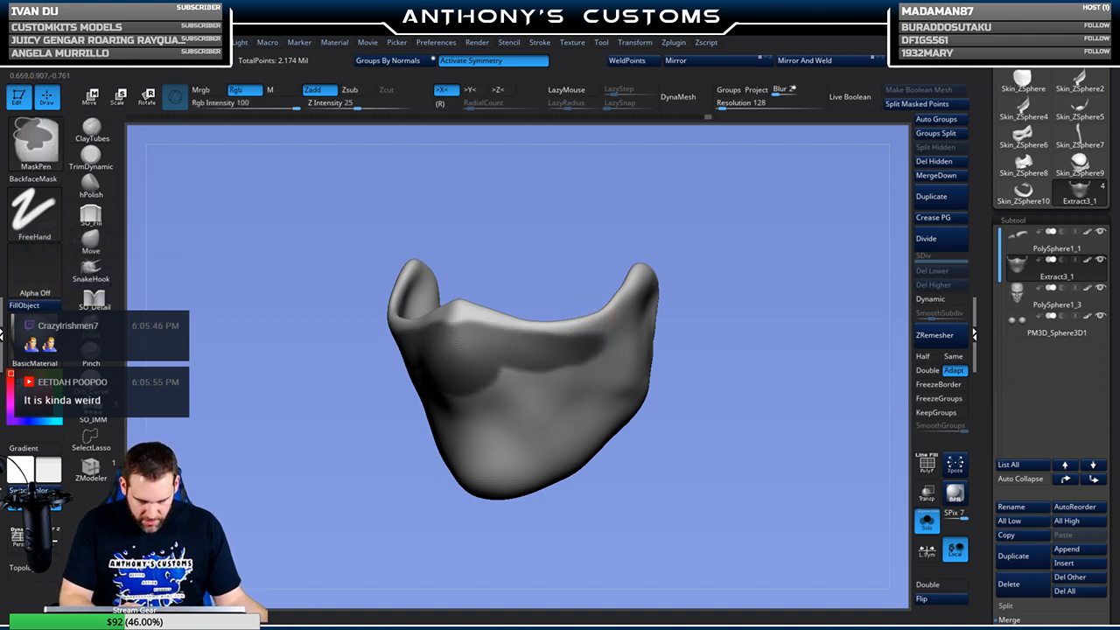
mouse_move(466, 326)
left_mouse_down("ctrl")
mouse_move(606, 333)
mouse_move(641, 317)
mouse_move(473, 378)
mouse_move(551, 363)
mouse_move(453, 456)
mouse_move(542, 420)
mouse_move(490, 473)
mouse_move(551, 455)
mouse_move(561, 429)
left_mouse_up("ctrl")
left_click_drag(682, 358, 762, 325)
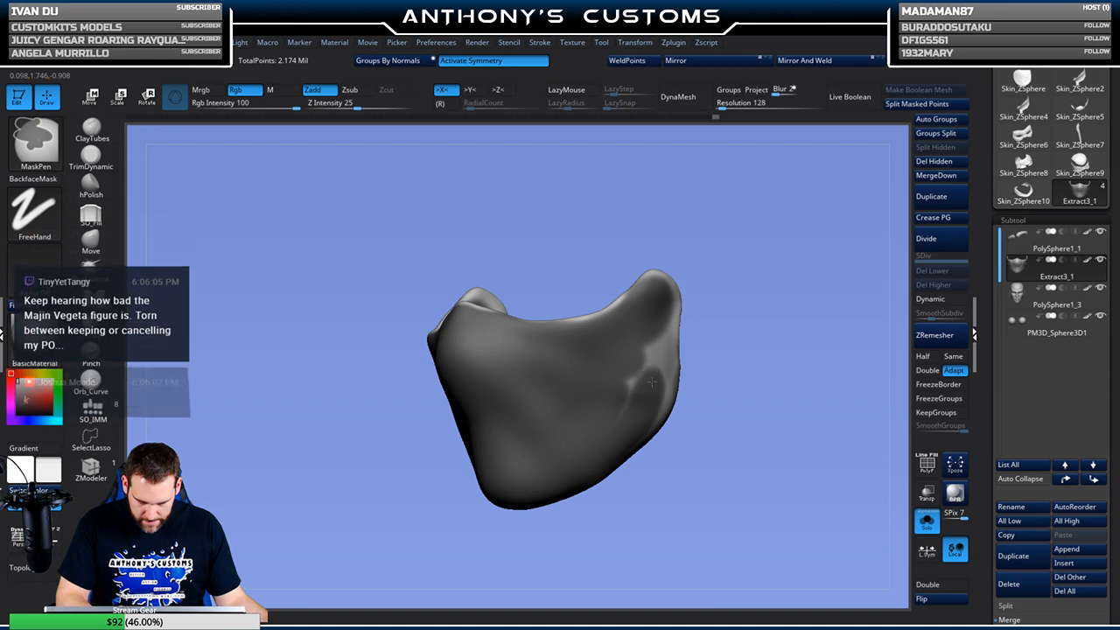
left_click_drag(763, 311, 726, 317)
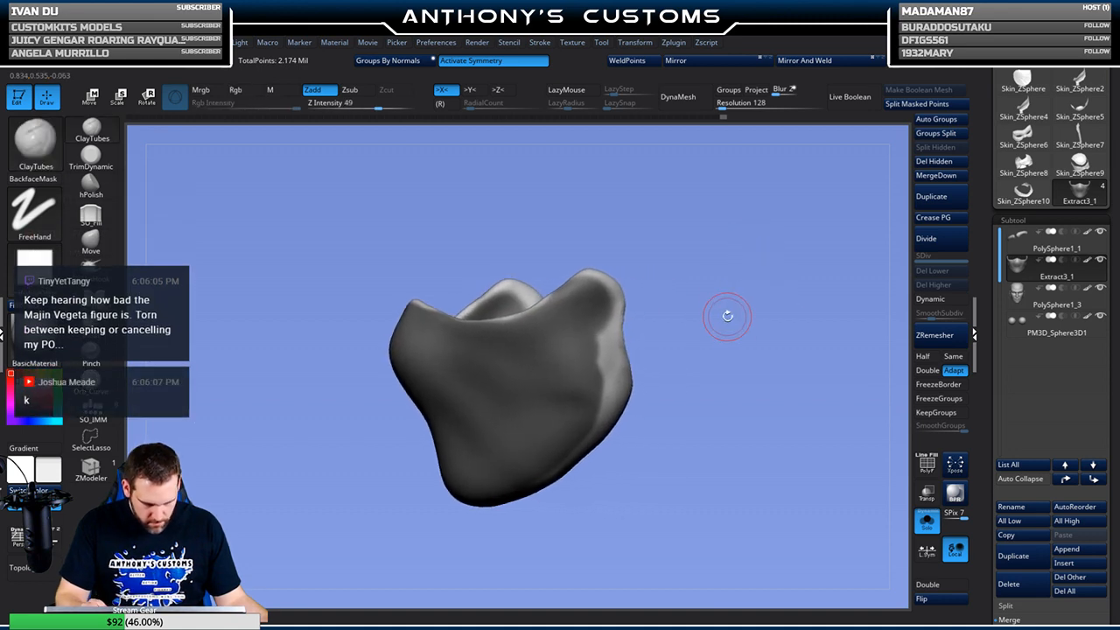
key("ctrl")
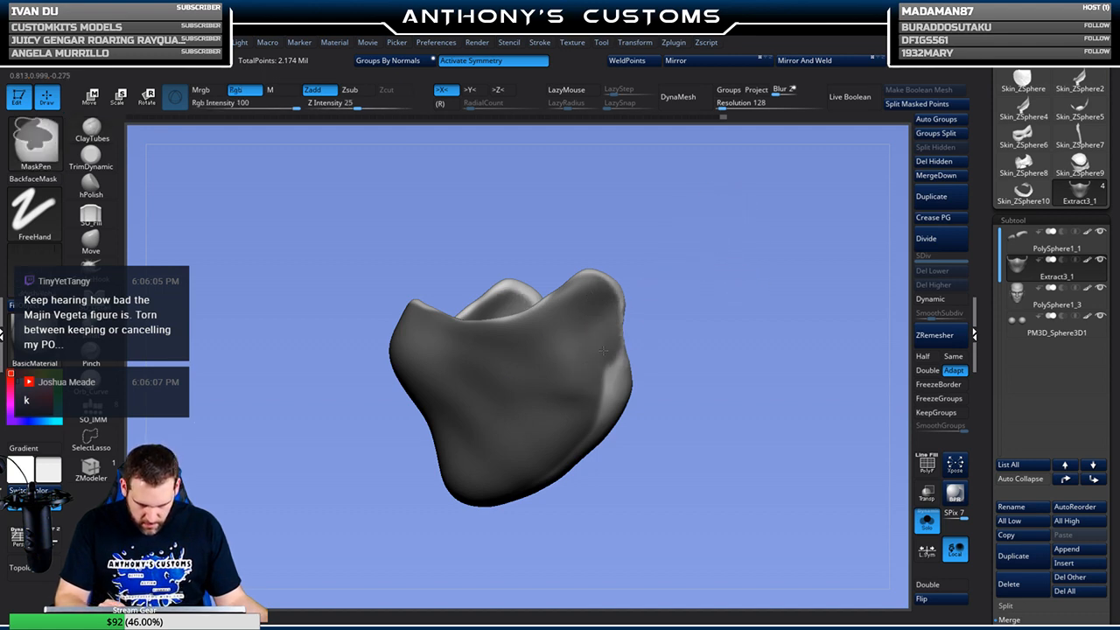
mouse_move(648, 328)
left_mouse_down()
mouse_move(708, 332)
mouse_move(682, 415)
mouse_move(652, 460)
mouse_move(672, 477)
mouse_move(747, 378)
mouse_move(740, 282)
mouse_move(727, 300)
mouse_move(753, 327)
mouse_move(735, 294)
left_mouse_up()
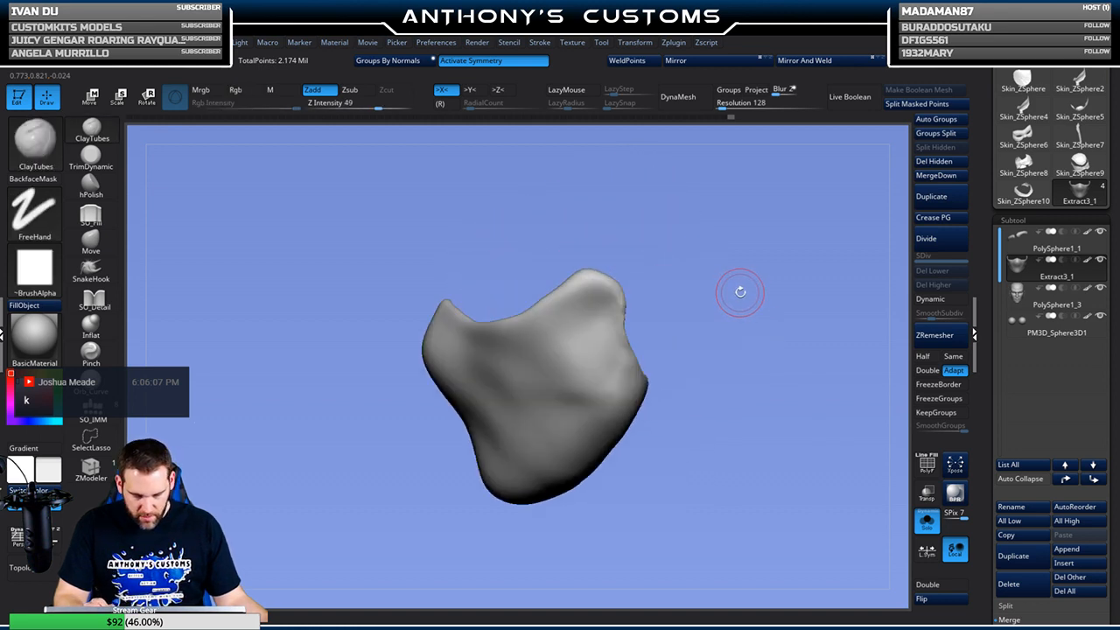
Inspect the polygroups on the face covering's inner and outer surfaces in polyframe display
left_click_drag(740, 291, 691, 332)
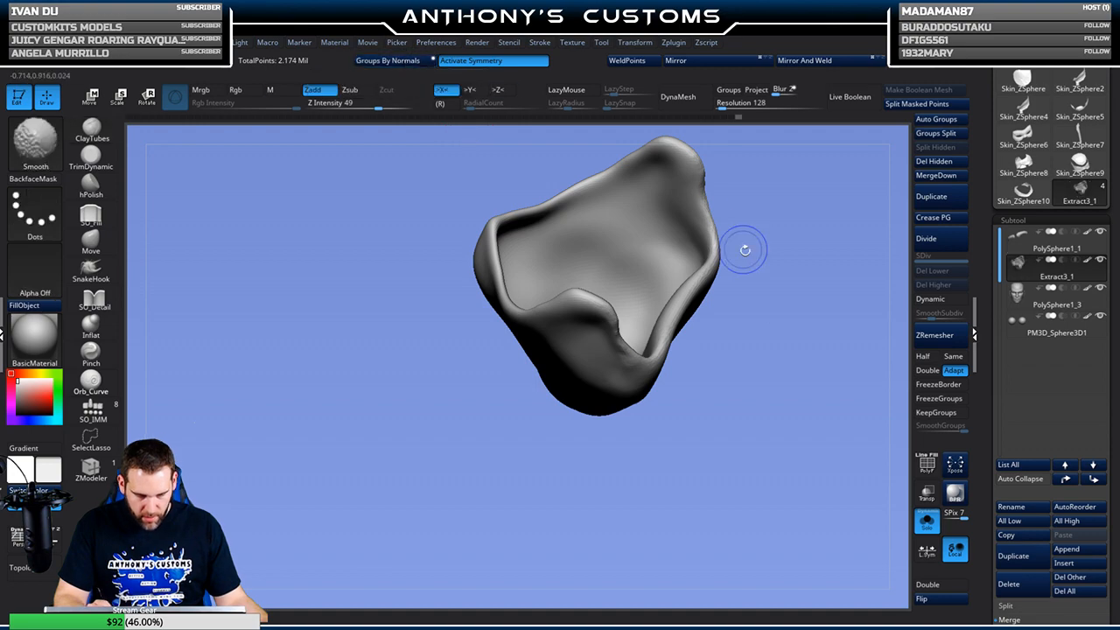
key("shift+f")
left_click_drag(690, 436, 730, 383)
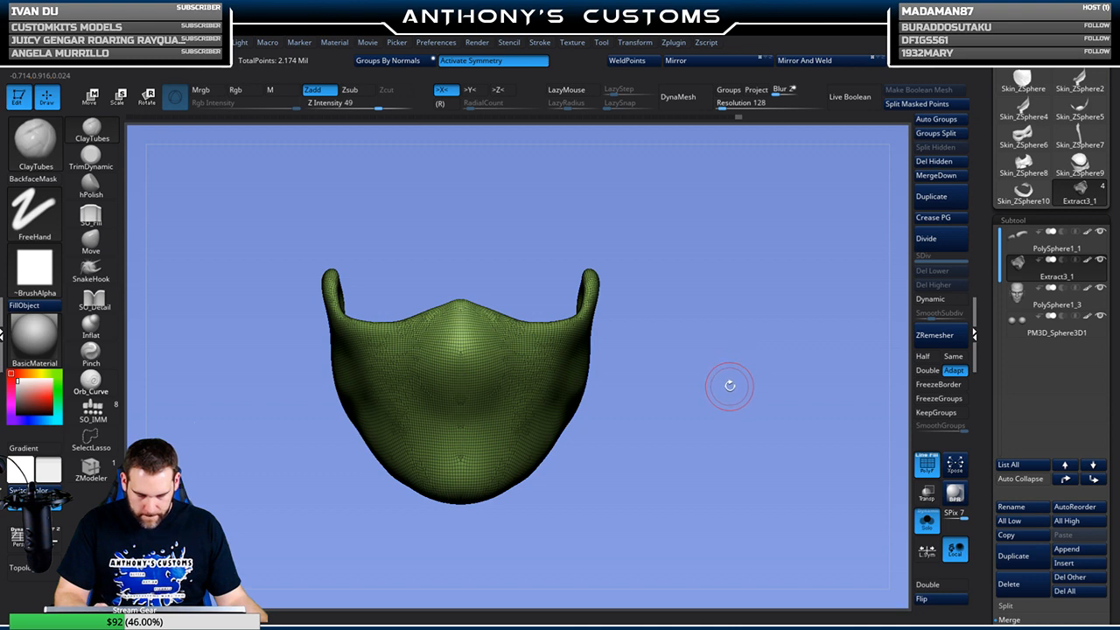
left_click_drag(726, 386, 699, 384)
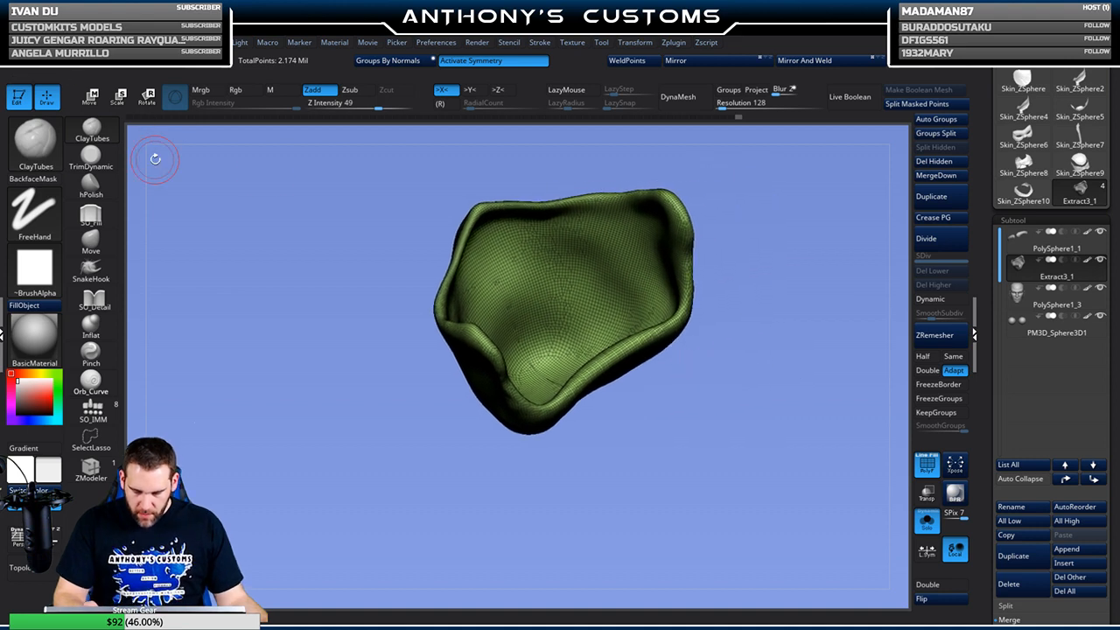
Check the depth settings of the MaskPen brush
key("ctrl")
left_click(47, 43)
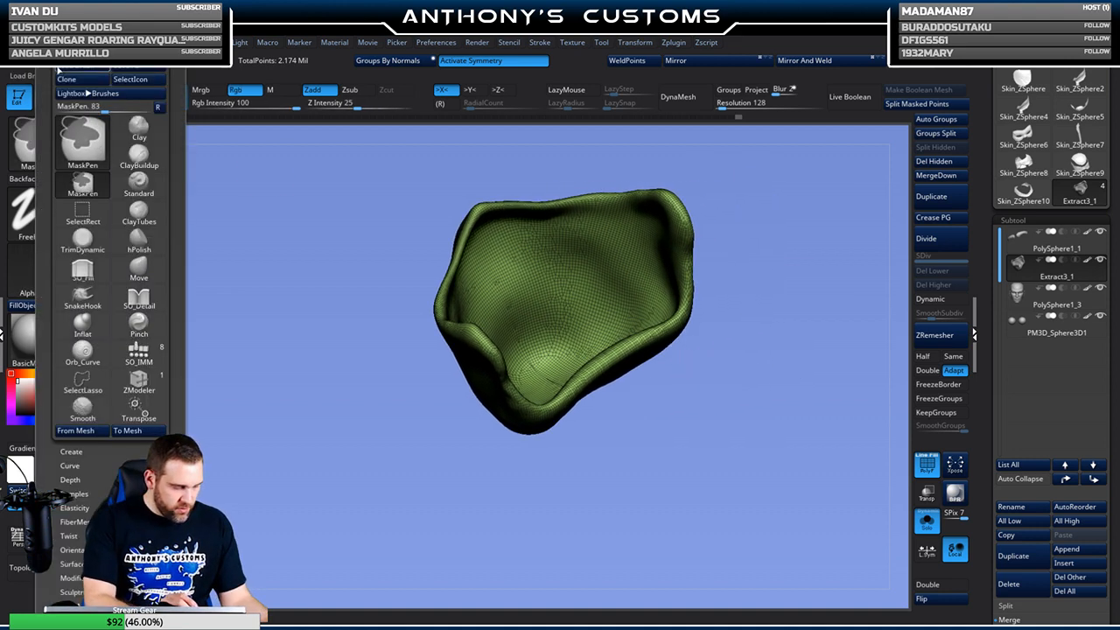
left_click(70, 479)
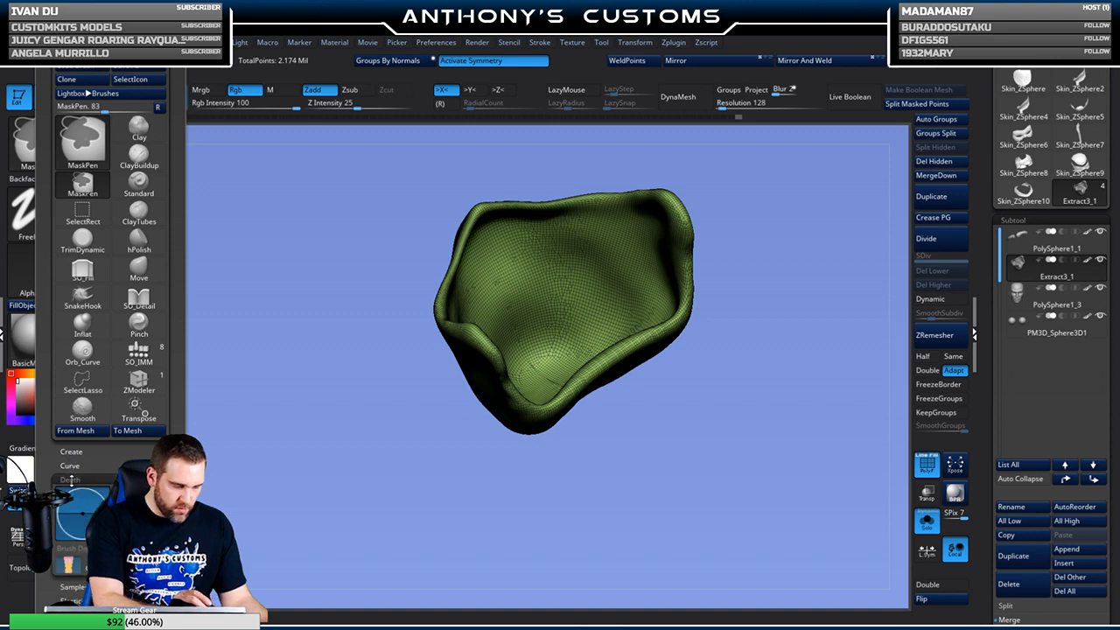
mouse_move(83, 512)
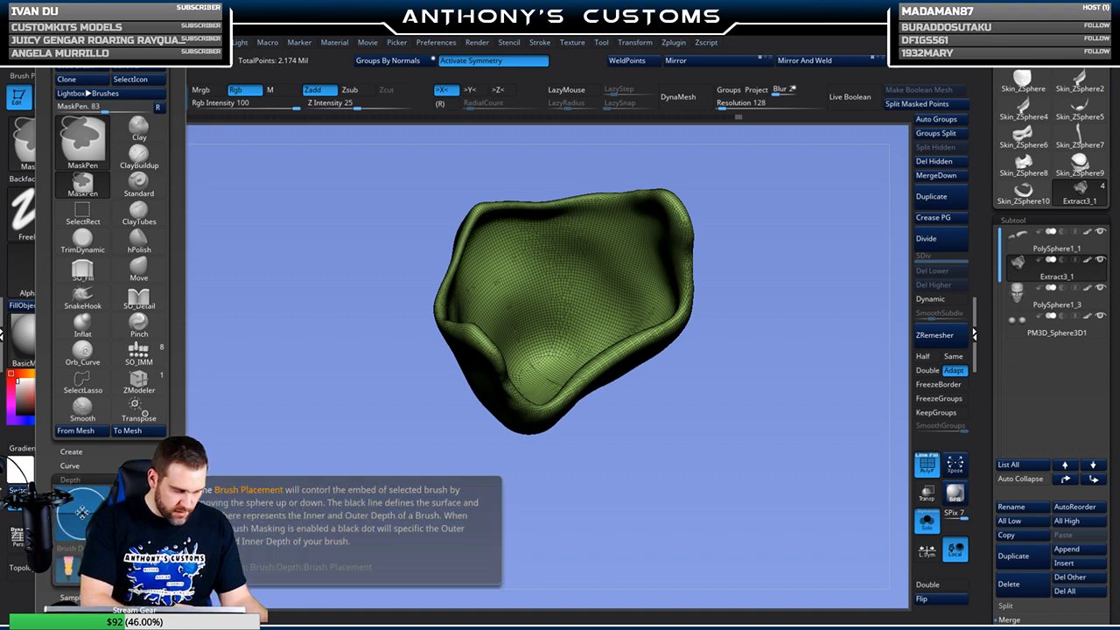
key("ctrl")
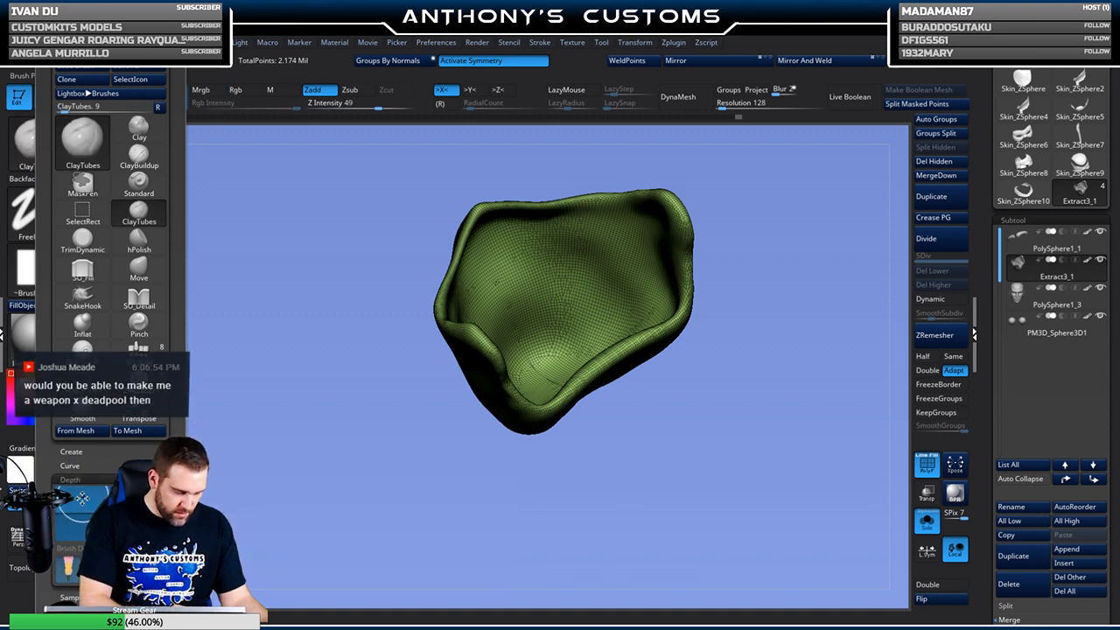
left_click_drag(729, 370, 730, 361)
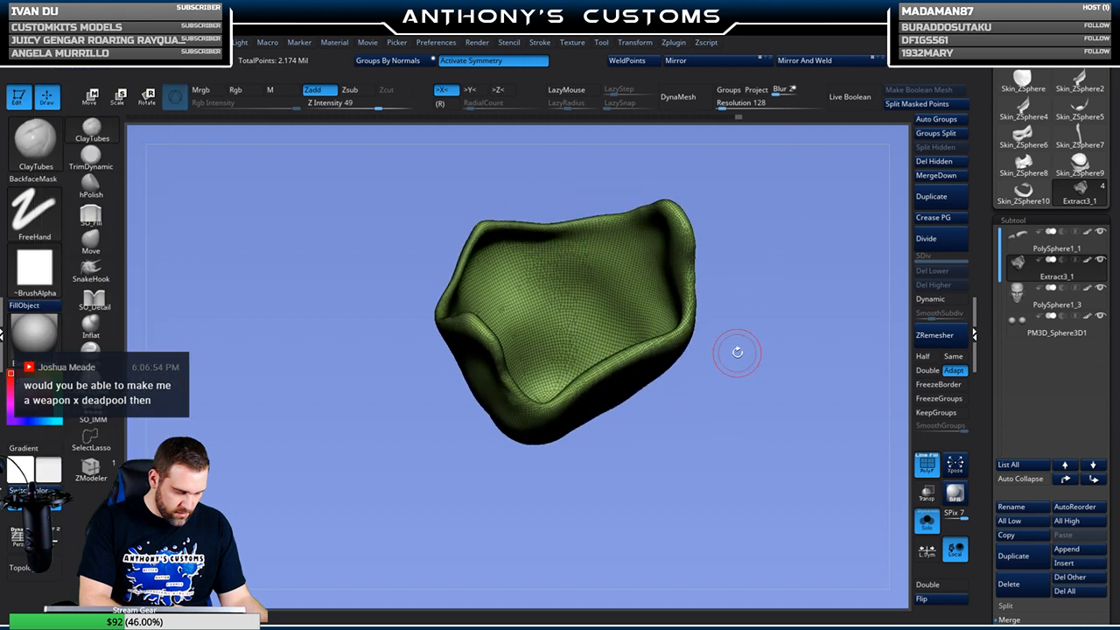
key("shift+f")
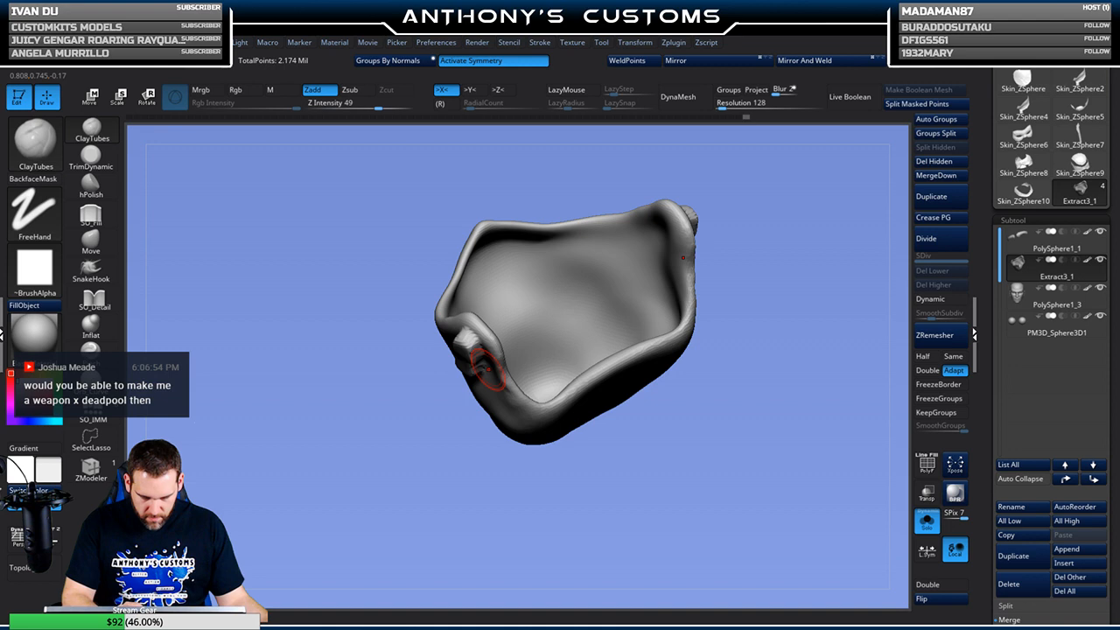
key("ctrl+z")
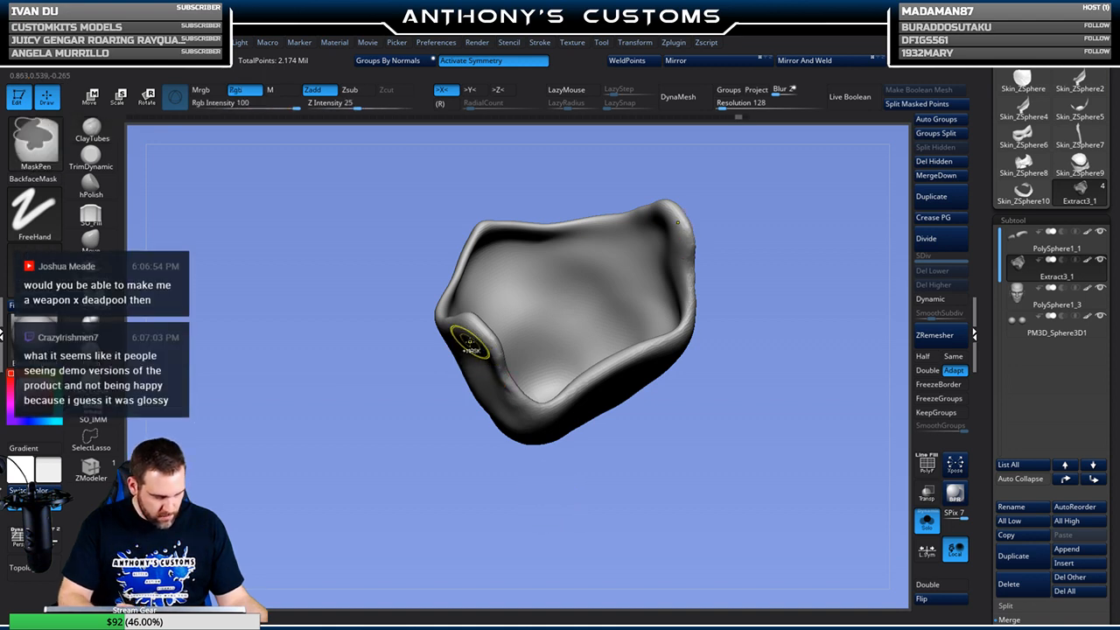
left_click_drag(468, 341, 463, 384)
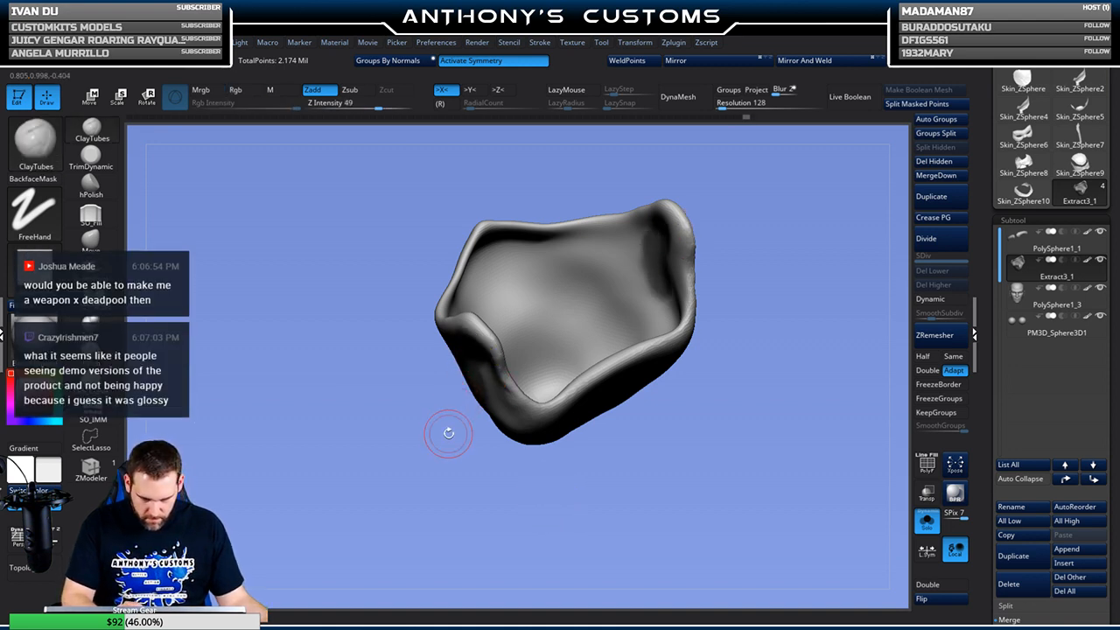
mouse_move(670, 442)
left_mouse_down()
mouse_move(697, 430)
mouse_move(705, 378)
mouse_move(609, 411)
mouse_move(691, 402)
mouse_move(692, 382)
mouse_move(723, 370)
left_mouse_up()
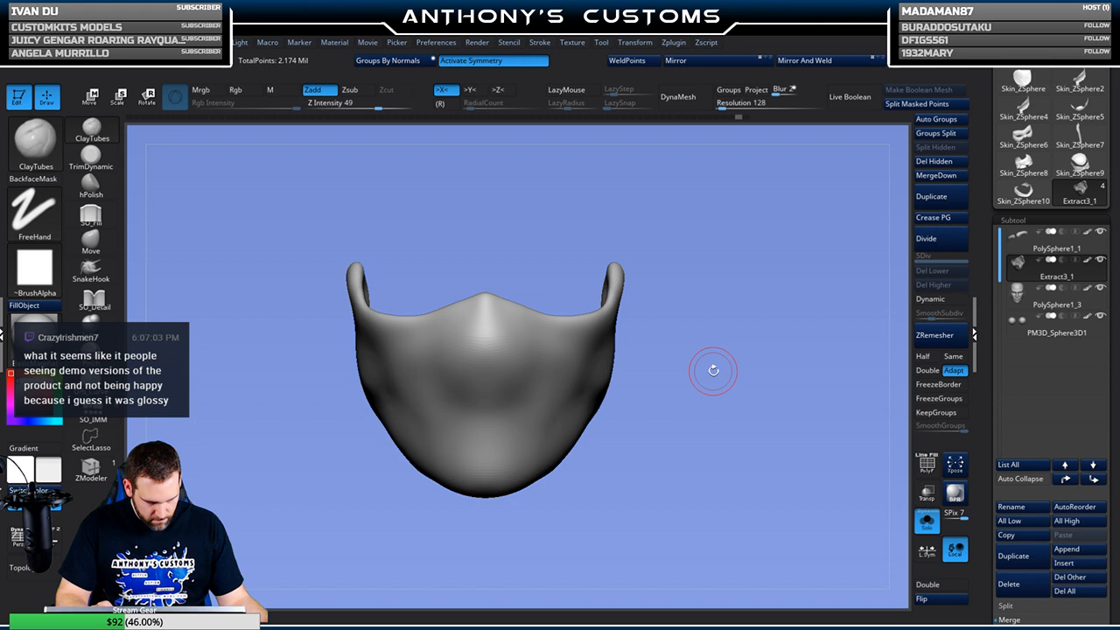
left_click_drag(707, 342, 698, 326)
left_click_drag(680, 364, 694, 429)
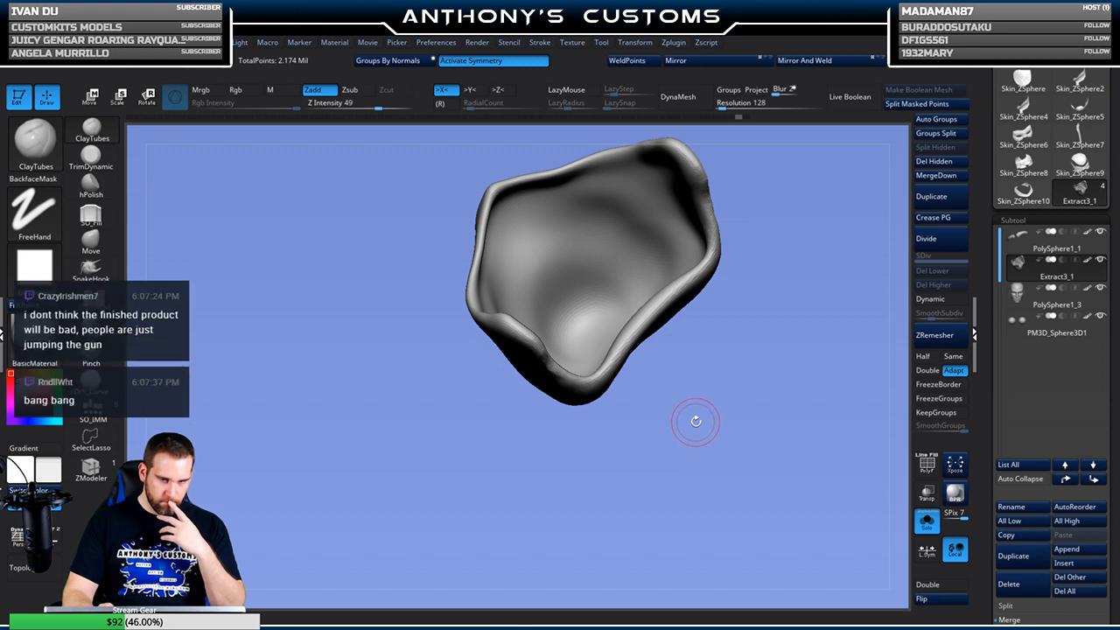
Assign a continuous strip of polygons around the face covering's rim to a new polygroup with ZModeler's PolyGroup action targeting A Single Poly
key("shift+f")
mouse_move(751, 318)
left_mouse_down("alt")
mouse_move(725, 450)
mouse_move(717, 400)
left_mouse_up("alt")
left_click(91, 469)
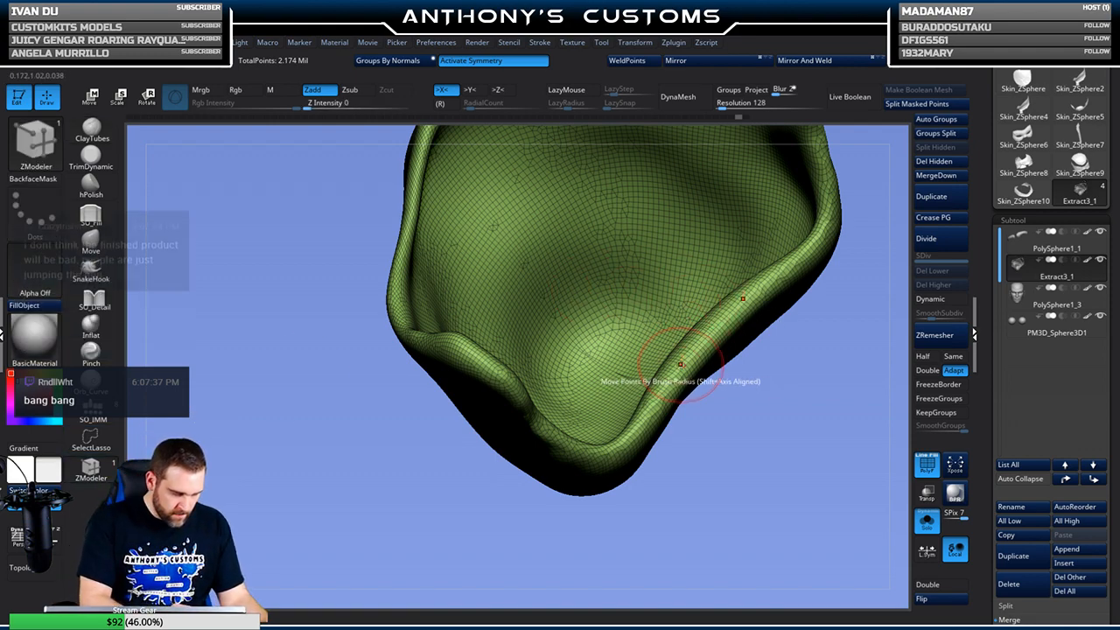
key("space")
left_click(664, 268)
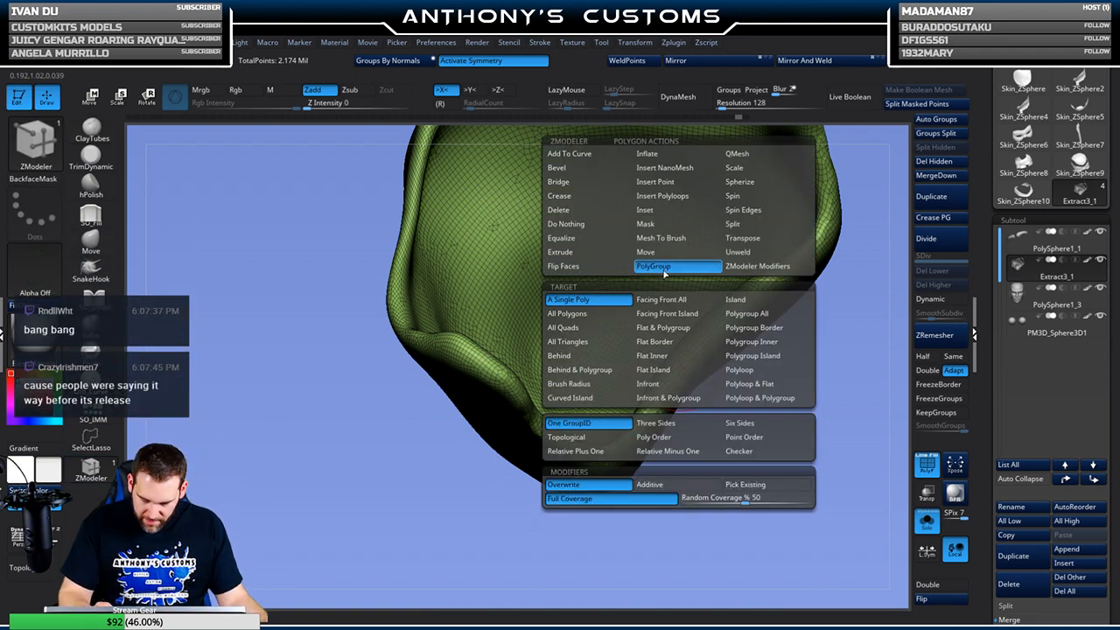
mouse_move(790, 397)
left_mouse_down("alt")
mouse_move(738, 409)
mouse_move(740, 390)
left_mouse_up("alt")
key("space")
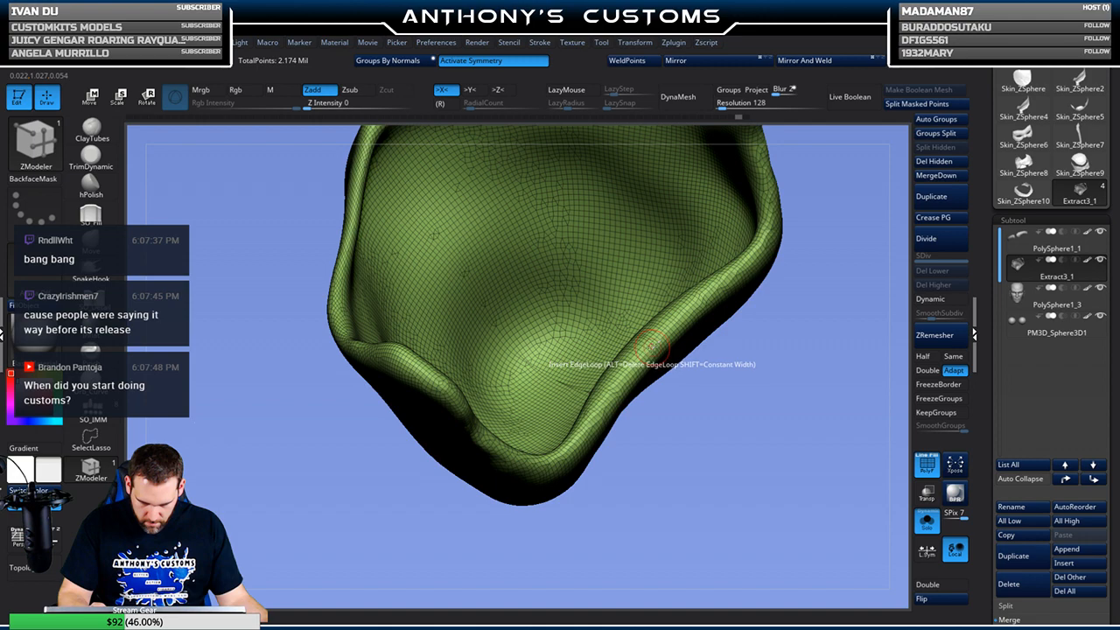
left_click_drag(720, 369, 742, 409, "alt")
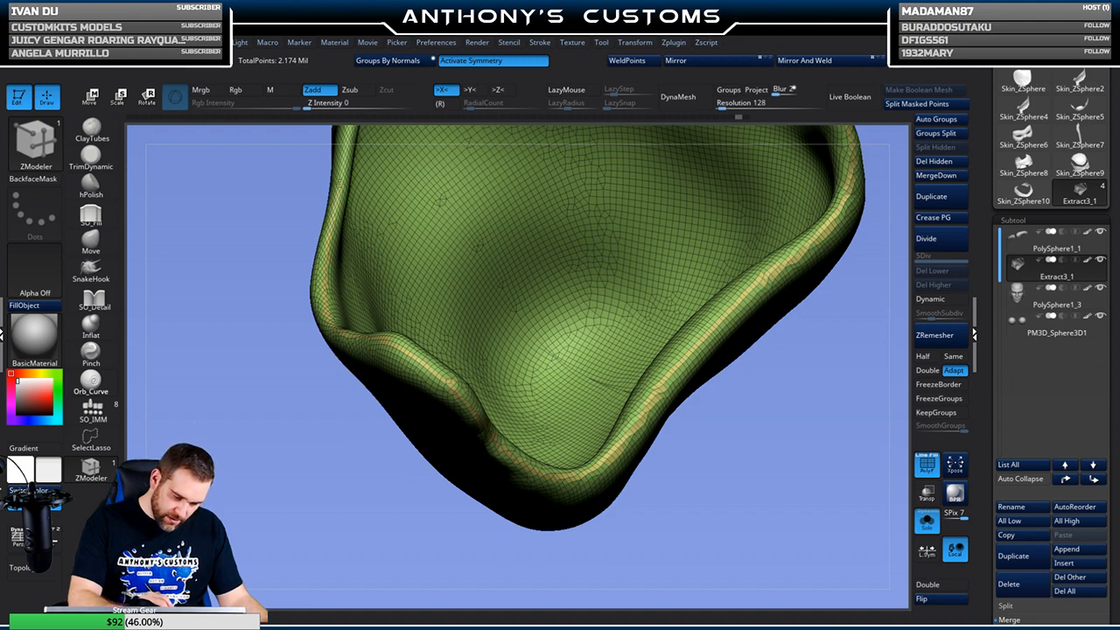
left_click_drag(774, 405, 793, 568, "alt")
left_click_drag(310, 208, 331, 297, "alt")
right_click_drag(382, 225, 617, 476, "alt")
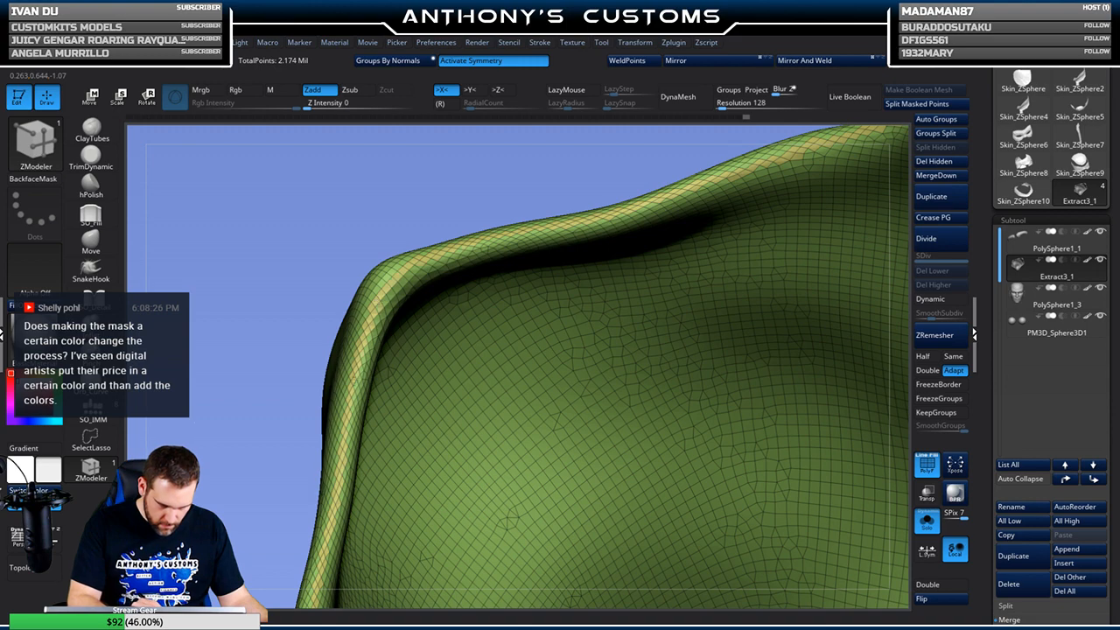
key("f")
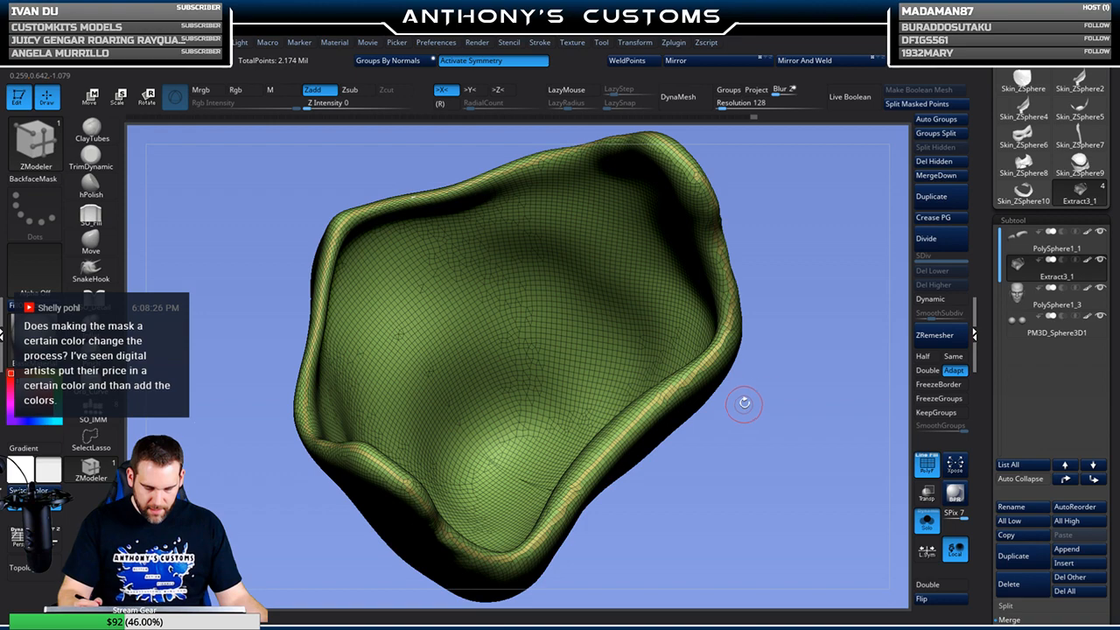
left_click_drag(758, 443, 760, 483, "alt")
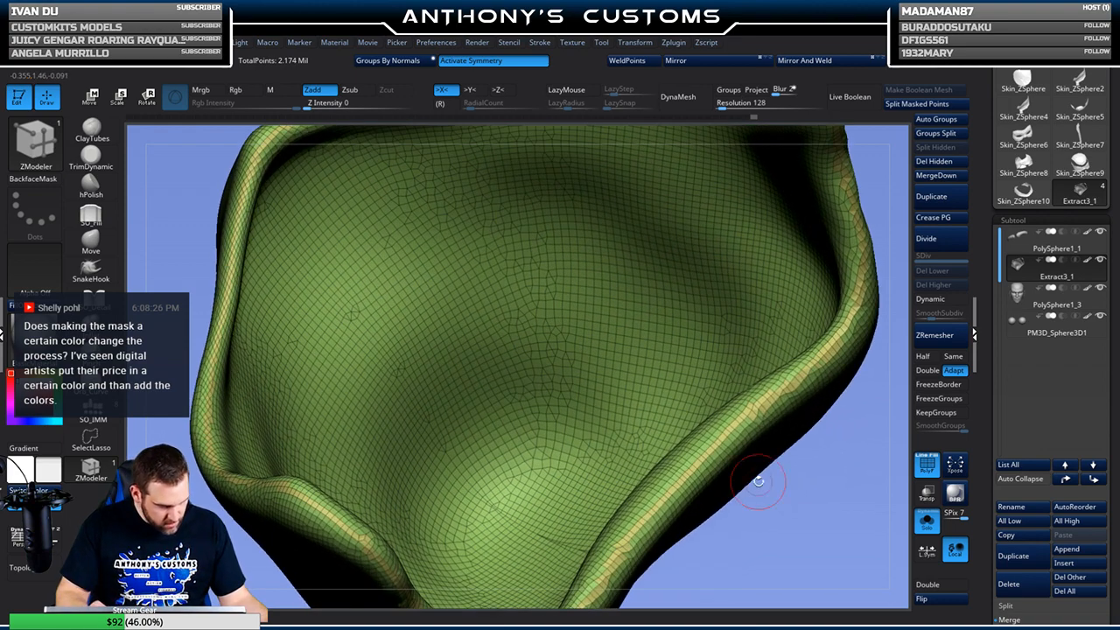
Hide the rim strip's polygroup and delete the hidden polygons to split the inner surface from the outer one
key("ctrl+shift")
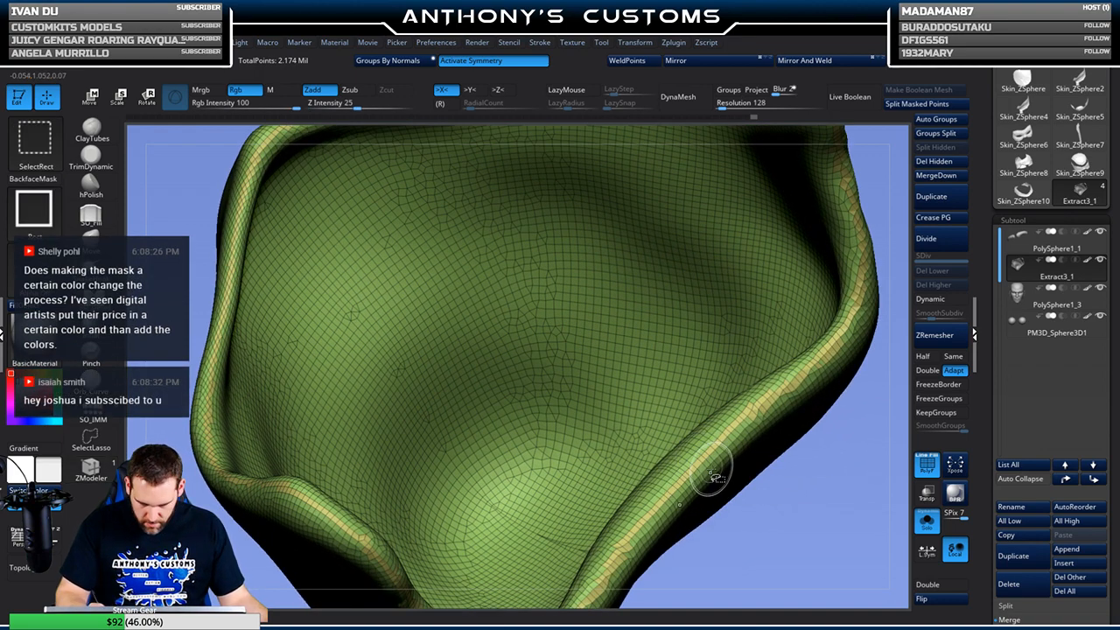
left_click(716, 477, "ctrl+shift")
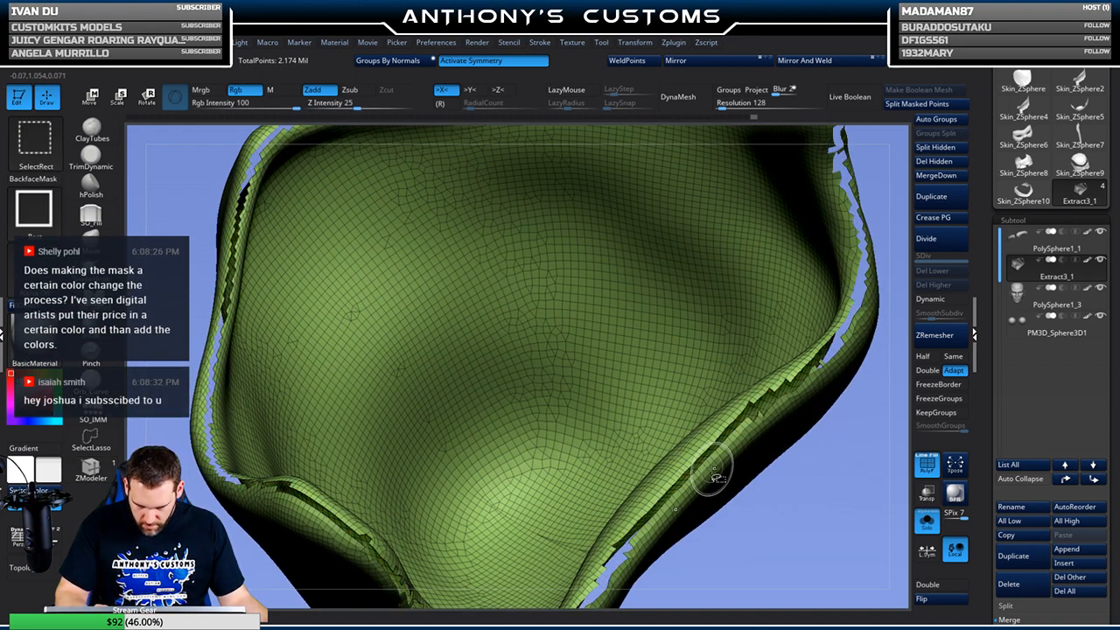
left_click(946, 163)
left_click_drag(786, 496, 774, 443, "alt")
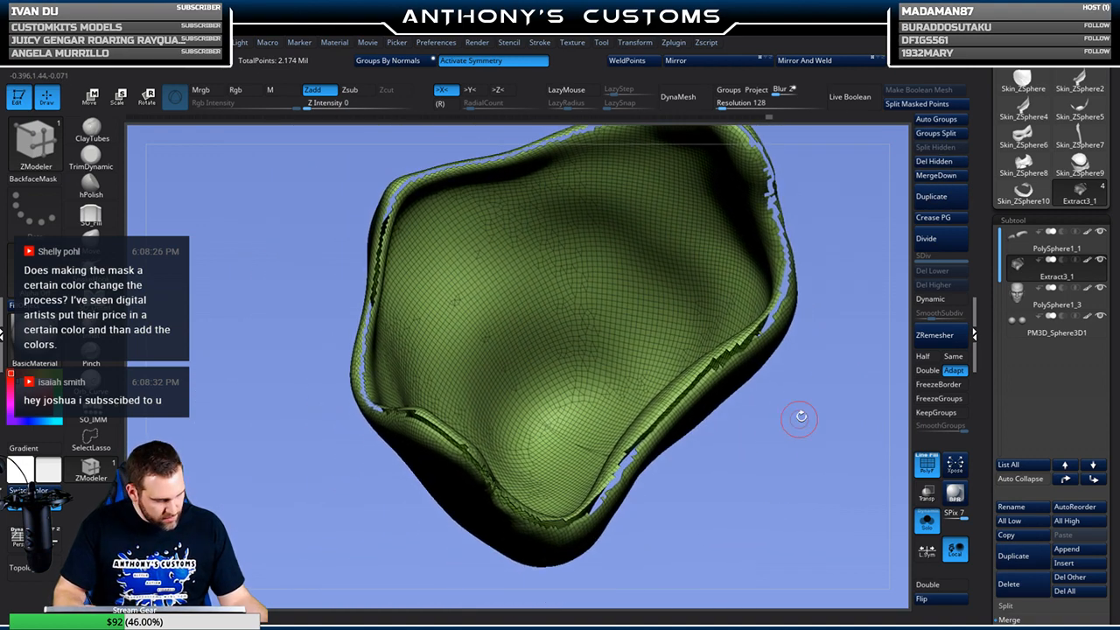
Regroup the cut face covering with Auto Groups and inspect the gap along its rim
left_click(935, 119)
left_click_drag(837, 252, 840, 207)
key("ctrl+shift")
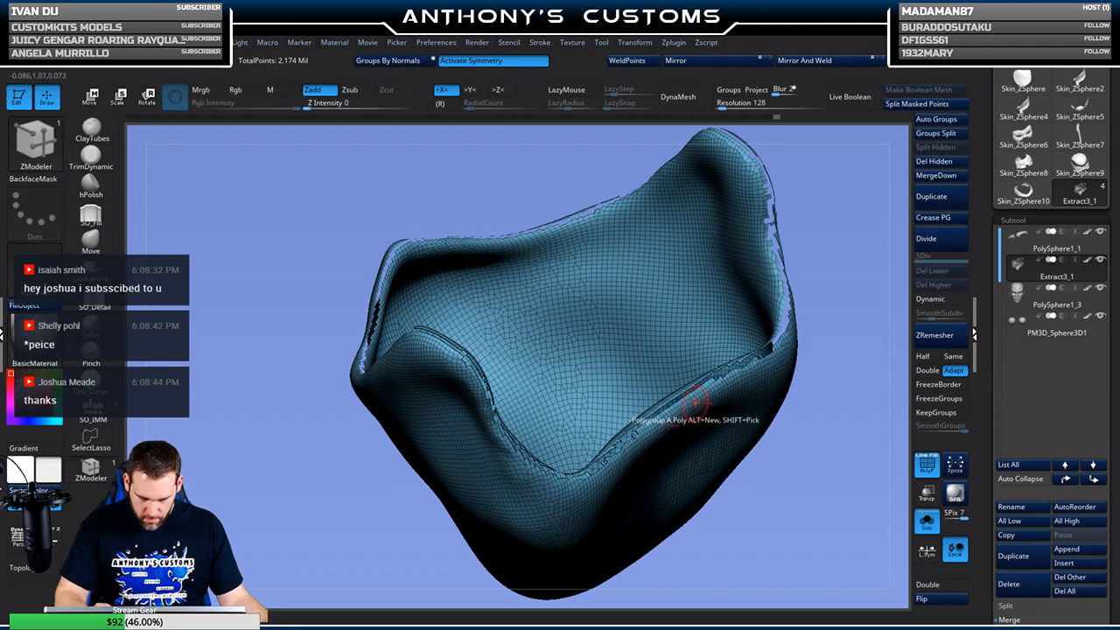
left_click_drag(843, 224, 842, 276)
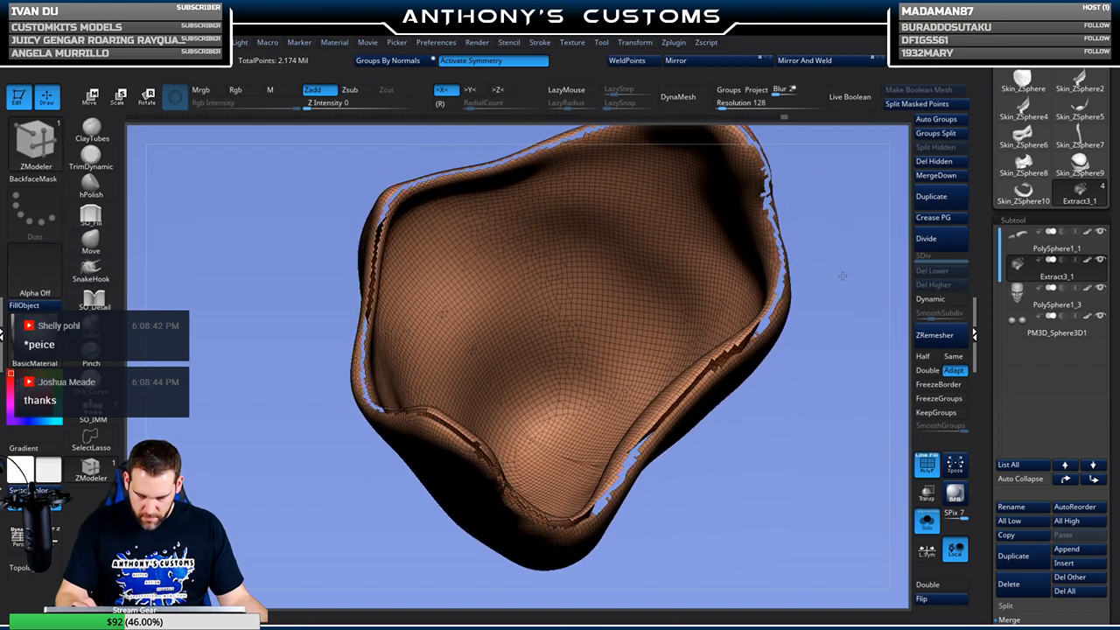
mouse_move(802, 372)
left_mouse_down()
mouse_move(794, 480)
mouse_move(784, 374)
left_mouse_up()
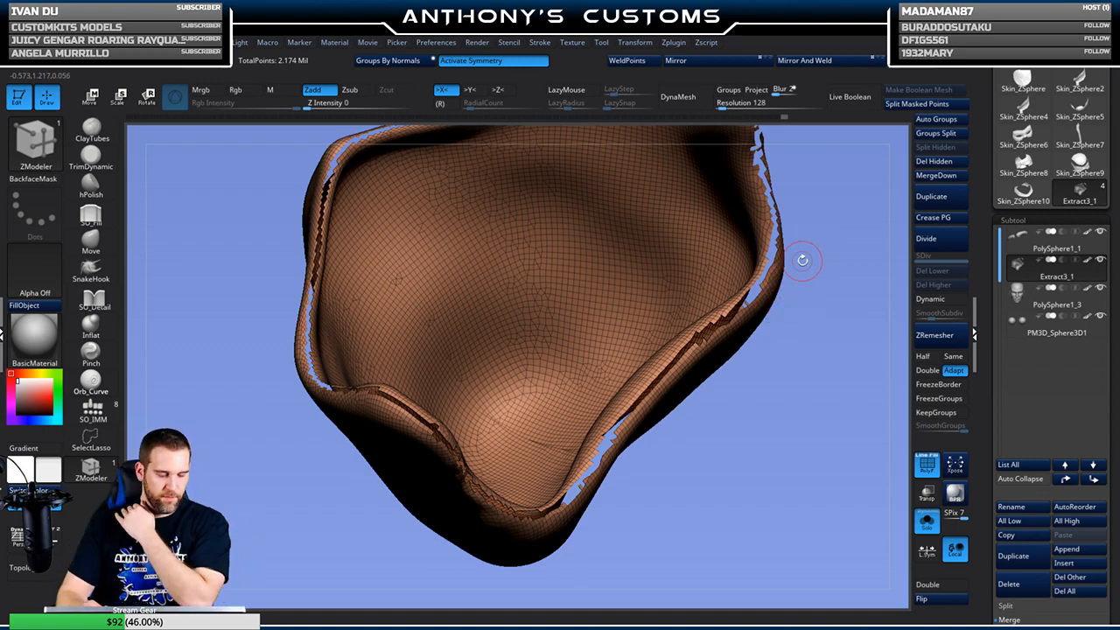
left_click_drag(772, 335, 748, 374)
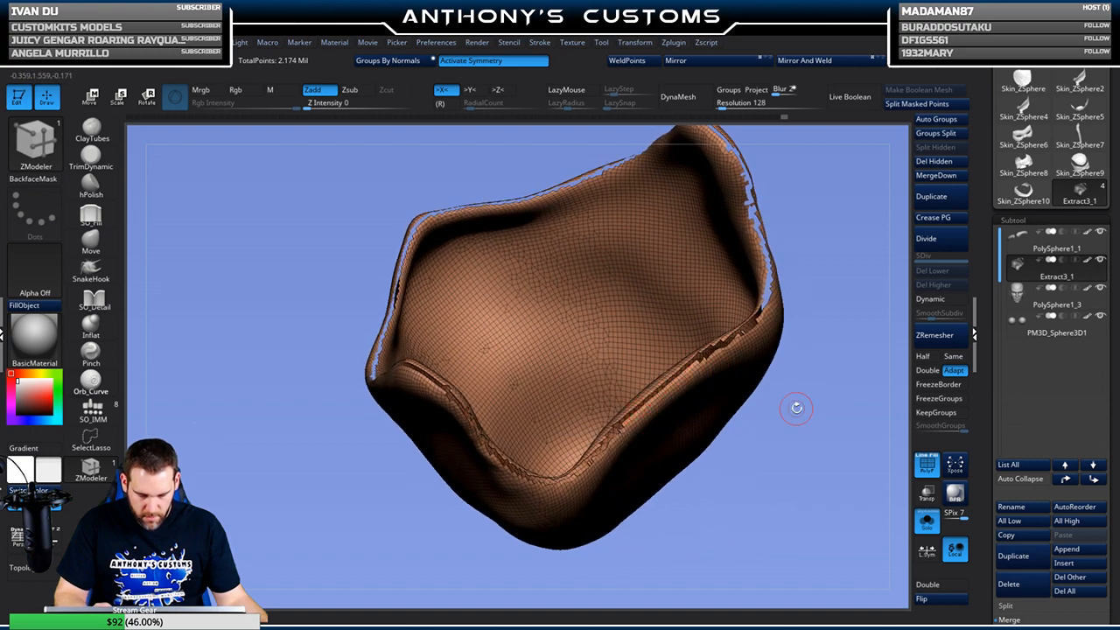
Set the ZModeler PolyGroup target to Island and give the face covering's outer shell its own polygroup
left_click_drag(795, 406, 742, 442, "alt")
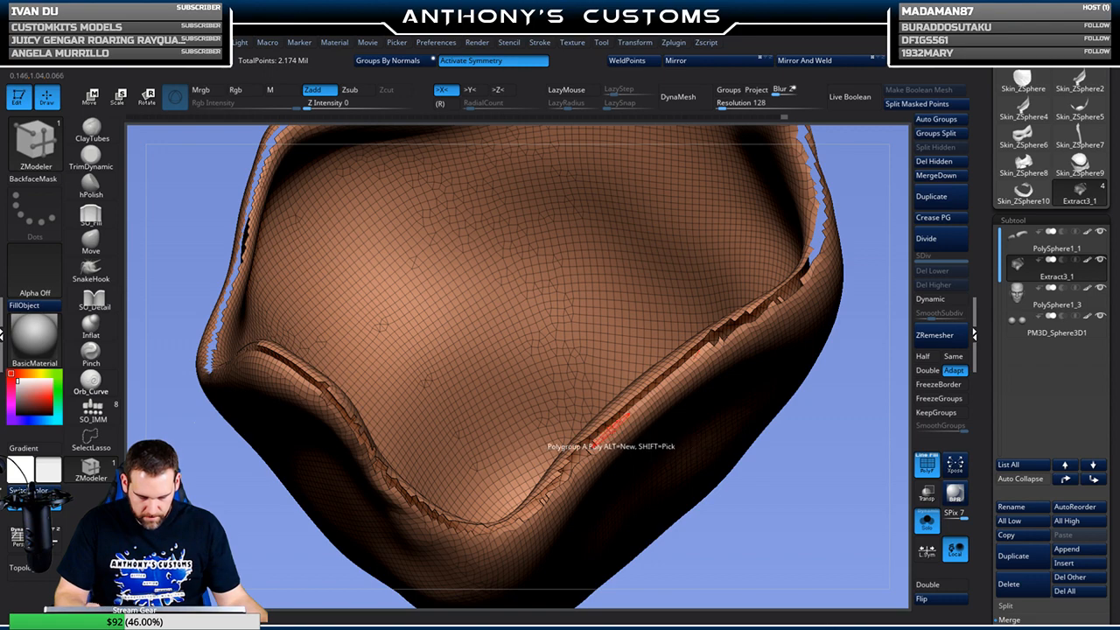
key("space")
left_click(680, 301)
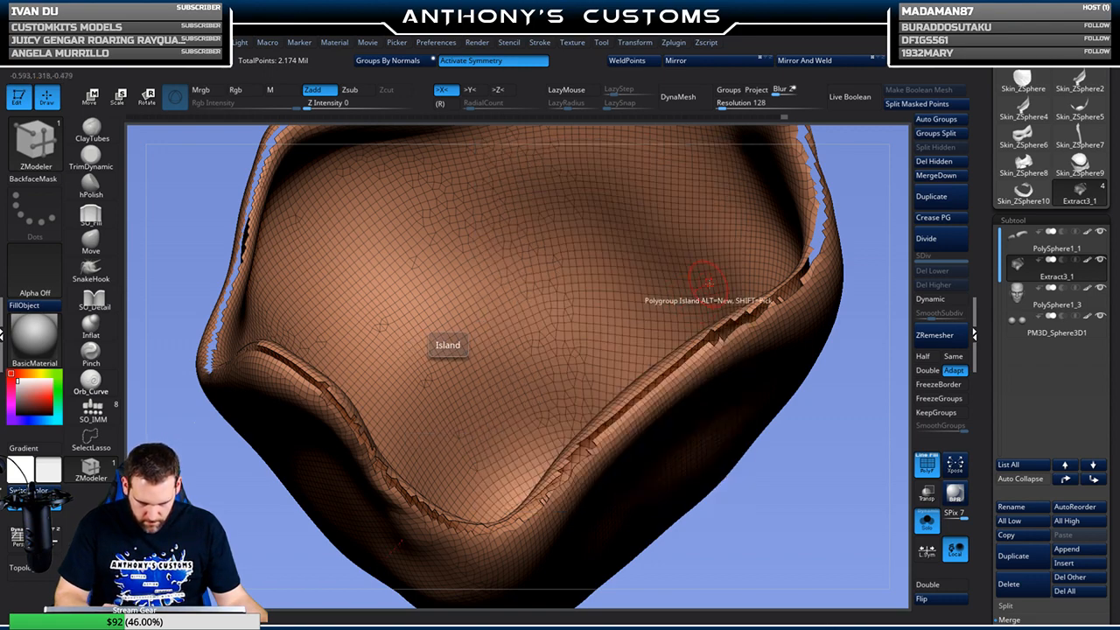
left_click(612, 426)
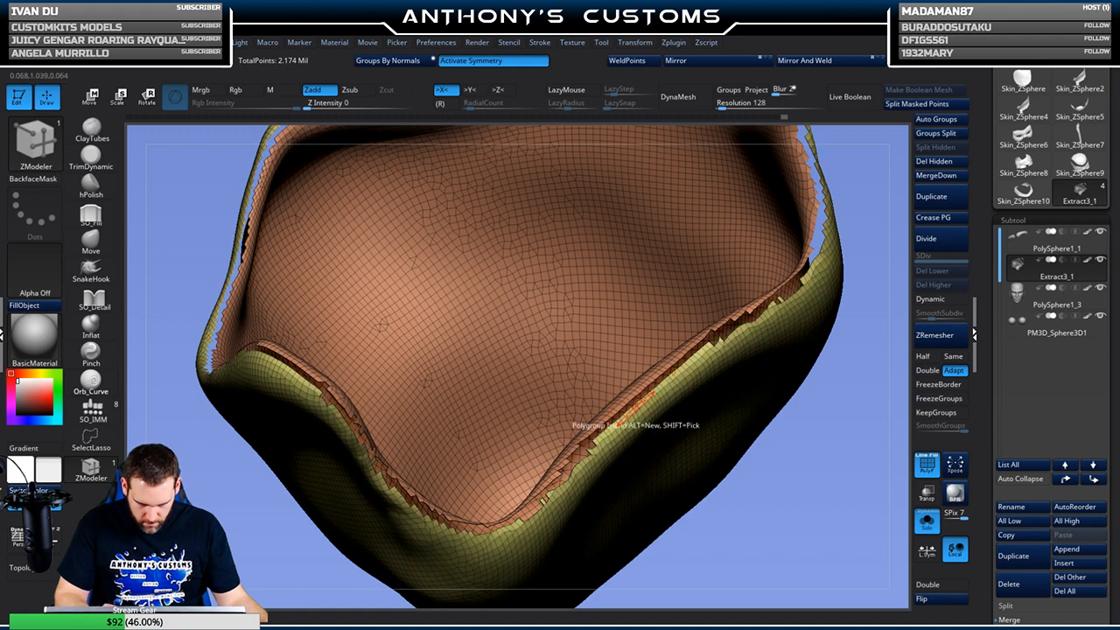
Isolate the outer shell's polygroup and delete the hidden inner surface
key("ctrl+shift")
left_click(703, 423, "ctrl+shift")
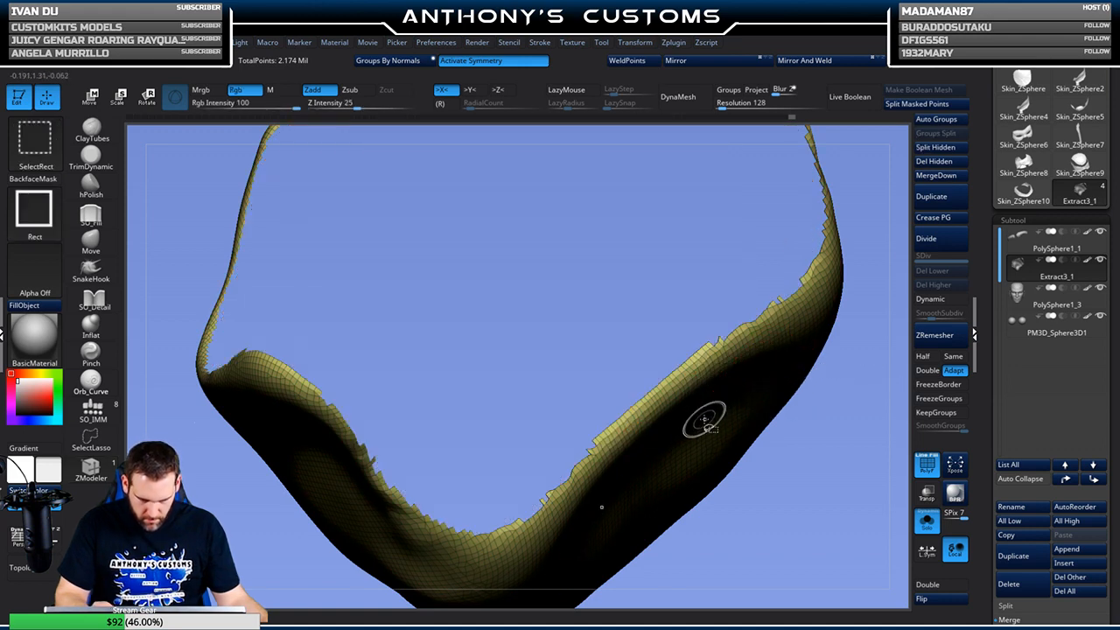
left_click(939, 164)
left_click_drag(792, 235, 455, 472, "alt")
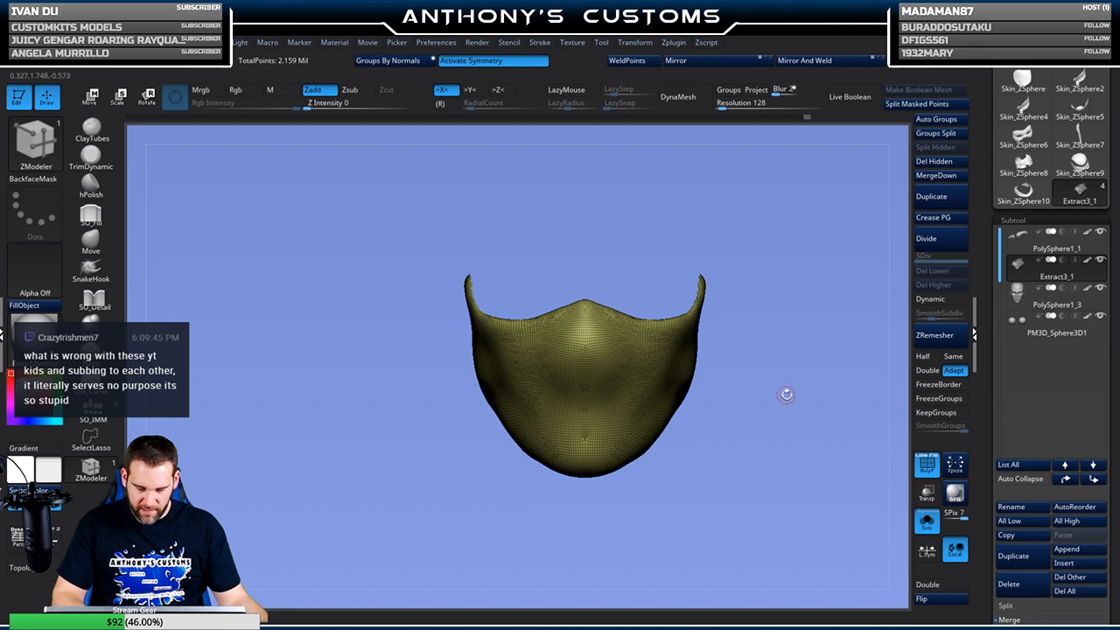
Reduce the outer shell's polygon density by running ZRemesher repeatedly with the Half option
left_click(923, 356)
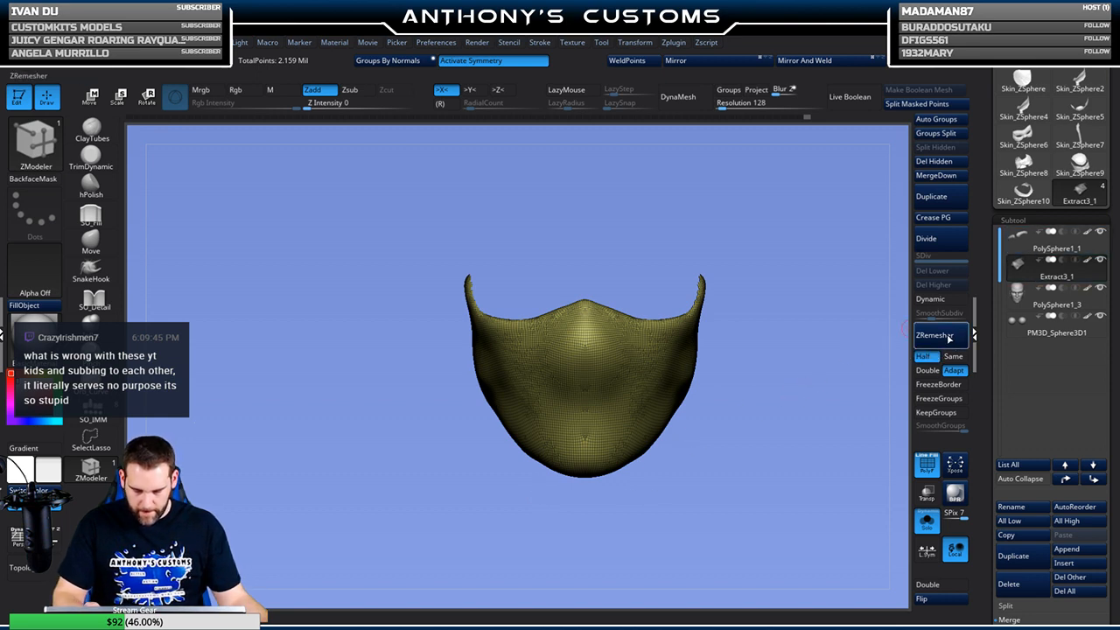
left_click(945, 341)
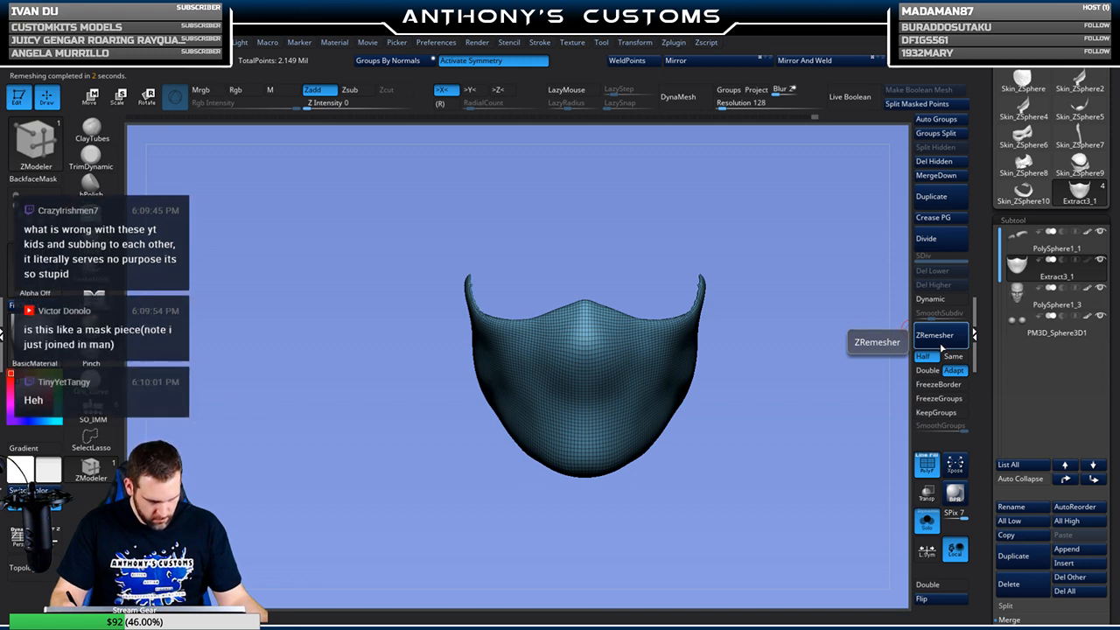
mouse_move(807, 437)
left_mouse_down()
mouse_move(765, 441)
mouse_move(776, 449)
mouse_move(794, 419)
mouse_move(775, 413)
mouse_move(813, 393)
mouse_move(726, 381)
mouse_move(760, 400)
mouse_move(790, 455)
mouse_move(796, 438)
left_mouse_up()
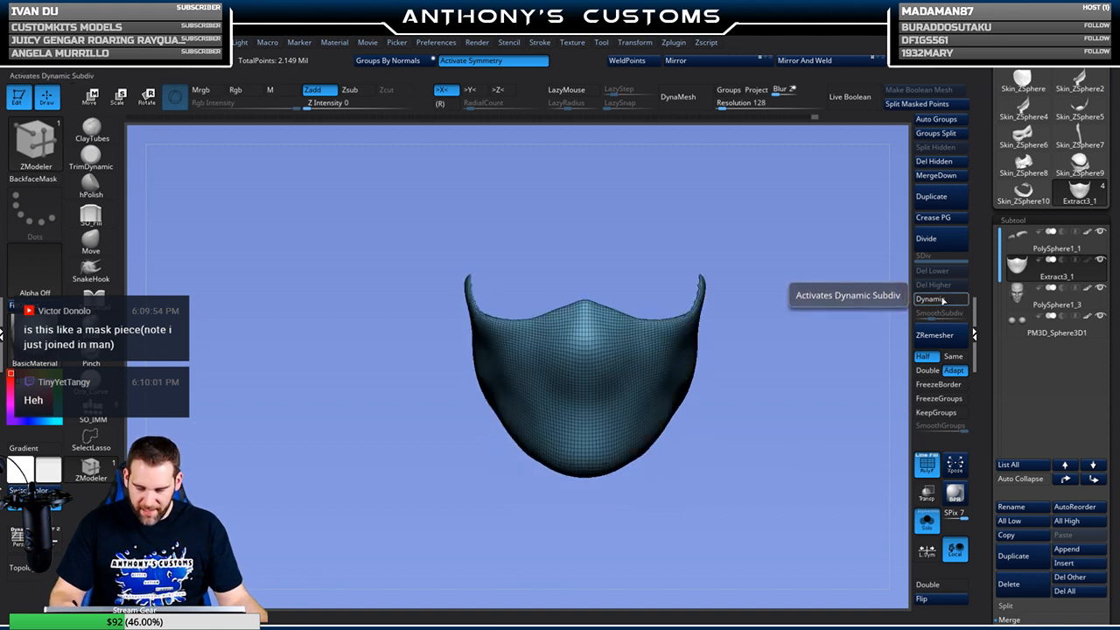
left_click(936, 335)
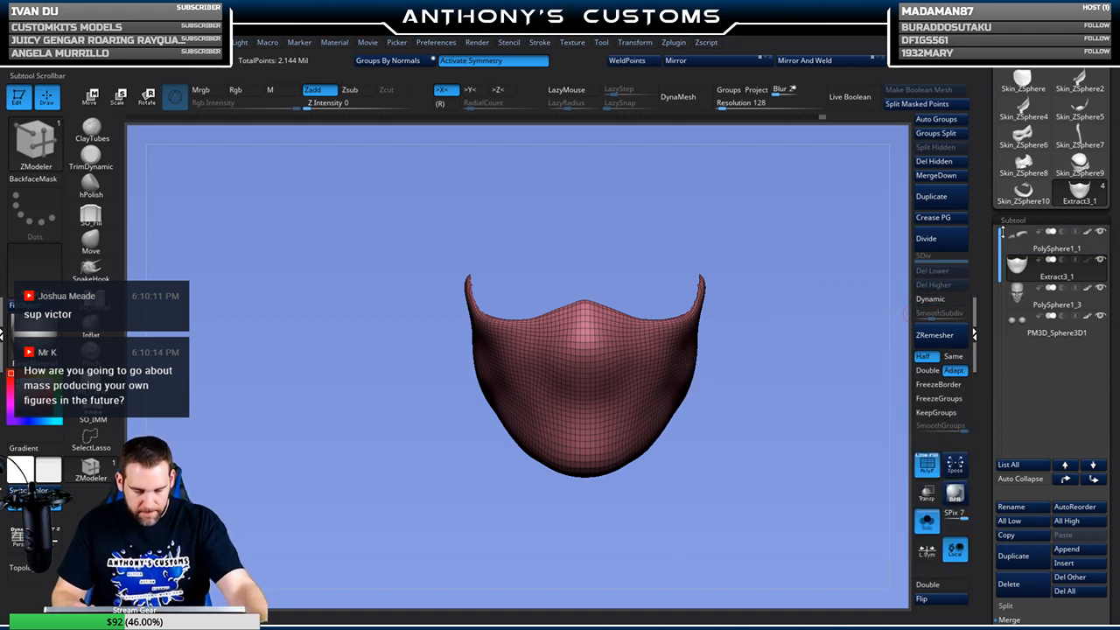
left_click(936, 334)
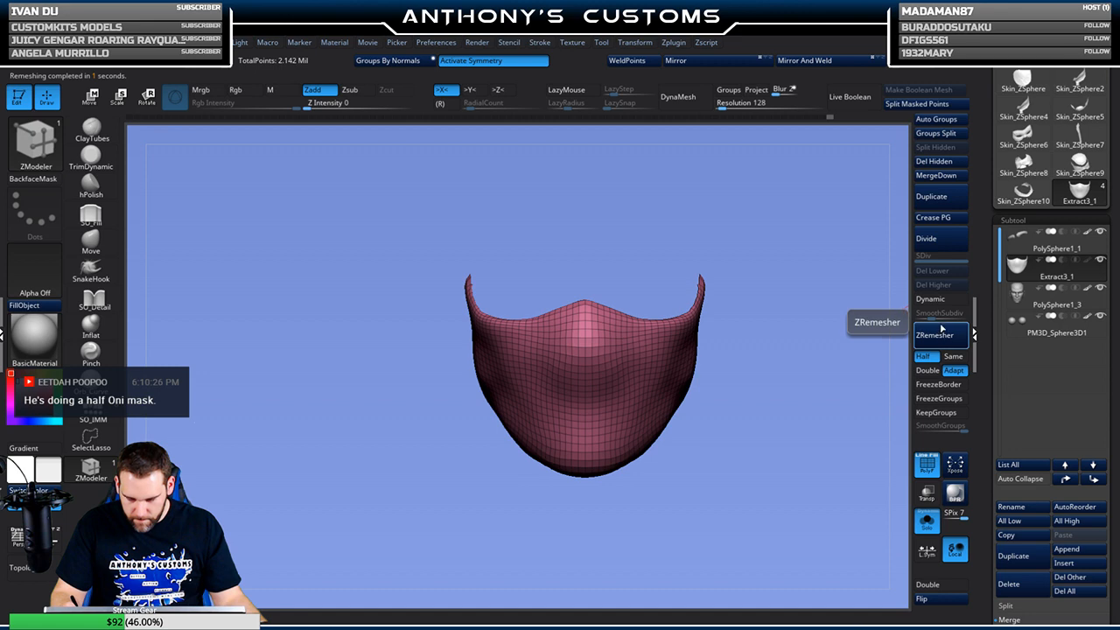
left_click_drag(801, 422, 772, 467)
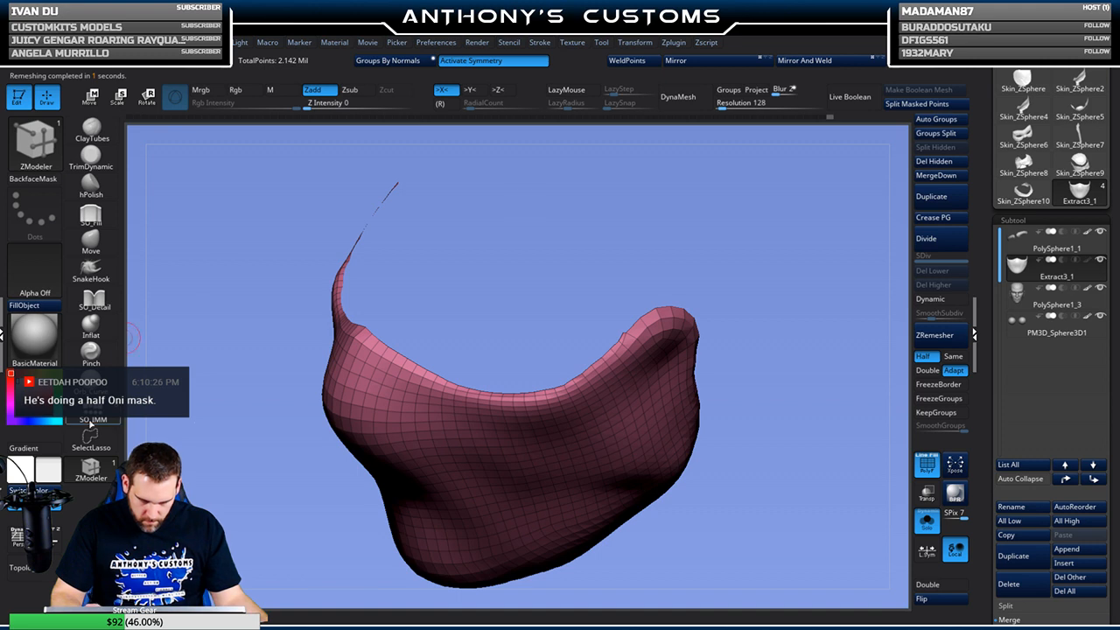
Adjust the outer shell's rim and contours symmetrically with the Move brush
left_click(93, 240)
right_click(767, 258)
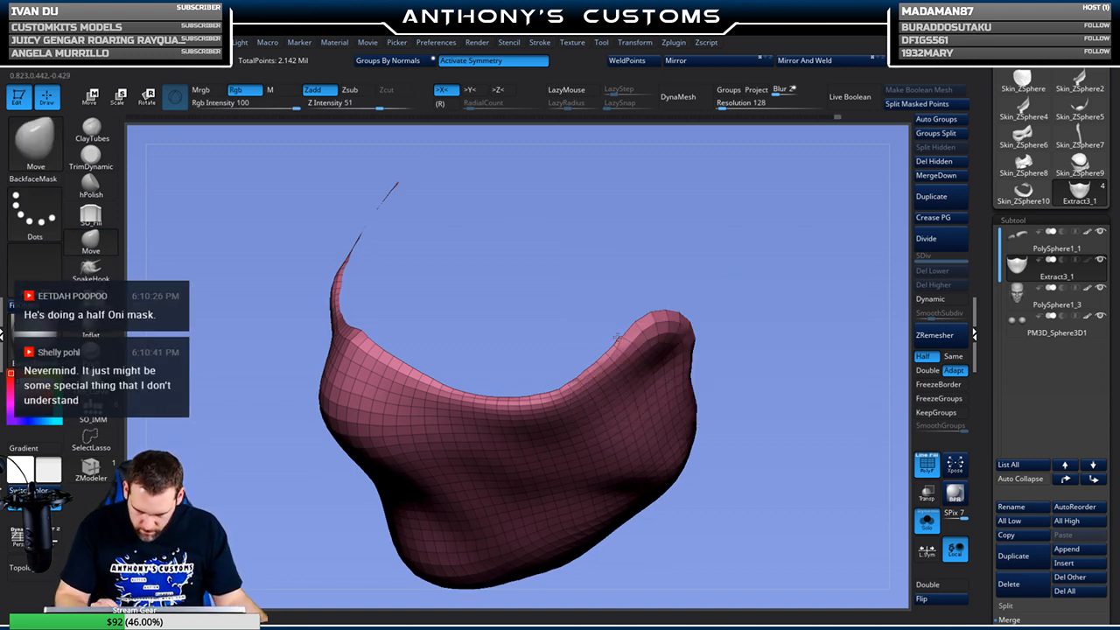
mouse_move(750, 268)
left_mouse_down()
mouse_move(595, 342)
mouse_move(727, 285)
mouse_move(845, 294)
mouse_move(691, 243)
mouse_move(689, 256)
left_mouse_up()
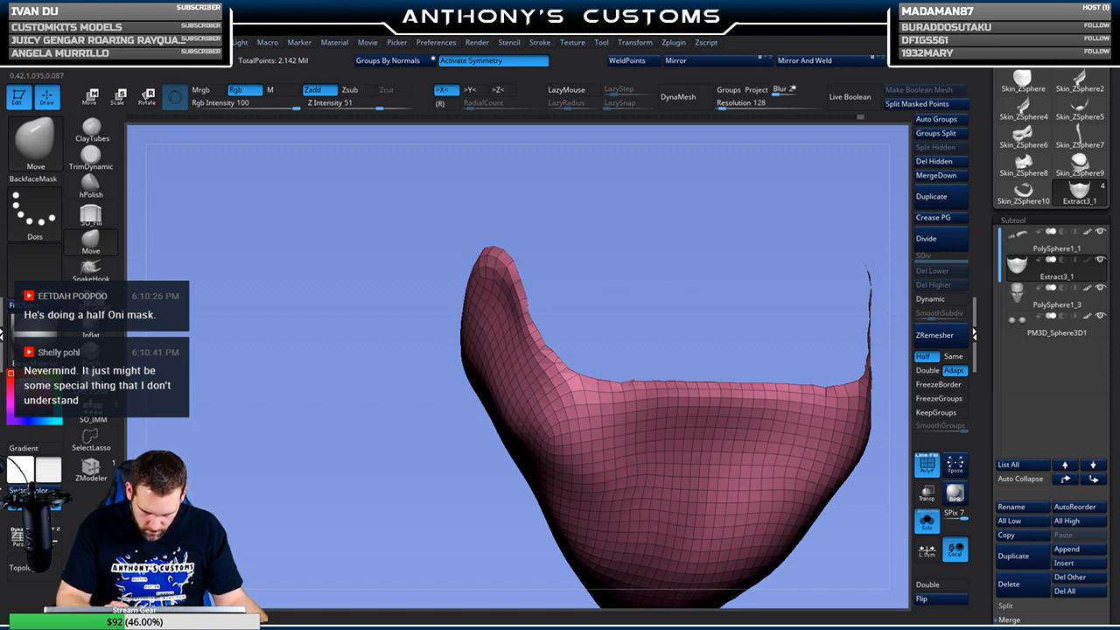
mouse_move(797, 260)
left_mouse_down()
mouse_move(794, 295)
mouse_move(824, 325)
mouse_move(850, 295)
mouse_move(787, 284)
mouse_move(715, 388)
mouse_move(722, 419)
mouse_move(727, 395)
left_mouse_up()
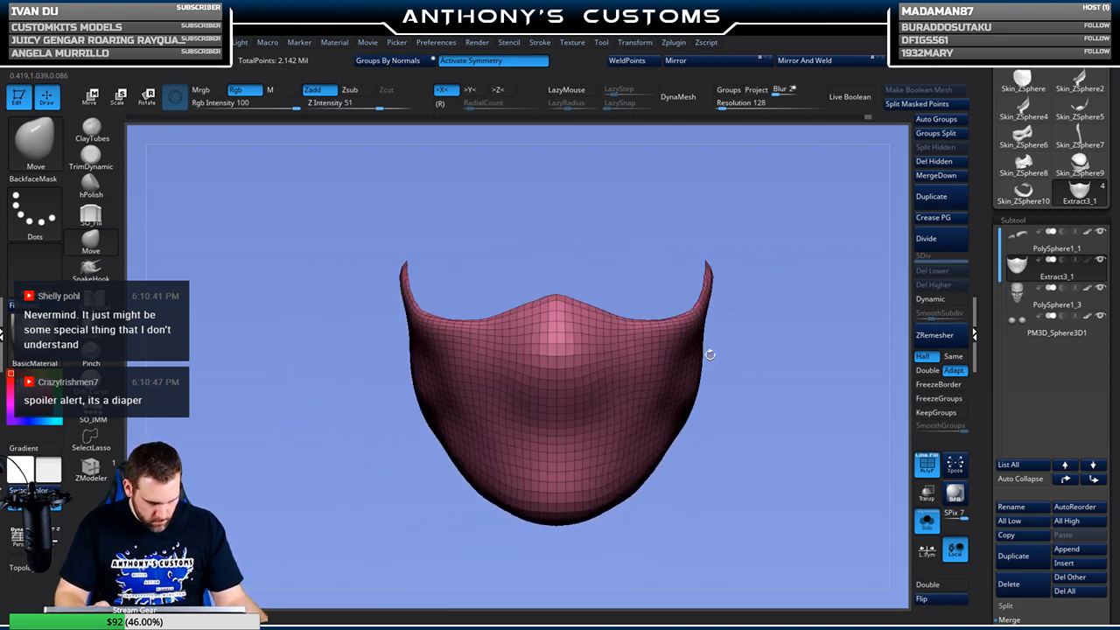
Assign the whole outer shell a single new polygroup, regenerating it repeatedly to change its color
key("ctrl")
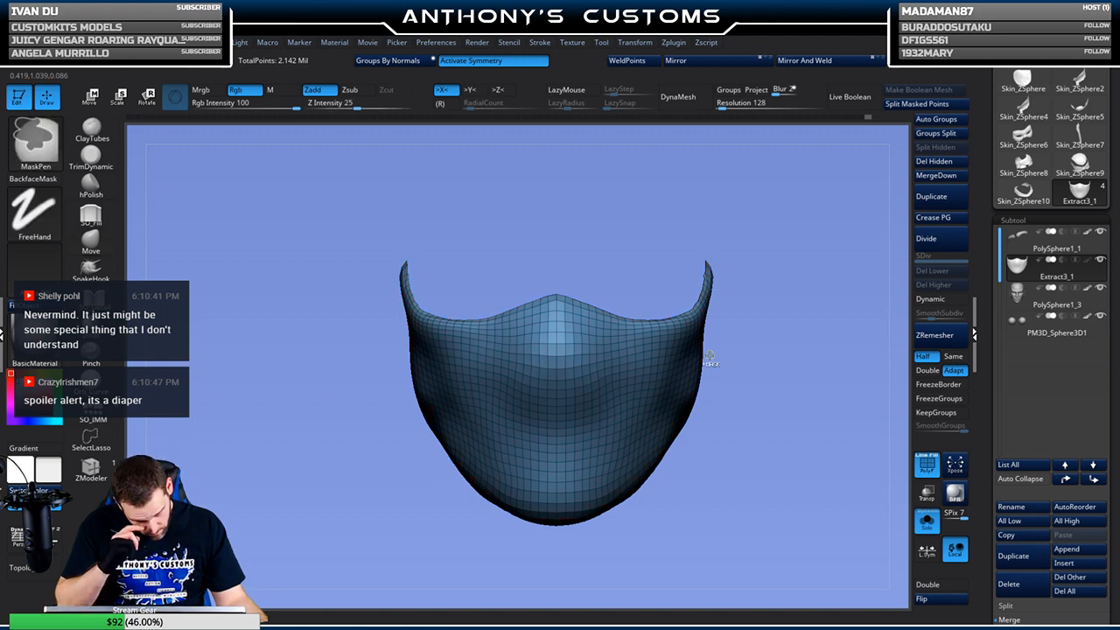
key("ctrl+w")
key("ctrl+w")
key("ctrl+w")
key("ctrl+w")
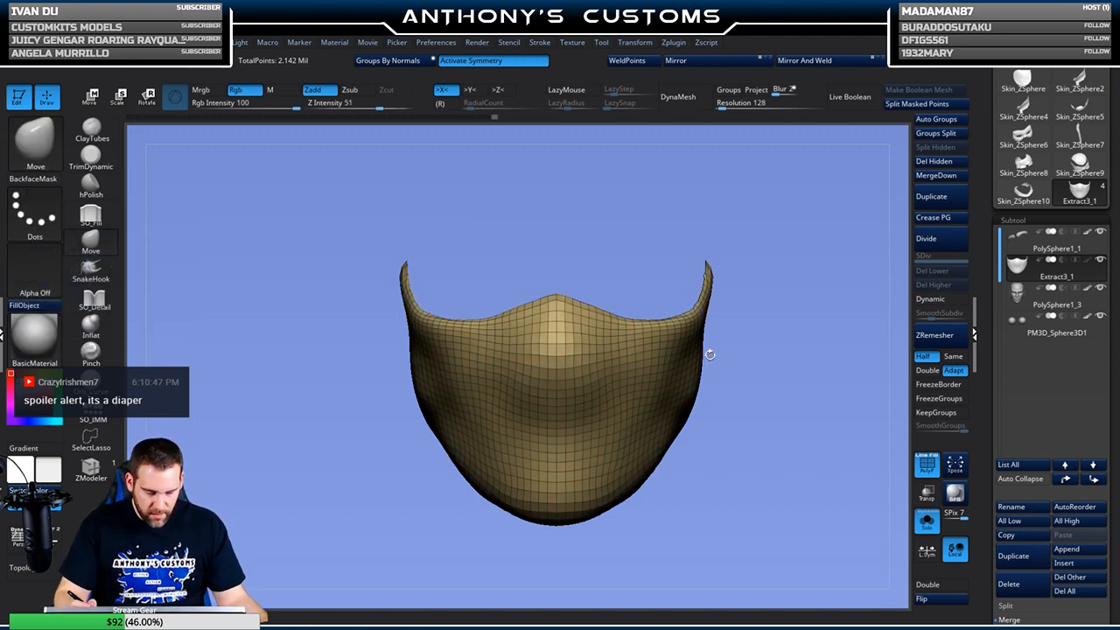
key("ctrl+w")
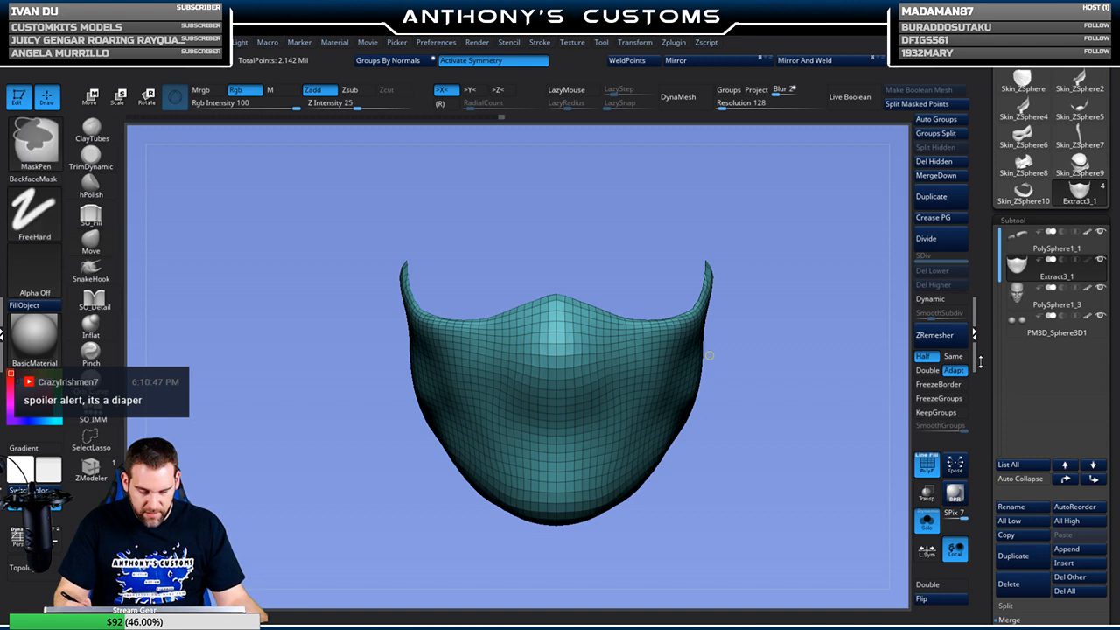
key("ctrl+w")
key("ctrl+w")
key("ctrl+w")
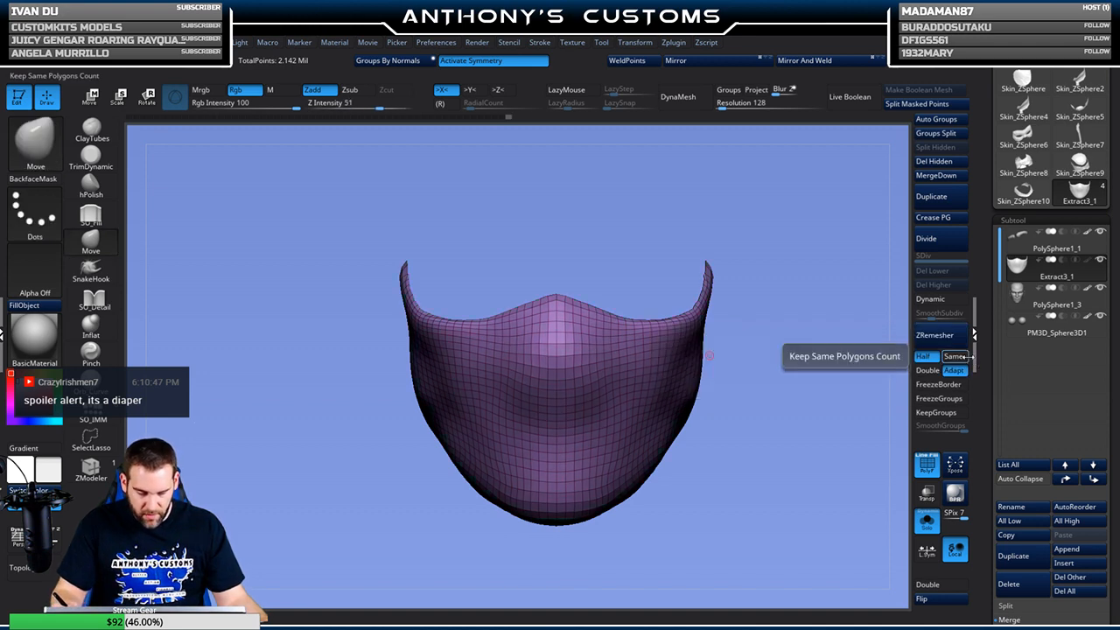
key("ctrl+w")
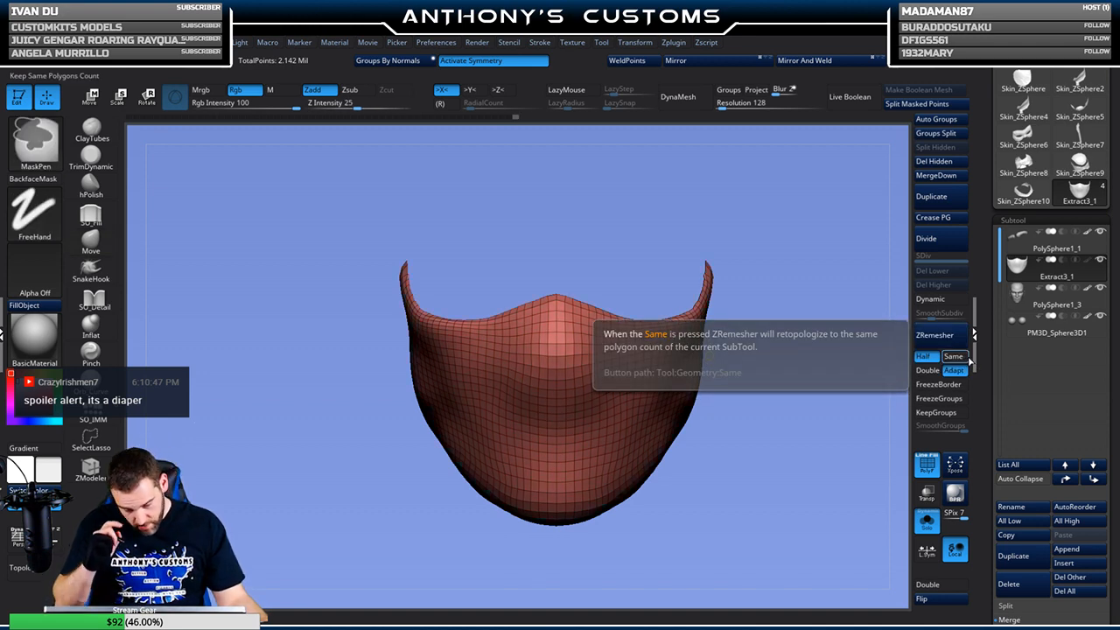
key("ctrl+w")
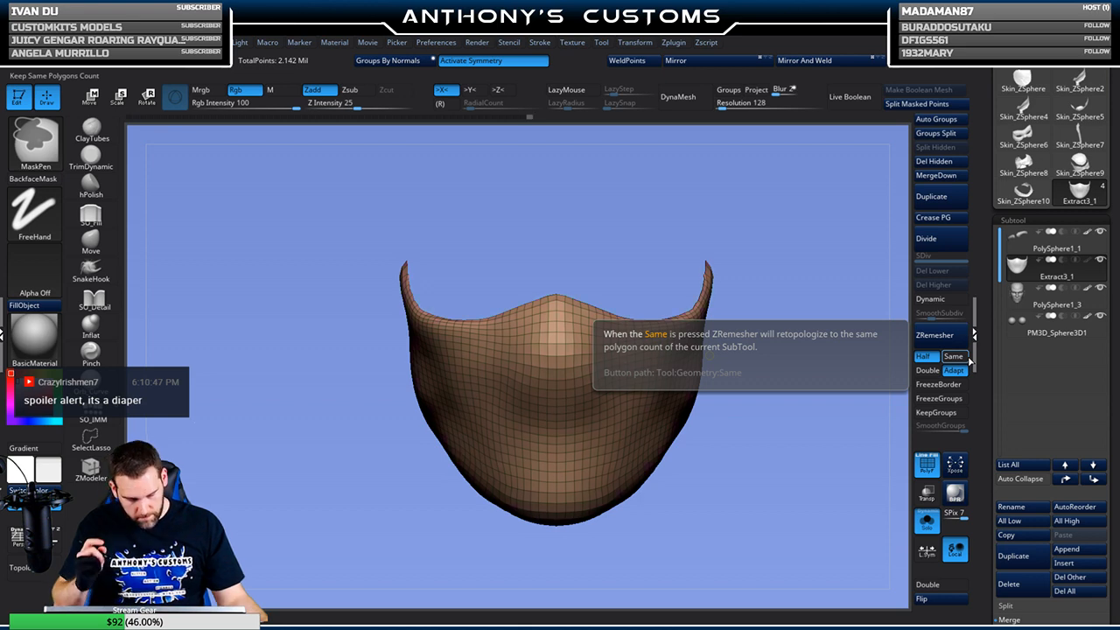
Run ZRemesher on the shell once more with the Half option and save the project
left_click(943, 335)
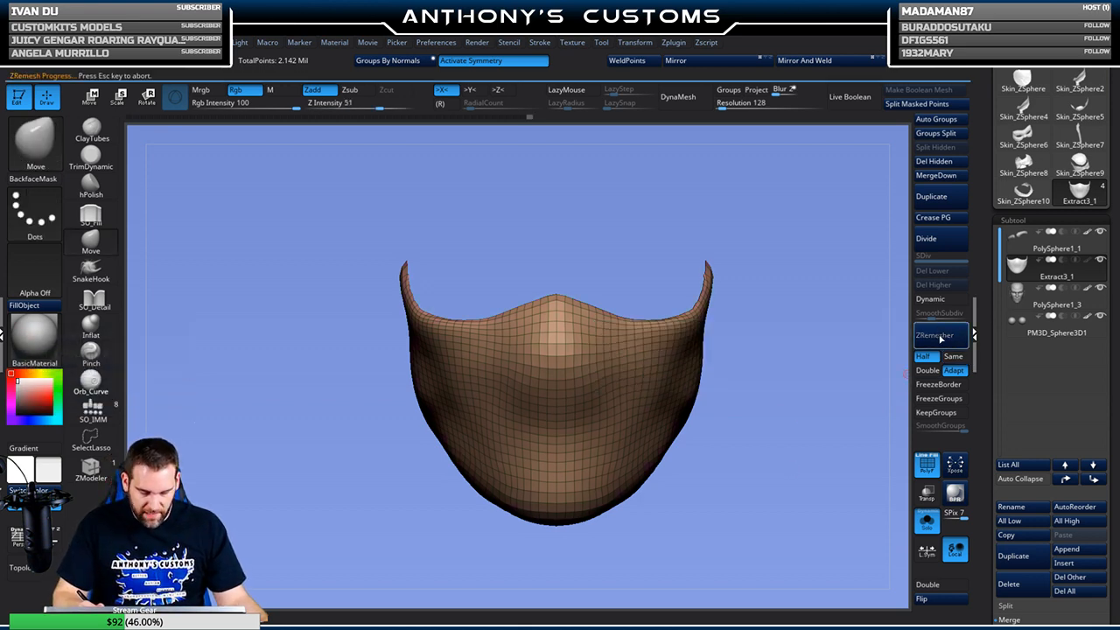
mouse_move(770, 393)
left_mouse_down()
mouse_move(807, 433)
mouse_move(875, 347)
mouse_move(800, 345)
mouse_move(813, 356)
left_mouse_up()
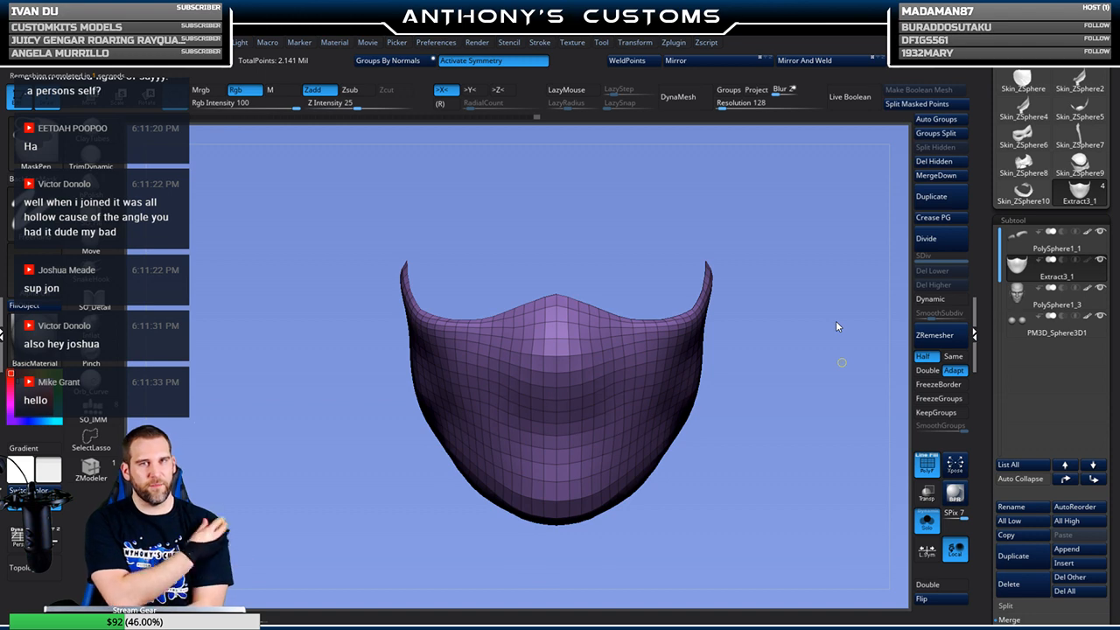
key("ctrl+s")
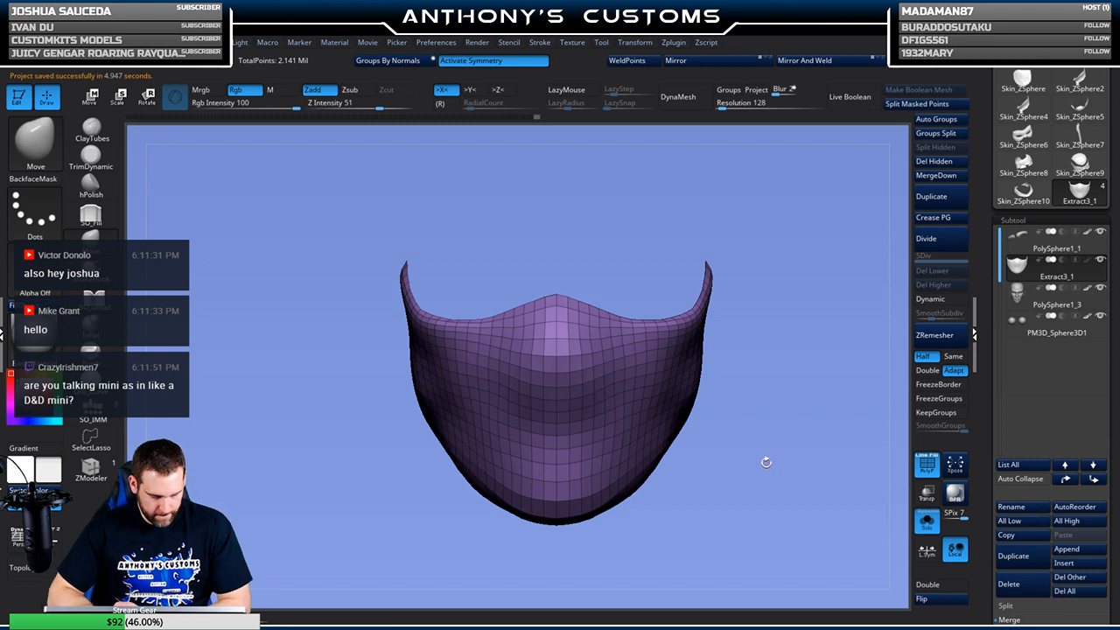
Turn the open shell into a closed solid with DynaMesh at resolution 128, undoing and repeating the conversion once
left_click(686, 97)
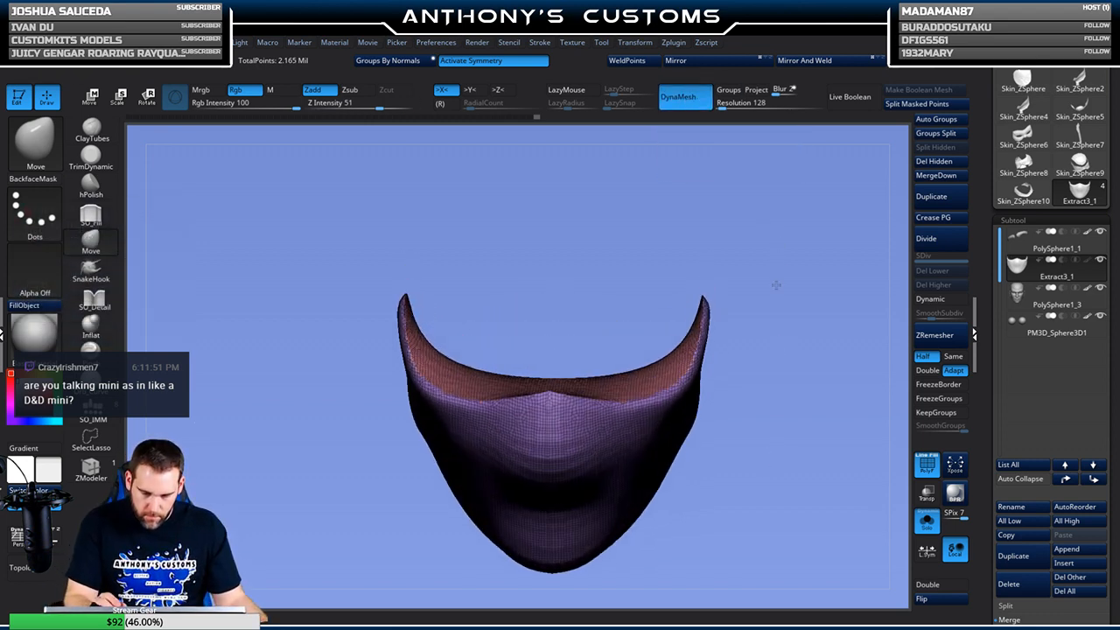
key("ctrl+z")
mouse_move(790, 264)
left_mouse_down()
mouse_move(733, 362)
mouse_move(775, 274)
mouse_move(814, 284)
mouse_move(767, 277)
mouse_move(775, 230)
mouse_move(734, 257)
mouse_move(718, 239)
mouse_move(778, 283)
mouse_move(721, 237)
mouse_move(707, 244)
mouse_move(748, 207)
mouse_move(694, 242)
mouse_move(769, 242)
mouse_move(726, 323)
mouse_move(757, 295)
left_mouse_up()
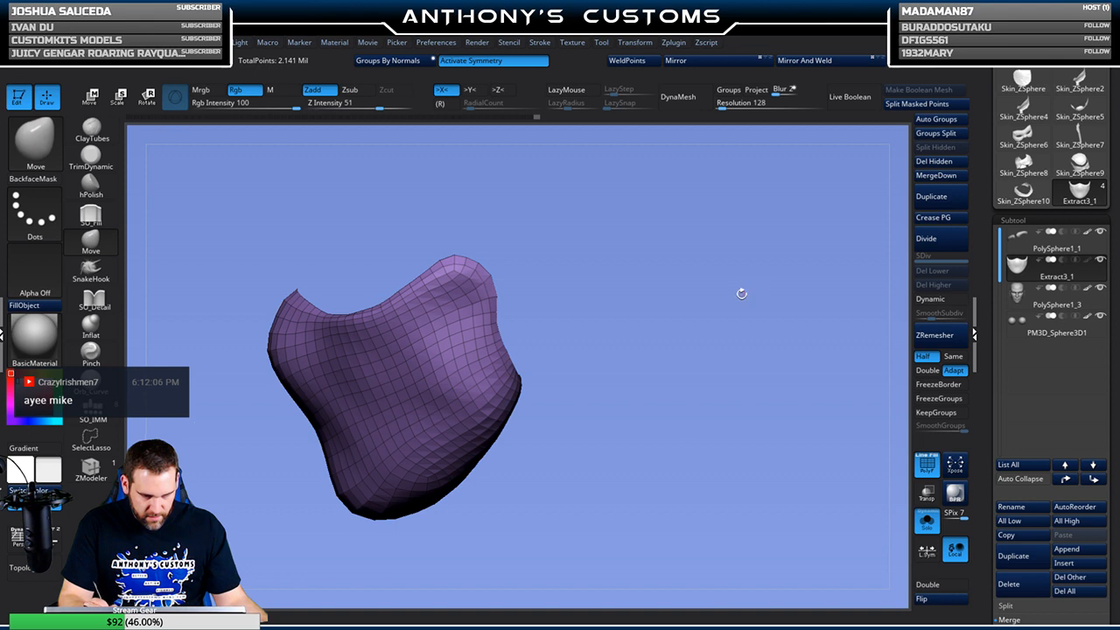
left_click_drag(654, 308, 731, 296, "alt")
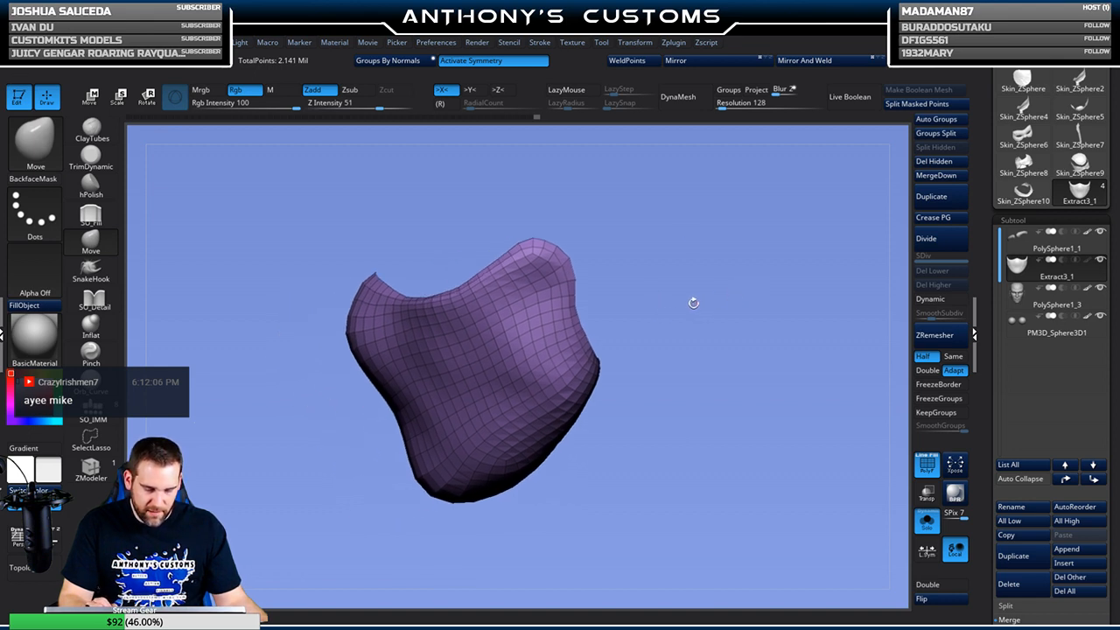
mouse_move(694, 303)
left_mouse_down()
mouse_move(745, 294)
mouse_move(701, 318)
left_mouse_up()
left_click(691, 99)
left_click_drag(695, 215, 580, 253)
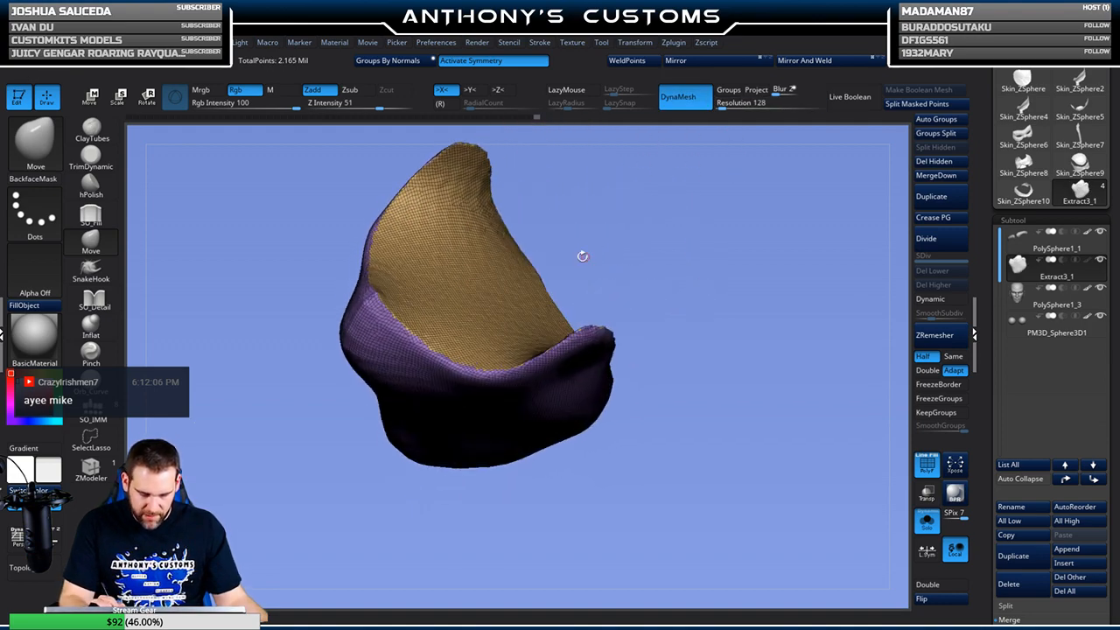
Isolate the DynaMeshed mask's outer polygroup briefly, restore all parts and merge the entire mask into one polygroup
left_click(447, 372, "ctrl+shift")
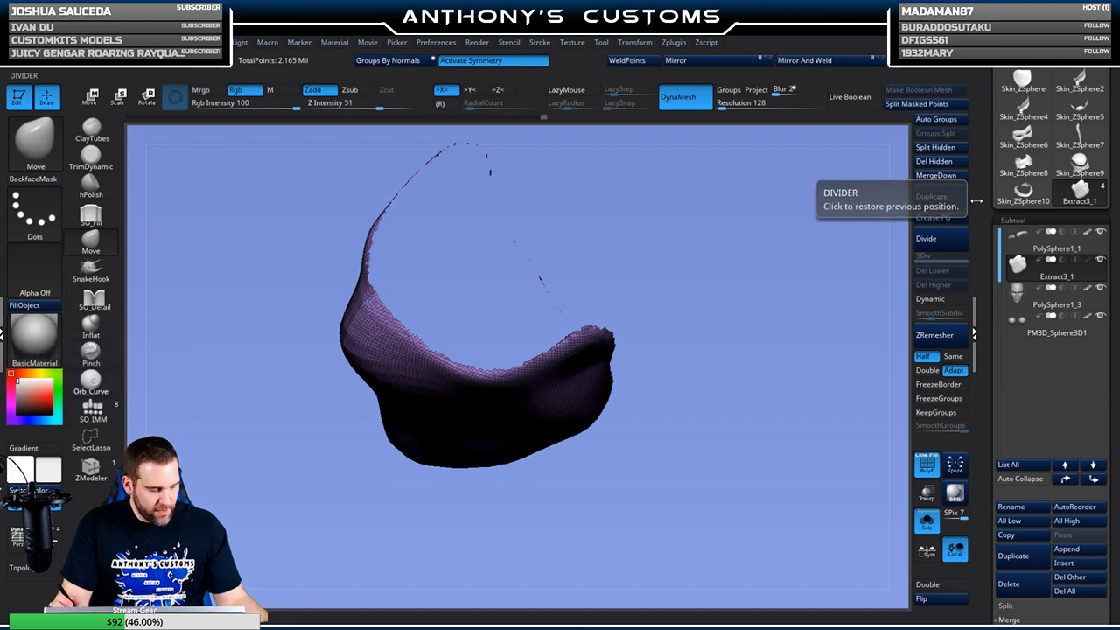
key("ctrl+shift+a")
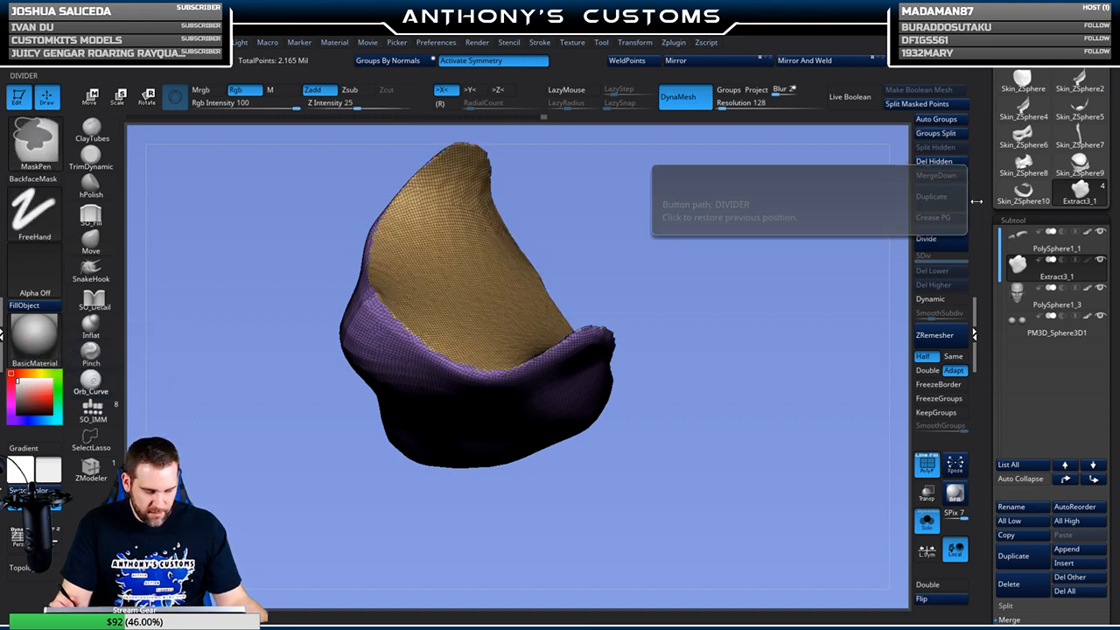
key("ctrl+w")
mouse_move(720, 482)
left_mouse_down()
mouse_move(736, 409)
mouse_move(720, 401)
mouse_move(644, 457)
mouse_move(820, 384)
left_mouse_up()
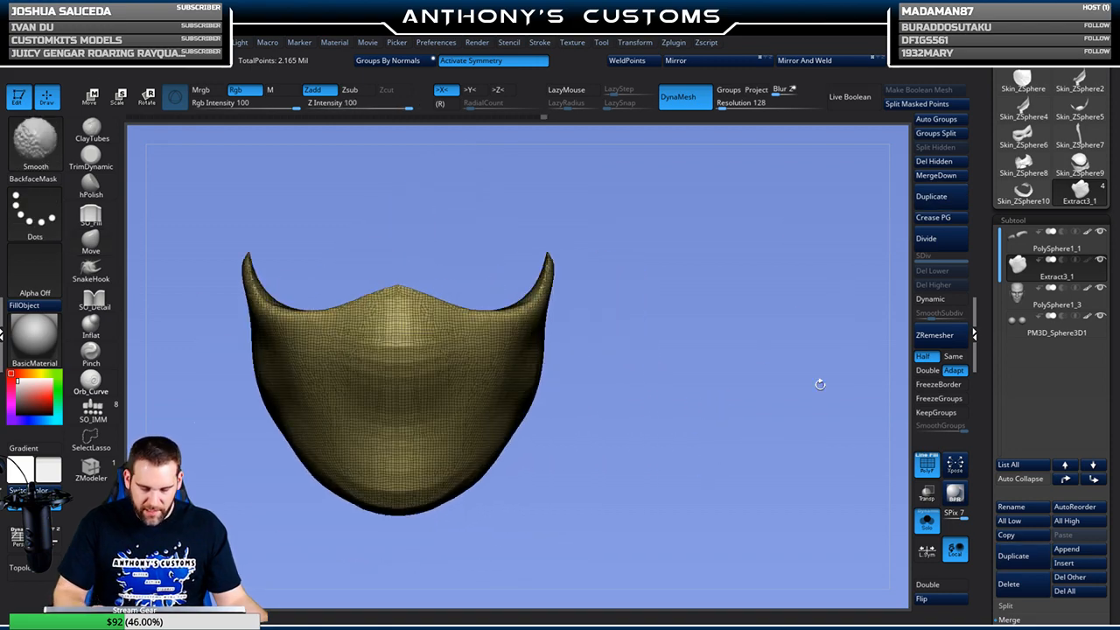
Turn off Solo and the polyframe display to show the mask on the head, and enlarge the brush's draw size
left_click(930, 527)
mouse_move(667, 343)
left_mouse_down("alt")
mouse_move(775, 345)
mouse_move(800, 311)
left_mouse_up("alt")
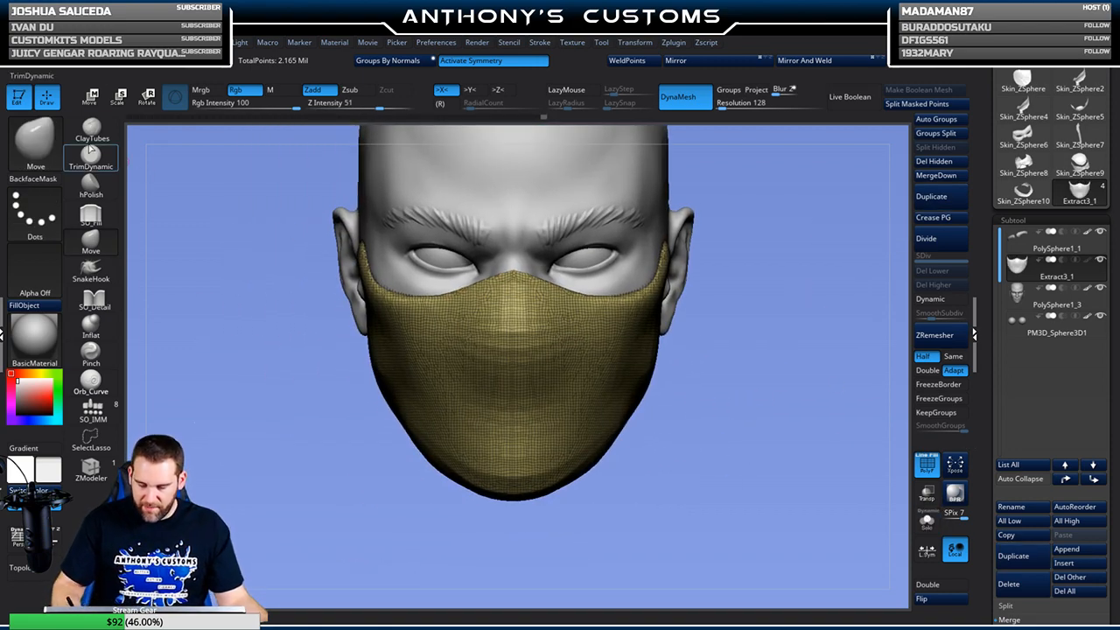
key("space")
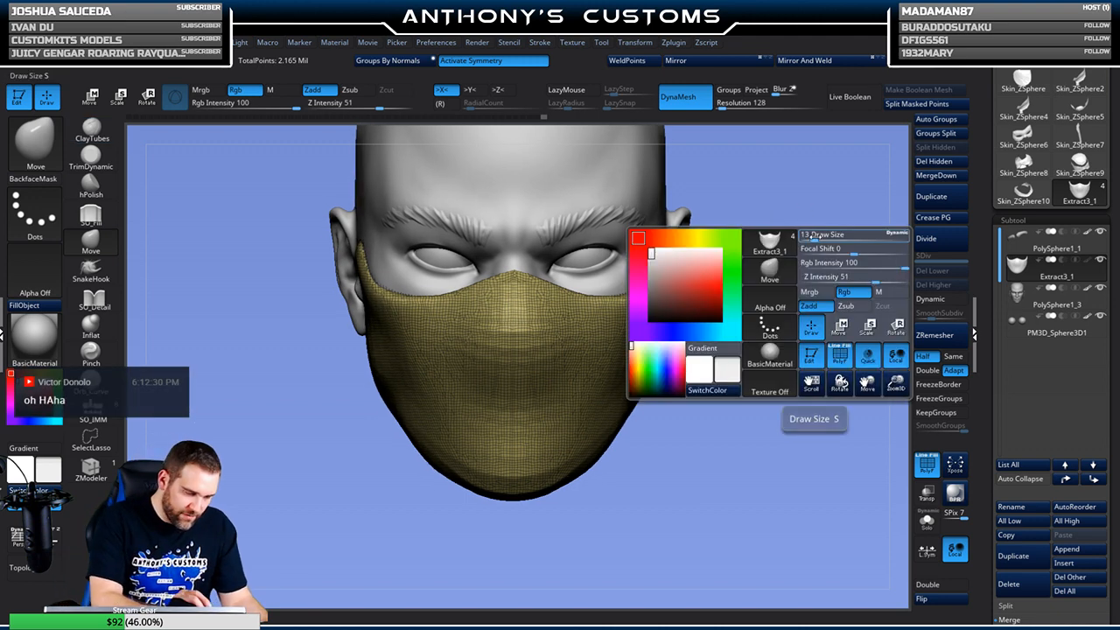
key("shift+f")
mouse_move(781, 257)
left_mouse_down("alt")
mouse_move(786, 302)
mouse_move(777, 276)
left_mouse_up("alt")
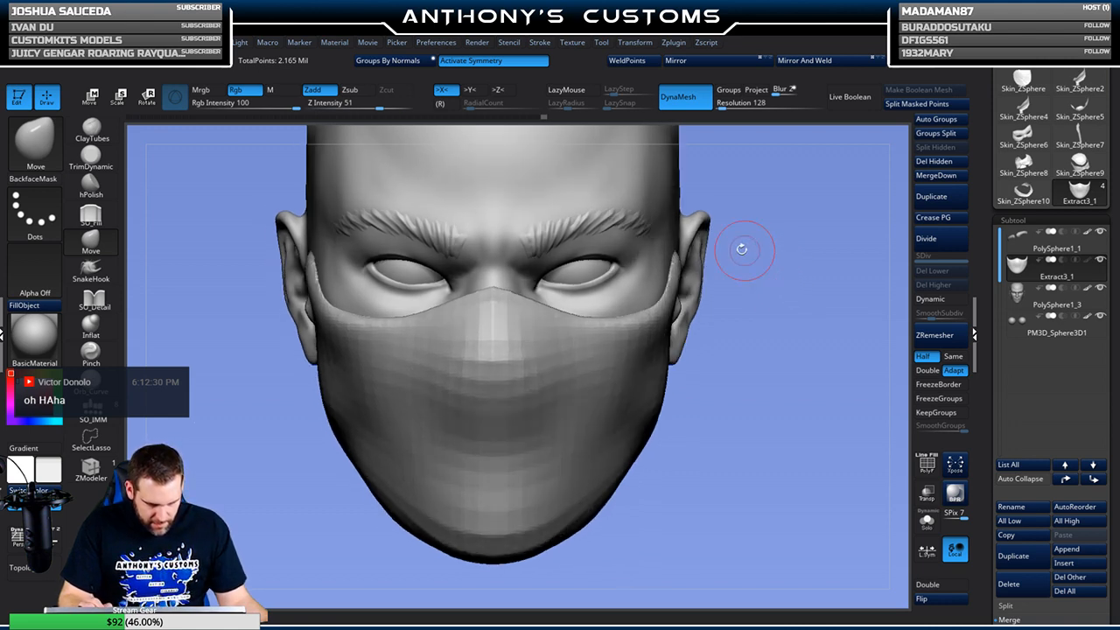
Smooth the faceted surface of the mask across the front, cheeks, jaw and underside of the chin
key("shift")
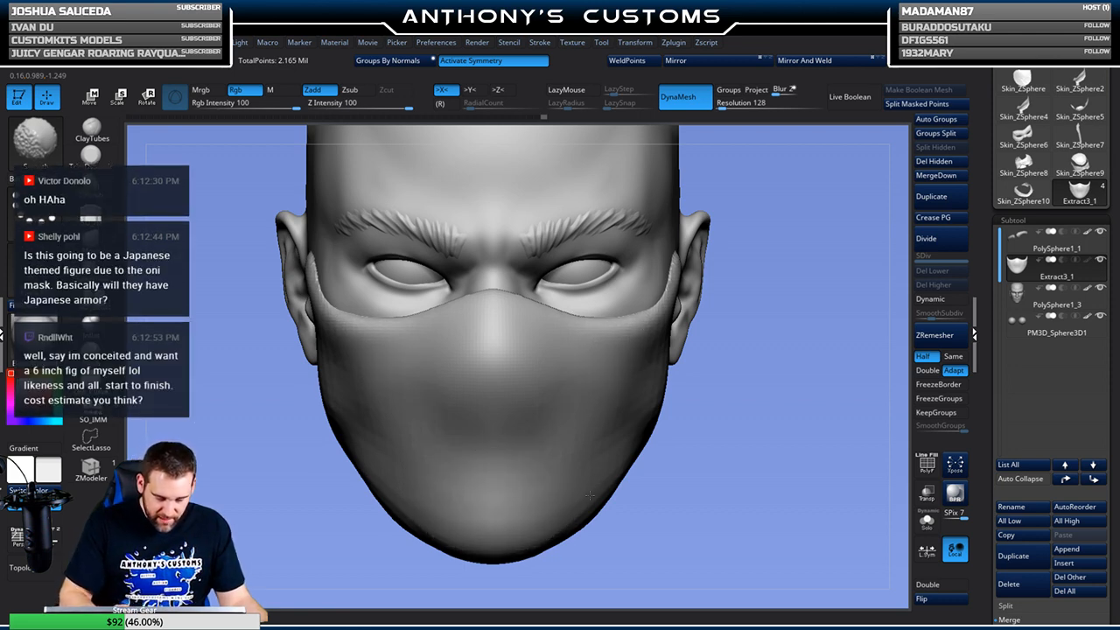
left_click_drag(770, 376, 721, 327)
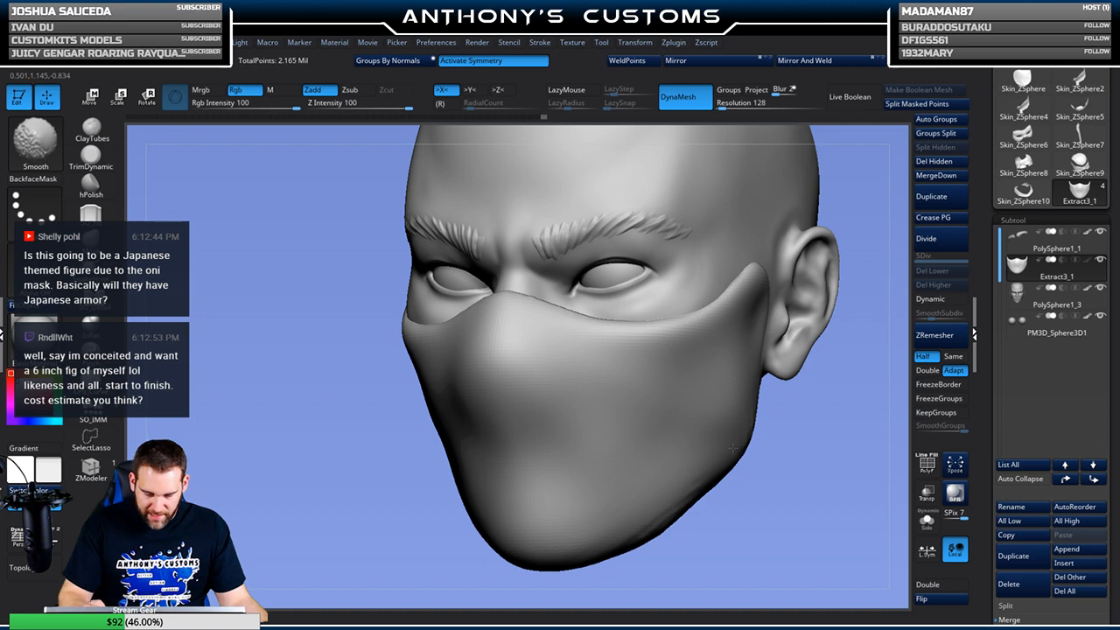
left_click_drag(753, 474, 711, 437)
mouse_move(474, 494)
left_mouse_down()
mouse_move(438, 469)
mouse_move(412, 405)
left_mouse_up()
key("shift")
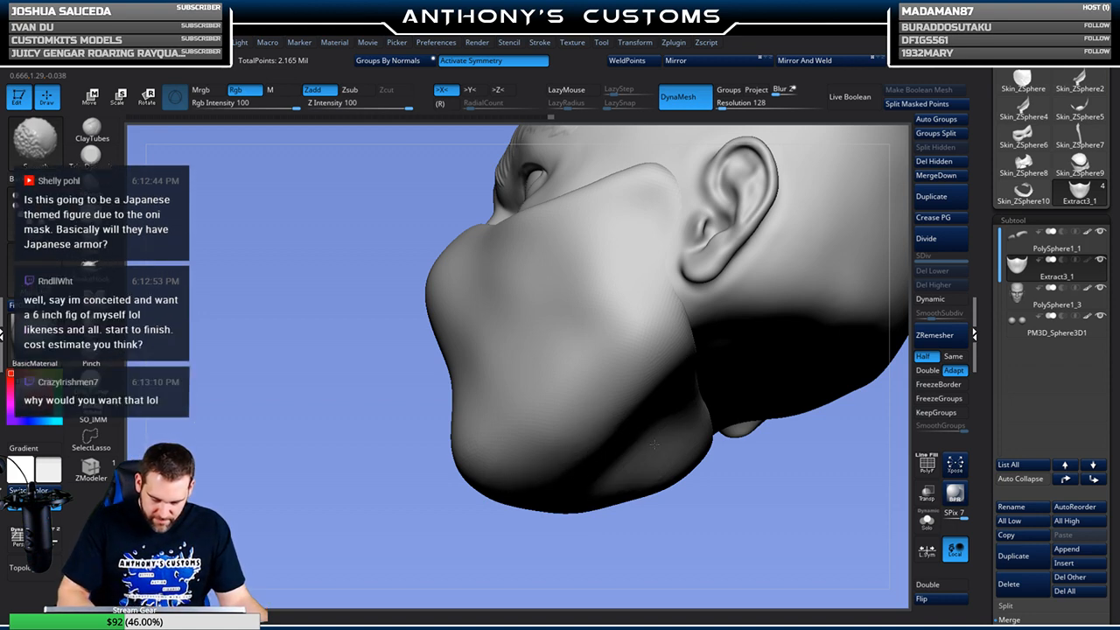
left_click_drag(620, 509, 586, 437)
left_click_drag(738, 458, 722, 439)
left_click_drag(402, 271, 513, 397)
left_click_drag(696, 371, 726, 385)
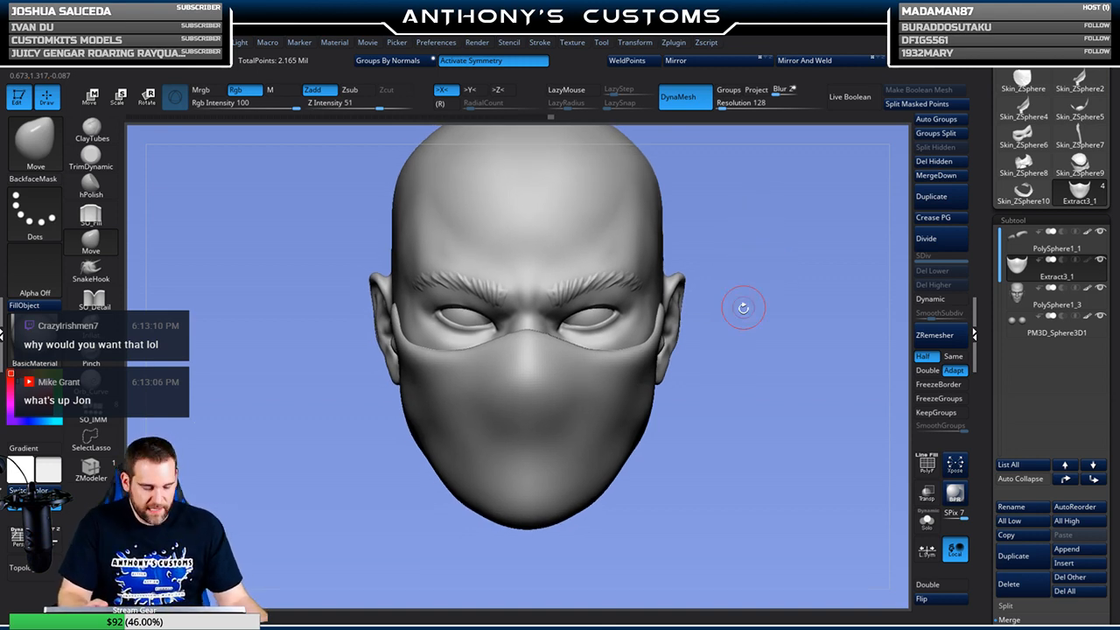
mouse_move(742, 390)
left_mouse_down()
mouse_move(697, 375)
mouse_move(716, 383)
left_mouse_up()
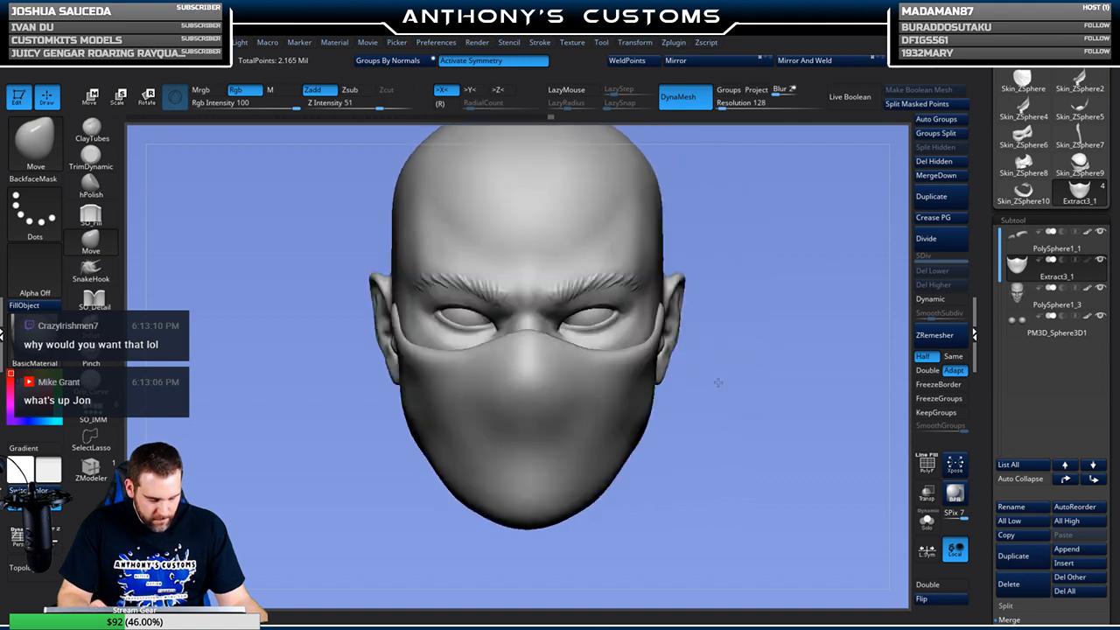
Try building up raised diagonal ridges on the mask's cheeks with ClayTubes, and undo the strokes
left_click(92, 131)
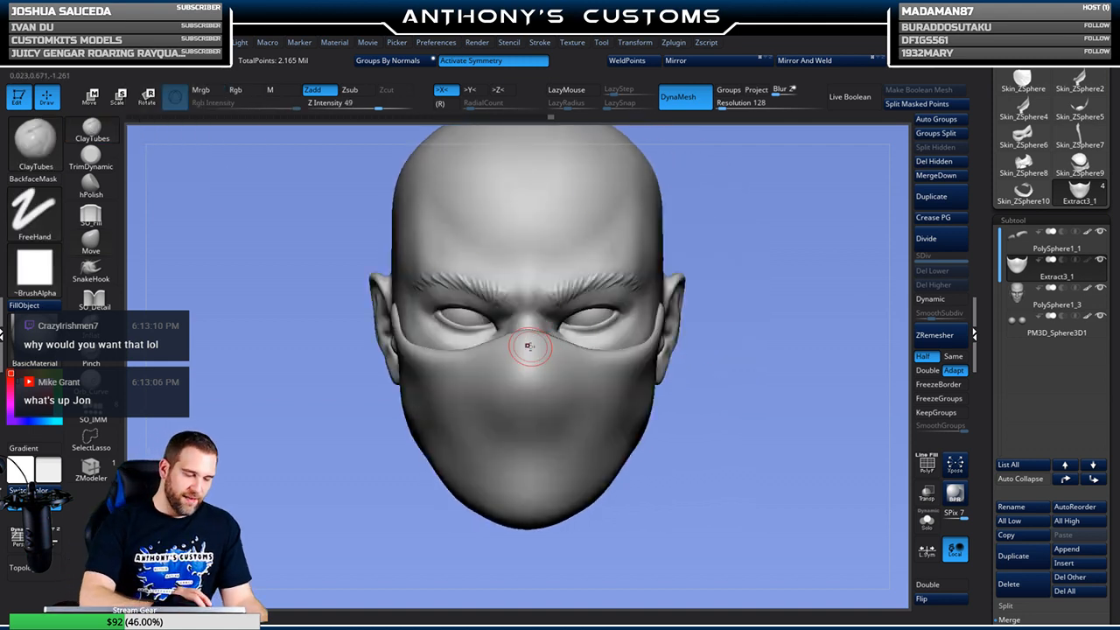
left_click_drag(523, 362, 525, 347)
left_click_drag(752, 313, 813, 328)
left_click_drag(555, 333, 496, 369)
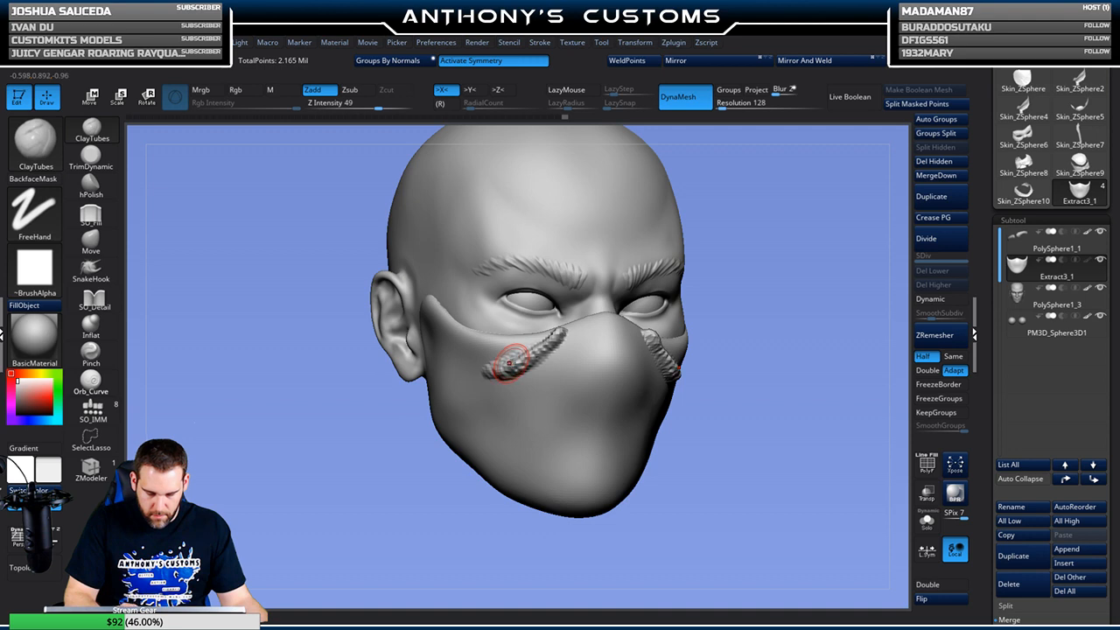
mouse_move(500, 378)
left_mouse_down()
mouse_move(557, 347)
mouse_move(478, 411)
mouse_move(555, 349)
left_mouse_up()
key("ctrl+z")
key("ctrl+z")
key("ctrl+z")
key("ctrl+z")
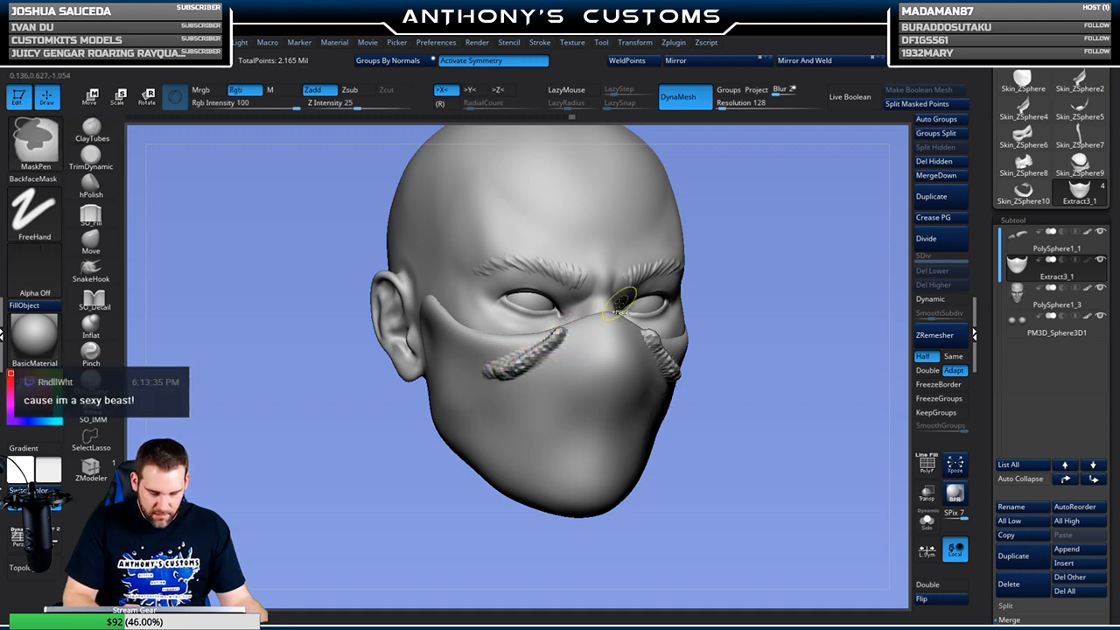
key("ctrl+z")
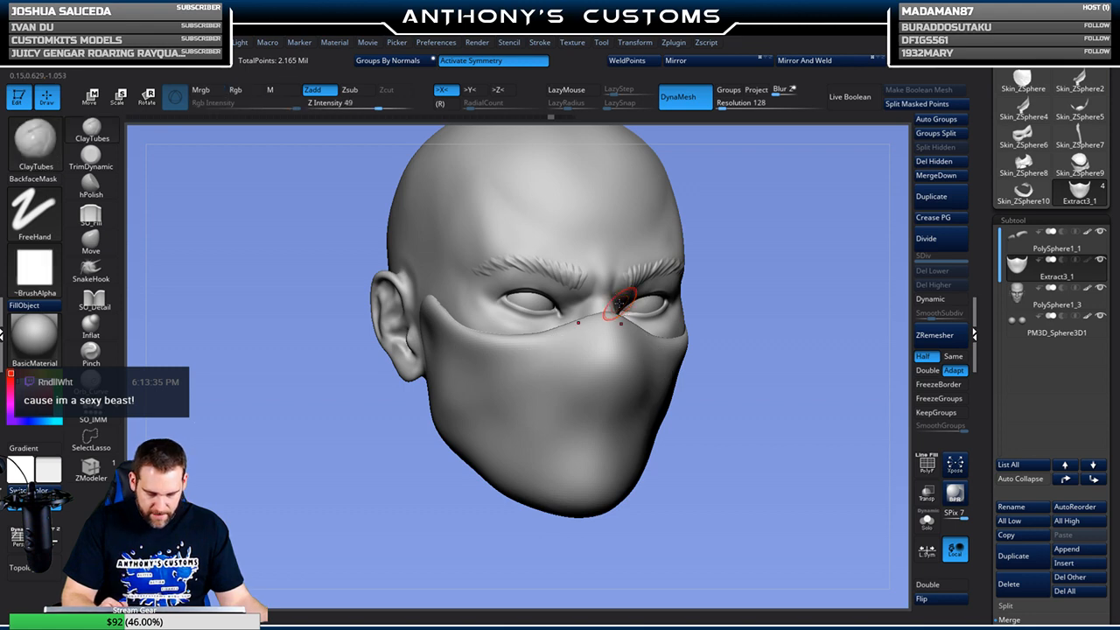
Lay light ClayTubes strokes diagonally beside the nose and along the mask's upper cheeks
key("b")
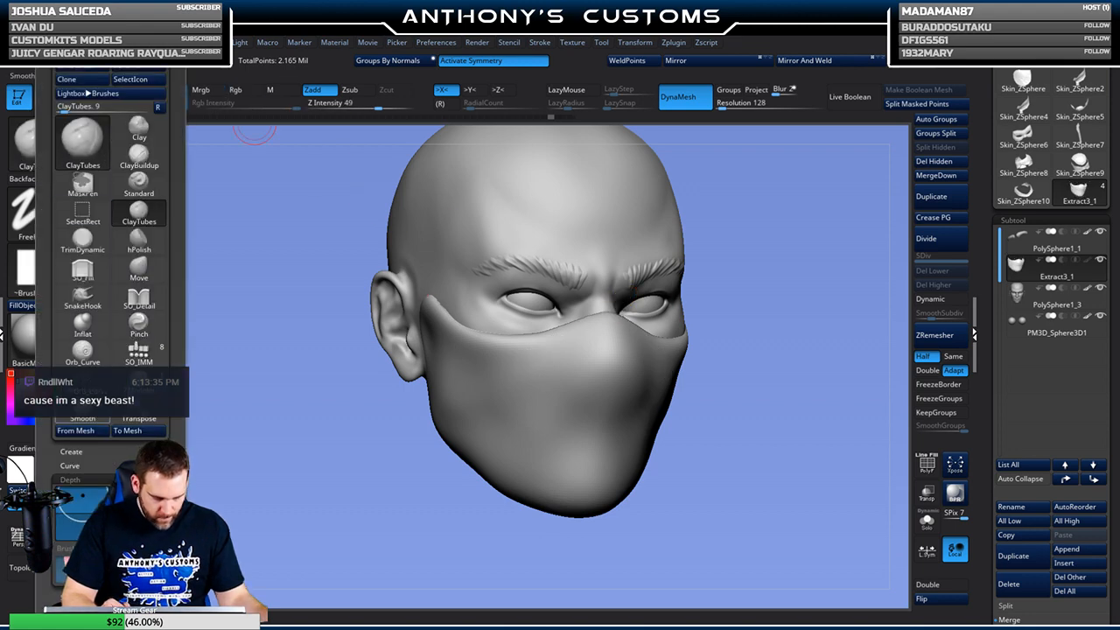
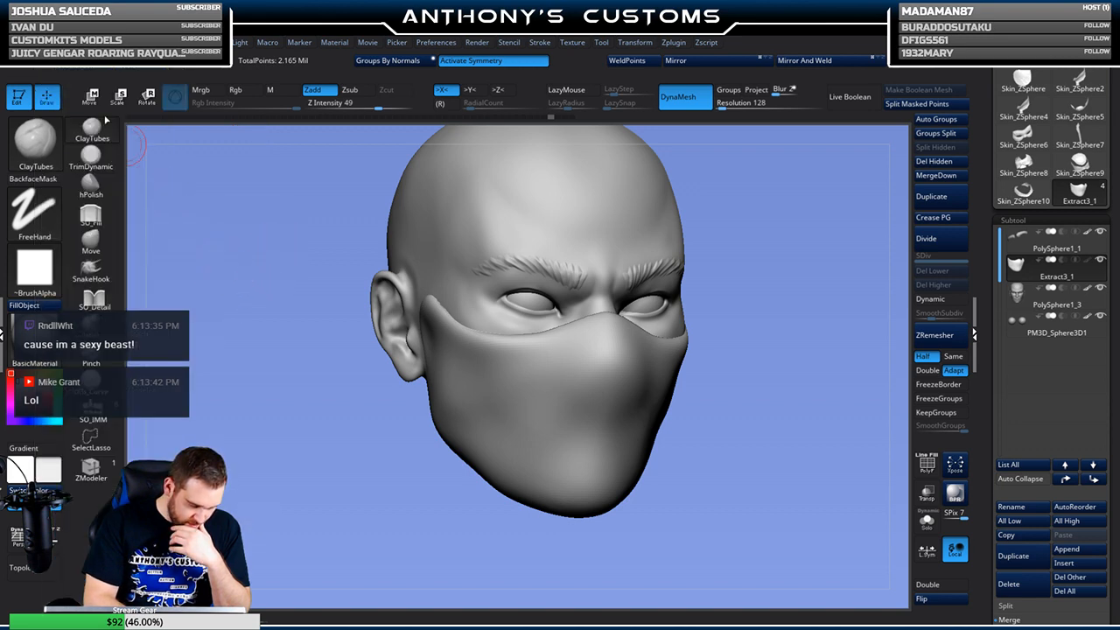
key("b")
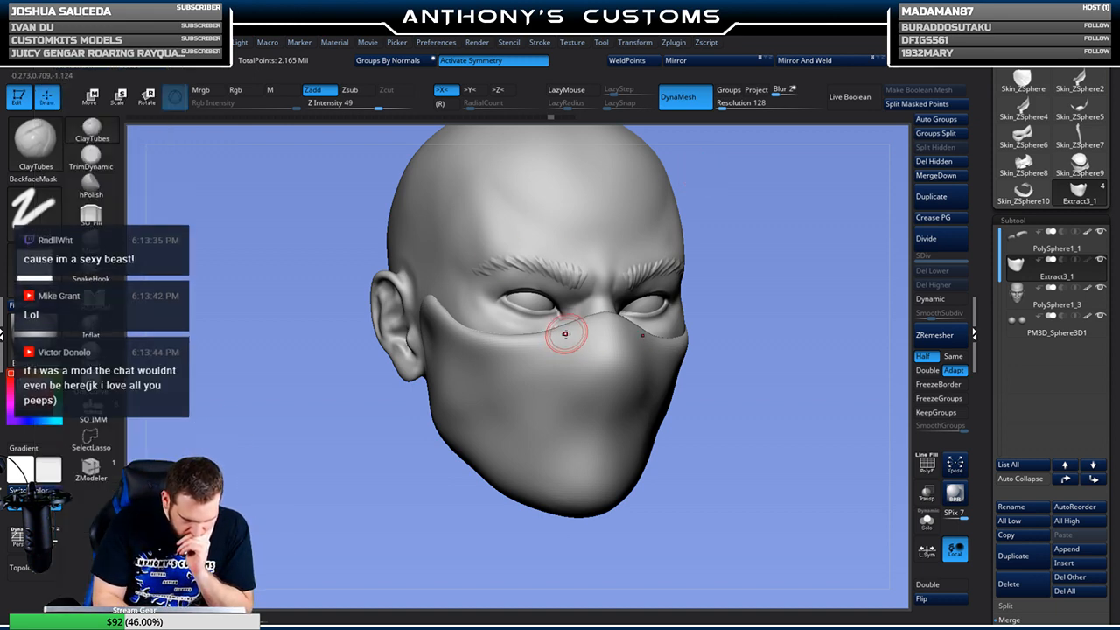
mouse_move(537, 359)
left_mouse_down()
mouse_move(554, 339)
mouse_move(550, 348)
left_mouse_up()
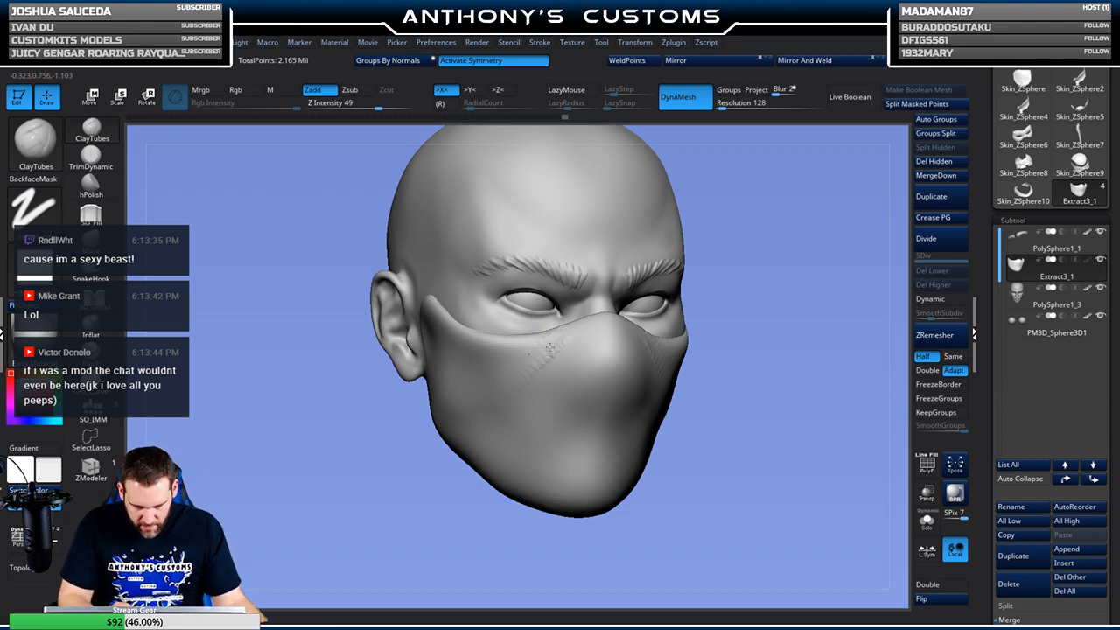
left_click_drag(788, 303, 545, 225)
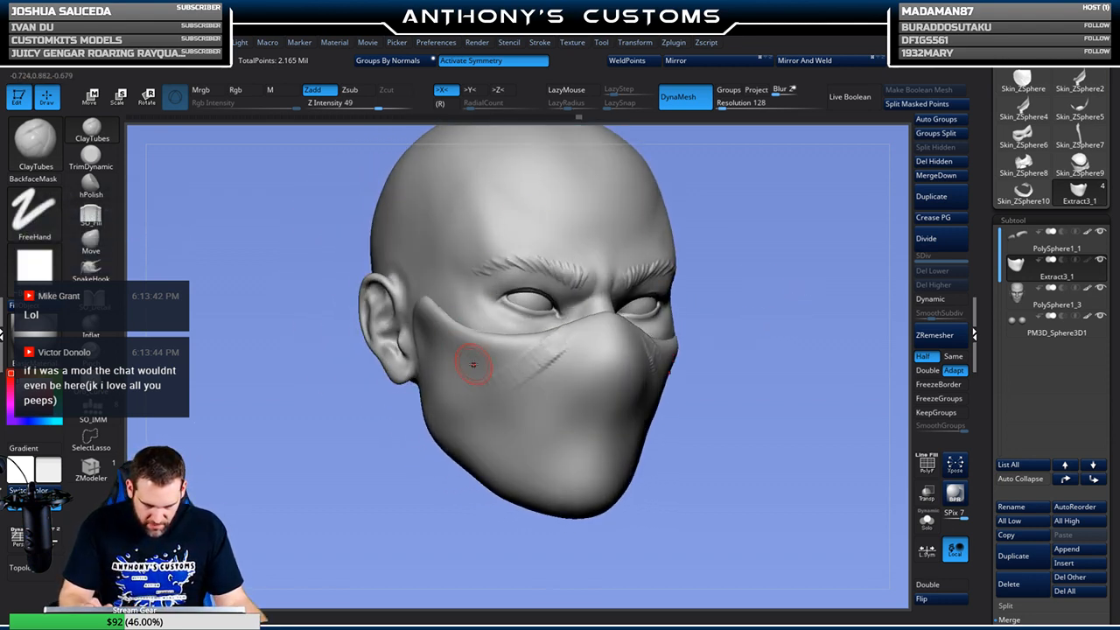
mouse_move(508, 372)
left_mouse_down()
mouse_move(452, 325)
mouse_move(507, 359)
left_mouse_up()
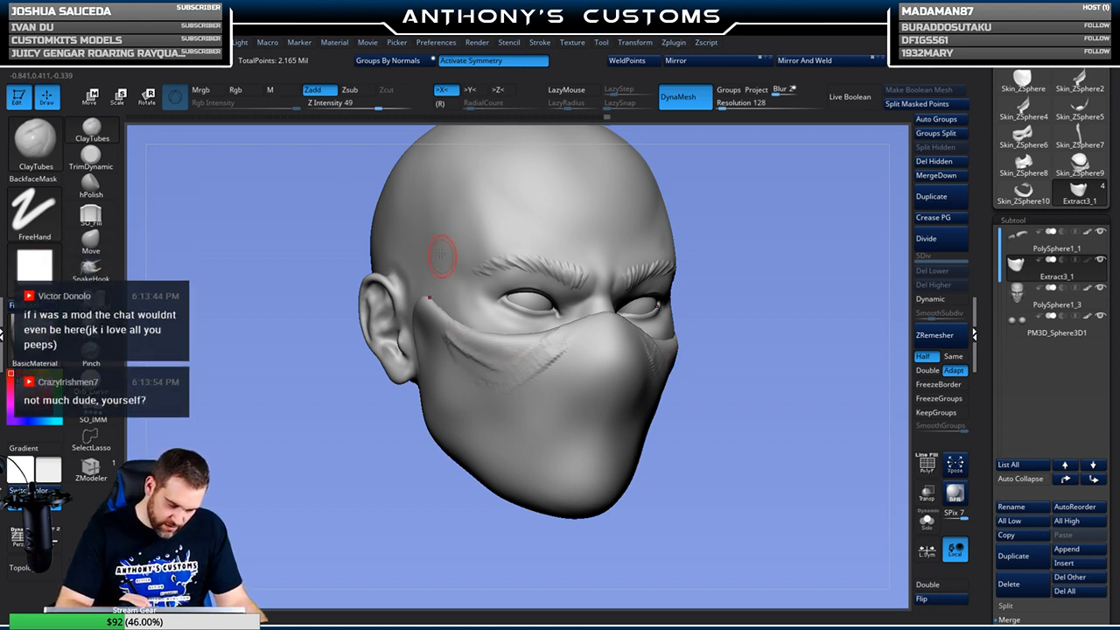
Reset all brushes to their defaults and reselect the ClayTubes brush
key("b")
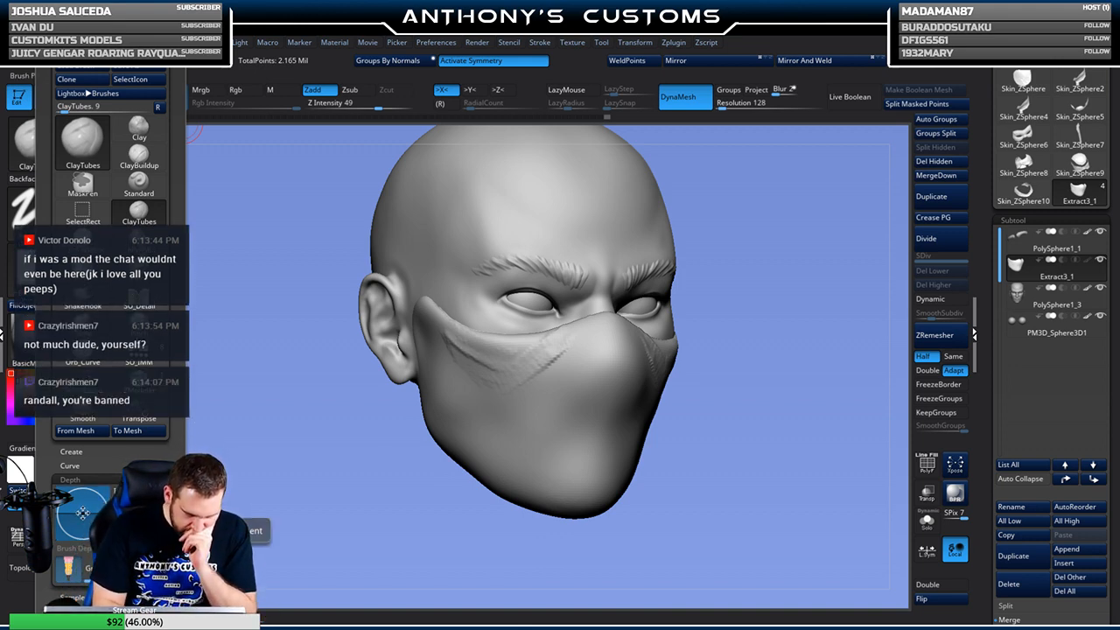
key("b")
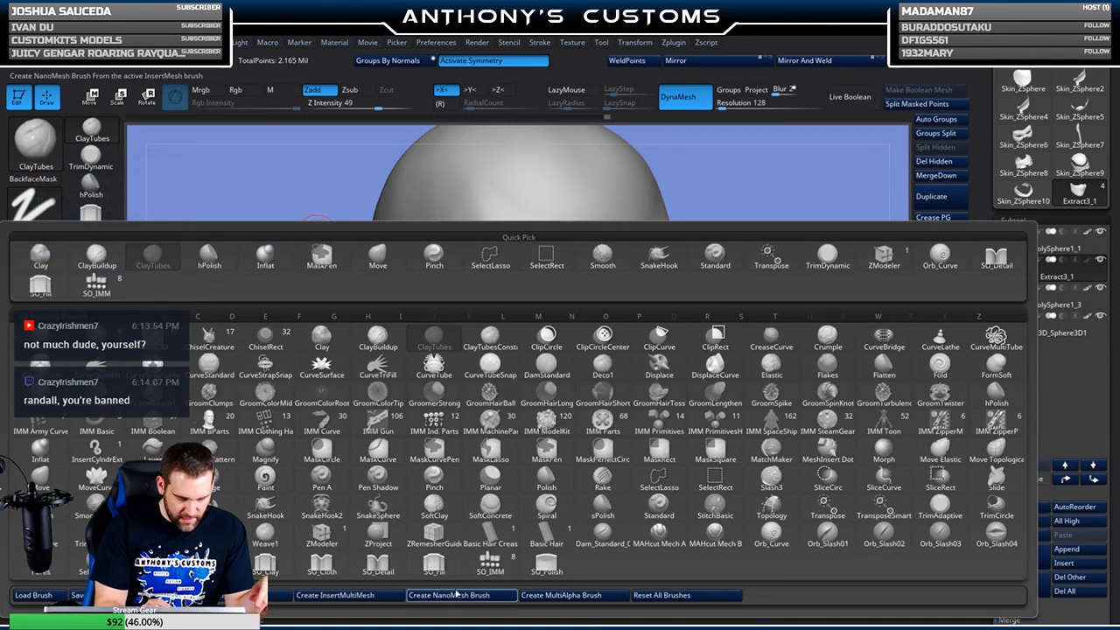
left_click(670, 595)
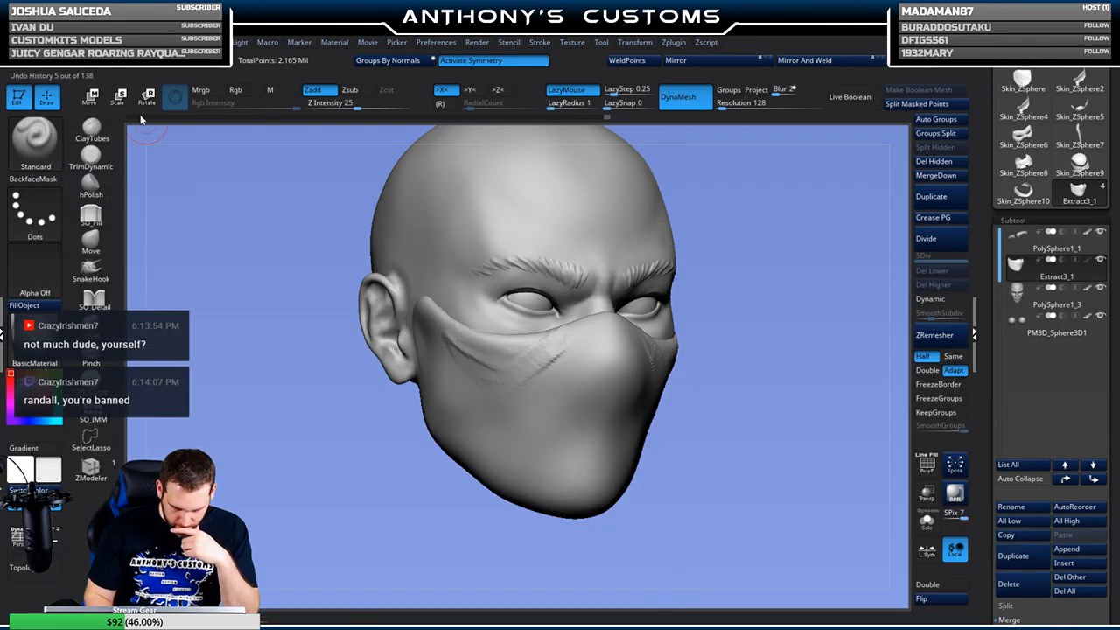
left_click(35, 136)
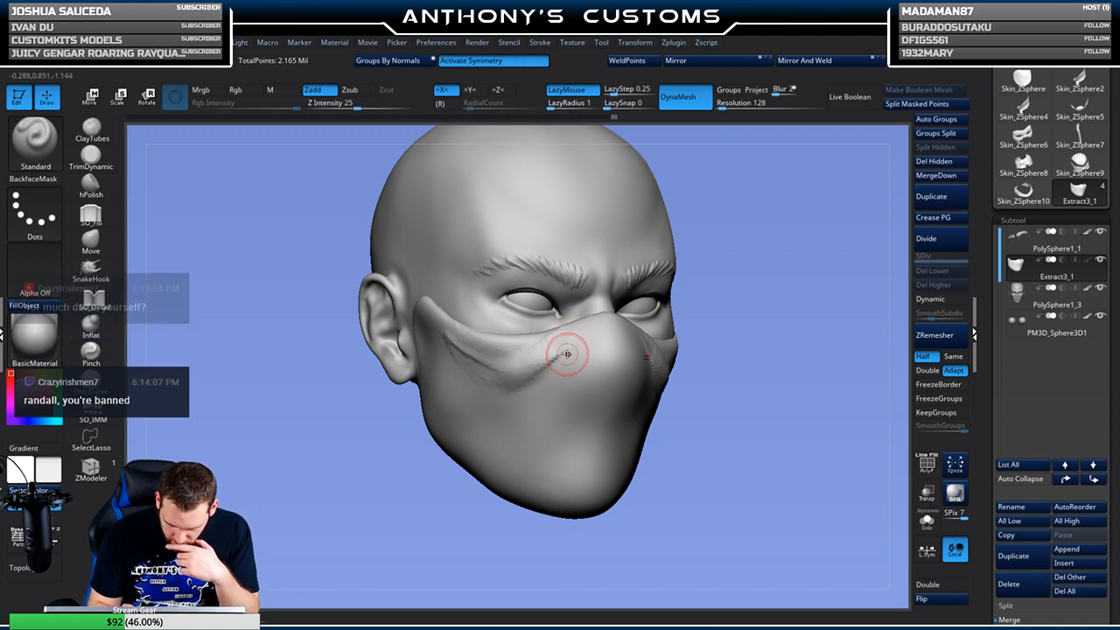
left_click(92, 130)
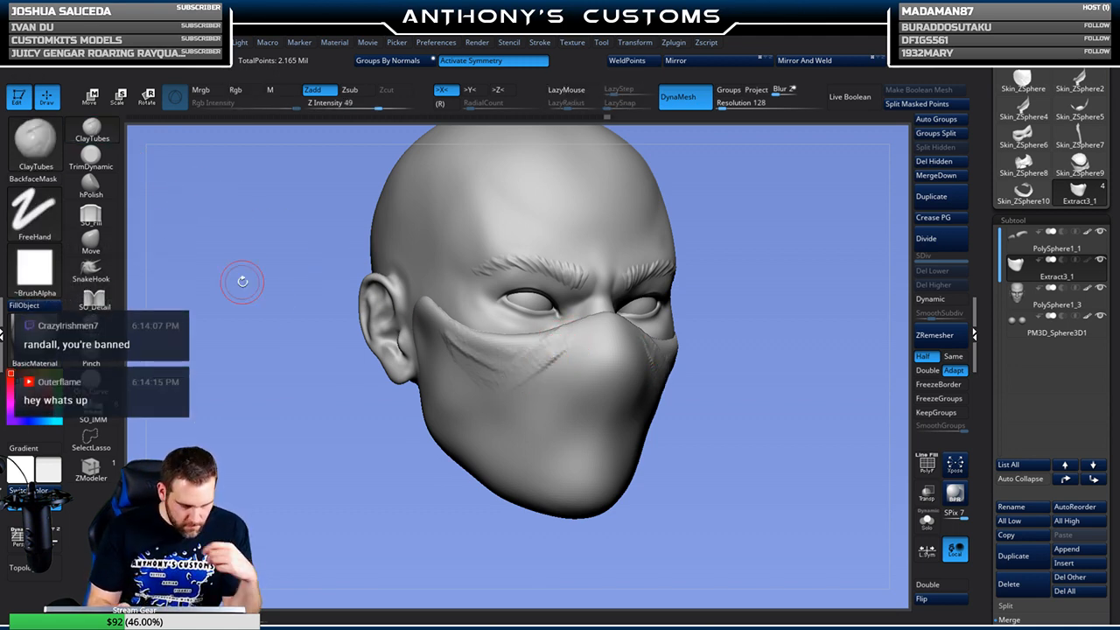
Build up thick raised cheek ridges with ClayTubes along the mask's upper edge, from beside the nose toward the ears
left_click_drag(531, 359, 493, 374)
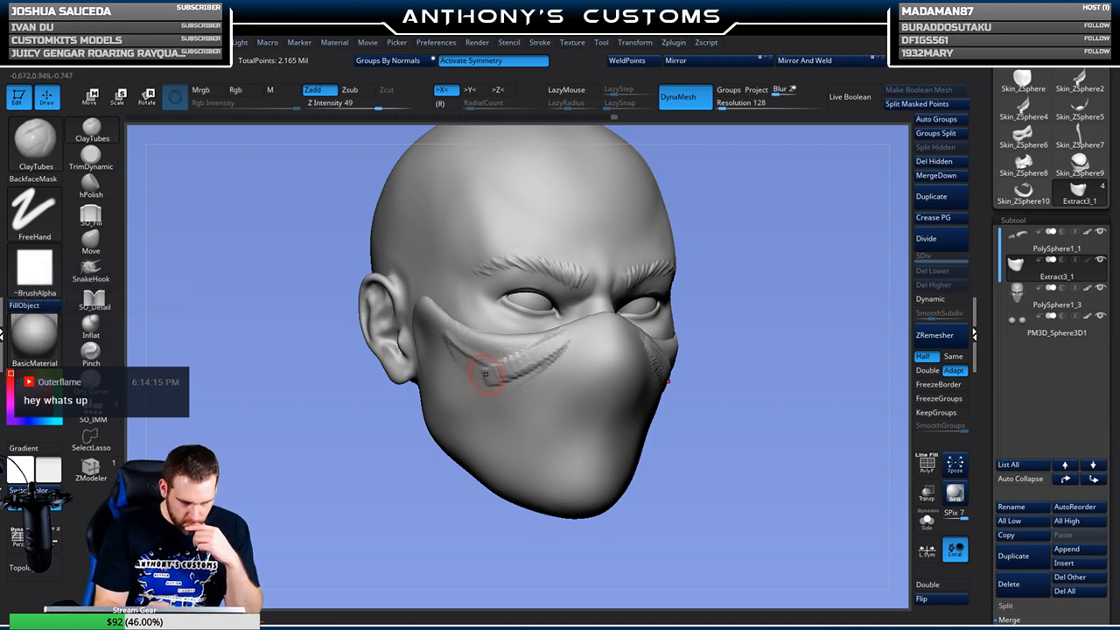
mouse_move(770, 276)
left_mouse_down()
mouse_move(763, 289)
mouse_move(775, 285)
left_mouse_up()
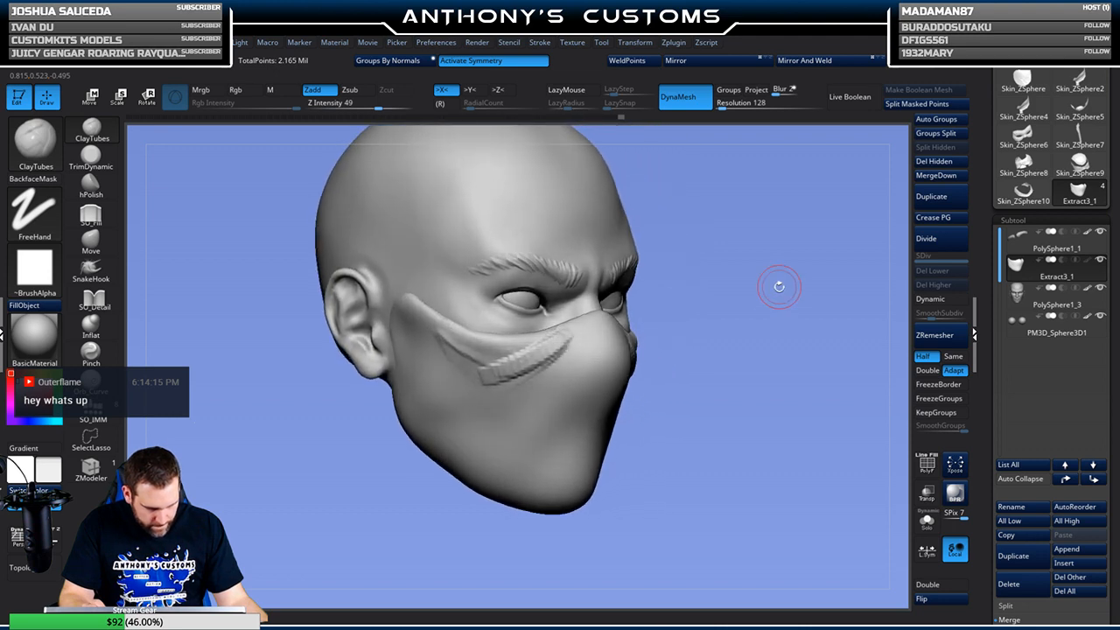
left_click_drag(503, 365, 534, 338)
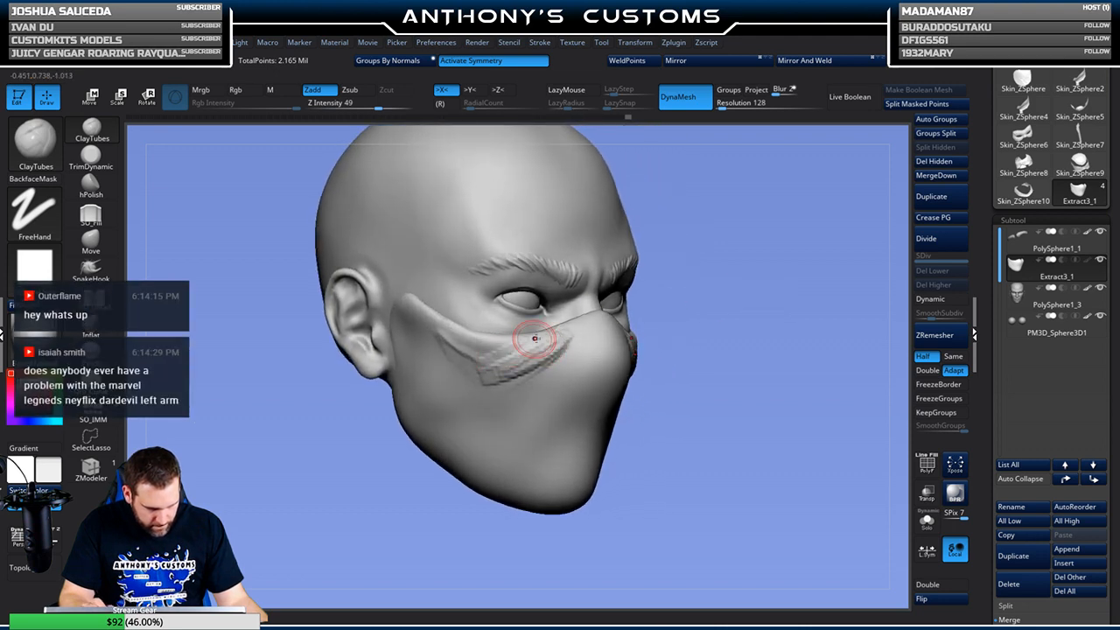
left_click_drag(444, 323, 469, 363)
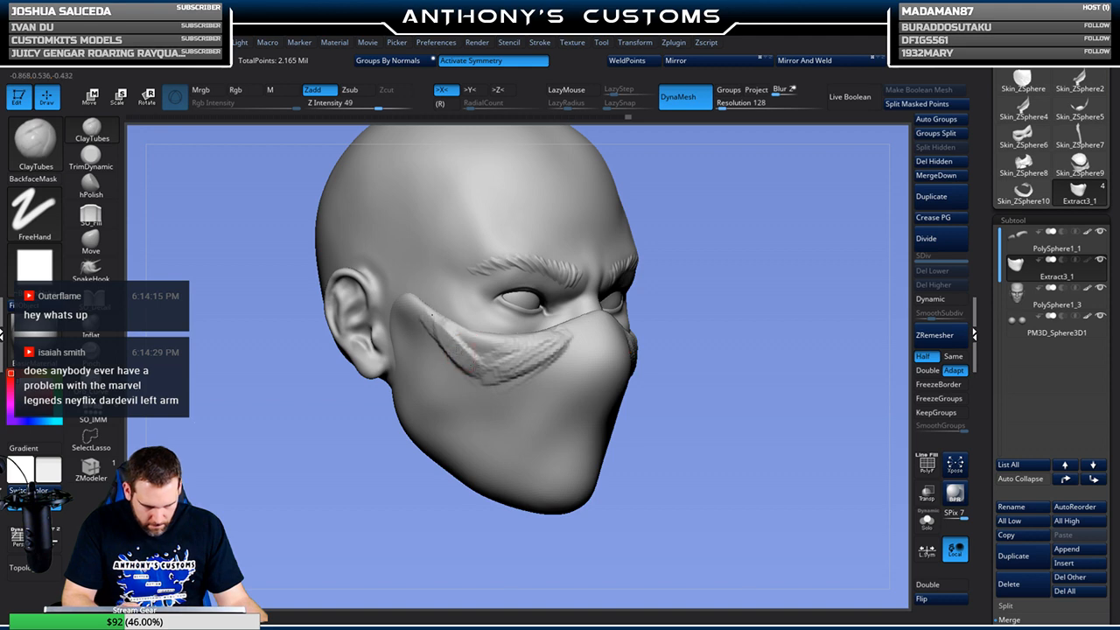
mouse_move(423, 308)
left_mouse_down()
mouse_move(461, 362)
mouse_move(483, 364)
left_mouse_up()
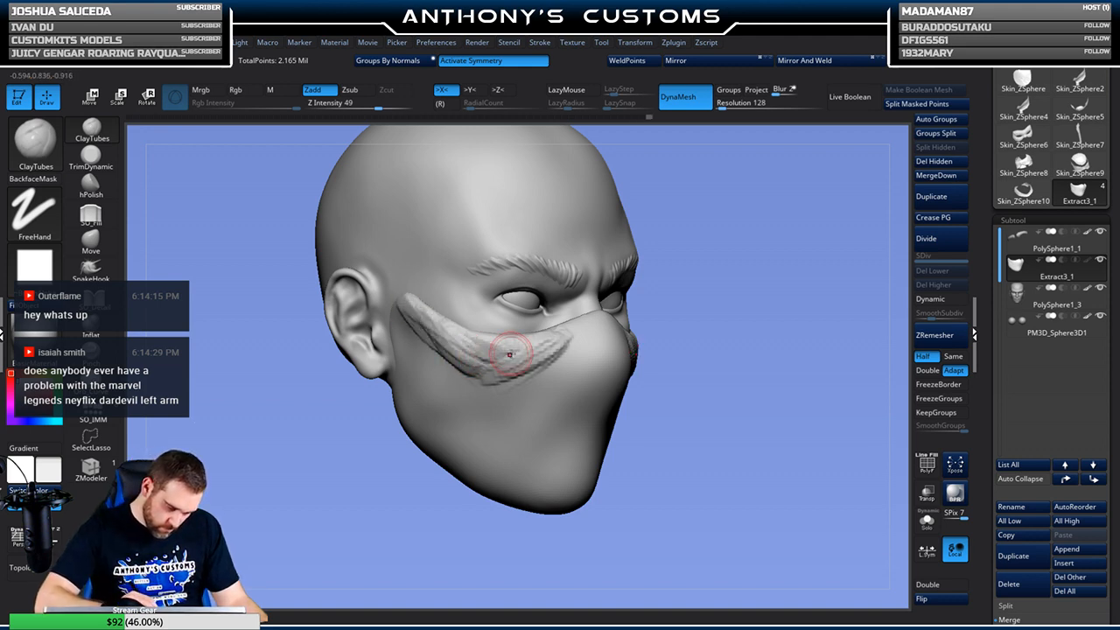
mouse_move(430, 317)
left_mouse_down()
mouse_move(495, 363)
mouse_move(545, 347)
left_mouse_up()
left_click_drag(467, 345, 555, 340)
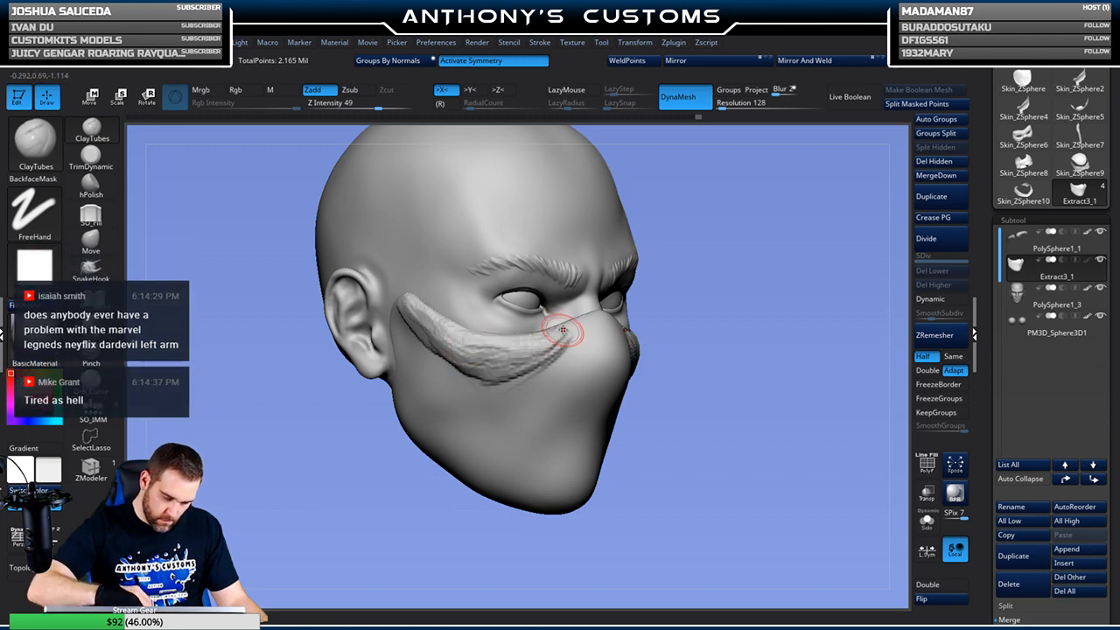
Build up a raised nose bridge down the centre of the mask and widen its tip with ClayTubes
left_click_drag(794, 314, 680, 317)
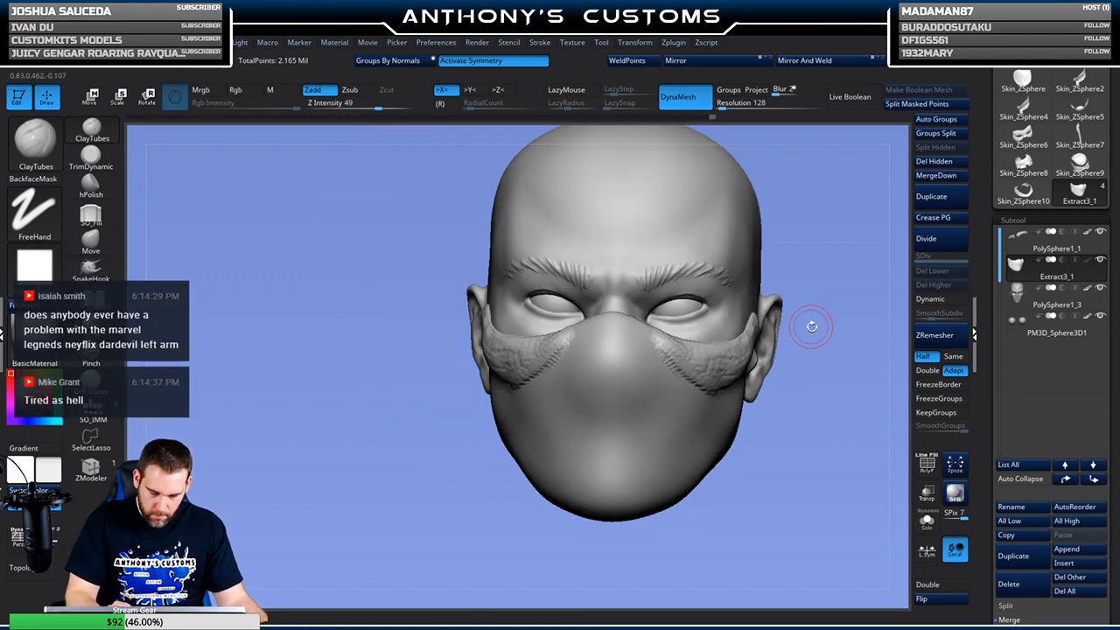
left_click_drag(797, 447, 753, 440, "alt")
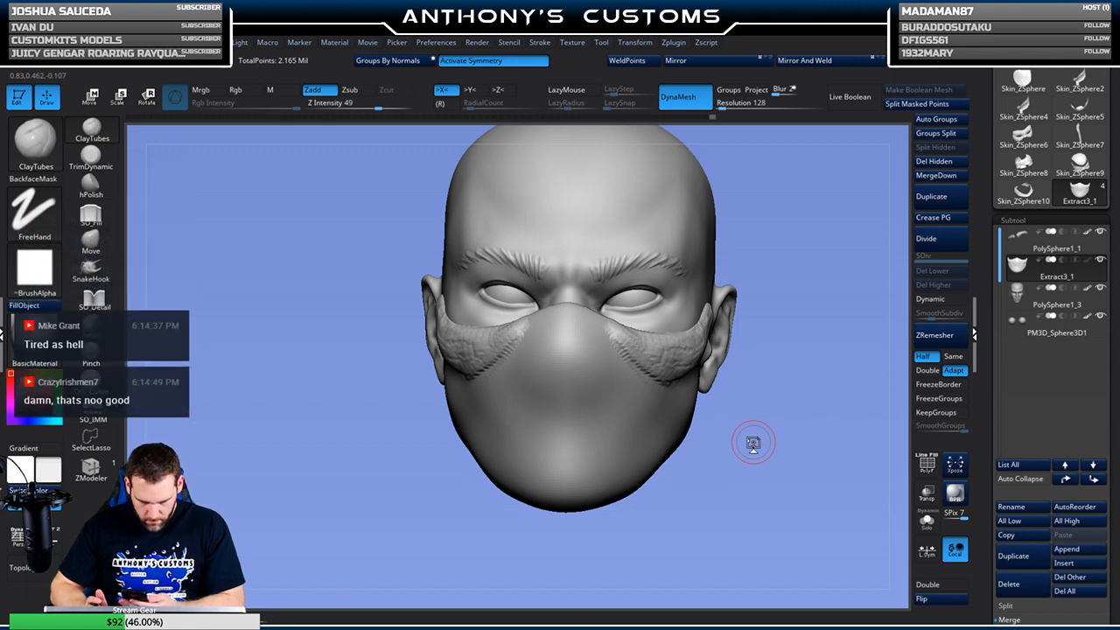
left_click_drag(752, 444, 555, 309)
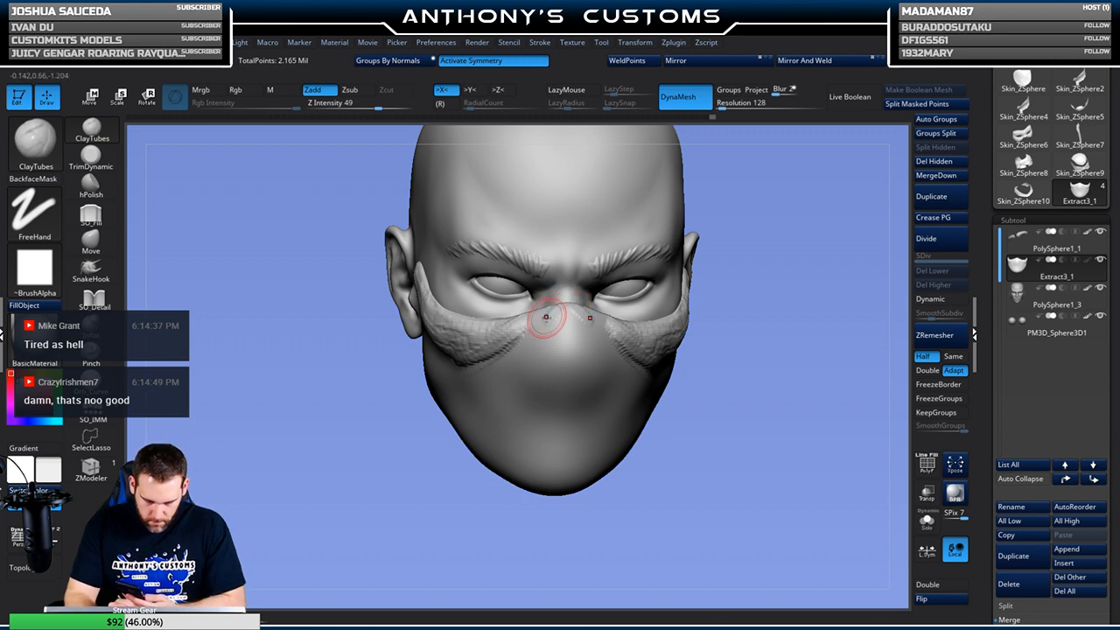
mouse_move(561, 298)
left_mouse_down()
mouse_move(514, 329)
mouse_move(557, 353)
mouse_move(568, 369)
mouse_move(558, 370)
mouse_move(569, 344)
left_mouse_up()
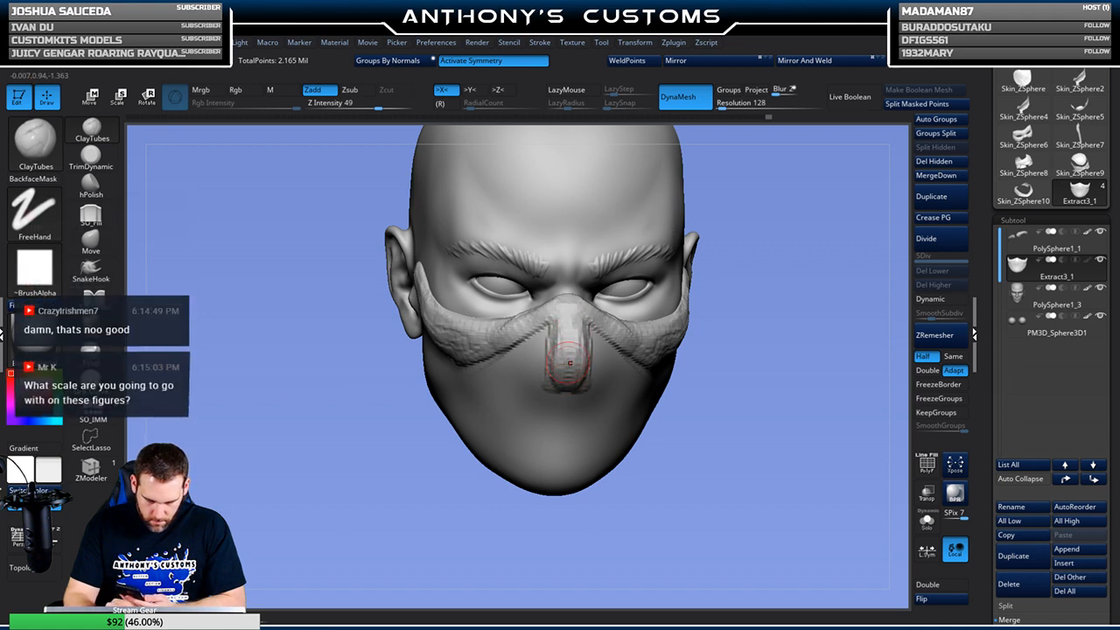
mouse_move(590, 380)
left_mouse_down()
mouse_move(601, 369)
mouse_move(568, 383)
left_mouse_up()
left_click_drag(568, 332, 571, 382)
mouse_move(567, 311)
left_mouse_down()
mouse_move(570, 371)
mouse_move(547, 366)
mouse_move(569, 378)
left_mouse_up()
Add volume to the nose tip and form flared nostril wings on both sides of the mask's nose
mouse_move(745, 331)
left_mouse_down()
mouse_move(765, 276)
mouse_move(746, 253)
left_mouse_up()
left_click_drag(572, 330, 569, 371)
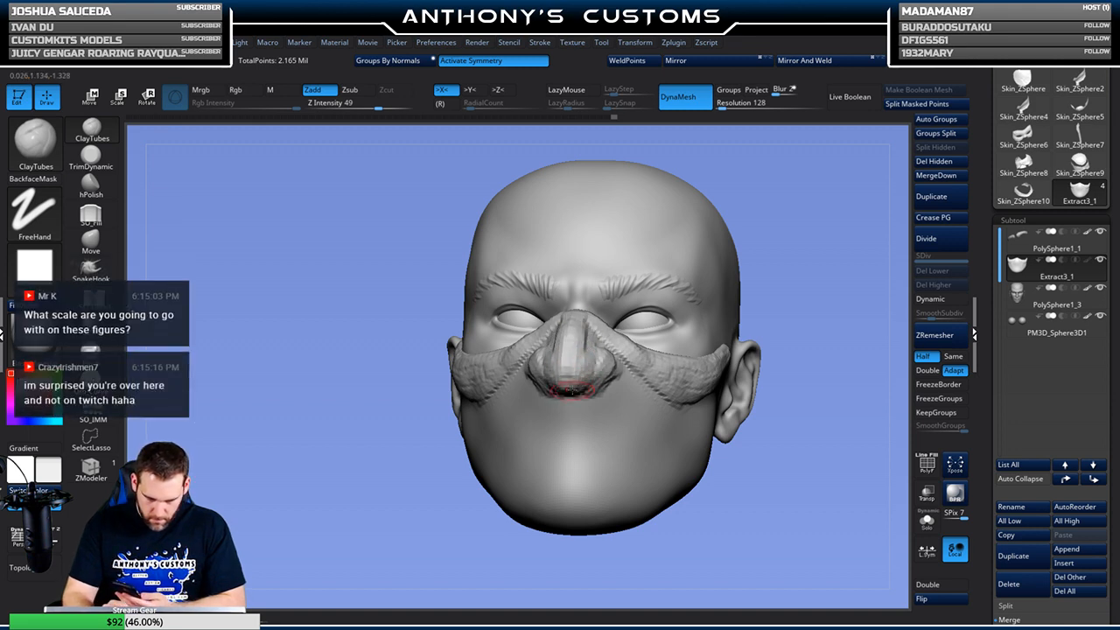
mouse_move(608, 372)
left_mouse_down()
mouse_move(607, 387)
mouse_move(602, 371)
left_mouse_up()
mouse_move(777, 278)
left_mouse_down()
mouse_move(678, 307)
mouse_move(563, 363)
mouse_move(599, 350)
left_mouse_up()
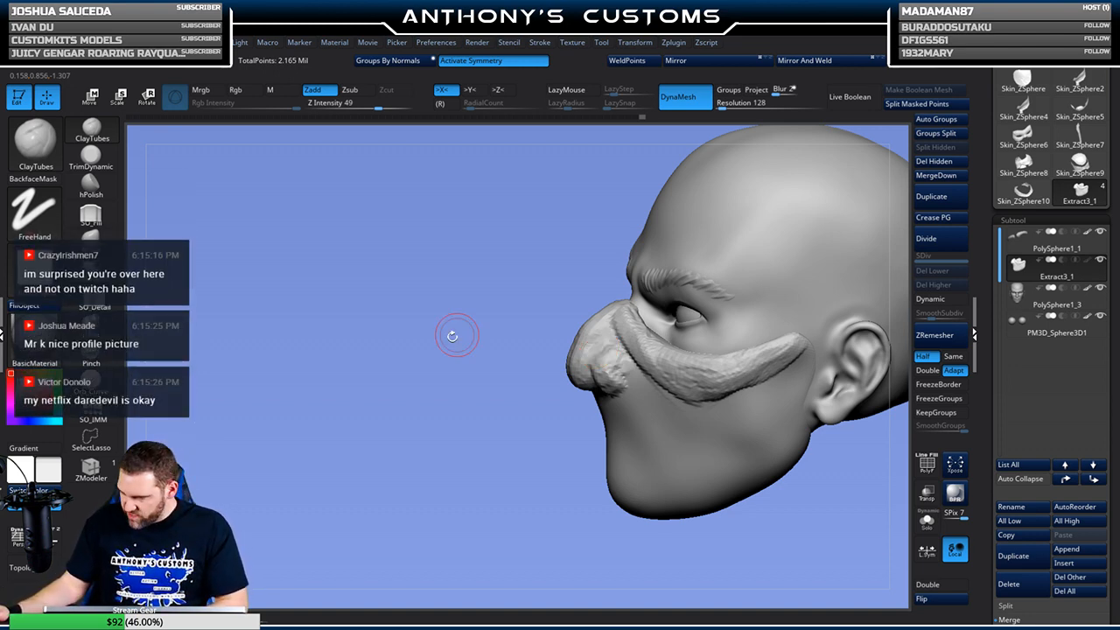
Sculpt a thick curved upper lip beneath the nose and bring short ridges down from the mouth corners
mouse_move(507, 452)
left_mouse_down()
mouse_move(503, 477)
mouse_move(617, 389)
mouse_move(614, 402)
mouse_move(588, 409)
mouse_move(567, 400)
mouse_move(577, 411)
left_mouse_up()
mouse_move(640, 388)
left_mouse_down()
mouse_move(654, 369)
mouse_move(581, 414)
mouse_move(593, 403)
left_mouse_up()
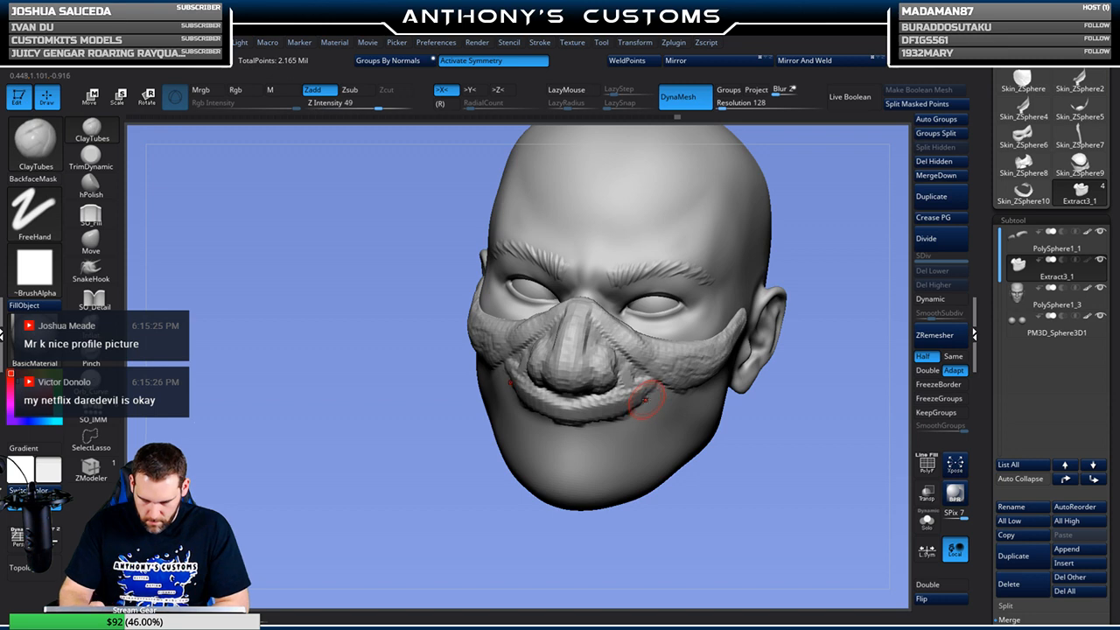
mouse_move(619, 406)
left_mouse_down()
mouse_move(584, 425)
mouse_move(646, 395)
mouse_move(646, 436)
left_mouse_up()
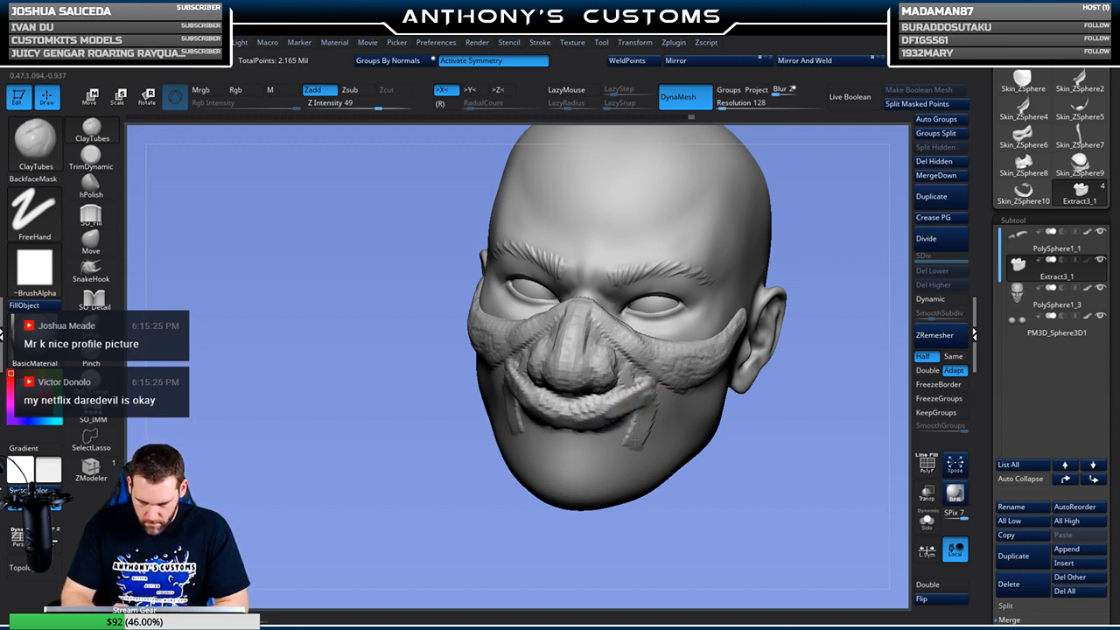
Build up a raised lower lip and join it to the upper lip around the corners, framing a wide grinning mouth
left_click_drag(678, 486, 706, 434)
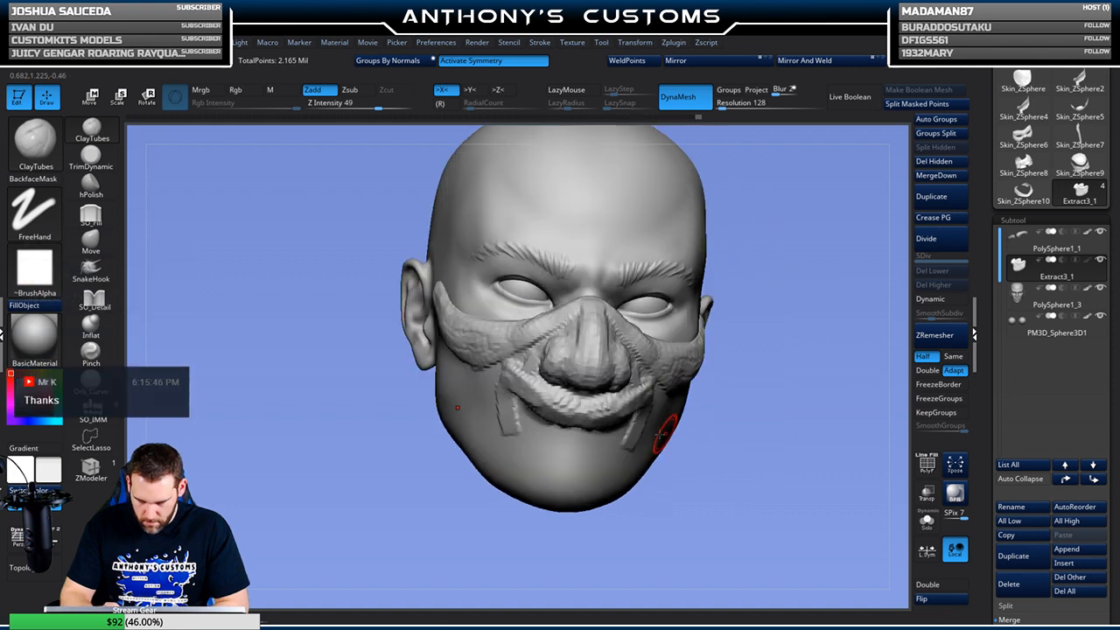
left_click_drag(518, 461, 624, 443)
left_click_drag(716, 438, 669, 437)
mouse_move(573, 460)
left_mouse_down()
mouse_move(652, 460)
mouse_move(670, 433)
mouse_move(665, 400)
mouse_move(591, 416)
mouse_move(545, 400)
left_mouse_up()
mouse_move(670, 400)
left_mouse_down()
mouse_move(655, 446)
mouse_move(550, 462)
left_mouse_up()
mouse_move(671, 415)
left_mouse_down()
mouse_move(554, 411)
mouse_move(626, 408)
mouse_move(594, 402)
mouse_move(569, 414)
left_mouse_up()
mouse_move(646, 394)
left_mouse_down()
mouse_move(542, 404)
mouse_move(553, 413)
left_mouse_up()
mouse_move(680, 438)
left_mouse_down()
mouse_move(555, 460)
mouse_move(603, 457)
left_mouse_up()
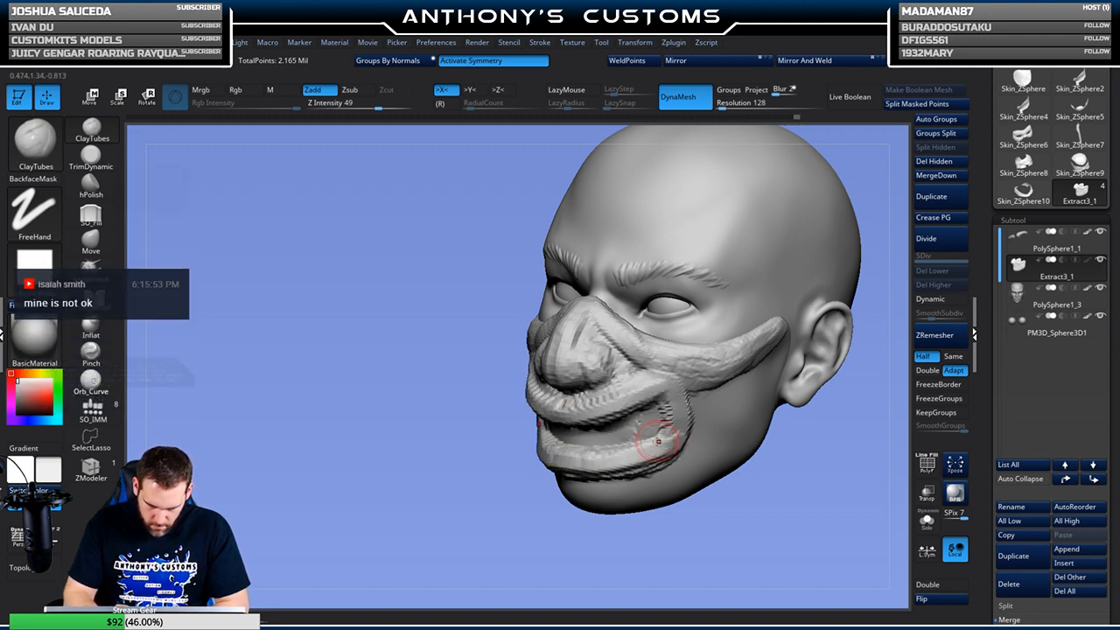
Refine the nose by adding ClayTubes strokes along its bridge and tip
mouse_move(393, 490)
left_mouse_down()
mouse_move(425, 509)
mouse_move(488, 447)
left_mouse_up()
left_click_drag(800, 298, 613, 366)
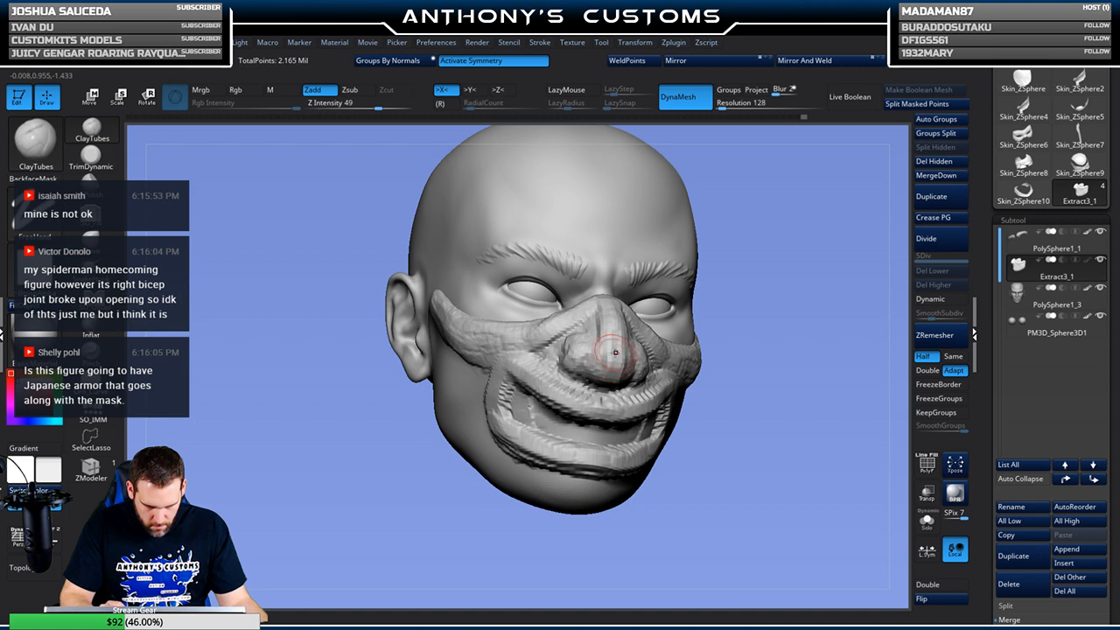
mouse_move(613, 379)
left_mouse_down()
mouse_move(604, 322)
mouse_move(608, 353)
left_mouse_up()
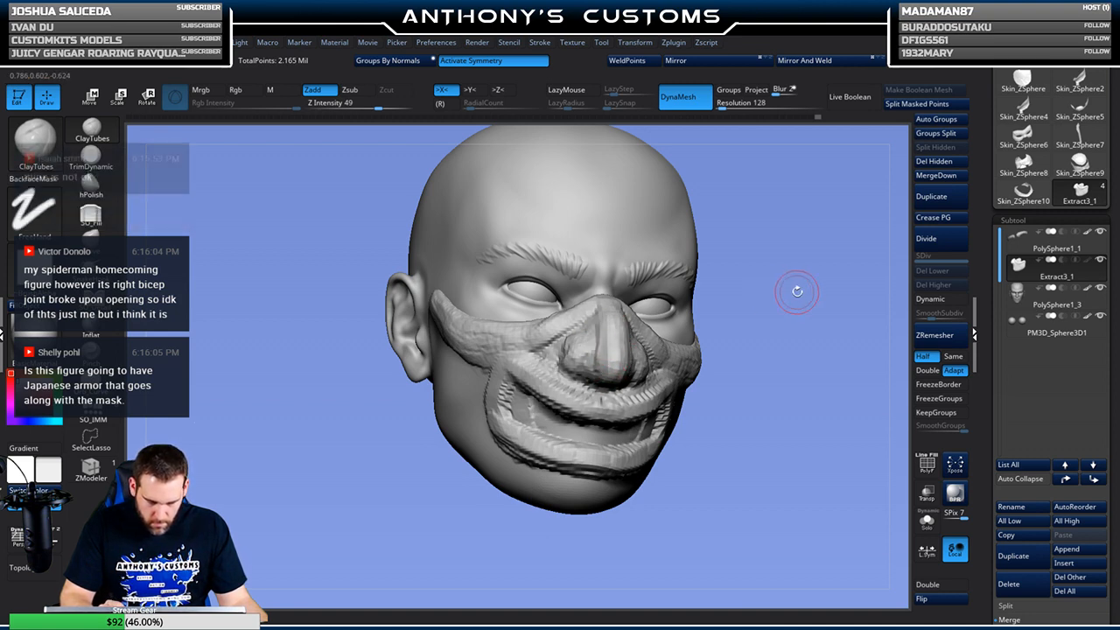
mouse_move(795, 290)
left_mouse_down()
mouse_move(833, 311)
mouse_move(770, 307)
mouse_move(770, 297)
mouse_move(757, 317)
mouse_move(737, 305)
mouse_move(615, 341)
left_mouse_up()
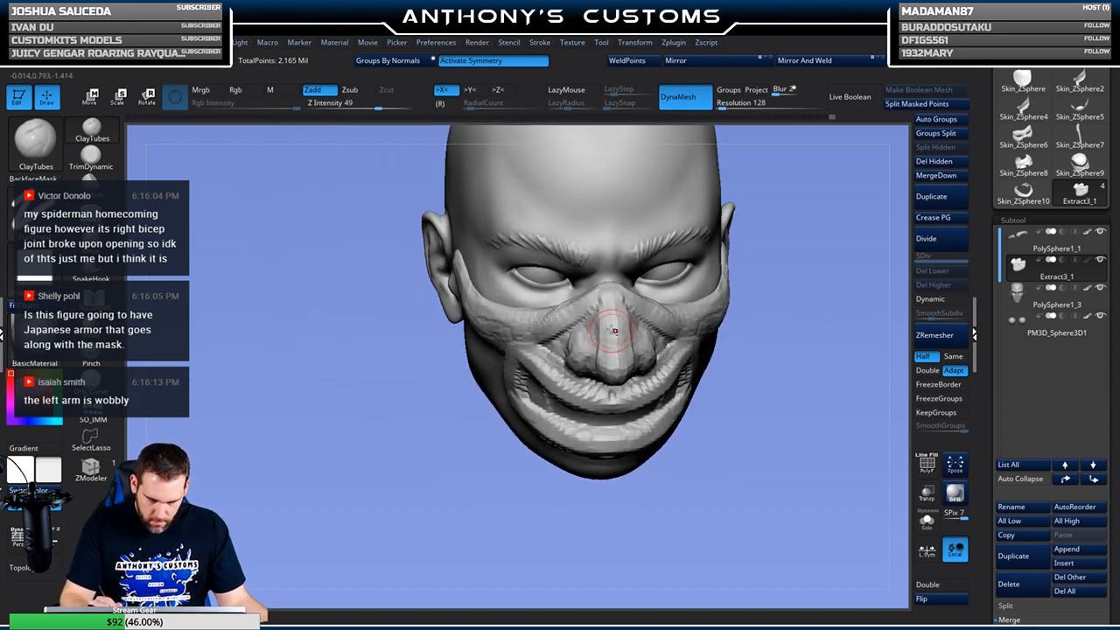
Thicken the cheek ridges with further ClayTubes strokes below the eyes and above the mouth corners
mouse_move(761, 317)
left_mouse_down()
mouse_move(795, 306)
mouse_move(790, 275)
mouse_move(705, 297)
mouse_move(724, 274)
mouse_move(598, 293)
mouse_move(610, 307)
mouse_move(758, 312)
mouse_move(768, 281)
left_mouse_up()
mouse_move(794, 382)
left_mouse_down()
mouse_move(734, 385)
mouse_move(673, 350)
left_mouse_up()
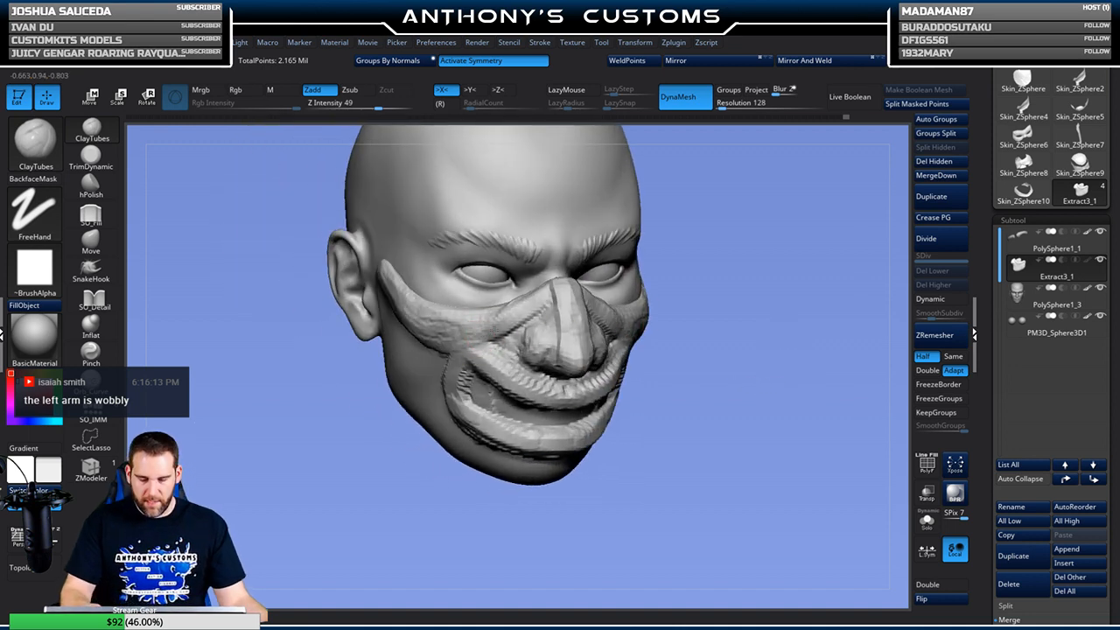
left_click_drag(454, 343, 514, 315)
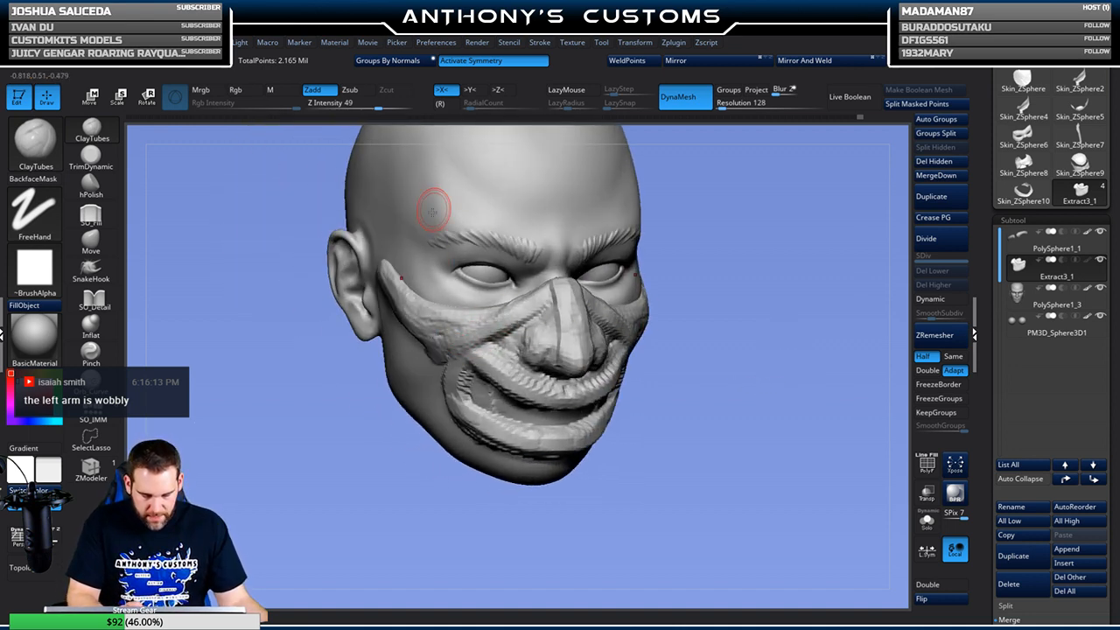
mouse_move(413, 310)
left_mouse_down()
mouse_move(431, 336)
mouse_move(468, 332)
left_mouse_up()
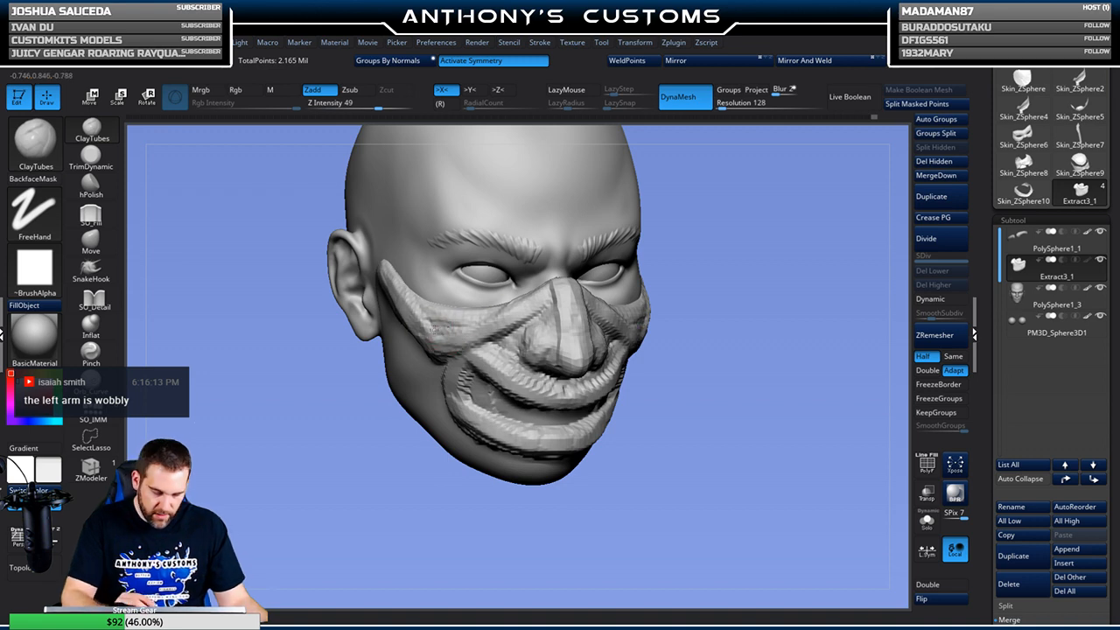
Build up a protruding chin below the lower lip with ClayTubes strokes across its front and sides
left_click_drag(813, 331, 759, 348)
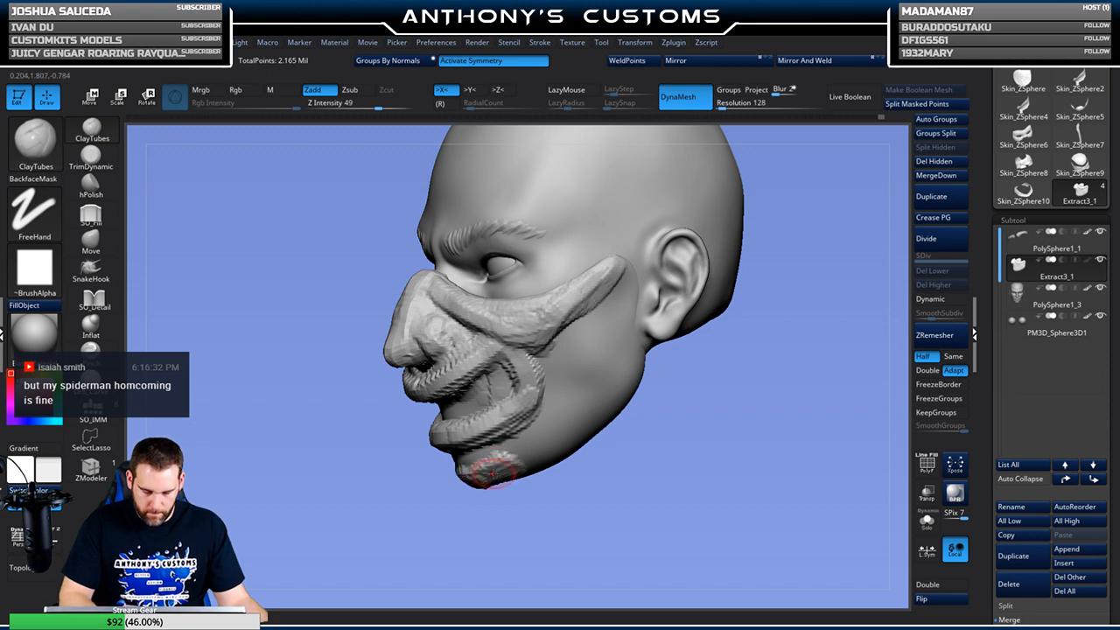
left_click_drag(661, 460, 612, 411)
mouse_move(536, 437)
left_mouse_down()
mouse_move(548, 465)
mouse_move(536, 442)
mouse_move(540, 457)
mouse_move(549, 435)
mouse_move(561, 450)
mouse_move(544, 477)
left_mouse_up()
left_click_drag(664, 415, 656, 347)
mouse_move(525, 473)
left_mouse_down()
mouse_move(527, 492)
mouse_move(543, 443)
mouse_move(560, 490)
mouse_move(573, 468)
mouse_move(577, 489)
left_mouse_up()
left_click_drag(694, 359, 721, 460)
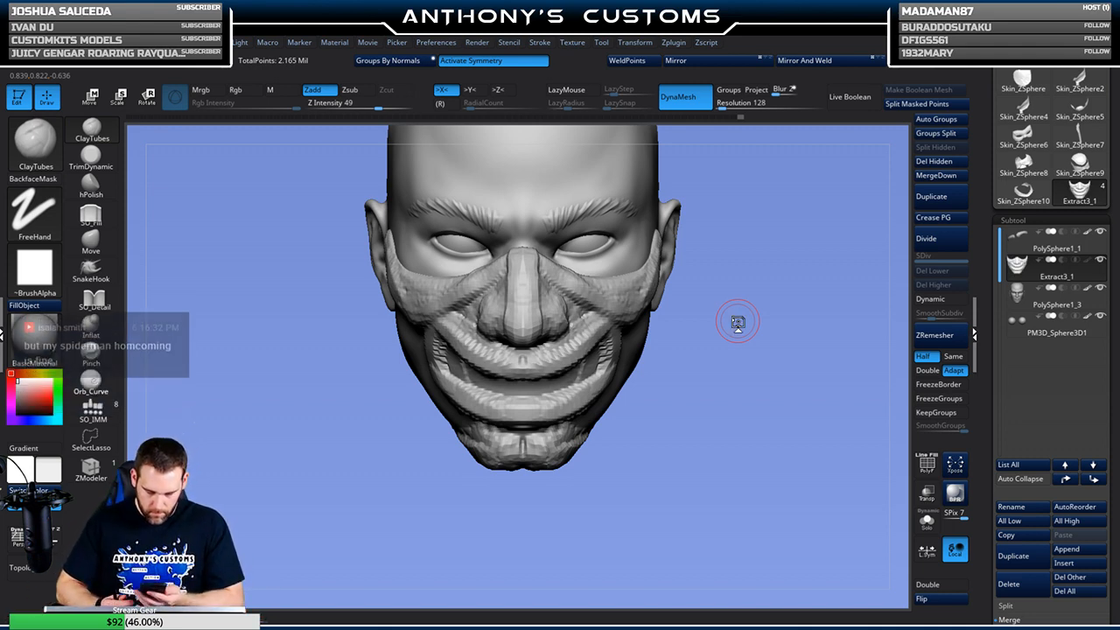
Thicken the mouth corners and the outer ridges running from the jaw up to the temples with ClayTubes strokes
mouse_move(802, 267)
left_mouse_down()
mouse_move(749, 350)
mouse_move(637, 385)
mouse_move(671, 377)
mouse_move(693, 282)
mouse_move(669, 385)
mouse_move(657, 374)
left_mouse_up()
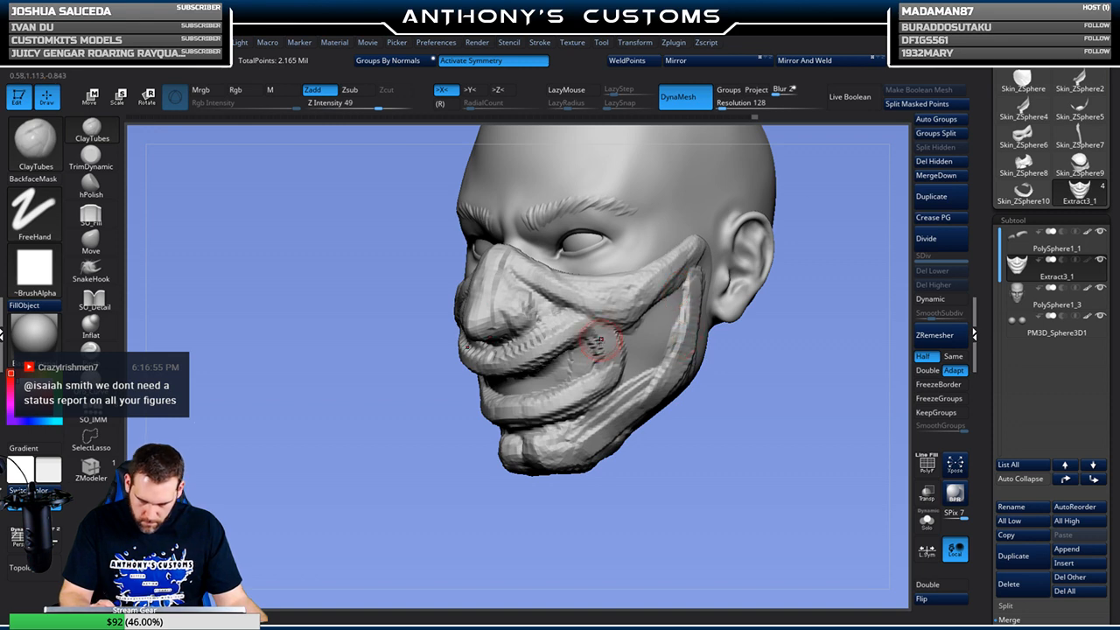
mouse_move(610, 348)
left_mouse_down()
mouse_move(614, 384)
mouse_move(608, 355)
mouse_move(581, 405)
mouse_move(595, 354)
mouse_move(535, 420)
mouse_move(563, 391)
left_mouse_up()
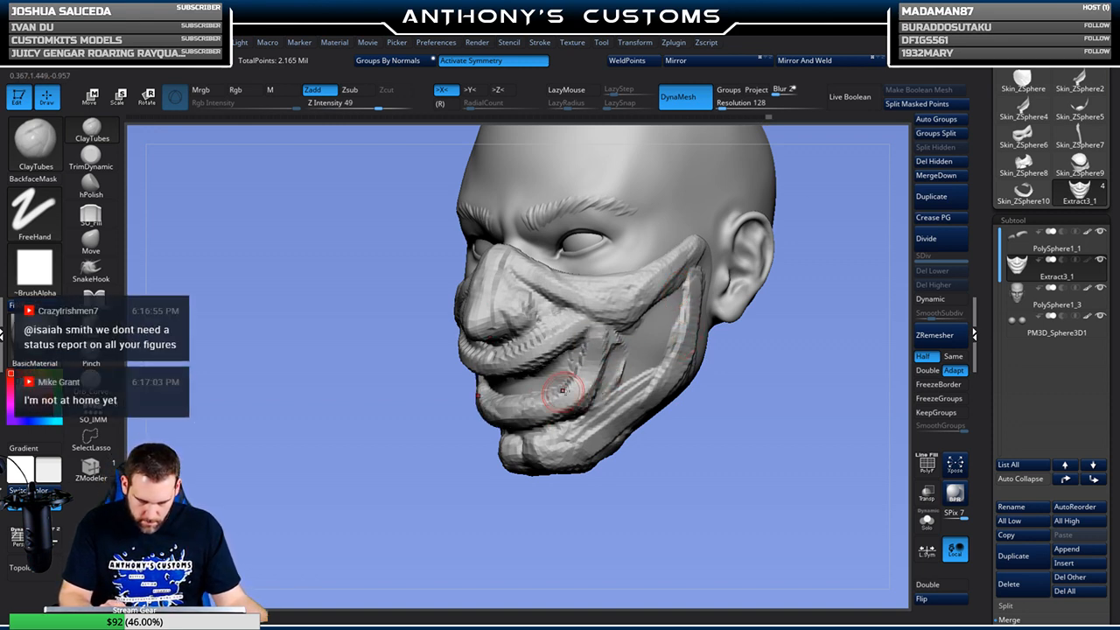
mouse_move(688, 320)
left_mouse_down()
mouse_move(682, 374)
mouse_move(677, 359)
left_mouse_up()
mouse_move(689, 305)
left_mouse_down()
mouse_move(680, 375)
mouse_move(675, 348)
mouse_move(686, 325)
left_mouse_up()
mouse_move(699, 261)
left_mouse_down()
mouse_move(645, 301)
mouse_move(693, 249)
mouse_move(627, 295)
left_mouse_up()
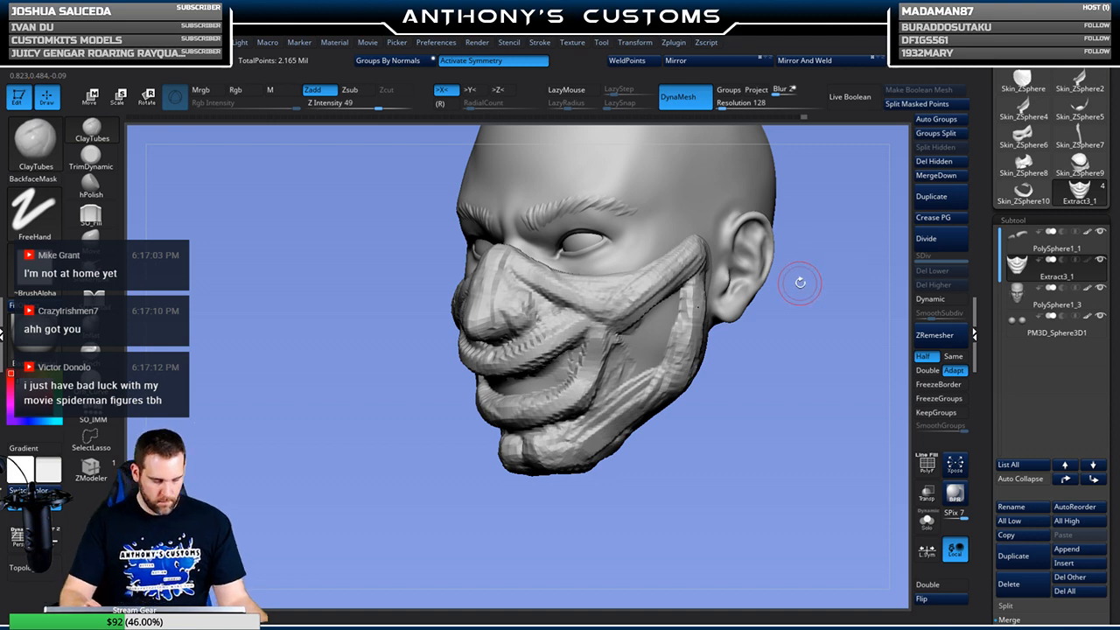
Remesh the mask with DynaMesh at resolution 128 and smooth its sculpted ridges and chin
mouse_move(757, 418)
left_mouse_down()
mouse_move(758, 448)
mouse_move(690, 406)
mouse_move(626, 402)
left_mouse_up()
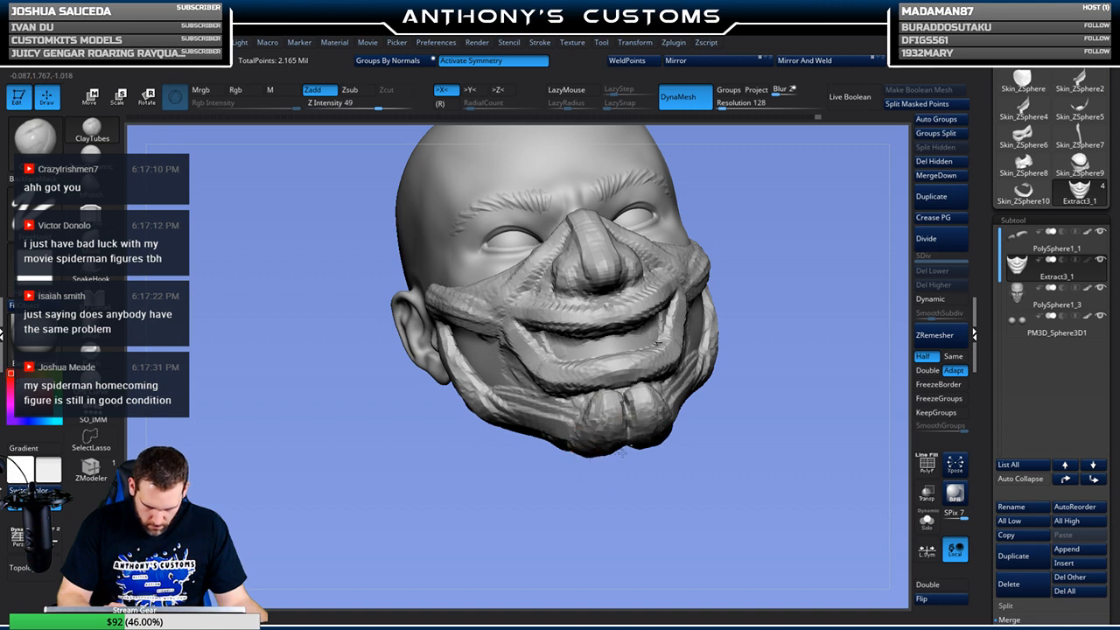
mouse_move(757, 367)
left_mouse_down()
mouse_move(725, 379)
mouse_move(655, 376)
left_mouse_up()
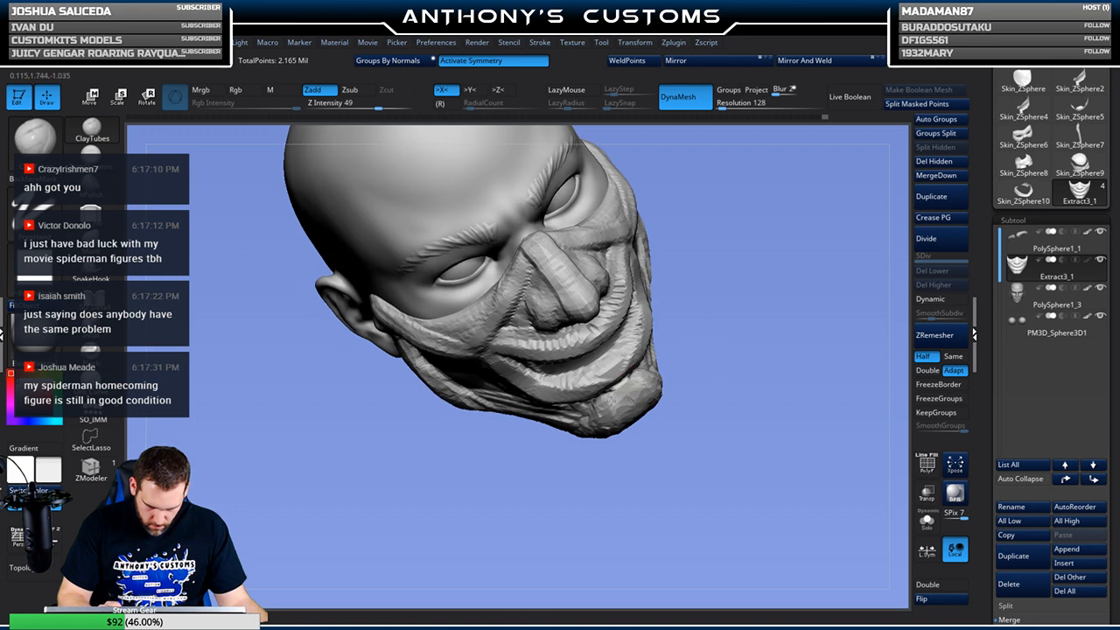
left_click_drag(702, 360, 762, 365, "ctrl")
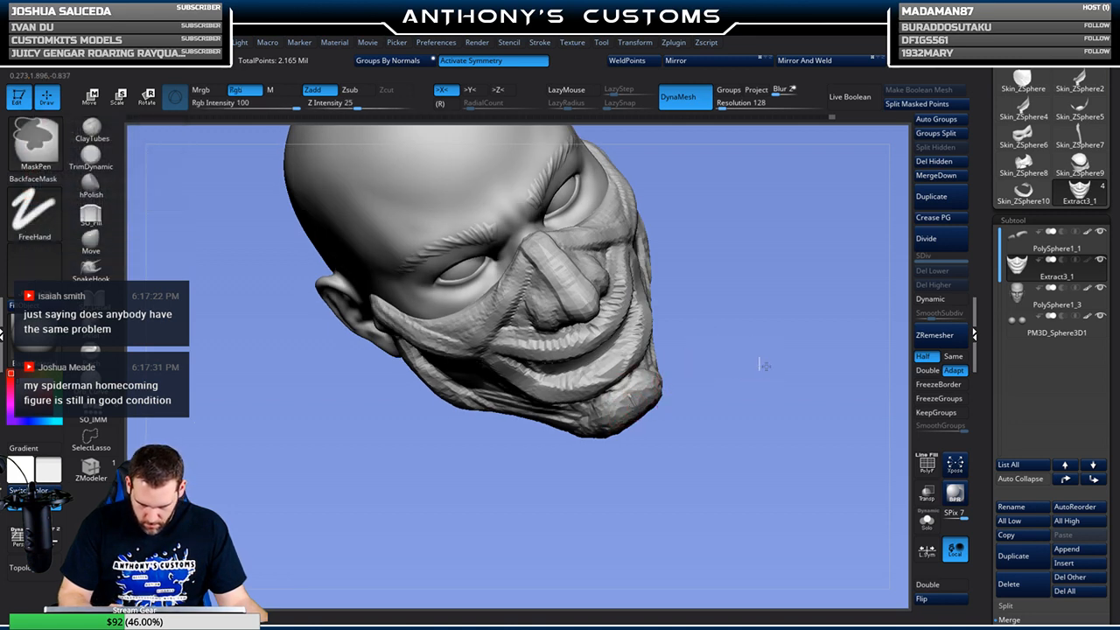
mouse_move(732, 412)
left_mouse_down("shift")
mouse_move(734, 366)
mouse_move(717, 394)
mouse_move(603, 426)
left_mouse_up("shift")
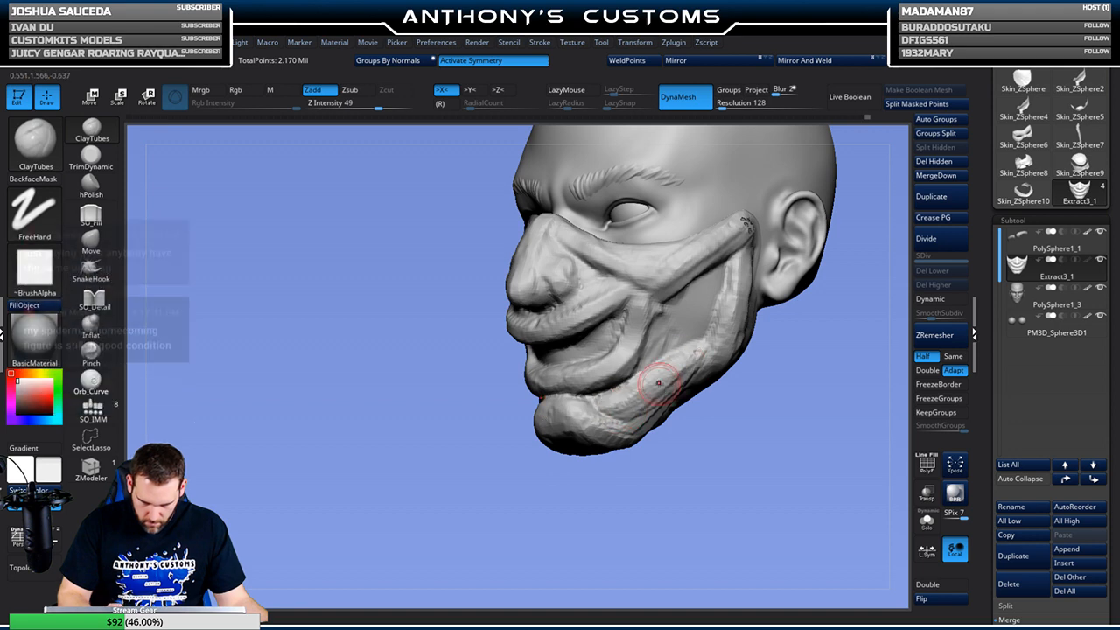
Isolate the mask and repair the pitted upper tips near the temples with the Inflat brush and smoothing
left_click_drag(754, 413, 847, 341, "shift")
left_click(927, 523)
left_click_drag(748, 523, 653, 437)
left_click(87, 329)
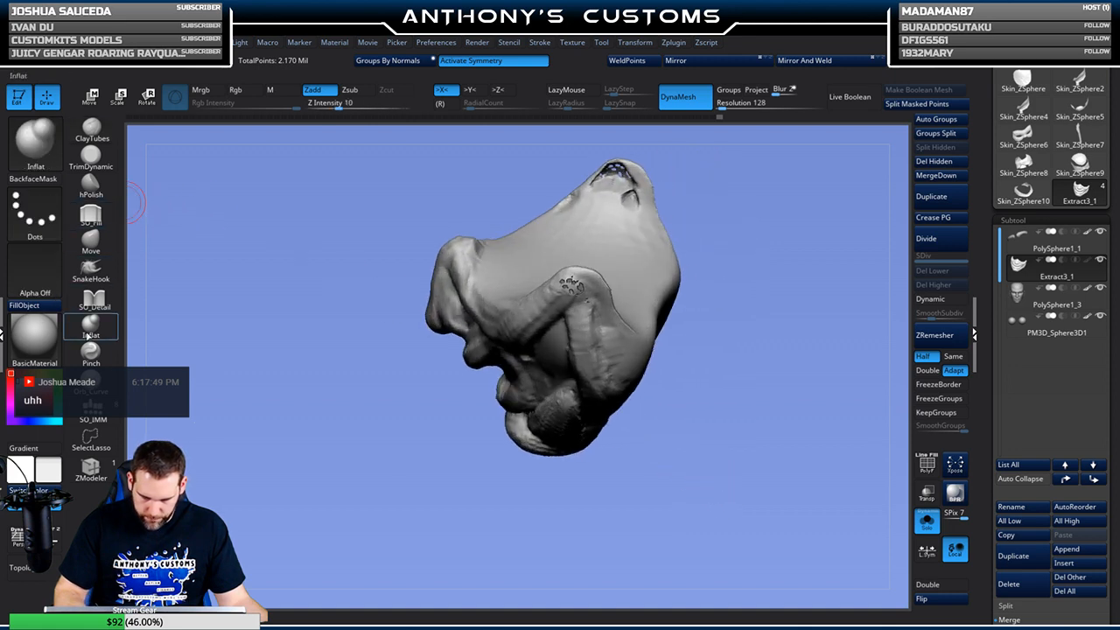
left_click_drag(567, 289, 564, 294)
left_click_drag(672, 168, 719, 152)
left_click_drag(617, 229, 617, 228)
left_click_drag(716, 204, 763, 208)
left_click_drag(612, 225, 614, 231, "shift")
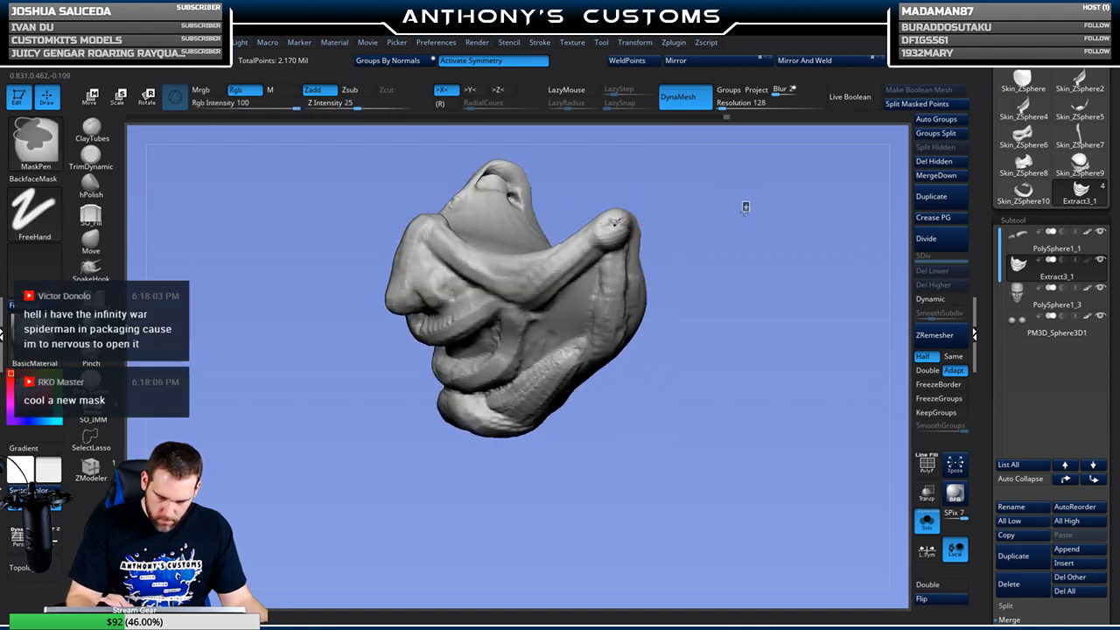
Fill the dents around the mask's upper tips with the SO_Fill brush, enabling BackfaceMask for it
left_click_drag(742, 210, 630, 184)
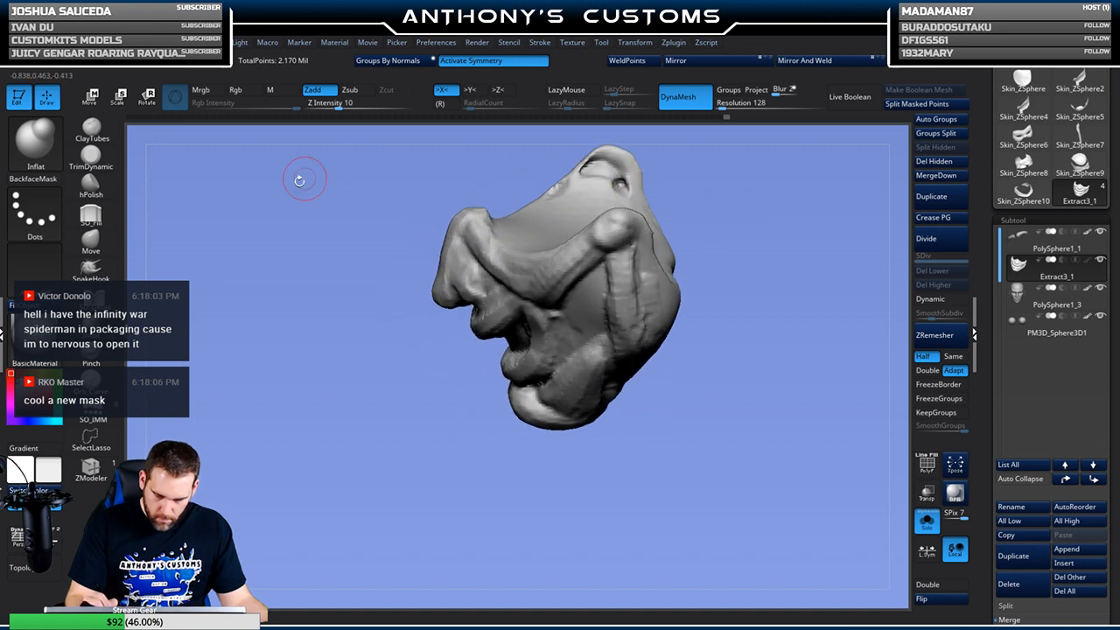
left_click(91, 214)
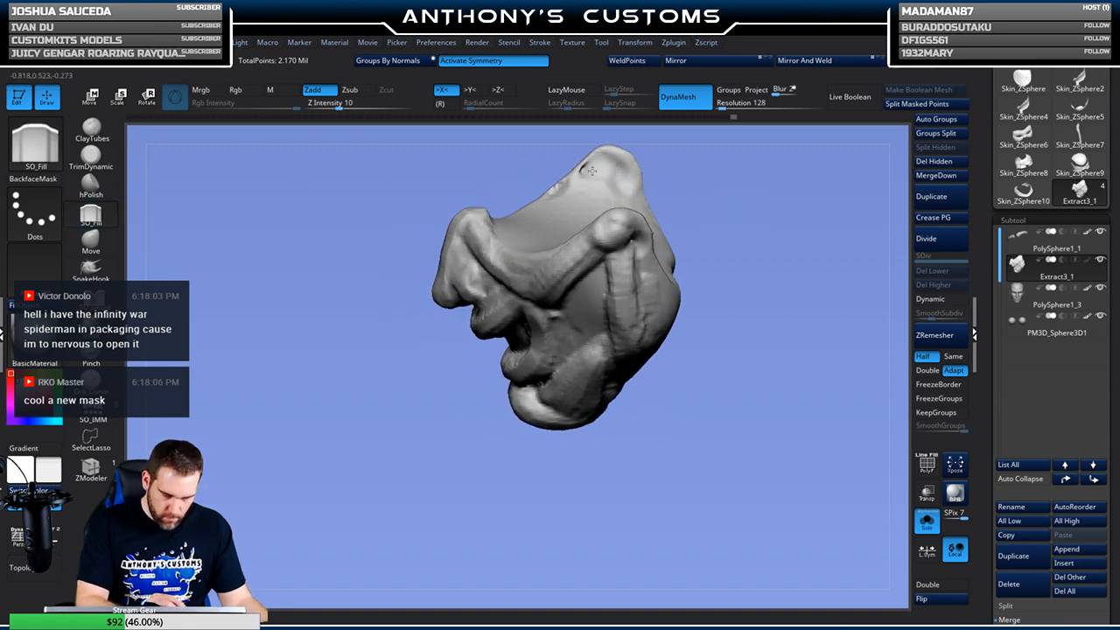
left_click_drag(673, 172, 640, 185)
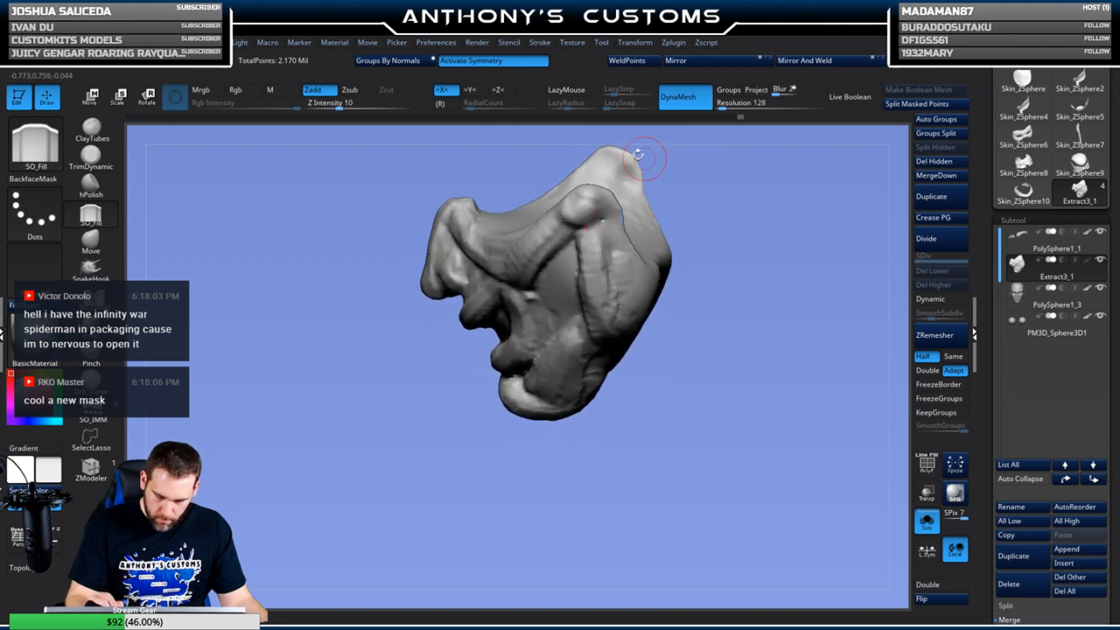
left_click(35, 180)
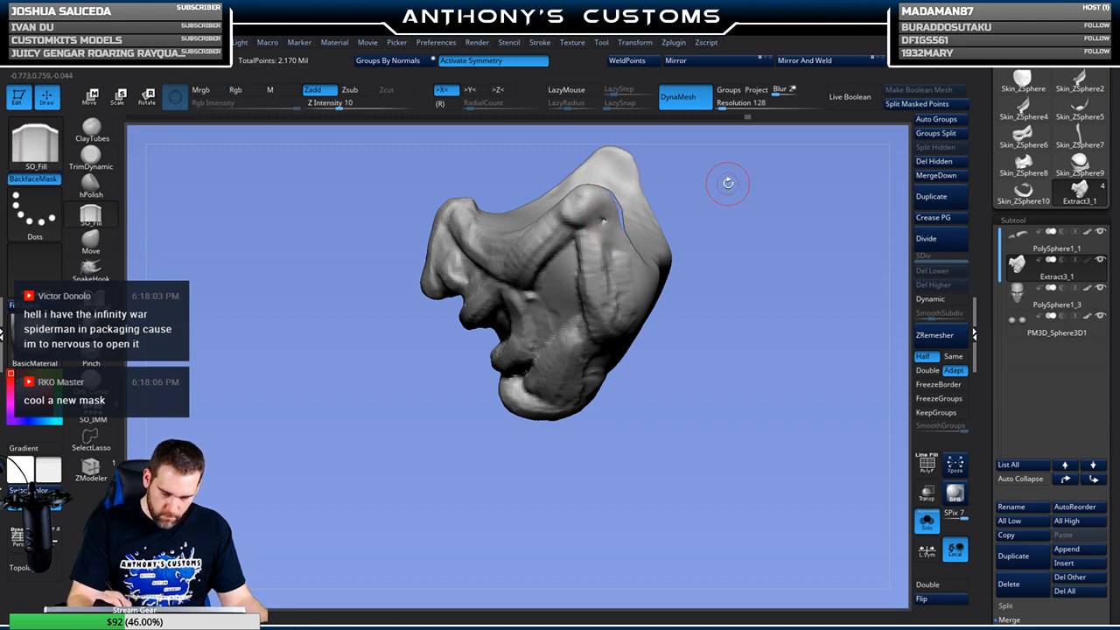
left_click_drag(732, 187, 484, 160)
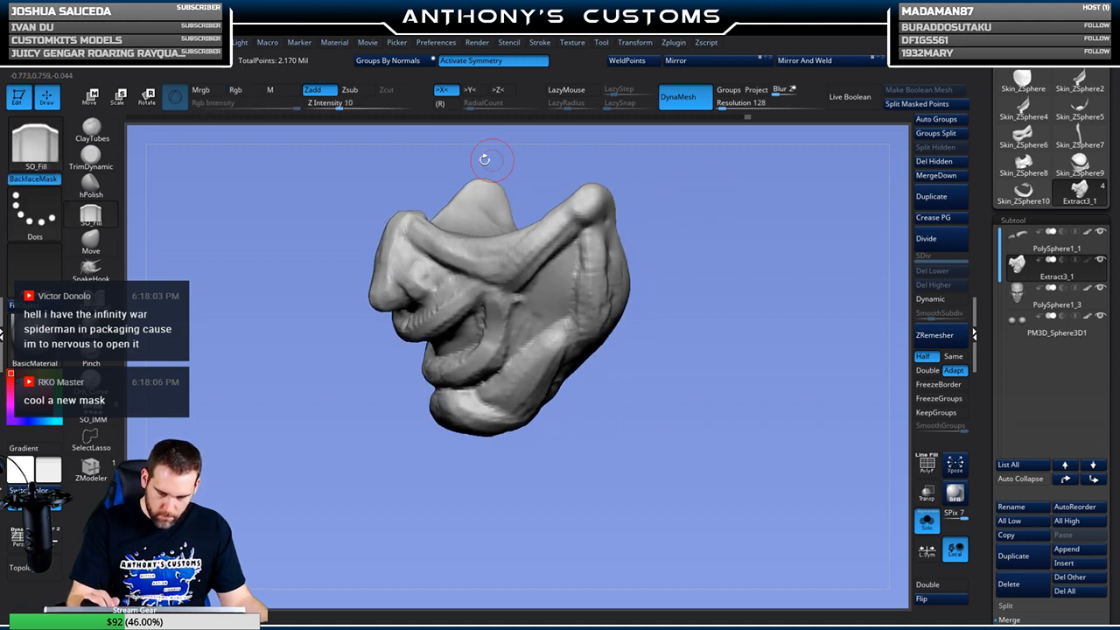
Build up the rear edges of the mask's sides using ClayTubes with BackfaceMask enabled
left_click(91, 131)
left_click(35, 179)
mouse_move(687, 233)
left_mouse_down()
mouse_move(712, 235)
mouse_move(715, 220)
left_mouse_up()
left_click_drag(686, 340, 627, 388, "alt")
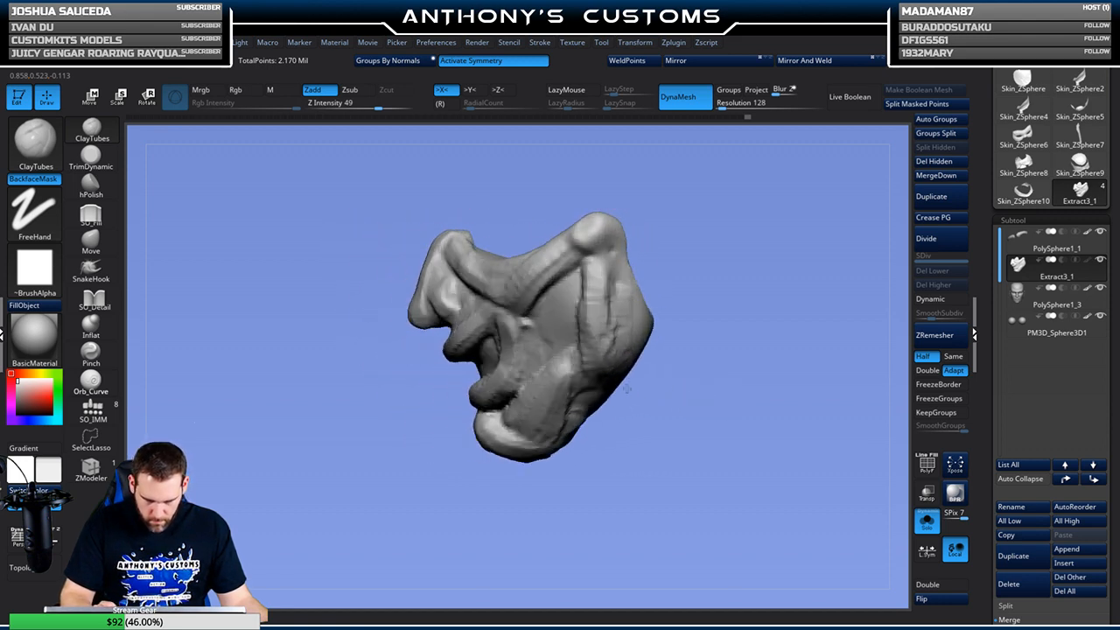
Show the whole head again and adjust the mask's nose, lower lip and chin profile with the Move brush
left_click(93, 241)
left_click(927, 520)
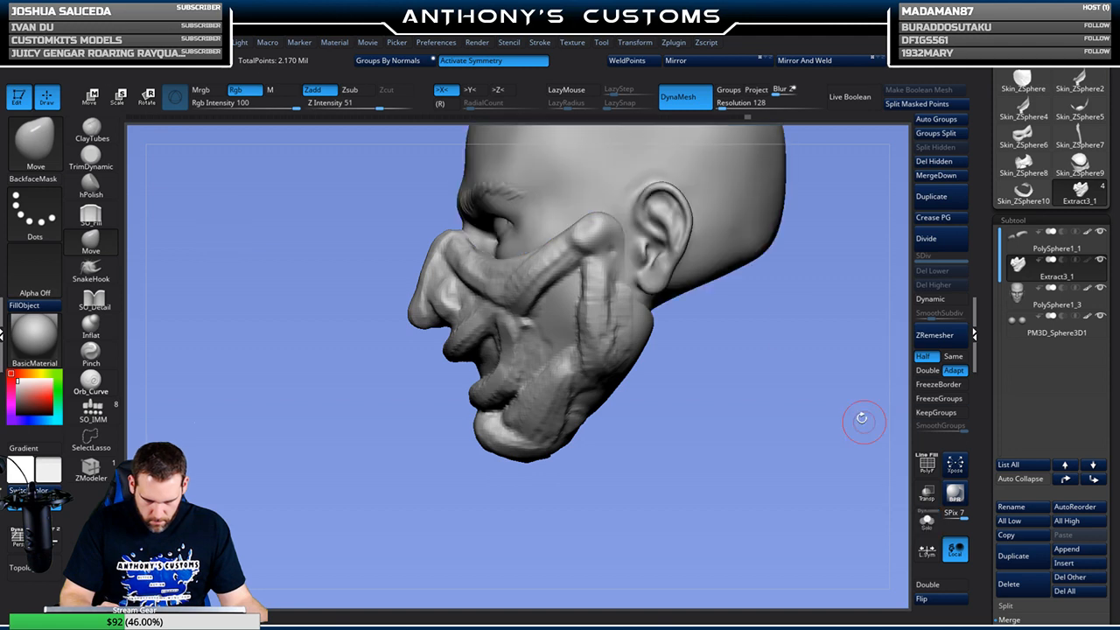
key("space")
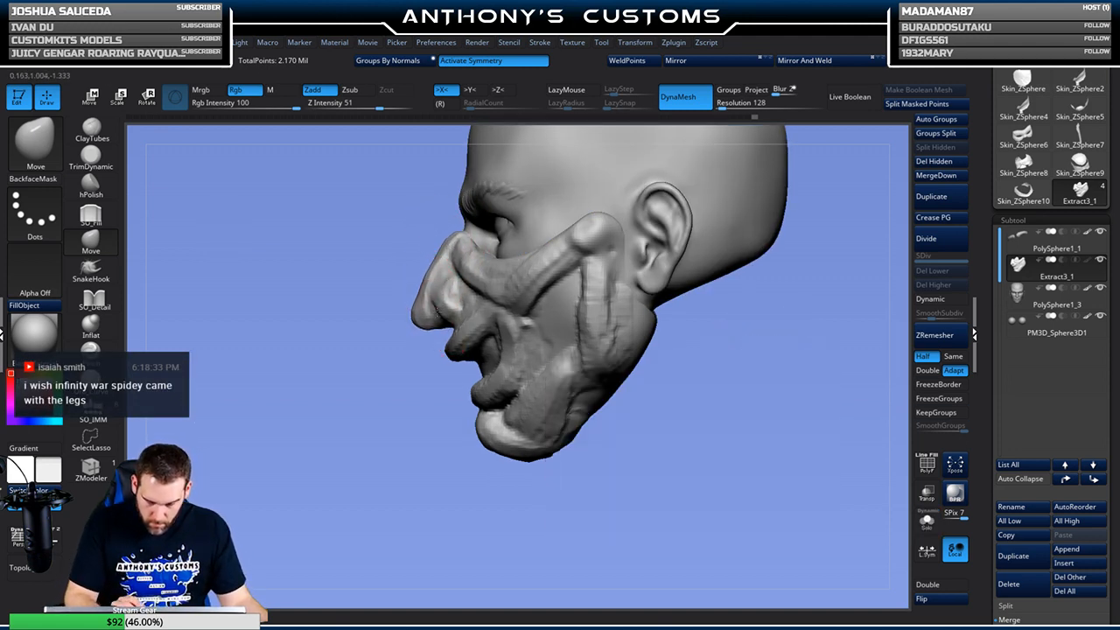
left_click_drag(433, 287, 443, 280)
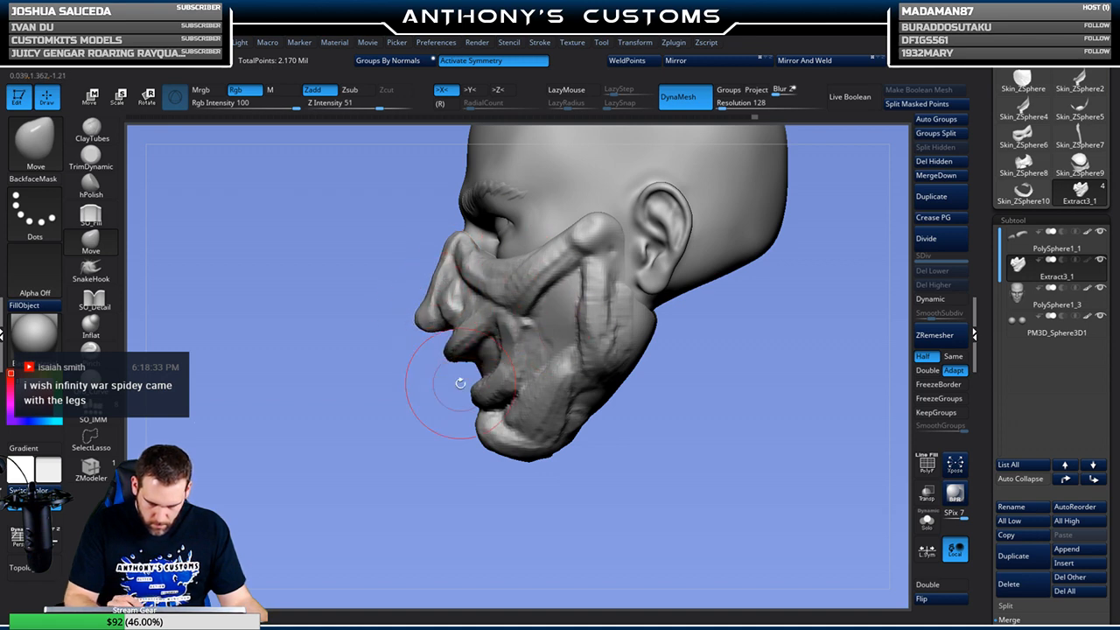
left_click_drag(476, 396, 470, 391)
left_click_drag(491, 449, 486, 452)
Adjust the outline of the vertical jaw ridges on both sides of the mask with the Move brush
mouse_move(666, 382)
left_mouse_down()
mouse_move(725, 376)
mouse_move(677, 352)
left_mouse_up()
left_click_drag(573, 351, 579, 338)
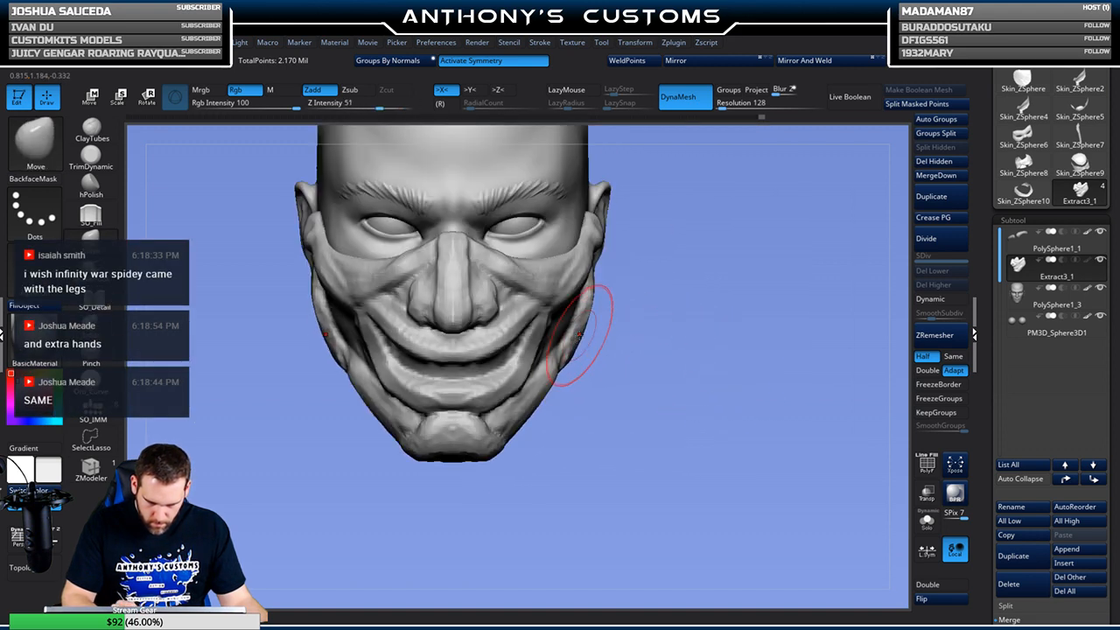
left_click_drag(662, 352, 632, 349)
left_click_drag(584, 318, 575, 305)
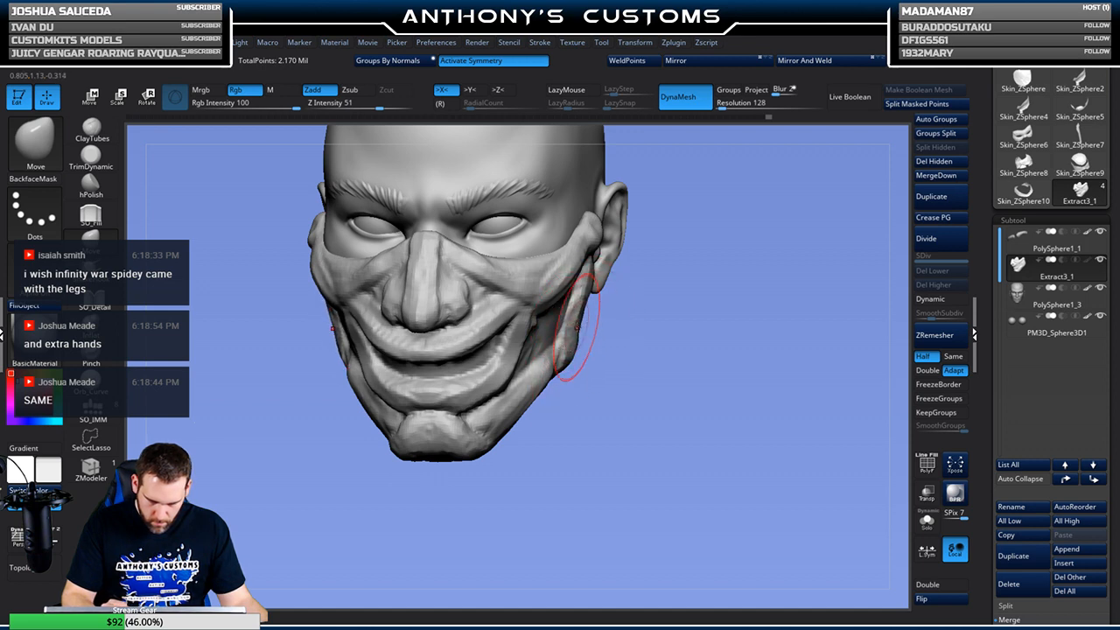
left_click_drag(581, 306, 589, 306)
left_click_drag(596, 350, 678, 340)
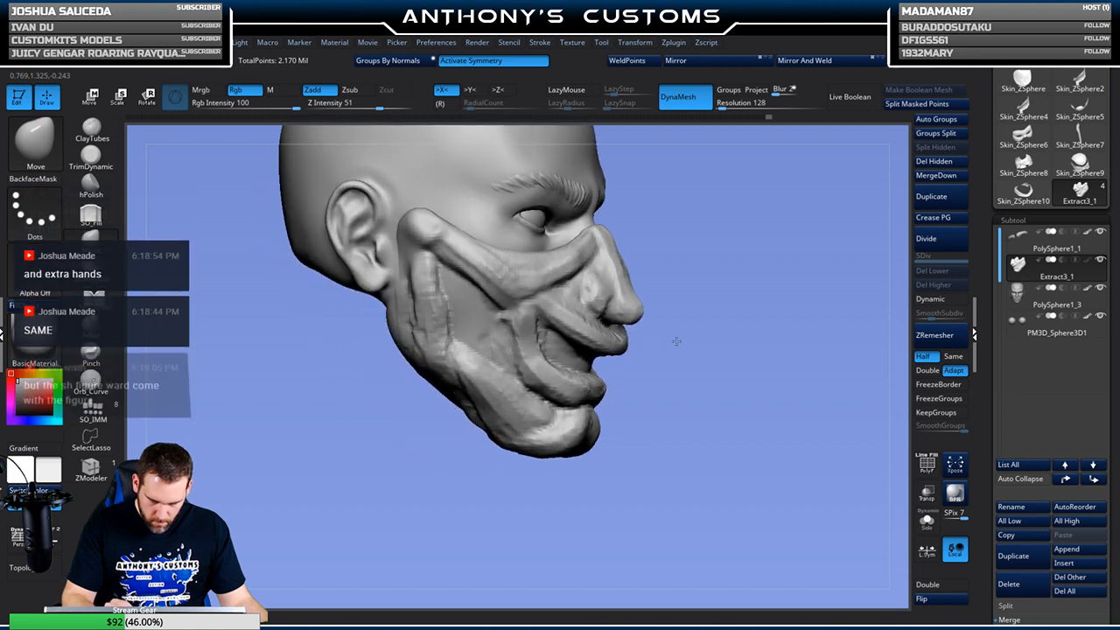
Raise the top of the nose bridge toward the brow and lift the nose tip with the Move brush
left_click_drag(604, 350, 599, 346)
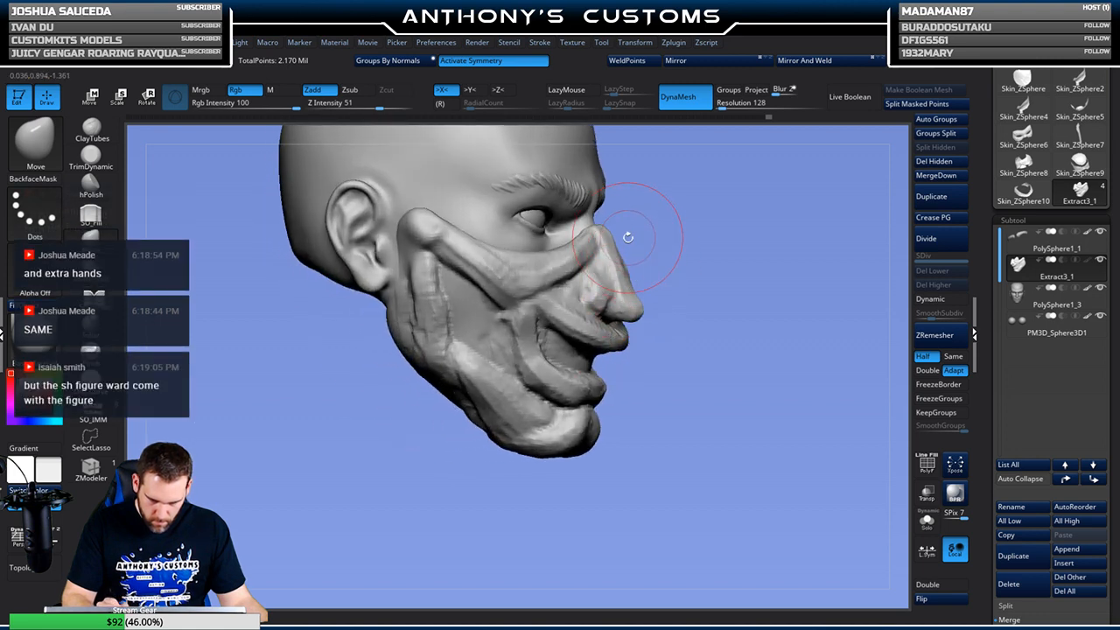
left_click_drag(599, 232, 602, 222)
mouse_move(629, 299)
left_mouse_down()
mouse_move(626, 283)
mouse_move(574, 275)
mouse_move(562, 247)
mouse_move(578, 231)
left_mouse_up()
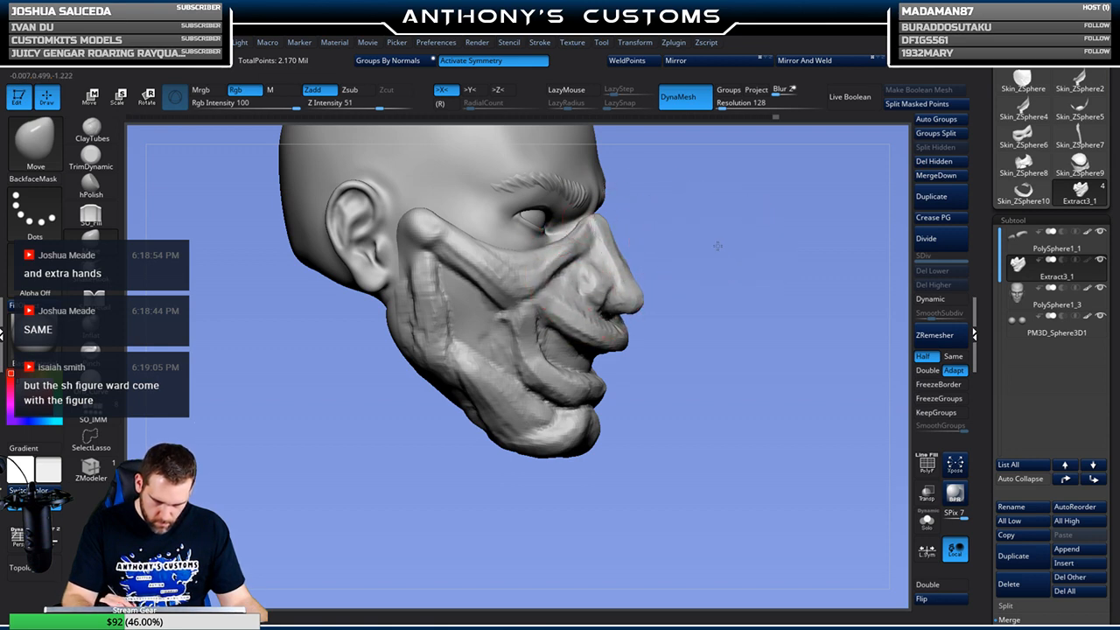
Widen the cheek ridges toward the temples and shift the side ridges in front of the ears with the Move brush
left_click_drag(723, 246, 639, 250, "shift")
left_click_drag(813, 261, 735, 263)
mouse_move(710, 251)
left_mouse_down()
mouse_move(737, 246)
mouse_move(758, 223)
left_mouse_up()
mouse_move(778, 214)
left_mouse_down()
mouse_move(770, 207)
mouse_move(752, 222)
left_mouse_up()
mouse_move(745, 448)
left_mouse_down("shift")
mouse_move(780, 450)
mouse_move(665, 461)
left_mouse_up("shift")
left_click_drag(740, 268, 682, 248)
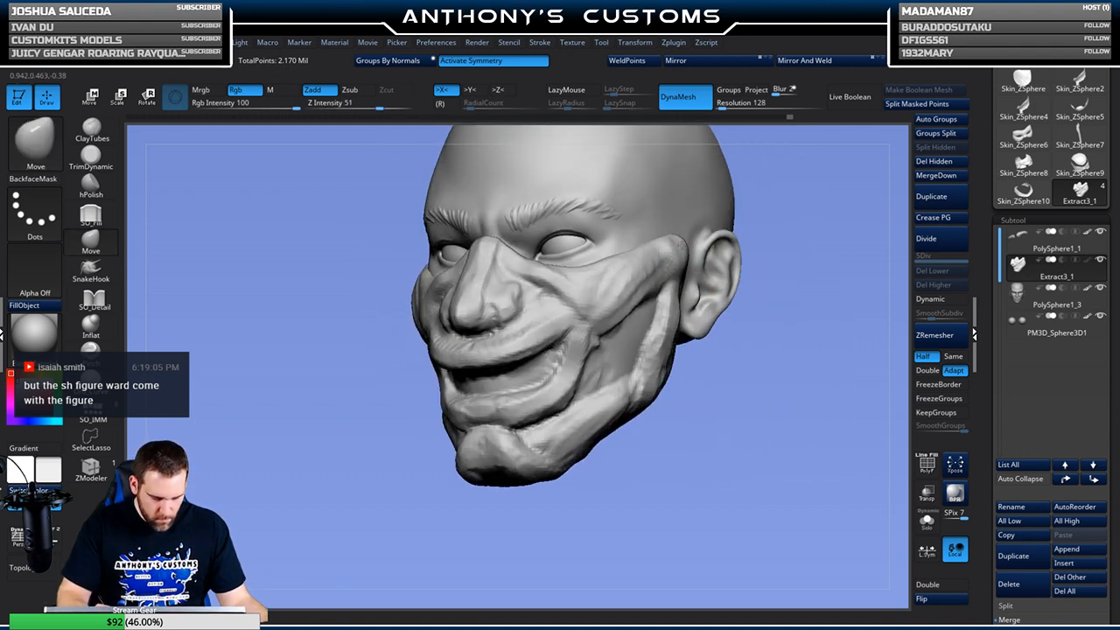
mouse_move(753, 350)
left_mouse_down()
mouse_move(777, 357)
mouse_move(670, 336)
mouse_move(707, 352)
left_mouse_up()
left_click_drag(704, 349, 710, 338)
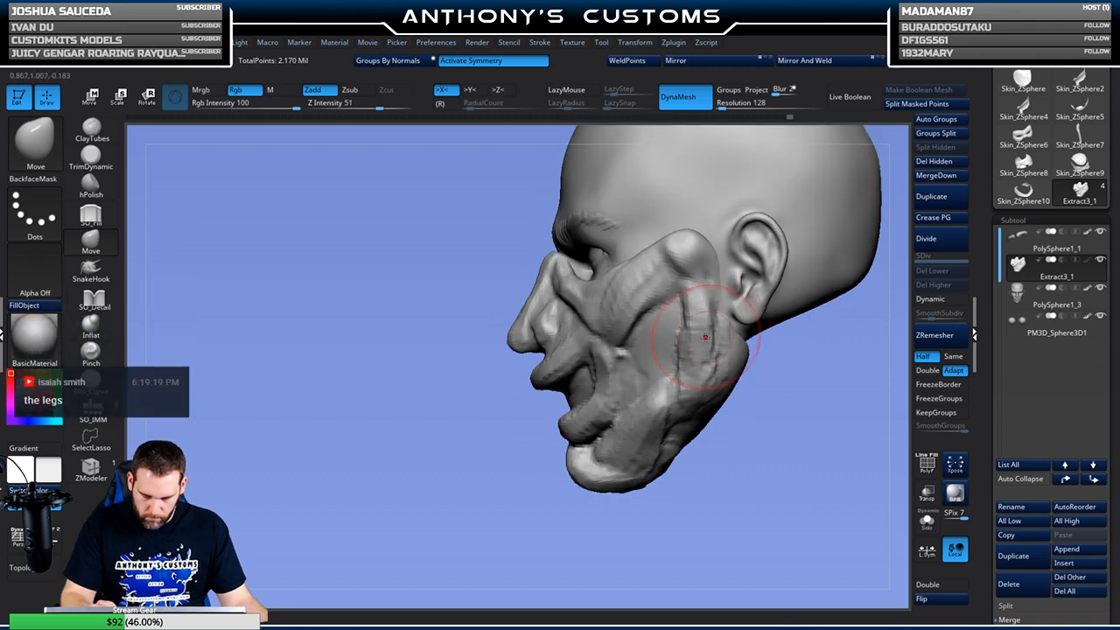
mouse_move(435, 509)
left_mouse_down()
mouse_move(468, 510)
mouse_move(778, 324)
left_mouse_up()
Build up the cheek ridges below the eyes and beside the nose with ClayTubes strokes
key("space")
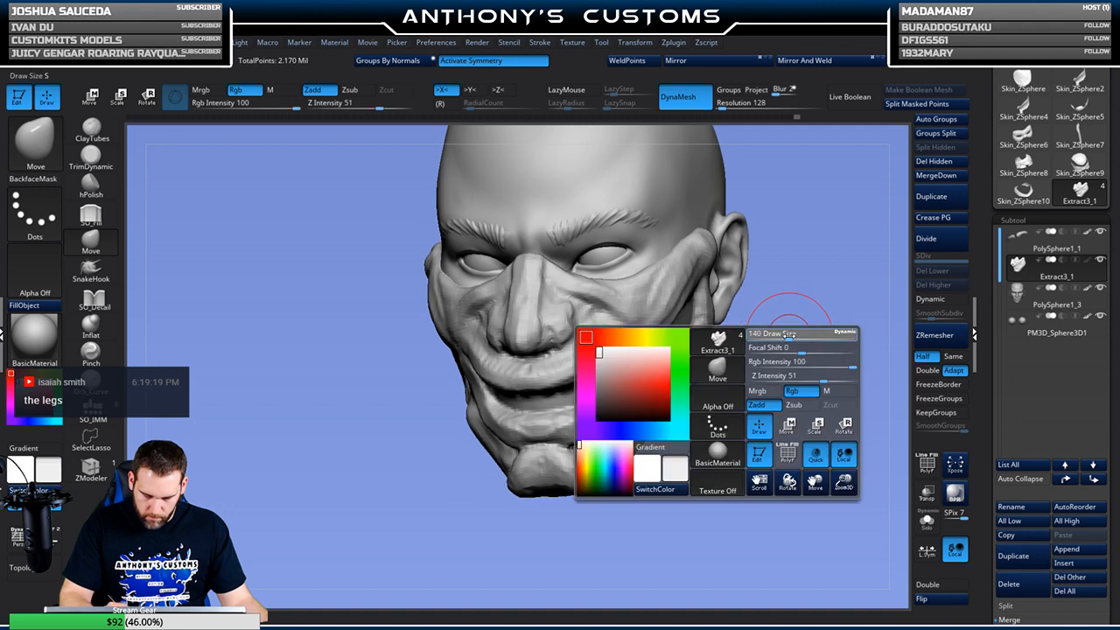
left_click(91, 132)
mouse_move(665, 412)
left_mouse_down()
mouse_move(772, 411)
mouse_move(778, 388)
mouse_move(725, 368)
mouse_move(750, 327)
left_mouse_up()
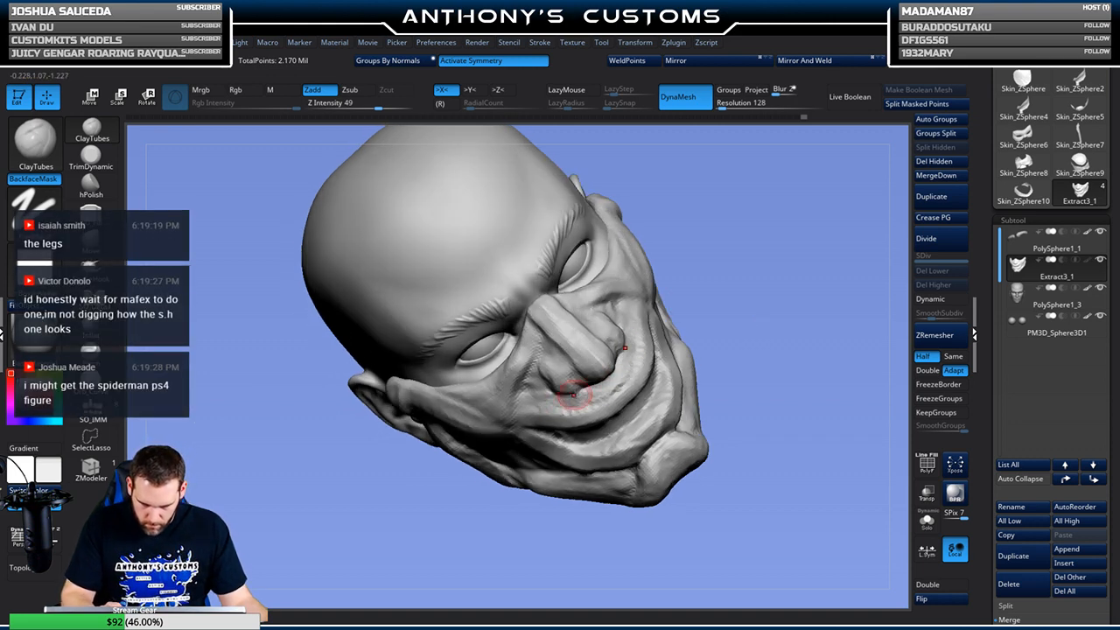
mouse_move(533, 353)
left_mouse_down()
mouse_move(532, 328)
mouse_move(505, 417)
left_mouse_up()
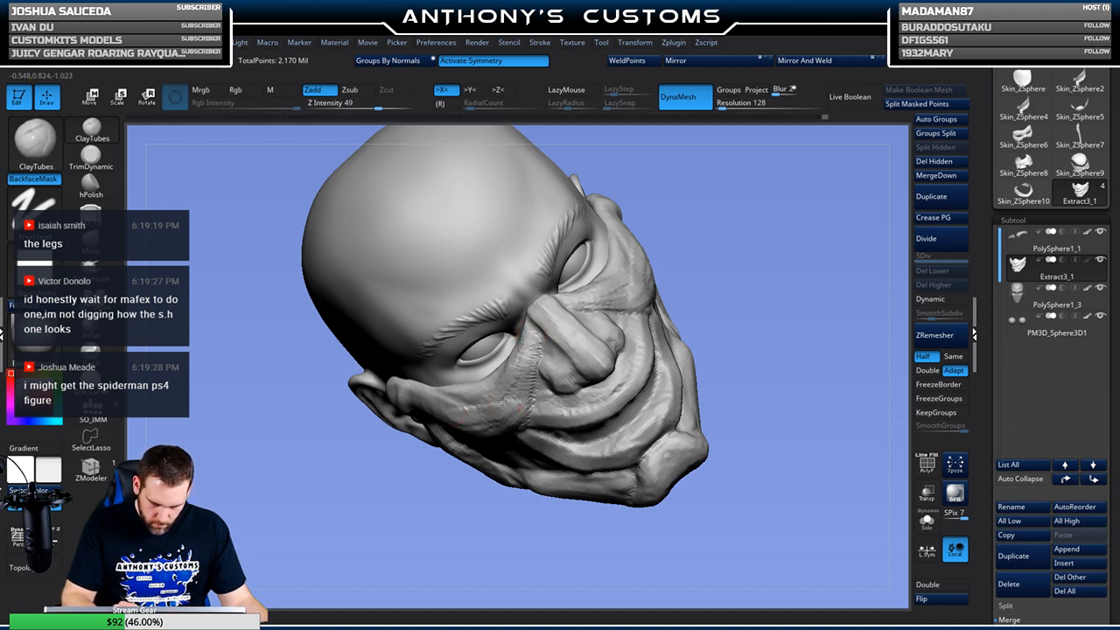
mouse_move(528, 346)
left_mouse_down()
mouse_move(531, 326)
mouse_move(523, 361)
left_mouse_up()
left_click_drag(735, 291, 767, 257)
left_click_drag(766, 336, 719, 313)
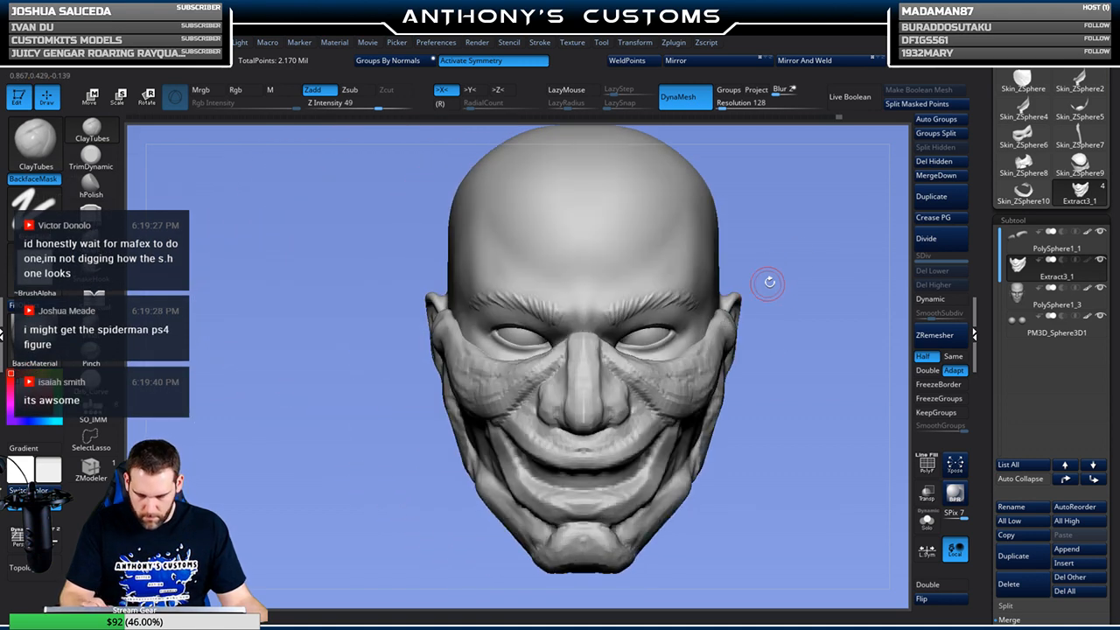
Enlarge the Move brush and pull the lower lip's corners outward into a wider, squarer open mouth
mouse_move(808, 348)
left_mouse_down("alt")
mouse_move(766, 313)
mouse_move(776, 292)
mouse_move(792, 305)
mouse_move(640, 322)
left_mouse_up("alt")
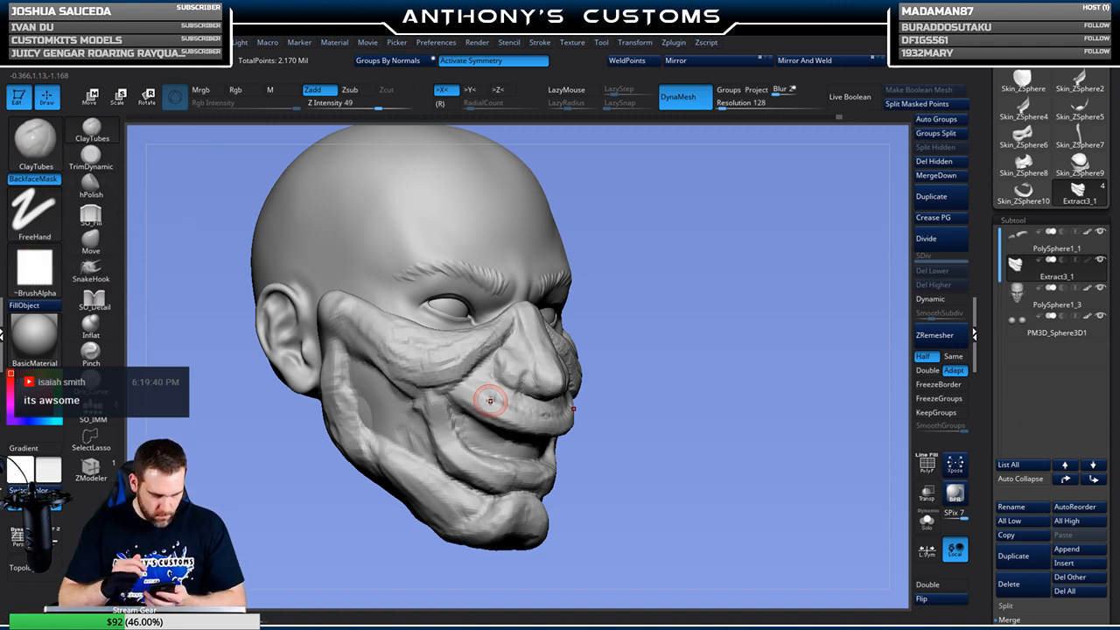
mouse_move(683, 258)
left_mouse_down()
mouse_move(704, 345)
mouse_move(655, 293)
left_mouse_up()
left_click(91, 242)
right_click(820, 312)
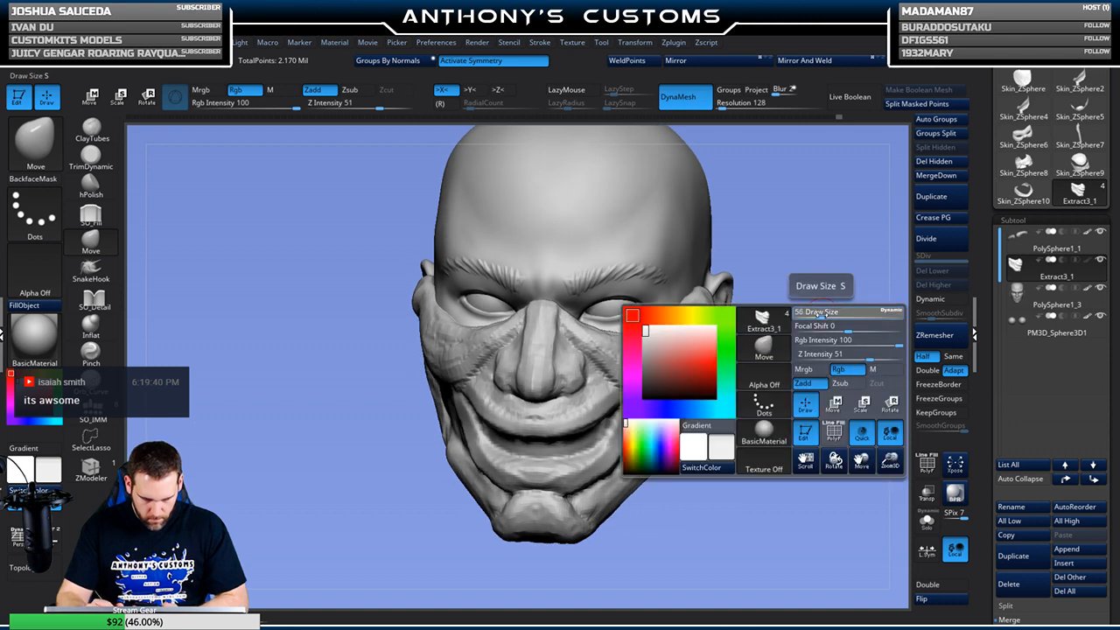
left_click_drag(820, 313, 836, 312)
mouse_move(610, 407)
left_mouse_down()
mouse_move(604, 388)
mouse_move(560, 428)
mouse_move(595, 474)
left_mouse_up()
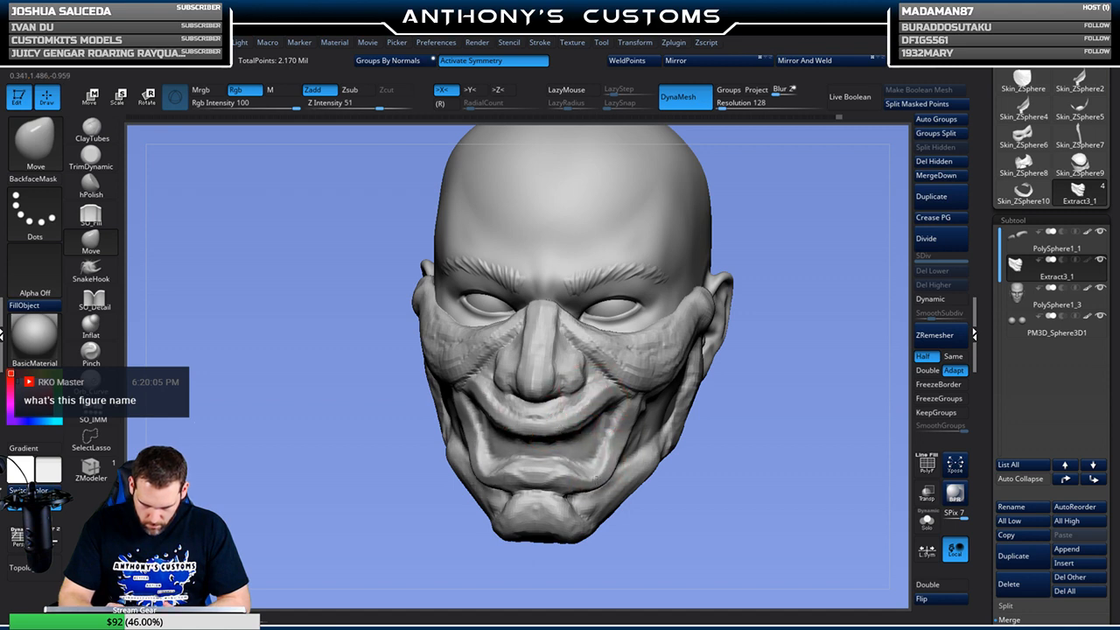
Refine the mouth corners, lower lip and adjoining cheek folds from front and side with the Move brush
mouse_move(772, 446)
left_mouse_down()
mouse_move(746, 442)
mouse_move(719, 411)
mouse_move(625, 423)
left_mouse_up()
mouse_move(593, 465)
left_mouse_down()
mouse_move(613, 475)
mouse_move(634, 456)
mouse_move(644, 410)
left_mouse_up()
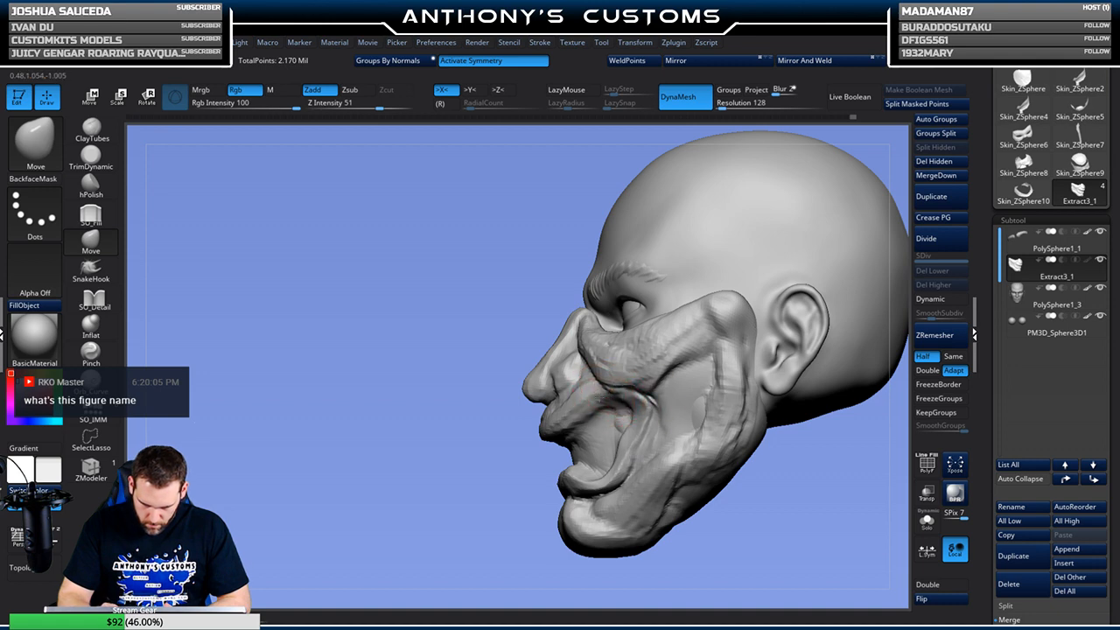
left_click_drag(854, 484, 728, 459)
left_click_drag(618, 380, 614, 376)
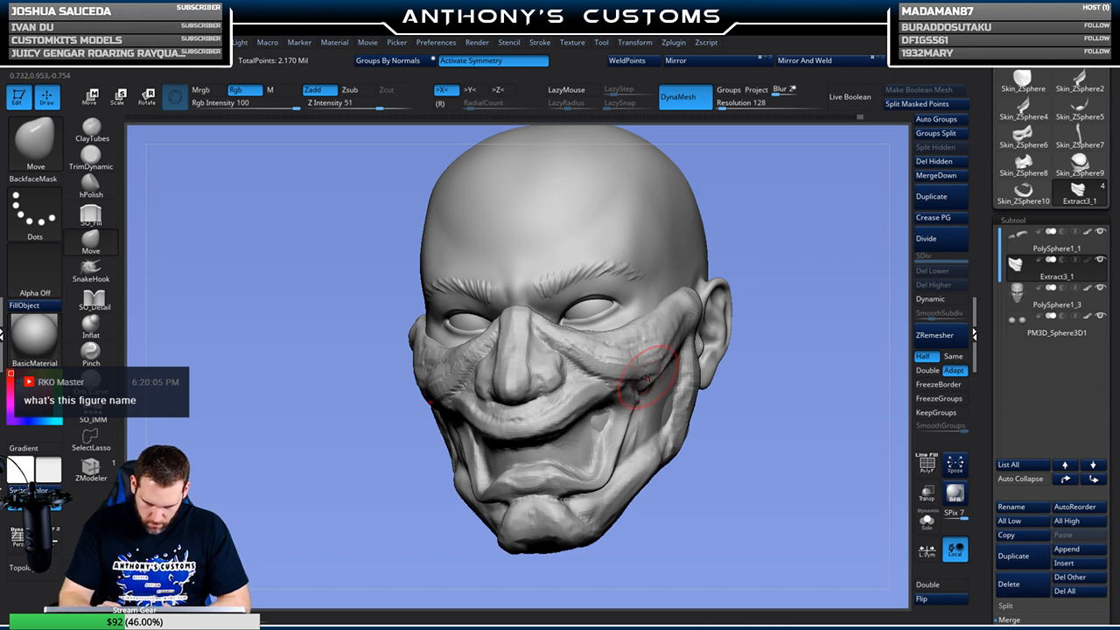
mouse_move(745, 417)
left_mouse_down()
mouse_move(785, 455)
mouse_move(751, 434)
mouse_move(754, 417)
left_mouse_up()
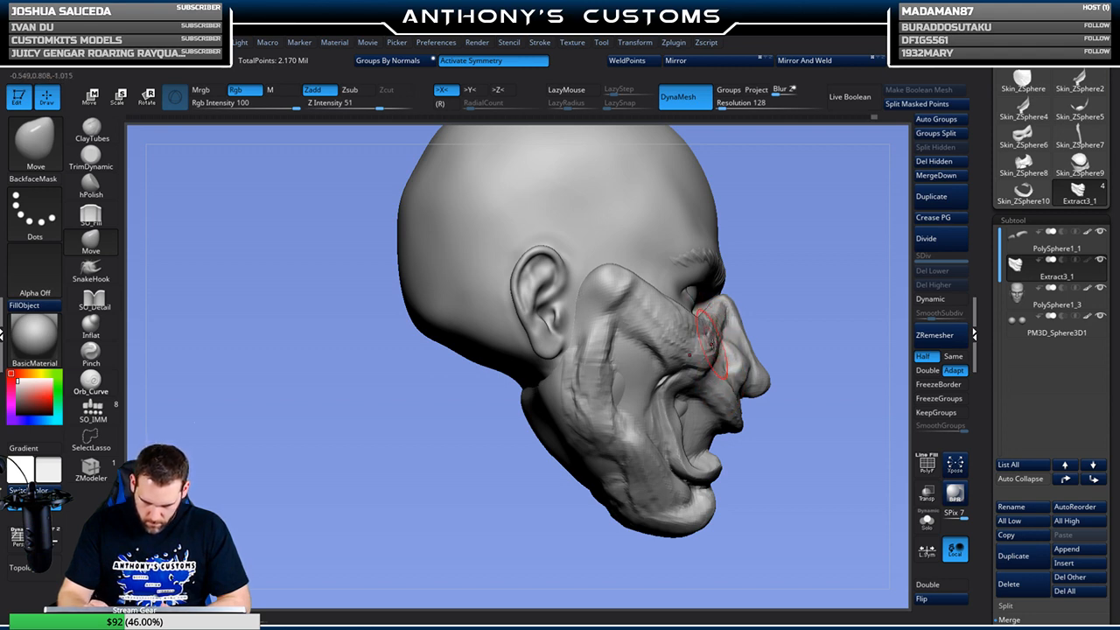
Check the mask's wireframe, set its DynaMesh resolution to 288 and remesh it
mouse_move(656, 480)
right_mouse_down()
mouse_move(812, 463)
mouse_move(849, 385)
right_mouse_up()
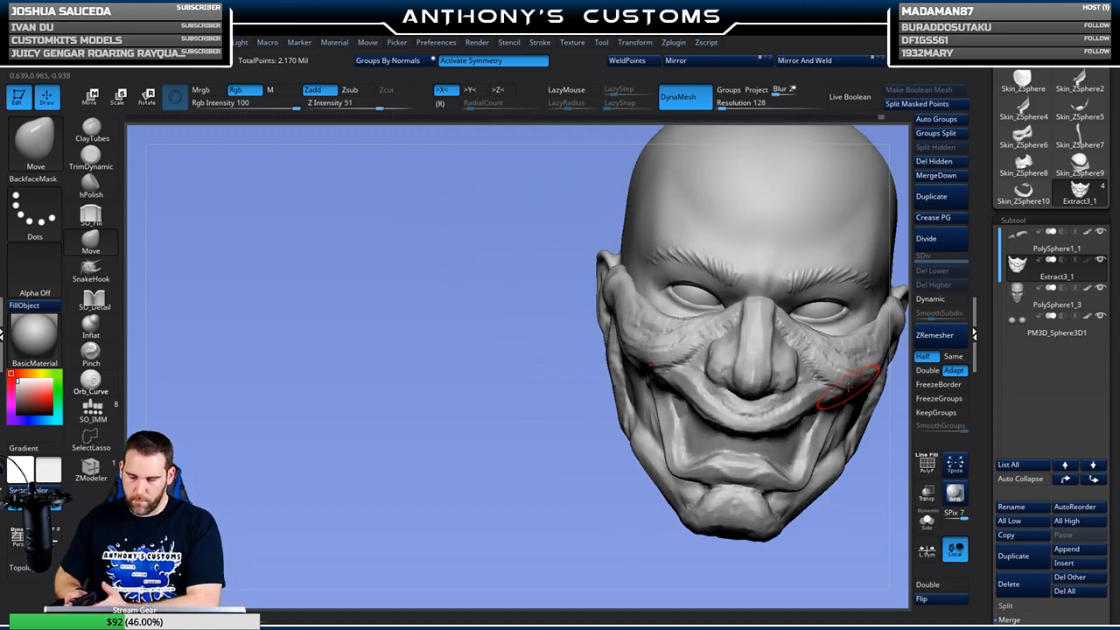
mouse_move(523, 382)
right_mouse_down()
mouse_move(487, 425)
mouse_move(504, 394)
mouse_move(481, 480)
mouse_move(332, 490)
right_mouse_up()
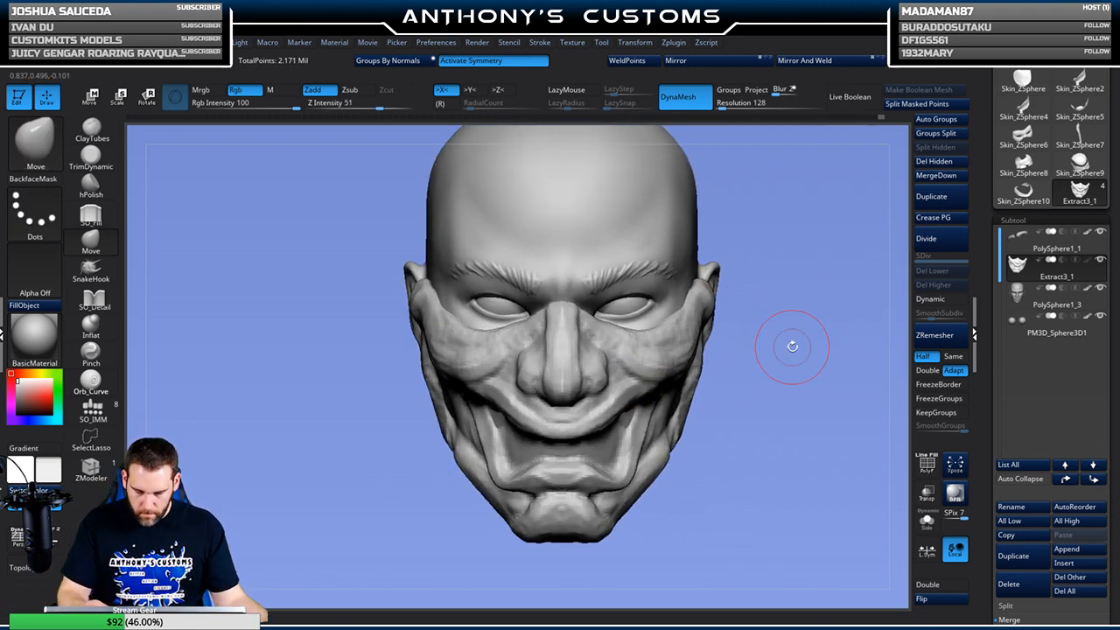
key("shift+f")
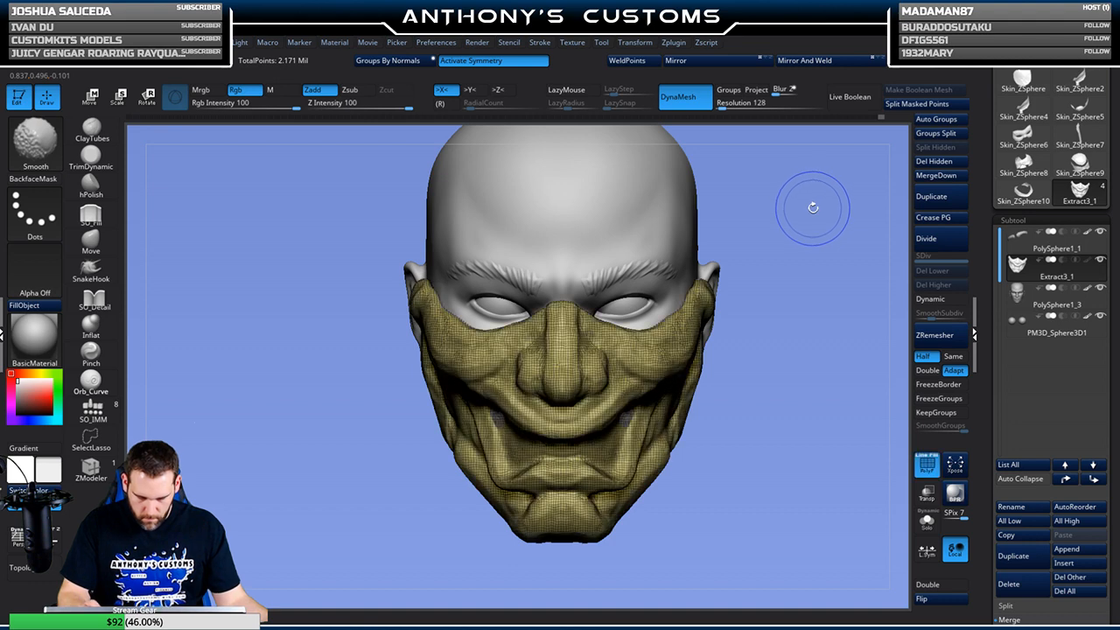
key("shift+f")
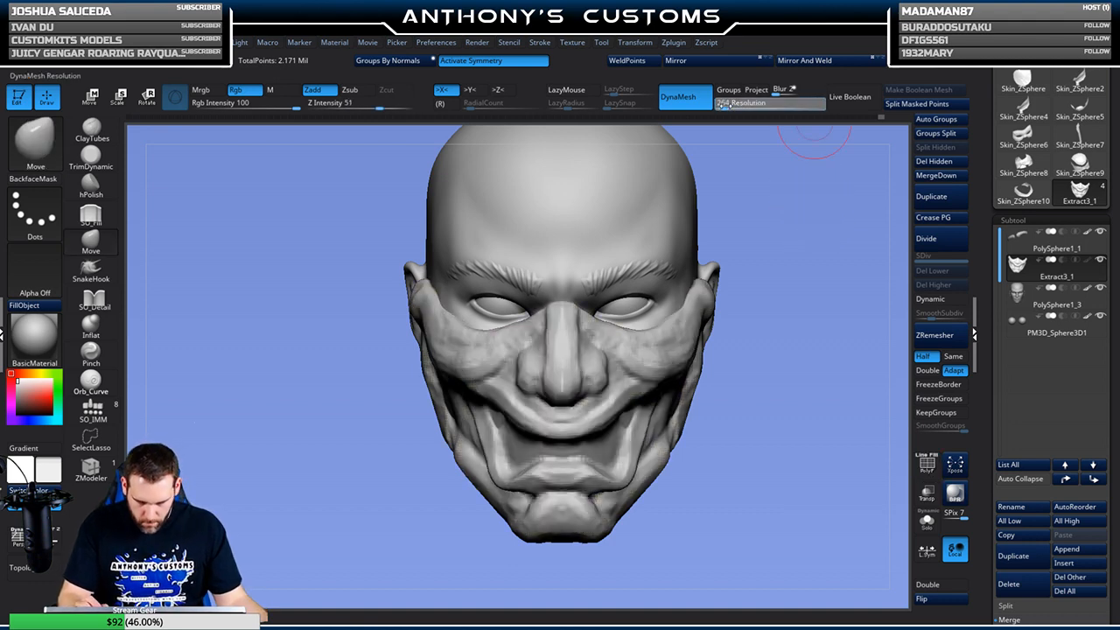
left_click_drag(725, 106, 727, 105)
left_click_drag(620, 424, 630, 412)
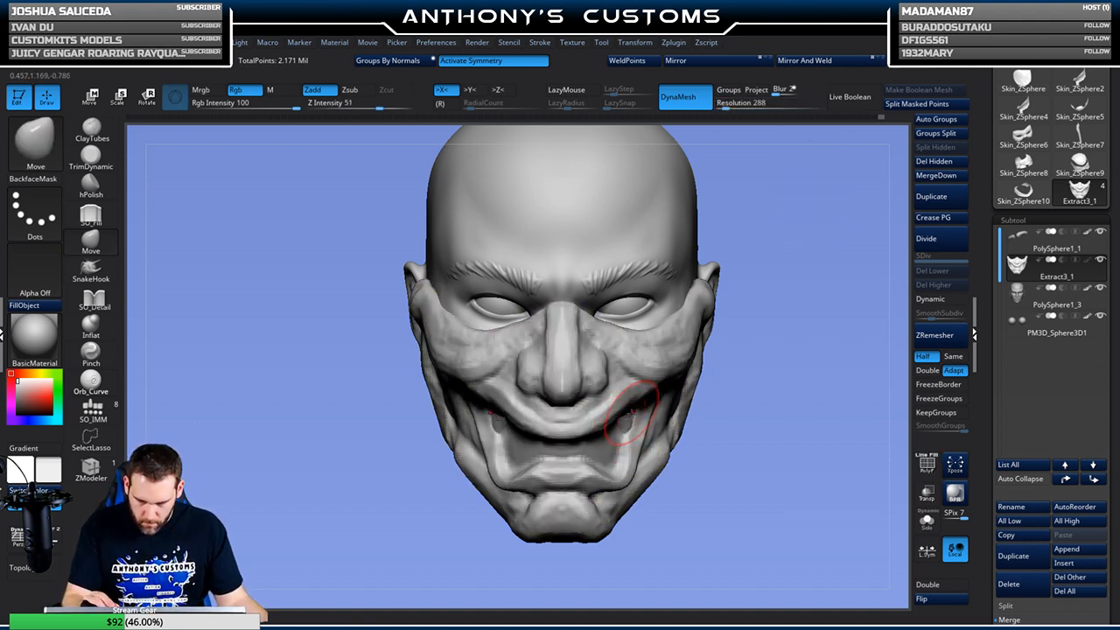
left_click(92, 131)
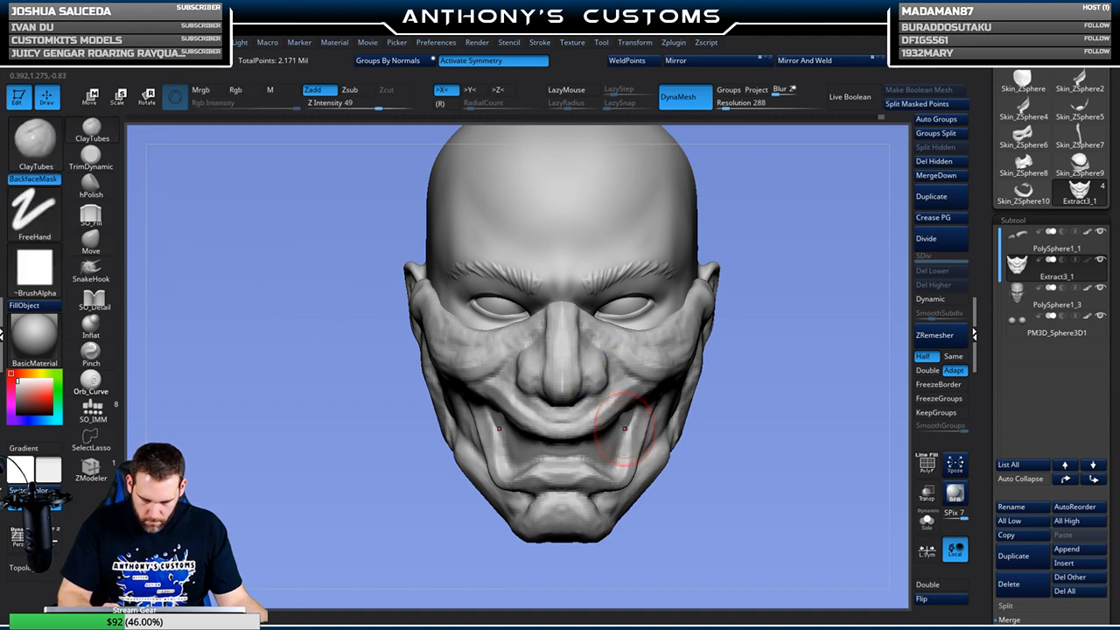
left_click_drag(730, 382, 745, 378, "ctrl")
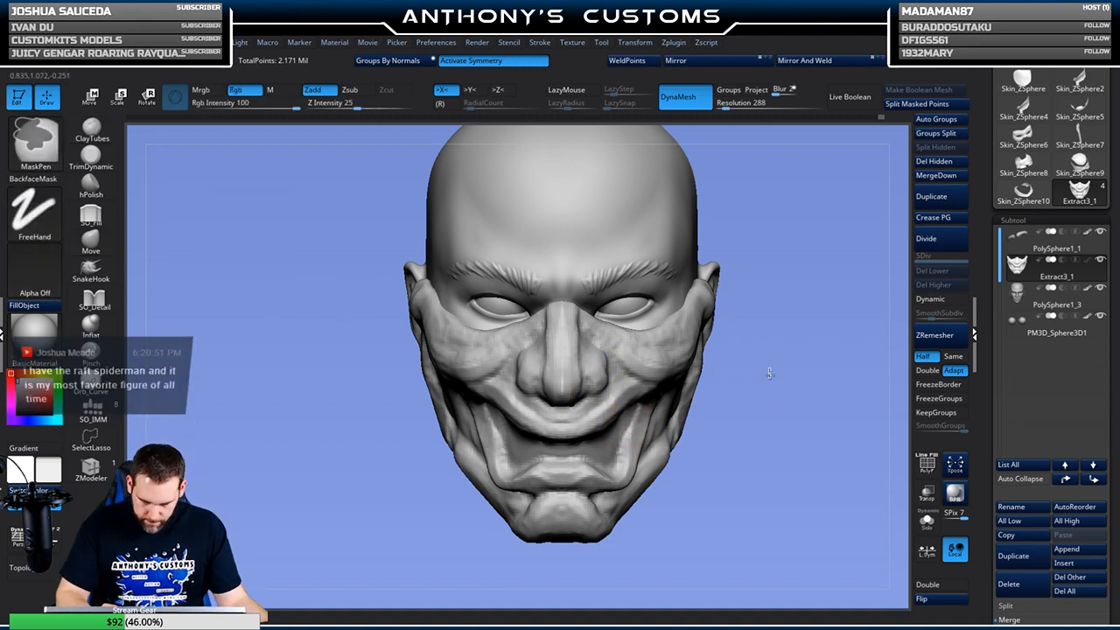
Resize the Move brush and adjust the nose tip, upper lip and mouth opening from the front
key("space")
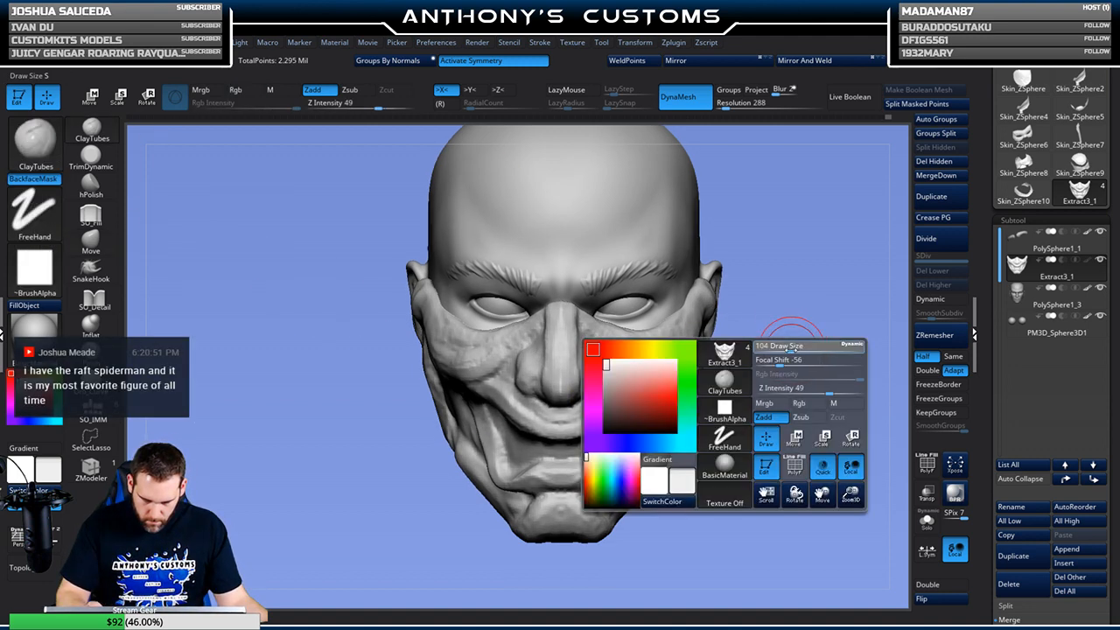
mouse_move(782, 350)
left_mouse_down()
mouse_move(774, 385)
mouse_move(601, 325)
left_mouse_up()
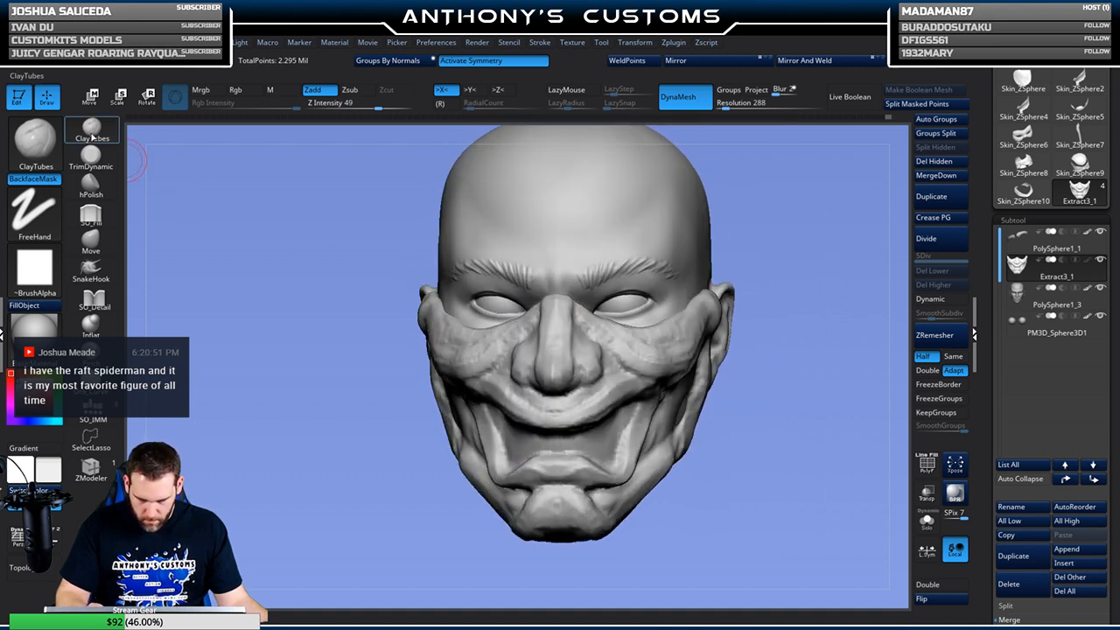
left_click(91, 238)
left_click_drag(793, 332, 770, 350)
key("space")
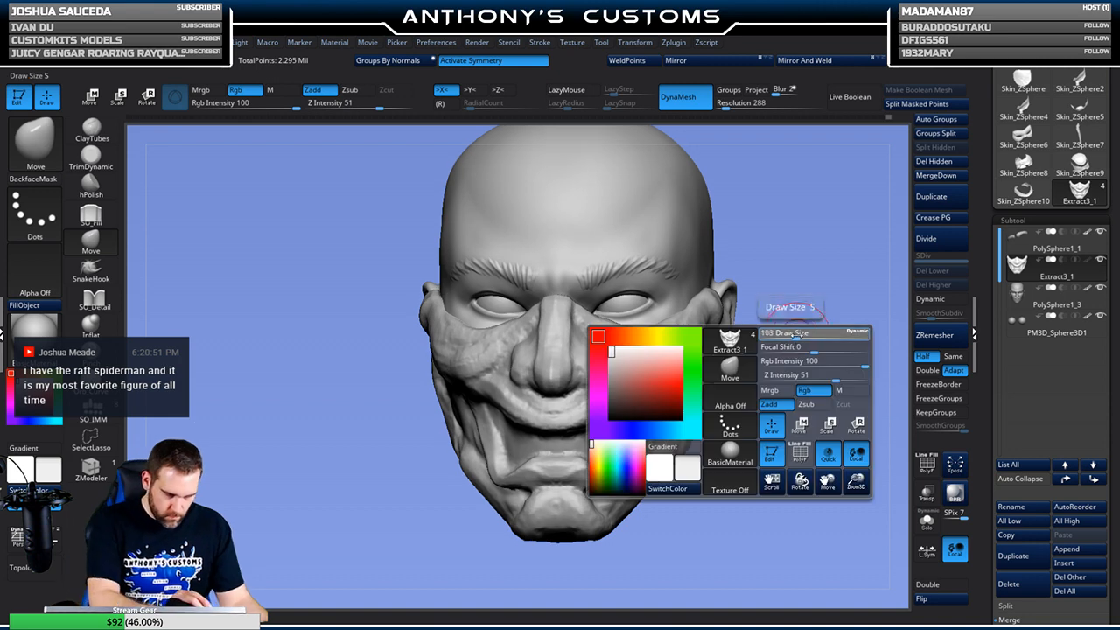
left_click_drag(579, 405, 569, 478)
left_click_drag(790, 366, 790, 377, "shift")
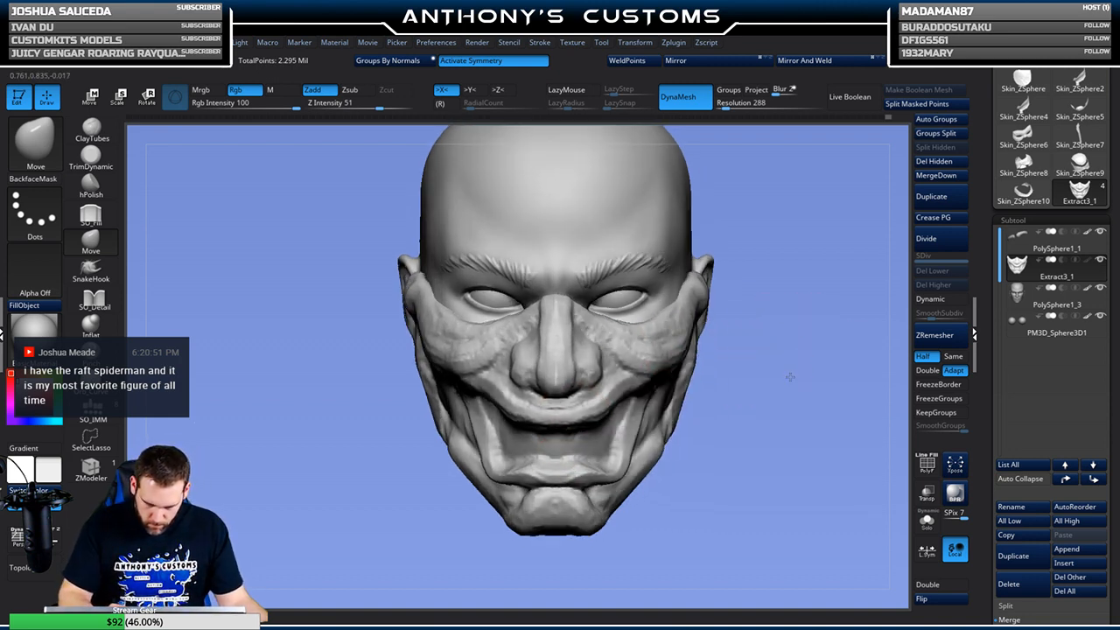
Refine the lower lip's inner edge and the mouth corners from three-quarter and side views with the Move brush
left_click_drag(744, 410, 687, 442)
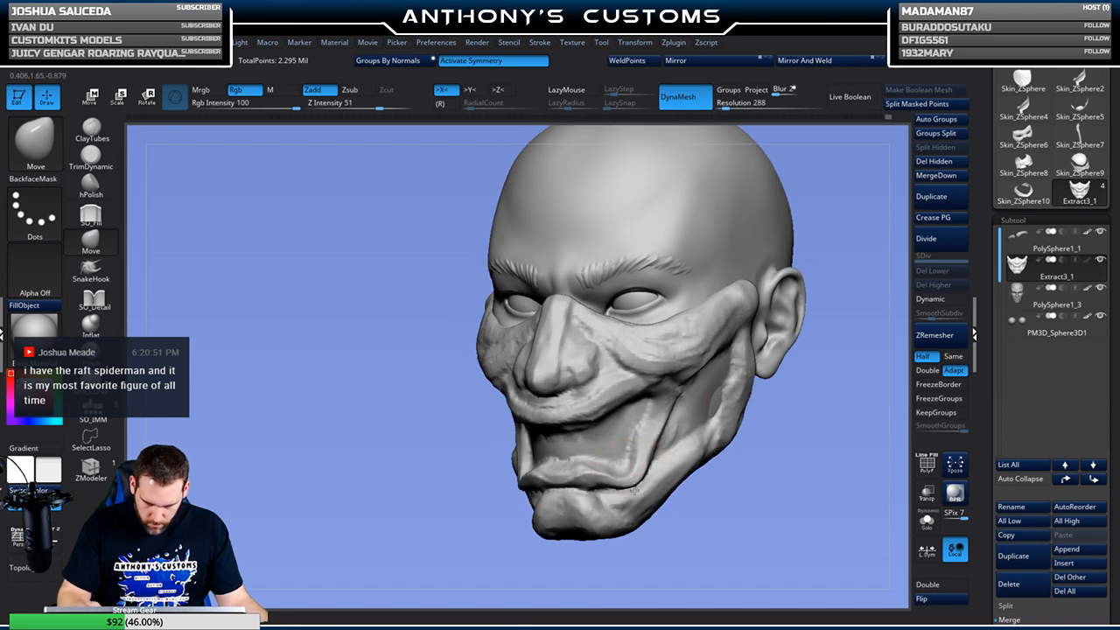
left_click_drag(609, 467, 606, 477)
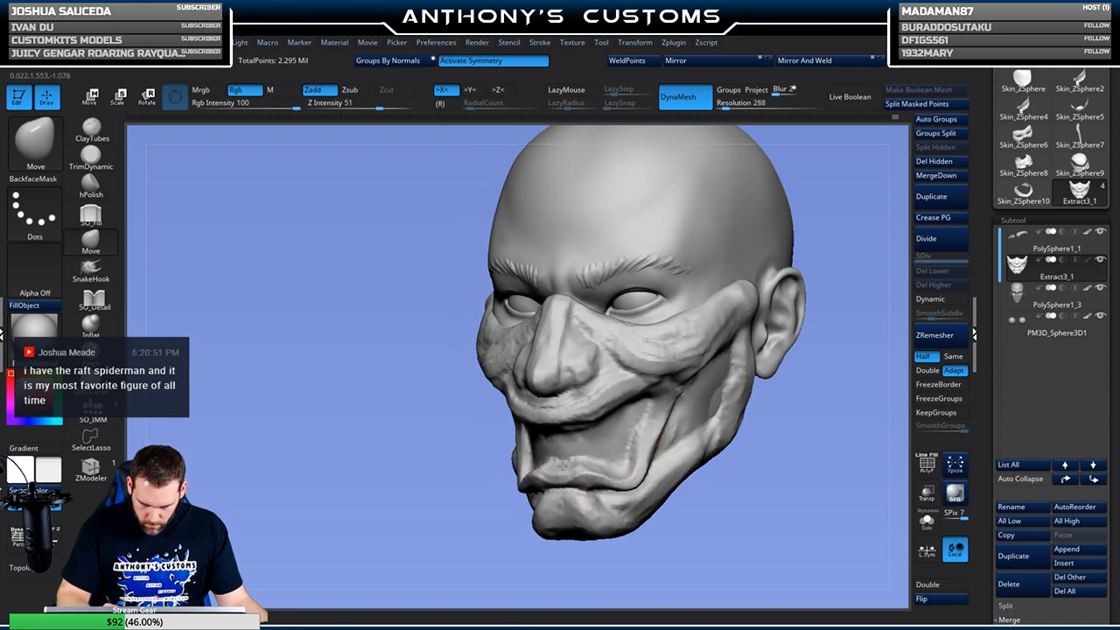
left_click_drag(794, 452, 669, 425)
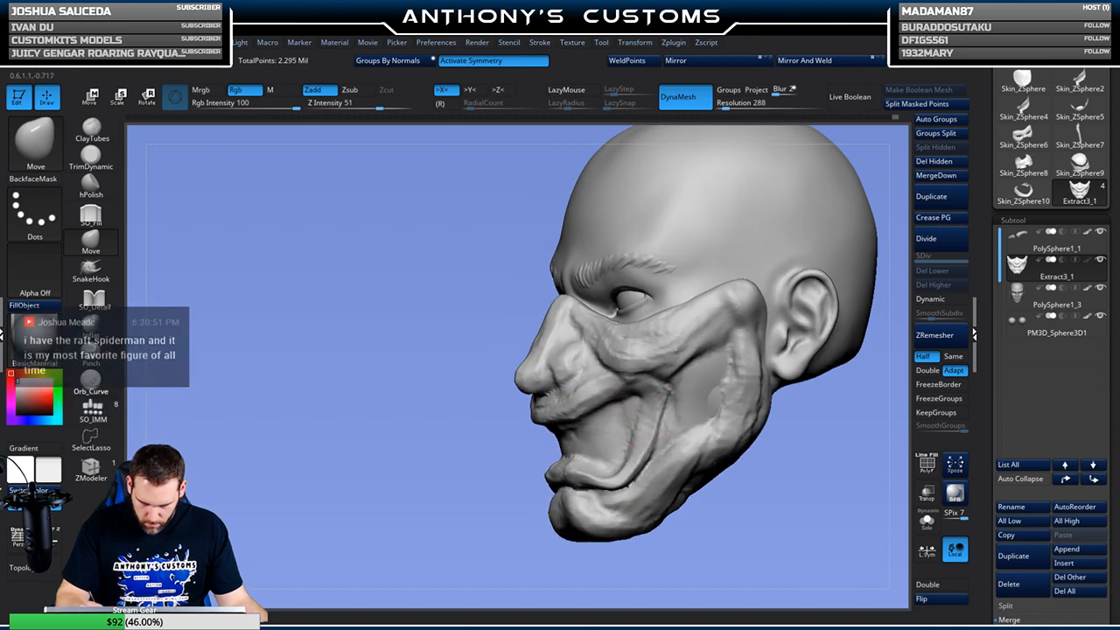
left_click_drag(773, 496, 787, 498, "shift")
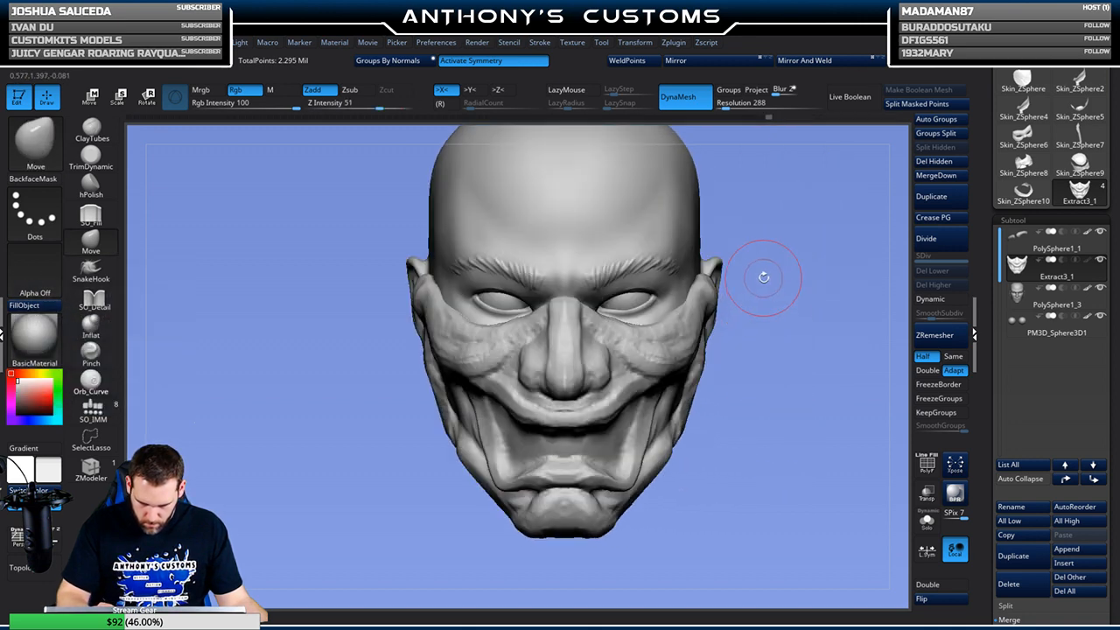
mouse_move(762, 392)
left_mouse_down()
mouse_move(786, 391)
mouse_move(750, 398)
left_mouse_up()
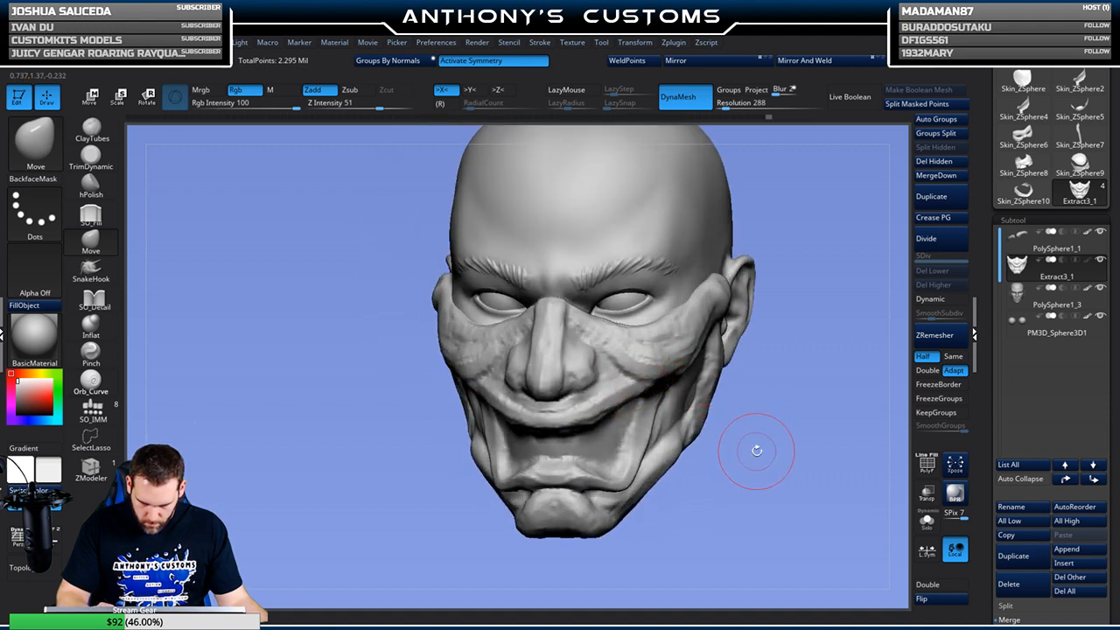
left_click_drag(750, 450, 731, 429)
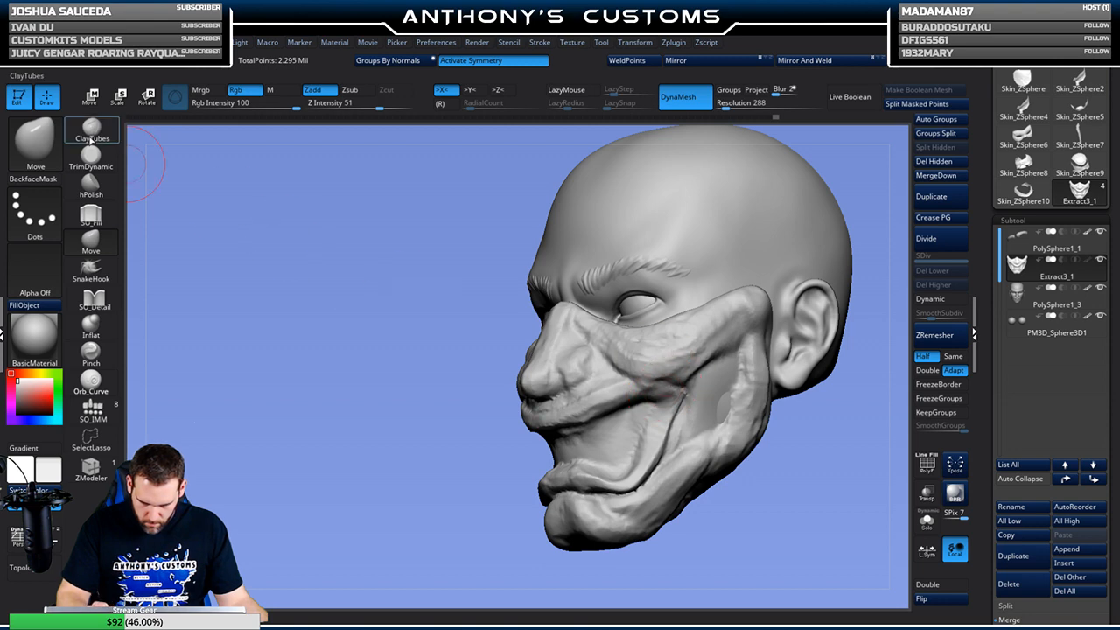
Layer ClayTubes strokes across the cheeks, from beside the nose toward the temples, to form banded muscle ridges
key("b")
key("c")
key("t")
left_click_drag(362, 455, 769, 359)
mouse_move(638, 368)
left_mouse_down()
mouse_move(575, 386)
mouse_move(613, 350)
mouse_move(647, 359)
mouse_move(570, 351)
mouse_move(500, 381)
left_mouse_up()
mouse_move(510, 331)
left_mouse_down()
mouse_move(516, 367)
mouse_move(495, 353)
mouse_move(495, 377)
left_mouse_up()
mouse_move(812, 289)
left_mouse_down("shift")
mouse_move(787, 225)
mouse_move(818, 221)
mouse_move(800, 224)
left_mouse_up("shift")
Resize the ClayTubes brush and build up rounded, flared nostrils on both sides of the nose
key("space")
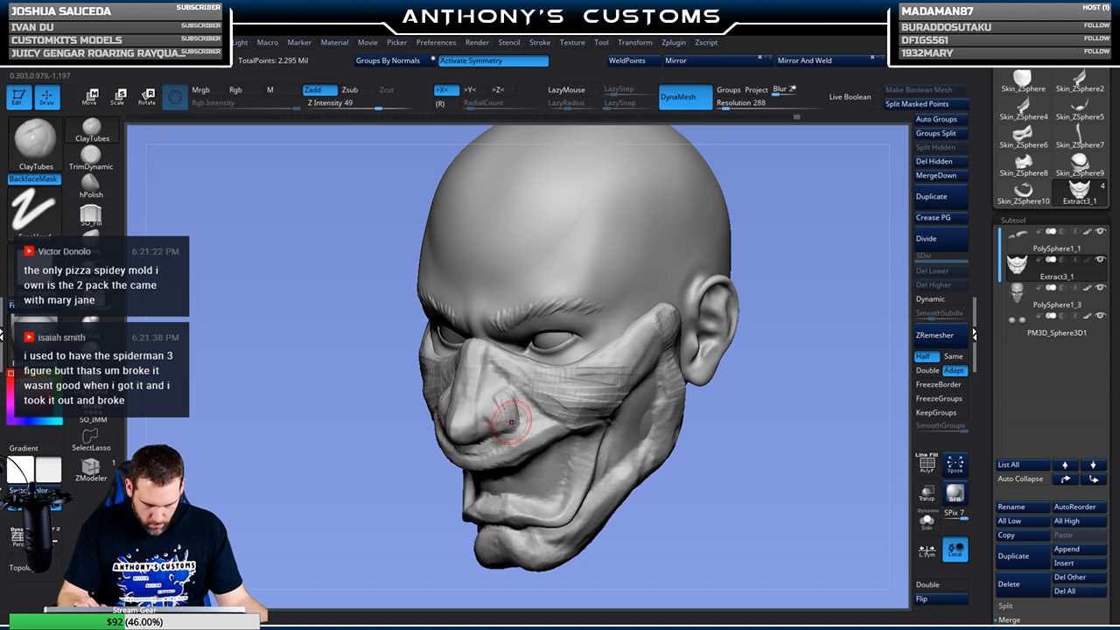
mouse_move(468, 436)
left_mouse_down()
mouse_move(475, 366)
mouse_move(453, 427)
mouse_move(464, 401)
mouse_move(509, 420)
mouse_move(499, 403)
left_mouse_up()
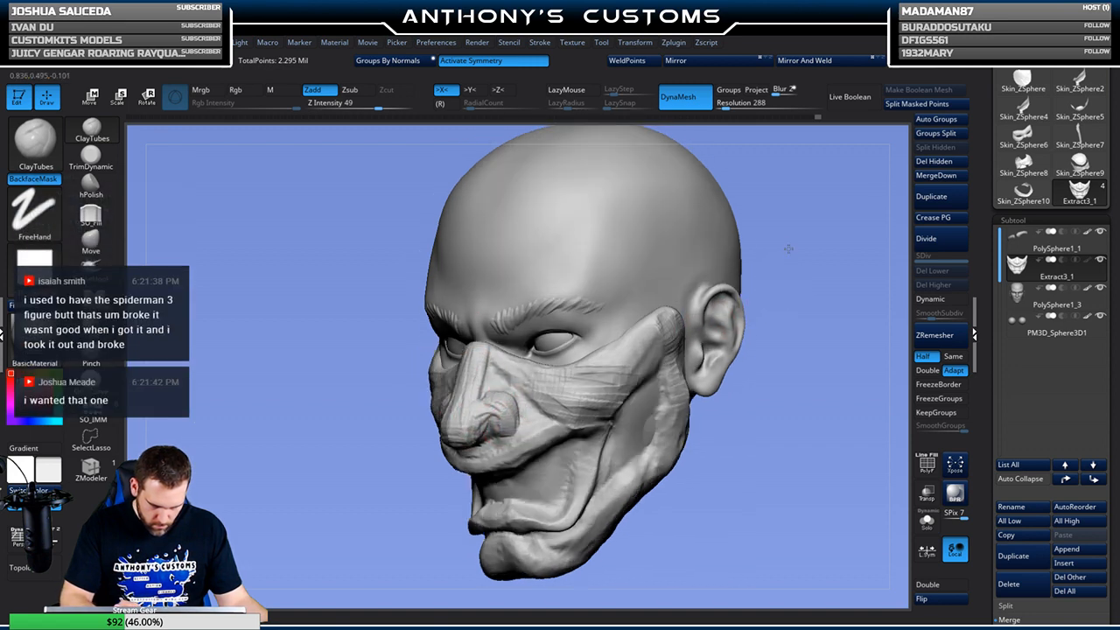
left_click_drag(775, 284, 742, 244)
Carve creases around the nostrils and along the sides of the nose bridge with the SO_Detail brush
left_click(91, 297)
left_click_drag(803, 201, 836, 192)
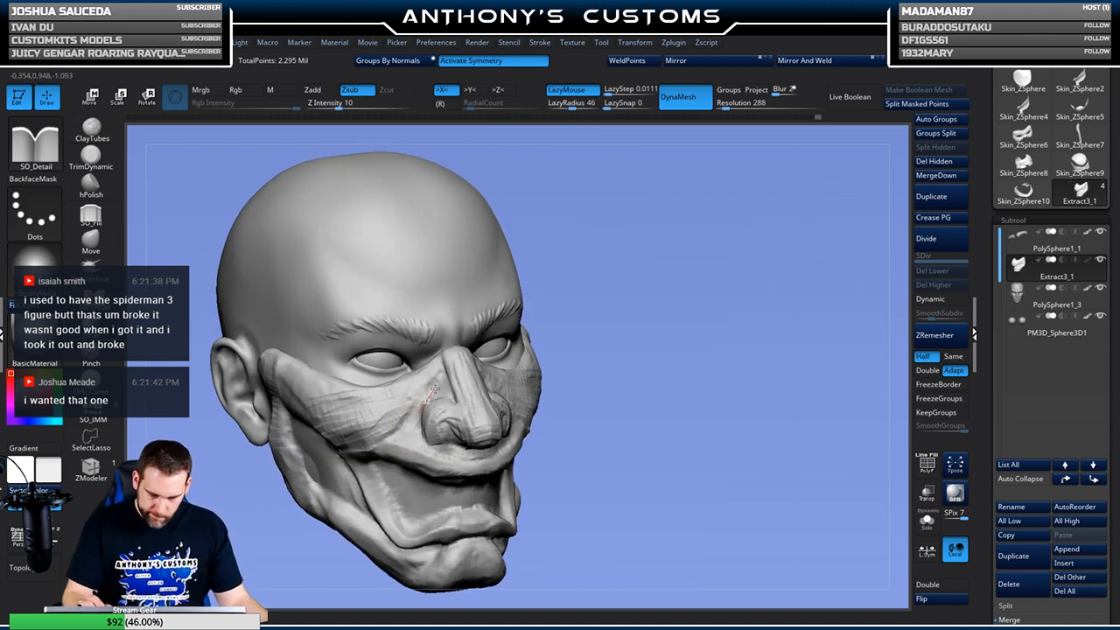
left_click_drag(537, 351, 508, 361)
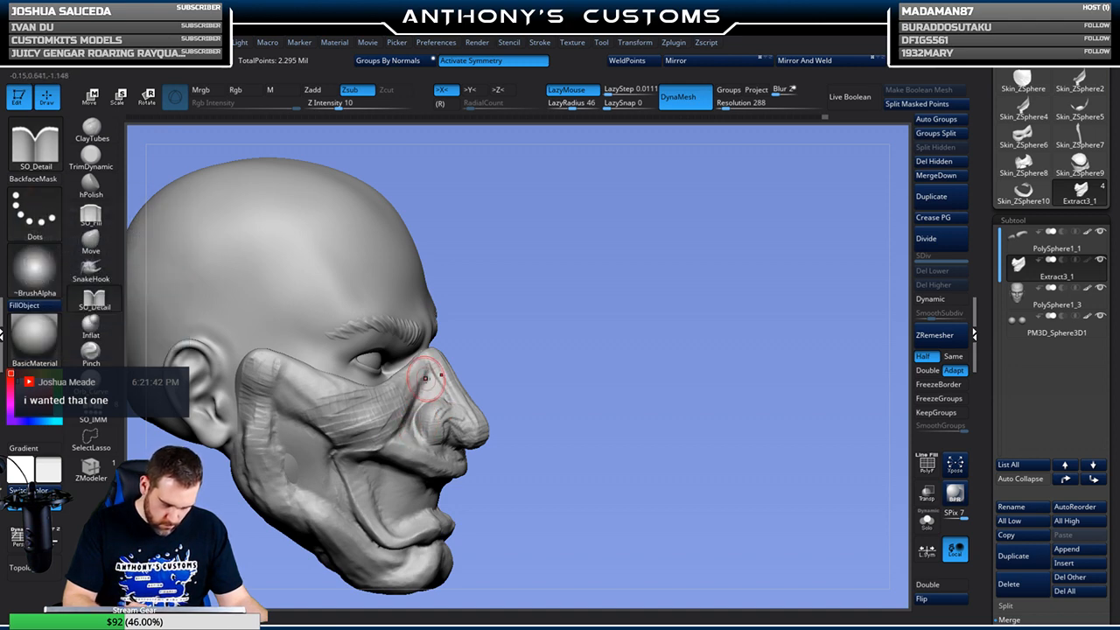
mouse_move(600, 324)
left_mouse_down()
mouse_move(455, 289)
mouse_move(140, 175)
left_mouse_up()
Fill out the nostrils and nose bridge with ClayTubes strokes and quick-save the project
left_click(91, 128)
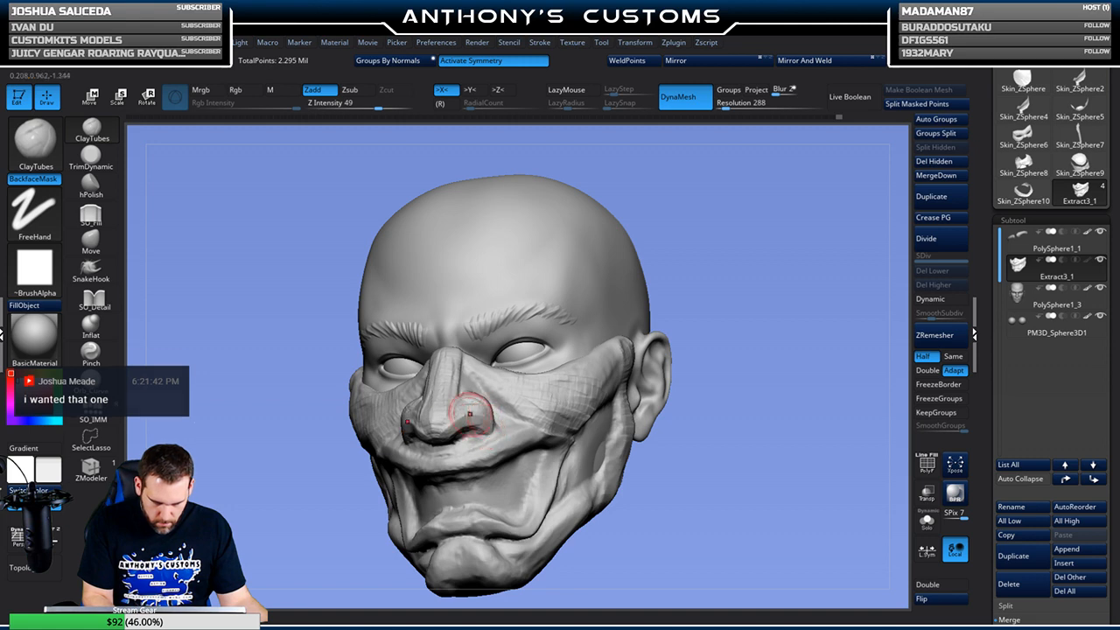
left_click_drag(741, 267, 790, 232, "shift")
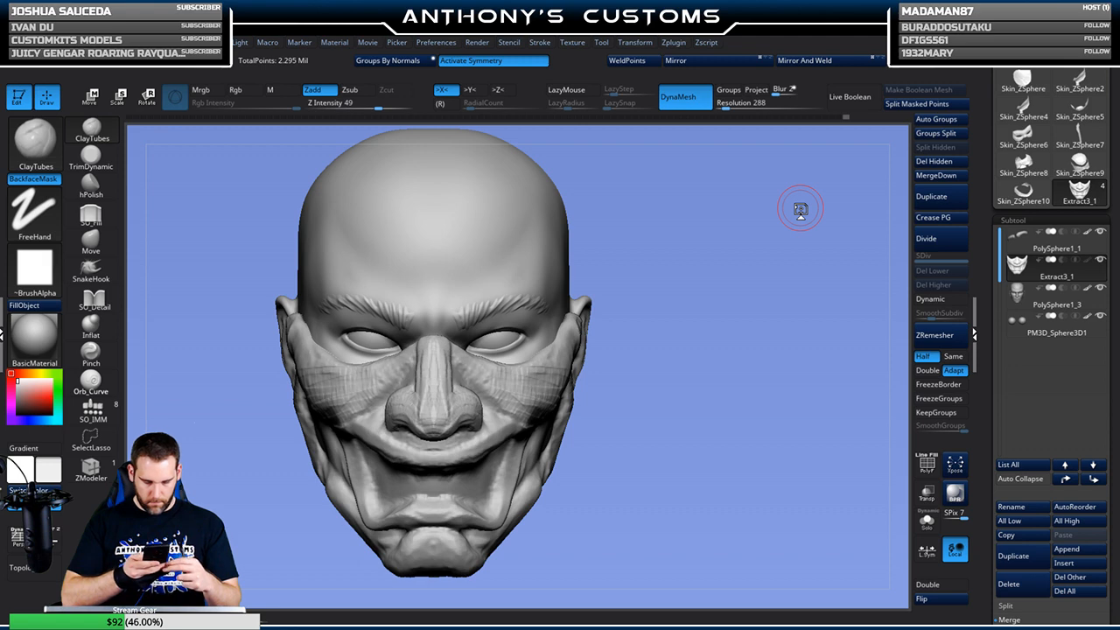
key("ctrl+s")
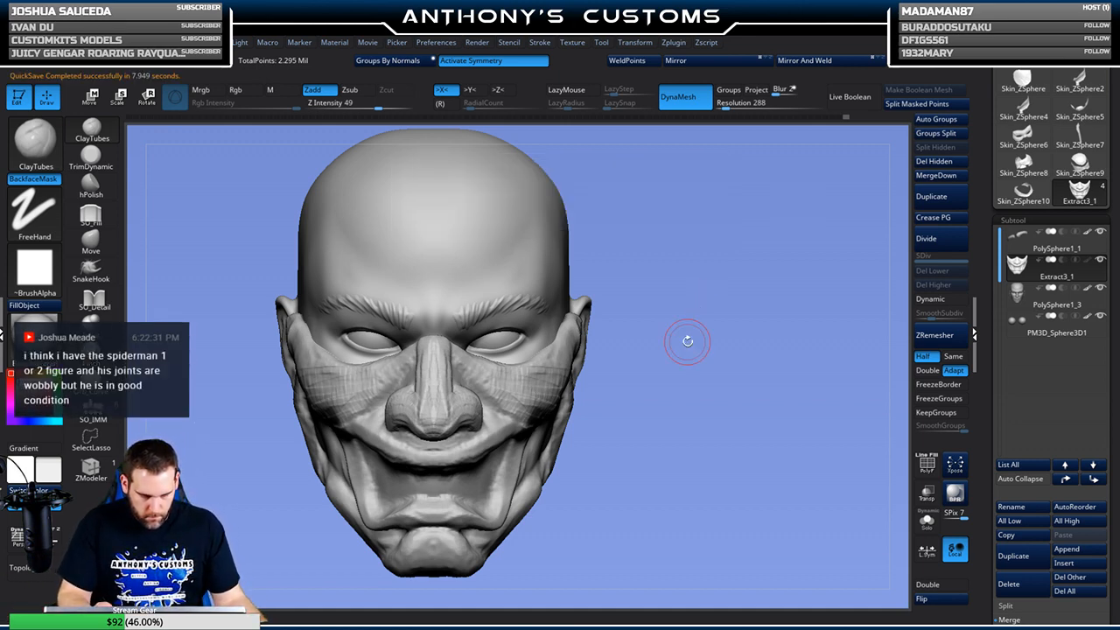
Examine the mask's fit over the face in transparent view with the head subtool active, and return to the mask subtool
left_click_drag(679, 342, 782, 310)
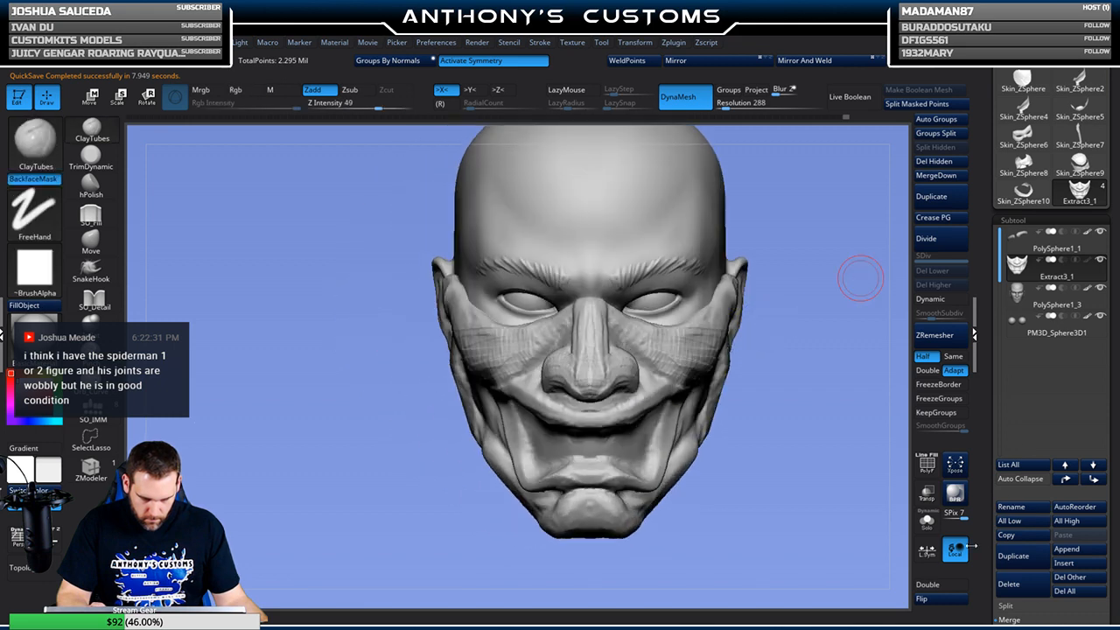
left_click(929, 494)
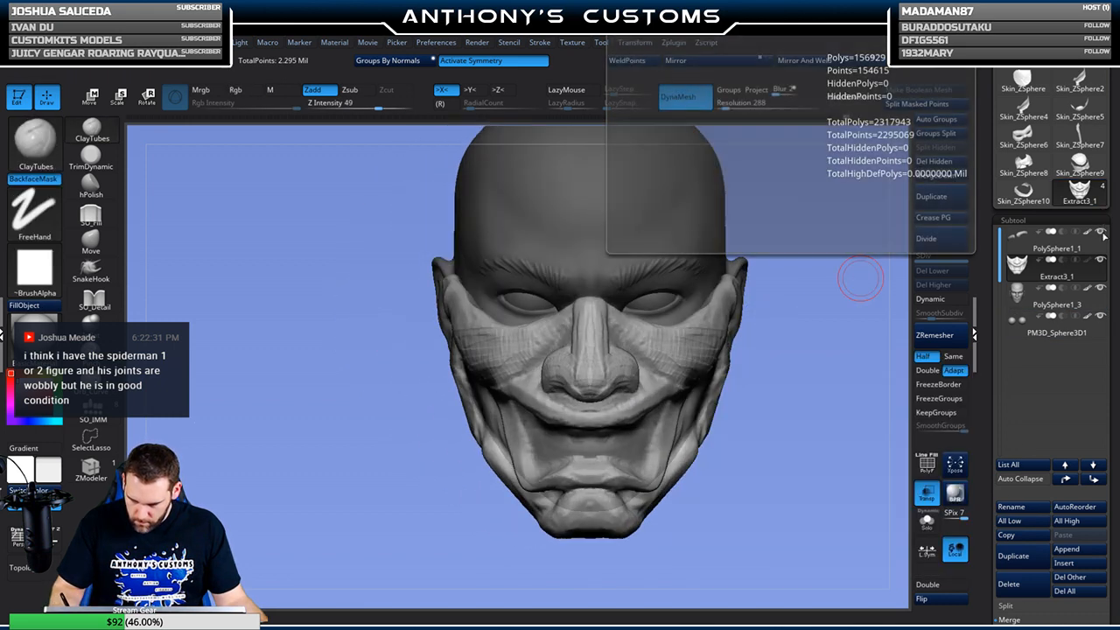
left_click(1035, 302)
mouse_move(805, 464)
left_mouse_down()
mouse_move(768, 487)
mouse_move(783, 483)
mouse_move(756, 473)
left_mouse_up()
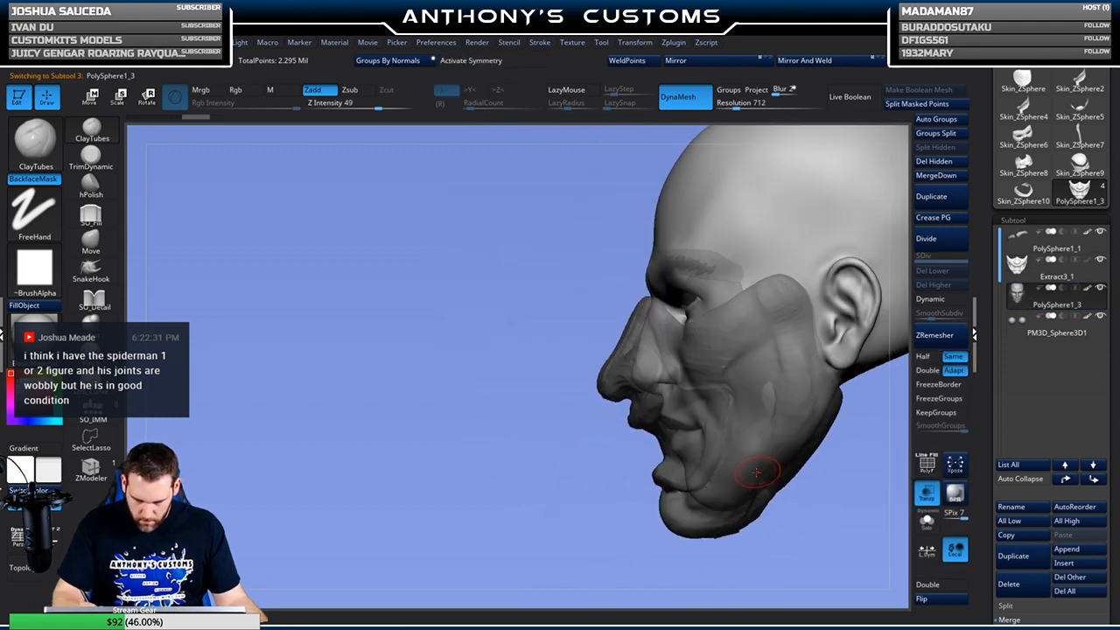
left_click_drag(539, 518, 600, 475)
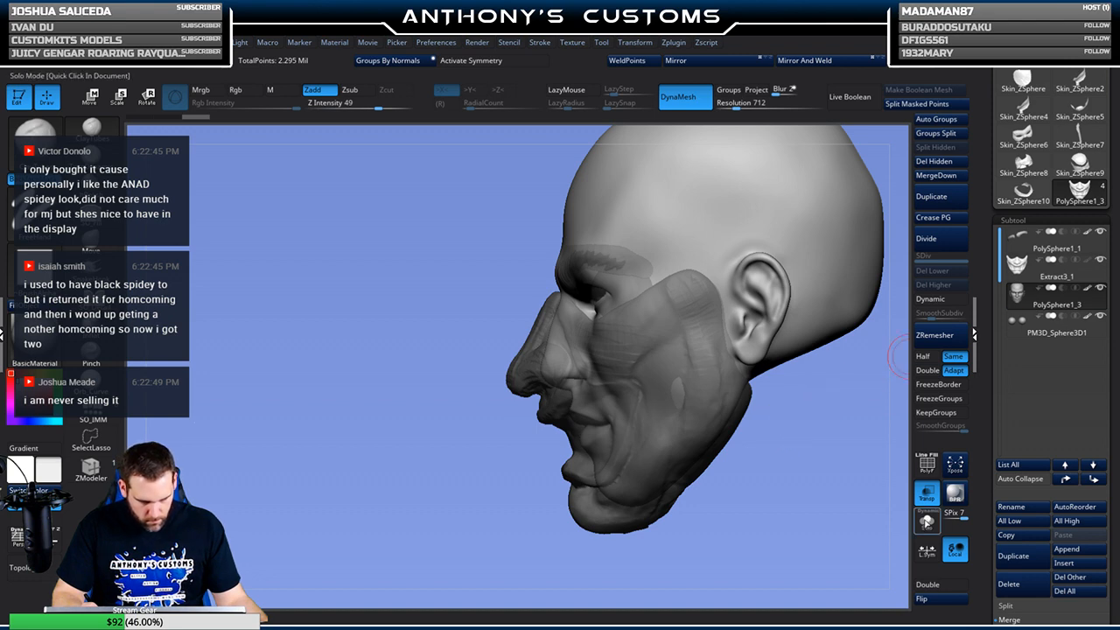
left_click(926, 492)
left_click(1020, 277)
left_click_drag(262, 333, 415, 319, "shift")
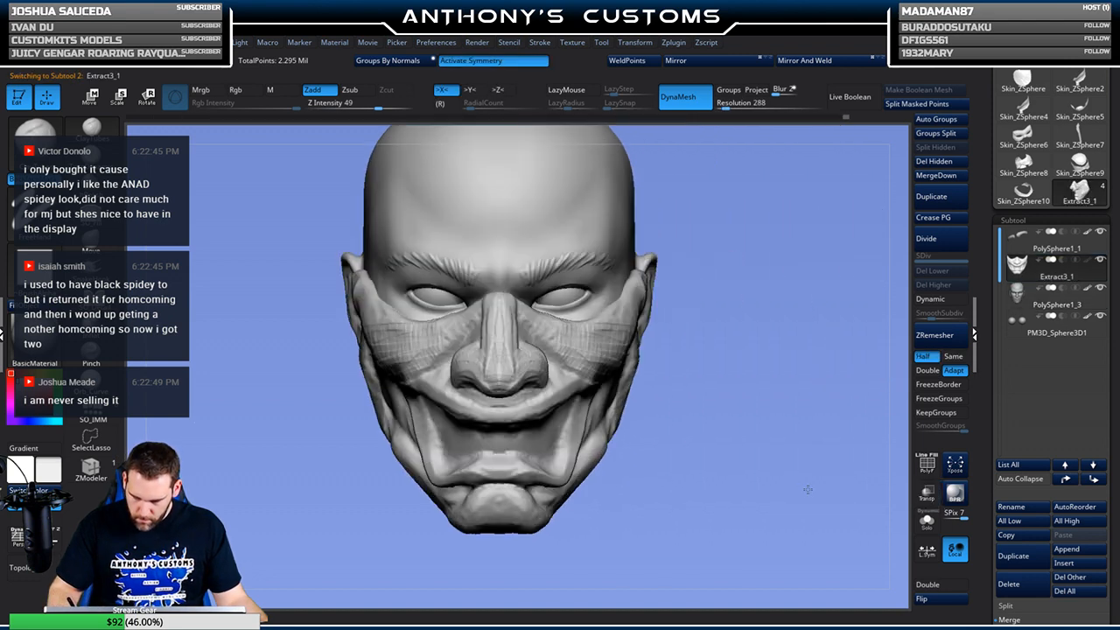
Enlarge the Move brush to about 177 and reshape the nose profile, nostrils and upper cheek folds
mouse_move(721, 365)
left_mouse_down()
mouse_move(774, 381)
mouse_move(753, 363)
left_mouse_up()
key("space")
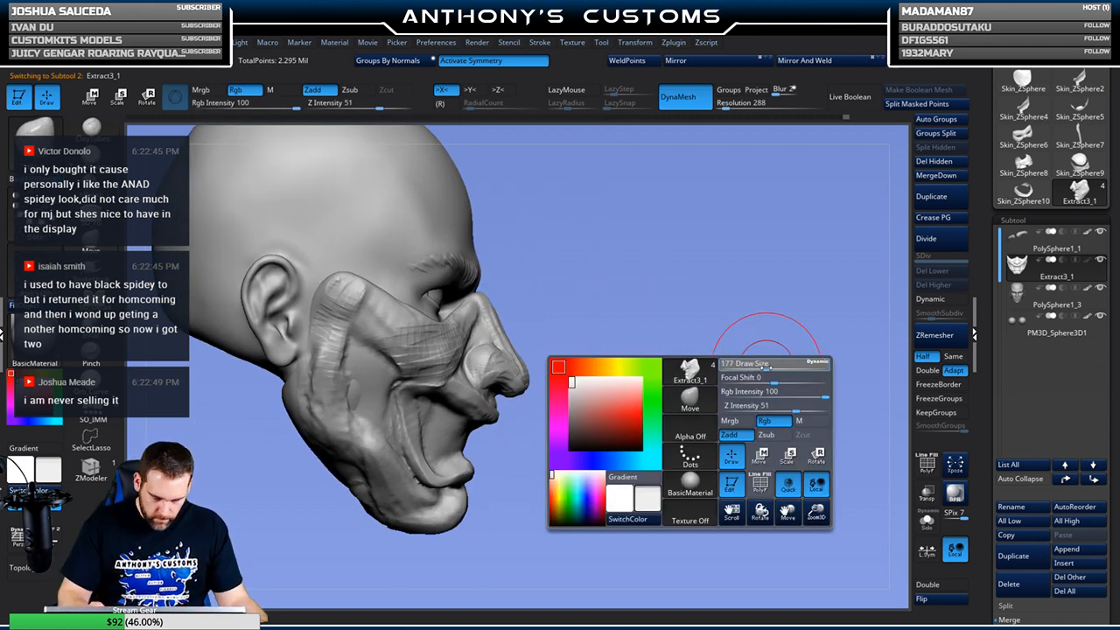
left_click_drag(528, 376, 526, 370)
left_click_drag(502, 330, 514, 329)
mouse_move(486, 377)
left_mouse_down()
mouse_move(481, 367)
mouse_move(507, 354)
mouse_move(492, 350)
left_mouse_up()
mouse_move(593, 350)
left_mouse_down()
mouse_move(656, 380)
mouse_move(603, 399)
left_mouse_up()
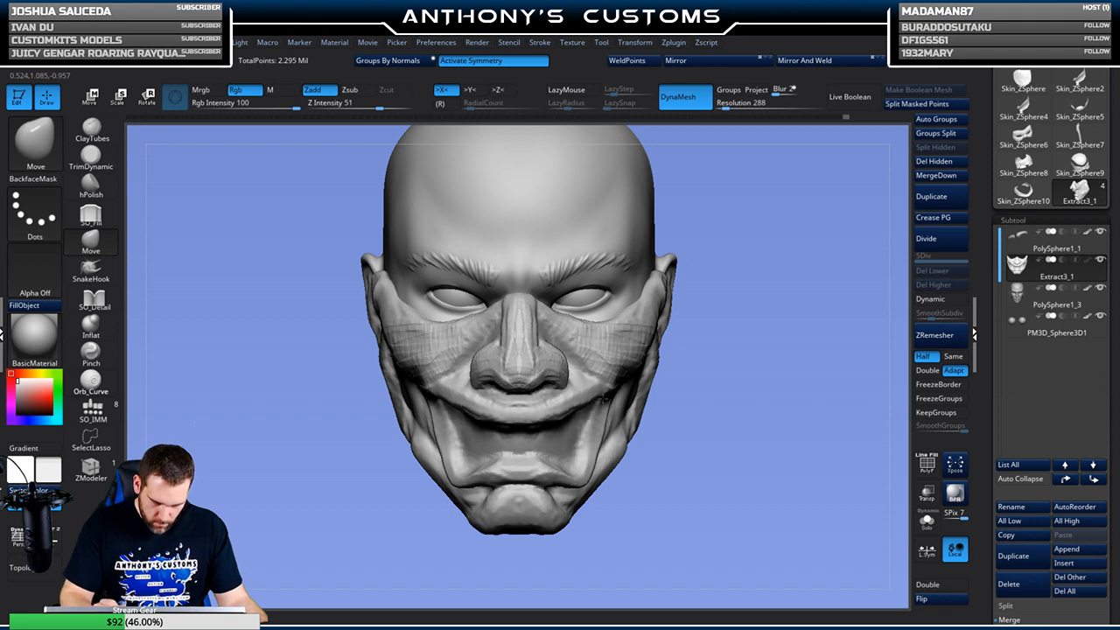
Build up the nostrils and thicken the upper lip beneath the nose with ClayTubes strokes
mouse_move(750, 333)
left_mouse_down()
mouse_move(674, 341)
mouse_move(776, 331)
mouse_move(700, 398)
left_mouse_up()
left_click(91, 130)
key("space")
key("space")
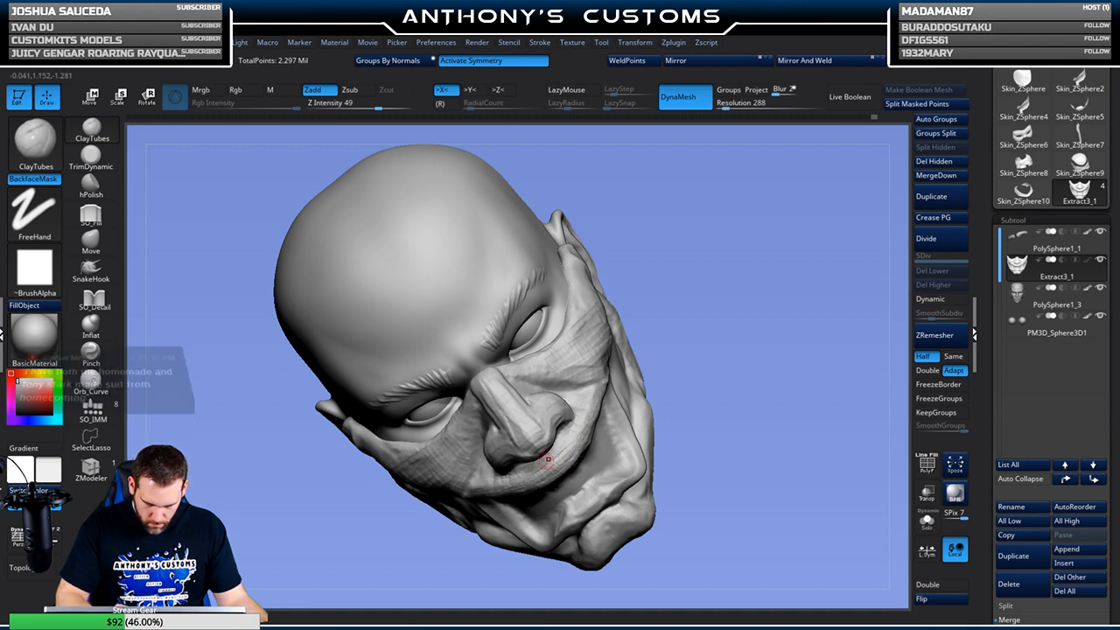
Add ClayTubes strokes to the folds at the mouth corners, along the jaw and up the side ridges
mouse_move(726, 328)
left_mouse_down()
mouse_move(744, 285)
mouse_move(729, 319)
mouse_move(686, 331)
left_mouse_up()
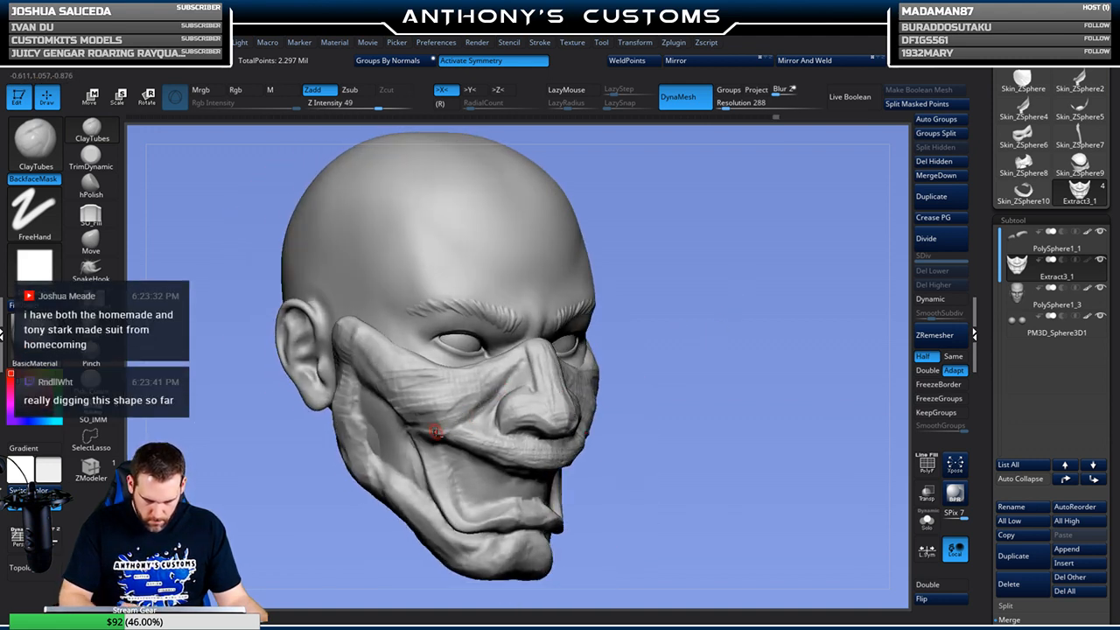
mouse_move(712, 340)
left_mouse_down()
mouse_move(747, 334)
mouse_move(720, 394)
mouse_move(737, 418)
mouse_move(619, 424)
left_mouse_up()
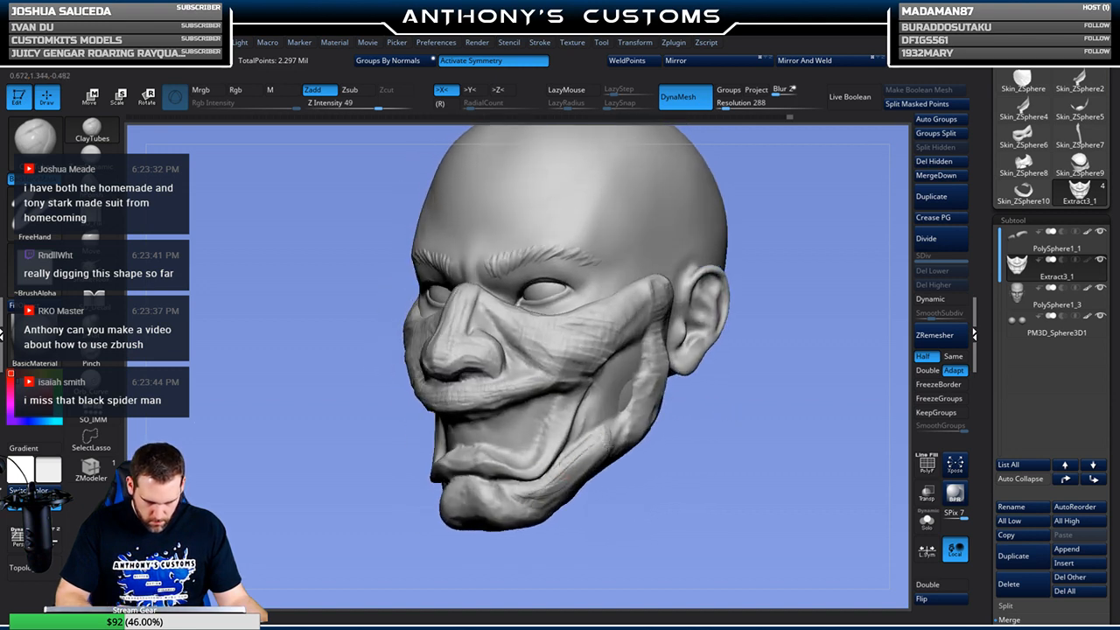
left_click_drag(734, 396, 692, 348)
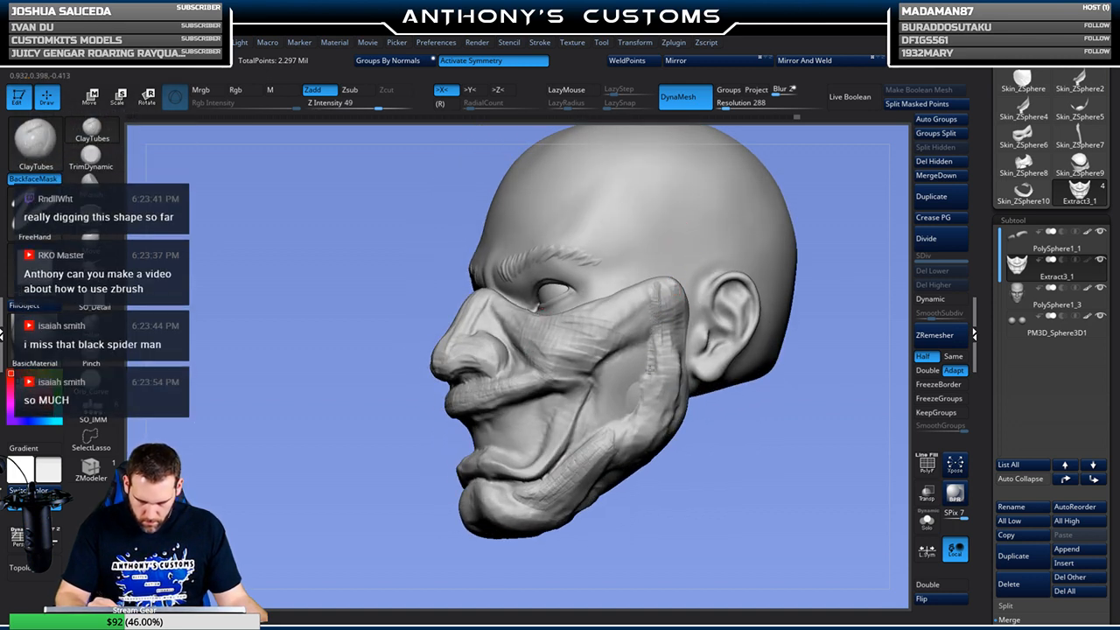
Thicken the mask's vertical side strap in front of the ear with overlapping ClayTubes strokes running down toward the jaw
key("space")
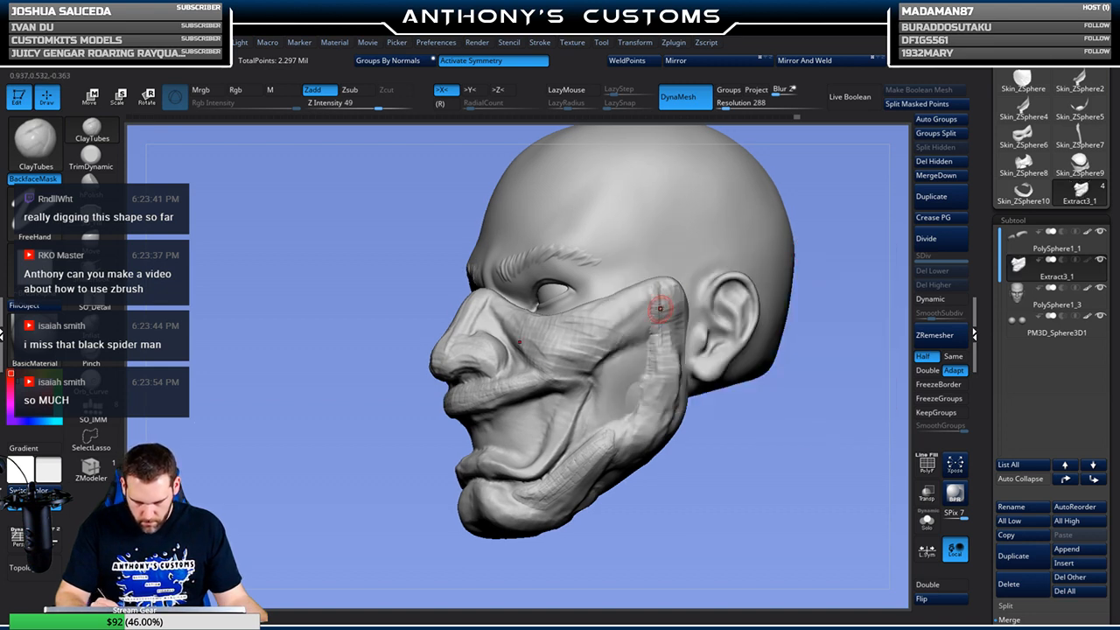
left_click_drag(659, 288, 636, 426)
left_click_drag(656, 353, 619, 449)
left_click_drag(658, 366, 637, 430)
mouse_move(662, 287)
left_mouse_down()
mouse_move(652, 384)
mouse_move(661, 352)
mouse_move(656, 365)
mouse_move(682, 369)
left_mouse_up()
left_click_drag(671, 330, 674, 403)
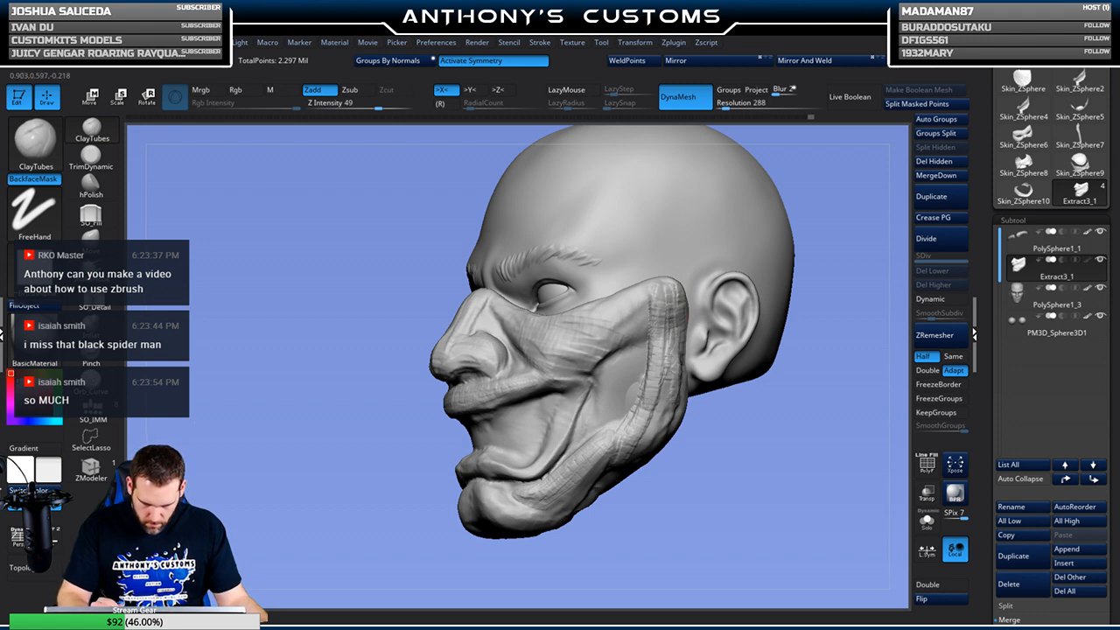
left_click_drag(671, 359, 656, 423)
mouse_move(674, 362)
left_mouse_down()
mouse_move(655, 439)
mouse_move(667, 385)
mouse_move(650, 425)
left_mouse_up()
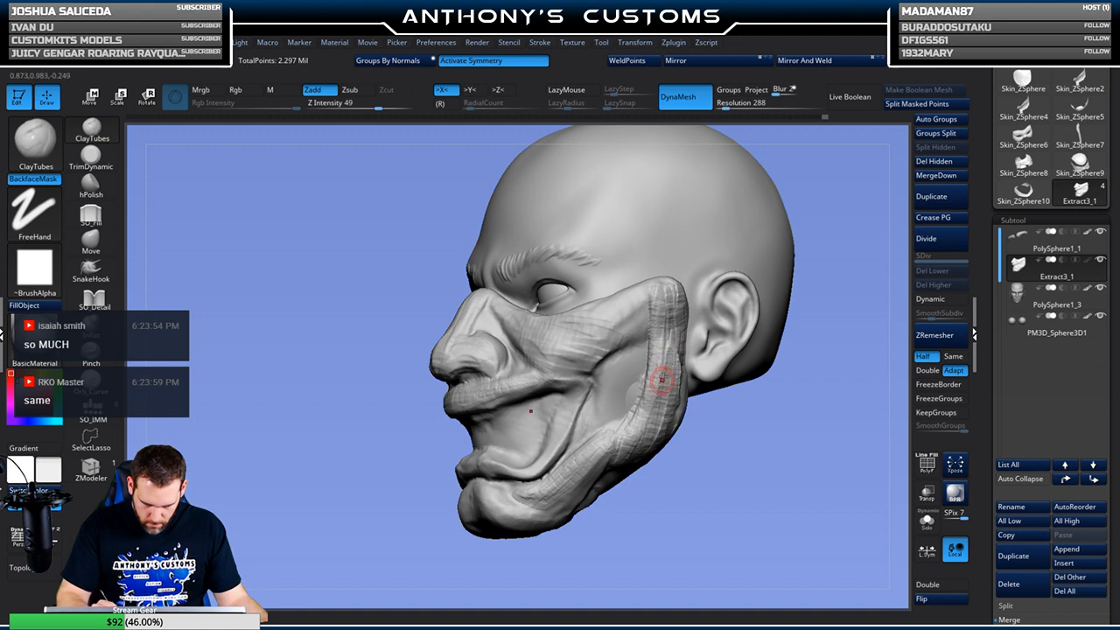
left_click_drag(680, 336, 680, 426)
left_click_drag(679, 343, 682, 390)
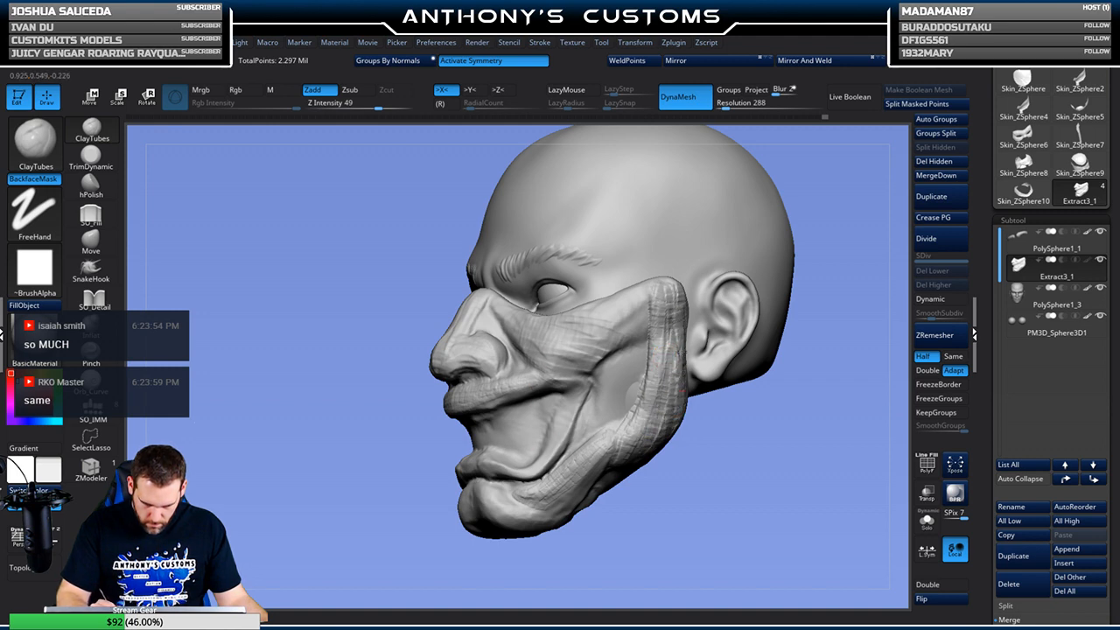
left_click_drag(677, 292, 670, 375)
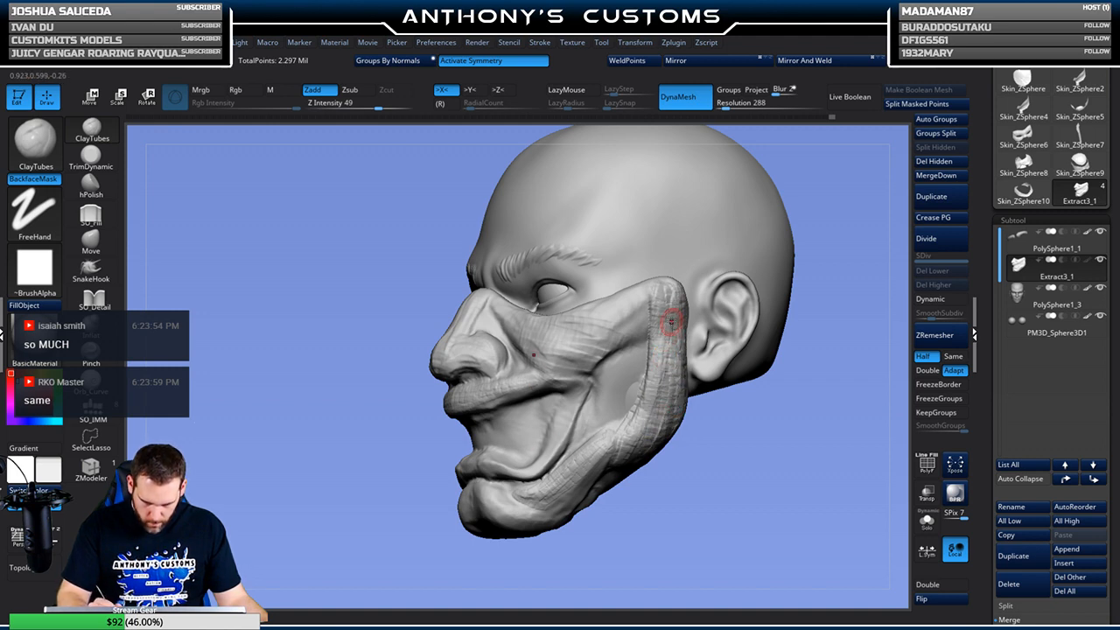
Build up the jaw ridge from the bottom of the side strap toward the chin with ClayTubes strokes
left_click_drag(731, 463, 708, 427)
left_click_drag(731, 504, 731, 473)
mouse_move(607, 443)
left_mouse_down()
mouse_move(606, 470)
mouse_move(571, 491)
mouse_move(563, 515)
left_mouse_up()
left_click_drag(590, 469, 560, 516)
mouse_move(618, 480)
left_mouse_down()
mouse_move(673, 477)
mouse_move(527, 433)
left_mouse_up()
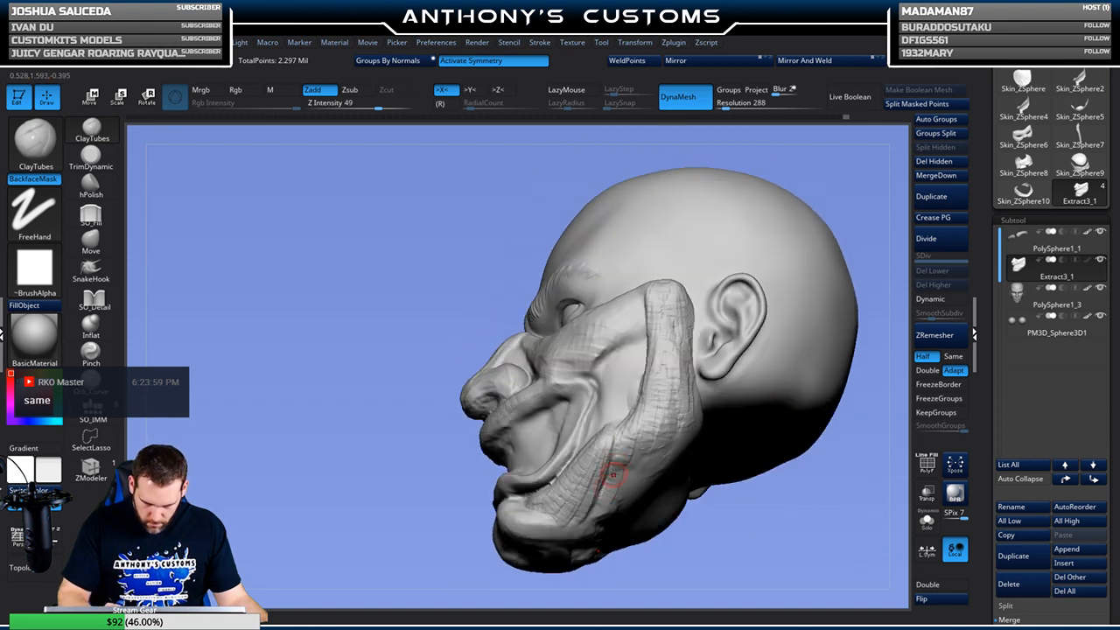
mouse_move(623, 455)
left_mouse_down()
mouse_move(635, 484)
mouse_move(621, 496)
left_mouse_up()
left_click_drag(673, 424, 628, 493)
left_click_drag(693, 403, 612, 493)
left_click_drag(652, 402, 611, 487)
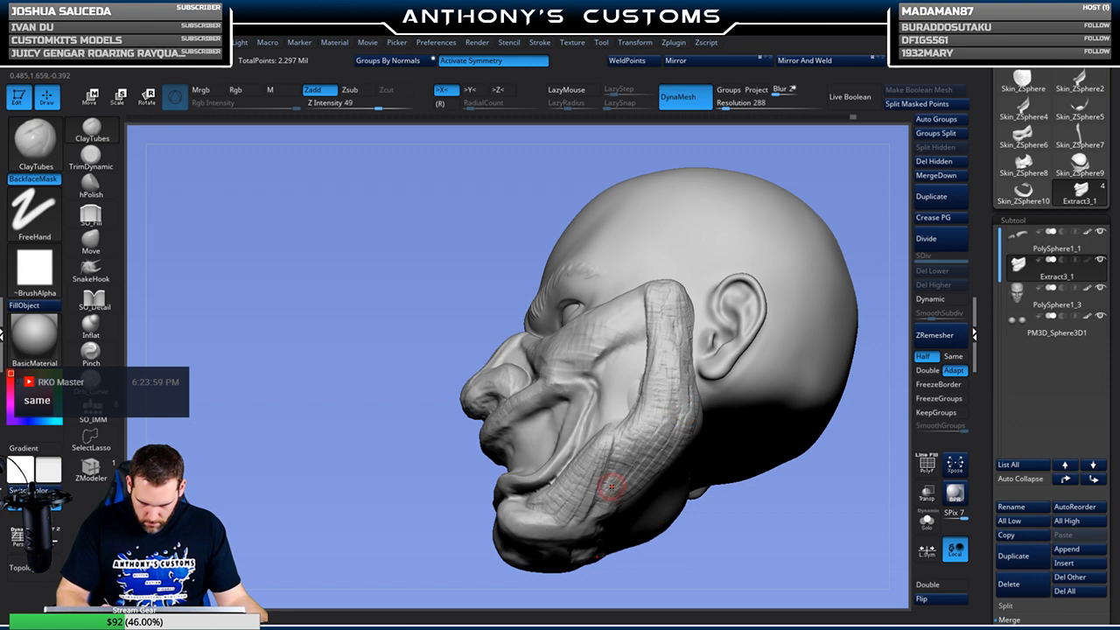
Bulk up the upper cheek ridge from the ear toward the side of the nose with ClayTubes strokes
left_click_drag(756, 499, 792, 519)
left_click_drag(726, 428, 754, 411)
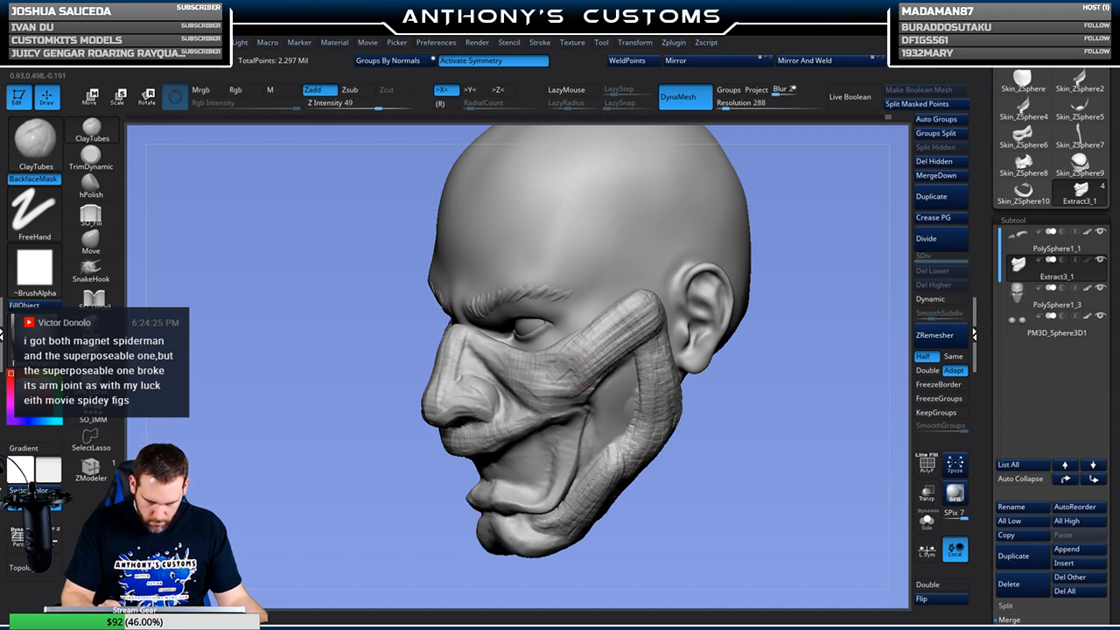
left_click_drag(762, 404, 781, 344, "shift")
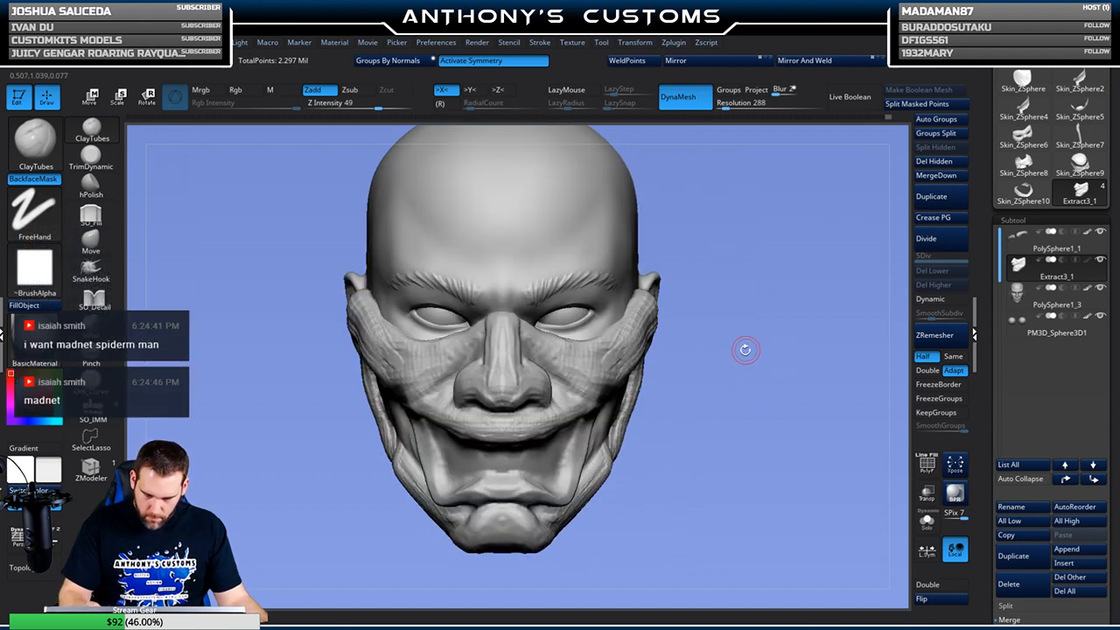
left_click_drag(676, 360, 716, 348)
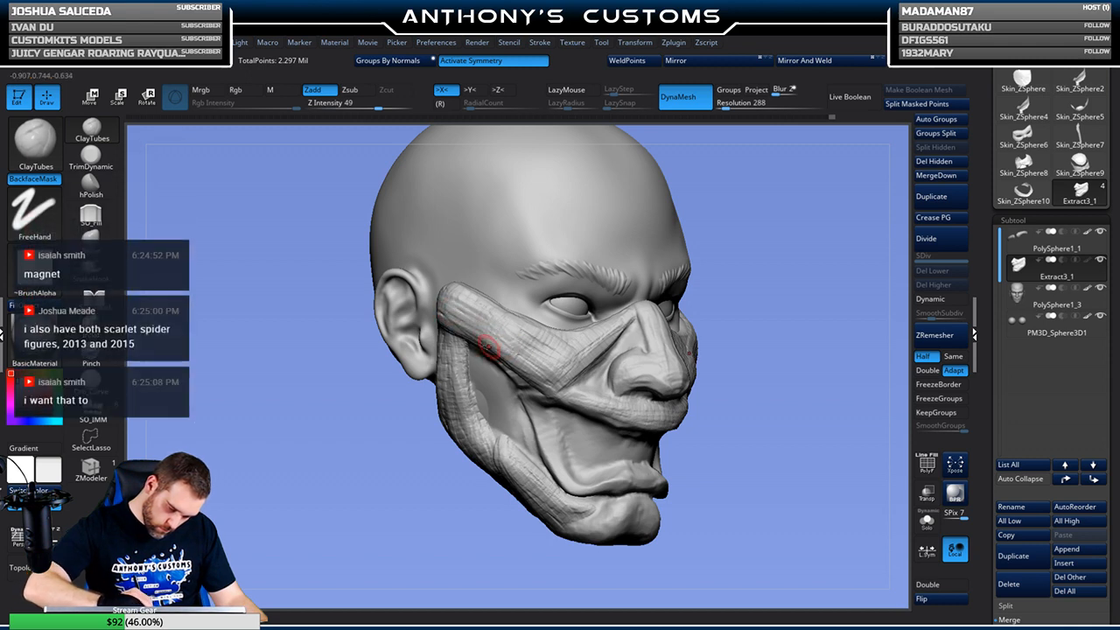
mouse_move(807, 358)
left_mouse_down("shift")
mouse_move(798, 407)
mouse_move(779, 403)
mouse_move(787, 376)
mouse_move(817, 391)
mouse_move(575, 325)
left_mouse_up("shift")
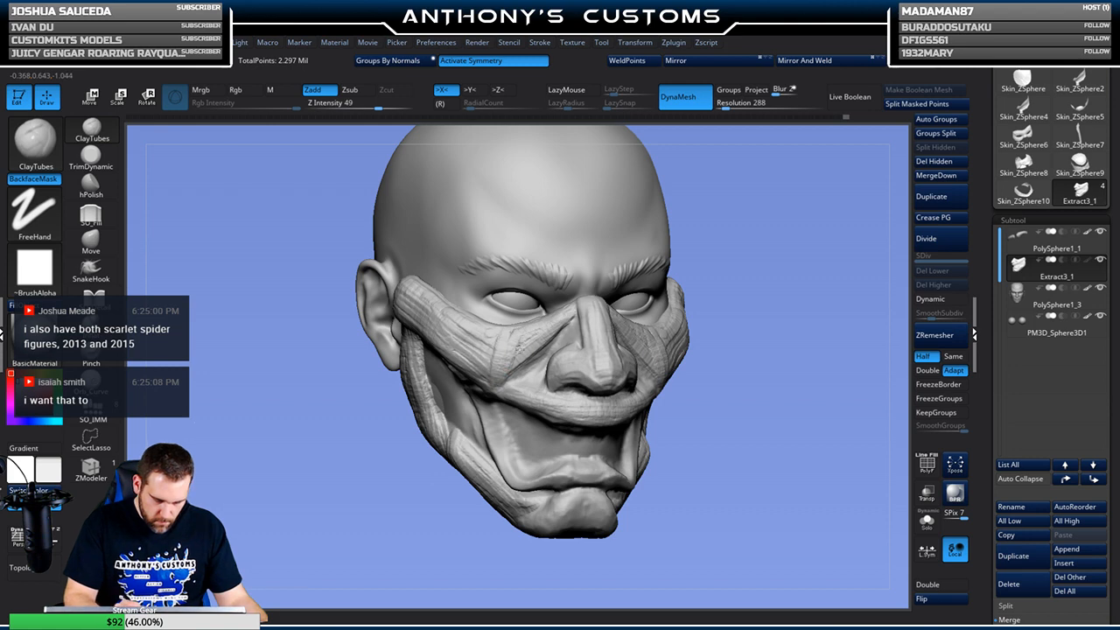
left_click_drag(810, 308, 798, 303, "shift")
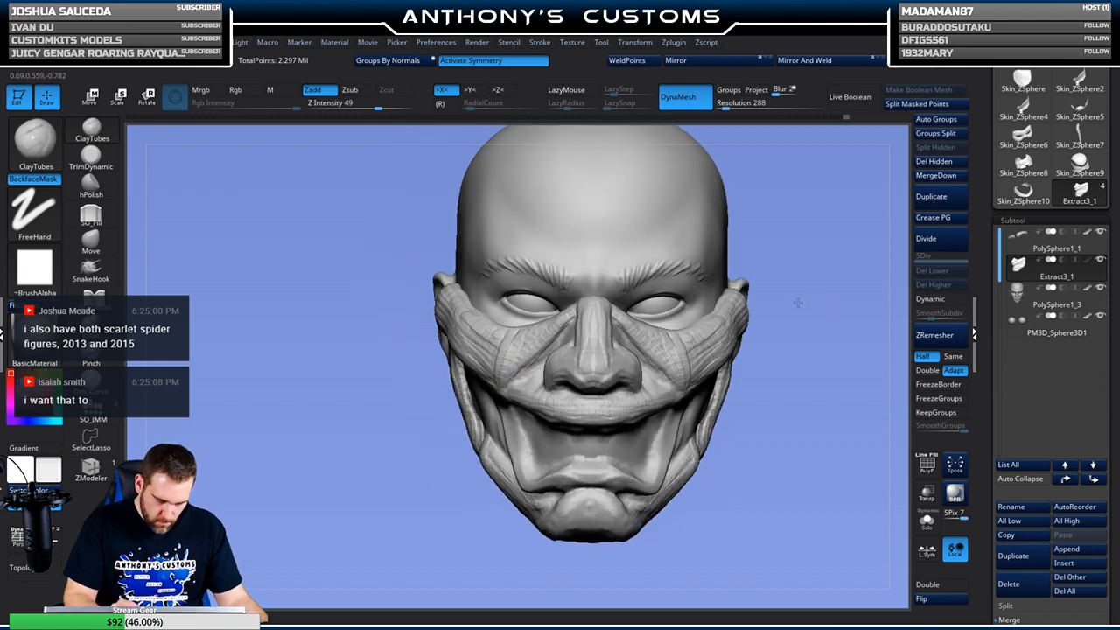
Add ClayTubes strokes along the nose bridge, down its sides and over the nostril
key("ctrl")
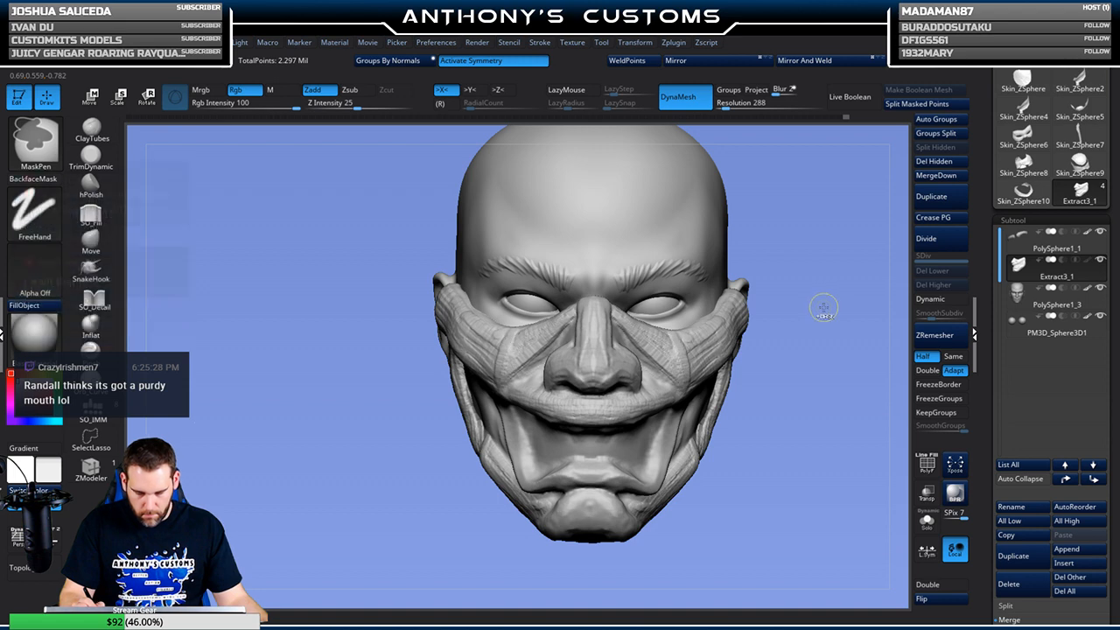
mouse_move(825, 305)
left_mouse_down()
mouse_move(791, 314)
mouse_move(800, 341)
mouse_move(770, 325)
mouse_move(785, 354)
mouse_move(795, 350)
left_mouse_up()
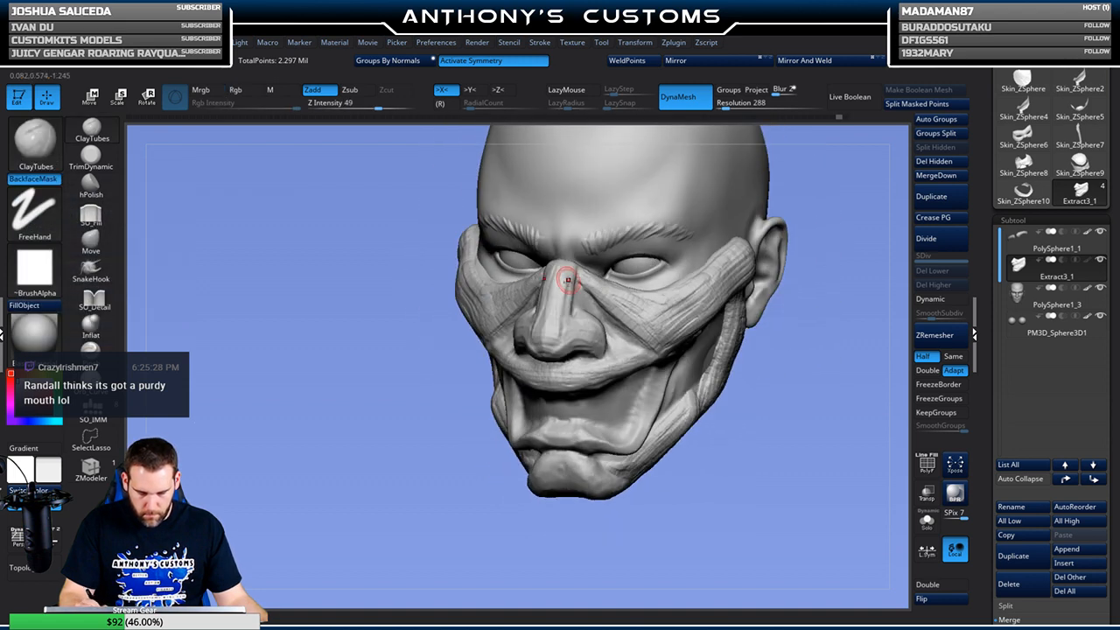
left_click_drag(565, 264, 554, 308)
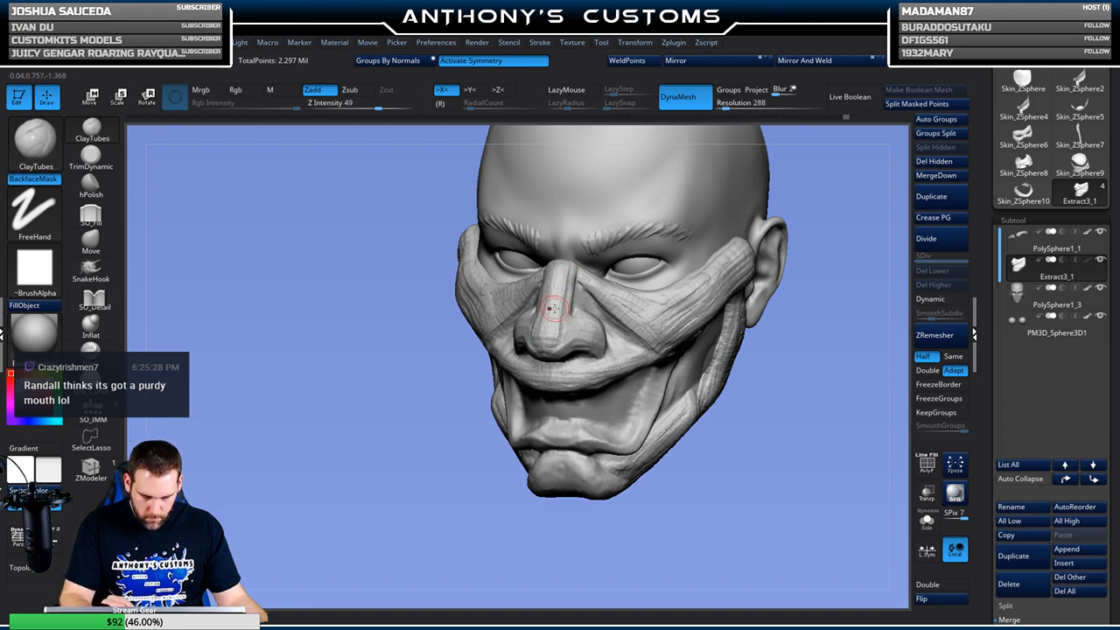
mouse_move(570, 264)
left_mouse_down()
mouse_move(569, 300)
mouse_move(545, 325)
mouse_move(538, 358)
mouse_move(557, 278)
mouse_move(570, 284)
left_mouse_up()
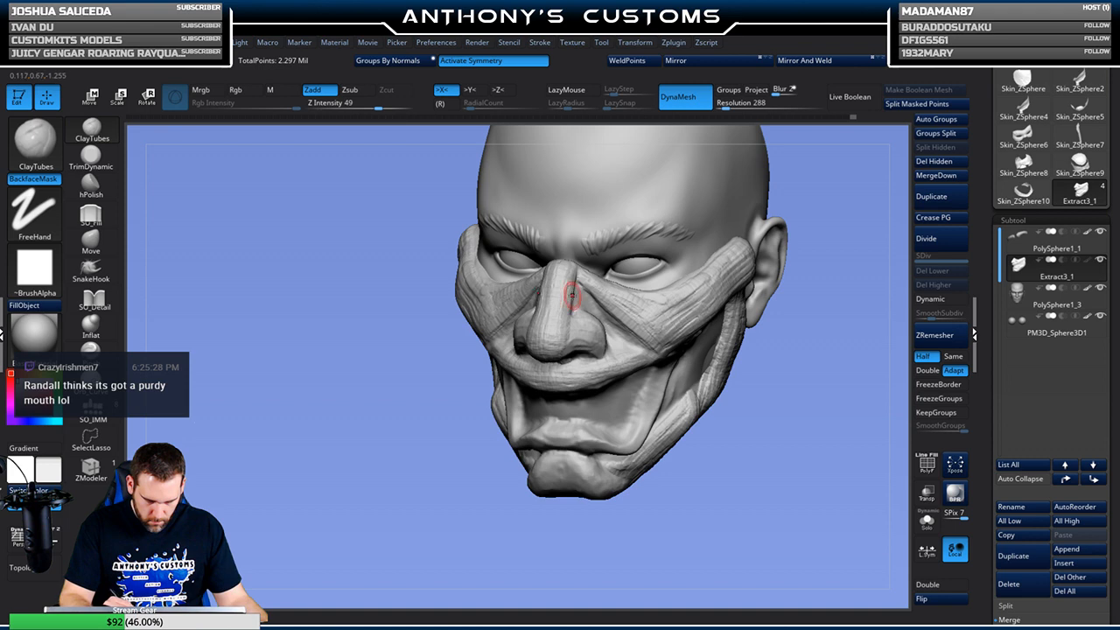
left_click_drag(761, 426, 810, 399)
left_click_drag(696, 358, 695, 319)
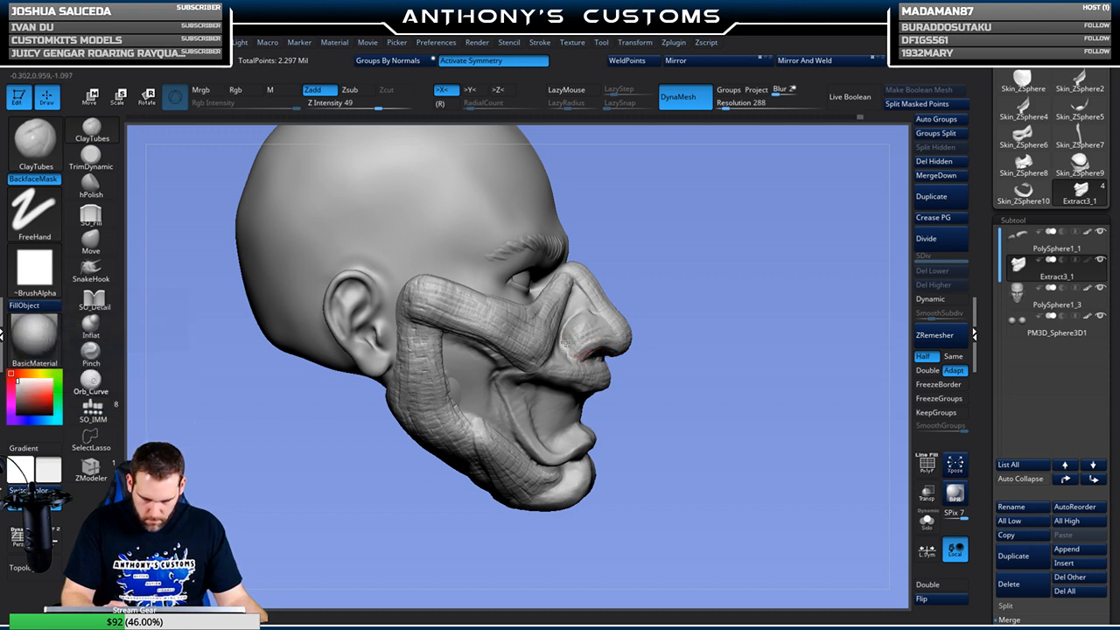
left_click_drag(577, 340, 612, 336)
left_click_drag(772, 331, 691, 332, "shift")
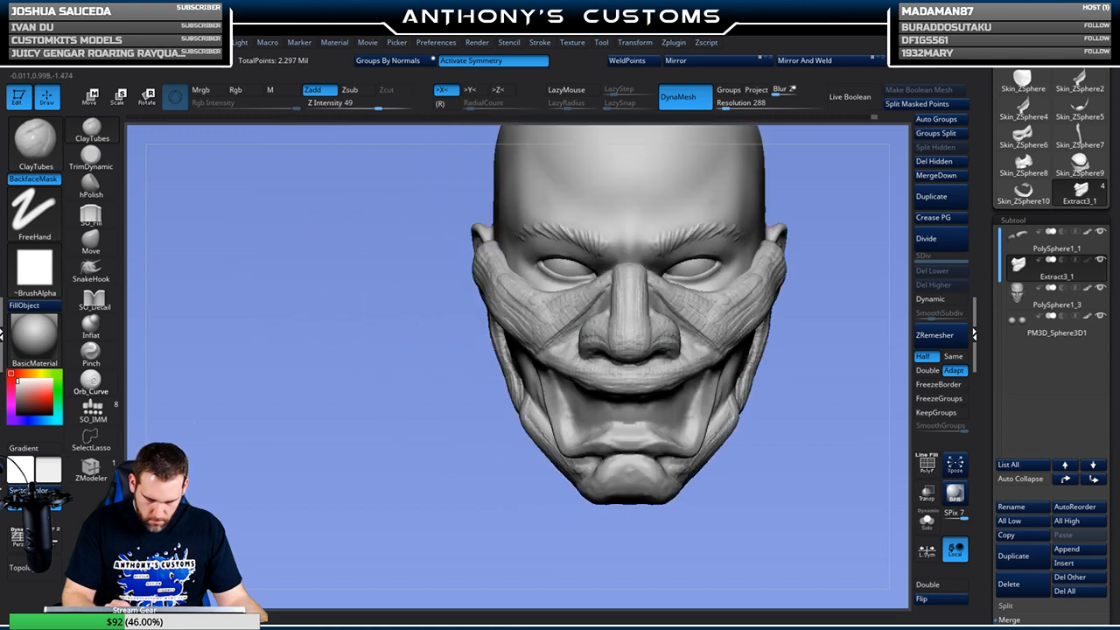
Fill out the inner cheek folds beside the nose with ClayTubes strokes
left_click_drag(810, 397, 730, 367, "alt")
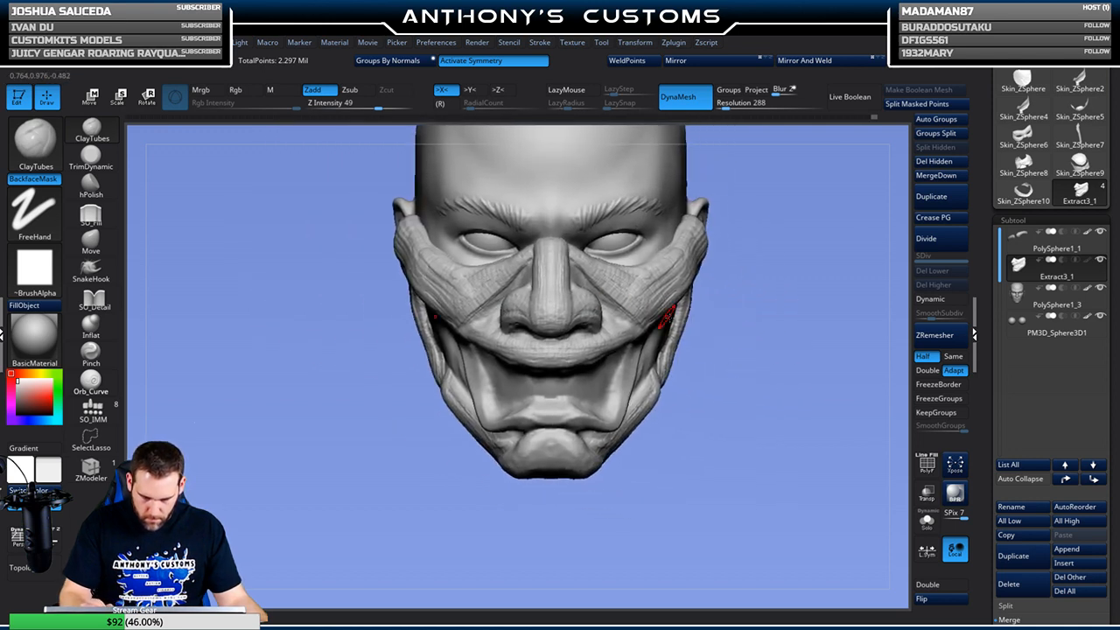
left_click_drag(726, 302, 783, 254)
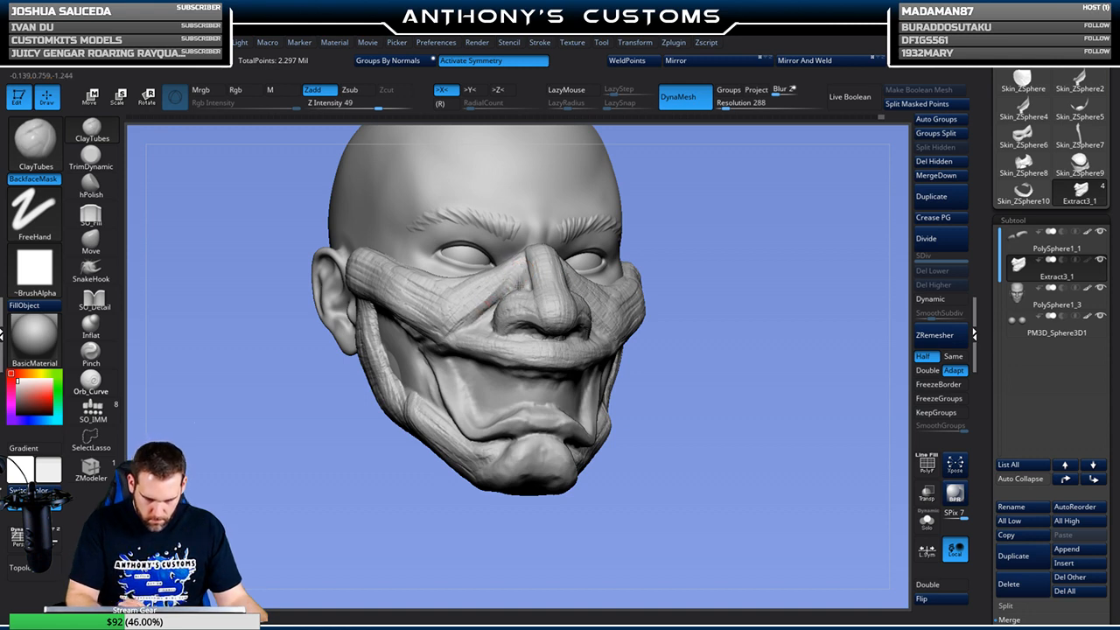
left_click_drag(732, 237, 756, 265)
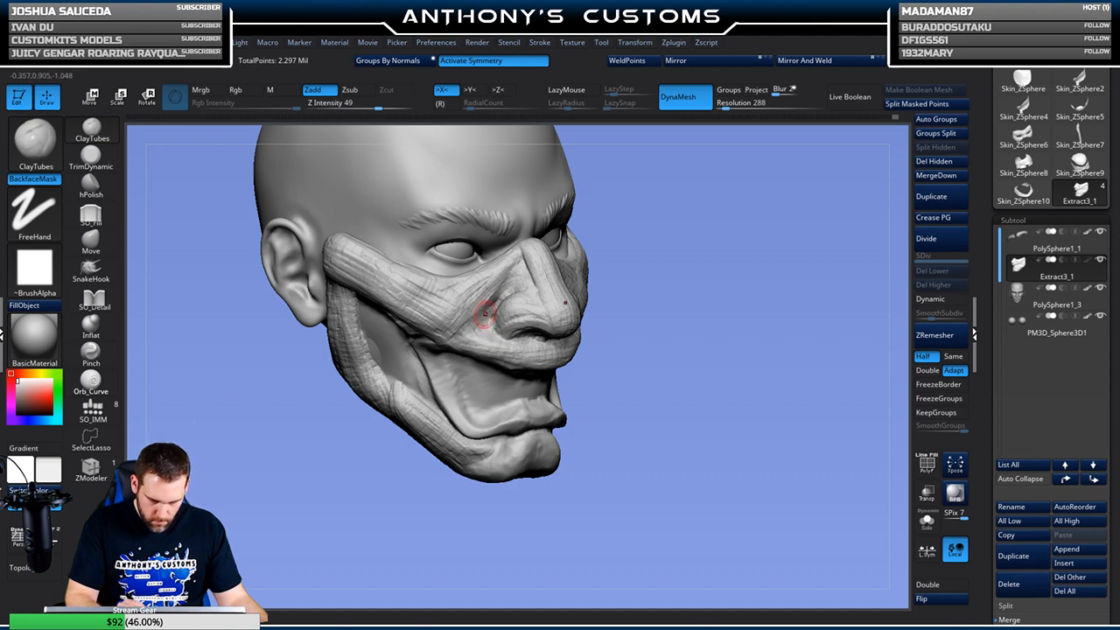
mouse_move(776, 317)
left_mouse_down()
mouse_move(742, 302)
mouse_move(765, 243)
mouse_move(770, 302)
mouse_move(749, 310)
mouse_move(776, 322)
left_mouse_up()
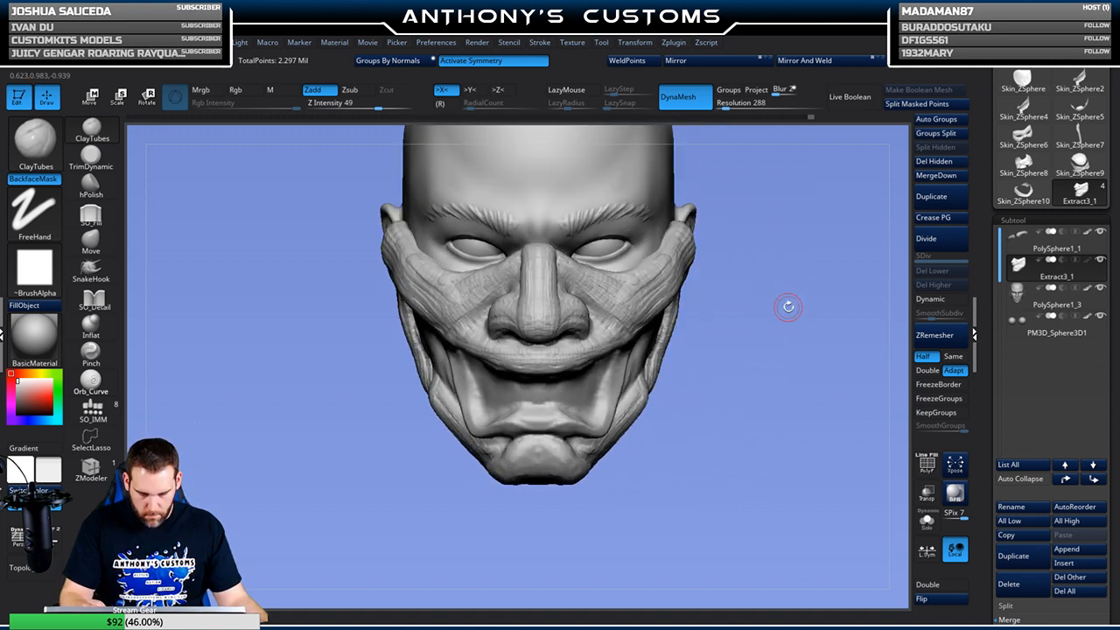
Build up a raised lip rim around the open mouth, from the upper lip through the corner to the lower lip
mouse_move(779, 380)
left_mouse_down()
mouse_move(757, 393)
mouse_move(722, 345)
mouse_move(748, 286)
left_mouse_up()
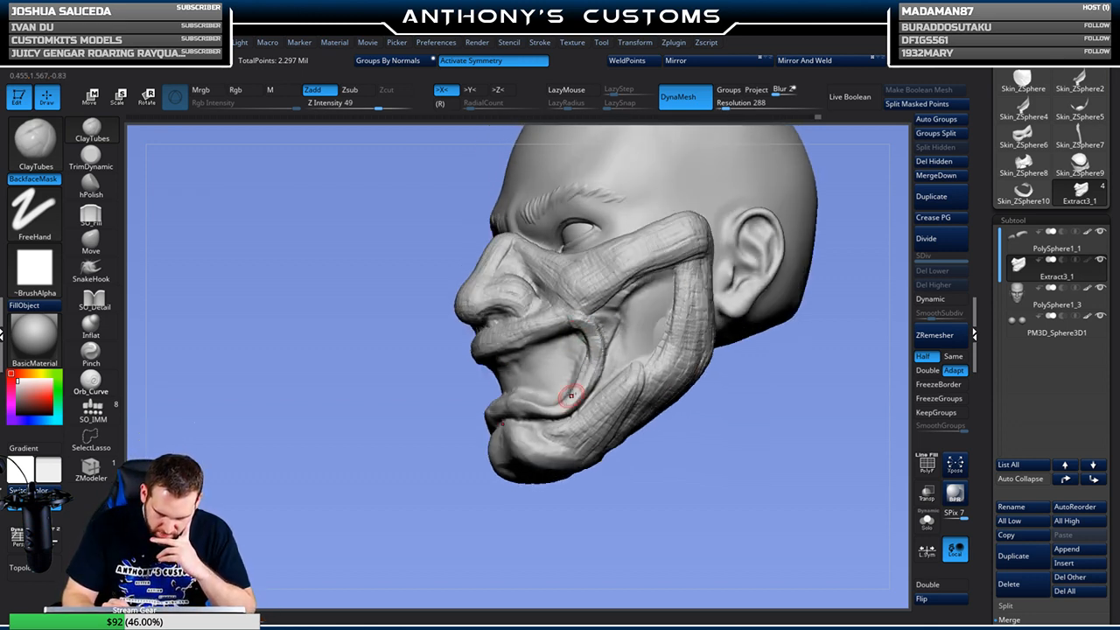
left_click_drag(566, 329, 501, 351)
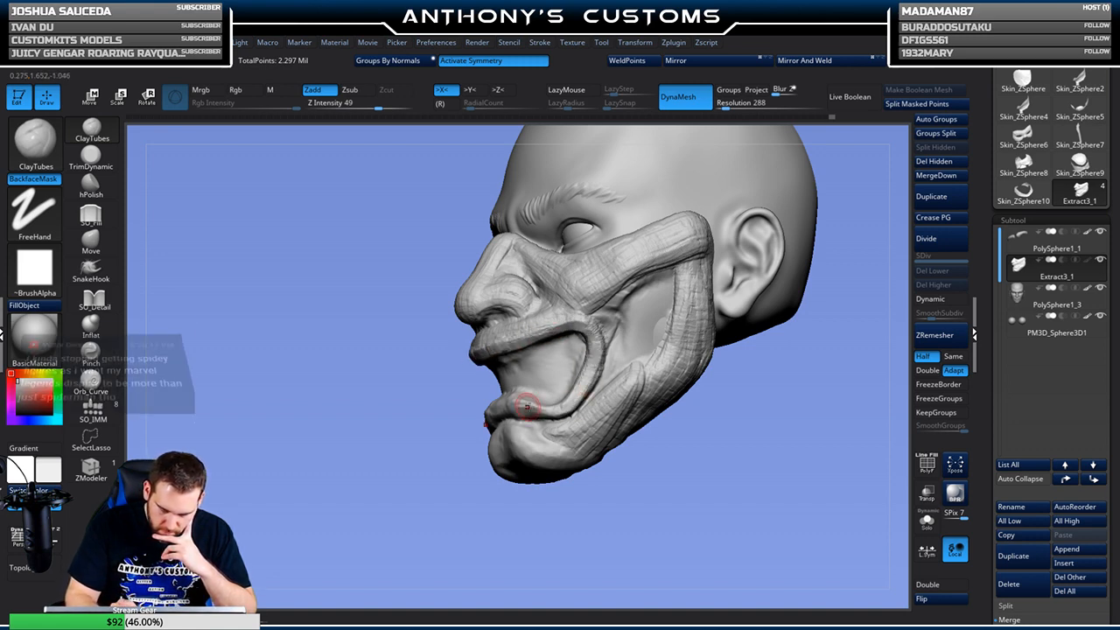
mouse_move(502, 412)
left_mouse_down()
mouse_move(551, 413)
mouse_move(594, 367)
left_mouse_up()
mouse_move(699, 450)
left_mouse_down()
mouse_move(733, 462)
mouse_move(722, 440)
mouse_move(739, 439)
mouse_move(713, 410)
left_mouse_up()
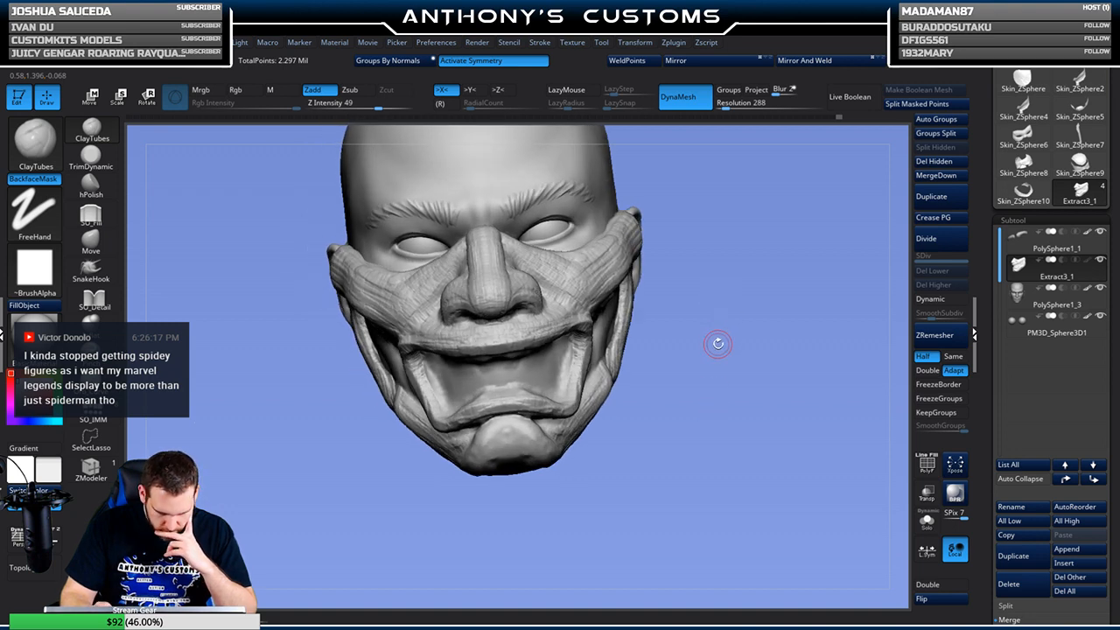
Add volume to the chin and the adjoining front of the jaw ridge with ClayTubes strokes
mouse_move(740, 375)
left_mouse_down()
mouse_move(722, 398)
mouse_move(529, 441)
mouse_move(531, 425)
left_mouse_up()
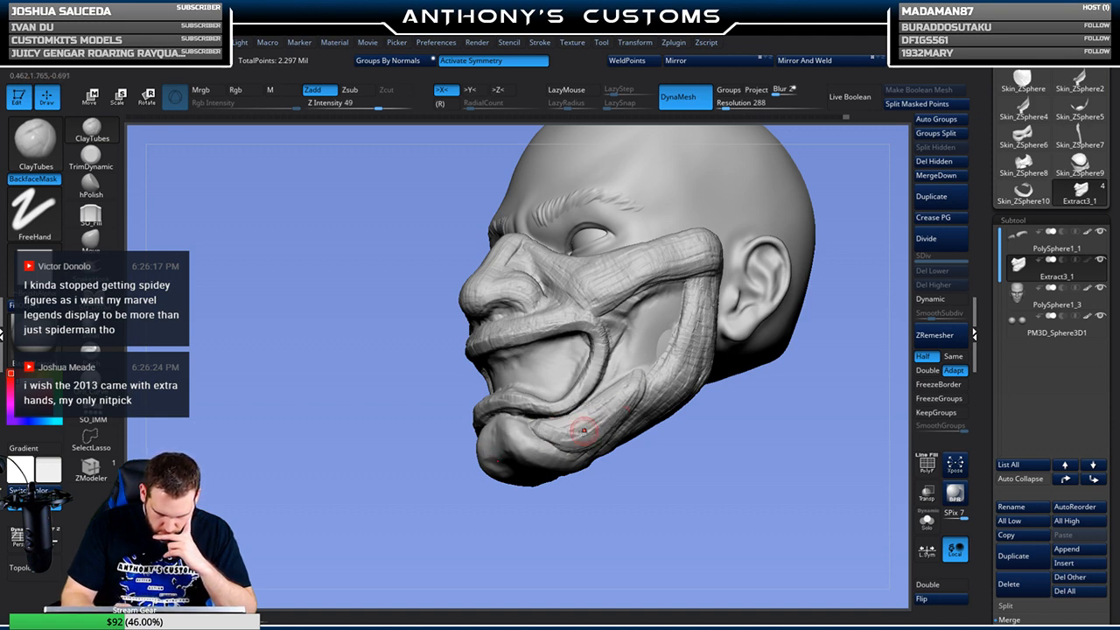
left_click_drag(605, 515, 549, 422)
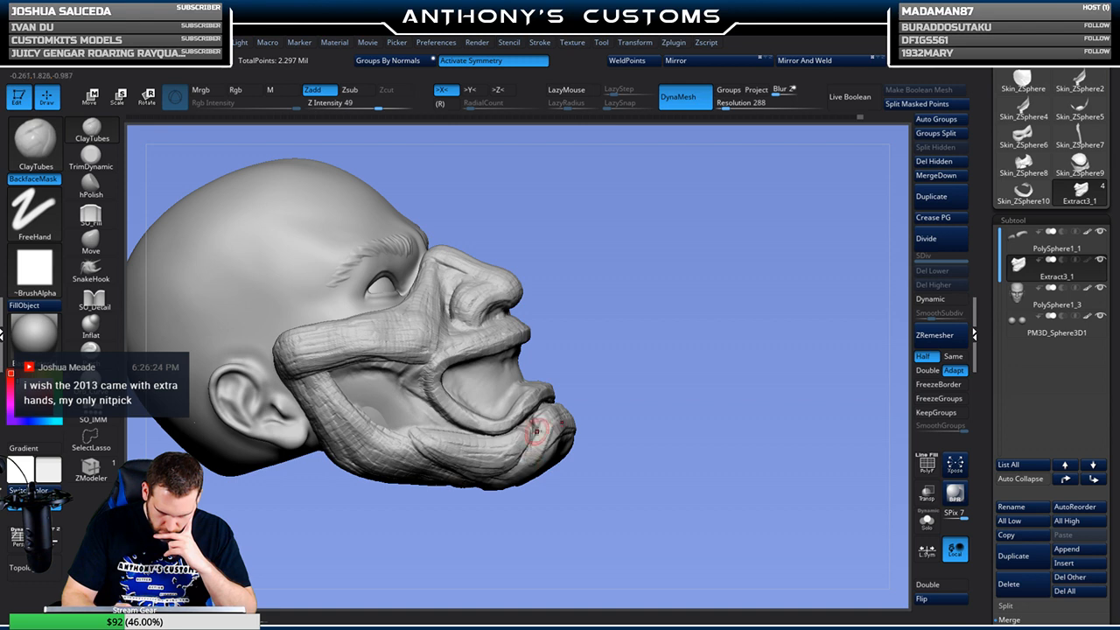
left_click_drag(597, 457, 568, 406)
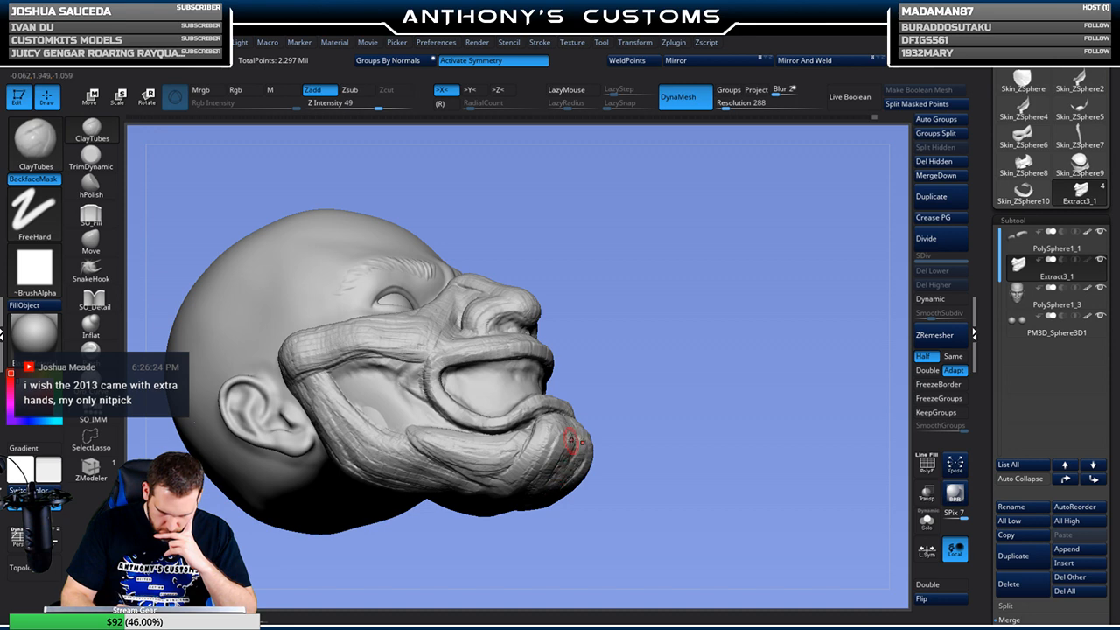
mouse_move(604, 442)
left_mouse_down()
mouse_move(694, 445)
mouse_move(676, 425)
mouse_move(567, 437)
left_mouse_up()
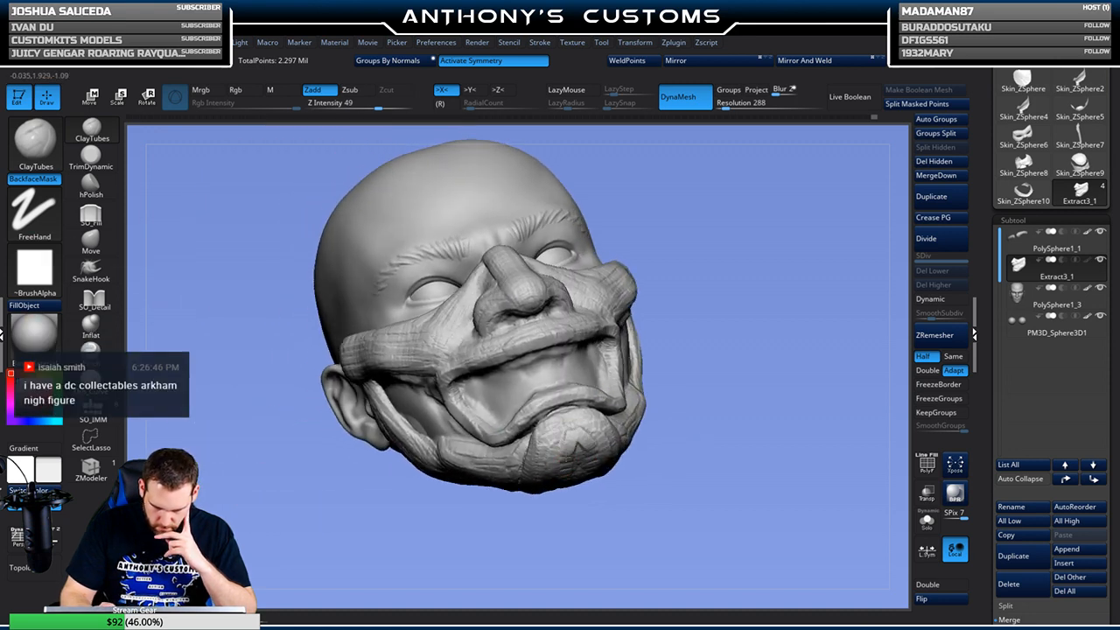
mouse_move(773, 347)
left_mouse_down()
mouse_move(746, 402)
mouse_move(788, 323)
left_mouse_up()
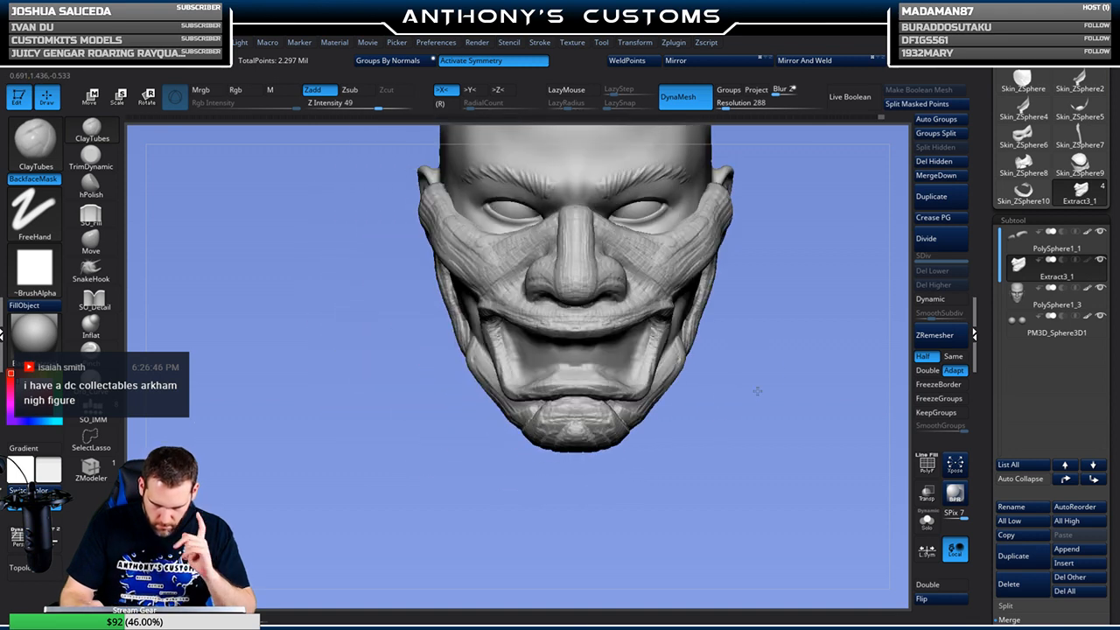
Browse the saved head and body projects in the LightBox document library, and close the library
mouse_move(779, 405)
left_mouse_down()
mouse_move(772, 368)
mouse_move(809, 391)
left_mouse_up()
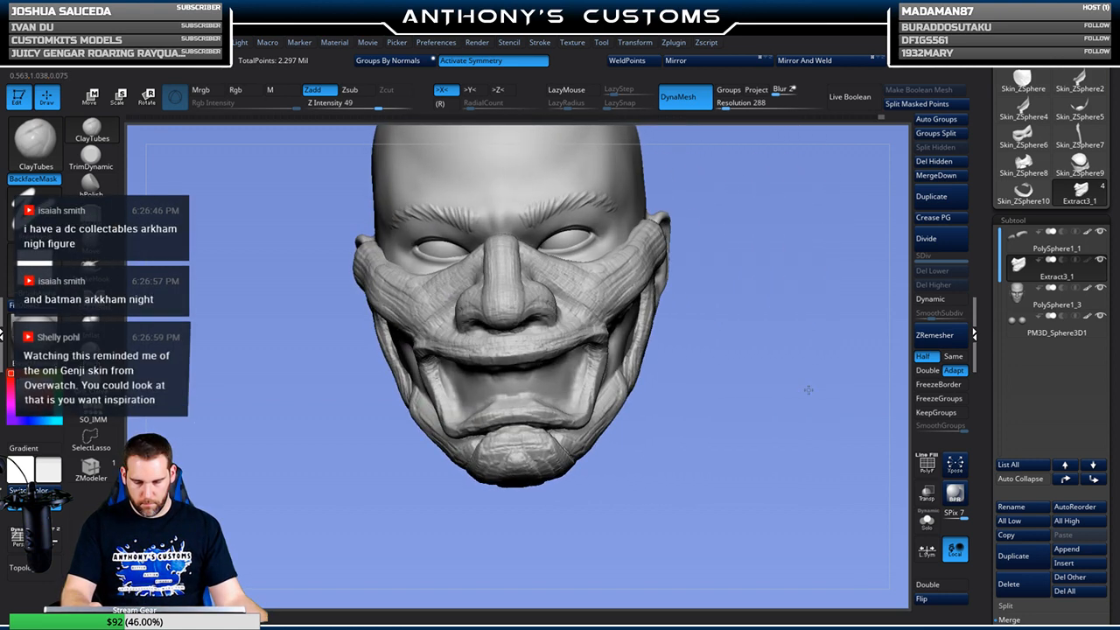
mouse_move(815, 367)
left_mouse_down()
mouse_move(810, 378)
mouse_move(893, 388)
left_mouse_up()
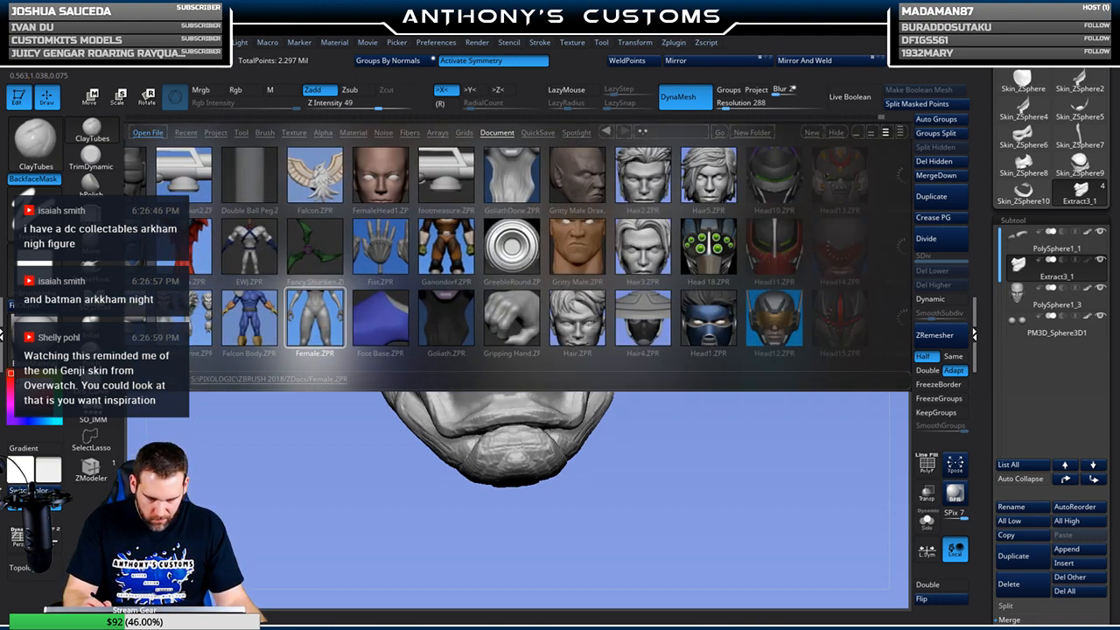
left_click_drag(670, 321, 413, 321)
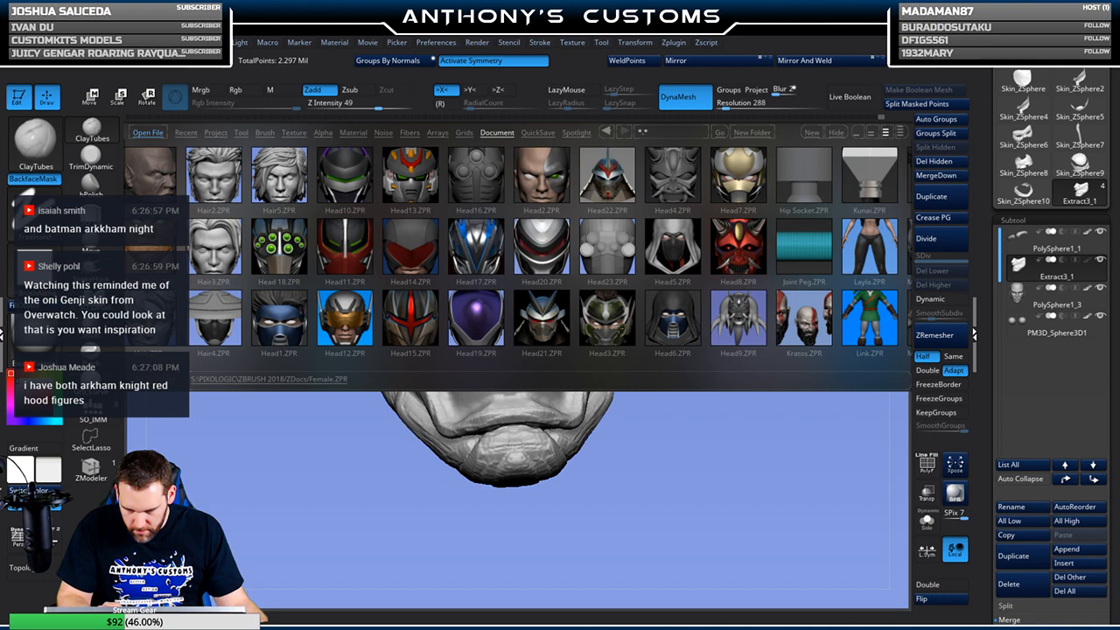
key("comma")
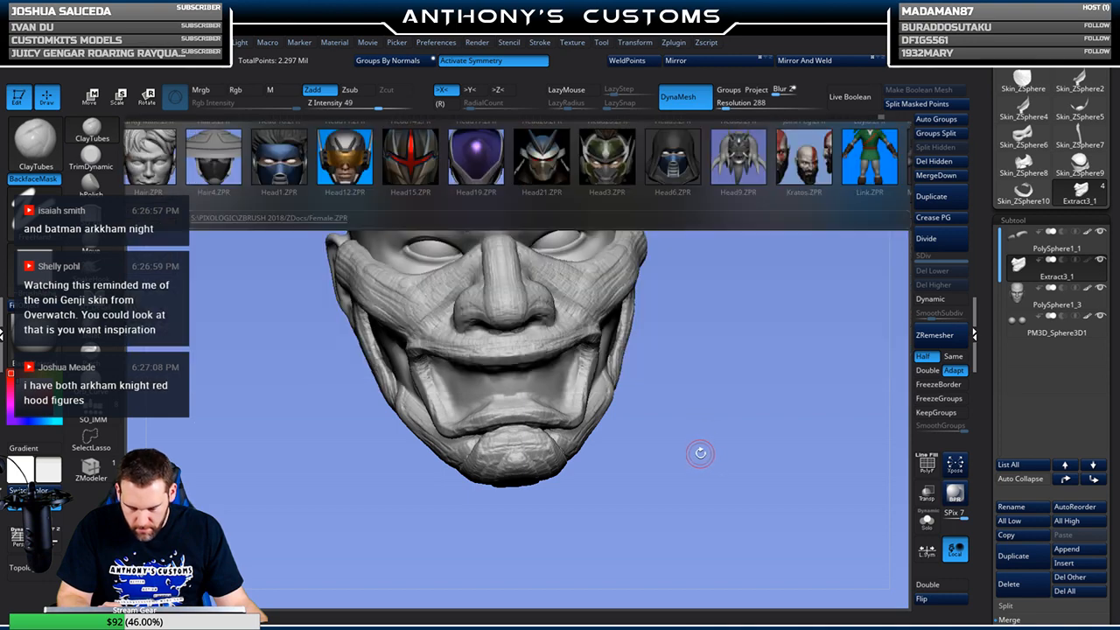
Build up the mask around the mouth corner with ClayTubes and remesh it with DynaMesh at resolution 288
left_click_drag(736, 432, 682, 374, "shift")
left_click_drag(723, 342, 779, 329)
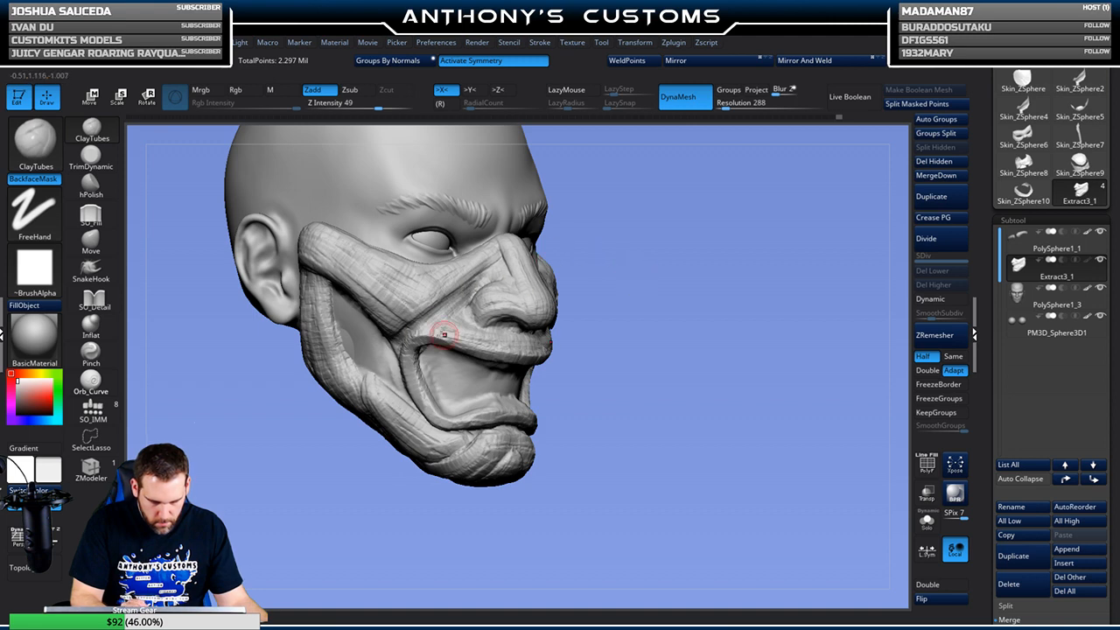
mouse_move(665, 245)
left_mouse_down("ctrl")
mouse_move(702, 270)
mouse_move(688, 278)
left_mouse_up("ctrl")
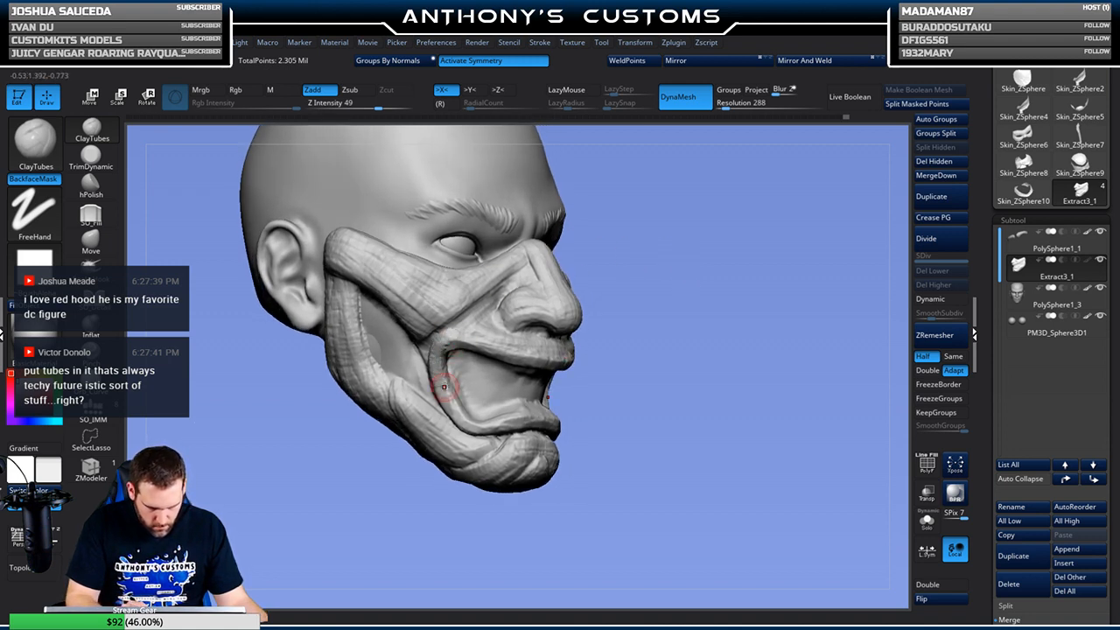
Add ClayTubes strokes to the mask's upper lip and the cheek muscle beside the nose
left_click_drag(715, 303, 788, 380, "shift")
mouse_move(787, 341)
left_mouse_down()
mouse_move(746, 376)
mouse_move(732, 358)
left_mouse_up()
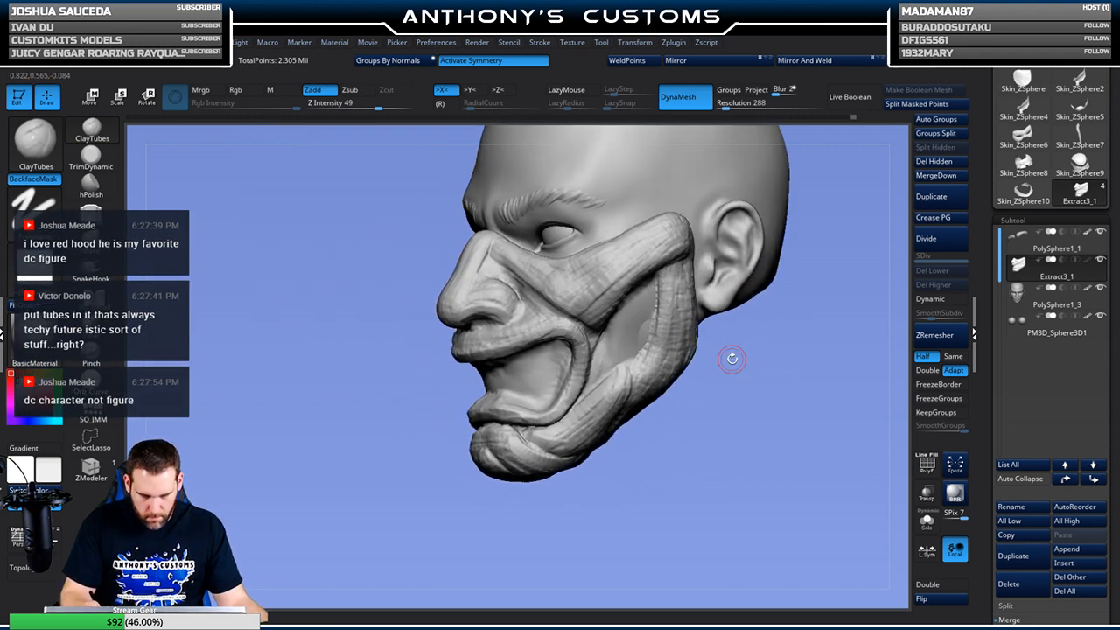
left_click_drag(676, 440, 642, 392)
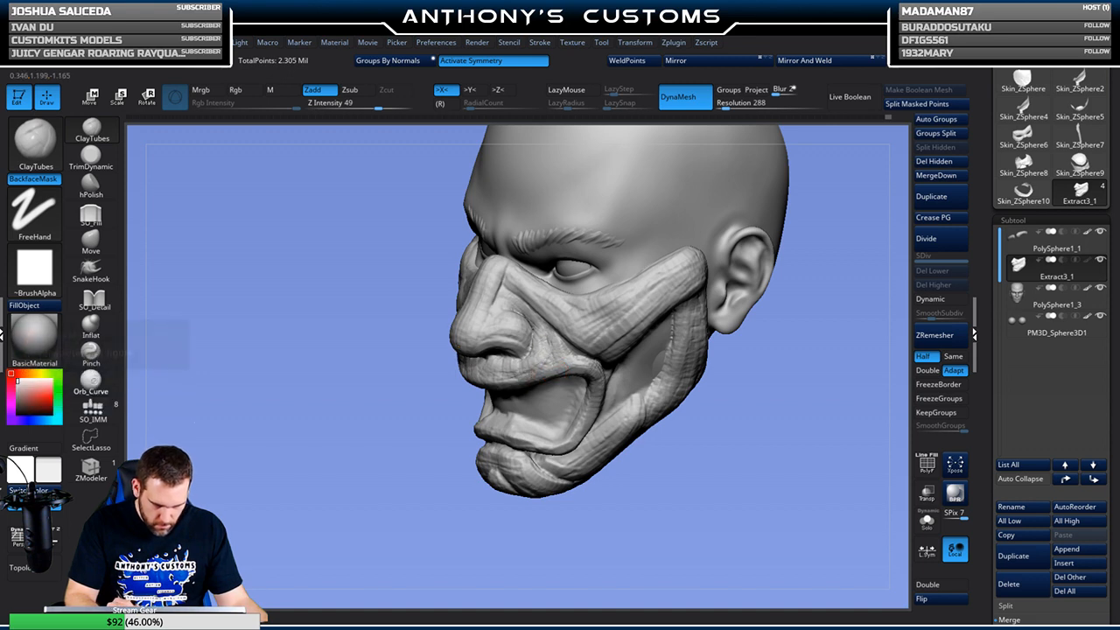
left_click_drag(733, 438, 760, 285)
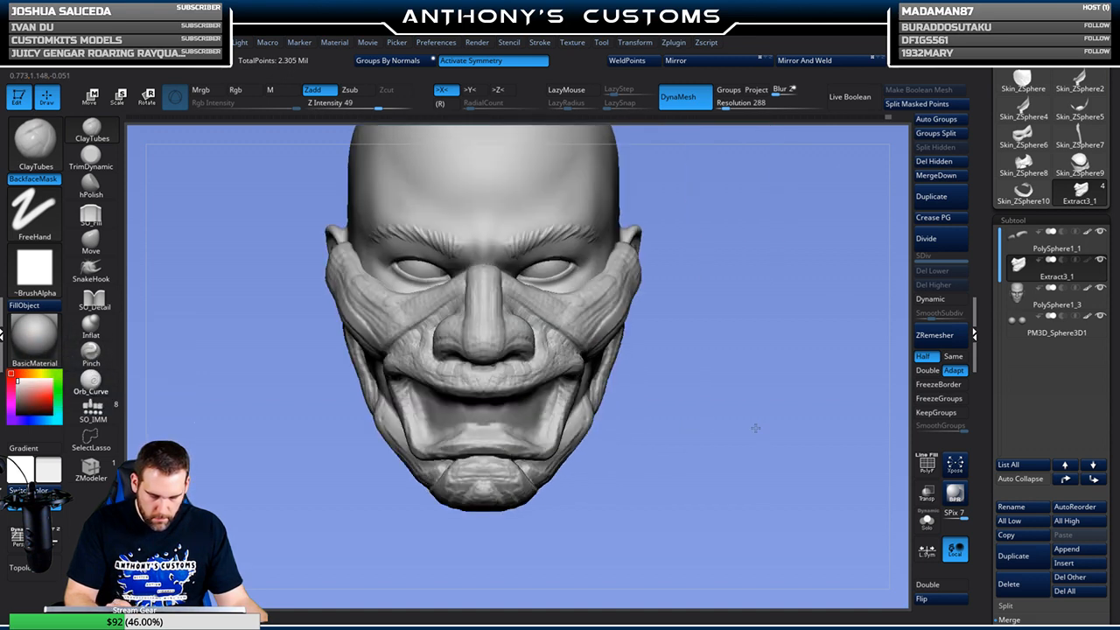
Sculpt muscle-fibre strokes with ClayTubes inside the mask's open mouth, reaching into the mouth corners
mouse_move(701, 416)
left_mouse_down()
mouse_move(717, 389)
mouse_move(715, 421)
mouse_move(729, 420)
mouse_move(689, 416)
mouse_move(708, 378)
mouse_move(716, 409)
mouse_move(694, 408)
mouse_move(798, 385)
mouse_move(712, 350)
left_mouse_up()
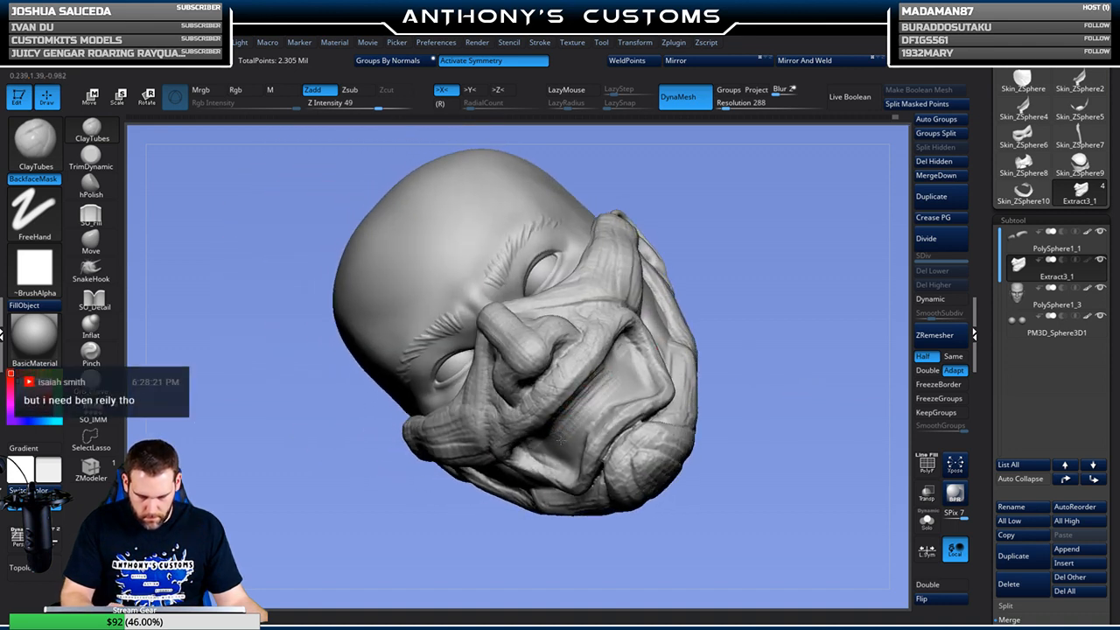
left_click_drag(689, 320, 691, 313)
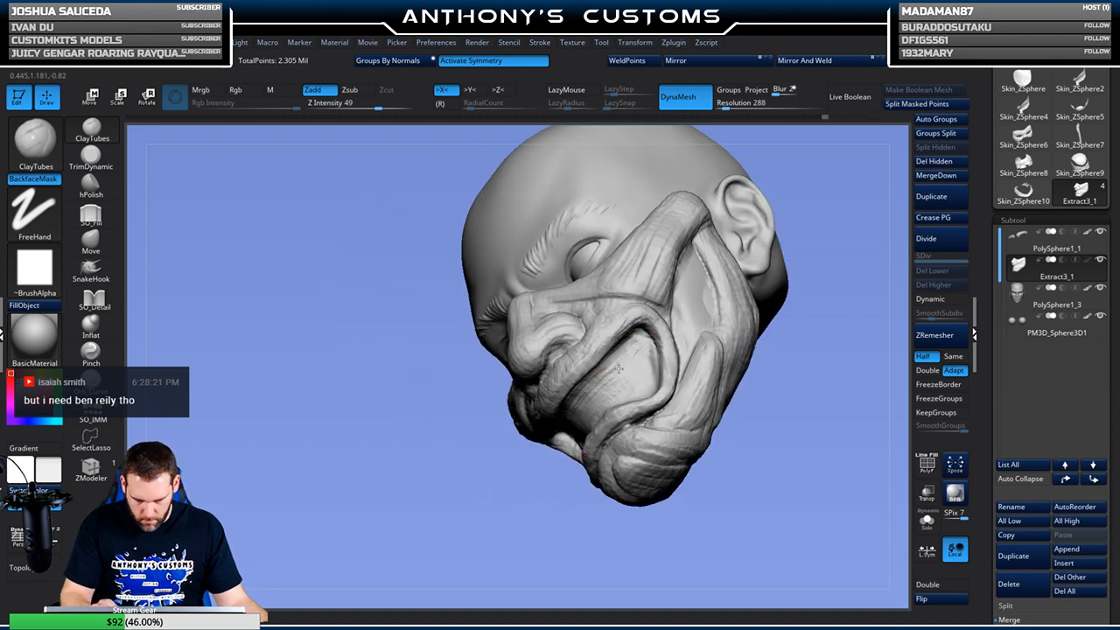
left_click_drag(669, 331, 656, 381)
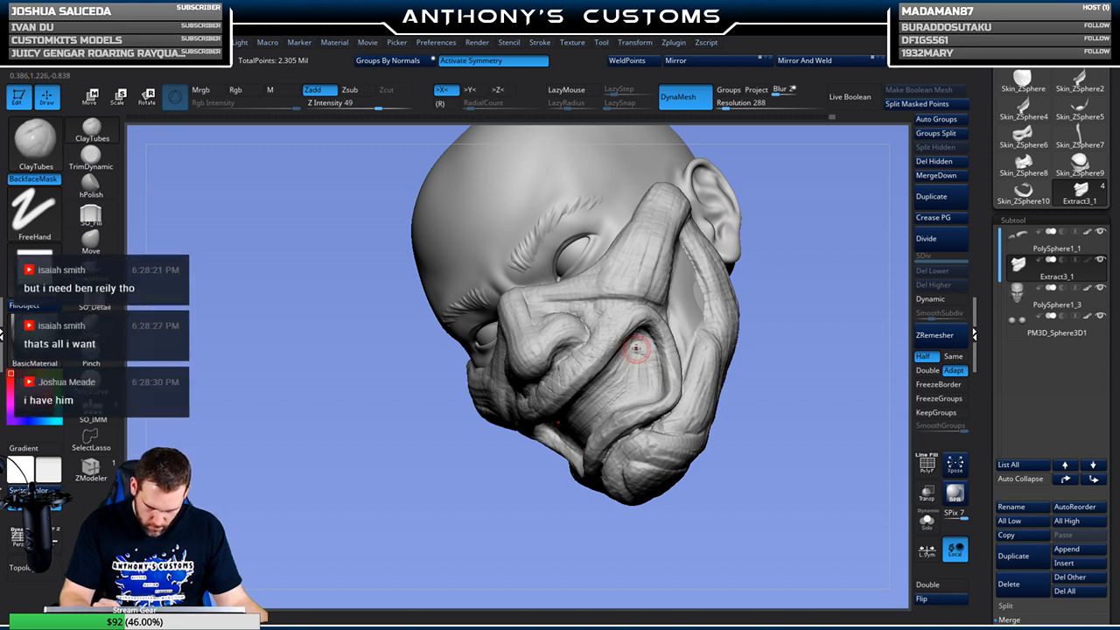
left_click_drag(788, 341, 824, 371)
left_click_drag(649, 394, 624, 416)
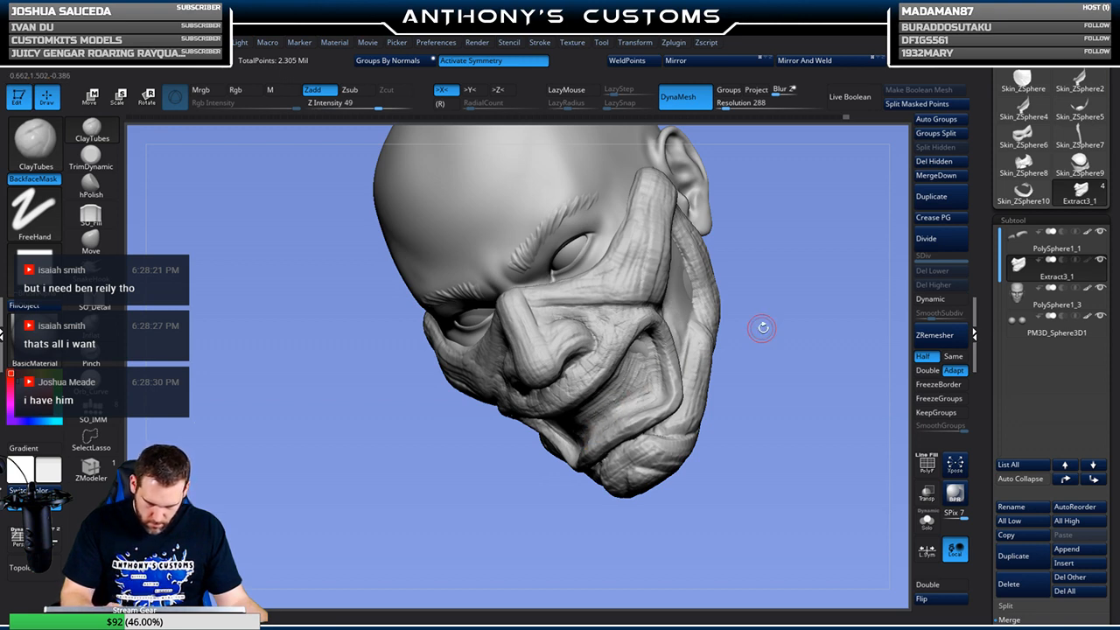
left_click_drag(750, 329, 636, 344)
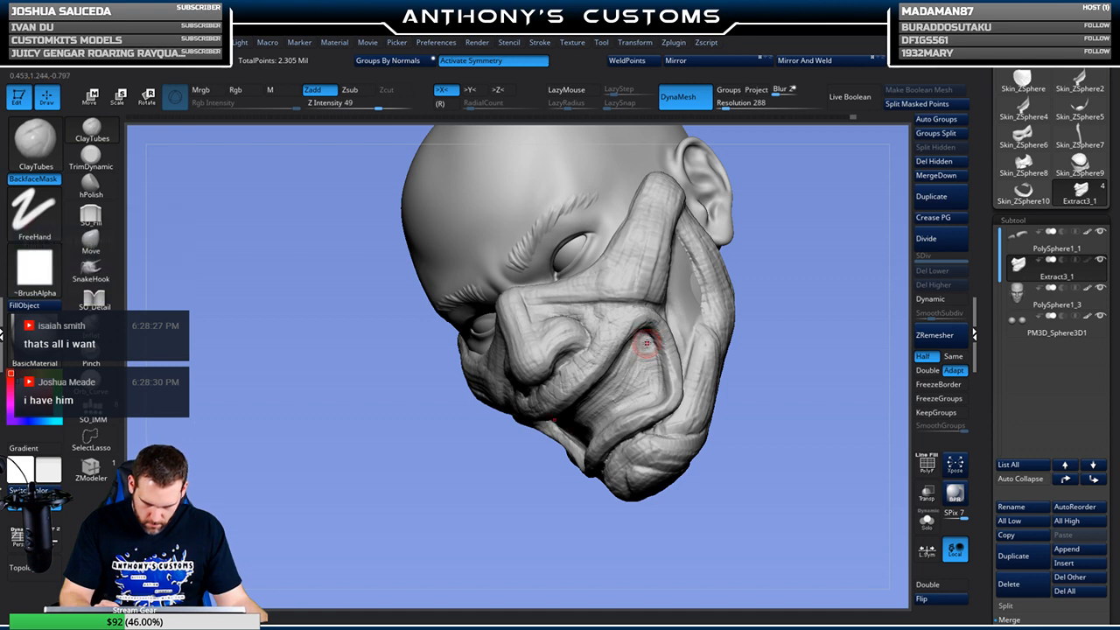
Sculpt ClayTubes strokes along the inner edge of the mask's lower lip
left_click_drag(795, 307, 821, 295, "shift")
left_click_drag(788, 350, 673, 339)
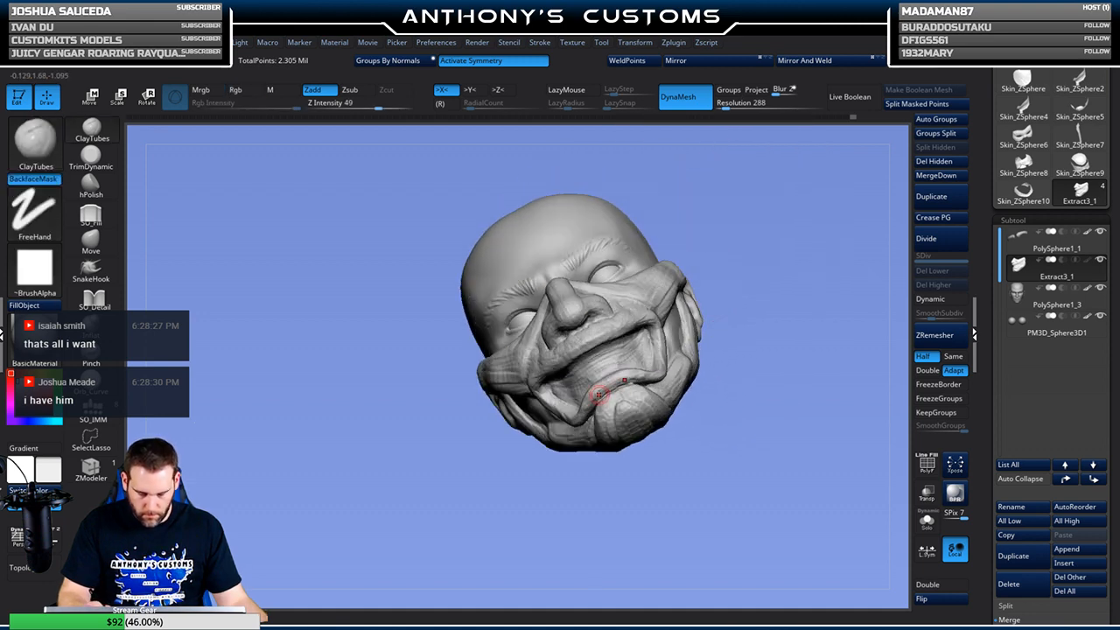
left_click_drag(604, 399, 636, 375)
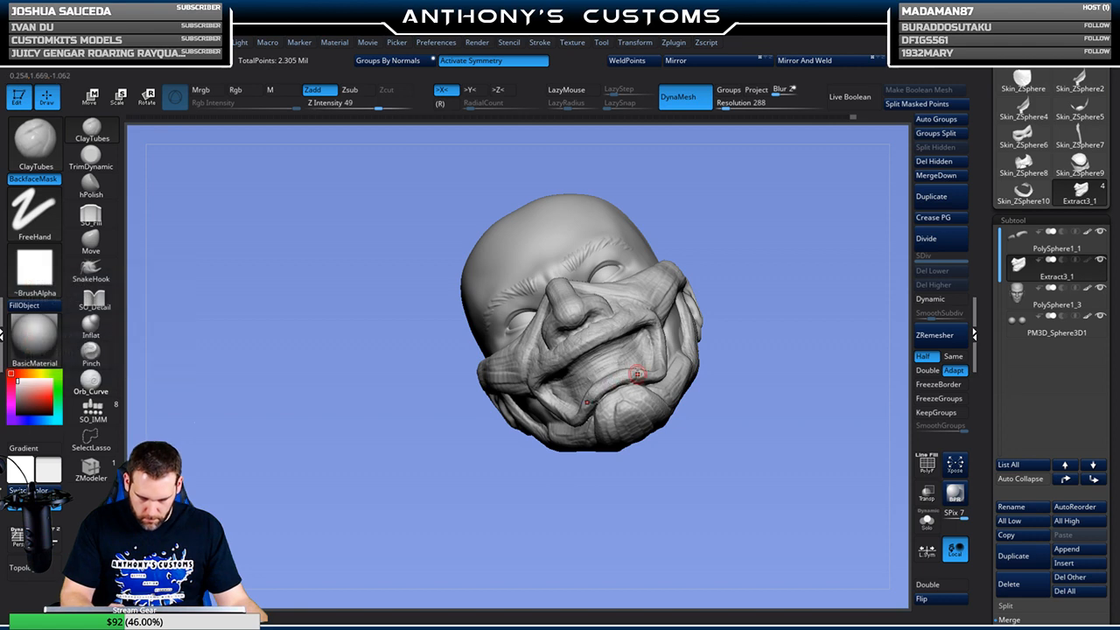
Sculpt diagonal muscle strands with ClayTubes across the hollow cheek area between the mouth and the jaw band
left_click_drag(721, 306, 749, 376)
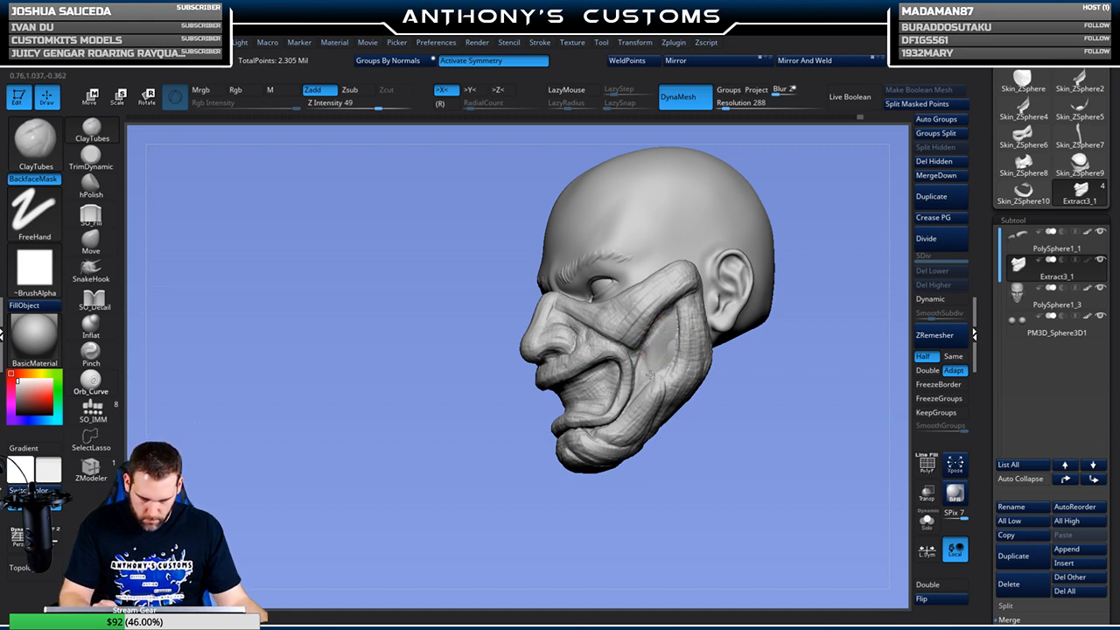
left_click_drag(779, 363, 768, 372)
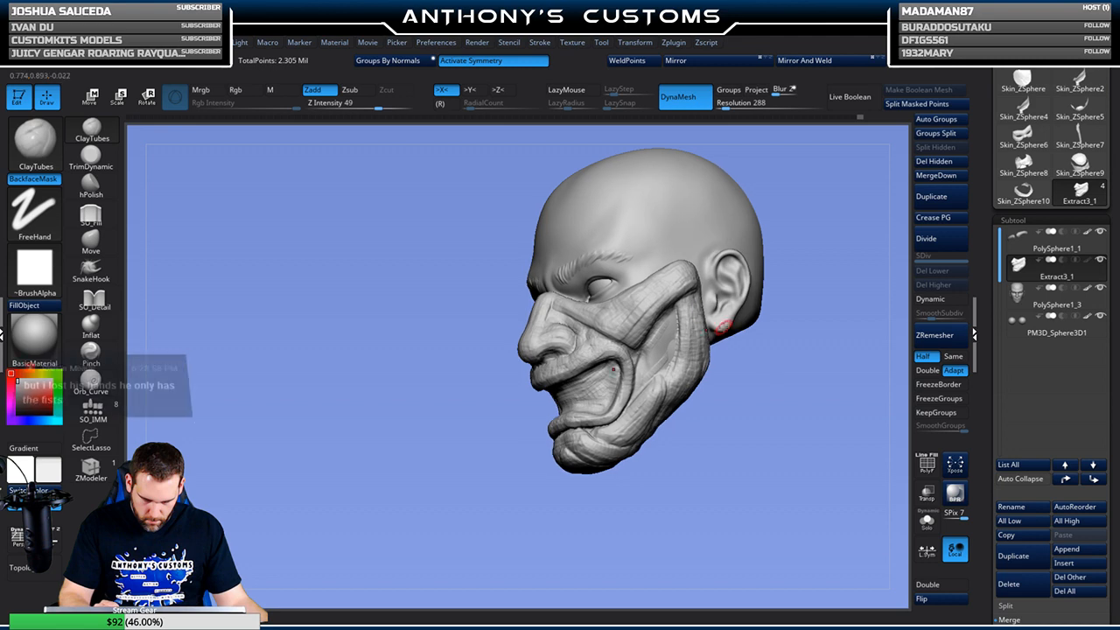
key("space")
mouse_move(752, 382)
left_mouse_down("alt")
mouse_move(743, 466)
mouse_move(755, 445)
mouse_move(745, 451)
left_mouse_up("alt")
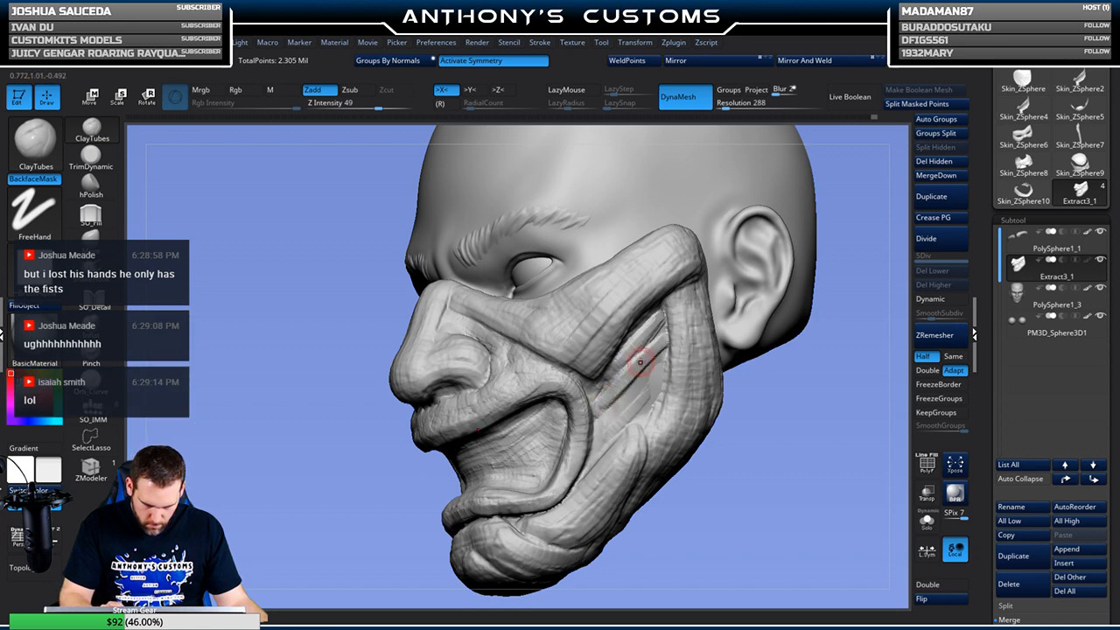
mouse_move(604, 420)
left_mouse_down()
mouse_move(662, 360)
mouse_move(632, 418)
left_mouse_up()
left_click_drag(593, 452, 658, 385)
left_click_drag(630, 421, 666, 378)
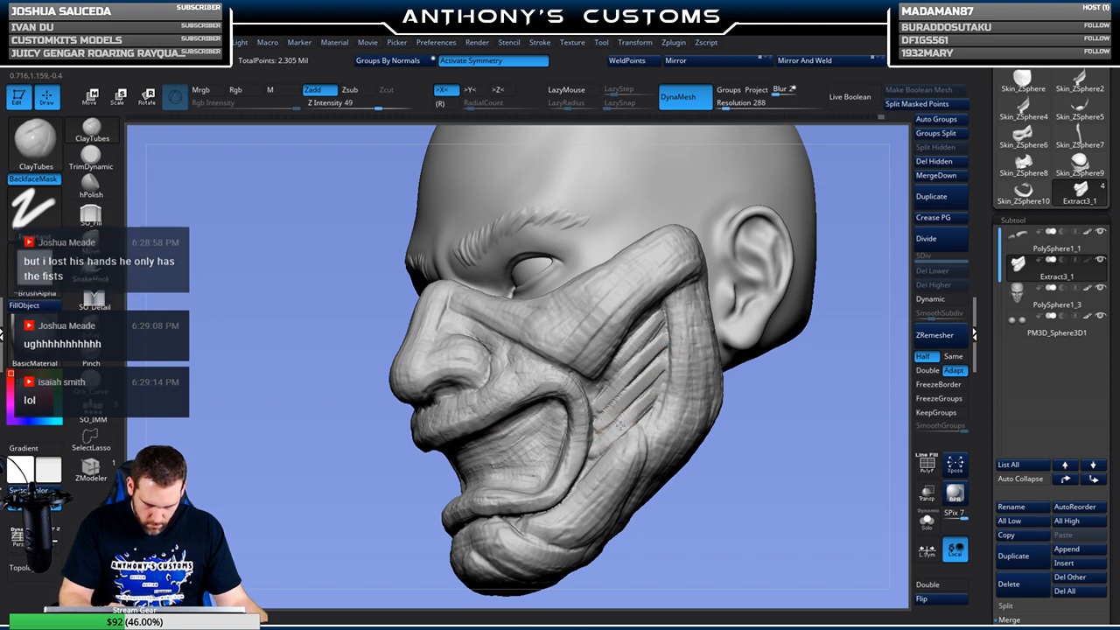
Build up the uppermost diagonal strands in the cheek hollow, just beneath the cheekbone band
left_click_drag(782, 465, 787, 492, "shift")
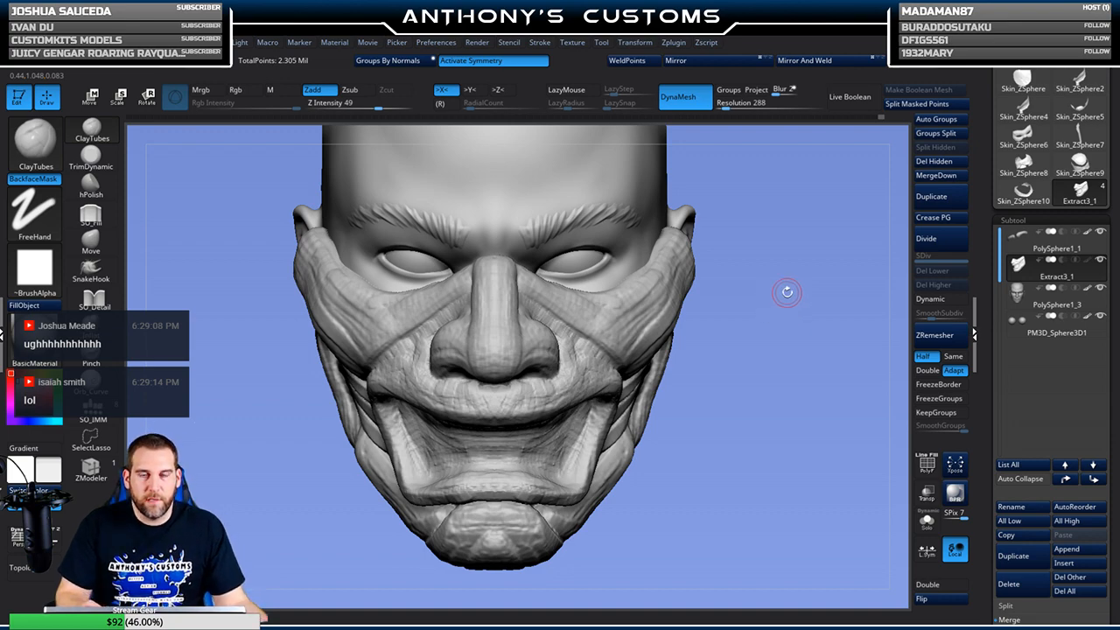
left_click_drag(794, 347, 762, 355)
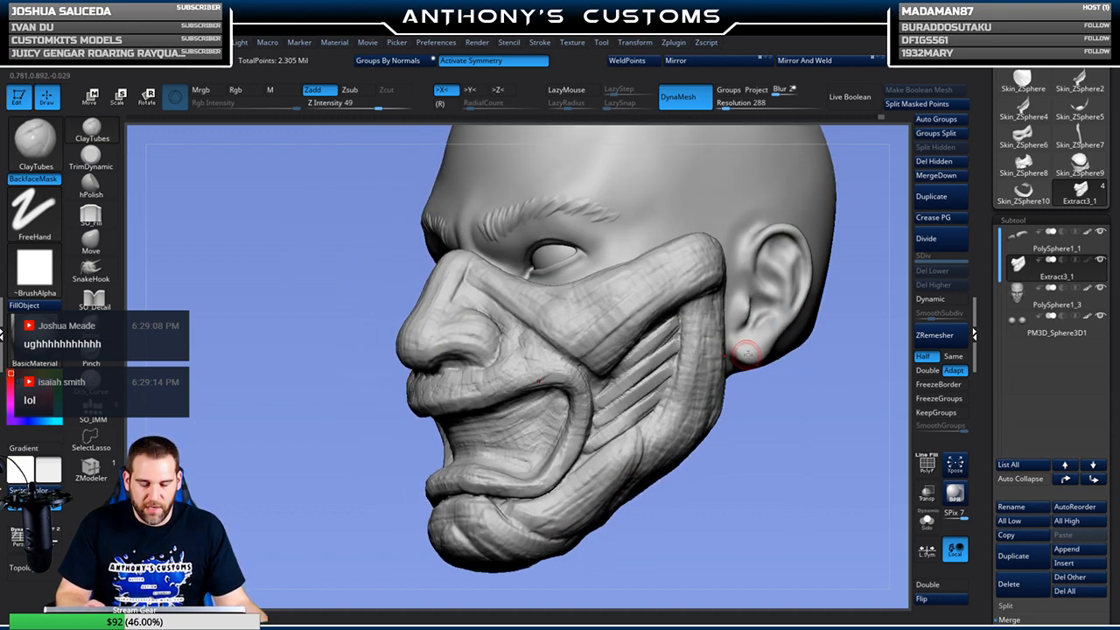
left_click_drag(800, 391, 786, 378)
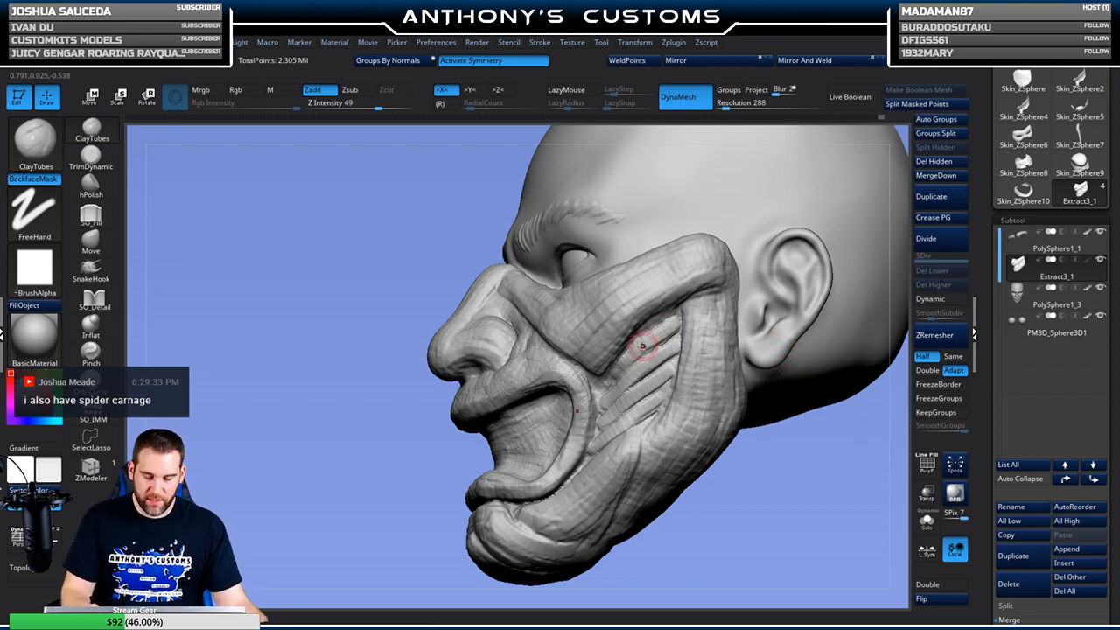
left_click_drag(783, 461, 623, 380)
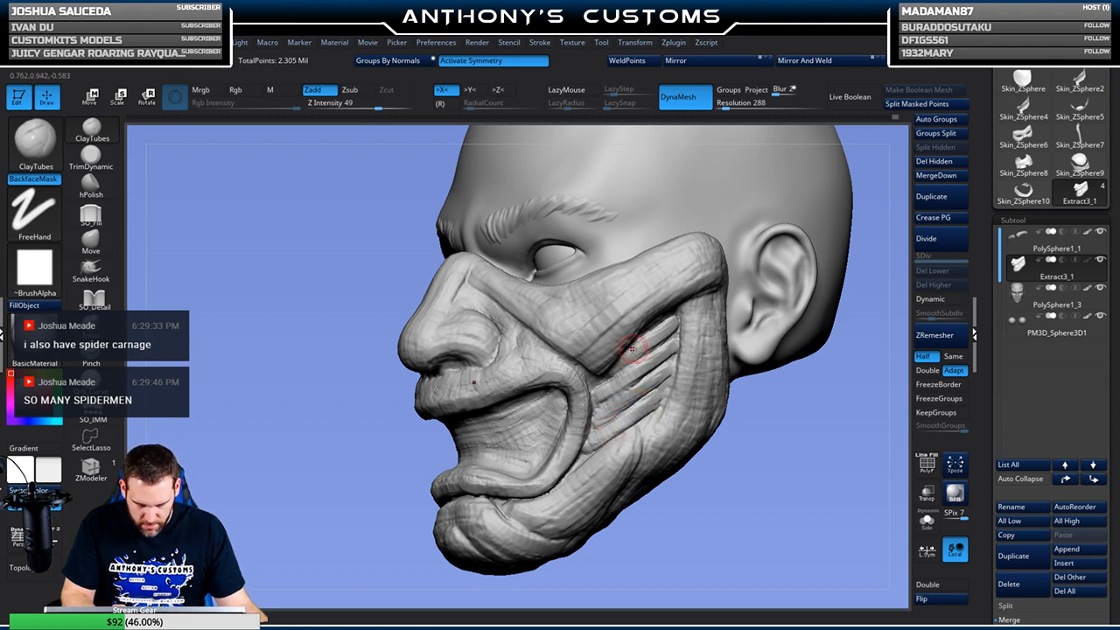
left_click_drag(668, 327, 625, 356)
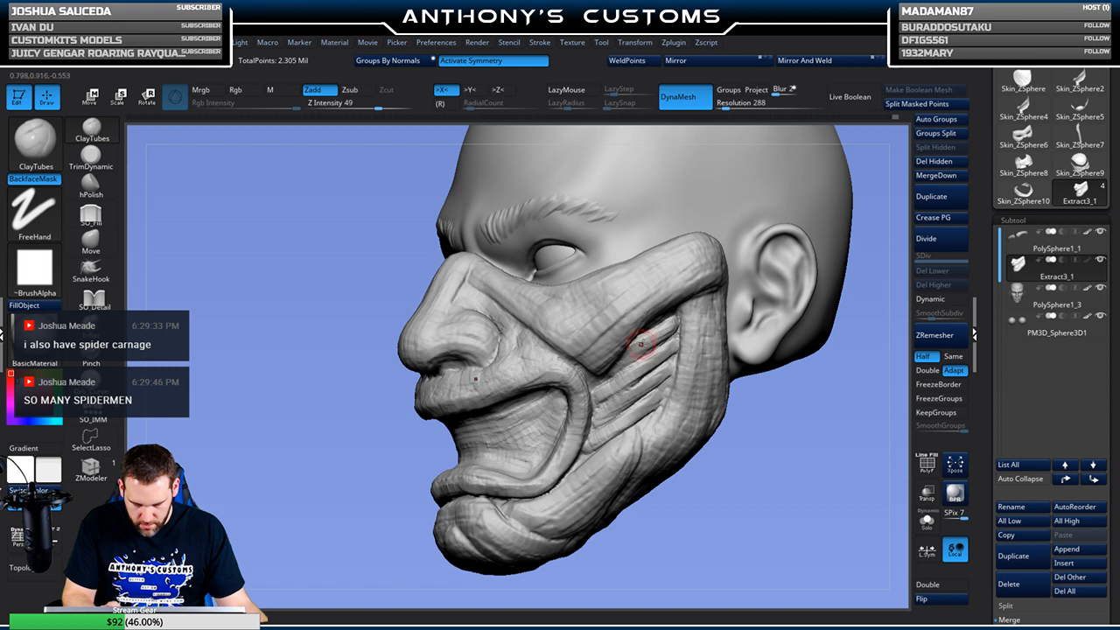
Carve finer grooves between the cheek strands with the SO_Detail brush at Z Intensity 10
left_click(93, 299)
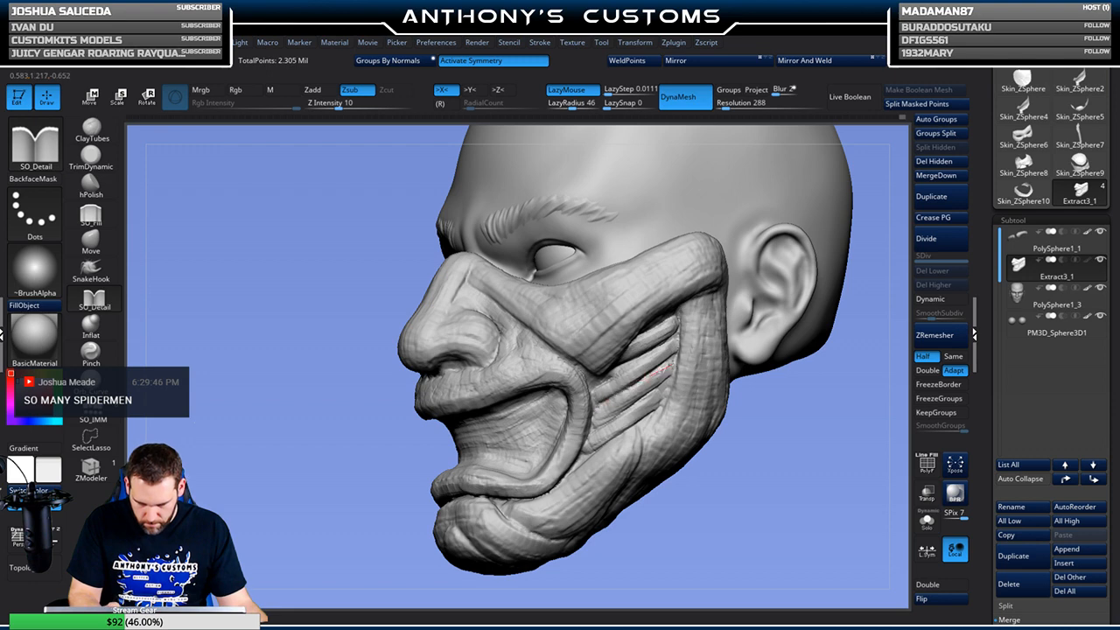
mouse_move(602, 423)
left_mouse_down()
mouse_move(672, 384)
mouse_move(657, 382)
left_mouse_up()
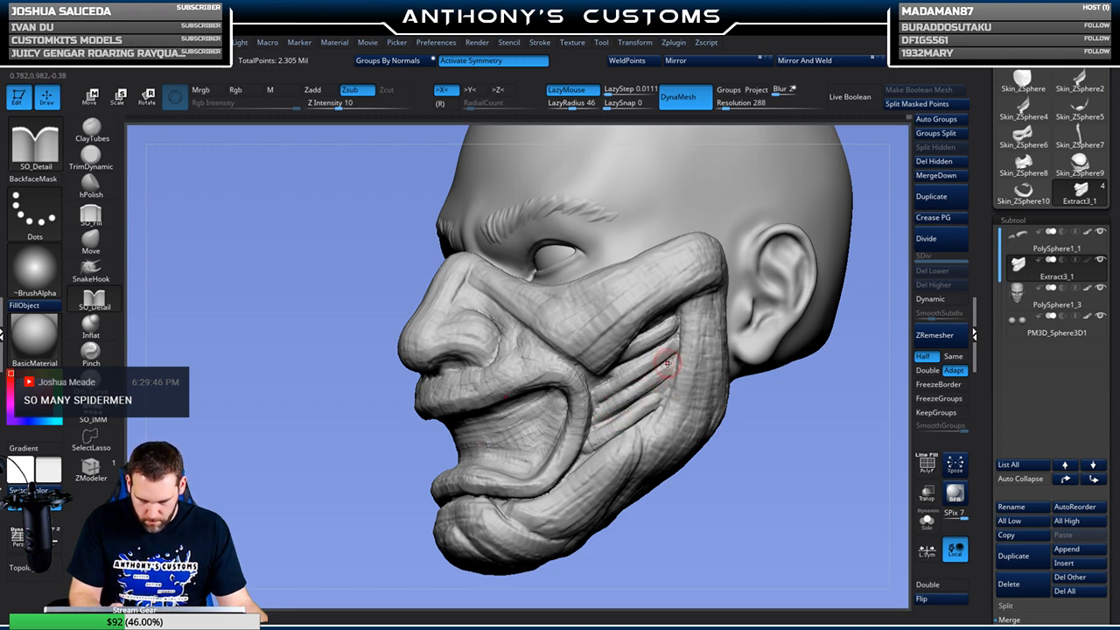
mouse_move(784, 473)
left_mouse_down()
mouse_move(778, 461)
mouse_move(788, 460)
left_mouse_up()
Return to the ClayTubes brush and refine the mask where the cheek strands meet the mouth corner
left_click(91, 131)
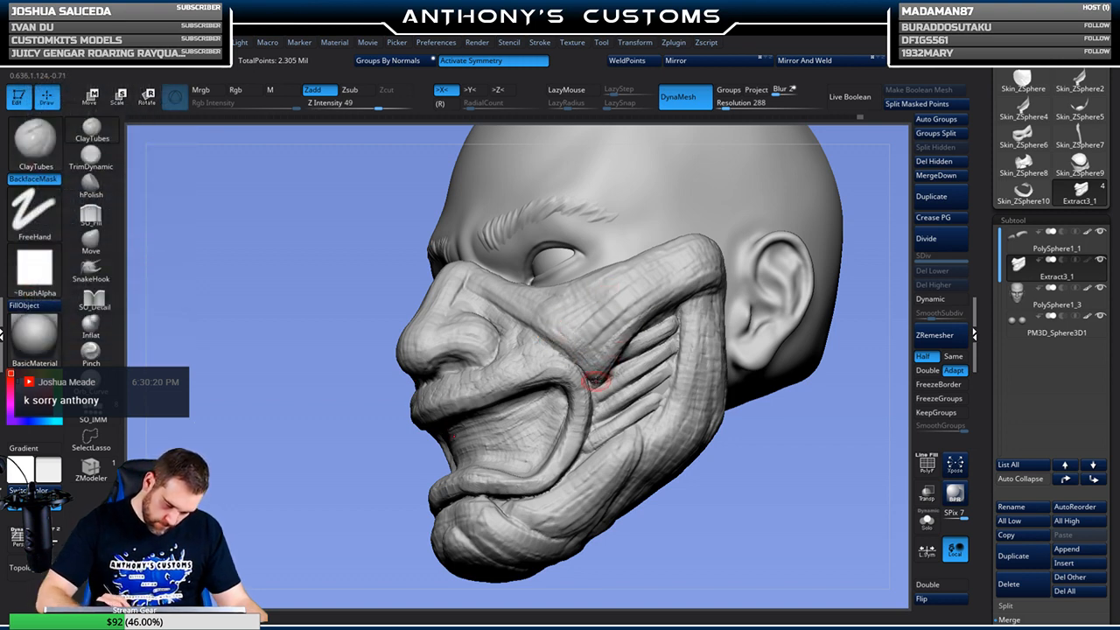
mouse_move(770, 445)
left_mouse_down()
mouse_move(782, 470)
mouse_move(760, 469)
left_mouse_up()
mouse_move(673, 409)
left_mouse_down("alt")
mouse_move(785, 392)
mouse_move(802, 370)
mouse_move(814, 381)
mouse_move(795, 388)
left_mouse_up("alt")
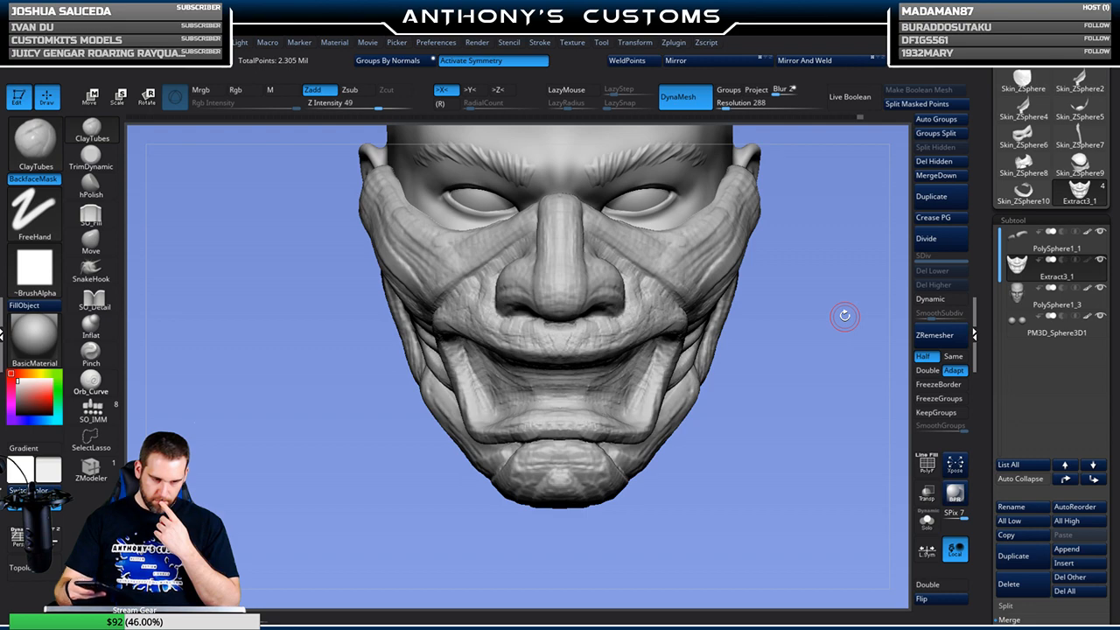
Sculpt a pair of upper fangs and a pair of lower fangs inside the mask's mouth with ClayTubes
mouse_move(776, 353)
left_mouse_down()
mouse_move(769, 363)
mouse_move(792, 367)
mouse_move(772, 369)
mouse_move(658, 280)
left_mouse_up()
mouse_move(618, 344)
left_mouse_down()
mouse_move(621, 376)
mouse_move(630, 345)
mouse_move(621, 372)
mouse_move(612, 368)
mouse_move(622, 380)
mouse_move(616, 342)
mouse_move(623, 380)
left_mouse_up()
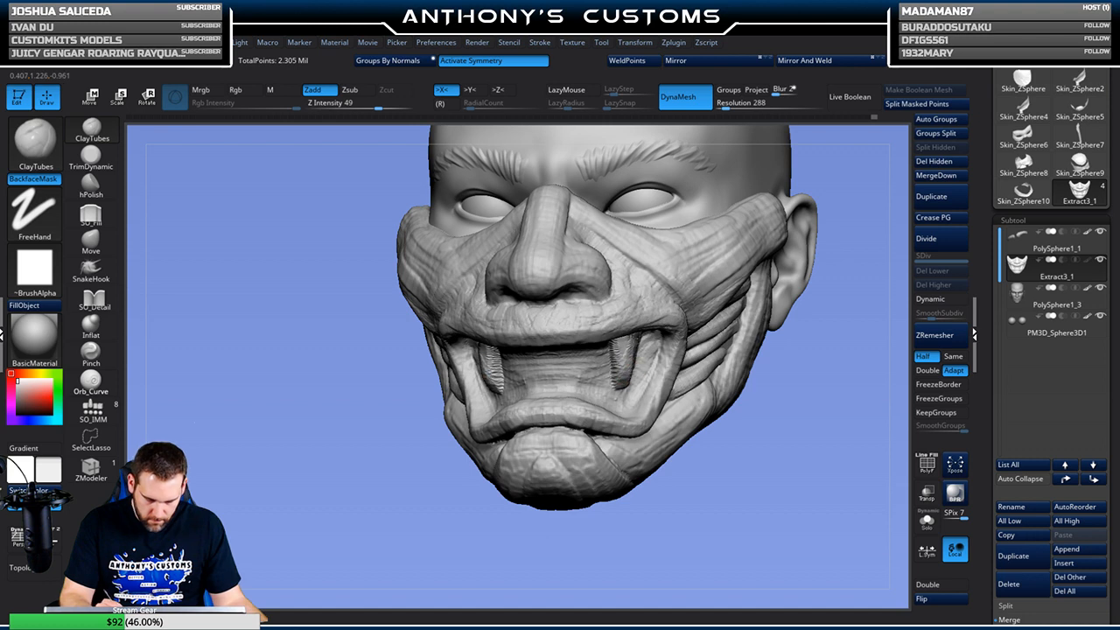
left_click_drag(740, 366, 775, 459)
left_click_drag(737, 402, 691, 405)
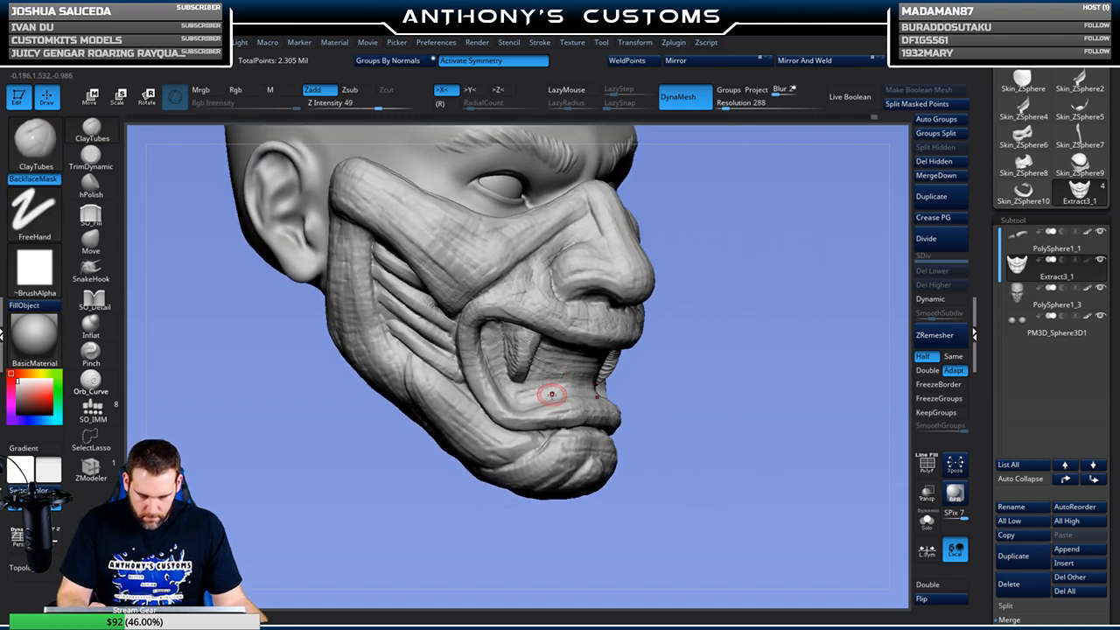
mouse_move(542, 400)
left_mouse_down()
mouse_move(546, 376)
mouse_move(538, 399)
left_mouse_up()
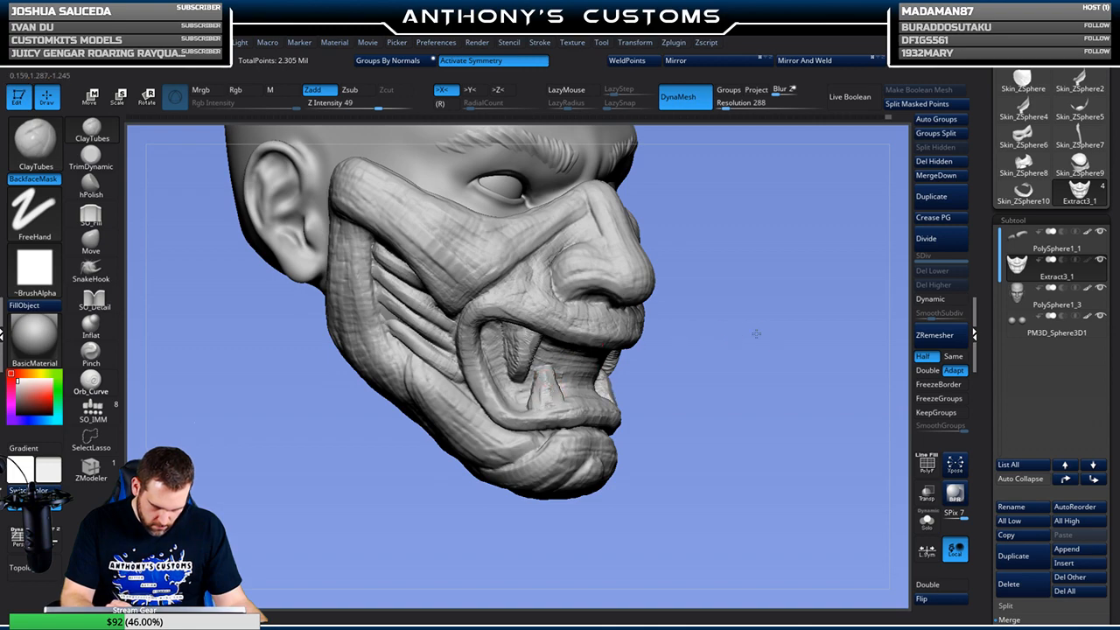
Examine the mask from both sides and in profile, checking the underlying head with transparency before returning to the mask subtool
left_click_drag(764, 334, 687, 330, "shift")
left_click_drag(804, 391, 730, 385)
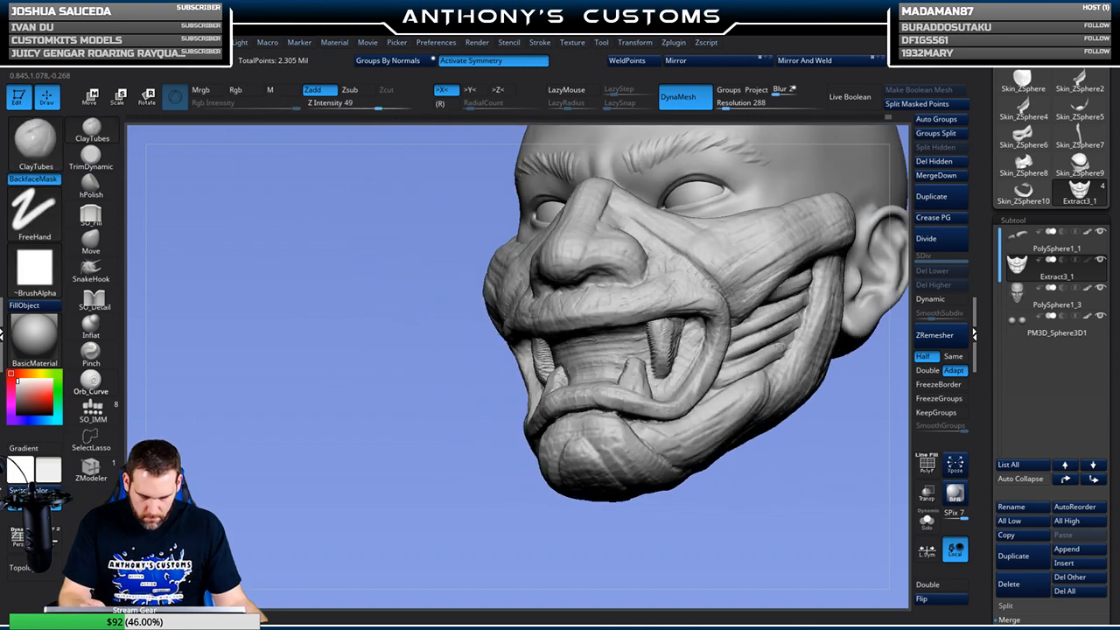
left_click_drag(779, 348, 792, 380)
left_click_drag(799, 441, 782, 330)
left_click_drag(773, 408, 713, 406)
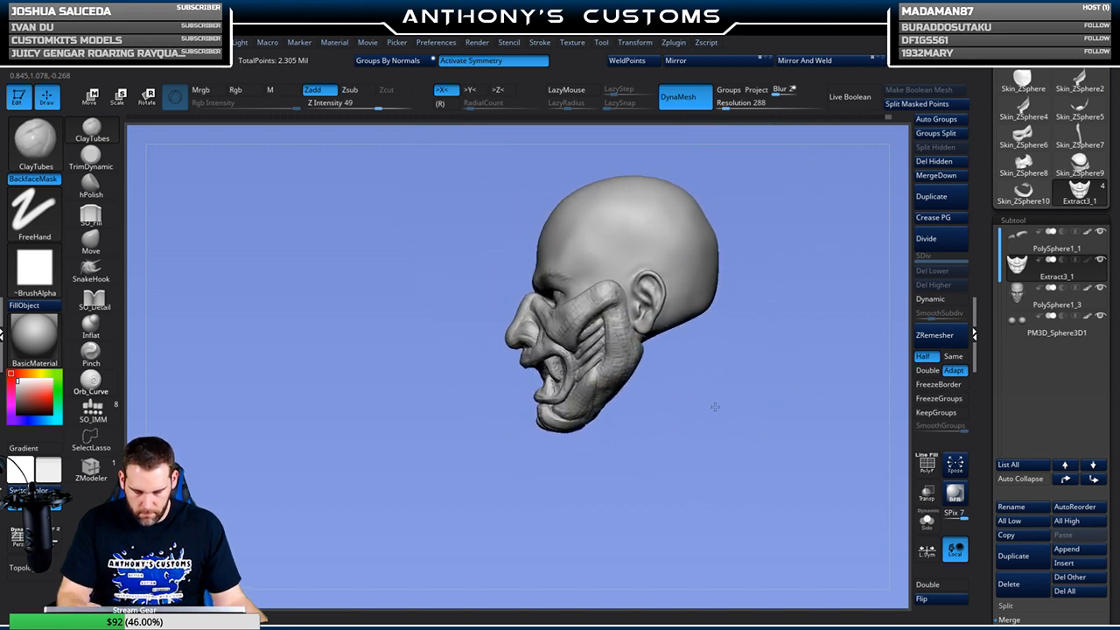
left_click(1050, 298)
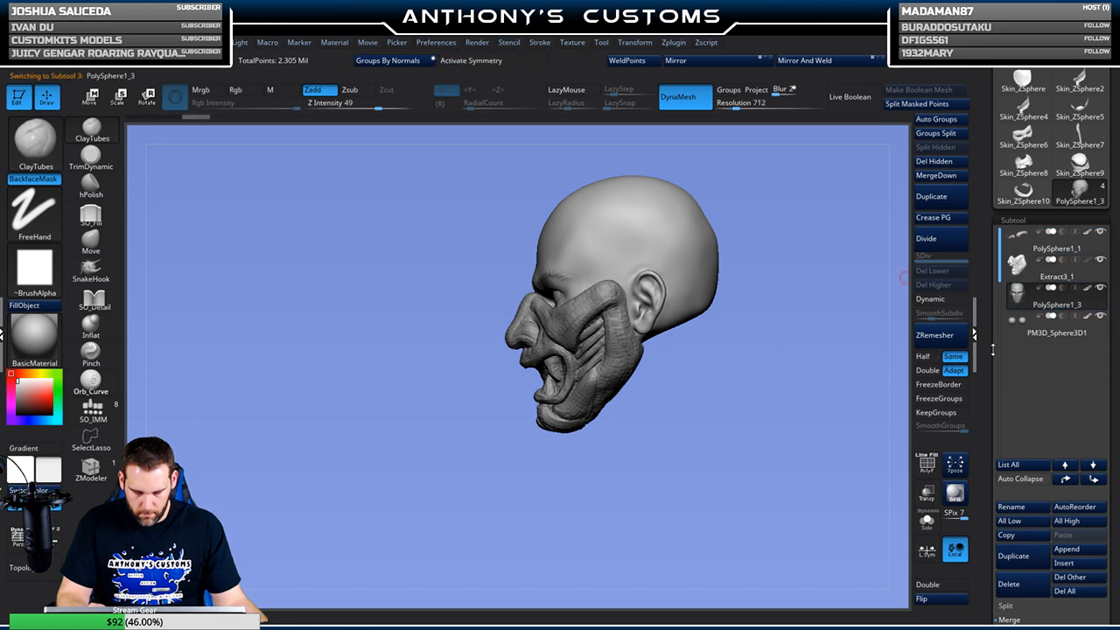
left_click(929, 496)
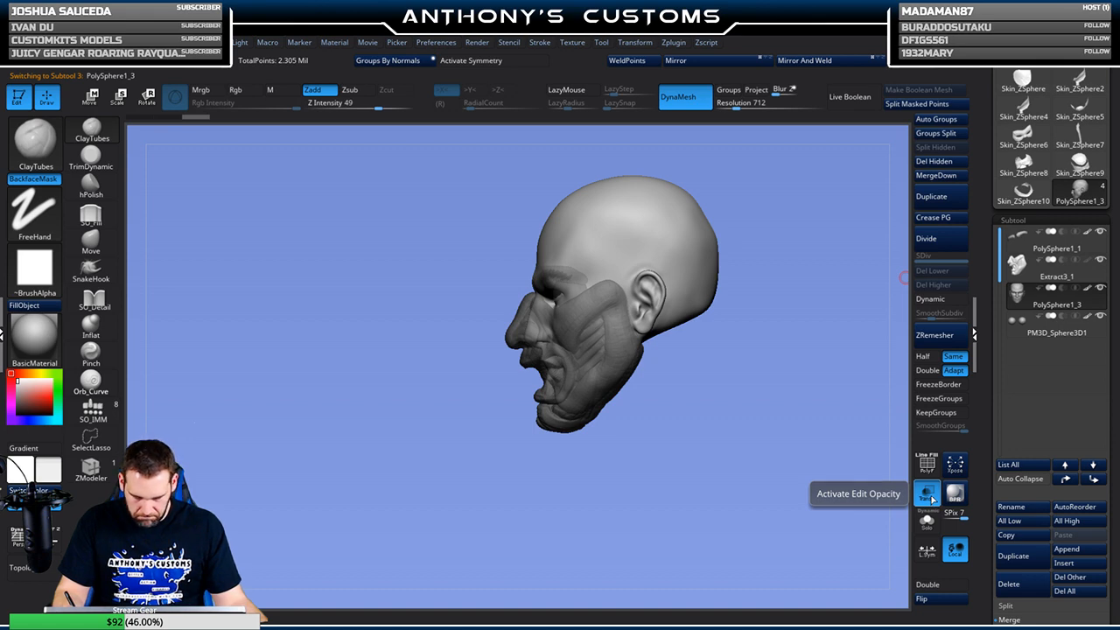
left_click(1021, 278)
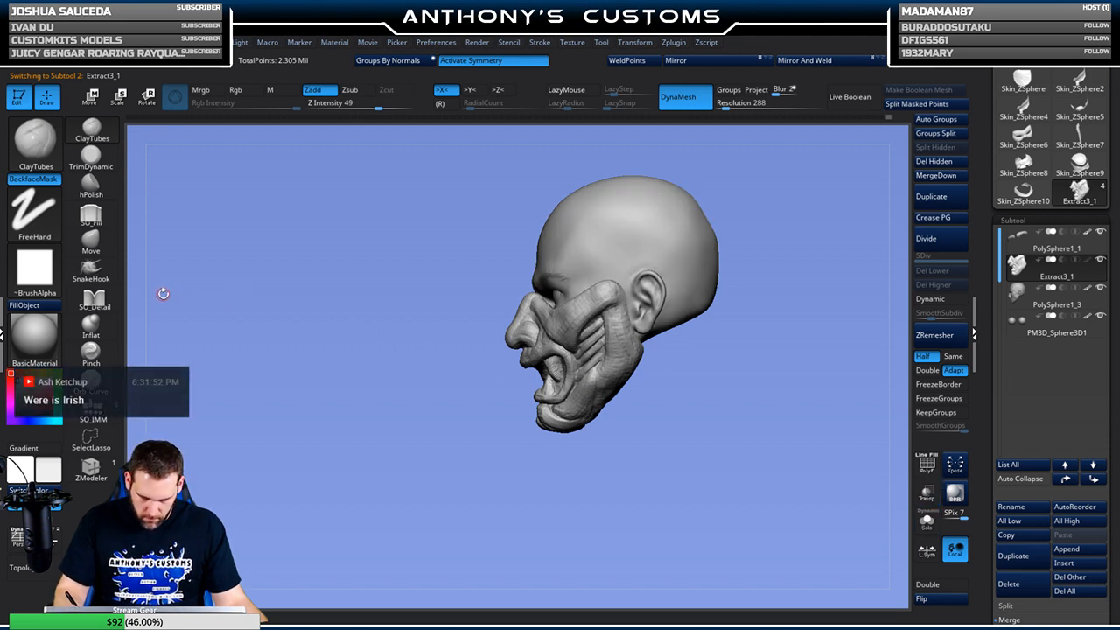
Reshape the mask's chin and jaw outline with the Move brush, working from the profile and front views
key("b")
key("m")
key("v")
key("space")
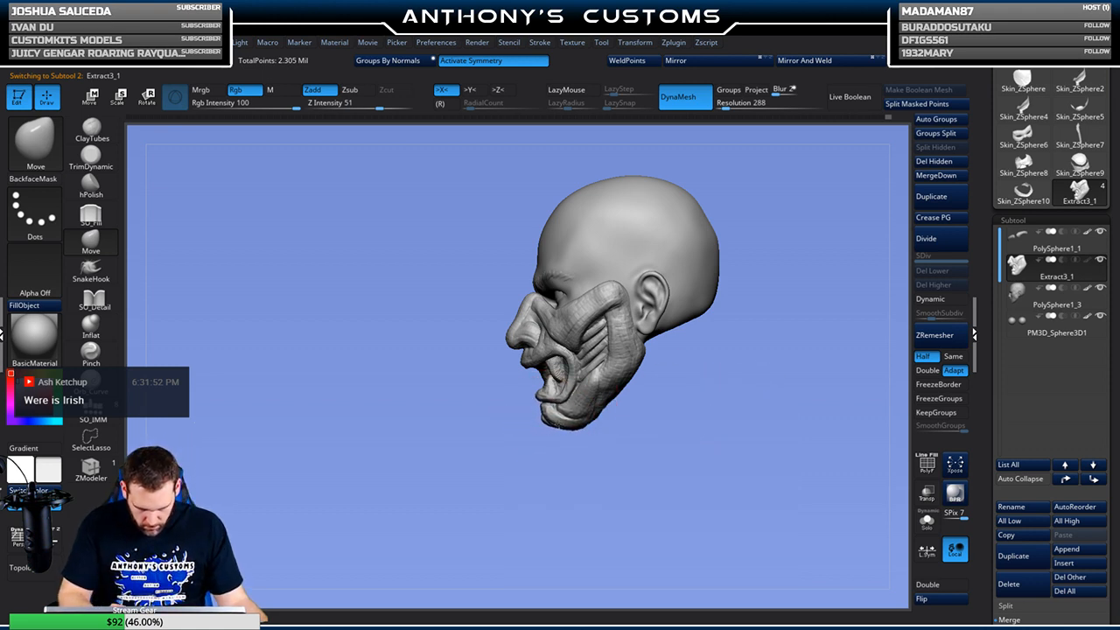
left_click_drag(637, 395, 726, 419, "shift")
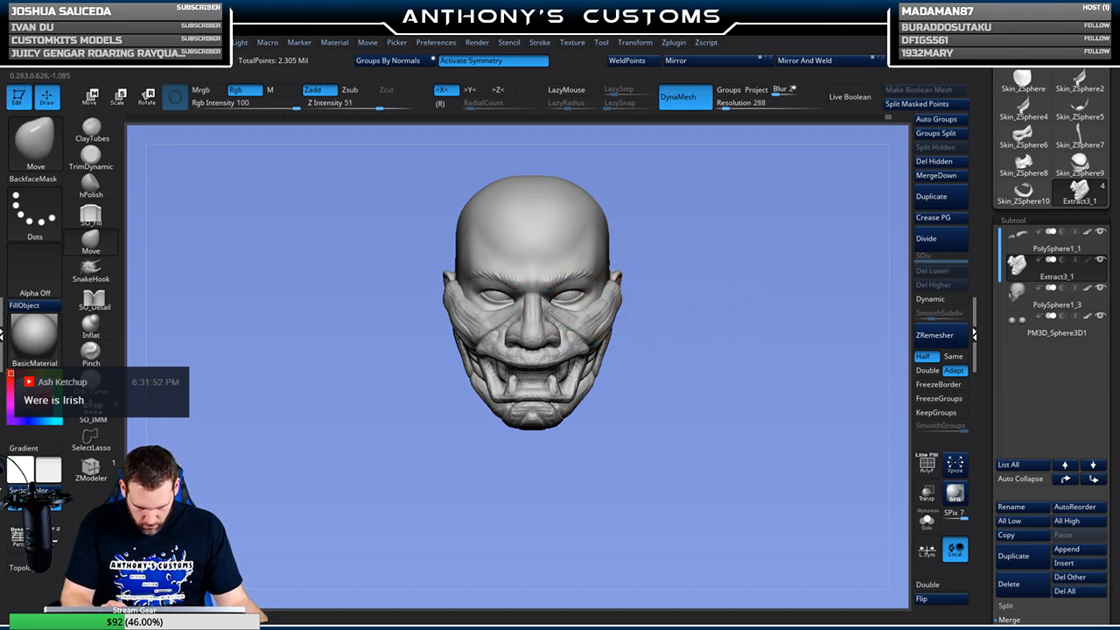
mouse_move(708, 300)
left_mouse_down()
mouse_move(651, 331)
mouse_move(692, 280)
left_mouse_up()
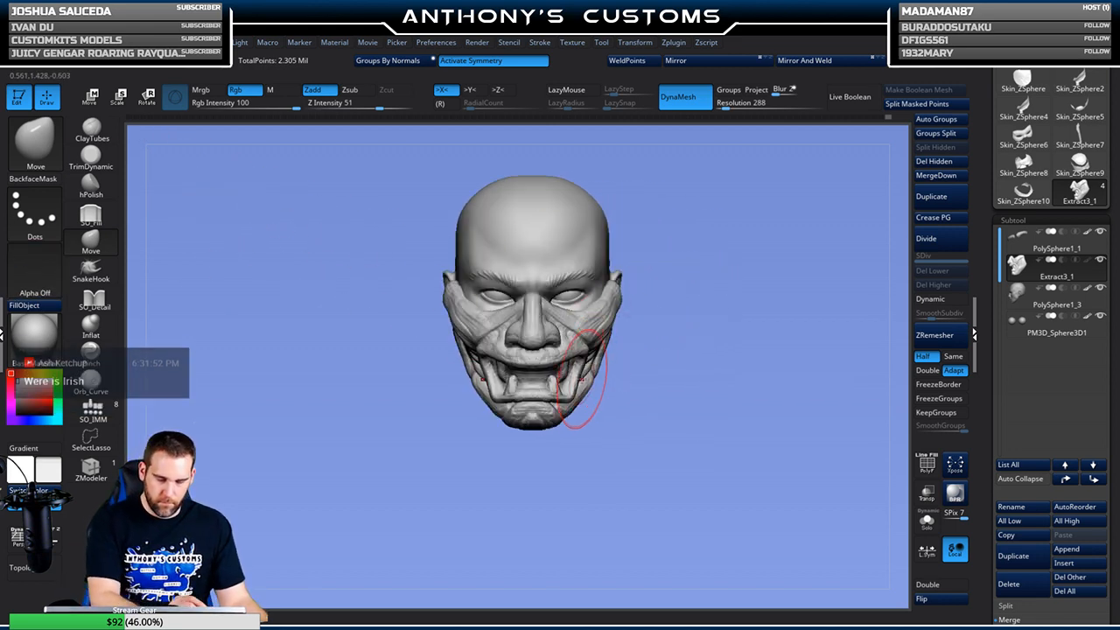
left_click_drag(579, 352, 574, 341)
Resize the Move brush and adjust the mask's lips and mouth opening from the three-quarter and front views
mouse_move(735, 339)
left_mouse_down()
mouse_move(607, 331)
mouse_move(628, 336)
left_mouse_up()
key("space")
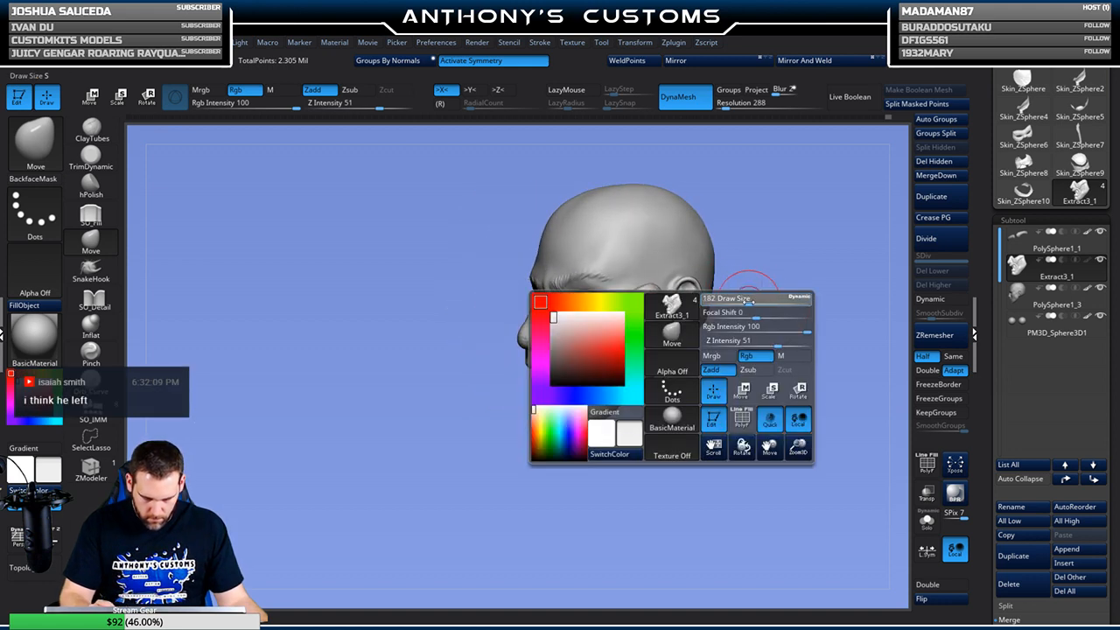
left_click_drag(603, 375, 599, 378)
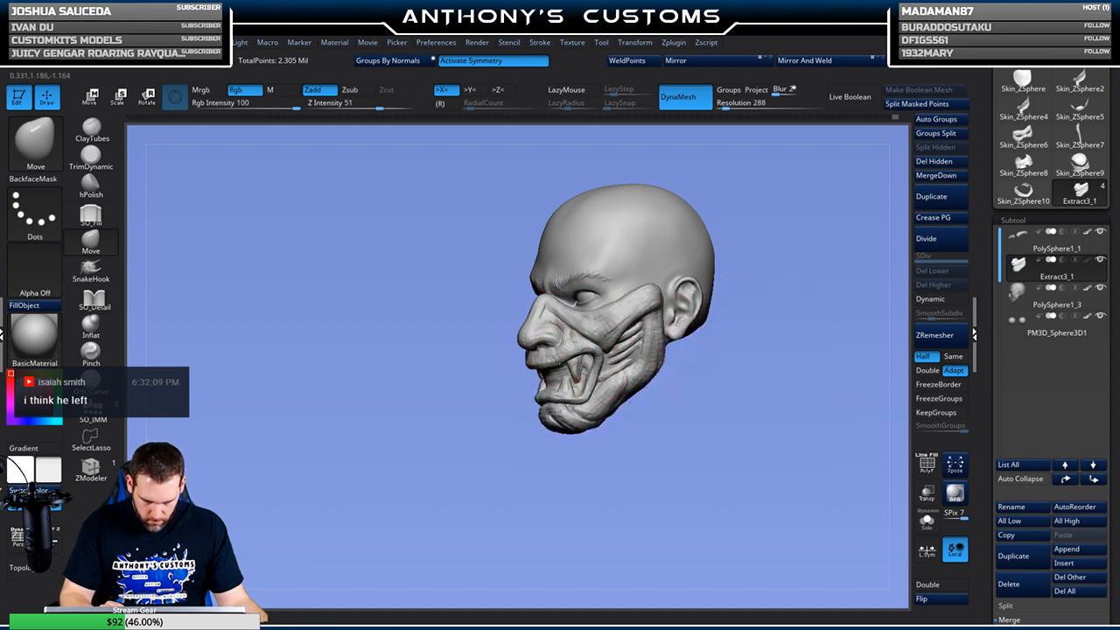
left_click_drag(680, 370, 725, 355)
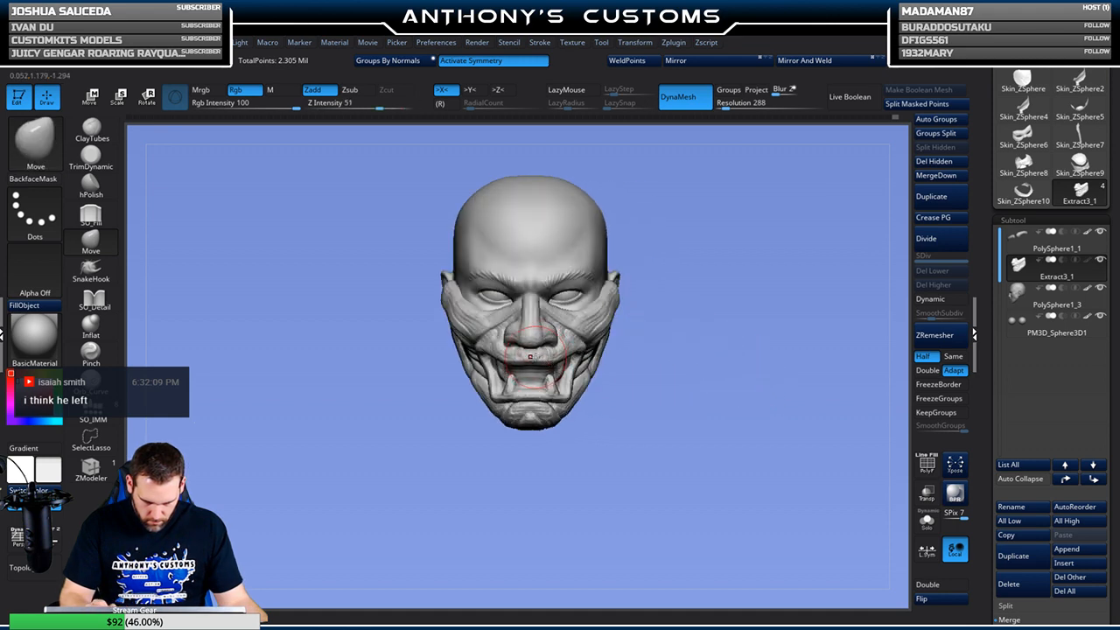
left_click_drag(652, 355, 726, 342)
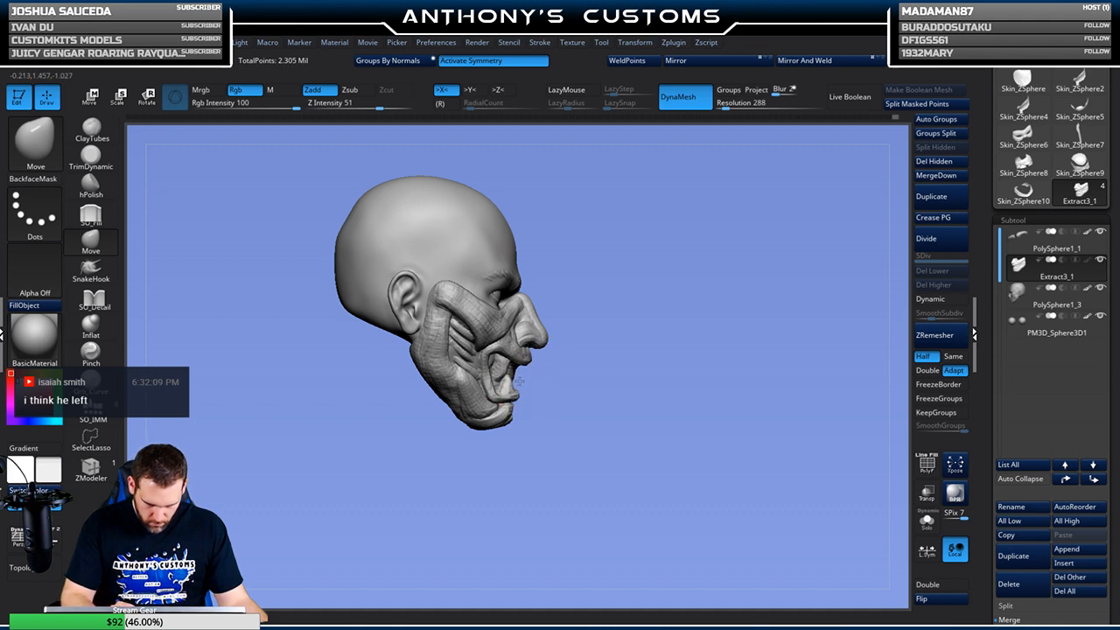
Reposition the lower fangs and the sides of the mouth opening with the Move brush
left_click_drag(593, 383, 535, 376, "shift")
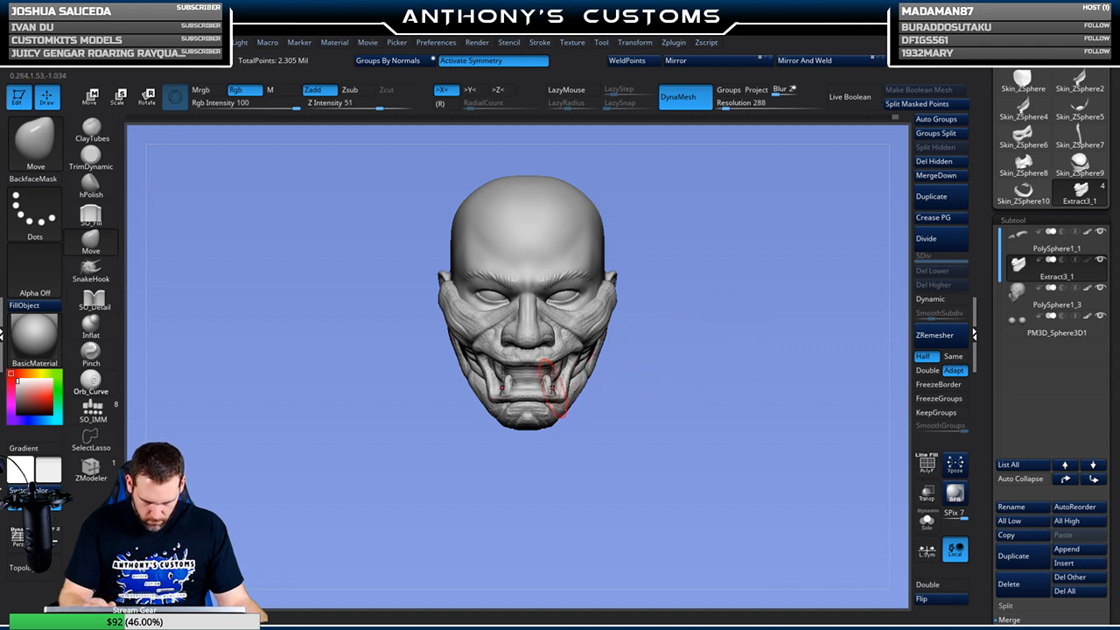
mouse_move(678, 365)
left_mouse_down()
mouse_move(599, 355)
mouse_move(670, 362)
left_mouse_up()
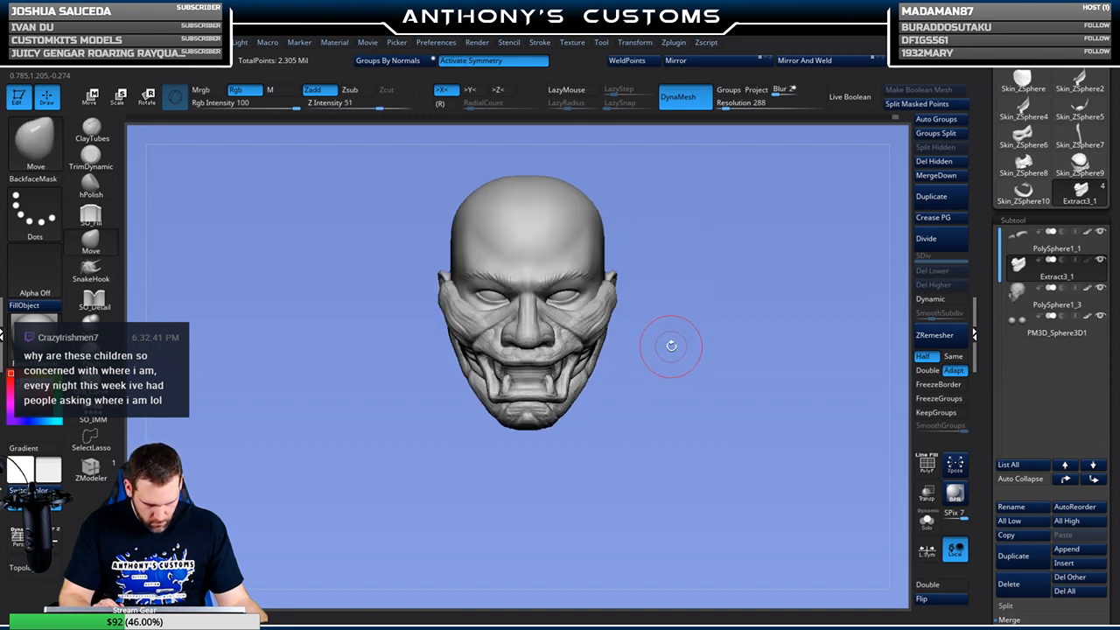
left_click_drag(694, 351, 658, 345)
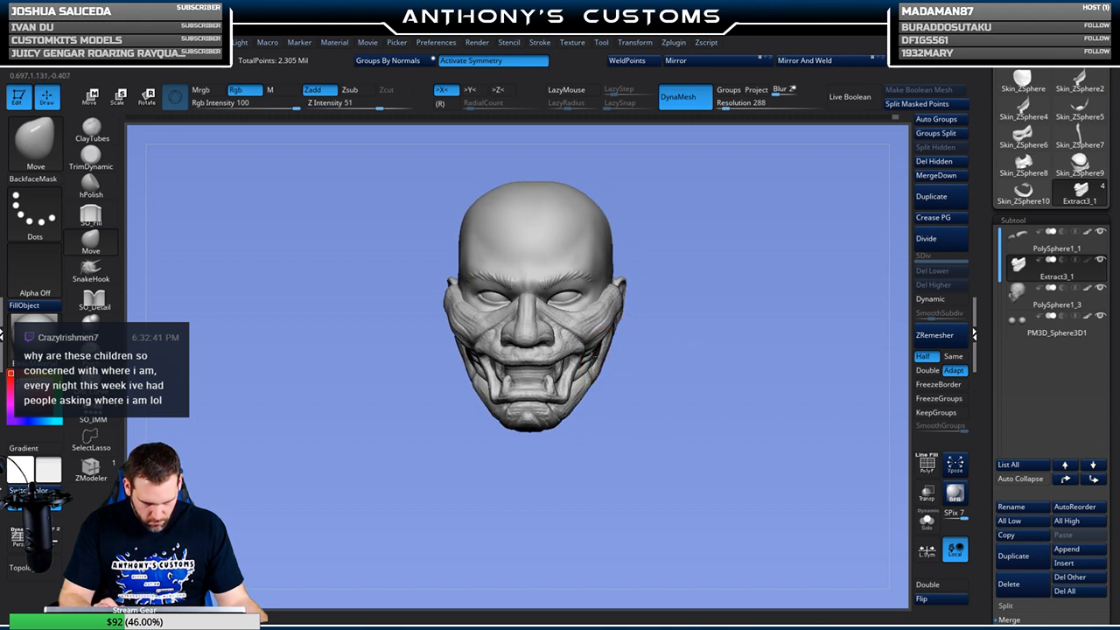
mouse_move(644, 370)
left_mouse_down()
mouse_move(698, 368)
mouse_move(704, 389)
left_mouse_up()
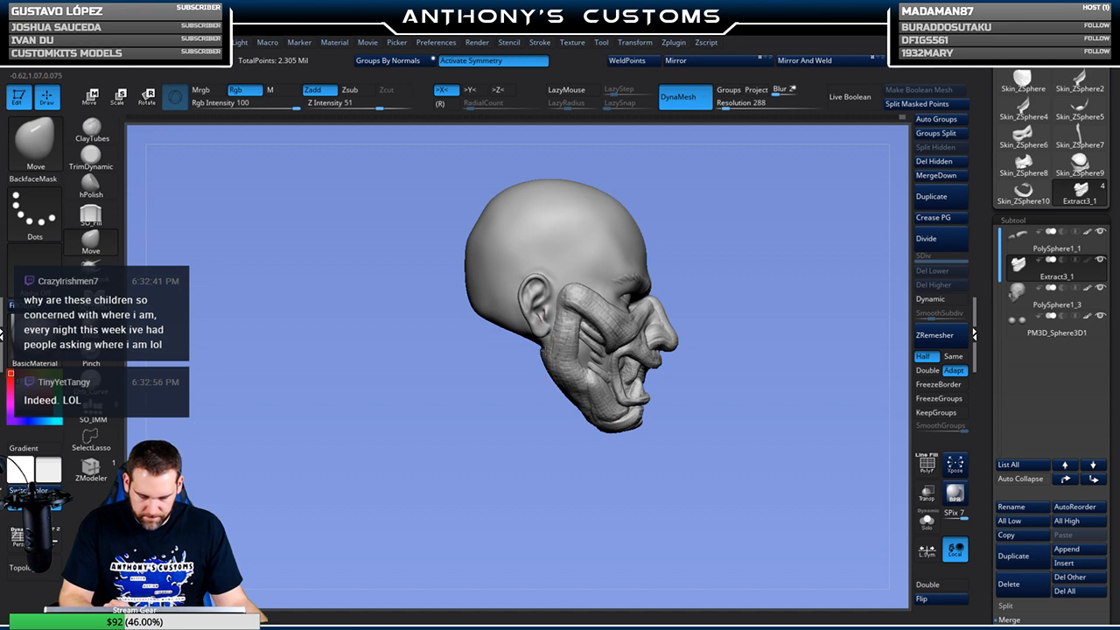
left_click_drag(805, 317, 763, 343)
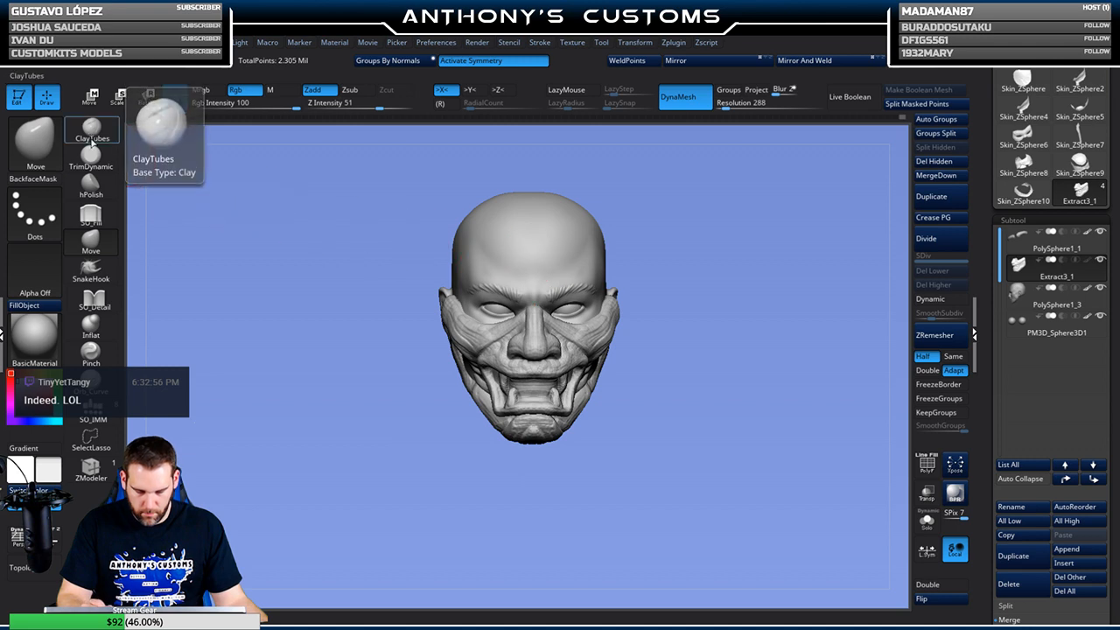
Flatten the bridge and side planes of the mask's nose with the hPolish brush at Z Intensity 37
left_click(91, 181)
left_click_drag(720, 287, 716, 418, "alt")
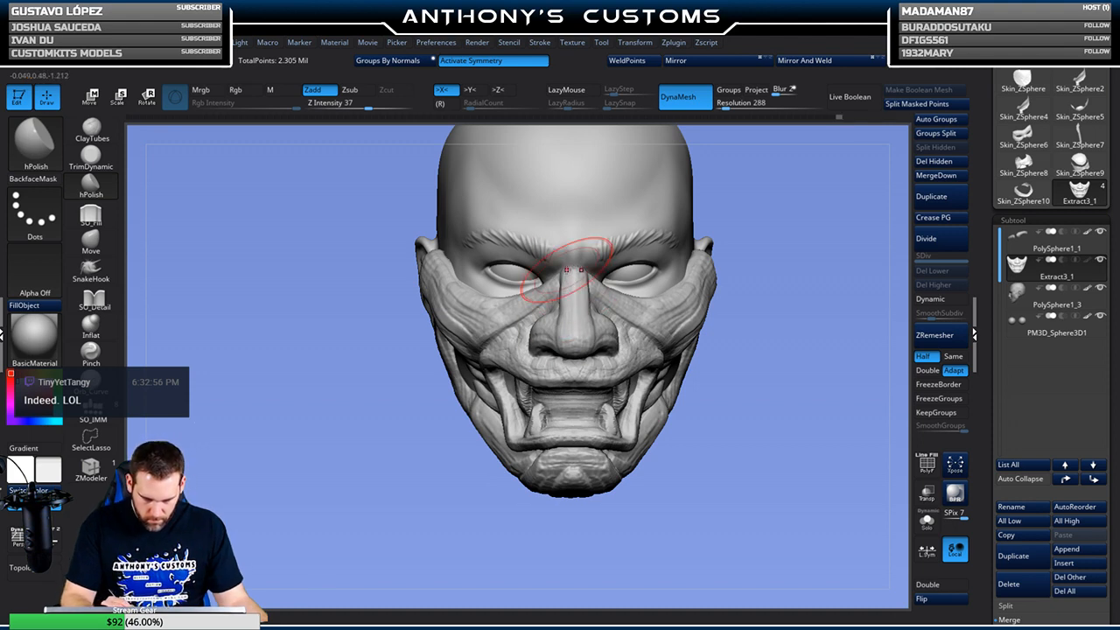
left_click_drag(770, 242, 638, 237)
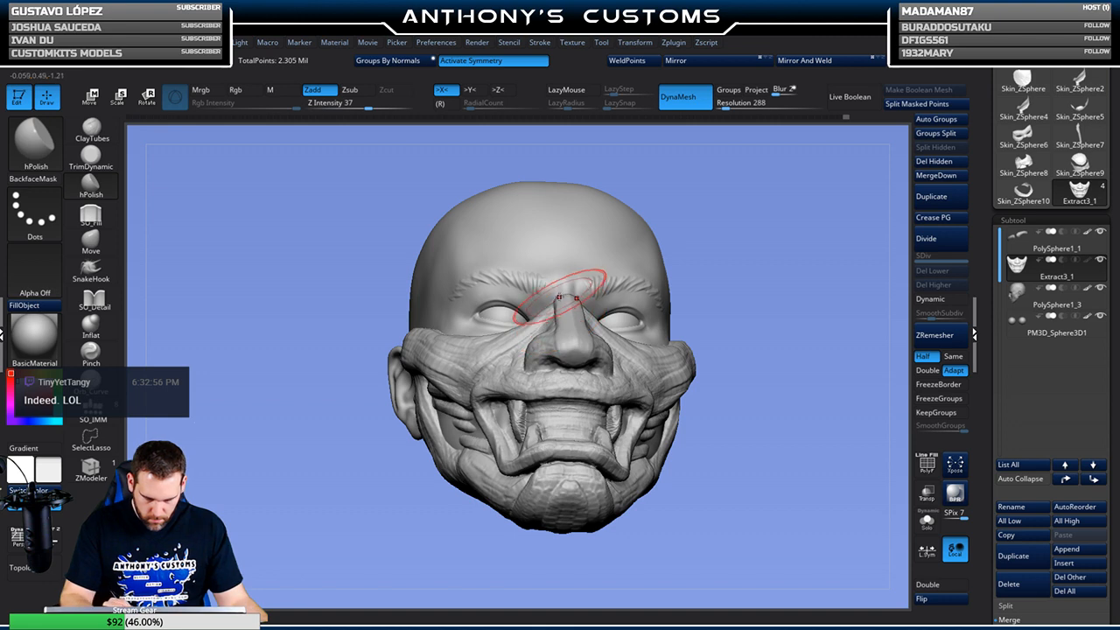
mouse_move(750, 237)
left_mouse_down()
mouse_move(792, 231)
mouse_move(796, 217)
mouse_move(687, 250)
left_mouse_up()
Resize the hPolish brush and smooth the broad surface of the mask's cheekbone band
key("space")
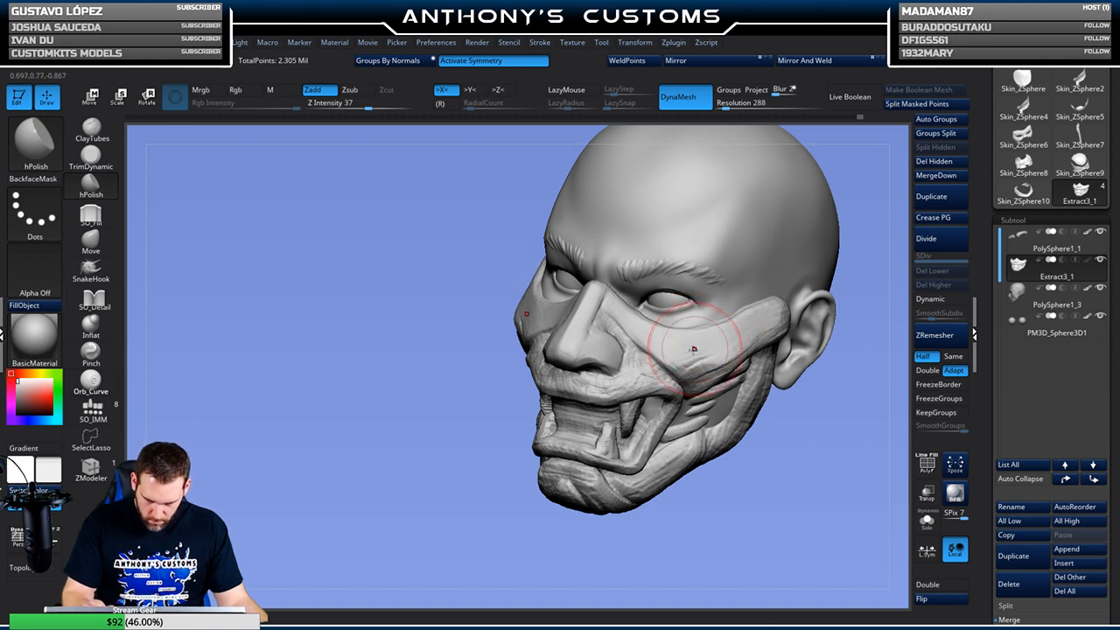
left_click_drag(849, 393, 465, 457)
key("space")
left_click_drag(449, 400, 438, 401)
mouse_move(512, 405)
left_mouse_down()
mouse_move(805, 325)
mouse_move(796, 329)
left_mouse_up()
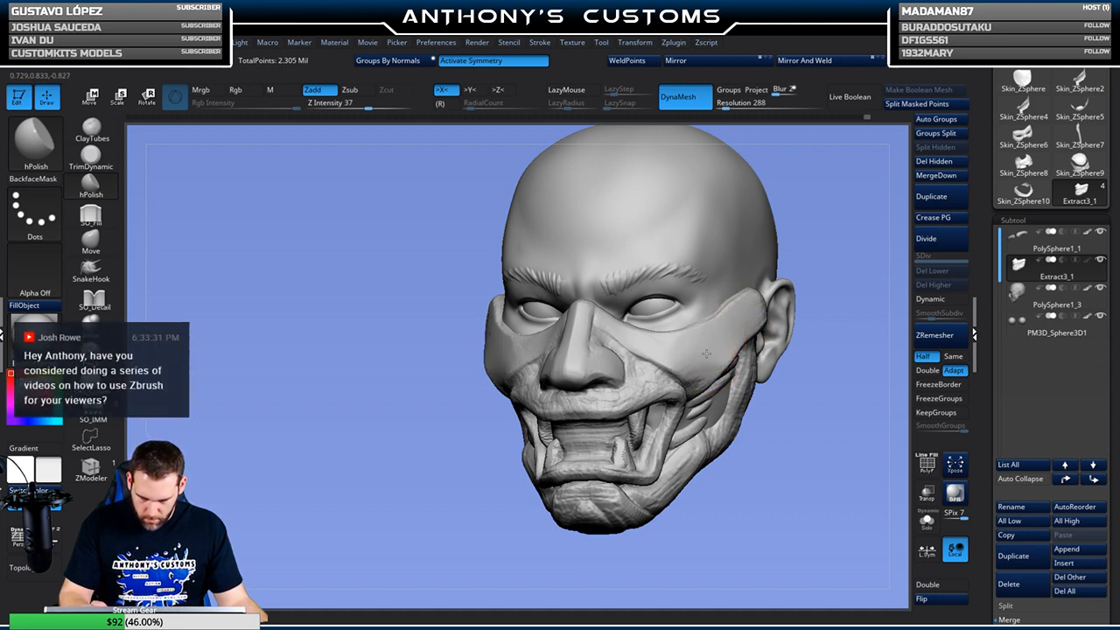
Polish the lower edge of the cheekbone band above the cheek strands into a clean, crisp border
left_click_drag(771, 419, 696, 370)
left_click_drag(471, 351, 332, 366, "alt")
left_click_drag(776, 242, 767, 266)
left_click_drag(745, 483, 716, 462, "alt")
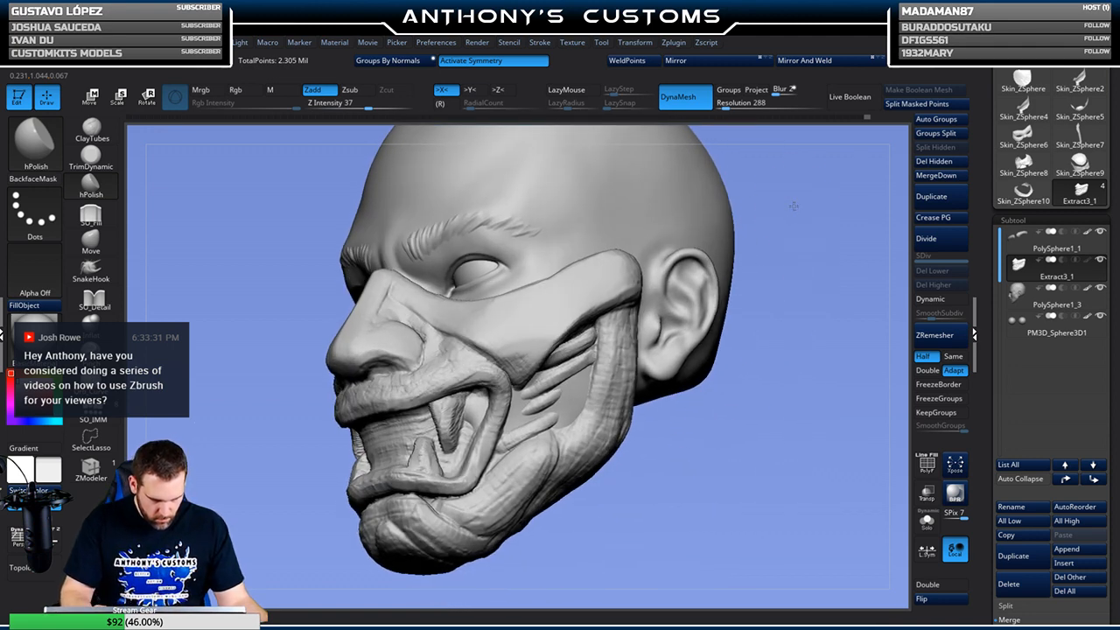
key("space")
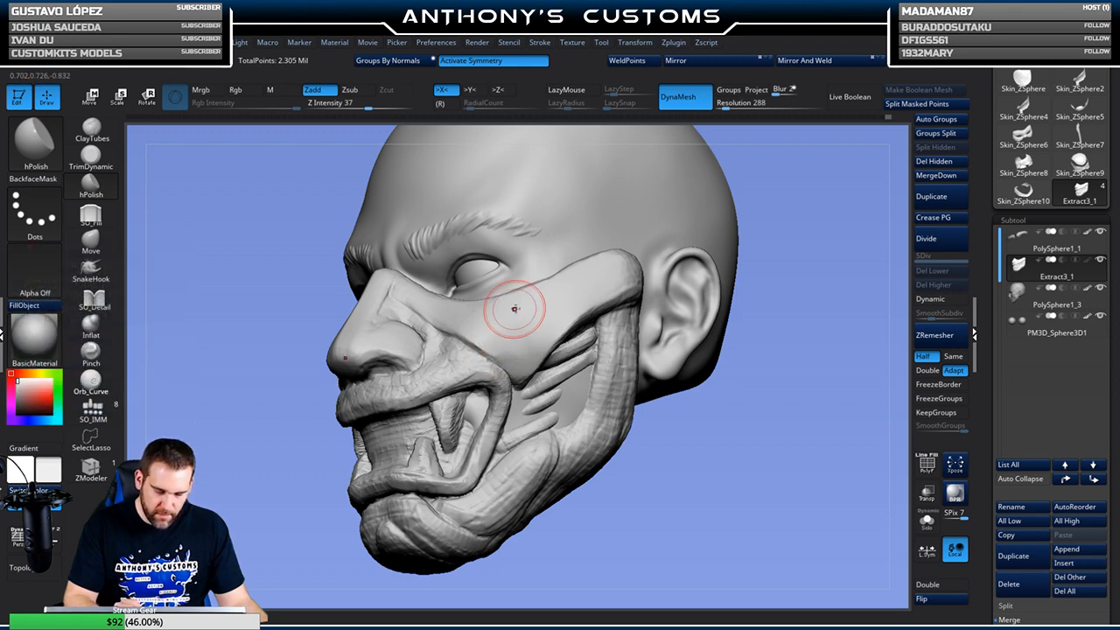
Polish a bevel along the cheekbone band's rim, from its end near the ear down toward the cheek strands
left_click_drag(799, 218, 638, 267)
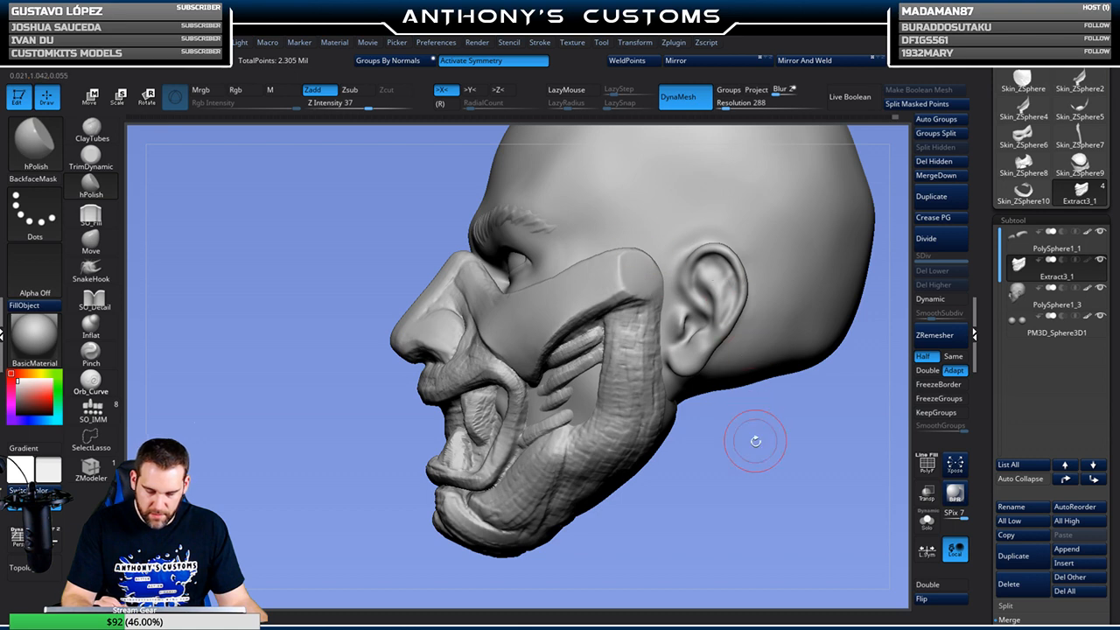
left_click_drag(749, 426, 811, 257)
key("space")
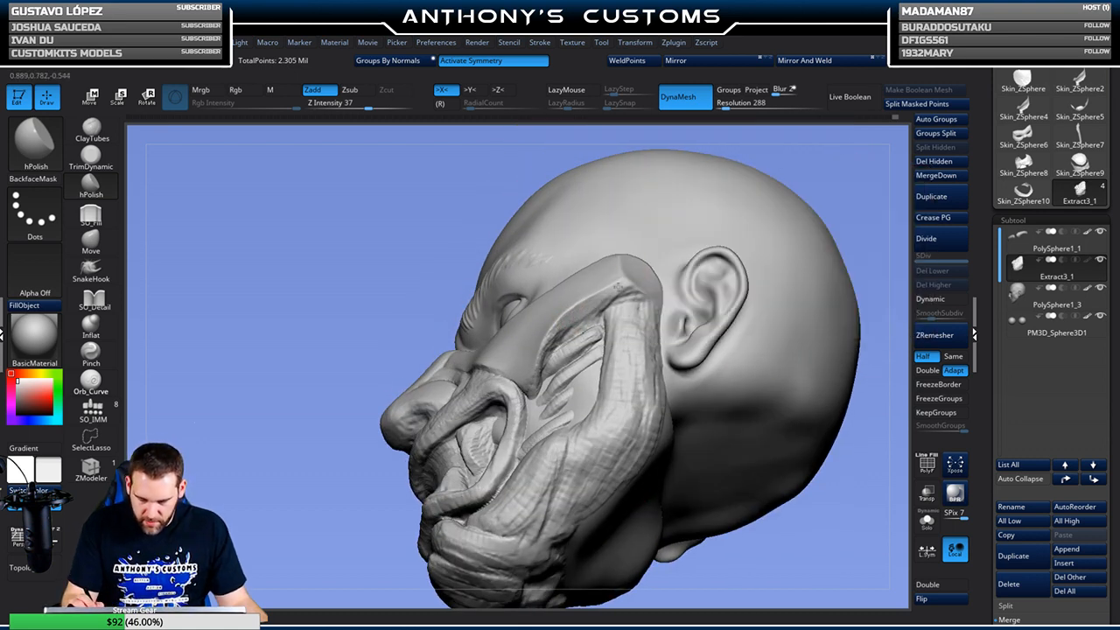
left_click_drag(861, 180, 562, 337)
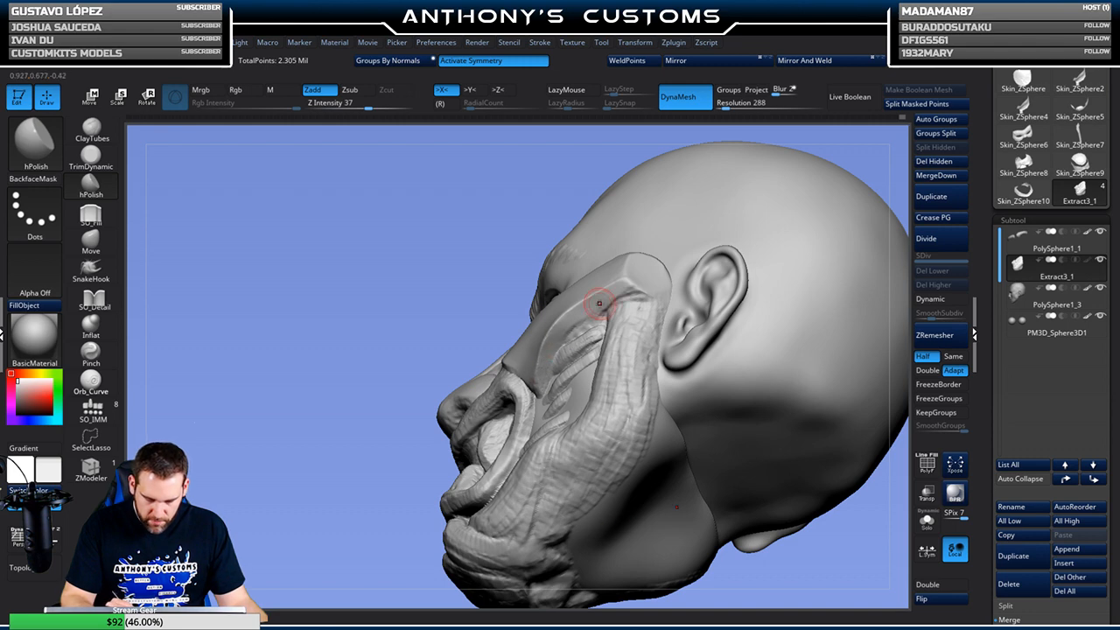
mouse_move(464, 230)
left_mouse_down()
mouse_move(731, 222)
mouse_move(757, 232)
left_mouse_up()
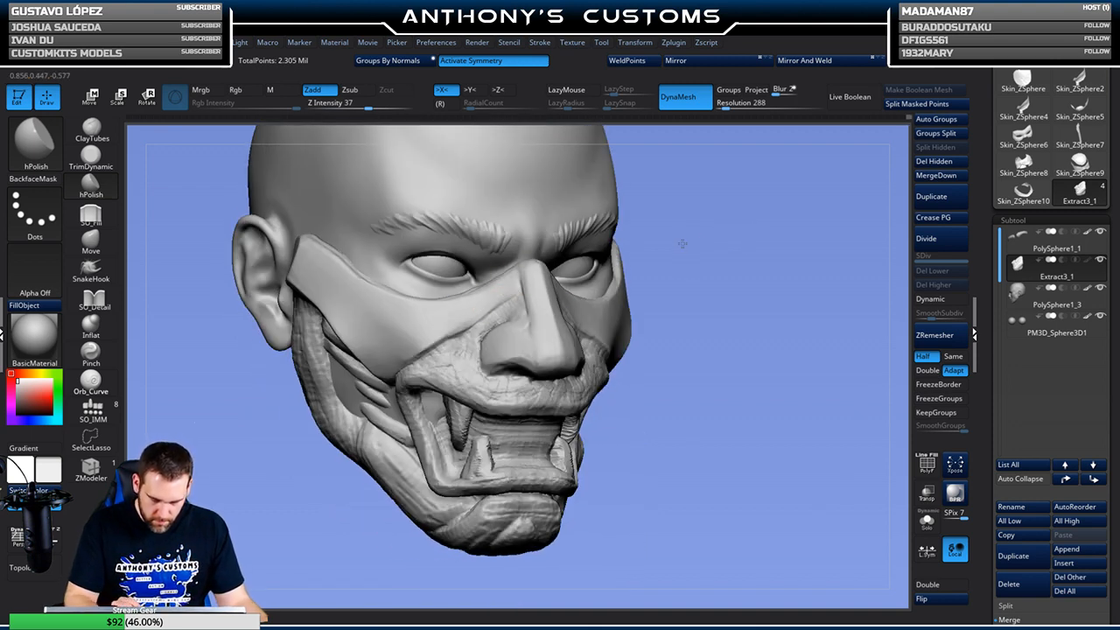
Polish the nostrils and the underside of the mask's nose into flatter planes
left_click_drag(682, 244, 647, 210)
left_click_drag(767, 211, 748, 203)
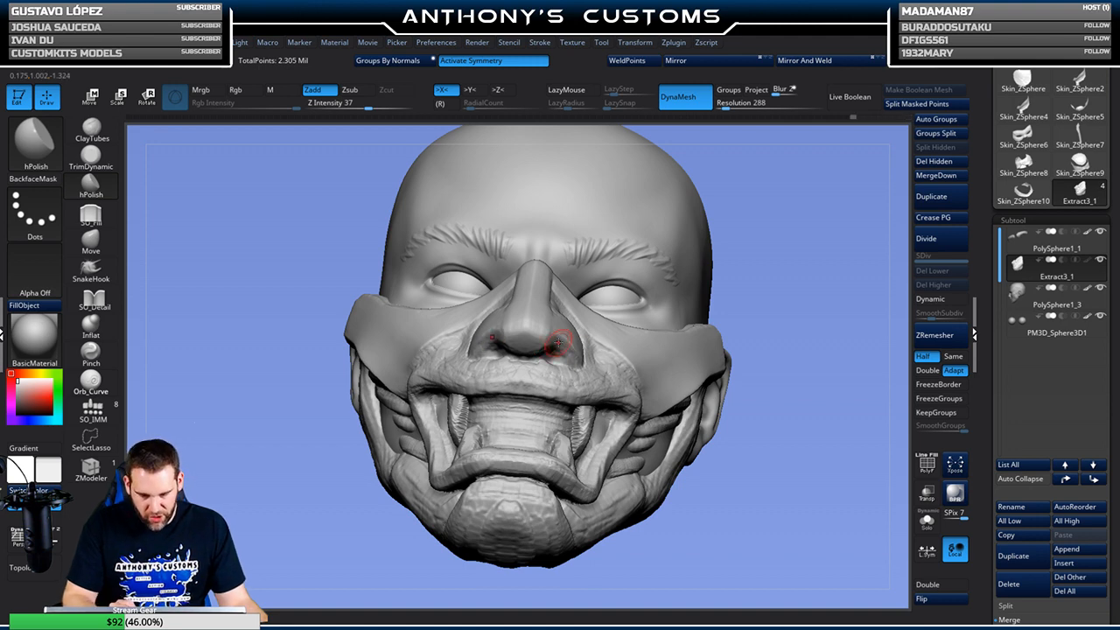
left_click_drag(797, 239, 708, 243)
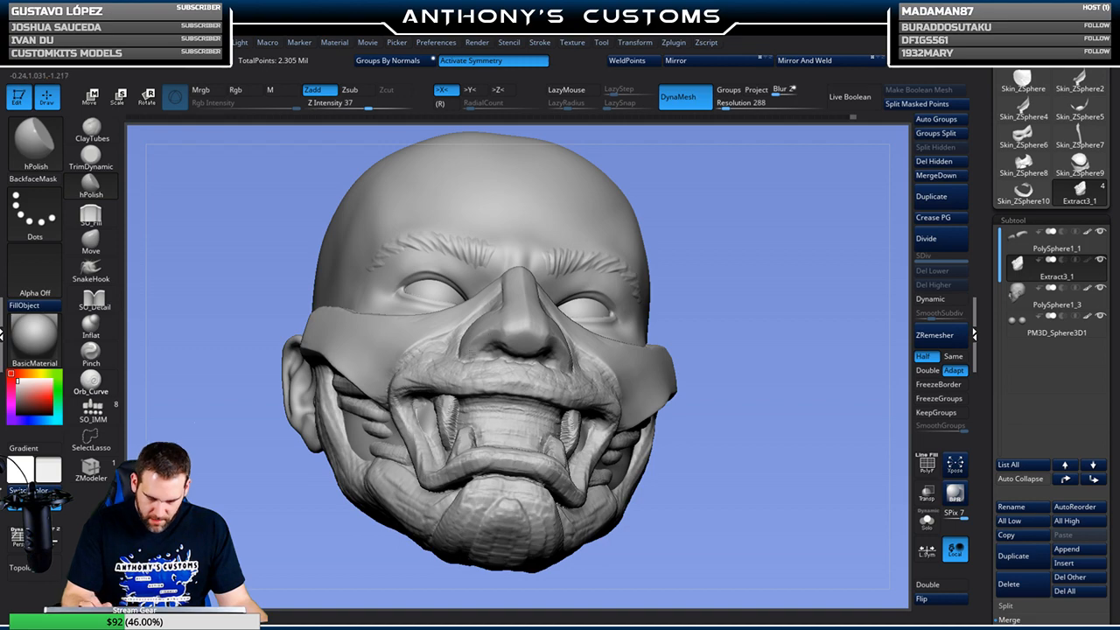
Polish the upper and lower lips and the mouth corners into a smooth, flat-faced rim around the mouth opening
mouse_move(694, 266)
left_mouse_down()
mouse_move(756, 286)
mouse_move(634, 317)
mouse_move(619, 305)
left_mouse_up()
mouse_move(750, 248)
left_mouse_down()
mouse_move(773, 225)
mouse_move(784, 231)
left_mouse_up()
mouse_move(801, 303)
left_mouse_down()
mouse_move(770, 364)
mouse_move(729, 346)
mouse_move(775, 317)
mouse_move(790, 280)
mouse_move(779, 250)
mouse_move(762, 251)
left_mouse_up()
right_click(776, 317)
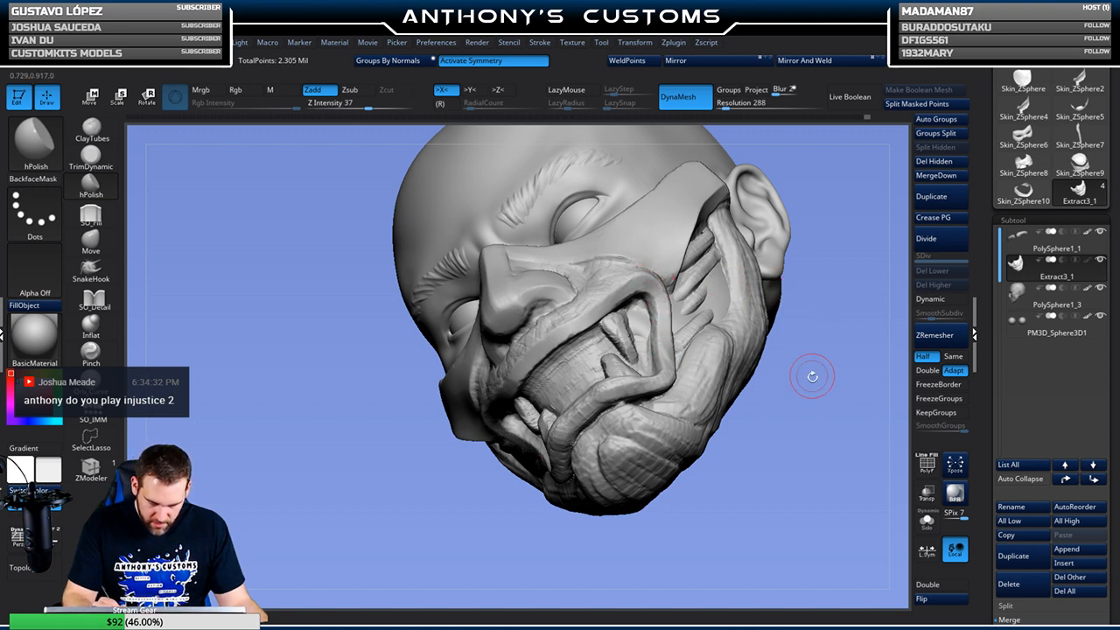
left_click_drag(808, 363, 761, 376)
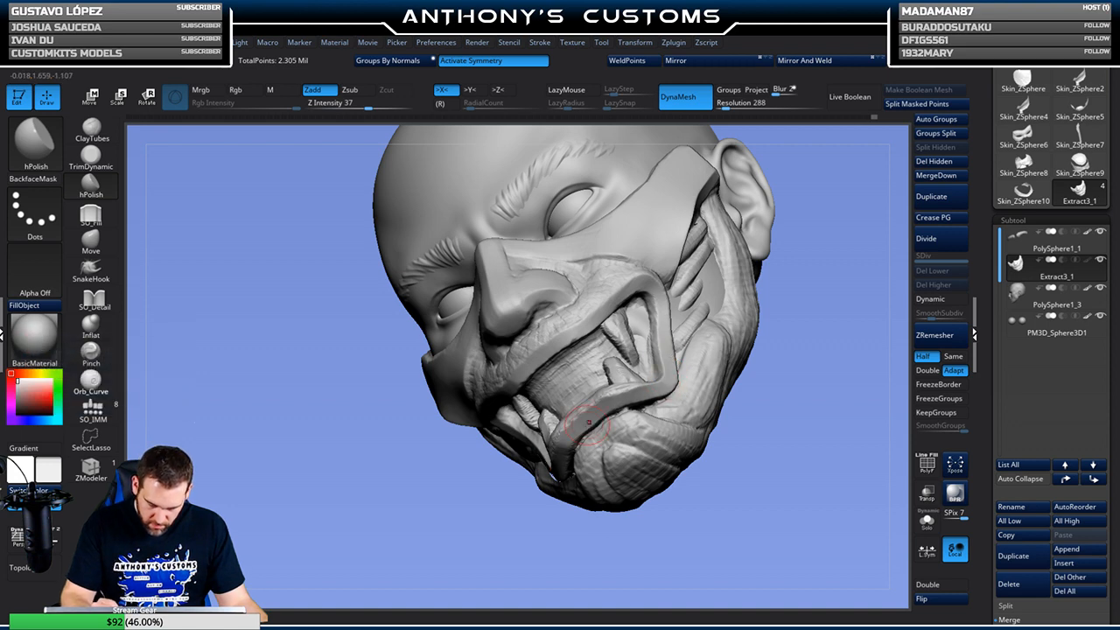
left_click_drag(784, 287, 871, 316)
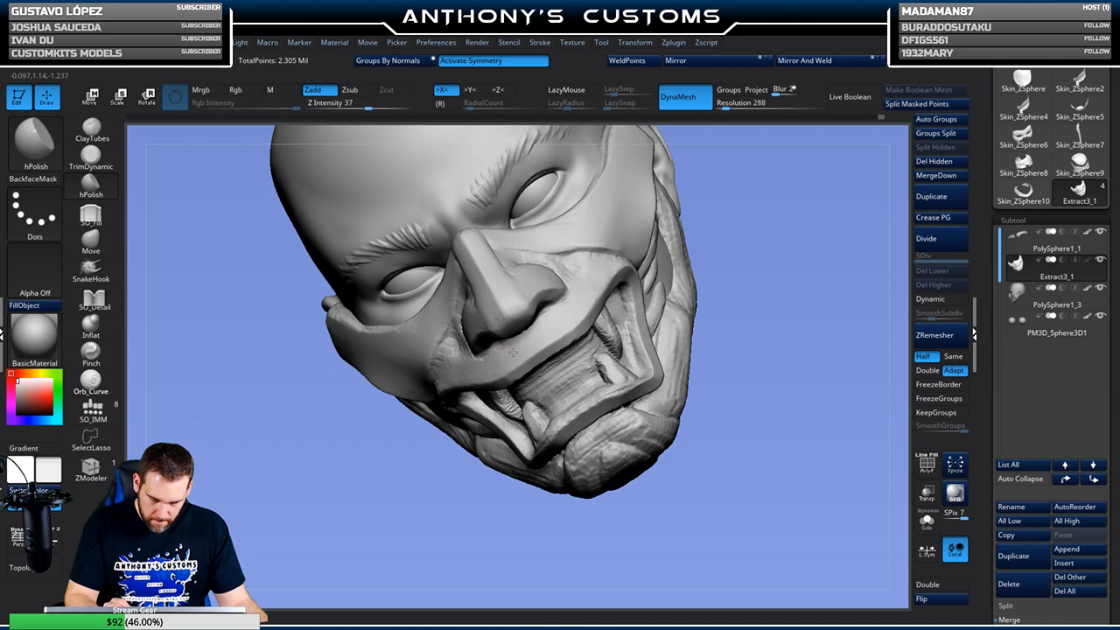
Adjust the hPolish brush size and smooth the area between the nose, cheekbone band and upper lip
mouse_move(779, 257)
left_mouse_down()
mouse_move(799, 237)
mouse_move(778, 243)
left_mouse_up()
key("space")
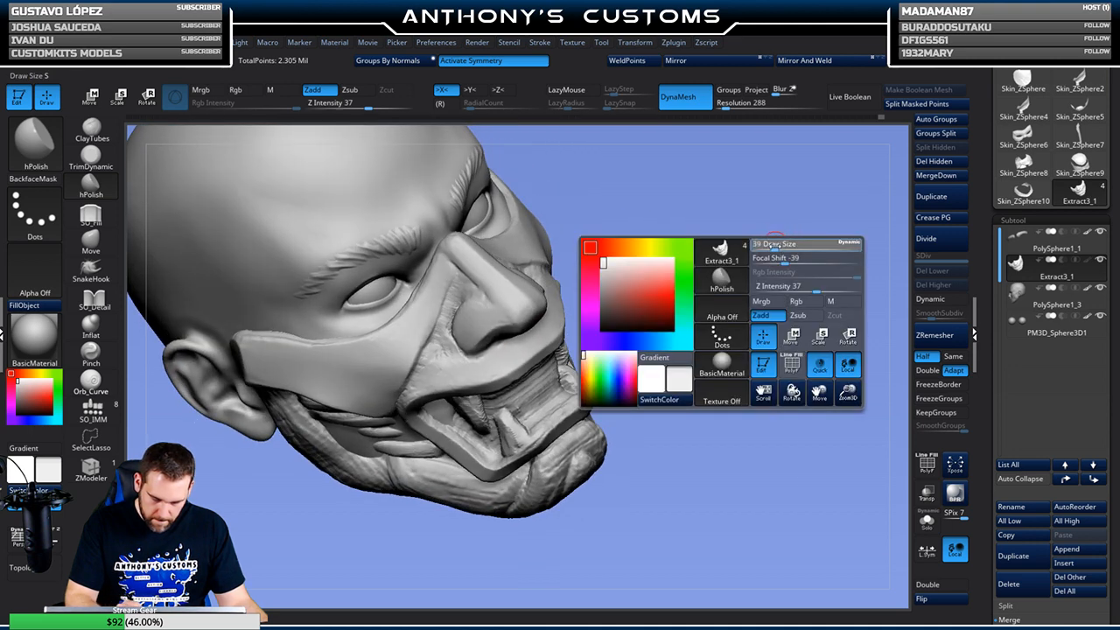
left_click_drag(437, 359, 432, 361)
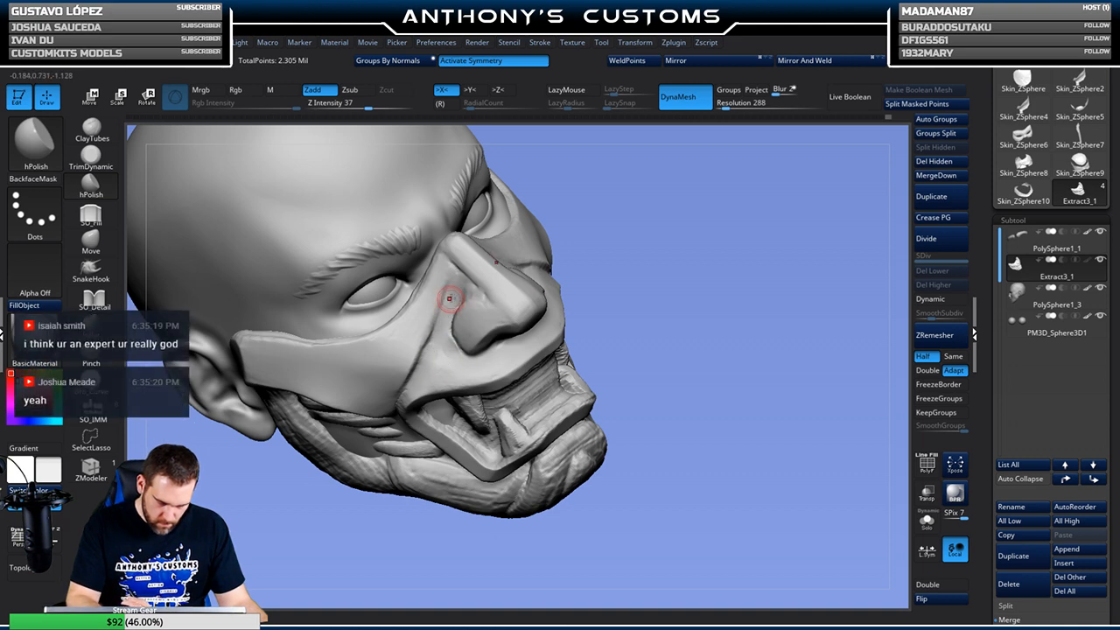
mouse_move(722, 306)
left_mouse_down()
mouse_move(736, 240)
mouse_move(769, 283)
left_mouse_up()
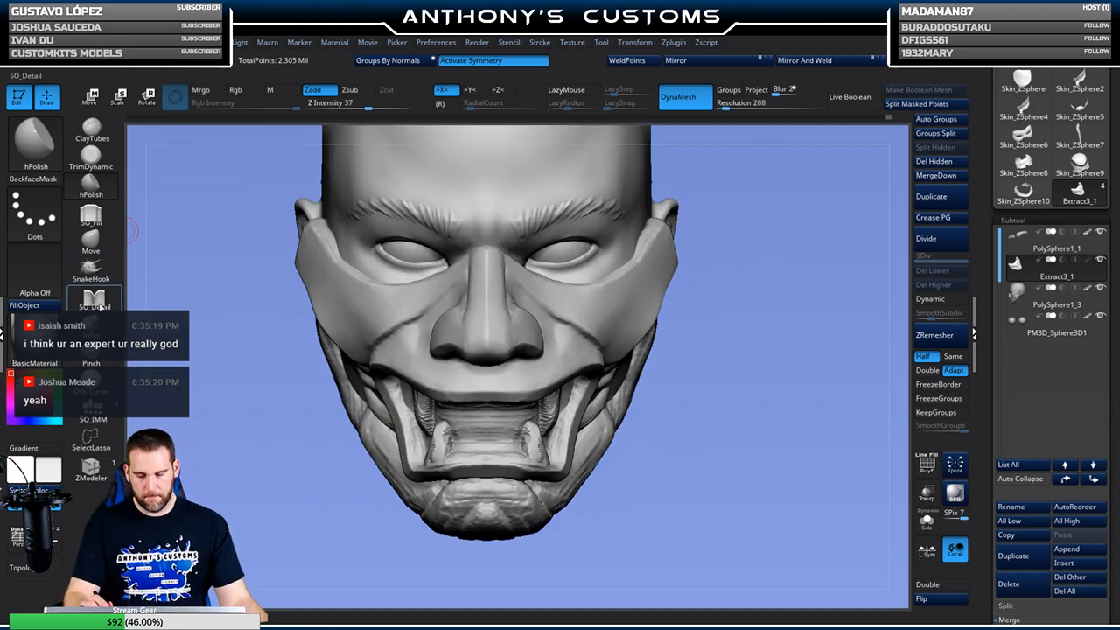
Carve a crease with the SO_Detail brush where the cheekbone band meets the nose and upper-lip section
left_click(95, 300)
left_click_drag(745, 285, 761, 279)
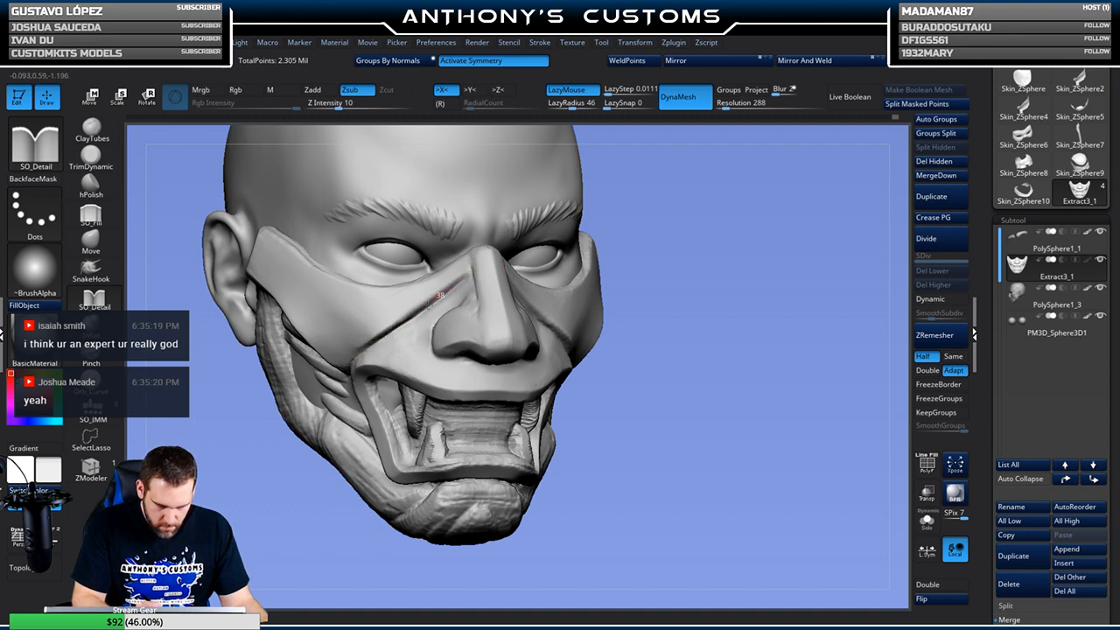
left_click_drag(707, 232, 568, 262)
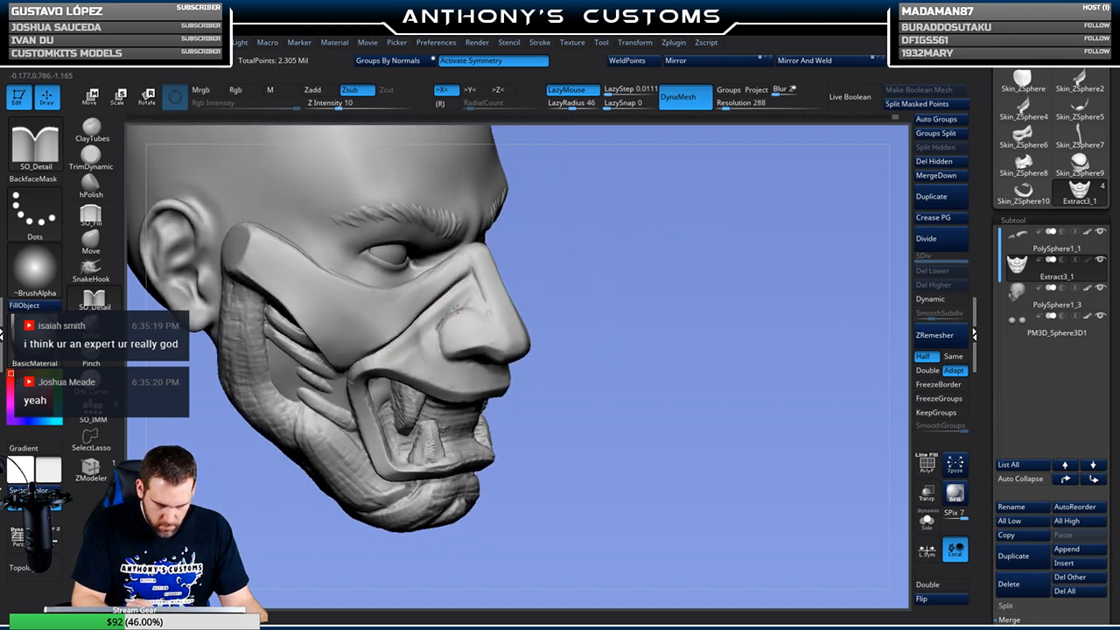
key("ctrl")
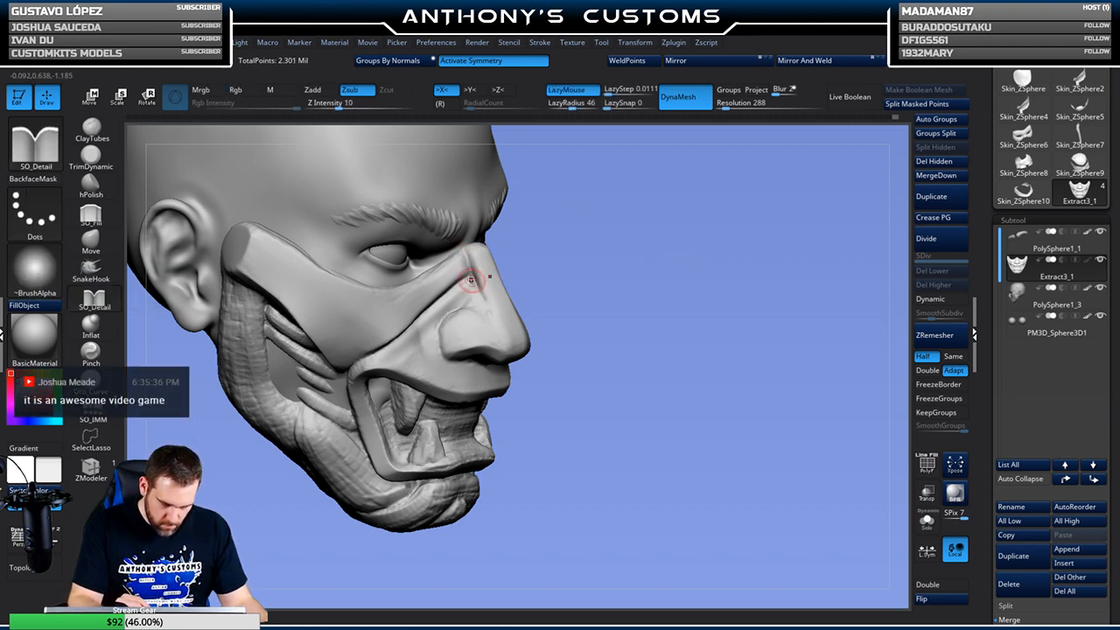
Carve a fine crease down the side of the nose bridge toward the nostril, undoing the last stroke
left_click_drag(487, 317, 473, 261)
left_click_drag(486, 316, 478, 287)
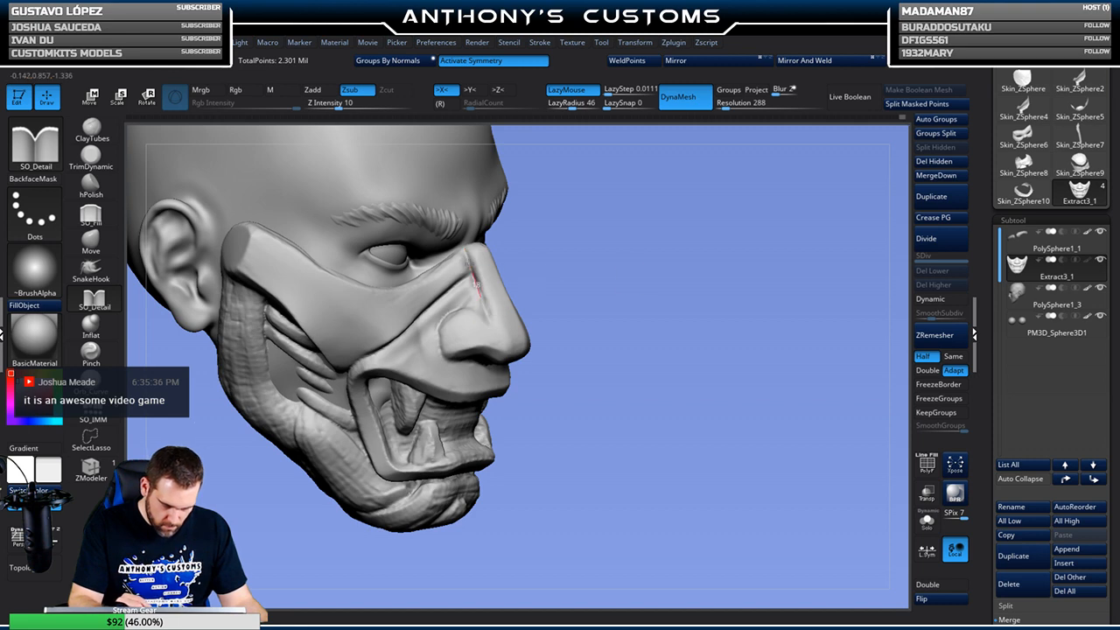
left_click_drag(694, 281, 582, 278, "shift")
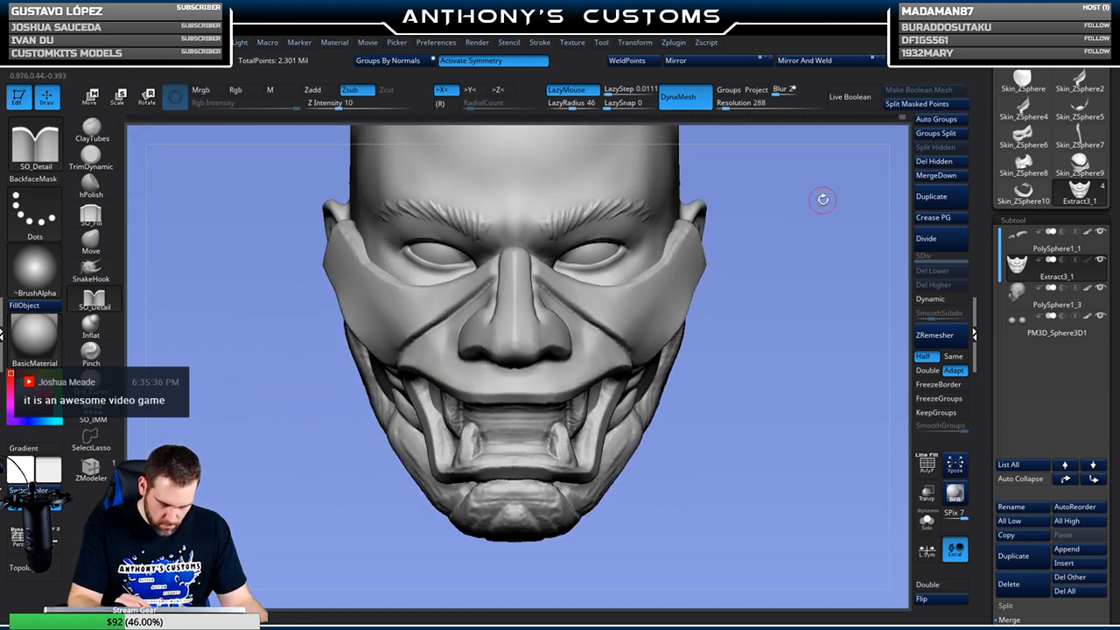
key("ctrl+z")
key("space")
mouse_move(801, 202)
left_mouse_down()
mouse_move(794, 186)
mouse_move(771, 187)
left_mouse_up()
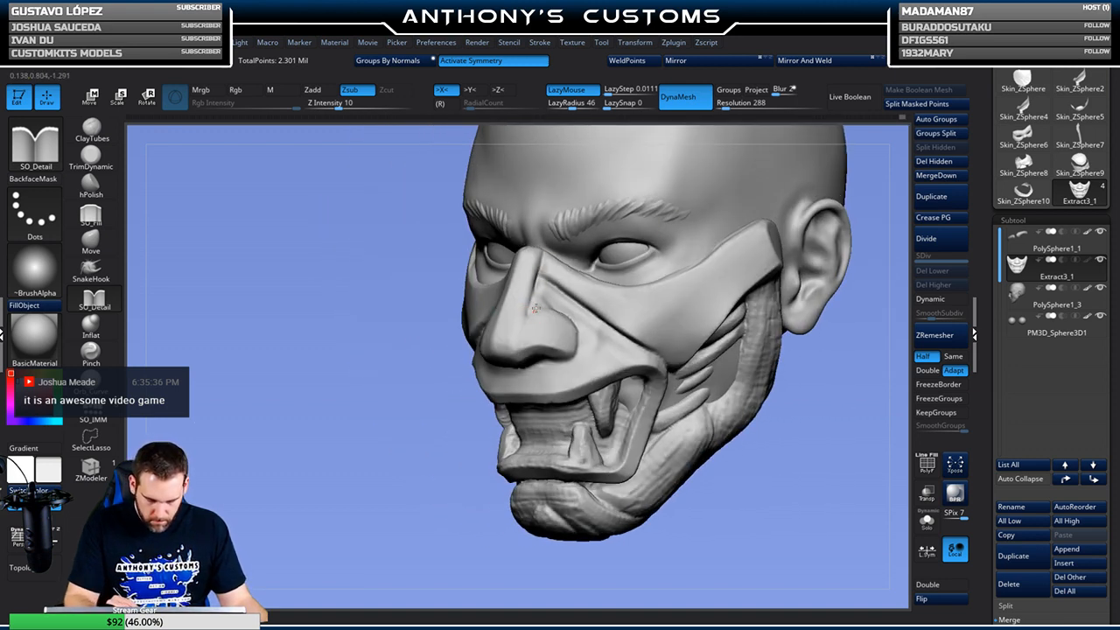
Carve the crease around the nostril wings and along the base of the mask's nose
mouse_move(371, 455)
left_mouse_down()
mouse_move(420, 437)
mouse_move(464, 376)
mouse_move(475, 309)
mouse_move(531, 328)
left_mouse_up()
mouse_move(645, 249)
left_mouse_down()
mouse_move(738, 248)
mouse_move(685, 275)
left_mouse_up()
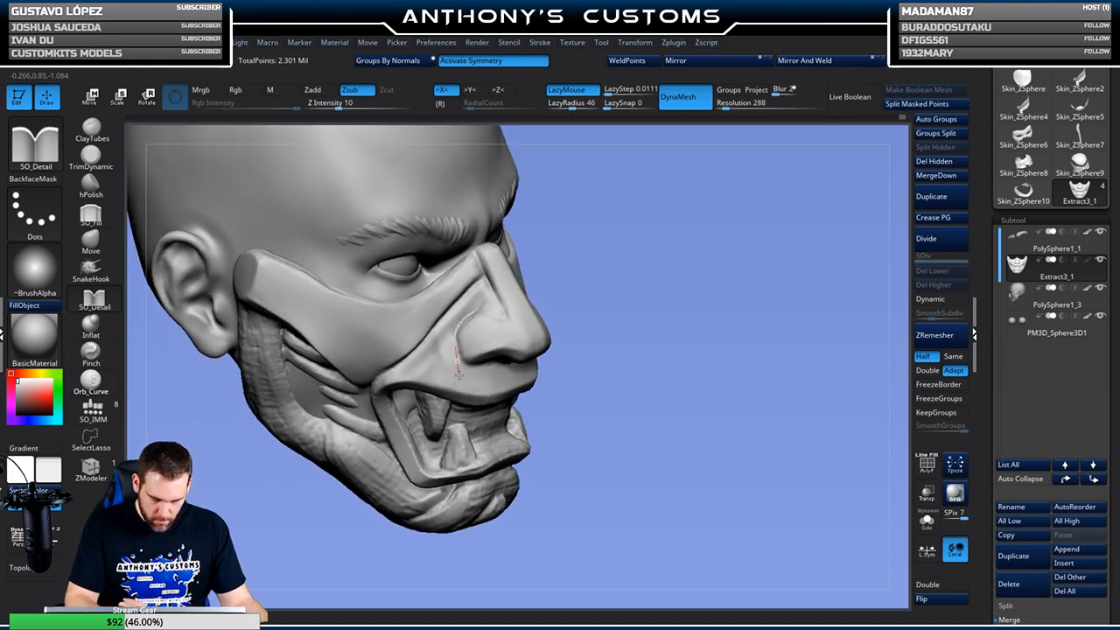
left_click_drag(726, 226, 632, 220)
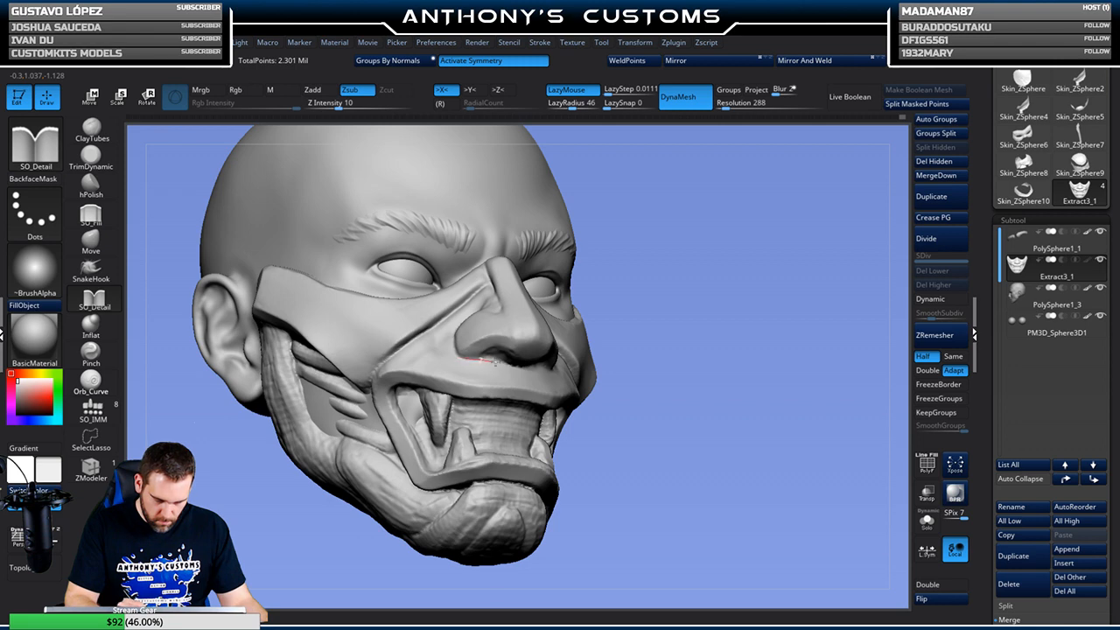
mouse_move(674, 290)
left_mouse_down()
mouse_move(651, 271)
mouse_move(703, 237)
mouse_move(701, 214)
left_mouse_up()
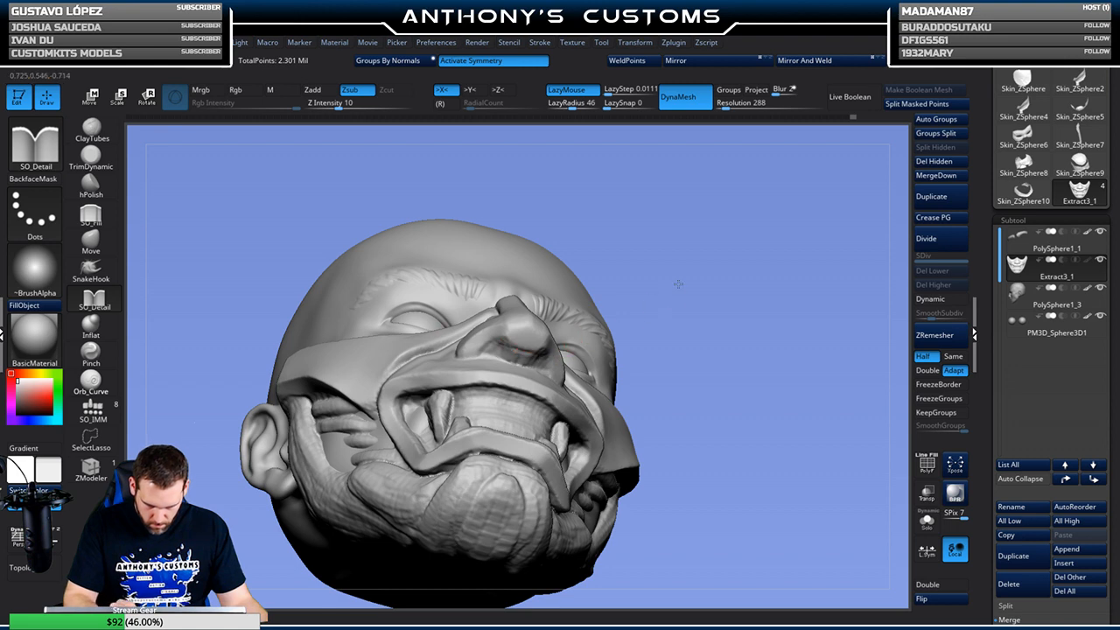
left_click_drag(678, 284, 542, 337)
mouse_move(534, 356)
left_mouse_down()
mouse_move(548, 362)
mouse_move(558, 401)
left_mouse_up()
mouse_move(686, 251)
left_mouse_down()
mouse_move(718, 283)
mouse_move(752, 281)
mouse_move(693, 282)
mouse_move(704, 266)
mouse_move(635, 207)
left_mouse_up()
Save the project
key("ctrl")
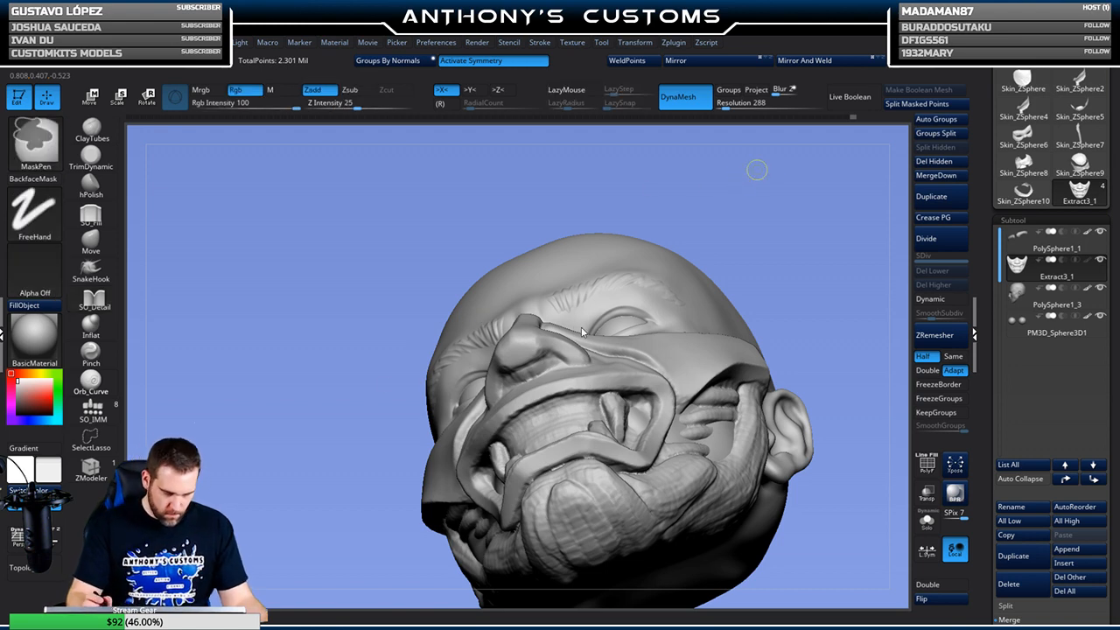
key("ctrl+s")
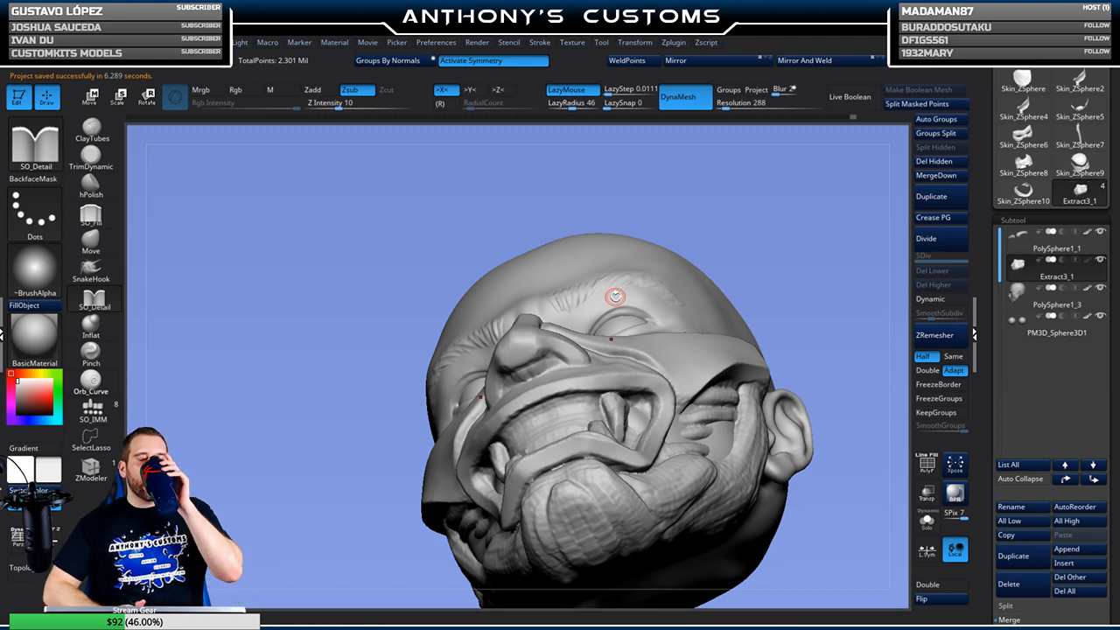
mouse_move(767, 187)
left_mouse_down()
mouse_move(793, 213)
mouse_move(812, 195)
left_mouse_up()
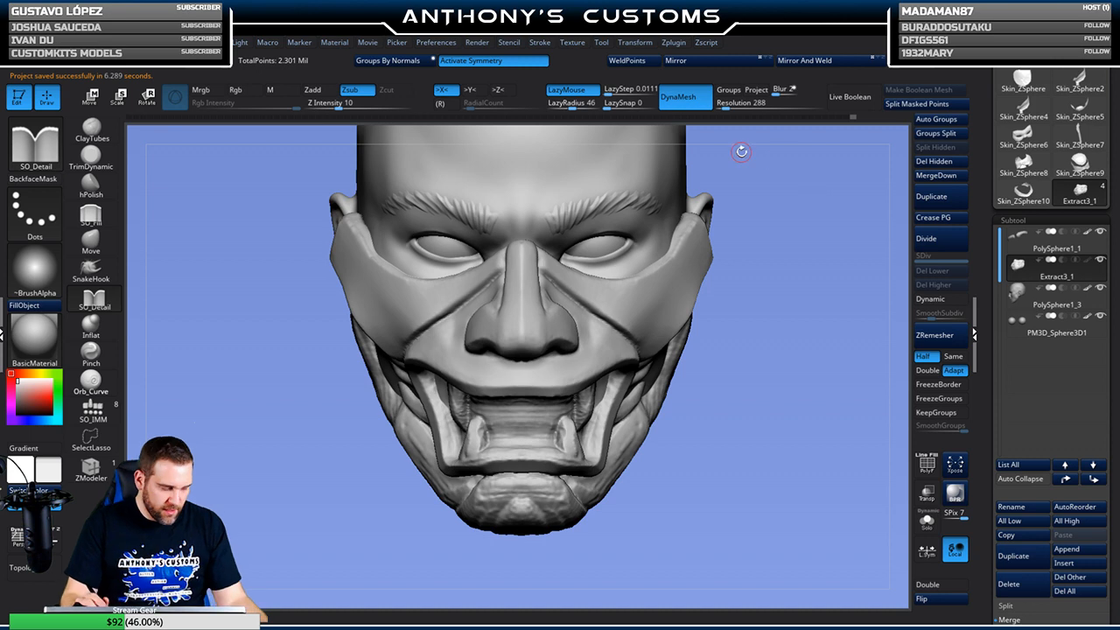
Rework the underside of the nose around the nostrils and tip with the ClayTubes brush
left_click(92, 131)
mouse_move(775, 327)
left_mouse_down()
mouse_move(712, 239)
mouse_move(754, 220)
left_mouse_up()
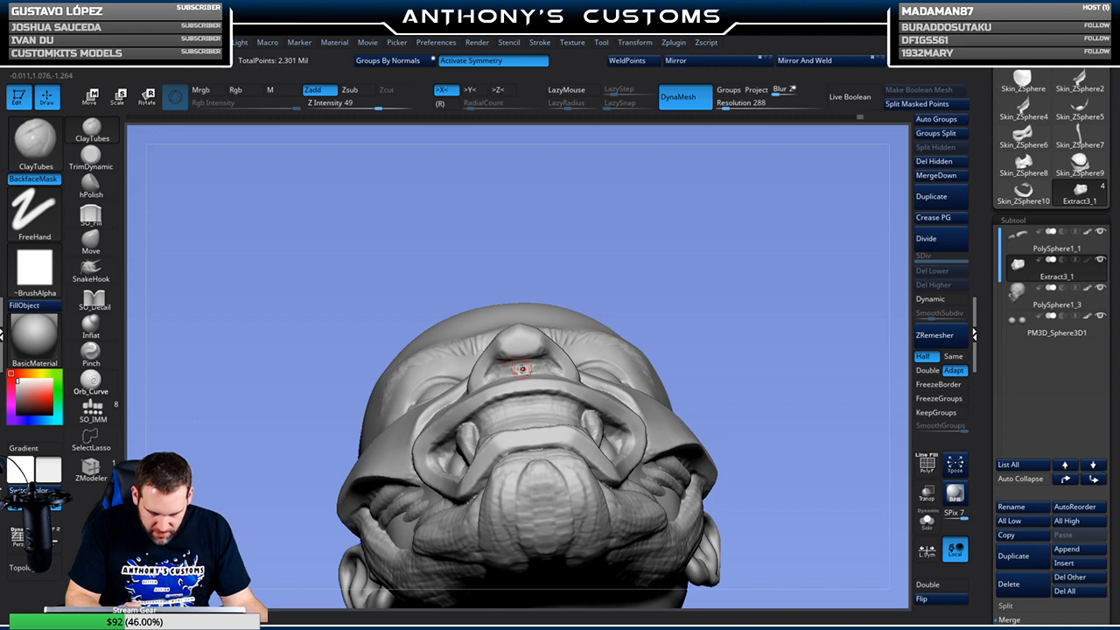
mouse_move(701, 281)
left_mouse_down()
mouse_move(631, 298)
mouse_move(686, 254)
left_mouse_up()
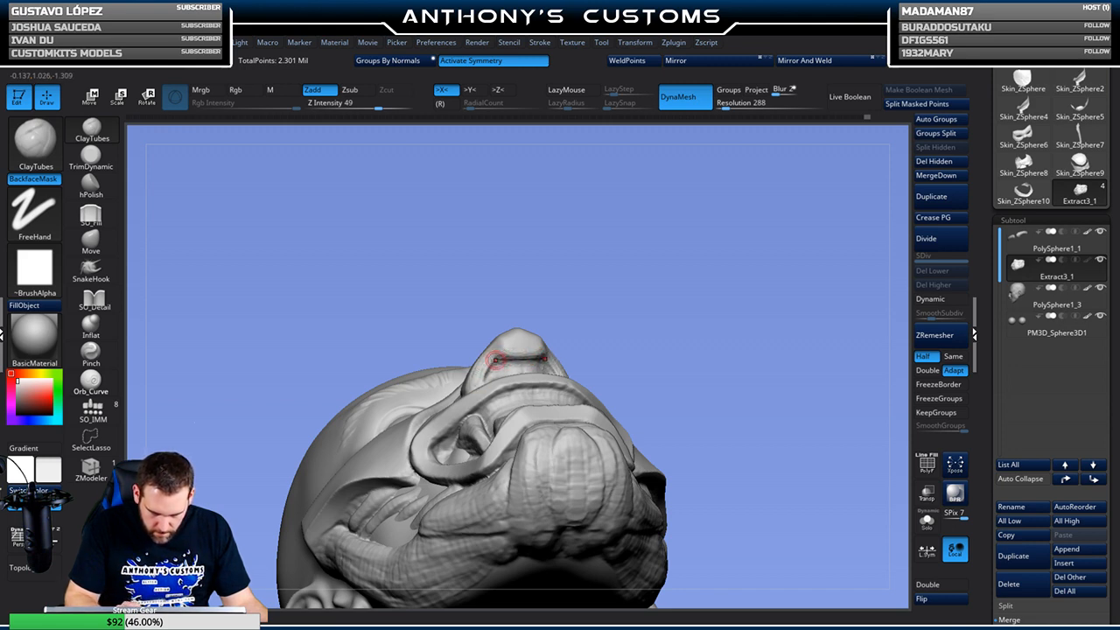
mouse_move(720, 250)
left_mouse_down()
mouse_move(808, 217)
mouse_move(507, 346)
left_mouse_up()
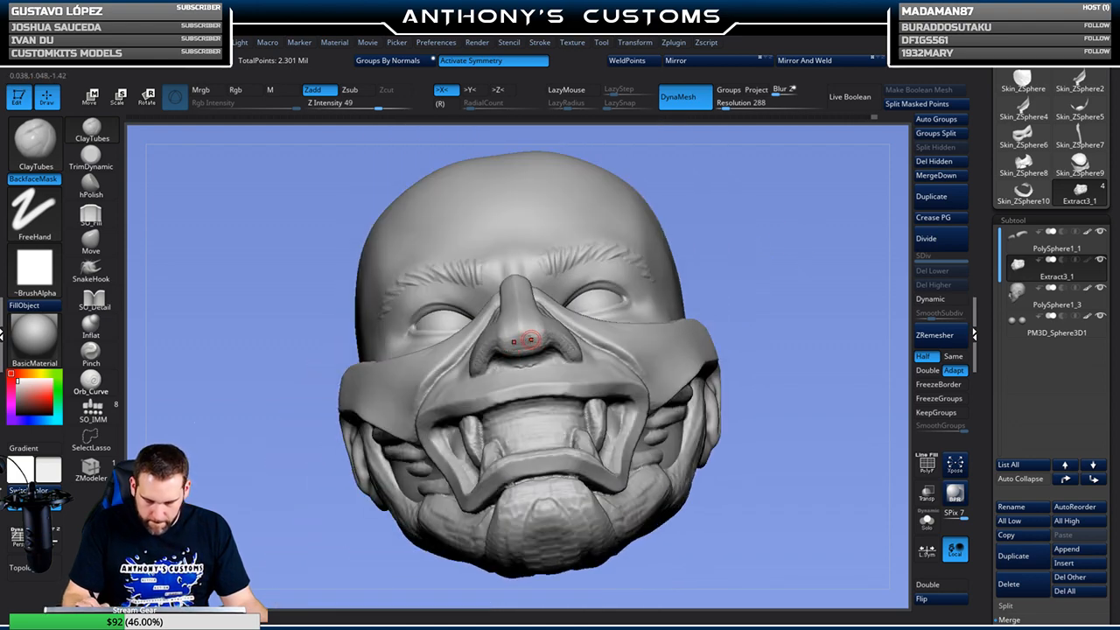
Shape the nostril wing and side of the nose with ClayTubes, and smooth the area beside the bridge
left_click_drag(708, 266, 792, 219)
mouse_move(462, 467)
left_mouse_down()
mouse_move(467, 408)
mouse_move(547, 322)
left_mouse_up()
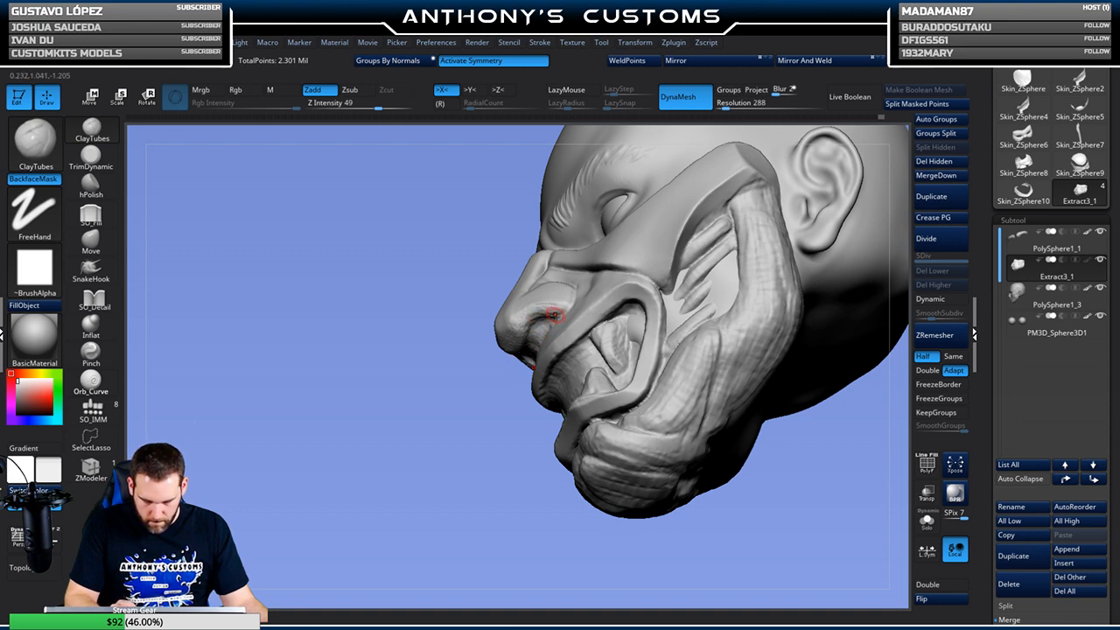
left_click_drag(470, 412, 457, 470)
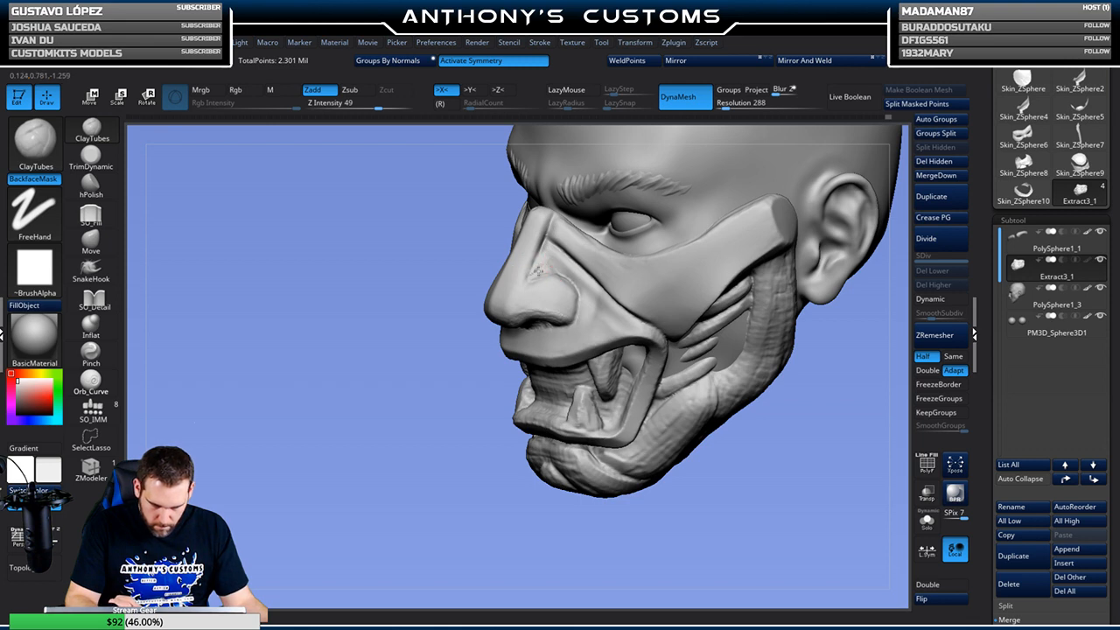
key("shift")
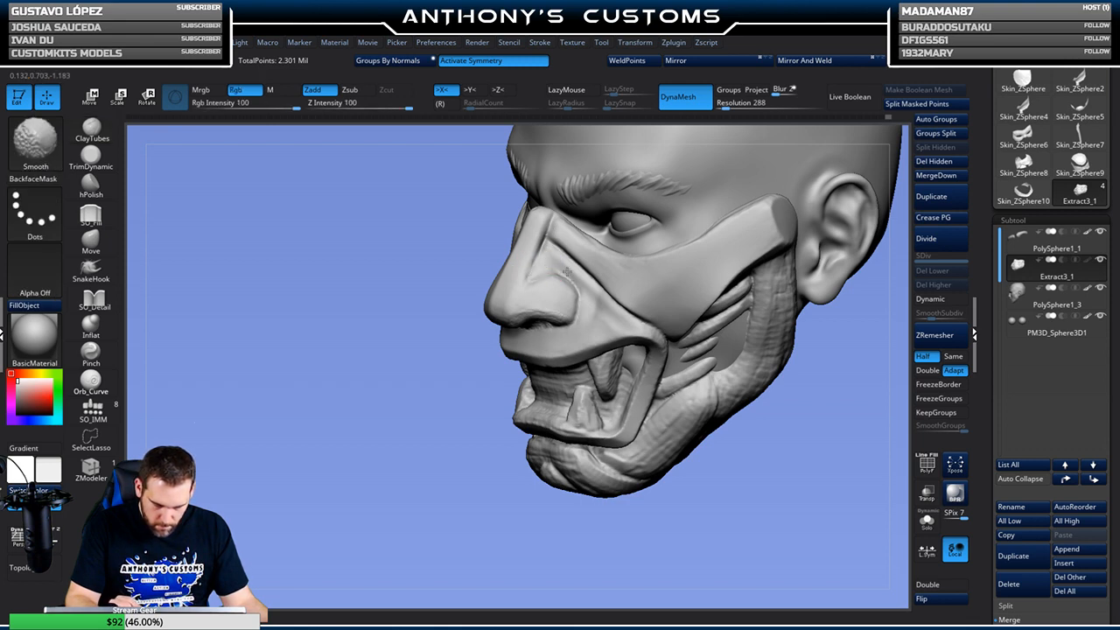
left_click_drag(423, 476, 468, 455)
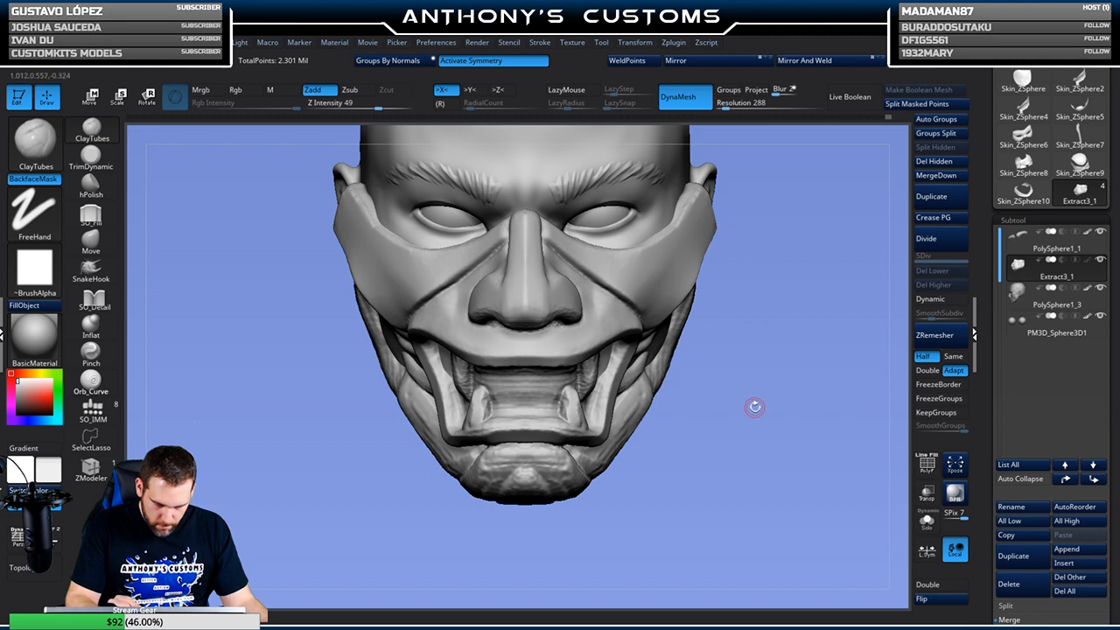
Redefine the crease between the nose bridge and nostril wing with the SO_Detail brush
left_click(94, 300)
left_click_drag(790, 283, 612, 262)
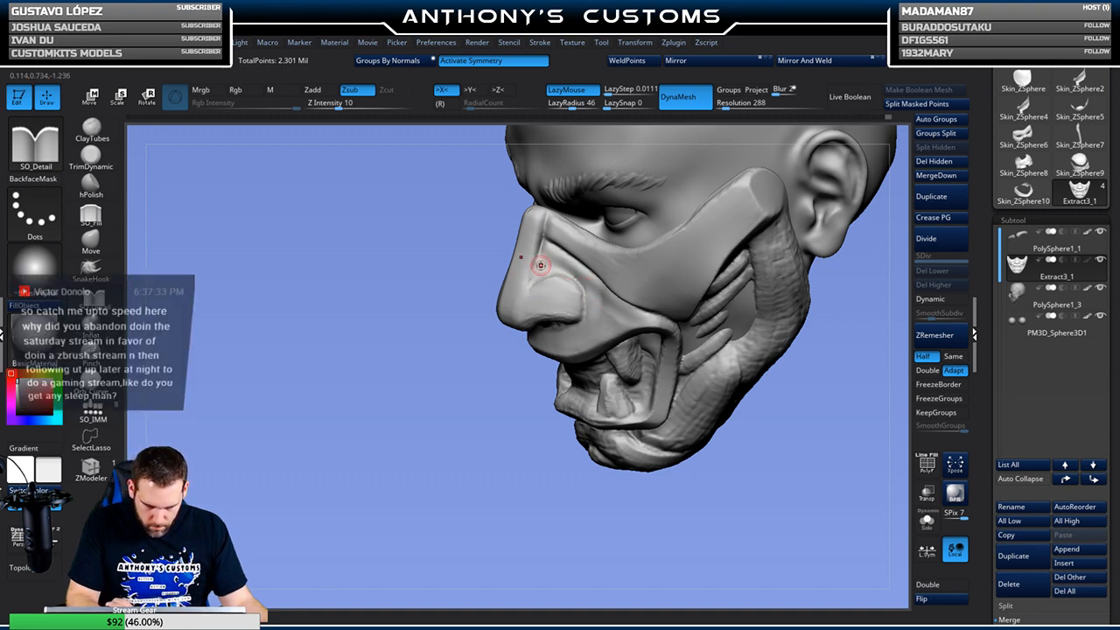
left_click_drag(414, 450, 769, 341)
Smooth the underside of the nose and carve the nostril edges below the tip
left_click_drag(769, 282, 705, 247)
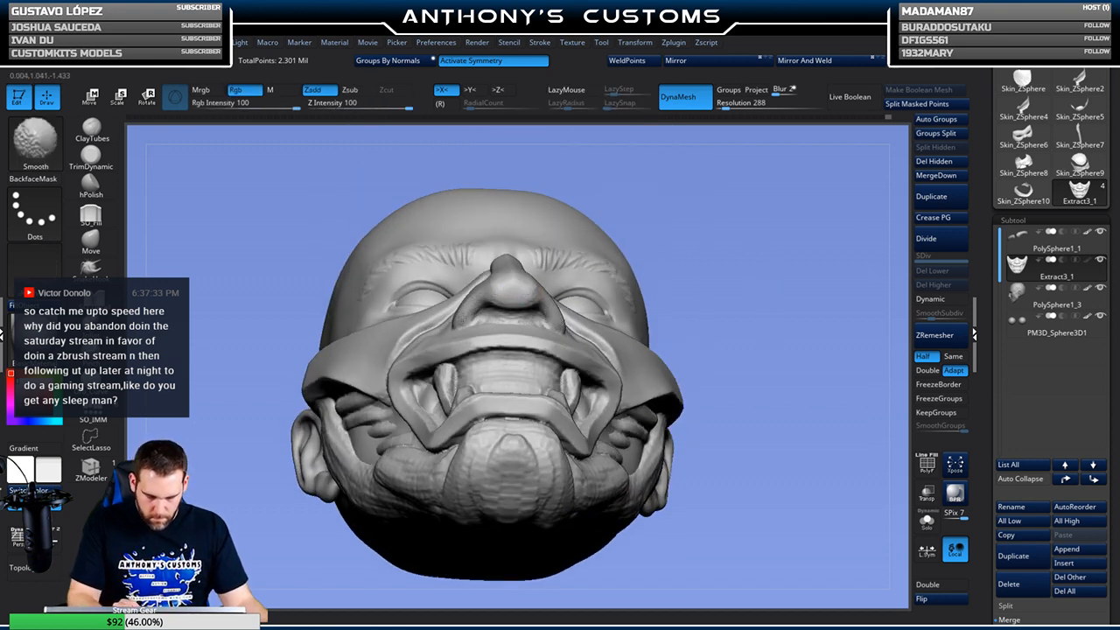
left_click_drag(706, 245, 698, 220)
left_click_drag(485, 312, 483, 327, "shift")
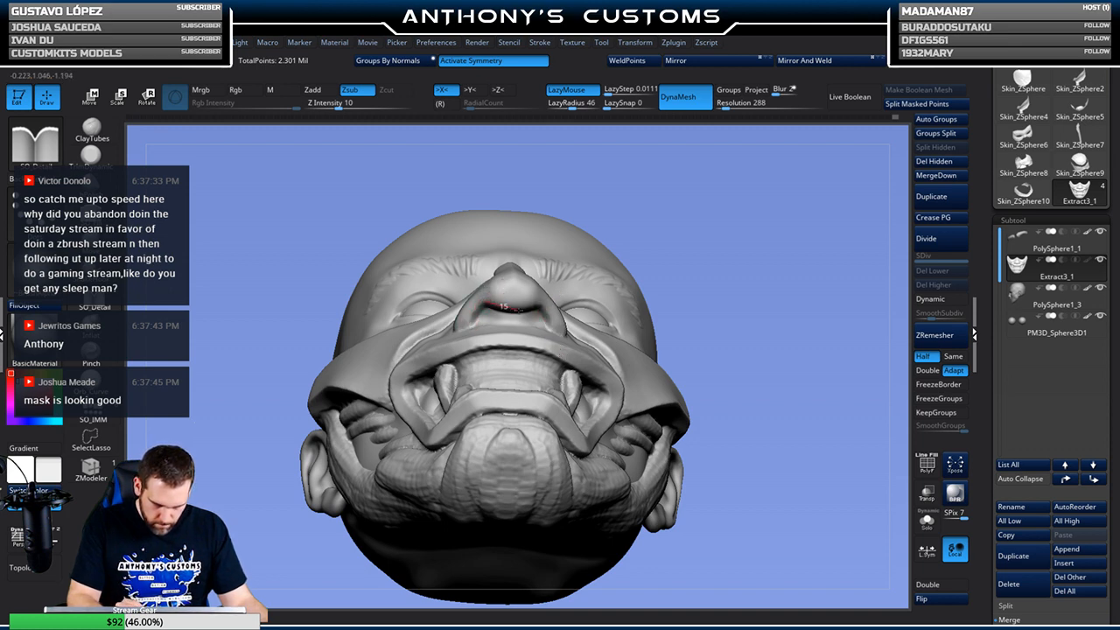
left_click_drag(539, 308, 543, 305)
Carve the lower nostril edge from the wing forward to the nose tip
left_click_drag(718, 220, 818, 248)
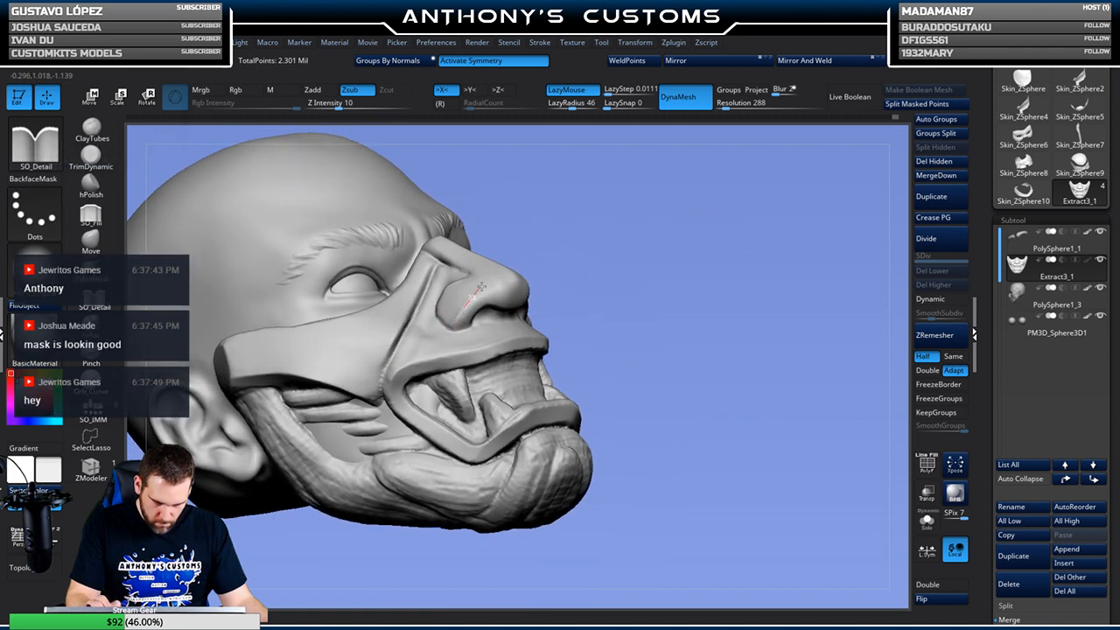
mouse_move(638, 253)
left_mouse_down()
mouse_move(657, 270)
mouse_move(648, 258)
left_mouse_up()
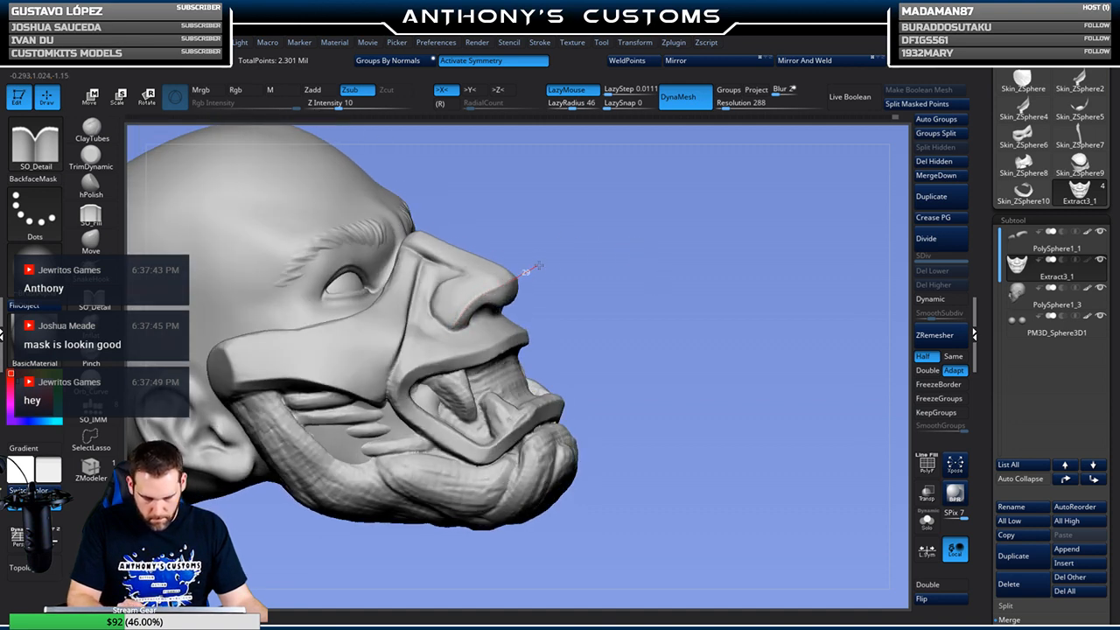
left_click_drag(604, 220, 740, 192)
left_click_drag(512, 315, 508, 195)
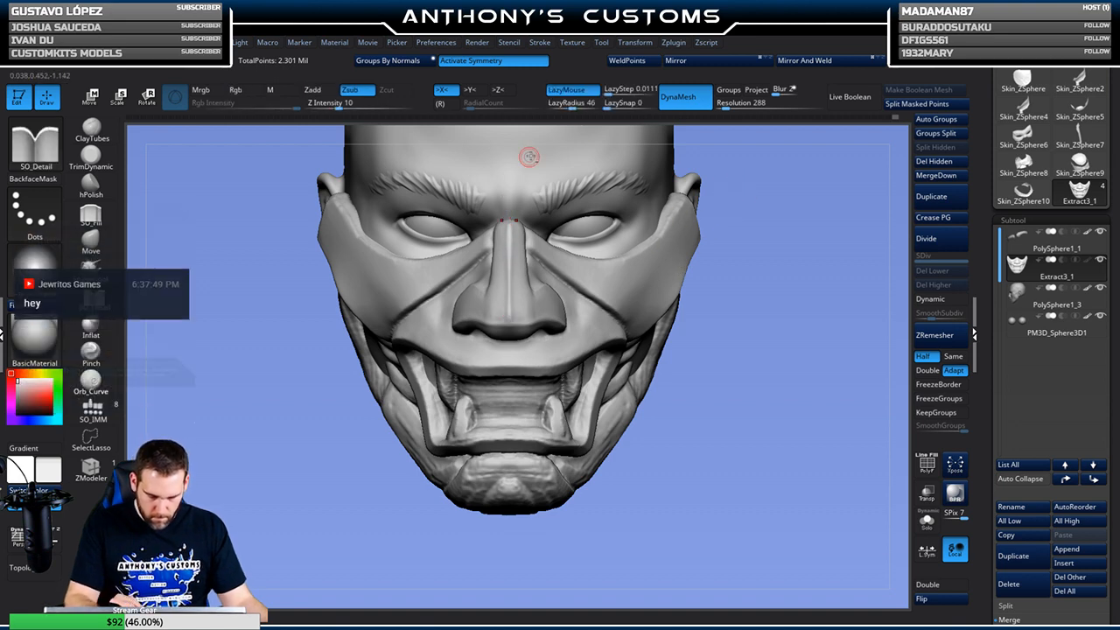
Sharpen the edge along the side of the nose bridge from its top down to the nostril
mouse_move(760, 390)
left_mouse_down()
mouse_move(724, 361)
mouse_move(680, 382)
mouse_move(758, 399)
mouse_move(753, 311)
left_mouse_up()
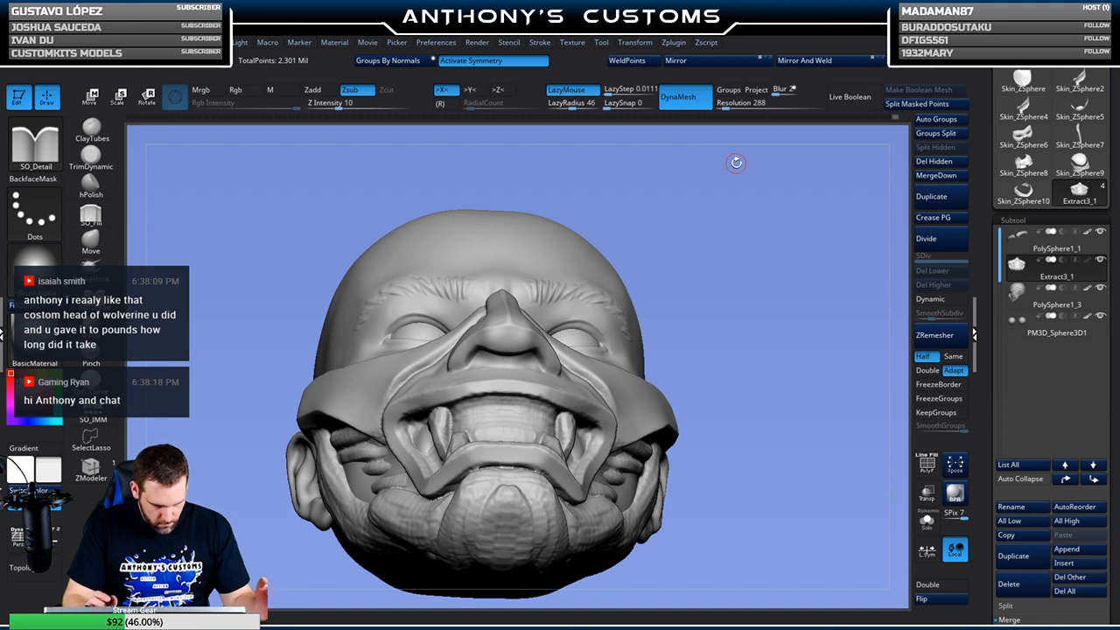
left_click_drag(706, 259, 720, 294)
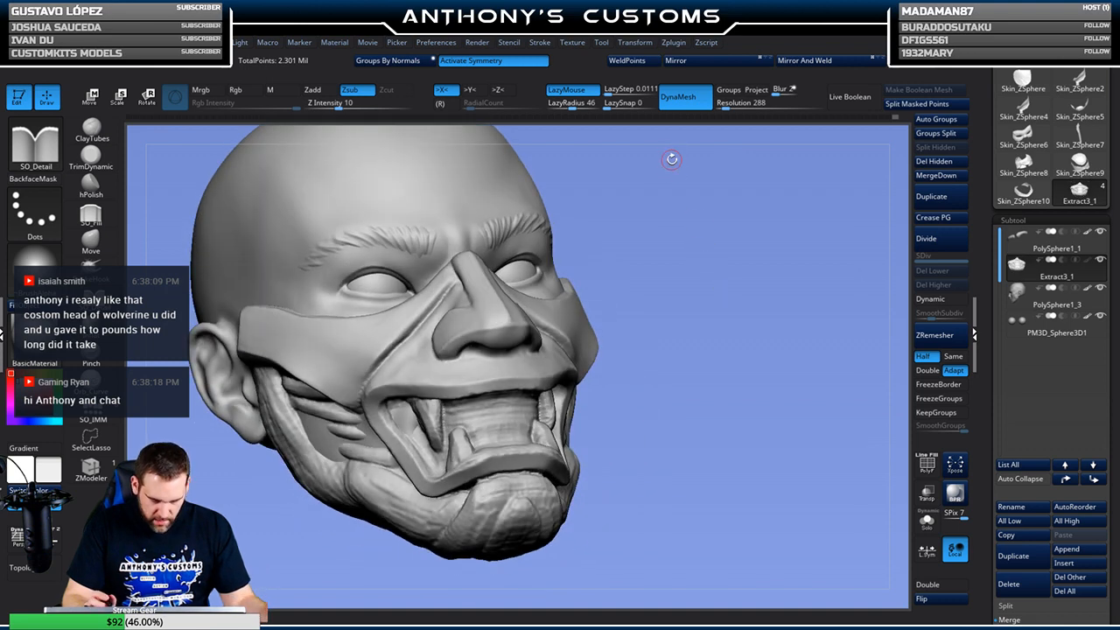
mouse_move(644, 240)
left_mouse_down()
mouse_move(684, 257)
mouse_move(682, 222)
left_mouse_up()
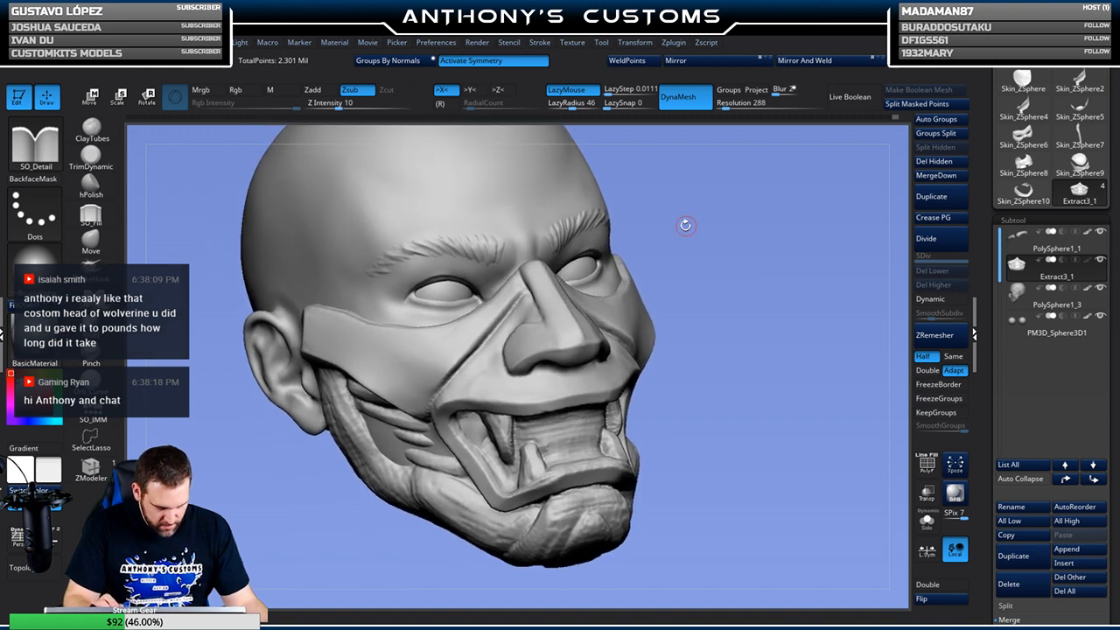
left_click_drag(731, 263, 642, 233)
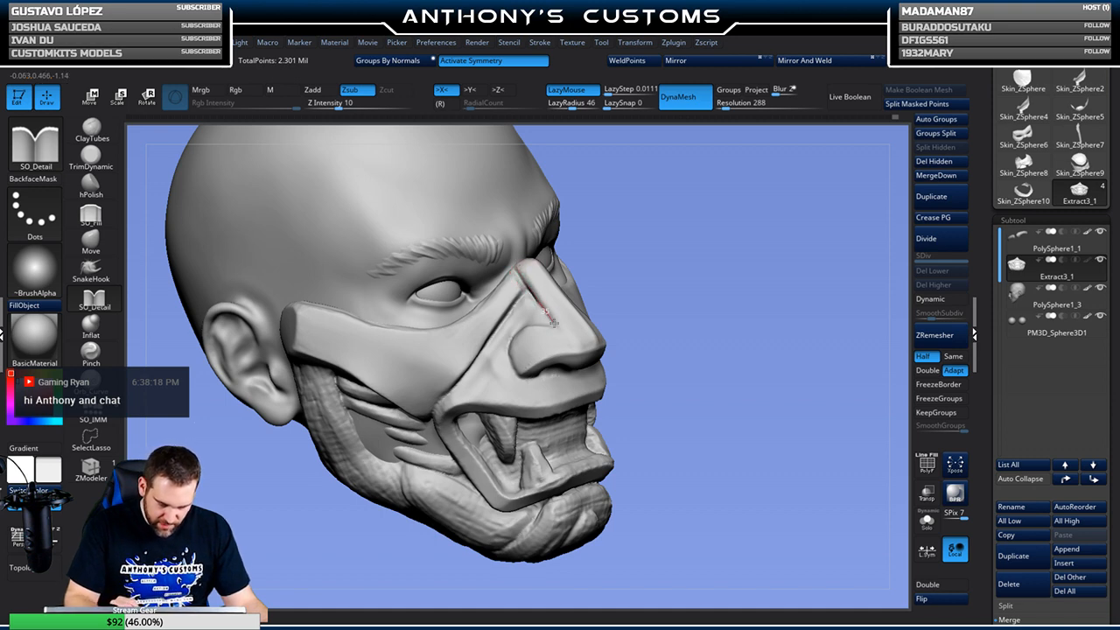
left_click_drag(569, 349, 518, 266)
Carve a line along the cheekbone band's upper rim, from beneath the eye to its end near the ear
left_click_drag(637, 254, 686, 256)
mouse_move(462, 330)
left_mouse_down()
mouse_move(516, 268)
mouse_move(435, 351)
left_mouse_up()
mouse_move(719, 227)
left_mouse_down()
mouse_move(779, 190)
mouse_move(709, 236)
mouse_move(550, 255)
left_mouse_up()
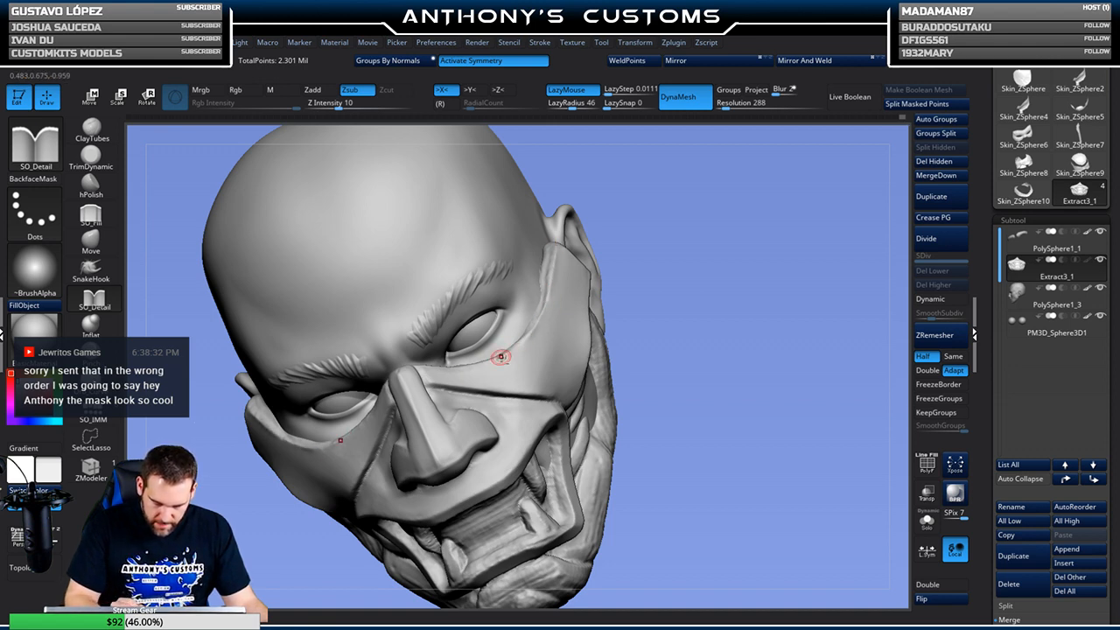
left_click_drag(635, 245, 537, 312)
left_click_drag(670, 280, 681, 233)
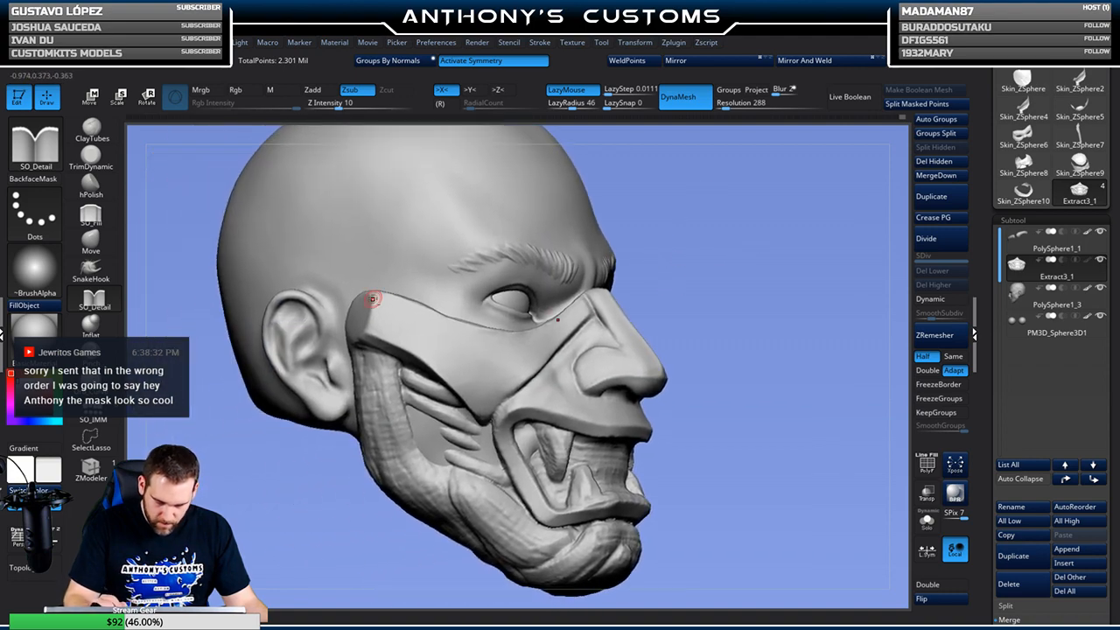
Deepen the crease under the cheekbone band's lower point where it meets the cheek strands and mouth corner
left_click_drag(667, 227, 797, 178)
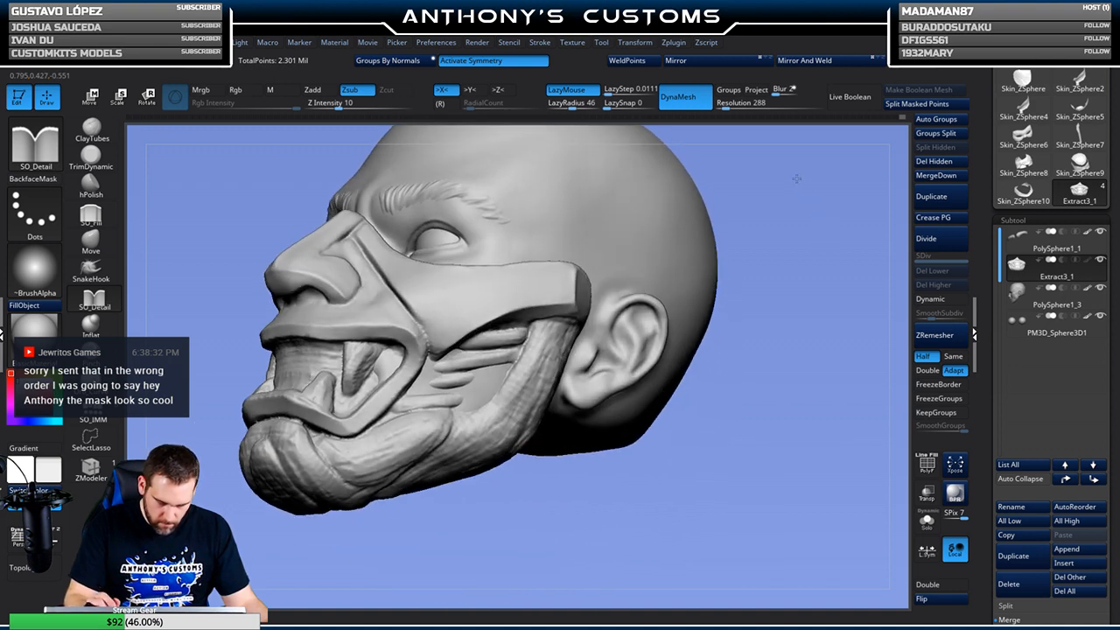
left_click_drag(430, 349, 399, 281)
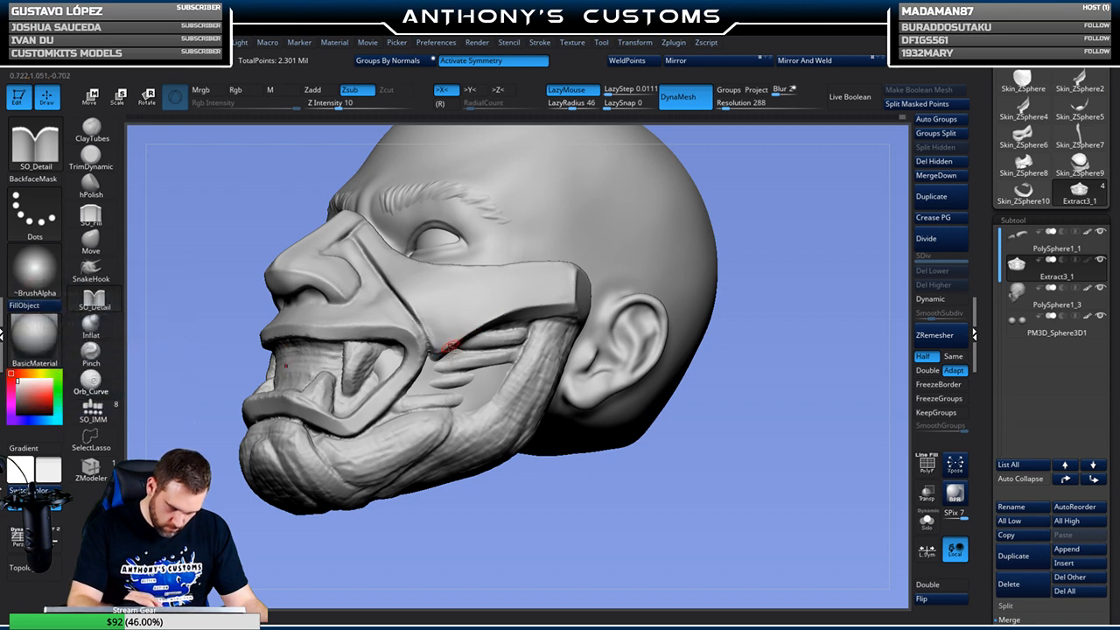
left_click_drag(577, 308, 500, 320)
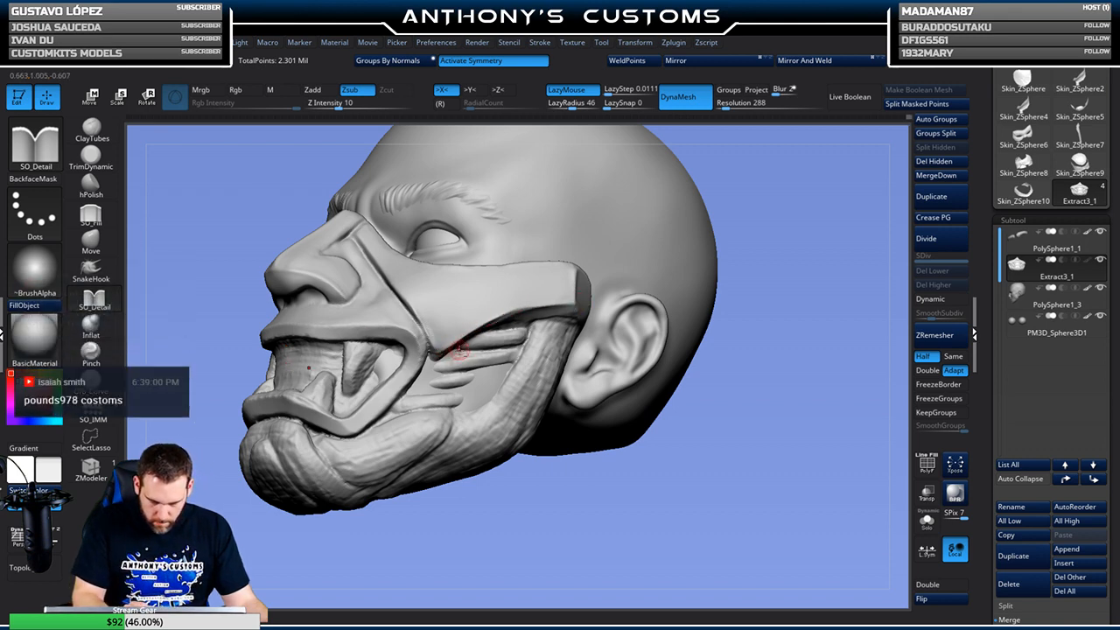
left_click_drag(412, 306, 429, 343)
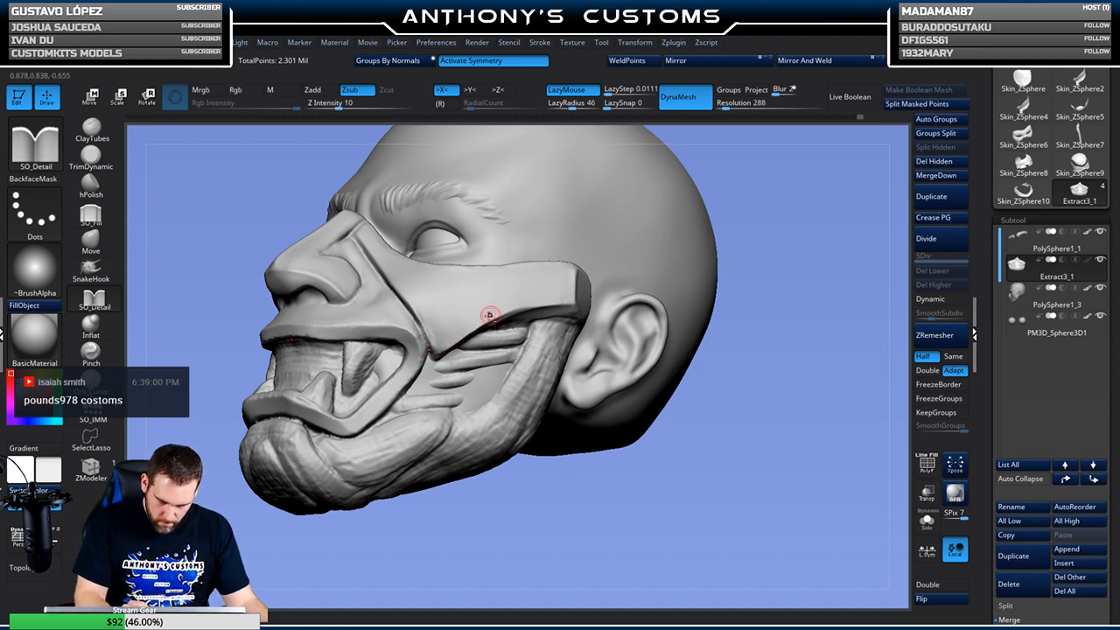
Carve the cheekbone band's lower edge down to its point with SO_Detail and touch up the band with SO_Fill
left_click_drag(502, 306, 434, 356)
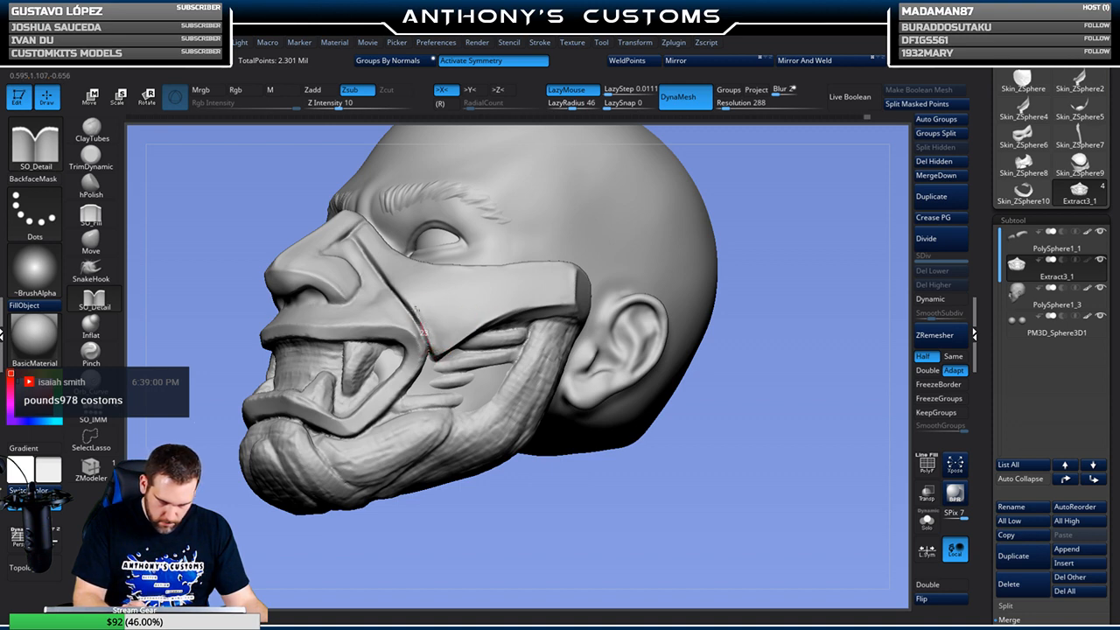
mouse_move(744, 229)
left_mouse_down()
mouse_move(790, 268)
mouse_move(757, 280)
mouse_move(703, 248)
mouse_move(595, 288)
left_mouse_up()
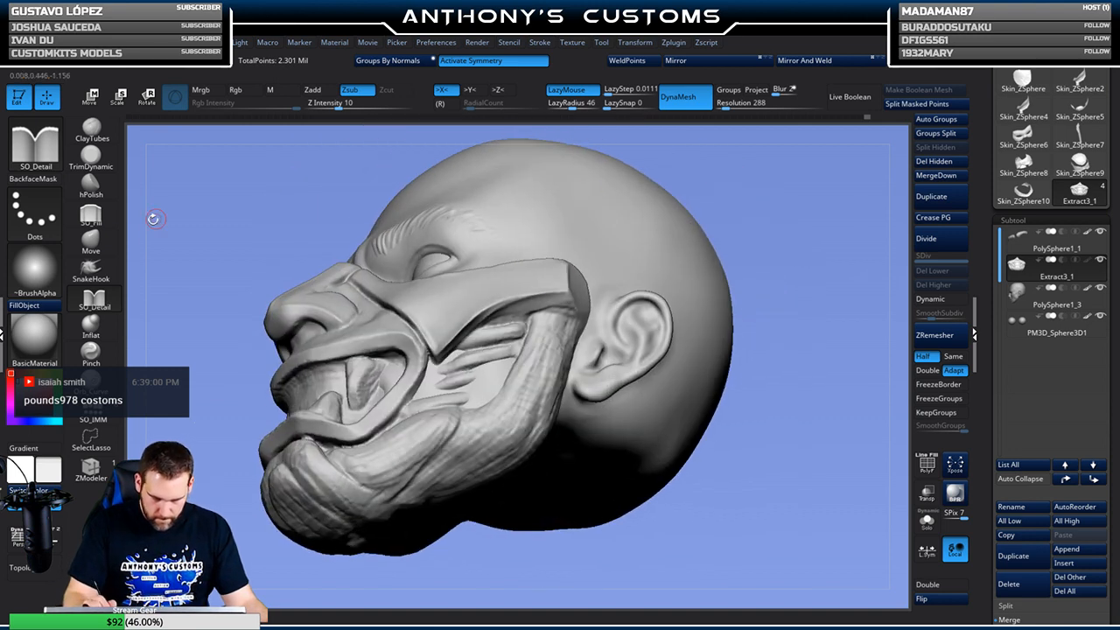
left_click(91, 215)
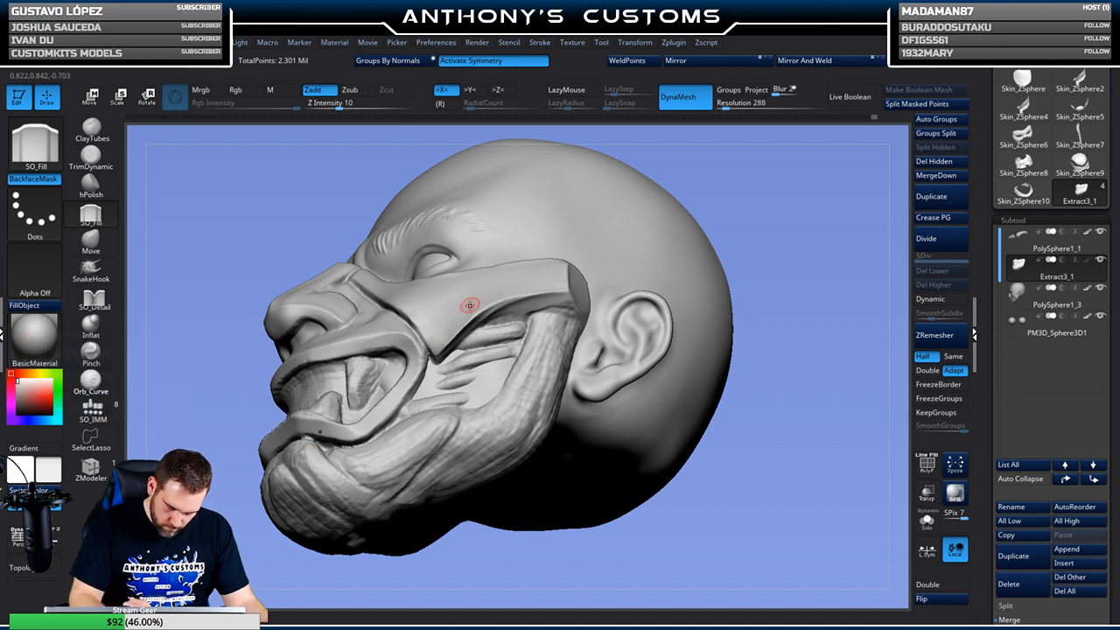
mouse_move(687, 191)
left_mouse_down()
mouse_move(778, 207)
mouse_move(708, 232)
left_mouse_up()
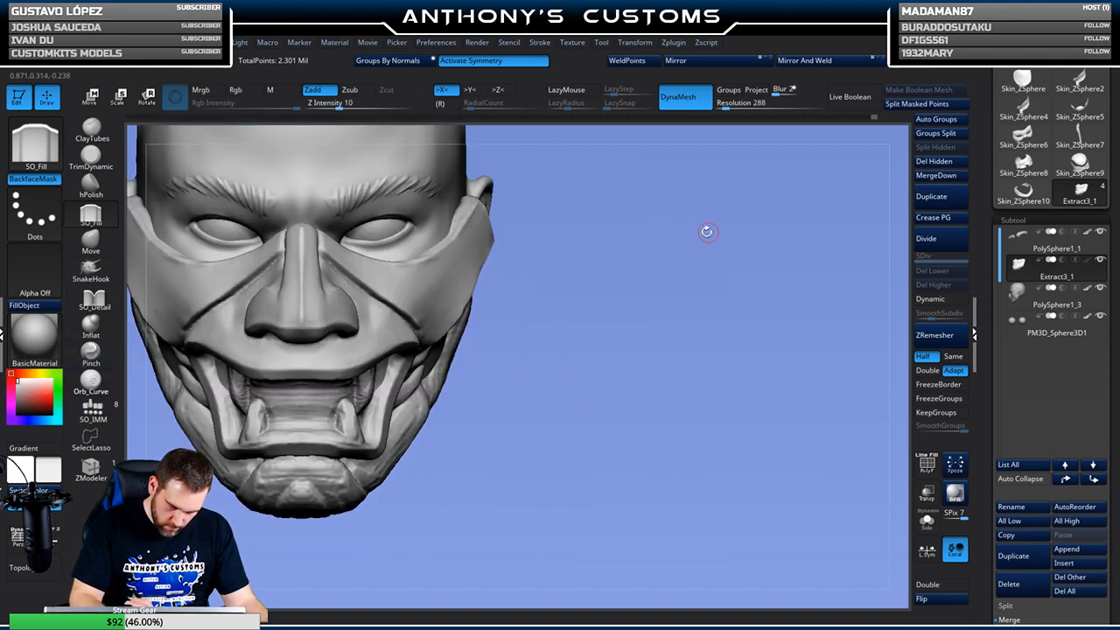
Polish the outer surface of the cheekbone band around its lower point with the hPolish brush
left_click(98, 186)
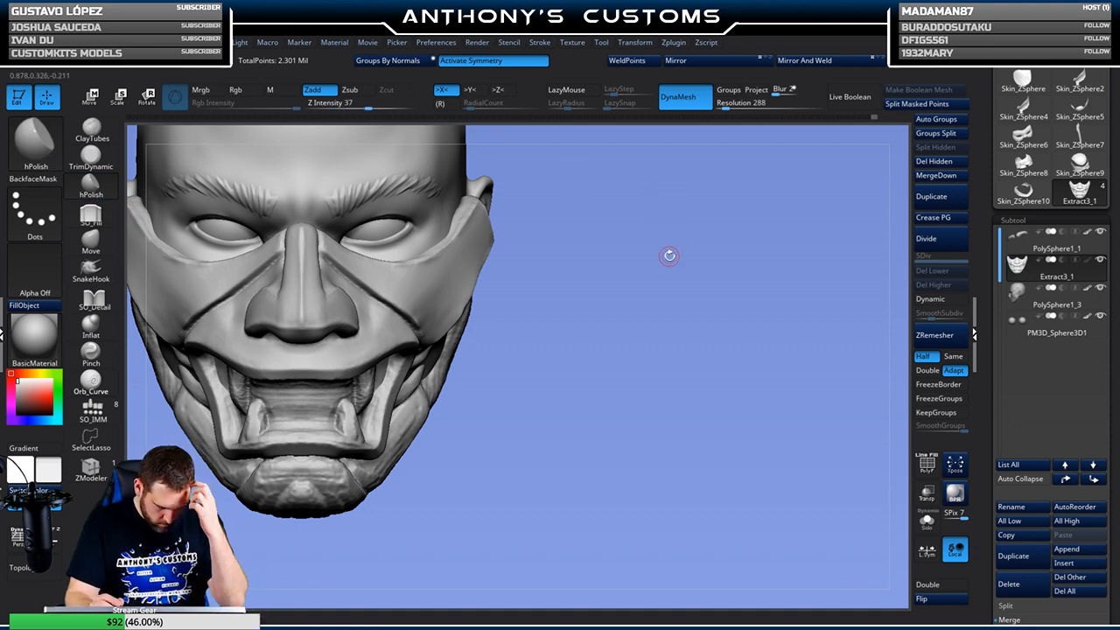
key("space")
mouse_move(708, 242)
left_mouse_down()
mouse_move(679, 228)
mouse_move(764, 190)
mouse_move(777, 227)
mouse_move(775, 215)
mouse_move(791, 212)
left_mouse_up()
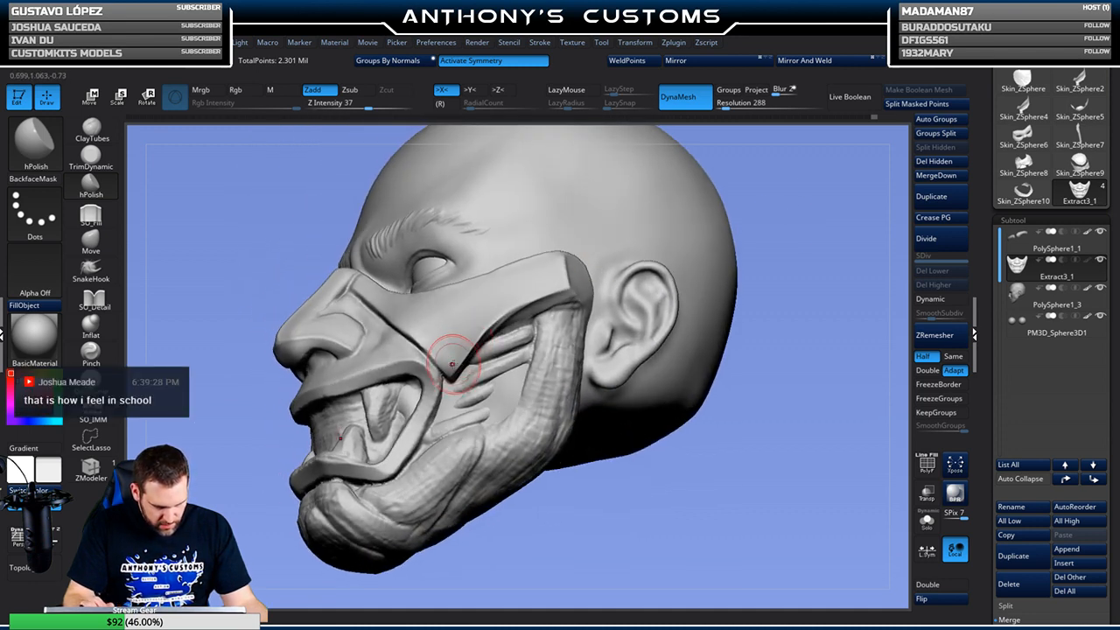
right_click_drag(513, 287, 461, 352)
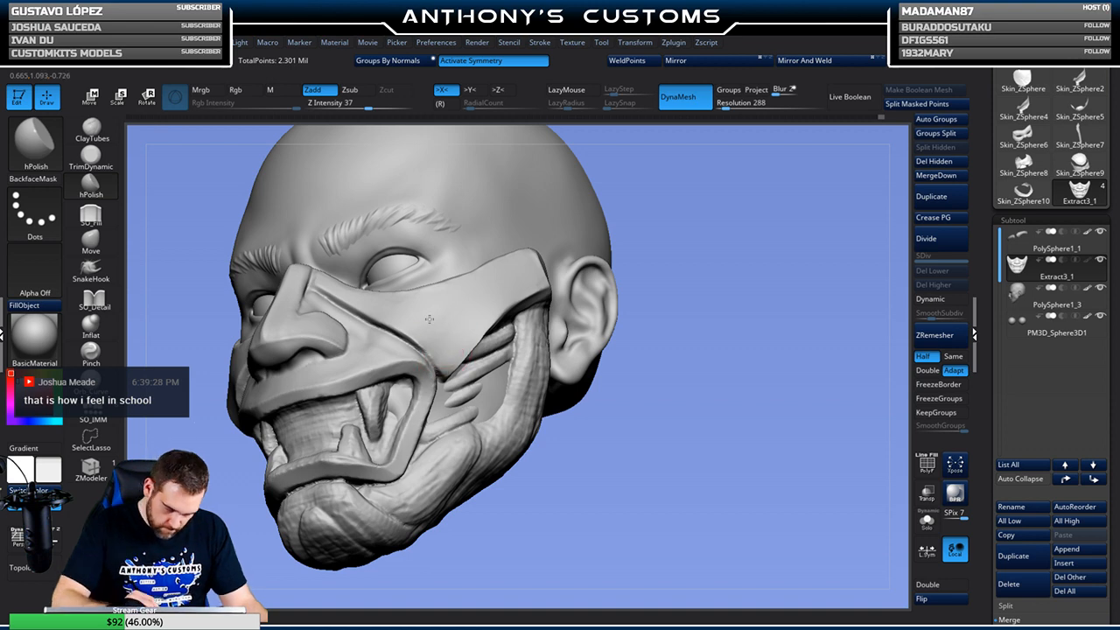
right_click_drag(735, 250, 750, 312)
left_click_drag(749, 312, 797, 306)
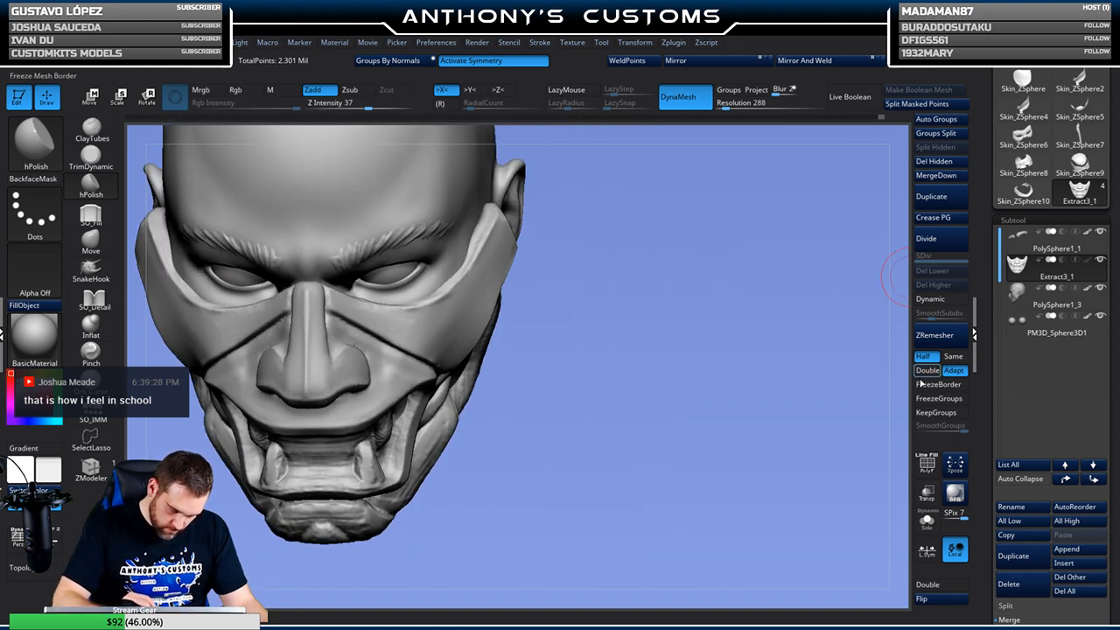
Isolate the mask from the head and polish the cheekbone band's upper rim from its outer end toward the nose
left_click(928, 521)
left_click_drag(650, 333, 655, 354)
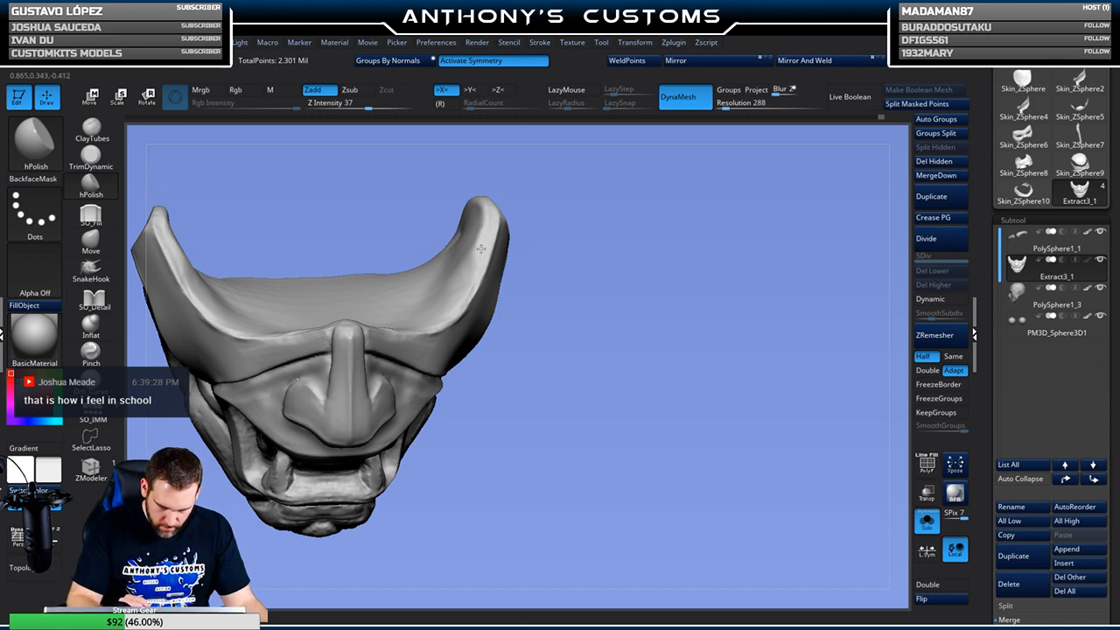
left_click_drag(646, 234, 576, 241)
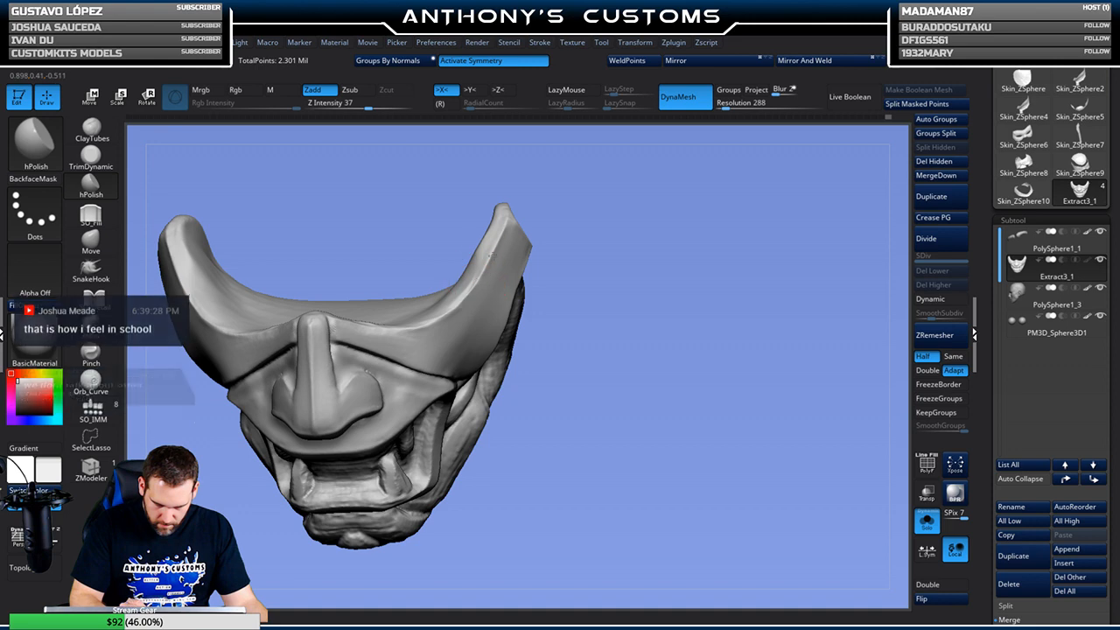
left_click_drag(560, 282, 683, 243)
left_click_drag(700, 282, 733, 281)
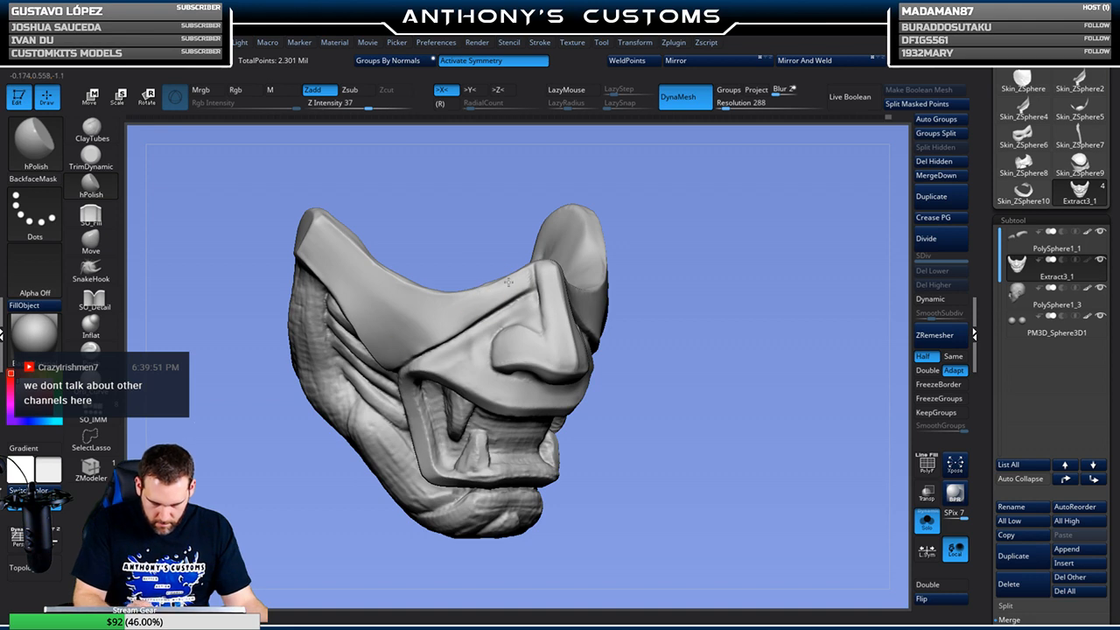
Flatten the band's upper rim beside the nose bridge and the edges of its outer end with hPolish
left_click_drag(602, 230, 712, 281)
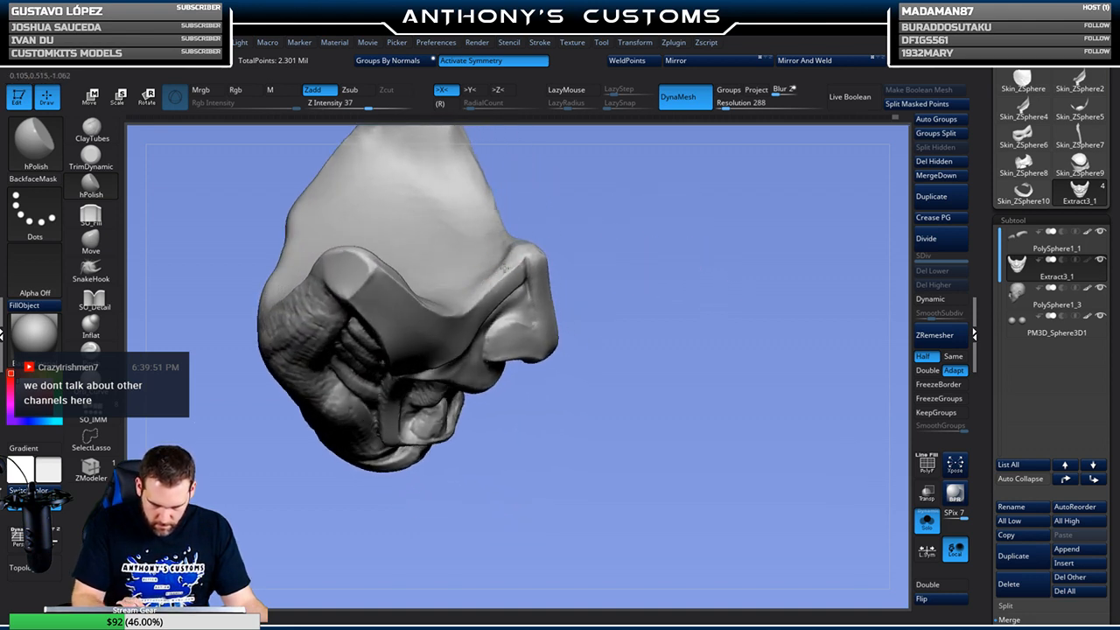
left_click_drag(683, 210, 637, 286)
left_click_drag(507, 280, 530, 244)
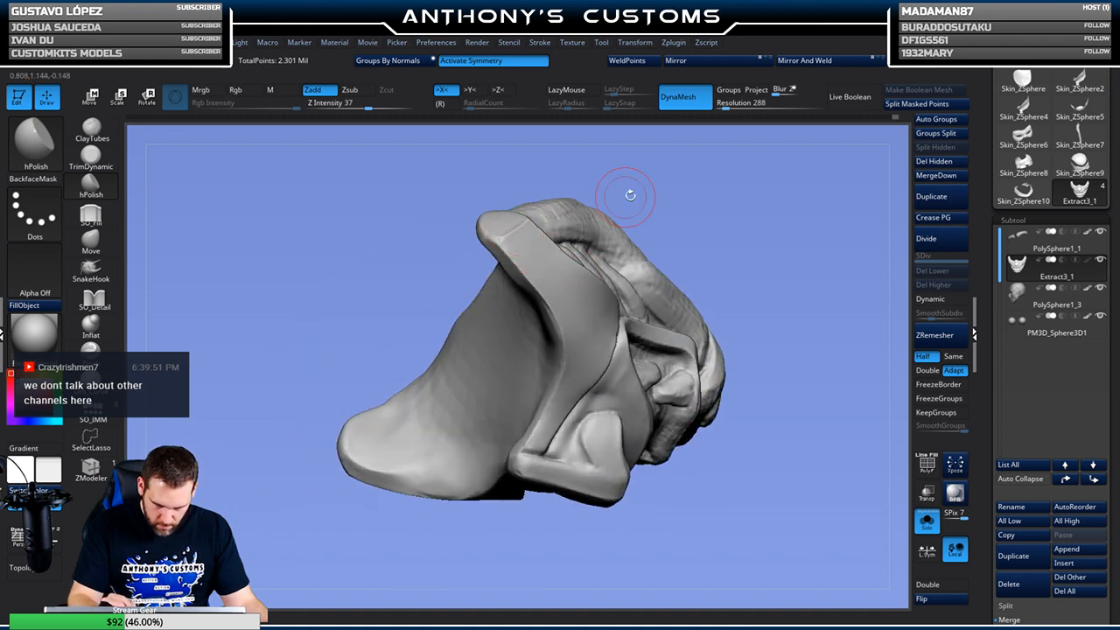
left_click_drag(630, 187, 663, 207)
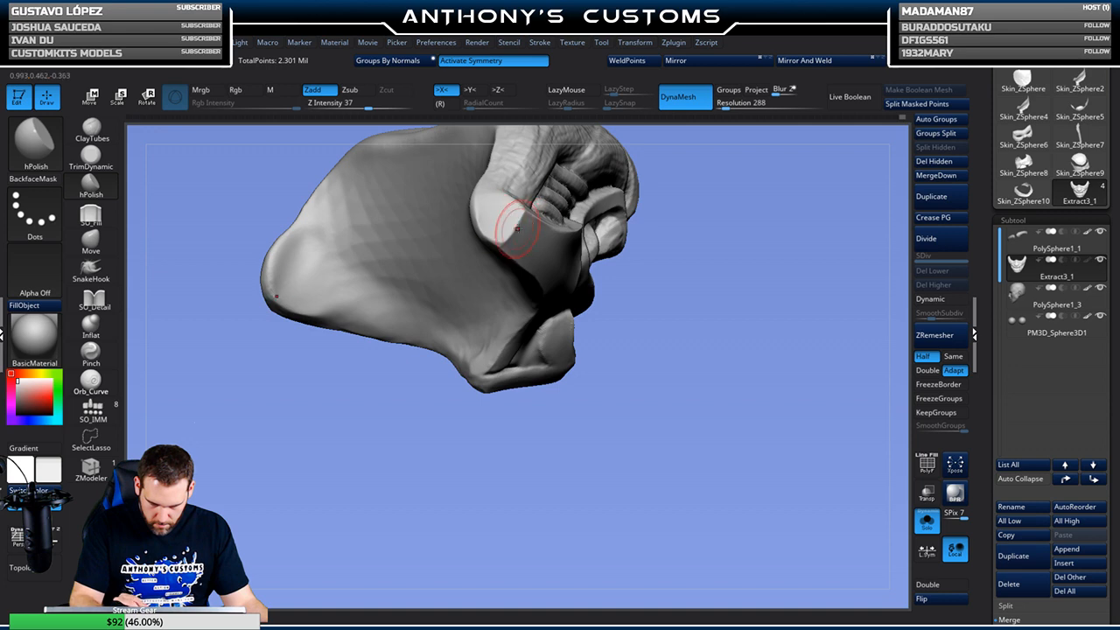
left_click_drag(653, 398, 718, 284)
left_click_drag(718, 284, 554, 281)
left_click_drag(707, 267, 731, 272)
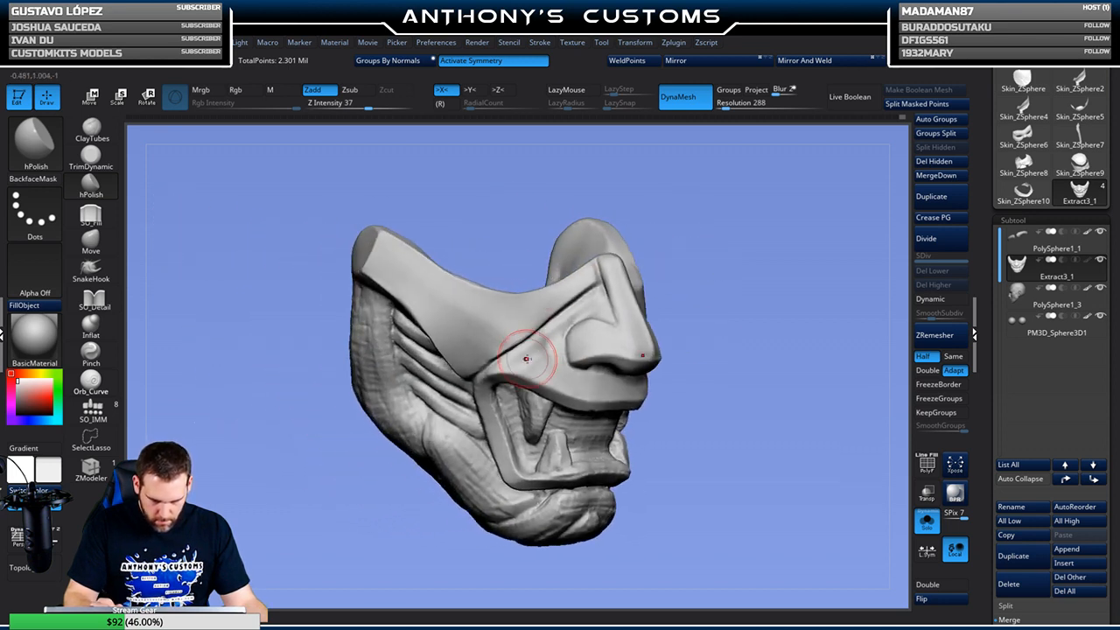
Polish the plane between the nostril and upper lip and the underside of the nose with a smaller brush
key("space")
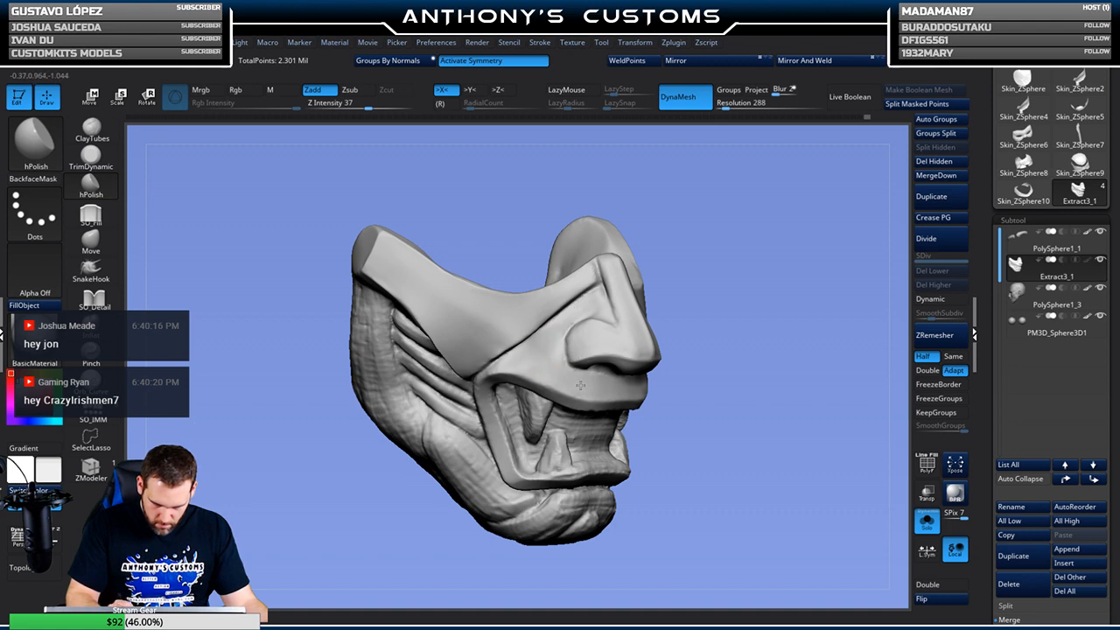
mouse_move(798, 326)
left_mouse_down()
mouse_move(768, 314)
mouse_move(744, 219)
left_mouse_up()
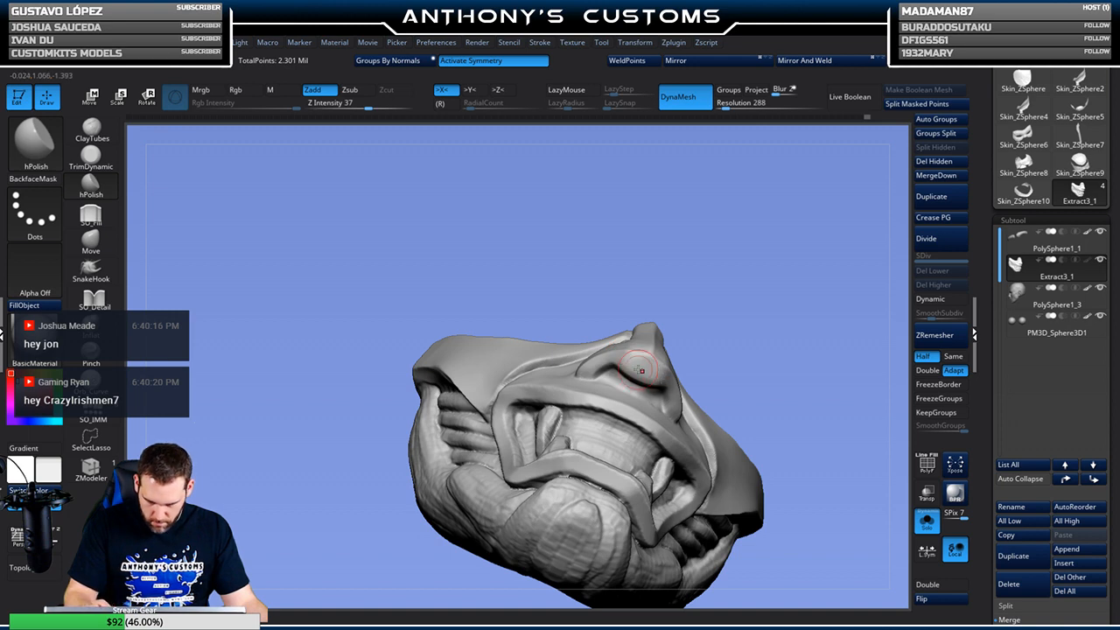
mouse_move(745, 310)
left_mouse_down()
mouse_move(689, 358)
mouse_move(665, 332)
mouse_move(692, 290)
mouse_move(732, 316)
mouse_move(719, 309)
left_mouse_up()
Smooth the surface beside the lower fangs and refine the creases under the nose with the SO_Detail brush
left_click(94, 299)
mouse_move(750, 180)
left_mouse_down()
mouse_move(695, 184)
mouse_move(618, 312)
mouse_move(628, 293)
left_mouse_up()
left_click_drag(492, 471, 530, 450)
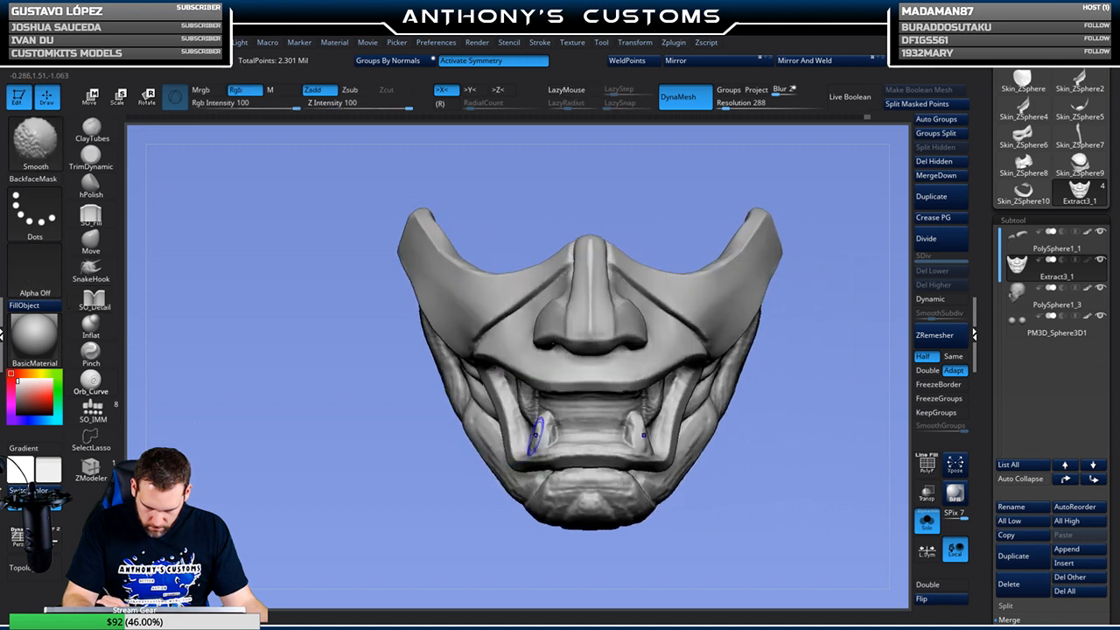
mouse_move(832, 319)
left_mouse_down()
mouse_move(826, 227)
mouse_move(675, 281)
left_mouse_up()
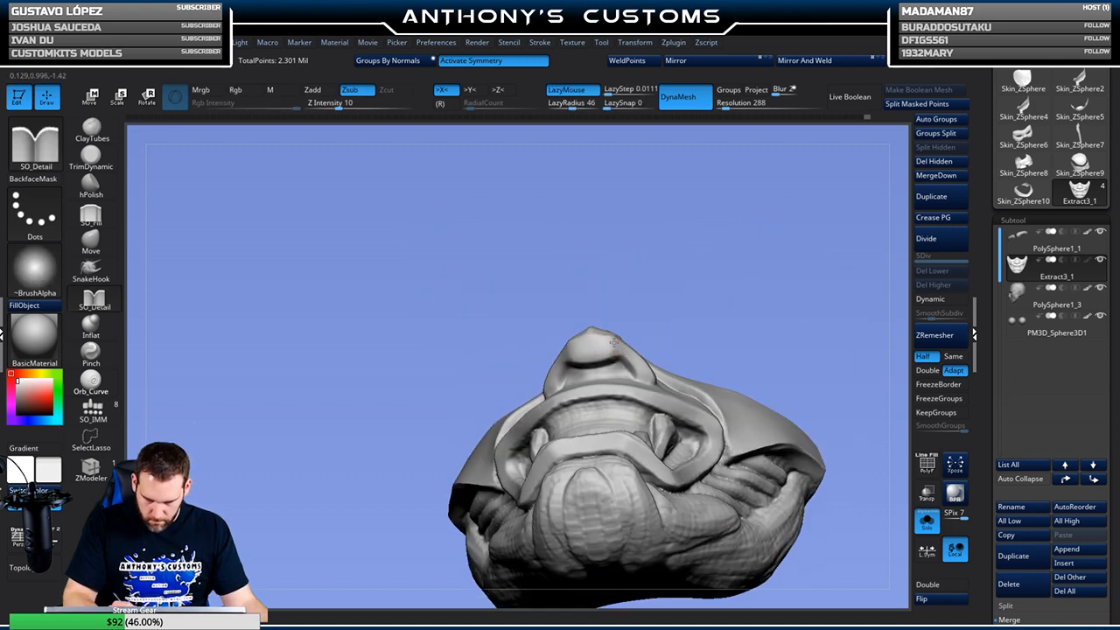
left_click_drag(710, 285, 644, 224)
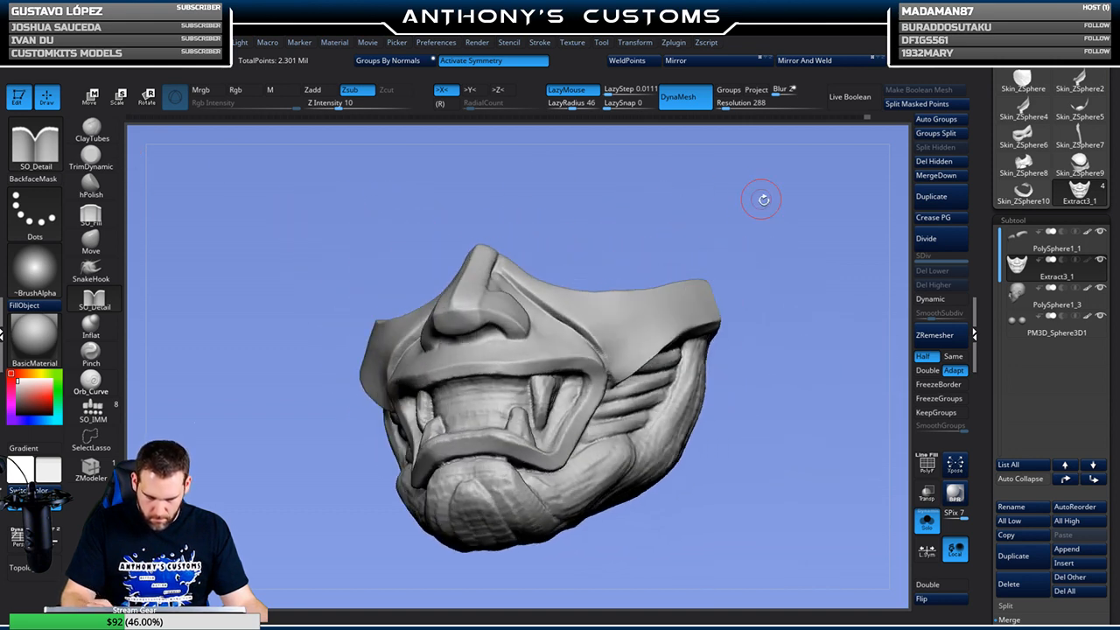
Fill in the underside of the nose tip with the SO_Fill brush
left_click_drag(738, 187, 800, 168, "shift")
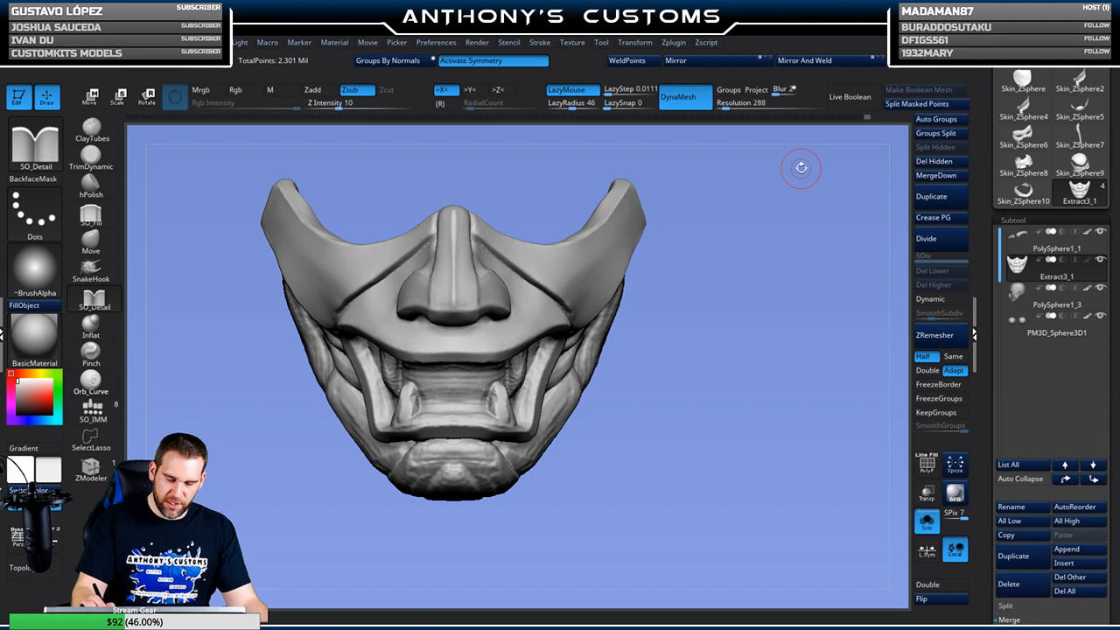
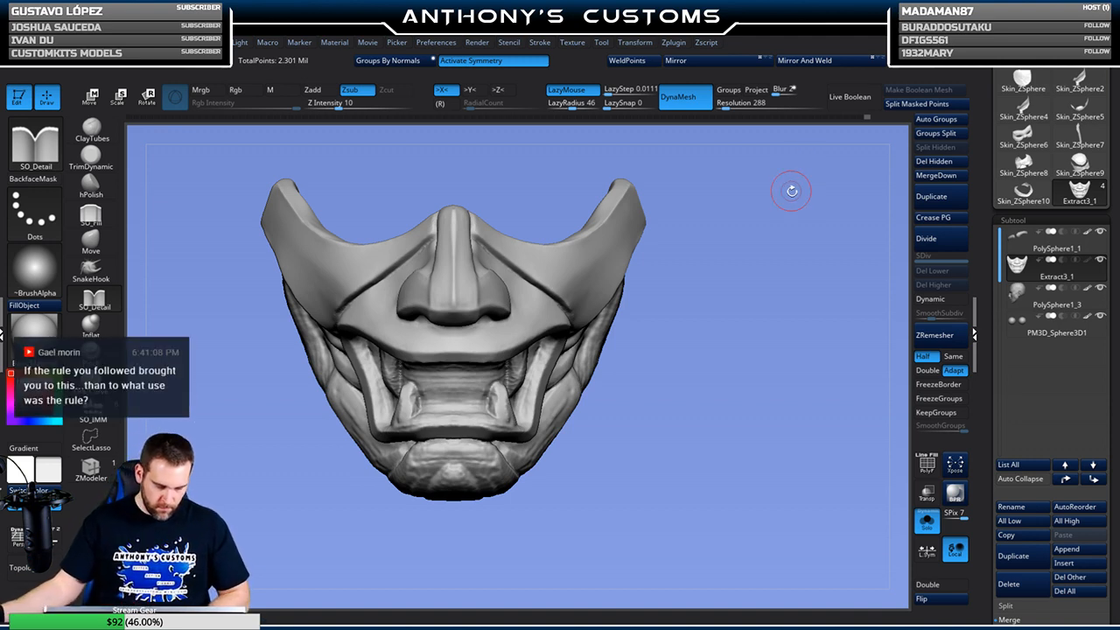
left_click_drag(784, 349, 758, 330)
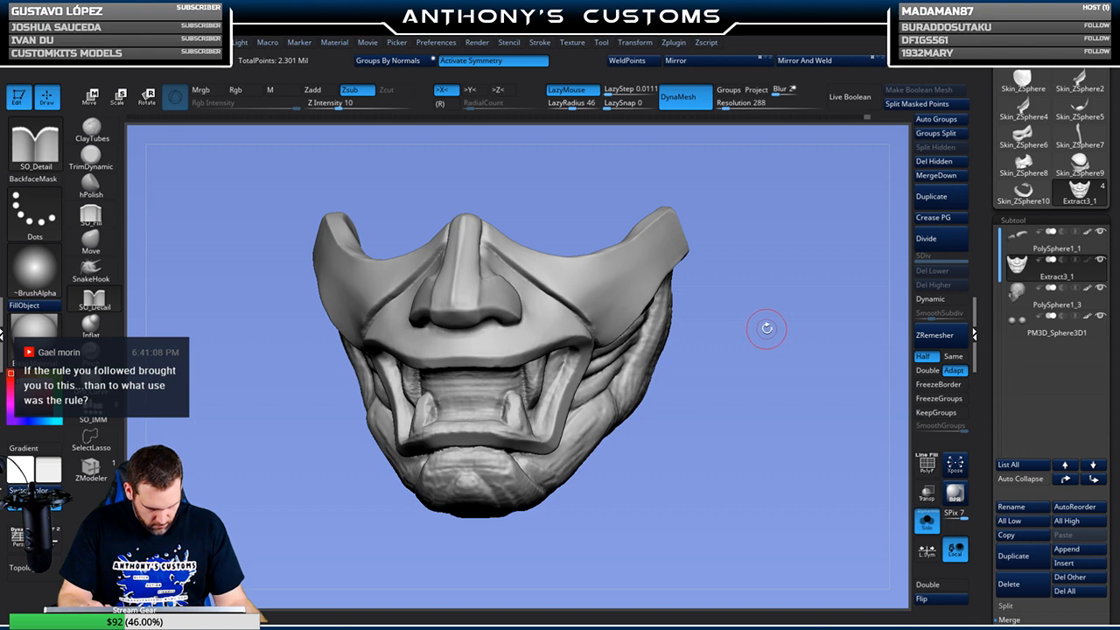
mouse_move(729, 404)
left_mouse_down()
mouse_move(740, 402)
mouse_move(724, 369)
mouse_move(749, 396)
mouse_move(763, 390)
mouse_move(730, 382)
mouse_move(724, 407)
mouse_move(725, 384)
left_mouse_up()
left_click_drag(687, 290, 682, 342)
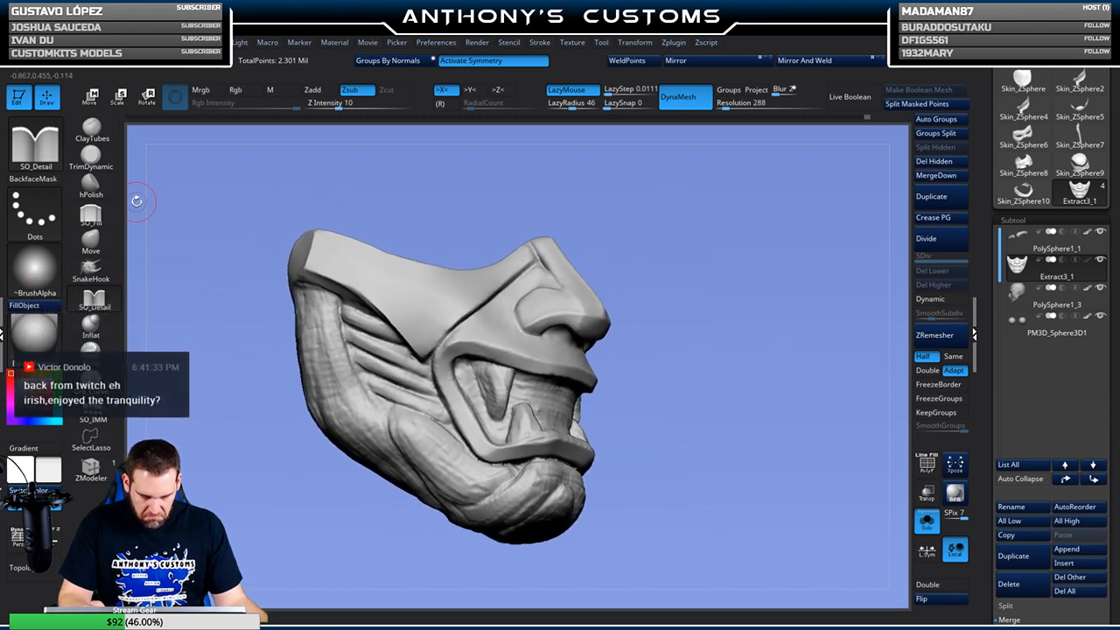
left_click_drag(740, 268, 614, 214)
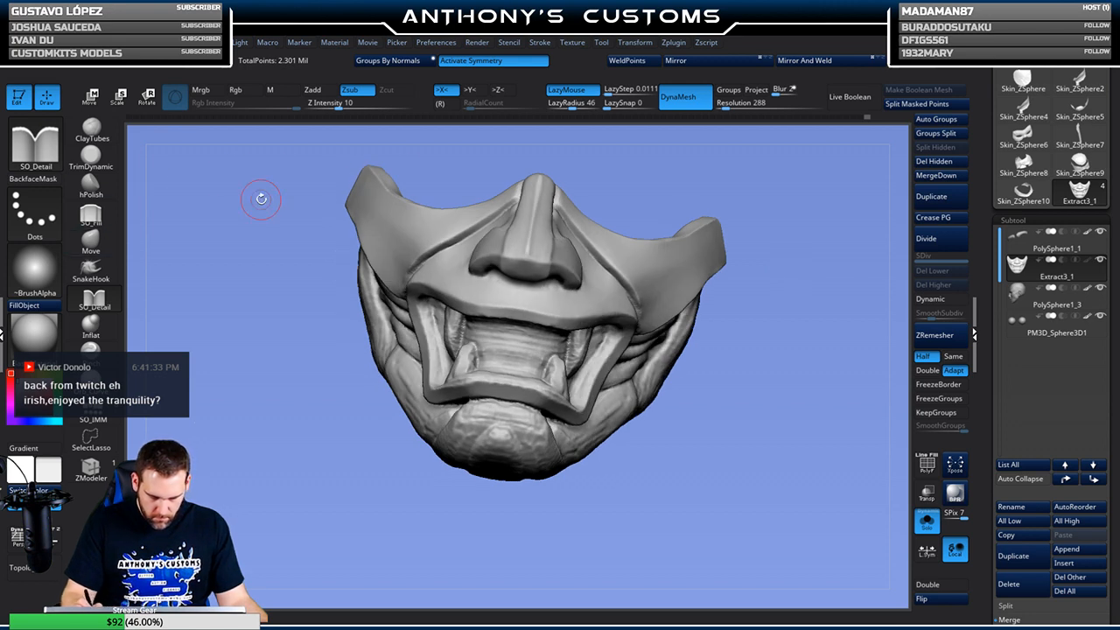
left_click(91, 214)
left_click_drag(778, 406, 612, 333)
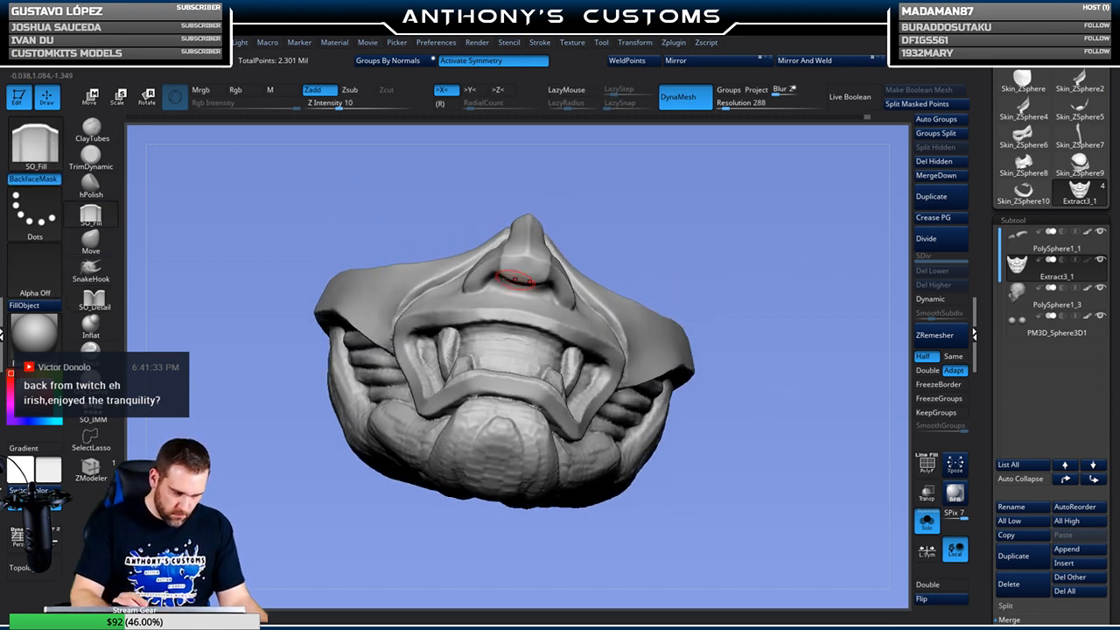
Flatten the front of the chin into a smooth plane using hPolish at draw size 90
left_click(91, 183)
mouse_move(787, 310)
left_mouse_down()
mouse_move(775, 242)
mouse_move(757, 315)
mouse_move(691, 317)
left_mouse_up()
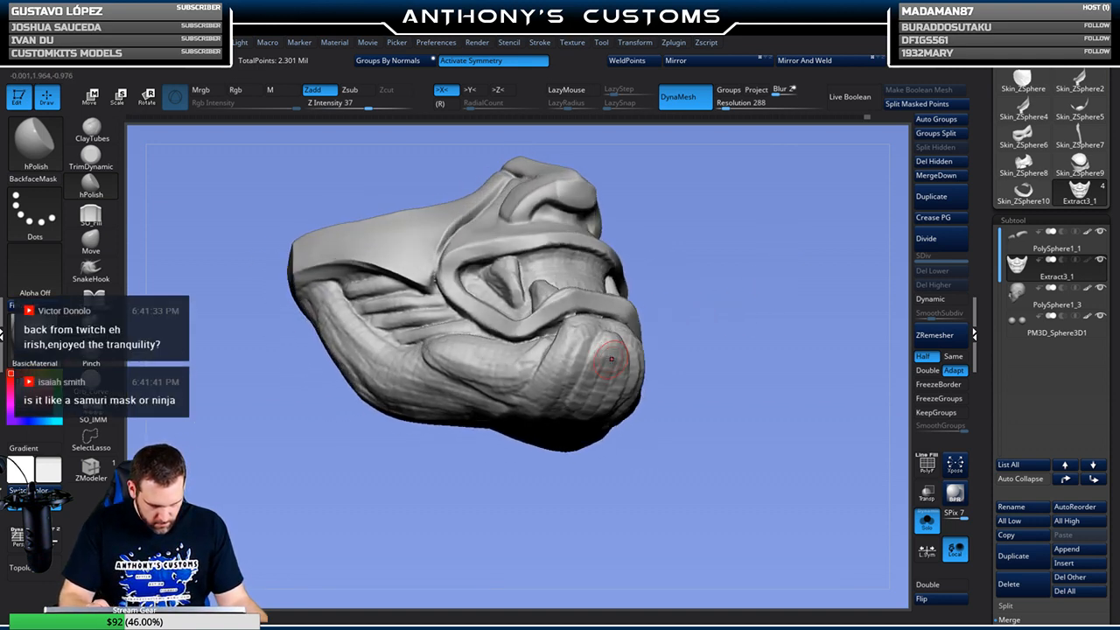
key("space")
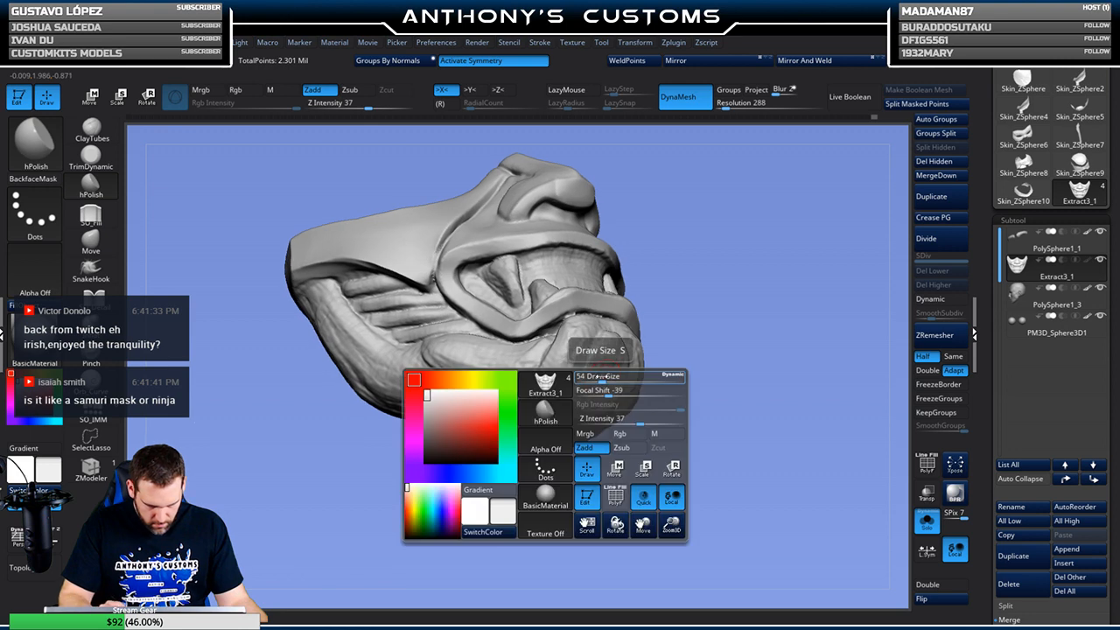
left_click_drag(603, 377, 606, 377)
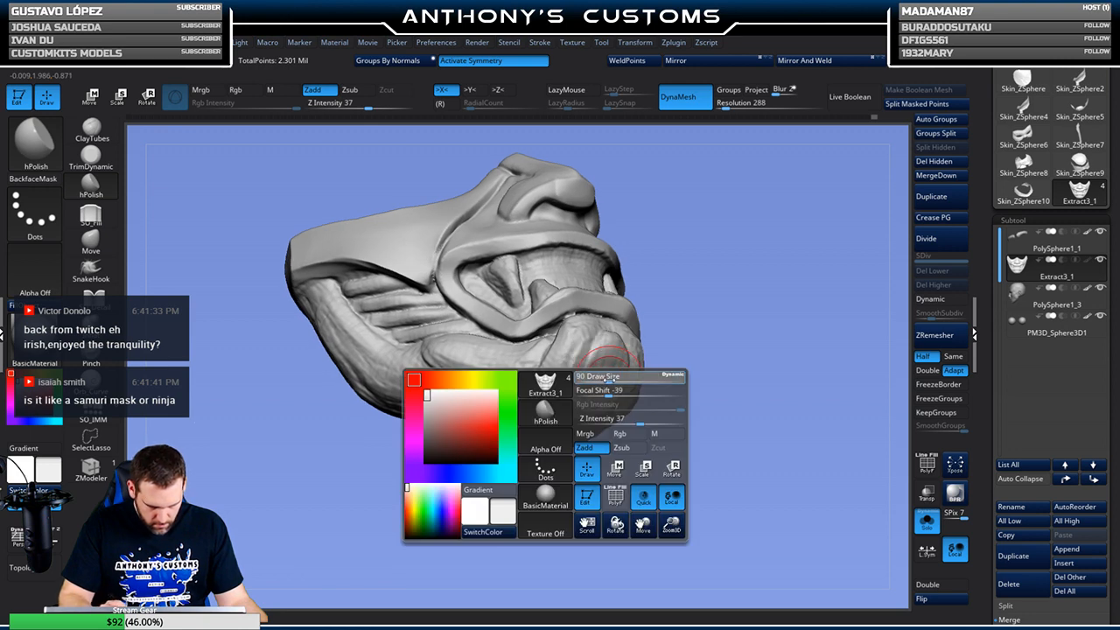
left_click_drag(756, 295, 728, 293)
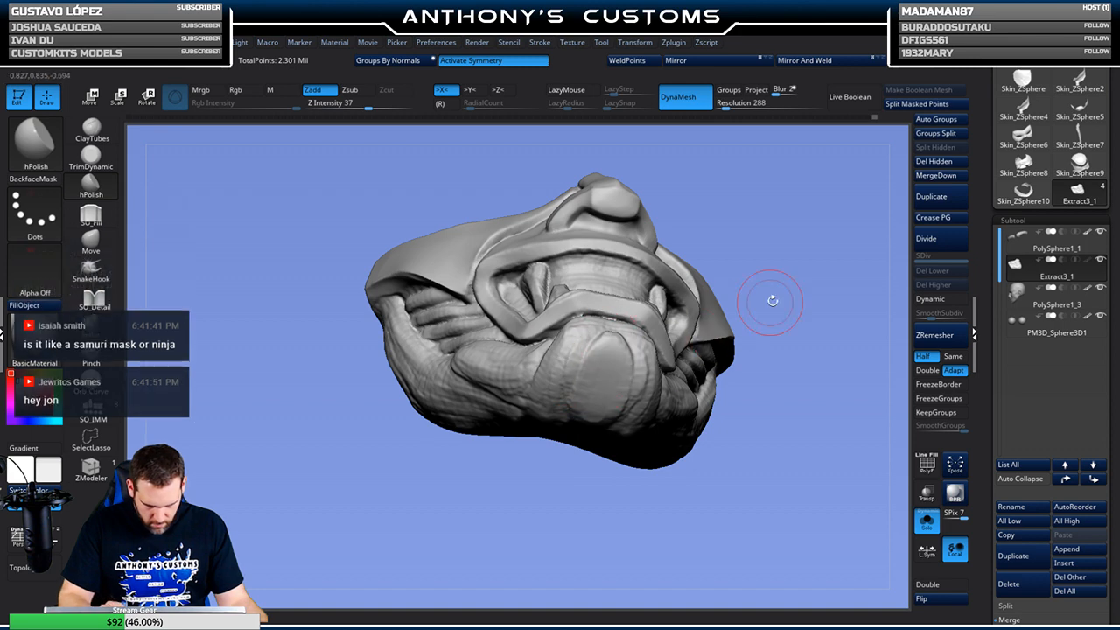
left_click_drag(743, 312, 641, 356)
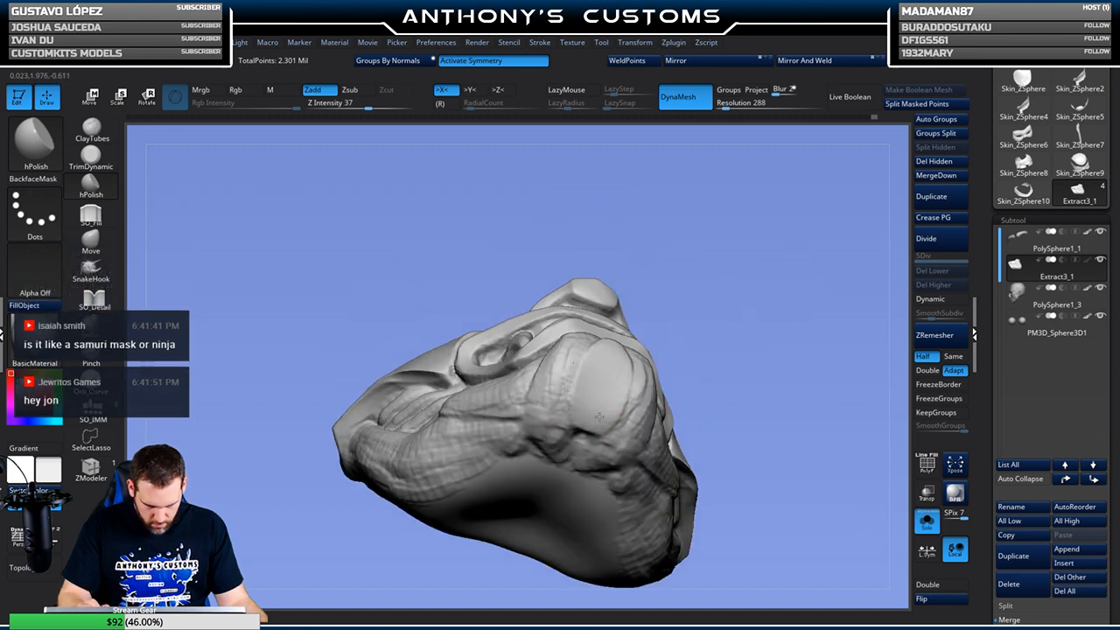
left_click_drag(683, 335, 748, 325)
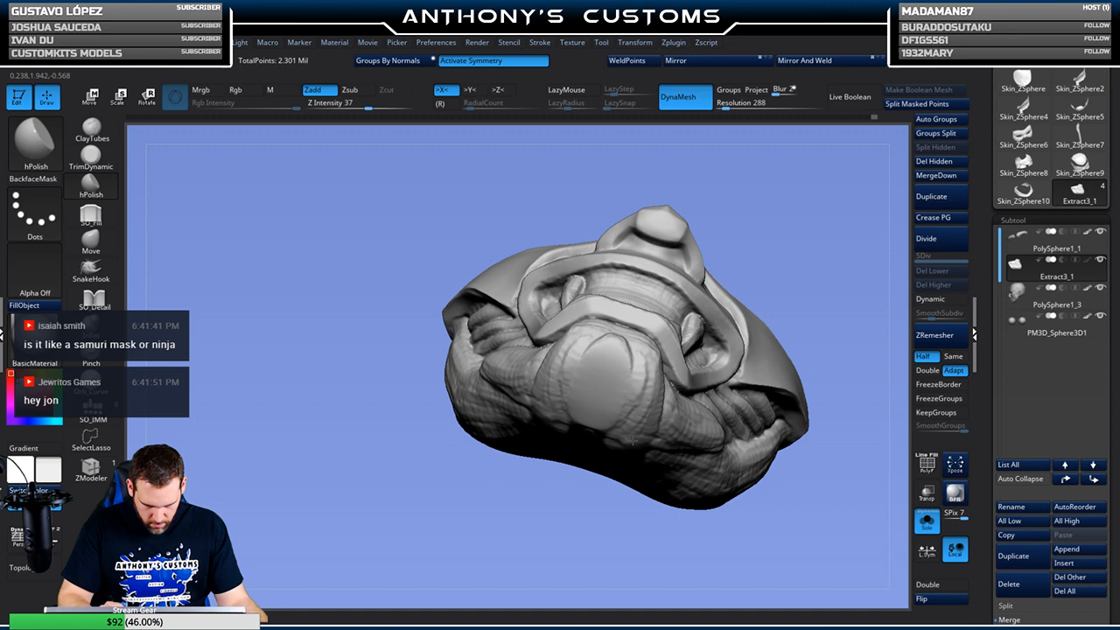
Polish the side planes of the chin and flatten a facet beneath the lower lip with hPolish
left_click_drag(672, 348, 663, 382)
right_click_drag(654, 389, 645, 387)
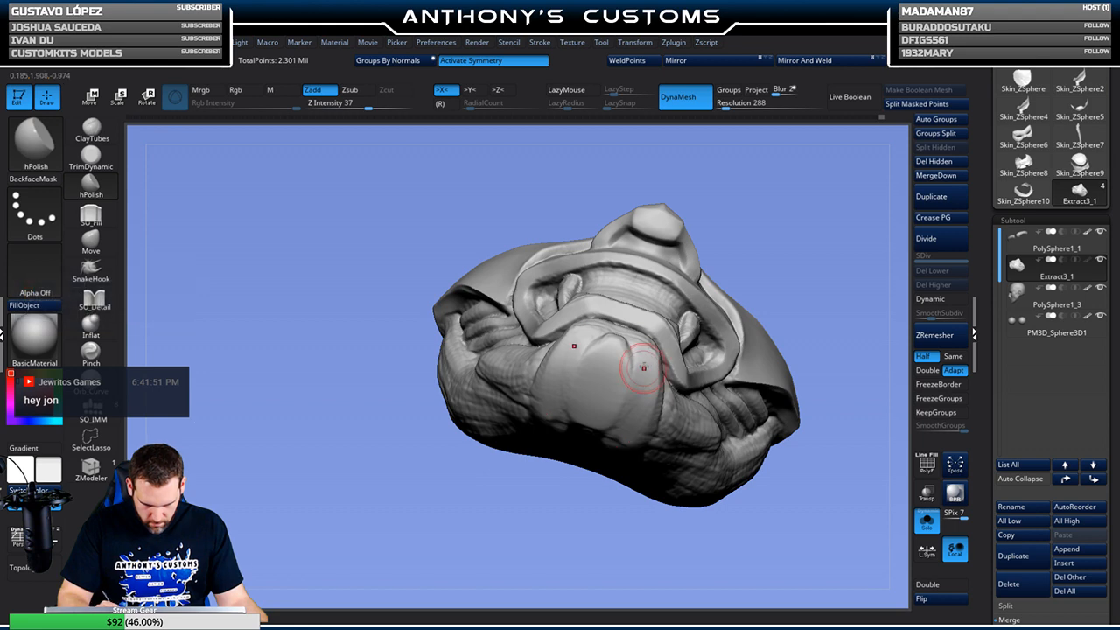
mouse_move(808, 242)
left_mouse_down()
mouse_move(849, 283)
mouse_move(788, 289)
mouse_move(726, 373)
left_mouse_up()
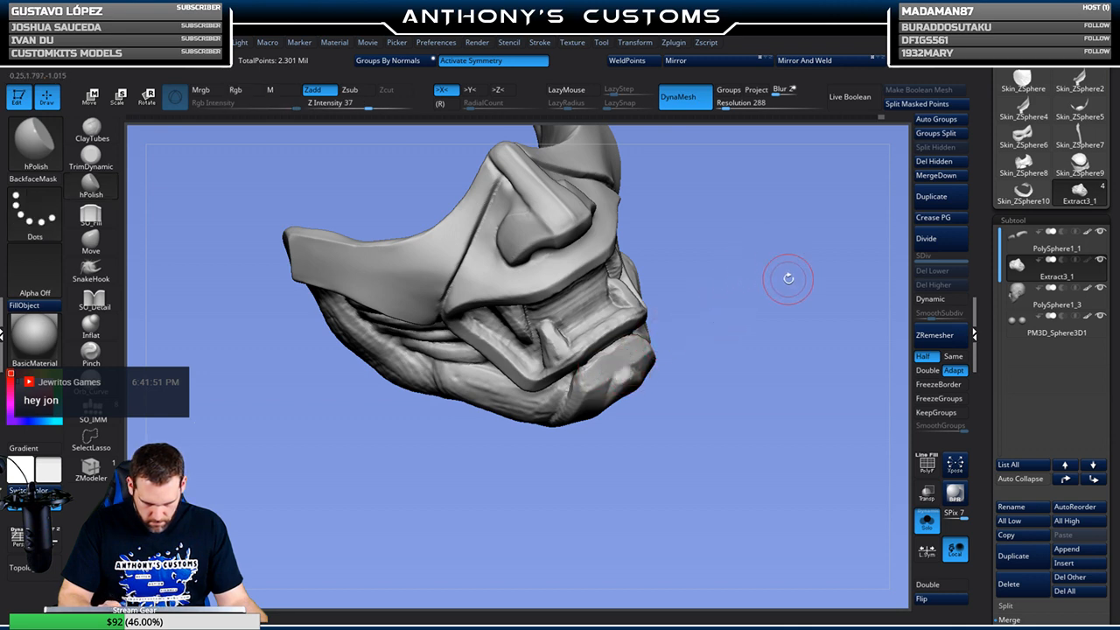
left_click_drag(785, 274, 774, 283)
key("space")
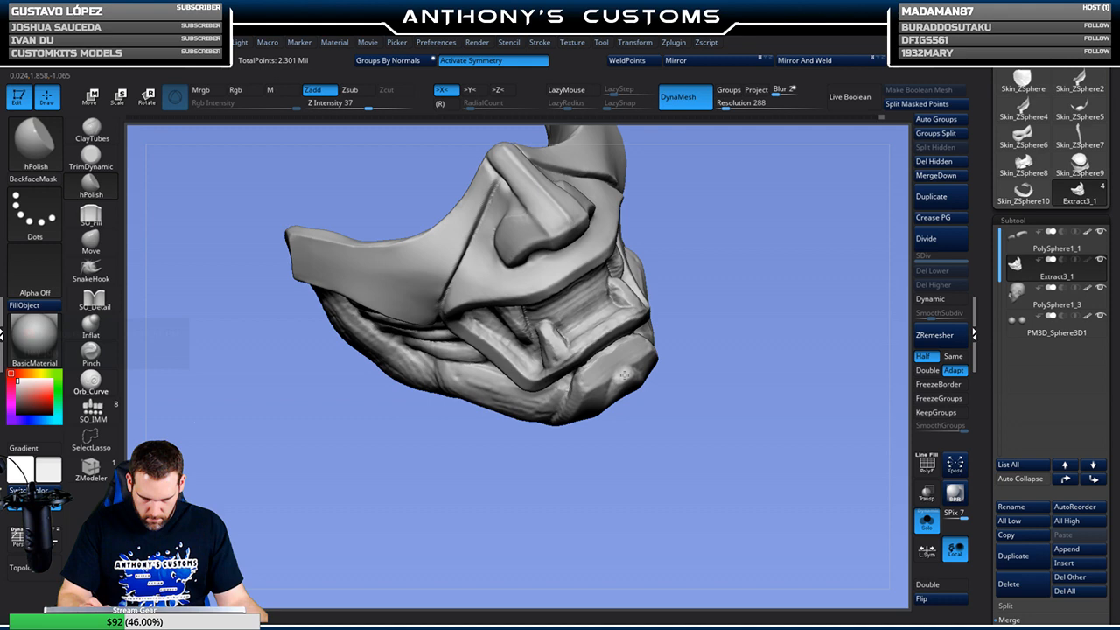
left_click_drag(586, 374, 601, 370)
mouse_move(705, 282)
left_mouse_down()
mouse_move(740, 310)
mouse_move(752, 285)
left_mouse_up()
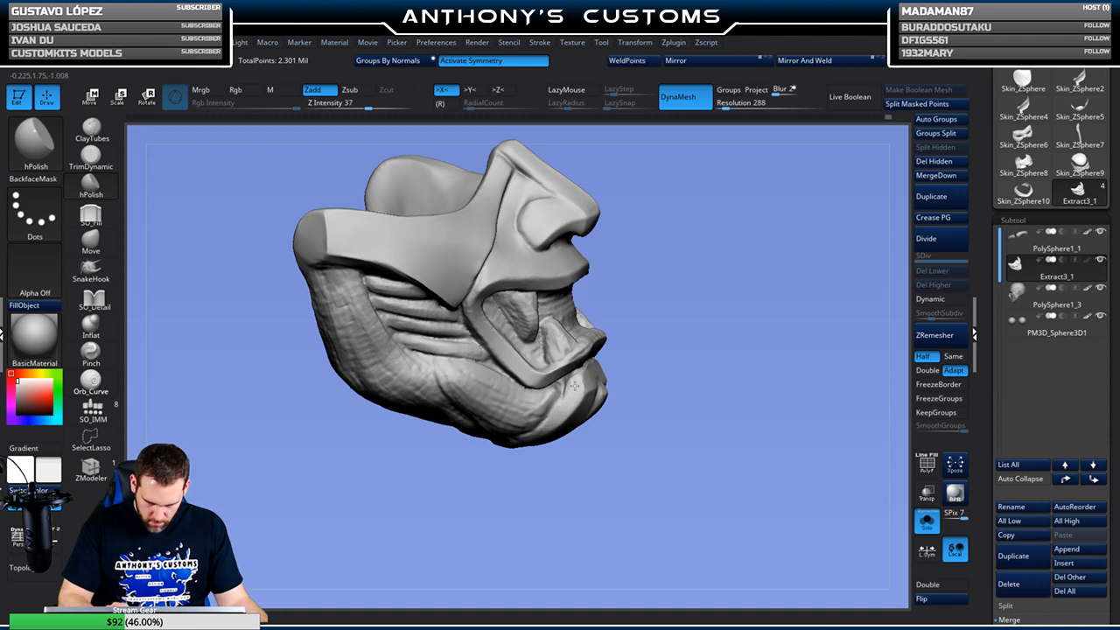
mouse_move(764, 330)
left_mouse_down()
mouse_move(720, 327)
mouse_move(804, 357)
mouse_move(819, 294)
mouse_move(784, 329)
left_mouse_up()
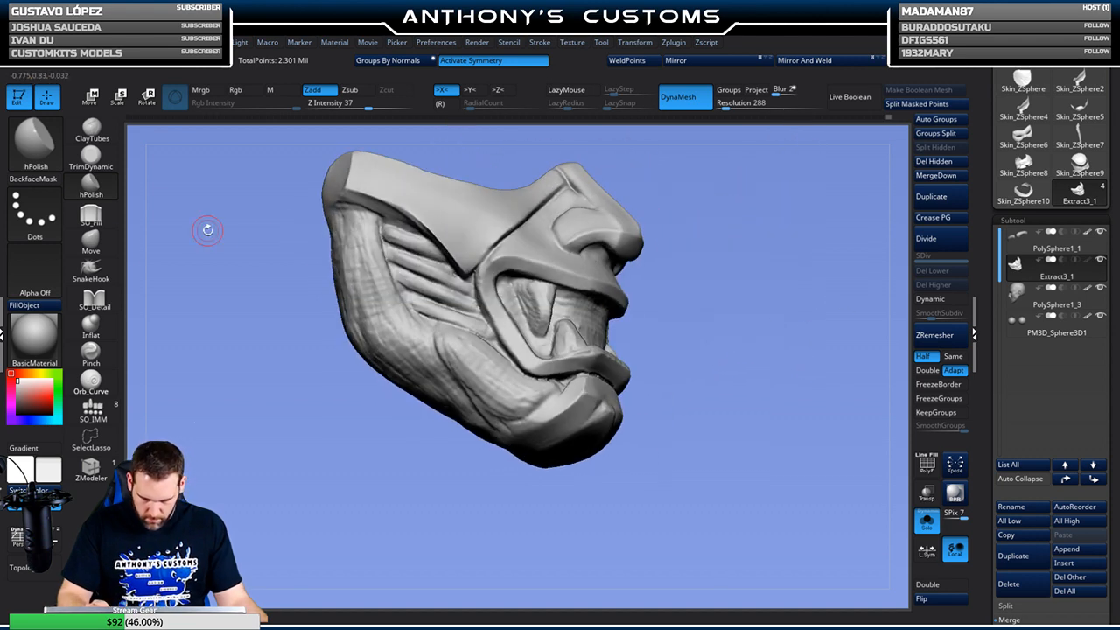
Carve the outline of a raised central ridge down the front of the chin with the SO_Detail brush
left_click(93, 302)
left_click_drag(684, 270, 724, 268, "alt")
left_click_drag(782, 315, 628, 325)
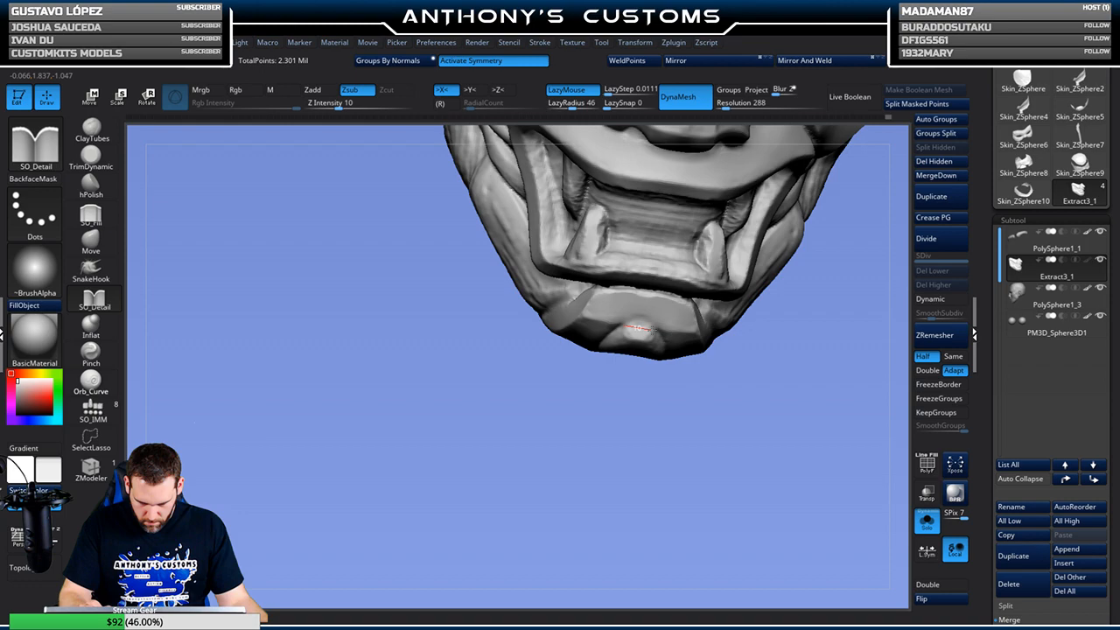
mouse_move(700, 407)
left_mouse_down()
mouse_move(750, 445)
mouse_move(713, 479)
mouse_move(842, 328)
mouse_move(743, 360)
mouse_move(795, 312)
left_mouse_up()
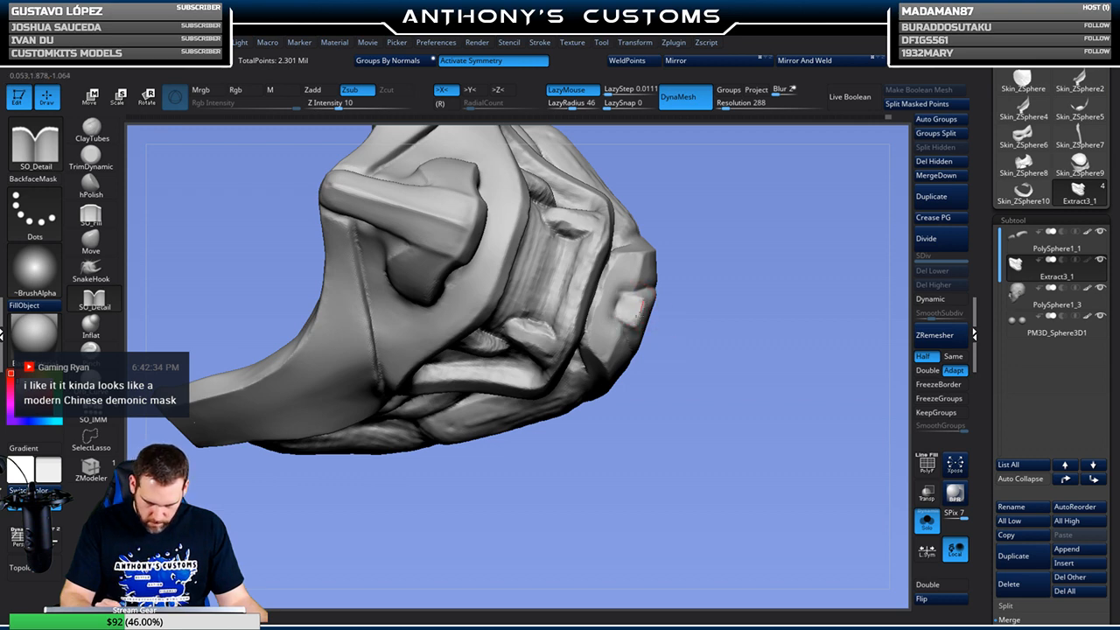
left_click_drag(725, 289, 734, 213)
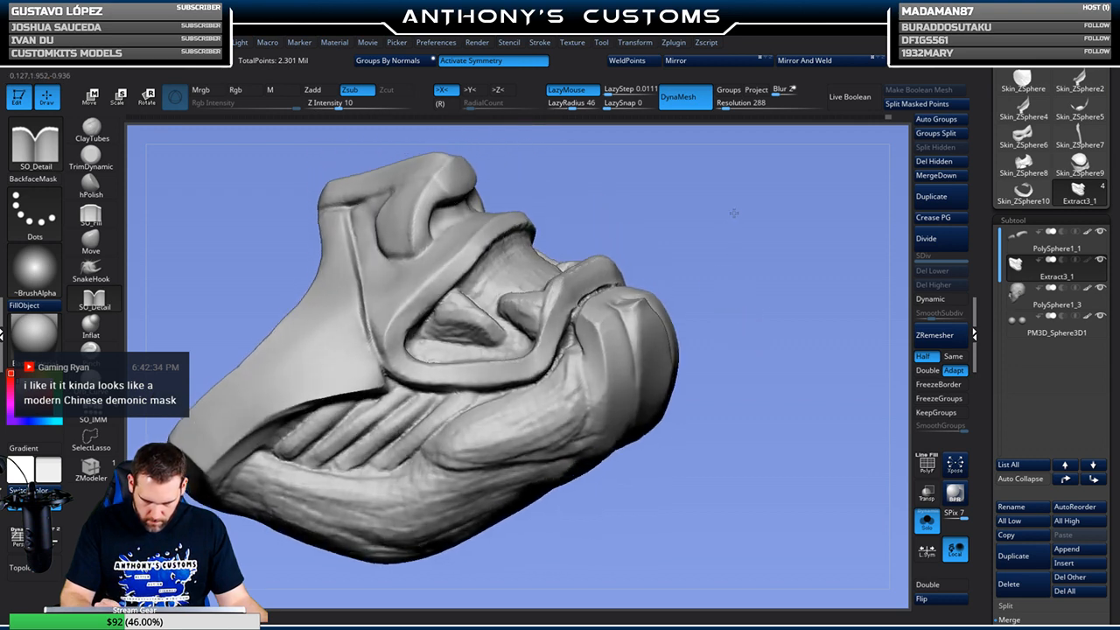
mouse_move(750, 325)
left_mouse_down()
mouse_move(727, 406)
mouse_move(761, 511)
left_mouse_up()
left_click_drag(759, 458, 730, 354)
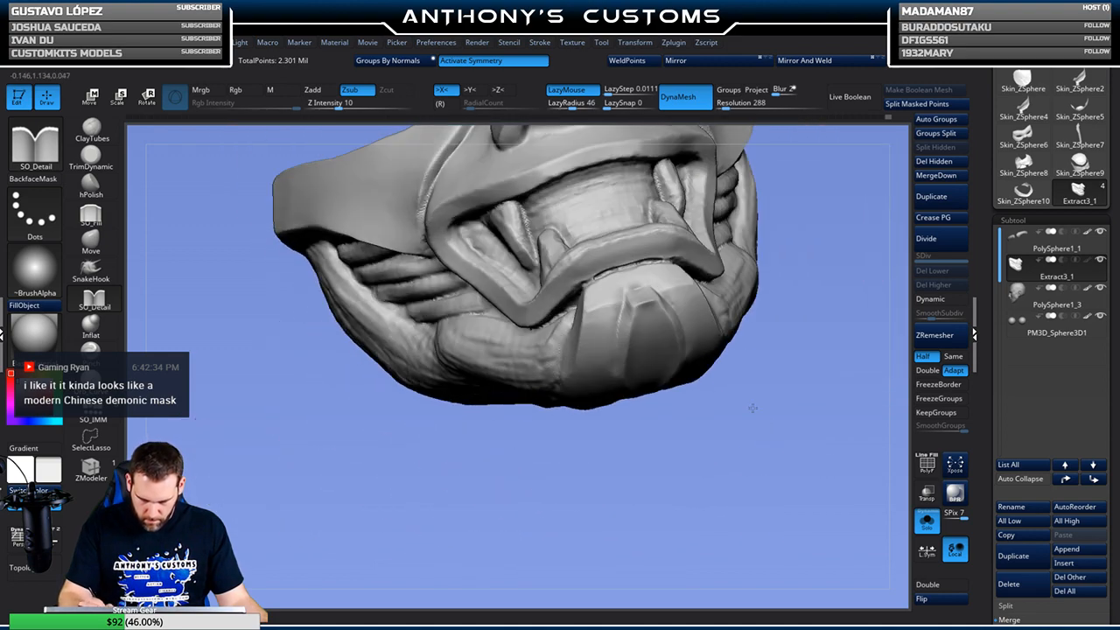
Deepen the grooves beside the central chin ridge and crease the lower edge of the upper chin facet
key("space")
mouse_move(785, 386)
left_mouse_down()
mouse_move(670, 452)
mouse_move(681, 380)
mouse_move(692, 485)
mouse_move(722, 412)
mouse_move(791, 450)
mouse_move(740, 490)
mouse_move(726, 464)
left_mouse_up()
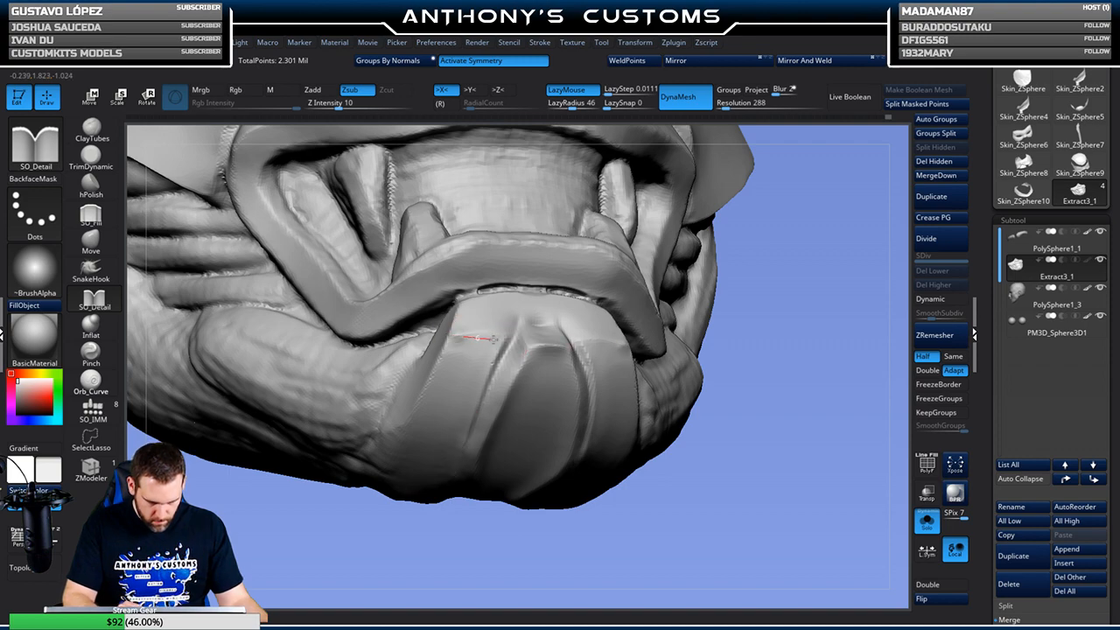
left_click_drag(738, 314, 793, 364)
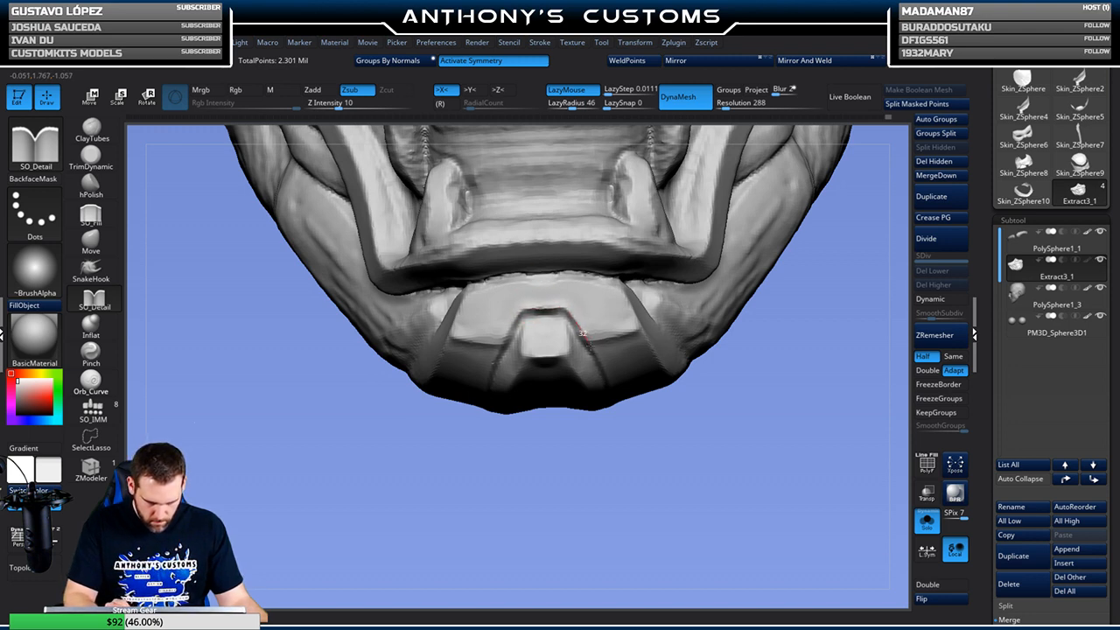
left_click_drag(616, 342, 664, 319)
left_click_drag(512, 446, 585, 443)
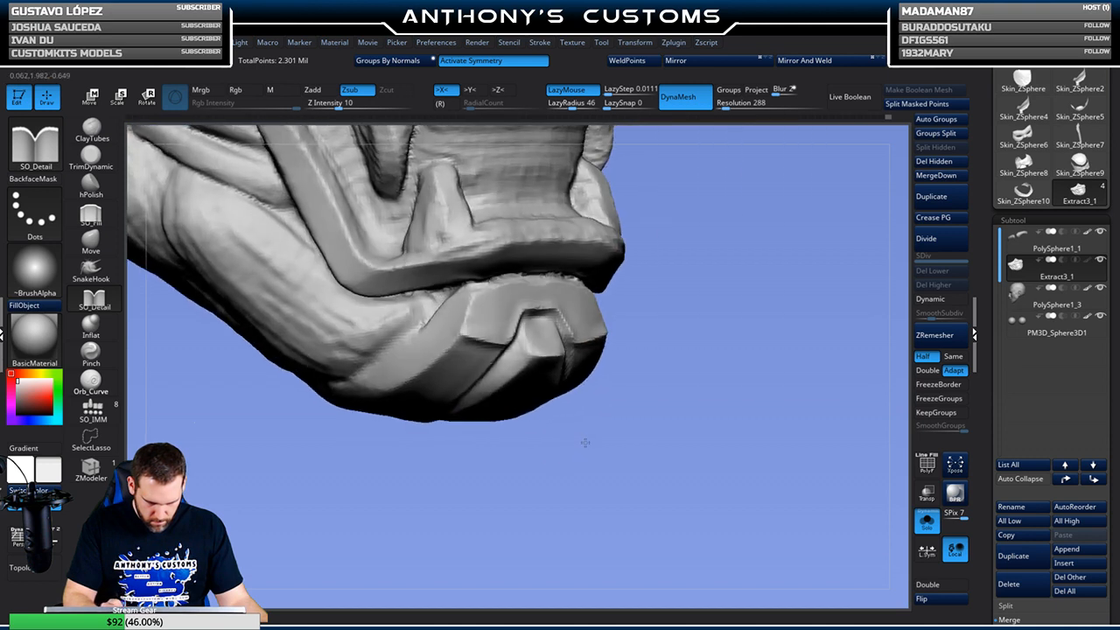
Define the creases along the chin's outer edge, where it meets the jaw muscle and the lower lip
left_click_drag(463, 335, 478, 281)
left_click_drag(668, 245, 719, 299)
left_click_drag(494, 282, 562, 257)
mouse_move(672, 241)
left_mouse_down()
mouse_move(699, 246)
mouse_move(709, 287)
left_mouse_up()
left_click_drag(467, 306, 497, 285)
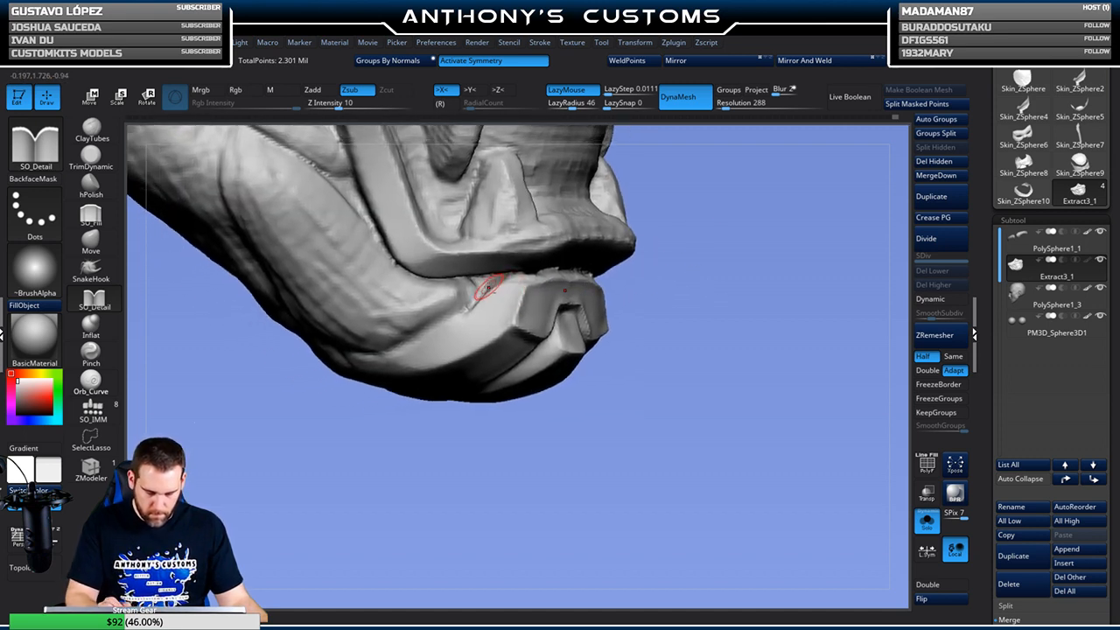
left_click_drag(445, 327, 441, 330)
left_click_drag(495, 286, 376, 368)
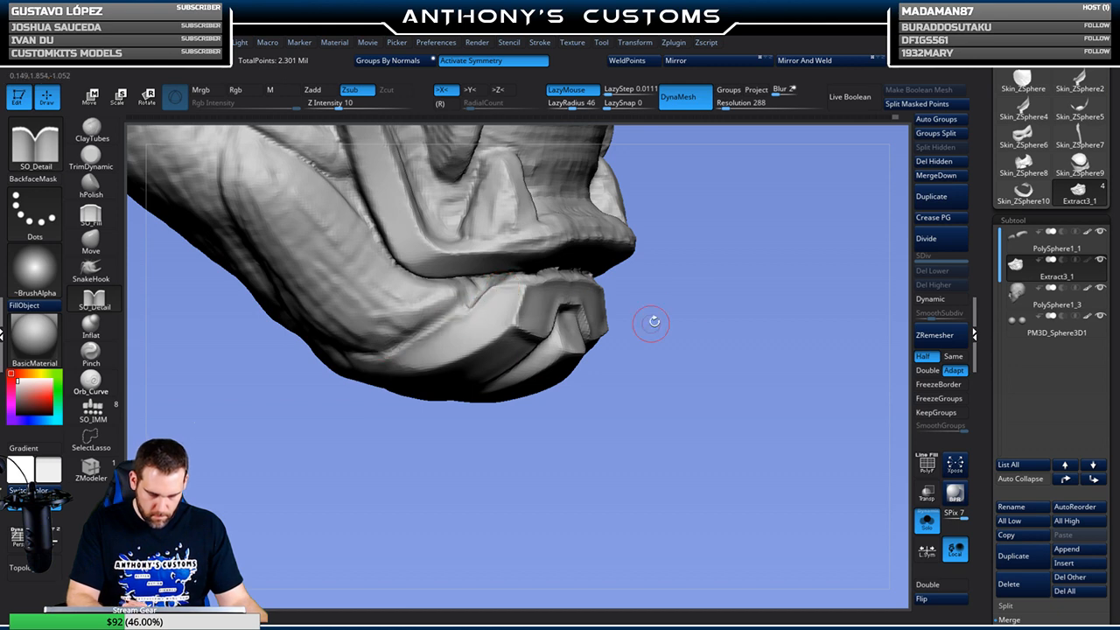
left_click_drag(654, 322, 475, 306)
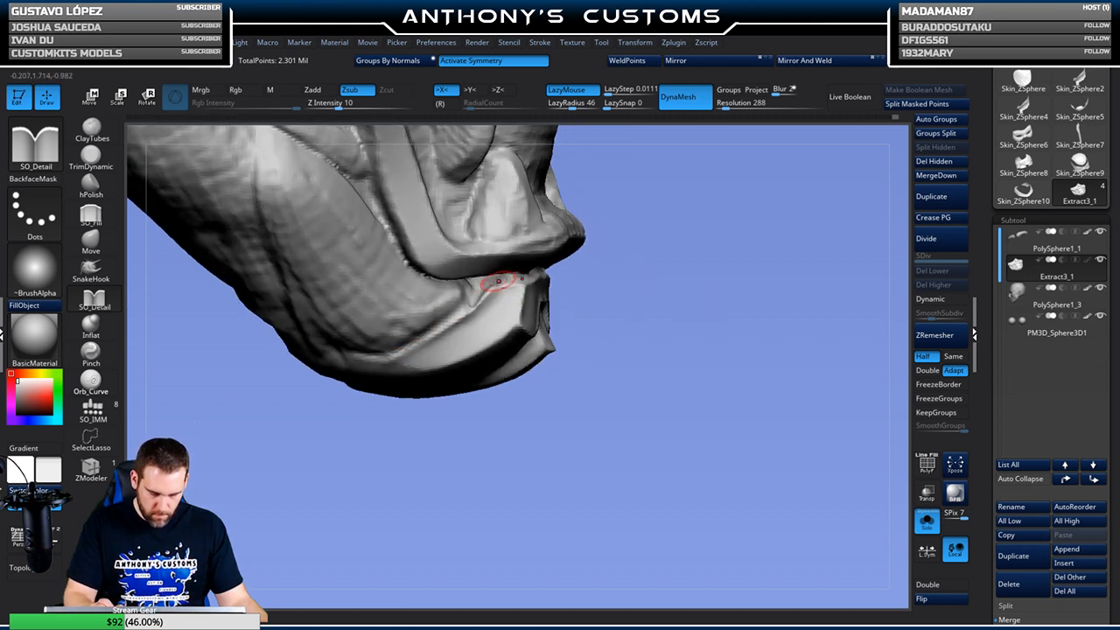
Fill in the chin surface under the lower lip and around the central ridge with the SO_Fill brush
left_click(91, 214)
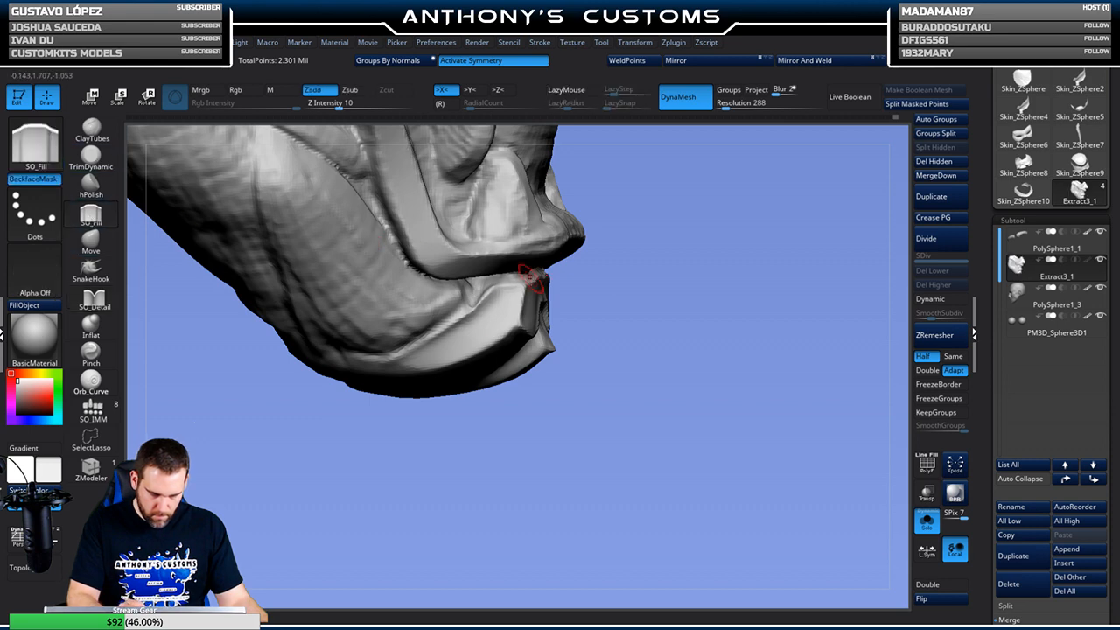
left_click_drag(599, 278, 534, 303)
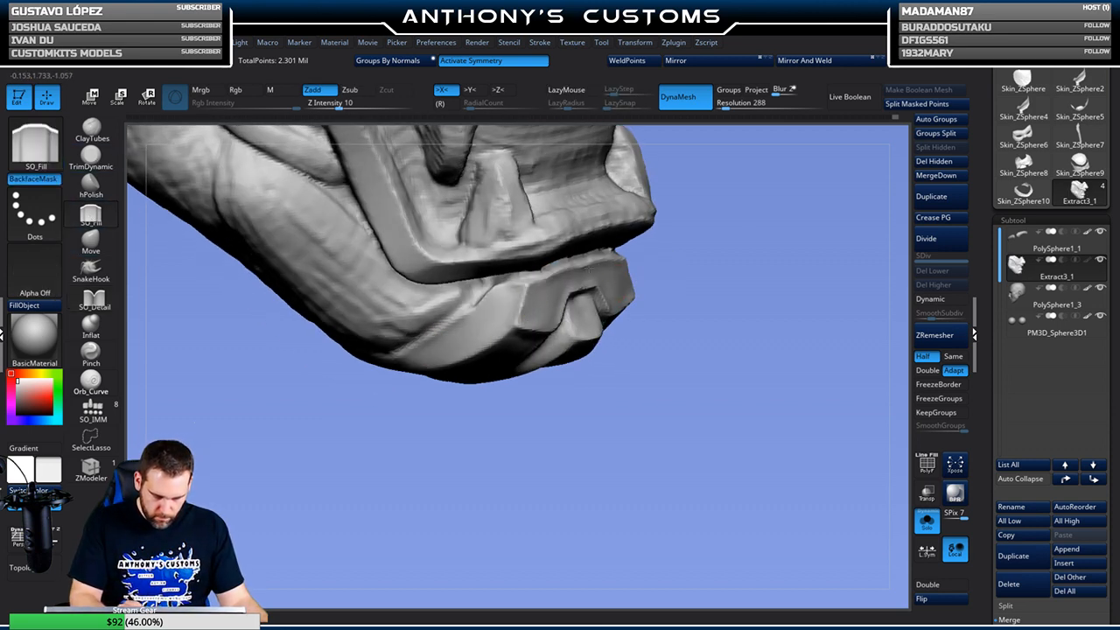
left_click_drag(554, 322, 573, 361)
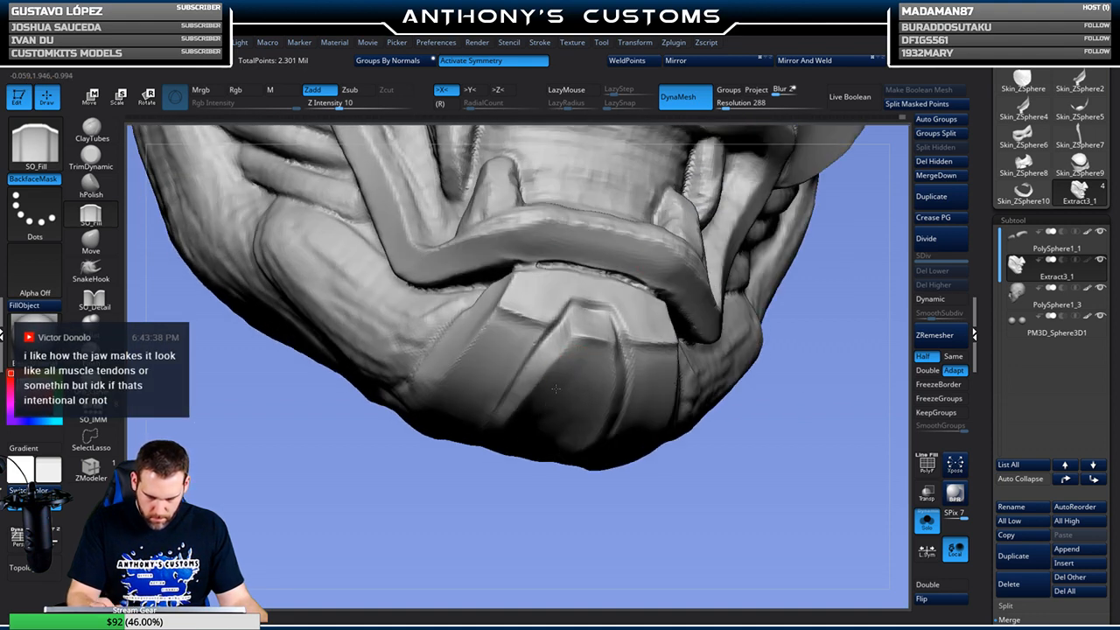
left_click_drag(807, 248, 796, 306)
Adjust the chin's shape with the Move brush and polish its planes with hPolish
left_click(91, 238)
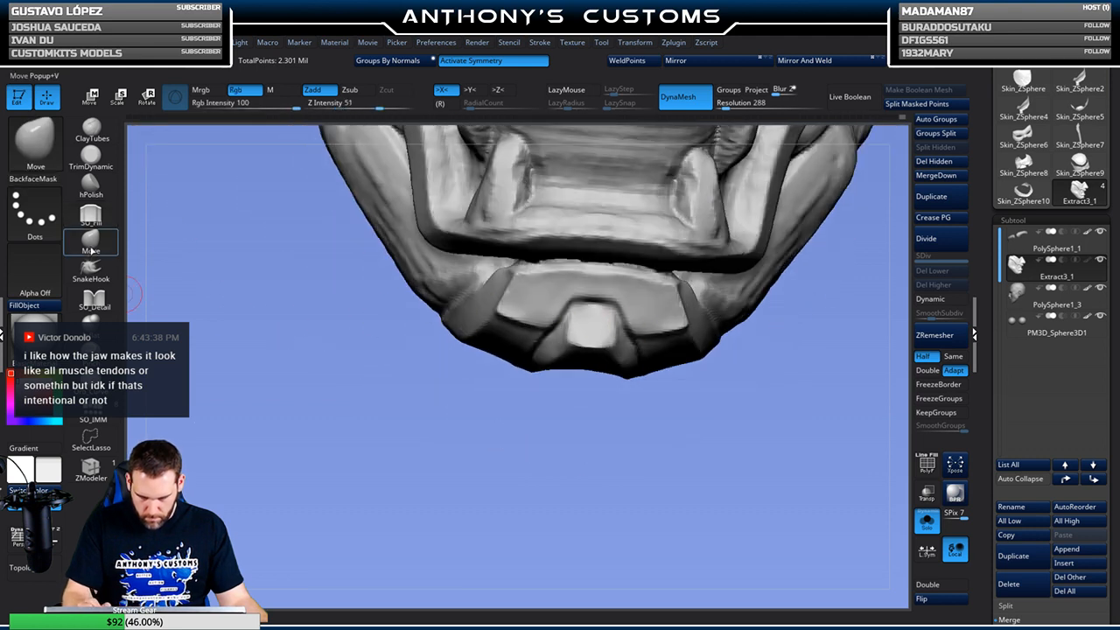
mouse_move(630, 460)
left_mouse_down()
mouse_move(688, 425)
mouse_move(670, 460)
mouse_move(665, 420)
left_mouse_up()
left_click(91, 186)
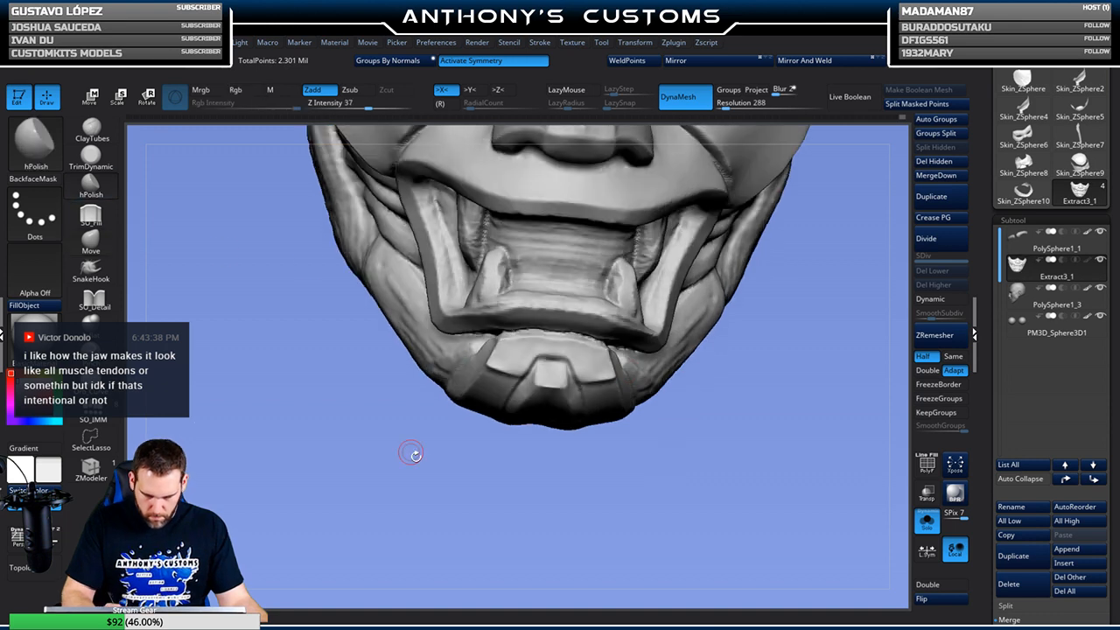
left_click_drag(370, 405, 583, 426)
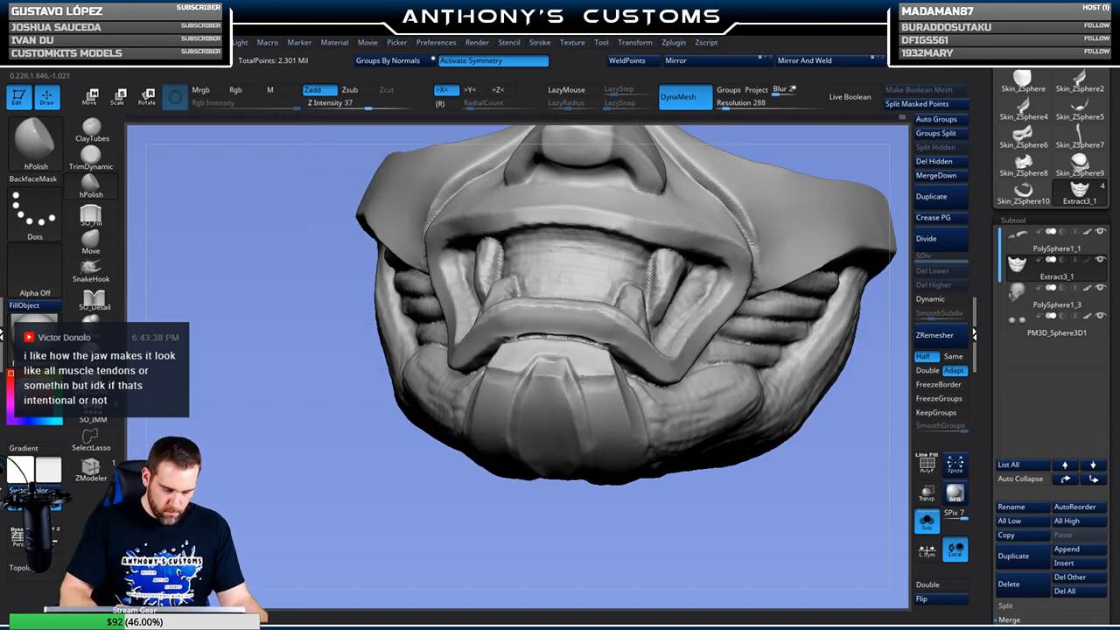
mouse_move(505, 533)
left_mouse_down()
mouse_move(563, 540)
mouse_move(625, 463)
left_mouse_up()
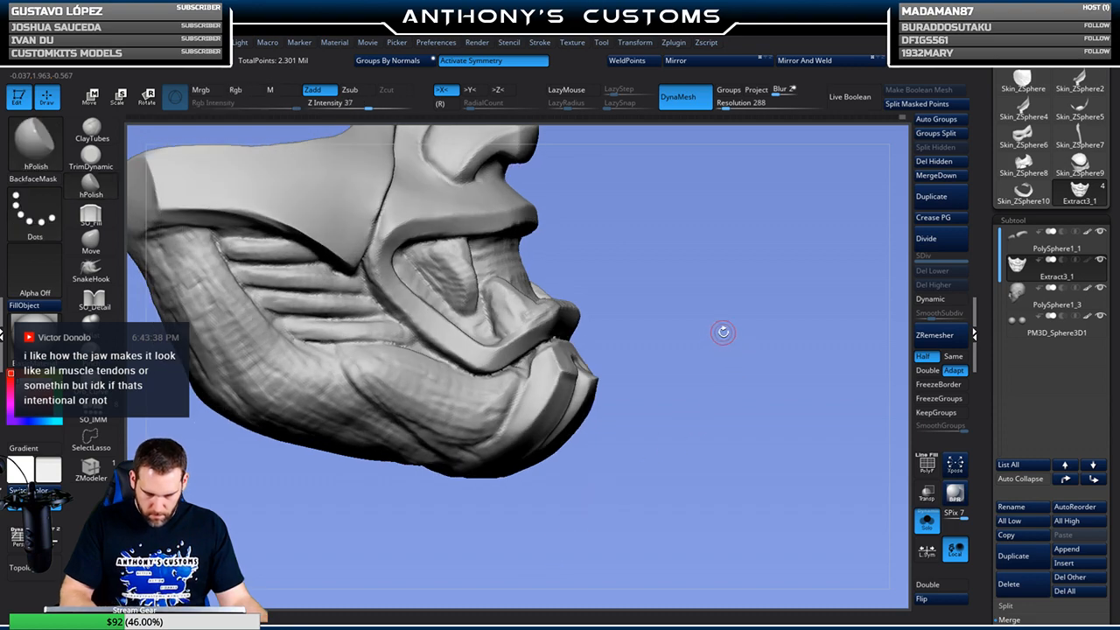
Enlarge the hPolish draw size and flatten the chin's upper and side facets
mouse_move(710, 344)
left_mouse_down()
mouse_move(758, 352)
mouse_move(763, 377)
mouse_move(800, 250)
left_mouse_up()
key("space")
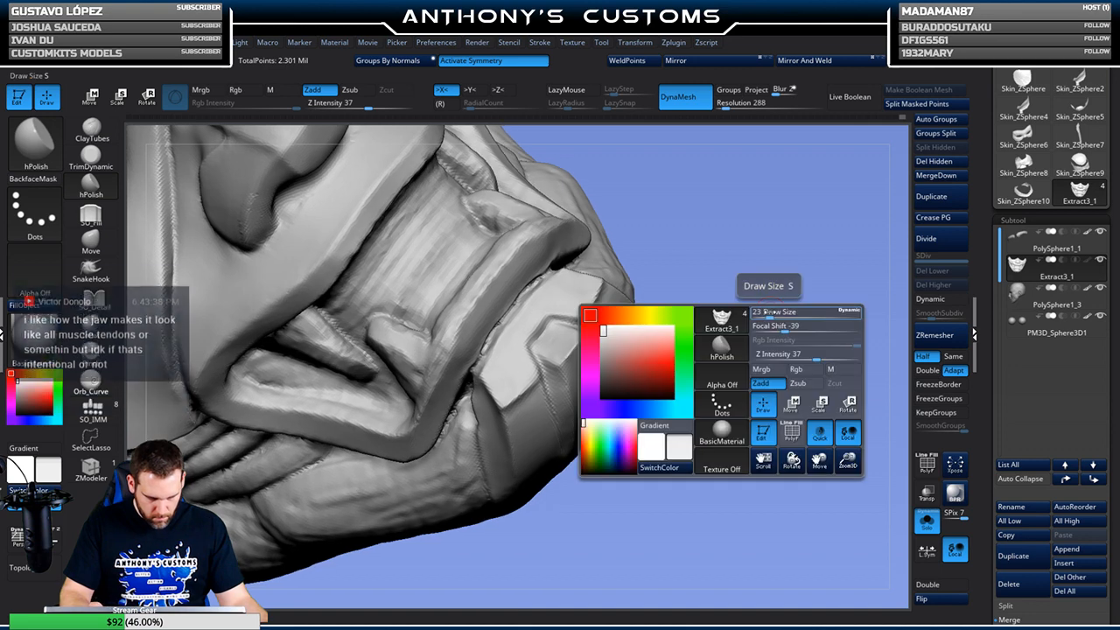
left_click_drag(772, 313, 780, 313)
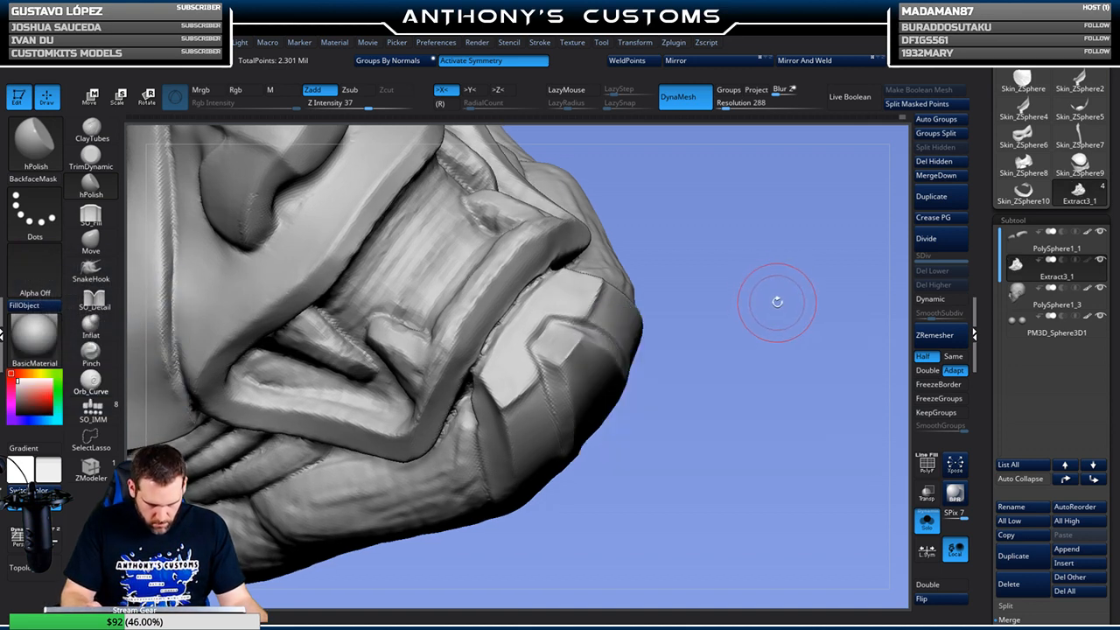
mouse_move(769, 307)
left_mouse_down()
mouse_move(760, 325)
mouse_move(796, 304)
mouse_move(780, 391)
mouse_move(776, 375)
mouse_move(727, 393)
mouse_move(750, 294)
left_mouse_up()
key("shift")
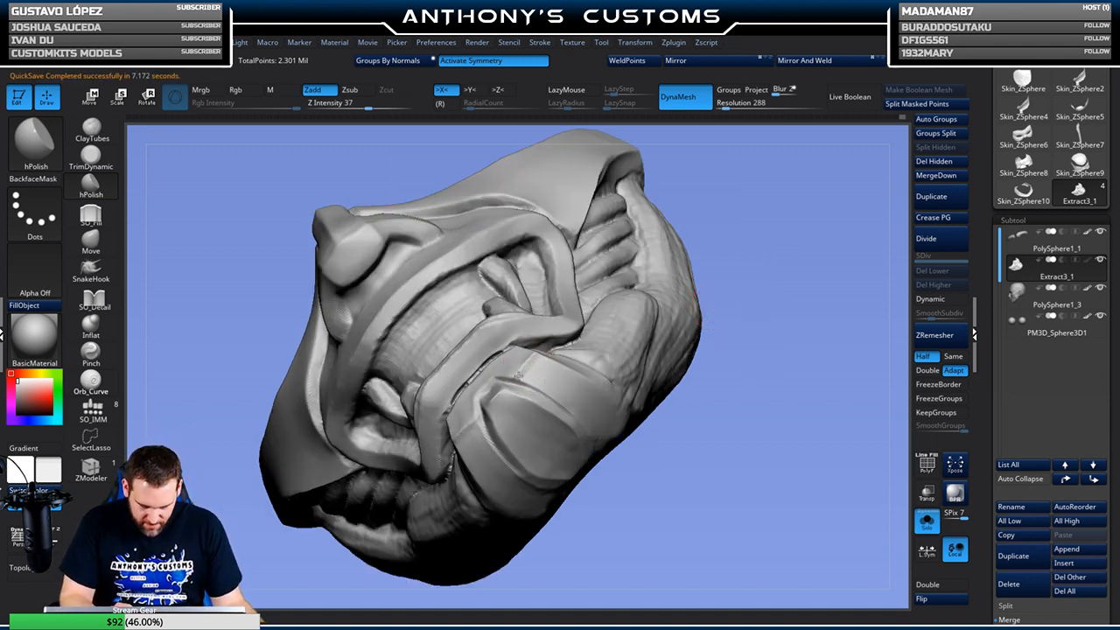
Polish the lower lip band of the mouth opening into cleaner flat planes with hPolish
left_click_drag(712, 270, 795, 332)
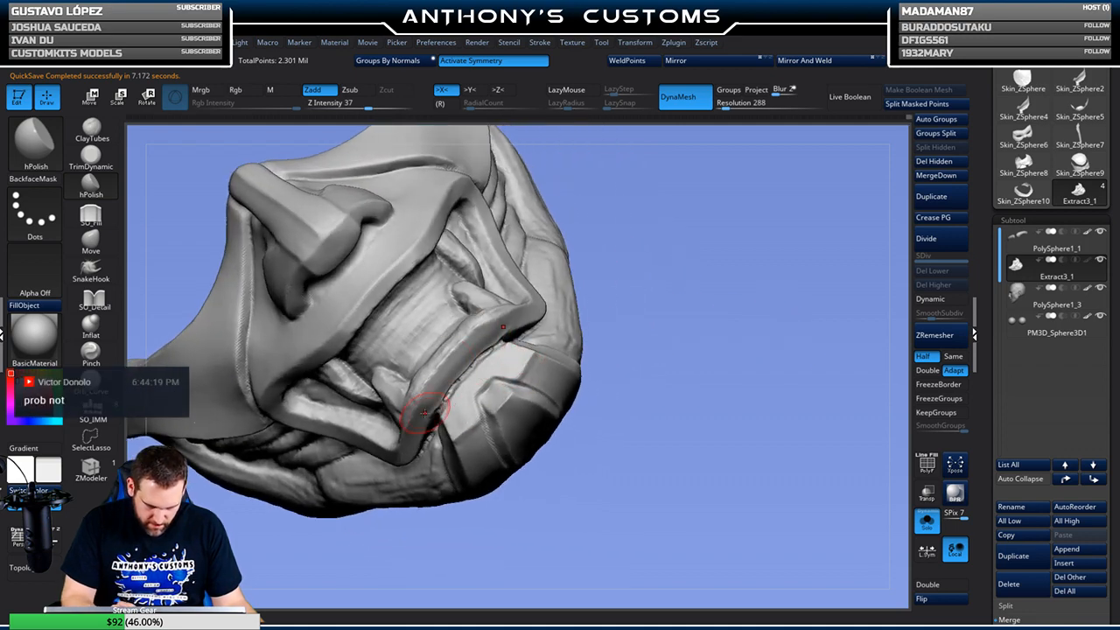
left_click_drag(607, 269, 573, 313)
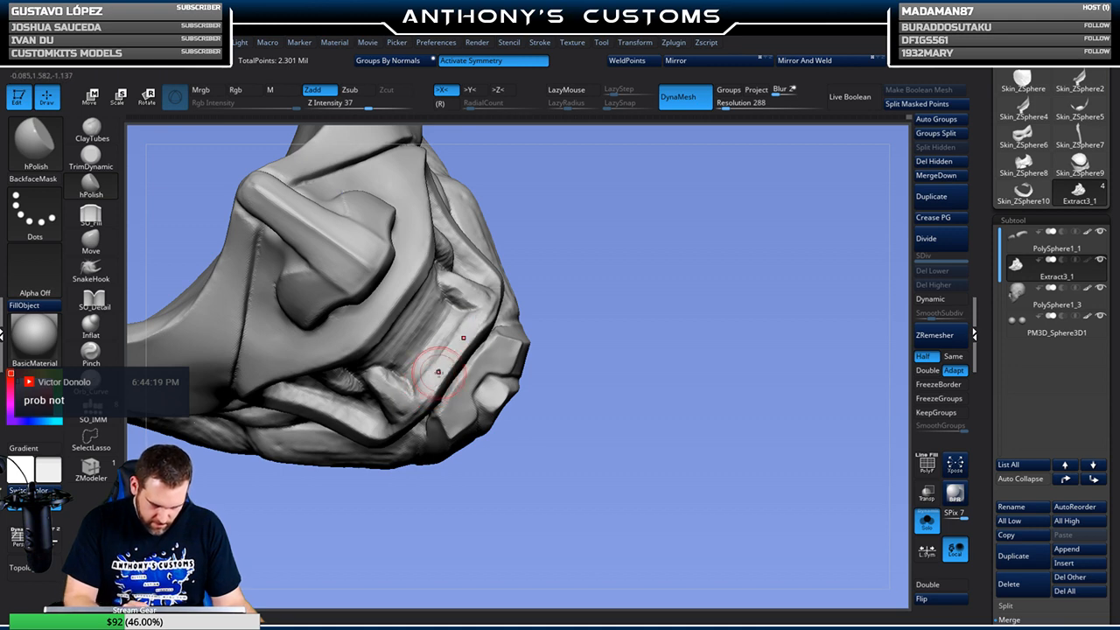
mouse_move(568, 289)
left_mouse_down()
mouse_move(648, 301)
mouse_move(744, 242)
mouse_move(718, 220)
mouse_move(507, 312)
left_mouse_up()
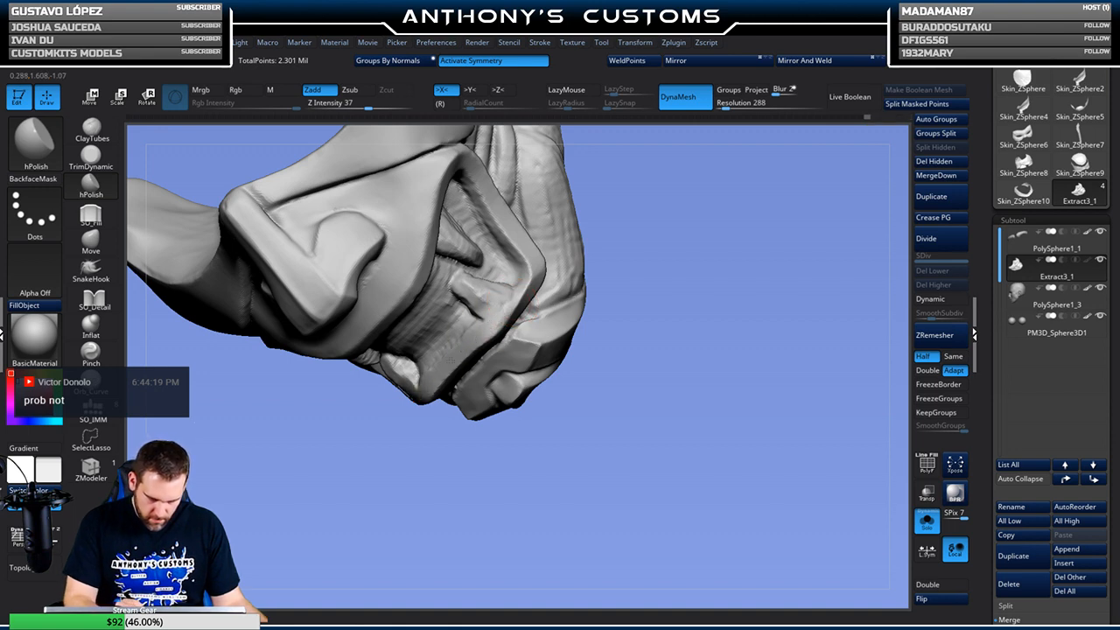
mouse_move(625, 262)
left_mouse_down()
mouse_move(675, 233)
mouse_move(759, 318)
mouse_move(718, 252)
mouse_move(638, 211)
mouse_move(565, 322)
left_mouse_up()
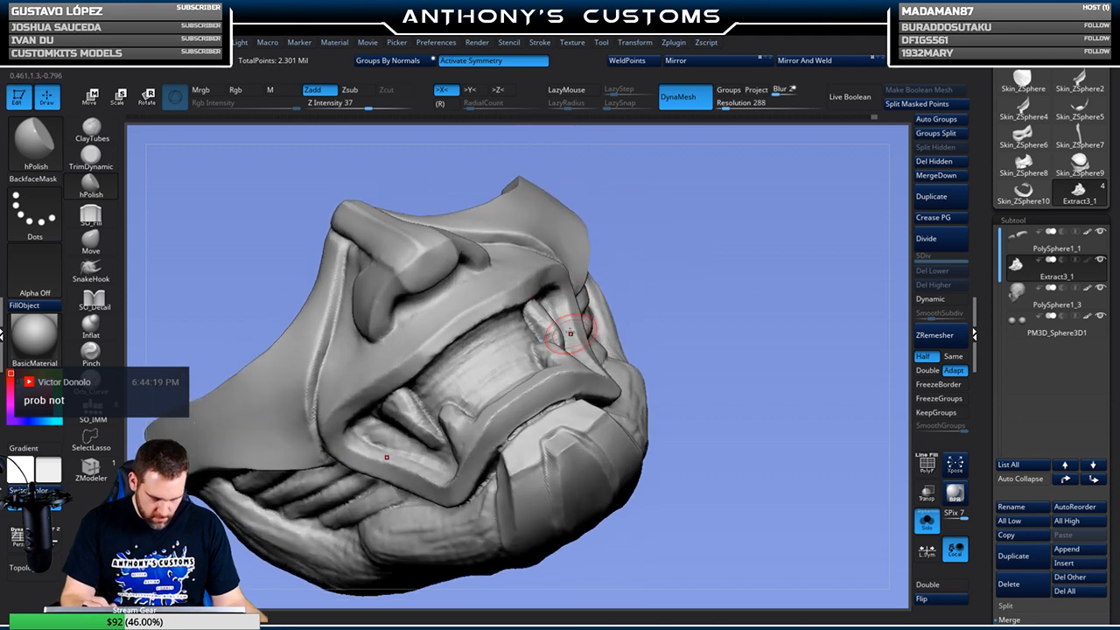
Polish the rim around the mouth corners and upper lip, smoothing rough spots along it
left_click_drag(712, 252, 696, 290)
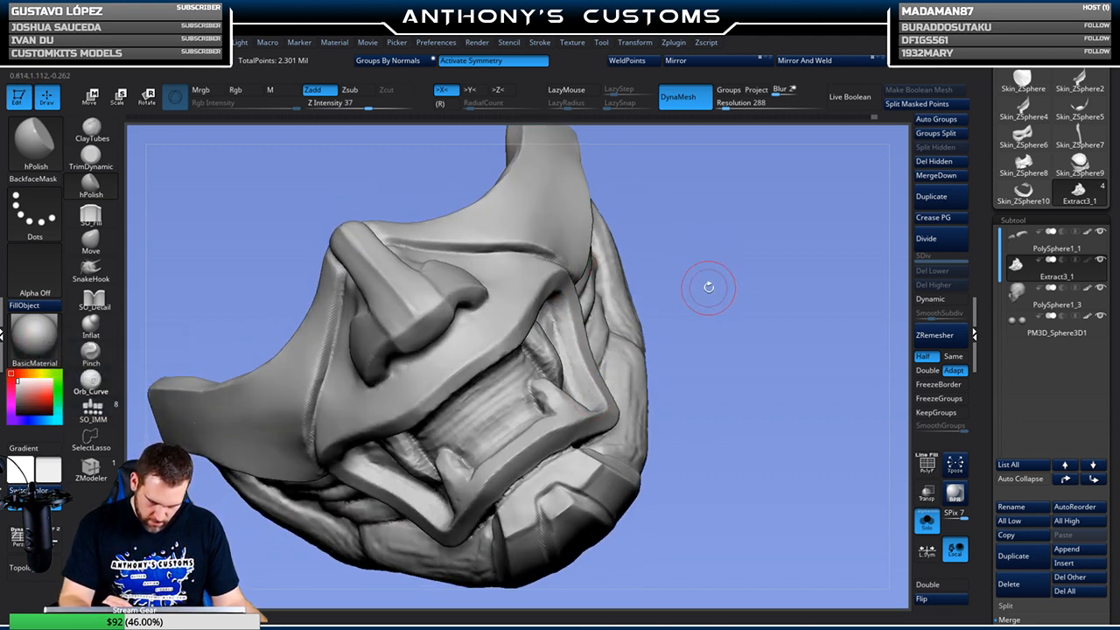
left_click_drag(709, 287, 595, 253)
left_click_drag(758, 282, 530, 280)
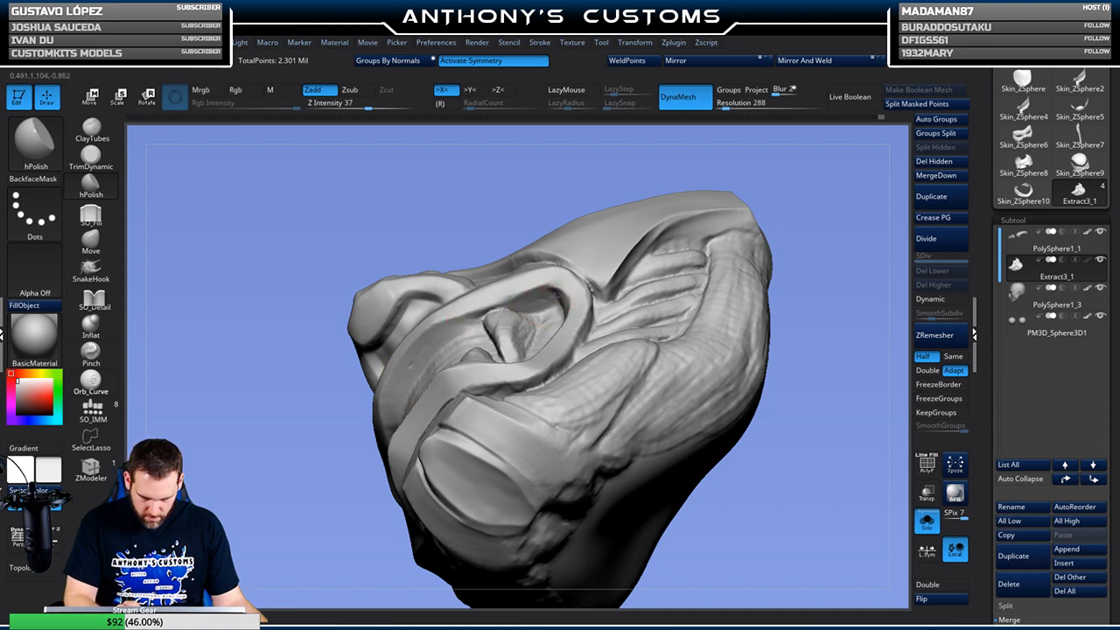
mouse_move(821, 256)
left_mouse_down()
mouse_move(839, 317)
mouse_move(833, 345)
mouse_move(830, 325)
left_mouse_up()
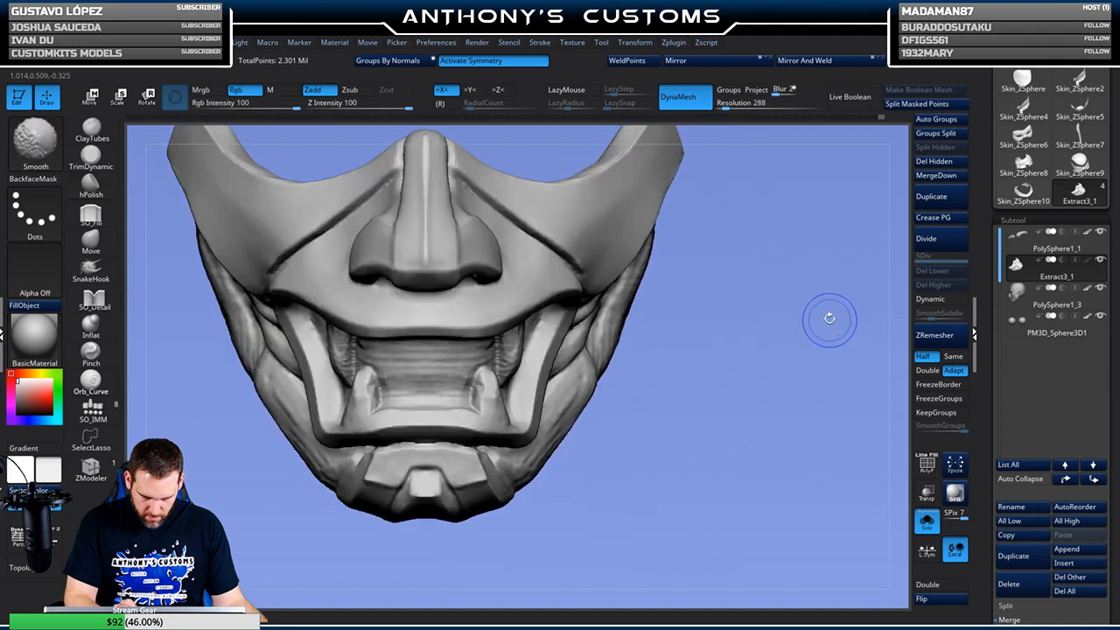
left_click_drag(731, 354, 680, 328, "alt")
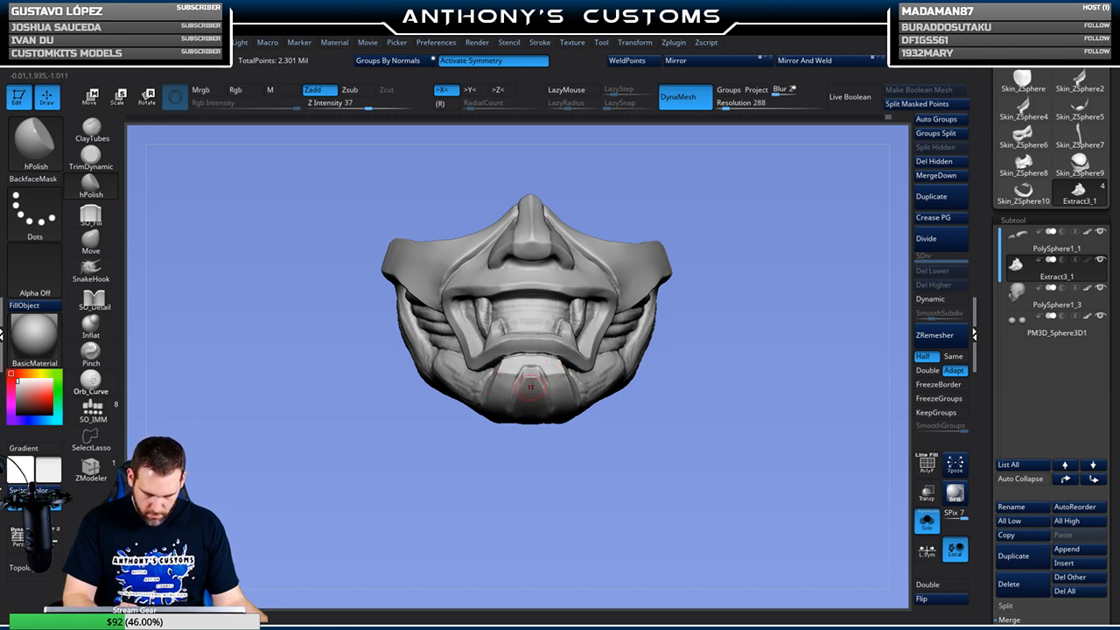
Polish the facets around the raised centre block of the chin with hPolish at an adjusted draw size
mouse_move(617, 415)
left_mouse_down()
mouse_move(720, 334)
mouse_move(698, 424)
left_mouse_up()
key("space")
mouse_move(698, 352)
left_mouse_down()
mouse_move(660, 344)
mouse_move(580, 400)
left_mouse_up()
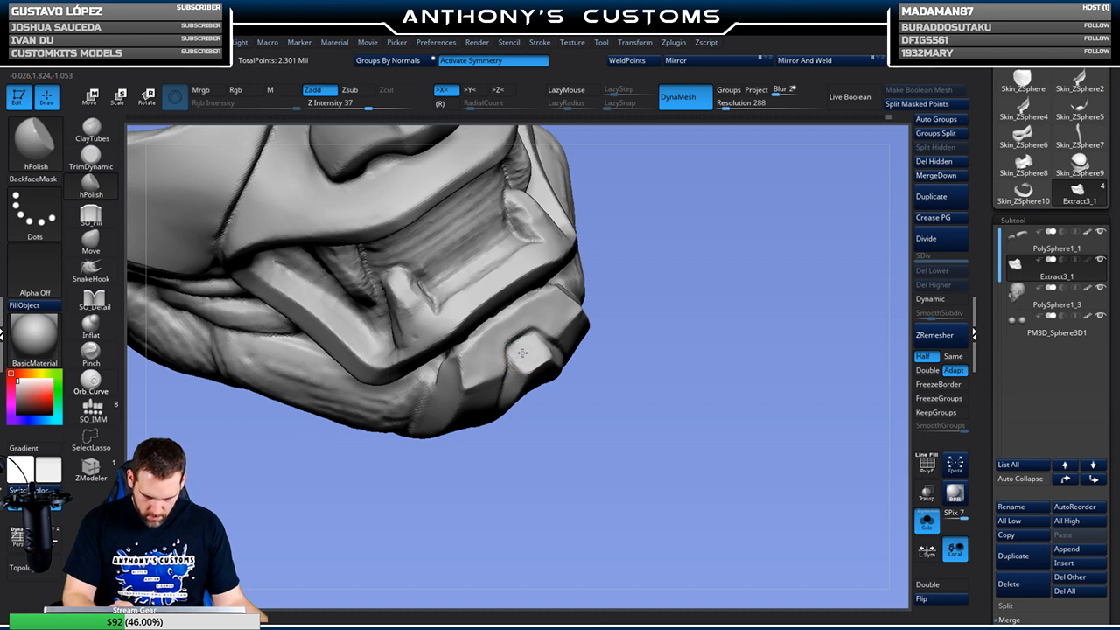
left_click_drag(593, 352, 549, 350)
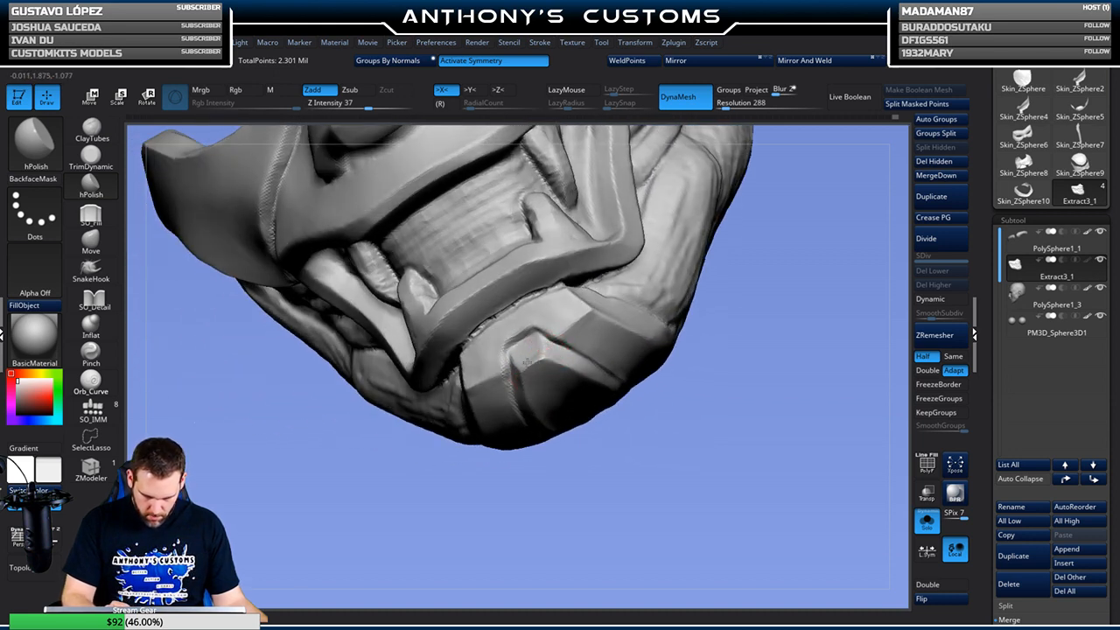
left_click_drag(743, 341, 760, 330)
left_click_drag(729, 365, 763, 351)
mouse_move(467, 317)
left_mouse_down()
mouse_move(478, 315)
mouse_move(472, 335)
mouse_move(486, 313)
mouse_move(458, 361)
mouse_move(458, 326)
mouse_move(387, 369)
left_mouse_up()
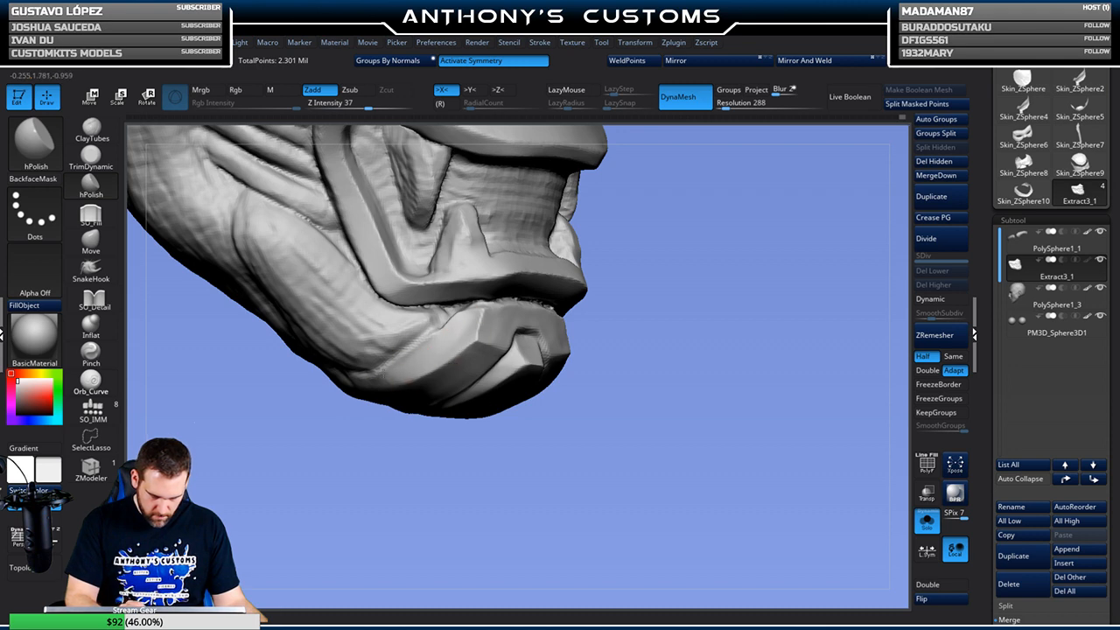
Polish the planes of the nose and the surface beside its bridge with hPolish
left_click_drag(706, 309, 732, 283)
left_click_drag(713, 427, 798, 395, "alt")
key("f")
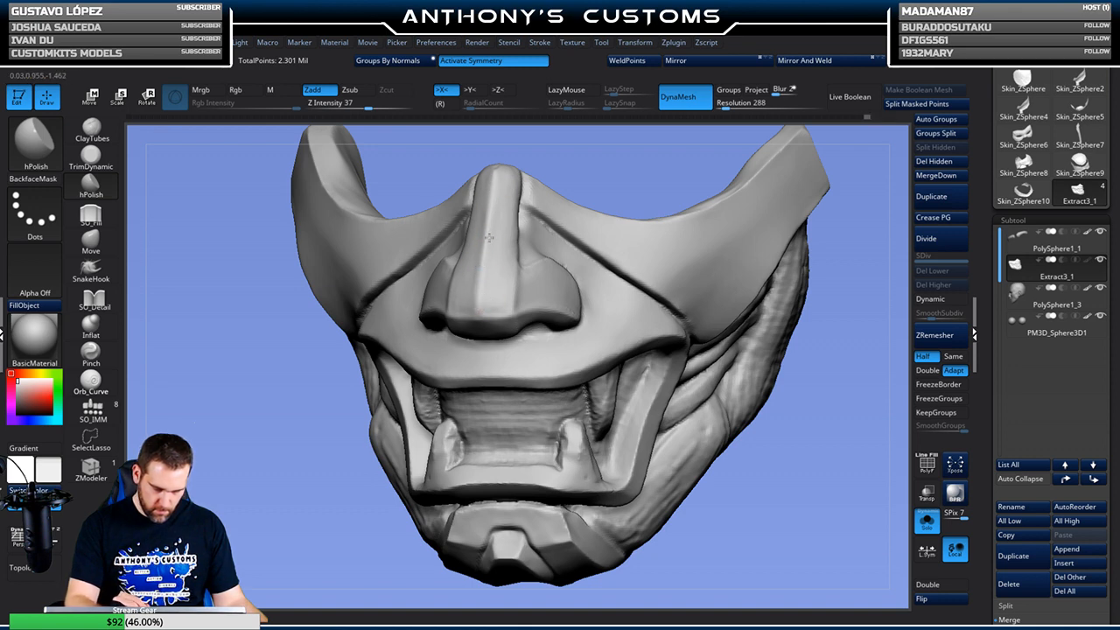
left_click_drag(767, 429, 782, 401)
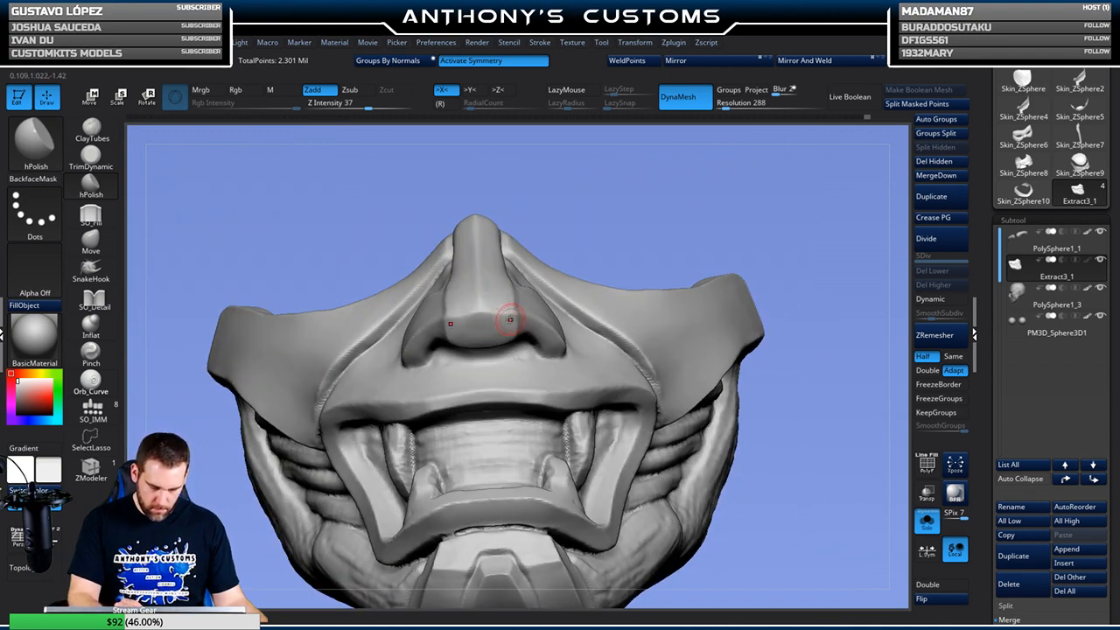
left_click_drag(749, 195, 569, 258)
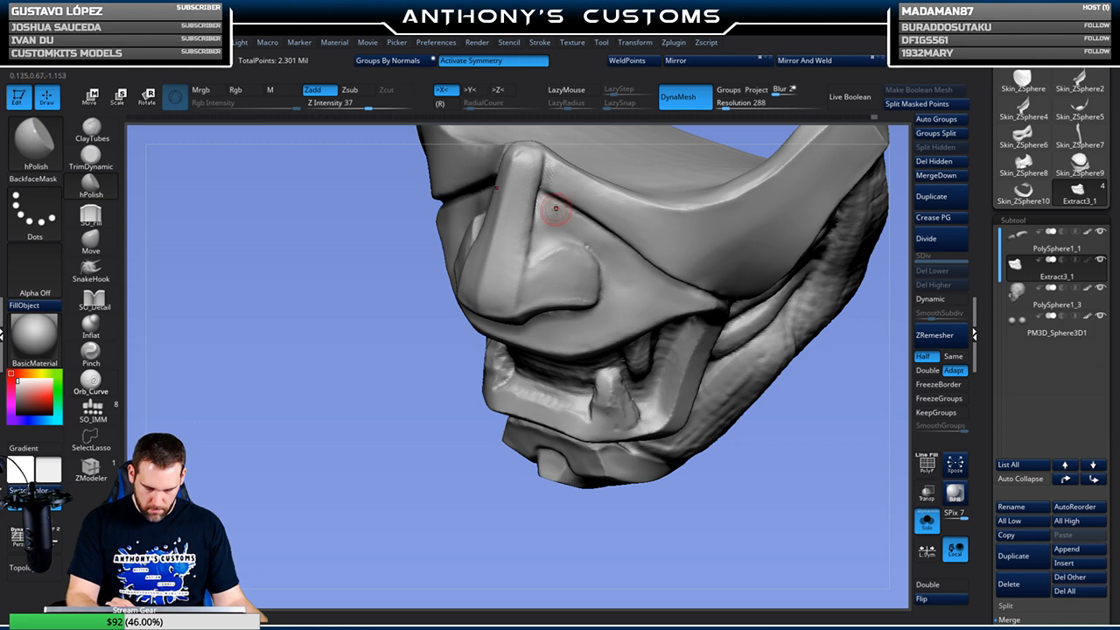
left_click_drag(800, 436, 799, 343)
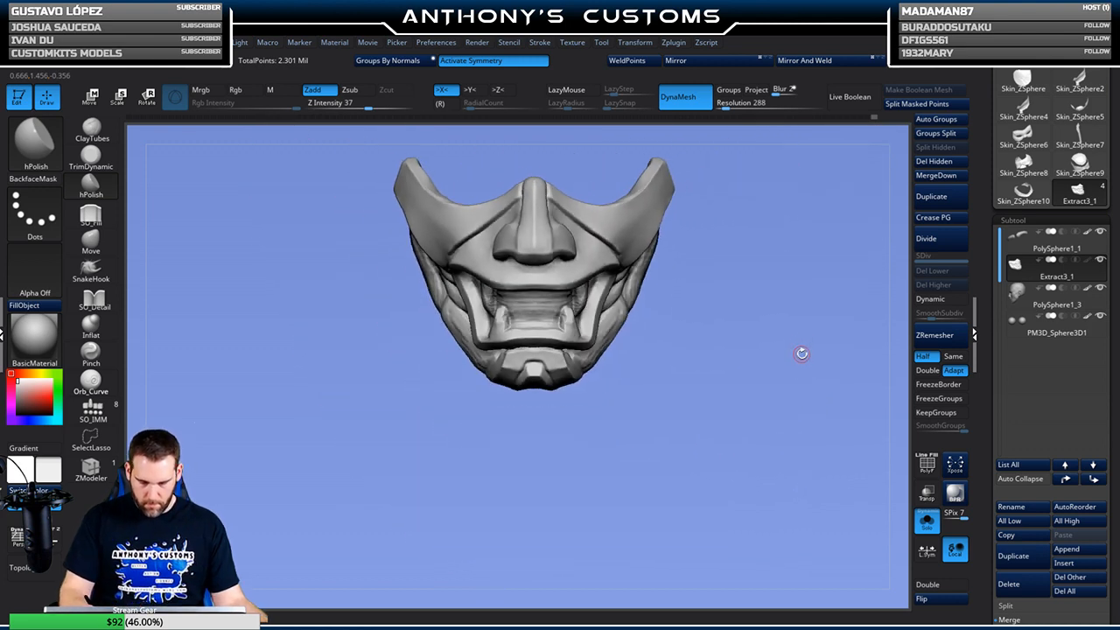
Adjust the shape of the upper lip edge above the mouth opening with the Move brush
left_click_drag(795, 413, 692, 375)
left_click_drag(540, 485, 540, 486)
left_click(105, 251)
left_click_drag(770, 292, 757, 369, "alt")
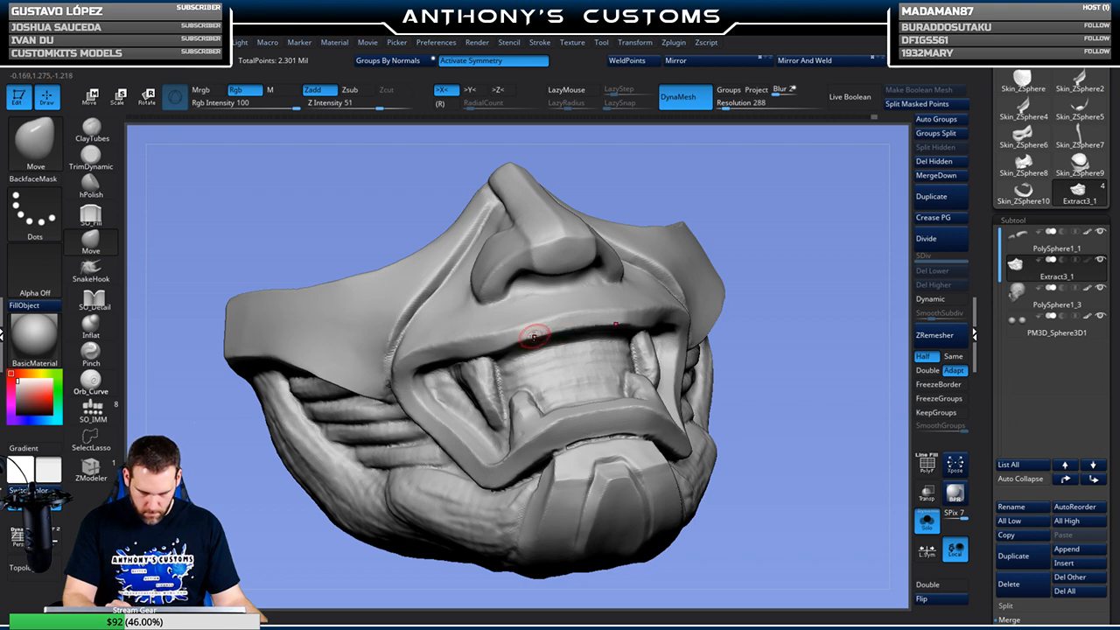
left_click_drag(845, 262, 841, 275, "shift")
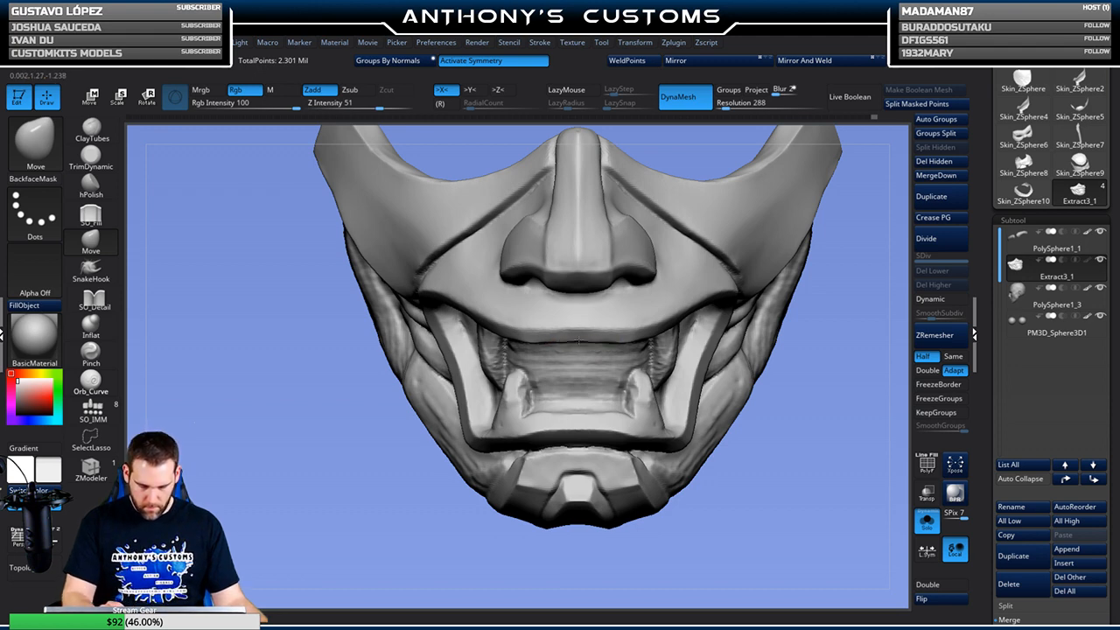
left_click_drag(830, 391, 716, 320)
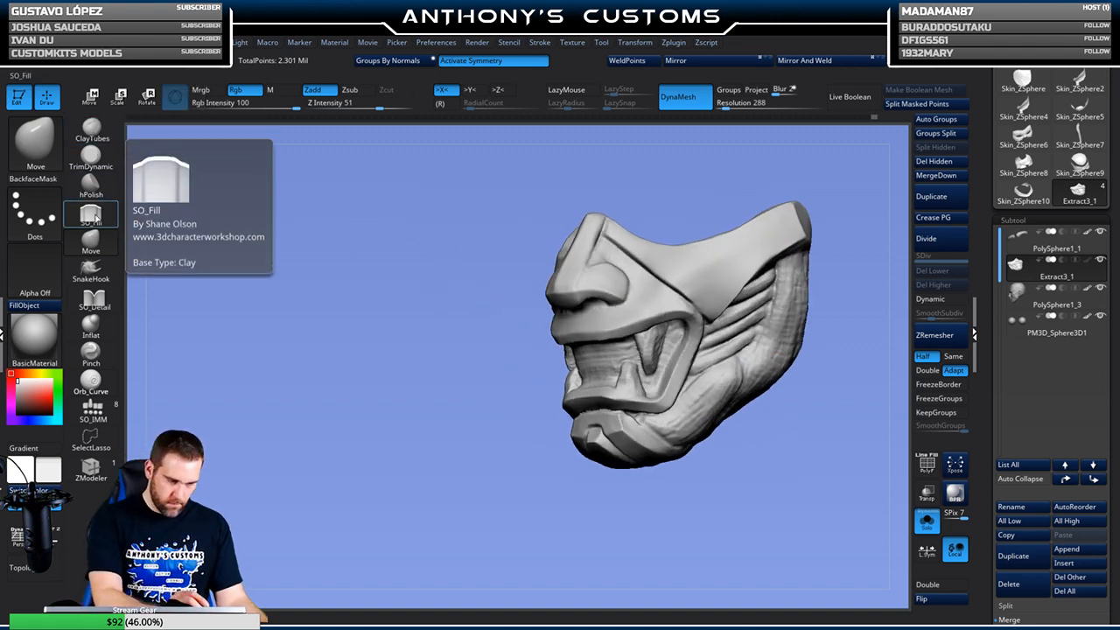
Carve a crease between the lower cheek muscle and the side of the chin with the SO_Detail brush
left_click(93, 301)
mouse_move(793, 446)
left_mouse_down("alt")
mouse_move(799, 464)
mouse_move(779, 472)
mouse_move(553, 374)
left_mouse_up("alt")
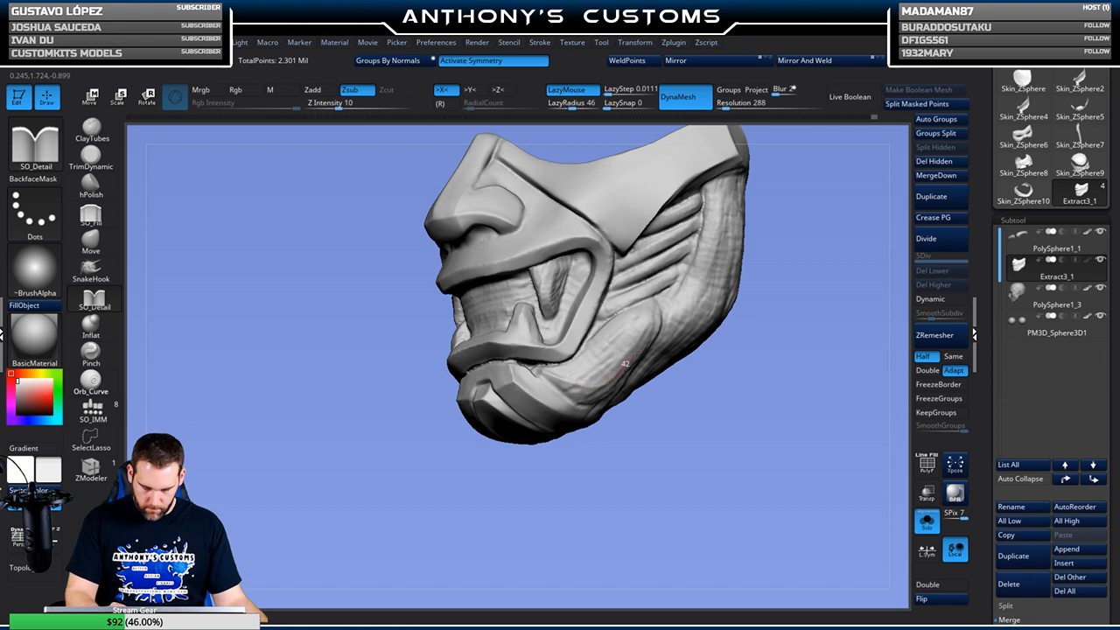
left_click_drag(741, 350, 768, 389)
right_click(767, 388)
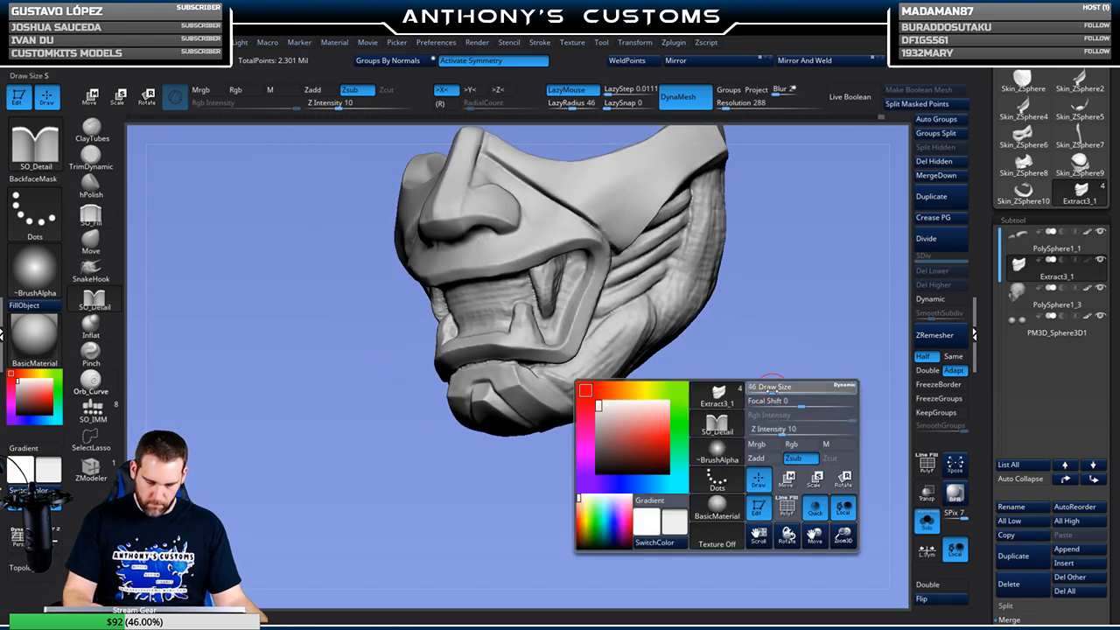
left_click_drag(756, 345, 740, 335)
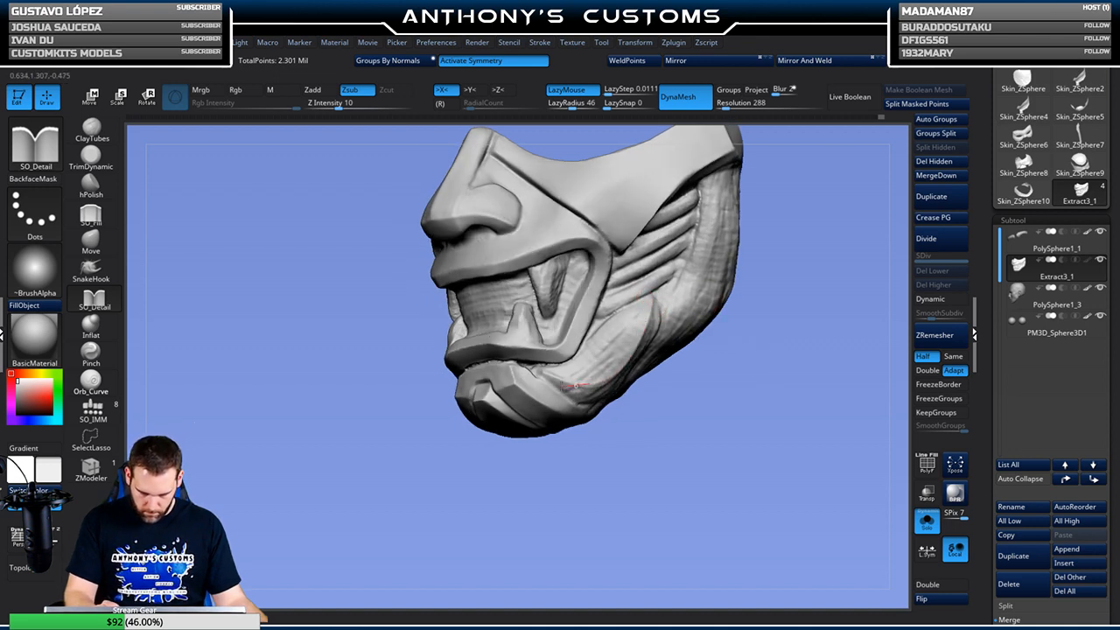
left_click_drag(547, 368, 547, 354)
left_click_drag(739, 329, 681, 304)
mouse_move(649, 476)
left_mouse_down()
mouse_move(660, 508)
mouse_move(657, 490)
left_mouse_up()
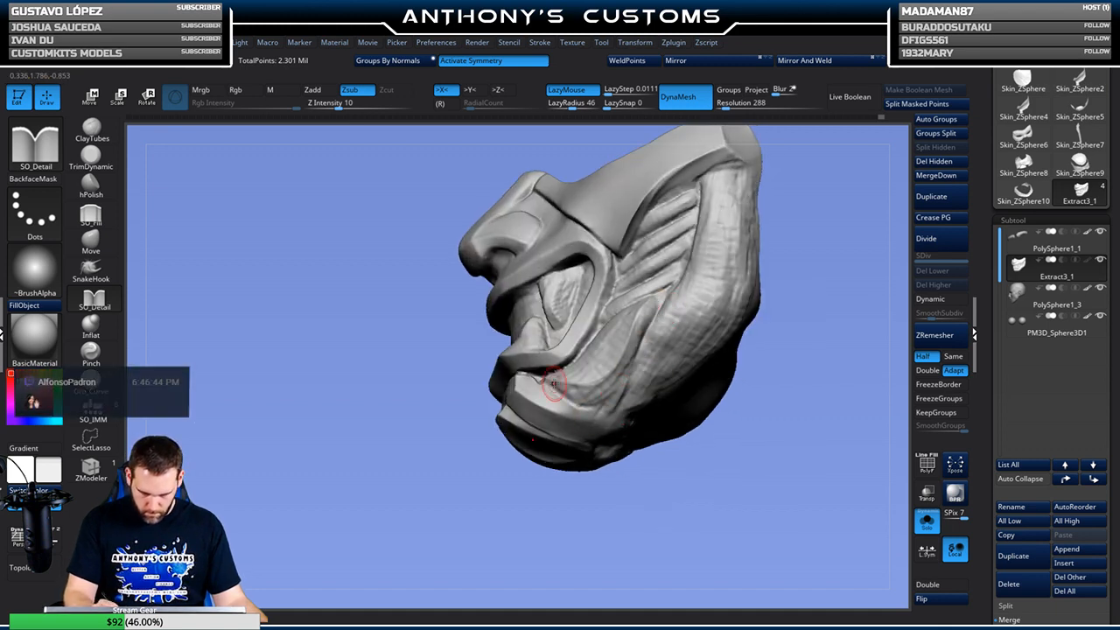
Deepen the creases where the jaw muscles meet the chin's side and underside with SO_Detail
left_click_drag(595, 482, 564, 394)
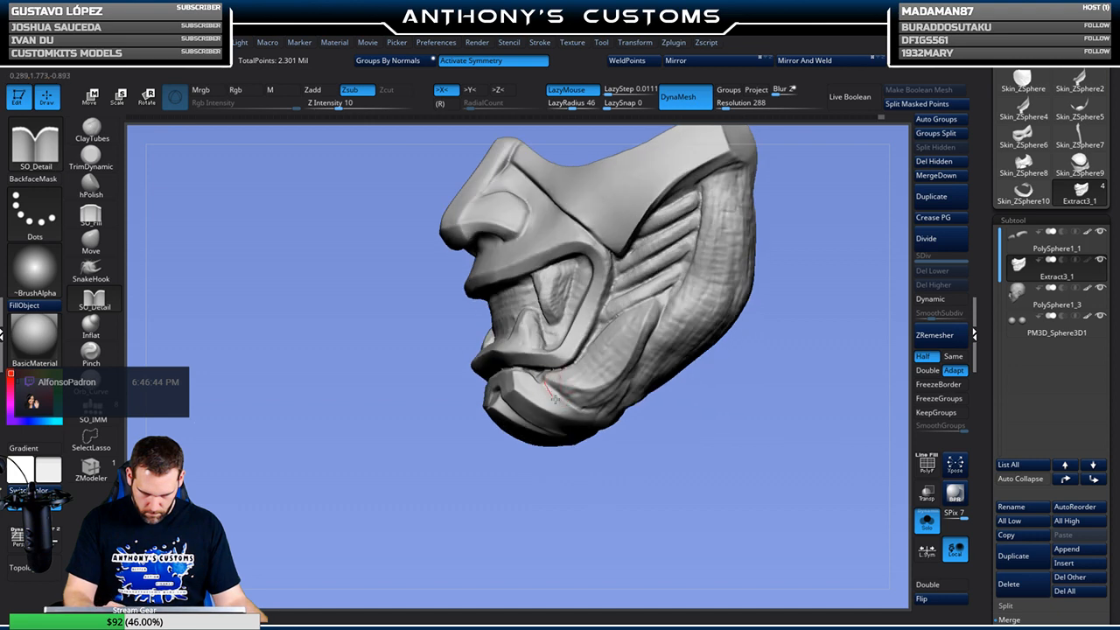
left_click_drag(649, 477, 604, 407)
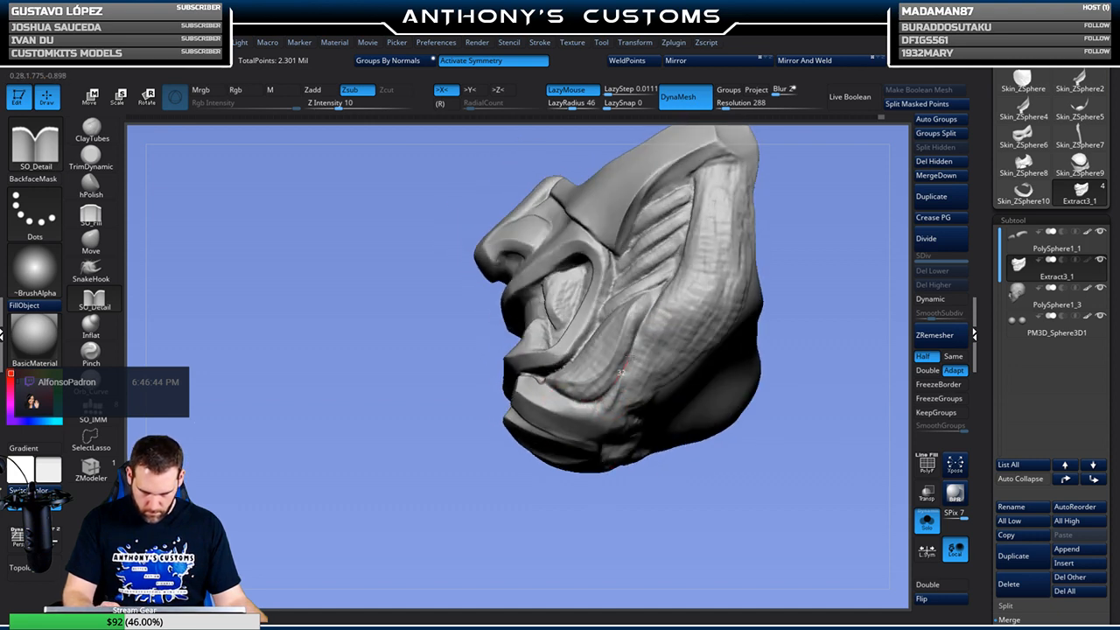
left_click_drag(791, 342, 664, 294)
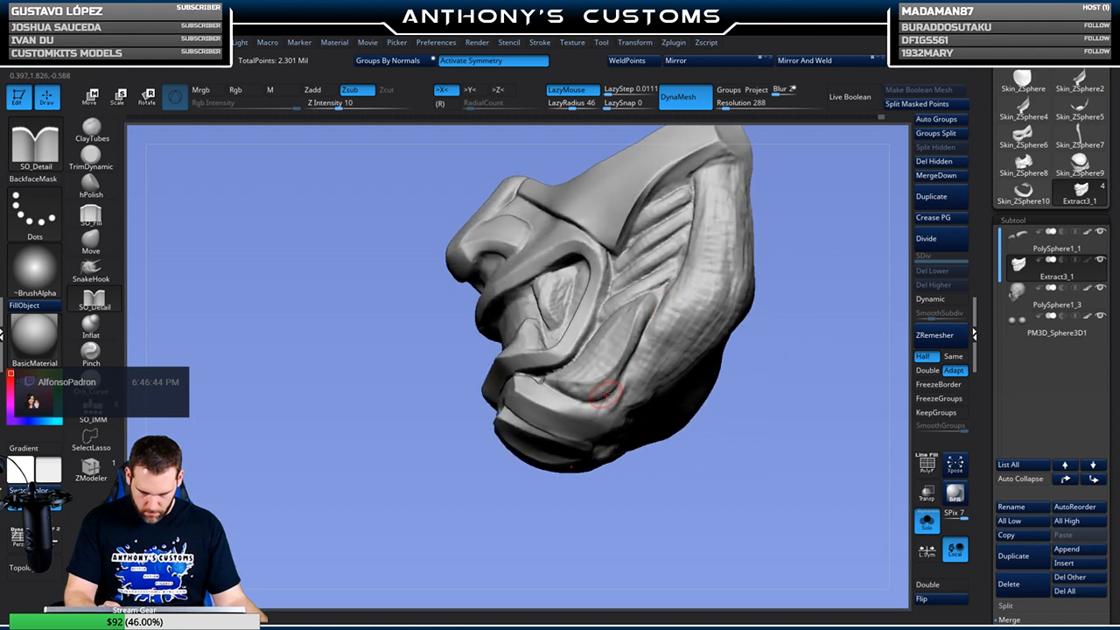
left_click_drag(792, 341, 614, 404)
left_click_drag(792, 360, 779, 389)
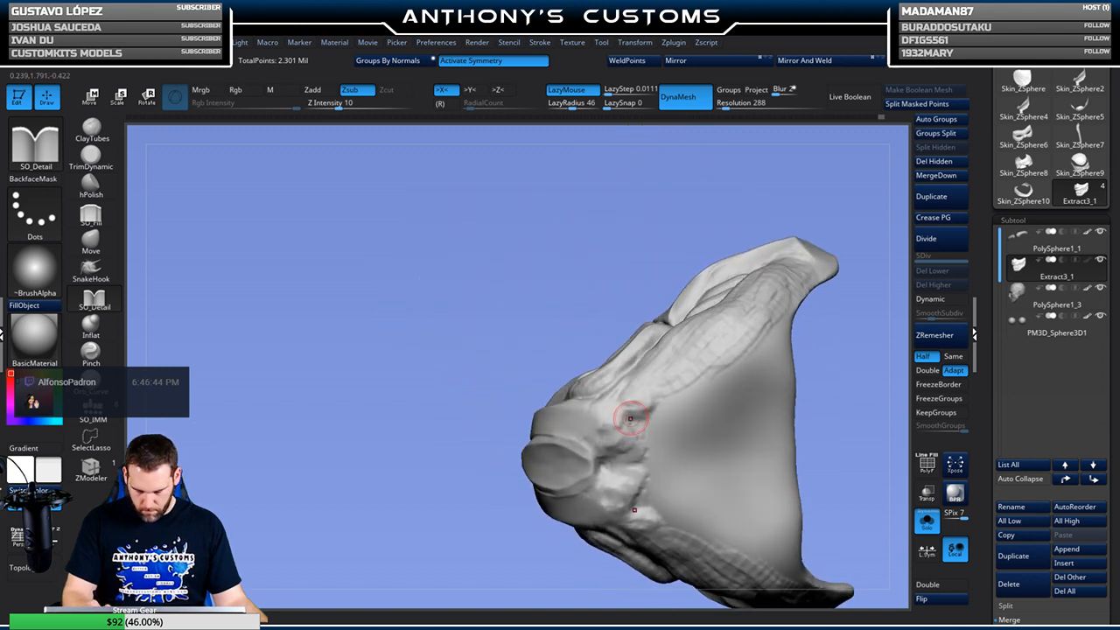
left_click_drag(603, 455, 658, 420)
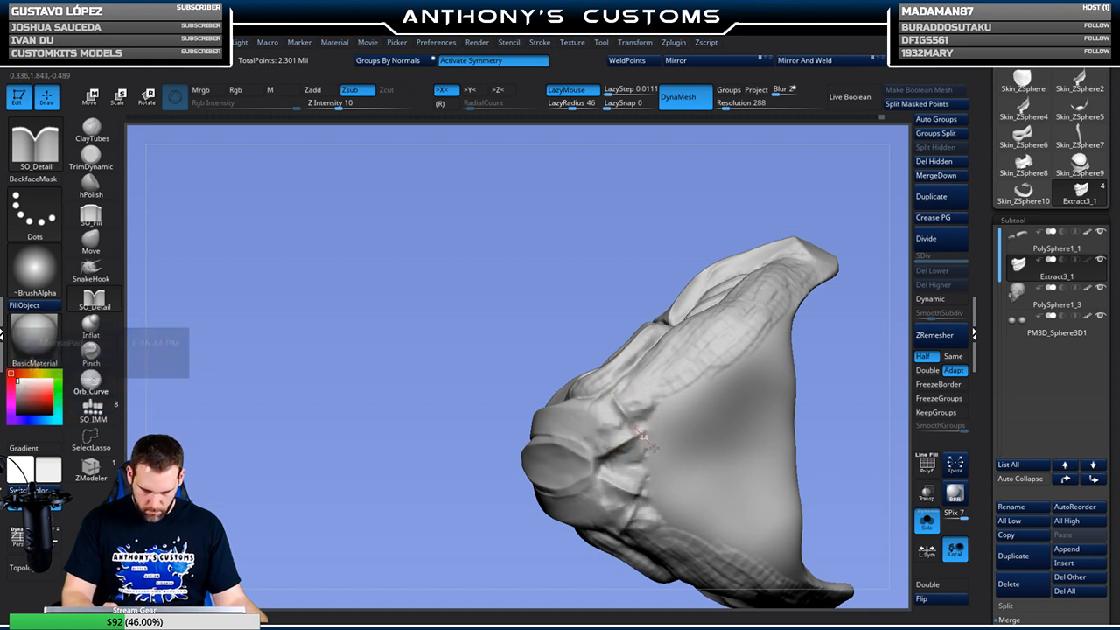
mouse_move(620, 243)
left_mouse_down()
mouse_move(721, 306)
mouse_move(627, 377)
left_mouse_up()
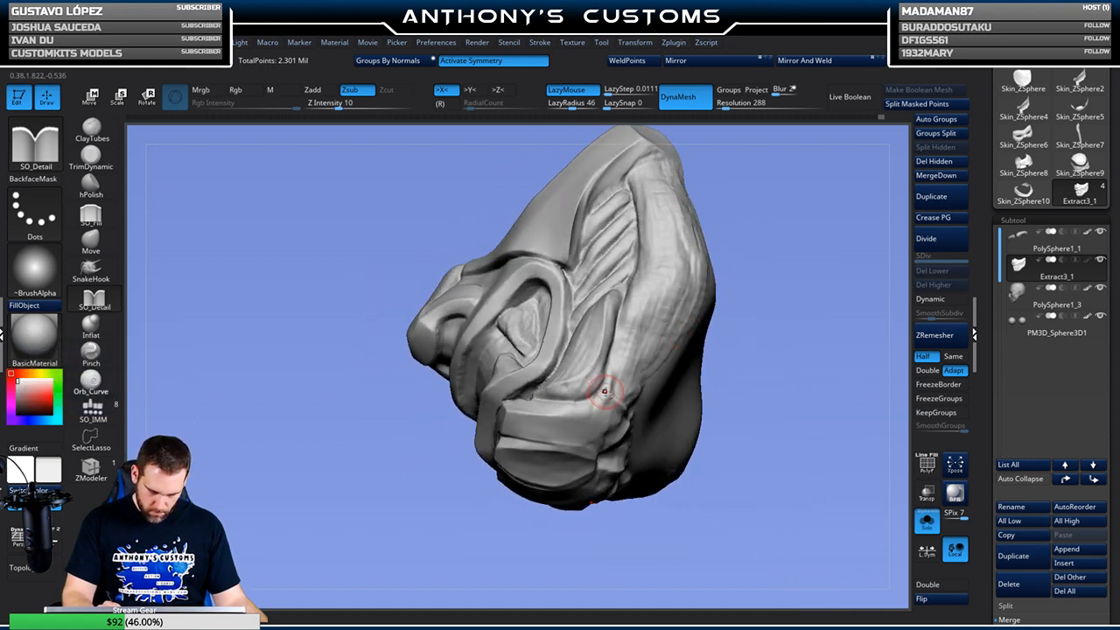
left_click_drag(769, 374, 630, 297)
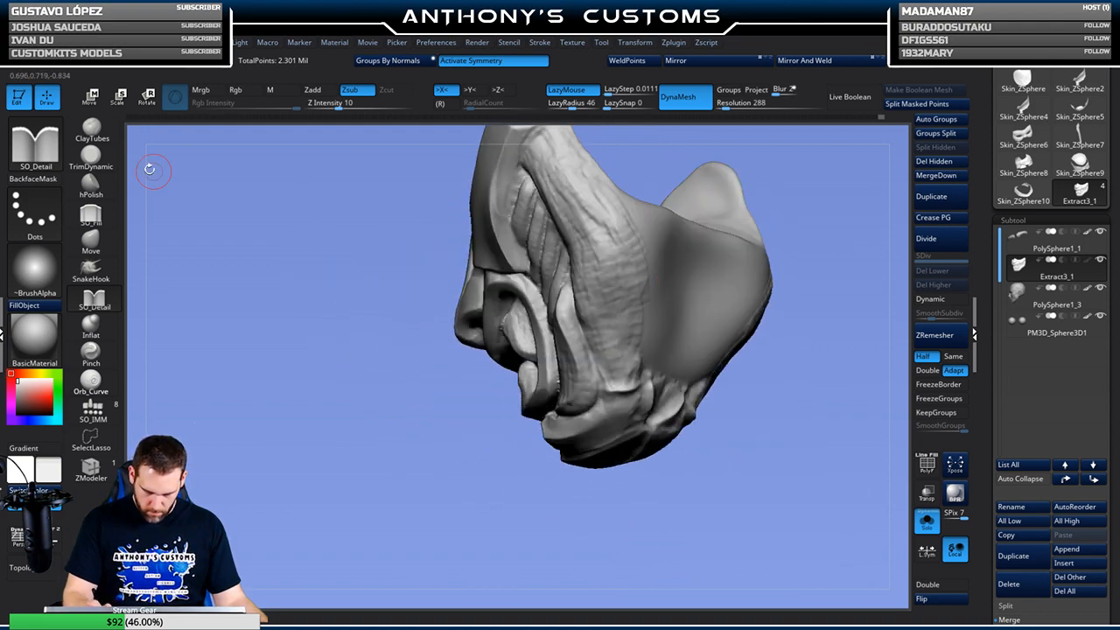
Lay clay along the rear side edges of the chin's underside with ClayTubes at an adjusted draw size
left_click(92, 130)
mouse_move(736, 461)
left_mouse_down()
mouse_move(782, 490)
mouse_move(723, 495)
mouse_move(754, 392)
mouse_move(787, 429)
mouse_move(793, 464)
mouse_move(777, 429)
left_mouse_up()
key("space")
left_click_drag(558, 321, 566, 370)
left_click_drag(566, 313, 569, 355)
left_click_drag(561, 292, 554, 344)
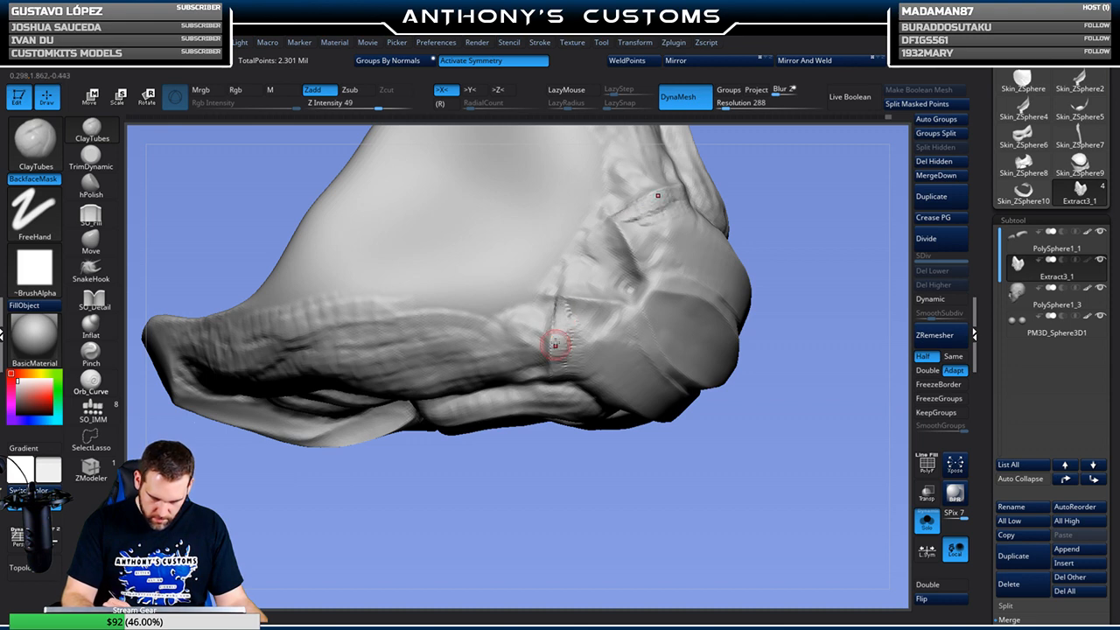
Extend the ClayTubes buildup across the chin's underside up to the centre block and remesh the mask with DynaMesh
left_click_drag(562, 302, 620, 307)
mouse_move(616, 316)
left_mouse_down()
mouse_move(574, 315)
mouse_move(623, 313)
left_mouse_up()
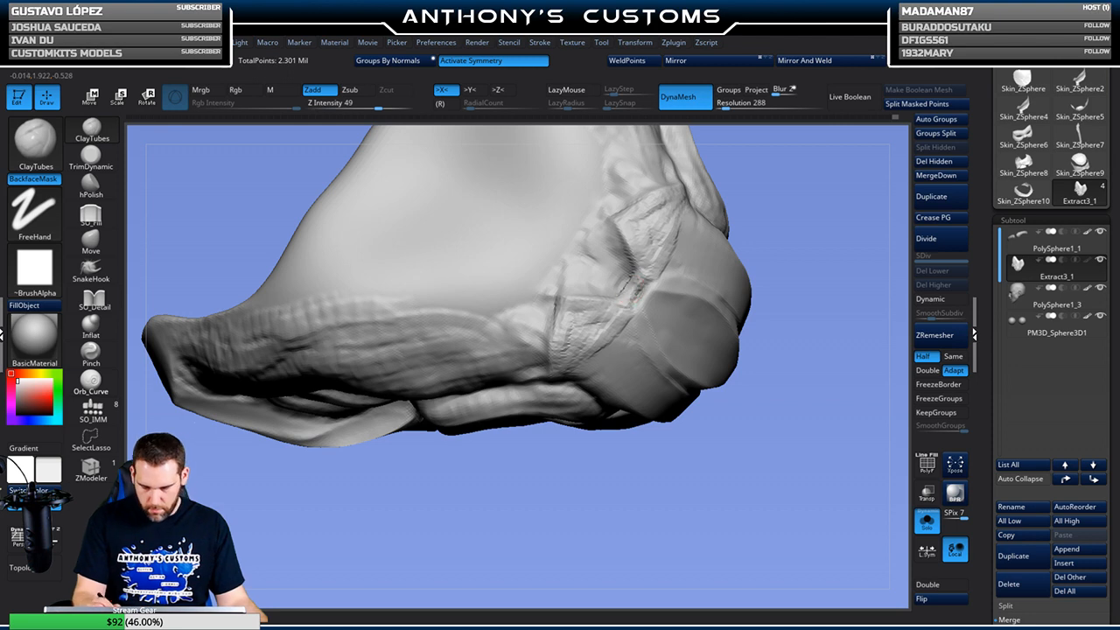
mouse_move(637, 291)
left_mouse_down()
mouse_move(609, 327)
mouse_move(623, 321)
mouse_move(565, 343)
mouse_move(578, 357)
left_mouse_up()
mouse_move(738, 220)
left_mouse_down()
mouse_move(811, 269)
mouse_move(777, 389)
mouse_move(718, 250)
left_mouse_up()
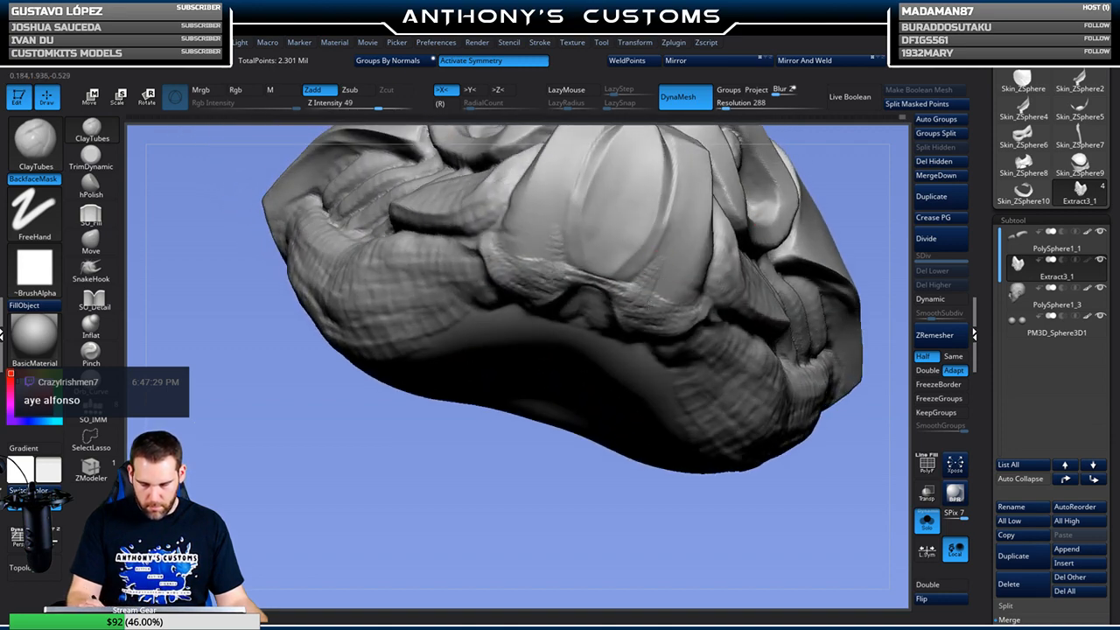
mouse_move(556, 416)
left_mouse_down()
mouse_move(552, 353)
mouse_move(606, 293)
mouse_move(537, 250)
mouse_move(793, 315)
mouse_move(548, 325)
left_mouse_up()
mouse_move(613, 379)
left_mouse_down()
mouse_move(628, 360)
mouse_move(649, 401)
mouse_move(630, 404)
mouse_move(648, 376)
mouse_move(623, 385)
mouse_move(612, 375)
mouse_move(648, 399)
left_mouse_up()
left_click_drag(775, 180, 780, 186, "ctrl")
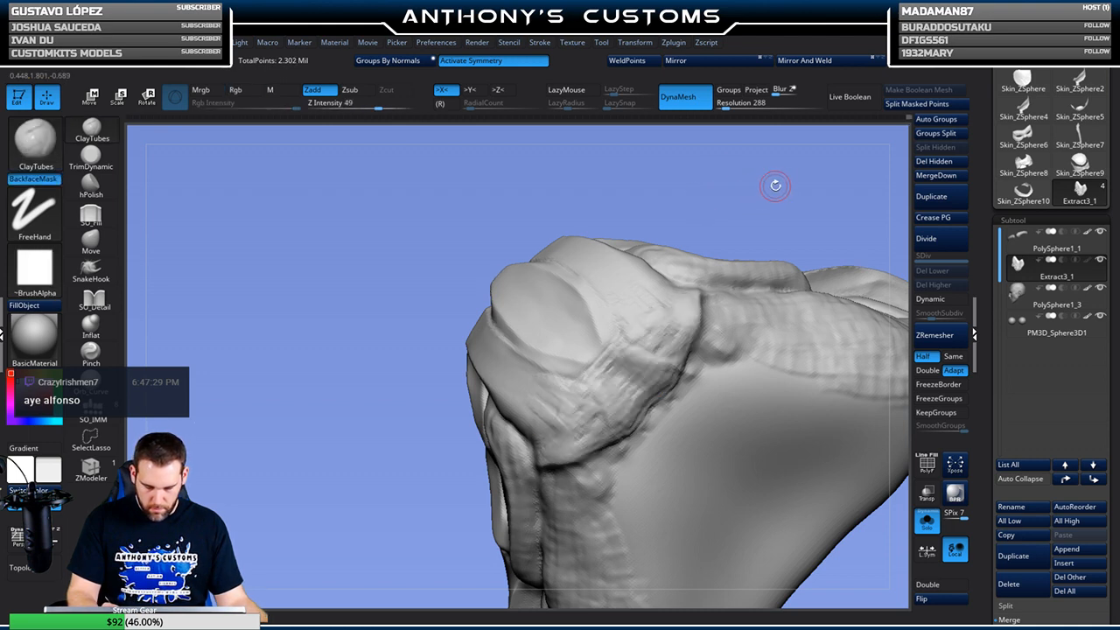
Flatten the rough clay buildup on the chin's underside into clean planes with hPolish at an adjusted draw size
key("b")
key("h")
key("p")
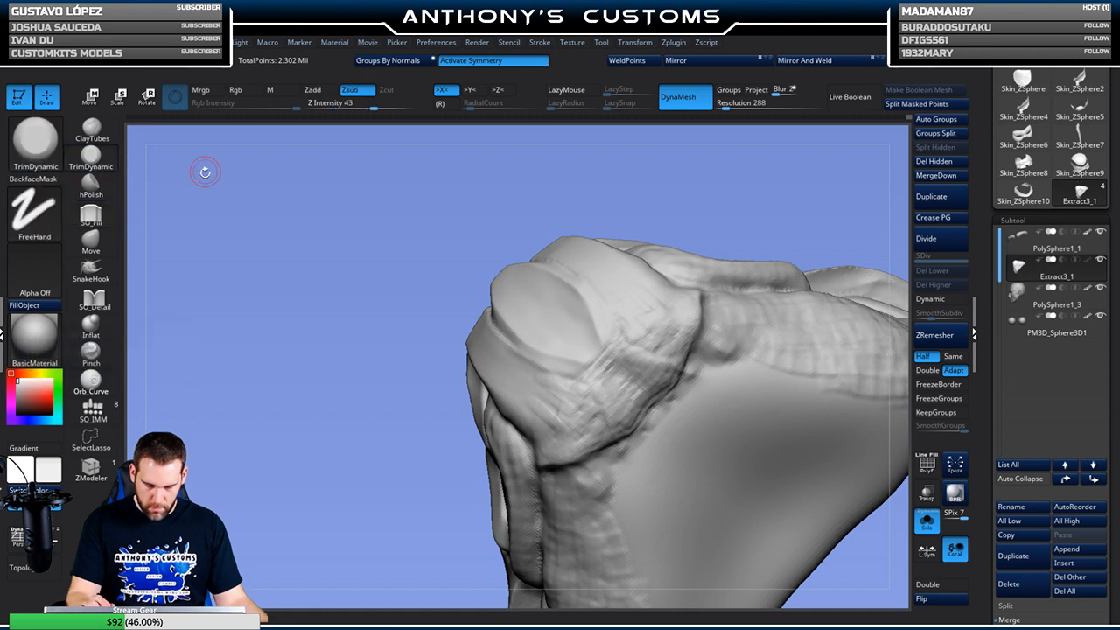
key("space")
left_click_drag(253, 208, 313, 219)
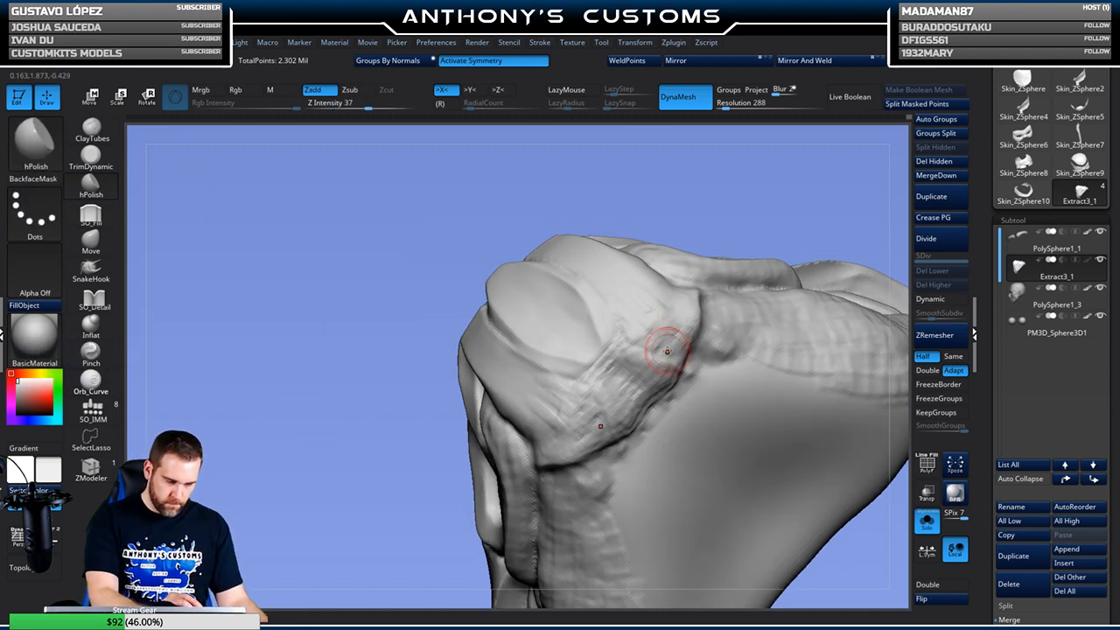
left_click_drag(666, 318, 645, 329)
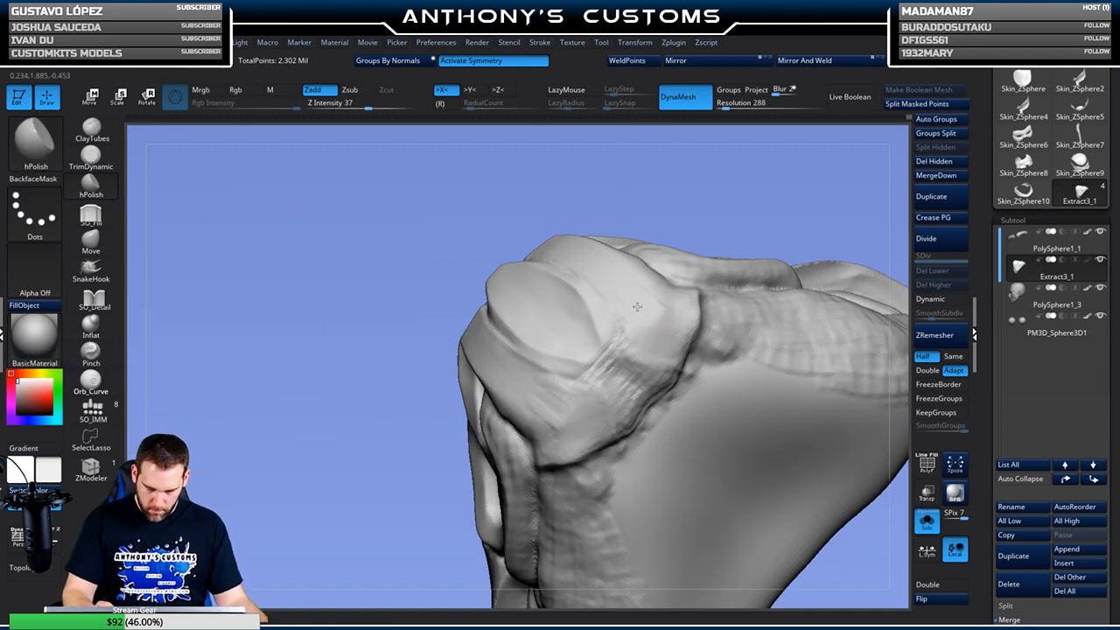
left_click_drag(646, 369, 620, 411)
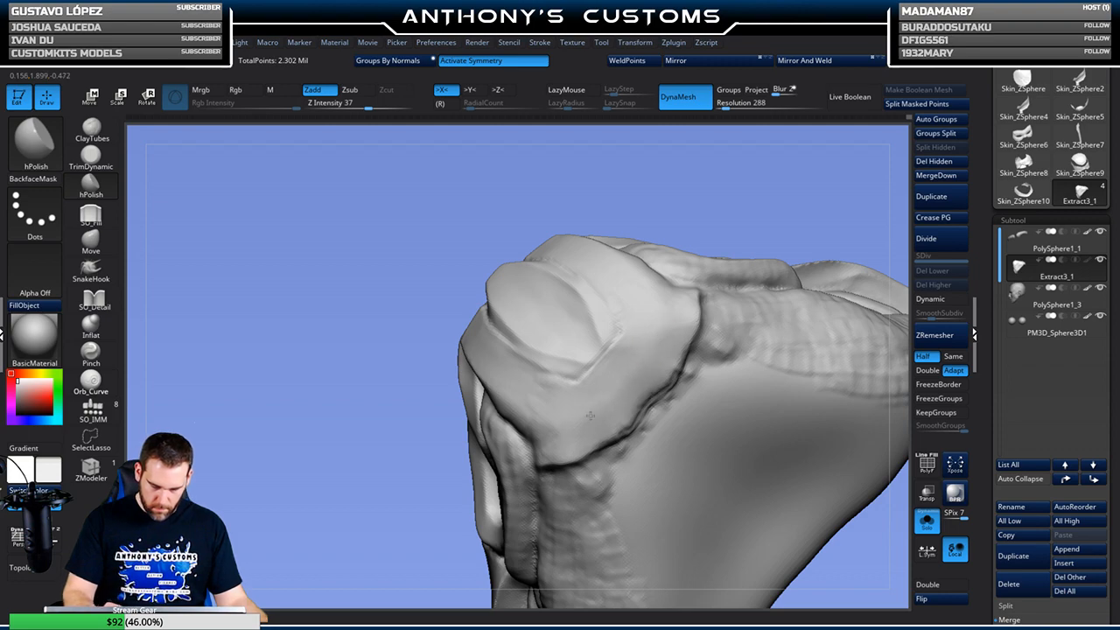
Sharpen the grooves outlining the chin's centre block and underside plate with SO_Detail
mouse_move(753, 190)
left_mouse_down()
mouse_move(730, 300)
mouse_move(525, 364)
mouse_move(594, 455)
mouse_move(575, 371)
mouse_move(520, 358)
left_mouse_up()
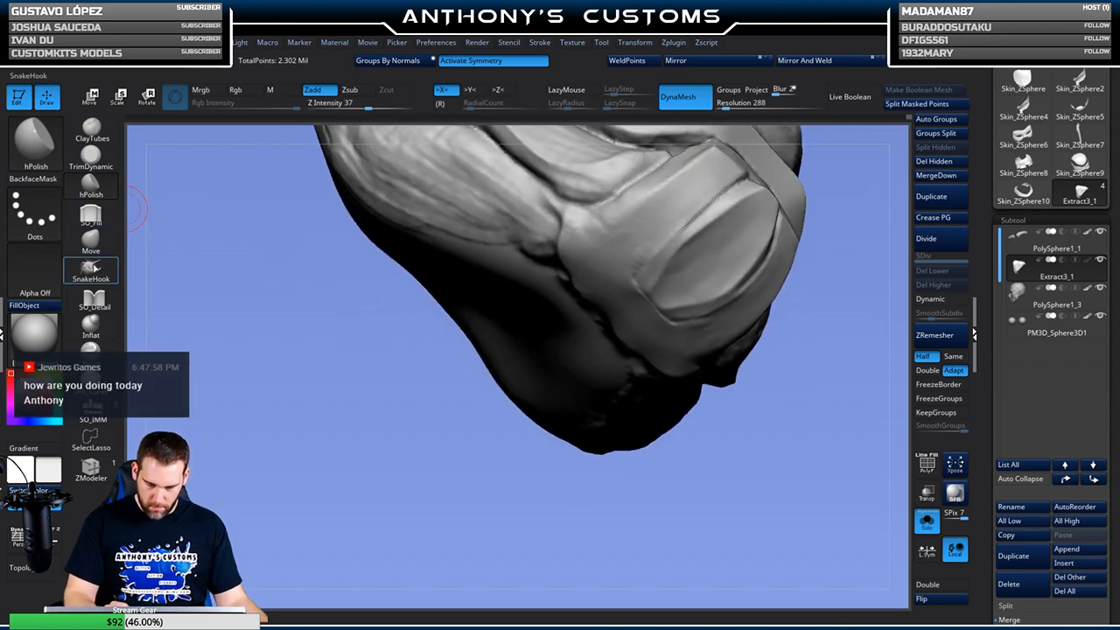
left_click(95, 300)
left_click_drag(420, 443, 471, 451)
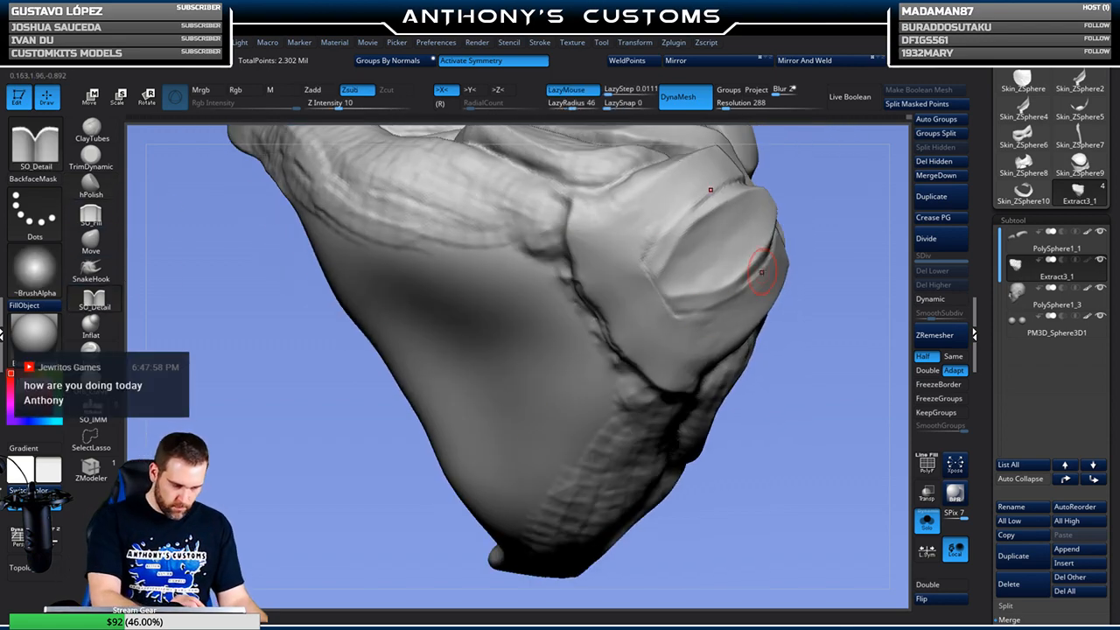
left_click_drag(835, 172, 602, 249)
mouse_move(852, 201)
left_mouse_down()
mouse_move(838, 221)
mouse_move(776, 221)
left_mouse_up()
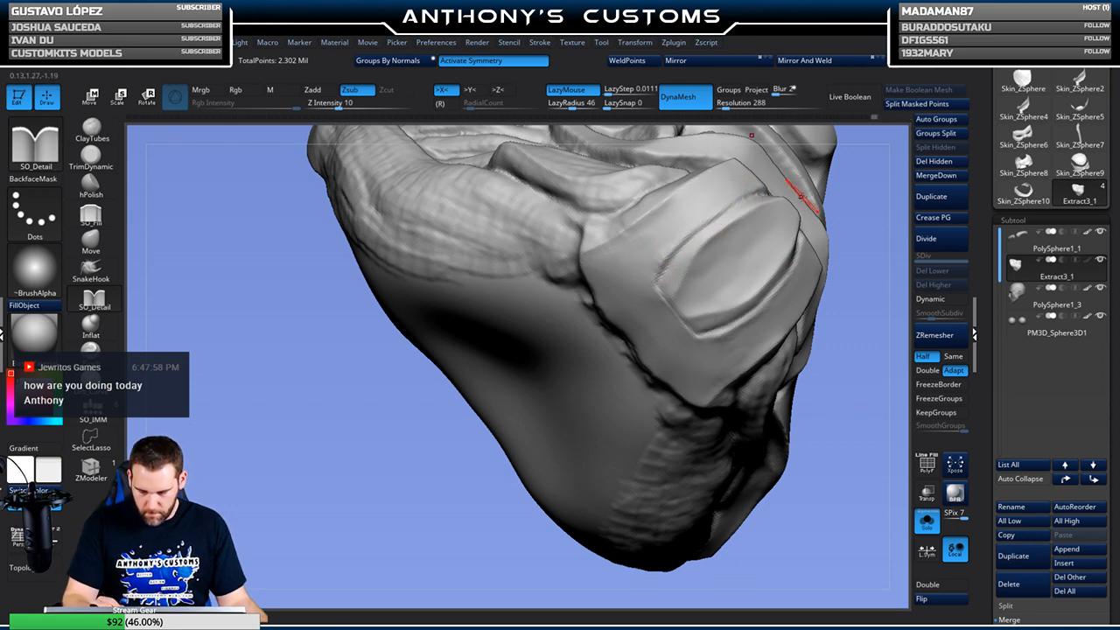
mouse_move(862, 205)
left_mouse_down()
mouse_move(723, 380)
mouse_move(782, 347)
mouse_move(686, 294)
left_mouse_up()
mouse_move(849, 209)
left_mouse_down()
mouse_move(860, 181)
mouse_move(594, 208)
mouse_move(588, 249)
mouse_move(853, 188)
mouse_move(782, 219)
left_mouse_up()
Adjust the chin block's shape with Move and fill in the lower corner of its centre block's groove with SO_Fill
left_click(105, 244)
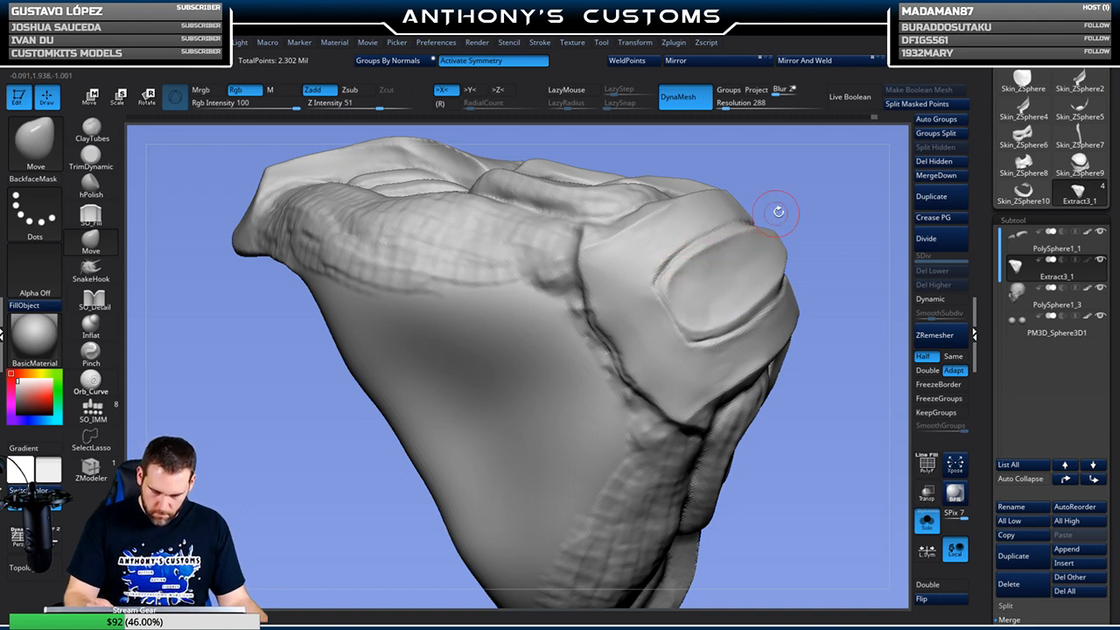
left_click_drag(837, 207, 851, 220)
left_click(98, 216)
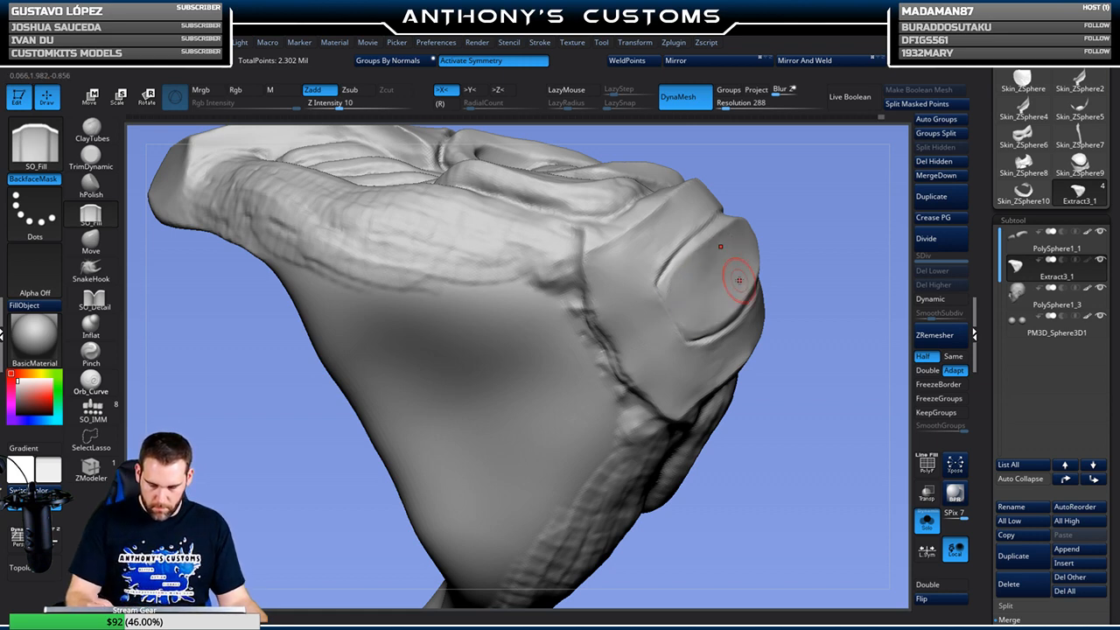
Recut the lower groove of the chin's centre block and sharpen the crease between chin block and jaw with SO_Detail
left_click(94, 300)
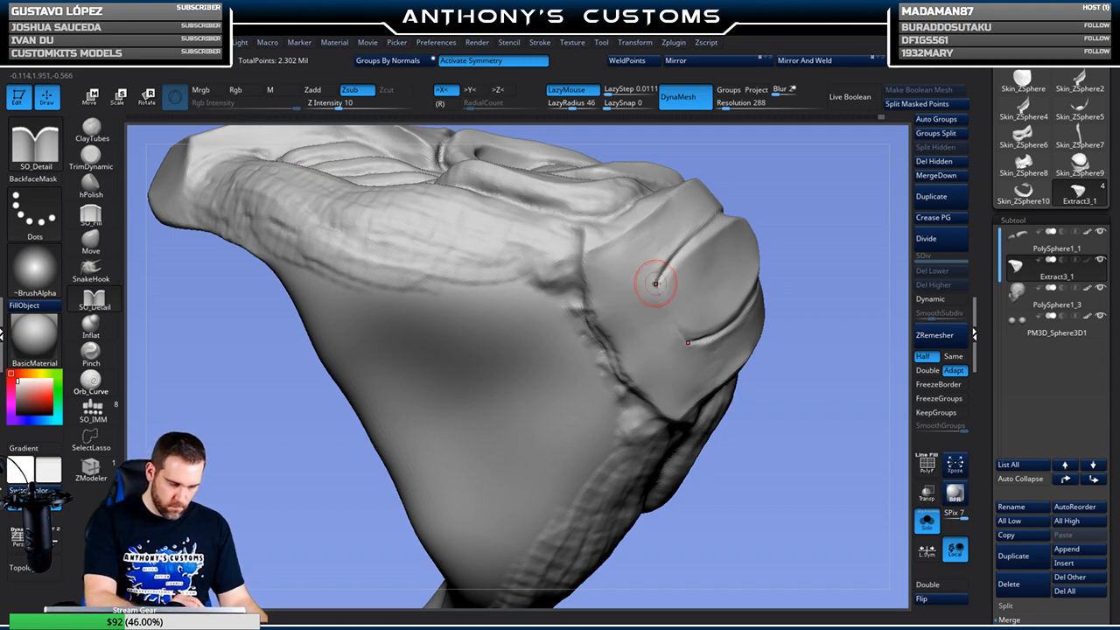
mouse_move(826, 226)
left_mouse_down()
mouse_move(827, 292)
mouse_move(832, 208)
left_mouse_up()
left_click_drag(589, 302, 595, 332)
left_click_drag(594, 331, 593, 308)
mouse_move(584, 261)
left_mouse_down()
mouse_move(595, 326)
mouse_move(642, 419)
left_mouse_up()
left_click_drag(785, 170, 763, 258)
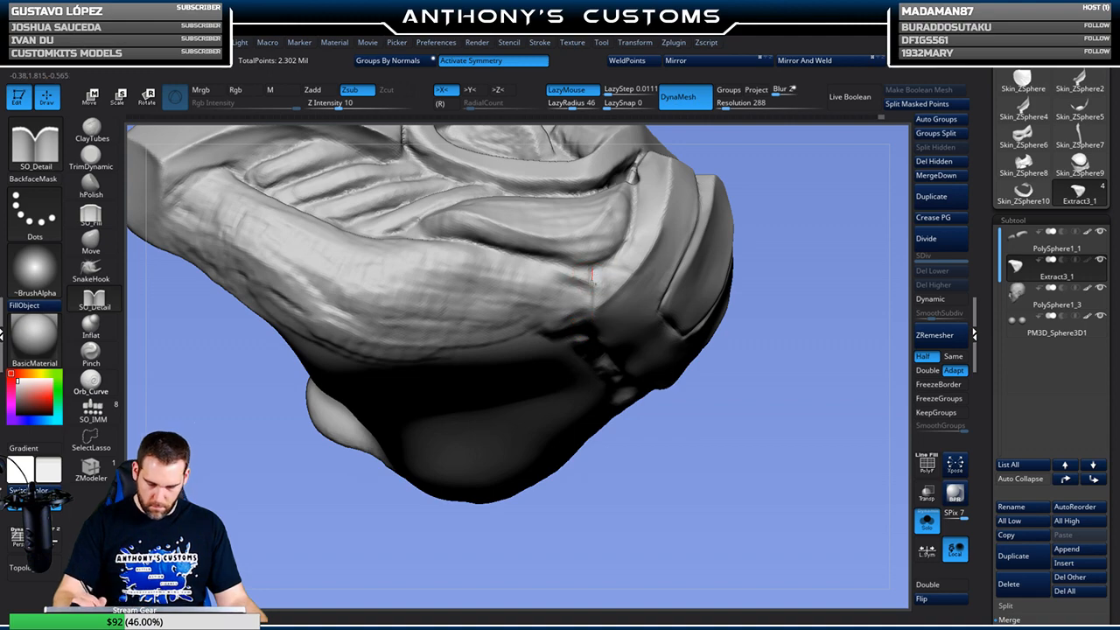
mouse_move(801, 241)
left_mouse_down()
mouse_move(824, 293)
mouse_move(817, 306)
mouse_move(801, 243)
mouse_move(780, 294)
left_mouse_up()
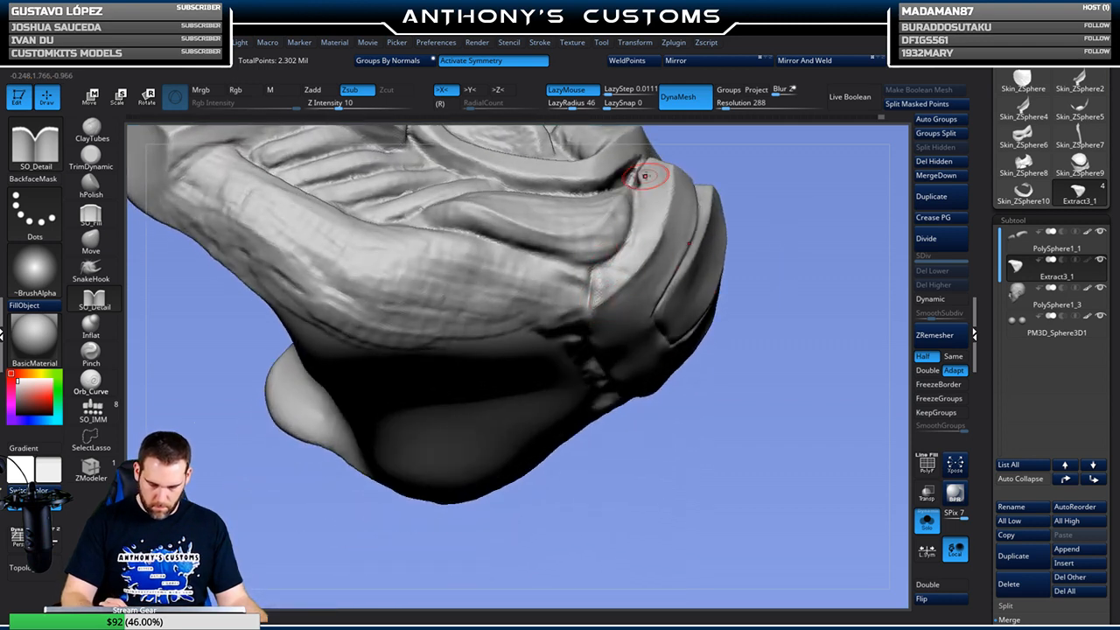
Flatten the chin block's side faces and the border around its centre block with hPolish
left_click(91, 185)
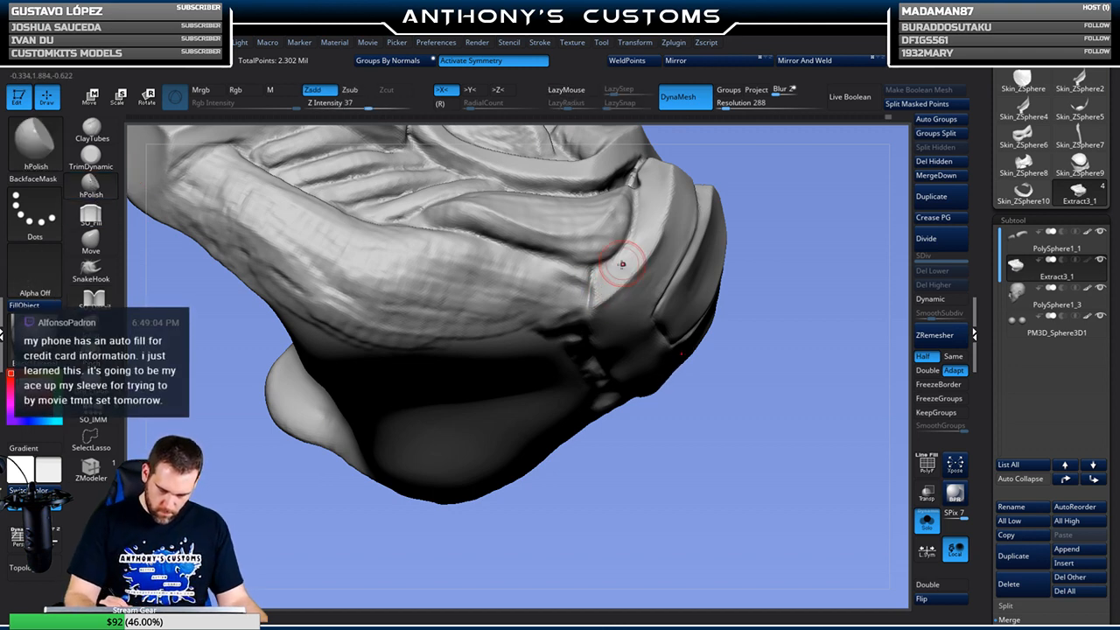
left_click_drag(815, 293, 773, 258)
left_click_drag(640, 293, 619, 298)
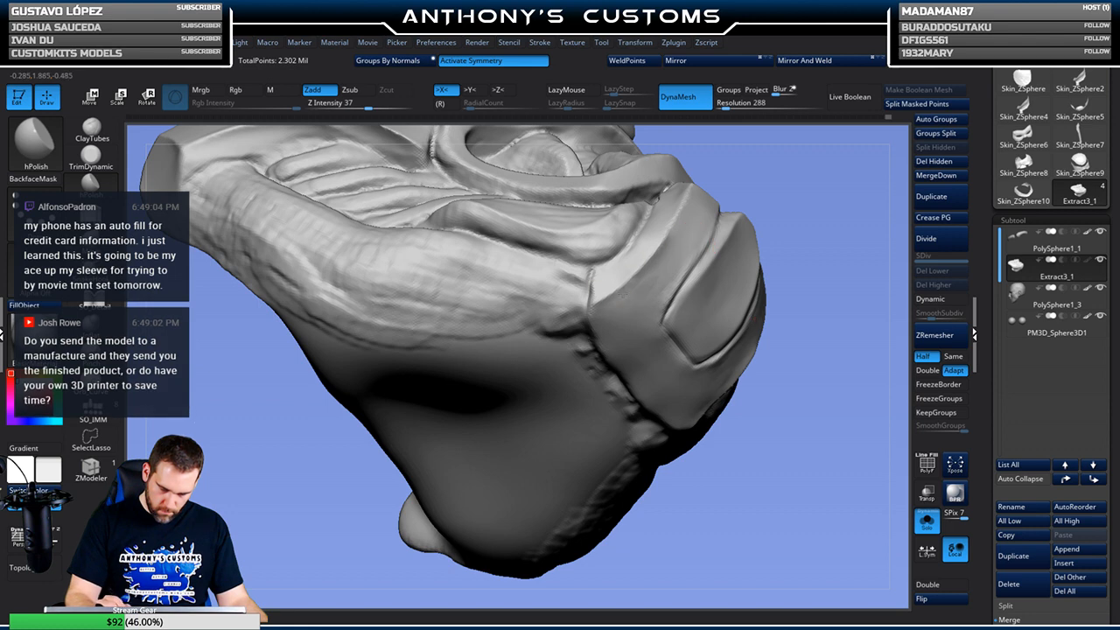
left_click_drag(827, 203, 683, 288)
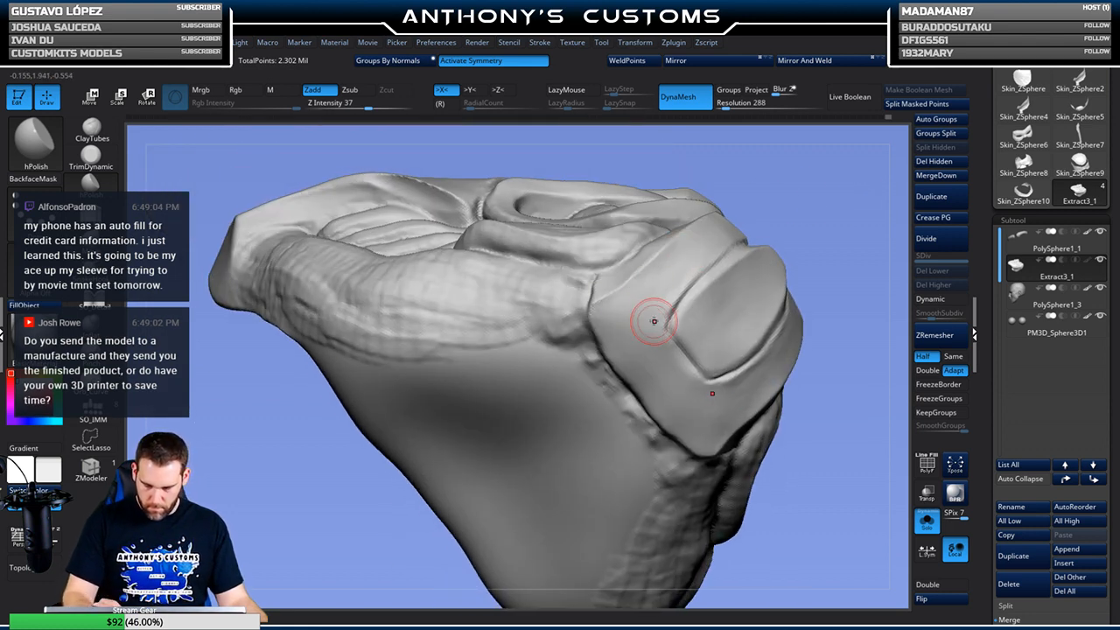
left_click_drag(805, 216, 717, 293)
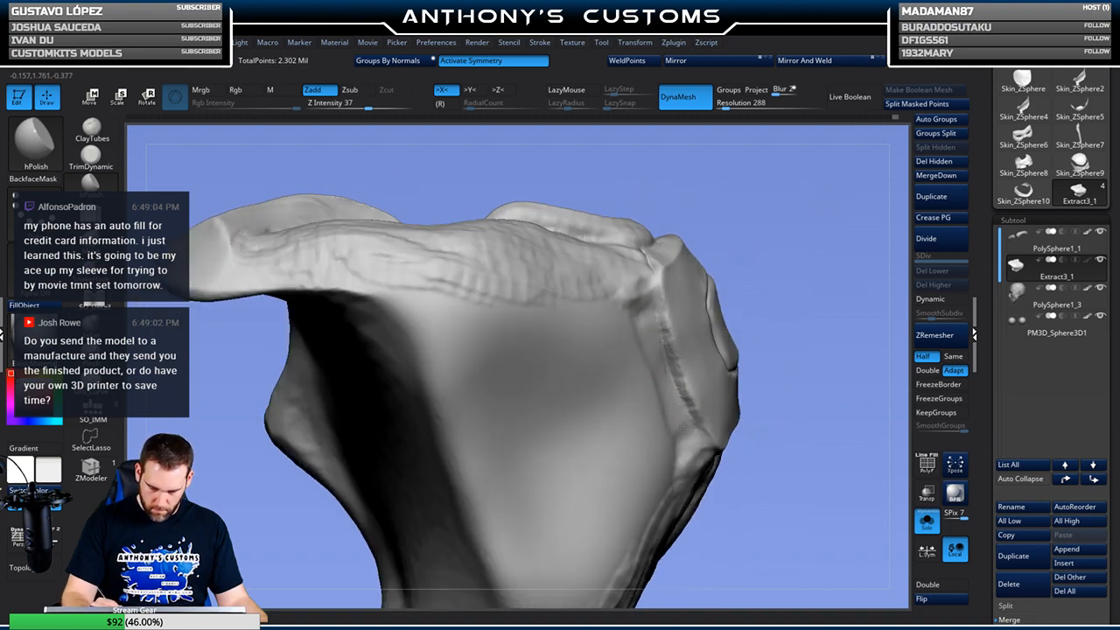
left_click_drag(808, 217, 745, 415)
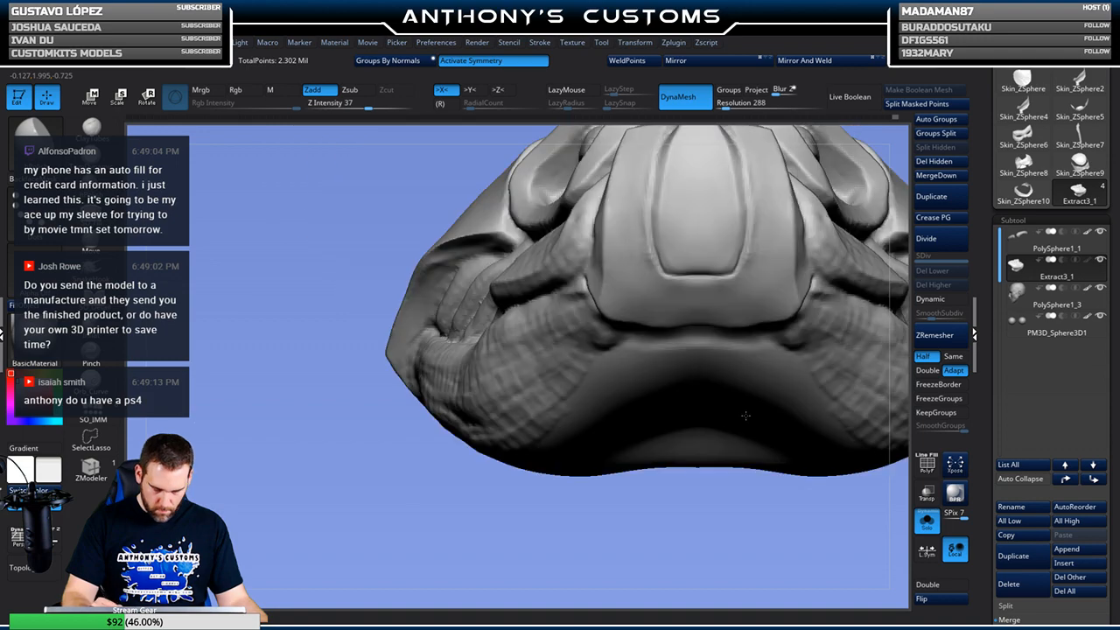
Review the whole mask from the front, then turn off Solo to check its fit on the head in profile
left_click_drag(665, 483, 715, 410)
left_click_drag(713, 486, 588, 487, "alt")
left_click_drag(815, 376, 833, 436)
left_click_drag(674, 484, 787, 435)
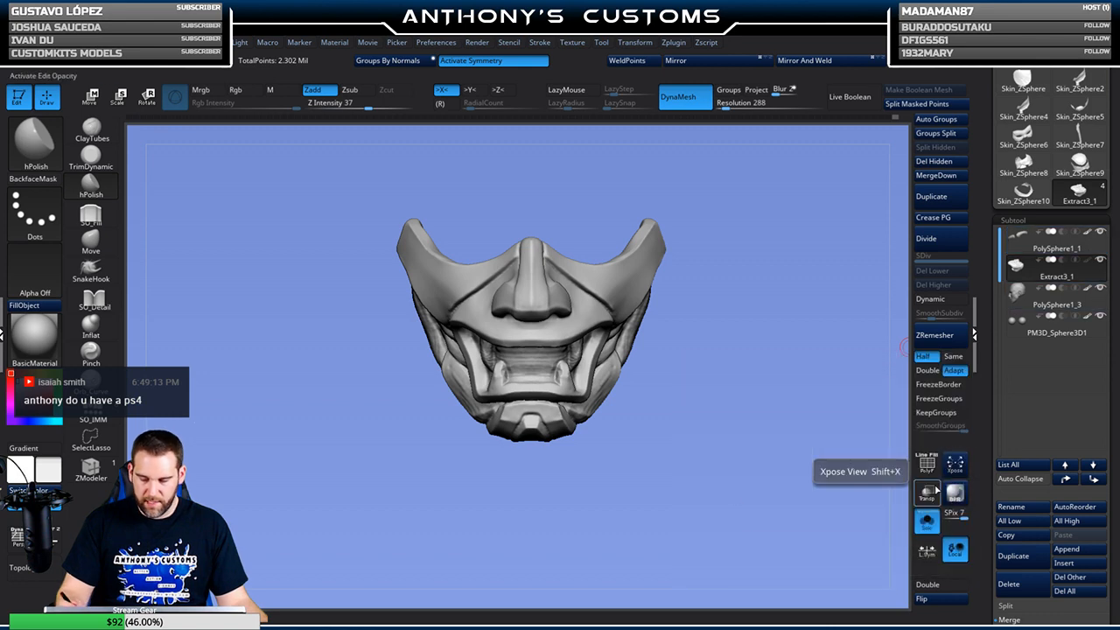
left_click(926, 521)
mouse_move(795, 480)
left_mouse_down()
mouse_move(757, 464)
mouse_move(786, 488)
left_mouse_up()
left_click_drag(813, 429, 773, 451)
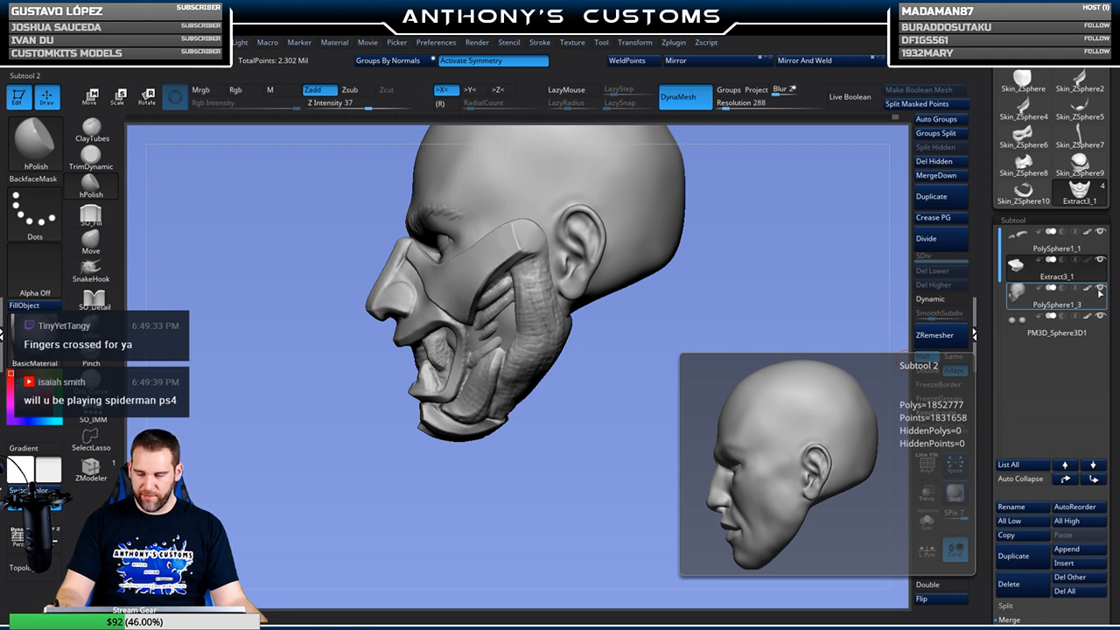
Isolate the mask again with Solo and save the project
left_click(925, 527)
mouse_move(736, 416)
left_mouse_down("alt")
mouse_move(743, 452)
mouse_move(717, 422)
mouse_move(763, 456)
mouse_move(778, 448)
left_mouse_up("alt")
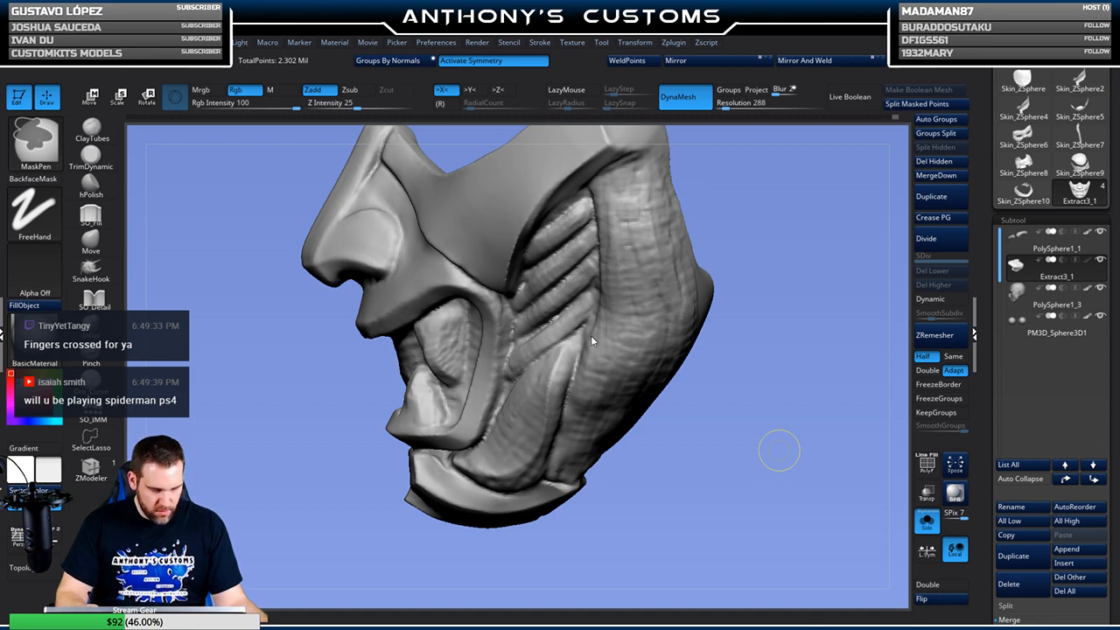
key("ctrl+s")
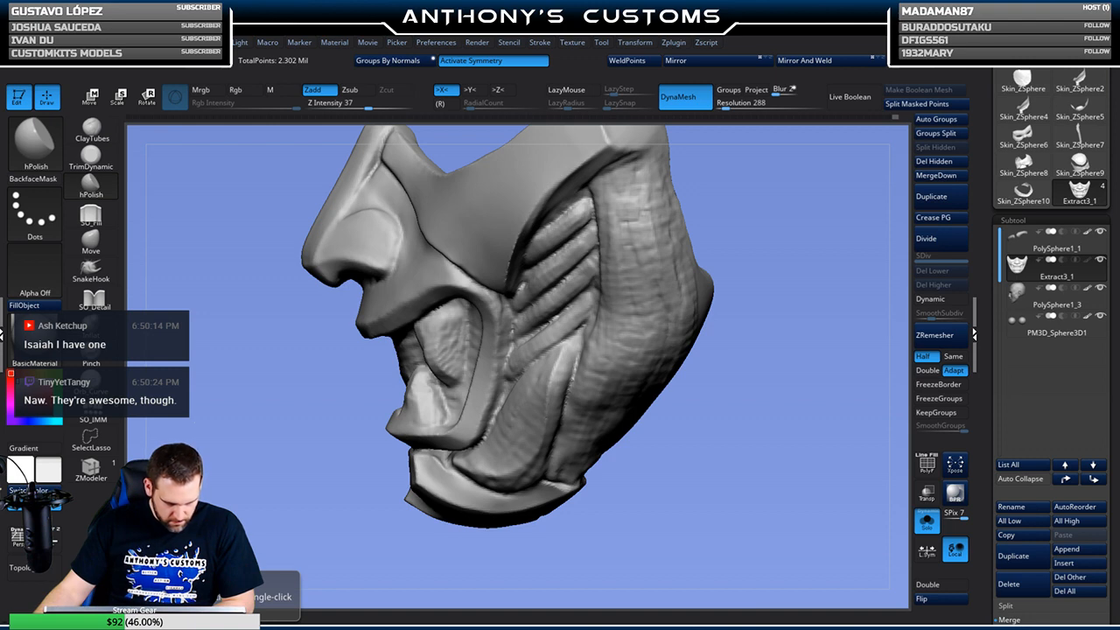
Polish the smooth jaw muscle below the mouth corner with hPolish, checking its shape from the front
mouse_move(744, 367)
left_mouse_down()
mouse_move(766, 344)
mouse_move(843, 344)
mouse_move(805, 341)
left_mouse_up()
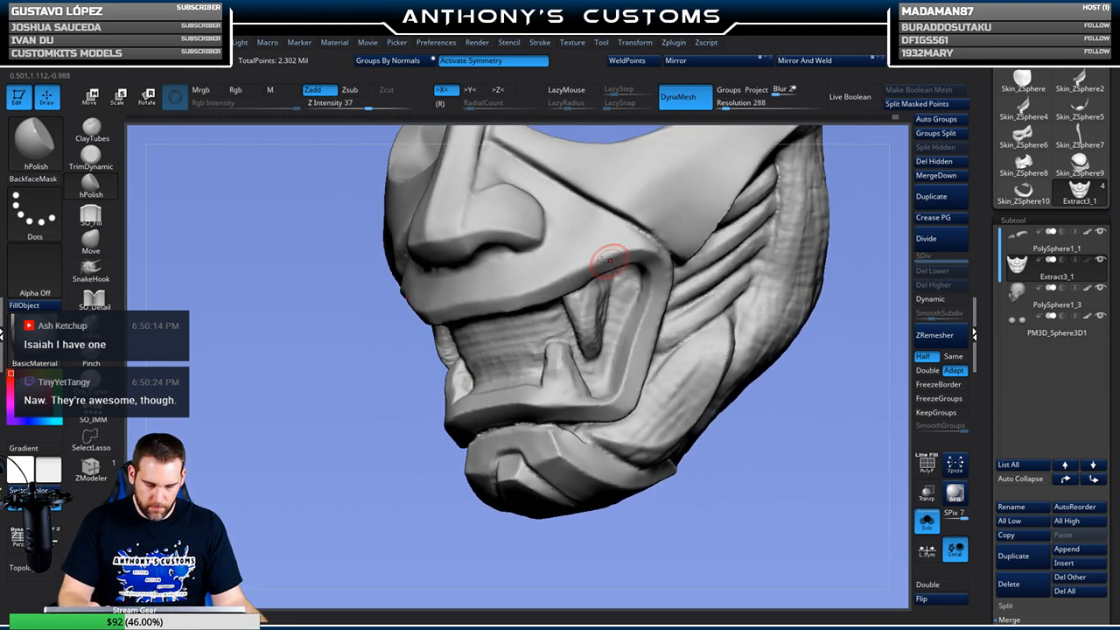
key("b")
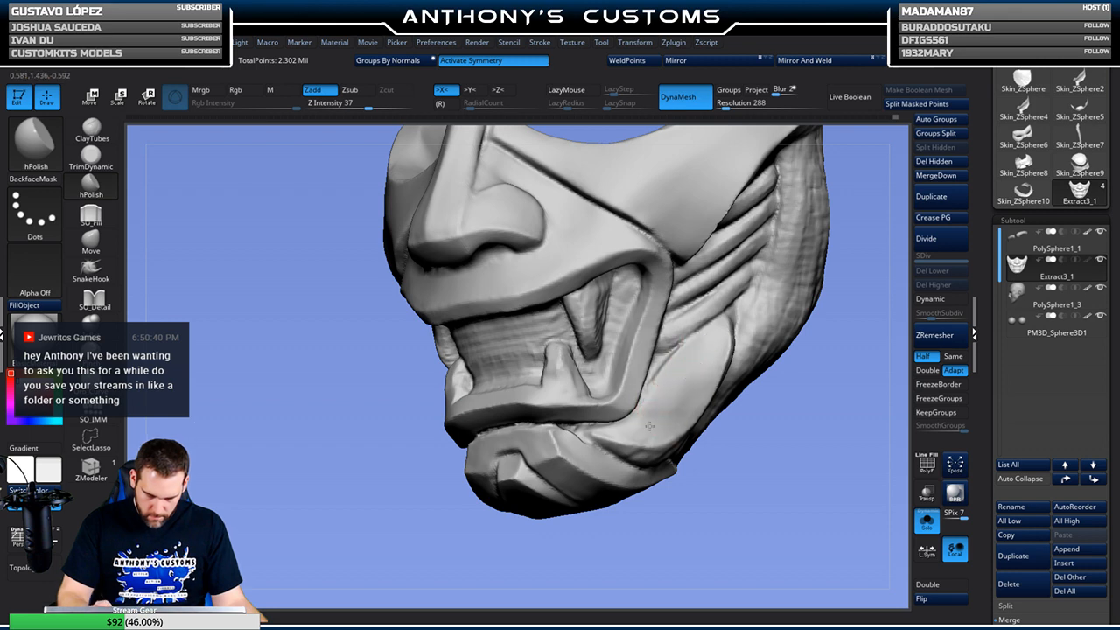
mouse_move(808, 407)
left_mouse_down("shift")
mouse_move(831, 443)
mouse_move(819, 408)
left_mouse_up("shift")
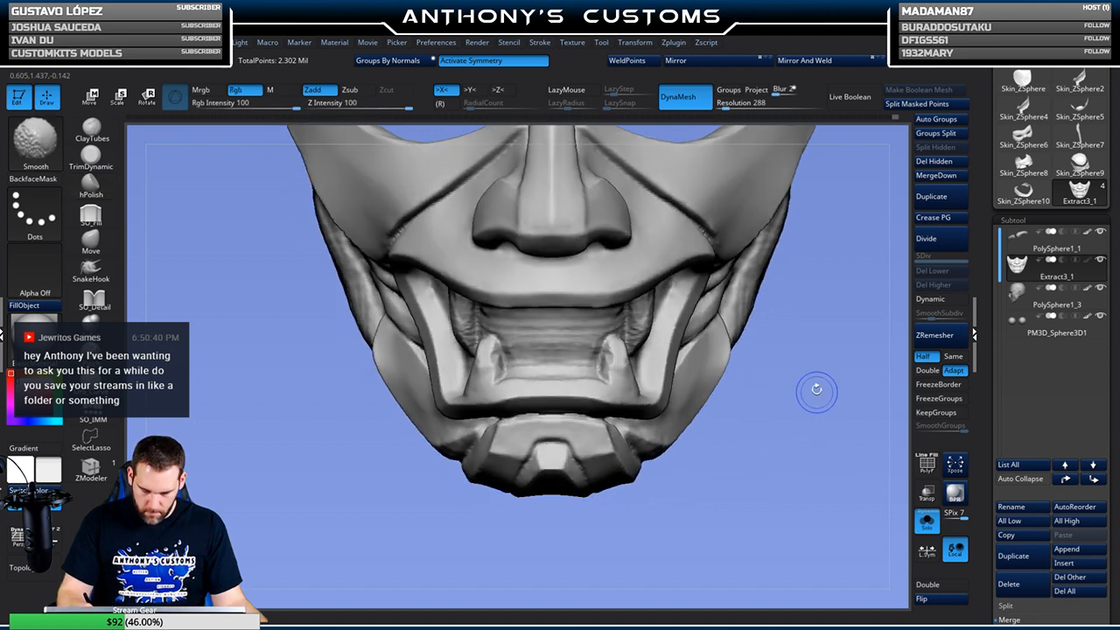
left_click_drag(799, 464, 656, 439, "alt")
left_click_drag(485, 459, 509, 524)
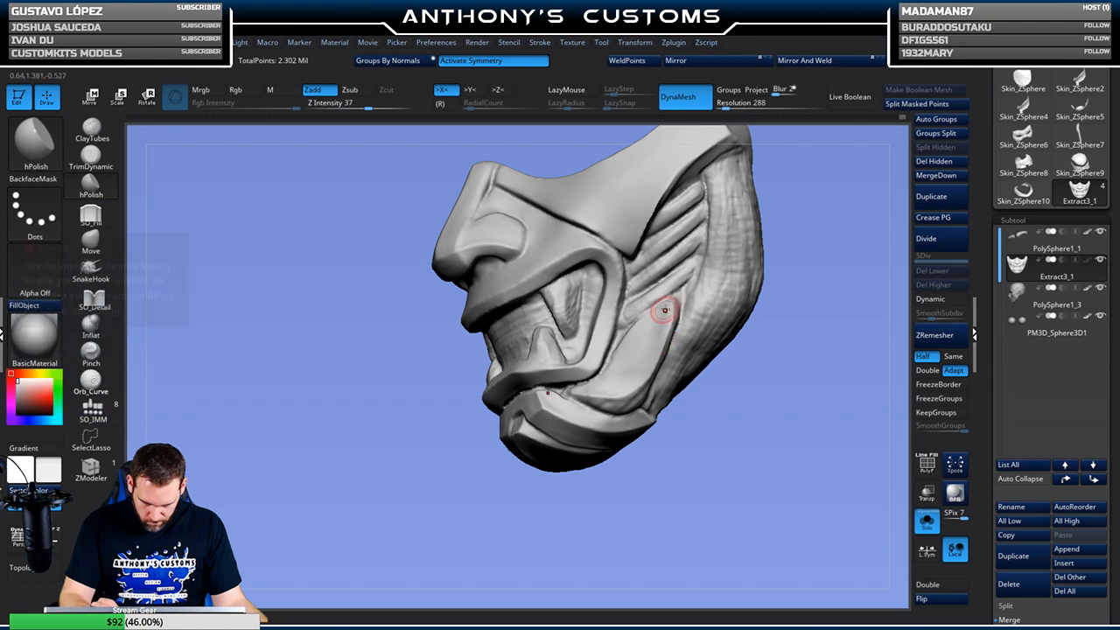
Flatten the jaw muscle's face and upper tip where it meets the cheek strands with hPolish
left_click_drag(807, 317, 694, 297)
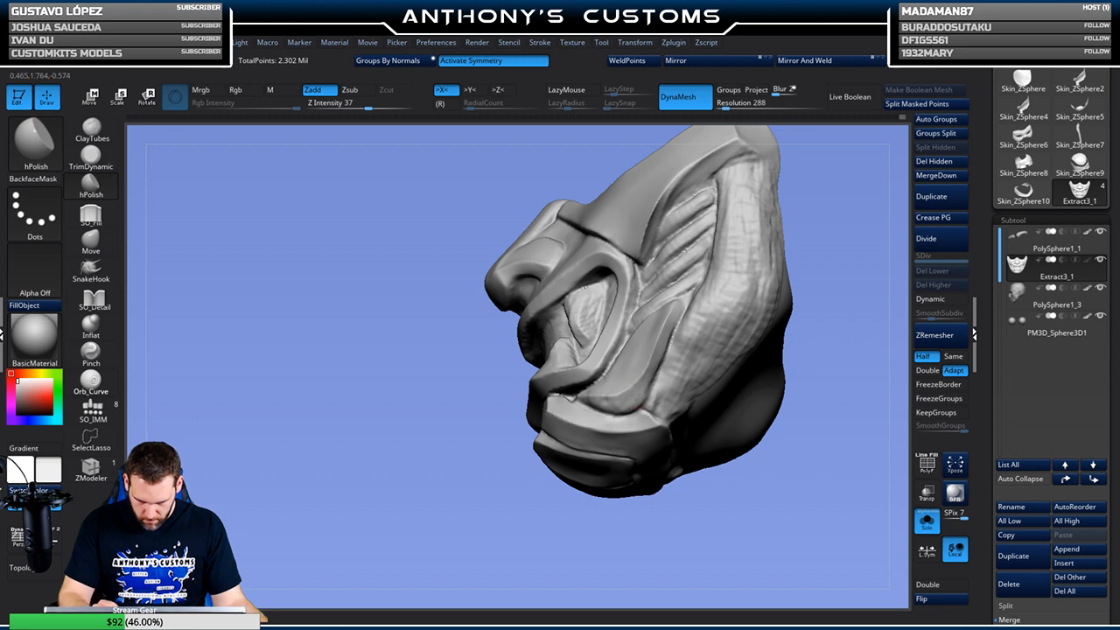
left_click_drag(828, 290, 762, 283)
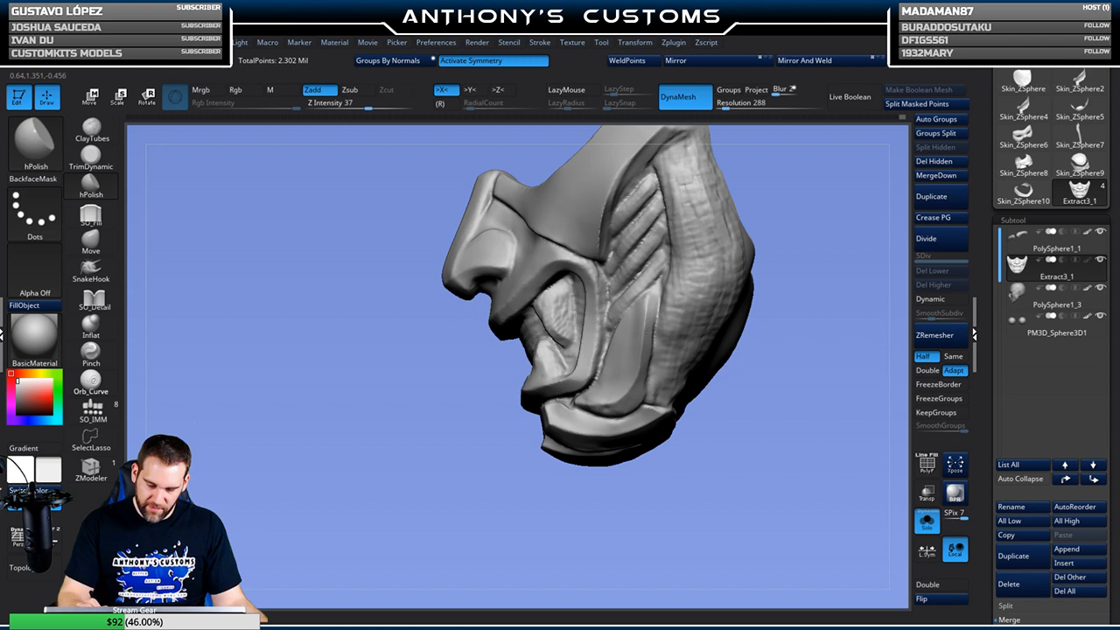
left_click_drag(805, 271, 642, 304)
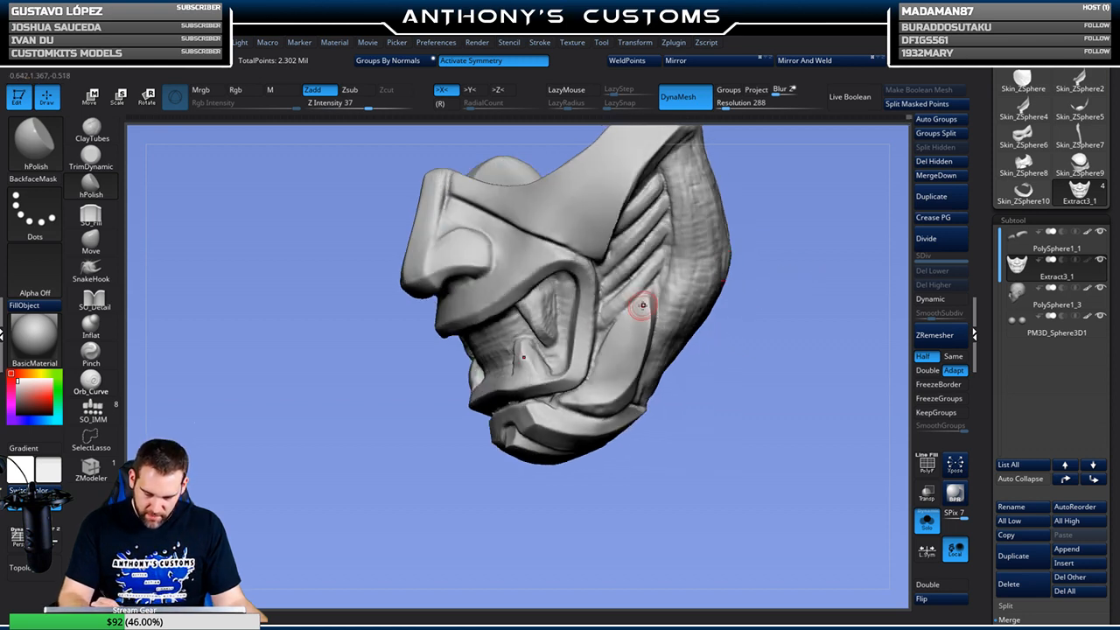
left_click_drag(737, 295, 648, 315)
left_click_drag(808, 250, 627, 388)
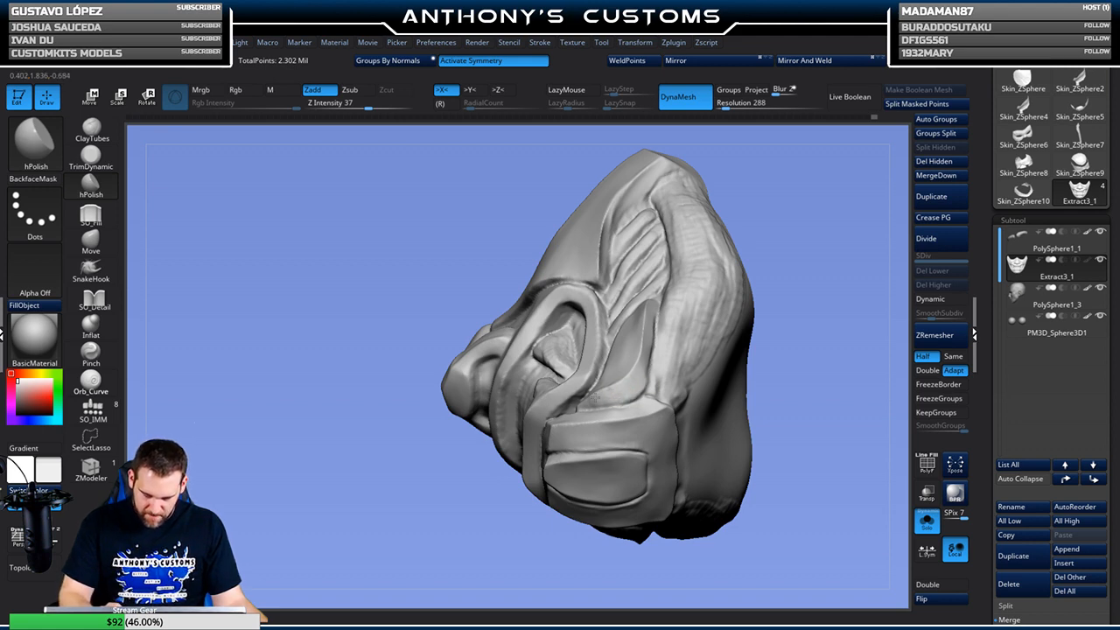
Refine the jaw muscle's narrow upper tip and its edges near the chin with hPolish at a smaller draw size
left_click_drag(822, 308, 797, 294)
key("space")
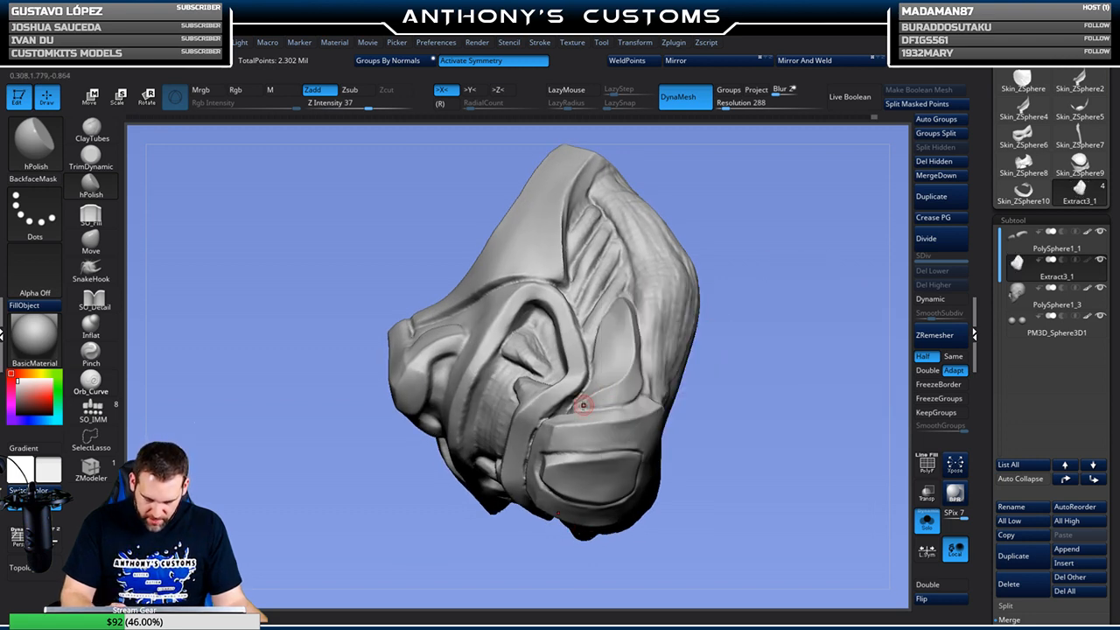
left_click_drag(745, 342, 732, 370)
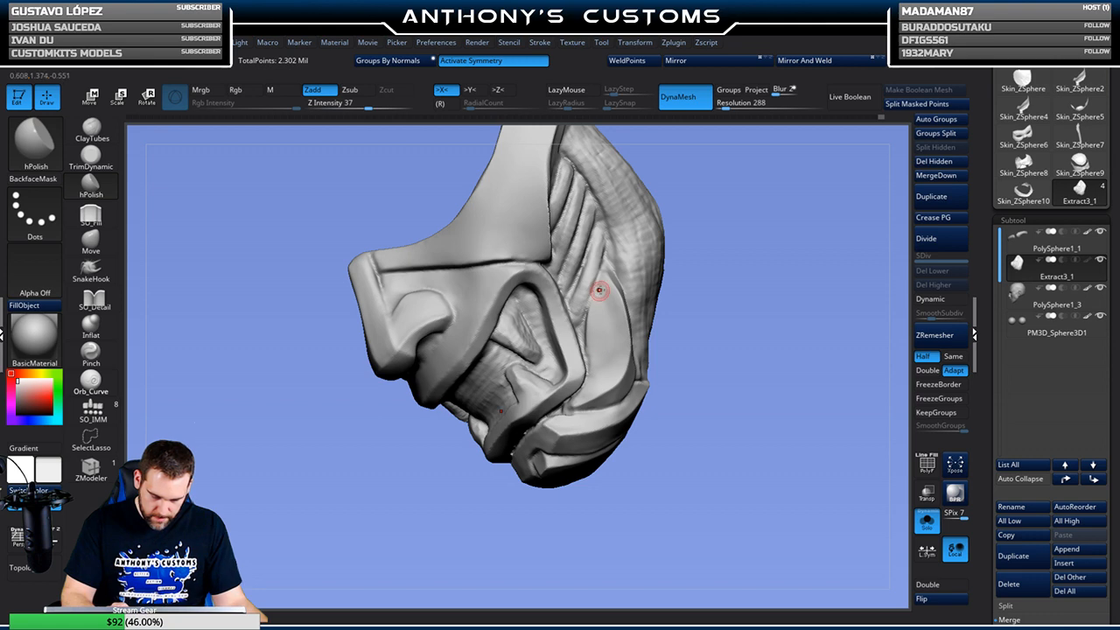
left_click_drag(718, 262, 613, 288)
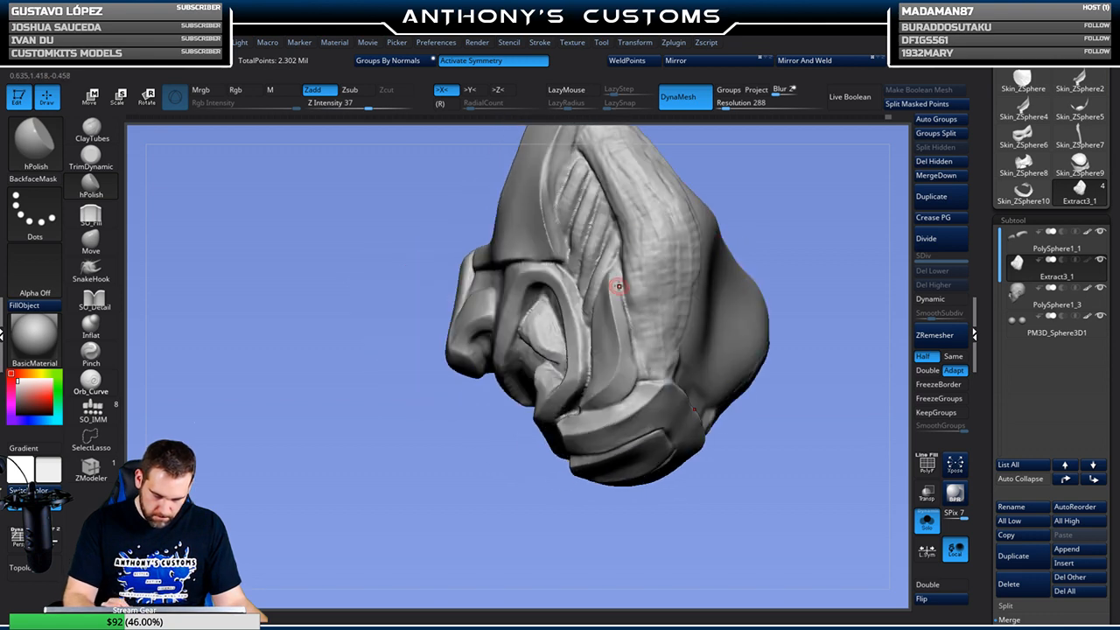
left_click_drag(784, 260, 810, 278)
Polish the recessed surfaces beside the fangs inside the mouth corners with hPolish
left_click_drag(764, 398, 779, 347, "alt")
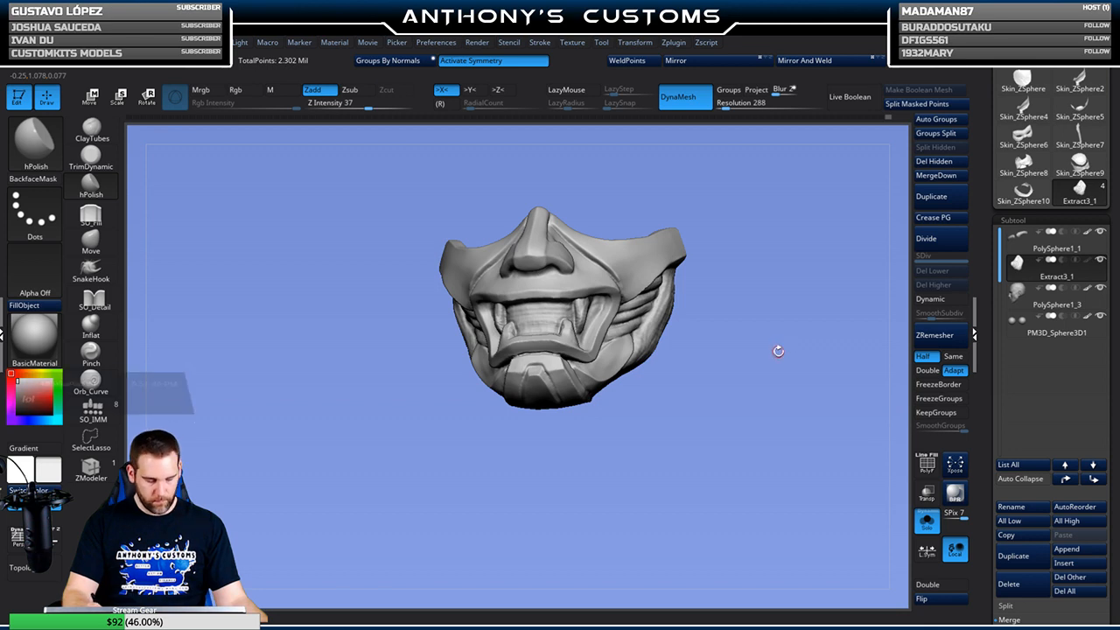
left_click_drag(774, 355, 750, 406)
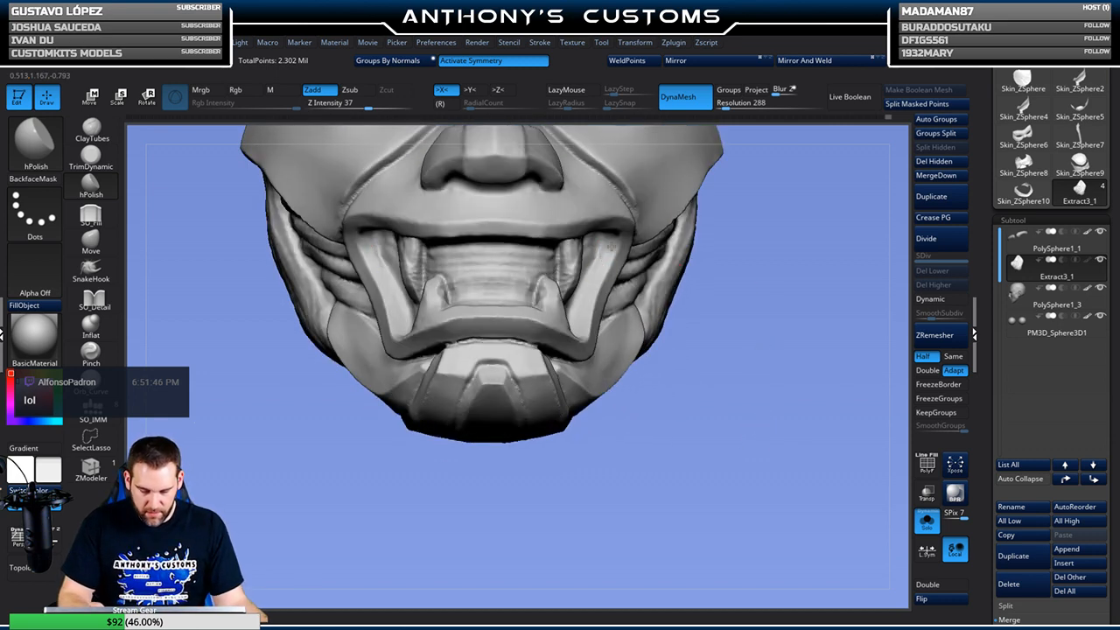
left_click_drag(735, 252, 727, 216)
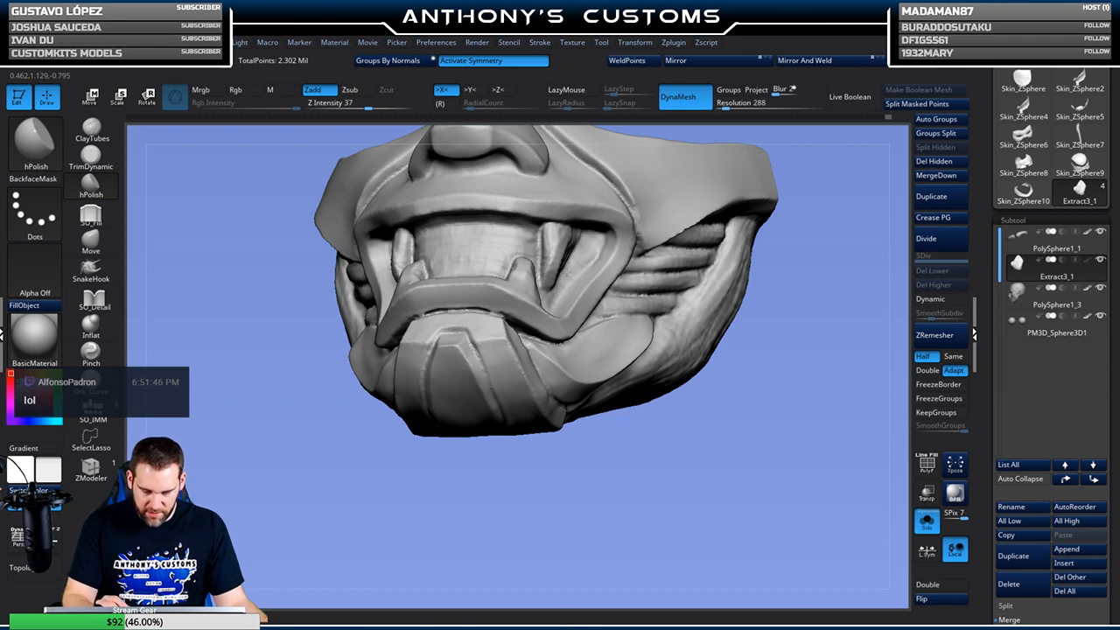
left_click_drag(757, 235, 413, 255)
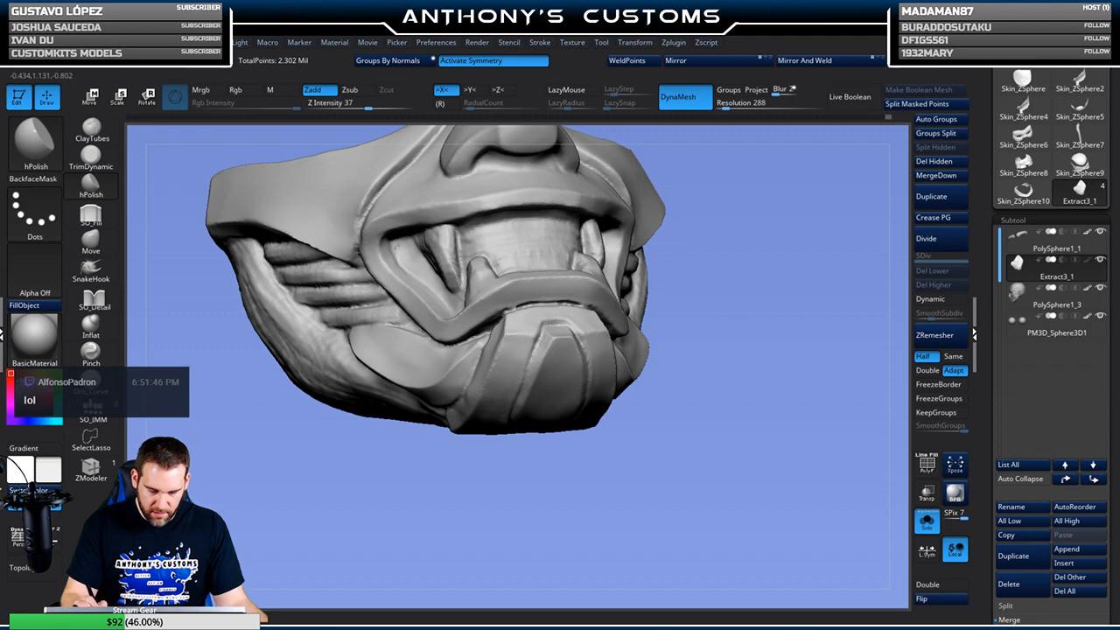
Smooth the rough inner mouth plate between the fangs with hPolish
left_click_drag(532, 167, 605, 239)
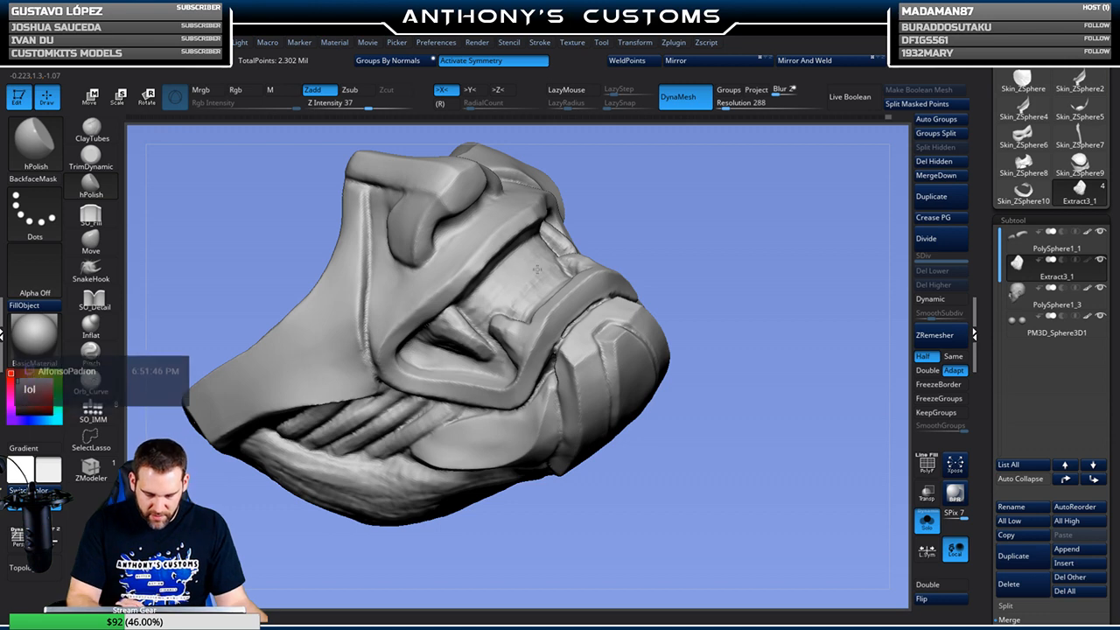
left_click_drag(703, 218, 667, 247)
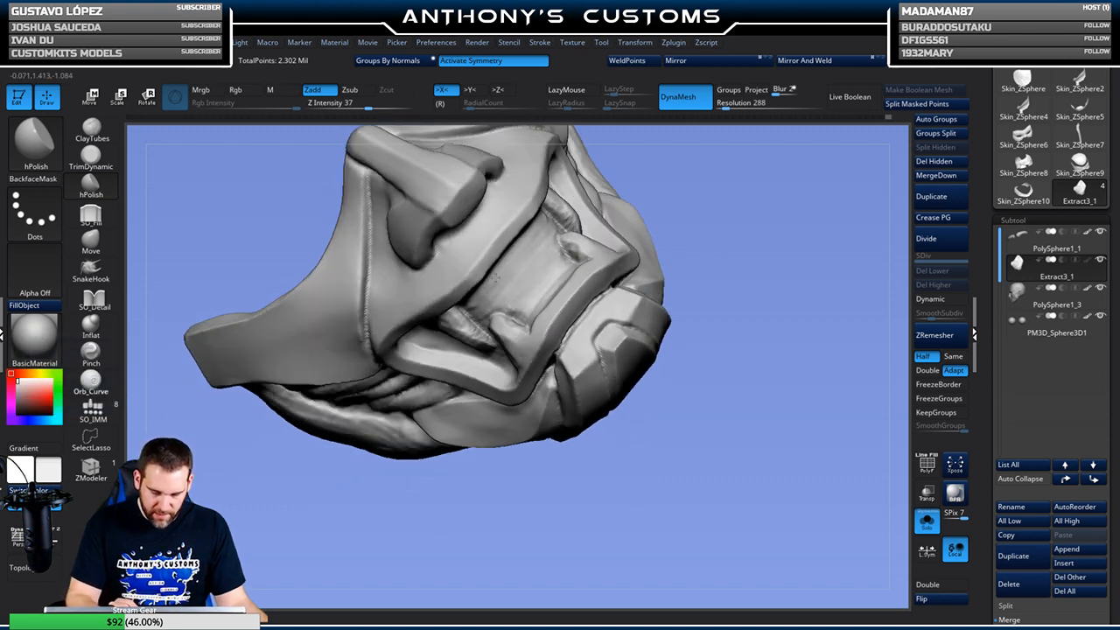
left_click_drag(702, 233, 642, 219)
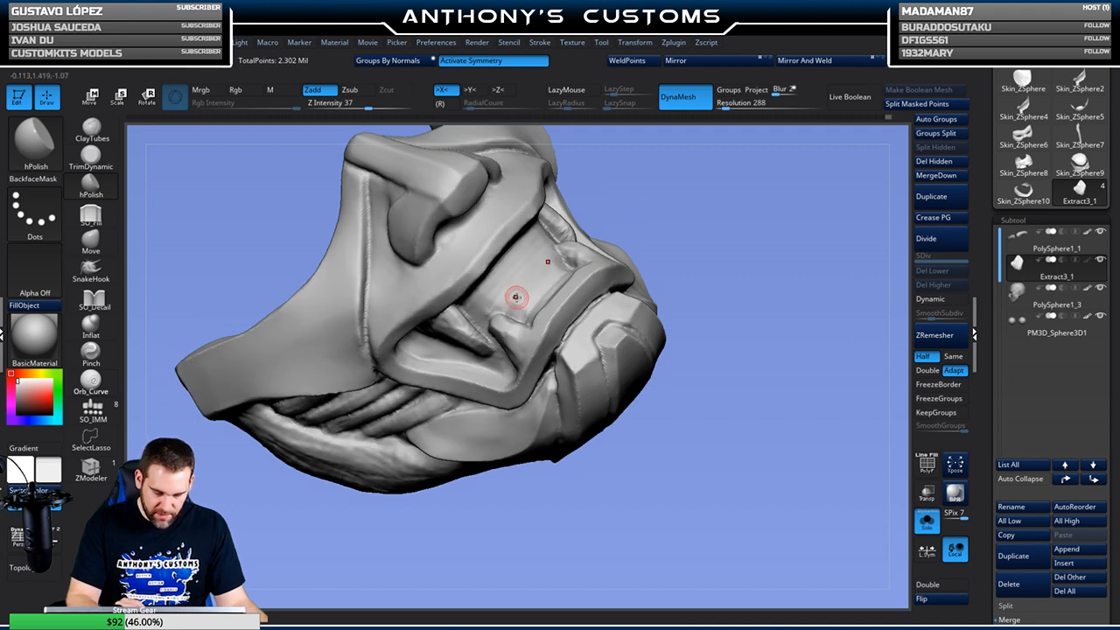
left_click_drag(697, 219, 765, 270)
left_click_drag(615, 242, 706, 231)
mouse_move(647, 279)
left_mouse_down()
mouse_move(677, 240)
mouse_move(732, 213)
mouse_move(778, 299)
mouse_move(783, 188)
left_mouse_up()
Polish the nose bridge and the cheek surface along the crease running from the nose to the mouth corner with hPolish
mouse_move(807, 429)
left_mouse_down()
mouse_move(789, 380)
mouse_move(773, 417)
mouse_move(755, 387)
mouse_move(722, 385)
mouse_move(702, 405)
mouse_move(731, 405)
mouse_move(710, 376)
mouse_move(744, 434)
mouse_move(656, 320)
left_mouse_up()
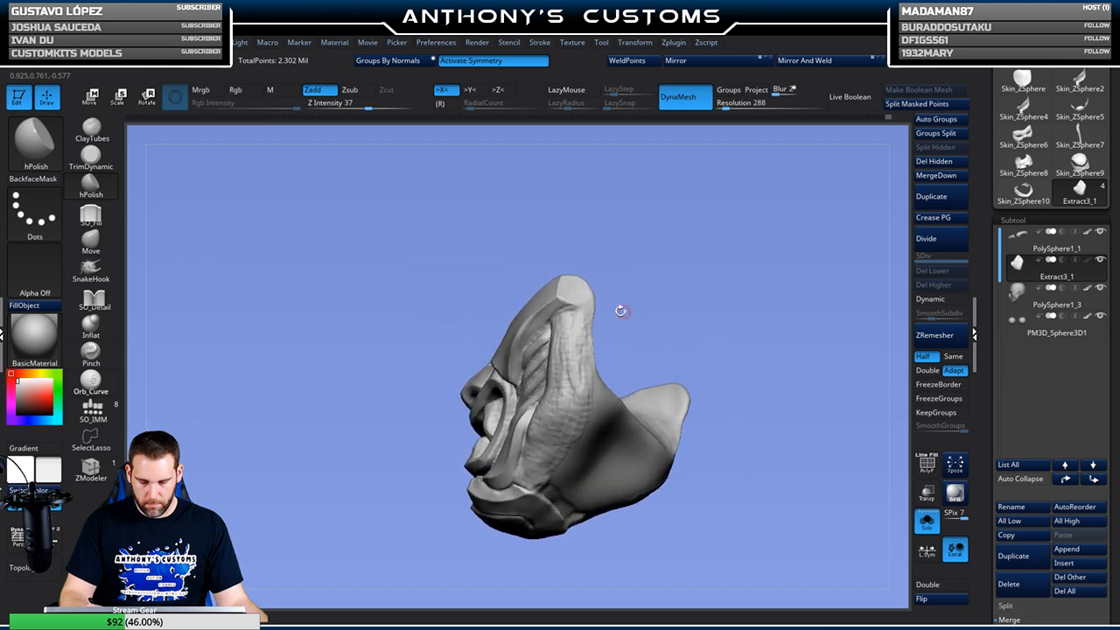
left_click_drag(532, 331, 543, 315)
left_click_drag(620, 268, 633, 266)
right_click(627, 266)
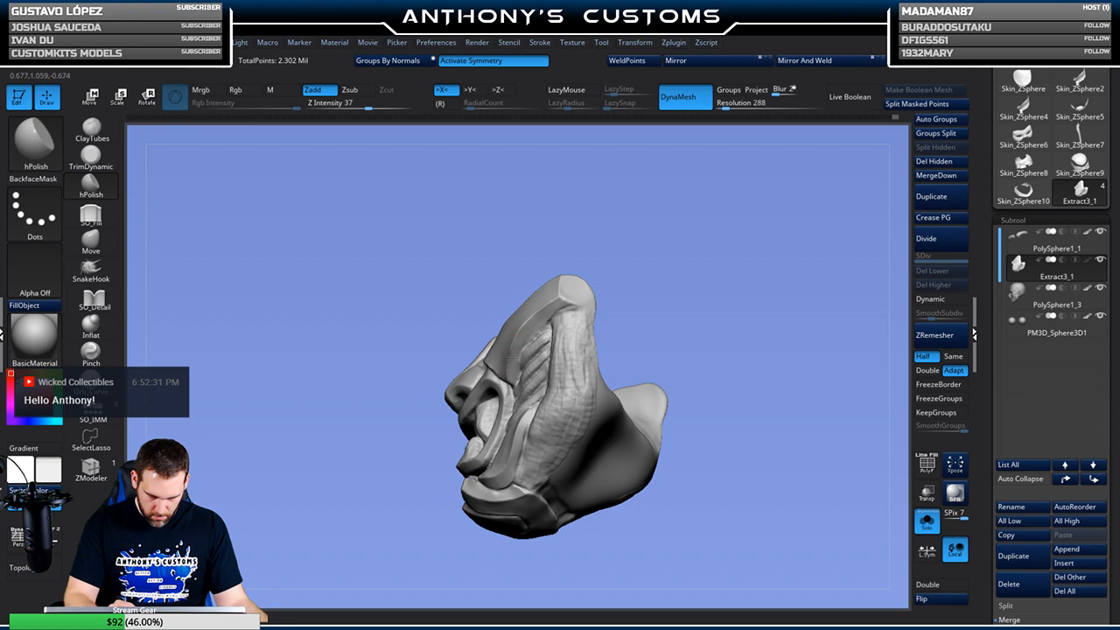
left_click_drag(682, 259, 627, 226)
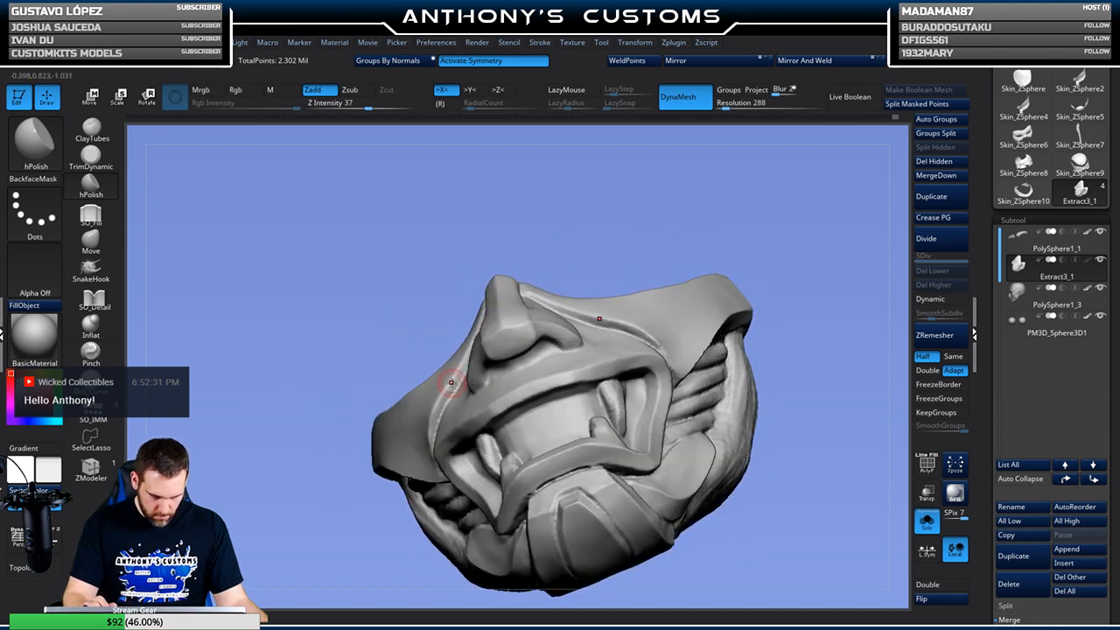
left_click_drag(498, 300, 508, 293)
left_click_drag(556, 227, 586, 229)
mouse_move(440, 399)
left_mouse_down()
mouse_move(434, 420)
mouse_move(463, 363)
mouse_move(442, 402)
left_mouse_up()
mouse_move(464, 321)
left_mouse_down()
mouse_move(437, 404)
mouse_move(437, 394)
left_mouse_up()
mouse_move(394, 302)
left_mouse_down()
mouse_move(448, 304)
mouse_move(430, 427)
left_mouse_up()
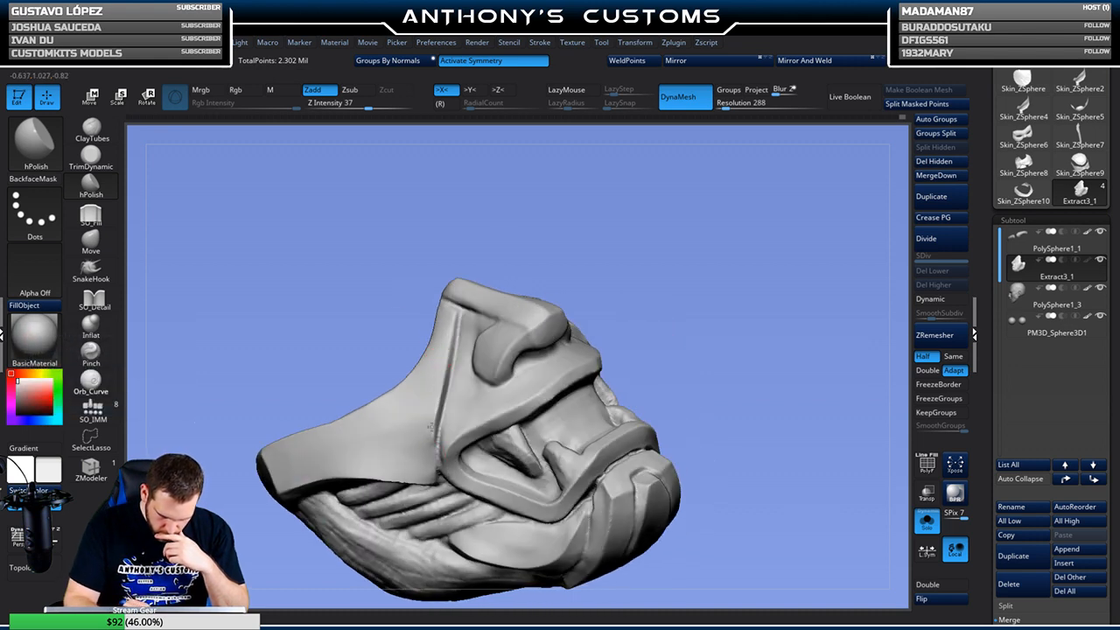
left_click_drag(440, 383, 426, 444)
left_click_drag(690, 242, 634, 233)
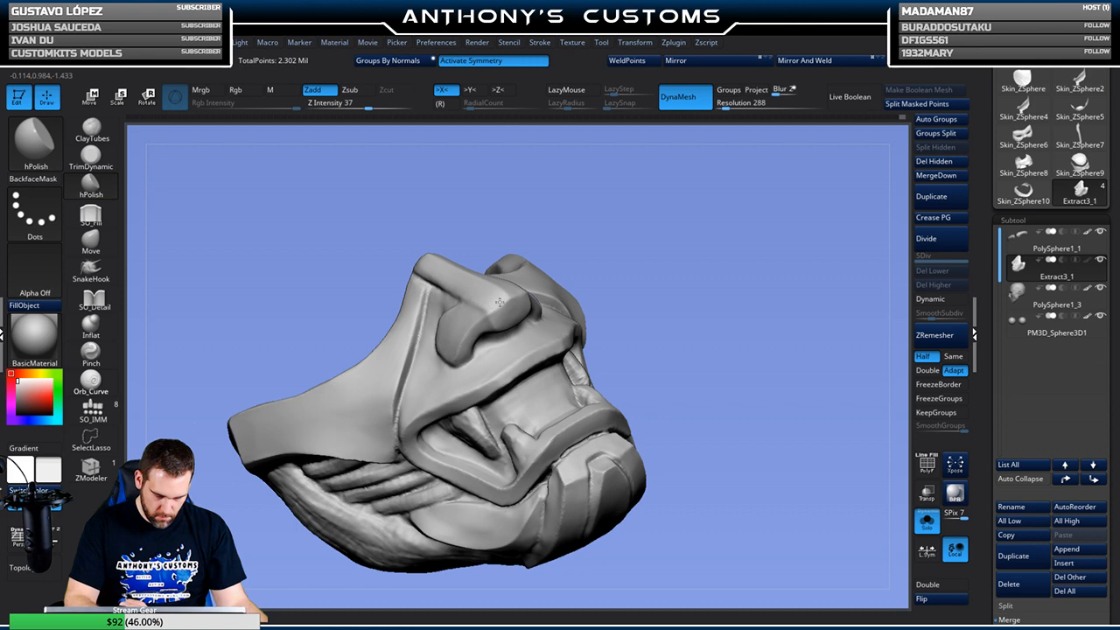
left_click_drag(626, 269, 539, 325)
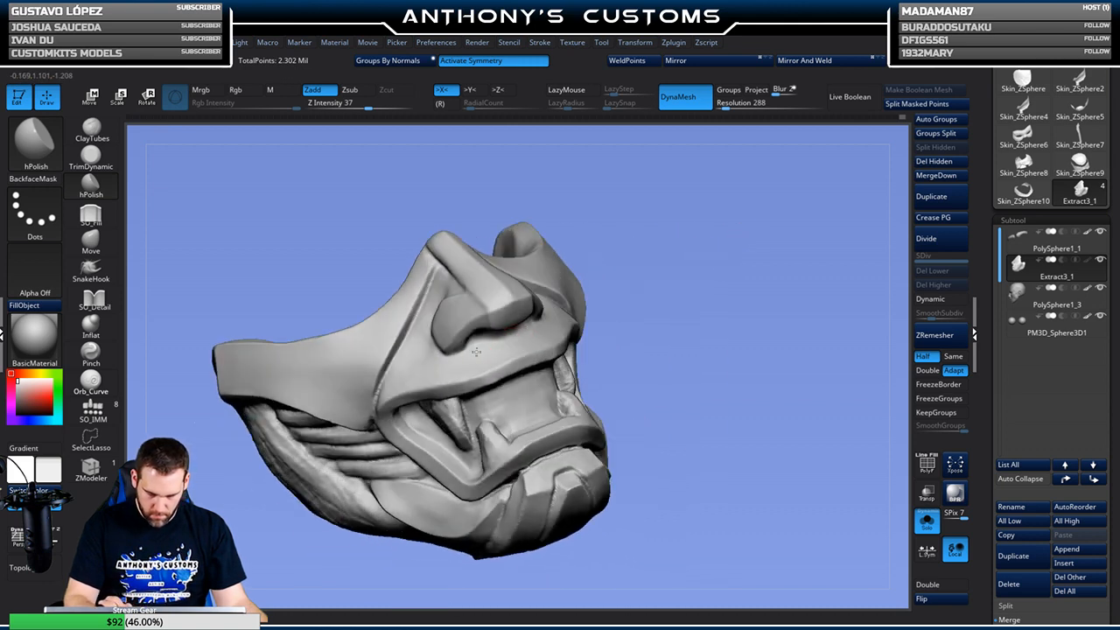
left_click_drag(763, 254, 754, 250)
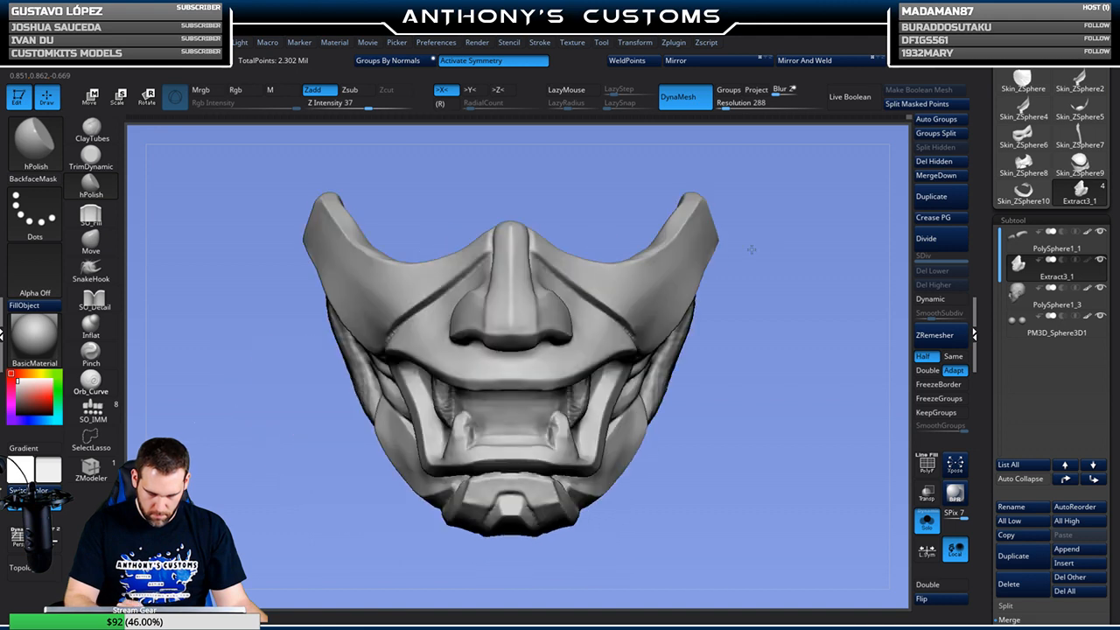
Adjust the jaw muscle's lower front end above the chin block with the Move brush, changing its draw size
left_click_drag(742, 401, 688, 328)
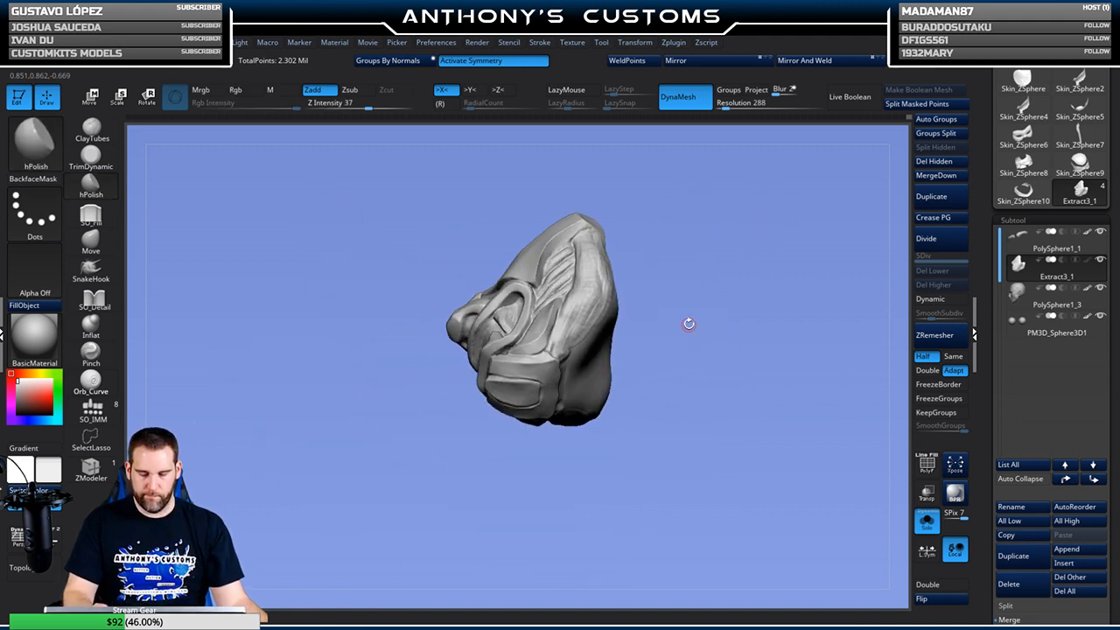
left_click(91, 241)
left_click_drag(749, 308, 741, 376, "alt")
key("space")
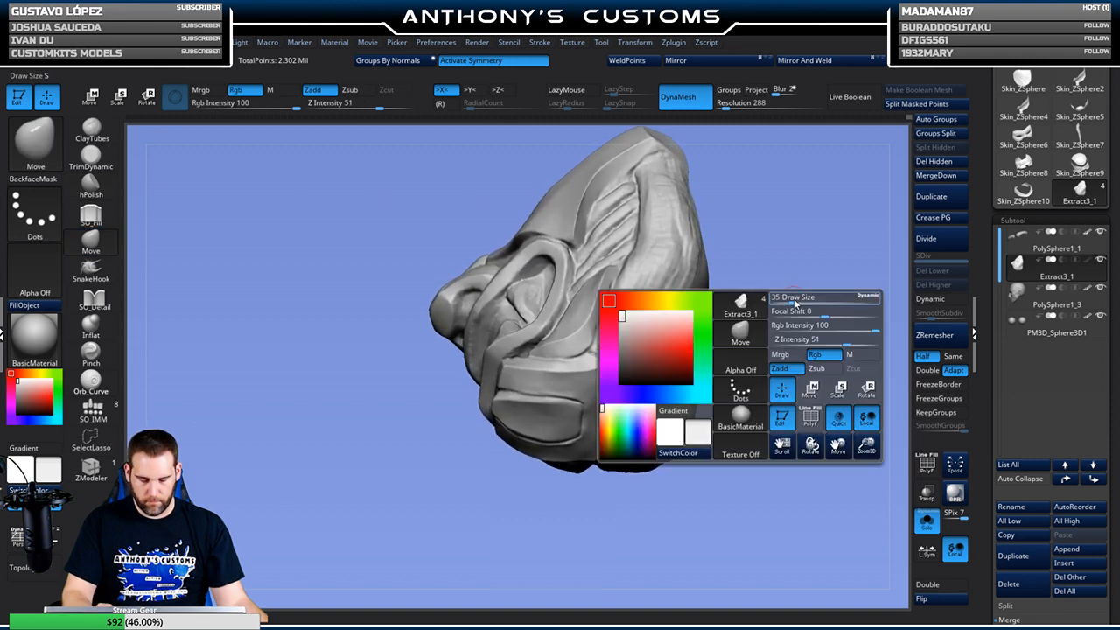
left_click_drag(794, 303, 800, 298)
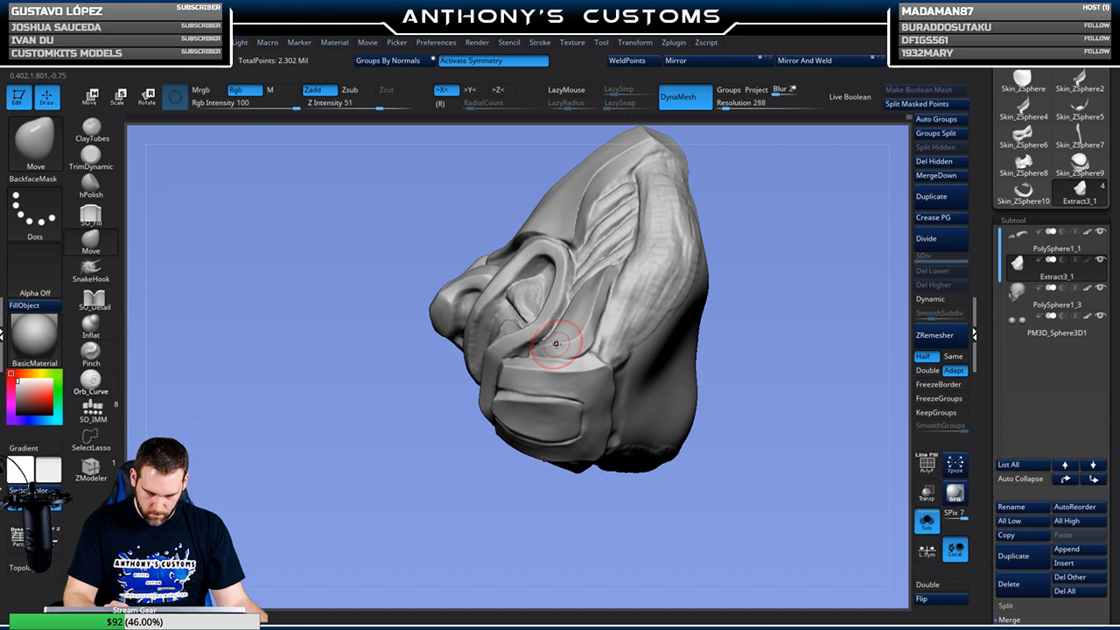
key("space")
left_click_drag(774, 252, 711, 244)
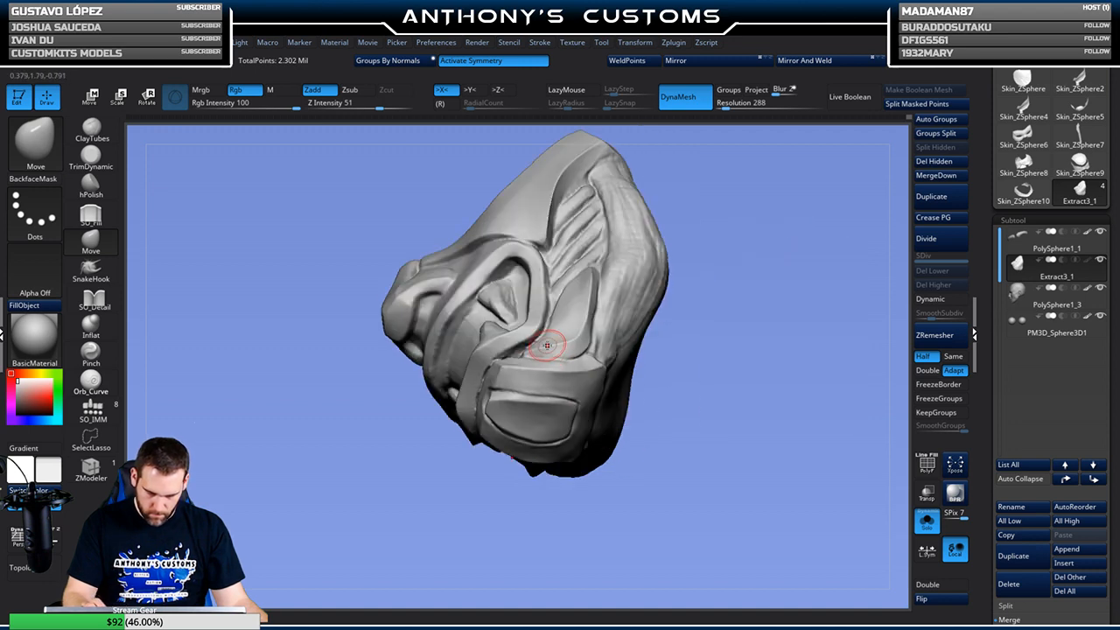
left_click_drag(723, 265, 760, 327)
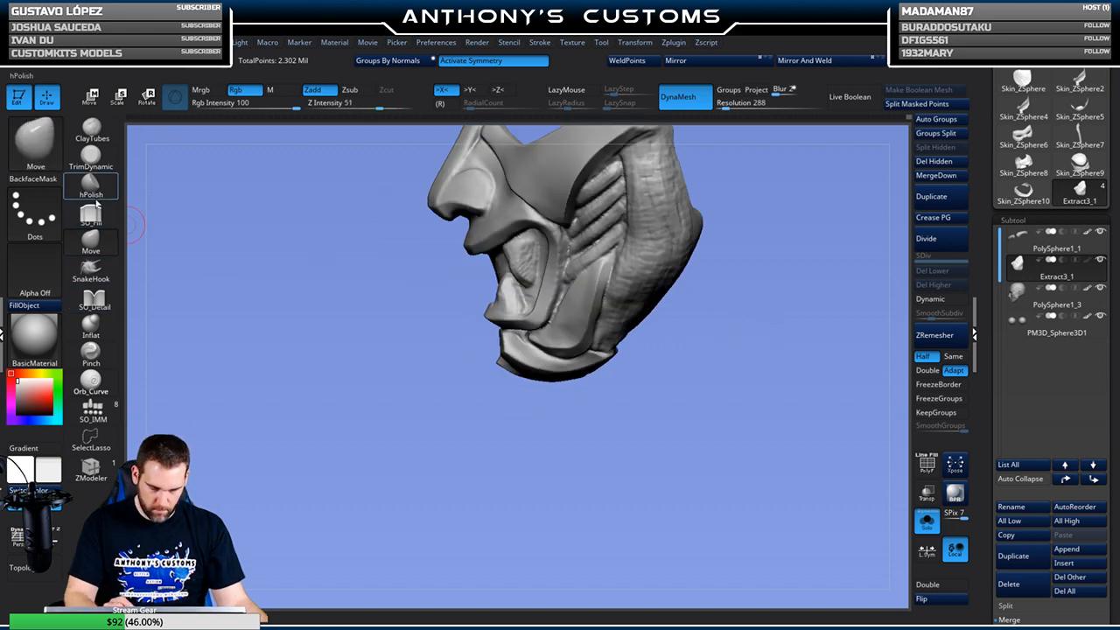
Polish the reshaped lower end of the jaw muscle beside the chin block with hPolish
left_click(95, 200)
mouse_move(412, 394)
left_mouse_down()
mouse_move(575, 348)
mouse_move(576, 326)
left_mouse_up()
right_click_drag(591, 320, 565, 353)
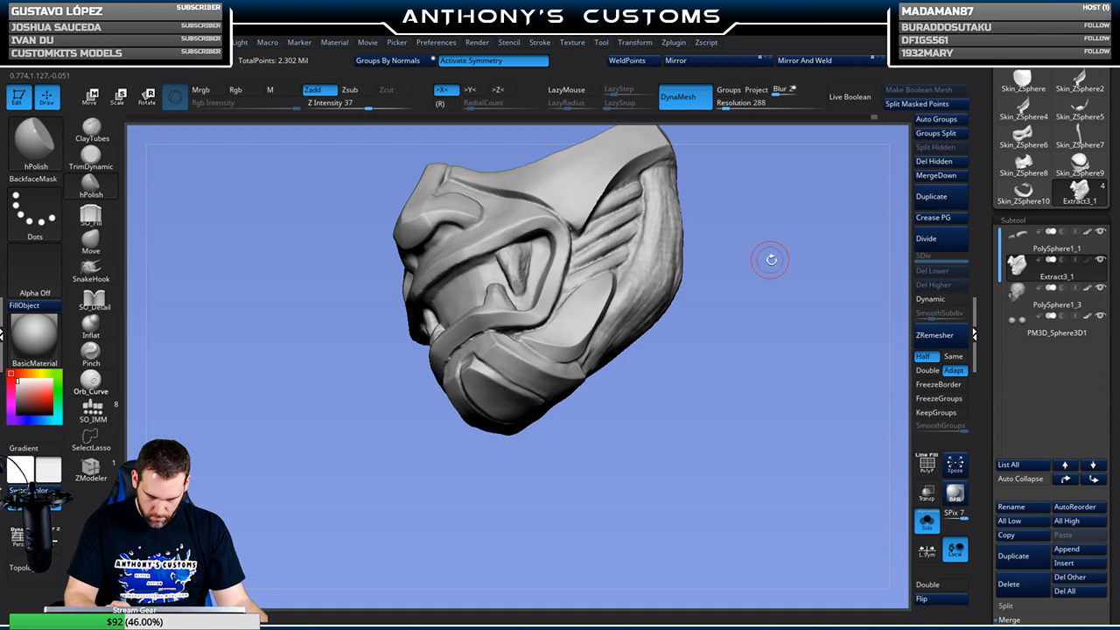
left_click_drag(755, 253, 648, 315)
mouse_move(551, 457)
left_mouse_down()
mouse_move(606, 444)
mouse_move(537, 476)
mouse_move(351, 354)
left_mouse_up()
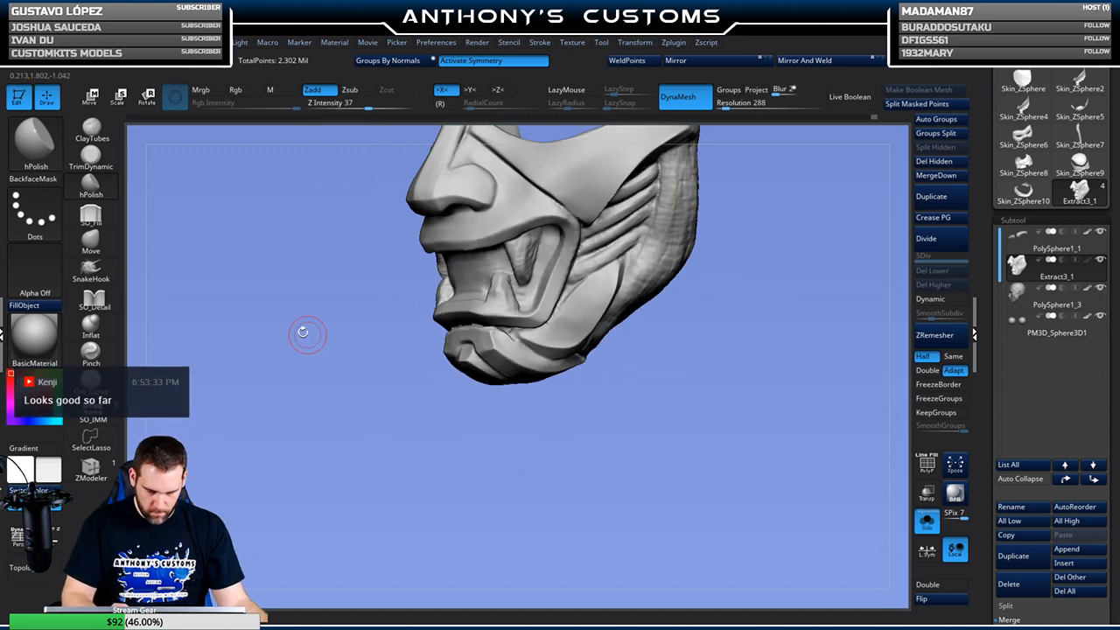
Refine the contour of the jaw muscle's rear edge below the cheek strands with the Move brush
left_click(91, 241)
left_click_drag(734, 339, 731, 408, "alt")
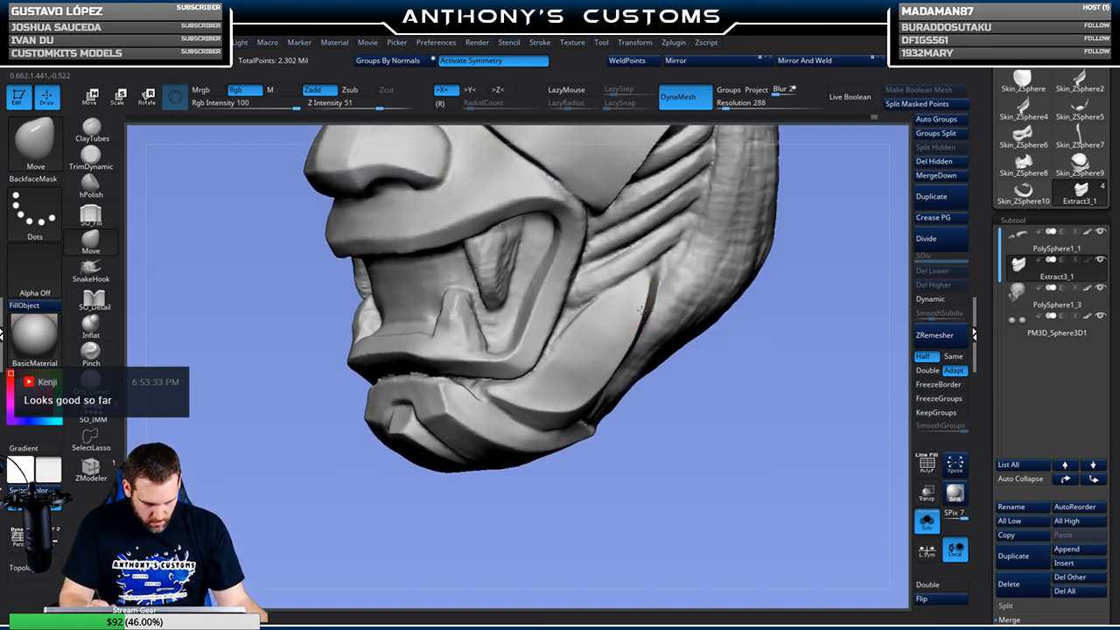
left_click_drag(732, 312, 798, 325)
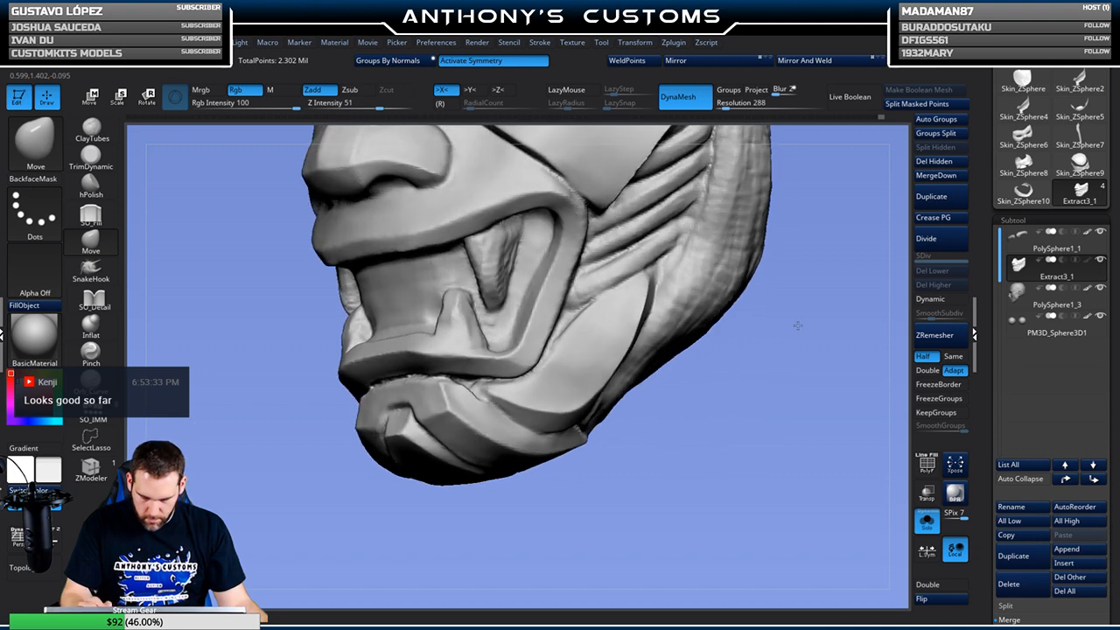
Build up the jaw muscle's upper edge with ClayTubes and define the groove under the lowest cheek strand with SO_Detail
key("b")
key("c")
key("t")
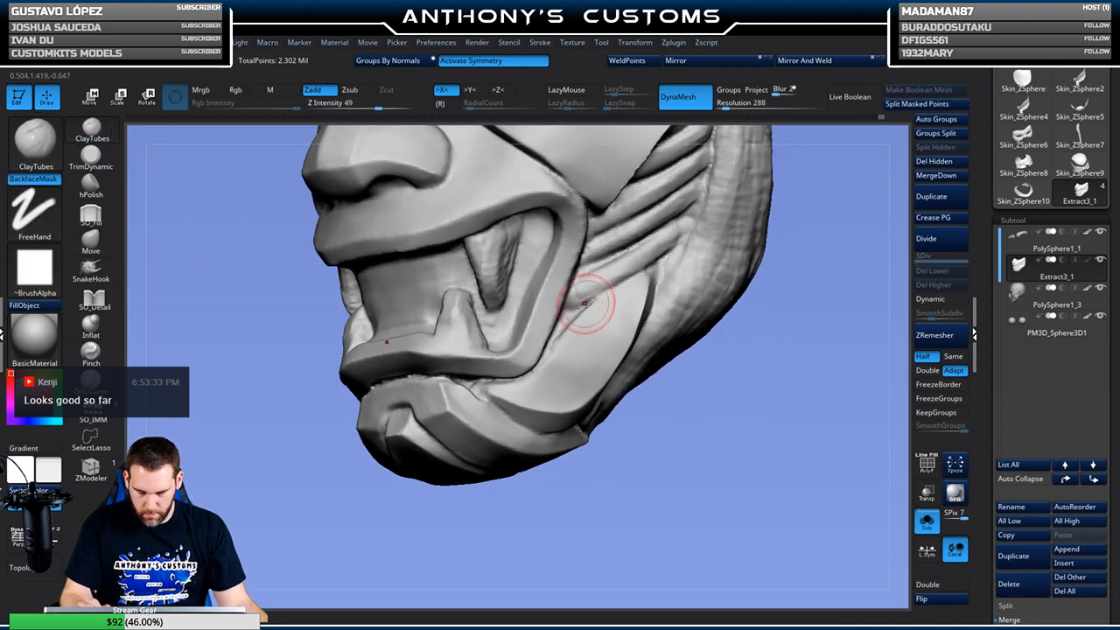
right_click(572, 318)
left_click_drag(581, 319, 571, 317)
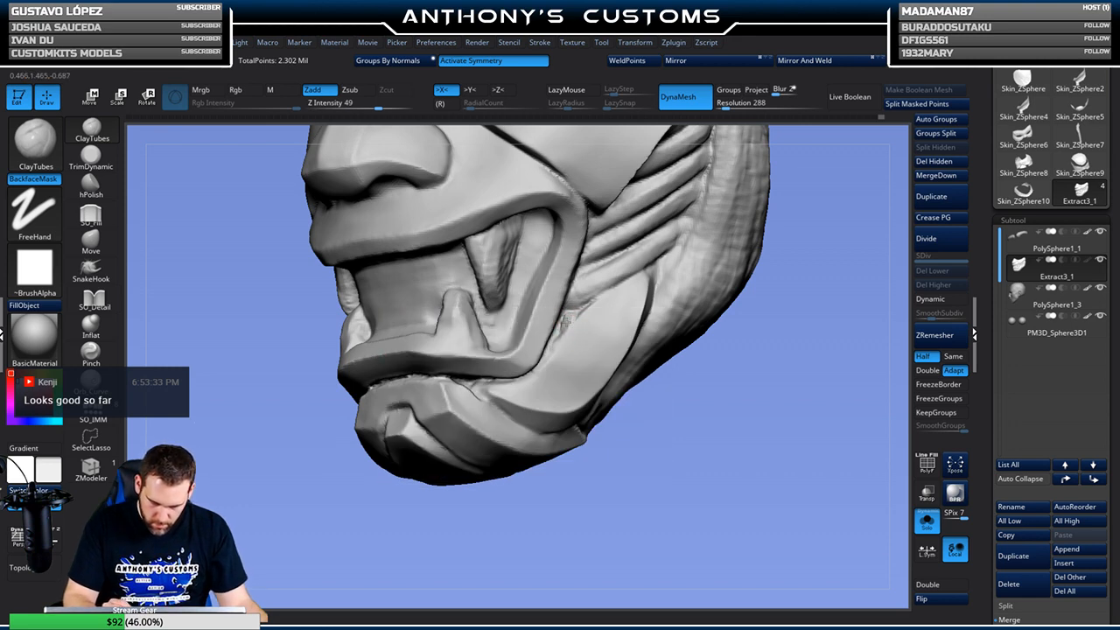
mouse_move(570, 313)
left_mouse_down()
mouse_move(642, 280)
mouse_move(630, 287)
left_mouse_up()
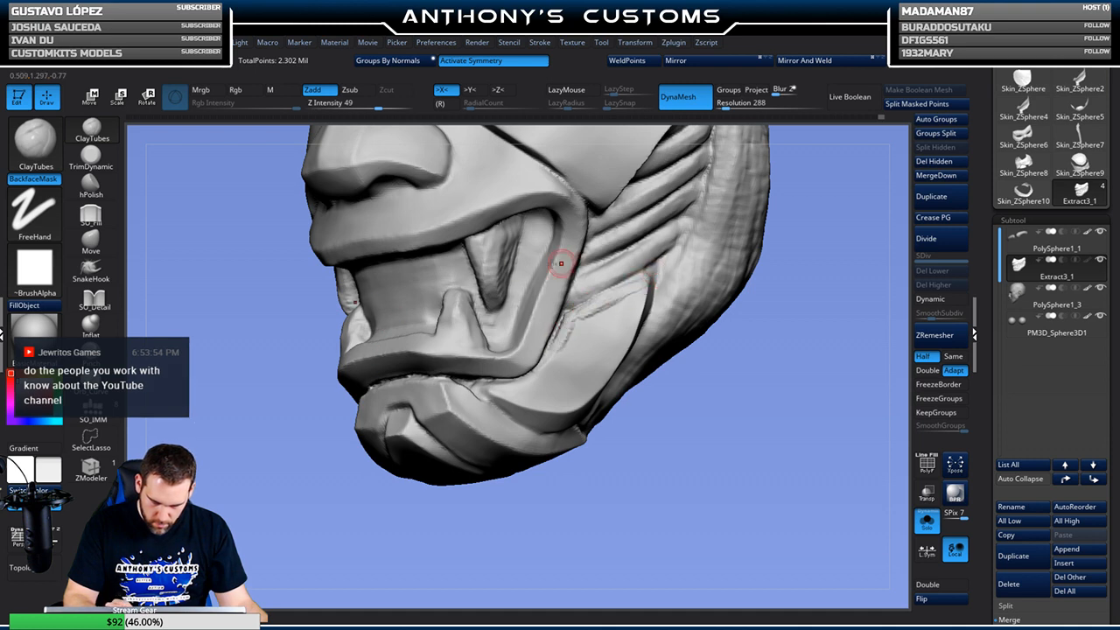
left_click(92, 298)
mouse_move(579, 304)
left_mouse_down()
mouse_move(650, 270)
mouse_move(643, 278)
left_mouse_up()
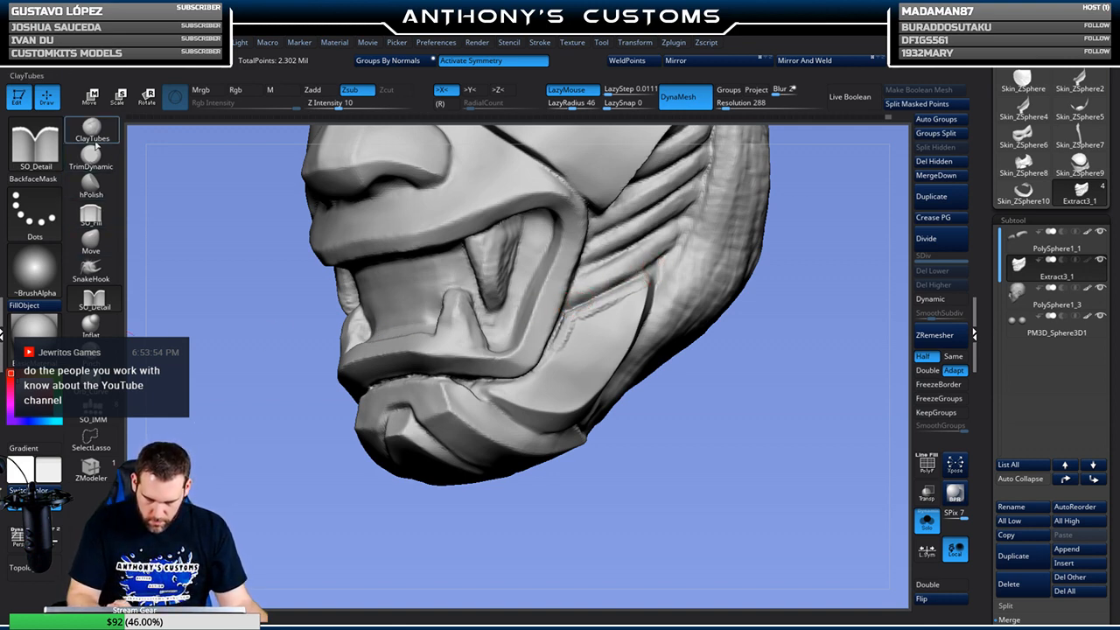
Remesh the mask with DynaMesh and polish the built-up jaw muscle edge beside the mouth corner with hPolish
left_click(91, 186)
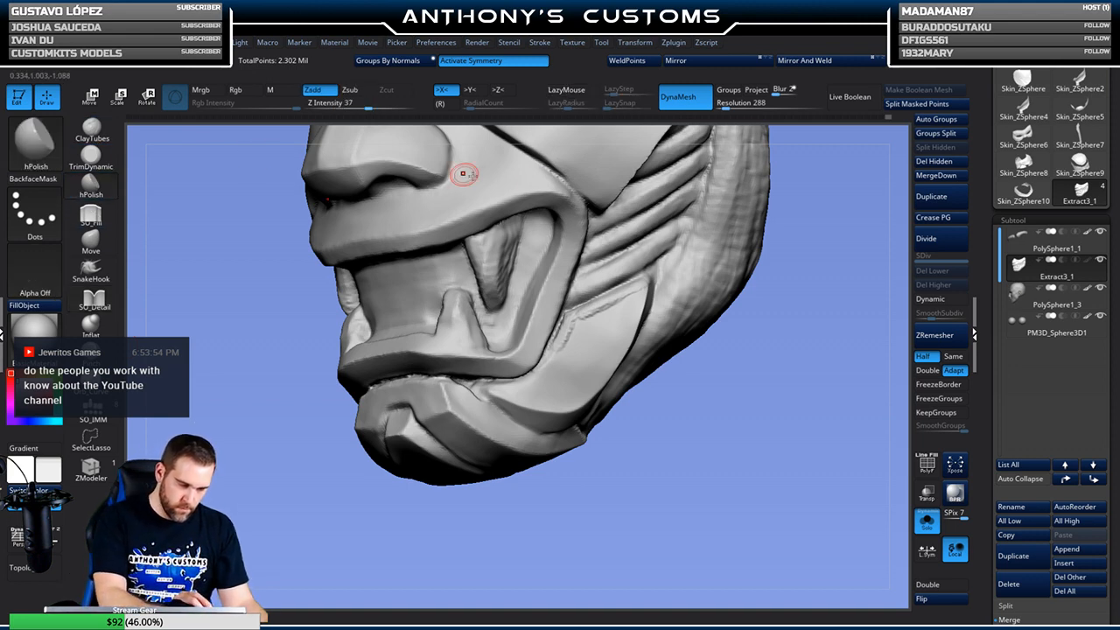
left_click_drag(755, 380, 727, 343, "ctrl")
left_click_drag(575, 333, 559, 352)
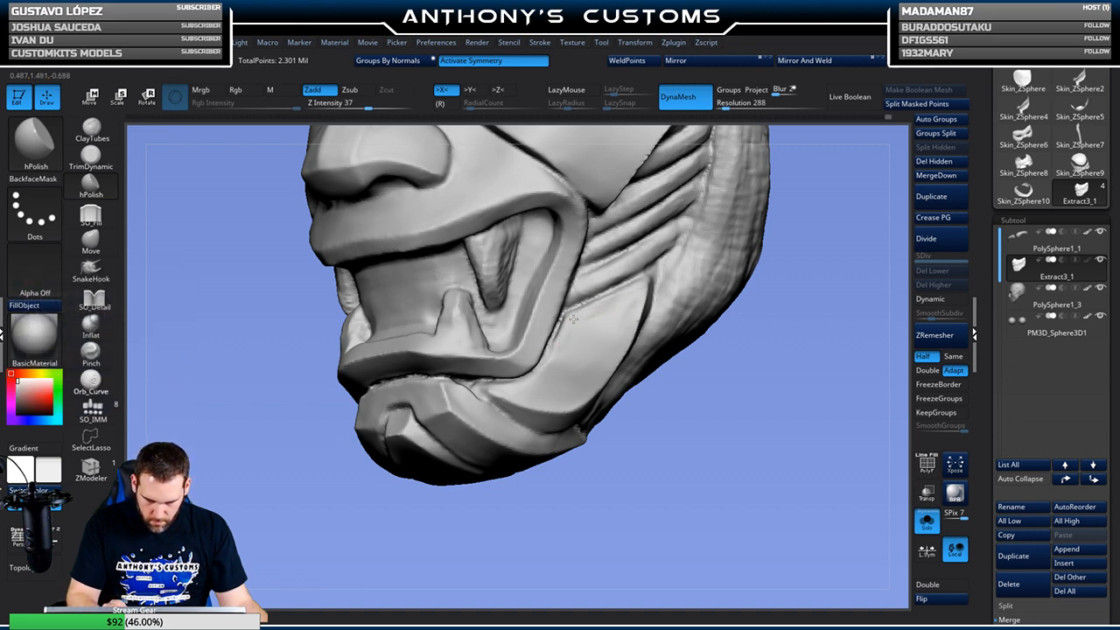
Flatten the jaw muscle's outer face and sharpen its rear edge with hPolish
mouse_move(720, 374)
left_mouse_down()
mouse_move(740, 394)
mouse_move(672, 381)
mouse_move(778, 326)
left_mouse_up()
key("space")
left_click_drag(785, 365, 783, 395, "alt")
left_click_drag(626, 337, 634, 312)
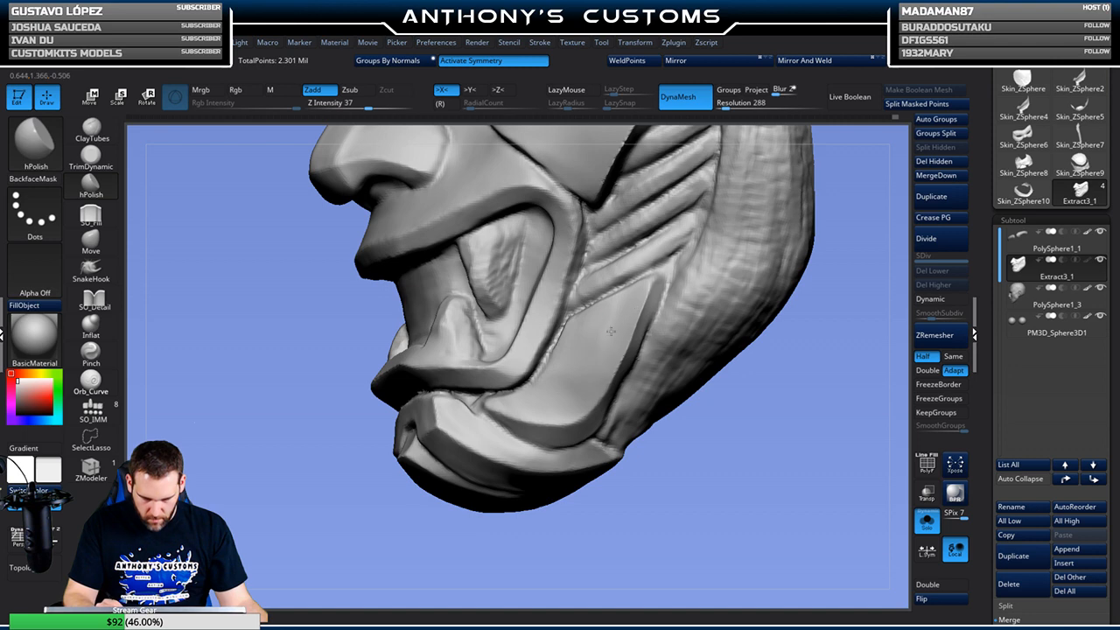
left_click_drag(600, 351, 634, 312)
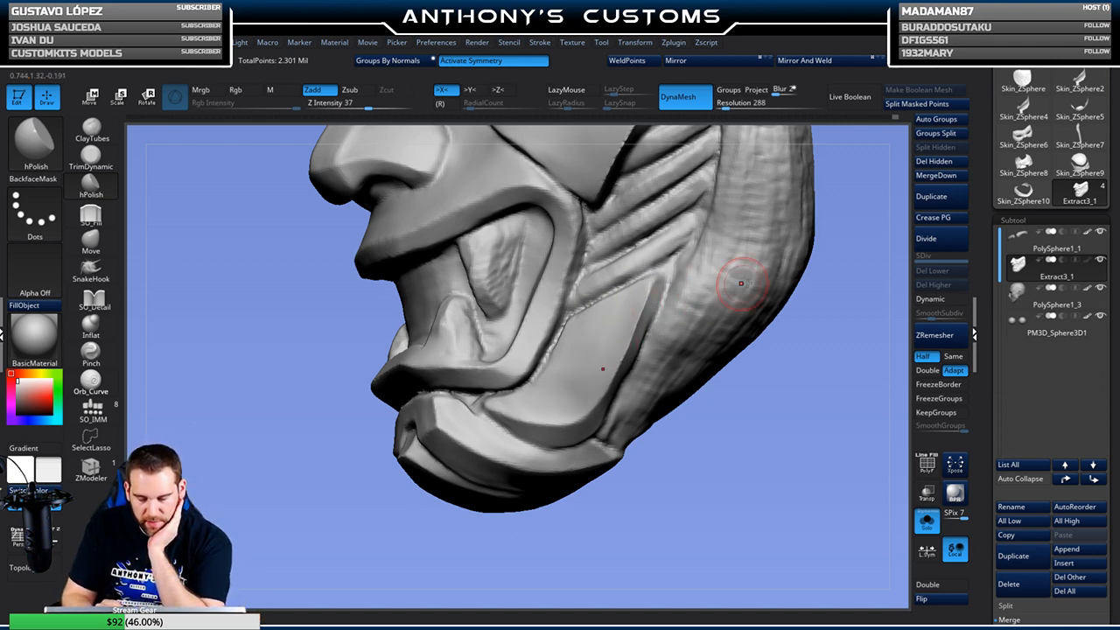
right_click_drag(741, 283, 702, 269)
left_click_drag(656, 298, 649, 292)
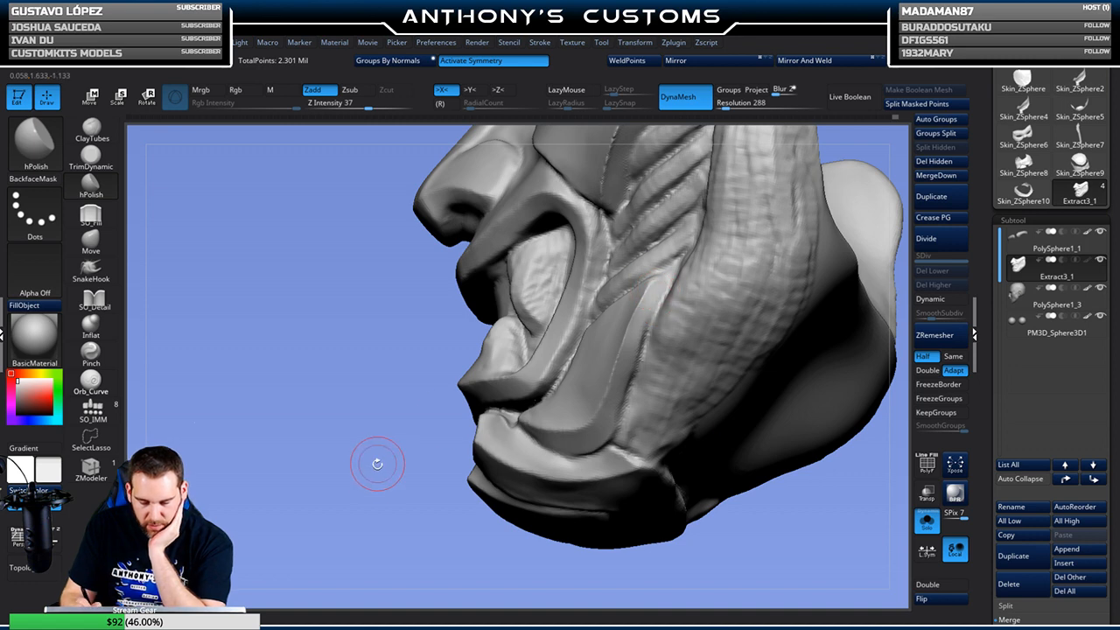
right_click_drag(377, 463, 600, 320)
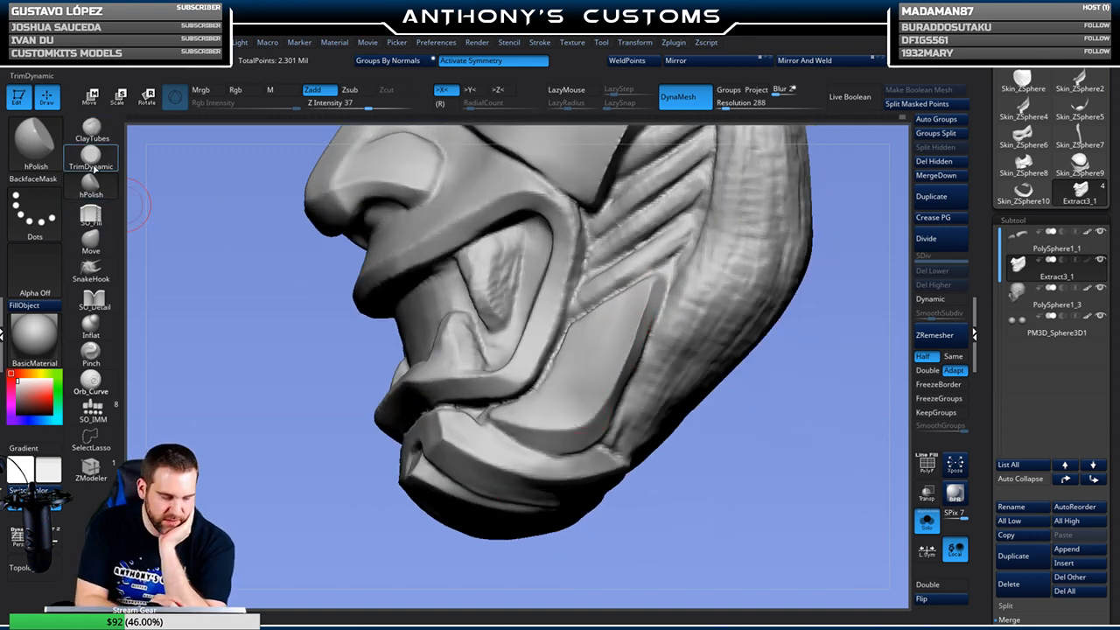
Plane the jaw muscle's face from the chin up to its pointed tip with TrimDynamic
left_click(91, 160)
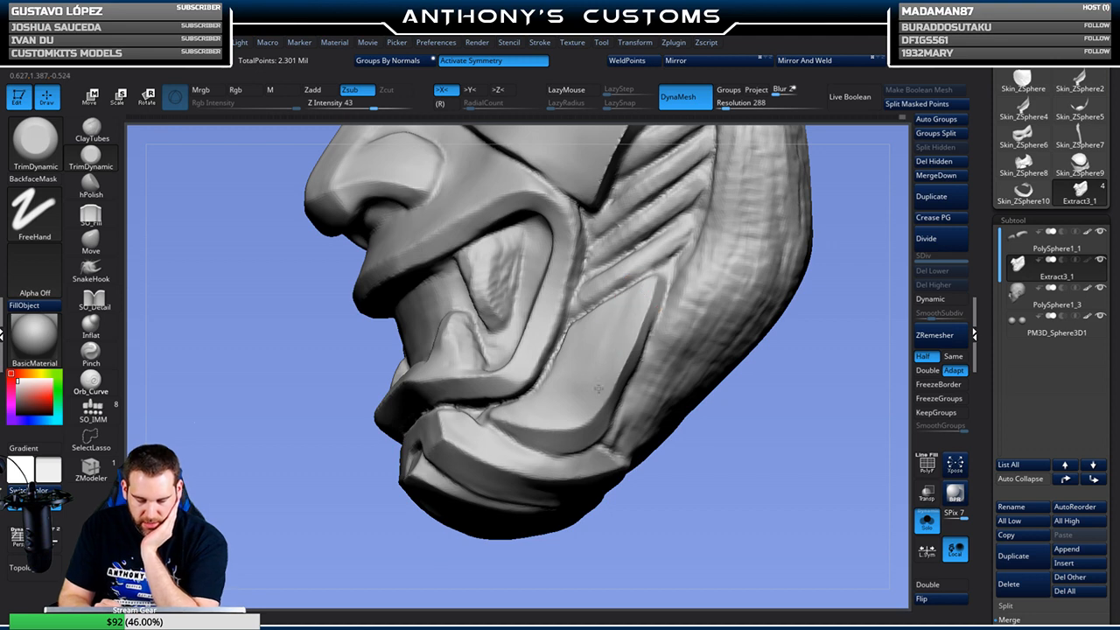
mouse_move(810, 343)
left_mouse_down()
mouse_move(835, 337)
mouse_move(775, 306)
left_mouse_up()
mouse_move(590, 403)
left_mouse_down()
mouse_move(635, 345)
mouse_move(627, 342)
left_mouse_up()
left_click_drag(600, 385, 643, 292)
mouse_move(604, 360)
left_mouse_down()
mouse_move(643, 291)
mouse_move(603, 350)
mouse_move(640, 302)
left_mouse_up()
left_click_drag(823, 322, 782, 295)
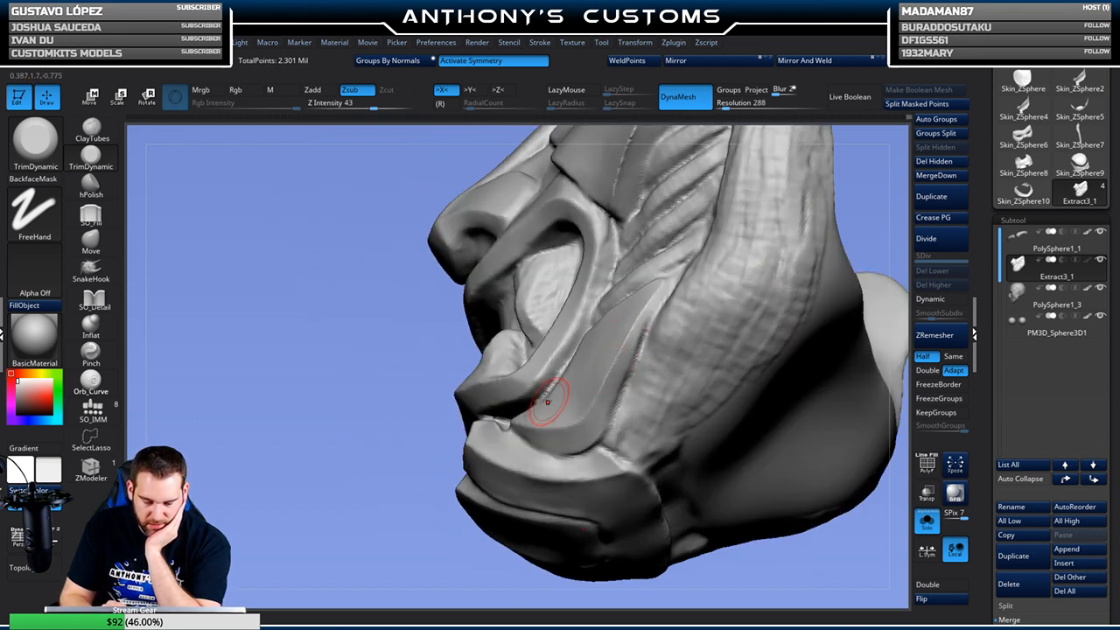
Trim the jaw muscle's lower face where it curves toward the chin block with TrimDynamic
left_click_drag(377, 499, 409, 521)
mouse_move(562, 414)
left_mouse_down()
mouse_move(595, 399)
mouse_move(621, 331)
mouse_move(573, 412)
mouse_move(598, 385)
left_mouse_up()
mouse_move(760, 431)
left_mouse_down()
mouse_move(781, 442)
mouse_move(562, 393)
left_mouse_up()
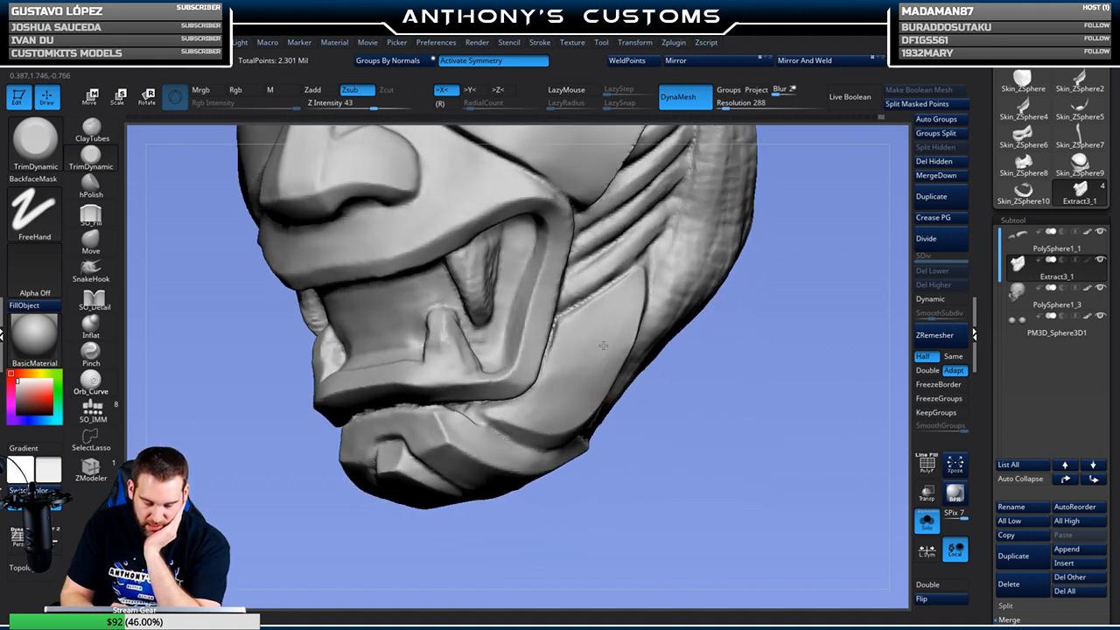
left_click_drag(544, 401, 592, 391)
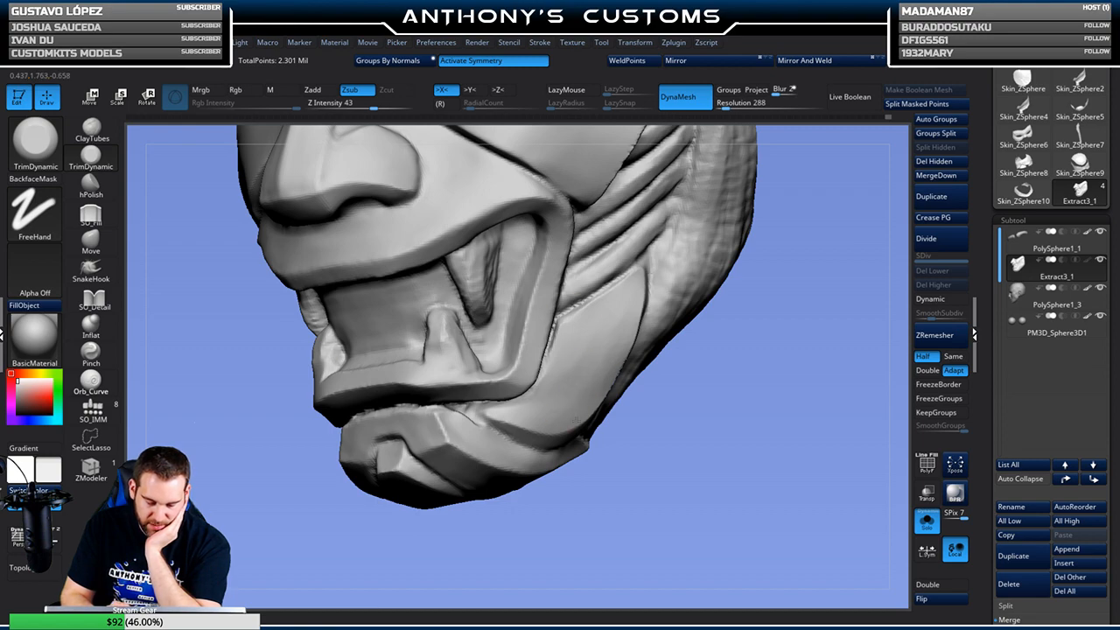
Build up the outer cheek muscle behind the strands, down to the jaw's lower edge, with ClayTubes
mouse_move(735, 348)
left_mouse_down()
mouse_move(732, 375)
mouse_move(719, 293)
mouse_move(691, 263)
mouse_move(763, 267)
left_mouse_up()
mouse_move(814, 364)
left_mouse_down()
mouse_move(788, 402)
mouse_move(782, 470)
mouse_move(777, 405)
mouse_move(747, 336)
left_mouse_up()
mouse_move(725, 450)
left_mouse_down("alt")
mouse_move(727, 390)
mouse_move(757, 415)
mouse_move(727, 399)
mouse_move(742, 368)
mouse_move(802, 393)
mouse_move(732, 412)
mouse_move(732, 390)
left_mouse_up("alt")
left_click(92, 131)
mouse_move(738, 339)
left_mouse_down()
mouse_move(733, 400)
mouse_move(748, 429)
mouse_move(768, 431)
mouse_move(724, 408)
mouse_move(722, 370)
left_mouse_up()
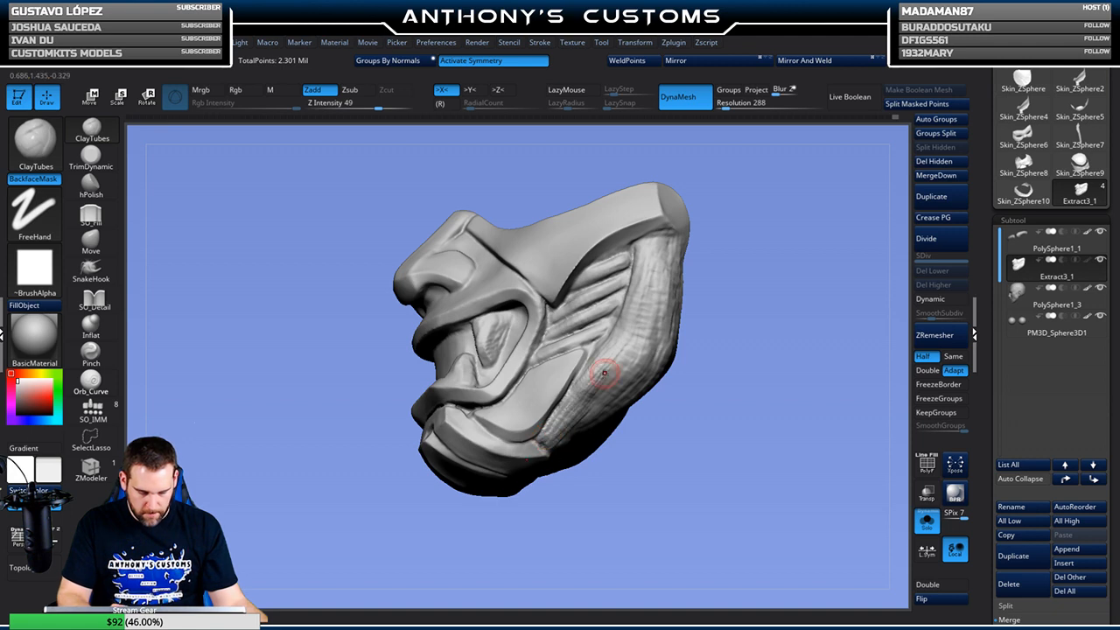
mouse_move(707, 344)
left_mouse_down()
mouse_move(743, 346)
mouse_move(660, 353)
left_mouse_up()
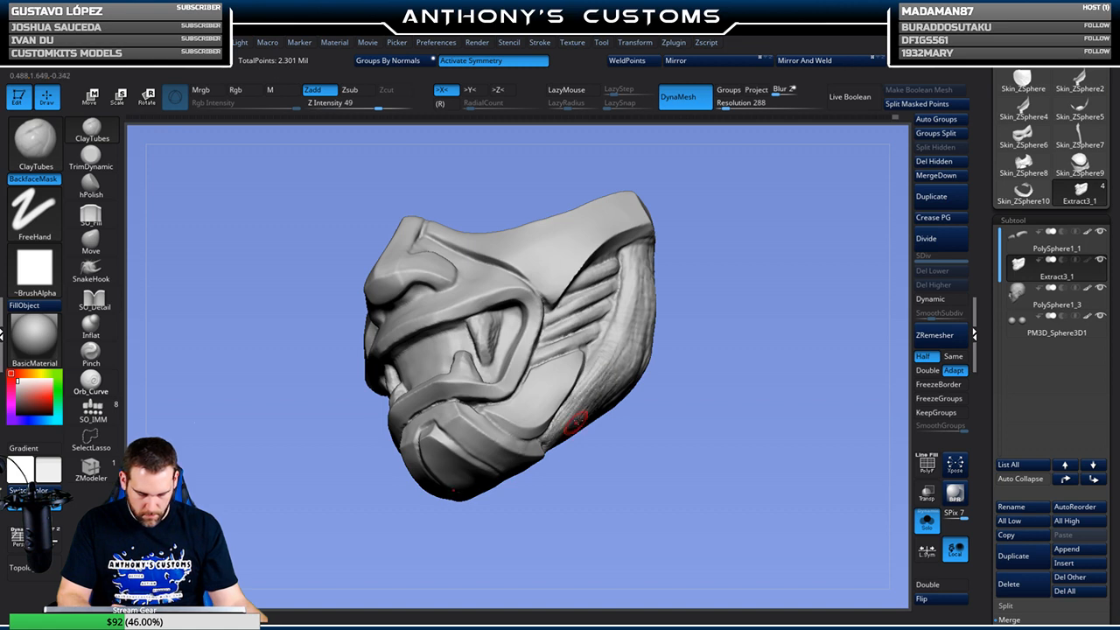
mouse_move(691, 392)
left_mouse_down()
mouse_move(717, 382)
mouse_move(694, 333)
mouse_move(732, 405)
mouse_move(727, 392)
mouse_move(741, 400)
left_mouse_up()
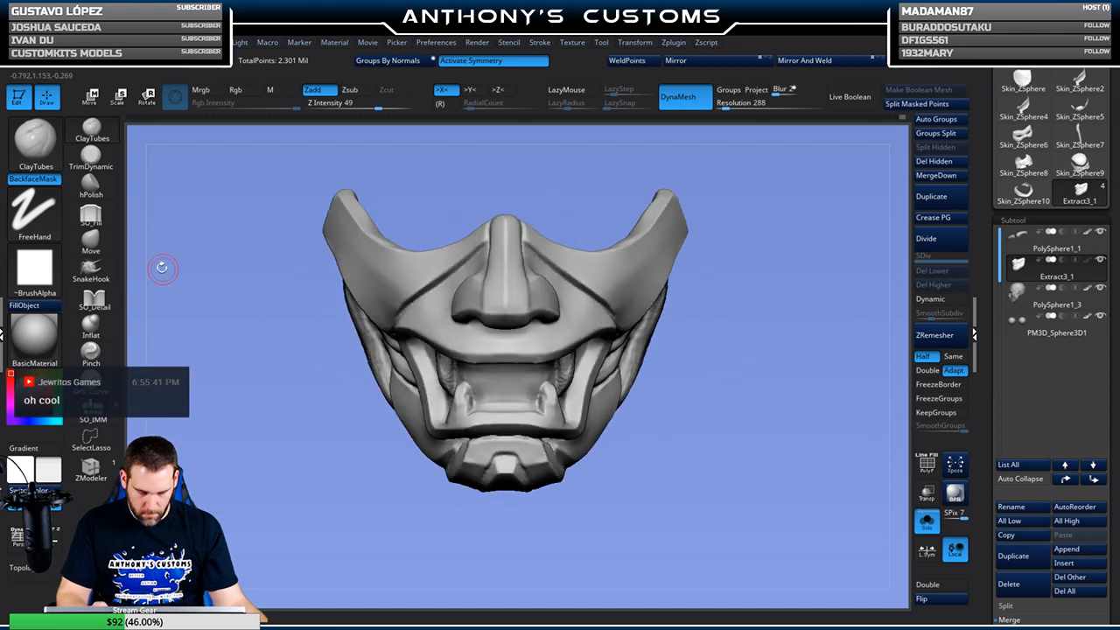
Carve the crease along the outer cheek muscle's inner edge, from the cheek guard down to the jaw muscle, with SO_Detail
left_click(91, 299)
left_click_drag(160, 295, 767, 327)
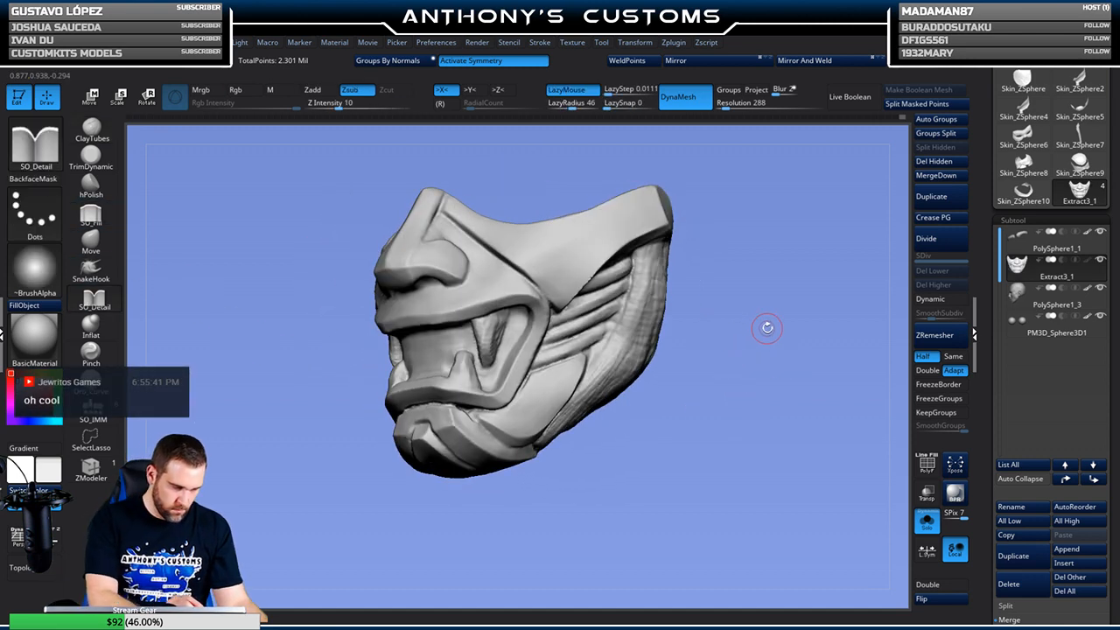
key("space")
mouse_move(646, 249)
left_mouse_down()
mouse_move(641, 308)
mouse_move(602, 370)
left_mouse_up()
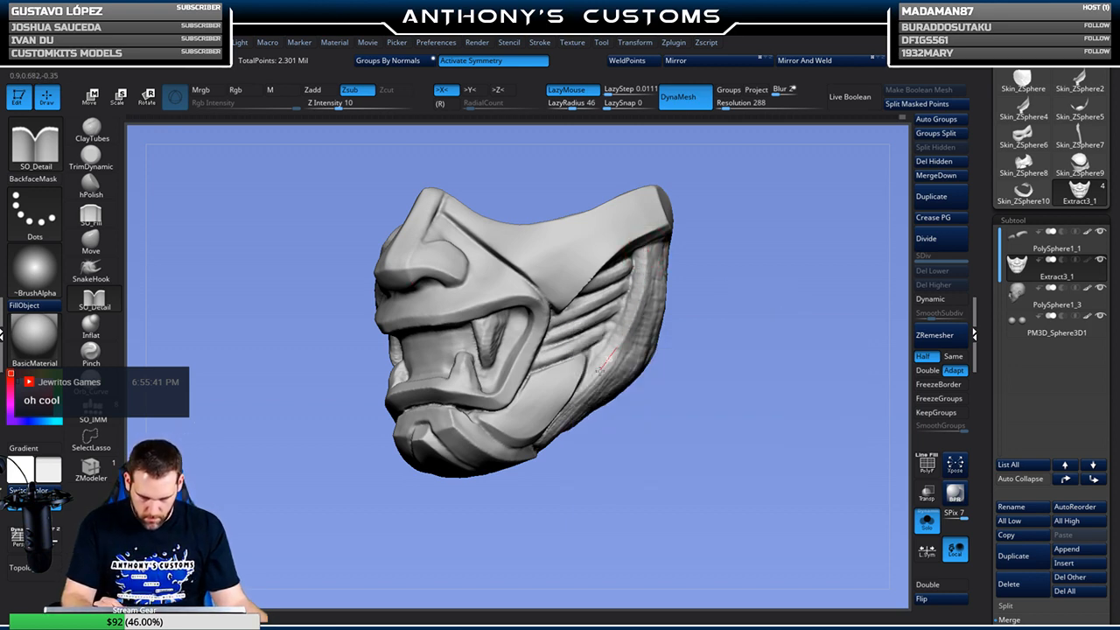
left_click_drag(770, 320, 758, 319)
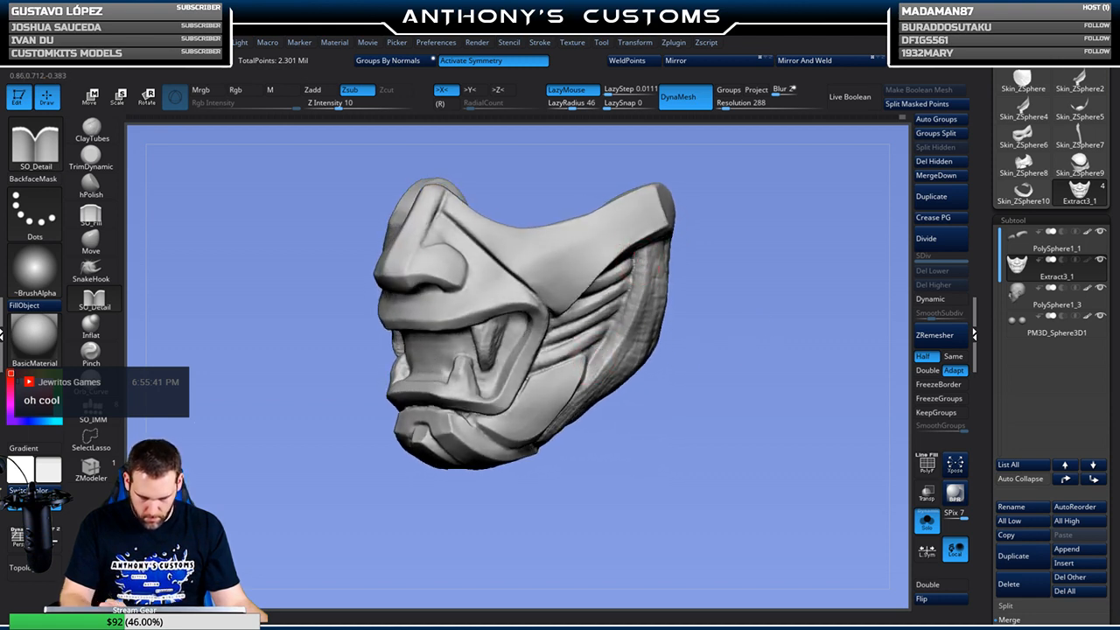
left_click_drag(595, 360, 592, 365)
mouse_move(757, 290)
left_mouse_down()
mouse_move(714, 255)
mouse_move(661, 278)
mouse_move(637, 388)
mouse_move(586, 433)
left_mouse_up()
mouse_move(743, 285)
left_mouse_down()
mouse_move(792, 315)
mouse_move(778, 297)
mouse_move(782, 267)
mouse_move(778, 305)
mouse_move(779, 293)
left_mouse_up()
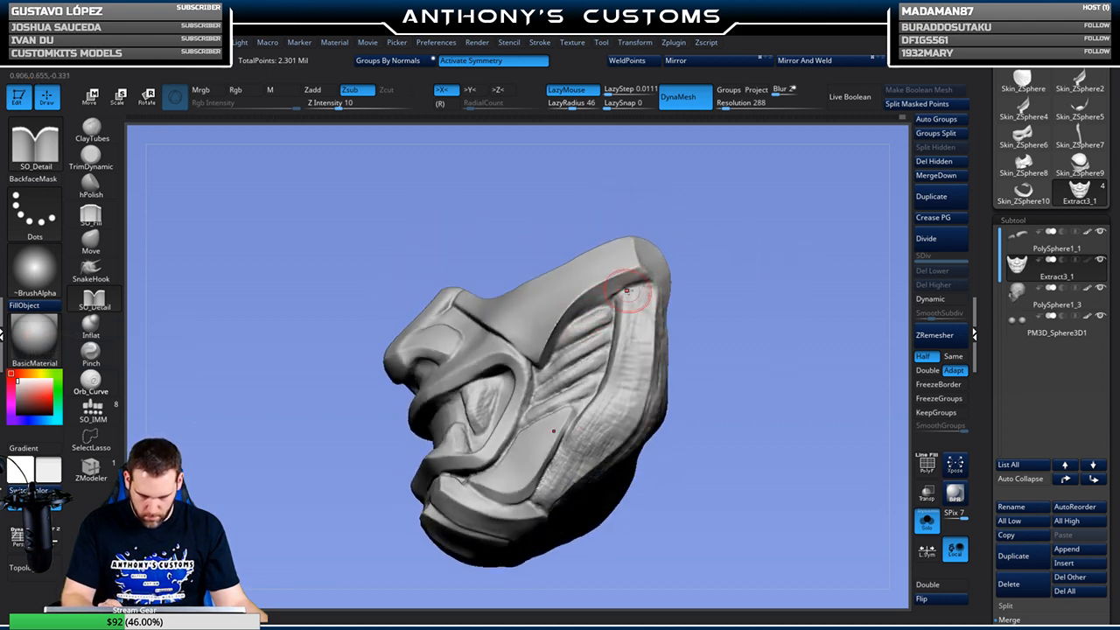
key("space")
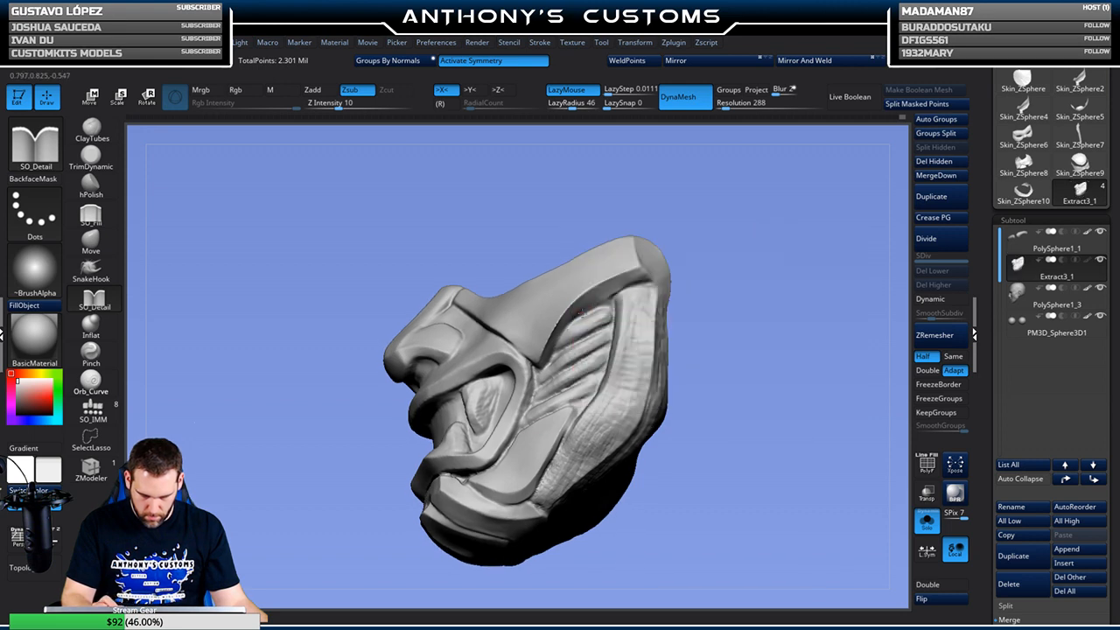
Trim the outer cheek muscle's upper end and the cheek guard's underside with TrimDynamic
mouse_move(779, 250)
left_mouse_down()
mouse_move(796, 266)
mouse_move(782, 232)
mouse_move(717, 218)
left_mouse_up()
left_click(109, 158)
left_click_drag(743, 272, 740, 247)
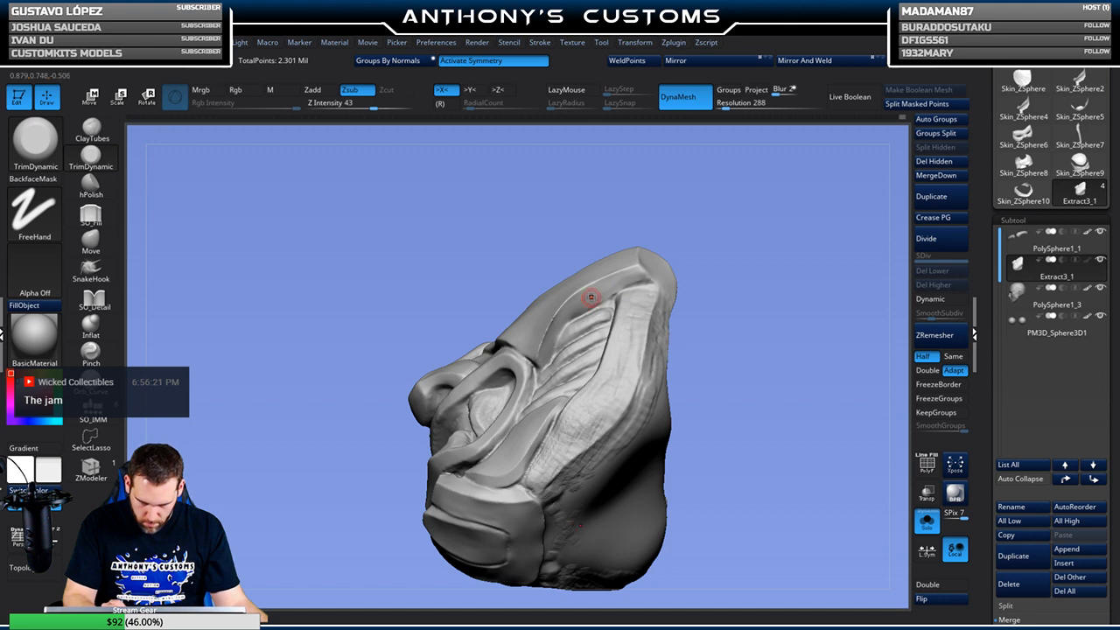
mouse_move(740, 223)
left_mouse_down()
mouse_move(782, 320)
mouse_move(765, 321)
mouse_move(783, 320)
left_mouse_up()
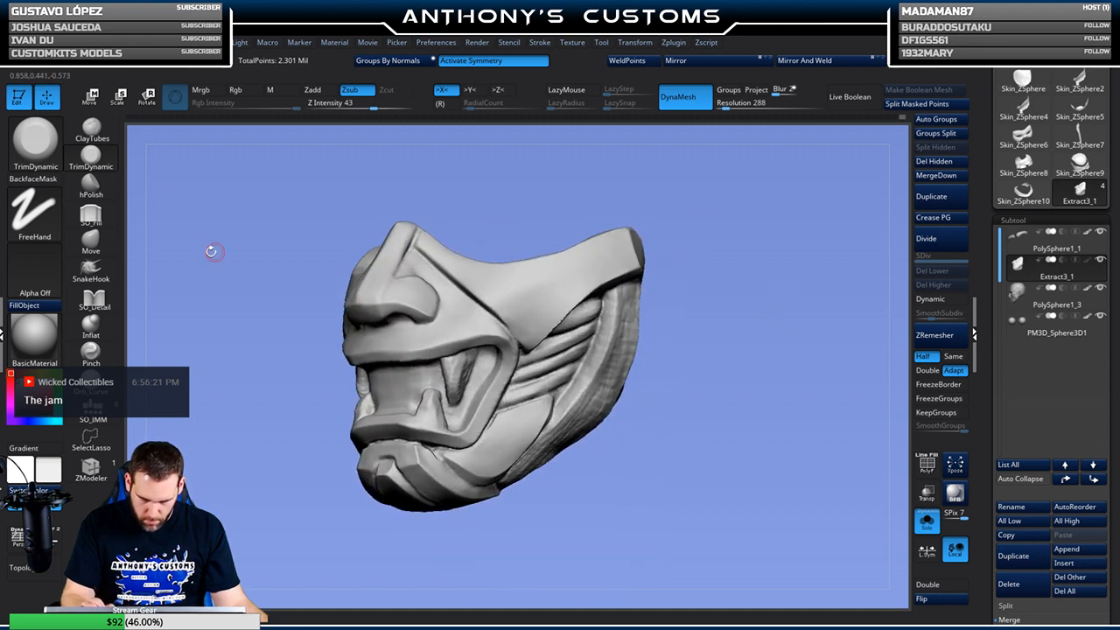
Adjust the jaw muscle's pointed tip and the outer cheek muscle's contour with the Move brush
left_click(91, 240)
left_click_drag(744, 284, 737, 308)
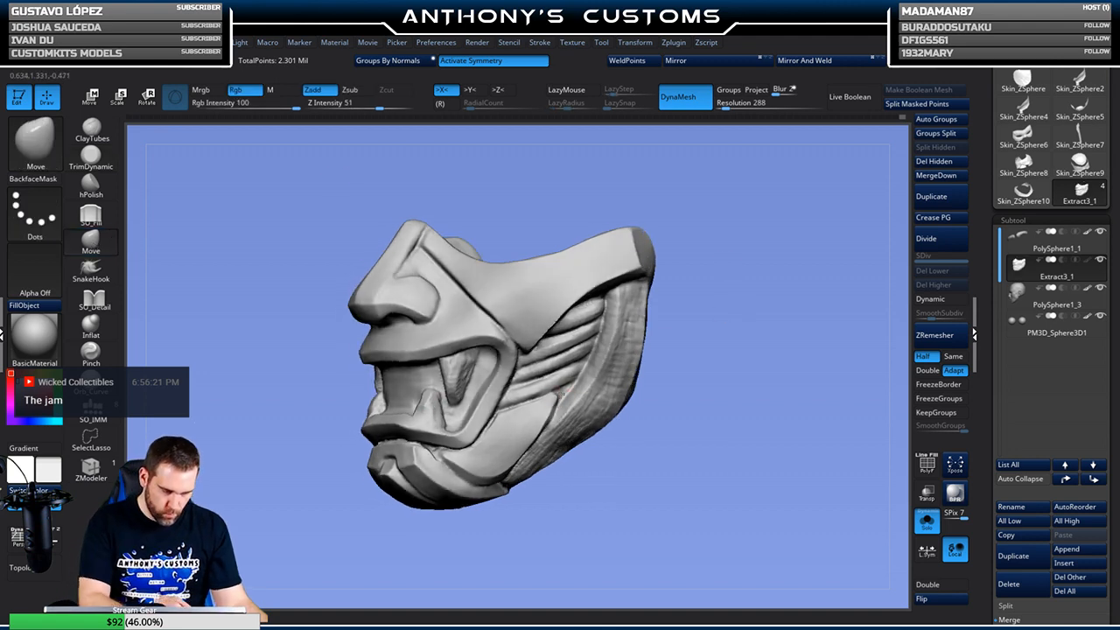
key("space")
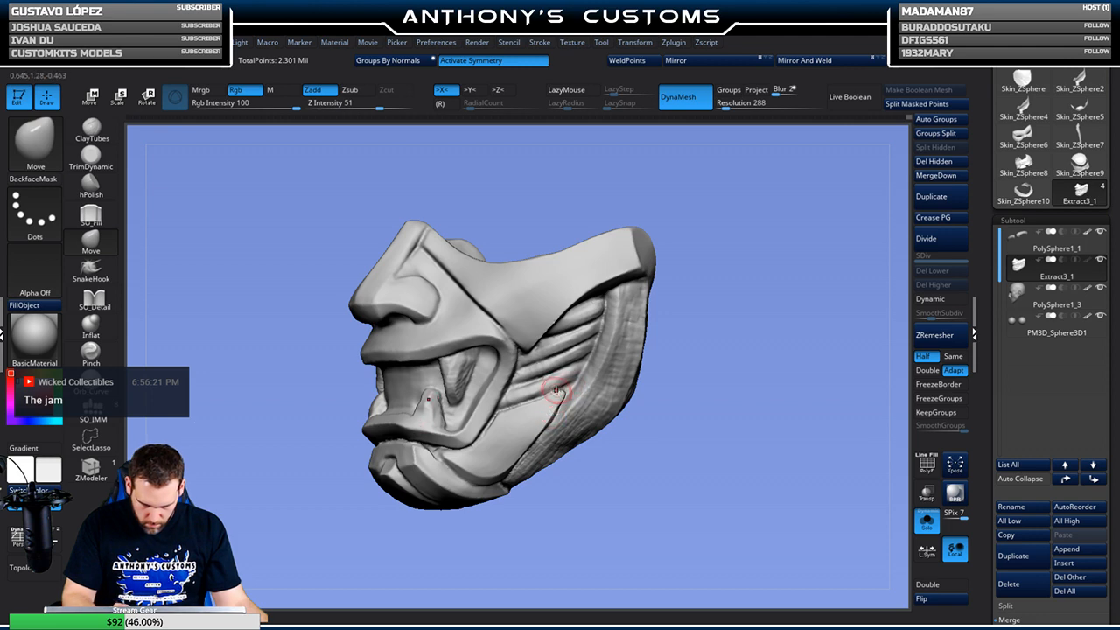
key("space")
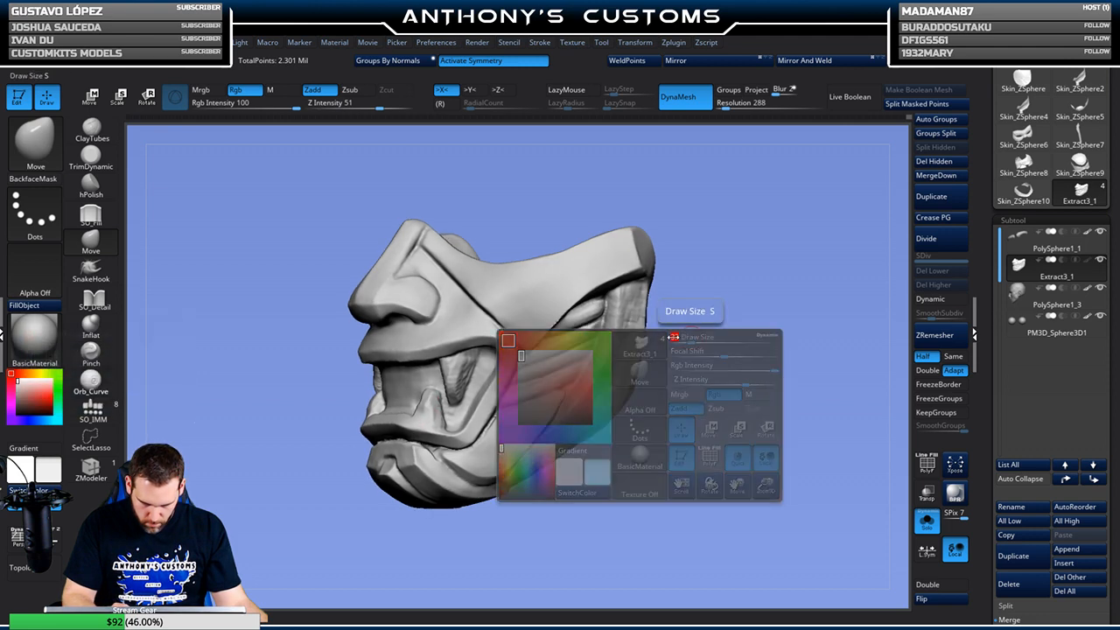
left_click_drag(731, 329, 797, 321)
left_click_drag(707, 316, 745, 292, "alt")
key("space")
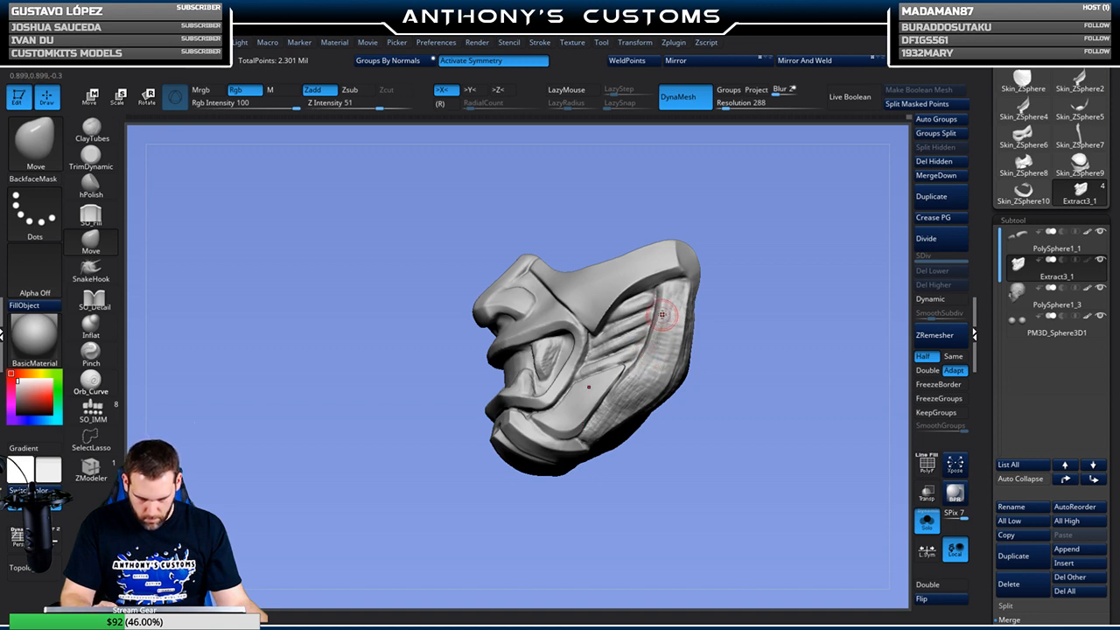
left_click_drag(782, 285, 799, 256)
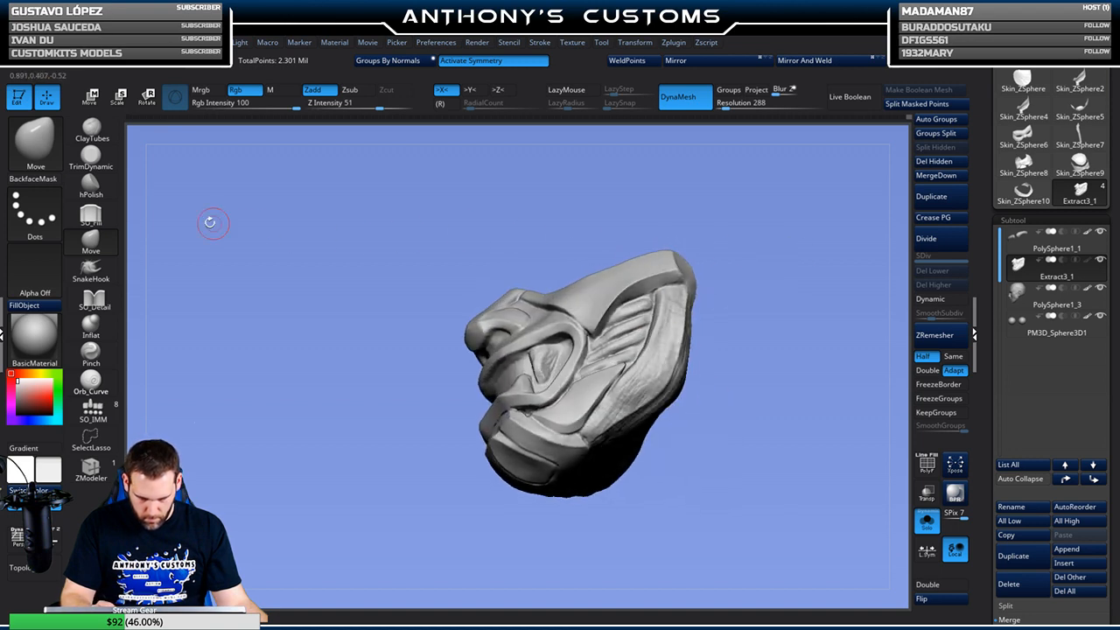
Flatten the outer cheek muscle's front face from the cheek guard down to the jaw with hPolish
left_click(91, 184)
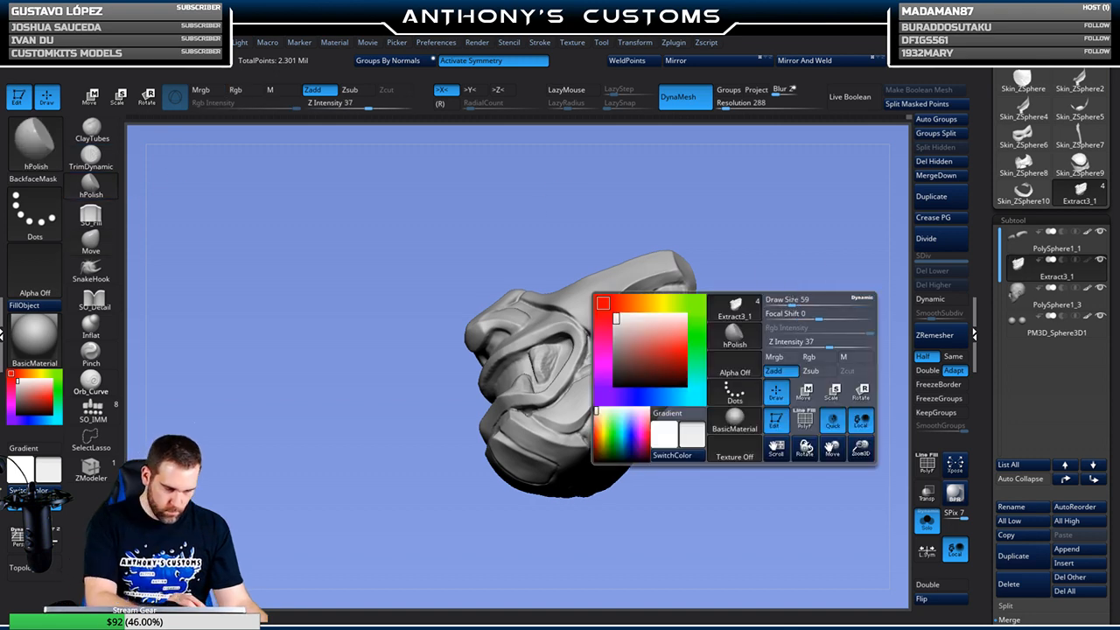
key("space")
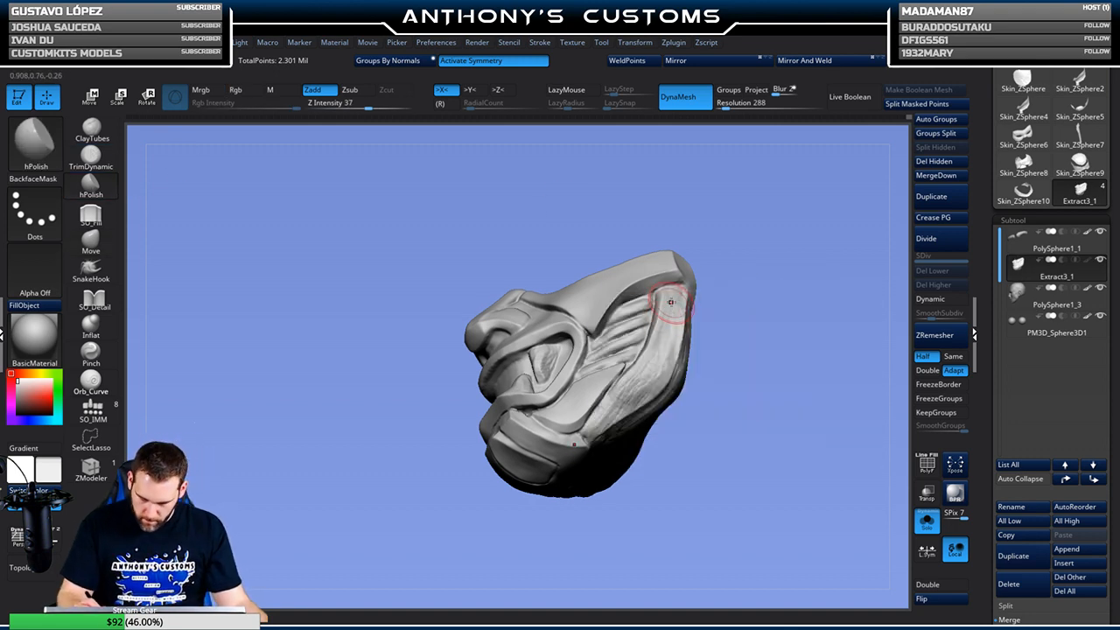
mouse_move(651, 380)
left_mouse_down()
mouse_move(679, 311)
mouse_move(641, 378)
mouse_move(594, 422)
mouse_move(639, 397)
left_mouse_up()
left_click_drag(672, 355, 646, 394)
left_click_drag(645, 393, 626, 402)
left_click_drag(750, 372, 758, 280)
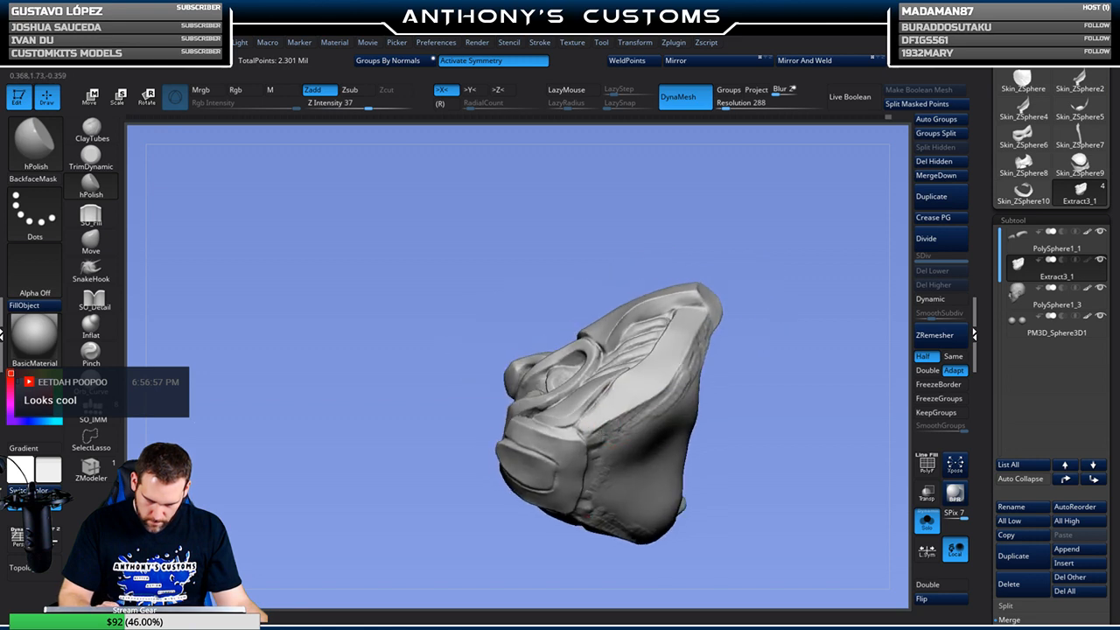
left_click_drag(648, 404, 616, 421)
Polish the outer cheek muscle's rear side into a clean bevel up to the cheek guard with hPolish
left_click_drag(829, 318, 743, 353)
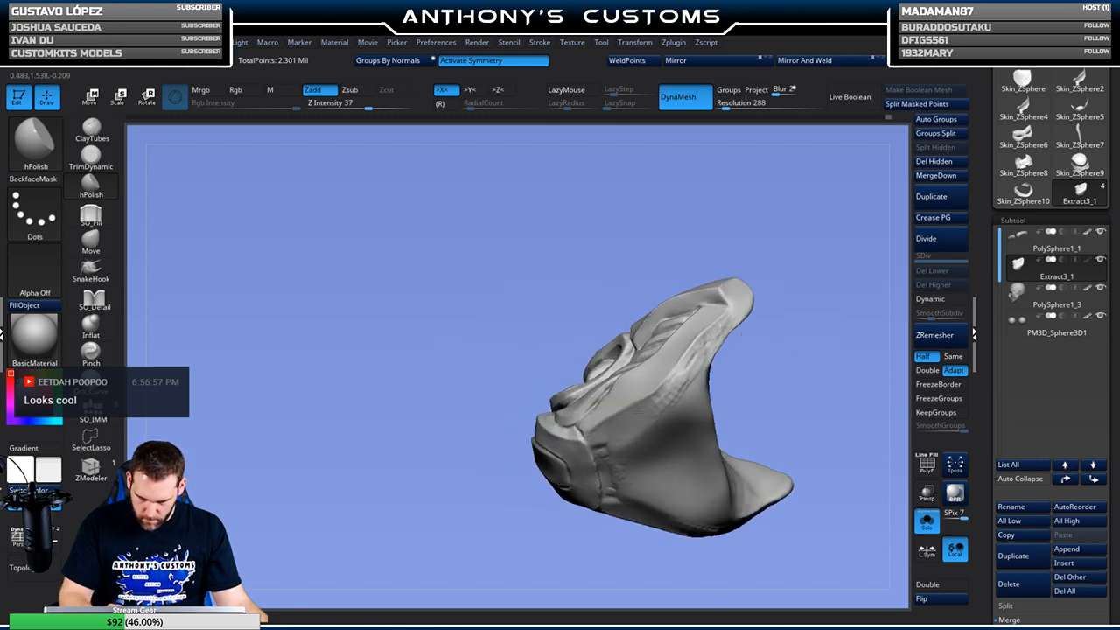
left_click_drag(676, 382, 694, 360)
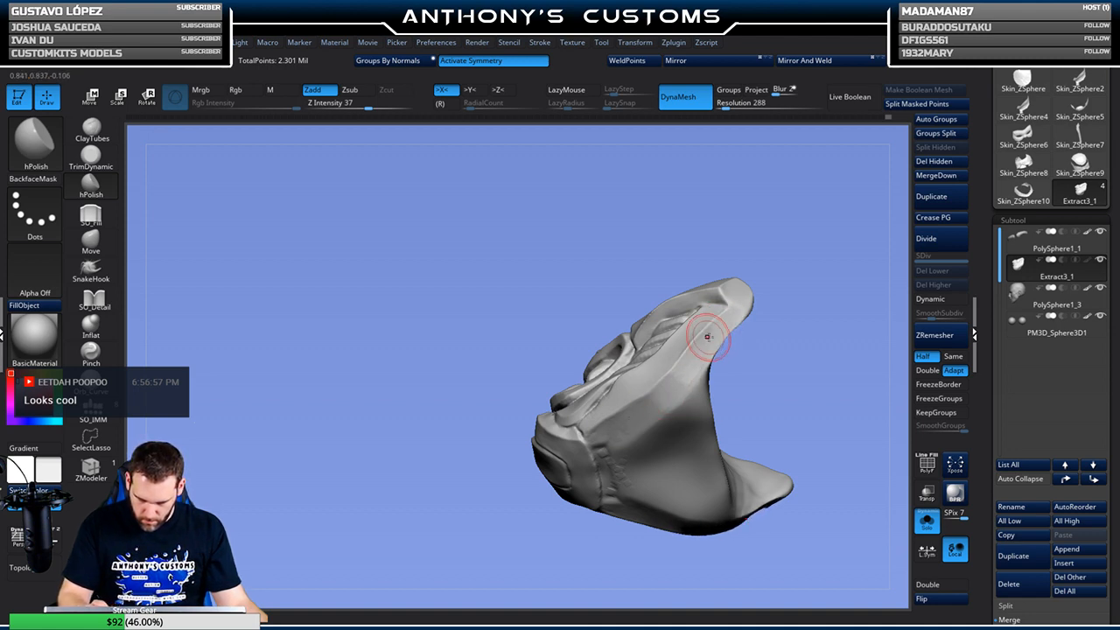
mouse_move(796, 286)
left_mouse_down()
mouse_move(787, 349)
mouse_move(658, 393)
left_mouse_up()
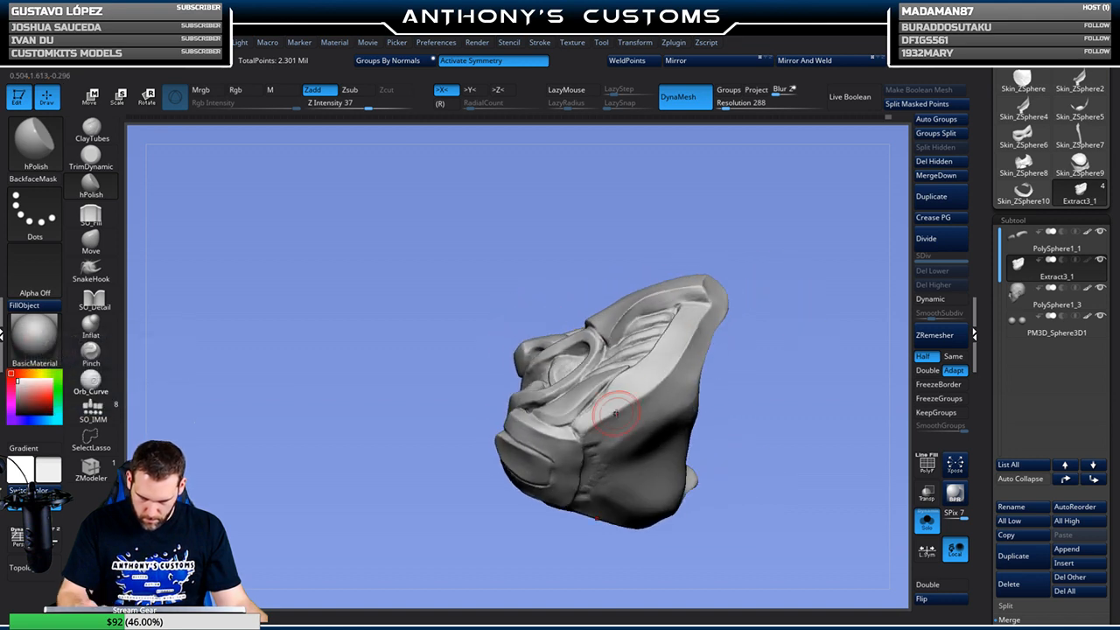
left_click_drag(758, 318, 702, 334)
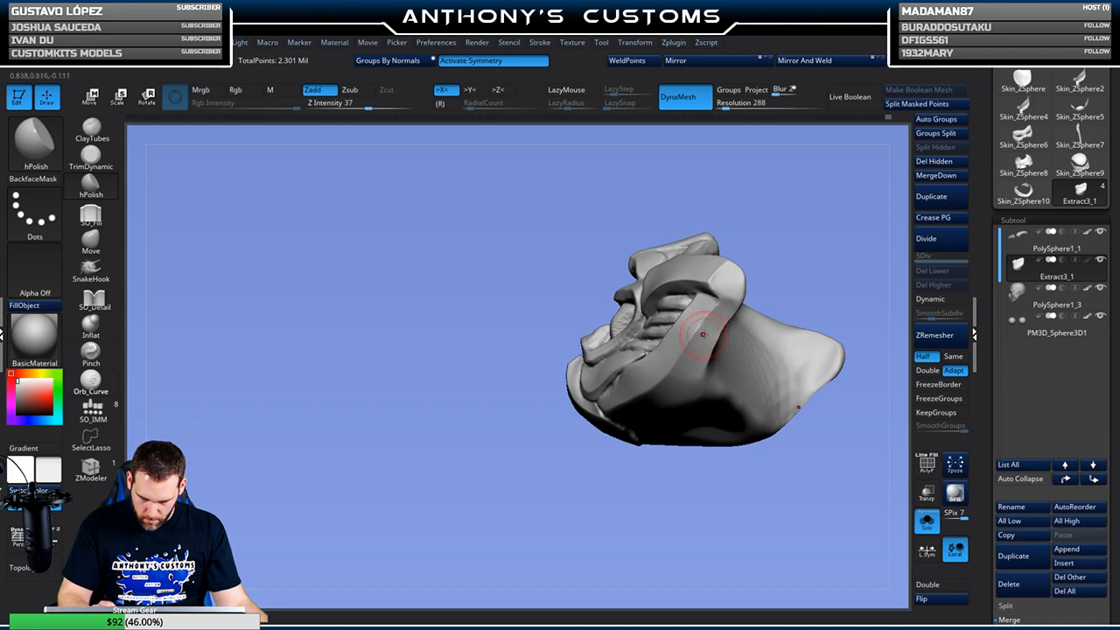
right_click_drag(702, 335, 694, 314)
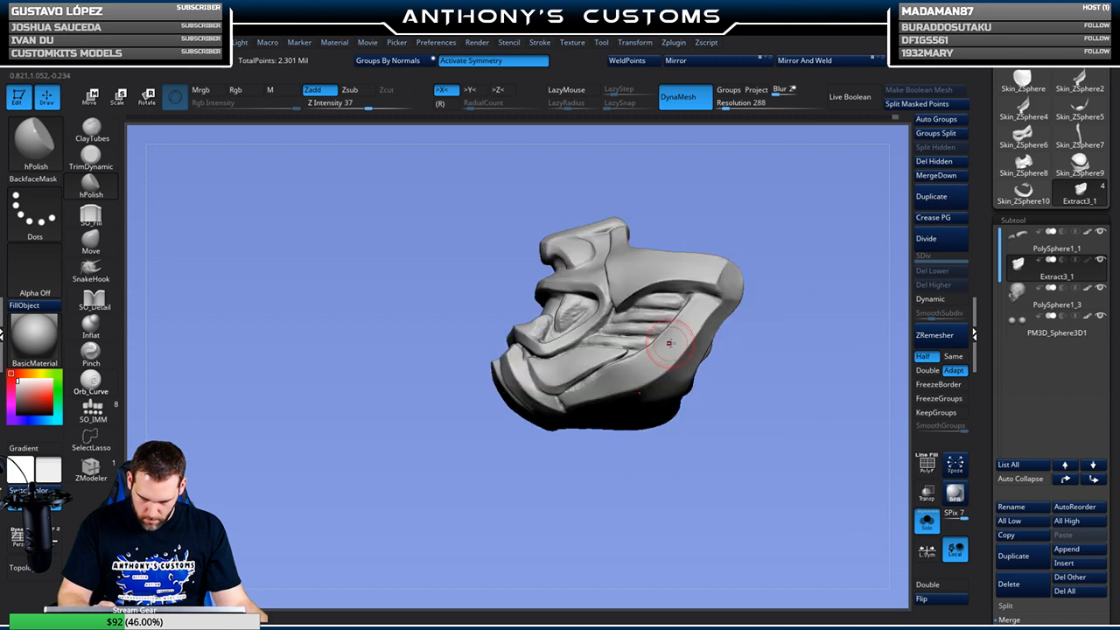
Polish the outer cheek muscle's lower end beneath the jaw muscle, toward the chin block, with hPolish
right_click_drag(793, 289, 800, 295)
key("space")
left_click_drag(802, 294, 798, 294)
mouse_move(798, 293)
right_mouse_down("ctrl")
mouse_move(795, 347)
mouse_move(820, 388)
mouse_move(773, 353)
mouse_move(754, 317)
right_mouse_up("ctrl")
right_click_drag(470, 360, 473, 363)
key("space")
left_click_drag(474, 362, 435, 377)
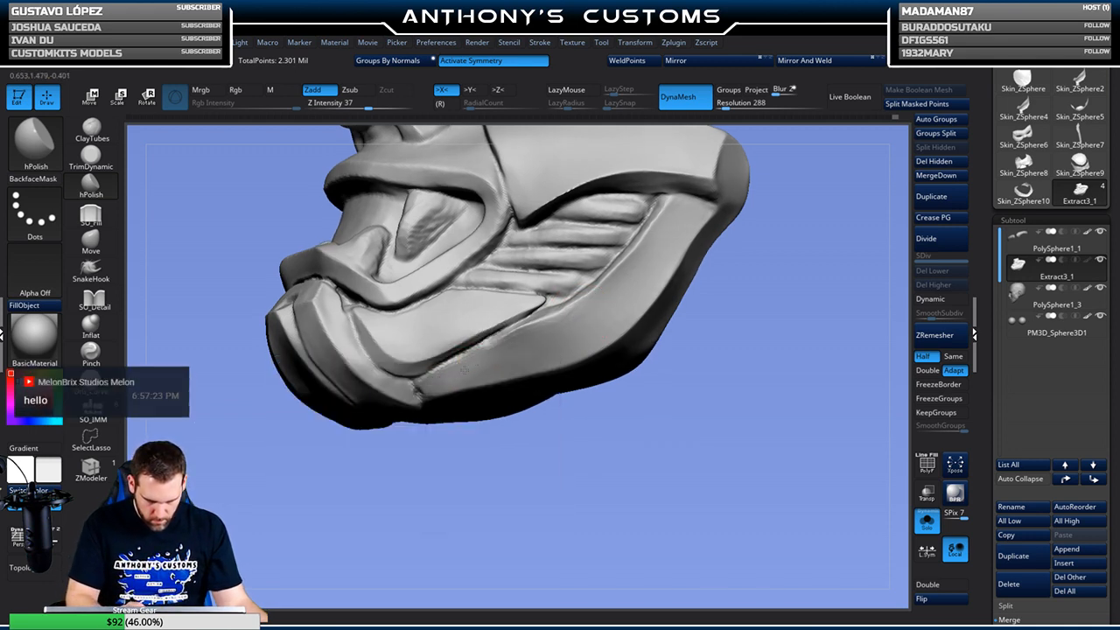
Sharpen the outer cheek muscle's inner edge beside the strands with hPolish
right_click_drag(713, 306, 550, 300)
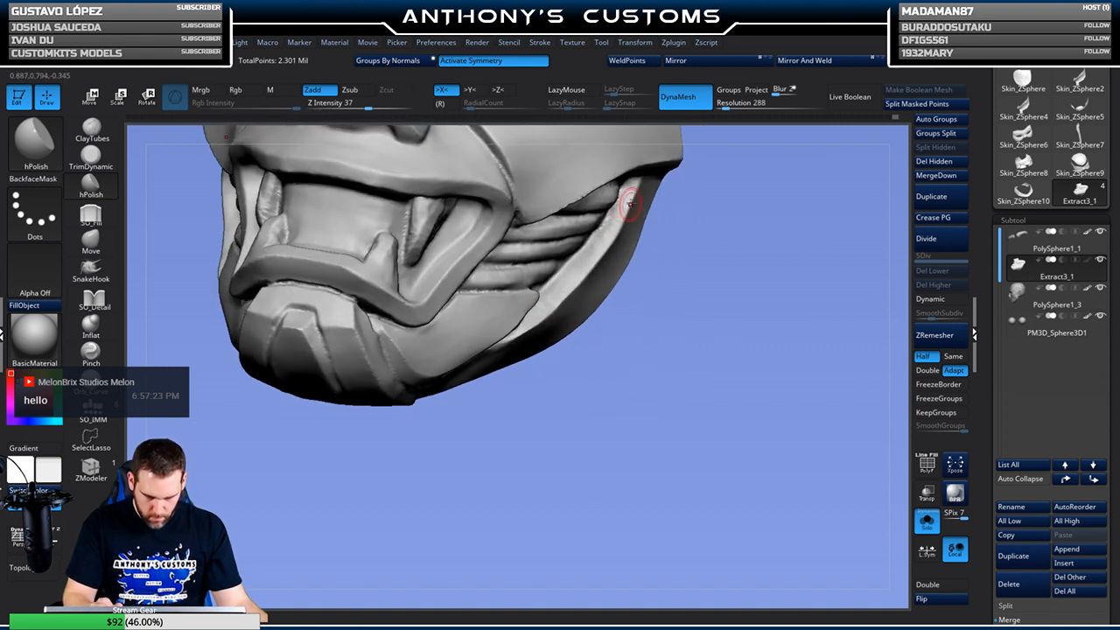
left_click_drag(597, 243, 618, 199)
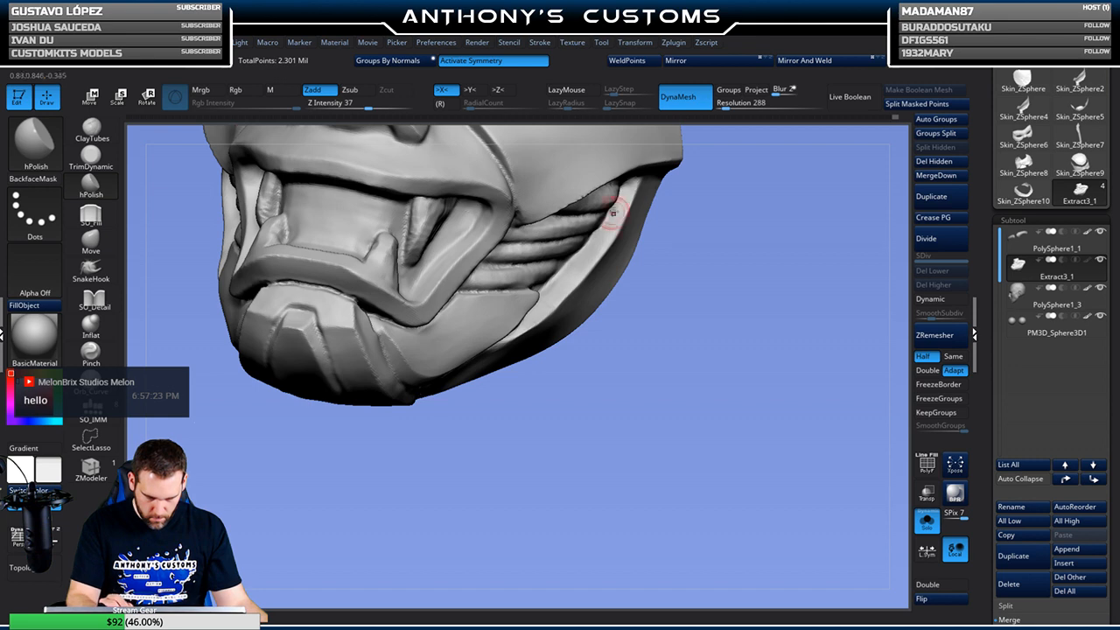
left_click_drag(594, 237, 622, 202)
right_click_drag(563, 274, 726, 267)
mouse_move(764, 312)
right_mouse_down("ctrl")
mouse_move(737, 249)
mouse_move(720, 333)
mouse_move(620, 314)
mouse_move(632, 294)
right_mouse_up("ctrl")
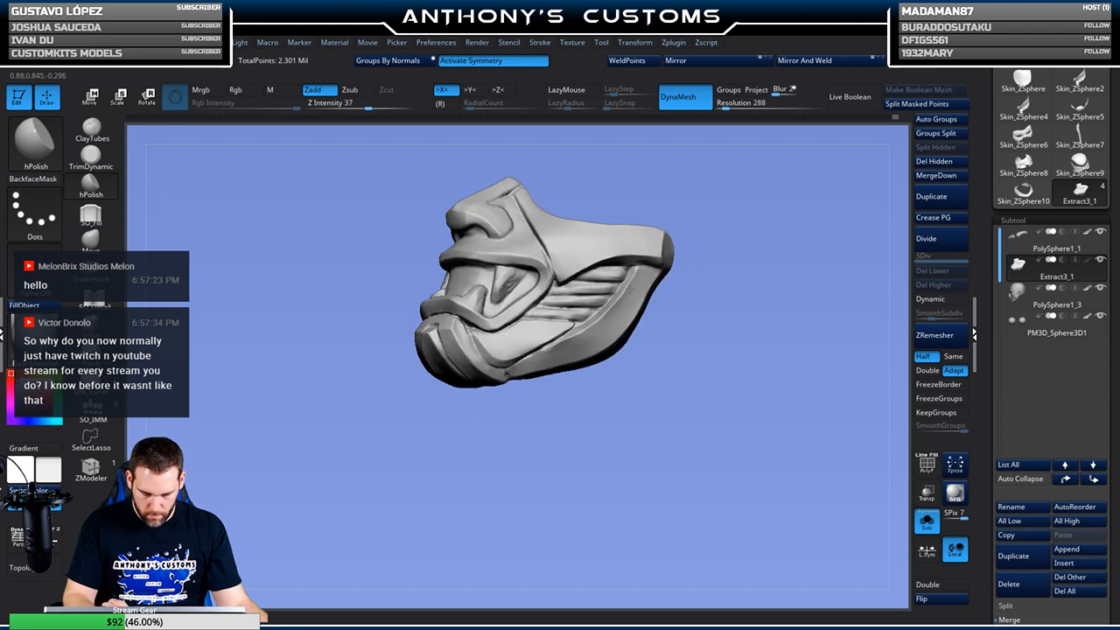
Adjust the hPolish brush size and flatten the planes at the cheek guard's rear tip where it meets the outer cheek muscle
mouse_move(723, 302)
right_mouse_down()
mouse_move(743, 293)
mouse_move(807, 315)
mouse_move(770, 323)
mouse_move(750, 283)
right_mouse_up()
key("space")
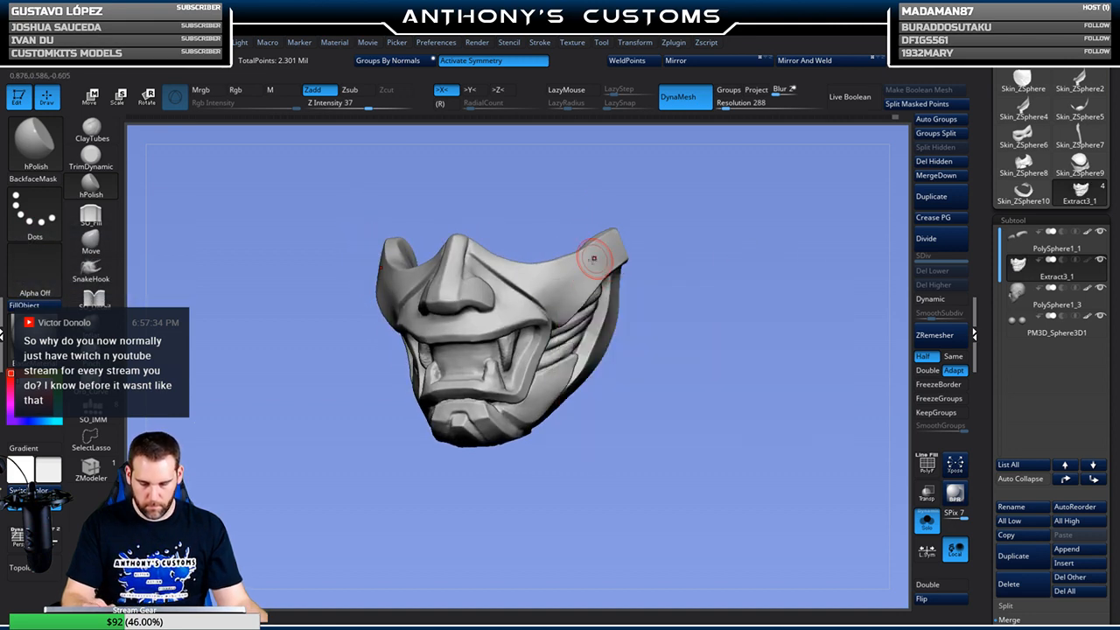
right_click_drag(706, 262, 758, 246)
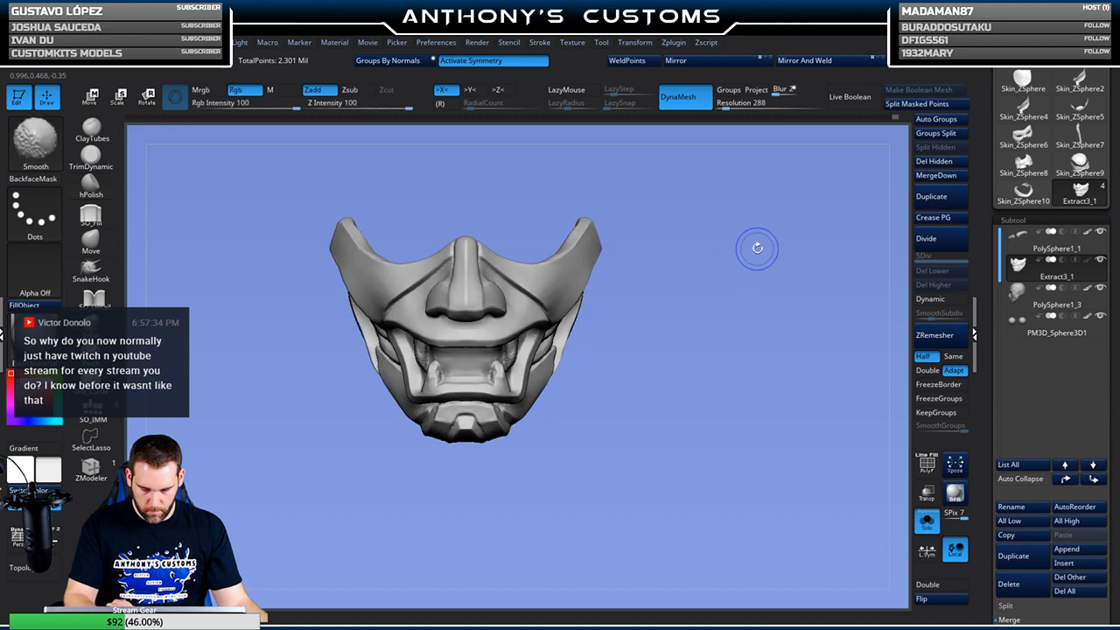
right_click_drag(675, 242, 764, 240)
key("space")
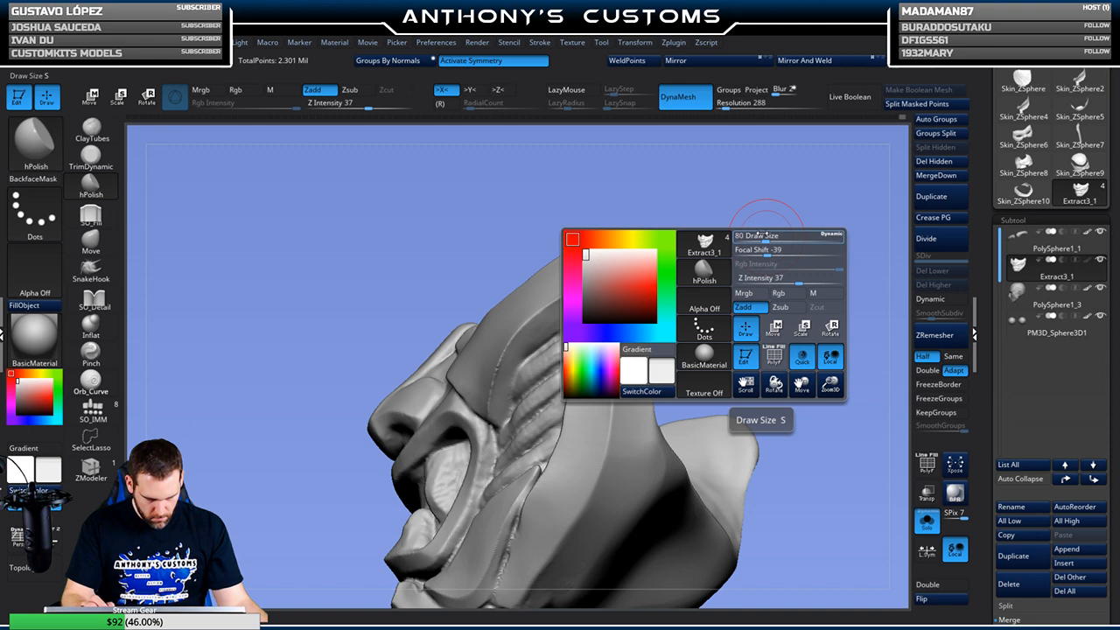
left_click_drag(766, 235, 764, 234)
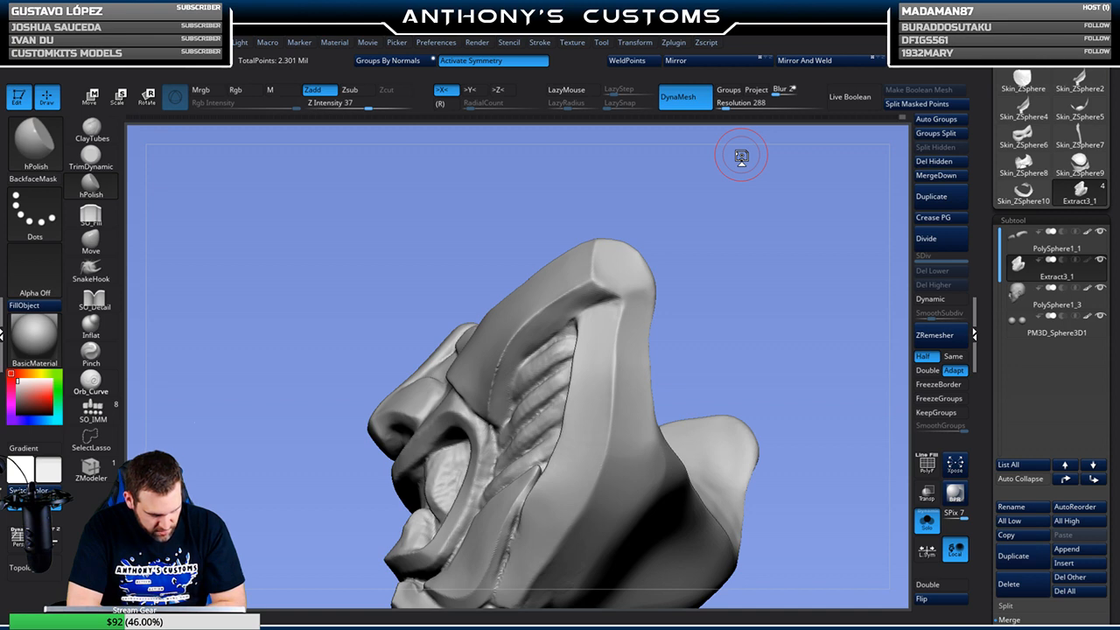
left_click_drag(741, 157, 604, 254)
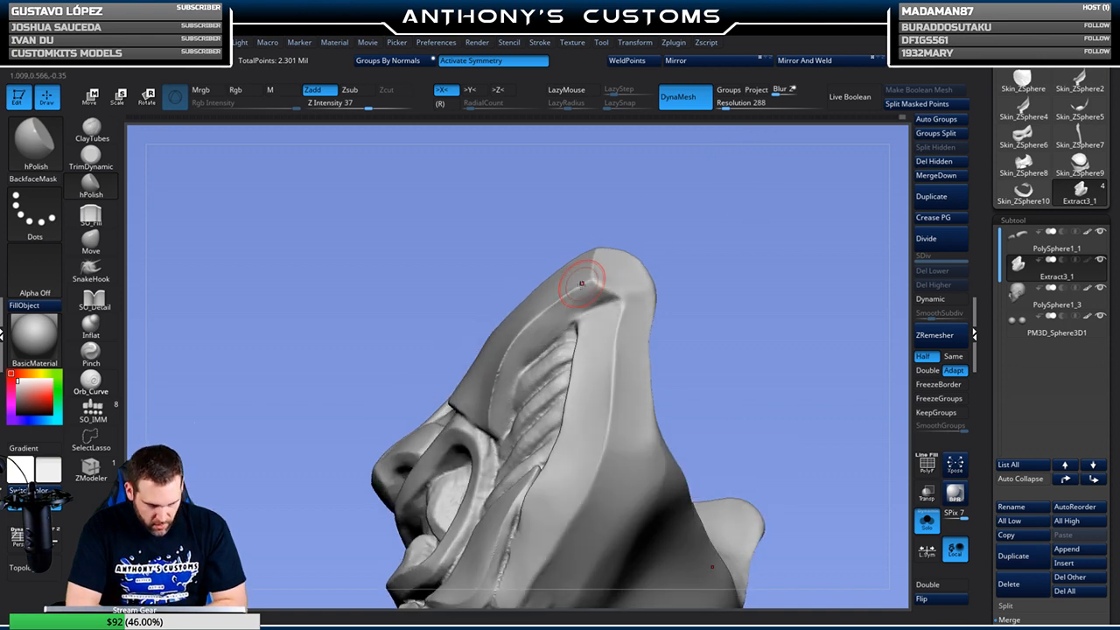
left_click_drag(729, 211, 756, 222)
left_click_drag(650, 253, 644, 239)
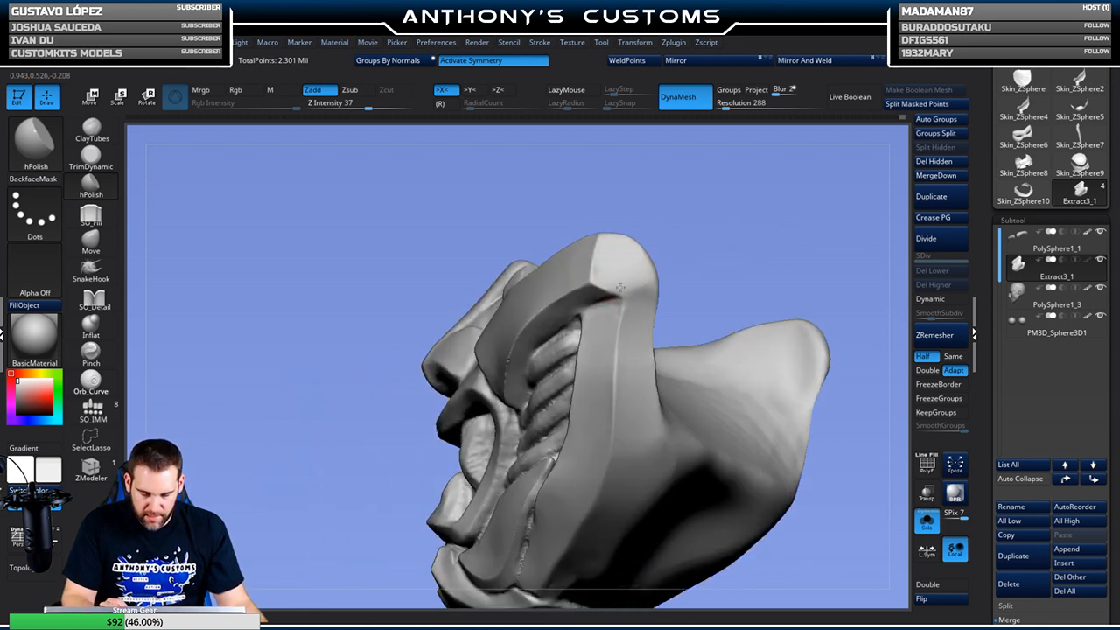
left_click_drag(677, 220, 762, 234)
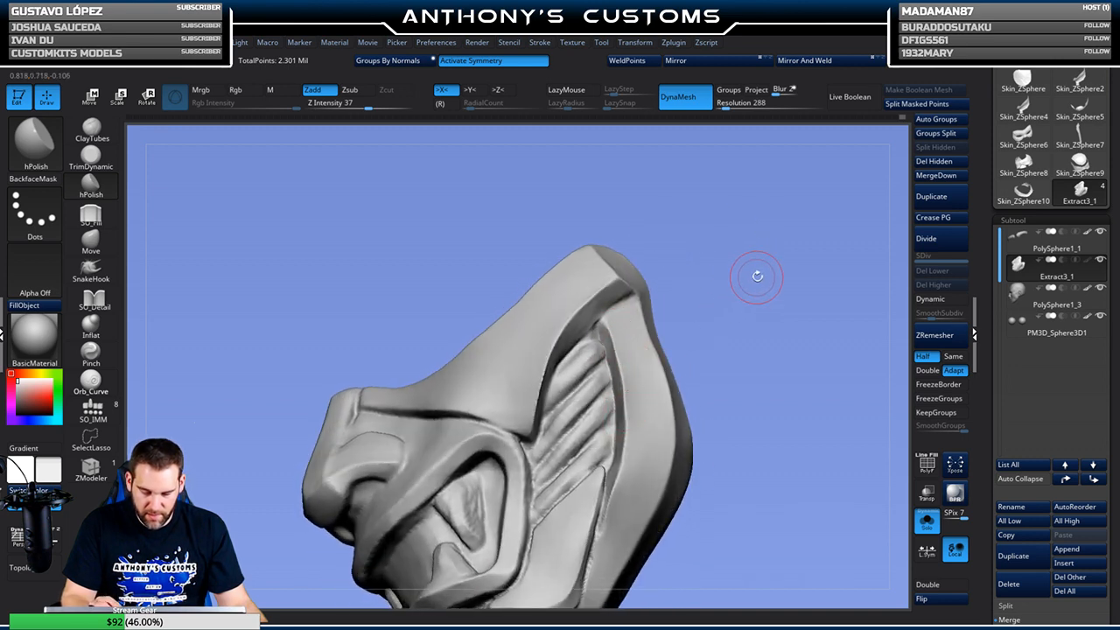
left_click_drag(754, 274, 700, 254)
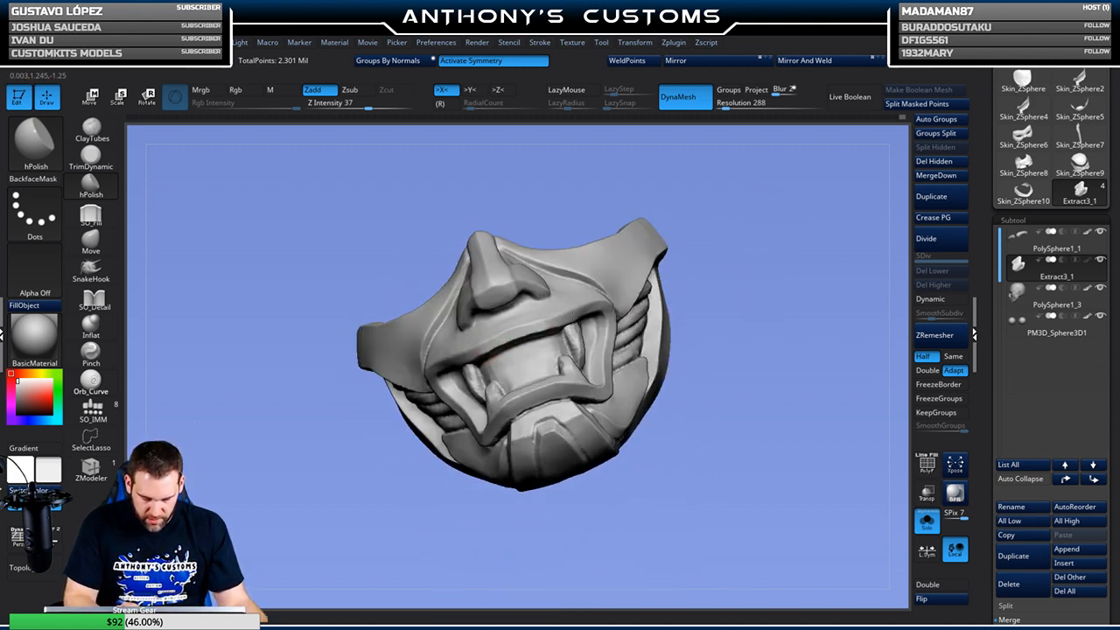
Examine the whole mask from the front, sides and below, checking the fangs and mouth opening
left_click_drag(725, 254, 753, 211)
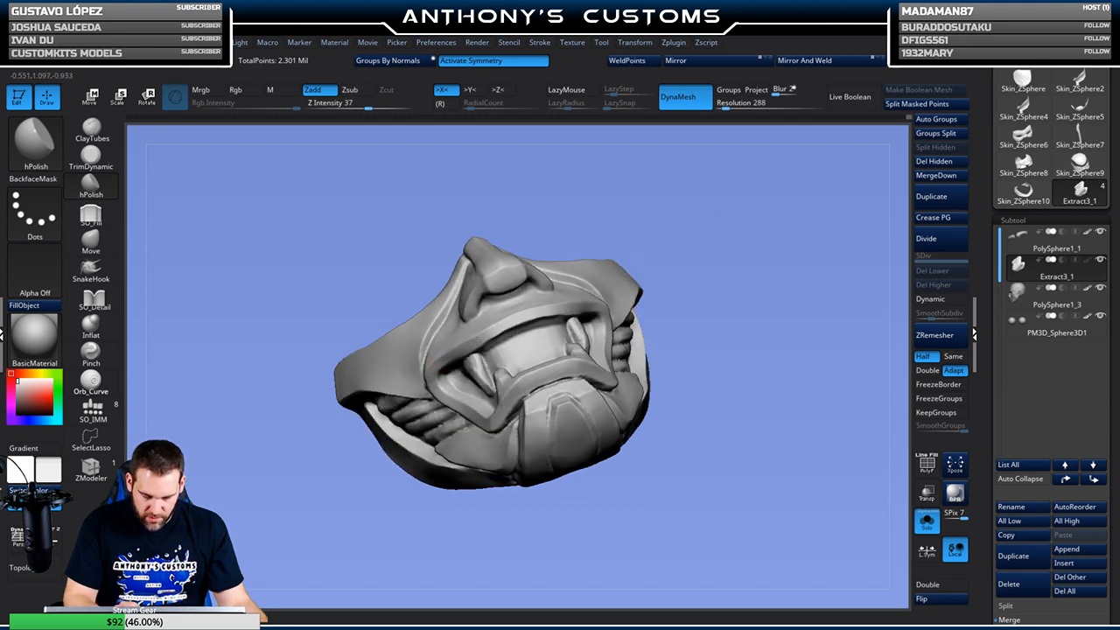
left_click_drag(750, 263, 707, 292)
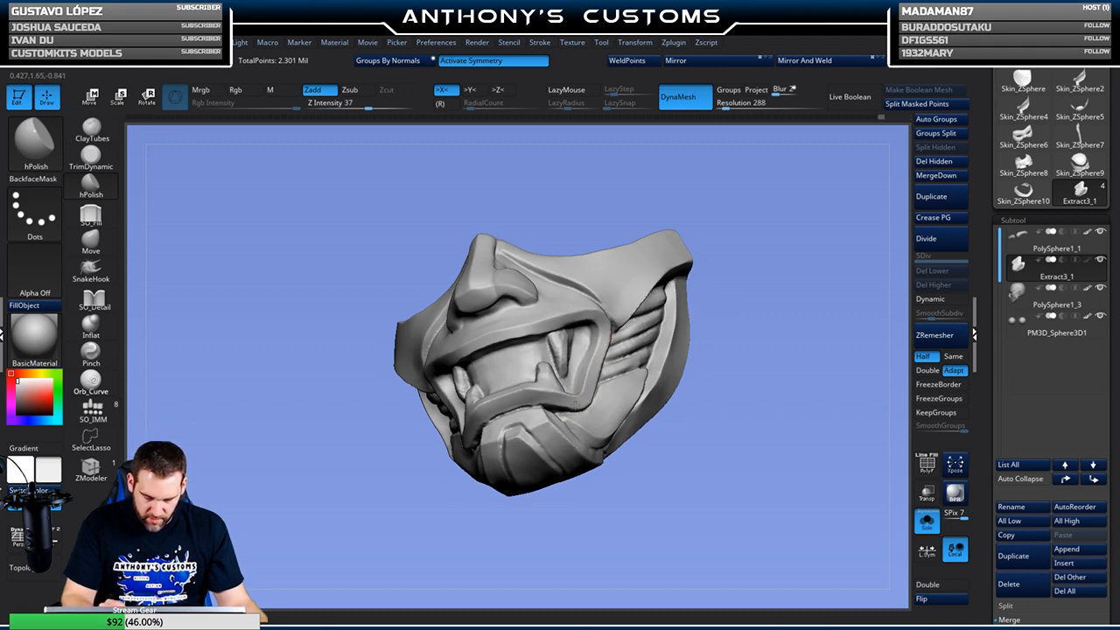
left_click_drag(726, 309, 592, 289)
left_click_drag(689, 308, 652, 392)
left_click(91, 241)
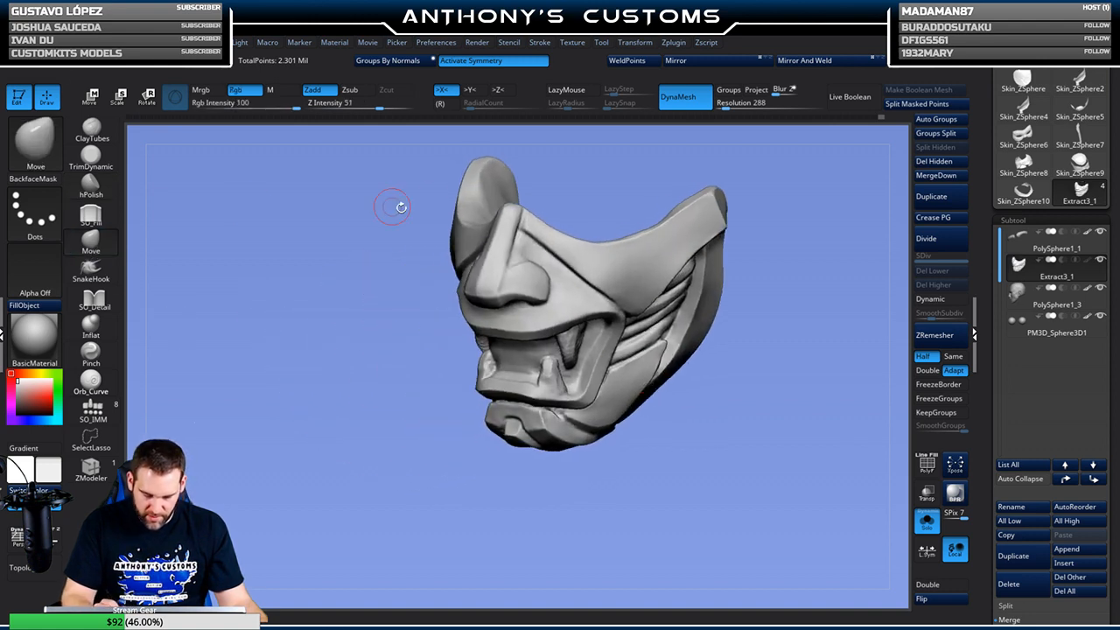
left_click_drag(634, 487, 624, 488)
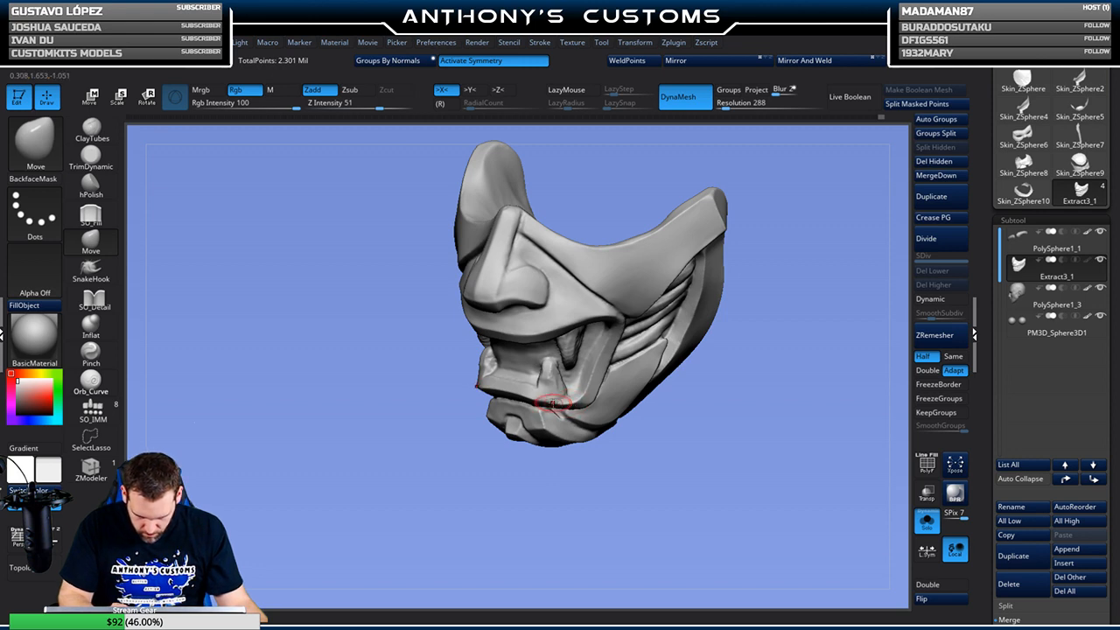
left_click_drag(755, 364, 763, 300)
left_click_drag(762, 340, 757, 265)
left_click_drag(800, 327, 761, 350)
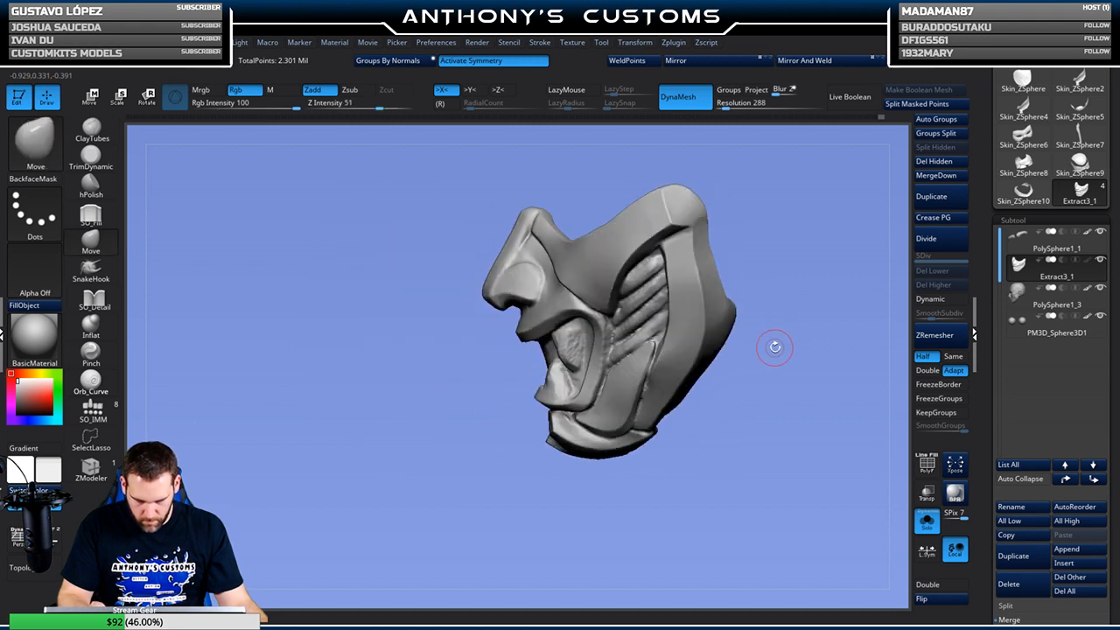
left_click_drag(773, 348, 792, 315)
Carve away the upper and lower fangs inside the mouth opening with ClayTubes
left_click(92, 131)
left_click_drag(722, 290, 710, 312)
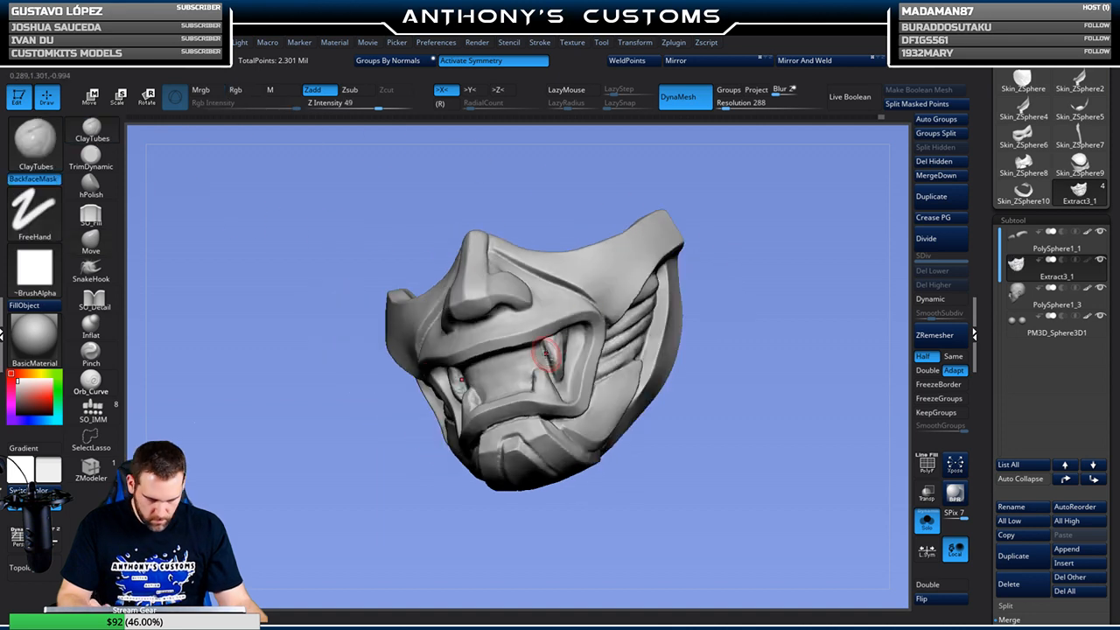
left_click_drag(554, 377, 558, 390)
left_click_drag(548, 343, 560, 359)
left_click_drag(715, 332, 735, 329)
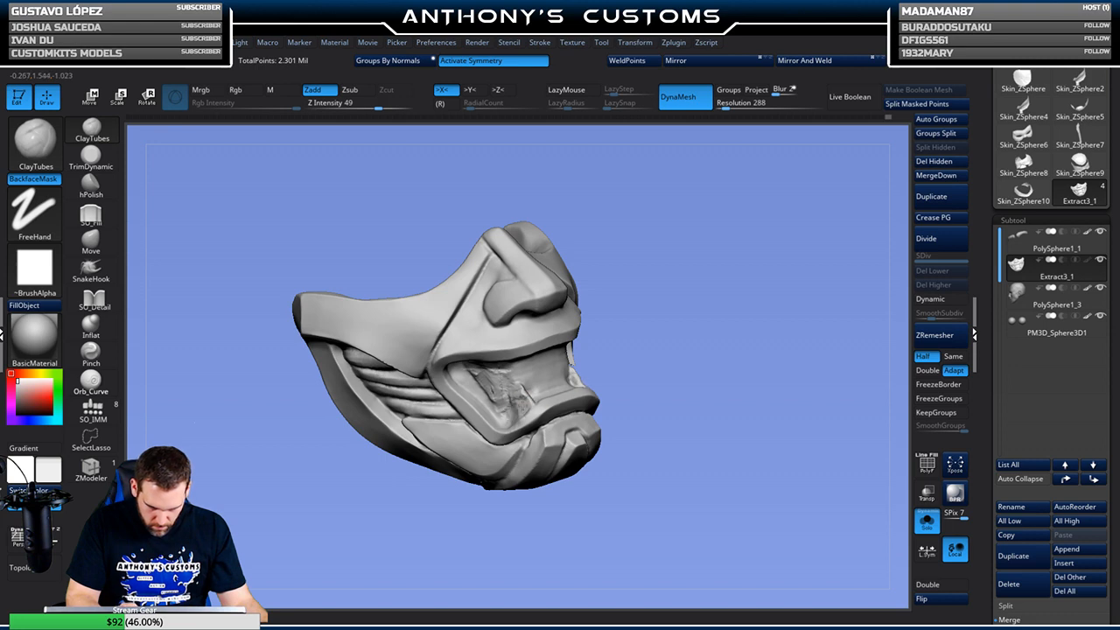
Even out the mouth's inner surface where the fangs were with ClayTubes and smooth it
key("shift")
key("shift")
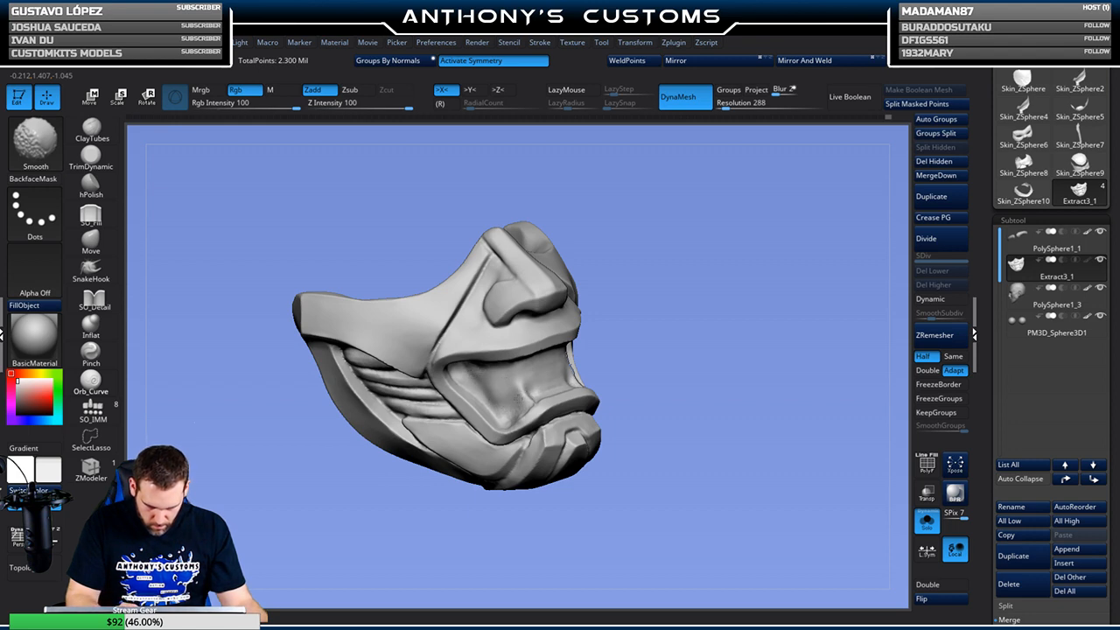
key("shift")
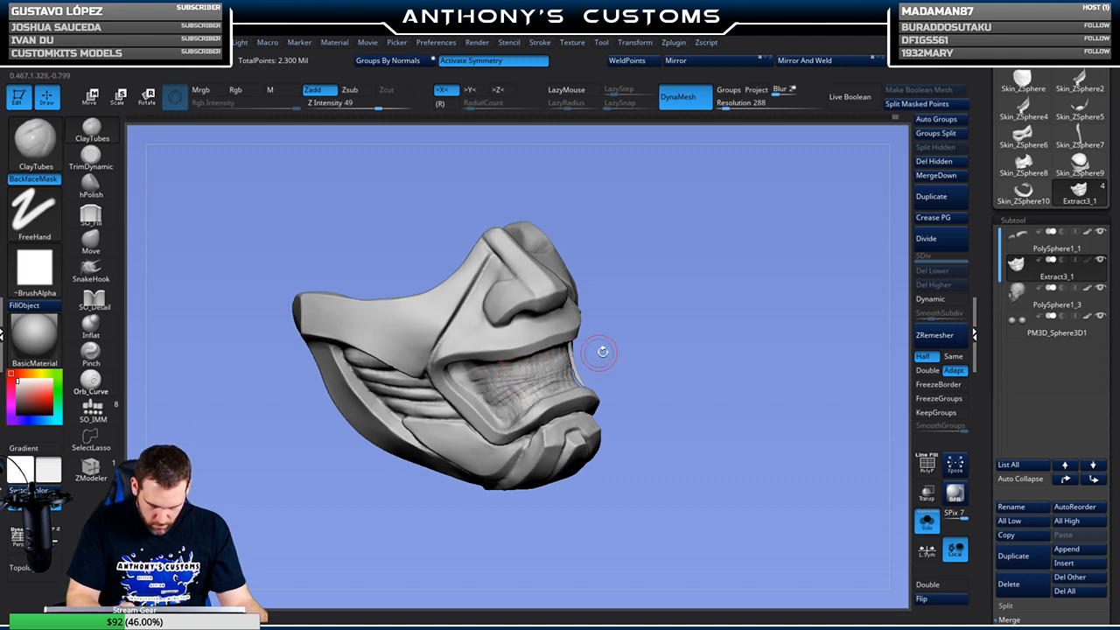
key("shift")
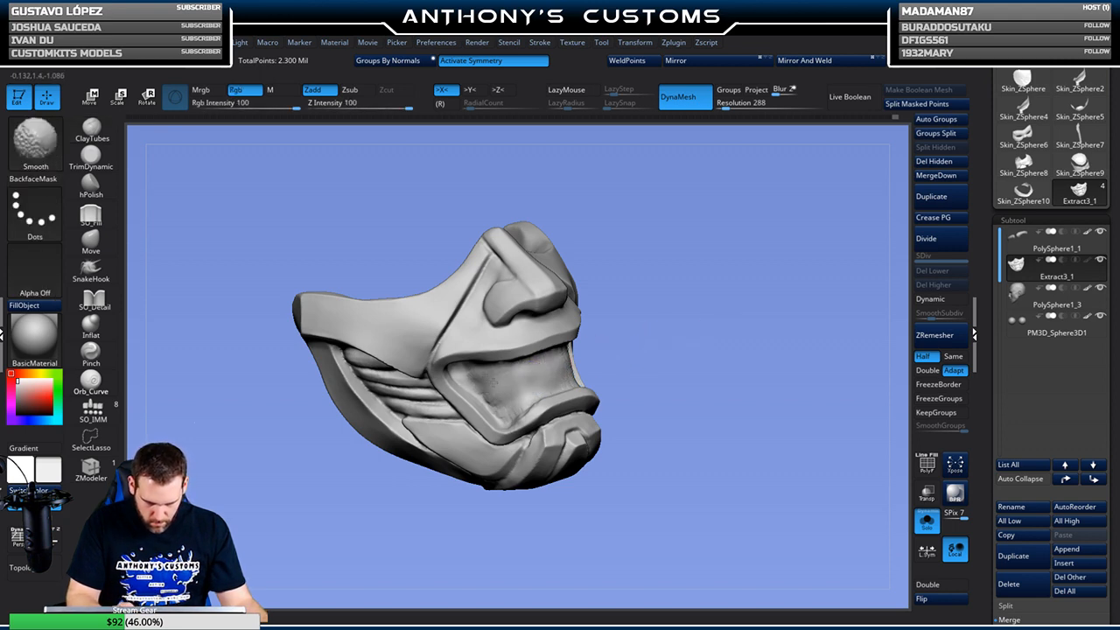
Define the crease where the mouth's inner surface meets the lower and upper lip edges with SO_Detail
mouse_move(712, 326)
left_mouse_down()
mouse_move(722, 327)
mouse_move(707, 376)
mouse_move(698, 347)
left_mouse_up()
left_click_drag(785, 325, 740, 375)
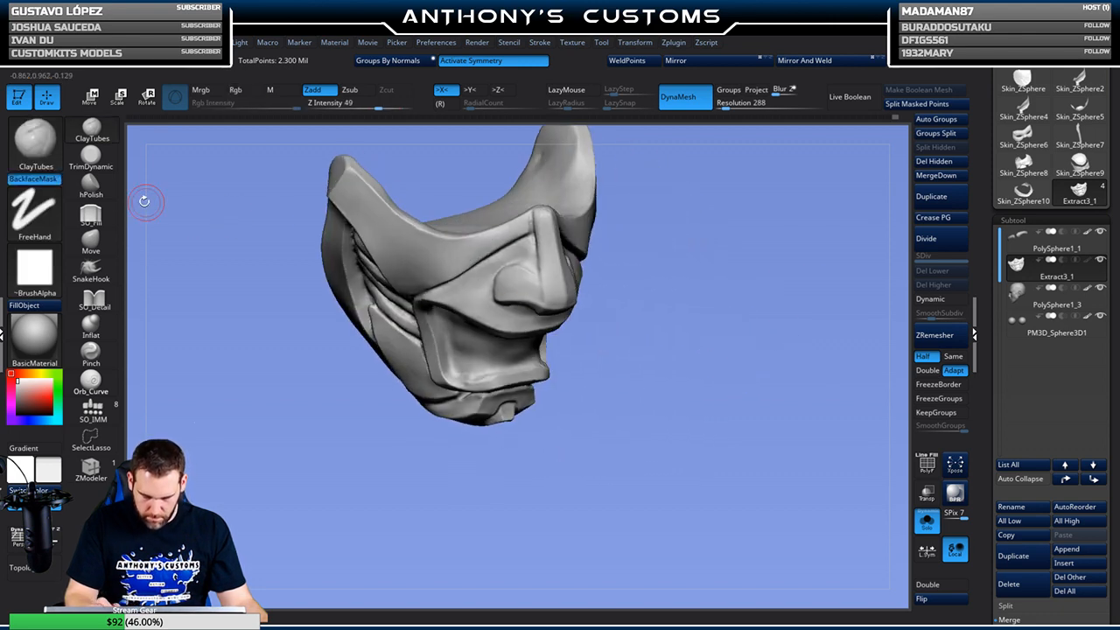
left_click(94, 299)
left_click_drag(710, 333, 640, 337)
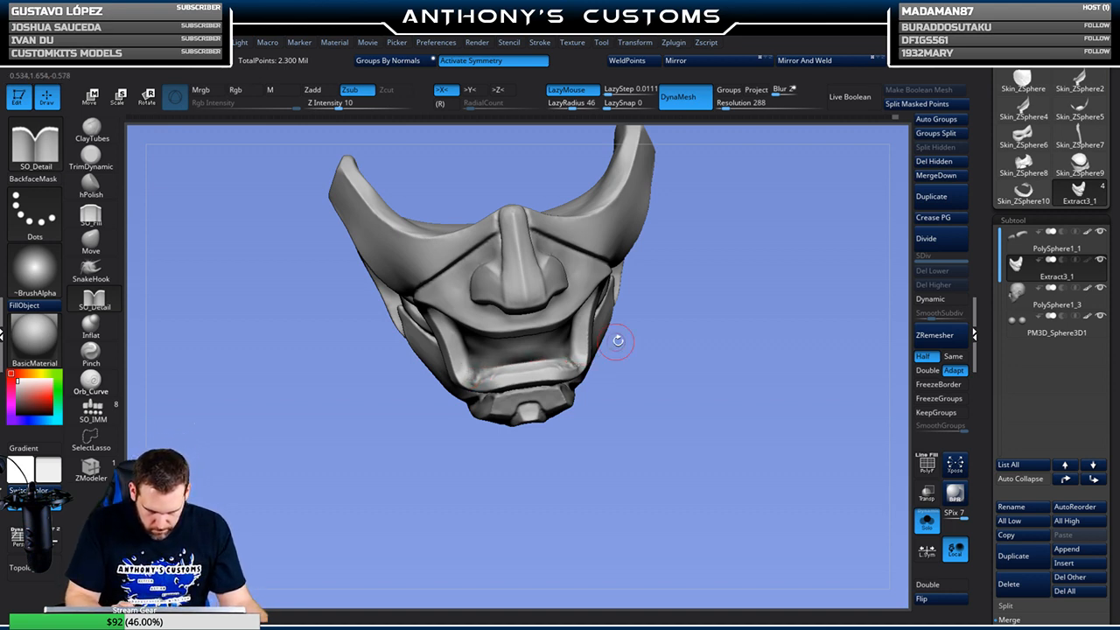
left_click_drag(639, 336, 691, 336)
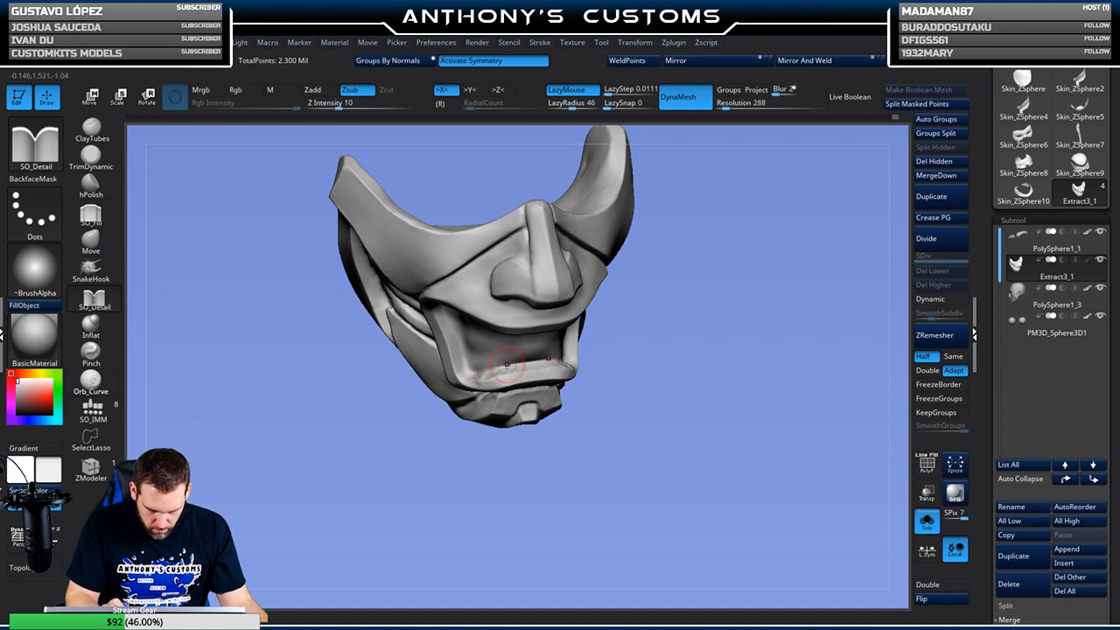
left_click_drag(676, 330, 603, 315)
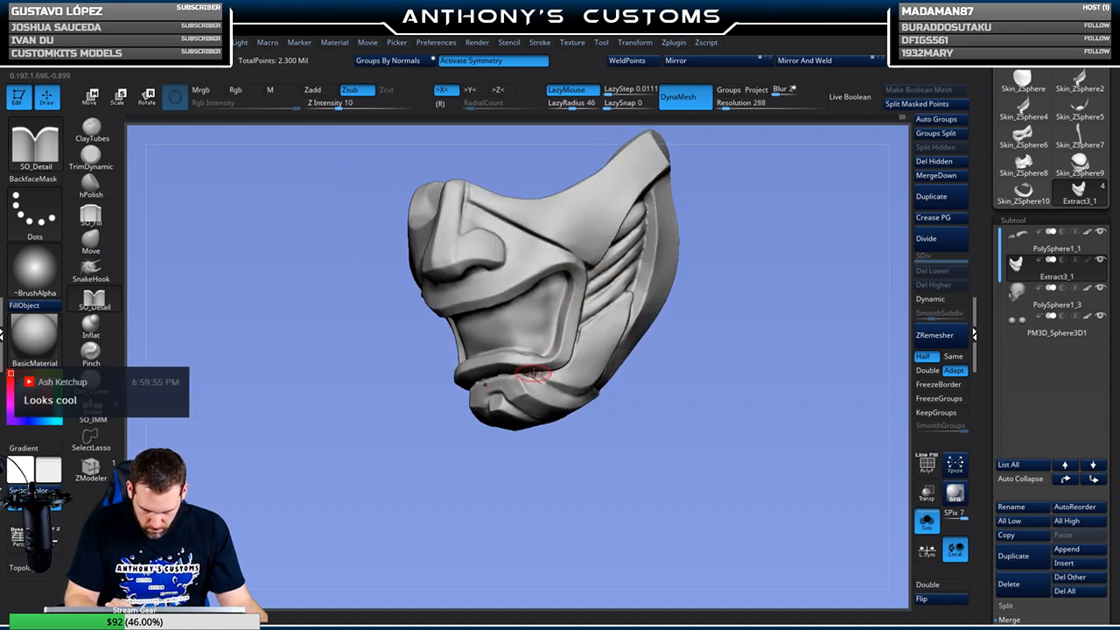
left_click_drag(714, 301, 569, 359)
left_click_drag(488, 299, 530, 280)
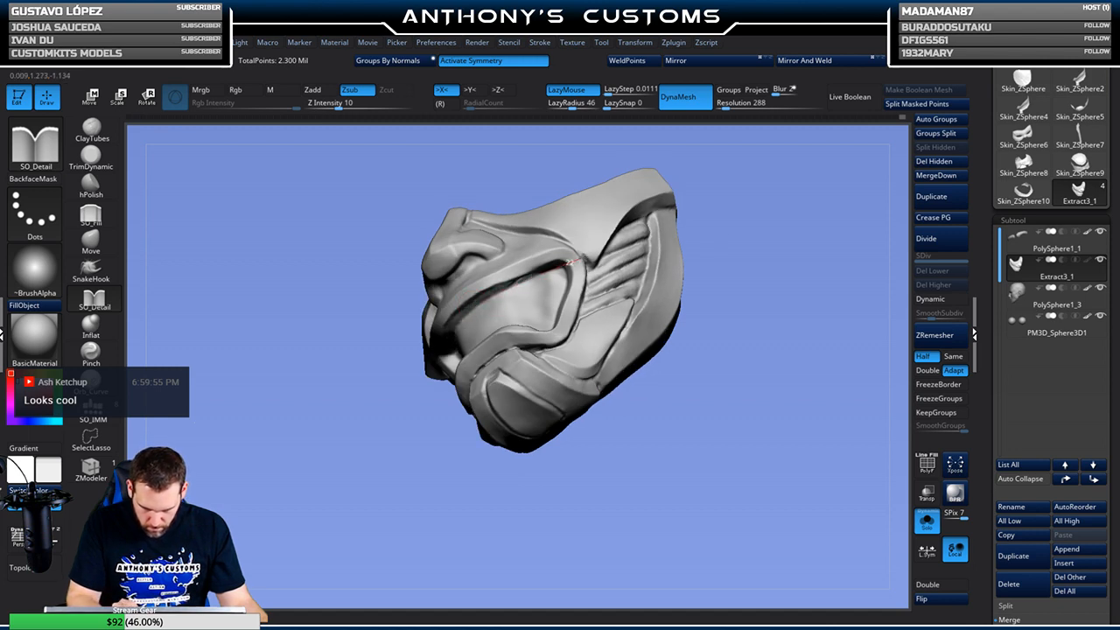
left_click_drag(754, 229, 543, 315)
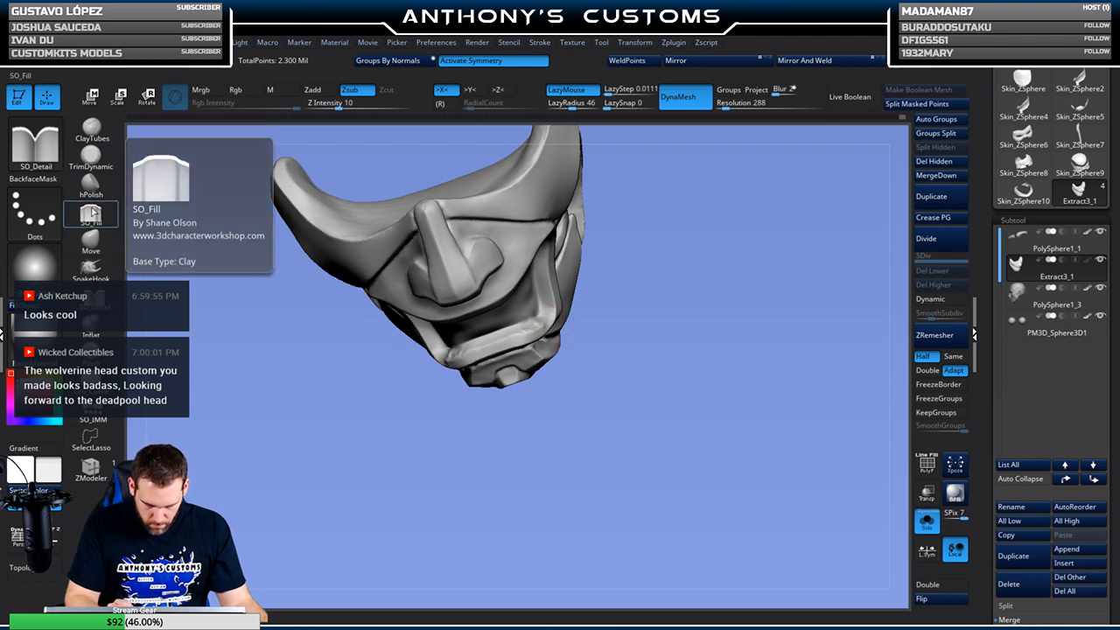
Flatten the lower lip's front plane toward the mouth corner with TrimDynamic
left_click(92, 157)
left_click_drag(646, 294, 637, 350, "alt")
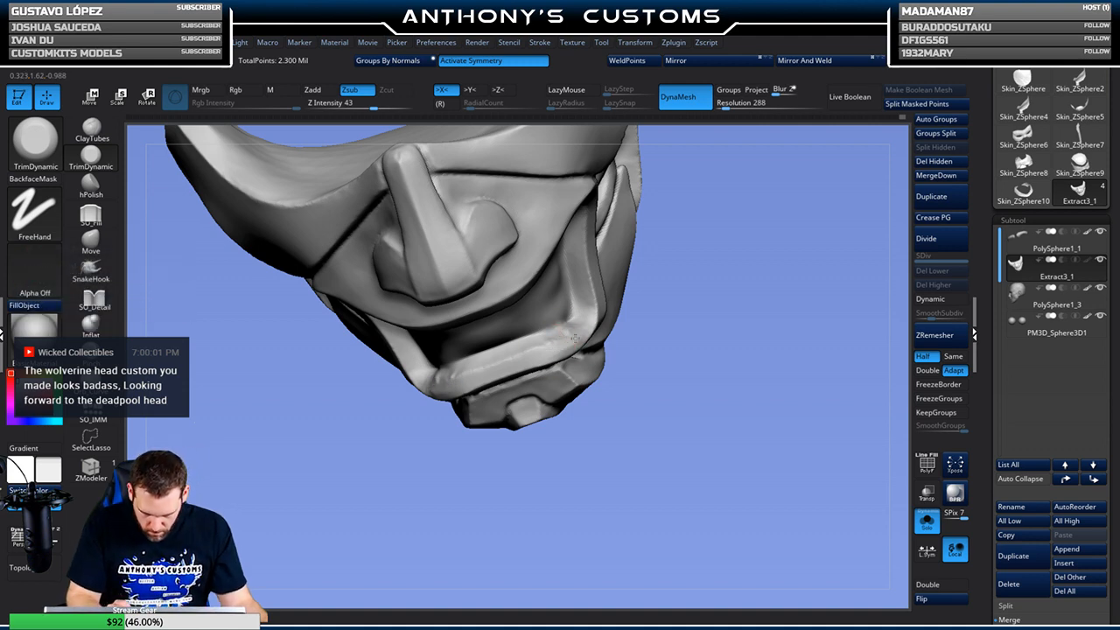
left_click_drag(559, 343, 569, 337)
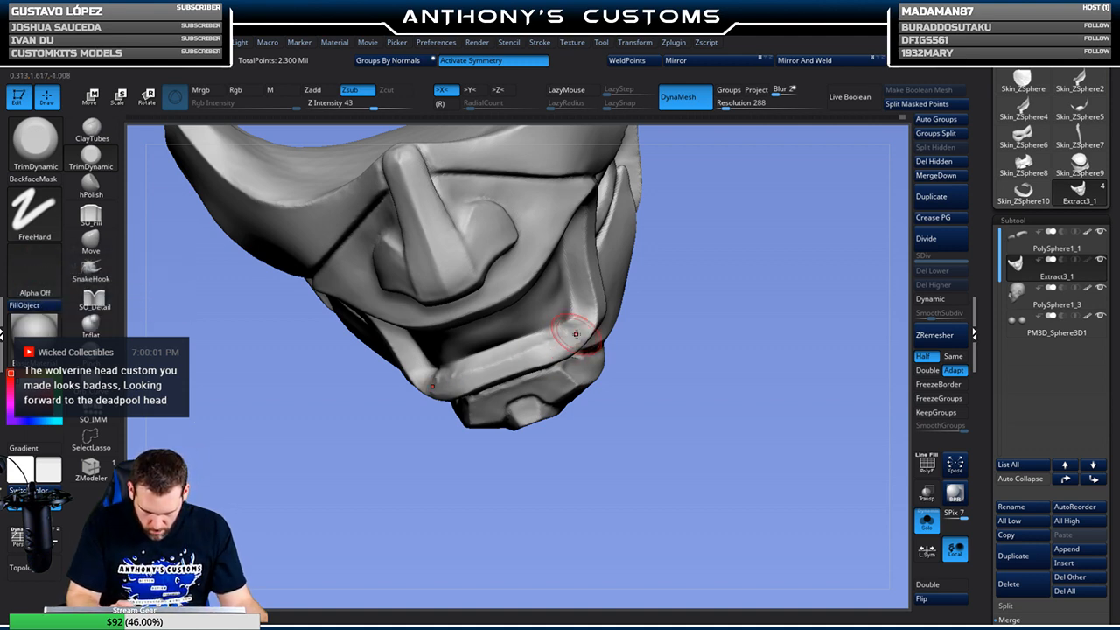
left_click_drag(658, 334, 727, 273)
mouse_move(726, 338)
left_mouse_down()
mouse_move(747, 327)
mouse_move(730, 287)
mouse_move(748, 282)
left_mouse_up()
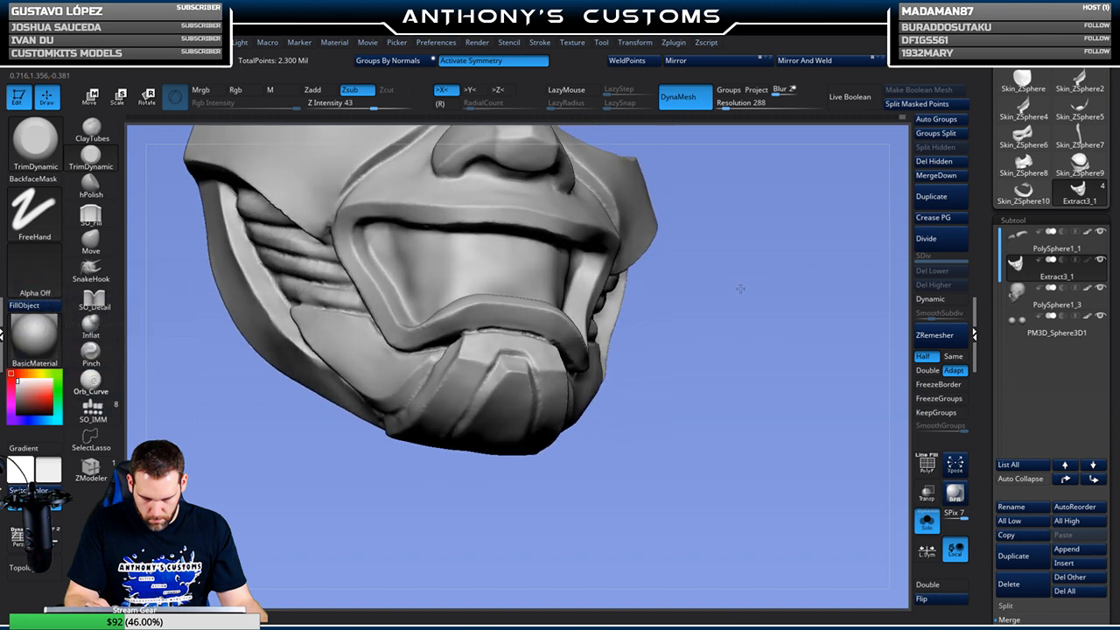
Define the folds of the lip rim at the mouth corner beside the cheek strands with SO_Detail
left_click(92, 296)
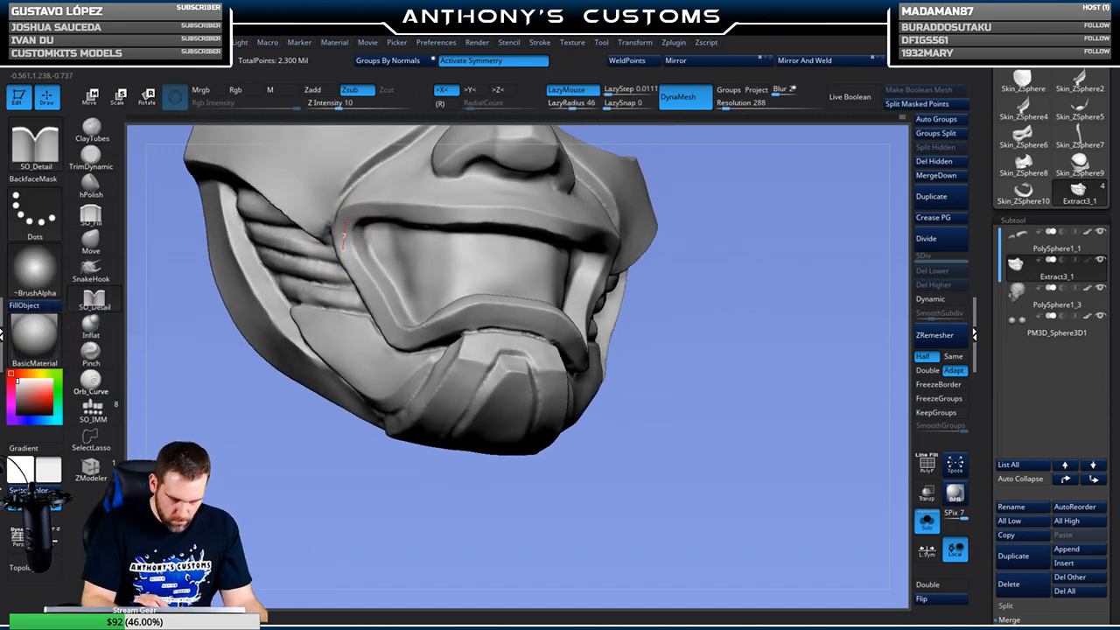
mouse_move(727, 207)
left_mouse_down()
mouse_move(738, 280)
mouse_move(764, 258)
mouse_move(445, 239)
left_mouse_up()
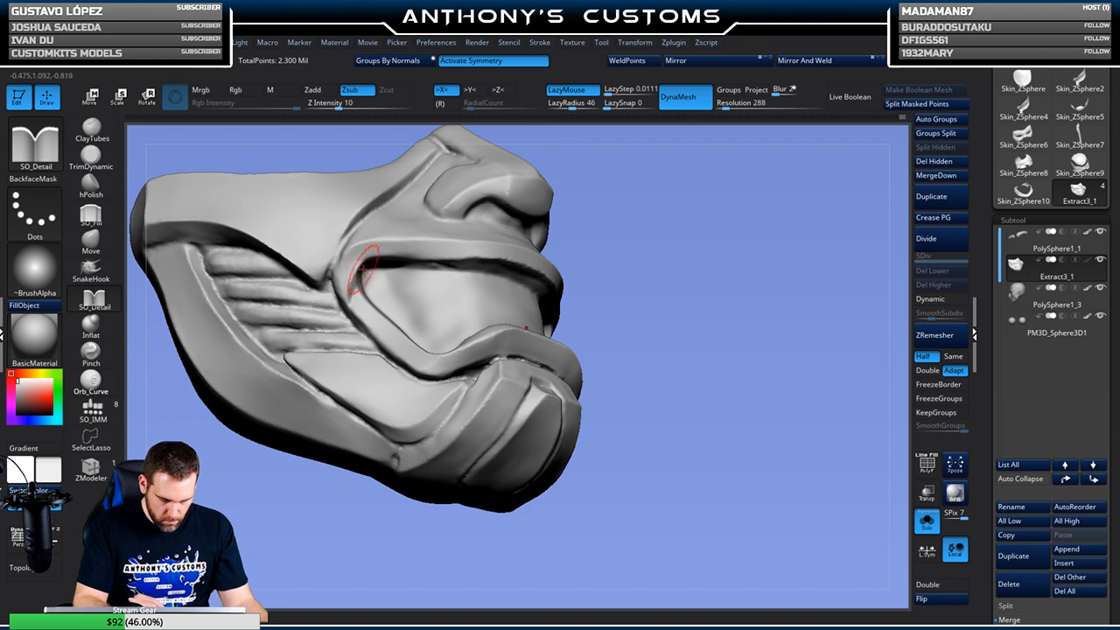
mouse_move(690, 250)
left_mouse_down()
mouse_move(689, 280)
mouse_move(691, 264)
left_mouse_up()
Adjust the shape of the lip rim at the mouth corner with a resized Move brush
left_click(91, 238)
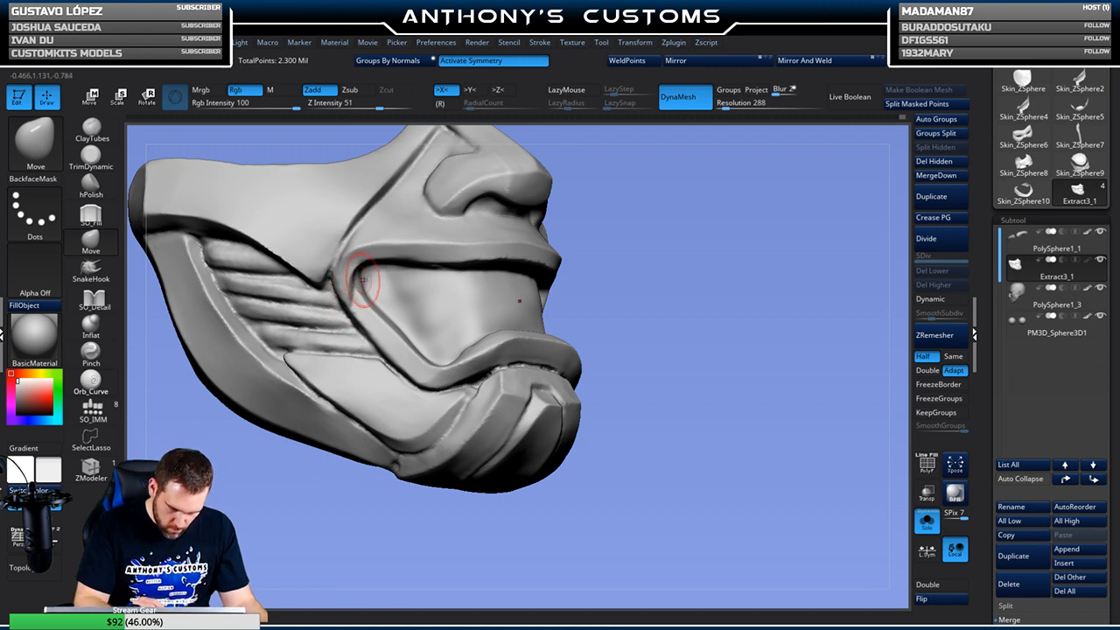
key("space")
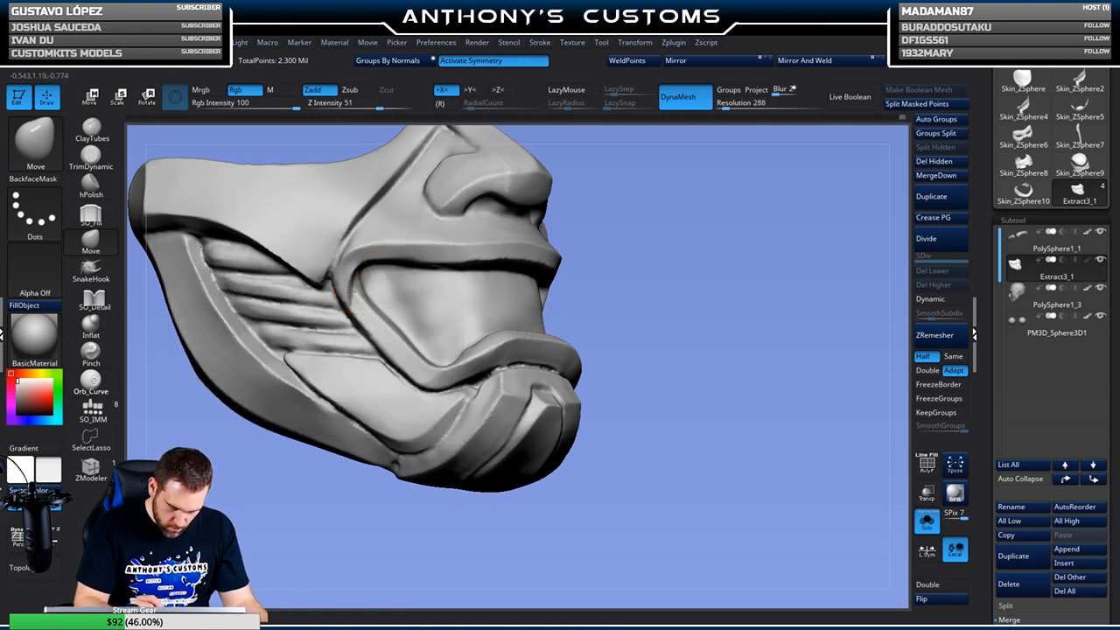
left_click_drag(668, 222, 699, 248)
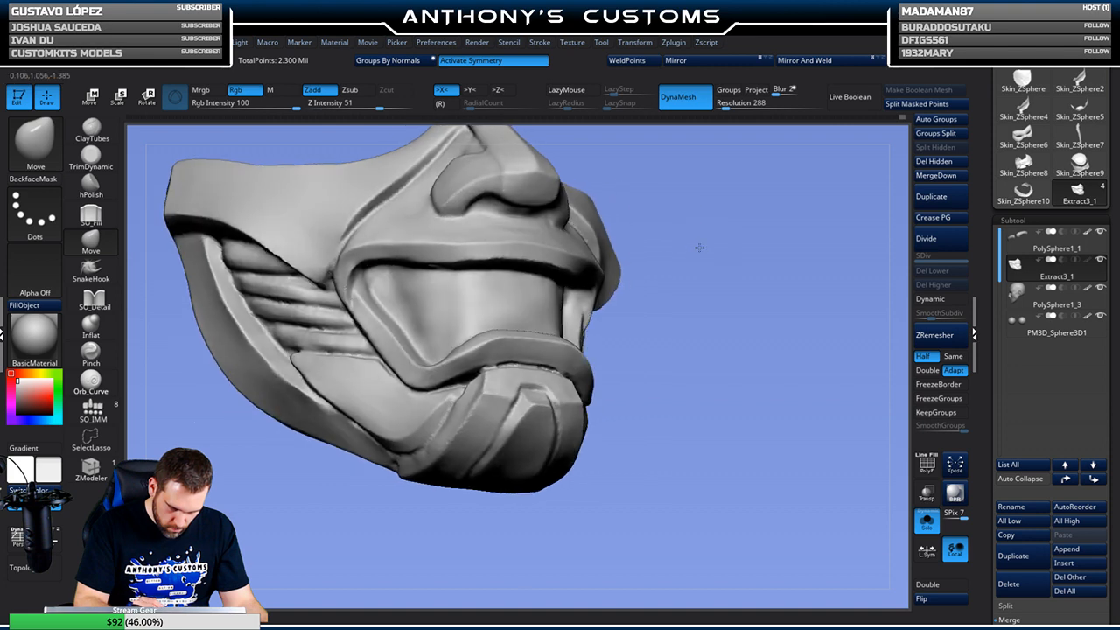
Carve the inner edge of the lip rim just below the mouth corner with SO_Detail
left_click(94, 299)
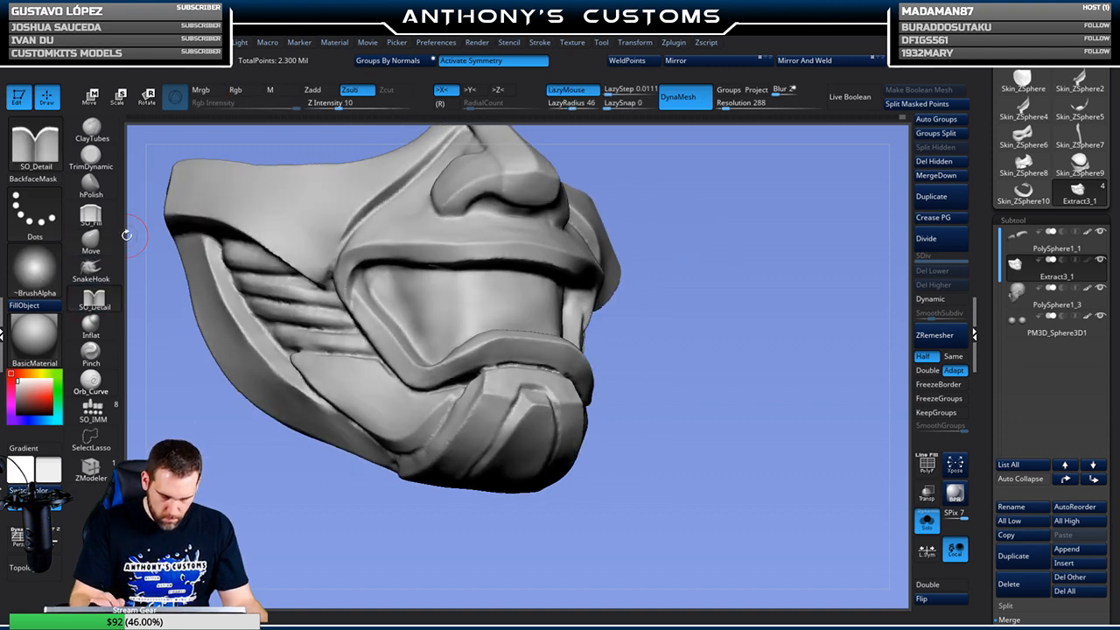
left_click_drag(360, 274, 369, 302)
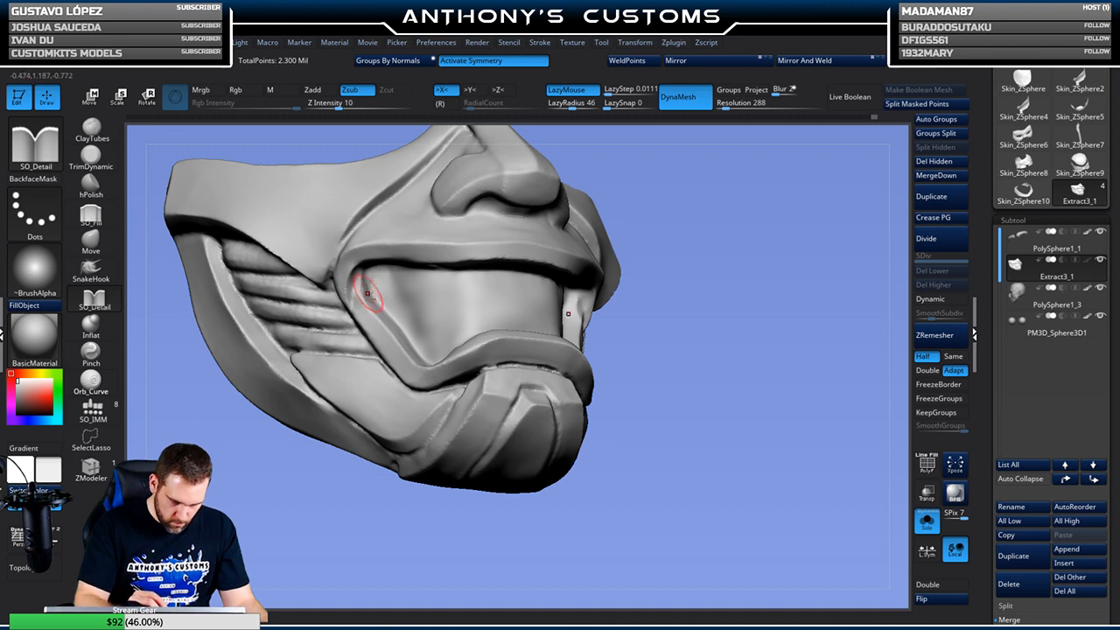
left_click_drag(369, 318, 377, 334)
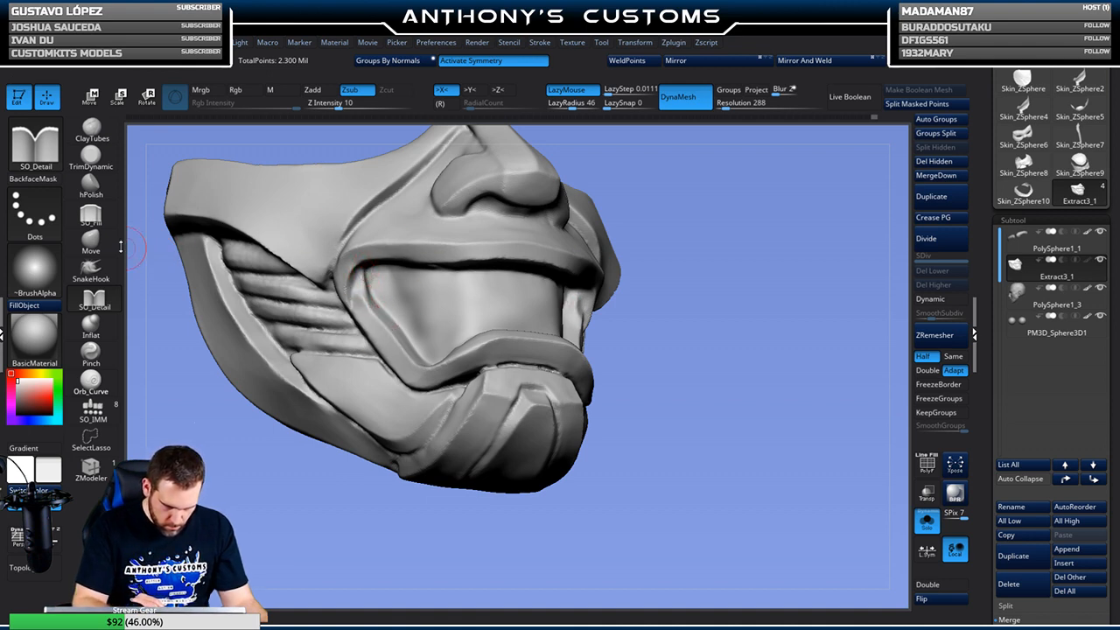
Flatten and polish the narrow side plane of the lip rim at the mouth corner with small TrimDynamic and hPolish brushes
left_click(91, 154)
key("space")
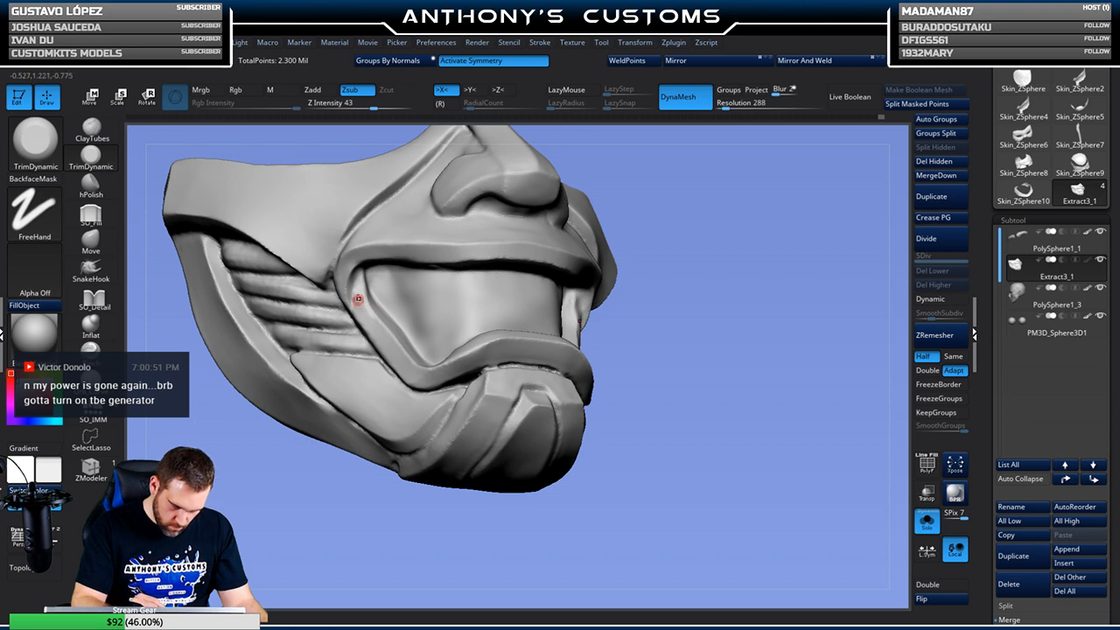
left_click(91, 186)
key("space")
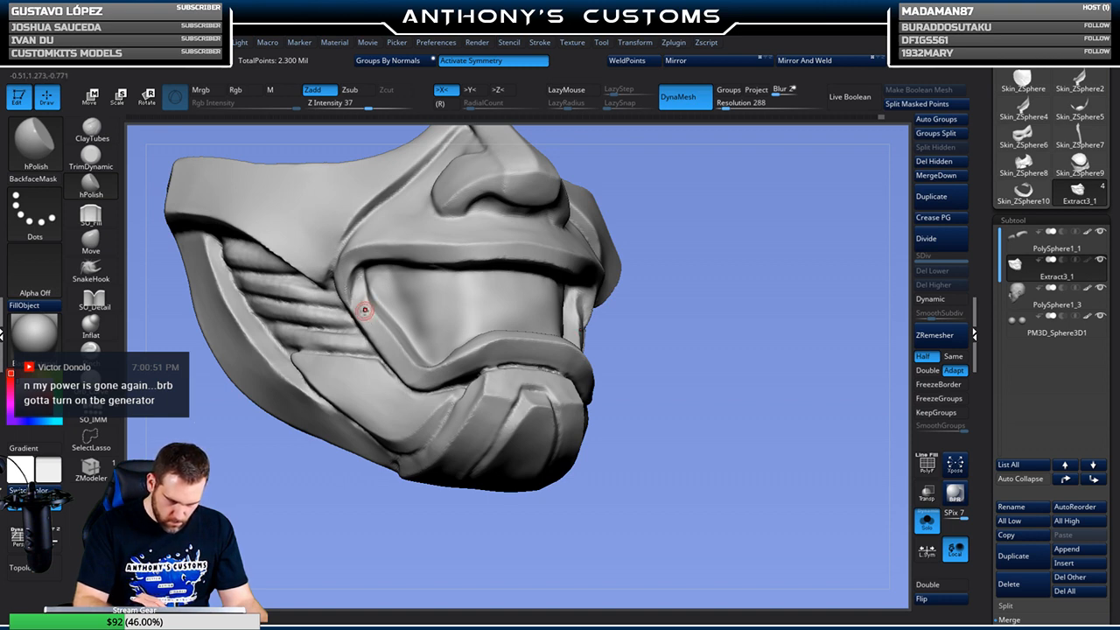
left_click_drag(740, 303, 724, 279, "shift")
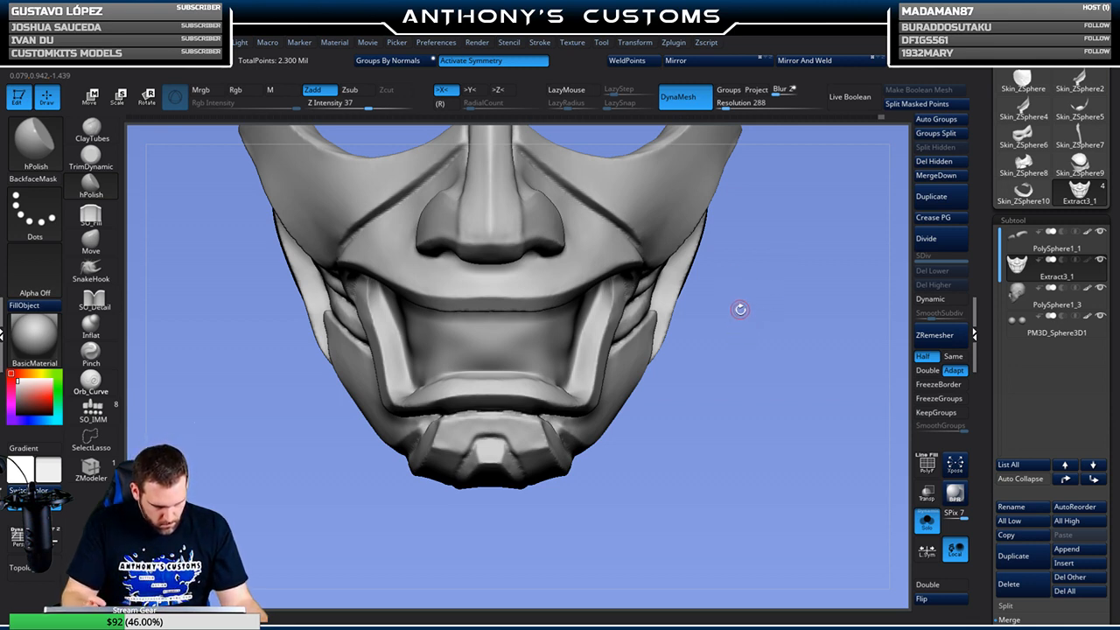
Sharpen the inner edge of the lip rim where the upper lip meets the mouth corner with SO_Detail
key("space")
left_click_drag(745, 309, 569, 241)
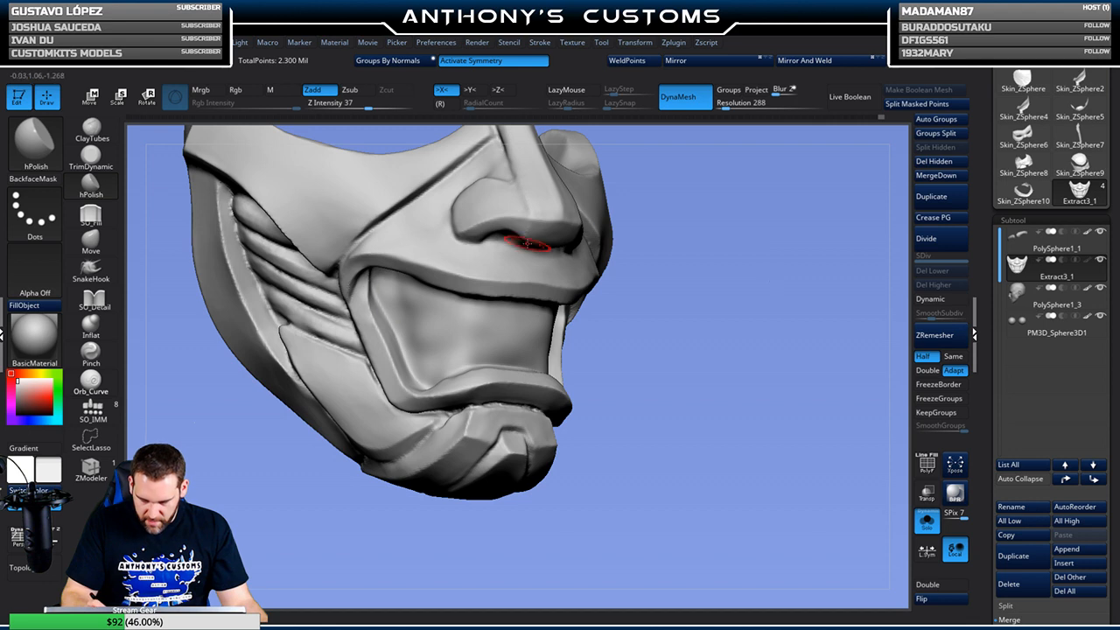
left_click_drag(813, 258, 695, 229)
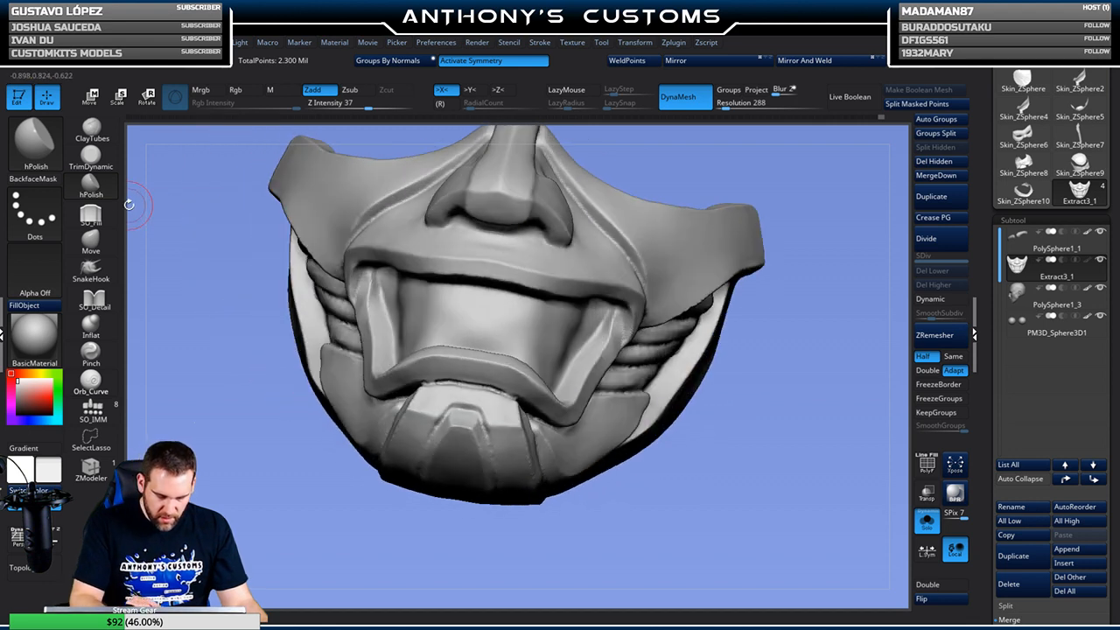
left_click(91, 300)
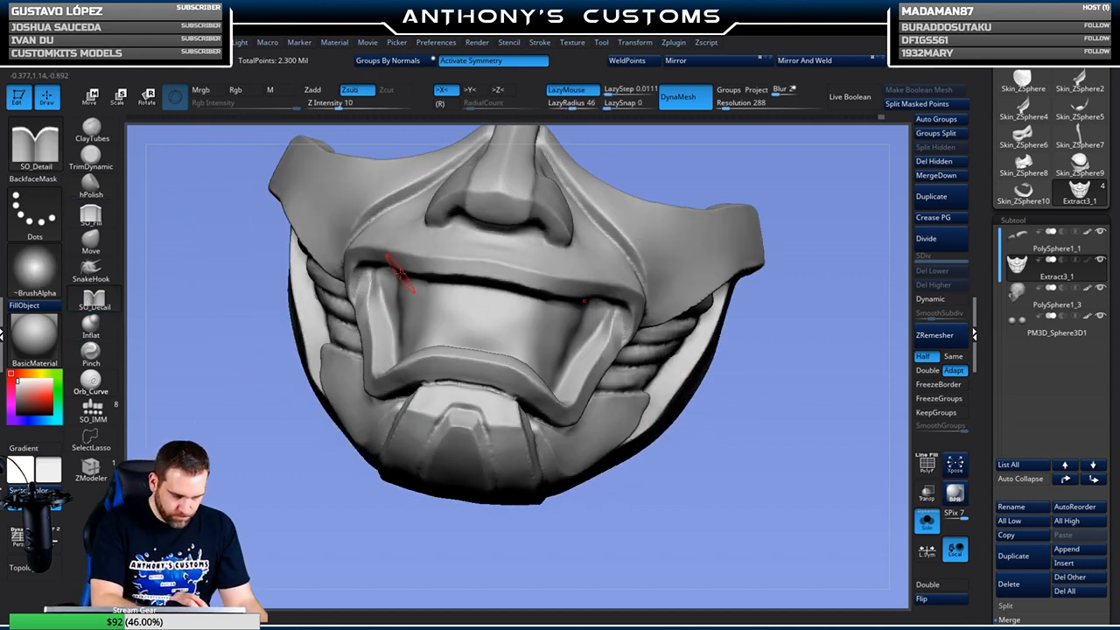
mouse_move(335, 525)
left_mouse_down()
mouse_move(378, 289)
mouse_move(383, 320)
left_mouse_up()
mouse_move(330, 508)
left_mouse_down()
mouse_move(319, 483)
mouse_move(338, 495)
left_mouse_up()
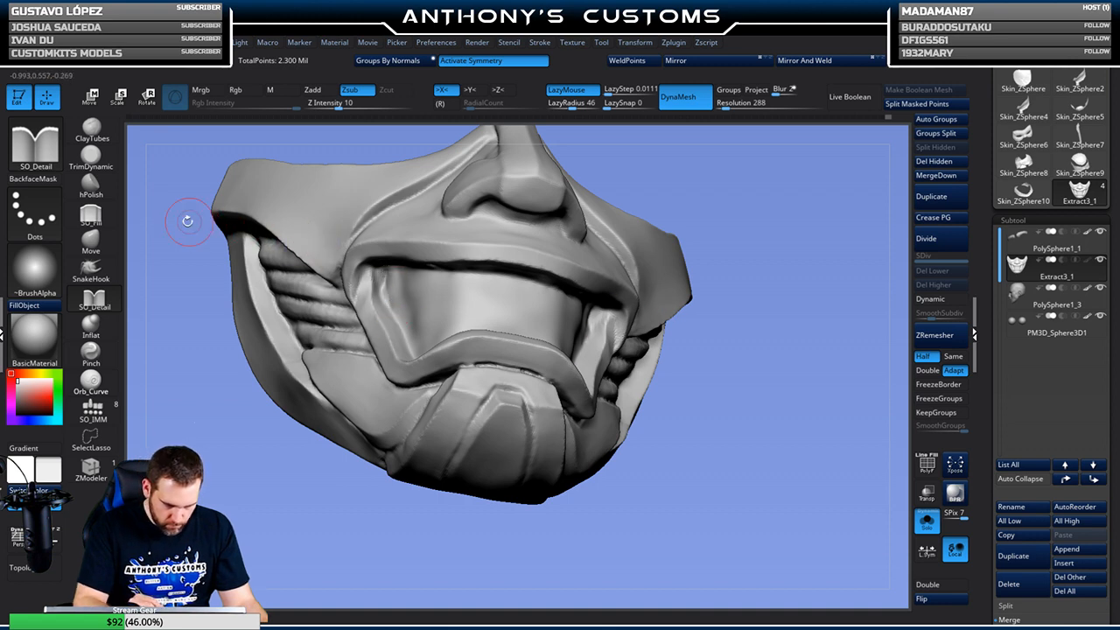
Polish the side planes of the lip rim below the upper mouth corners with hPolish
left_click(91, 185)
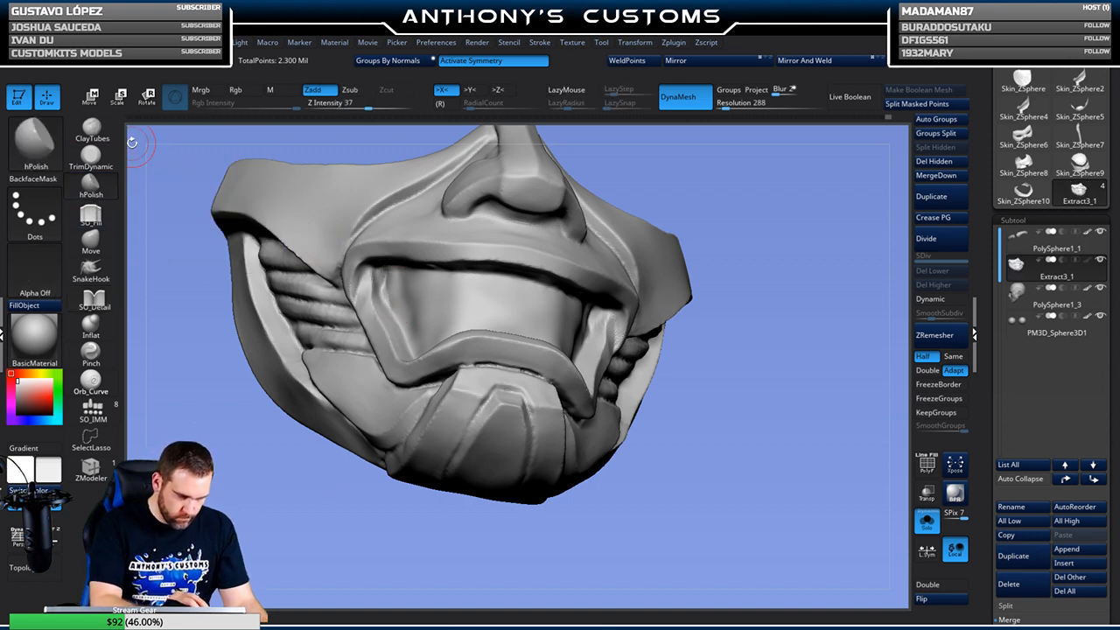
left_click_drag(162, 188, 231, 219)
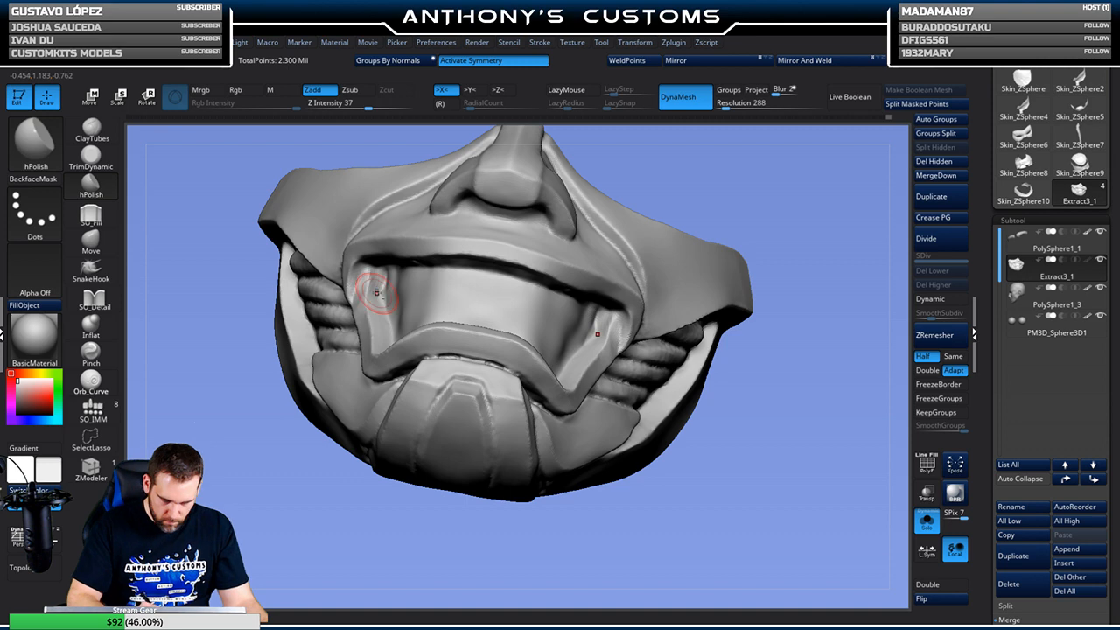
left_click_drag(376, 276, 378, 324)
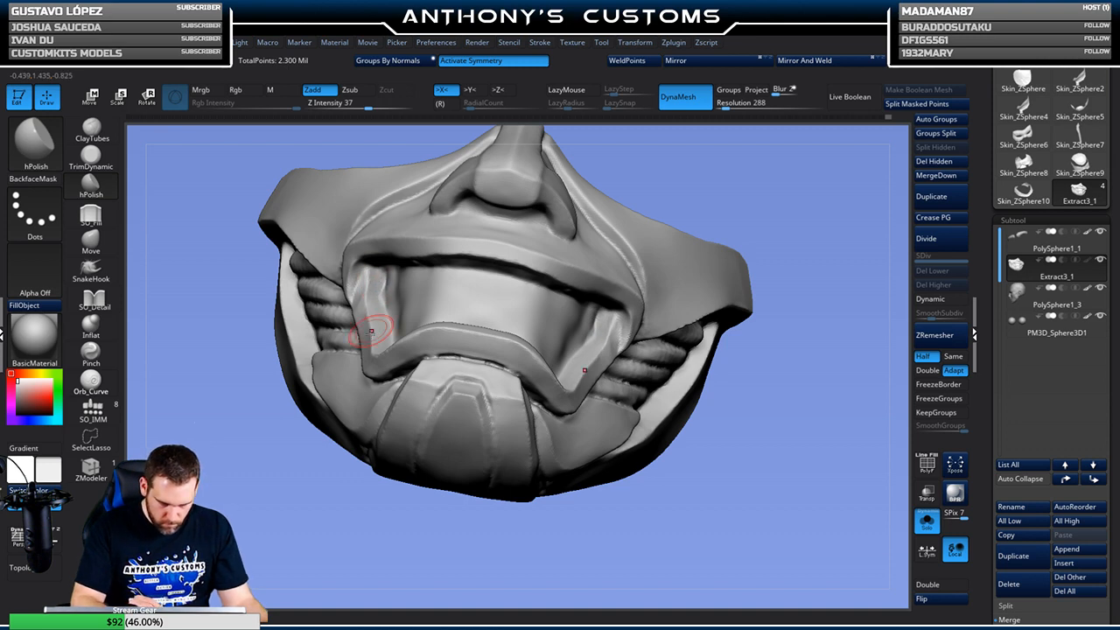
left_click_drag(361, 517, 455, 514)
mouse_move(370, 302)
left_mouse_down()
mouse_move(372, 289)
mouse_move(425, 287)
mouse_move(389, 278)
left_mouse_up()
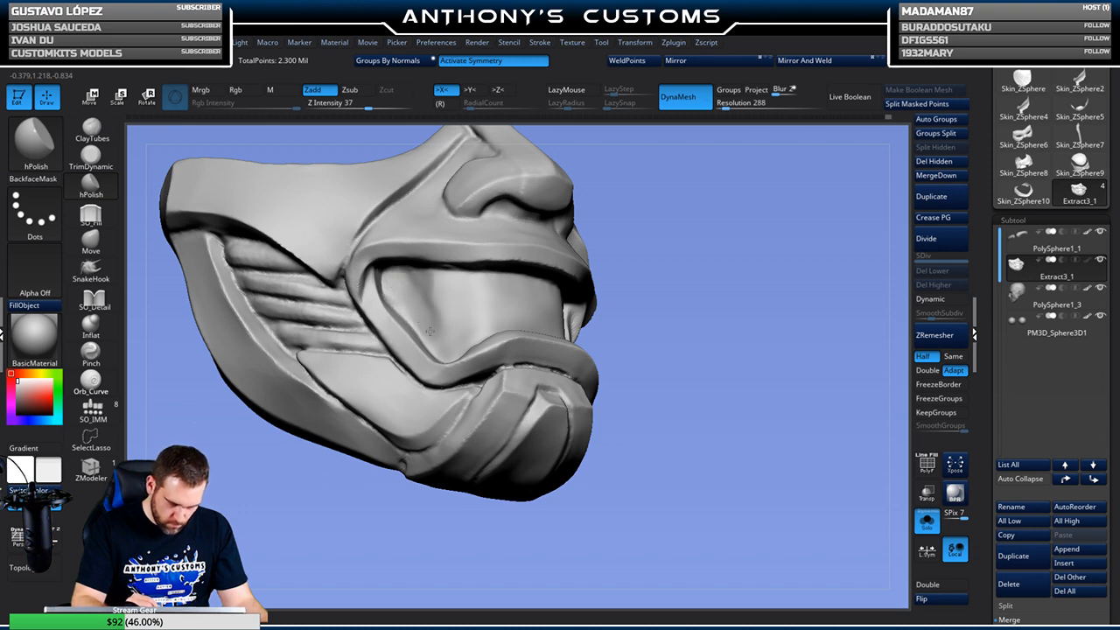
Smooth the recessed surface inside the mouth opening beside the side rim with hPolish
mouse_move(801, 287)
left_mouse_down()
mouse_move(710, 284)
mouse_move(623, 302)
left_mouse_up()
left_click_drag(553, 342, 544, 314)
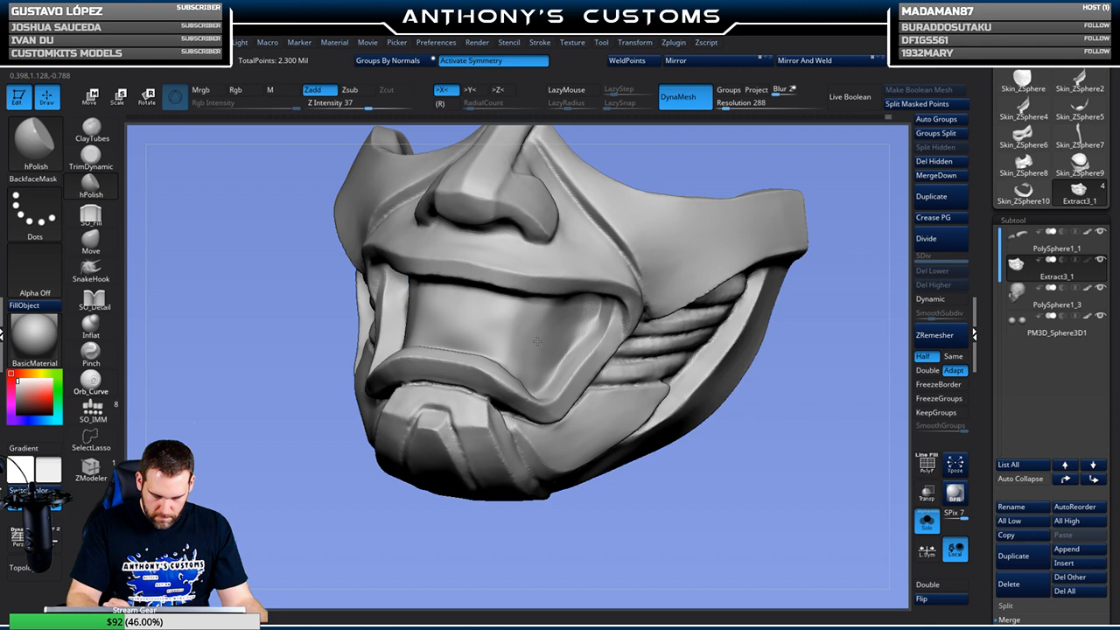
mouse_move(664, 323)
left_mouse_down()
mouse_move(717, 392)
mouse_move(725, 338)
mouse_move(703, 350)
mouse_move(693, 381)
mouse_move(719, 383)
mouse_move(713, 433)
mouse_move(723, 441)
mouse_move(733, 409)
left_mouse_up()
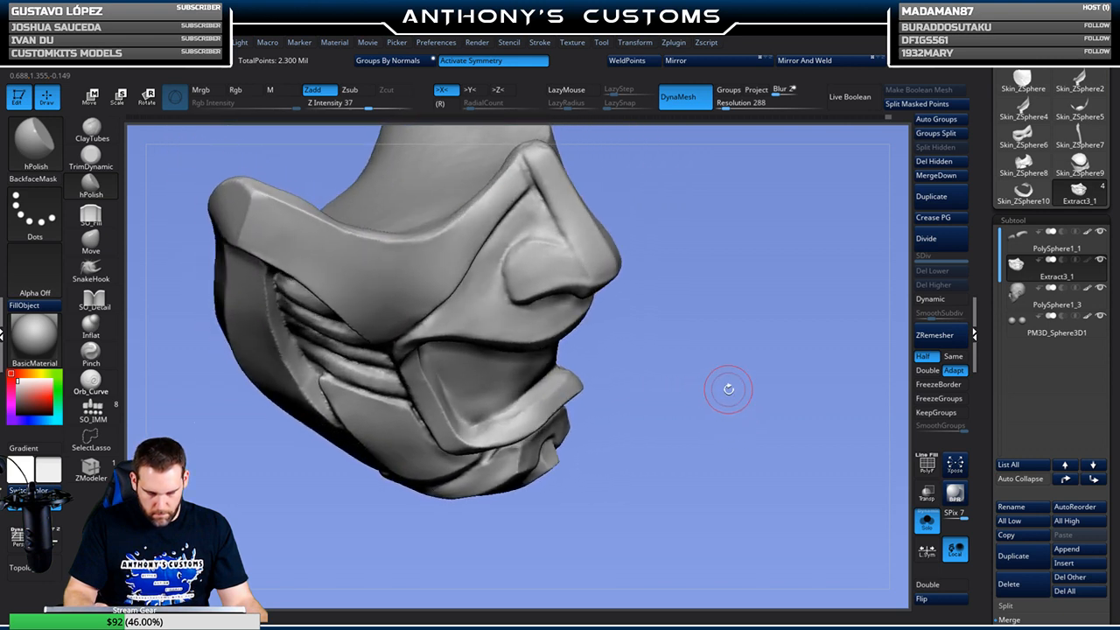
right_click(727, 388)
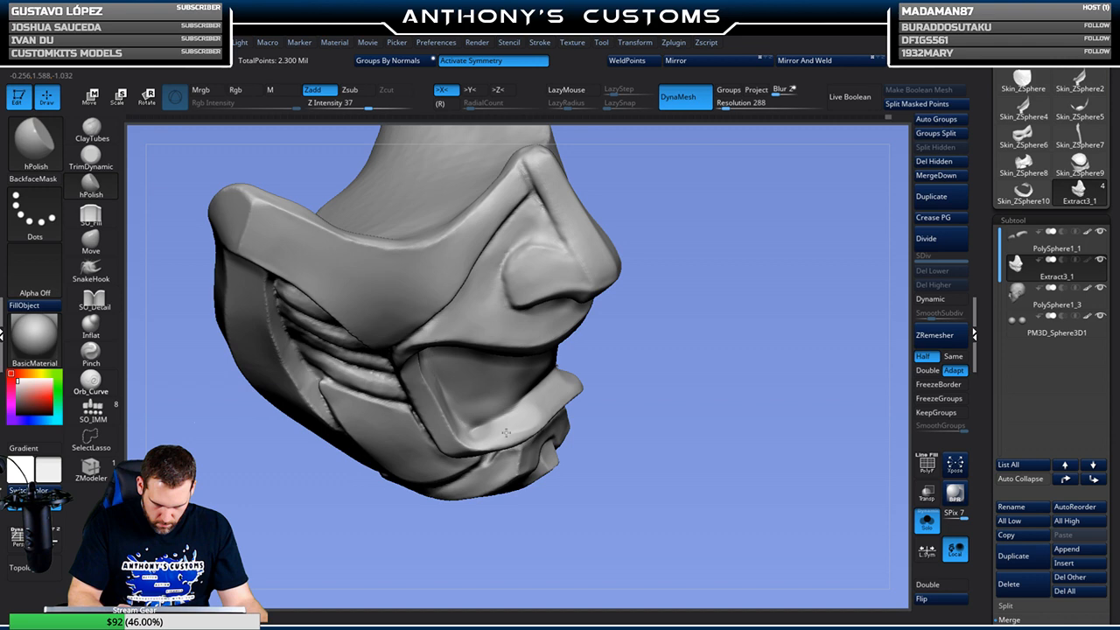
Refine the crease along the inner edge of the mask's lower lip with the SO_Detail brush
left_click_drag(581, 404, 710, 358)
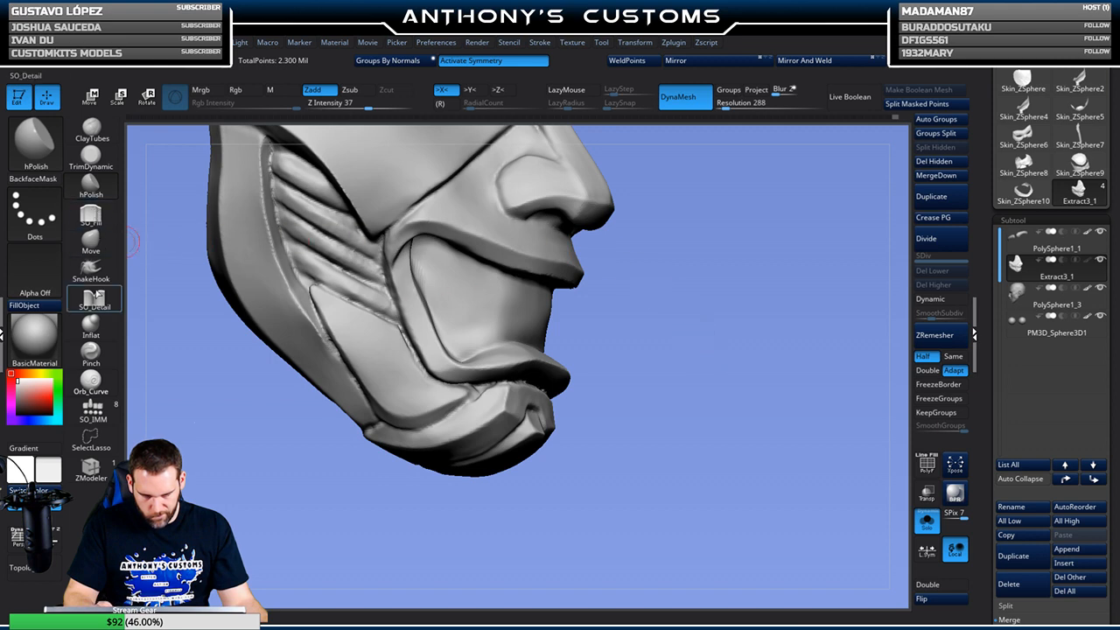
left_click(94, 299)
left_click_drag(651, 339, 648, 360)
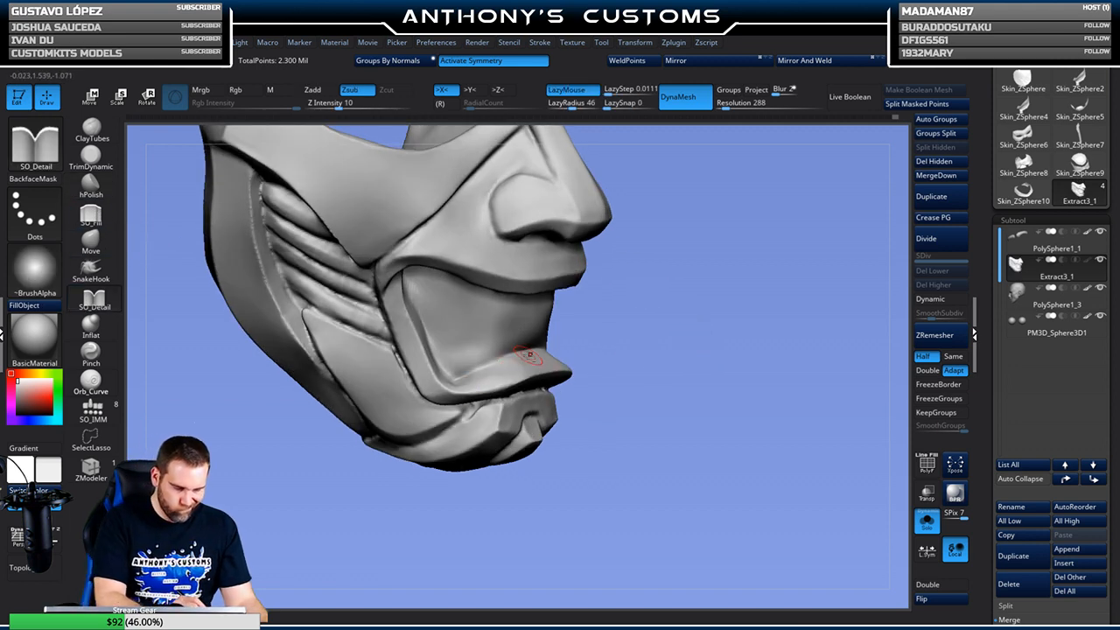
left_click_drag(654, 312, 654, 355)
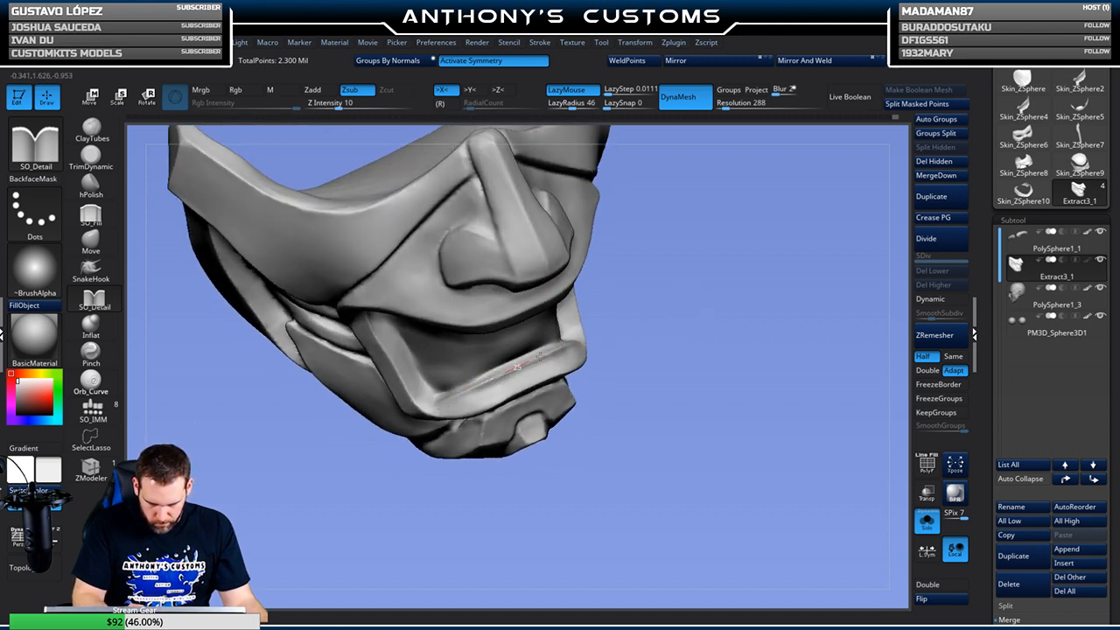
left_click_drag(658, 329, 670, 298)
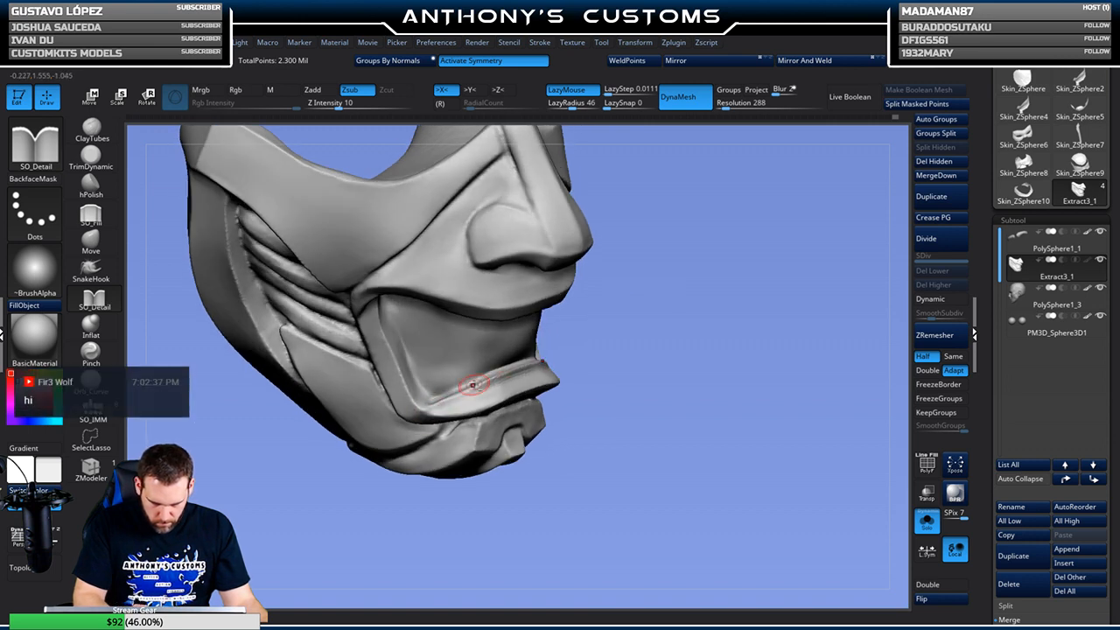
Fill and even out the surface of the lower lip toward the mouth corner with the SO_Fill brush
left_click_drag(638, 332, 498, 325)
left_click(91, 215)
right_click_drag(497, 239, 542, 389)
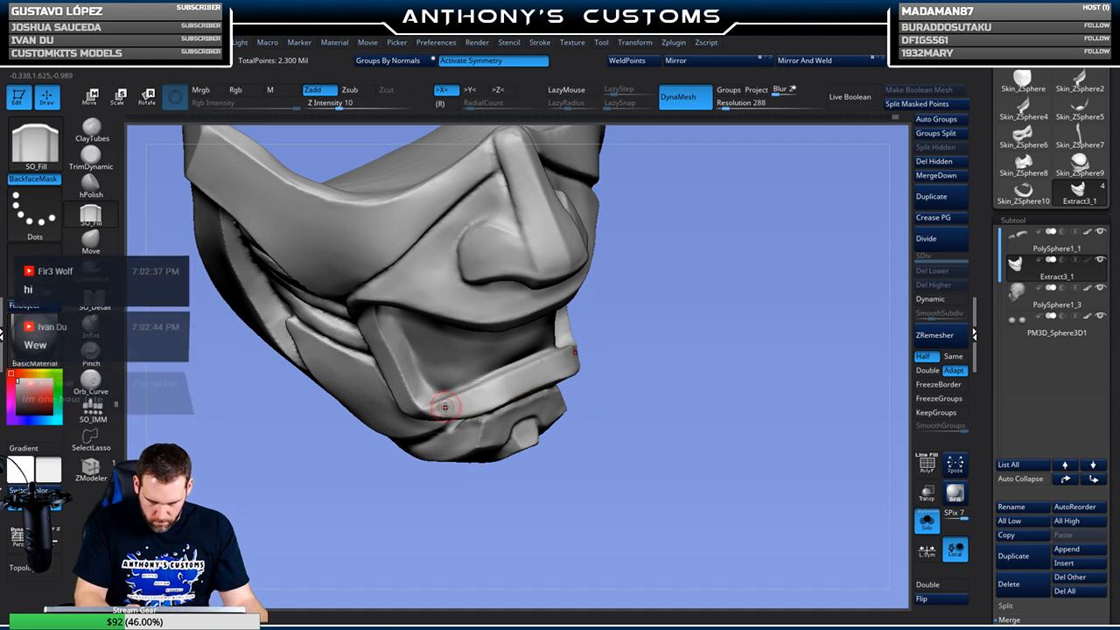
mouse_move(503, 391)
right_mouse_down()
mouse_move(538, 247)
mouse_move(670, 354)
mouse_move(650, 325)
mouse_move(614, 307)
right_mouse_up()
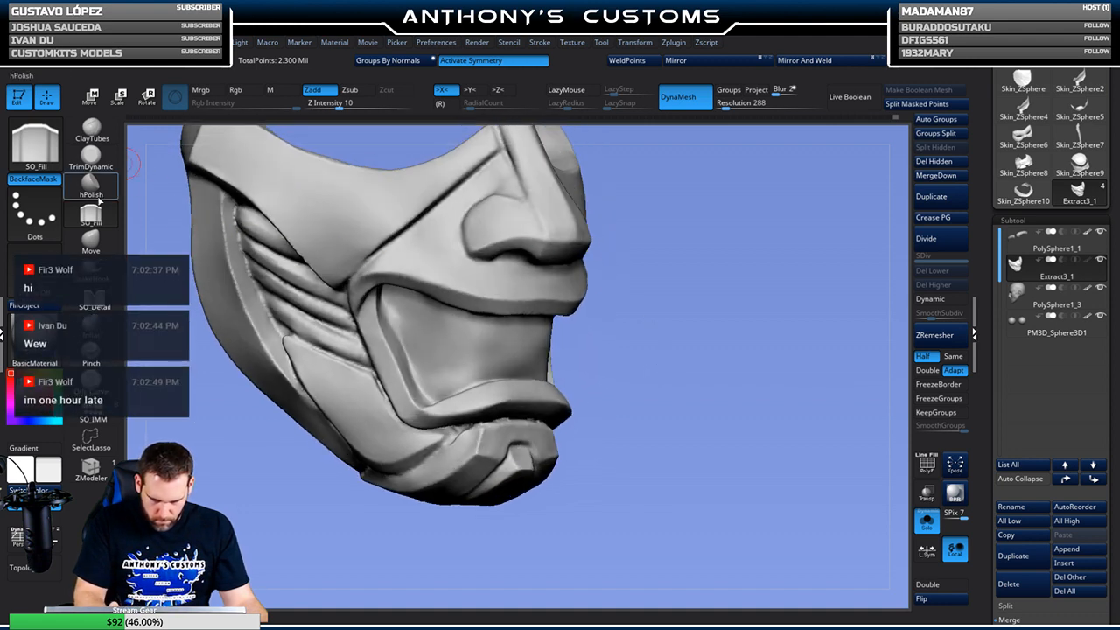
Flatten the planes of the lower lip near the mouth corner with the TrimDynamic brush
left_click(91, 159)
left_click_drag(660, 373, 658, 349)
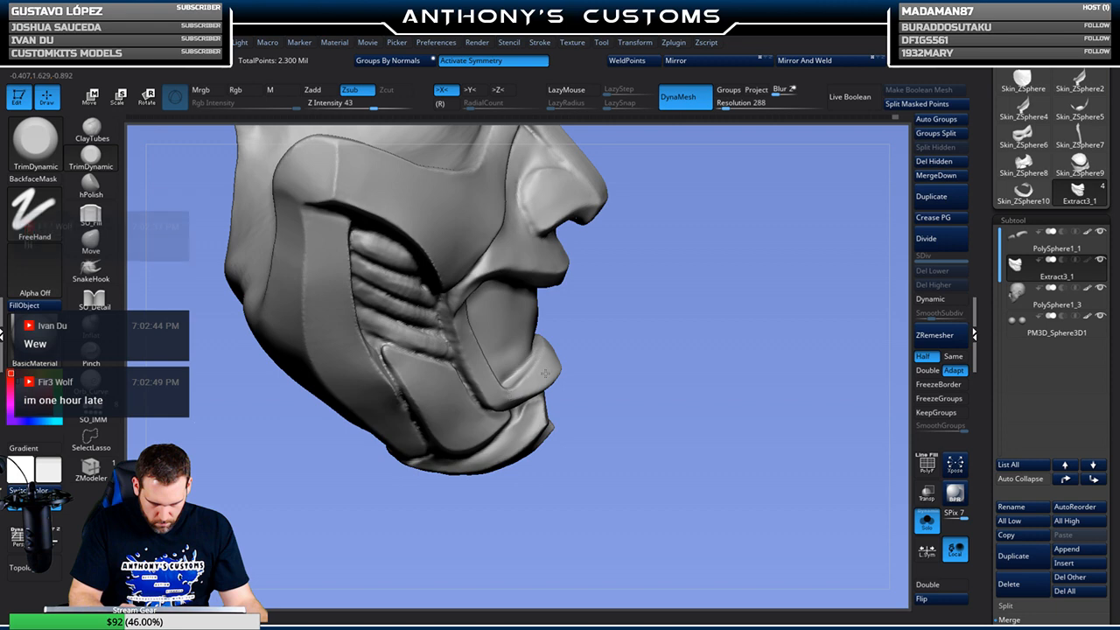
left_click_drag(577, 348, 523, 358)
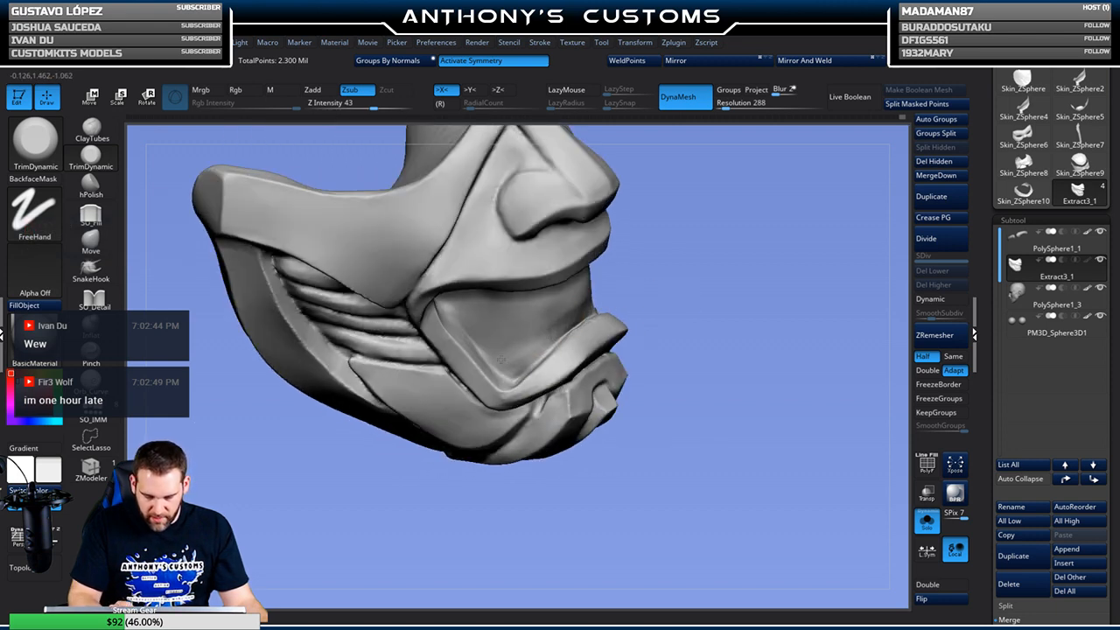
mouse_move(712, 282)
left_mouse_down()
mouse_move(525, 324)
mouse_move(525, 352)
mouse_move(764, 275)
left_mouse_up()
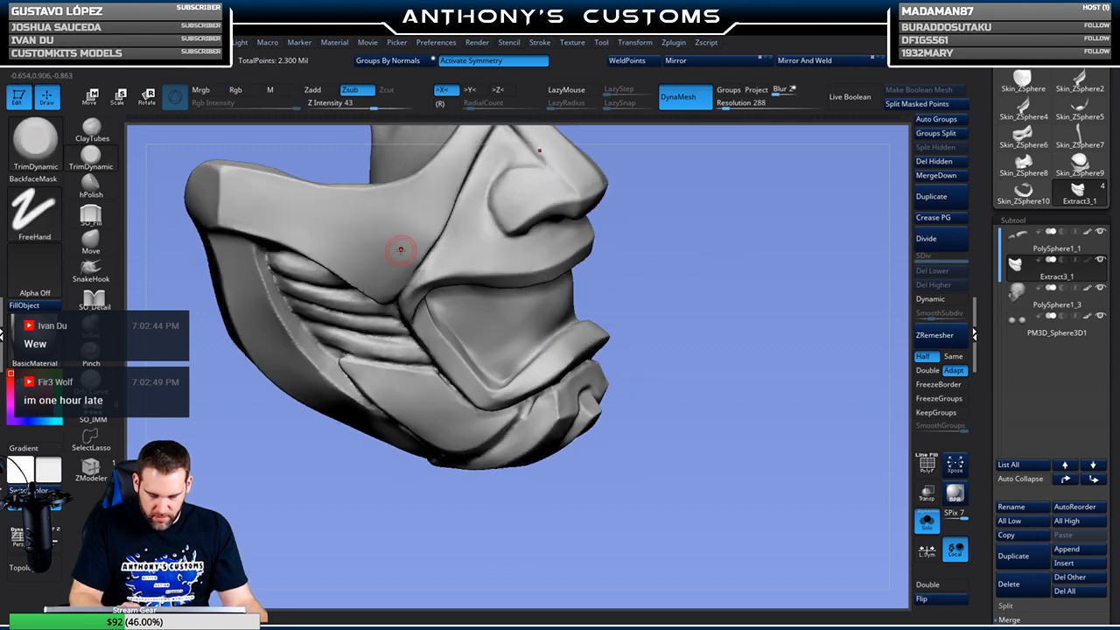
Carve the crease where the lower lip meets the inner mouth surface with the SO_Detail brush
left_click(92, 303)
left_click_drag(710, 350, 671, 325)
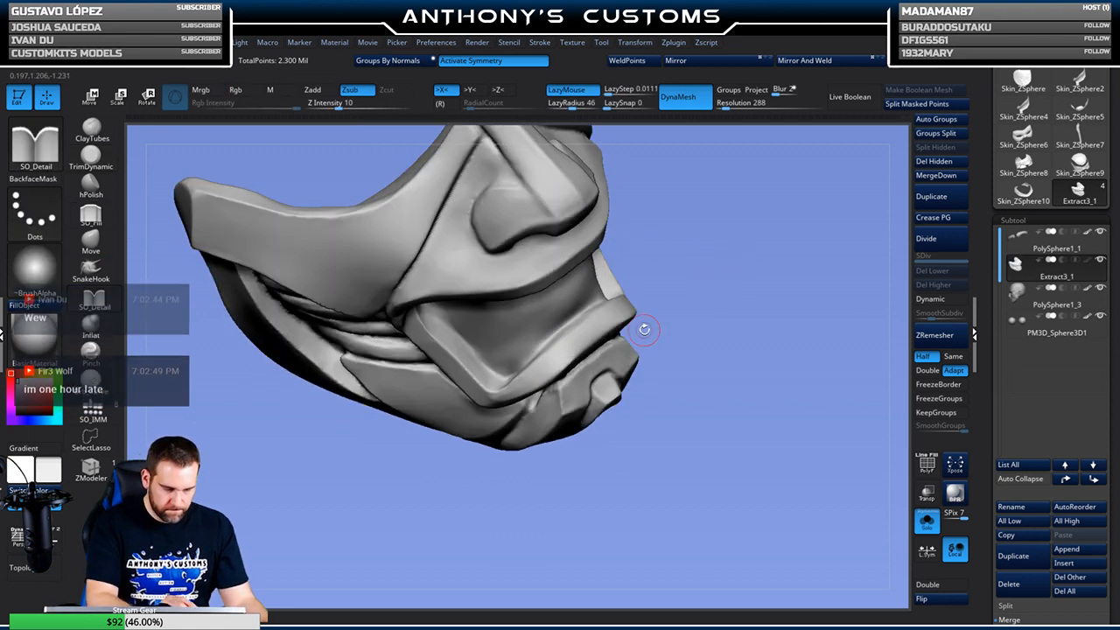
left_click_drag(505, 382, 586, 322)
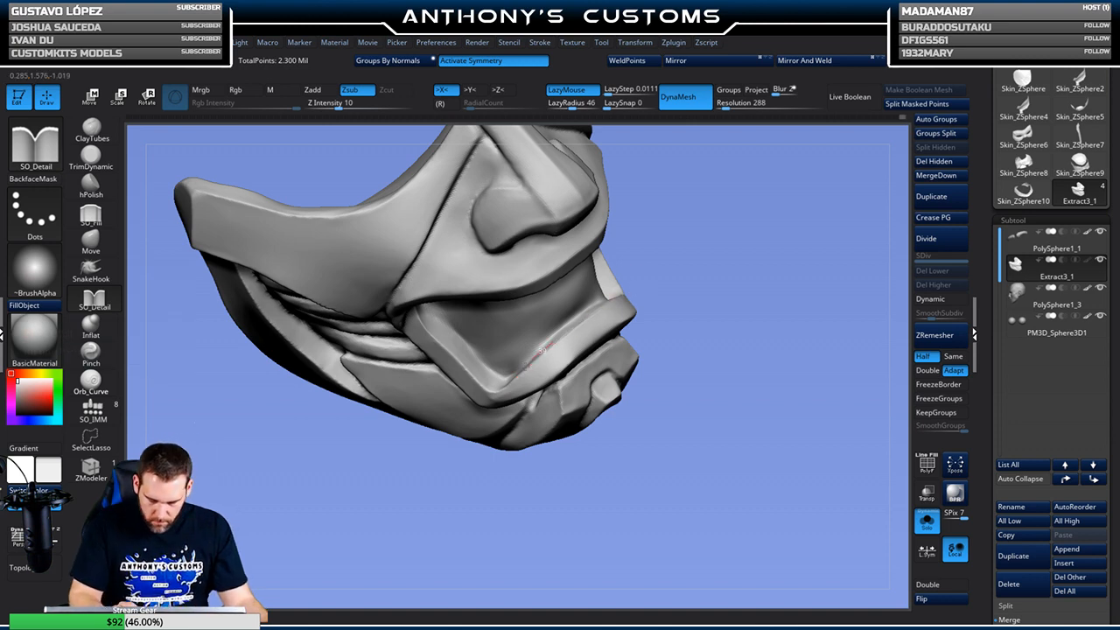
left_click_drag(715, 306, 721, 370)
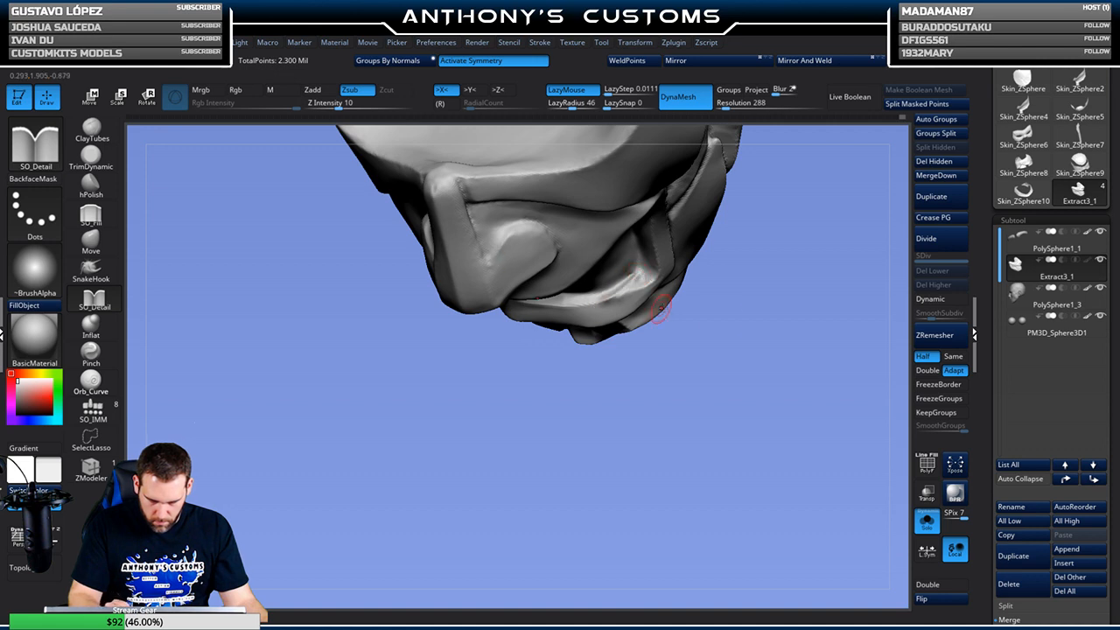
left_click_drag(660, 308, 741, 277)
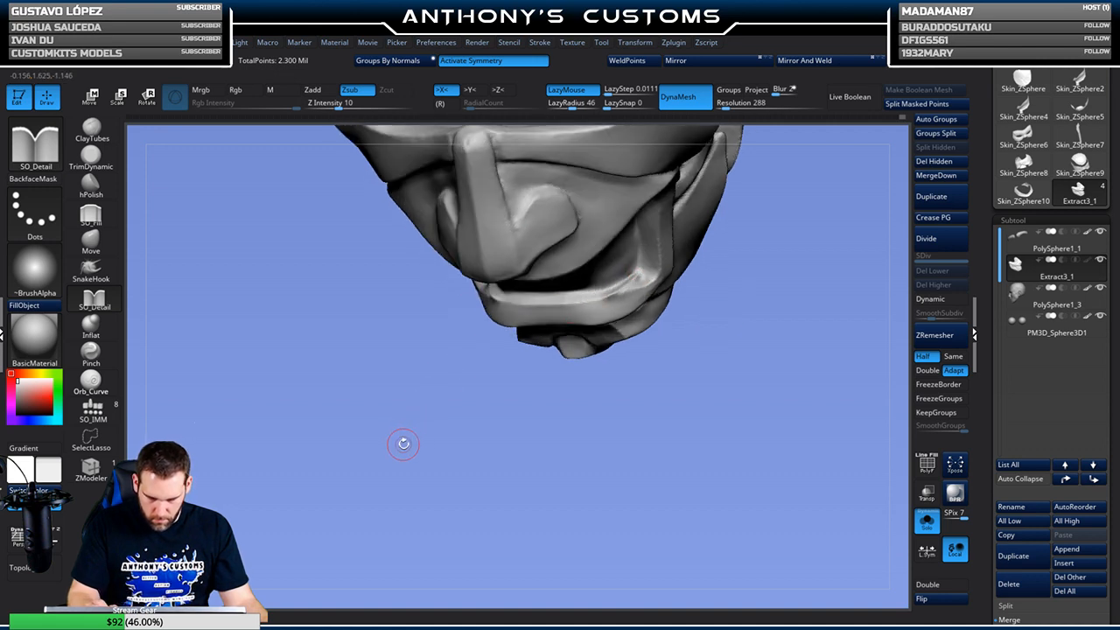
left_click_drag(403, 444, 428, 405)
left_click_drag(710, 331, 718, 346)
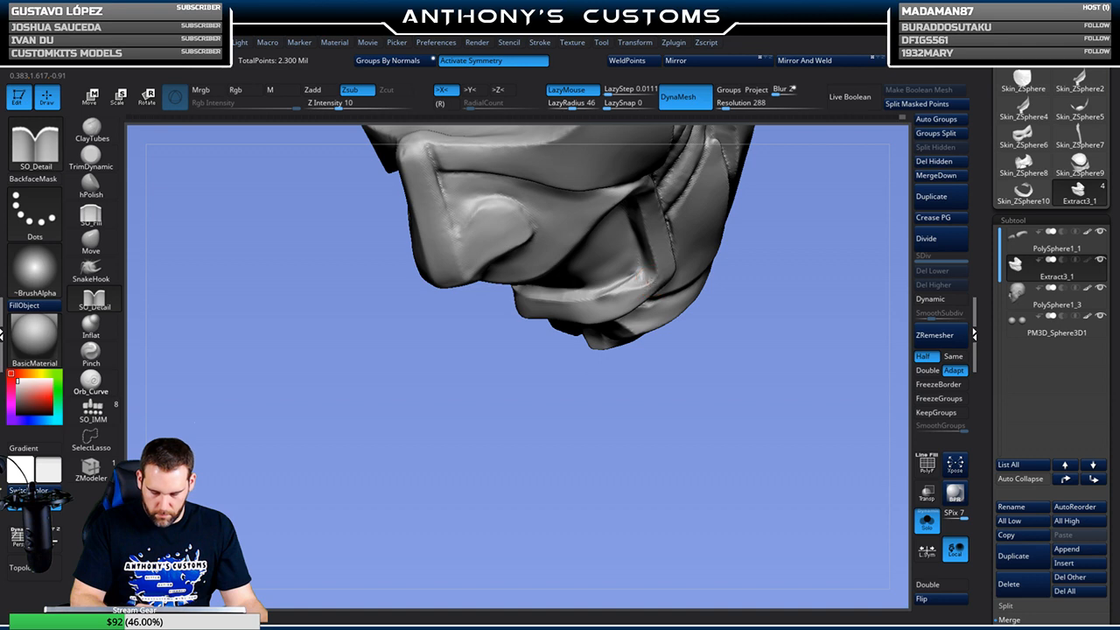
Build up the corner of the lower lip with the ClayTubes brush
left_click(91, 132)
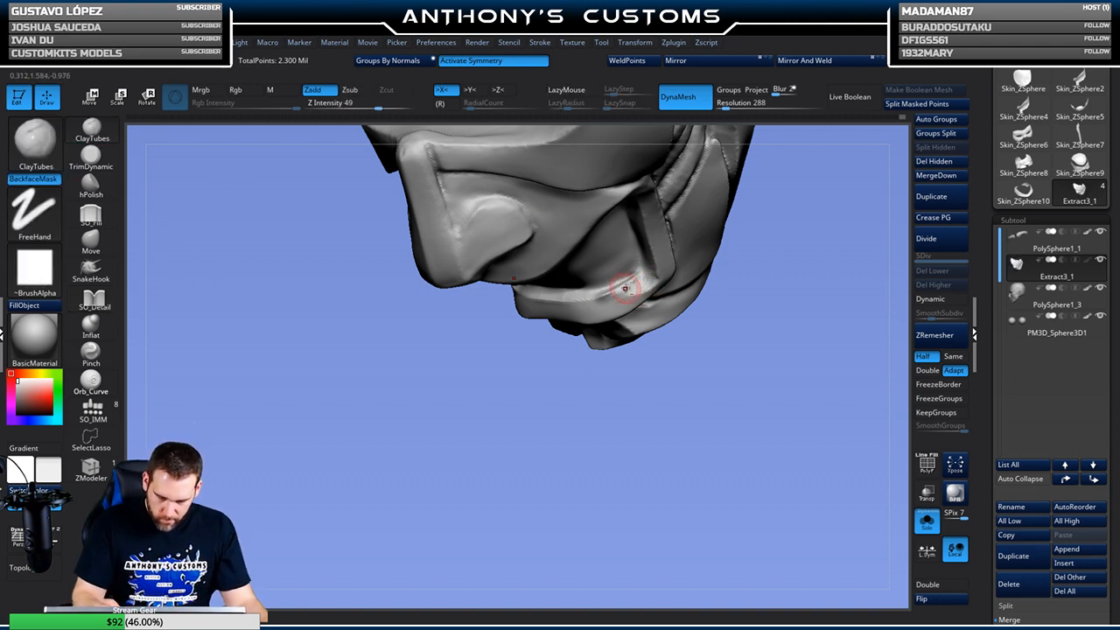
left_click_drag(765, 328, 770, 264)
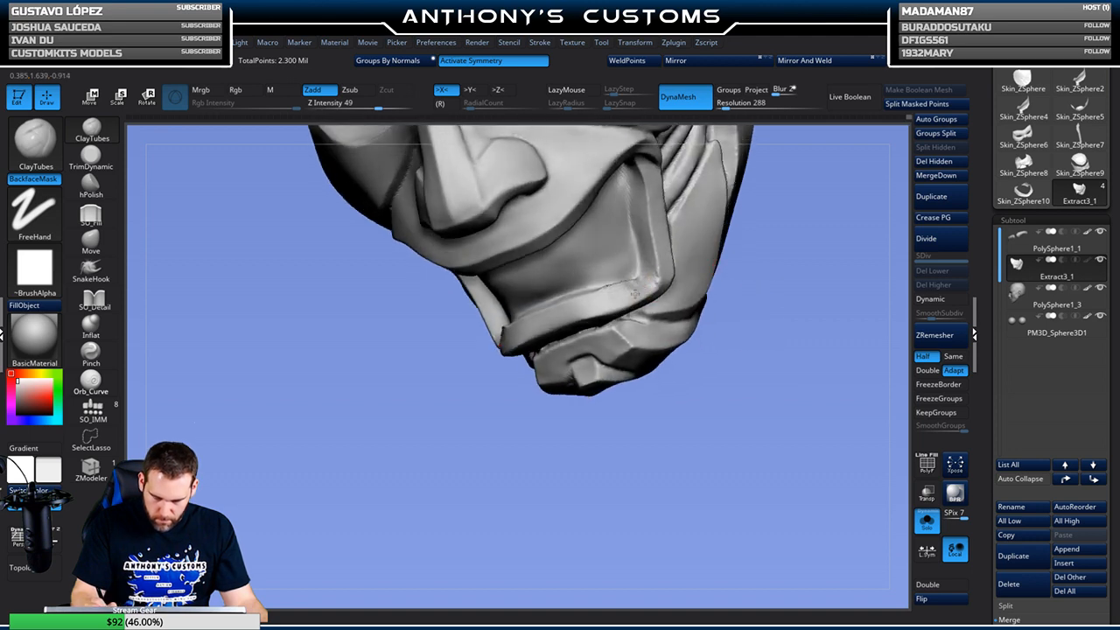
left_click_drag(348, 419, 790, 346)
left_click_drag(762, 425, 724, 335)
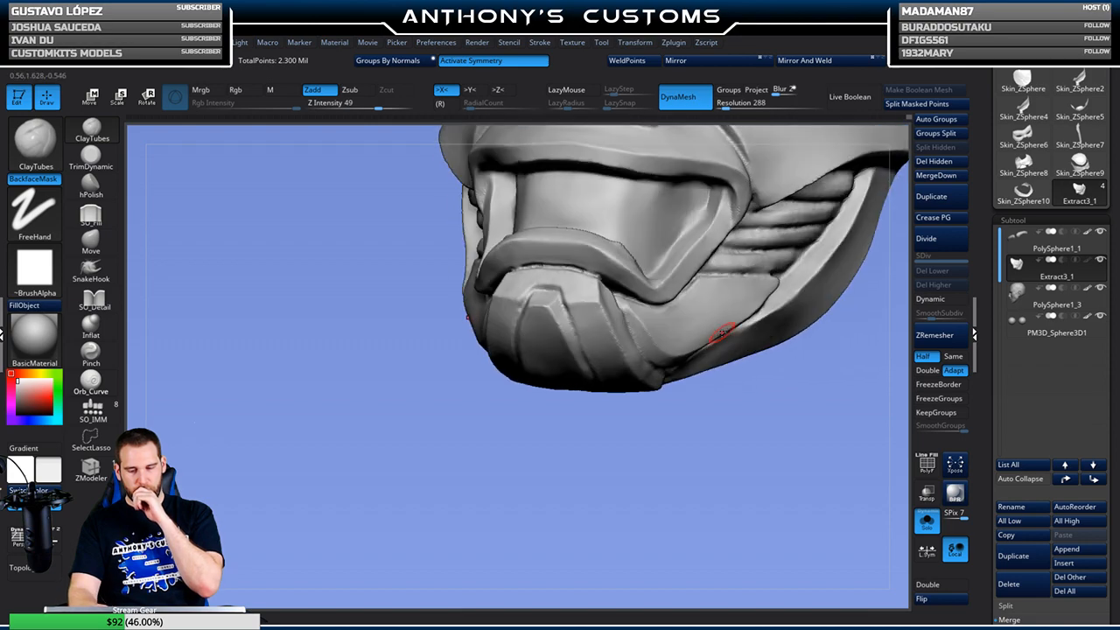
mouse_move(527, 499)
left_mouse_down()
mouse_move(569, 516)
mouse_move(732, 418)
mouse_move(773, 437)
mouse_move(660, 295)
left_mouse_up()
Sharpen the edges around the lower lip's corner above the chin plate with the SO_Detail brush
left_click(93, 299)
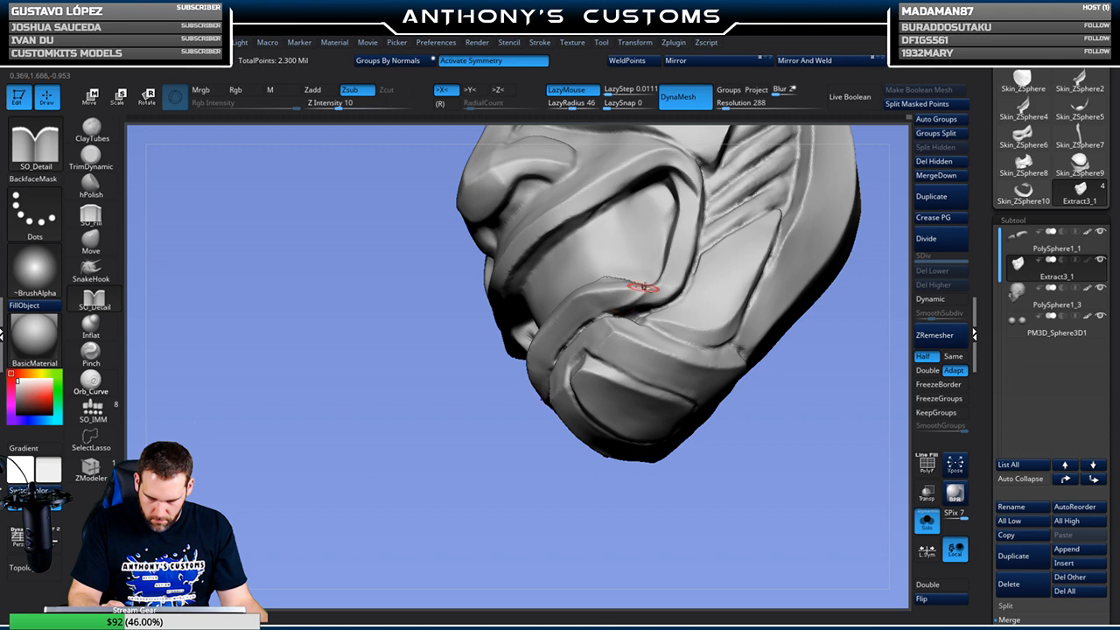
left_click_drag(475, 487, 517, 383)
left_click(91, 215)
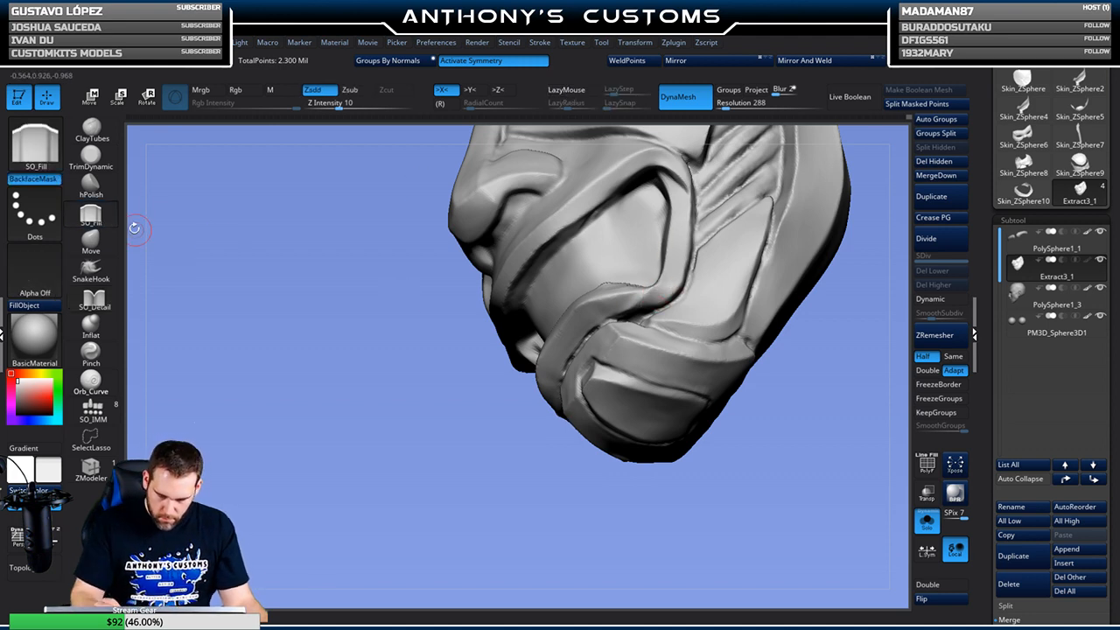
left_click(93, 299)
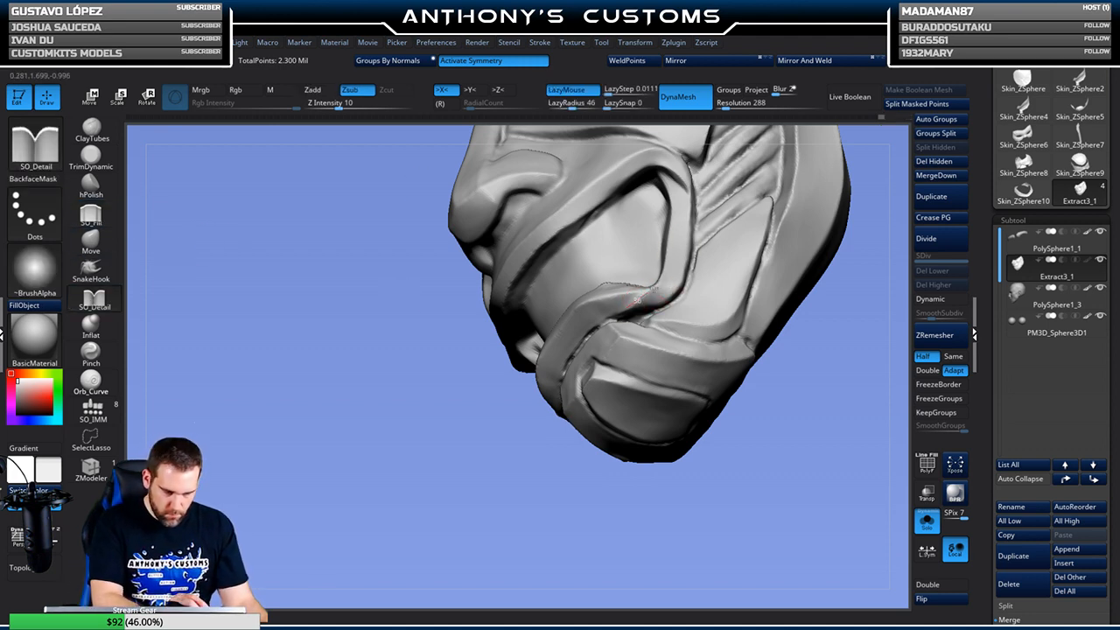
Adjust the lower lip's shape with the Move brush, checking the whole mask from the front
left_click(91, 241)
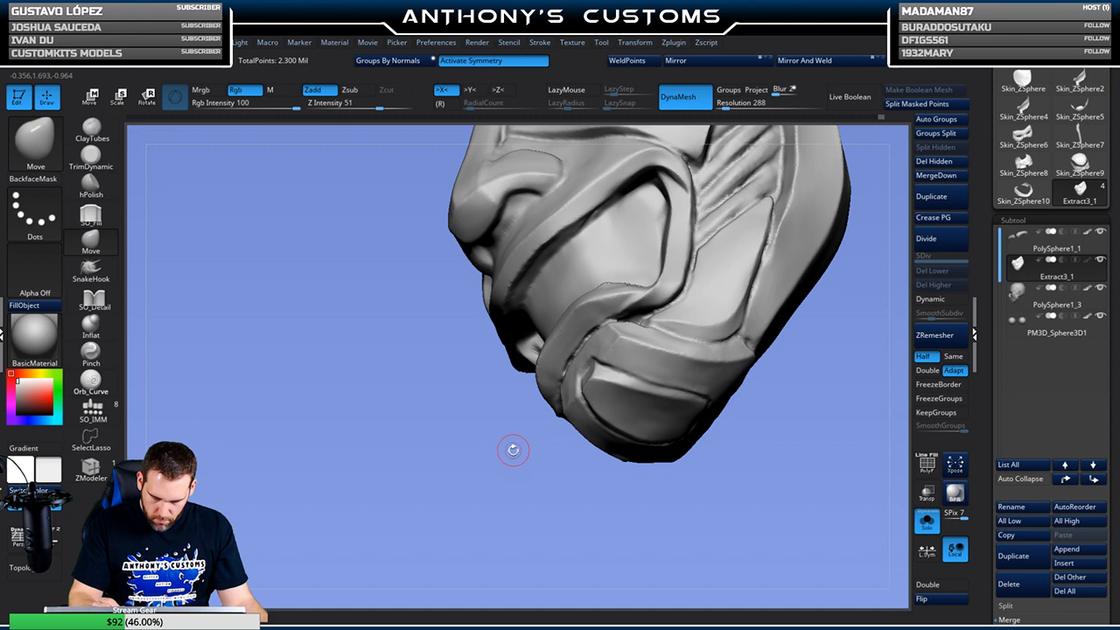
mouse_move(473, 420)
left_mouse_down()
mouse_move(393, 460)
mouse_move(432, 439)
mouse_move(446, 449)
mouse_move(484, 398)
mouse_move(452, 442)
mouse_move(497, 437)
mouse_move(457, 420)
left_mouse_up()
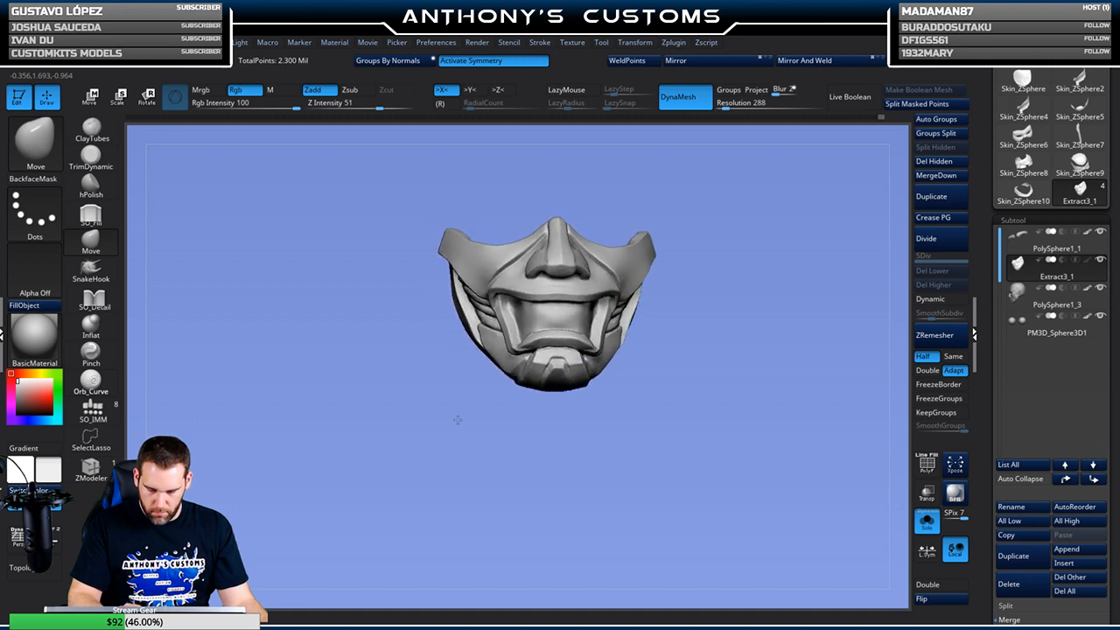
key("ctrl")
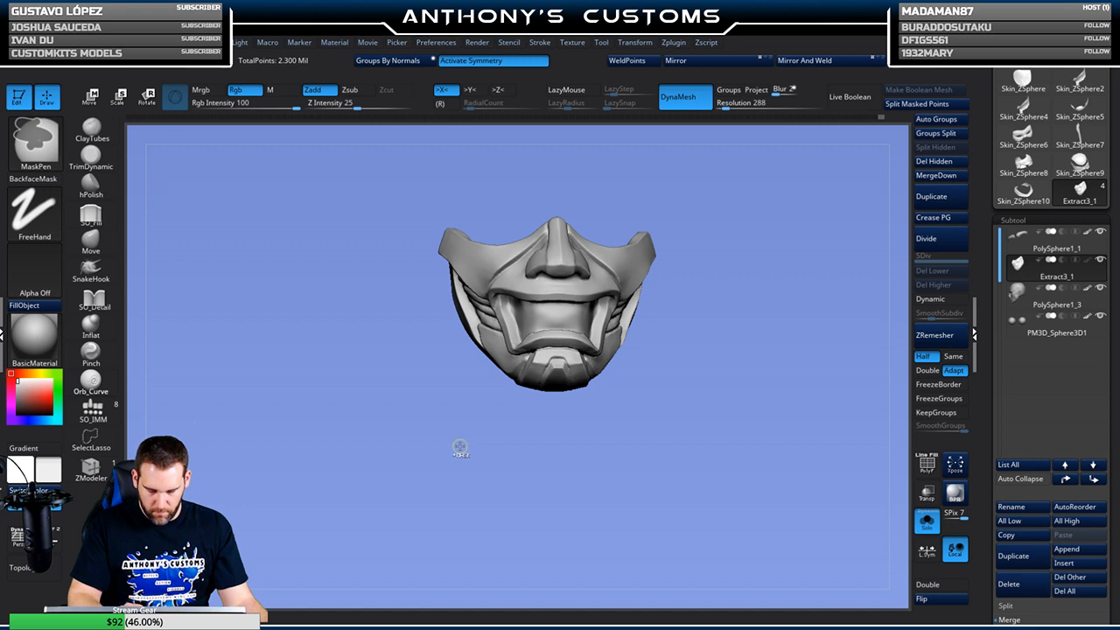
mouse_move(458, 442)
left_mouse_down()
mouse_move(495, 434)
mouse_move(459, 496)
mouse_move(464, 458)
mouse_move(444, 518)
mouse_move(455, 521)
mouse_move(447, 462)
mouse_move(420, 489)
mouse_move(407, 487)
mouse_move(465, 400)
left_mouse_up()
Add ClayTubes strokes along the top of the lower lip and up around the mouth corner
key("ctrl")
key("b")
key("c")
key("t")
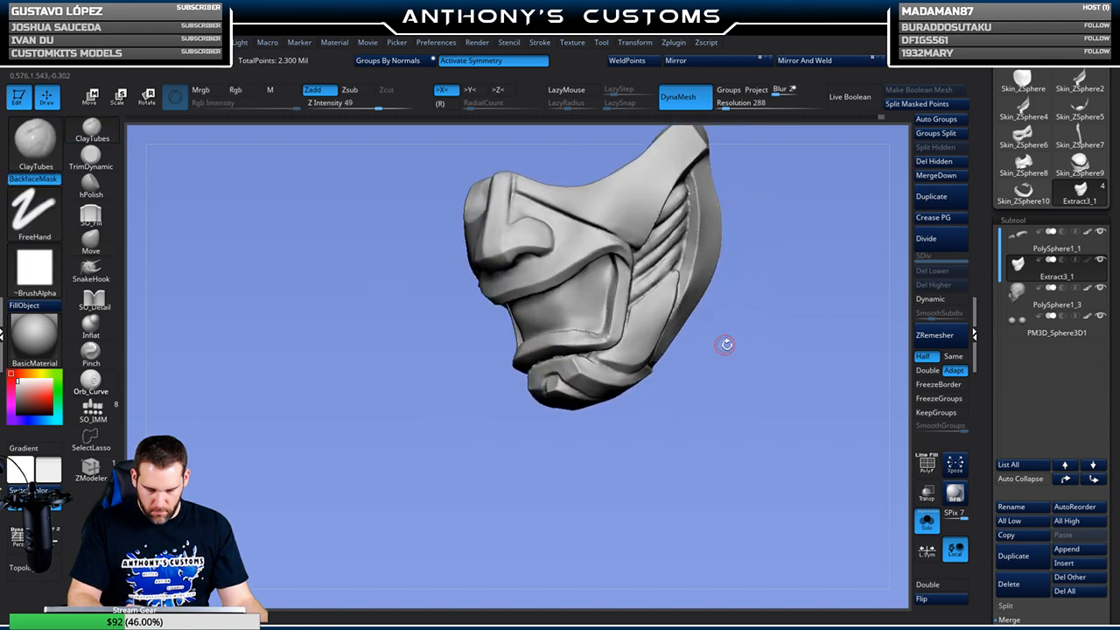
left_click_drag(707, 327, 699, 421, "alt")
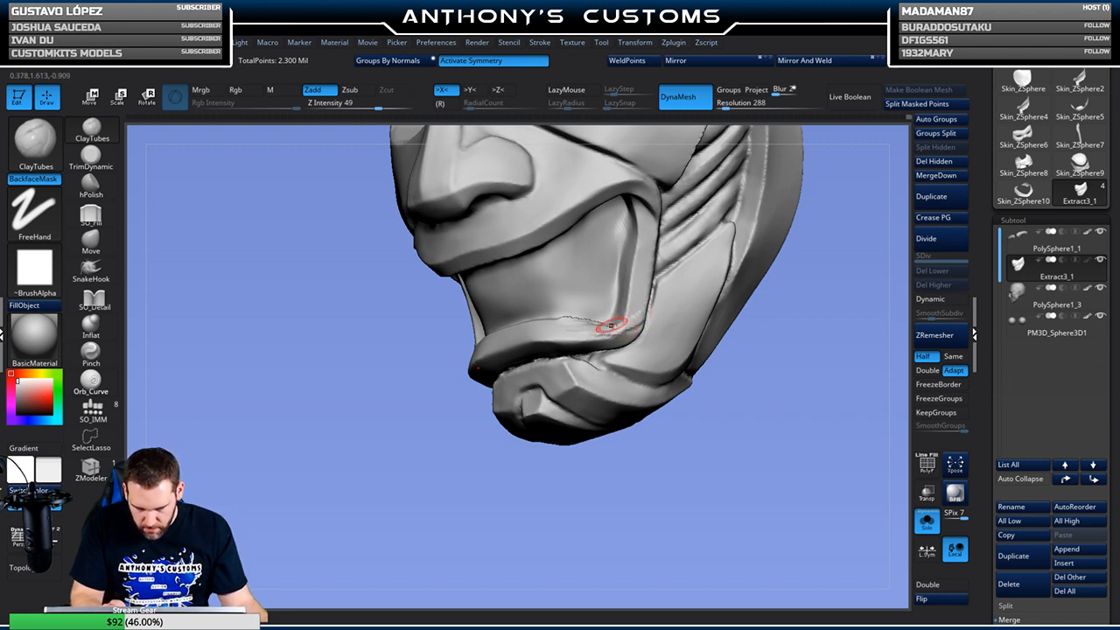
left_click_drag(558, 330, 617, 333)
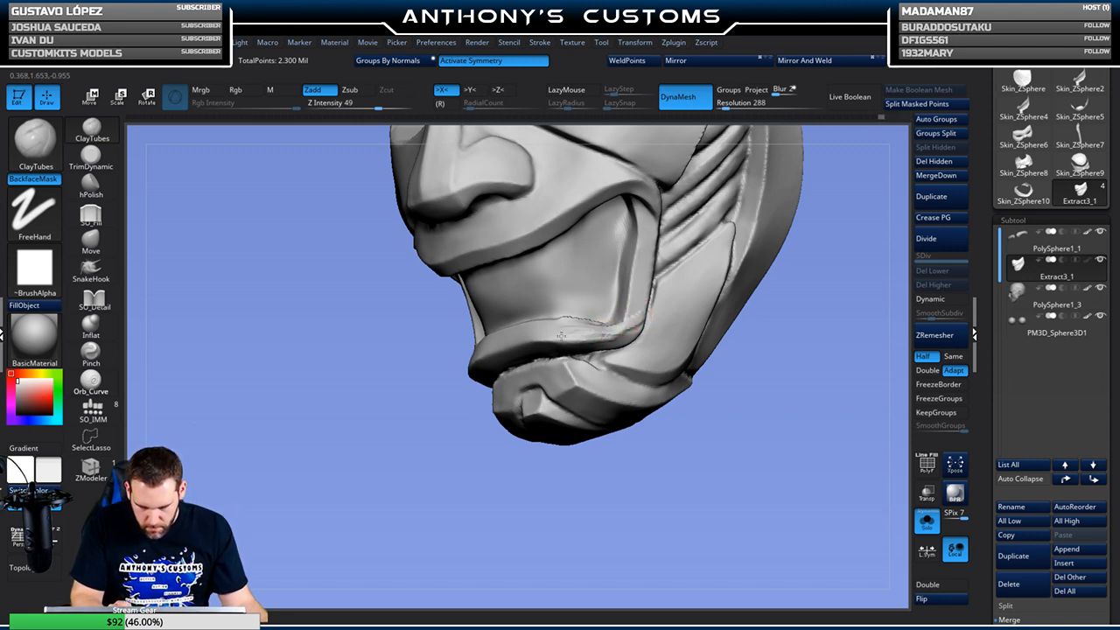
mouse_move(493, 467)
left_mouse_down()
mouse_move(680, 393)
mouse_move(649, 399)
left_mouse_up()
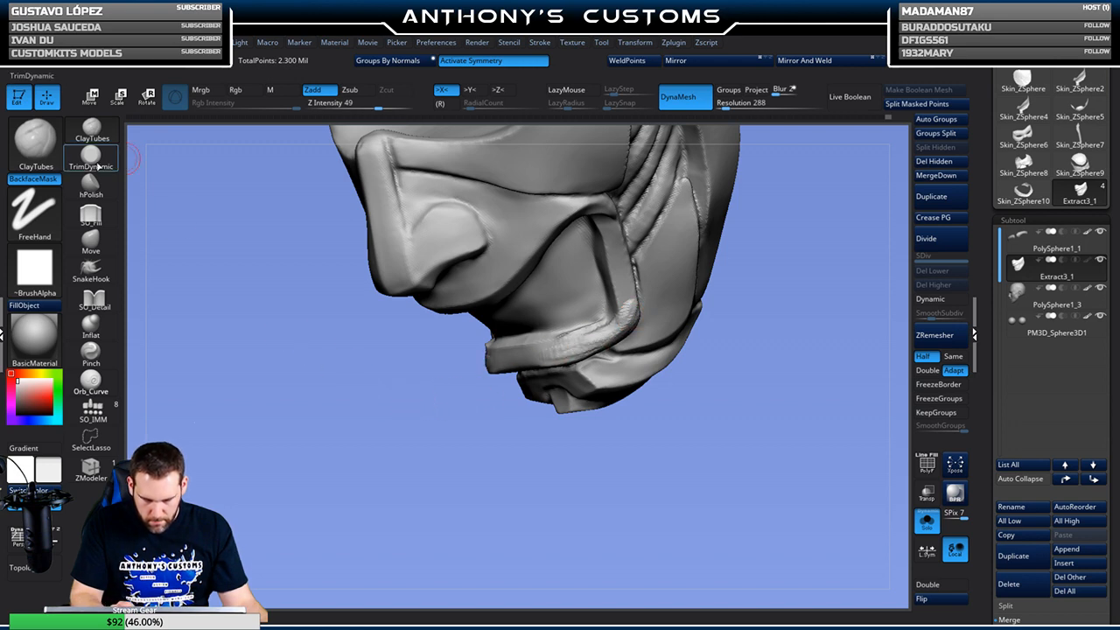
Trim down the added clay on the lower lip with the TrimDynamic brush, and save the project
left_click(93, 296)
mouse_move(754, 356)
left_mouse_down()
mouse_move(758, 300)
mouse_move(762, 316)
mouse_move(803, 322)
left_mouse_up()
left_click_drag(732, 322, 743, 353)
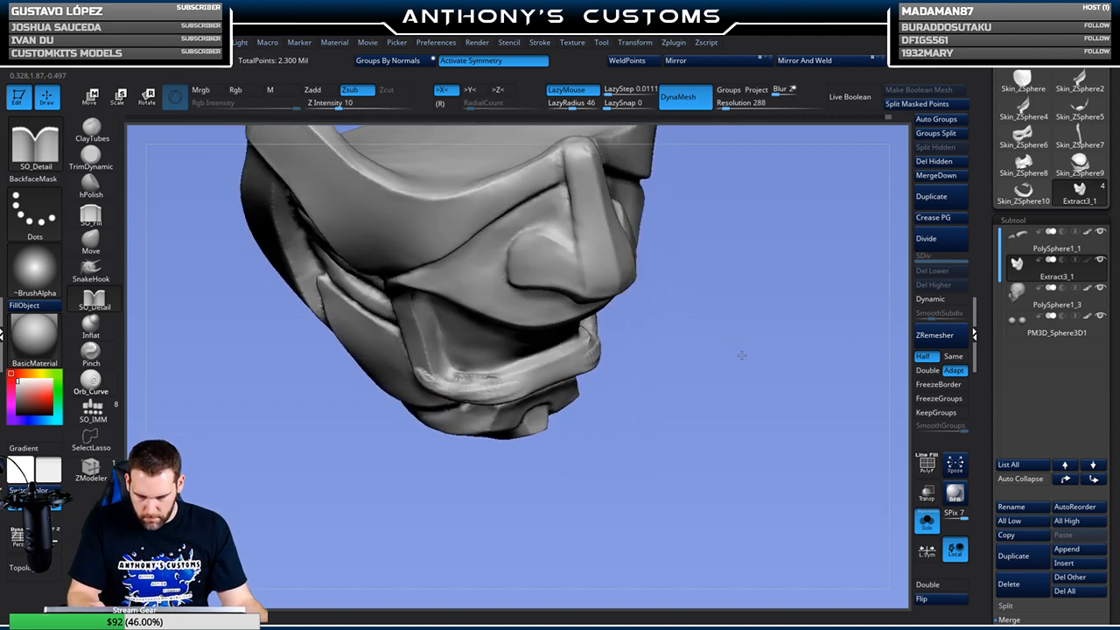
left_click(91, 157)
left_click_drag(693, 308, 674, 362)
left_click_drag(580, 336, 574, 348)
mouse_move(639, 326)
left_mouse_down()
mouse_move(687, 303)
mouse_move(665, 255)
mouse_move(631, 246)
left_mouse_up()
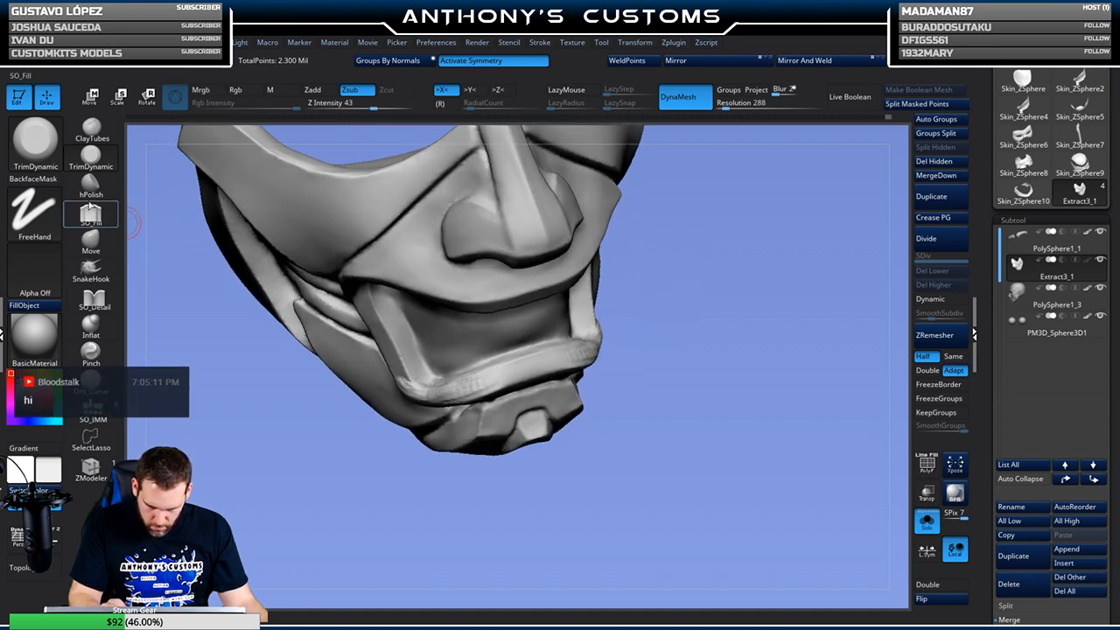
key("ctrl+s")
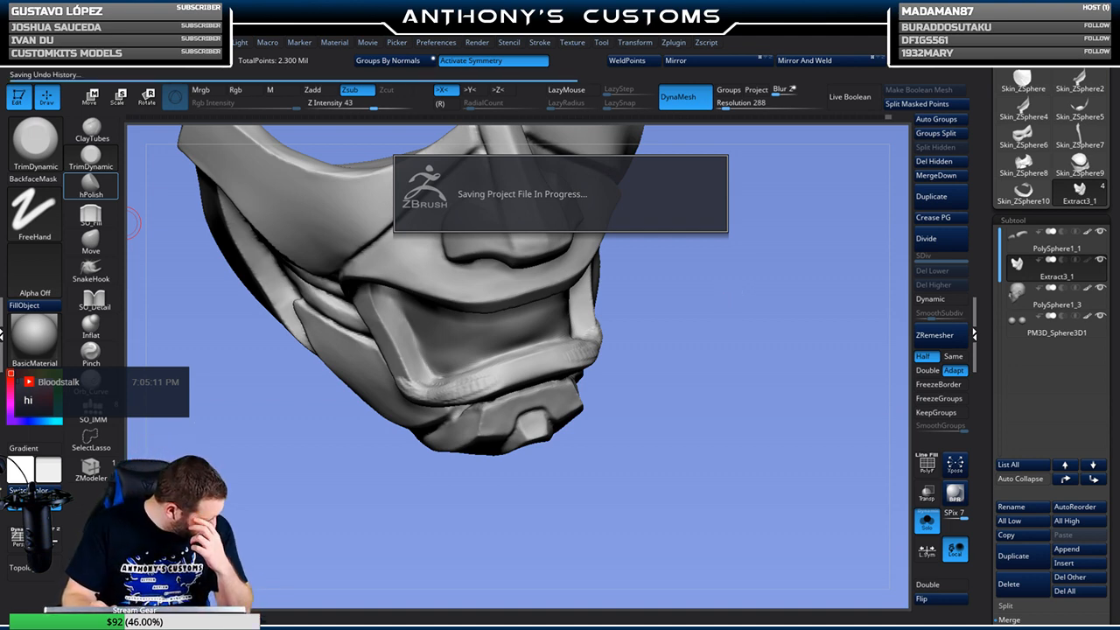
Smooth the lower lip and its rounded mouth corner with a larger hPolish brush
left_click(91, 185)
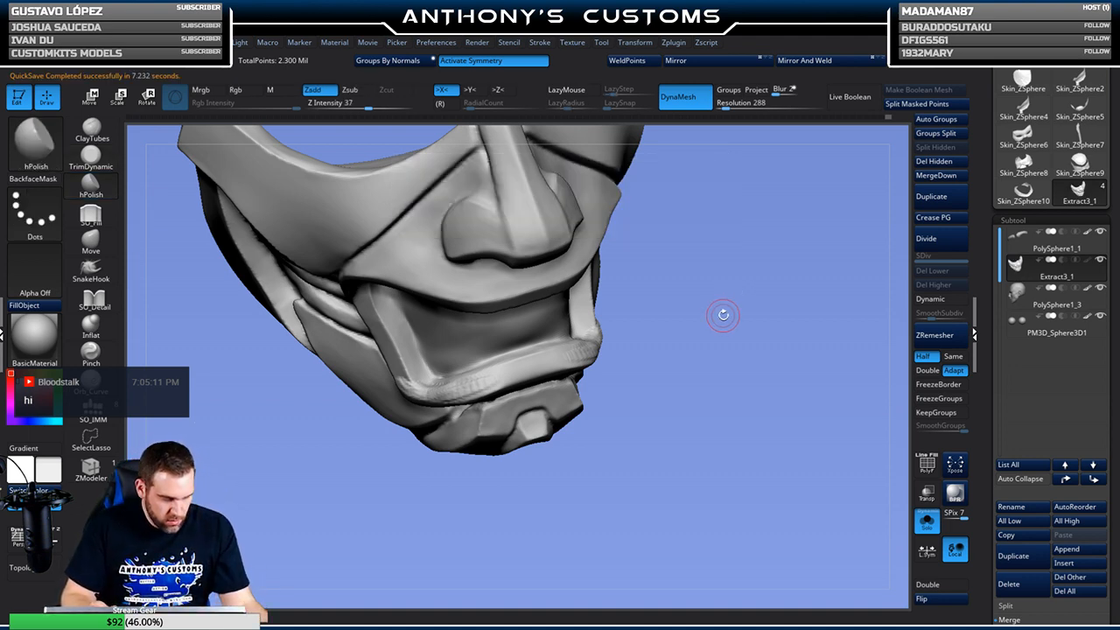
left_click_drag(636, 213, 632, 337)
left_click_drag(698, 316, 677, 292)
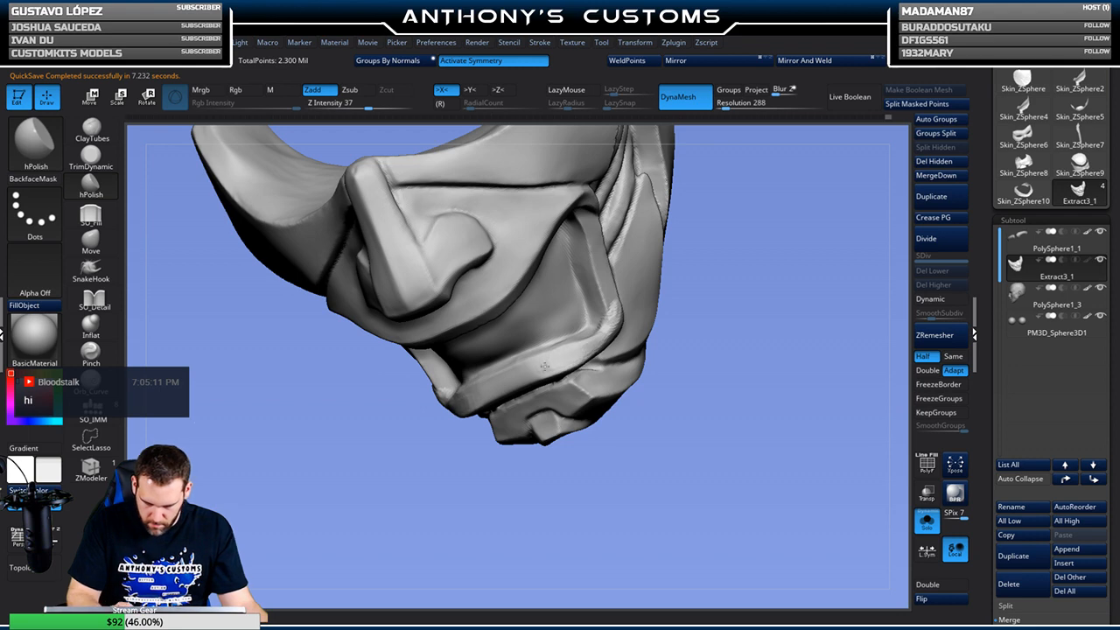
left_click_drag(709, 311, 723, 305)
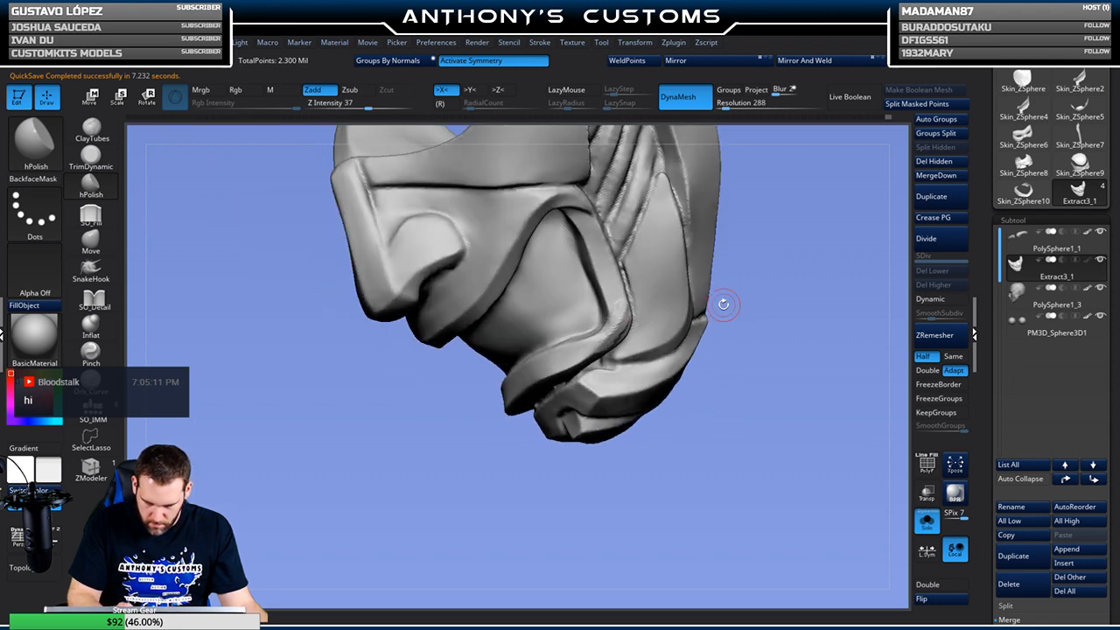
key("space")
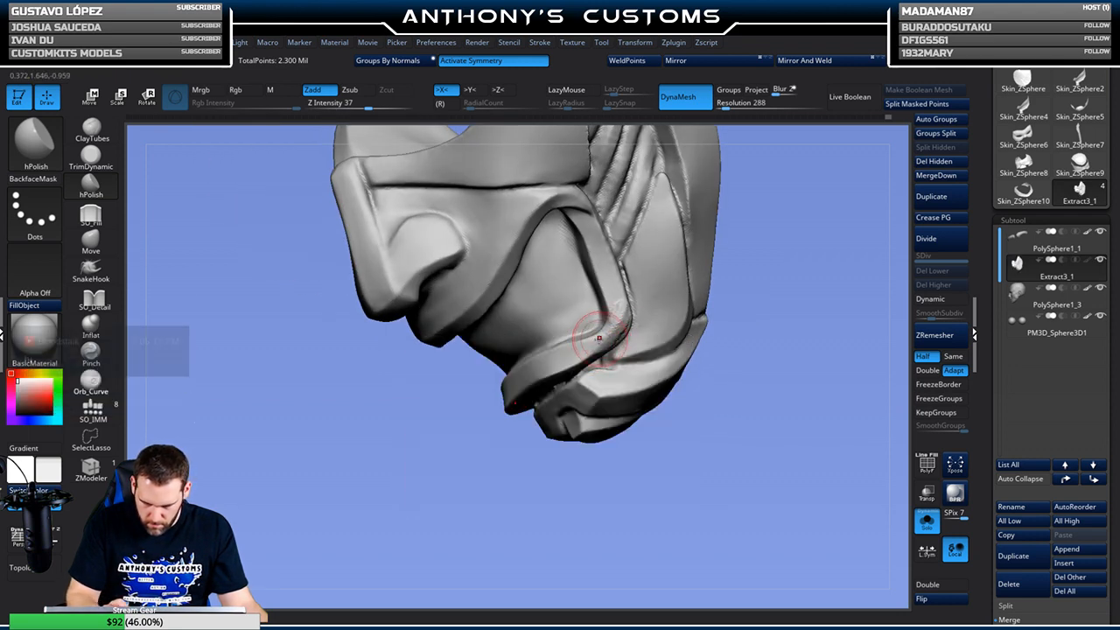
left_click_drag(619, 315, 620, 324)
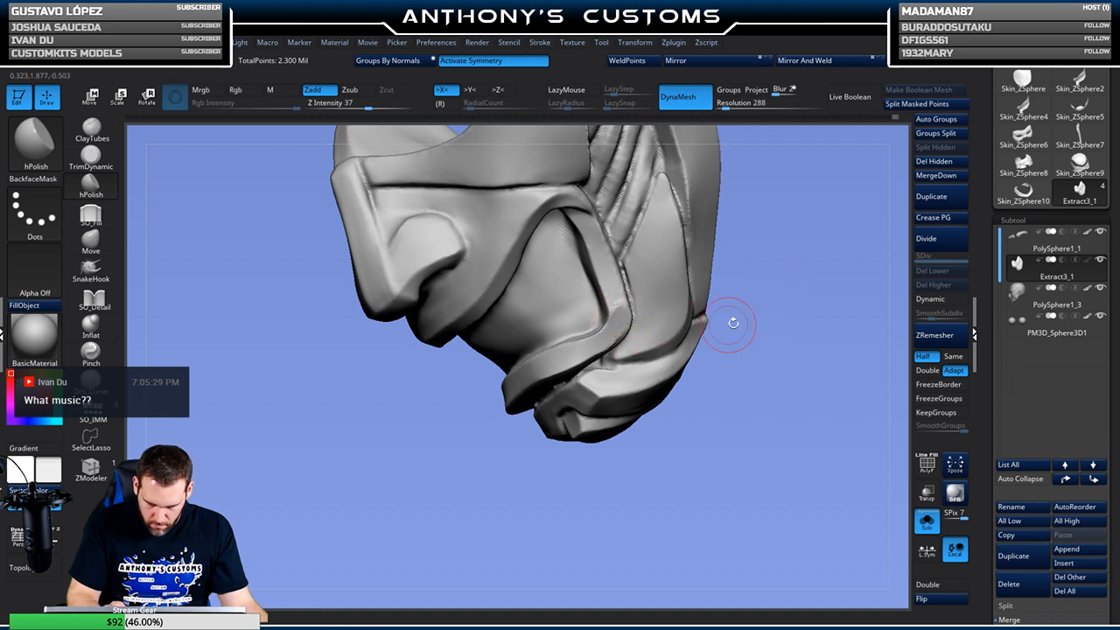
Polish the surface of the lower lip and its mouth corner with the hPolish brush, adjusting the brush size
left_click_drag(733, 323, 602, 344)
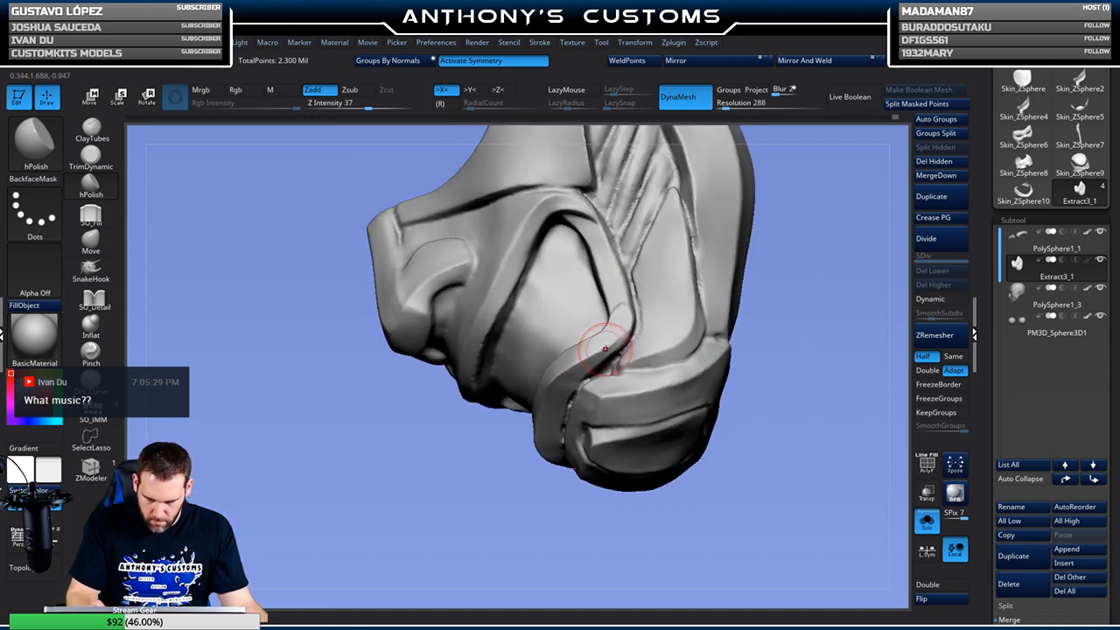
key("space")
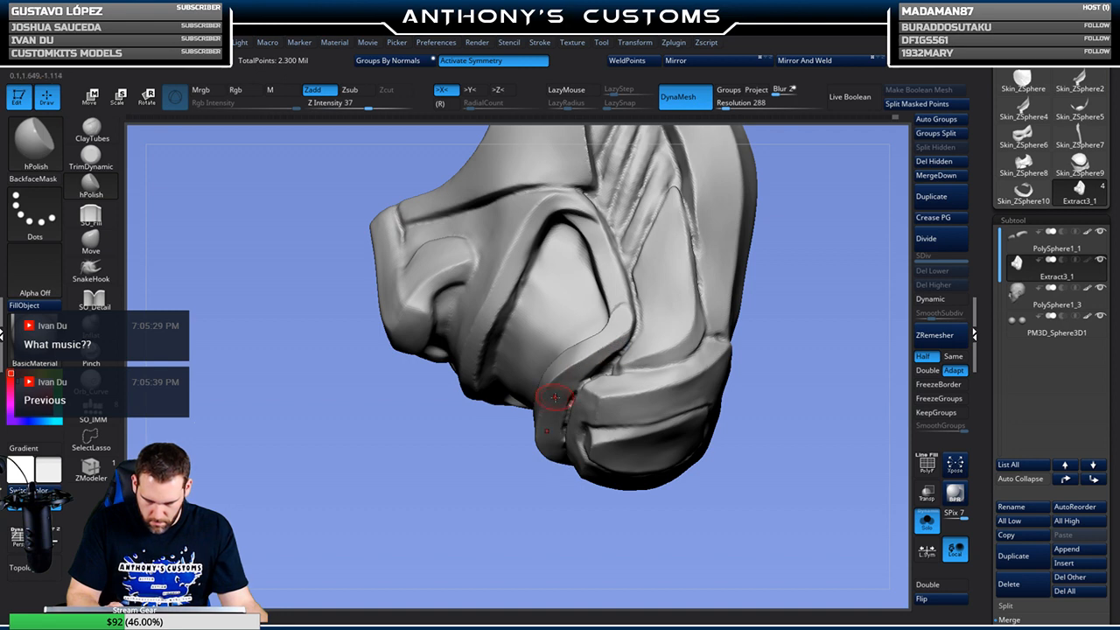
left_click_drag(460, 493, 517, 441)
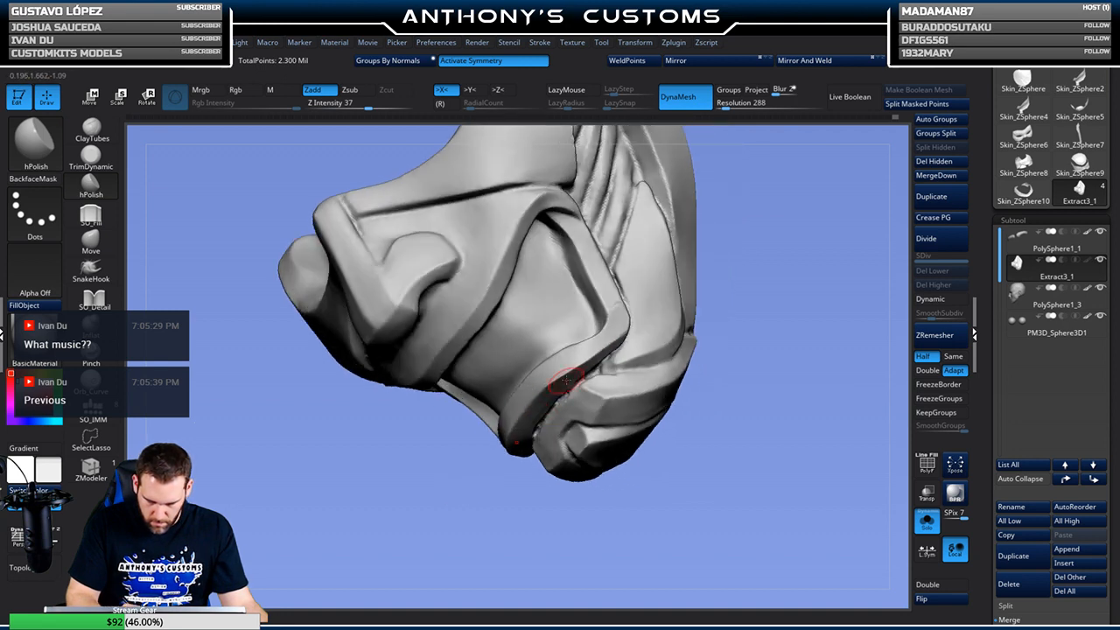
left_click_drag(764, 313, 790, 308, "shift")
mouse_move(796, 372)
left_mouse_down()
mouse_move(795, 388)
mouse_move(786, 331)
mouse_move(759, 325)
mouse_move(770, 337)
mouse_move(757, 343)
left_mouse_up()
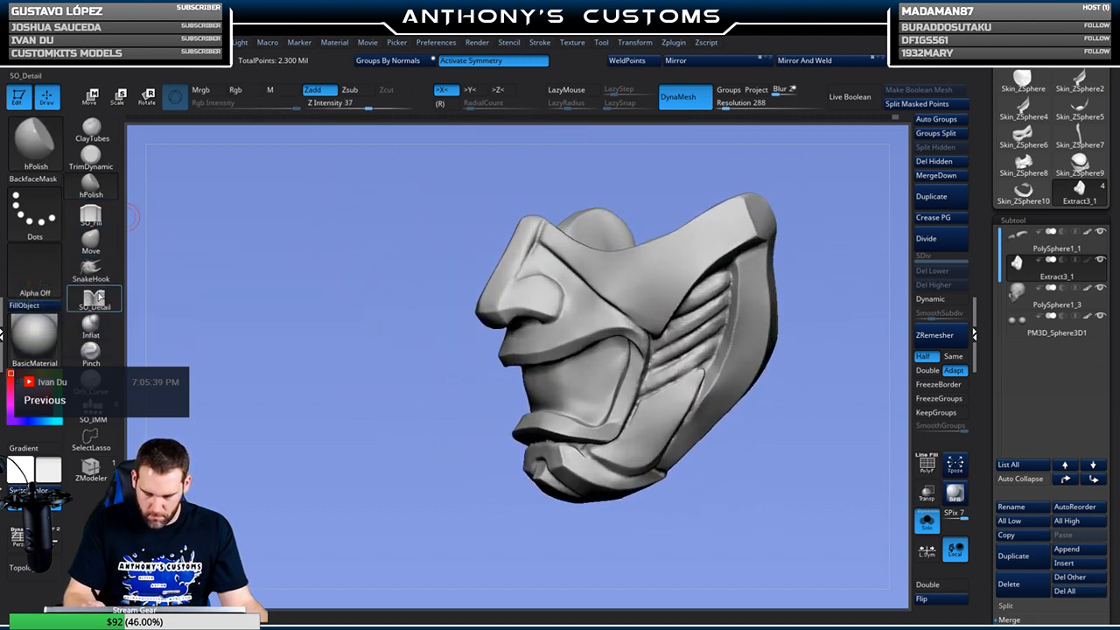
Carve a crisp crease around the outside of the lower mouth corner, where the lip meets the cheek, with the SO_Detail brush
left_click(94, 299)
left_click_drag(804, 397, 767, 376, "alt")
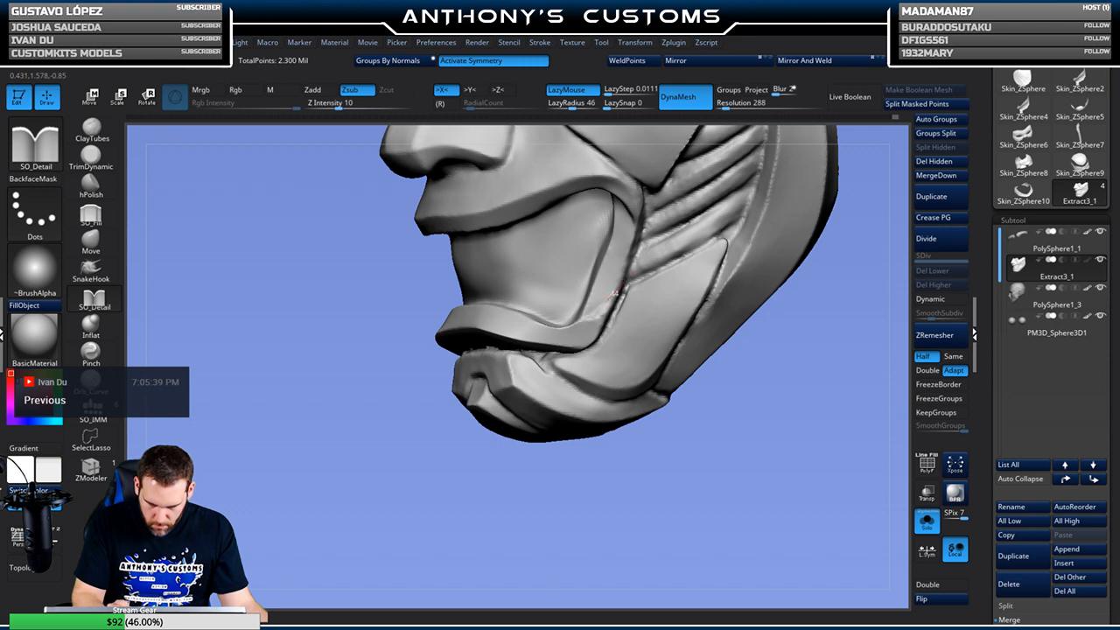
left_click_drag(452, 436, 440, 513)
key("space")
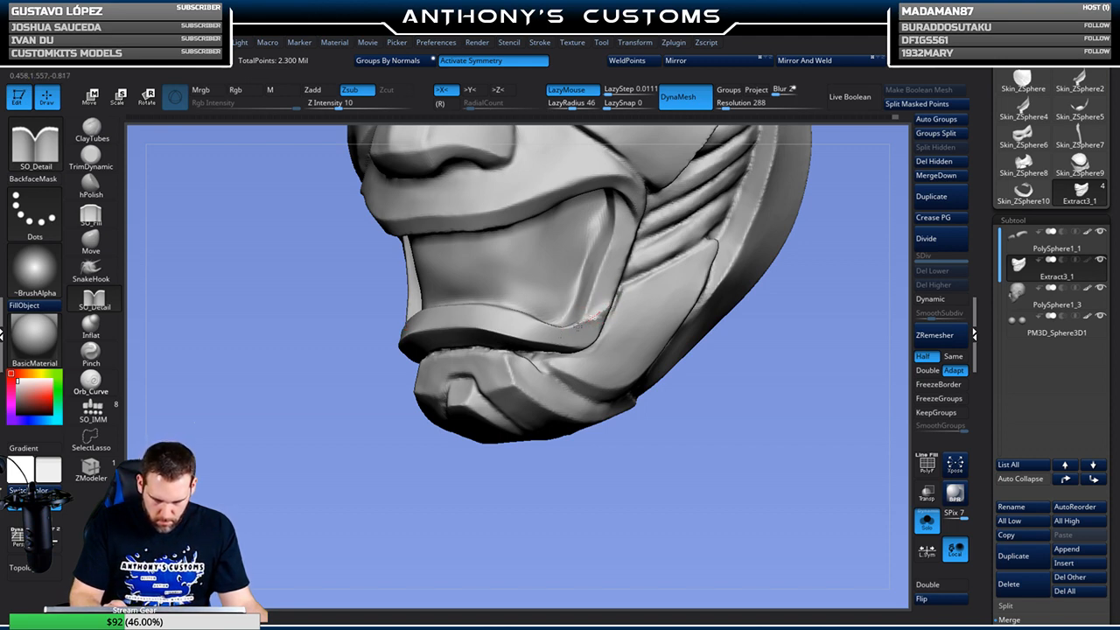
left_click(91, 215)
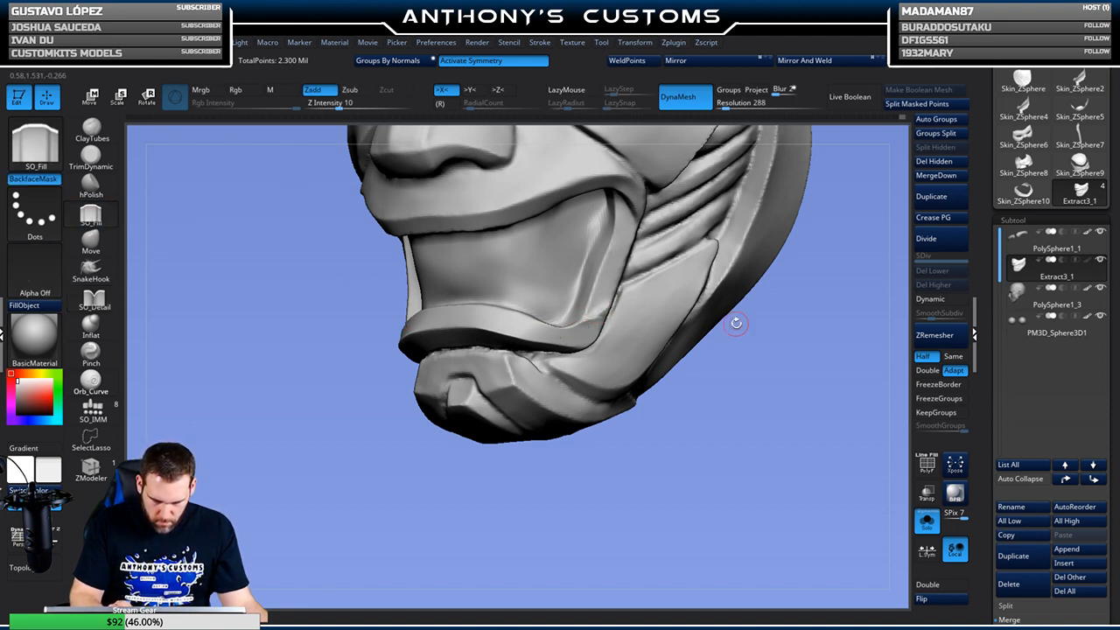
scroll(738, 320, "up", 5)
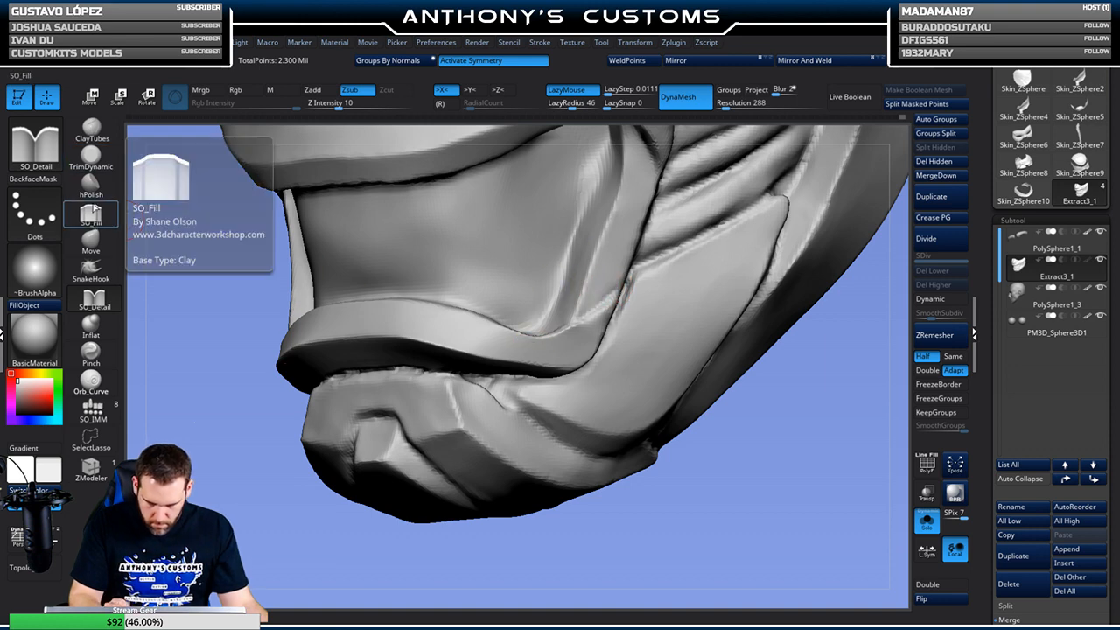
Polish the lower lip near its corner with hPolish and fill in the inner mouth corner with the SO_Fill brush
left_click(91, 182)
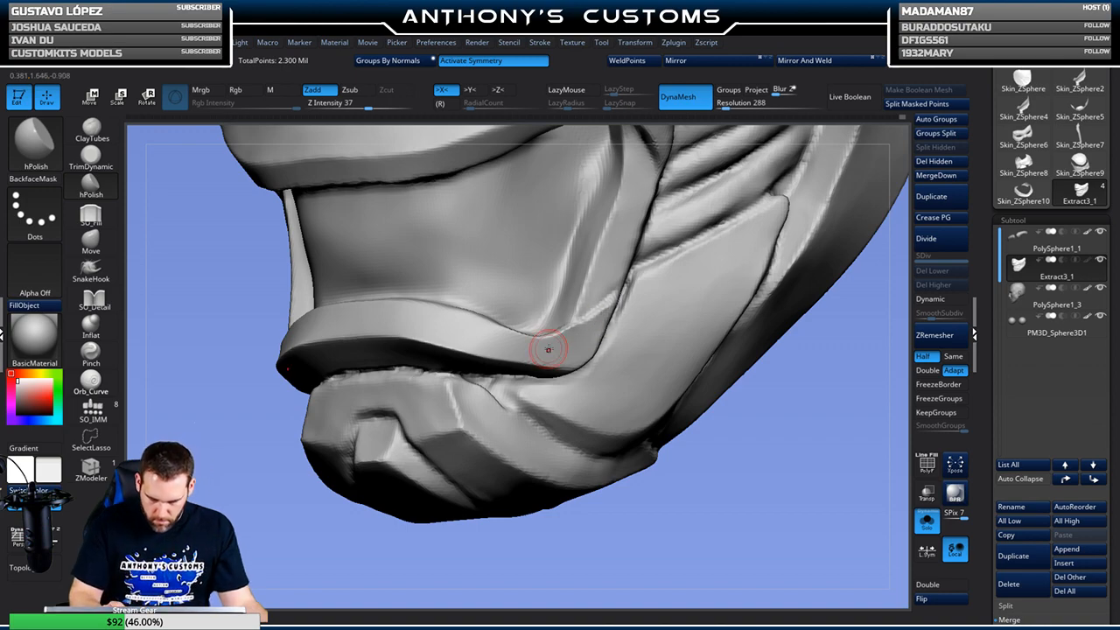
mouse_move(787, 407)
left_mouse_down()
mouse_move(777, 445)
mouse_move(286, 135)
mouse_move(155, 187)
left_mouse_up()
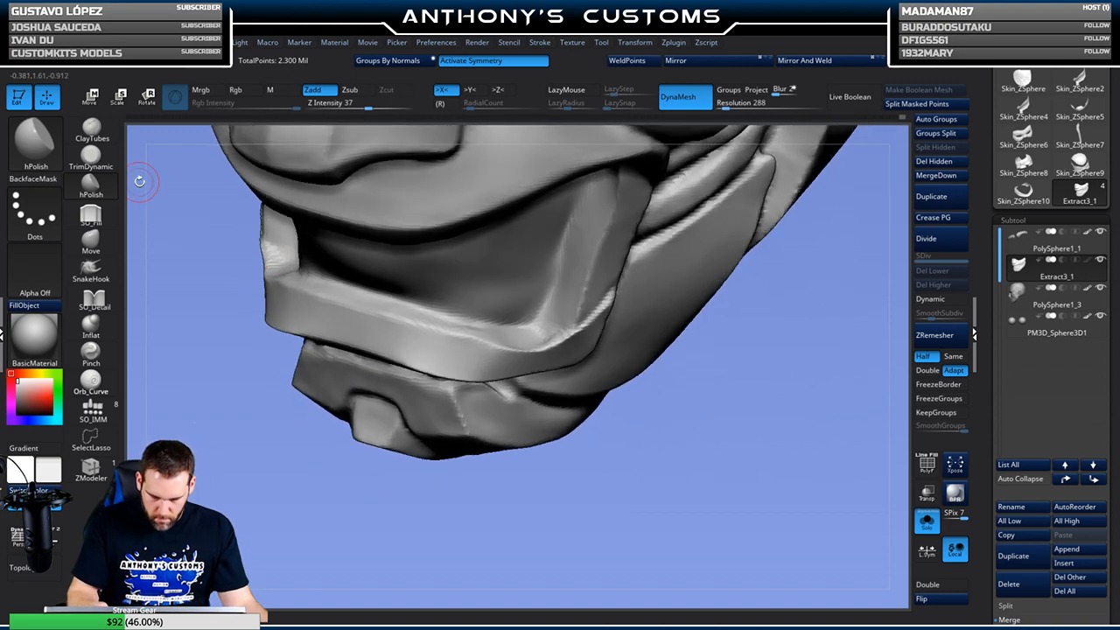
left_click(91, 214)
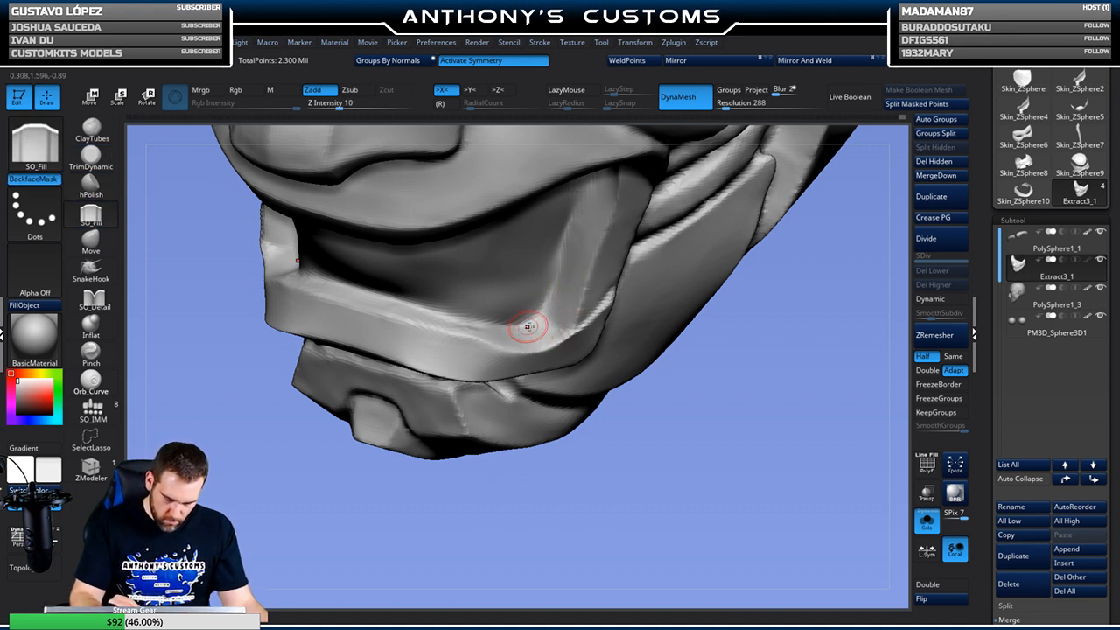
left_click_drag(725, 399, 708, 419)
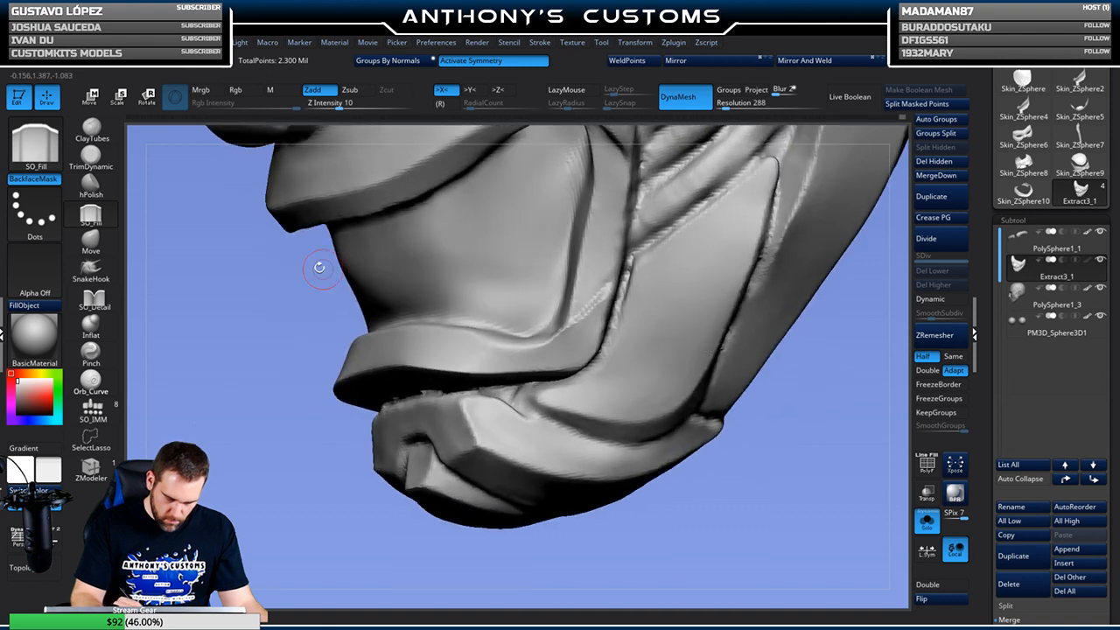
Flatten the upper surface of the lower lip with the hPolish brush, working from above and from the opposite side
left_click(91, 182)
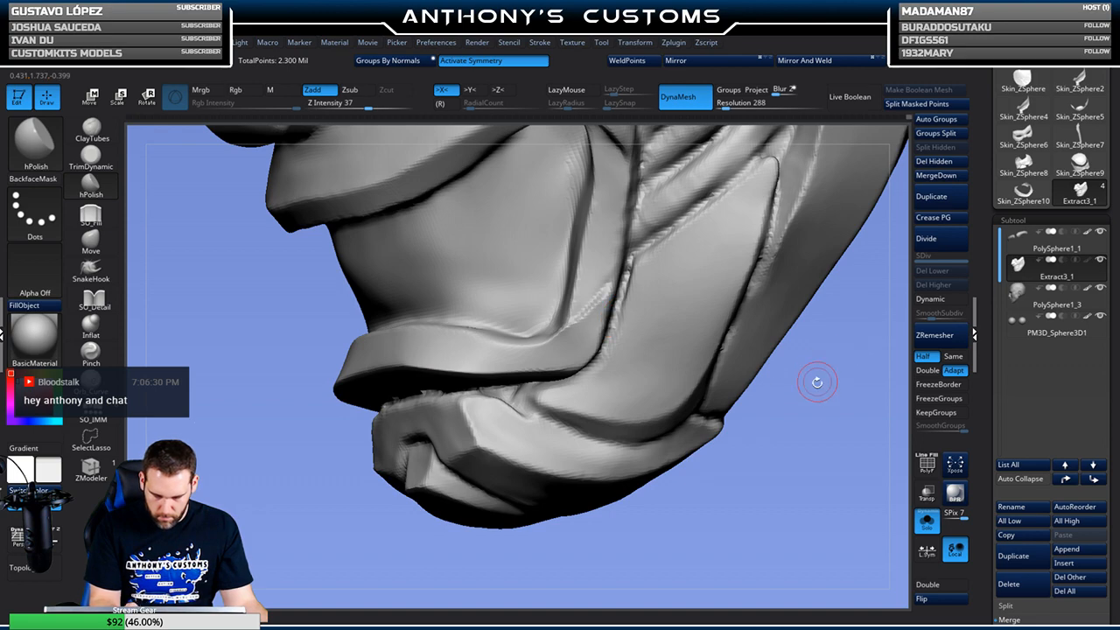
left_click_drag(815, 382, 833, 438)
left_click_drag(864, 477, 564, 372)
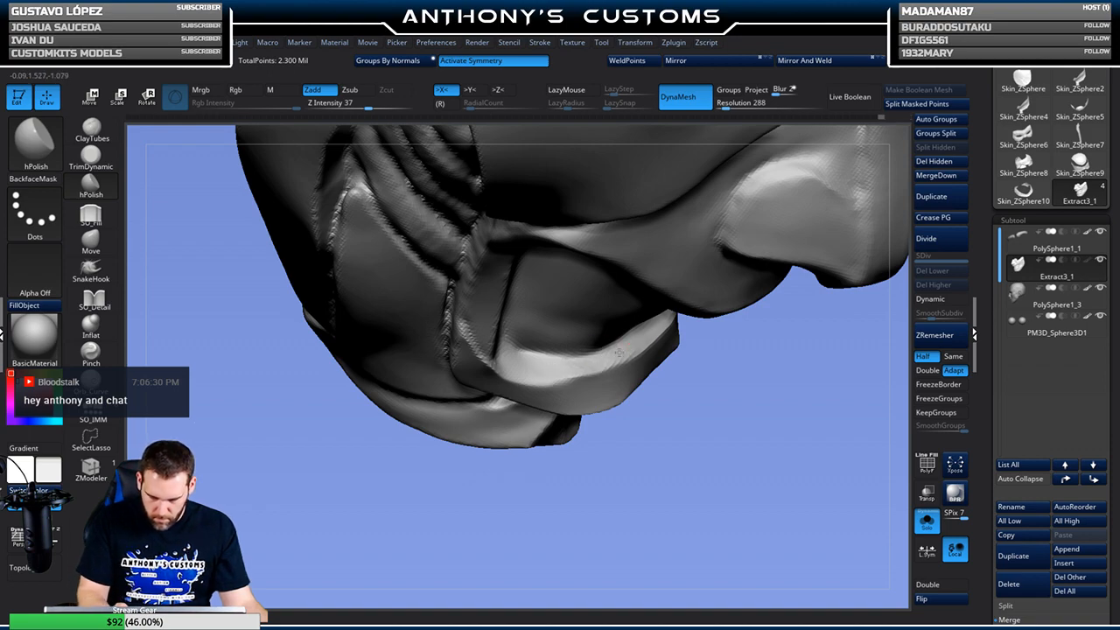
mouse_move(737, 420)
left_mouse_down()
mouse_move(630, 385)
mouse_move(404, 526)
mouse_move(296, 416)
left_mouse_up()
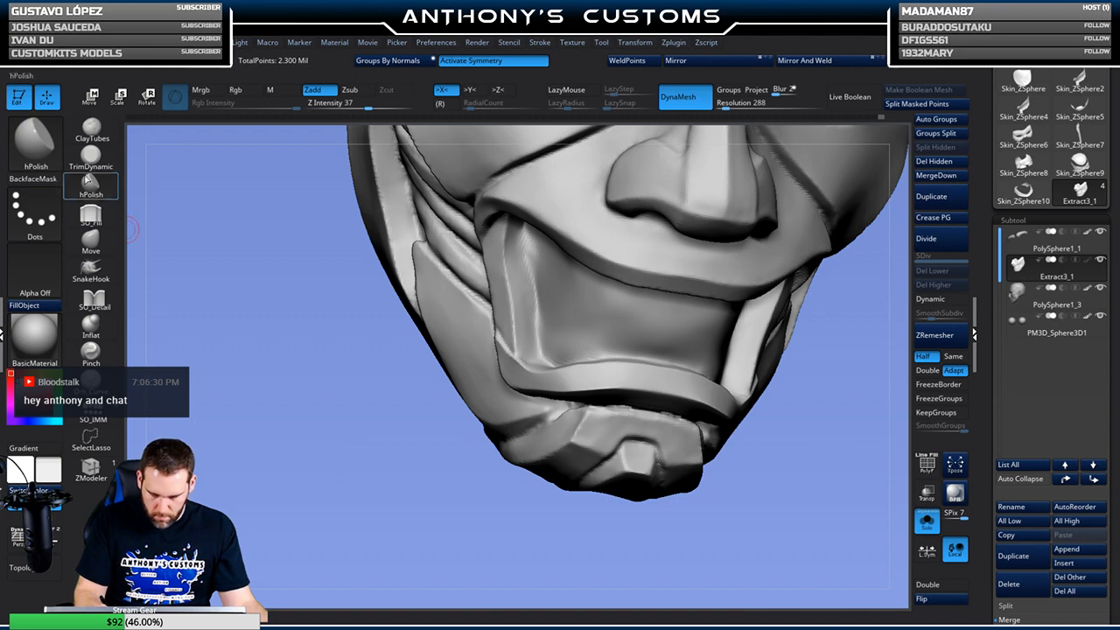
Define the edges of the vertical lip band at the mouth corner with the SO_Detail brush
left_click(94, 299)
left_click_drag(372, 496, 516, 278)
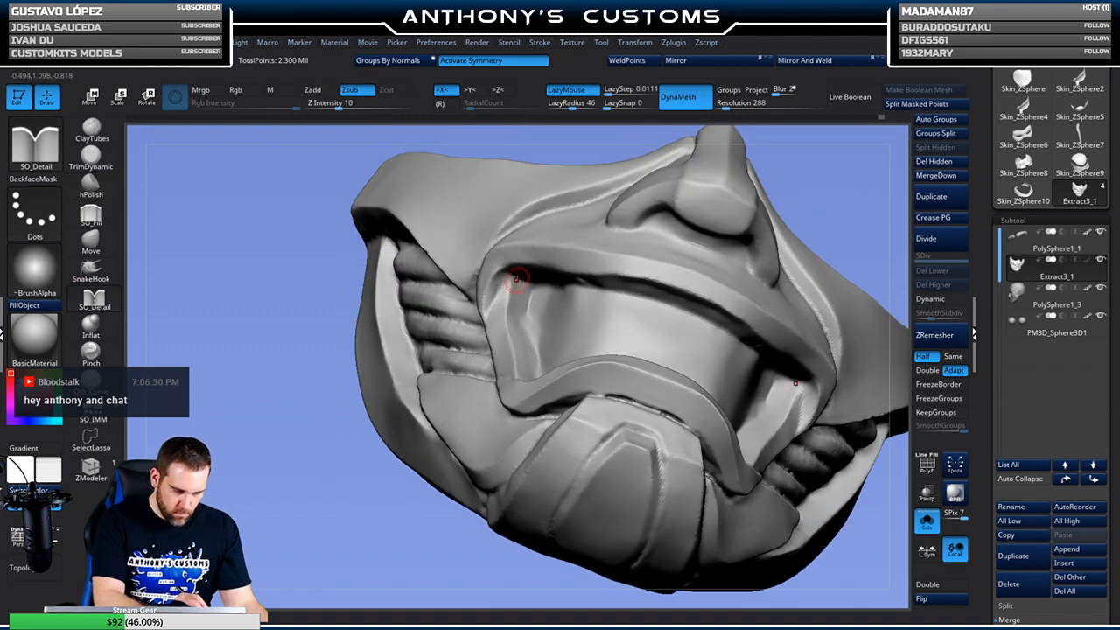
left_click_drag(418, 503, 451, 501)
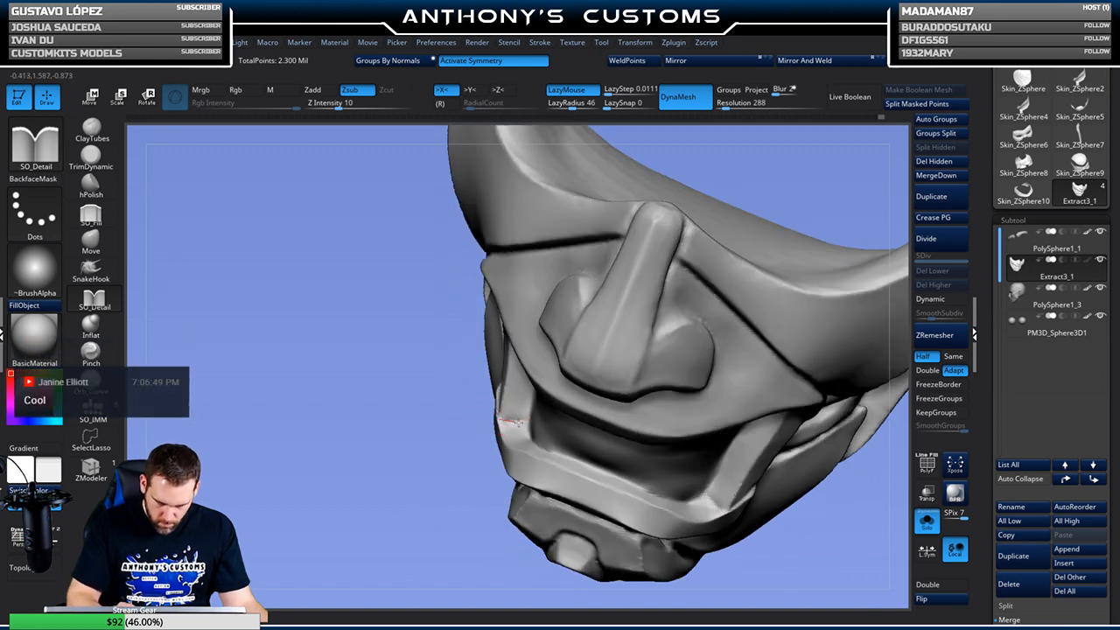
Build up the outer face of the lower lip and mouth corner with ClayTubes strokes
mouse_move(448, 483)
left_mouse_down()
mouse_move(444, 510)
mouse_move(427, 475)
mouse_move(564, 505)
mouse_move(779, 411)
mouse_move(722, 356)
left_mouse_up()
left_click(93, 134)
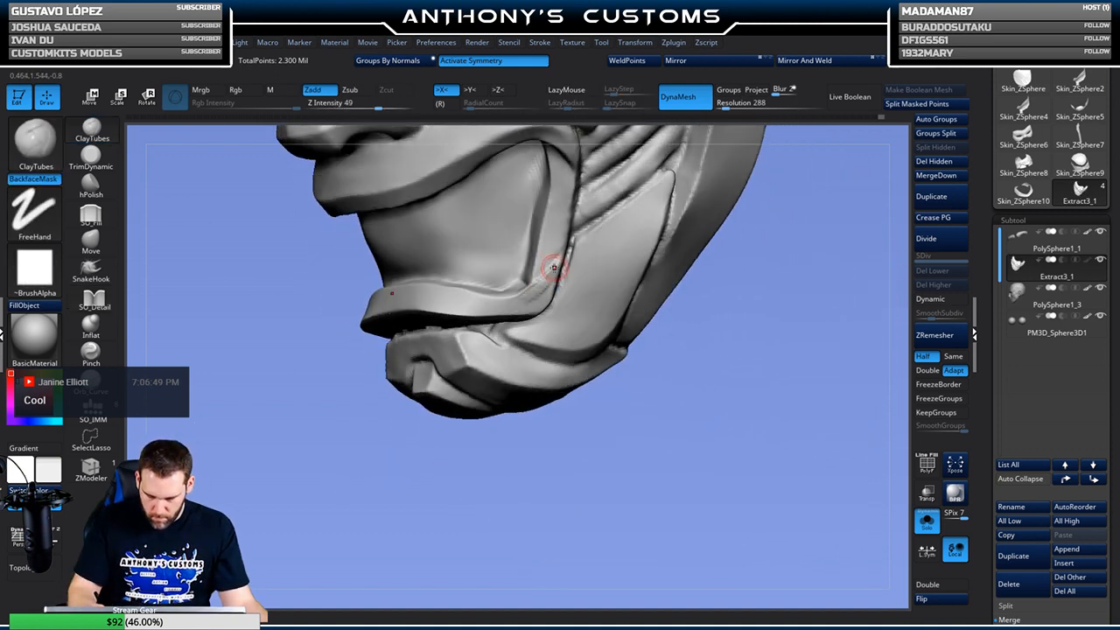
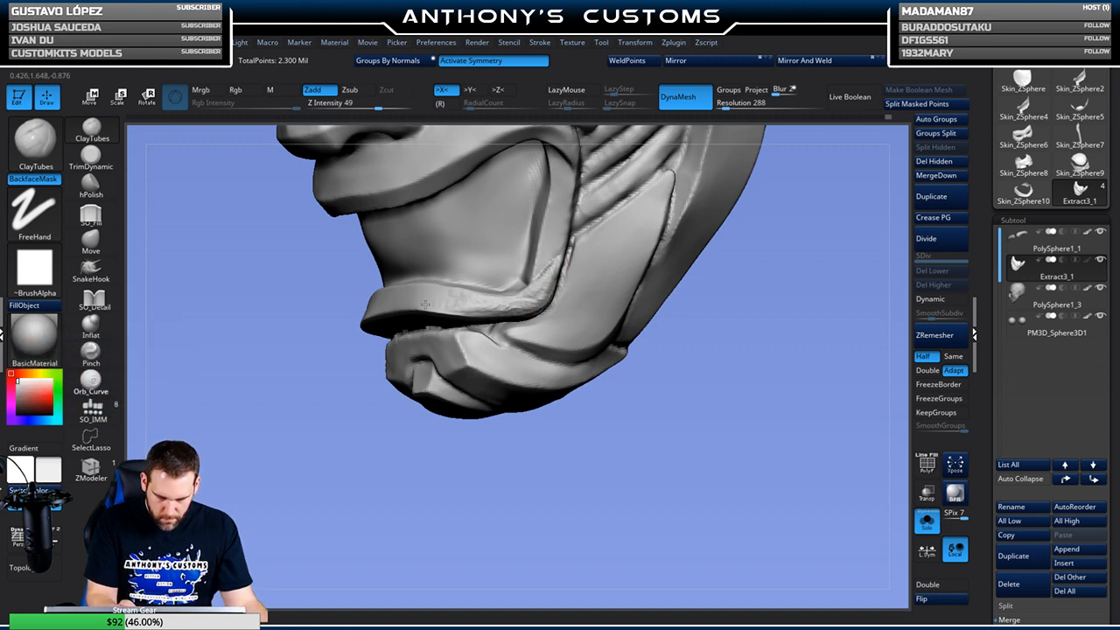
mouse_move(733, 336)
left_mouse_down()
mouse_move(755, 333)
mouse_move(702, 312)
mouse_move(738, 362)
left_mouse_up()
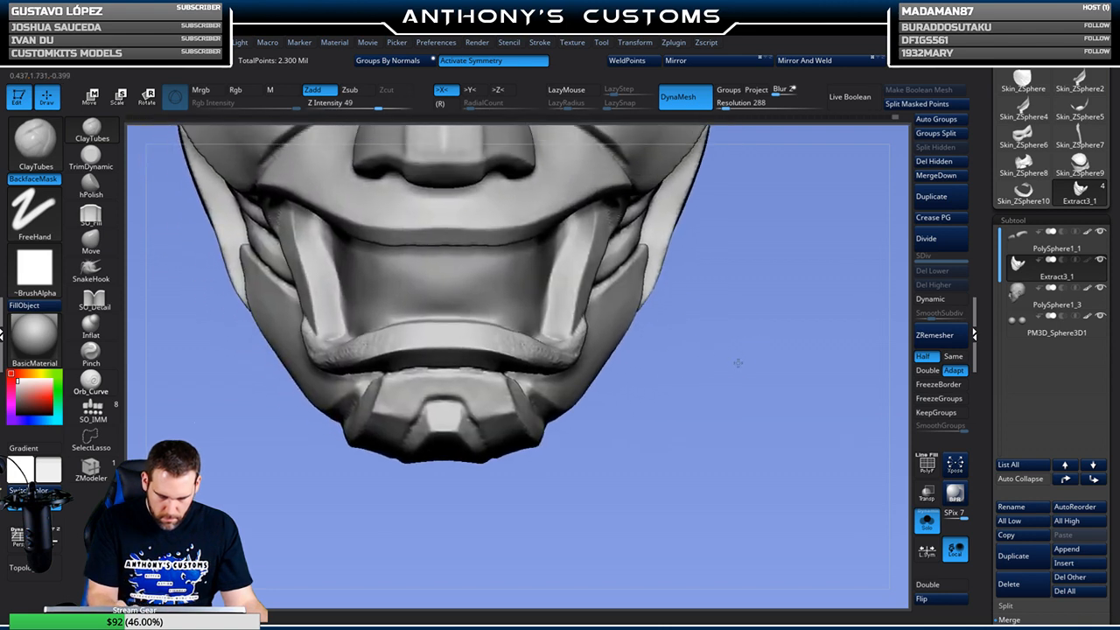
Smooth the added clay on the lower lip and mouth corner into flat planes with a resized hPolish brush
left_click(91, 182)
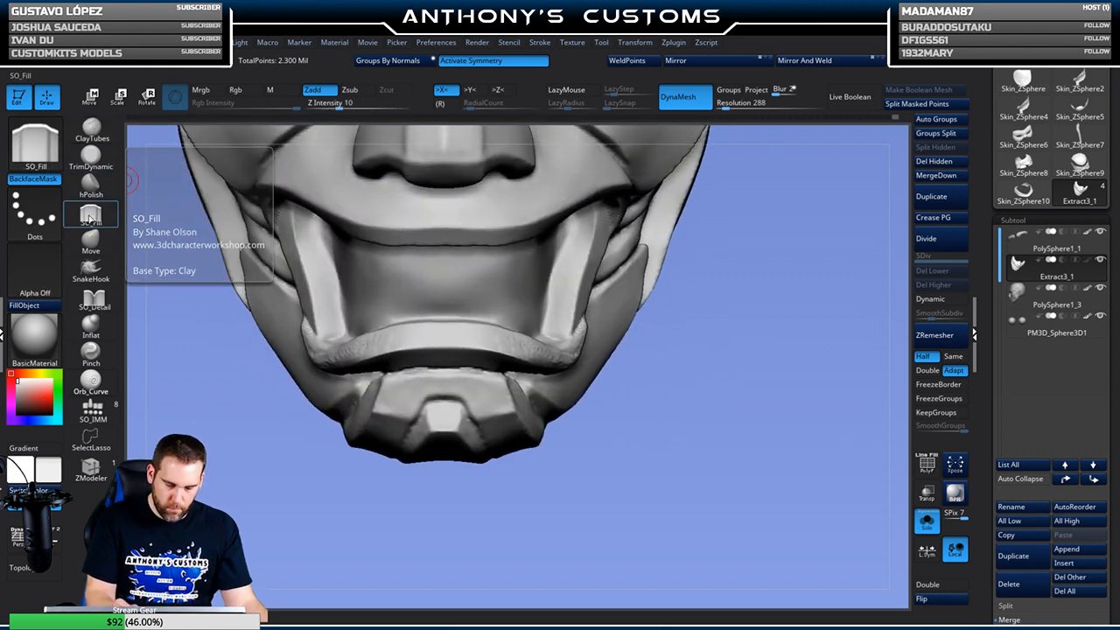
mouse_move(731, 381)
left_mouse_down()
mouse_move(712, 418)
mouse_move(684, 287)
mouse_move(618, 280)
left_mouse_up()
key("space")
key("space")
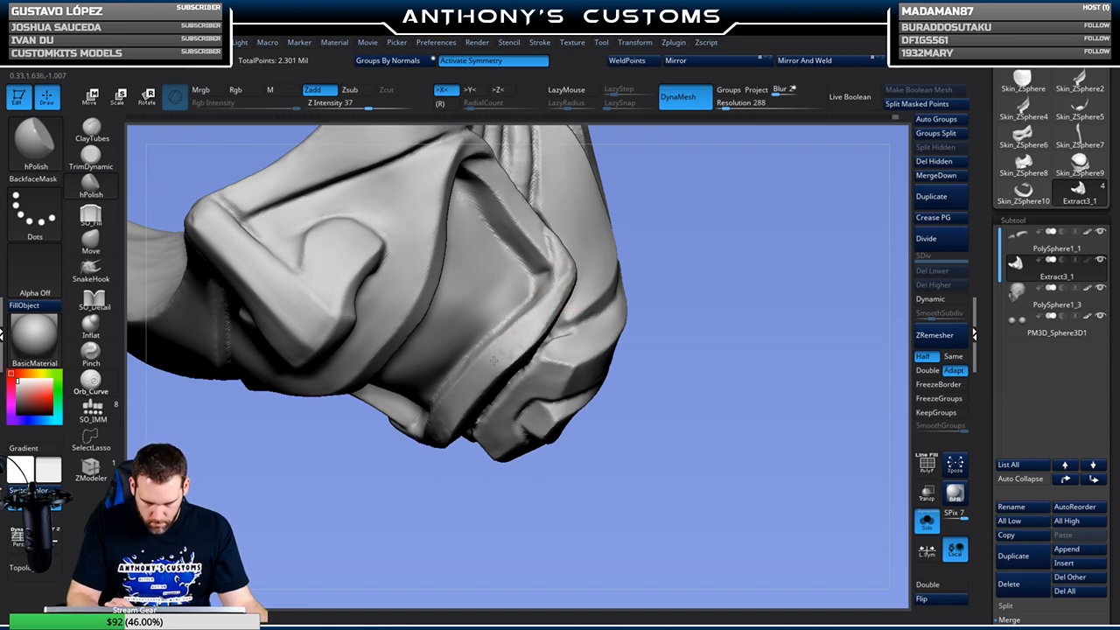
left_click_drag(662, 279, 585, 285)
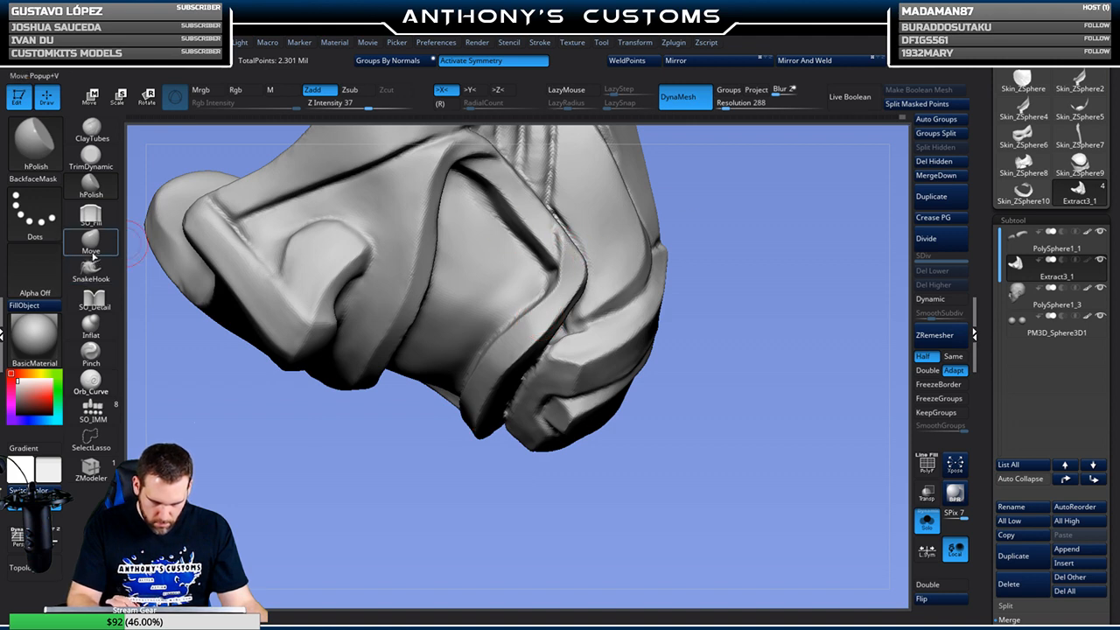
Carve a fine SO_Detail line along the lip's edge at the lower mouth corner, undoing and redrawing the first stroke
left_click(91, 300)
mouse_move(726, 229)
left_mouse_down()
mouse_move(770, 235)
mouse_move(797, 255)
mouse_move(774, 262)
left_mouse_up()
key("space")
left_click_drag(557, 237, 548, 229)
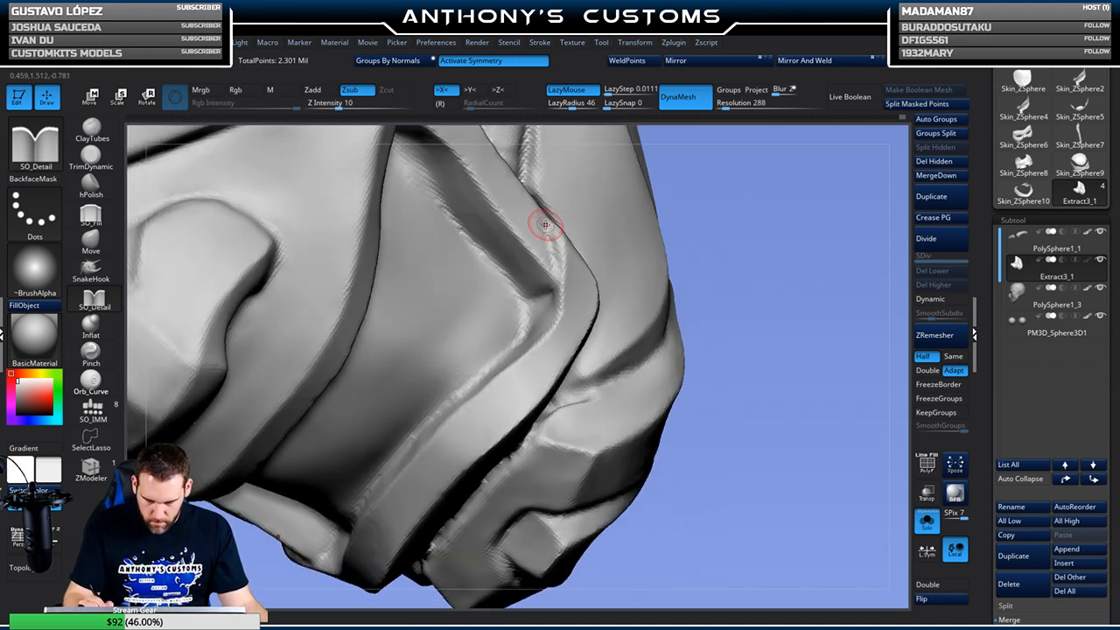
key("ctrl+z")
left_click_drag(545, 224, 553, 271)
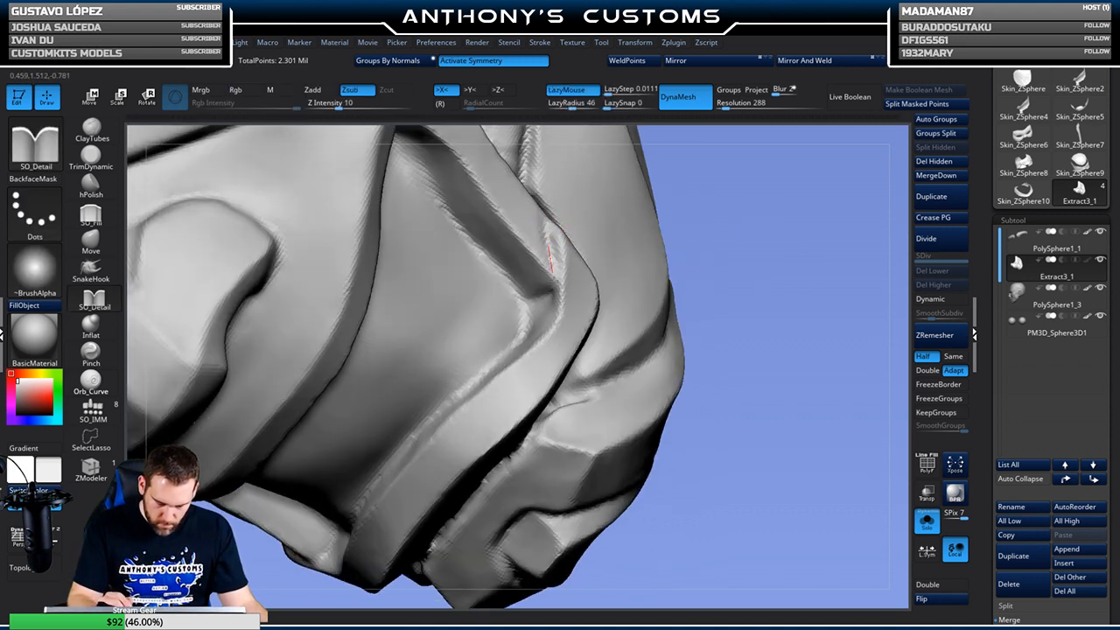
left_click_drag(563, 304, 555, 326)
left_click_drag(682, 248, 770, 228)
left_click_drag(549, 228, 563, 237)
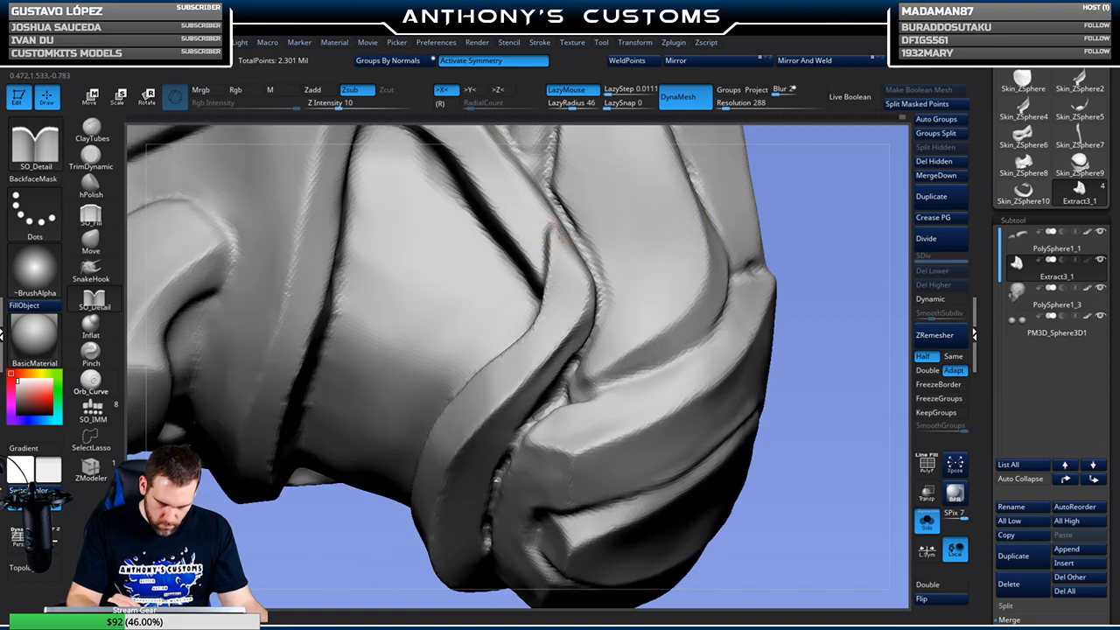
Deepen the crease at the upper mouth corner, between the lip band and the cheek ridges, with SO_Detail
mouse_move(785, 225)
left_mouse_down()
mouse_move(805, 176)
mouse_move(758, 266)
mouse_move(752, 149)
mouse_move(703, 166)
left_mouse_up()
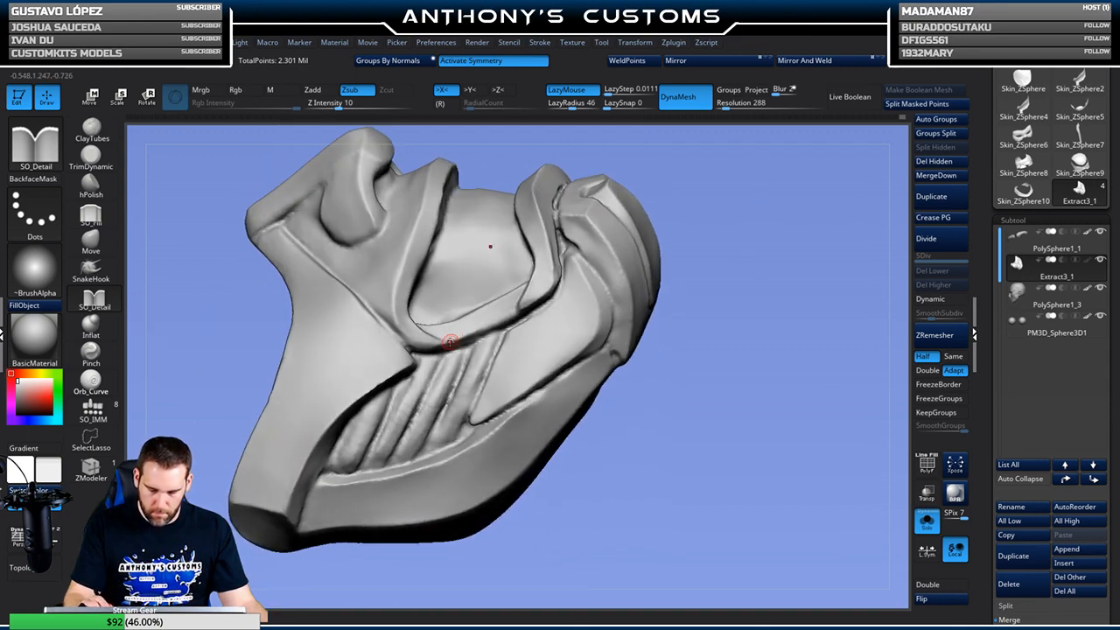
mouse_move(733, 376)
left_mouse_down()
mouse_move(749, 281)
mouse_move(742, 233)
left_mouse_up()
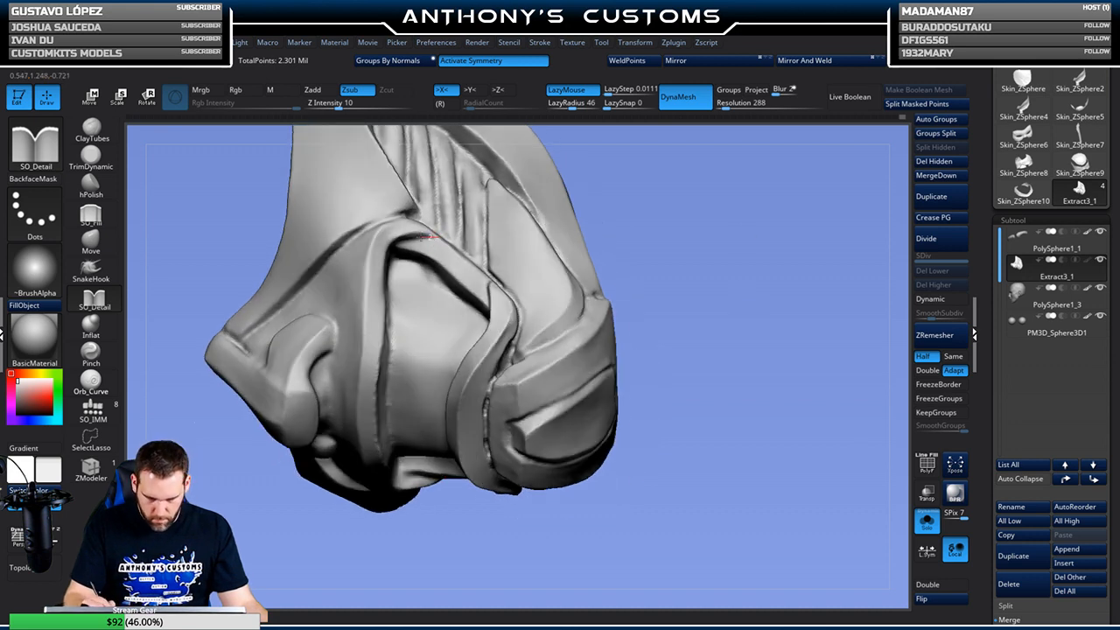
mouse_move(705, 305)
left_mouse_down()
mouse_move(737, 211)
mouse_move(693, 260)
mouse_move(701, 234)
mouse_move(706, 280)
mouse_move(691, 278)
mouse_move(709, 333)
mouse_move(400, 161)
left_mouse_up()
Polish the lower lip and inner mouth corner with a resized hPolish brush, checking the whole mask from both sides
left_click(91, 184)
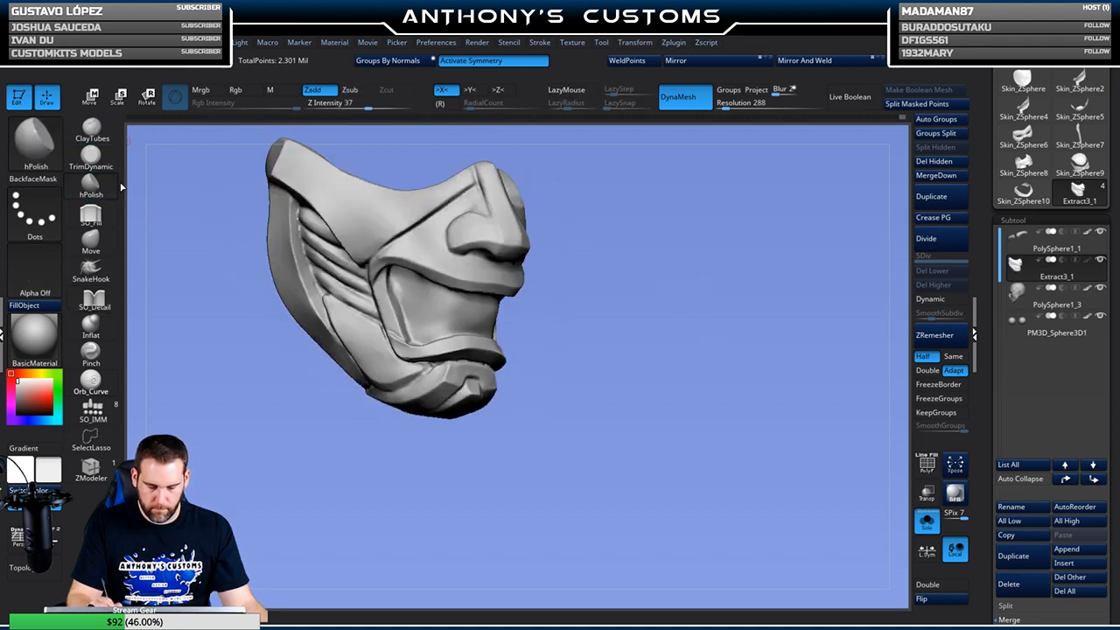
left_click_drag(630, 273, 643, 279)
key("space")
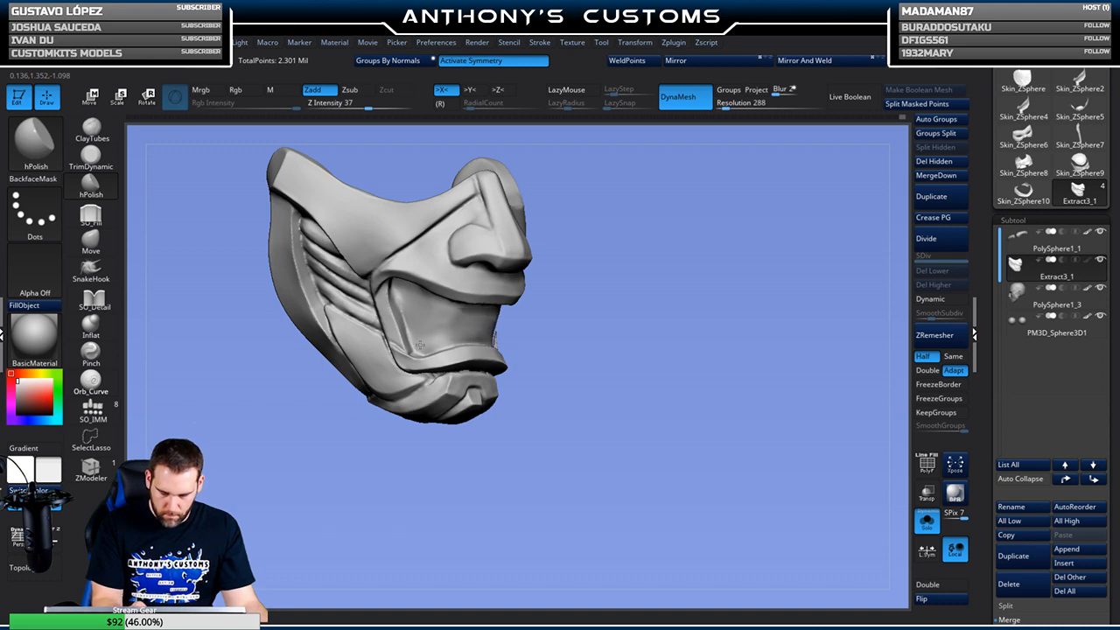
left_click_drag(579, 267, 724, 424)
left_click_drag(772, 473, 746, 485)
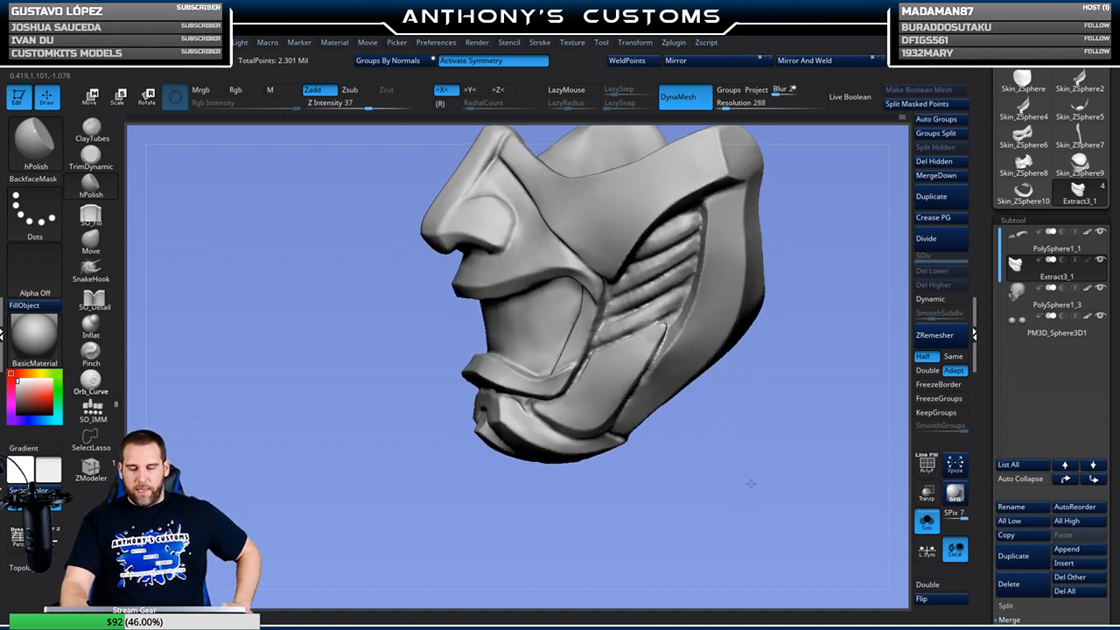
Build up the end face and its adjoining edge at the mask's upper rear cheek tip with ClayTubes strokes
mouse_move(775, 400)
left_mouse_down()
mouse_move(753, 484)
mouse_move(770, 439)
mouse_move(744, 432)
mouse_move(687, 370)
left_mouse_up()
left_click(91, 132)
left_click_drag(805, 204, 492, 216)
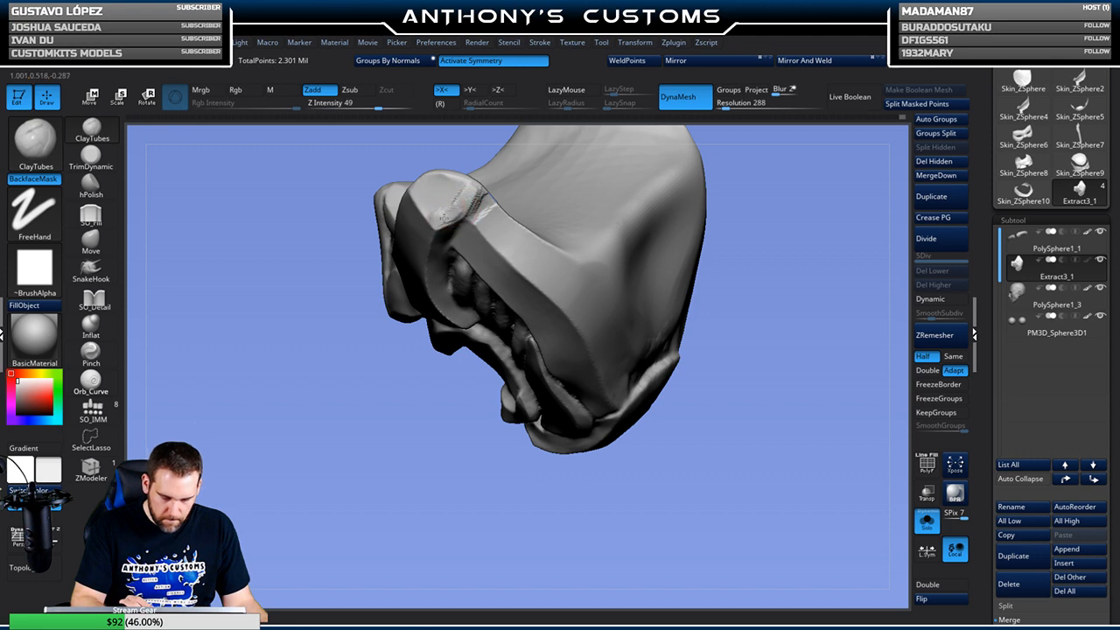
mouse_move(433, 202)
left_mouse_down()
mouse_move(426, 192)
mouse_move(437, 188)
mouse_move(425, 195)
mouse_move(439, 215)
left_mouse_up()
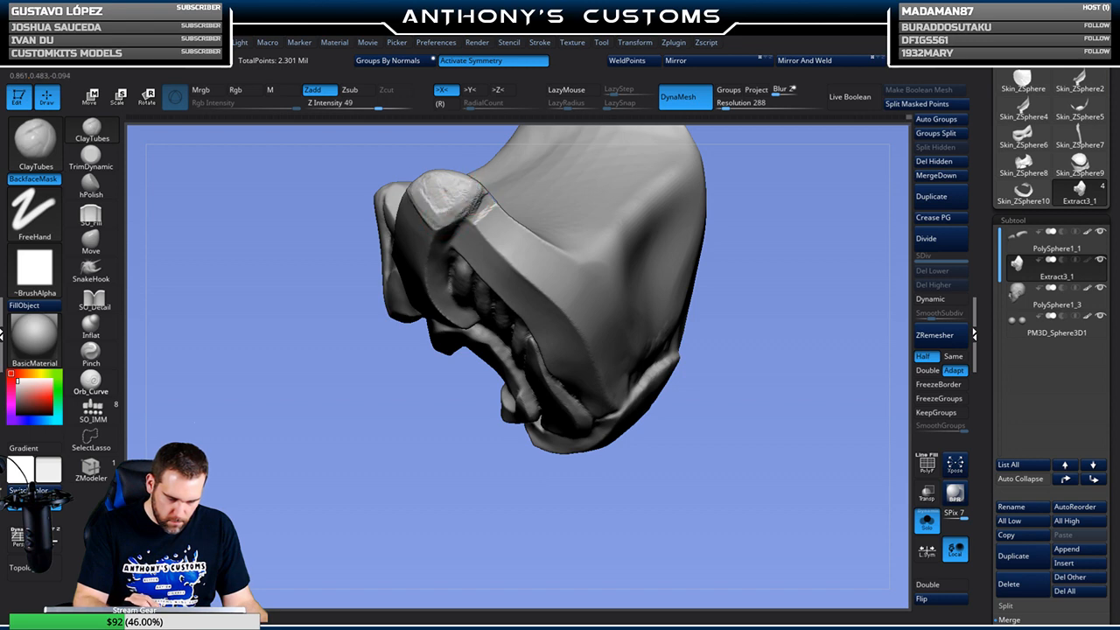
Carve the crease between the end face and the adjoining edge at the rear cheek tip with SO_Detail, undoing the previous stroke
left_click(103, 298)
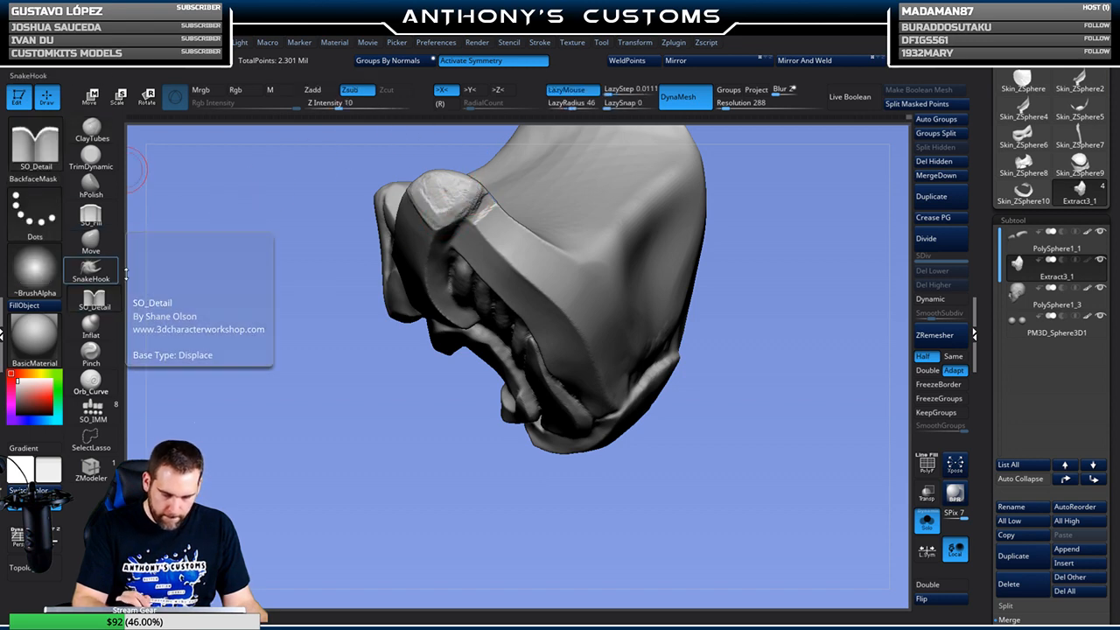
key("ctrl+z")
right_click(480, 208)
left_click_drag(490, 209, 479, 208)
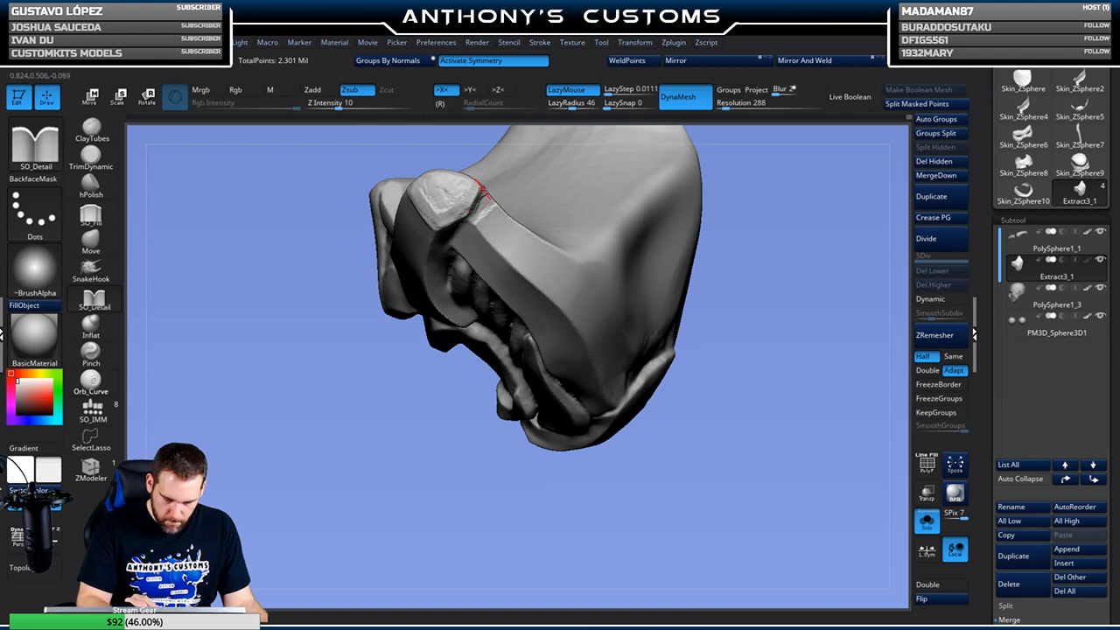
right_click_drag(469, 210, 375, 300)
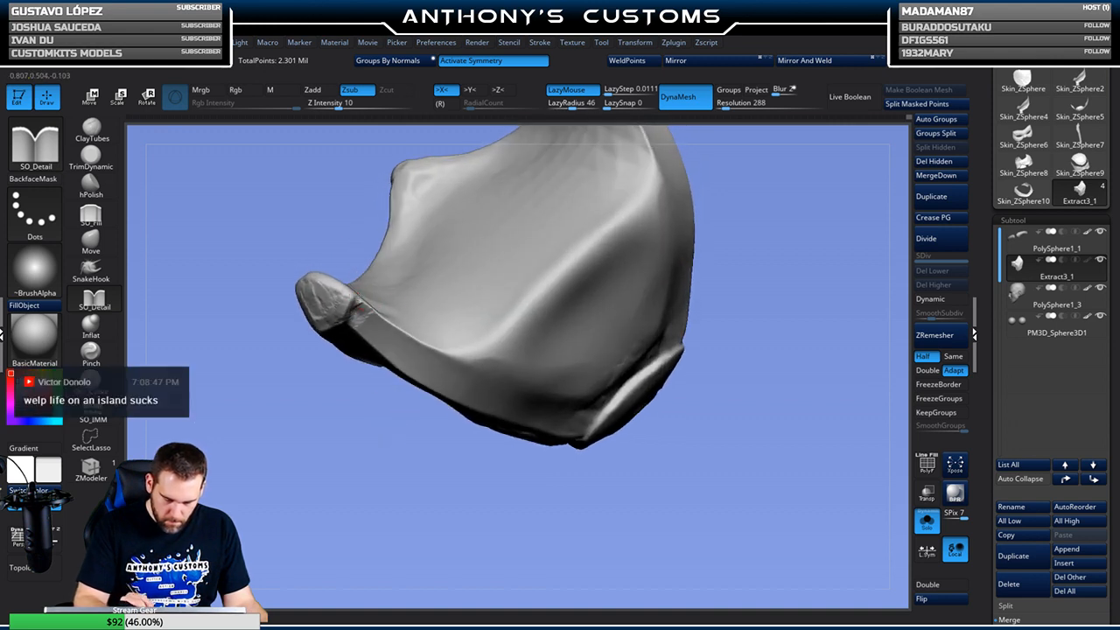
right_click_drag(336, 393, 332, 403)
Smooth the built-up end face and edges of the rear cheek tip with a resized hPolish brush
left_click(91, 215)
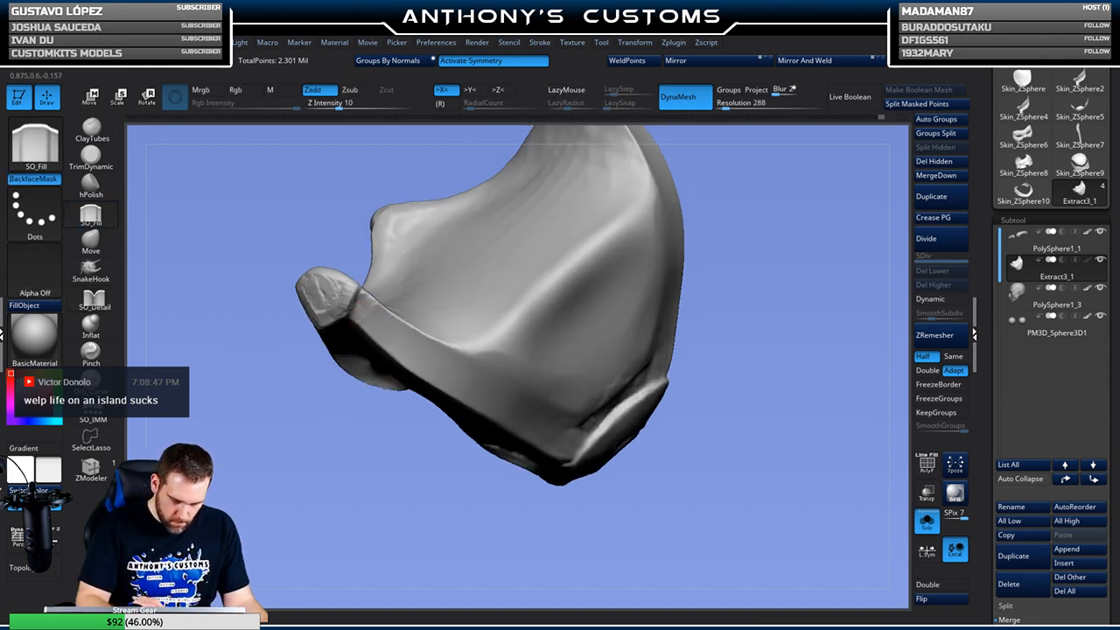
left_click(91, 185)
right_click_drag(322, 472, 426, 487)
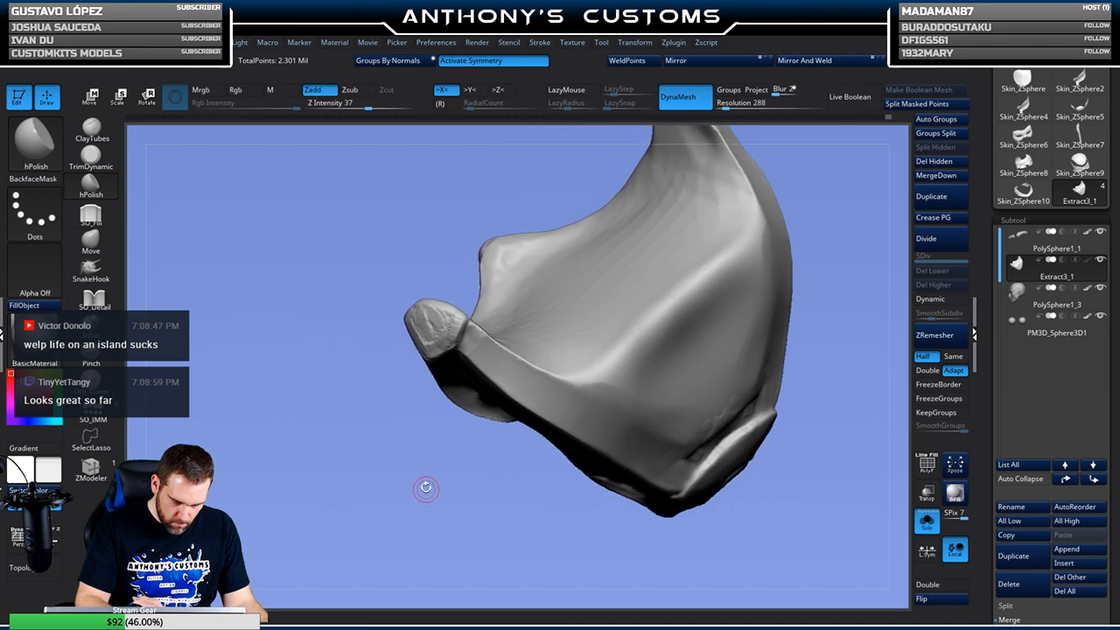
key("space")
left_click_drag(408, 428, 412, 429)
right_click_drag(407, 405, 378, 404)
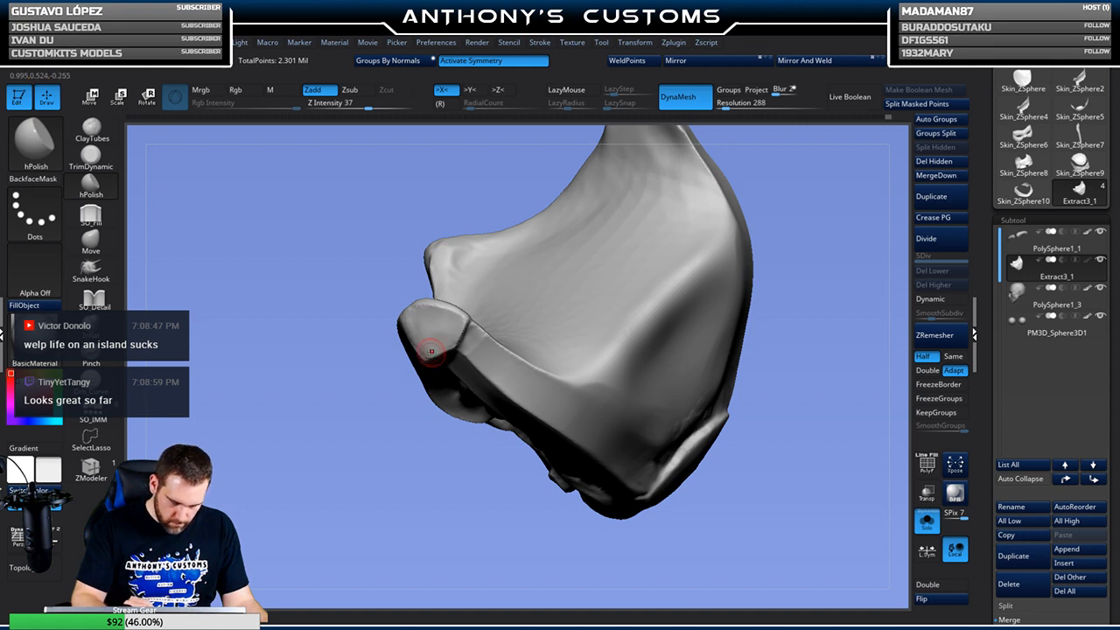
right_click_drag(430, 350, 425, 324)
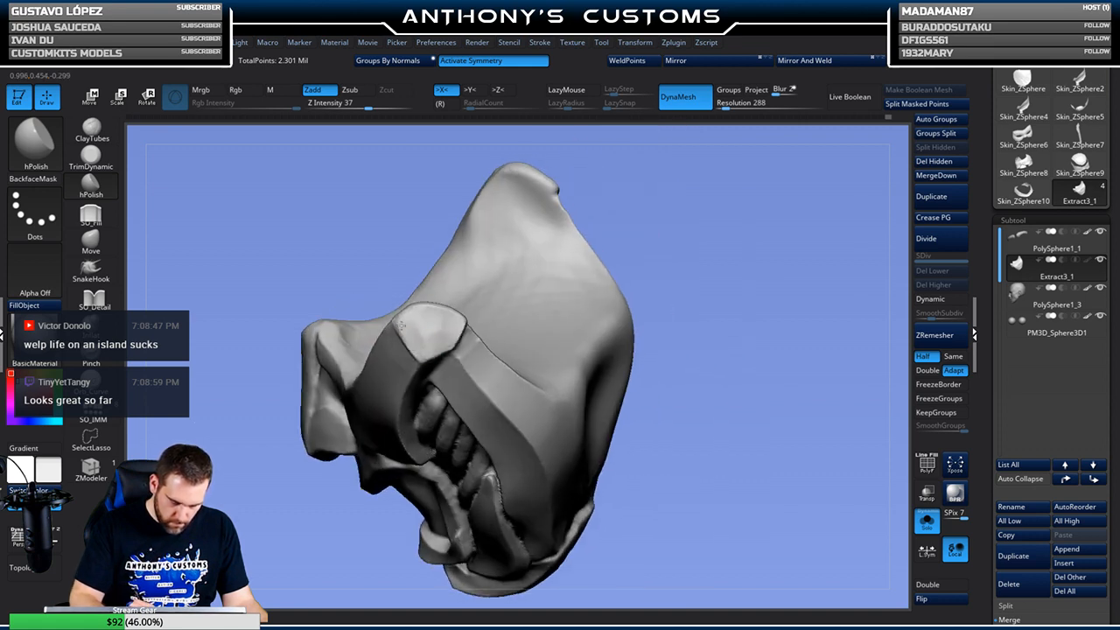
mouse_move(637, 267)
left_mouse_down()
mouse_move(677, 230)
mouse_move(613, 228)
mouse_move(610, 320)
mouse_move(585, 290)
left_mouse_up()
mouse_move(586, 290)
left_mouse_down()
mouse_move(621, 298)
mouse_move(636, 268)
mouse_move(605, 273)
left_mouse_up()
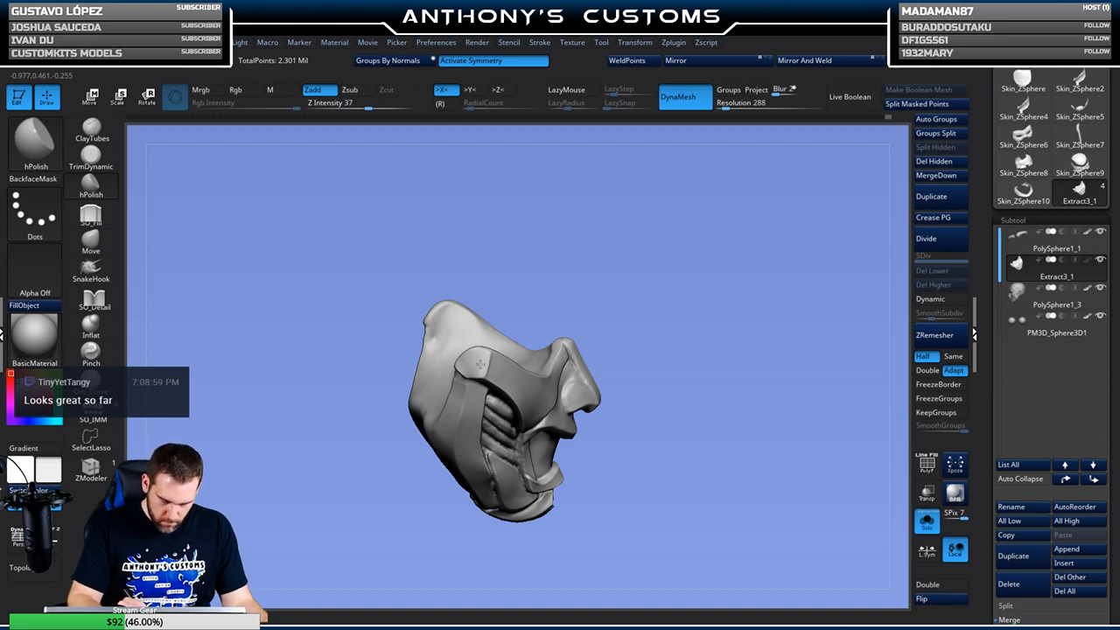
Show the full head again and polish the mask's cheek plate and rear tip edges with a resized hPolish brush
left_click_drag(693, 283, 529, 256)
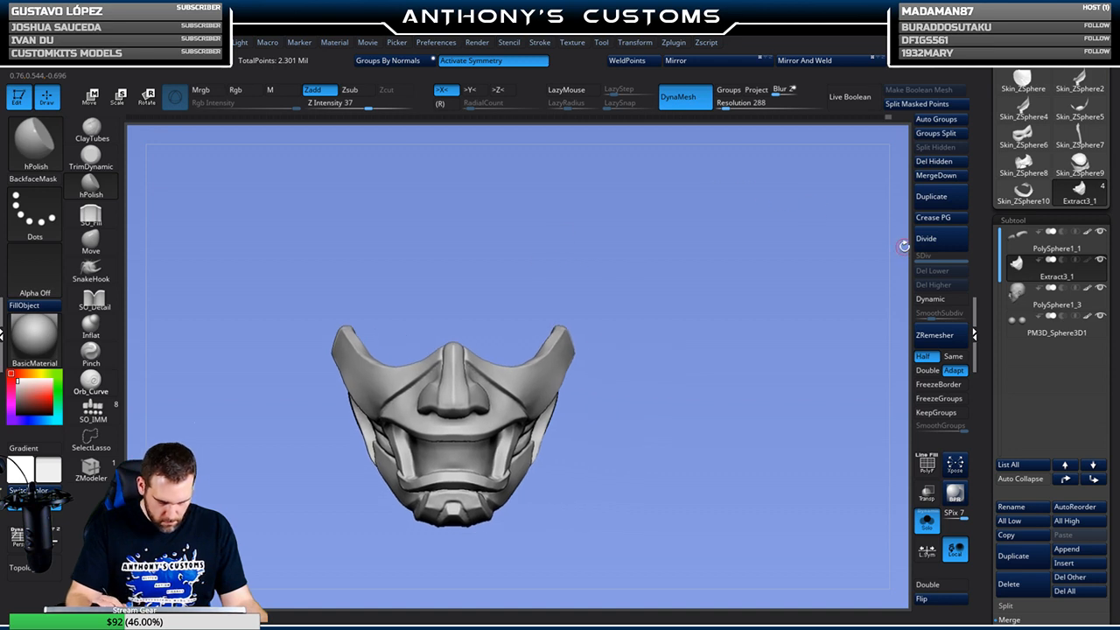
left_click(926, 521)
mouse_move(755, 530)
left_mouse_down()
mouse_move(808, 497)
mouse_move(777, 485)
mouse_move(770, 503)
mouse_move(792, 522)
mouse_move(810, 478)
mouse_move(791, 534)
mouse_move(747, 550)
mouse_move(735, 515)
mouse_move(768, 488)
mouse_move(800, 487)
left_mouse_up()
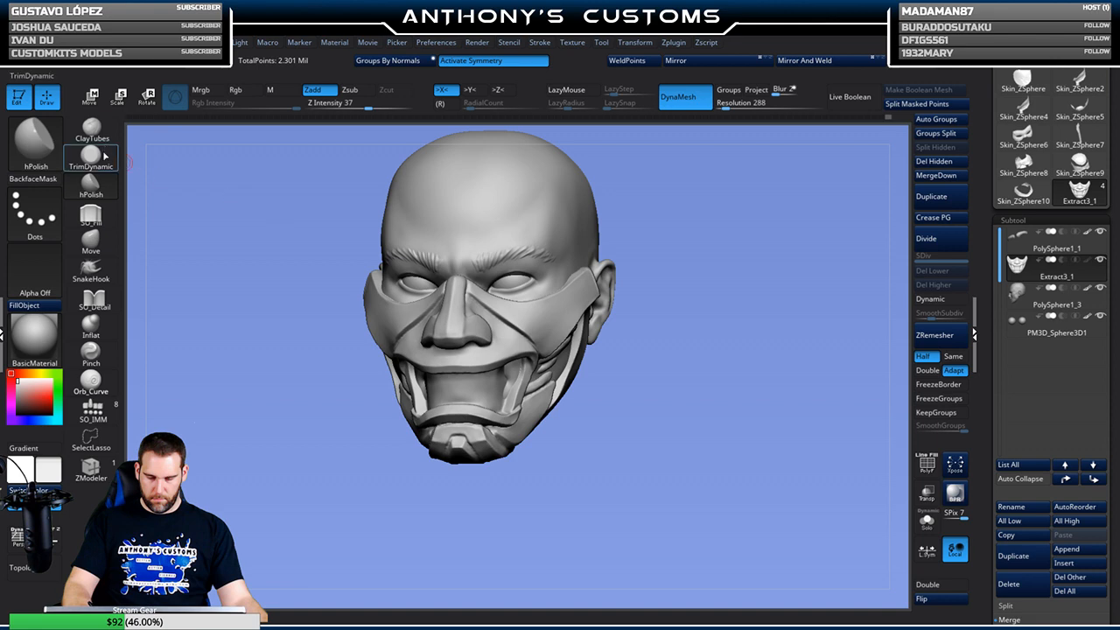
left_click(94, 191)
right_click(750, 259)
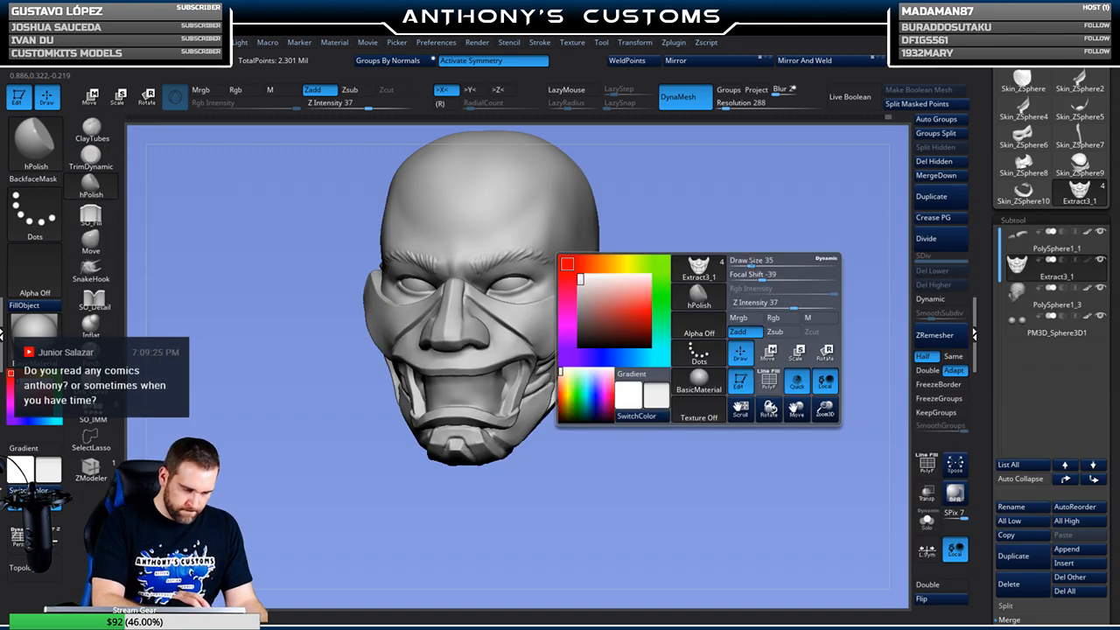
left_click_drag(763, 249, 818, 241)
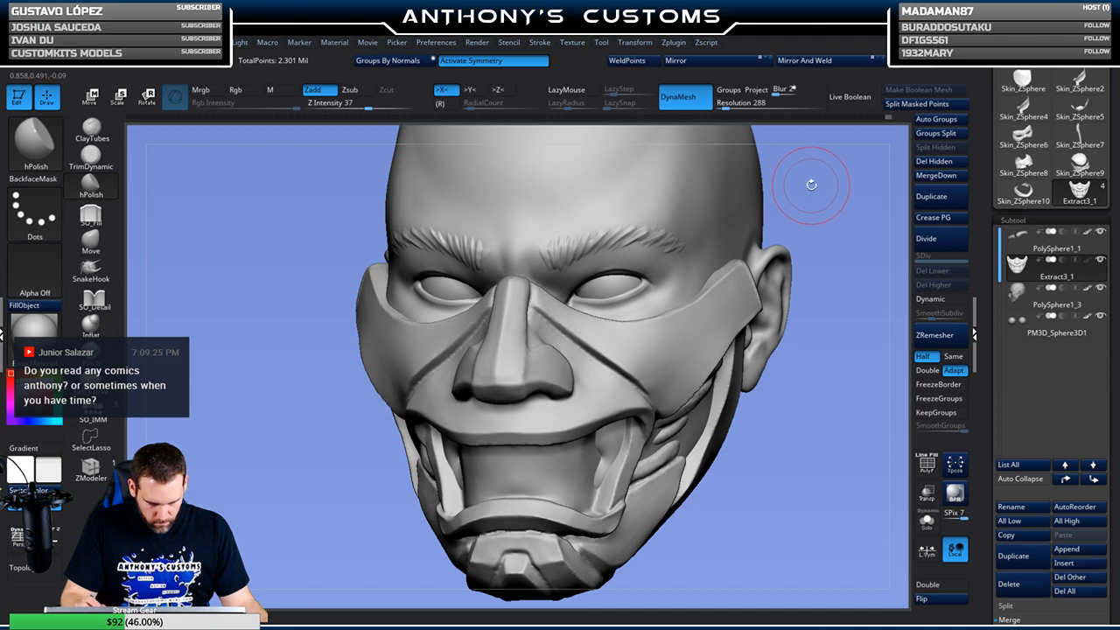
mouse_move(809, 219)
left_mouse_down()
mouse_move(809, 232)
mouse_move(787, 231)
left_mouse_up()
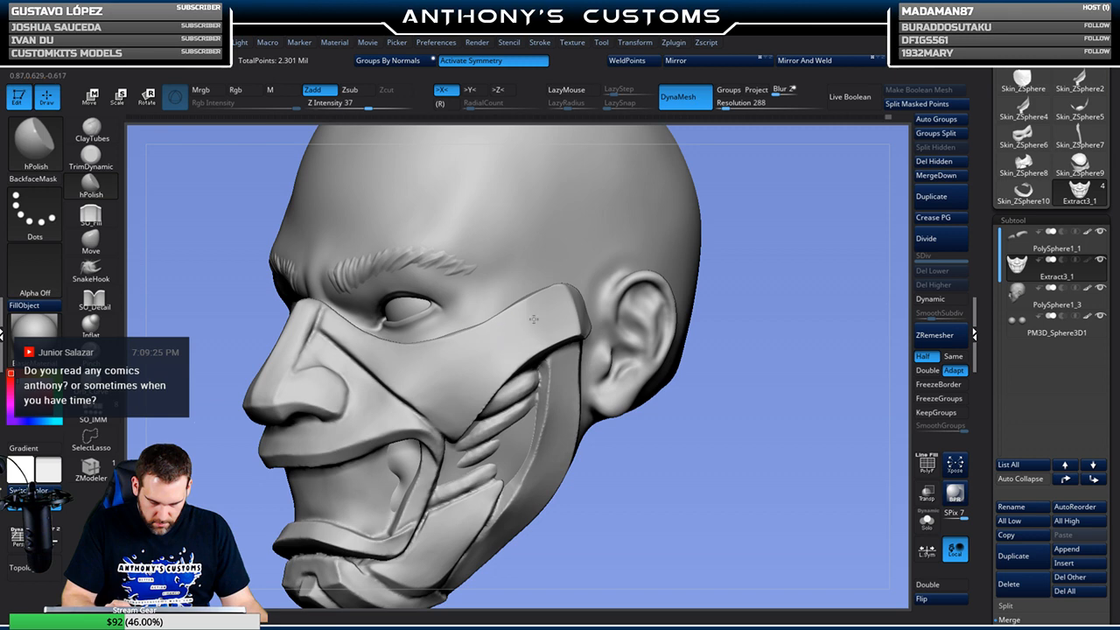
mouse_move(759, 255)
left_mouse_down()
mouse_move(799, 264)
mouse_move(764, 252)
left_mouse_up()
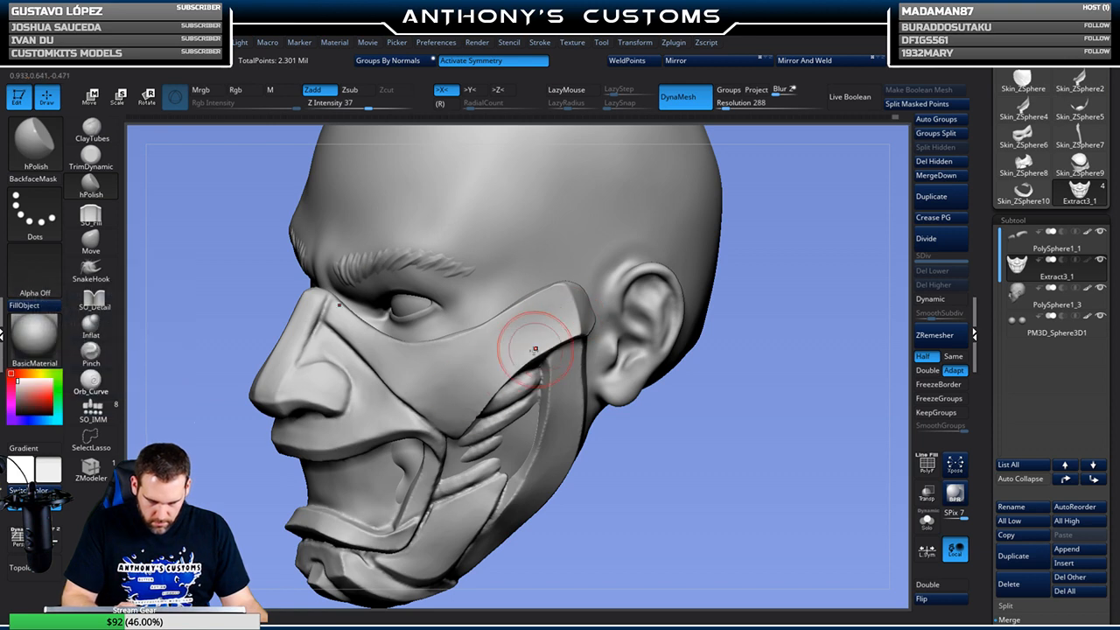
mouse_move(790, 263)
left_mouse_down()
mouse_move(803, 230)
mouse_move(750, 229)
left_mouse_up()
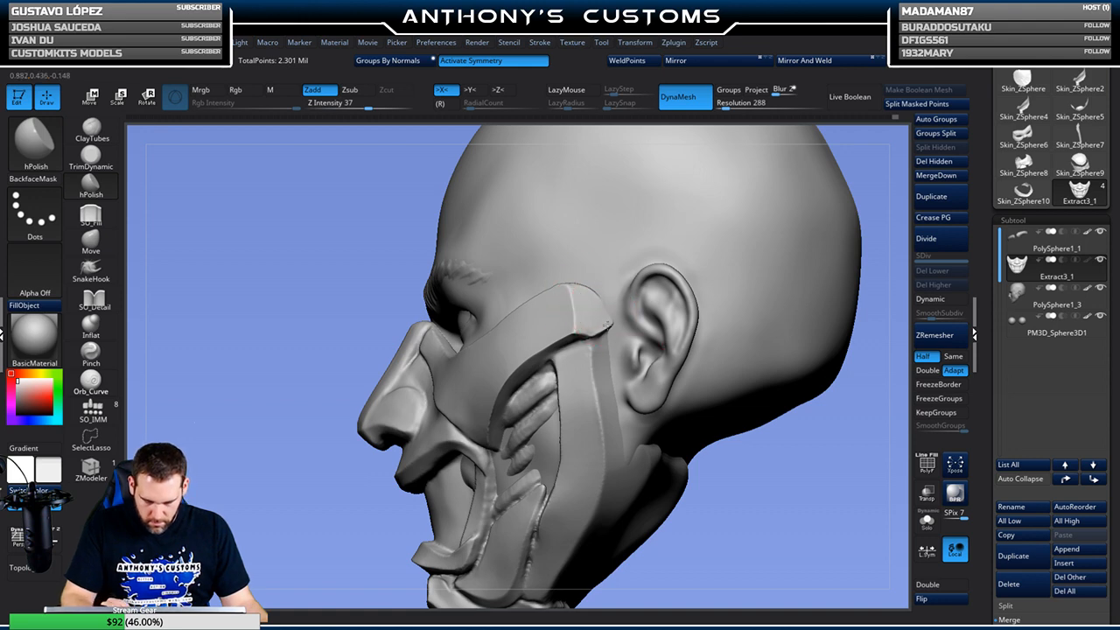
left_click_drag(795, 370, 823, 483)
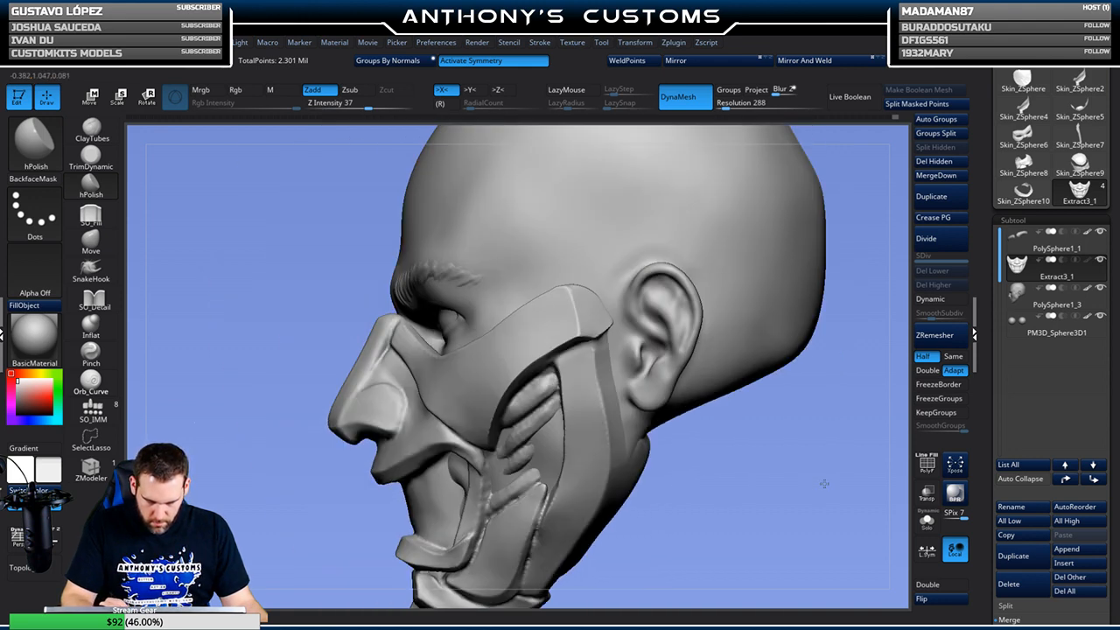
Compare the mask in isolation and on the full head by toggling Solo mode, from the side and front
mouse_move(775, 444)
left_mouse_down()
mouse_move(763, 411)
mouse_move(757, 434)
mouse_move(733, 402)
mouse_move(705, 412)
mouse_move(723, 388)
mouse_move(718, 370)
mouse_move(695, 392)
mouse_move(714, 412)
left_mouse_up()
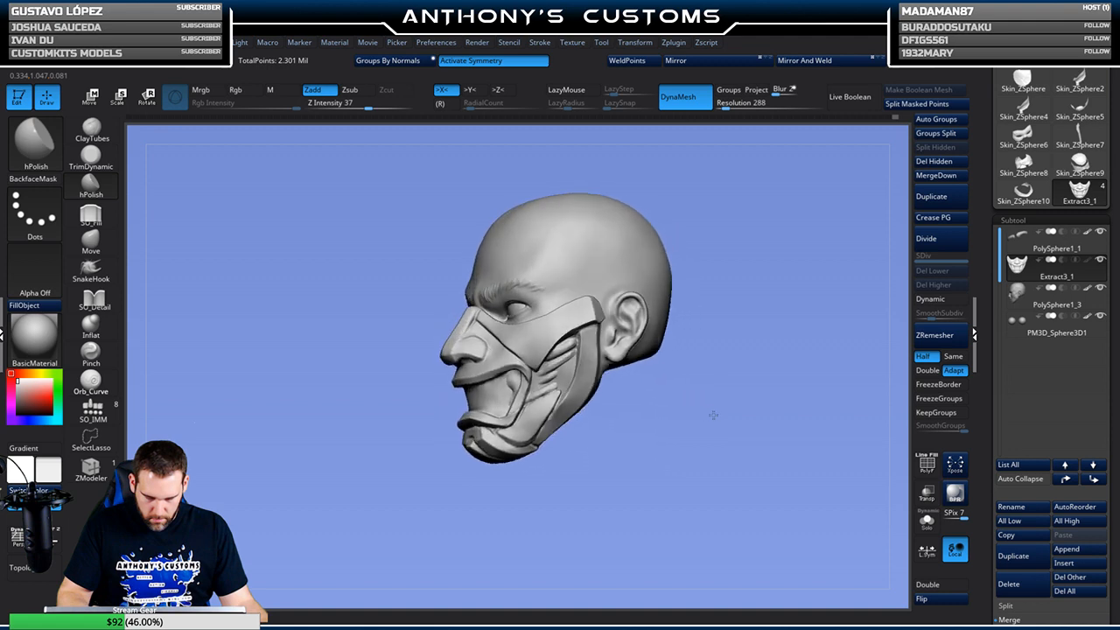
left_click(926, 524)
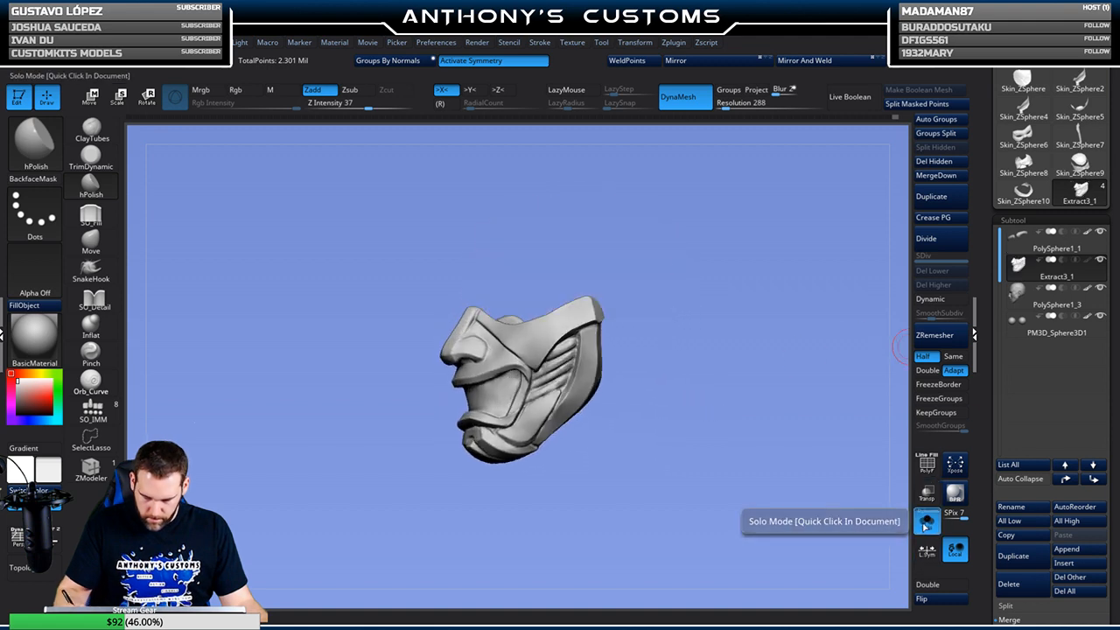
left_click(926, 525)
left_click(926, 525)
left_click(927, 525)
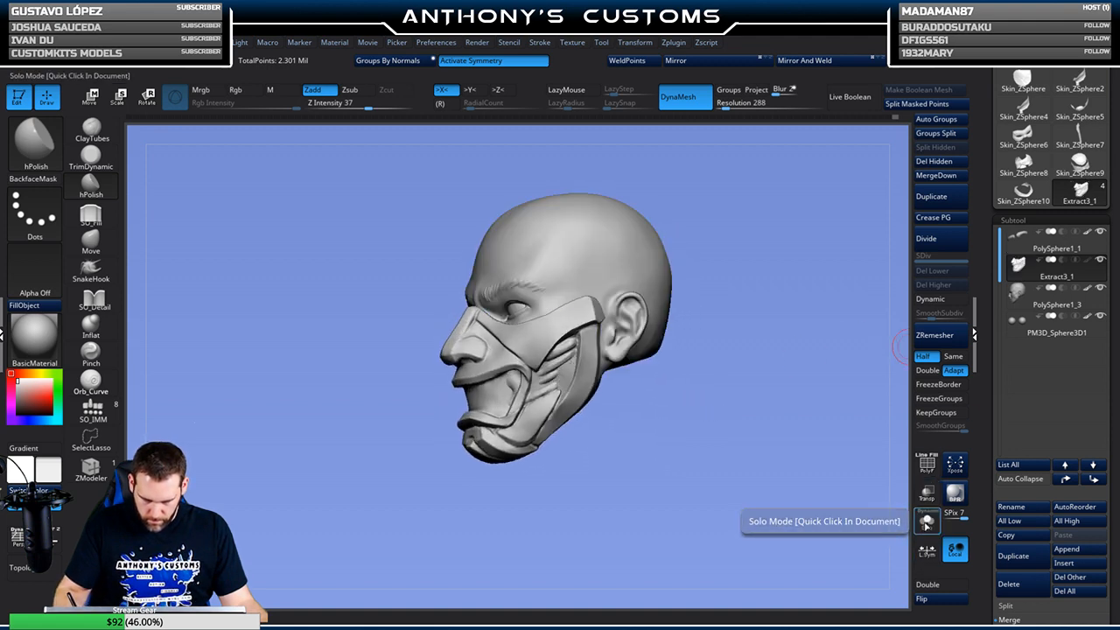
mouse_move(810, 494)
left_mouse_down()
mouse_move(841, 500)
mouse_move(840, 490)
left_mouse_up()
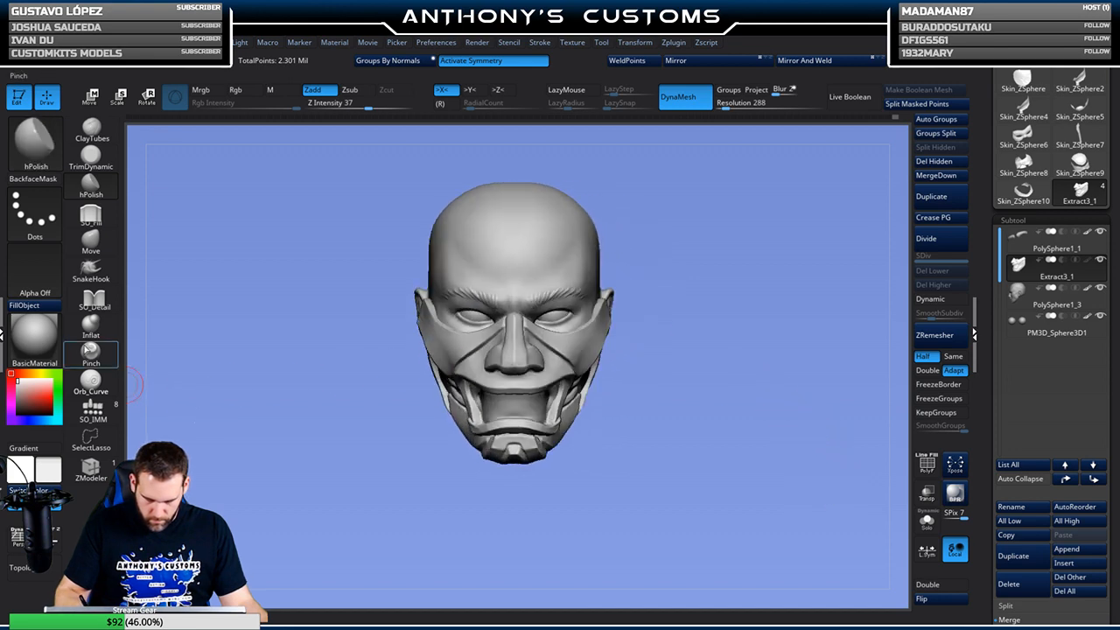
Reshape the mask's cheek and jaw sides with an enlarged Move brush, working from front and three-quarter views
left_click(91, 241)
key("space")
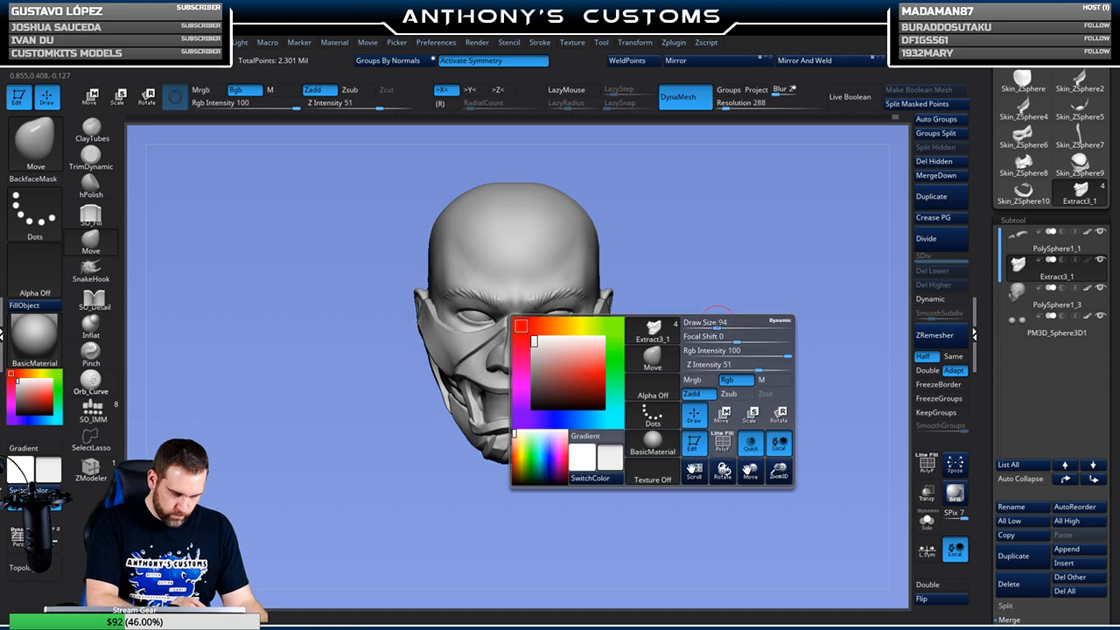
left_click_drag(718, 323, 748, 317)
left_click_drag(582, 405, 586, 404)
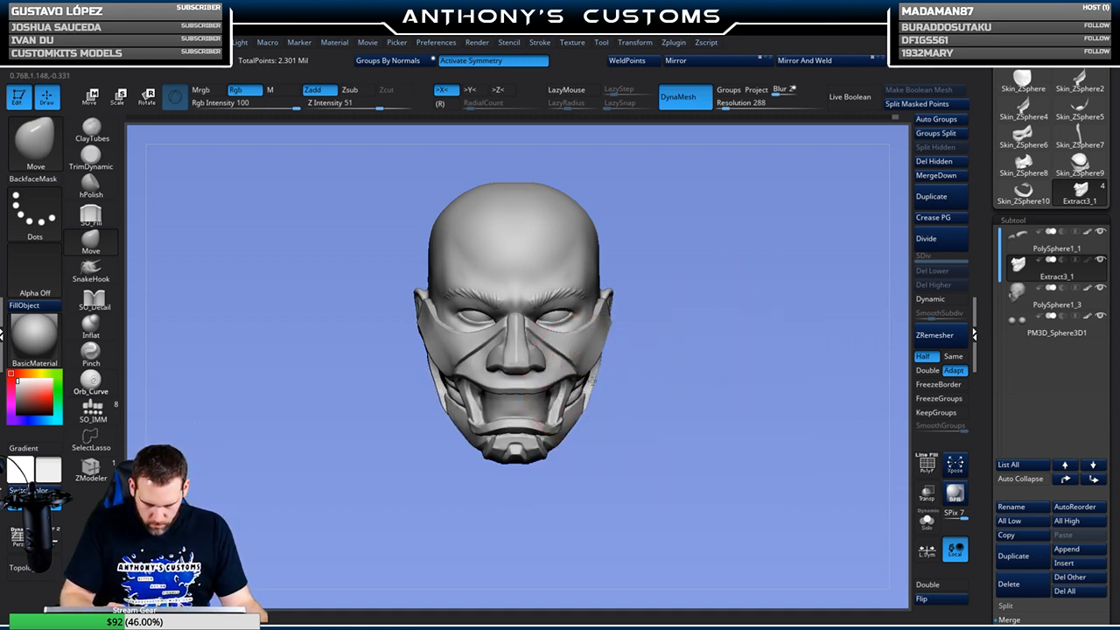
mouse_move(621, 362)
left_mouse_down()
mouse_move(667, 359)
mouse_move(637, 351)
left_mouse_up()
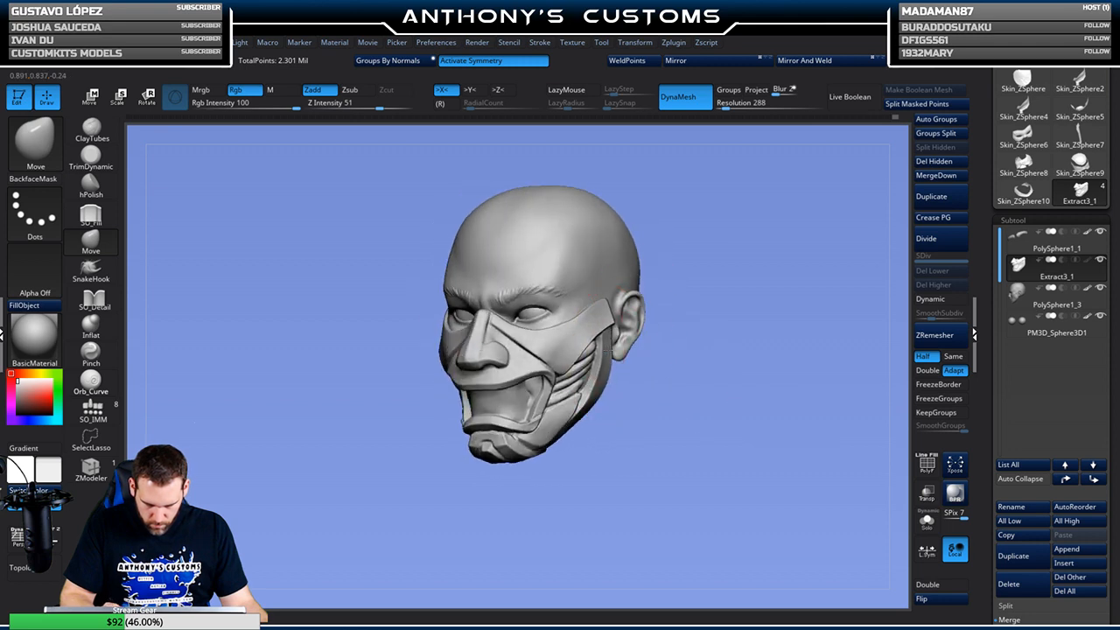
mouse_move(668, 325)
left_mouse_down()
mouse_move(703, 326)
mouse_move(674, 324)
left_mouse_up()
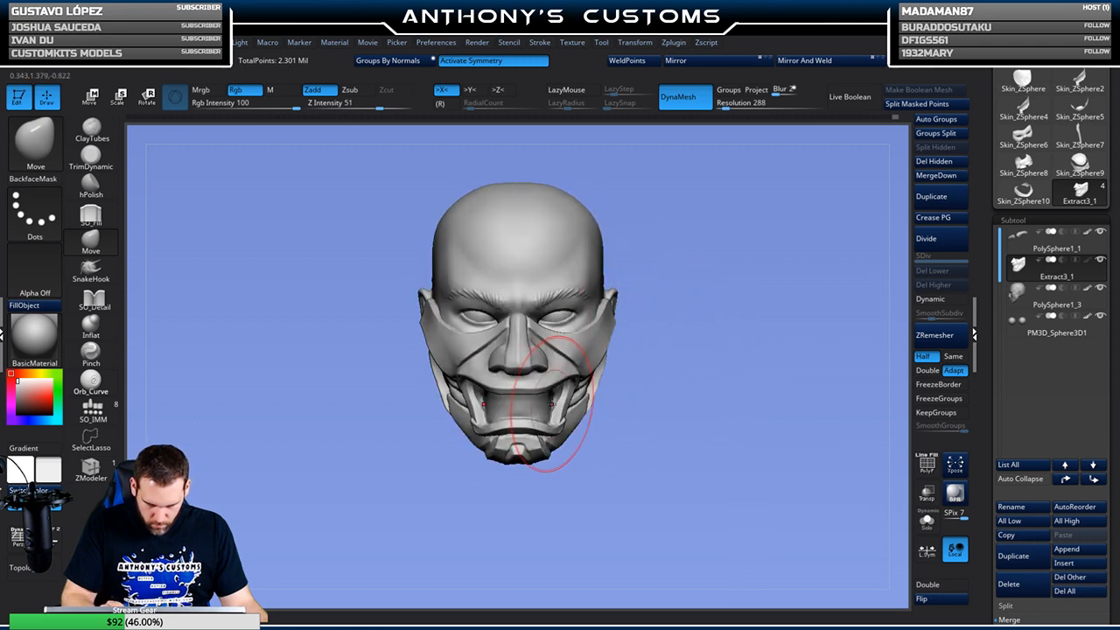
left_click_drag(662, 388, 705, 377)
Adjust the mask's mouth, cheek and nose shapes with a resized Move brush, checking the fit from front and side
key("space")
left_click_drag(717, 299, 662, 306)
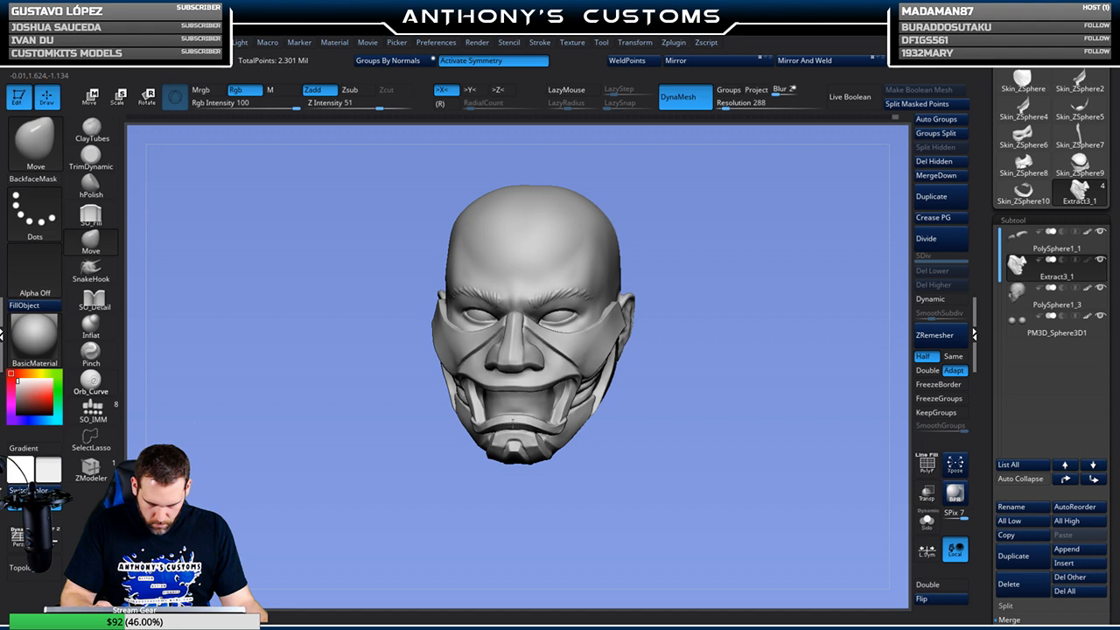
left_click_drag(725, 370, 661, 263)
left_click_drag(685, 327, 669, 422)
mouse_move(733, 366)
left_mouse_down()
mouse_move(690, 355)
mouse_move(719, 366)
left_mouse_up()
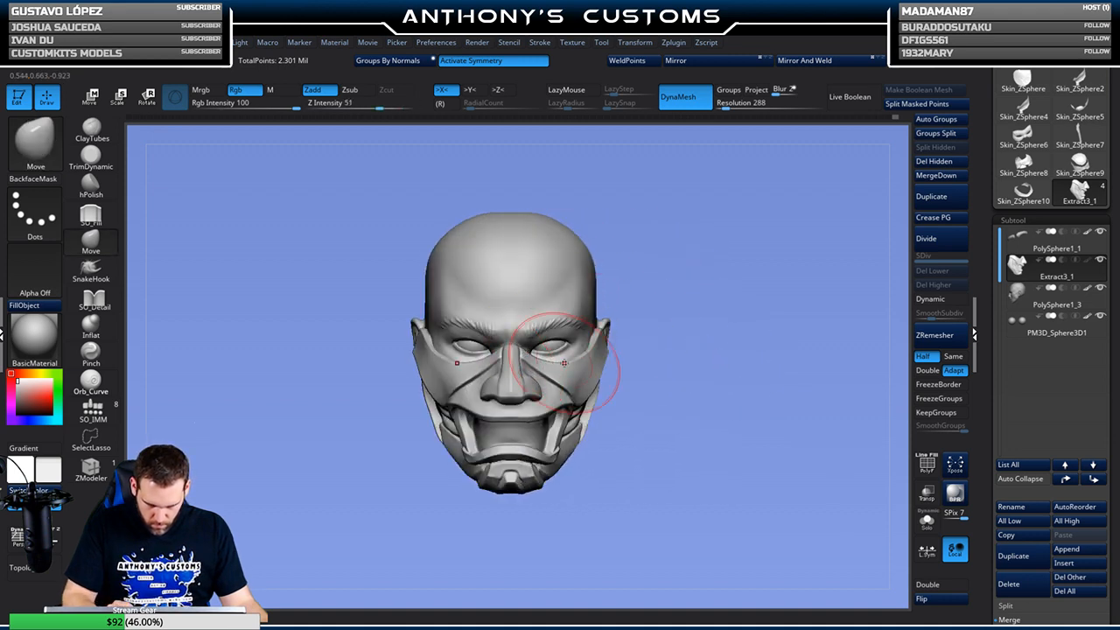
key("space")
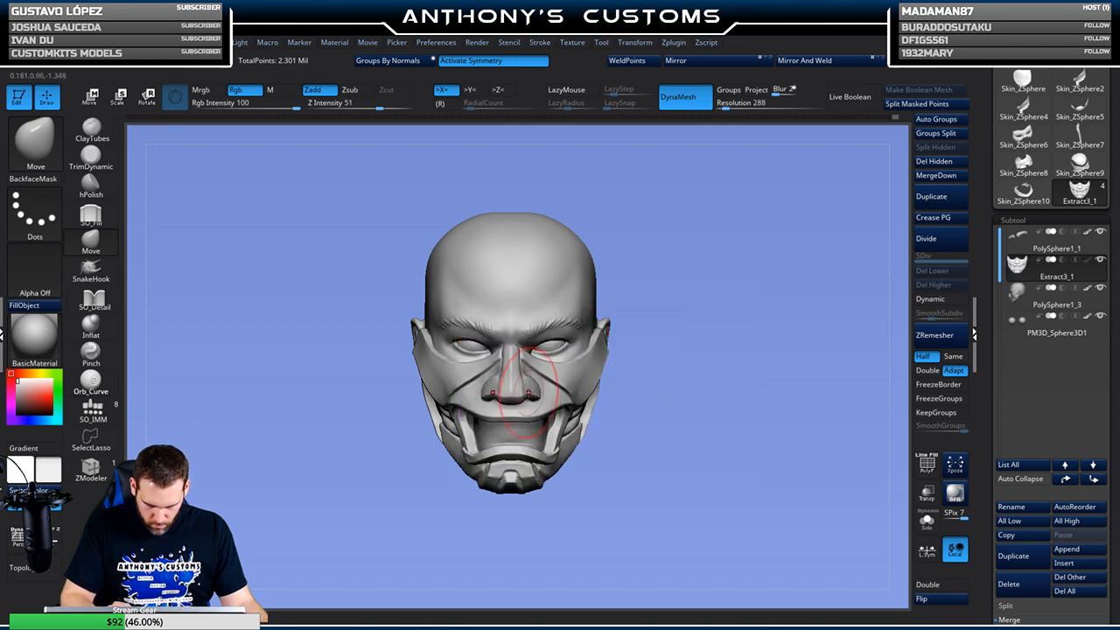
mouse_move(705, 320)
left_mouse_down()
mouse_move(730, 310)
mouse_move(726, 280)
left_mouse_up()
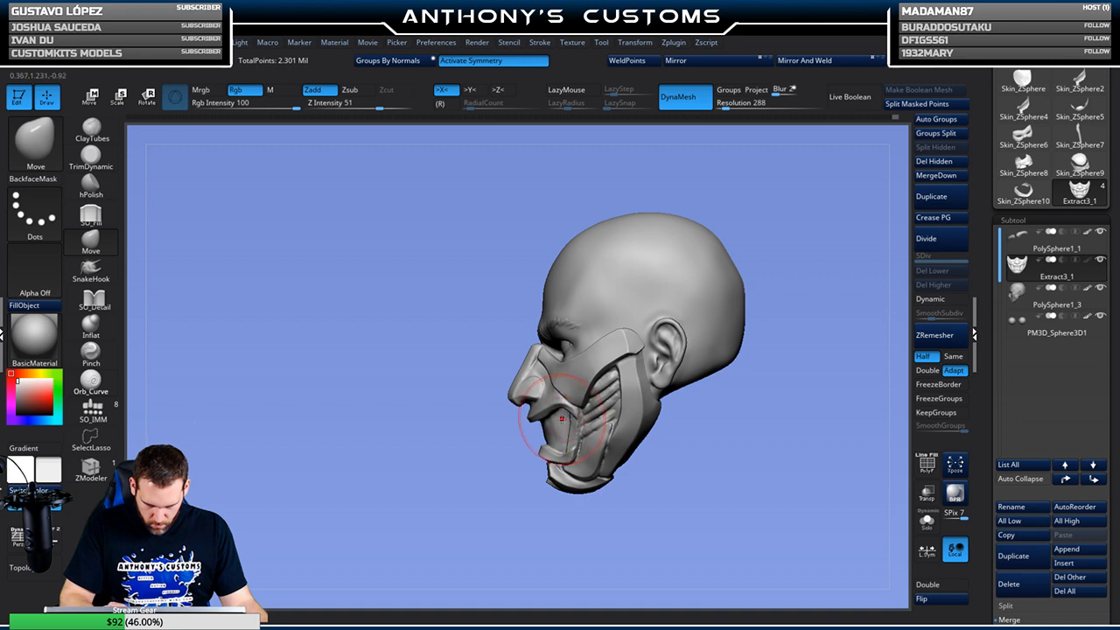
mouse_move(492, 490)
left_mouse_down()
mouse_move(517, 492)
mouse_move(625, 441)
mouse_move(687, 320)
mouse_move(641, 336)
left_mouse_up()
mouse_move(705, 315)
left_mouse_down()
mouse_move(709, 393)
mouse_move(710, 370)
mouse_move(710, 393)
mouse_move(739, 385)
mouse_move(733, 350)
mouse_move(723, 312)
mouse_move(725, 400)
mouse_move(720, 353)
mouse_move(700, 337)
mouse_move(732, 345)
mouse_move(743, 327)
mouse_move(732, 335)
mouse_move(820, 289)
left_mouse_up()
Isolate the mask and build up the cheek plate's lower point beside the nose crease with a resized ClayTubes brush
left_click(929, 527)
left_click_drag(802, 480, 774, 367, "alt")
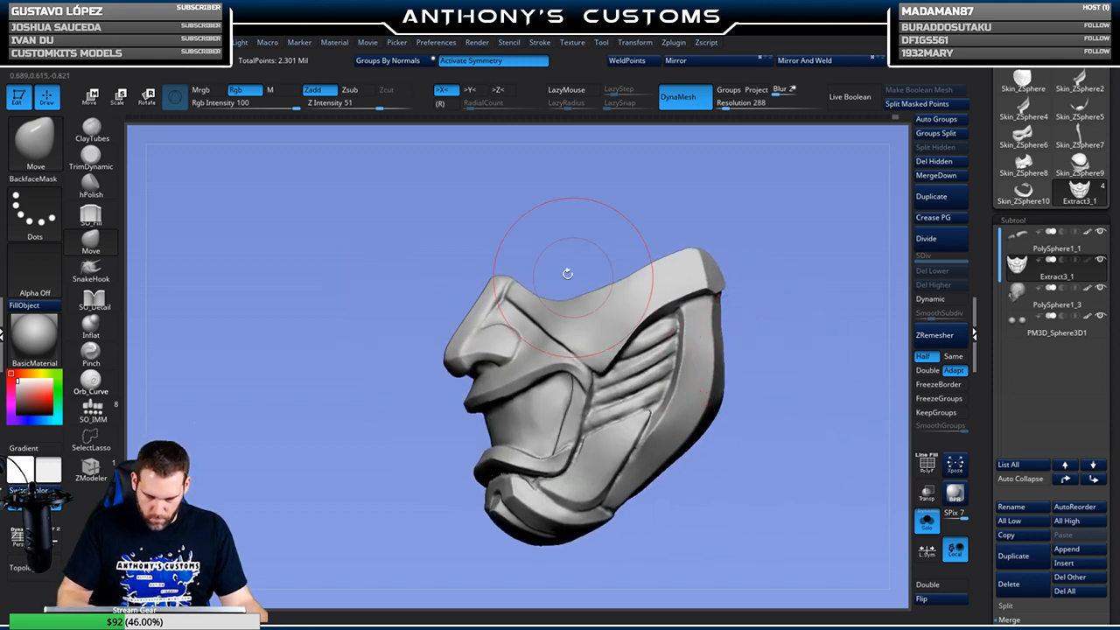
left_click(92, 131)
key("space")
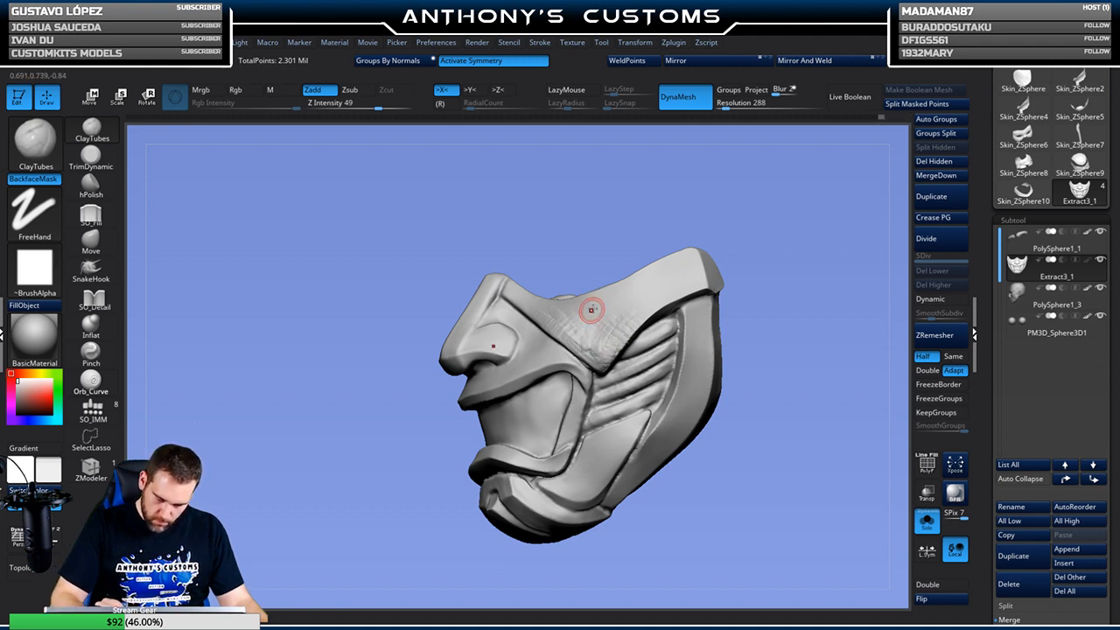
Define the cheek plate's lower point and edge above the cheek ridges with SO_Detail
left_click_drag(725, 286, 788, 234)
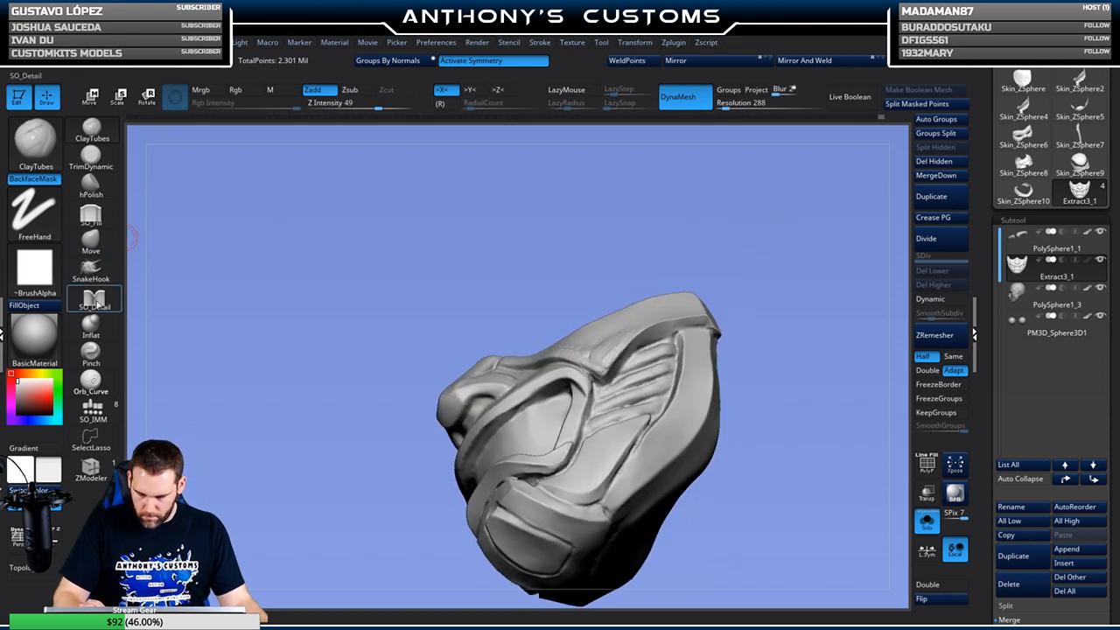
left_click(93, 300)
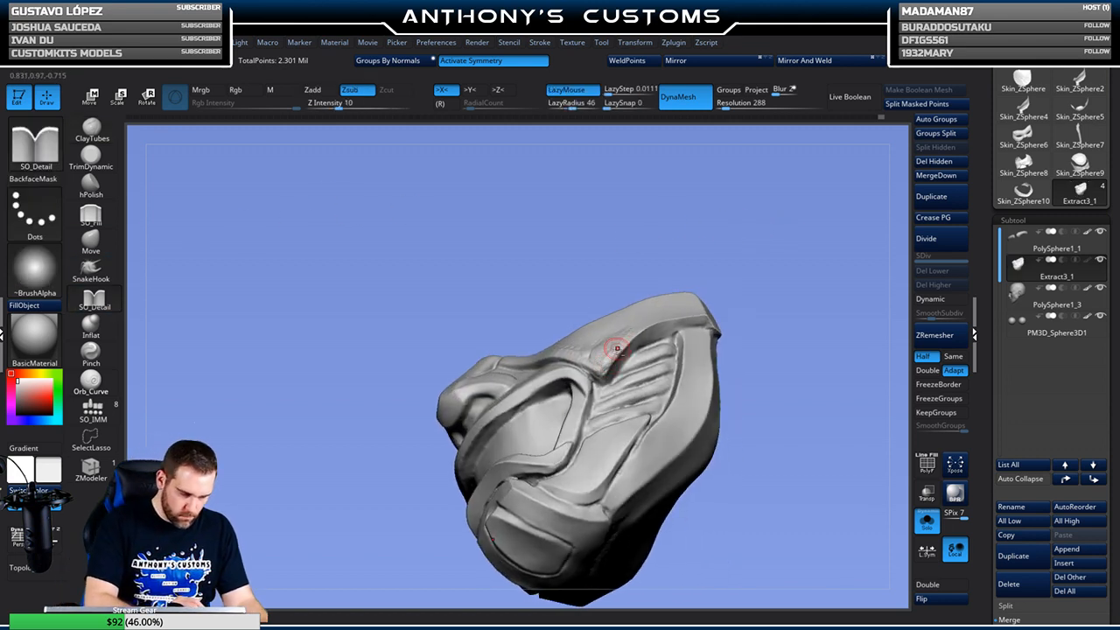
left_click_drag(707, 245, 793, 231)
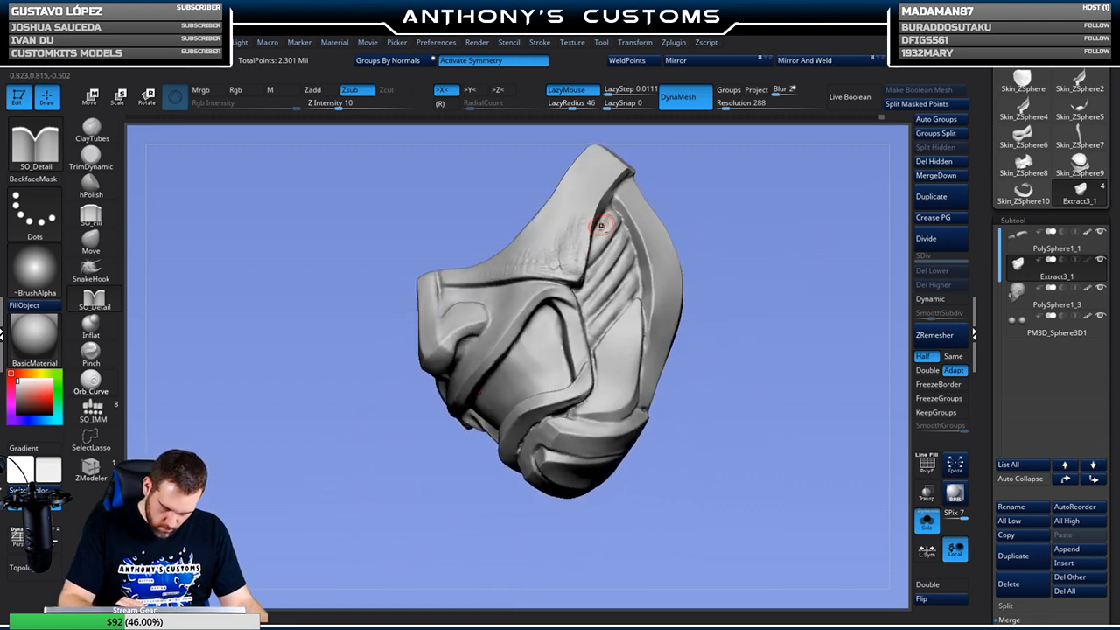
Adjust the cheek plate's lower point and rear edge beside the cheek ridges with a resized Move brush
key("b")
key("m")
key("v")
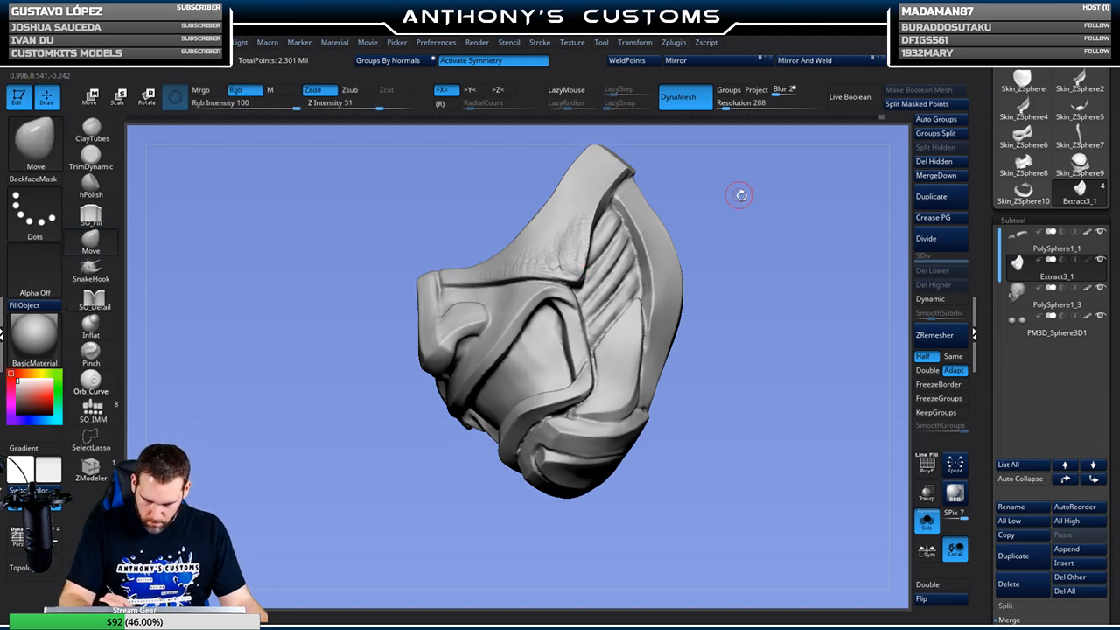
key("space")
left_click_drag(756, 208, 762, 208)
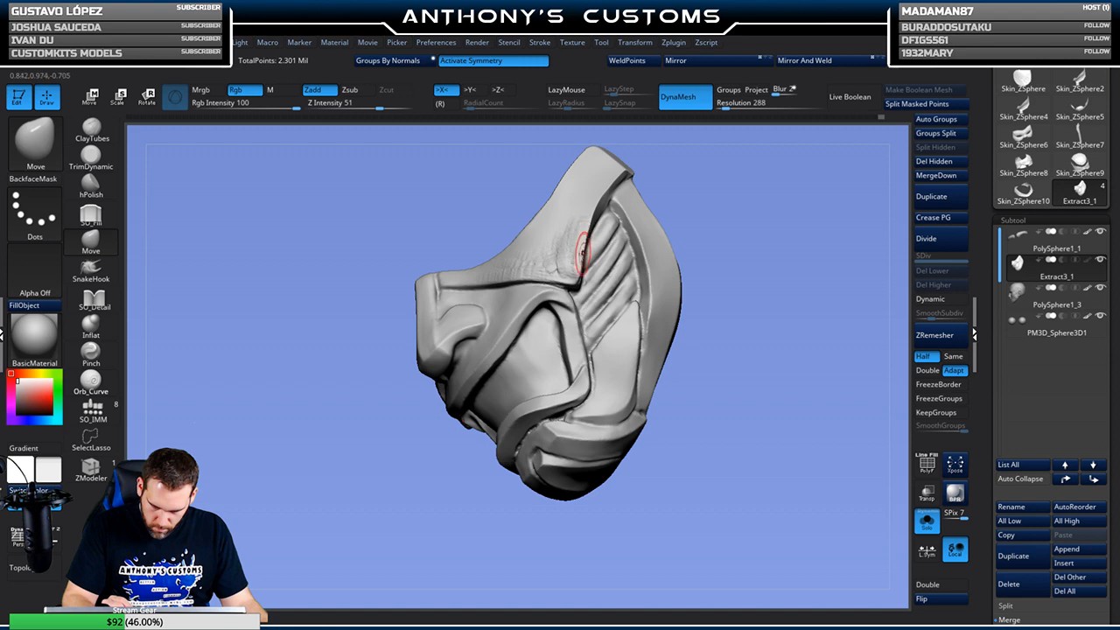
left_click_drag(731, 191, 740, 220)
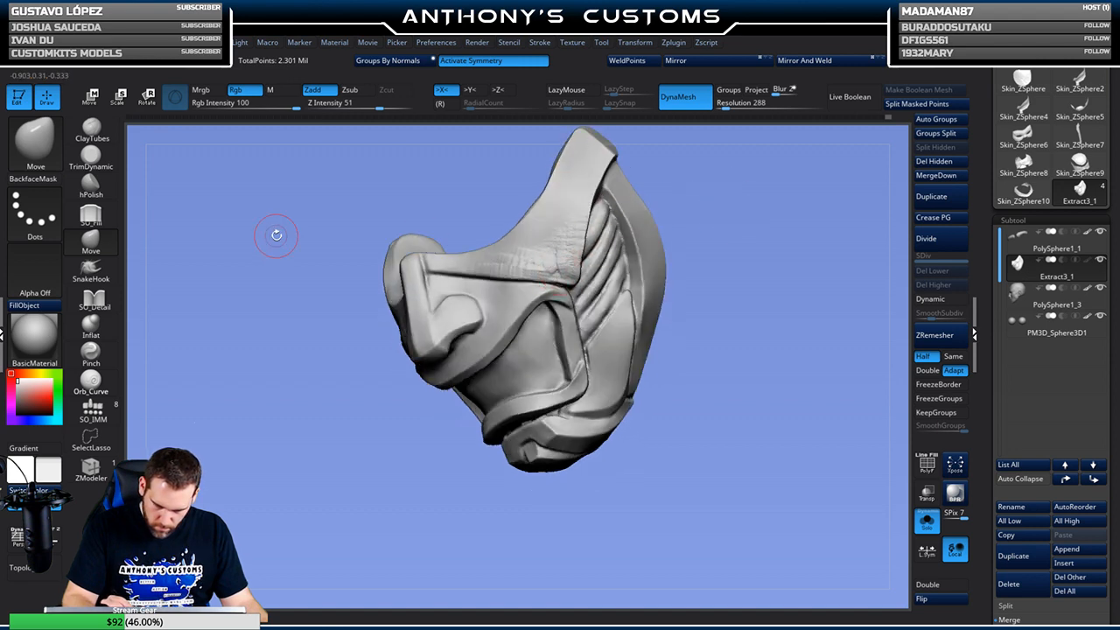
Even out the rough surface of the cheek plate's lower point with a resized SO_Fill brush
left_click(91, 215)
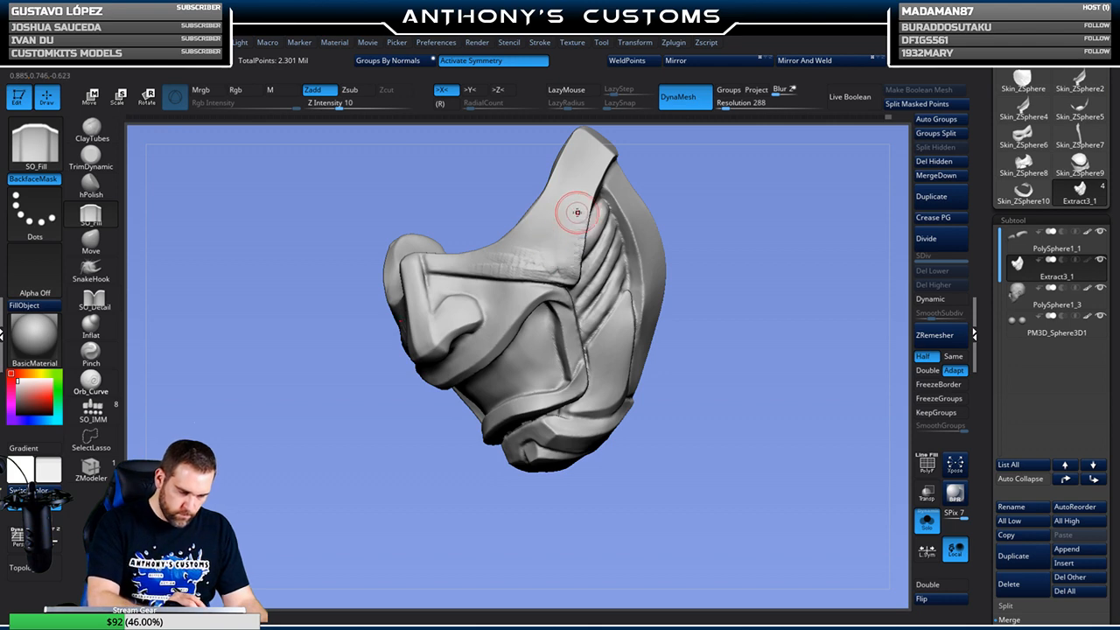
key("space")
left_click_drag(712, 219, 619, 230)
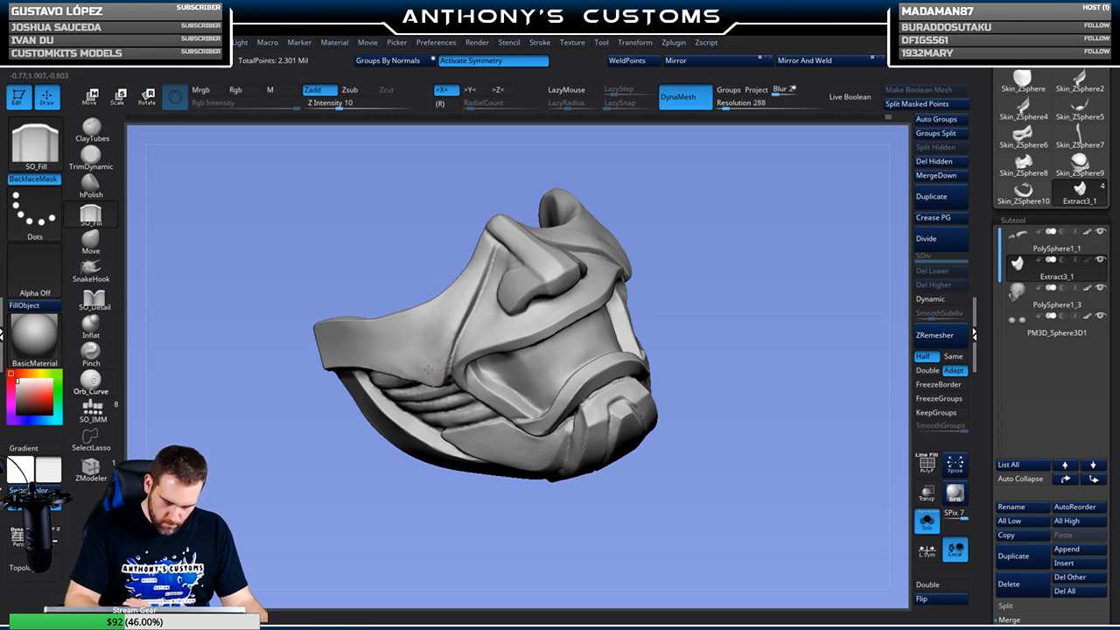
left_click_drag(659, 230, 708, 199)
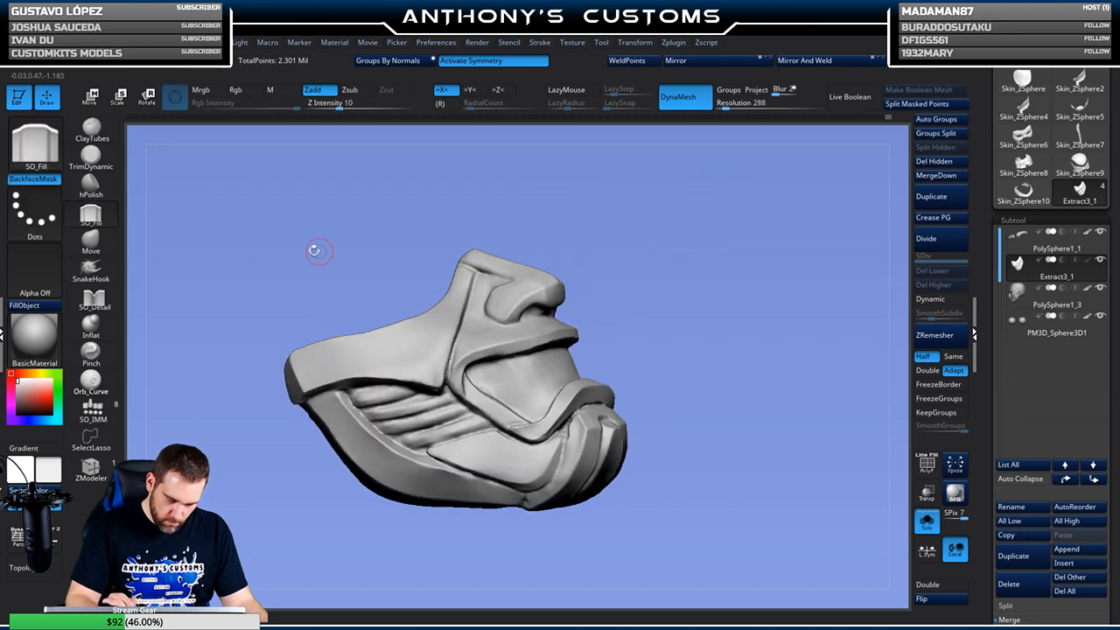
Flatten and polish the cheek plate's surface and its edge above the ridges with hPolish at varying brush sizes
left_click(91, 185)
mouse_move(809, 205)
left_mouse_down()
mouse_move(753, 230)
mouse_move(770, 226)
mouse_move(700, 214)
left_mouse_up()
key("space")
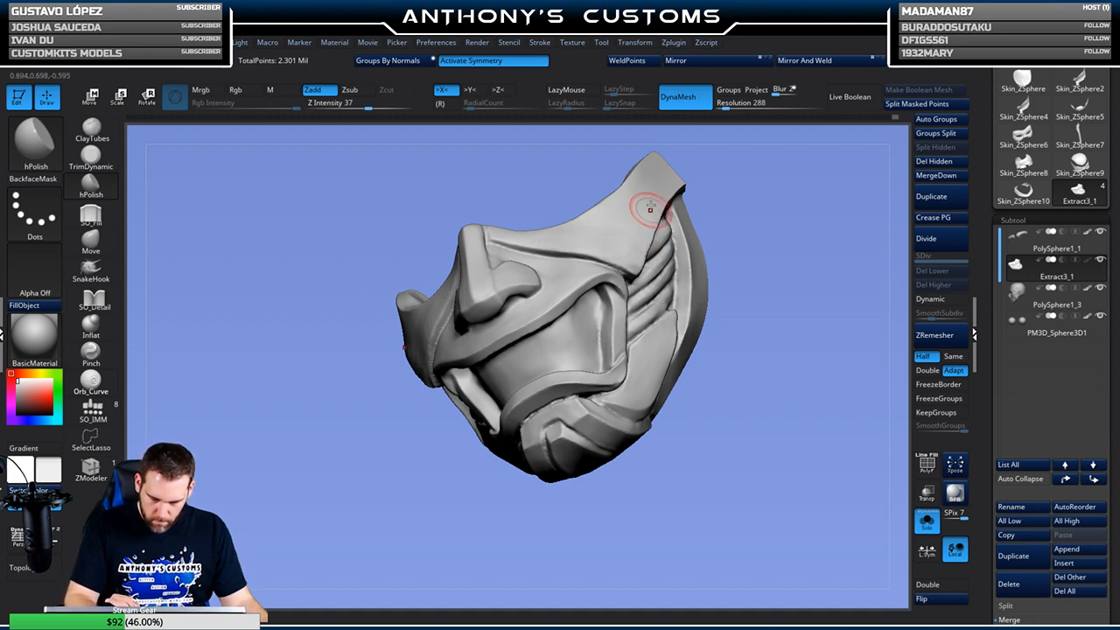
left_click_drag(824, 197, 782, 170)
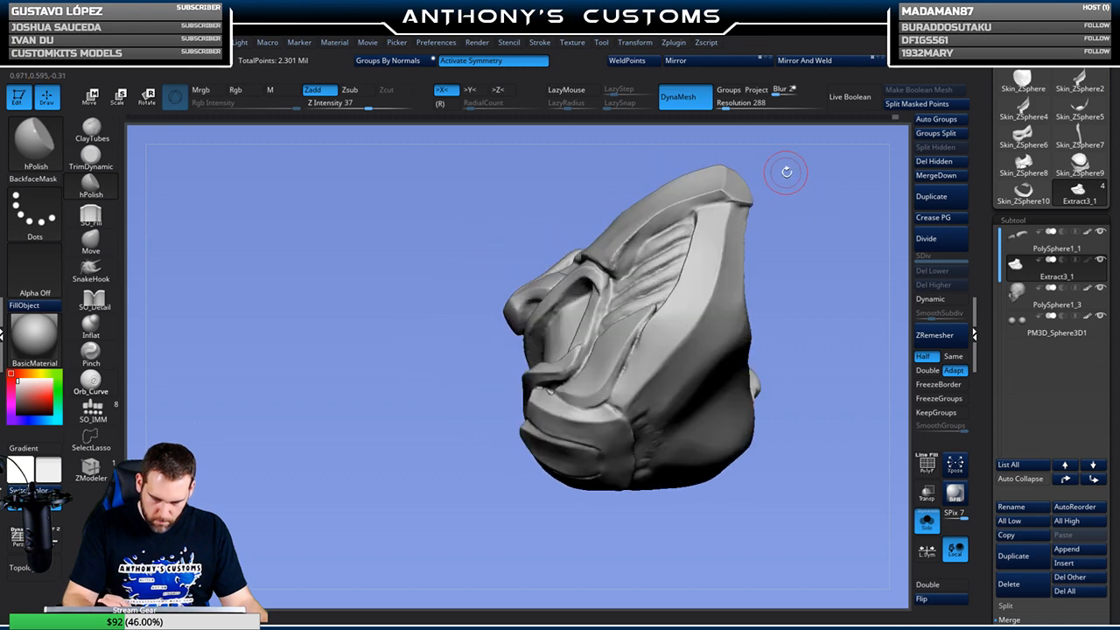
key("space")
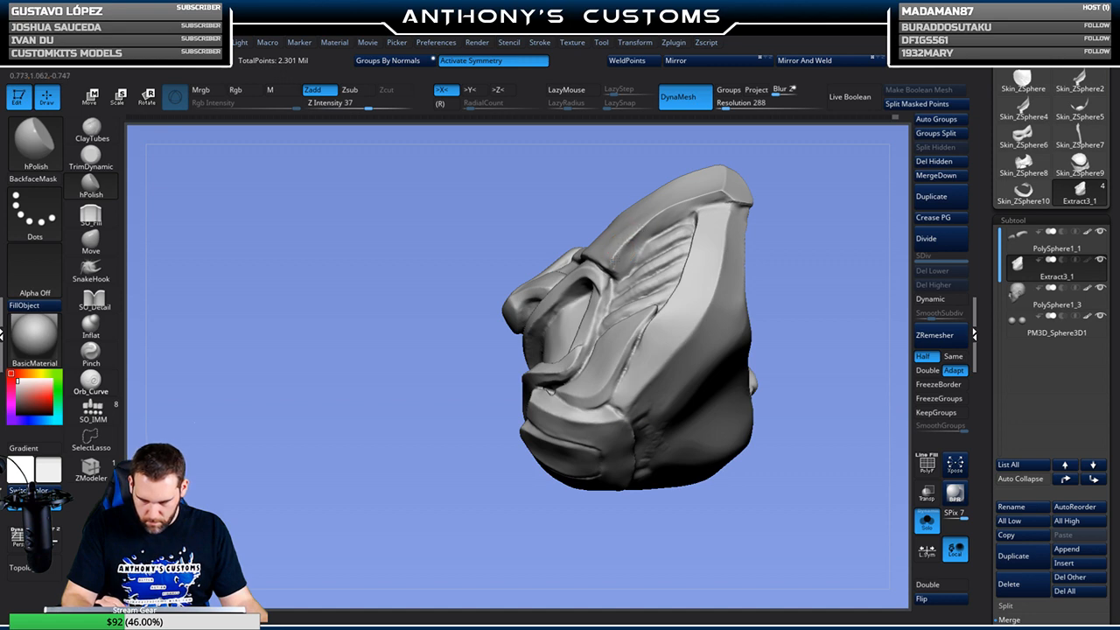
left_click_drag(700, 194, 760, 158)
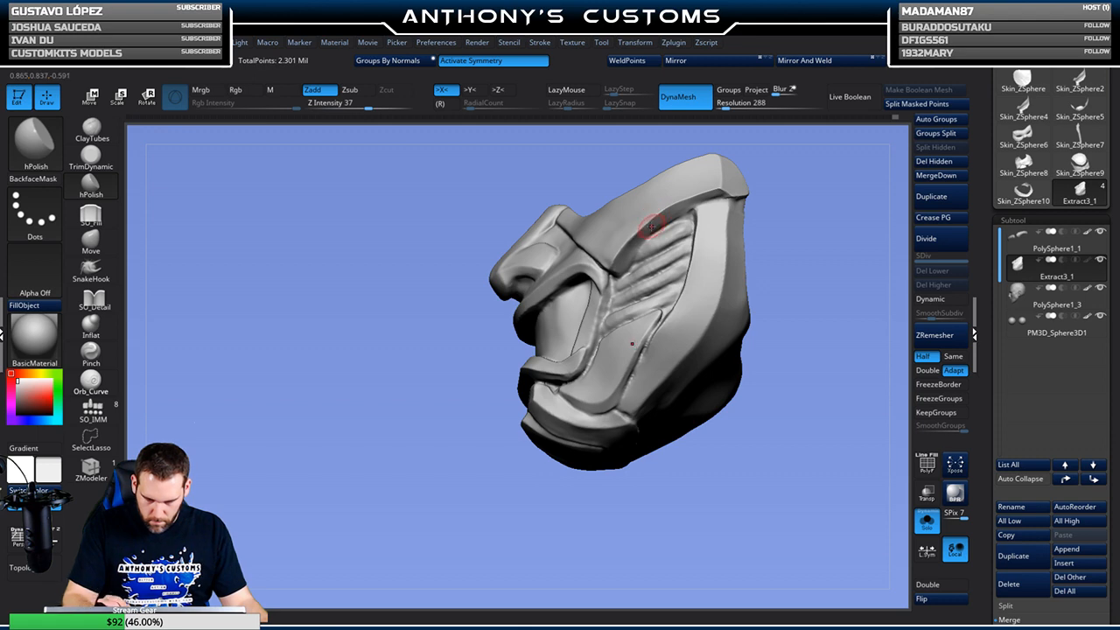
left_click_drag(811, 197, 621, 219)
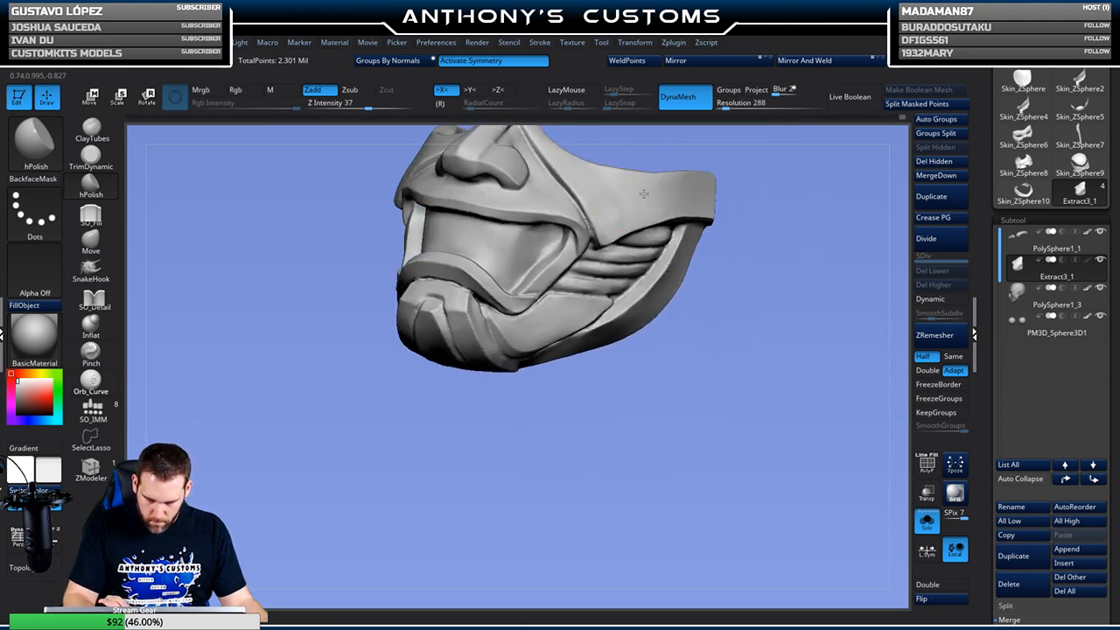
mouse_move(749, 257)
left_mouse_down()
mouse_move(784, 294)
mouse_move(761, 248)
mouse_move(763, 266)
left_mouse_up()
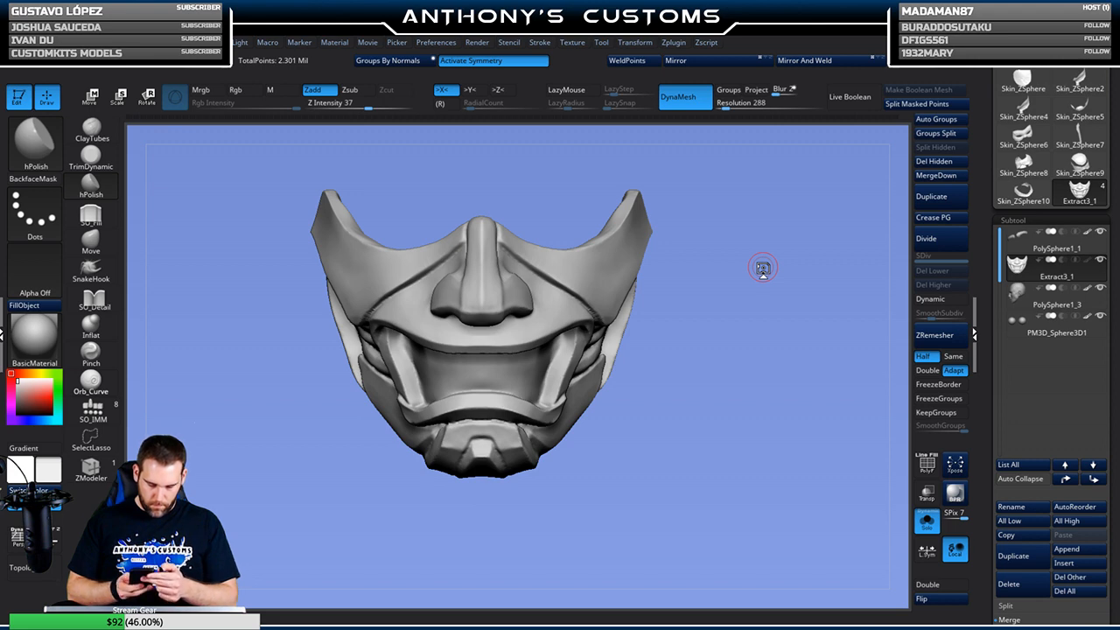
Build up the upper corner of the jaw plate below the cheek ridges with ClayTubes
left_click_drag(781, 281, 763, 284)
left_click_drag(193, 205, 149, 181)
left_click_drag(798, 394, 686, 330, "alt")
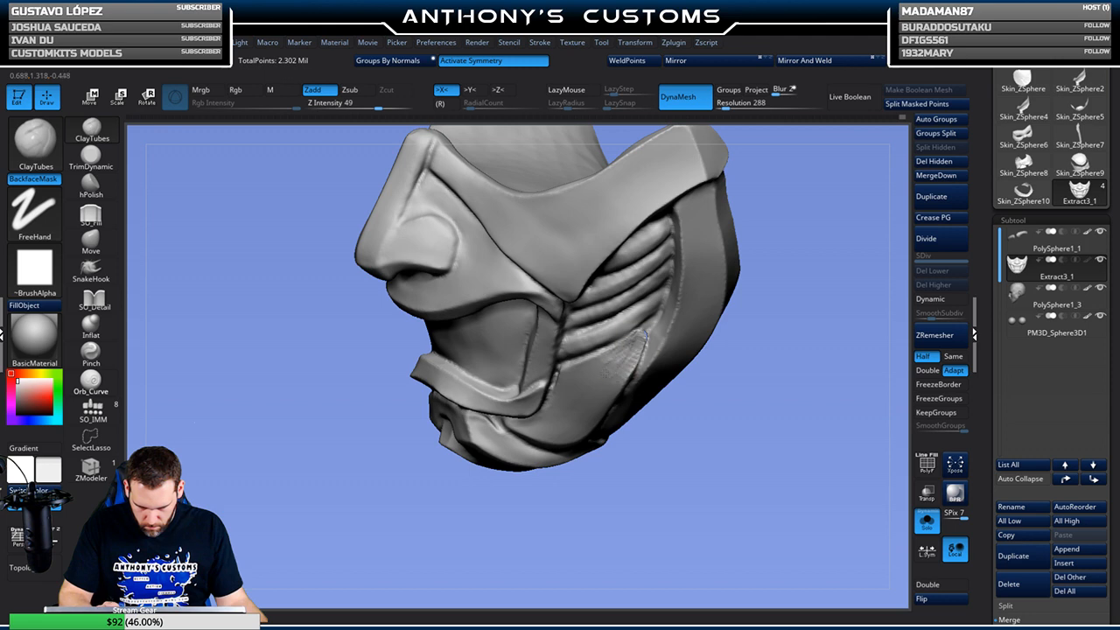
left_click_drag(779, 369, 747, 326)
Define the jaw plate's upper corner with SO_Detail and clean its surface with hPolish
left_click(94, 299)
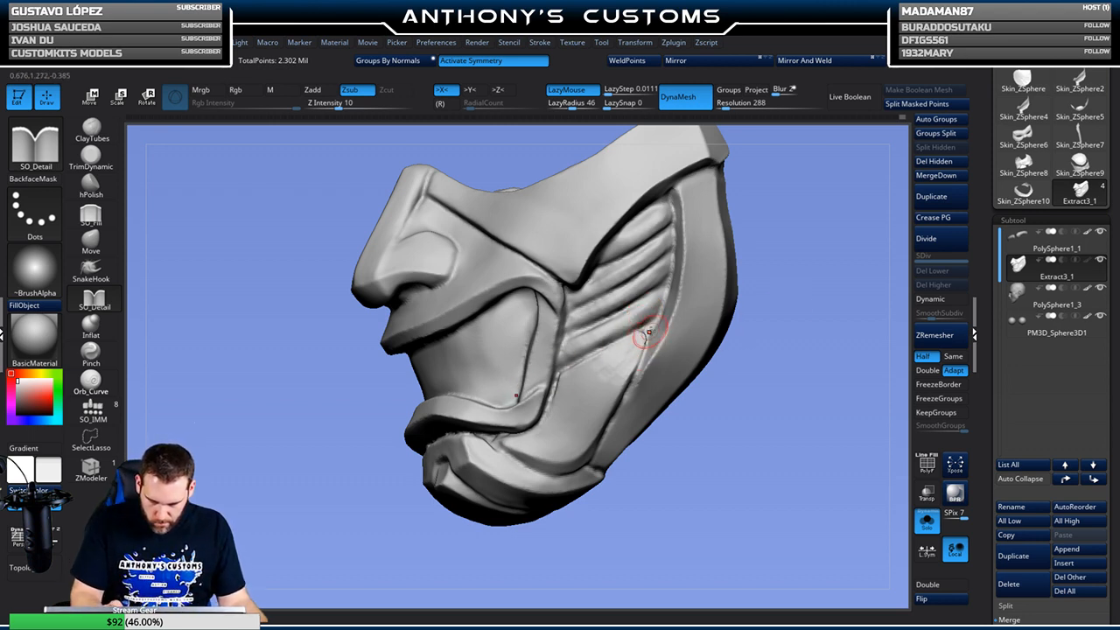
mouse_move(754, 308)
left_mouse_down()
mouse_move(811, 313)
mouse_move(637, 350)
left_mouse_up()
left_click(91, 185)
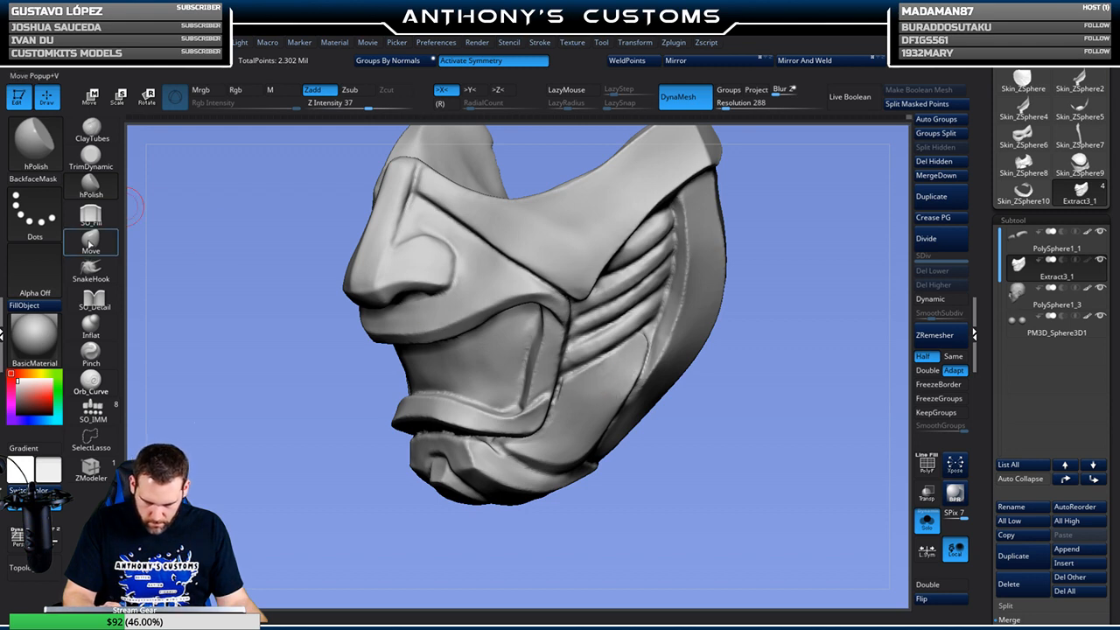
Refine the jaw plate's upper point beside the lowest cheek ridge with a resized Move brush
left_click(91, 241)
key("space")
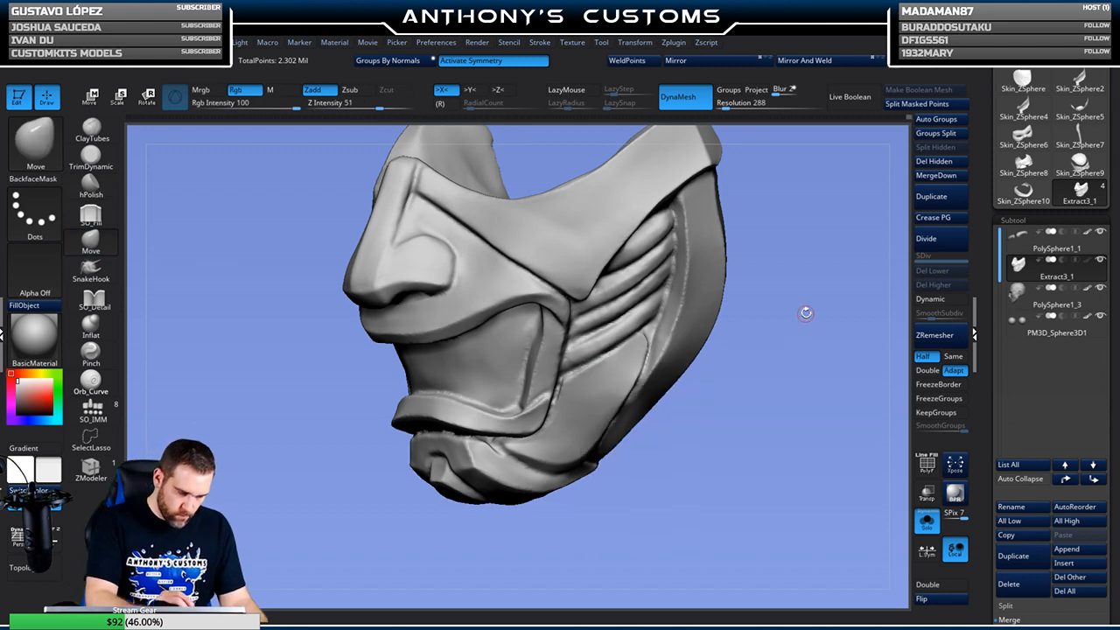
left_click_drag(805, 312, 648, 336)
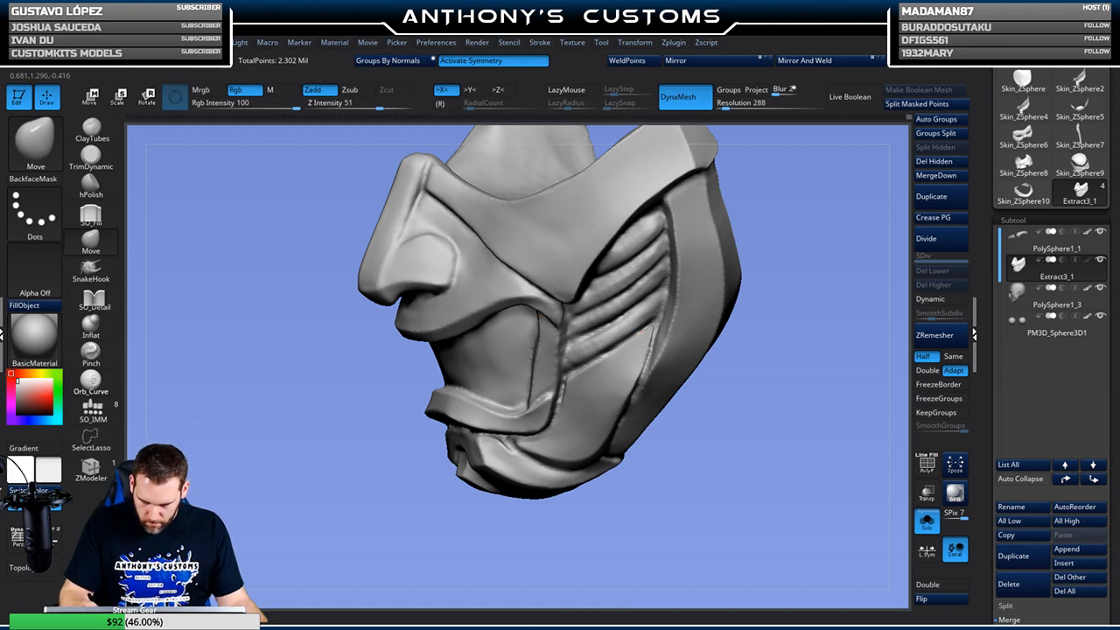
left_click_drag(676, 301, 800, 321)
left_click_drag(773, 397, 751, 419, "alt")
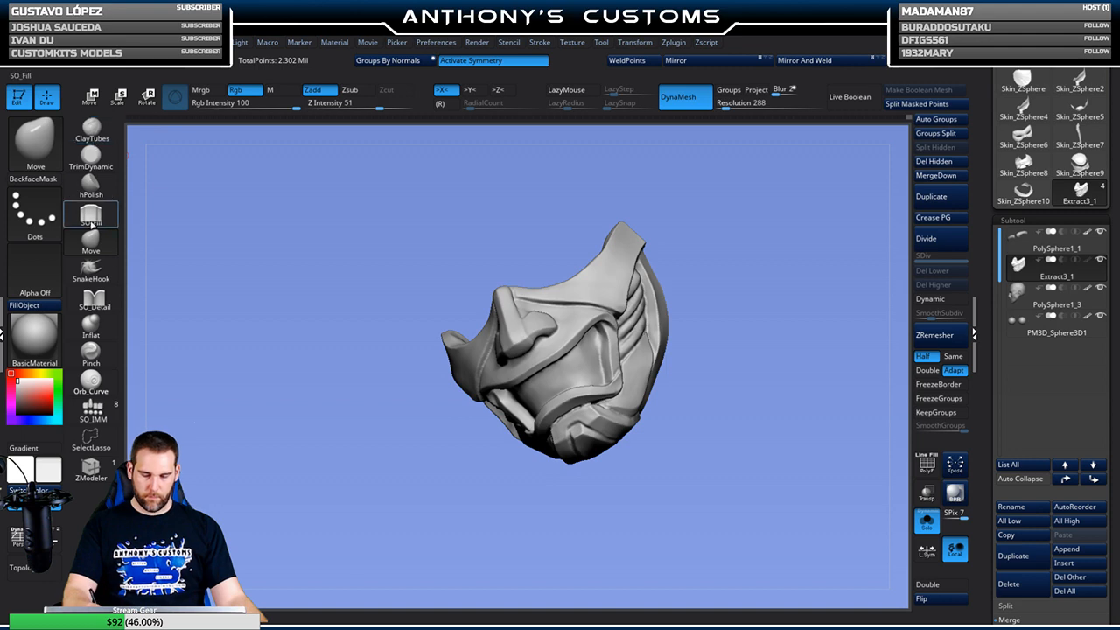
Smooth out the recessed panel beside the mouth with a resized SO_Fill brush, working from several angles
left_click(92, 217)
mouse_move(731, 261)
left_mouse_down()
mouse_move(750, 283)
mouse_move(700, 279)
left_mouse_up()
right_click(750, 284)
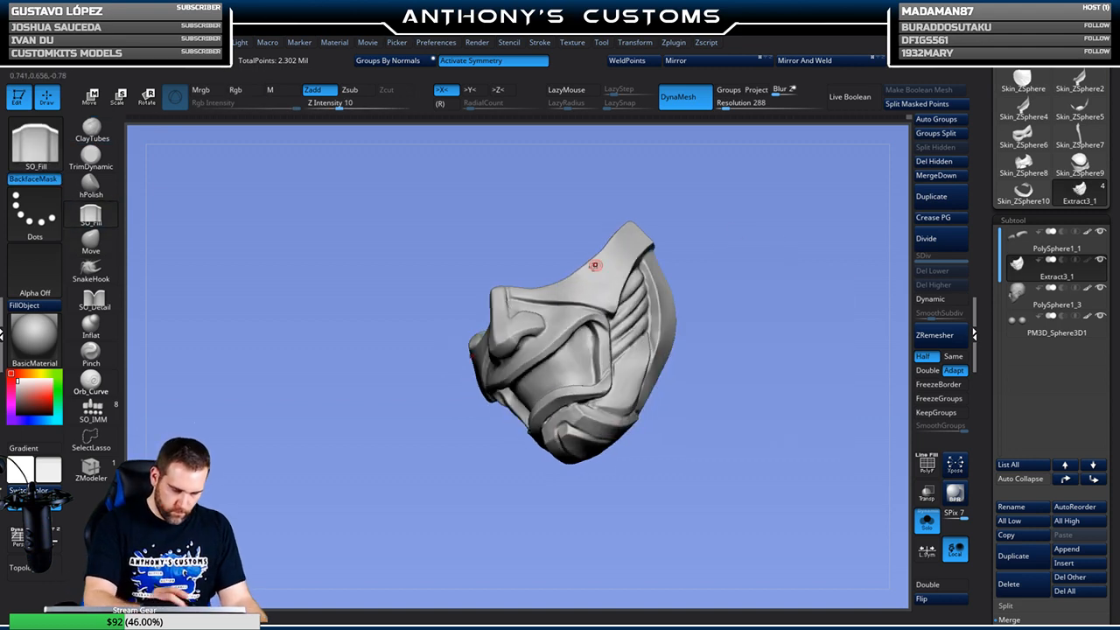
key("space")
left_click_drag(575, 342, 580, 344)
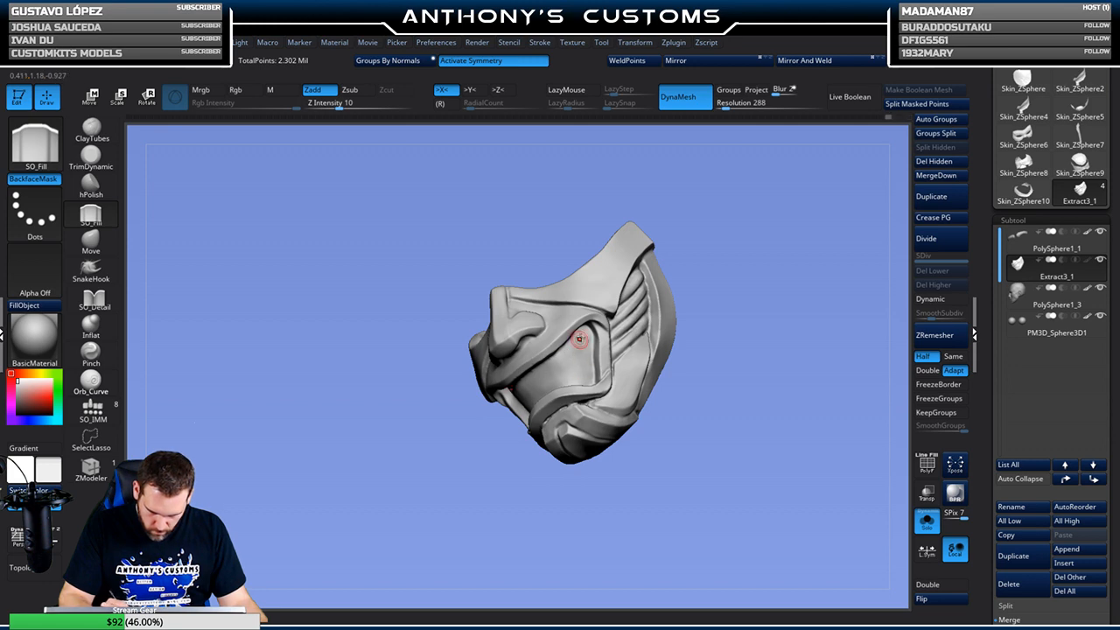
left_click_drag(701, 287, 739, 225)
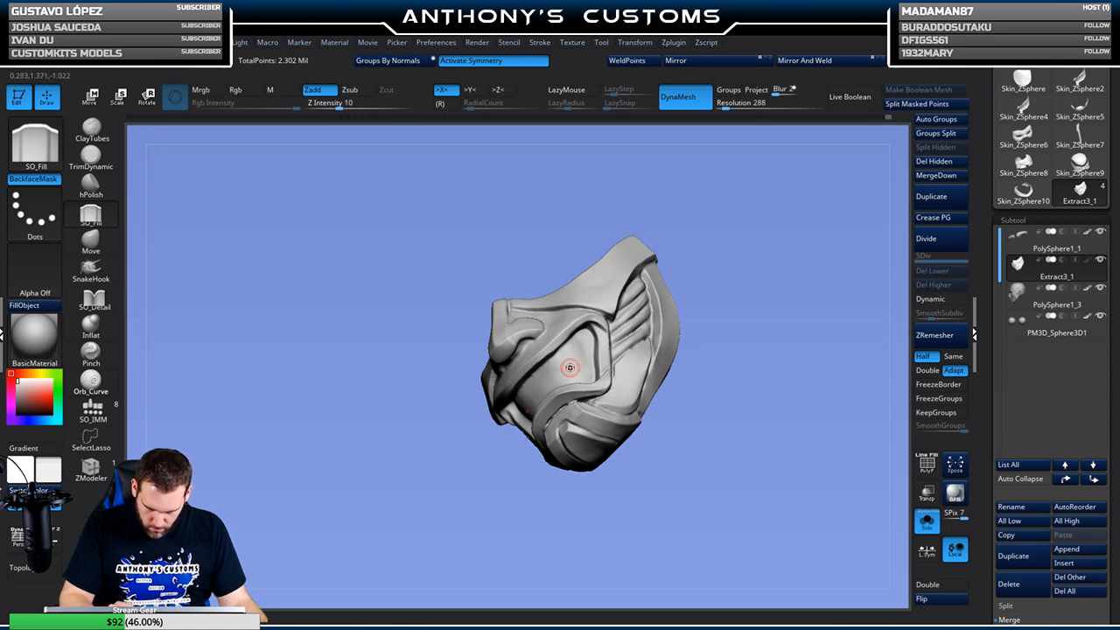
left_click_drag(569, 368, 678, 325)
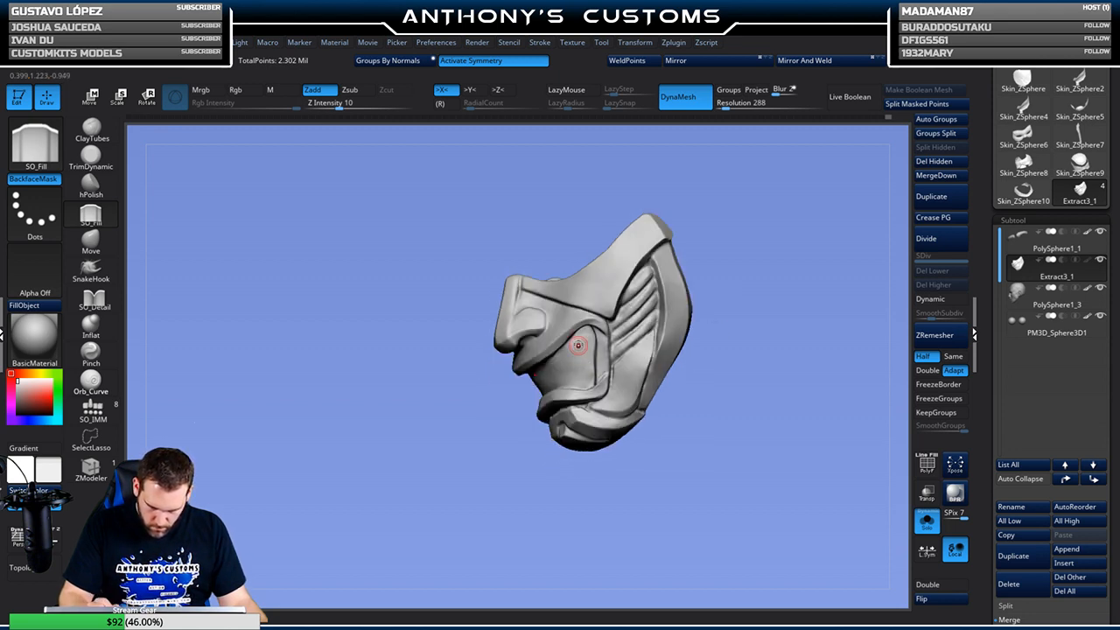
left_click_drag(571, 362, 659, 288)
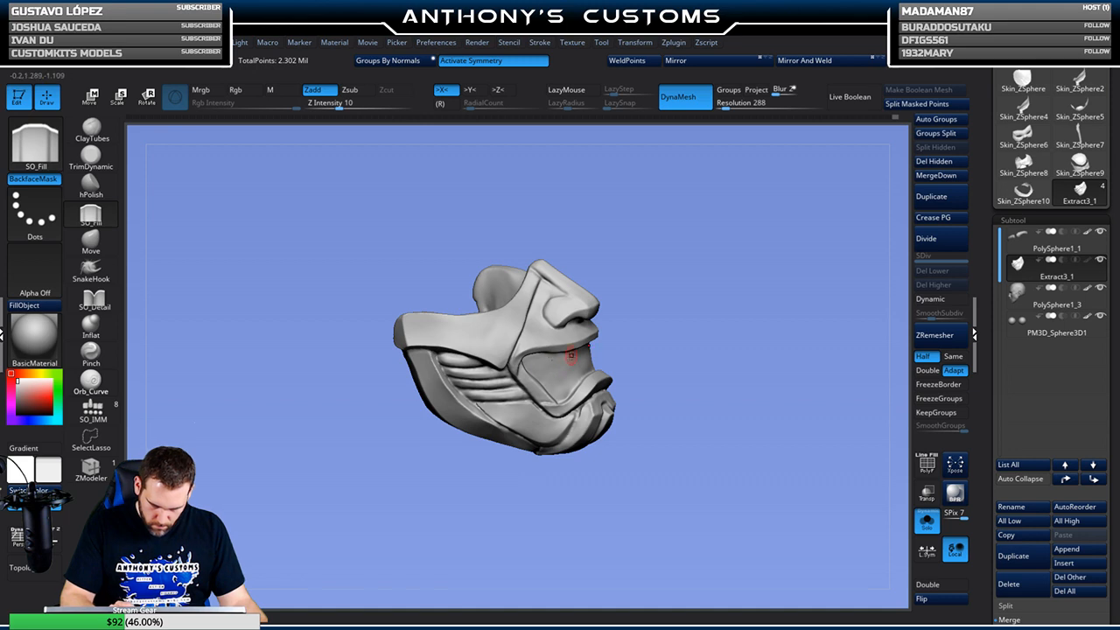
Check the mask from the front, then show the head again and examine the fit from the side
left_click_drag(738, 312, 737, 304, "shift")
left_click_drag(763, 420, 743, 412, "alt")
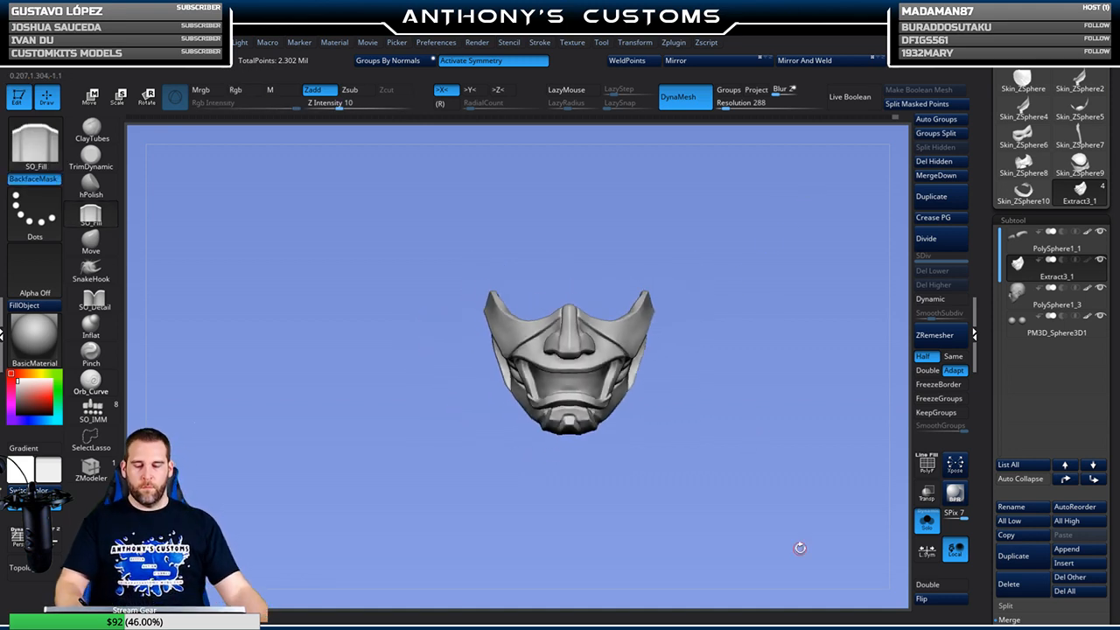
mouse_move(760, 448)
left_mouse_down()
mouse_move(705, 429)
mouse_move(727, 418)
mouse_move(757, 435)
left_mouse_up()
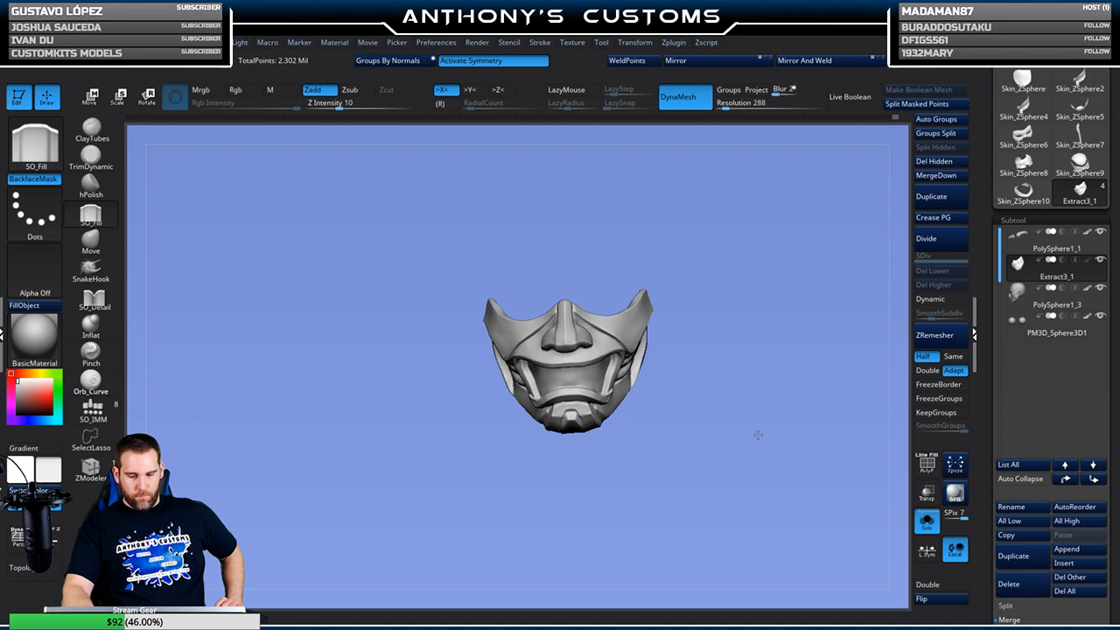
left_click(926, 520)
mouse_move(780, 363)
left_mouse_down("shift")
mouse_move(788, 369)
mouse_move(738, 388)
mouse_move(747, 395)
mouse_move(710, 390)
mouse_move(747, 475)
mouse_move(782, 482)
mouse_move(827, 403)
mouse_move(791, 411)
mouse_move(782, 437)
mouse_move(771, 370)
mouse_move(755, 357)
mouse_move(726, 370)
mouse_move(747, 395)
mouse_move(732, 370)
mouse_move(731, 478)
left_mouse_up("shift")
left_click_drag(778, 402, 748, 413, "alt")
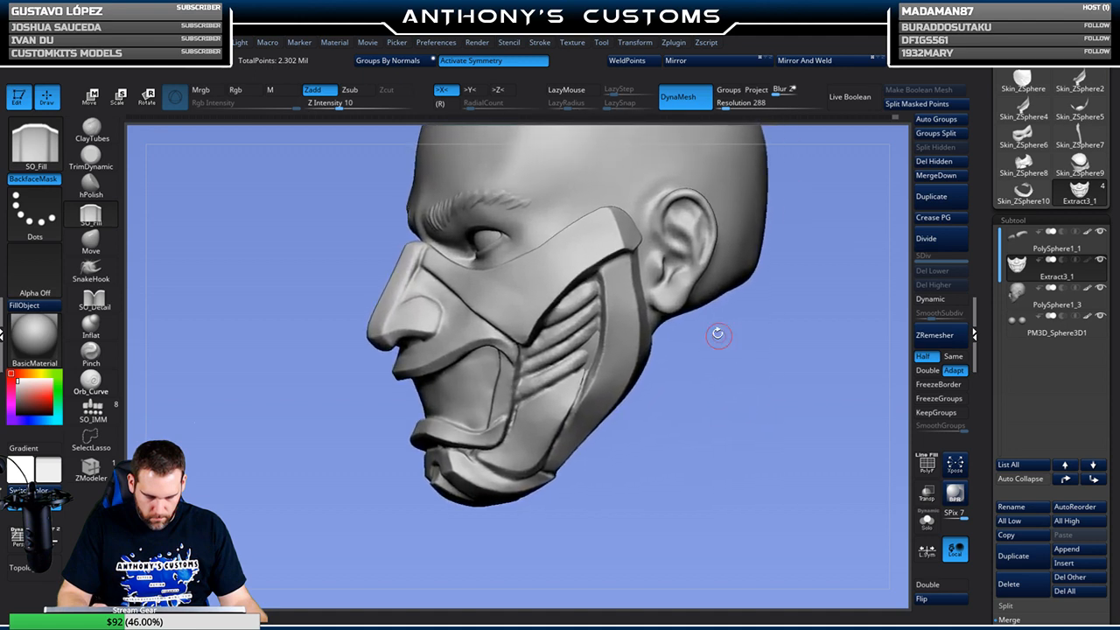
Fill over the cheek ridges with ClayTubes, then isolate the mask and smooth the filled area
left_click(92, 130)
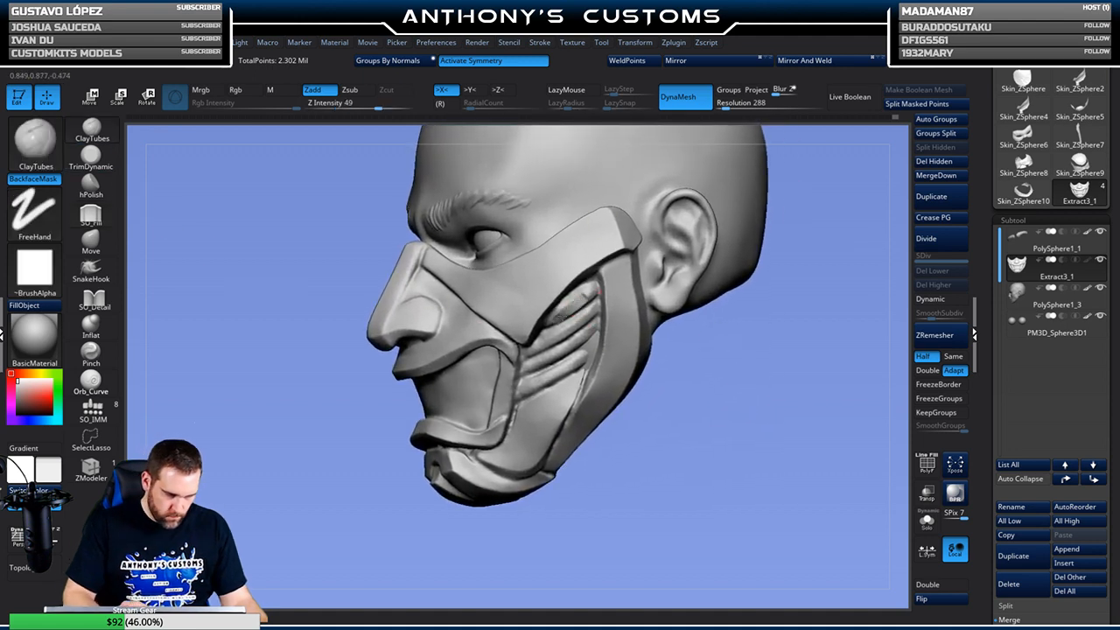
mouse_move(566, 315)
left_mouse_down()
mouse_move(589, 290)
mouse_move(561, 366)
mouse_move(581, 357)
mouse_move(534, 385)
mouse_move(542, 343)
mouse_move(579, 294)
left_mouse_up()
mouse_move(542, 336)
left_mouse_down()
mouse_move(564, 362)
mouse_move(548, 380)
left_mouse_up()
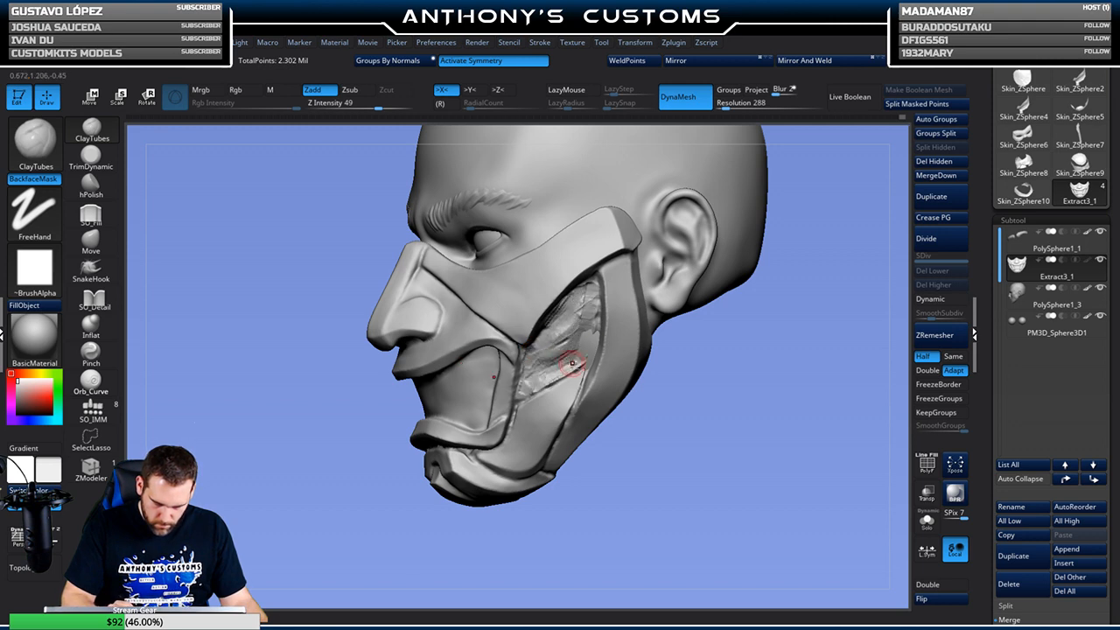
left_click(926, 521)
key("shift")
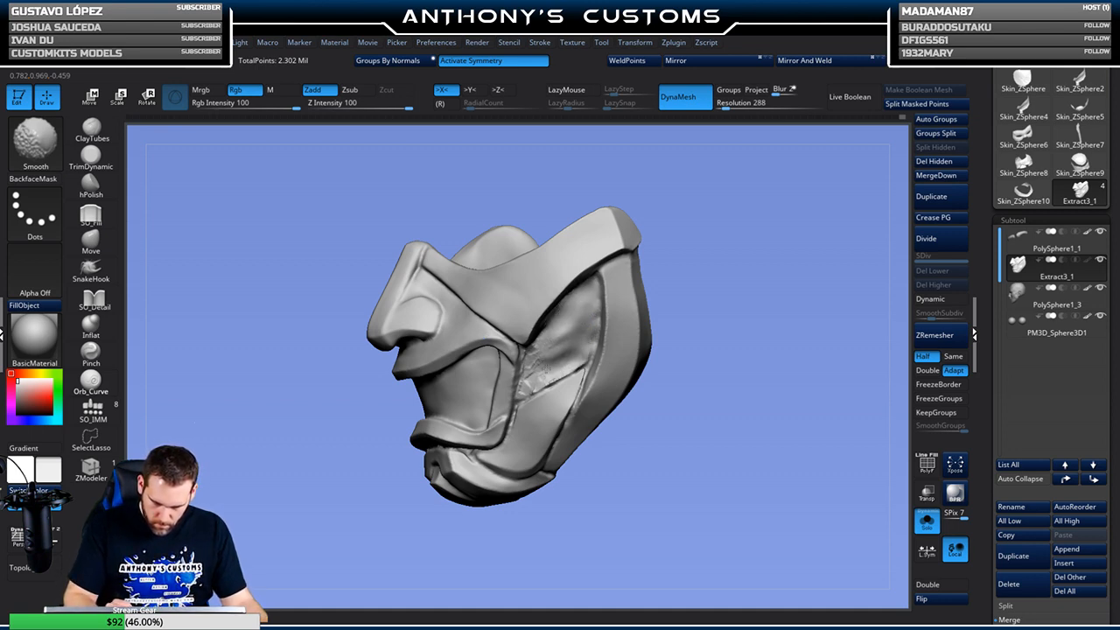
left_click_drag(531, 386, 575, 364, "shift")
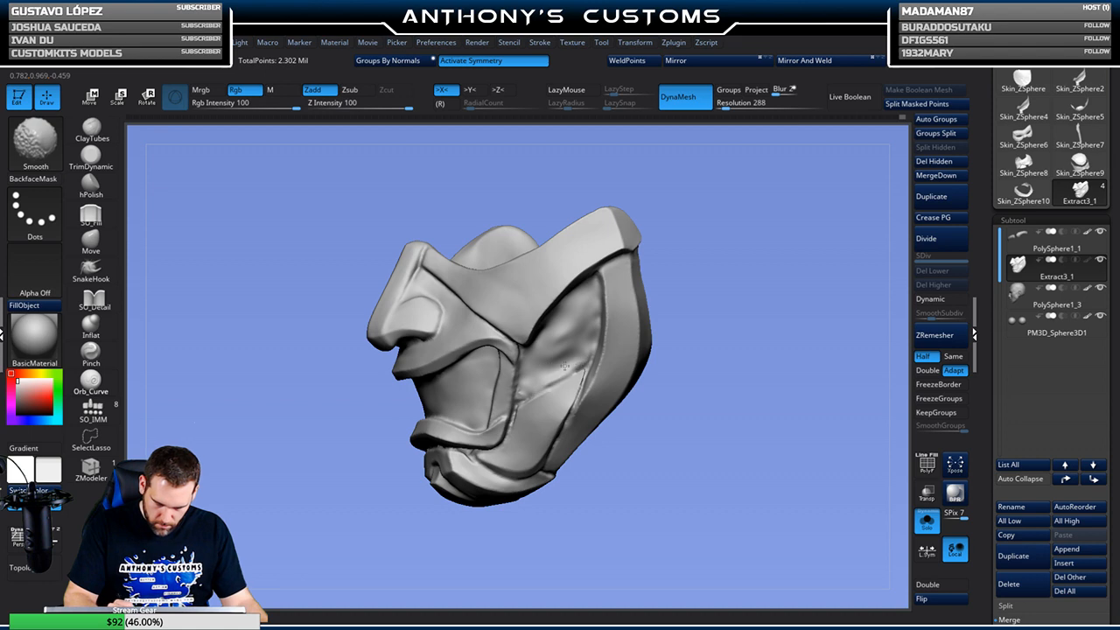
Even out the filled cheek panel between the cheek plate and the rear rim with a resized SO_Fill brush
left_click(90, 219)
key("space")
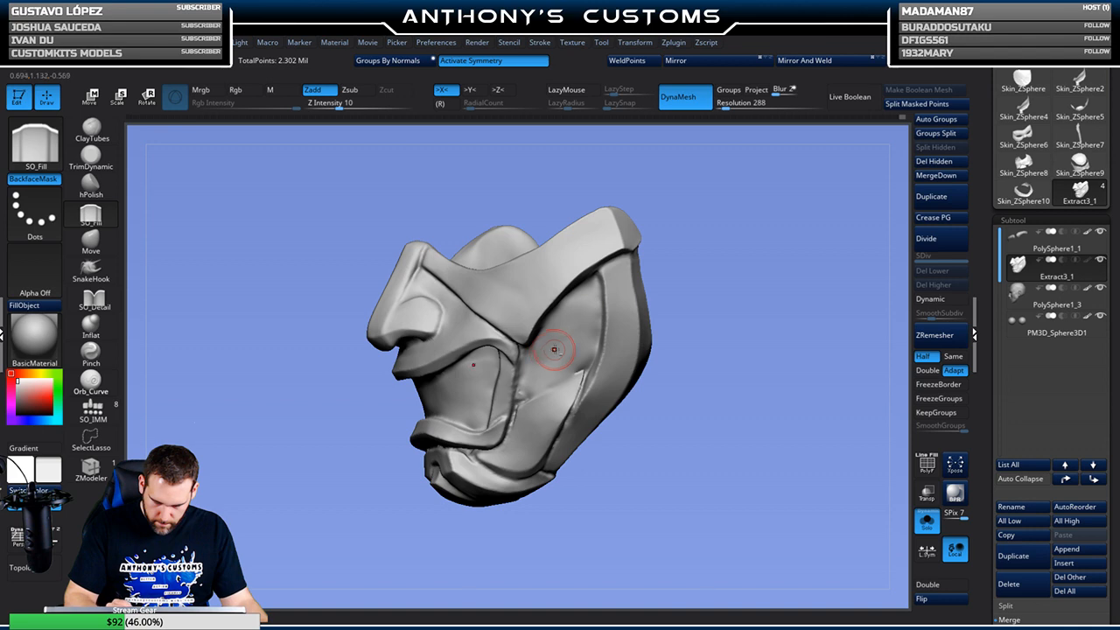
mouse_move(713, 281)
left_mouse_down()
mouse_move(747, 288)
mouse_move(662, 237)
left_mouse_up()
Recut the seams around the filled cheek panel and the jaw plate's upper edge with a resized SO_Detail brush
left_click(94, 298)
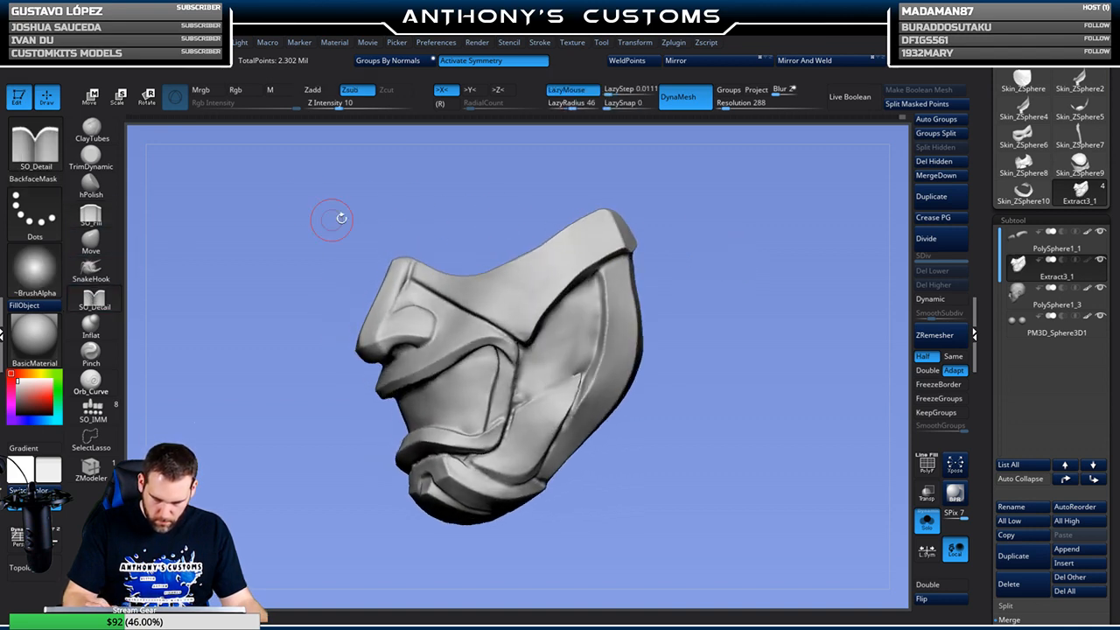
key("space")
left_click_drag(707, 283, 730, 282)
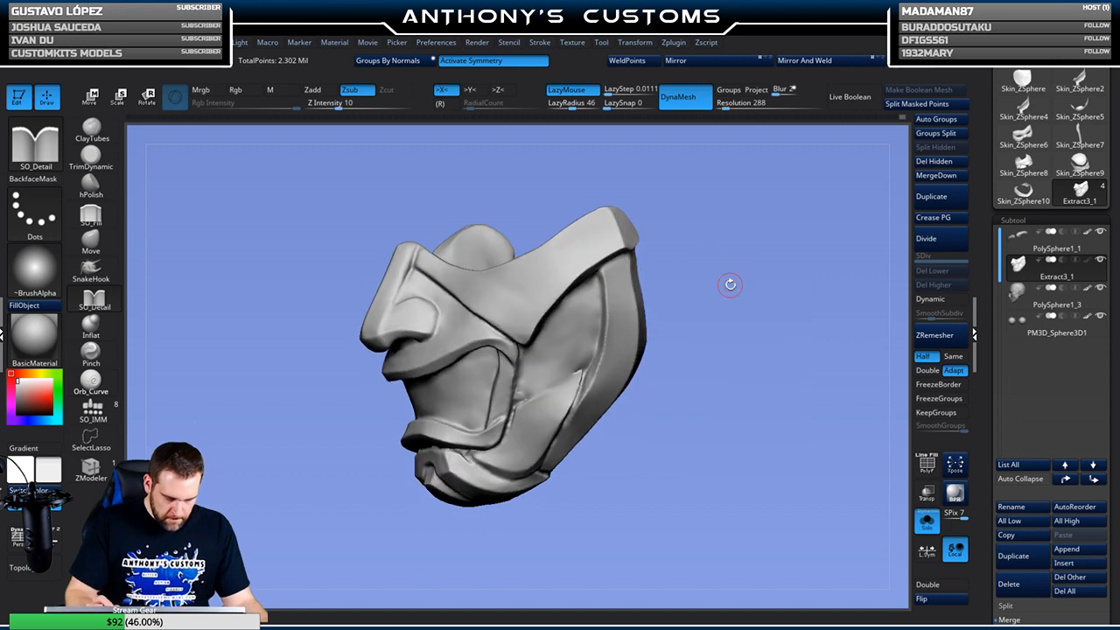
mouse_move(518, 403)
left_mouse_down()
mouse_move(595, 362)
mouse_move(553, 387)
mouse_move(595, 363)
mouse_move(553, 327)
left_mouse_up()
left_click_drag(674, 293, 693, 294)
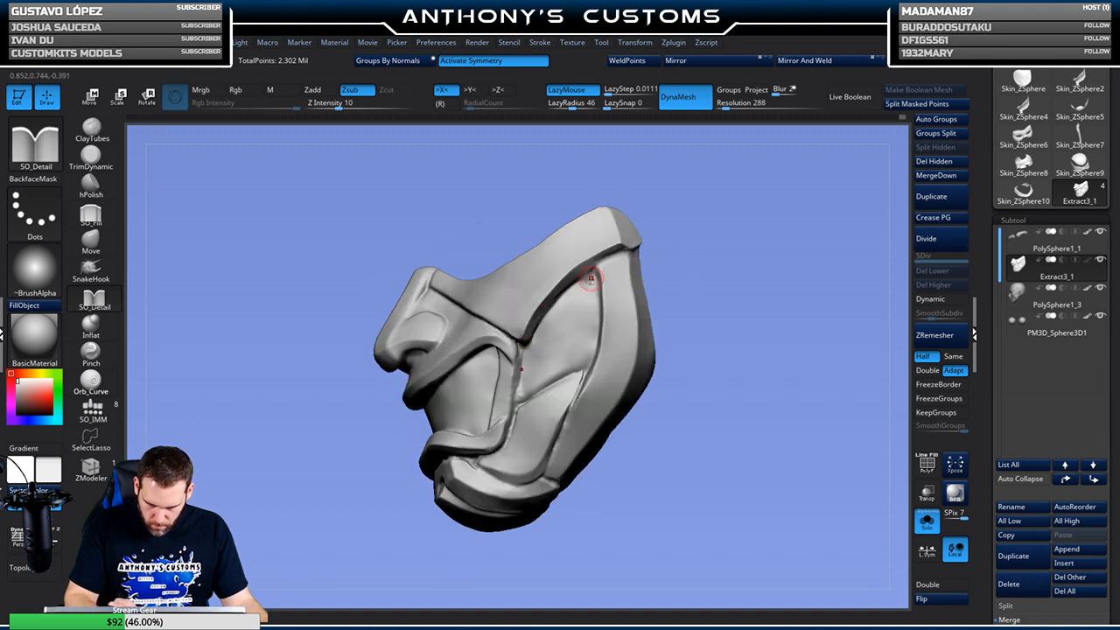
mouse_move(703, 243)
left_mouse_down()
mouse_move(580, 294)
mouse_move(582, 283)
mouse_move(587, 361)
left_mouse_up()
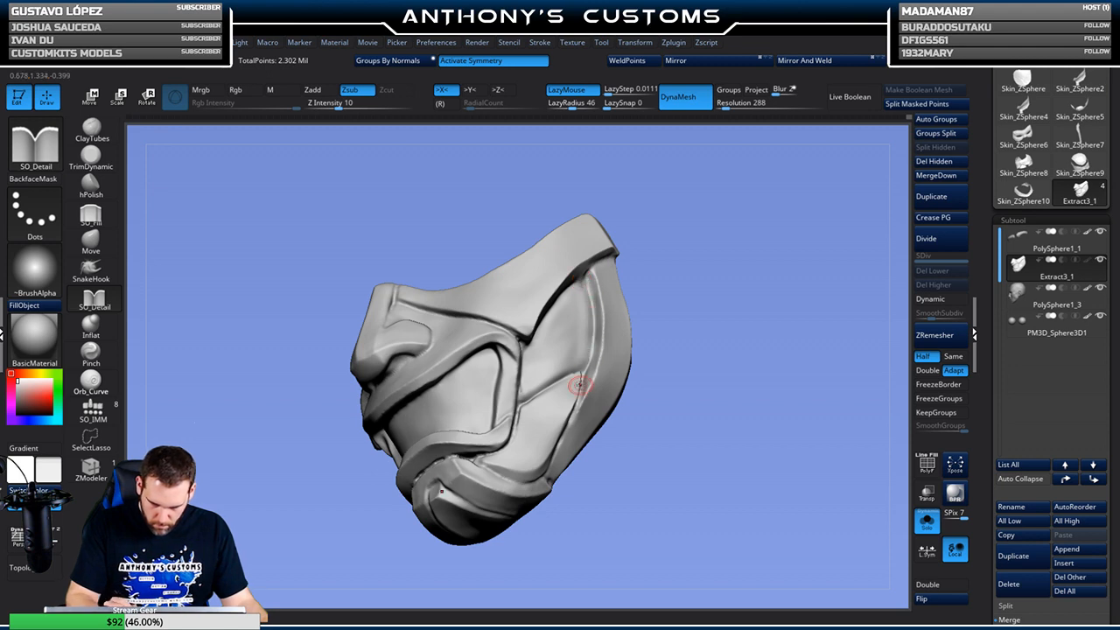
Touch up the seams around the smooth cheek panel with SO_Detail and save the project
left_click_drag(704, 303, 647, 301)
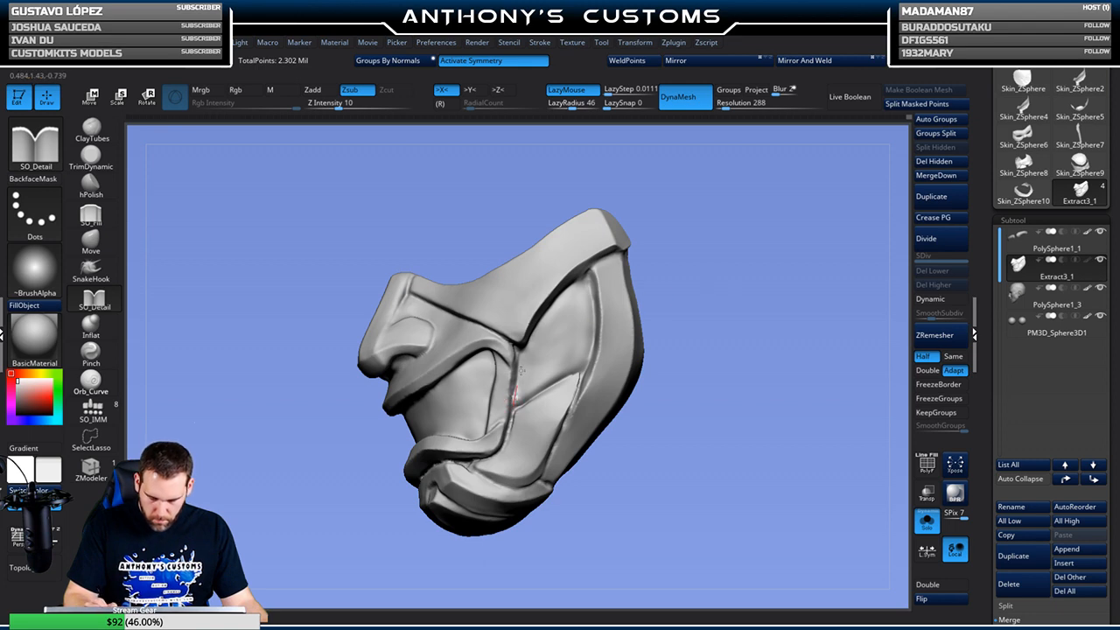
mouse_move(674, 288)
left_mouse_down()
mouse_move(729, 282)
mouse_move(725, 270)
mouse_move(732, 326)
mouse_move(729, 299)
left_mouse_up()
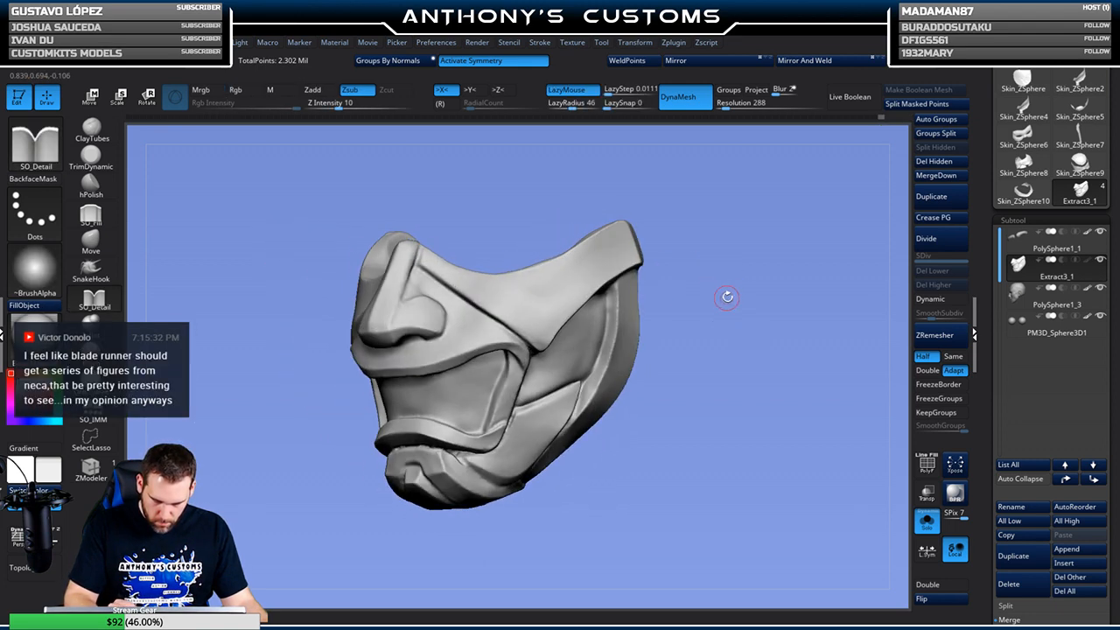
key("ctrl")
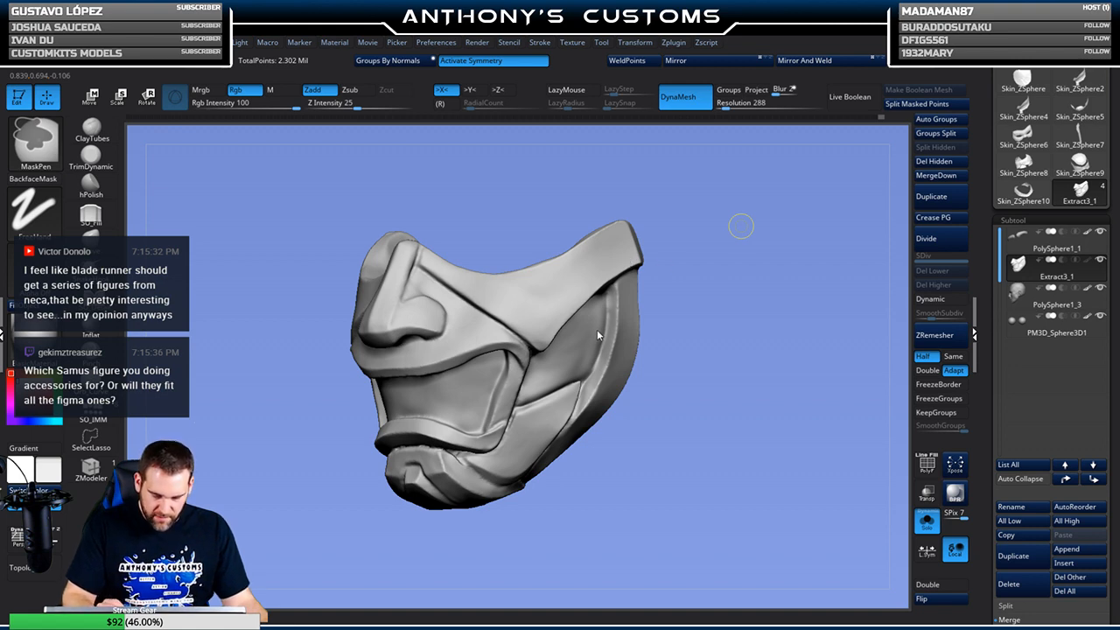
key("ctrl+s")
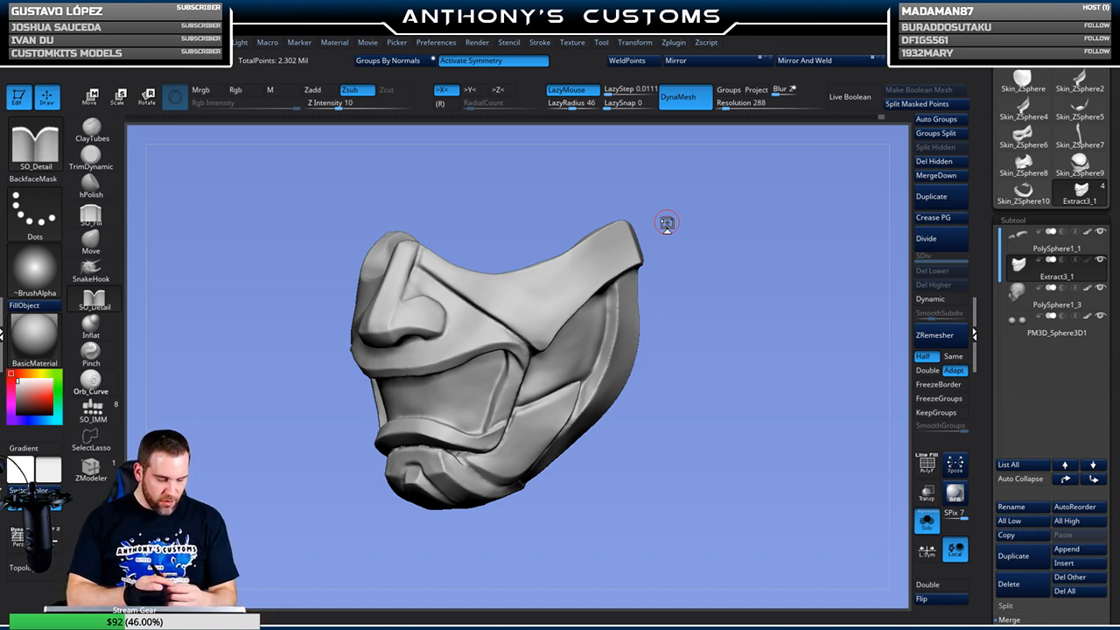
Show the head to check the mask's fit from different angles, then isolate the mask again
left_click_drag(747, 253, 760, 351)
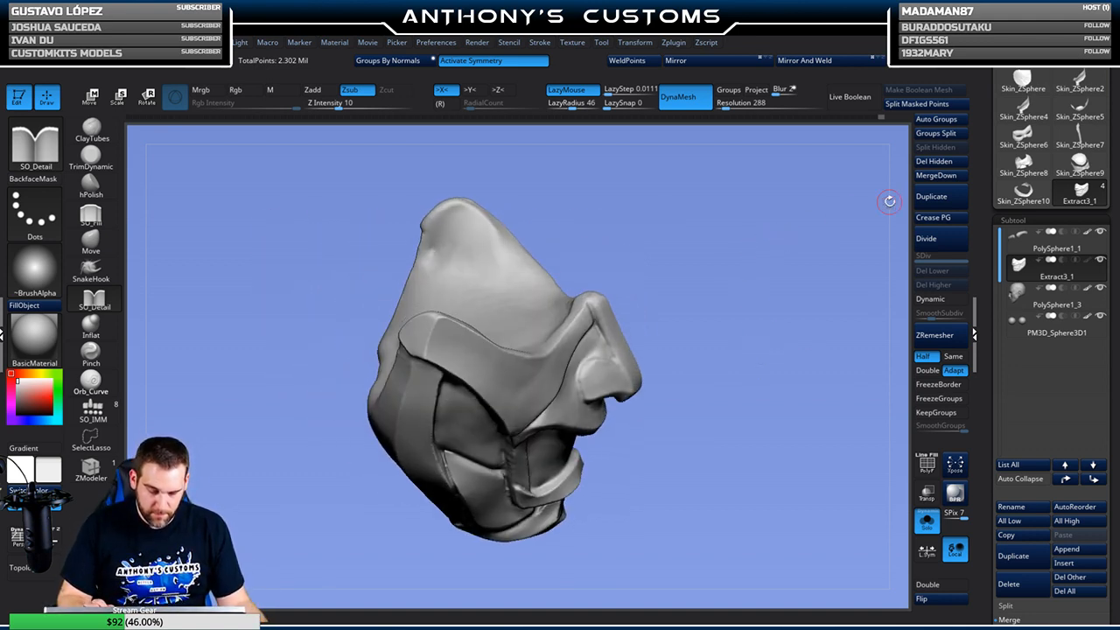
left_click(926, 522)
left_click(926, 521)
mouse_move(884, 509)
left_mouse_down()
mouse_move(795, 501)
mouse_move(777, 458)
mouse_move(798, 460)
left_mouse_up()
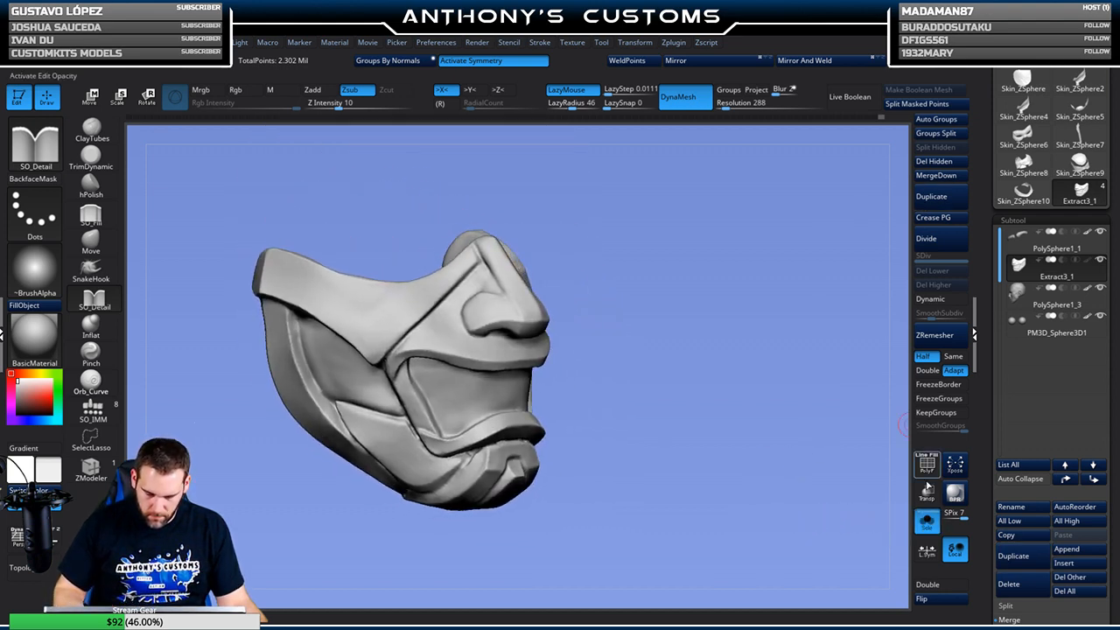
left_click(927, 521)
mouse_move(780, 510)
left_mouse_down()
mouse_move(812, 505)
mouse_move(820, 530)
mouse_move(803, 508)
mouse_move(794, 516)
mouse_move(787, 490)
left_mouse_up()
left_click(926, 522)
Build up the cheek plate's inner end beside the nose bridge with ClayTubes, then flatten it with hPolish
left_click(91, 131)
mouse_move(733, 236)
left_mouse_down()
mouse_move(713, 248)
mouse_move(604, 256)
left_mouse_up()
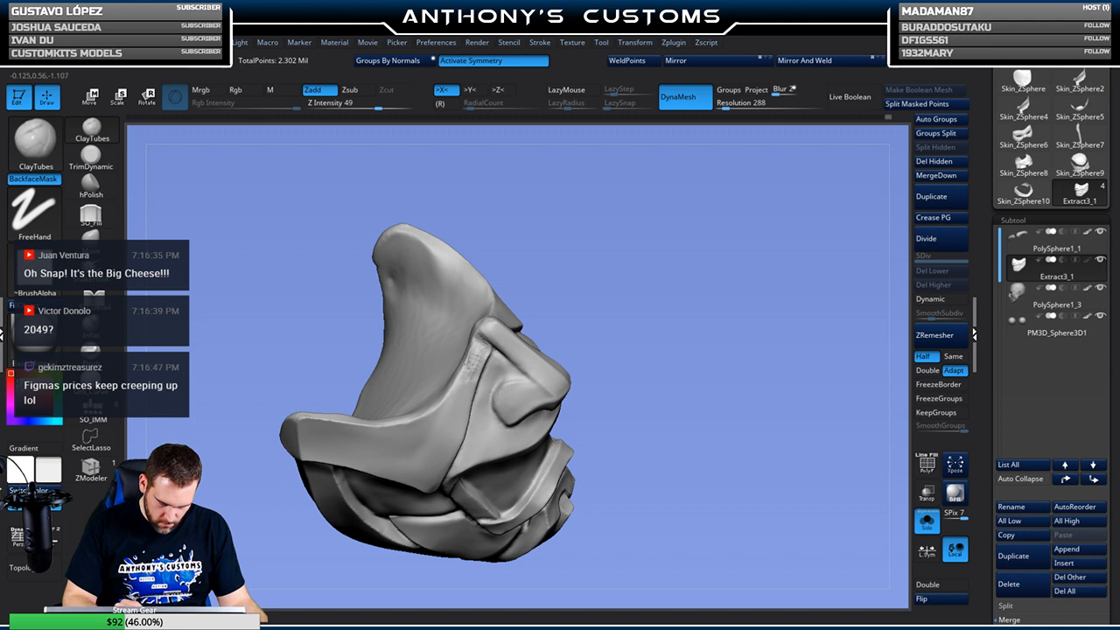
mouse_move(569, 282)
left_mouse_down()
mouse_move(465, 325)
mouse_move(655, 237)
mouse_move(455, 255)
left_mouse_up()
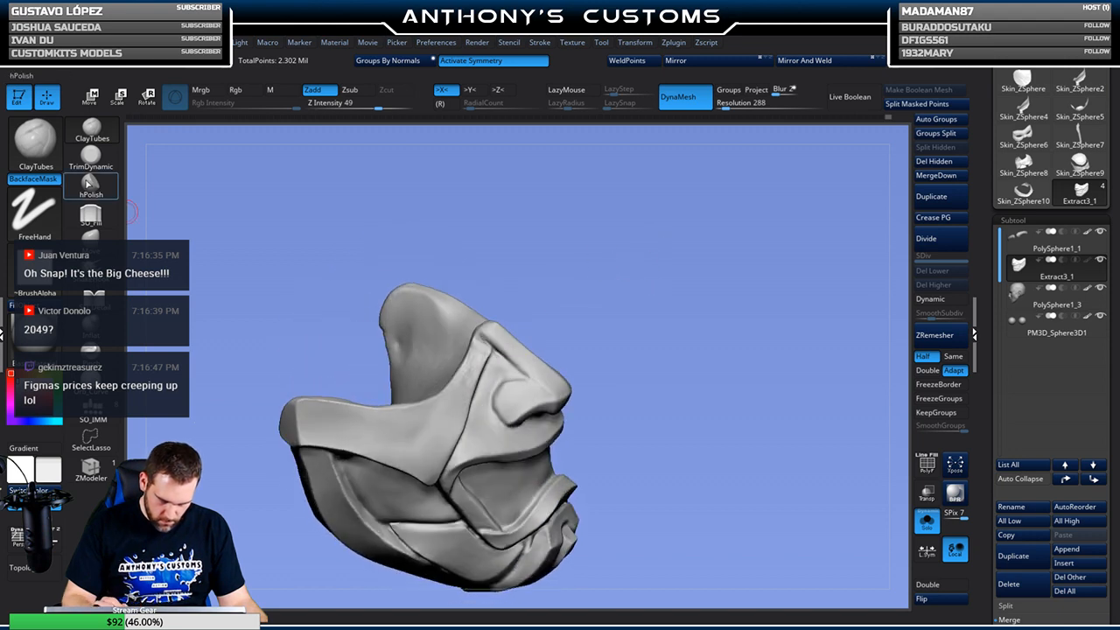
left_click(90, 184)
mouse_move(618, 257)
left_mouse_down()
mouse_move(655, 242)
mouse_move(489, 340)
left_mouse_up()
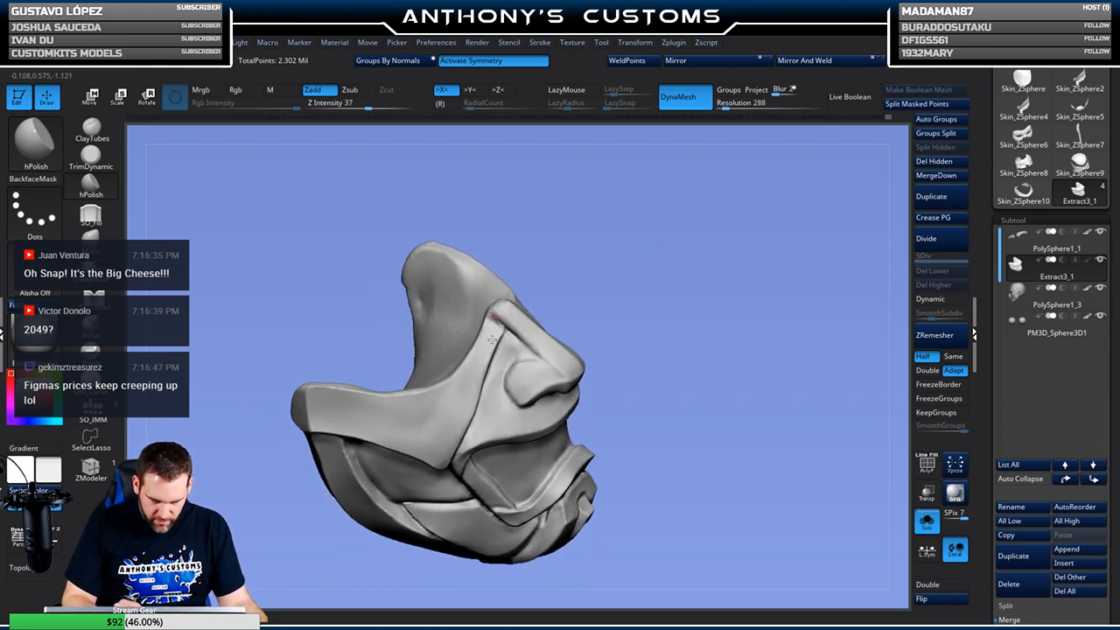
mouse_move(587, 282)
left_mouse_down()
mouse_move(603, 237)
mouse_move(558, 259)
left_mouse_up()
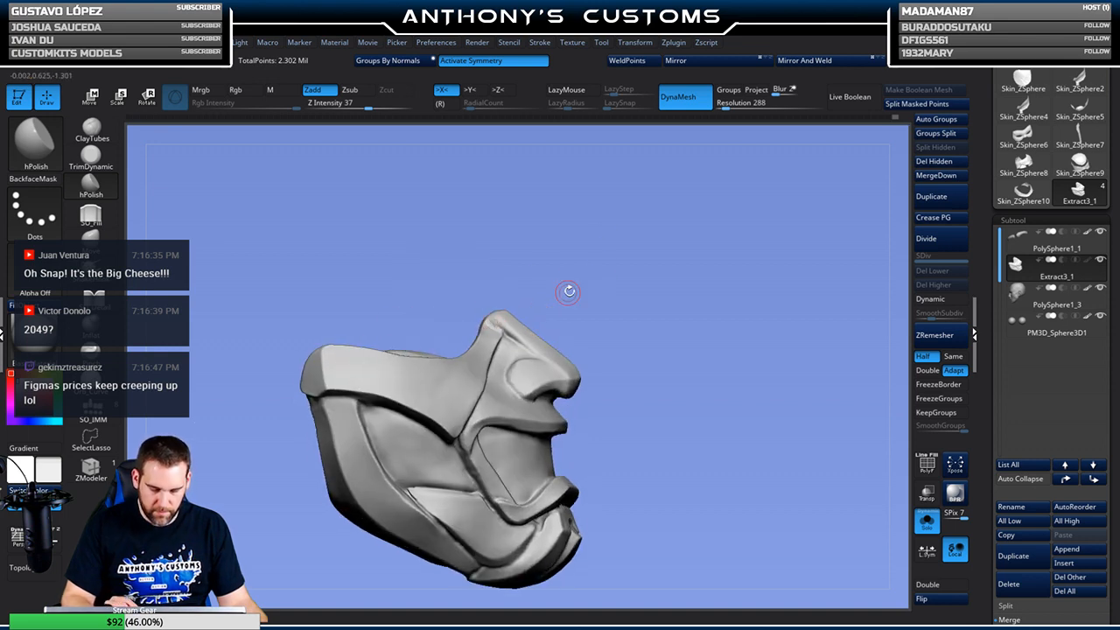
left_click_drag(555, 300, 535, 326)
left_click_drag(632, 302, 653, 223)
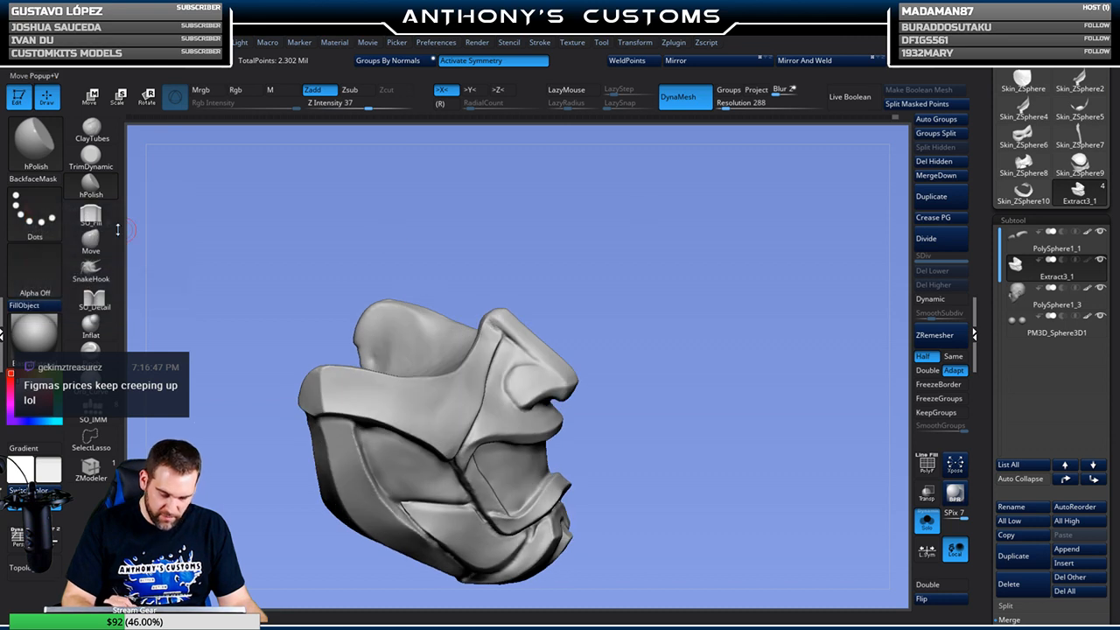
Recut the grooves along the nose bridge and around the nostril with the SO_Detail brush
left_click(93, 302)
mouse_move(625, 190)
left_mouse_down()
mouse_move(594, 236)
mouse_move(495, 329)
left_mouse_up()
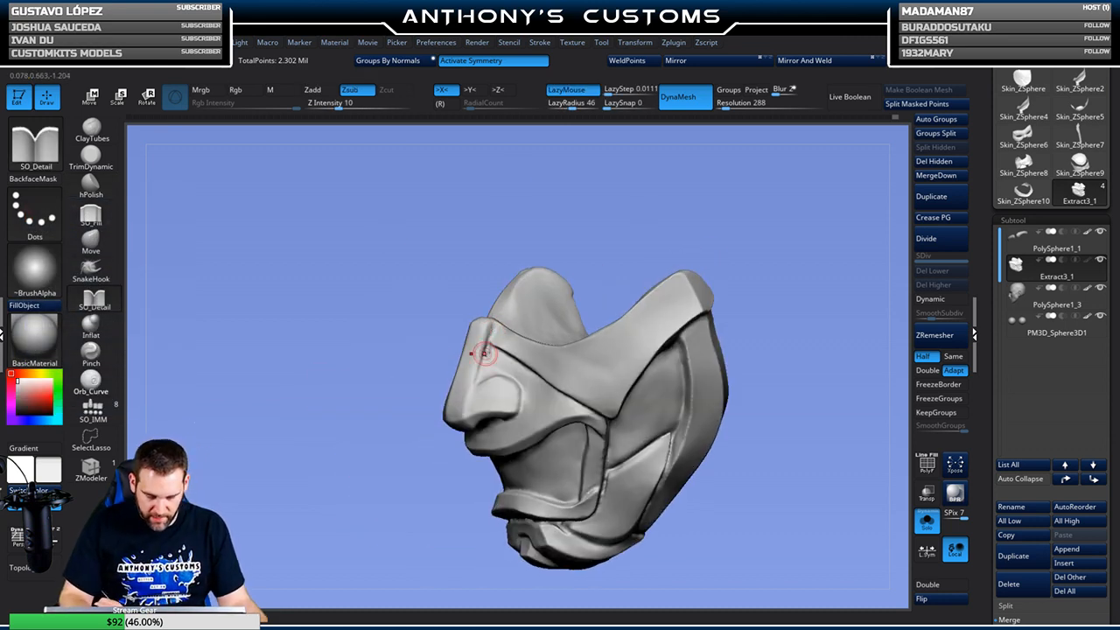
left_click_drag(478, 386, 474, 401)
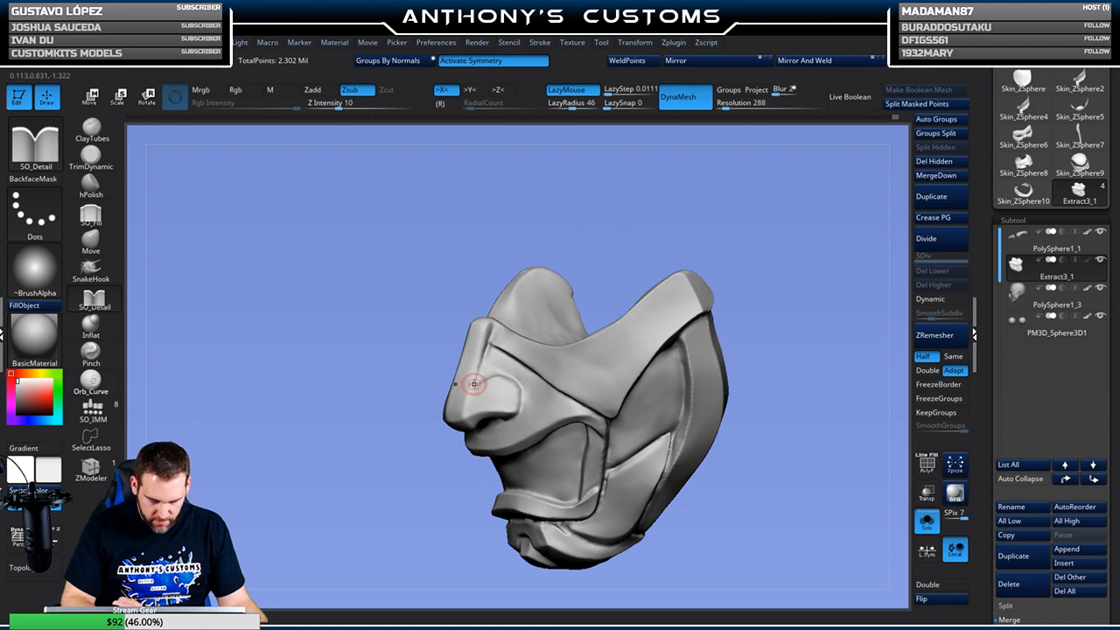
left_click_drag(583, 237, 540, 257)
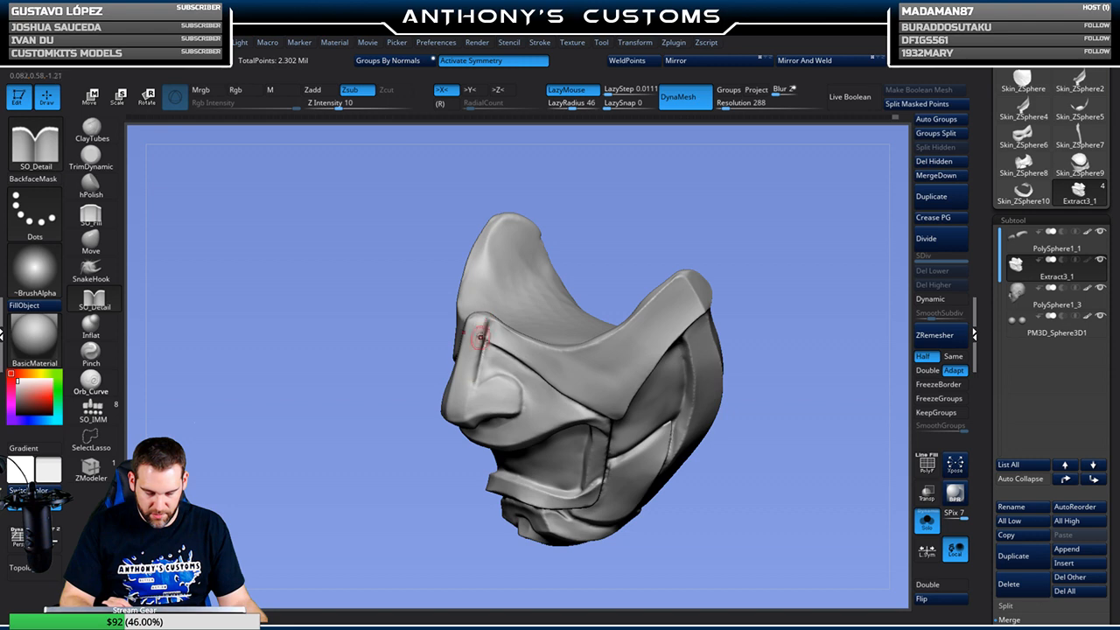
left_click_drag(610, 232, 617, 230)
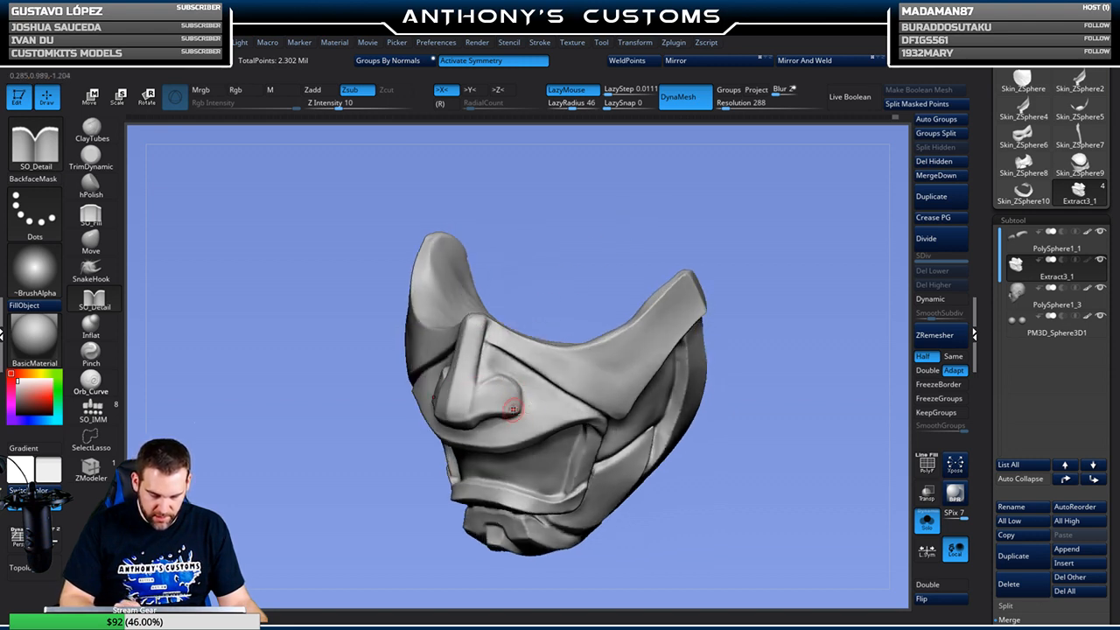
mouse_move(742, 244)
left_mouse_down()
mouse_move(763, 230)
mouse_move(732, 249)
mouse_move(720, 212)
mouse_move(710, 253)
mouse_move(695, 251)
mouse_move(723, 262)
left_mouse_up()
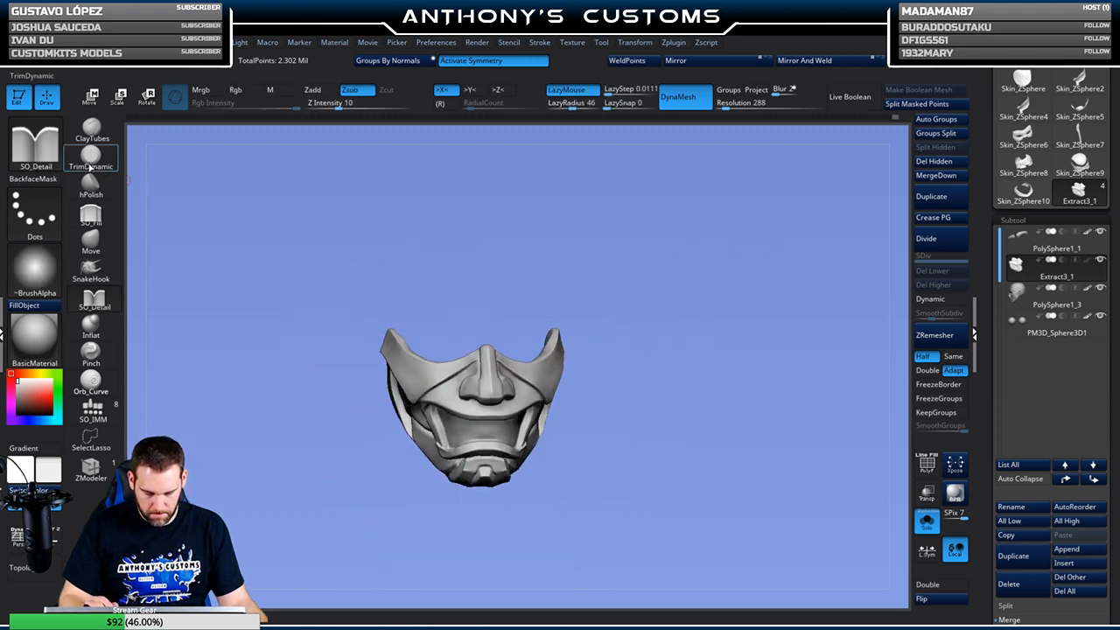
Flatten the cheek plate's upper edge near the nose bridge with a resized TrimDynamic brush, then refine it with hPolish
left_click(88, 162)
key("space")
mouse_move(738, 273)
left_mouse_down()
mouse_move(677, 312)
mouse_move(684, 352)
mouse_move(744, 274)
mouse_move(747, 292)
left_mouse_up()
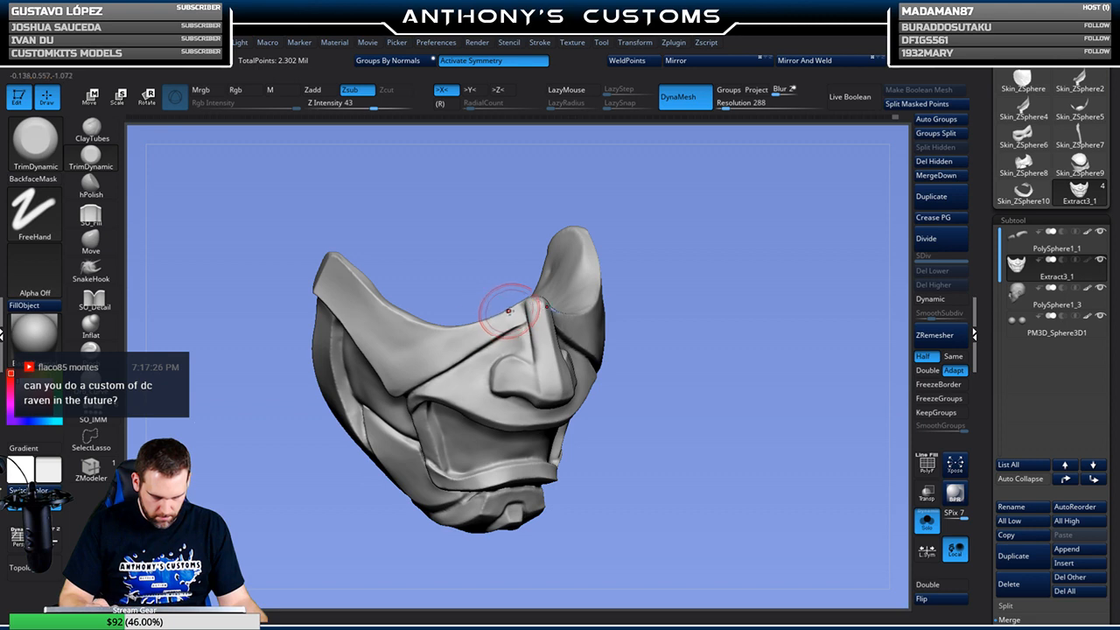
key("ctrl")
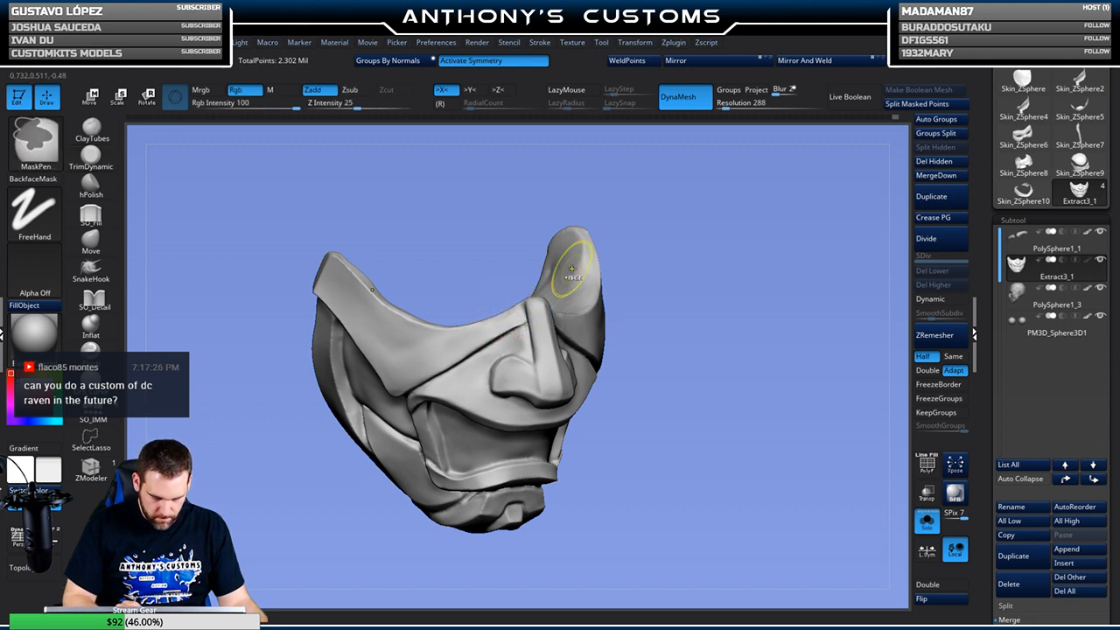
left_click(91, 184)
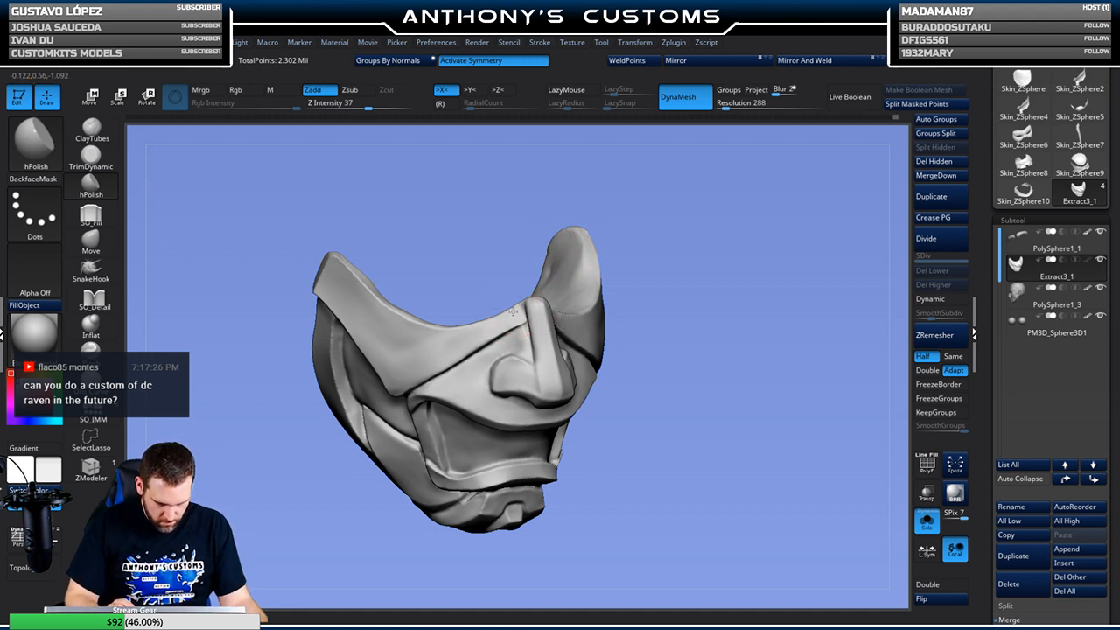
mouse_move(676, 238)
left_mouse_down("shift")
mouse_move(743, 196)
mouse_move(729, 217)
left_mouse_up("shift")
key("space")
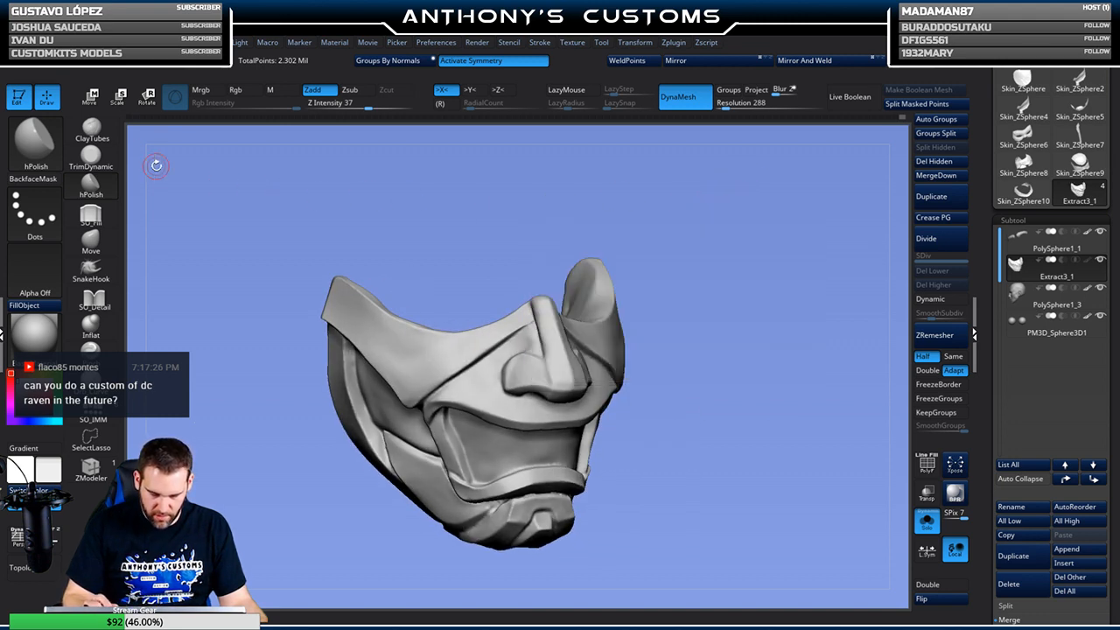
Fill the hollow between the cheek plate and the nose bridge with ClayTubes, then redefine its edges with SO_Detail
left_click(91, 130)
left_click_drag(642, 199, 677, 247)
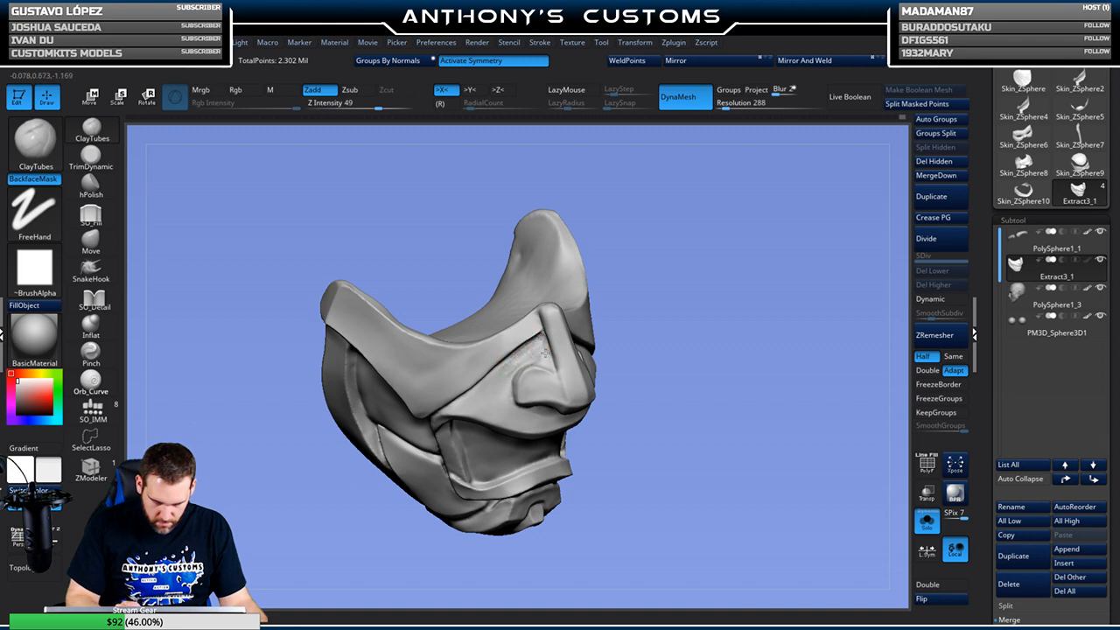
left_click(91, 302)
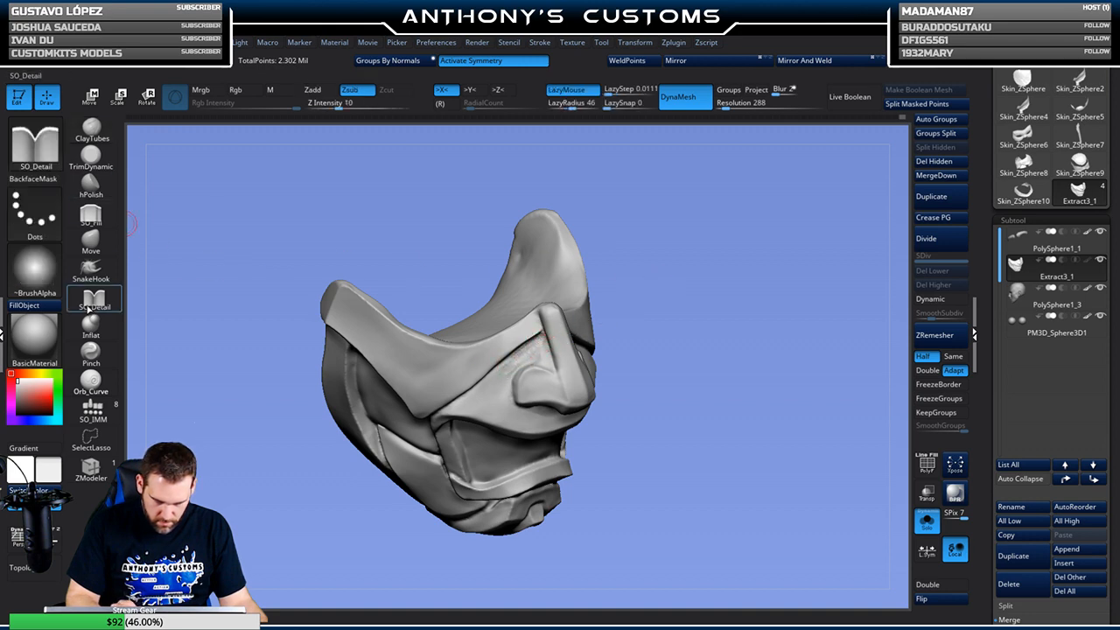
mouse_move(626, 255)
left_mouse_down()
mouse_move(637, 252)
mouse_move(617, 248)
left_mouse_up()
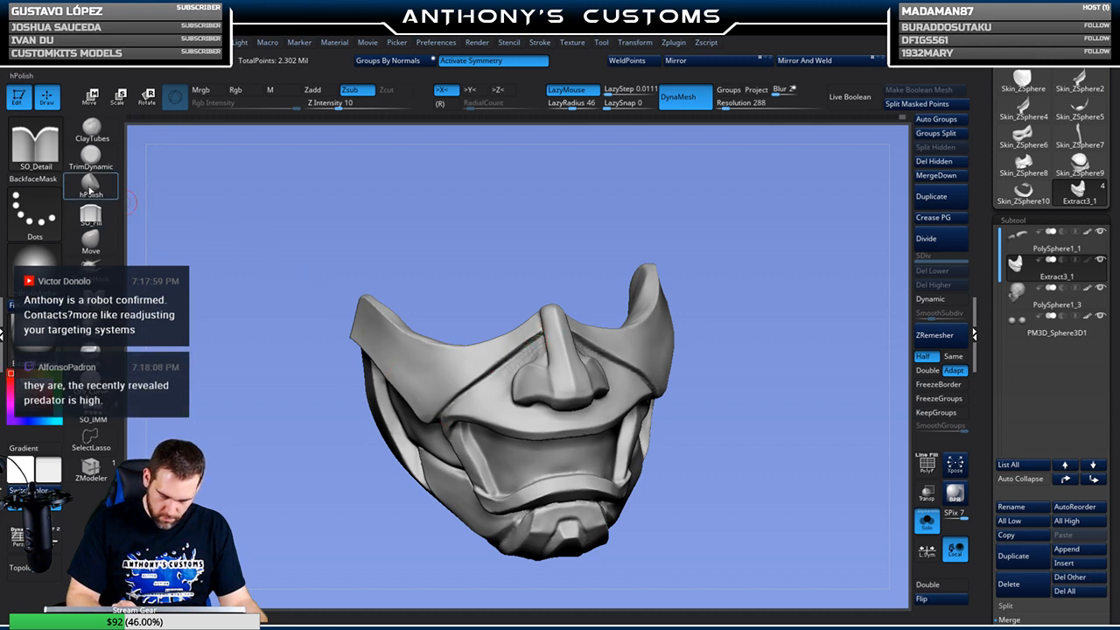
Polish the filled area beside the nose bridge into a clean plane with a resized hPolish brush
left_click(90, 184)
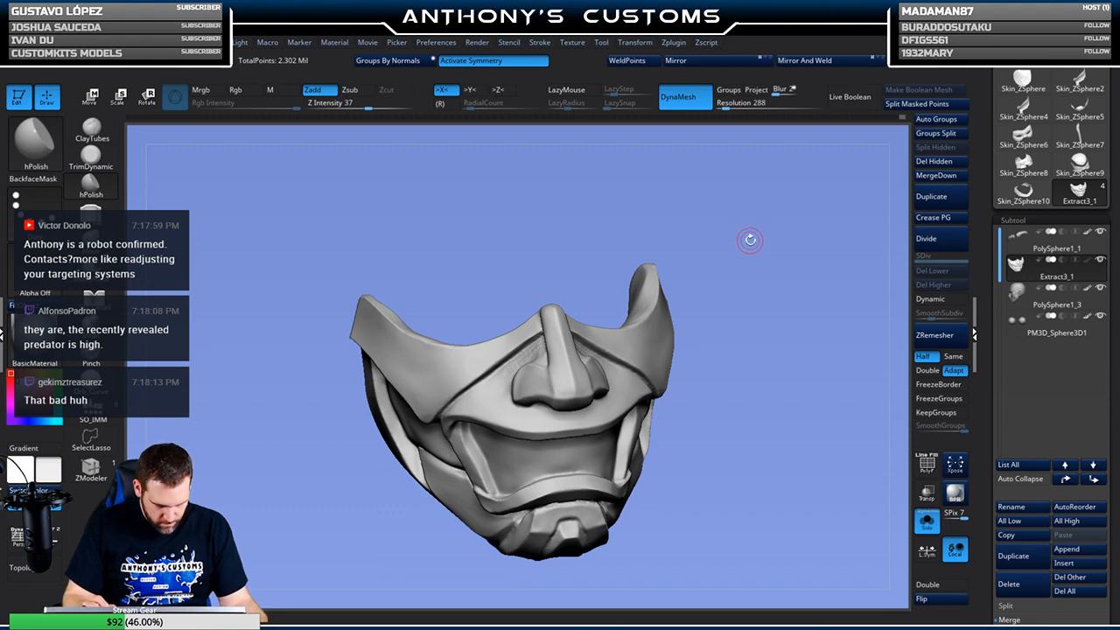
key("space")
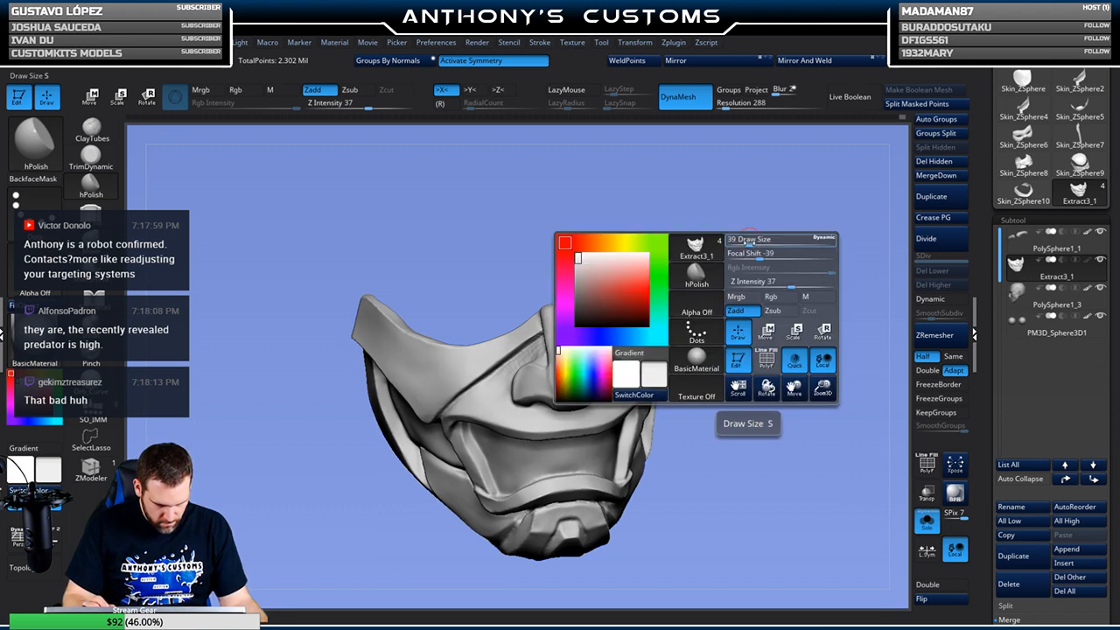
left_click_drag(744, 212, 764, 219)
left_click_drag(710, 274, 735, 244, "alt")
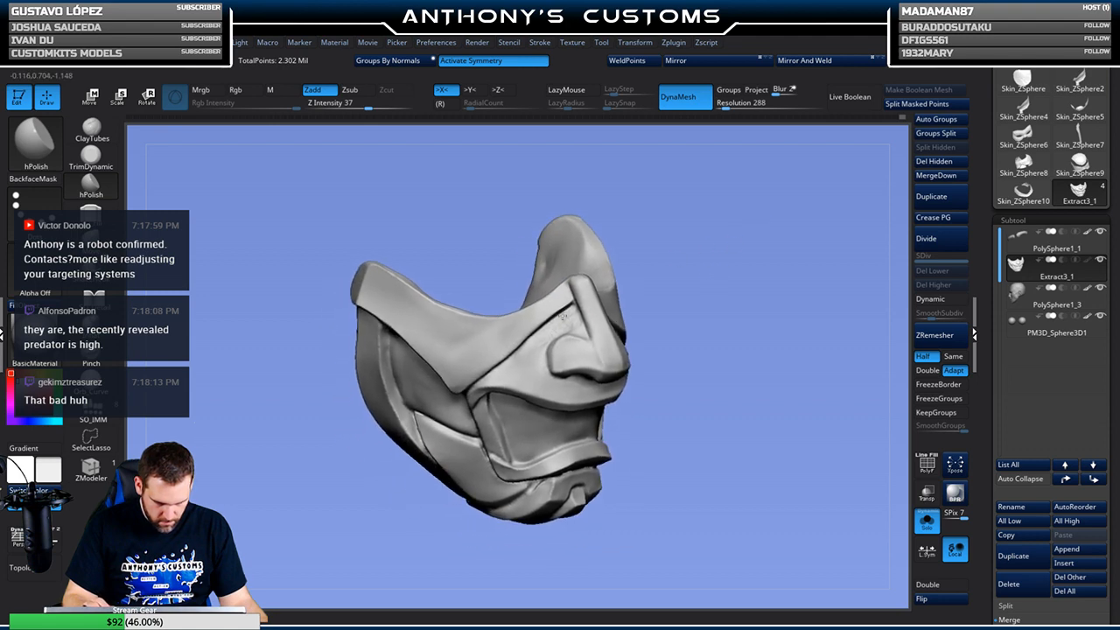
key("space")
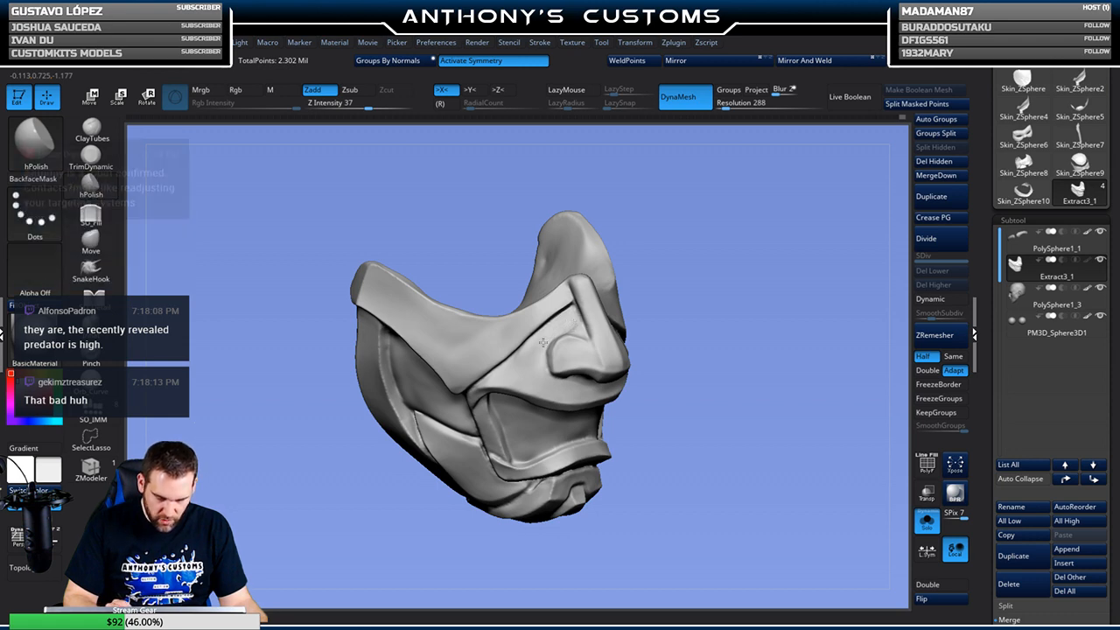
key("space")
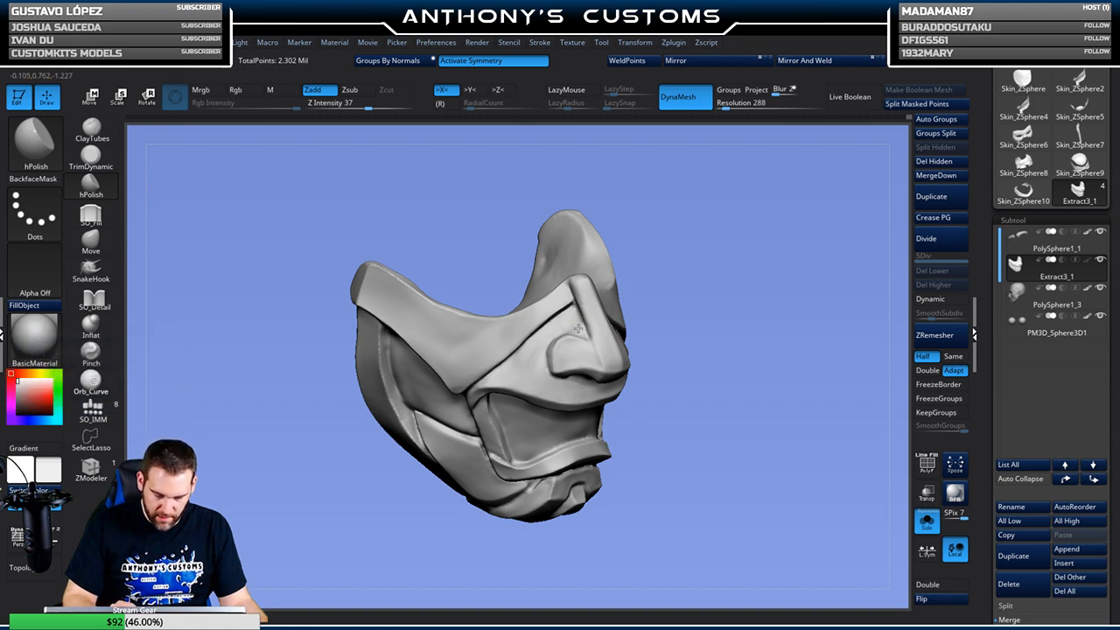
left_click_drag(794, 254, 744, 250)
left_click_drag(802, 215, 840, 212)
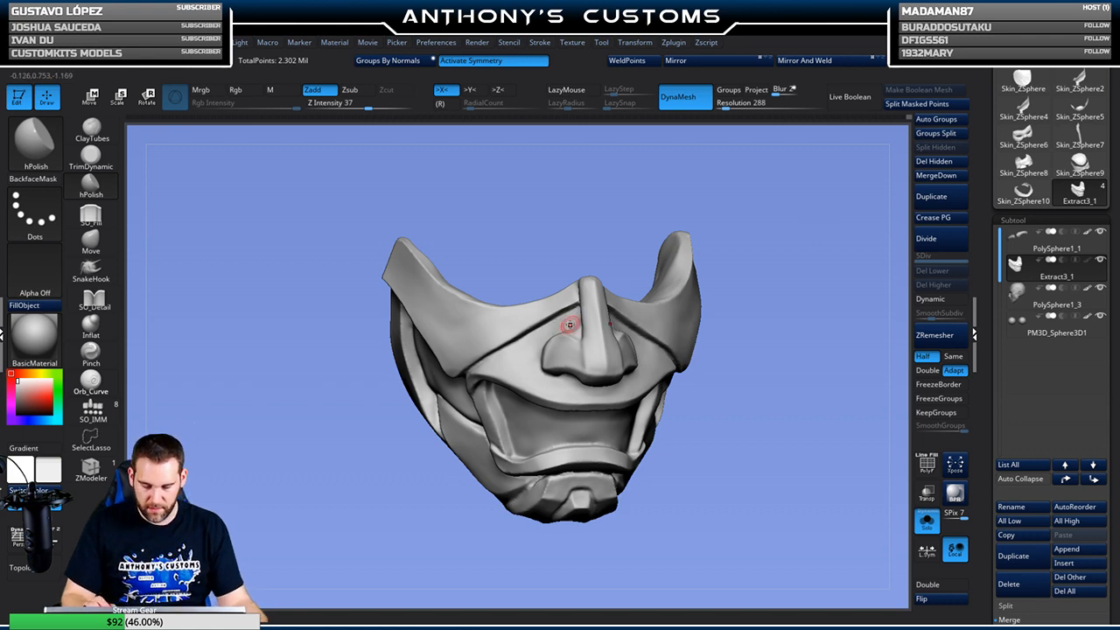
Polish the side of the nose bridge and nostril with hPolish, check the mask from the front, and save the project
mouse_move(763, 249)
left_mouse_down()
mouse_move(816, 225)
mouse_move(776, 262)
left_mouse_up()
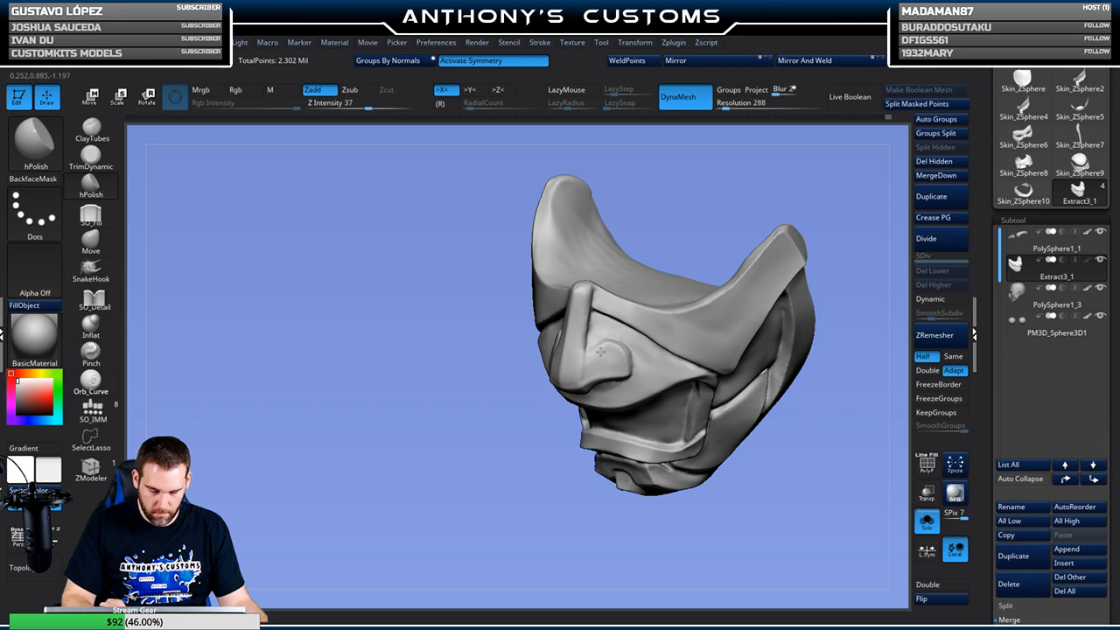
right_click_drag(615, 292, 622, 268)
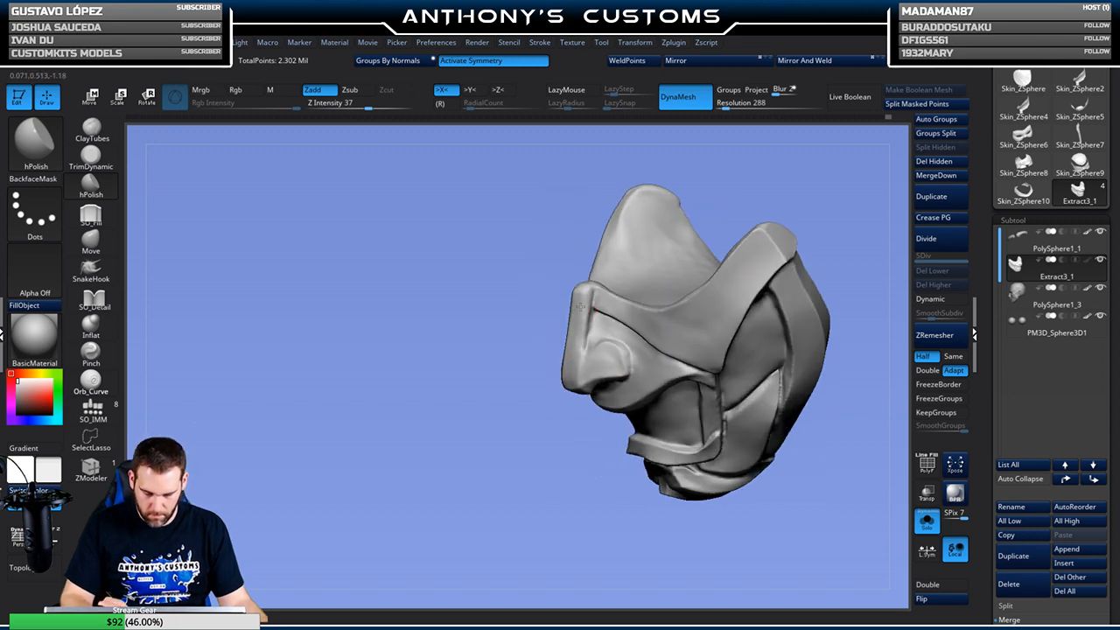
right_click_drag(699, 203, 816, 170)
mouse_move(796, 429)
right_mouse_down("ctrl")
mouse_move(782, 357)
mouse_move(752, 428)
mouse_move(775, 444)
mouse_move(757, 436)
mouse_move(797, 430)
mouse_move(778, 417)
right_mouse_up("ctrl")
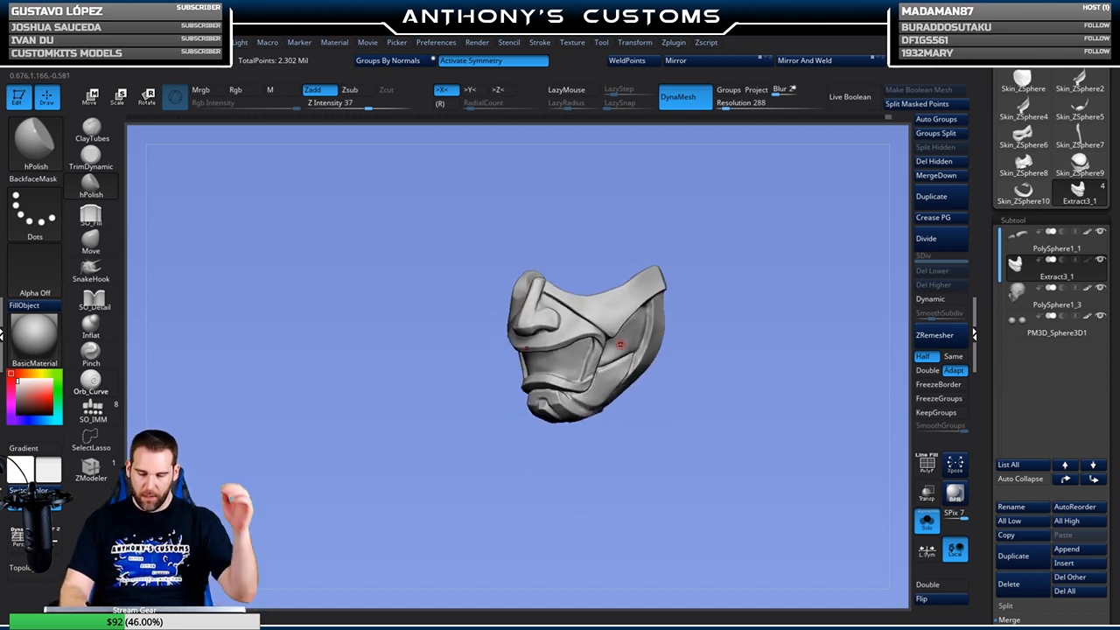
right_click_drag(747, 301, 757, 393)
key("ctrl")
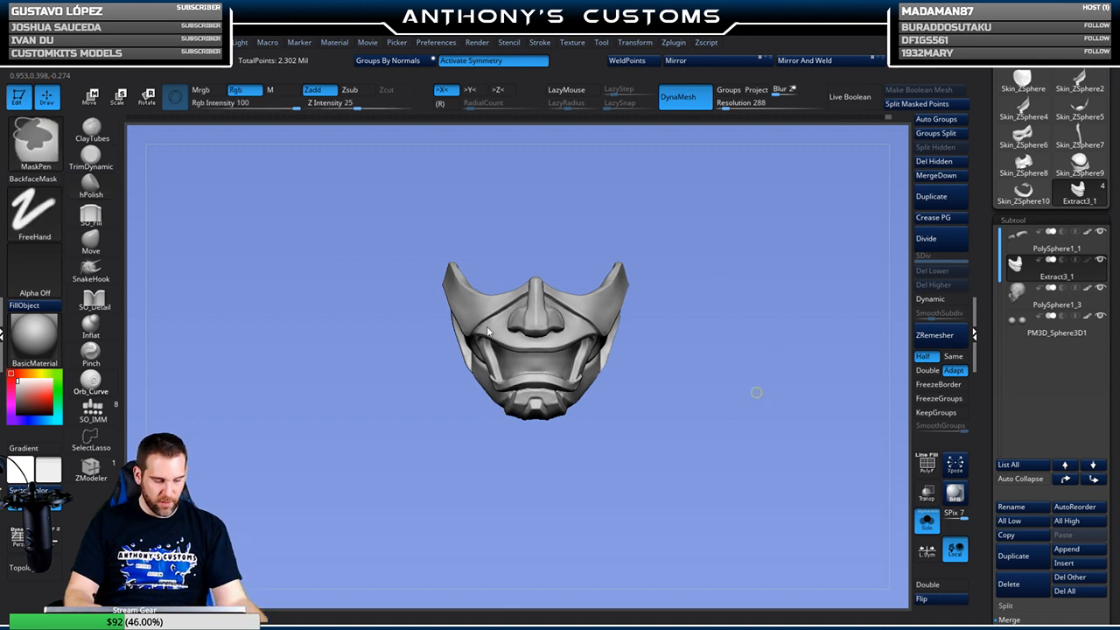
key("ctrl+s")
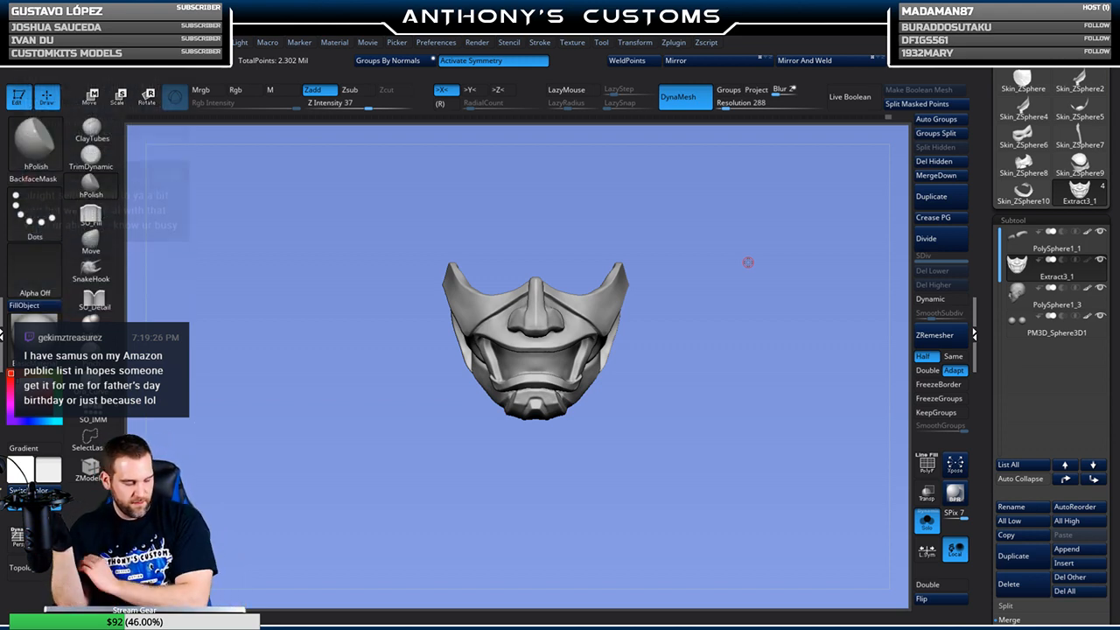
Show the head with the mask again and fit the cheek plates' outer ends around the face from above with a resized Move brush
left_click_drag(762, 401, 412, 323)
left_click_drag(391, 382, 571, 459)
left_click(927, 520)
mouse_move(866, 494)
left_mouse_down()
mouse_move(790, 480)
mouse_move(769, 501)
left_mouse_up()
left_click(91, 245)
left_click_drag(759, 288, 749, 392, "alt")
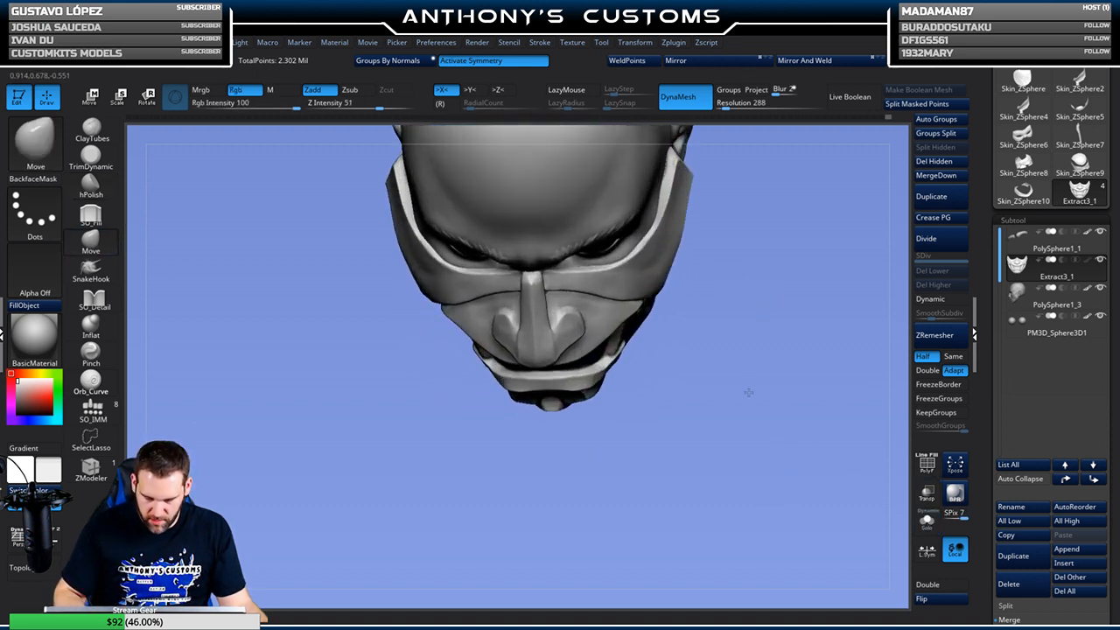
key("space")
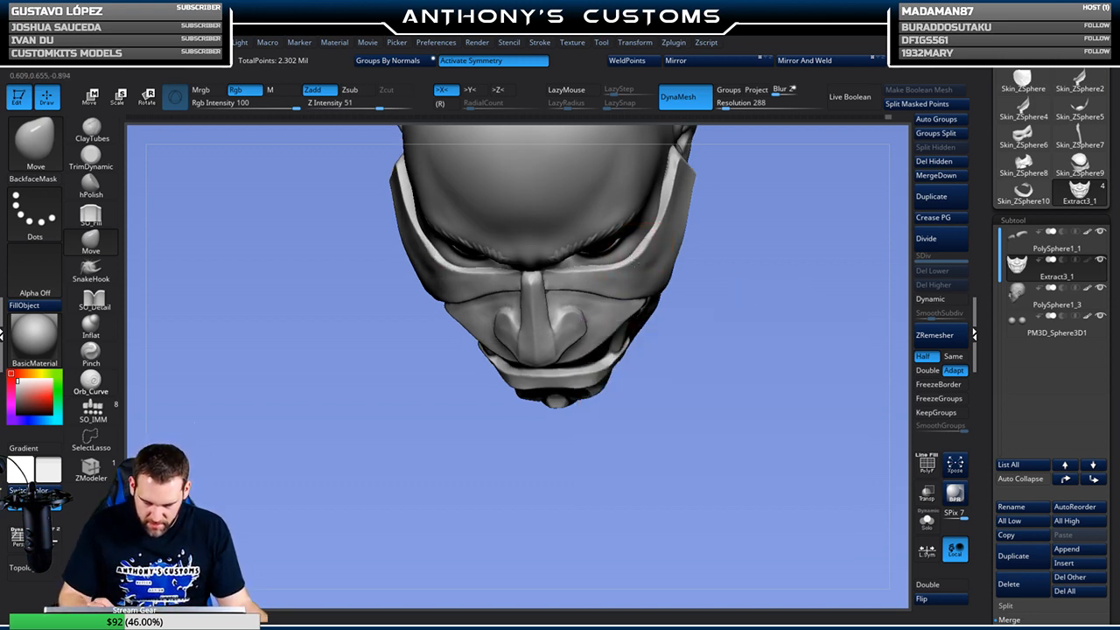
mouse_move(774, 233)
left_mouse_down()
mouse_move(770, 175)
mouse_move(733, 246)
mouse_move(643, 263)
left_mouse_up()
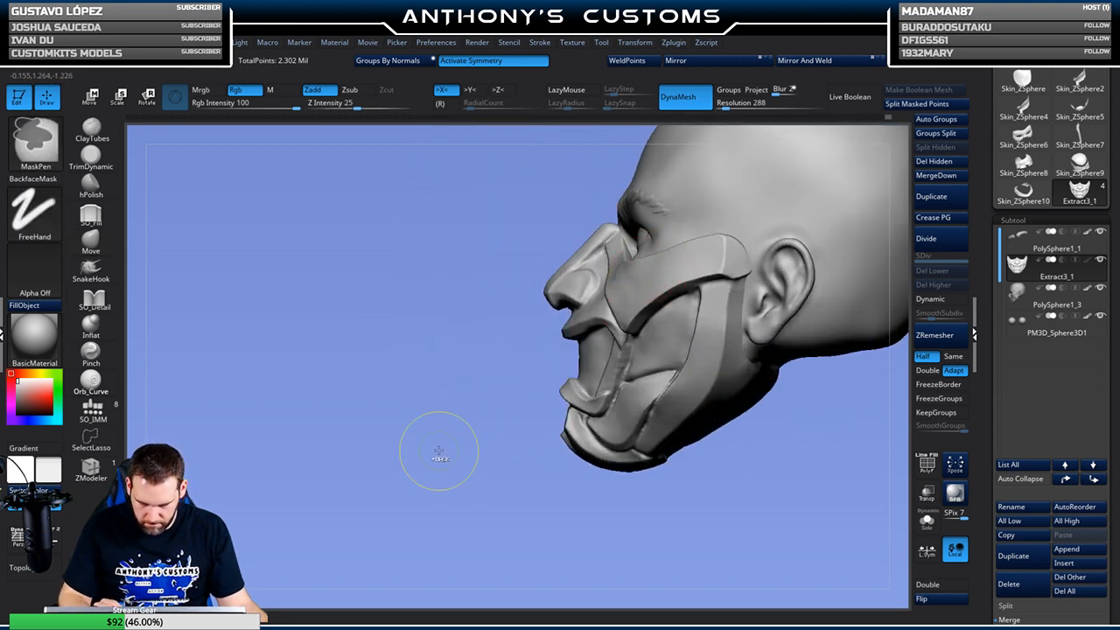
Adjust the cheek plate's upper edge beside the nose in side view with a resized Move brush
key("space")
mouse_move(446, 432)
left_mouse_down()
mouse_move(458, 430)
mouse_move(462, 391)
left_mouse_up()
left_click_drag(614, 280, 600, 267)
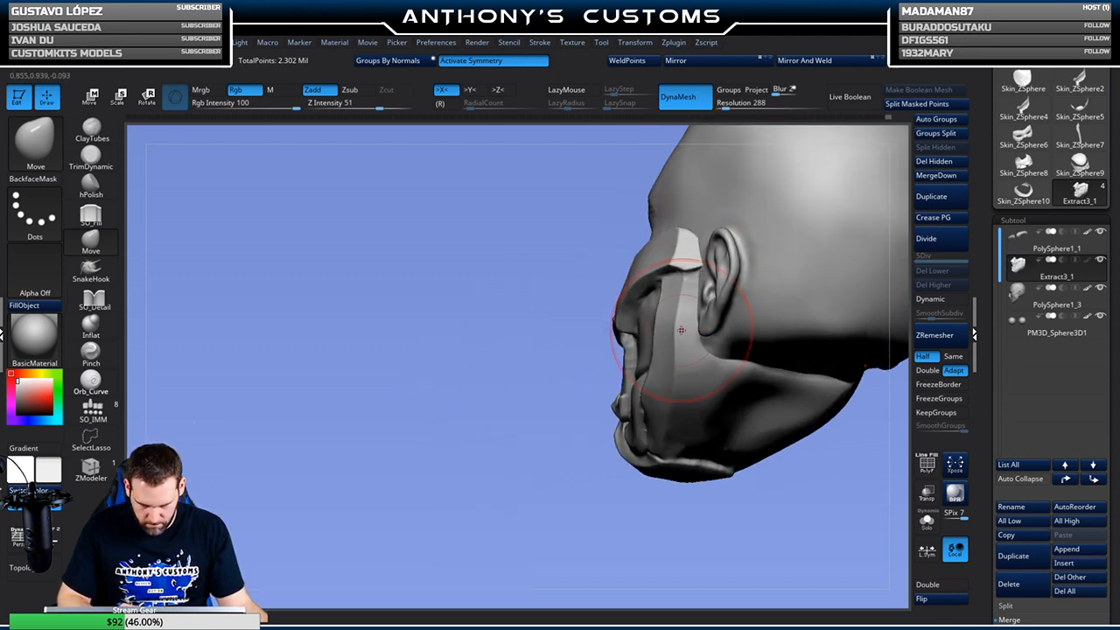
mouse_move(570, 408)
left_mouse_down()
mouse_move(562, 490)
mouse_move(630, 393)
left_mouse_up()
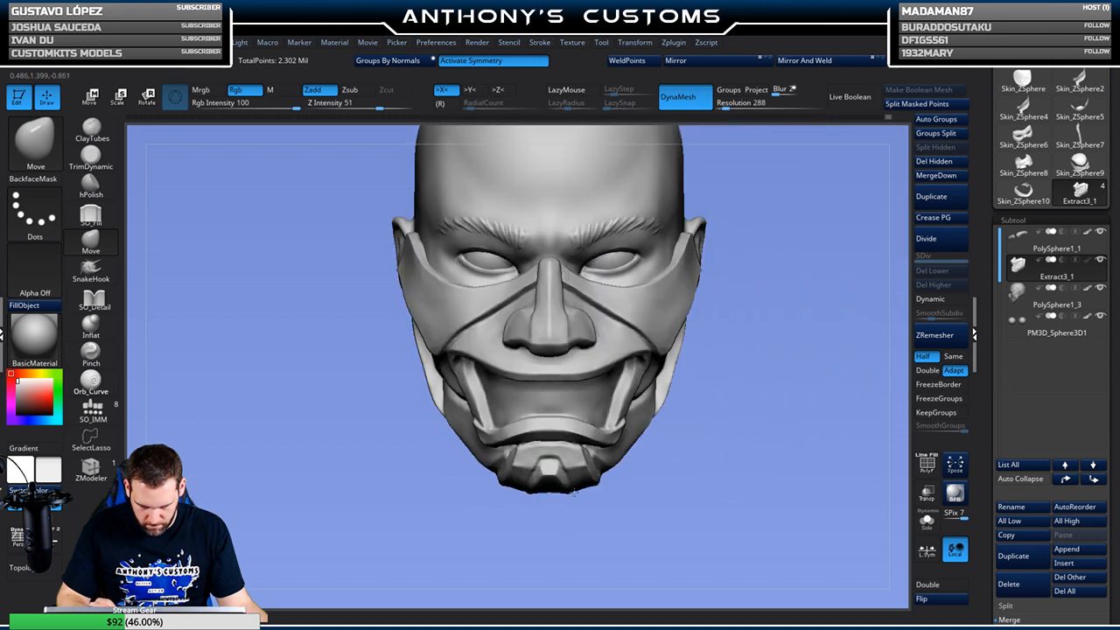
Reshape the cheek plates' outline below the eyes and at the mouth corners with the Move brush, resizing it as needed
left_click_drag(728, 304, 745, 330)
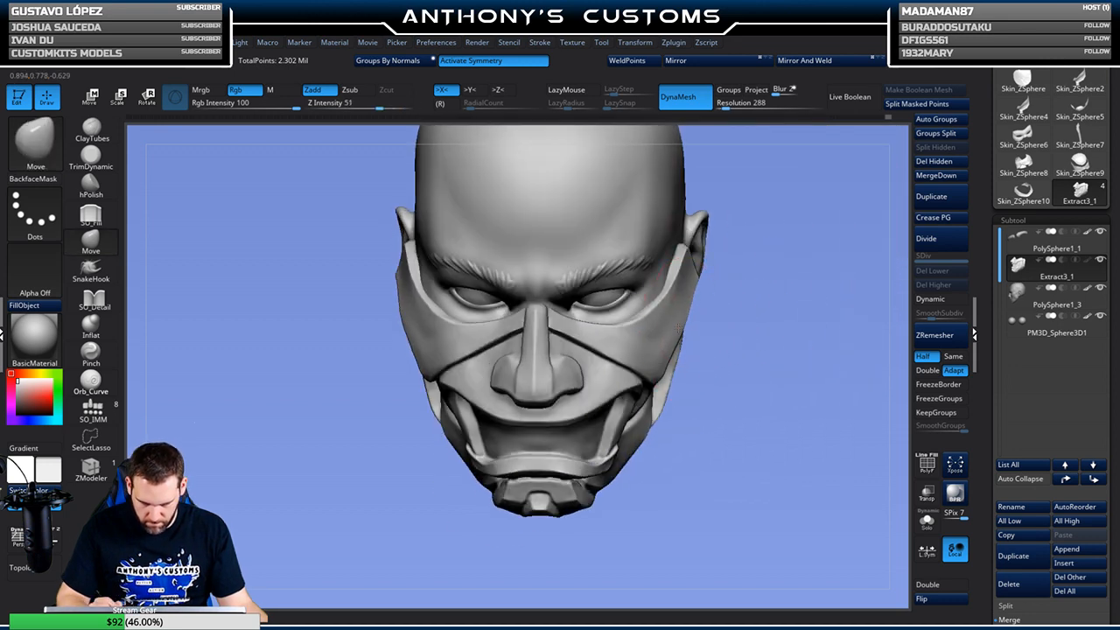
key("space")
mouse_move(762, 287)
left_mouse_down()
mouse_move(775, 319)
mouse_move(778, 309)
left_mouse_up()
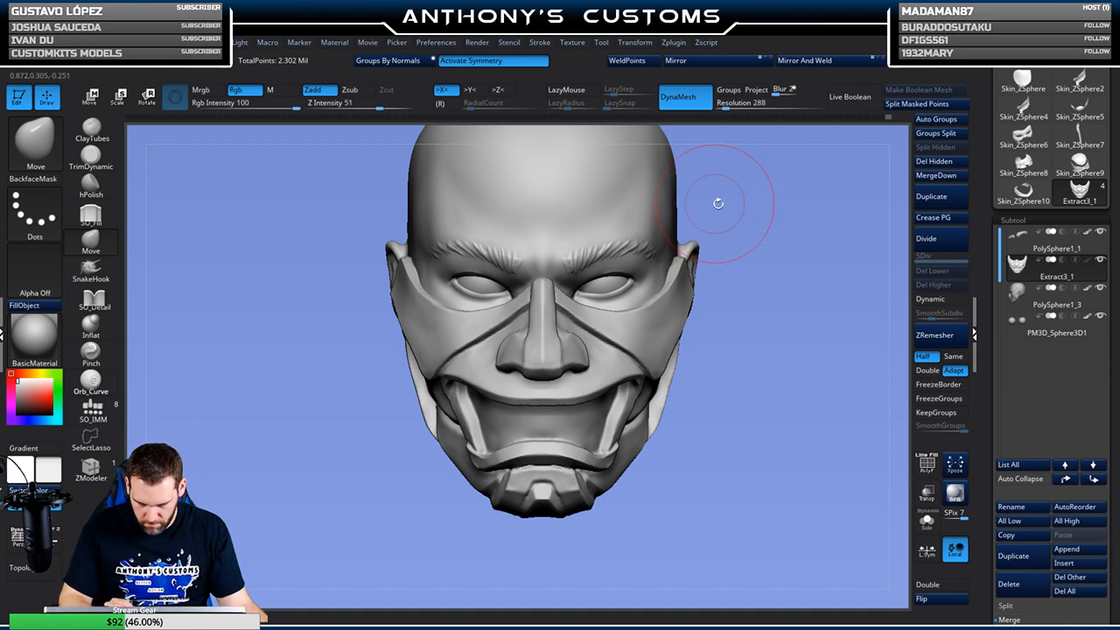
left_click_drag(773, 335, 765, 337)
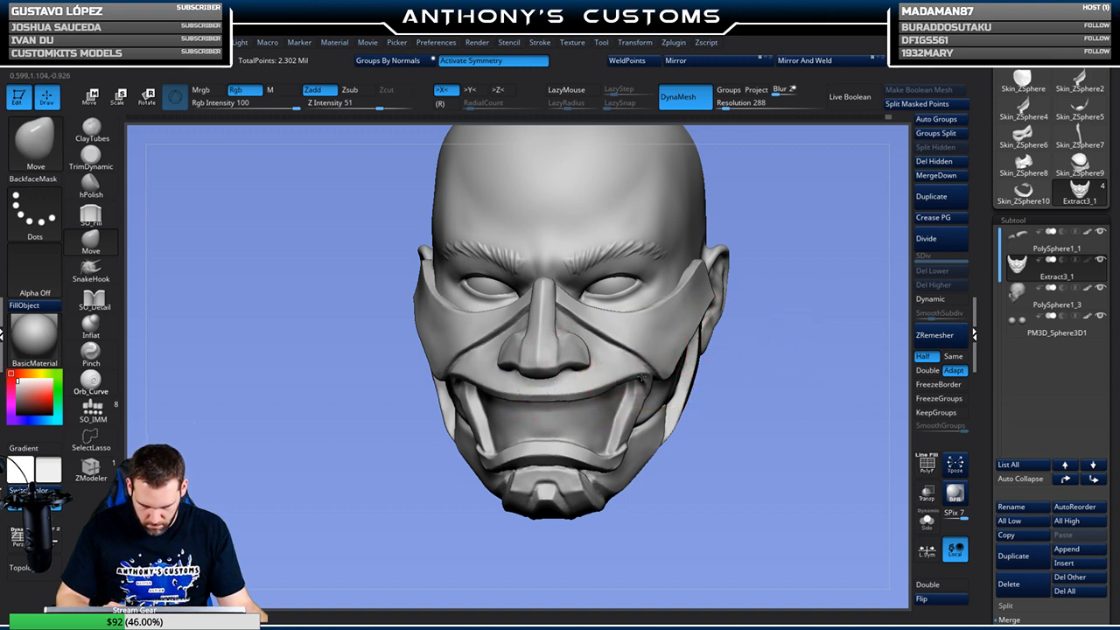
left_click_drag(726, 345, 795, 337)
left_click_drag(631, 374, 646, 375)
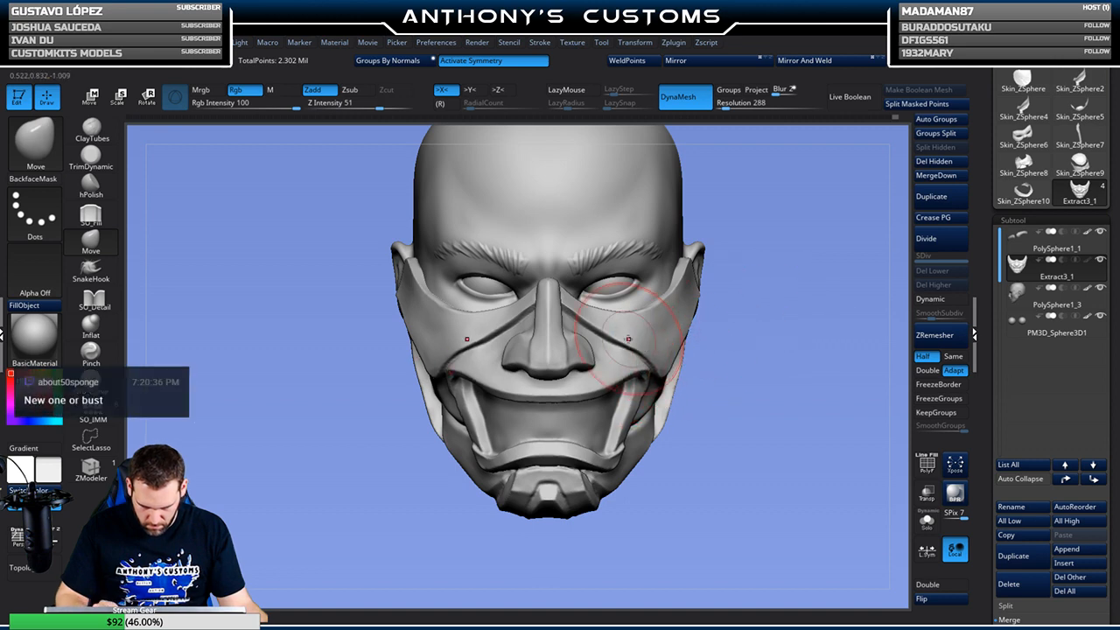
mouse_move(770, 342)
left_mouse_down()
mouse_move(765, 352)
mouse_move(779, 330)
left_mouse_up()
key("space")
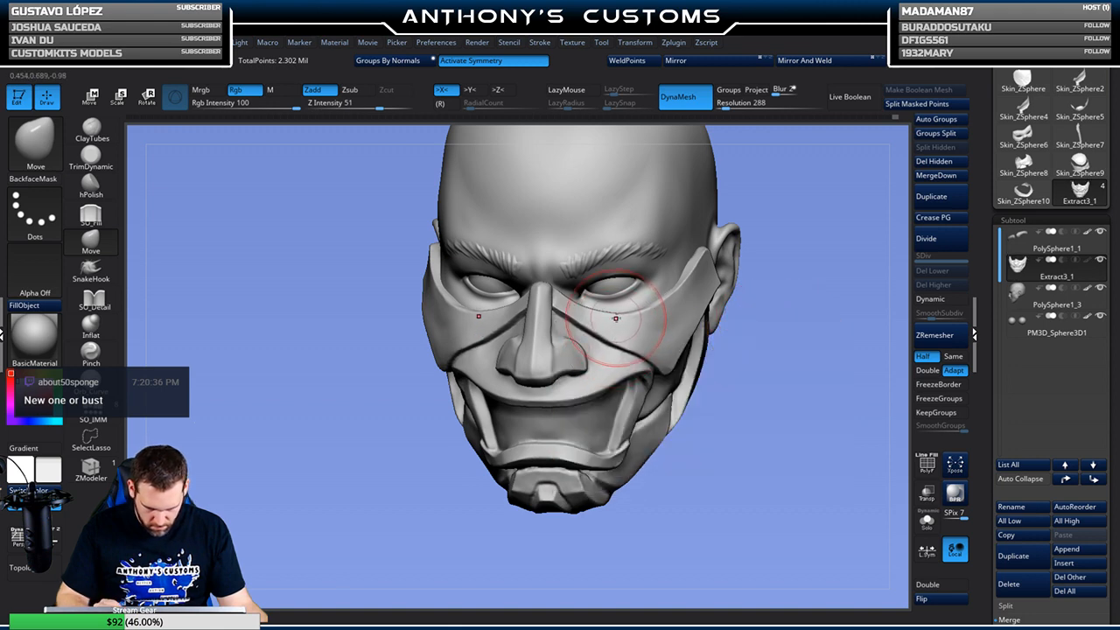
Refine the mouth opening's side edges and the lower lip from the side and front with a resized Move brush
mouse_move(757, 371)
left_mouse_down("shift")
mouse_move(758, 313)
mouse_move(680, 311)
mouse_move(672, 345)
mouse_move(649, 353)
left_mouse_up("shift")
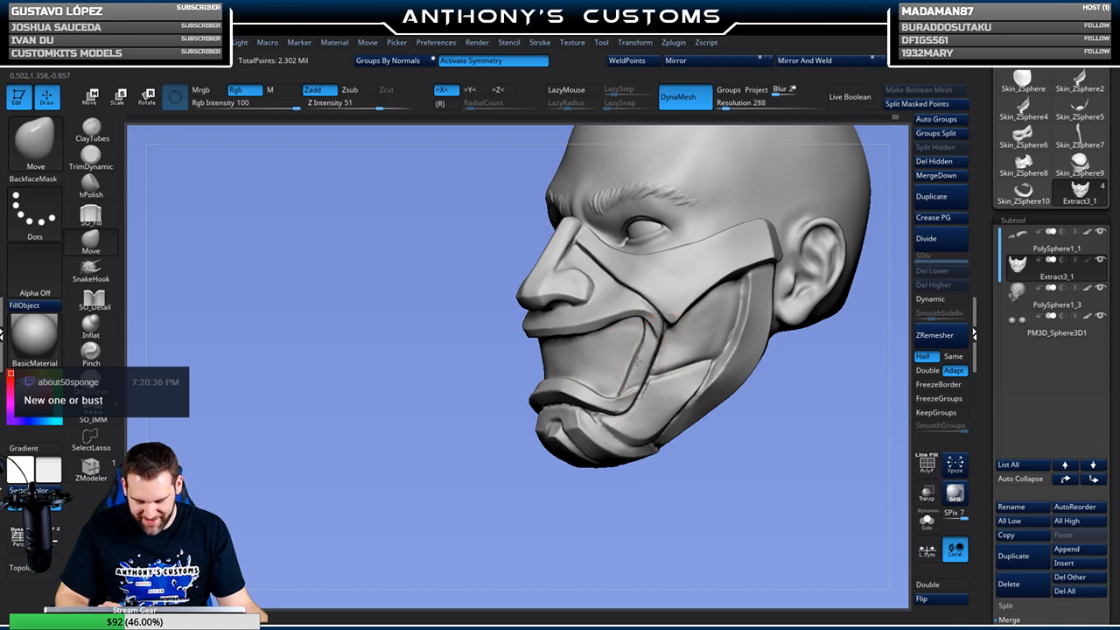
left_click_drag(521, 510, 682, 455)
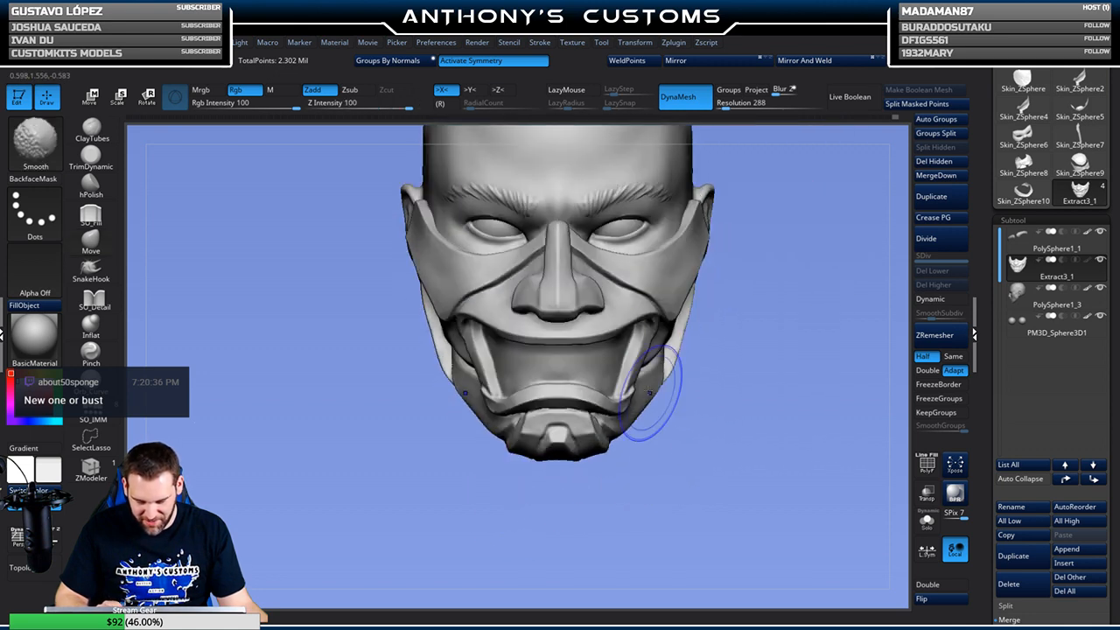
mouse_move(717, 379)
left_mouse_down()
mouse_move(762, 370)
mouse_move(792, 387)
left_mouse_up()
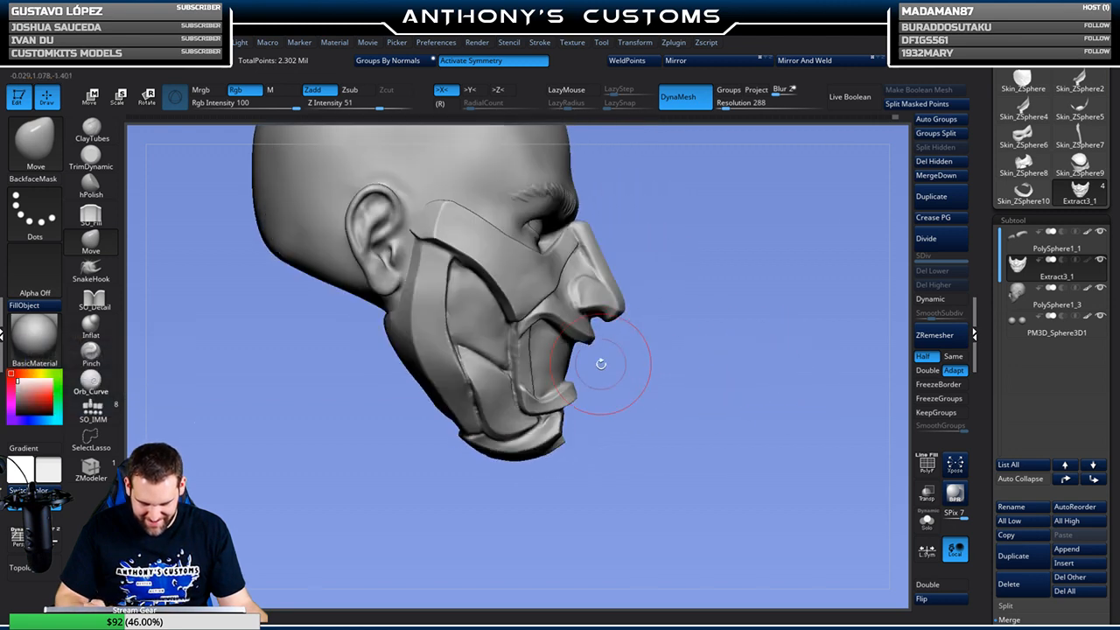
key("space")
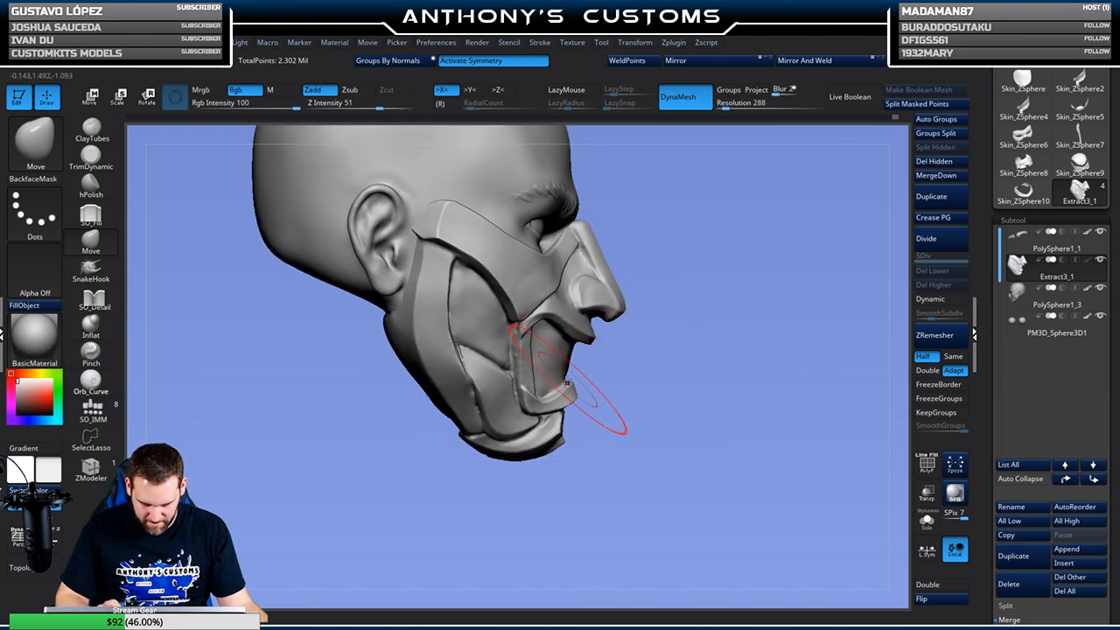
left_click_drag(736, 350, 678, 343, "shift")
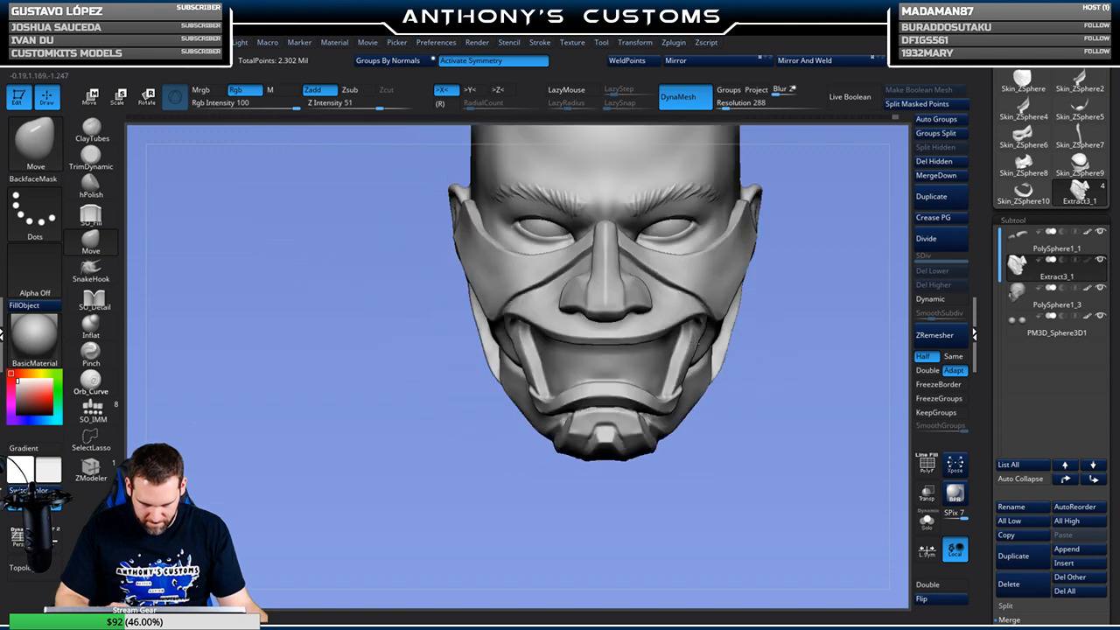
Select the head subtool and examine how it sits inside the mask using transparency, restoring the opaque front view
left_click_drag(797, 357, 673, 401, "alt")
left_click(1033, 298)
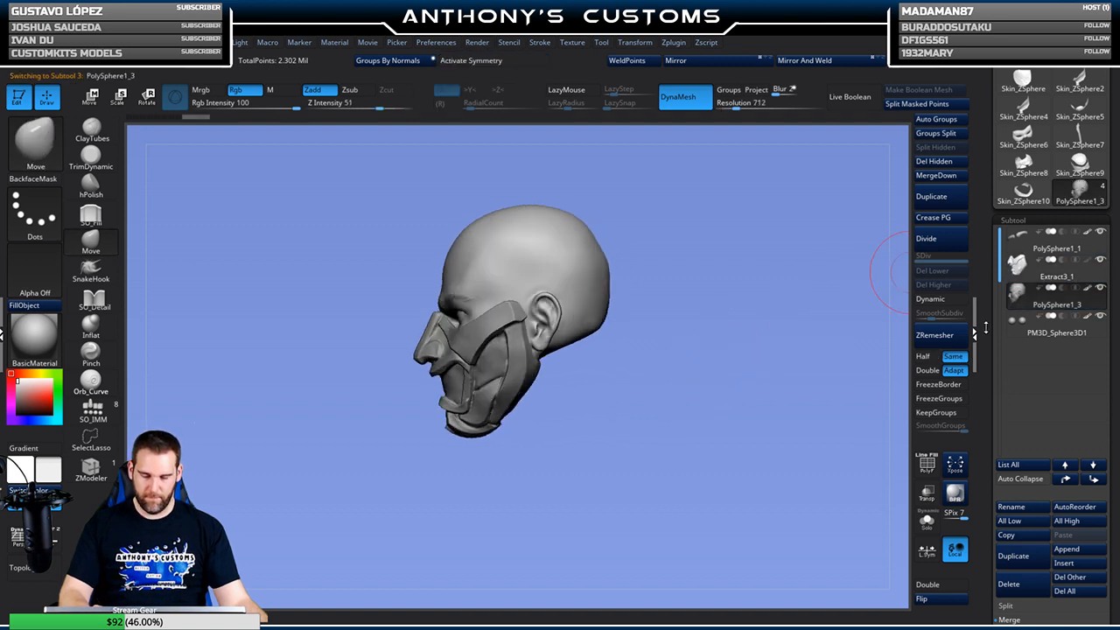
left_click(927, 494)
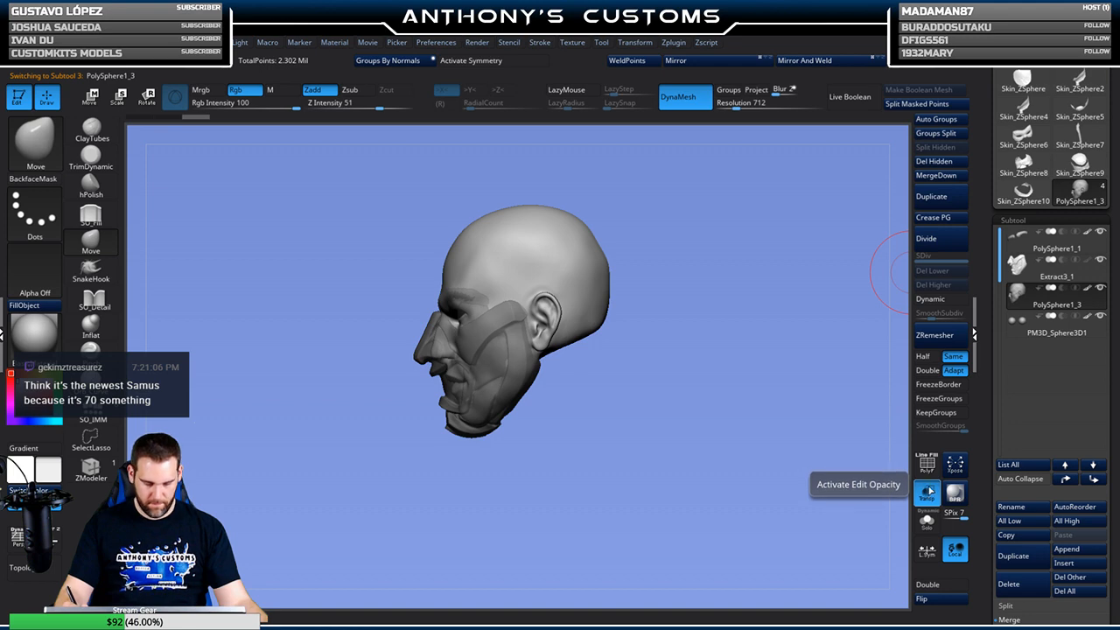
left_click_drag(742, 386, 761, 505, "alt")
left_click_drag(738, 426, 743, 433, "alt")
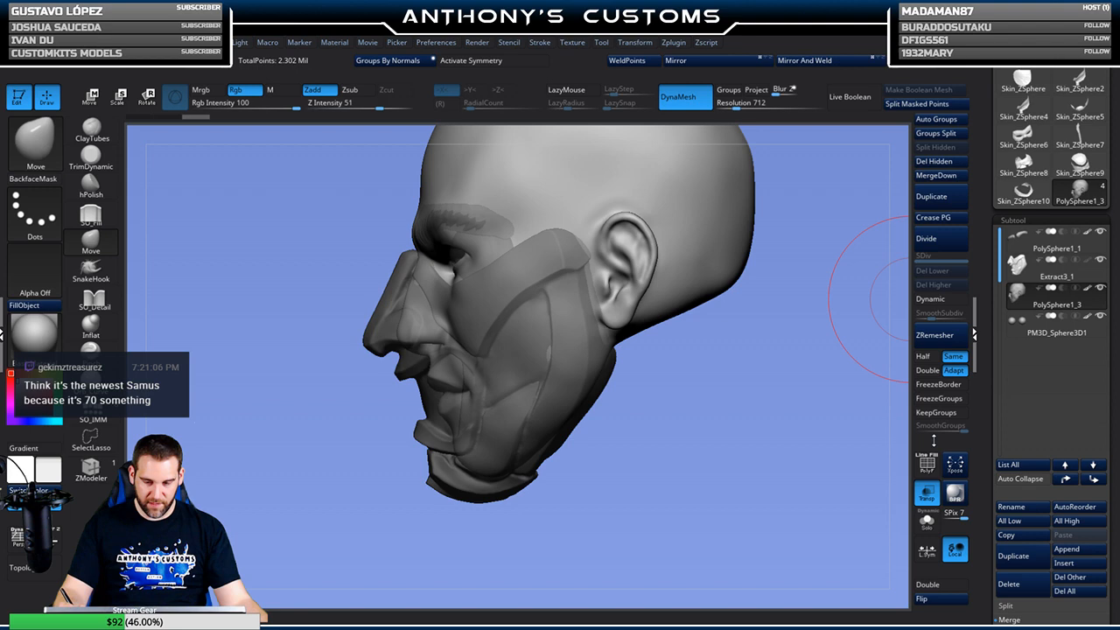
left_click(926, 500)
mouse_move(762, 469)
left_mouse_down("shift")
mouse_move(753, 482)
mouse_move(747, 468)
mouse_move(788, 431)
mouse_move(806, 365)
left_mouse_up("shift")
Reselect the Extract3_1 mask and reshape its chin plate, lower lip and jaw underside with a resized Move brush
key("space")
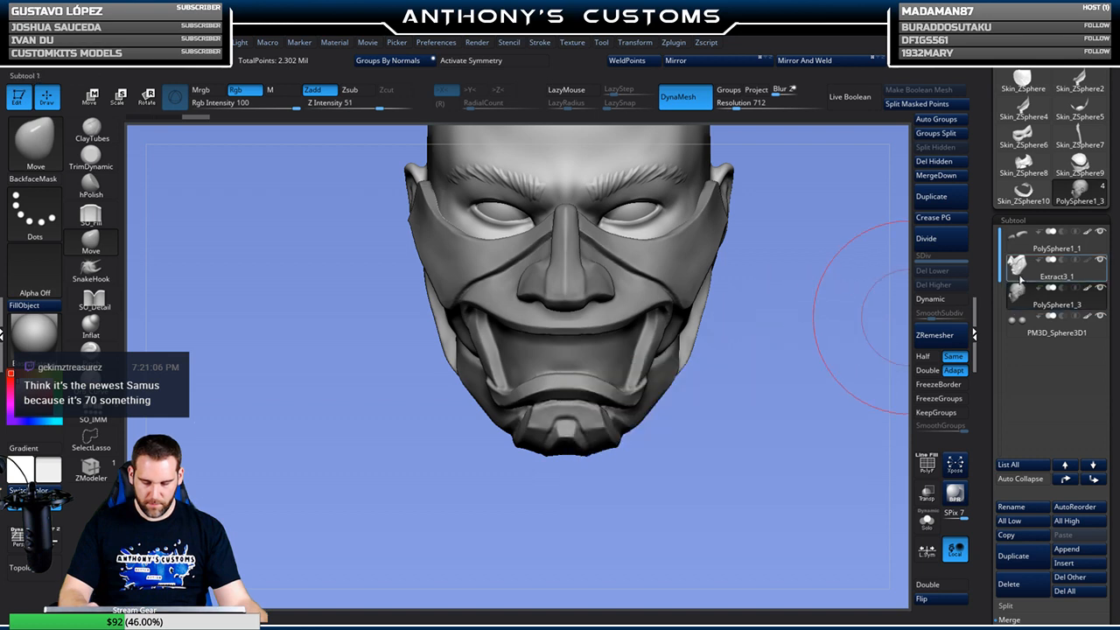
left_click(1019, 276)
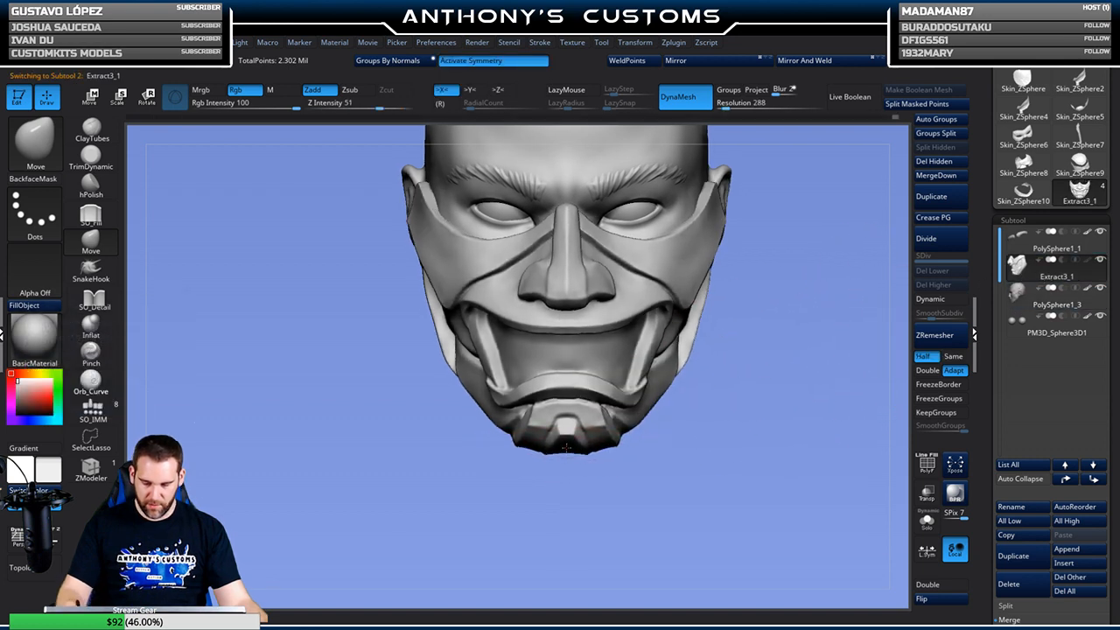
left_click_drag(577, 394, 565, 387)
mouse_move(800, 421)
left_mouse_down()
mouse_move(770, 422)
mouse_move(780, 412)
left_mouse_up()
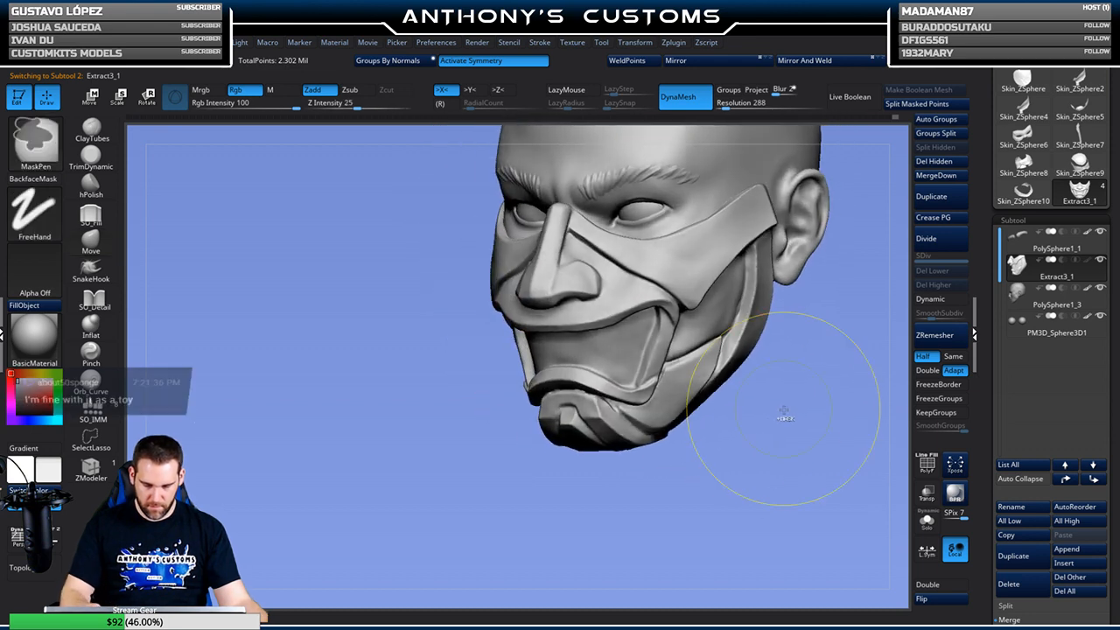
key("space")
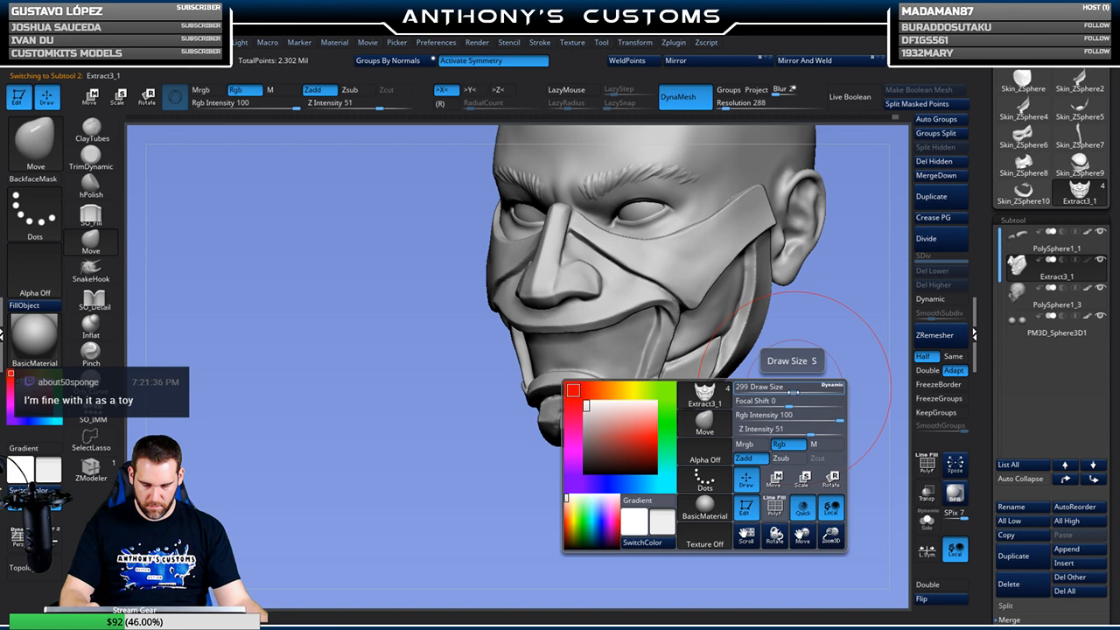
left_click_drag(792, 376, 663, 380)
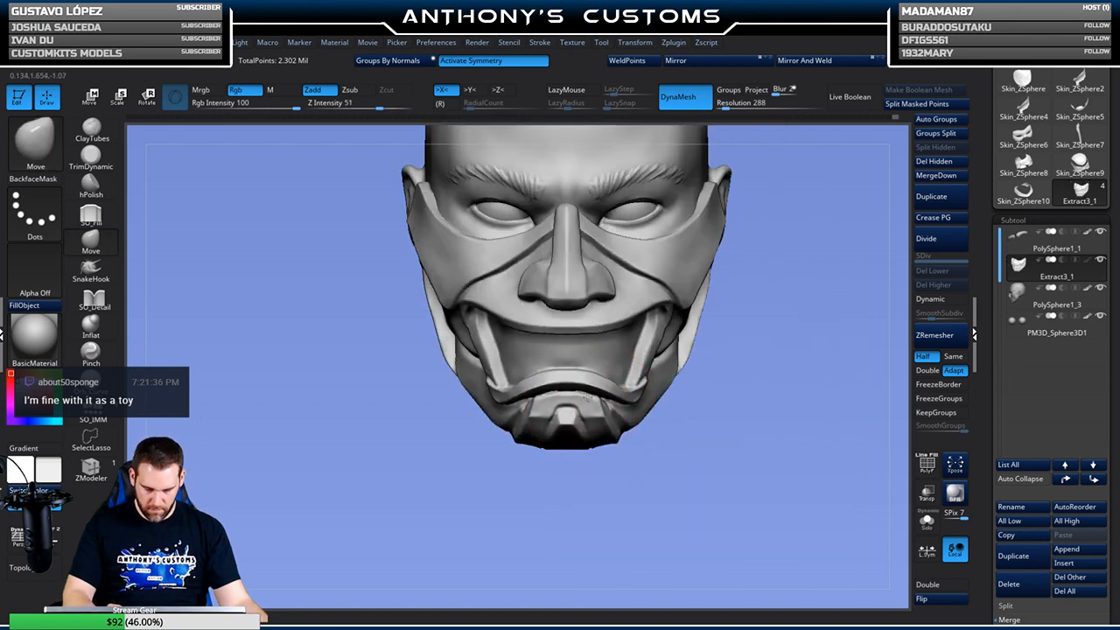
mouse_move(727, 425)
left_mouse_down()
mouse_move(752, 440)
mouse_move(701, 426)
left_mouse_up()
left_click_drag(632, 406, 642, 414)
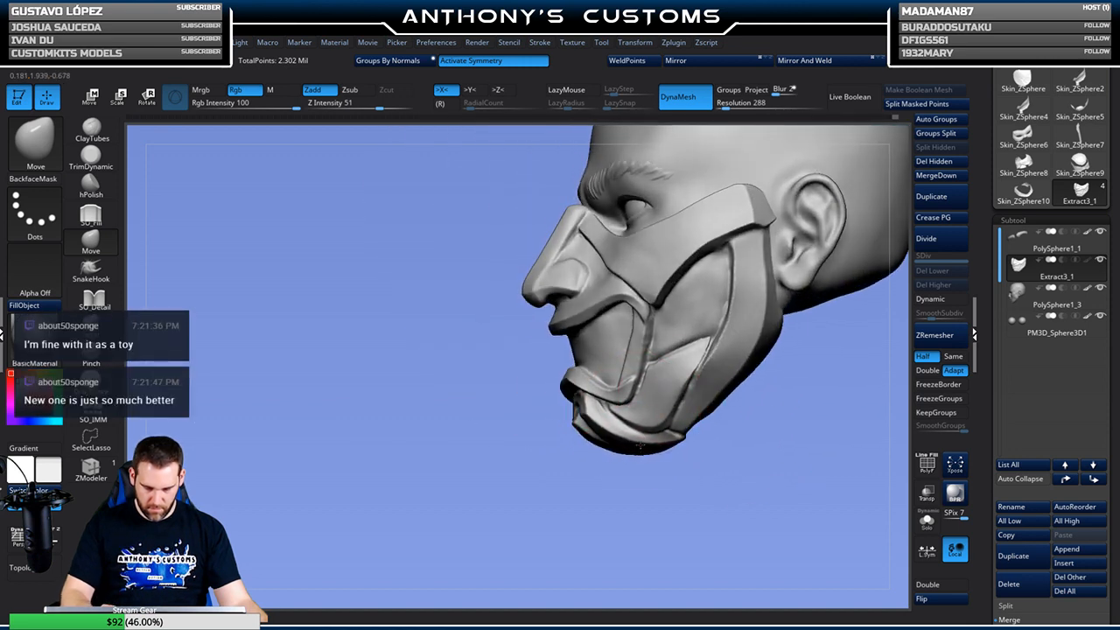
mouse_move(790, 382)
left_mouse_down()
mouse_move(711, 442)
mouse_move(736, 451)
mouse_move(786, 426)
mouse_move(761, 427)
left_mouse_up()
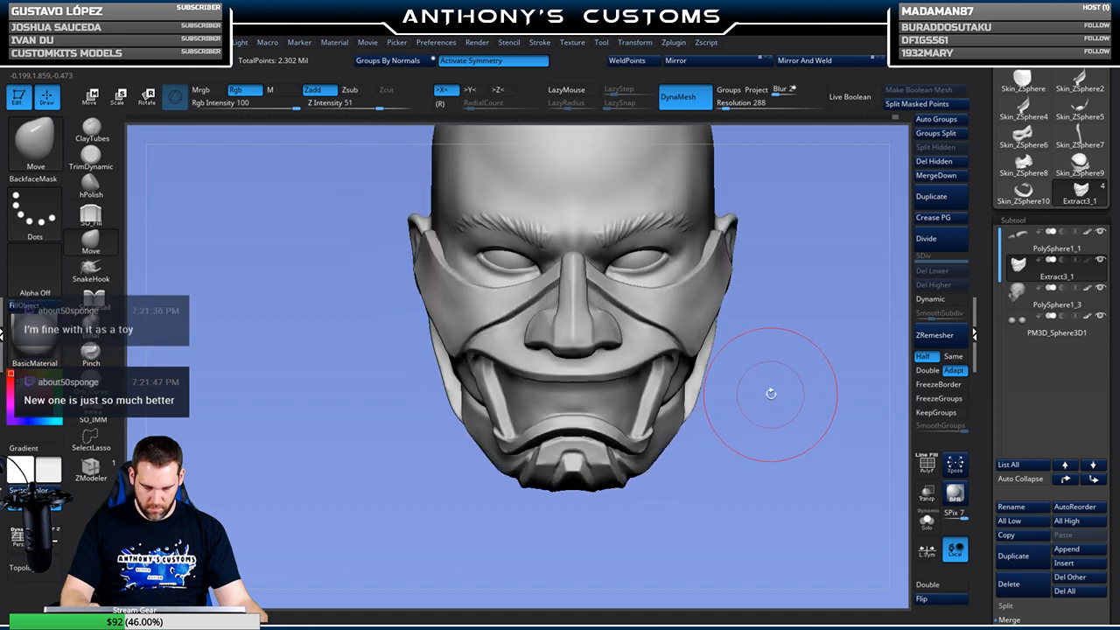
Copy the mask subtool and save the project
key("ctrl")
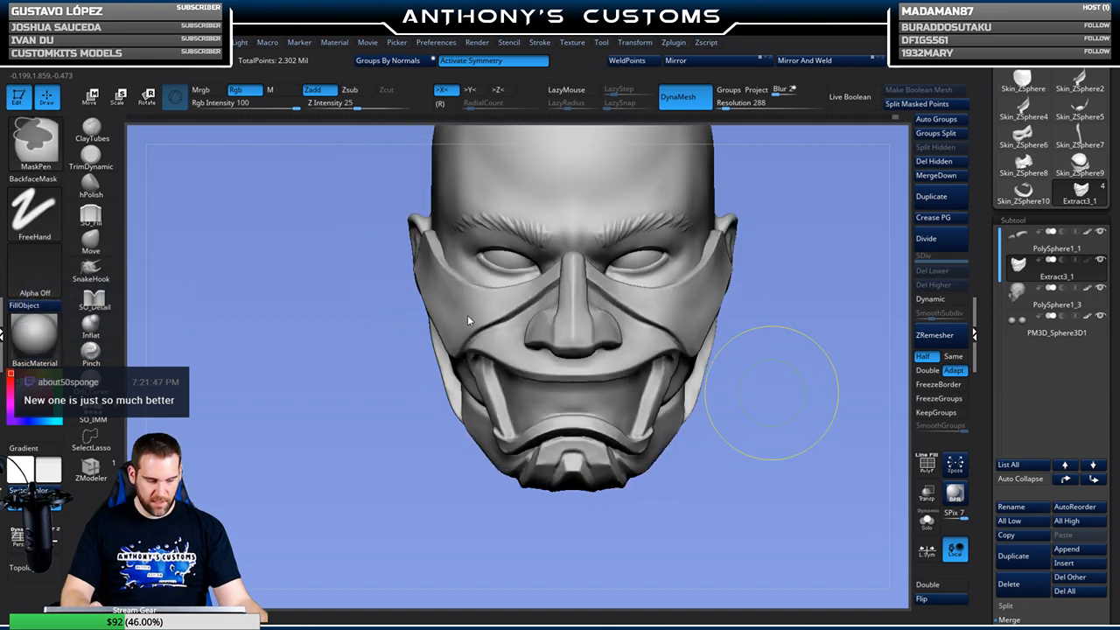
key("ctrl+s")
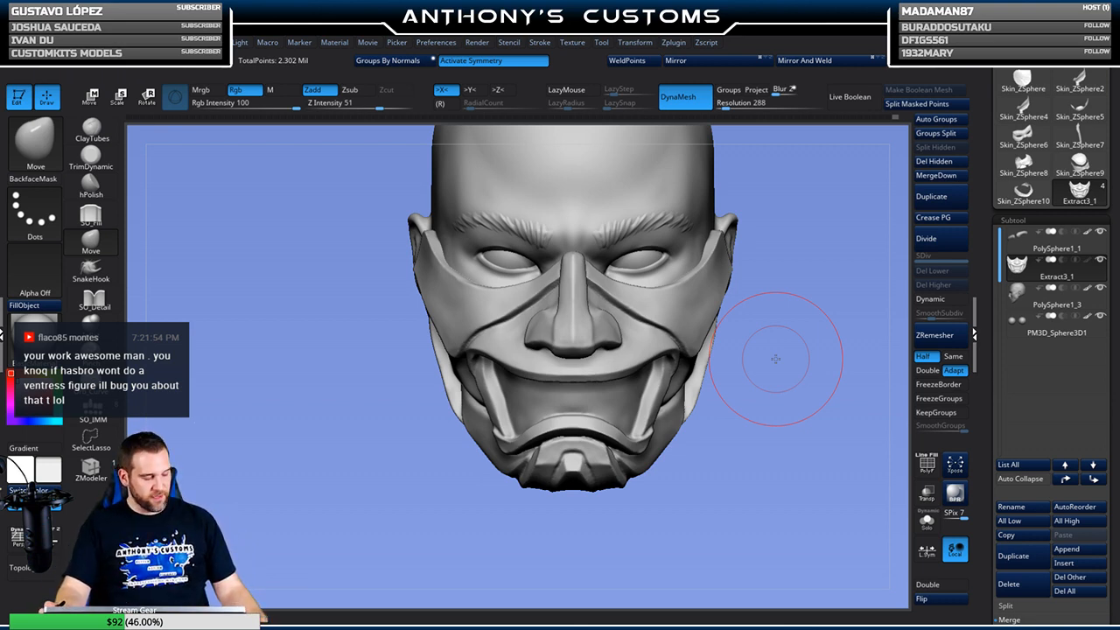
left_click(1008, 535)
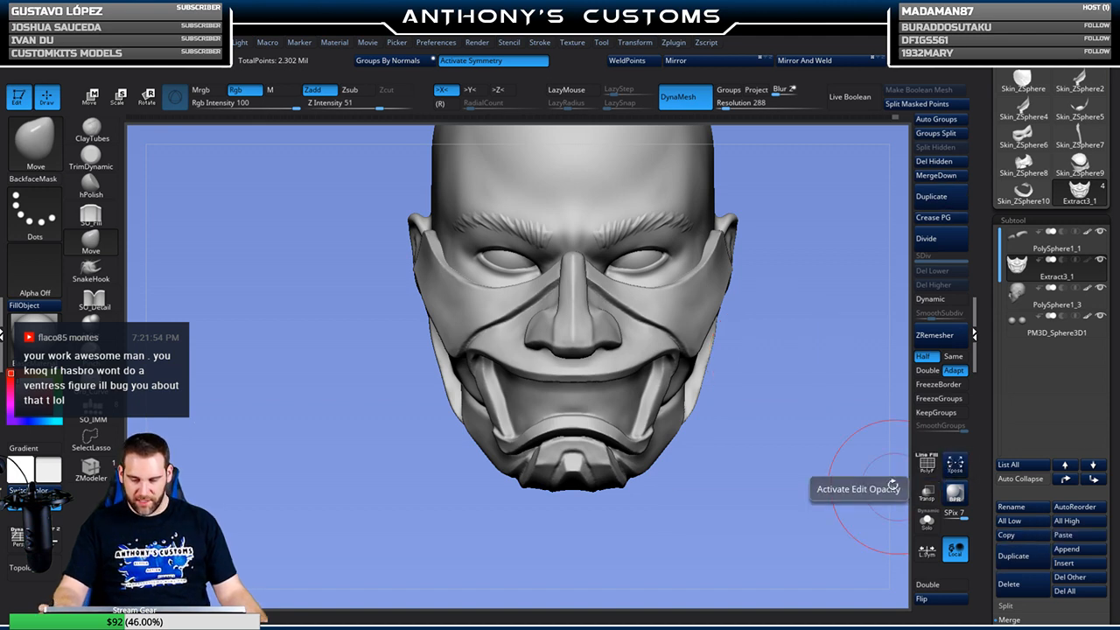
key("ctrl")
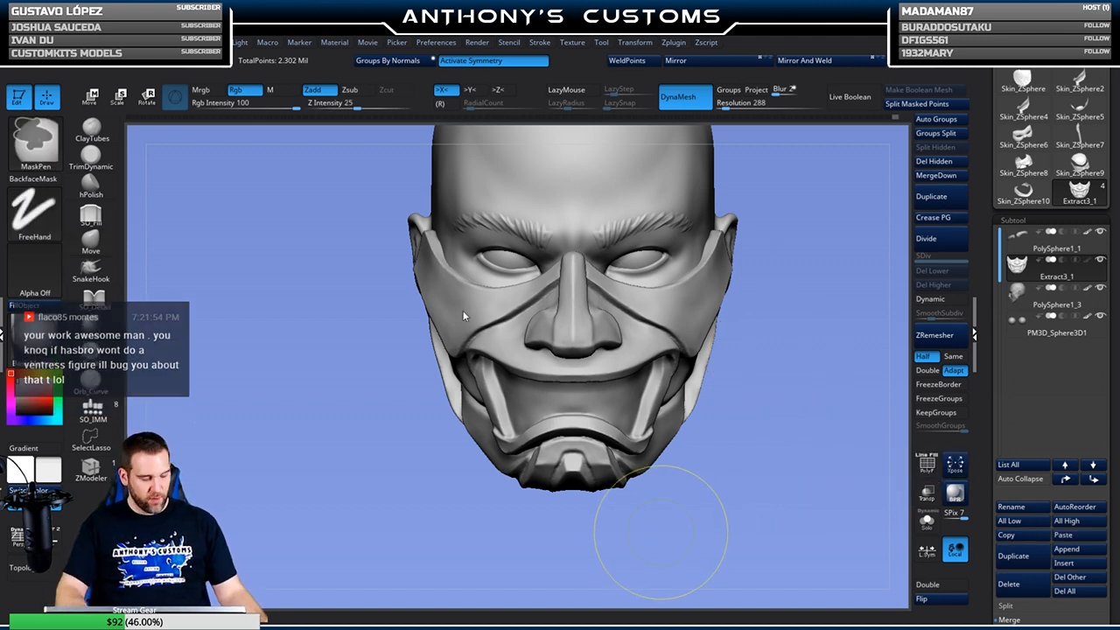
key("ctrl+s")
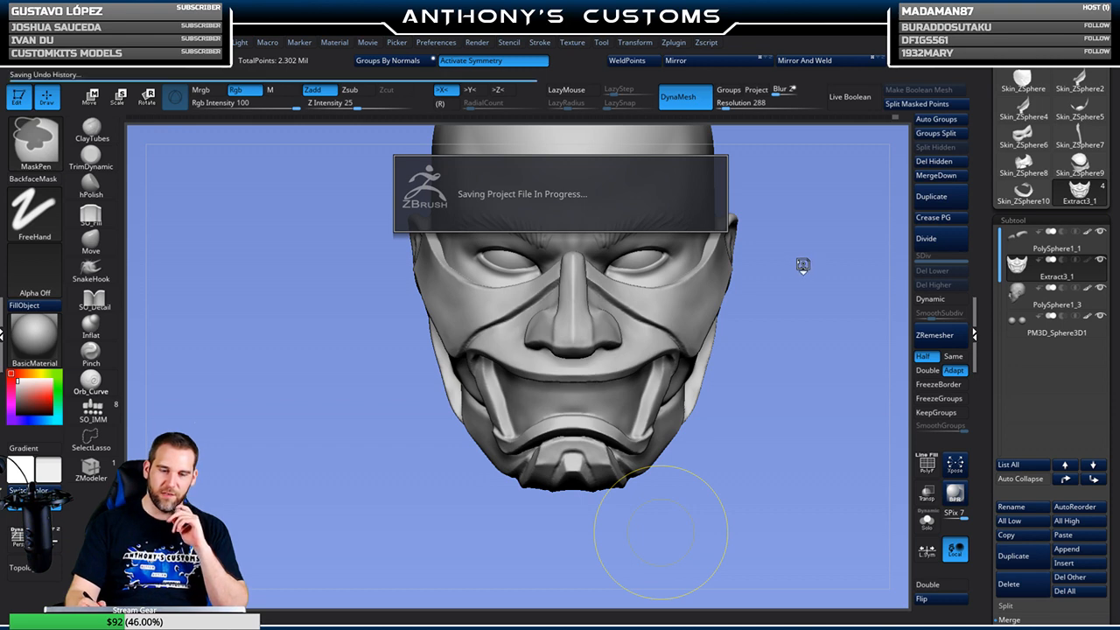
Open the Hair2.ZPR project, paste the copied mask subtool onto its head, and check the fit from the side
key("comma")
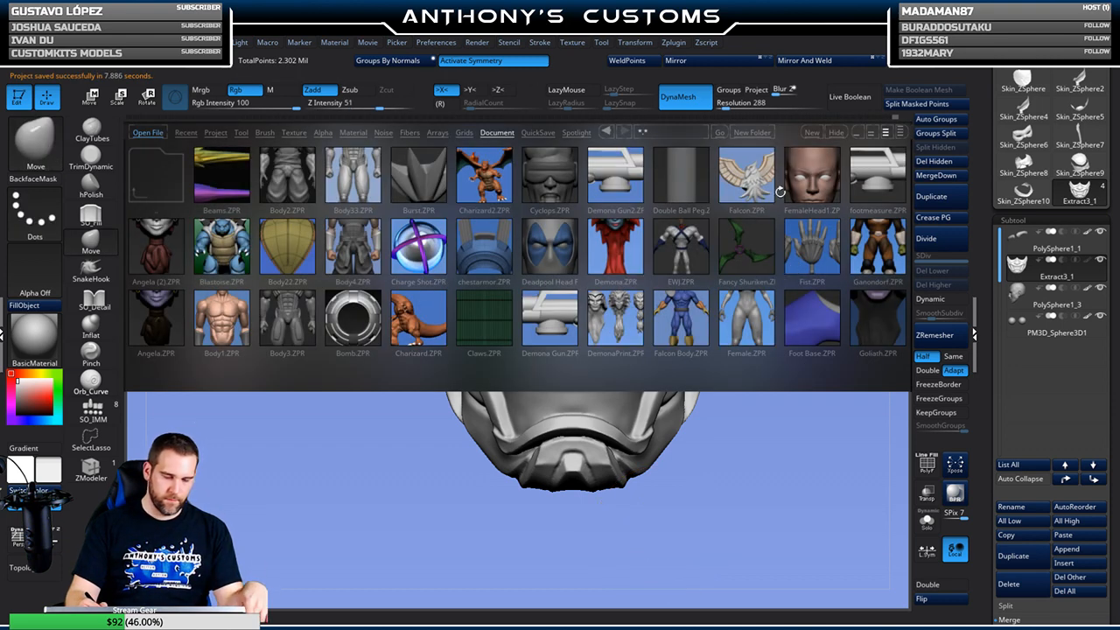
left_click(681, 250)
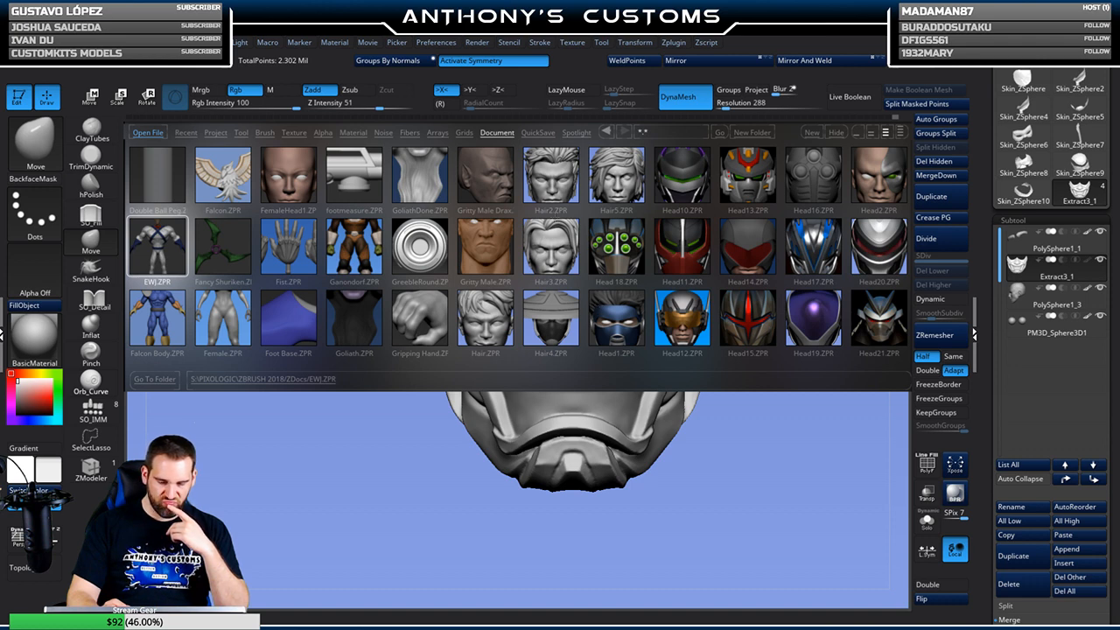
double_click(550, 185)
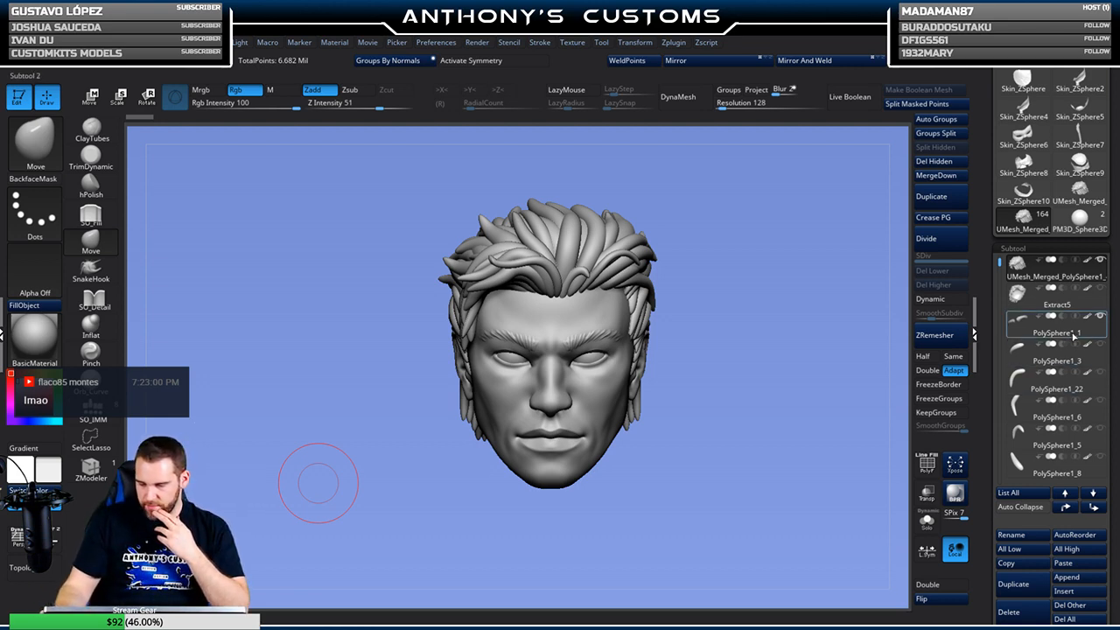
left_click(1083, 564)
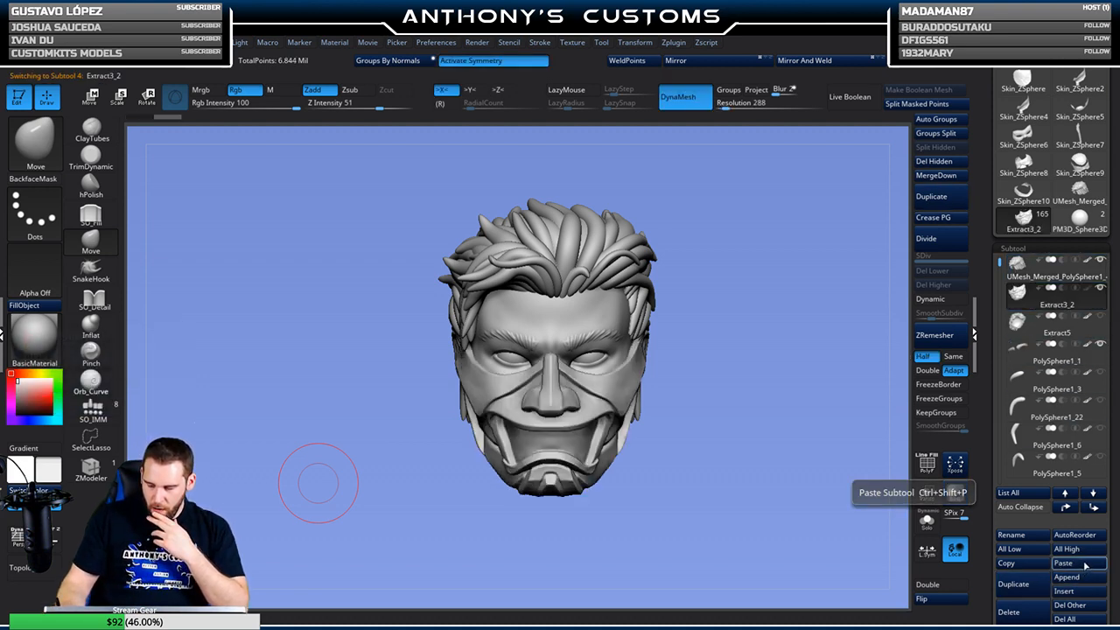
left_click_drag(767, 490, 742, 443)
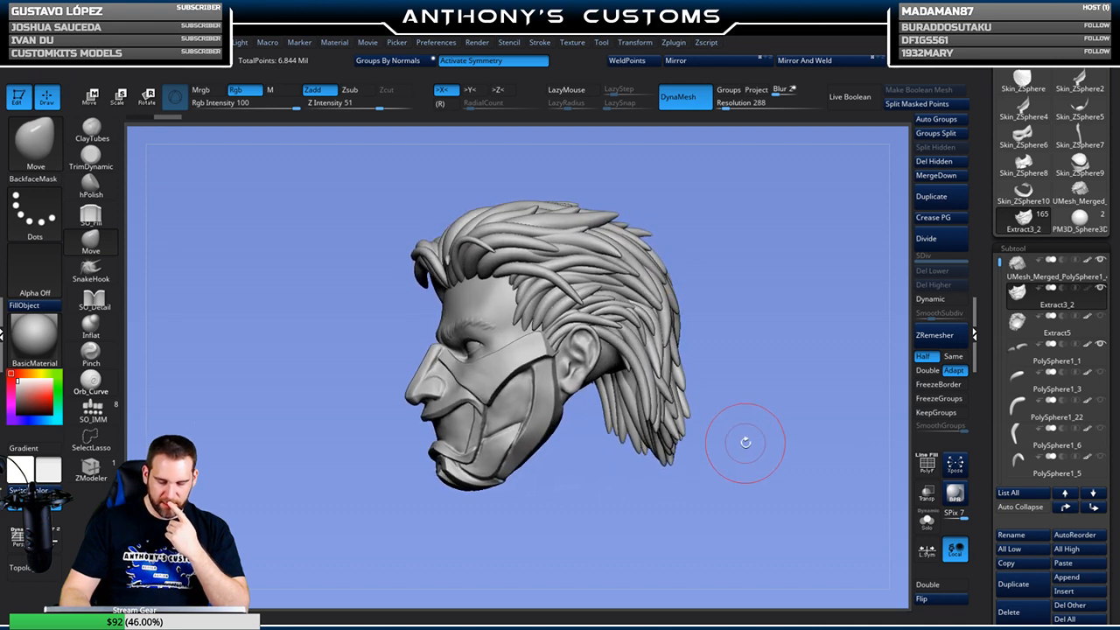
Open the project of the ponytailed head with parted hair and paste the copied mask subtool onto it
key("comma")
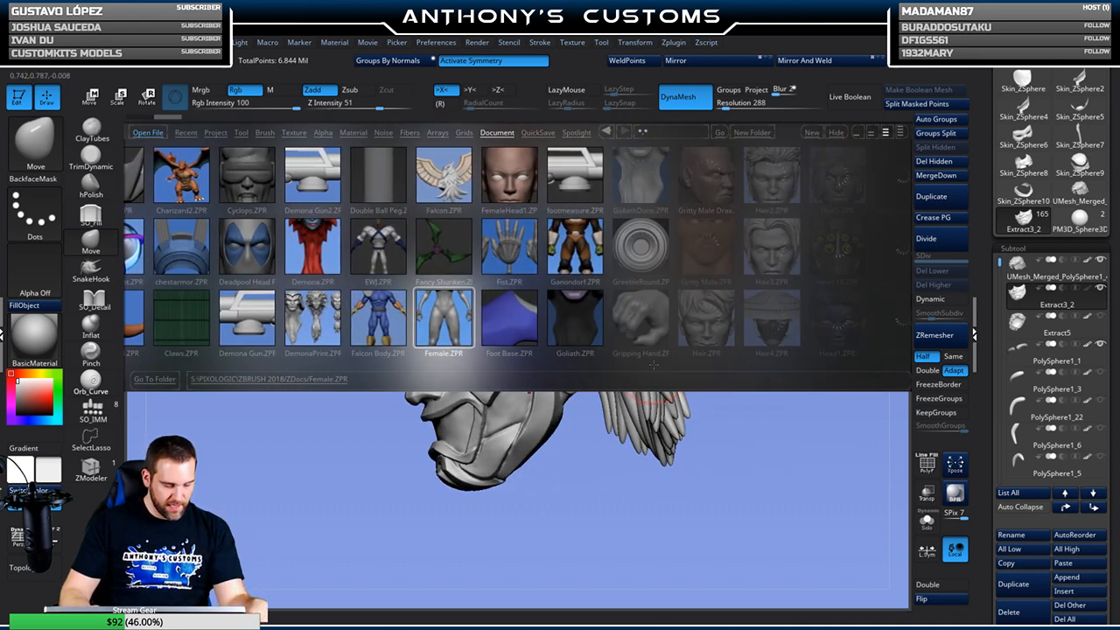
double_click(741, 249)
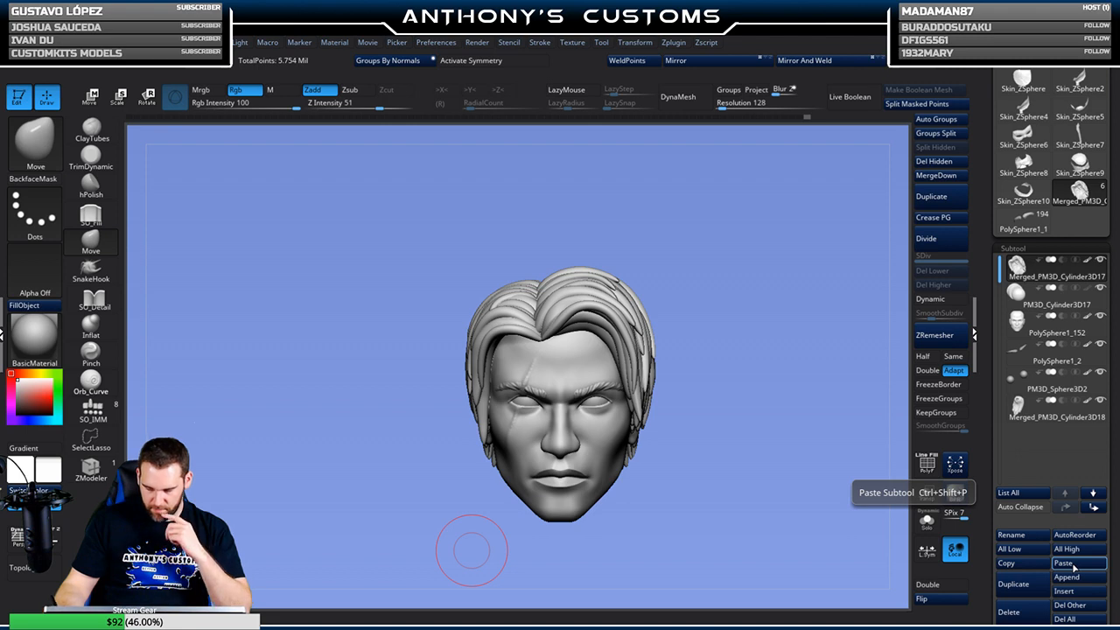
left_click(1076, 565)
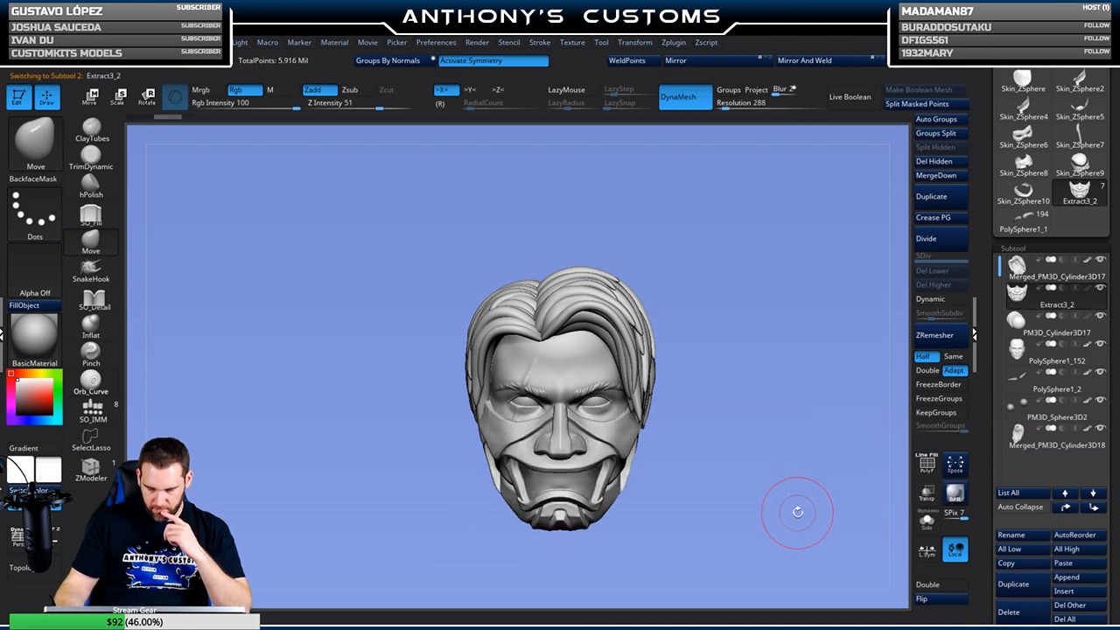
key("w")
key("q")
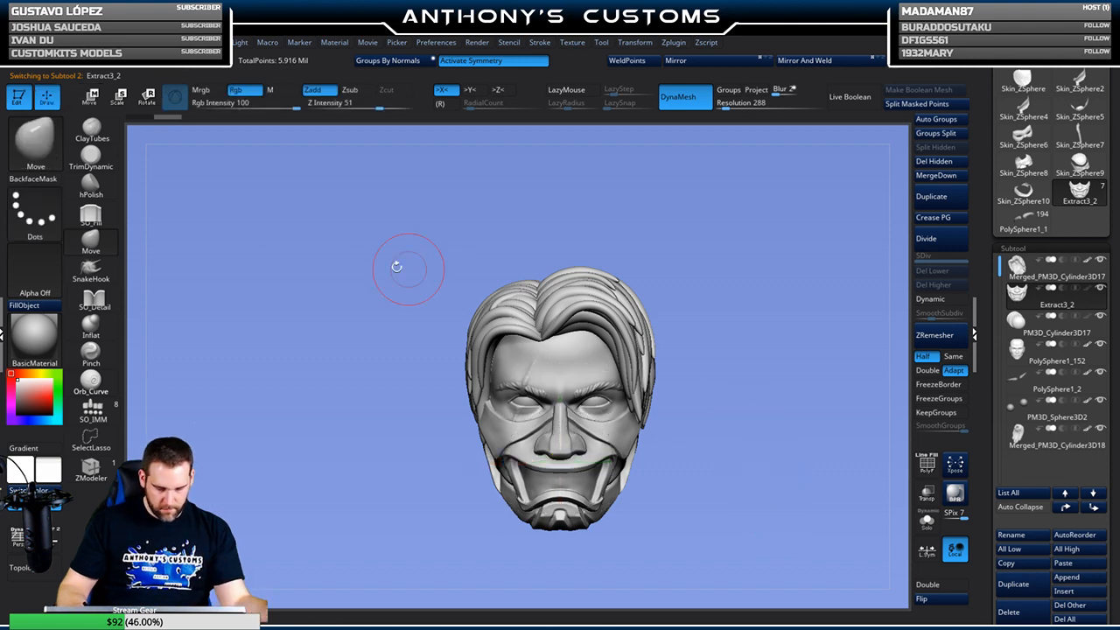
Examine the mask's fit on the ponytailed head from below, the front and both profiles
right_click(755, 382)
mouse_move(755, 383)
left_mouse_down()
mouse_move(784, 377)
mouse_move(738, 375)
mouse_move(761, 372)
left_mouse_up()
right_click(751, 371)
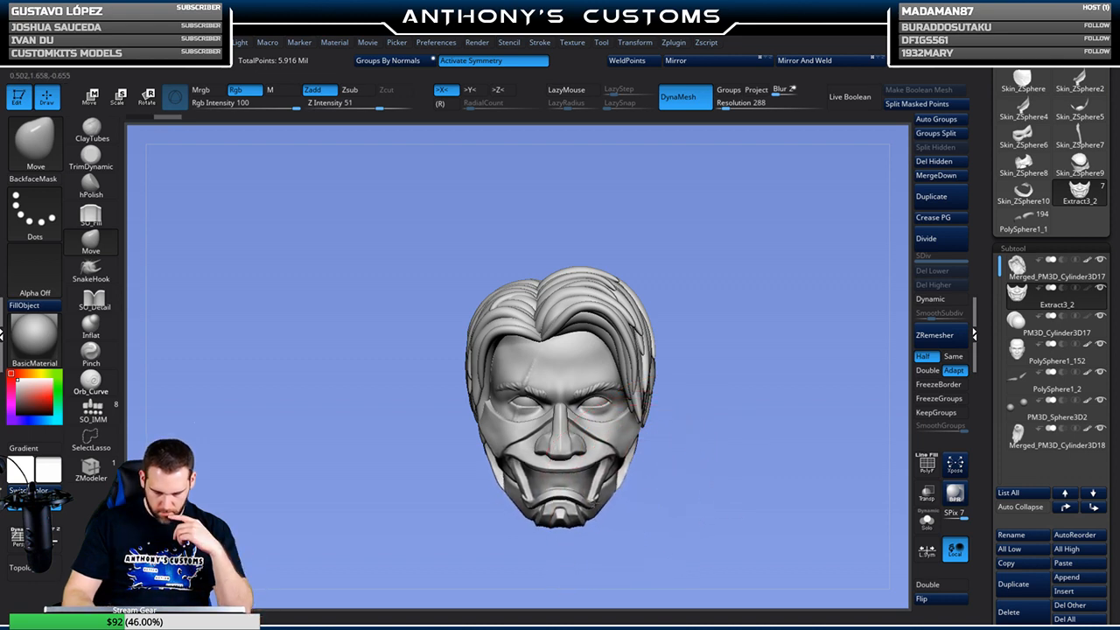
mouse_move(754, 436)
left_mouse_down()
mouse_move(604, 429)
mouse_move(755, 465)
mouse_move(758, 344)
mouse_move(730, 376)
left_mouse_up()
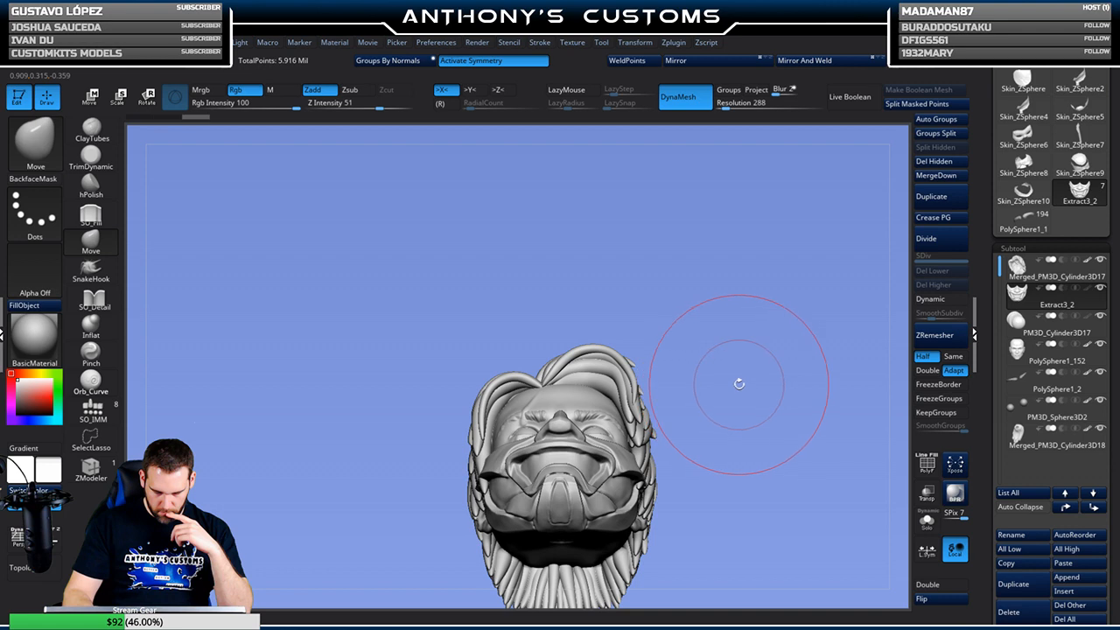
mouse_move(746, 378)
left_mouse_down()
mouse_move(745, 455)
mouse_move(726, 423)
left_mouse_up()
key("space")
left_click_drag(662, 490, 623, 501)
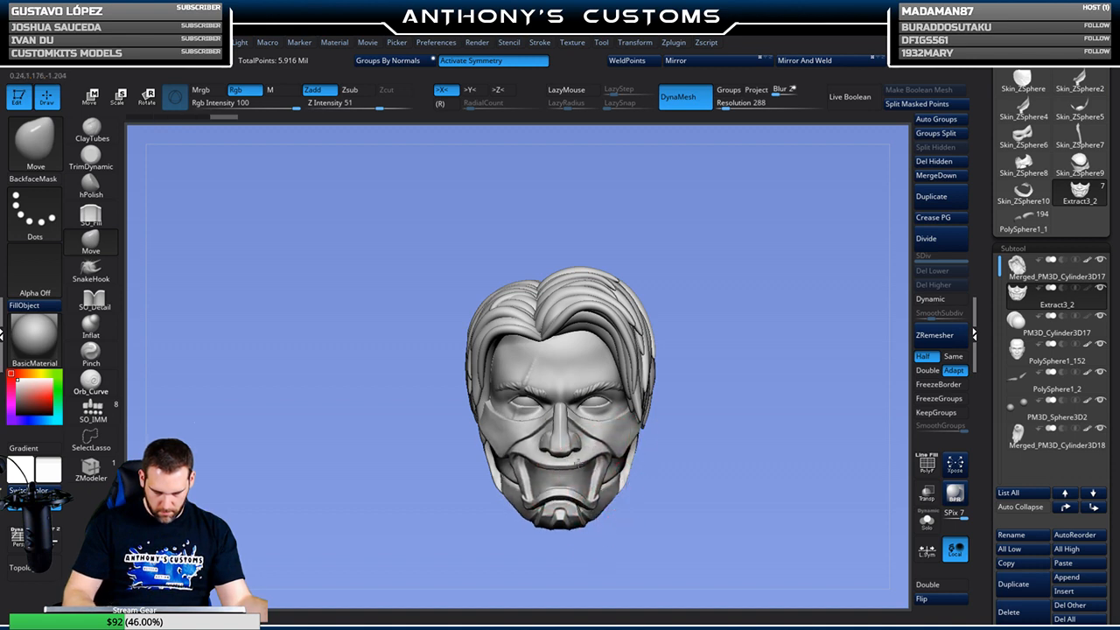
left_click_drag(647, 539, 503, 534)
left_click_drag(673, 535, 650, 462)
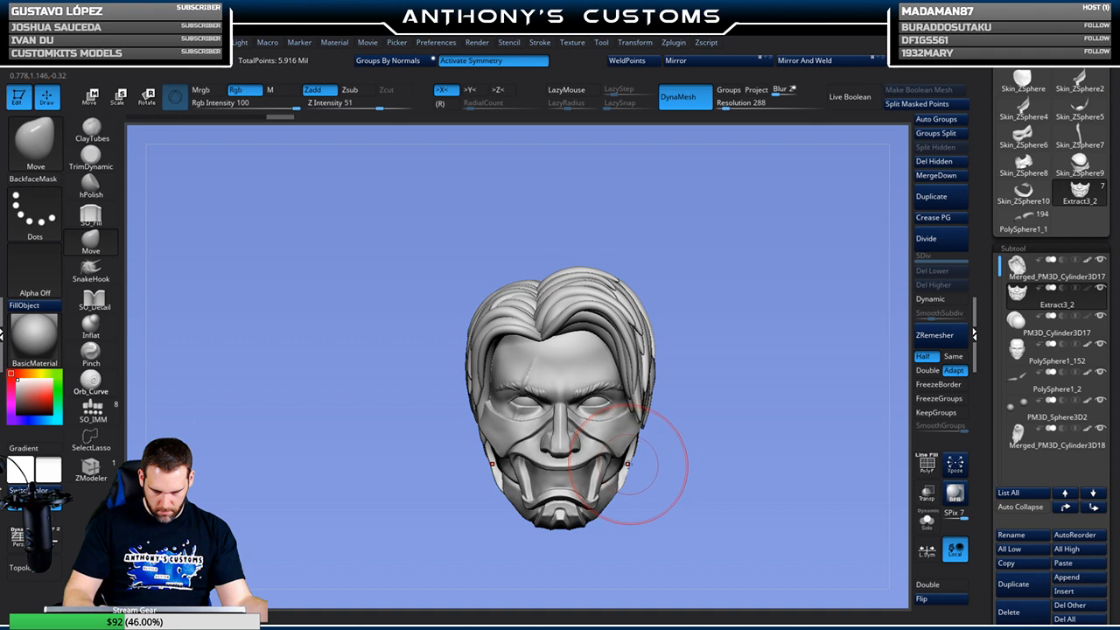
mouse_move(664, 490)
left_mouse_down()
mouse_move(711, 486)
mouse_move(670, 486)
left_mouse_up()
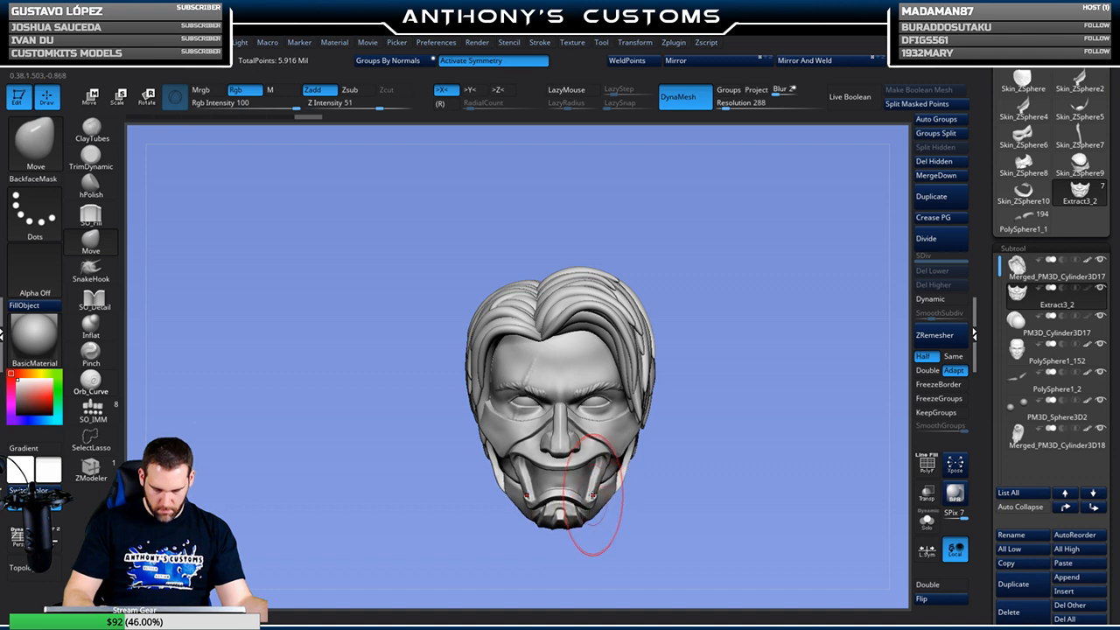
mouse_move(671, 508)
left_mouse_down()
mouse_move(556, 494)
mouse_move(570, 481)
left_mouse_up()
left_click_drag(567, 551, 555, 542)
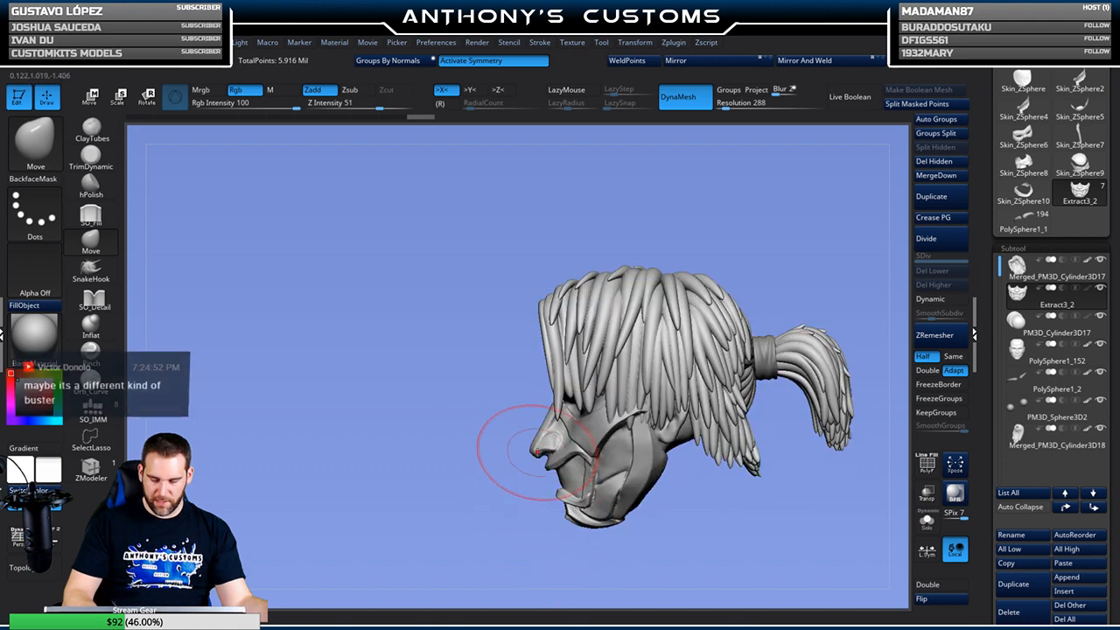
left_click_drag(564, 550, 598, 542, "shift")
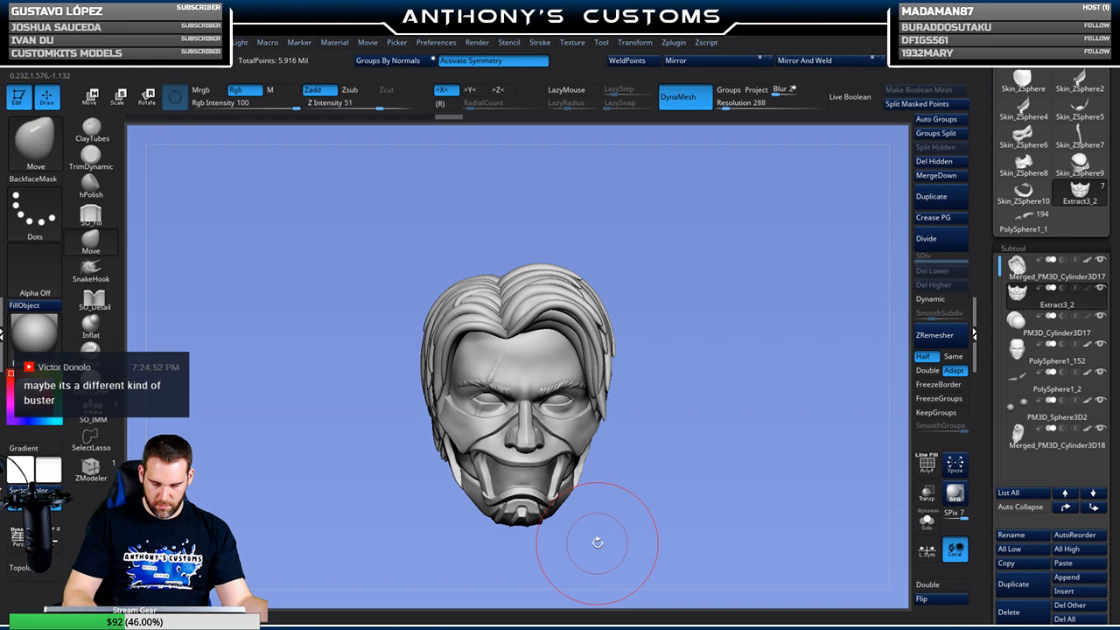
left_click_drag(607, 530, 649, 511)
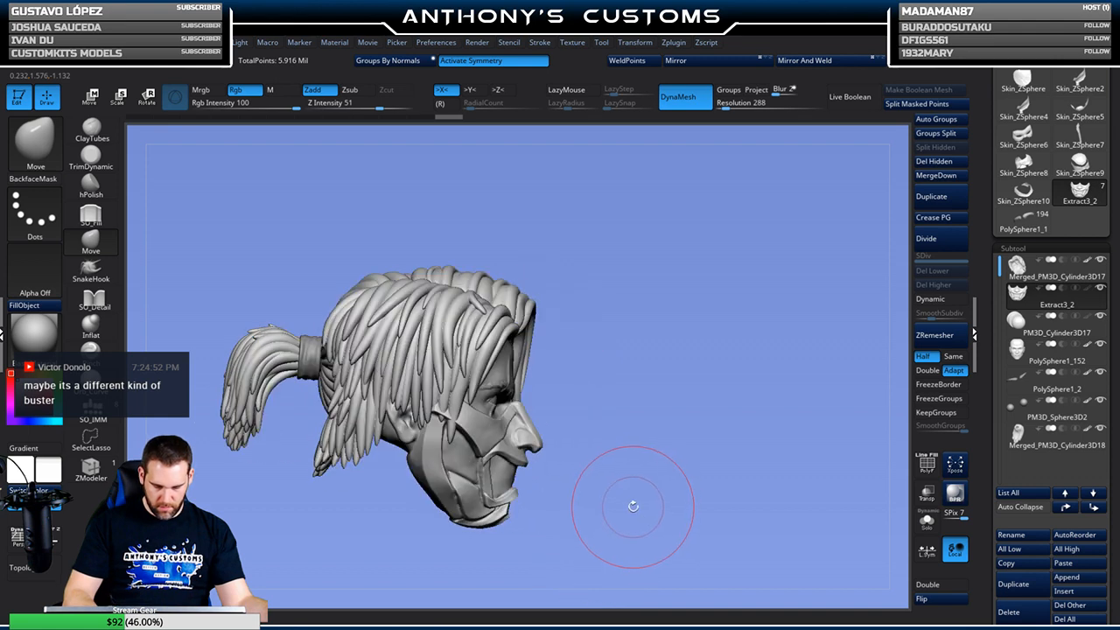
Open the project of the head with side-swept layered hair and paste the copied mask subtool into it
key("comma")
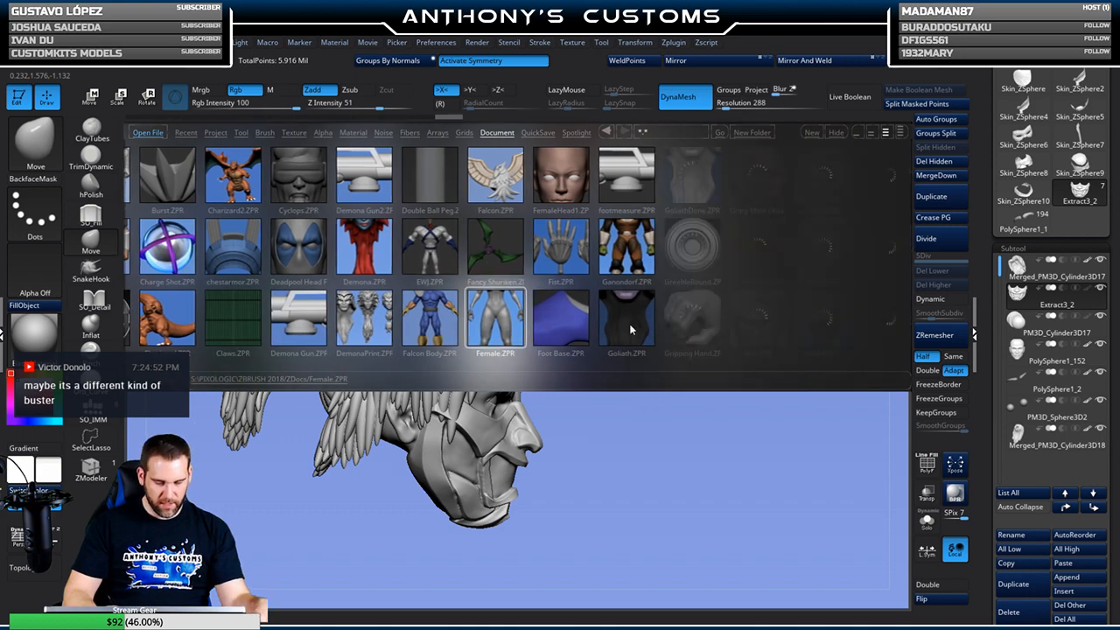
left_click(693, 180)
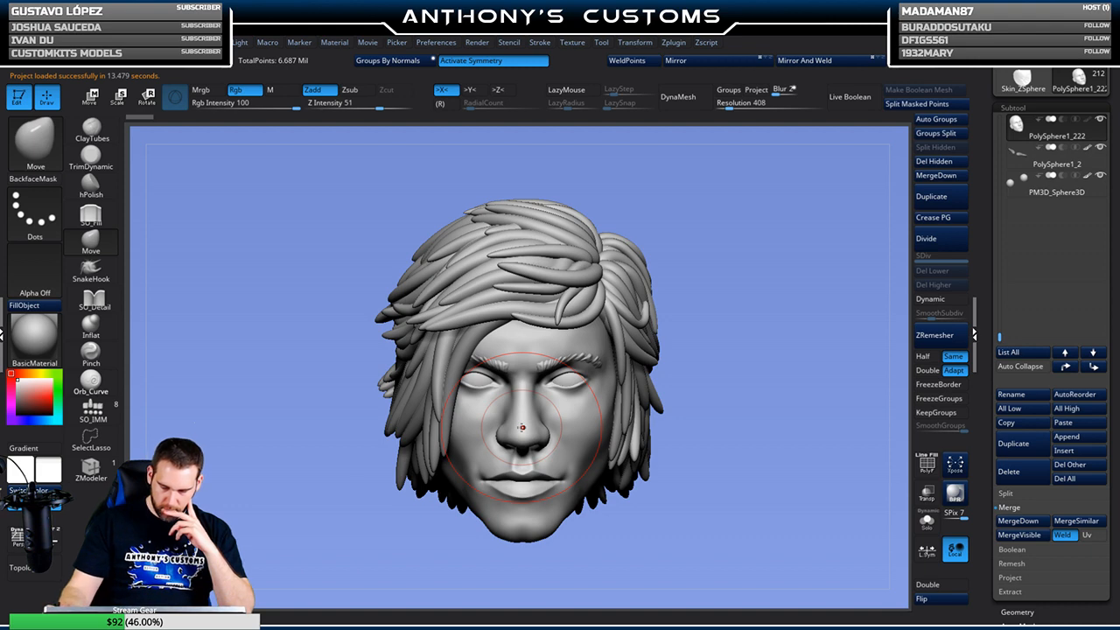
left_click(1083, 425)
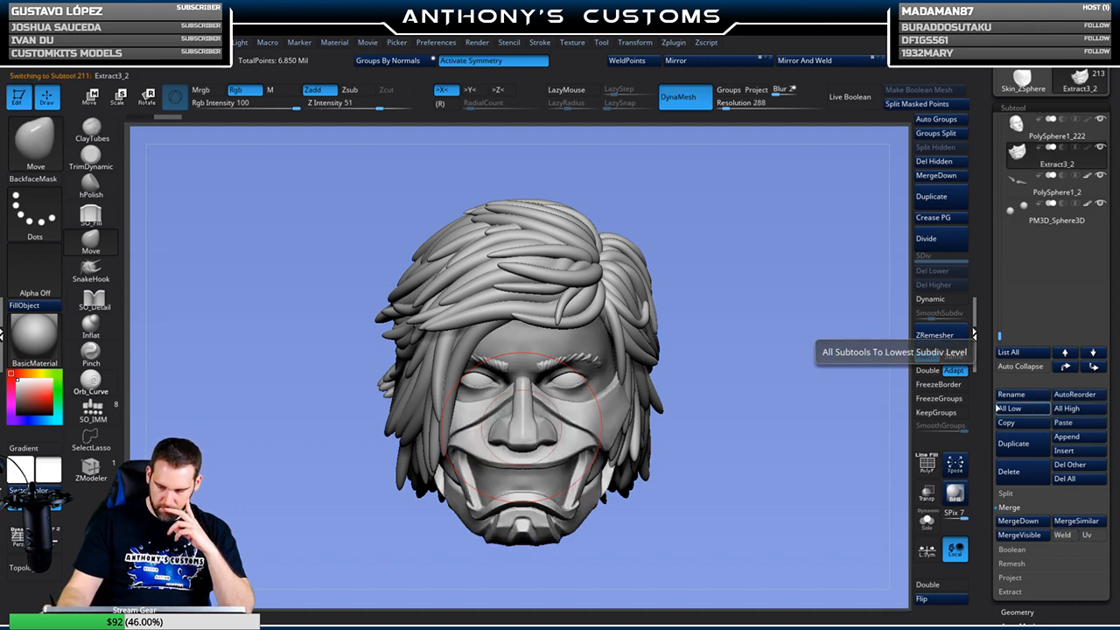
Examine how the mask sits on the side-swept hair head from the front and both three-quarter angles
left_click_drag(805, 490, 764, 405)
mouse_move(717, 471)
left_mouse_down()
mouse_move(749, 408)
mouse_move(752, 447)
mouse_move(767, 427)
left_mouse_up()
key("space")
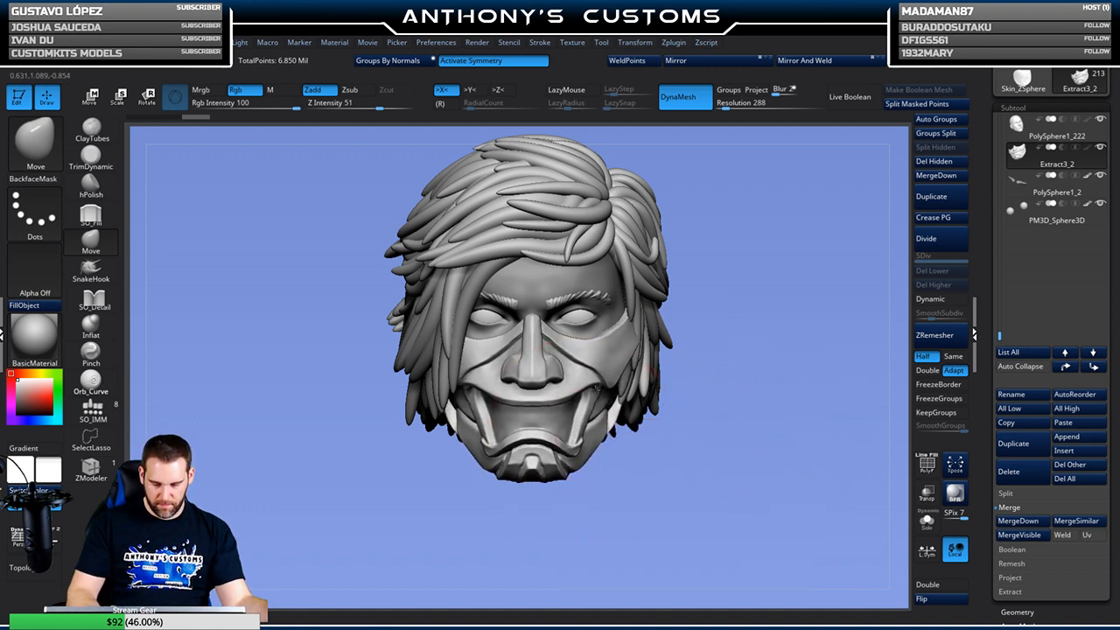
mouse_move(688, 495)
left_mouse_down()
mouse_move(646, 491)
mouse_move(654, 433)
mouse_move(636, 374)
left_mouse_up()
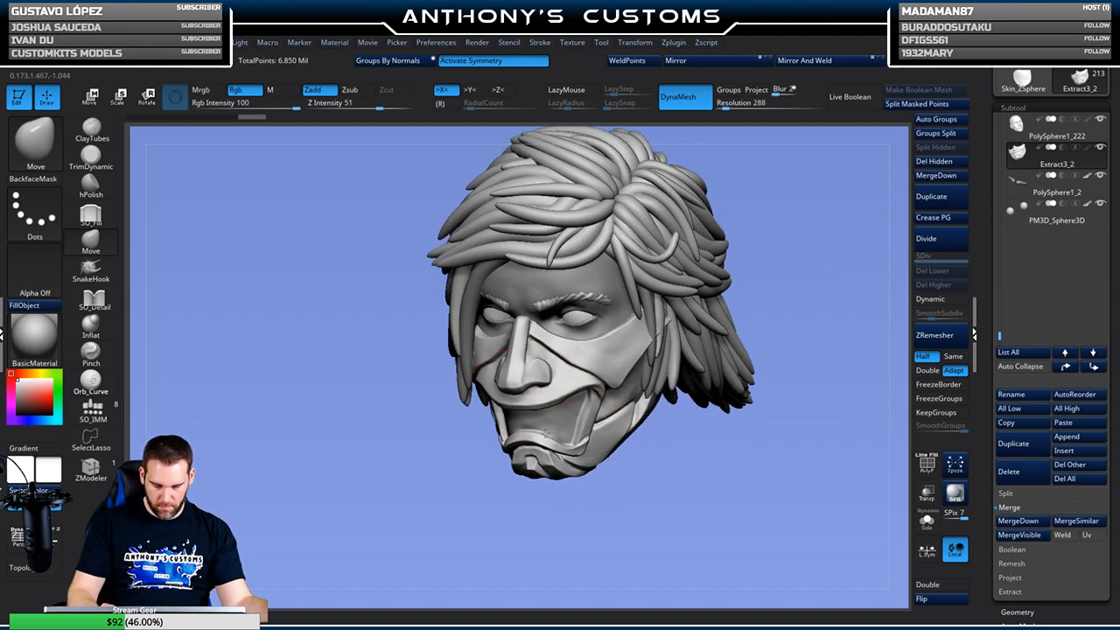
mouse_move(604, 499)
left_mouse_down()
mouse_move(668, 470)
mouse_move(710, 486)
mouse_move(693, 452)
left_mouse_up()
mouse_move(667, 380)
left_mouse_down()
mouse_move(662, 432)
mouse_move(626, 444)
mouse_move(662, 415)
left_mouse_up()
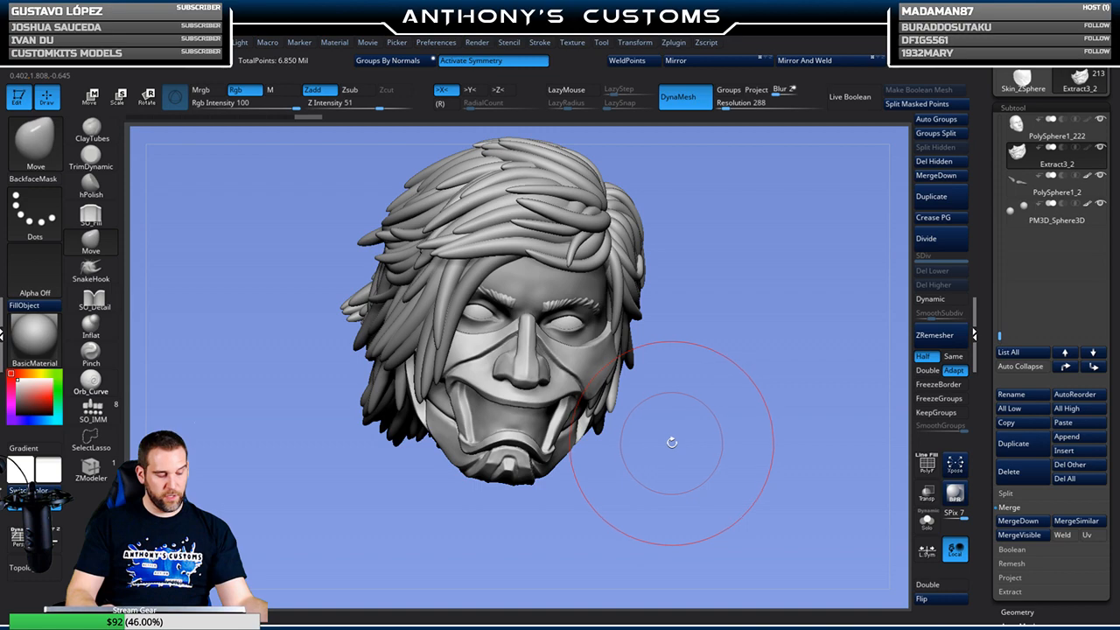
mouse_move(718, 447)
left_mouse_down()
mouse_move(635, 451)
mouse_move(650, 513)
mouse_move(633, 502)
mouse_move(700, 459)
left_mouse_up()
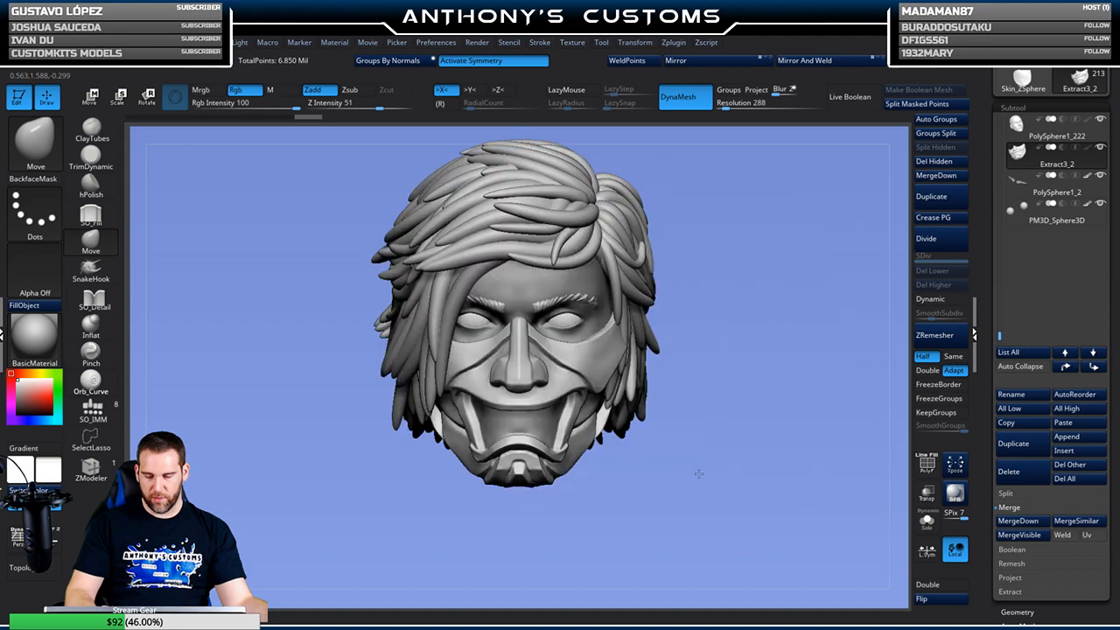
Find the original project with the mask on the bald head among the saved projects and reopen it
key("comma")
left_click_drag(795, 307, 617, 381)
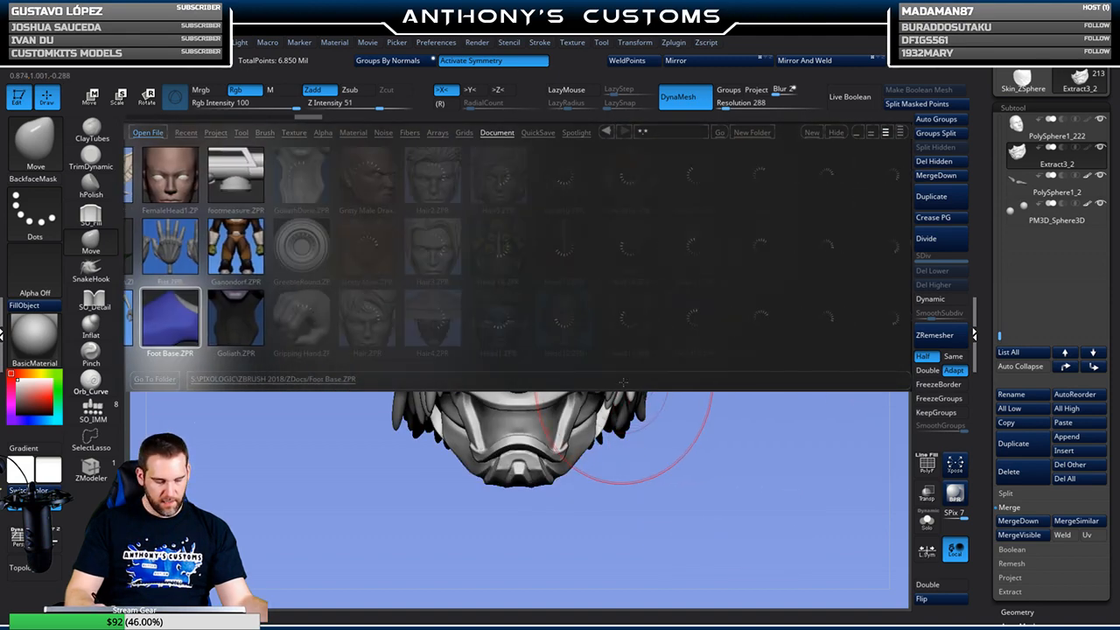
left_click_drag(788, 322, 630, 357)
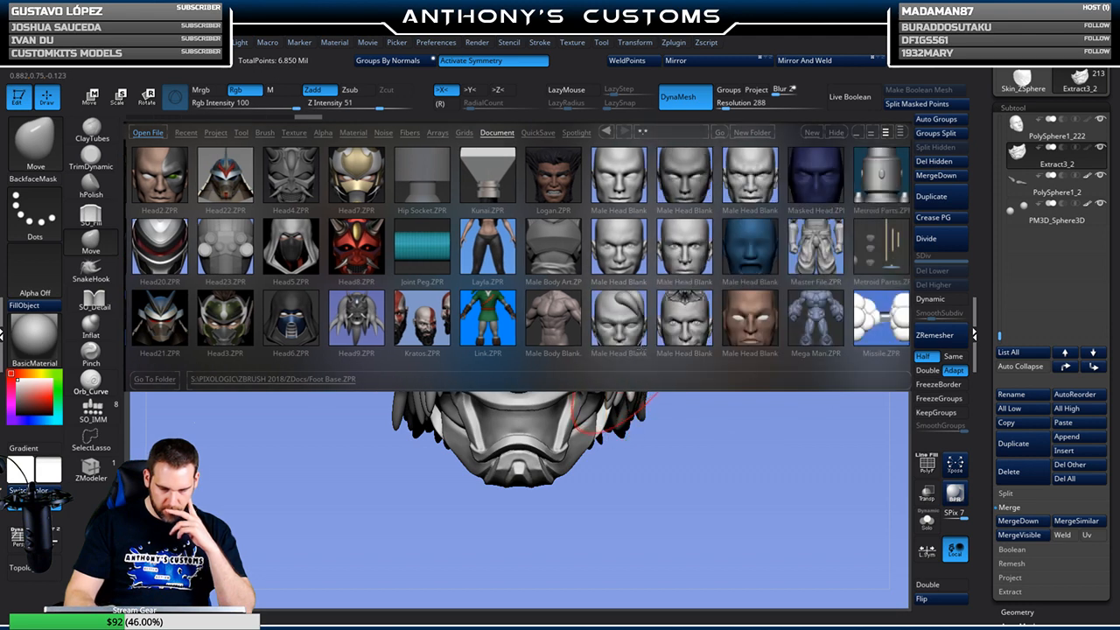
left_click_drag(754, 331, 657, 332)
double_click(715, 182)
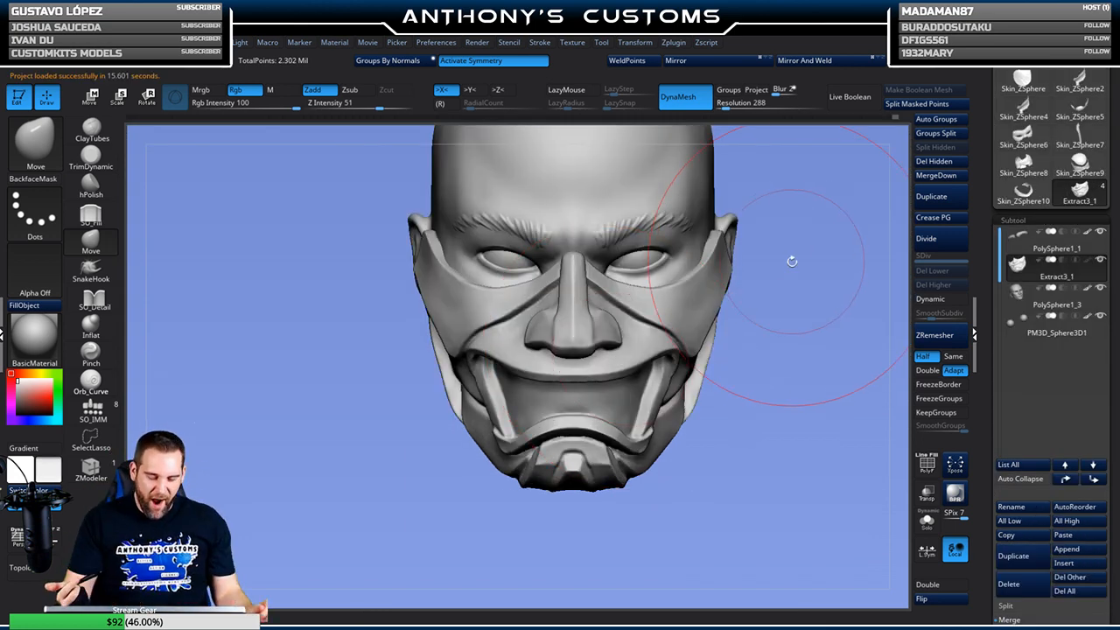
Examine the mask on the bald head from below, the front and both profiles
mouse_move(789, 434)
left_mouse_down()
mouse_move(759, 422)
mouse_move(784, 437)
mouse_move(788, 426)
left_mouse_up()
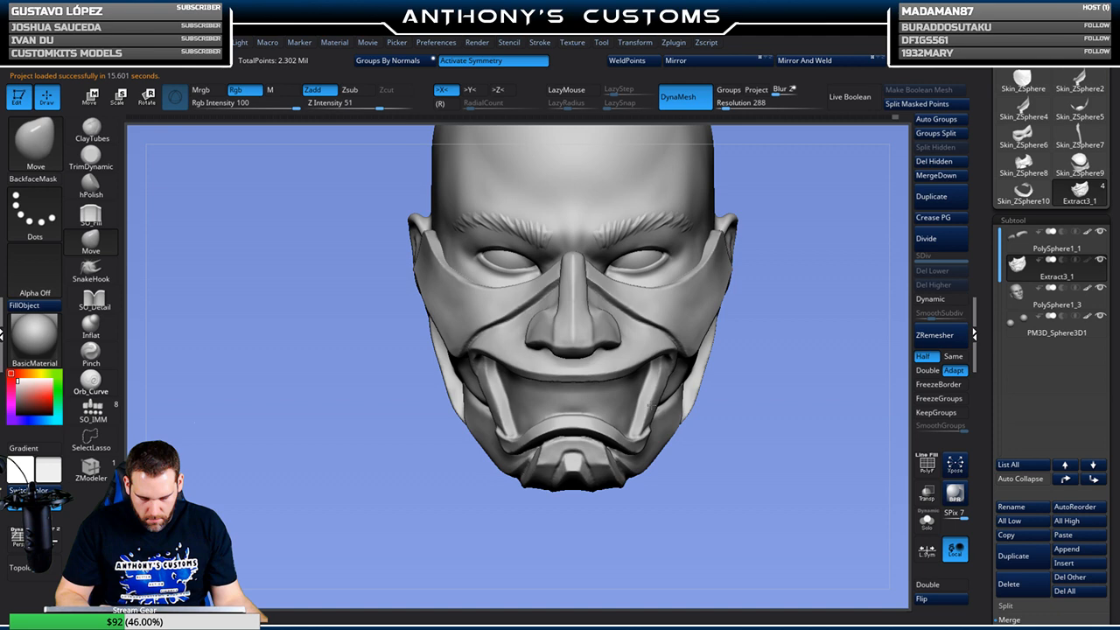
mouse_move(774, 437)
left_mouse_down()
mouse_move(760, 411)
mouse_move(784, 453)
mouse_move(727, 458)
mouse_move(755, 452)
mouse_move(774, 431)
mouse_move(768, 374)
mouse_move(753, 442)
mouse_move(762, 470)
left_mouse_up()
mouse_move(797, 327)
left_mouse_down()
mouse_move(790, 425)
mouse_move(803, 322)
mouse_move(822, 307)
mouse_move(853, 320)
mouse_move(696, 355)
left_mouse_up()
key("space")
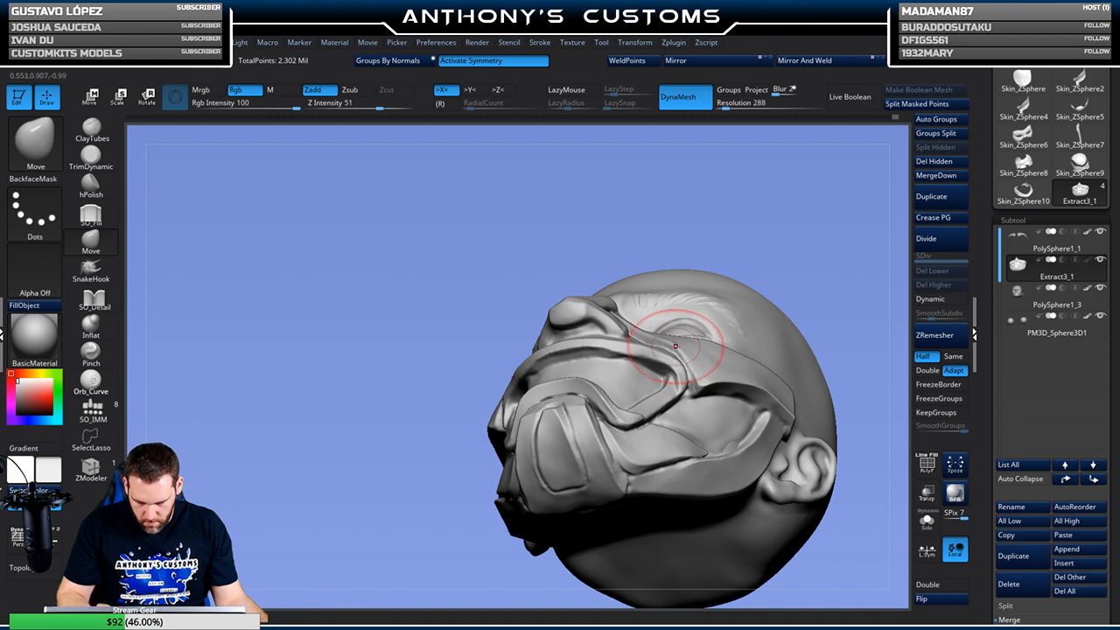
left_click_drag(802, 263, 813, 329)
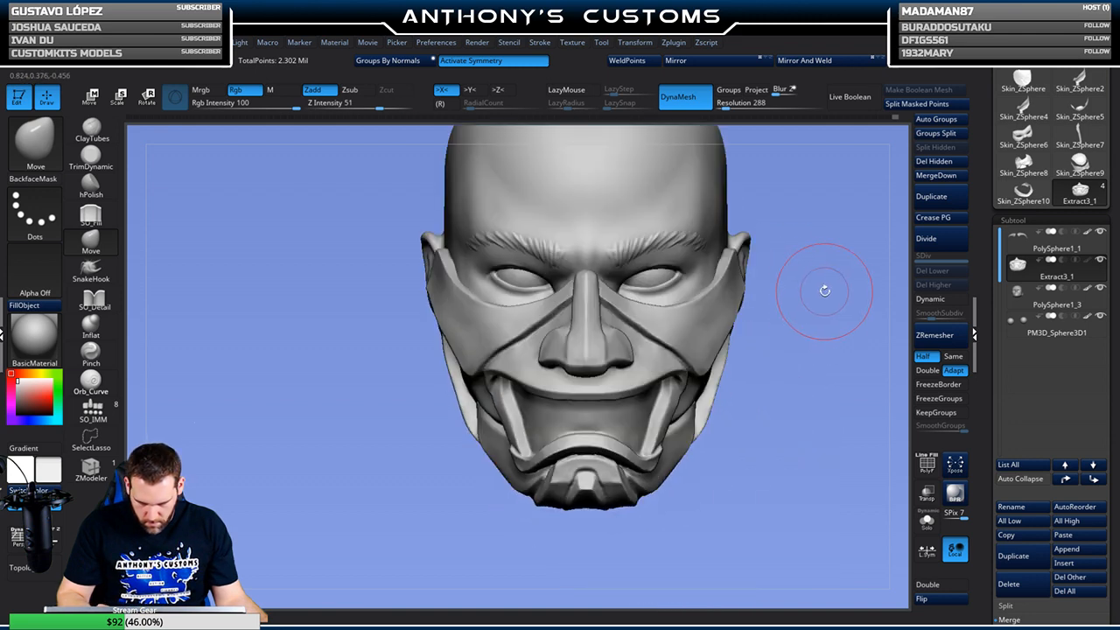
left_click_drag(833, 390, 707, 355)
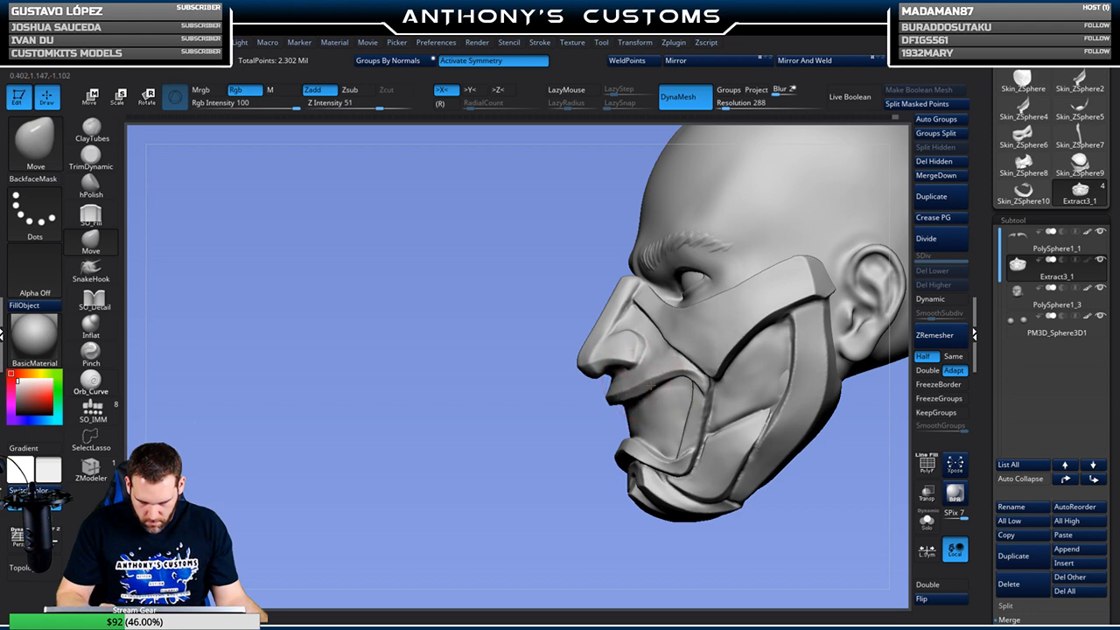
mouse_move(590, 445)
left_mouse_down()
mouse_move(610, 477)
mouse_move(782, 405)
left_mouse_up()
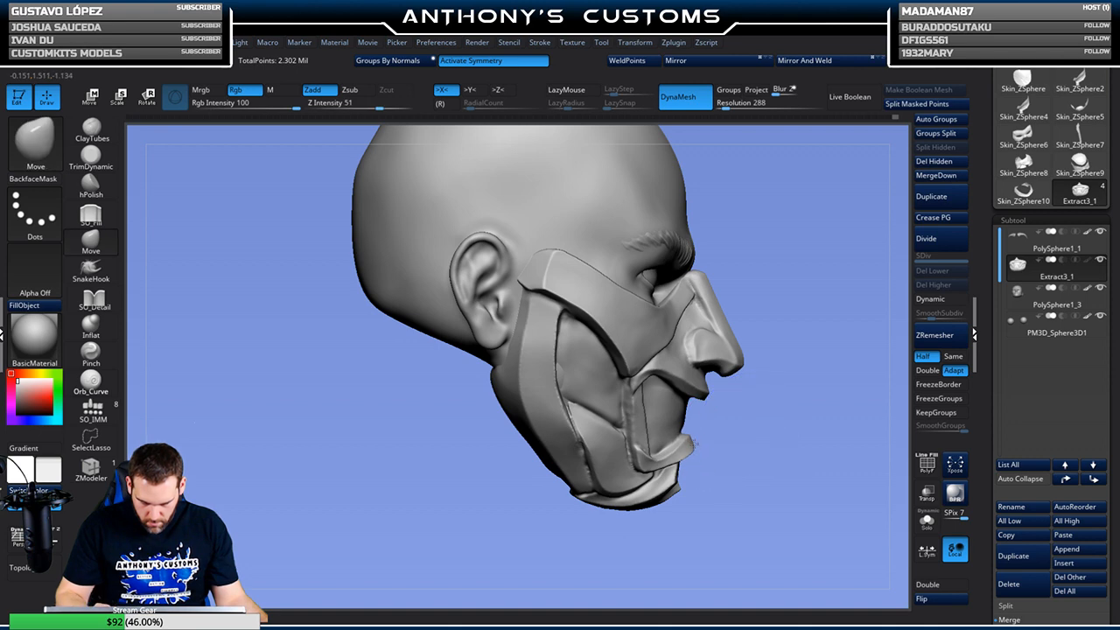
left_click_drag(770, 407, 792, 363)
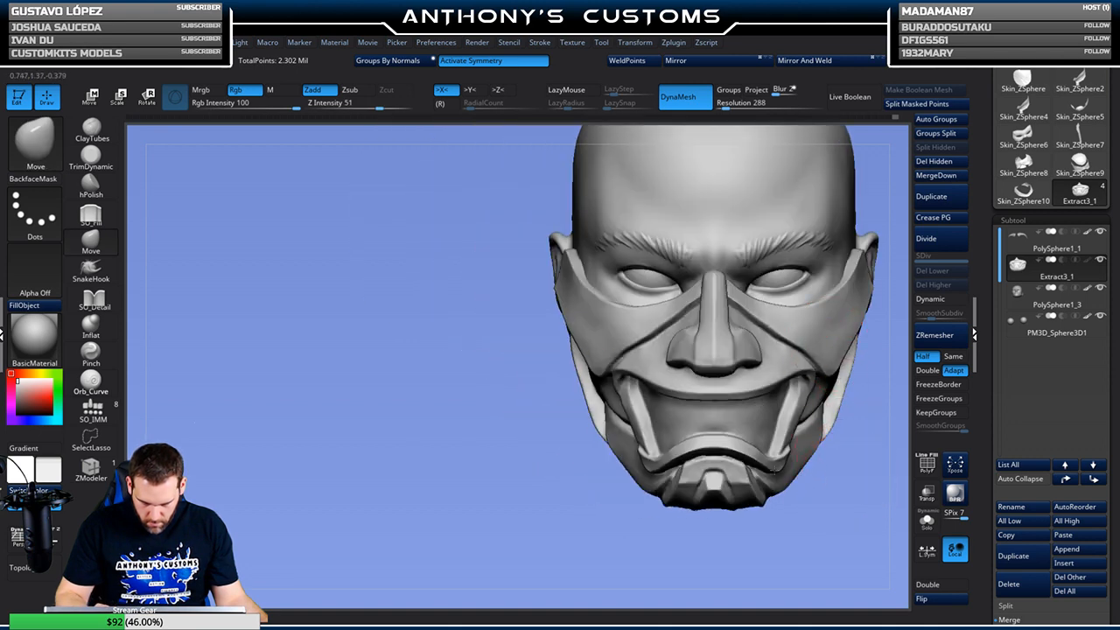
Hide every subtool except the Extract3_1 mask and insert a ZSphere subtool beneath it
left_click_drag(819, 475, 683, 466, "alt")
left_click(1100, 260)
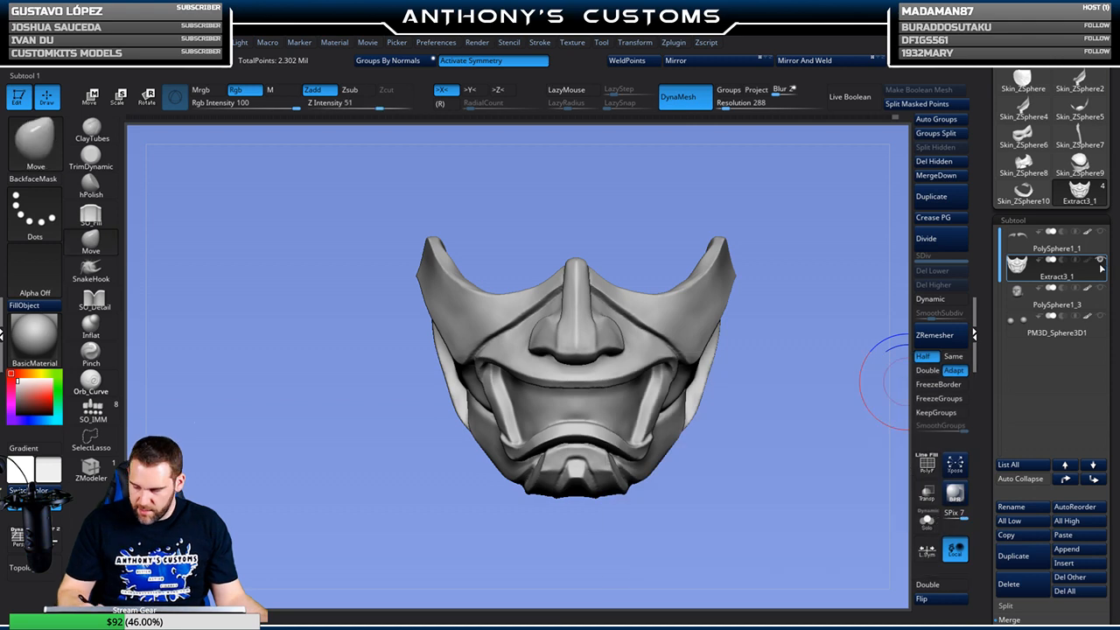
left_click_drag(766, 453, 713, 370, "alt")
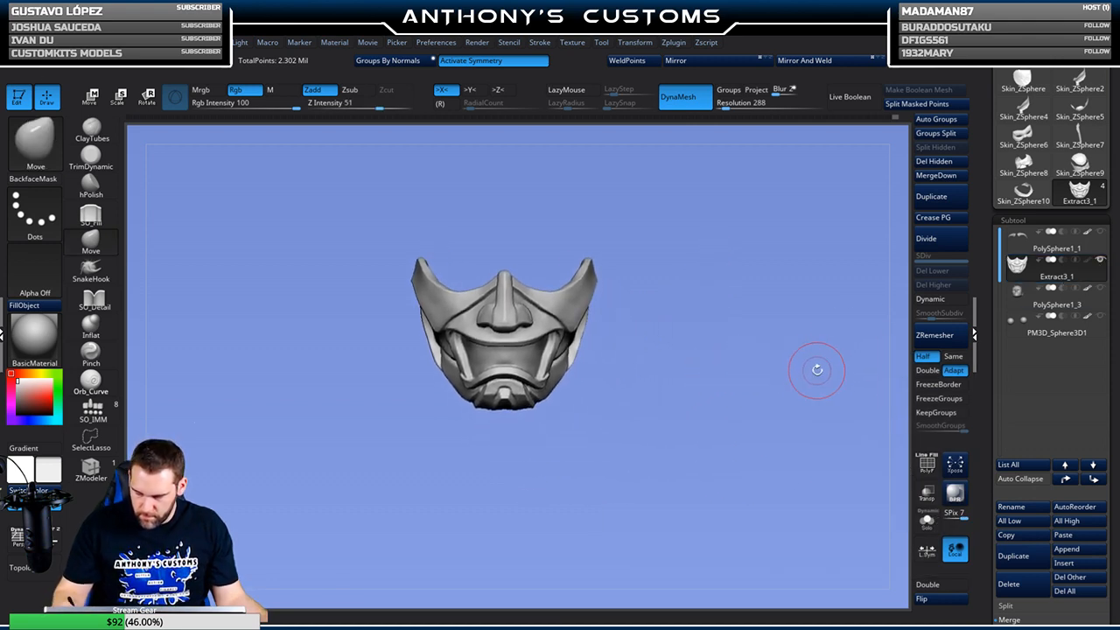
left_click(1062, 562)
left_click(786, 439)
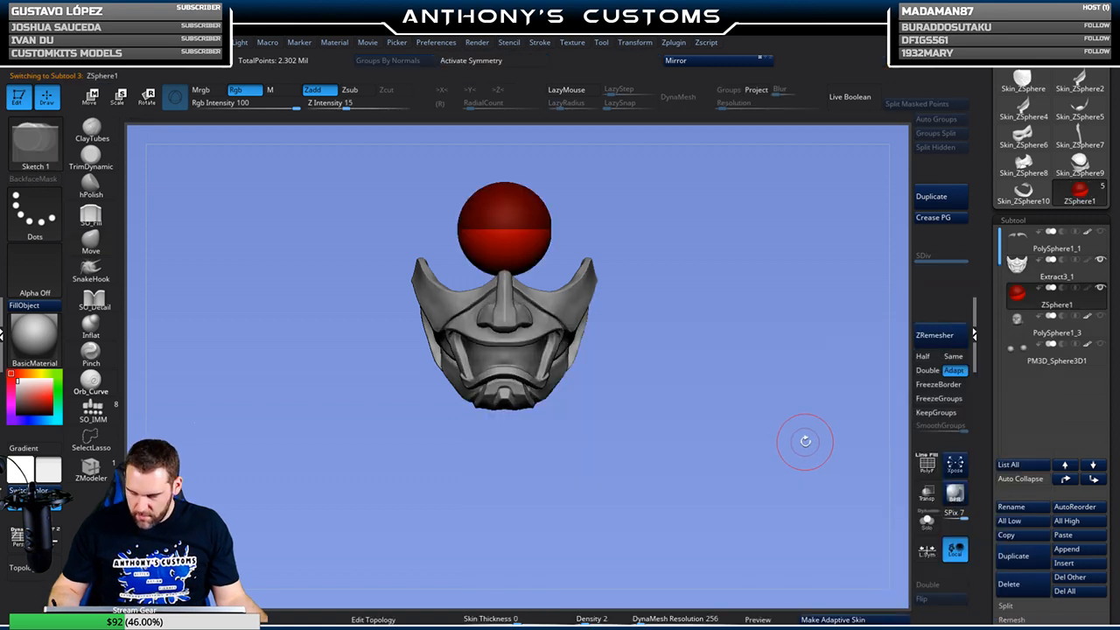
mouse_move(692, 349)
left_mouse_down("alt")
mouse_move(690, 429)
mouse_move(742, 394)
left_mouse_up("alt")
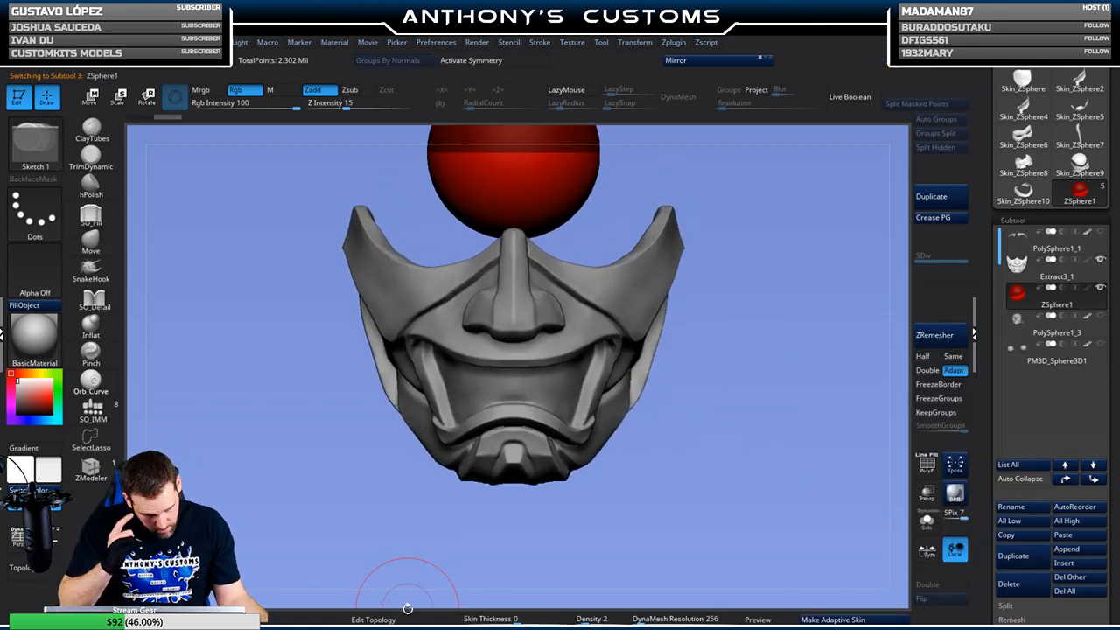
Set up the ZSphere for retopologizing the mask with Edit Topology on, Density 1, DynaMesh Resolution 0 and X symmetry active
left_click(412, 619)
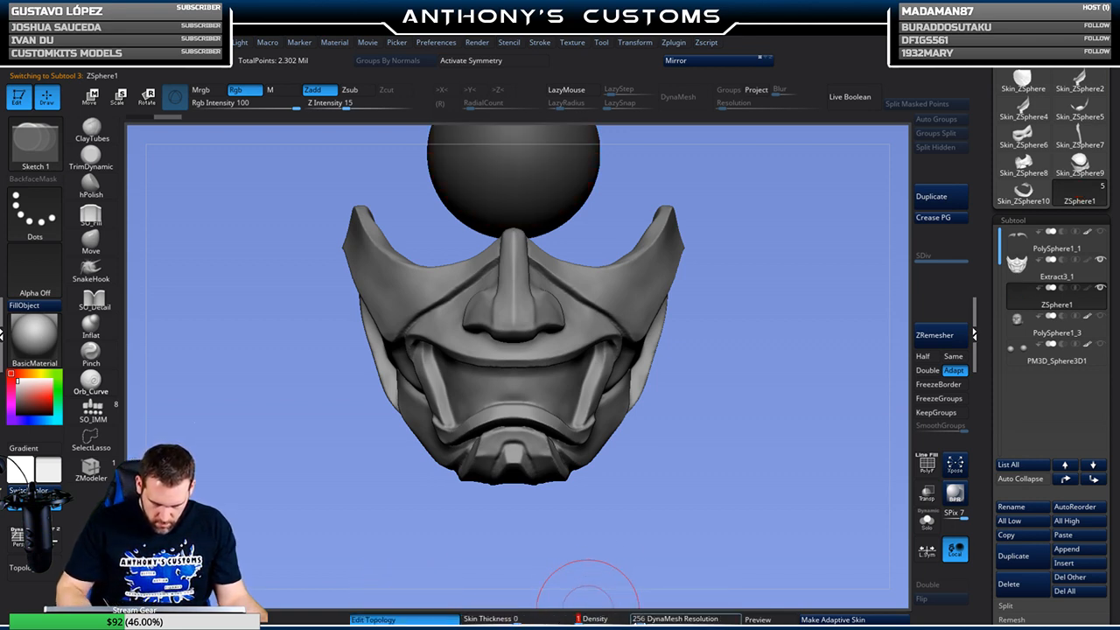
left_click(540, 62)
left_click_drag(764, 336, 796, 345, "alt")
left_click_drag(787, 301, 775, 358, "alt")
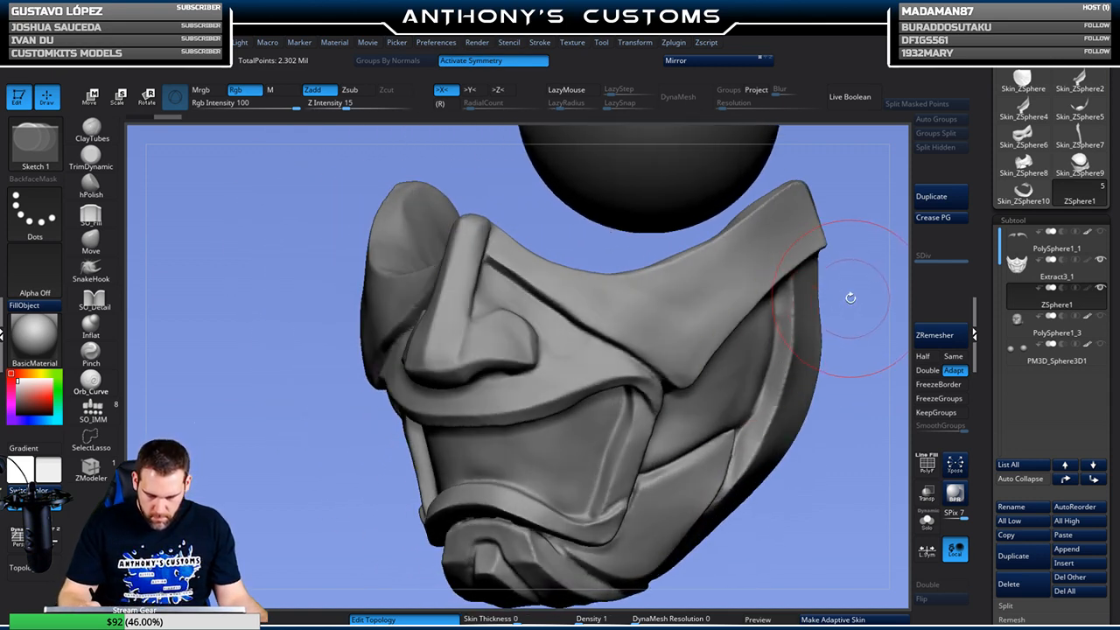
key("space")
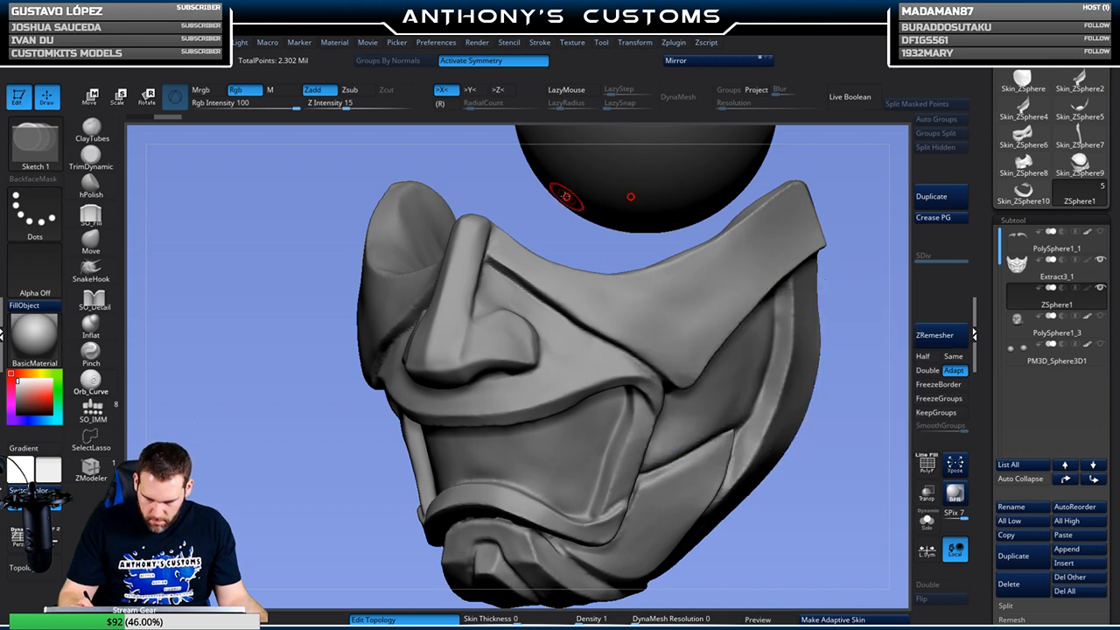
Draw topology points along the edges and centre line of the upper cheek plate's outer end to build the first two-row faces
left_click_drag(849, 197, 757, 245)
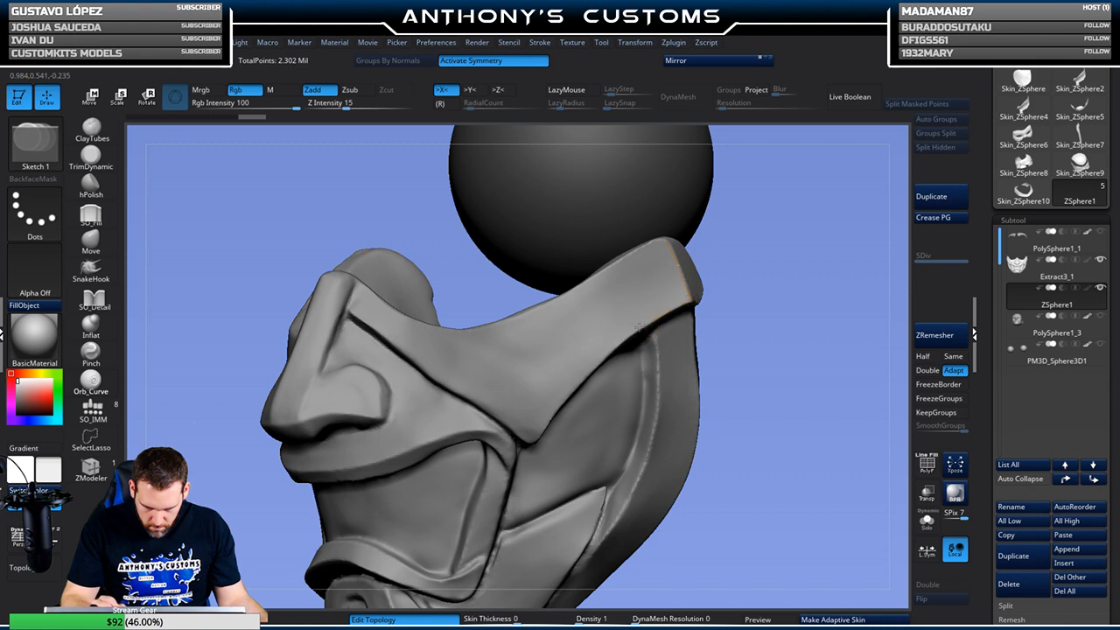
left_click(621, 299)
left_click(598, 279)
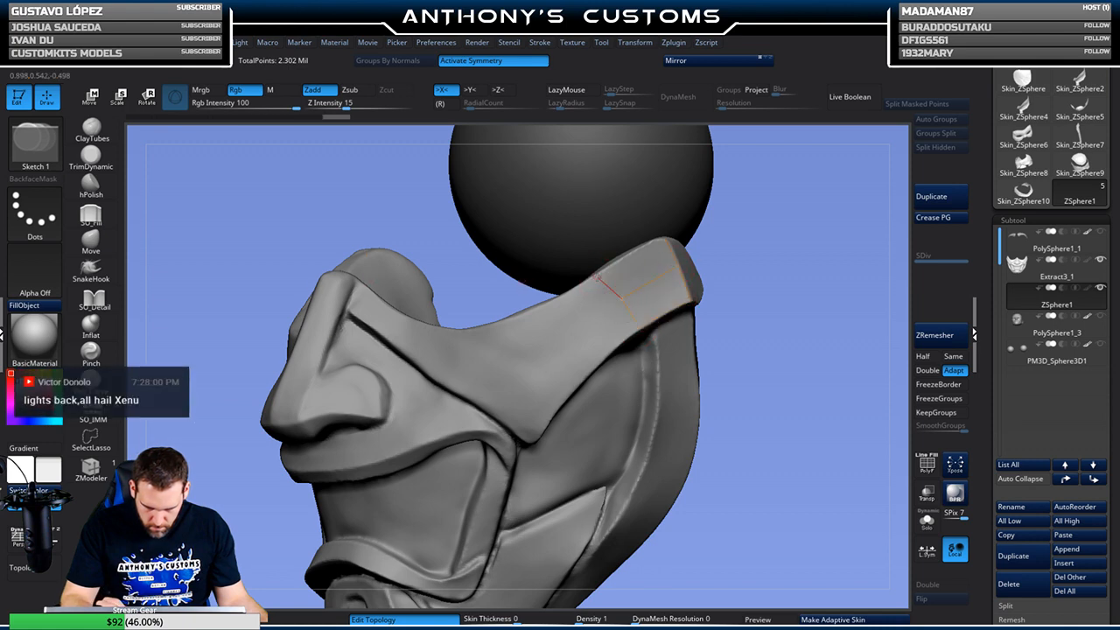
left_click(549, 302)
left_click(569, 334)
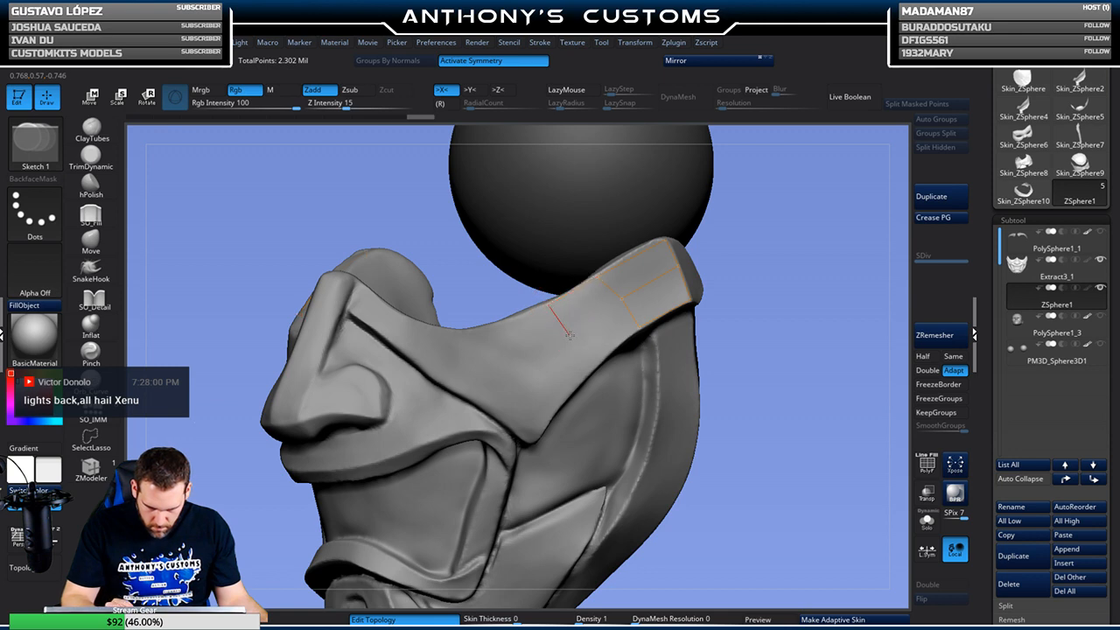
left_click(621, 299)
left_click(591, 368)
left_click(639, 326)
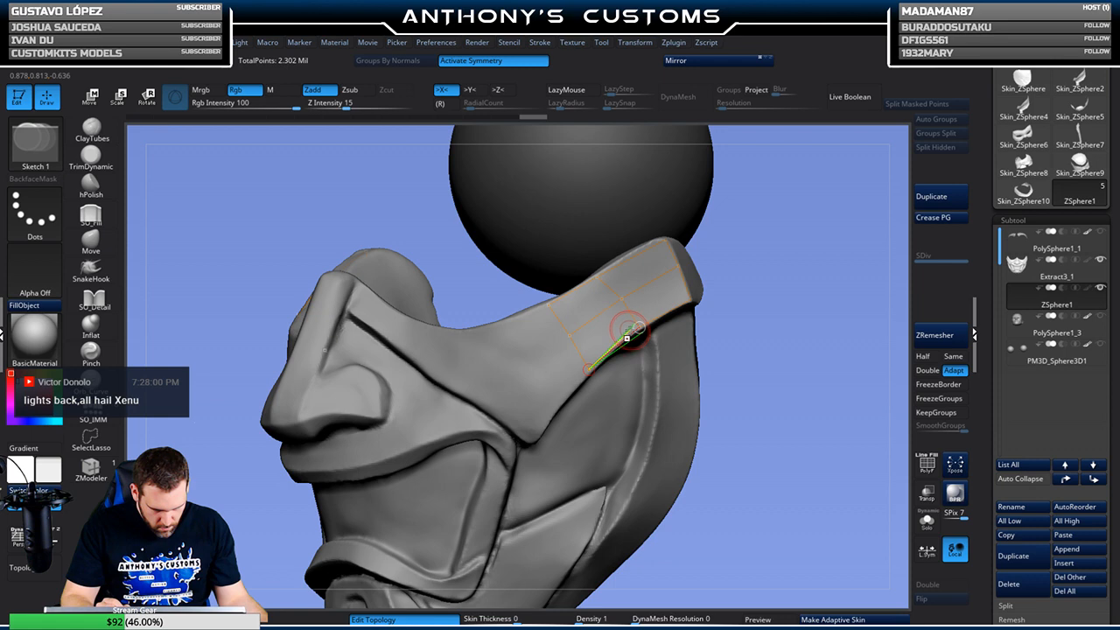
Extend the two-row topology grid by another section along the cheek plate toward its lower tip
left_click_drag(800, 233, 787, 258)
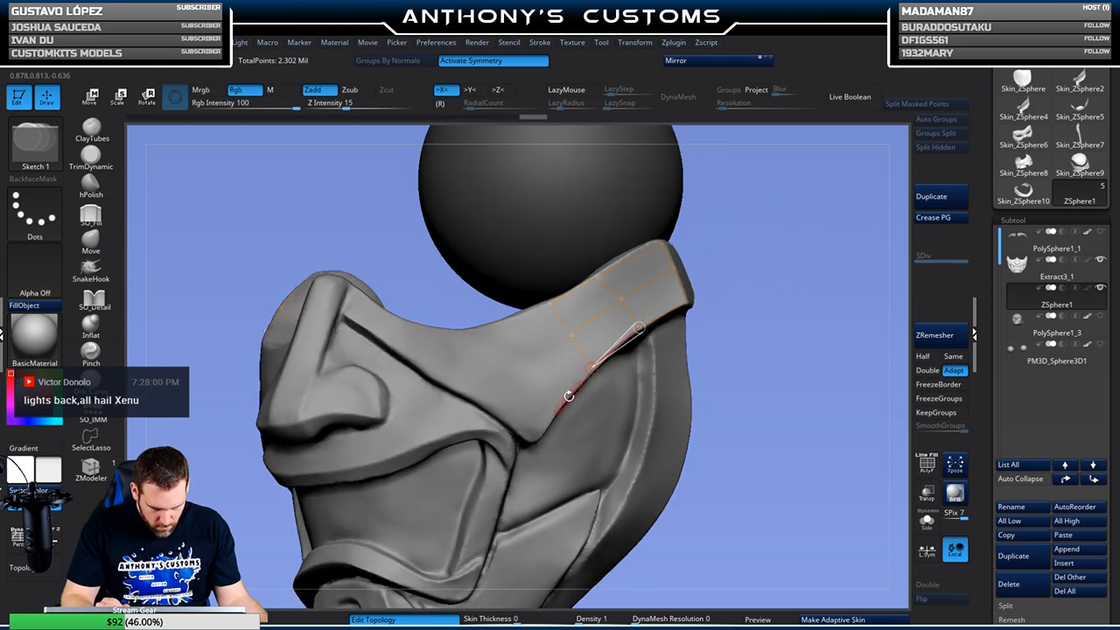
left_click(534, 363)
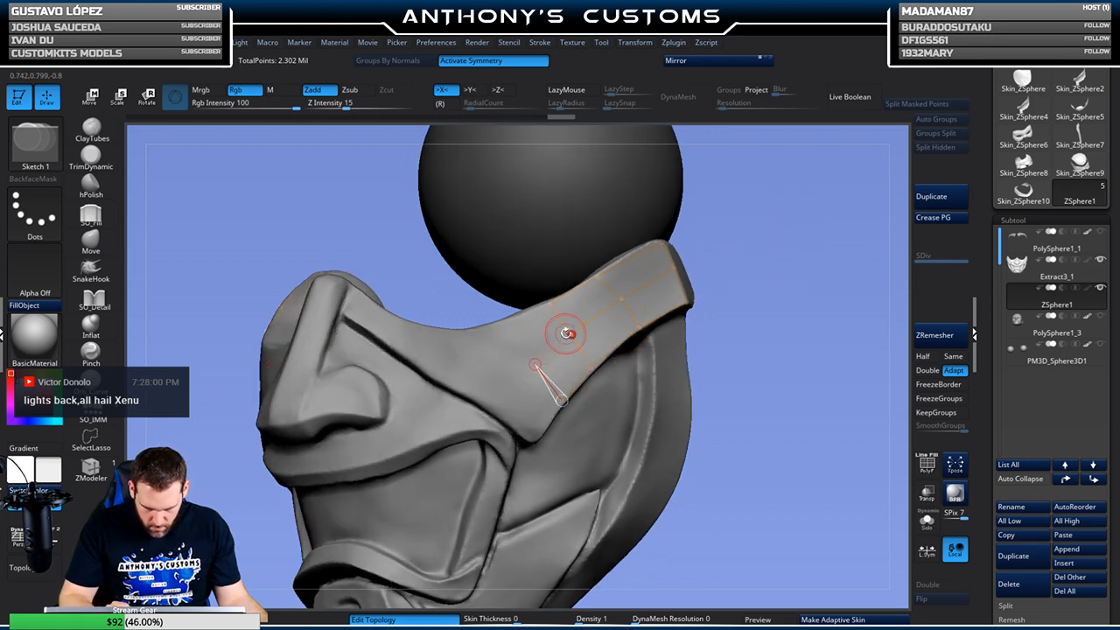
left_click(511, 320)
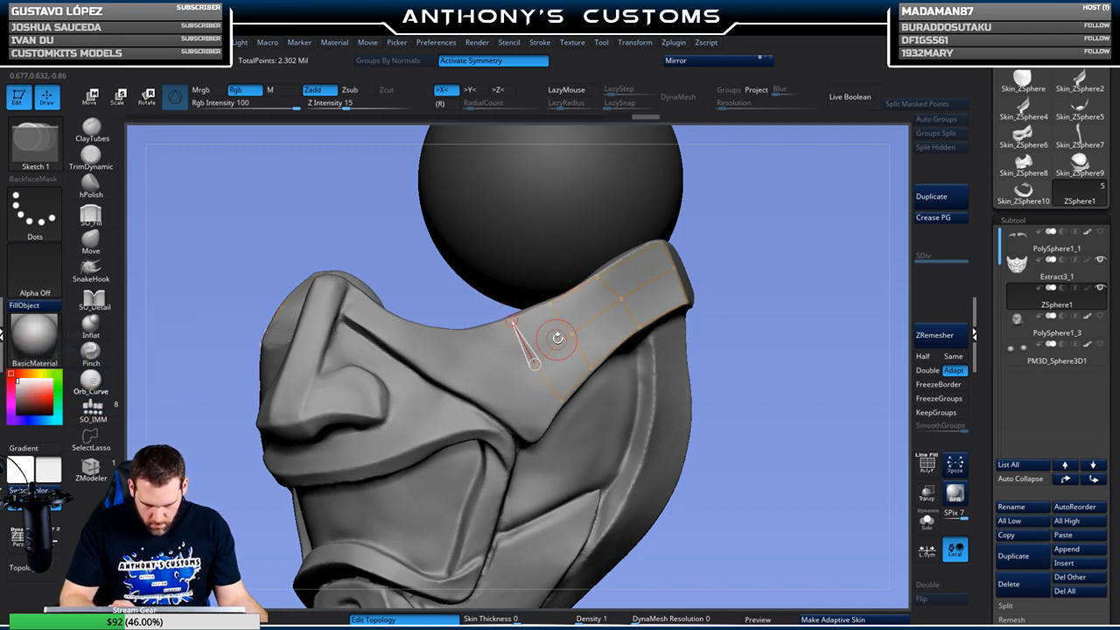
left_click(507, 386)
key("ctrl+z")
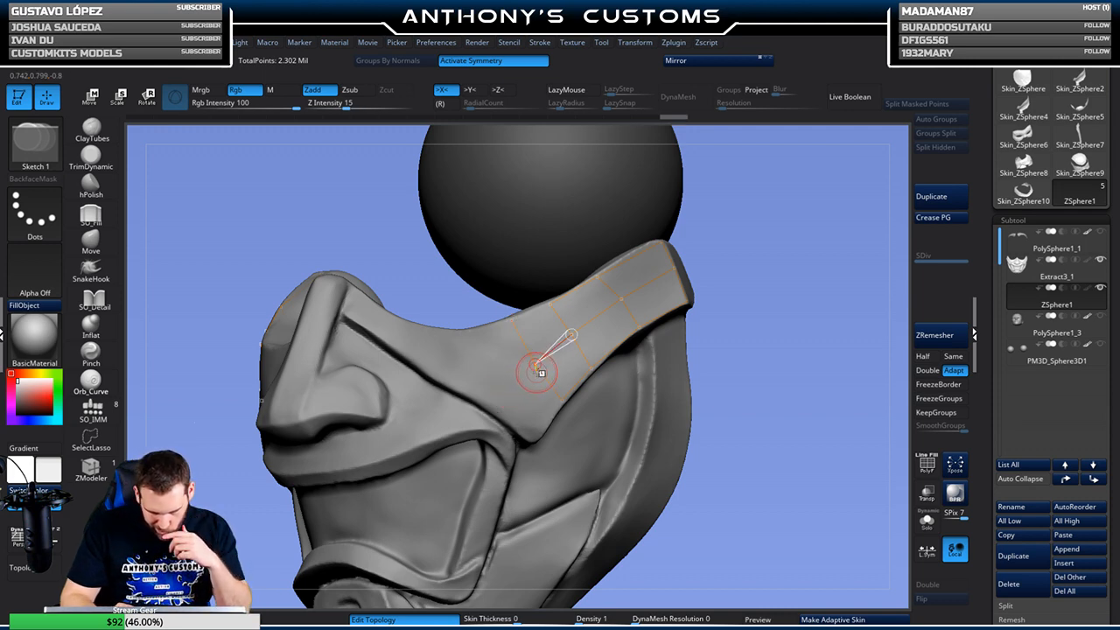
left_click(511, 383)
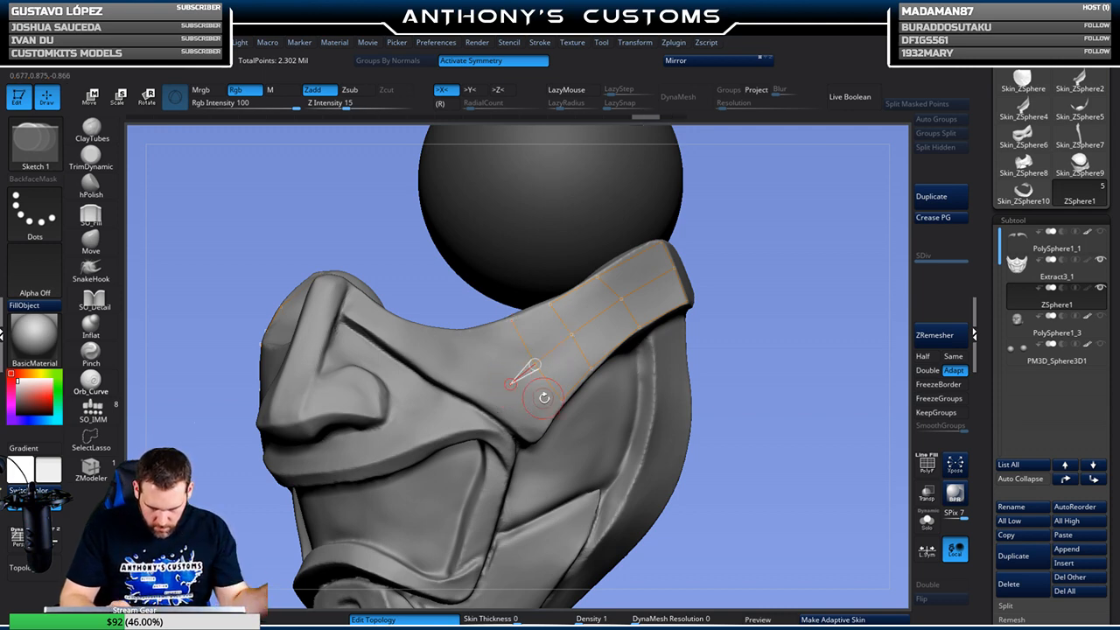
Build topology faces around the cheek plate's pointed lower tip and undo the misplaced points
left_click(549, 418)
left_click(531, 443)
key("ctrl+z")
key("ctrl+z")
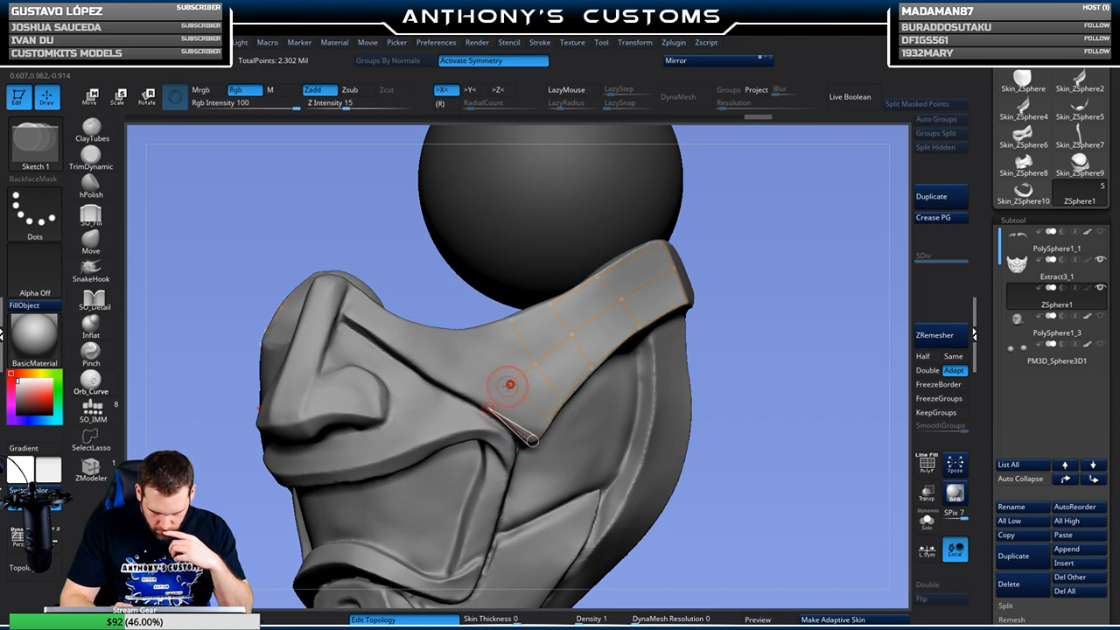
left_click(480, 353)
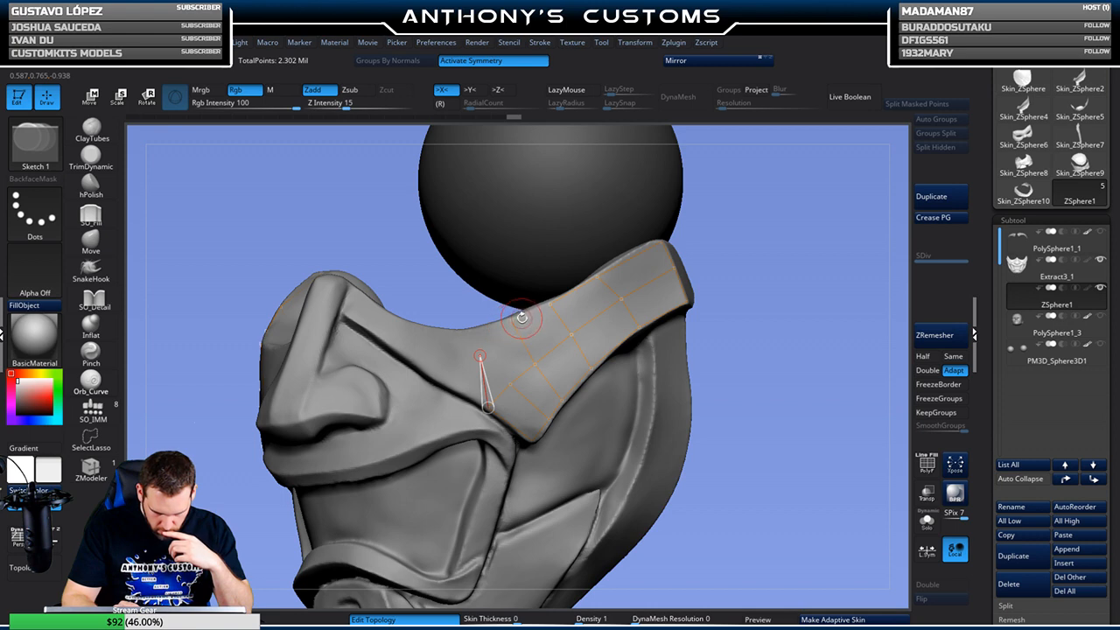
key("ctrl+z")
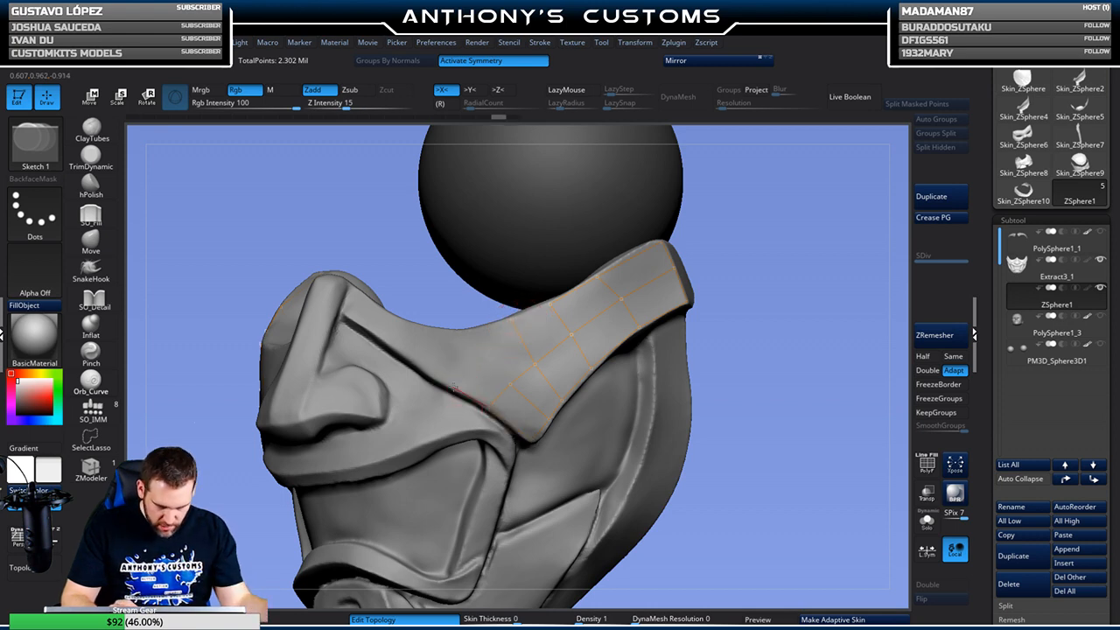
Continue the topology faces across the narrowing part of the cheek plate up to the side of the nose bridge
left_click(481, 359)
left_click(511, 383)
left_click(511, 320)
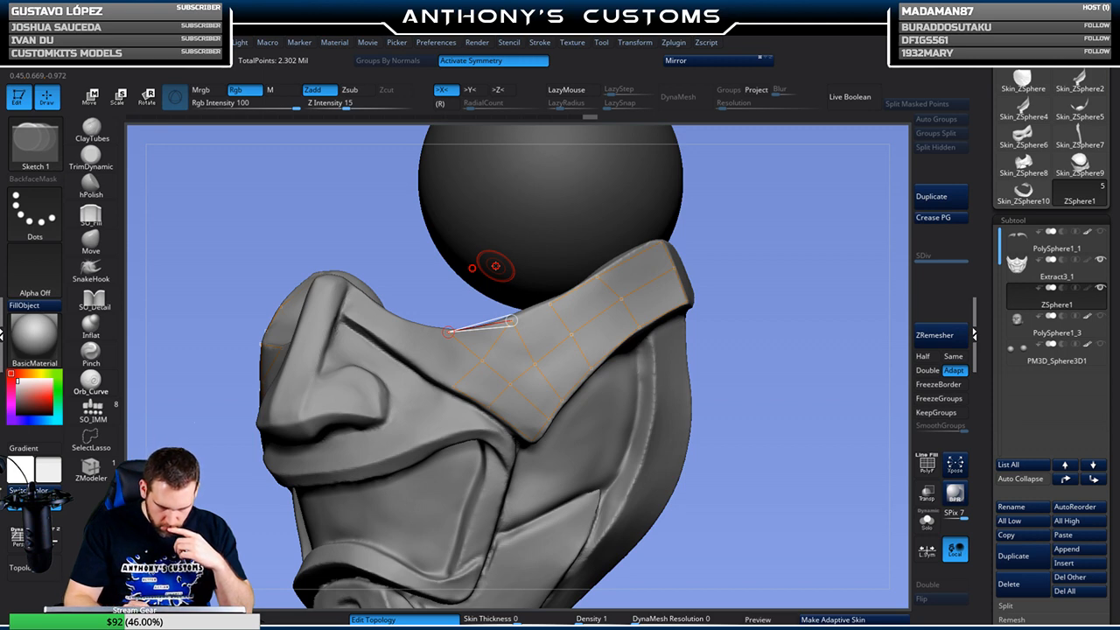
left_click(452, 387)
left_click(388, 316)
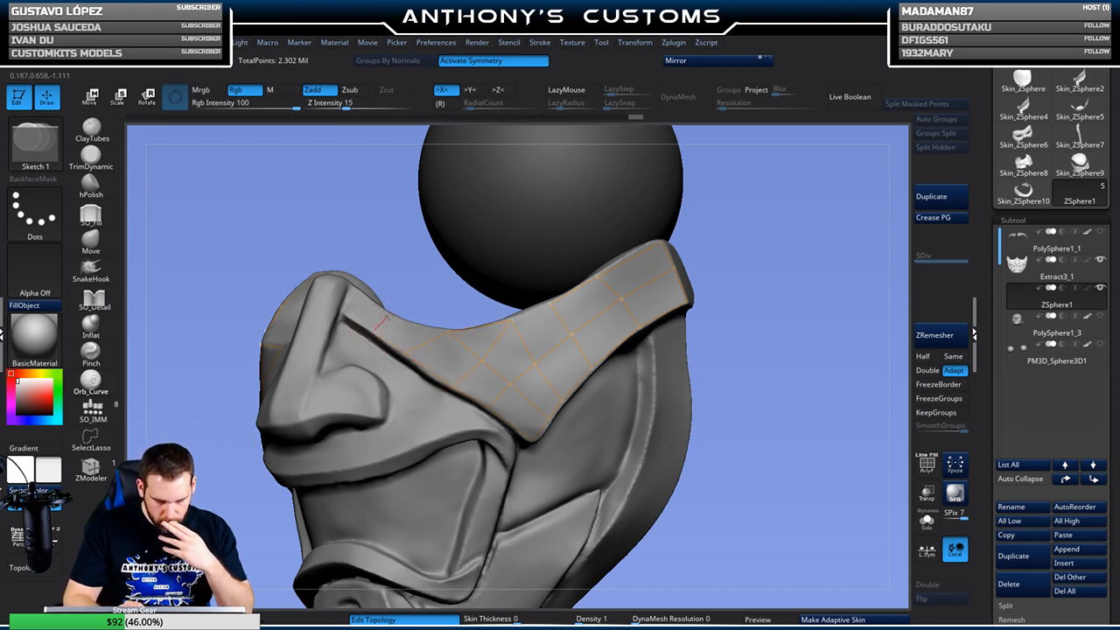
left_click(449, 330)
left_click(355, 287)
left_click(343, 310)
left_click(373, 330)
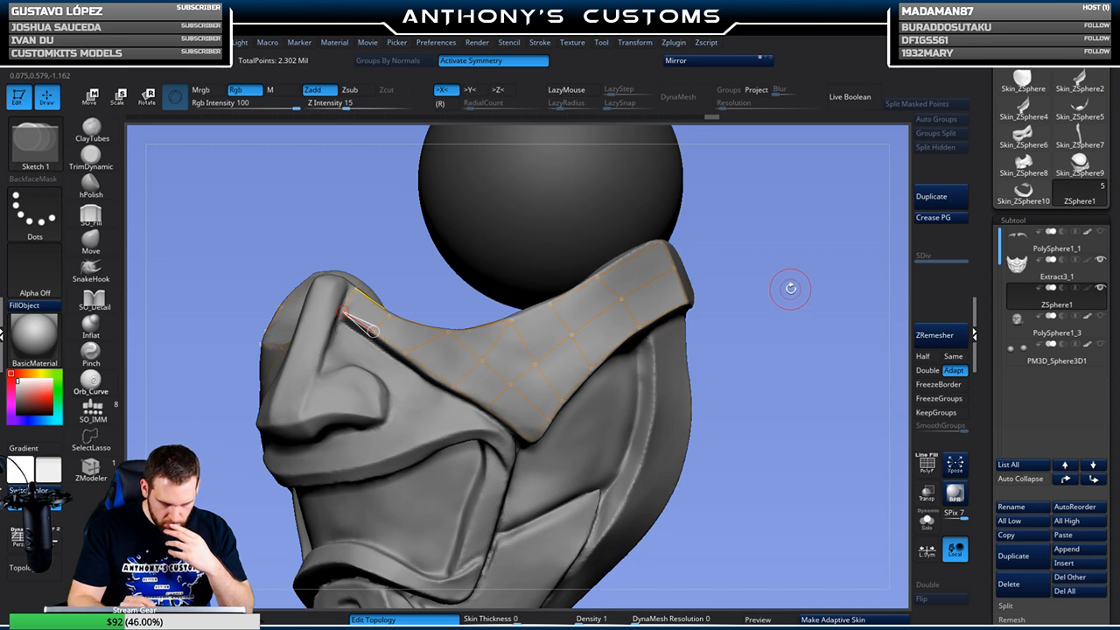
Reposition the topology points on the cheek plate to even out the grid and follow the plate's edges
key("w")
mouse_move(411, 357)
left_mouse_down()
mouse_move(446, 332)
mouse_move(413, 357)
left_mouse_up()
left_click(452, 387)
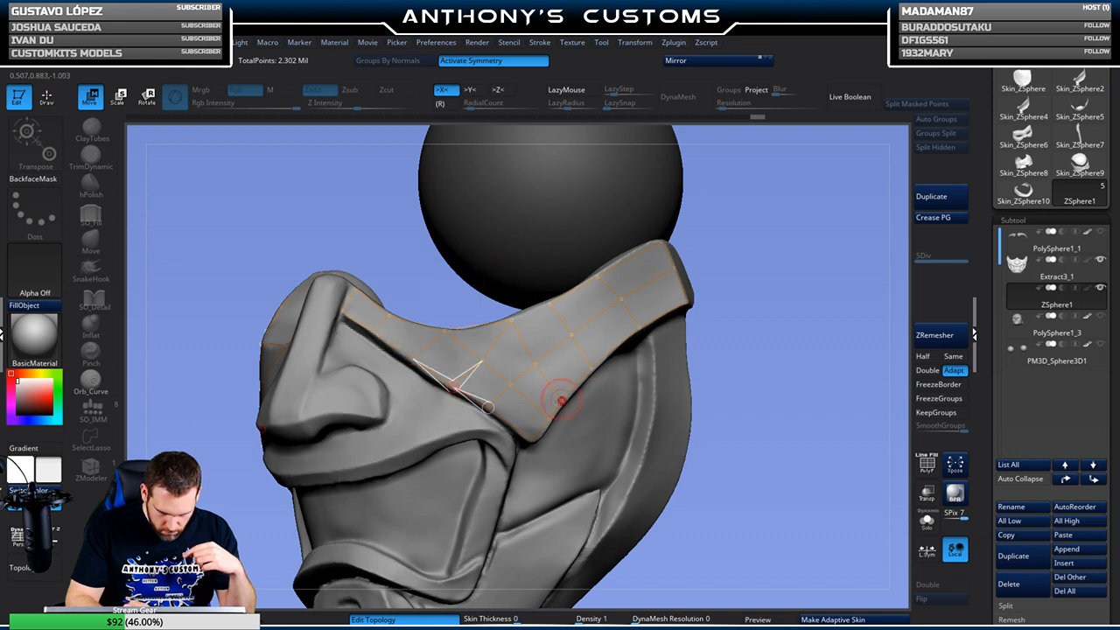
left_click_drag(550, 420, 549, 420)
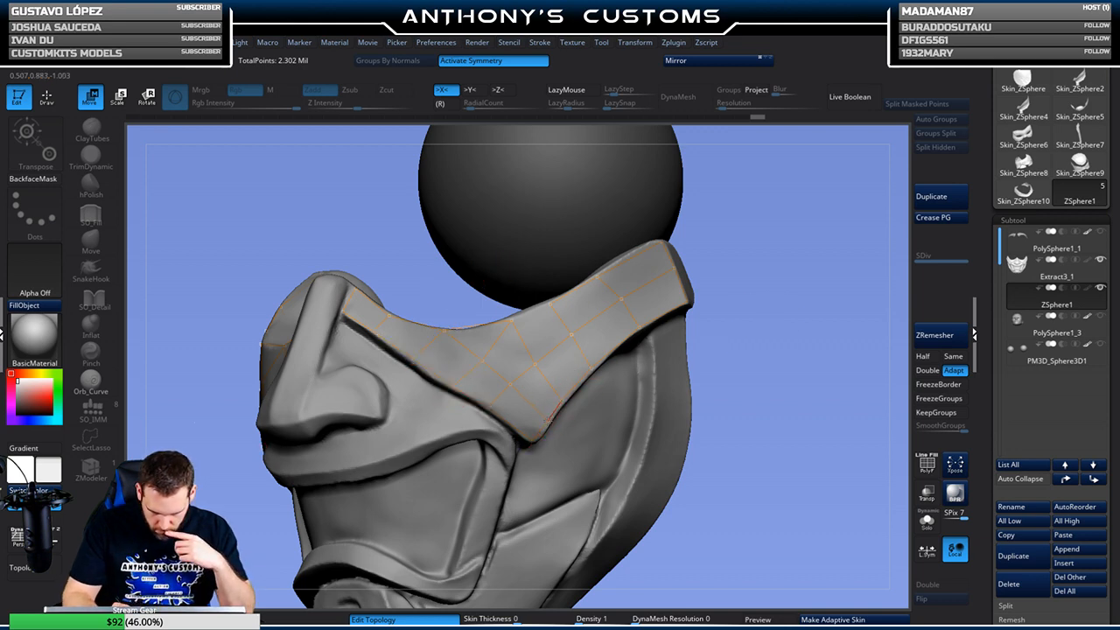
left_click_drag(535, 363, 538, 352)
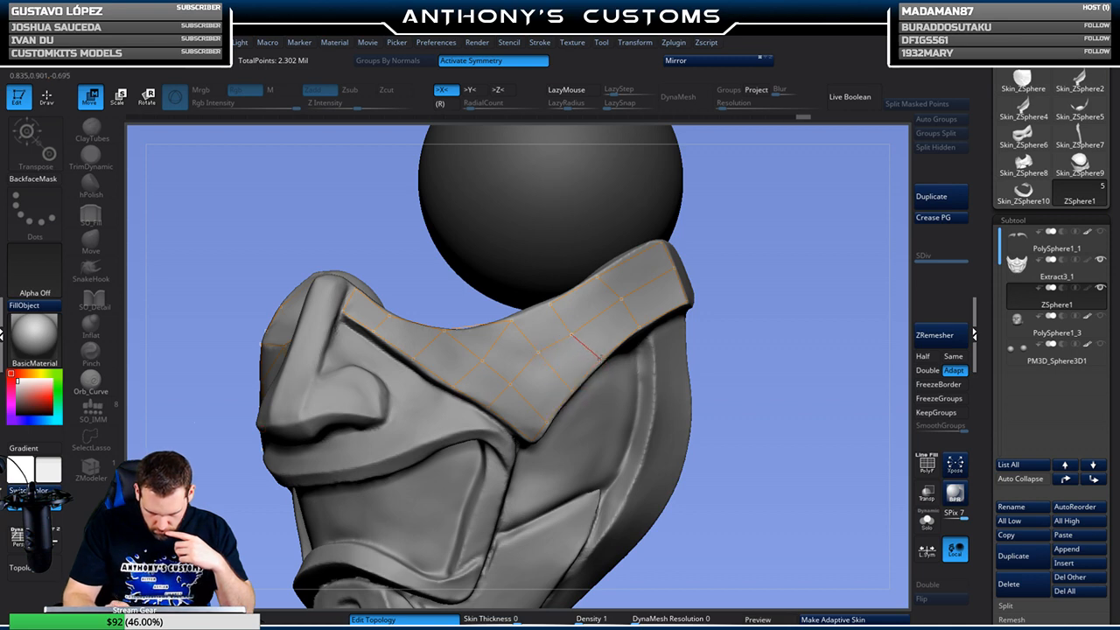
mouse_move(578, 326)
left_mouse_down()
mouse_move(555, 301)
mouse_move(601, 276)
left_mouse_up()
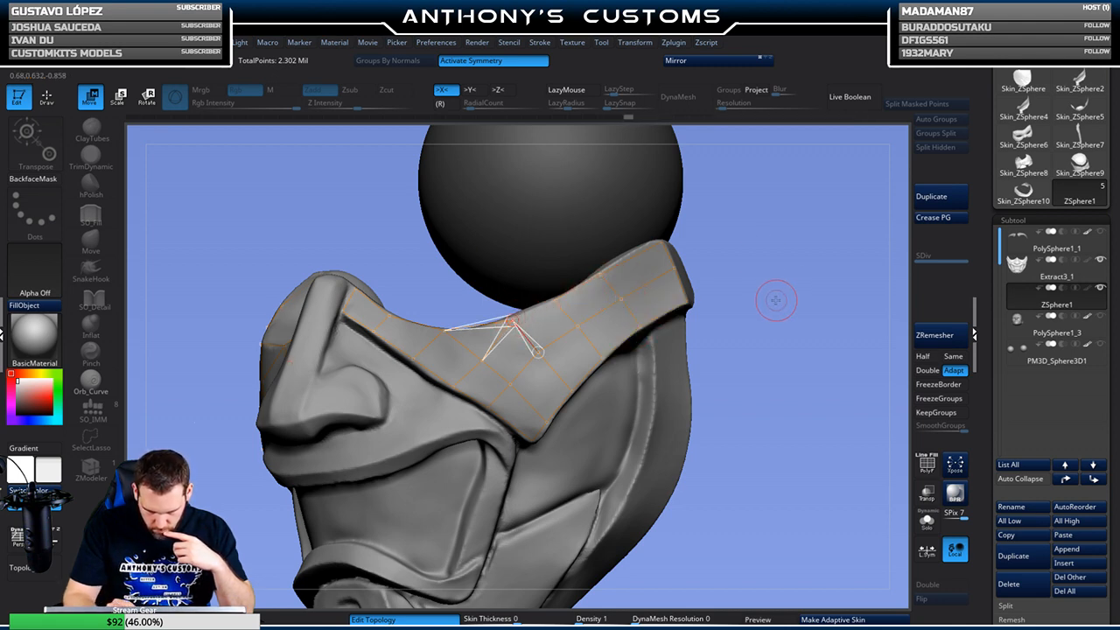
left_click_drag(511, 384, 512, 386)
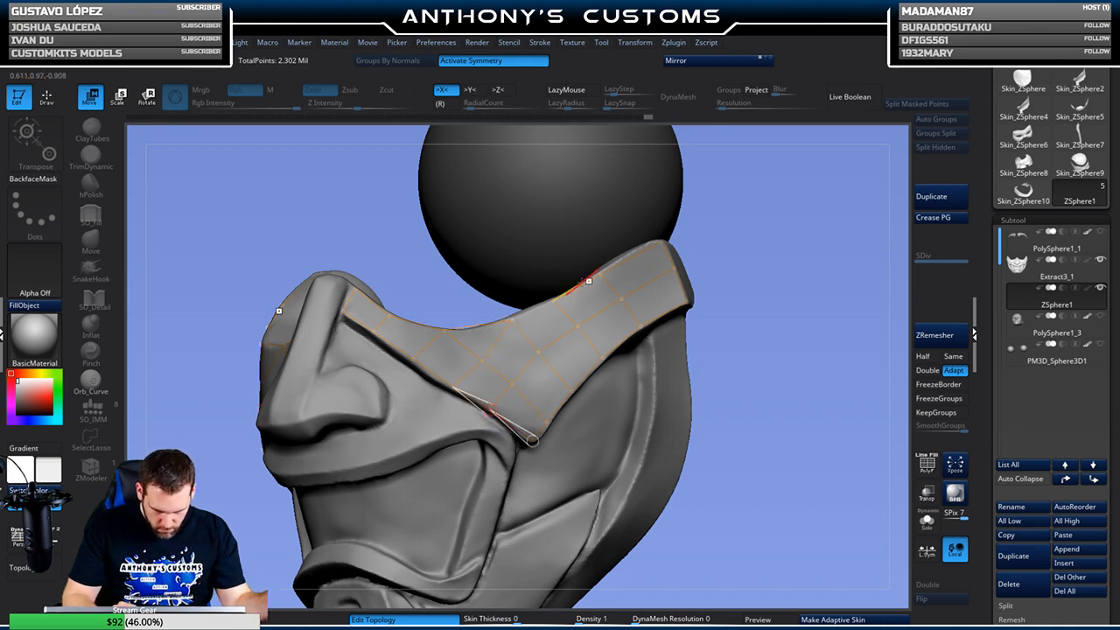
key("q")
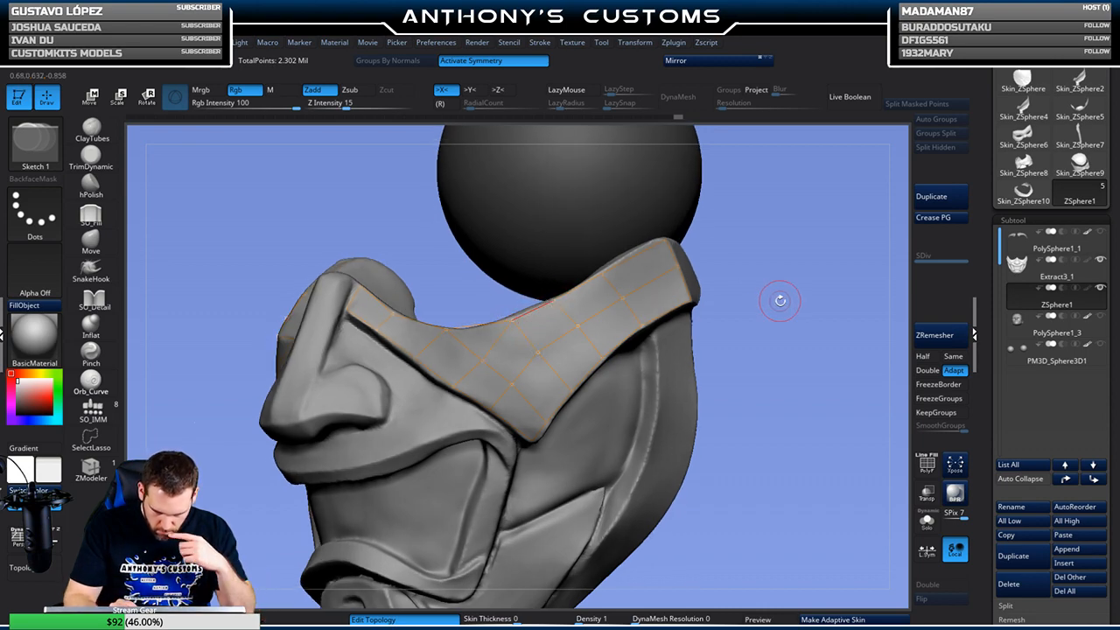
Draw topology faces on the cheek plate's outer end cap, connecting them to the existing grid
mouse_move(792, 298)
left_mouse_down()
mouse_move(750, 399)
mouse_move(788, 313)
mouse_move(782, 263)
mouse_move(753, 284)
mouse_move(564, 305)
left_mouse_up()
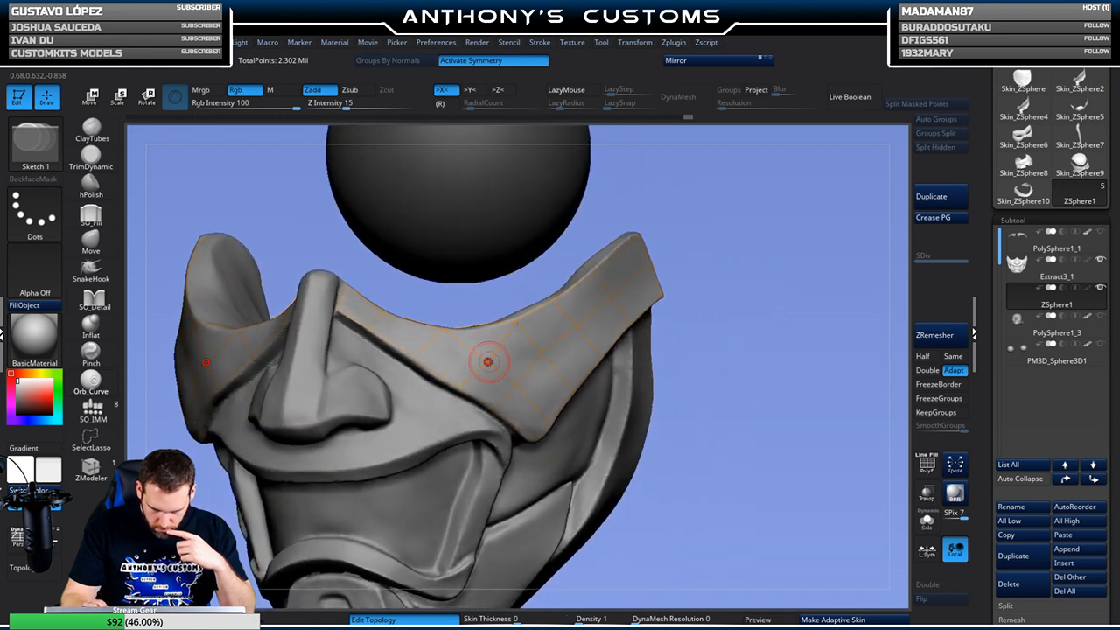
left_click(455, 337)
mouse_move(797, 290)
left_mouse_down()
mouse_move(790, 268)
mouse_move(801, 263)
mouse_move(777, 294)
left_mouse_up()
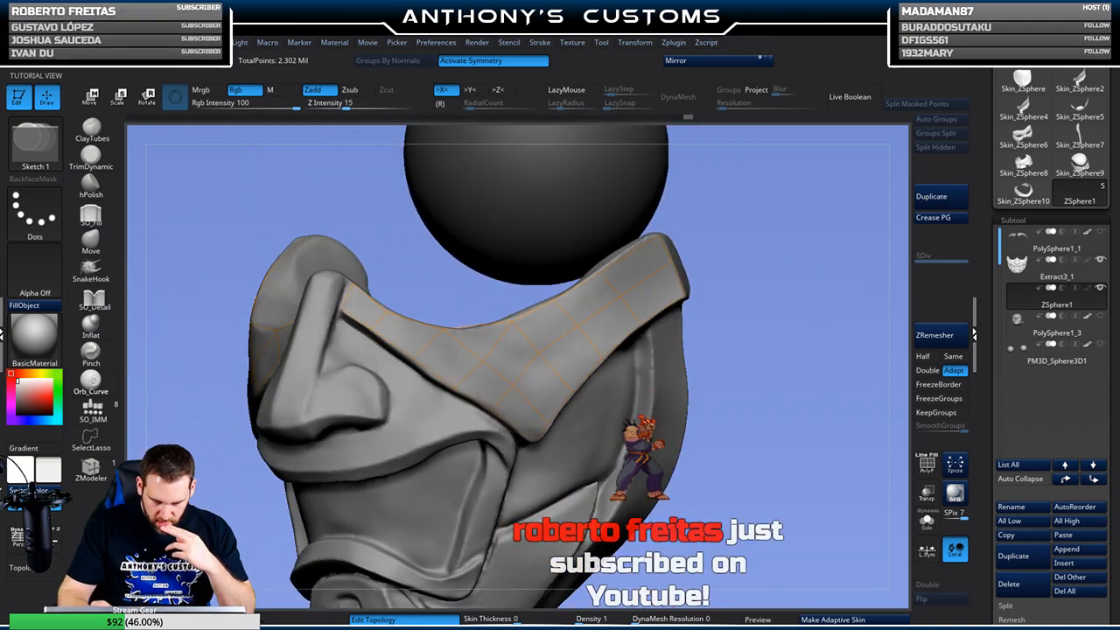
left_click_drag(797, 301, 756, 305)
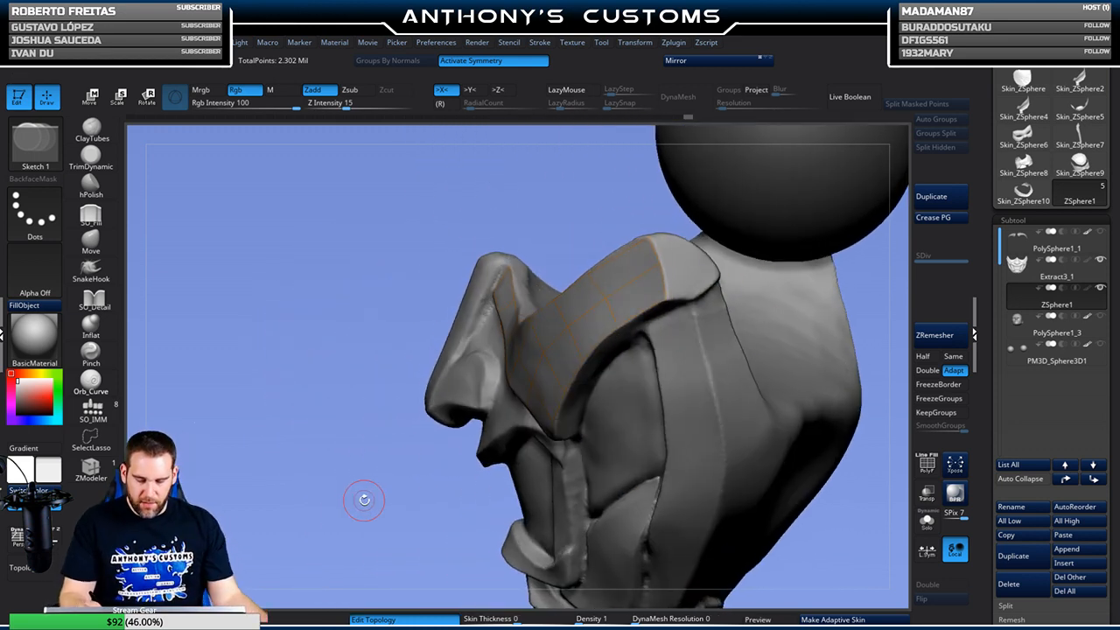
left_click_drag(363, 496, 379, 473)
mouse_move(385, 516)
left_mouse_down()
mouse_move(388, 528)
mouse_move(404, 490)
left_mouse_up()
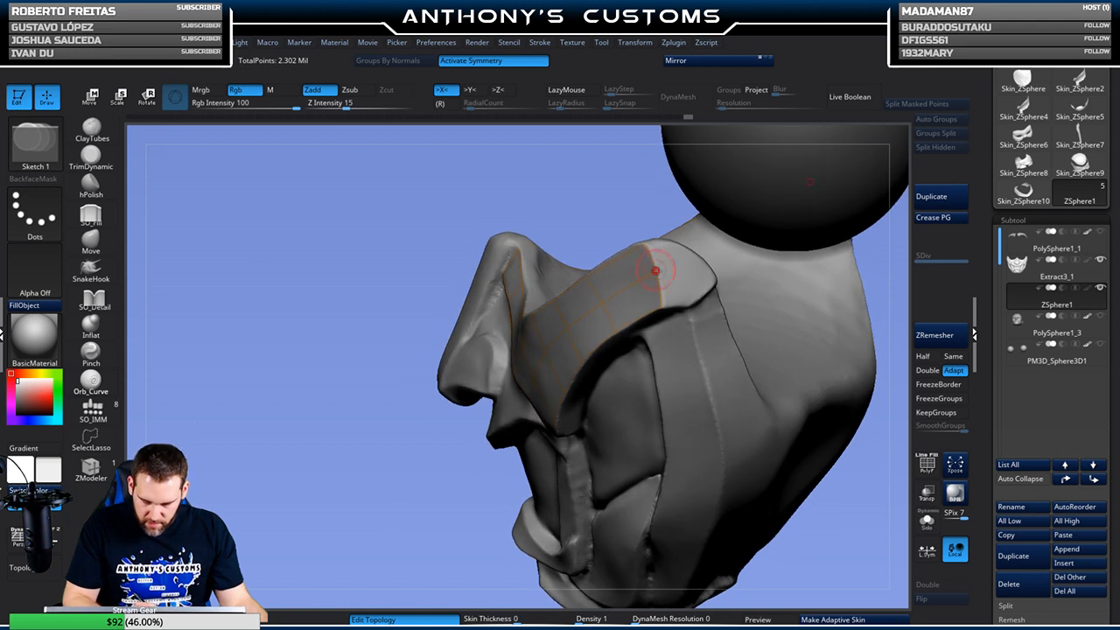
left_click(663, 306)
left_click(691, 304)
left_click(688, 270)
left_click(656, 270)
left_click(675, 244)
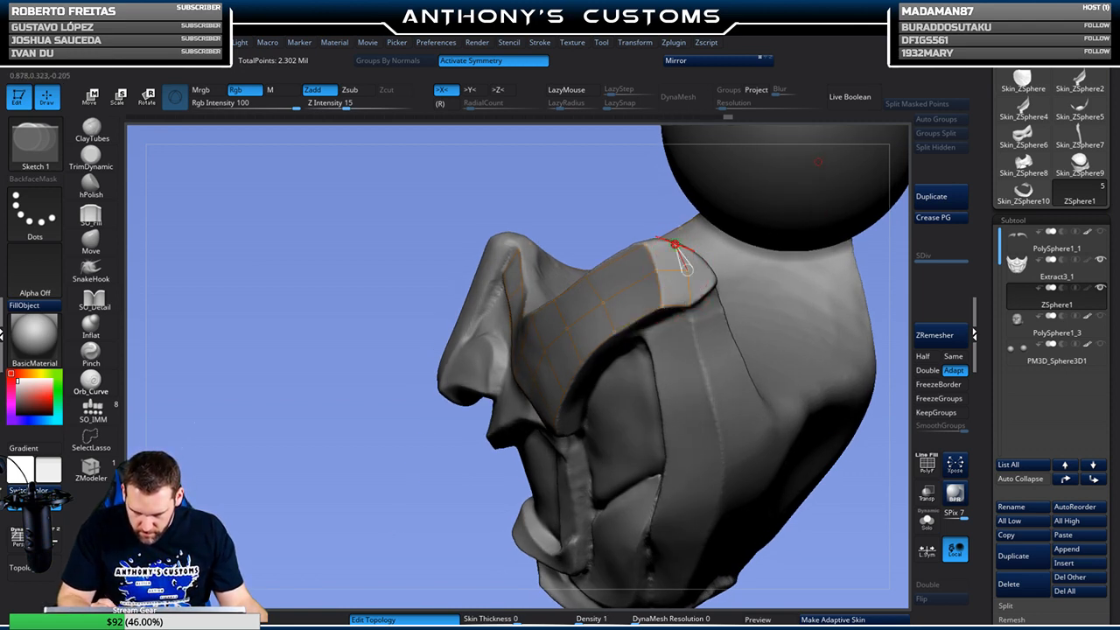
left_click(645, 243)
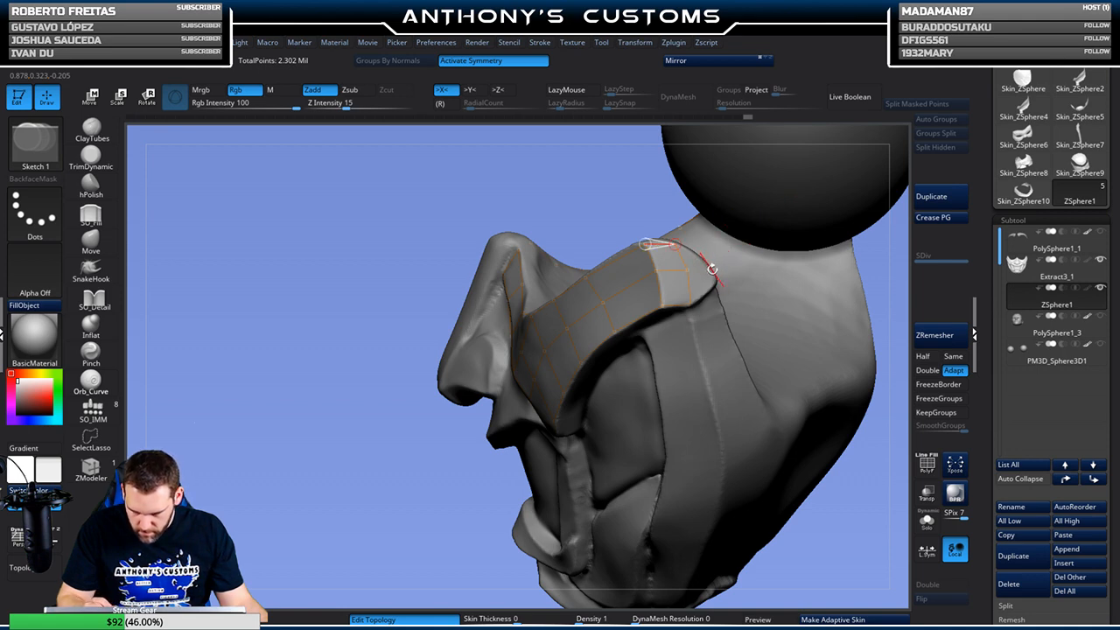
left_click(709, 264)
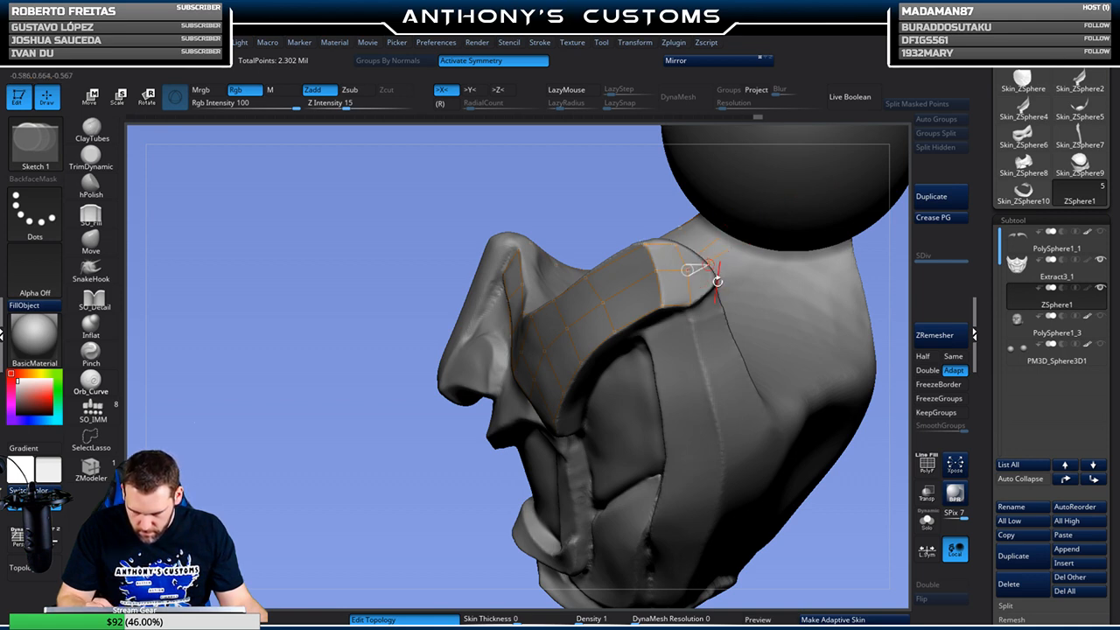
mouse_move(443, 499)
left_mouse_down()
mouse_move(405, 517)
mouse_move(429, 482)
left_mouse_up()
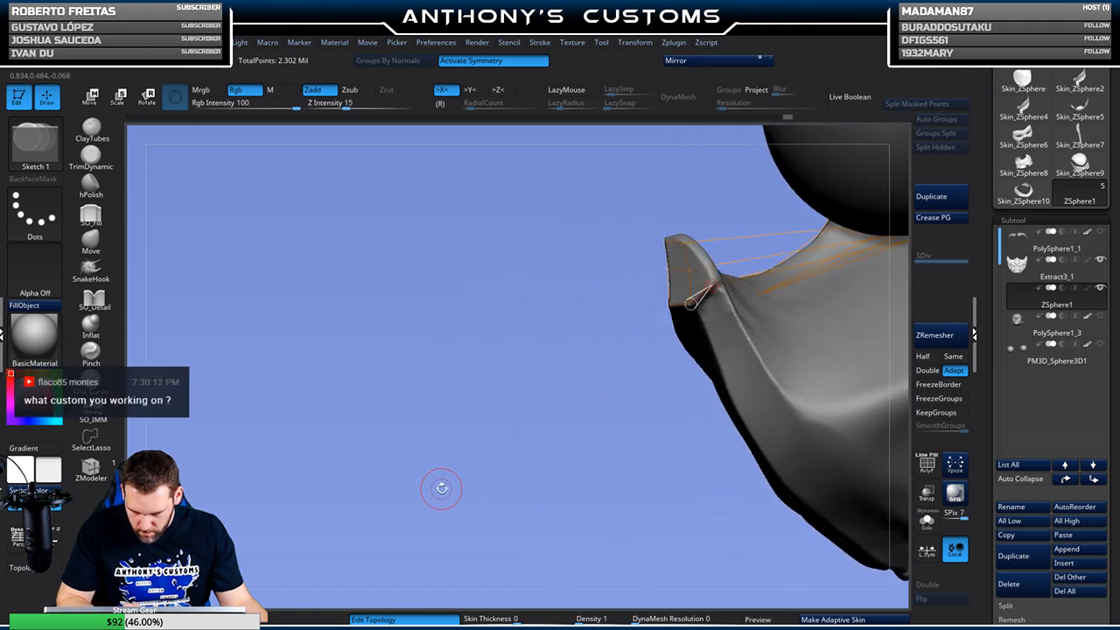
key("ctrl+z")
key("ctrl+z")
key("ctrl+z")
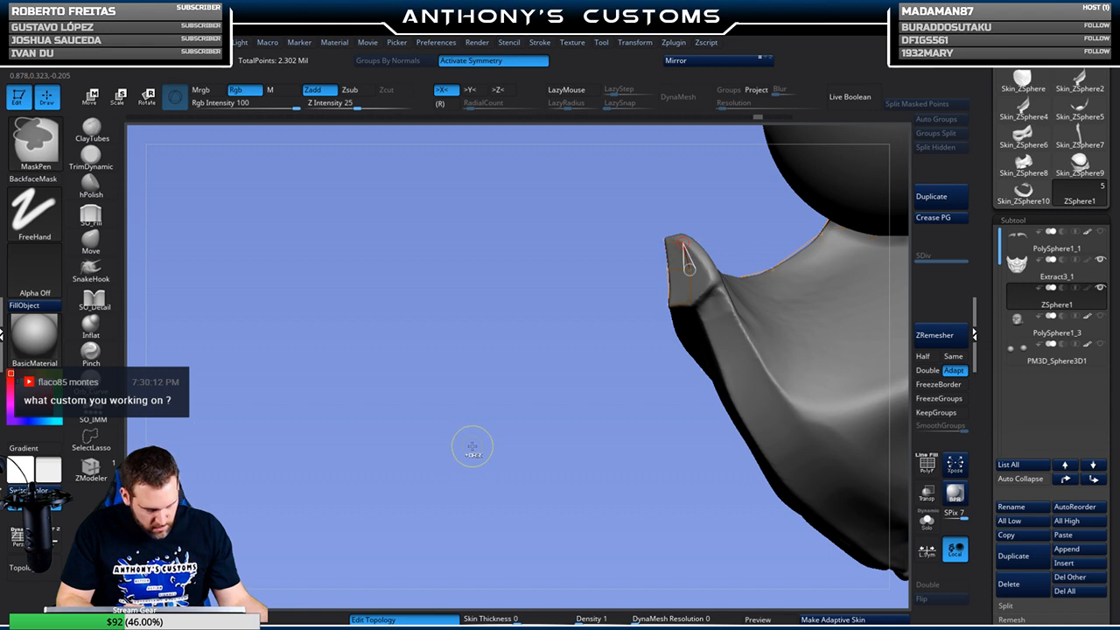
Add a topology point at the back corner of the cheek plate's end cap and link it to the cap's centre point
left_click_drag(471, 447, 545, 399)
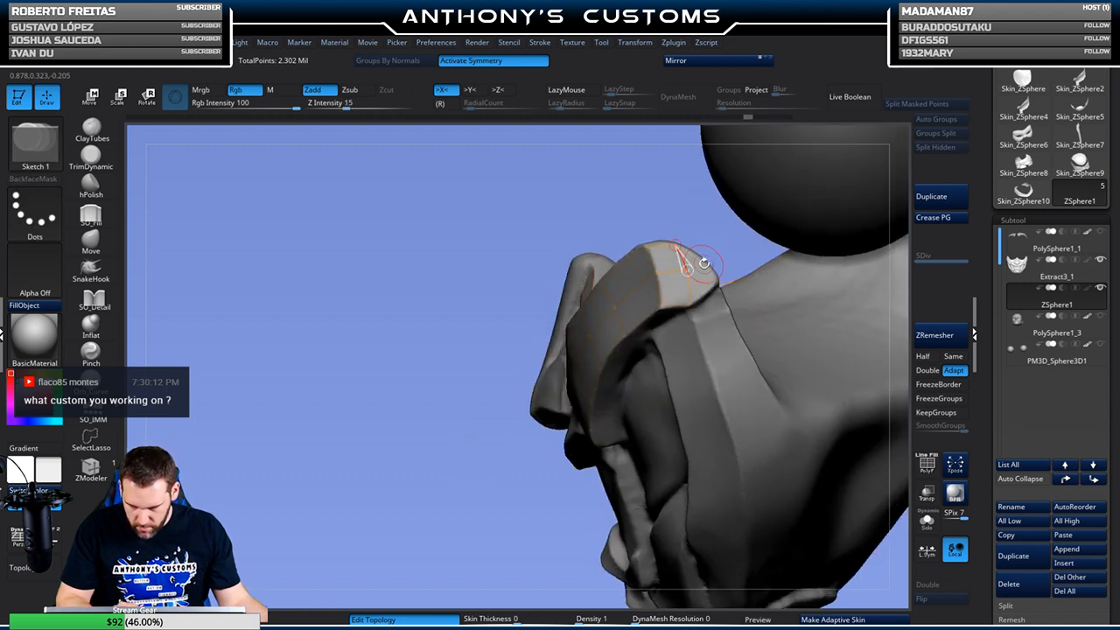
left_click(707, 267)
left_click(688, 270)
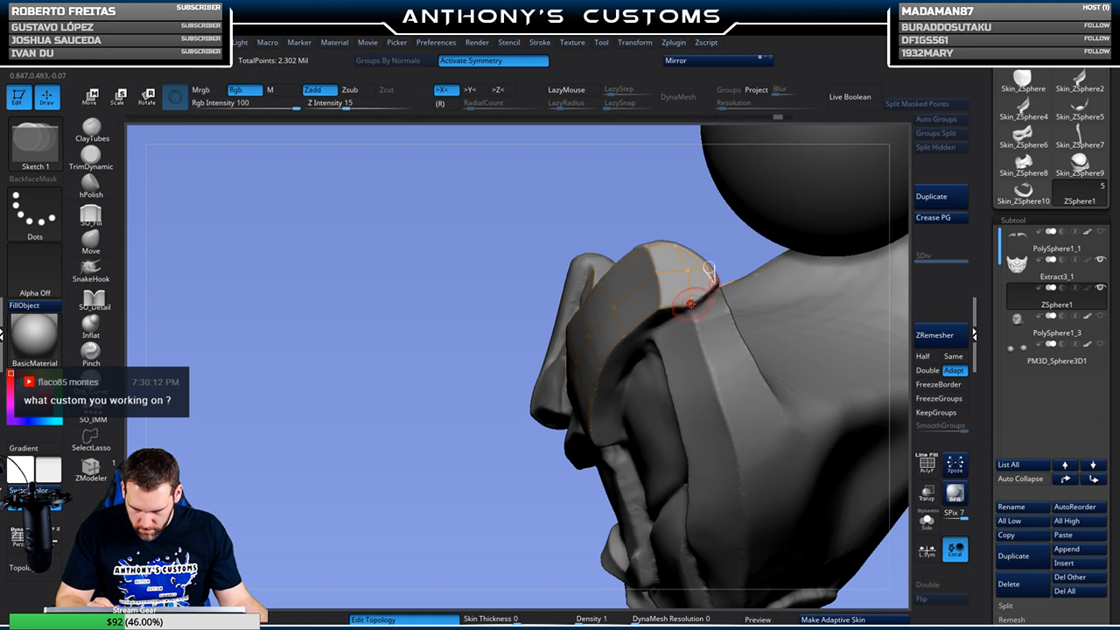
Preview the ZSphere's adaptive skin and isolate it in Solo to examine the retopologized cheek plates
mouse_move(526, 424)
left_mouse_down()
mouse_move(490, 472)
mouse_move(477, 455)
mouse_move(434, 512)
mouse_move(542, 437)
mouse_move(774, 311)
left_mouse_up()
mouse_move(793, 428)
left_mouse_down("alt")
mouse_move(790, 397)
mouse_move(787, 425)
mouse_move(778, 396)
left_mouse_up("alt")
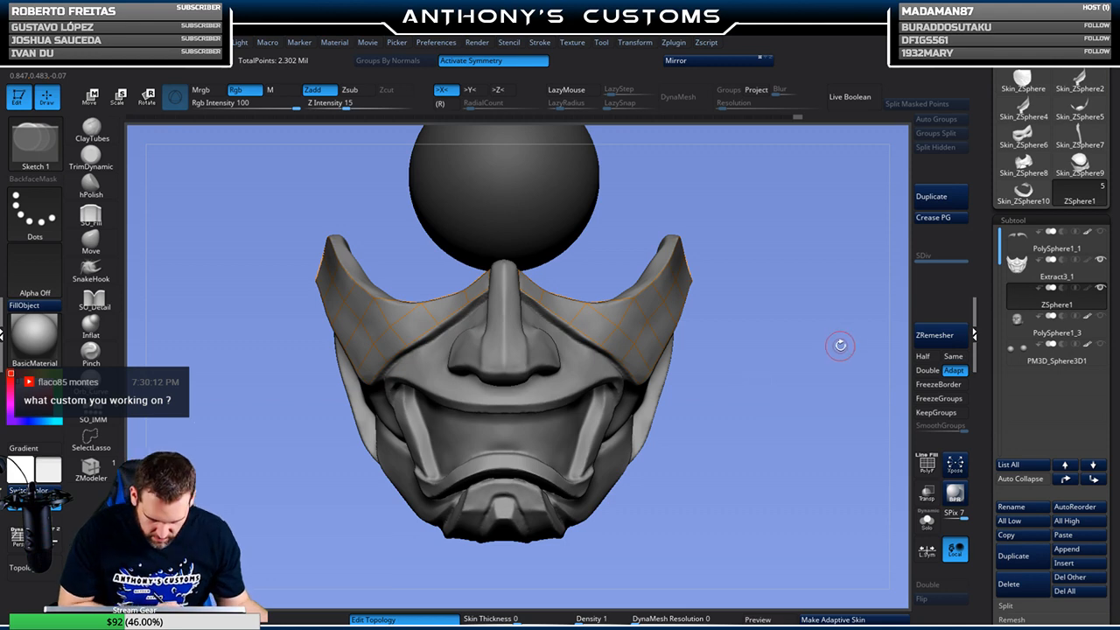
key("a")
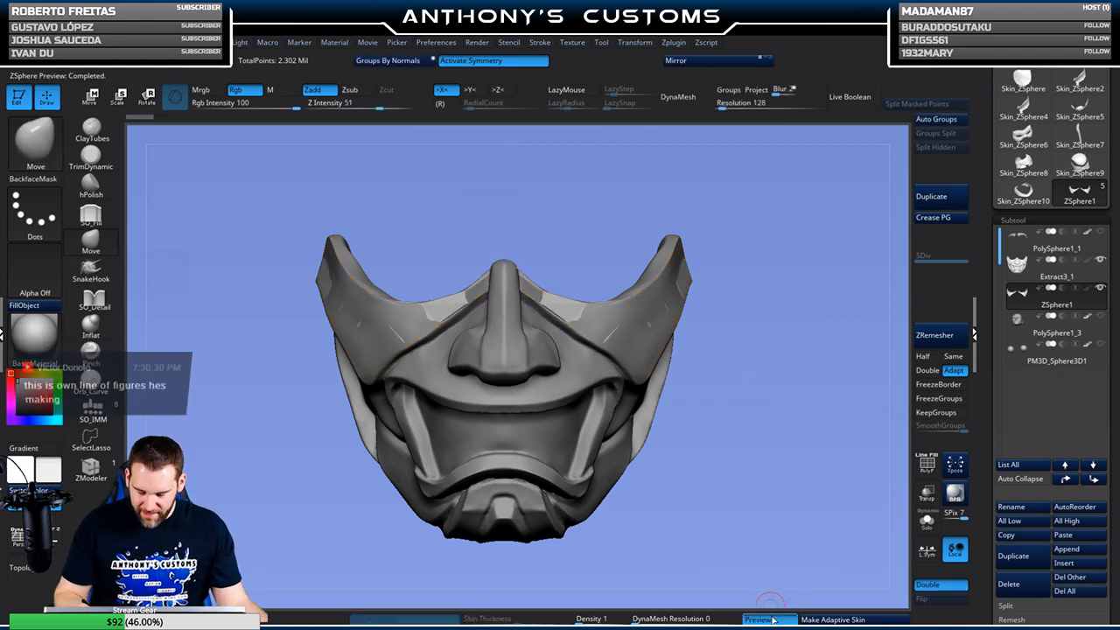
left_click(926, 521)
left_click_drag(785, 546, 803, 514)
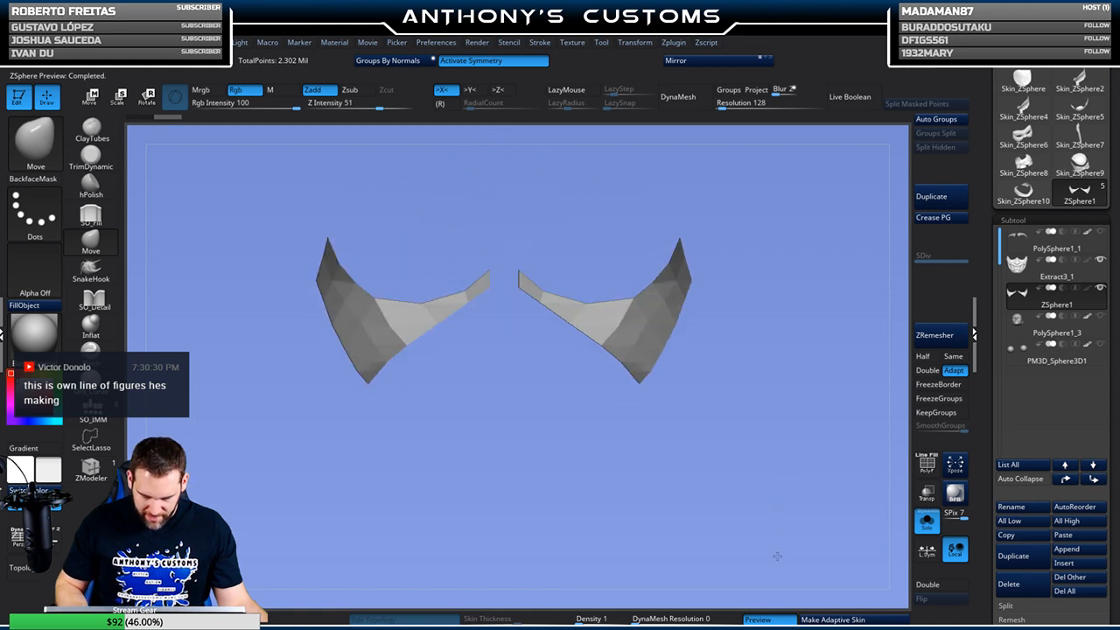
Make an adaptive skin from the cheek plate ZSphere and insert the generated Skin_ZSphere11 mesh as a subtool
left_click(838, 620)
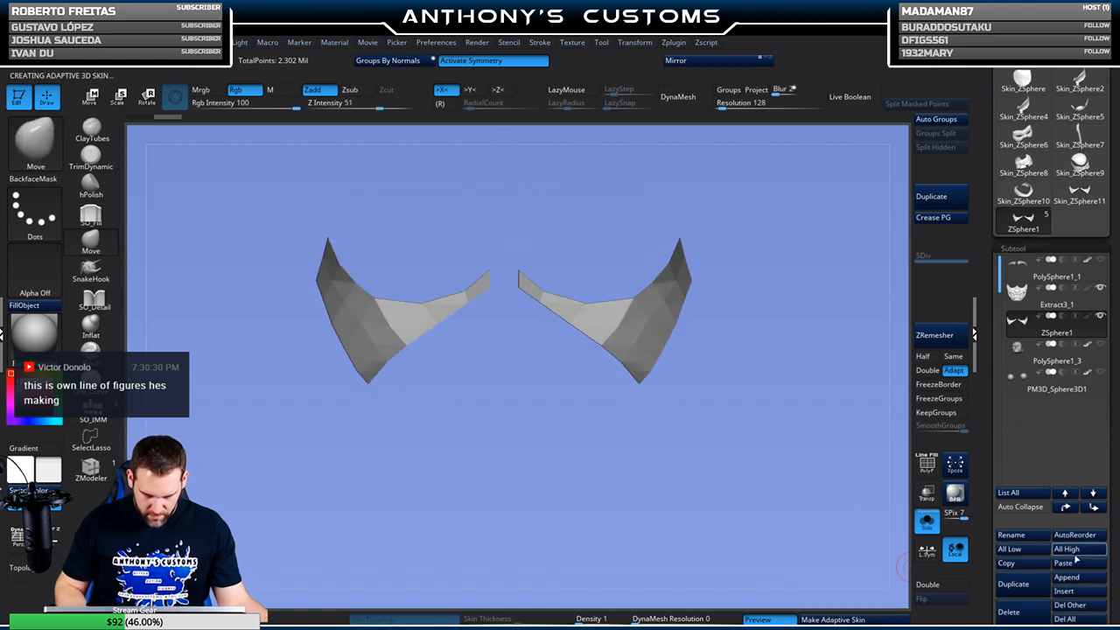
left_click(1066, 590)
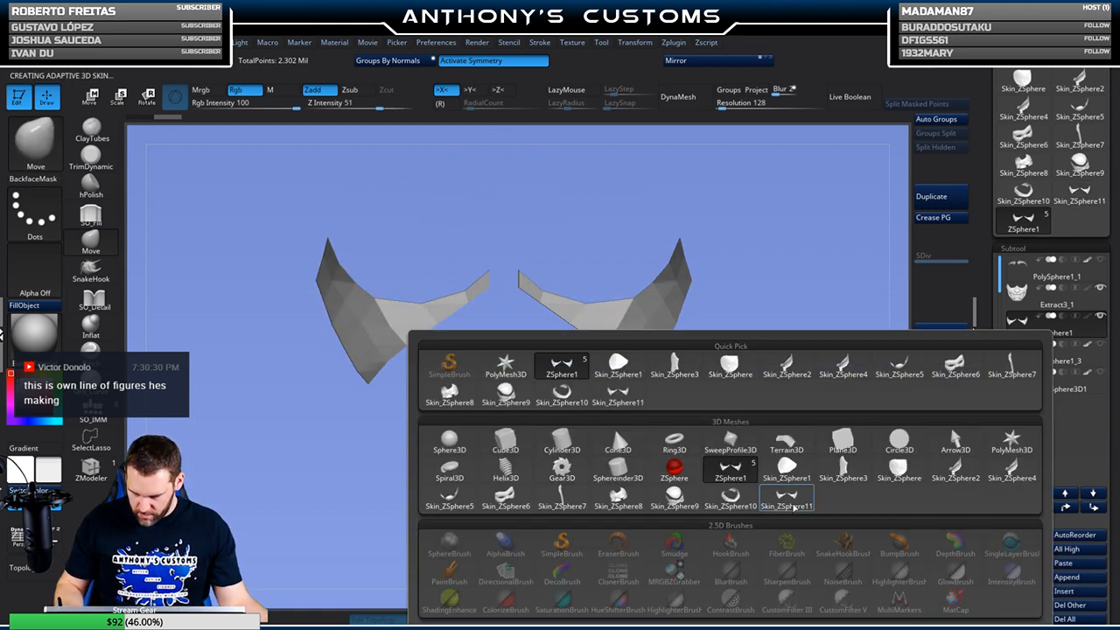
left_click(787, 499)
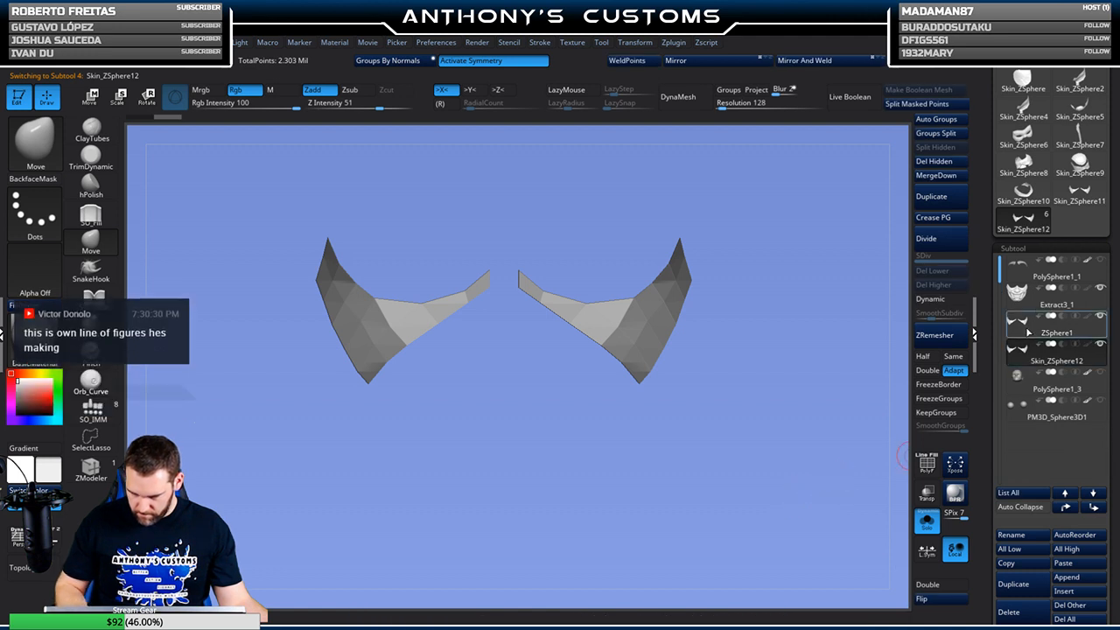
Delete the ZSphere1 subtool that holds the cheek plate topology
left_click(1056, 332)
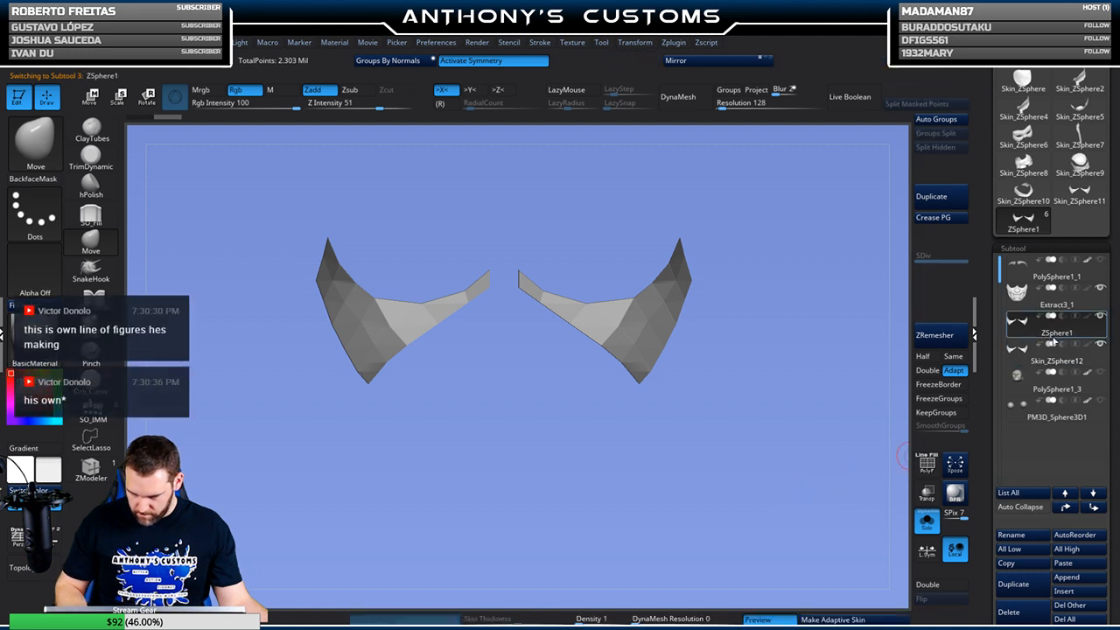
left_click(1022, 612)
left_click(913, 619)
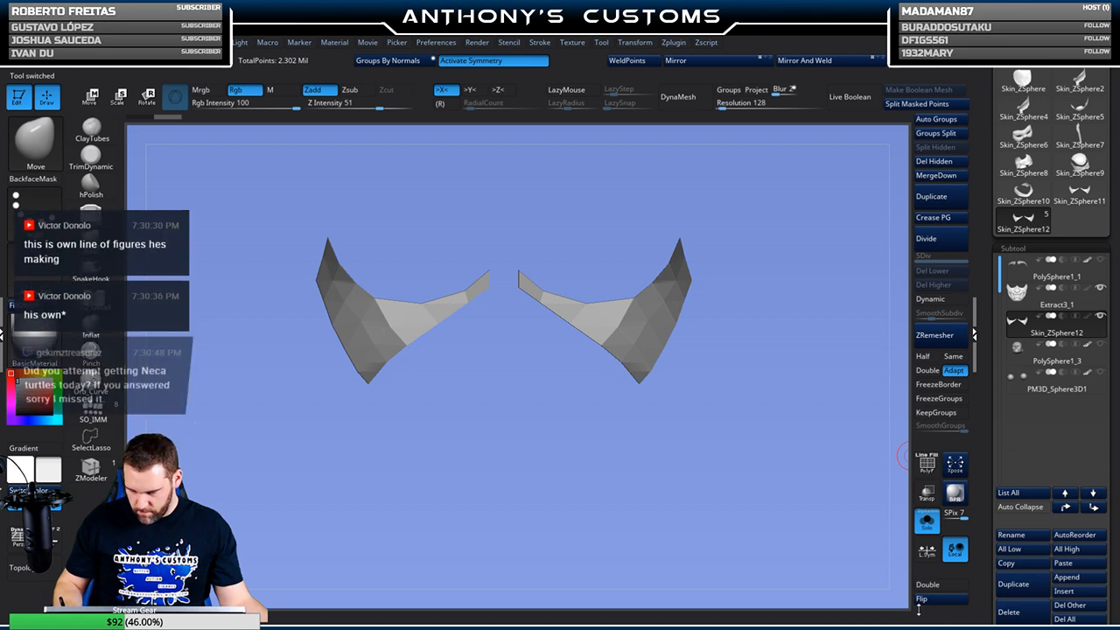
Thicken both cheek plates by extruding their polygons with ZModeler's QMesh action on the Polygroup All target
key("shift+f")
left_click_drag(640, 487, 703, 351)
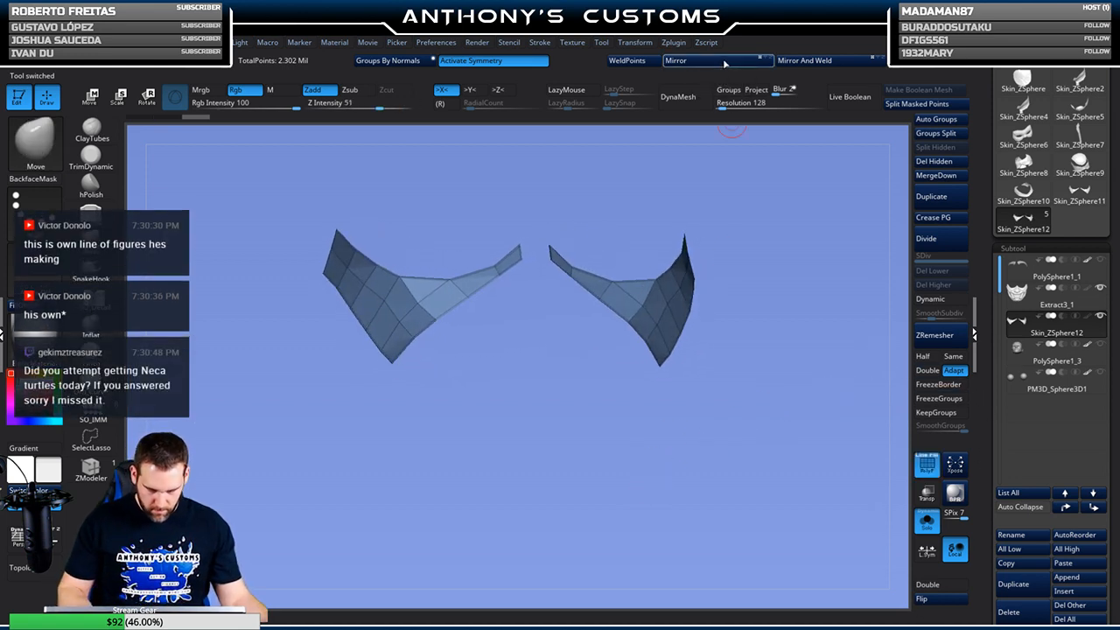
left_click(89, 470)
left_click_drag(615, 430, 625, 492, "alt")
left_click_drag(484, 465, 587, 431, "alt")
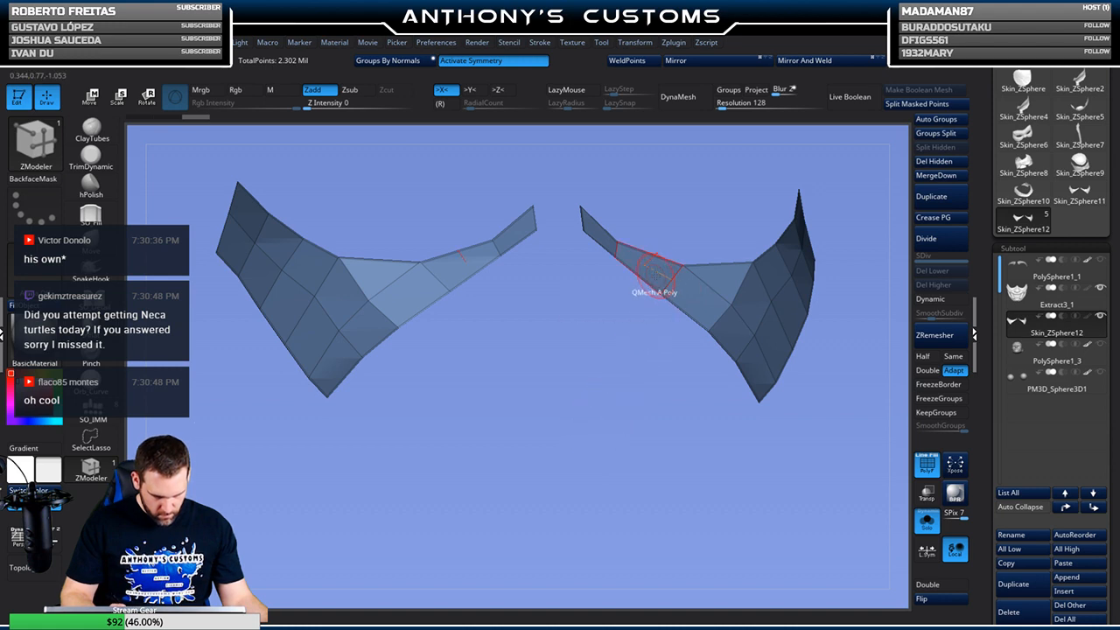
left_click_drag(630, 375, 596, 399)
left_click_drag(684, 282, 702, 296)
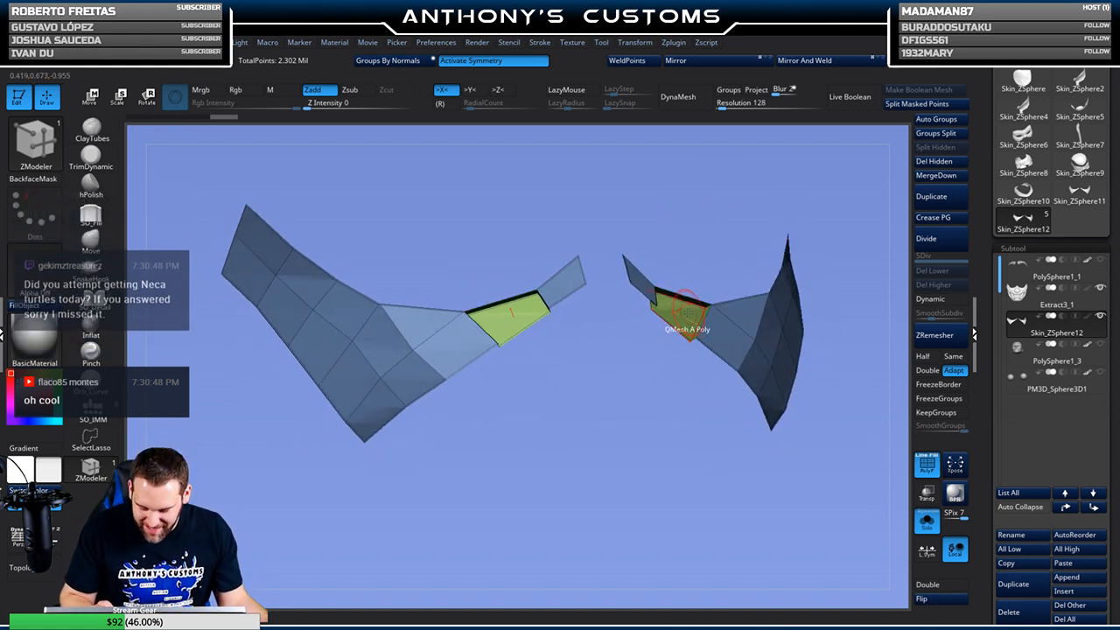
key("space")
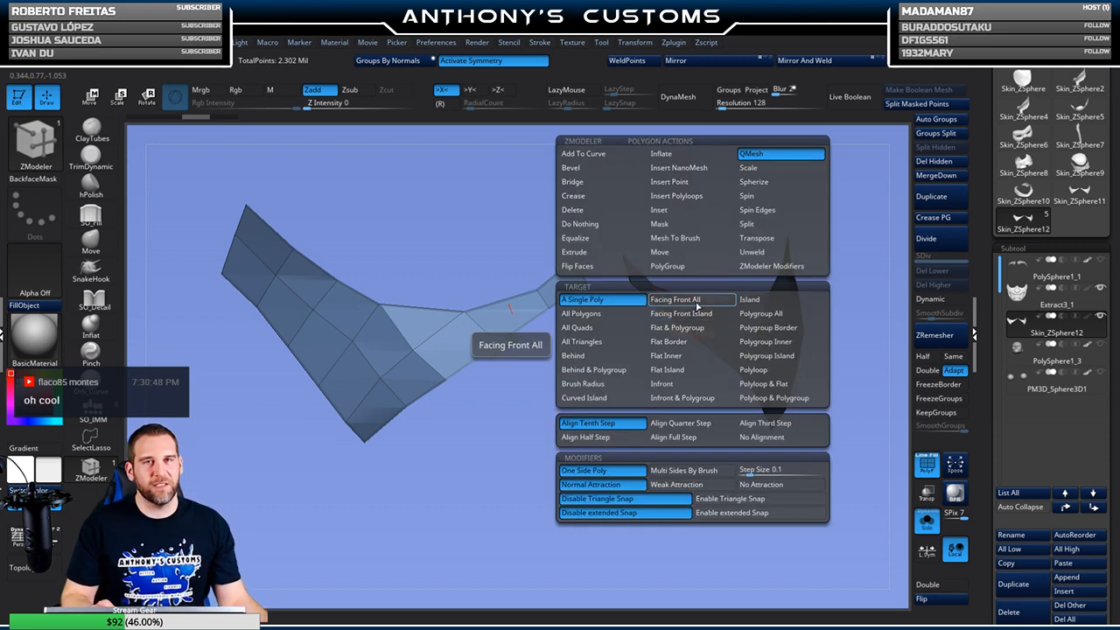
left_click(763, 313)
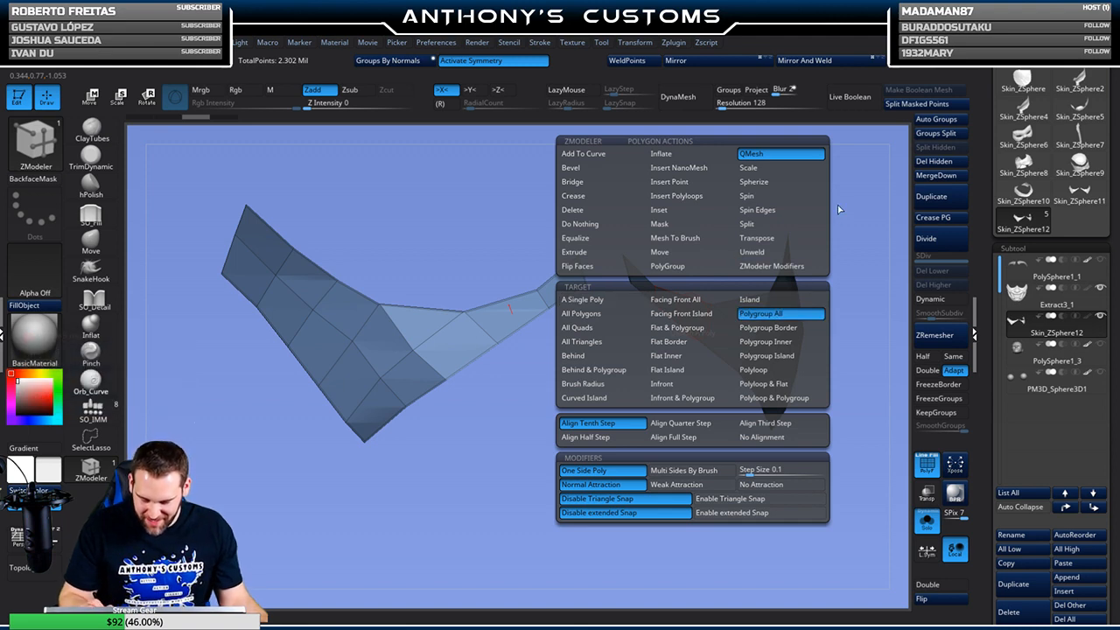
left_click_drag(674, 296, 640, 330)
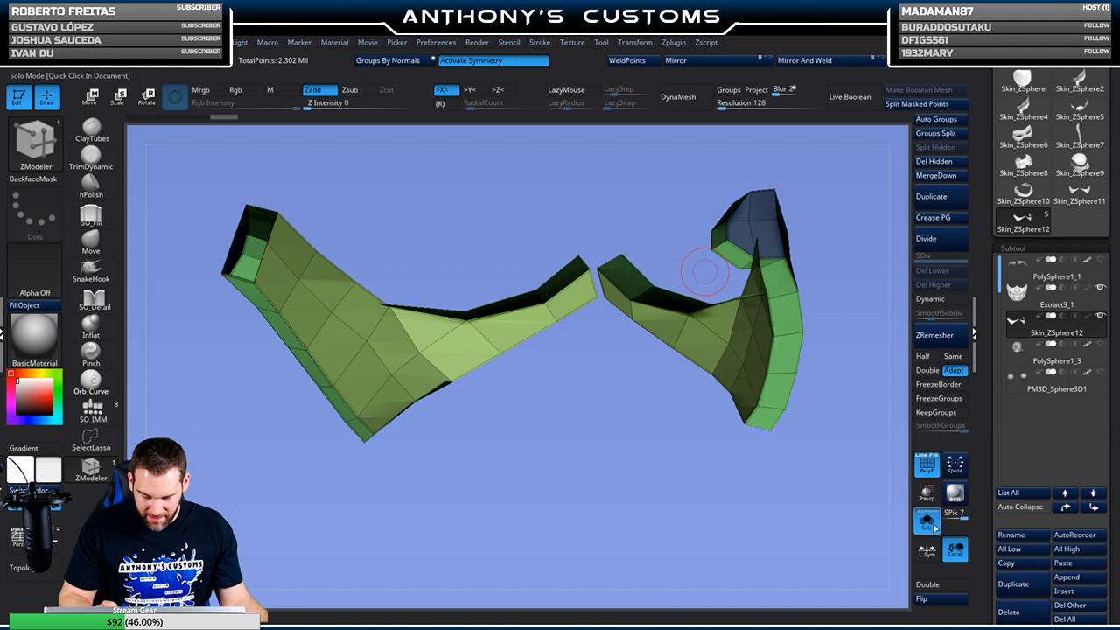
Flip the thickened plates' normals and turn off Solo to check the plates against the mask
left_click(933, 600)
left_click_drag(844, 537, 701, 481)
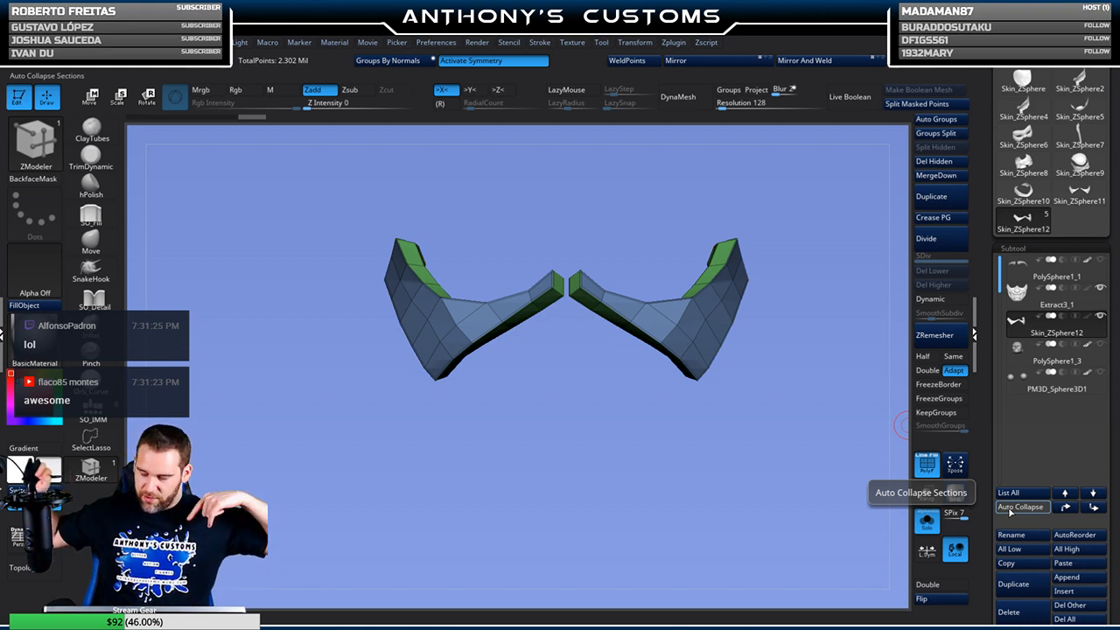
left_click_drag(591, 426, 639, 430)
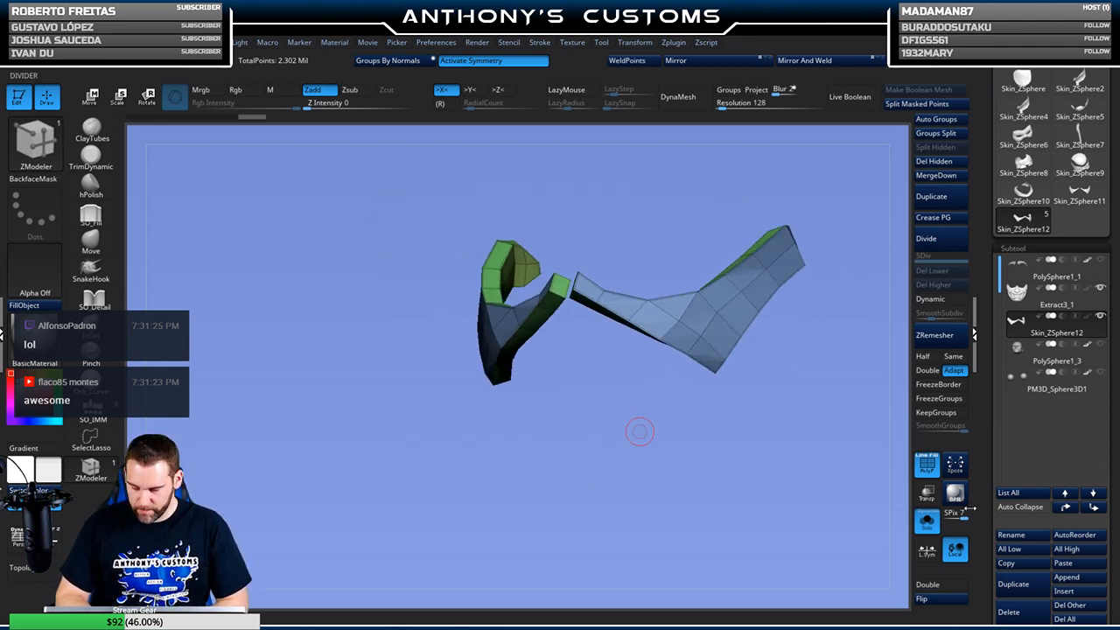
left_click(926, 520)
left_click_drag(399, 512, 383, 506)
mouse_move(775, 307)
left_mouse_down()
mouse_move(797, 332)
mouse_move(783, 280)
mouse_move(791, 333)
mouse_move(821, 284)
mouse_move(787, 280)
mouse_move(823, 265)
left_mouse_up()
left_click_drag(846, 338, 779, 299, "alt")
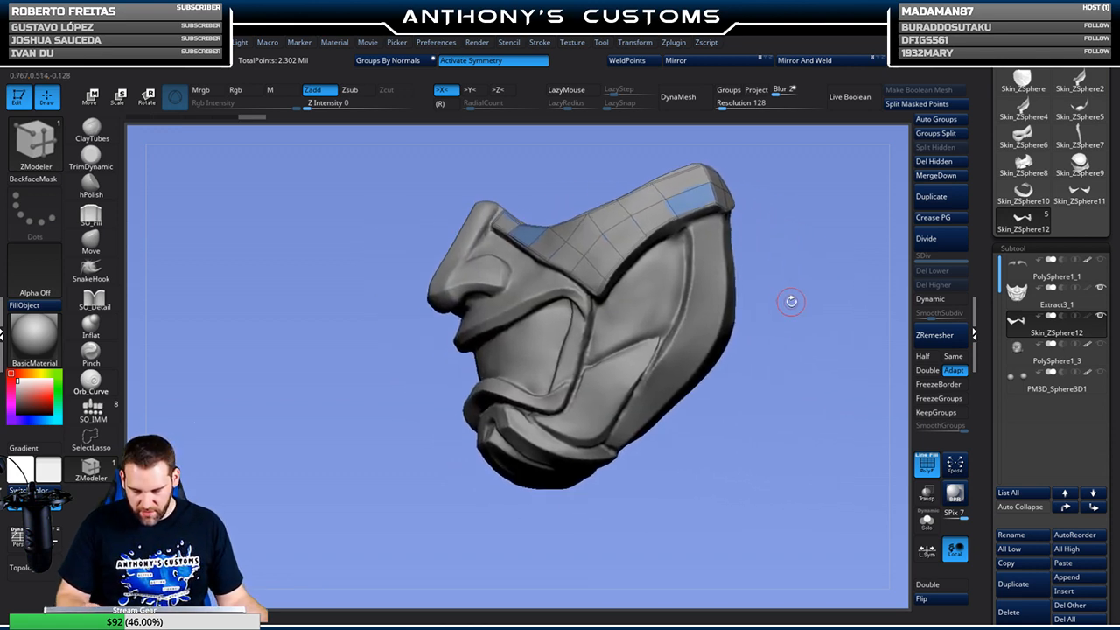
Make the mask the active subtool, hide its polyframe, and insert a new ZSphere beneath it
left_click(709, 334, "alt")
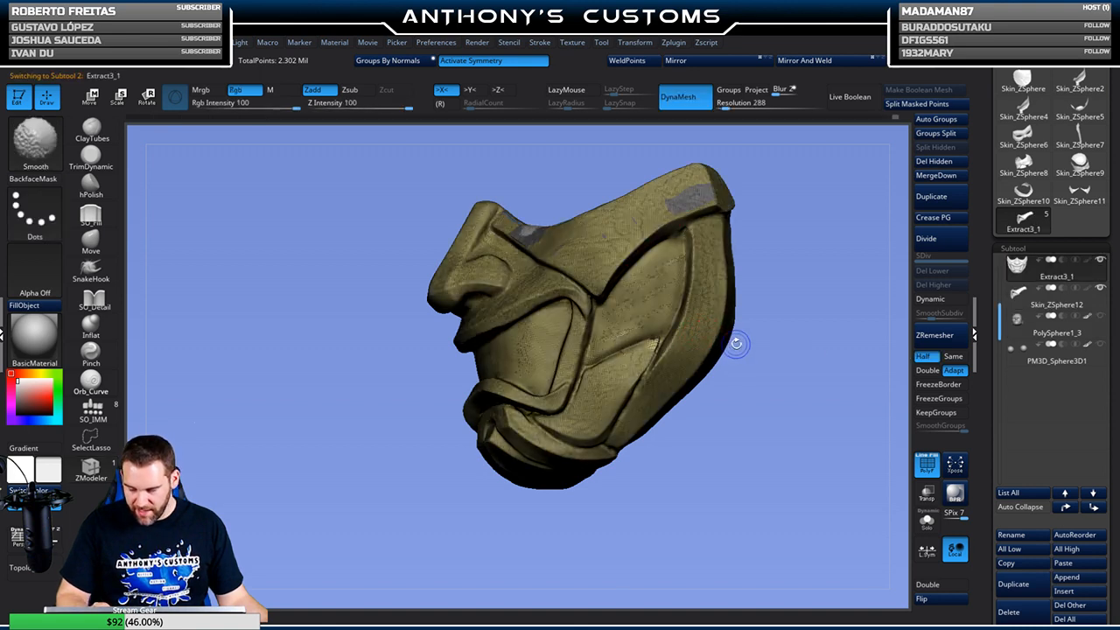
key("shift+f")
mouse_move(778, 527)
left_mouse_down()
mouse_move(768, 514)
mouse_move(783, 501)
left_mouse_up()
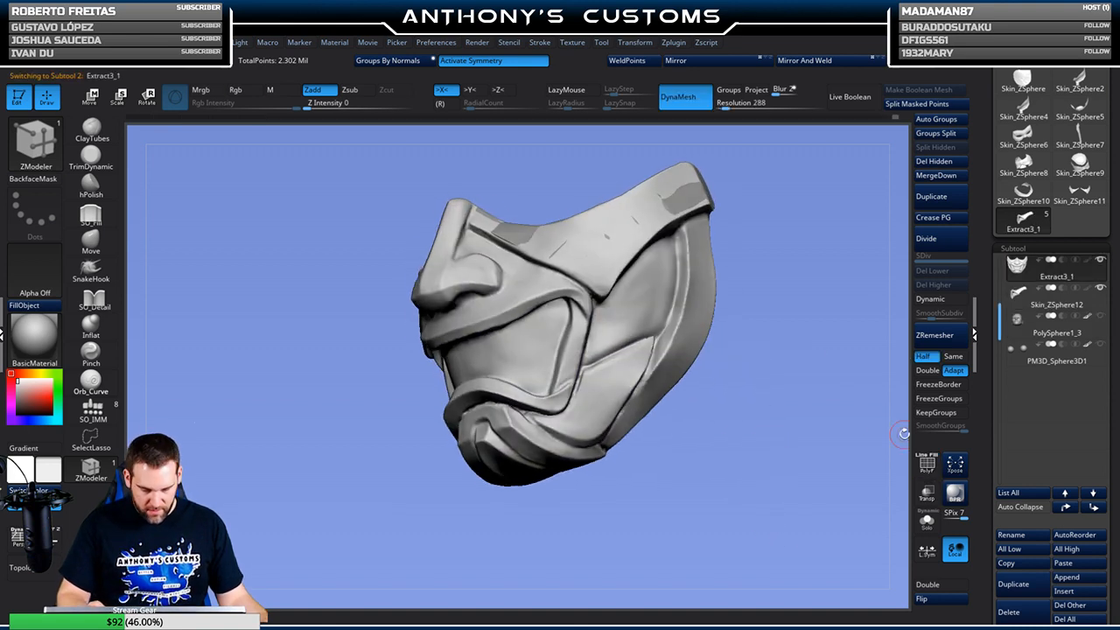
left_click(1078, 593)
left_click(678, 468)
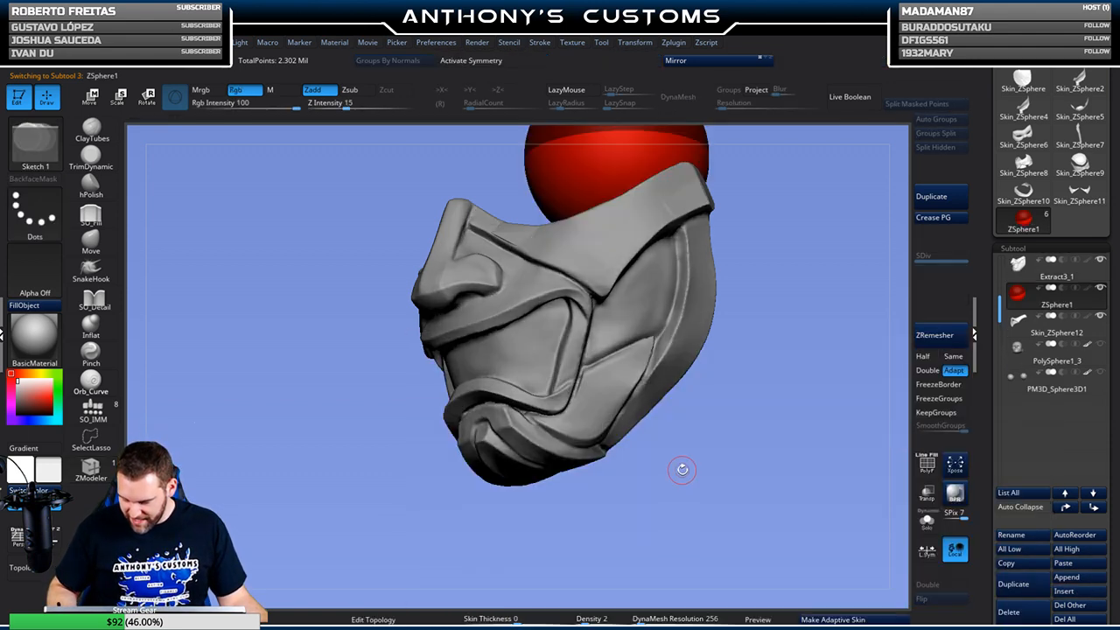
Enable Edit Topology on the new ZSphere with Density 1, DynaMesh Resolution 0 and X symmetry active
left_click(434, 622)
left_click_drag(673, 616, 630, 594)
left_click(537, 62)
Draw the first row of topology faces on the mask's outer side strip, just below the cheek plate's outer end
left_click_drag(790, 431, 735, 448, "alt")
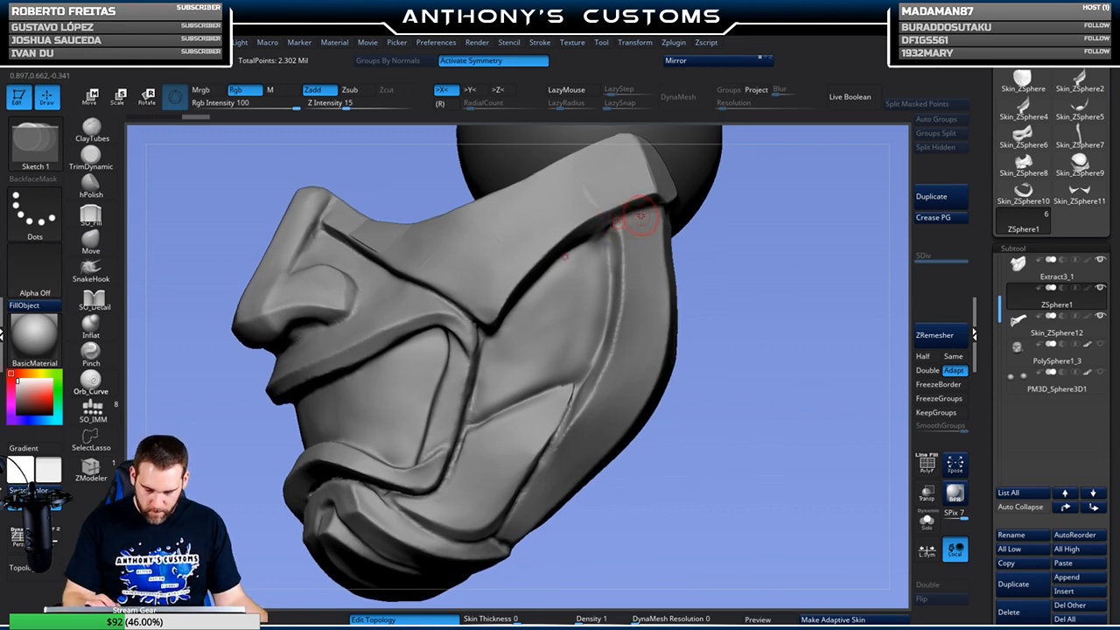
left_click_drag(658, 210, 665, 261)
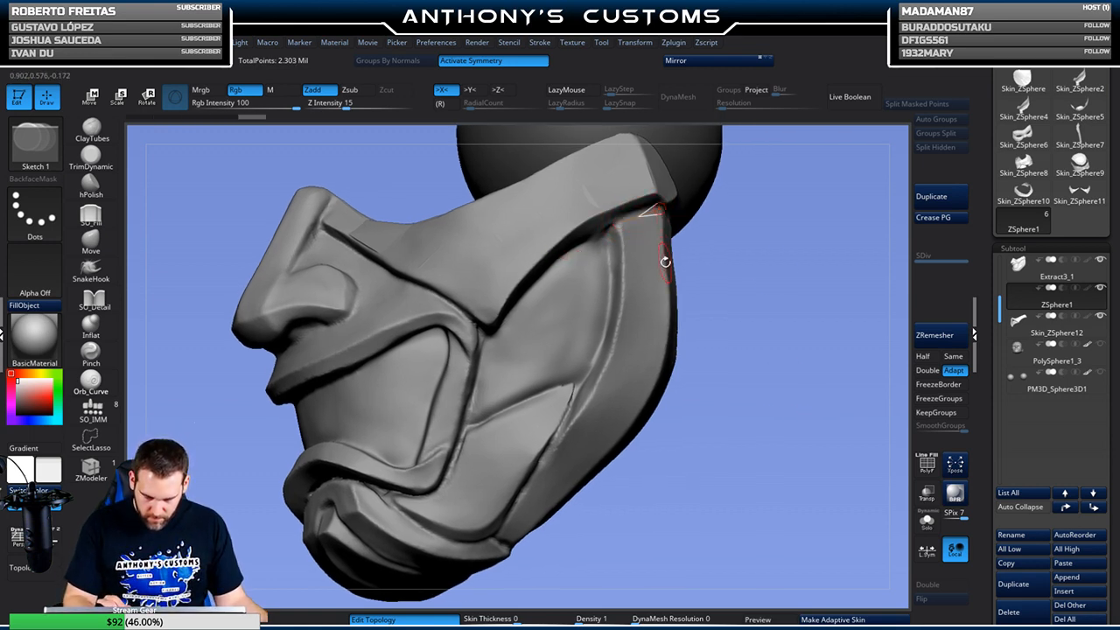
left_click(646, 265)
left_click(639, 217)
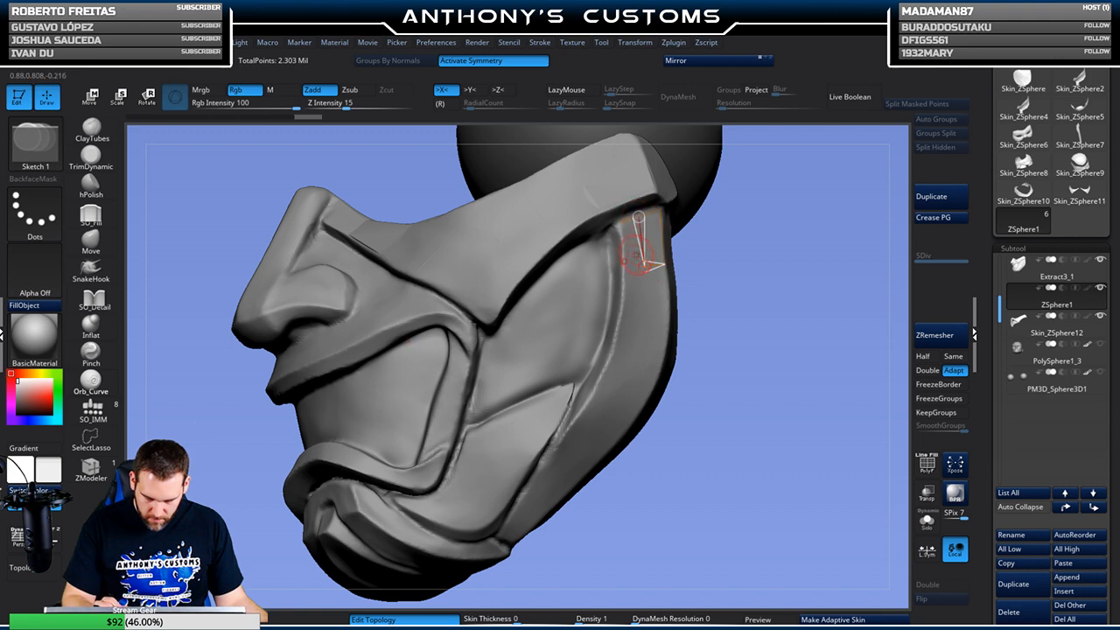
left_click(626, 269)
left_click(618, 224)
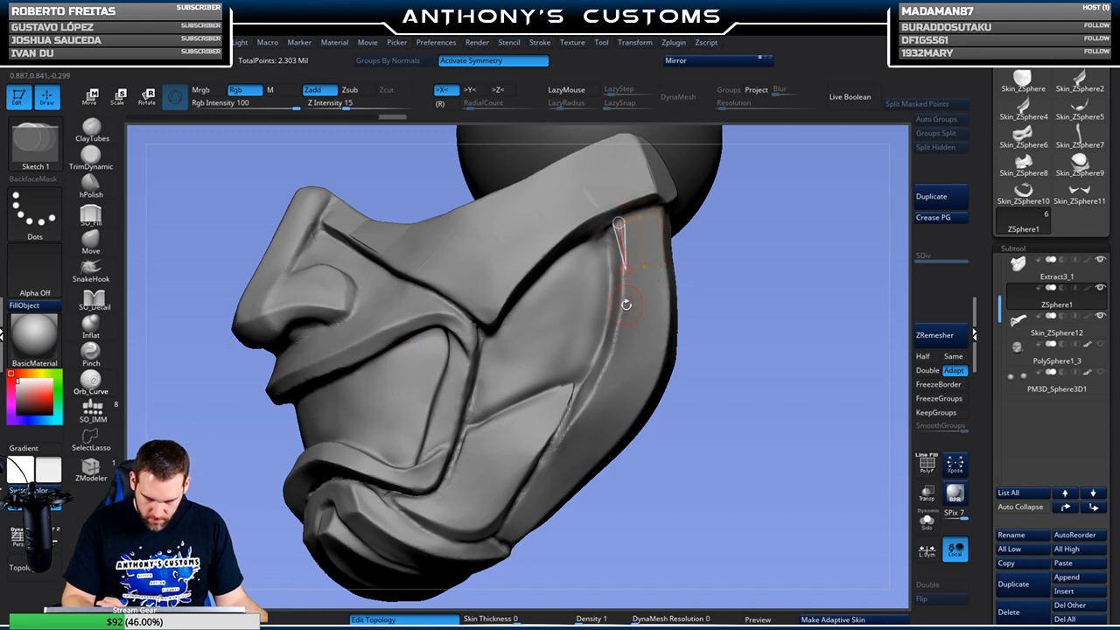
Extend the two-column topology grid down the side strip to where it starts curving toward the jaw
left_click(627, 305)
left_click(646, 318)
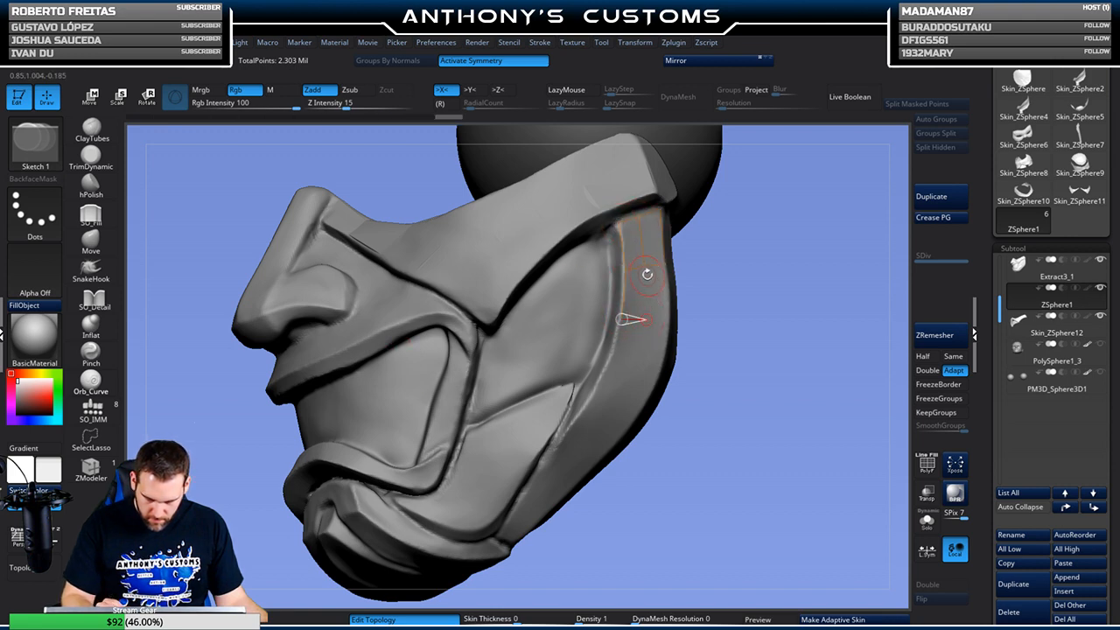
left_click(668, 323)
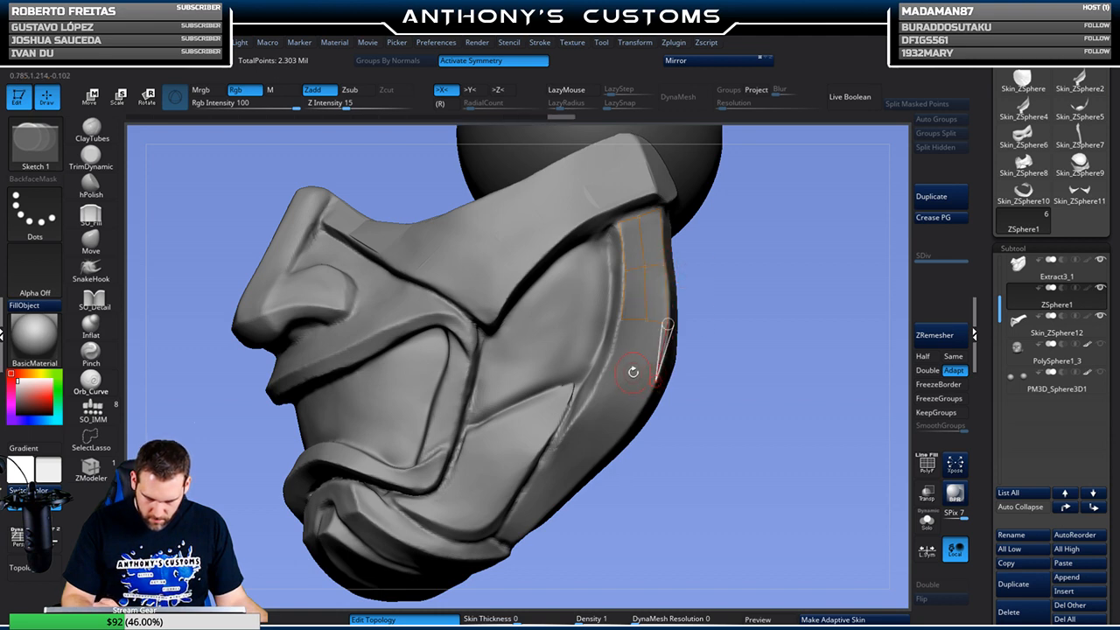
left_click(647, 323)
left_click(610, 368)
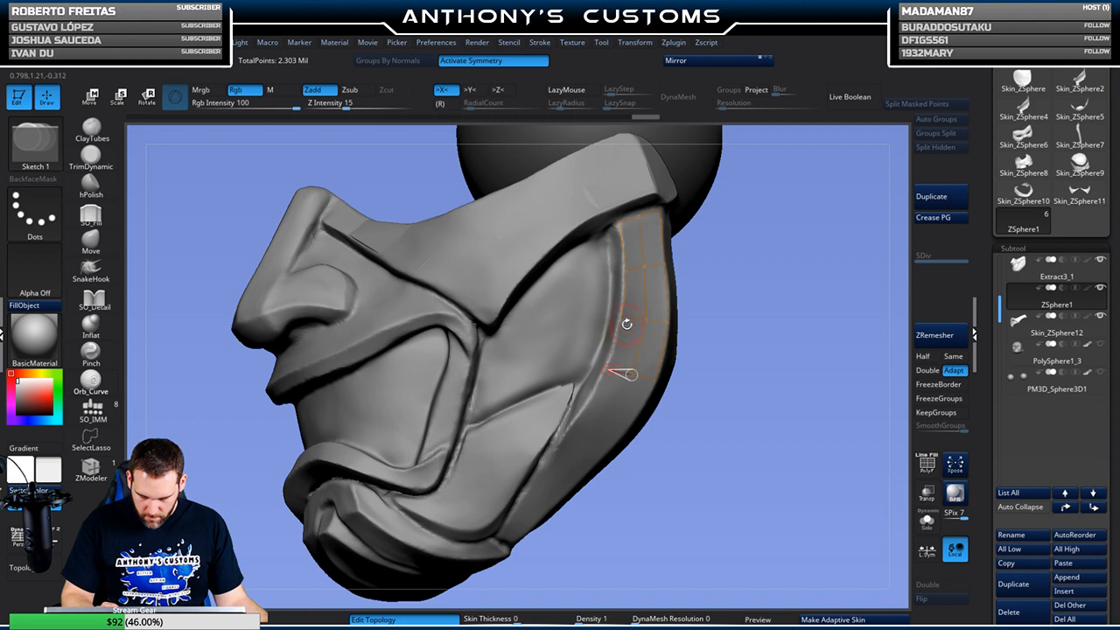
left_click(622, 320)
Continue the two-column topology grid along the jaw strip to its narrow lower end beside the chin plate
left_click_drag(737, 330, 767, 252, "alt")
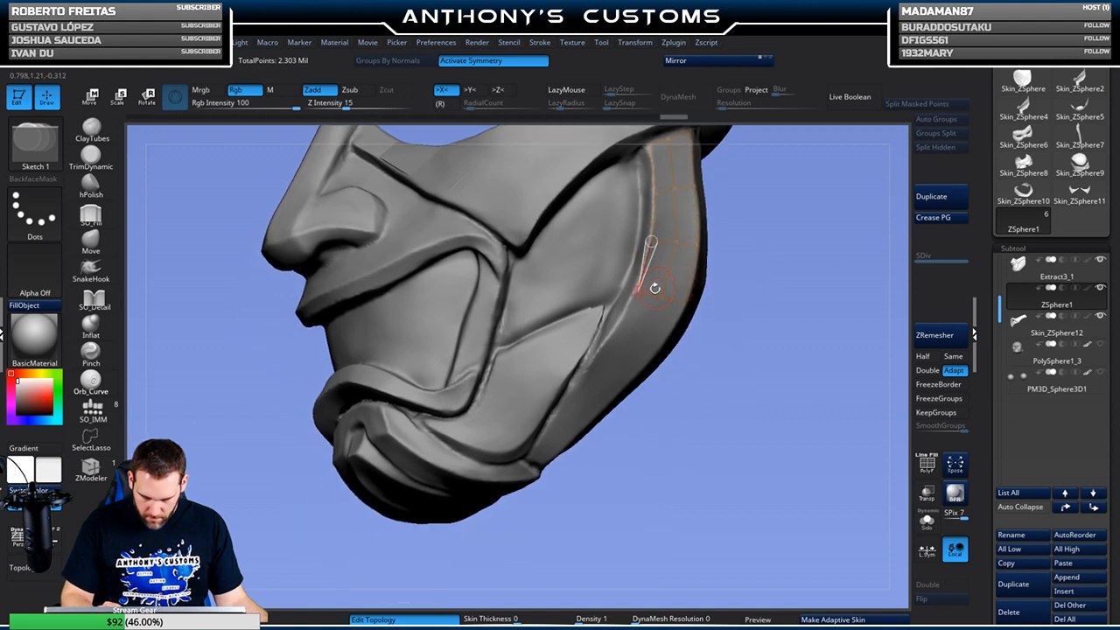
left_click(634, 341)
left_click(660, 298)
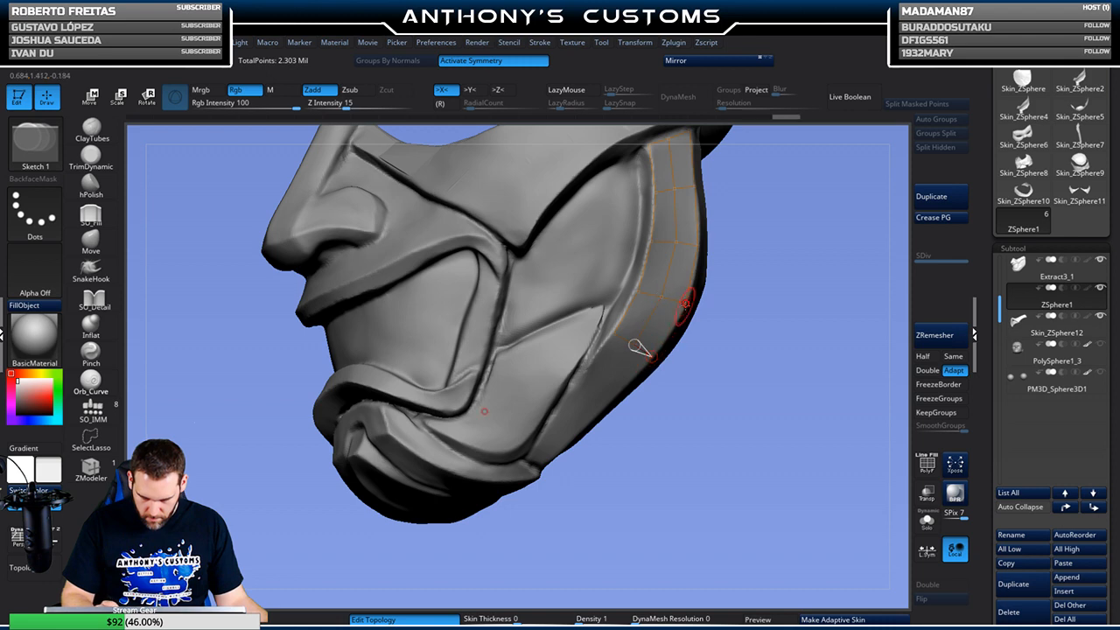
mouse_move(718, 323)
left_mouse_down()
mouse_move(739, 294)
mouse_move(605, 382)
left_mouse_up()
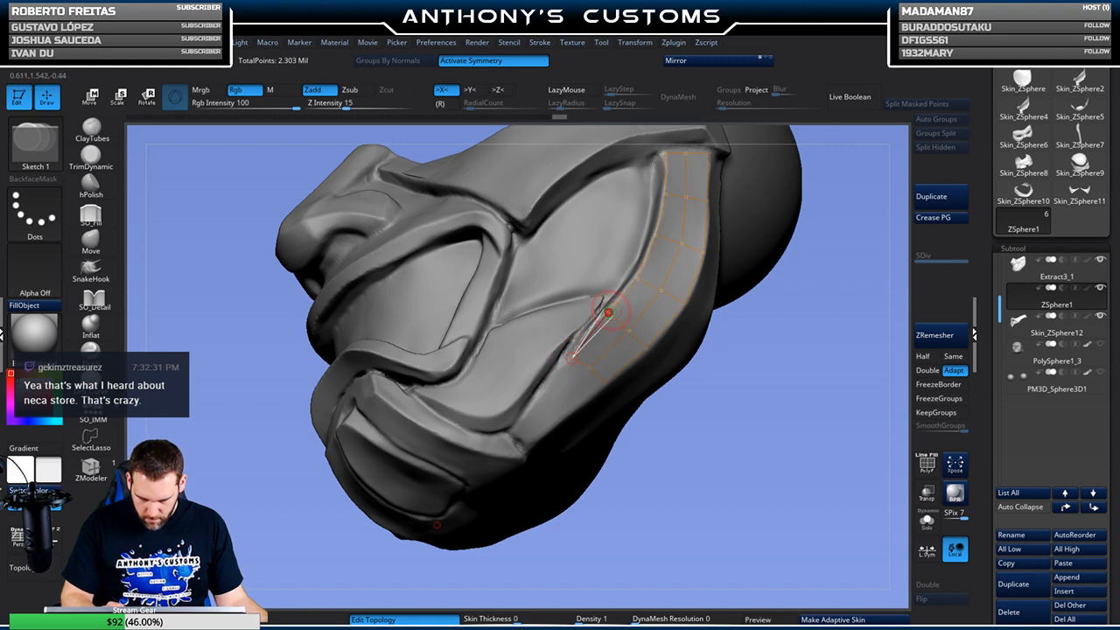
mouse_move(729, 318)
left_mouse_down()
mouse_move(744, 342)
mouse_move(745, 327)
mouse_move(734, 375)
mouse_move(739, 336)
left_mouse_up()
left_click(573, 339)
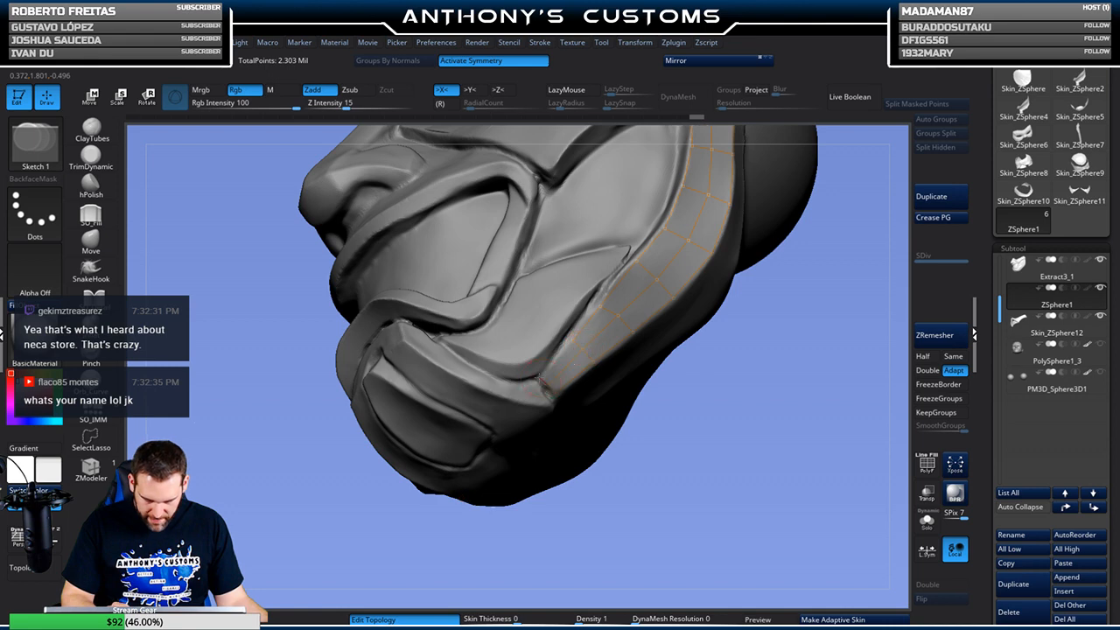
Examine the side strip's topology and the mask's overall shape from below, the front and the side
mouse_move(739, 399)
left_mouse_down()
mouse_move(716, 396)
mouse_move(700, 412)
mouse_move(665, 472)
left_mouse_up()
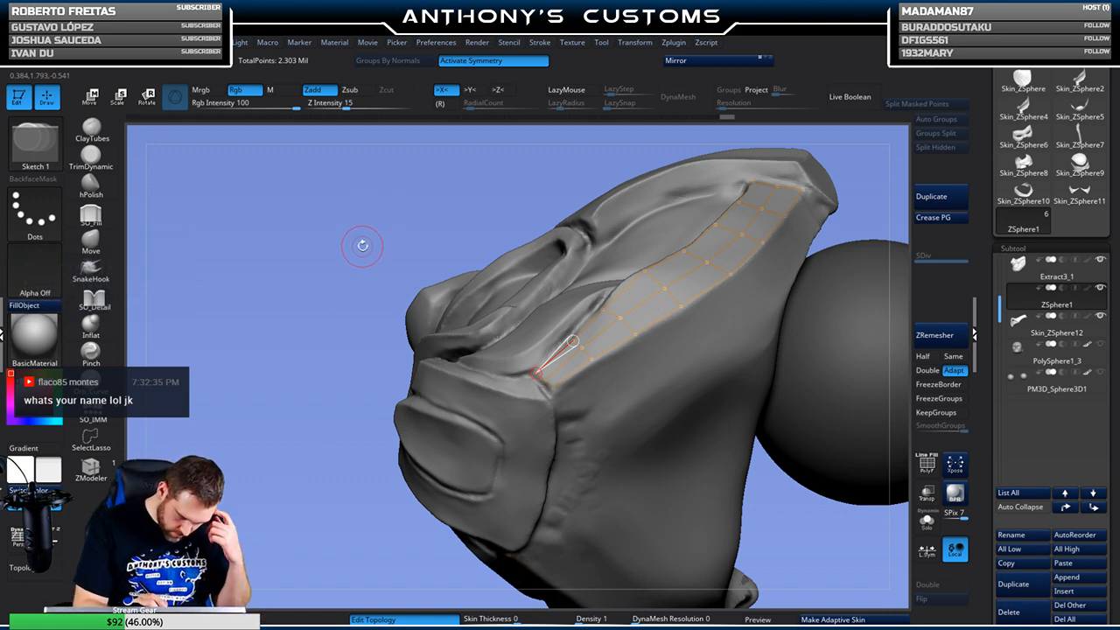
mouse_move(342, 278)
left_mouse_down()
mouse_move(332, 253)
mouse_move(356, 250)
left_mouse_up()
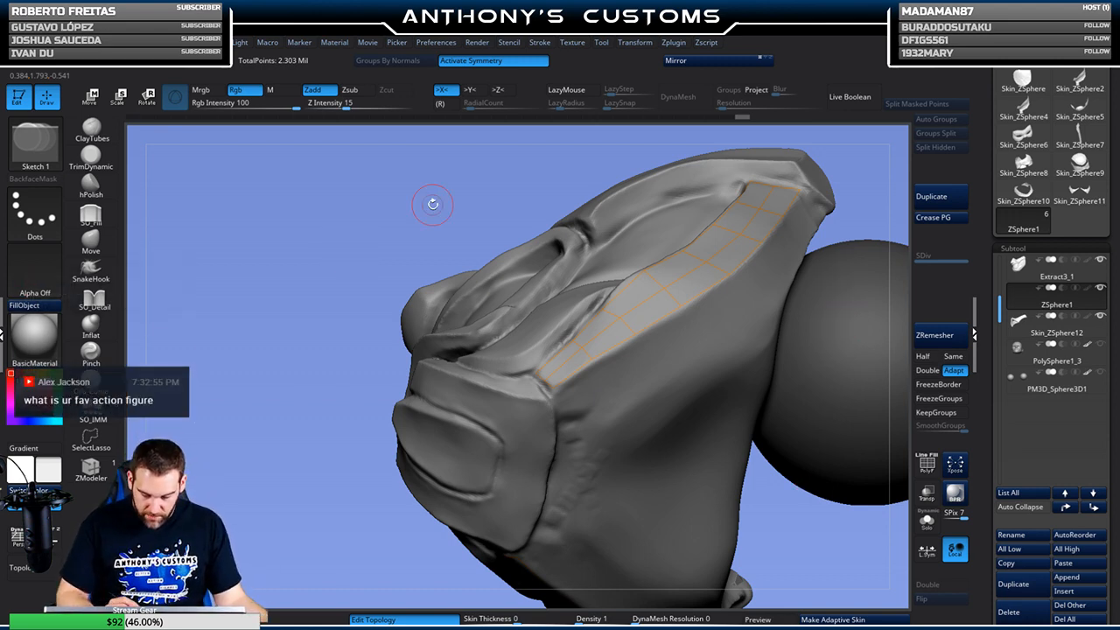
left_click_drag(432, 204, 595, 278)
mouse_move(708, 235)
left_mouse_down()
mouse_move(747, 230)
mouse_move(792, 203)
left_mouse_up()
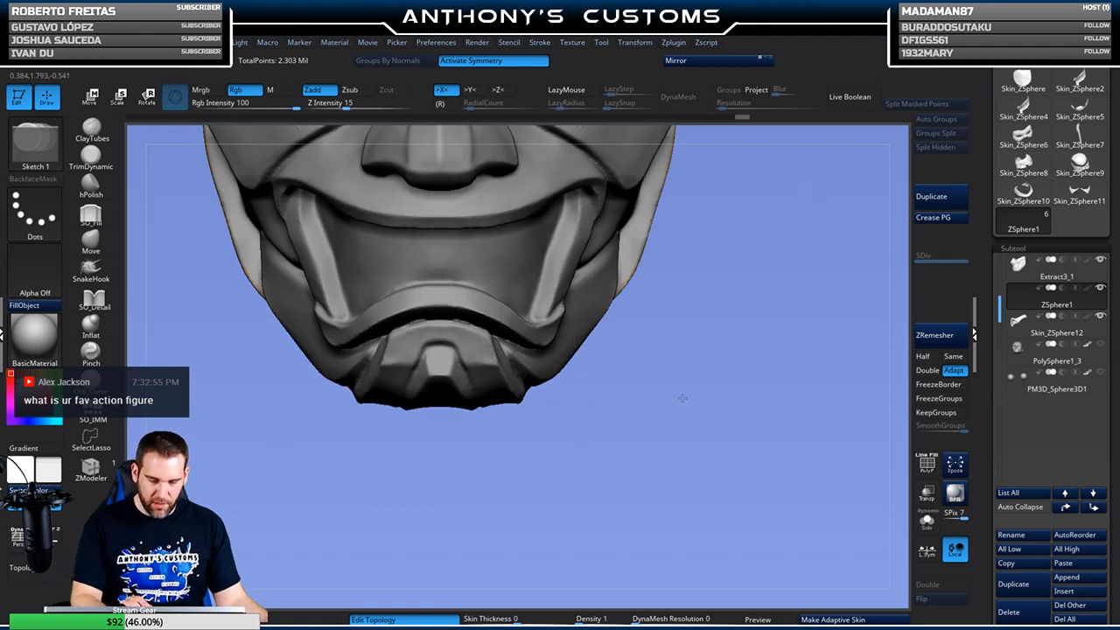
left_click_drag(679, 394, 829, 492, "alt")
left_click_drag(367, 501, 416, 556, "alt")
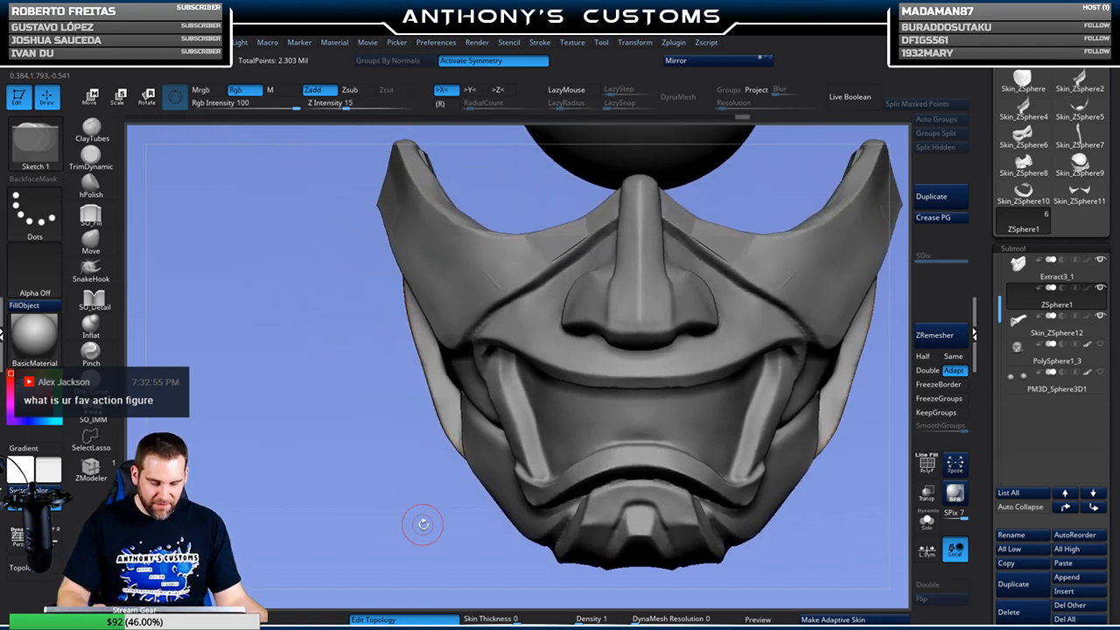
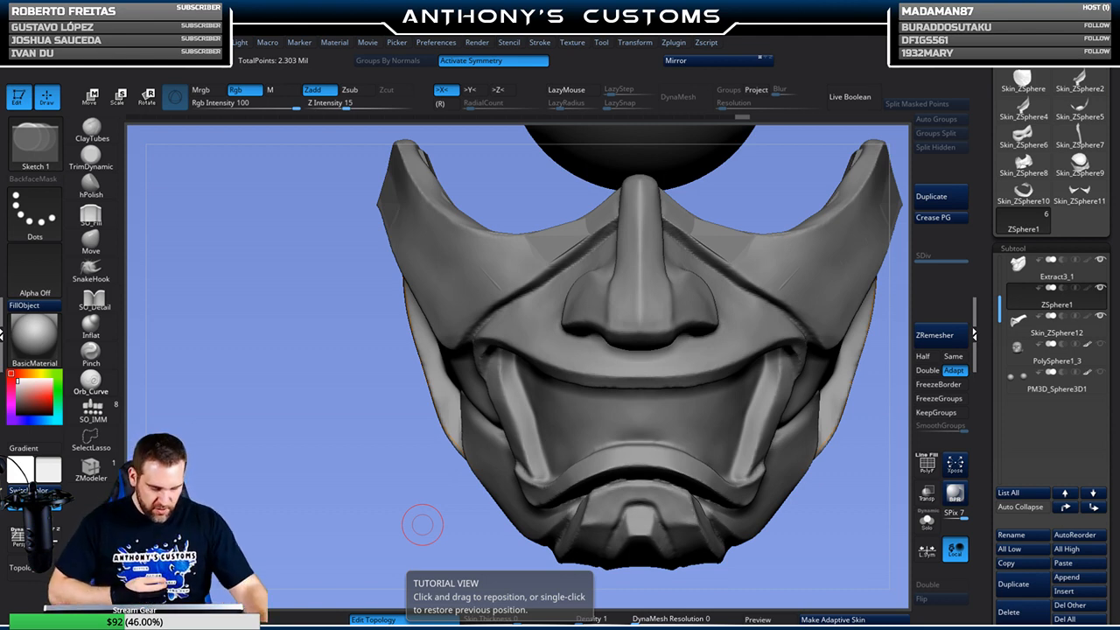
left_click_drag(396, 535, 338, 494, "alt")
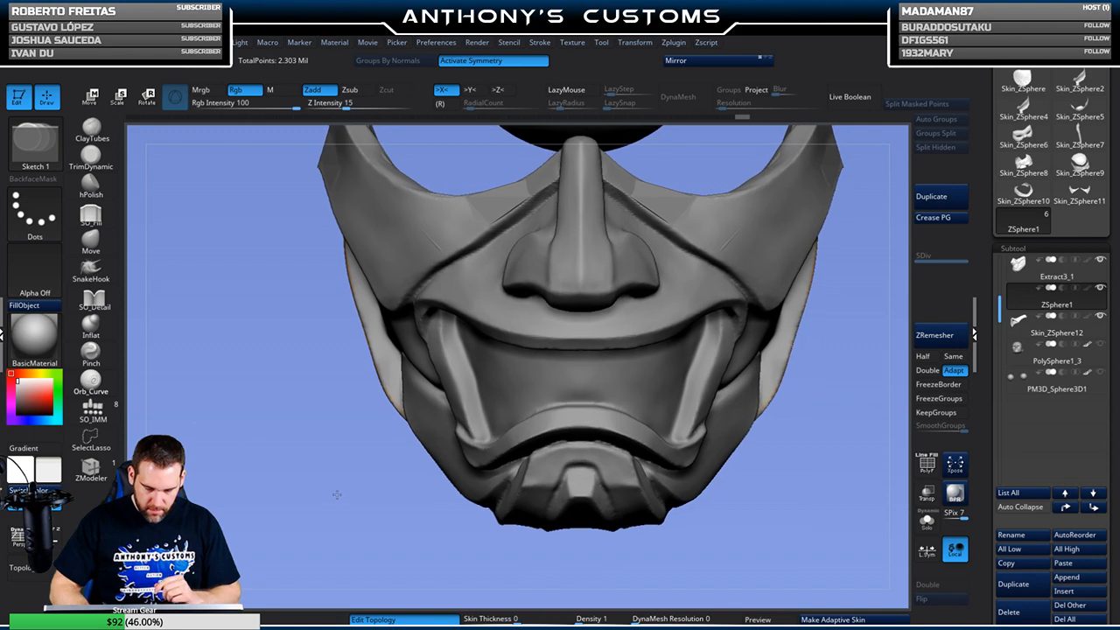
left_click_drag(755, 481, 831, 405)
left_click_drag(787, 184, 715, 132, "alt")
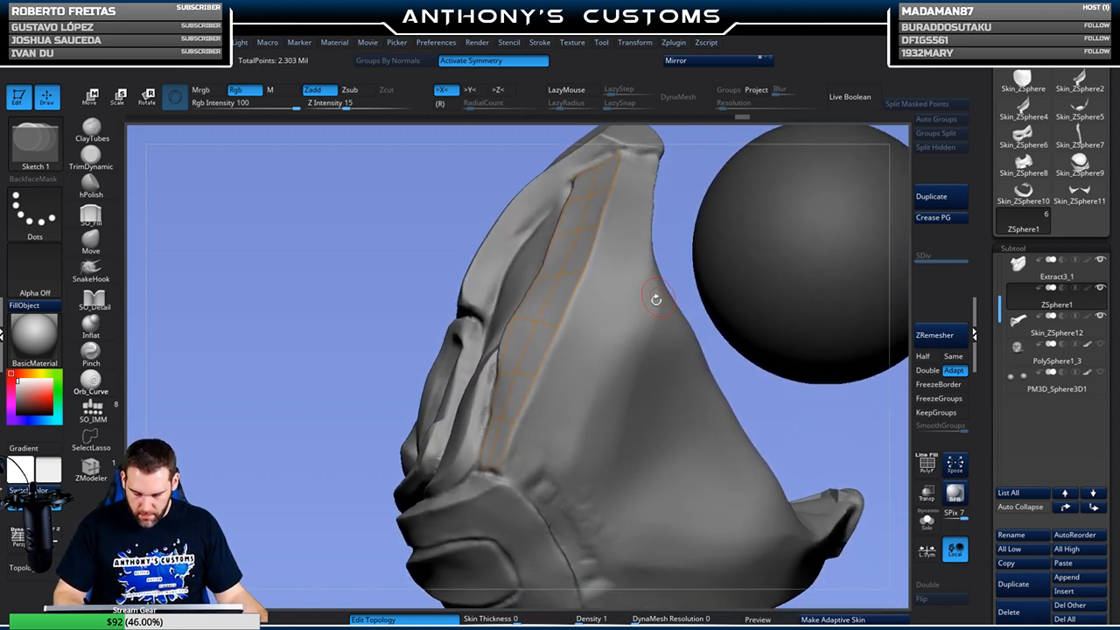
Add a third column of topology faces behind the existing grid, from the side strip's narrow lower end up to its middle
left_click(497, 469)
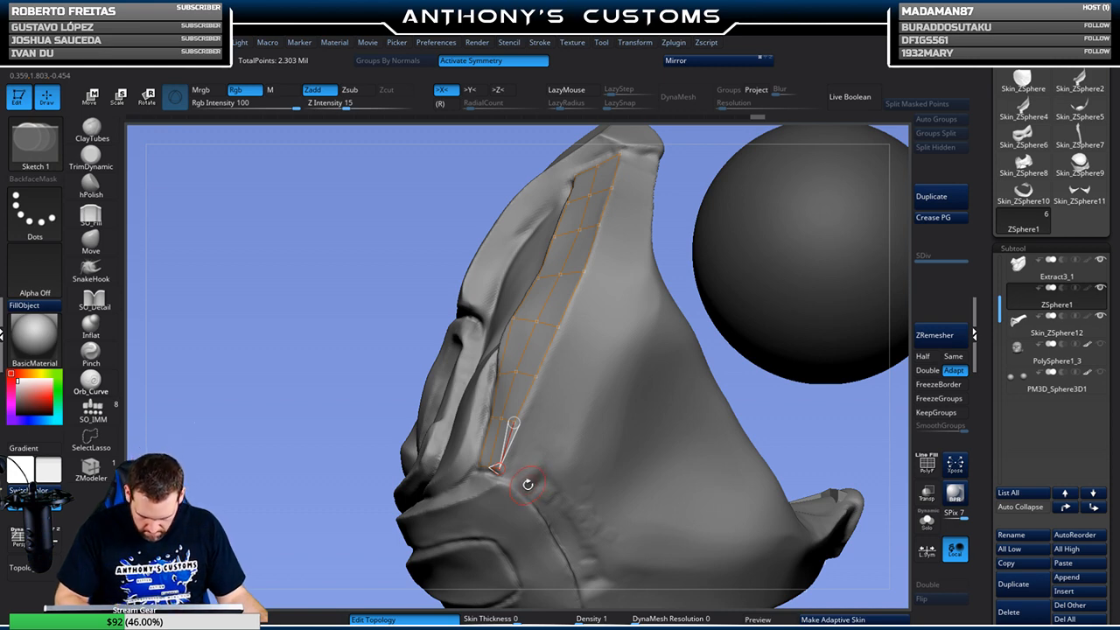
left_click(551, 435)
left_click(514, 422)
left_click(536, 376)
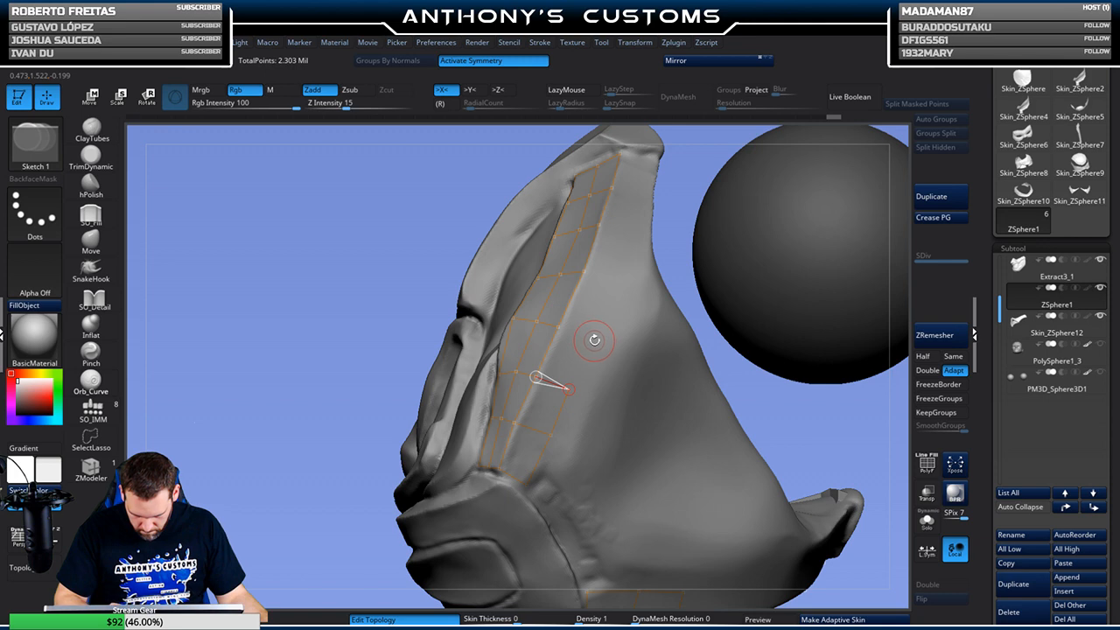
left_click(593, 337)
left_click(559, 327)
left_click(618, 276)
left_click(584, 272)
Continue the third column of topology faces to the side strip's upper end beneath the cheek plate
left_click_drag(692, 173, 662, 284)
left_click(630, 220)
left_click(604, 215)
left_click(623, 252)
left_click(602, 250)
left_click(636, 204)
left_click(616, 201)
Start a fourth column of topology faces along the back edge at the side strip's upper end
left_click_drag(688, 259, 651, 261)
left_click_drag(693, 218, 689, 219)
left_click(637, 204)
left_click(656, 206)
left_click(620, 251)
left_click_drag(697, 220, 695, 217)
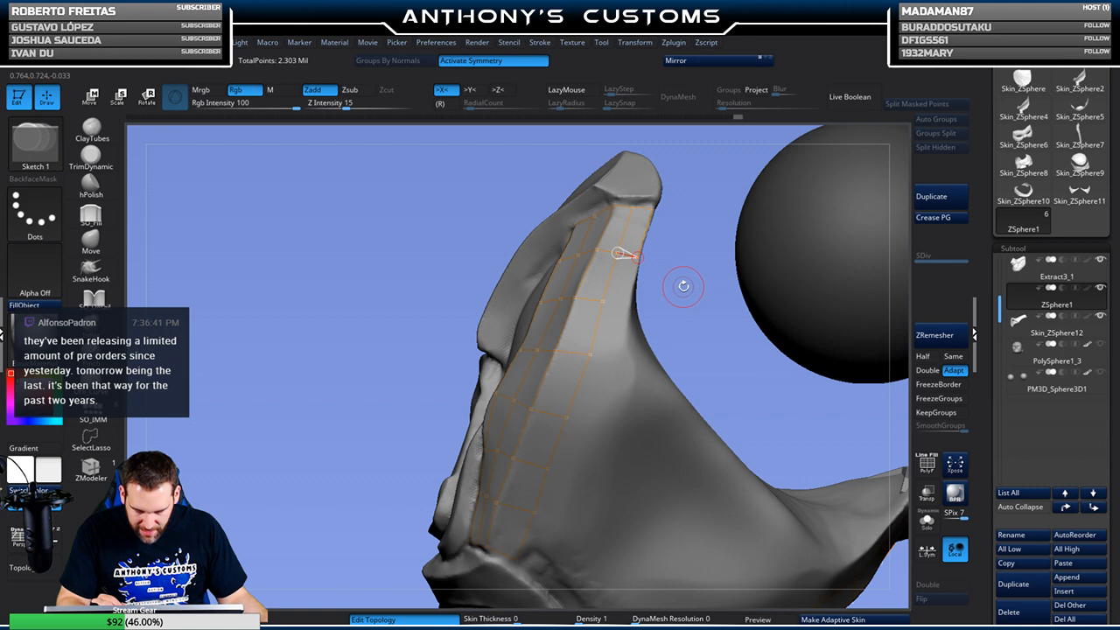
mouse_move(683, 286)
left_mouse_down()
mouse_move(680, 297)
mouse_move(690, 273)
left_mouse_up()
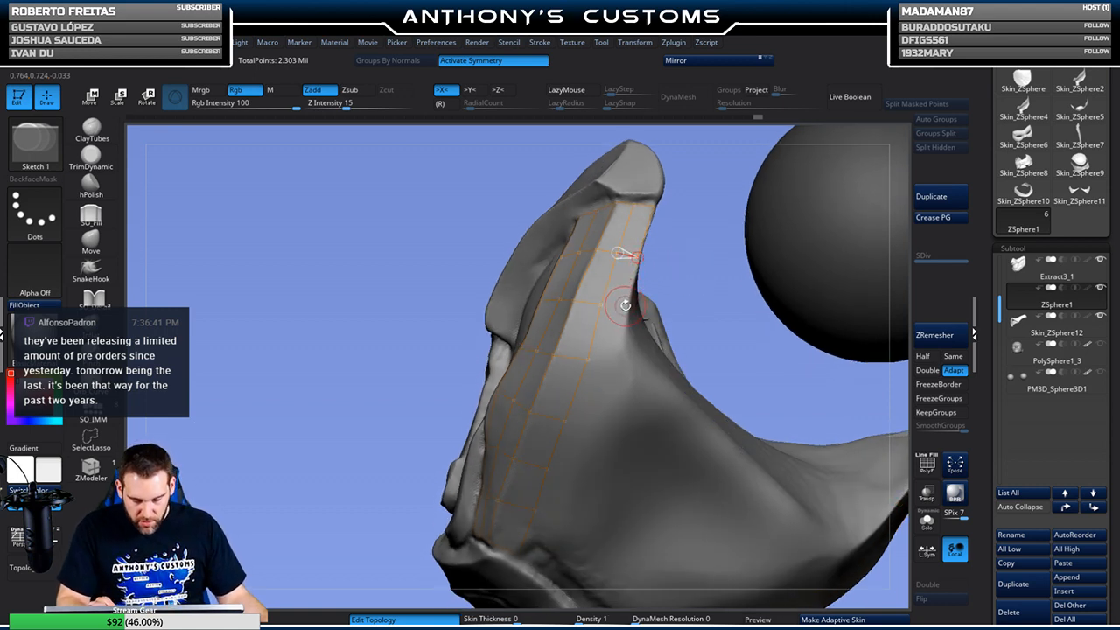
Extend the fourth column of topology faces down the side strip to its lower end beside the chin plate
left_click(619, 367)
left_click(588, 359)
left_click_drag(682, 290, 691, 283)
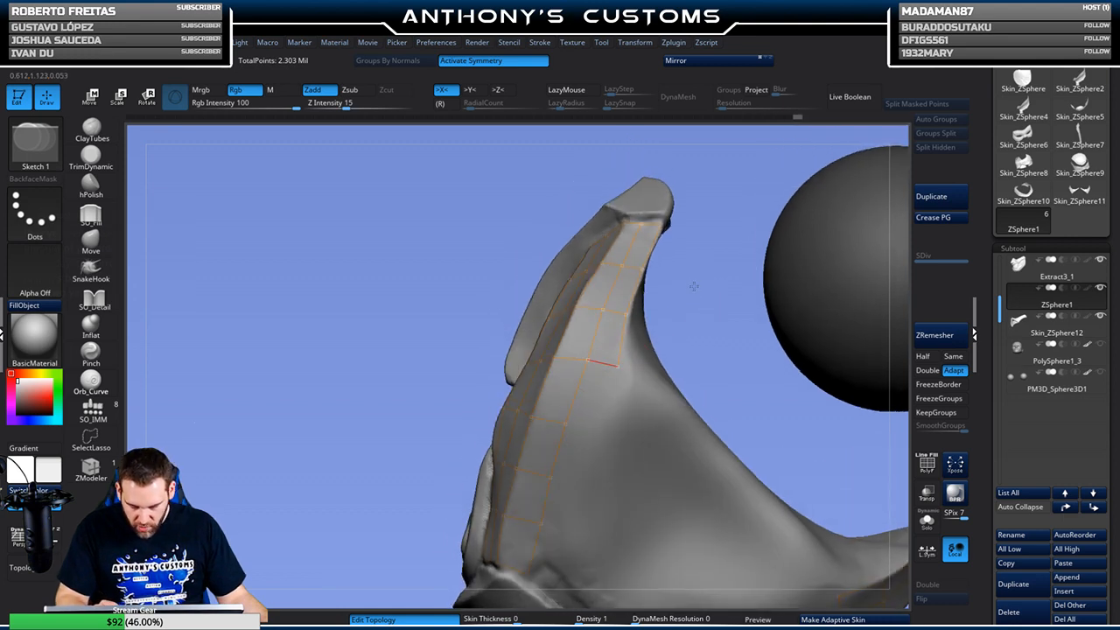
left_click(600, 431)
left_click(566, 425)
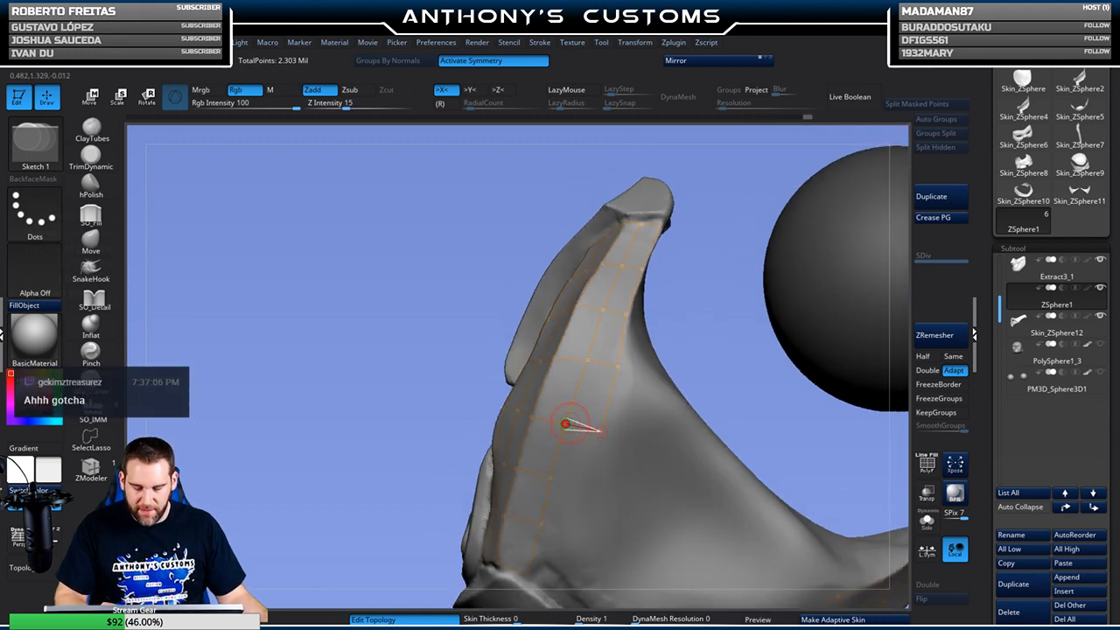
mouse_move(729, 324)
left_mouse_down()
mouse_move(720, 342)
mouse_move(596, 349)
left_mouse_up()
left_click(546, 356)
left_click(536, 403)
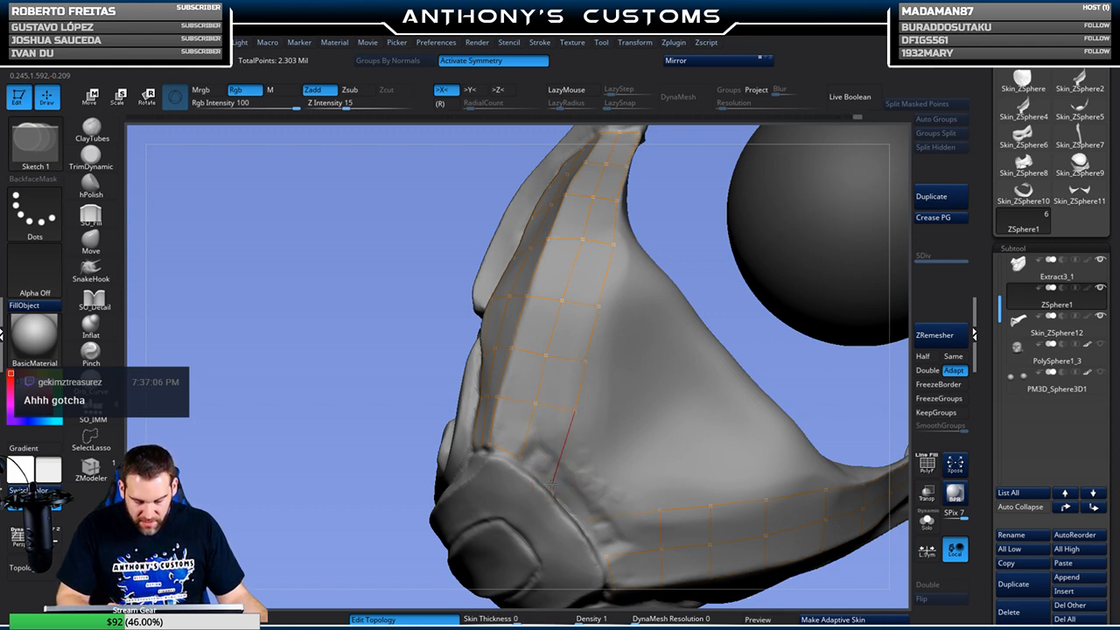
Preview the side strip's adaptive skin, isolate it, and examine its shape against the mask
left_click_drag(374, 450, 357, 529)
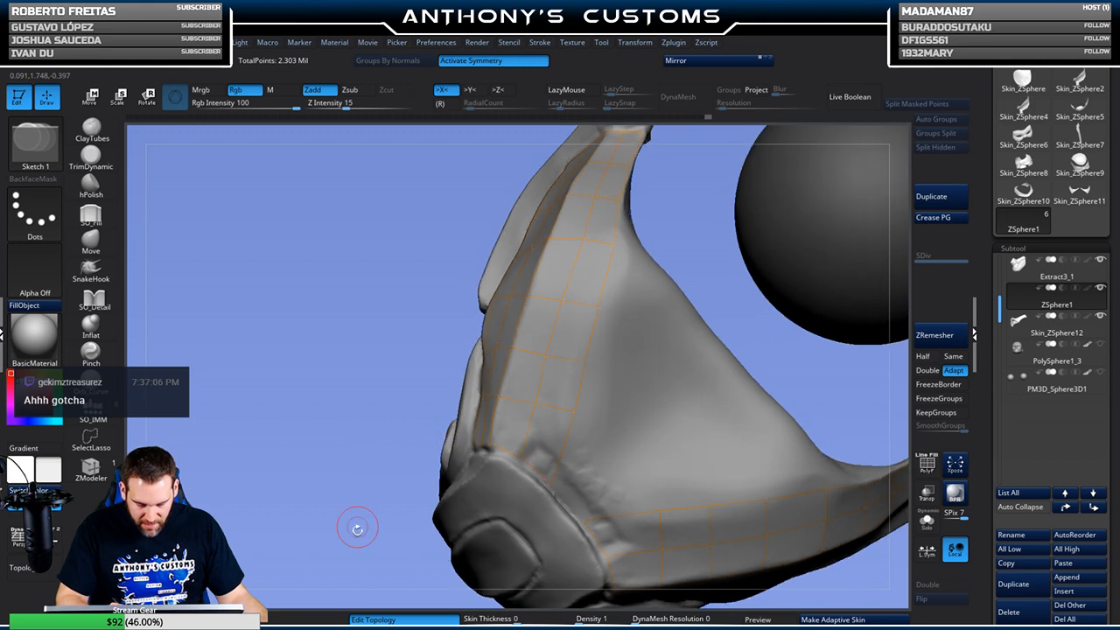
left_click_drag(679, 212, 649, 344)
left_click_drag(399, 518, 440, 470)
left_click_drag(758, 340, 729, 385)
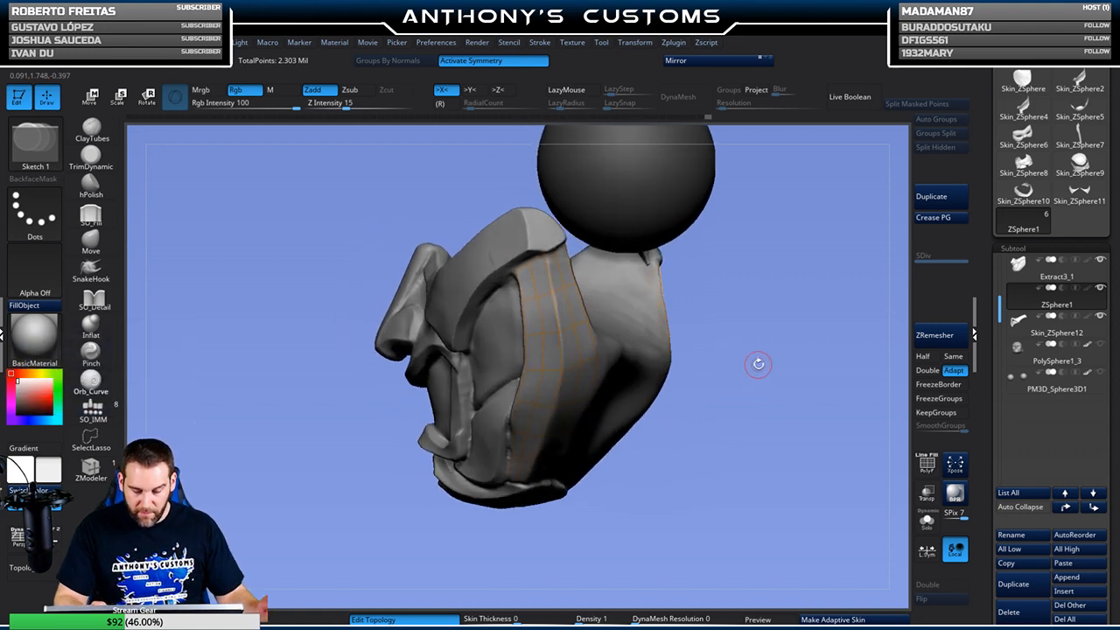
left_click(757, 618)
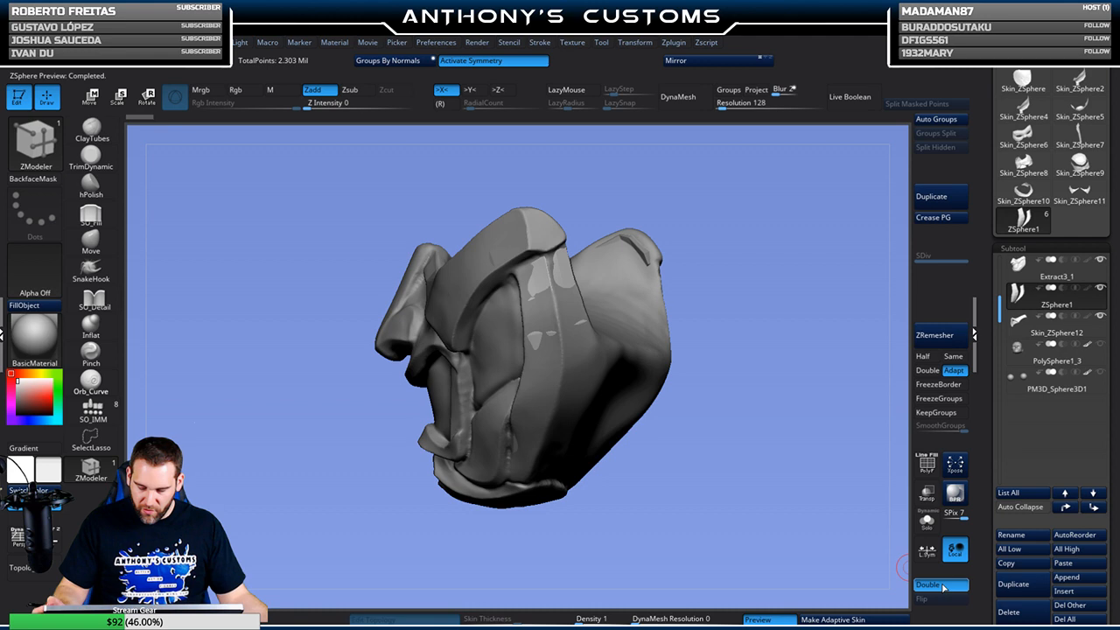
left_click(926, 522)
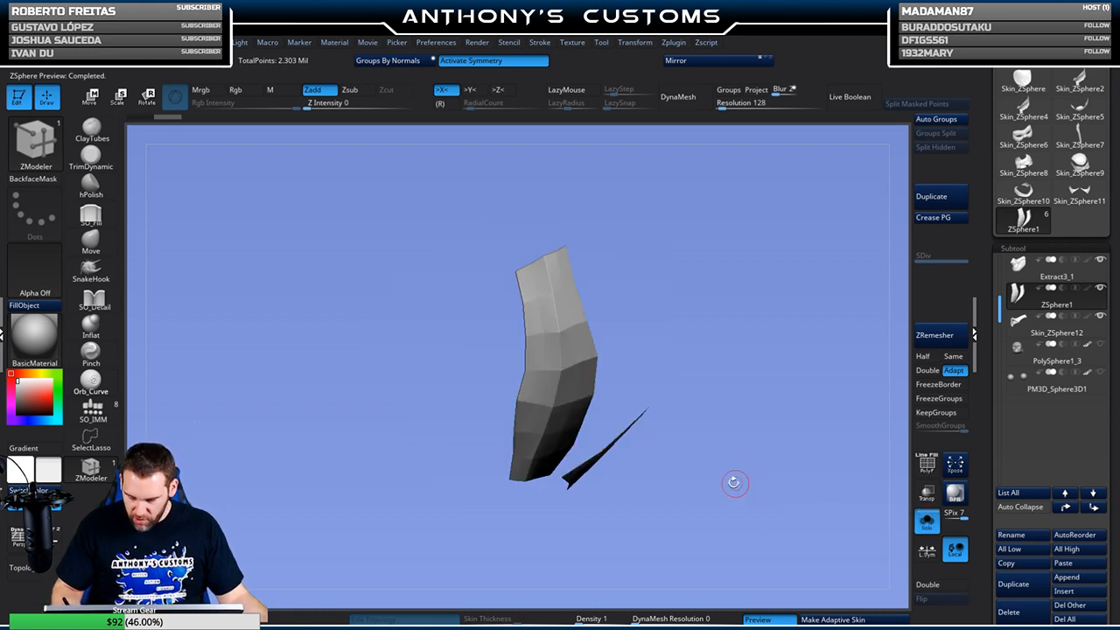
left_click_drag(733, 480, 866, 402)
left_click(934, 523)
left_click_drag(792, 596, 861, 500)
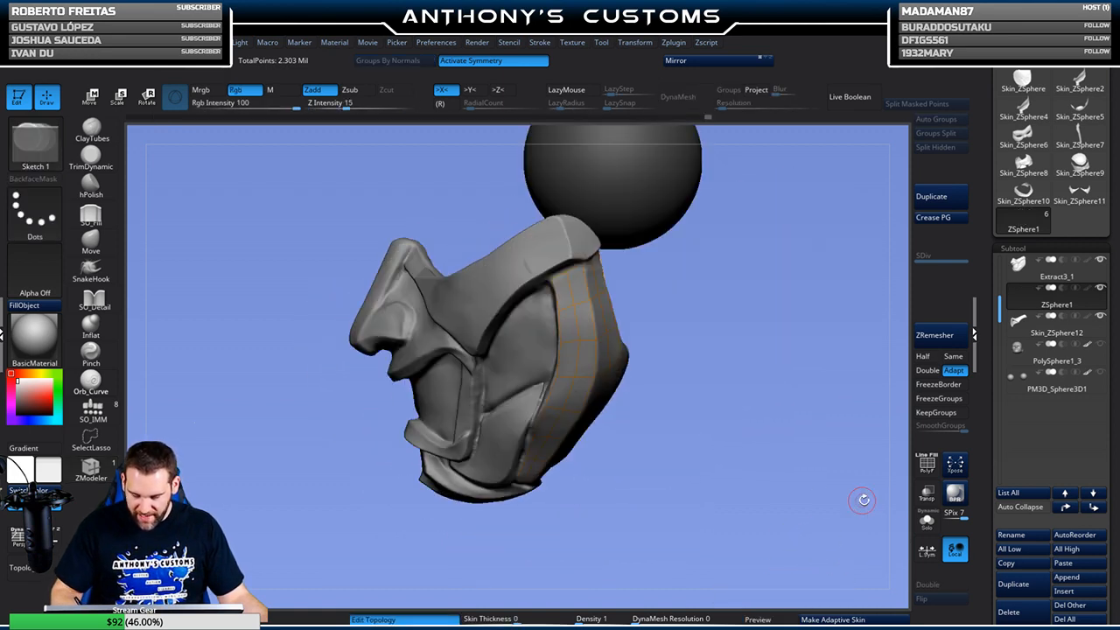
Make an adaptive skin from the side strip topology and insert the Skin_ZSphere12 mesh as a new subtool
left_click(866, 619)
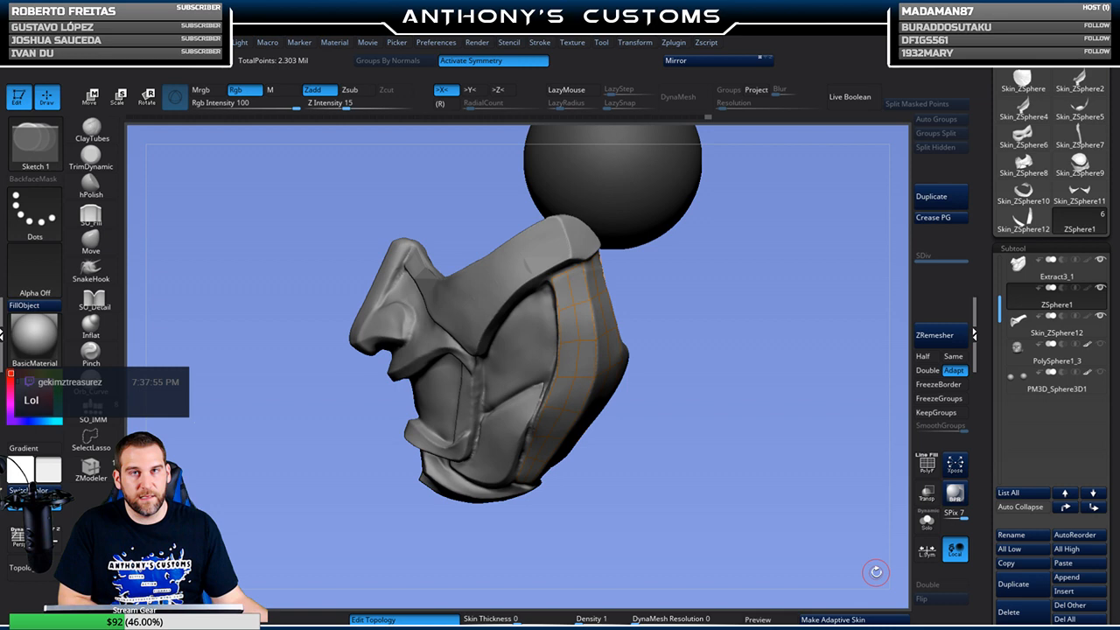
left_click(1079, 593)
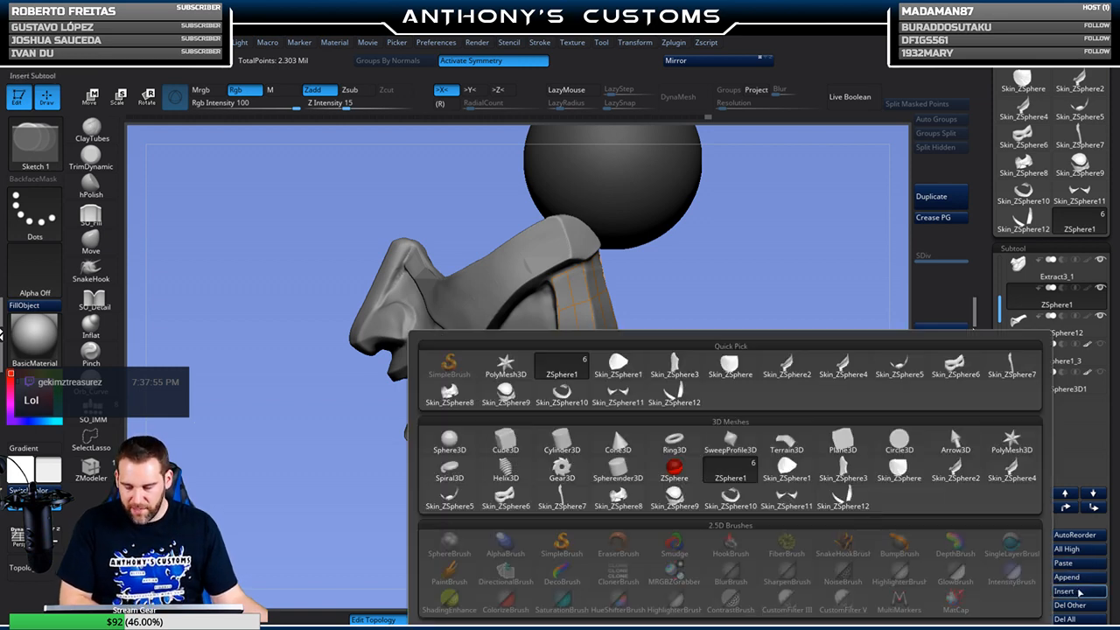
left_click(1081, 593)
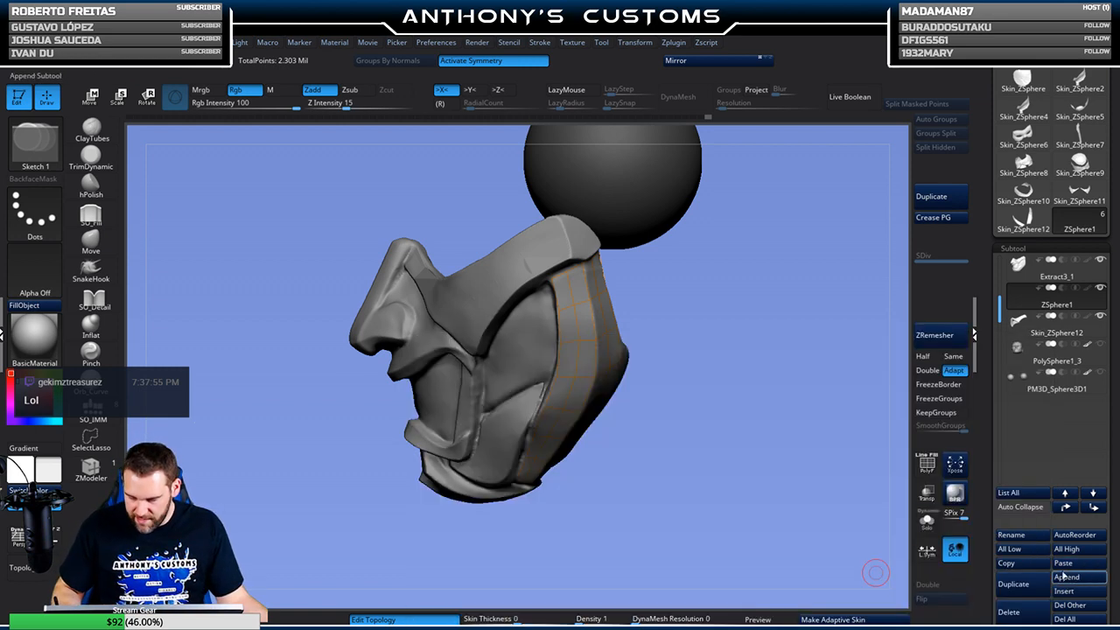
left_click(1078, 593)
left_click(843, 501)
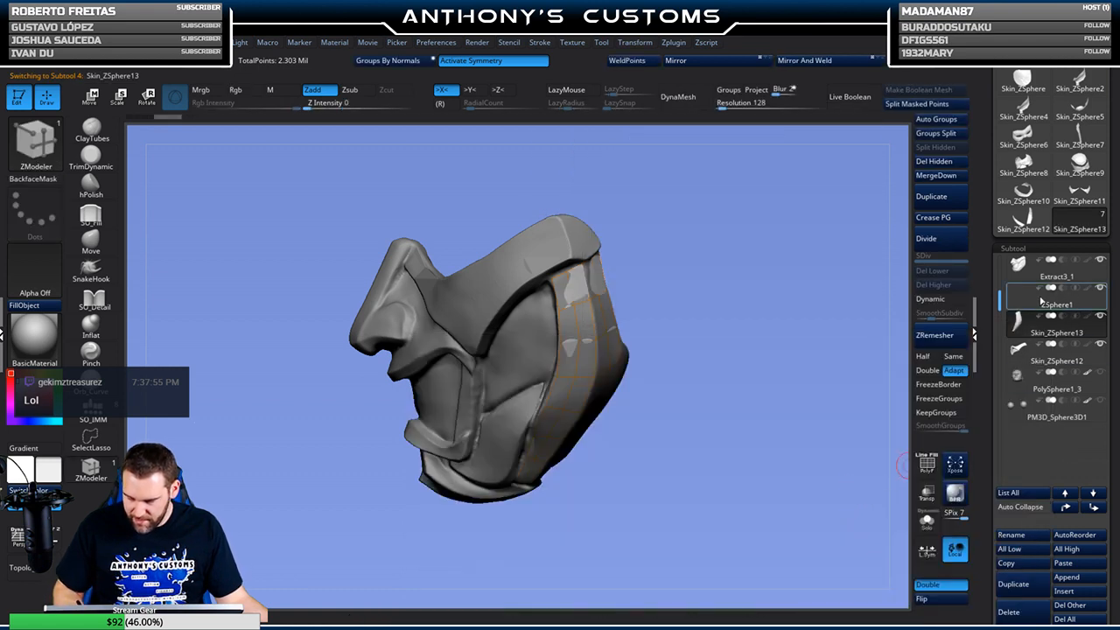
Delete the ZSphere1 subtool and isolate the new side strip skin with double-sided display off
left_click(1041, 302)
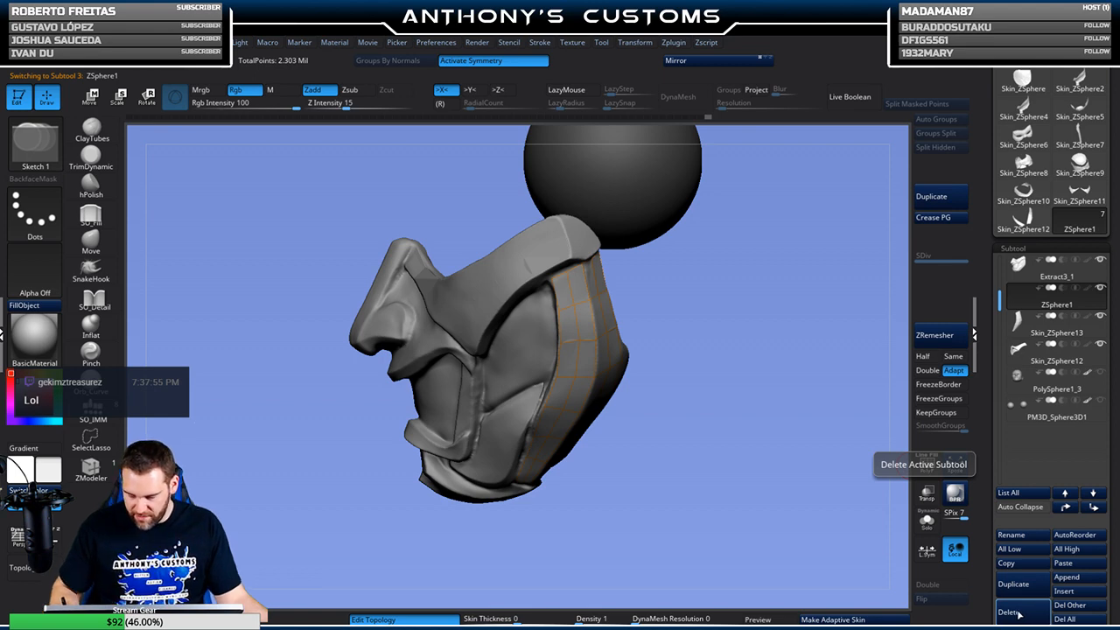
left_click(1019, 615)
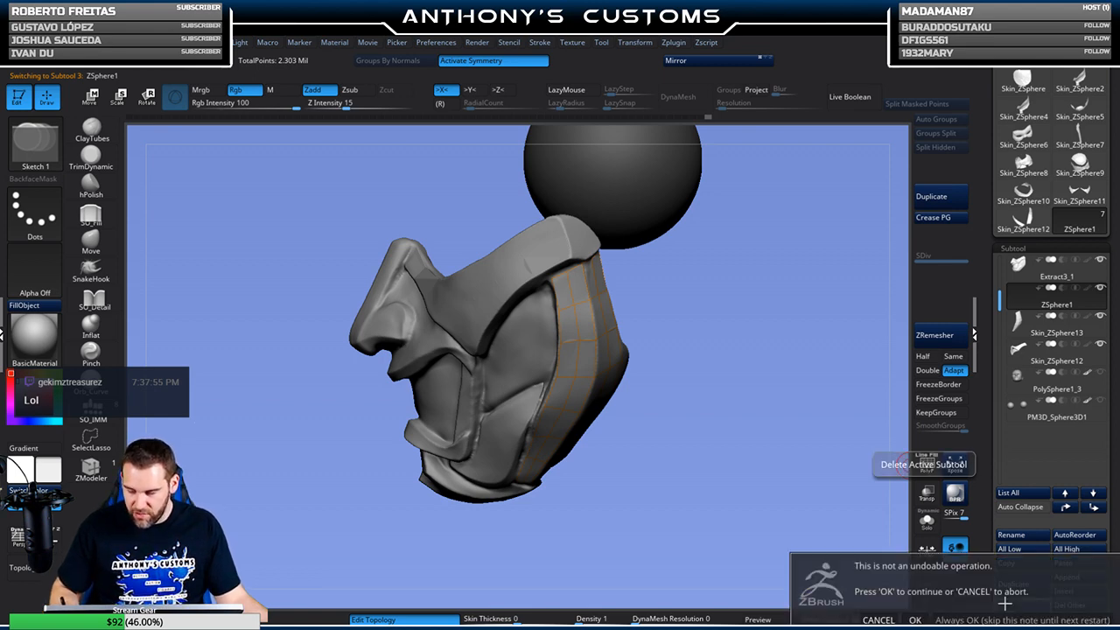
left_click(927, 614)
left_click(947, 592)
left_click(927, 521)
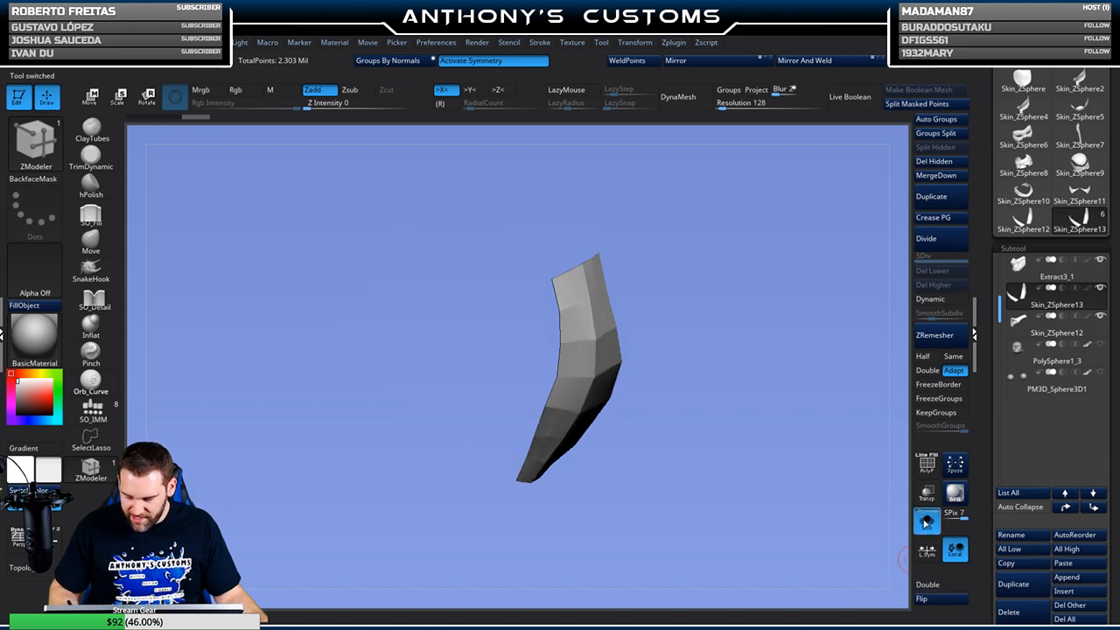
Extrude the side strips' faces to give them thickness and flip the mesh normals
left_click_drag(695, 442, 530, 346)
key("shift+f")
left_click_drag(416, 383, 455, 347)
left_click_drag(799, 359, 792, 466)
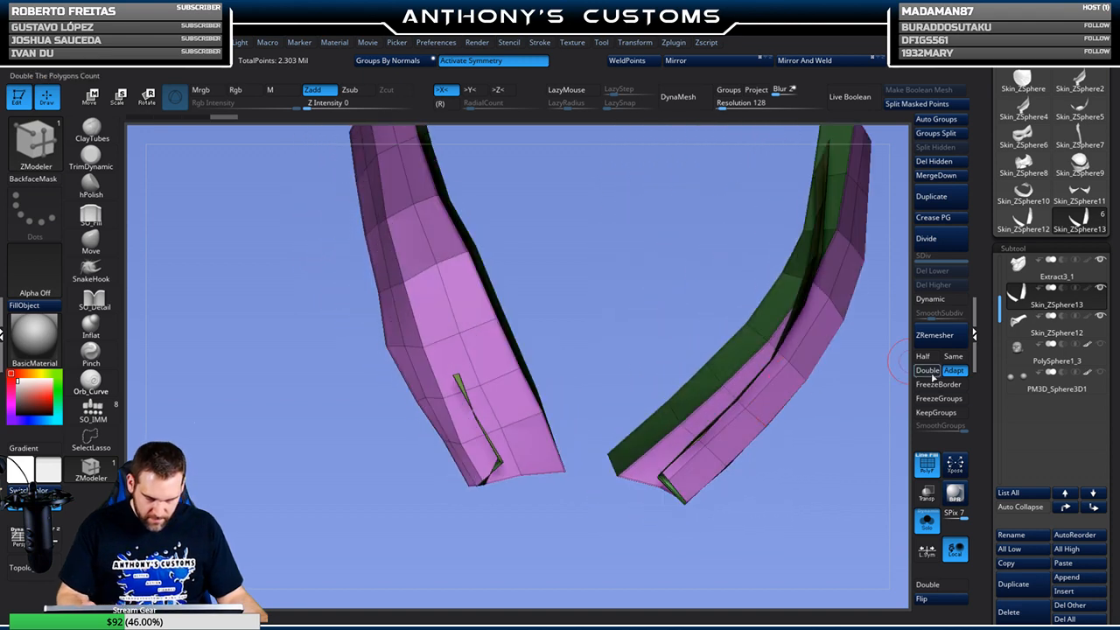
left_click(940, 595)
left_click_drag(804, 518, 581, 358)
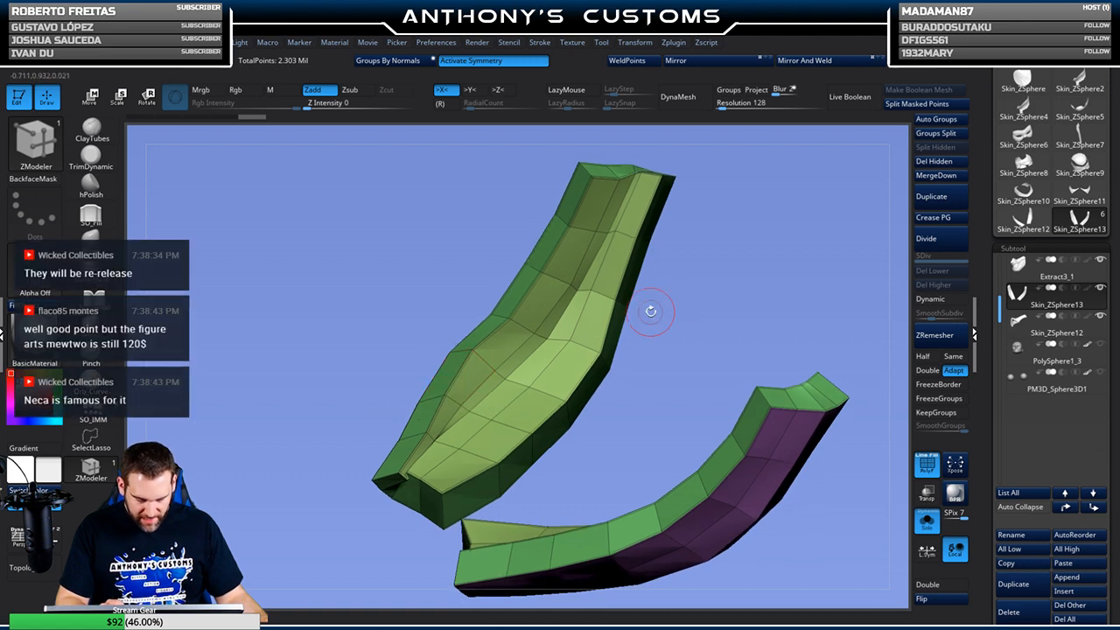
Adjust the pinched inner corner vertices at the side strip's lower end with the Move brush
left_click_drag(732, 339, 726, 282)
key("space")
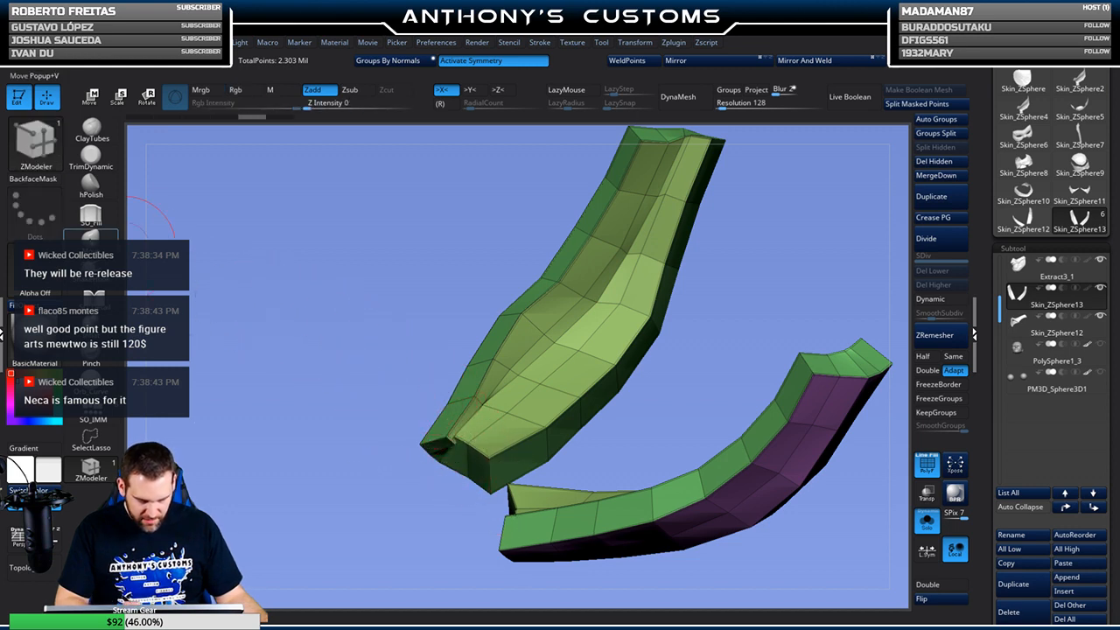
left_click(98, 245)
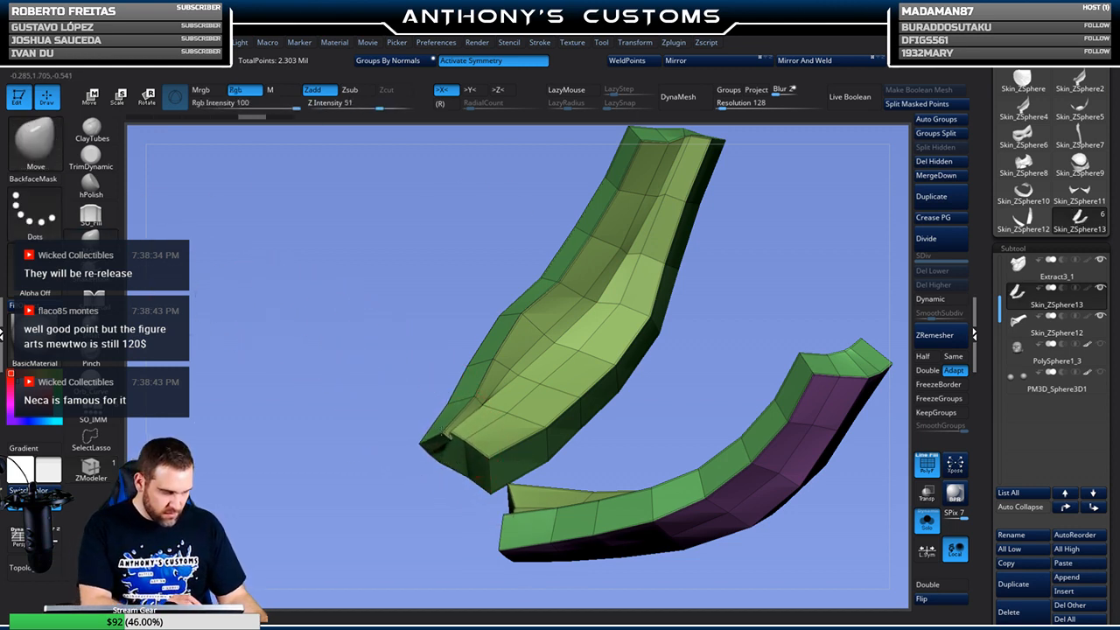
key("space")
left_click_drag(704, 308, 698, 309)
left_click_drag(698, 308, 713, 277)
left_click_drag(461, 425, 456, 419)
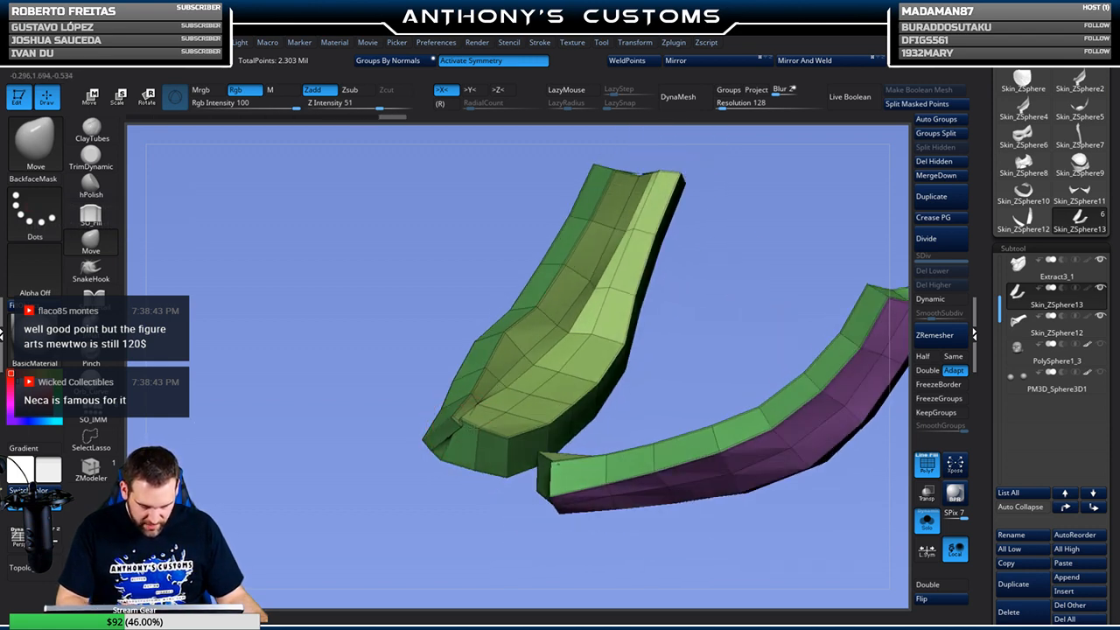
key("space")
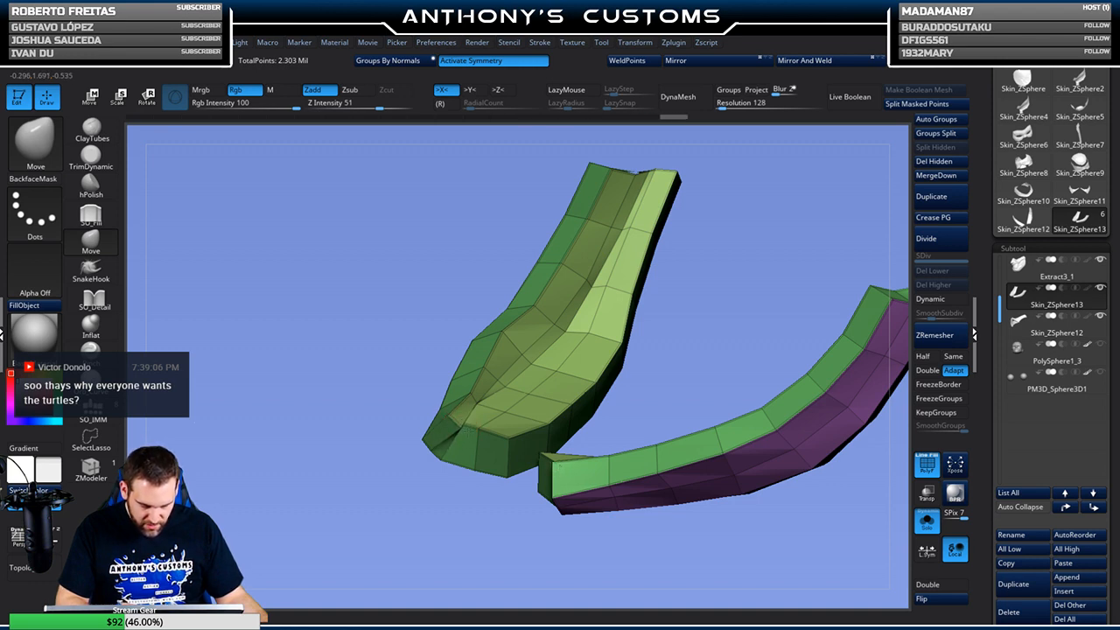
left_click_drag(713, 306, 777, 285, "alt")
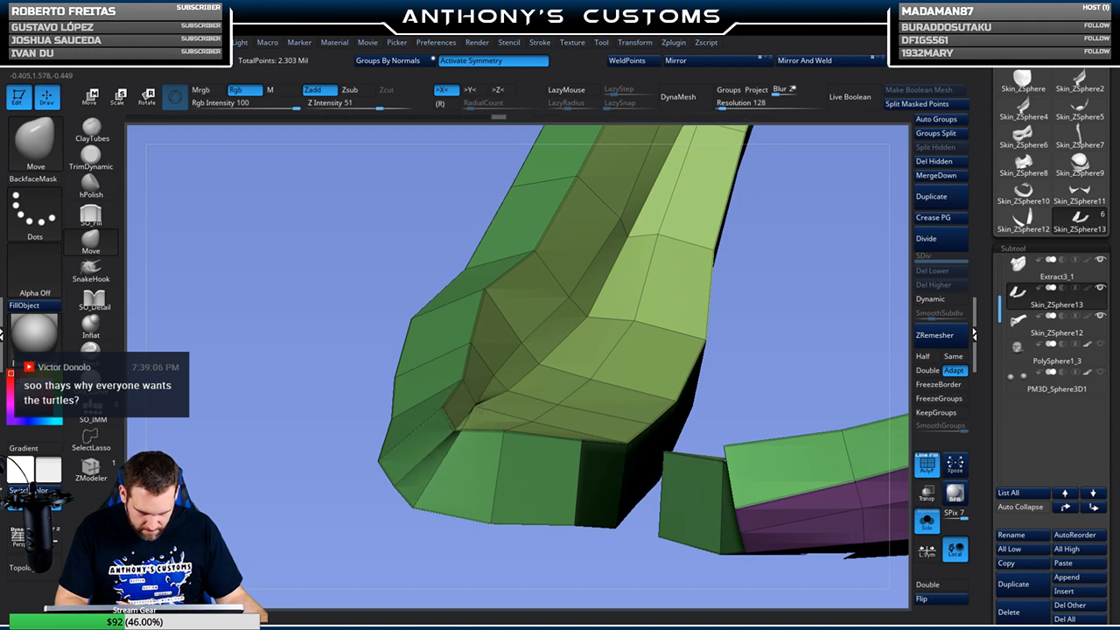
Choose the ZModeler brush and set its point action to Stitch at the narrow end of the Skin_ZSphere13 strip
right_click_drag(516, 372, 719, 341)
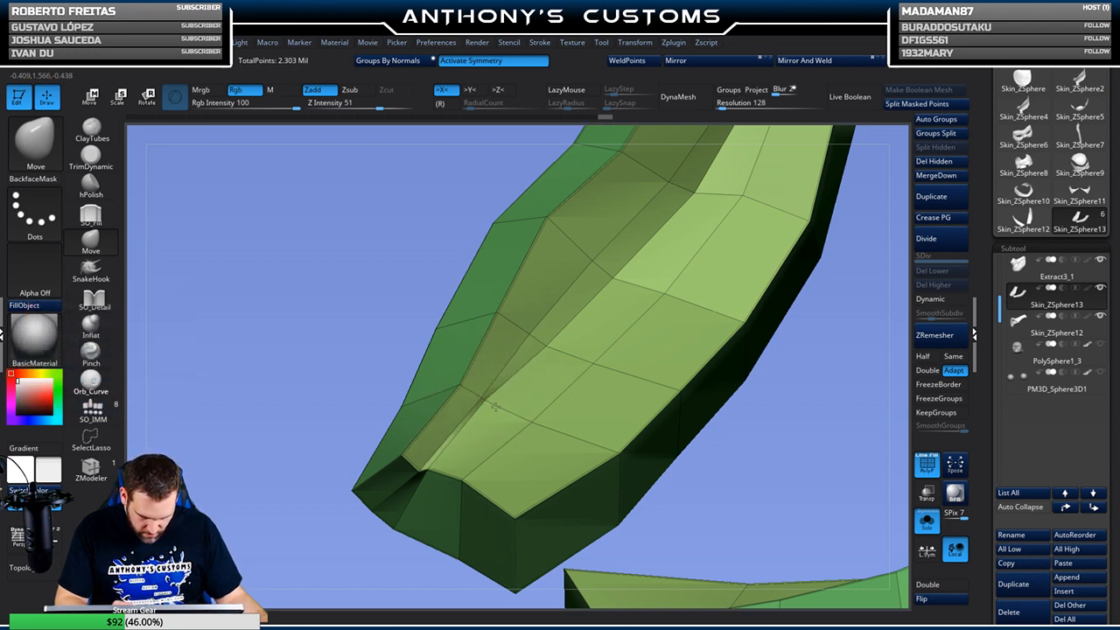
left_click_drag(762, 403, 766, 385)
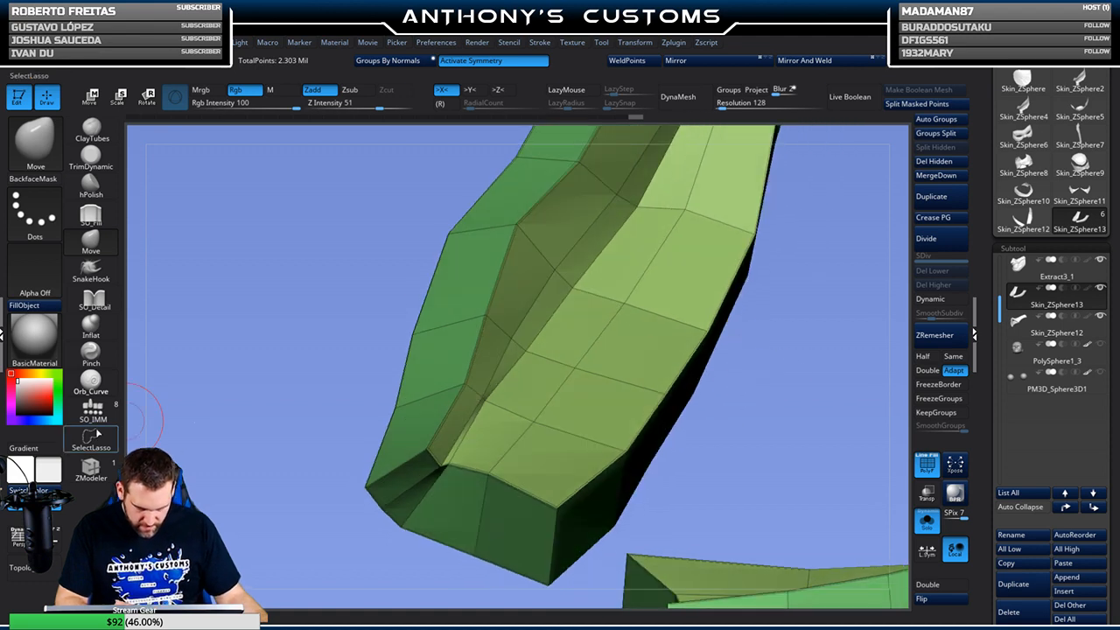
left_click(91, 468)
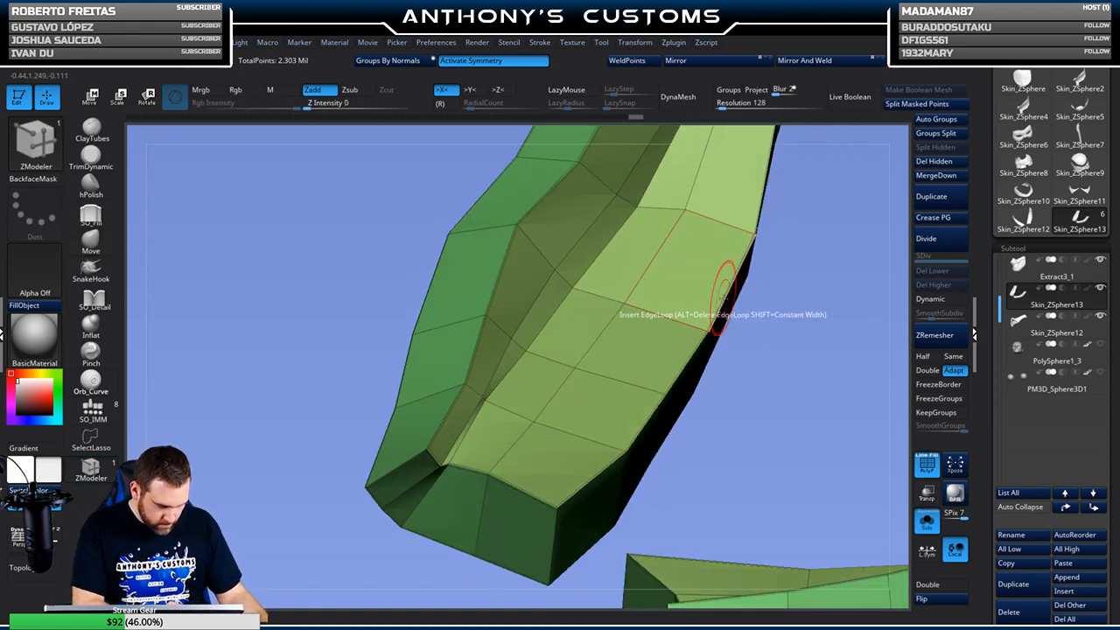
left_click_drag(752, 301, 767, 329)
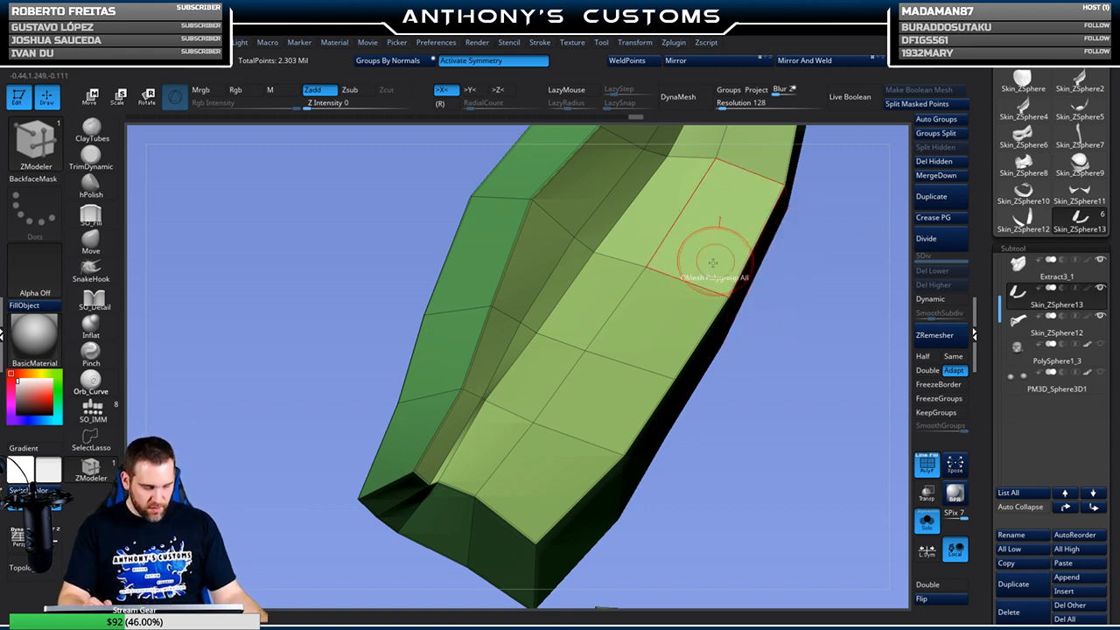
left_click_drag(740, 352, 736, 351)
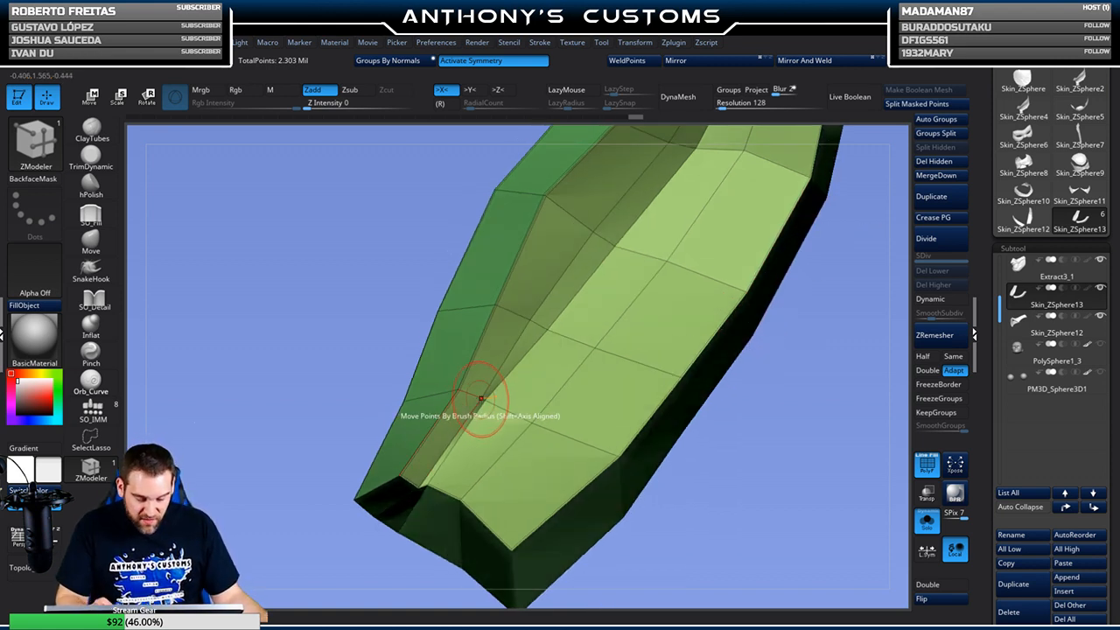
key("space")
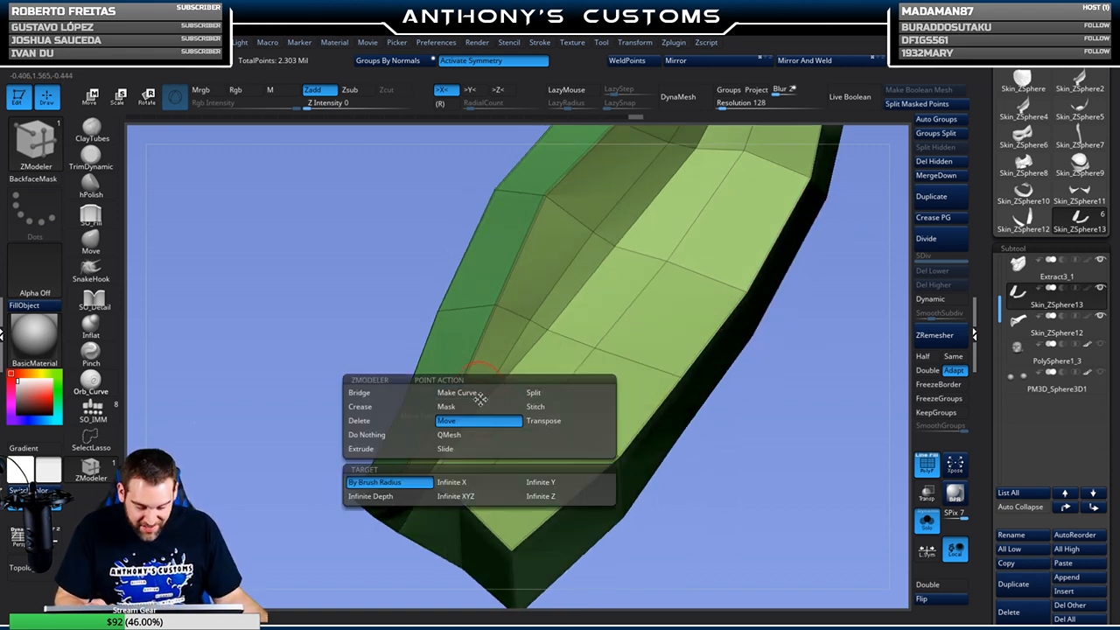
left_click(548, 407)
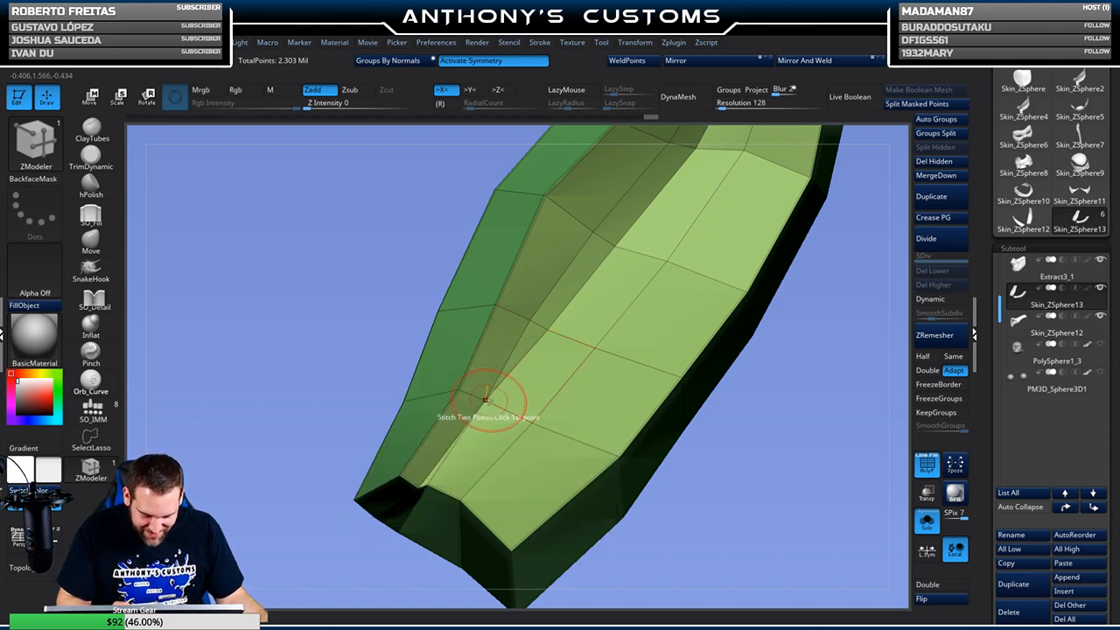
Set the ZModeler edge action to Crease
left_click_drag(748, 400, 735, 326)
left_click_drag(557, 378, 666, 304, "alt")
key("space")
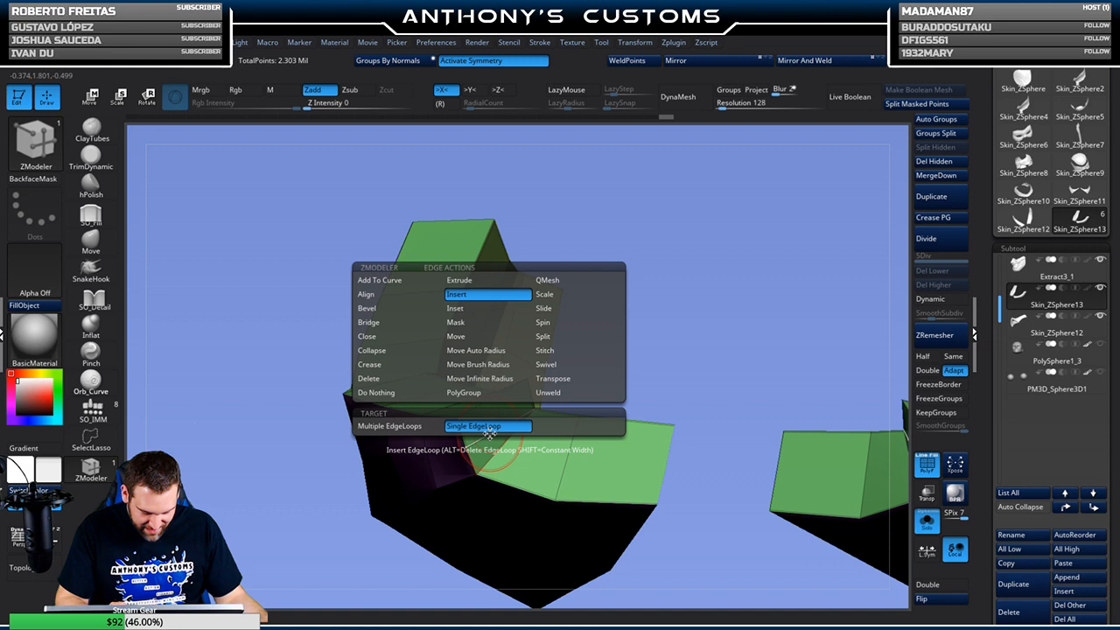
left_click(395, 366)
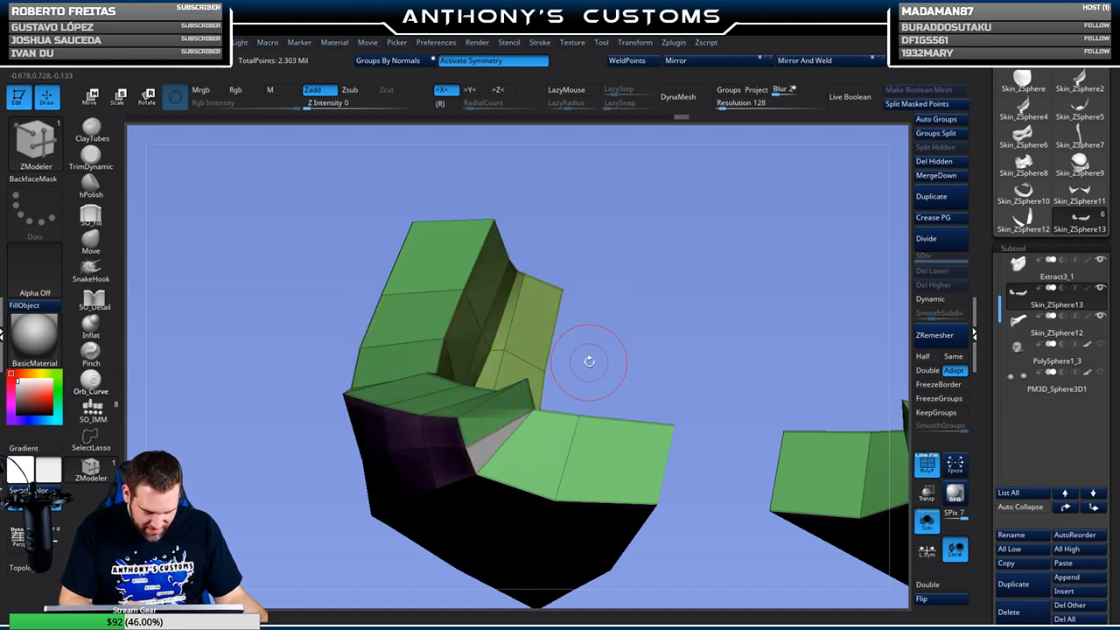
Crease the hard edges at the notched ends of the Skin_ZSphere13 strips and inspect their outer faces
left_click_drag(592, 353, 565, 366)
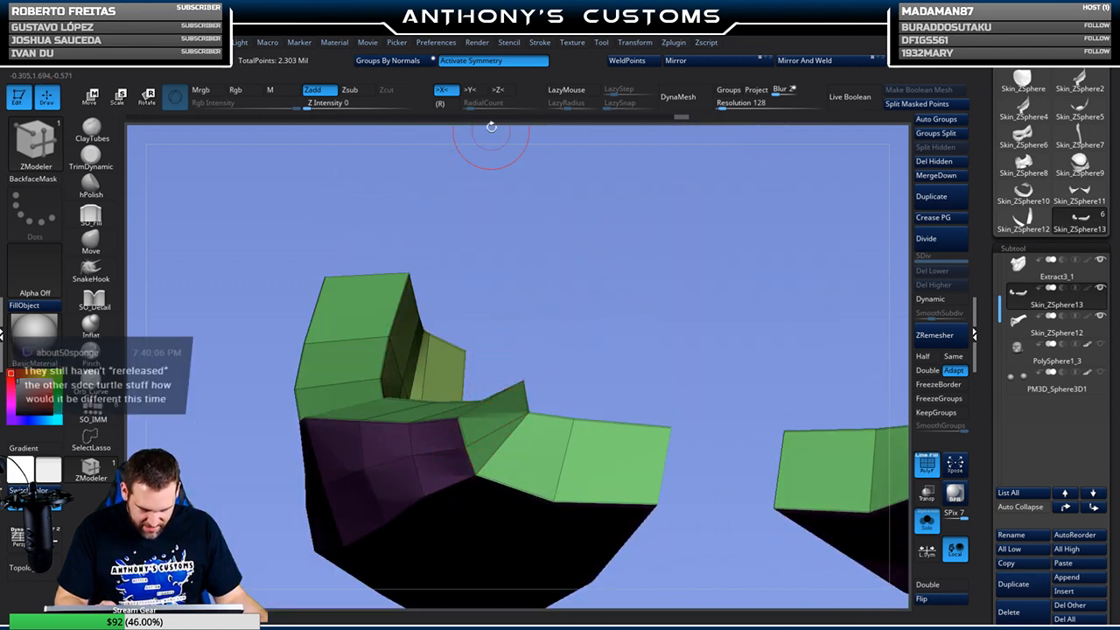
left_click_drag(702, 305, 581, 354)
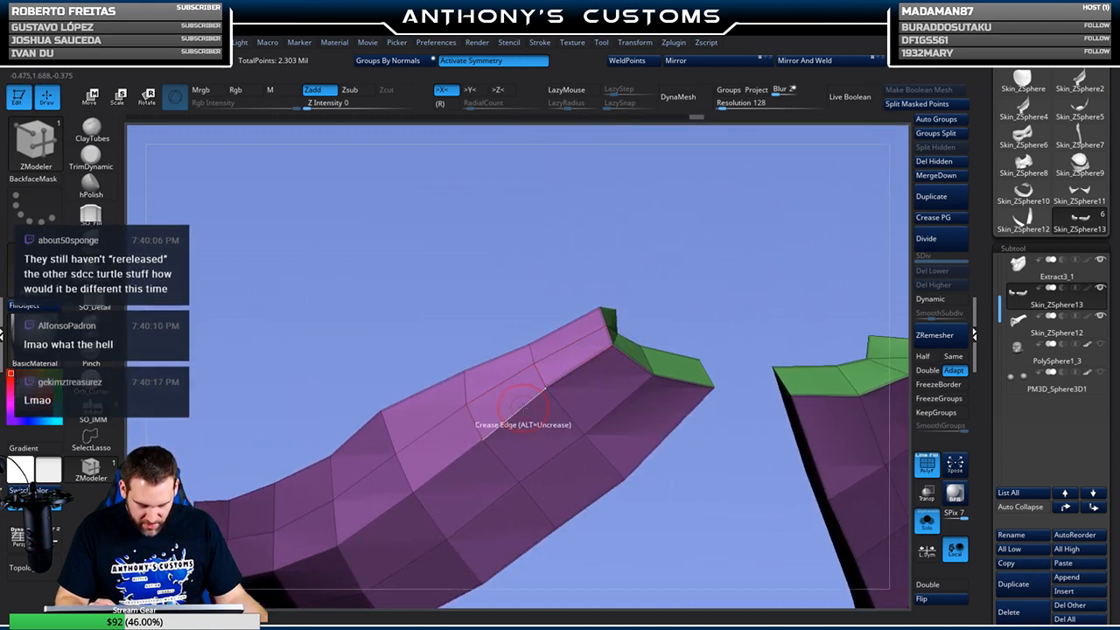
left_click_drag(705, 303, 730, 243, "alt")
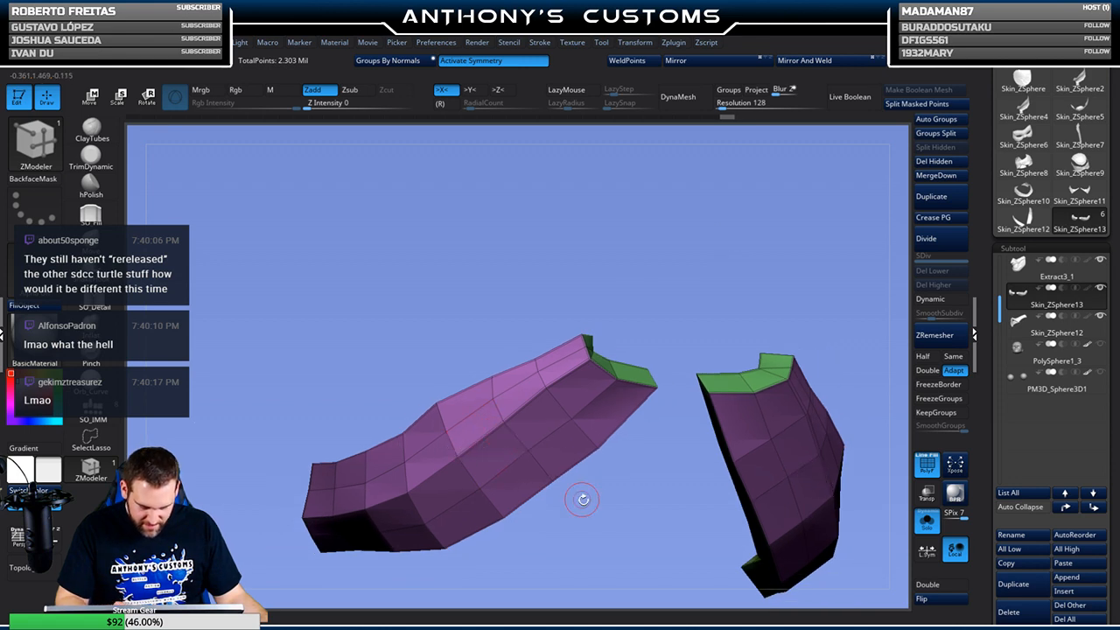
left_click_drag(571, 488, 557, 440)
left_click_drag(440, 467, 525, 424)
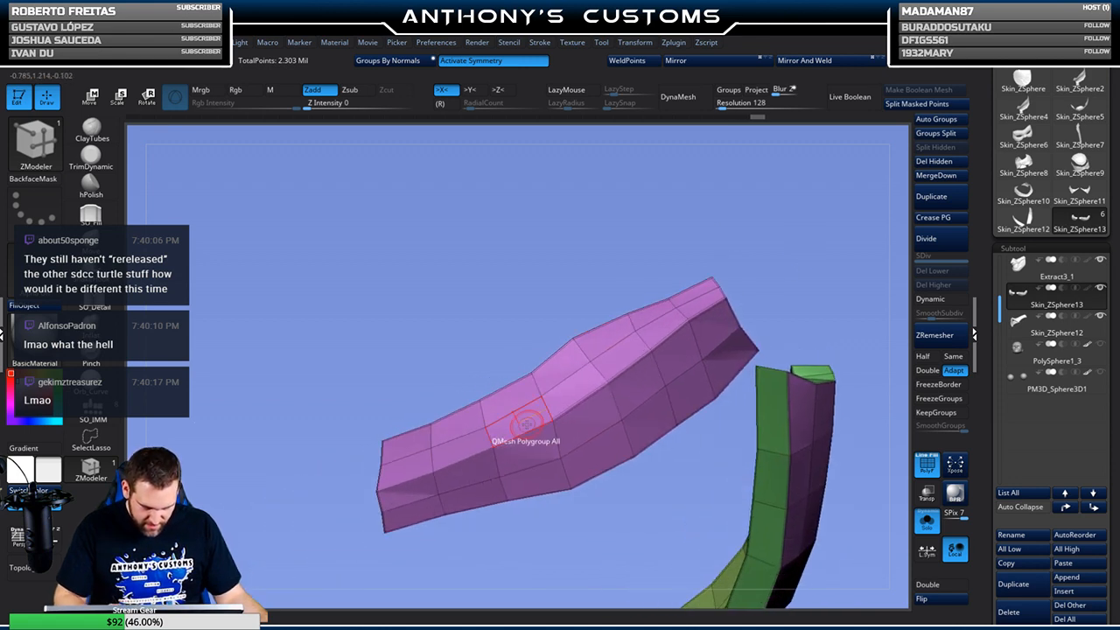
left_click_drag(429, 481, 616, 404)
left_click_drag(704, 354, 796, 309)
left_click_drag(637, 399, 524, 415)
left_click_drag(710, 413, 739, 337)
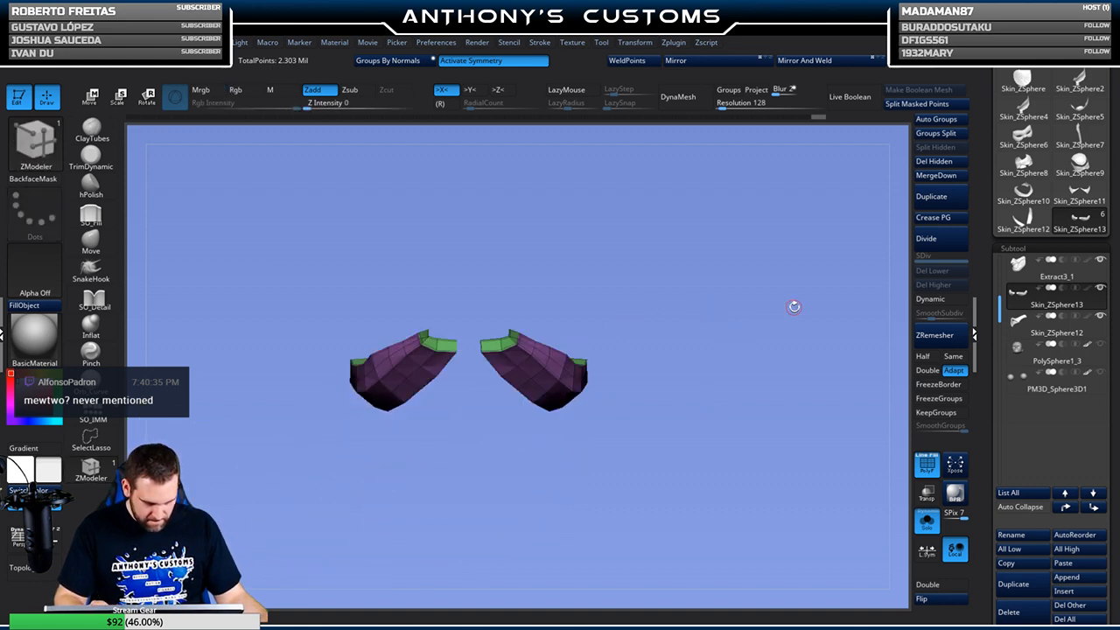
Preview the Skin_ZSphere13 strips with dynamic subdivision, both isolated and within the full mask
left_click(927, 522)
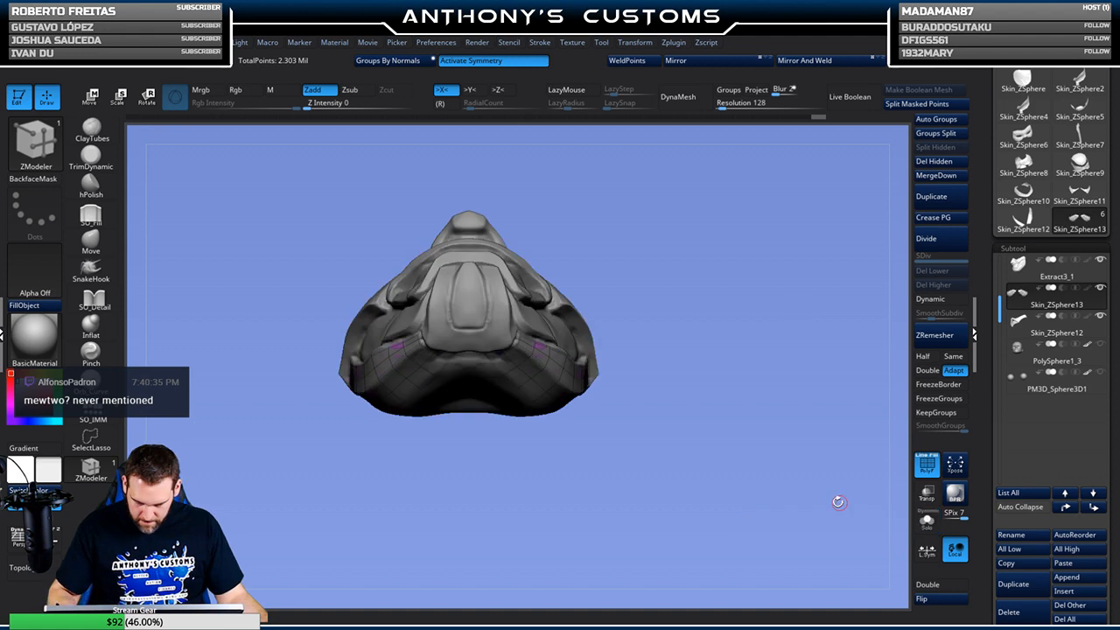
left_click_drag(837, 499, 887, 496)
left_click(927, 523)
left_click(939, 304)
left_click_drag(840, 376, 792, 416)
left_click(927, 526)
left_click_drag(823, 498, 829, 457, "alt")
left_click(933, 304)
left_click(927, 522)
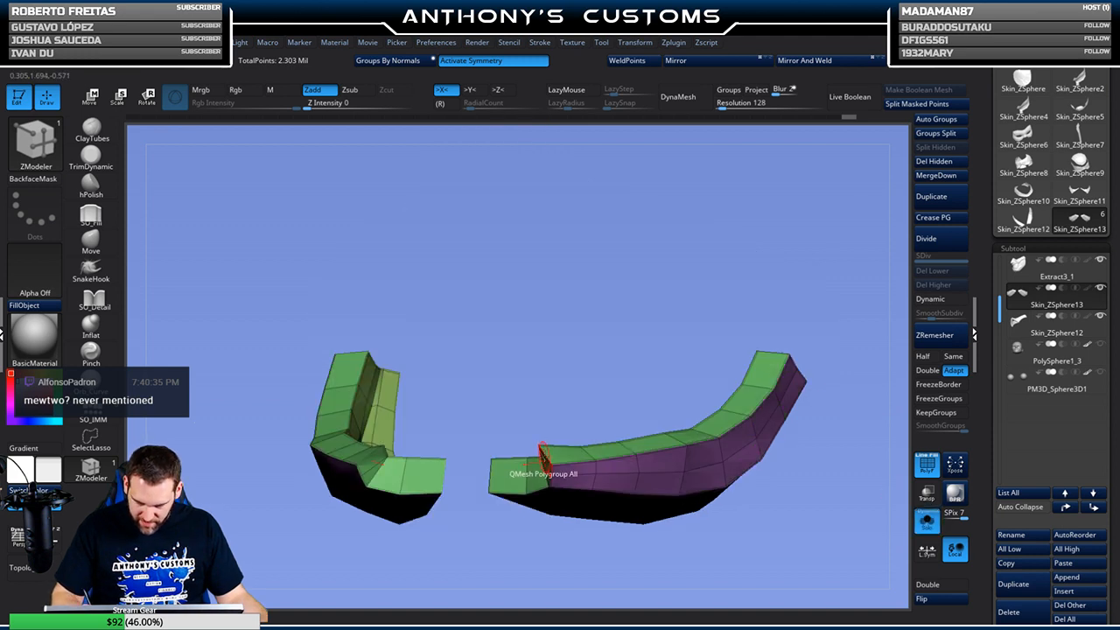
Turn on dynamic subdivision for the Skin_ZSphere13 strips and show them again with the full mask
left_click_drag(483, 547, 549, 536)
left_click_drag(470, 471, 654, 391)
left_click_drag(694, 442, 651, 472)
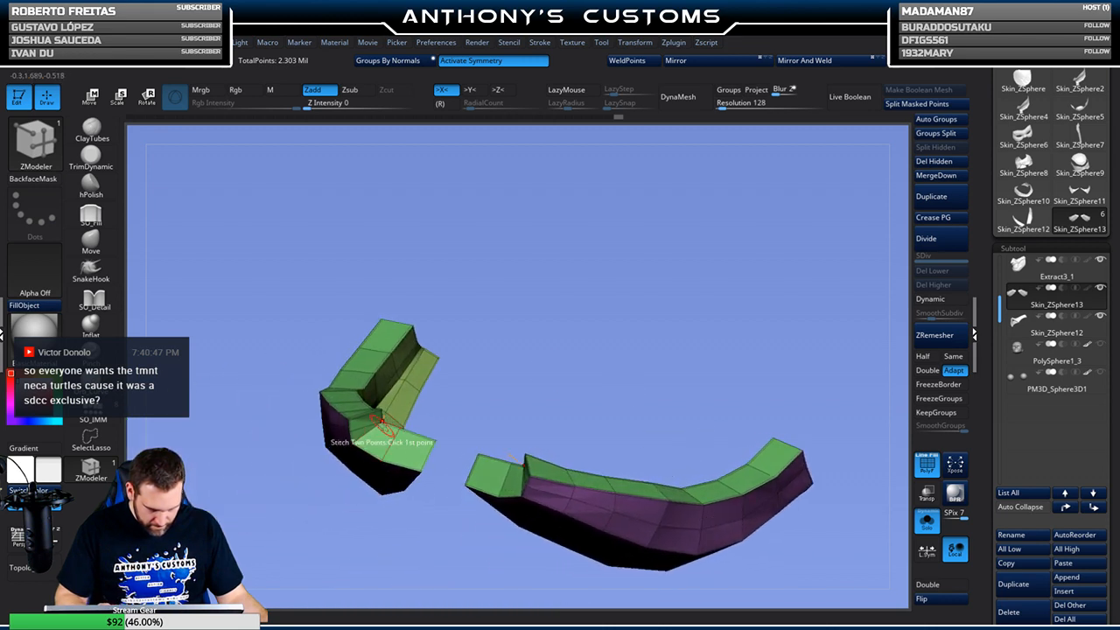
left_click_drag(467, 389, 512, 456)
left_click_drag(686, 405, 630, 409)
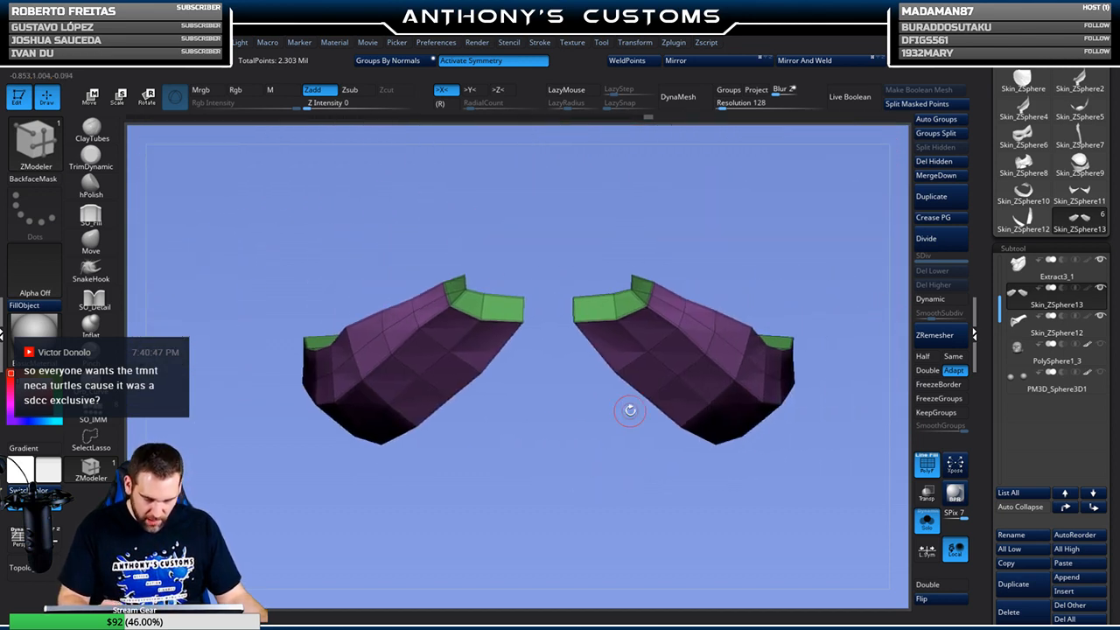
left_click(942, 302)
left_click_drag(770, 438, 775, 518)
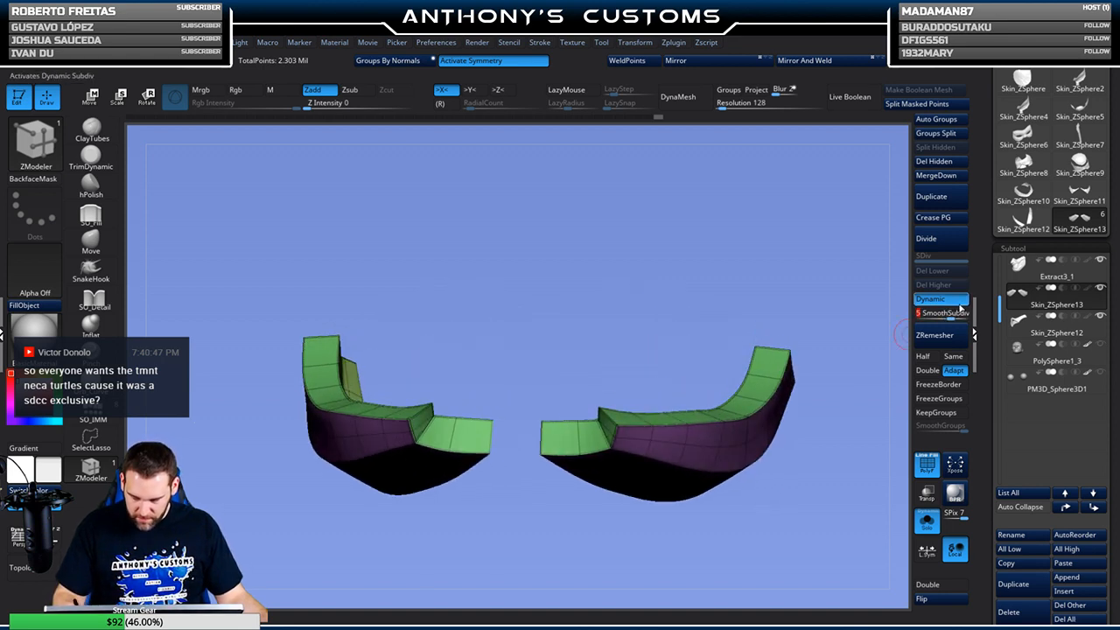
left_click(930, 520)
left_click_drag(880, 509, 804, 425, "alt")
left_click_drag(804, 425, 753, 521)
Isolate the Skin_ZSphere12 subtool and inspect the edges at its inner ends for creasing
left_click(1034, 330)
left_click(933, 525)
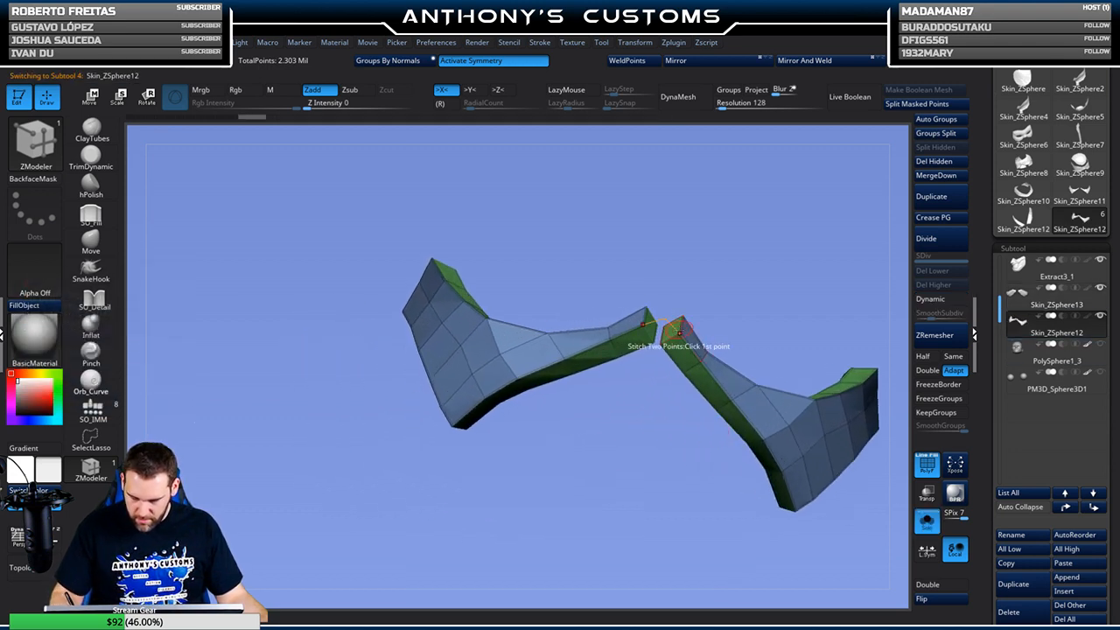
left_click_drag(671, 336, 710, 374)
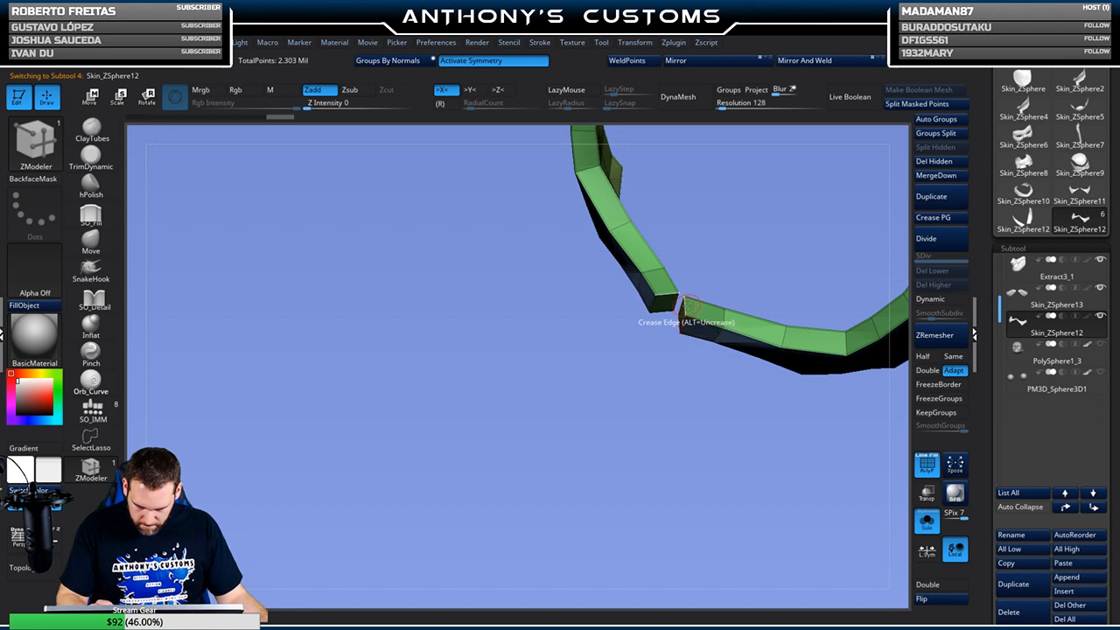
left_click_drag(719, 447, 696, 442)
left_click_drag(845, 303, 731, 353)
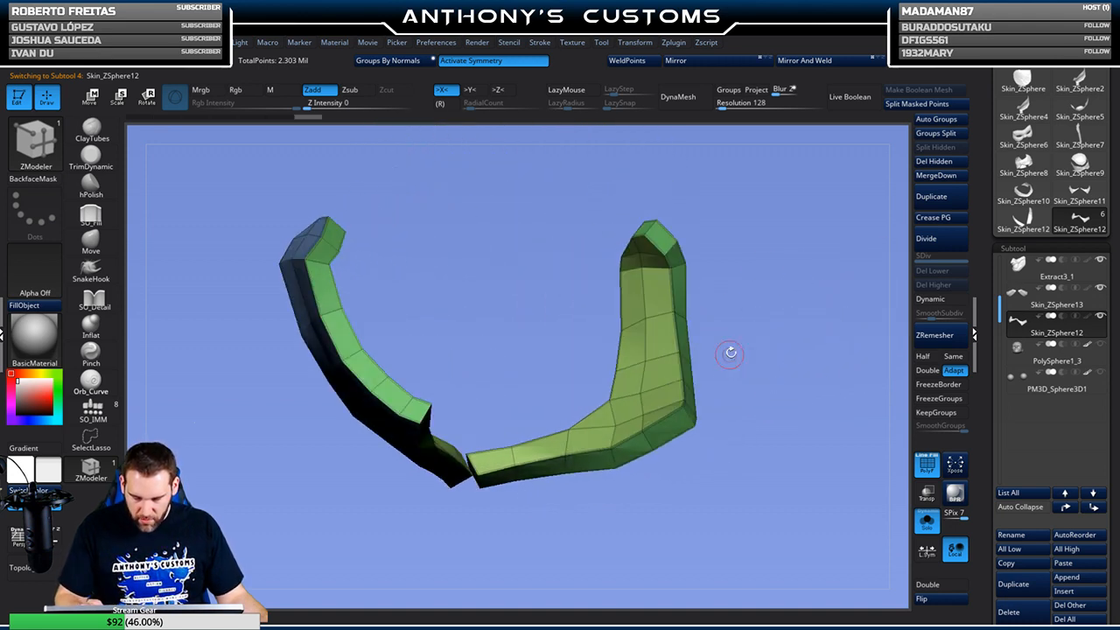
Crease the edges where the Skin_ZSphere12 pieces bend near their outer upper ends
left_click_drag(351, 253, 291, 250)
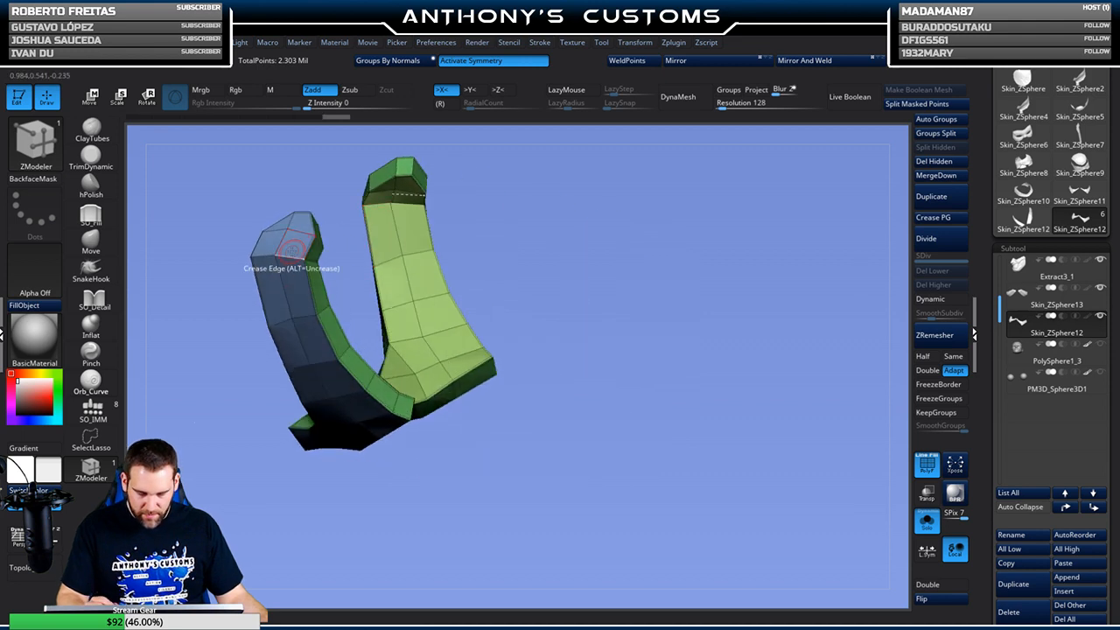
left_click_drag(542, 216, 658, 309)
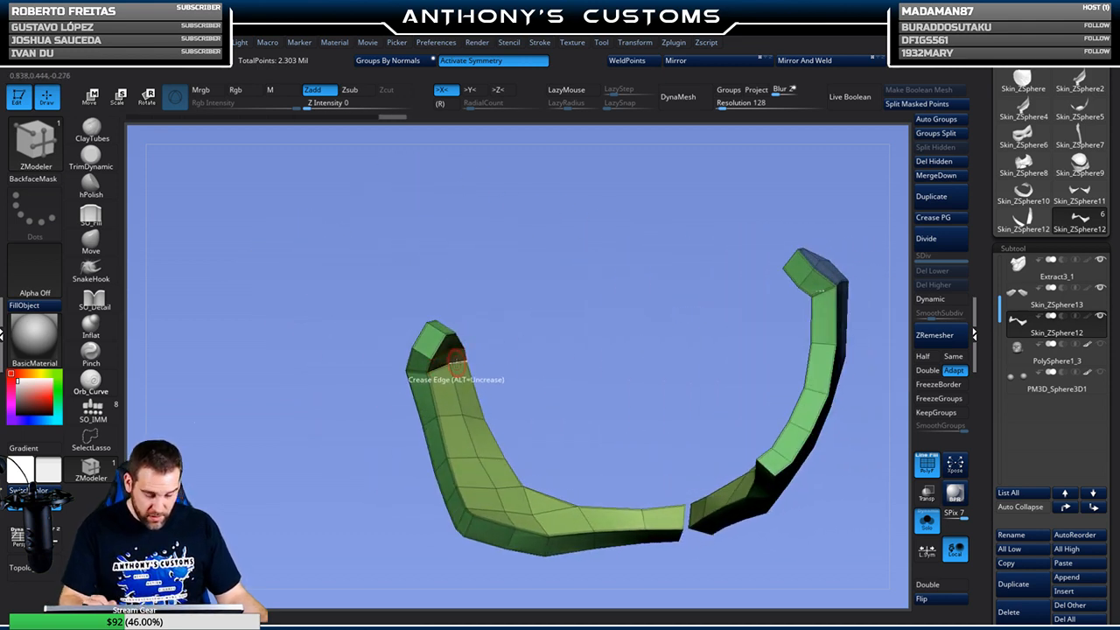
mouse_move(495, 325)
left_mouse_down()
mouse_move(449, 331)
mouse_move(565, 325)
mouse_move(475, 329)
mouse_move(553, 317)
mouse_move(581, 368)
mouse_move(590, 305)
mouse_move(661, 275)
mouse_move(595, 342)
mouse_move(480, 312)
left_mouse_up()
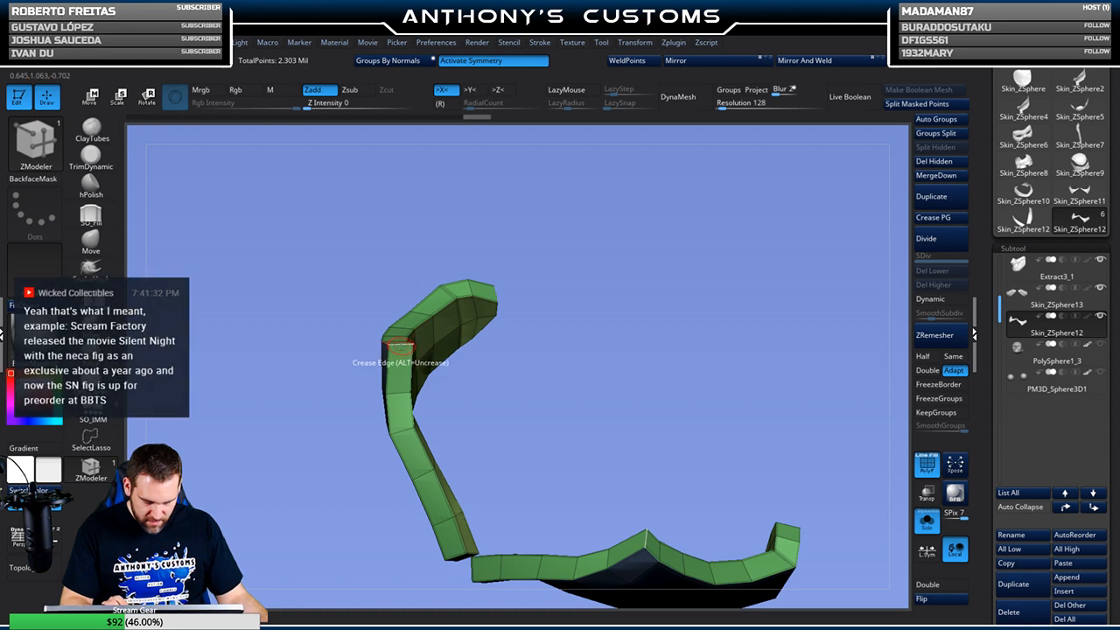
left_click_drag(529, 272, 644, 375)
left_click_drag(602, 219, 714, 393)
left_click_drag(471, 451, 588, 470, "alt")
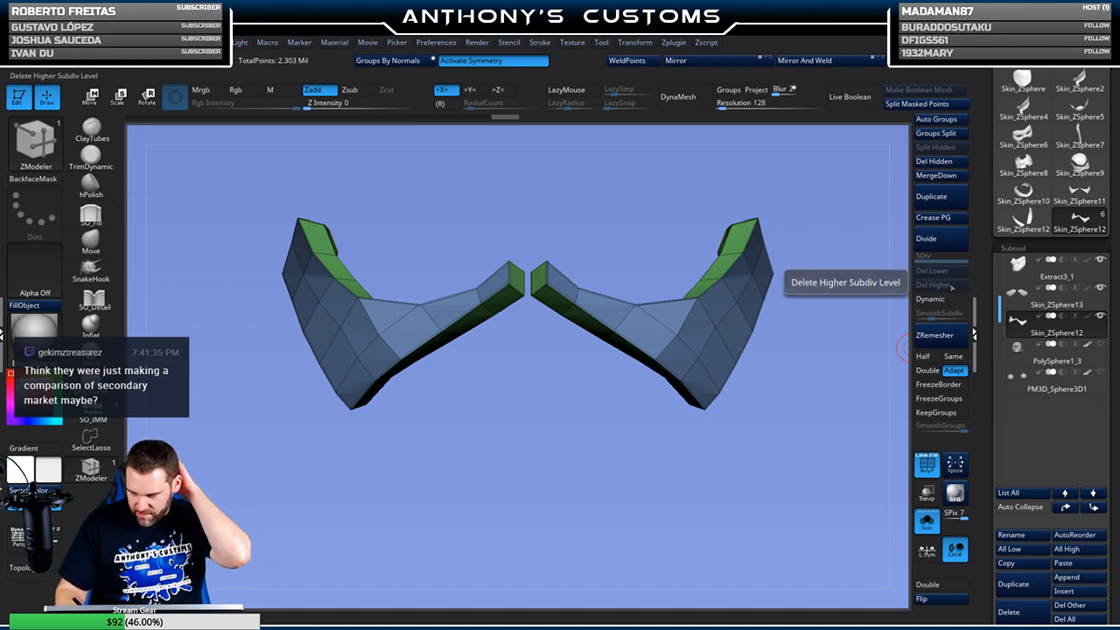
Turn on dynamic subdivision for the Skin_ZSphere12 pieces and check them against the full mask
left_click(953, 298)
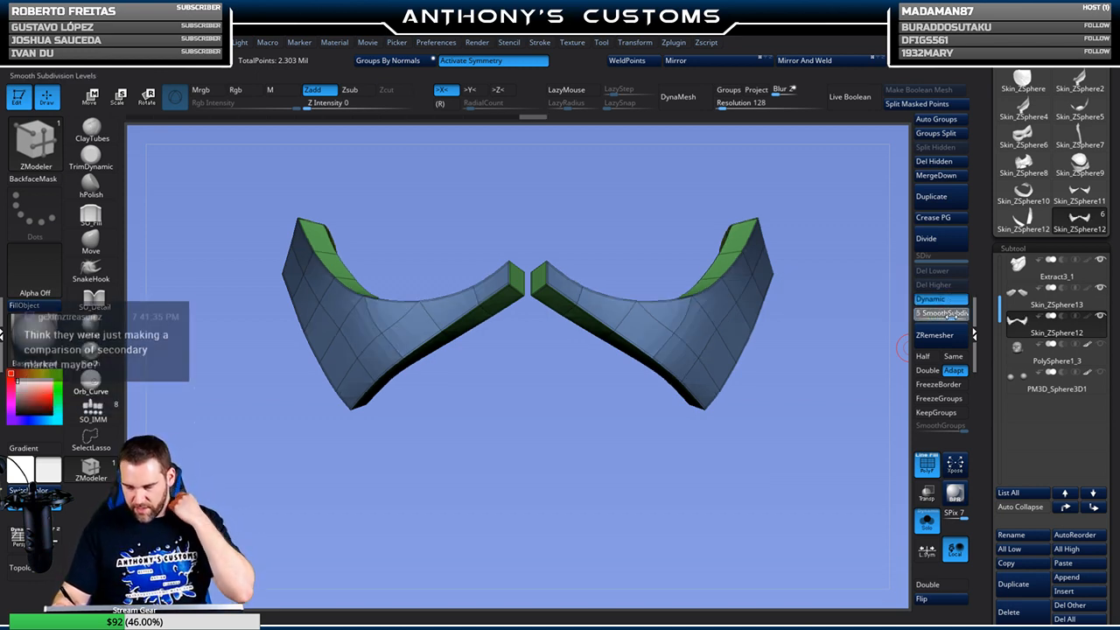
left_click_drag(833, 465, 770, 422)
left_click_drag(694, 452, 674, 434)
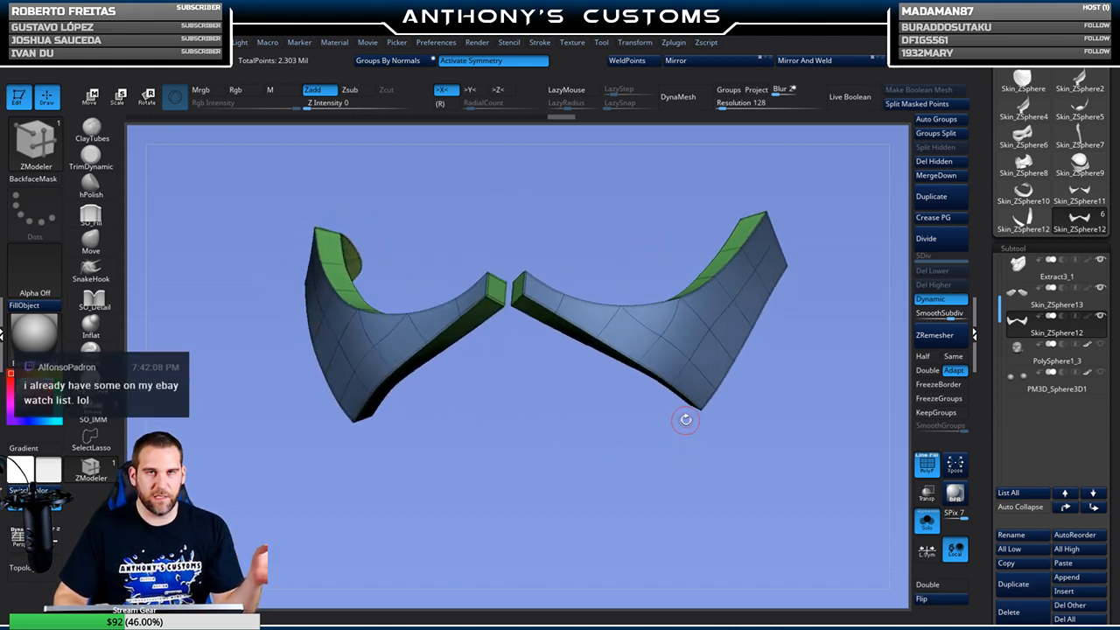
left_click_drag(543, 451, 547, 423)
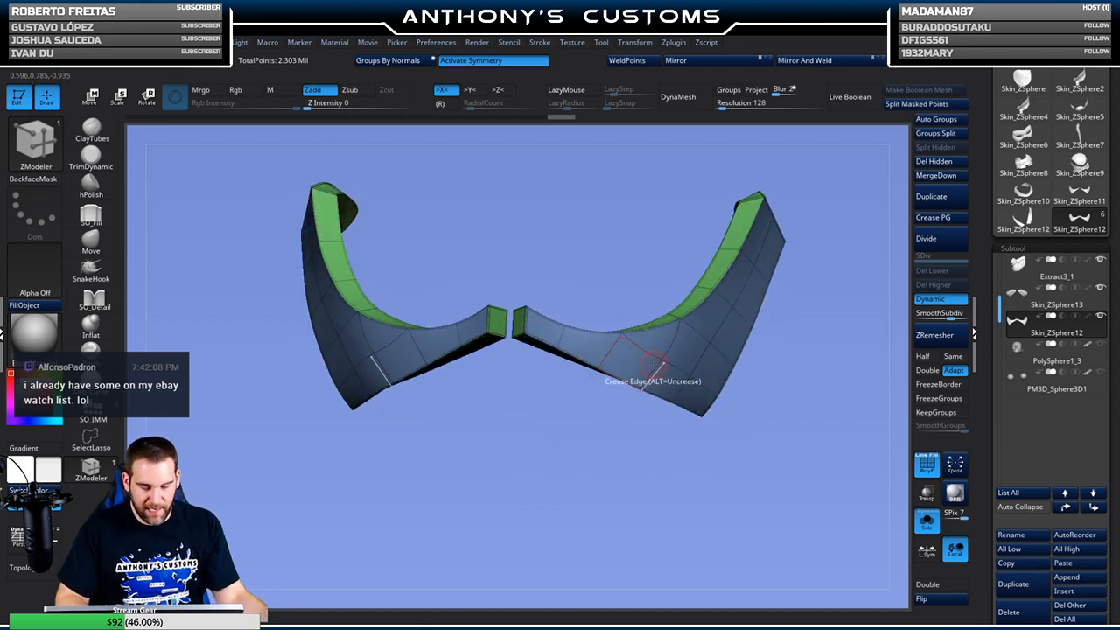
left_click(926, 521)
left_click_drag(812, 512, 823, 490)
left_click_drag(800, 449, 796, 426)
left_click_drag(801, 482, 770, 437, "alt")
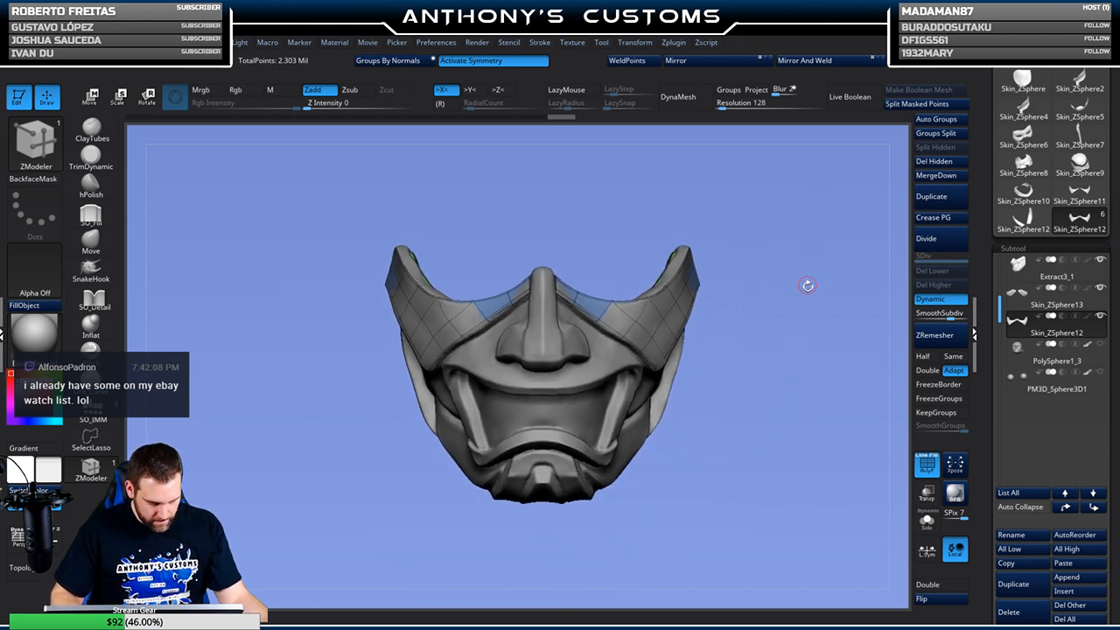
left_click_drag(786, 418, 781, 453)
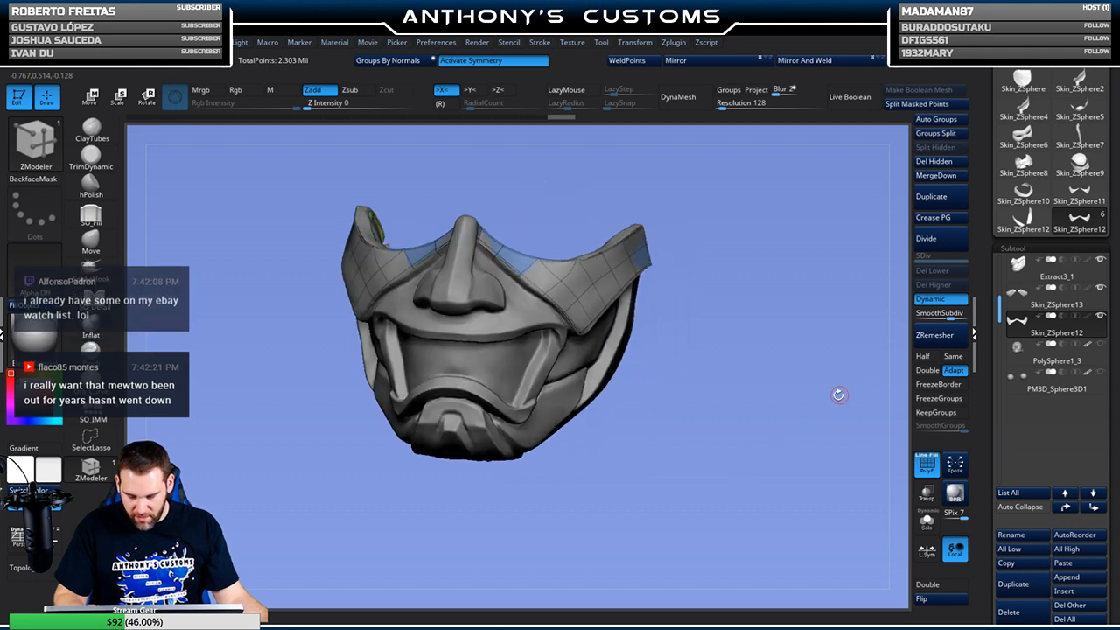
Center the transform gizmo between the Skin_ZSphere13 strips with symmetry off, scale them uniformly, and return to Draw mode
left_click(1022, 302)
key("w")
left_click_drag(753, 416, 726, 451, "shift")
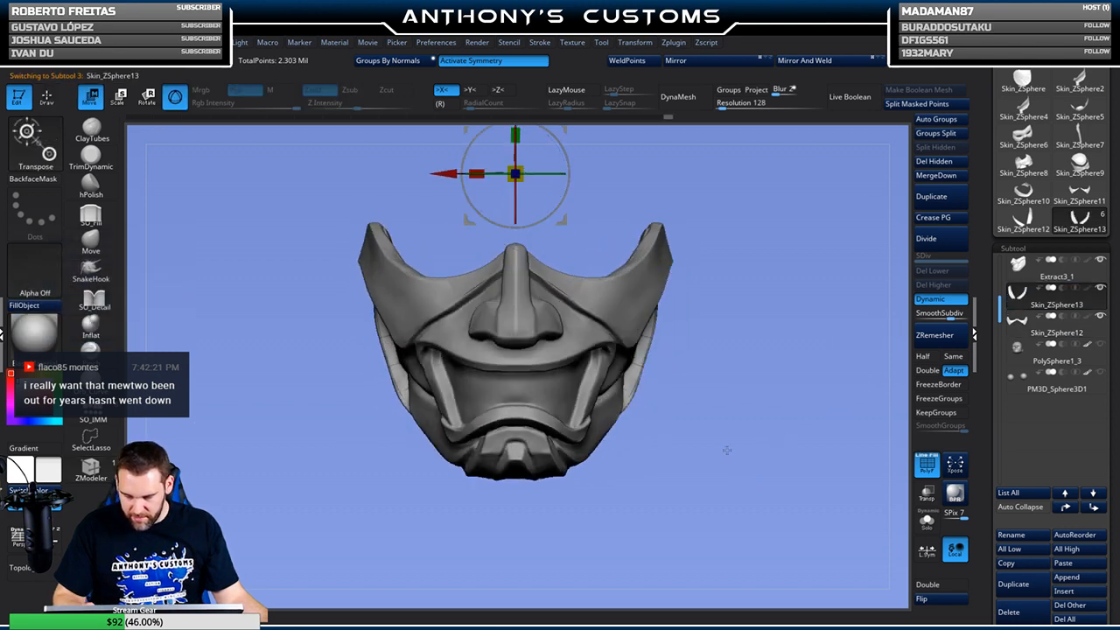
left_click_drag(737, 353, 746, 428, "alt")
left_click(523, 157)
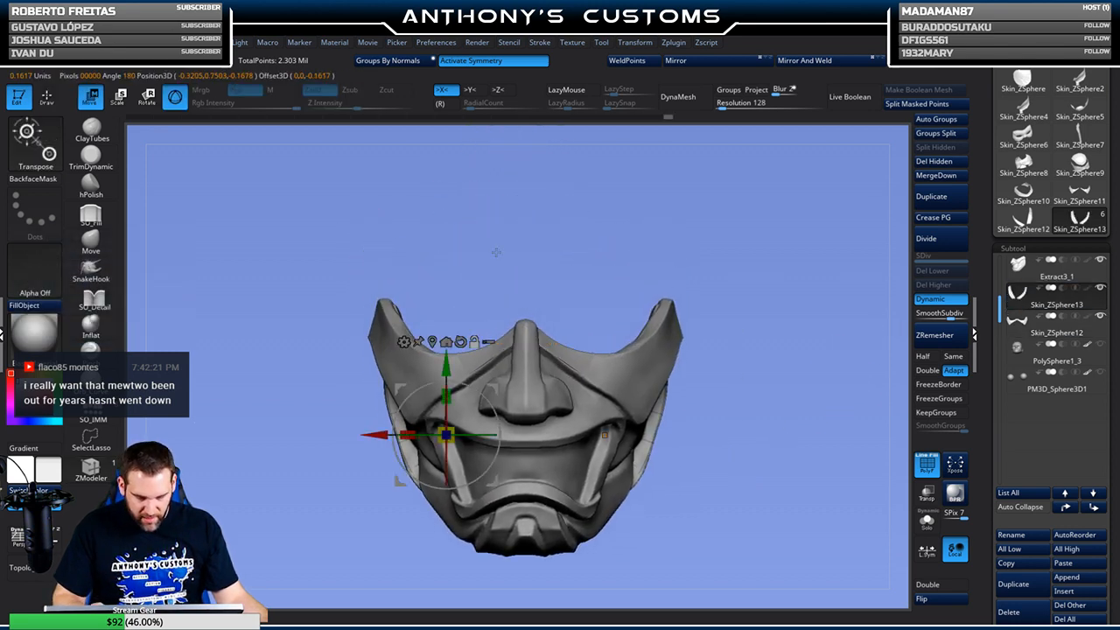
left_click(461, 340)
left_click_drag(763, 334, 758, 272, "alt")
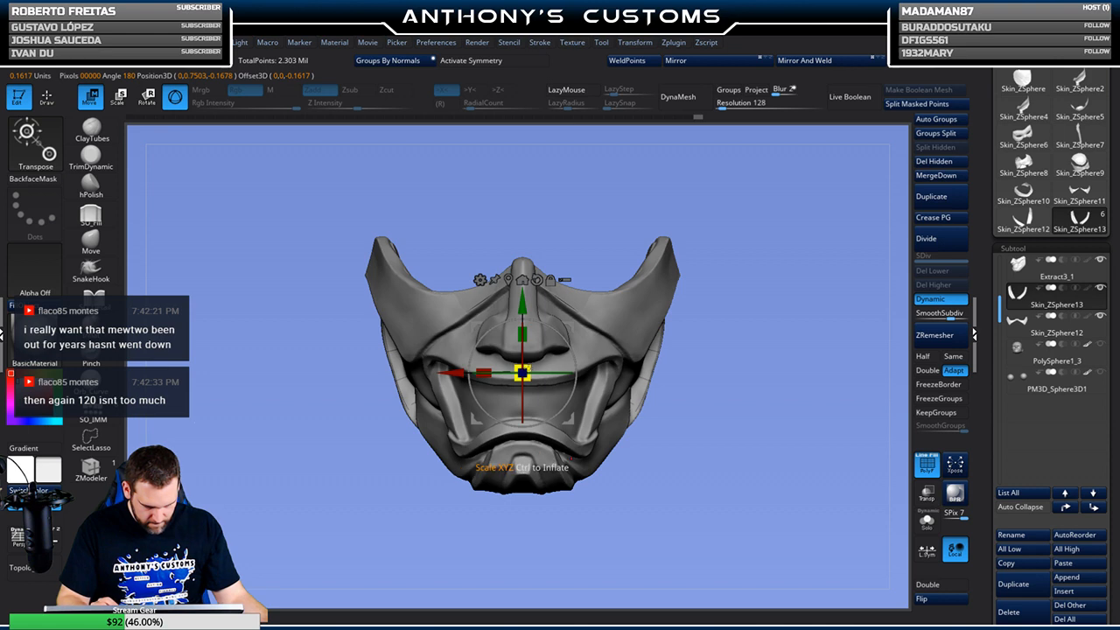
mouse_move(684, 305)
left_mouse_down()
mouse_move(760, 258)
mouse_move(758, 327)
mouse_move(743, 262)
mouse_move(732, 309)
mouse_move(758, 300)
mouse_move(740, 260)
mouse_move(762, 252)
mouse_move(748, 335)
mouse_move(810, 320)
mouse_move(736, 347)
mouse_move(797, 319)
mouse_move(778, 322)
mouse_move(762, 299)
left_mouse_up()
key("q")
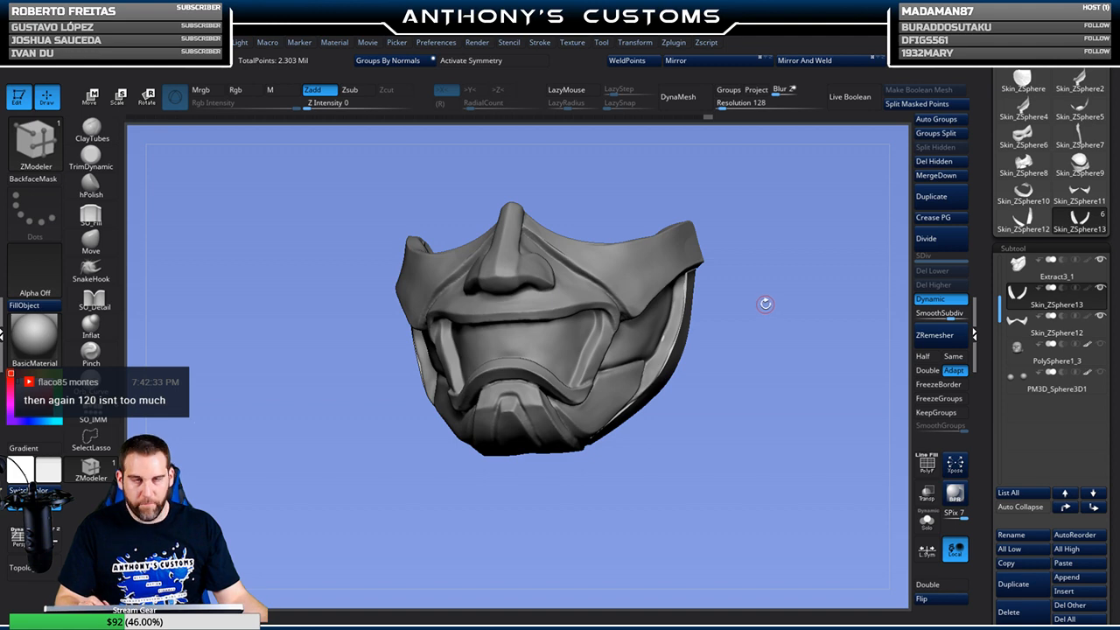
Select the Extract3_1 mask subtool and insert a ZSphere as a new subtool below it
left_click_drag(765, 304, 762, 272)
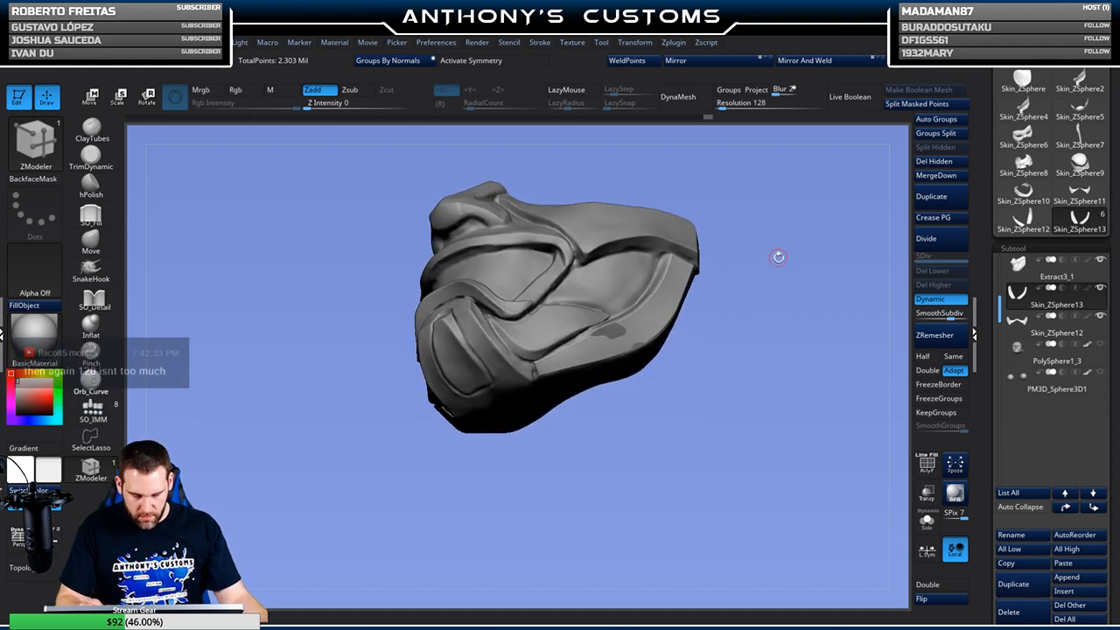
left_click_drag(780, 455, 767, 403)
left_click(1050, 268)
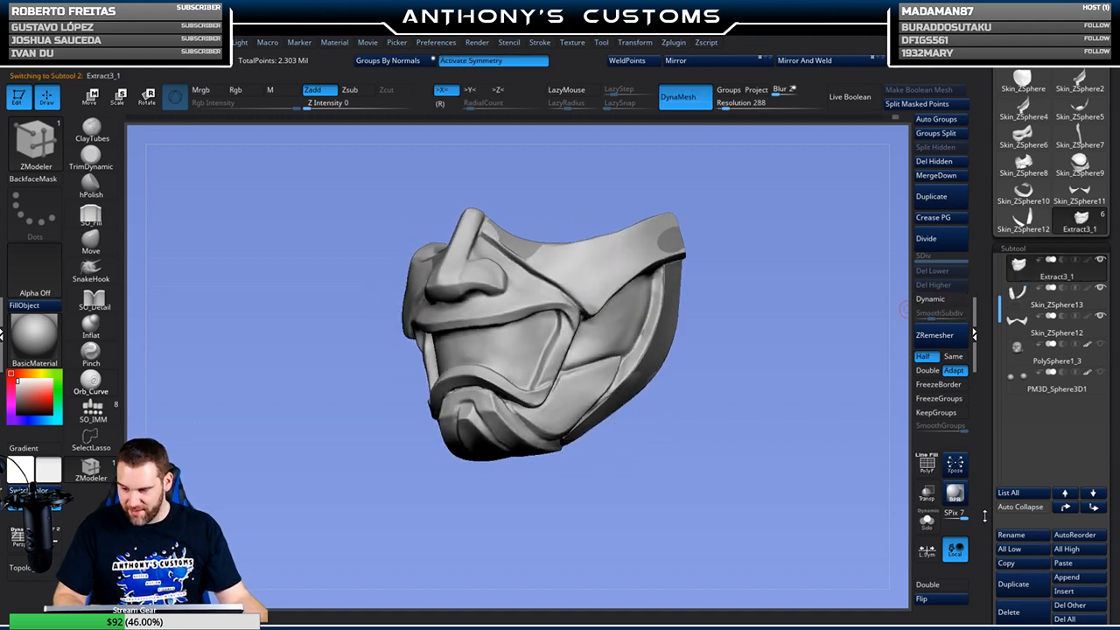
left_click(1080, 583)
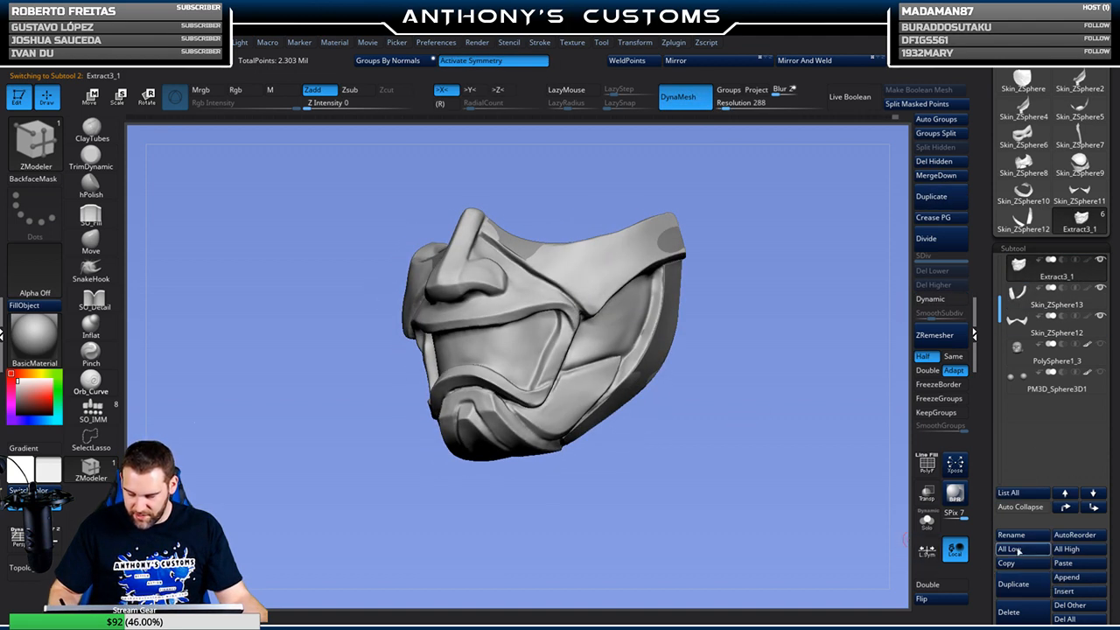
left_click(1075, 592)
left_click(678, 472)
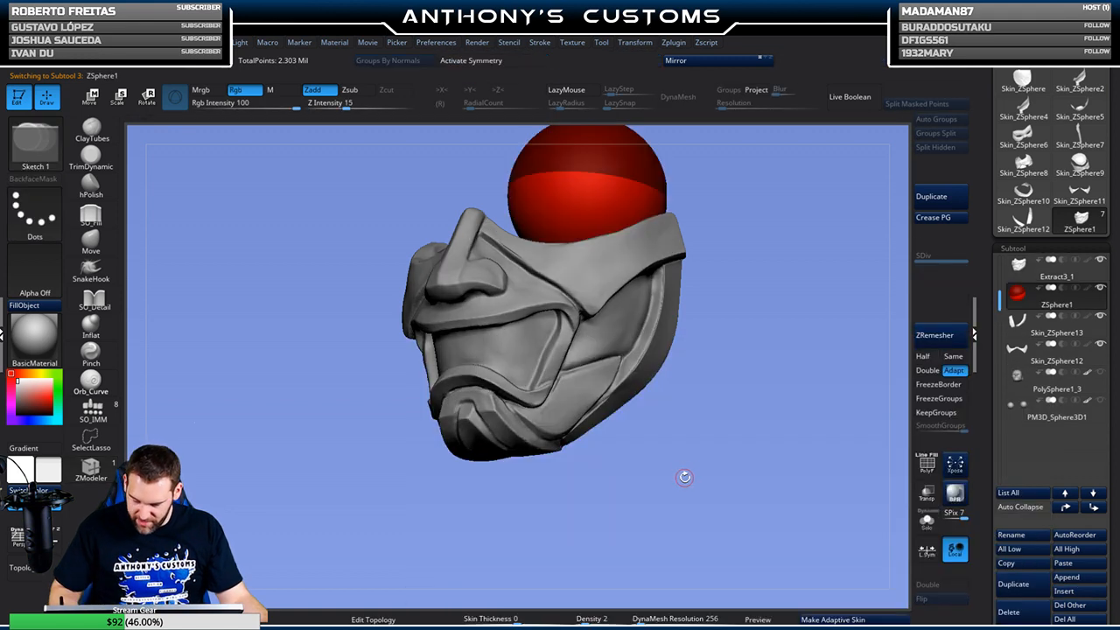
Set the ZSphere's adaptive skin density to 1 and DynaMesh resolution to 0, and activate X symmetry
right_click_drag(756, 364, 781, 410, "alt")
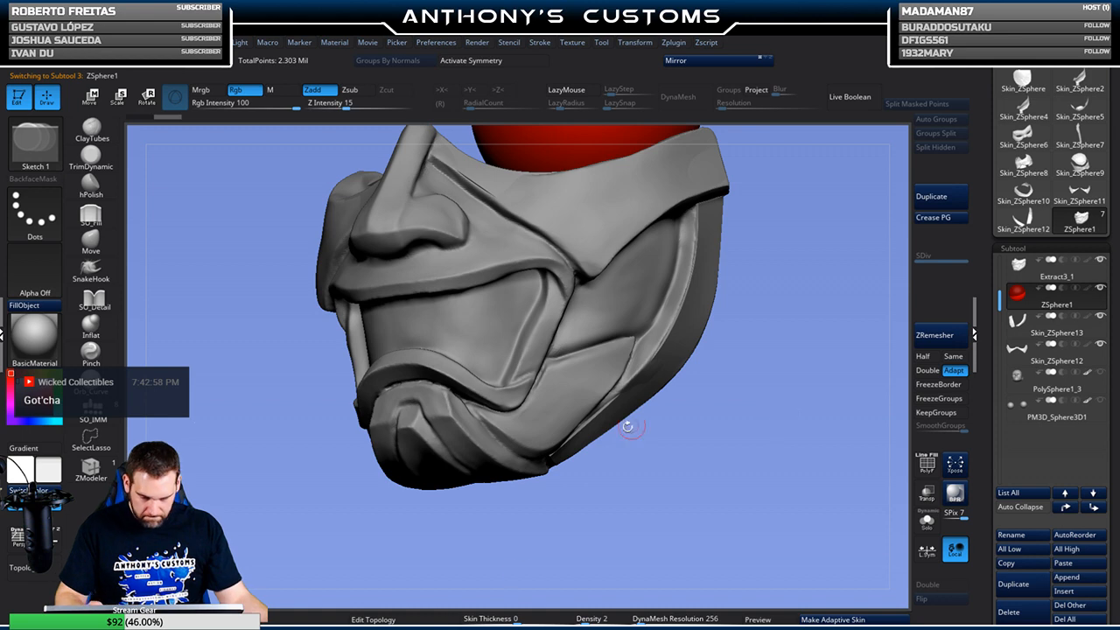
left_click(586, 620)
left_click(639, 619)
type("0")
left_click(513, 60)
Turn on Edit Topology for the ZSphere and place the first topology points across the top of the nose bridge
left_click_drag(779, 163, 755, 344)
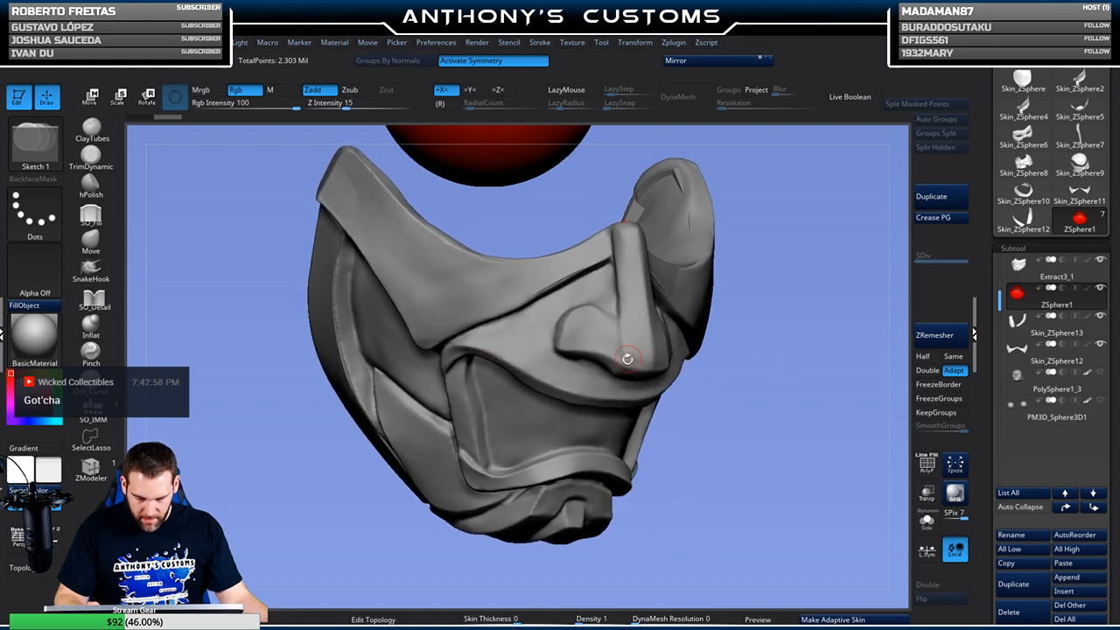
left_click_drag(778, 278, 694, 289)
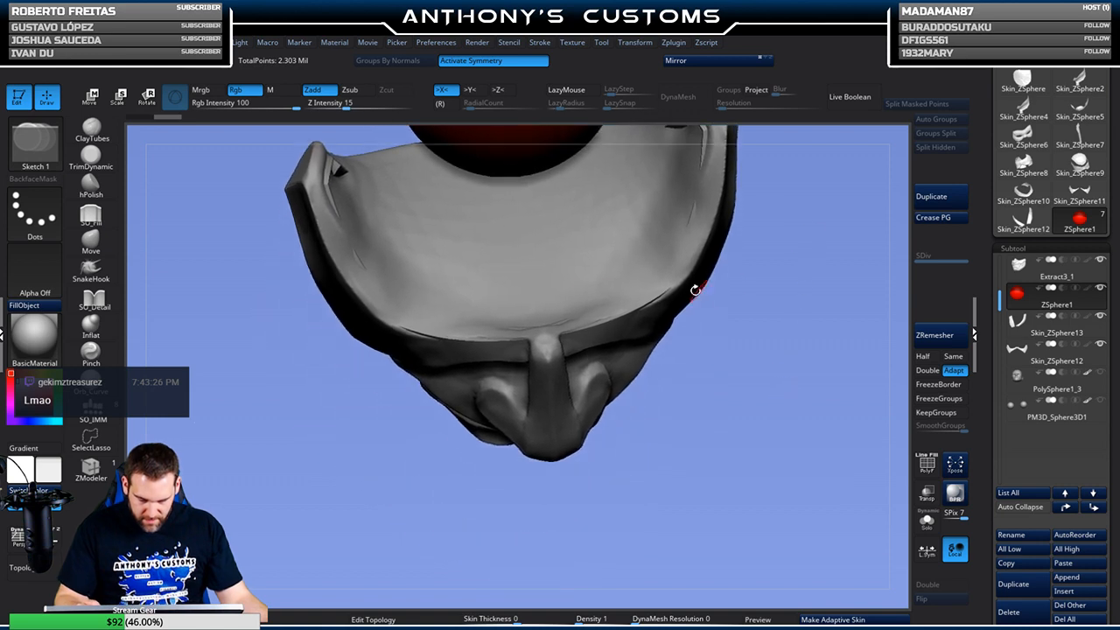
left_click_drag(546, 348, 547, 350)
left_click_drag(759, 343, 750, 400, "alt")
left_click(424, 614)
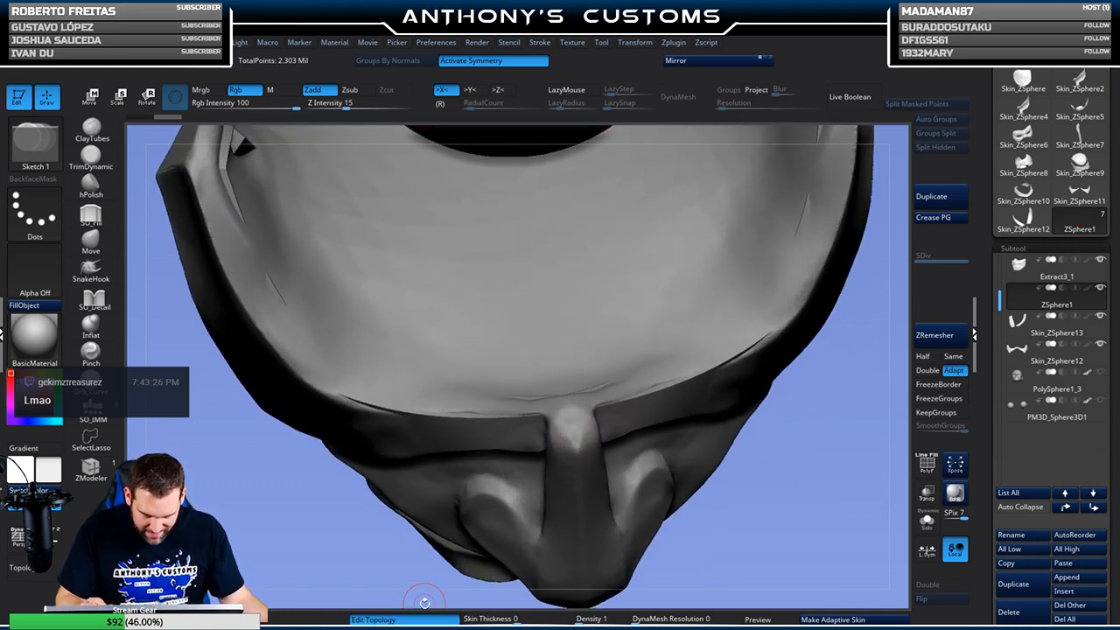
left_click(554, 418)
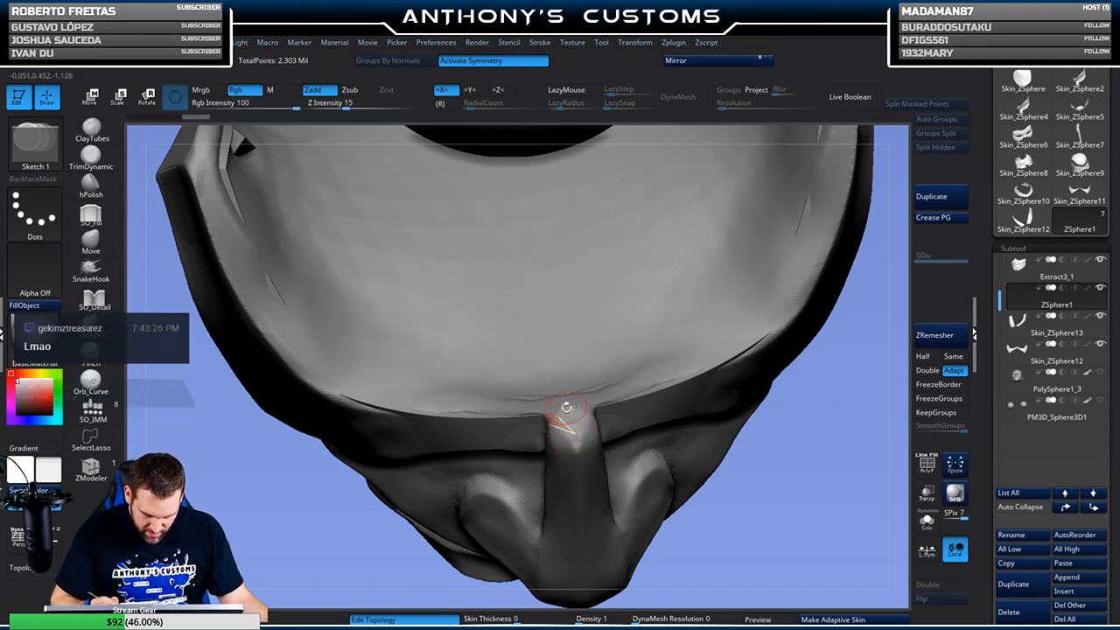
left_click(568, 405)
Draw the first topology quads on the upper front of the nose bridge, joined along the centerline
left_click_drag(790, 458, 783, 358)
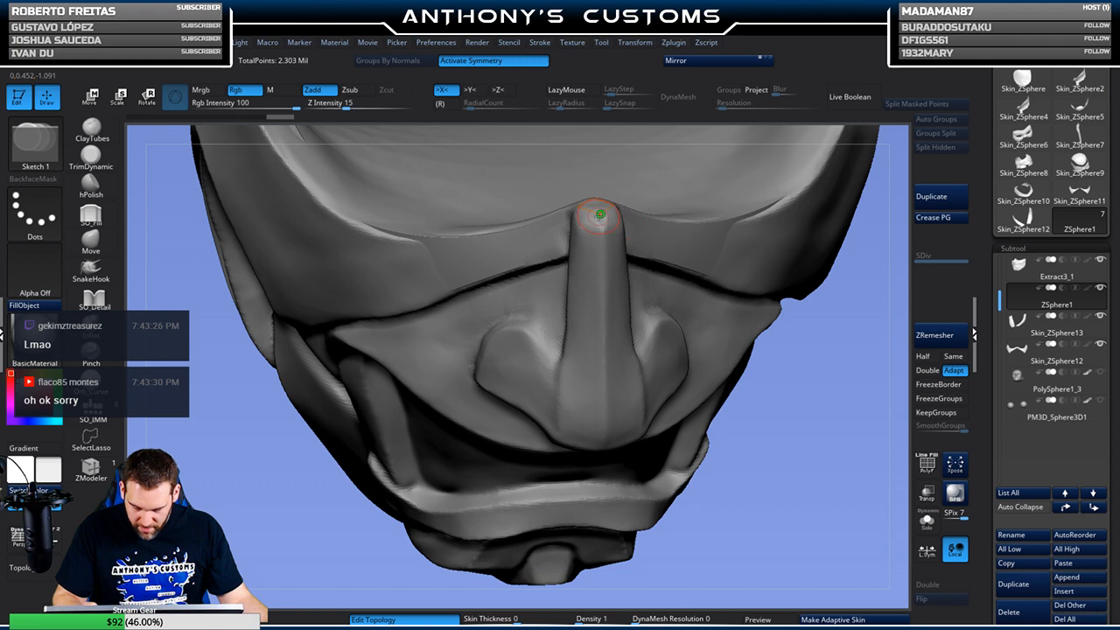
left_click(600, 216)
left_click(604, 273)
left_click_drag(810, 319, 874, 308)
left_click(565, 272)
left_click(572, 208)
left_click(601, 214)
Extend the topology with another row of quads down the middle of the nose bridge
left_click_drag(758, 281, 798, 252)
left_click(559, 321)
left_click(601, 322)
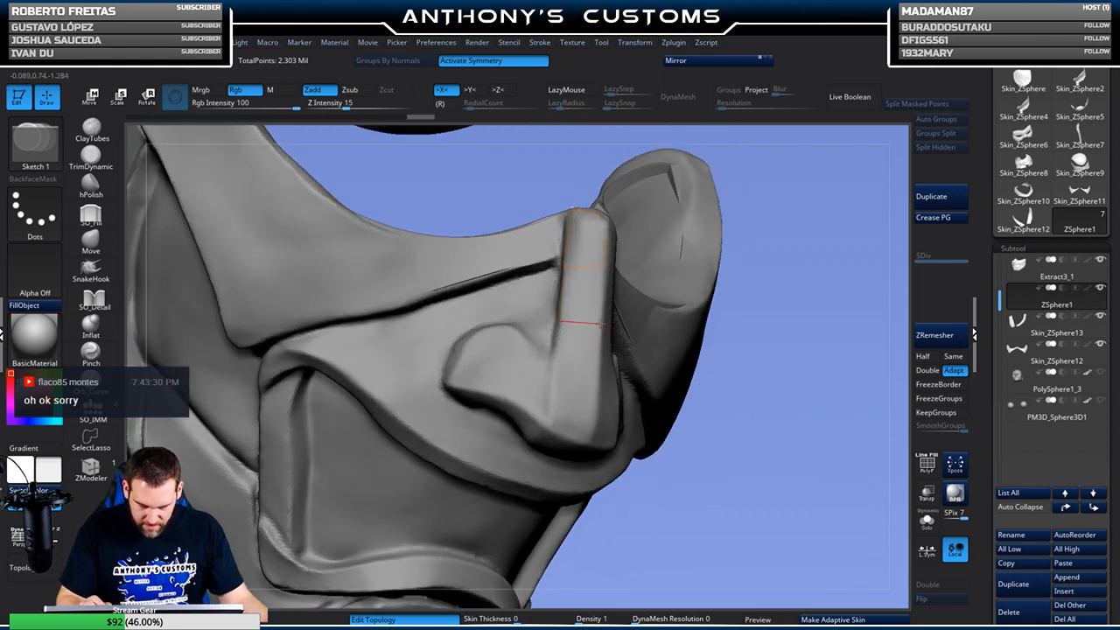
left_click(605, 265)
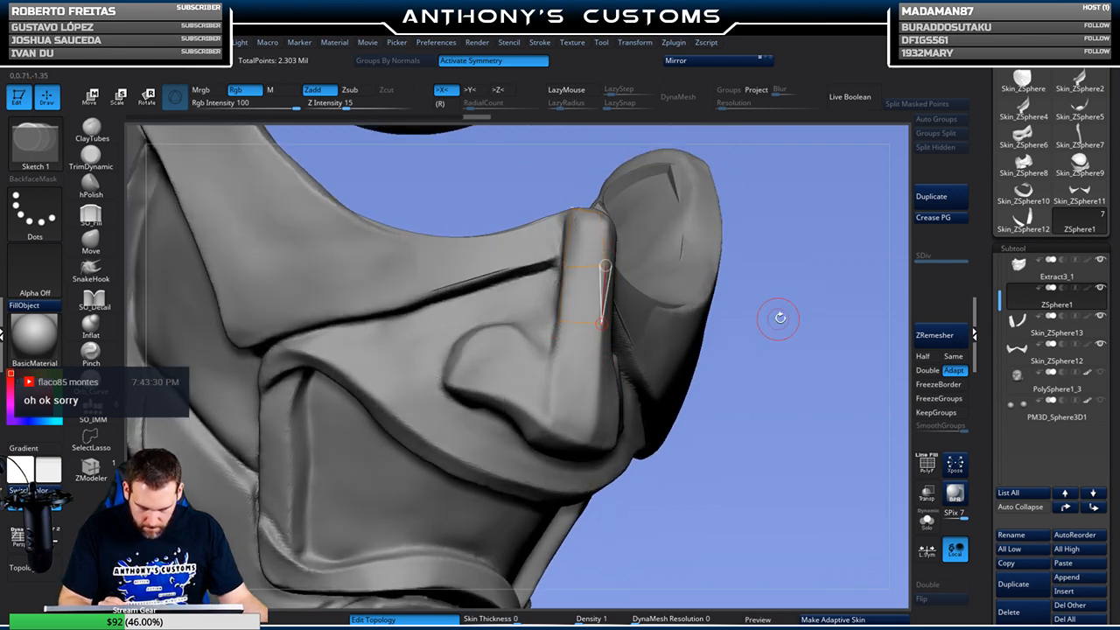
left_click_drag(749, 324, 765, 296)
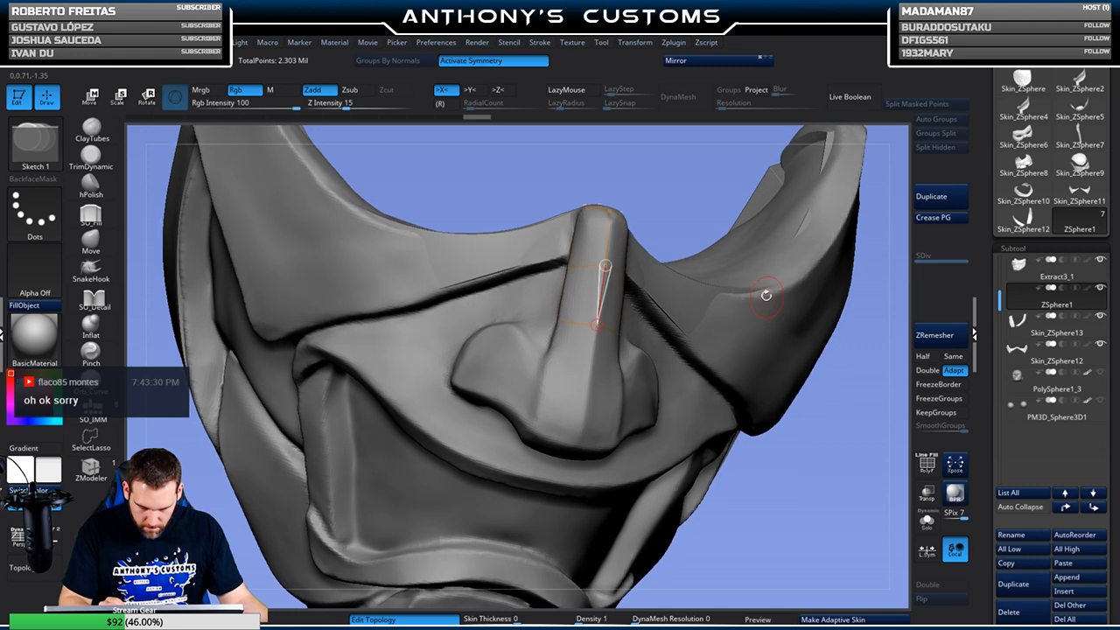
Continue the topology rows from the lower bridge down to the front edge of the nose tip
left_click(591, 368)
left_click(547, 356)
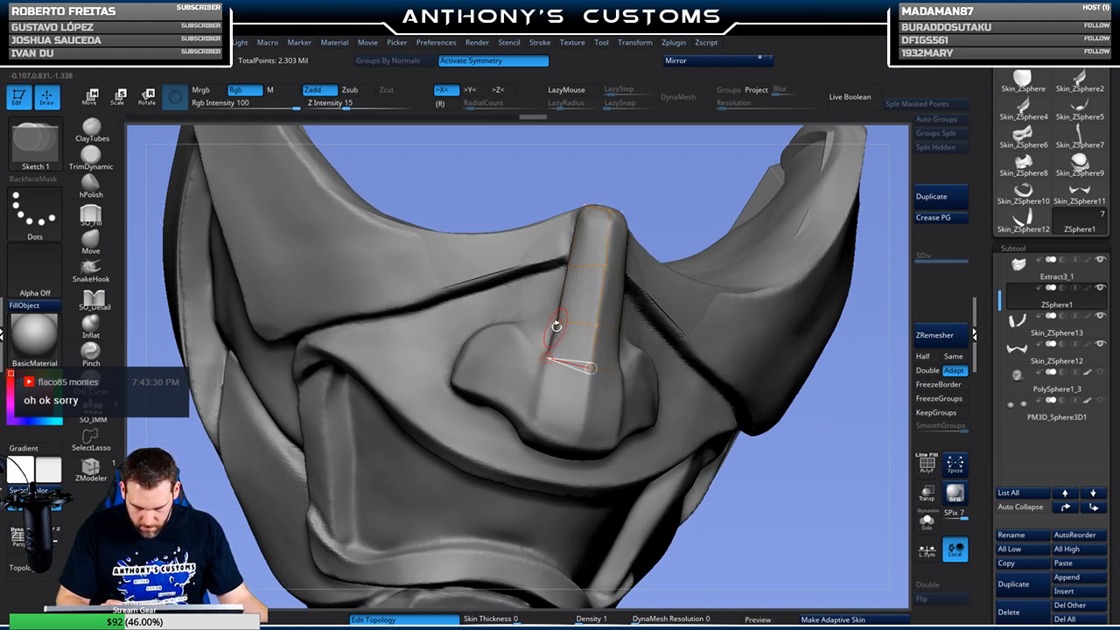
left_click(532, 425)
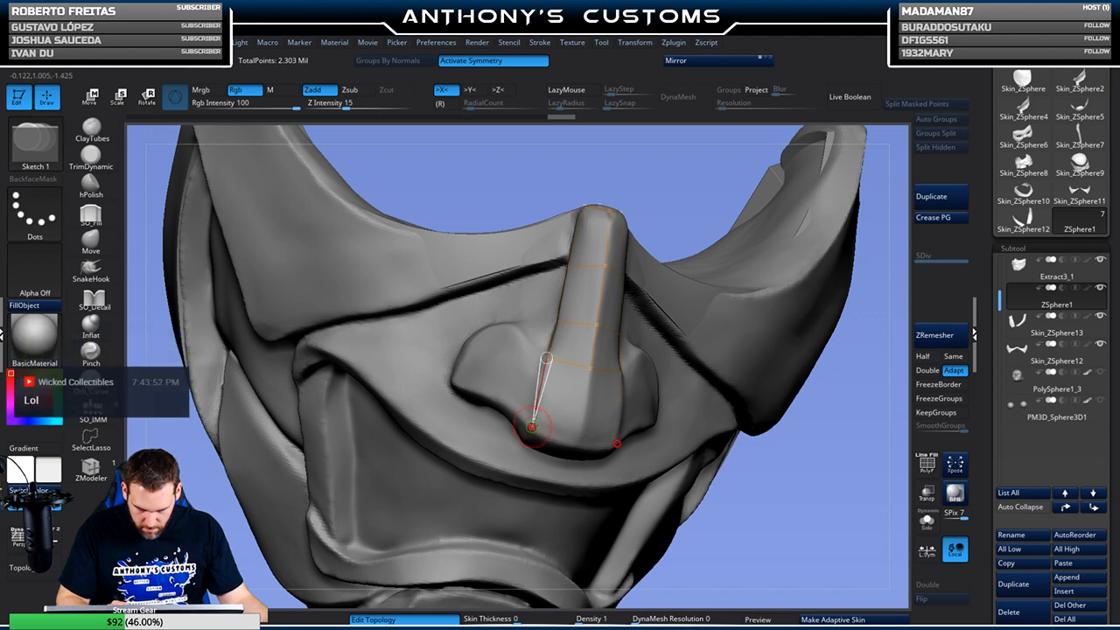
left_click(577, 443)
left_click(591, 368)
mouse_move(782, 458)
left_mouse_down()
mouse_move(764, 477)
mouse_move(768, 457)
mouse_move(752, 437)
mouse_move(817, 401)
mouse_move(786, 205)
mouse_move(810, 197)
left_mouse_up()
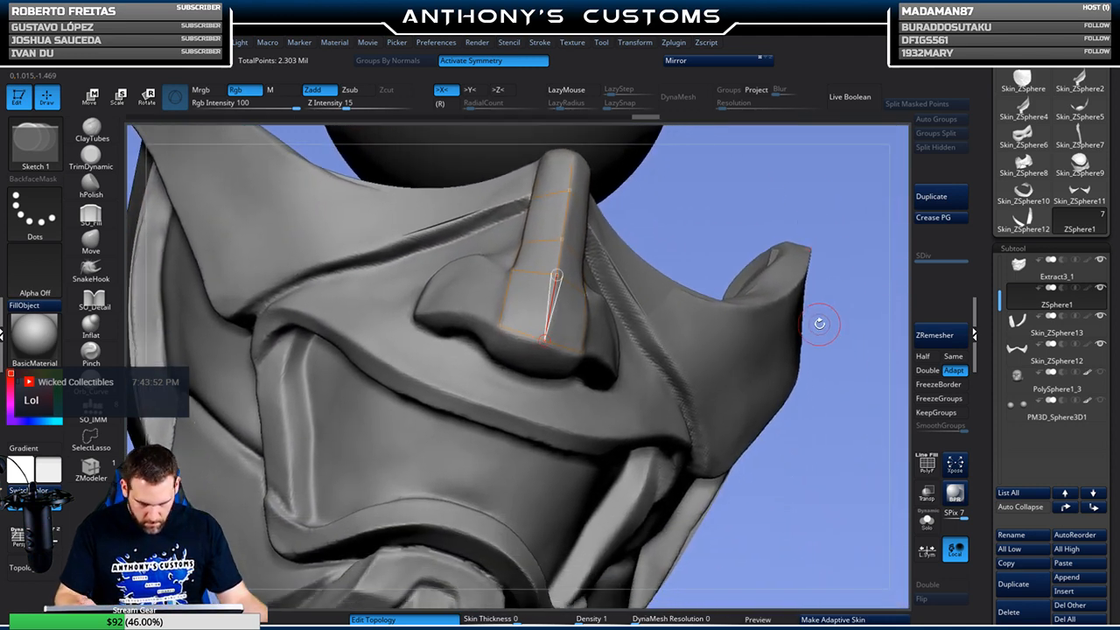
Trace topology edges from the nose tip along the lower edge of the nostril wing to its outer end
mouse_move(805, 452)
left_mouse_down()
mouse_move(814, 466)
mouse_move(759, 341)
left_mouse_up()
left_click_drag(687, 292, 622, 284)
left_click_drag(689, 274, 662, 232)
left_click_drag(662, 233, 617, 246)
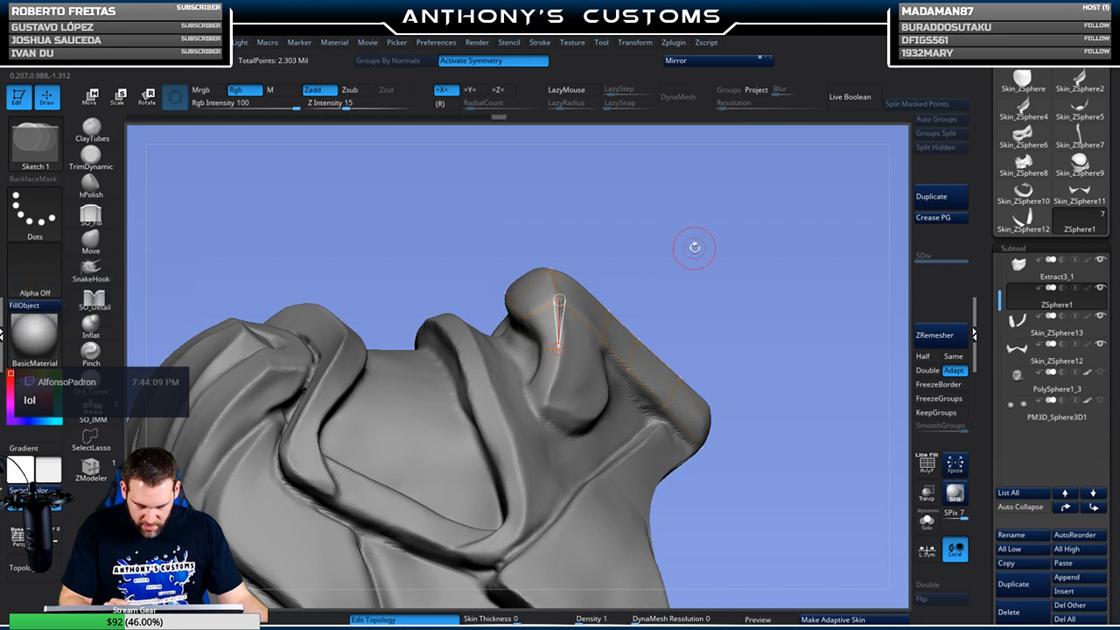
left_click_drag(690, 247, 601, 320)
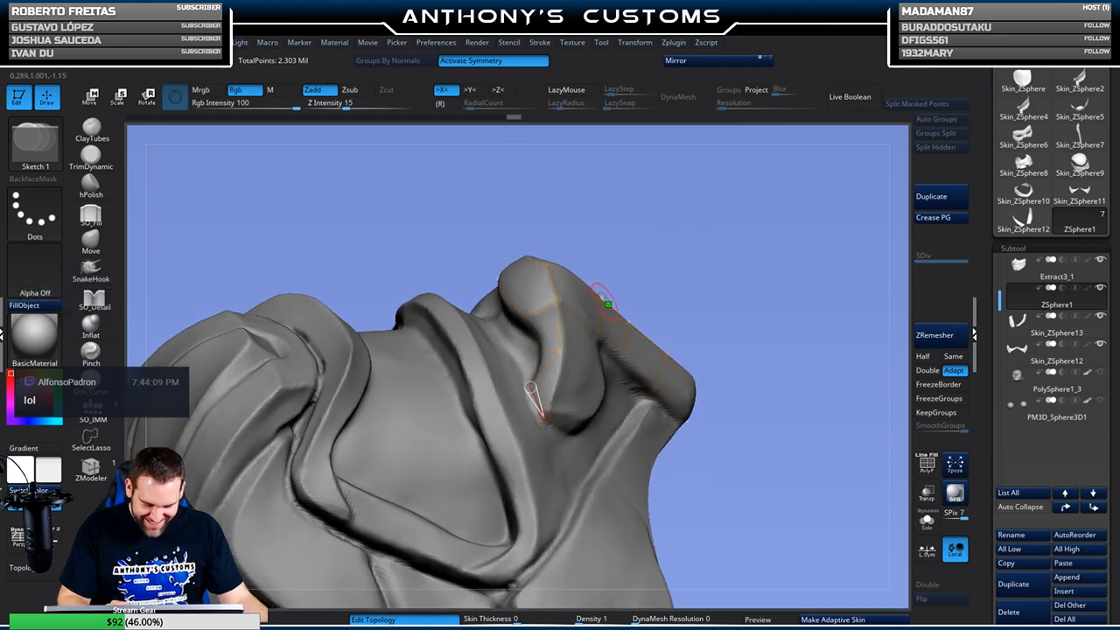
left_click_drag(717, 253, 576, 365)
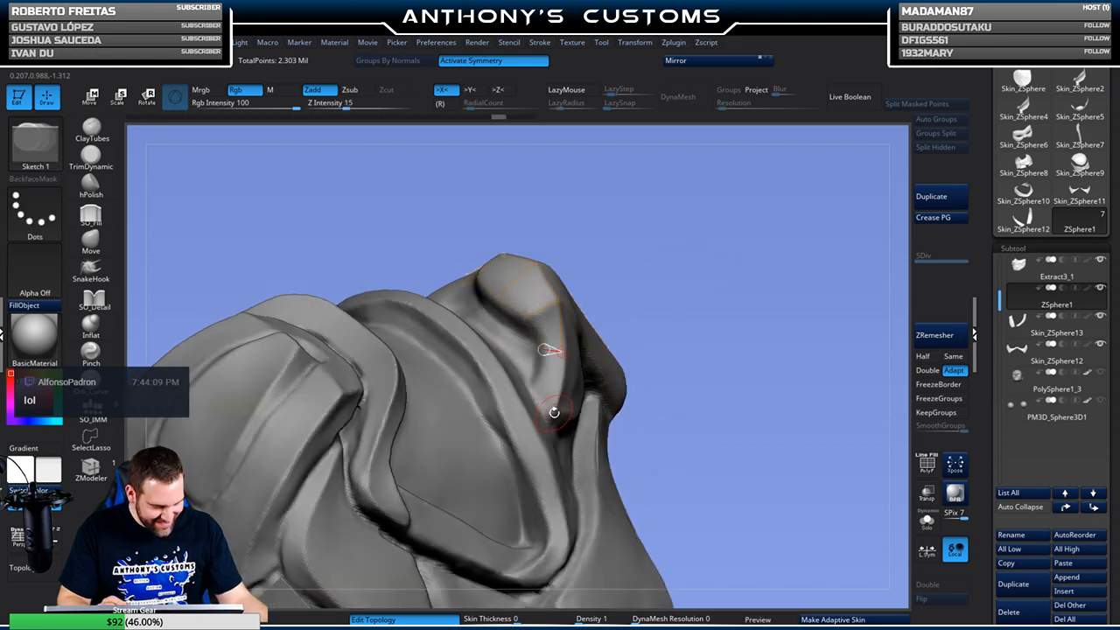
left_click(535, 387)
Add topology points around the outer nostril wing and connect them into quads covering its side
mouse_move(746, 268)
left_mouse_down()
mouse_move(729, 245)
mouse_move(741, 250)
left_mouse_up()
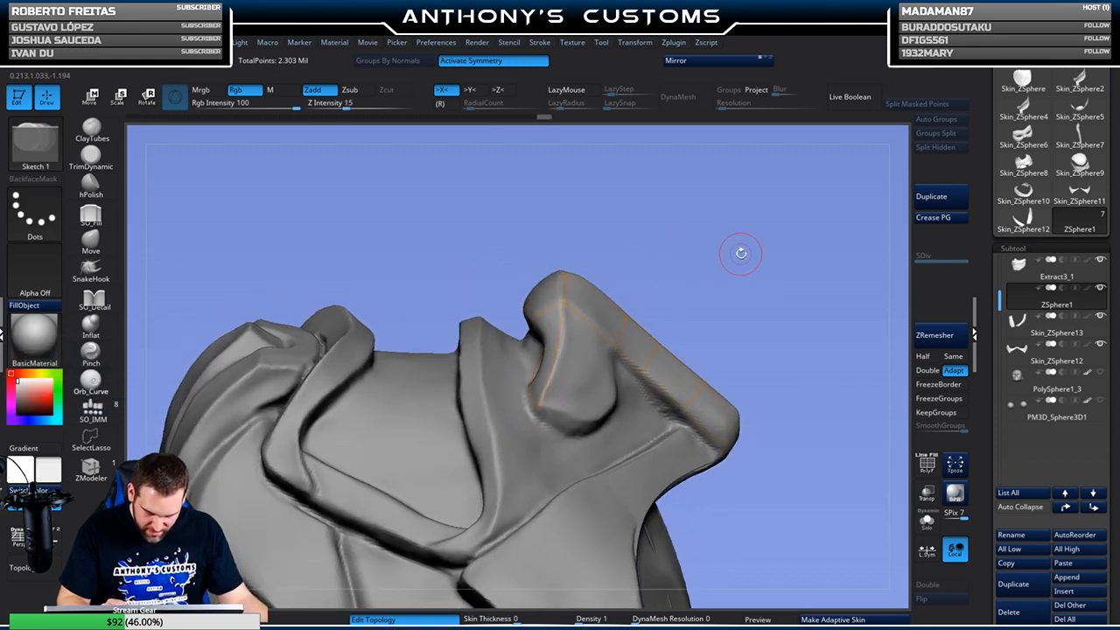
left_click(538, 409)
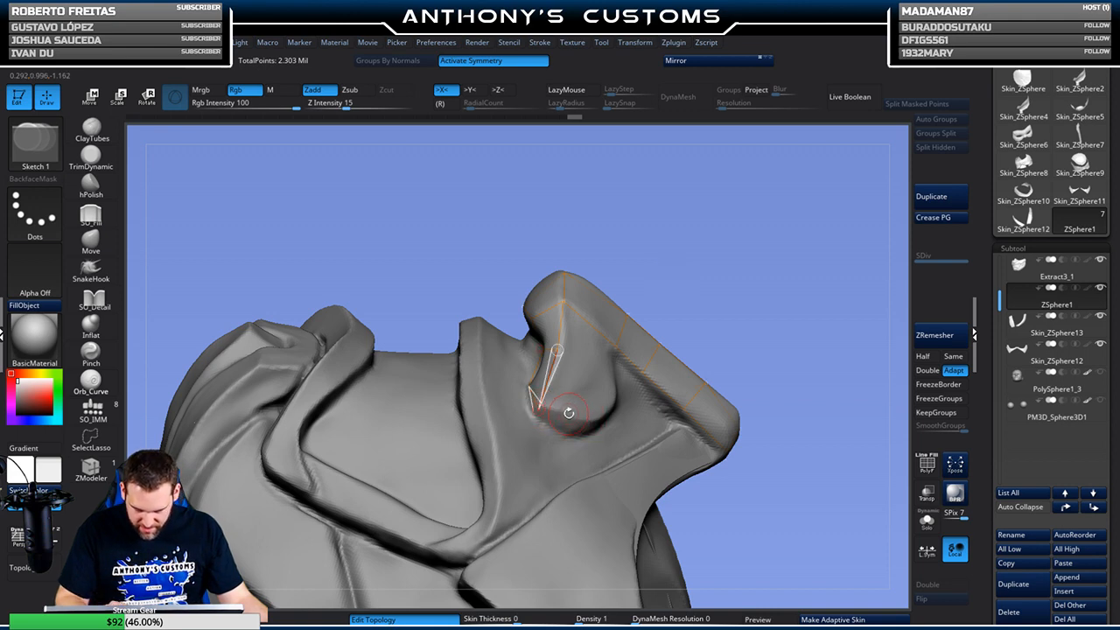
left_click(588, 362)
left_click(561, 346)
mouse_move(678, 250)
left_mouse_down()
mouse_move(805, 304)
mouse_move(750, 358)
mouse_move(765, 407)
mouse_move(804, 342)
mouse_move(777, 263)
mouse_move(750, 327)
mouse_move(725, 295)
mouse_move(709, 227)
mouse_move(755, 343)
mouse_move(732, 327)
mouse_move(537, 368)
left_mouse_up()
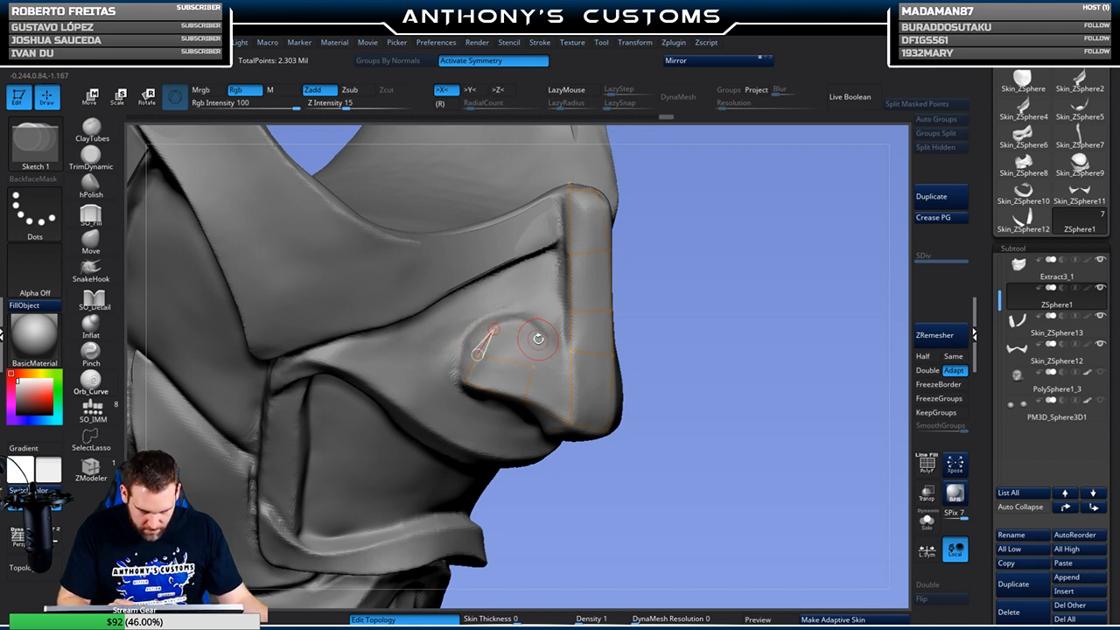
left_click(538, 339)
left_click(532, 368)
Draw a topology edge row from the nostril wing across the middle of the nose tip to the centerline
mouse_move(754, 282)
left_mouse_down()
mouse_move(724, 298)
mouse_move(749, 293)
mouse_move(747, 328)
mouse_move(672, 340)
left_mouse_up()
left_click(533, 366)
left_click(570, 386)
left_click(617, 395)
left_click_drag(707, 337, 670, 388)
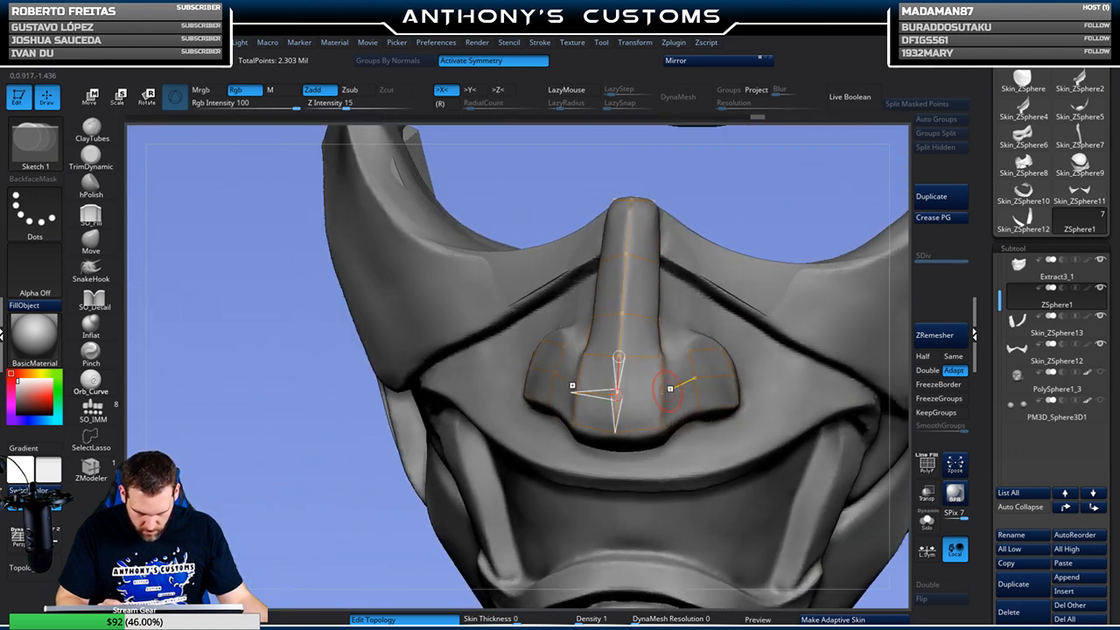
left_click(662, 392)
Connect the upper edge of the nostril wing topology to the side of the nose bridge
mouse_move(395, 509)
left_mouse_down()
mouse_move(388, 518)
mouse_move(405, 531)
mouse_move(557, 431)
mouse_move(816, 452)
mouse_move(816, 527)
mouse_move(733, 434)
mouse_move(793, 402)
mouse_move(700, 376)
mouse_move(722, 332)
mouse_move(822, 260)
left_mouse_up()
mouse_move(807, 297)
left_mouse_down()
mouse_move(772, 315)
mouse_move(809, 449)
mouse_move(799, 443)
left_mouse_up()
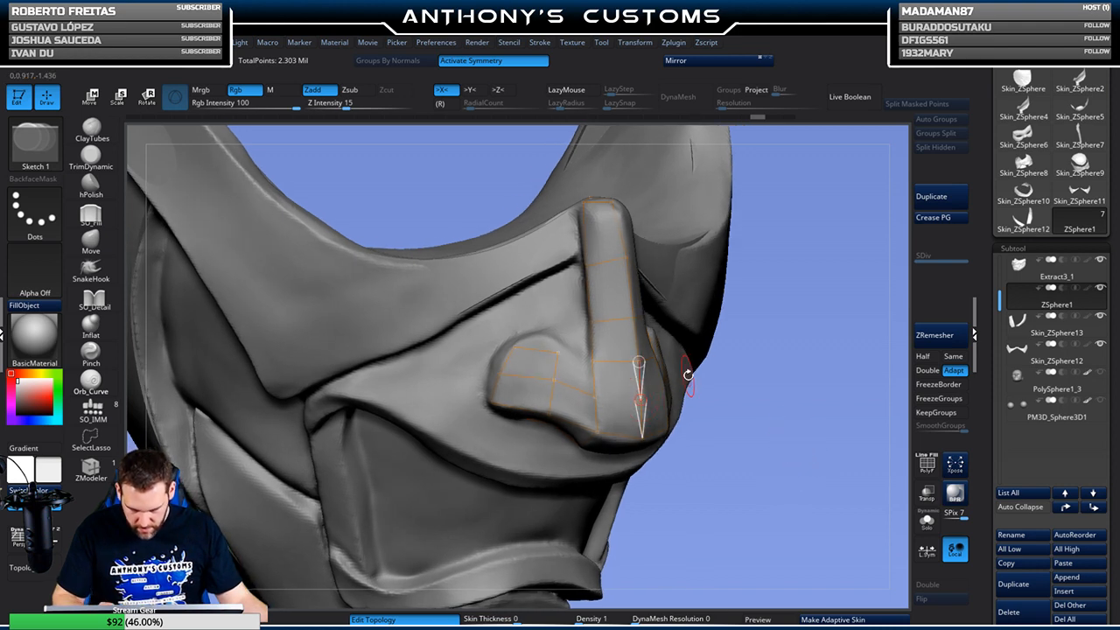
mouse_move(781, 431)
left_mouse_down()
mouse_move(782, 482)
mouse_move(768, 418)
mouse_move(794, 463)
mouse_move(614, 334)
left_mouse_up()
left_click(593, 361)
left_click(557, 351)
mouse_move(760, 383)
left_mouse_down()
mouse_move(775, 341)
mouse_move(767, 349)
mouse_move(730, 291)
left_mouse_up()
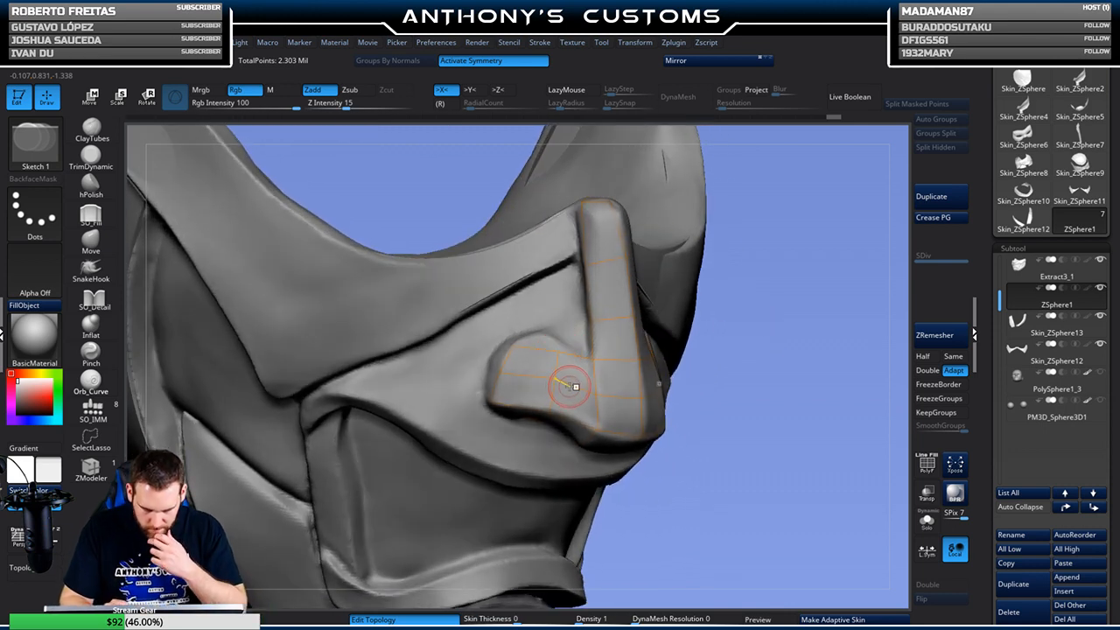
mouse_move(782, 283)
left_mouse_down()
mouse_move(770, 317)
mouse_move(760, 291)
mouse_move(771, 294)
left_mouse_up()
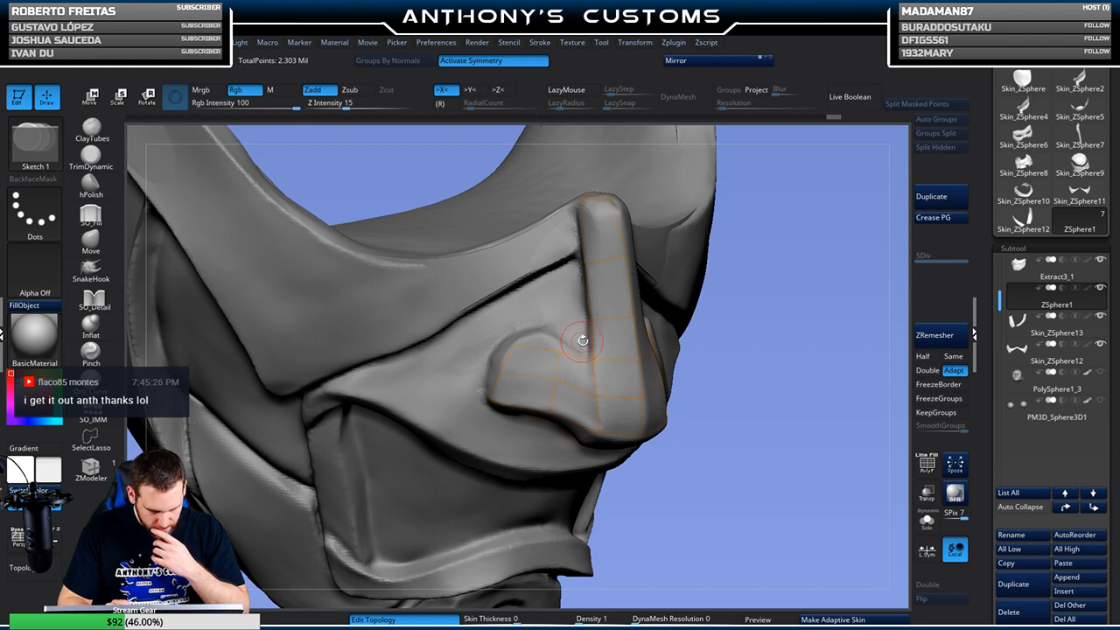
Reposition the topology points along the upper edge of the nostril wing in Move mode, and return to Draw mode
key("w")
left_click(514, 344)
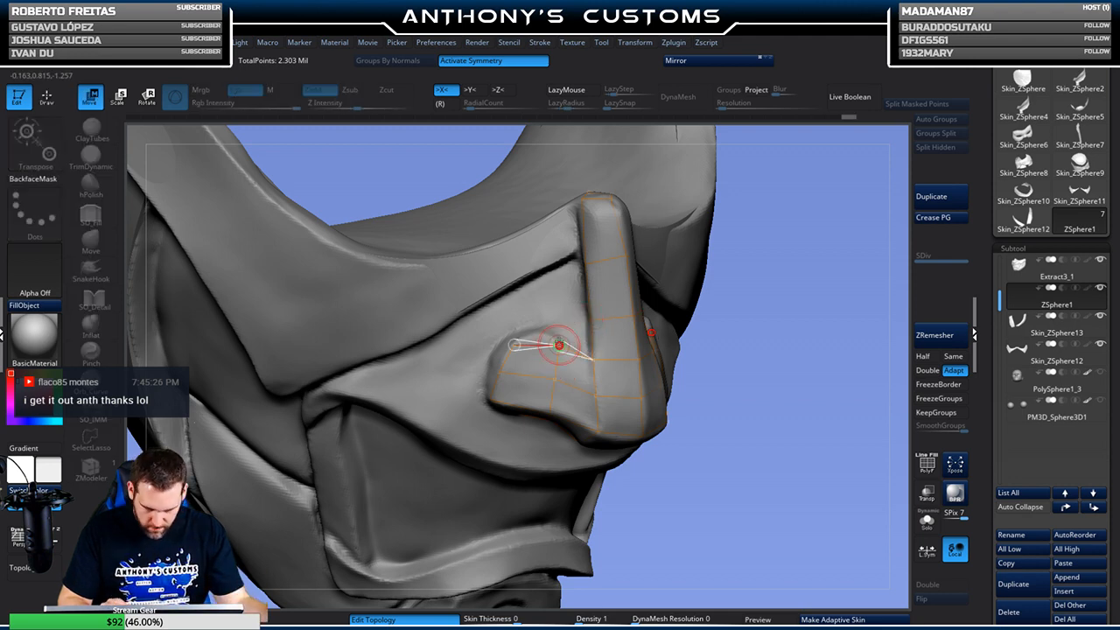
left_click(515, 341)
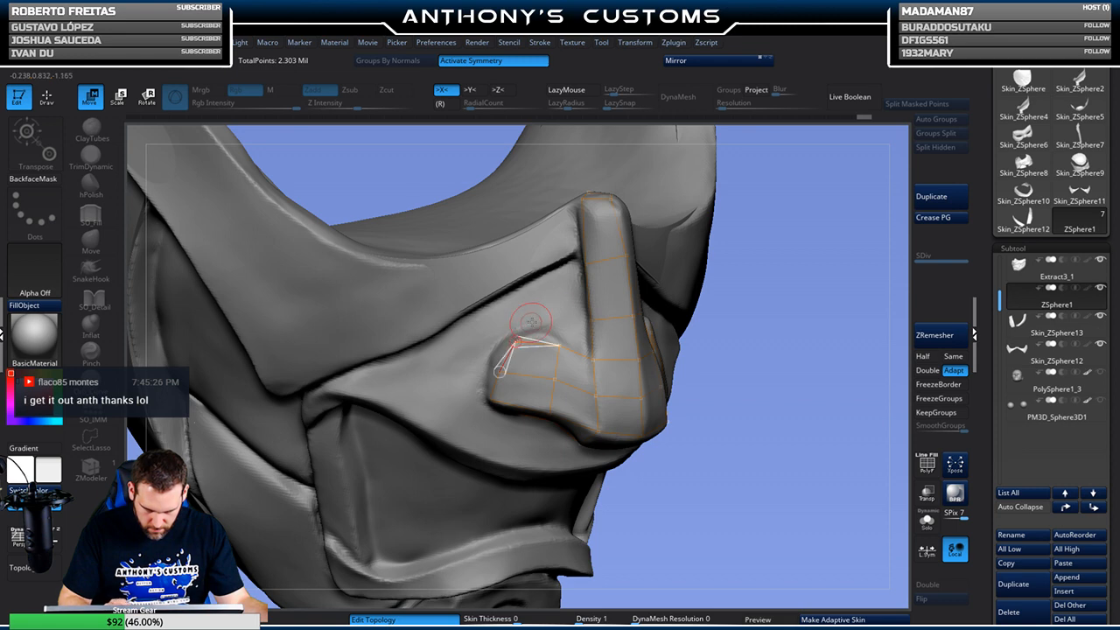
key("q")
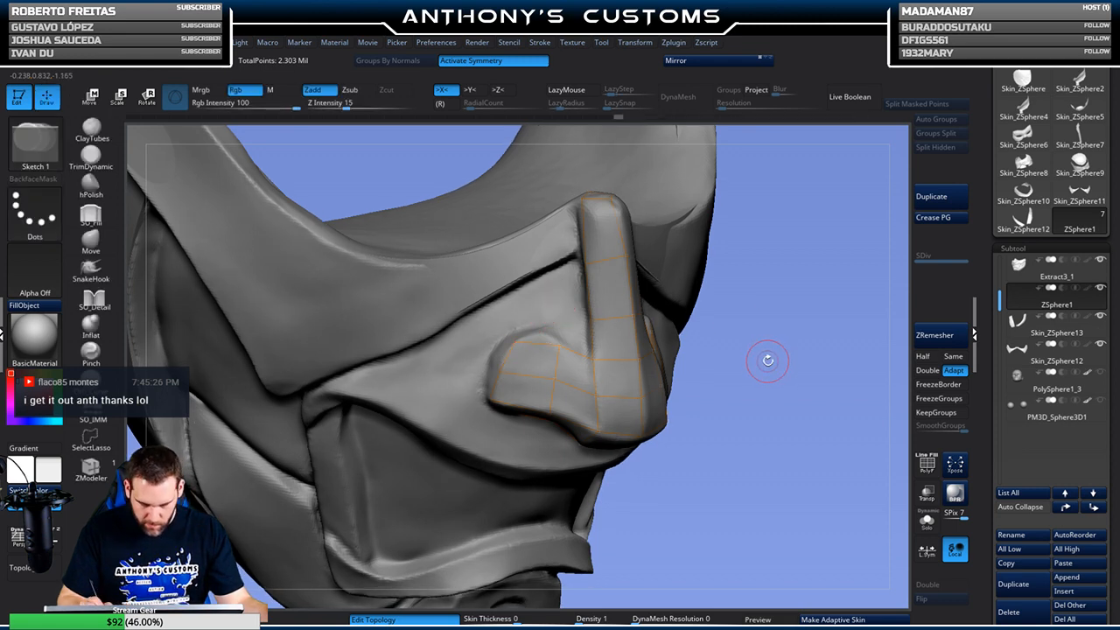
Draw a strip of topology quads up the side of the nose bridge from the nostril wing
left_click_drag(757, 378, 750, 406)
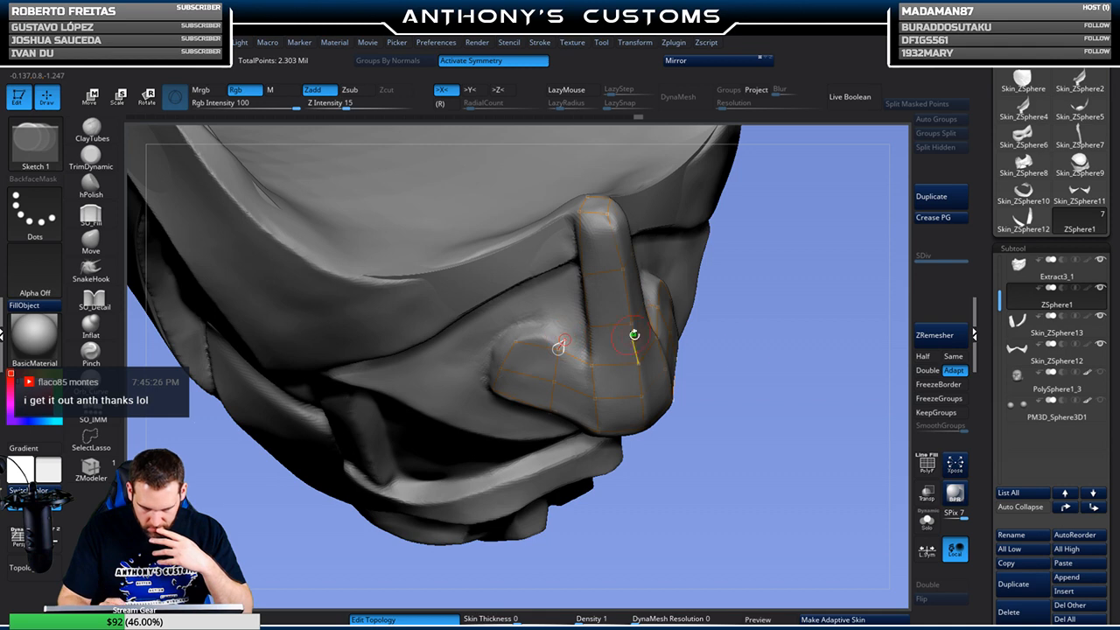
left_click_drag(762, 349, 775, 342)
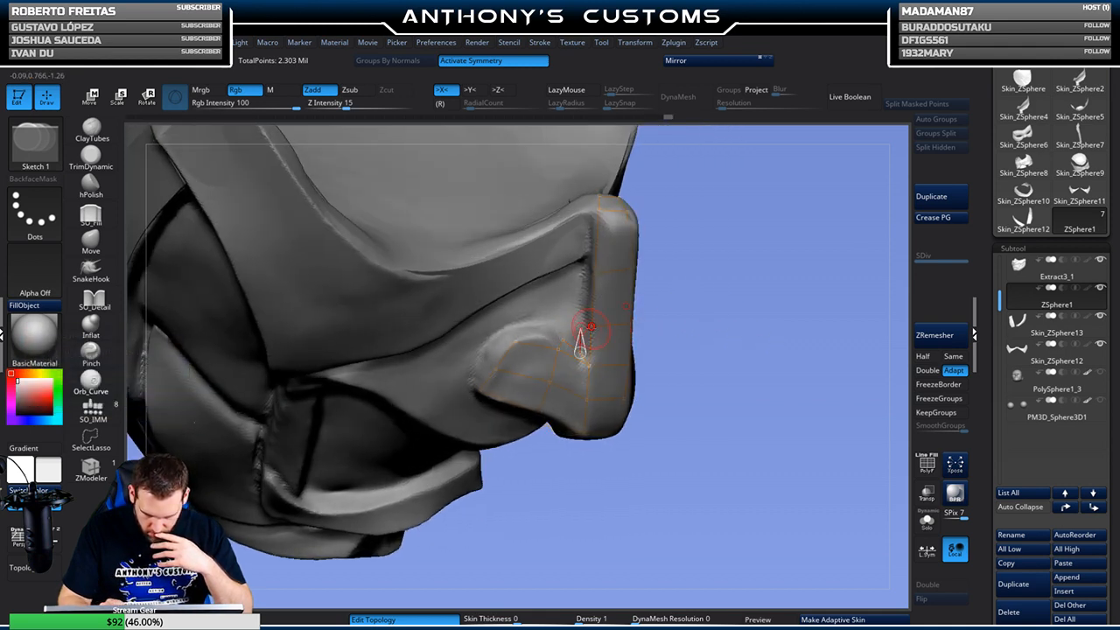
left_click_drag(642, 292, 583, 271)
left_click(580, 274)
mouse_move(702, 244)
left_mouse_down()
mouse_move(716, 204)
mouse_move(702, 269)
left_mouse_up()
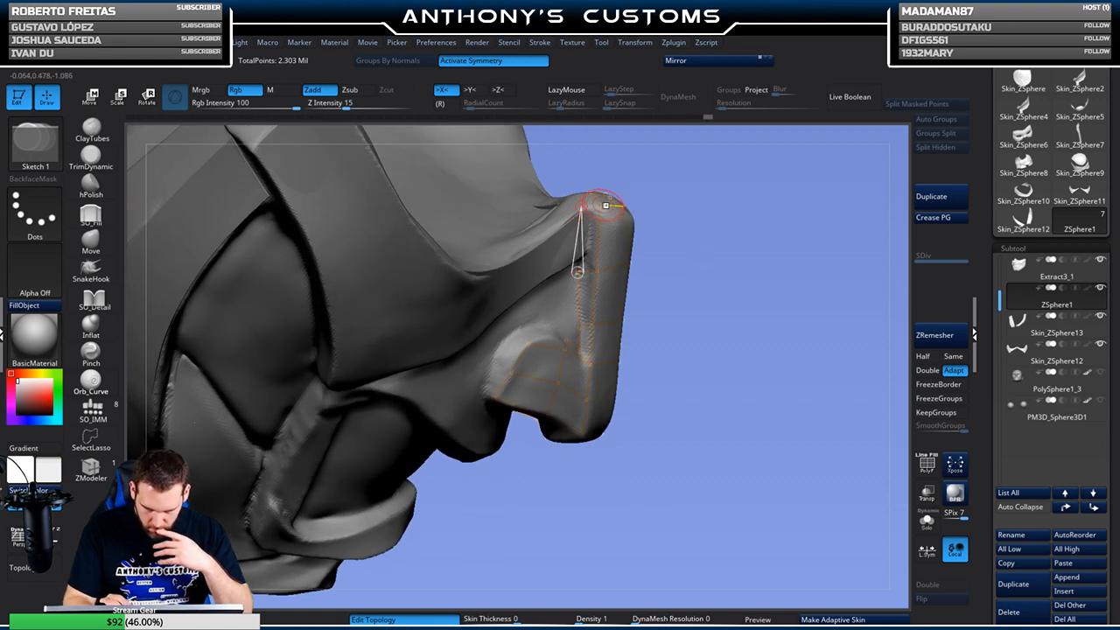
Close the nose bridge topology across the top of the bridge up to the centerline
left_click(599, 205)
mouse_move(717, 220)
left_mouse_down()
mouse_move(711, 299)
mouse_move(728, 248)
left_mouse_up()
left_click(597, 170)
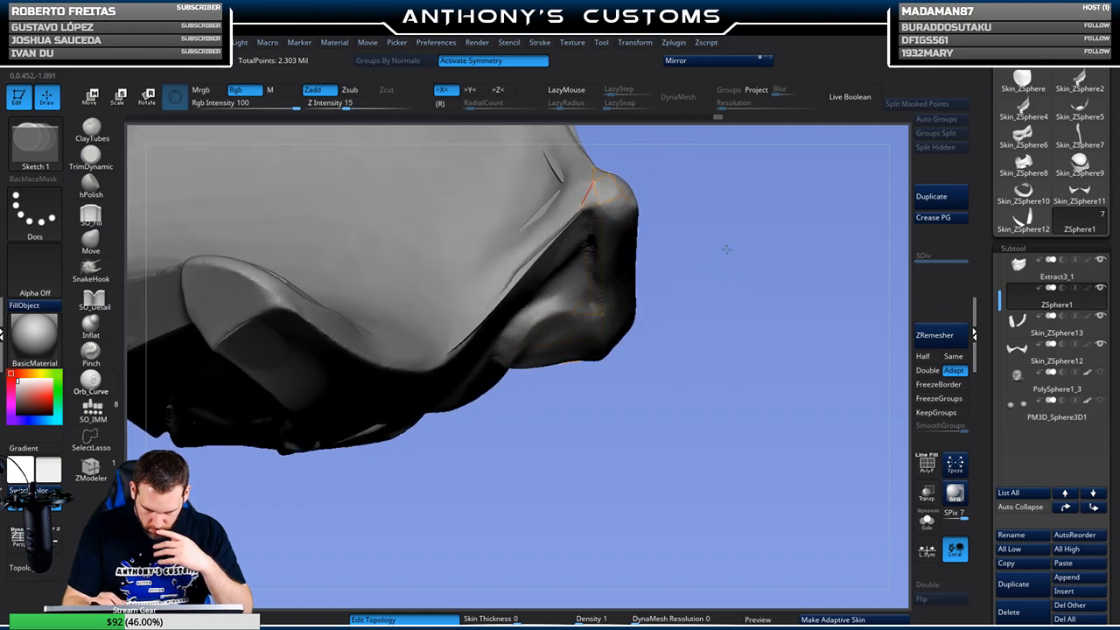
mouse_move(751, 327)
left_mouse_down()
mouse_move(703, 215)
mouse_move(775, 195)
mouse_move(779, 244)
mouse_move(762, 251)
left_mouse_up()
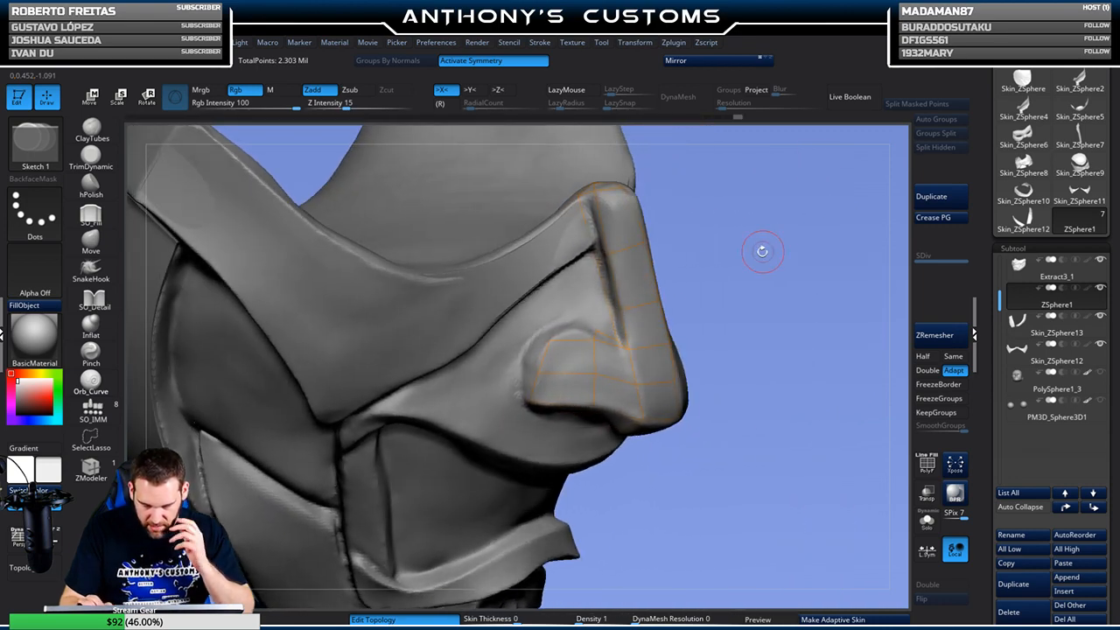
Add a topology point linking the nostril wing's upper edge to the bridge strip, and check the topology wireframe in Solo mode
left_click(594, 338)
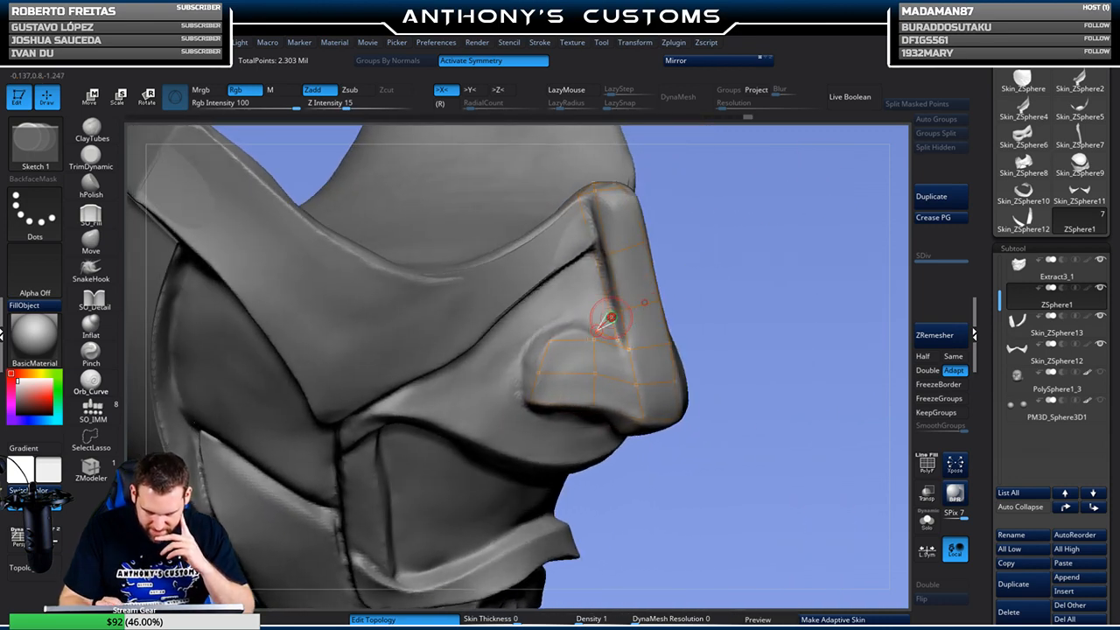
left_click(739, 263)
left_click_drag(745, 259, 716, 261)
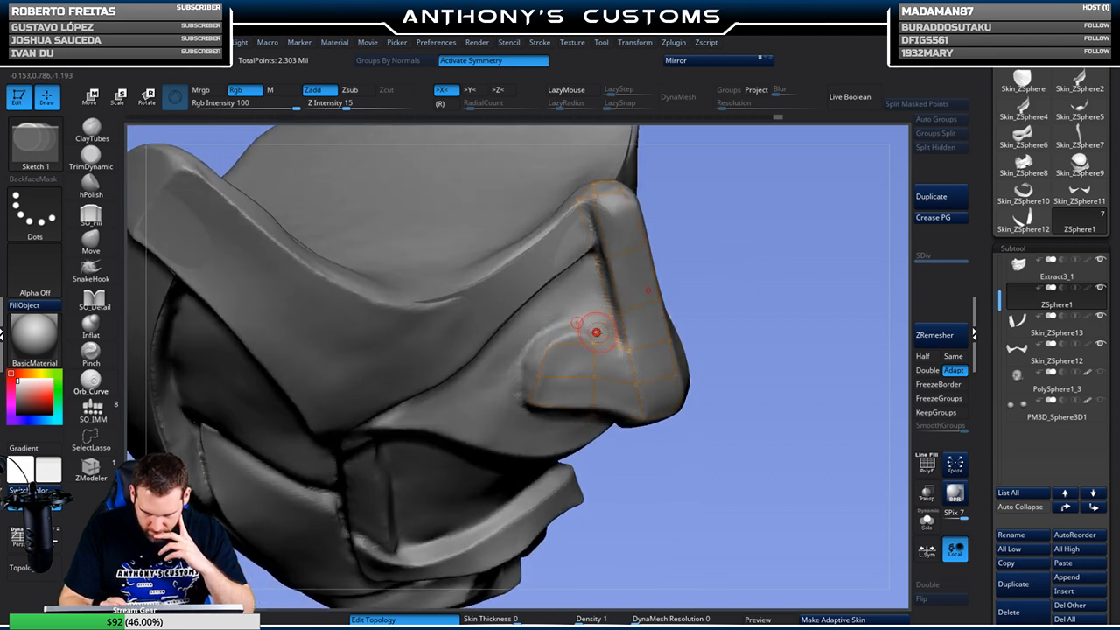
left_click_drag(763, 254, 757, 324)
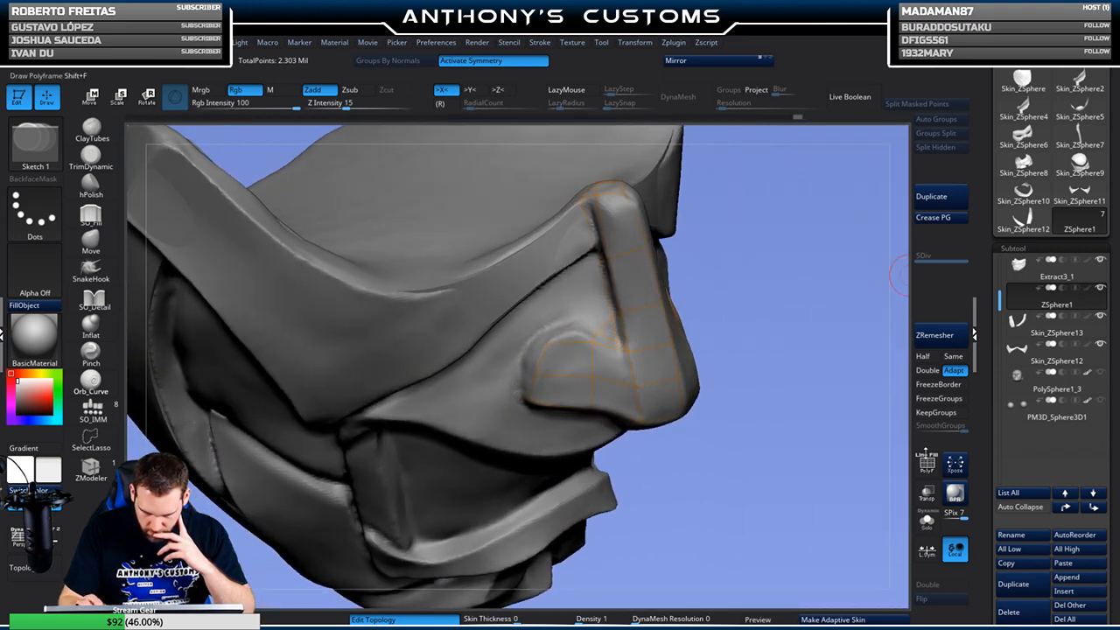
left_click(926, 521)
left_click_drag(851, 508, 831, 523)
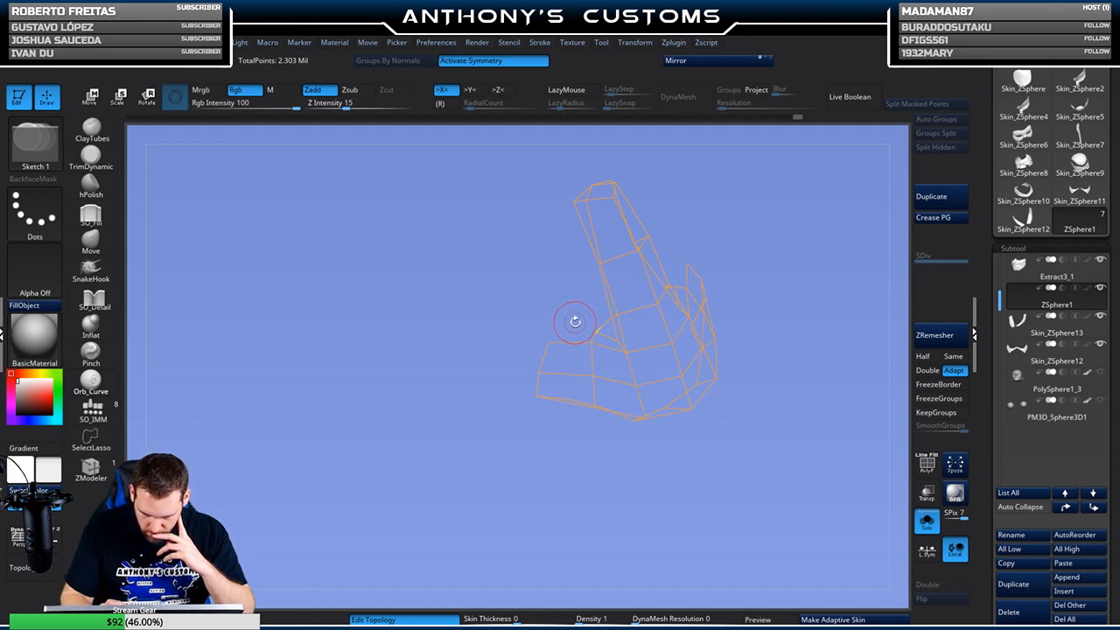
left_click_drag(783, 336, 778, 385)
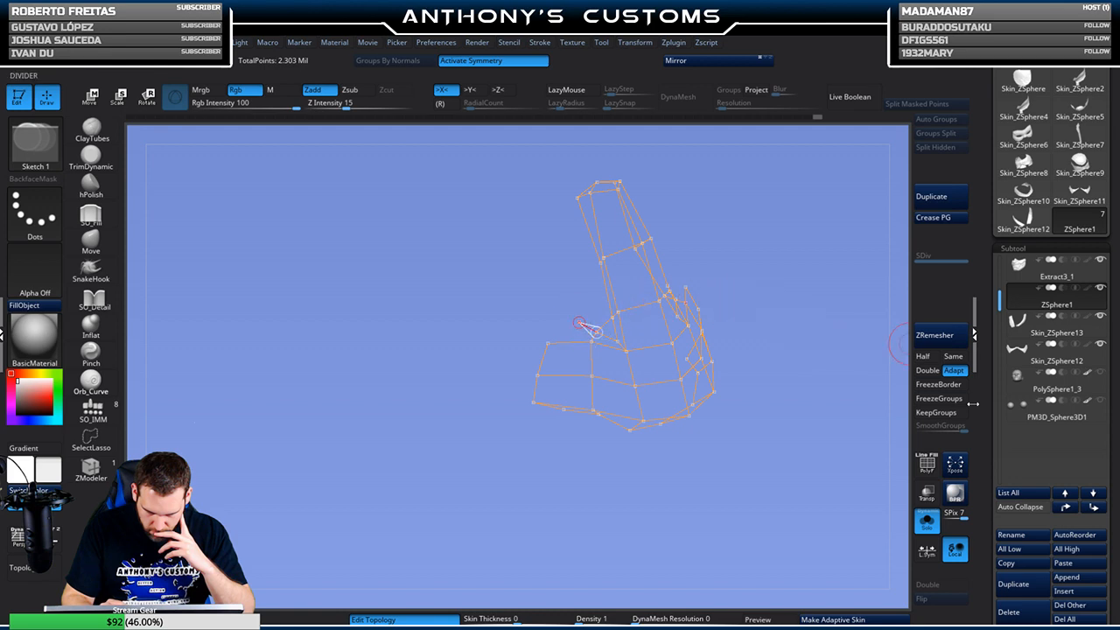
left_click(927, 520)
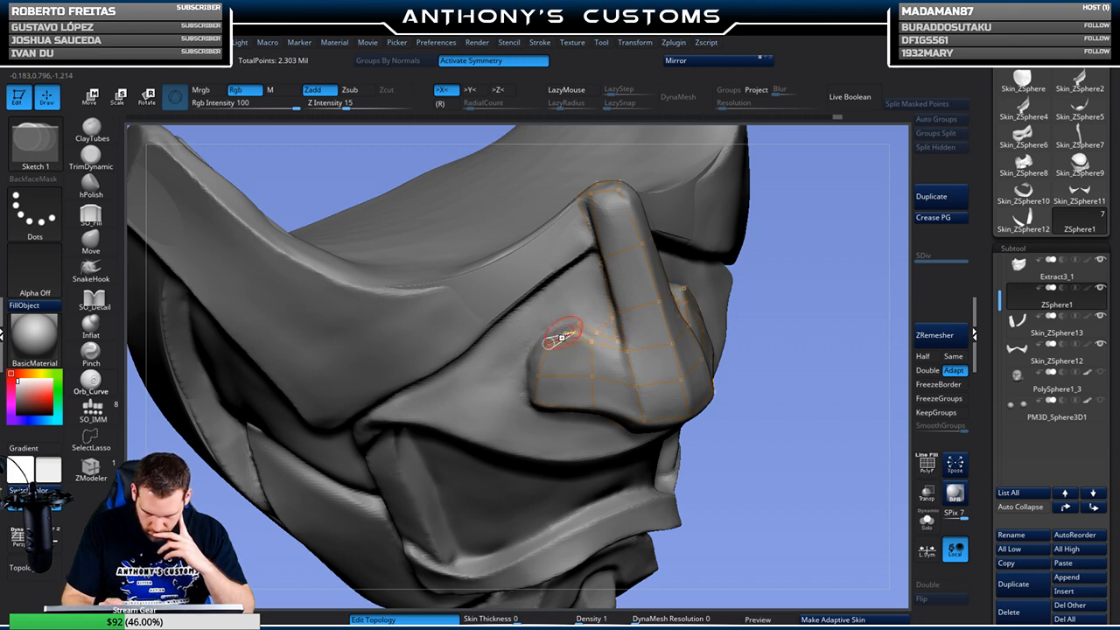
Draw a row of topology quads around the outer rim of the nostril wing down to its lower rear corner
left_click_drag(774, 289, 742, 269)
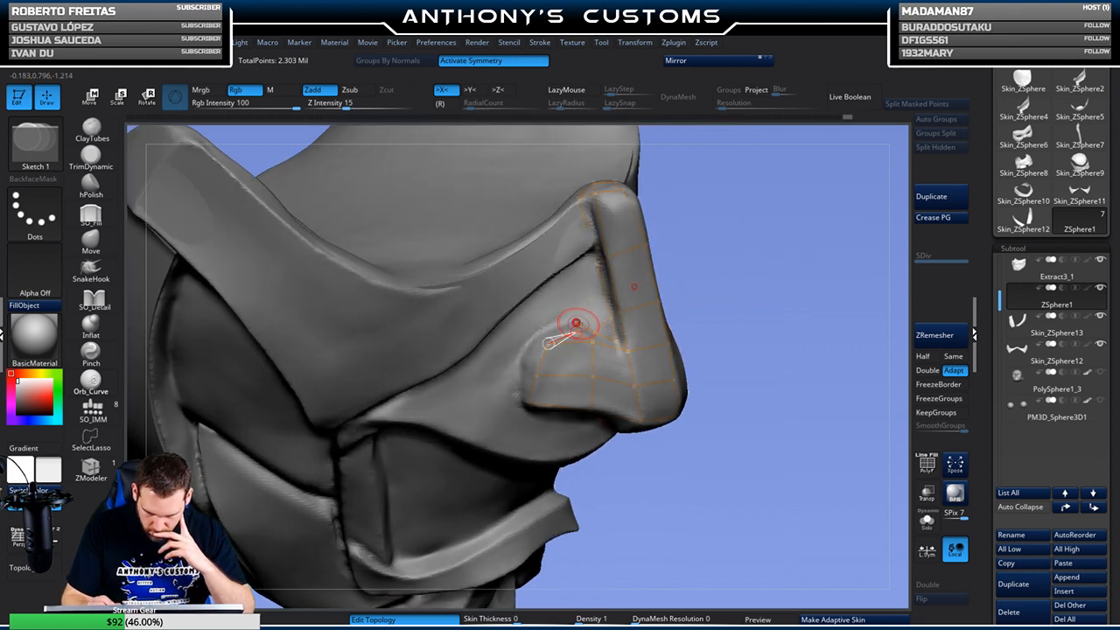
left_click(575, 323)
left_click(547, 343)
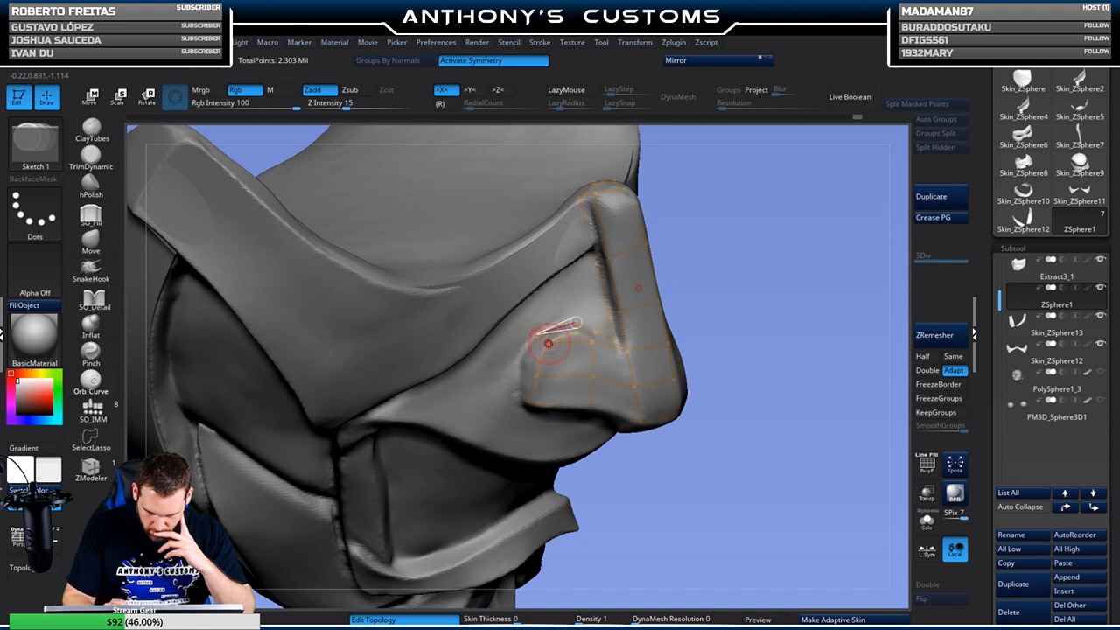
left_click(536, 374)
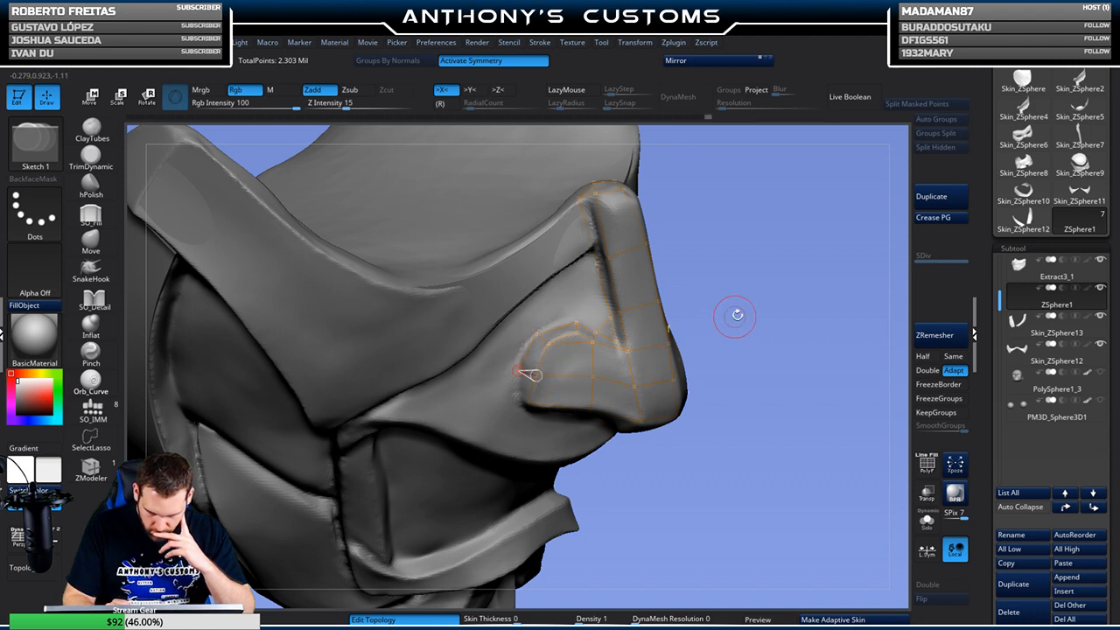
left_click_drag(737, 315, 765, 247)
left_click(516, 407)
left_click(527, 403)
mouse_move(771, 315)
left_mouse_down()
mouse_move(764, 272)
mouse_move(760, 306)
mouse_move(779, 337)
mouse_move(777, 321)
left_mouse_up()
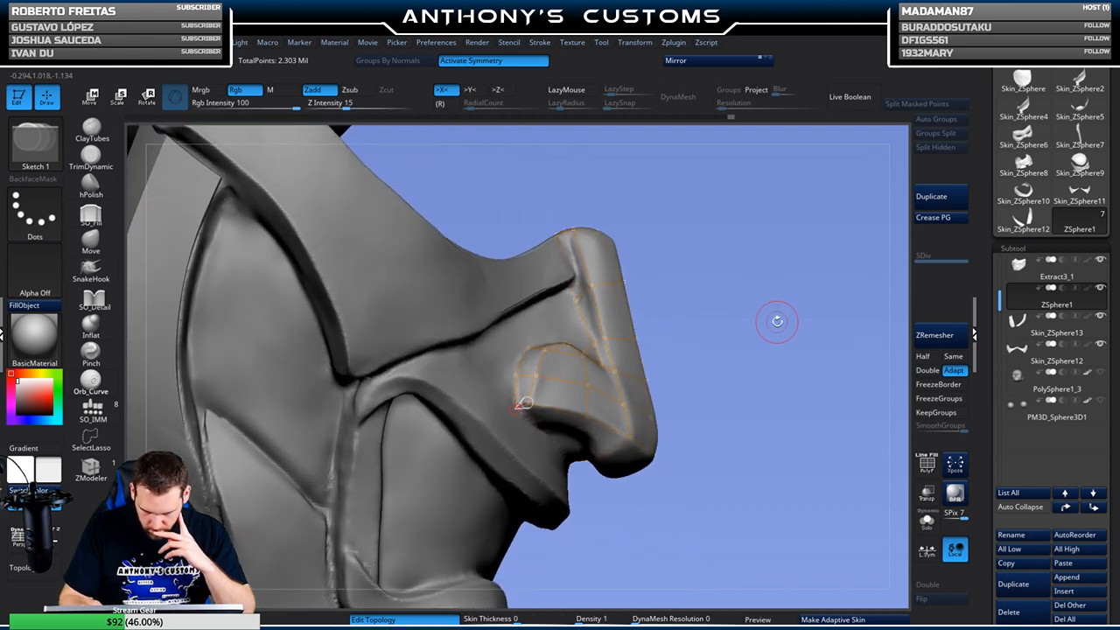
Undo the last point at the nostril wing's rear corner, and connect the wing's upper edge to the crease beside the nose bridge
key("ctrl")
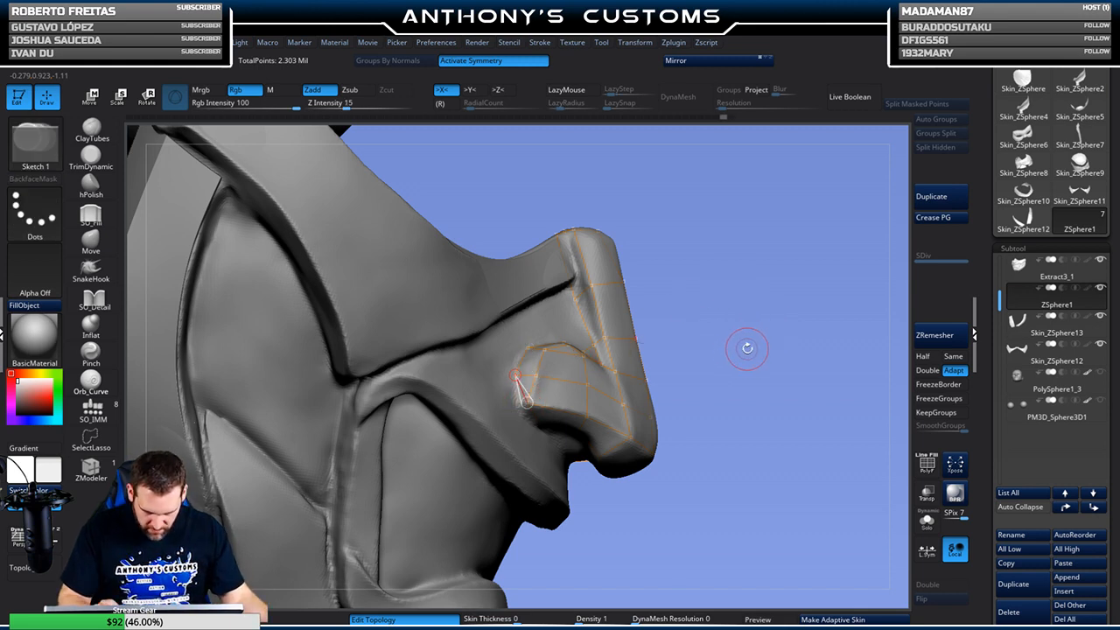
key("w")
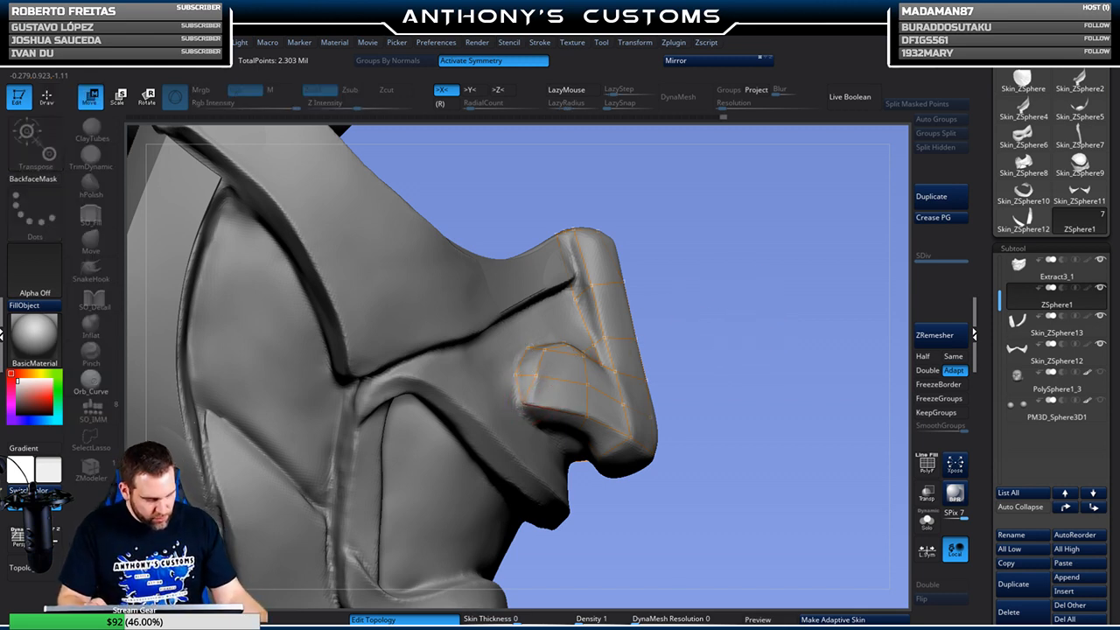
mouse_move(763, 316)
left_mouse_down()
mouse_move(759, 251)
mouse_move(769, 285)
mouse_move(757, 390)
mouse_move(777, 409)
mouse_move(767, 464)
mouse_move(763, 376)
mouse_move(781, 318)
mouse_move(778, 358)
mouse_move(773, 283)
mouse_move(757, 278)
mouse_move(830, 229)
left_mouse_up()
key("q")
left_click_drag(830, 272, 629, 235)
left_click_drag(749, 240, 560, 311)
left_click(559, 313)
left_click(569, 254)
left_click_drag(773, 233, 792, 200)
mouse_move(782, 260)
left_mouse_down()
mouse_move(779, 282)
mouse_move(785, 266)
left_mouse_up()
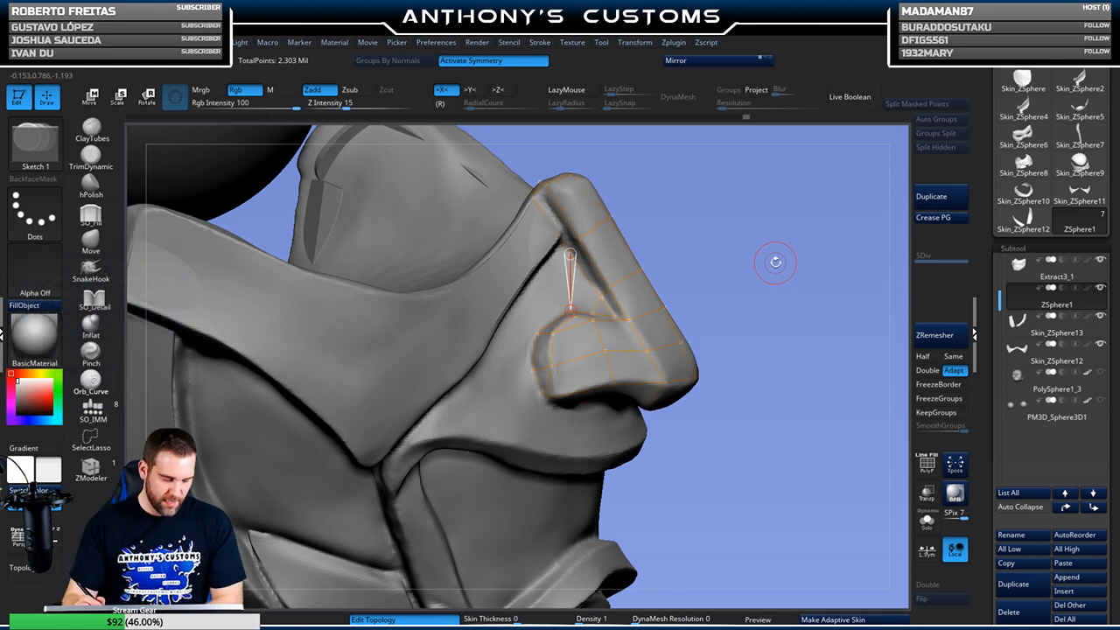
left_click_drag(775, 250, 717, 225)
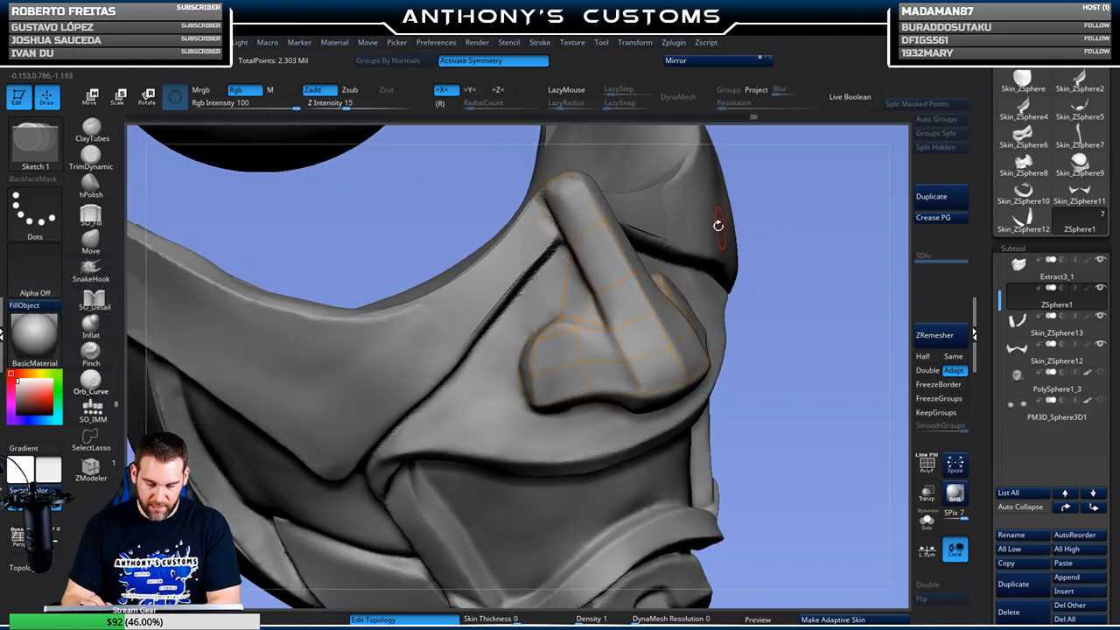
Add a topology row across the upper nose bridge out to its side edge, and quick-save the project
left_click(587, 197)
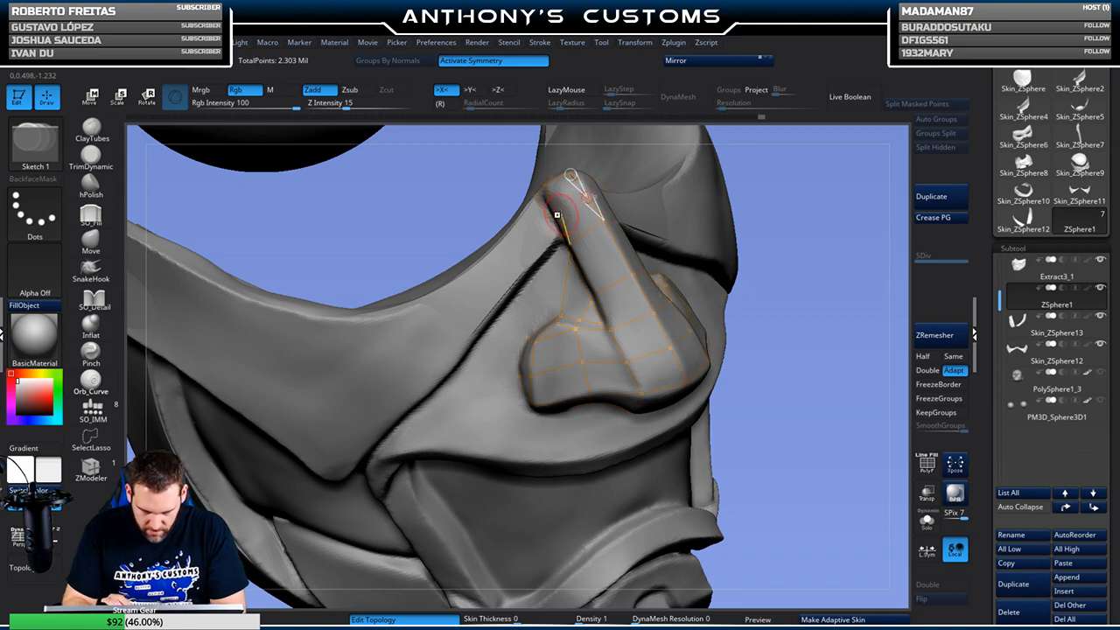
left_click(557, 215)
mouse_move(783, 190)
left_mouse_down()
mouse_move(802, 191)
mouse_move(749, 211)
mouse_move(770, 176)
mouse_move(799, 166)
left_mouse_up()
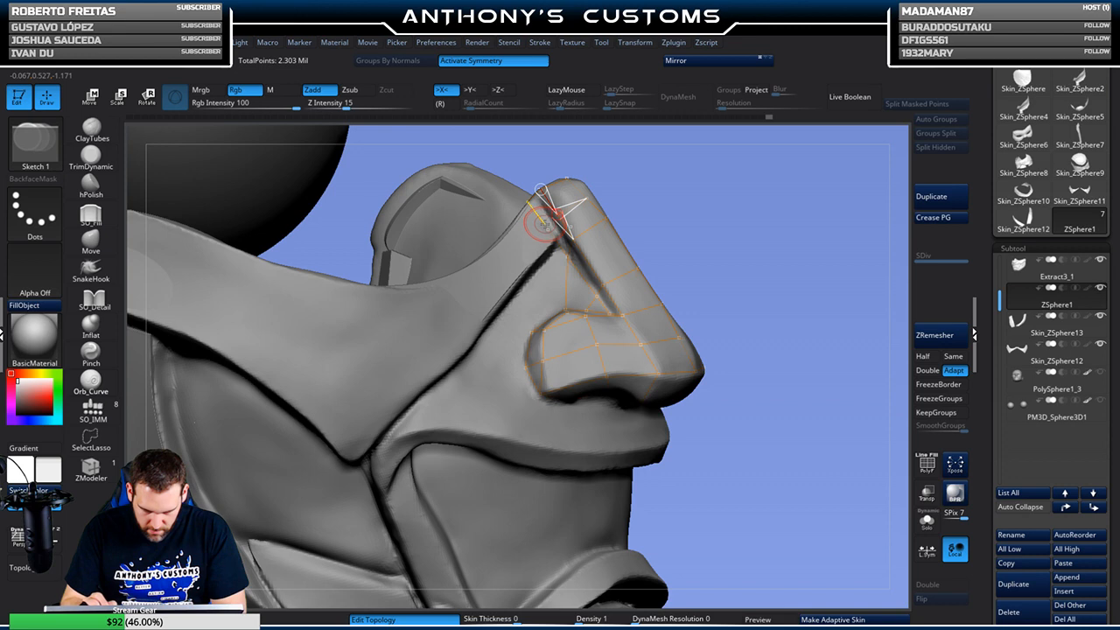
key("ctrl+s")
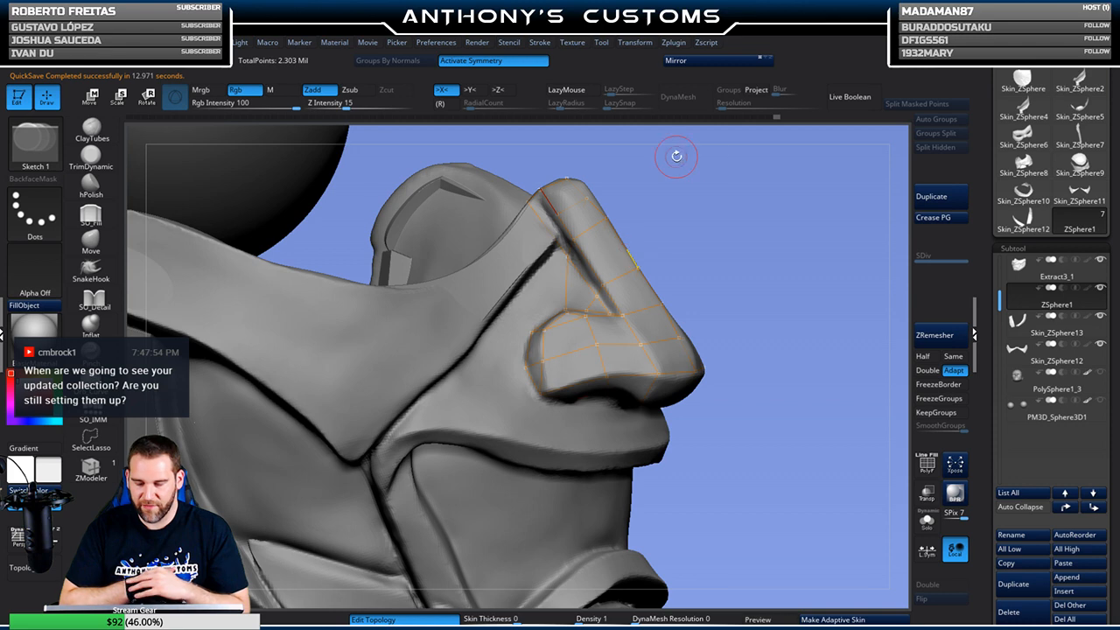
Draw a strip of topology quads along the cheek crease from the upper nose bridge down past the nostril wing
left_click_drag(556, 214, 544, 226)
left_click(559, 236)
left_click_drag(757, 213, 740, 195)
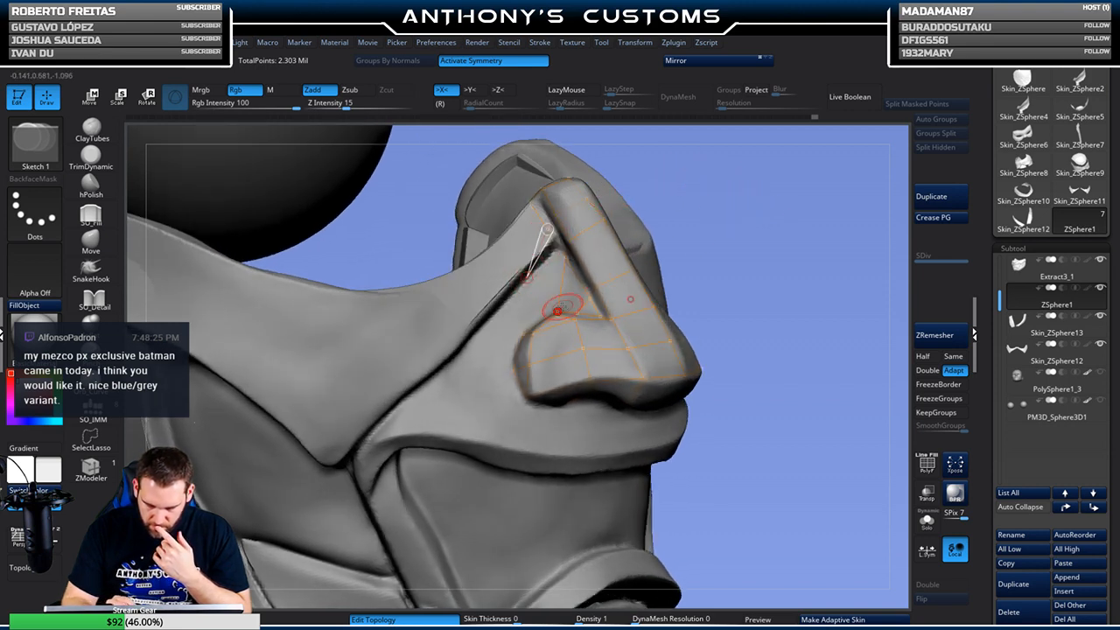
mouse_move(763, 220)
left_mouse_down()
mouse_move(700, 210)
mouse_move(768, 212)
mouse_move(757, 218)
left_mouse_up()
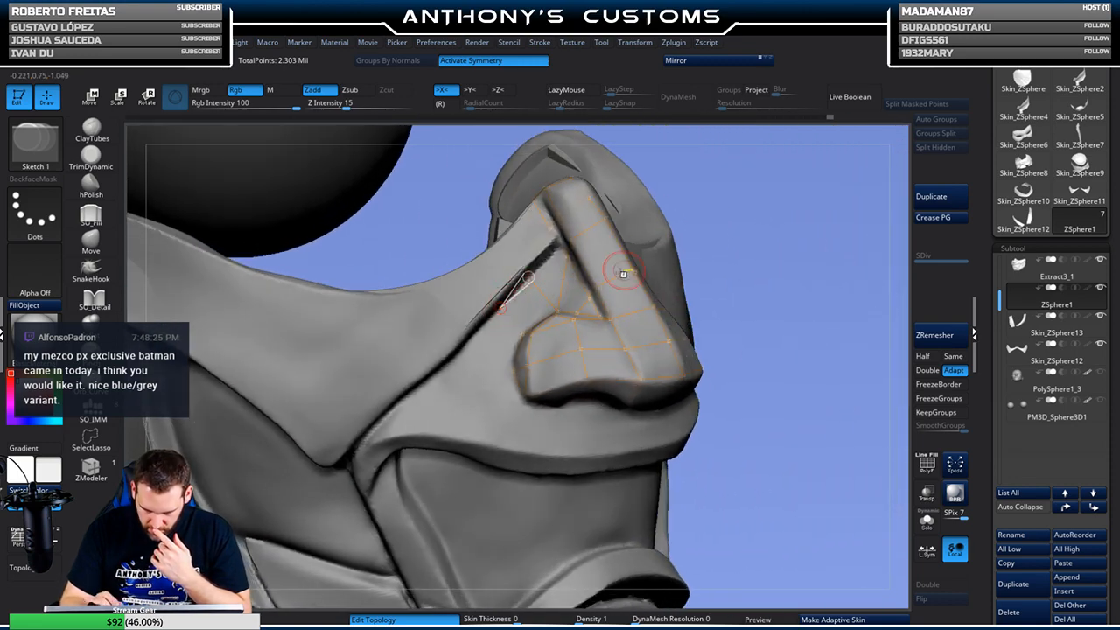
left_click(468, 345)
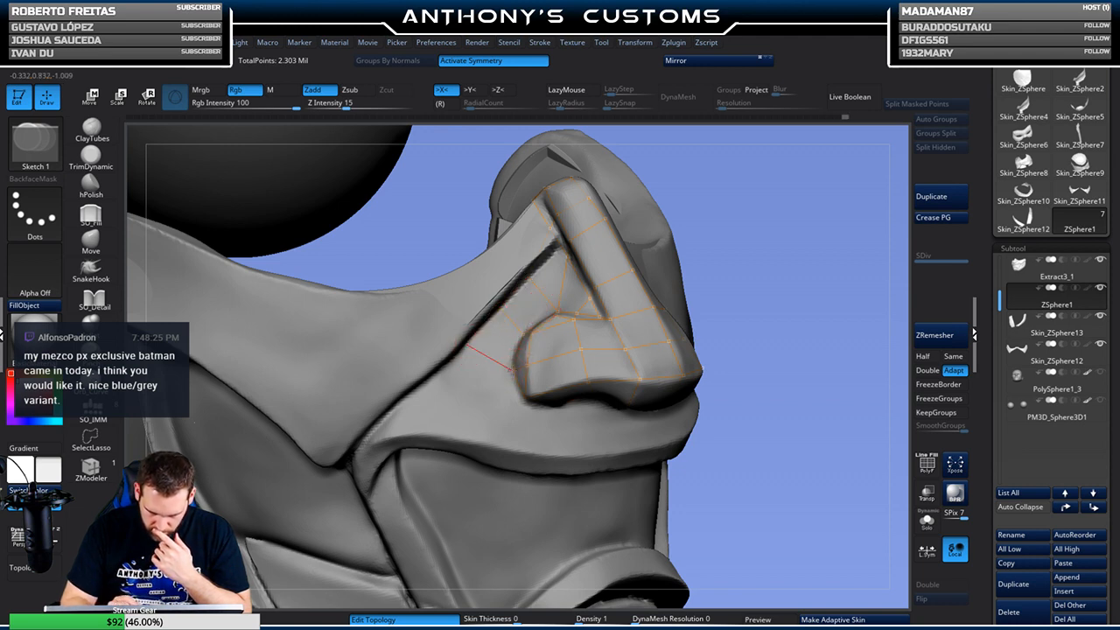
left_click_drag(725, 245, 726, 246)
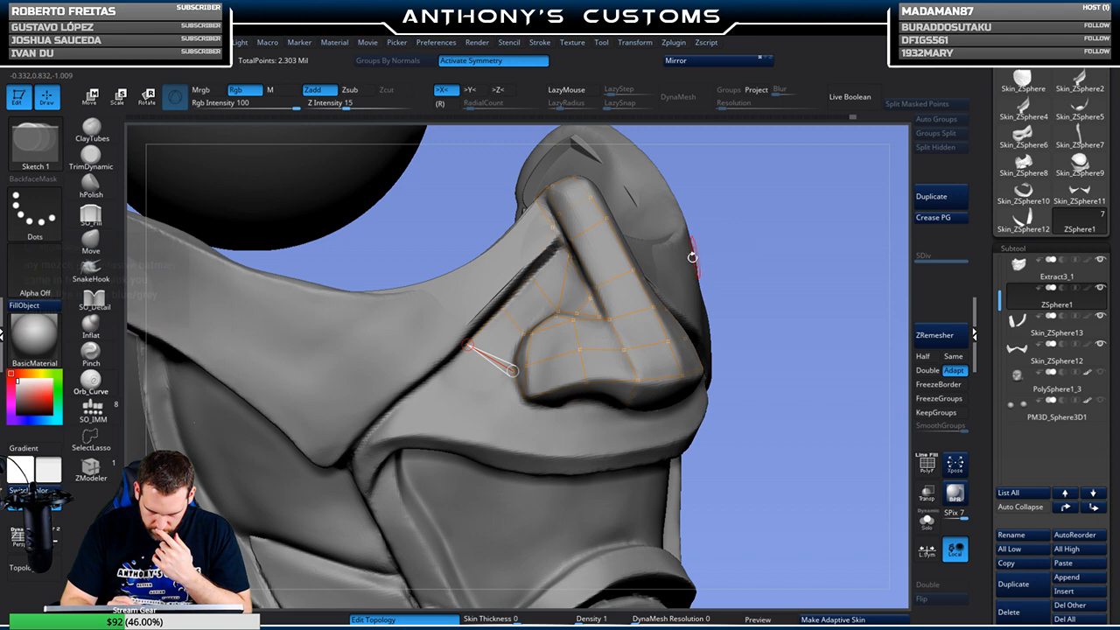
left_click(486, 403)
left_click(513, 371)
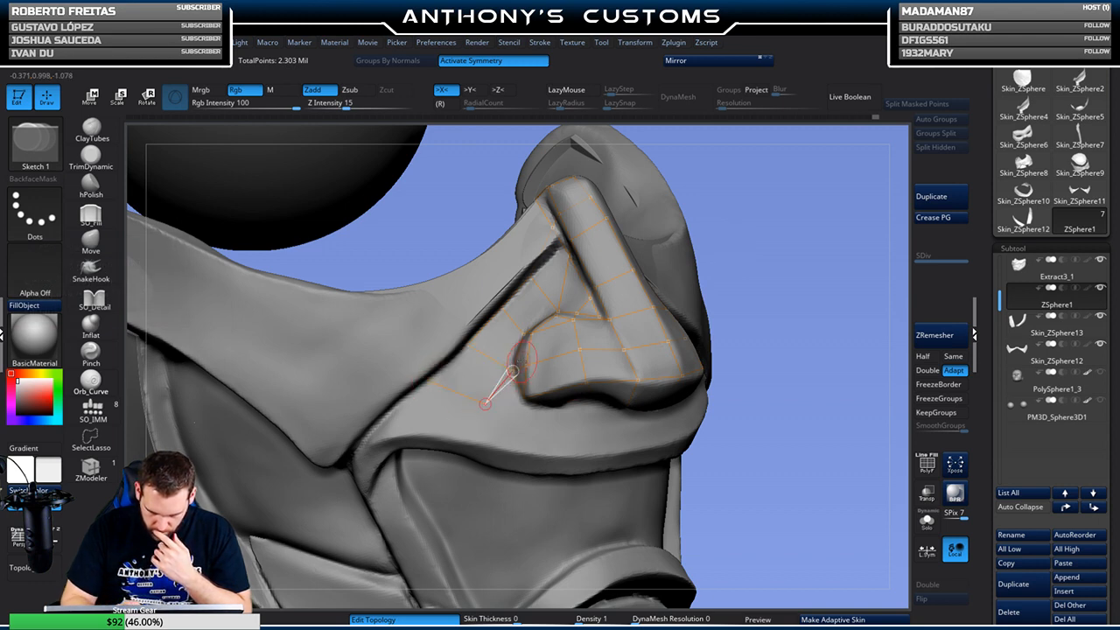
Try to extend the cheek topology down to the upper lip edge and crease corner, and undo the added quads
left_click(464, 440)
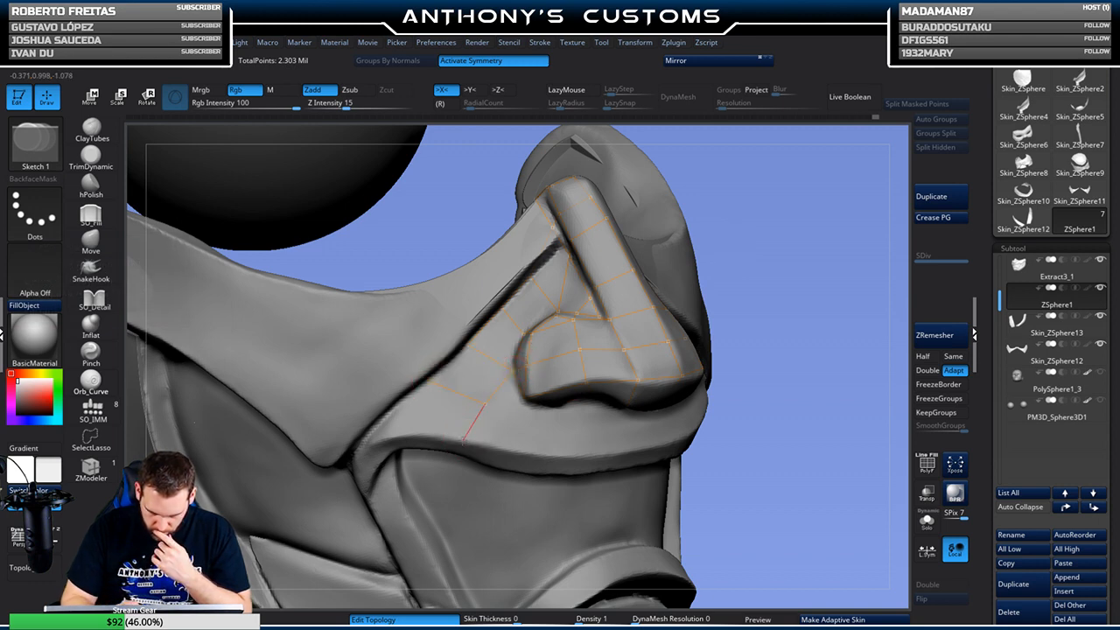
left_click(410, 431)
left_click(428, 381)
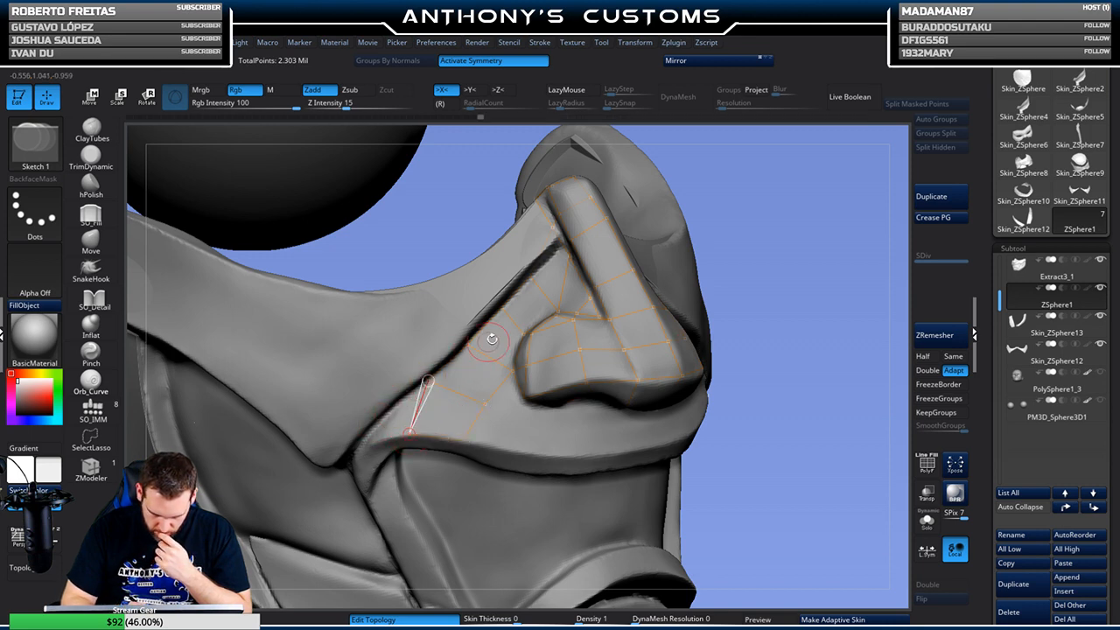
left_click_drag(775, 220, 838, 226)
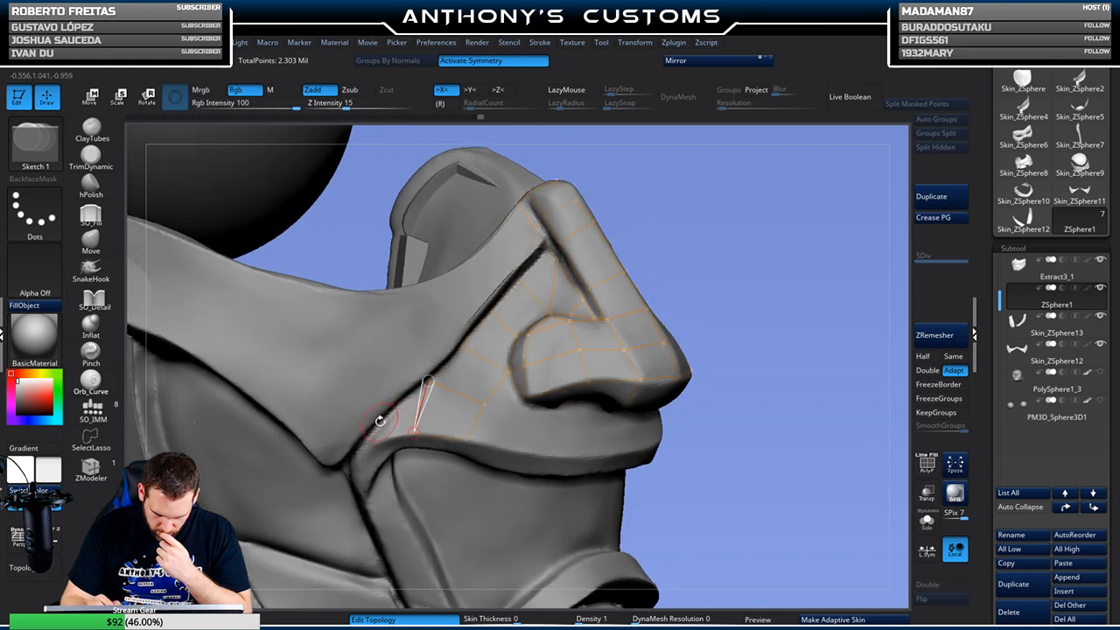
left_click_drag(729, 263, 733, 208)
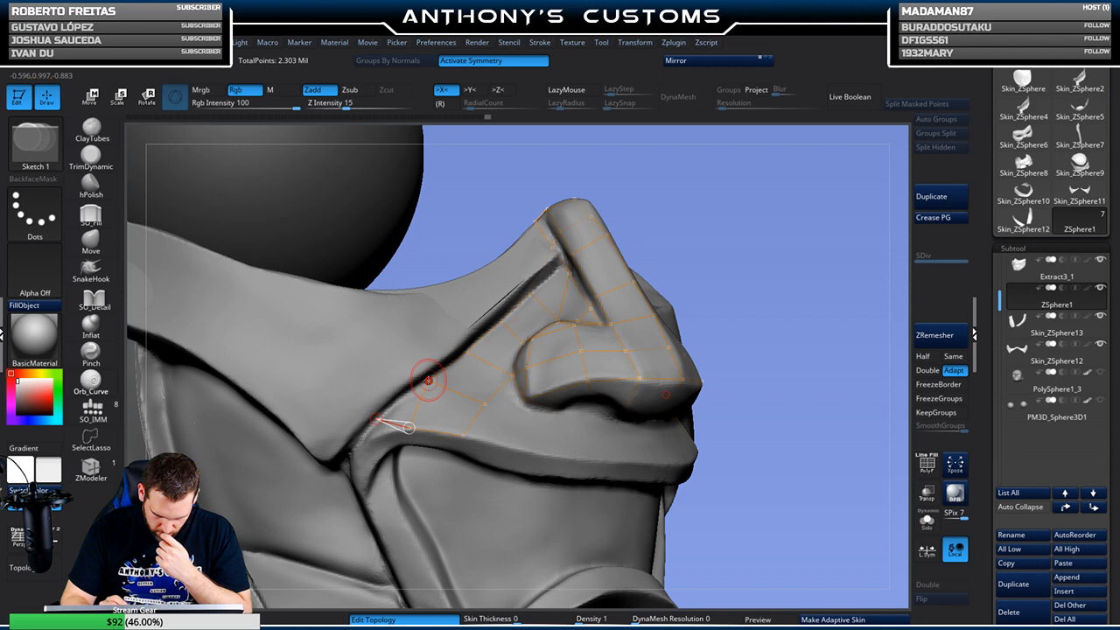
mouse_move(790, 248)
left_mouse_down()
mouse_move(768, 269)
mouse_move(783, 254)
left_mouse_up()
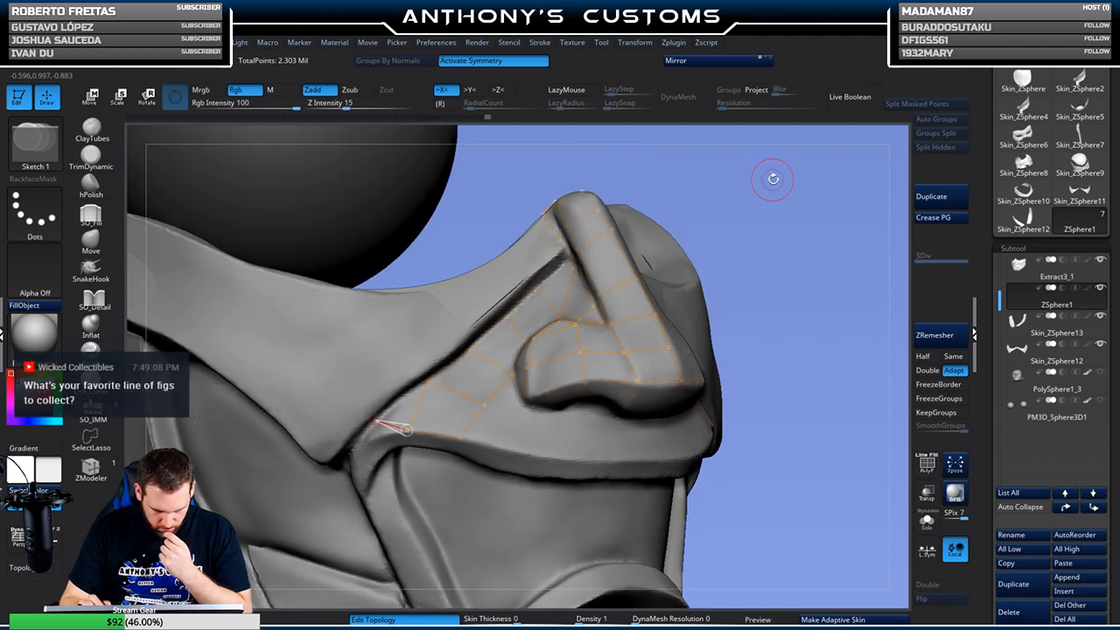
mouse_move(782, 227)
left_mouse_down()
mouse_move(778, 242)
mouse_move(787, 238)
mouse_move(762, 235)
mouse_move(786, 222)
left_mouse_up()
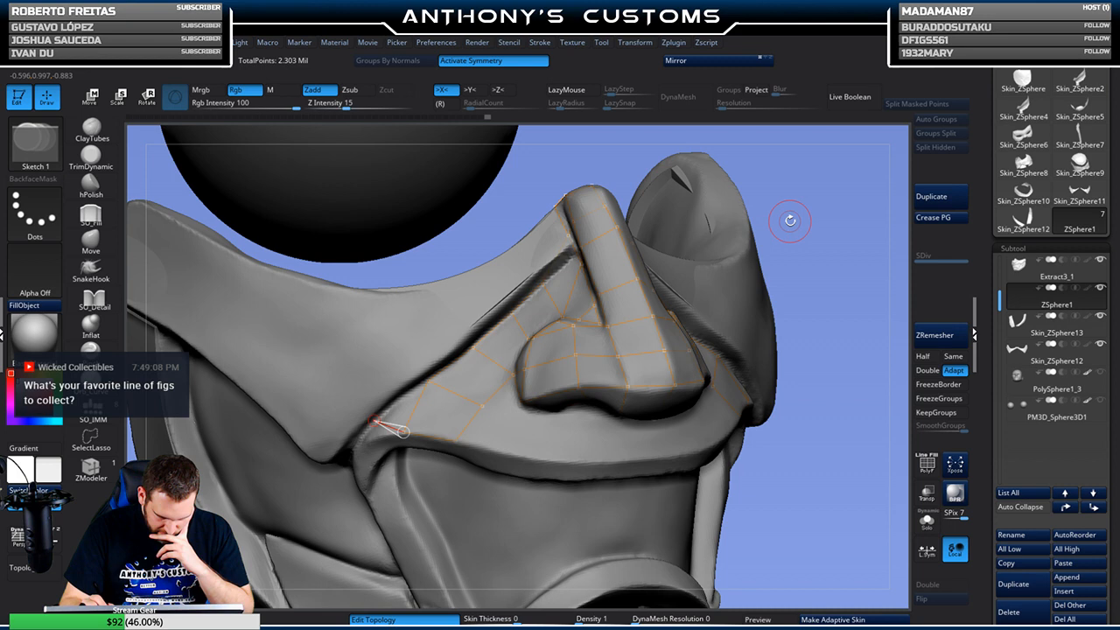
key("ctrl")
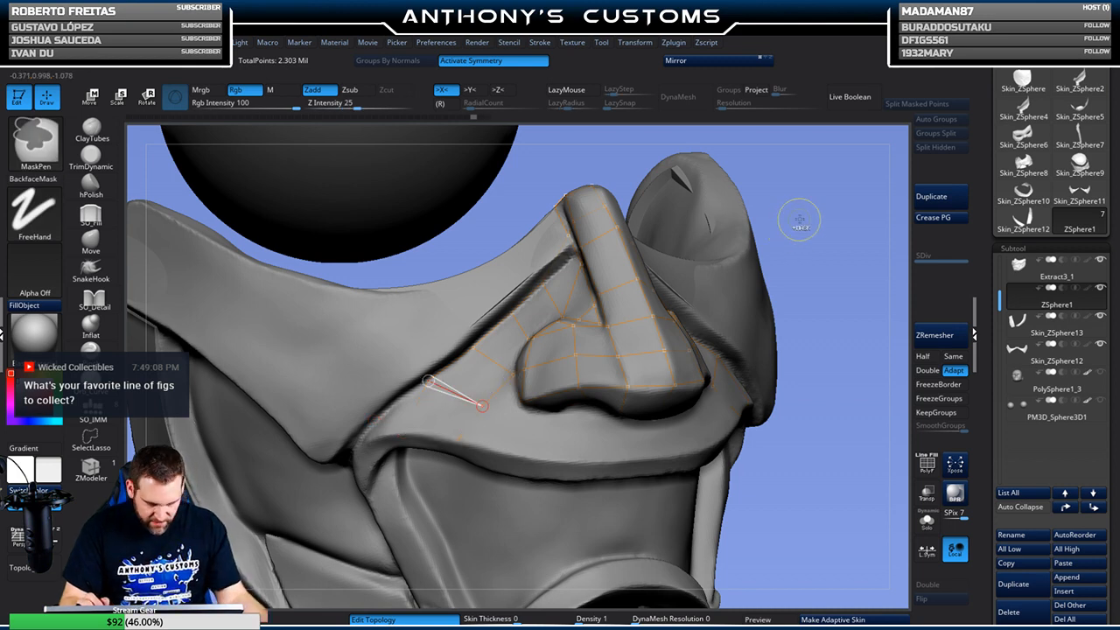
Extend the cheek topology strip with quads down along the crease to the mouth corner
left_click_drag(849, 242, 837, 230)
left_click(429, 381)
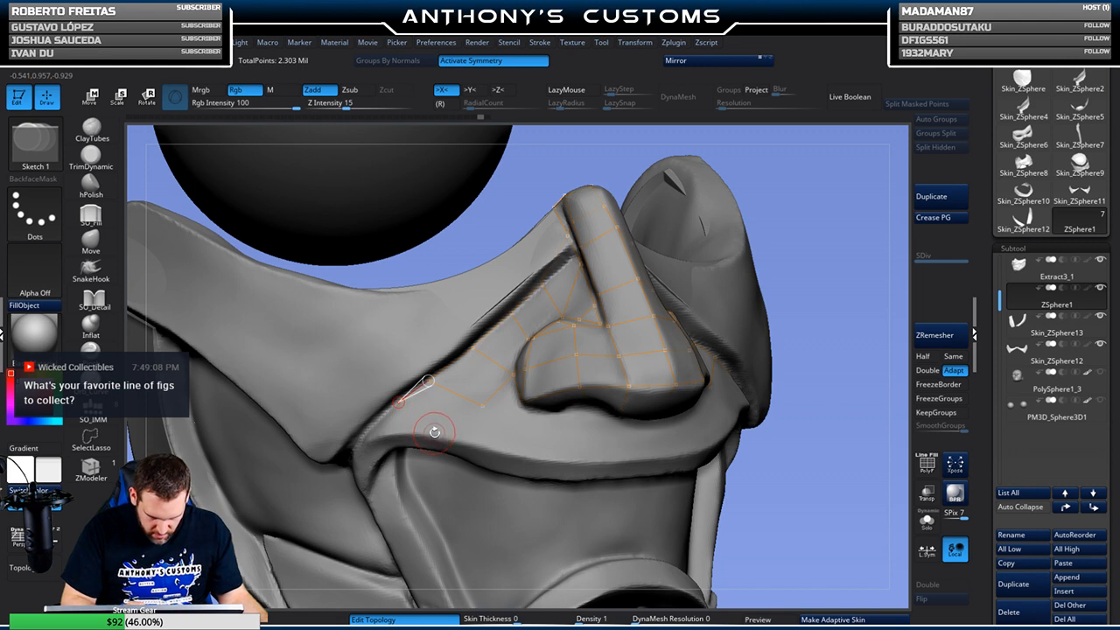
left_click(482, 406)
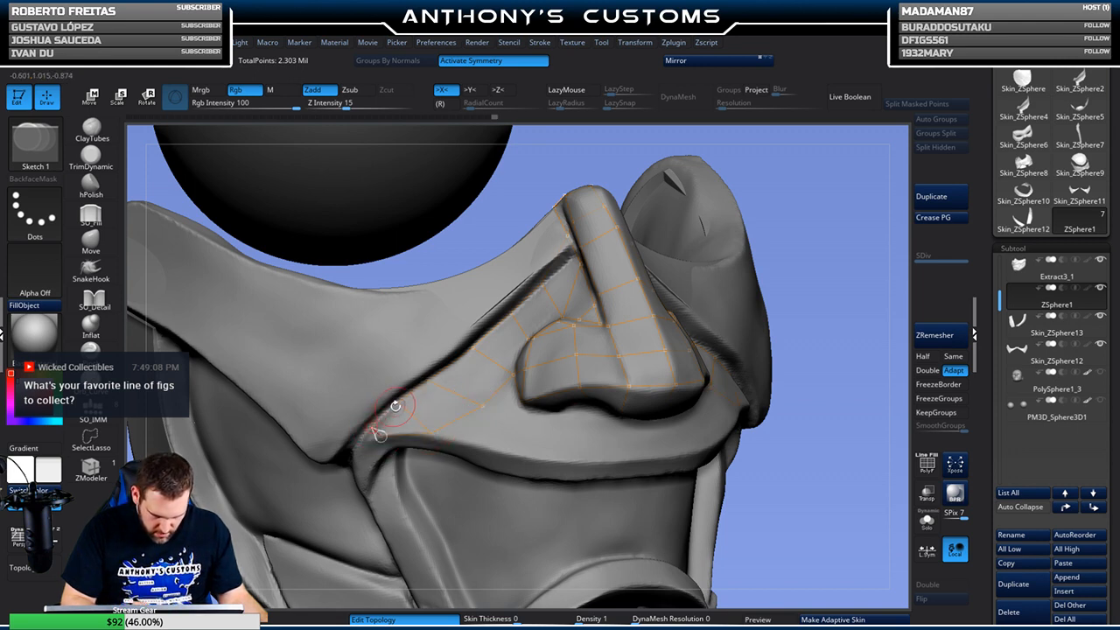
left_click_drag(826, 302, 790, 360)
left_click_drag(788, 349, 790, 351)
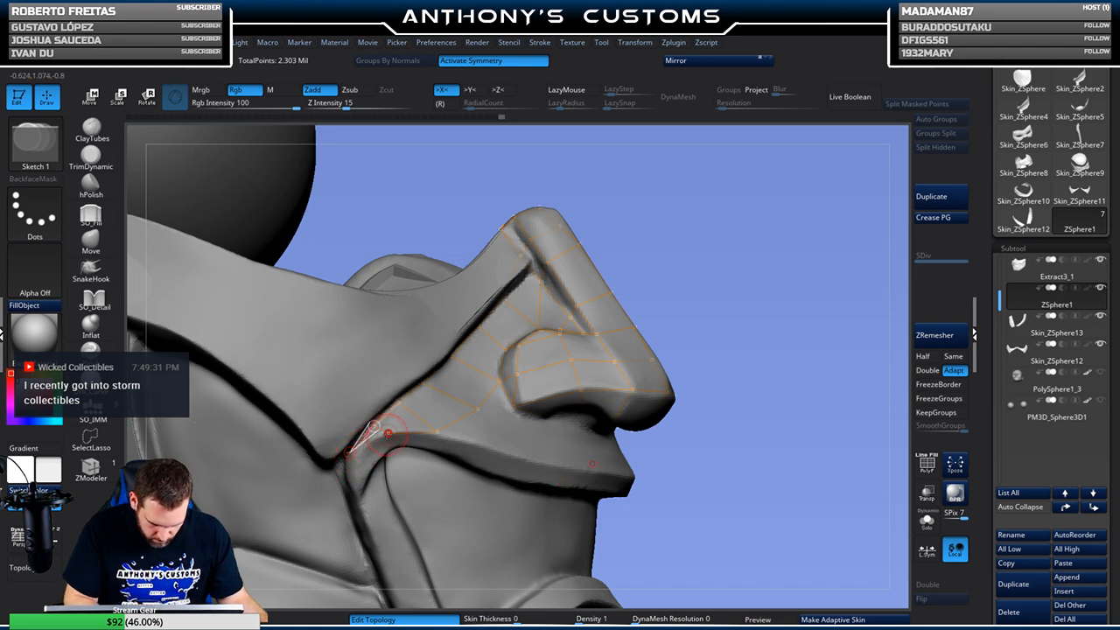
left_click_drag(750, 300, 724, 268)
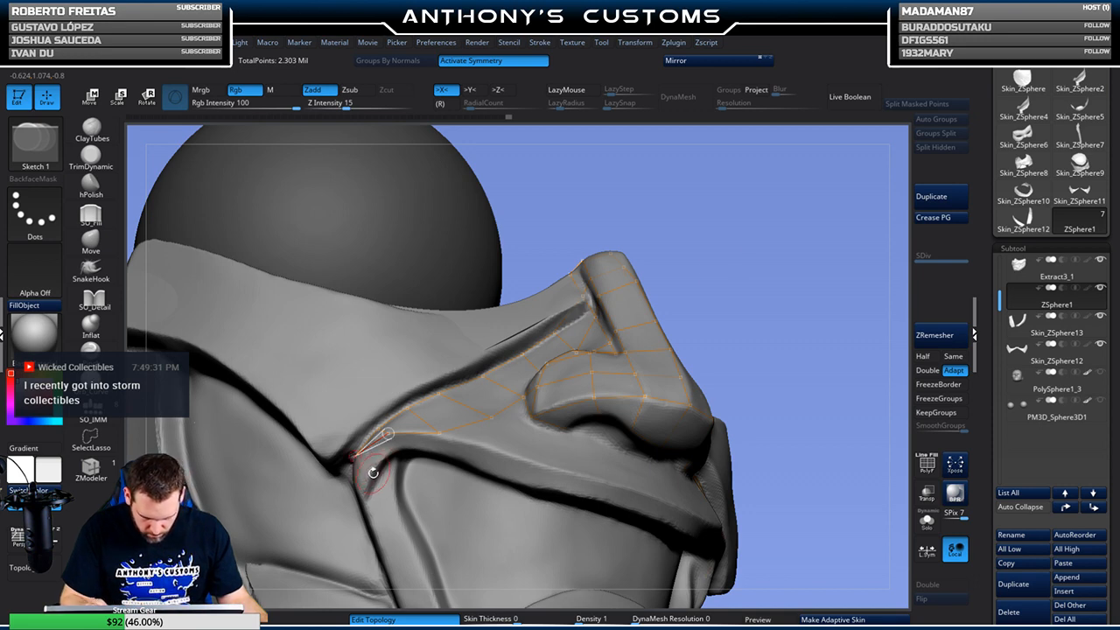
Wrap the topology strip around the mouth corner and connect it onto the start of the upper lip rim
left_click(373, 473)
left_click(395, 452)
left_click(438, 436)
mouse_move(799, 280)
left_mouse_down()
mouse_move(795, 314)
mouse_move(749, 322)
left_mouse_up()
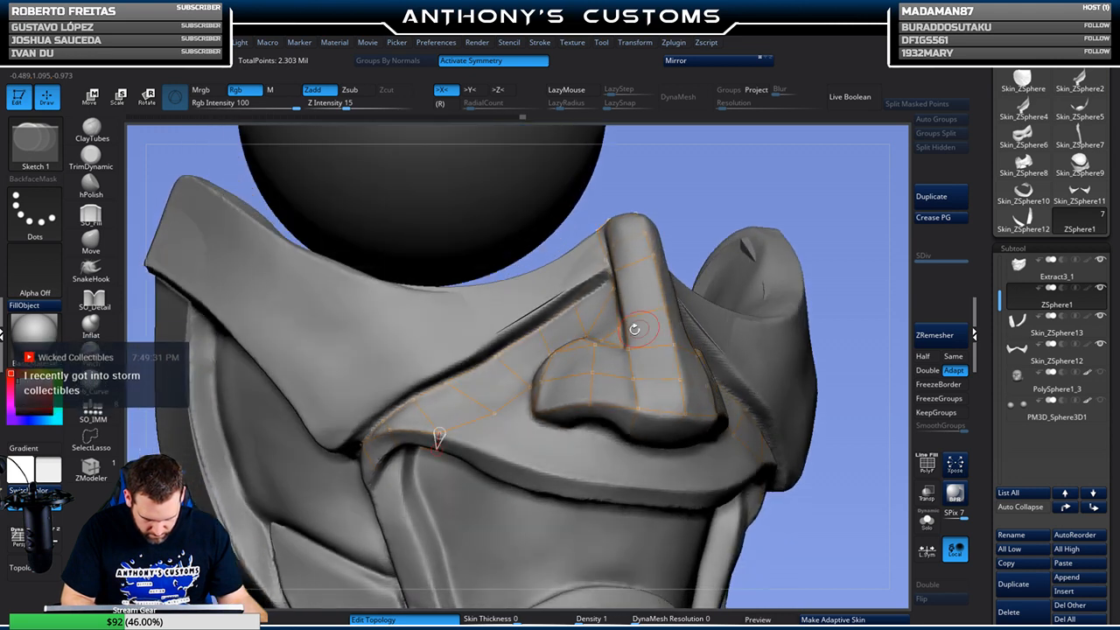
Undo the misplaced lip point and add topology quads along the upper lip and its rim from the mouth corner toward the nose
left_click(484, 451)
key("ctrl+z")
left_click_drag(843, 250, 843, 289)
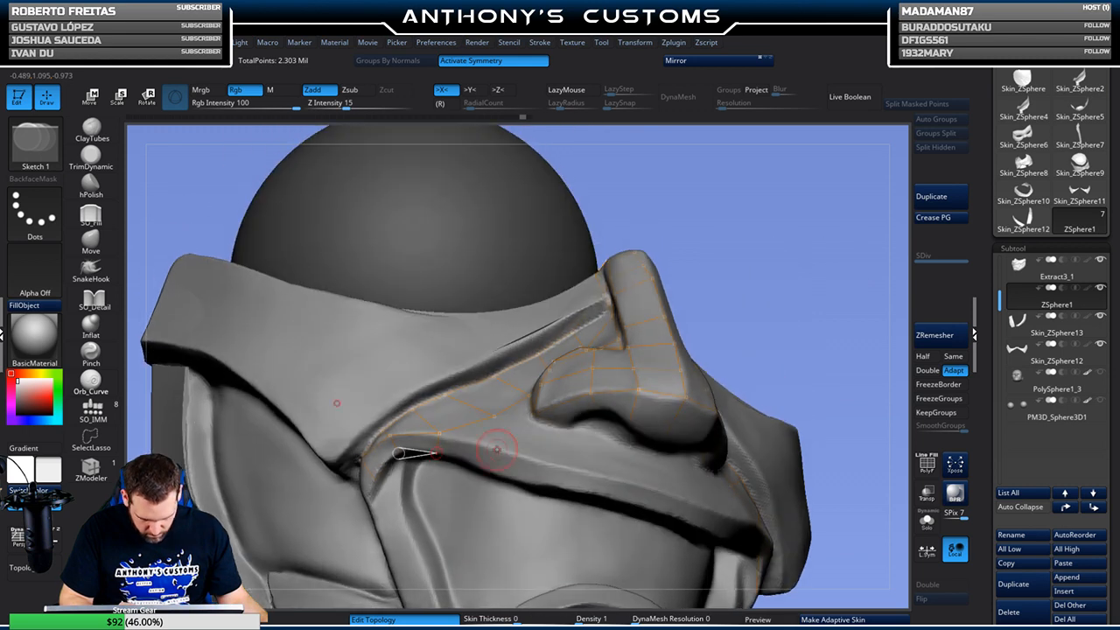
left_click(483, 468)
left_click(493, 447)
left_click(439, 432)
left_click(495, 417)
mouse_move(794, 258)
left_mouse_down()
mouse_move(717, 302)
mouse_move(791, 262)
mouse_move(794, 236)
left_mouse_up()
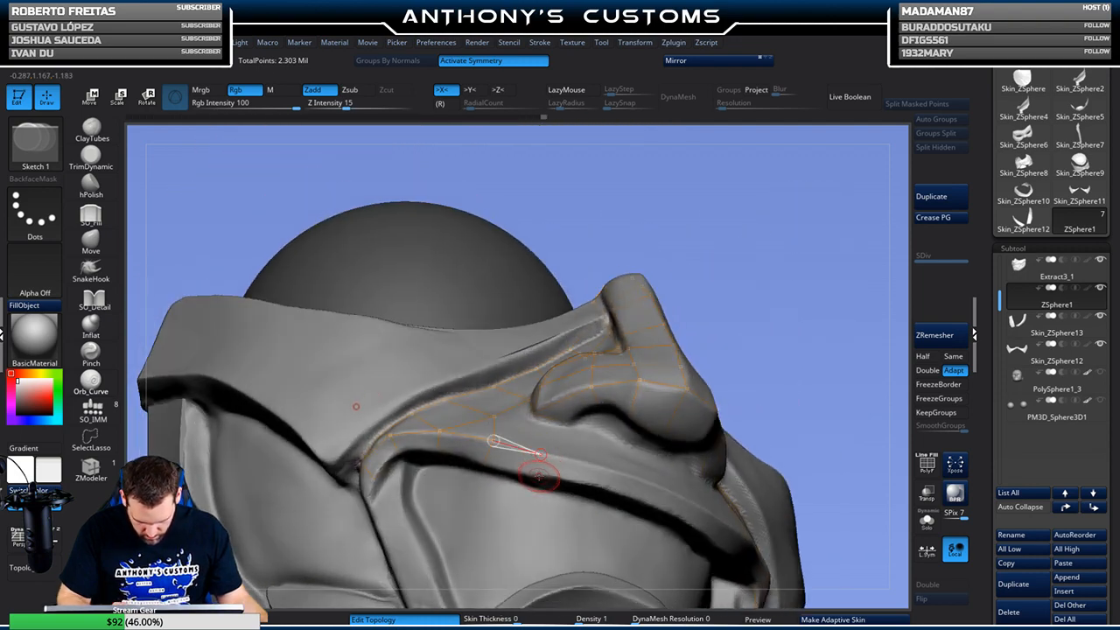
left_click_drag(803, 293, 780, 321)
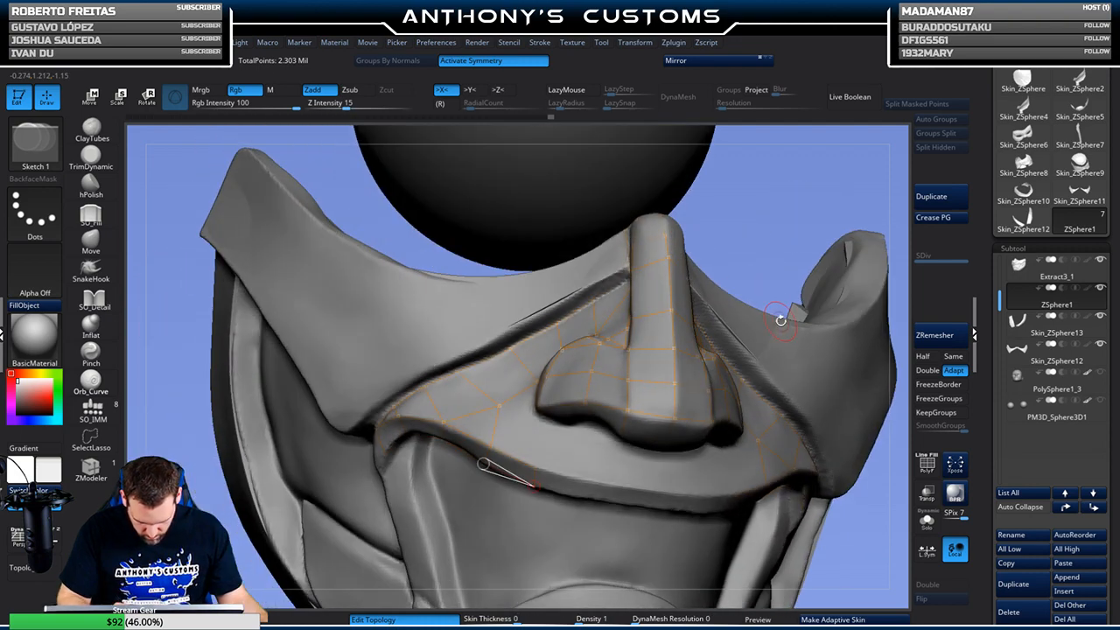
left_click_drag(775, 249, 776, 242)
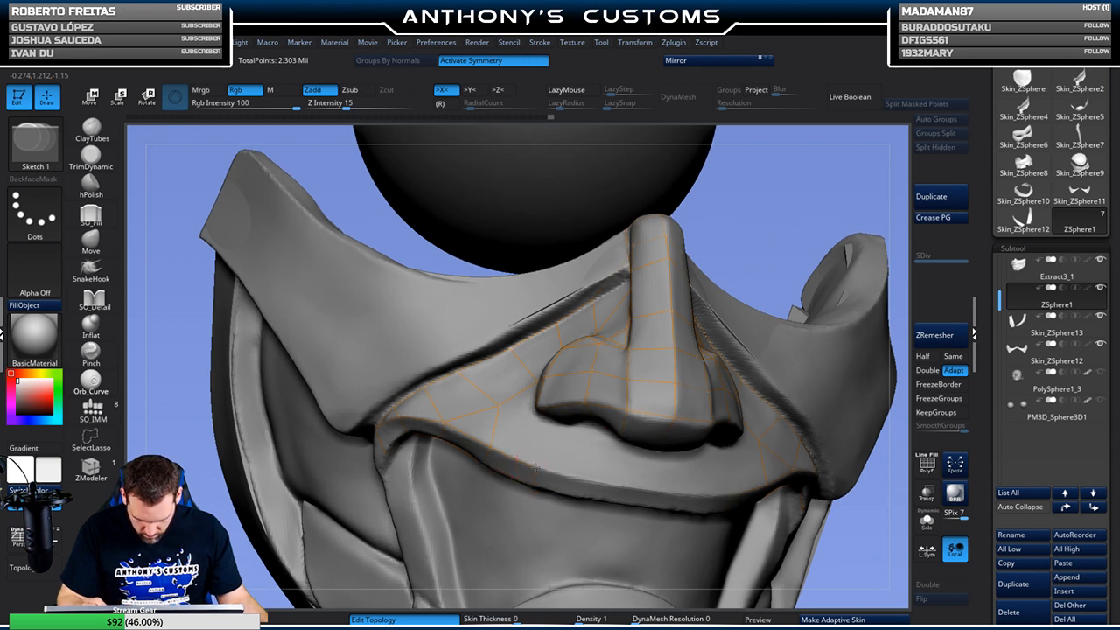
left_click_drag(741, 235, 760, 230)
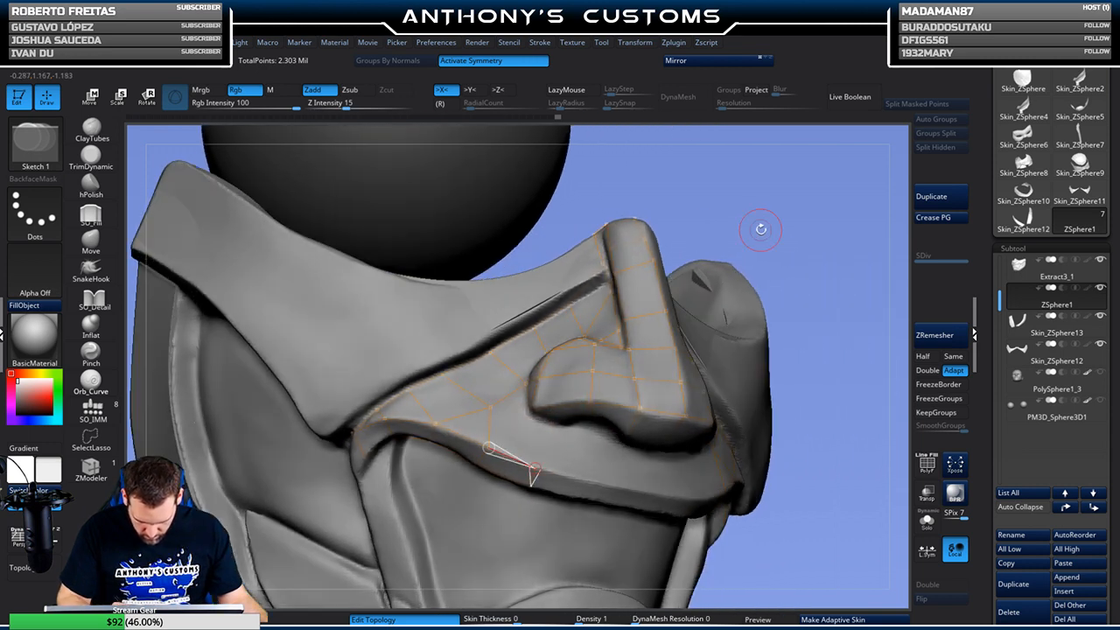
Connect the cheek topology to the nostril wing's rear corner, and add lip quads beneath the nostril wing down to the rim
left_click(528, 409)
left_click(490, 407)
key("ctrl+z")
left_click_drag(761, 220, 765, 214)
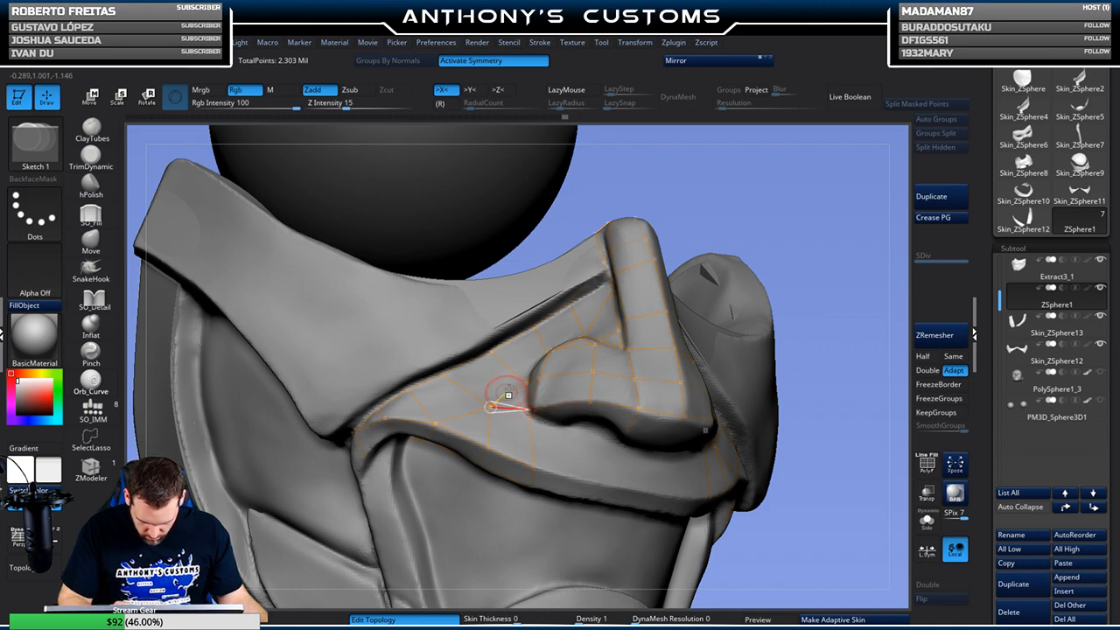
mouse_move(796, 240)
left_mouse_down()
mouse_move(818, 244)
mouse_move(774, 252)
mouse_move(762, 242)
mouse_move(794, 199)
mouse_move(823, 225)
mouse_move(809, 238)
left_mouse_up()
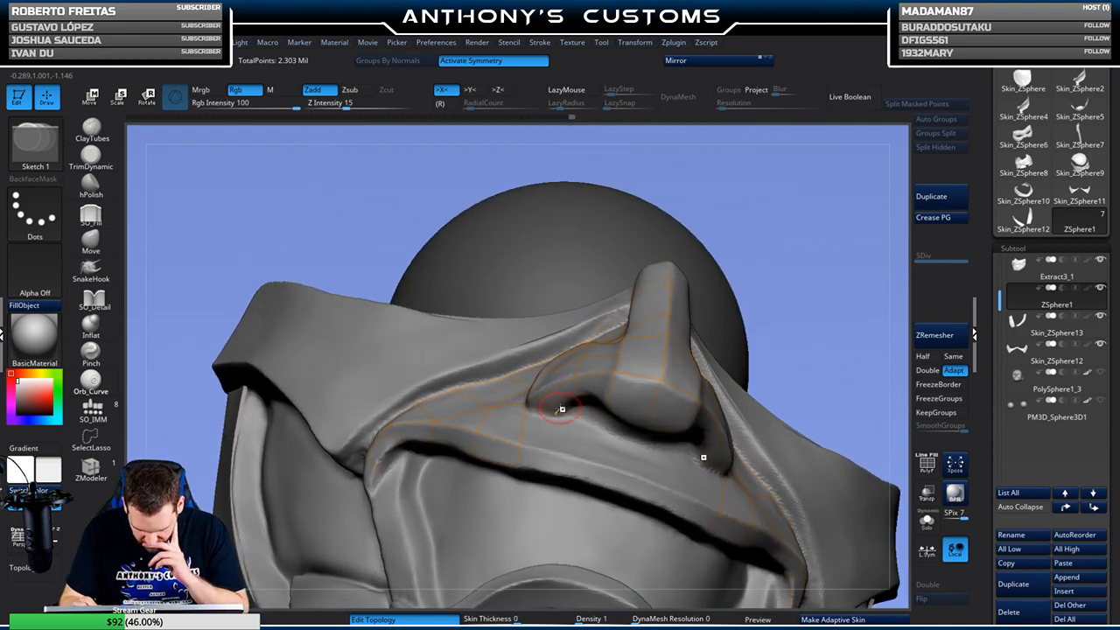
left_click(556, 452)
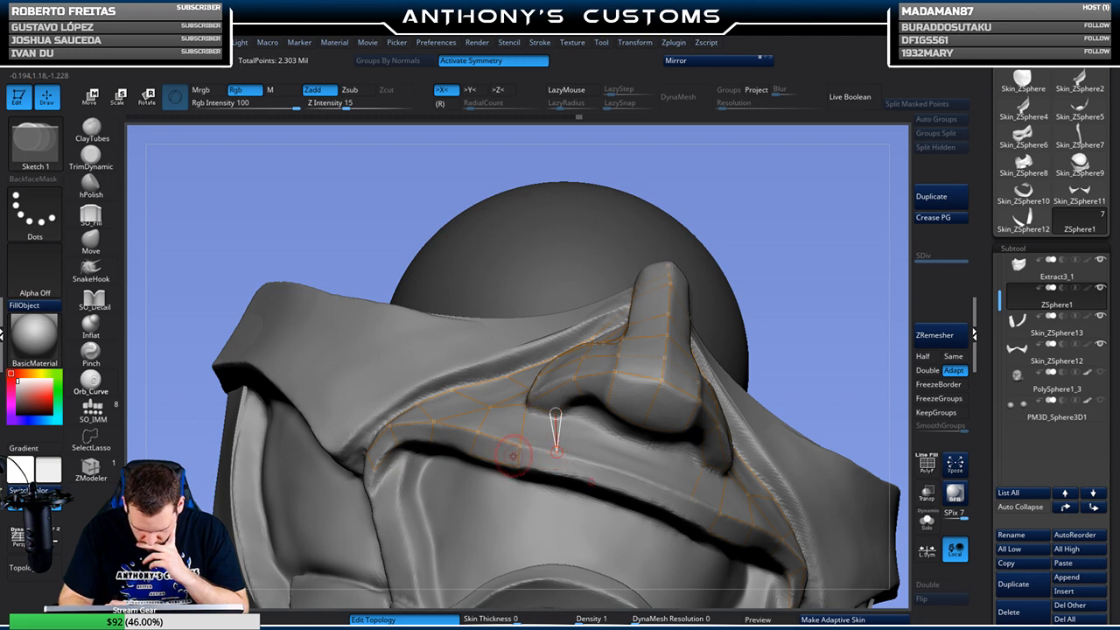
left_click(520, 446)
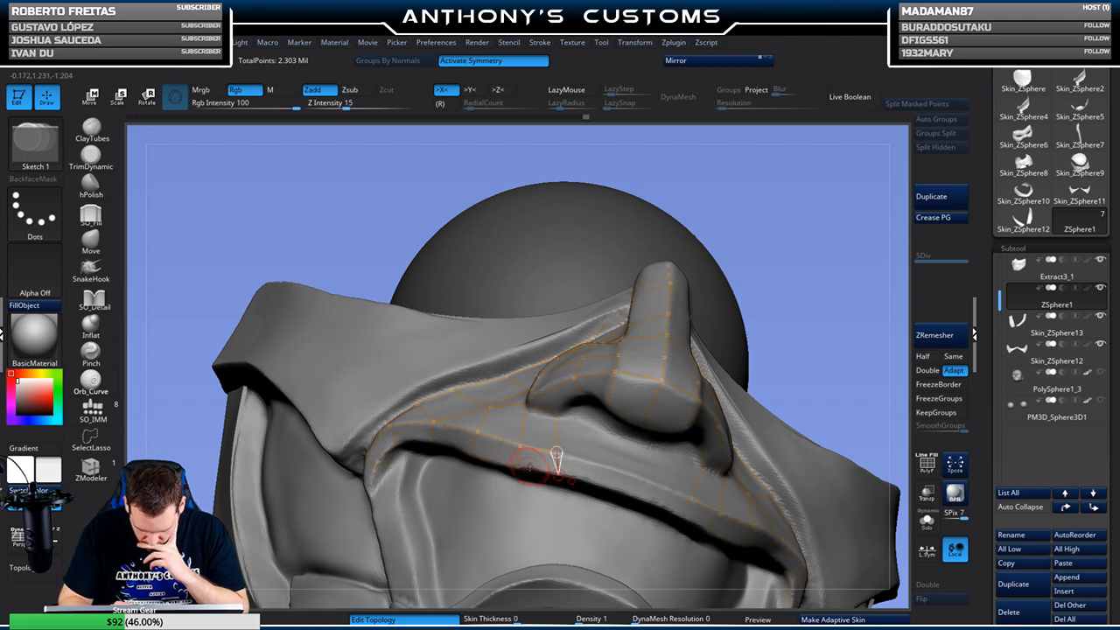
Place topology points under the nose tip at the centreline and along the inner edge of the nostril wing
mouse_move(810, 284)
left_mouse_down()
mouse_move(812, 248)
mouse_move(805, 277)
mouse_move(755, 342)
mouse_move(761, 313)
mouse_move(717, 359)
left_mouse_up()
left_click(643, 431)
left_click(641, 447)
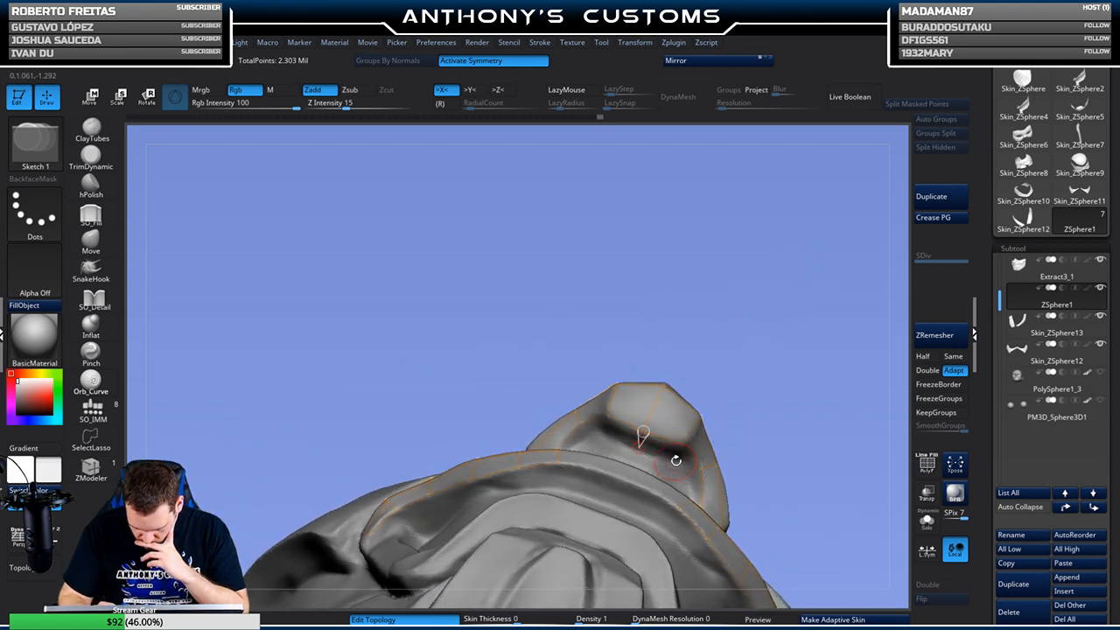
mouse_move(746, 401)
left_mouse_down()
mouse_move(781, 367)
mouse_move(762, 402)
left_mouse_up()
left_click(703, 470)
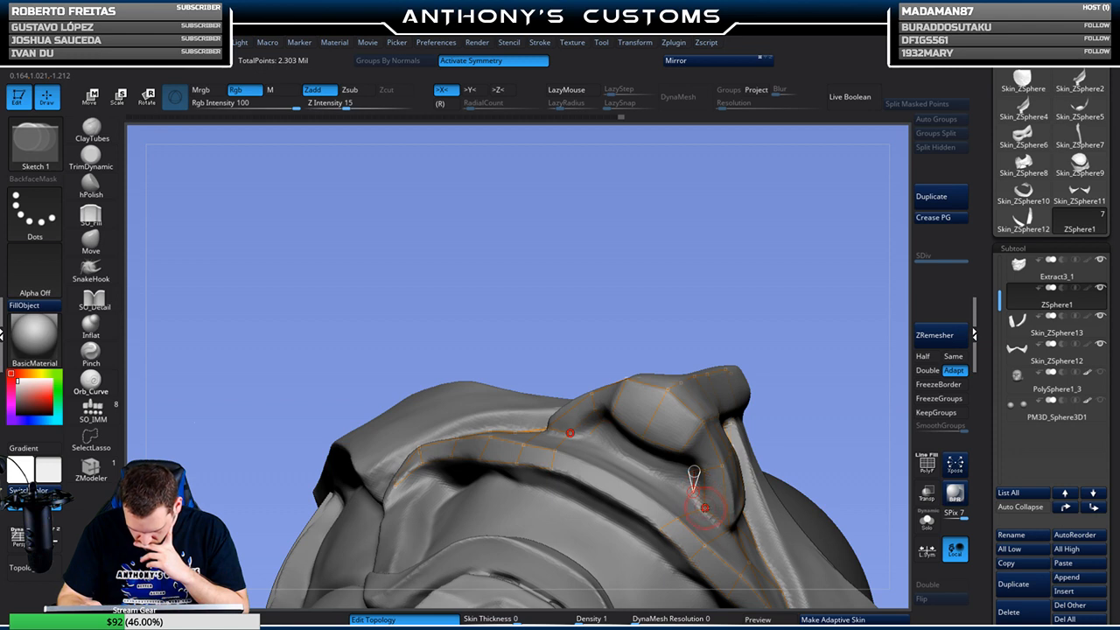
left_click_drag(812, 351, 747, 361)
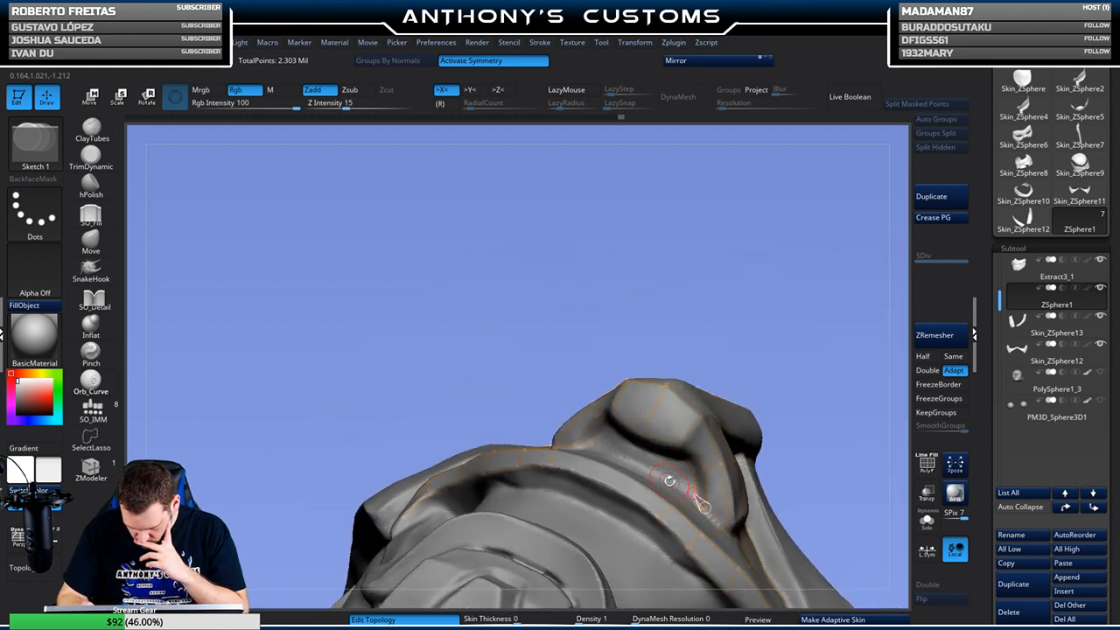
left_click_drag(705, 447, 760, 346)
left_click_drag(686, 399, 791, 363)
left_click_drag(807, 281, 663, 156, "alt")
left_click_drag(770, 191, 742, 242)
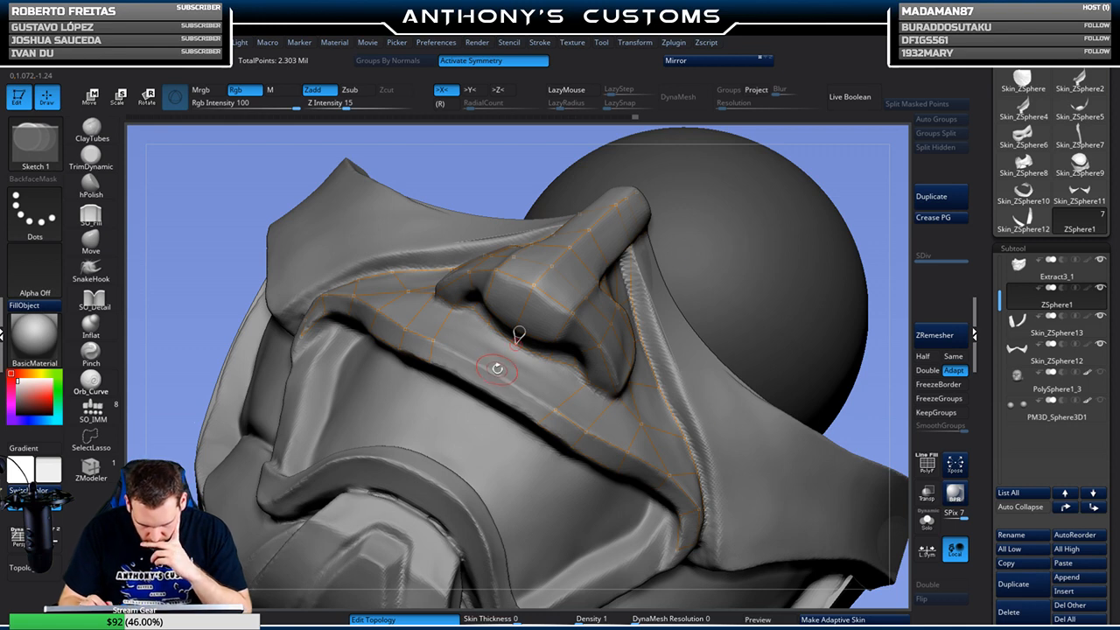
Fill the middle of the upper lip with topology quads from beneath the nose to the lip rim, joining both sides at the centreline
left_click(493, 371)
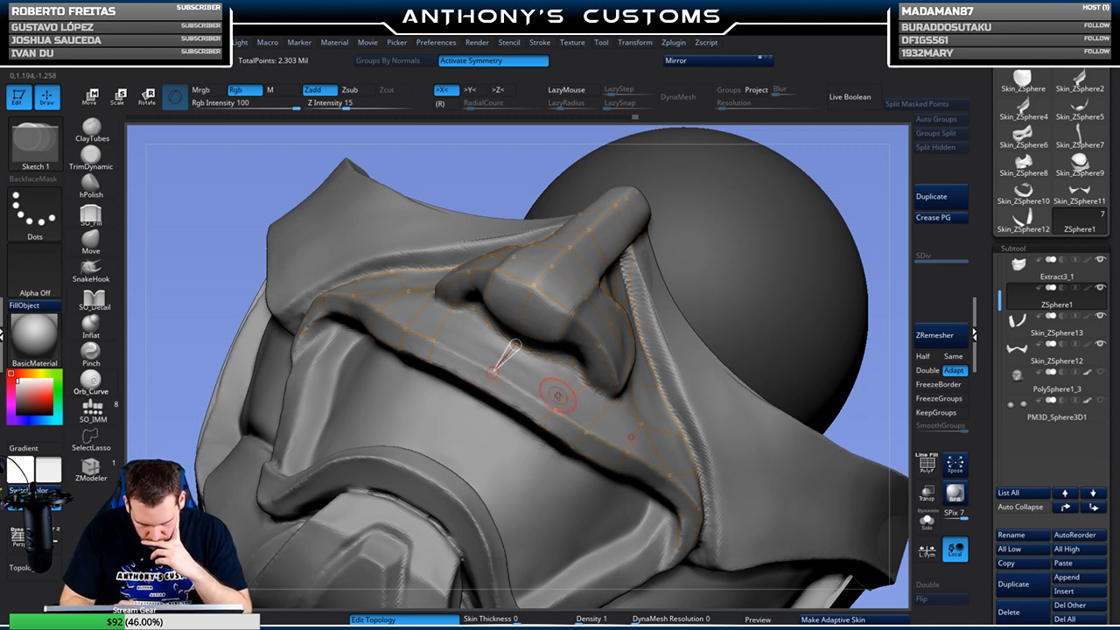
left_click(529, 395)
left_click(548, 359)
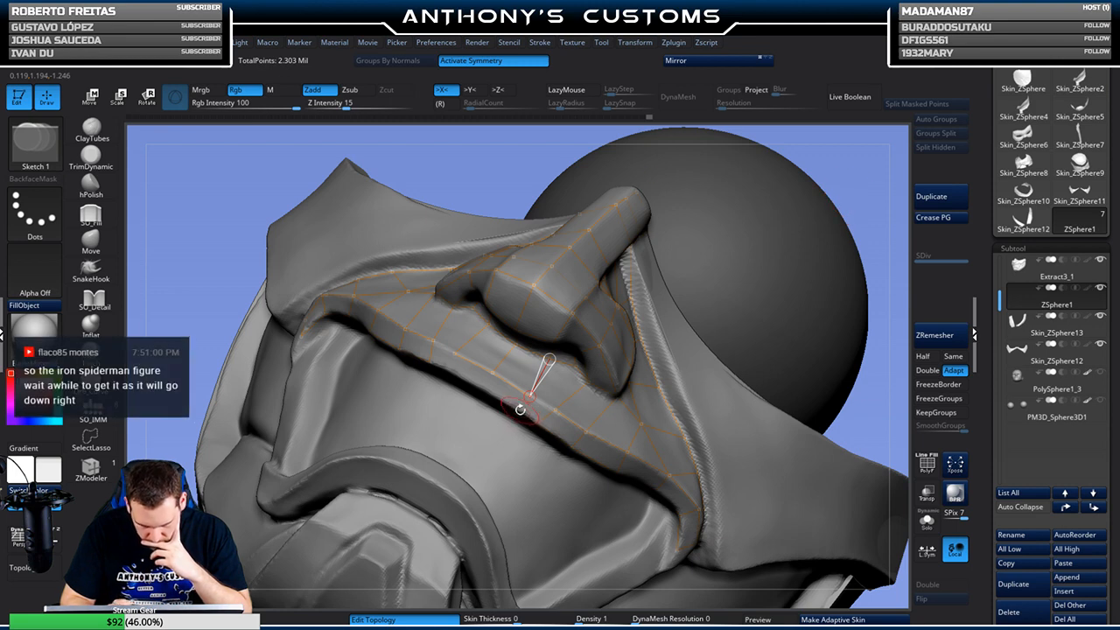
left_click_drag(829, 218, 870, 160)
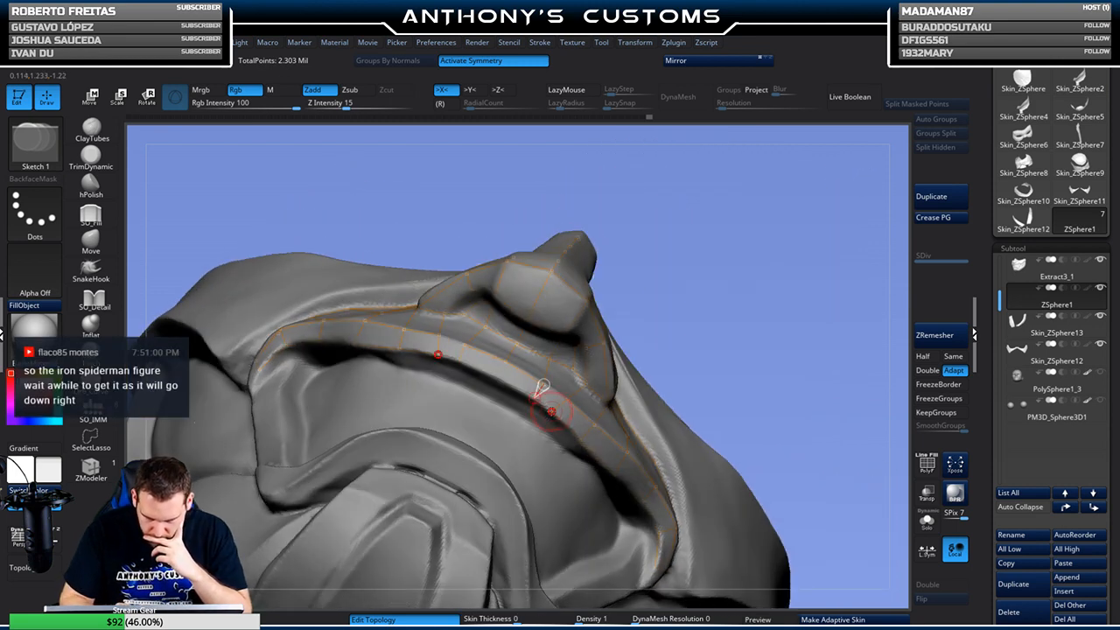
left_click_drag(723, 262, 740, 290)
left_click_drag(639, 320, 696, 287)
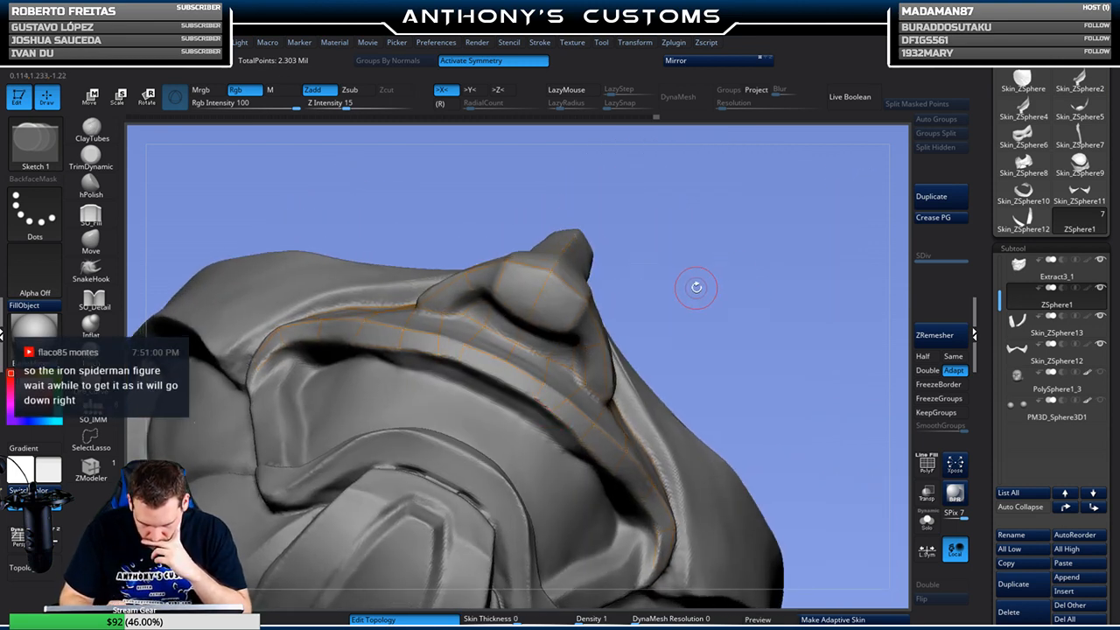
left_click(496, 379)
left_click_drag(680, 266, 849, 220)
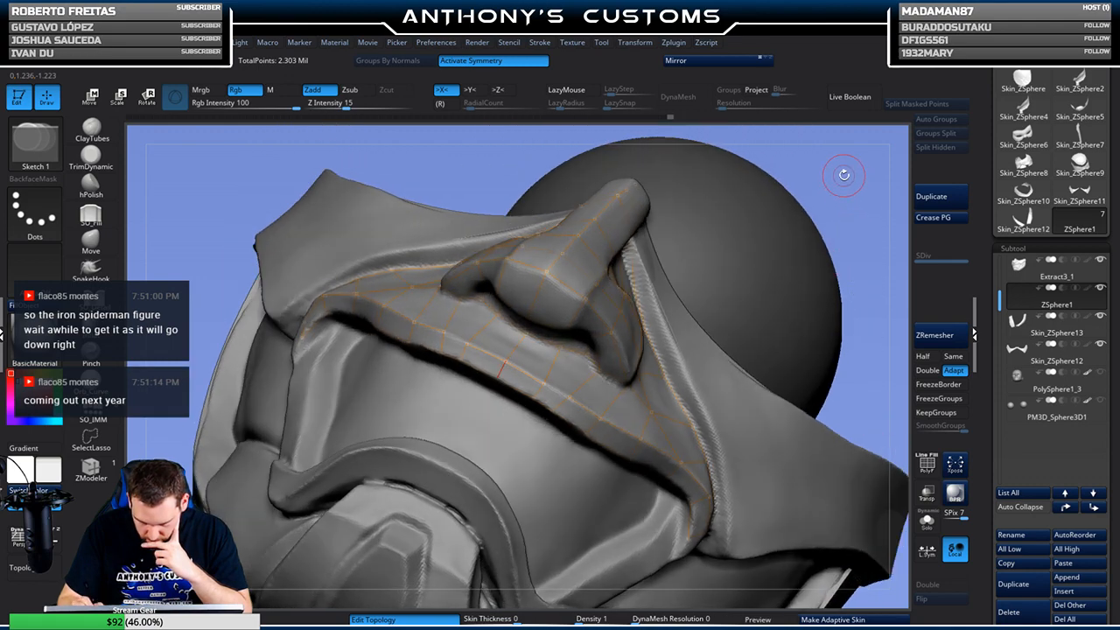
Close the remaining topology gap between the upper lip and the underside of the nostril wing
left_click_drag(824, 188, 830, 179)
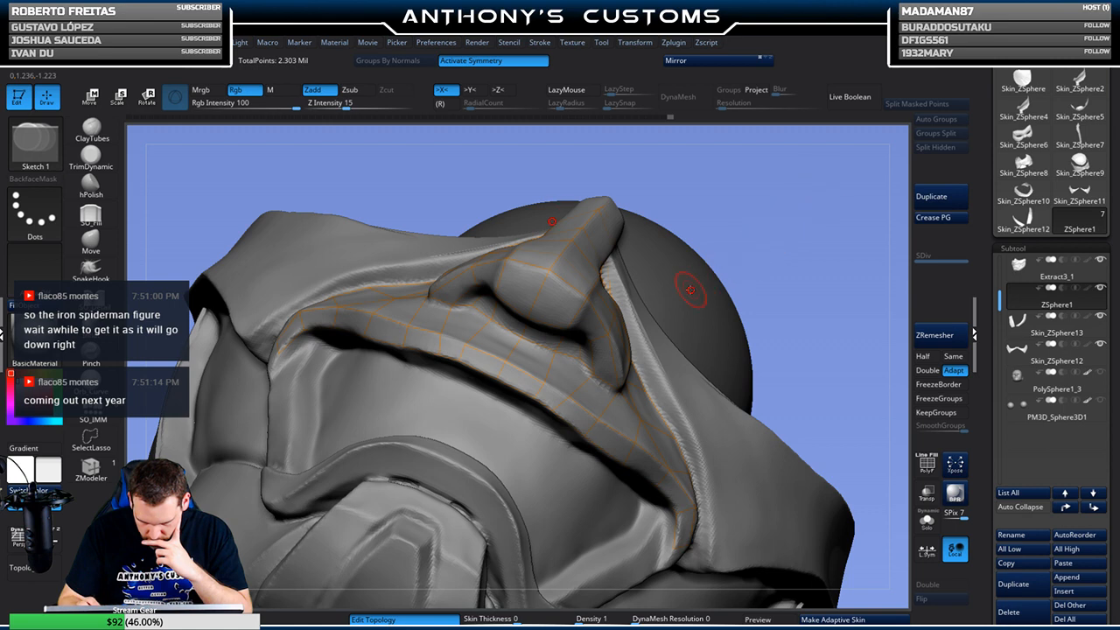
left_click_drag(732, 257, 756, 236)
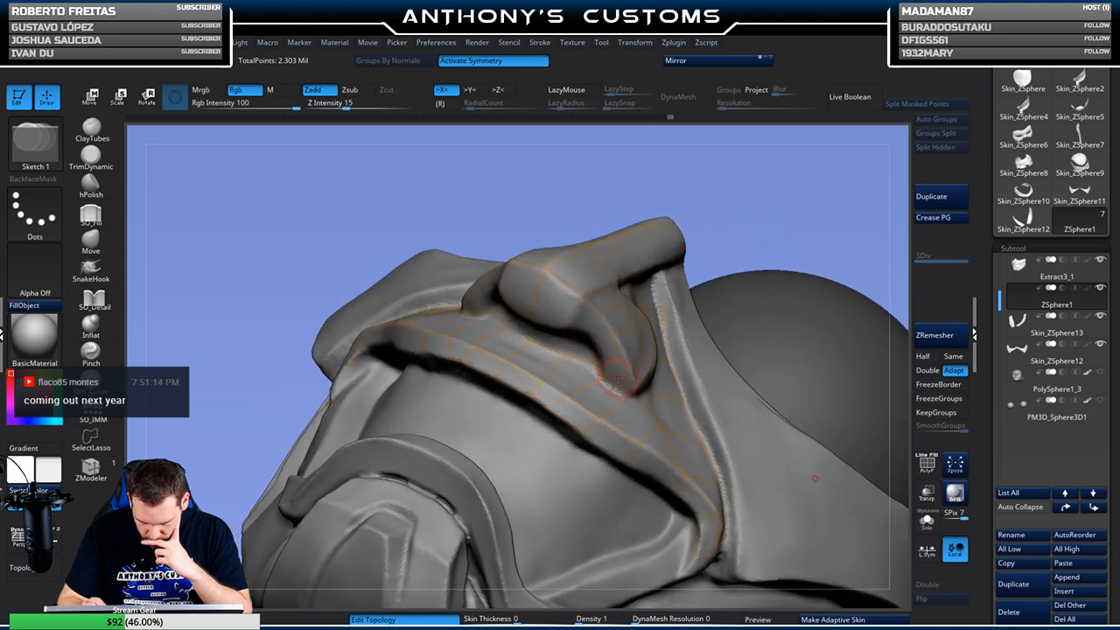
left_click_drag(778, 224, 779, 231)
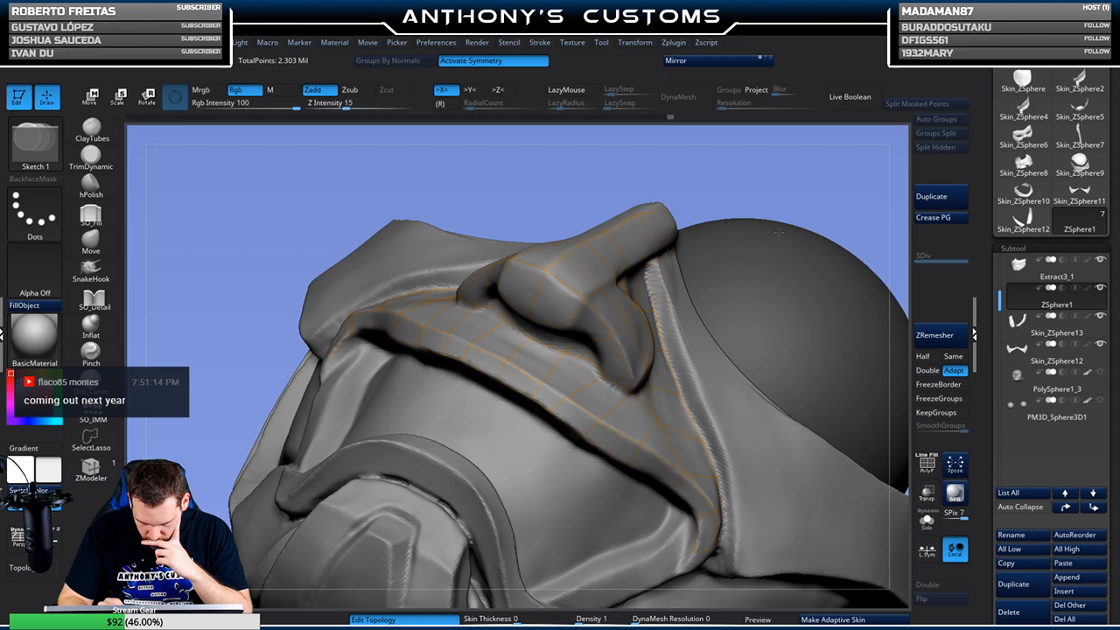
left_click(603, 373)
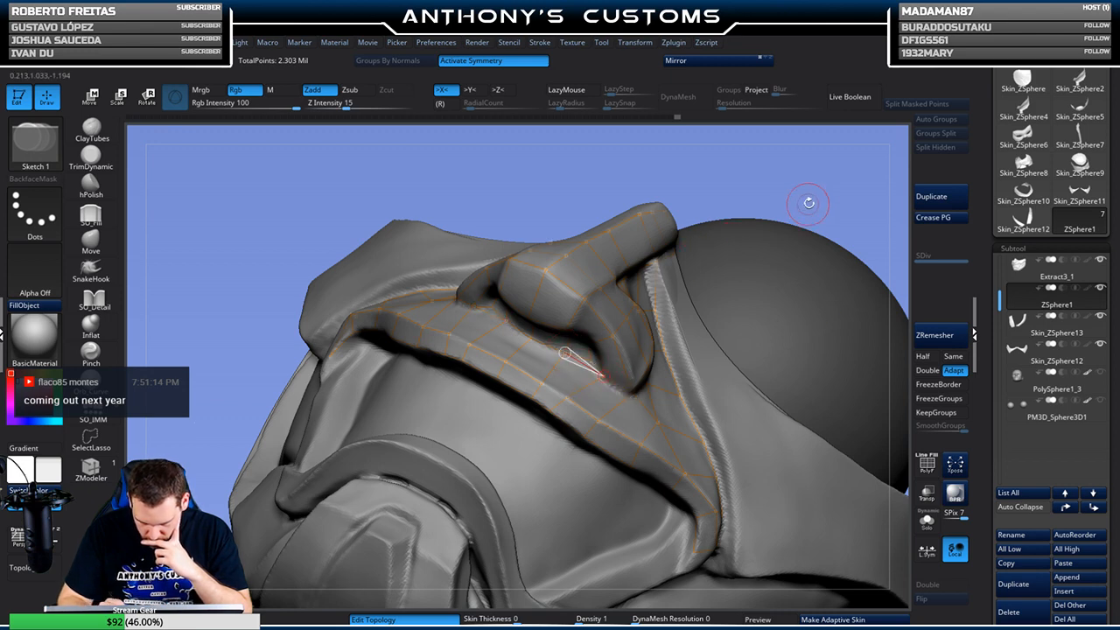
left_click_drag(804, 207, 817, 188)
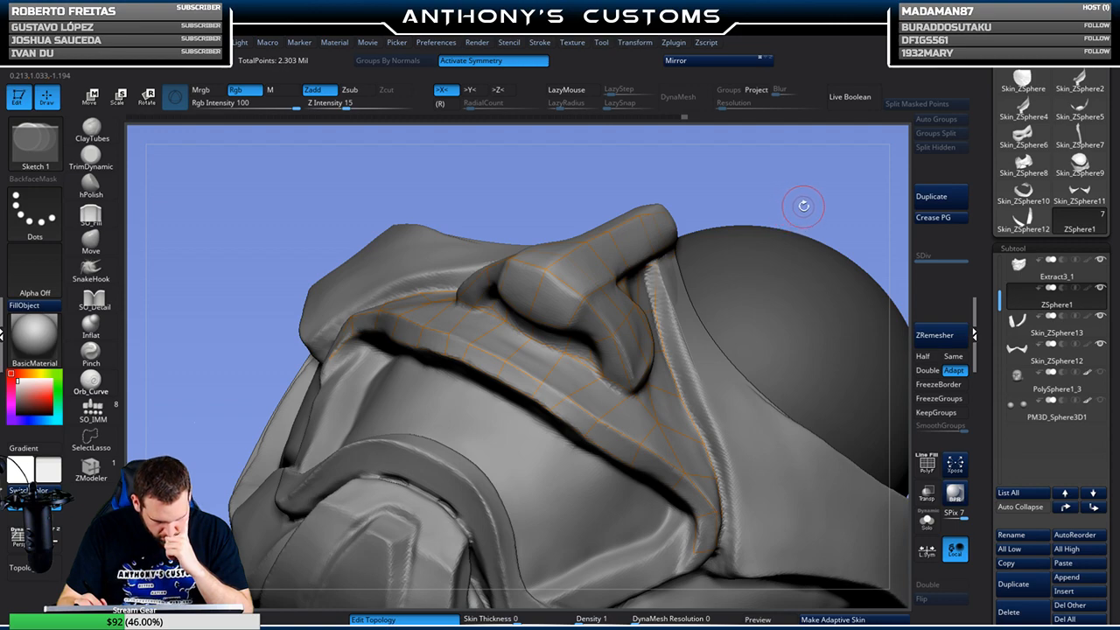
Examine the nose, cheek and lip topology from several angles, checking the strip's end at the mouth corner
left_click_drag(778, 178, 788, 313)
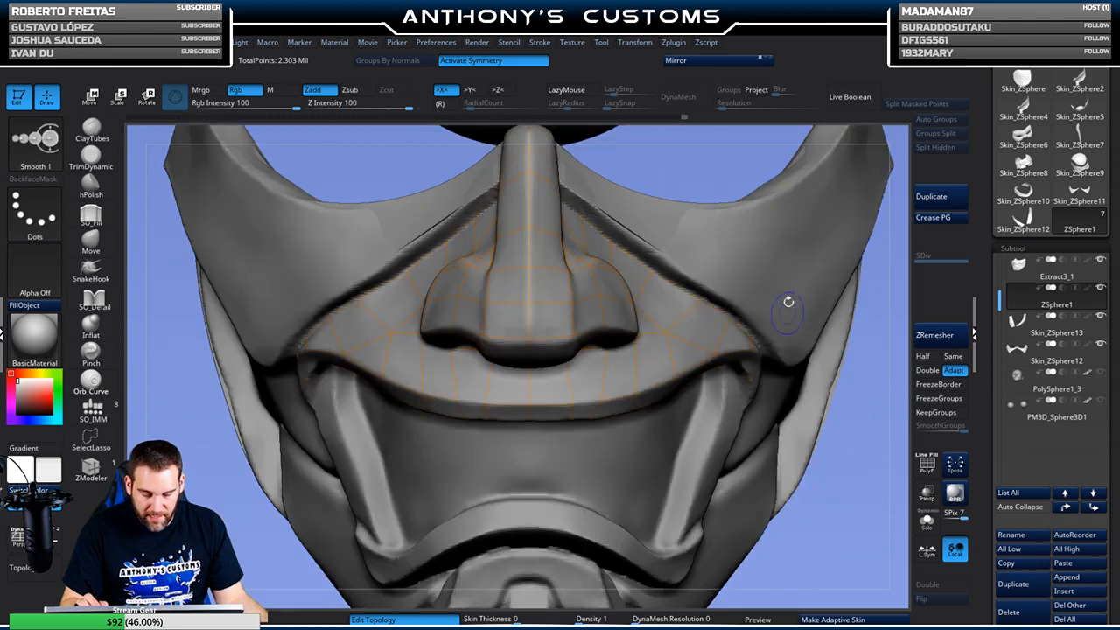
mouse_move(865, 421)
left_mouse_down()
mouse_move(846, 358)
mouse_move(816, 384)
mouse_move(630, 319)
left_mouse_up()
key("w")
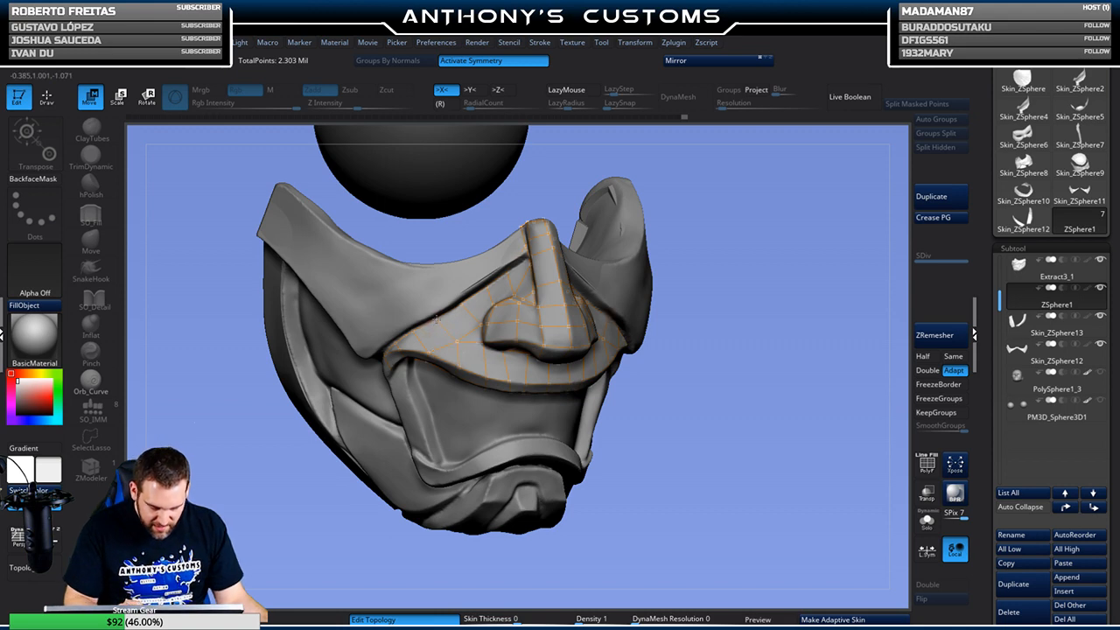
key("q")
left_click_drag(785, 345, 820, 302)
left_click_drag(747, 296, 748, 415, "alt")
left_click_drag(749, 221, 602, 198, "alt")
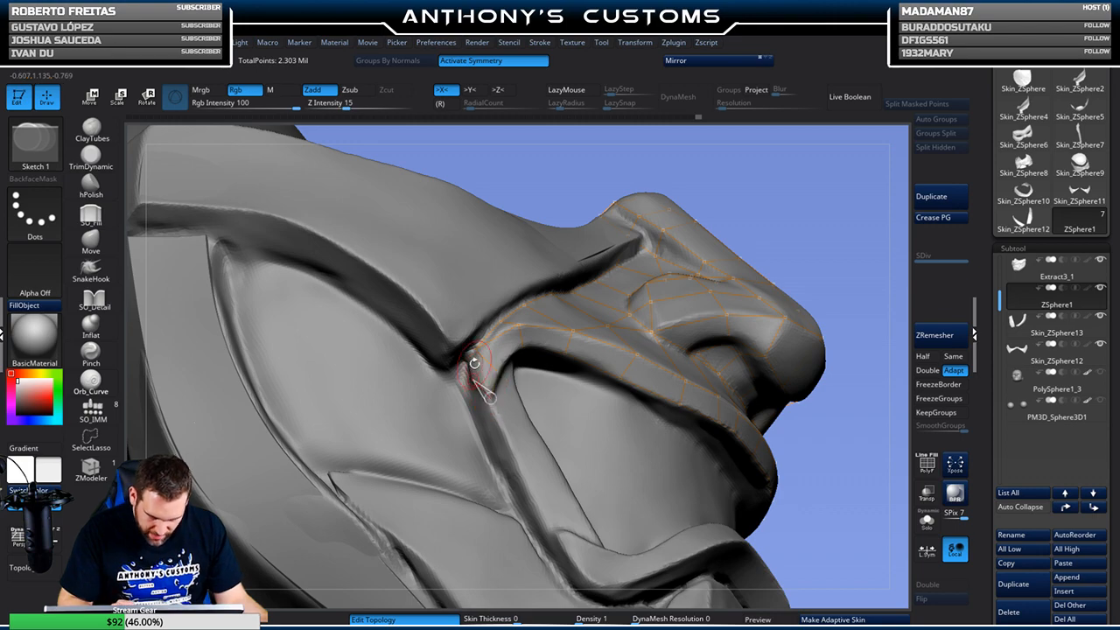
left_click_drag(810, 206, 777, 199)
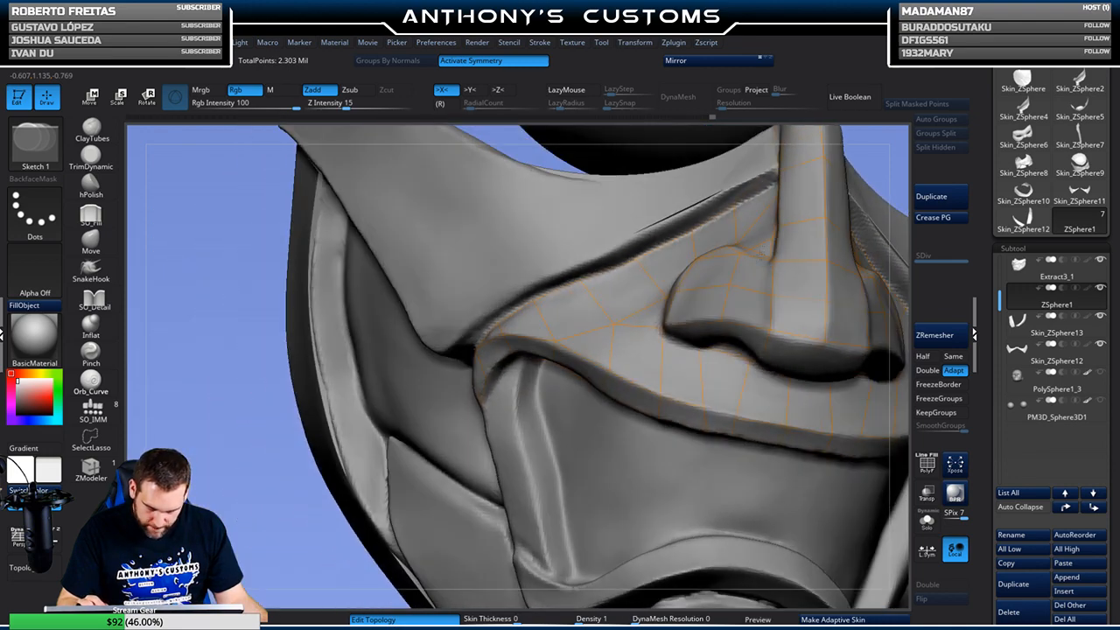
Preview the nose piece's adaptive skin in isolation with double-sided display, and return to the topology wireframe
key("a")
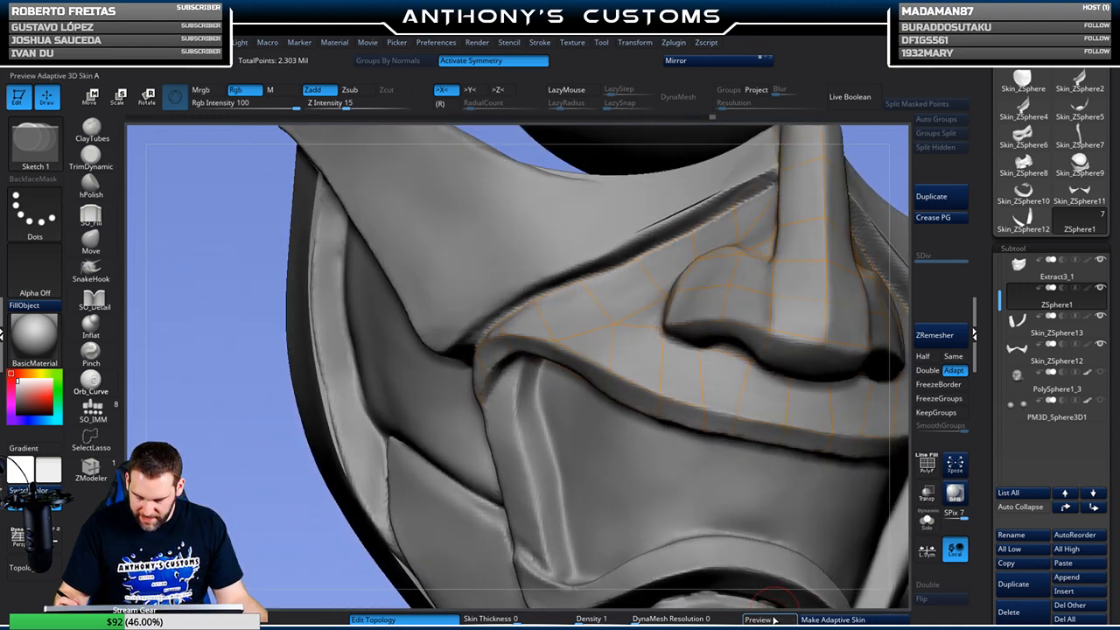
left_click(926, 521)
left_click_drag(733, 535, 777, 476)
key("f")
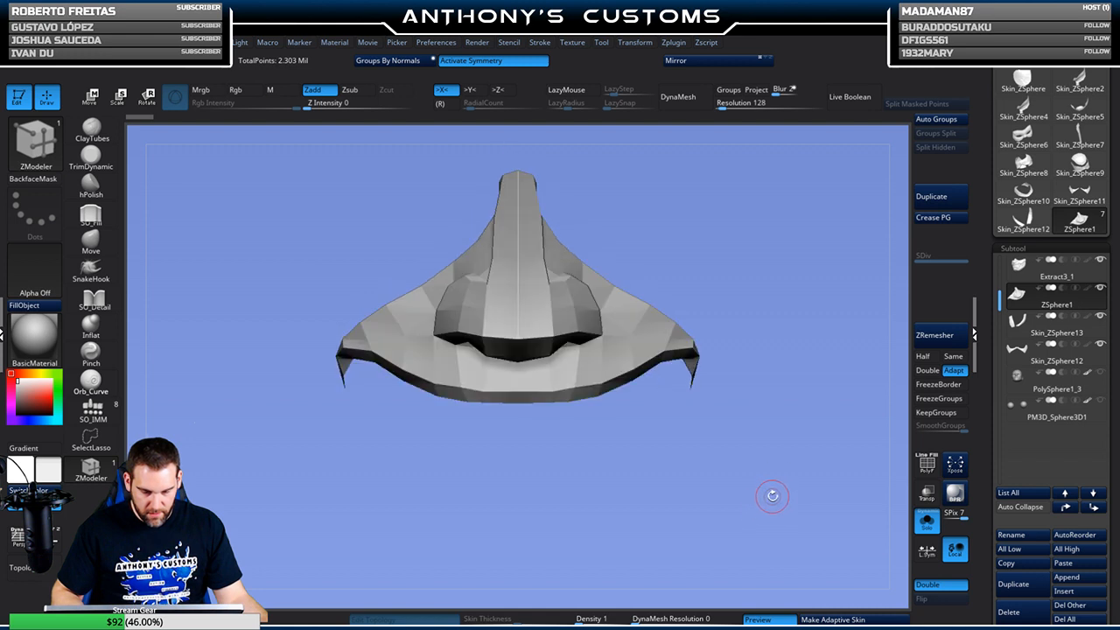
left_click(929, 587)
left_click(784, 617)
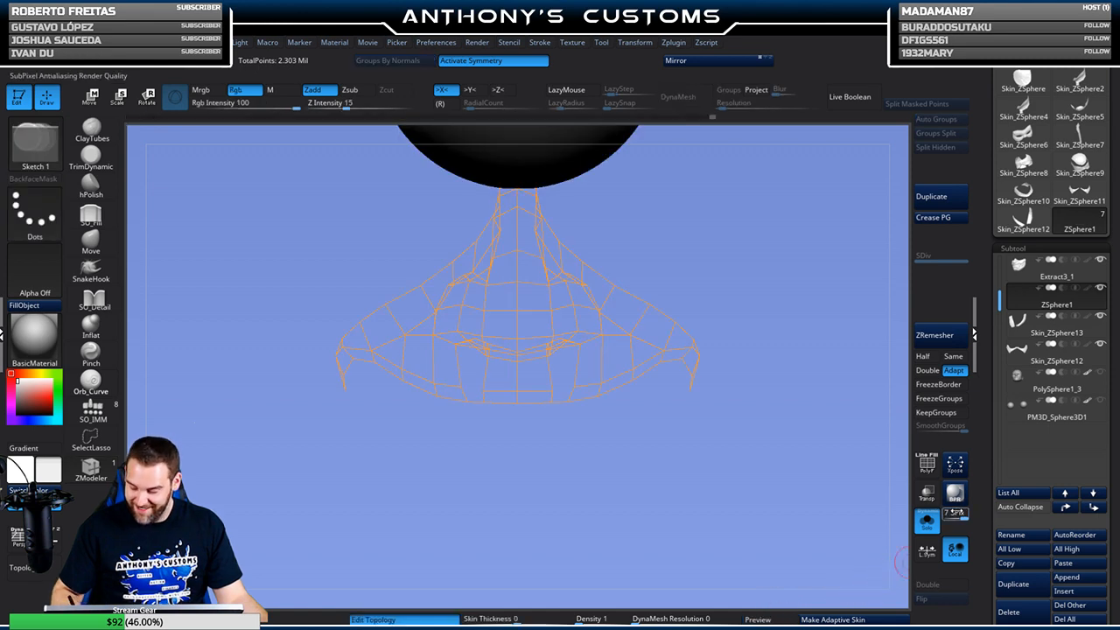
Show the whole mask again, insert the adaptive skin Skin_ZSphere14 as a new subtool, and make it active
left_click(931, 525)
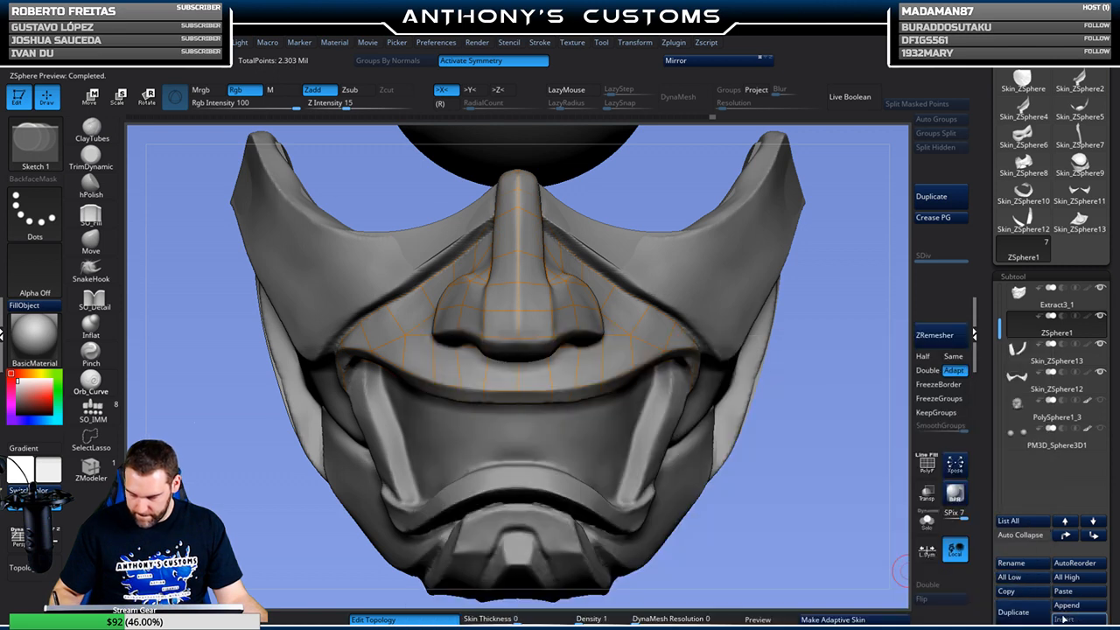
left_click(1062, 618)
left_click(901, 502)
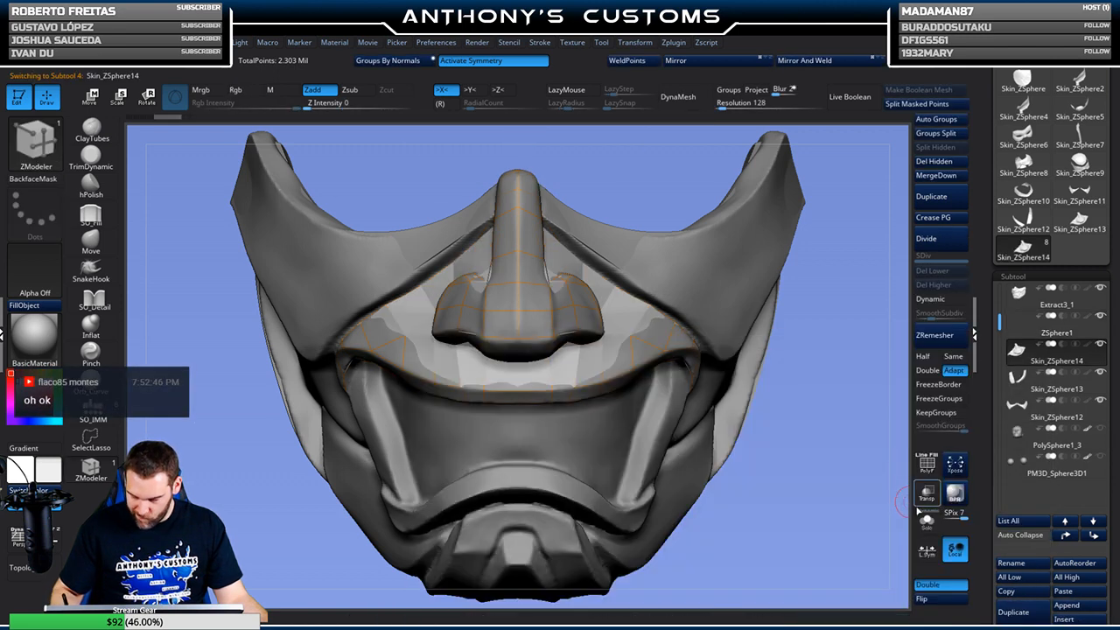
left_click(1029, 333)
left_click(1057, 355)
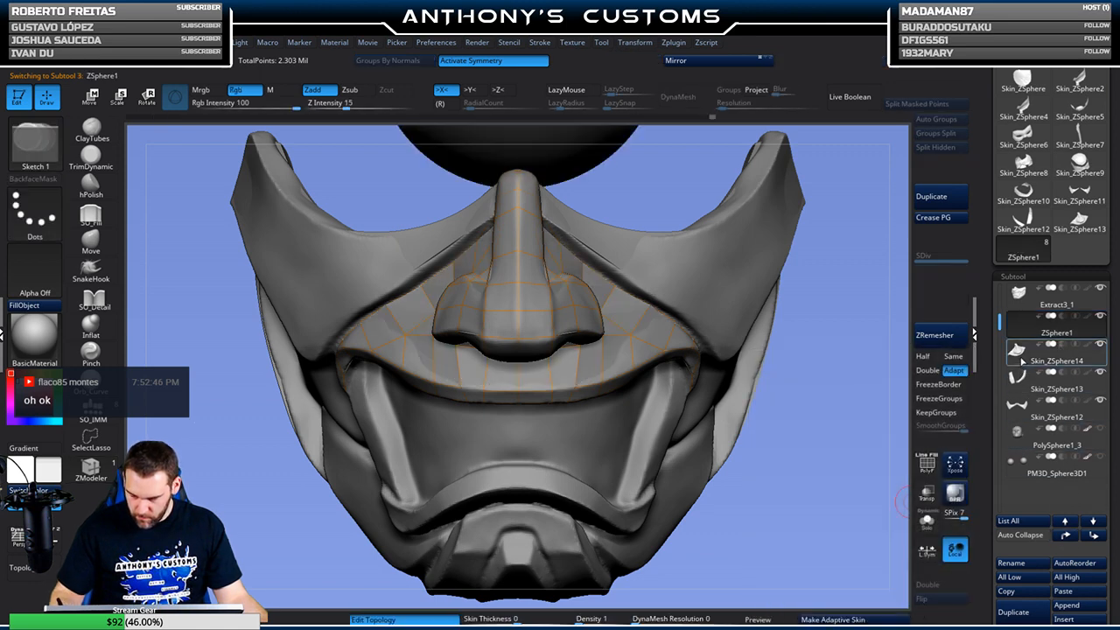
Isolate the new nose skin and flip its normals so its outer surface faces outward
left_click(926, 523)
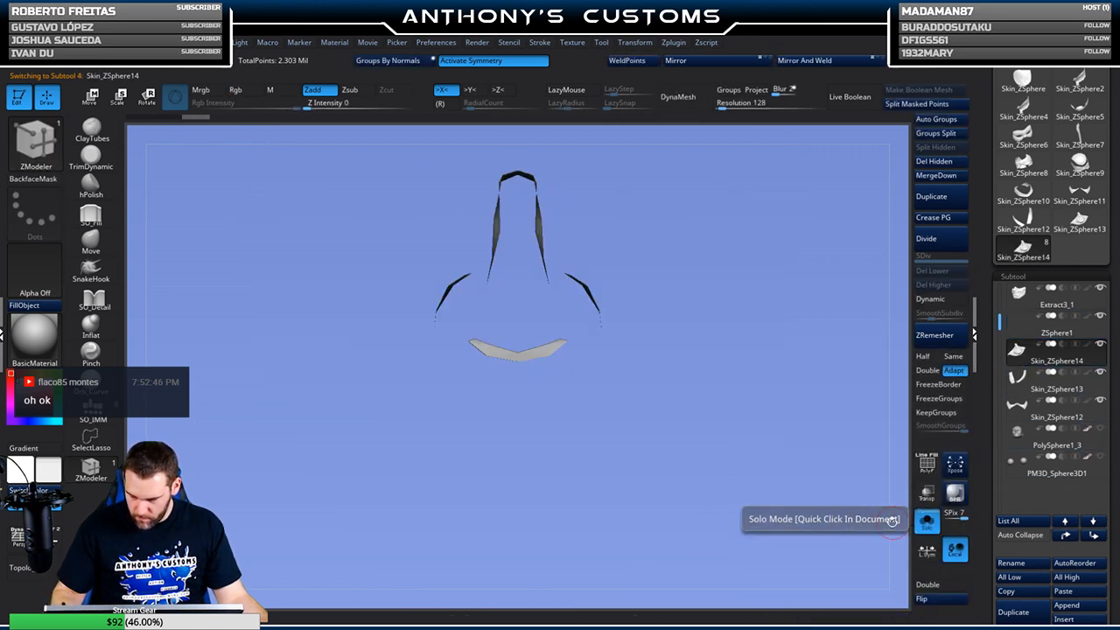
left_click_drag(825, 530, 798, 481)
left_click_drag(729, 516, 910, 526)
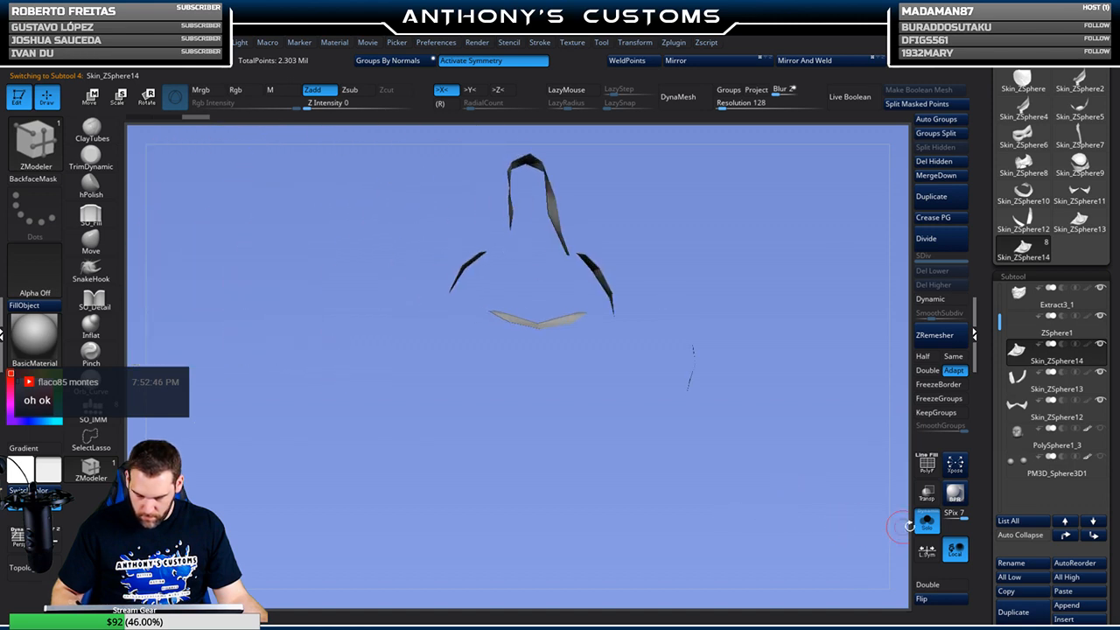
left_click(941, 599)
left_click_drag(840, 561, 847, 503)
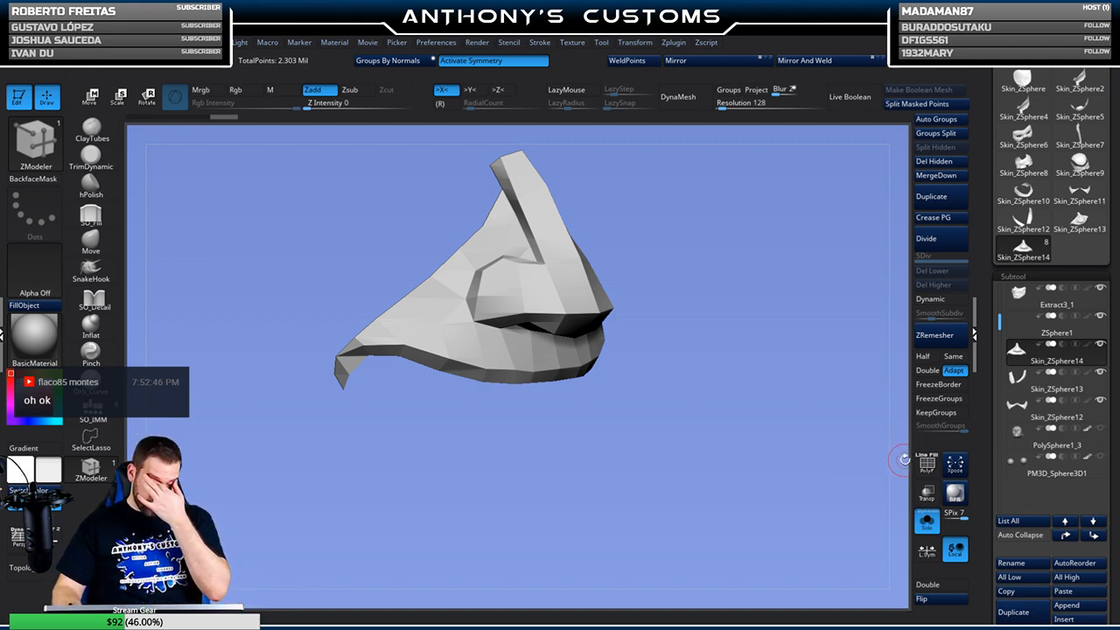
Show the polygon wireframe and crease the edges along the fold of the upper lip rim with ZModeler
left_click_drag(894, 465, 811, 527)
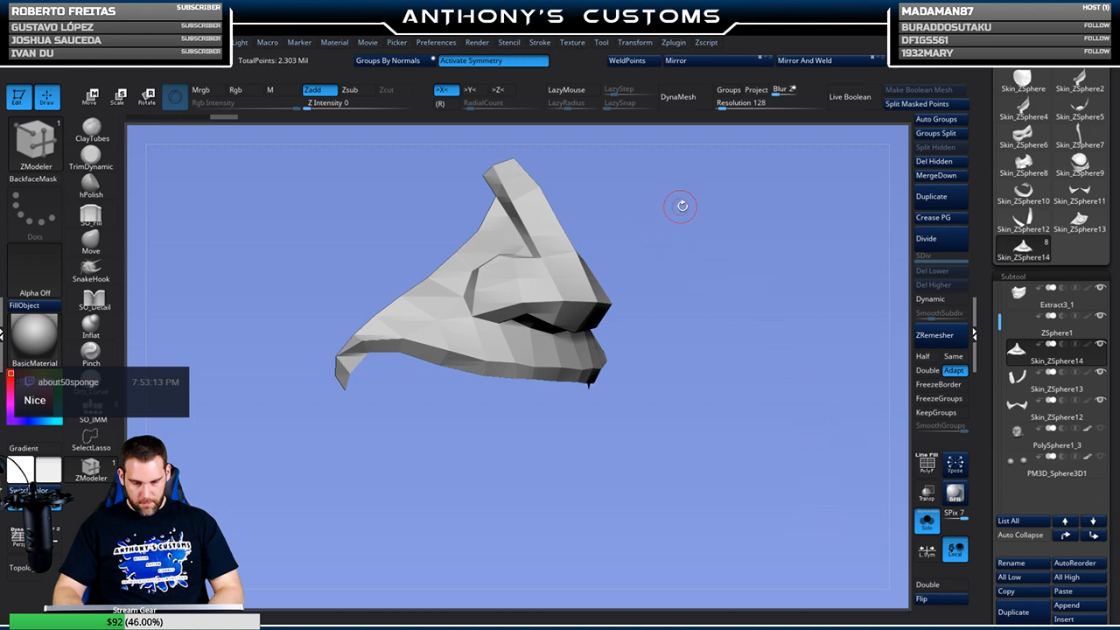
left_click_drag(733, 285, 777, 296)
key("shift+f")
left_click_drag(650, 450, 608, 518)
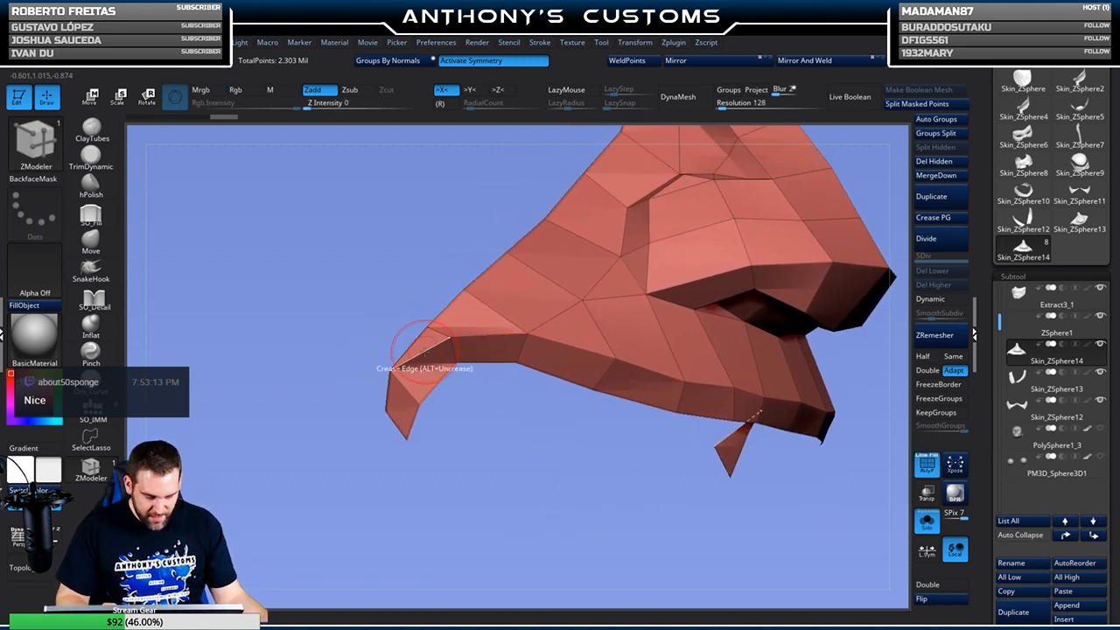
left_click_drag(570, 431, 578, 441)
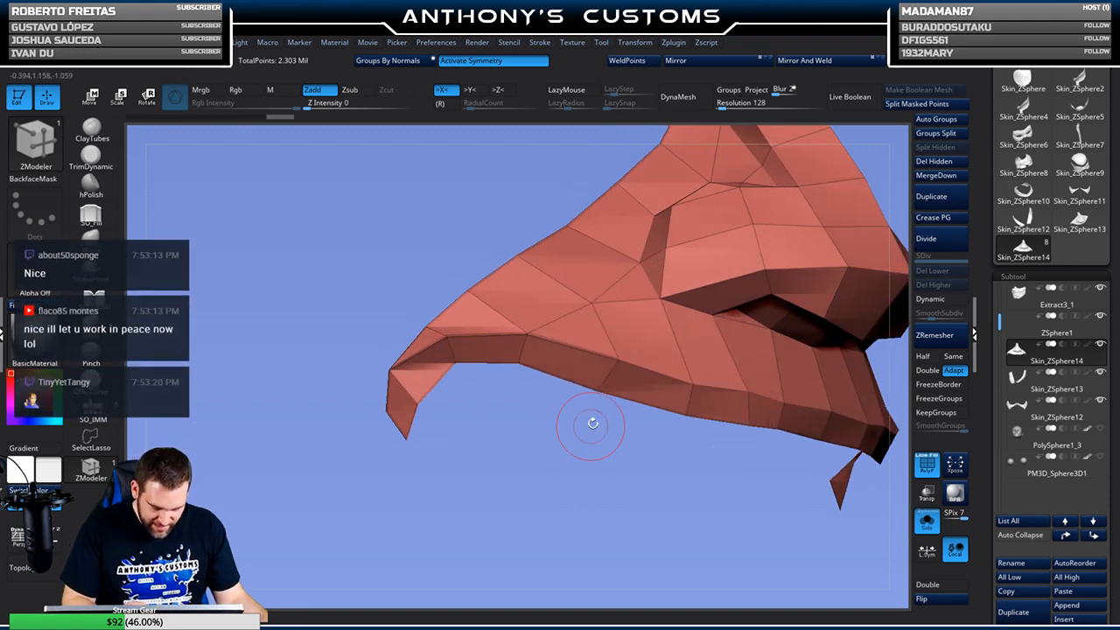
left_click_drag(601, 478, 613, 378)
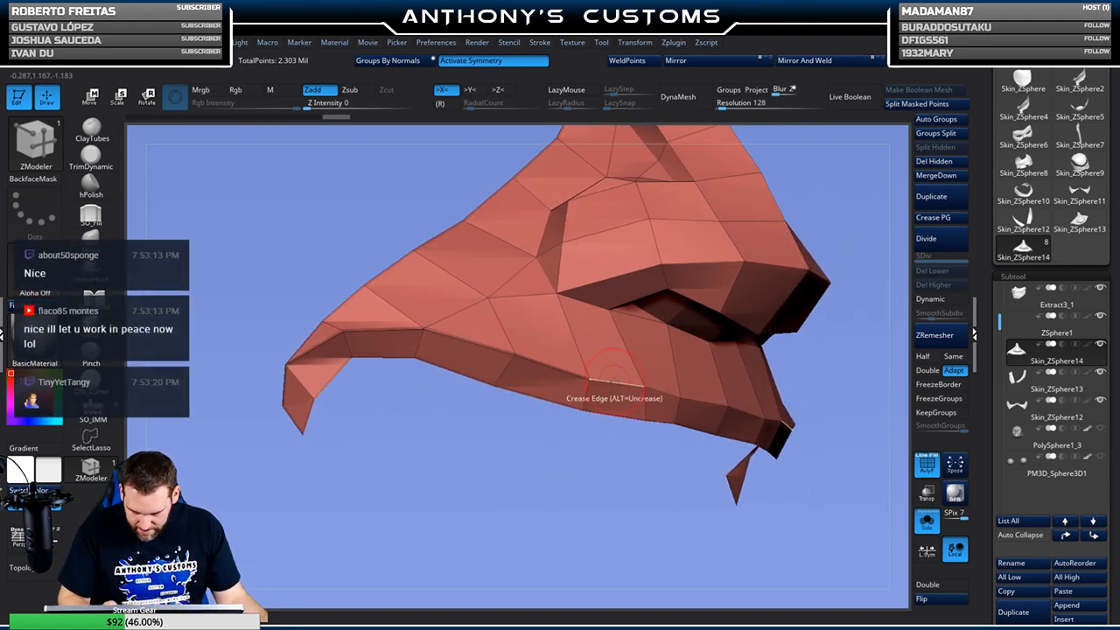
left_click_drag(604, 423, 654, 399)
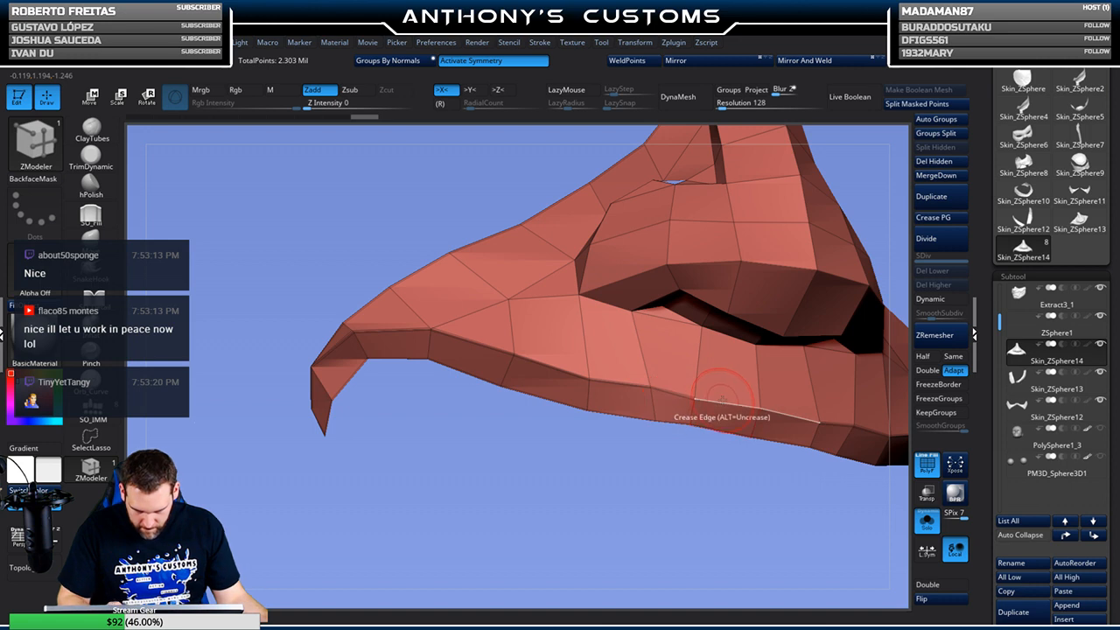
left_click_drag(639, 478, 525, 455)
Crease the long edges along the sides of the nose bridge down to the nostril wings
left_click_drag(754, 235, 525, 223)
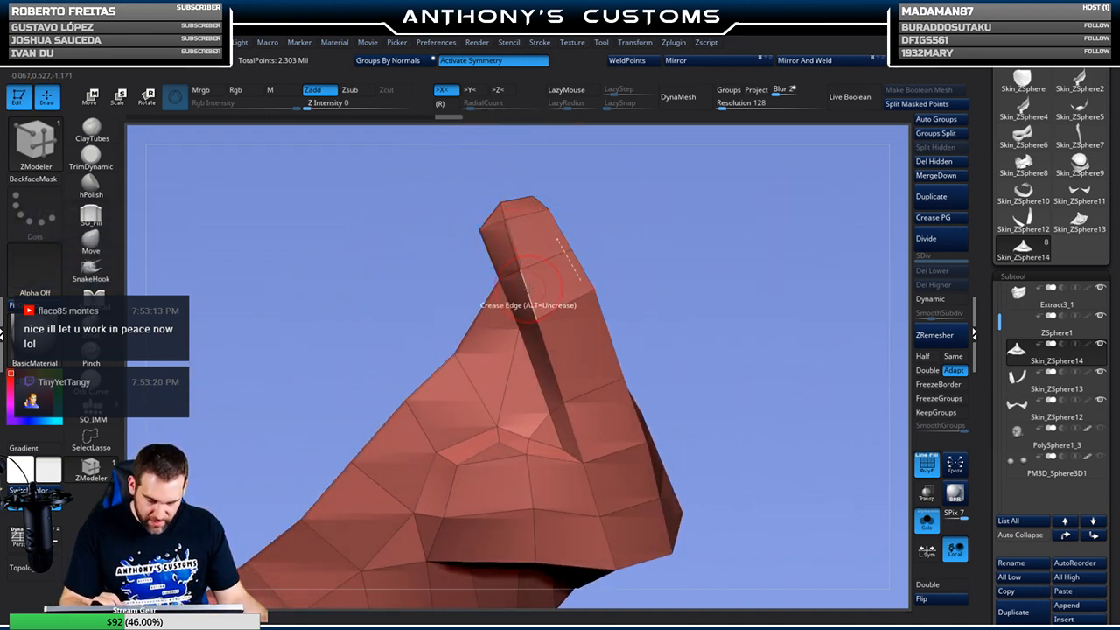
left_click_drag(590, 255, 641, 194)
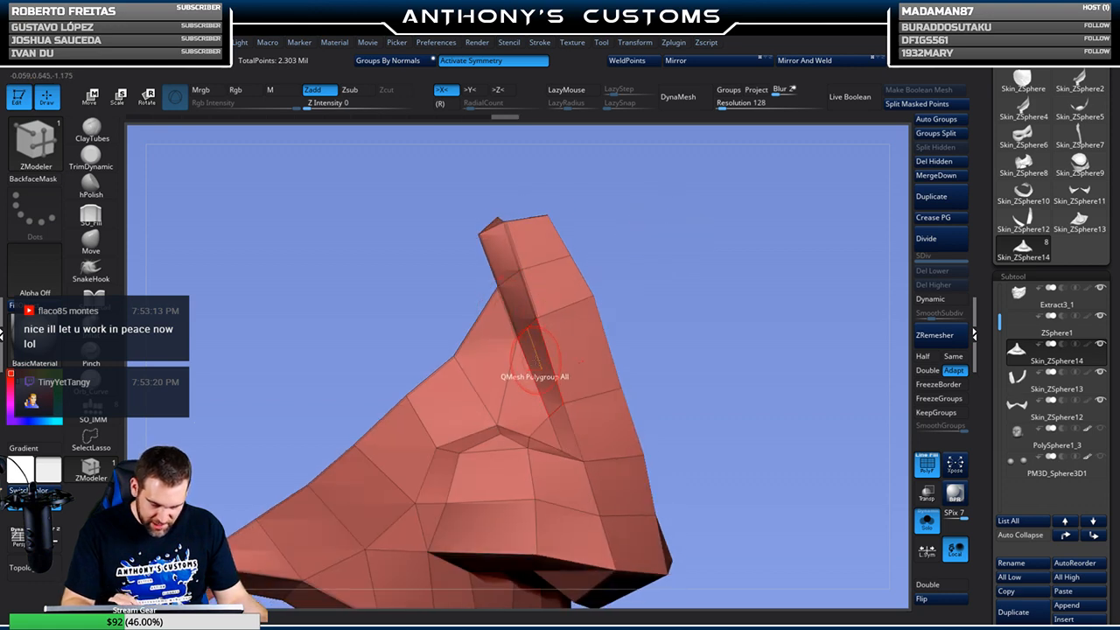
left_click_drag(706, 307, 695, 236, "alt")
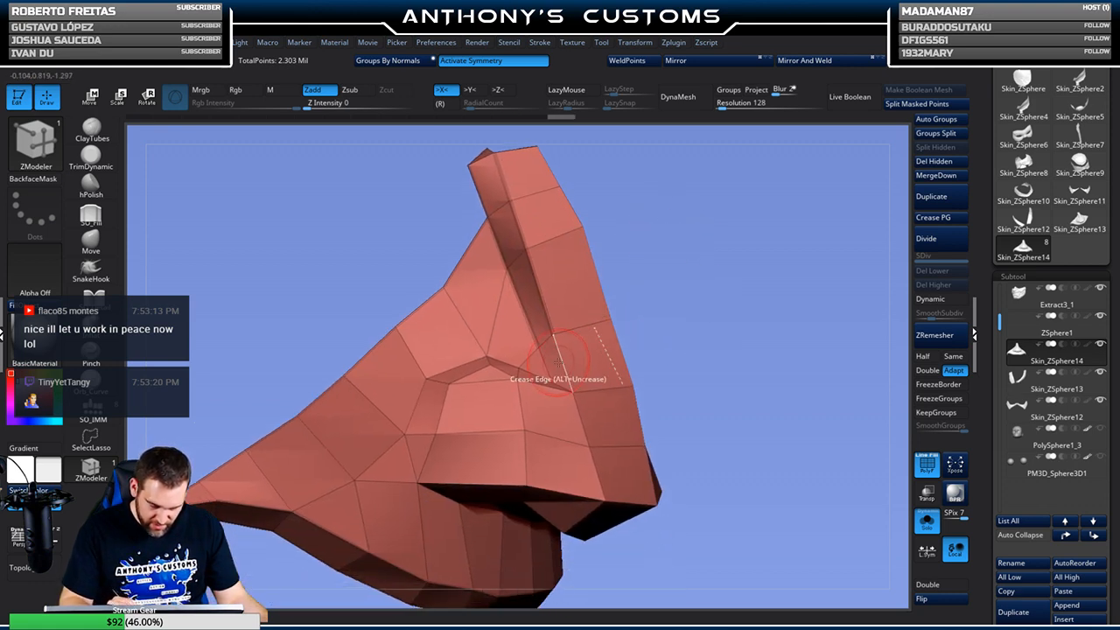
left_click_drag(648, 293, 605, 337)
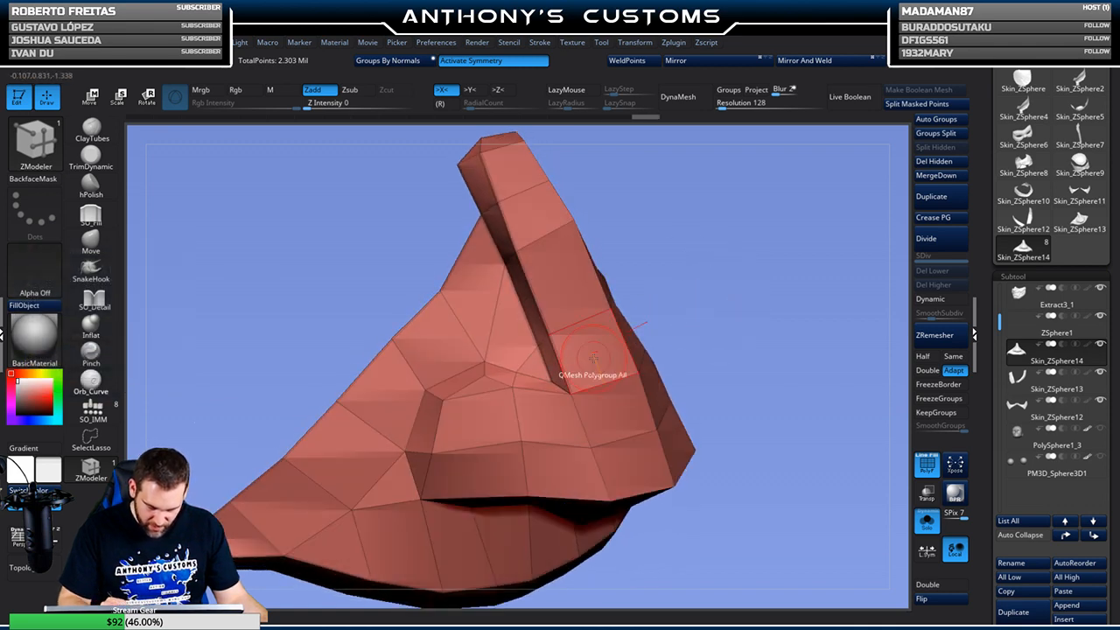
Crease the edges outlining the nostril wings, including their lower edges and the underside of the nose
left_click_drag(700, 302, 678, 348)
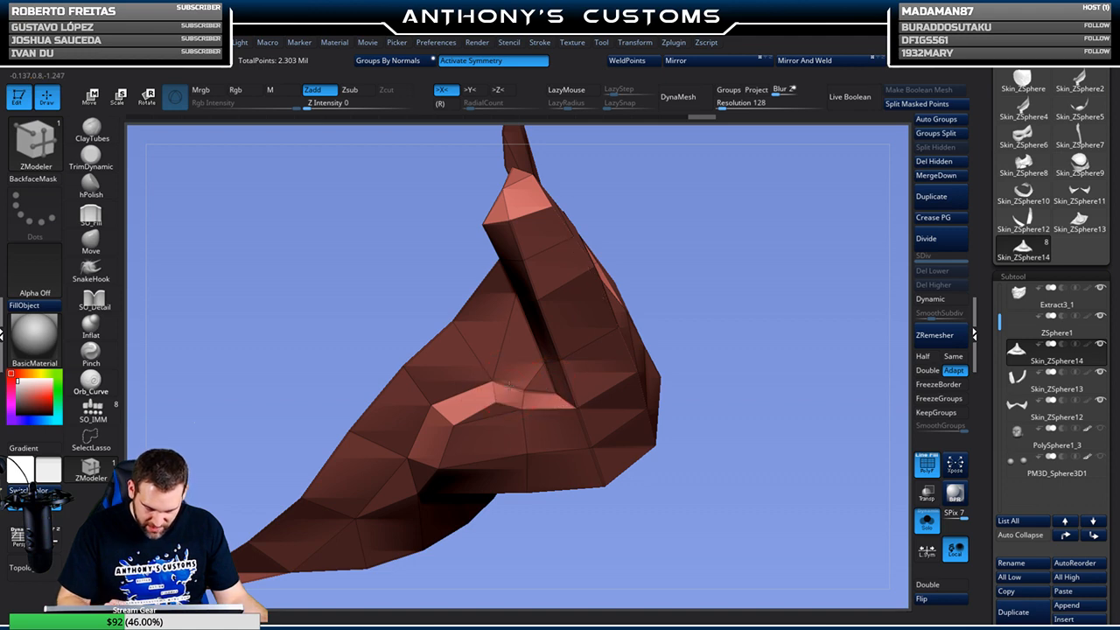
left_click_drag(662, 315, 577, 317)
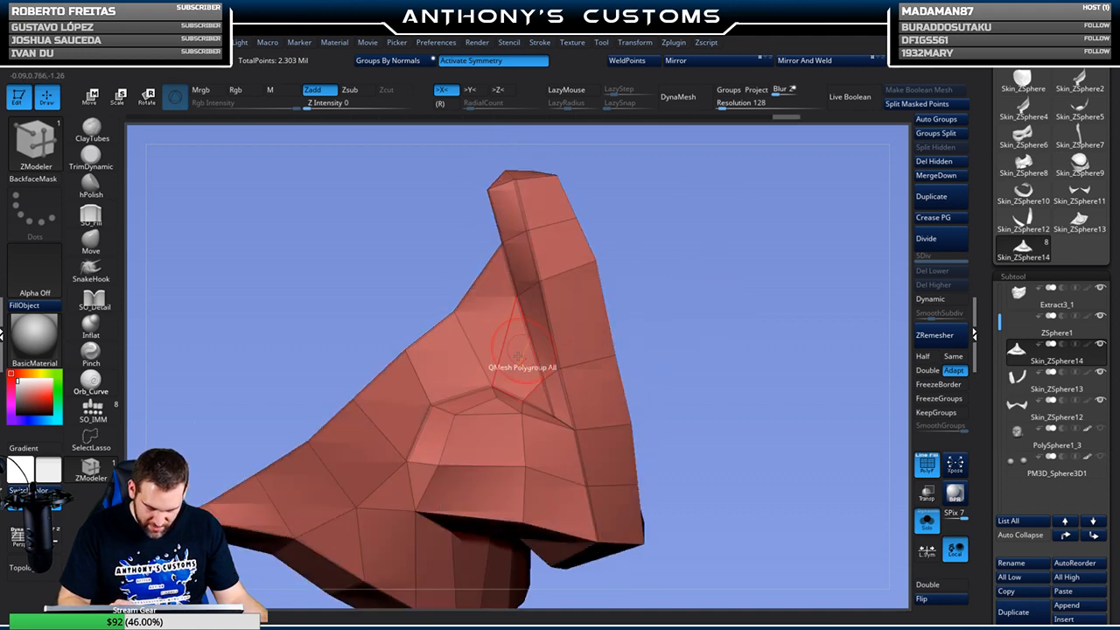
left_click_drag(633, 344, 651, 280)
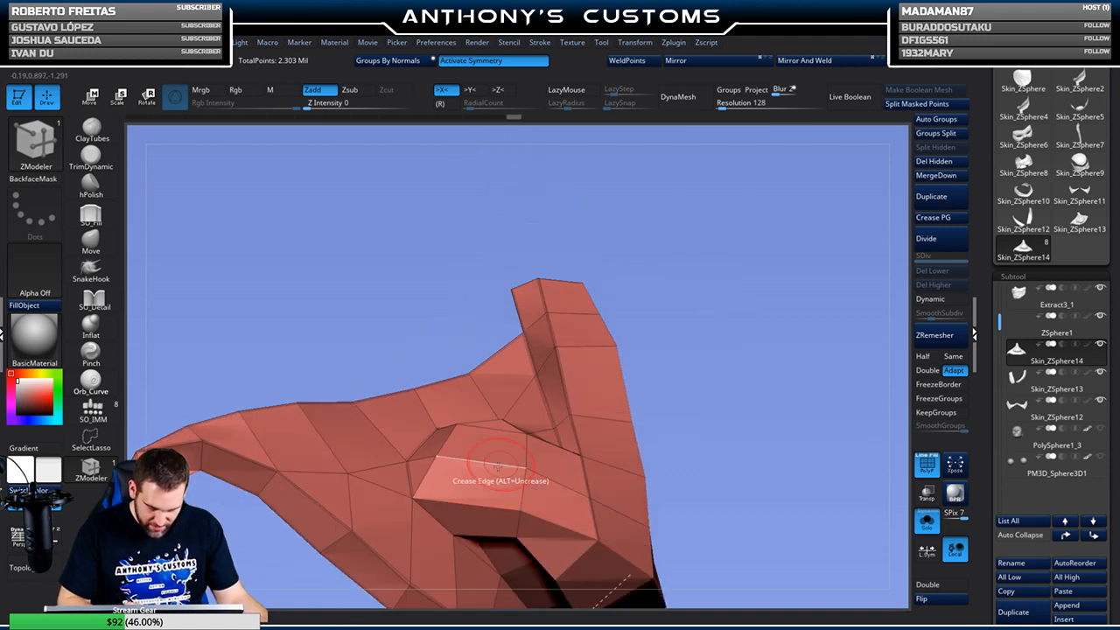
left_click_drag(737, 372, 691, 367)
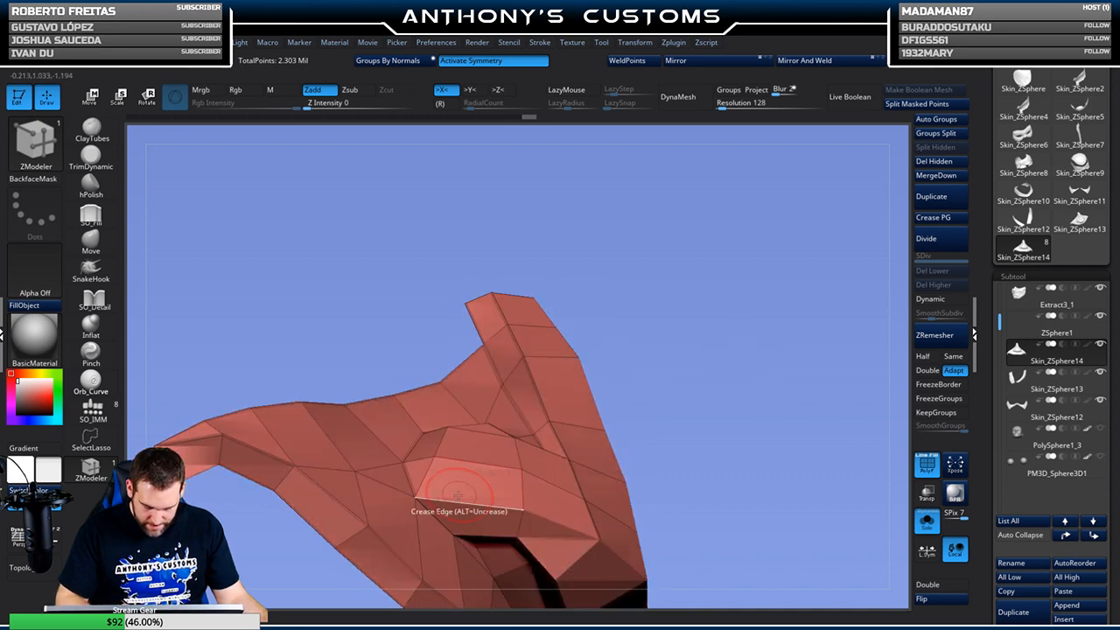
left_click_drag(655, 446, 655, 266)
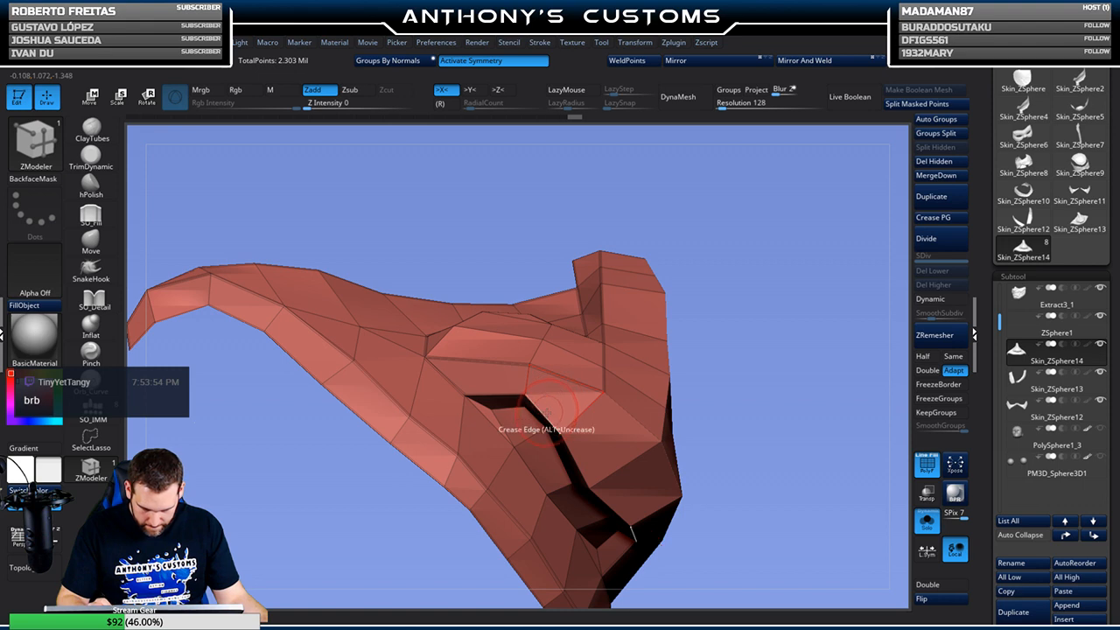
left_click_drag(717, 372, 765, 310)
left_click_drag(700, 370, 727, 308)
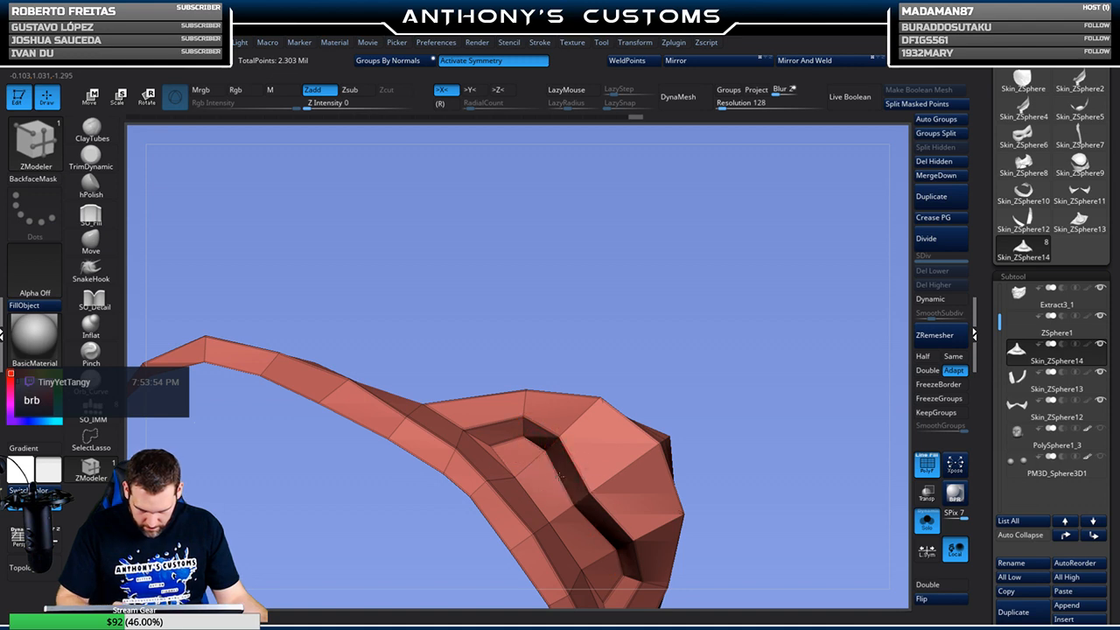
left_click_drag(736, 393, 497, 456)
mouse_move(786, 398)
left_mouse_down()
mouse_move(779, 315)
mouse_move(762, 333)
mouse_move(785, 388)
mouse_move(788, 318)
mouse_move(787, 408)
mouse_move(771, 369)
mouse_move(588, 372)
left_mouse_up()
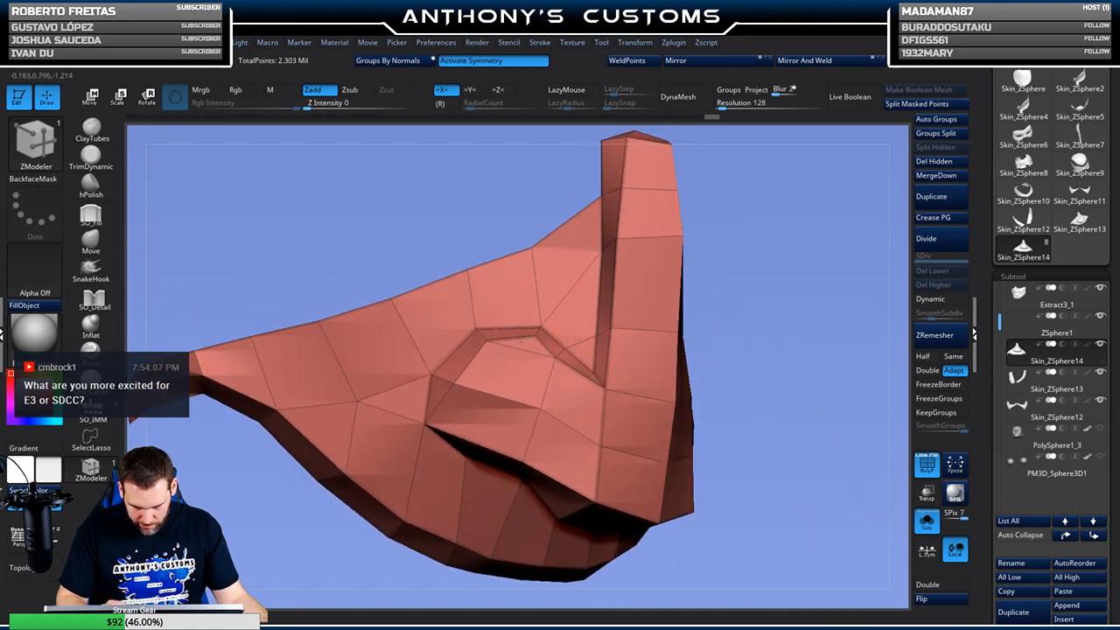
Extrude the entire nose surface with QMesh Polygroup All to give it thickness, and flip its normals
left_click_drag(766, 325, 788, 297)
left_click_drag(710, 325, 708, 347)
left_click_drag(665, 273, 698, 282)
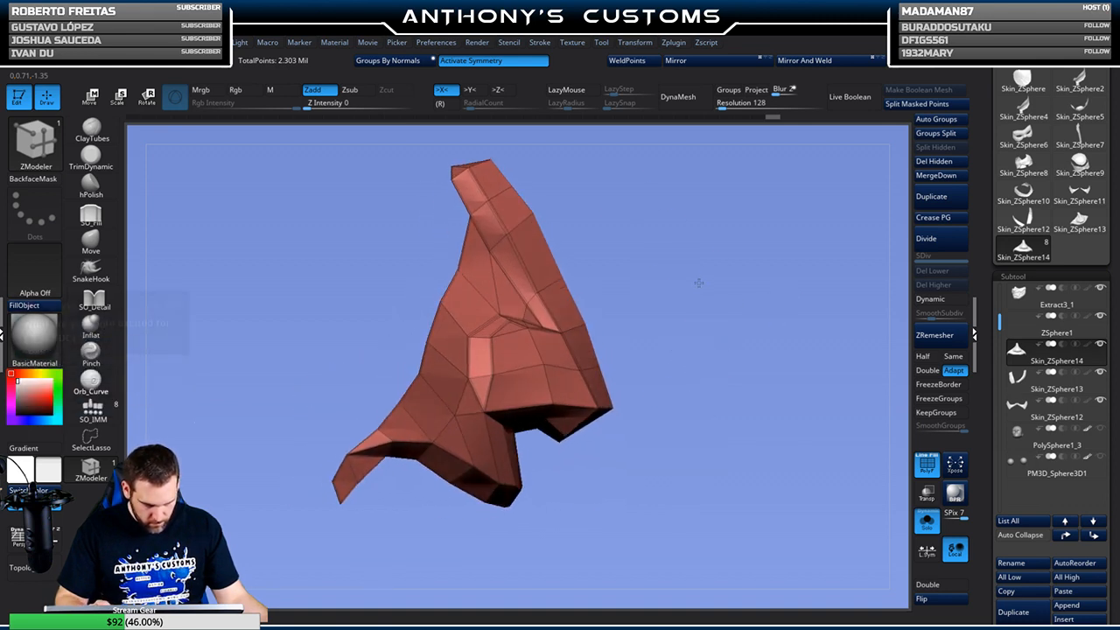
left_click_drag(445, 335, 432, 352)
left_click(936, 600)
Examine the thickened nose piece from the inside, along its rim and from the front
left_click_drag(835, 529, 853, 325)
left_click_drag(853, 367, 522, 475, "alt")
left_click_drag(782, 378, 723, 350)
left_click_drag(681, 455, 747, 472)
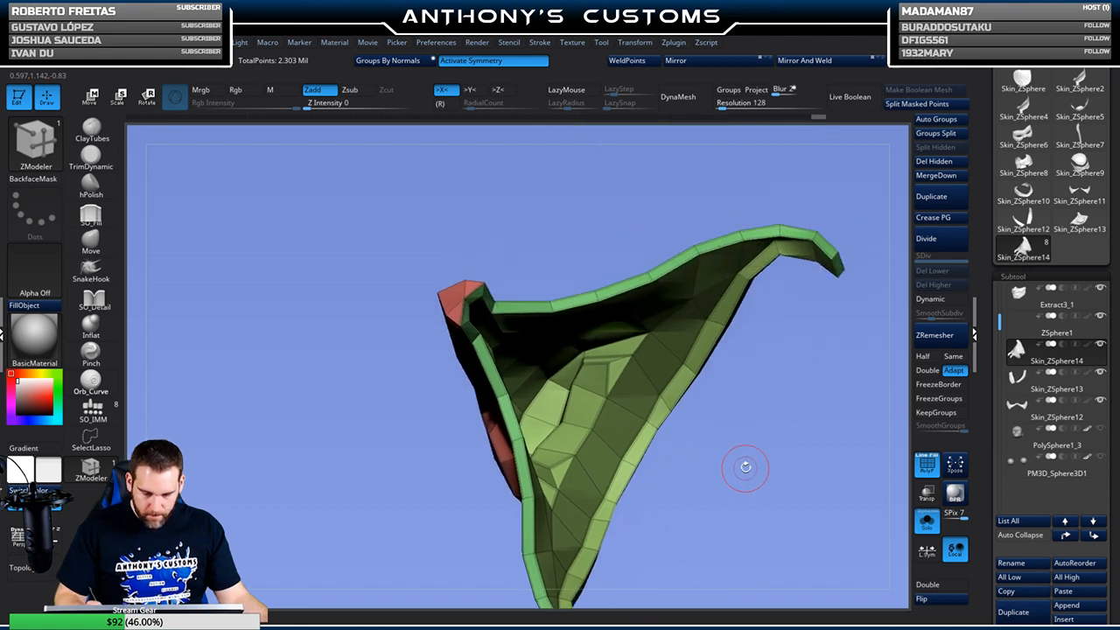
mouse_move(553, 237)
left_mouse_down()
mouse_move(598, 210)
mouse_move(717, 306)
mouse_move(546, 221)
left_mouse_up()
left_click_drag(398, 328, 429, 304)
left_click_drag(444, 402, 753, 182)
left_click_drag(849, 254, 783, 298)
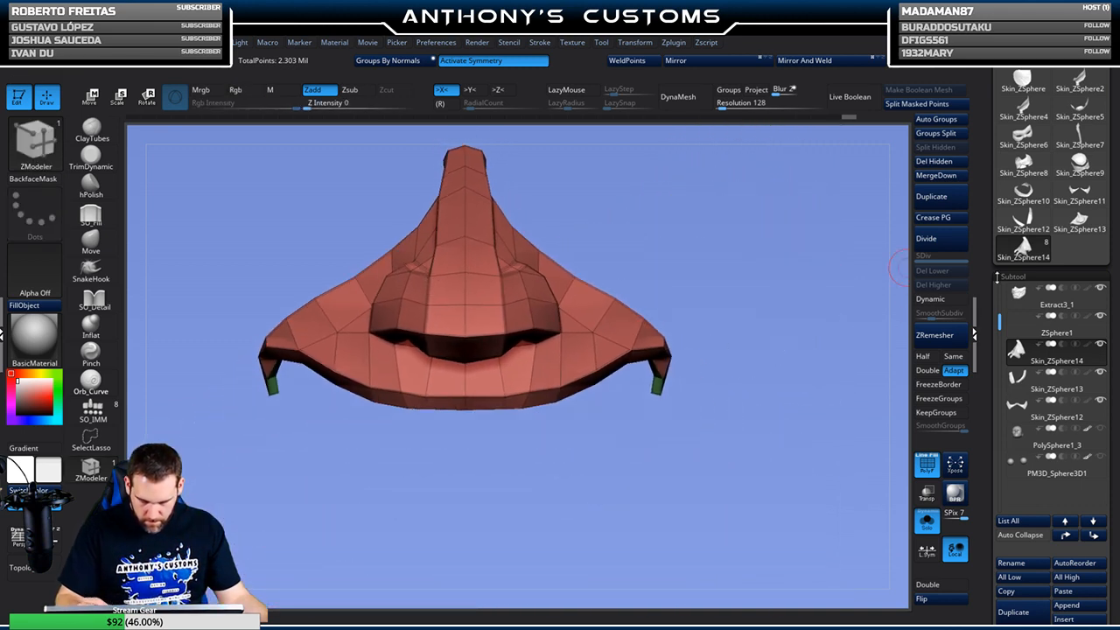
Turn on dynamic subdivision for the nose piece, hide the wireframe, and check the smoothed form from several angles
left_click(933, 299)
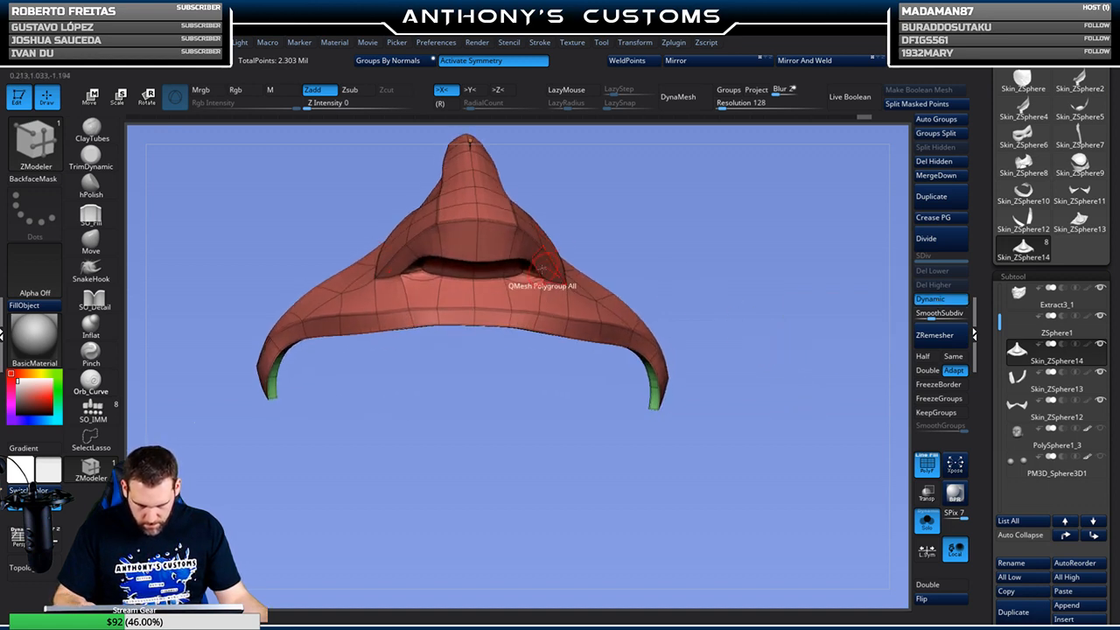
left_click(947, 302)
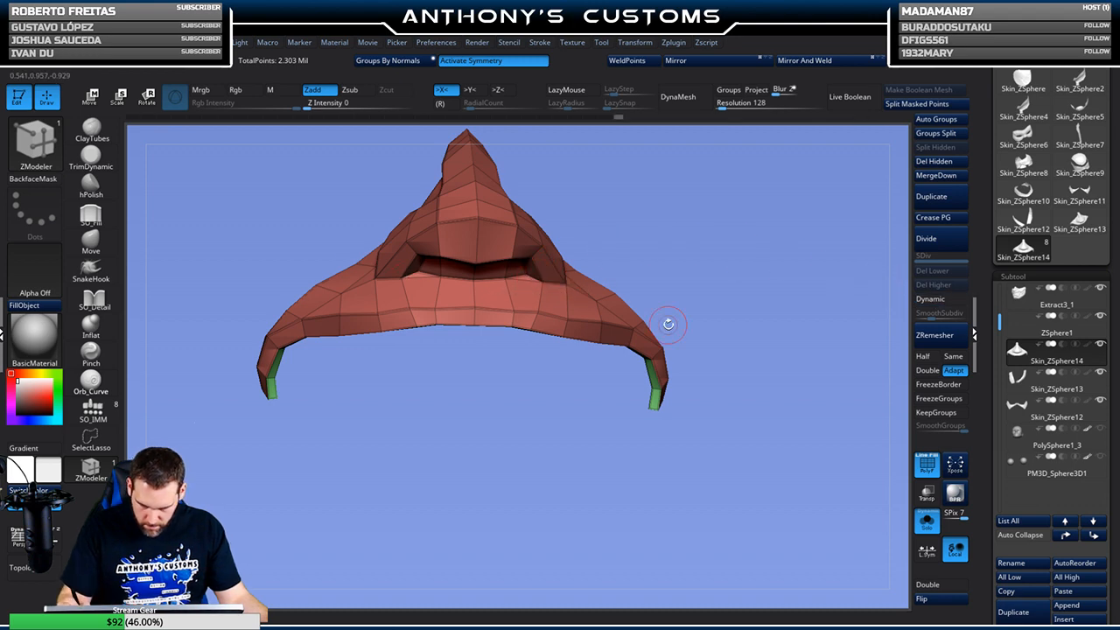
left_click(950, 299)
left_click_drag(832, 318, 761, 401)
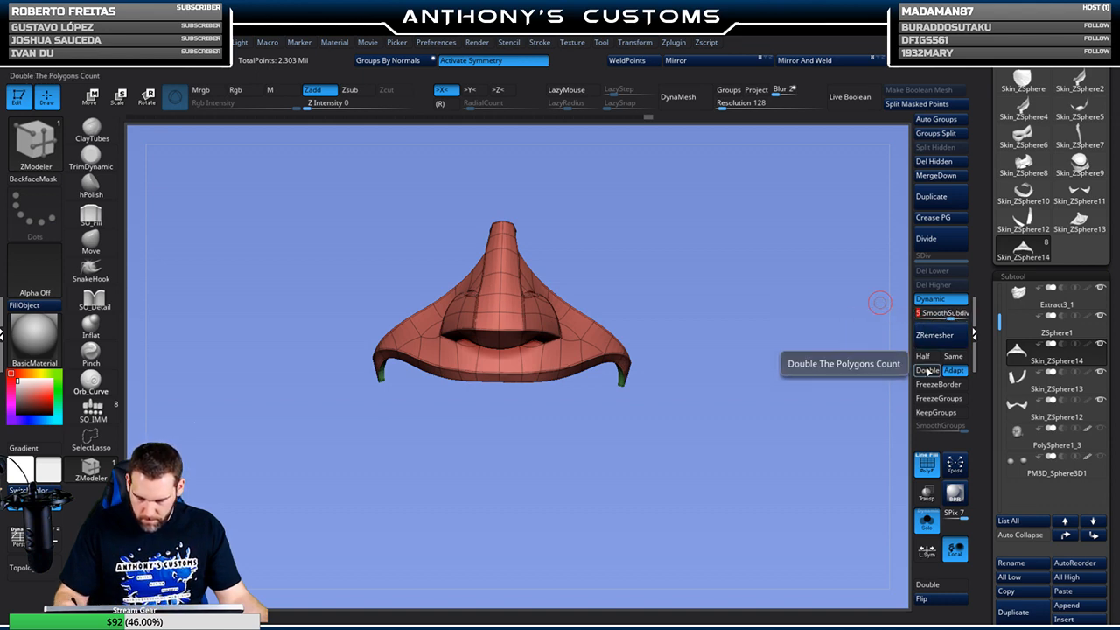
left_click(926, 463)
left_click_drag(741, 510, 750, 439)
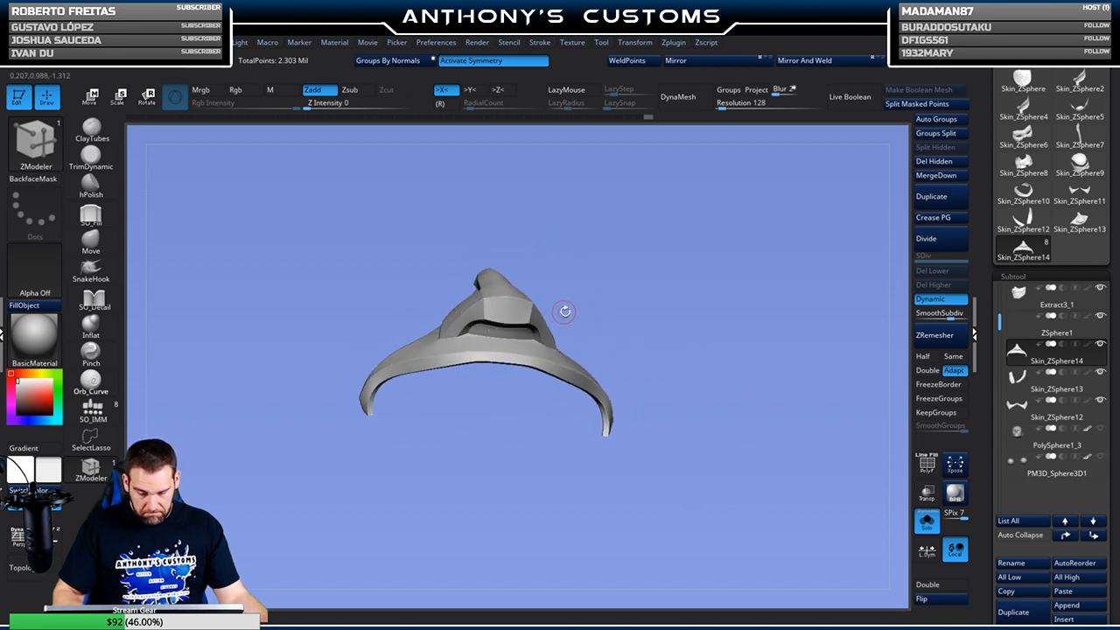
left_click_drag(553, 311, 607, 258)
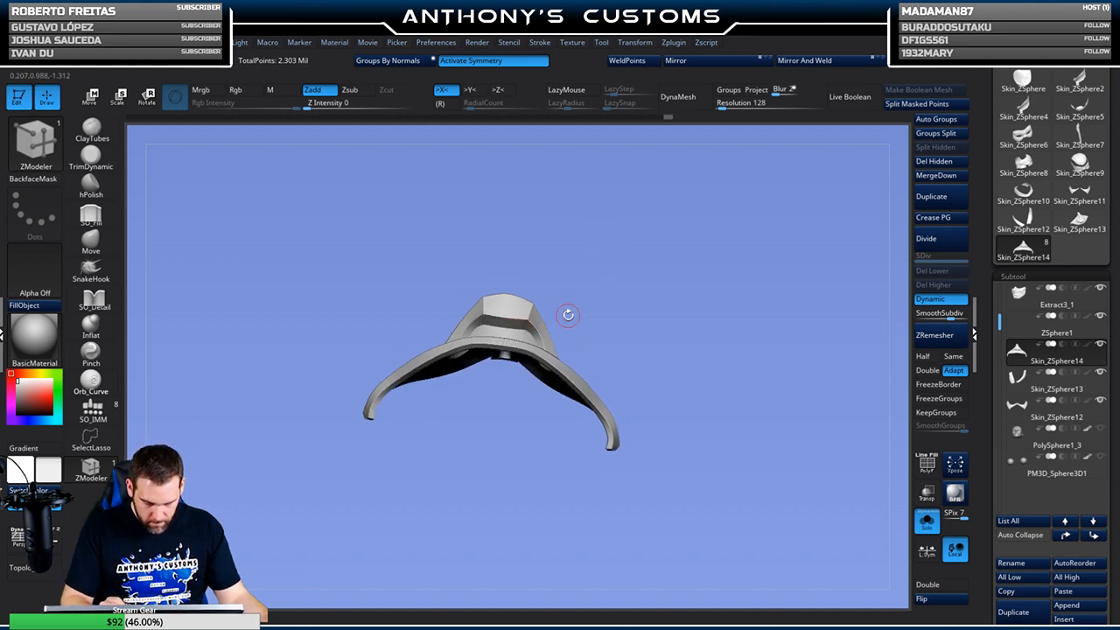
mouse_move(608, 280)
left_mouse_down()
mouse_move(598, 412)
mouse_move(546, 449)
mouse_move(535, 473)
mouse_move(568, 479)
mouse_move(561, 472)
left_mouse_up()
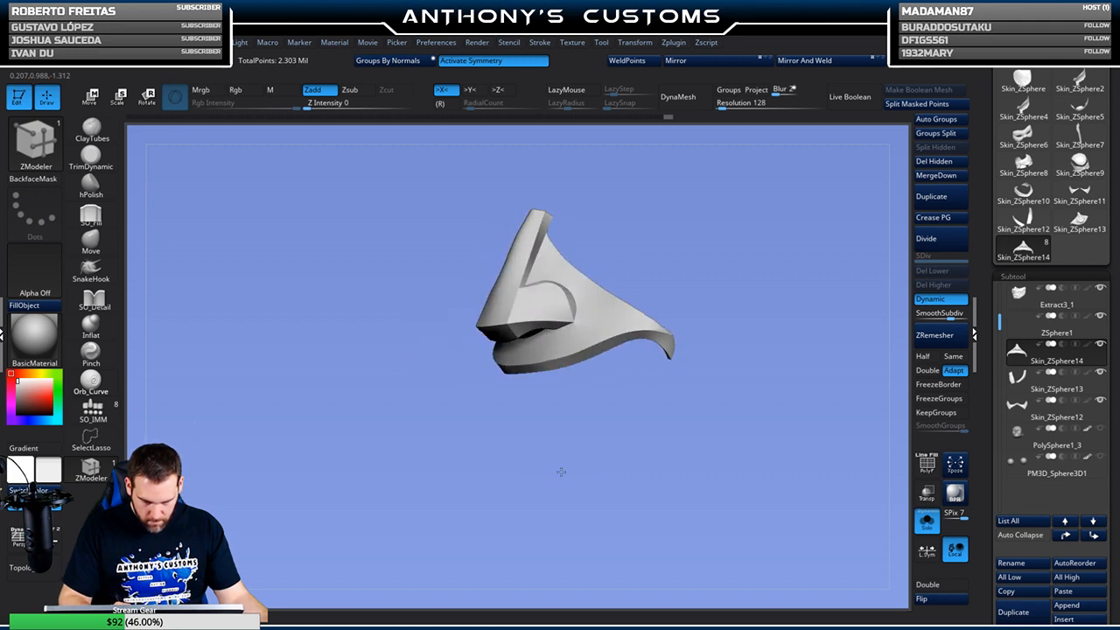
Compare the nose piece's low-poly wireframe with its dynamically subdivided surface from the side
key("shift+f")
mouse_move(769, 308)
left_mouse_down("alt")
mouse_move(730, 467)
mouse_move(852, 310)
mouse_move(784, 301)
left_mouse_up("alt")
key("shift+f")
key("shift+d")
key("shift+f")
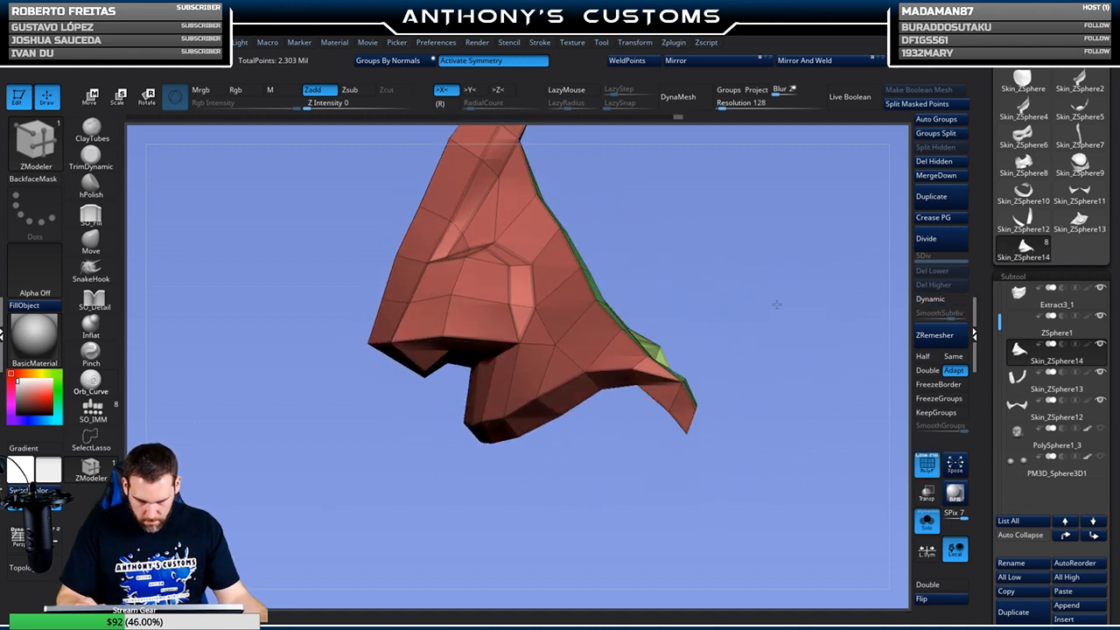
key("shift+f")
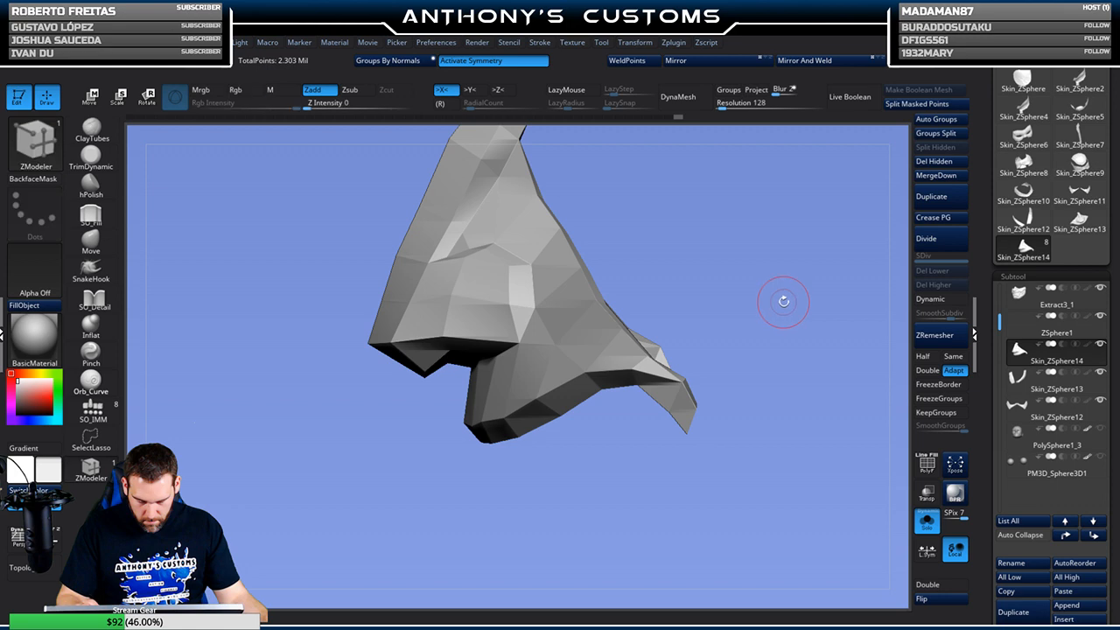
left_click(930, 299)
Adjust the outer contour of the nostril wings with the Move brush
left_click(91, 241)
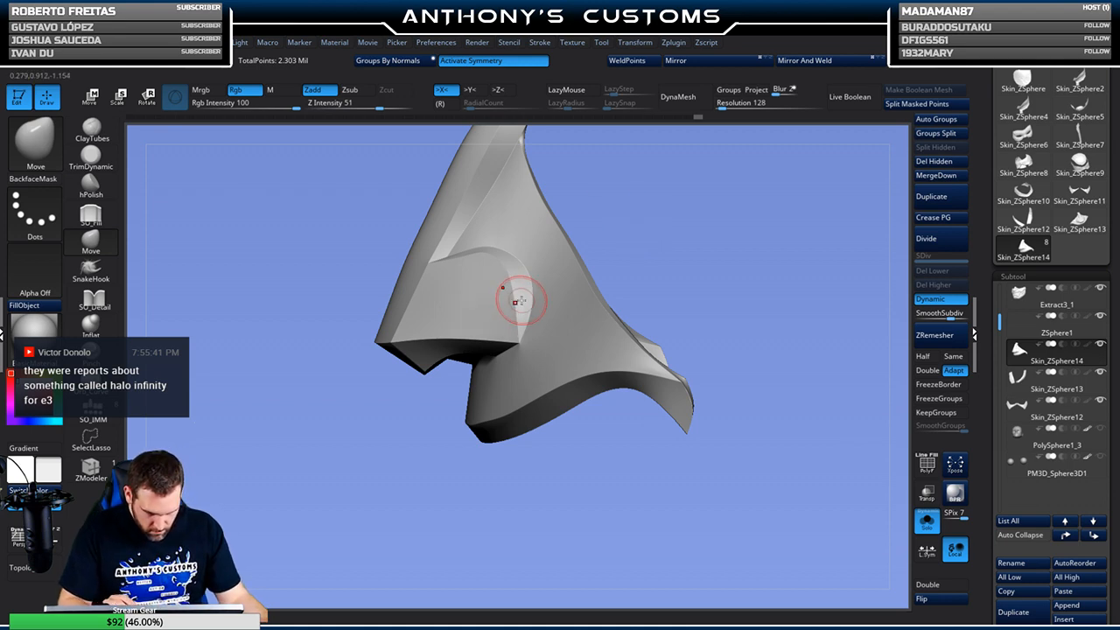
mouse_move(648, 232)
left_mouse_down()
mouse_move(705, 237)
mouse_move(470, 335)
mouse_move(584, 252)
mouse_move(448, 308)
mouse_move(562, 221)
mouse_move(616, 234)
mouse_move(603, 207)
mouse_move(604, 267)
mouse_move(593, 220)
mouse_move(606, 211)
mouse_move(590, 174)
mouse_move(630, 341)
mouse_move(668, 333)
left_mouse_up()
left_click_drag(684, 269, 705, 304)
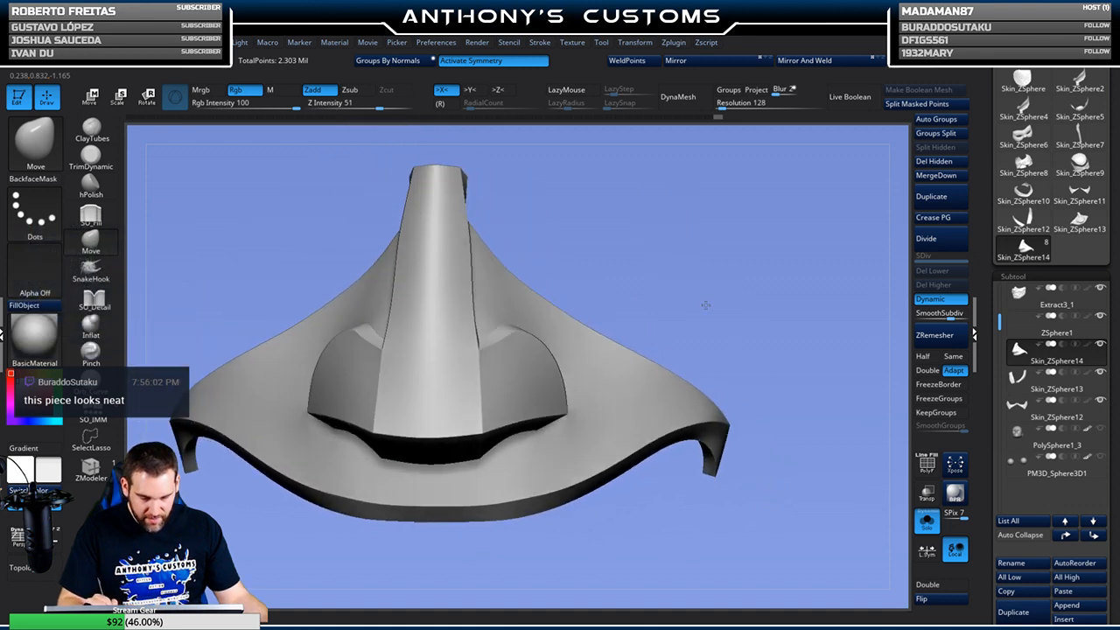
Examine the smoothed nose piece from the front, below, the side and the inside
left_click_drag(482, 218, 517, 204)
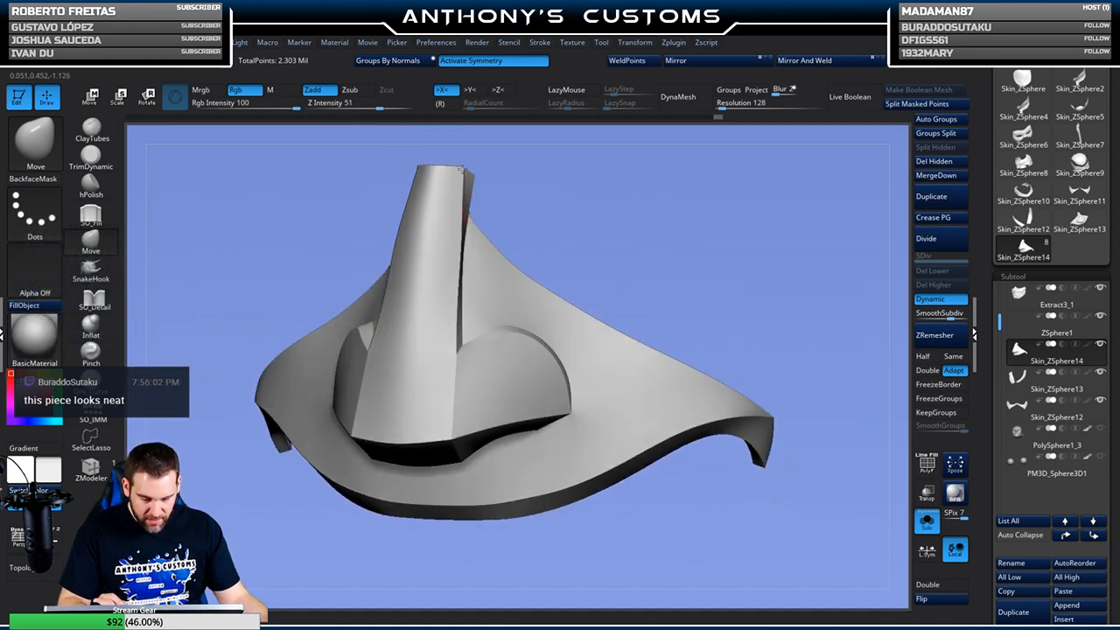
left_click_drag(468, 166, 569, 187)
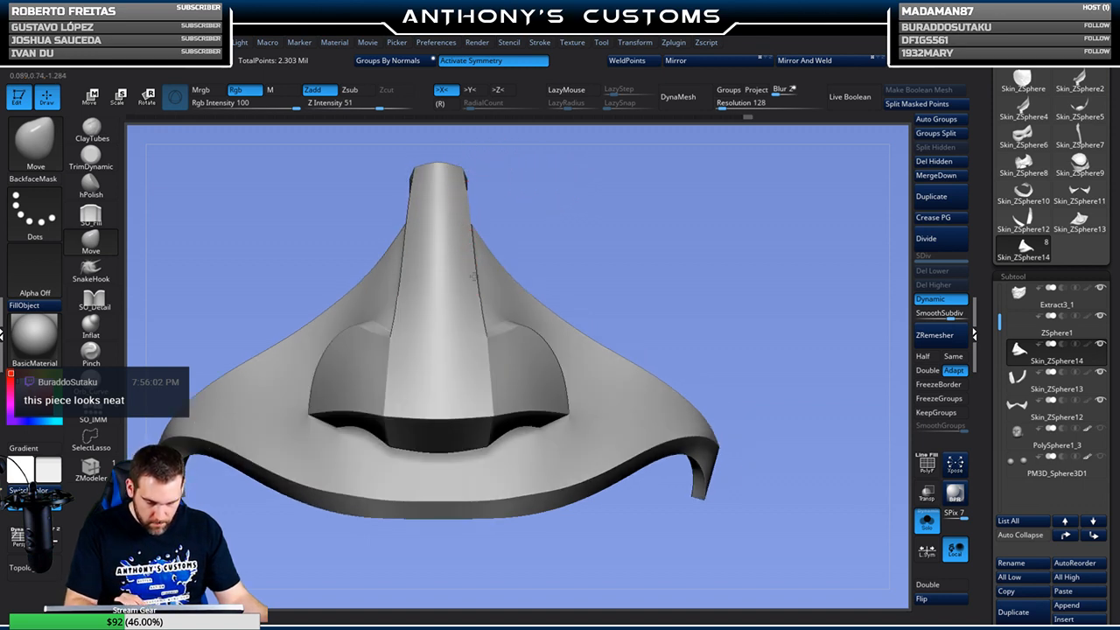
left_click_drag(617, 212, 554, 206)
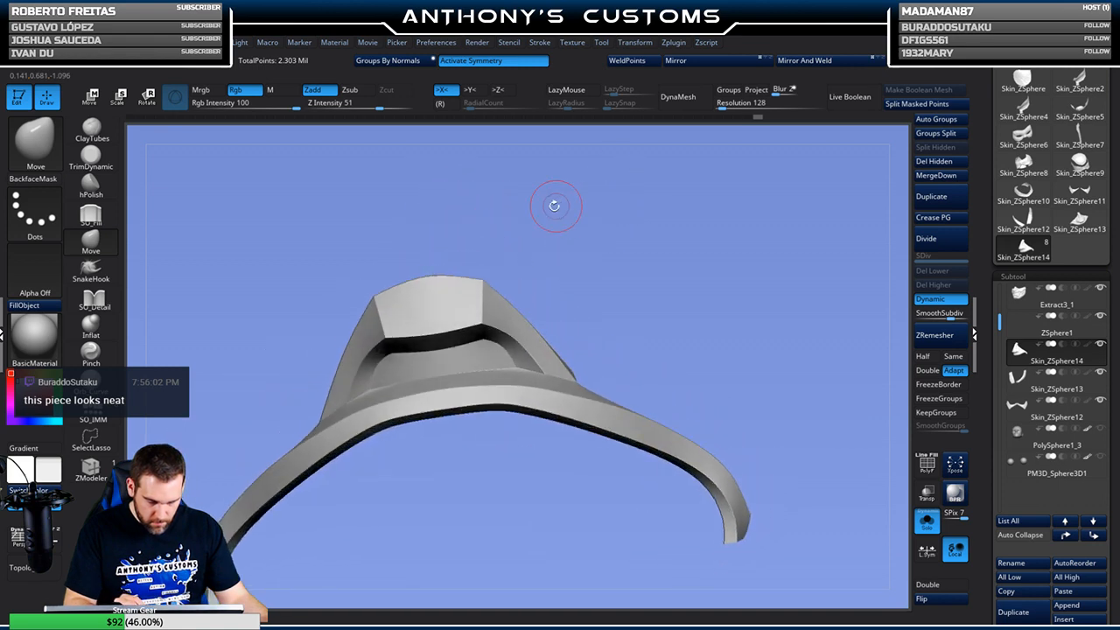
left_click_drag(605, 207, 629, 296)
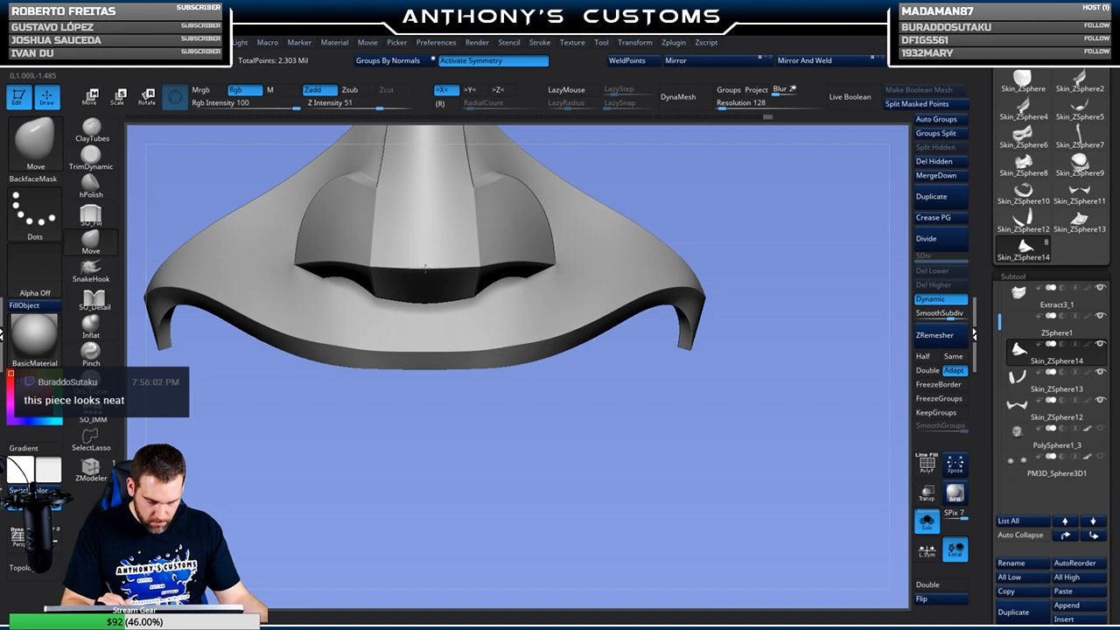
left_click_drag(458, 420, 420, 408)
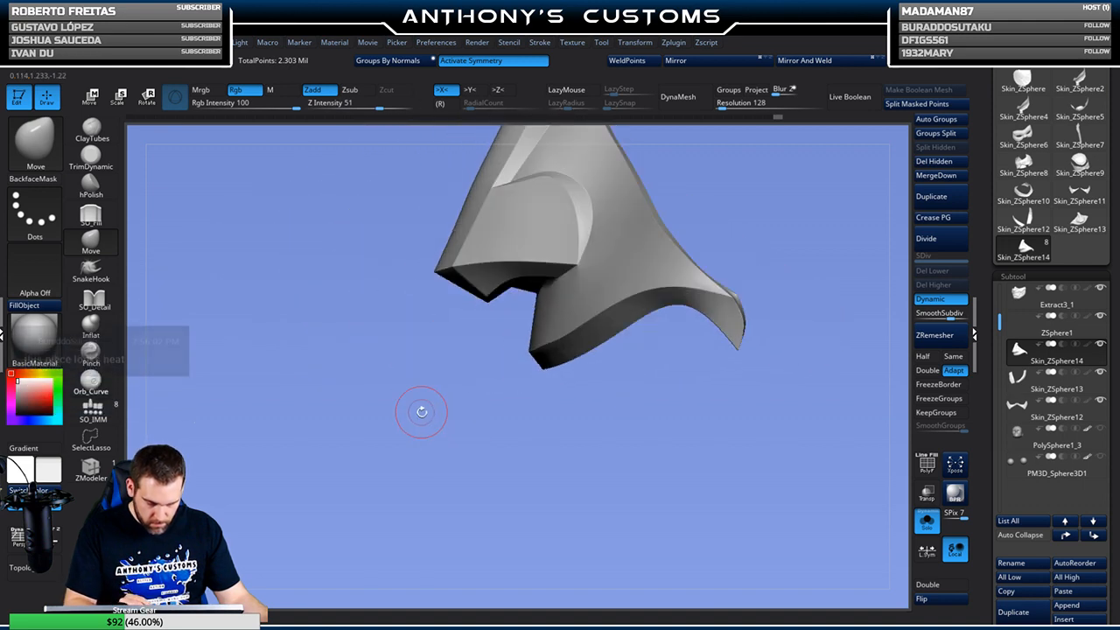
left_click_drag(439, 469, 472, 367)
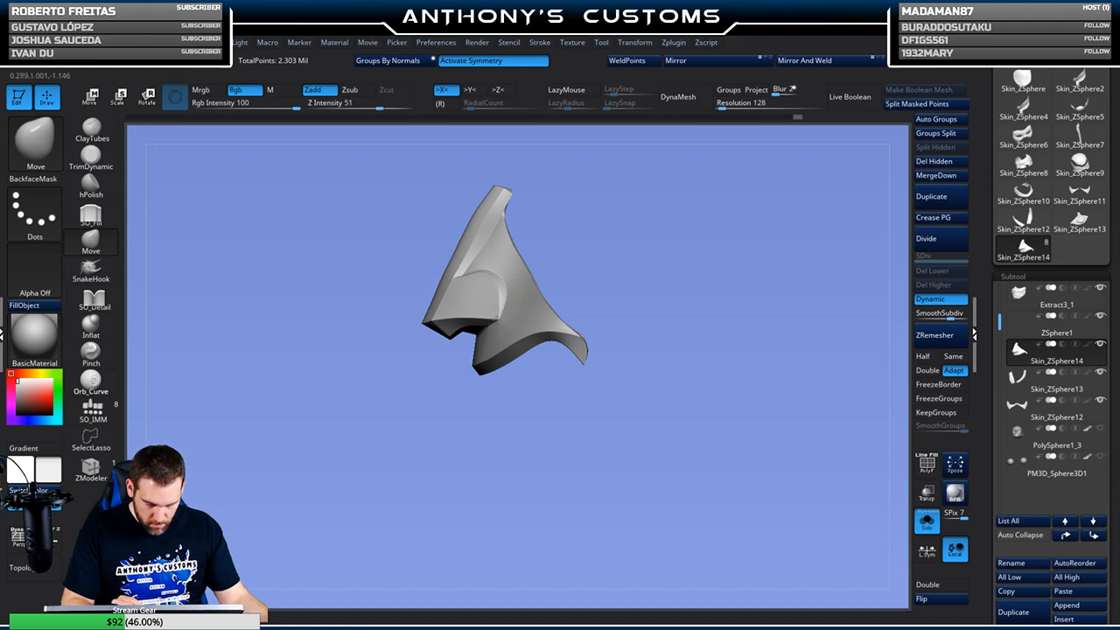
mouse_move(635, 255)
left_mouse_down()
mouse_move(692, 239)
mouse_move(675, 249)
mouse_move(660, 285)
mouse_move(644, 236)
mouse_move(651, 193)
mouse_move(663, 237)
mouse_move(713, 217)
mouse_move(659, 205)
left_mouse_up()
Crease edges across the upper lip below the nostrils with ZModeler, checking the piece with and without the wireframe
left_click(91, 468)
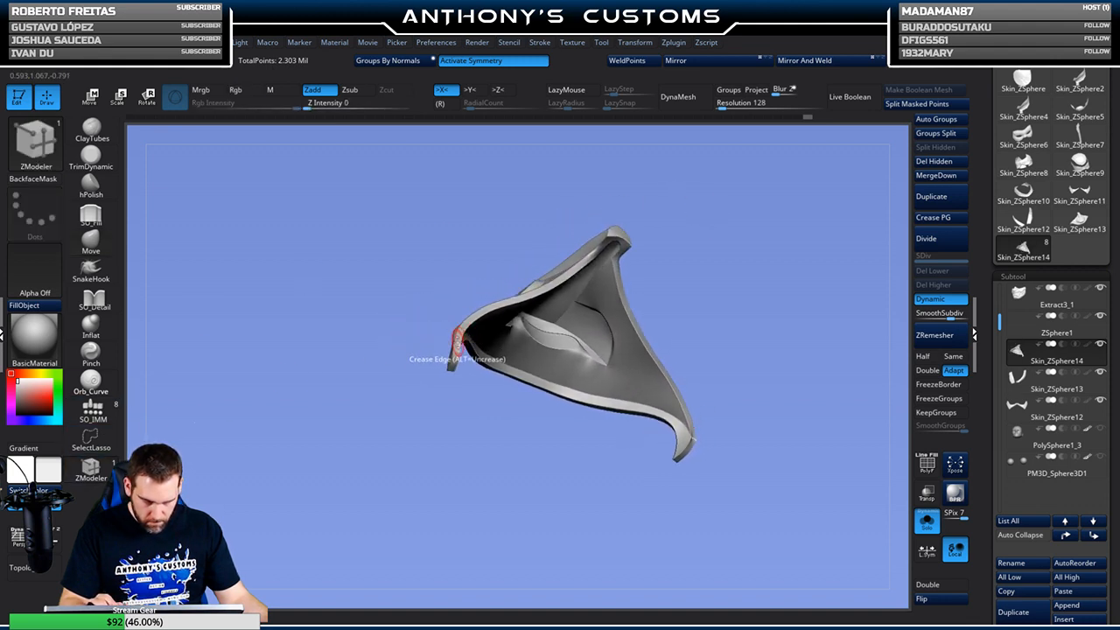
mouse_move(468, 388)
left_mouse_down("alt")
mouse_move(455, 510)
mouse_move(490, 490)
mouse_move(535, 500)
mouse_move(540, 443)
mouse_move(520, 366)
mouse_move(560, 345)
mouse_move(591, 380)
mouse_move(670, 358)
mouse_move(677, 339)
left_mouse_up("alt")
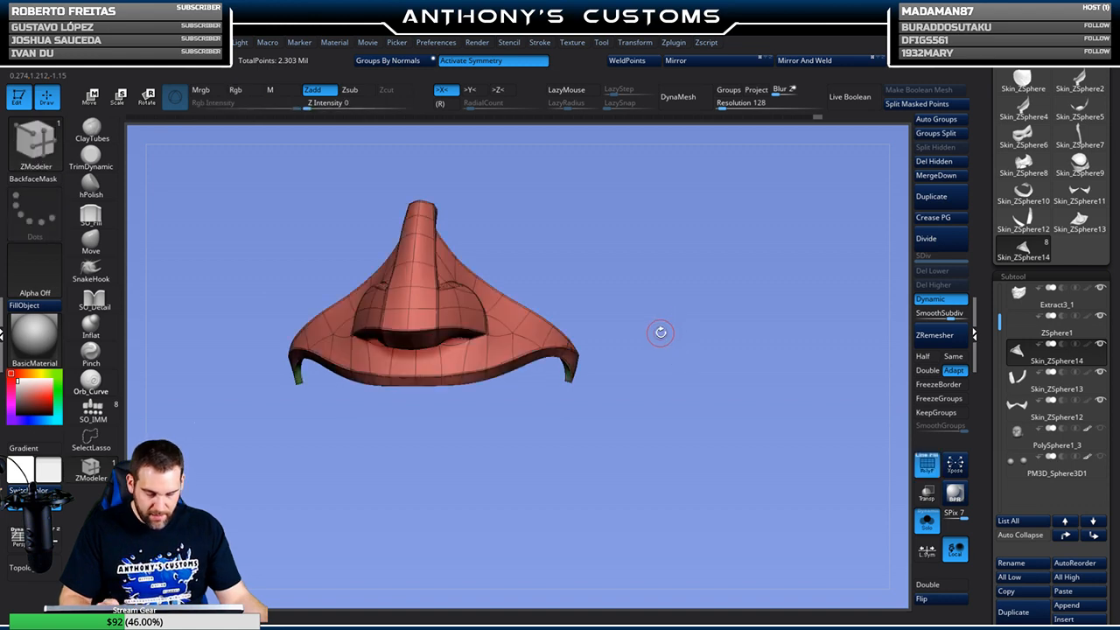
key("shift+f")
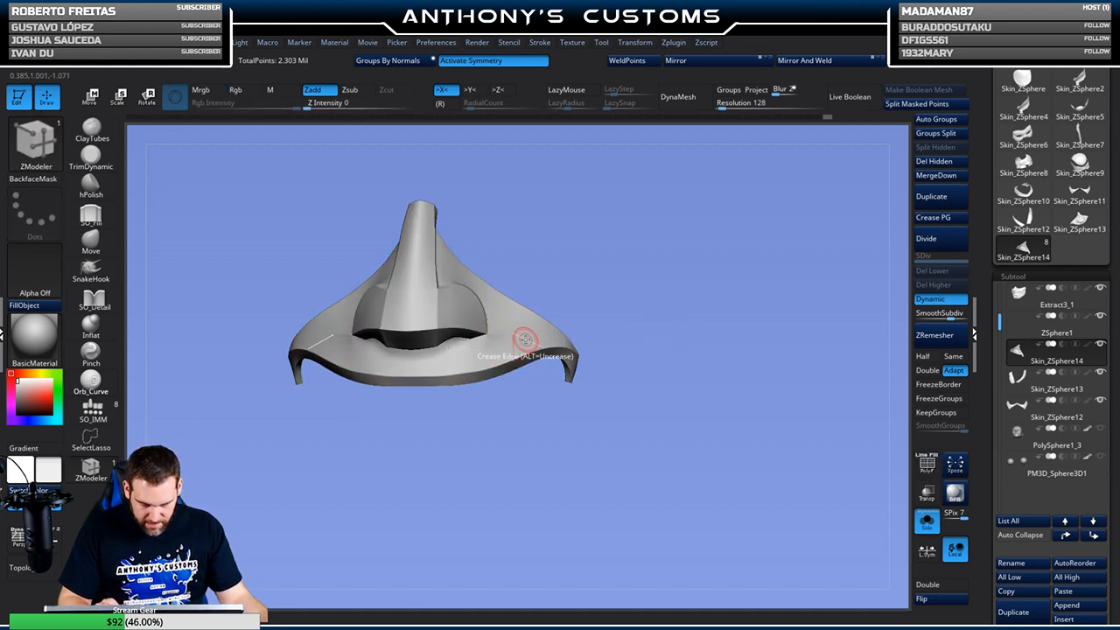
left_click_drag(625, 353, 650, 265)
key("shift+f")
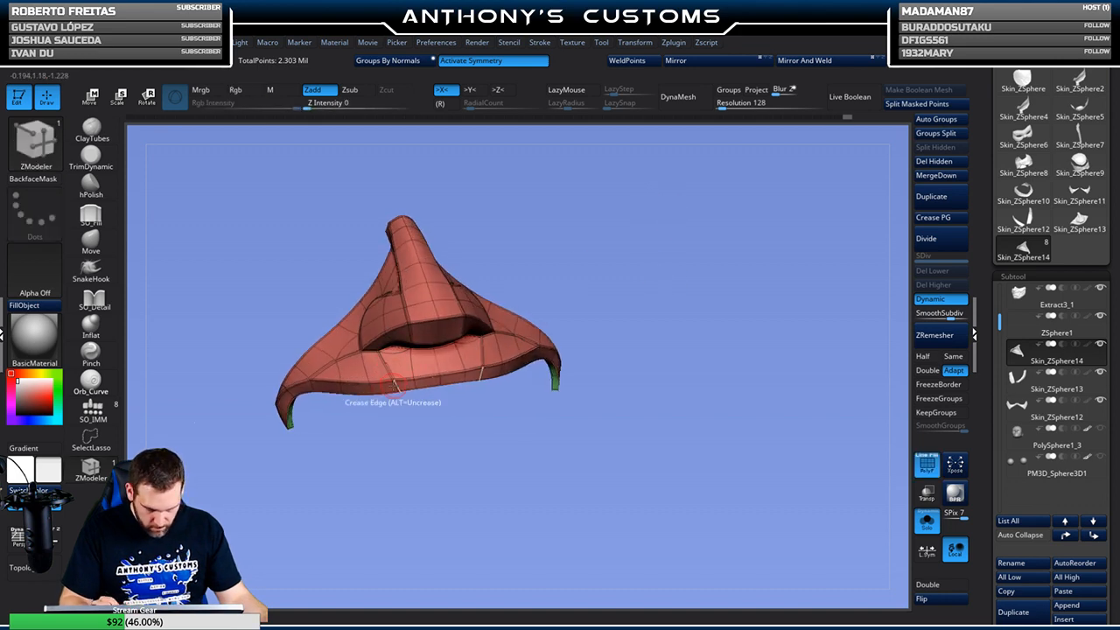
key("shift+f")
mouse_move(705, 305)
left_mouse_down("shift")
mouse_move(652, 310)
mouse_move(678, 345)
mouse_move(723, 292)
mouse_move(755, 283)
mouse_move(712, 222)
mouse_move(707, 181)
mouse_move(700, 197)
mouse_move(590, 263)
mouse_move(584, 247)
left_mouse_up("shift")
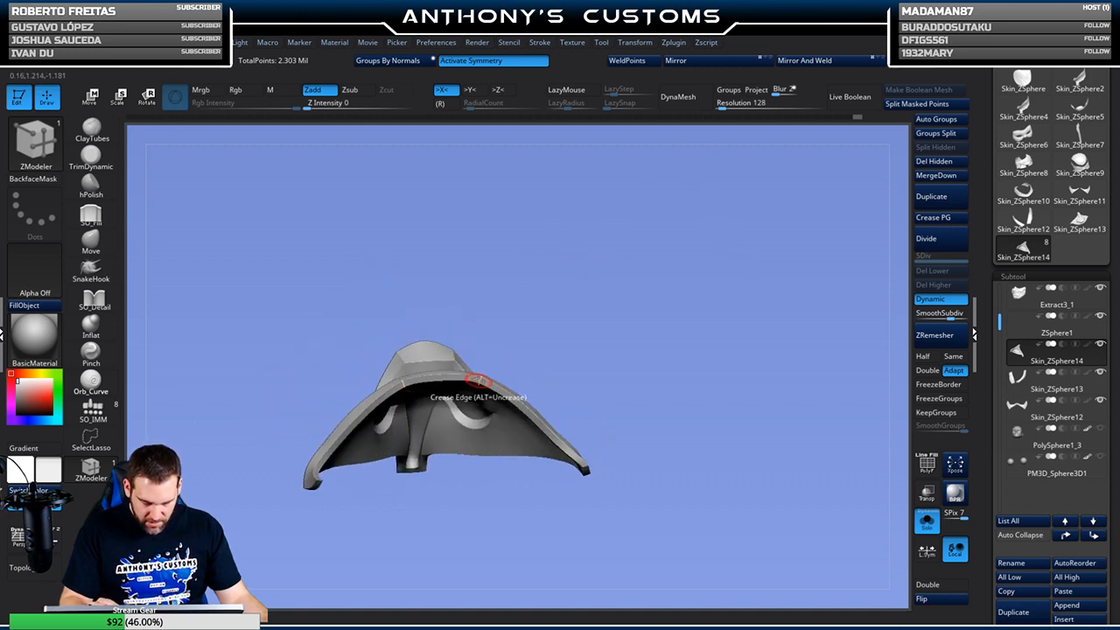
left_click_drag(637, 299, 655, 358)
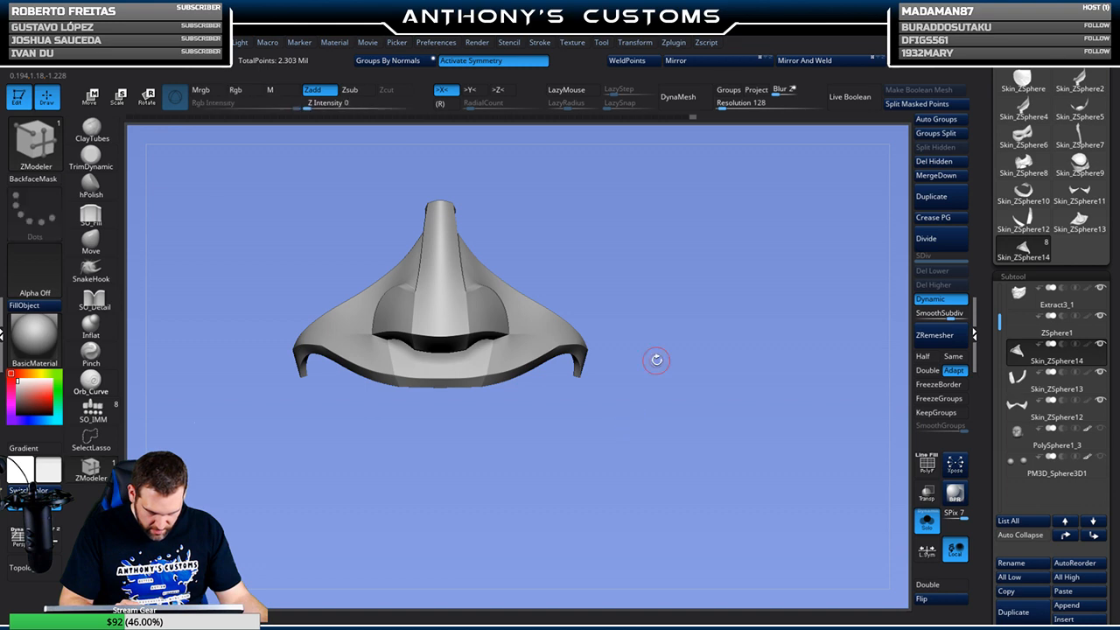
Show all mask pieces again and delete the ZSphere1 subtool
left_click(927, 520)
left_click_drag(787, 481, 718, 438, "alt")
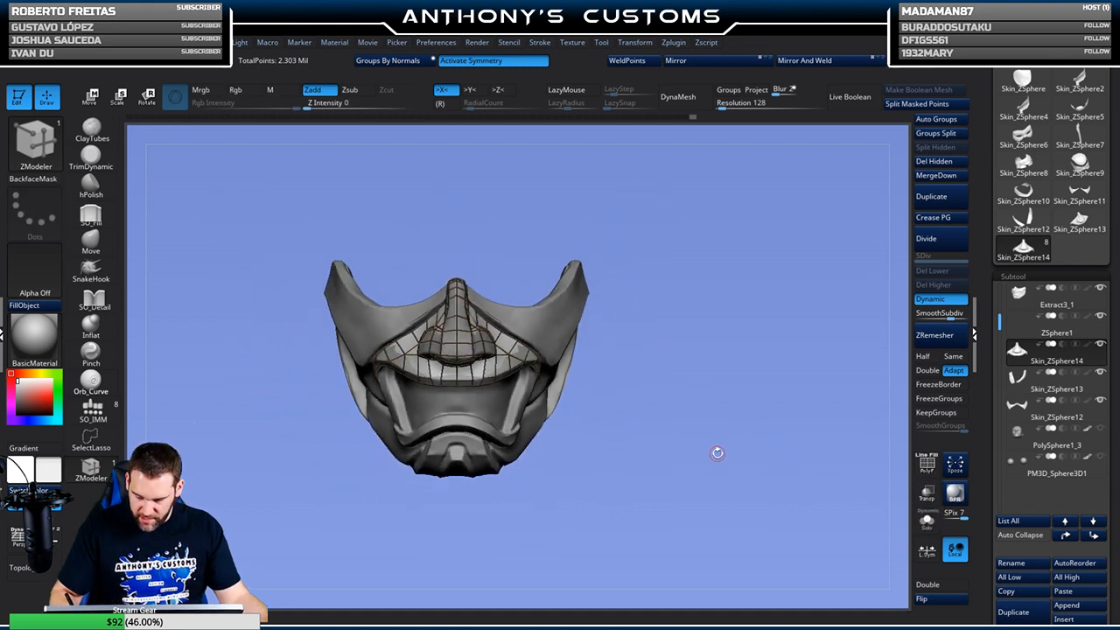
left_click(1056, 333)
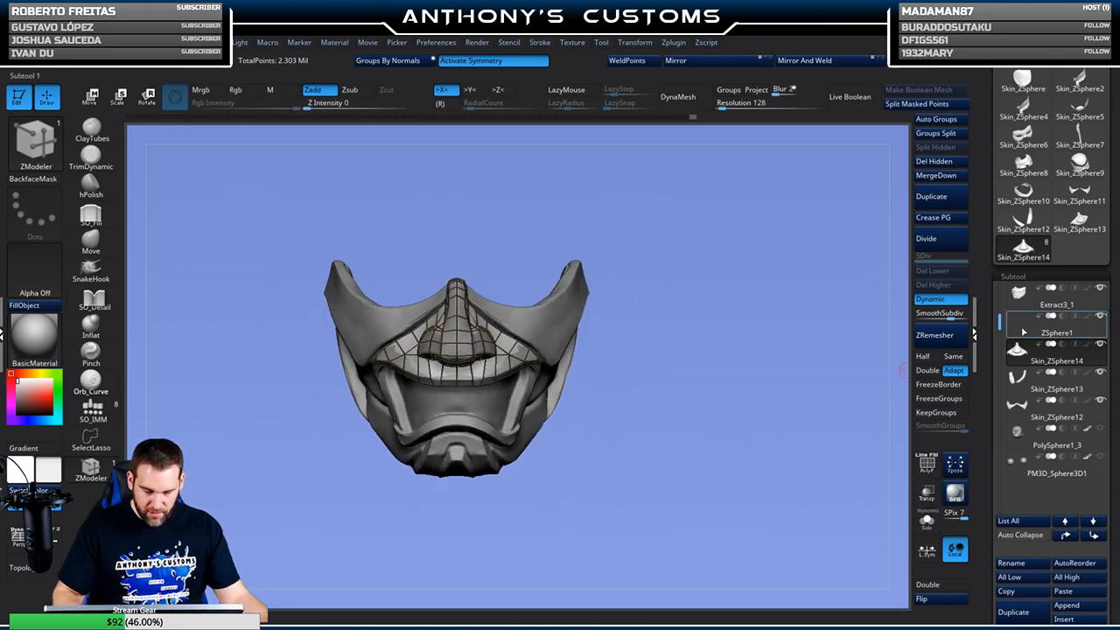
left_click(1015, 611)
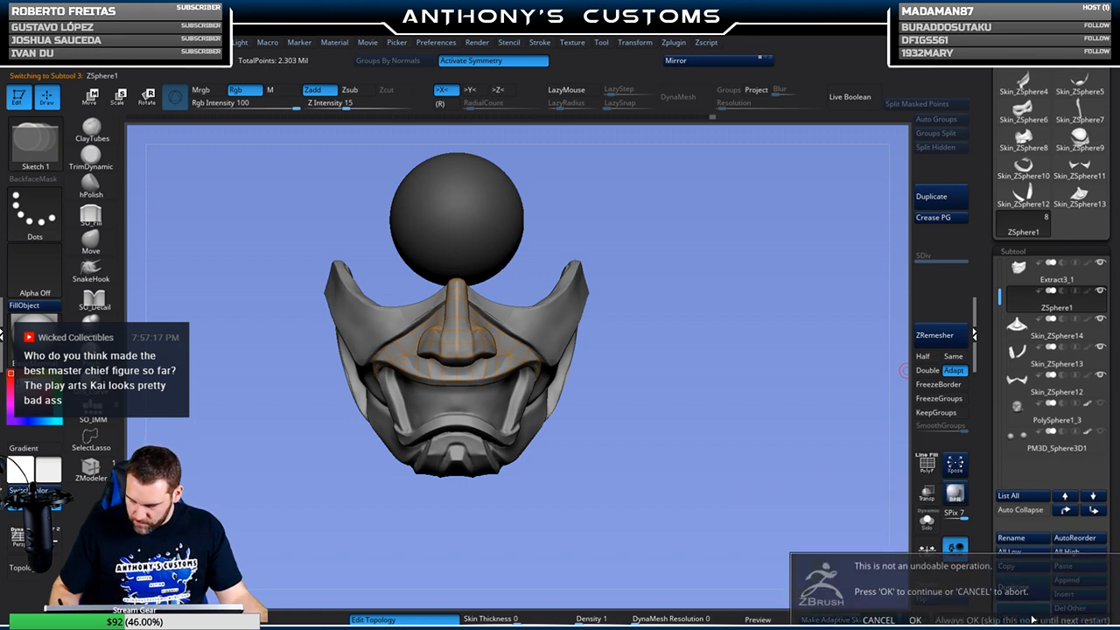
left_click(915, 620)
Examine how the nose piece sits on the full mask from the side and up close from the front
left_click_drag(707, 385, 537, 342)
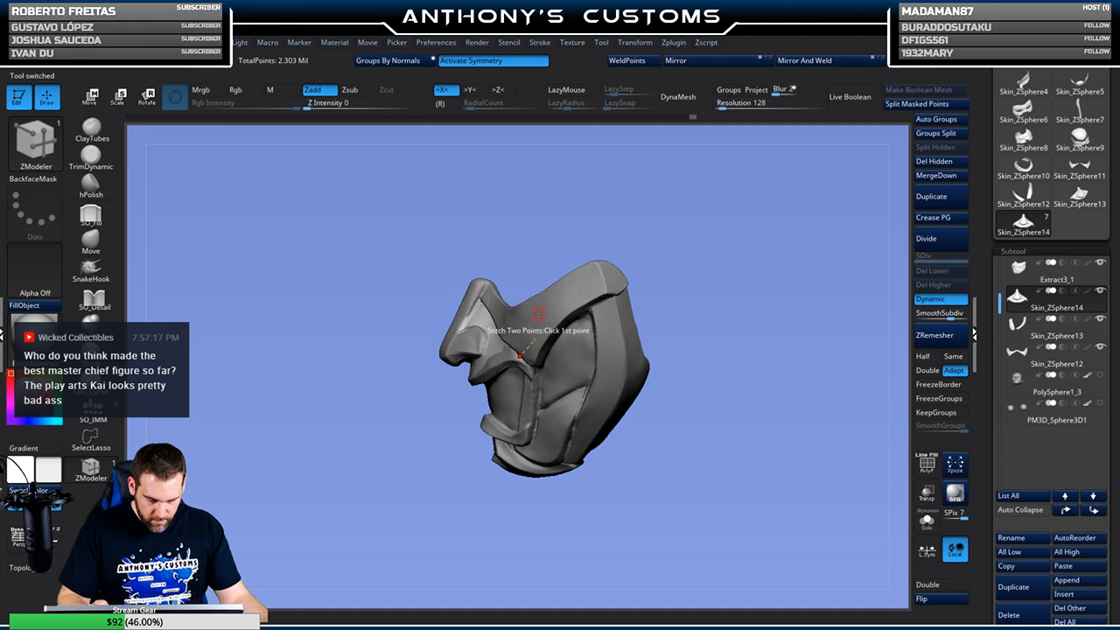
mouse_move(677, 295)
left_mouse_down()
mouse_move(747, 273)
mouse_move(686, 310)
left_mouse_up()
left_click_drag(705, 369, 777, 350)
left_click_drag(607, 402, 735, 371)
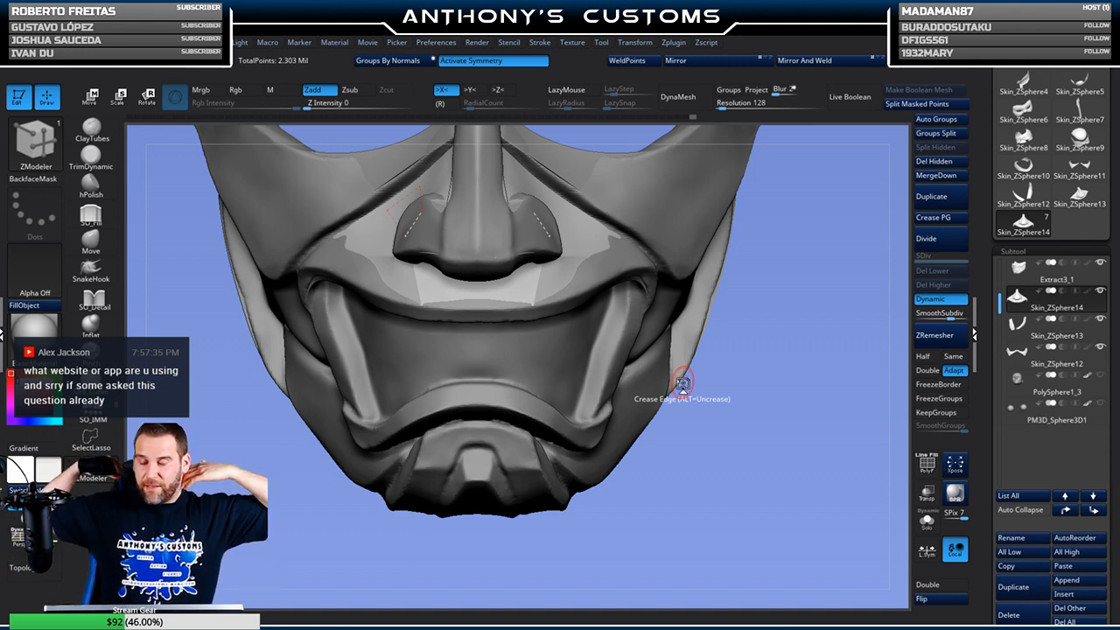
mouse_move(792, 427)
left_mouse_down("alt")
mouse_move(770, 470)
mouse_move(795, 405)
left_mouse_up("alt")
left_click_drag(778, 441, 771, 411, "alt")
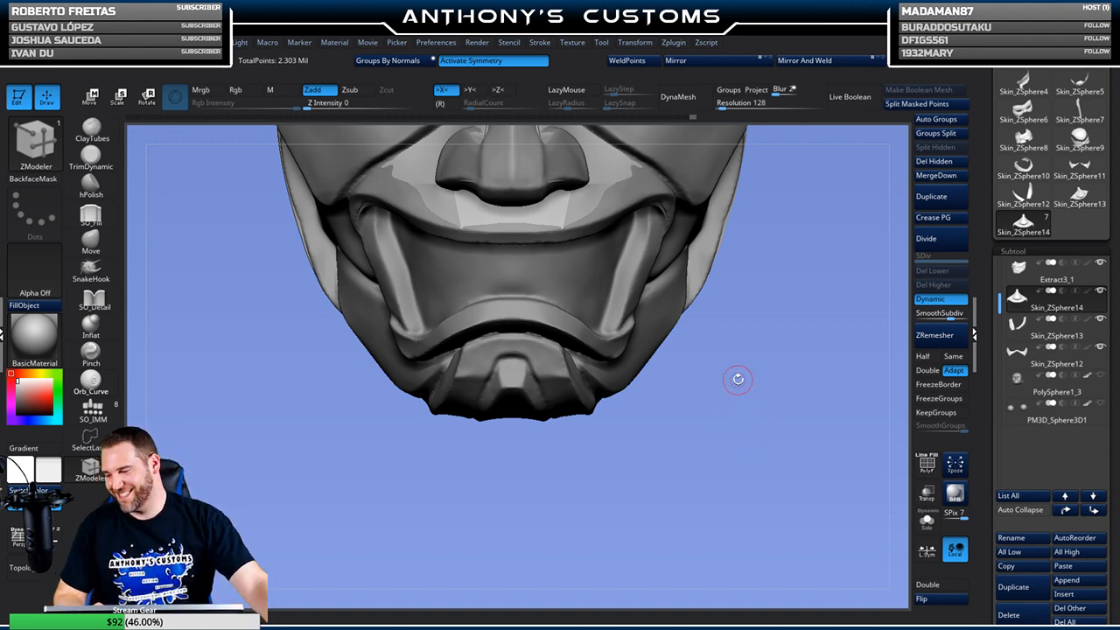
Insert a new ZSphere subtool directly below Extract3_1
left_click(1030, 275)
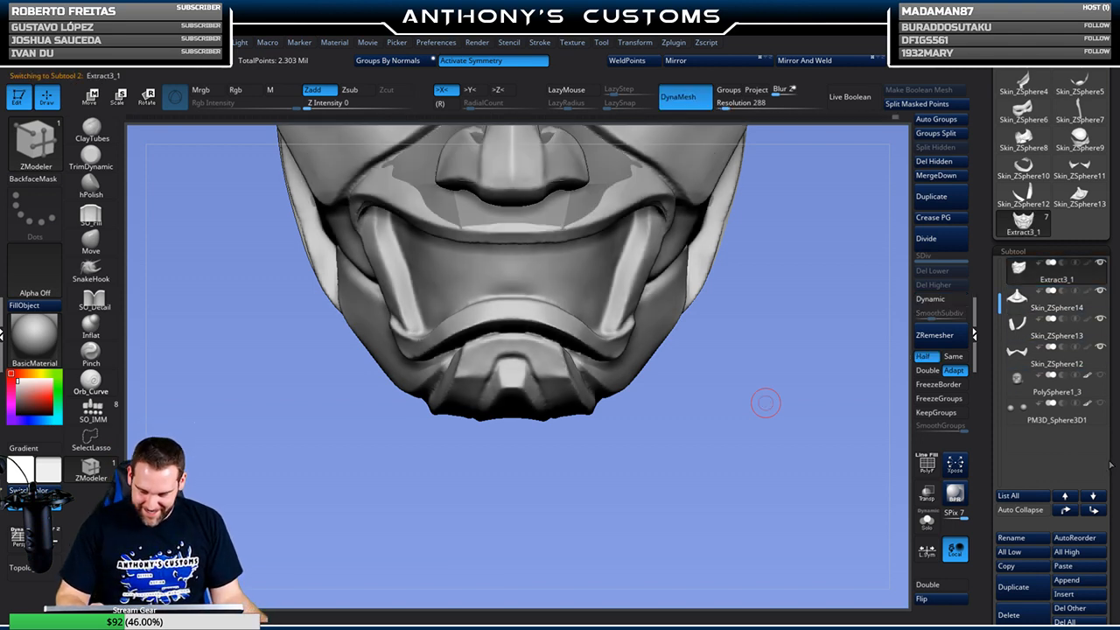
left_click(1078, 595)
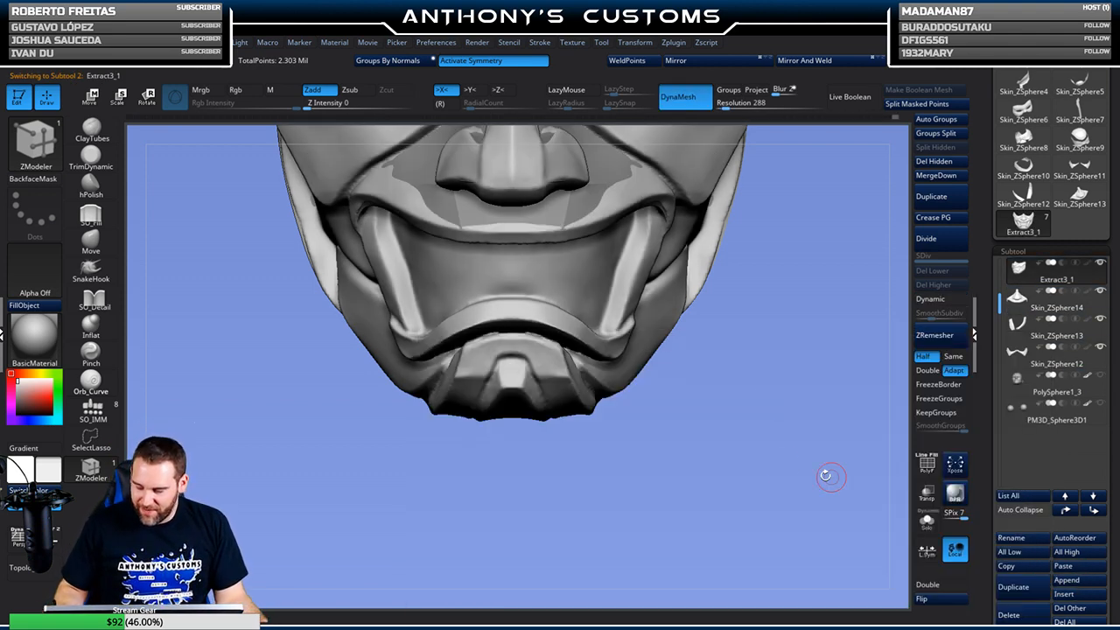
left_click(1081, 597)
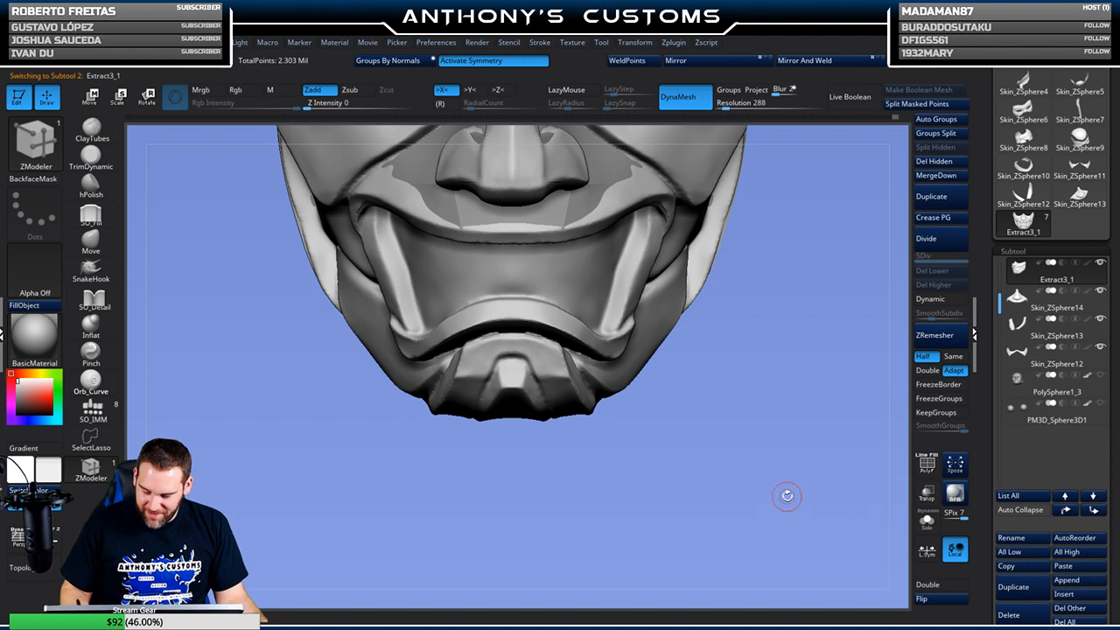
left_click(1081, 596)
left_click(673, 468)
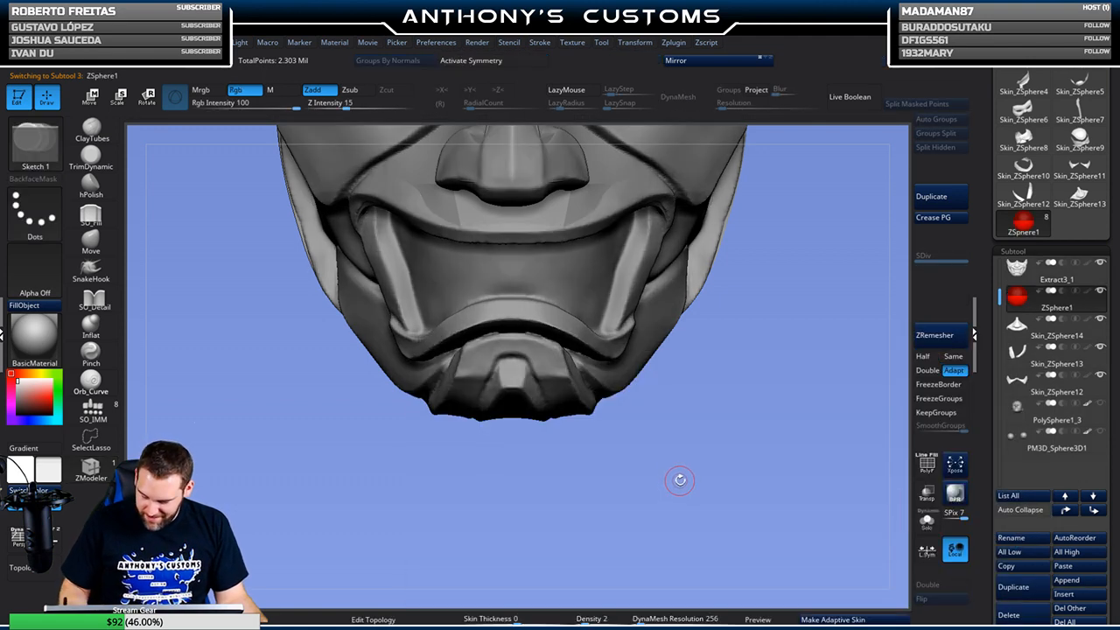
Turn on Edit Topology for the new ZSphere with density 1 and DynaMesh resolution 0, and activate symmetry
left_click_drag(745, 525, 748, 466, "alt")
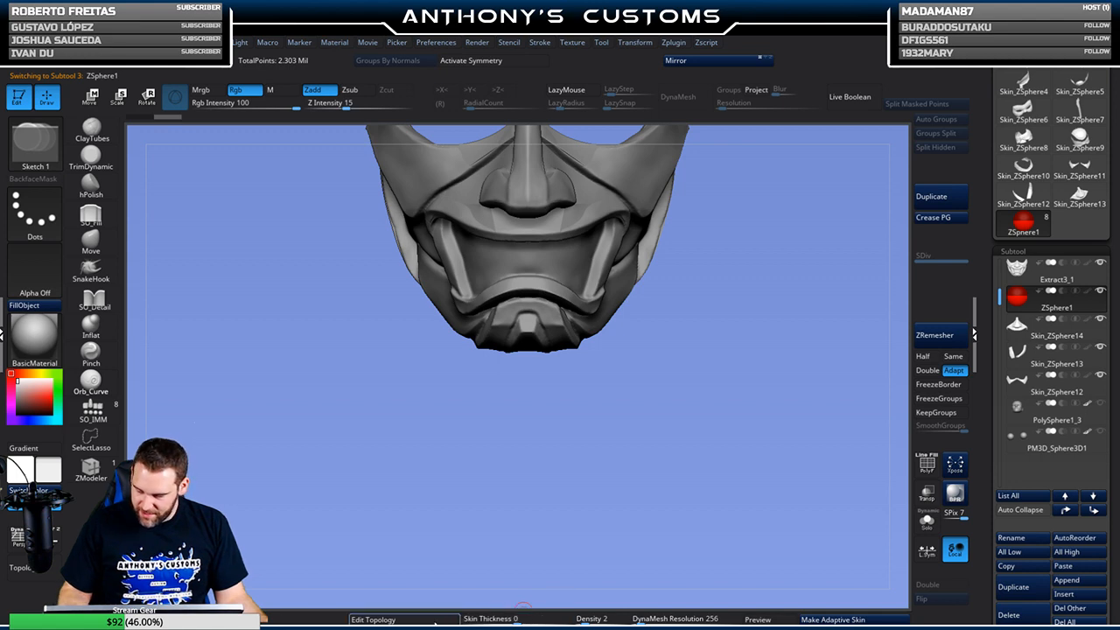
left_click(374, 620)
type("1")
key("Return")
left_click(503, 63)
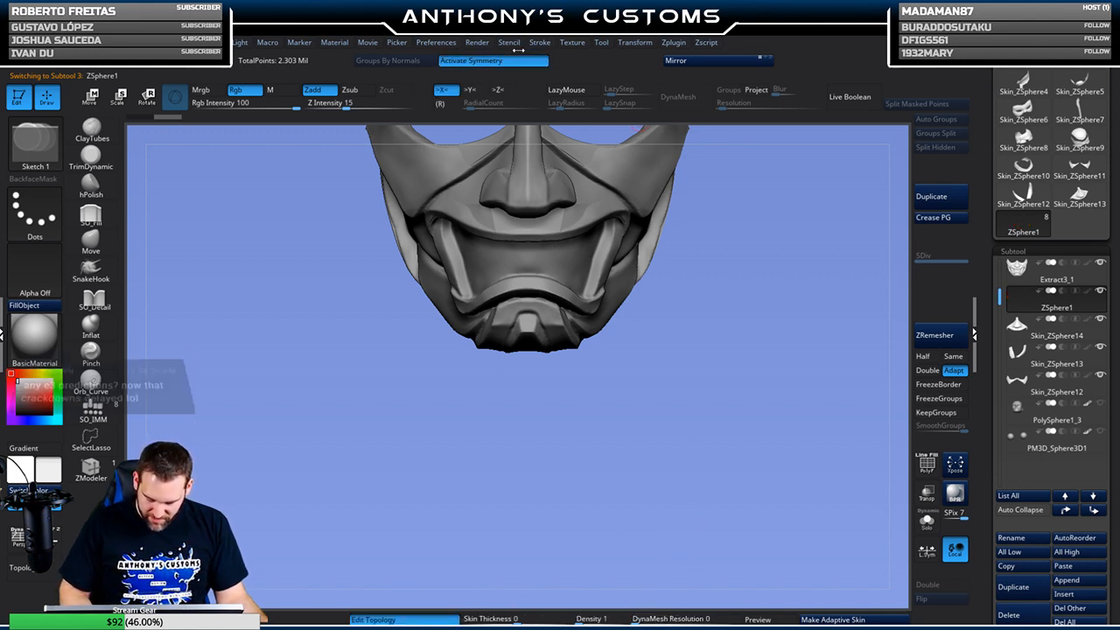
Draw the first symmetrical topology face on the lower outer corner of the chin plate
left_click_drag(726, 349, 745, 249, "alt")
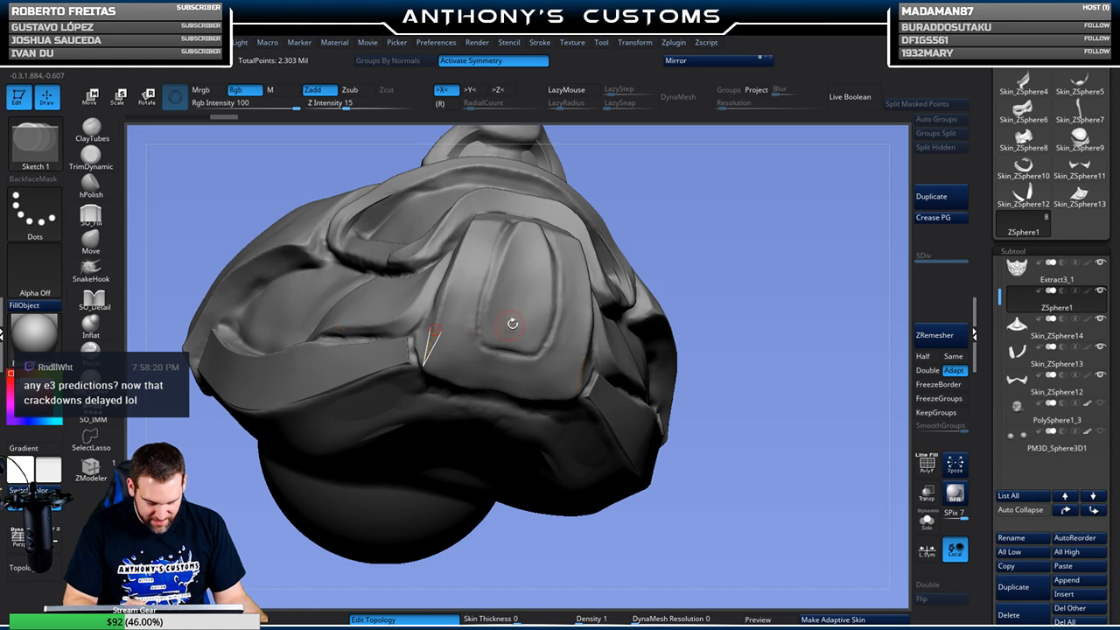
left_click_drag(750, 234, 742, 212)
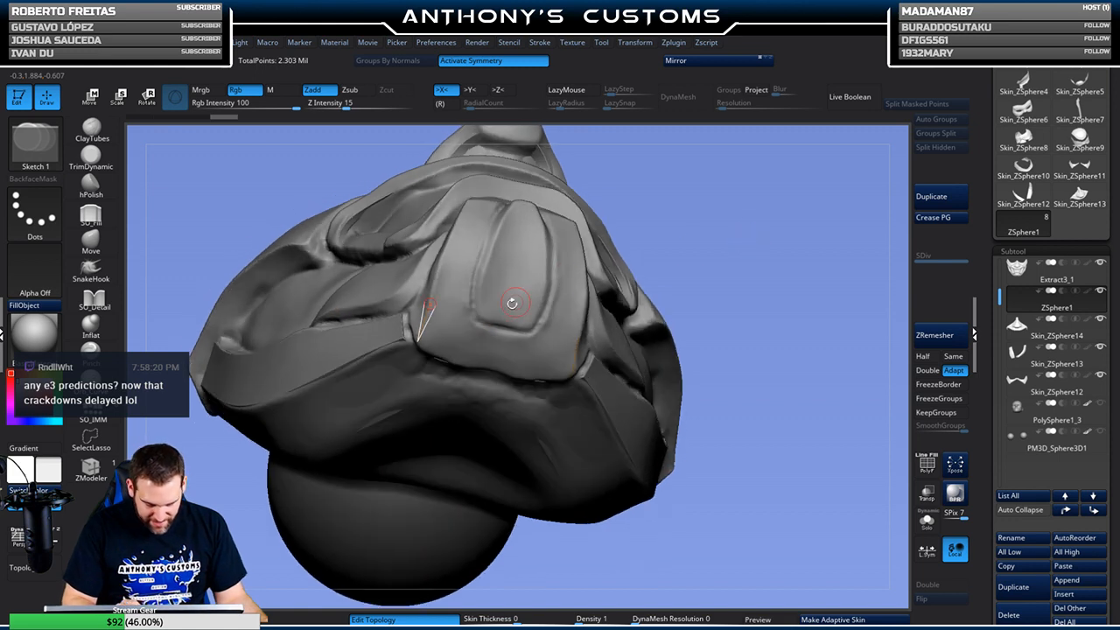
left_click(461, 361)
left_click(418, 343)
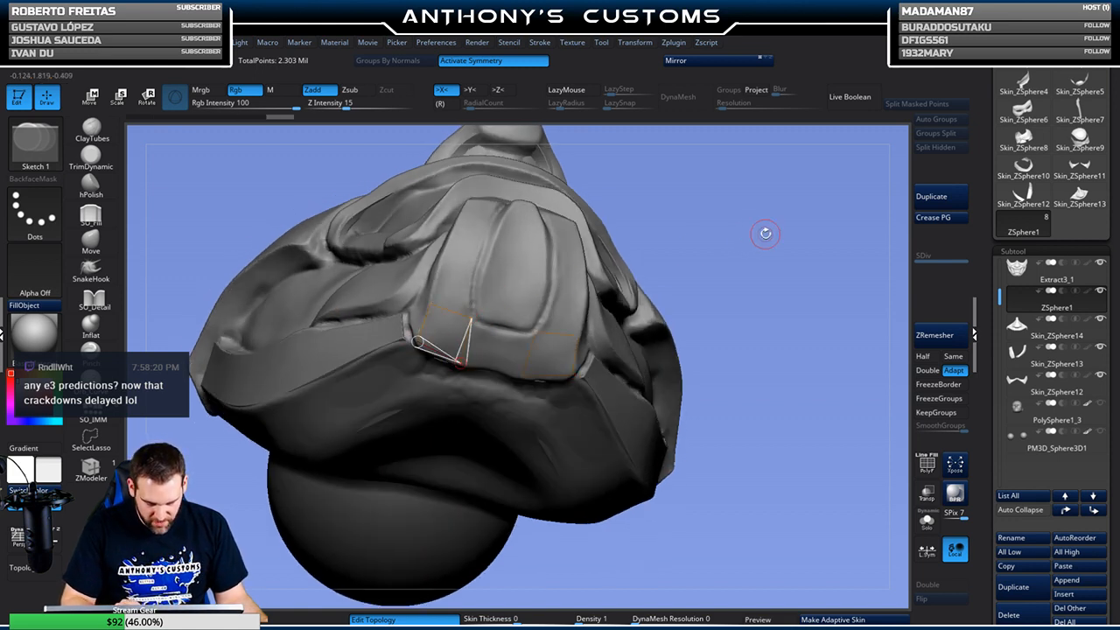
Add another topology face above the first one, following the outer side of the chin plate
mouse_move(765, 233)
left_mouse_down()
mouse_move(762, 208)
mouse_move(745, 270)
mouse_move(715, 243)
mouse_move(750, 203)
mouse_move(748, 189)
left_mouse_up()
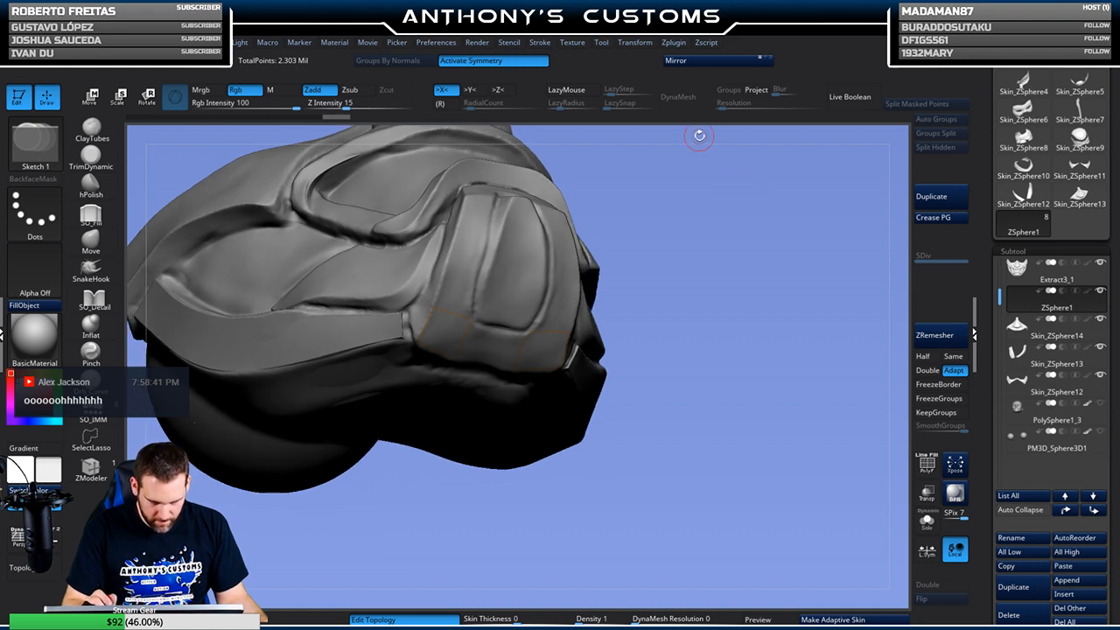
left_click_drag(681, 189, 464, 298)
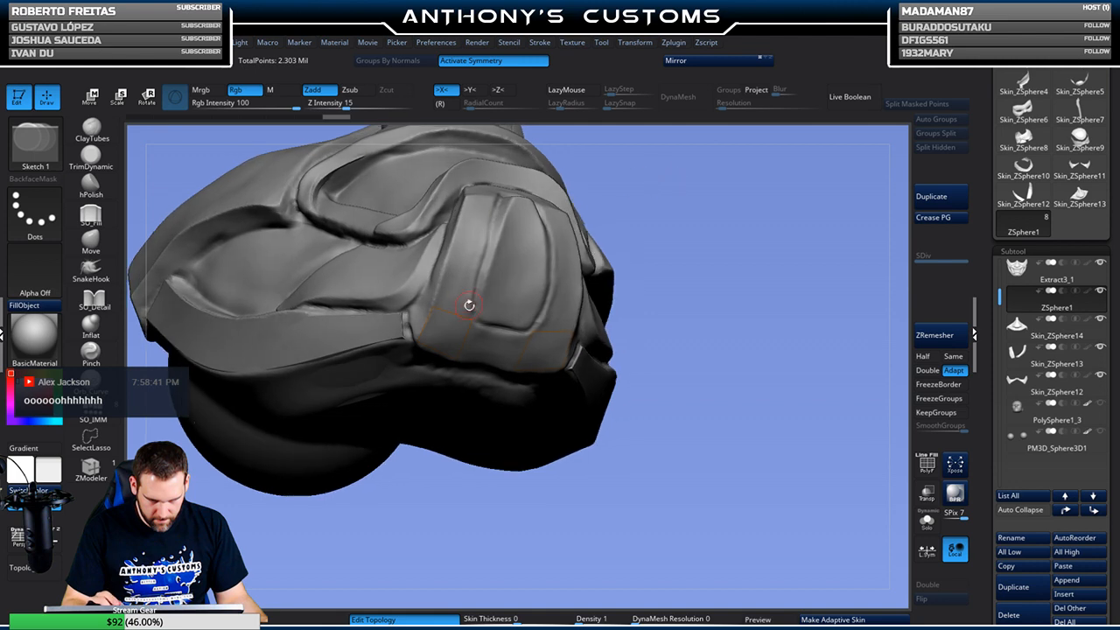
left_click(473, 320)
left_click(480, 262)
left_click(449, 258)
left_click(434, 308)
Extend the topology strip up the side of the chin plate, beside the raised central ridge, to its upper part
mouse_move(708, 223)
left_mouse_down()
mouse_move(671, 242)
mouse_move(657, 227)
mouse_move(513, 233)
left_mouse_up()
left_click(471, 296)
left_click(500, 296)
left_click(492, 343)
left_click_drag(678, 224, 541, 253)
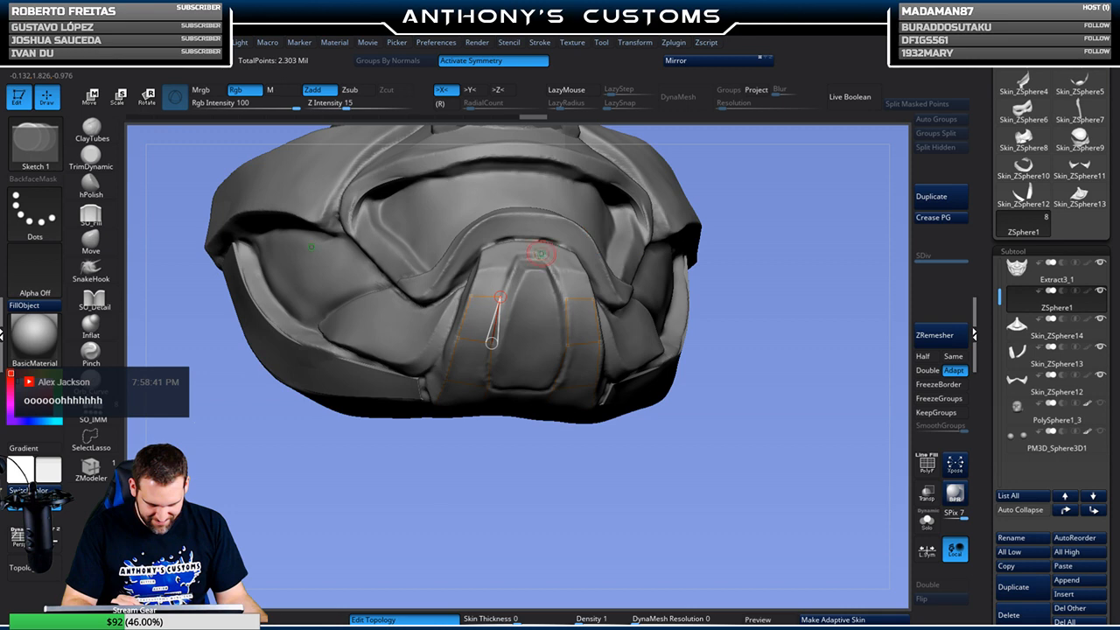
left_click(509, 270)
left_click(480, 270)
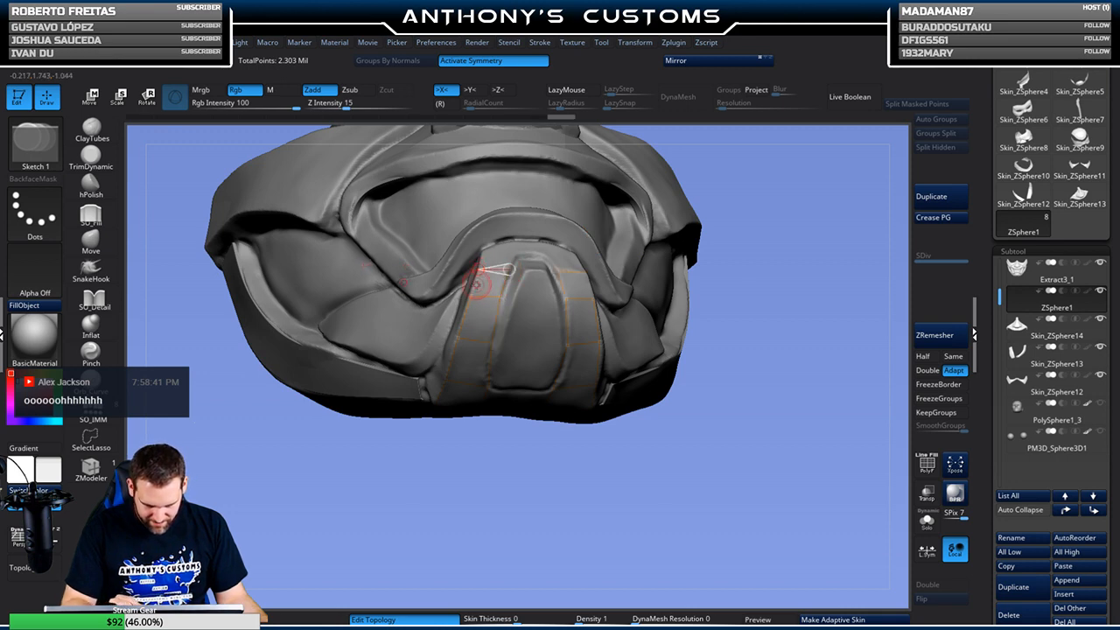
left_click(470, 296)
Draw a row of symmetrical topology faces across the upper edge of the chin plate, bridging above the raised central ridge
left_click_drag(694, 193, 719, 298)
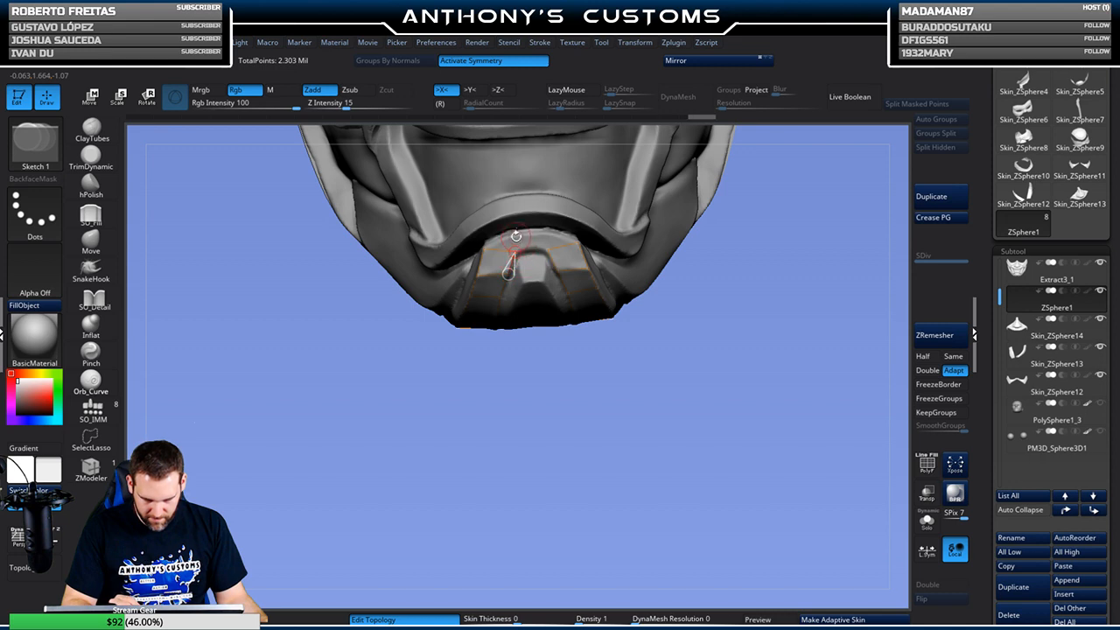
left_click_drag(748, 248, 745, 347, "alt")
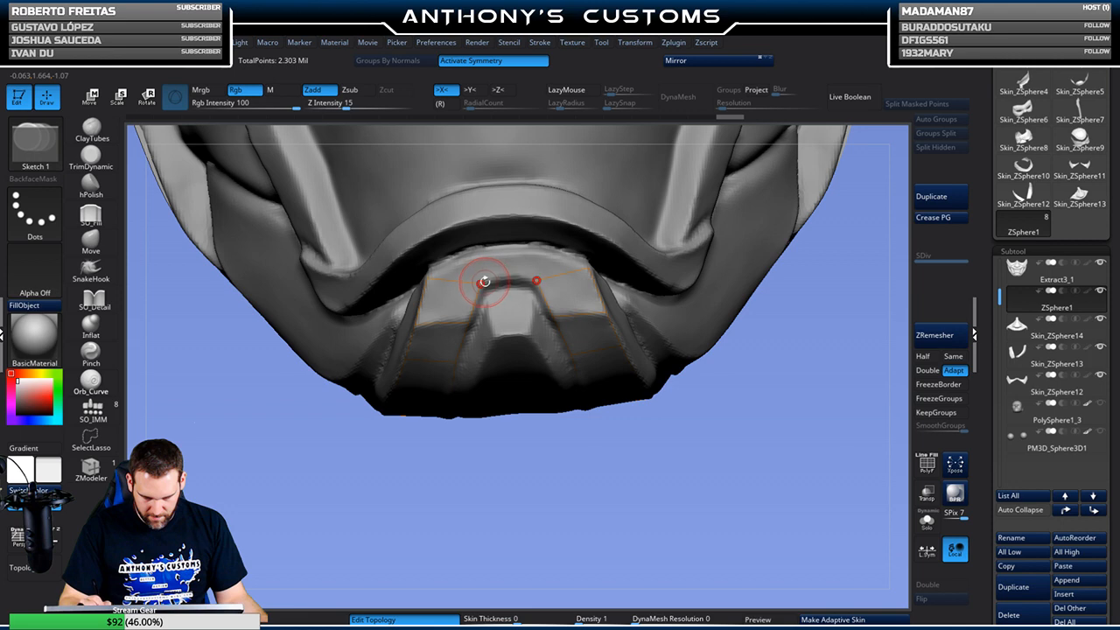
left_click(536, 280)
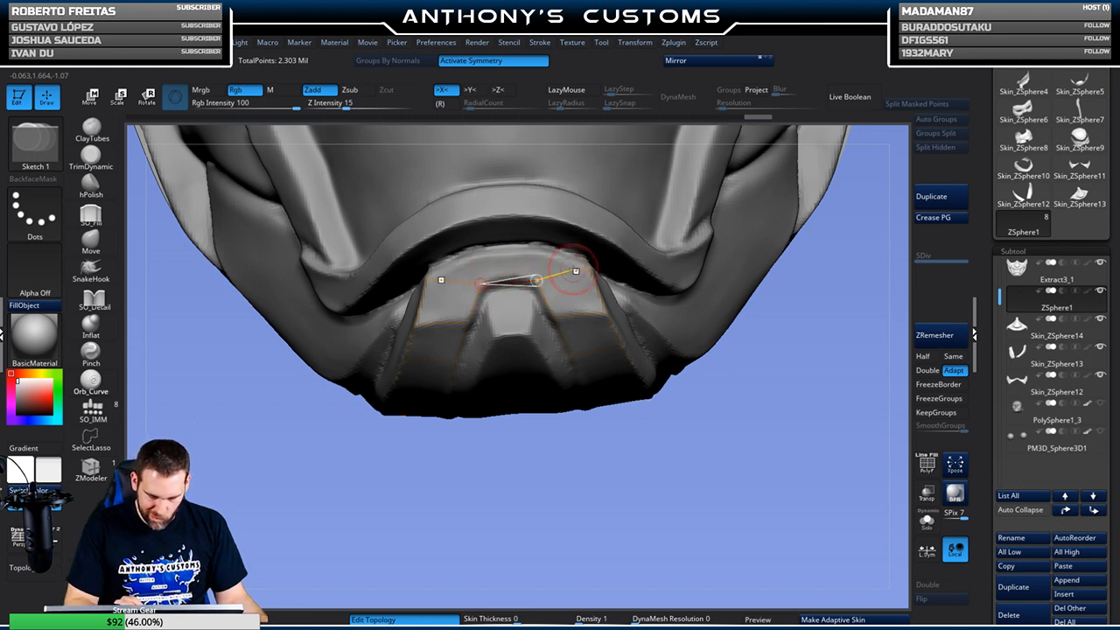
left_click(426, 278)
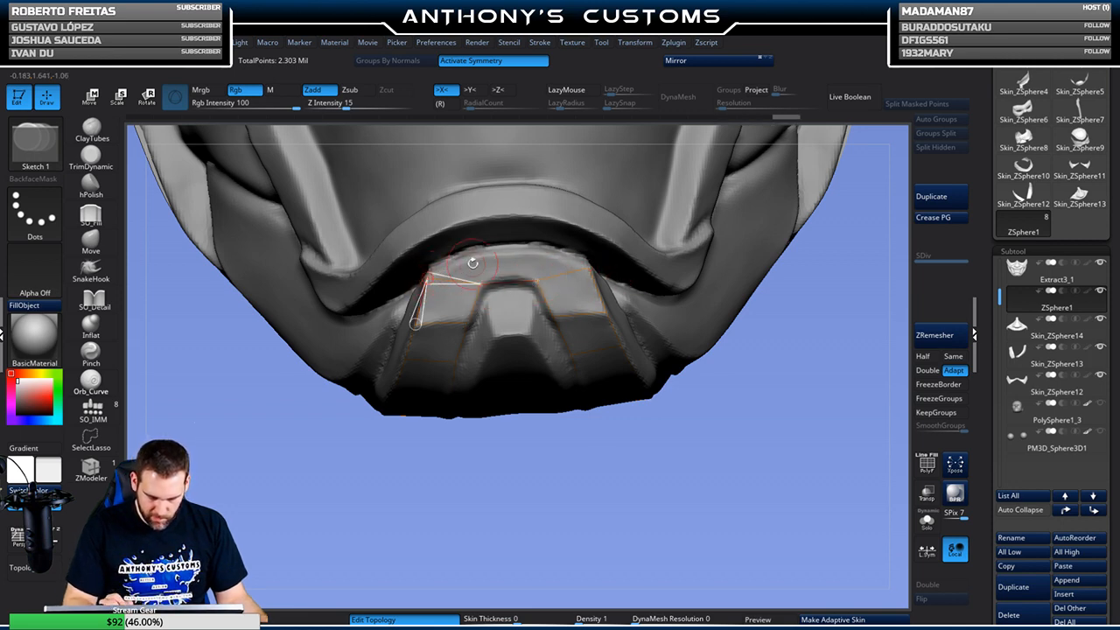
left_click(479, 258)
left_click(480, 282)
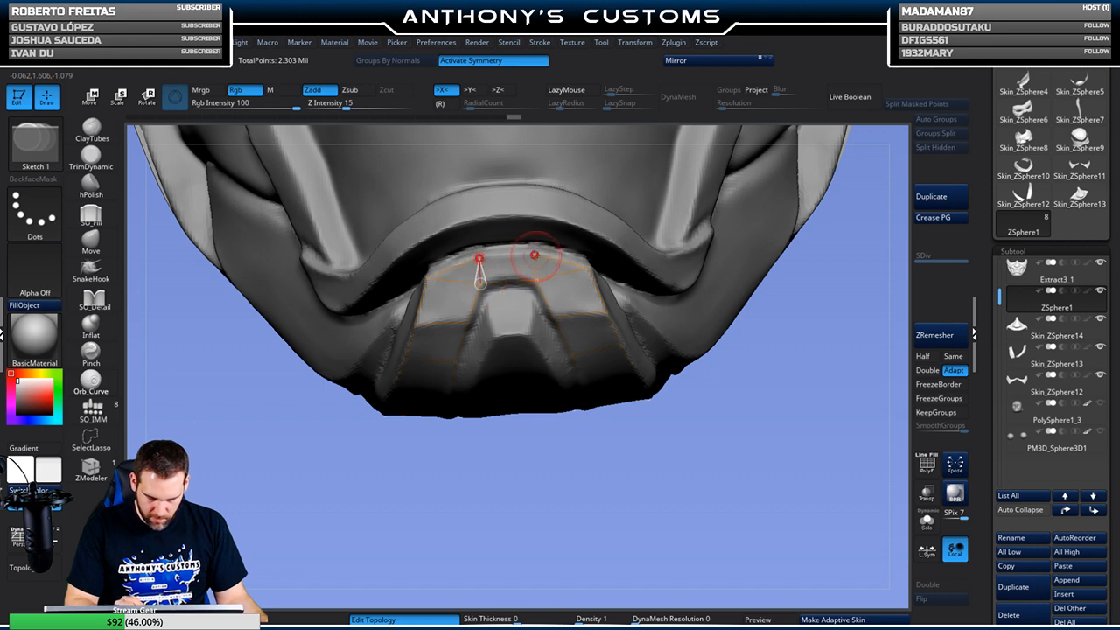
Add topology points around the upper end of the central ridge and along the inner side of its groove
left_click_drag(709, 404, 484, 313)
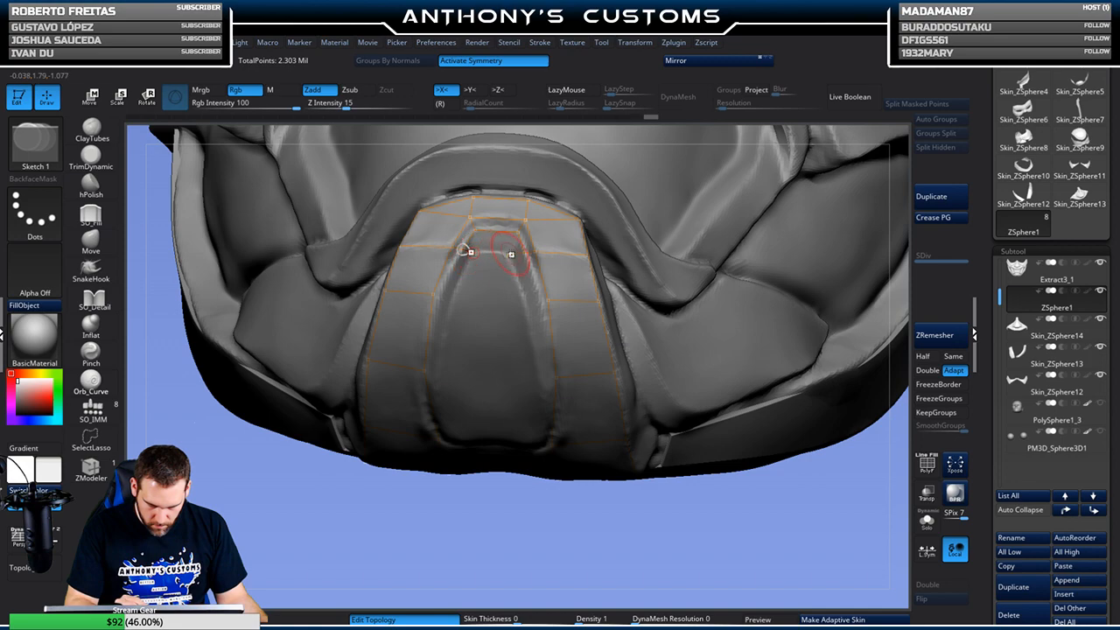
left_click_drag(434, 526, 466, 542)
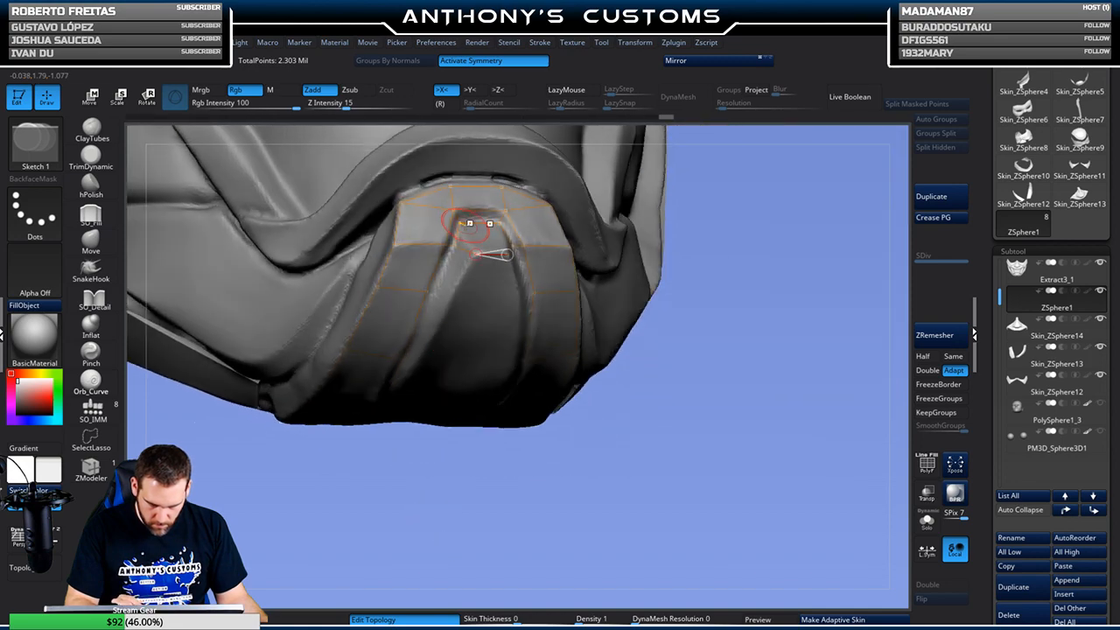
left_click_drag(736, 266, 715, 228)
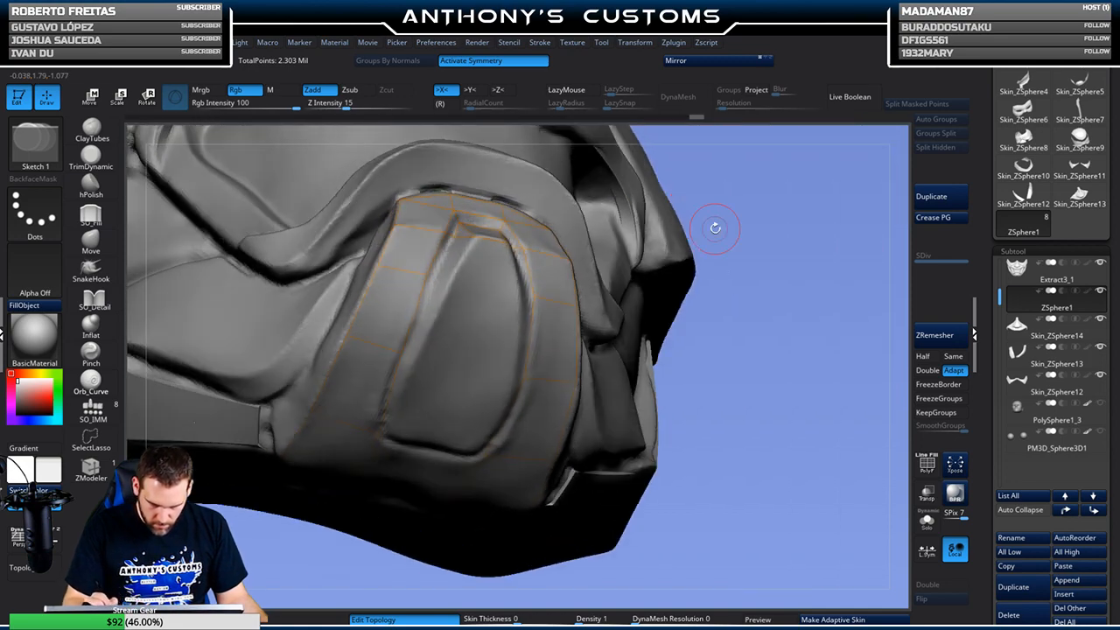
left_click(429, 275)
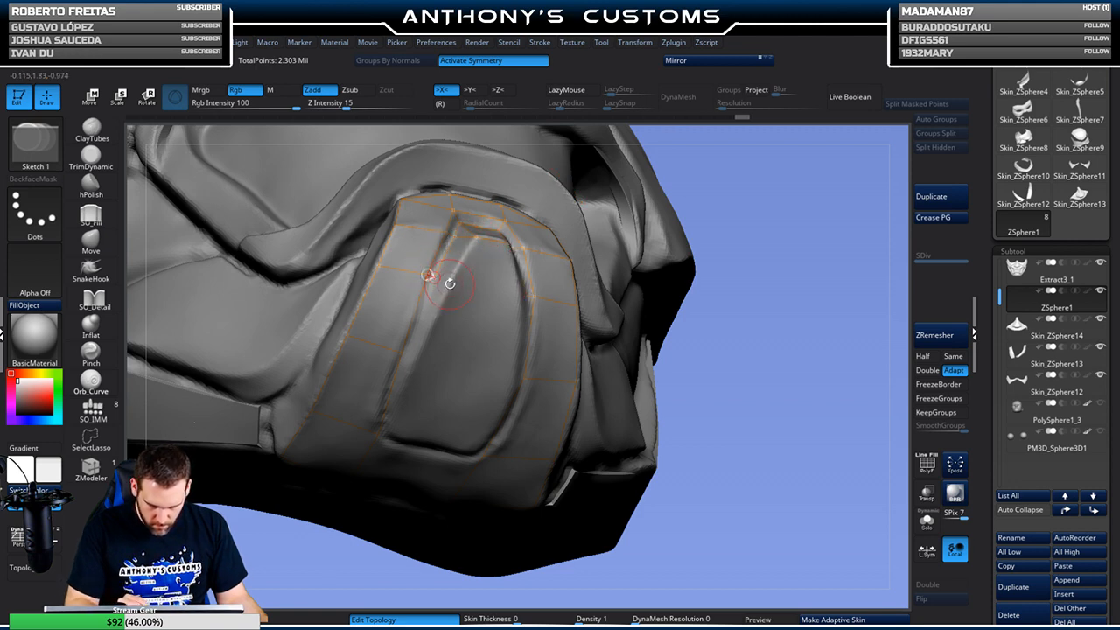
left_click(418, 358)
left_click(401, 352)
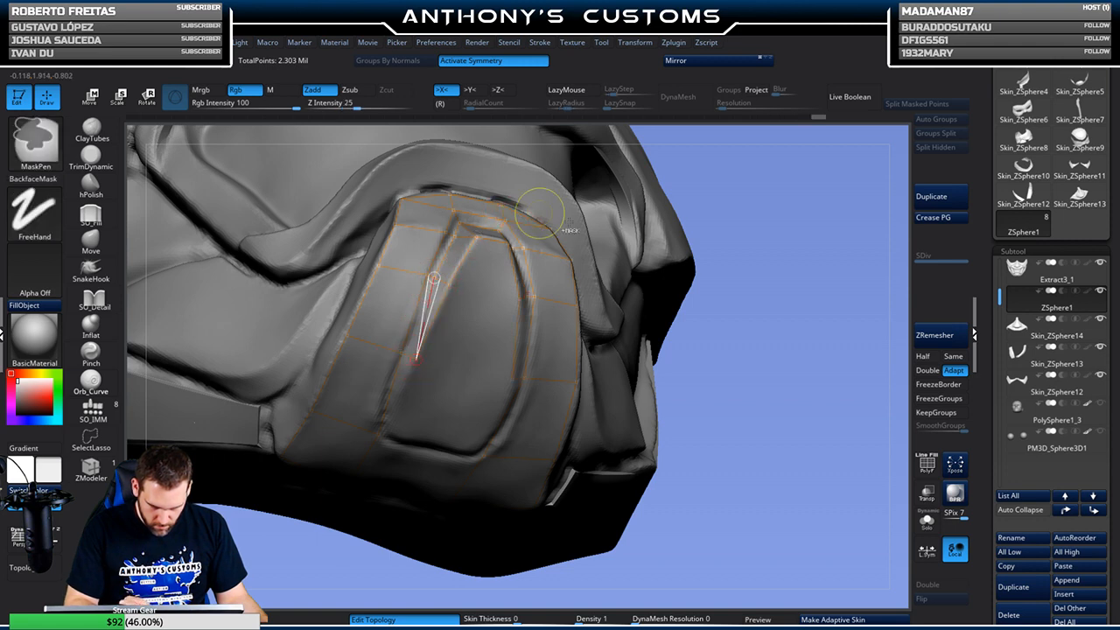
Extend the narrow topology strip down the ridge's side groove to the ridge's lower corner
left_click_drag(749, 233, 702, 229)
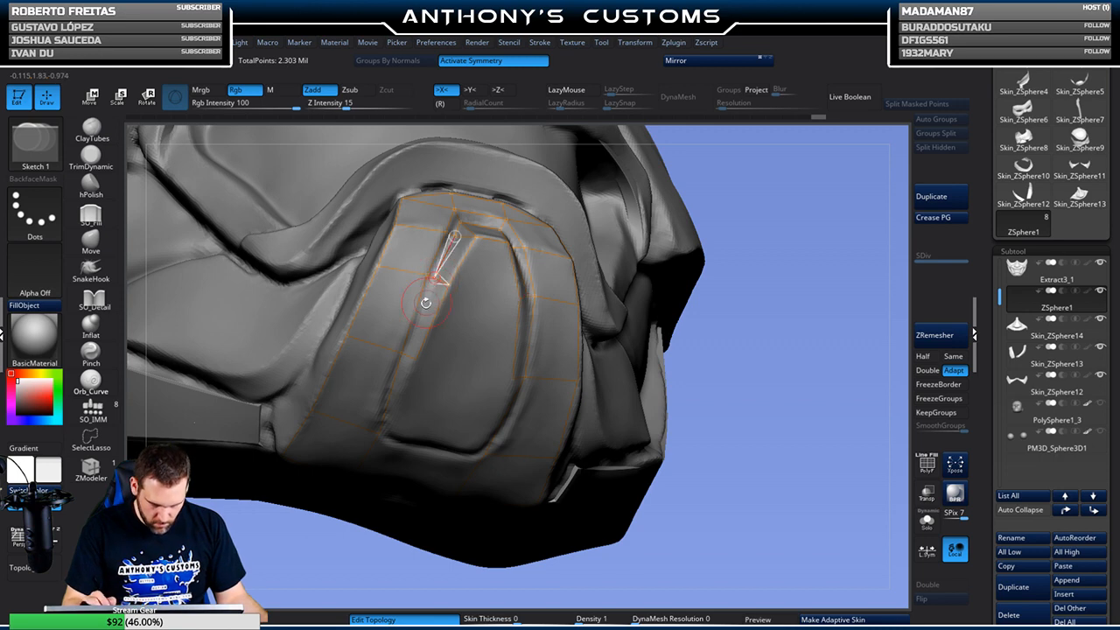
mouse_move(770, 258)
left_mouse_down()
mouse_move(781, 277)
mouse_move(774, 253)
left_mouse_up()
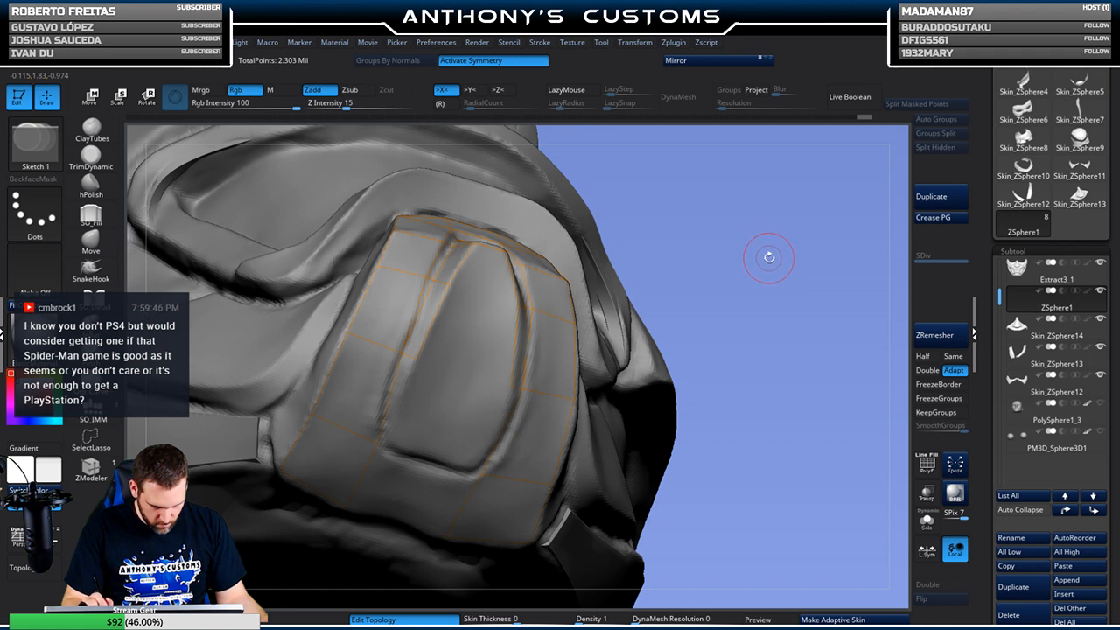
left_click_drag(724, 246, 807, 187)
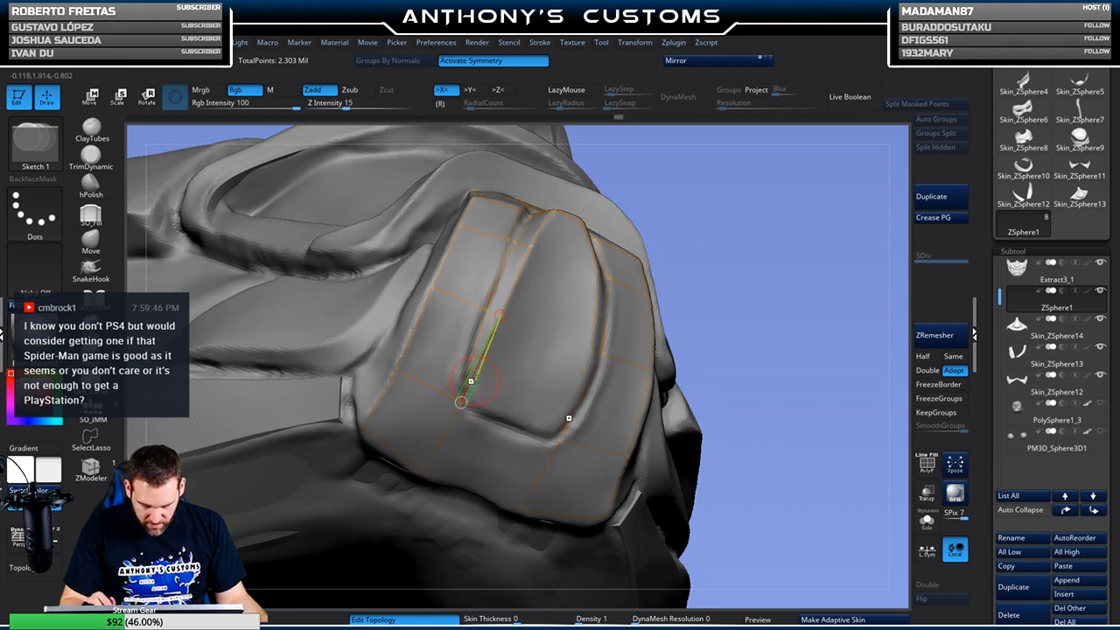
mouse_move(739, 249)
left_mouse_down()
mouse_move(762, 237)
mouse_move(782, 248)
mouse_move(636, 278)
left_mouse_up()
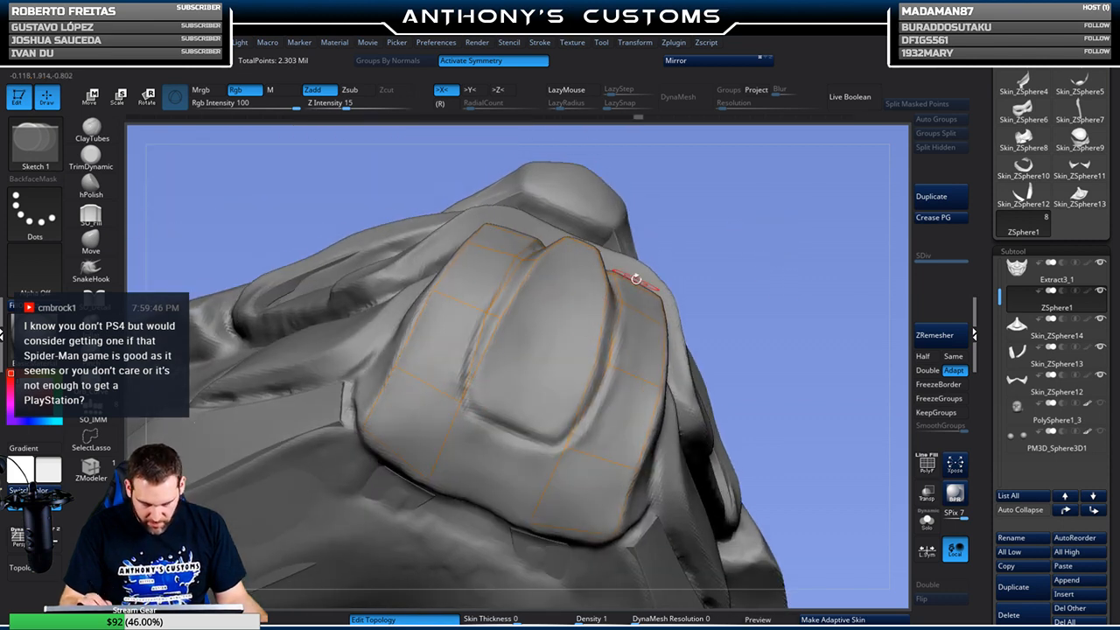
left_click(461, 402)
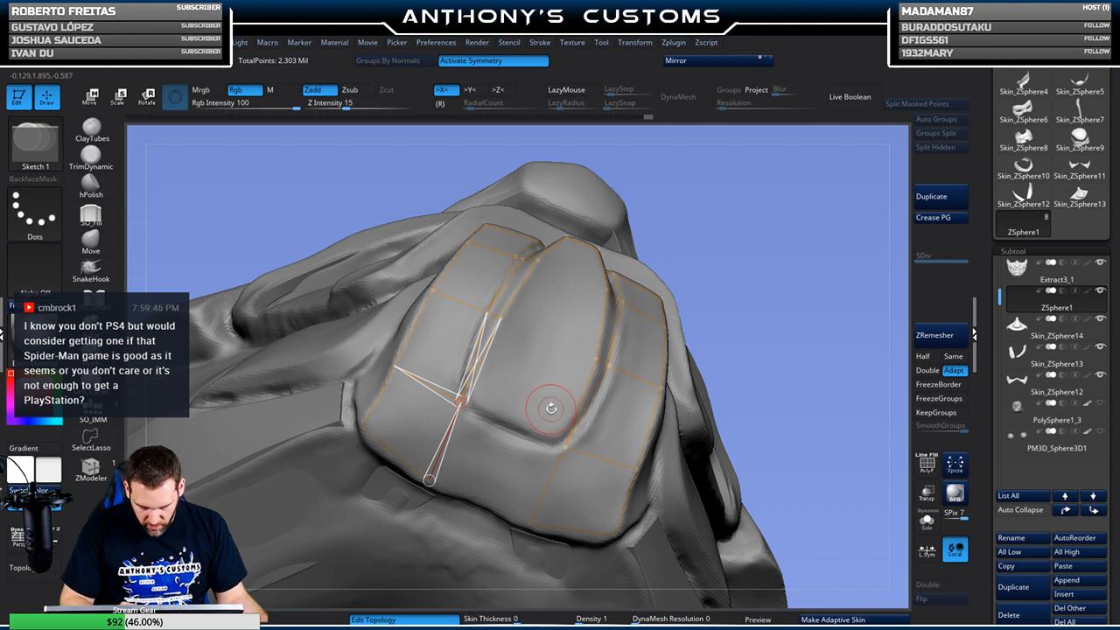
Fill the area between the ridge's lower edge and the bottom border of the chin plate with topology faces
left_click(494, 423)
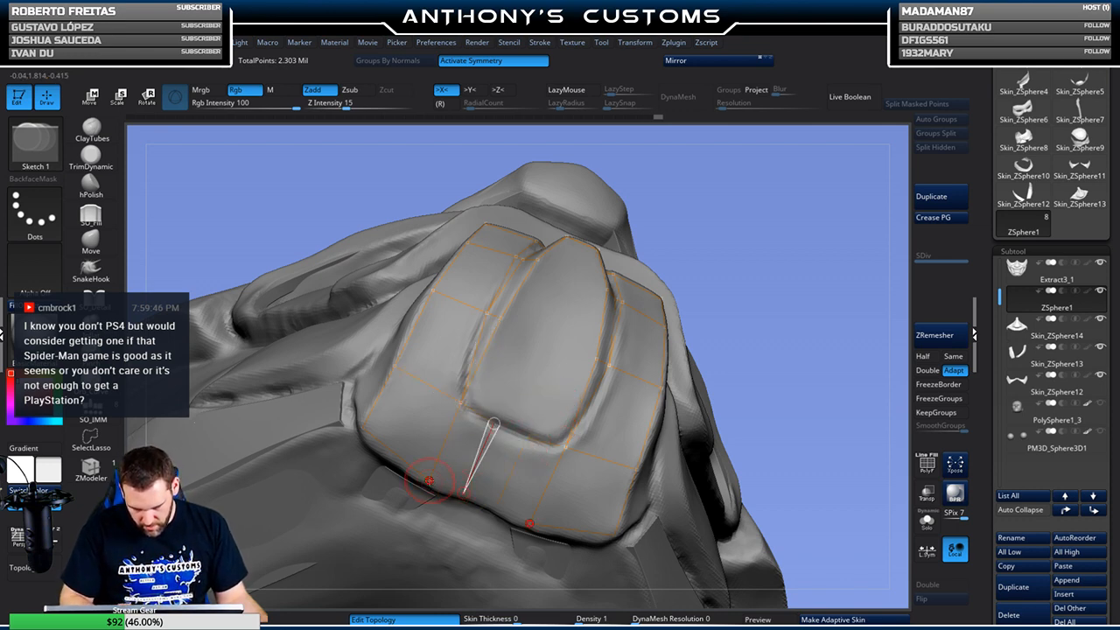
left_click(496, 506)
mouse_move(799, 324)
left_mouse_down()
mouse_move(776, 326)
mouse_move(799, 324)
left_mouse_up()
left_click(495, 425)
left_click(524, 433)
left_click(494, 423)
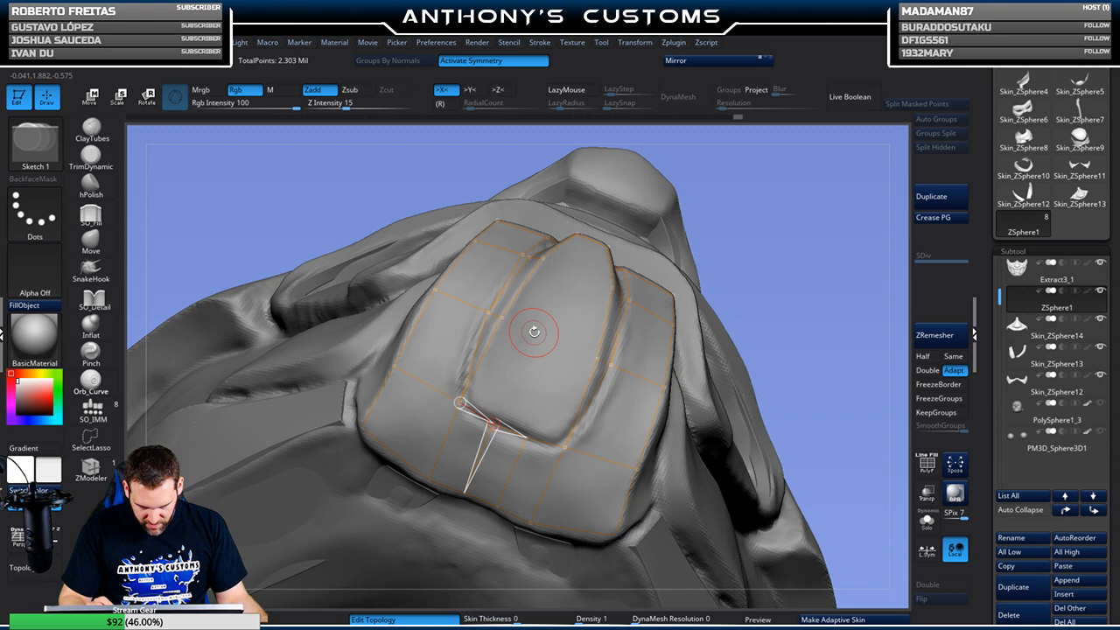
Cover the surface of the raised central ridge with topology faces from its lower edge up to its narrow upper end
left_click(534, 331)
left_click(502, 318)
left_click(566, 345)
left_click(565, 265)
left_click(542, 258)
left_click(583, 236)
left_click_drag(758, 209, 742, 420)
left_click_drag(778, 257, 731, 246)
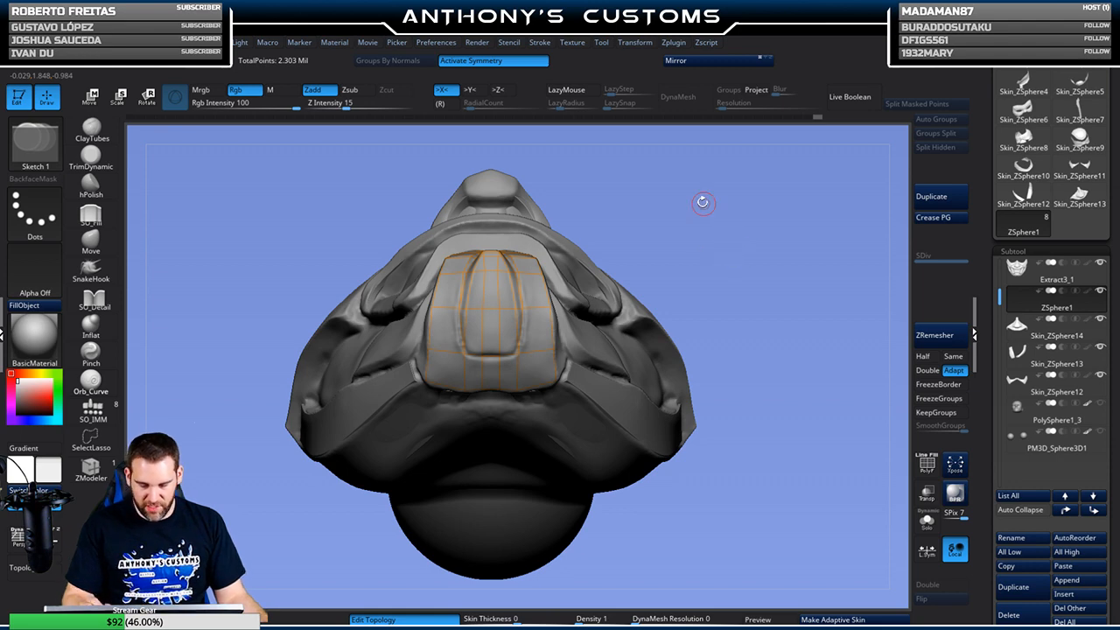
Preview the adaptive skin of the chin plate topology and inspect it from the front
key("w")
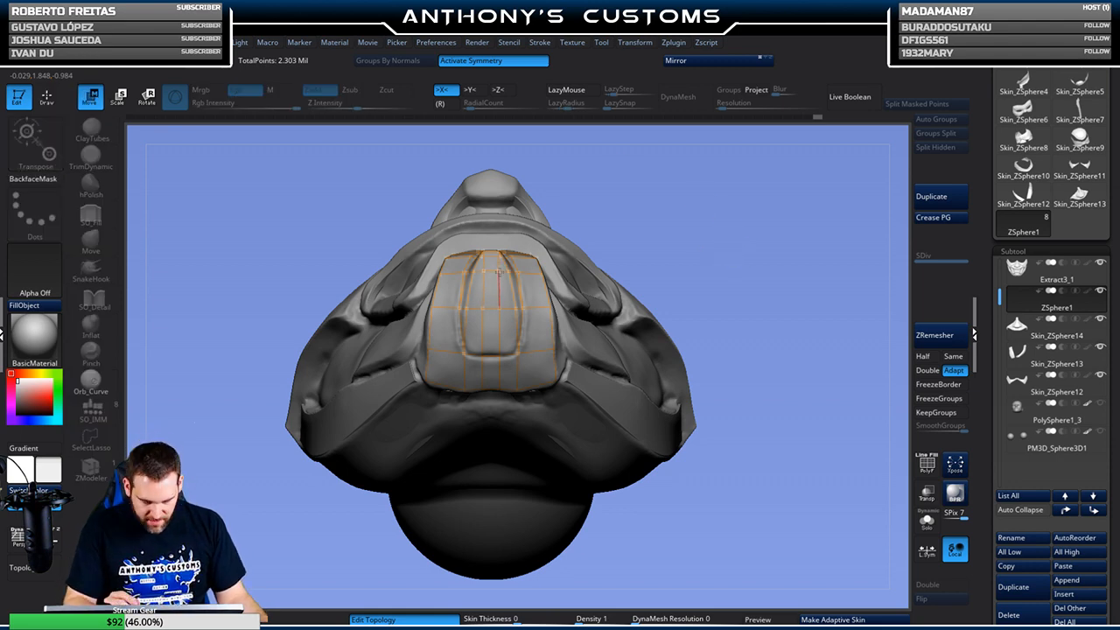
key("q")
left_click_drag(758, 281, 756, 302)
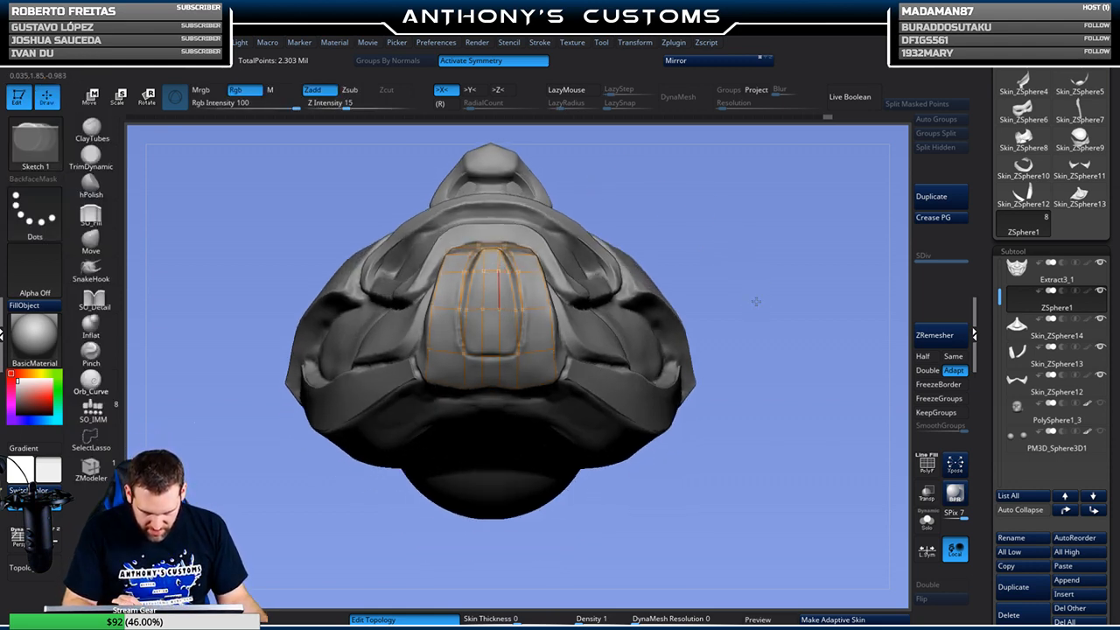
key("a")
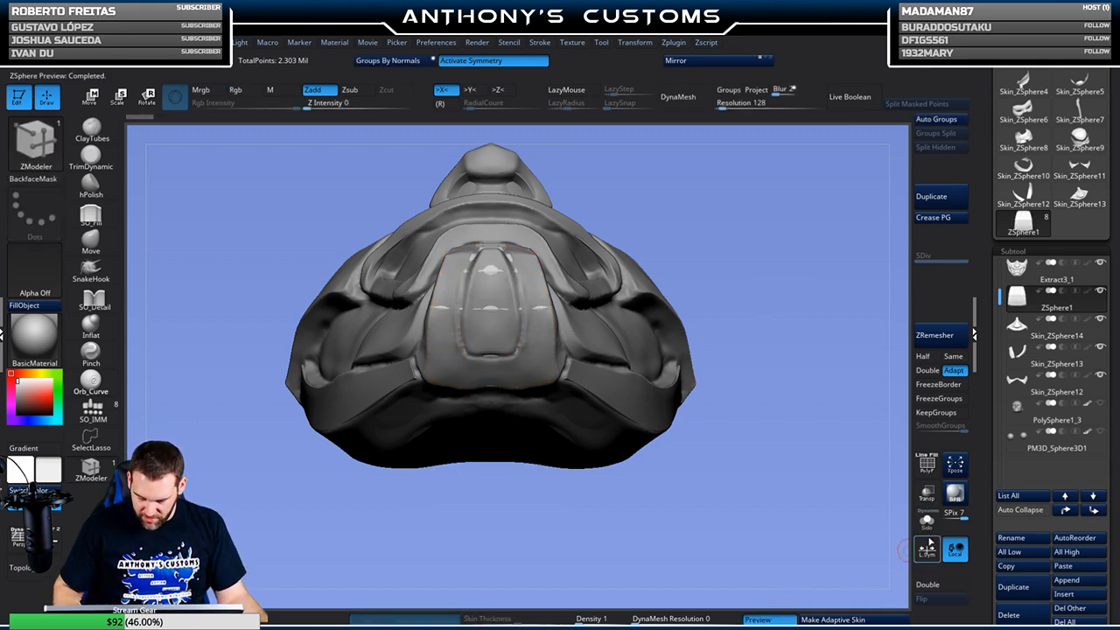
left_click(926, 521)
left_click_drag(857, 505, 776, 503)
left_click(928, 531)
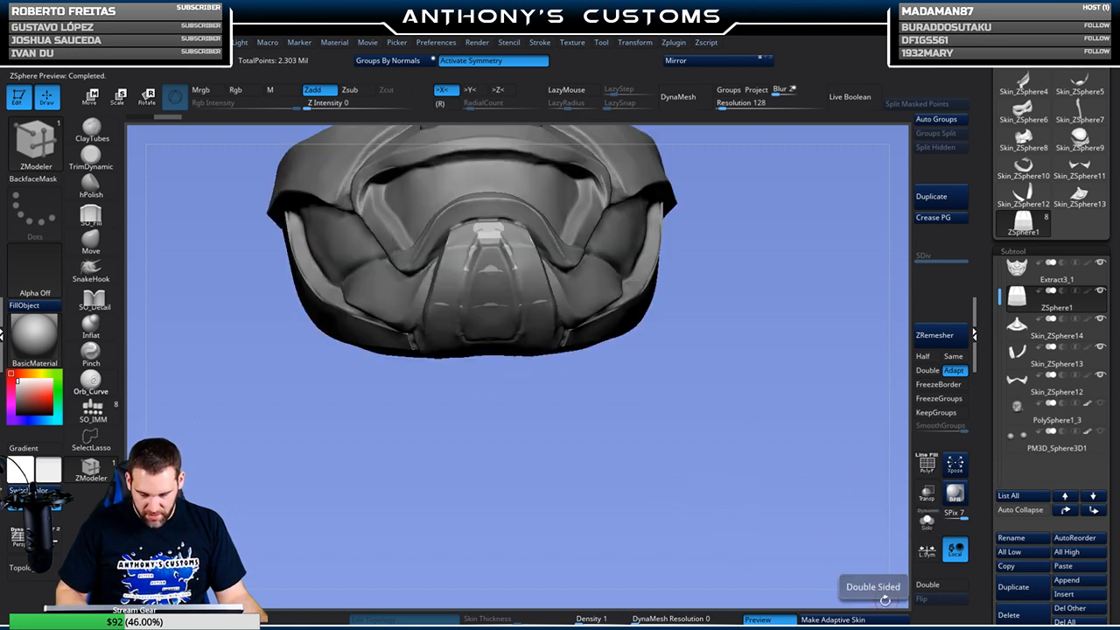
Insert the adaptive skin made from the chin plate topology as a new subtool and delete the ZSphere1 subtool
left_click(768, 619)
left_click(1062, 594)
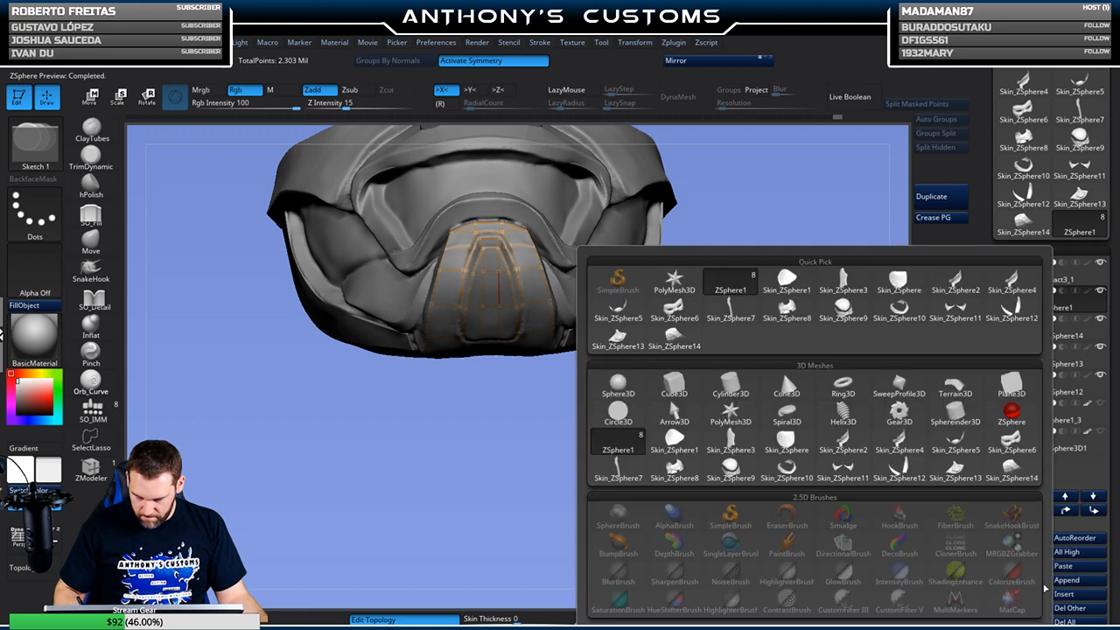
left_click(1012, 470)
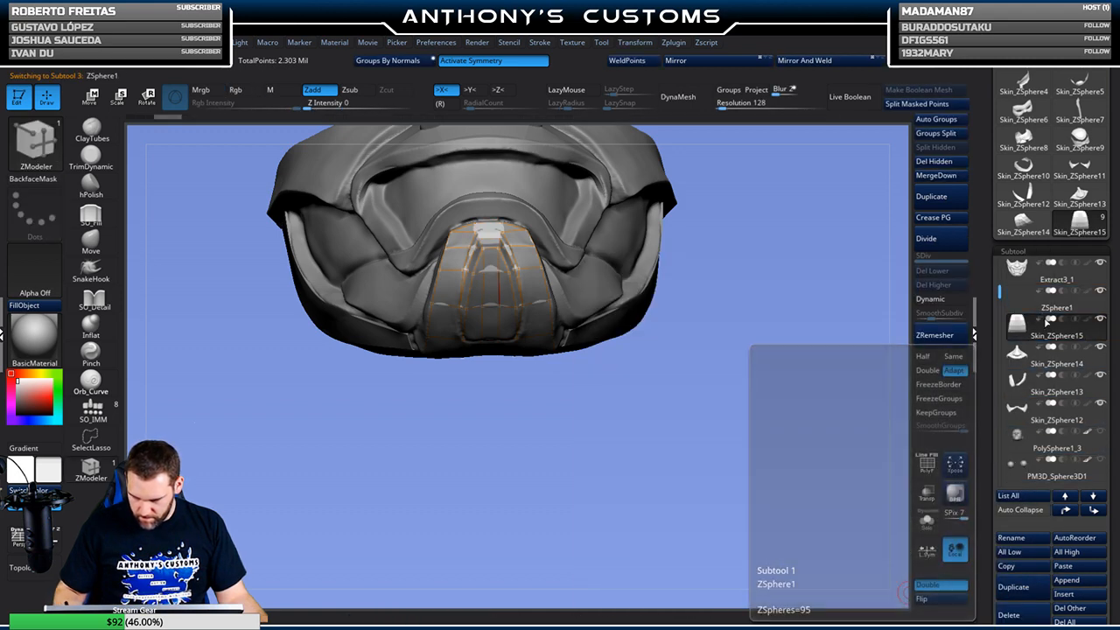
left_click(1018, 614)
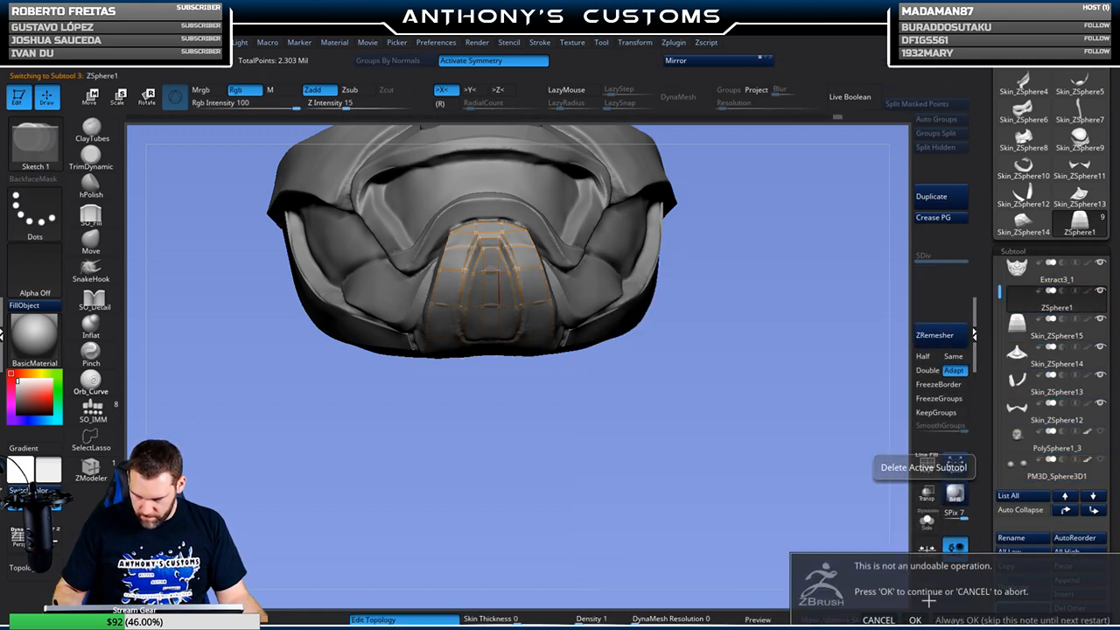
left_click(915, 619)
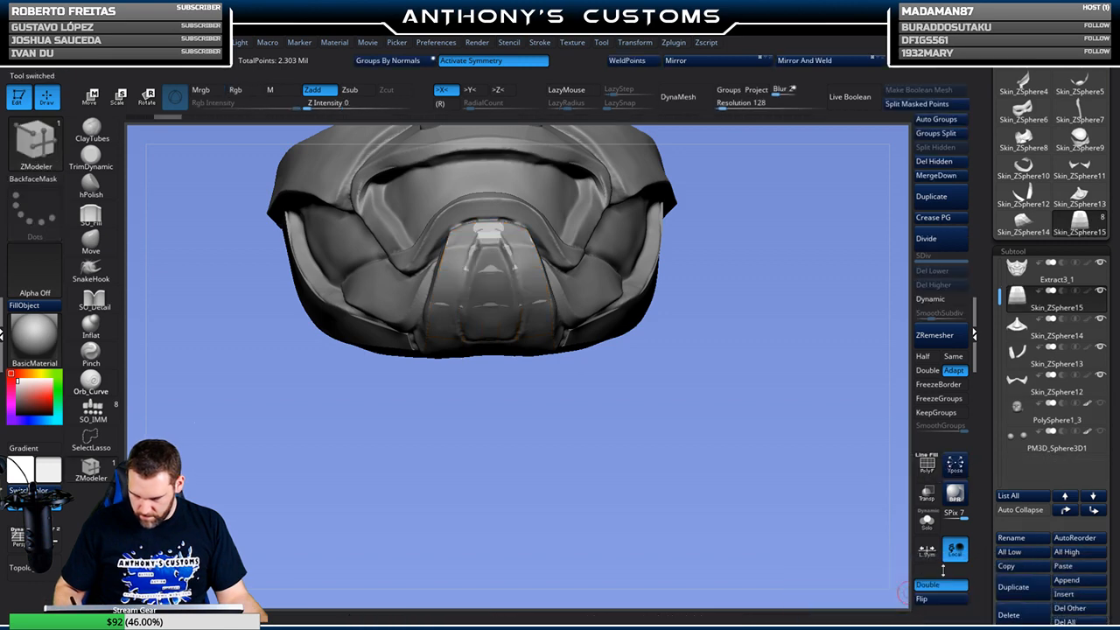
Isolate the new chin plate mesh with double-sided display off, and save the project
left_click(926, 520)
mouse_move(716, 470)
left_mouse_down()
mouse_move(738, 462)
mouse_move(690, 444)
mouse_move(650, 355)
mouse_move(698, 340)
mouse_move(681, 277)
left_mouse_up()
left_click(940, 603)
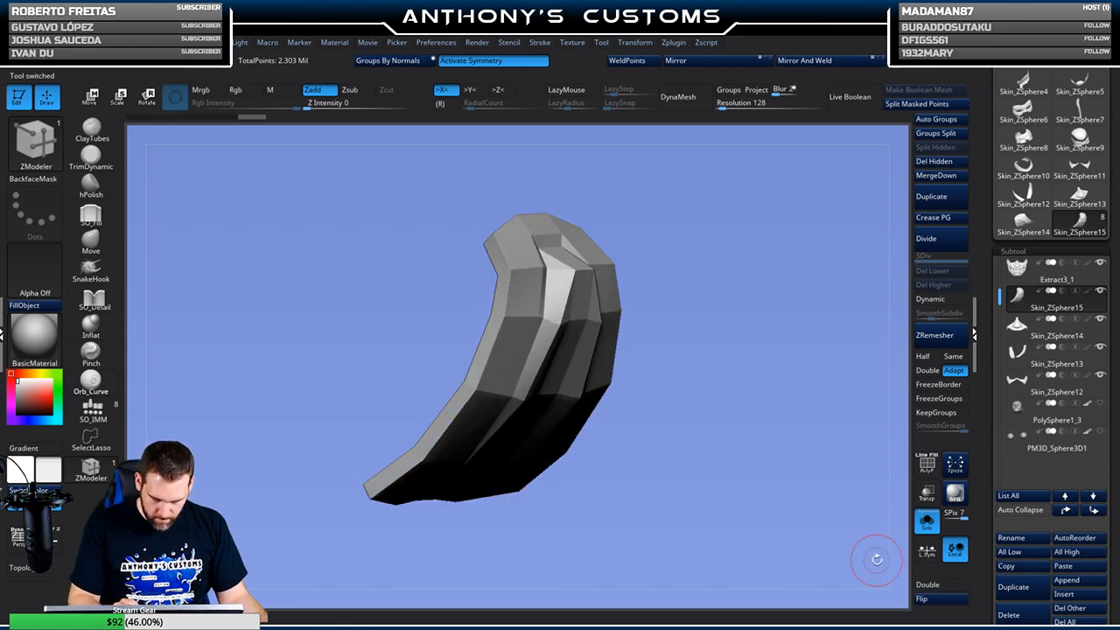
left_click_drag(886, 574, 799, 518)
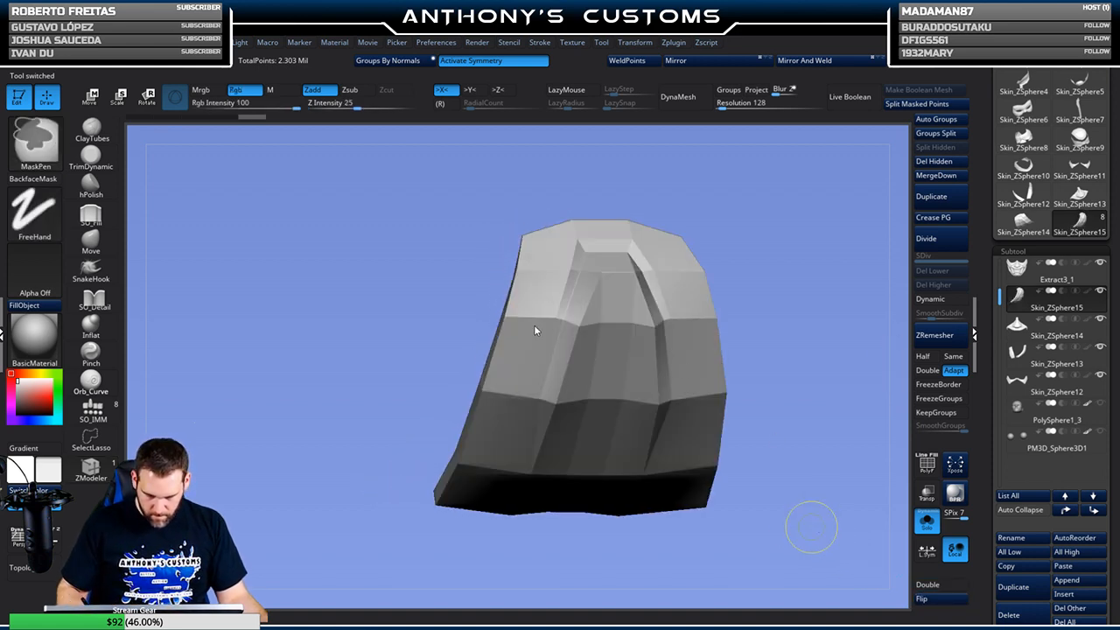
key("ctrl+s")
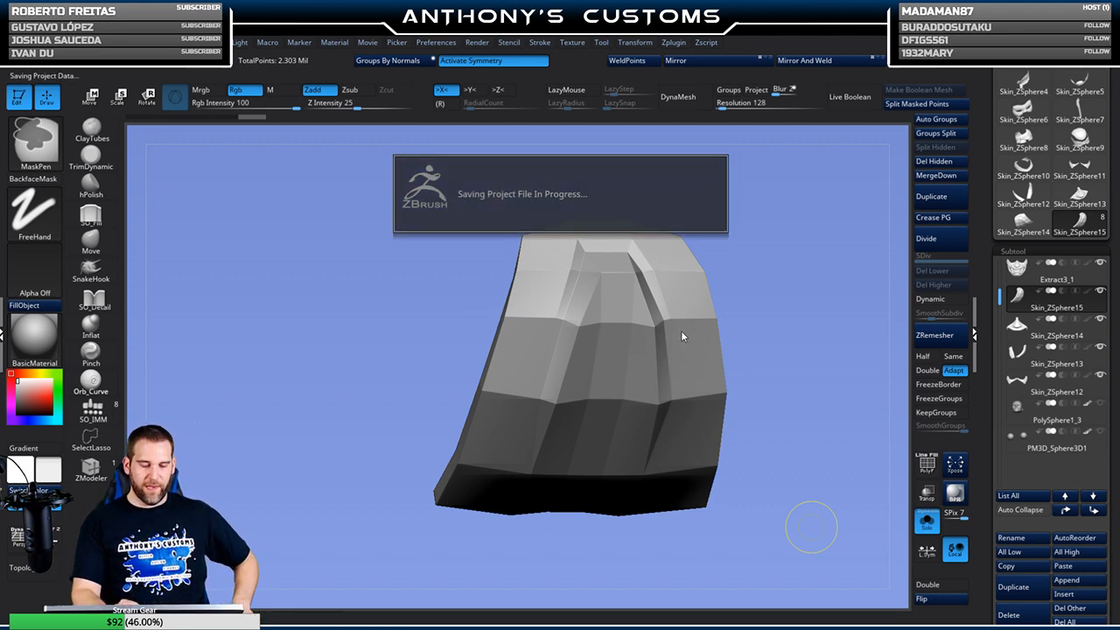
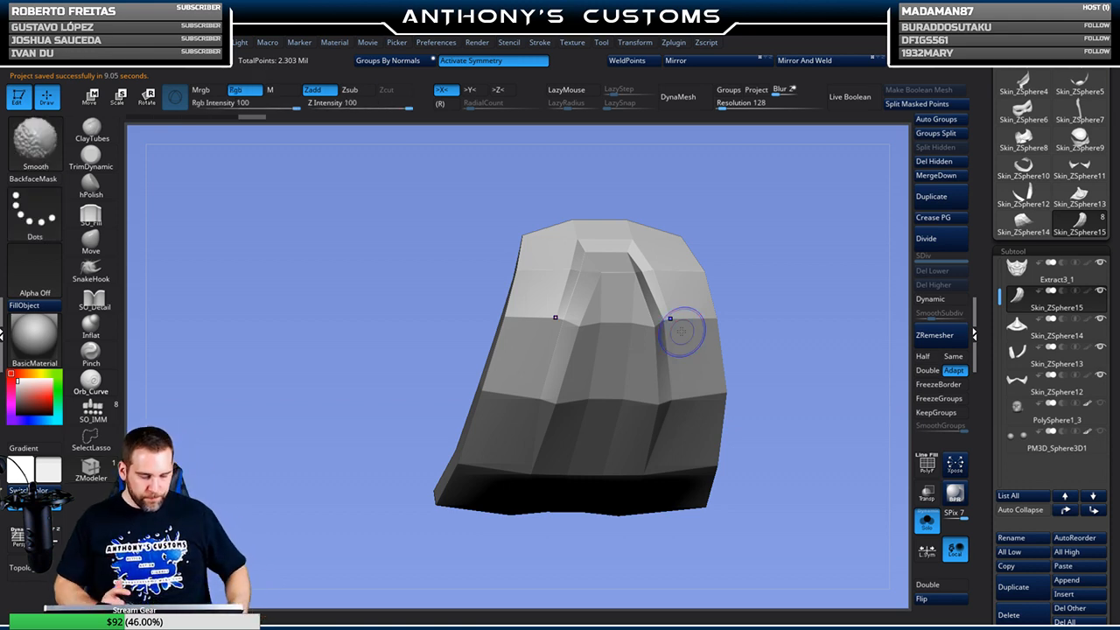
Crease the edges along both sides of the chin plate's raised central ridge with ZModeler, with the wireframe shown
key("shift+f")
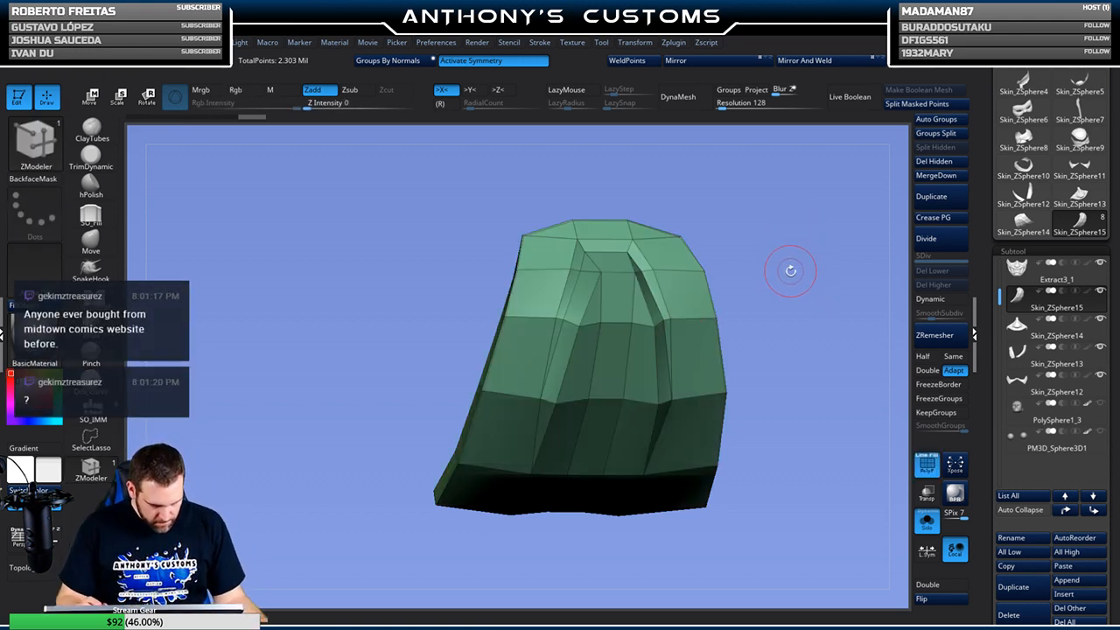
left_click_drag(783, 286, 826, 285)
left_click_drag(734, 317, 759, 323)
left_click_drag(551, 195, 728, 255)
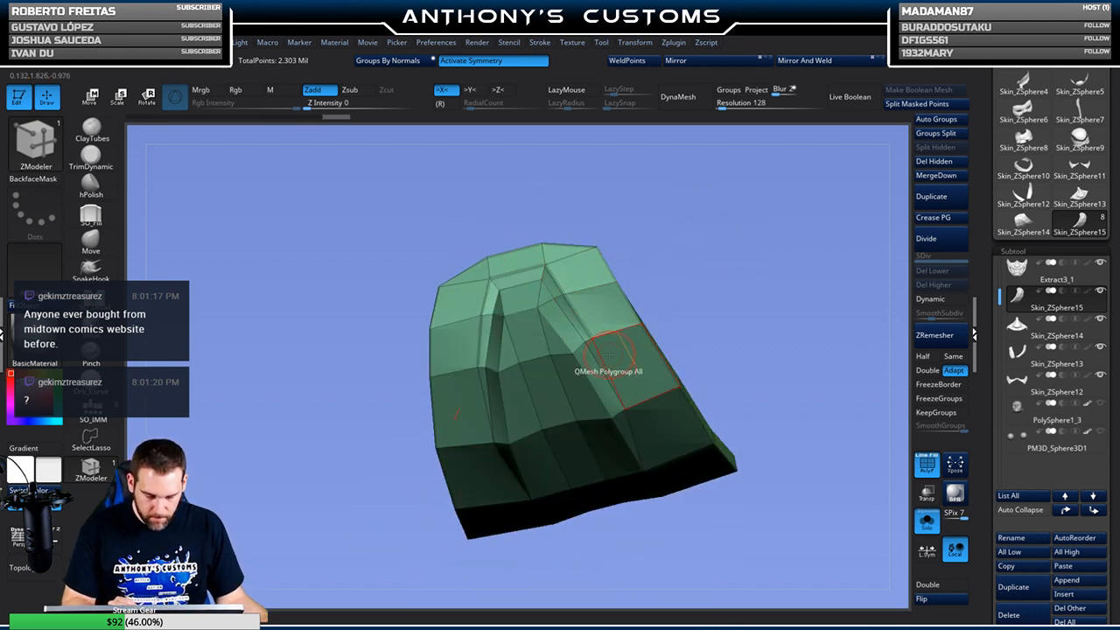
left_click_drag(719, 321, 717, 202)
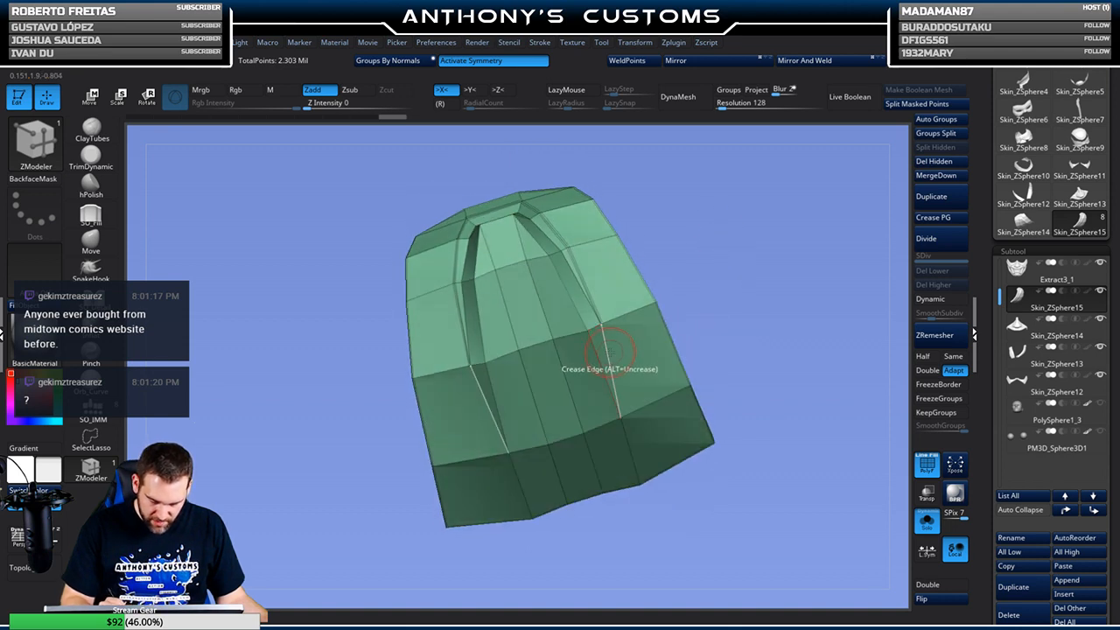
left_click_drag(670, 278, 675, 244)
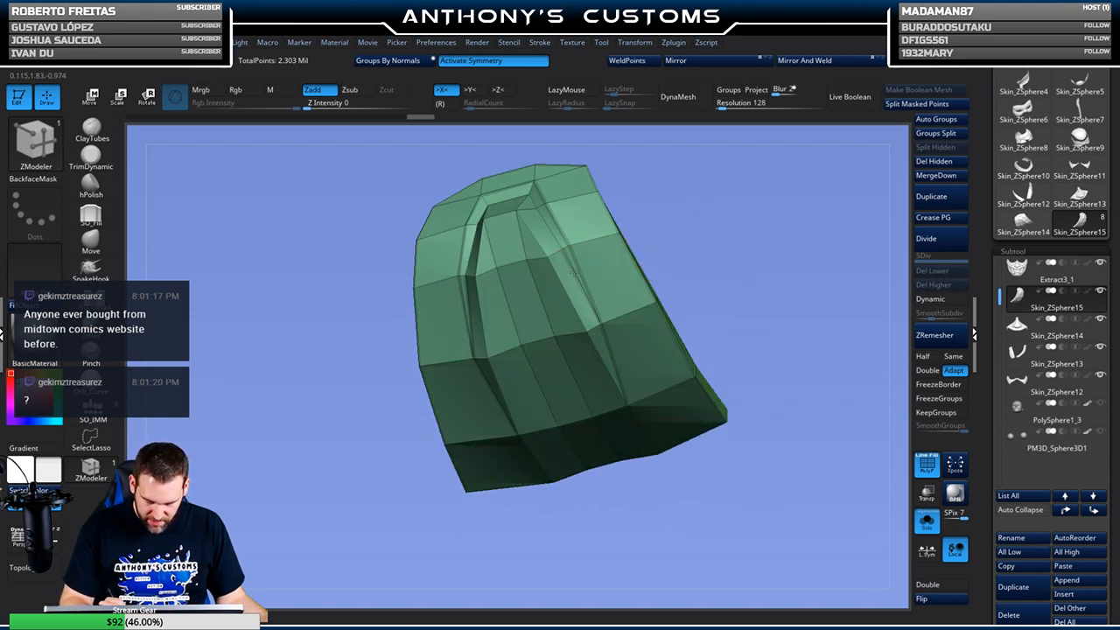
left_click_drag(700, 214, 709, 242)
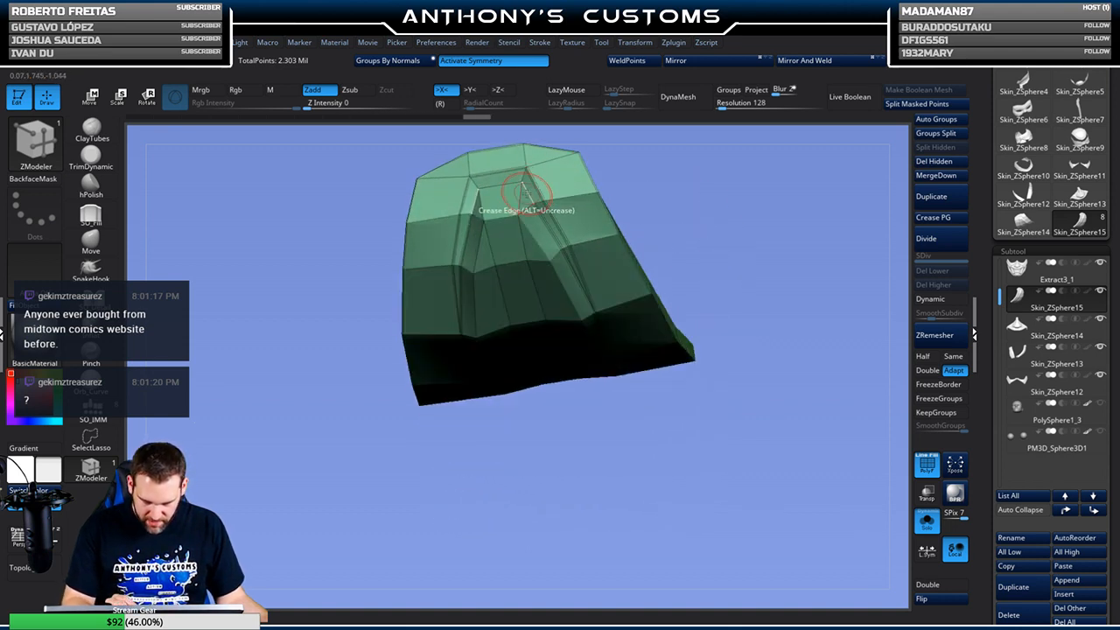
left_click_drag(669, 219, 660, 170)
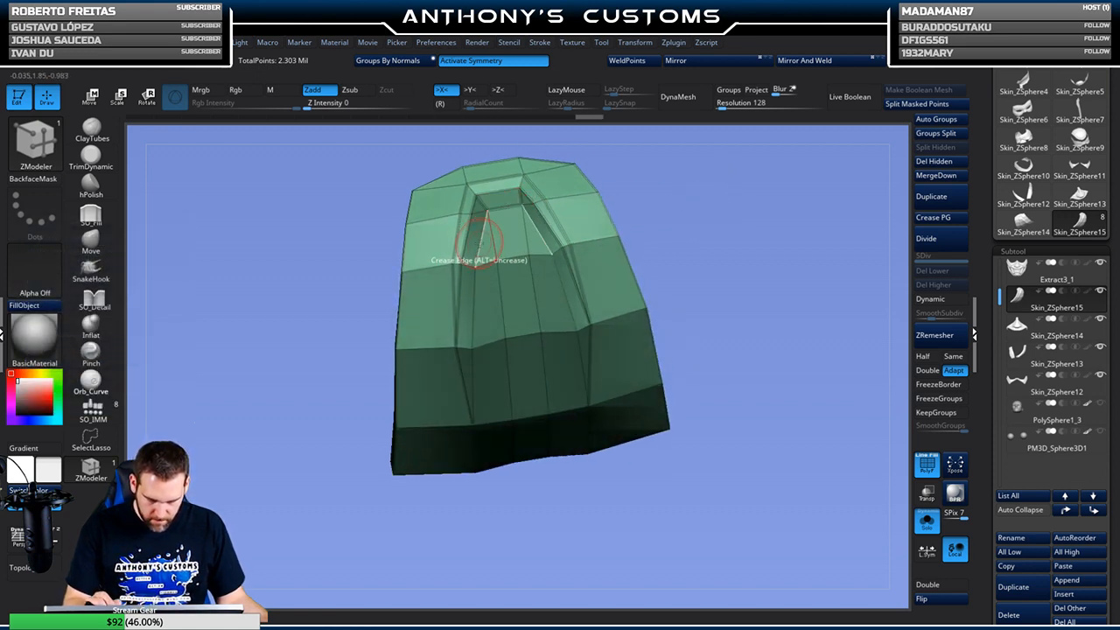
left_click(475, 369)
left_click_drag(722, 295, 733, 224)
left_click_drag(723, 385, 722, 262)
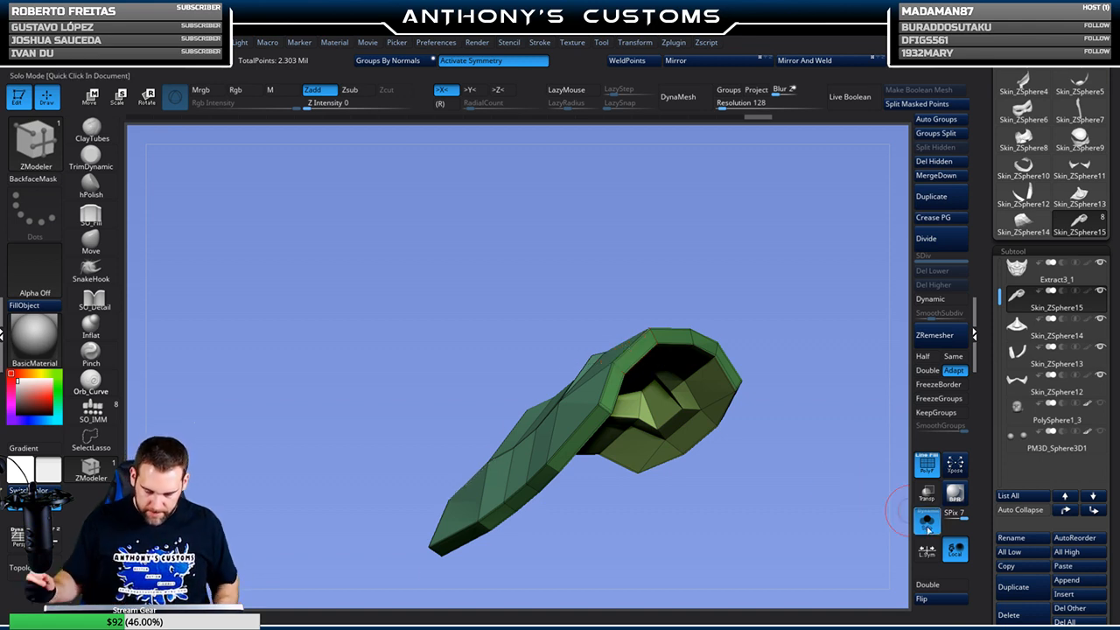
Compare the chin plate with the complete mask, then isolate the plate again
left_click(929, 525)
left_click_drag(821, 340, 842, 446)
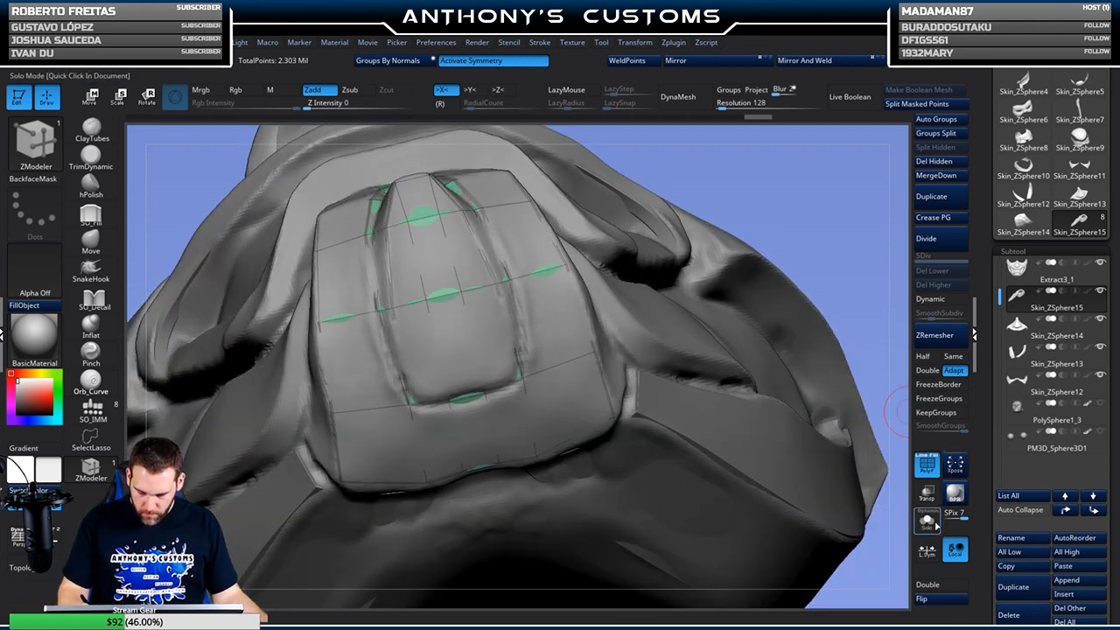
left_click(928, 522)
left_click_drag(840, 348, 723, 407)
left_click_drag(555, 469, 542, 448)
left_click_drag(714, 509, 788, 438)
Turn on dynamic subdivision for the chin plate and check the smoothed ridge from several angles
left_click(942, 300)
left_click_drag(835, 345, 887, 336)
left_click_drag(802, 408, 781, 451)
key("shift+d")
left_click_drag(414, 457, 274, 487, "alt")
left_click_drag(761, 267, 792, 238)
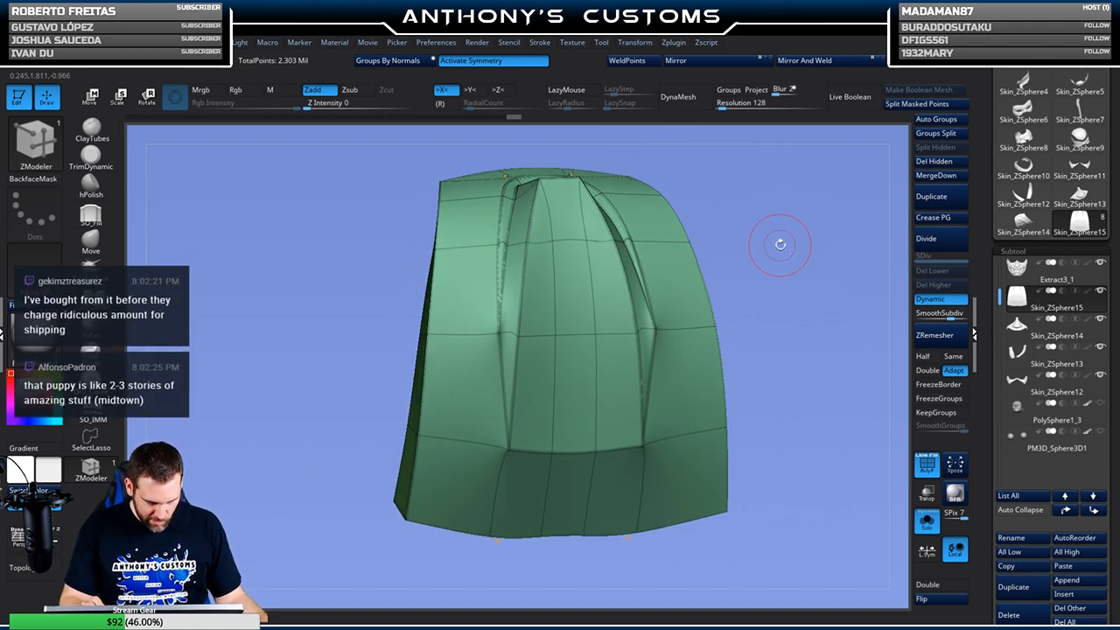
left_click_drag(775, 242, 760, 305)
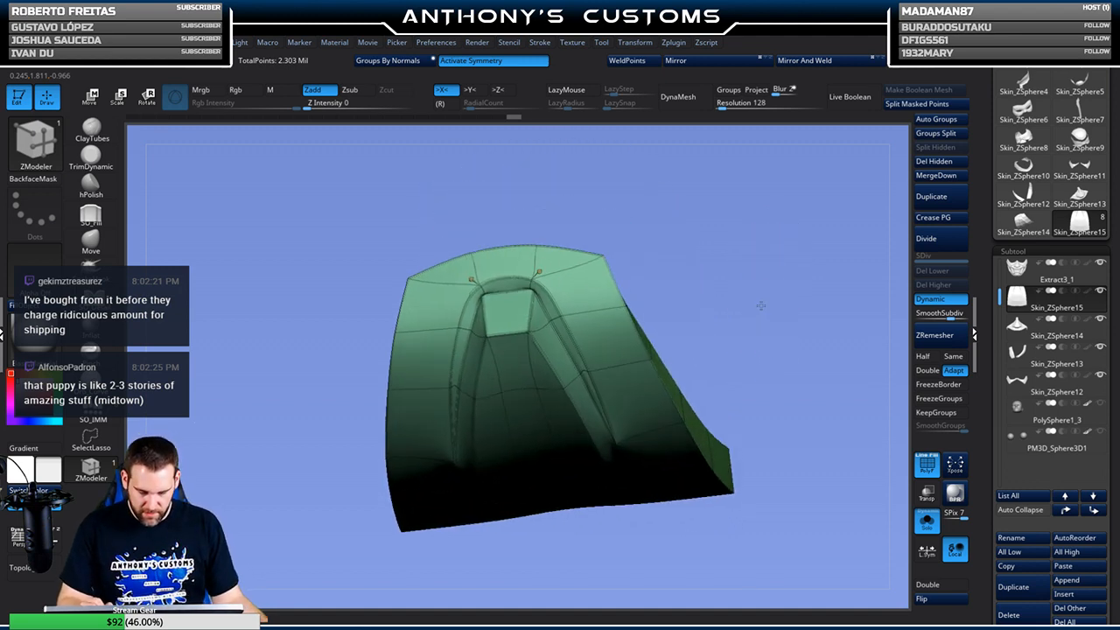
Compare the chin plate with and without dynamic smoothing, examining its upper end and inner side
key("shift+d")
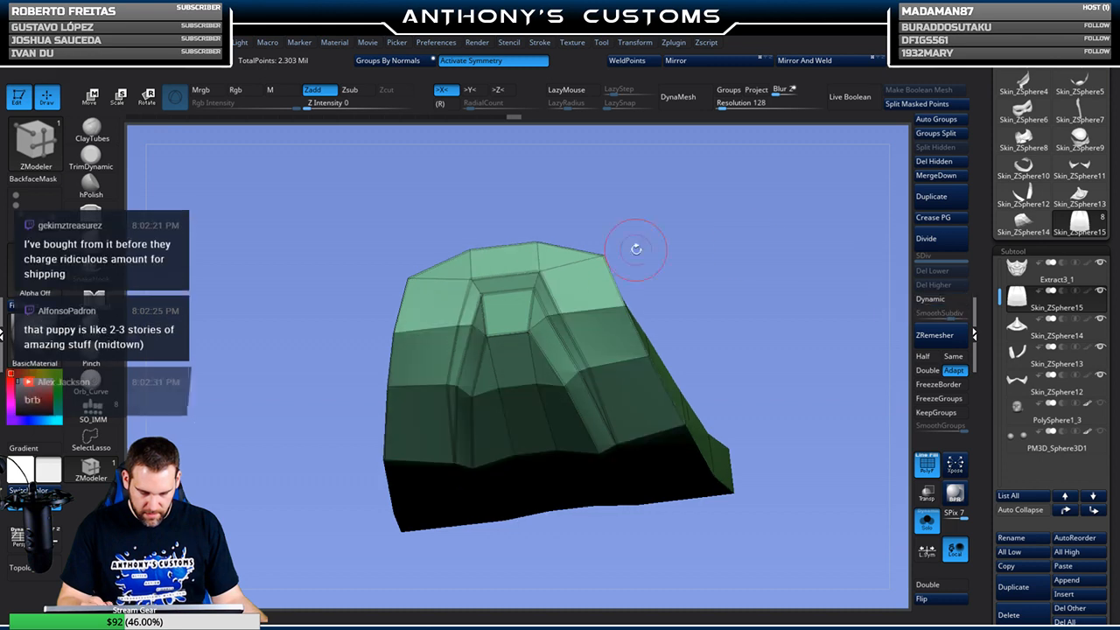
left_click_drag(739, 236, 834, 186)
key("d")
left_click_drag(770, 263, 700, 398)
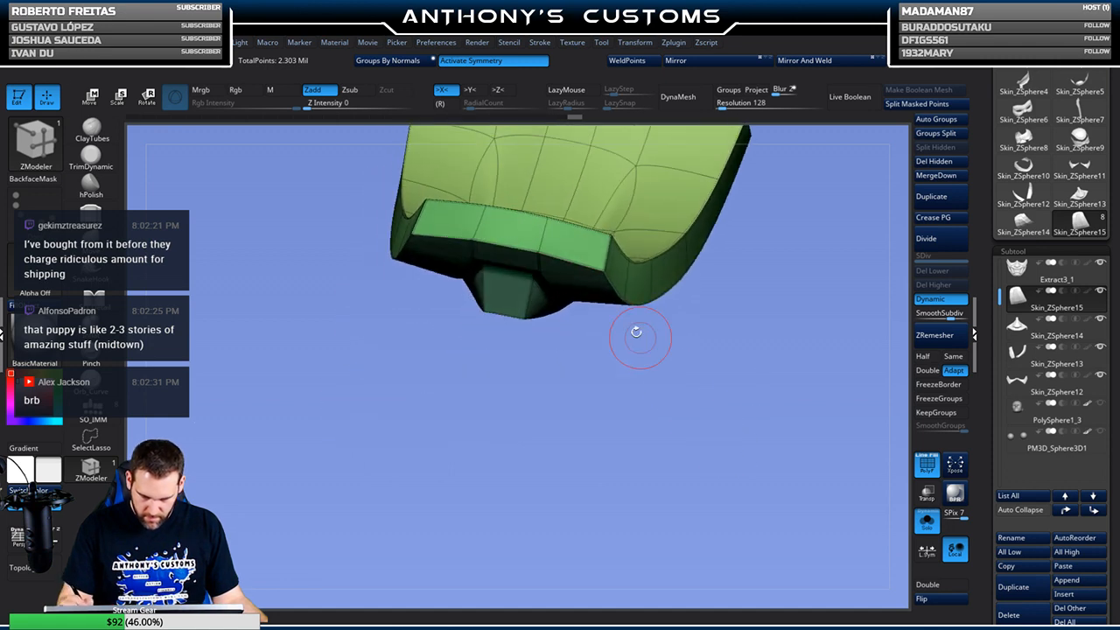
left_click_drag(585, 372, 574, 523)
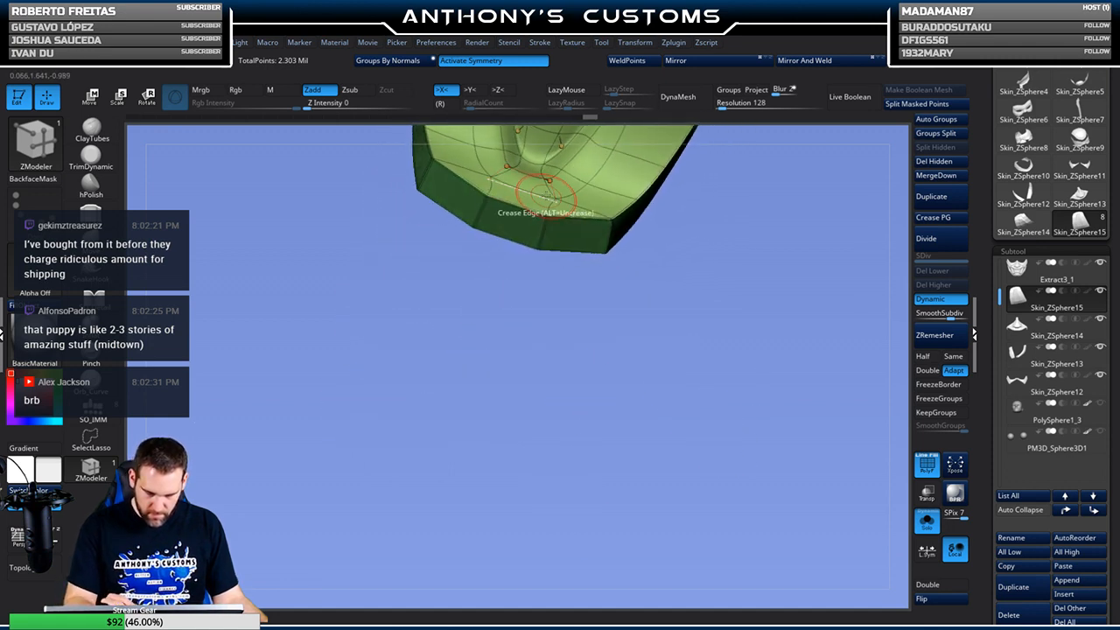
left_click_drag(595, 375, 588, 247)
left_click_drag(602, 352, 745, 333)
Crease the horizontal edges running across the middle and lower front of the chin plate
left_click_drag(729, 211, 829, 195)
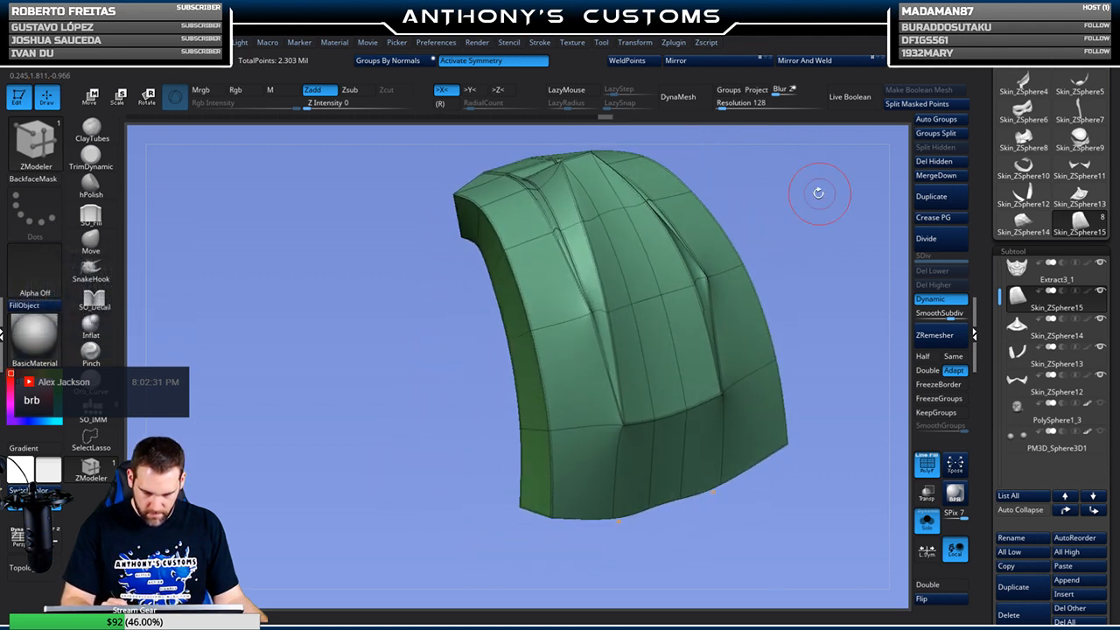
left_click(592, 308)
mouse_move(814, 234)
left_mouse_down()
mouse_move(853, 205)
mouse_move(822, 219)
left_mouse_up()
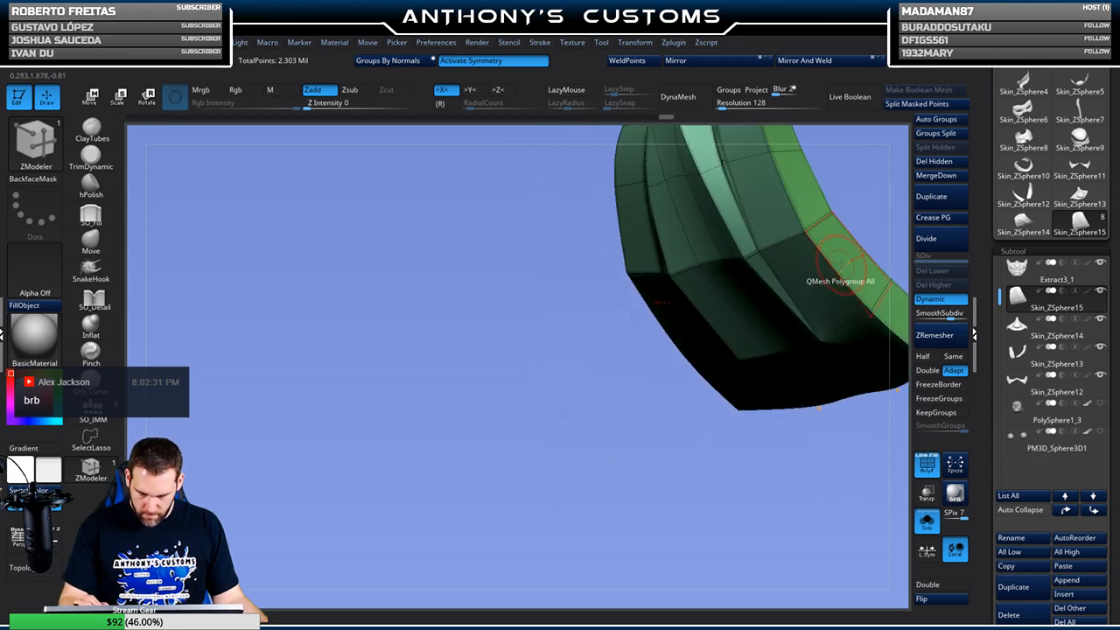
left_click_drag(705, 406, 610, 460)
left_click_drag(753, 280, 551, 380)
left_click_drag(606, 341, 575, 408)
left_click_drag(790, 264, 798, 246)
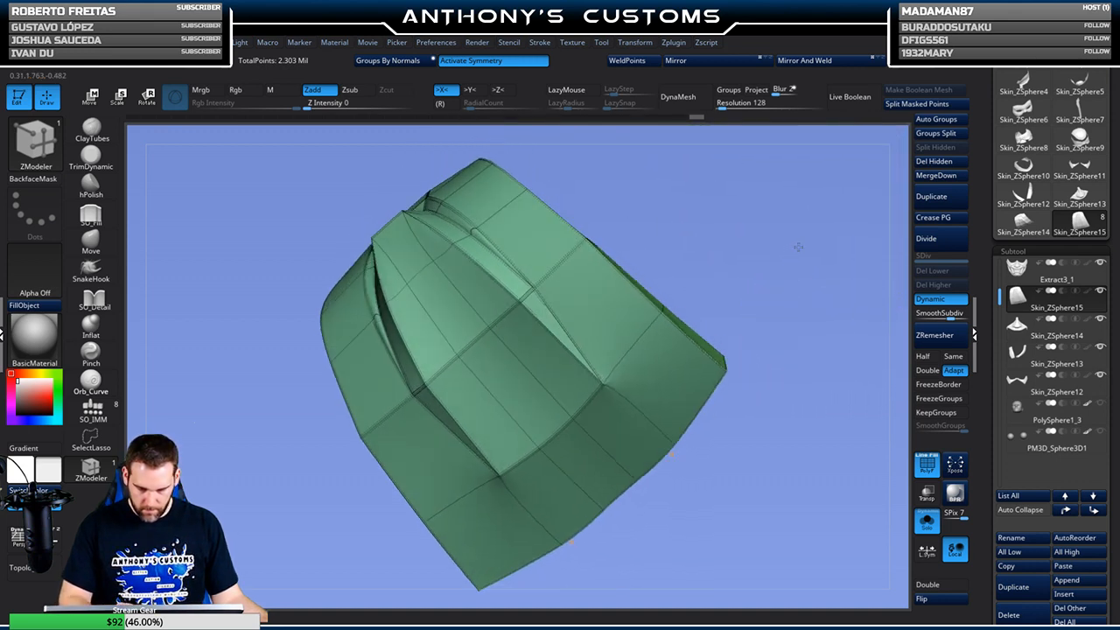
left_click(636, 347)
left_click_drag(755, 306, 713, 241)
left_click(672, 300)
left_click_drag(655, 420, 771, 327)
Switch to the Move brush and examine the smoothed chin plate with the wireframe hidden
left_click(100, 251)
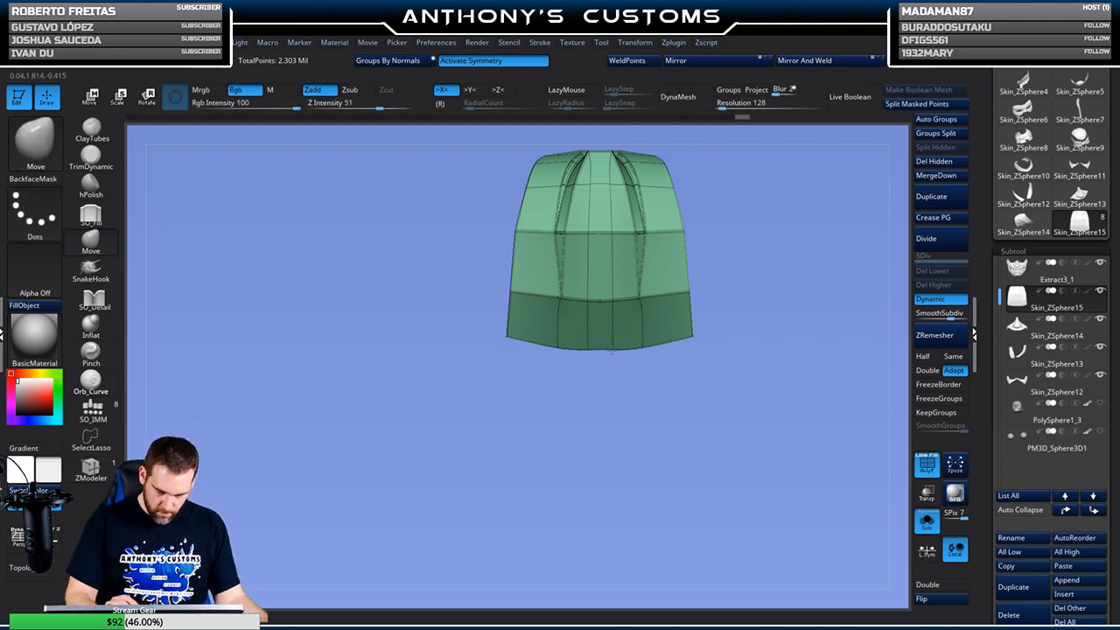
left_click_drag(610, 351, 752, 461)
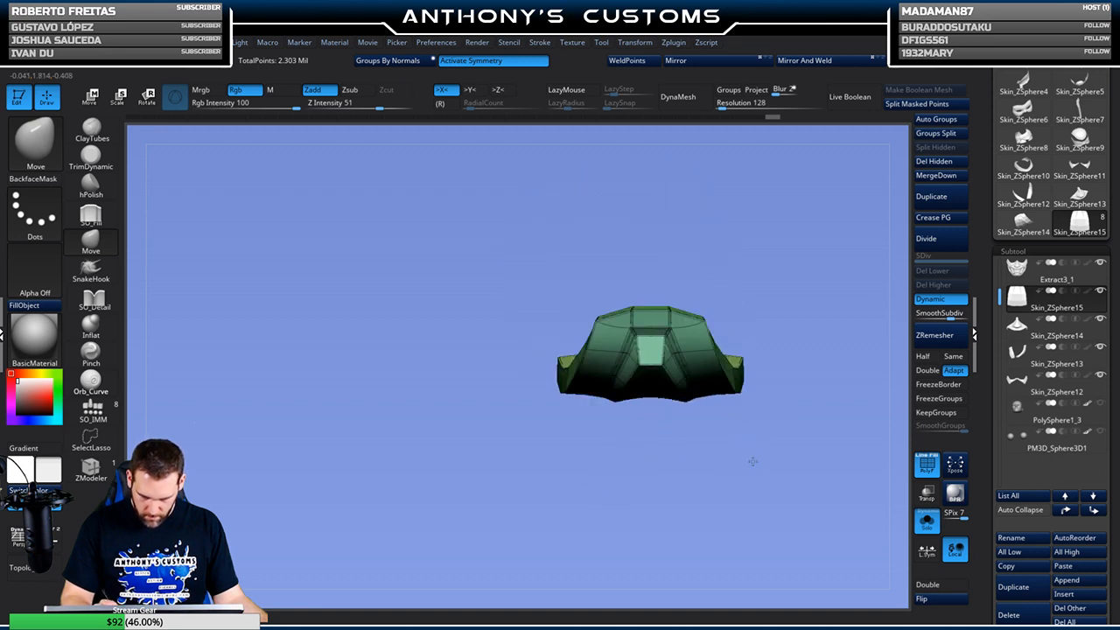
key("shift+f")
mouse_move(792, 282)
left_mouse_down()
mouse_move(750, 414)
mouse_move(752, 348)
mouse_move(754, 402)
mouse_move(759, 394)
mouse_move(737, 454)
mouse_move(666, 289)
mouse_move(805, 220)
mouse_move(777, 204)
left_mouse_up()
key("shift+f")
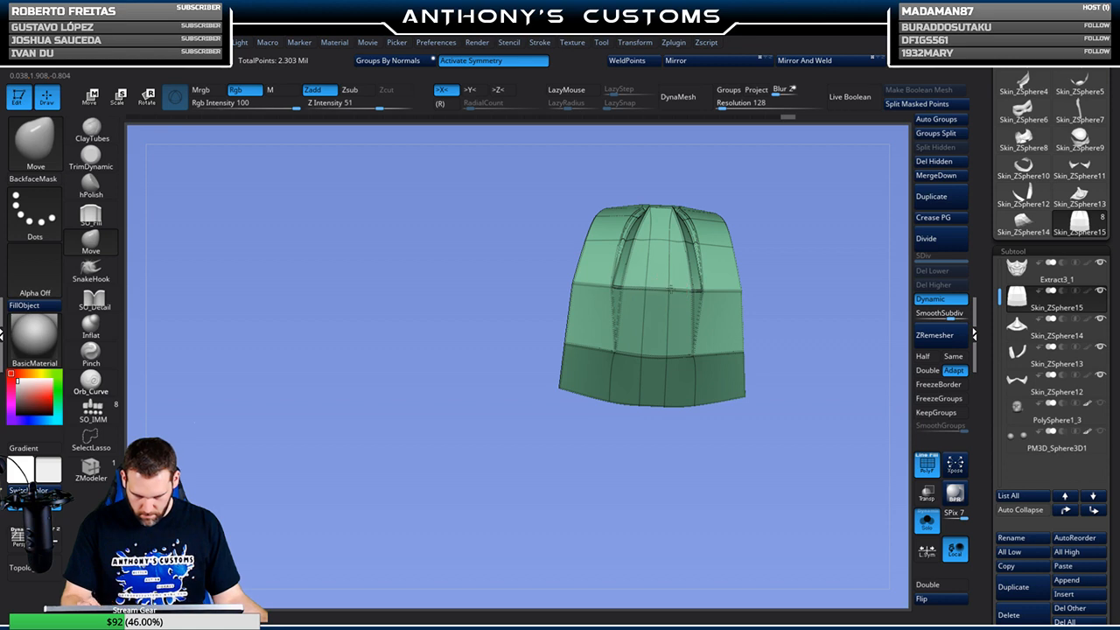
mouse_move(754, 249)
left_mouse_down()
mouse_move(767, 242)
mouse_move(760, 325)
mouse_move(769, 298)
mouse_move(772, 258)
mouse_move(748, 332)
mouse_move(778, 315)
mouse_move(761, 342)
mouse_move(783, 324)
mouse_move(766, 269)
left_mouse_up()
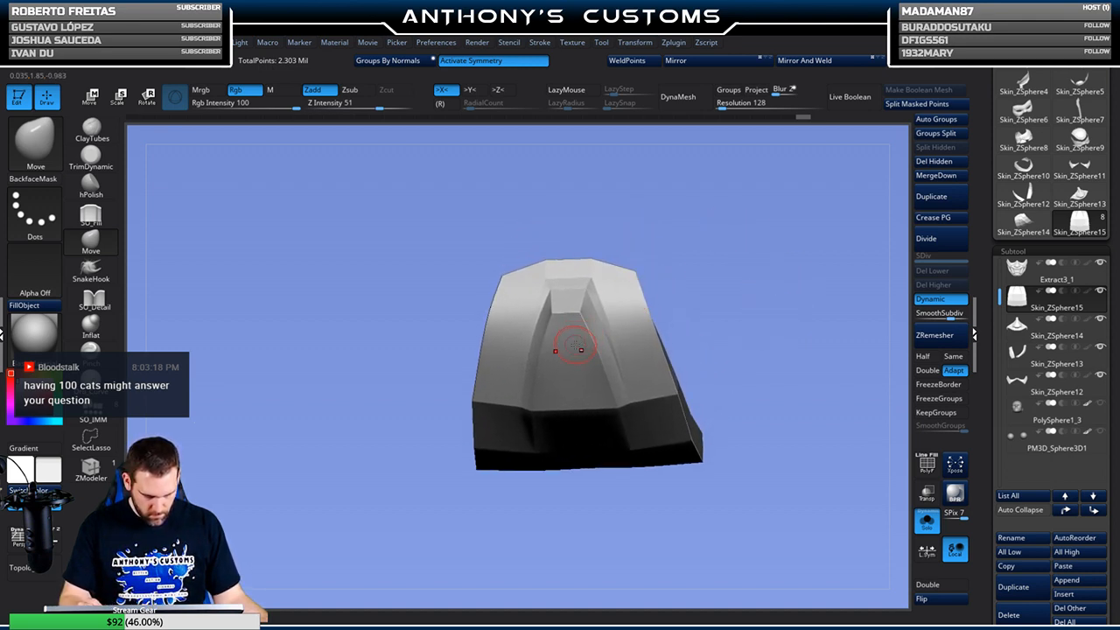
left_click_drag(724, 311, 749, 302)
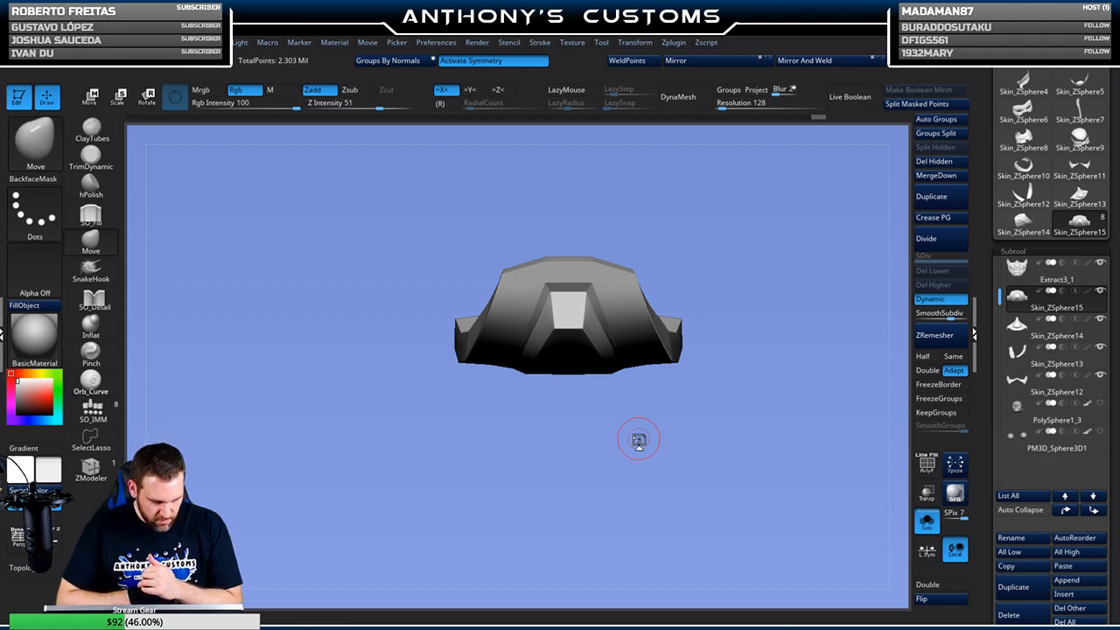
Show the complete mask again, turn symmetry off and centre the transform gizmo on the chin plate
left_click_drag(855, 456, 729, 461)
left_click(927, 520)
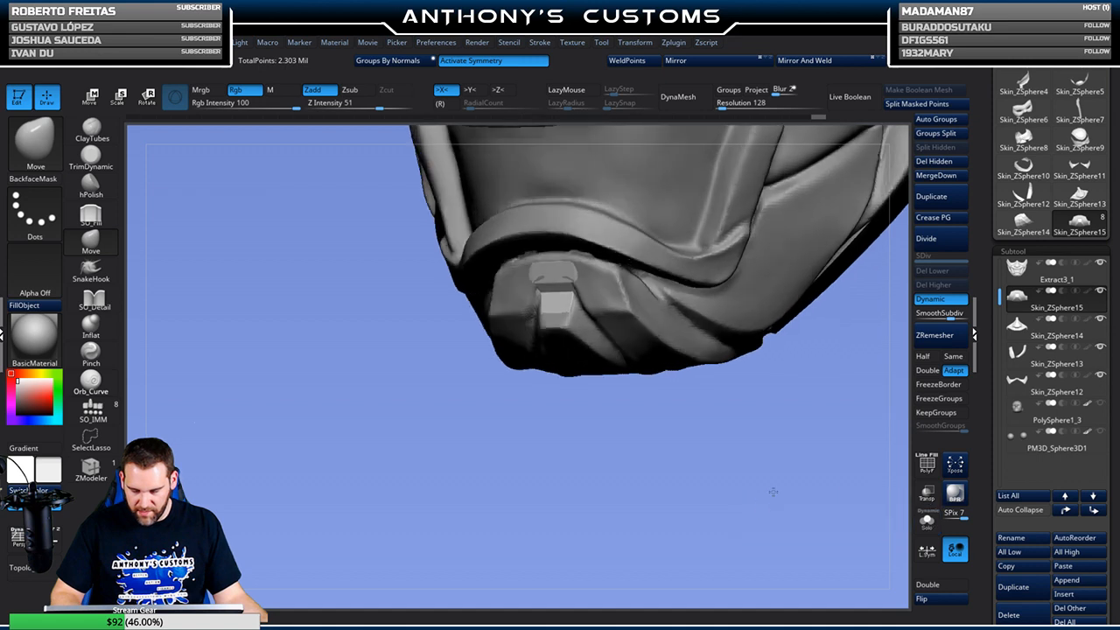
left_click_drag(769, 496, 807, 465)
key("w")
left_click_drag(752, 408, 774, 531)
left_click_drag(580, 245, 597, 297, "alt")
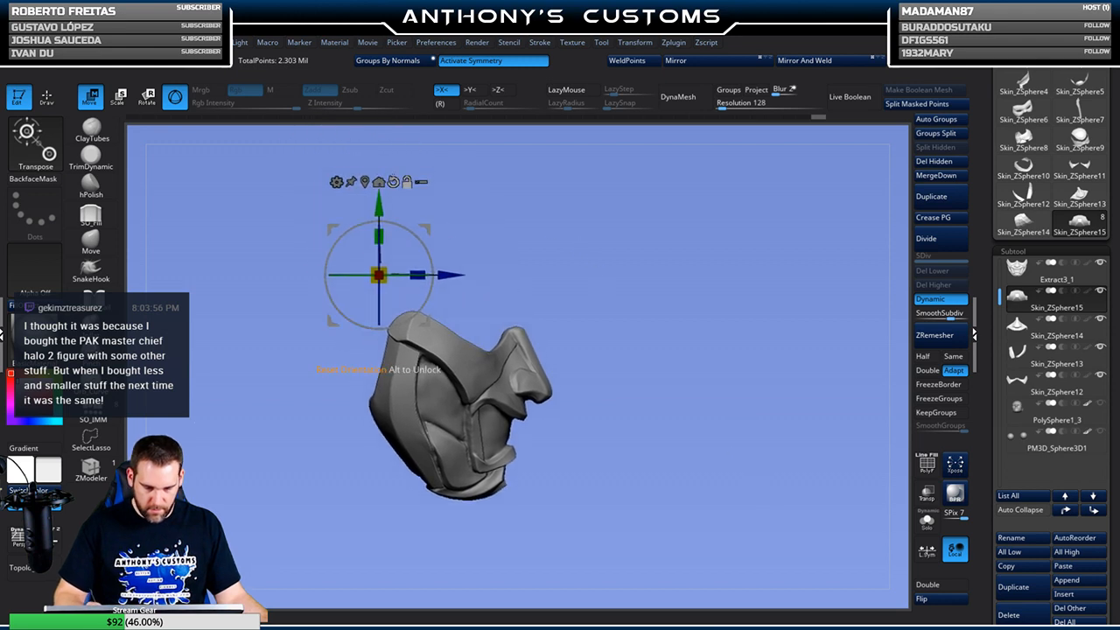
left_click(364, 182)
left_click_drag(671, 359, 735, 375, "alt")
left_click(497, 63)
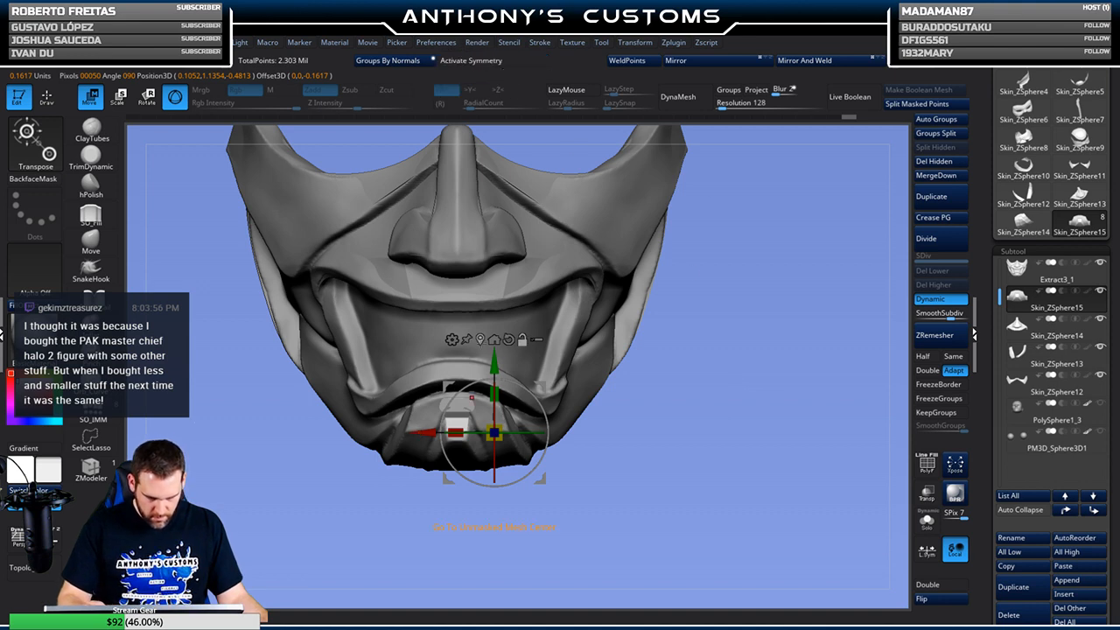
left_click(480, 339)
left_click_drag(641, 322, 720, 422, "alt")
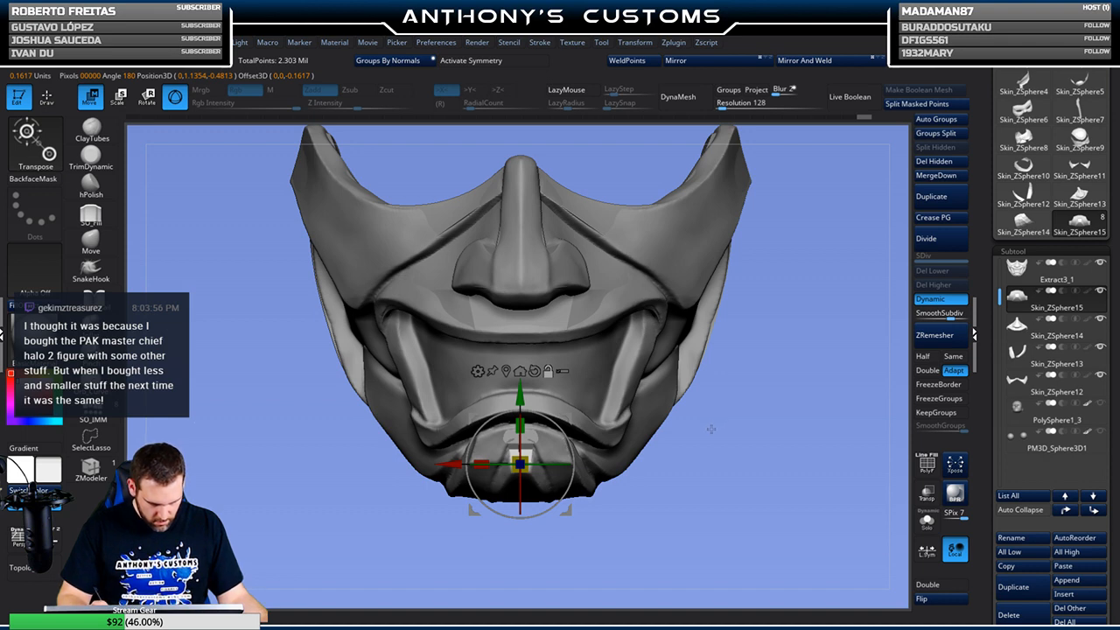
Scale the chin plate up uniformly by a factor of about 1.04 and return to drawing mode
left_click_drag(703, 447, 716, 456)
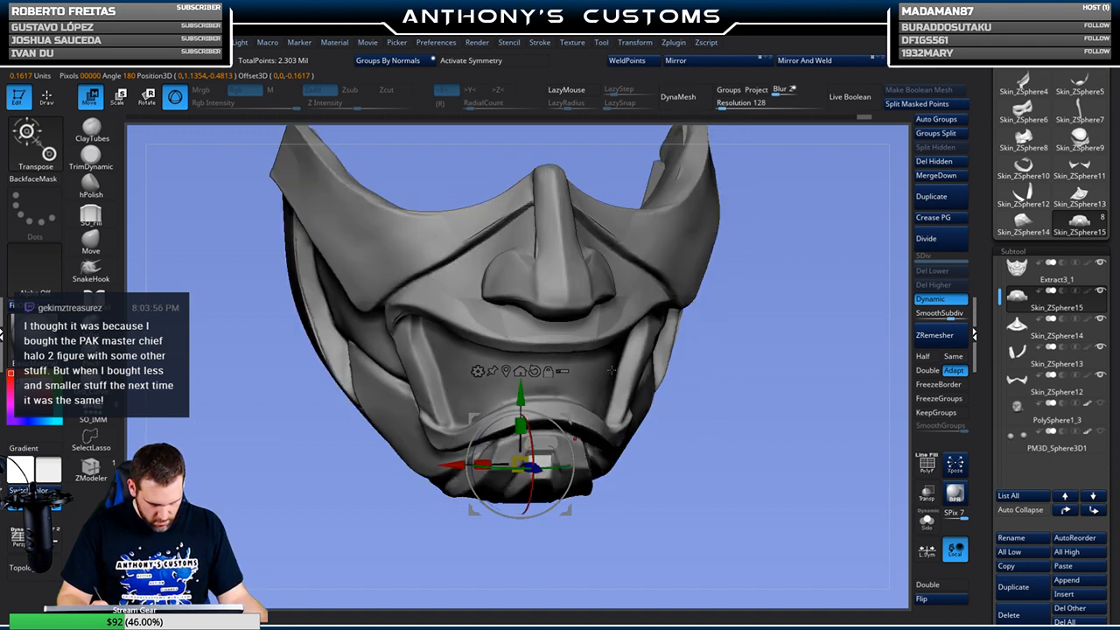
left_click_drag(522, 464, 532, 460)
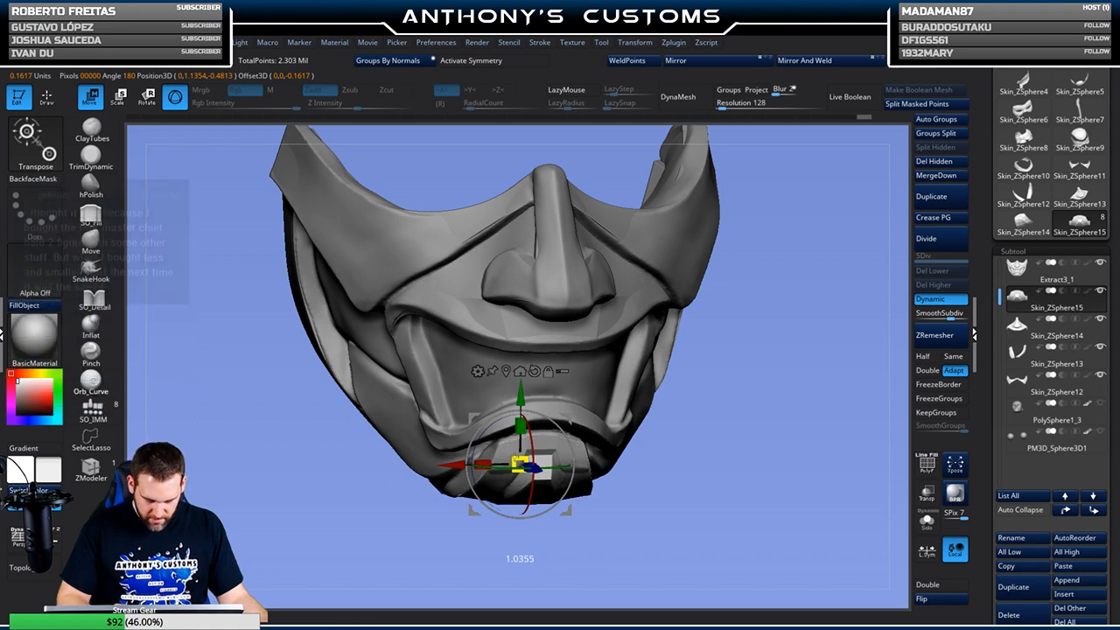
left_click_drag(754, 436, 760, 355)
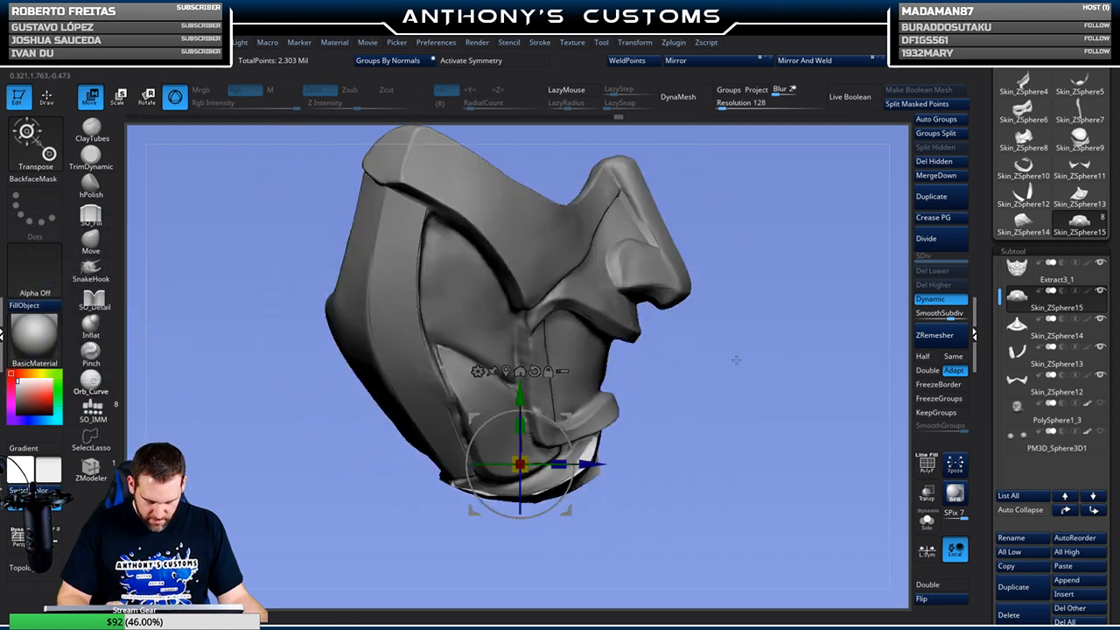
mouse_move(794, 398)
left_mouse_down()
mouse_move(735, 387)
mouse_move(787, 396)
mouse_move(777, 398)
left_mouse_up()
key("q")
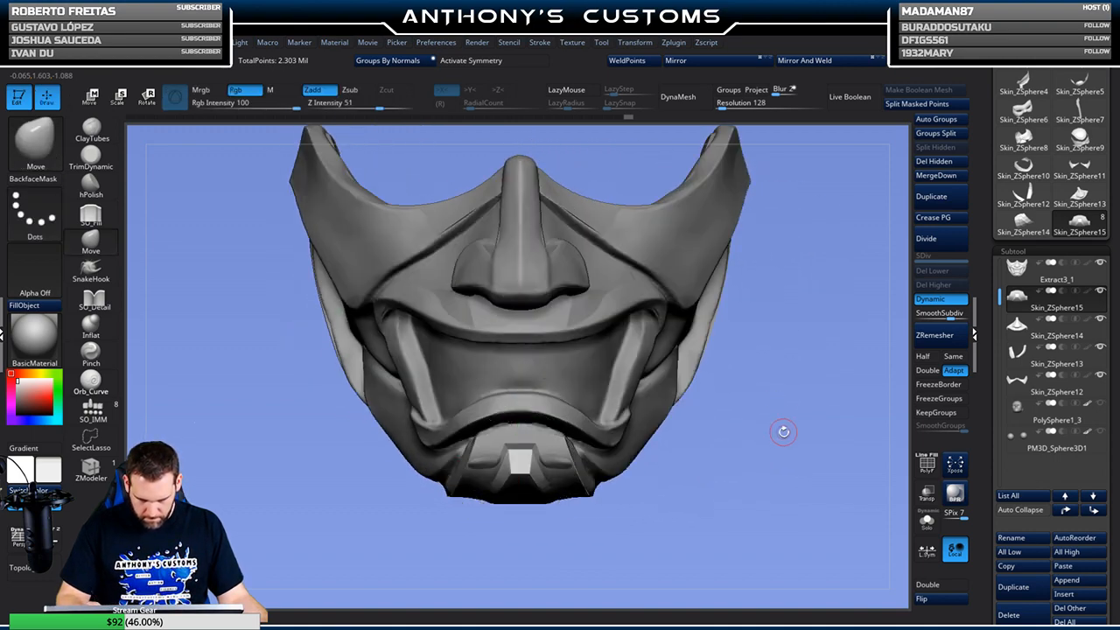
Hide the Extract3_1 subtool and view the remaining armor pieces from below
left_click(1100, 265)
left_click_drag(773, 504, 756, 416, "alt")
left_click_drag(778, 465, 522, 203)
Uncrease the horizontal edges across the chin plate's middle and lower front with ZModeler, and show the wireframe
left_click(89, 466)
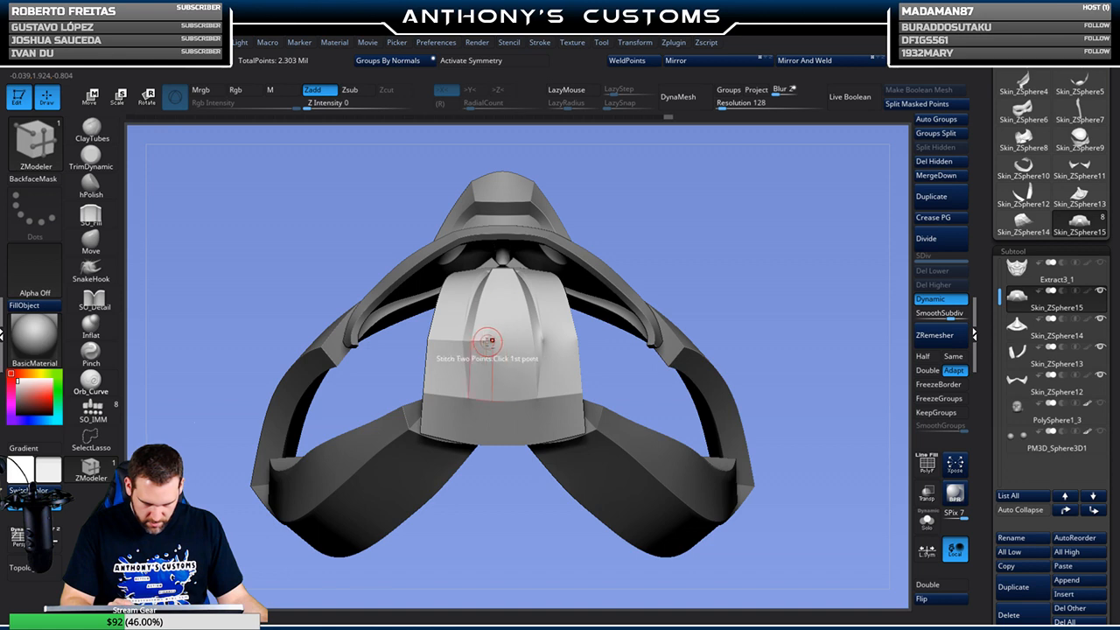
left_click_drag(653, 260, 704, 251)
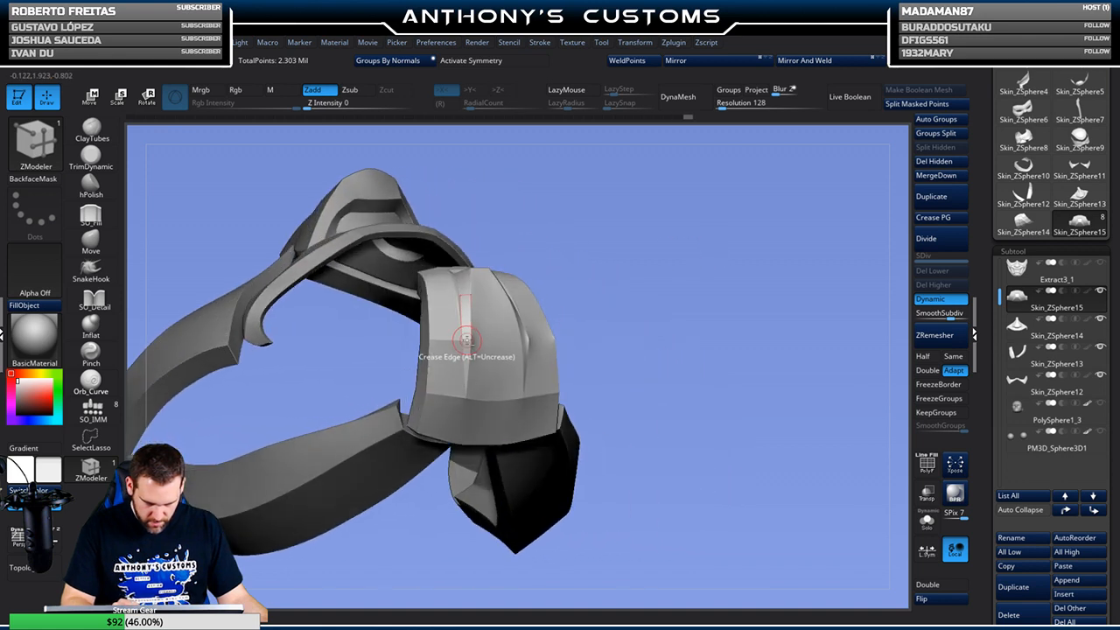
left_click_drag(725, 256, 522, 339)
left_click_drag(452, 460, 395, 467)
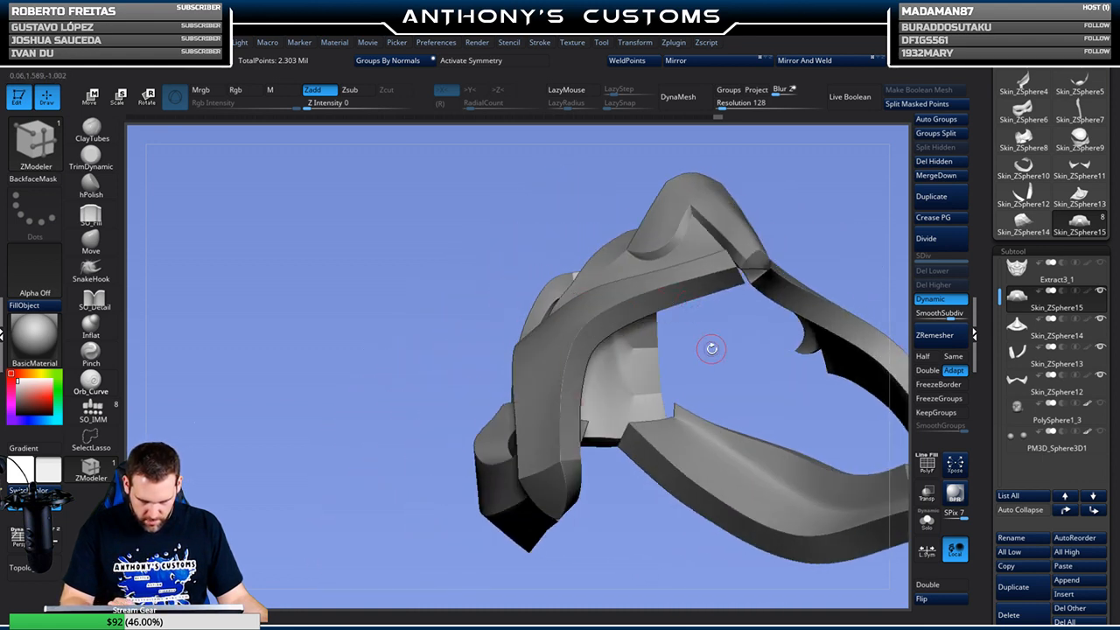
left_click_drag(712, 342, 662, 352)
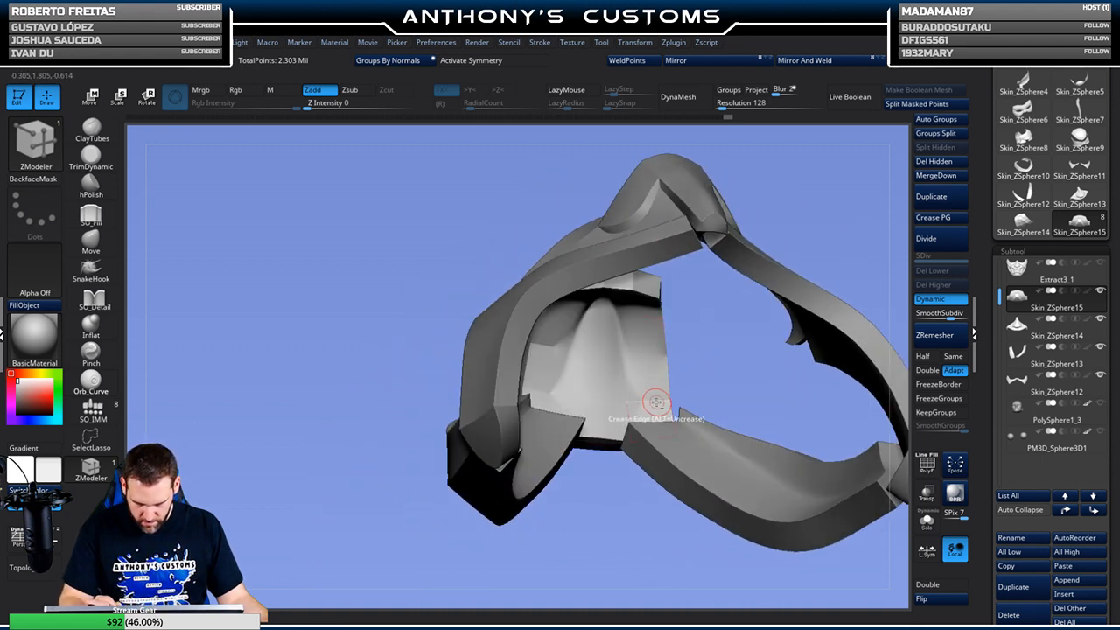
left_click_drag(655, 400, 772, 338)
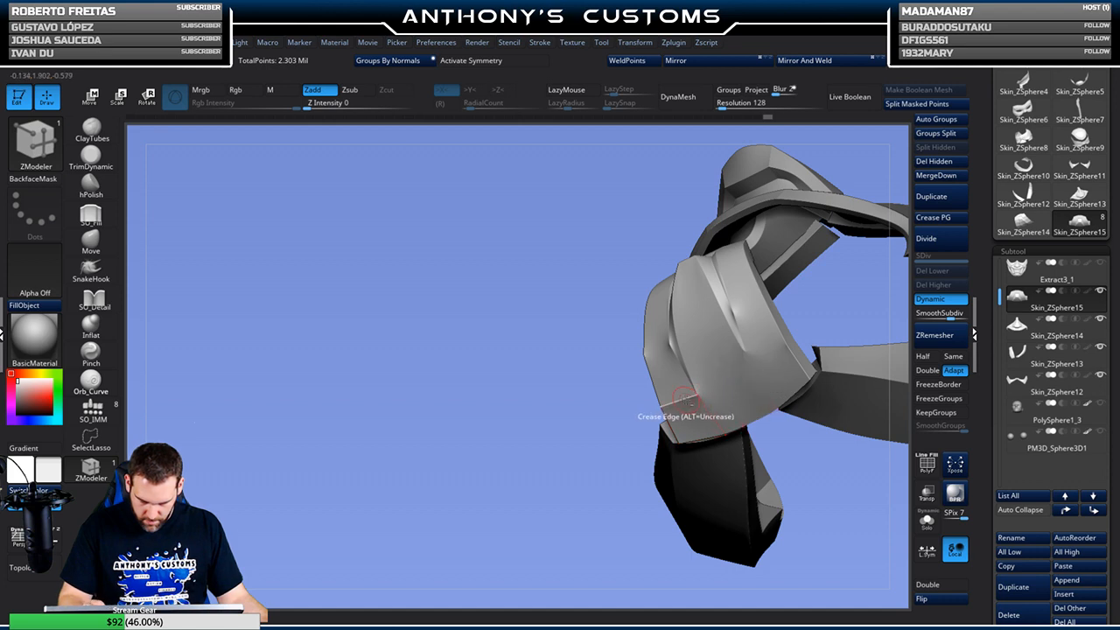
left_click_drag(582, 482, 449, 485)
key("shift+f")
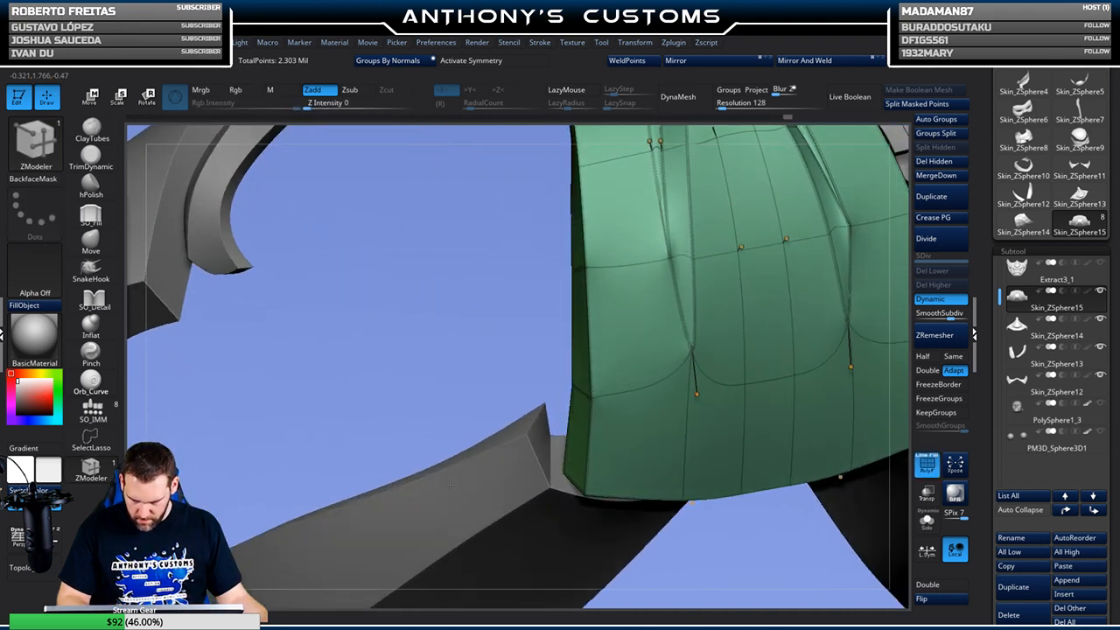
Uncrease an edge at the lower end of the chin plate's ridge with ZModeler and hide the wireframe
left_click(679, 305, "alt")
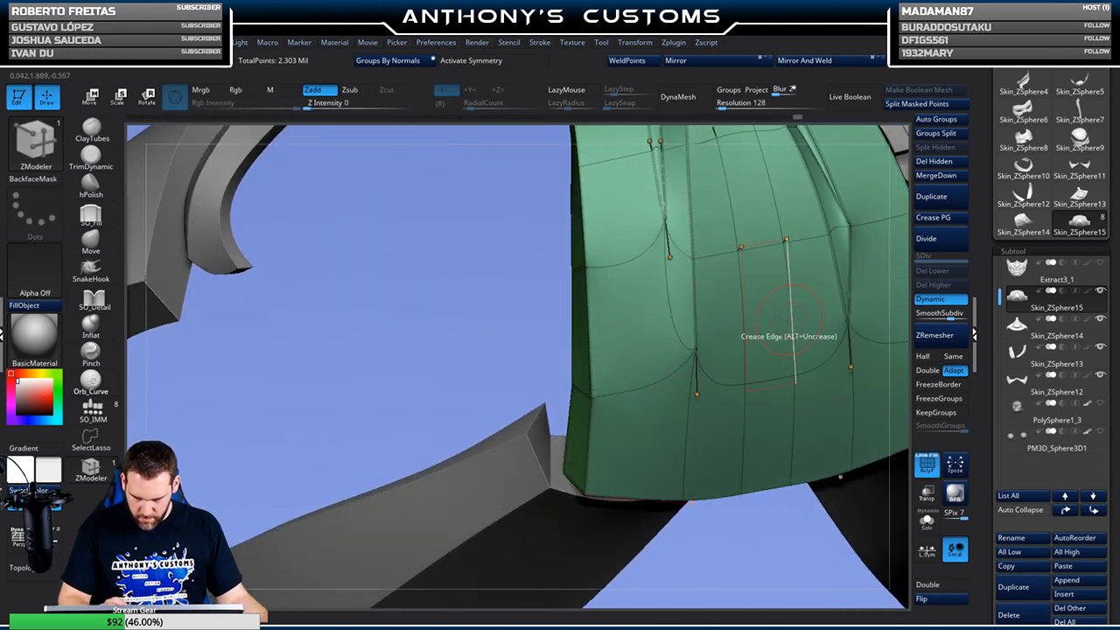
key("shift+f")
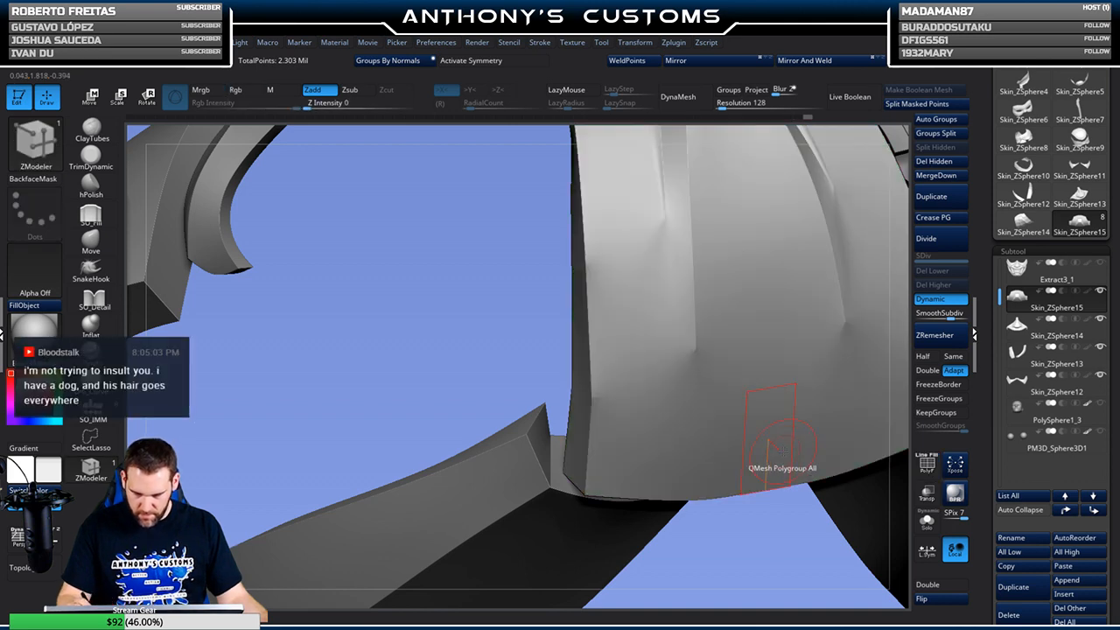
left_click_drag(862, 462, 777, 461)
left_click_drag(806, 346, 679, 277)
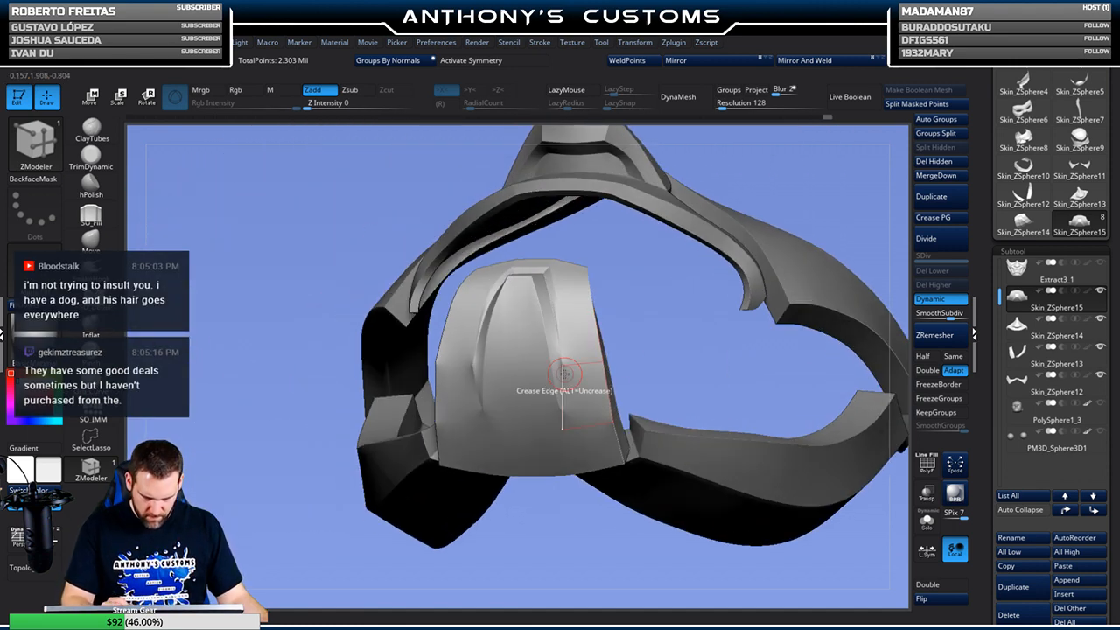
left_click_drag(662, 318, 701, 326)
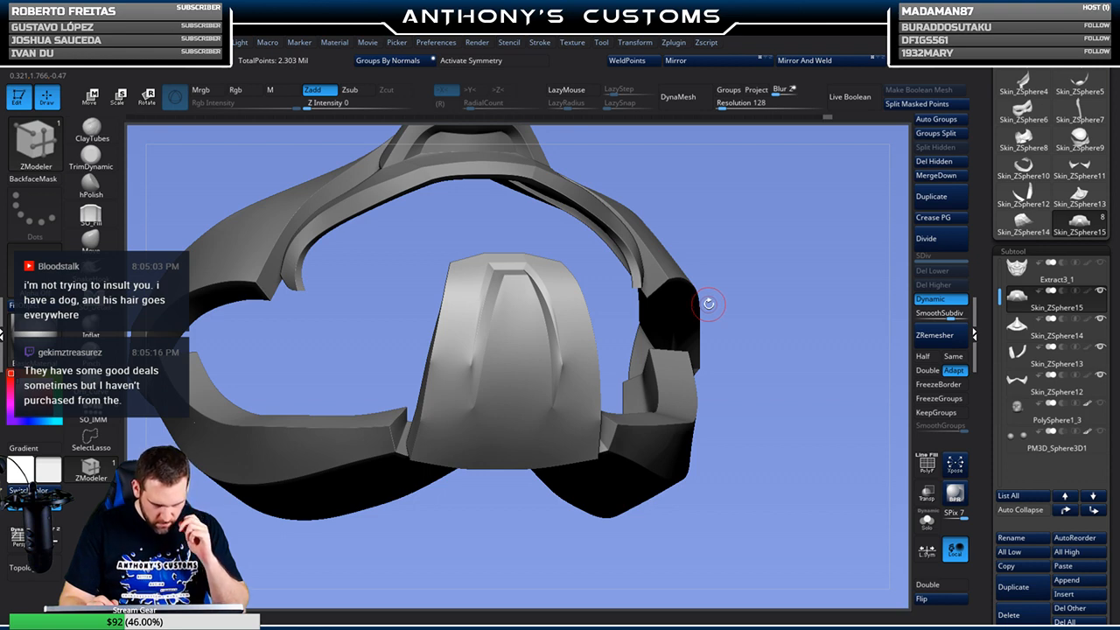
Examine the chin plate's ridges from several angles with the wireframe shown and hidden
left_click_drag(806, 233, 769, 235)
key("shift+f")
left_click_drag(760, 283, 700, 265)
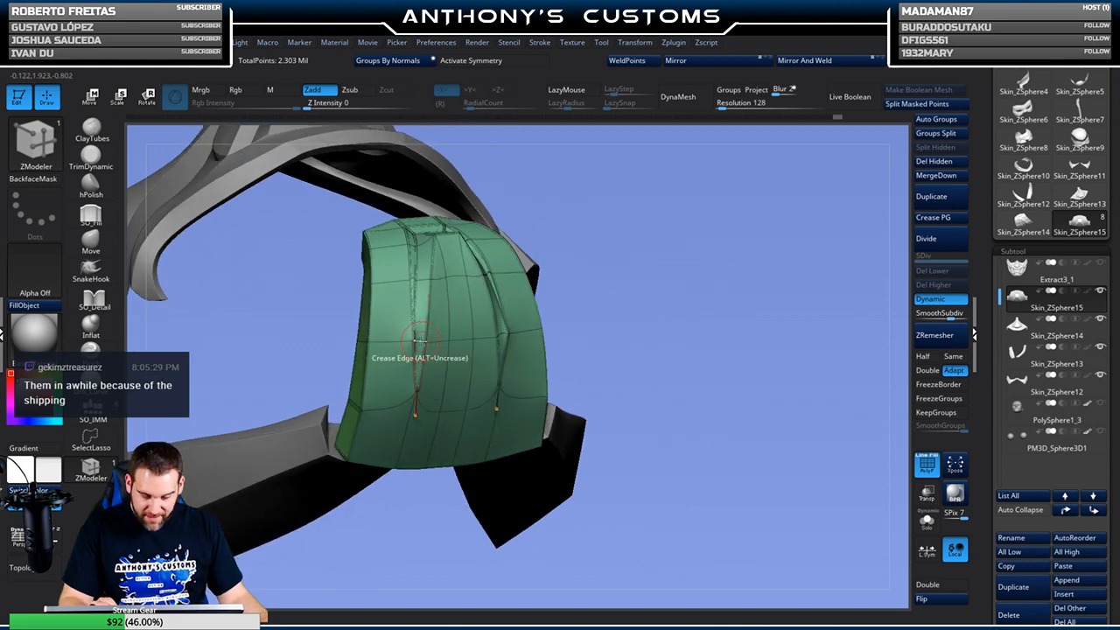
left_click_drag(595, 306, 657, 252)
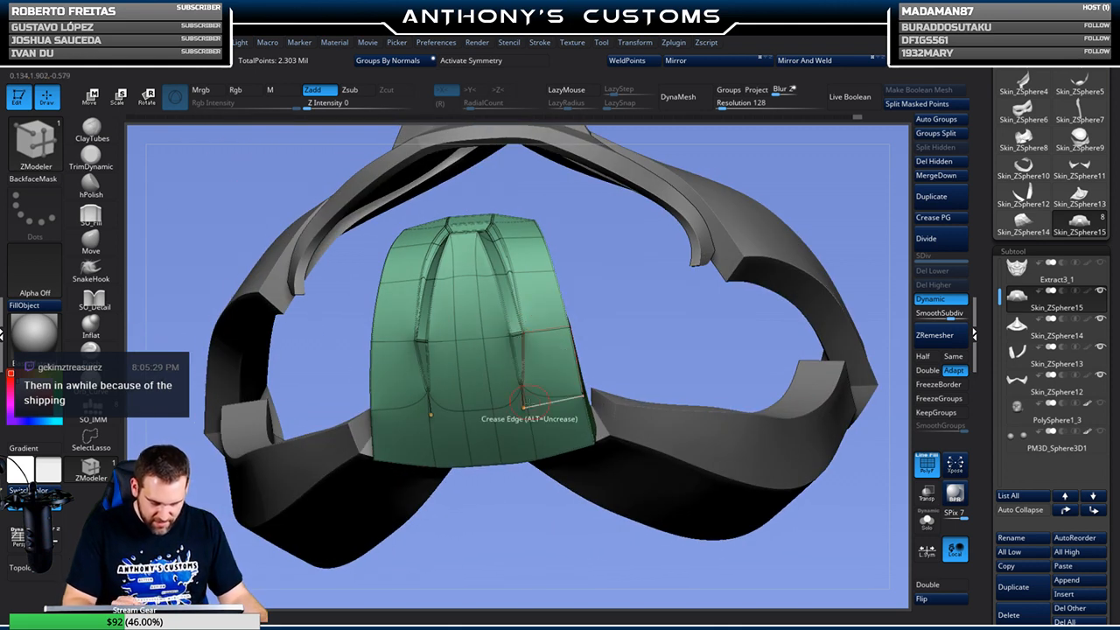
key("shift+f")
left_click_drag(446, 538, 473, 543)
key("shift+f")
key("shift+f")
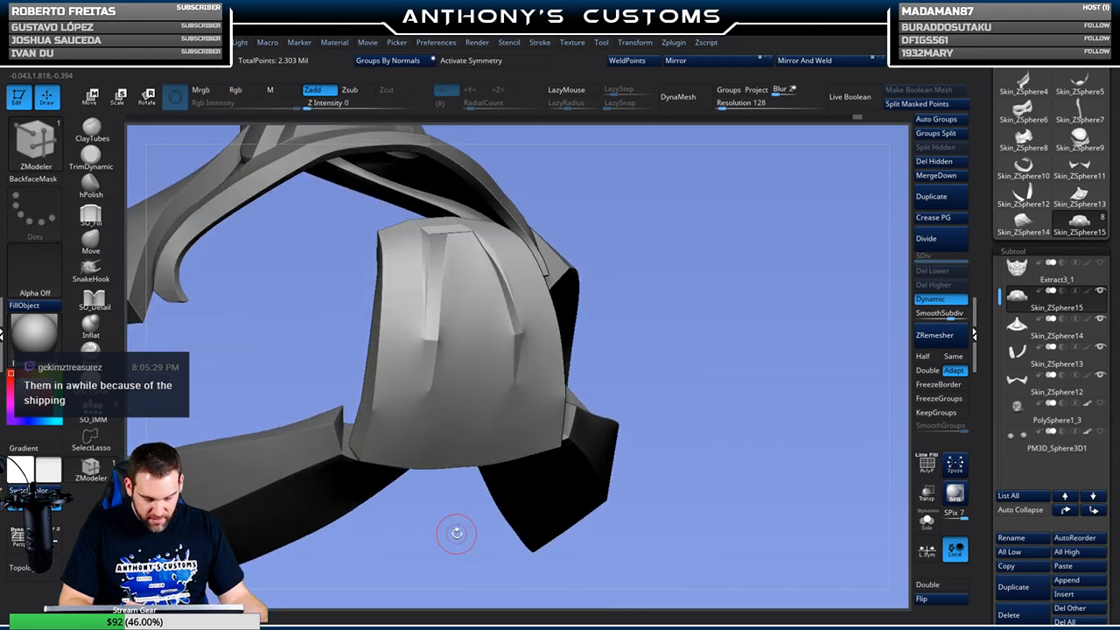
left_click_drag(443, 519, 427, 541)
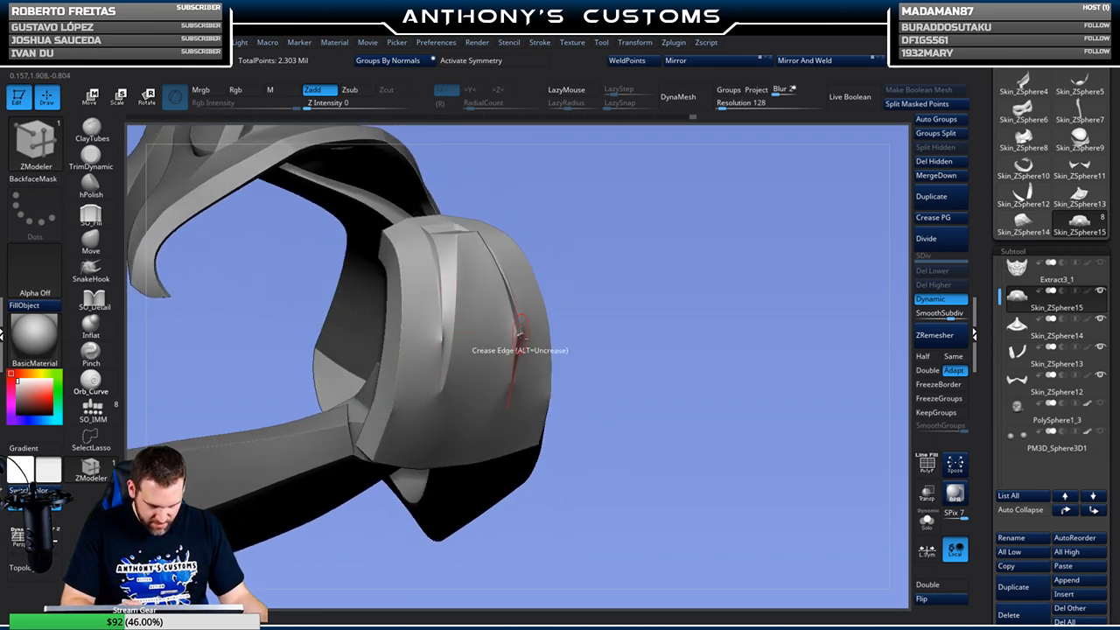
Reshape the protruding kink in one of the chin plate's ridges with the Move brush
left_click_drag(637, 301, 605, 525)
mouse_move(757, 404)
left_mouse_down()
mouse_move(800, 411)
mouse_move(759, 408)
mouse_move(775, 407)
mouse_move(770, 393)
left_mouse_up()
left_click(91, 241)
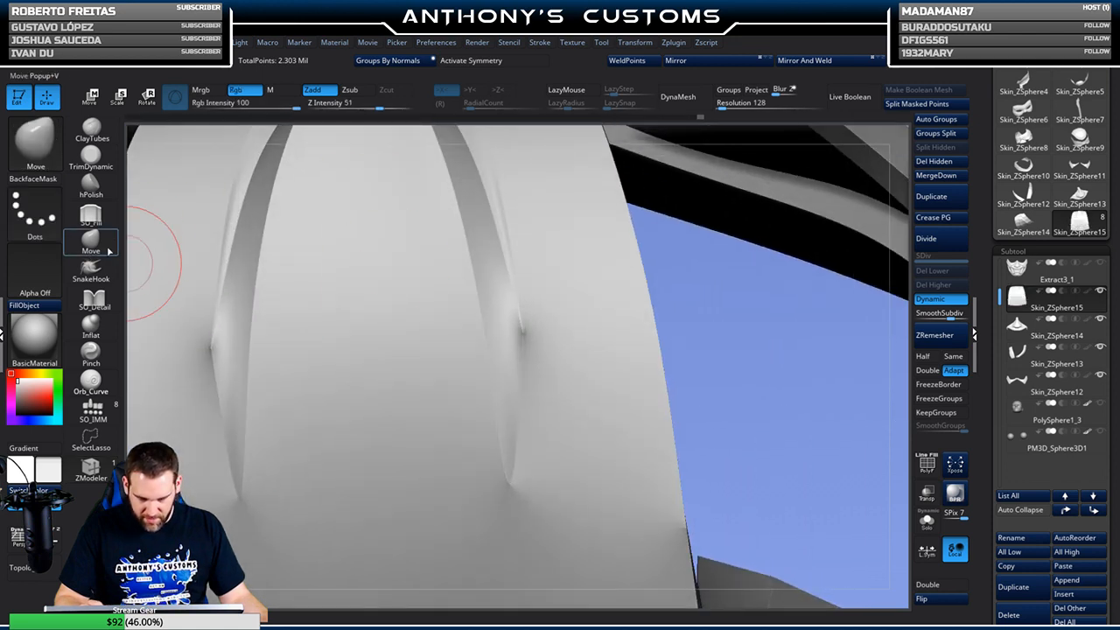
left_click_drag(711, 327, 703, 323)
key("space")
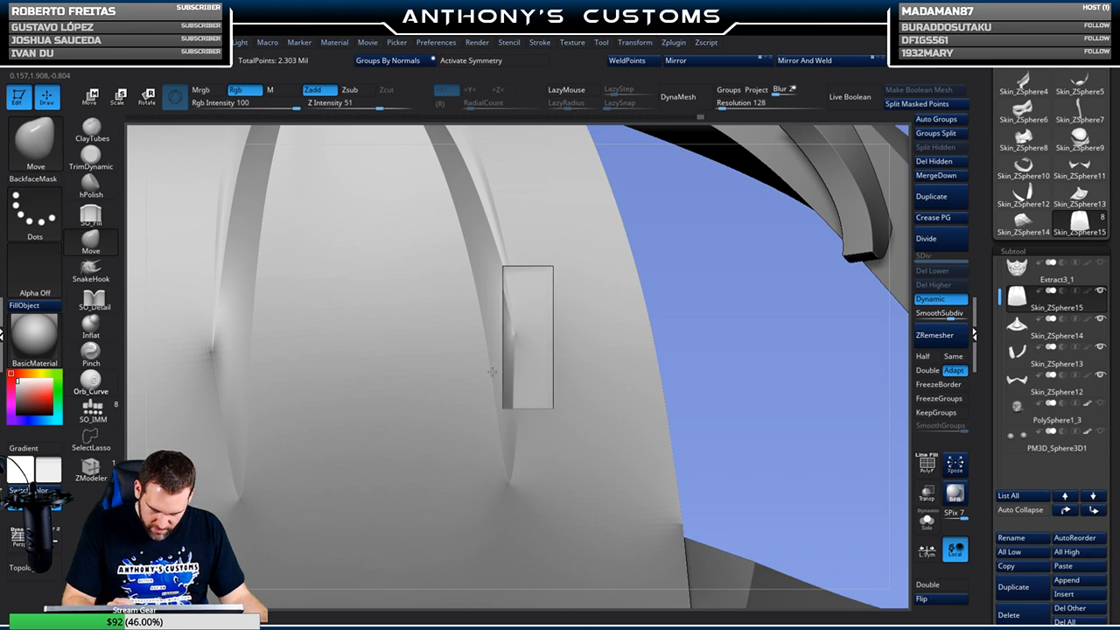
left_click_drag(726, 300, 612, 314)
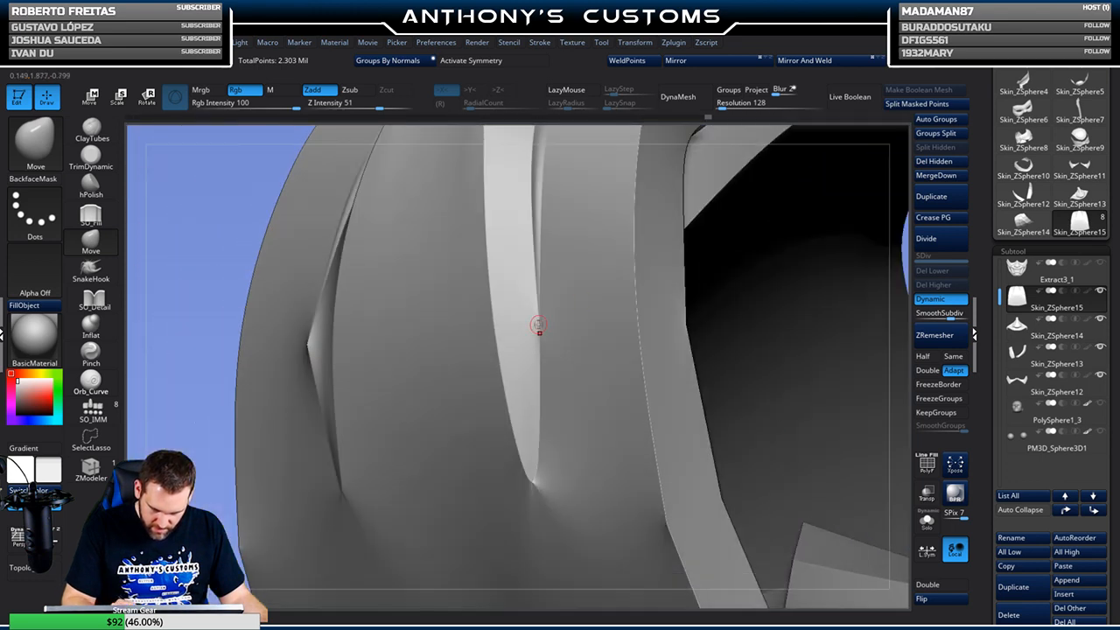
right_click_drag(590, 313, 618, 299)
right_click_drag(713, 271, 737, 294, "ctrl")
key("shift+f")
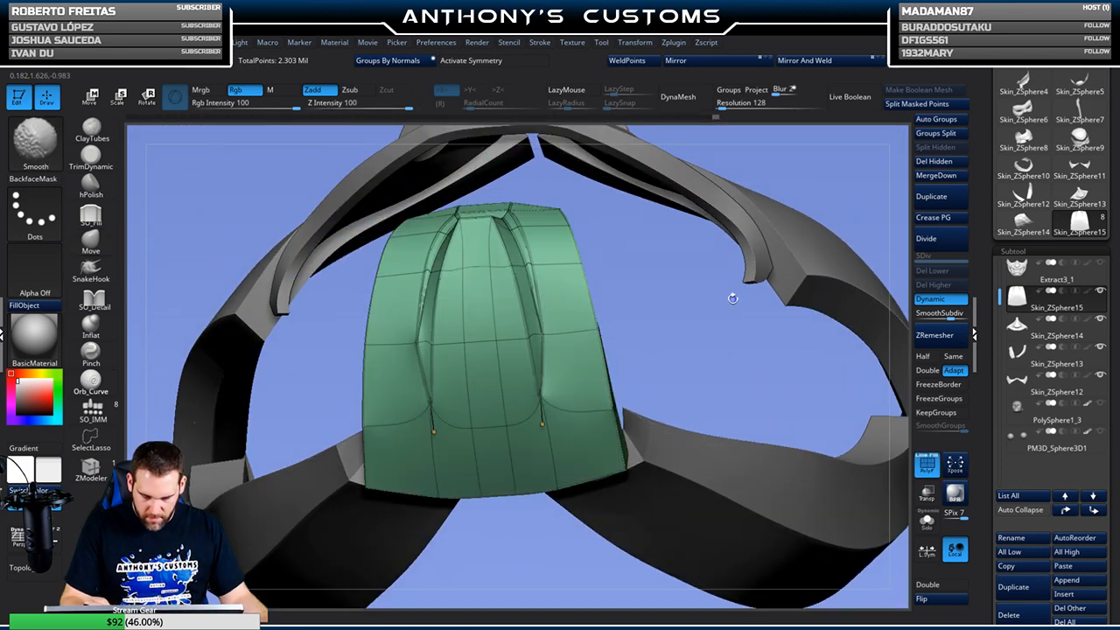
key("shift+f")
right_click_drag(656, 316, 639, 327)
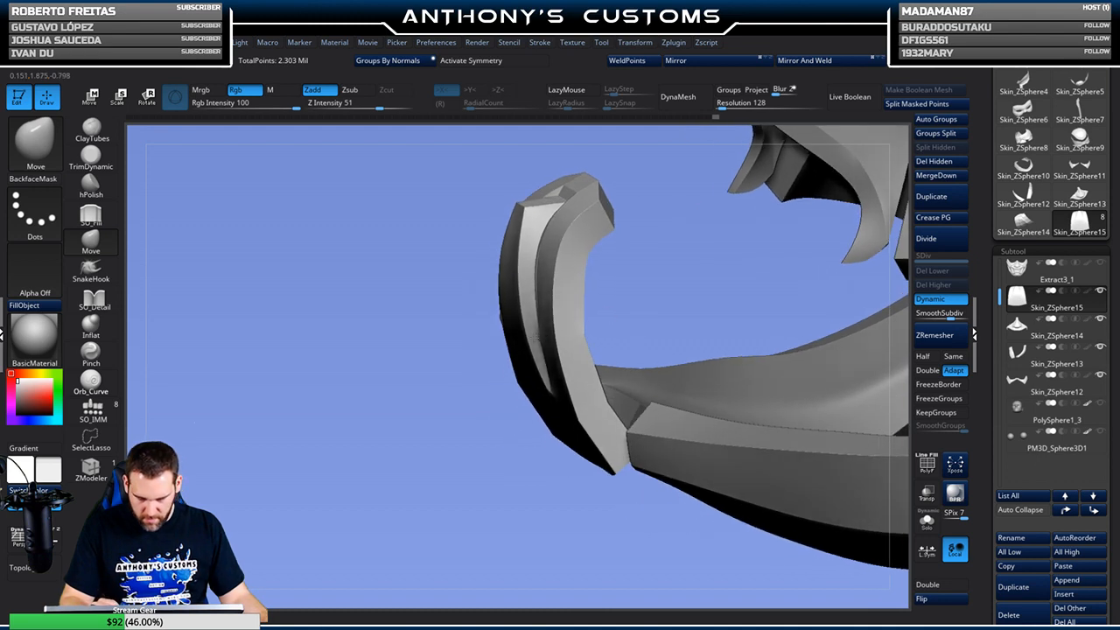
right_click_drag(439, 507, 368, 403)
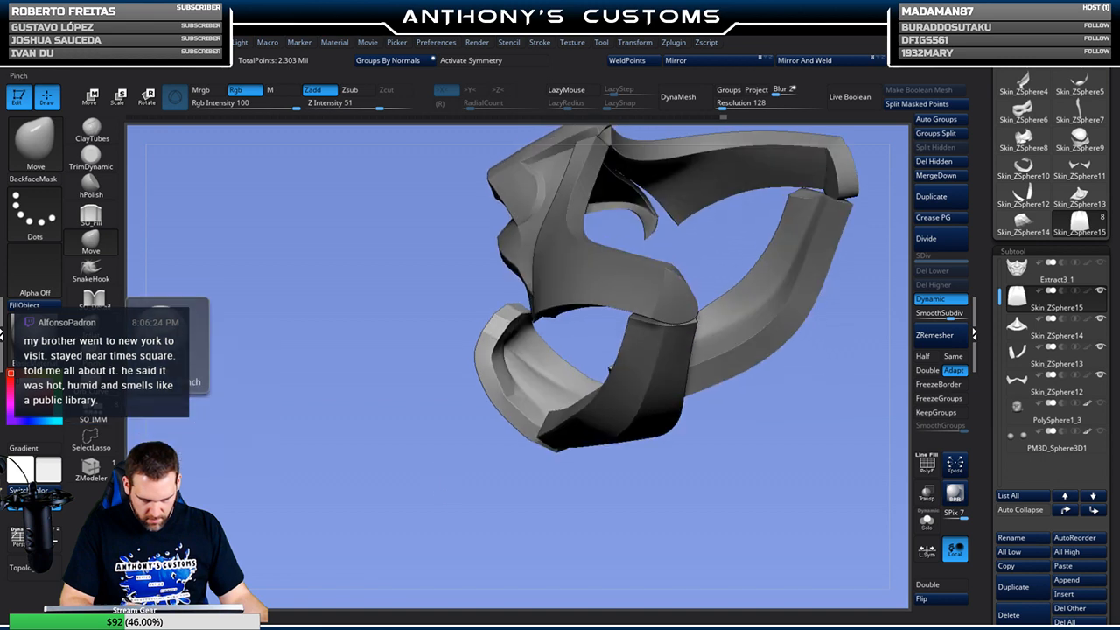
Return to the ZModeler brush and apply Mirror And Weld to the chin plate
left_click(90, 467)
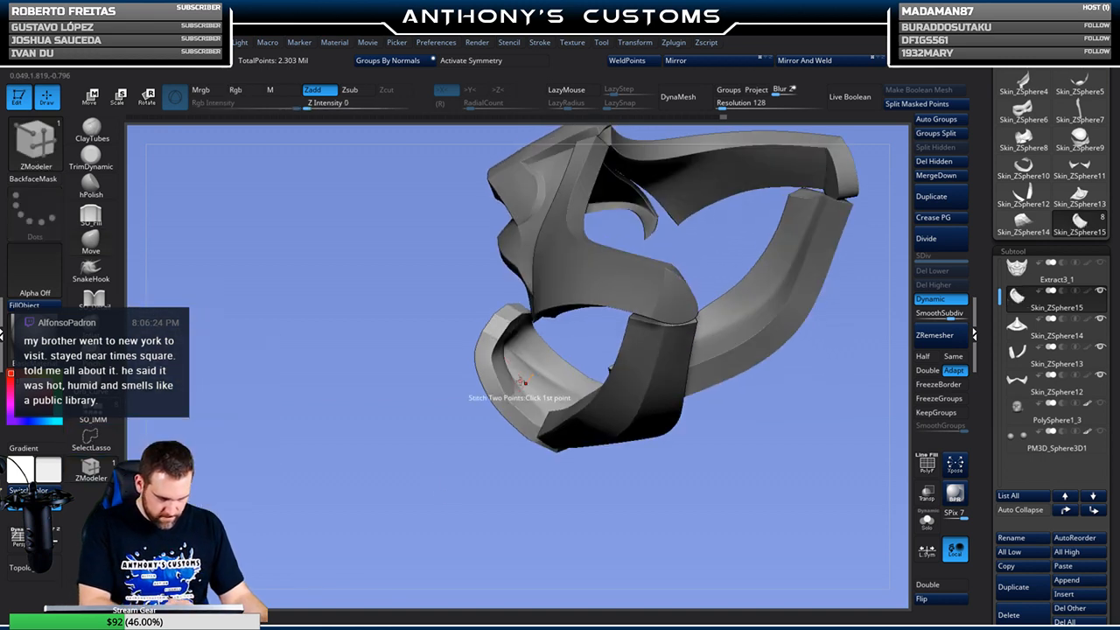
mouse_move(492, 465)
right_mouse_down()
mouse_move(541, 457)
mouse_move(490, 471)
right_mouse_up()
right_click_drag(386, 481, 437, 411)
left_click(827, 60)
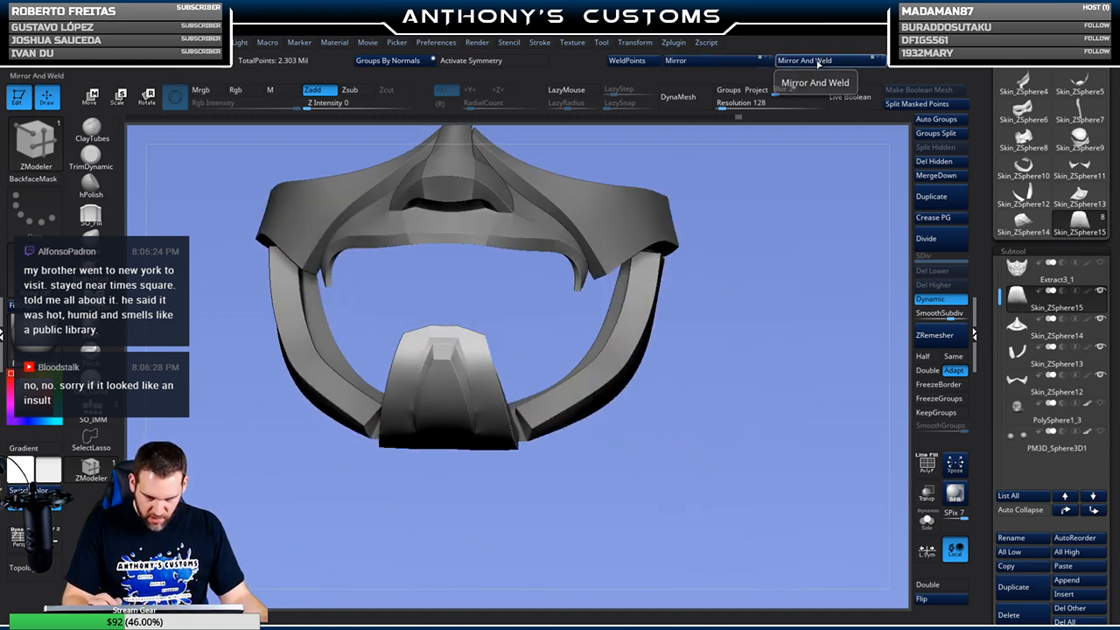
key("shift+f")
key("shift+f")
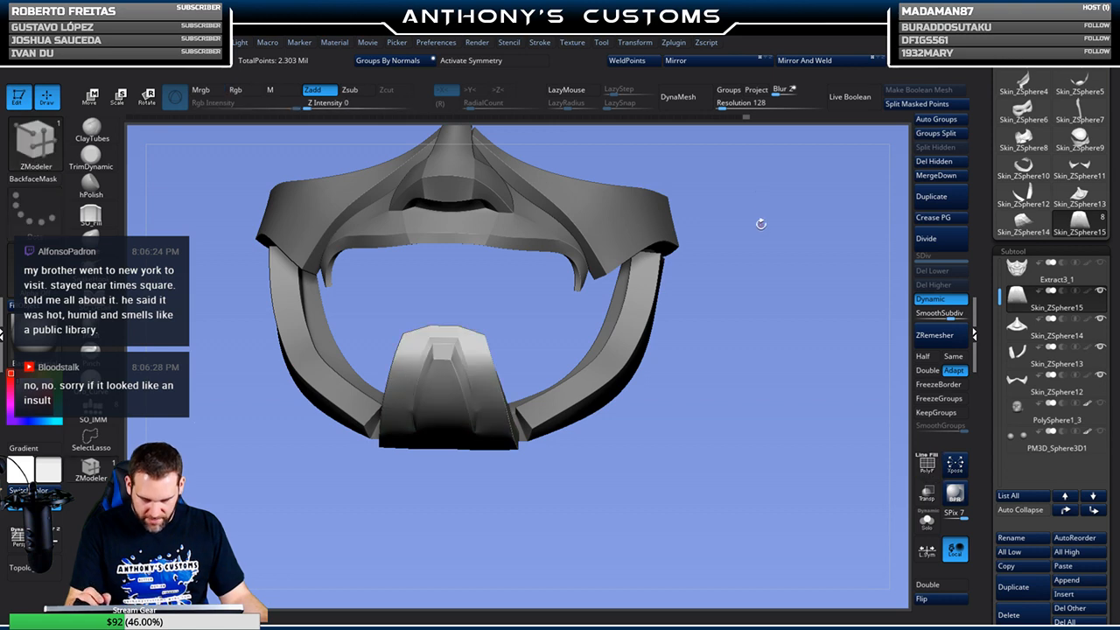
Delete the chin plate's central vertical edge loop using ZModeler's Insert edge action with the wireframe shown
left_click_drag(762, 179, 764, 219)
mouse_move(725, 308)
left_mouse_down("alt")
mouse_move(709, 380)
mouse_move(748, 369)
left_mouse_up("alt")
key("shift+f")
key("space")
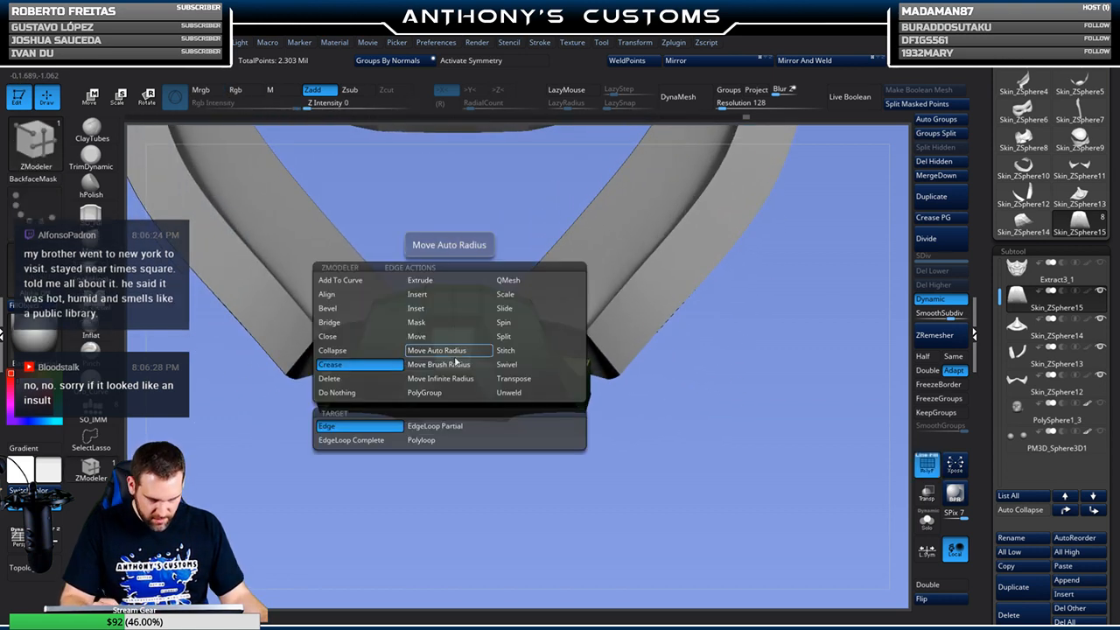
left_click(451, 293)
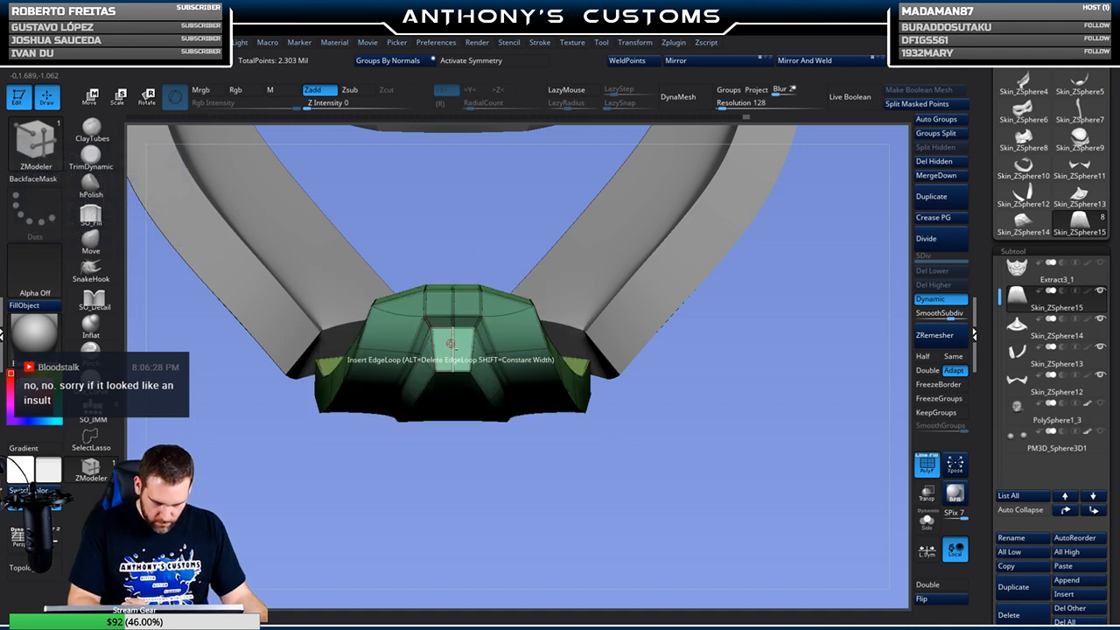
left_click_drag(561, 492, 540, 475)
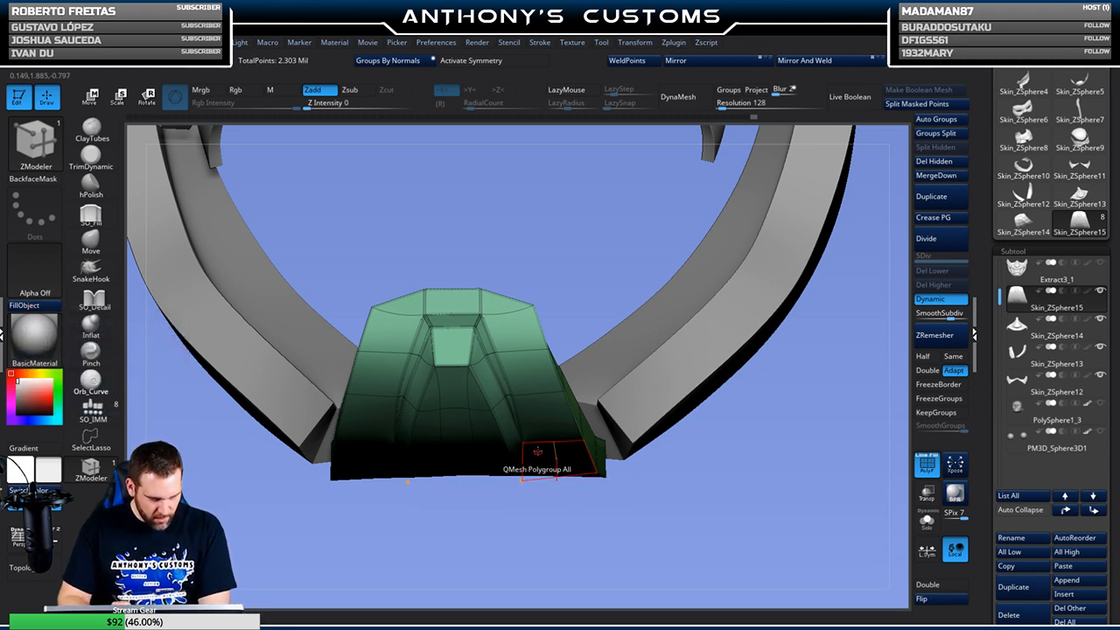
left_click_drag(748, 460, 730, 405)
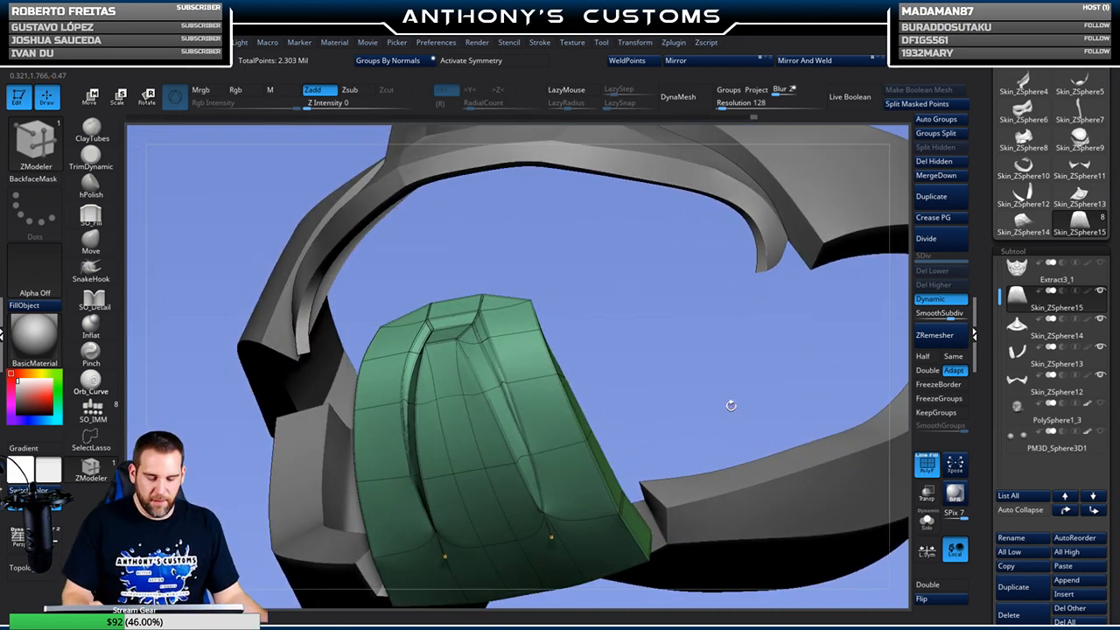
Try to insert an edge loop at the lower side edge of the chin plate, and undo the changes
left_click_drag(698, 354, 755, 298)
key("shift+f")
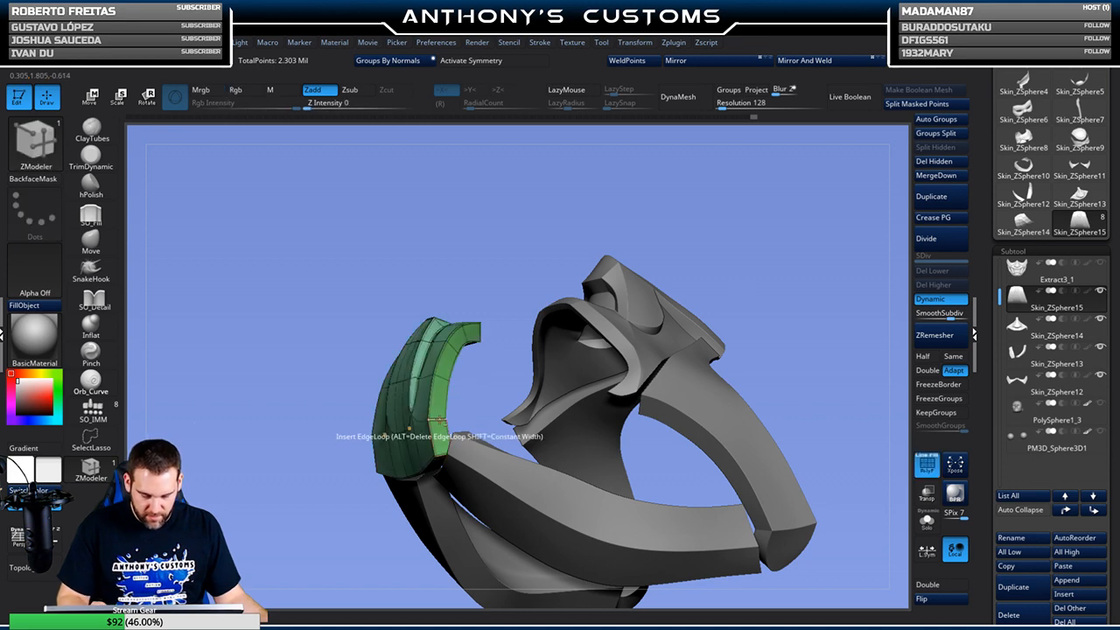
left_click_drag(500, 379, 462, 377)
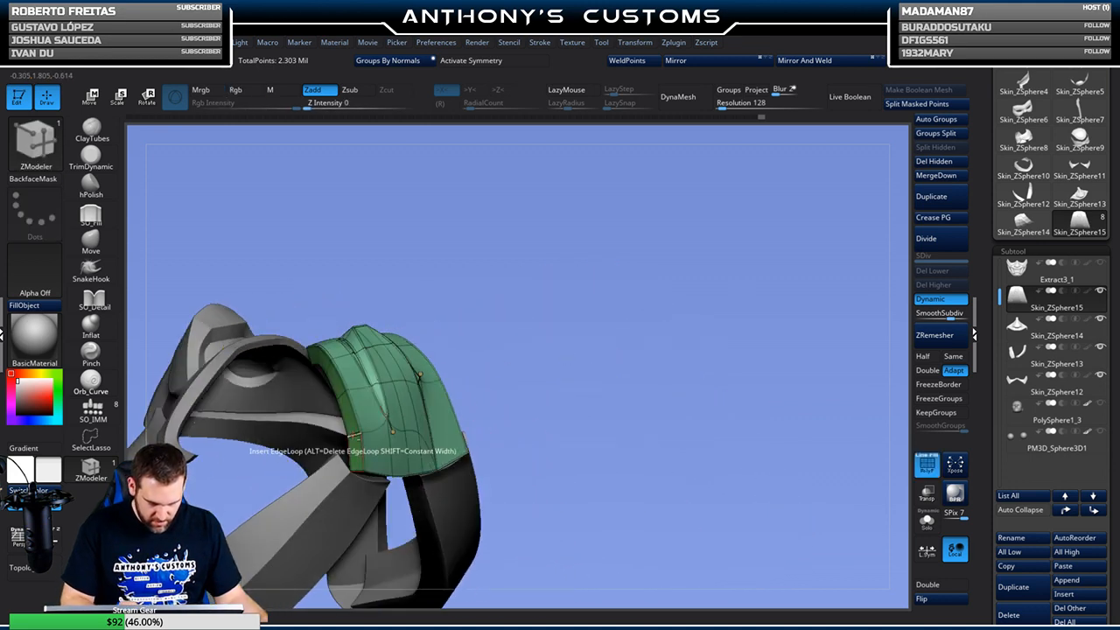
left_click_drag(545, 355, 611, 353)
key("ctrl+z")
key("ctrl+z")
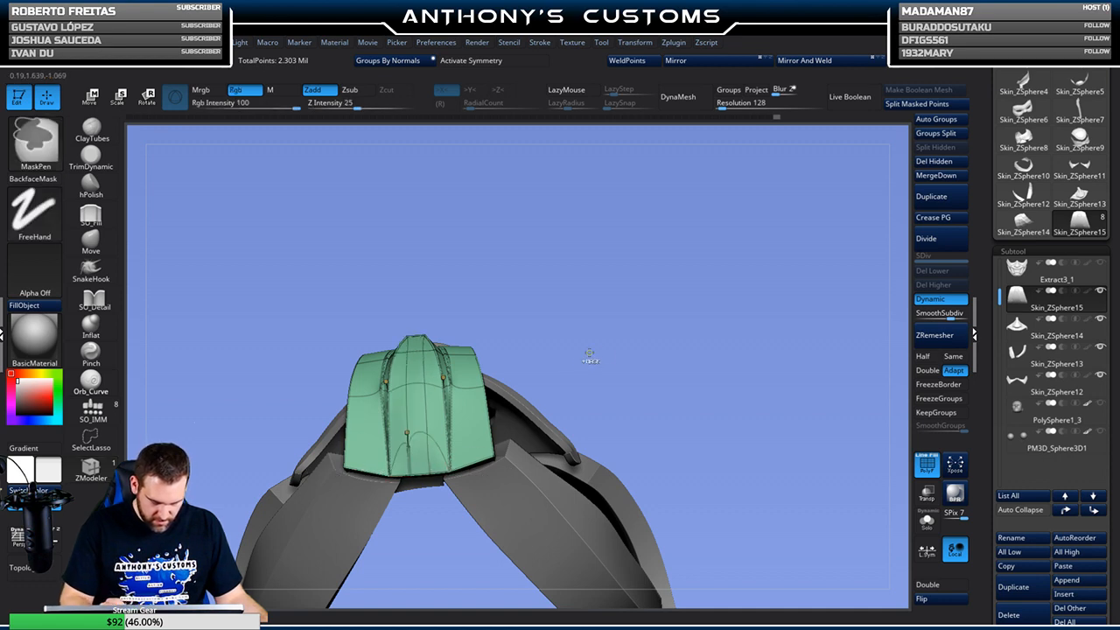
left_click_drag(674, 312, 651, 312)
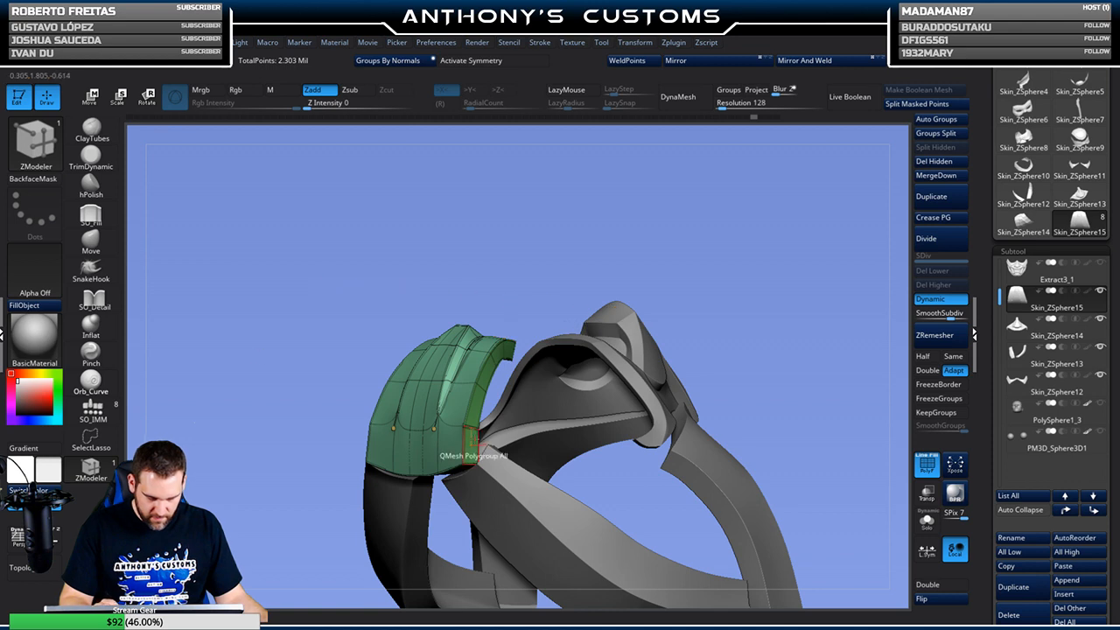
Set ZModeler's edge action to Crease, hide the wireframe and review the chin plate within the whole mask
key("space")
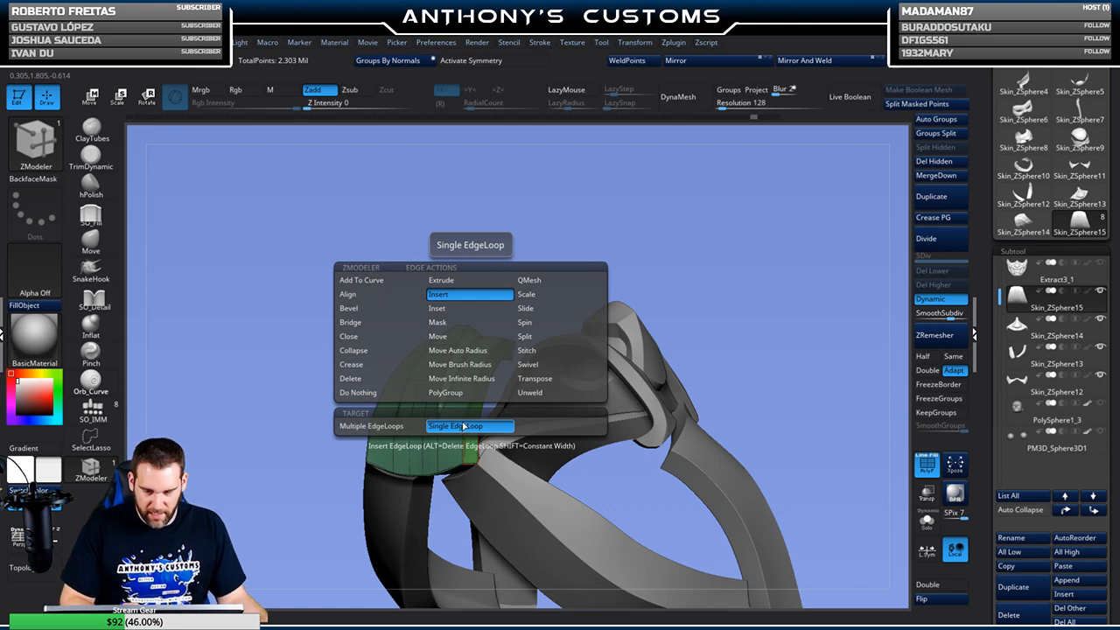
left_click(378, 365)
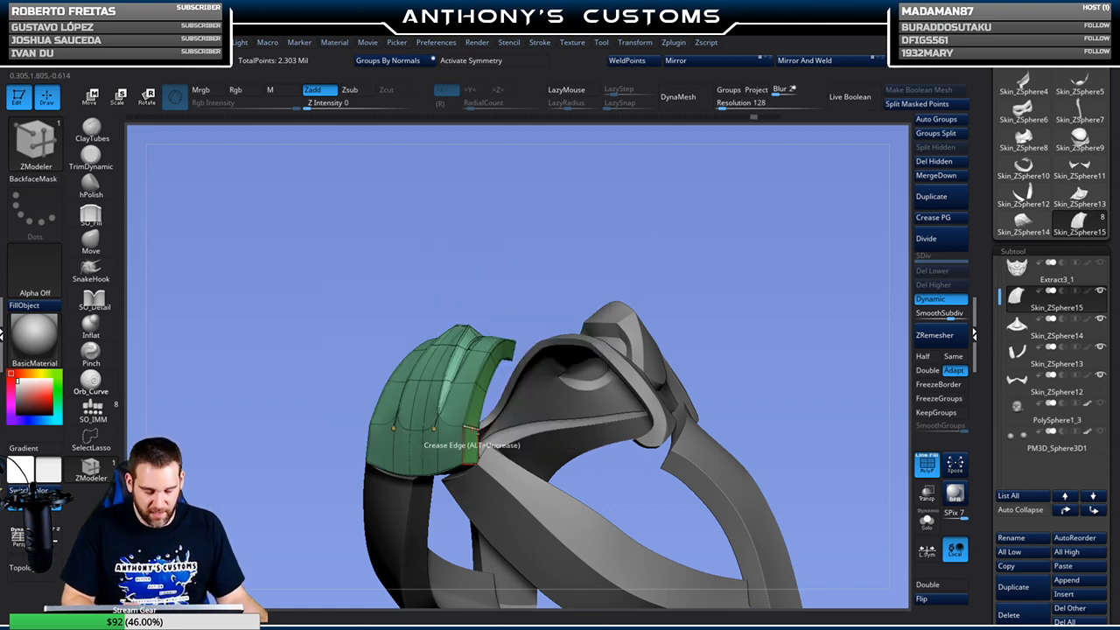
left_click_drag(694, 275, 770, 265)
left_click_drag(551, 327, 628, 327)
left_click_drag(481, 400, 450, 402)
left_click_drag(517, 384, 695, 420)
key("shift+f")
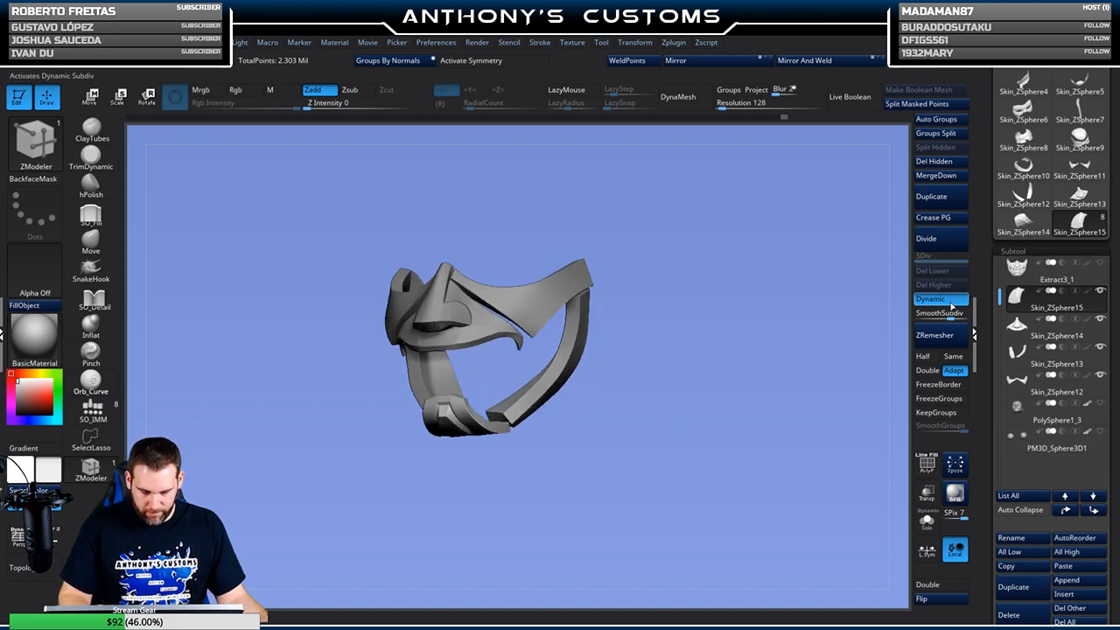
Select the Extract3_1 subtool and insert a new ZSphere subtool below it
left_click(1036, 282)
left_click_drag(737, 408, 472, 422)
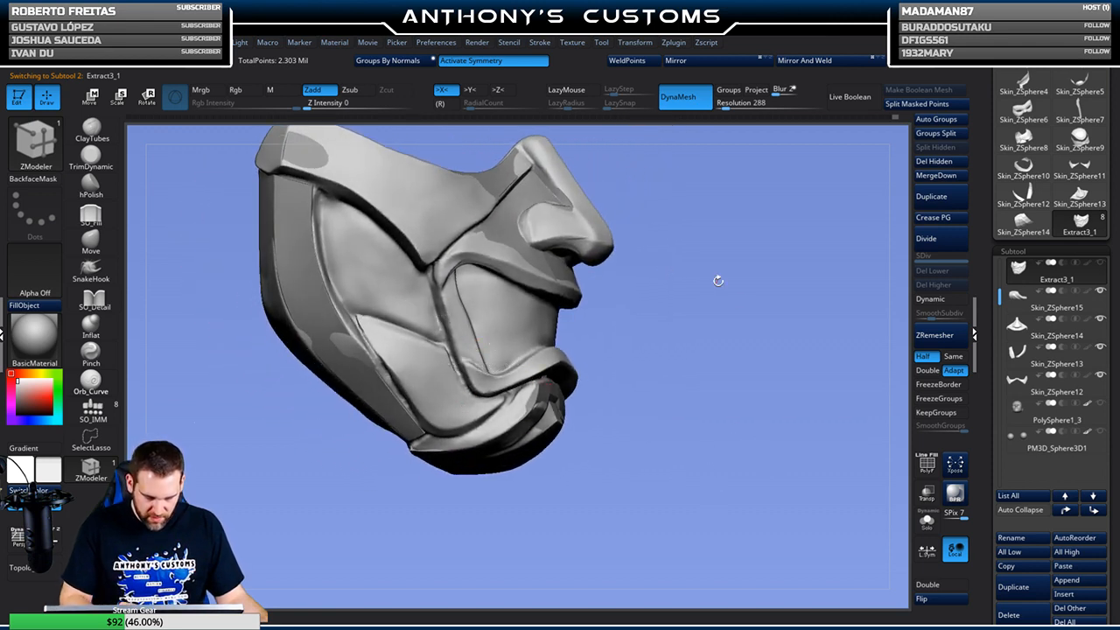
left_click_drag(694, 275, 725, 323)
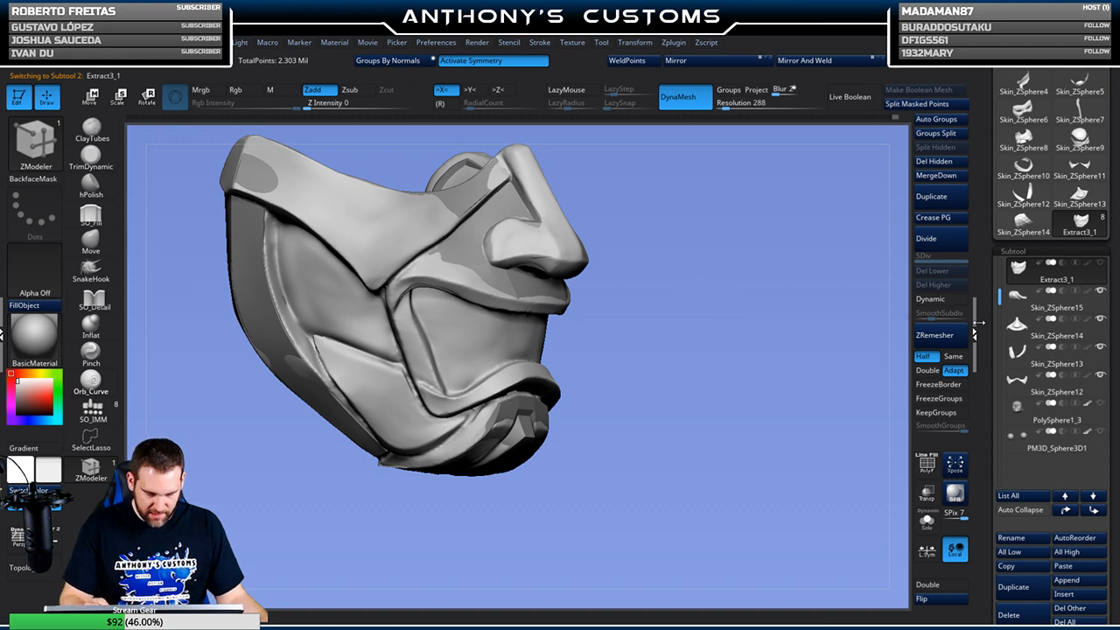
left_click(1075, 594)
left_click(1011, 411)
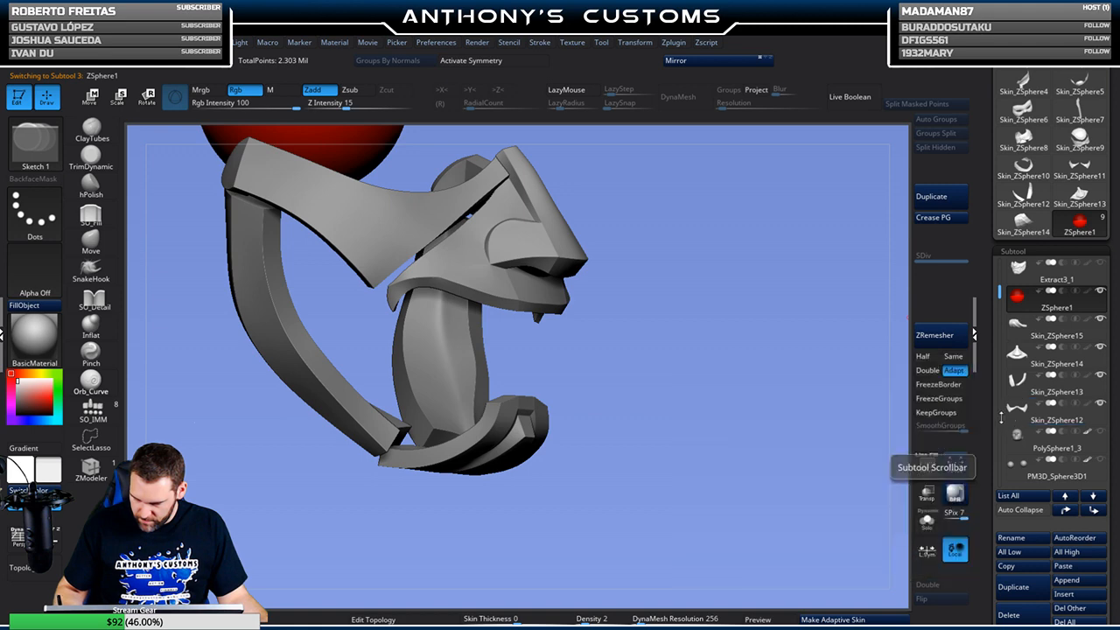
Enable topology editing on the ZSphere with density 1, DynaMesh resolution 0 and X symmetry, and show the Extract3_1 mask
left_click(420, 619)
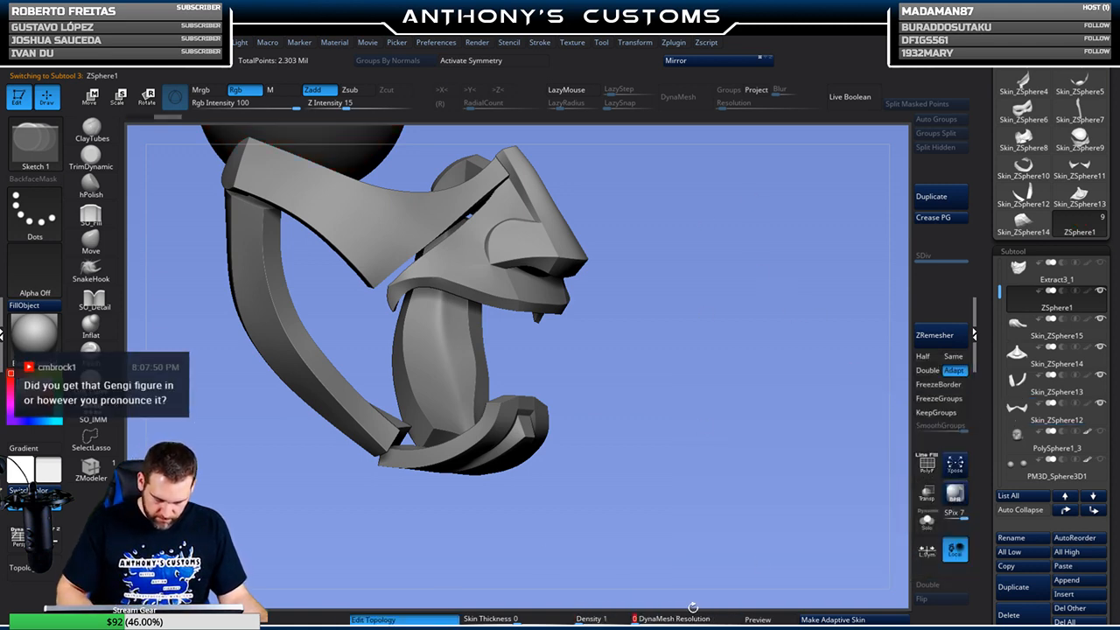
left_click(499, 61)
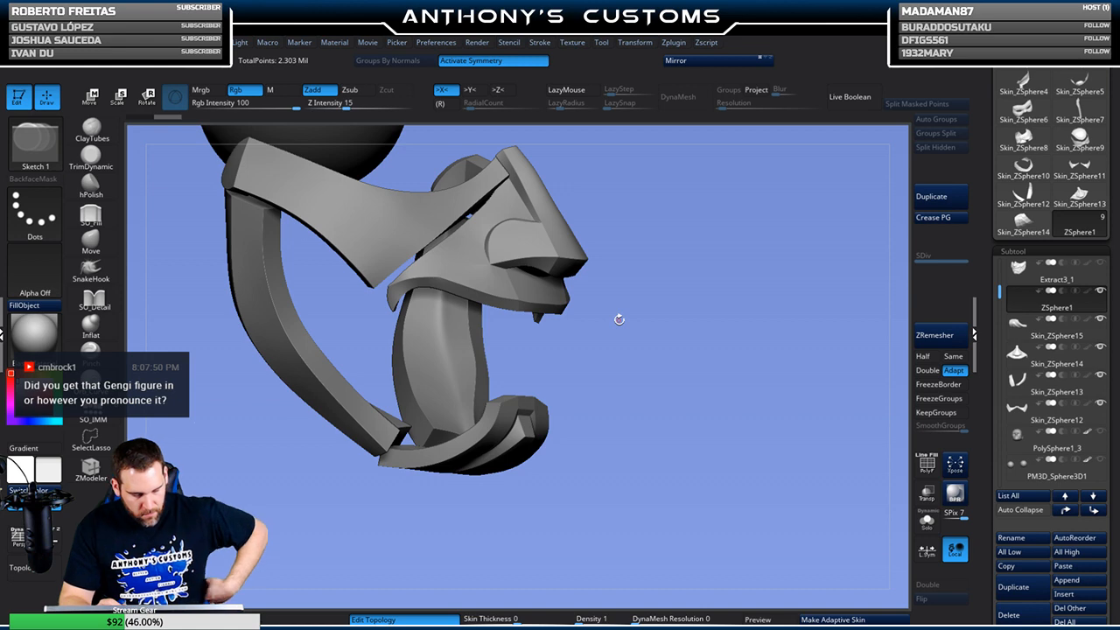
left_click_drag(733, 335, 753, 412)
left_click(1102, 263)
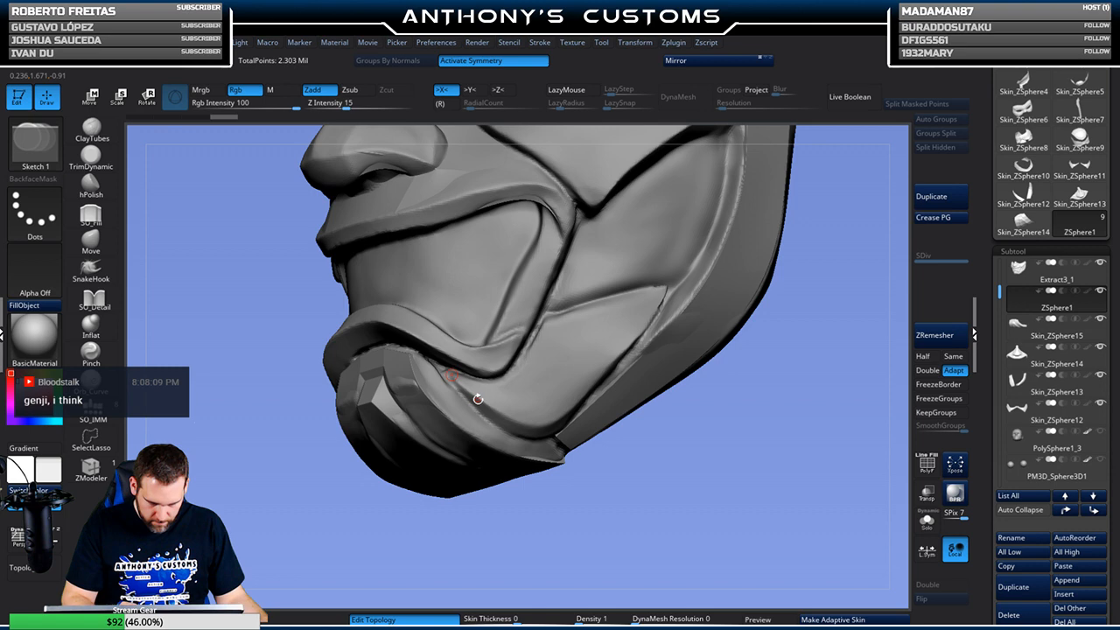
Lay out a grid of topology points over the lower cheek area, from beside the chin up to its upper and rear edges
left_click(528, 359)
left_click(558, 370)
left_click(533, 397)
left_click(517, 419)
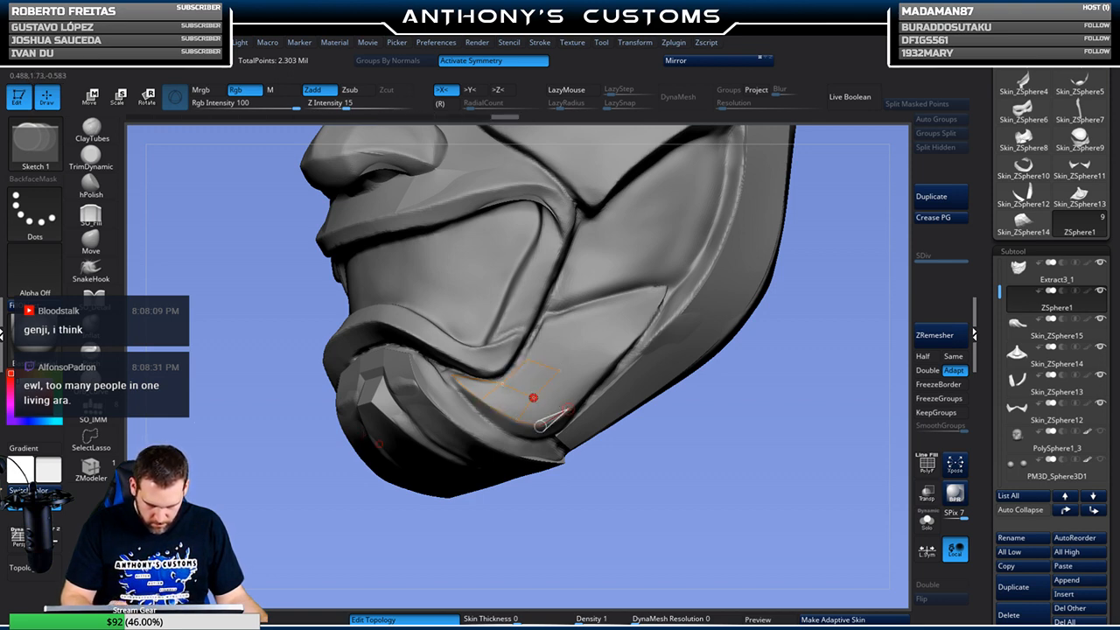
left_click(597, 381)
left_click(560, 370)
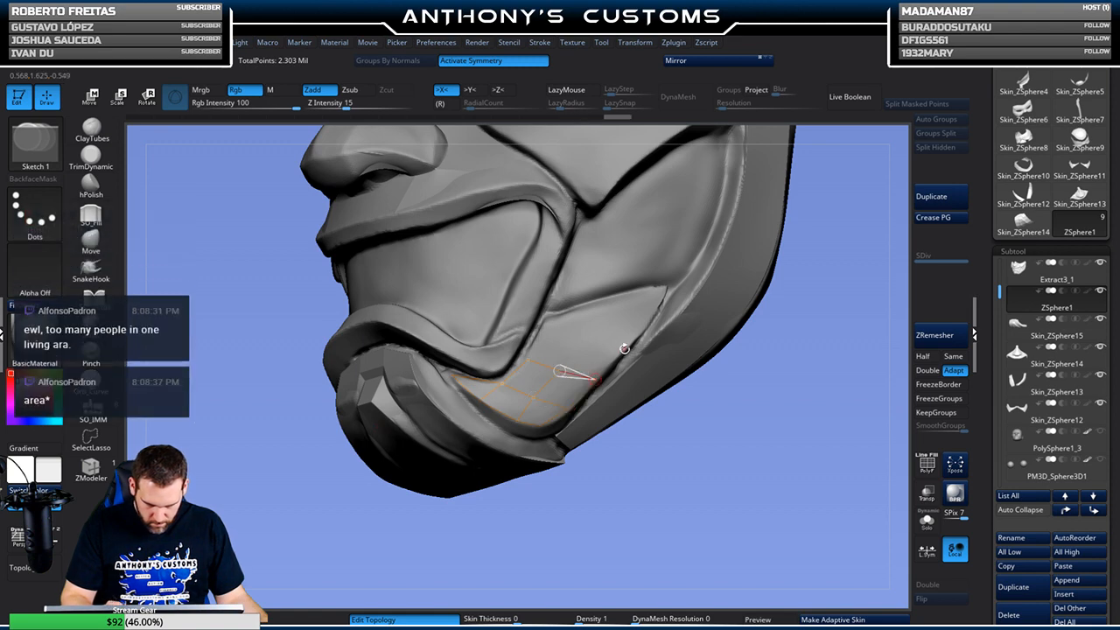
left_click(625, 349)
left_click(594, 330)
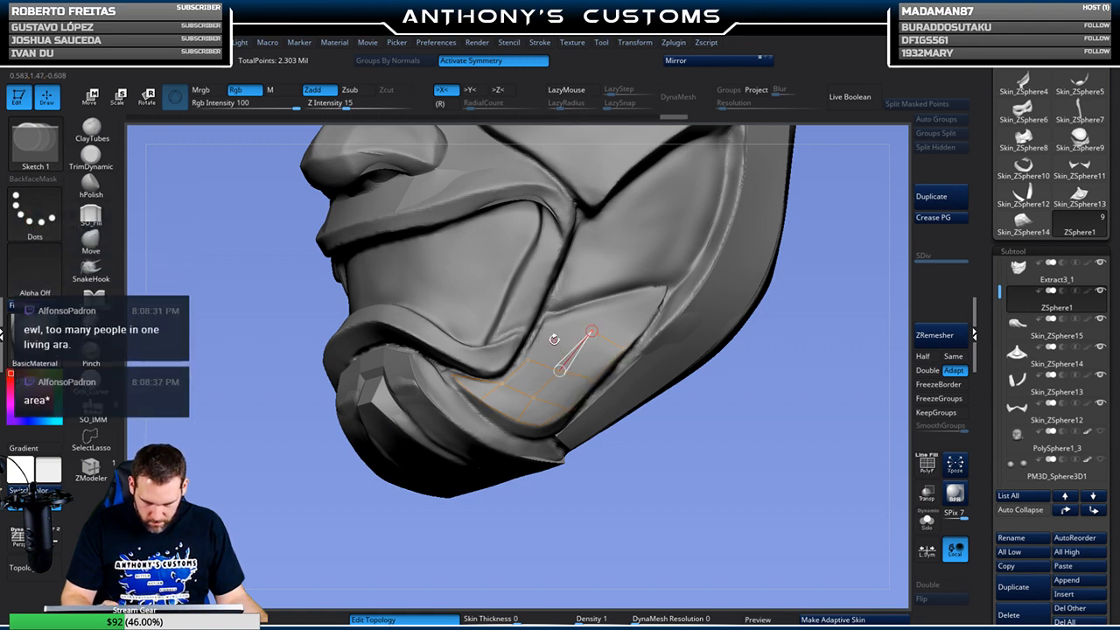
left_click(547, 324)
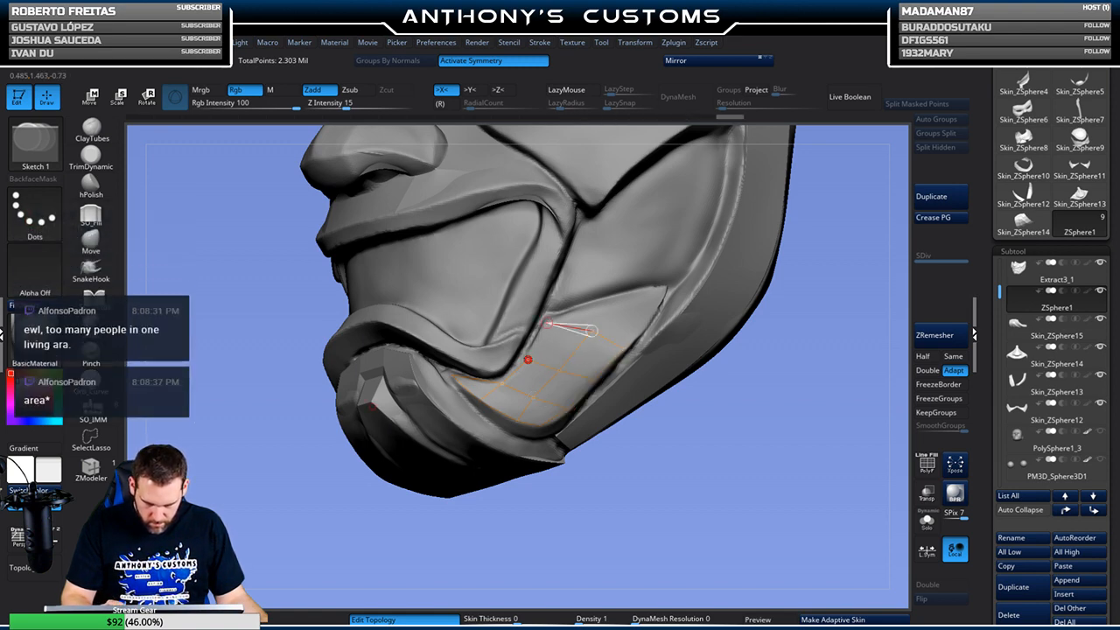
left_click(596, 307)
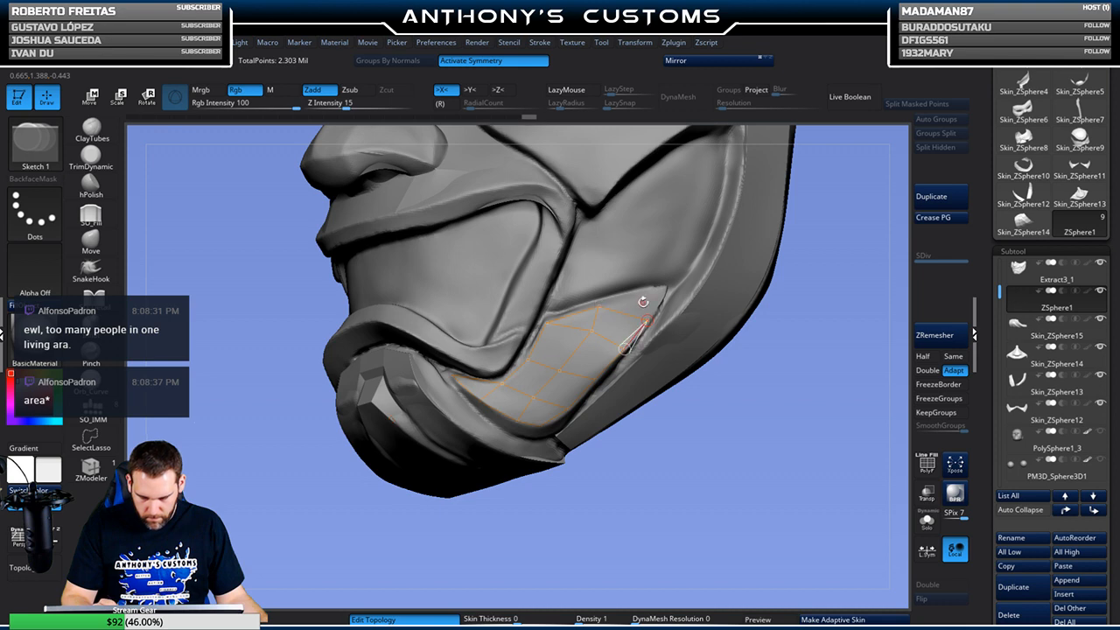
Reposition the point on the lower cheek grid's upper edge and extend the grid to the area's pointed rear tip
key("w")
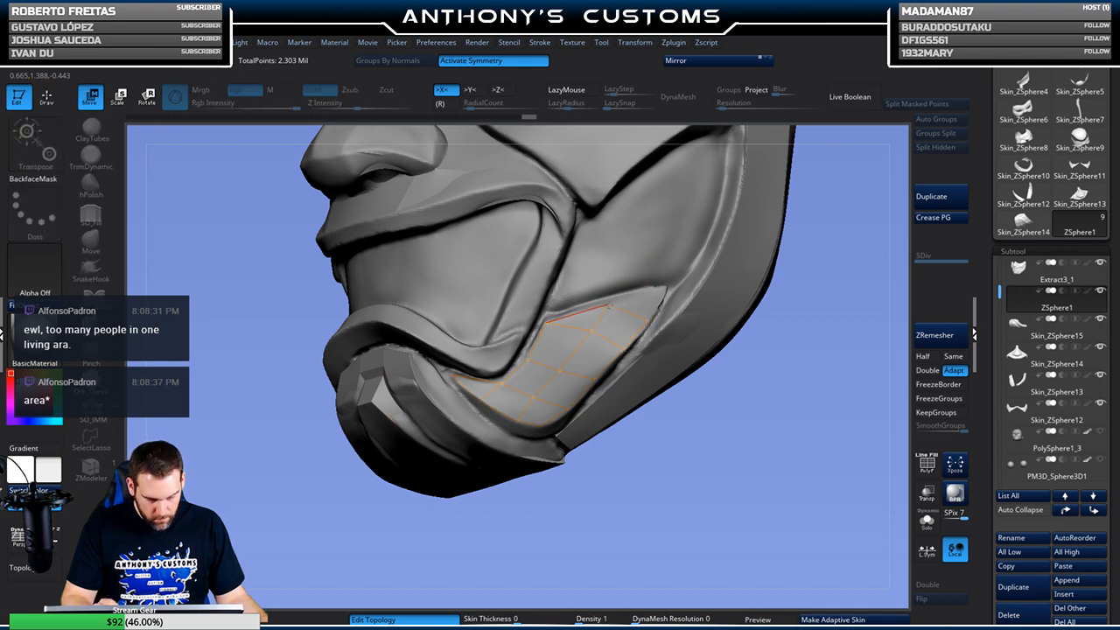
left_click_drag(609, 306, 610, 304)
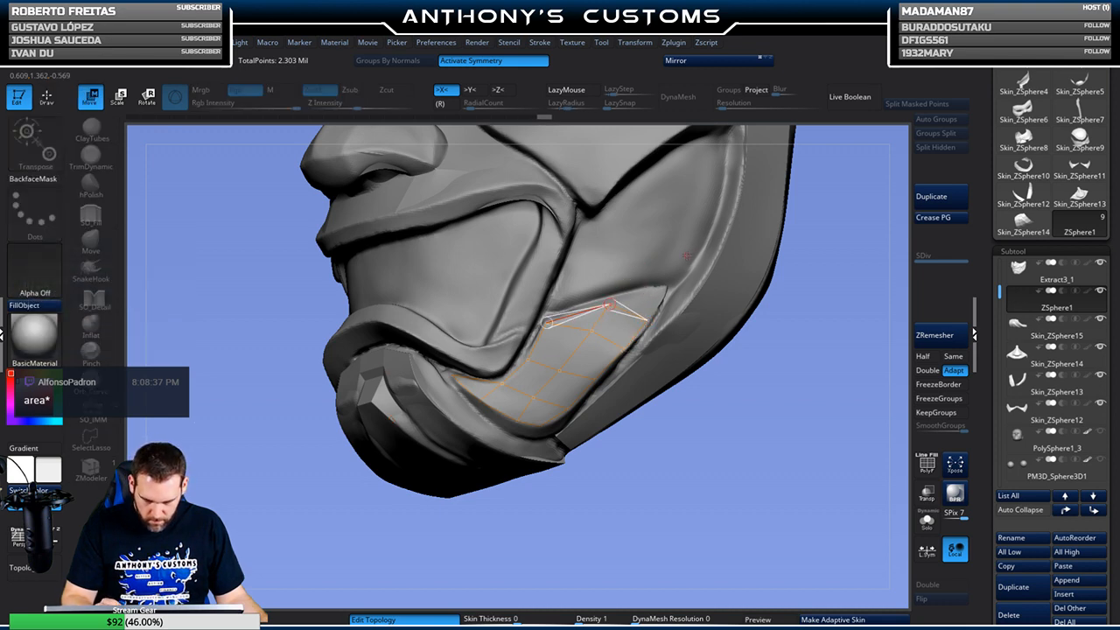
key("q")
left_click_drag(788, 343, 661, 283)
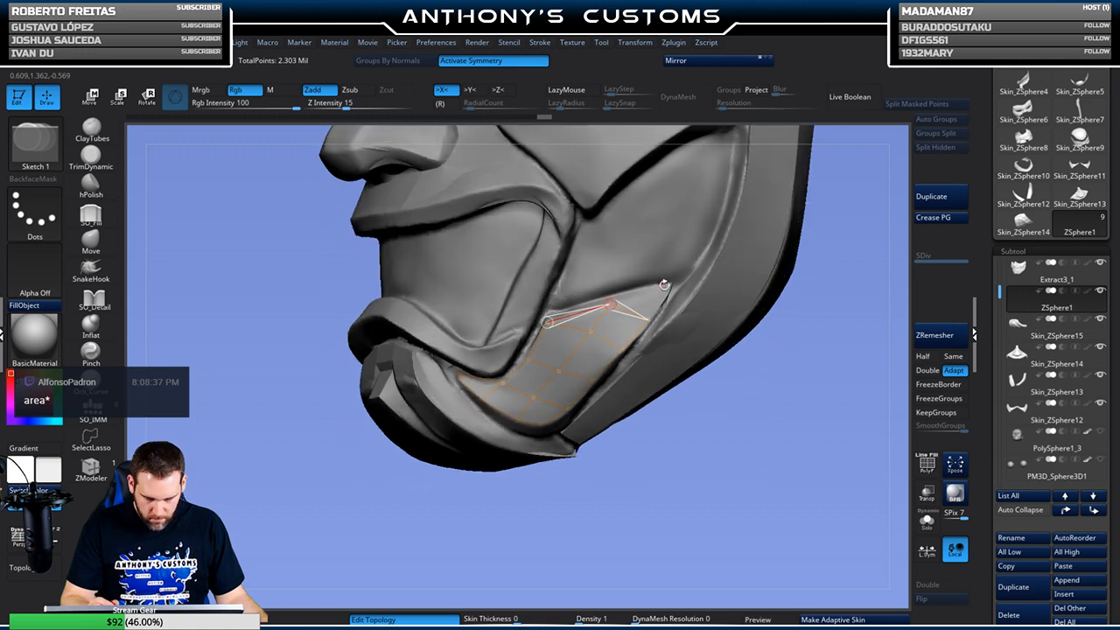
left_click(669, 286)
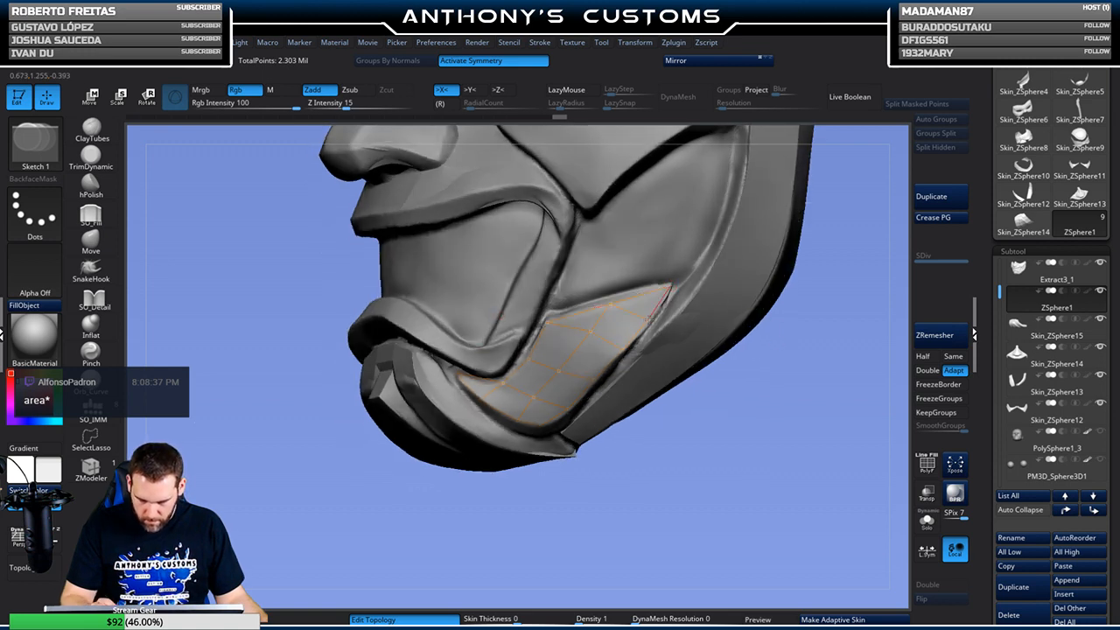
left_click_drag(771, 370, 749, 439)
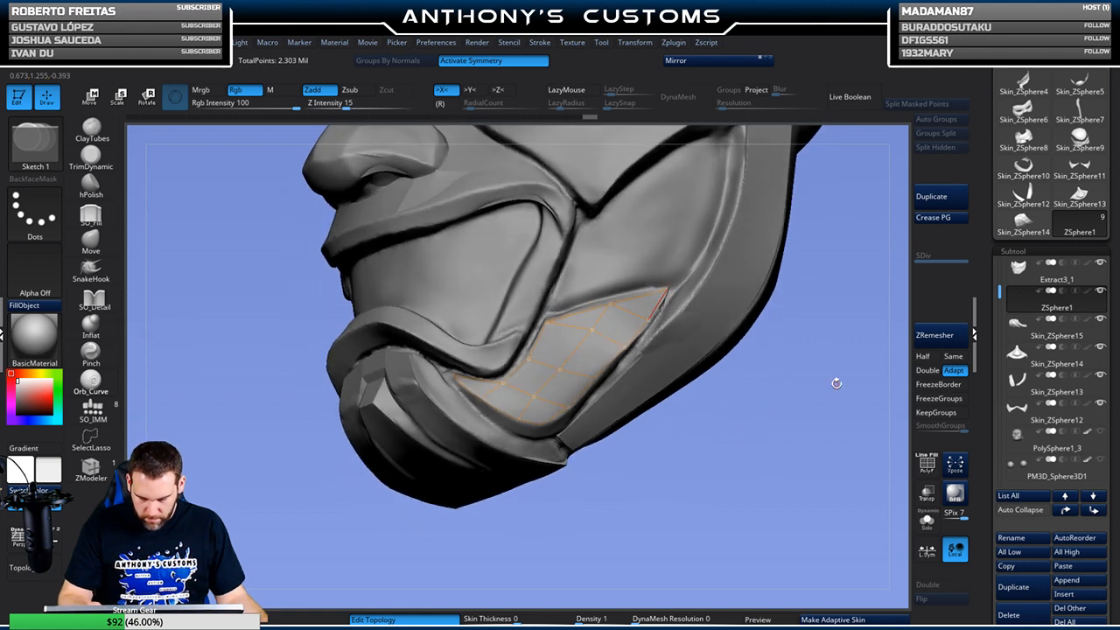
Replace the ZSphere subtool with an inserted adaptive skin made from the lower cheek topology, and isolate that panel
left_click(832, 619)
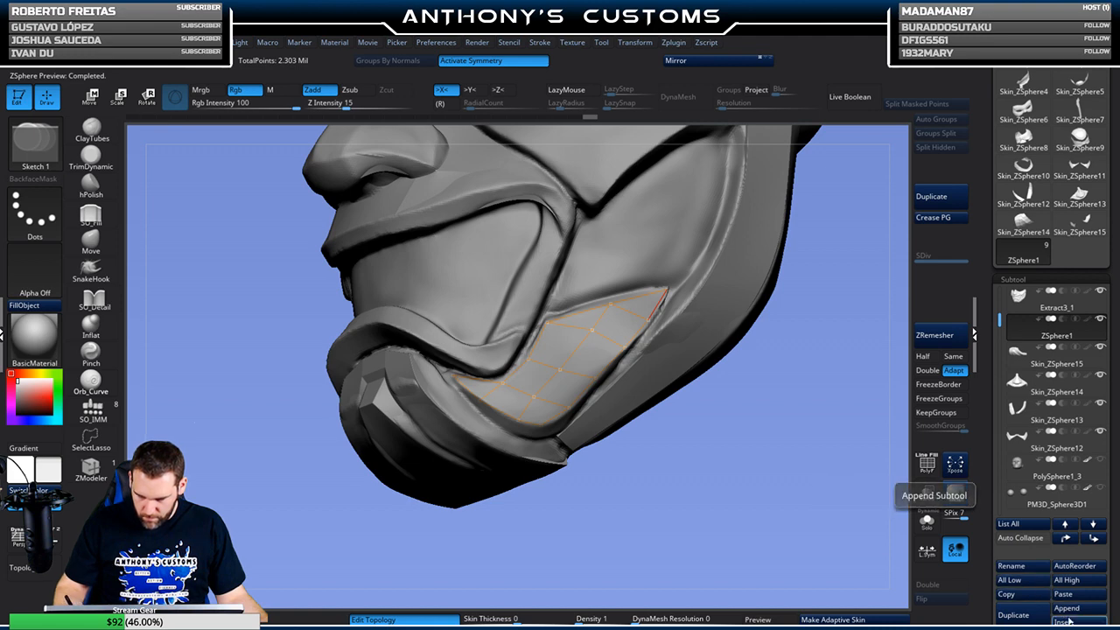
left_click(1066, 608)
left_click(1012, 497)
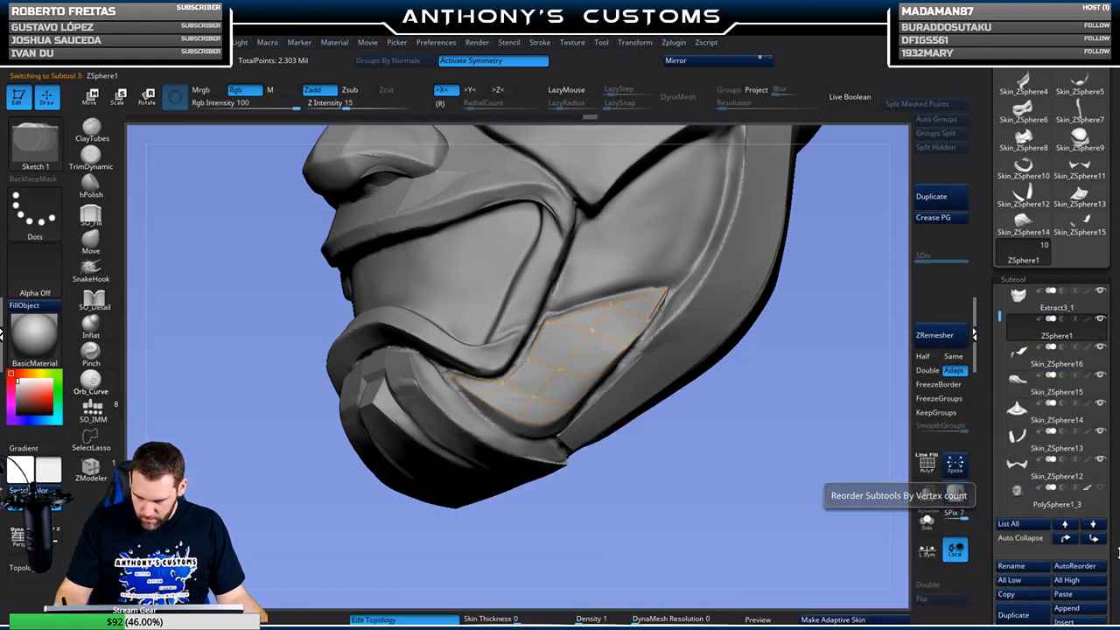
left_click_drag(1117, 560, 1117, 512)
left_click(1031, 599)
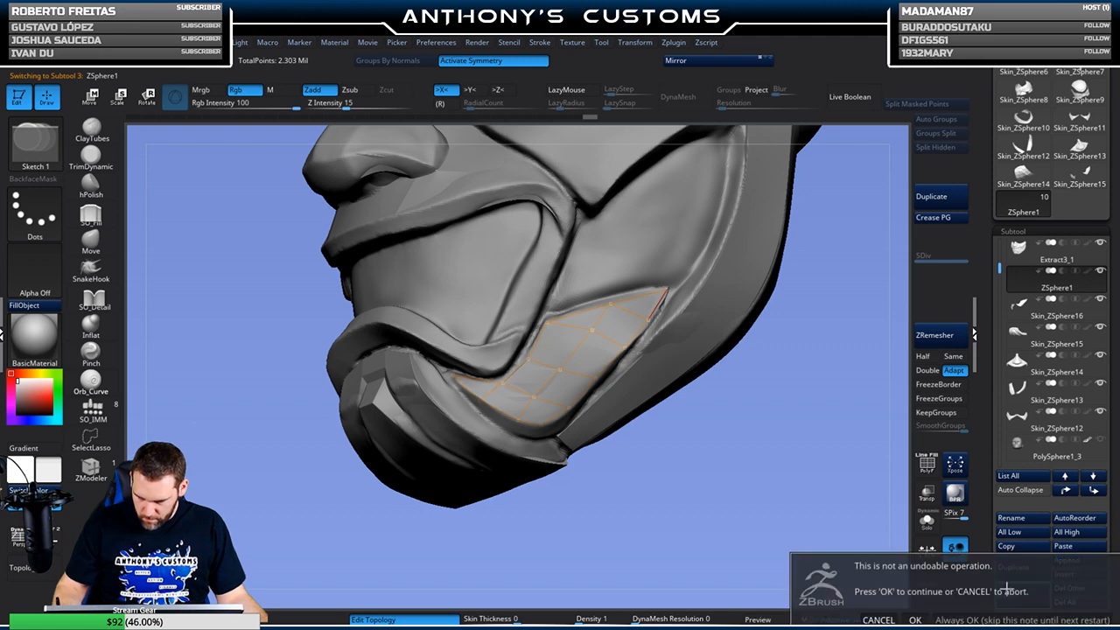
left_click(922, 612)
left_click(926, 520)
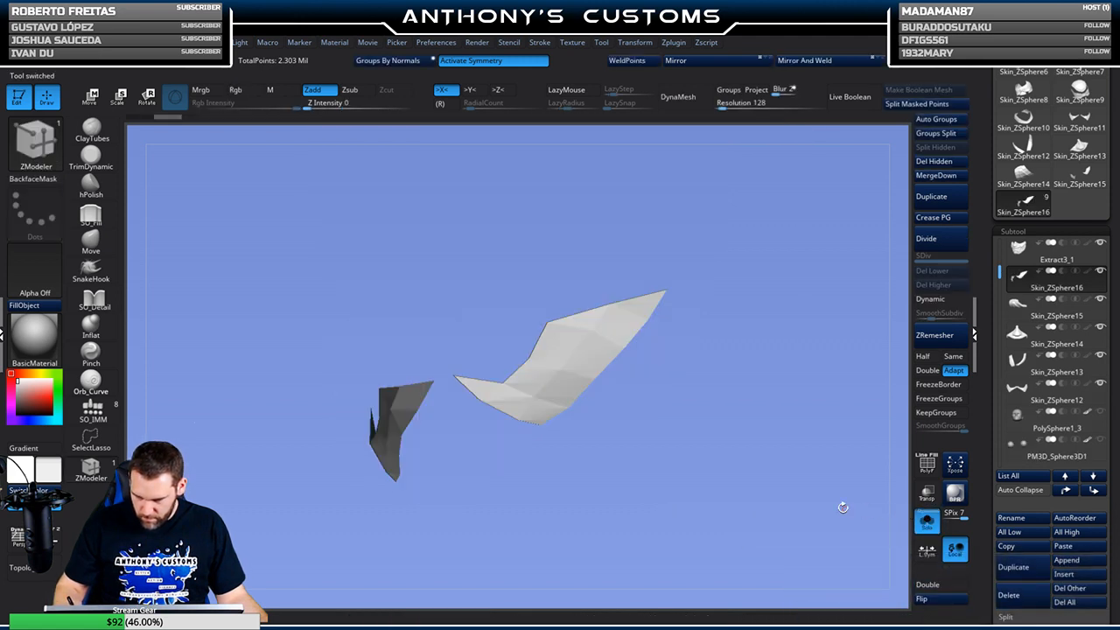
Quick-save the project, and mirror and weld the lower cheek panel across X to the other side
left_click_drag(842, 507, 794, 511)
key("ctrl+s")
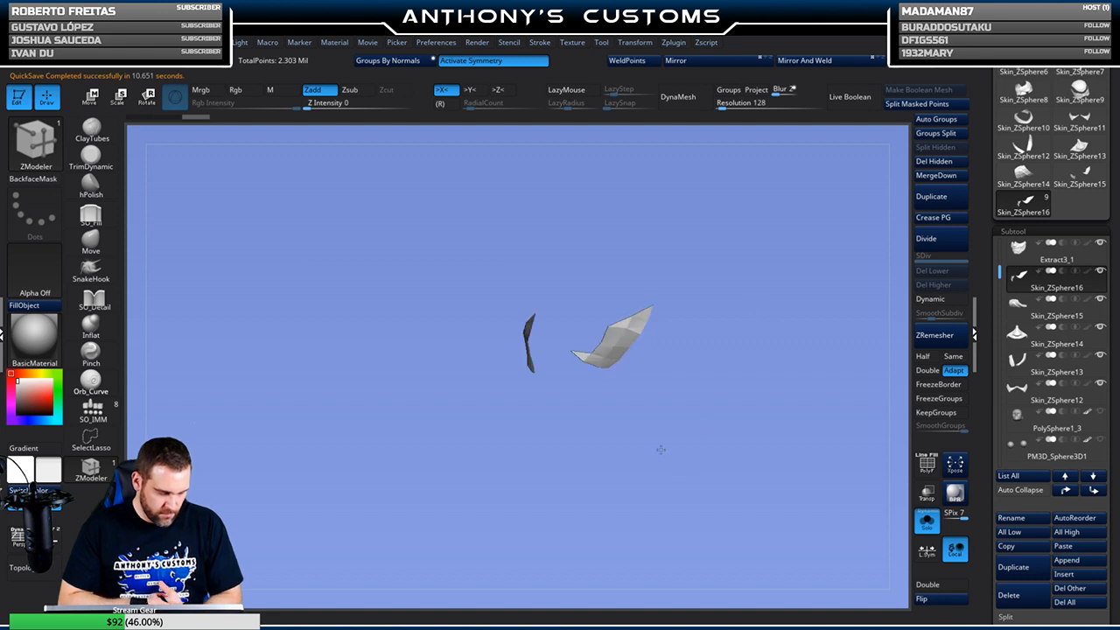
left_click(713, 69)
left_click(803, 61)
Show the wireframe and give both lower cheek panels thickness with ZModeler
left_click_drag(721, 450, 653, 425)
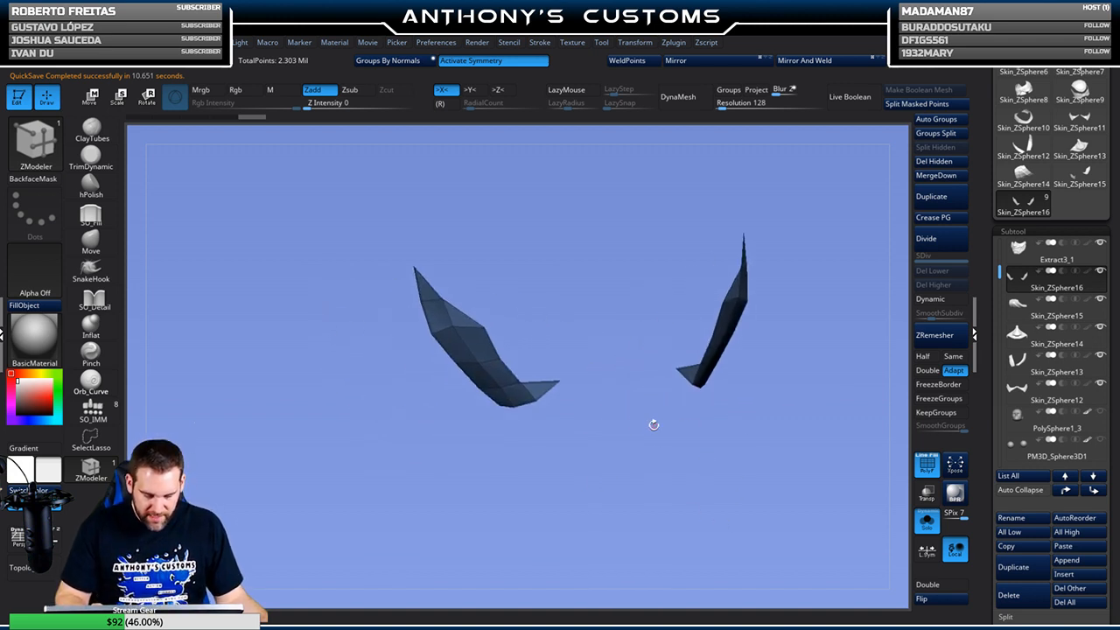
left_click_drag(456, 374, 549, 423)
left_click_drag(458, 352, 512, 292)
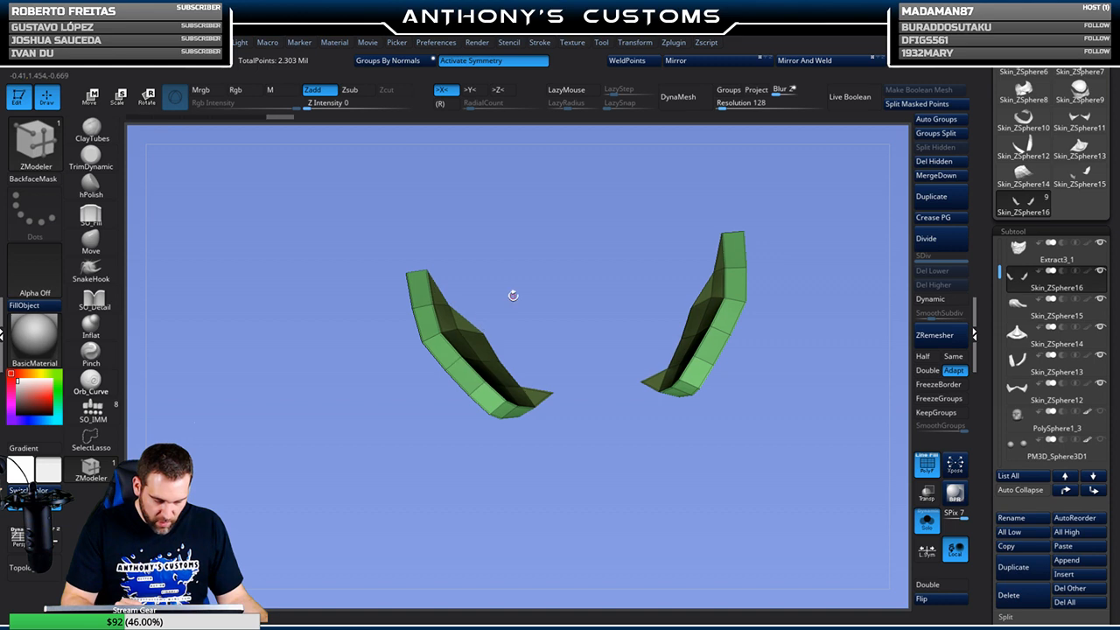
Compare the thickened lower cheek panels in isolation and on the mask, checking where they sit against the base surface
left_click(928, 523)
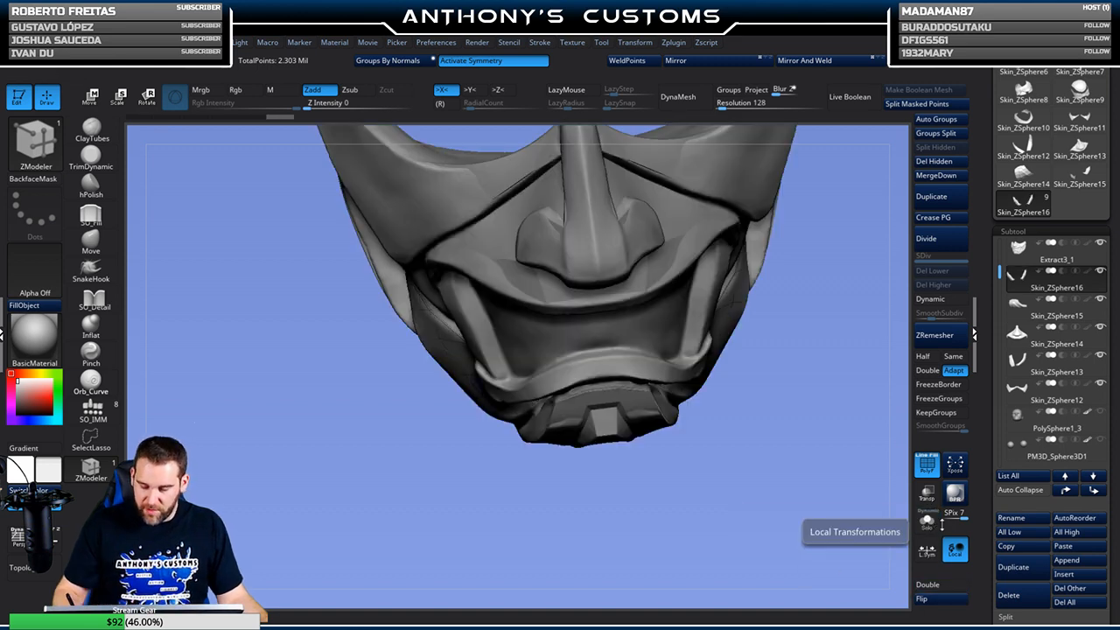
left_click_drag(827, 527, 787, 547)
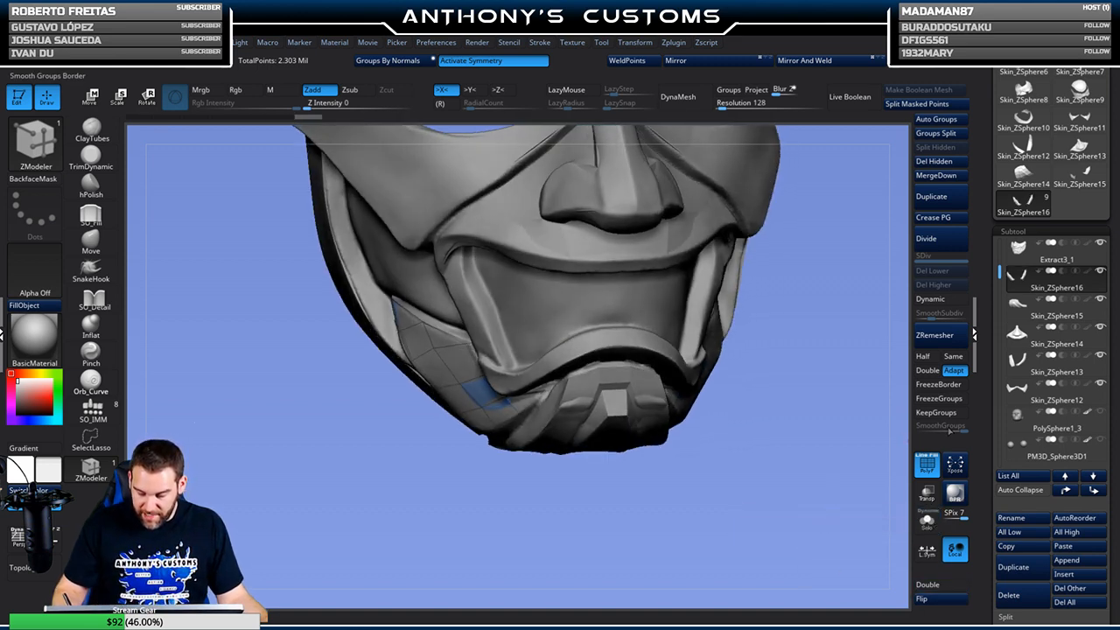
left_click(926, 522)
left_click_drag(808, 501, 656, 490)
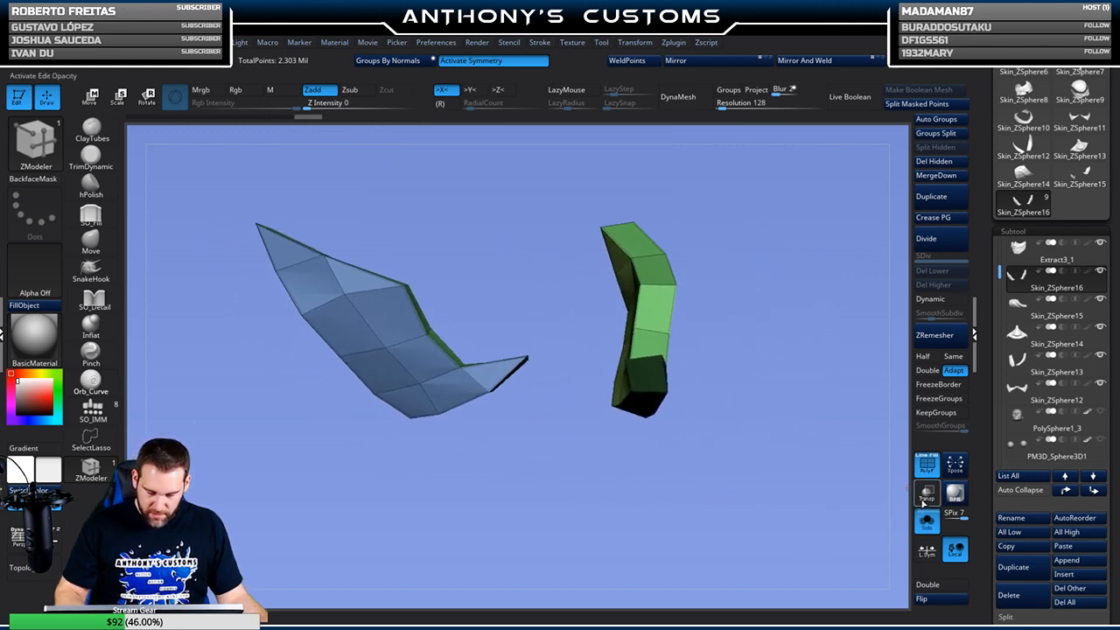
left_click(926, 522)
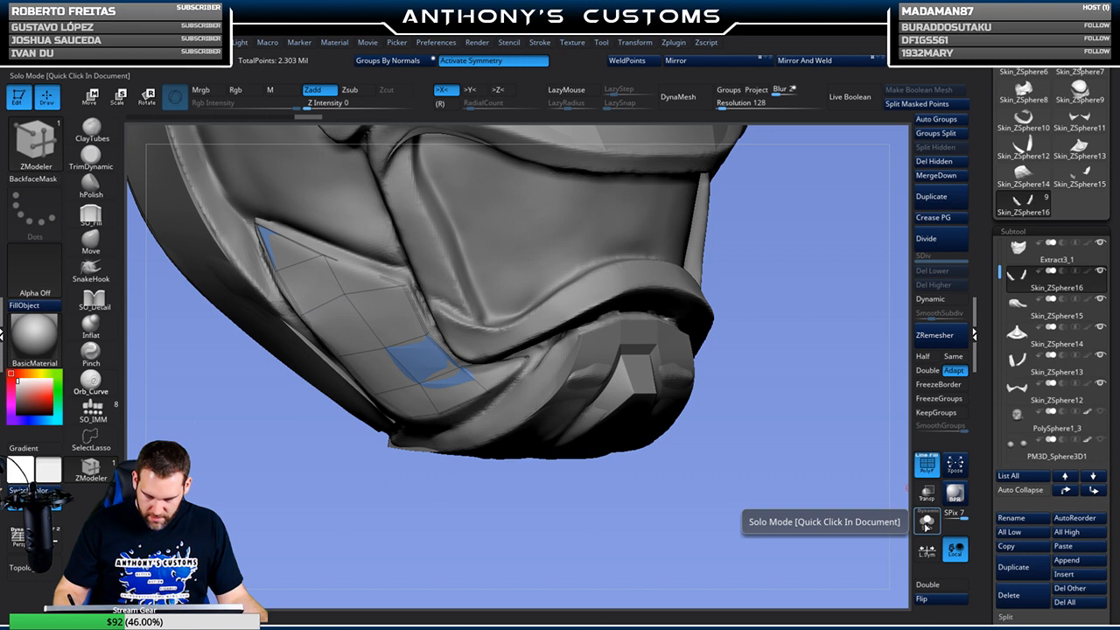
left_click(927, 522)
left_click_drag(488, 475, 642, 370)
left_click(927, 522)
left_click(928, 522)
left_click_drag(719, 483, 365, 317)
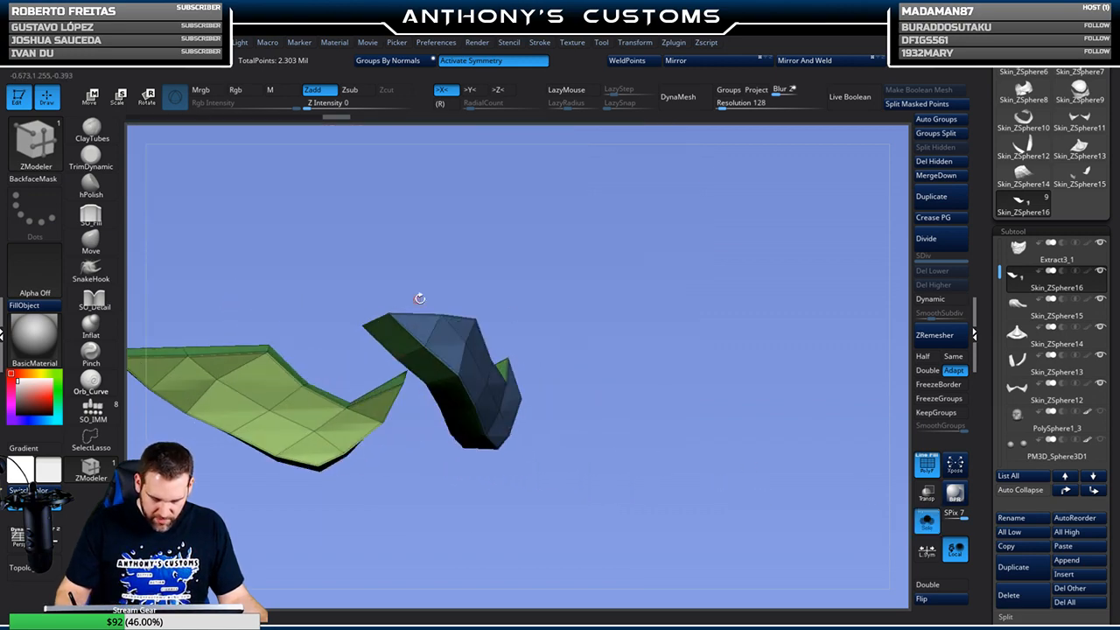
left_click(927, 522)
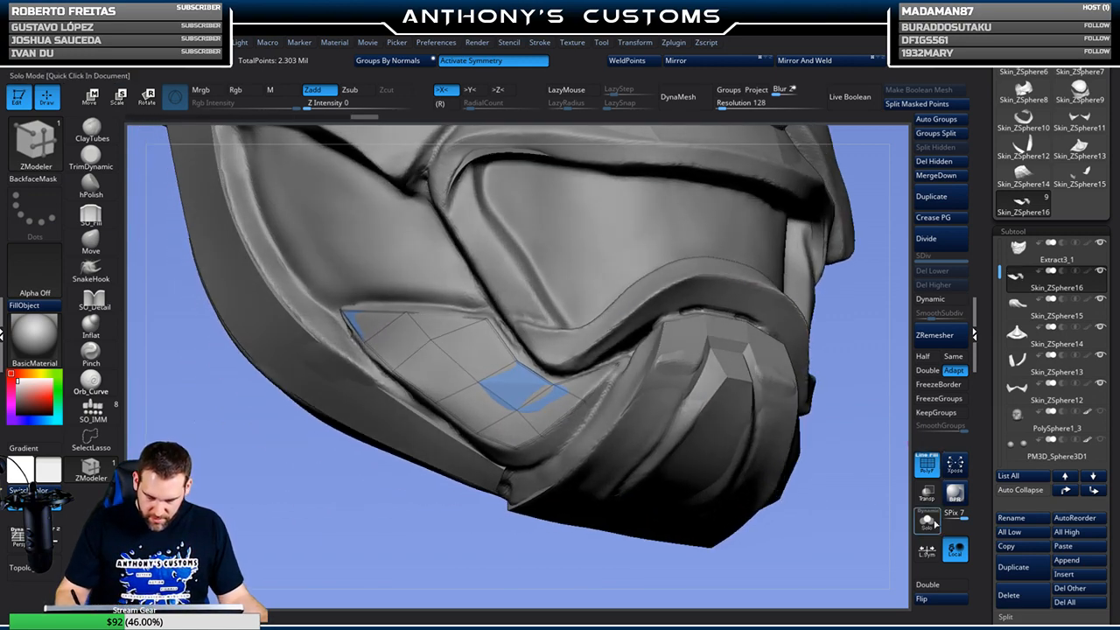
left_click(927, 523)
left_click_drag(638, 315, 450, 386)
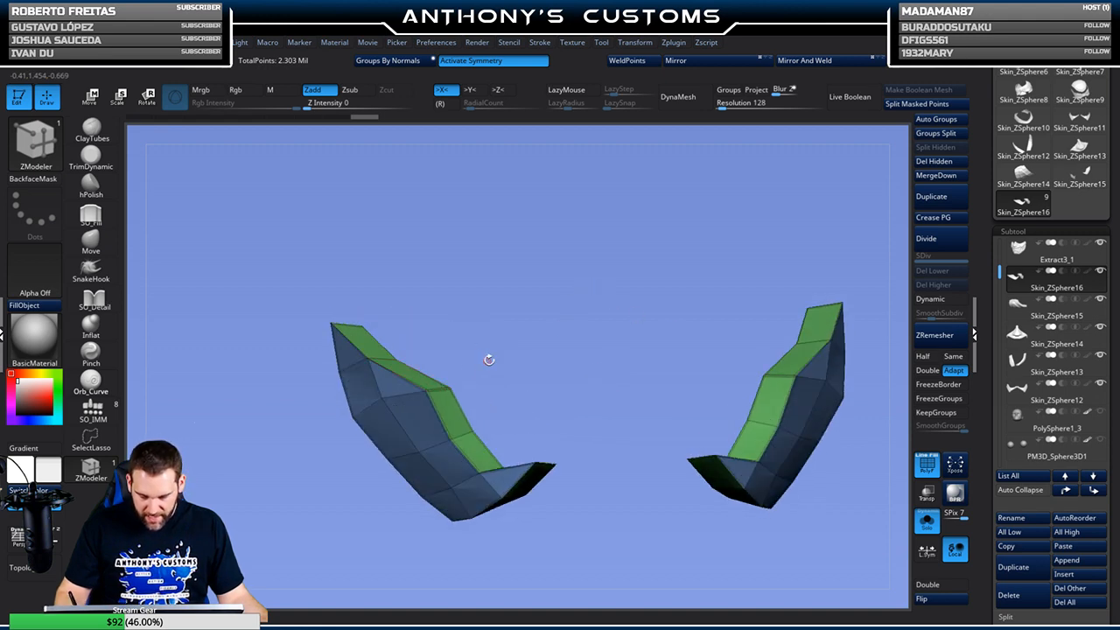
Enable dynamic subdivision on the lower cheek panels, hide the wireframe and bring the whole mask back into view
left_click(932, 299)
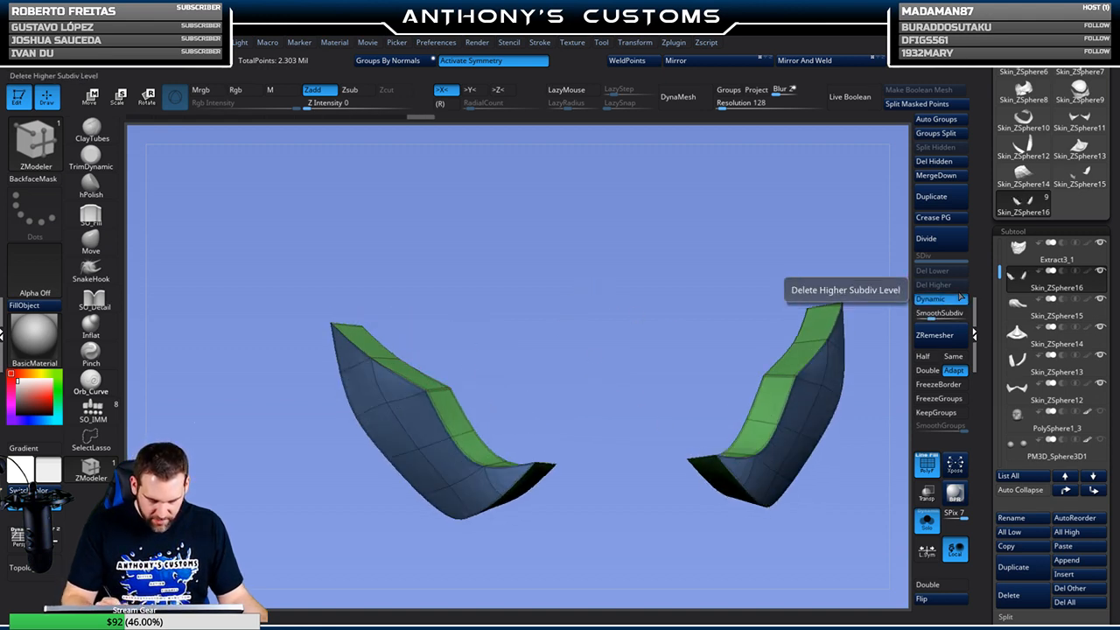
left_click_drag(696, 342, 635, 482)
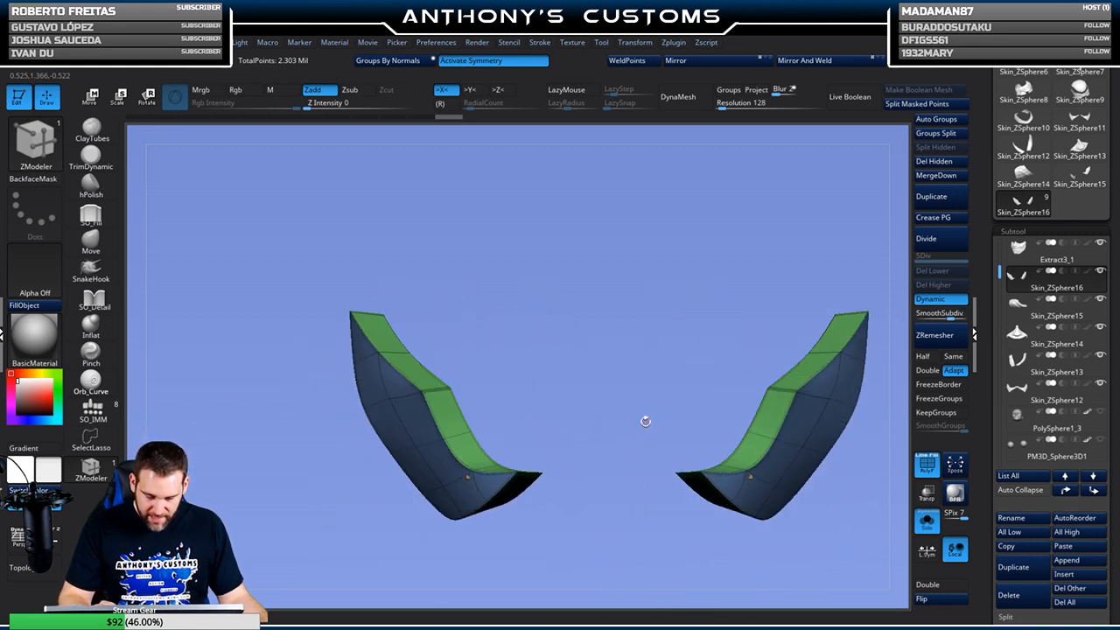
key("shift+f")
left_click_drag(653, 383, 633, 349)
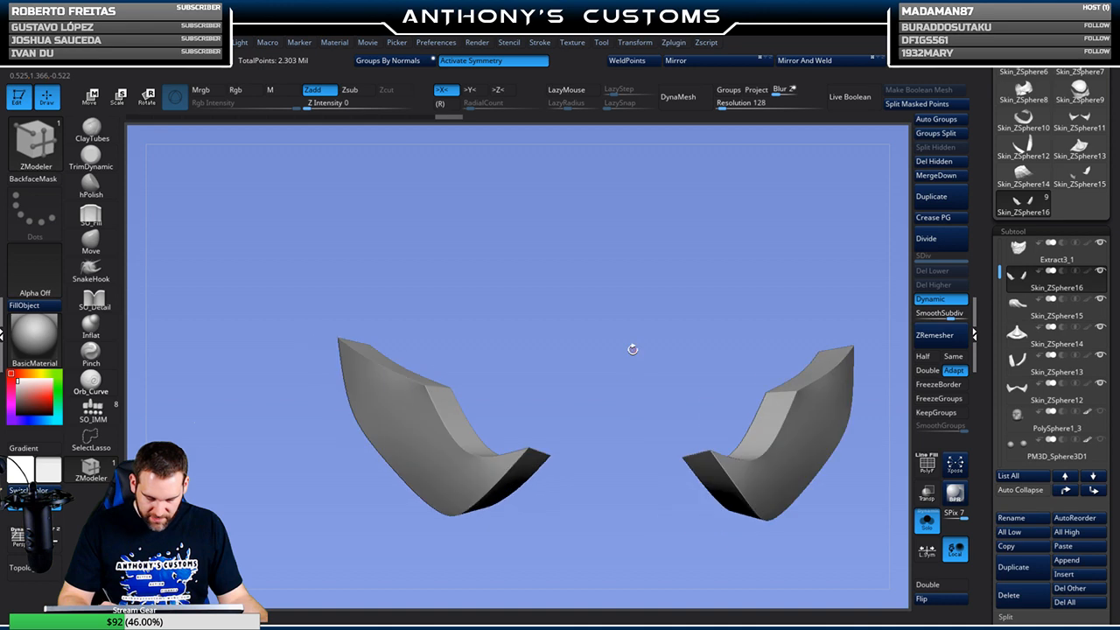
left_click(929, 524)
key("f")
left_click_drag(764, 468, 726, 401)
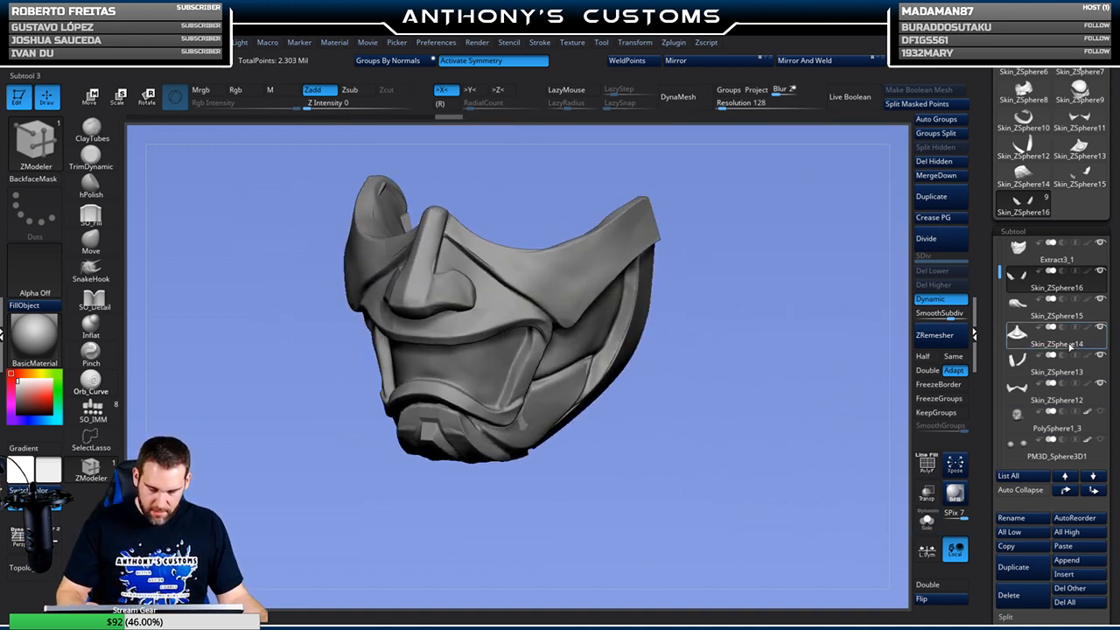
Insert a new ZSphere subtool below Extract3_1 and enable topology editing with density 1, DynaMesh resolution 0 and X symmetry
left_click(1056, 252)
left_click(1069, 575)
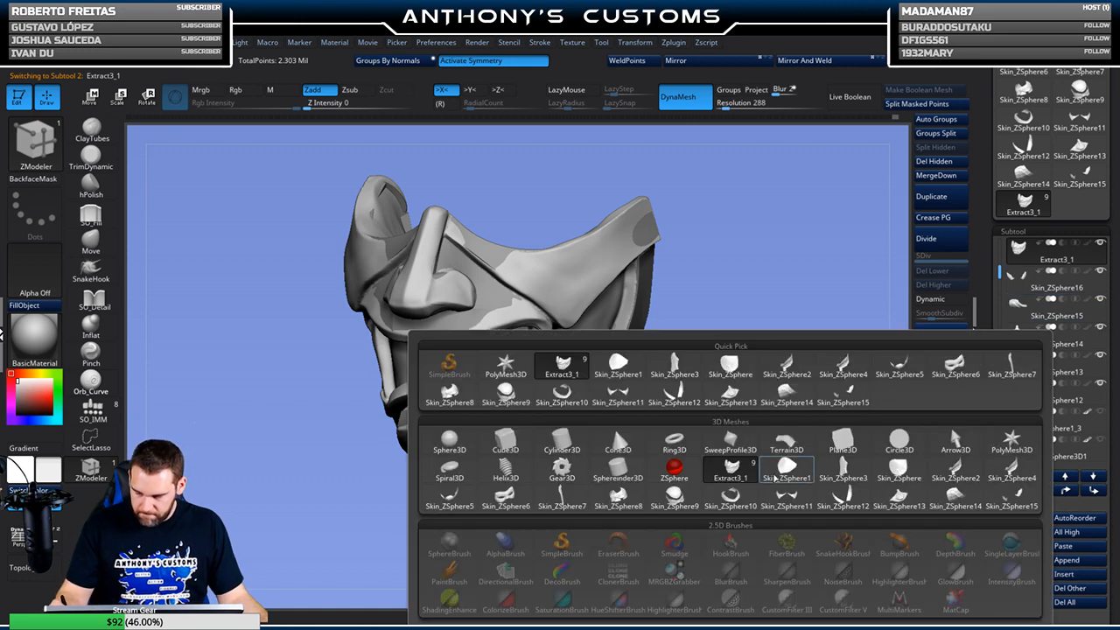
left_click(676, 470)
left_click_drag(749, 388, 743, 500, "alt")
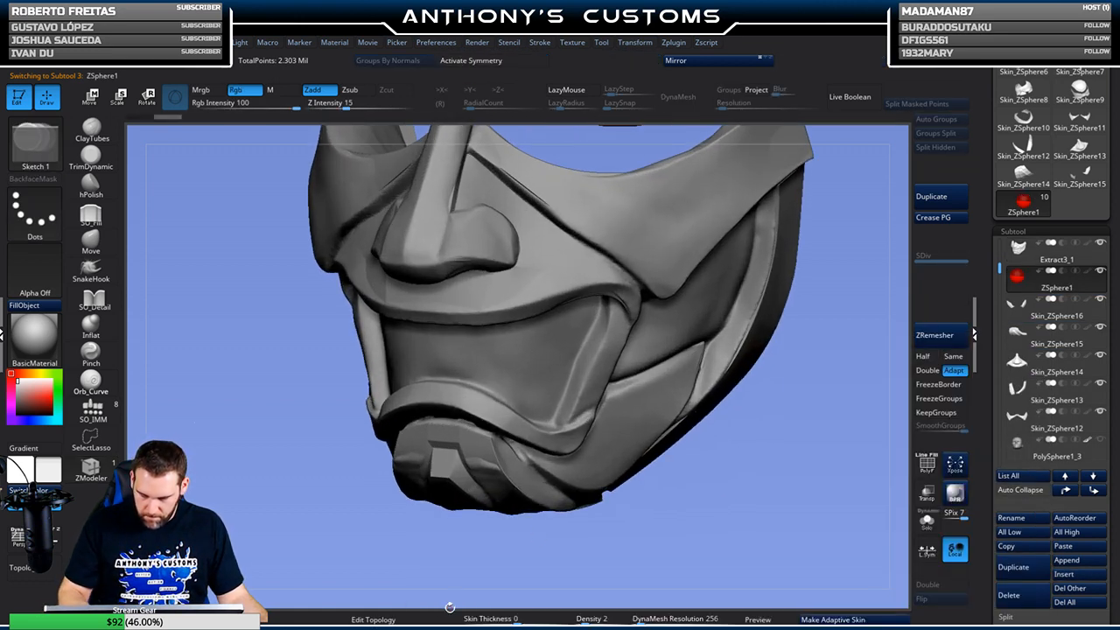
left_click(447, 616)
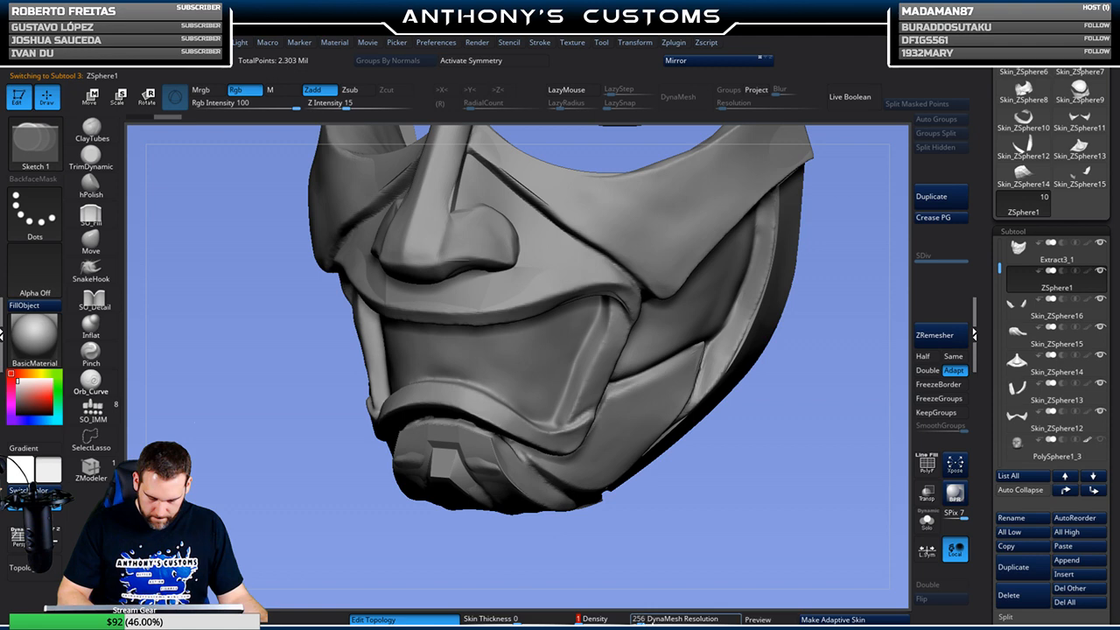
left_click(546, 62)
Lay out a topology grid over the recessed upper cheek area above the lower cheek panel and even out its interior points
left_click_drag(776, 446, 636, 386)
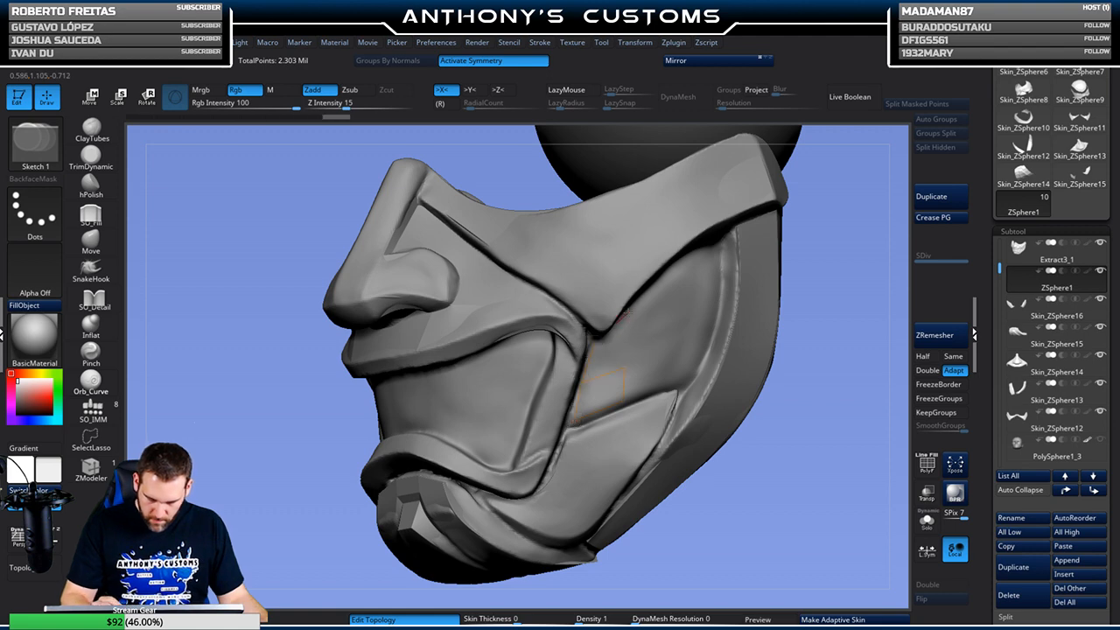
left_click_drag(781, 459, 758, 410)
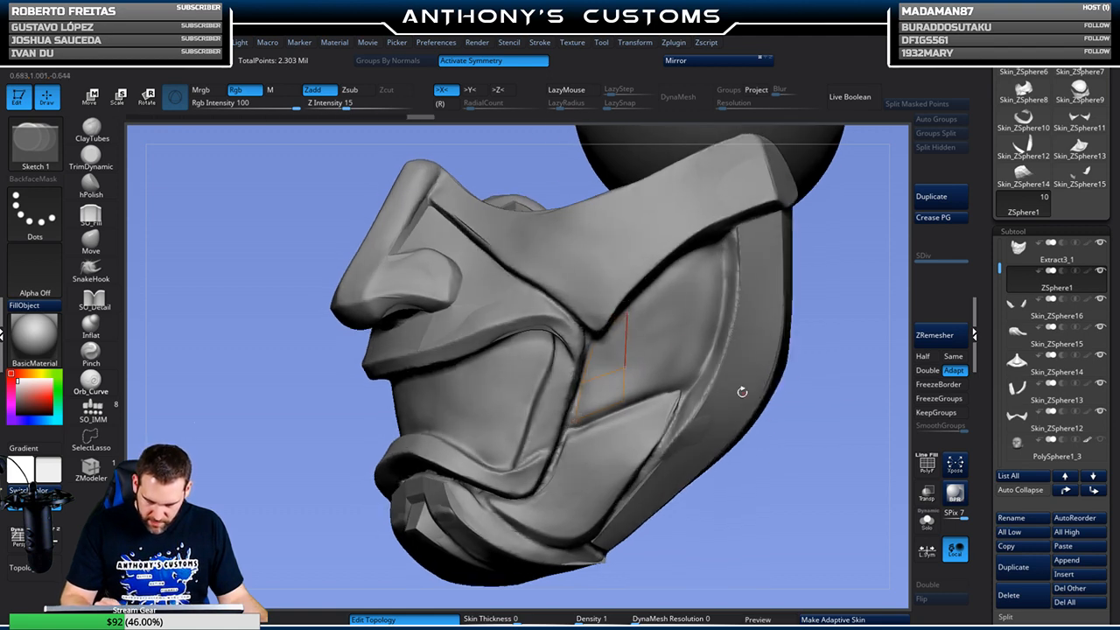
left_click(626, 367)
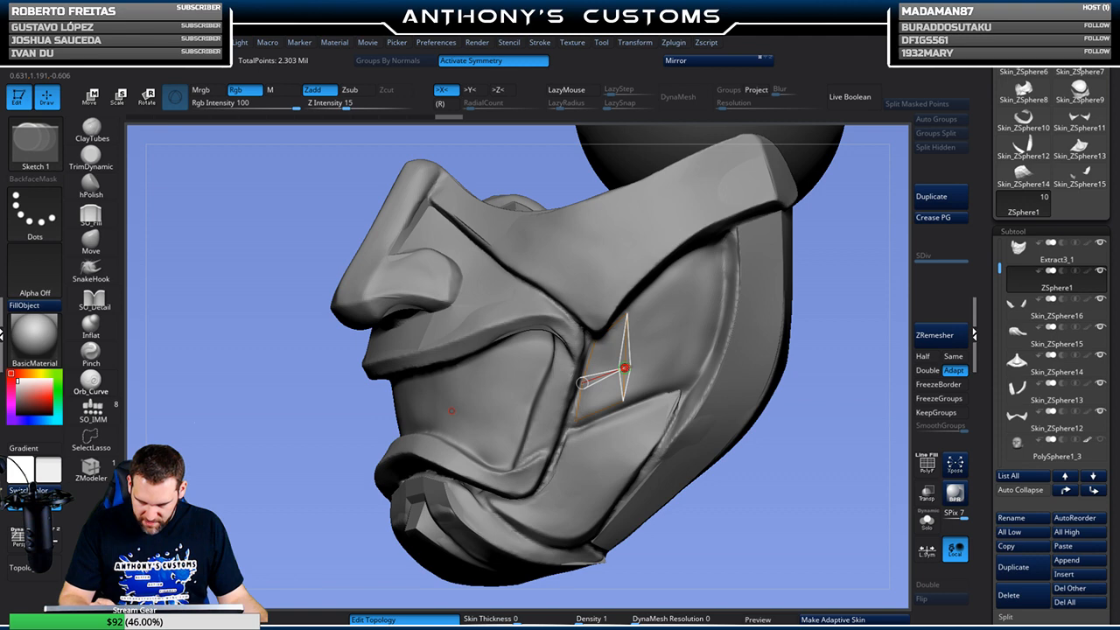
left_click(667, 337)
left_click(667, 386)
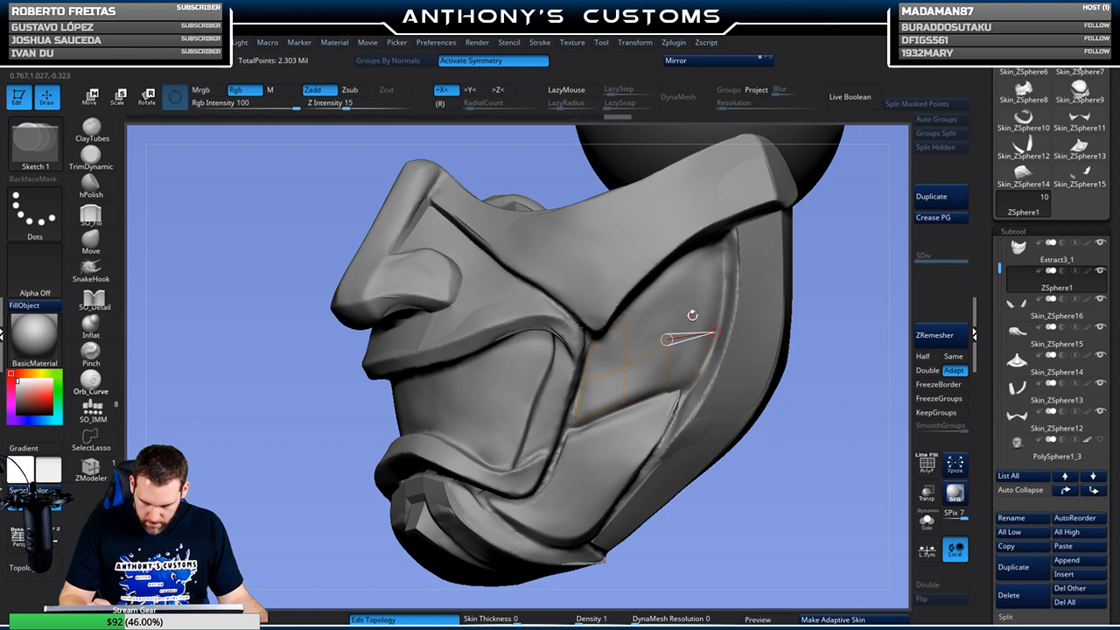
left_click(721, 282)
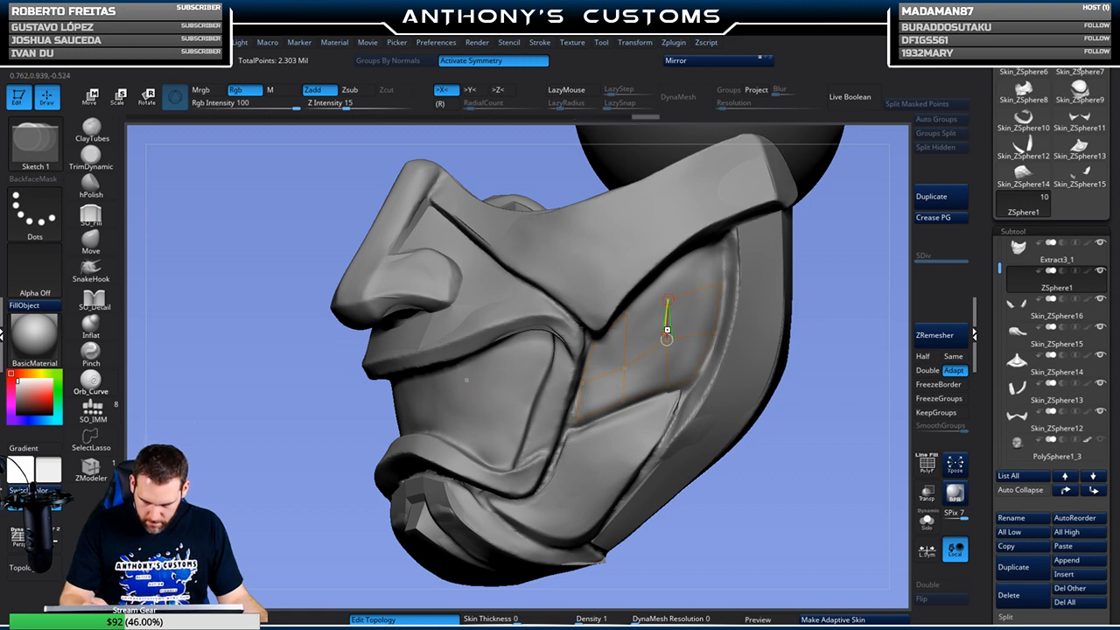
key("w")
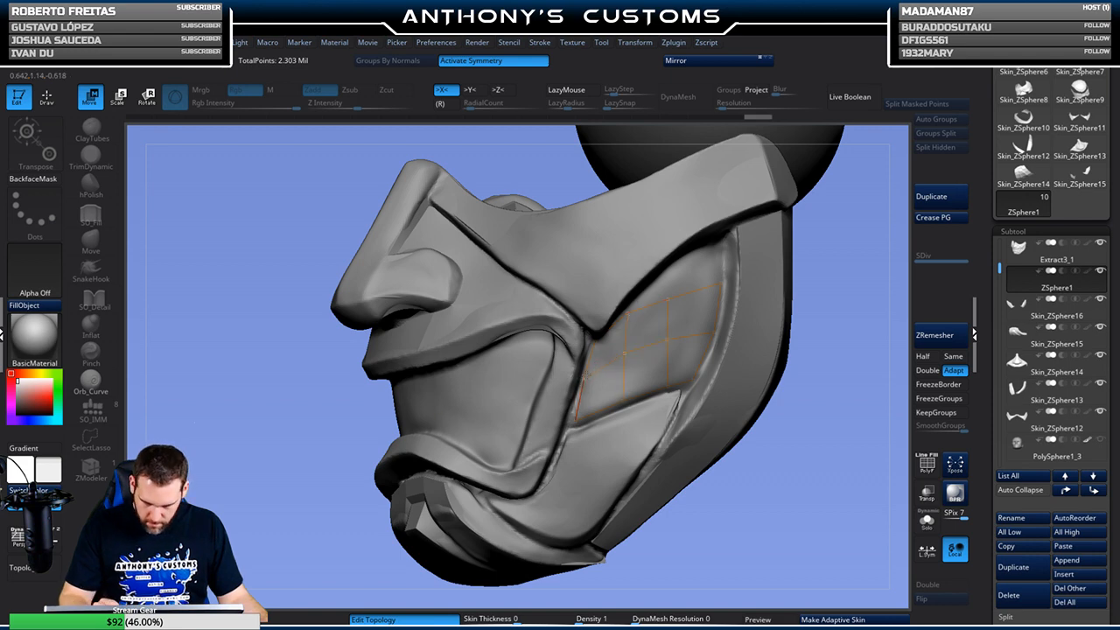
left_click_drag(623, 352, 668, 337)
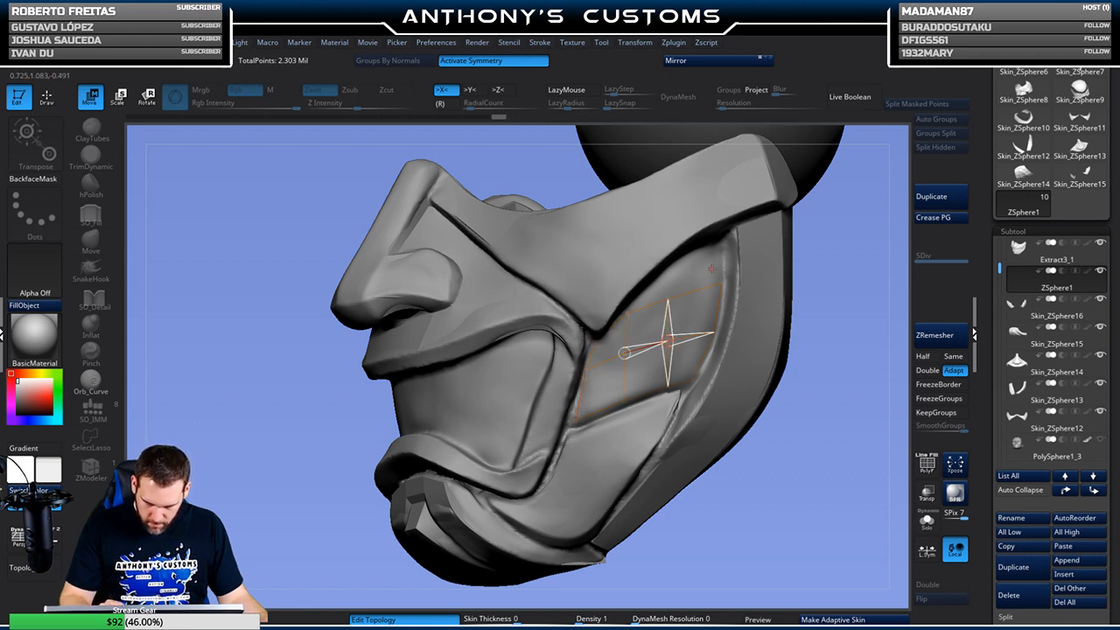
Convert the cheek-panel topology into an adaptive skin and insert the result as subtool Skin_ZSphere17
key("q")
left_click_drag(843, 305, 708, 243)
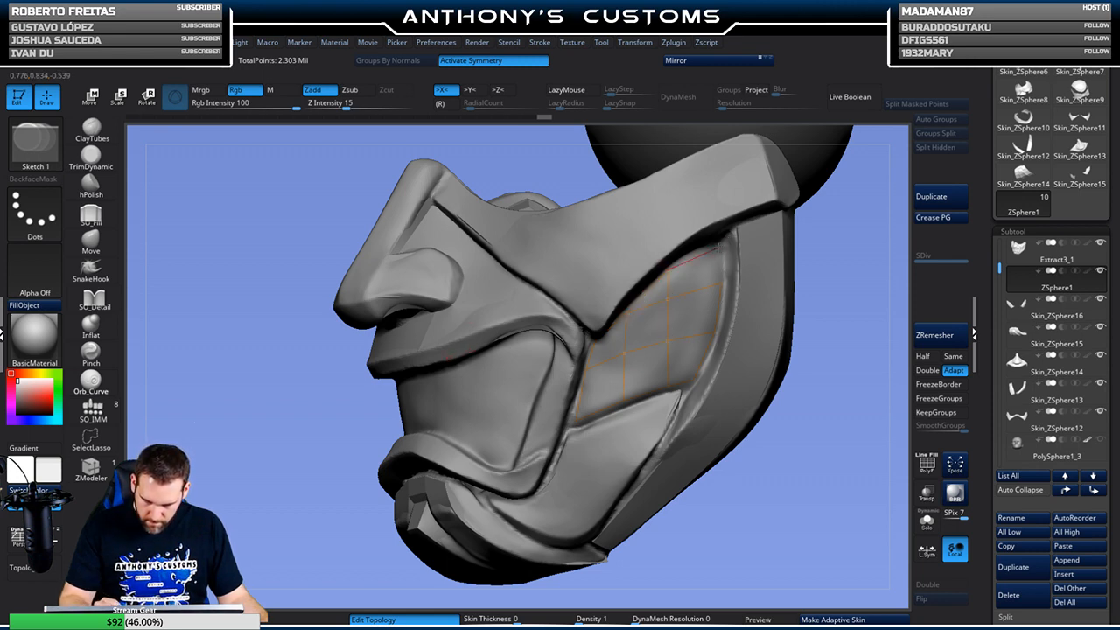
mouse_move(805, 408)
left_mouse_down()
mouse_move(805, 470)
mouse_move(836, 488)
left_mouse_up()
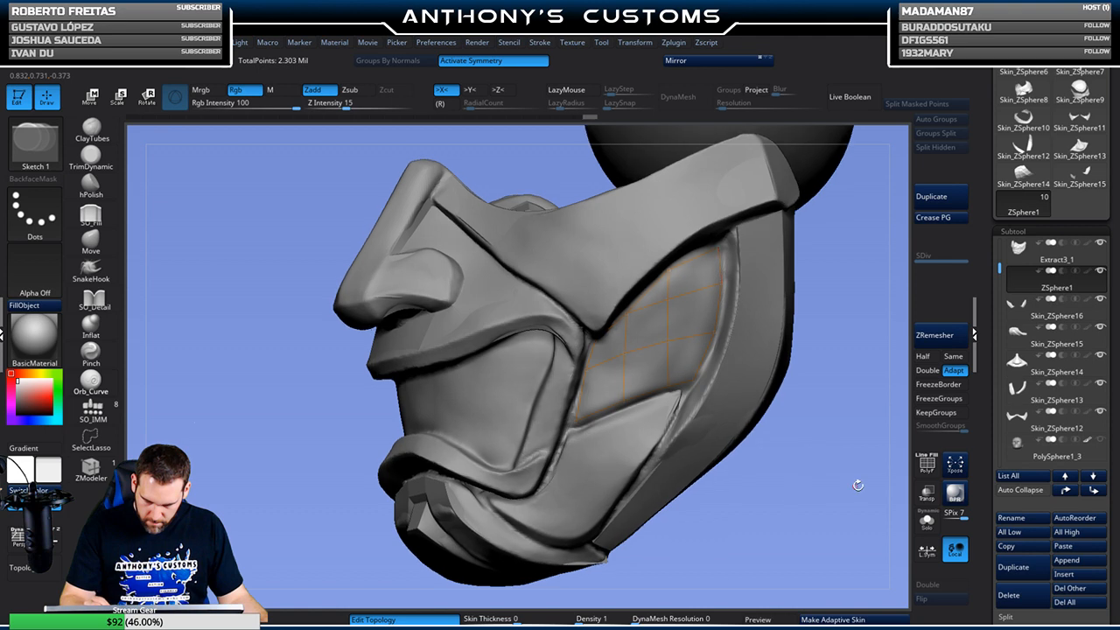
left_click(866, 621)
left_click(1064, 573)
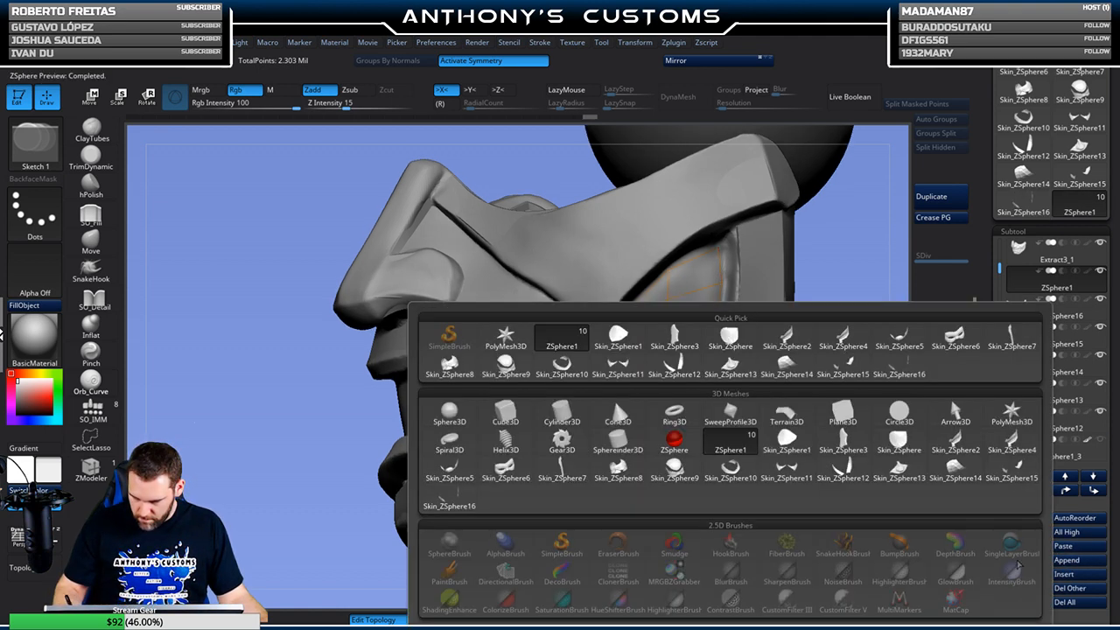
left_click(787, 477)
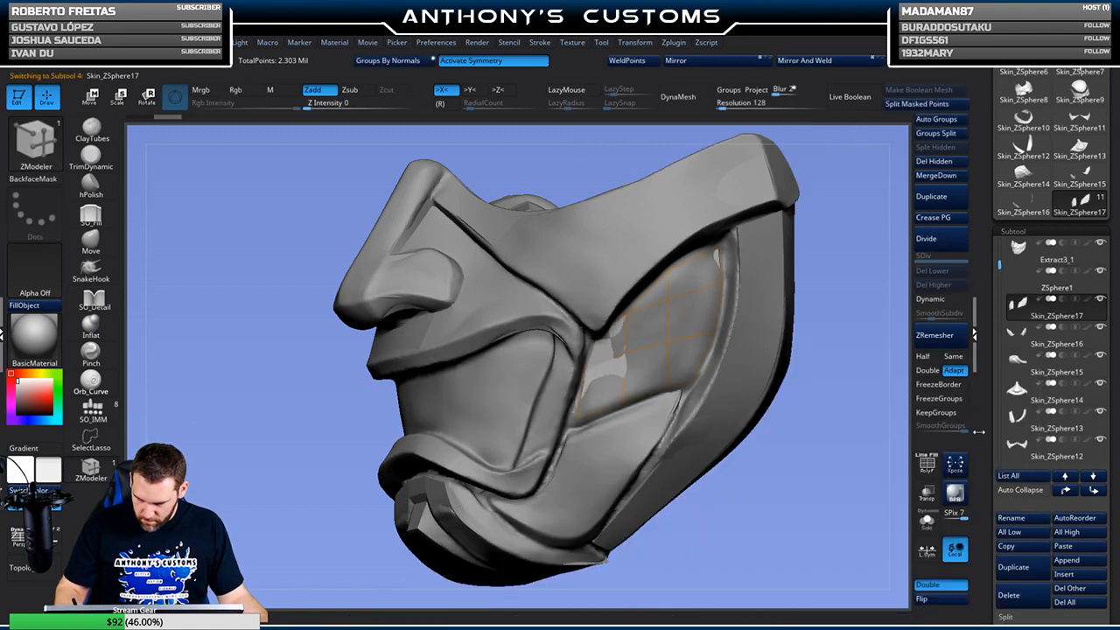
Delete the leftover ZSphere1 subtool and isolate the cheek panels in Solo mode
left_click(1008, 595)
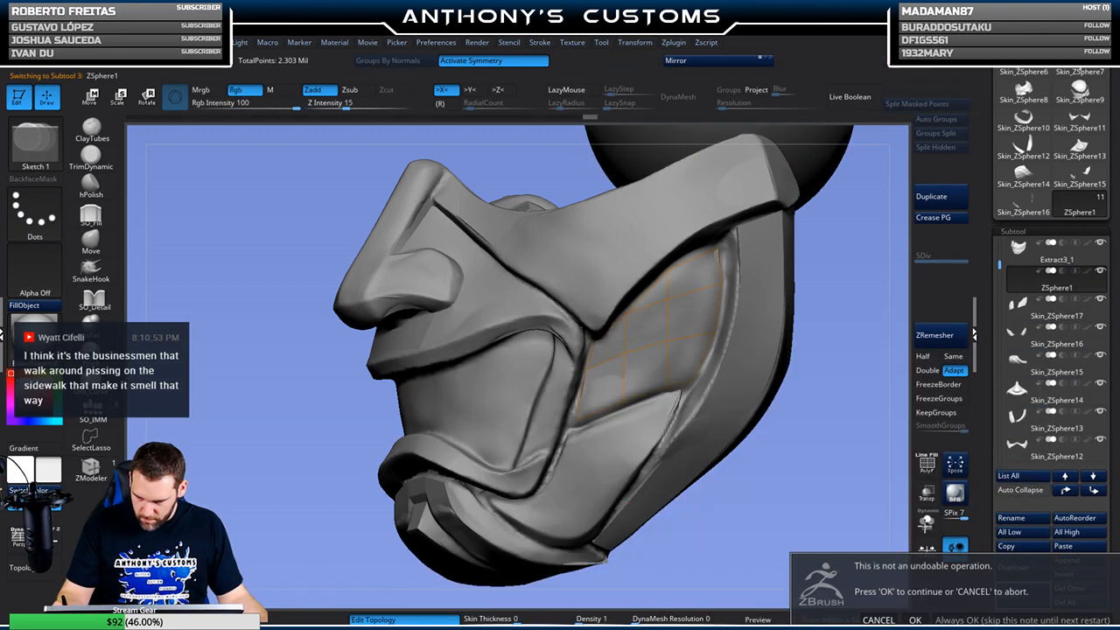
left_click(915, 618)
left_click(926, 521)
left_click_drag(831, 534, 801, 520)
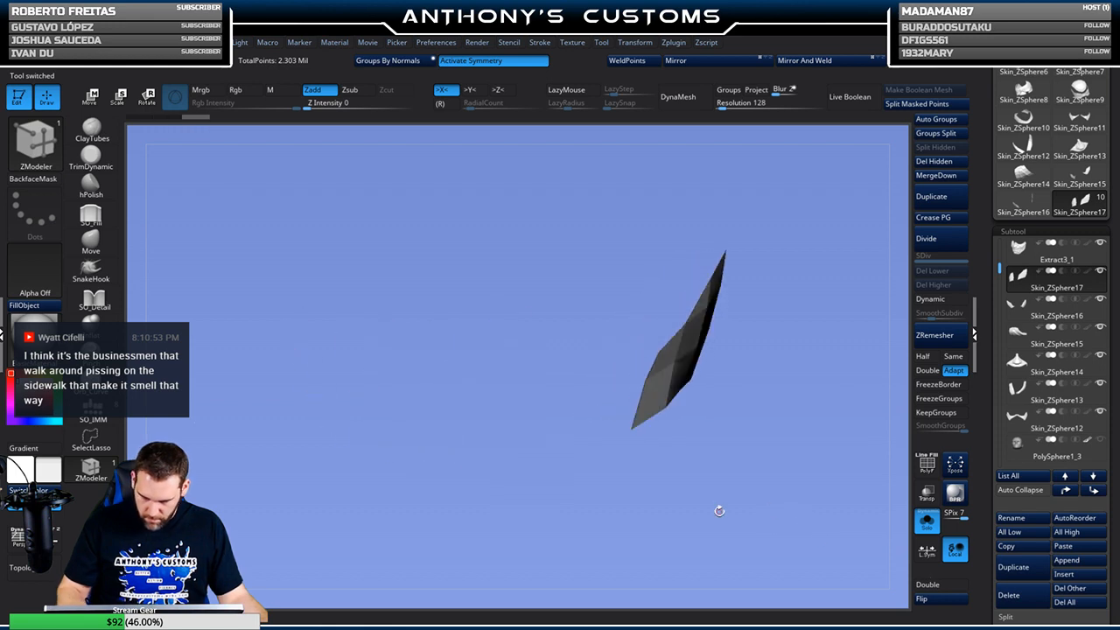
left_click_drag(718, 506, 754, 284)
left_click(722, 61)
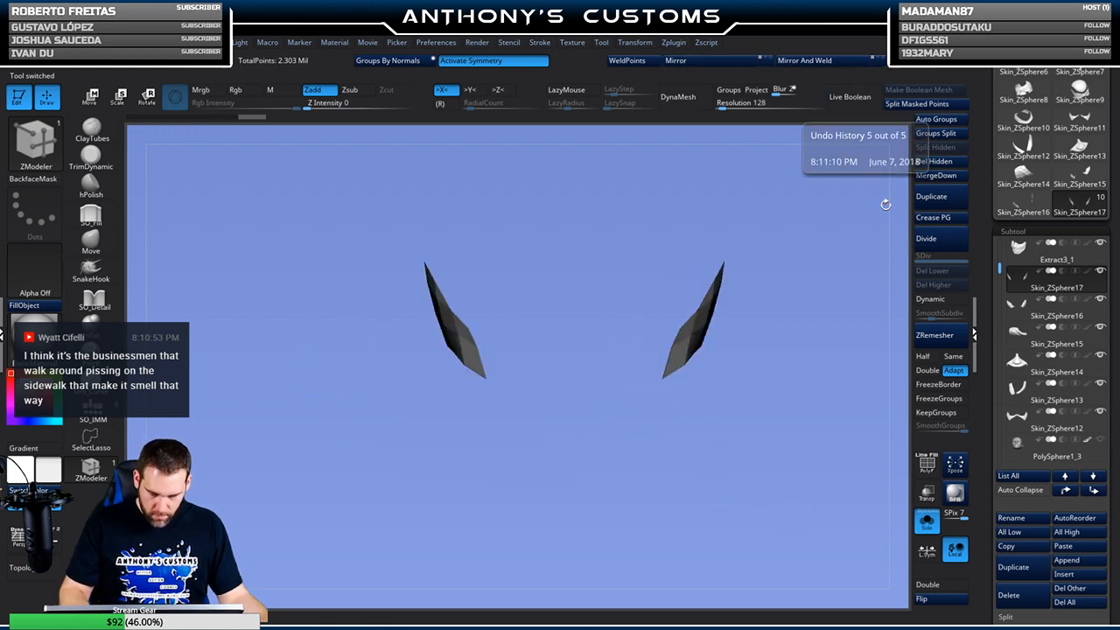
left_click(927, 523)
left_click(926, 523)
left_click_drag(813, 470, 767, 470)
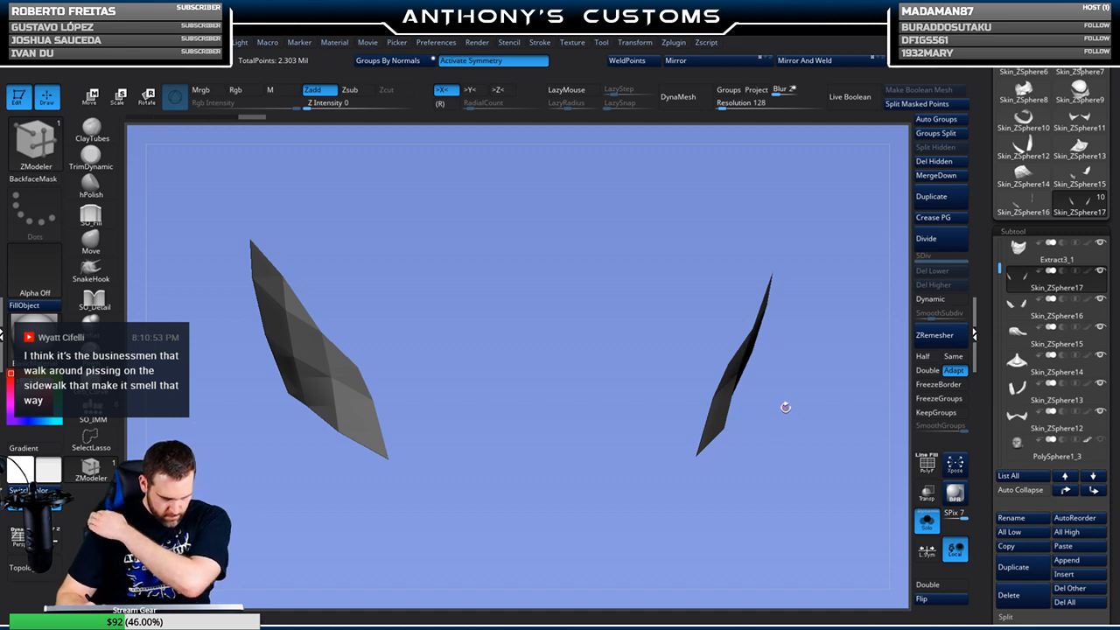
left_click_drag(712, 445, 908, 394)
Flip the cheek panels' normals and extrude them to a thickness with QMesh Polygroup All
left_click(937, 601)
left_click_drag(874, 551, 792, 519)
key("shift+f")
left_click_drag(638, 537, 478, 402)
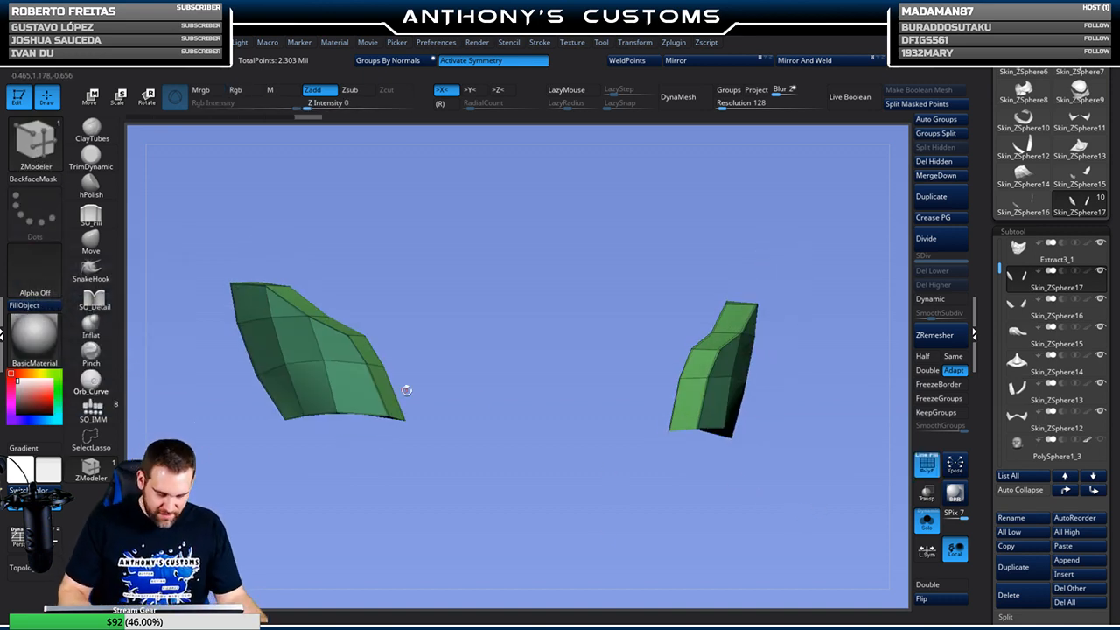
left_click_drag(398, 409, 414, 417)
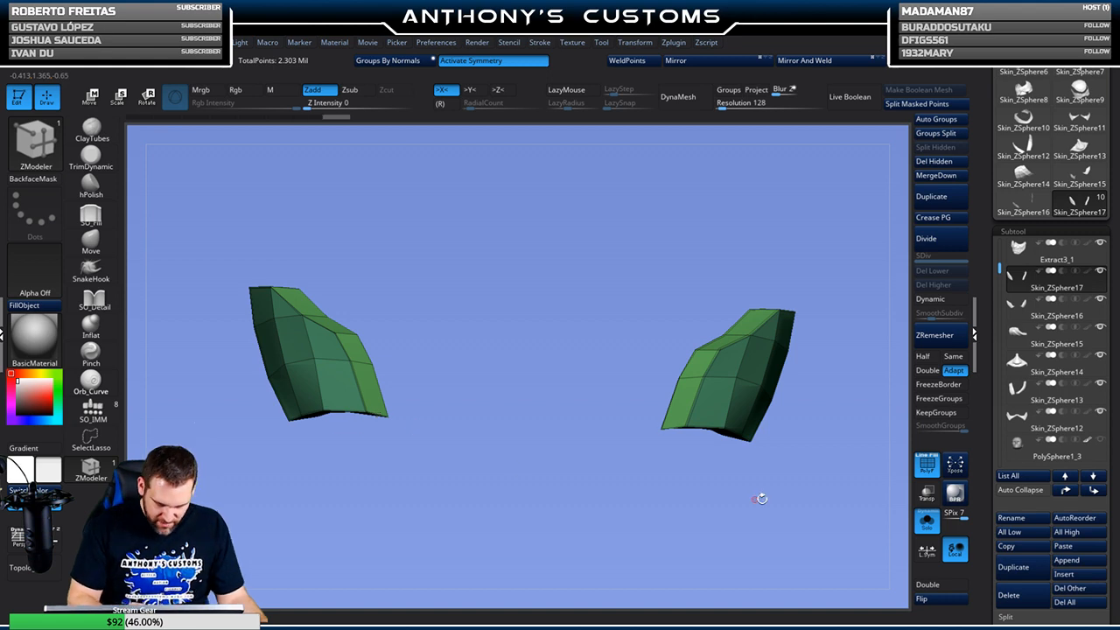
Enable Dynamic subdivision on the thickened cheek panels and show them within the full mask
left_click(926, 522)
left_click_drag(875, 573, 793, 567)
left_click(927, 523)
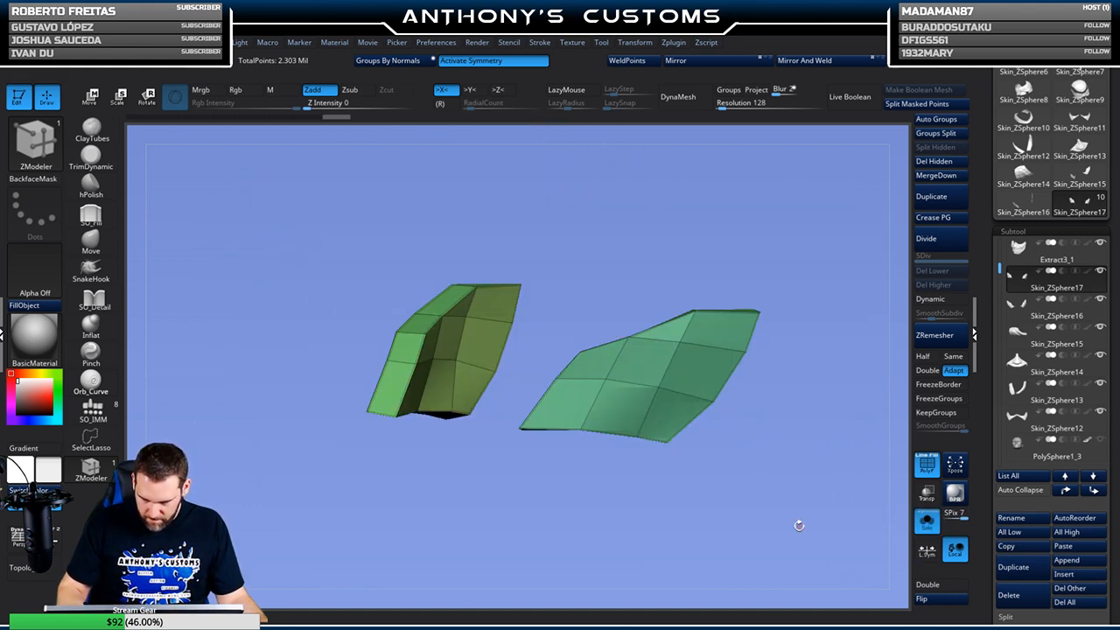
left_click_drag(815, 524, 742, 408)
left_click_drag(678, 258, 761, 412)
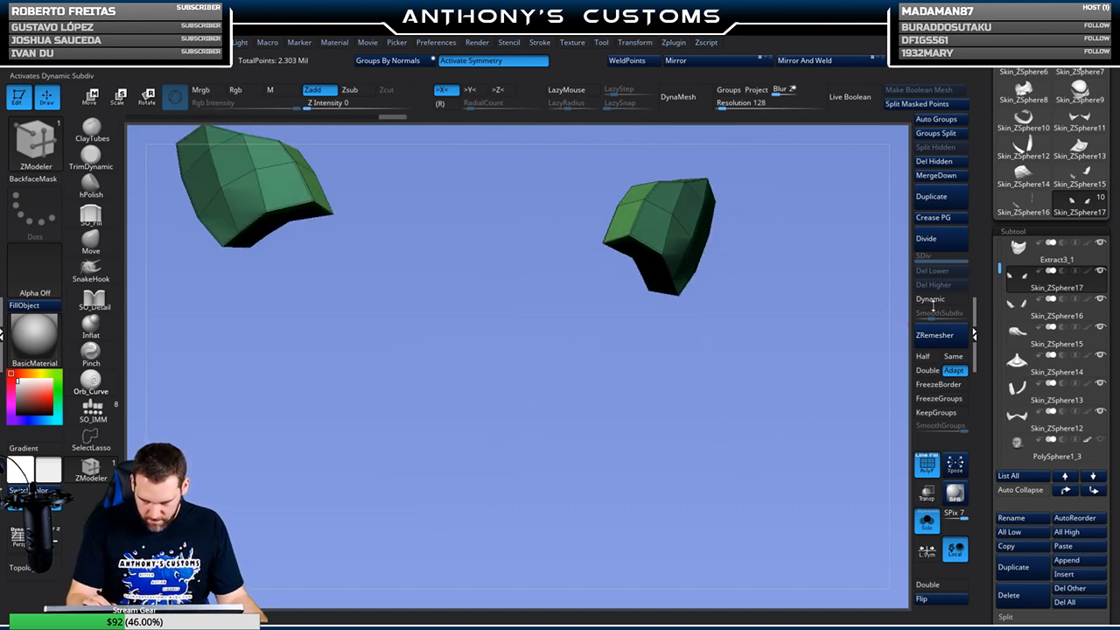
left_click_drag(864, 346, 840, 376)
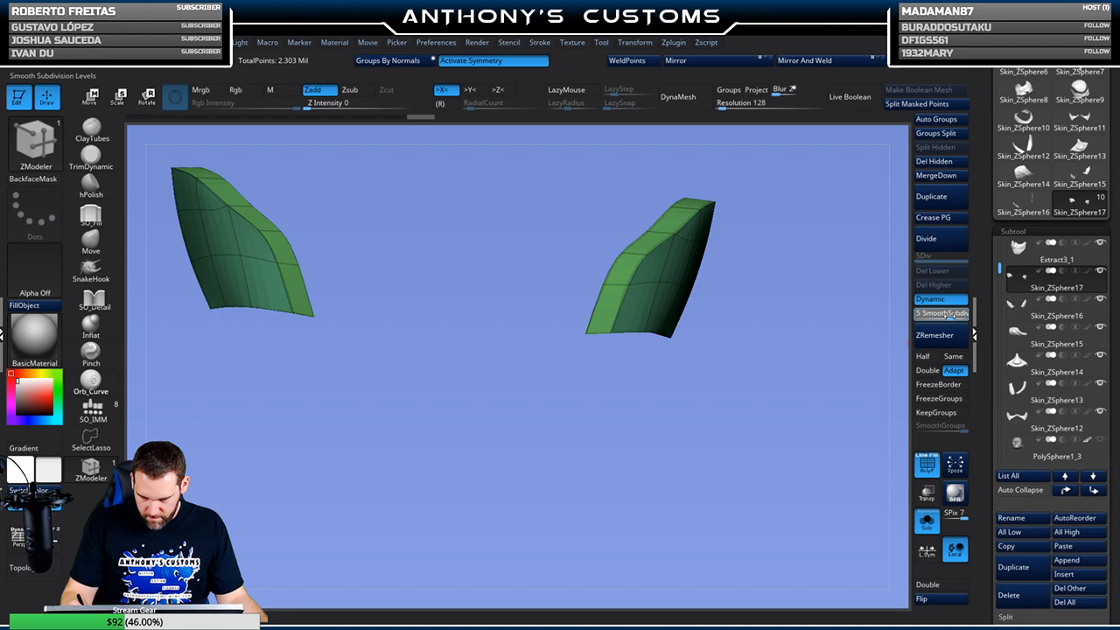
left_click(930, 525)
left_click_drag(827, 493, 745, 437, "alt")
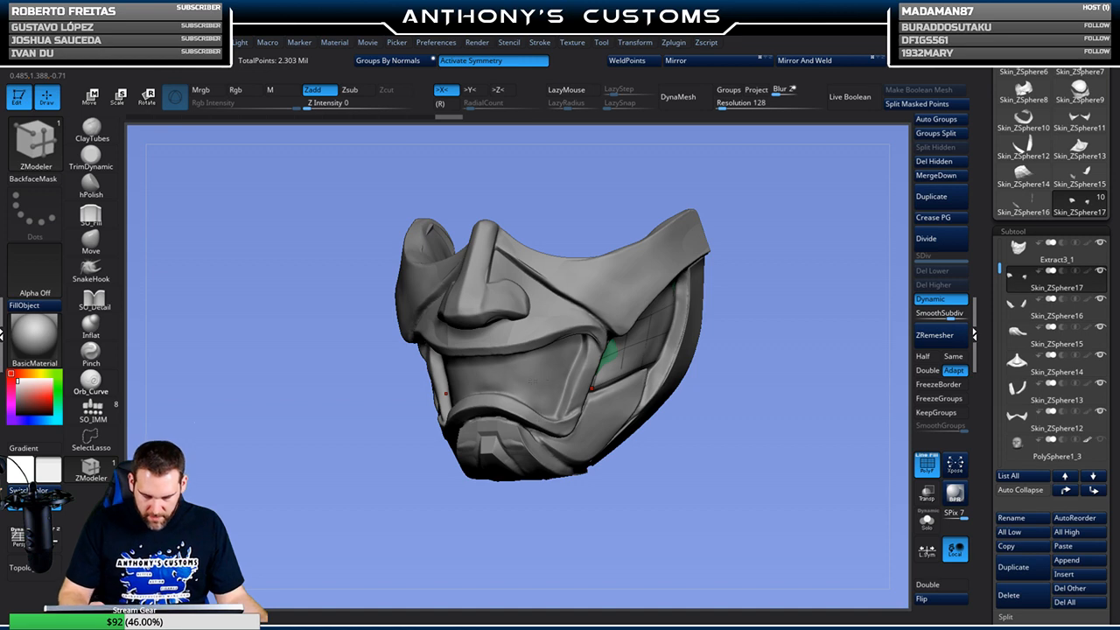
left_click_drag(719, 364, 801, 337)
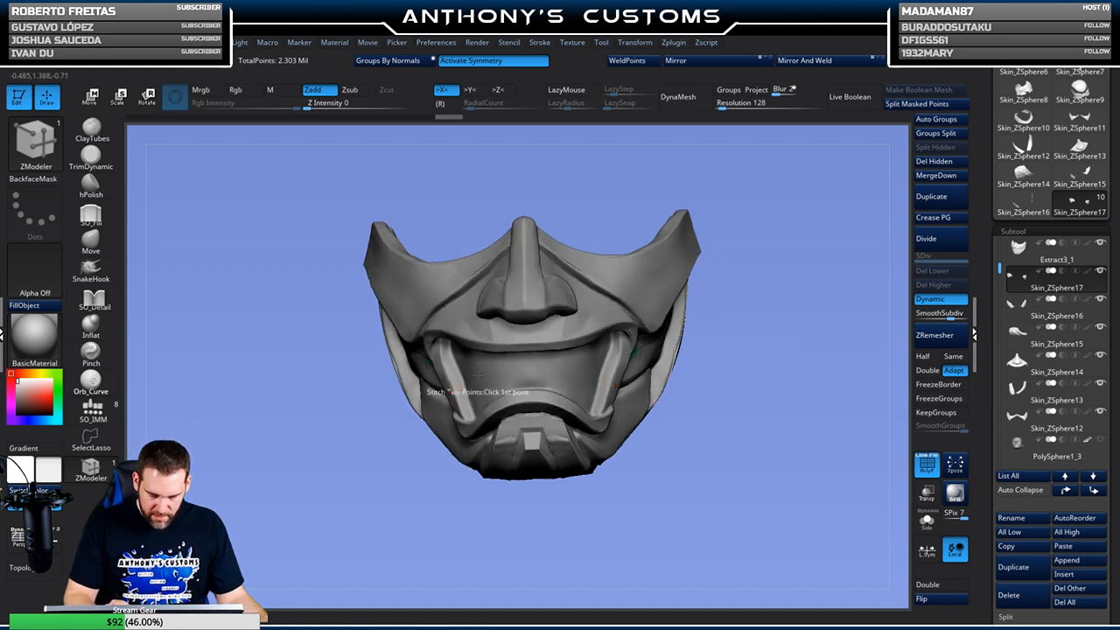
left_click_drag(775, 388, 755, 303)
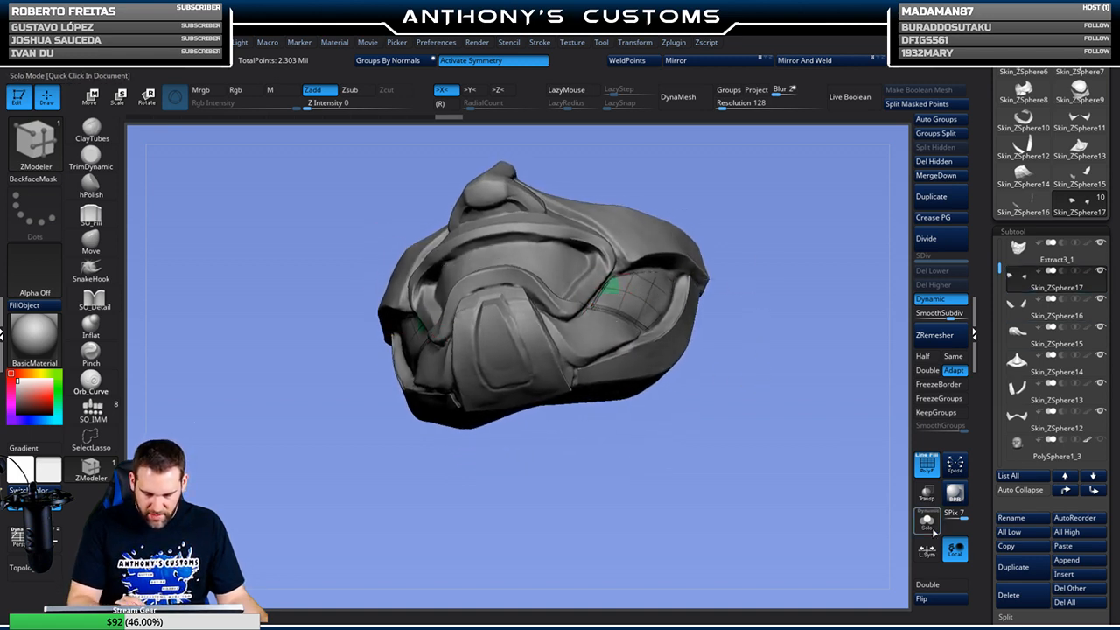
Select the nose and upper-lip piece, Skin_ZSphere14, and isolate it in Solo mode
left_click(1024, 373)
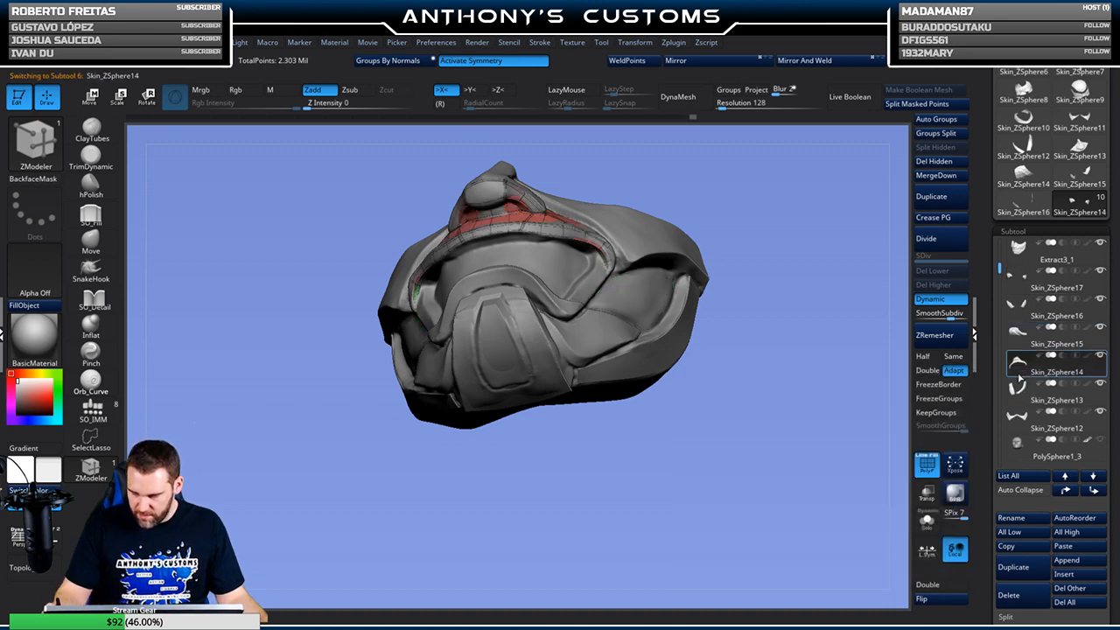
left_click(930, 526)
left_click_drag(792, 477, 794, 503)
left_click_drag(579, 413, 801, 530, "alt")
left_click_drag(494, 414, 486, 392)
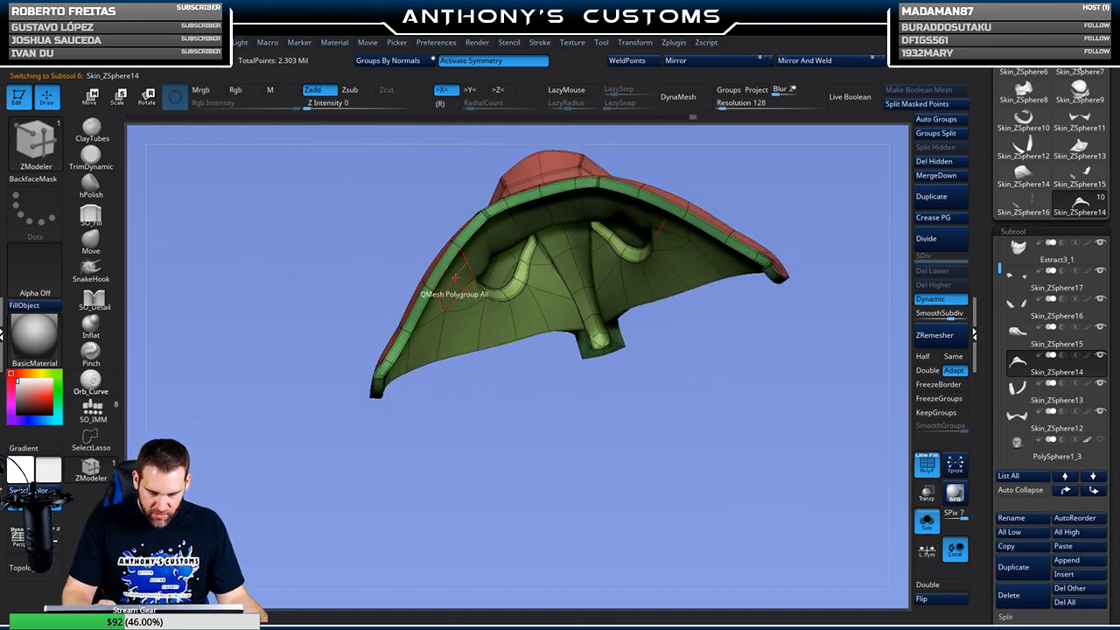
left_click_drag(459, 274, 472, 289)
left_click_drag(625, 365, 652, 307)
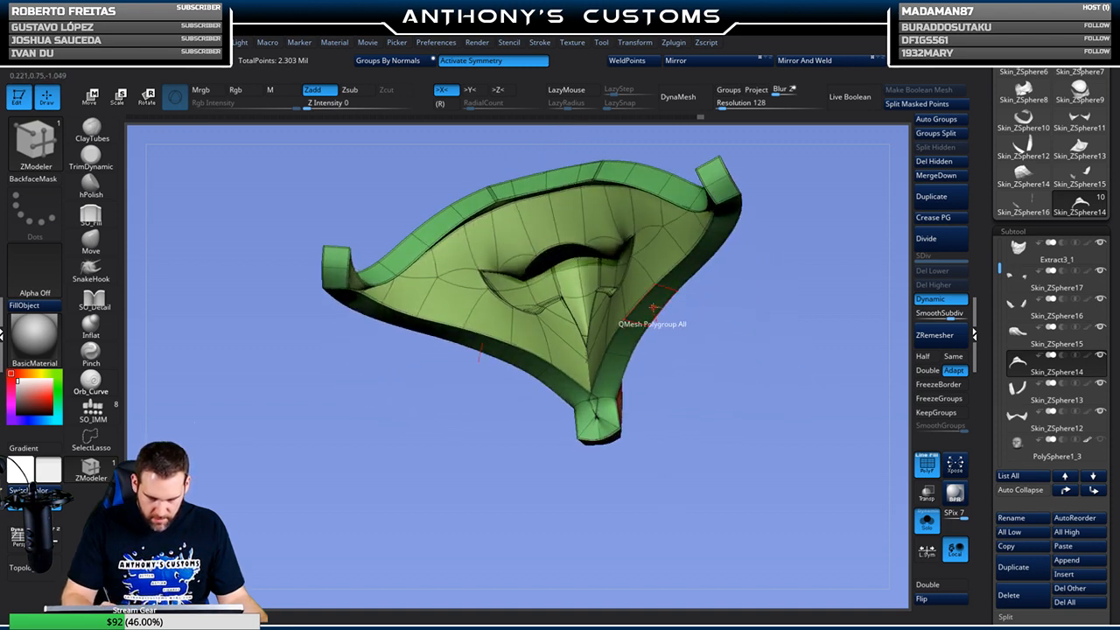
Delete the inner-surface polygroup of the nose and upper-lip piece with Del Hidden and show the full mask again
key("ctrl+shift")
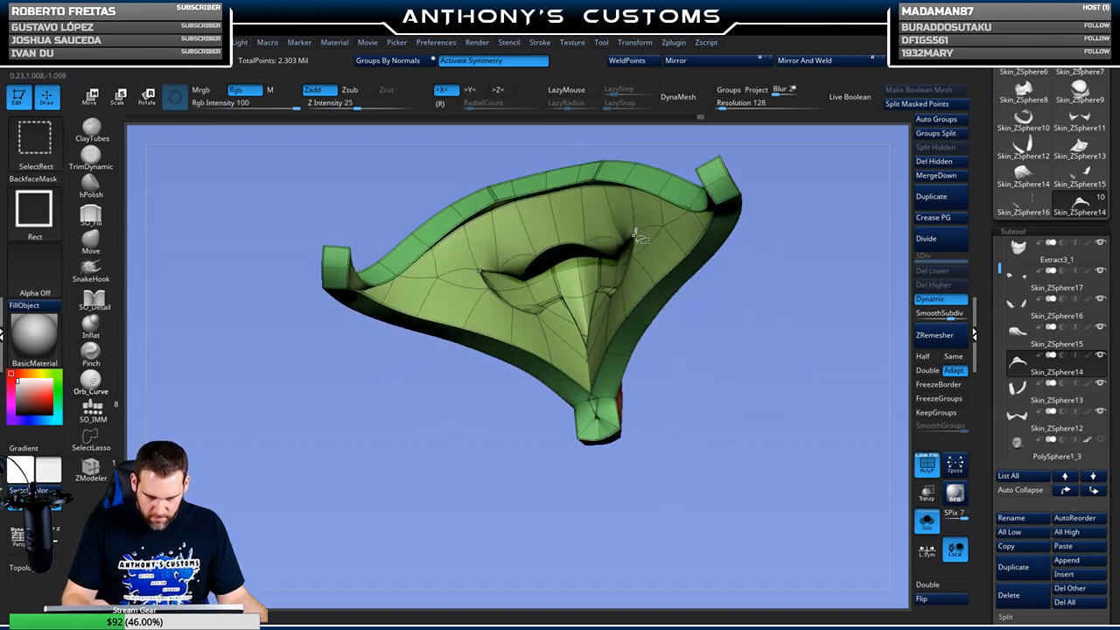
left_click(633, 234, "ctrl+shift")
left_click(750, 367, "ctrl+shift")
left_click_drag(757, 347, 762, 490)
mouse_move(792, 369)
left_mouse_down()
mouse_move(808, 399)
mouse_move(823, 399)
mouse_move(712, 385)
mouse_move(674, 345)
mouse_move(685, 341)
mouse_move(732, 404)
mouse_move(725, 499)
mouse_move(735, 399)
mouse_move(723, 389)
mouse_move(745, 333)
mouse_move(780, 295)
mouse_move(780, 321)
left_mouse_up()
left_click(945, 164)
left_click_drag(771, 250, 769, 297)
left_click(926, 519)
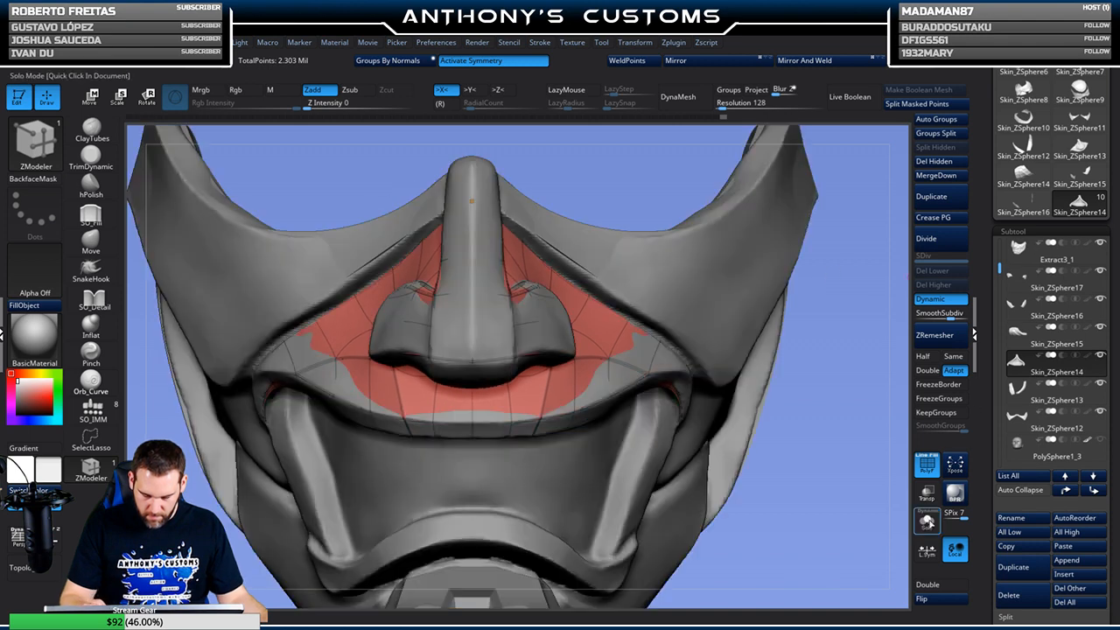
Select the base mask Extract3_1, turn off the polyframe display and insert a new ZSphere subtool
key("f")
left_click(569, 415, "alt")
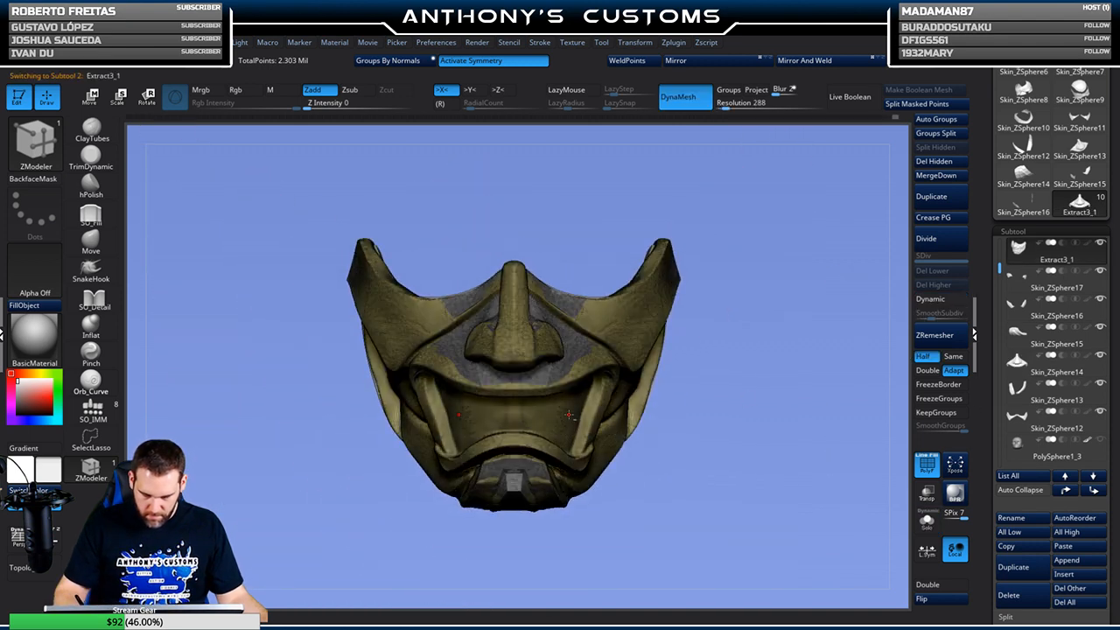
left_click(935, 462)
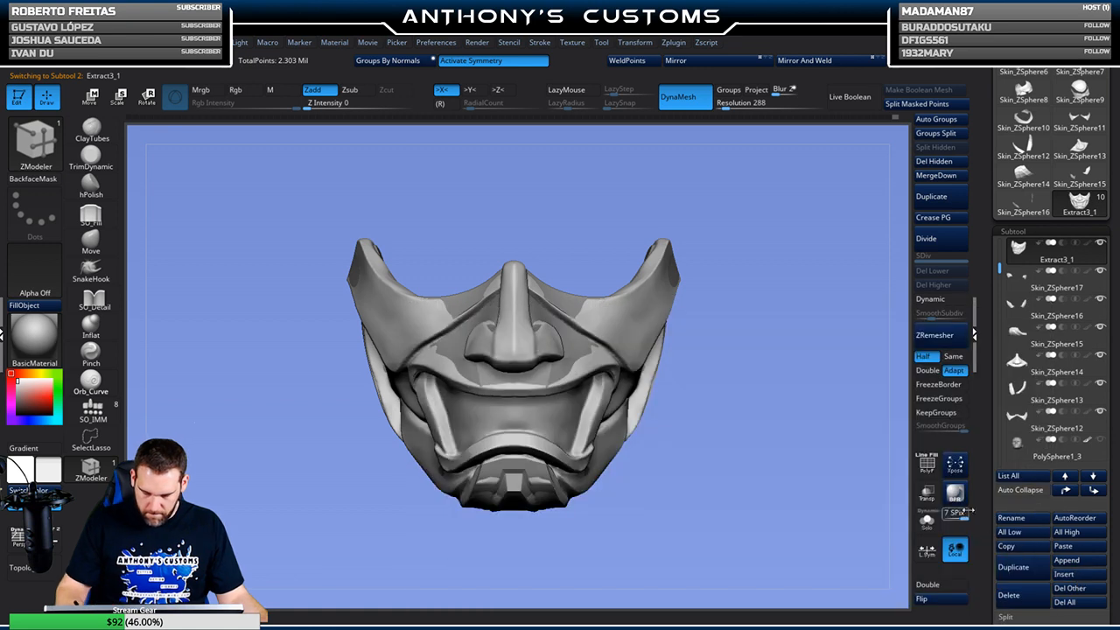
left_click(1079, 564)
left_click(674, 440)
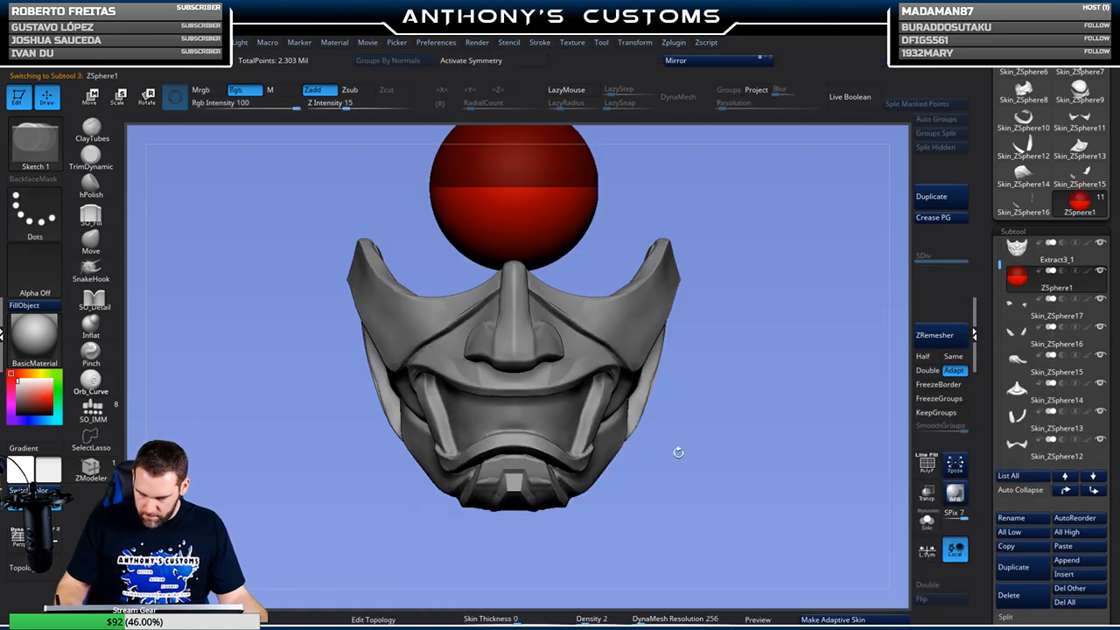
Enable Edit Topology on the new ZSphere with density 1, DynaMesh Resolution 0 and X symmetry
left_click_drag(765, 514, 742, 460, "alt")
left_click(408, 620)
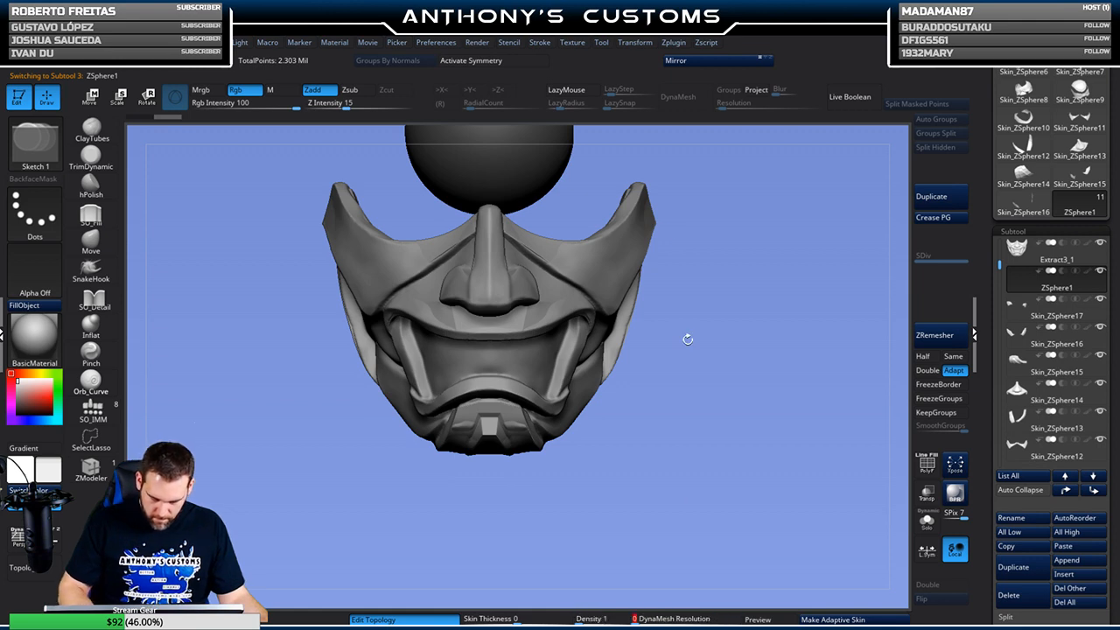
left_click(494, 60)
Draw the first topology strip down the raised fold beside the mouth and adjust its points
left_click_drag(733, 359, 702, 414, "alt")
mouse_move(794, 450)
left_mouse_down("alt")
mouse_move(757, 403)
mouse_move(768, 425)
mouse_move(733, 416)
mouse_move(740, 405)
mouse_move(773, 402)
mouse_move(766, 384)
left_mouse_up("alt")
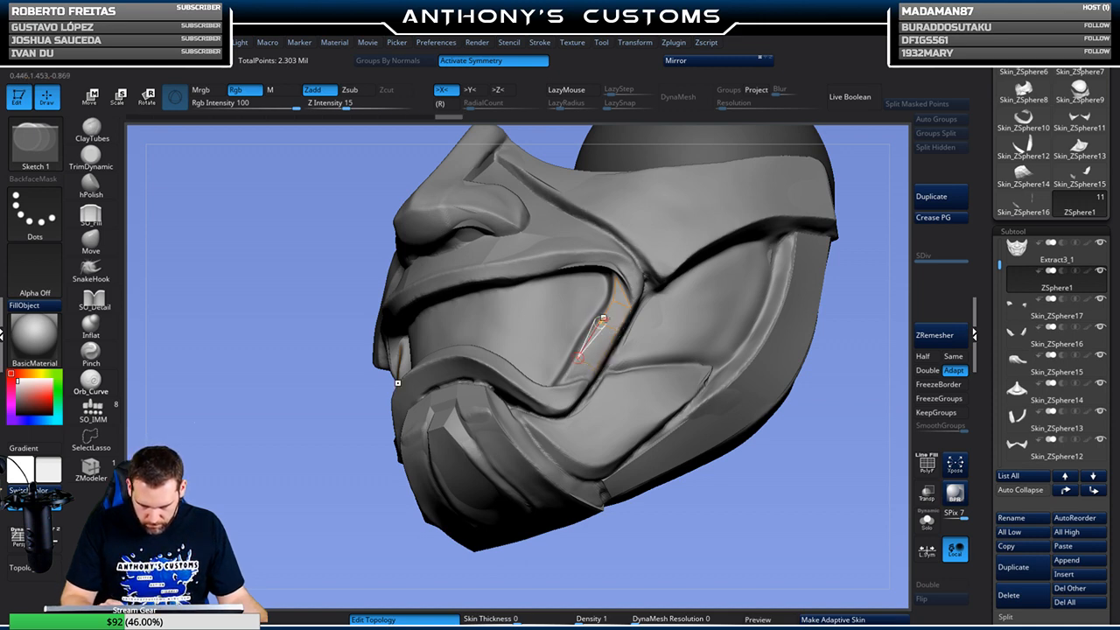
key("w")
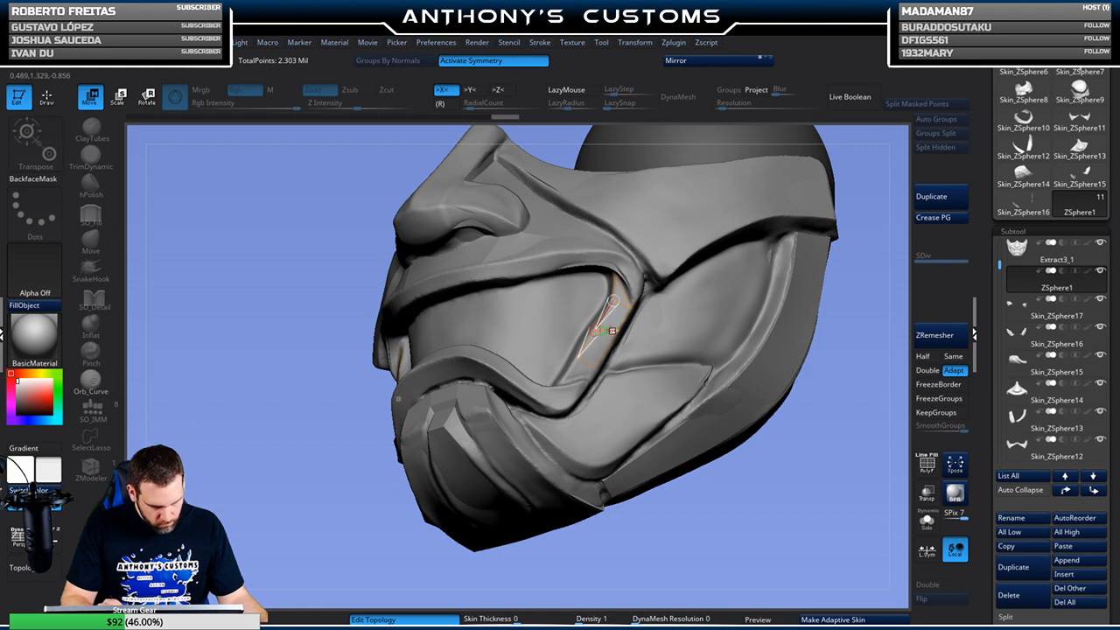
key("q")
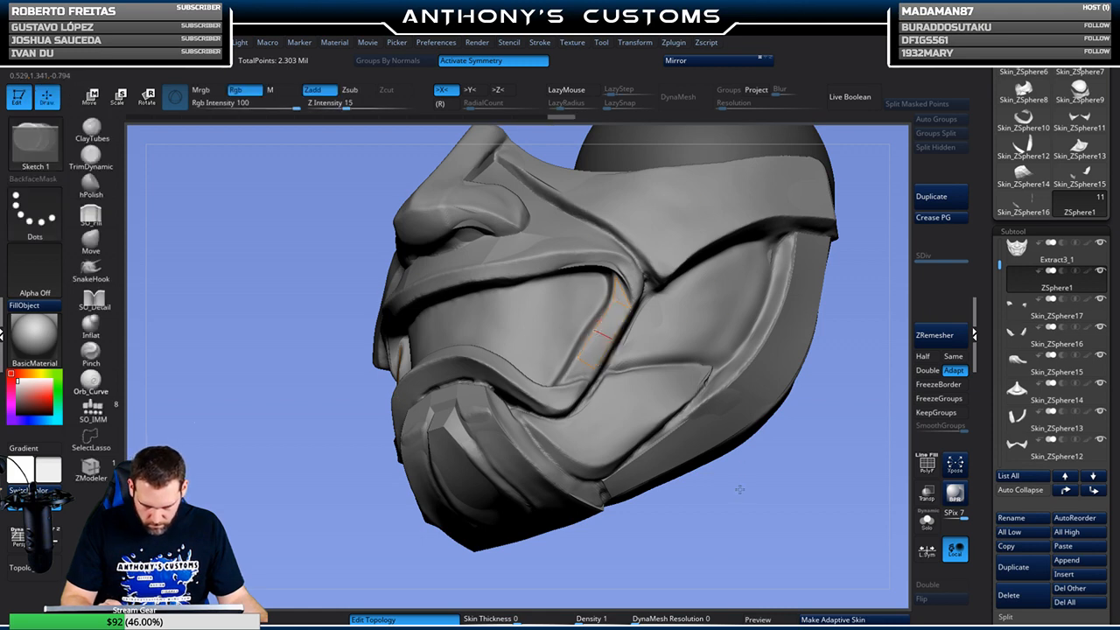
Extend the topology strip down the fold to the lower corner of the mouth
left_click_drag(739, 488, 620, 376)
left_click(590, 378)
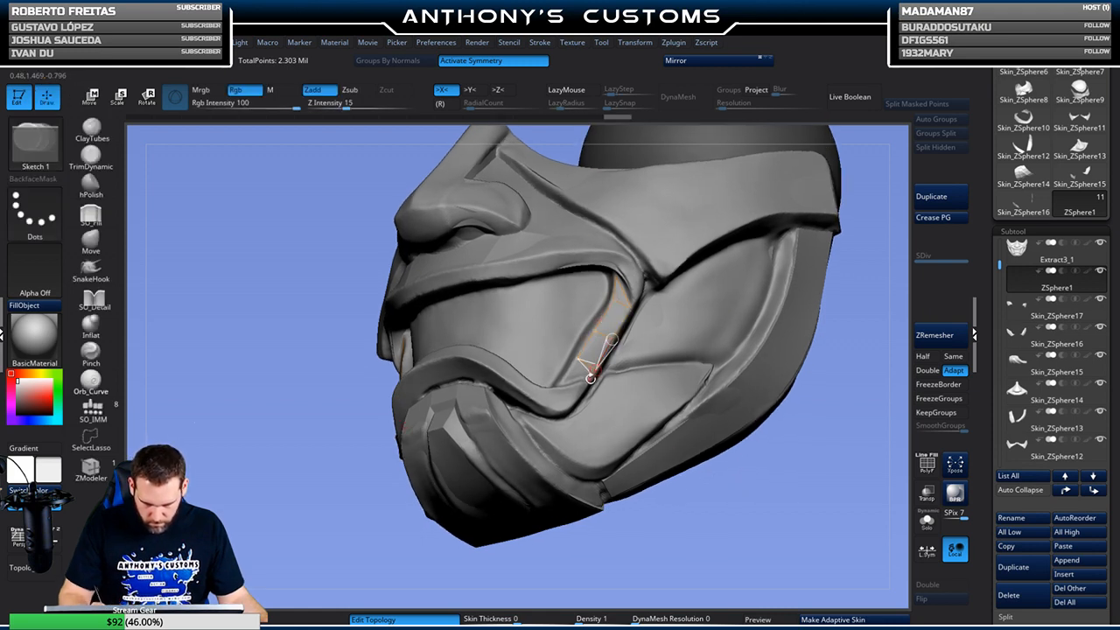
mouse_move(764, 484)
left_mouse_down()
mouse_move(744, 522)
mouse_move(779, 518)
mouse_move(715, 486)
mouse_move(630, 412)
mouse_move(535, 463)
mouse_move(542, 538)
mouse_move(538, 492)
mouse_move(584, 385)
mouse_move(564, 394)
mouse_move(556, 381)
left_mouse_up()
left_click(557, 378)
left_click_drag(529, 517, 622, 349)
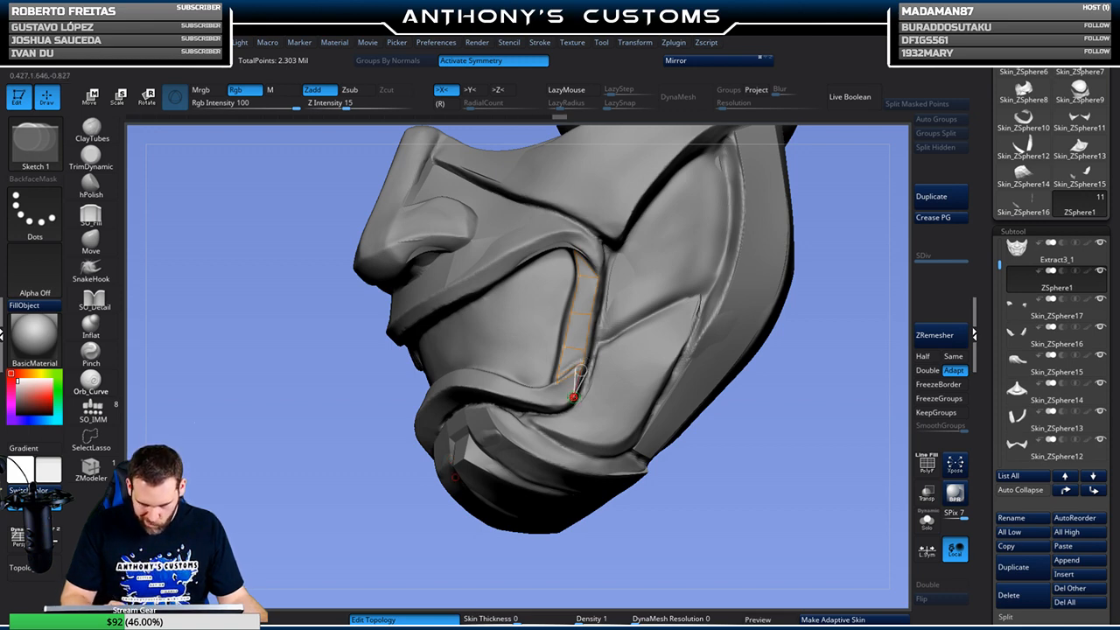
left_click(557, 382)
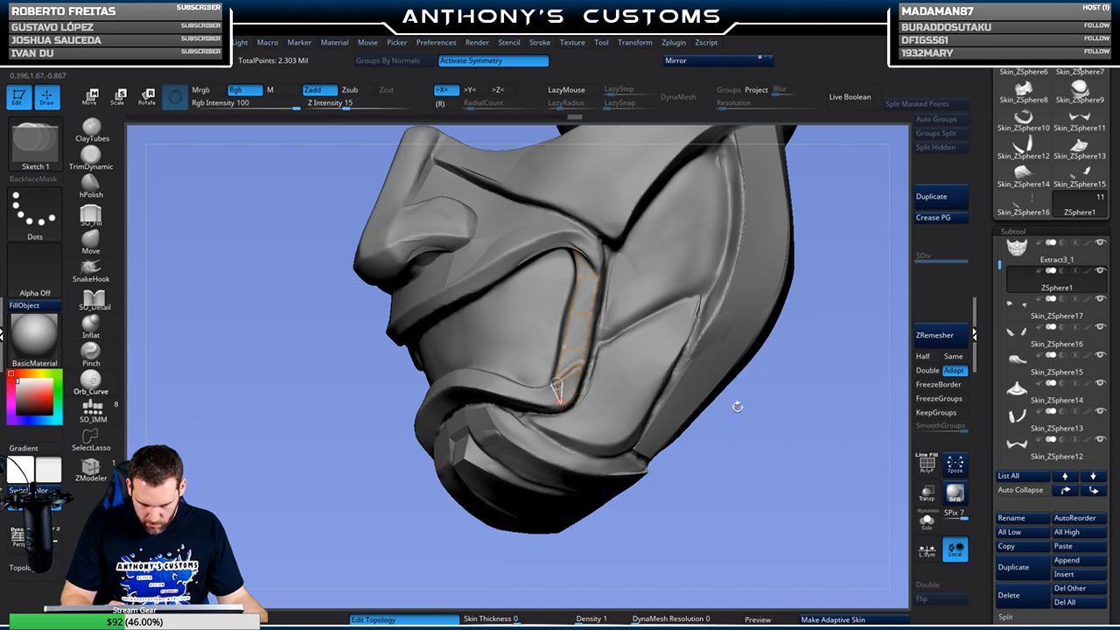
Extend the topology strip from the lower mouth corner along the raised lower-lip fold toward the chin
mouse_move(747, 461)
left_mouse_down()
mouse_move(738, 463)
mouse_move(755, 482)
mouse_move(741, 467)
left_mouse_up()
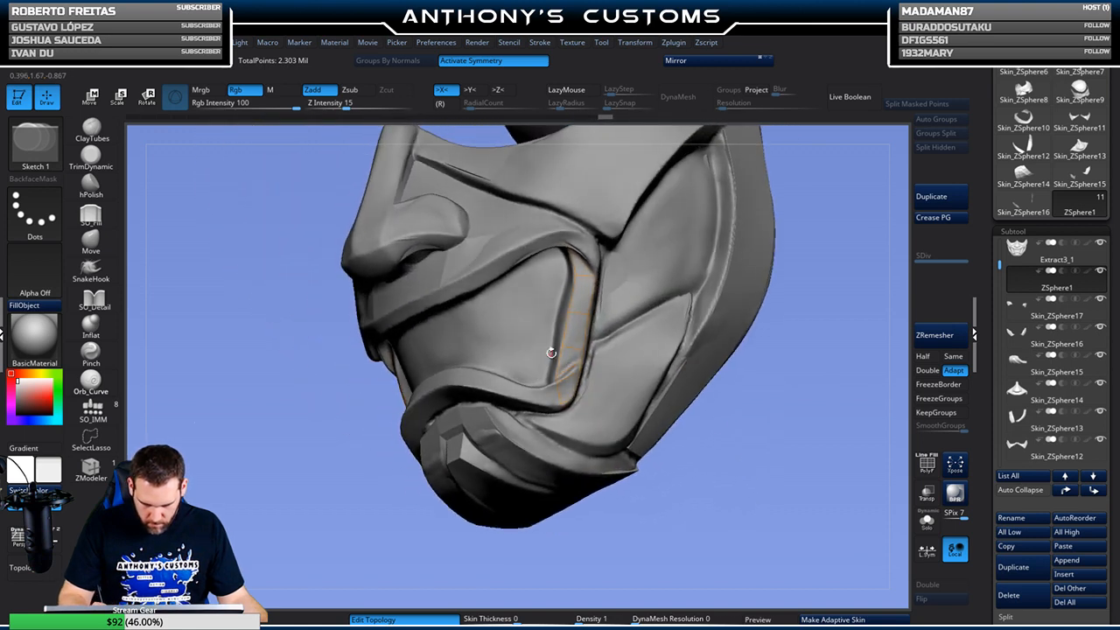
left_click(538, 395)
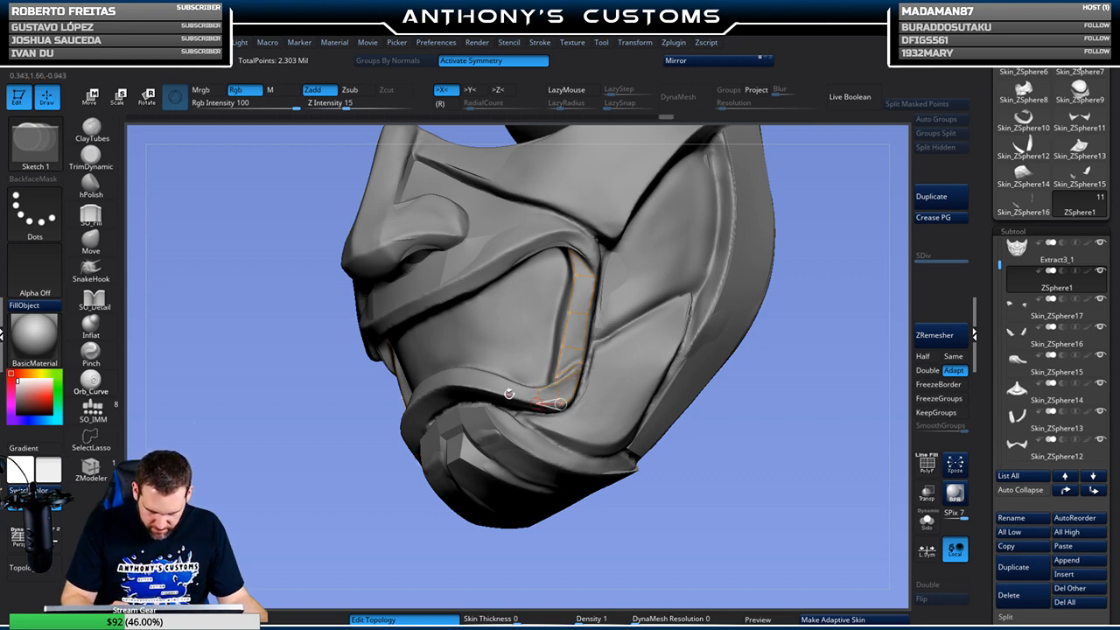
left_click(511, 385)
left_click(538, 389)
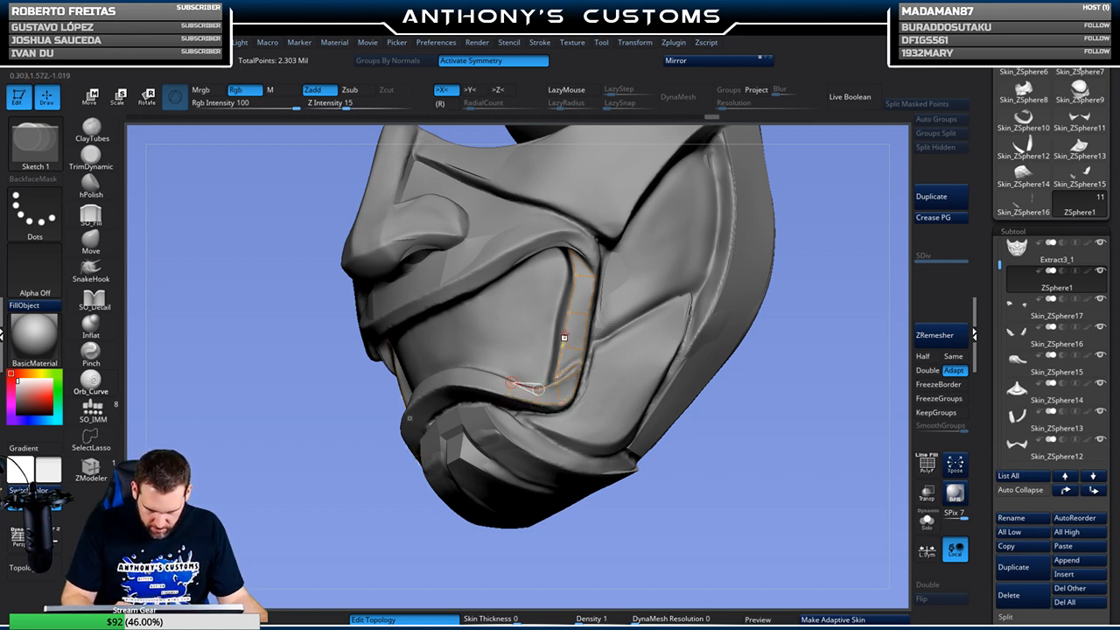
left_click(480, 385)
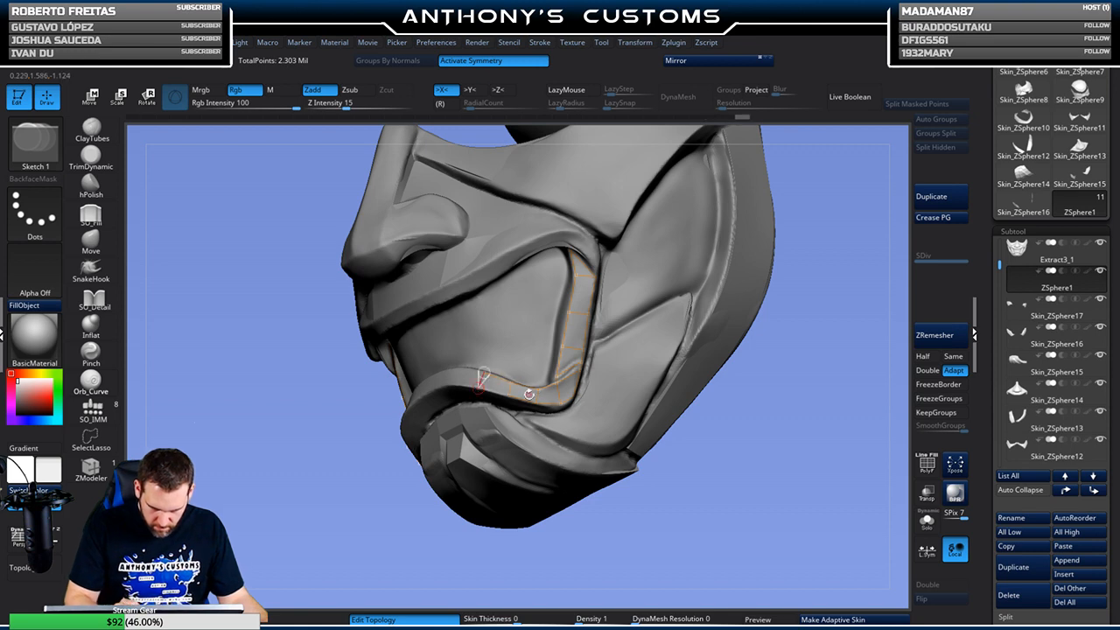
left_click(508, 395)
Complete the topology strip across the lower-lip fold up to the mask's centre line
left_click_drag(378, 526, 425, 389)
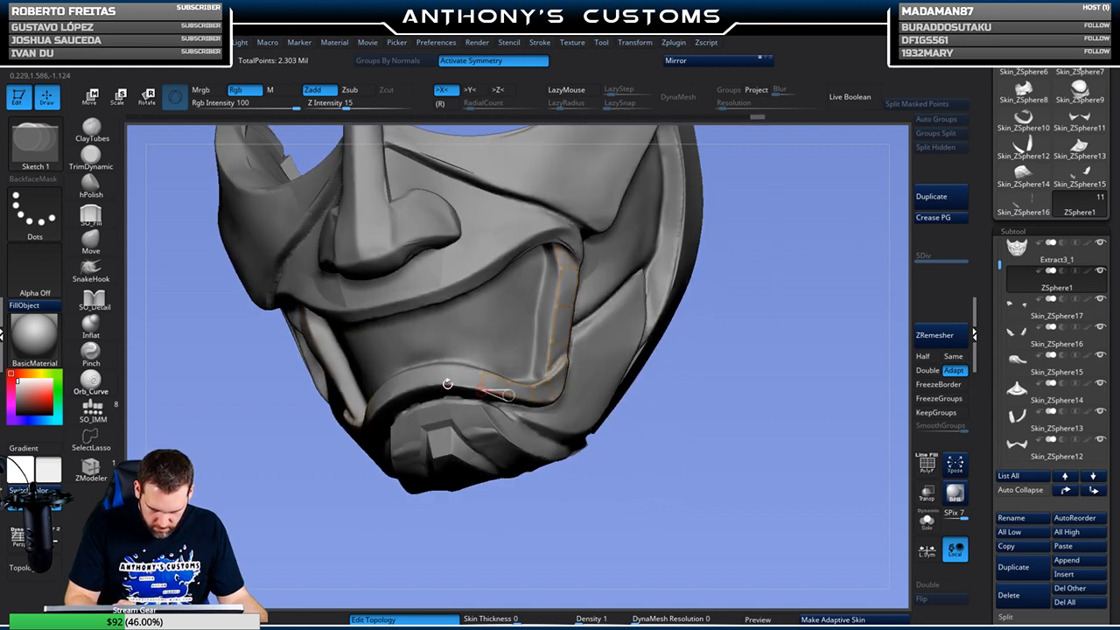
left_click(448, 384)
left_click(481, 371)
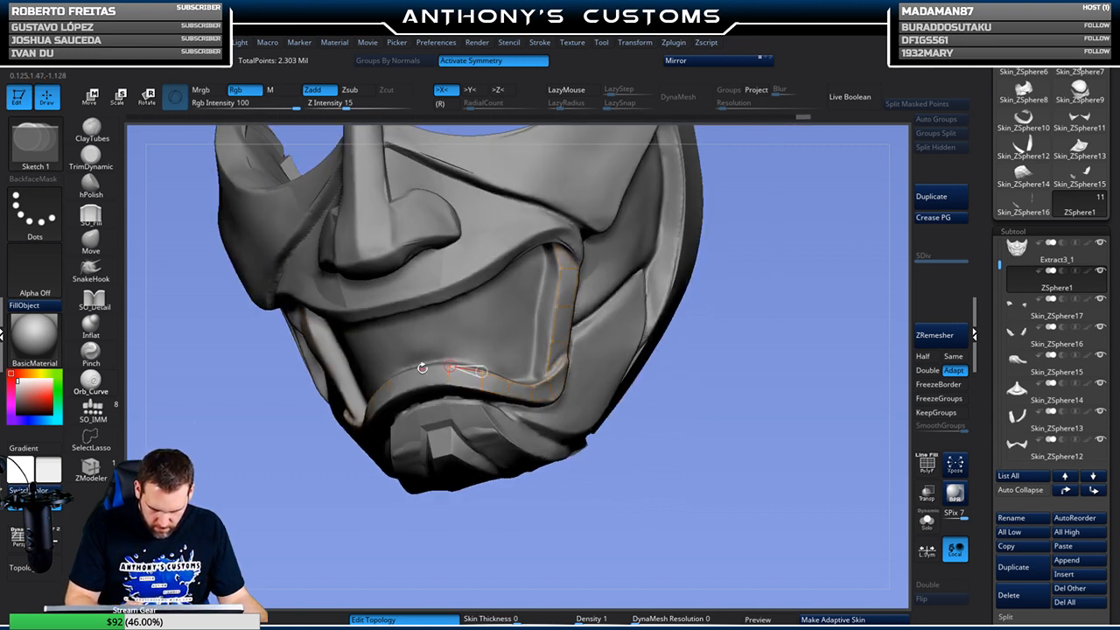
left_click(418, 369)
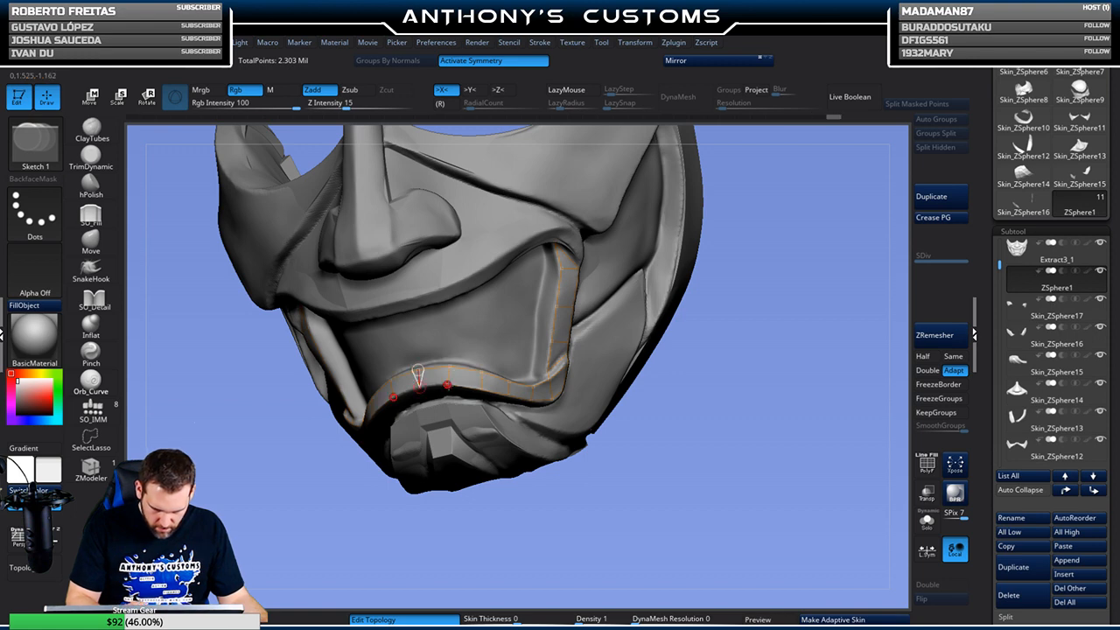
left_click_drag(740, 370, 785, 390)
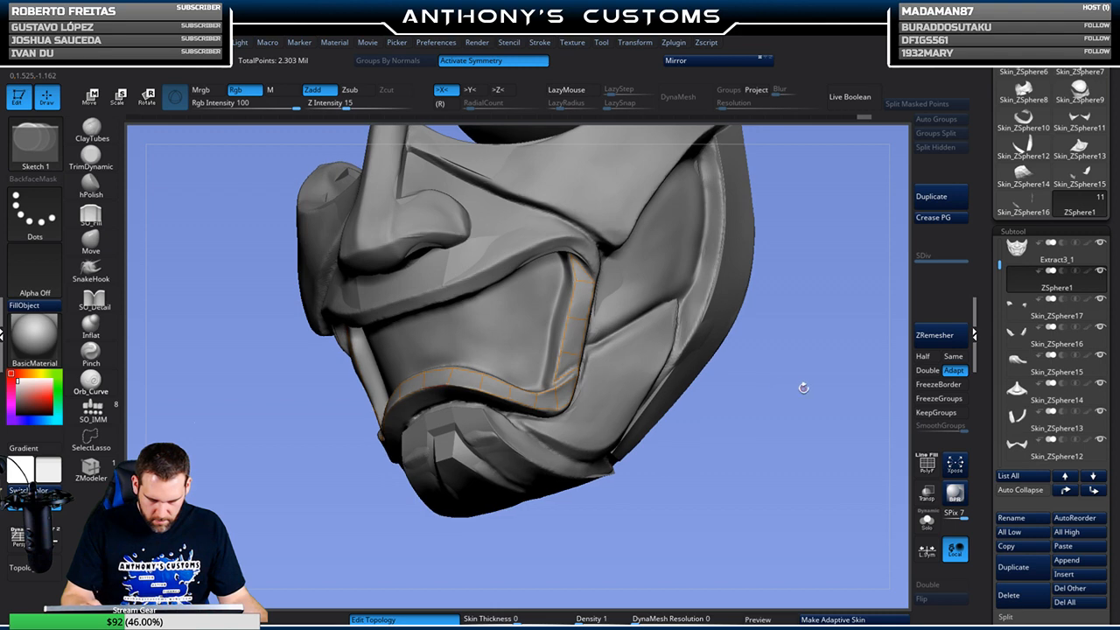
Isolate the ZSphere subtool, preview its skin and make an adaptive skin from it
left_click(928, 521)
left_click(769, 618)
left_click_drag(743, 501, 751, 419)
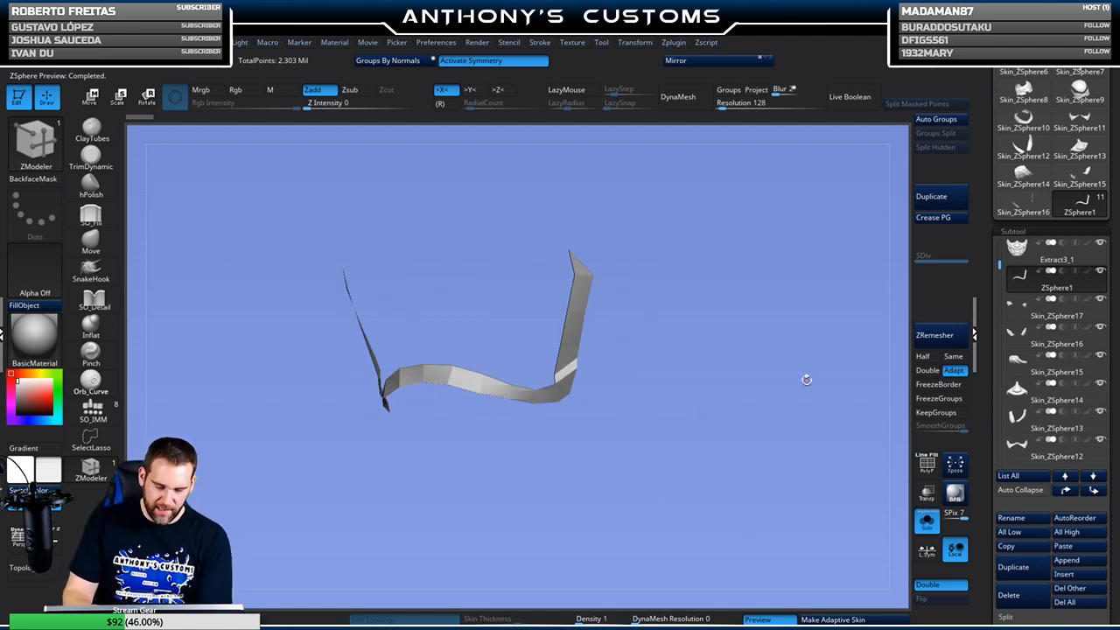
left_click(871, 615)
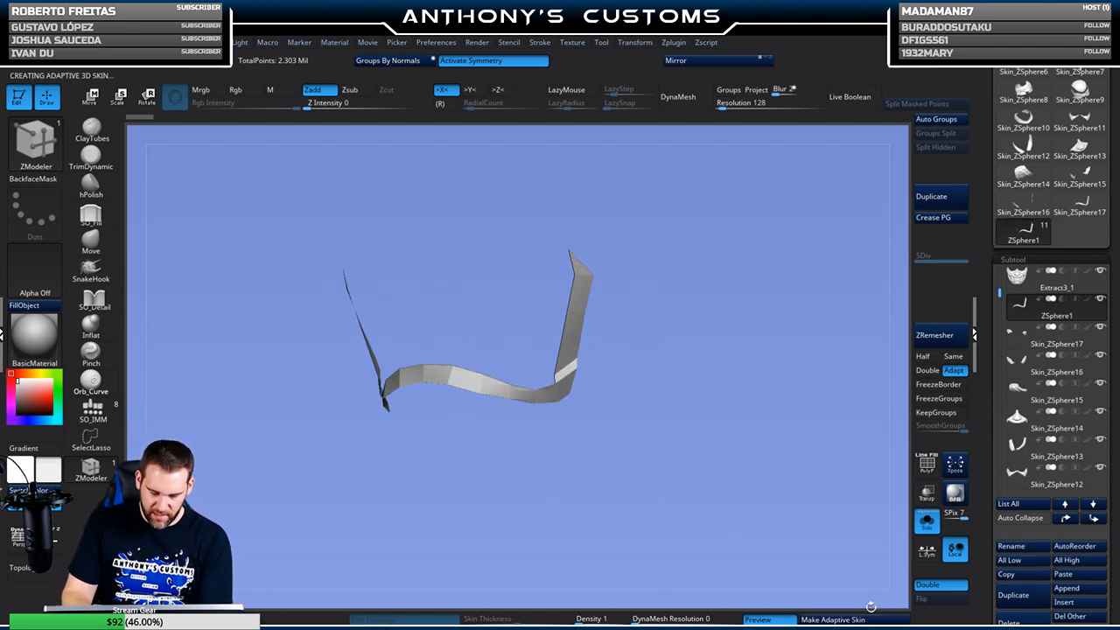
Insert Skin_ZSphere18 as a subtool, delete ZSphere1, and turn off double-sided display while keeping the new strip isolated
left_click(1071, 602)
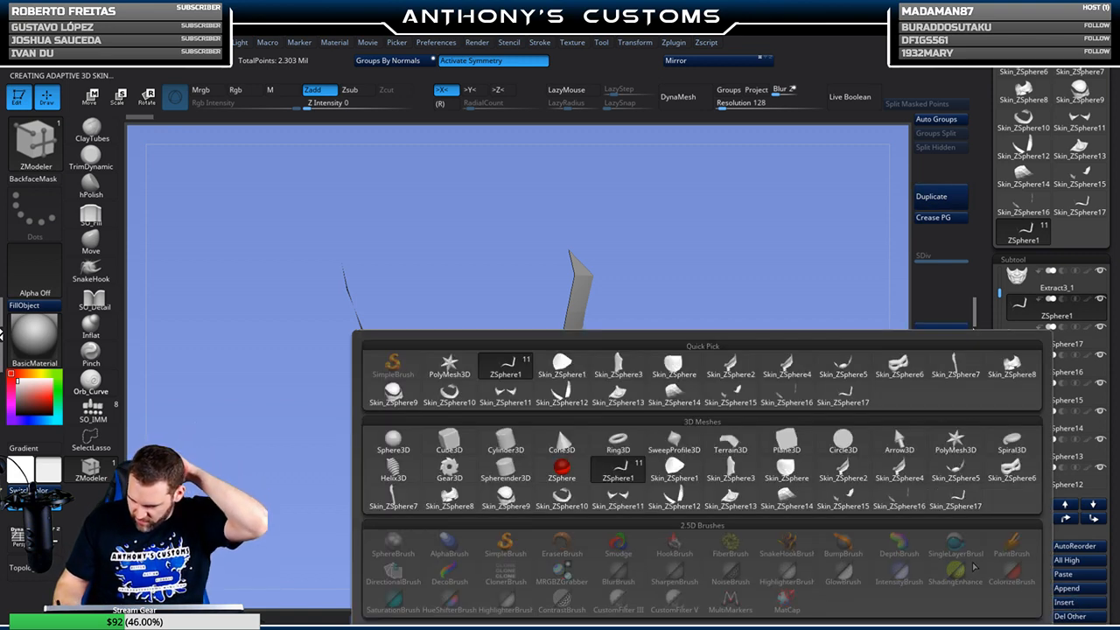
left_click(958, 503)
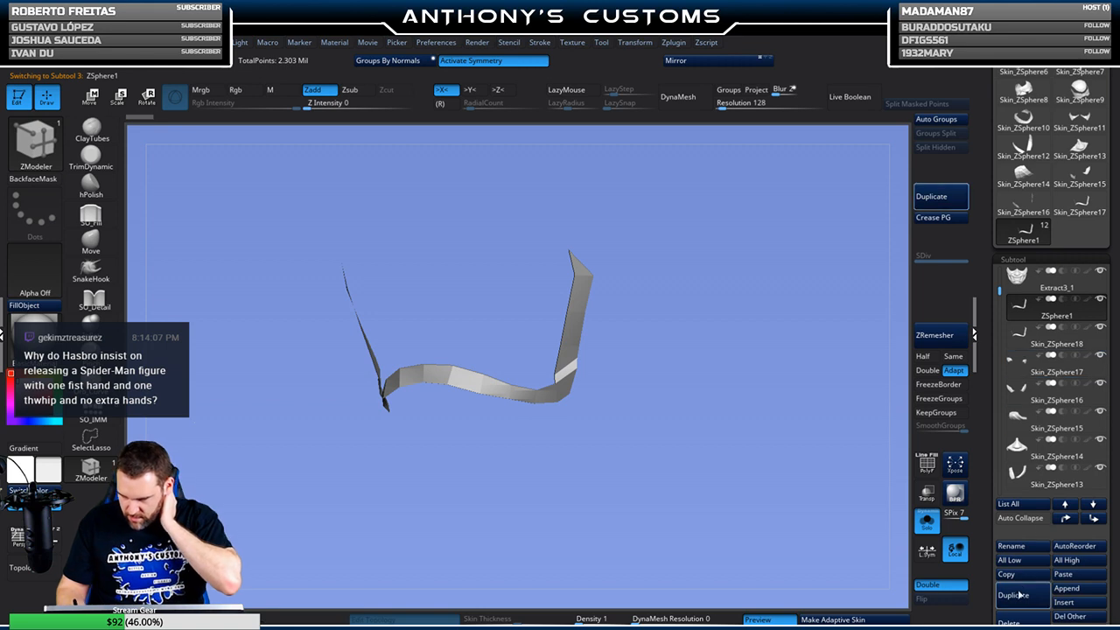
left_click(1009, 621)
left_click(914, 619)
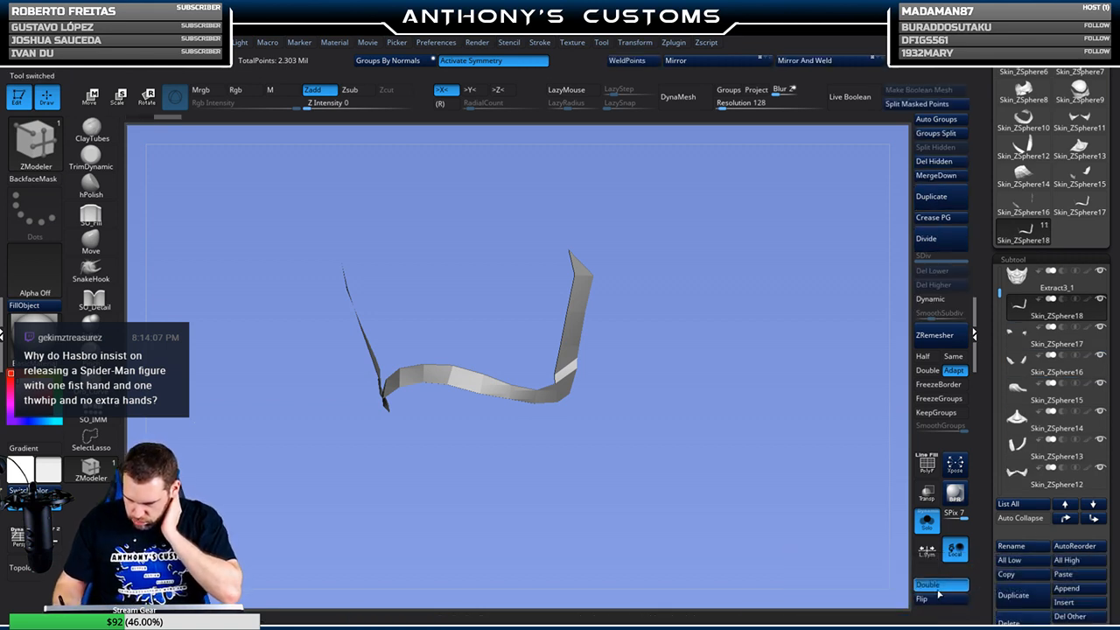
left_click(928, 521)
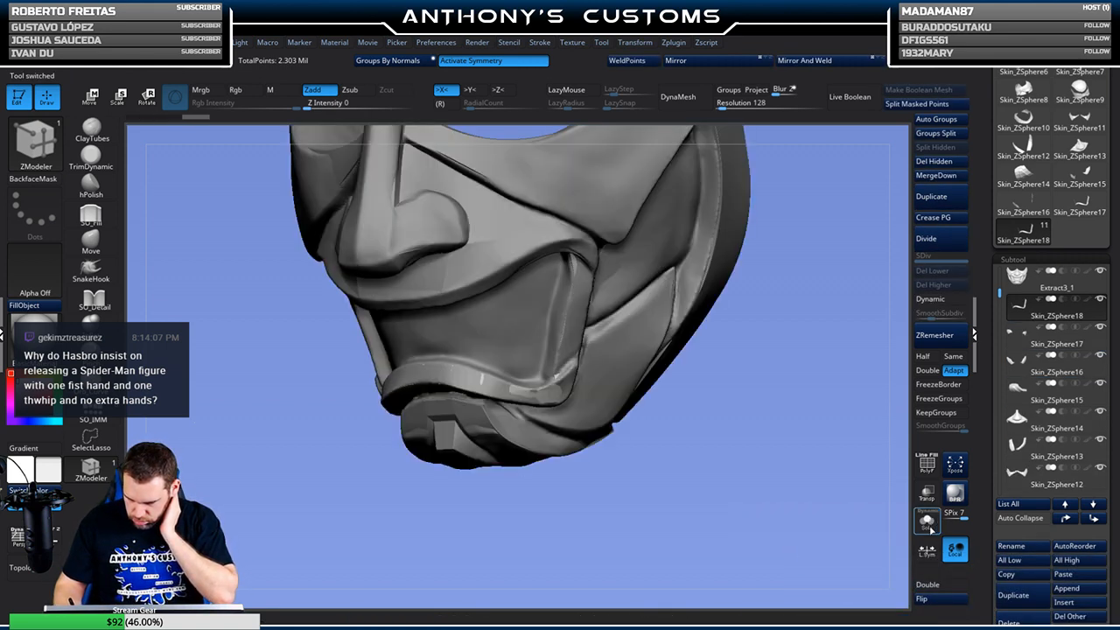
left_click(927, 522)
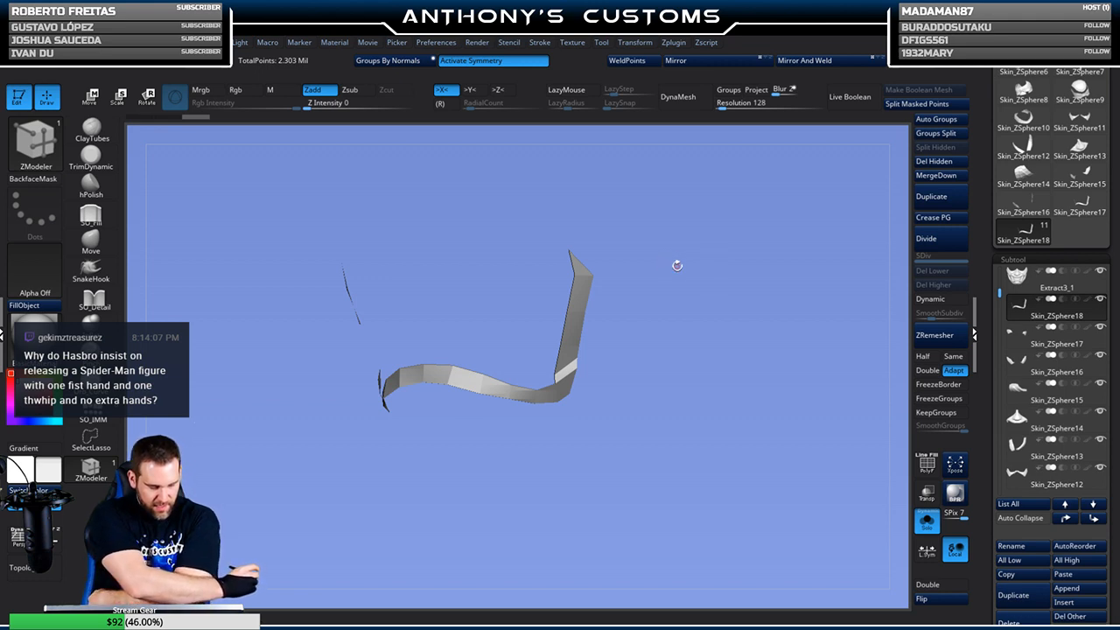
Turn on the polyframe display and thicken the whole strip with ZModeler's QMesh Polygroup All
key("shift+f")
left_click_drag(578, 301, 450, 398)
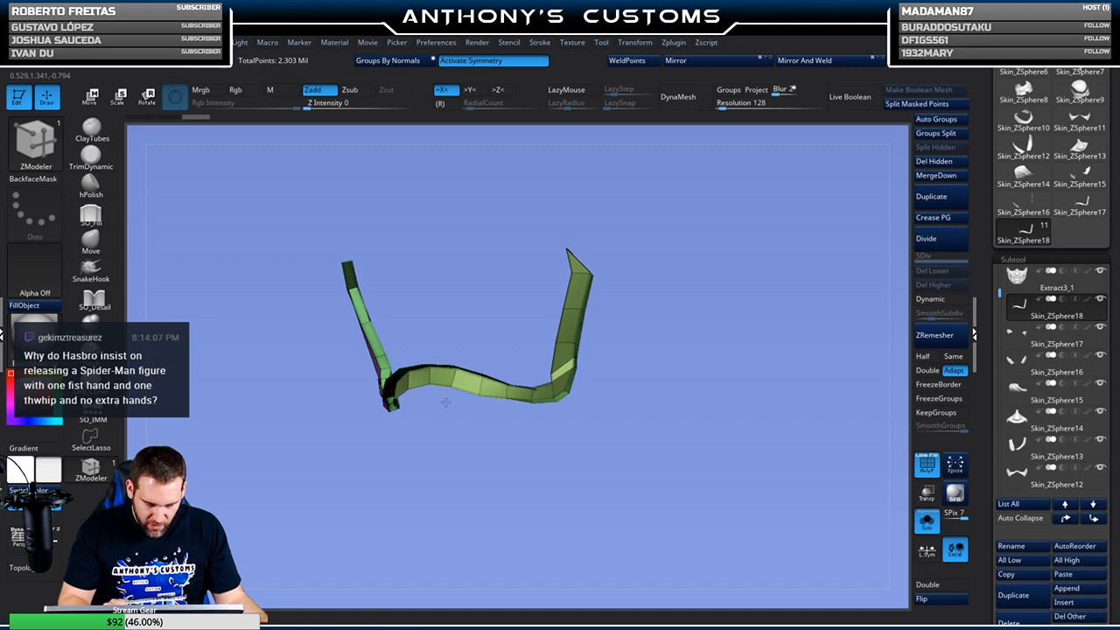
left_click_drag(381, 470, 387, 438)
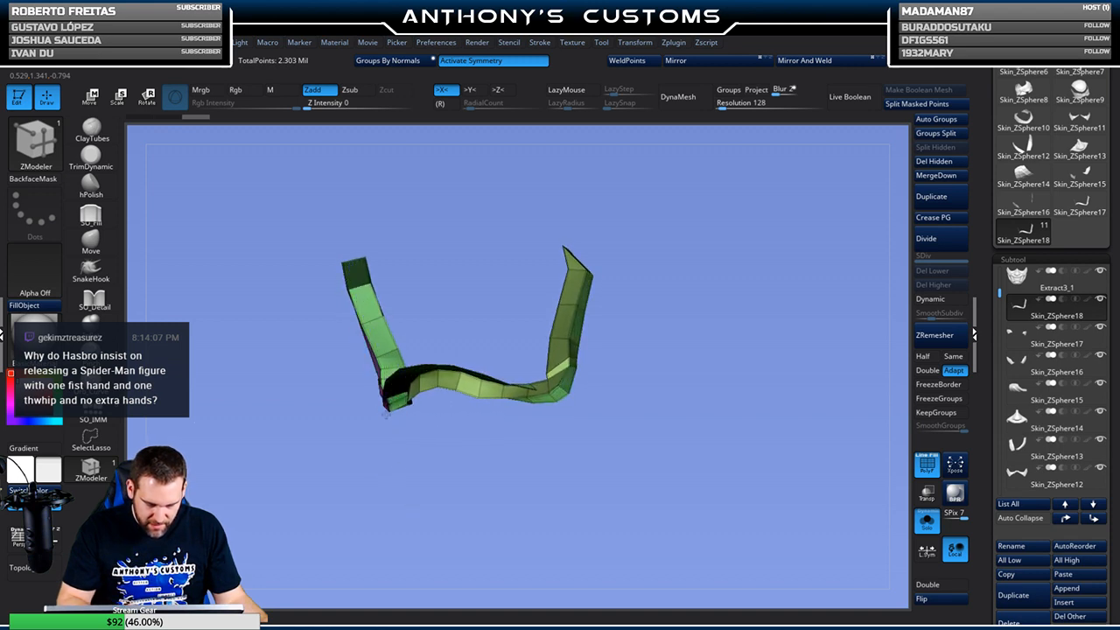
left_click_drag(875, 560, 675, 292)
left_click_drag(647, 365, 691, 369)
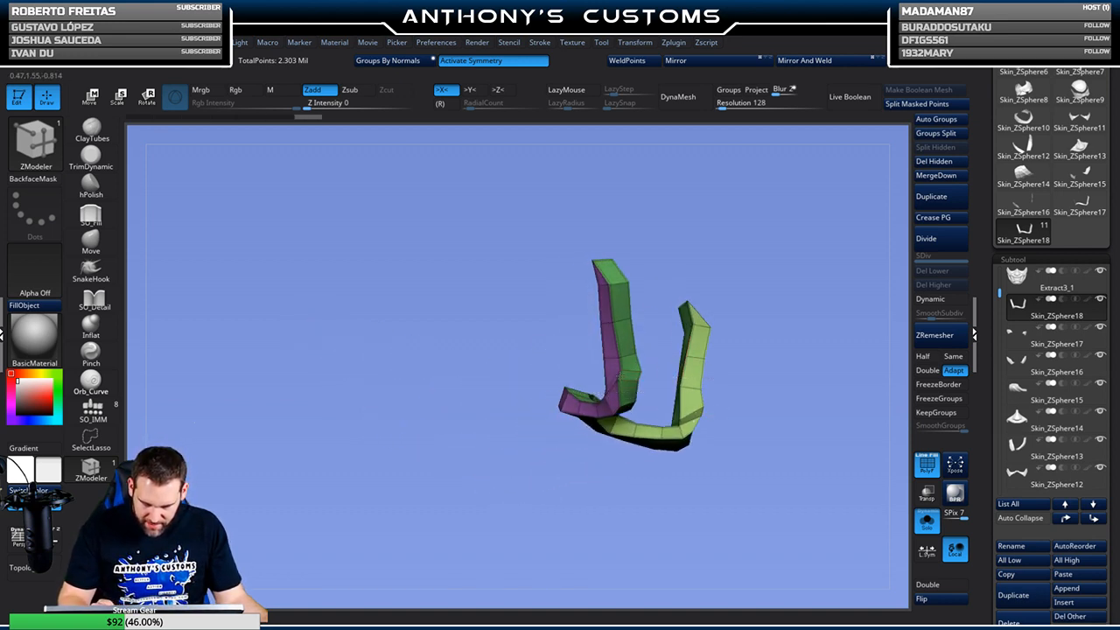
left_click_drag(737, 315, 704, 337)
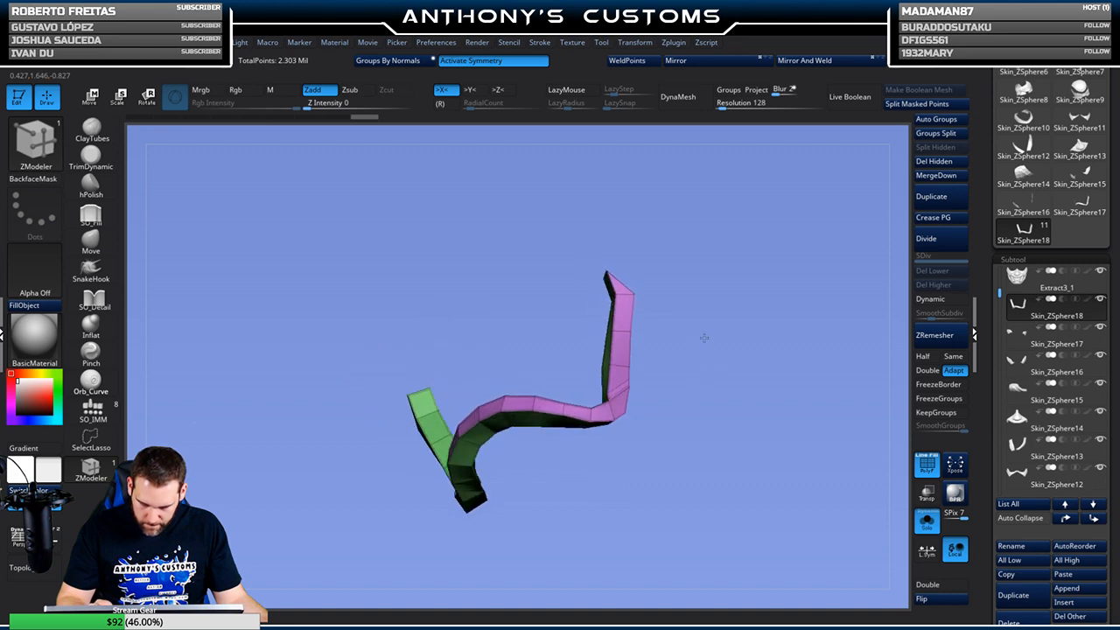
Turn on dynamic subdivision for the thickened strip and examine its bend at the mouth corner
left_click(930, 298)
left_click_drag(710, 373, 612, 408)
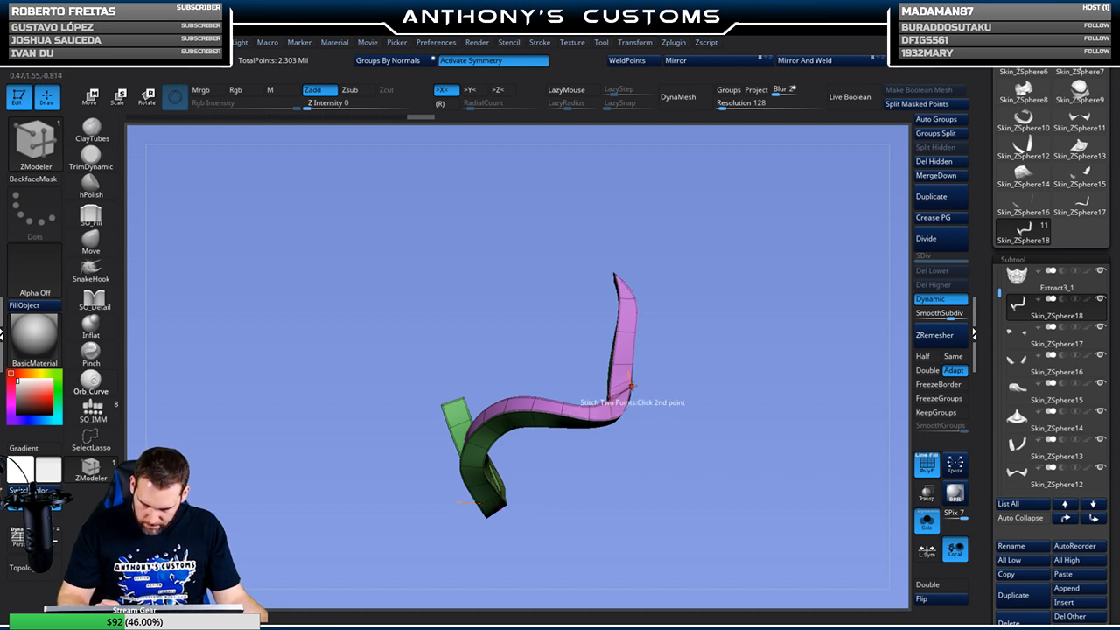
left_click(93, 241)
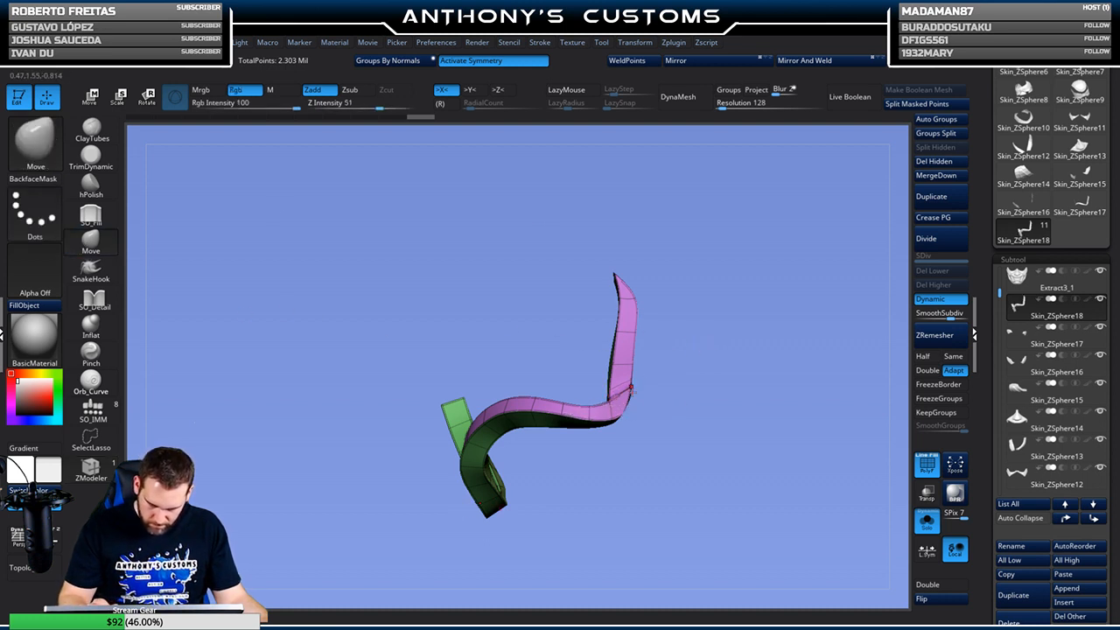
right_click_drag(634, 383, 697, 366)
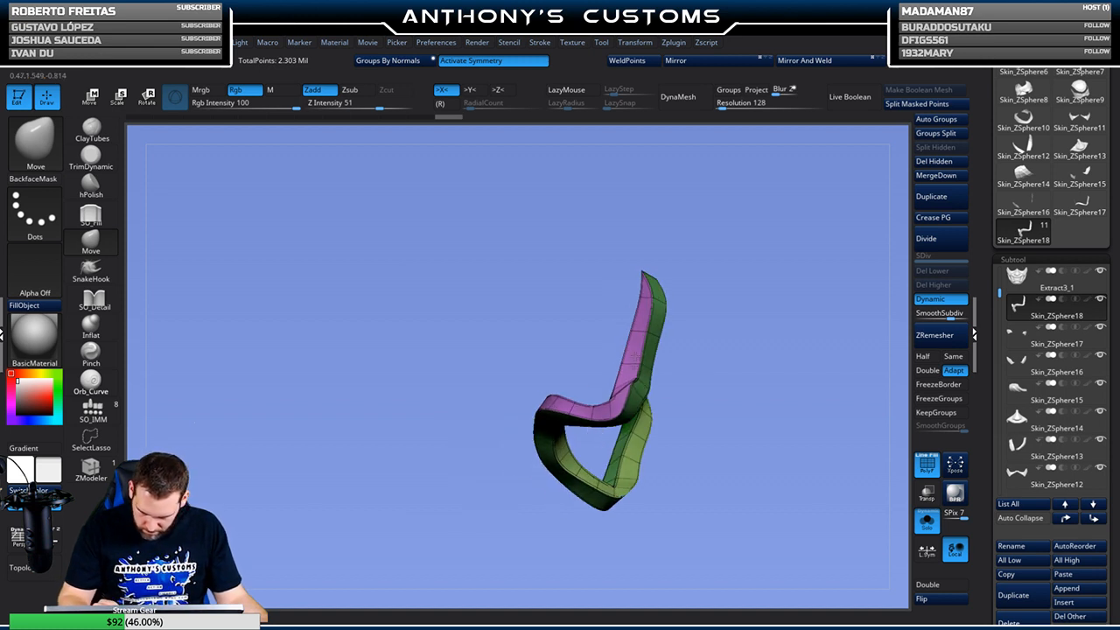
mouse_move(715, 335)
right_mouse_down()
mouse_move(735, 375)
mouse_move(733, 362)
right_mouse_up()
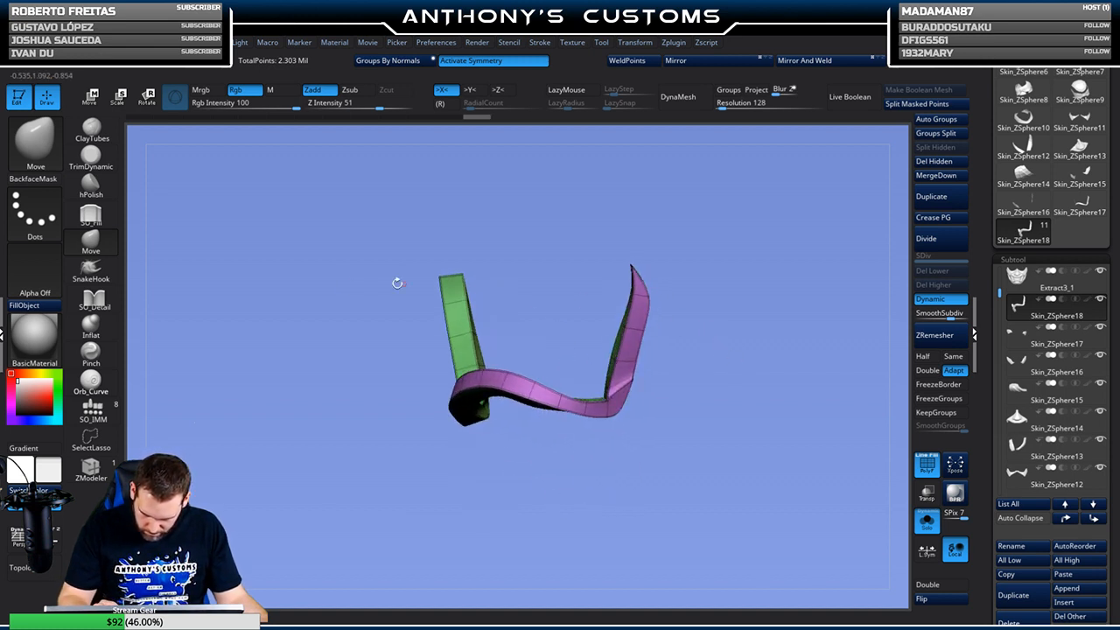
Isolate the polygroup at the mouth corner, restore the full strip and compare the corner with dynamic subdivision off and on
left_click(91, 469)
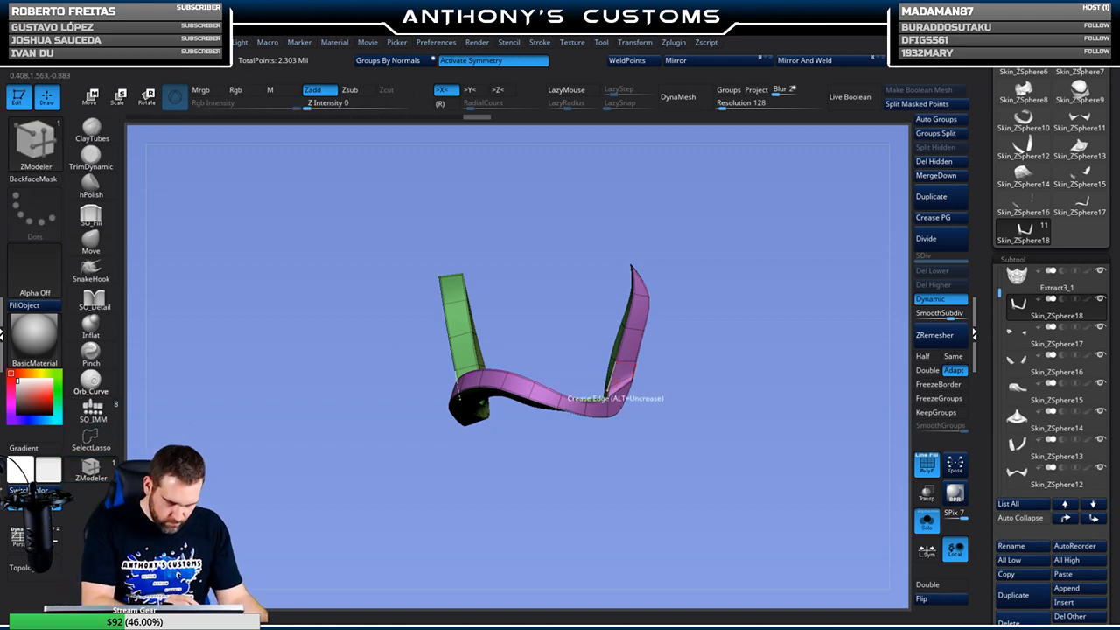
left_click(617, 385, "ctrl+shift")
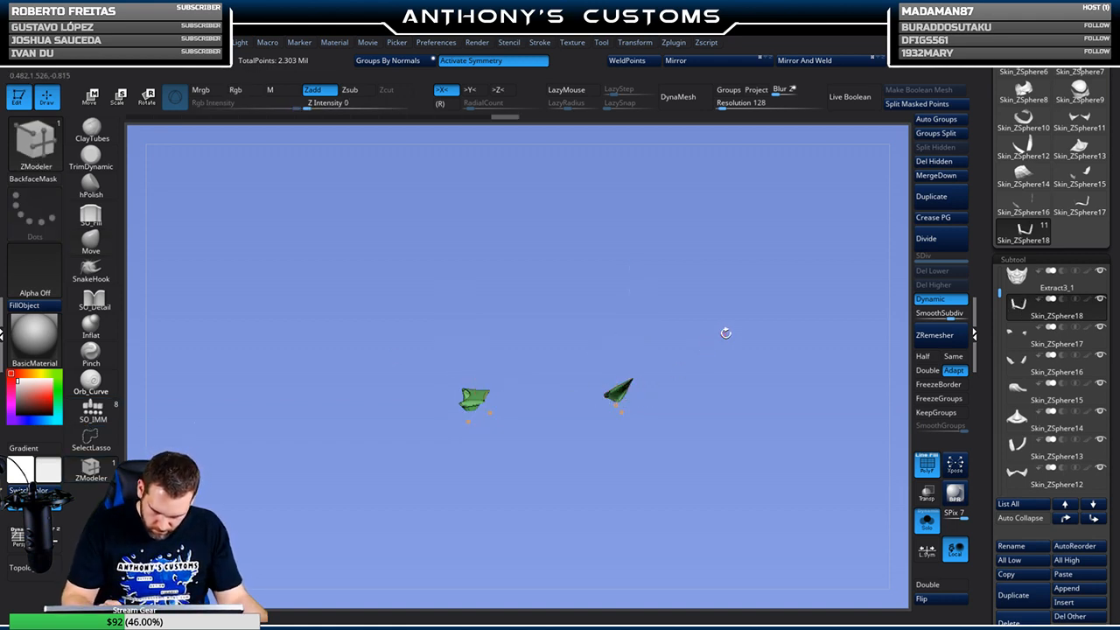
left_click(726, 330, "ctrl+shift")
right_click_drag(710, 347, 613, 387)
left_click(632, 380)
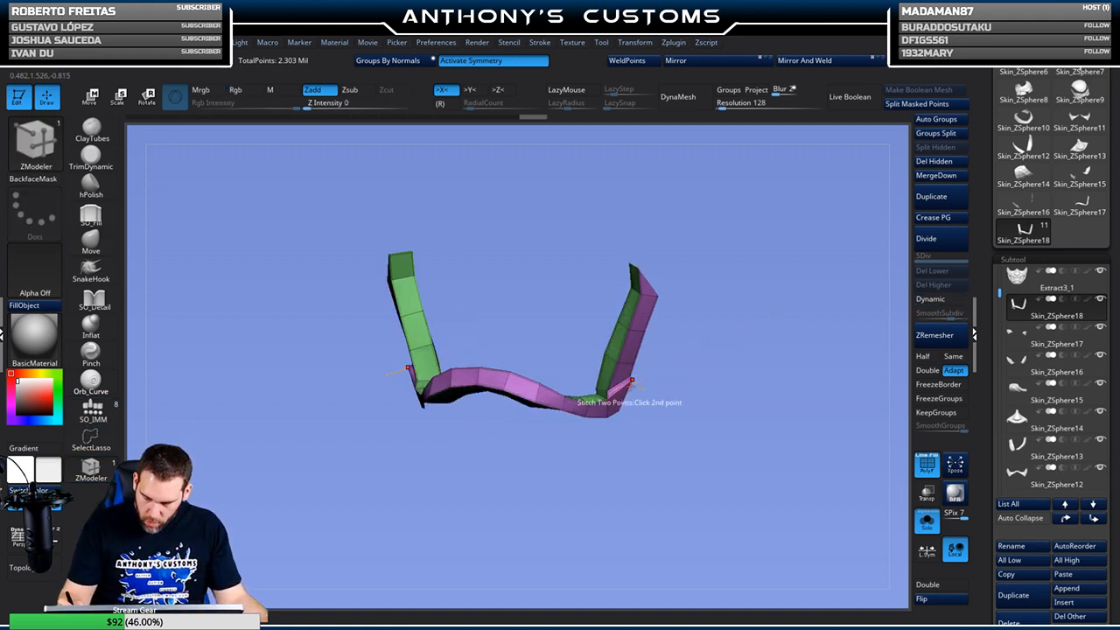
left_click(930, 298)
right_click_drag(740, 365, 712, 342)
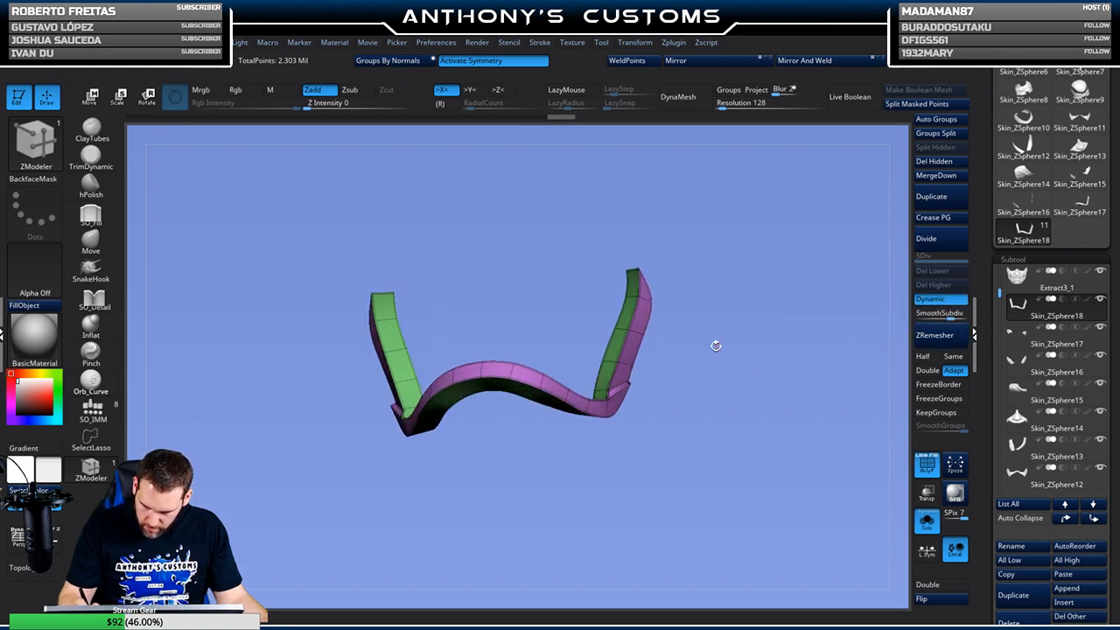
Switch to the Move brush and examine the strip's mouth corner with the polyframe display off and on
left_click_drag(770, 372, 643, 376)
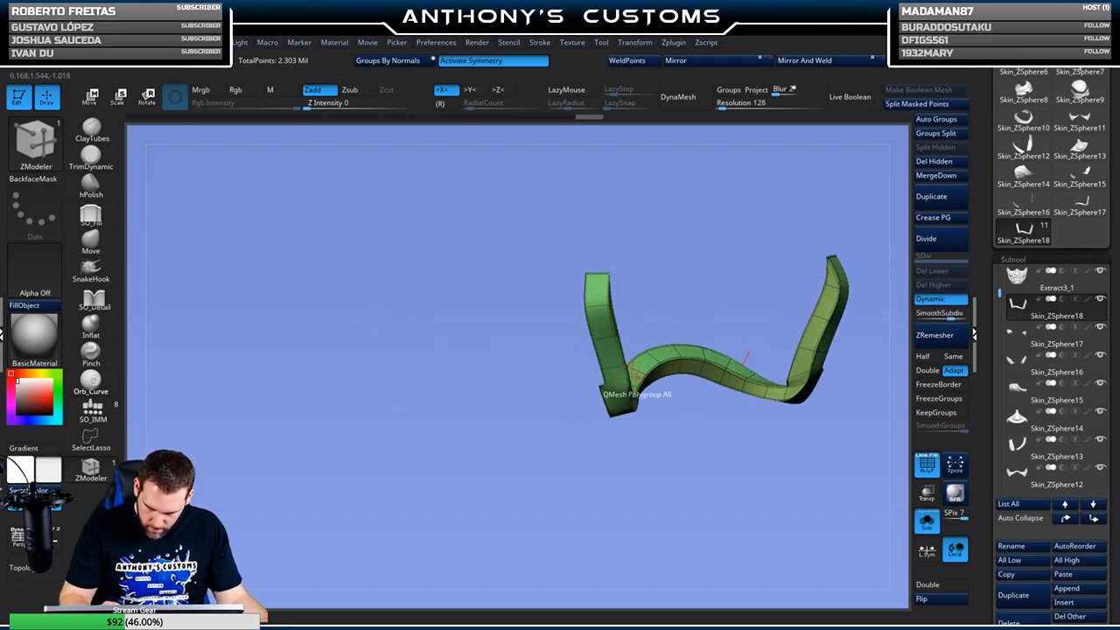
left_click_drag(618, 443, 696, 443)
left_click(91, 241)
left_click_drag(679, 363, 701, 364)
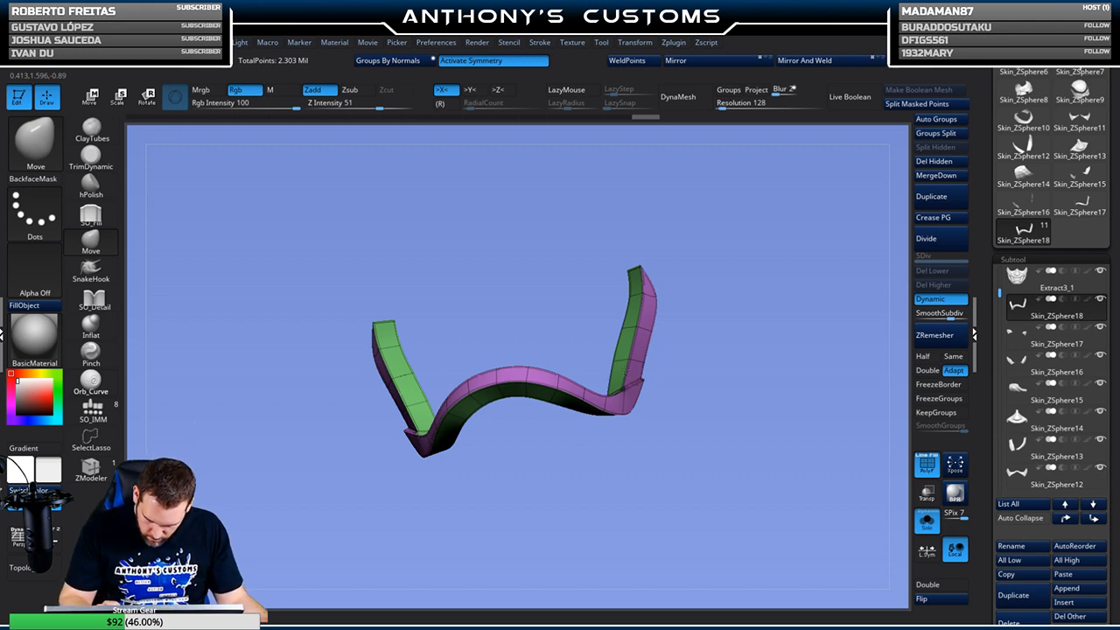
left_click_drag(679, 361, 652, 378)
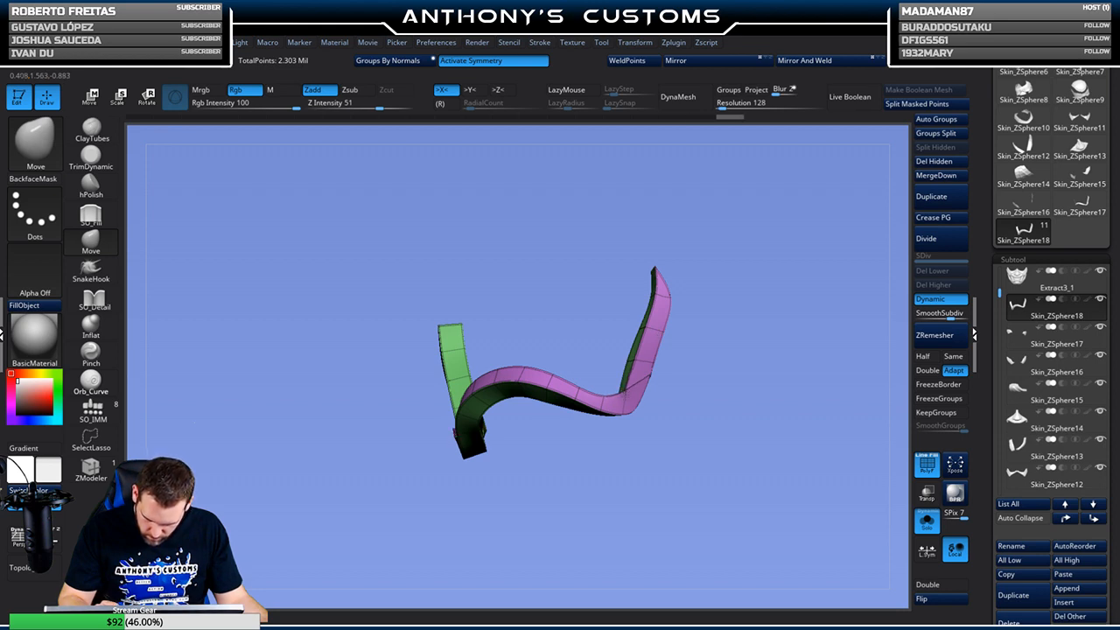
left_click_drag(657, 371, 719, 385)
key("shift+f")
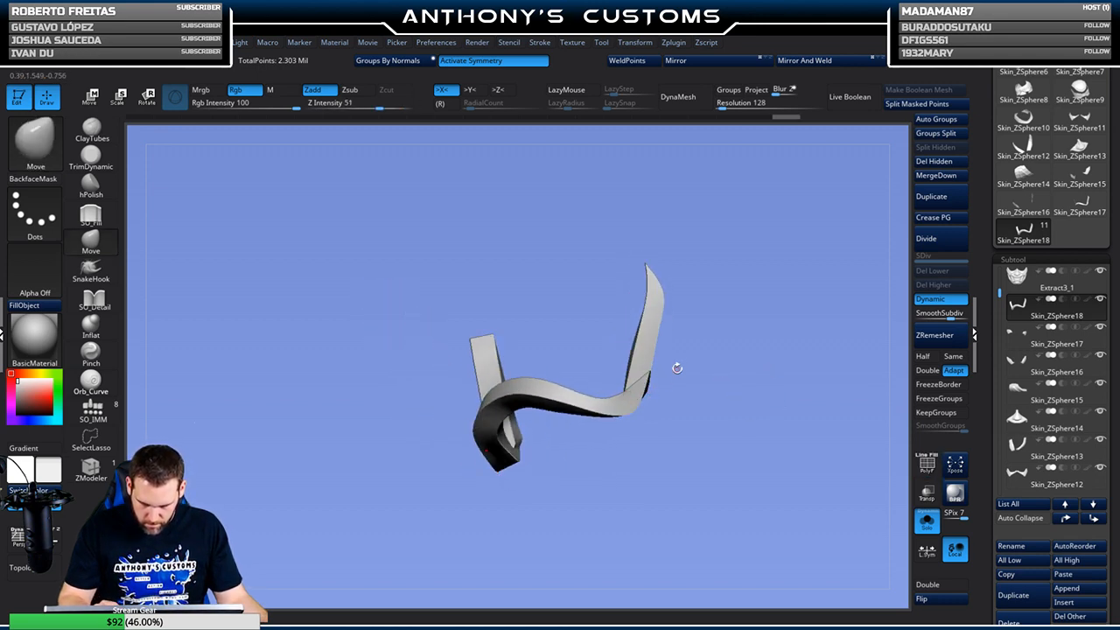
key("shift+f")
Examine the strip's underside and outer corner edge, and turn off dynamic subdivision to check the raw mesh
left_click_drag(645, 410, 674, 359)
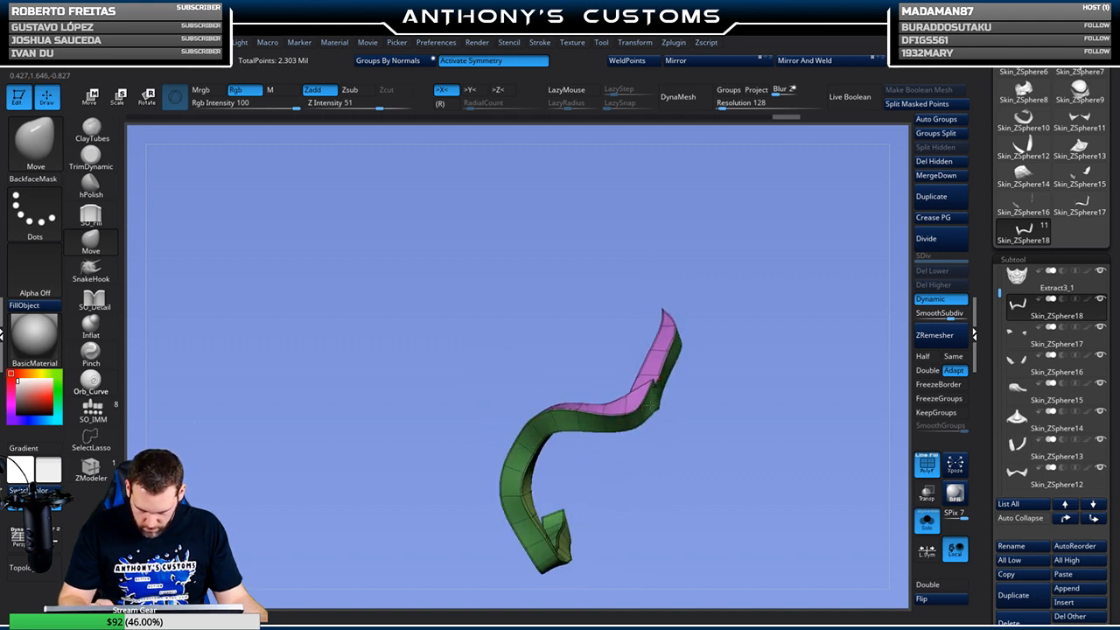
right_click(745, 338)
left_click_drag(763, 320, 738, 331)
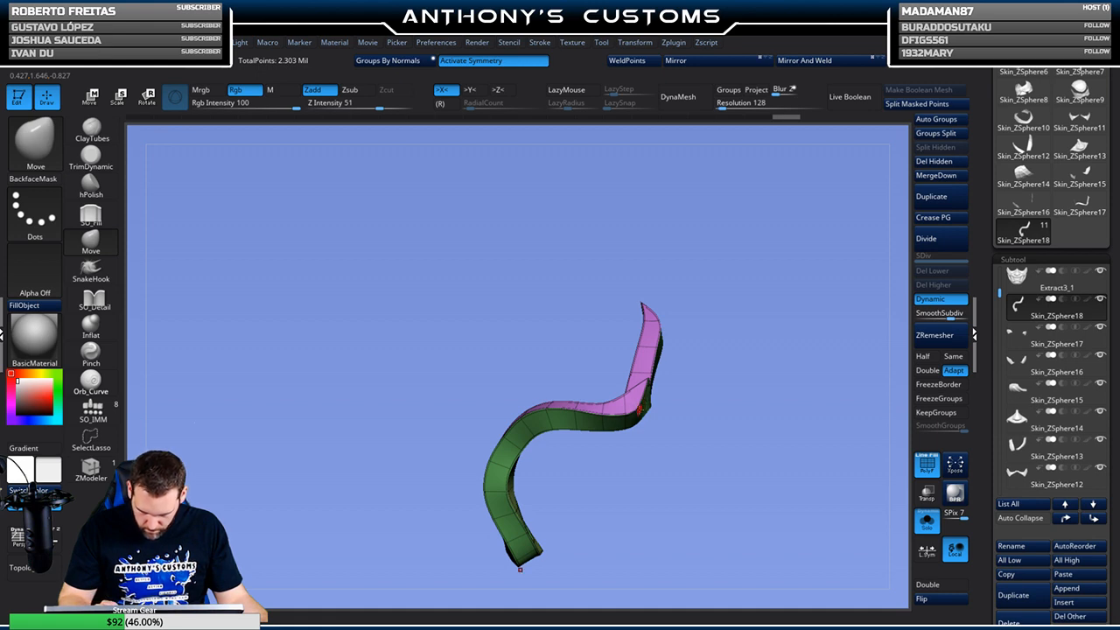
left_click_drag(689, 376, 713, 304)
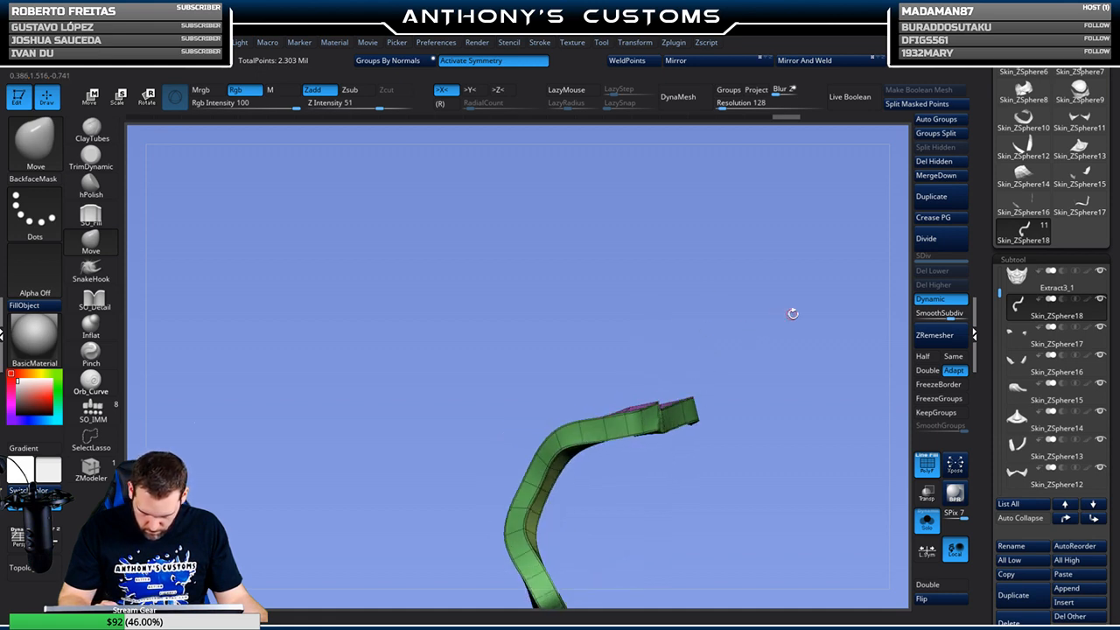
left_click_drag(792, 313, 810, 359)
left_click(927, 299)
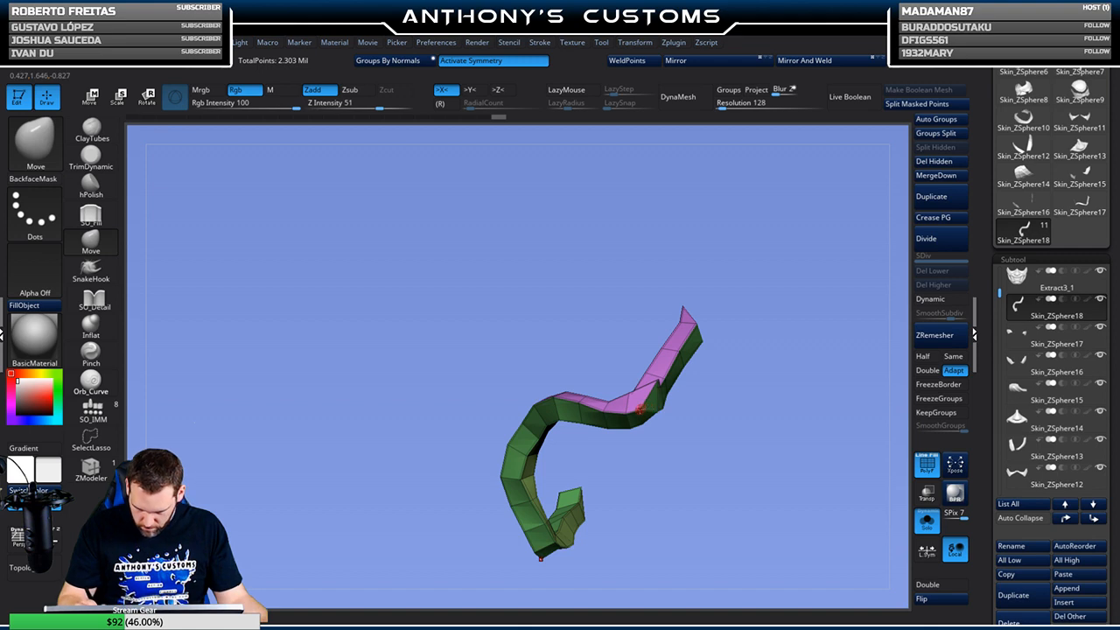
Turn dynamic subdivision back on for the lower-lip strip and examine its smoothed bends from several sides
left_click(929, 299)
left_click_drag(849, 333, 769, 438)
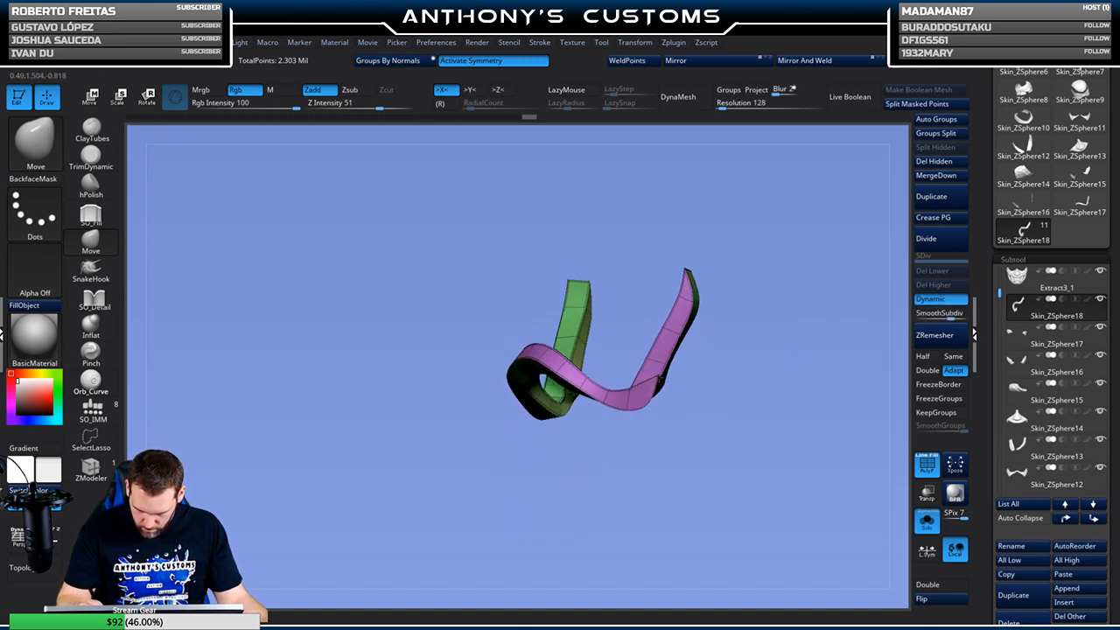
left_click_drag(714, 406, 662, 367)
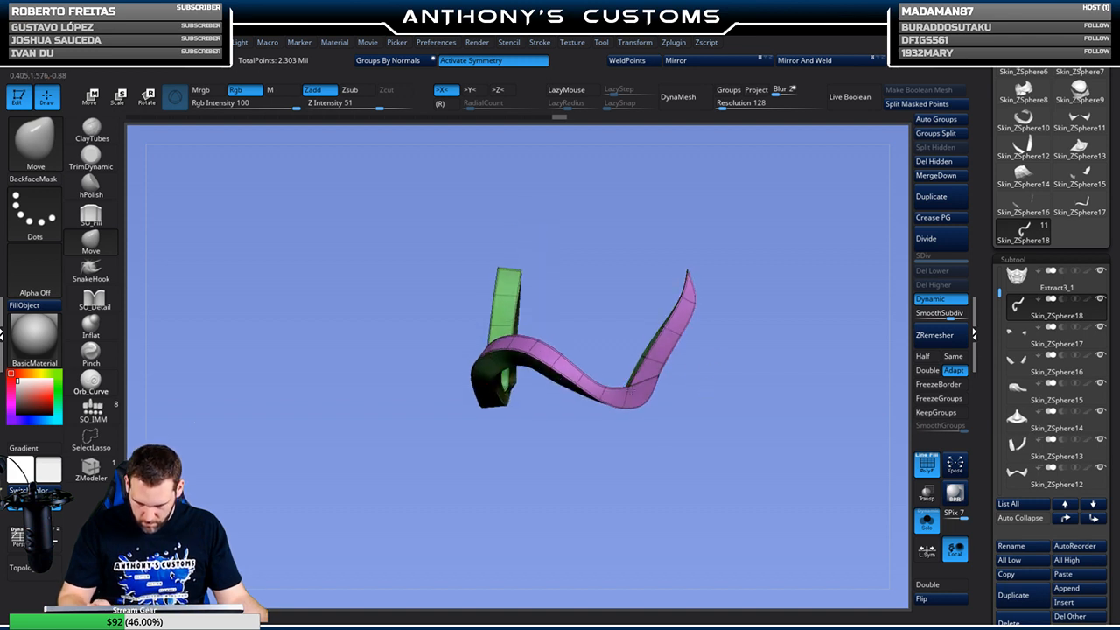
mouse_move(734, 346)
left_mouse_down()
mouse_move(732, 327)
mouse_move(743, 332)
left_mouse_up()
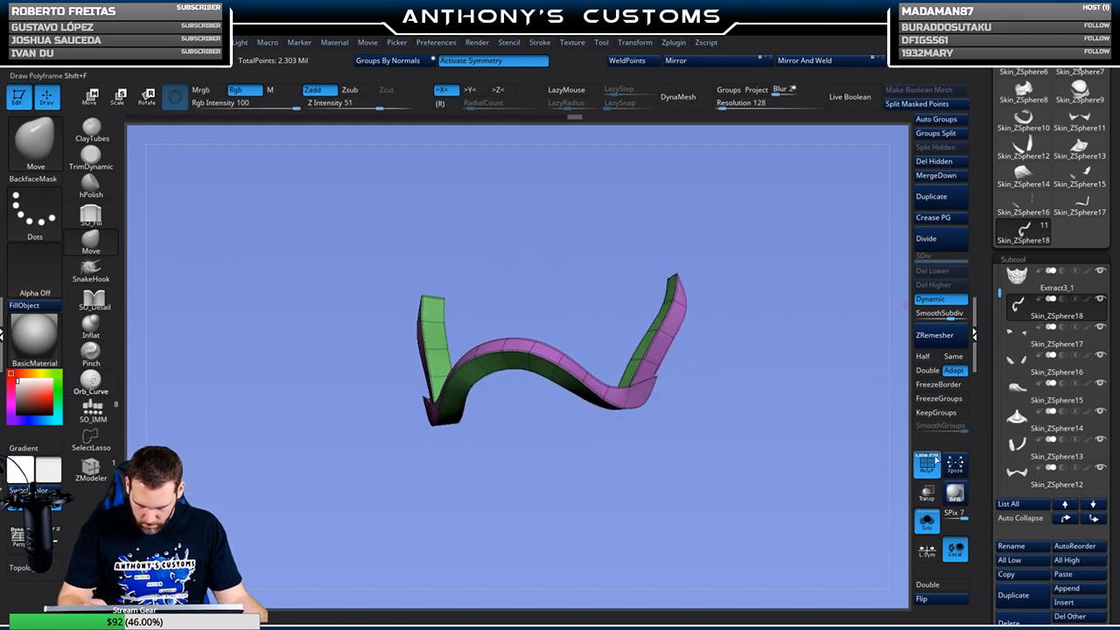
Show the other panels again, hide the Extract3_1 base mask, and examine the assembled panels without the polyframe
left_click(926, 522)
left_click_drag(809, 528, 797, 478, "alt")
left_click(1101, 271)
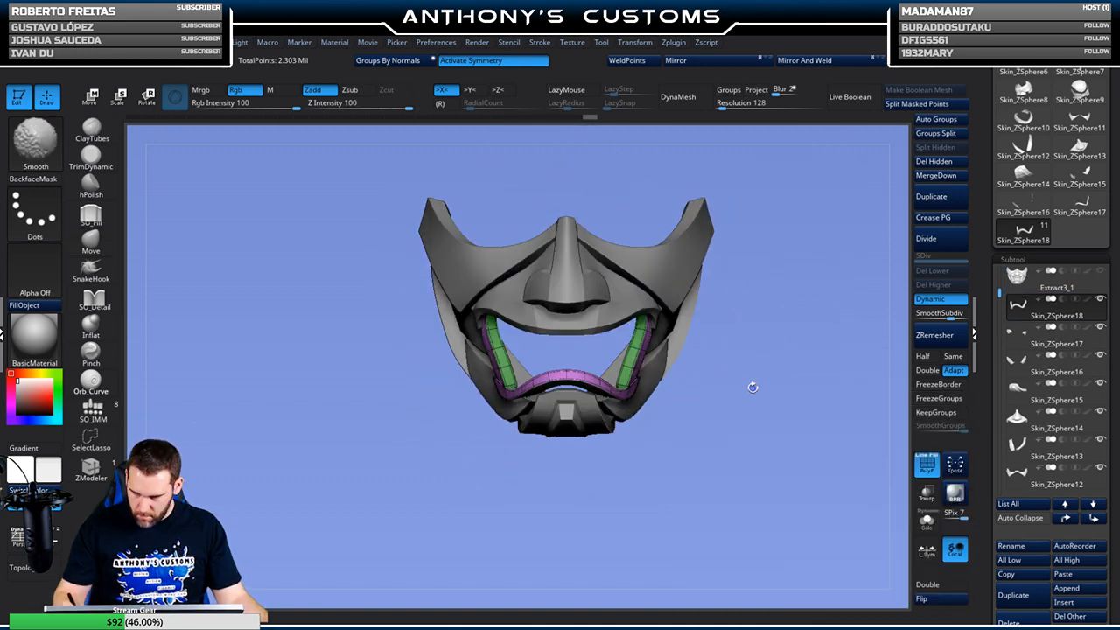
key("shift+f")
mouse_move(756, 460)
left_mouse_down()
mouse_move(731, 432)
mouse_move(700, 443)
mouse_move(705, 469)
mouse_move(763, 464)
left_mouse_up()
mouse_move(776, 411)
left_mouse_down()
mouse_move(766, 423)
mouse_move(778, 402)
left_mouse_up()
mouse_move(772, 355)
left_mouse_down("alt")
mouse_move(756, 406)
mouse_move(790, 366)
mouse_move(792, 383)
mouse_move(763, 372)
mouse_move(748, 419)
mouse_move(739, 409)
left_mouse_up("alt")
left_click_drag(815, 334, 810, 375)
mouse_move(789, 427)
left_mouse_down("alt")
mouse_move(782, 393)
mouse_move(775, 400)
left_mouse_up("alt")
left_click_drag(769, 311, 765, 381, "alt")
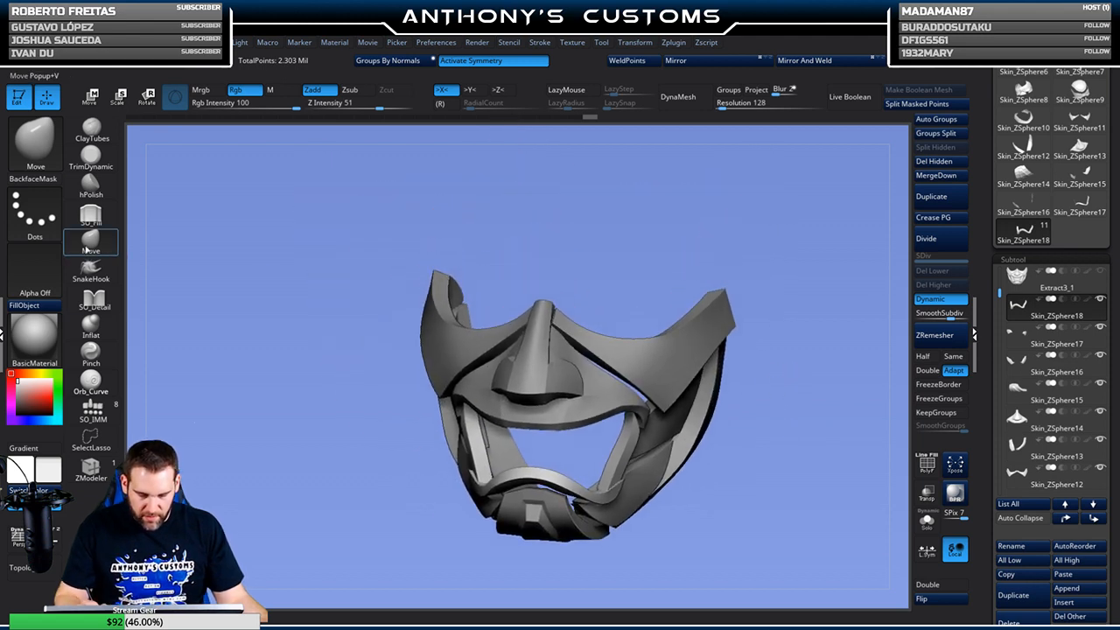
Select the upper cheek panel Skin_ZSphere12 and adjust its edge along the nose with the Move brush and polyframe on
left_click(632, 348, "alt")
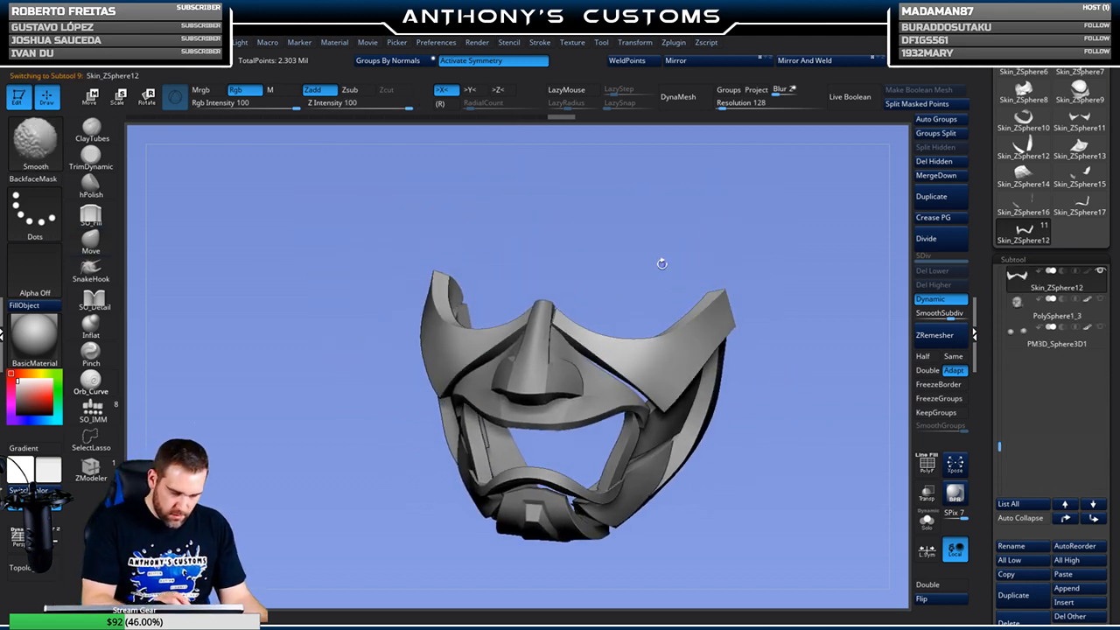
key("shift+f")
key("space")
mouse_move(674, 263)
left_mouse_down()
mouse_move(677, 233)
mouse_move(664, 262)
left_mouse_up()
left_click_drag(617, 194, 698, 233, "alt")
mouse_move(634, 229)
left_mouse_down()
mouse_move(682, 222)
mouse_move(638, 243)
left_mouse_up()
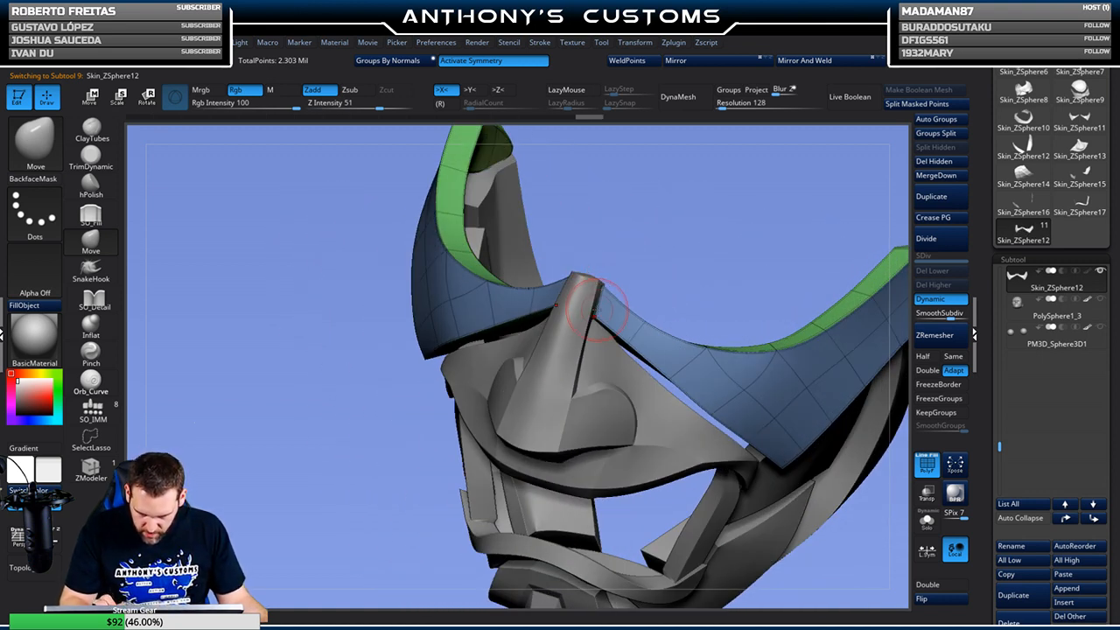
left_click_drag(682, 265, 592, 311)
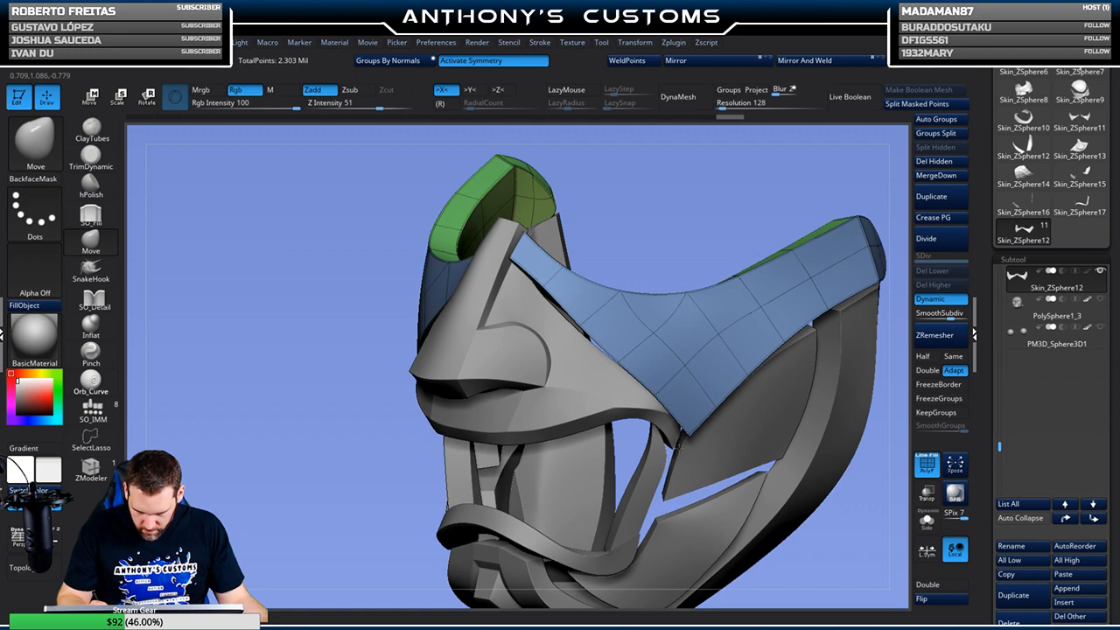
mouse_move(763, 210)
left_mouse_down()
mouse_move(768, 194)
mouse_move(715, 242)
mouse_move(581, 442)
mouse_move(475, 467)
mouse_move(425, 500)
mouse_move(461, 407)
left_mouse_up()
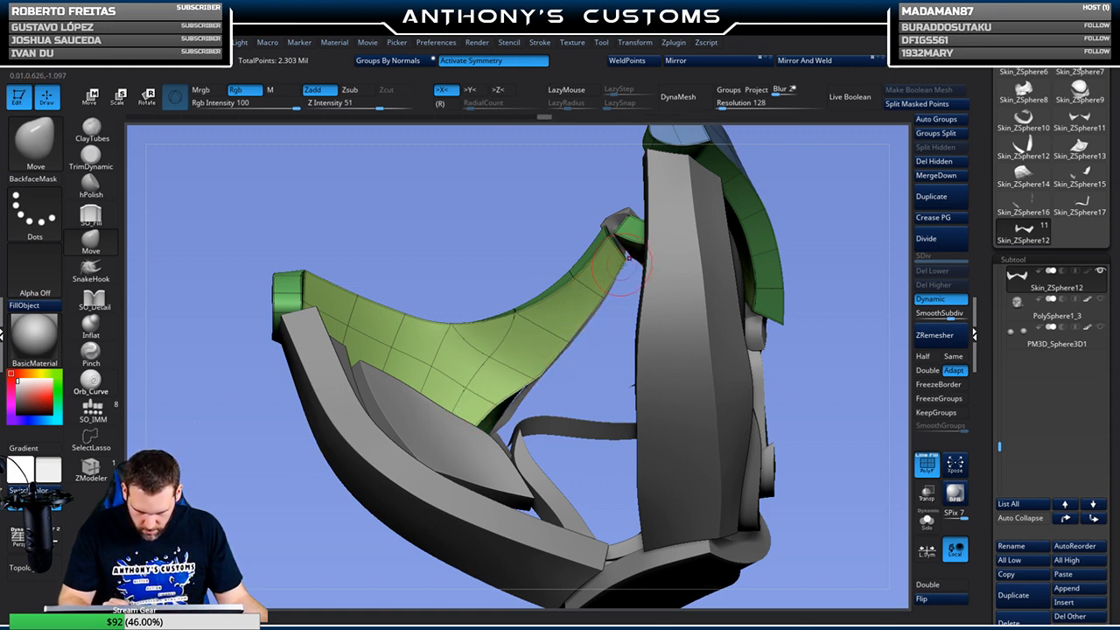
left_click_drag(589, 350, 592, 411)
mouse_move(530, 380)
left_mouse_down()
mouse_move(462, 424)
mouse_move(545, 263)
mouse_move(673, 283)
mouse_move(660, 333)
mouse_move(755, 224)
mouse_move(764, 271)
mouse_move(490, 333)
left_mouse_up()
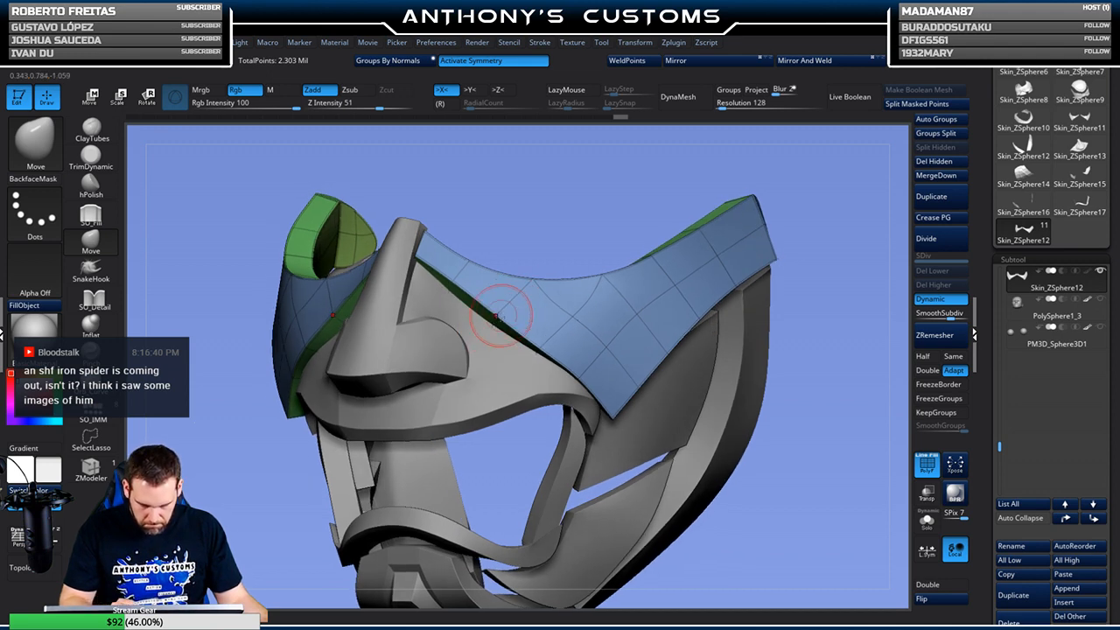
Refine the upper cheek panel's spacing against the nose and its narrow end at the nose bridge with the Move brush
key("shift+f")
mouse_move(808, 292)
left_mouse_down()
mouse_move(791, 288)
mouse_move(809, 280)
mouse_move(742, 334)
mouse_move(746, 294)
mouse_move(501, 310)
left_mouse_up()
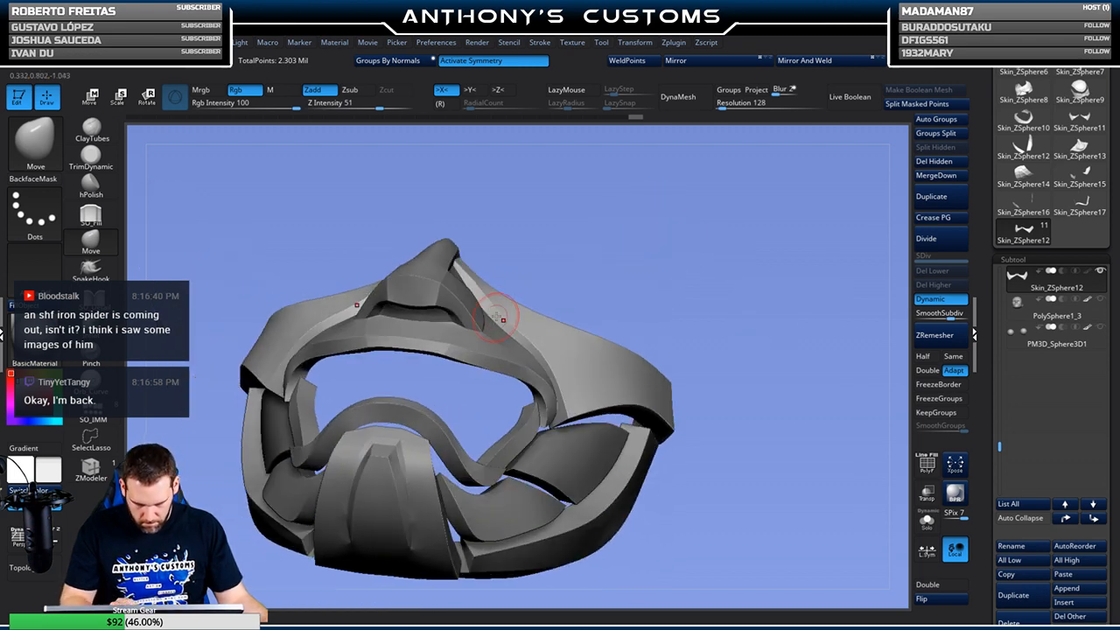
key("shift+f")
left_click_drag(740, 257, 490, 280)
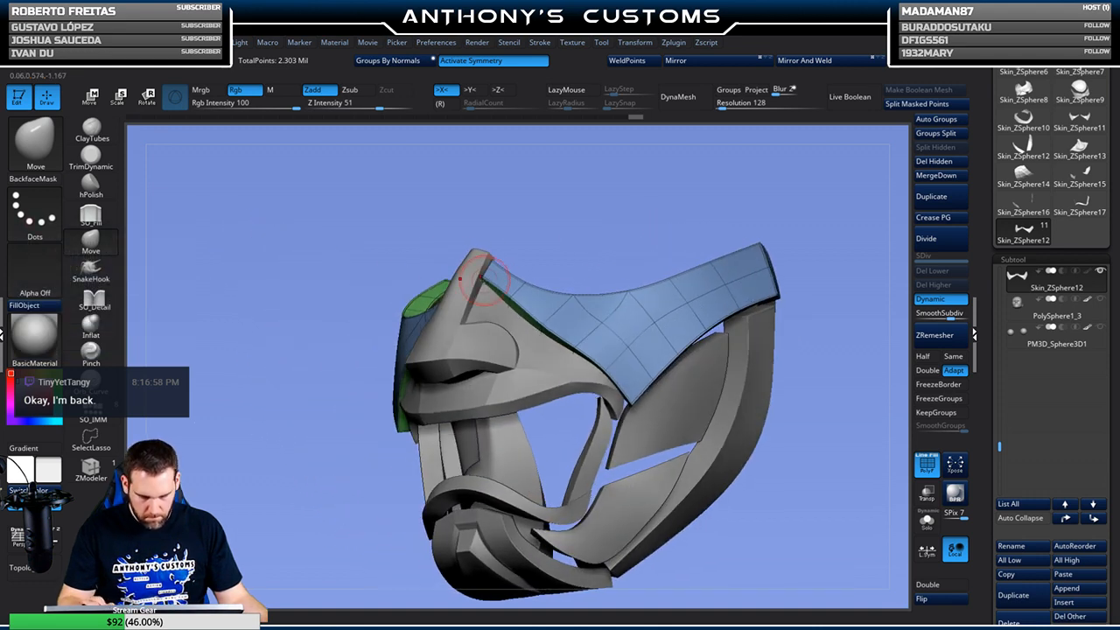
left_click_drag(575, 213, 516, 247)
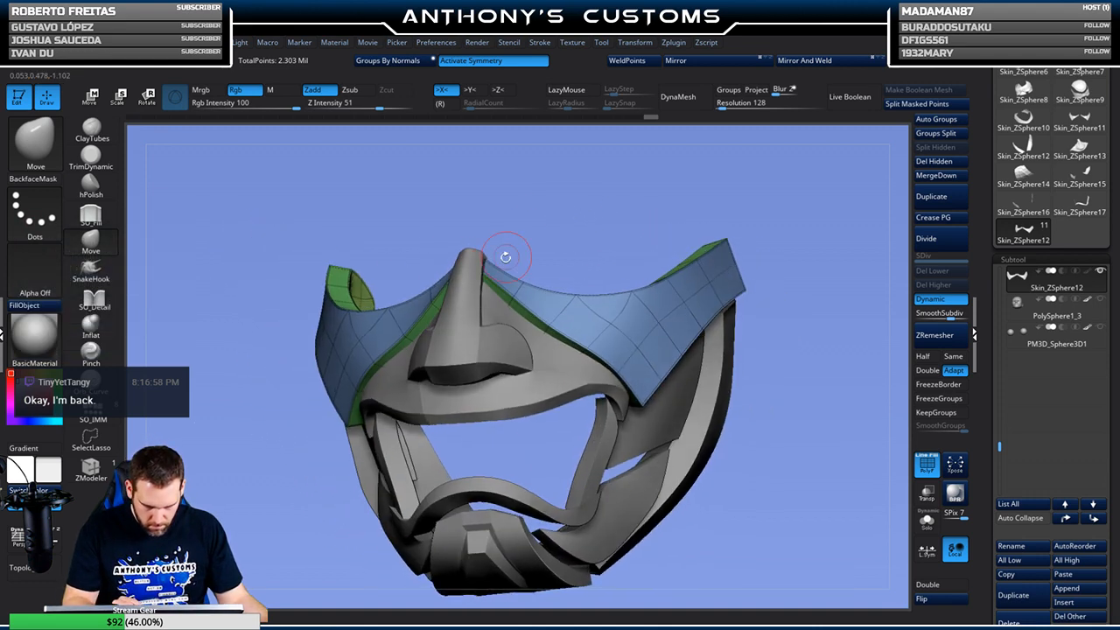
left_click_drag(553, 229, 586, 203)
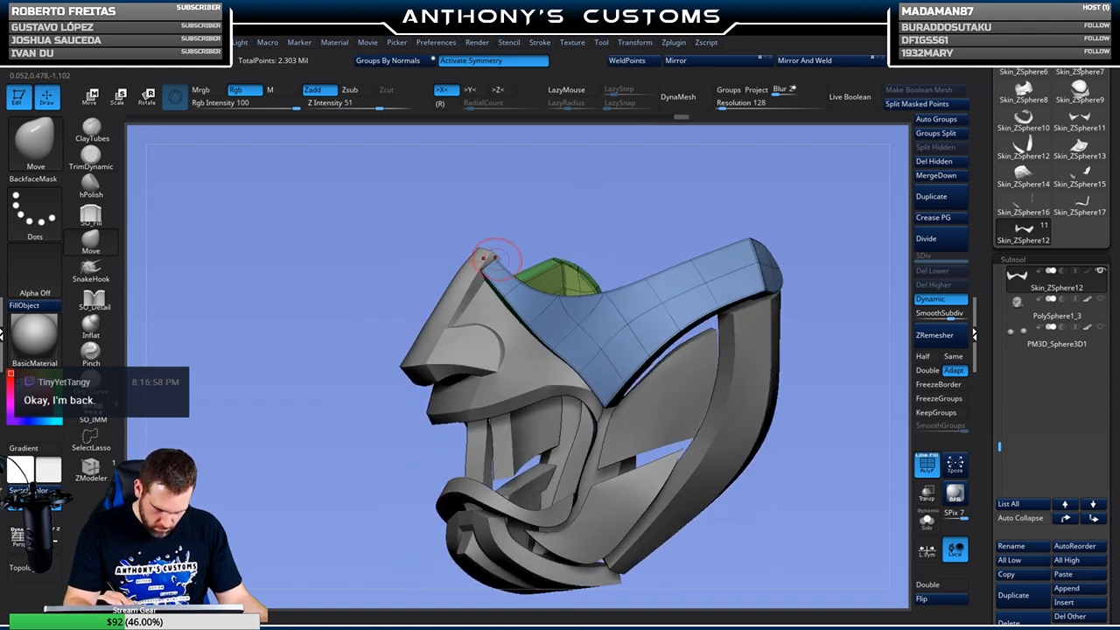
left_click_drag(585, 193, 575, 239)
Select the nose panel Skin_ZSphere14 and adjust its top end at the bridge from behind with the Move brush
key("shift+f")
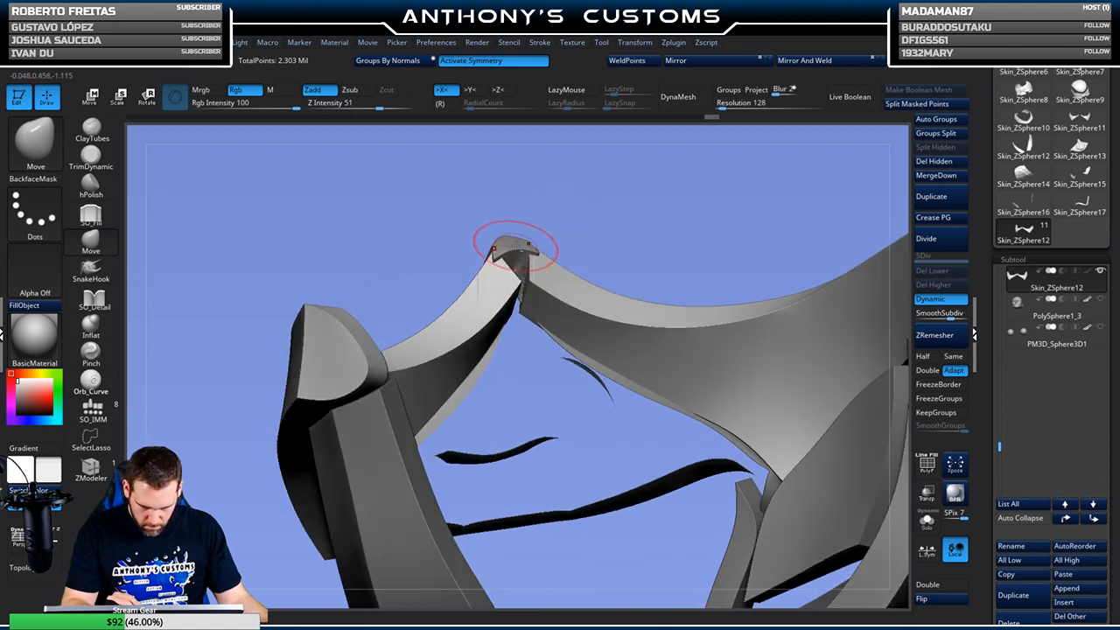
left_click(515, 244, "alt")
mouse_move(556, 236)
left_mouse_down()
mouse_move(574, 211)
mouse_move(516, 244)
left_mouse_up()
key("space")
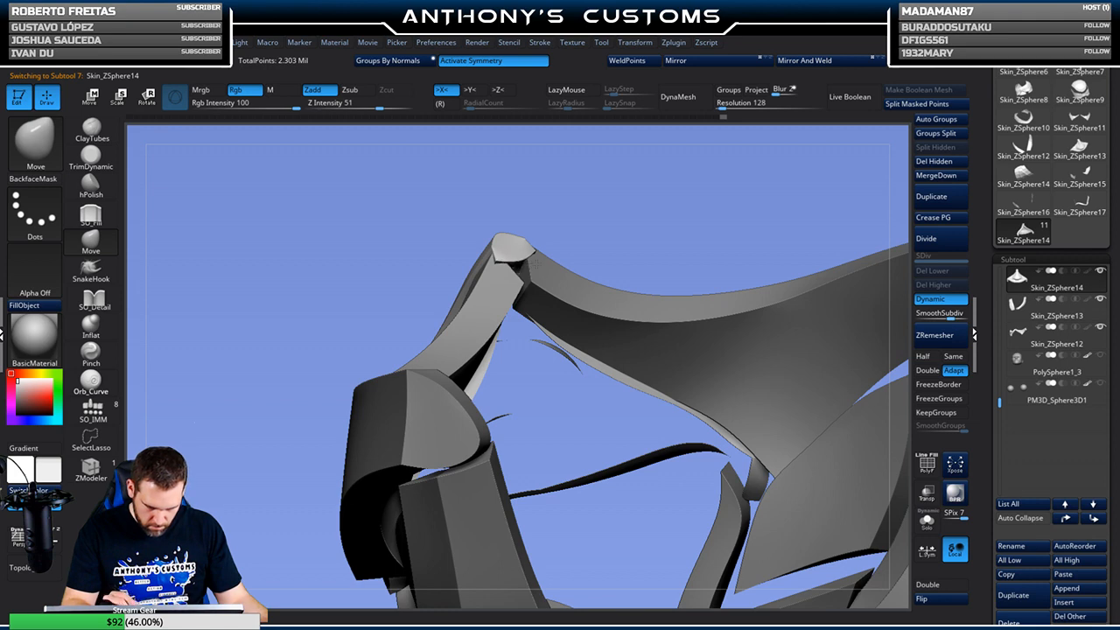
left_click_drag(576, 234, 509, 256)
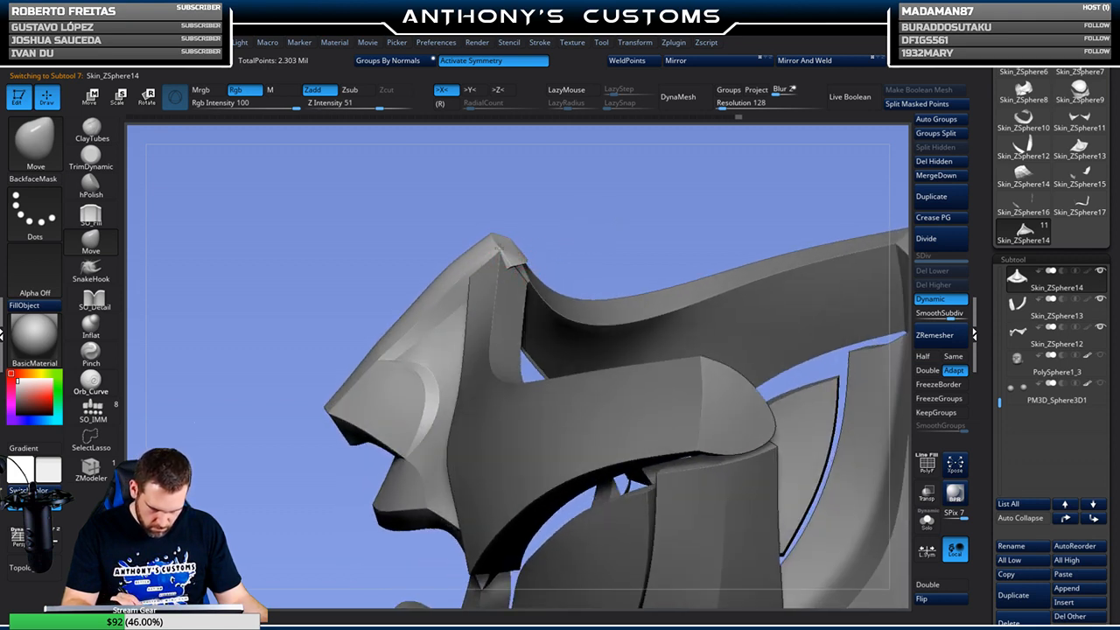
left_click_drag(500, 246, 551, 242)
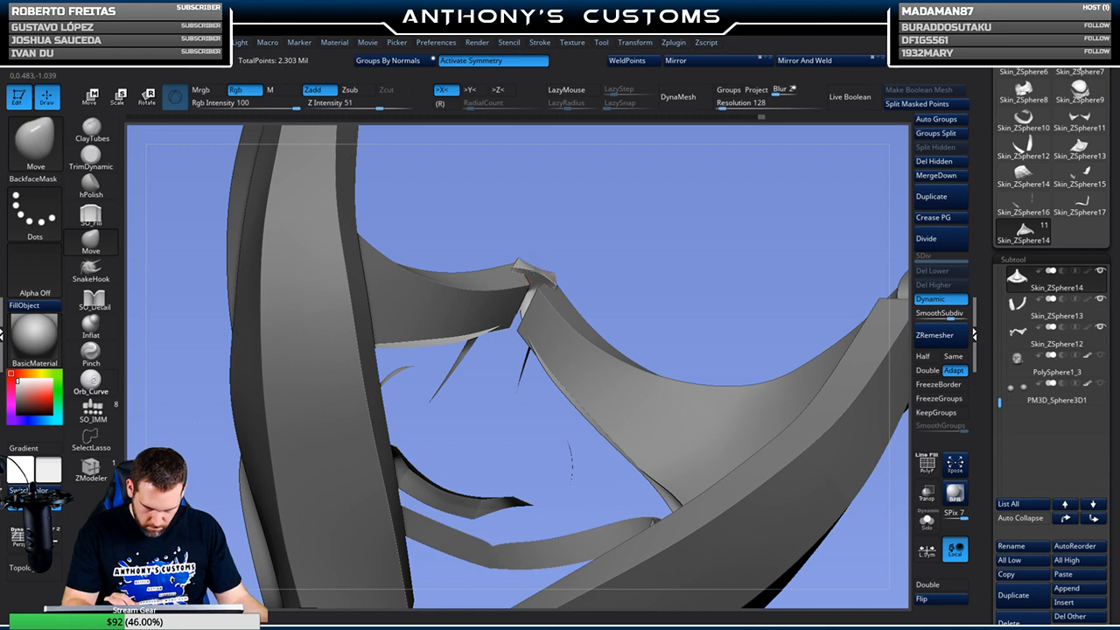
left_click_drag(530, 278, 302, 306)
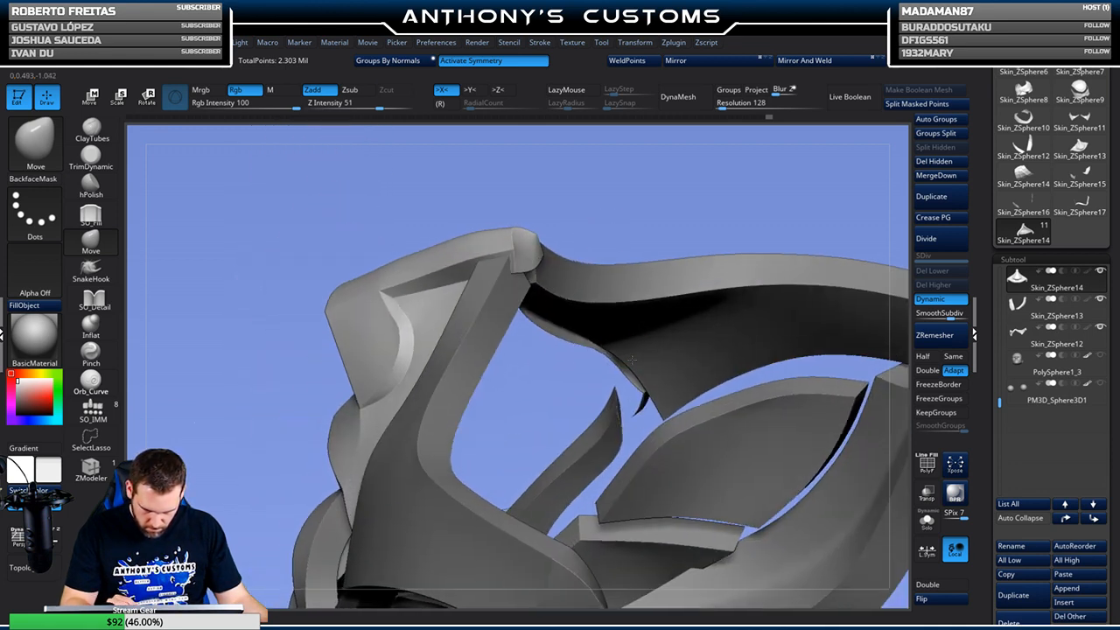
Switch to the ZModeler brush with the polyframe on and set its point action to Bridge with the Two Points target
key("b")
key("z")
key("m")
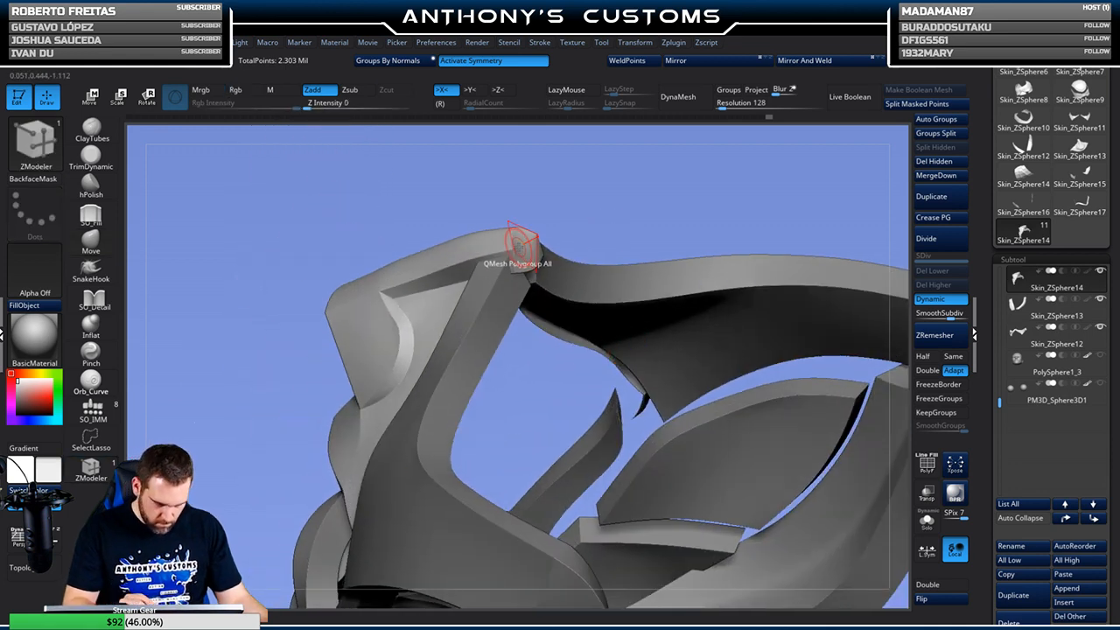
key("shift+f")
left_click_drag(627, 187, 613, 199)
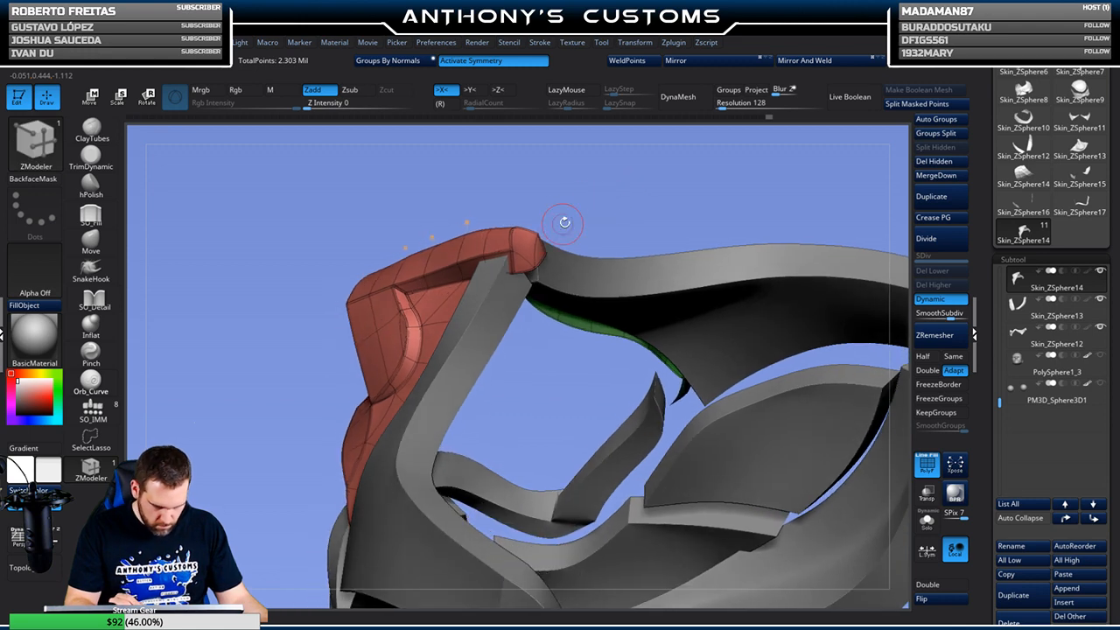
key("space")
left_click(391, 248)
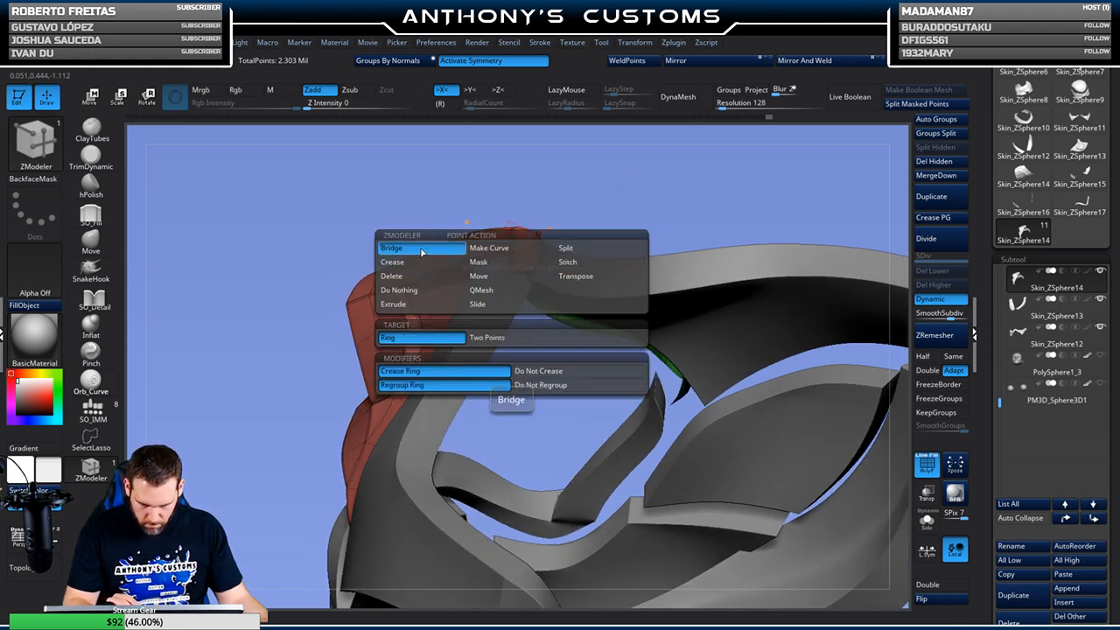
left_click_drag(613, 187, 516, 245)
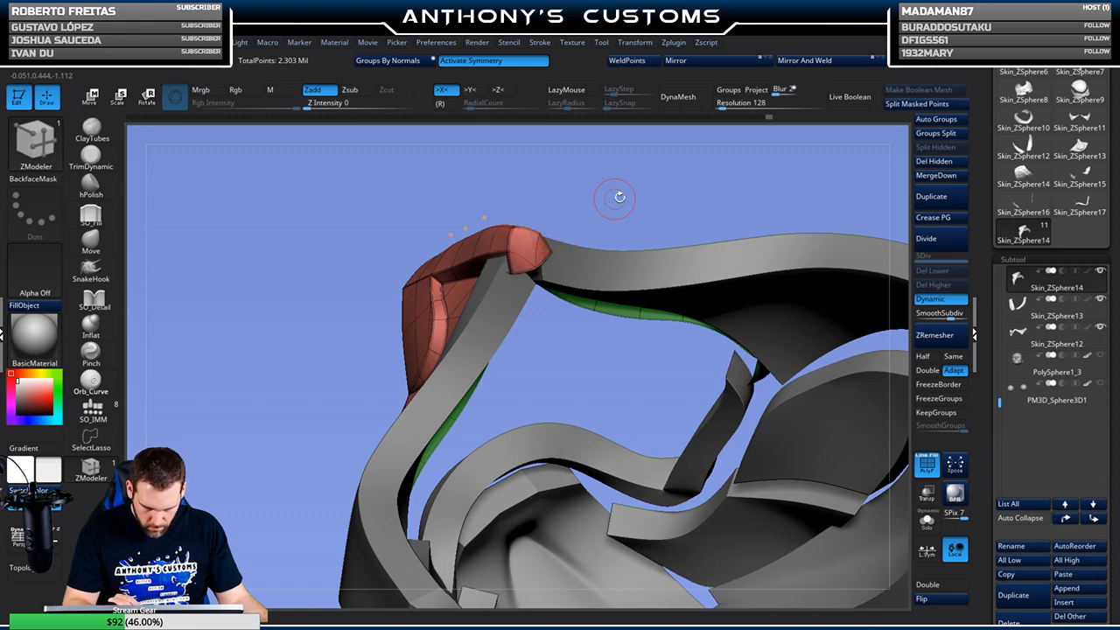
Turn off dynamic subdivision and symmetry, and bridge opposite points with new edges across the nose panel's top end
key("shift+d")
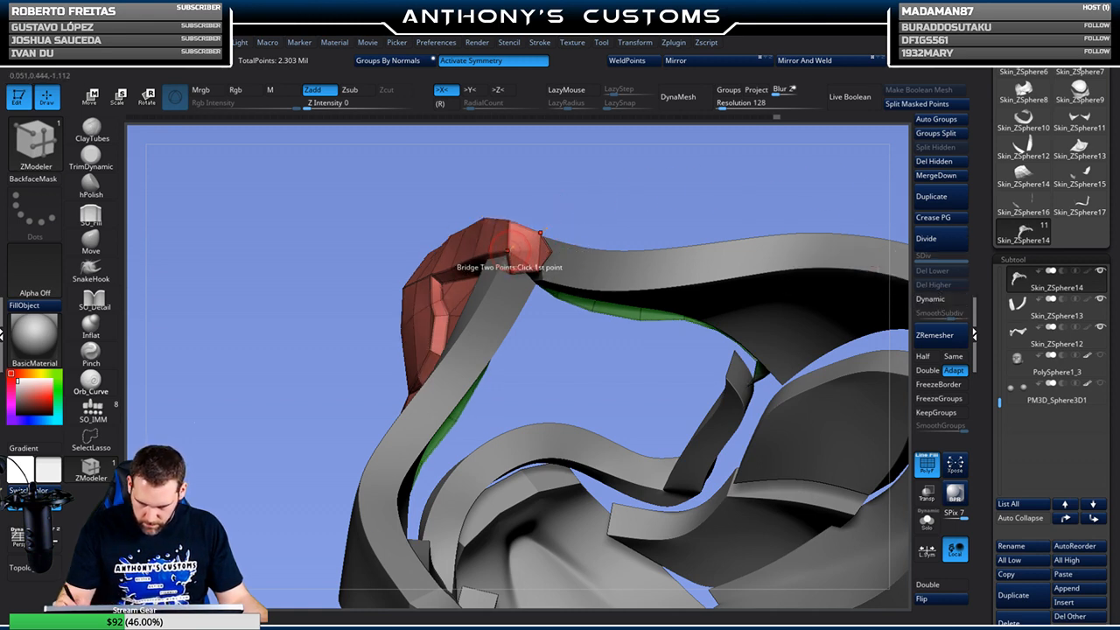
left_click(525, 62)
left_click(540, 233)
left_click_drag(604, 206, 411, 259)
left_click_drag(654, 266, 649, 285)
left_click_drag(413, 352, 411, 376)
left_click(486, 377)
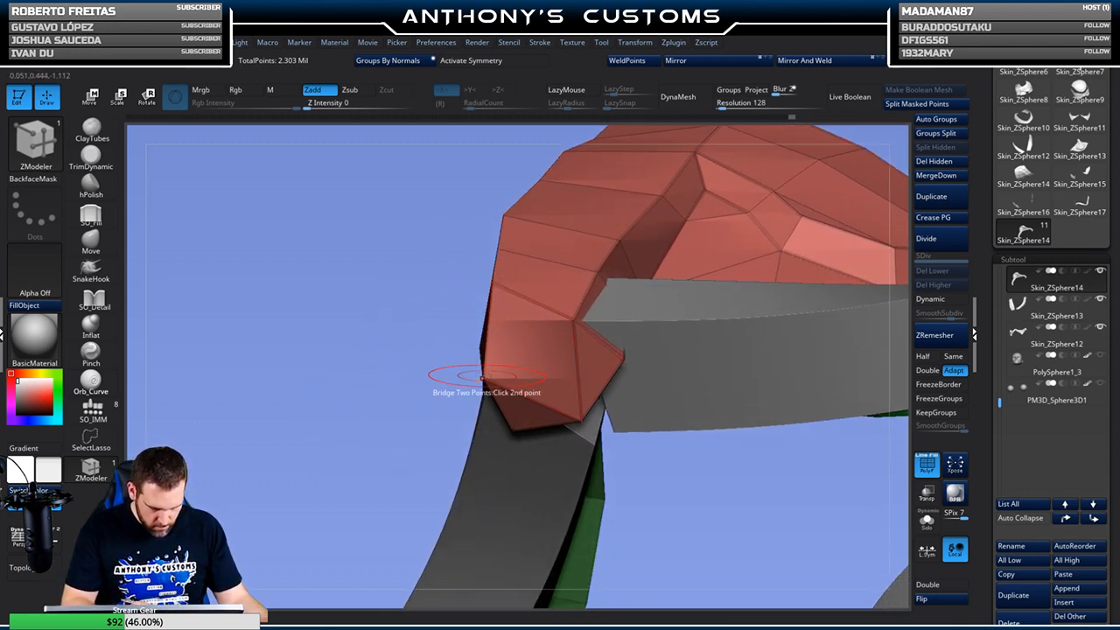
left_click(572, 322)
left_click_drag(390, 443, 490, 370)
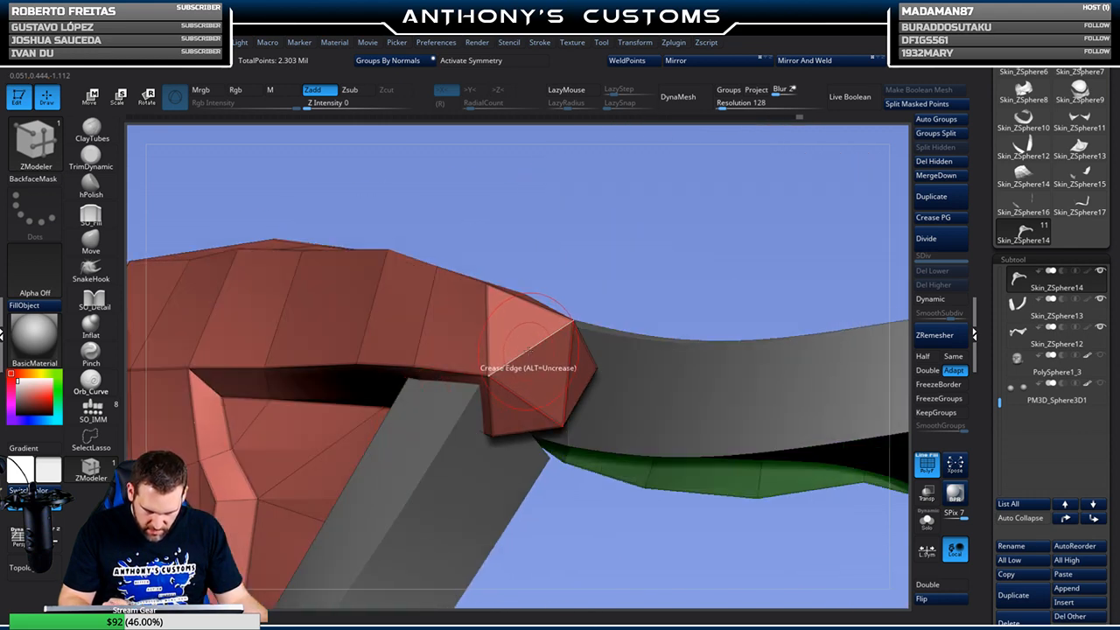
left_click_drag(650, 290, 696, 220)
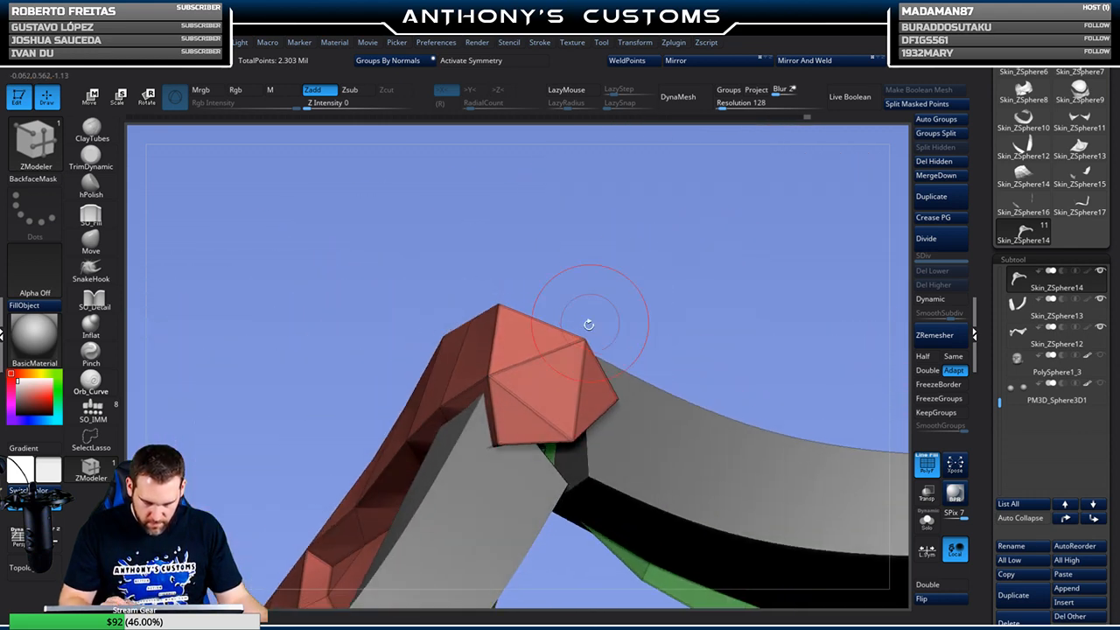
Turn dynamic subdivision back on for the nose panel, return to the Move brush, and inspect the mask without the polyframe
left_click_drag(684, 308, 812, 260)
left_click(930, 300)
left_click_drag(761, 332, 792, 284)
mouse_move(865, 354)
left_mouse_down()
mouse_move(758, 288)
mouse_move(757, 347)
mouse_move(764, 311)
mouse_move(752, 315)
left_mouse_up()
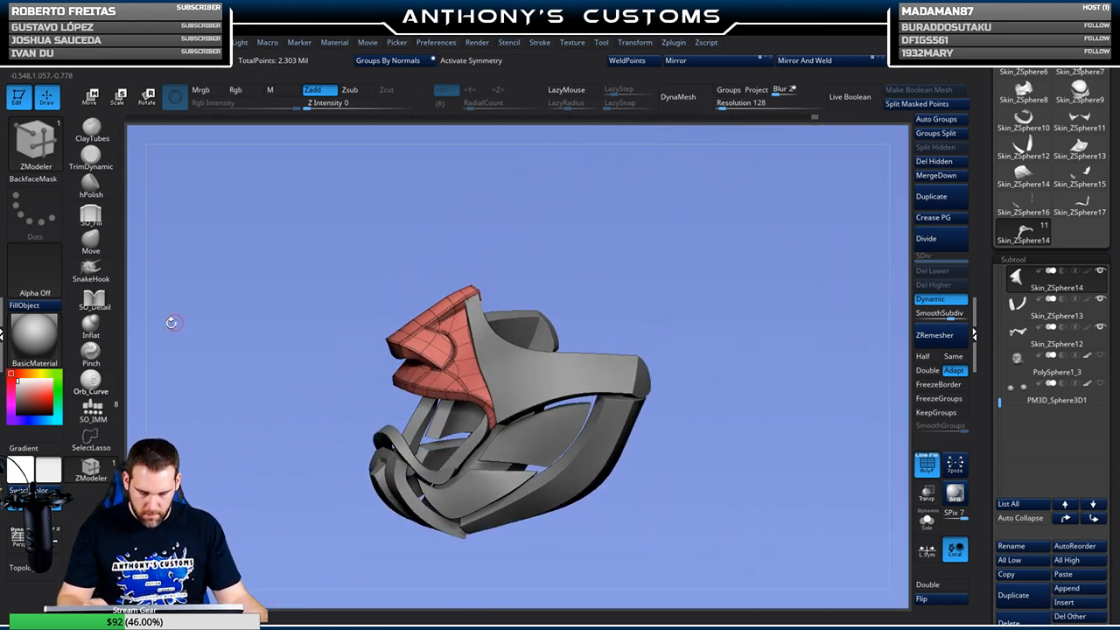
left_click(91, 240)
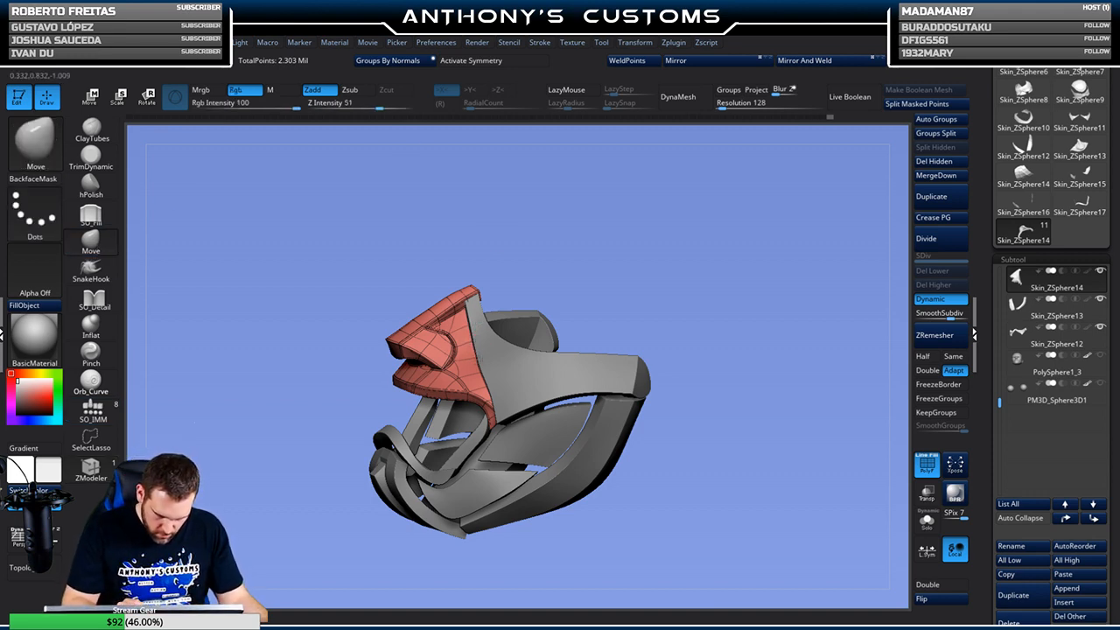
mouse_move(651, 280)
left_mouse_down()
mouse_move(685, 276)
mouse_move(663, 275)
mouse_move(663, 300)
mouse_move(675, 260)
left_mouse_up()
key("shift")
mouse_move(673, 434)
left_mouse_down()
mouse_move(738, 451)
mouse_move(708, 425)
mouse_move(732, 415)
mouse_move(687, 433)
mouse_move(673, 423)
left_mouse_up()
left_click_drag(780, 349, 747, 254)
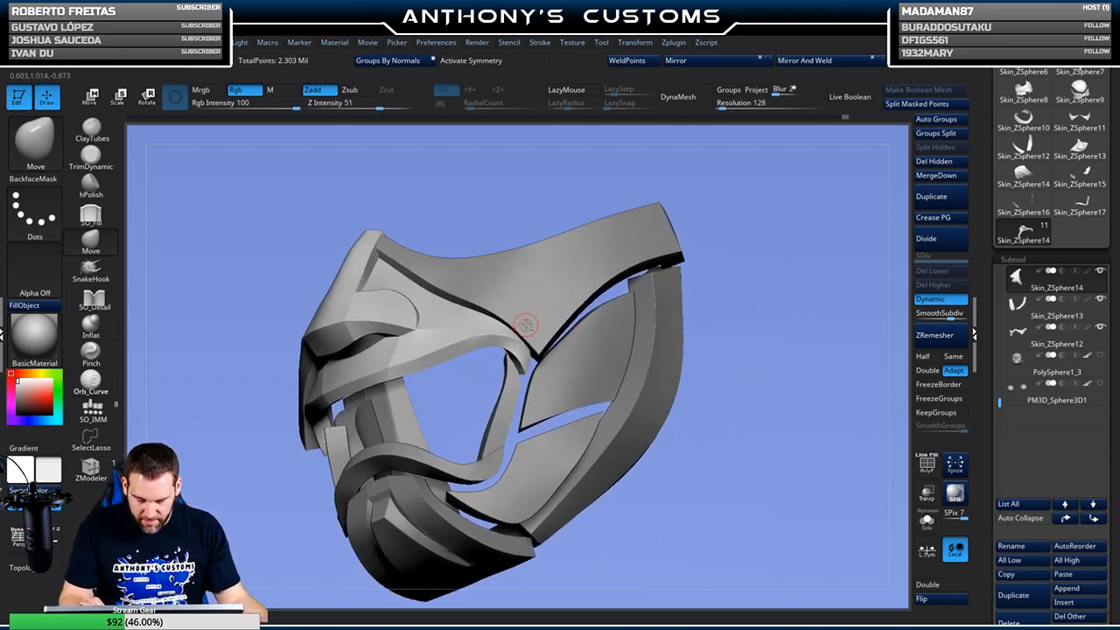
Select the upper cheek panel Skin_ZSphere12, show its polyframe, and adjust its pointed lower corner with the Move brush
left_click(525, 325, "alt")
key("shift+f")
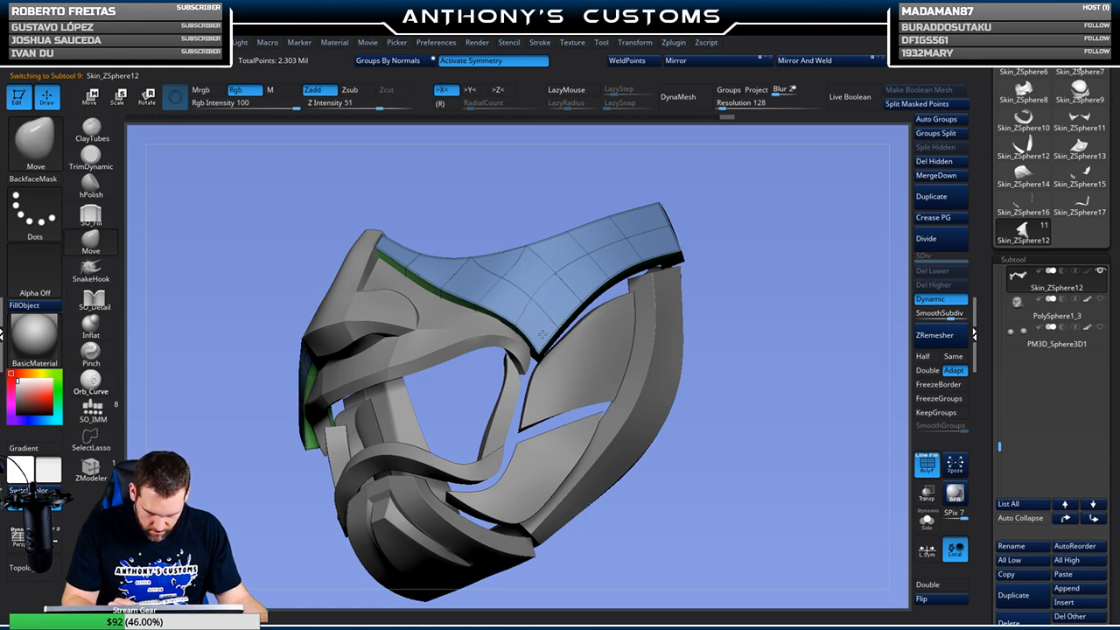
left_click_drag(726, 245, 518, 324)
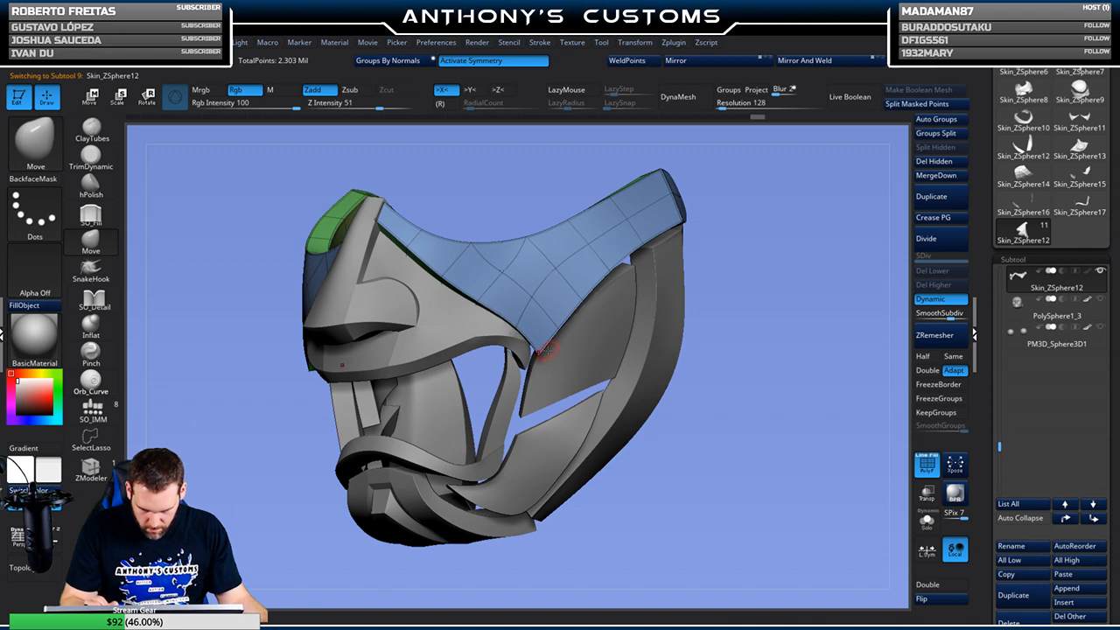
left_click_drag(721, 306, 710, 199)
Select the outer jaw panel Skin_ZSphere13 and fit its upper end beneath the cheek panel with the Move brush, using transparency to check the overlap
left_click_drag(783, 229, 755, 271)
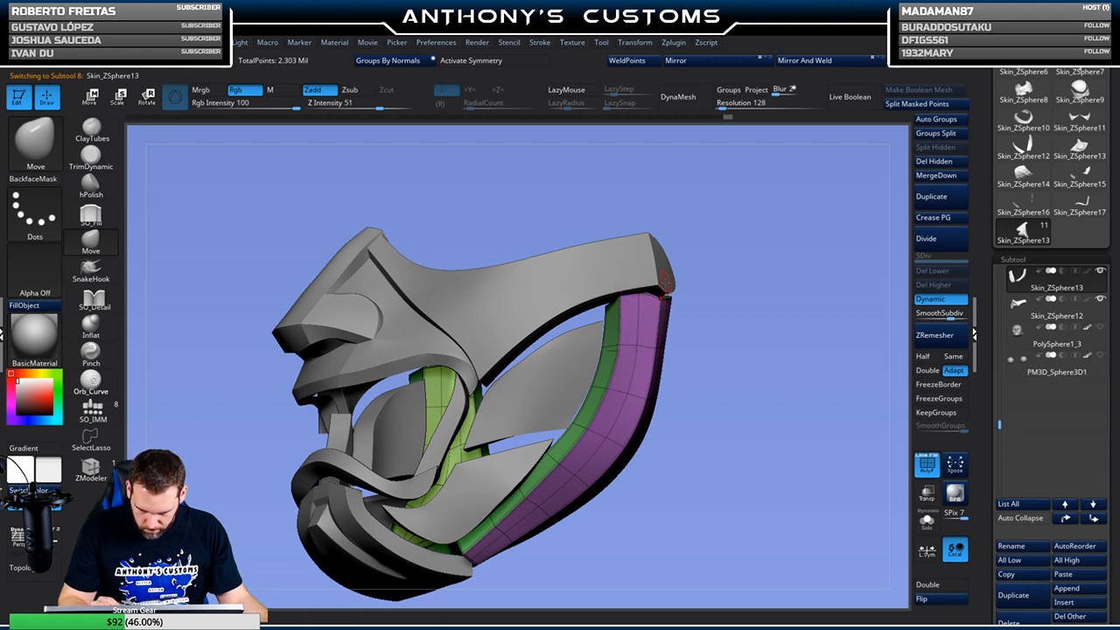
left_click_drag(748, 271, 662, 291)
left_click_drag(758, 249, 662, 282)
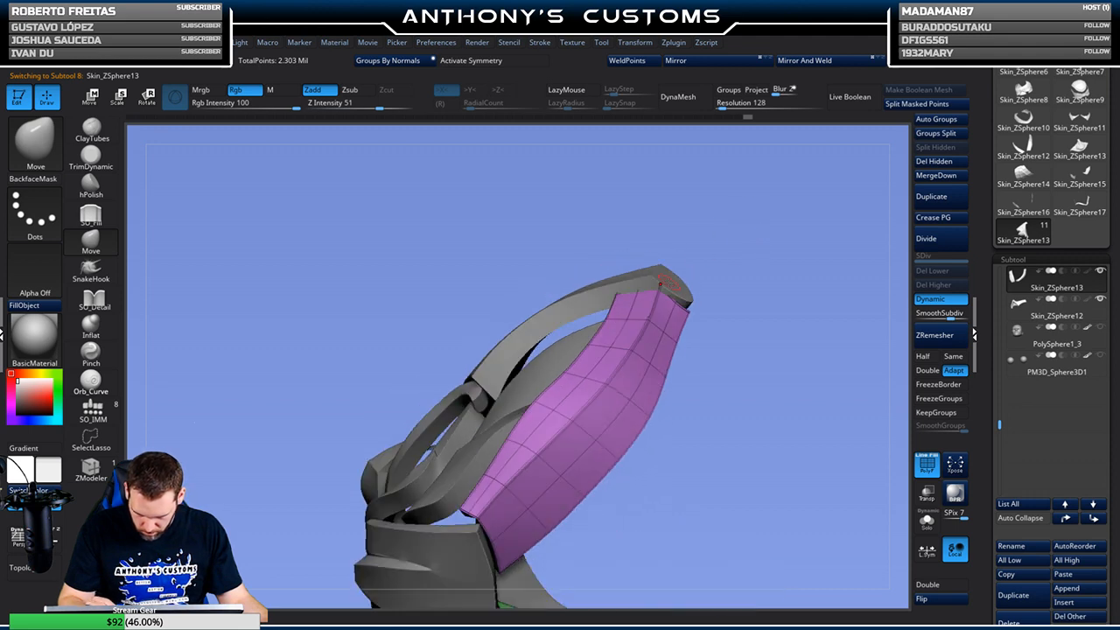
left_click_drag(736, 268, 661, 282)
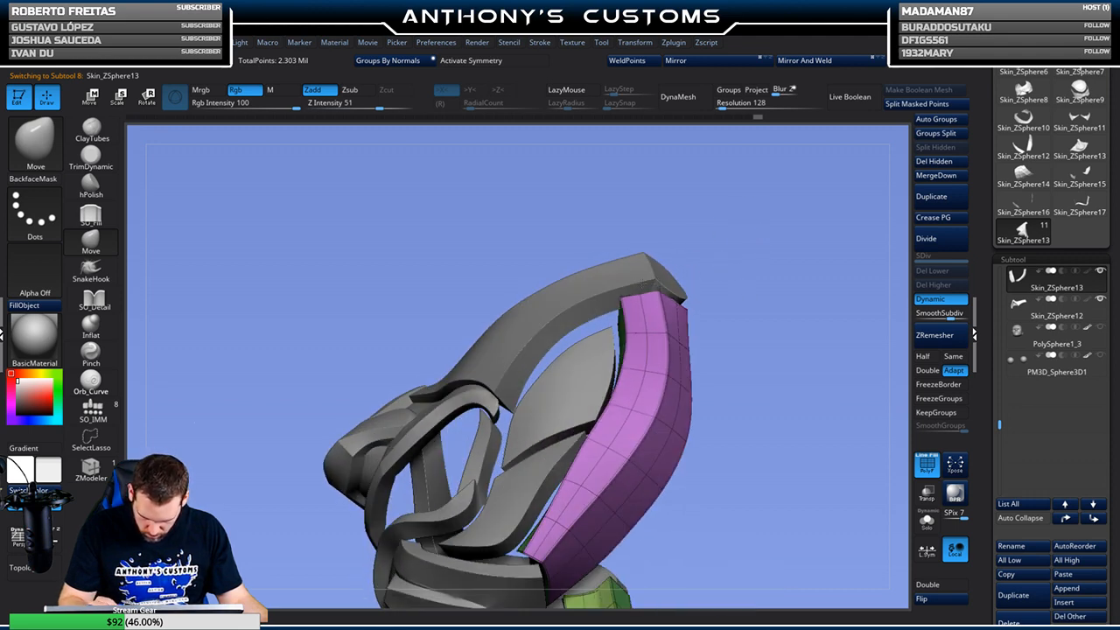
right_click(749, 264)
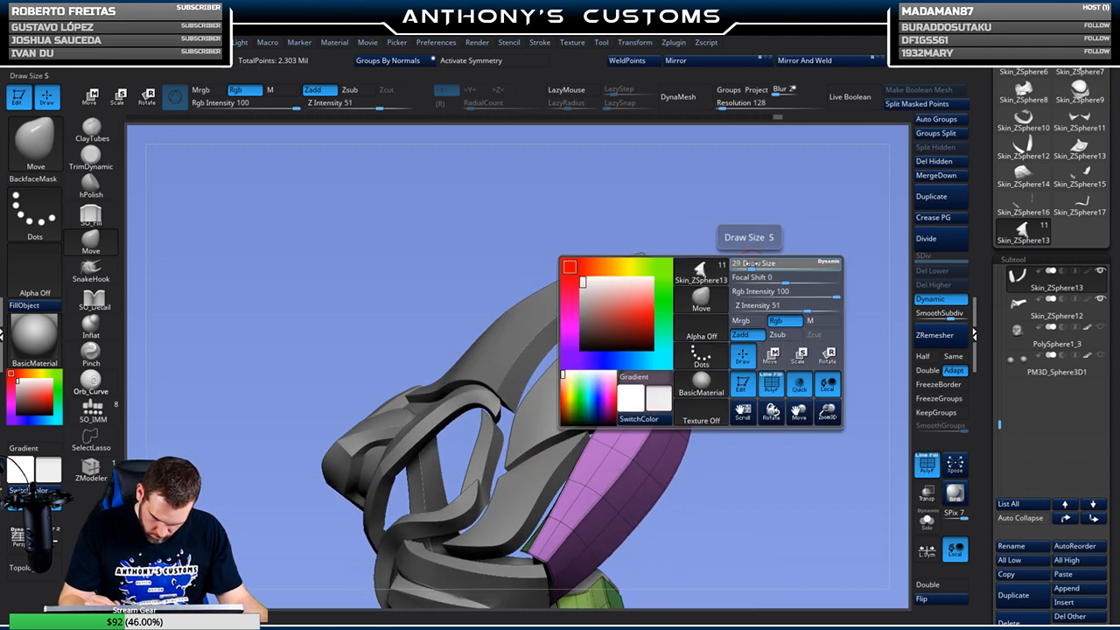
left_click(927, 492)
left_click_drag(823, 411, 629, 237)
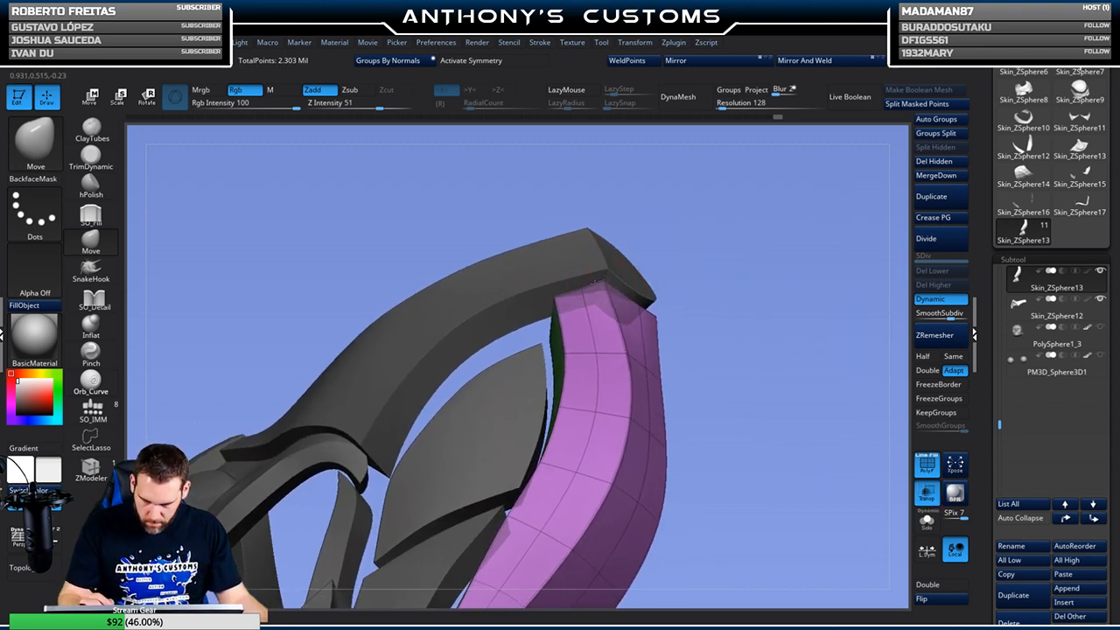
left_click(927, 493)
left_click_drag(883, 468, 630, 340)
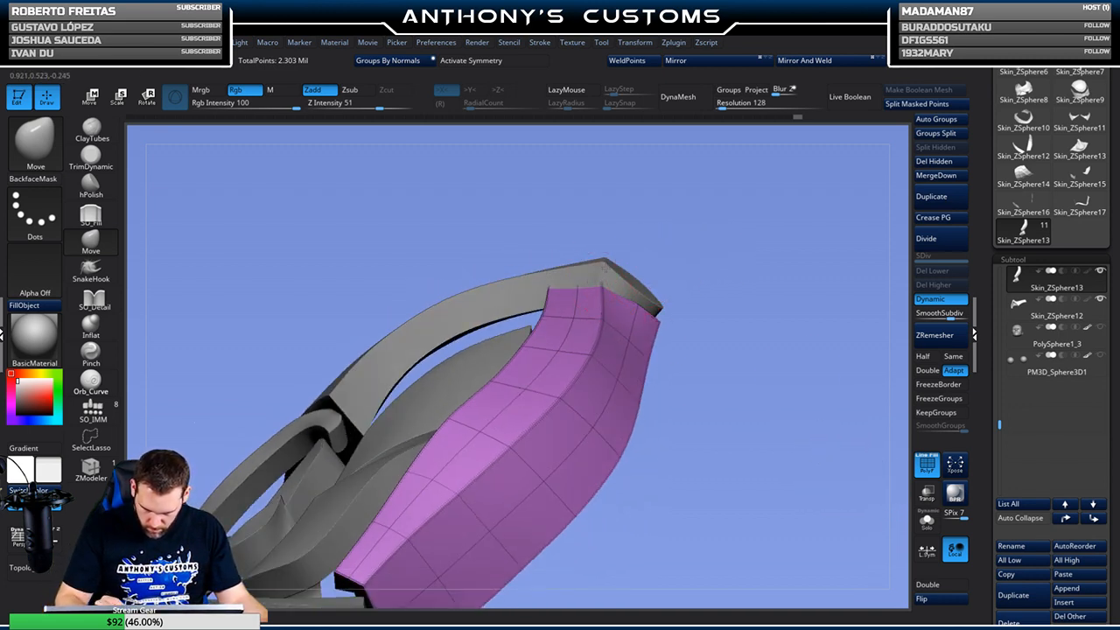
Select the upper cheek panel Skin_ZSphere12 and adjust its rear end over the jaw panel with the Move brush while transparency is temporarily on
left_click(655, 258, "alt")
left_click(926, 493)
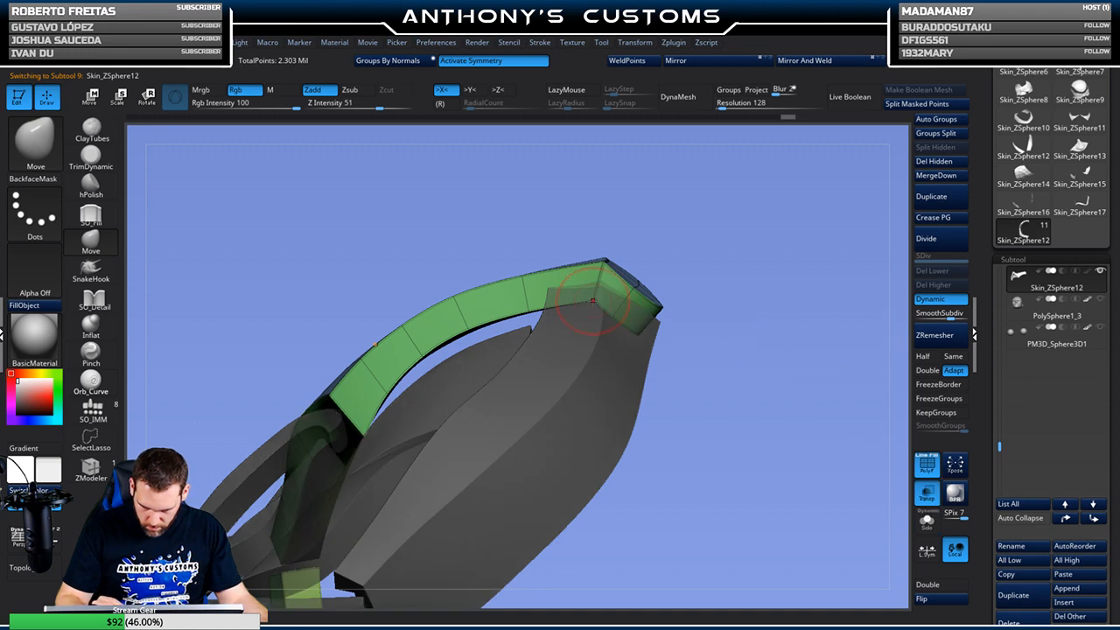
left_click_drag(657, 270, 592, 300)
left_click_drag(722, 270, 823, 260)
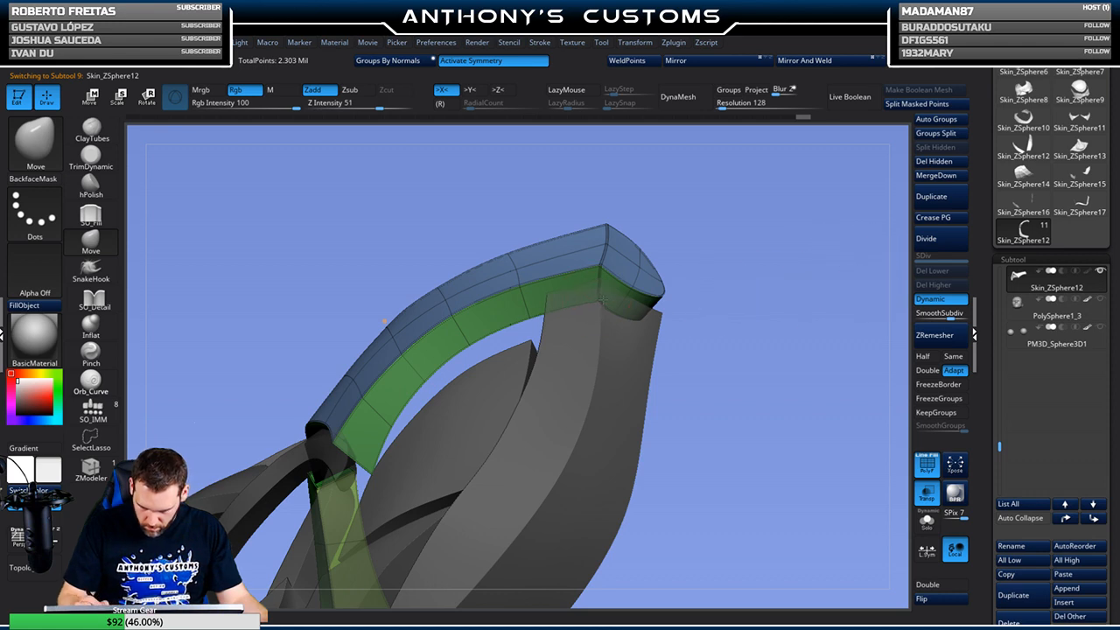
left_click(925, 497)
Refine the joint between the jaw panel Skin_ZSphere13's upper end and the cheek panel Skin_ZSphere12's rear end with the Move brush
left_click_drag(854, 477, 769, 429)
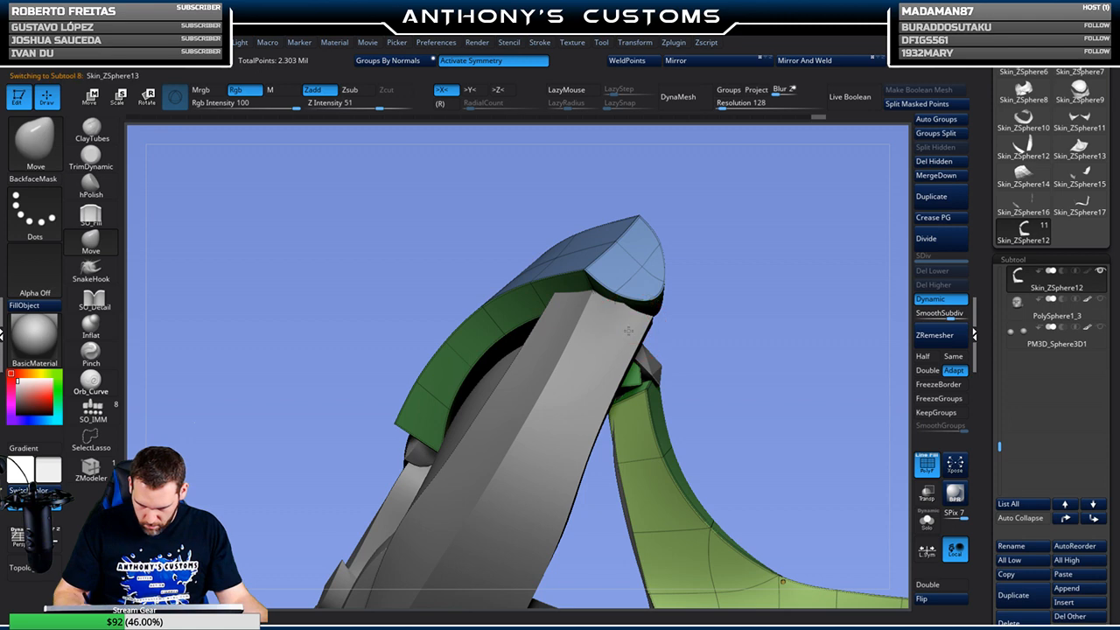
left_click(626, 308, "alt")
left_click_drag(706, 262, 733, 302)
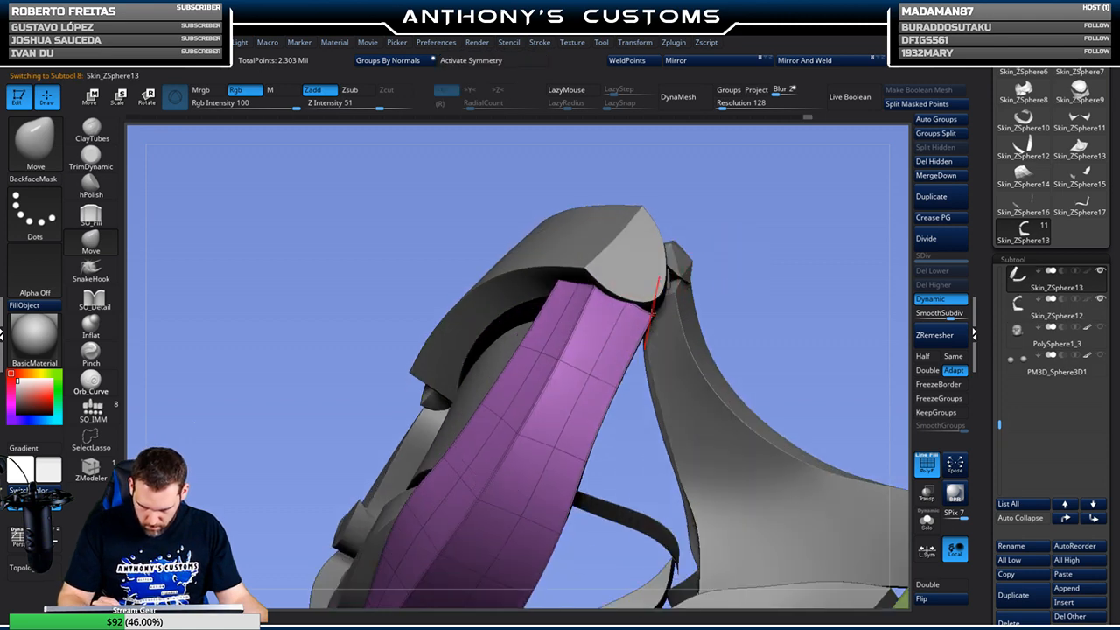
left_click_drag(652, 283, 700, 289)
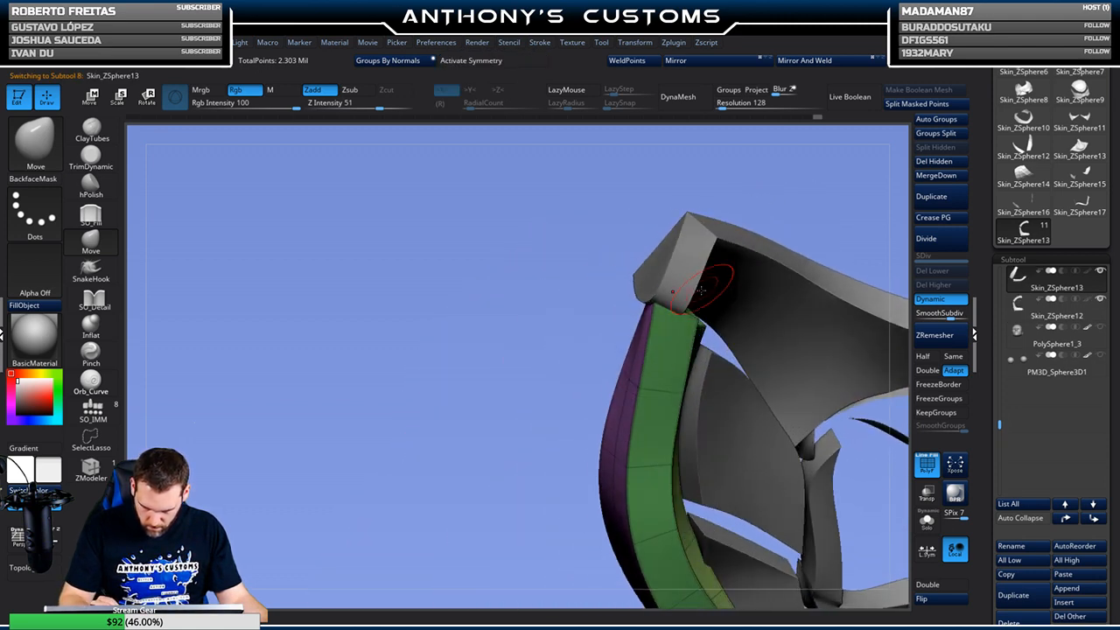
left_click_drag(518, 463, 597, 468)
left_click_drag(804, 368, 771, 354)
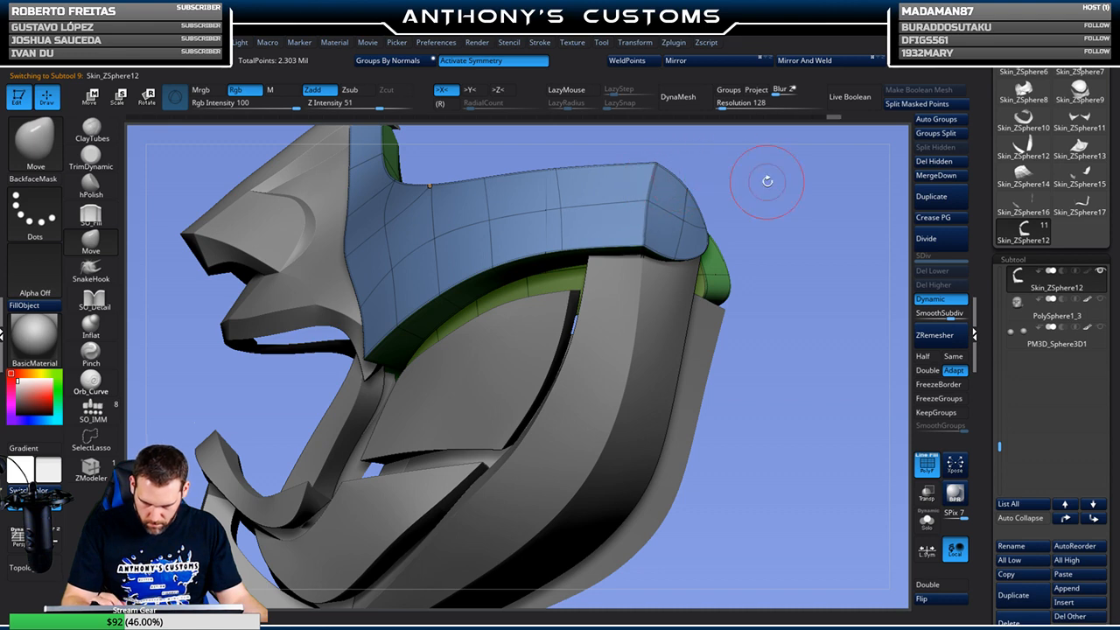
left_click_drag(802, 221, 619, 324)
Select the jaw panel Skin_ZSphere13 and adjust its lower end where it tucks under the chin panel with the Move brush
left_click(627, 358, "alt")
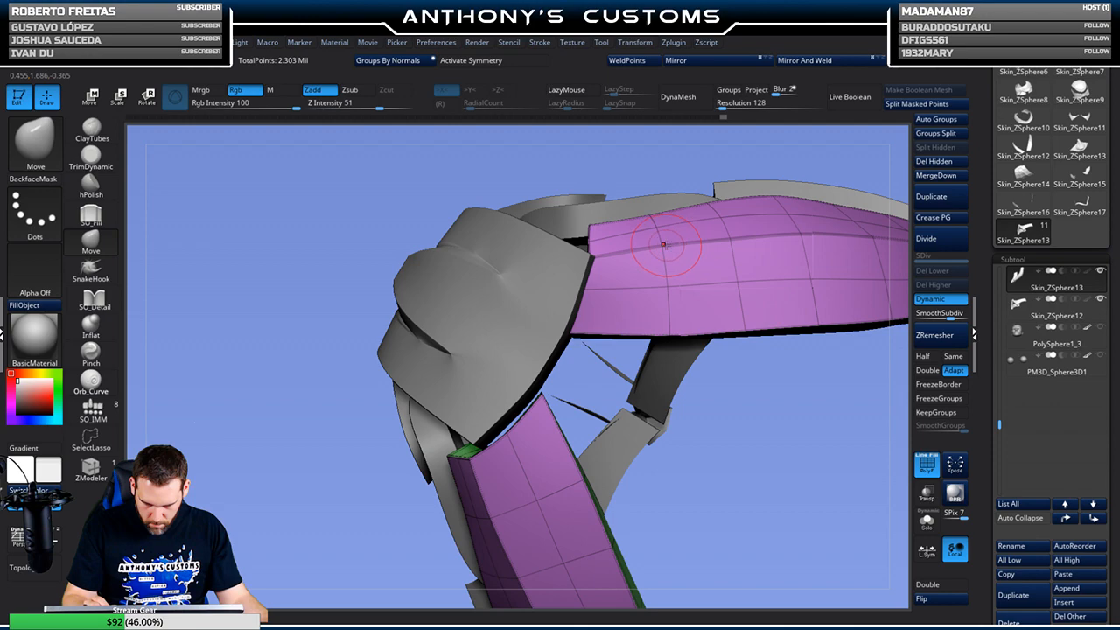
left_click_drag(727, 344, 403, 282)
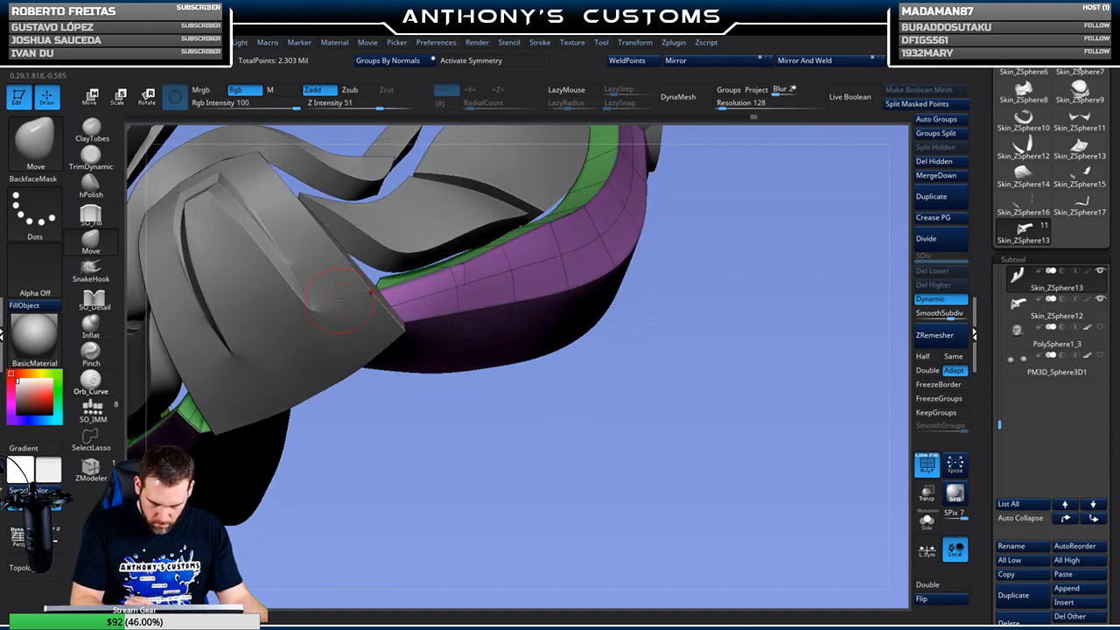
left_click_drag(429, 376, 402, 425)
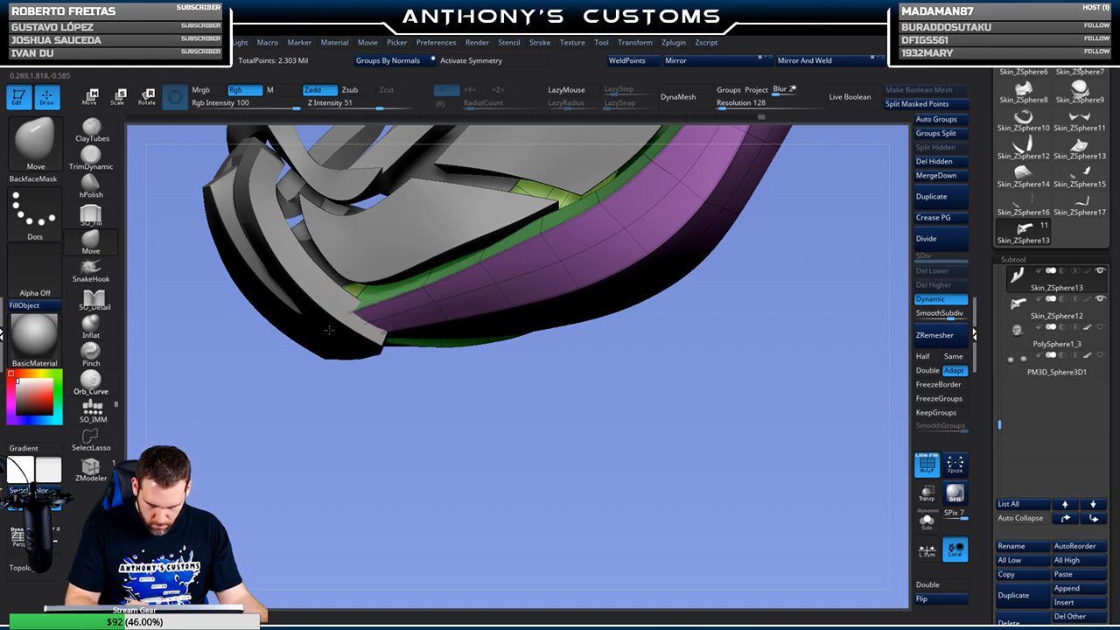
left_click_drag(408, 482, 674, 400)
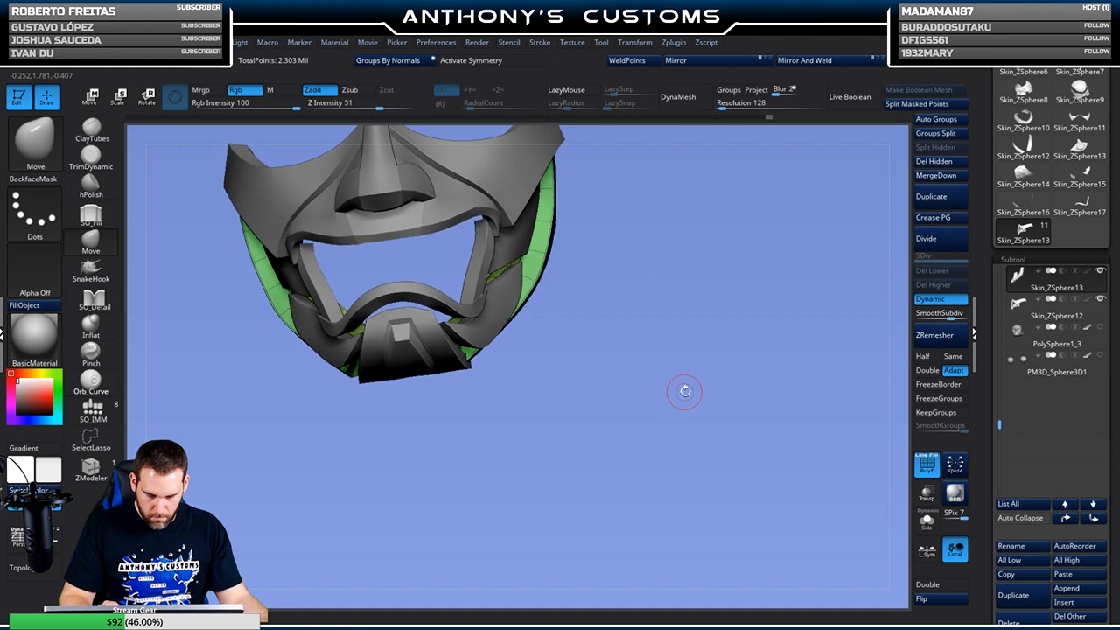
Select the original sculpt Extract3_1, isolate it in Solo mode, and compare it with the new panels around the jaw and chin
left_click_drag(999, 424, 999, 273)
left_click(1055, 308)
left_click(926, 522)
left_click_drag(776, 497, 879, 463)
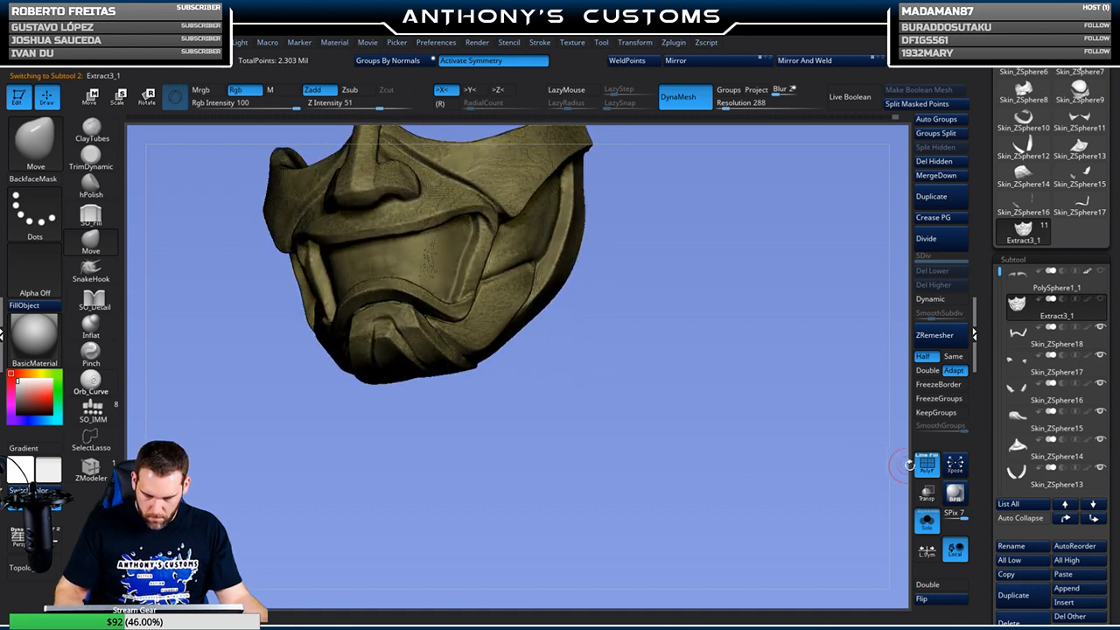
left_click(930, 523)
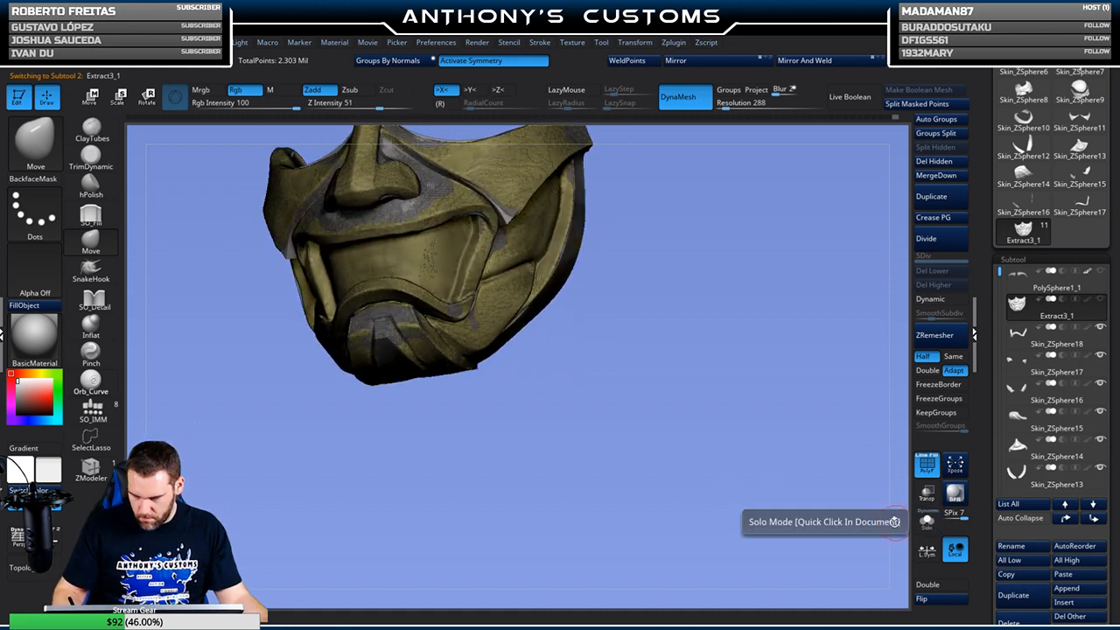
left_click_drag(772, 486, 742, 425)
Select the jaw panel Skin_ZSphere13 and the chin panel Skin_ZSphere15 in turn and examine how their edges meet
left_click(602, 265, "alt")
mouse_move(721, 311)
left_mouse_down("alt")
mouse_move(692, 435)
mouse_move(777, 343)
left_mouse_up("alt")
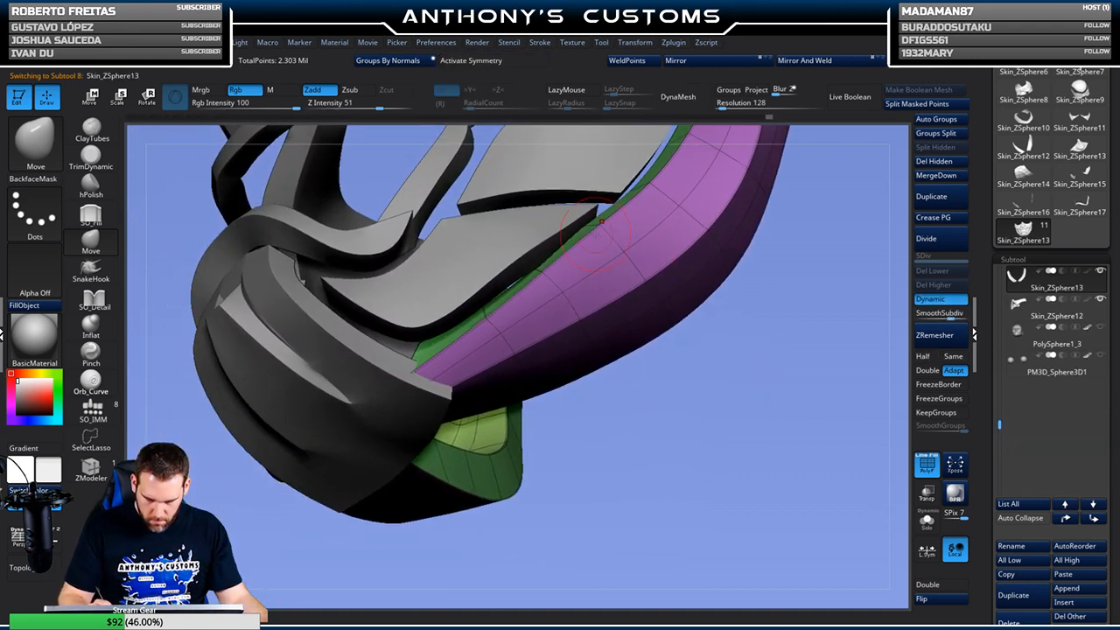
left_click_drag(595, 419, 641, 418)
left_click(469, 339, "alt")
mouse_move(491, 426)
left_mouse_down()
mouse_move(531, 419)
mouse_move(503, 385)
left_mouse_up()
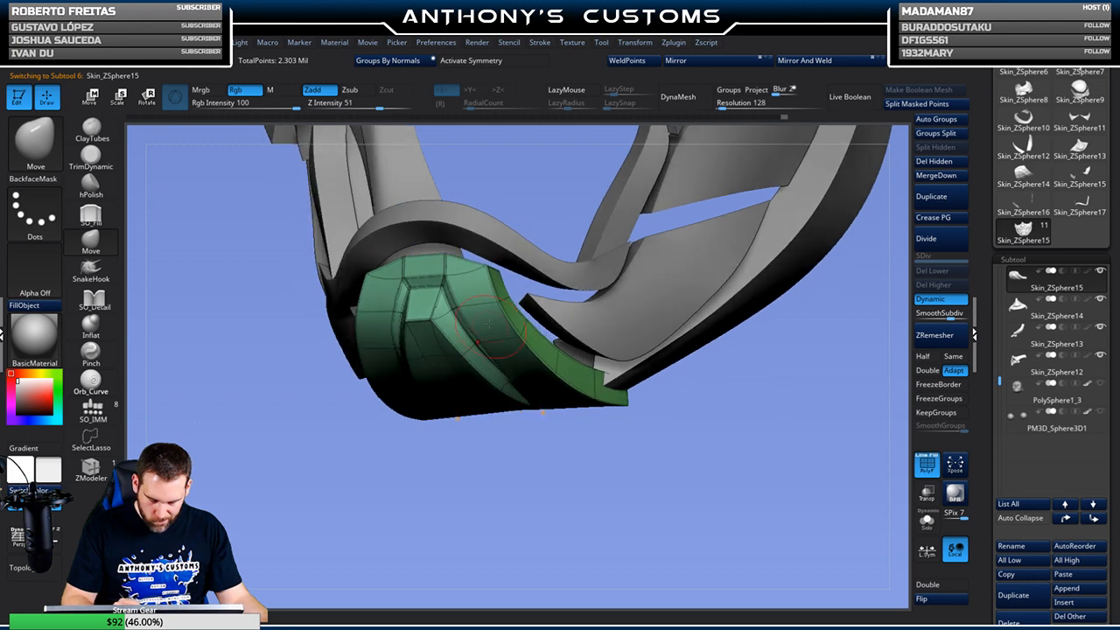
Select the lower lip strip Skin_ZSphere18 and adjust its lower edge and mouth corner against the chin and cheek panels with the Move brush
left_click(443, 233, "alt")
right_click_drag(473, 397, 488, 430)
key("space")
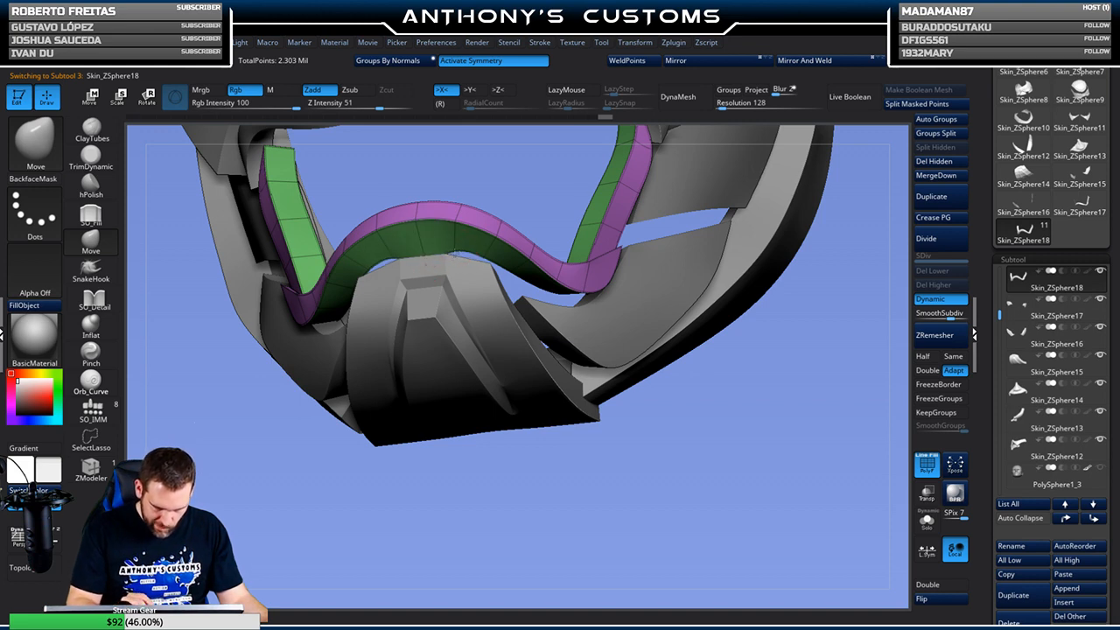
right_click_drag(491, 431, 516, 297)
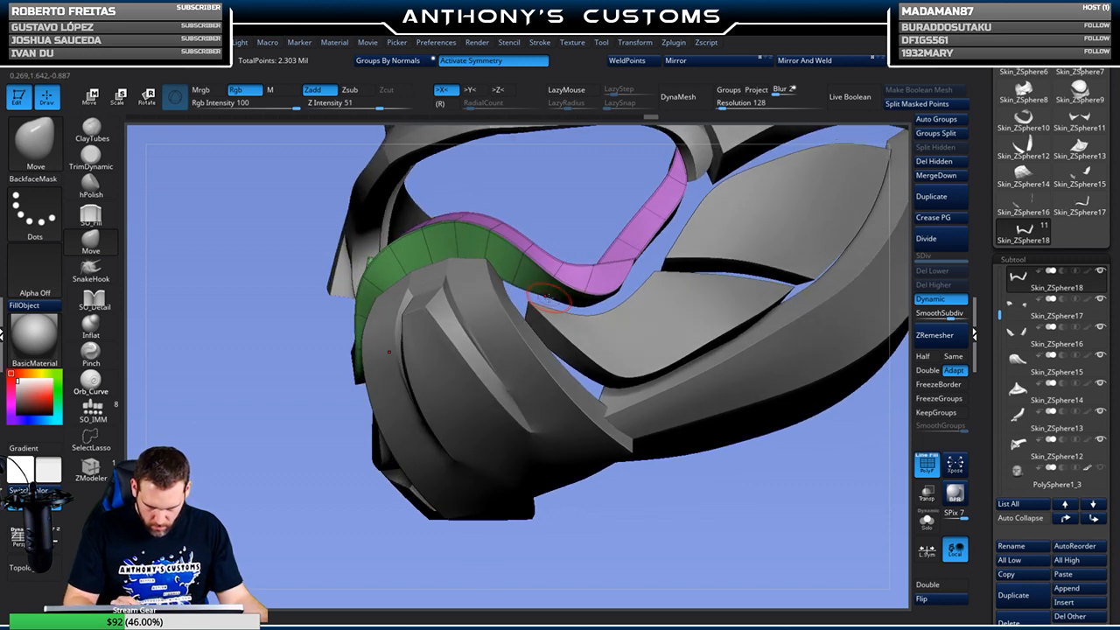
mouse_move(578, 445)
right_mouse_down()
mouse_move(581, 340)
mouse_move(617, 293)
right_mouse_up()
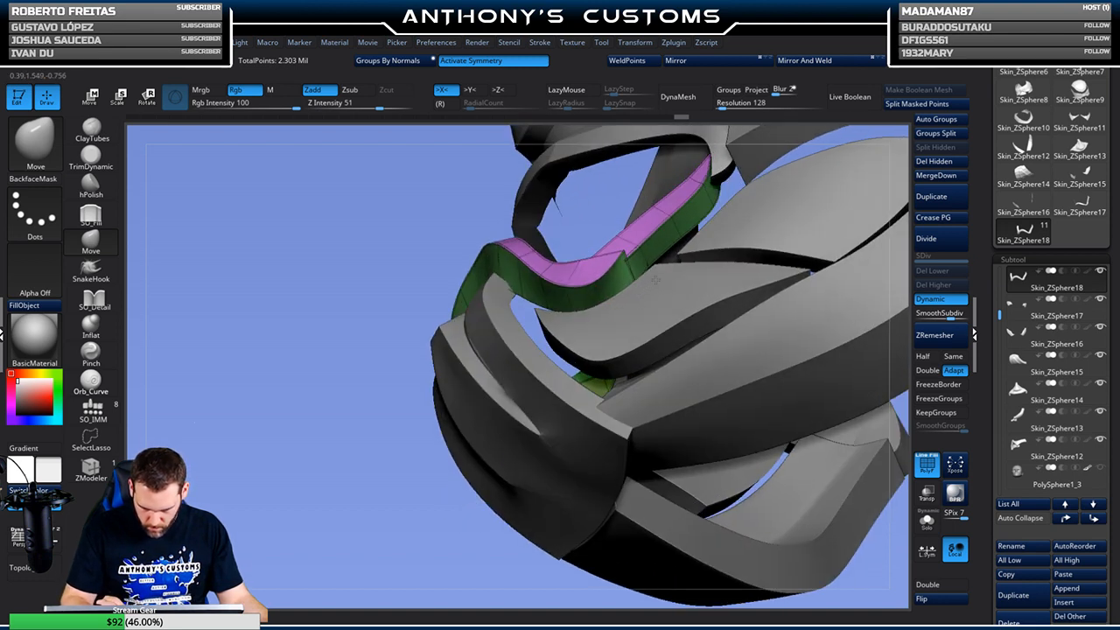
right_click_drag(673, 266, 466, 446)
mouse_move(542, 460)
left_mouse_down()
mouse_move(554, 482)
mouse_move(565, 475)
mouse_move(545, 453)
mouse_move(531, 475)
mouse_move(577, 322)
left_mouse_up()
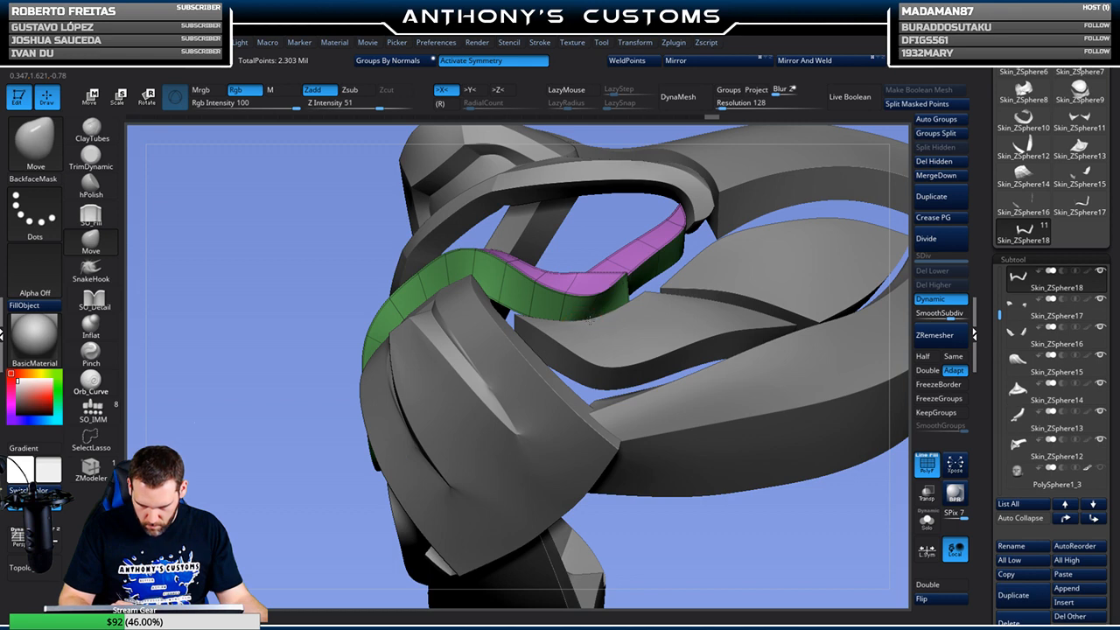
Isolate the lower lip strip in Solo mode, adjust the folded geometry at its mouth corners with the Move brush, and restore the other panels
left_click(926, 522)
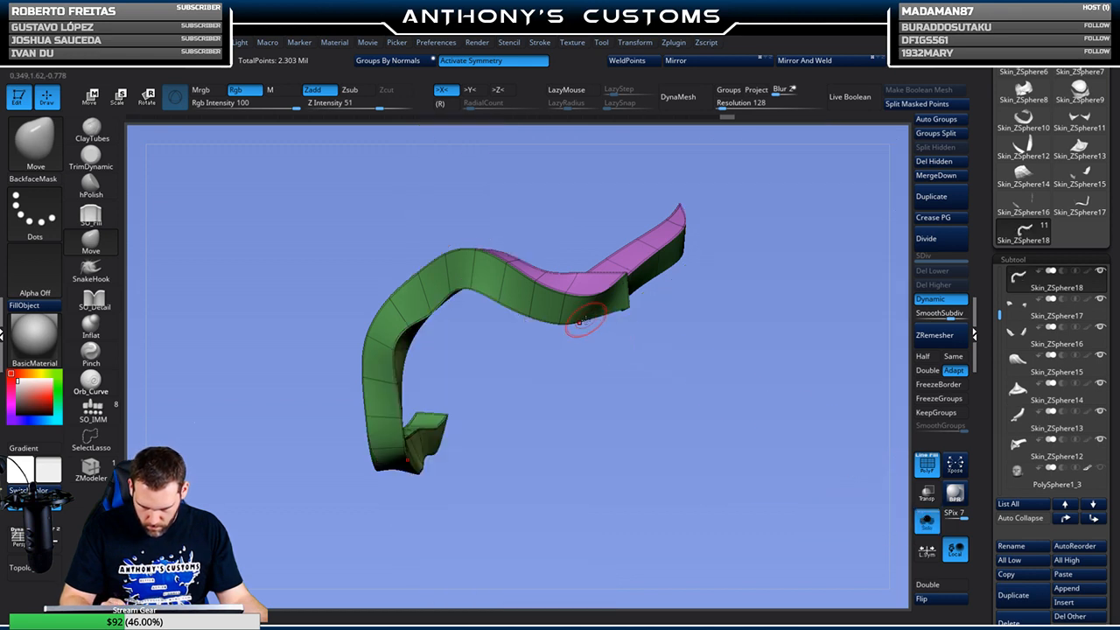
left_click_drag(645, 312, 635, 262)
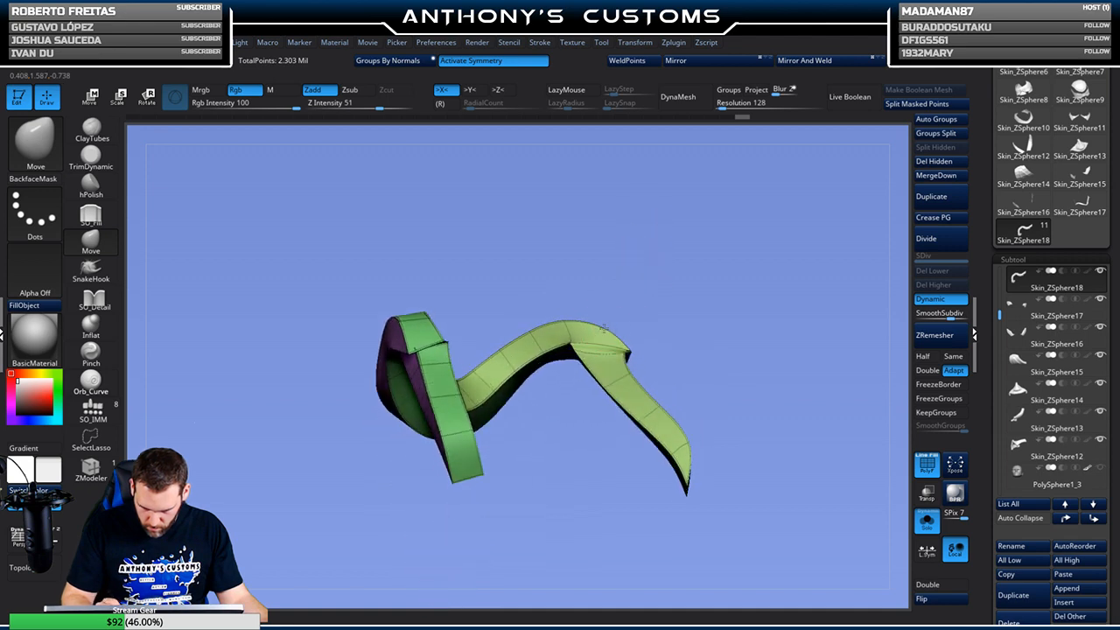
left_click_drag(615, 306, 607, 366)
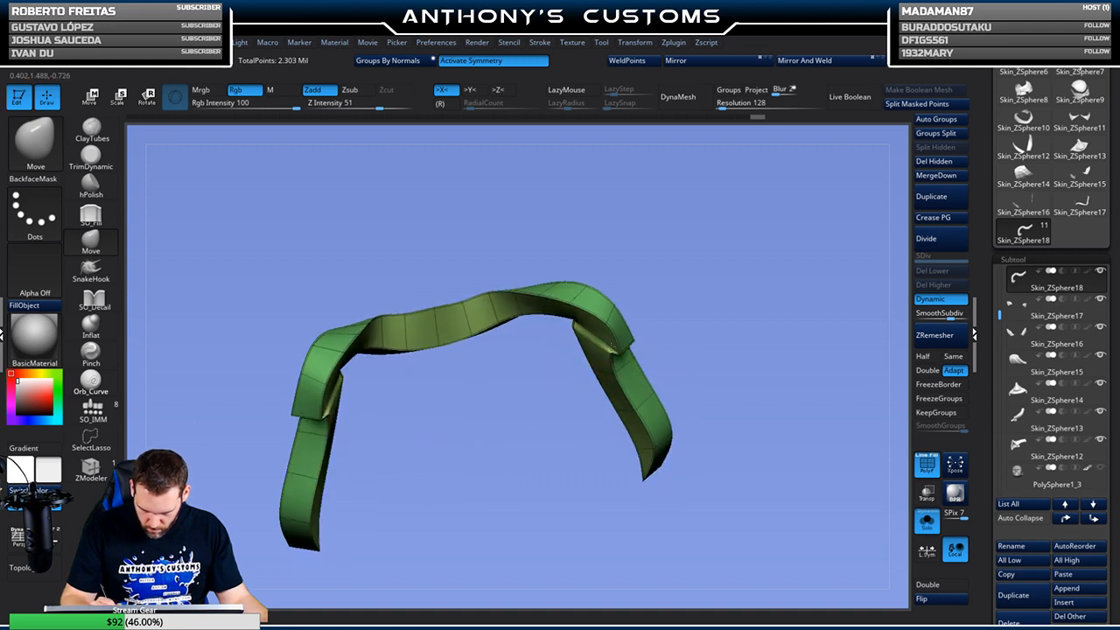
left_click_drag(717, 314, 678, 293)
key("space")
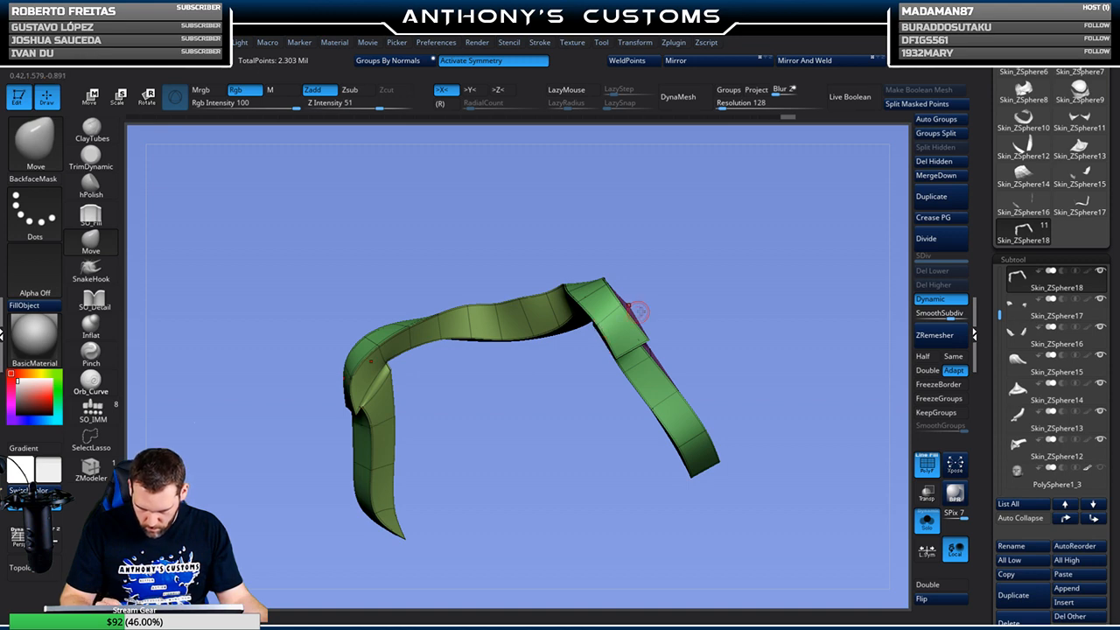
left_click_drag(639, 310, 774, 311)
left_click_drag(626, 266, 758, 213)
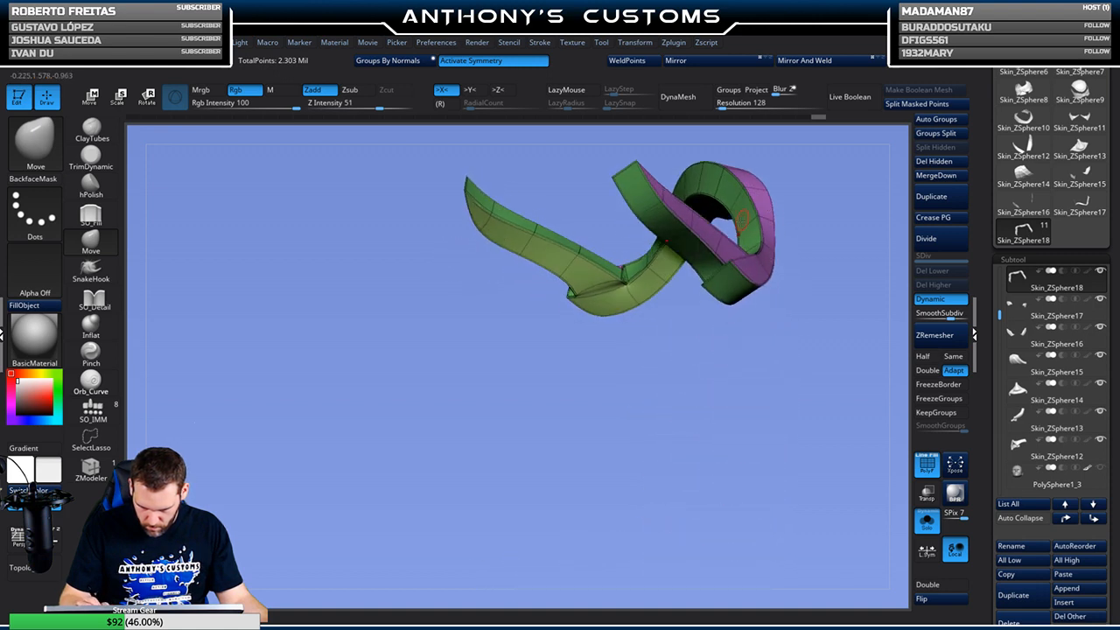
left_click_drag(758, 213, 720, 242)
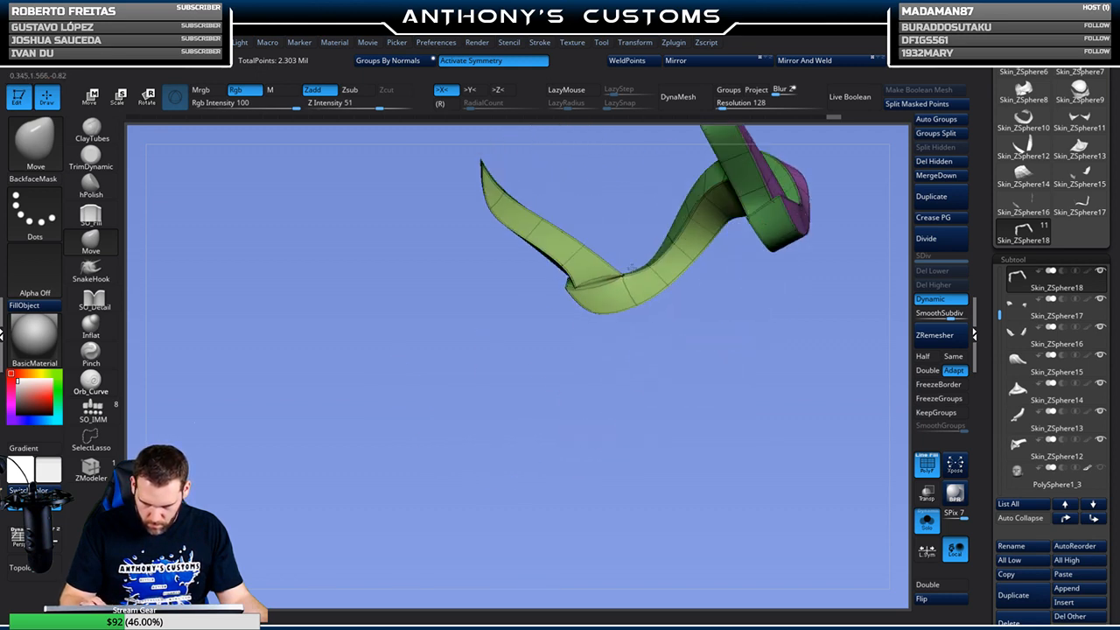
left_click_drag(623, 256, 701, 308)
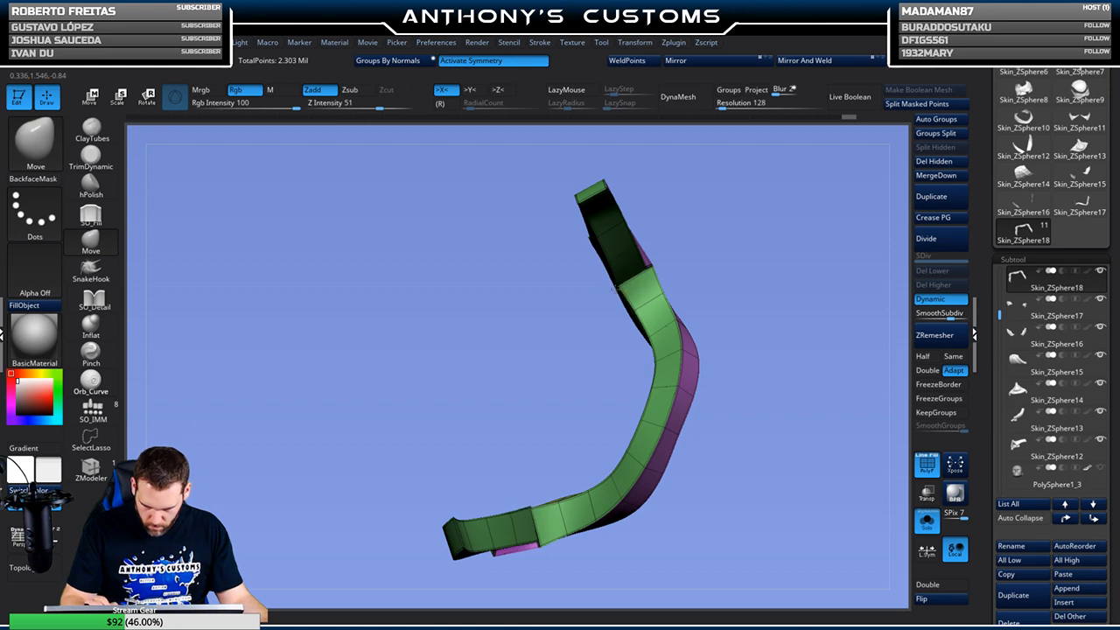
left_click_drag(771, 317, 787, 292)
left_click(926, 521)
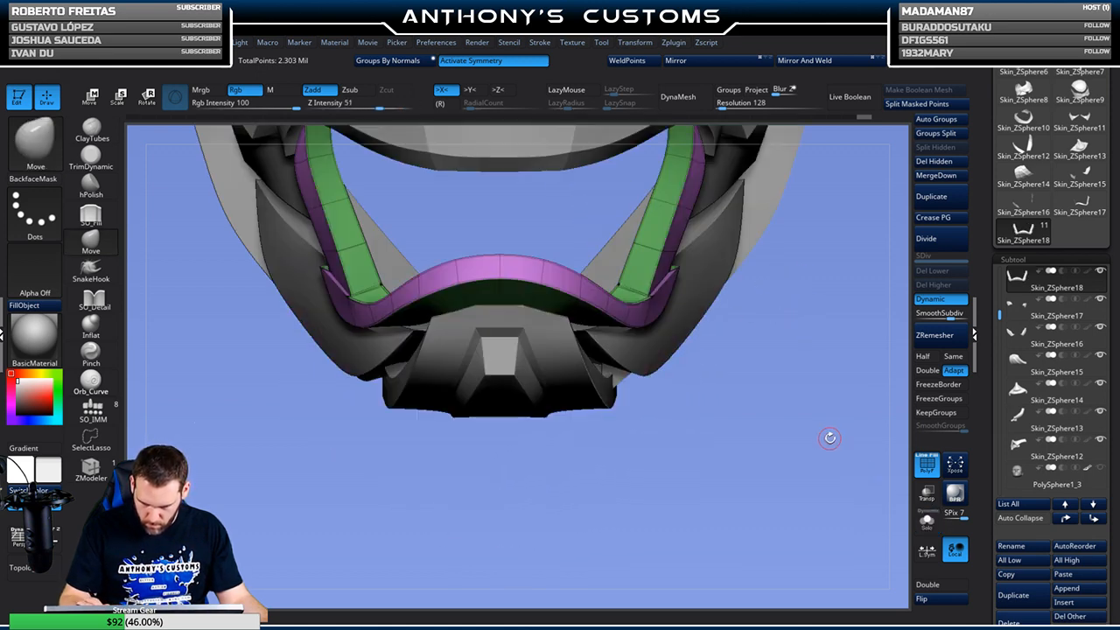
Examine the mouth corner of the lower lip strip from the front, side and inside, with and without polyframe
mouse_move(794, 376)
left_mouse_down()
mouse_move(782, 358)
mouse_move(754, 503)
mouse_move(587, 305)
left_mouse_up()
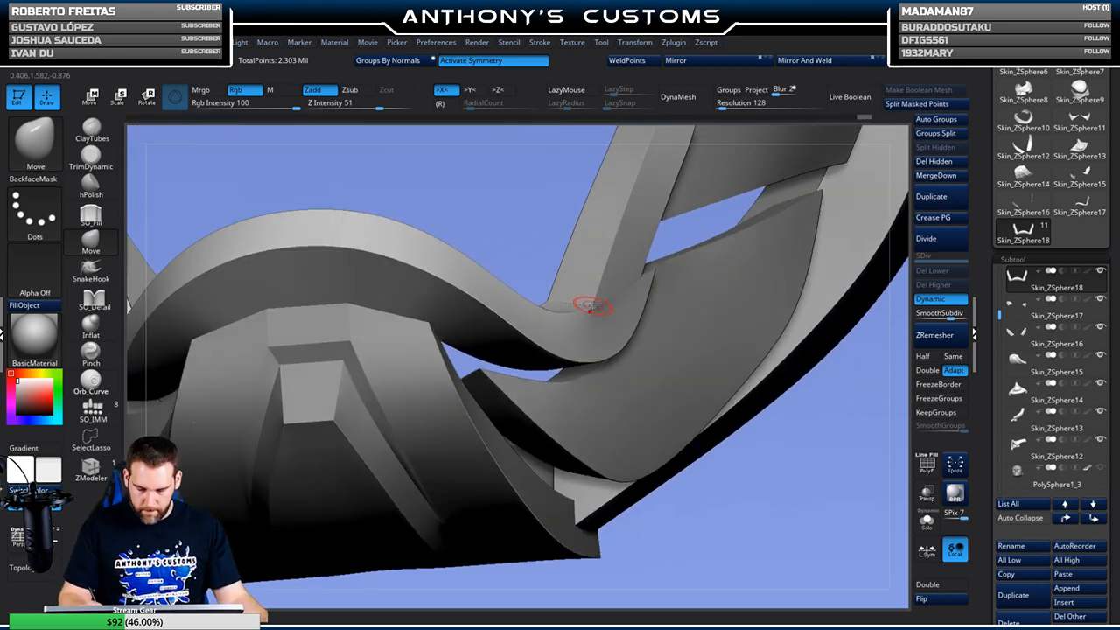
key("space")
key("shift+f")
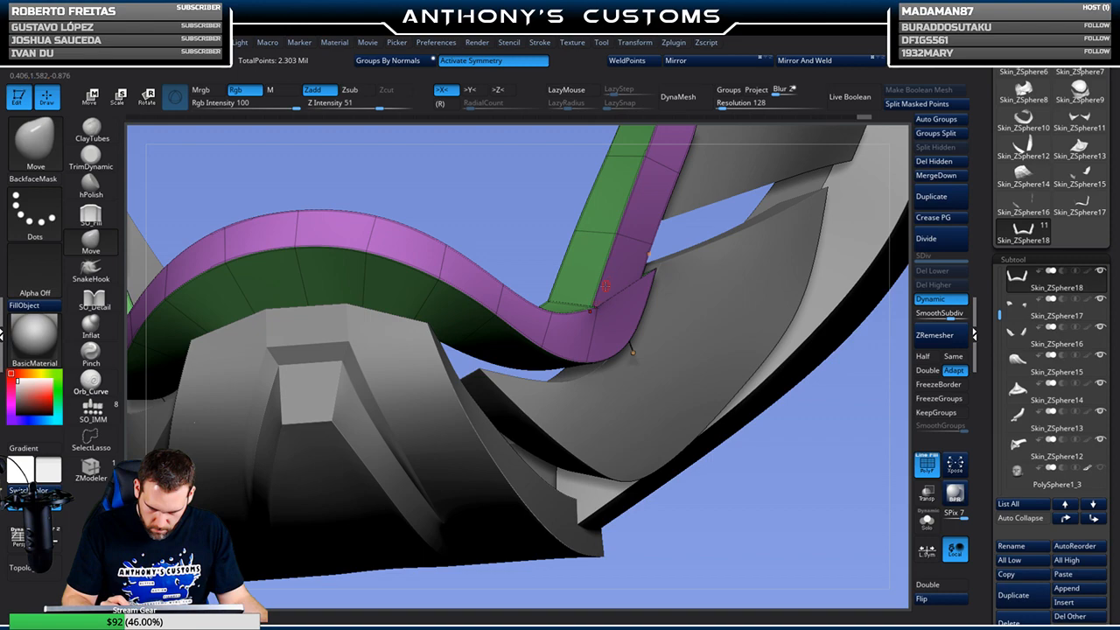
left_click_drag(823, 524, 758, 523)
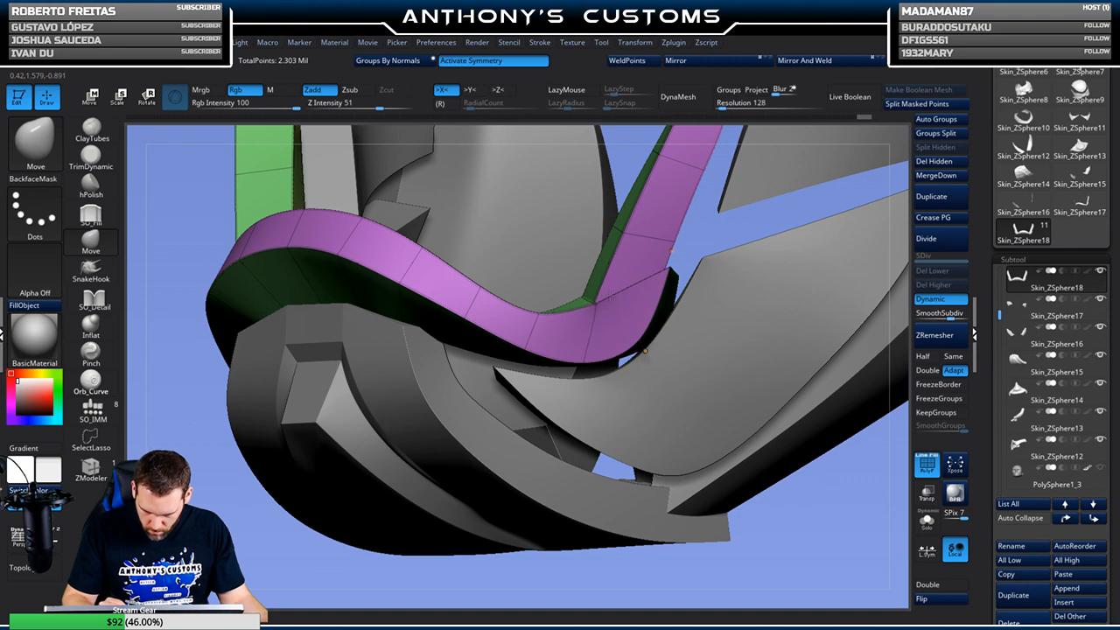
left_click_drag(814, 493, 823, 504)
key("shift+f")
left_click_drag(770, 453, 787, 506)
key("shift+f")
left_click_drag(807, 450, 647, 307)
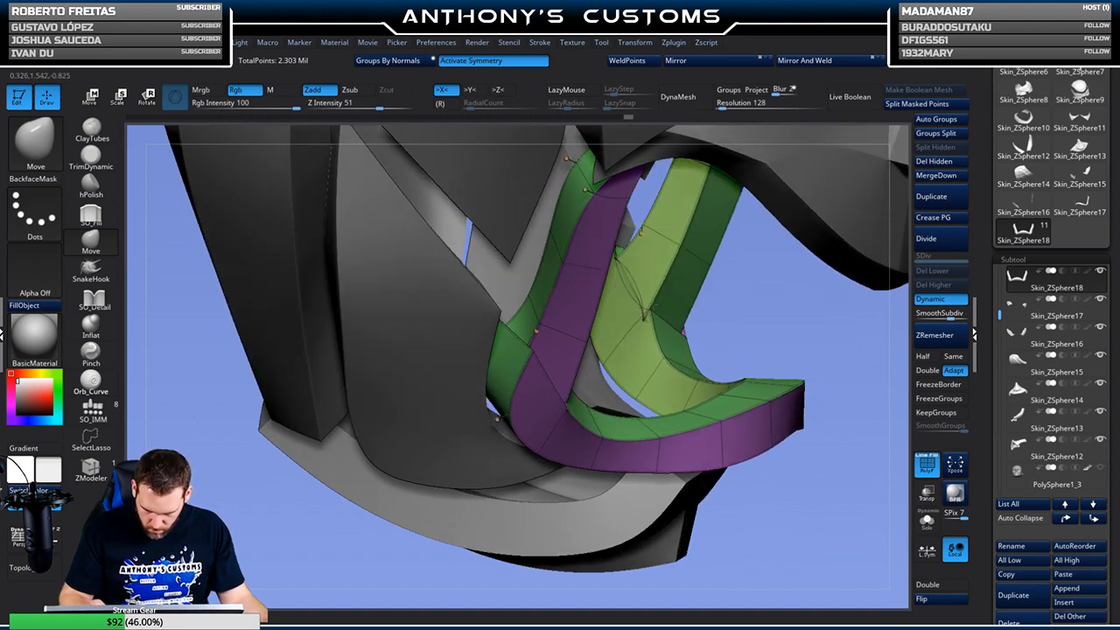
left_click_drag(742, 299, 622, 226)
left_click_drag(702, 256, 677, 267)
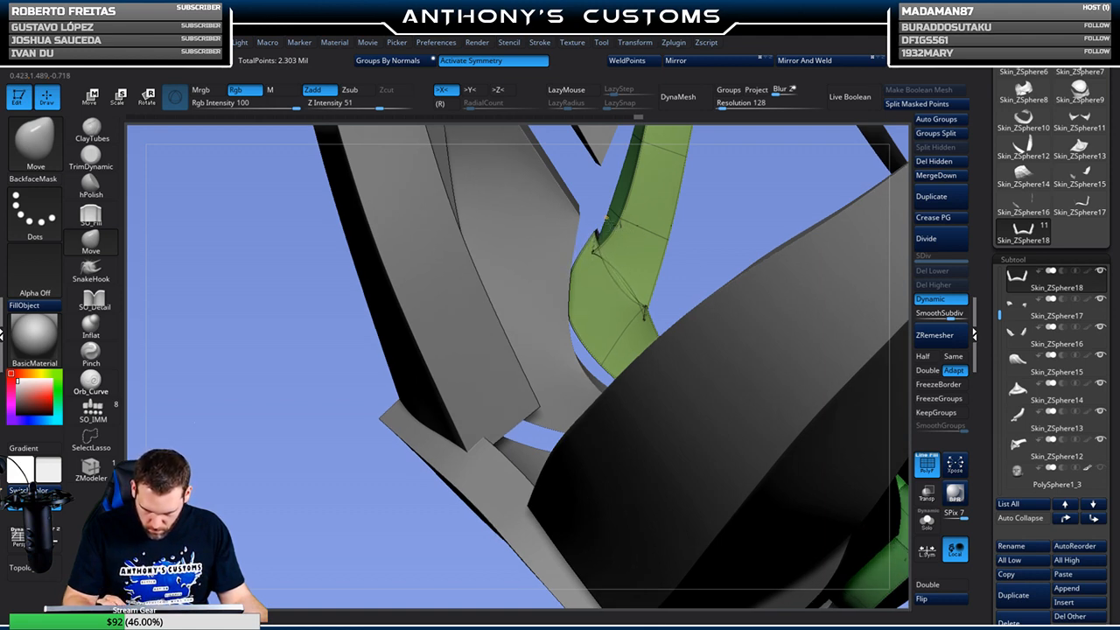
Compare both mouth corners of the lower lip strip with the neighbouring chin and side panels from opposite sides
mouse_move(748, 210)
left_mouse_down()
mouse_move(691, 173)
mouse_move(739, 197)
left_mouse_up()
left_click_drag(805, 338, 793, 342)
key("shift+f")
left_click_drag(800, 383, 774, 408)
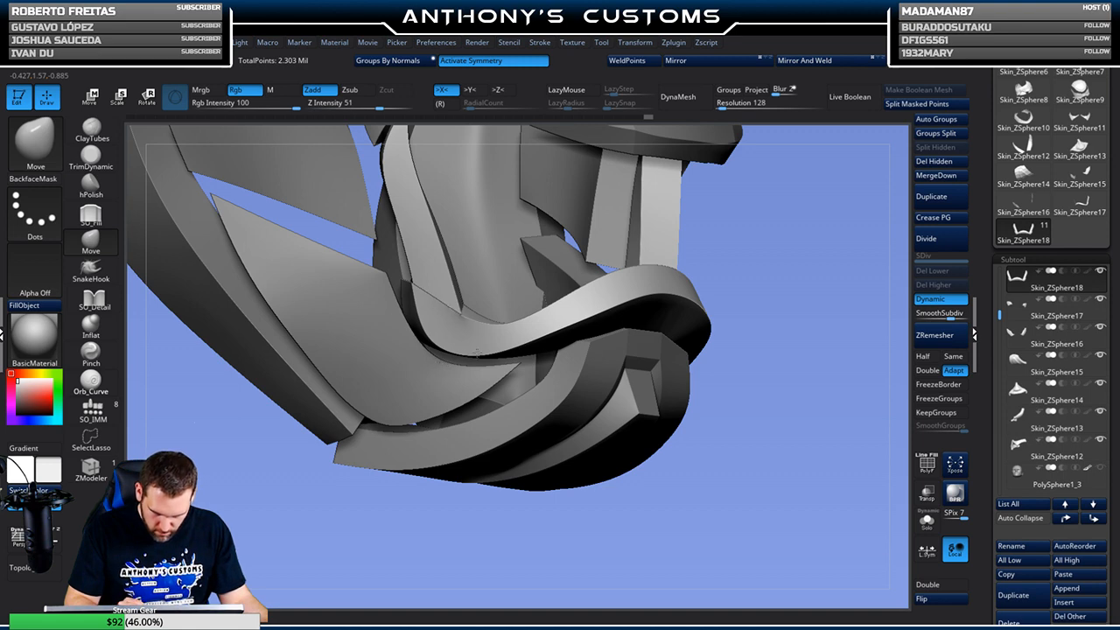
left_click_drag(788, 277, 829, 273)
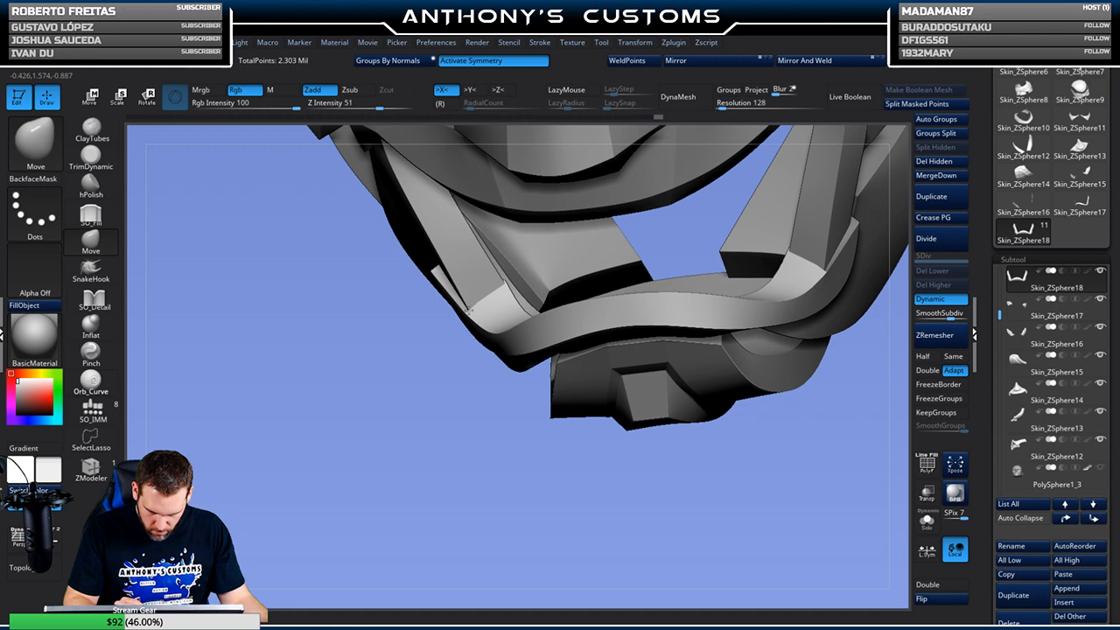
left_click_drag(482, 454, 605, 483)
key("shift+f")
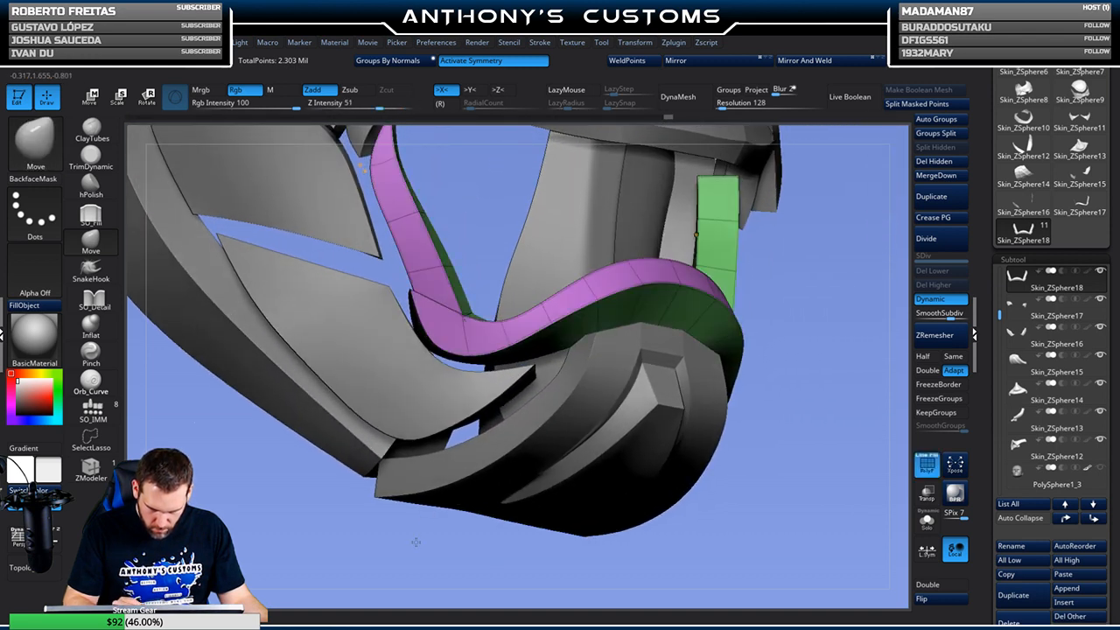
left_click_drag(417, 538, 428, 543)
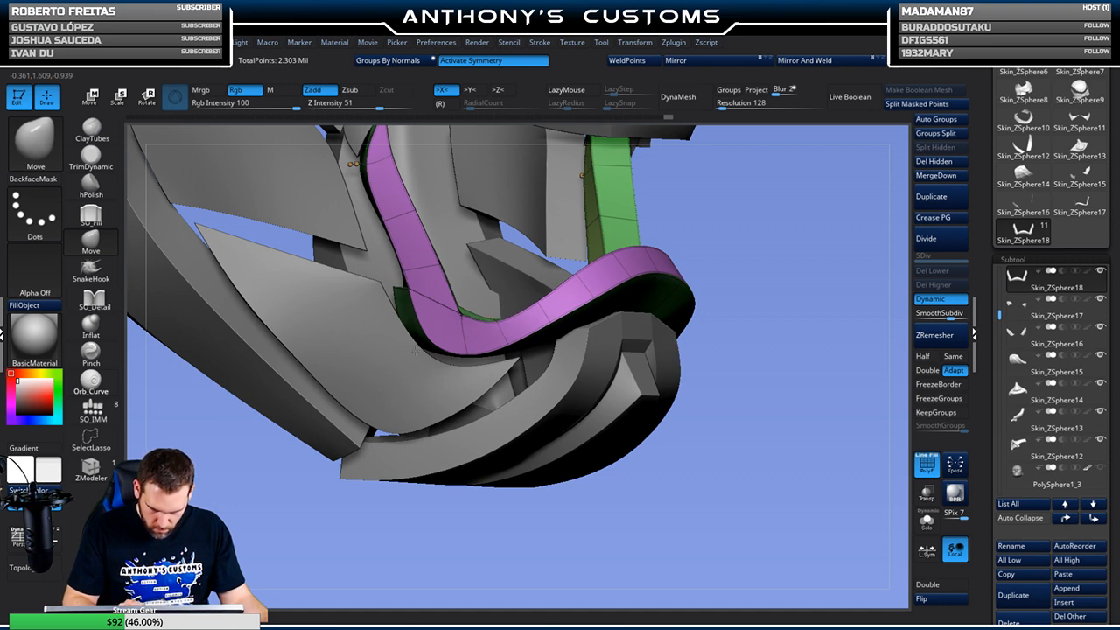
key("shift+f")
left_click_drag(803, 373, 728, 414, "alt")
key("shift+f")
key("space")
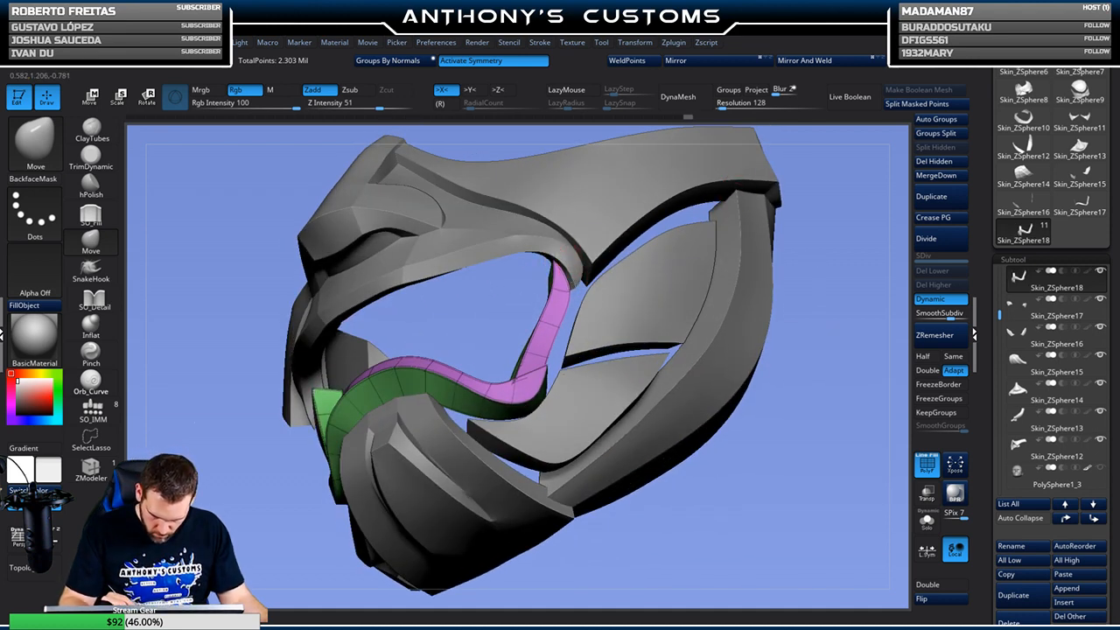
Adjust the upper end of the lower lip strip with the Move brush where it meets the nose and cheek panels
right_click_drag(694, 240, 580, 288)
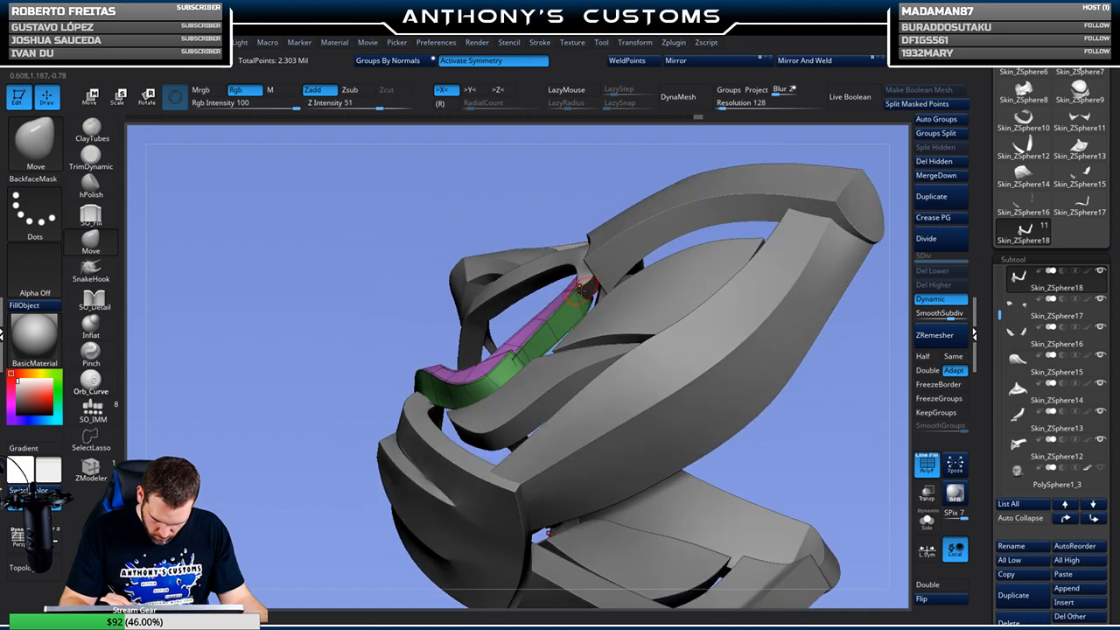
mouse_move(624, 225)
right_mouse_down()
mouse_move(624, 254)
mouse_move(670, 269)
mouse_move(618, 236)
right_mouse_up()
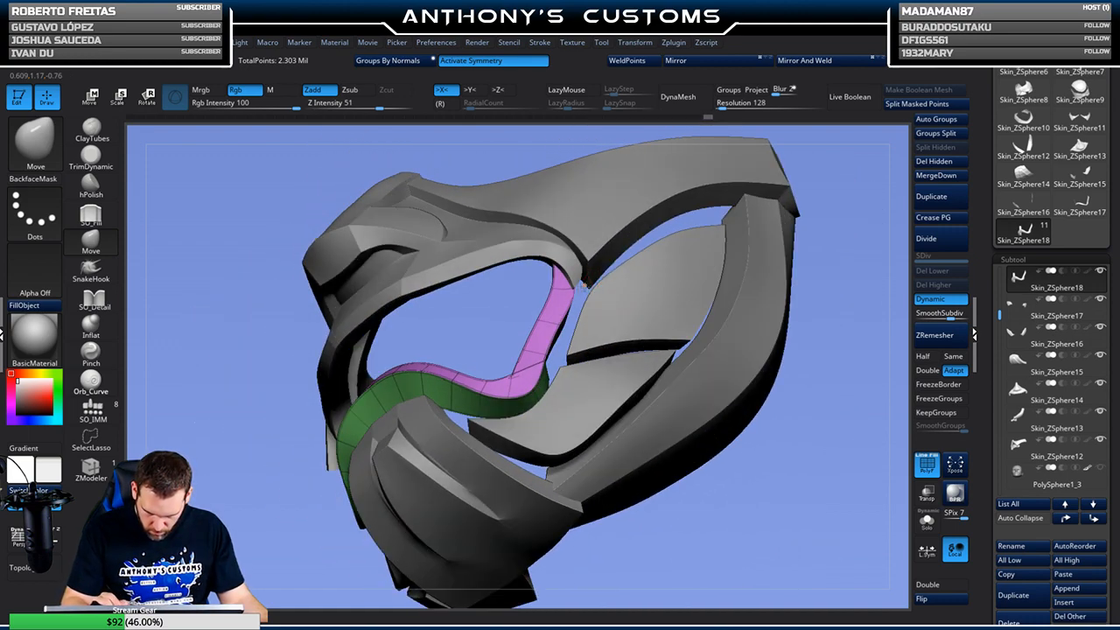
mouse_move(747, 217)
right_mouse_down()
mouse_move(571, 284)
mouse_move(573, 250)
mouse_move(603, 222)
mouse_move(547, 287)
mouse_move(565, 311)
right_mouse_up()
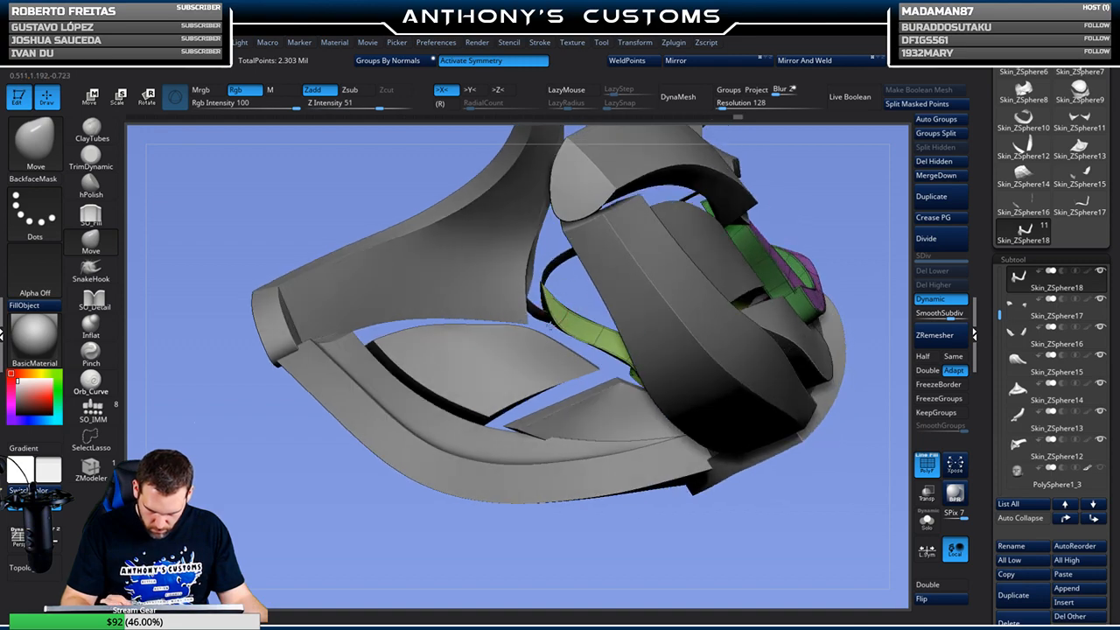
right_click_drag(795, 208, 754, 154)
Show the nose panel Skin_ZSphere14 transparent and double-sided, pull its rear edge behind the cheek panel, and restore the opaque polyframe view
left_click(573, 298, "alt")
right_click_drag(660, 246, 777, 172)
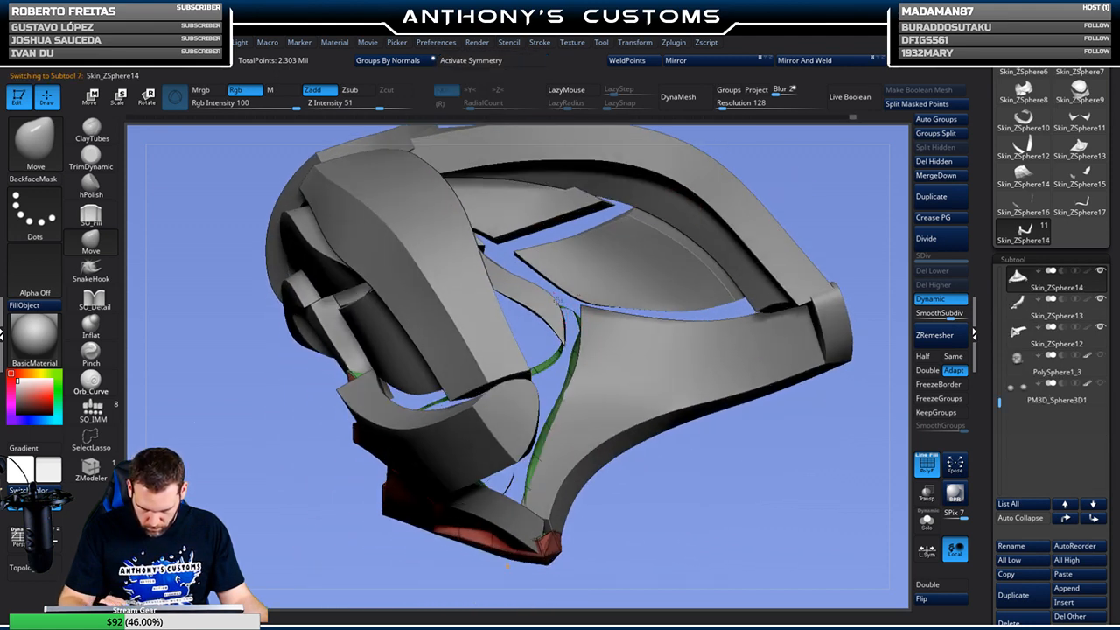
right_click_drag(768, 193, 779, 194)
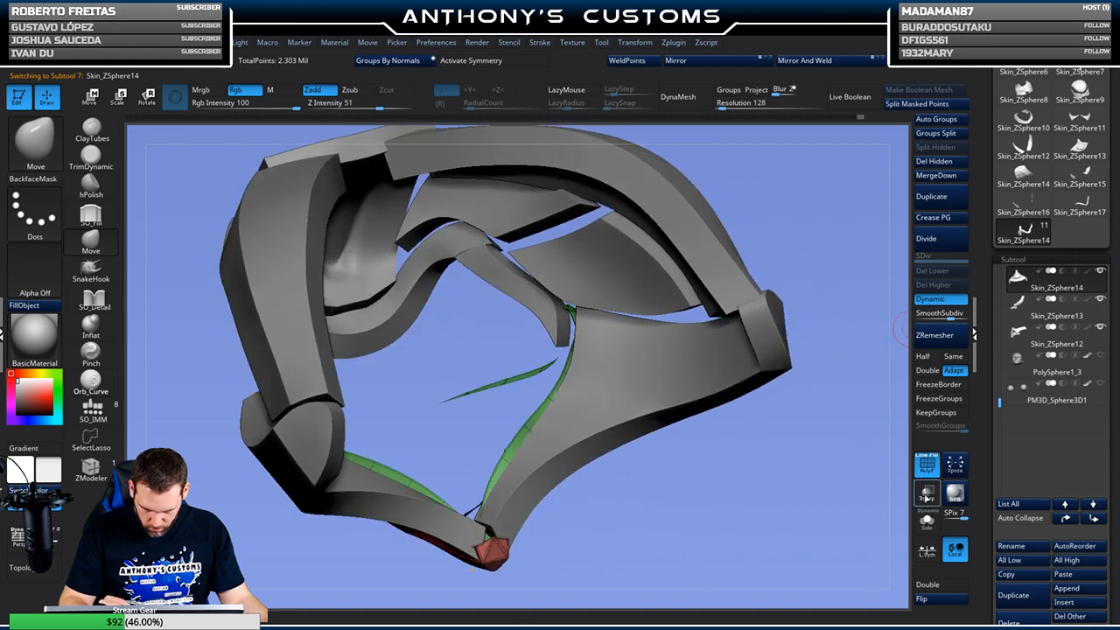
left_click(926, 497)
left_click(927, 584)
right_click_drag(780, 517, 792, 508)
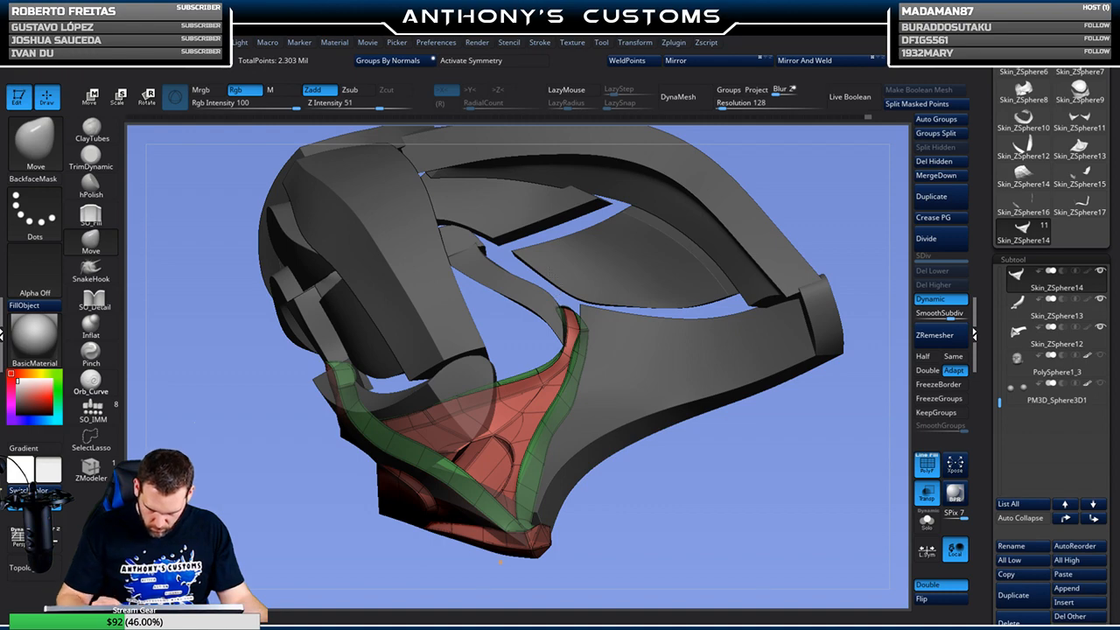
right_click_drag(818, 201, 801, 186)
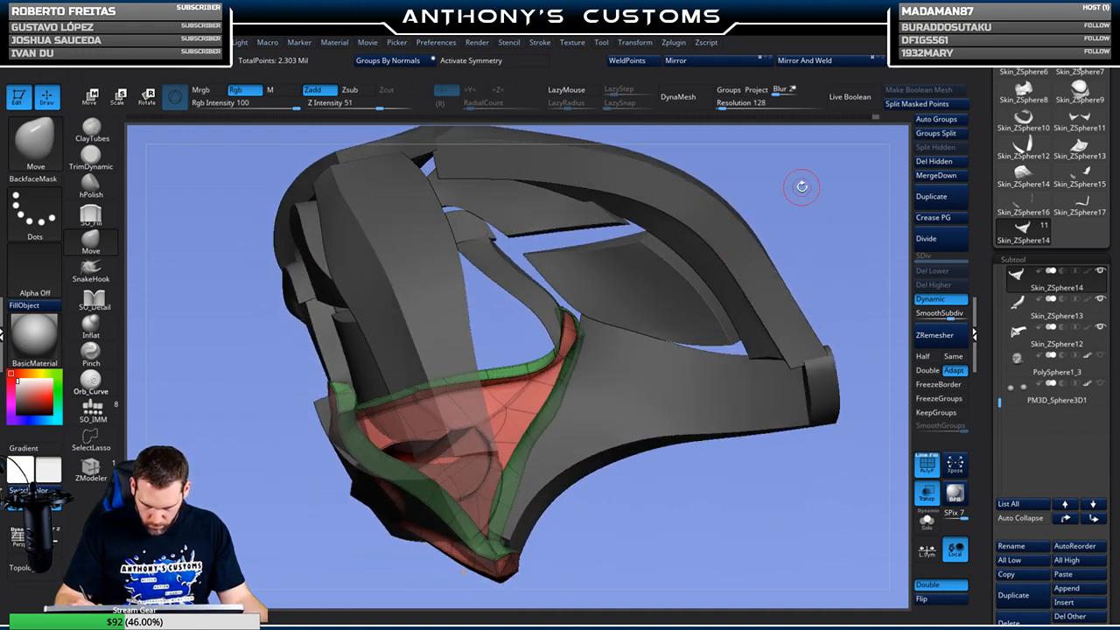
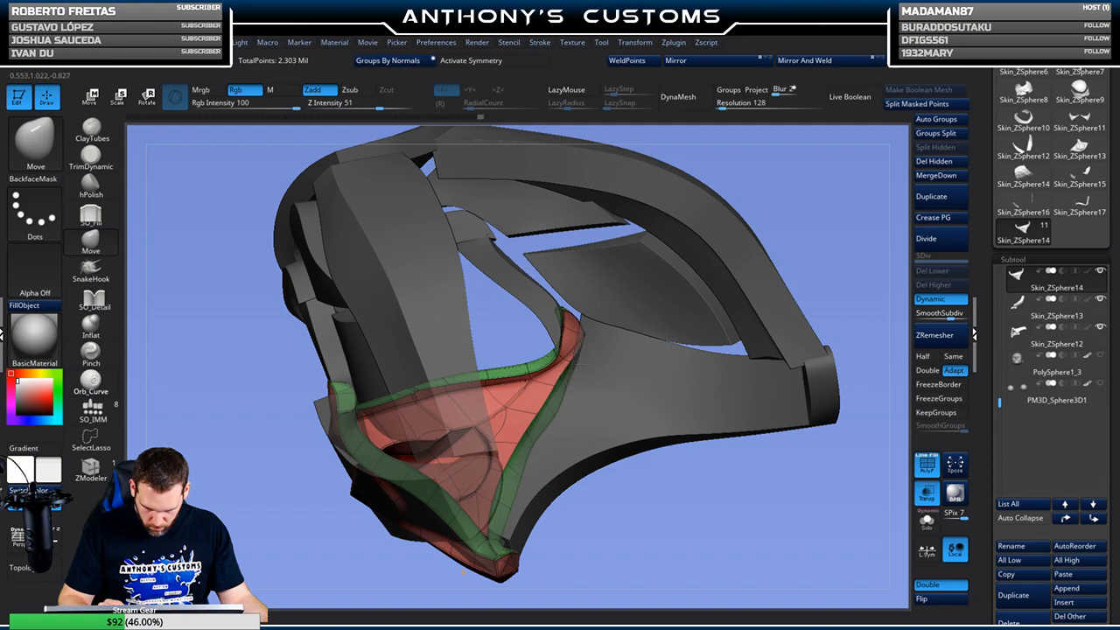
mouse_move(790, 205)
left_mouse_down()
mouse_move(803, 343)
mouse_move(775, 433)
mouse_move(805, 387)
left_mouse_up()
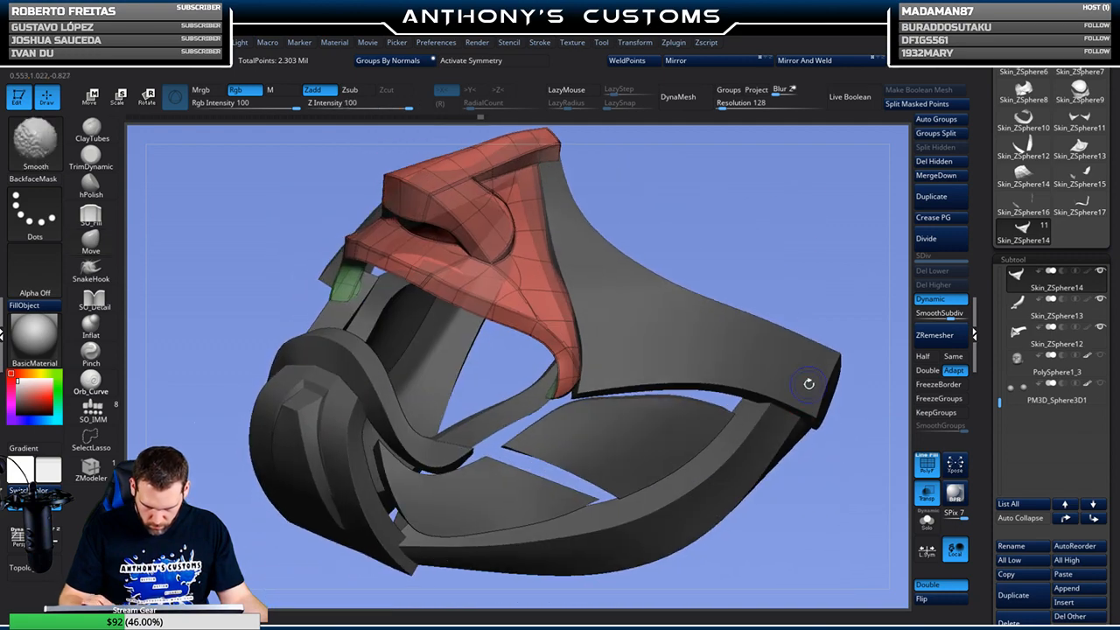
left_click_drag(831, 230, 801, 252, "shift")
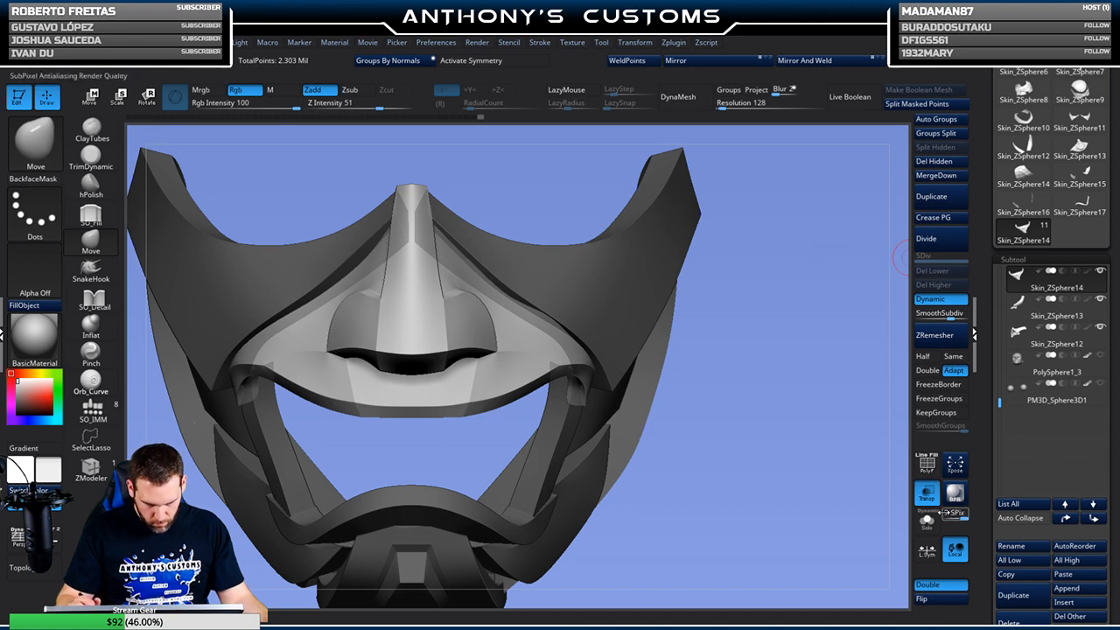
left_click(927, 492)
mouse_move(879, 490)
left_mouse_down("shift")
mouse_move(834, 493)
mouse_move(823, 466)
left_mouse_up("shift")
key("shift+f")
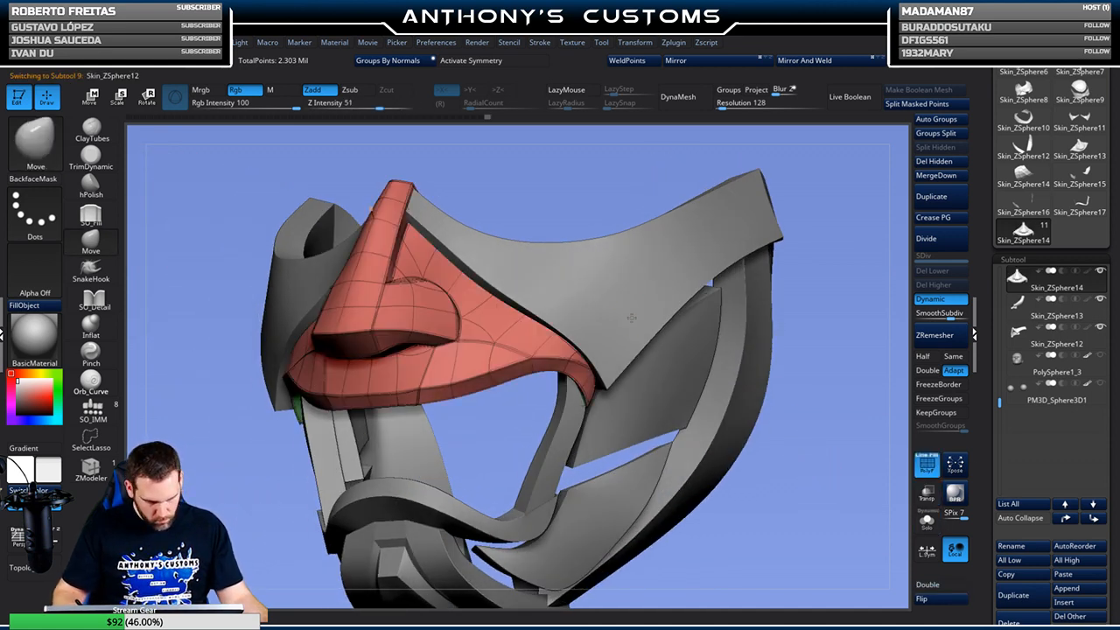
Select the upper side inset panel Skin_ZSphere17 and pull its outer edge under the jaw panel with the Move brush
left_click(632, 317, "alt")
mouse_move(841, 307)
left_mouse_down()
mouse_move(838, 238)
mouse_move(832, 293)
left_mouse_up()
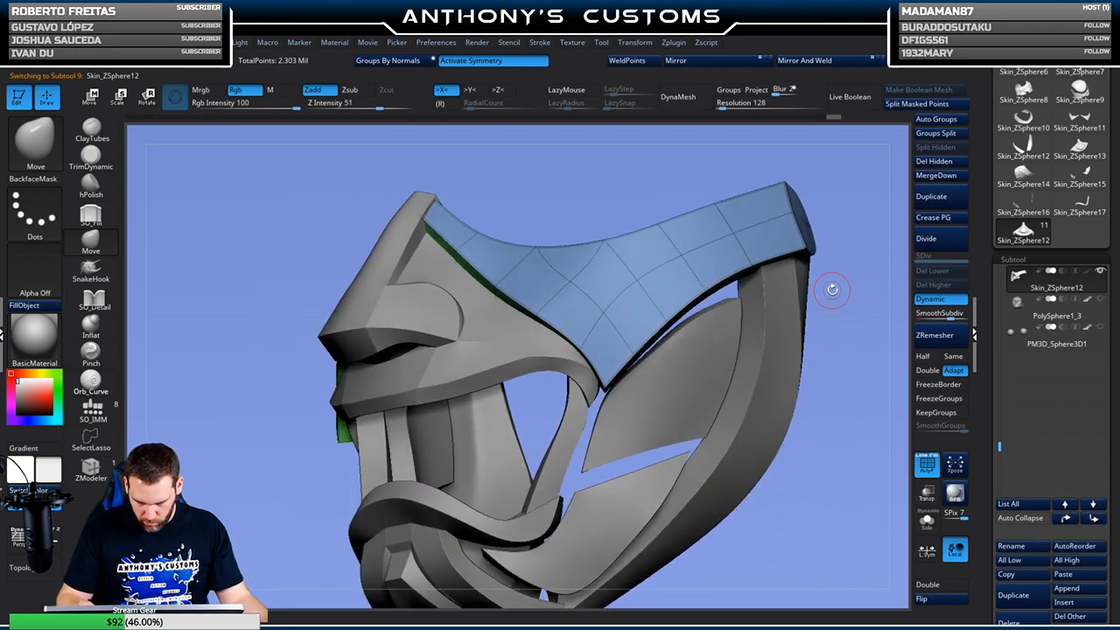
left_click(656, 393, "alt")
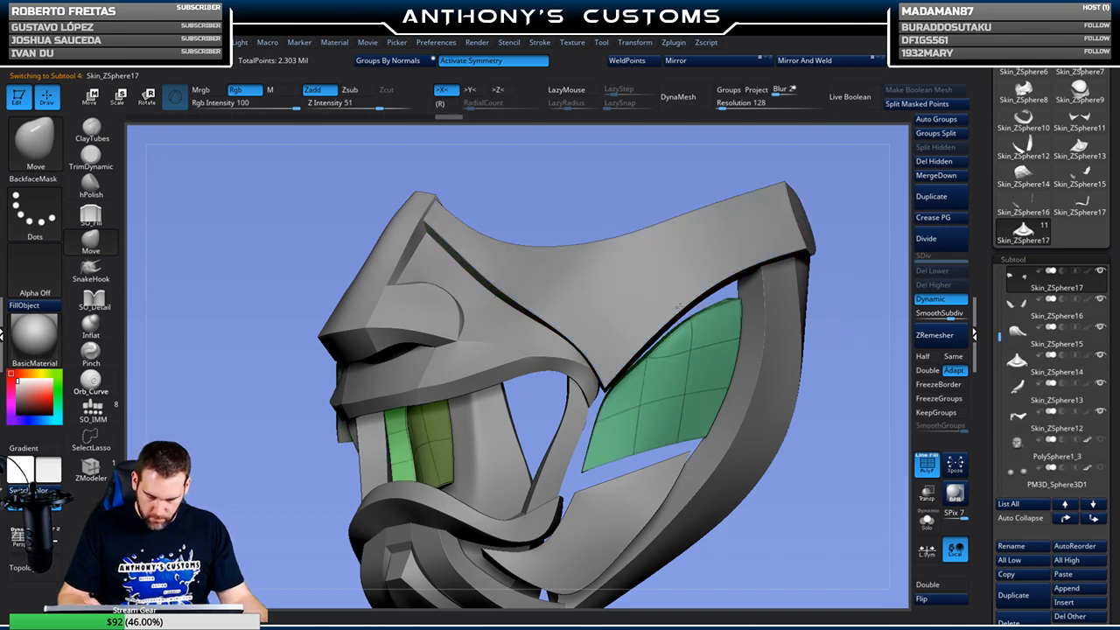
left_click_drag(844, 282, 817, 247)
left_click_drag(742, 332, 759, 337)
left_click_drag(731, 384, 748, 391)
left_click_drag(699, 425, 719, 450)
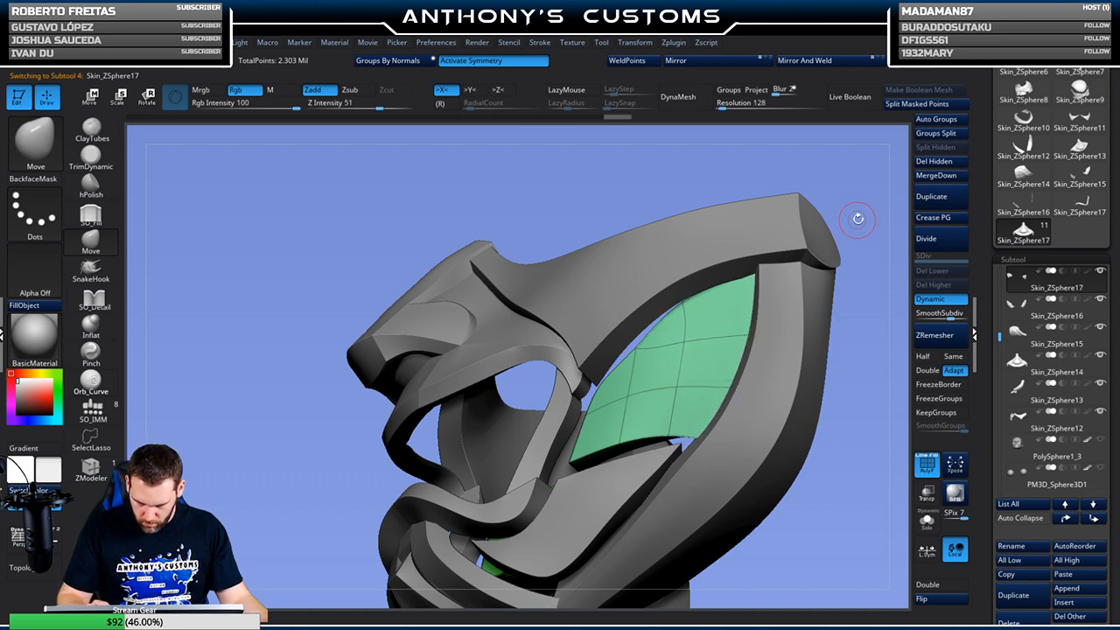
left_click_drag(858, 219, 766, 242)
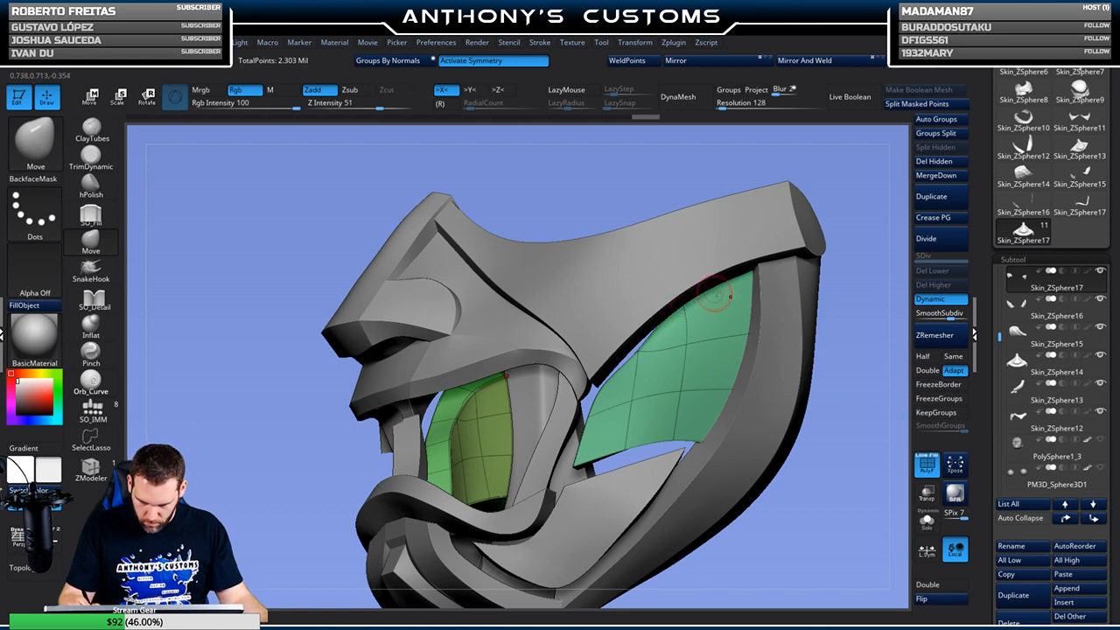
Turn on transparency and extend the upper edge of Skin_ZSphere17 underneath the cheek panel
left_click(927, 493)
left_click_drag(848, 320, 701, 289)
left_click_drag(630, 205, 608, 128)
mouse_move(710, 217)
left_mouse_down()
mouse_move(729, 206)
mouse_move(770, 229)
left_mouse_up()
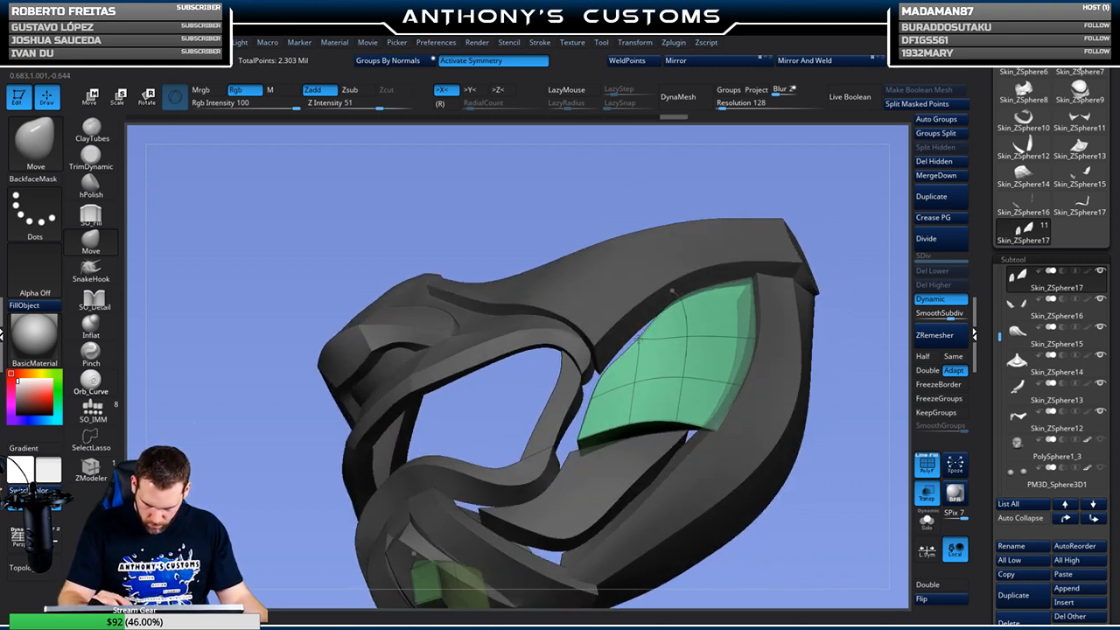
left_click_drag(672, 292, 600, 293)
mouse_move(819, 208)
left_mouse_down()
mouse_move(826, 275)
mouse_move(808, 283)
left_mouse_up()
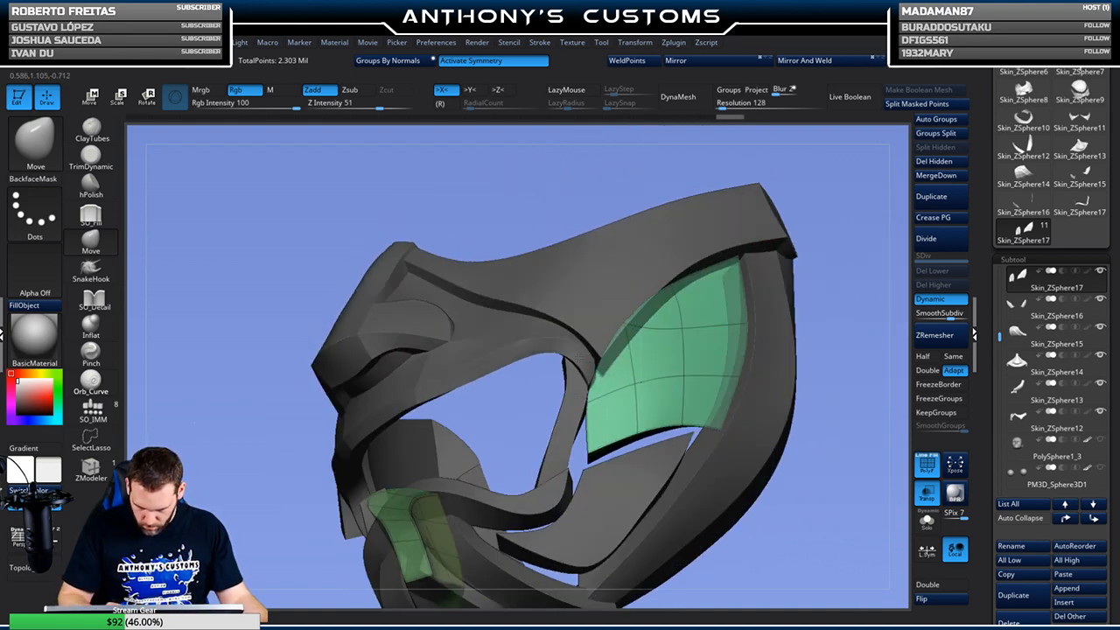
mouse_move(831, 266)
left_mouse_down()
mouse_move(854, 254)
mouse_move(834, 282)
left_mouse_up()
left_click_drag(829, 330, 813, 375)
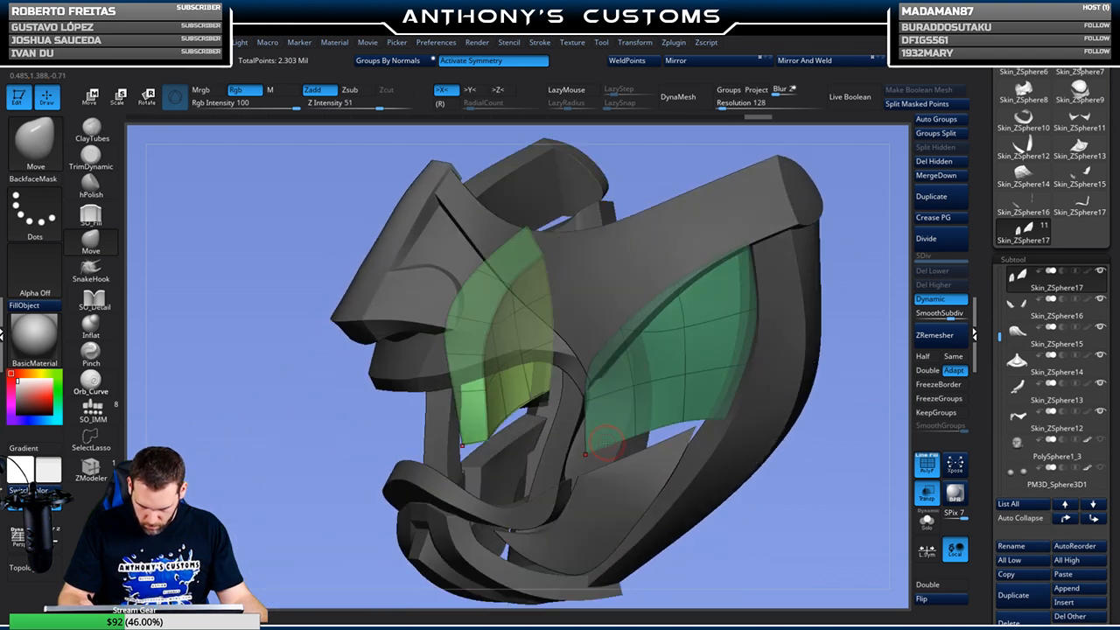
Pull the front corner and lower edge of Skin_ZSphere17 down over the lower inset panel and turn off transparency
left_click_drag(588, 452, 562, 482)
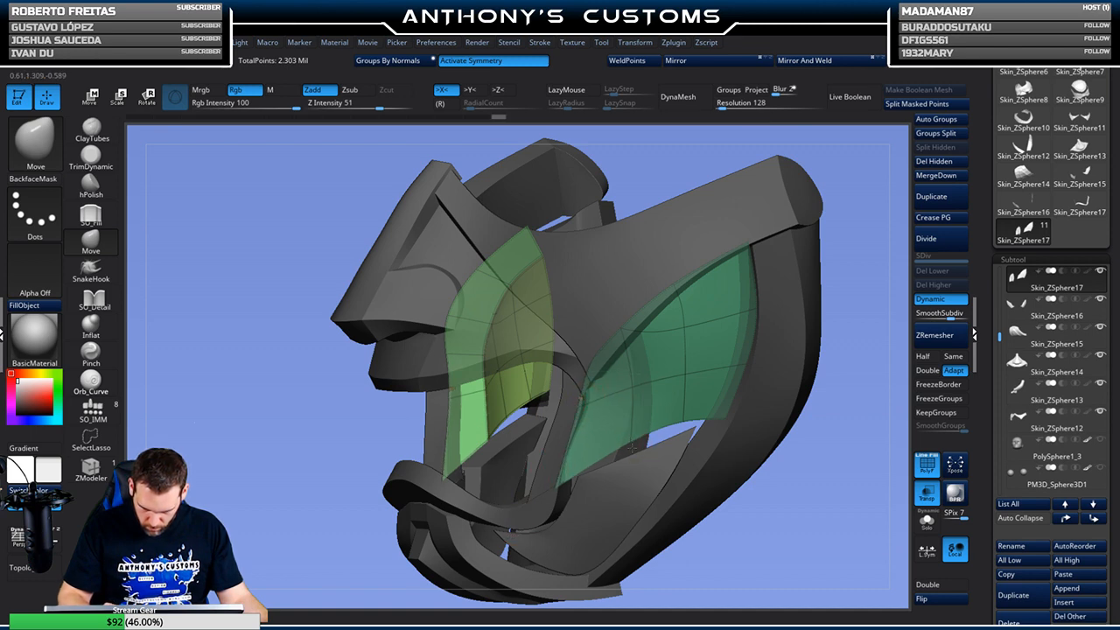
left_click_drag(632, 446, 641, 503)
left_click_drag(689, 422, 692, 477)
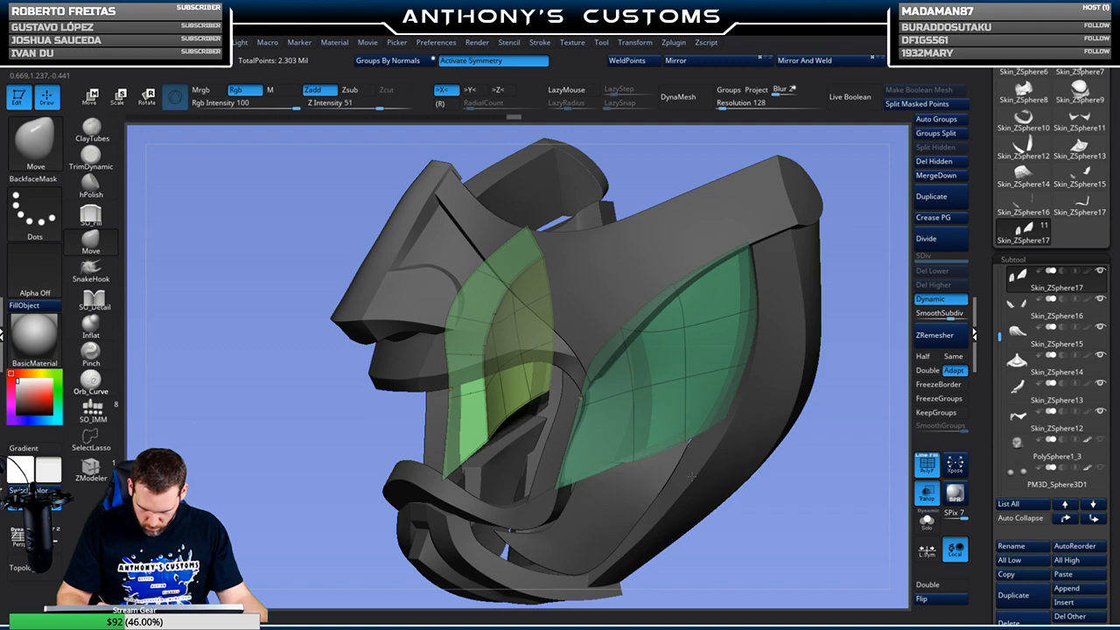
left_click(926, 493)
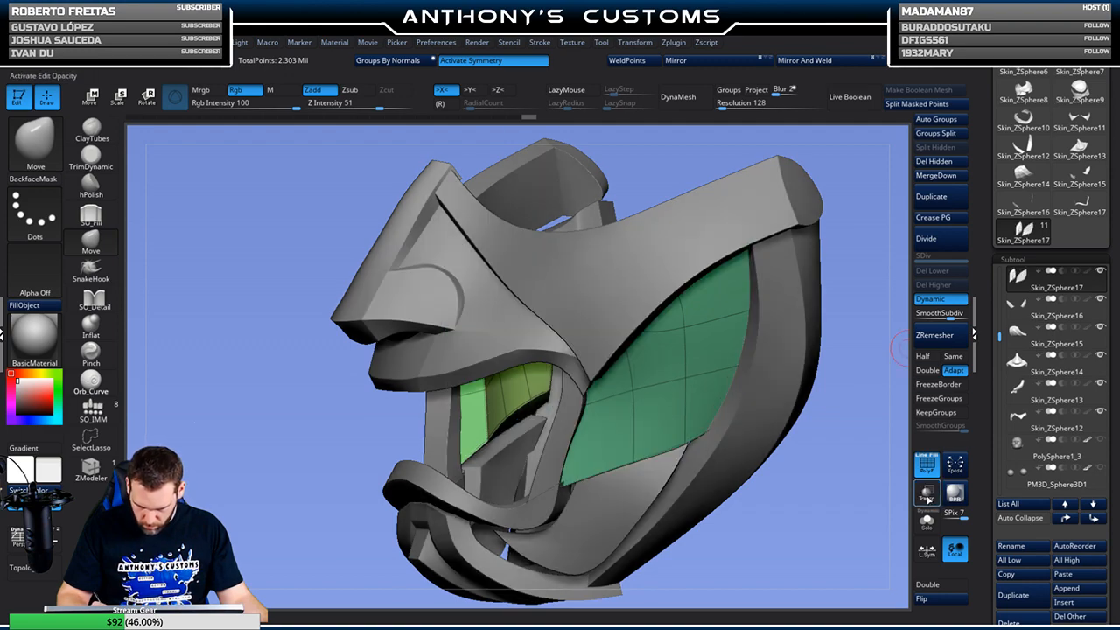
Refine the edges and lower front corner of Skin_ZSphere17 with the Move brush, and select the lower inset panel Skin_ZSphere16
mouse_move(827, 529)
left_mouse_down()
mouse_move(814, 480)
mouse_move(831, 450)
mouse_move(773, 388)
mouse_move(633, 435)
left_mouse_up()
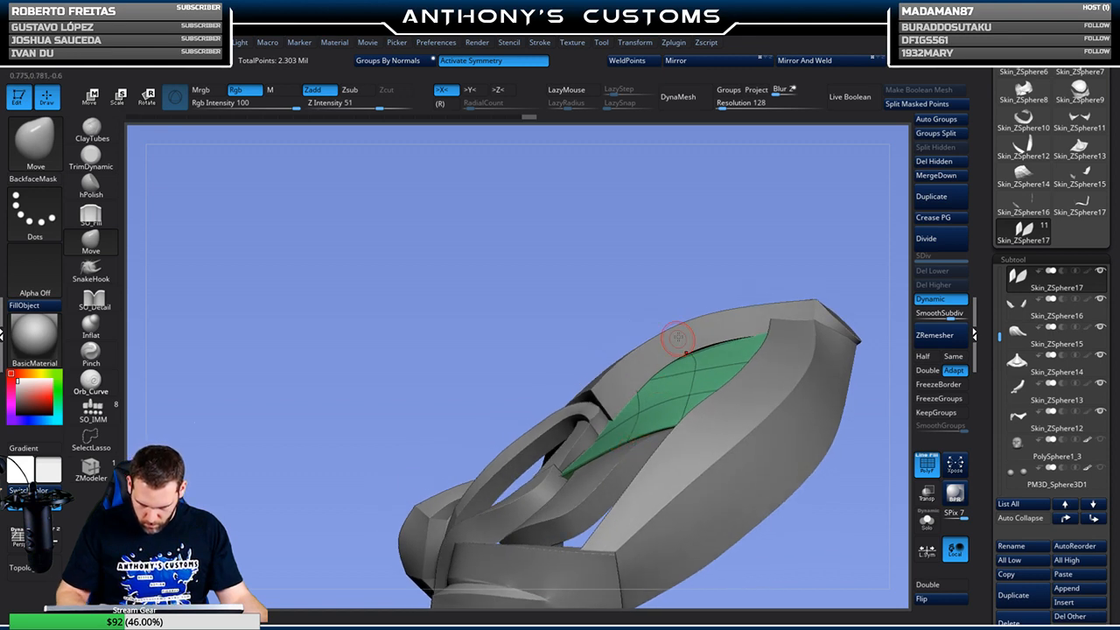
mouse_move(662, 262)
left_mouse_down()
mouse_move(712, 237)
mouse_move(757, 238)
left_mouse_up()
key("space")
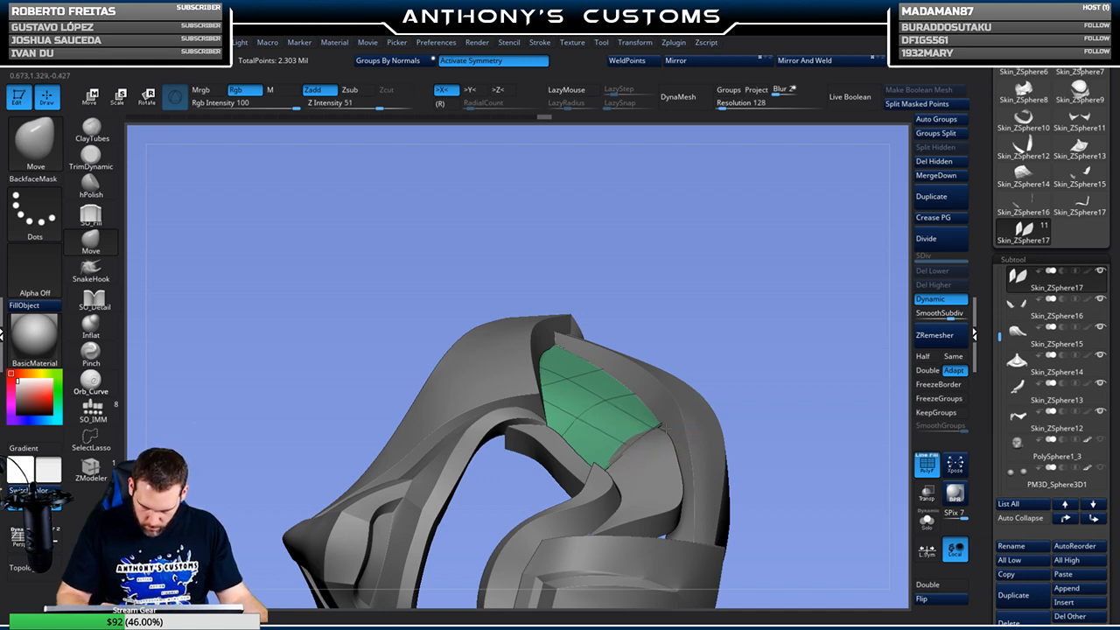
left_click_drag(633, 445, 547, 499)
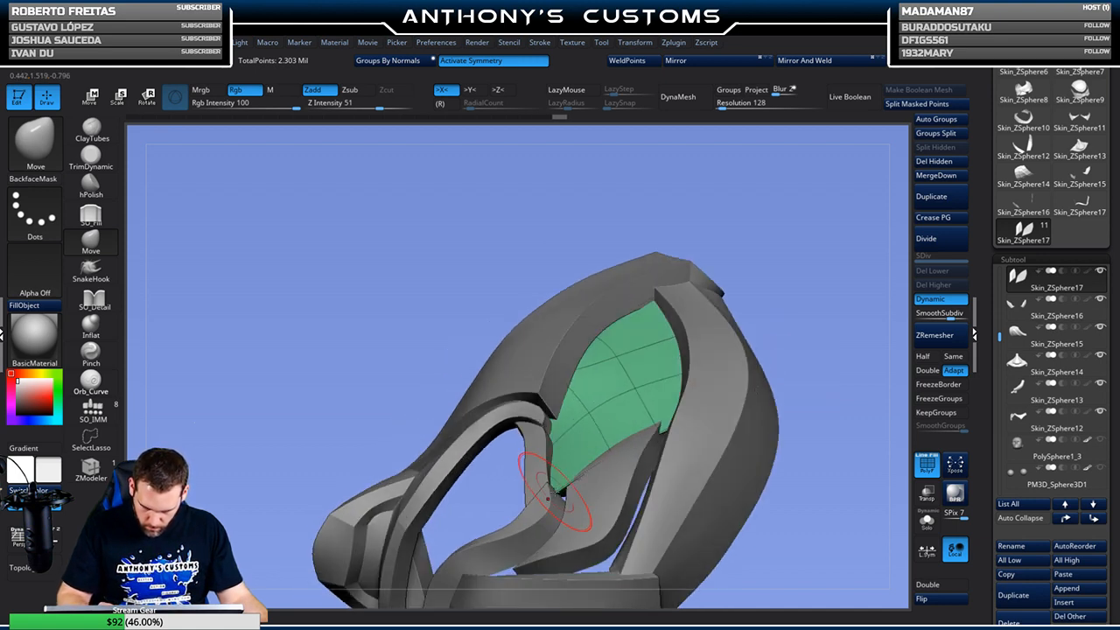
left_click_drag(775, 294, 735, 250)
left_click_drag(726, 287, 606, 498)
left_click(611, 502, "alt")
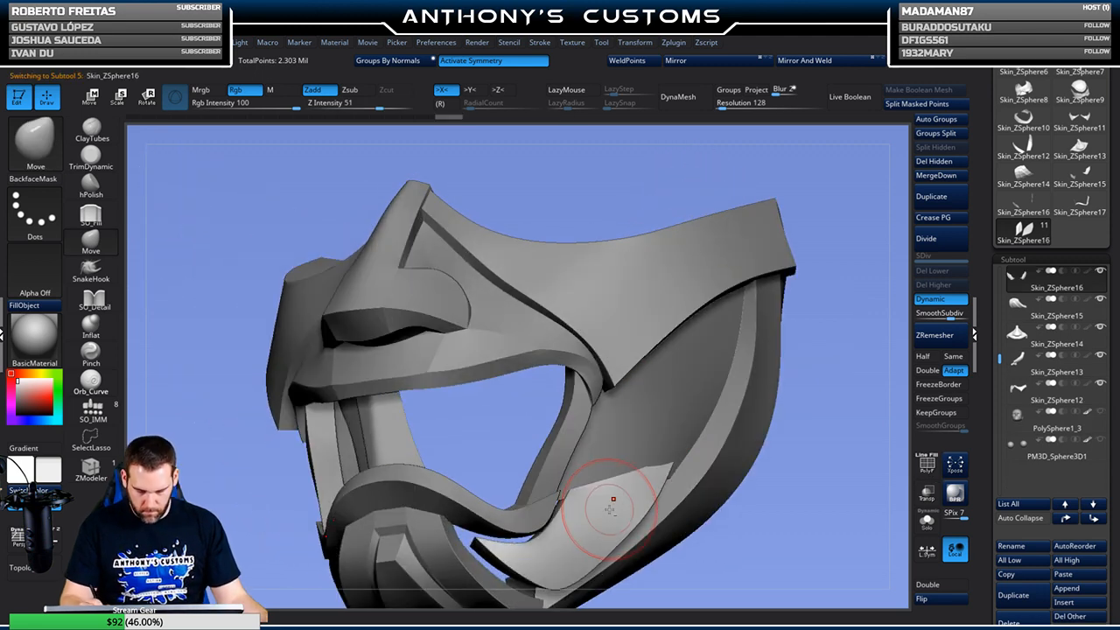
Show the wireframe on Skin_ZSphere16 and pull its lower edge and front corner in against the chin panel with the Move brush
key("shift+f")
mouse_move(820, 454)
left_mouse_down("alt")
mouse_move(800, 381)
mouse_move(651, 374)
left_mouse_up("alt")
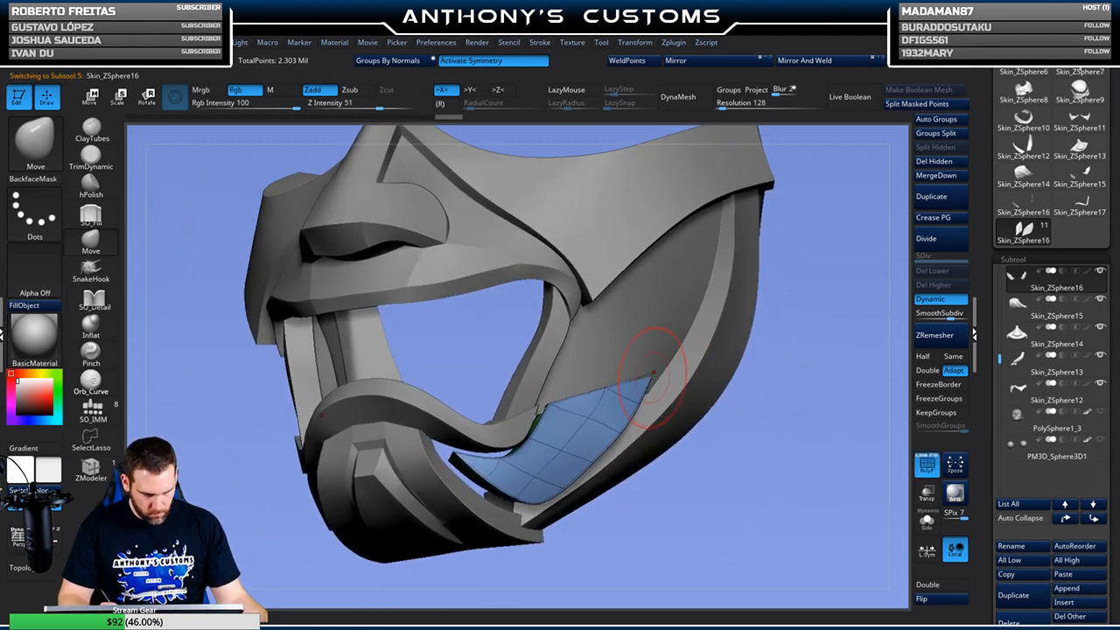
left_click_drag(791, 365, 740, 312)
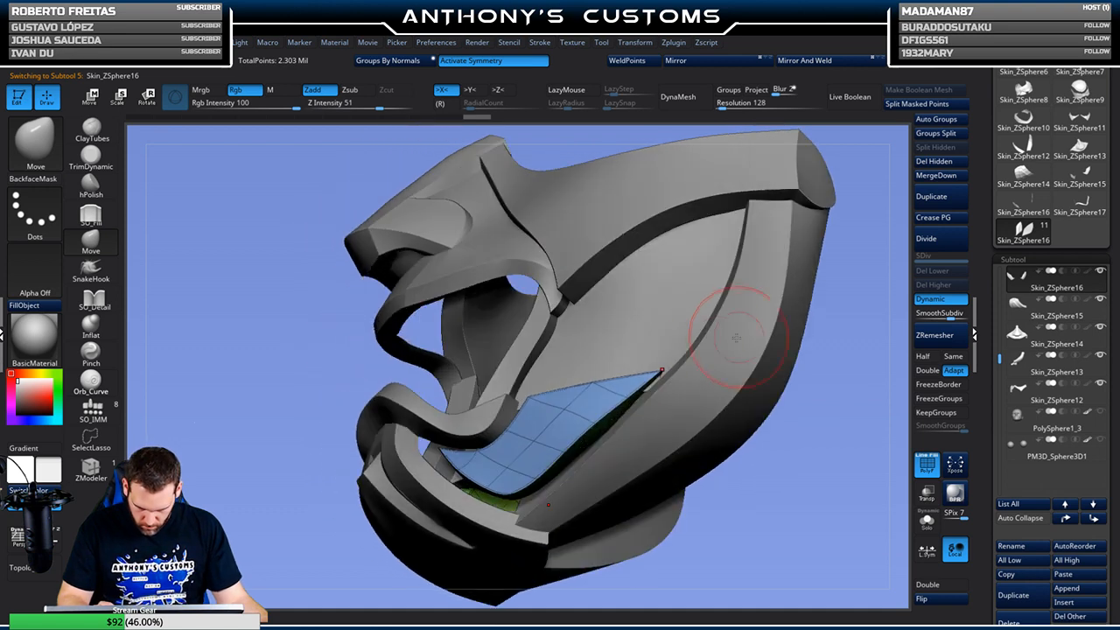
left_click_drag(821, 402, 835, 443)
left_click_drag(607, 430, 617, 439)
left_click_drag(676, 526, 669, 486)
mouse_move(569, 460)
left_mouse_down()
mouse_move(577, 467)
mouse_move(506, 511)
mouse_move(442, 480)
mouse_move(472, 450)
mouse_move(427, 472)
left_mouse_up()
left_click_drag(759, 455, 800, 477)
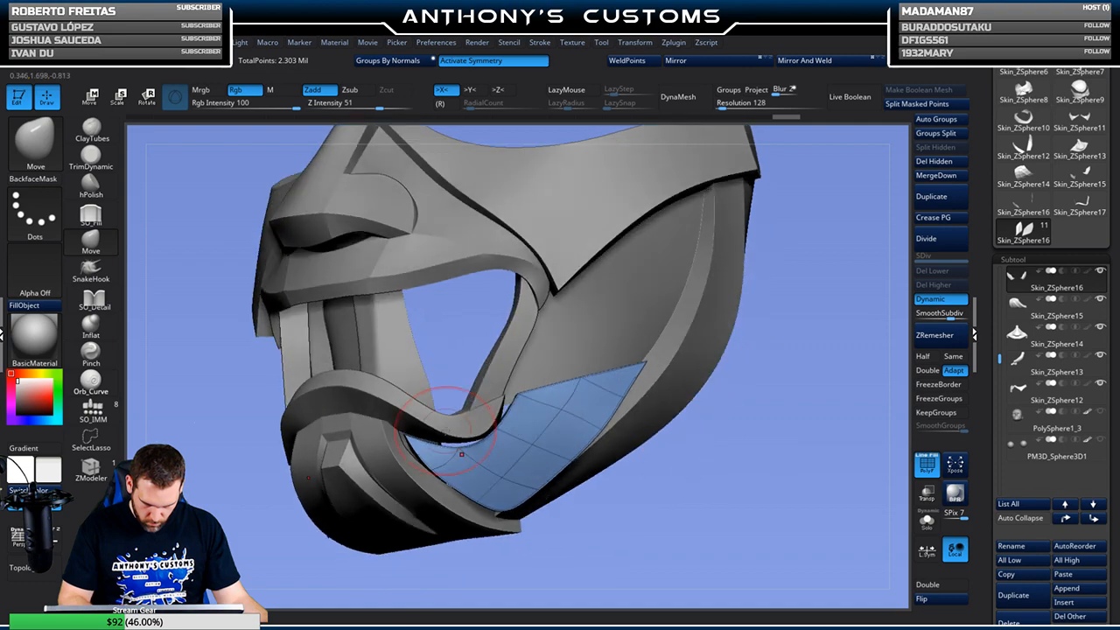
left_click_drag(403, 434, 400, 427)
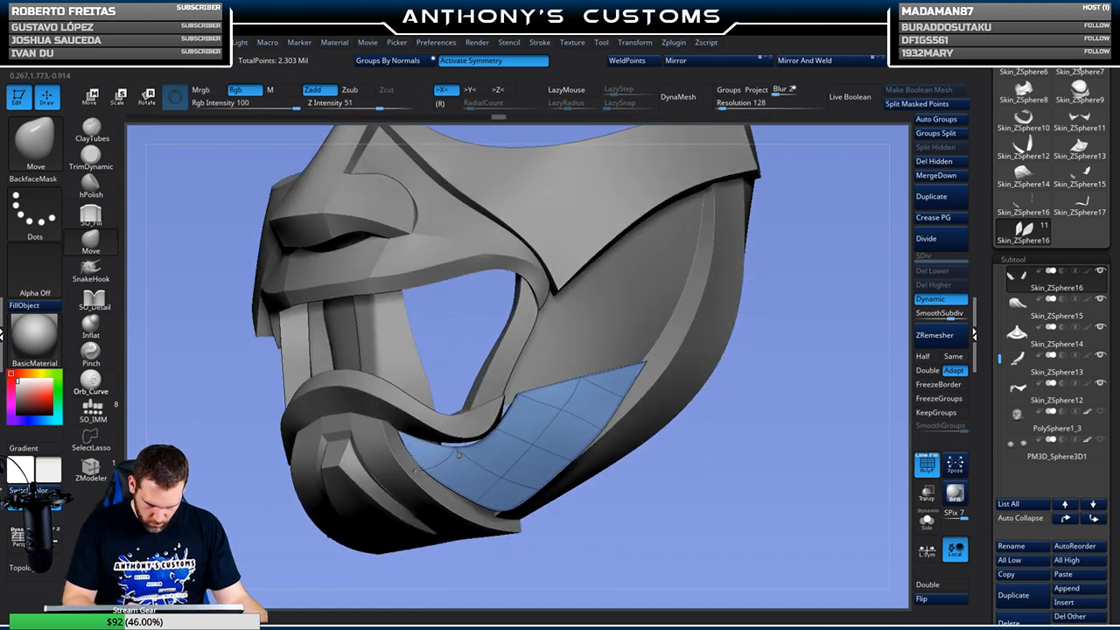
Examine the fit of the lower inset panel Skin_ZSphere16 against the chin, jaw and mouth panels from the side, front and inside
left_click_drag(736, 441, 677, 440)
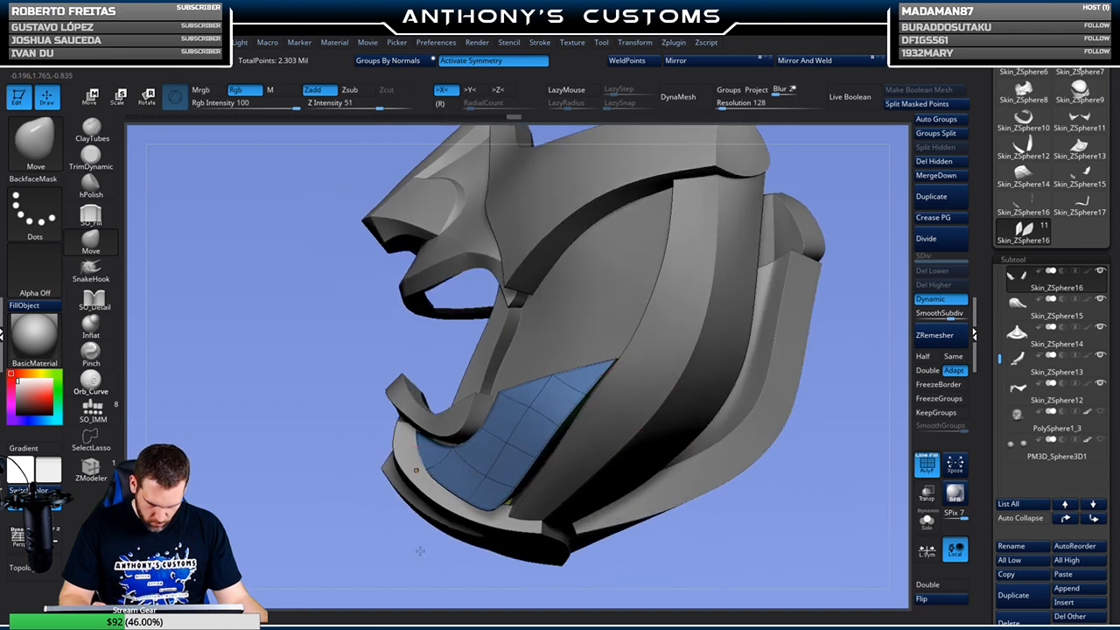
left_click_drag(421, 550, 377, 546)
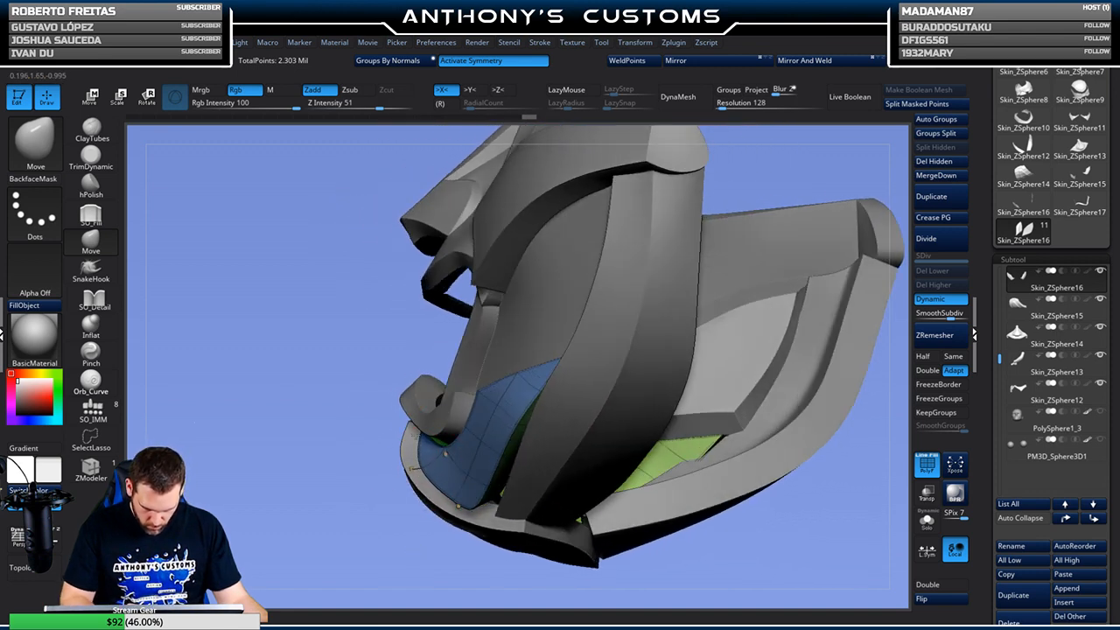
mouse_move(383, 528)
left_mouse_down()
mouse_move(486, 530)
mouse_move(470, 525)
left_mouse_up()
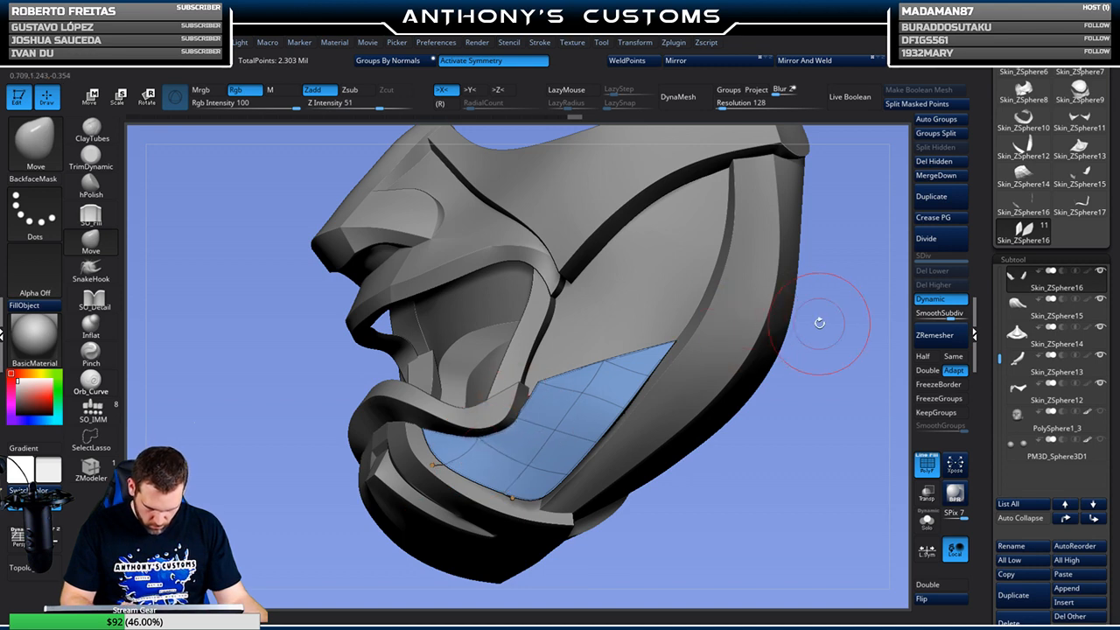
left_click_drag(820, 321, 636, 350)
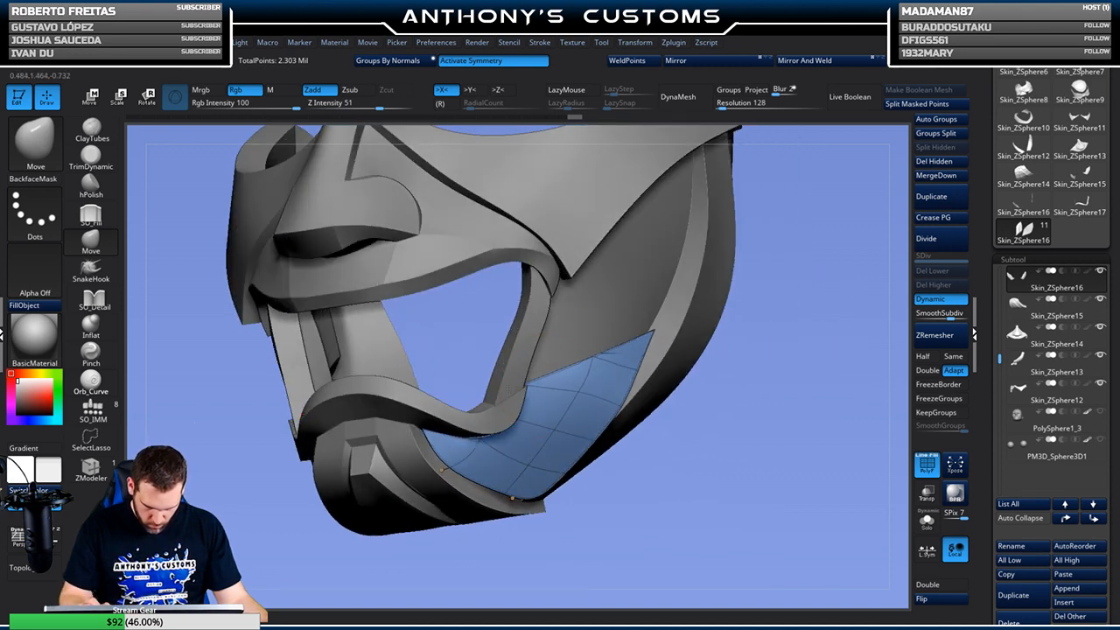
left_click_drag(803, 378, 725, 408)
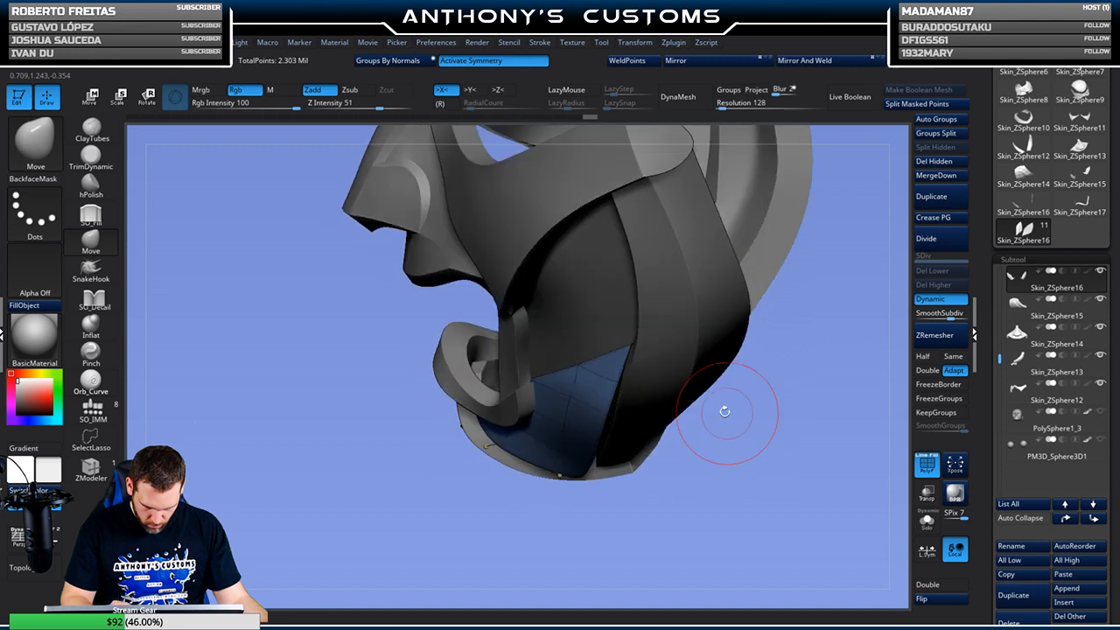
left_click_drag(779, 369, 748, 410)
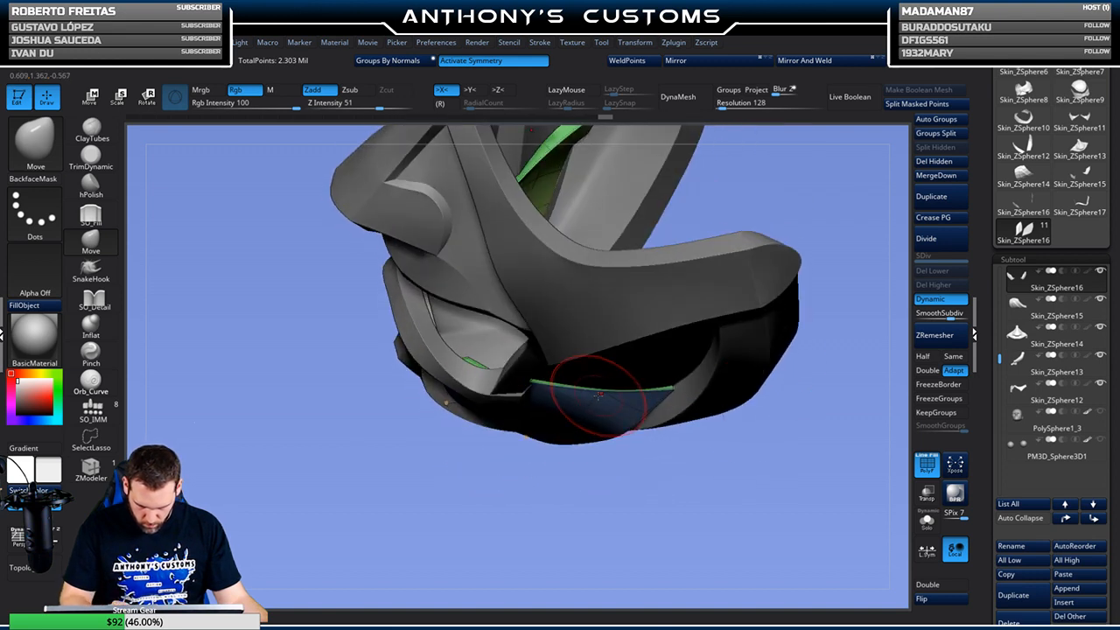
mouse_move(599, 403)
left_mouse_down()
mouse_move(721, 454)
mouse_move(732, 374)
mouse_move(710, 449)
mouse_move(494, 479)
mouse_move(671, 489)
mouse_move(657, 278)
mouse_move(617, 241)
left_mouse_up()
mouse_move(805, 396)
left_mouse_down()
mouse_move(870, 258)
mouse_move(861, 264)
left_mouse_up()
left_click_drag(792, 427, 705, 480)
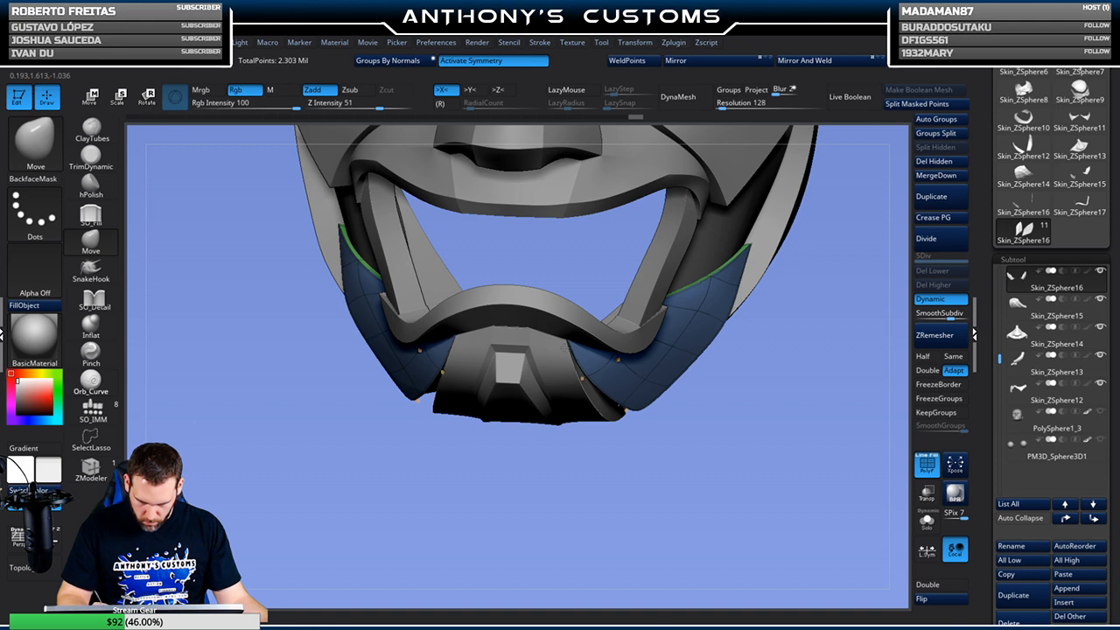
mouse_move(692, 412)
left_mouse_down()
mouse_move(839, 213)
mouse_move(831, 433)
mouse_move(812, 230)
mouse_move(761, 310)
left_mouse_up()
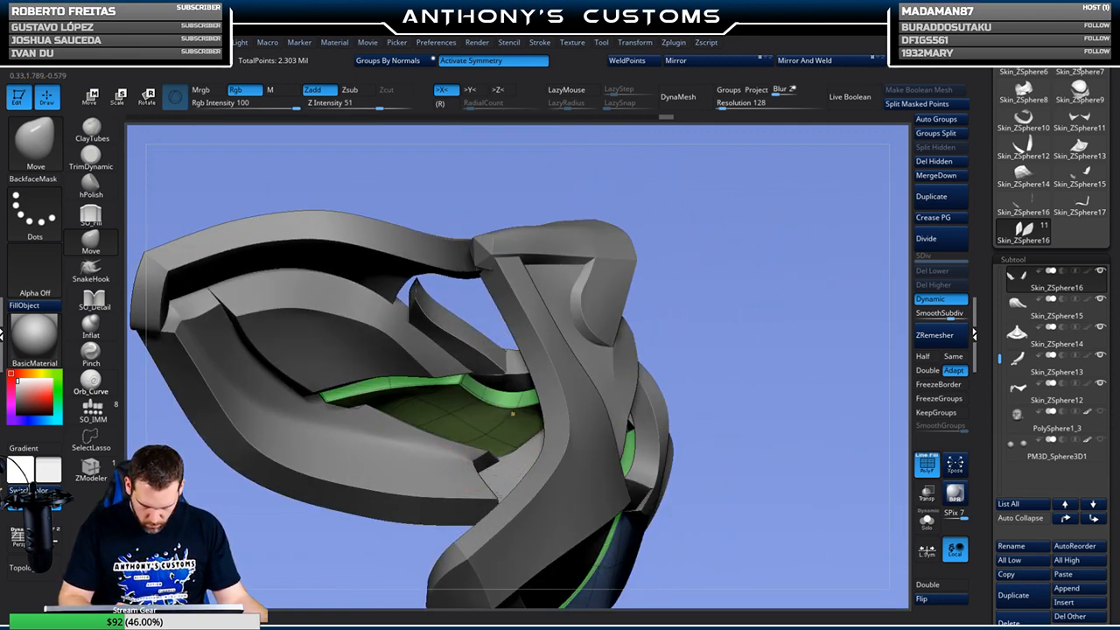
left_click_drag(696, 410, 704, 404)
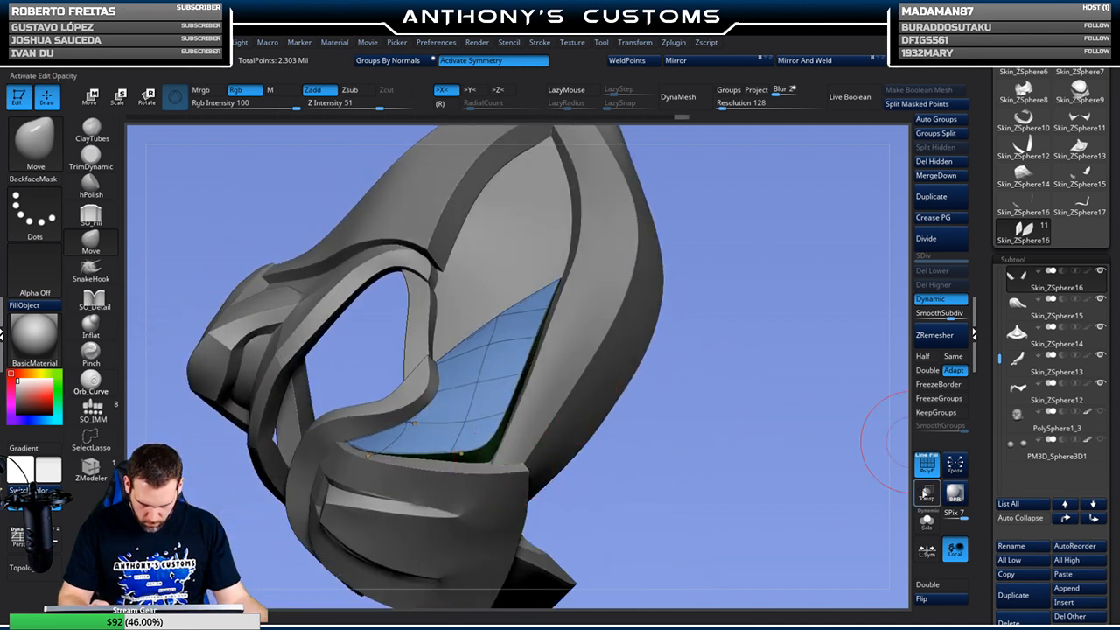
Use transparency to check the lower corner of Skin_ZSphere16, and pull the corner closer to the chin and jaw panels
left_click(926, 495)
left_click_drag(726, 490, 674, 475)
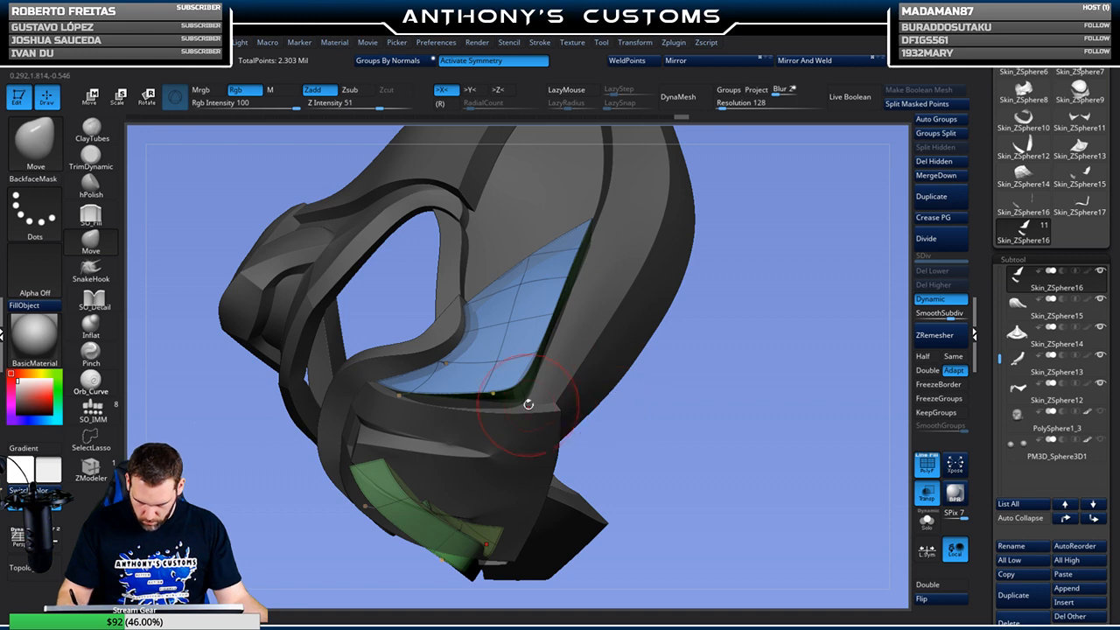
left_click(927, 496)
left_click_drag(777, 395, 781, 435)
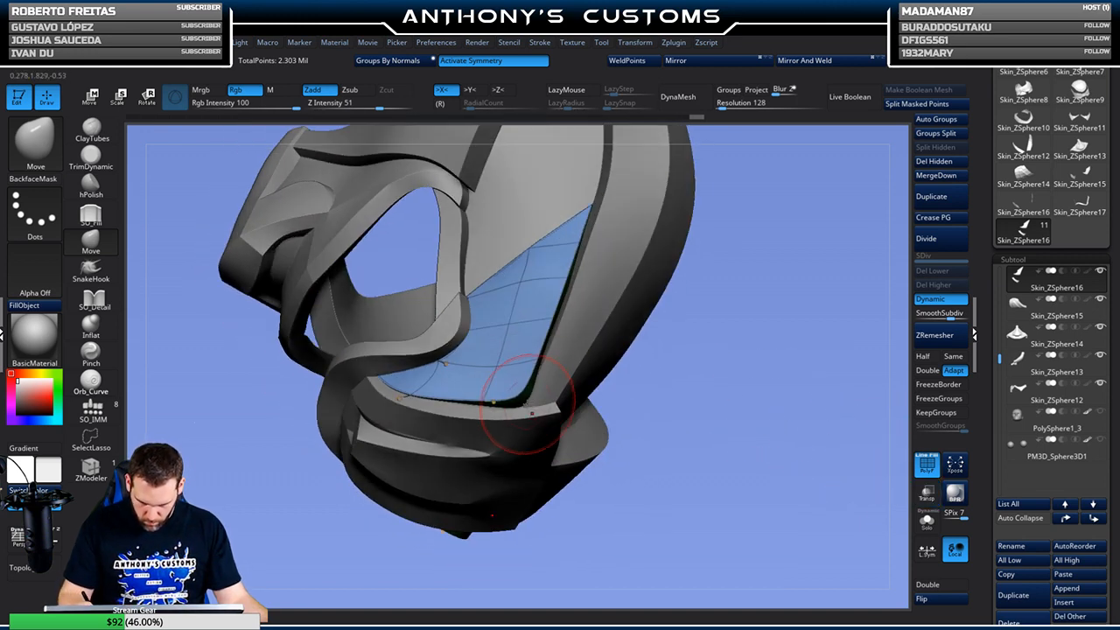
mouse_move(700, 332)
left_mouse_down()
mouse_move(730, 362)
mouse_move(719, 358)
mouse_move(724, 304)
left_mouse_up()
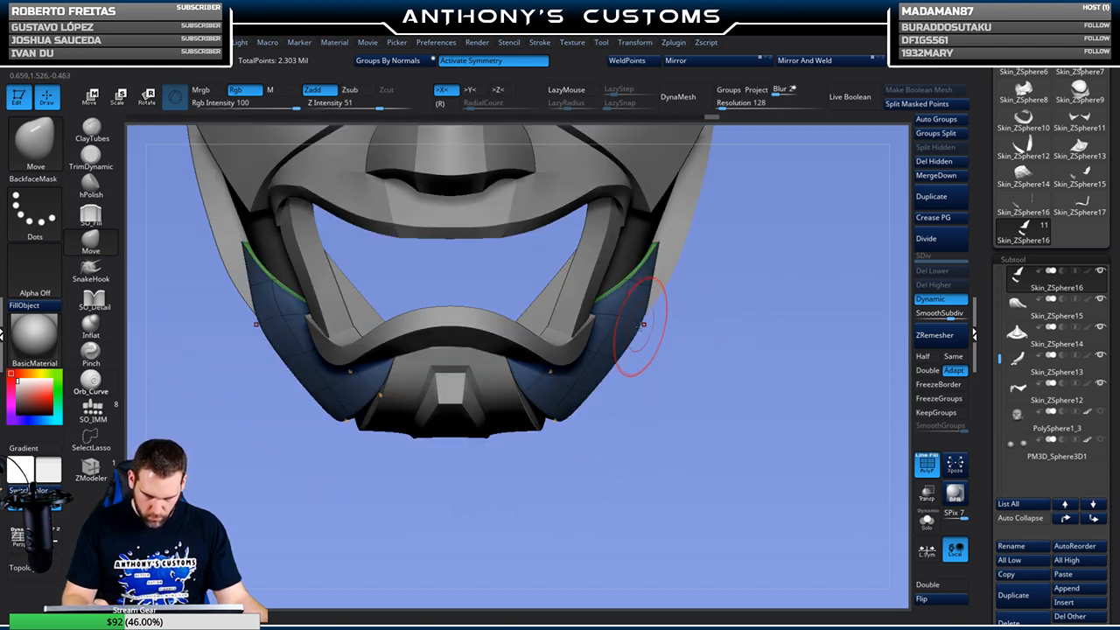
Sharpen the lower corner of Skin_ZSphere16 with ZModeler, and return to the Move brush to nudge it into the gap
left_click_drag(740, 525, 608, 396)
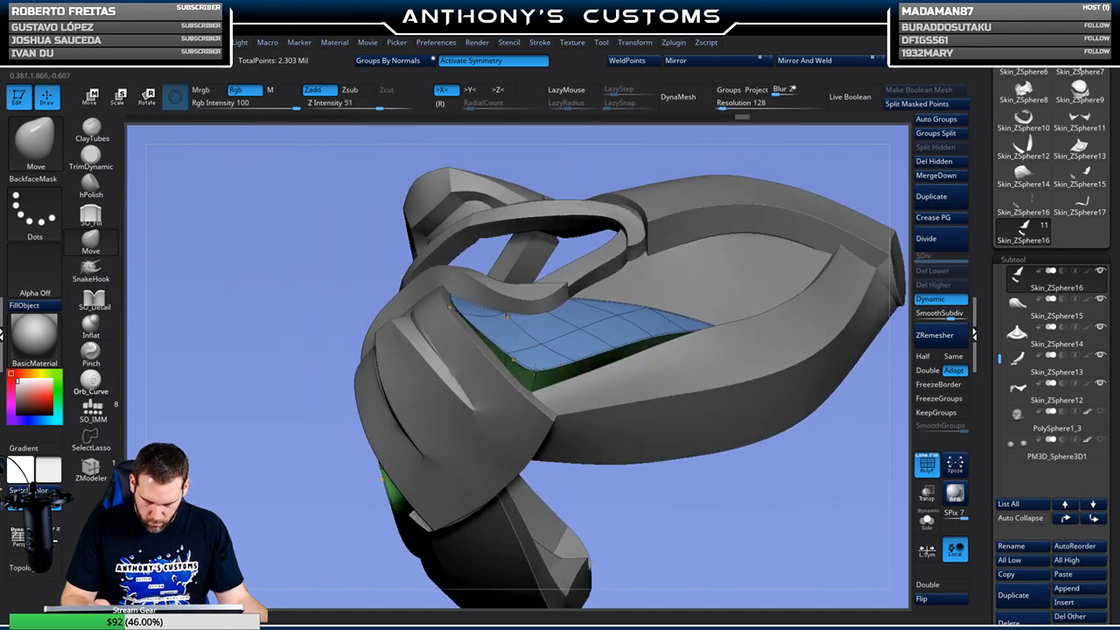
left_click_drag(626, 506, 607, 475)
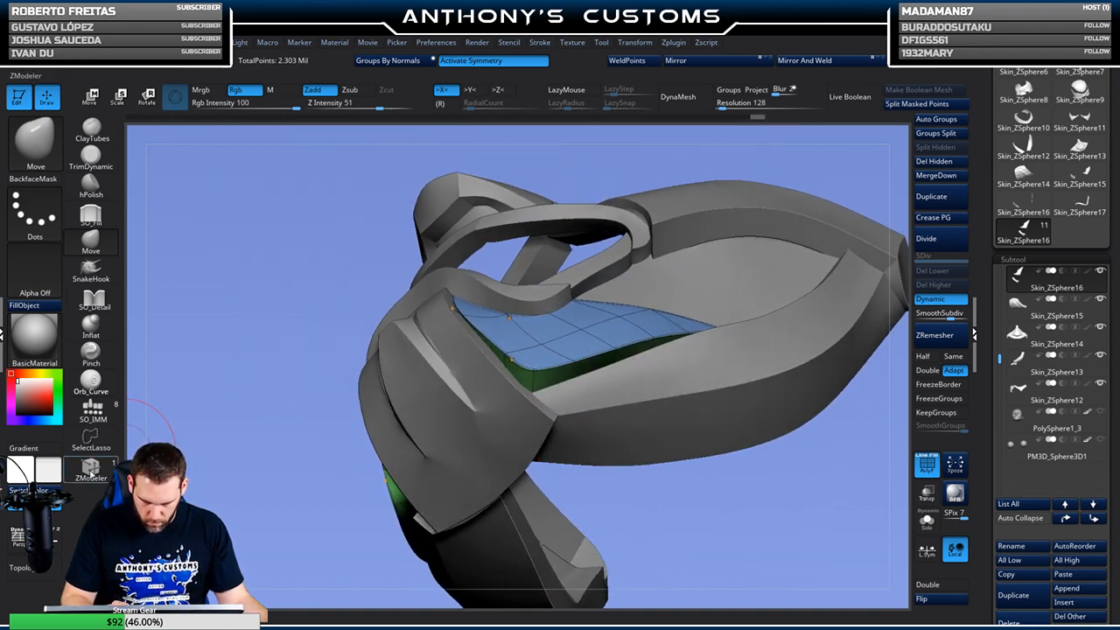
key("b")
key("z")
key("m")
left_click_drag(695, 495, 649, 535)
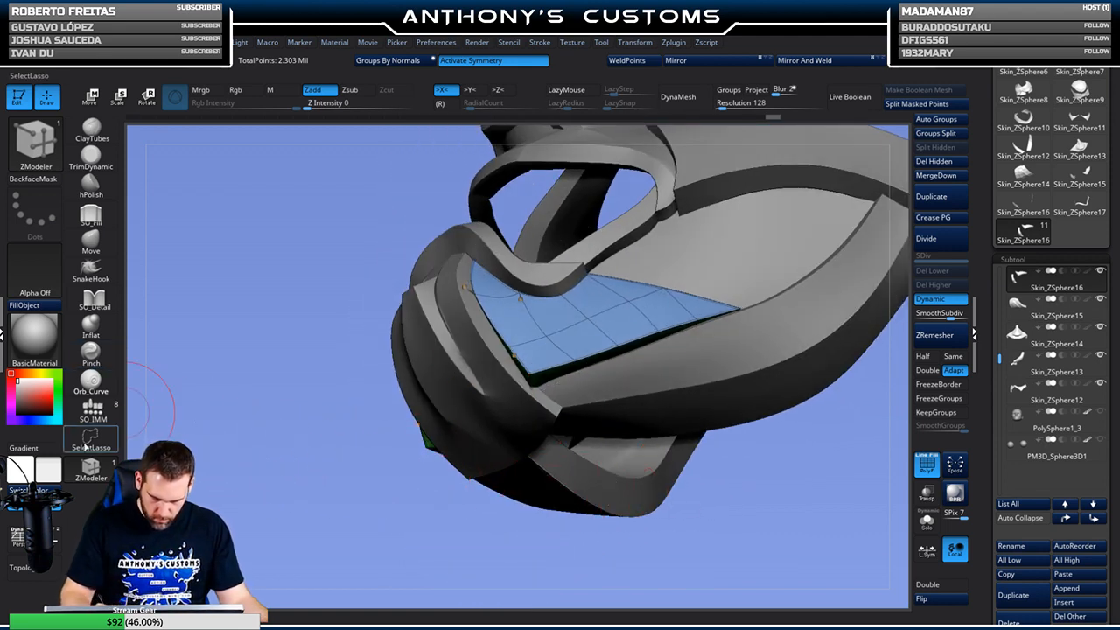
left_click(91, 244)
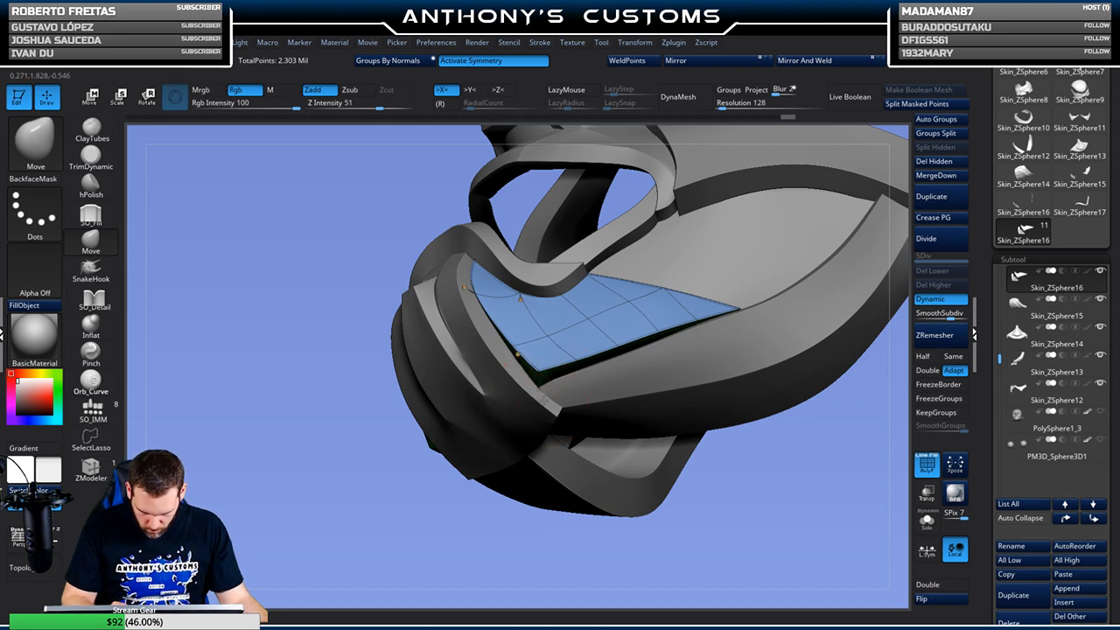
Hide the wireframe and examine the lower inset, chin and jaw panels from below, the side and the front for gaps
mouse_move(425, 487)
left_mouse_down()
mouse_move(433, 519)
mouse_move(671, 497)
mouse_move(654, 335)
left_mouse_up()
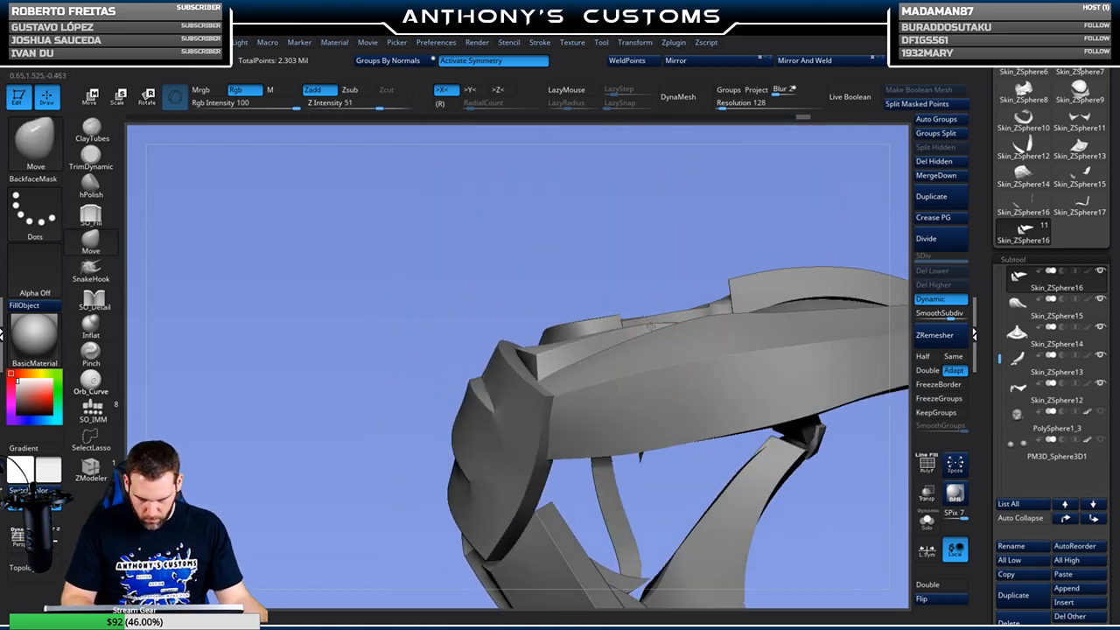
mouse_move(686, 280)
left_mouse_down()
mouse_move(665, 315)
mouse_move(727, 297)
left_mouse_up()
left_click_drag(683, 485, 551, 424, "alt")
left_click_drag(779, 366, 731, 397)
left_click_drag(765, 289, 763, 375)
left_click_drag(725, 295, 766, 268, "alt")
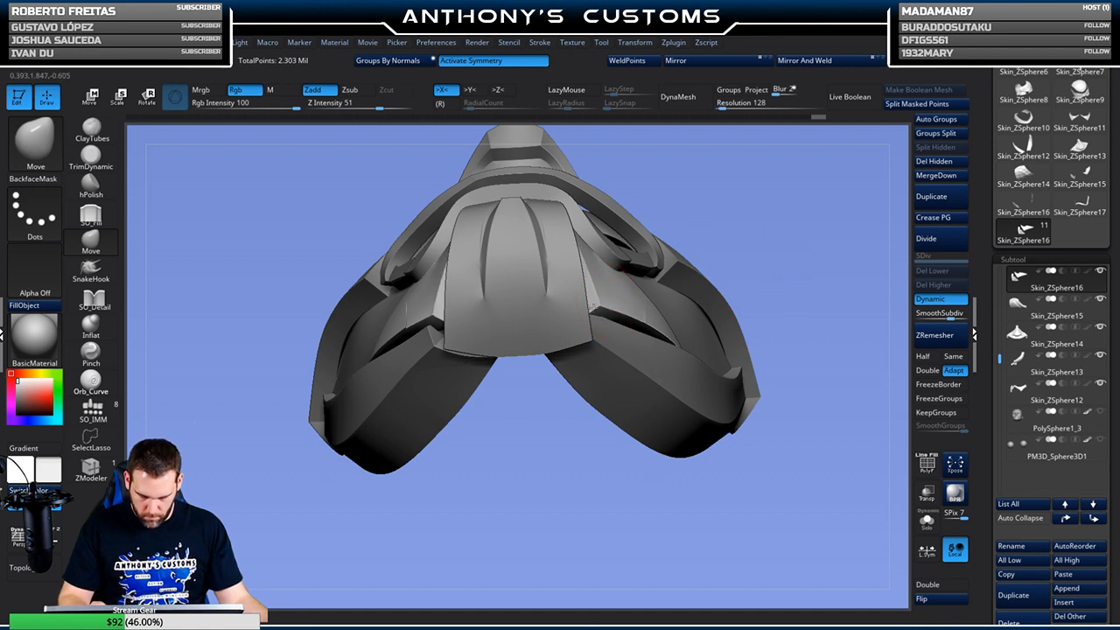
left_click_drag(717, 215, 685, 214)
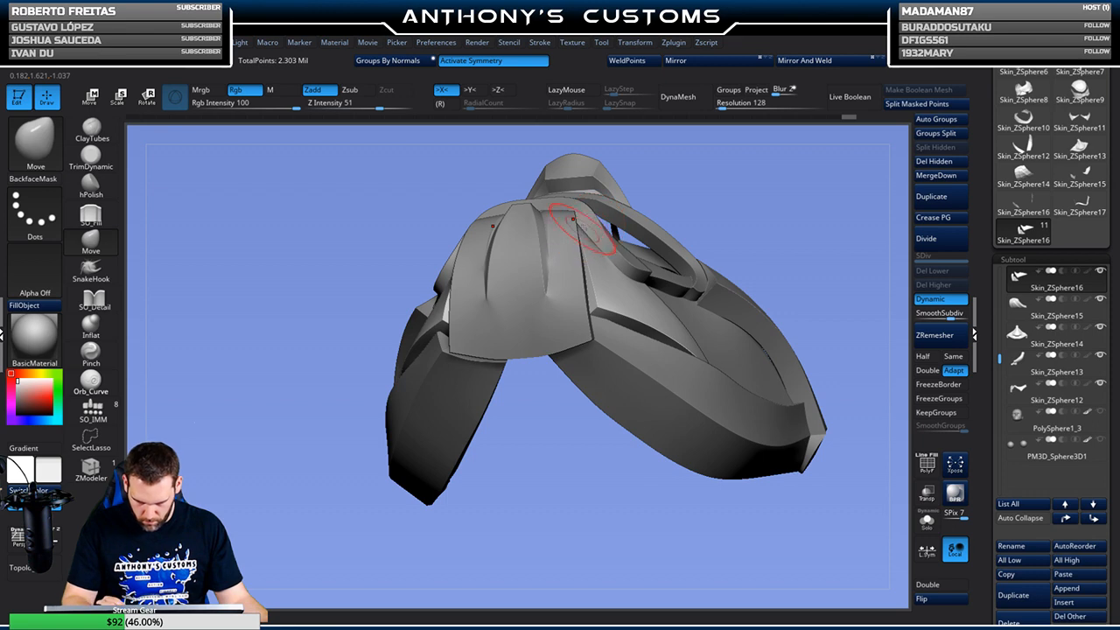
left_click_drag(799, 182, 641, 218)
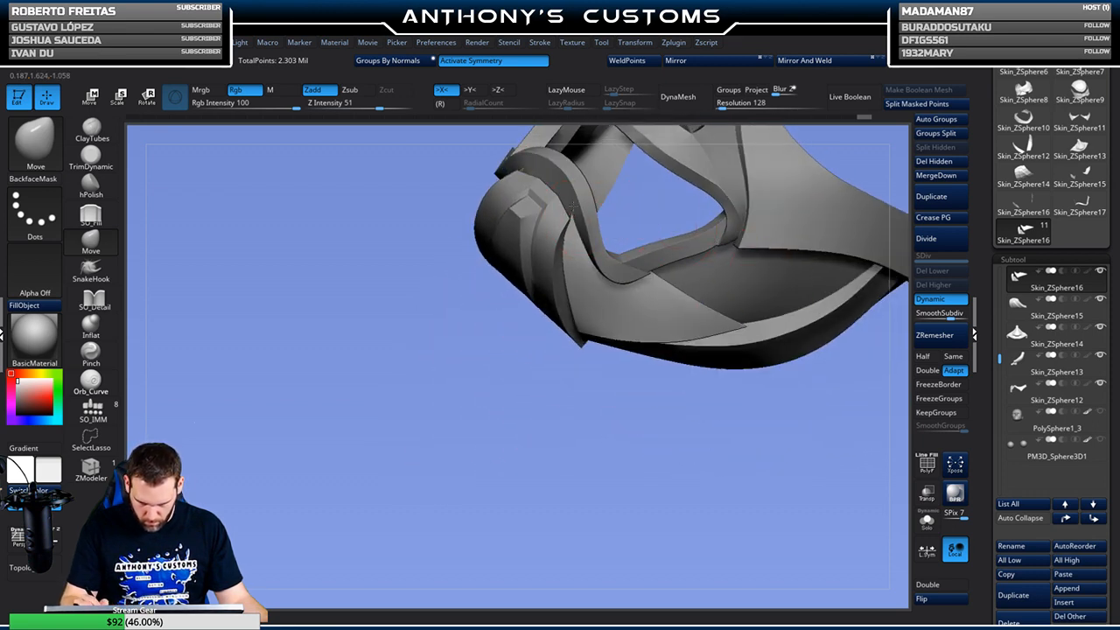
left_click_drag(557, 361, 633, 443)
left_click_drag(724, 352, 718, 408, "alt")
Select the chin panel Skin_ZSphere15, show its wireframe, activate X symmetry and adjust its upper edge beneath the lower lip panel
left_click(548, 299, "alt")
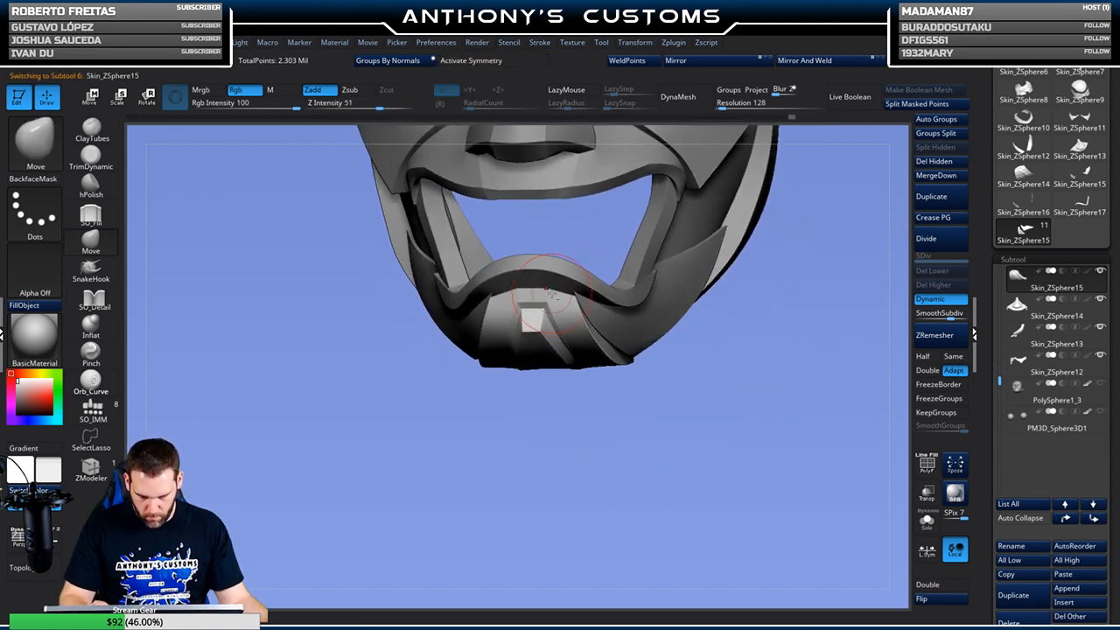
left_click_drag(560, 385, 568, 448)
key("shift+f")
left_click_drag(714, 398, 638, 297)
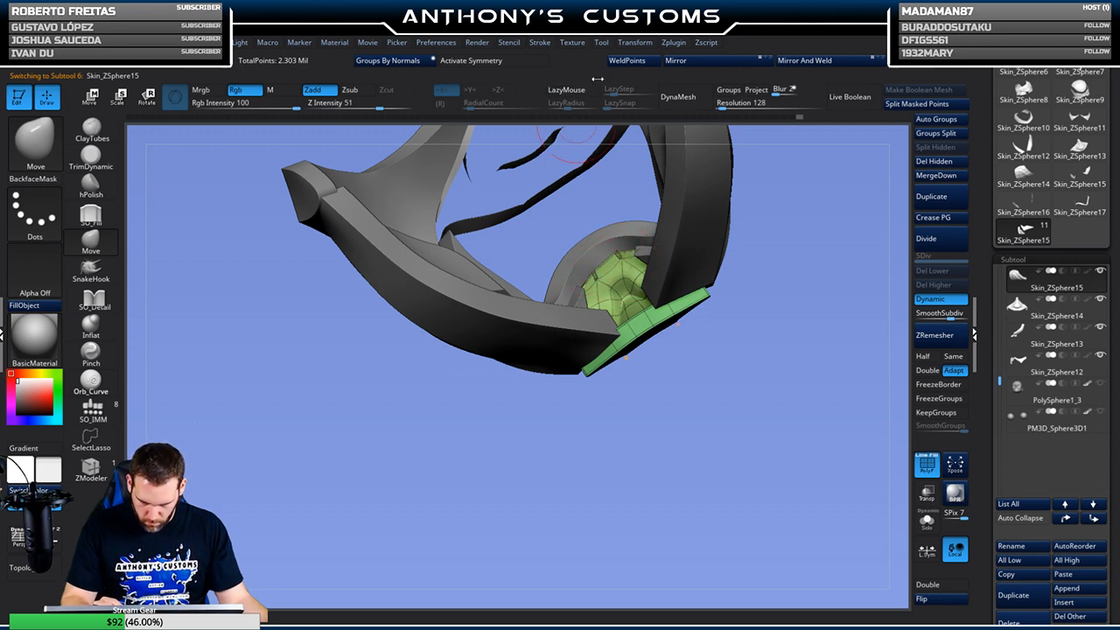
key("x")
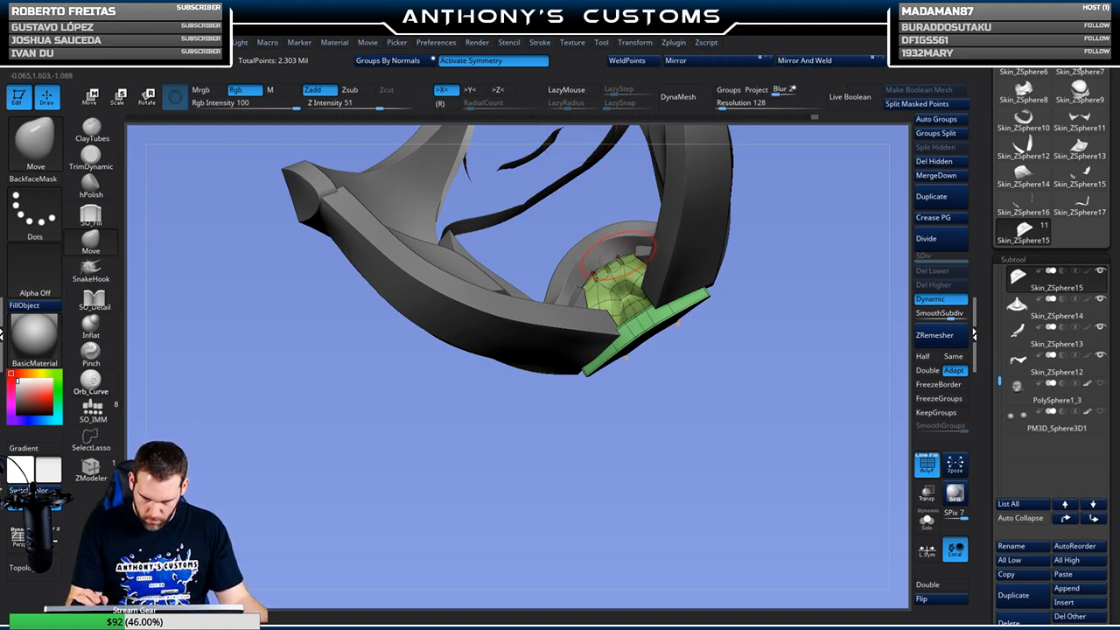
mouse_move(651, 213)
left_mouse_down()
mouse_move(680, 391)
mouse_move(754, 360)
mouse_move(794, 321)
mouse_move(651, 249)
left_mouse_up()
left_click_drag(812, 210, 825, 295)
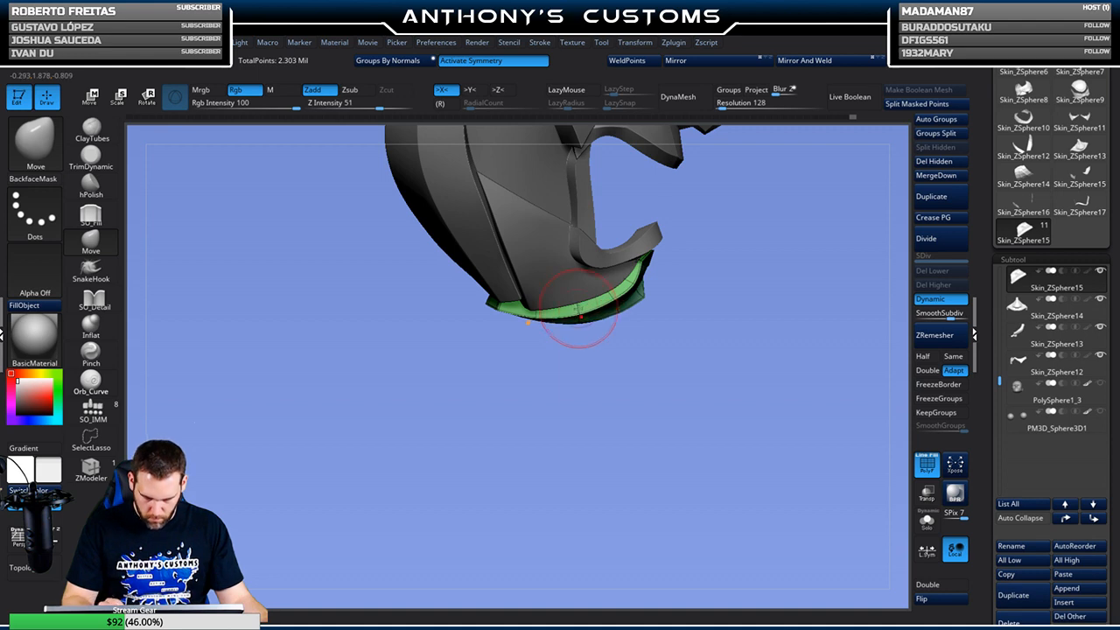
Nudge the side edge of chin panel Skin_ZSphere15 against the lower inset panel and check its fit from below
left_click_drag(580, 308, 583, 311)
left_click_drag(643, 348, 763, 210)
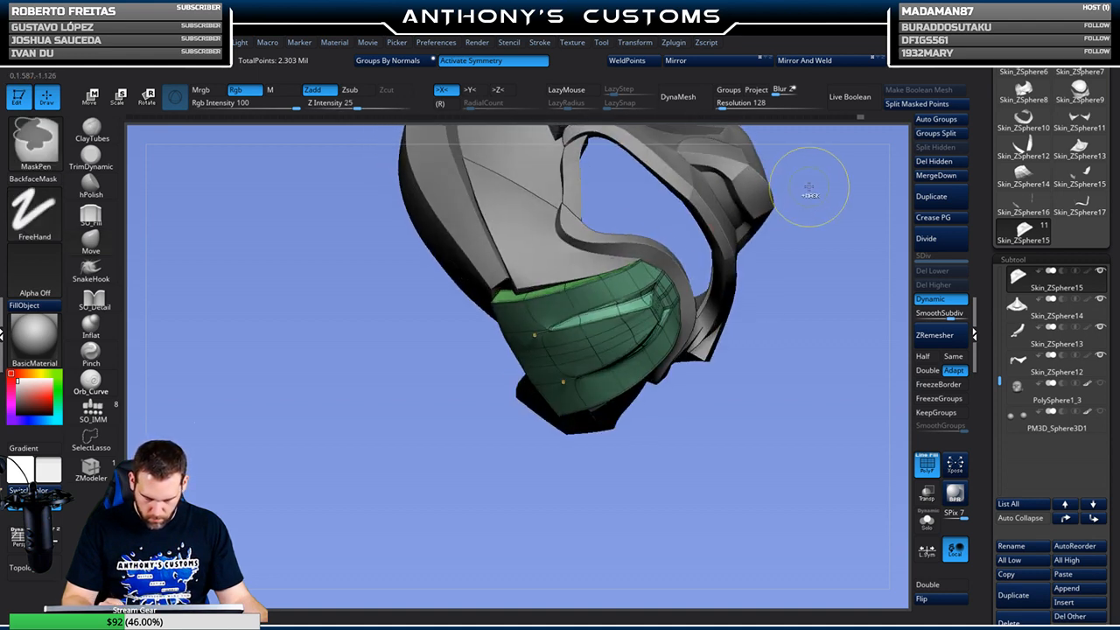
mouse_move(783, 288)
left_mouse_down()
mouse_move(800, 350)
mouse_move(707, 319)
left_mouse_up()
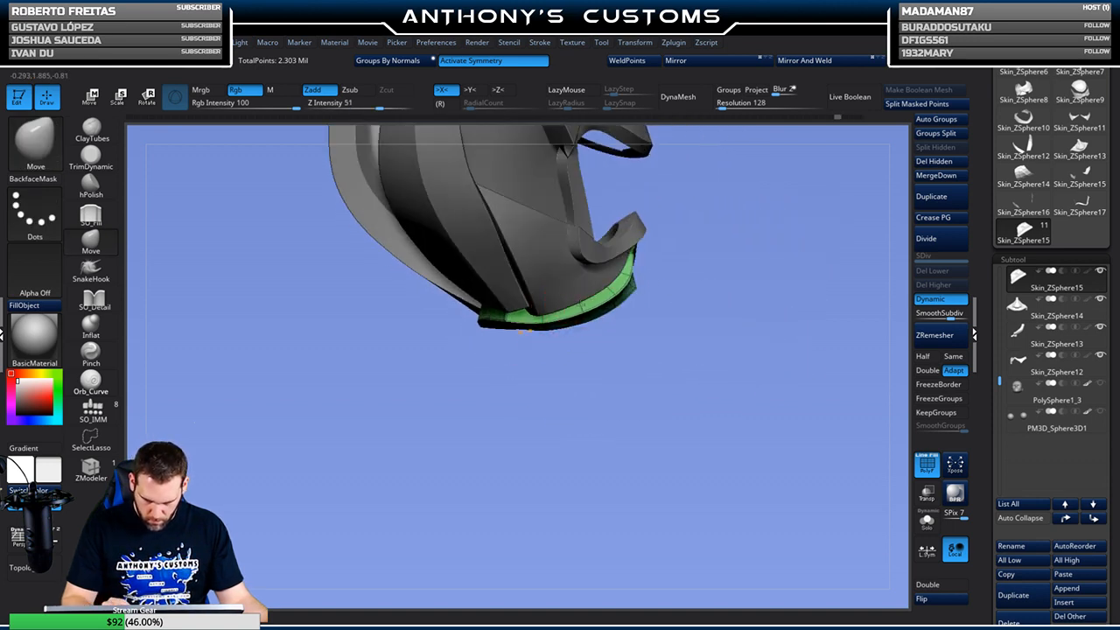
left_click_drag(707, 307, 738, 242)
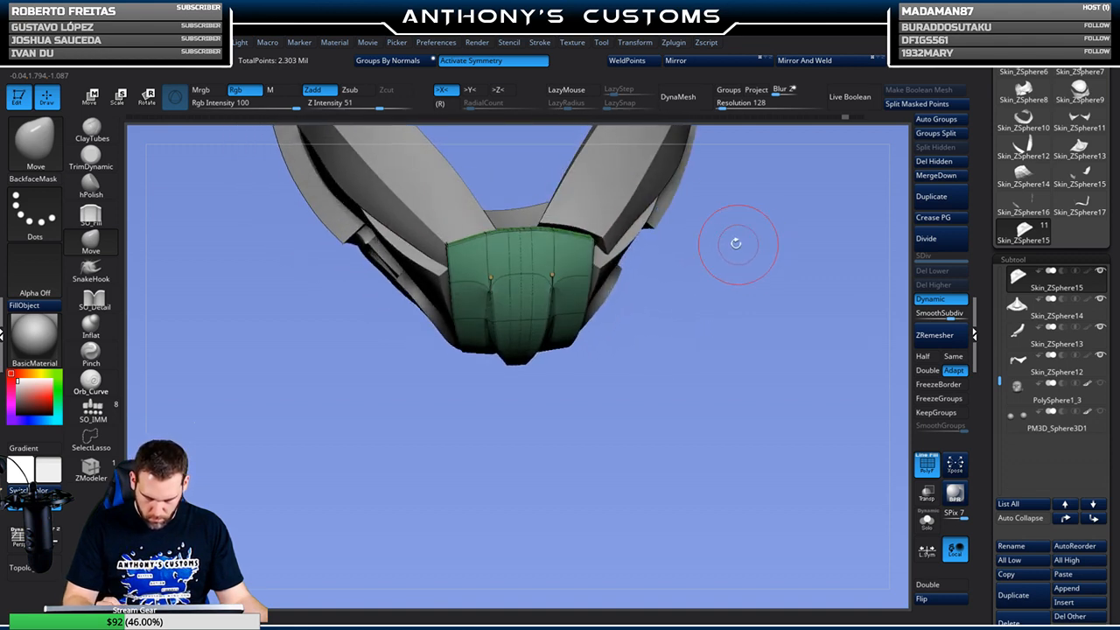
Select the jaw panel Skin_ZSphere13, activate symmetry, flip it with Mirror and apply Mirror And Weld, and select the nose panel Skin_ZSphere14
left_click(450, 208, "alt")
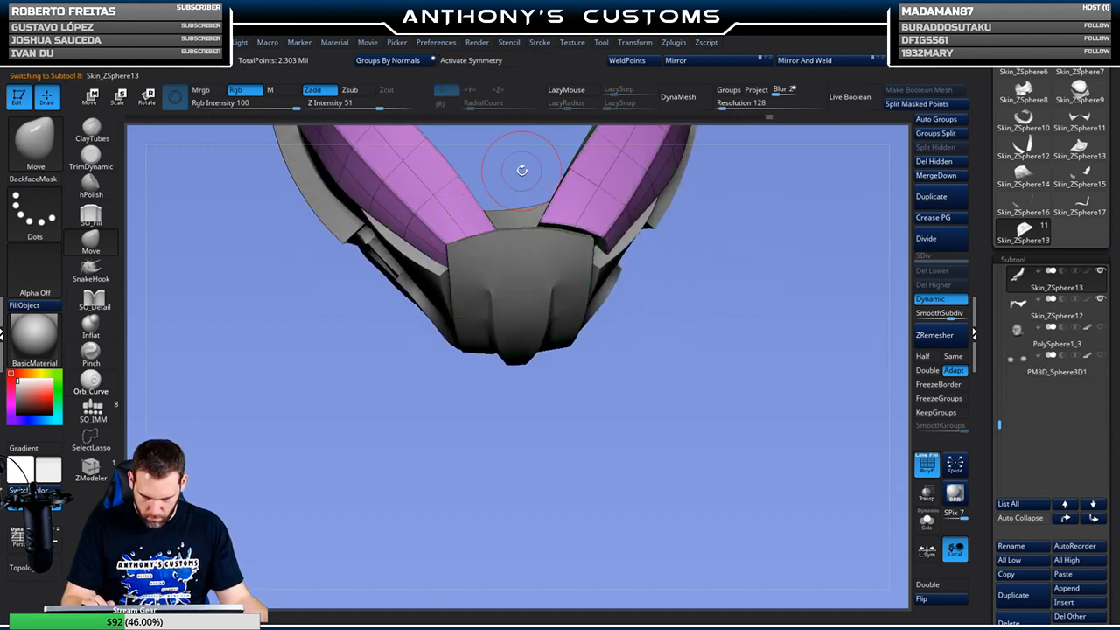
left_click(528, 63)
left_click(733, 64)
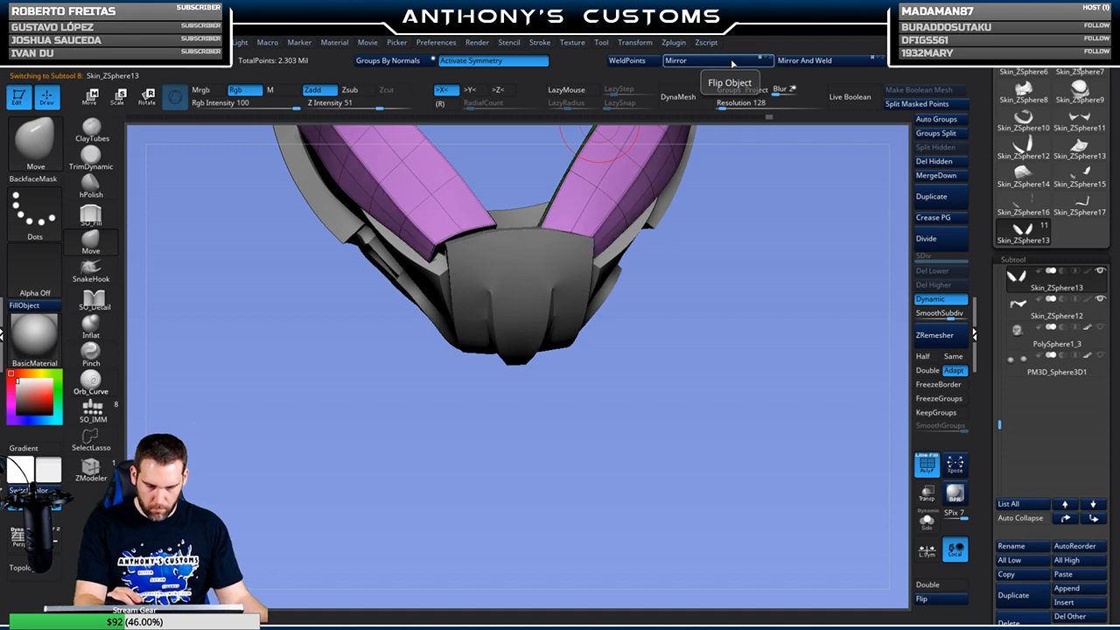
left_click(813, 64)
mouse_move(761, 214)
left_mouse_down()
mouse_move(740, 262)
mouse_move(744, 393)
mouse_move(770, 315)
mouse_move(678, 271)
mouse_move(744, 213)
mouse_move(758, 380)
mouse_move(704, 232)
mouse_move(735, 289)
mouse_move(604, 299)
left_mouse_up()
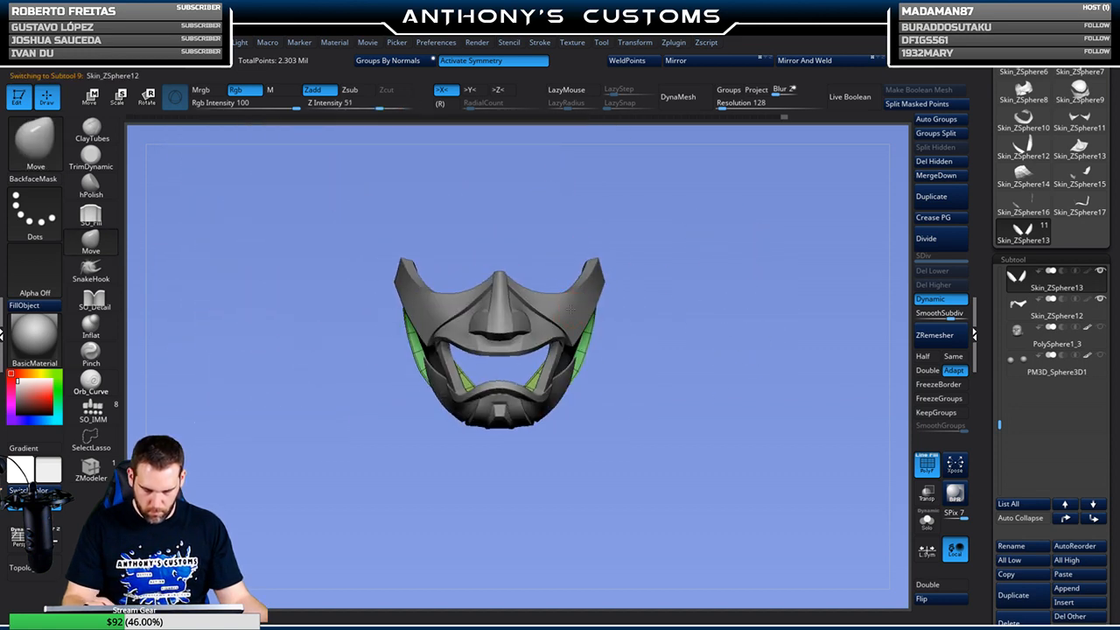
left_click(499, 313, "alt")
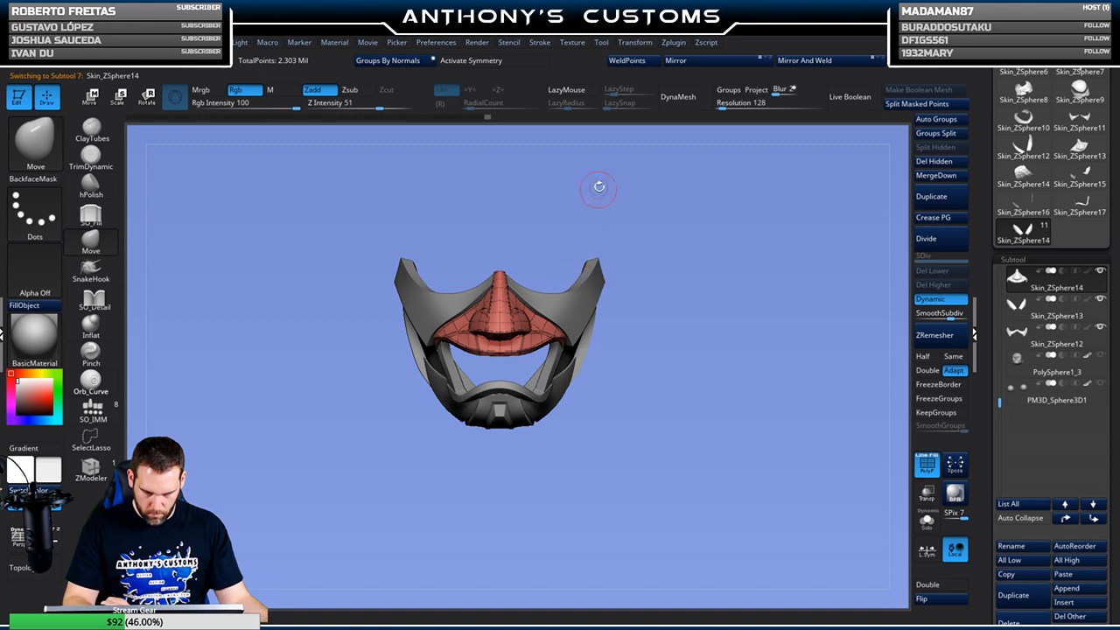
Activate X symmetry on the nose panel Skin_ZSphere14, apply Mirror And Weld, and view the mask without the wireframe
left_click(533, 62)
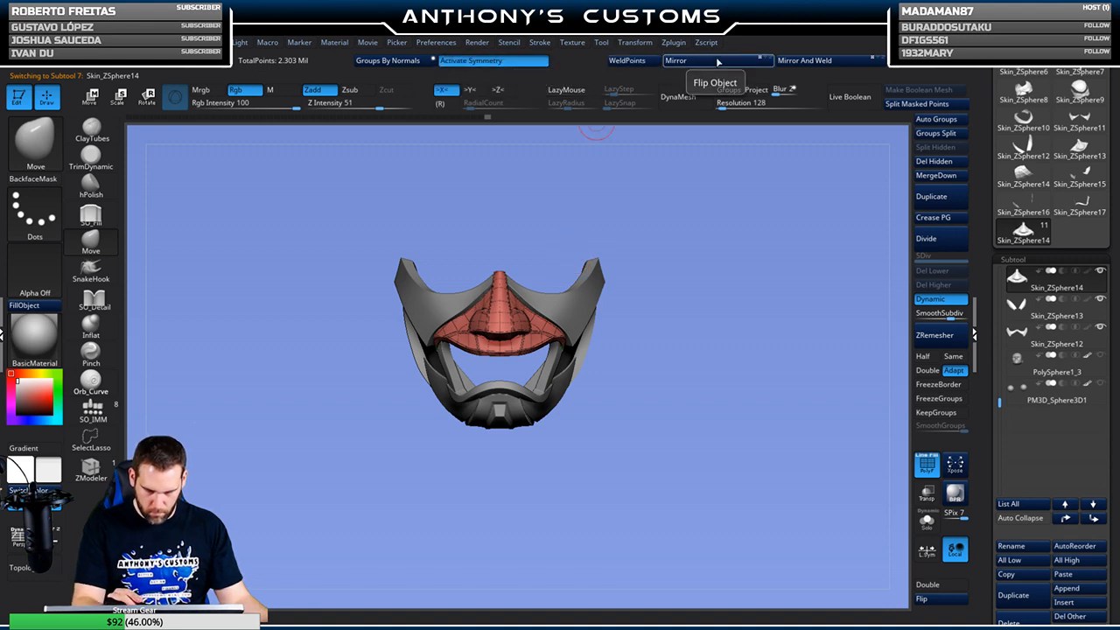
left_click(808, 62)
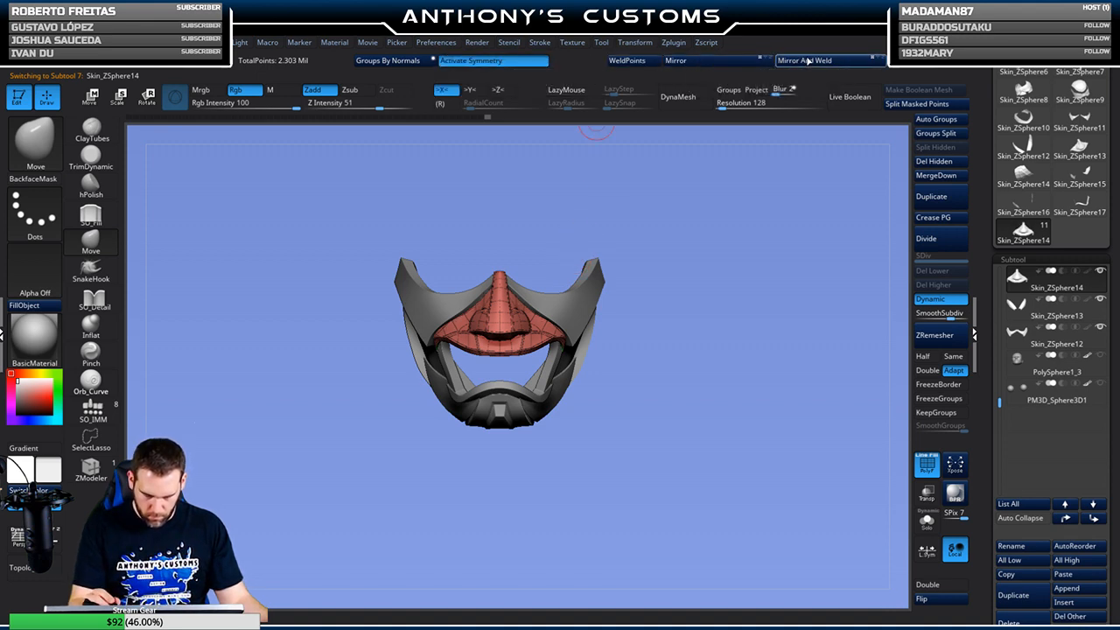
left_click(550, 367, "alt")
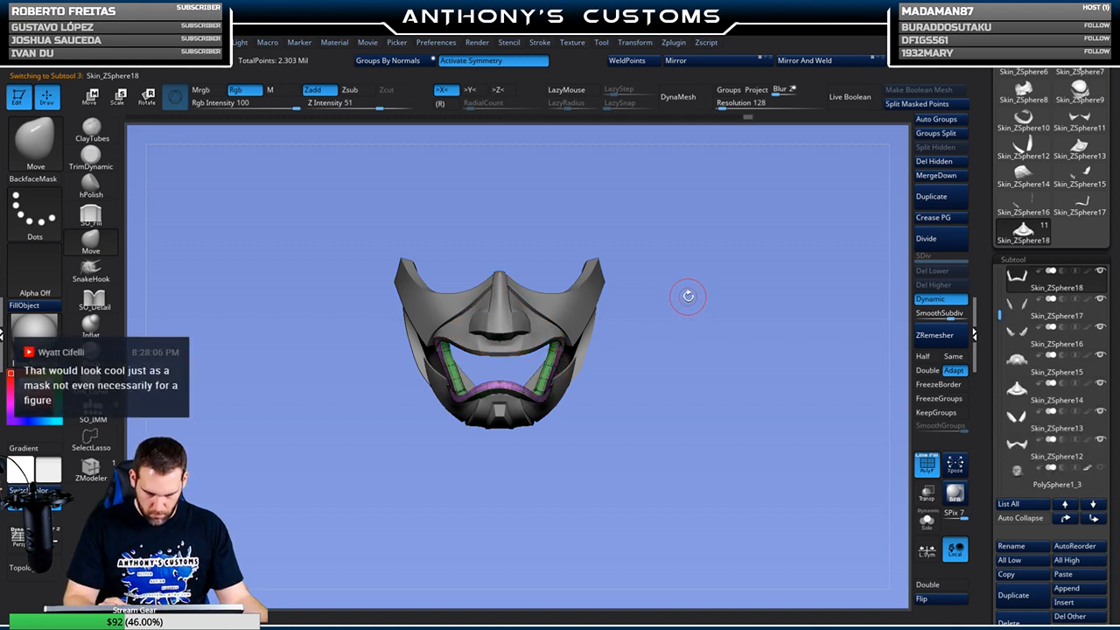
key("shift+f")
left_click_drag(716, 337, 763, 406)
Adjust the creasing of the upper lip edges beneath the nostrils on nose panel Skin_ZSphere14 with ZModeler, and check the surface
left_click(547, 313, "alt")
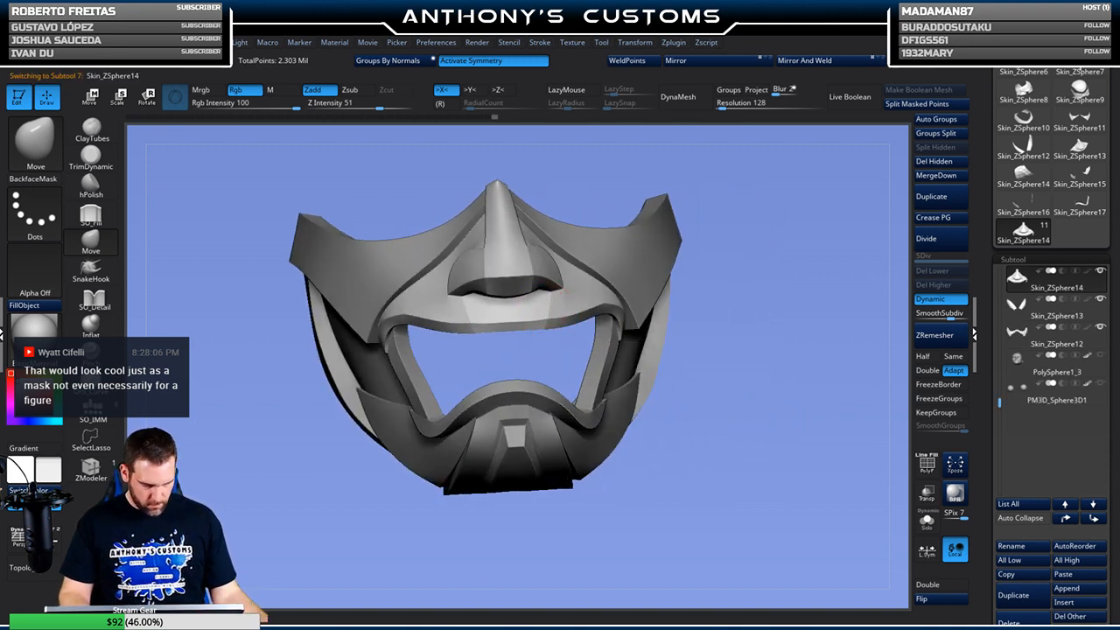
left_click(86, 473)
key("shift+f")
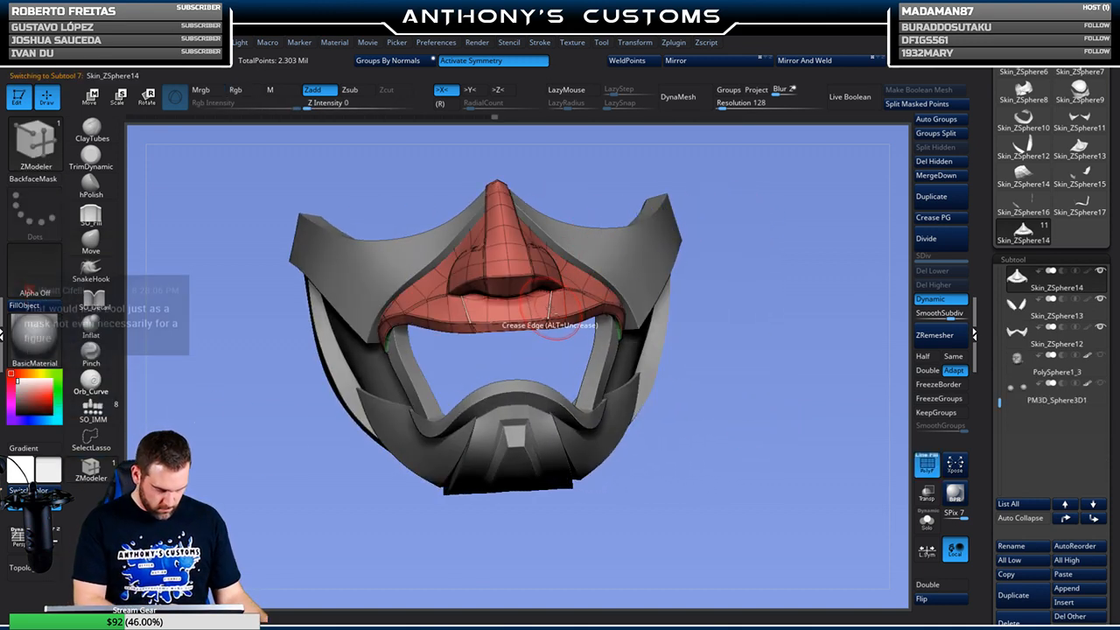
left_click_drag(743, 290, 559, 299)
left_click_drag(717, 266, 751, 220)
key("shift+f")
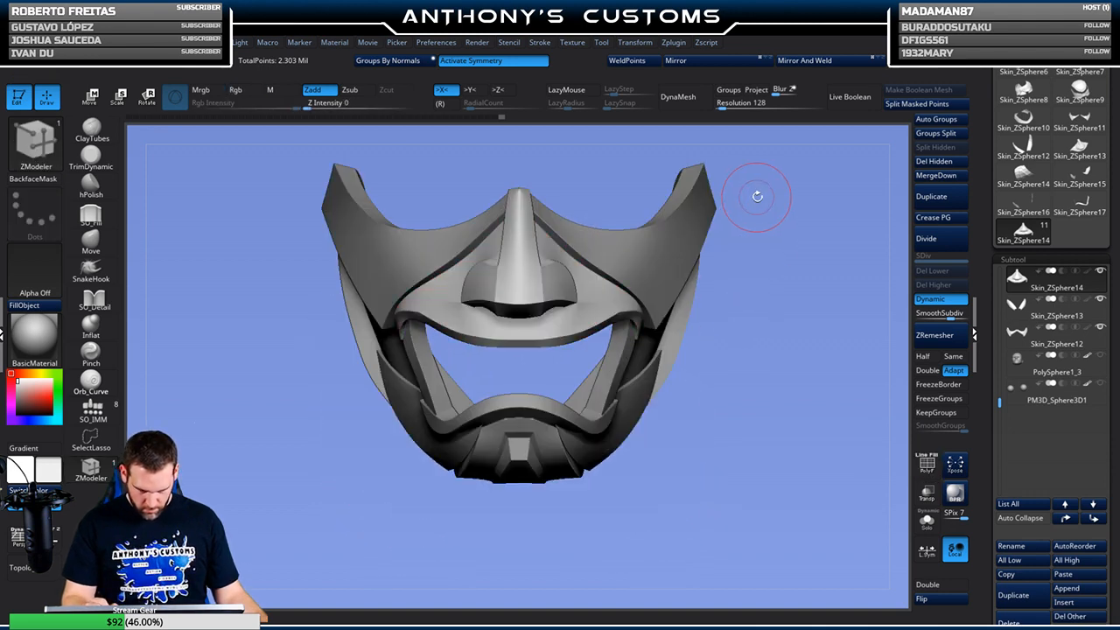
left_click_drag(766, 374, 716, 362)
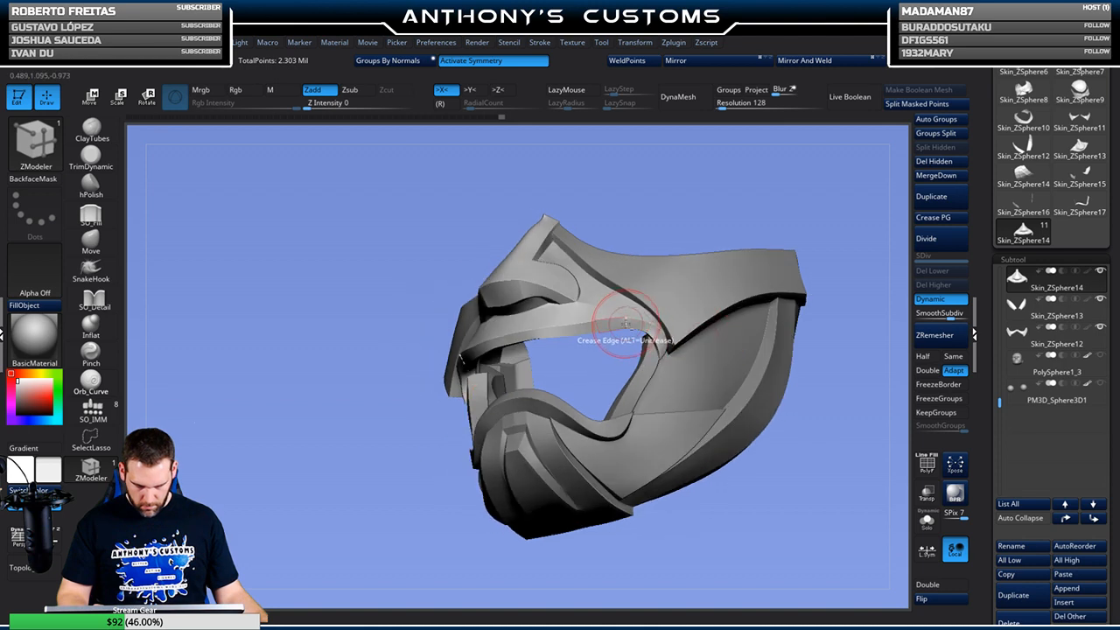
Nudge the upper edge of nose panel Skin_ZSphere14 near its outer corner against the cheek panel with the Move brush
key("shift+f")
left_click_drag(813, 212, 852, 253)
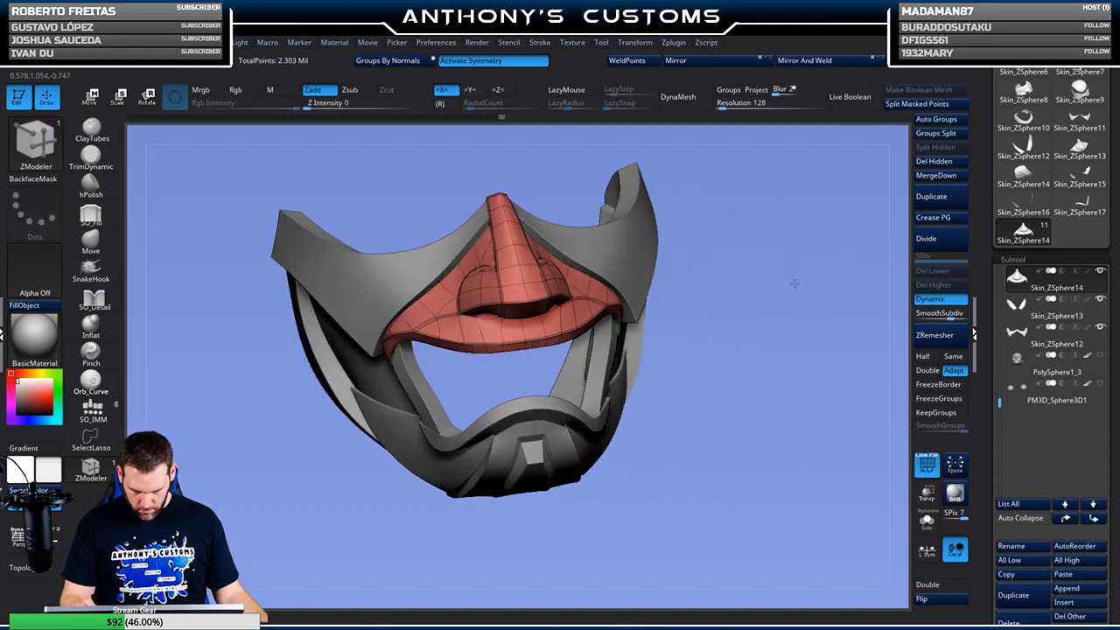
left_click_drag(796, 281, 782, 266)
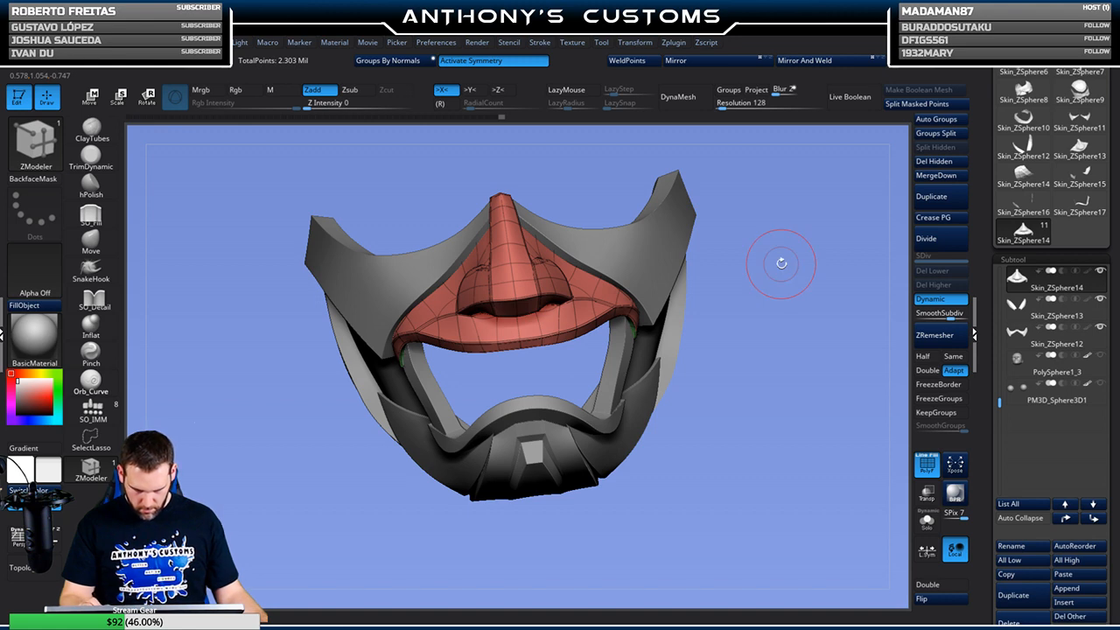
right_click(800, 288)
right_click_drag(799, 291, 818, 335, "ctrl")
left_click_drag(818, 335, 672, 282)
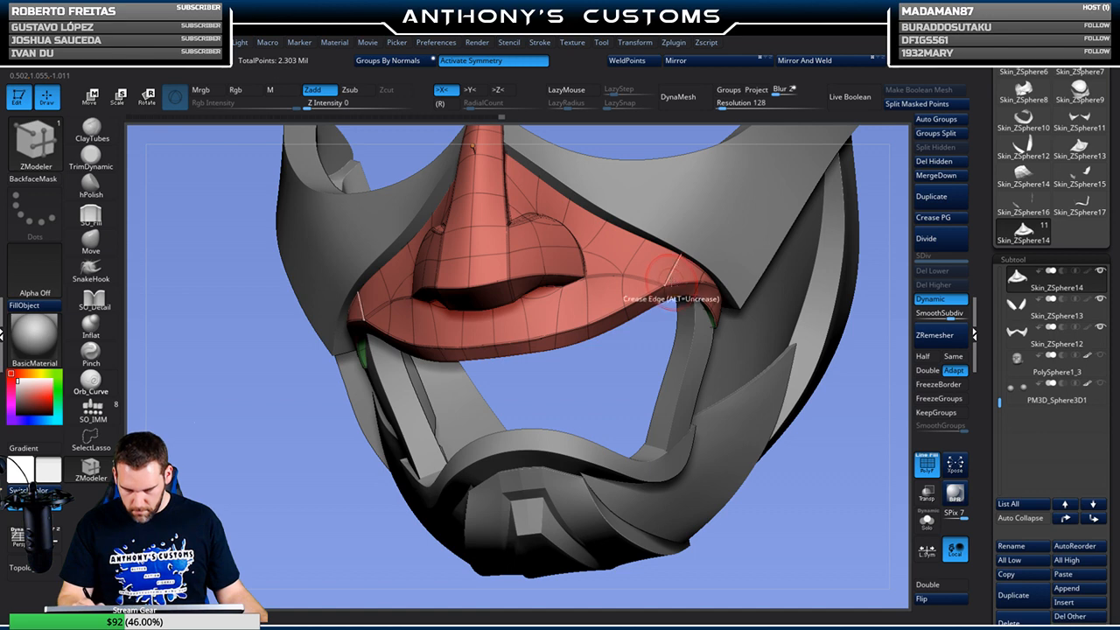
left_click(91, 245)
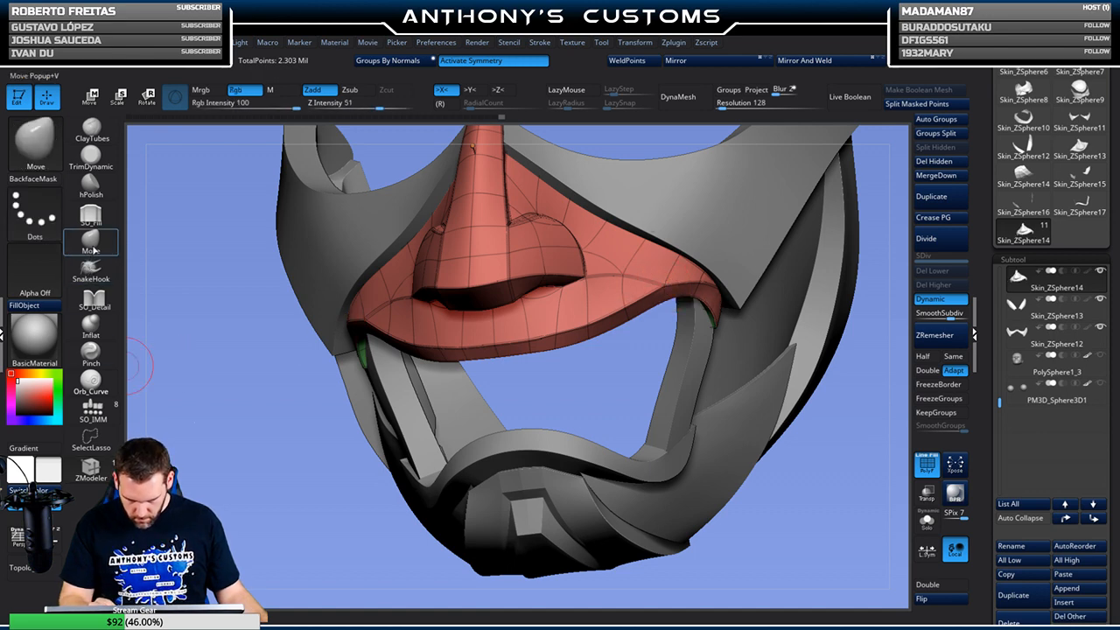
right_click_drag(603, 353, 610, 353)
left_click_drag(698, 270, 691, 270)
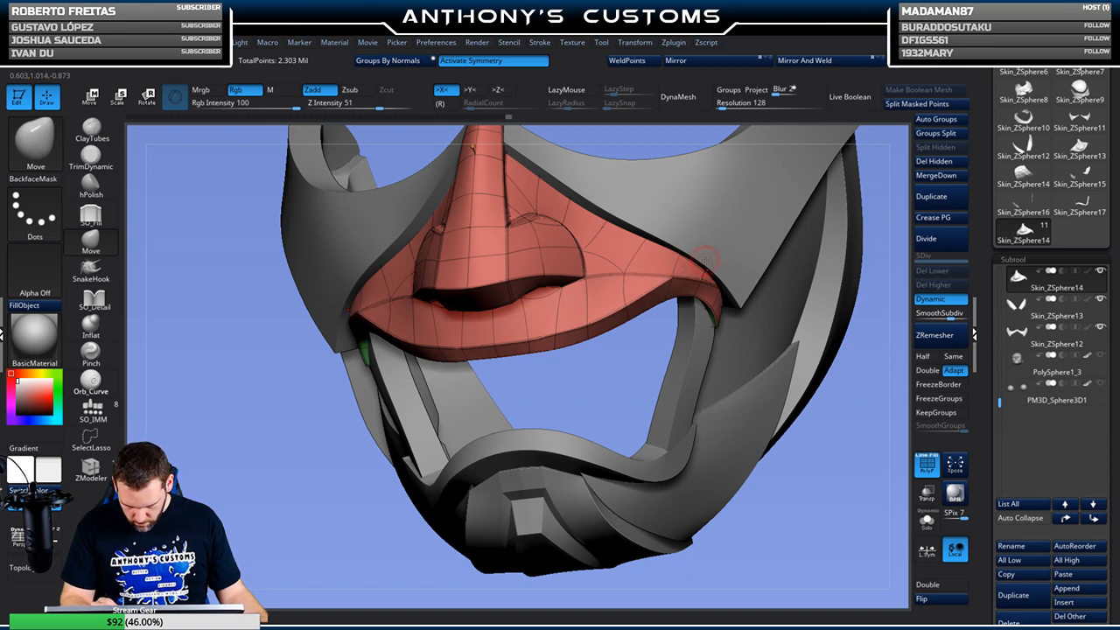
Refine the outer corner tip of nose panel Skin_ZSphere14 over the mouth side panel, working from the side and from below
left_click_drag(634, 381, 673, 279)
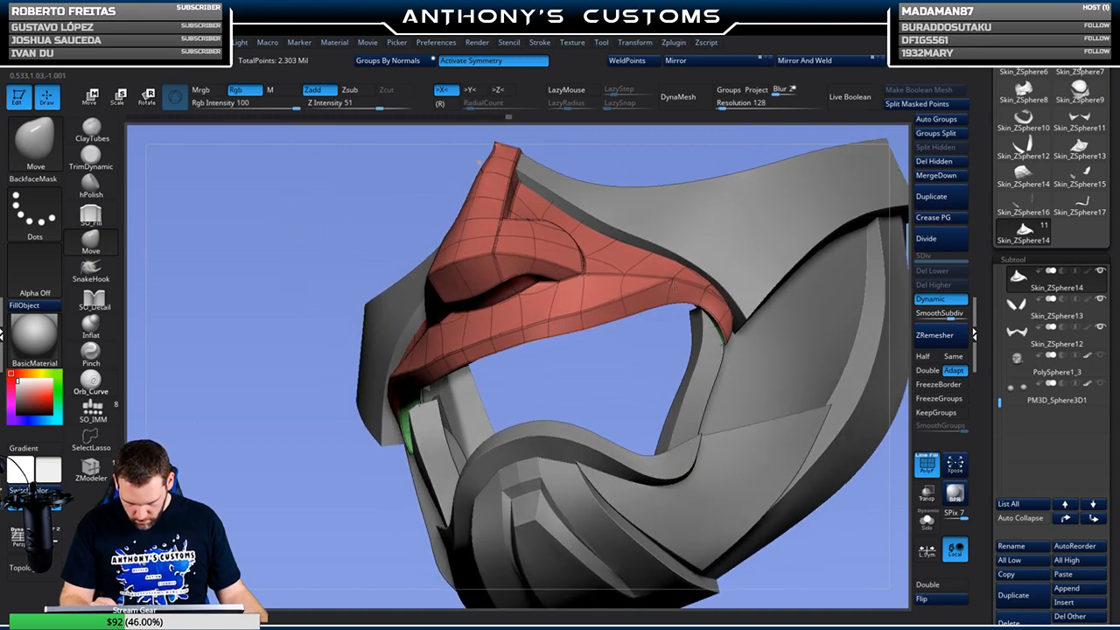
left_click_drag(642, 357, 731, 344)
left_click_drag(848, 286, 814, 286)
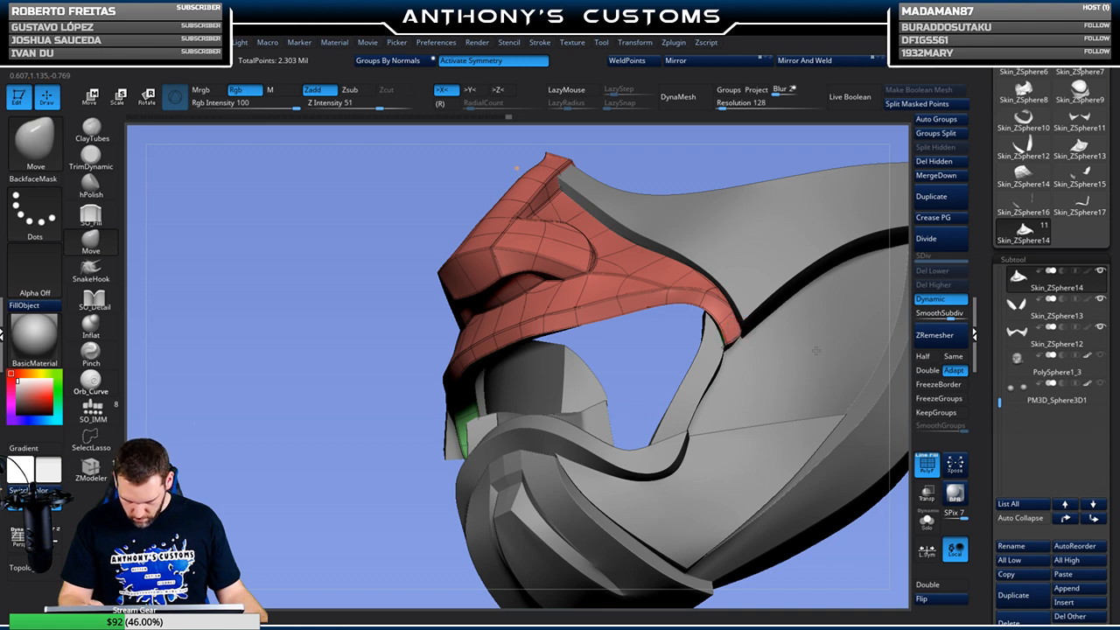
left_click_drag(816, 318, 822, 240)
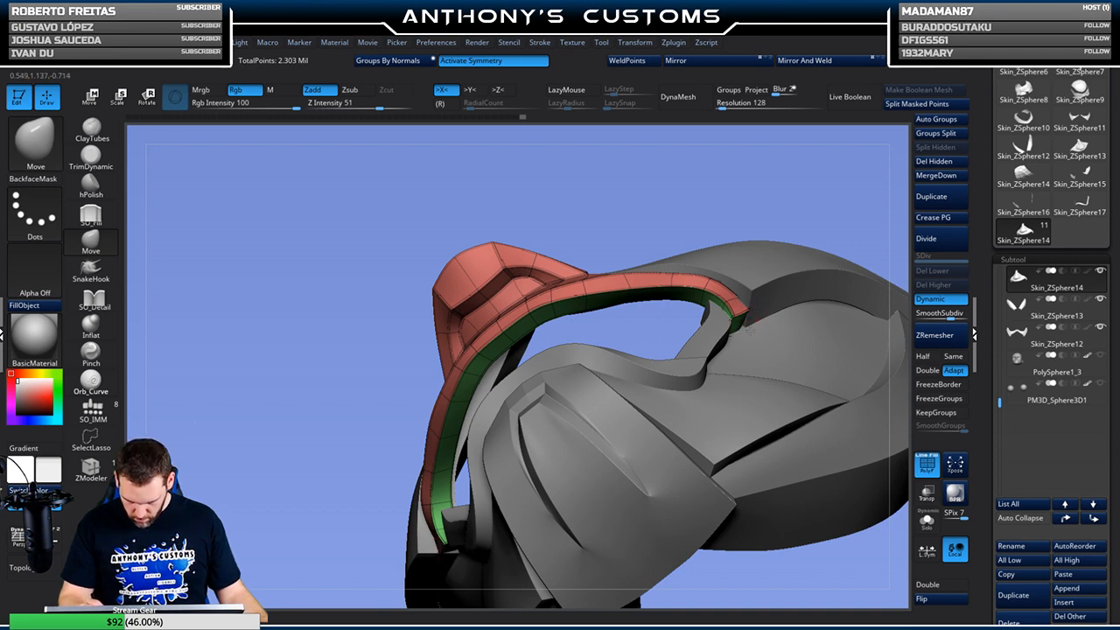
left_click_drag(783, 326, 724, 332)
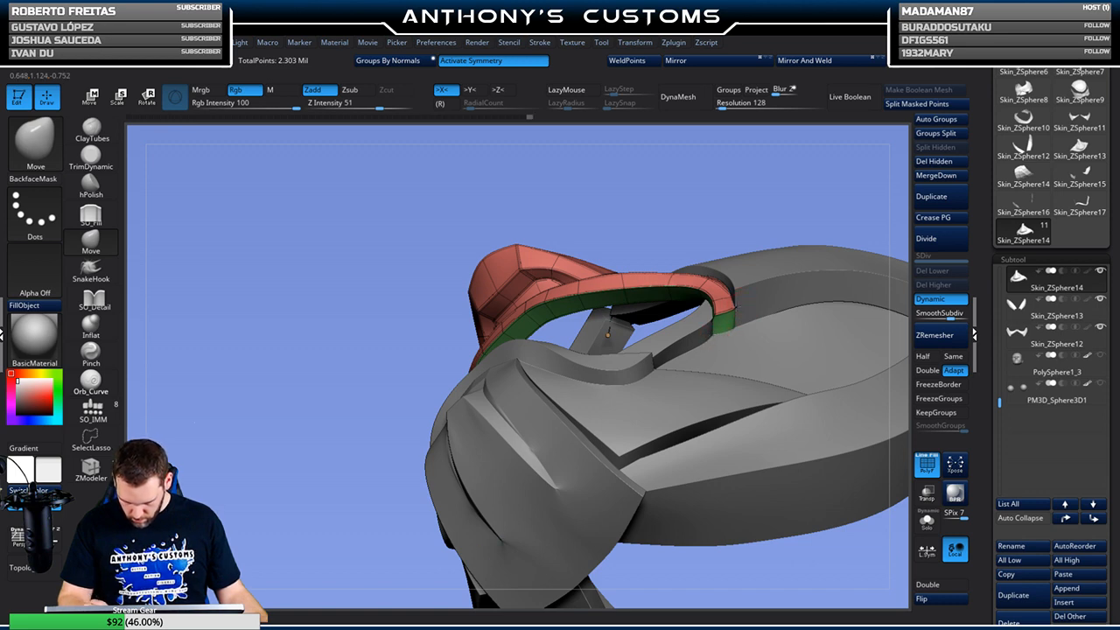
Select cheek panel Skin_ZSphere12 and insert an edge loop near its lower corner with ZModeler, turning off Dynamic subdivision while editing
key("shift+f")
left_click_drag(787, 194, 796, 291)
left_click(763, 252, "alt")
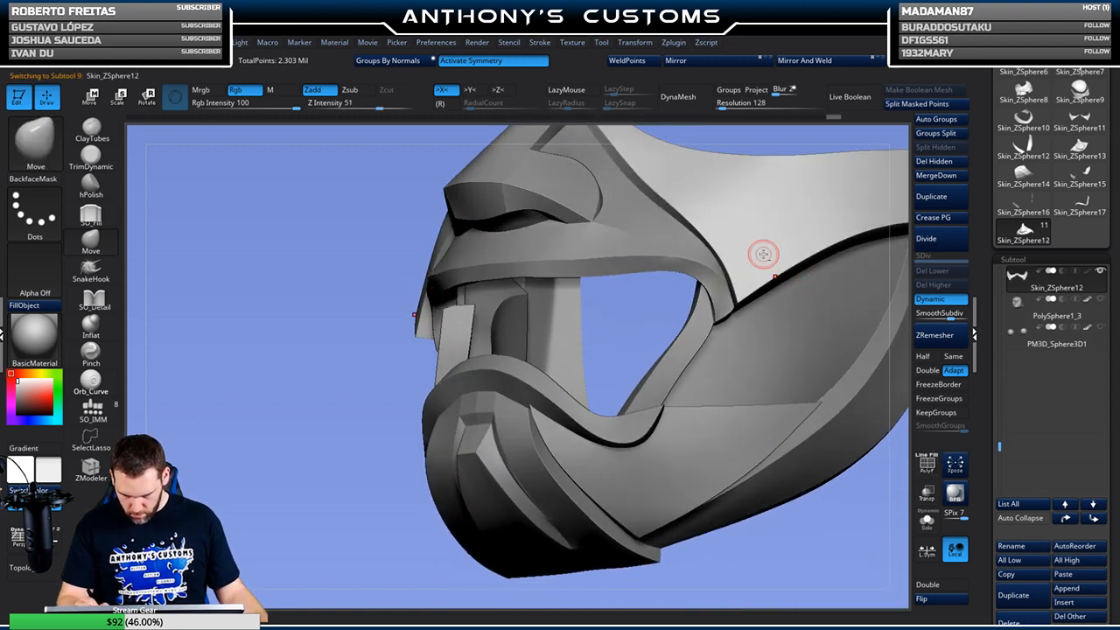
key("b")
key("z")
key("m")
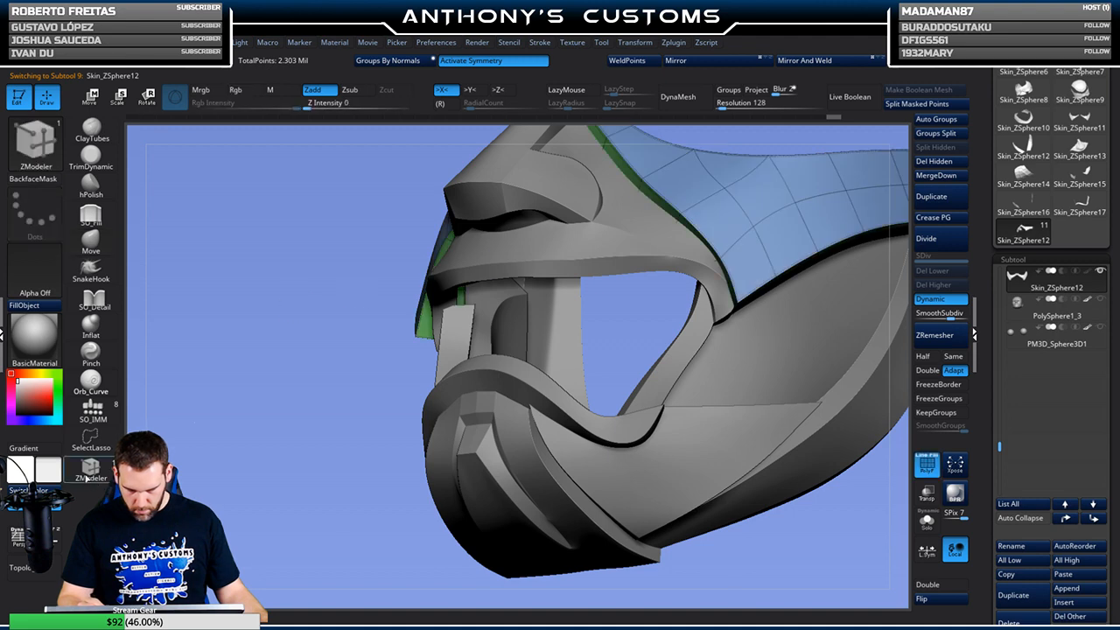
left_click(930, 298)
key("space")
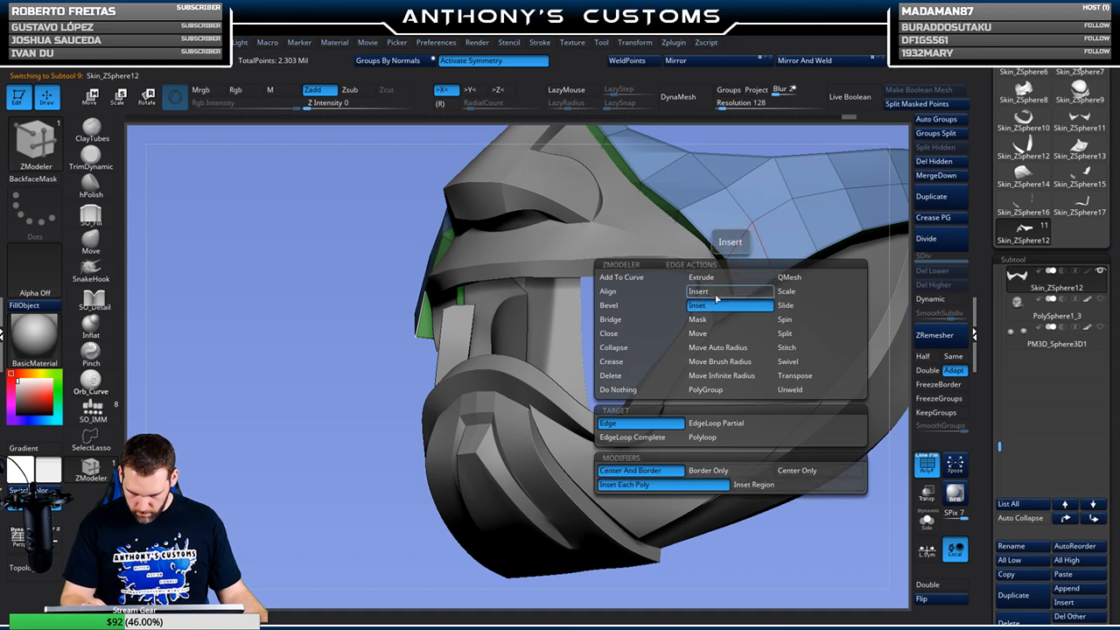
left_click(717, 291)
left_click(733, 280)
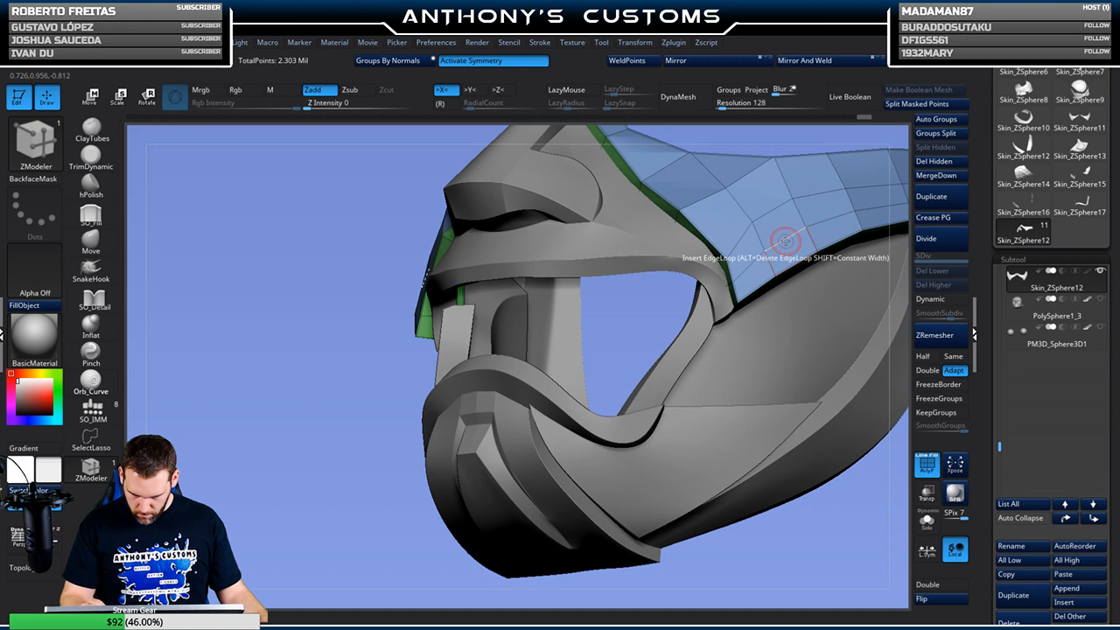
left_click(931, 298)
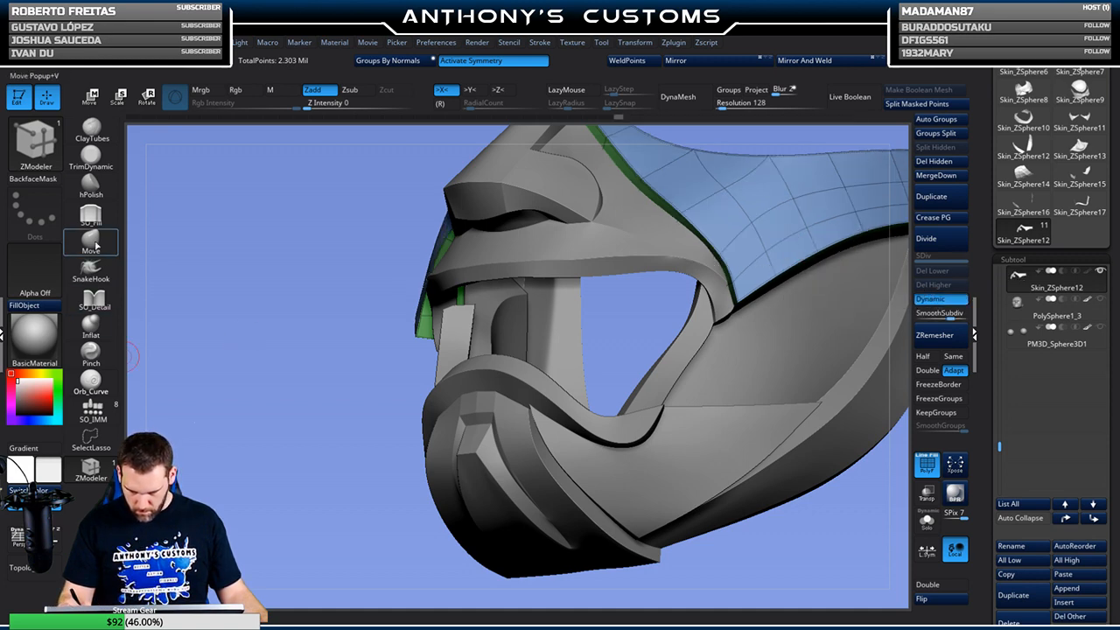
Hide the wireframe, switch to the Move brush, adjust its draw size and nudge the lower corner of cheek panel Skin_ZSphere12
key("shift")
key("shift+f")
key("b")
key("m")
key("v")
key("space")
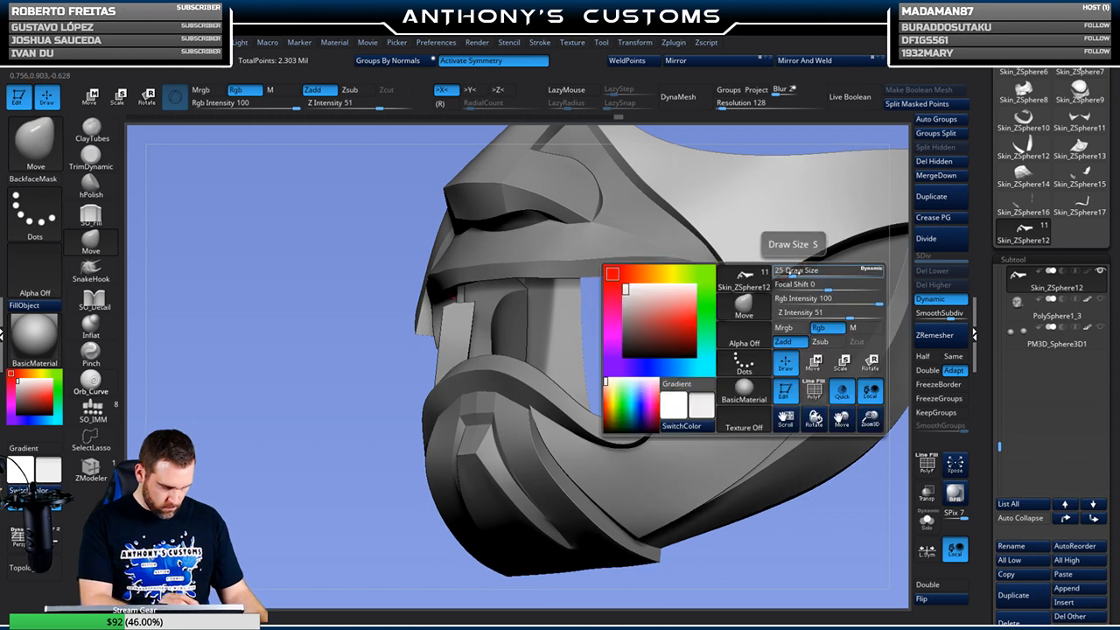
left_click_drag(793, 269, 800, 269)
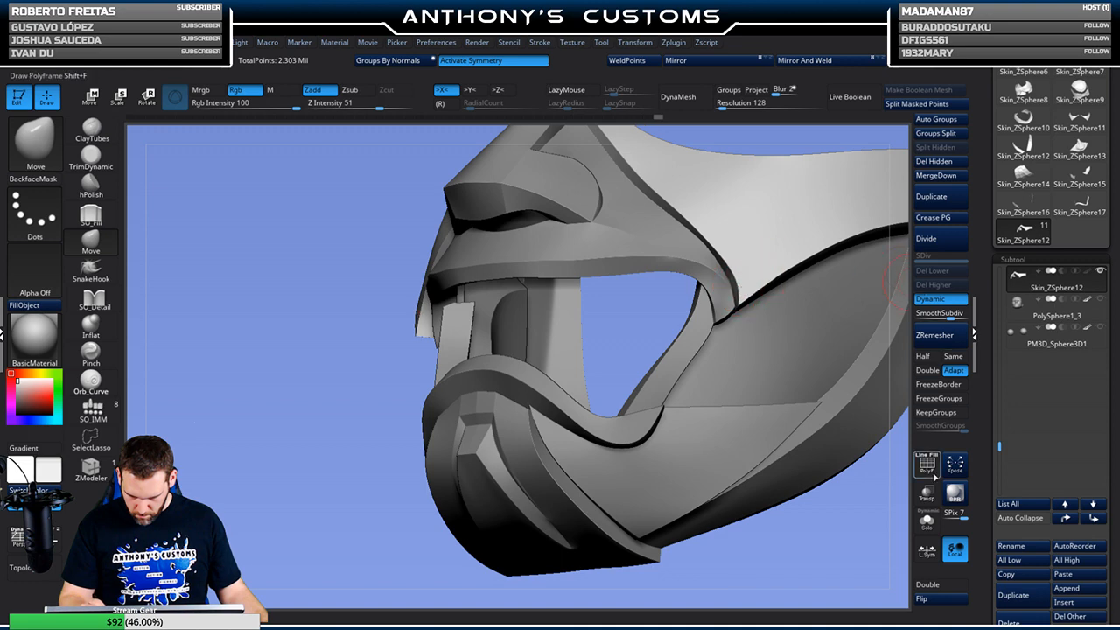
Isolate cheek panel Skin_ZSphere12 with its wireframe shown, adjust the inner edge at its lower corner, and restore the other panels
left_click(927, 519)
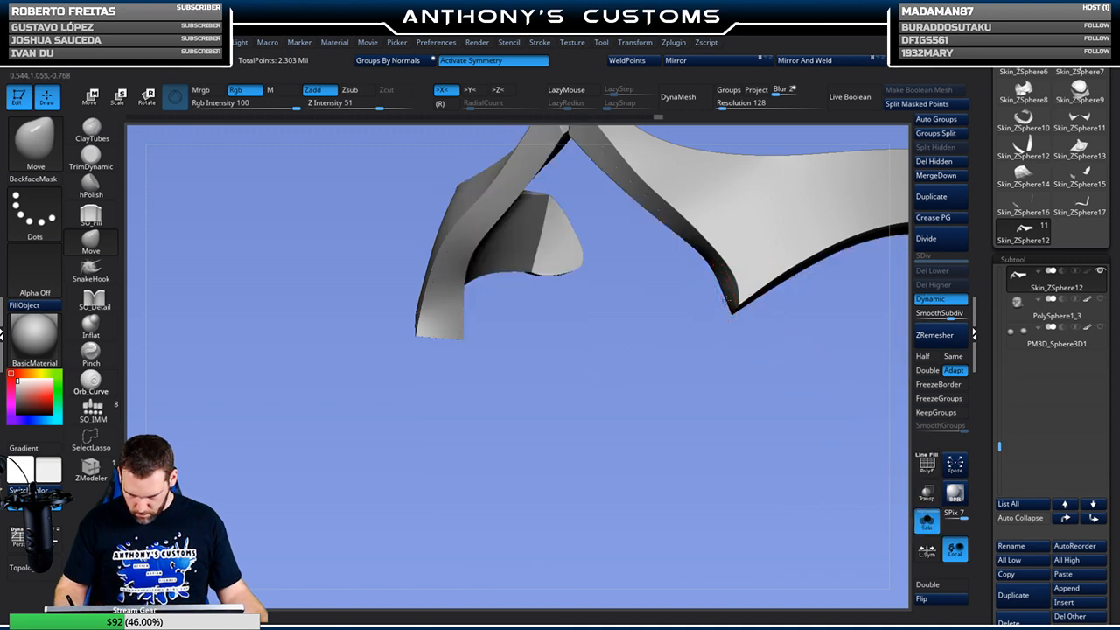
key("shift+f")
left_click_drag(717, 393, 715, 297)
left_click_drag(853, 286, 832, 467)
left_click(928, 520)
left_click_drag(867, 502, 838, 510)
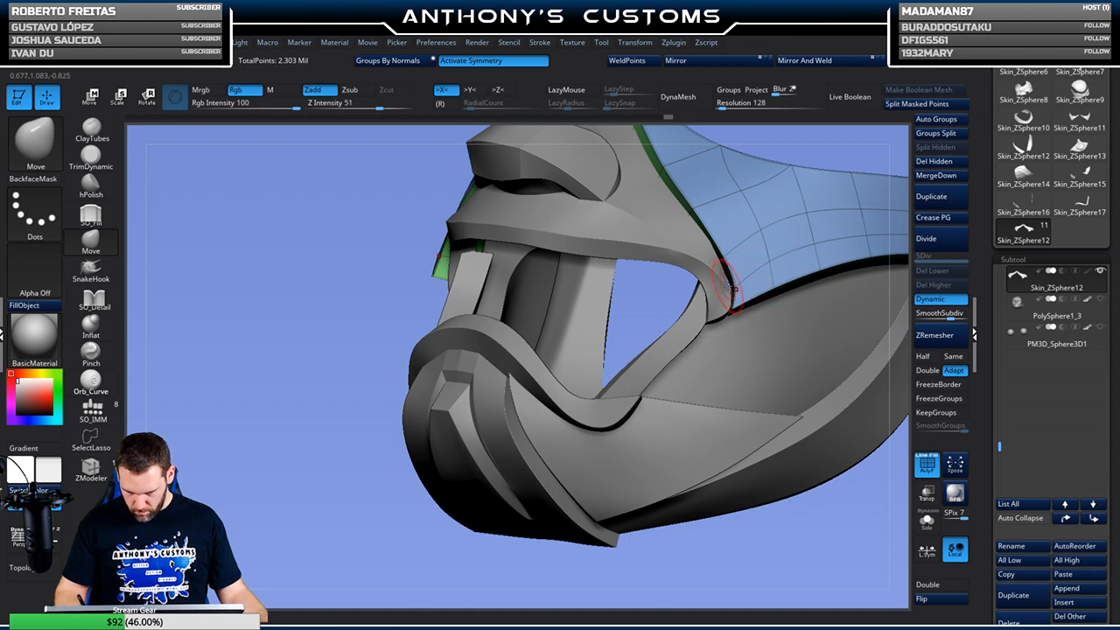
Refine the overlap at the mouth corner by nudging the edges of nose panel Skin_ZSphere14 and cheek panel Skin_ZSphere12
left_click(733, 289, "alt")
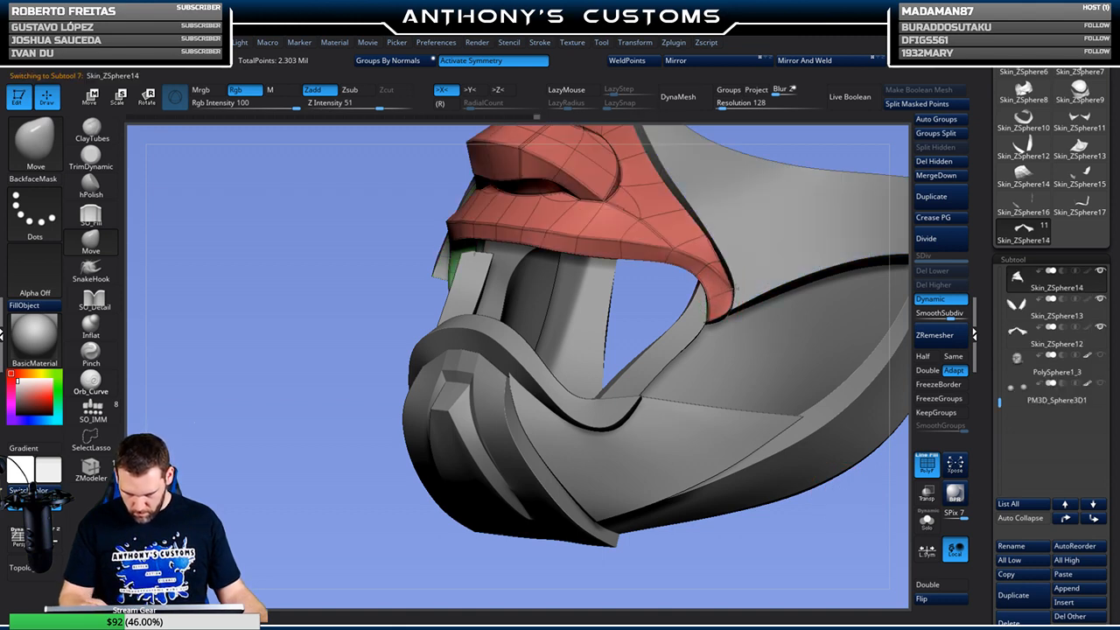
left_click_drag(790, 257, 784, 379)
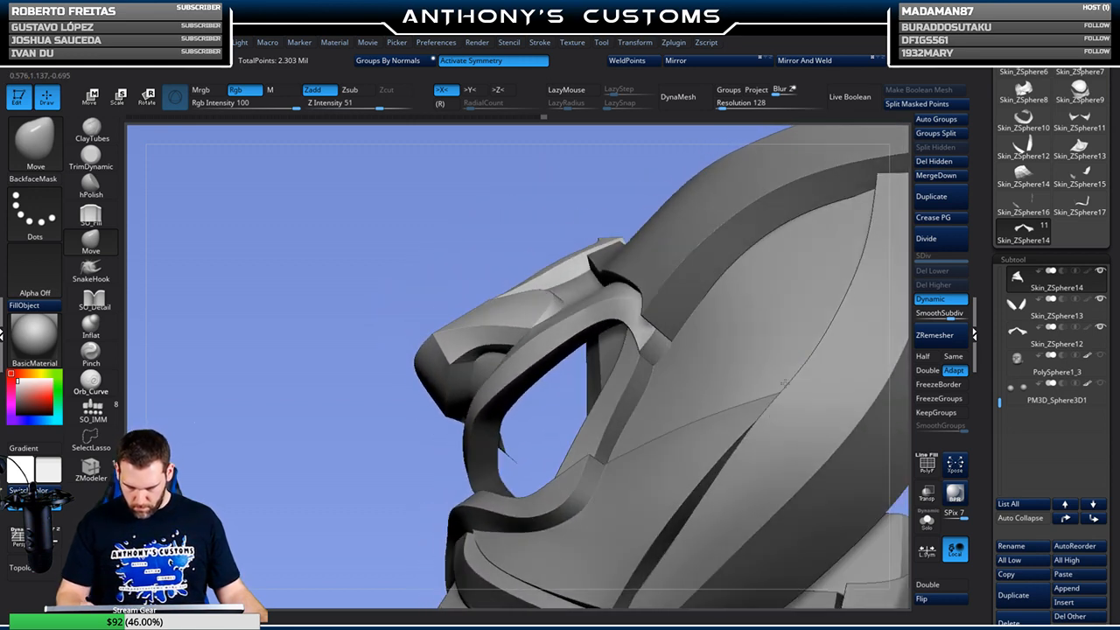
left_click(721, 278, "alt")
key("shift+f")
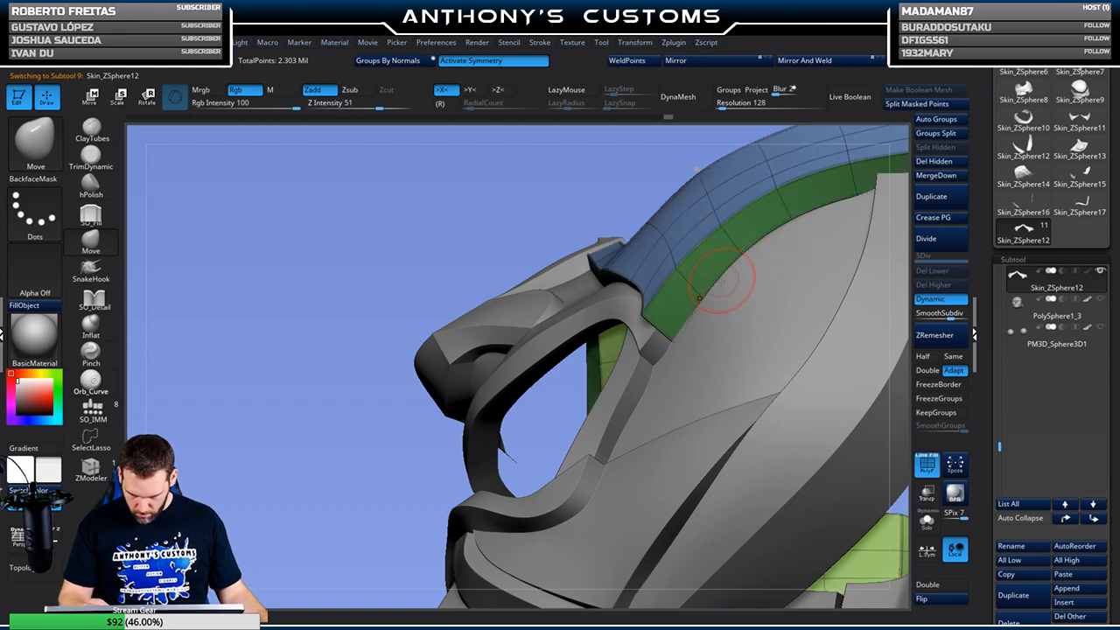
right_click_drag(741, 271, 727, 268)
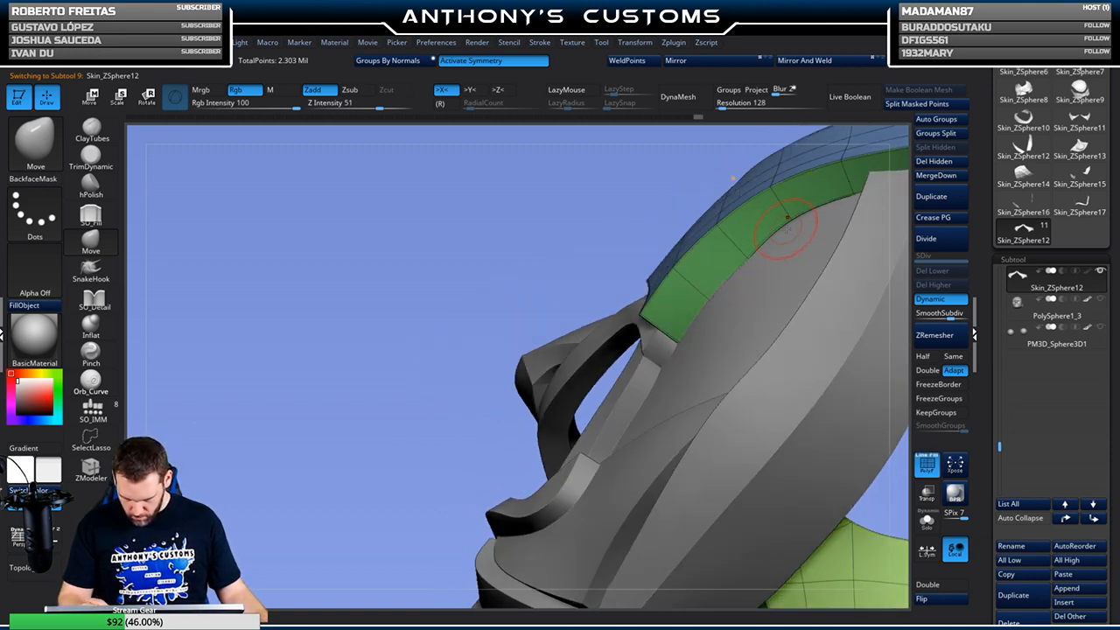
right_click_drag(806, 238, 757, 341)
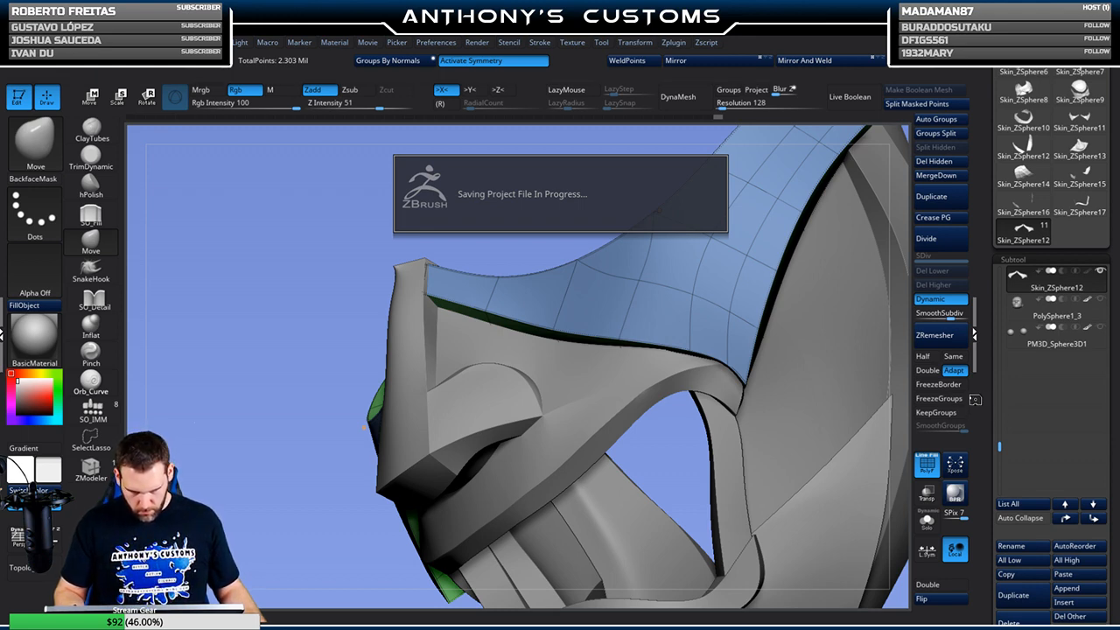
Select nose panel Skin_ZSphere14 and use a smaller Move brush to fit its outer corner beneath the cheek panel's edge
right_click_drag(810, 408, 804, 253, "ctrl")
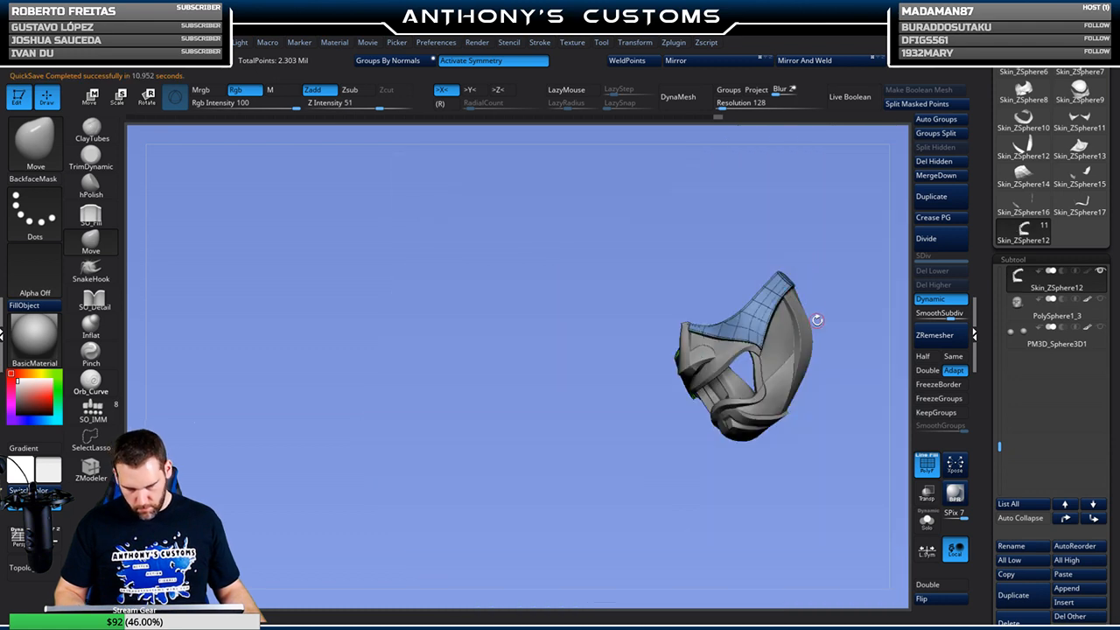
key("f")
right_click_drag(797, 341, 784, 435)
right_click_drag(847, 178, 852, 154)
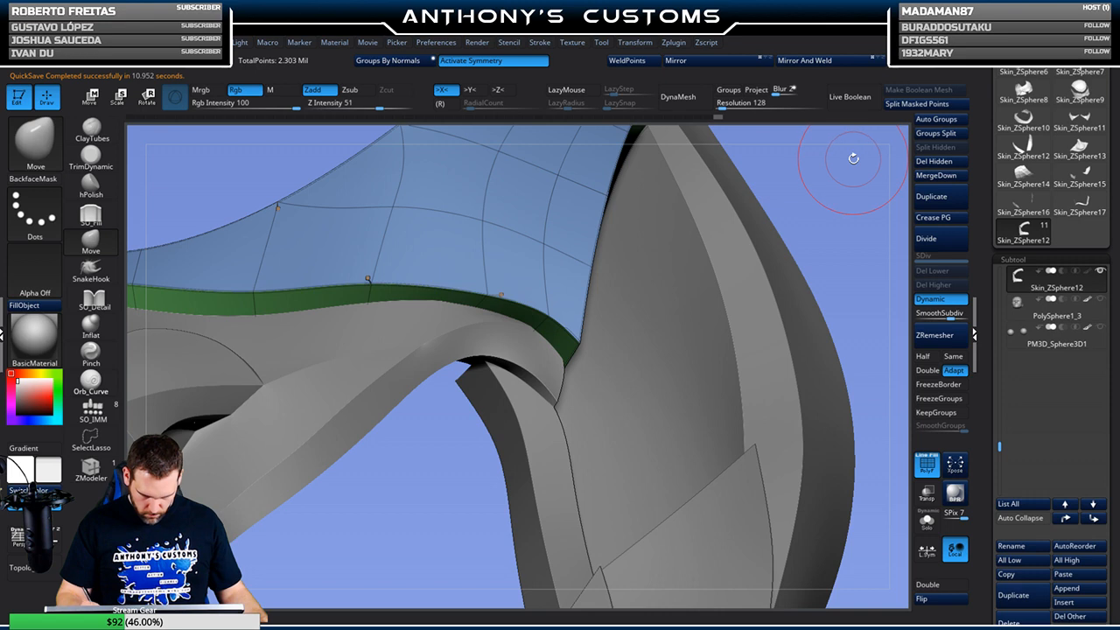
left_click(479, 301, "alt")
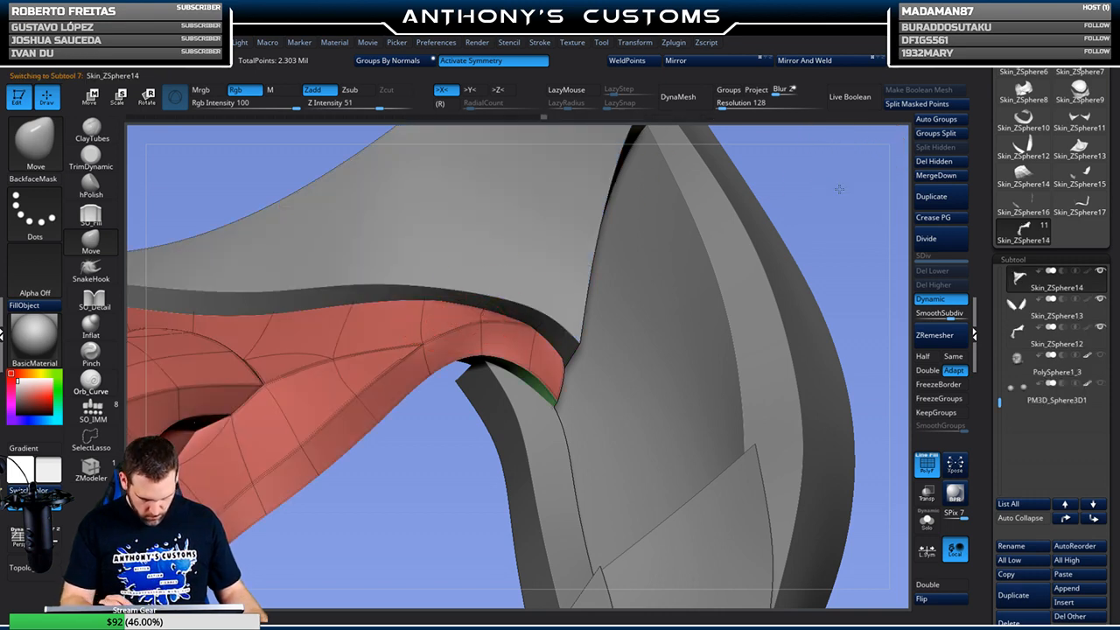
right_click_drag(839, 189, 845, 181)
key("space")
left_click_drag(845, 181, 829, 183)
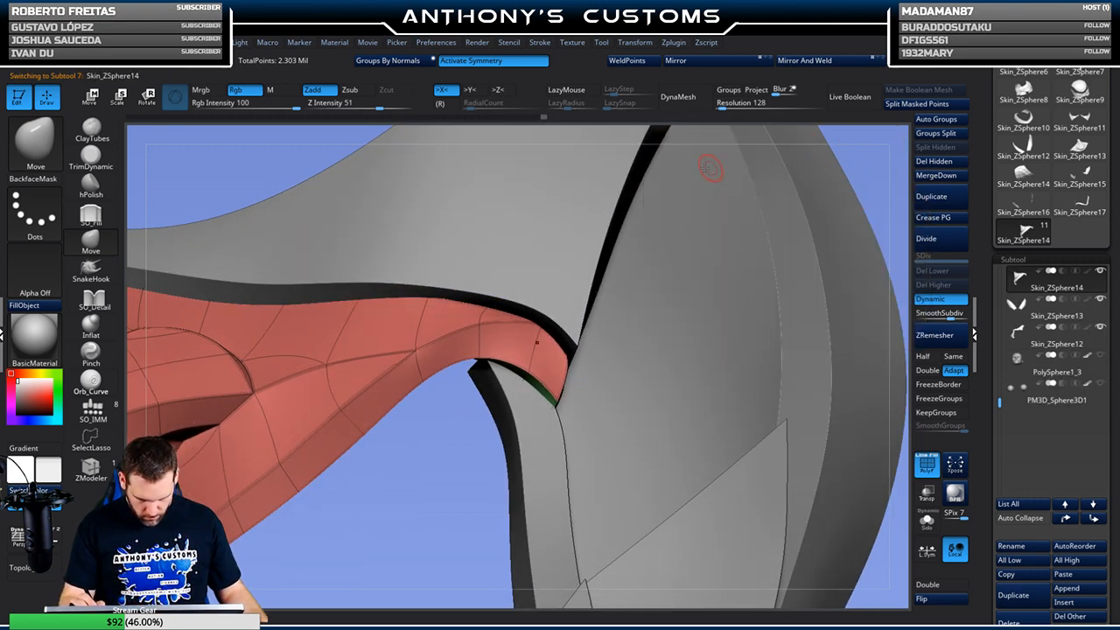
right_click_drag(496, 291, 804, 195)
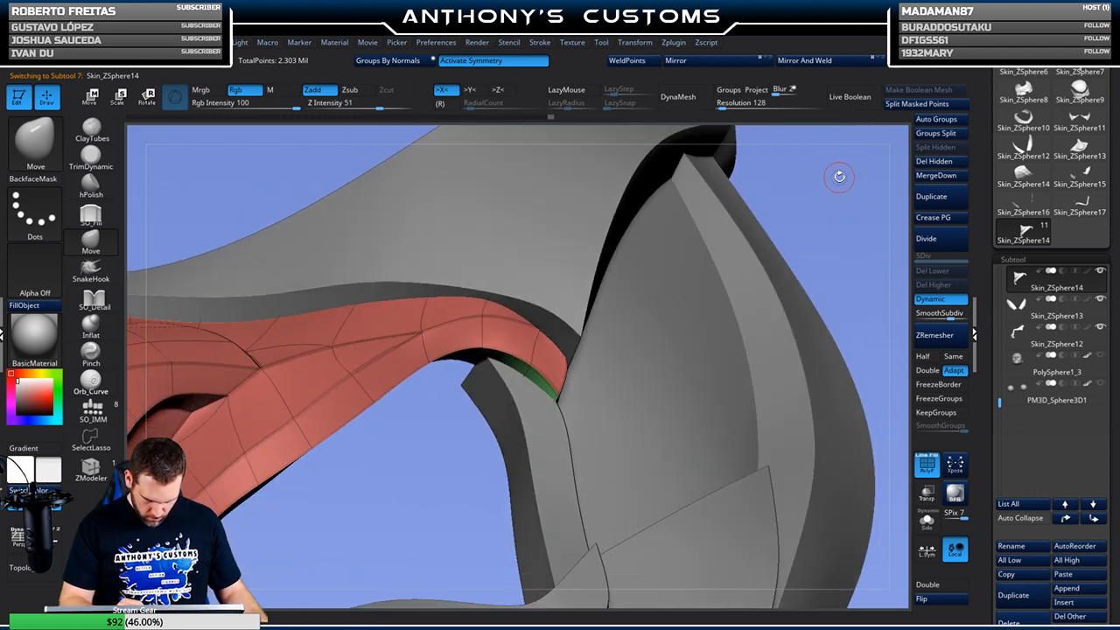
Select cheek panel Skin_ZSphere12, show its wireframe, adjust the Move brush's draw size and nudge the edge at its lower corner
right_click_drag(583, 248, 787, 192)
left_click_drag(673, 218, 591, 296)
left_click(589, 296, "alt")
key("shift+f")
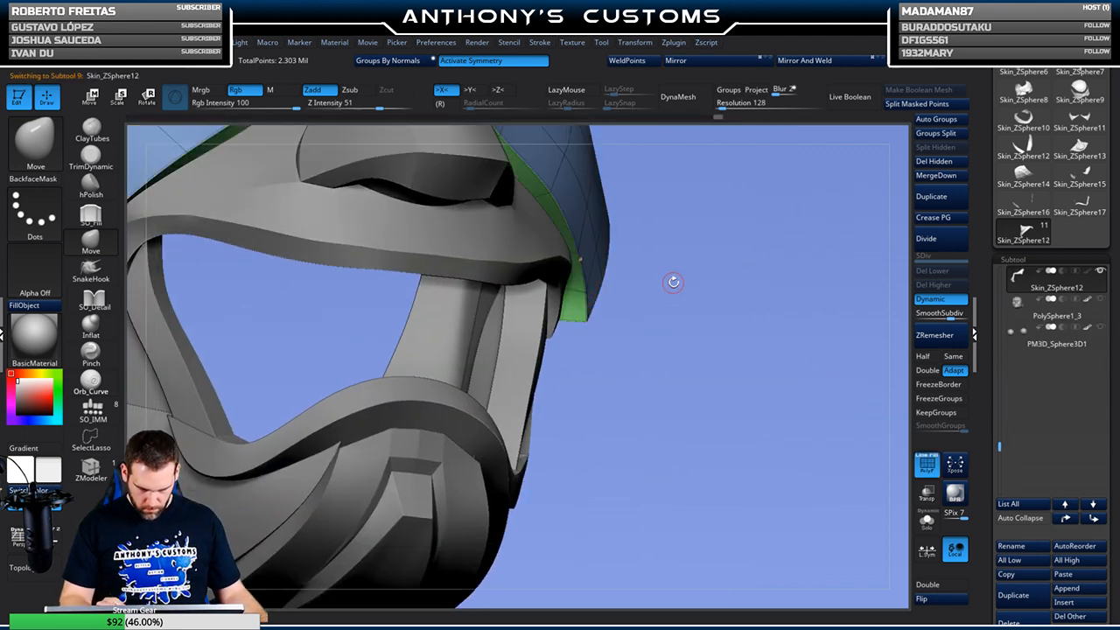
key("space")
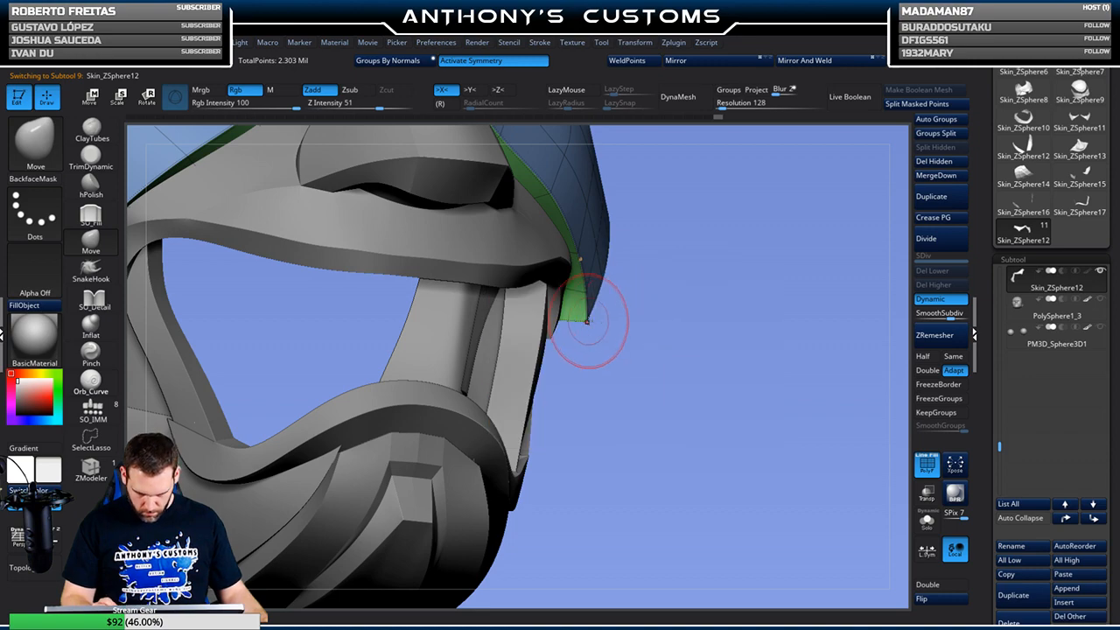
mouse_move(672, 279)
left_mouse_down()
mouse_move(725, 197)
mouse_move(748, 267)
mouse_move(805, 314)
left_mouse_up()
left_click_drag(655, 268, 588, 298)
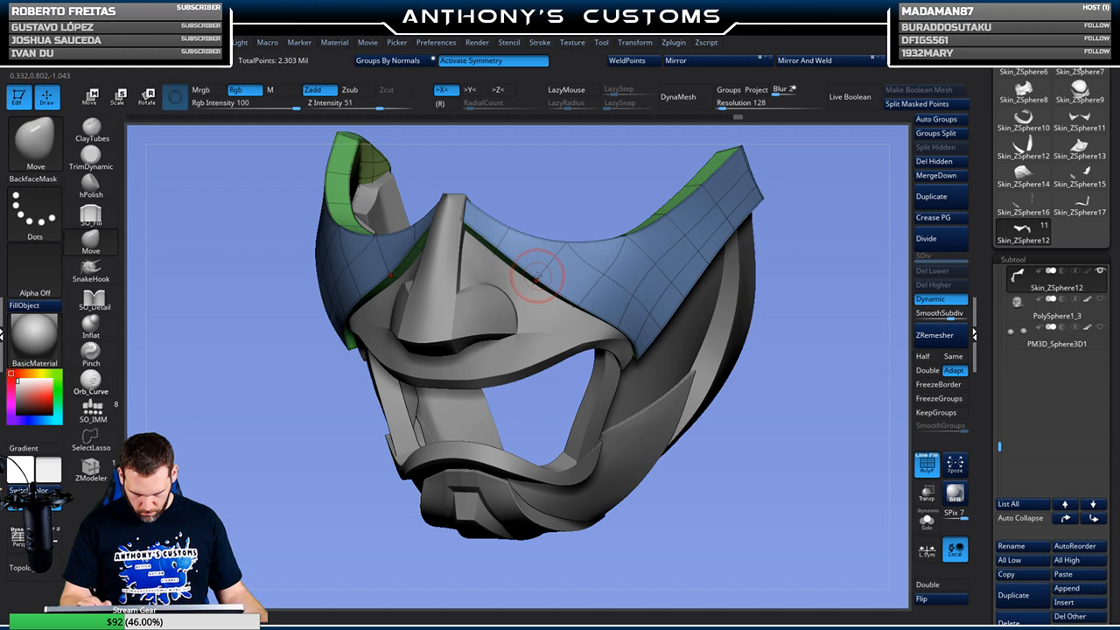
left_click_drag(794, 297, 788, 388)
mouse_move(797, 312)
left_mouse_down()
mouse_move(758, 422)
mouse_move(743, 390)
mouse_move(745, 399)
mouse_move(792, 420)
mouse_move(827, 405)
mouse_move(774, 415)
mouse_move(745, 451)
mouse_move(808, 358)
mouse_move(809, 378)
mouse_move(750, 350)
left_mouse_up()
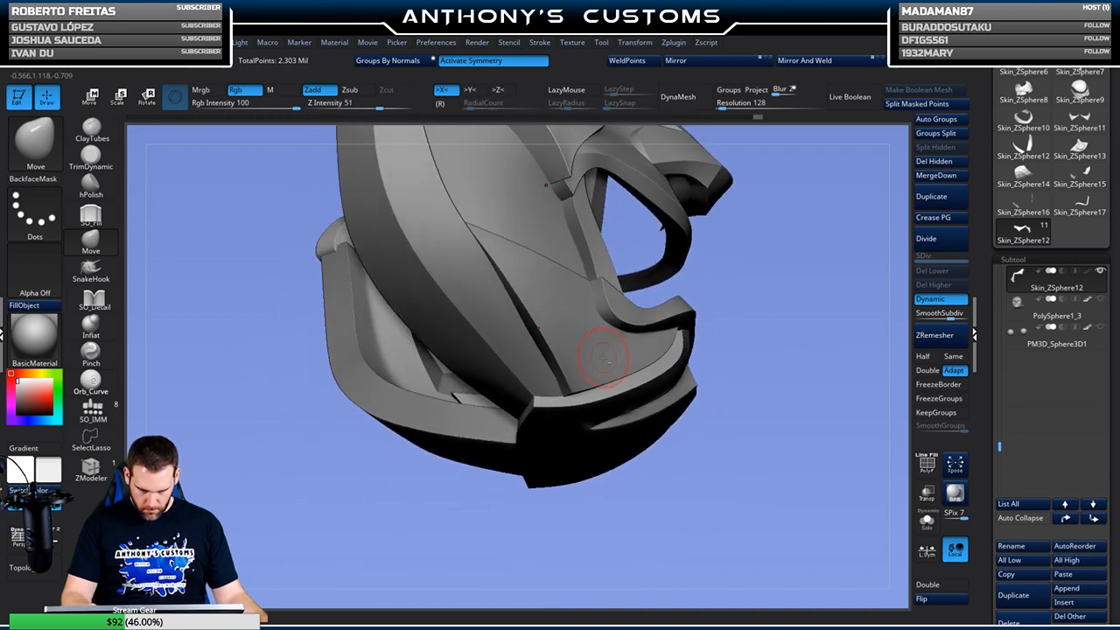
Select jaw panel Skin_ZSphere16, show its wireframe and examine how its edges fit under the neighbouring panels
left_click(604, 358, "alt")
key("shift+f")
left_click_drag(810, 342, 800, 416)
right_click_drag(664, 484, 684, 222, "alt")
mouse_move(702, 306)
right_mouse_down()
mouse_move(702, 345)
mouse_move(686, 328)
mouse_move(792, 494)
mouse_move(634, 455)
right_mouse_up()
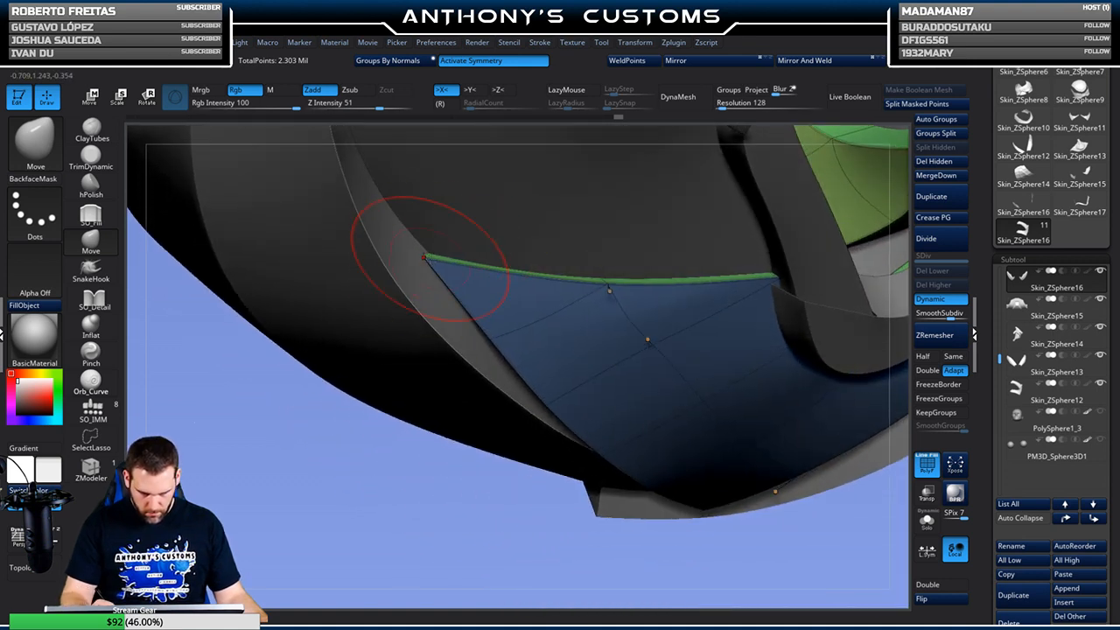
mouse_move(805, 482)
right_mouse_down()
mouse_move(691, 468)
mouse_move(670, 455)
mouse_move(655, 380)
mouse_move(598, 388)
right_mouse_up()
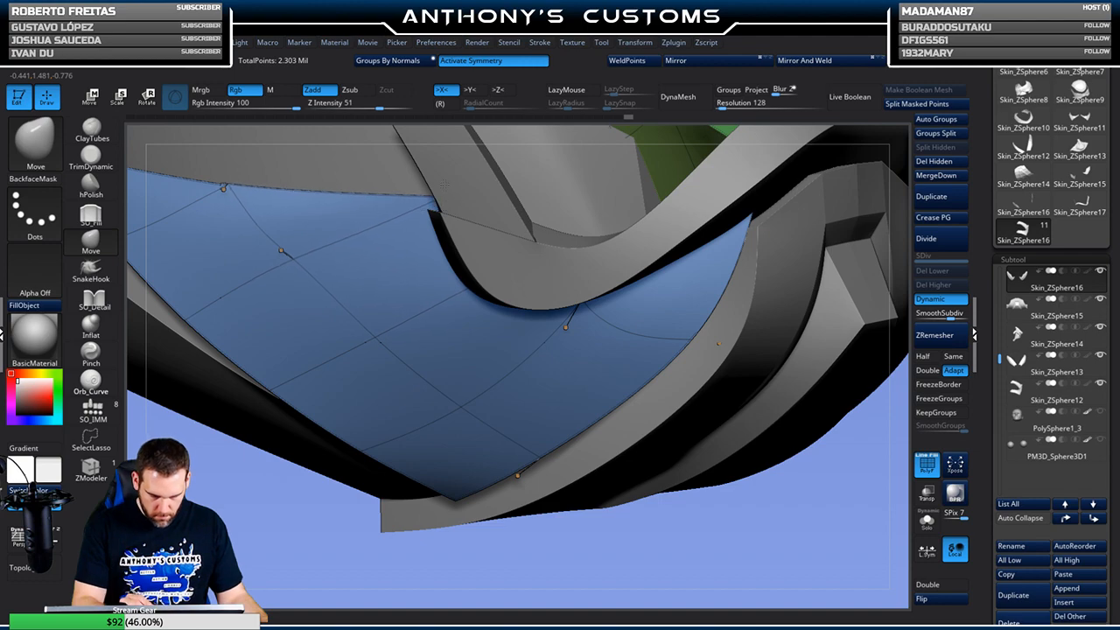
Isolate nose panel Skin_ZSphere14 with its wireframe shown, adjust the draw size and reshape the inner faces at its outer corners
mouse_move(554, 211)
right_mouse_down()
mouse_move(712, 393)
mouse_move(707, 427)
mouse_move(726, 425)
mouse_move(738, 373)
mouse_move(743, 440)
mouse_move(700, 397)
mouse_move(737, 408)
mouse_move(725, 382)
mouse_move(775, 402)
mouse_move(715, 400)
mouse_move(720, 383)
mouse_move(790, 333)
mouse_move(745, 370)
mouse_move(705, 378)
mouse_move(708, 350)
mouse_move(788, 345)
mouse_move(766, 346)
mouse_move(754, 331)
mouse_move(802, 283)
mouse_move(815, 287)
right_mouse_up()
left_click(663, 367, "alt")
left_click(926, 522)
mouse_move(805, 479)
right_mouse_down()
mouse_move(791, 560)
mouse_move(727, 285)
mouse_move(739, 270)
mouse_move(724, 257)
right_mouse_up()
key("shift+f")
key("space")
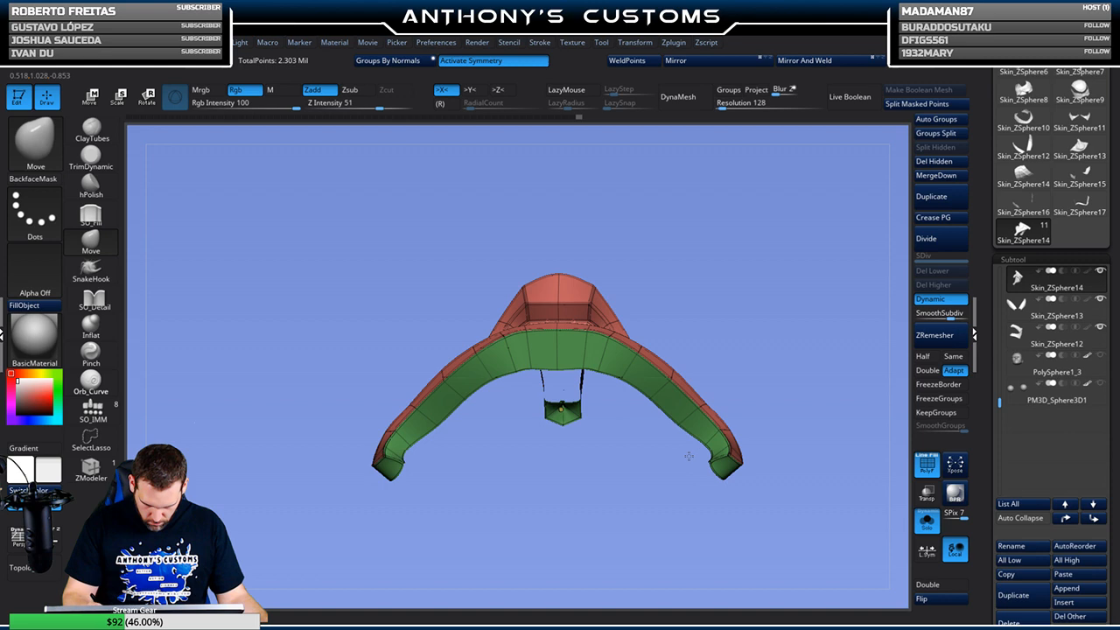
left_click_drag(808, 304, 694, 366)
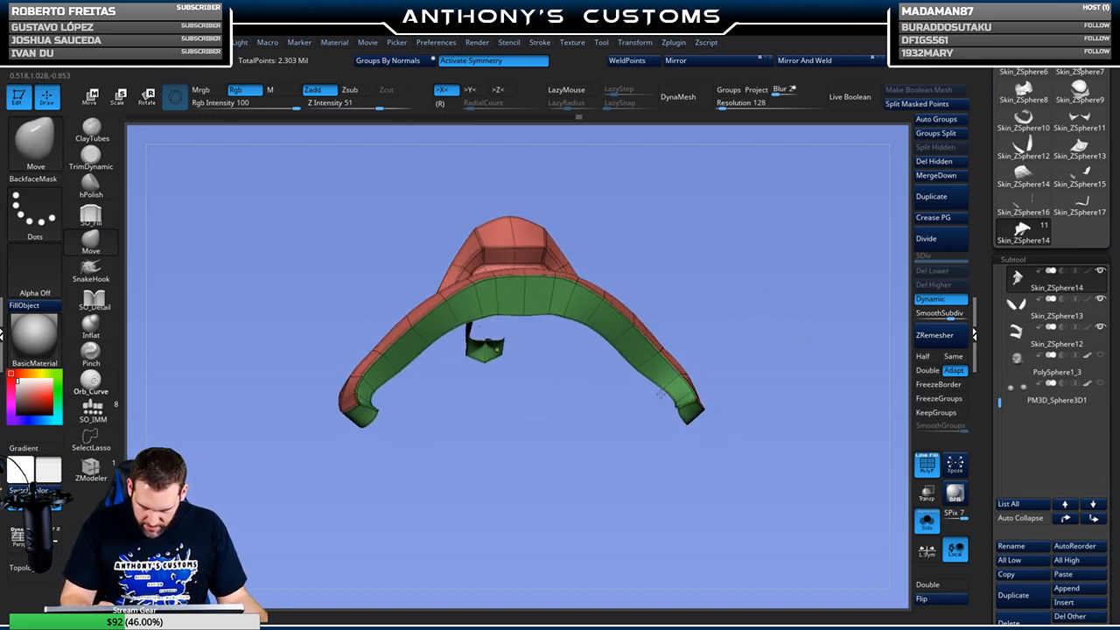
mouse_move(727, 360)
left_mouse_down("alt")
mouse_move(752, 443)
mouse_move(737, 378)
left_mouse_up("alt")
left_click_drag(770, 309, 705, 315)
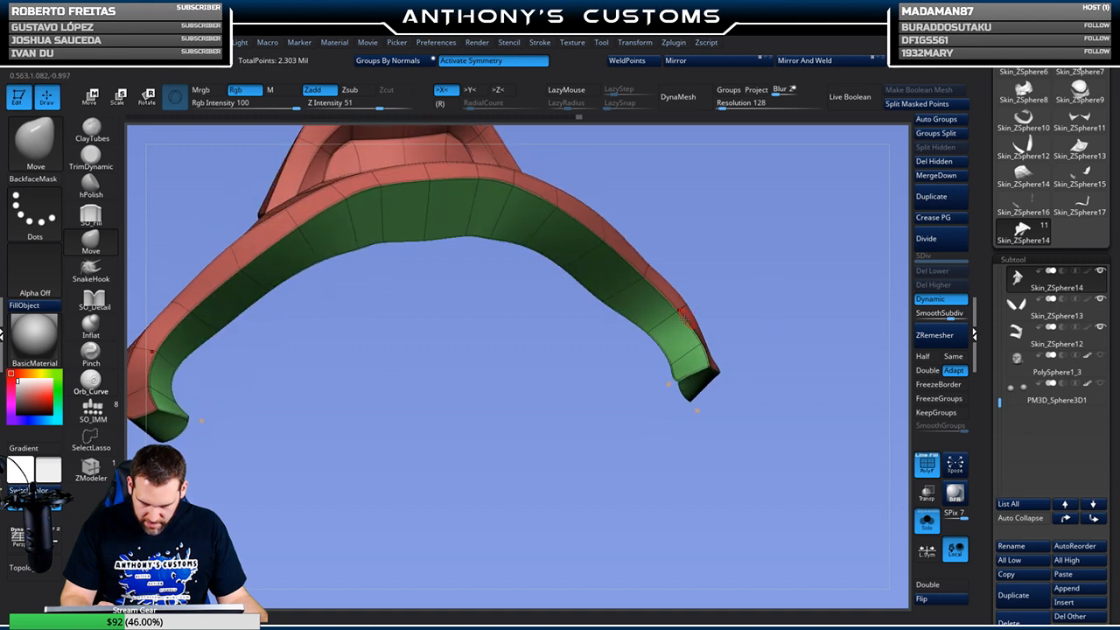
left_click_drag(643, 336, 719, 197)
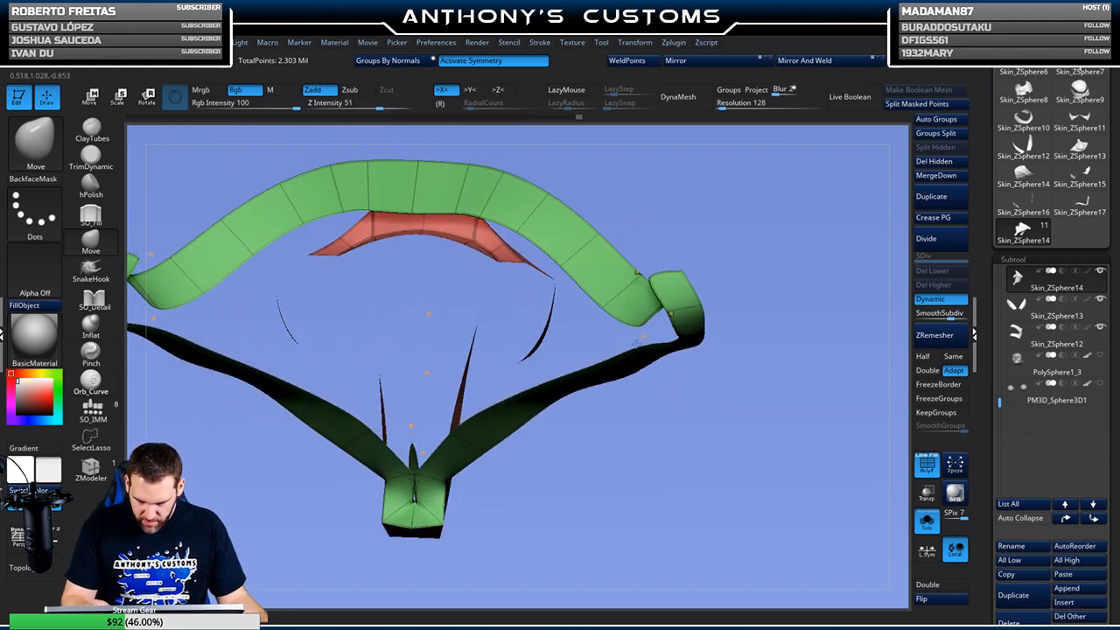
left_click_drag(719, 304, 722, 382)
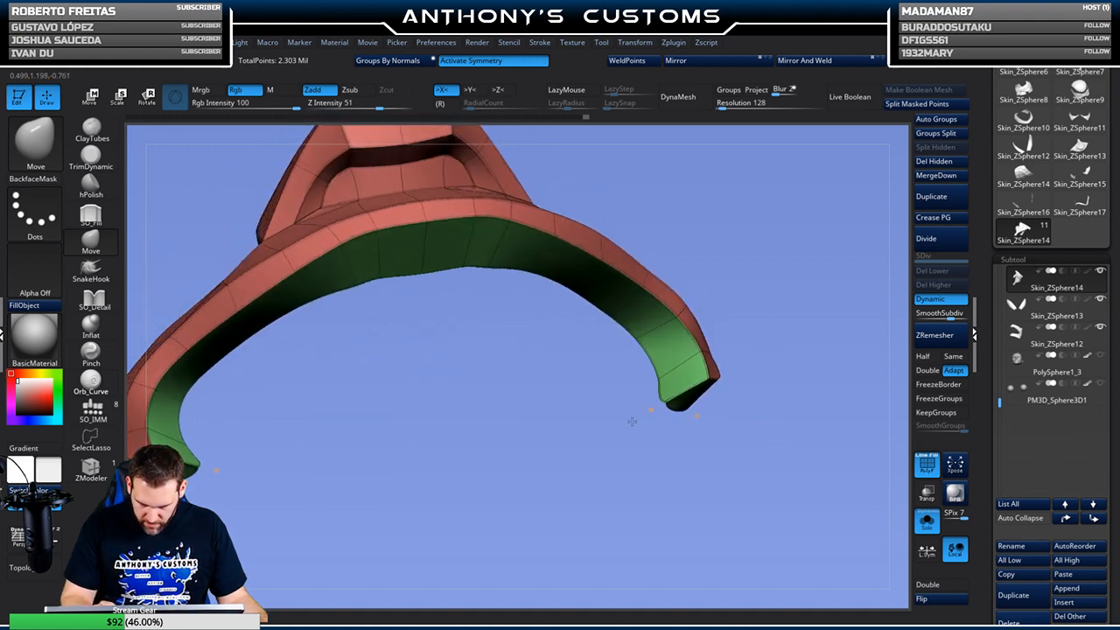
Restore the other panels and use a resized Move brush to refine the nose panel's lower rim above the mouth opening
left_click(927, 524)
left_click_drag(841, 399, 817, 255, "alt")
key("space")
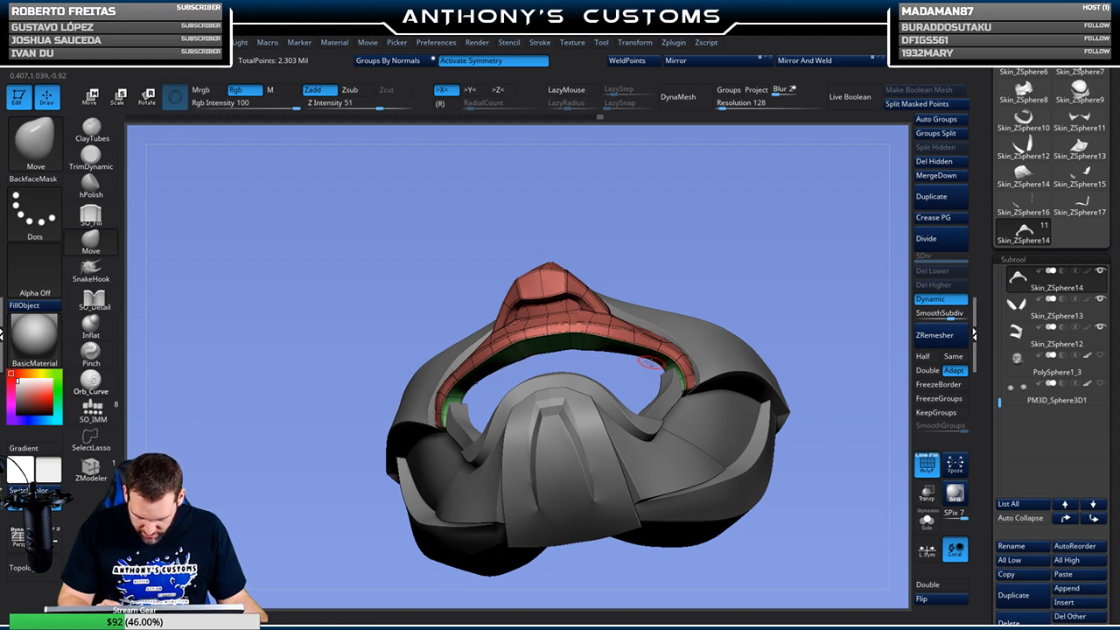
left_click_drag(624, 355, 661, 371)
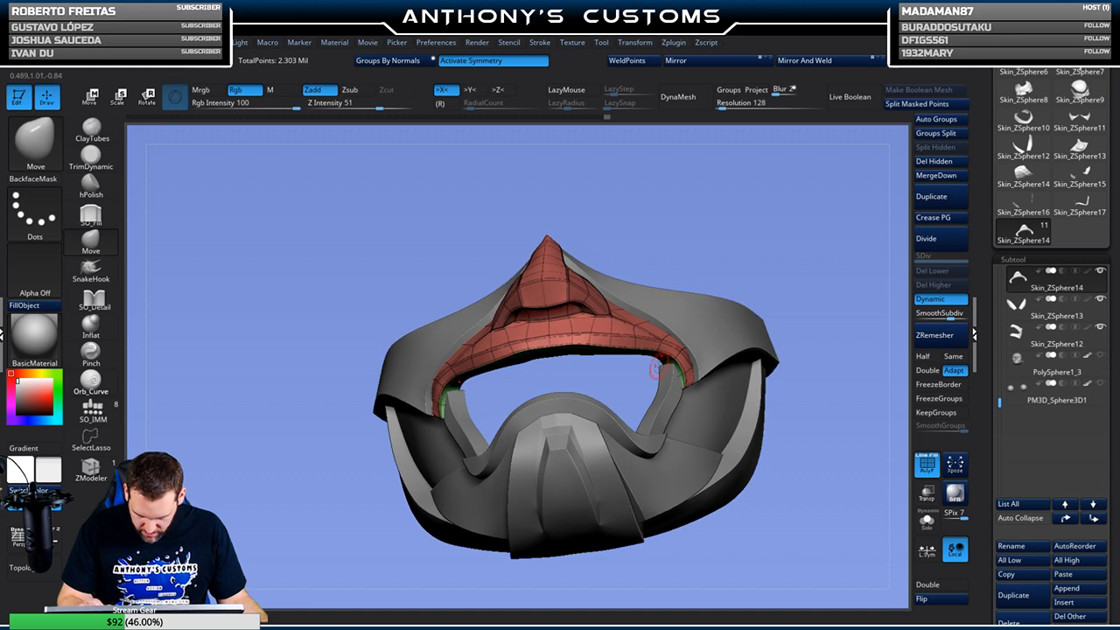
mouse_move(724, 326)
left_mouse_down()
mouse_move(796, 357)
mouse_move(805, 328)
mouse_move(800, 377)
mouse_move(814, 292)
mouse_move(534, 288)
left_mouse_up()
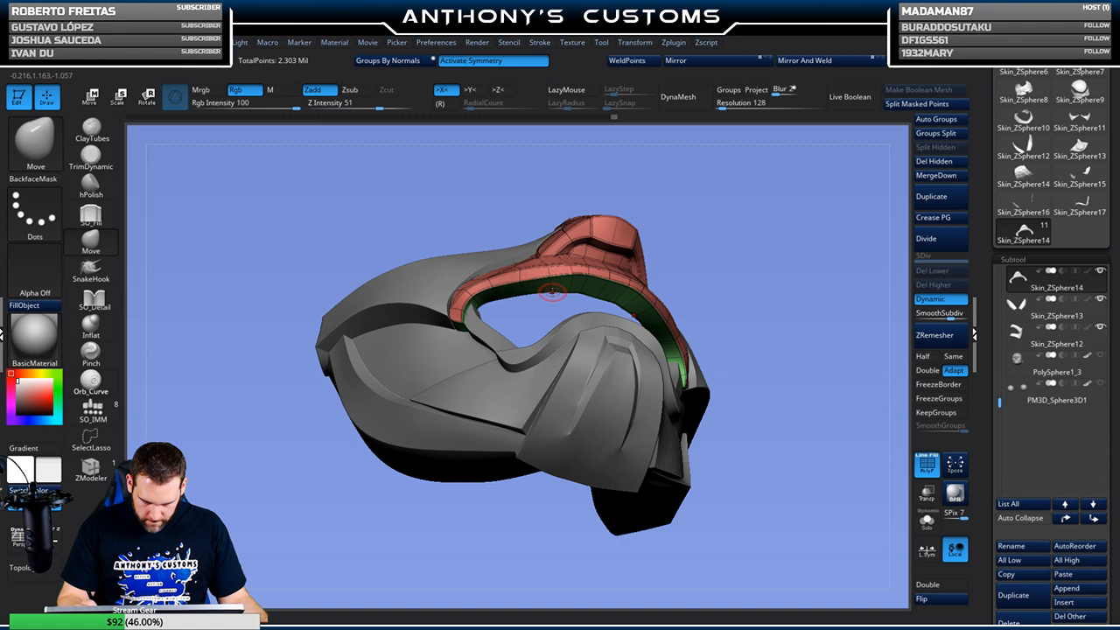
left_click_drag(752, 289, 726, 246)
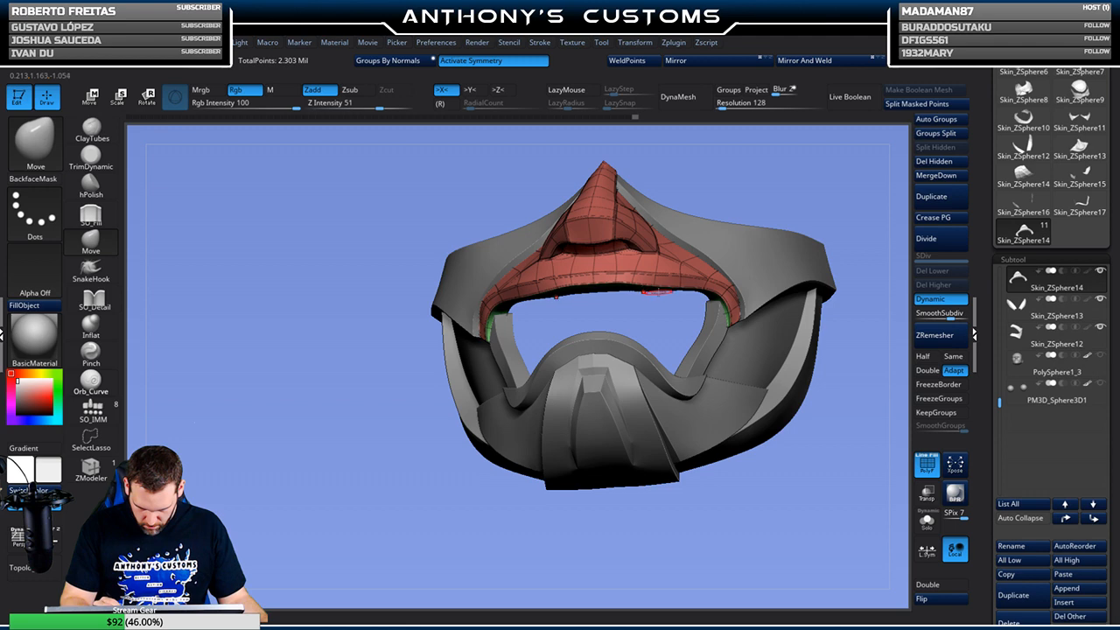
Hide the wireframe, adjust the brush's draw size and save the project
key("shift+f")
left_click_drag(847, 435, 794, 463)
key("space")
left_click_drag(717, 211, 685, 238)
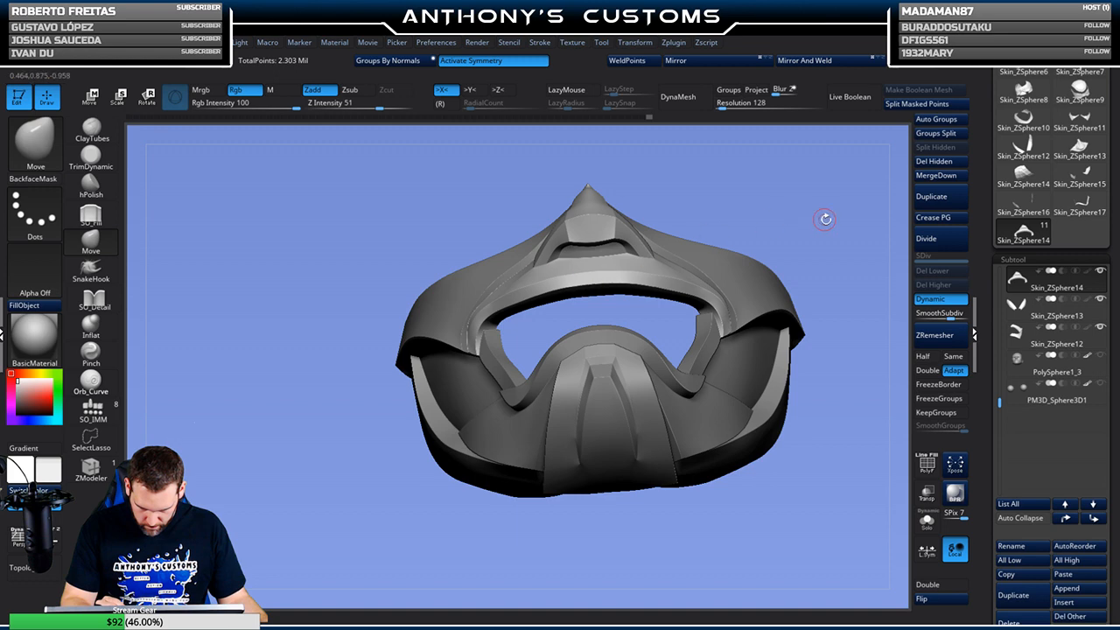
left_click_drag(825, 218, 821, 263)
left_click_drag(815, 370, 742, 472)
key("ctrl")
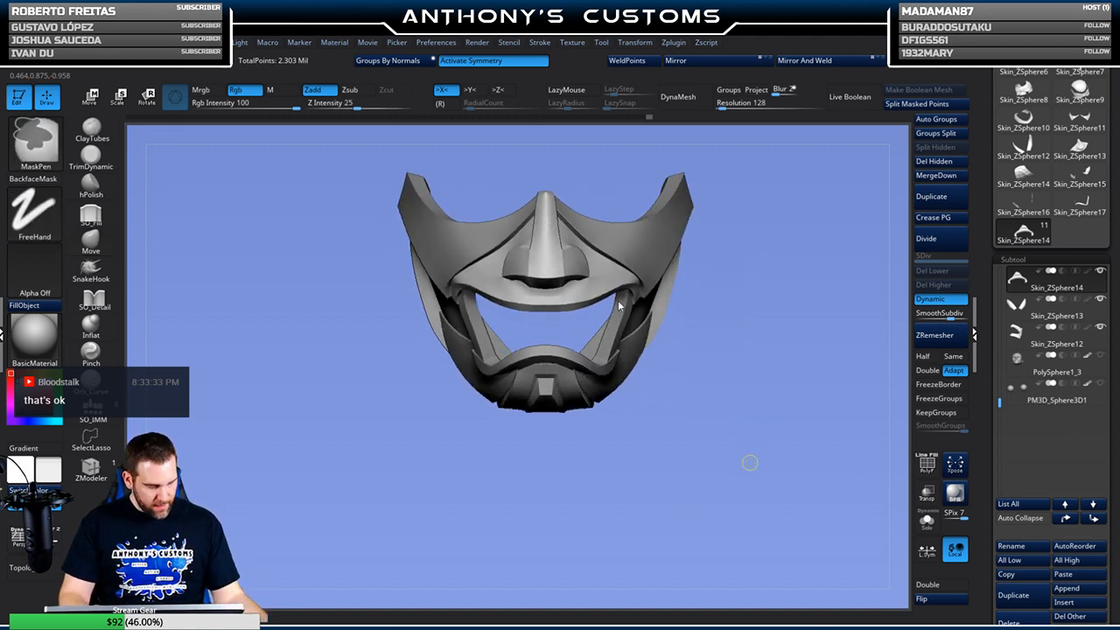
key("ctrl+s")
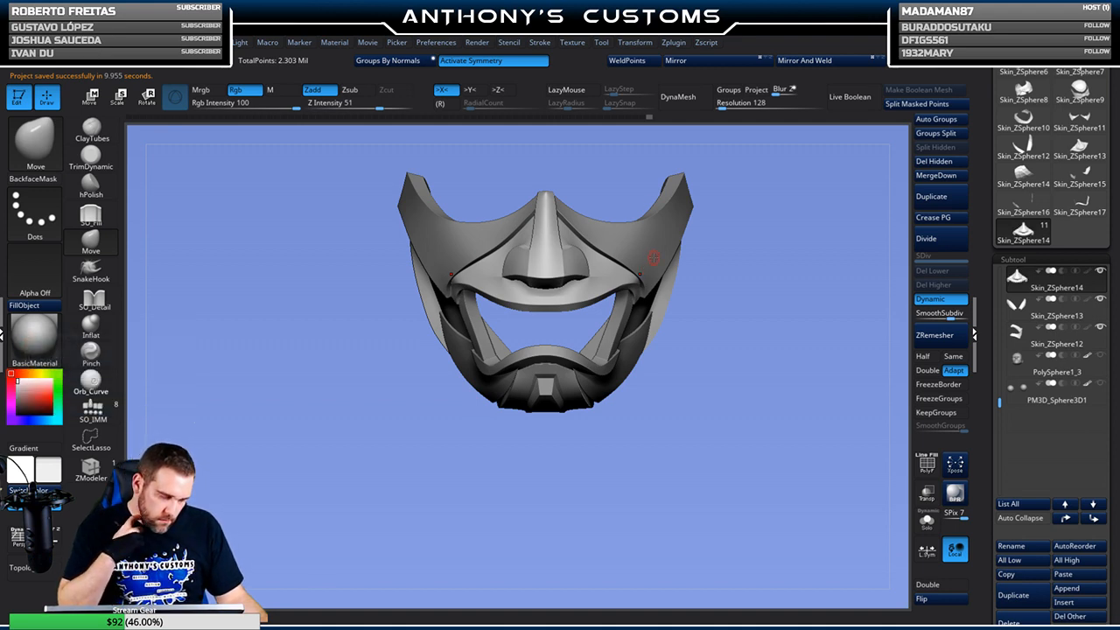
Select cheek panel Skin_ZSphere12 and examine its edges from the front and side, with and without the wireframe
left_click(652, 258, "alt")
key("shift+f")
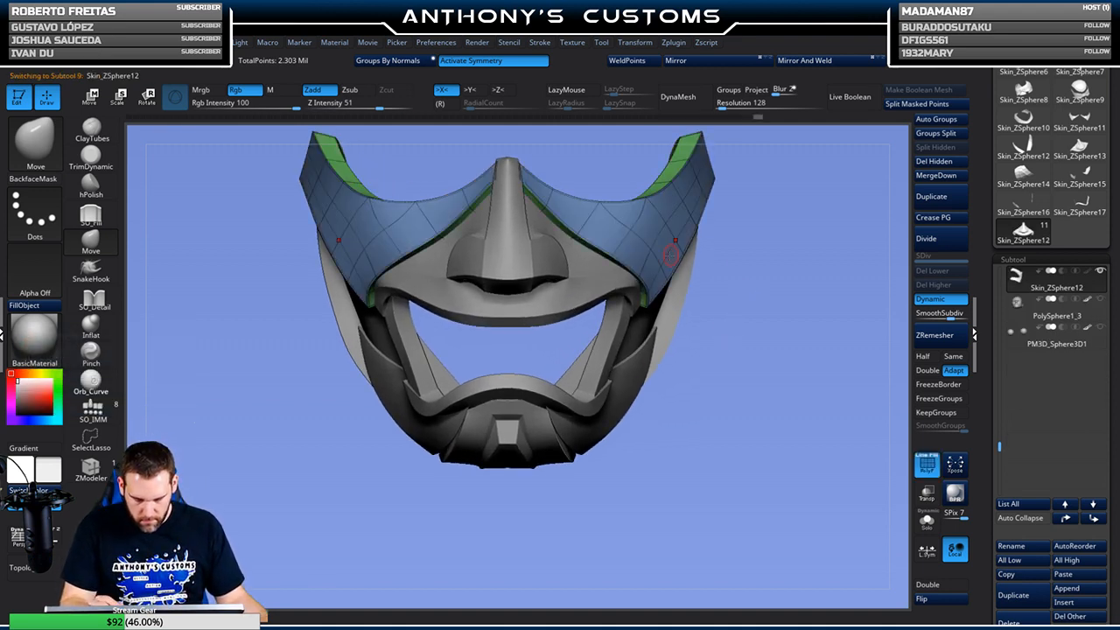
left_click_drag(743, 275, 640, 278)
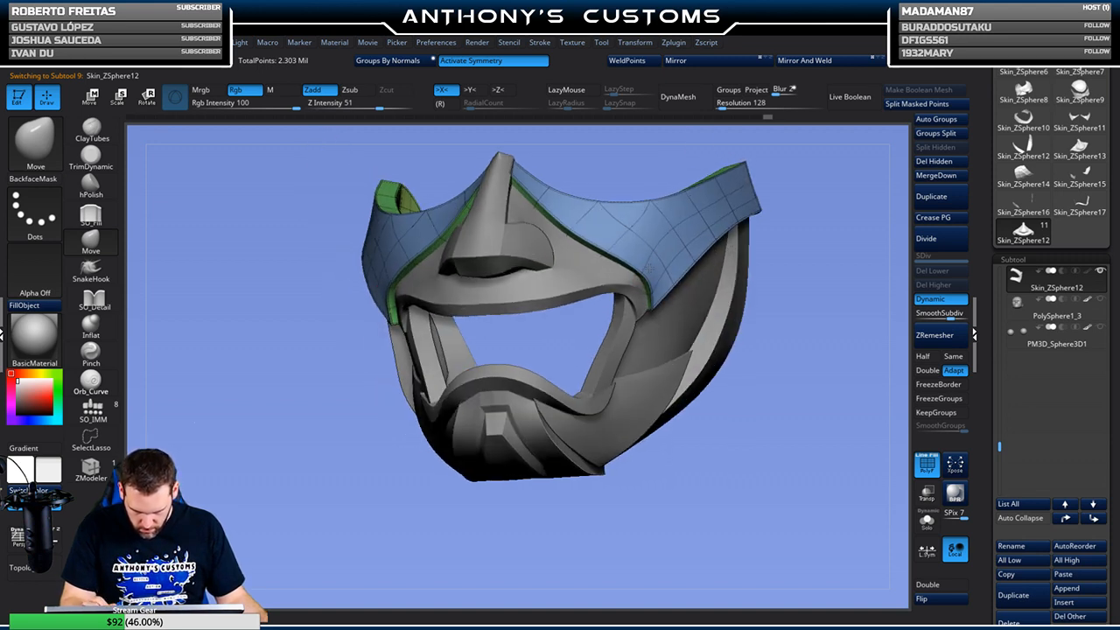
left_click_drag(782, 263, 674, 262)
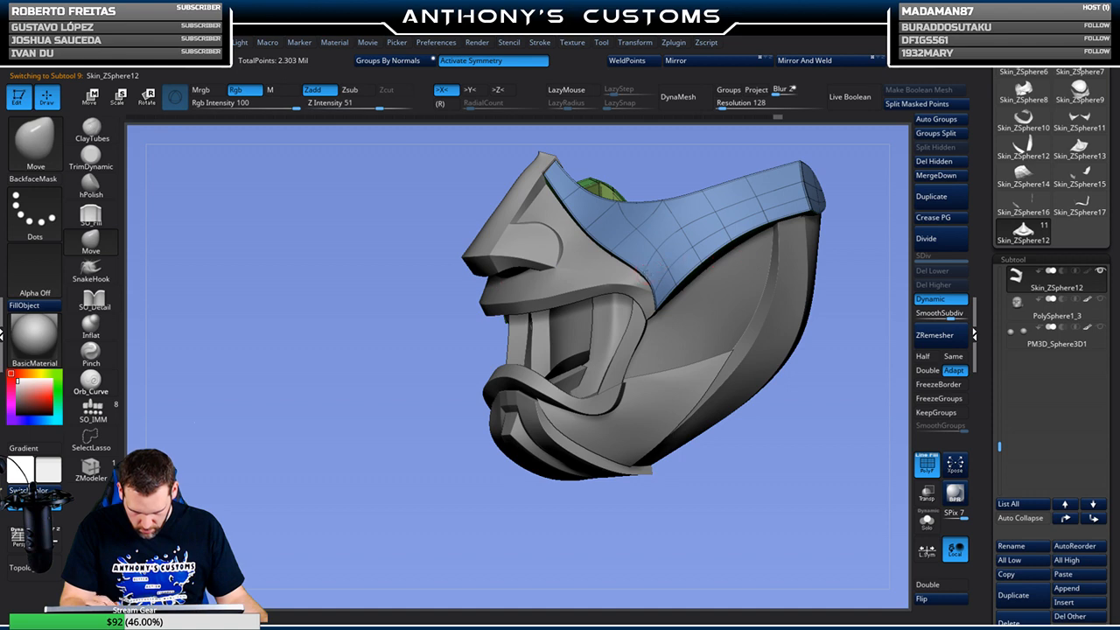
left_click_drag(781, 280, 849, 281)
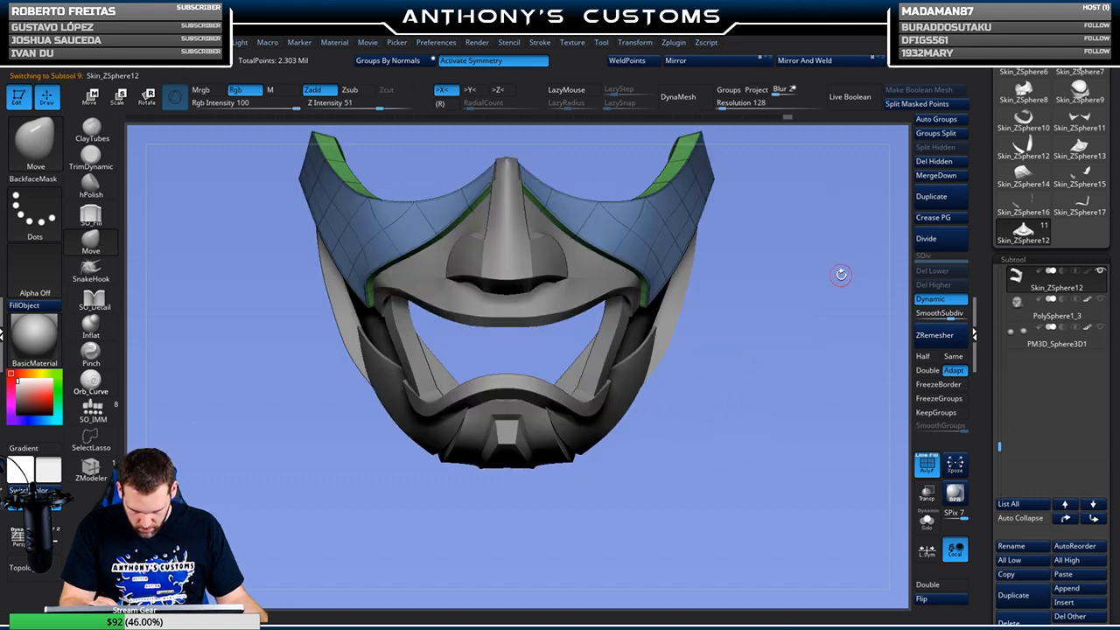
key("shift+f")
left_click_drag(773, 256, 743, 304)
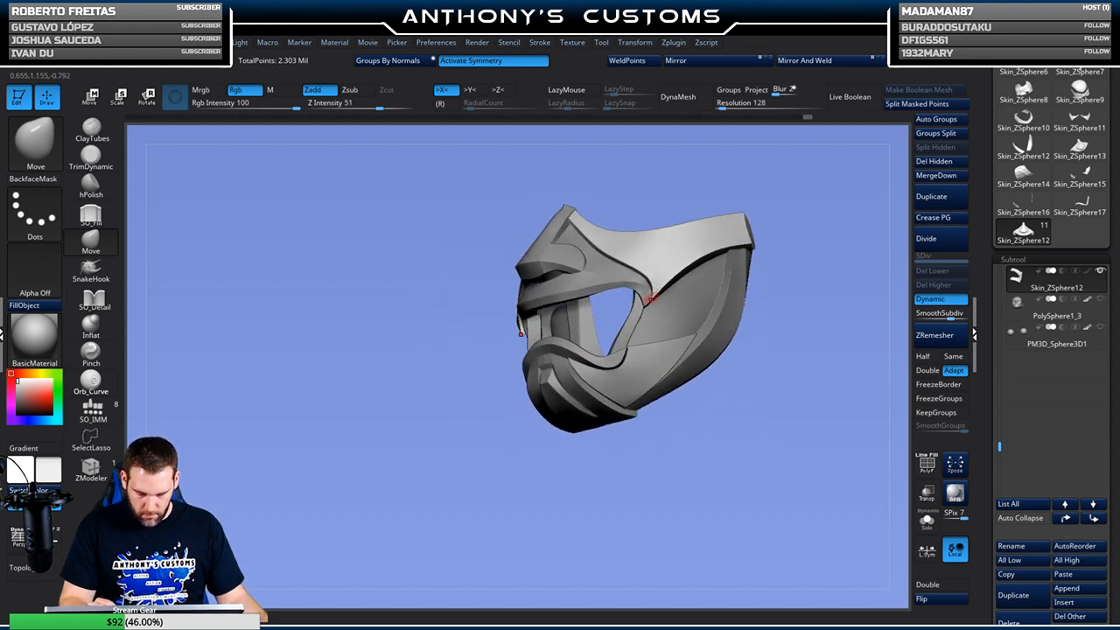
mouse_move(793, 270)
left_mouse_down()
mouse_move(807, 289)
mouse_move(820, 230)
left_mouse_up()
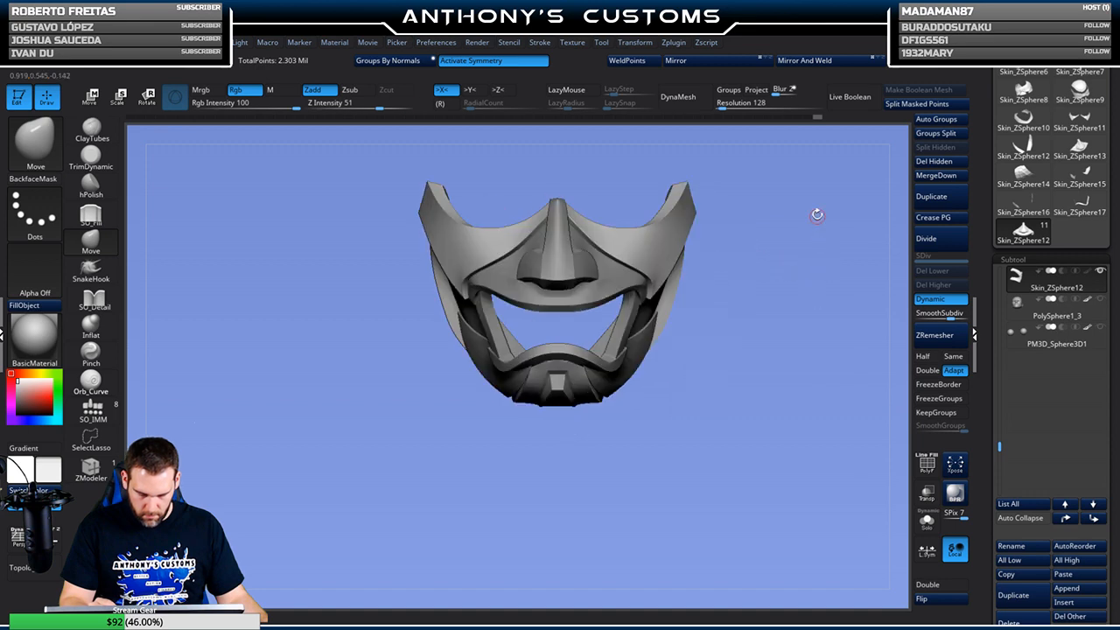
mouse_move(778, 350)
left_mouse_down()
mouse_move(763, 322)
mouse_move(817, 318)
mouse_move(774, 305)
mouse_move(788, 301)
mouse_move(756, 282)
mouse_move(802, 272)
mouse_move(742, 493)
left_mouse_up()
Select nose panel Skin_ZSphere14 and examine how its outer corner meets the cheek panel, with and without the wireframe
left_click(607, 250, "alt")
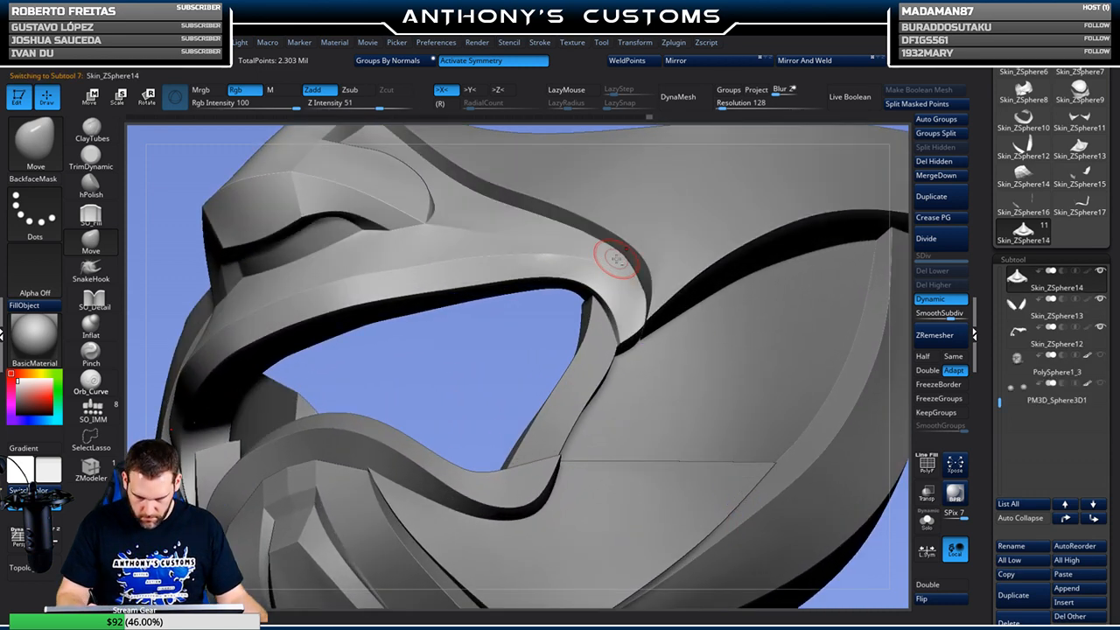
key("shift+f")
left_click_drag(689, 202, 624, 252)
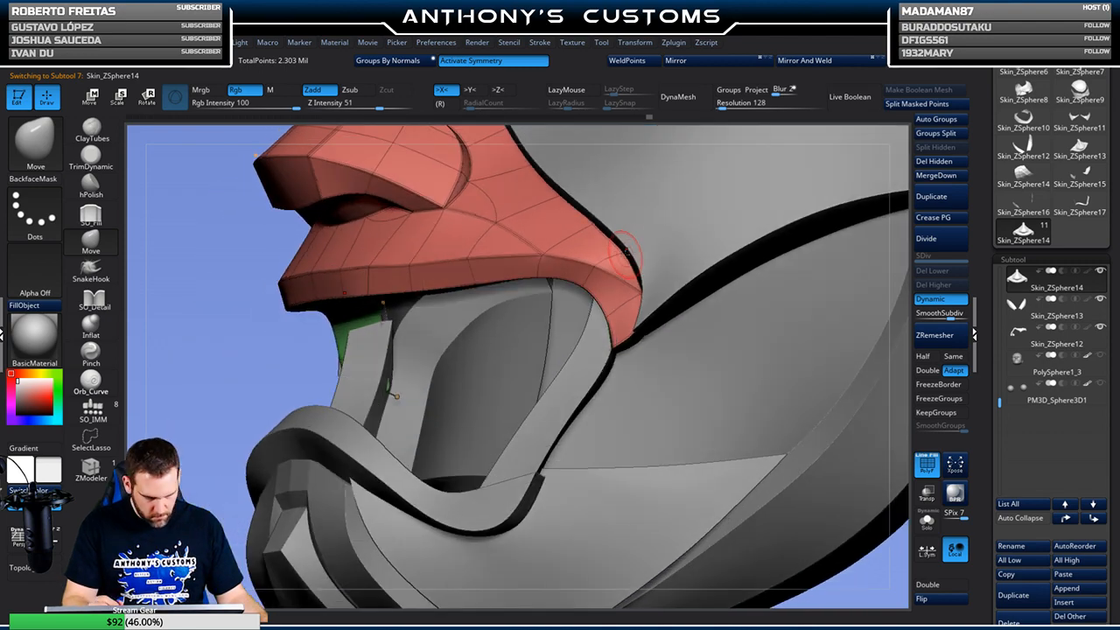
left_click_drag(693, 229, 733, 224)
key("shift+f")
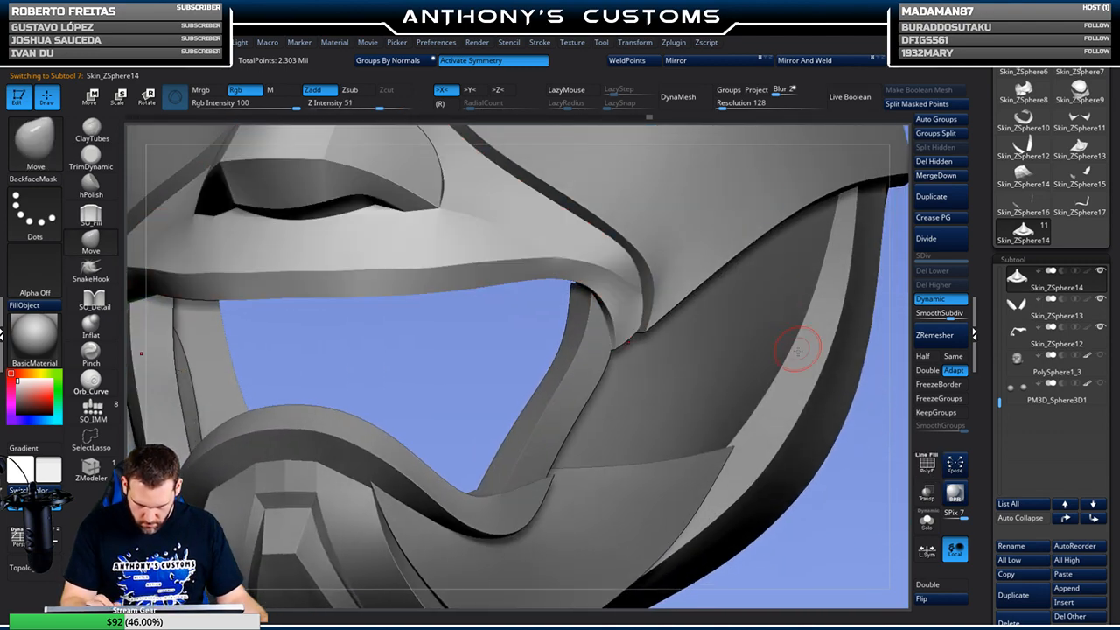
key("f")
left_click_drag(822, 341, 778, 437)
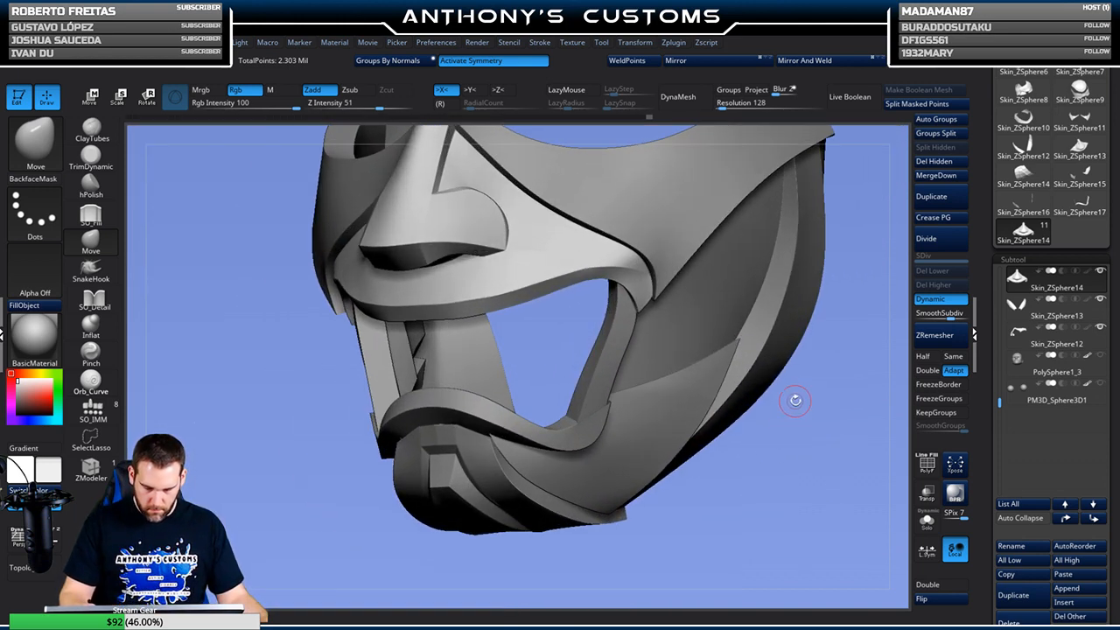
Show the nose panel's wireframe, adjust the Move brush's draw size and nudge the outer corner beside the cheek panel's edge
key("shift+f")
key("space")
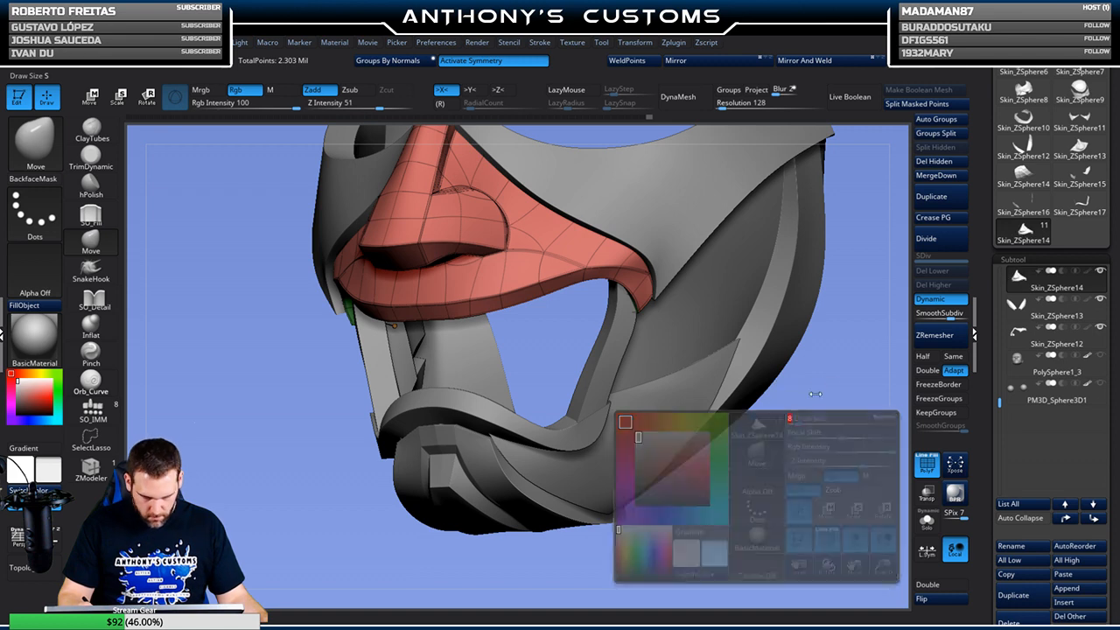
left_click_drag(814, 394, 788, 385)
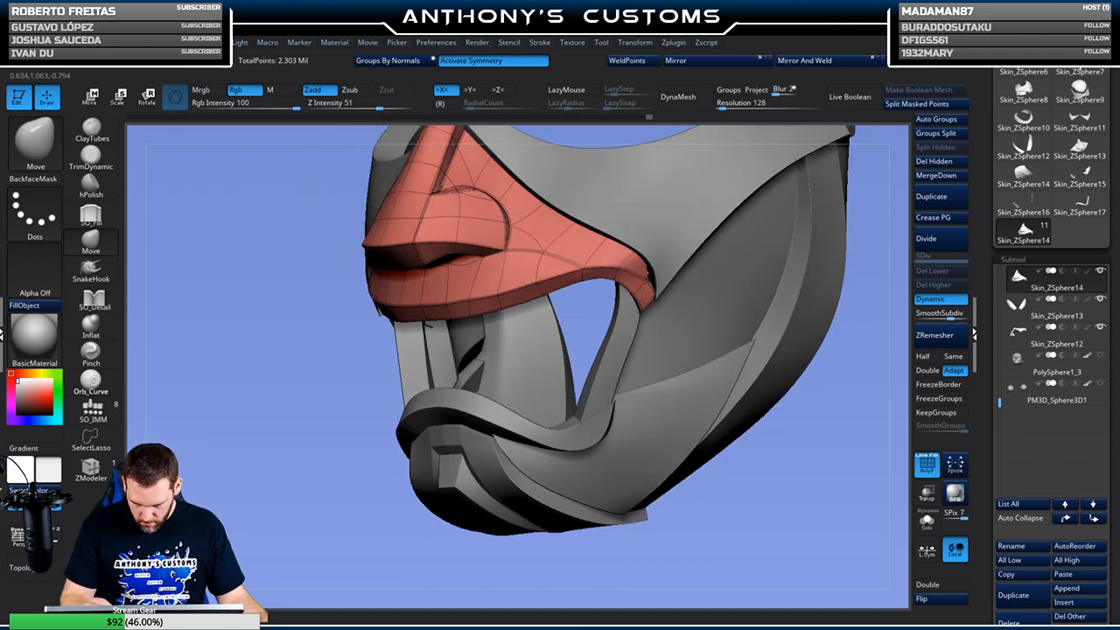
left_click_drag(791, 437, 740, 440)
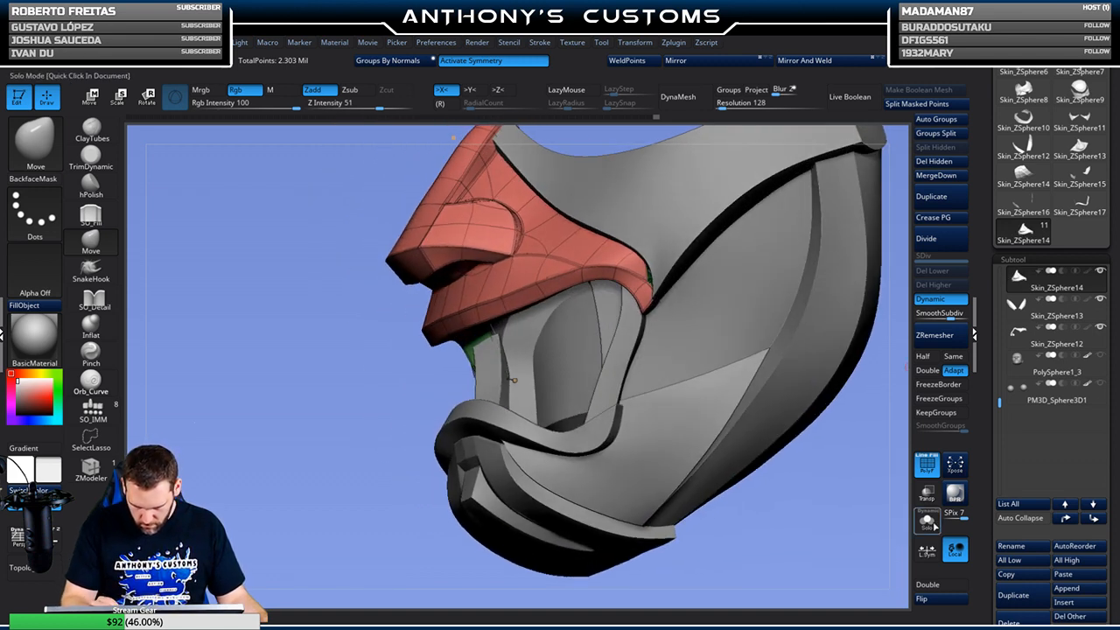
Isolate nose panel Skin_ZSphere14 and turn off its dynamic subdivision
left_click(927, 522)
left_click(930, 299)
mouse_move(798, 364)
left_mouse_down()
mouse_move(750, 447)
mouse_move(713, 445)
mouse_move(554, 492)
mouse_move(587, 464)
mouse_move(604, 471)
mouse_move(560, 490)
left_mouse_up()
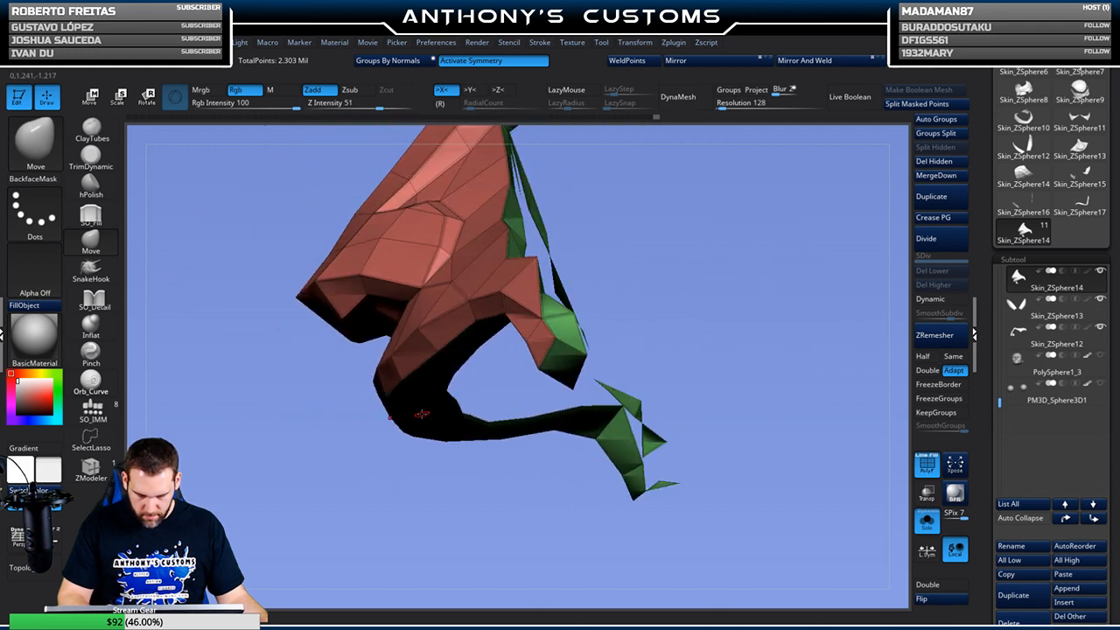
Switch to ZModeler, set the QMesh polygon action's target to A Single Poly and extrude a face at the nose panel's outer corner
left_click(89, 473)
left_click_drag(752, 302, 630, 254)
key("space")
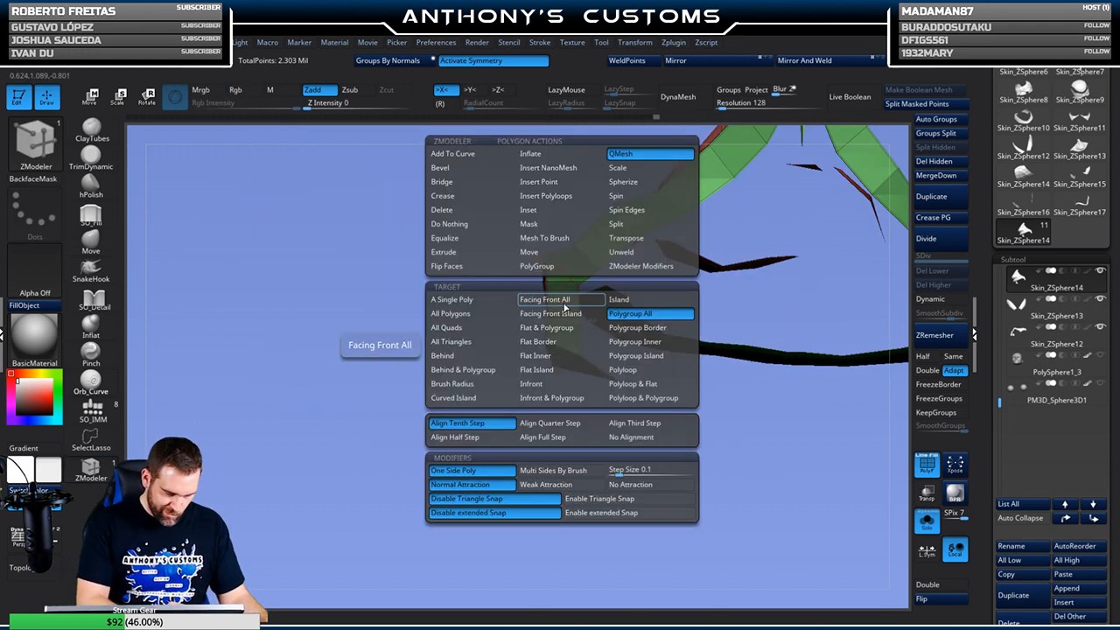
left_click(449, 300)
left_click_drag(468, 407, 577, 418)
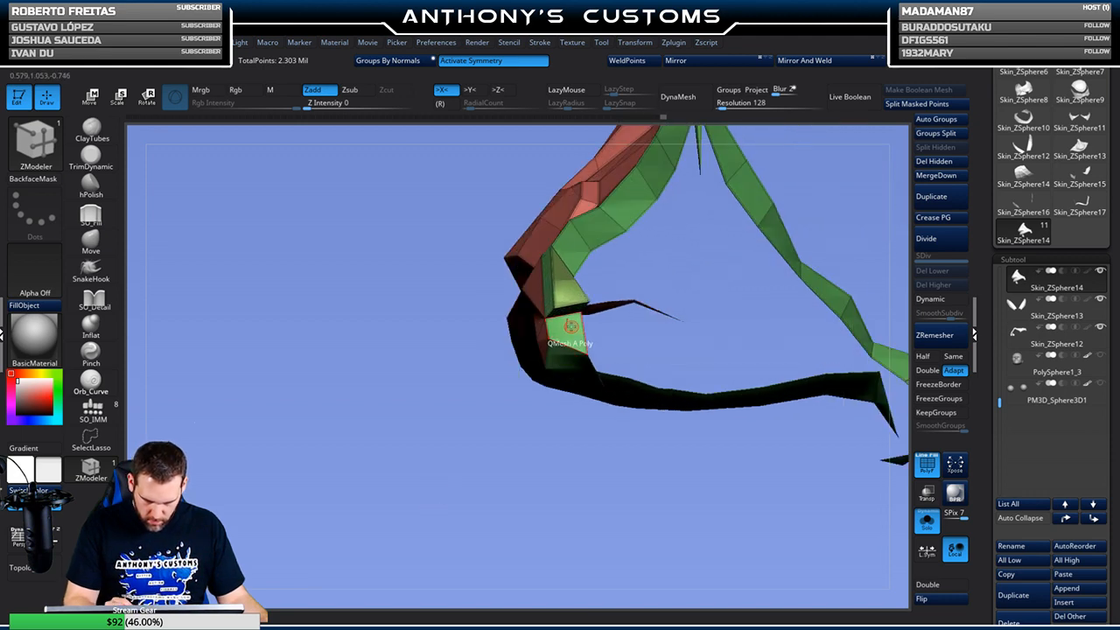
mouse_move(591, 289)
left_mouse_down()
mouse_move(573, 385)
mouse_move(585, 400)
mouse_move(677, 330)
mouse_move(633, 355)
mouse_move(660, 292)
mouse_move(691, 318)
mouse_move(628, 345)
left_mouse_up()
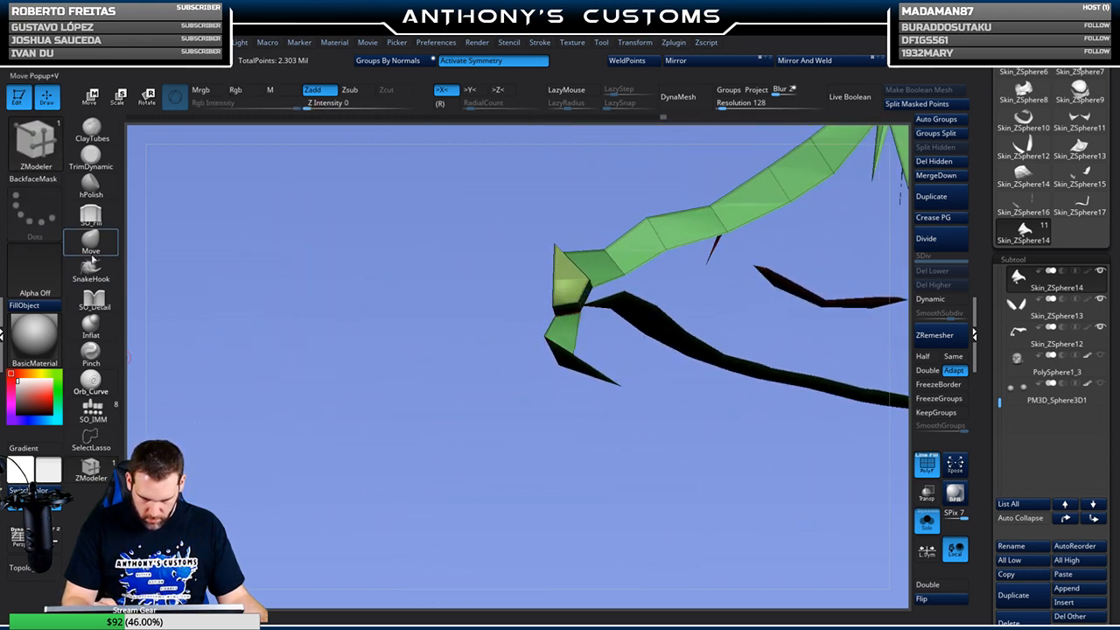
Reshape the extruded tip at the nose panel's outer corner with the Move brush
left_click(91, 238)
left_click_drag(471, 392, 442, 400)
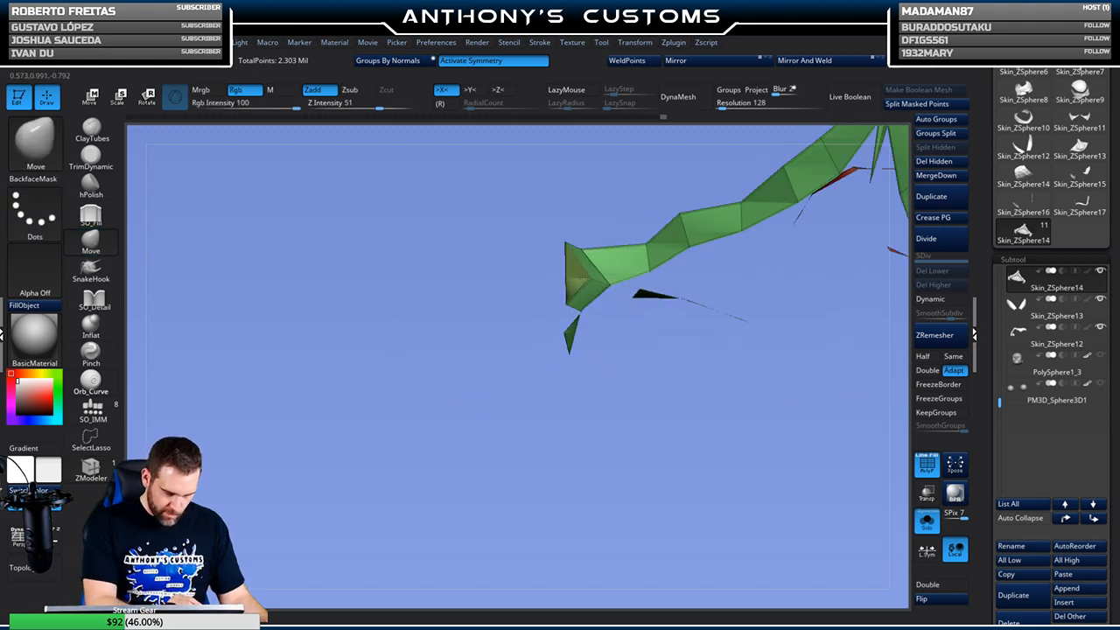
left_click_drag(528, 278, 598, 286)
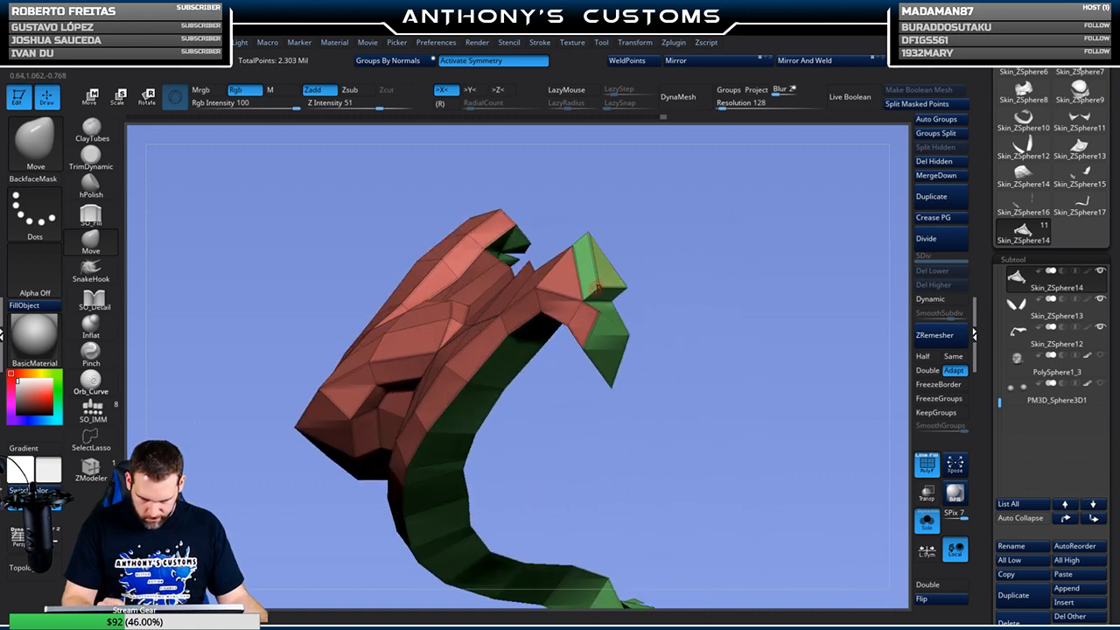
Set ZModeler's edge action to Bridge with the Edges target and try to bridge the open edges at the nose panel's outer corner
left_click(91, 472)
left_click_drag(635, 250, 568, 298)
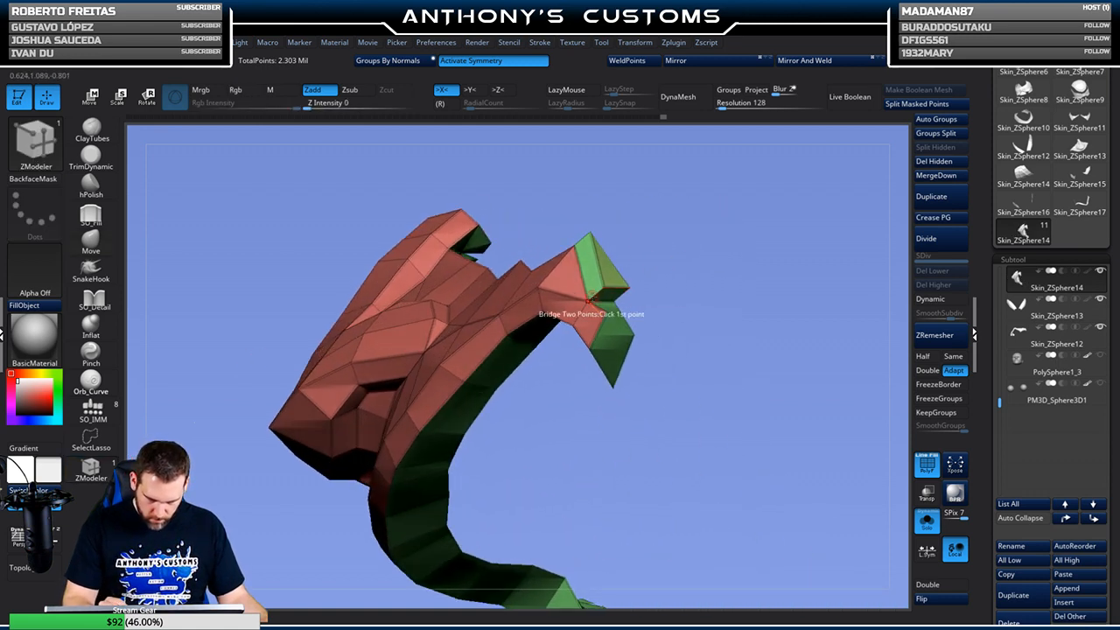
key("space")
left_click(490, 321)
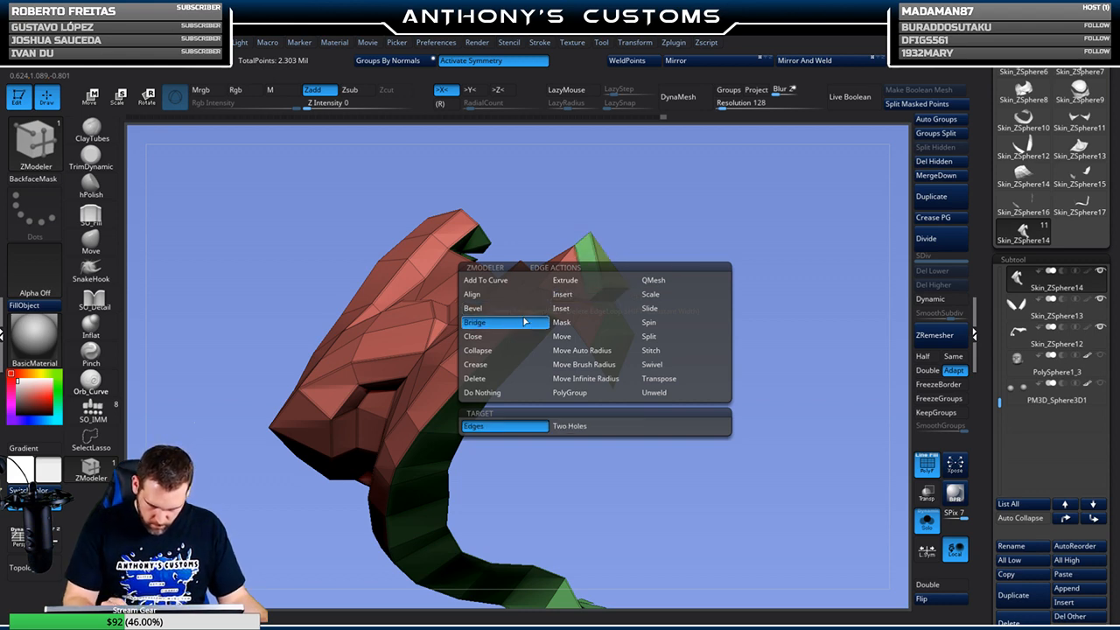
left_click(597, 305)
left_click_drag(658, 266, 748, 273)
left_click(589, 301)
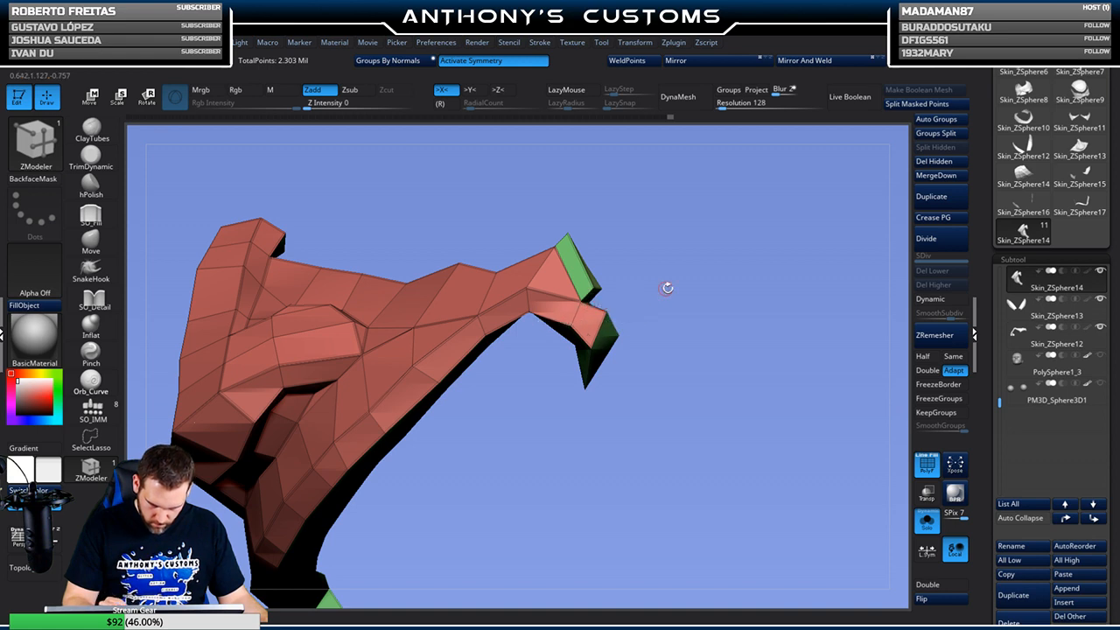
Change ZModeler's point action to Stitch and stitch two points across the gap beside the extruded corner
left_click_drag(740, 277, 770, 267)
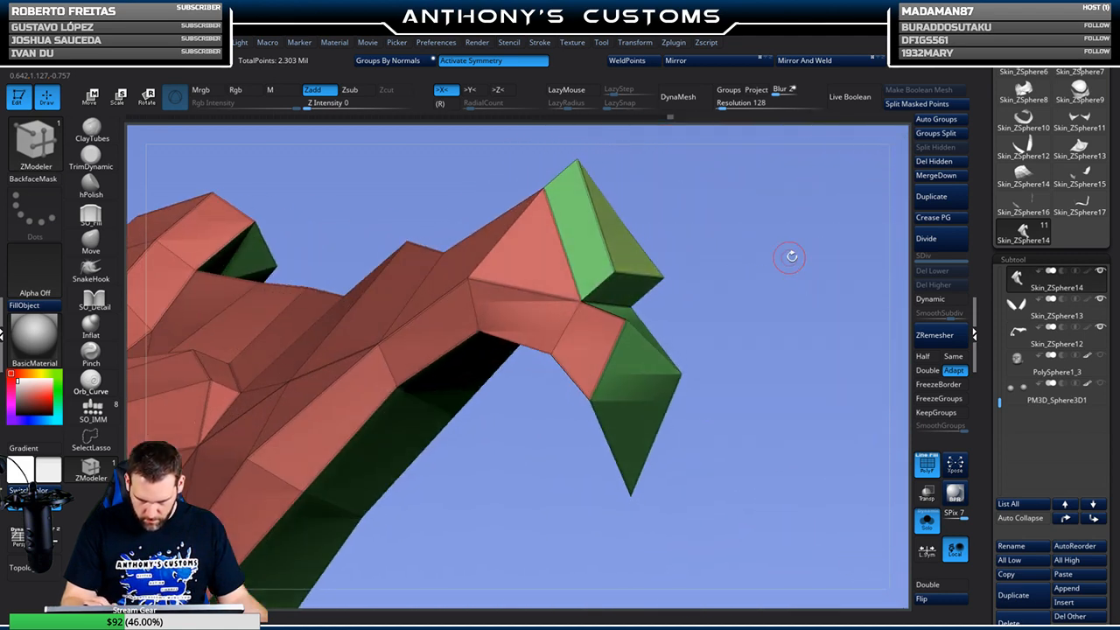
mouse_move(798, 460)
left_mouse_down()
mouse_move(812, 482)
mouse_move(795, 471)
left_mouse_up()
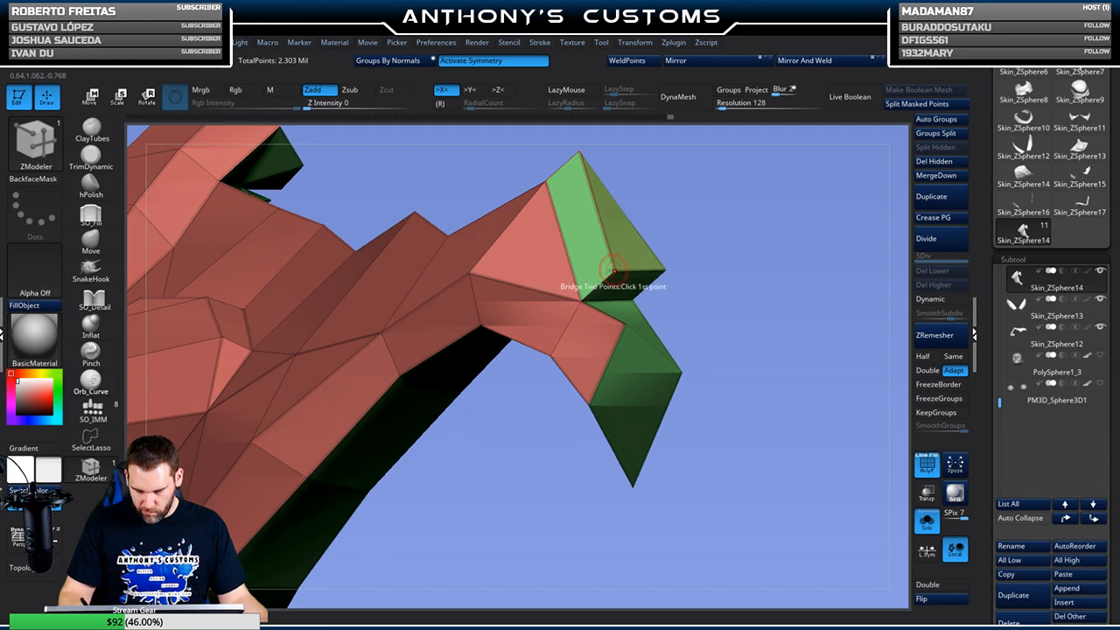
key("space")
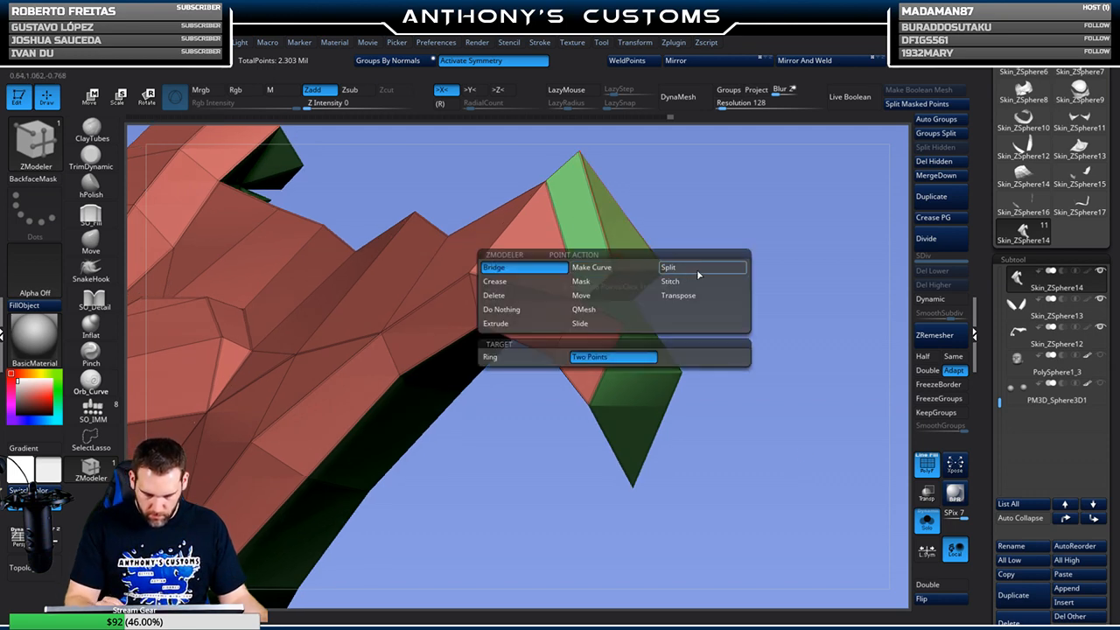
left_click(676, 281)
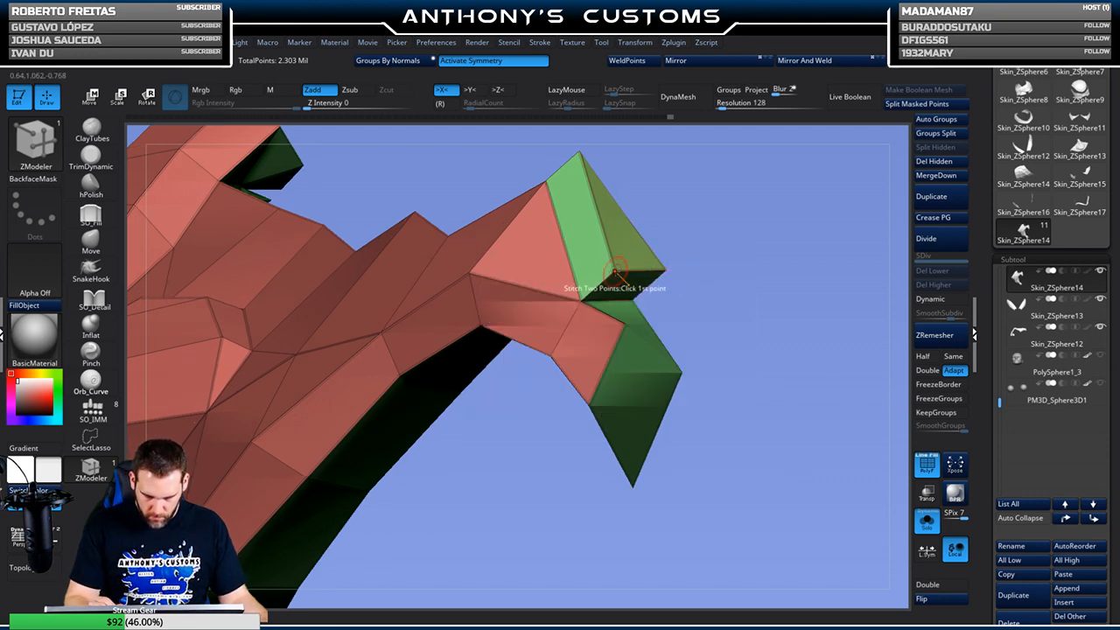
left_click(623, 323)
left_click_drag(708, 219, 740, 219)
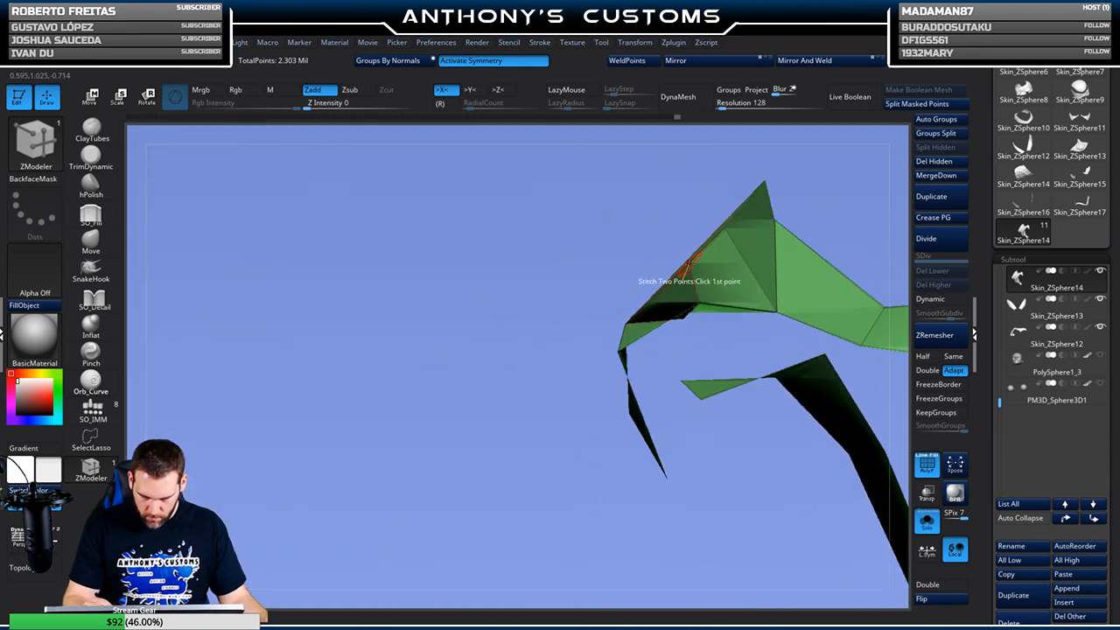
left_click_drag(610, 439, 500, 446)
left_click_drag(745, 154, 704, 253)
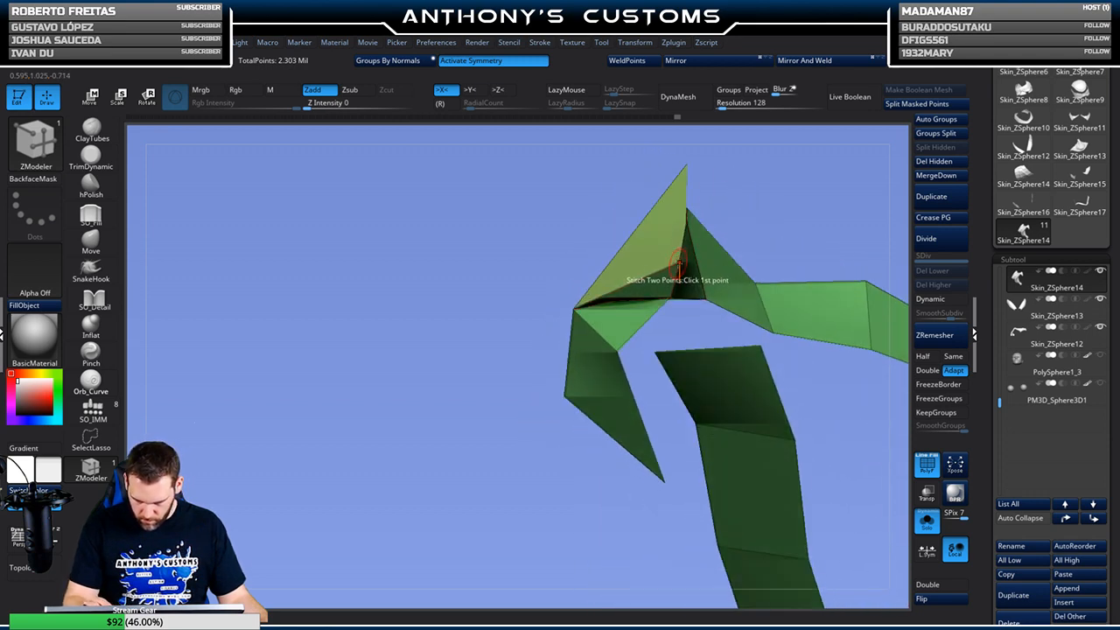
mouse_move(535, 429)
left_mouse_down()
mouse_move(475, 448)
mouse_move(423, 420)
left_mouse_up()
Adjust the corner with the Move brush and stitch the two outer tip points together with ZModeler
left_click(91, 244)
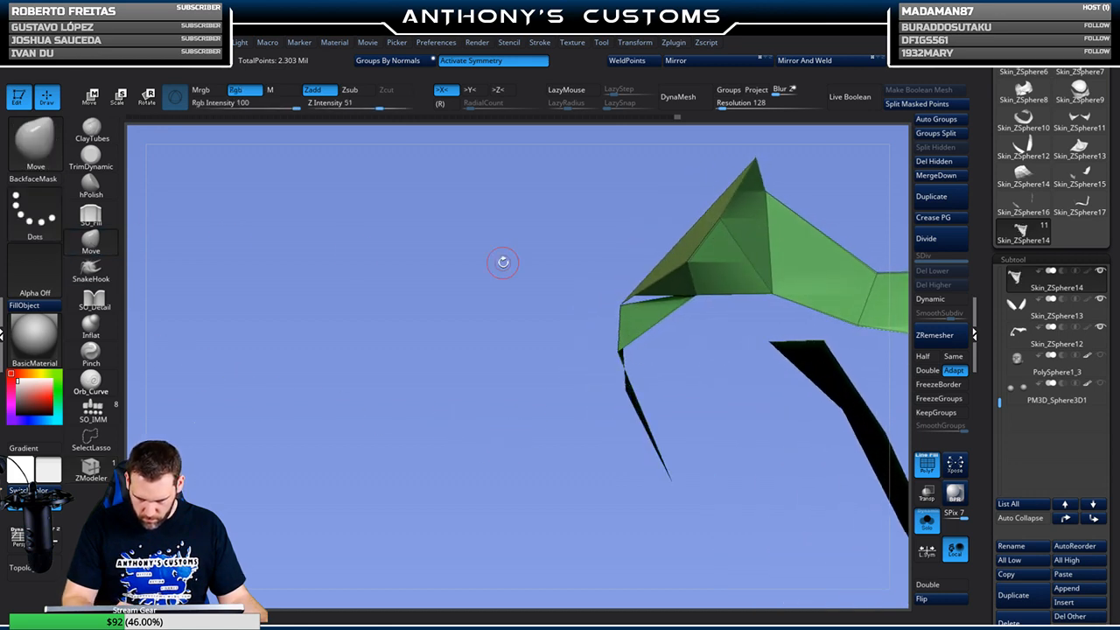
left_click_drag(671, 274, 651, 287)
mouse_move(611, 327)
left_mouse_down()
mouse_move(573, 369)
mouse_move(647, 325)
mouse_move(765, 313)
mouse_move(704, 286)
left_mouse_up()
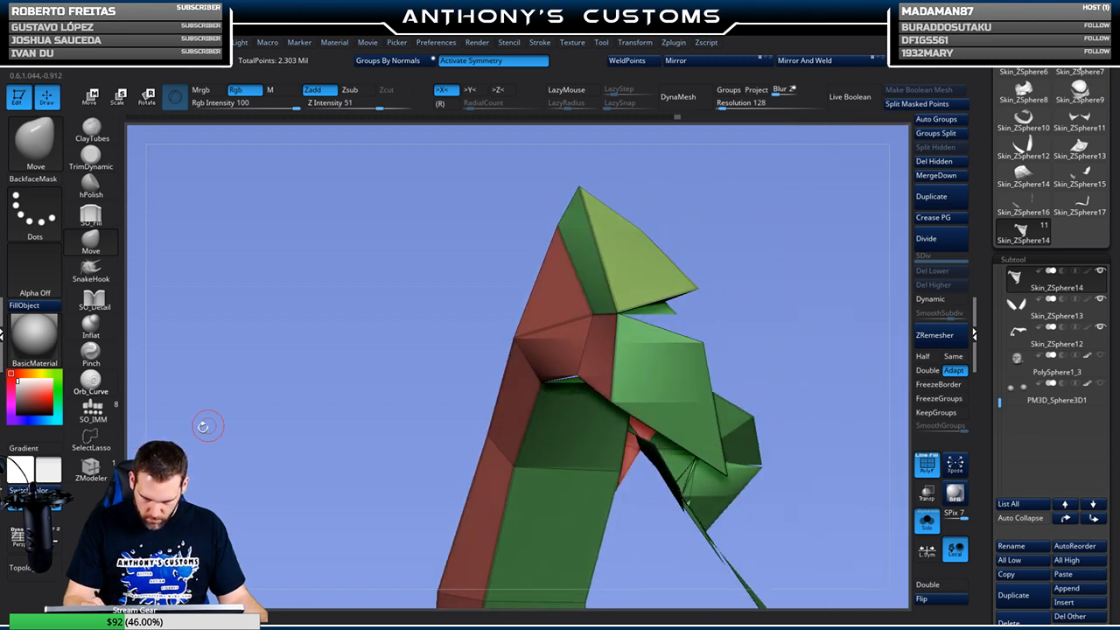
key("b")
key("z")
key("m")
left_click(703, 342)
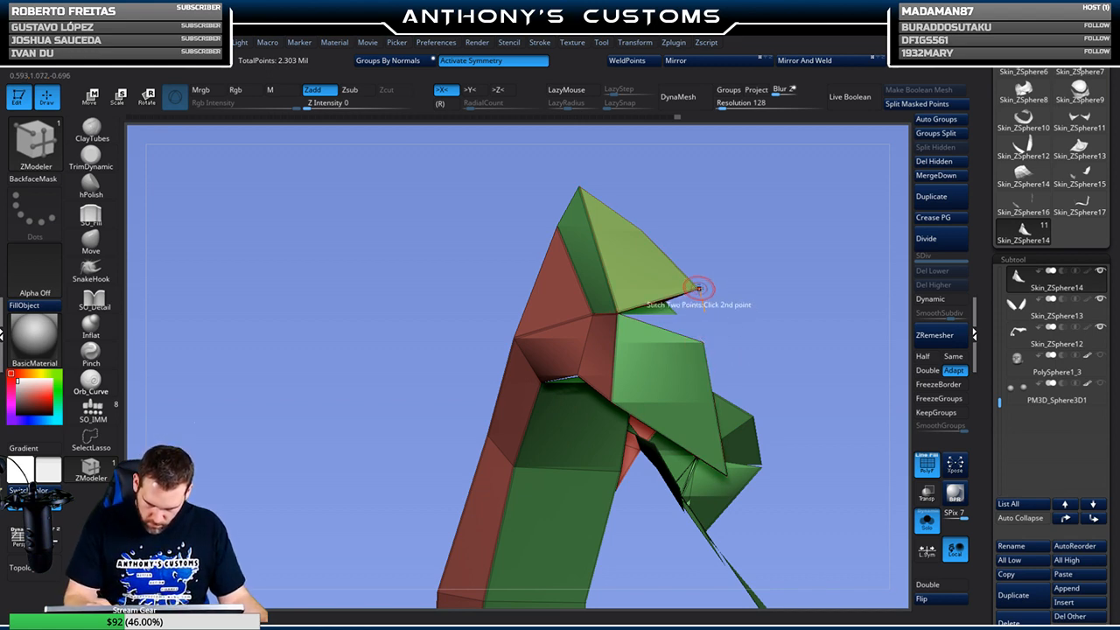
left_click_drag(770, 315, 711, 293)
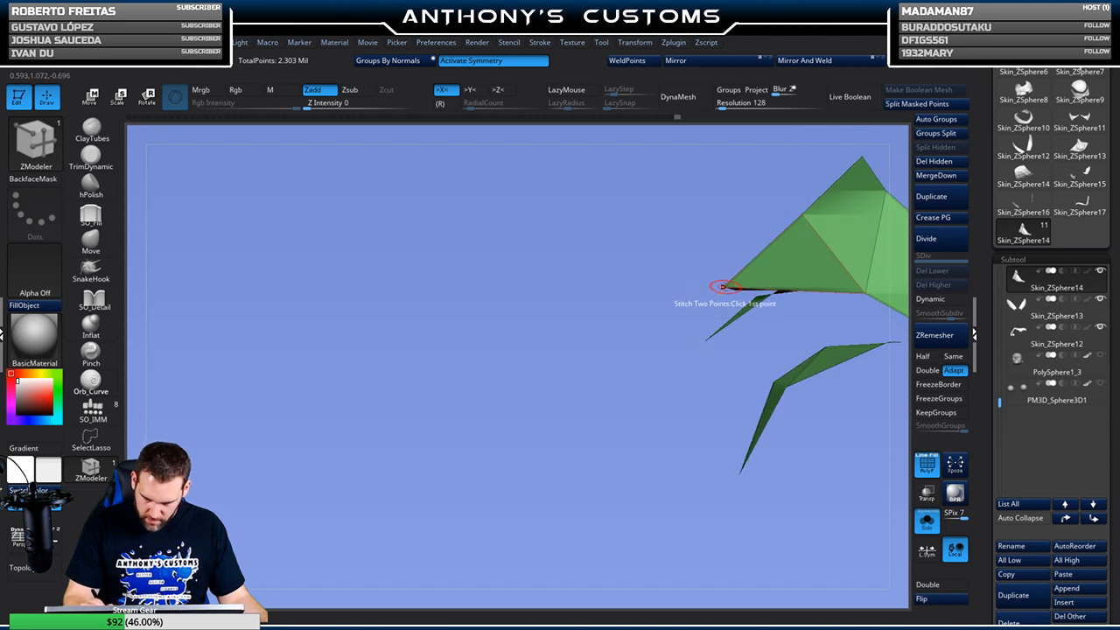
Show the surrounding panels again and try to turn on dynamic subdivision for the nose panel
left_click_drag(668, 378, 843, 270)
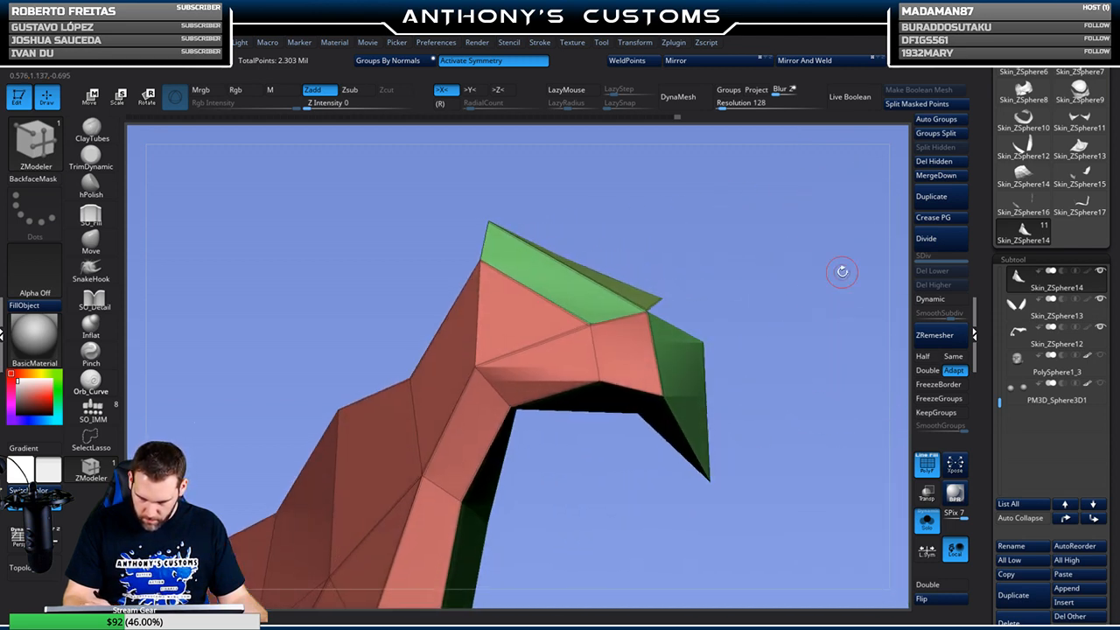
left_click(927, 521)
left_click(941, 300)
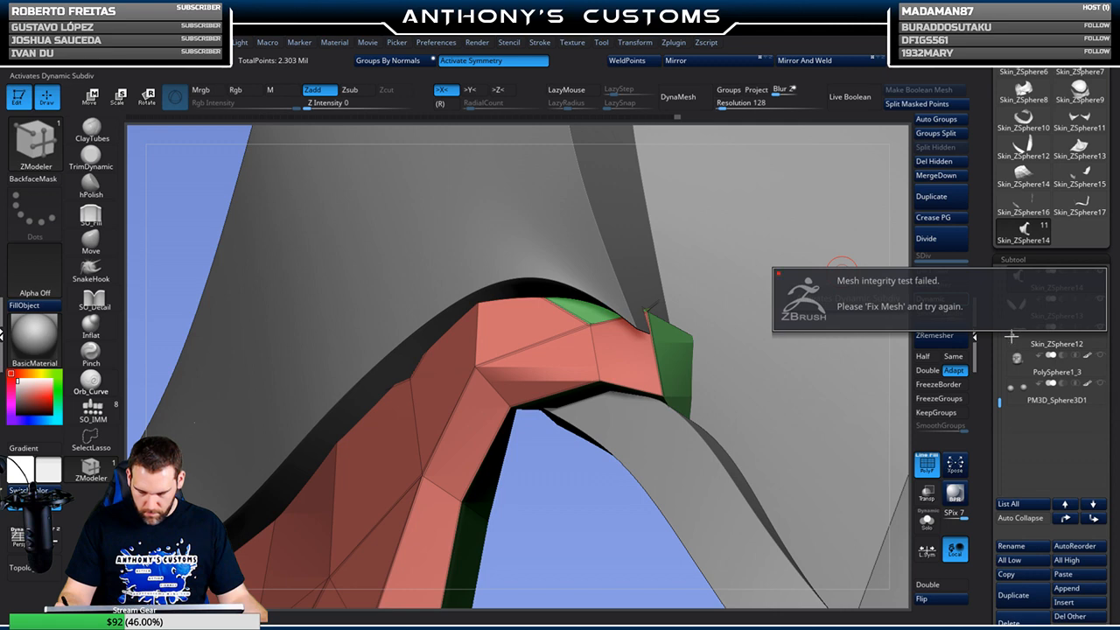
Open the MeshIntegrity options in the tool's geometry settings and run Fix Mesh on the nose panel
left_click_drag(1118, 490, 1118, 261)
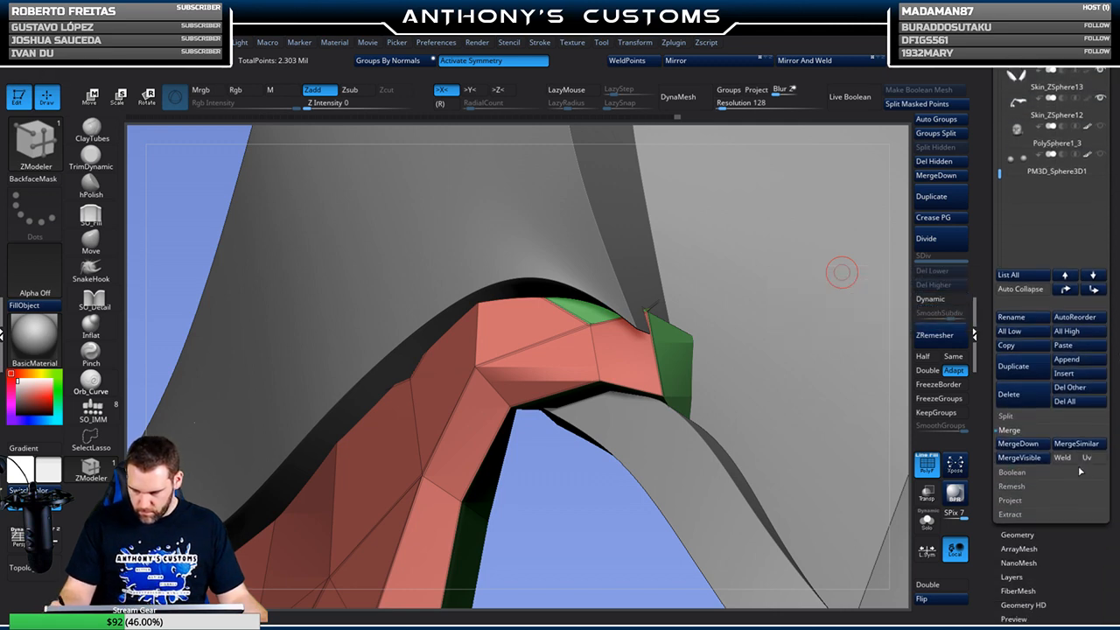
left_click(1035, 515)
left_click_drag(1063, 547, 1063, 509)
left_click(1033, 510)
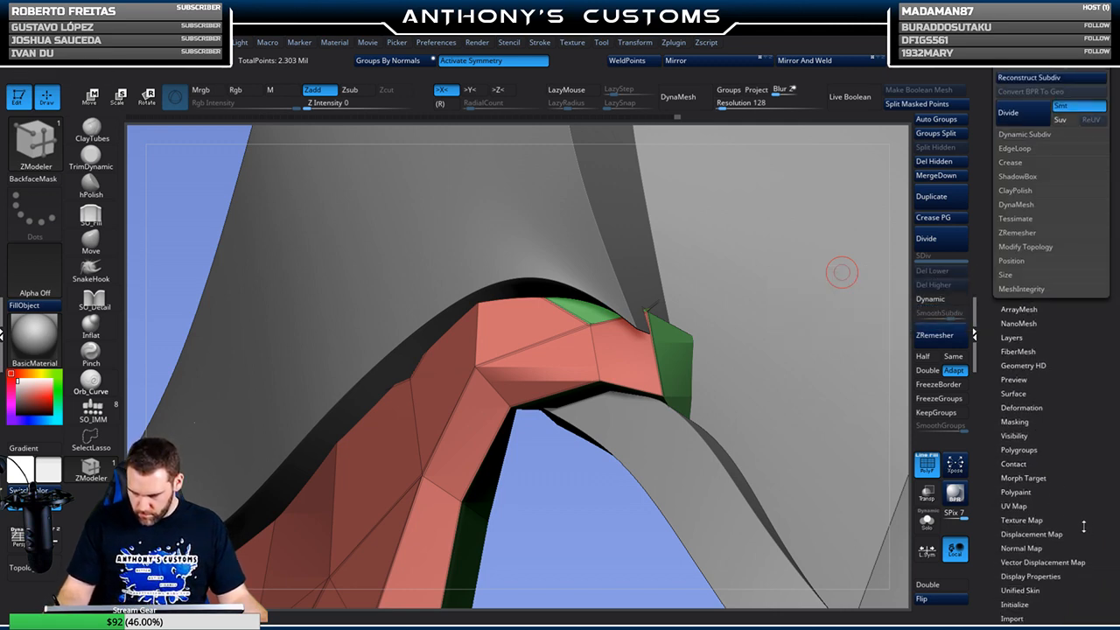
left_click(1082, 525)
left_click_drag(1086, 261, 1105, 240)
left_click(1031, 368)
left_click(1036, 209)
left_click(1079, 220)
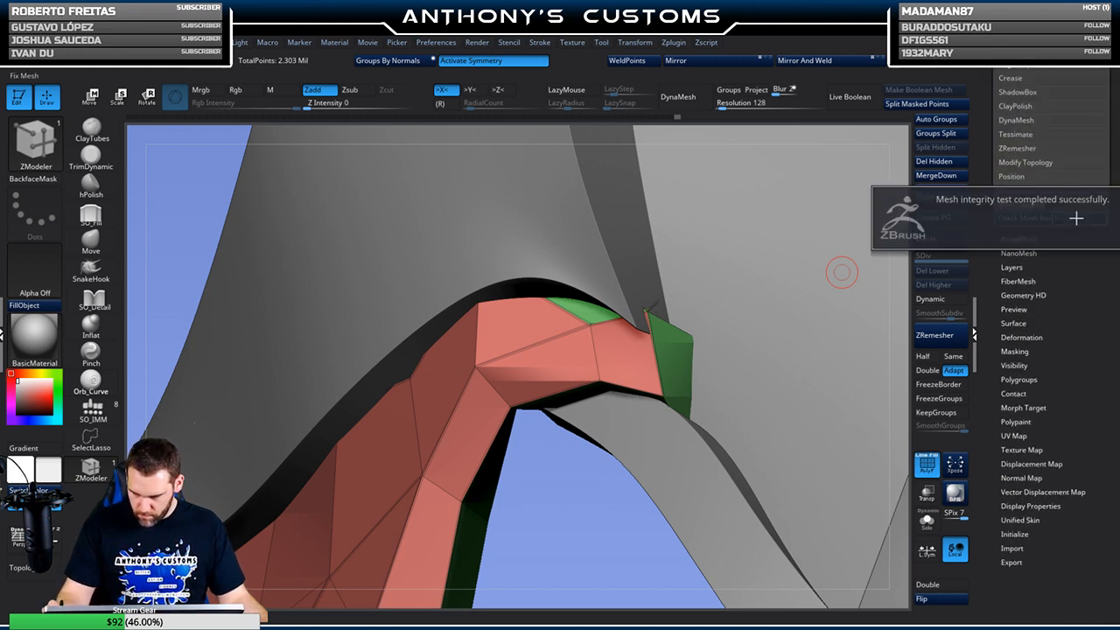
Retry dynamic subdivision on the nose panel, checking its mesh integrity and running Fix Mesh again
left_click(949, 303)
left_click(951, 305)
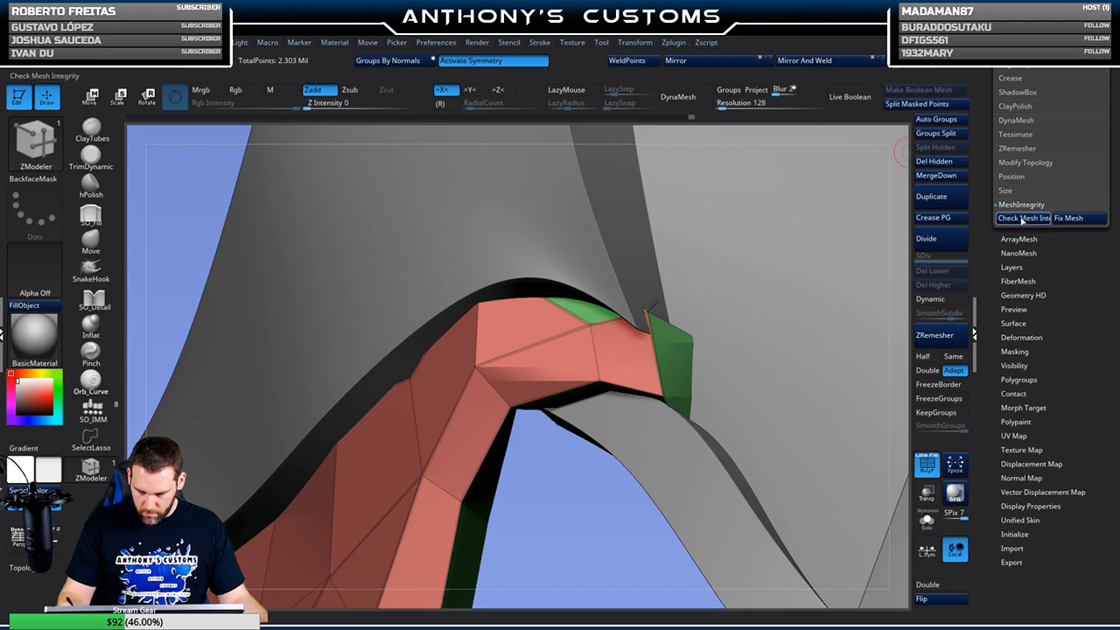
left_click(945, 301)
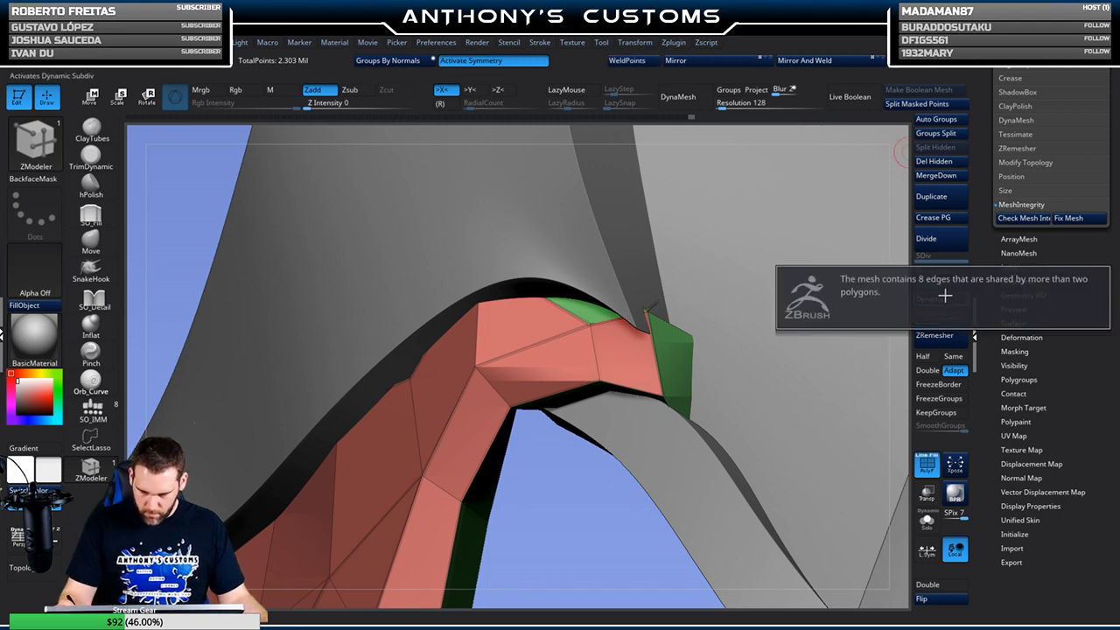
left_click(1068, 219)
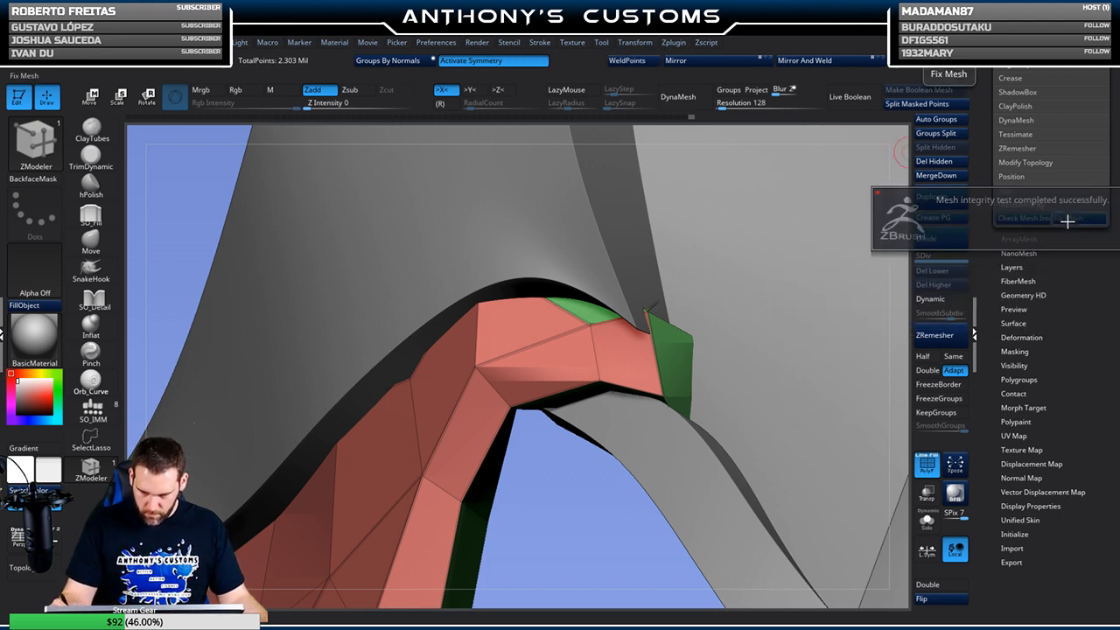
left_click(932, 299)
left_click(933, 299)
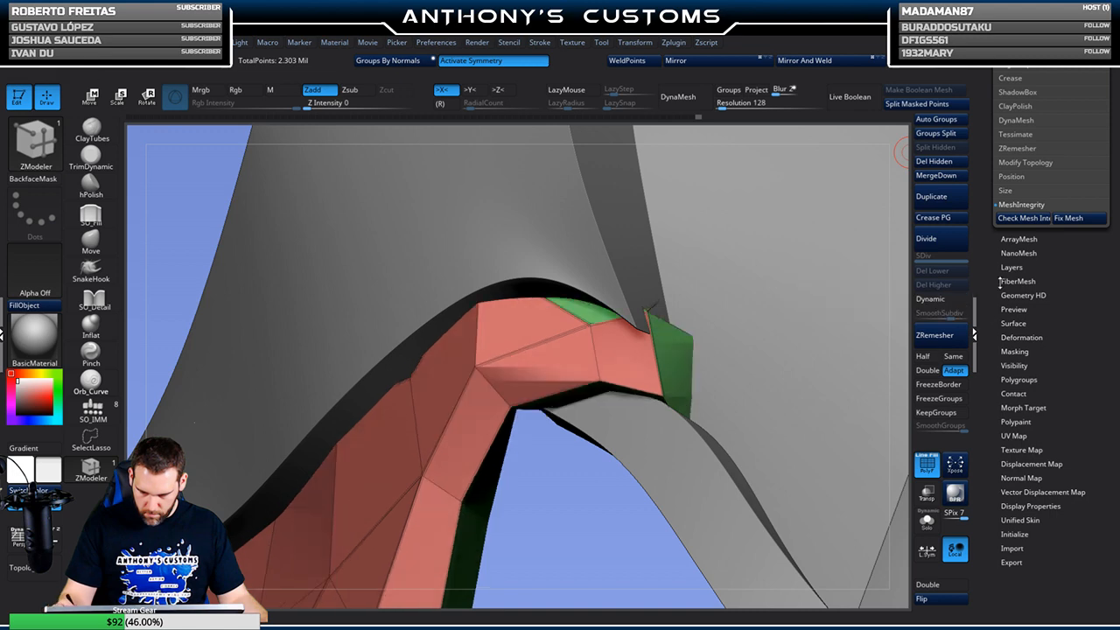
Isolate the nose panel and undo the mesh fixes, point stitches and corner extrusion
key("ctrl+z")
key("ctrl+z")
key("ctrl+z")
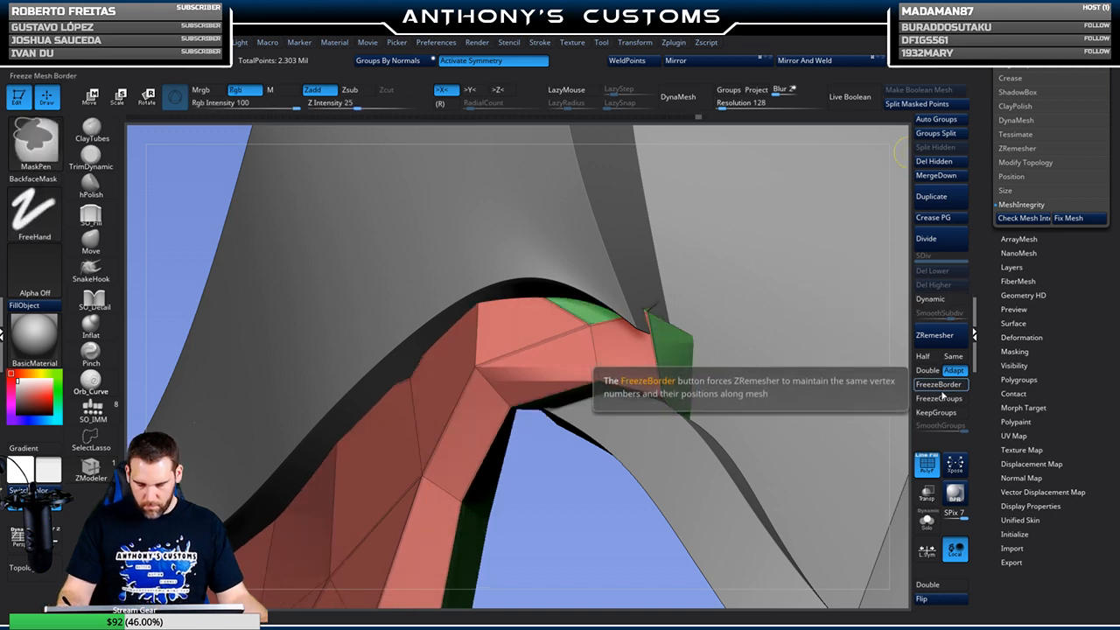
left_click(927, 518)
key("ctrl+z")
key("ctrl+z")
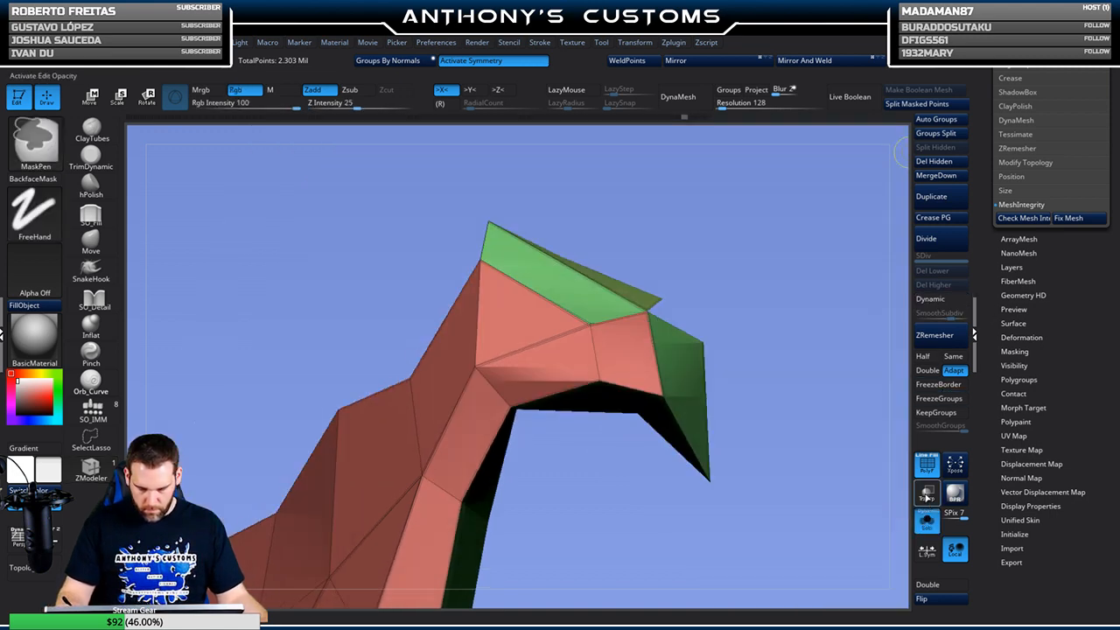
key("ctrl+z")
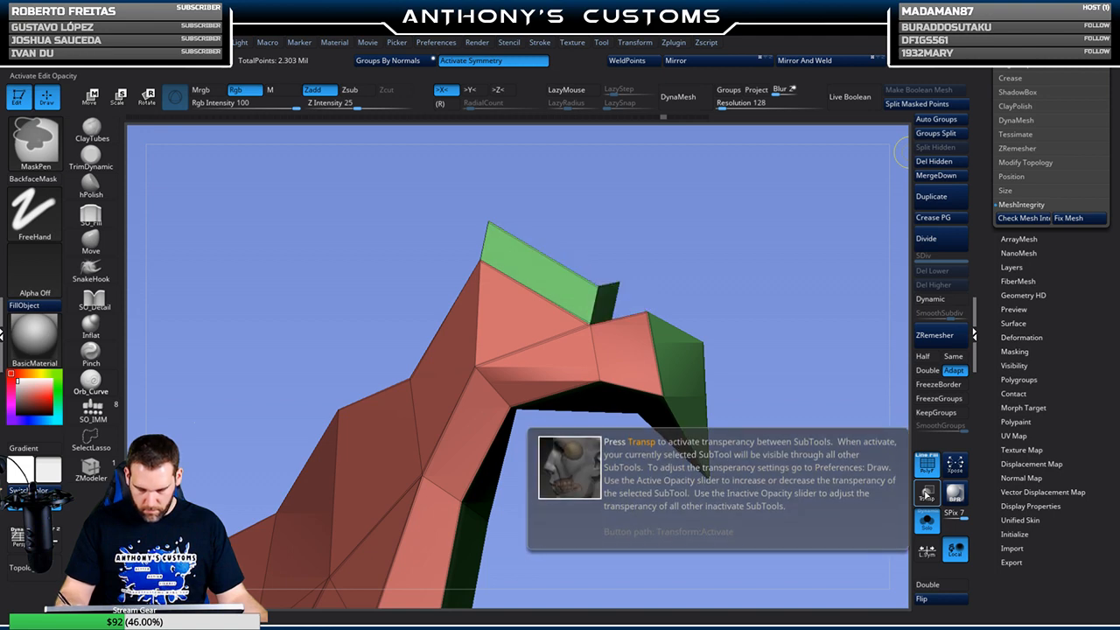
key("ctrl+z")
Reposition the points at the nose panel's outer corner with the Move brush
mouse_move(842, 455)
left_mouse_down()
mouse_move(782, 438)
mouse_move(705, 515)
mouse_move(792, 480)
mouse_move(743, 479)
mouse_move(565, 336)
left_mouse_up()
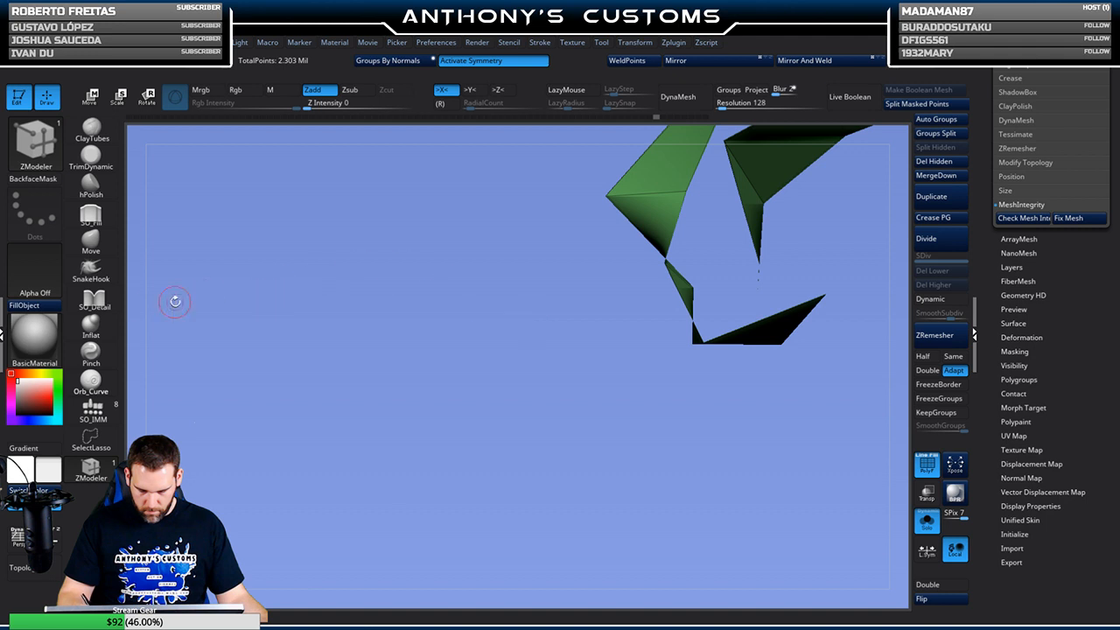
left_click(86, 248)
left_click_drag(497, 367, 585, 270)
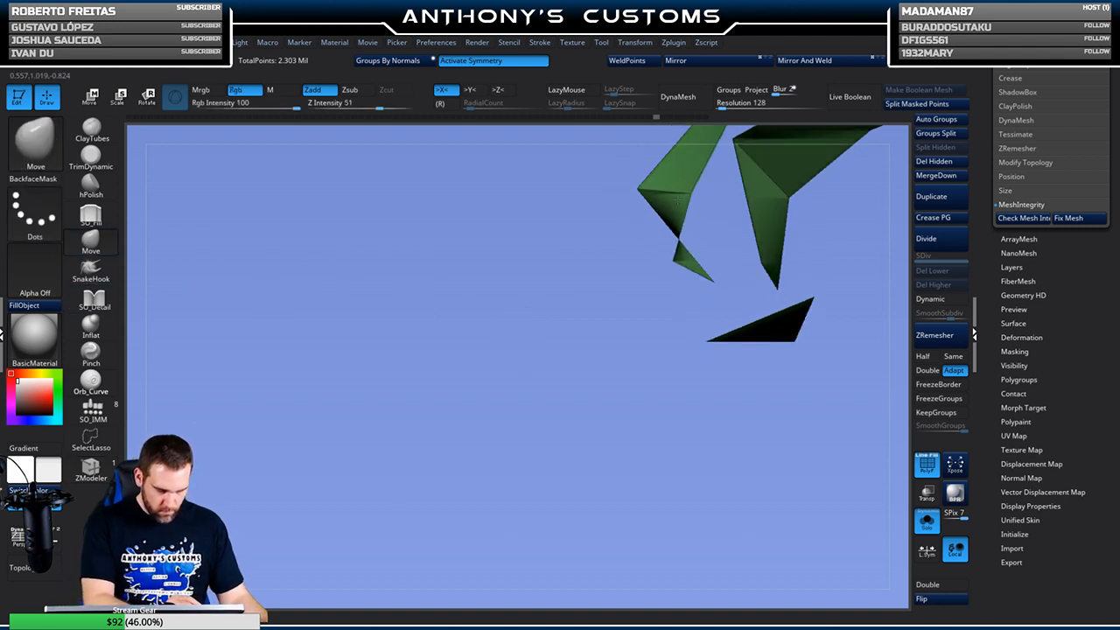
left_click_drag(576, 389, 580, 286)
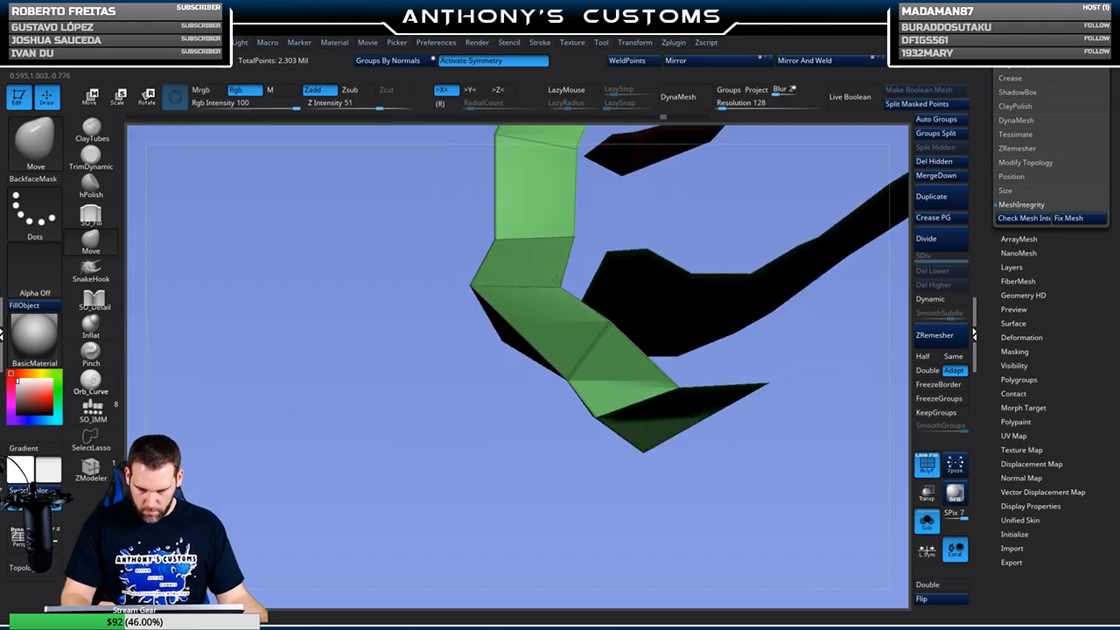
mouse_move(545, 240)
left_mouse_down()
mouse_move(554, 443)
mouse_move(567, 329)
mouse_move(814, 222)
left_mouse_up()
Set ZModeler's QMesh polygon target to Polygroup All and extrude the green faces along the nose panel's outer corner
left_click(91, 468)
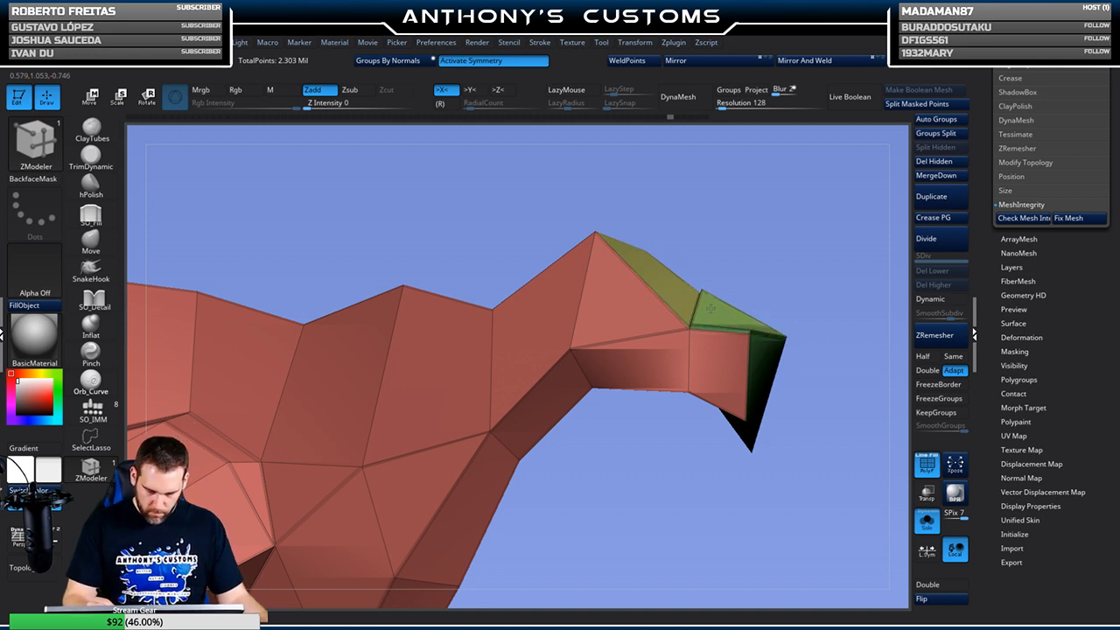
key("space")
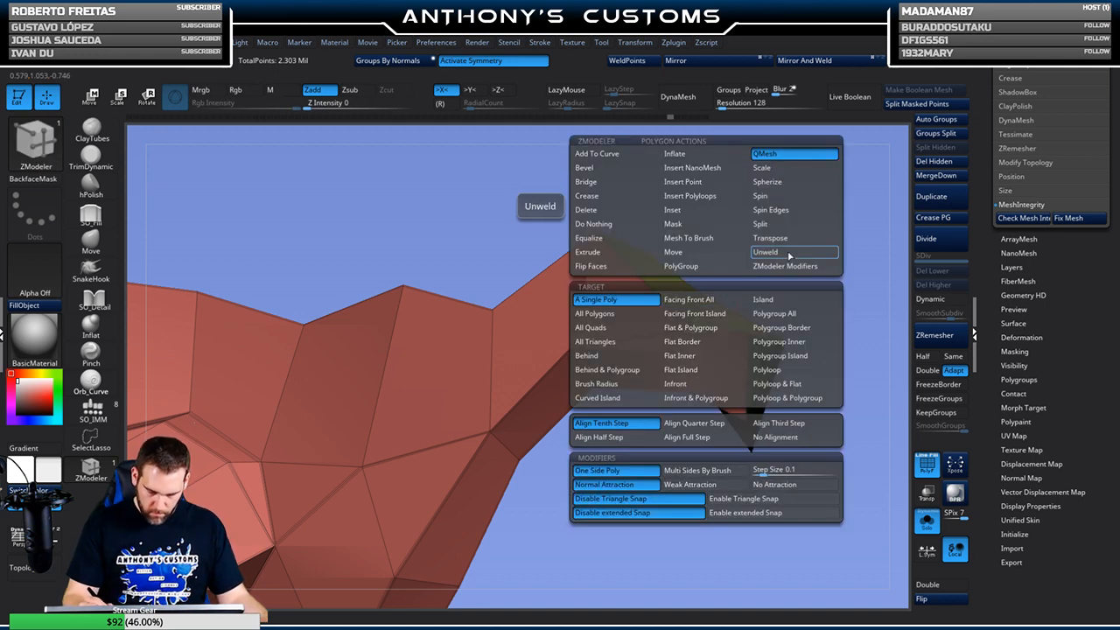
left_click(775, 313)
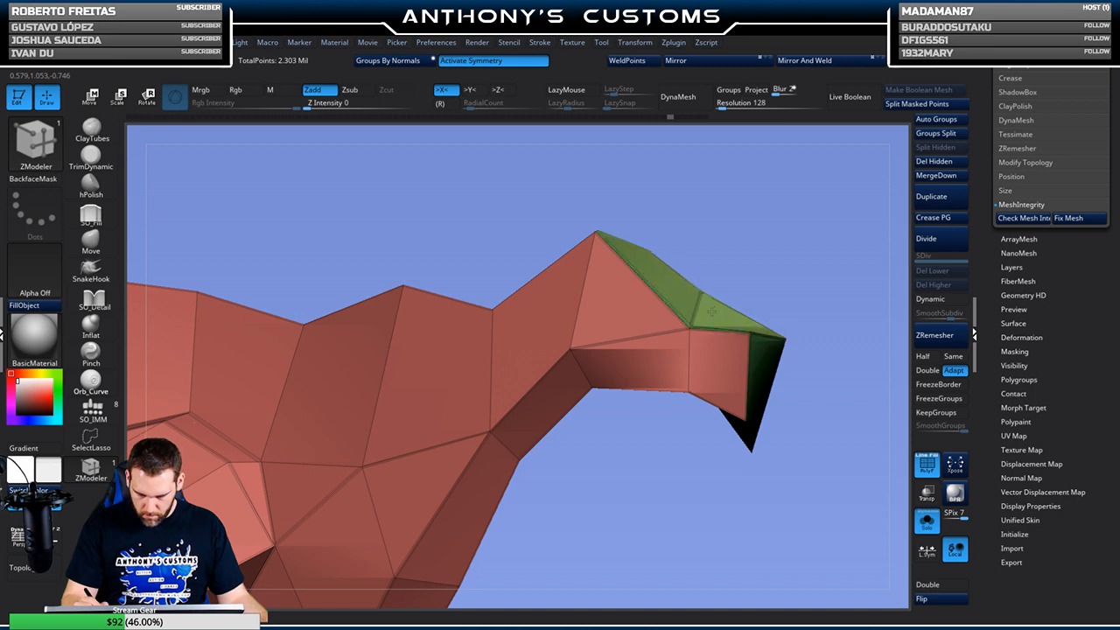
left_click_drag(711, 311, 731, 277)
Try dynamic subdivision on the nose panel and examine the extruded outer corner from behind
left_click_drag(833, 277, 841, 349)
left_click(943, 300)
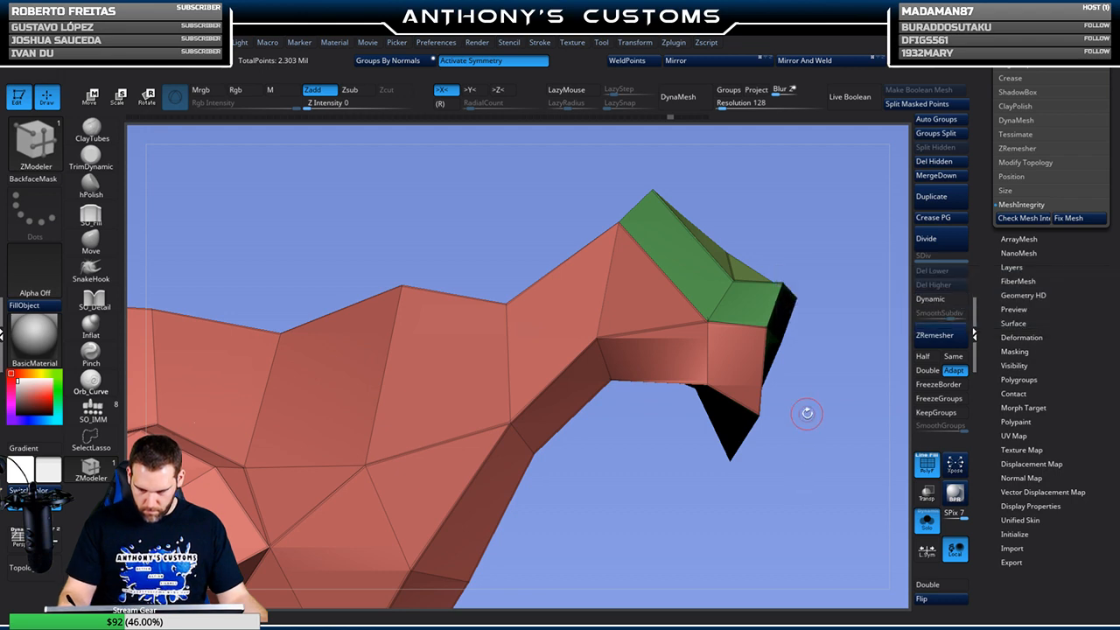
left_click_drag(798, 466, 738, 344)
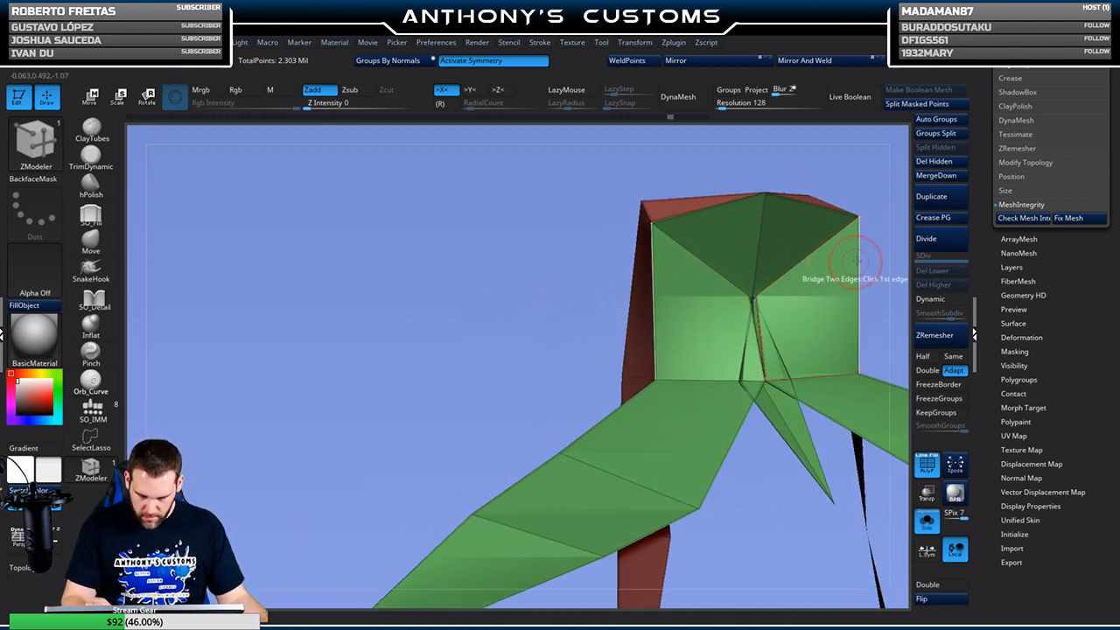
Repair the nose panel with Fix Mesh and preview its outer corner with dynamic subdivision
left_click(1074, 219)
left_click_drag(470, 370, 845, 296)
left_click(940, 303)
left_click_drag(779, 315, 865, 310)
left_click_drag(776, 389, 643, 315)
left_click(921, 300)
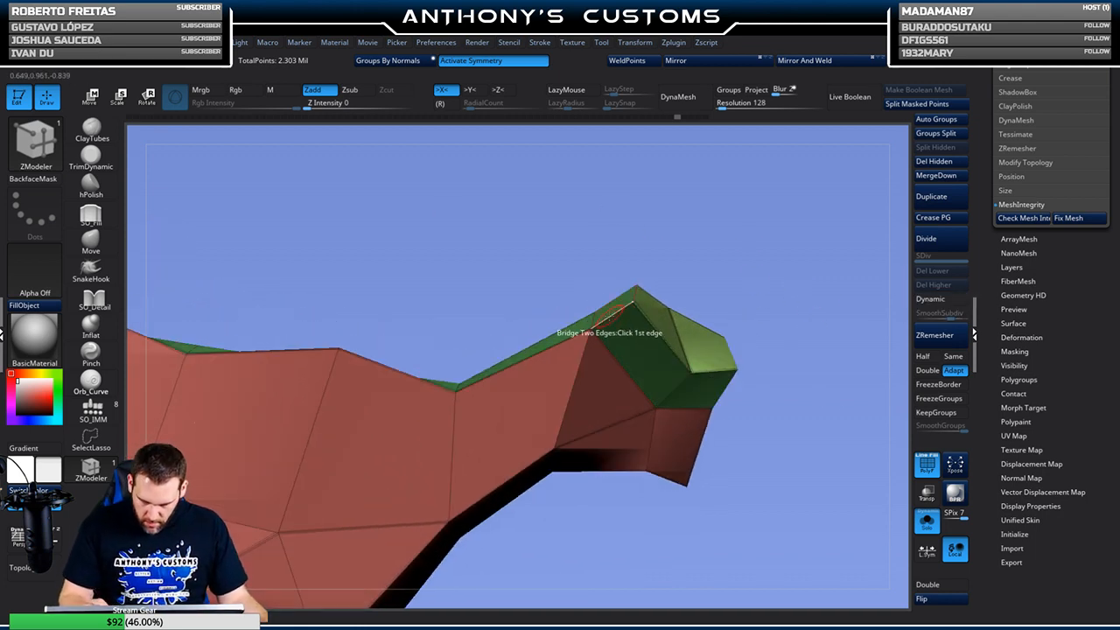
Set ZModeler's edge action to Crease and crease the edges around the green outer corner of the nose panel
key("space")
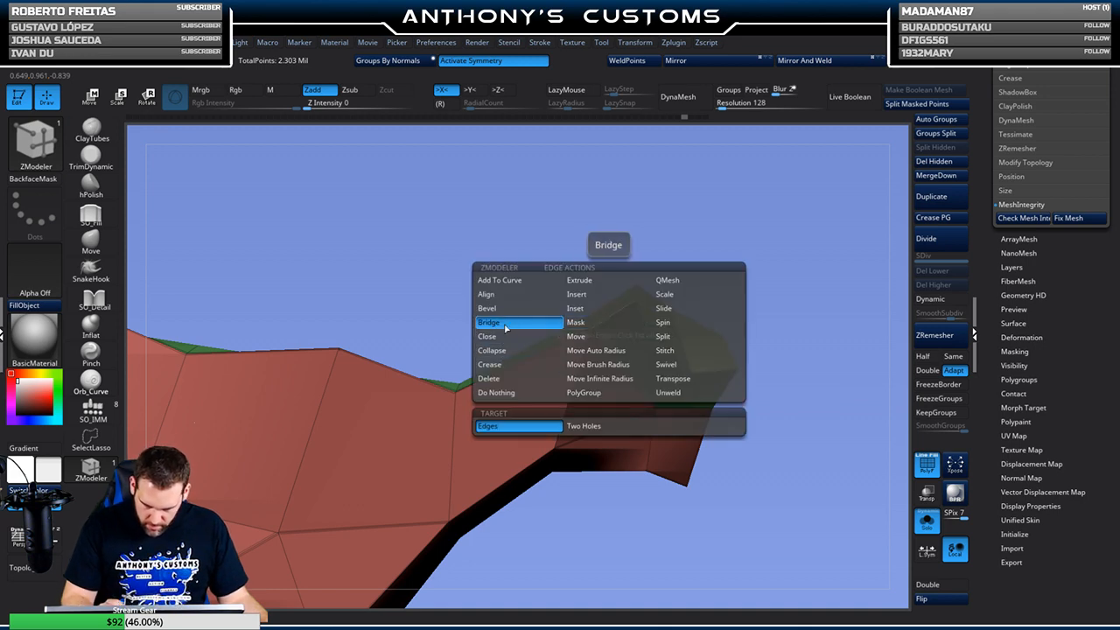
left_click(495, 363)
left_click_drag(821, 292, 802, 235)
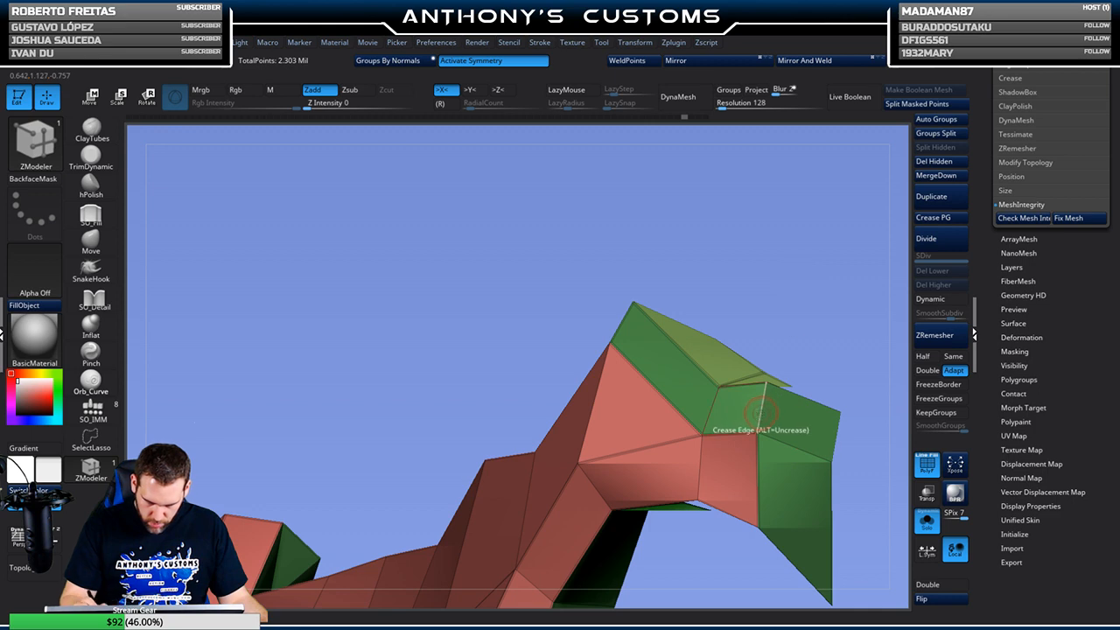
left_click_drag(837, 325, 844, 306)
Examine the creased corner with dynamic subdivision, the wireframe hidden and the panel shown with the rest of the mask
left_click(943, 302)
left_click_drag(851, 357, 846, 297)
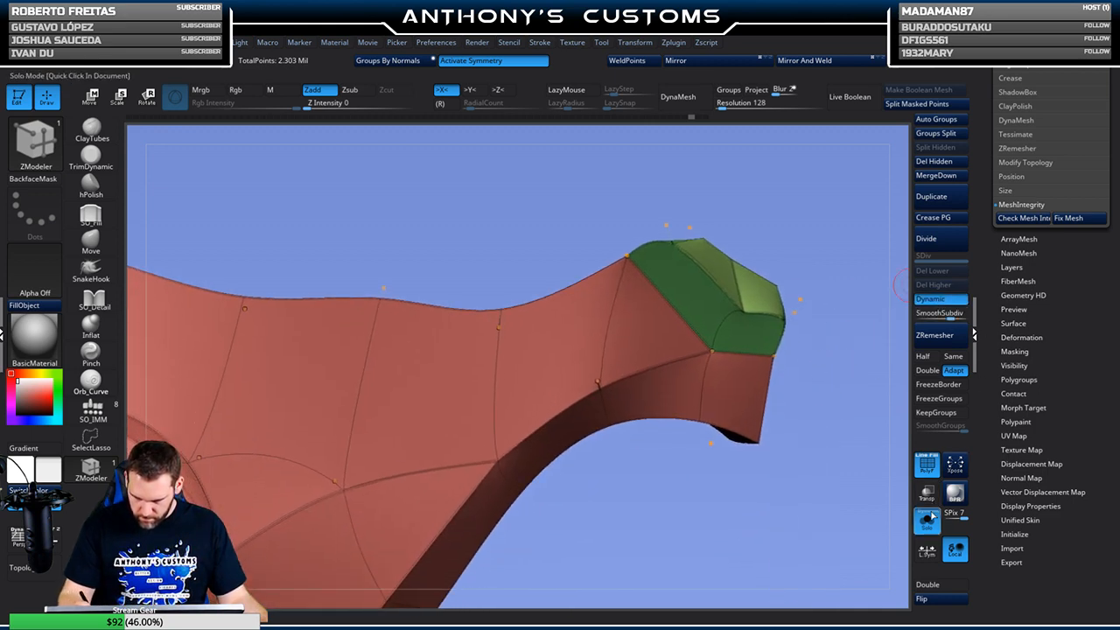
key("shift+f")
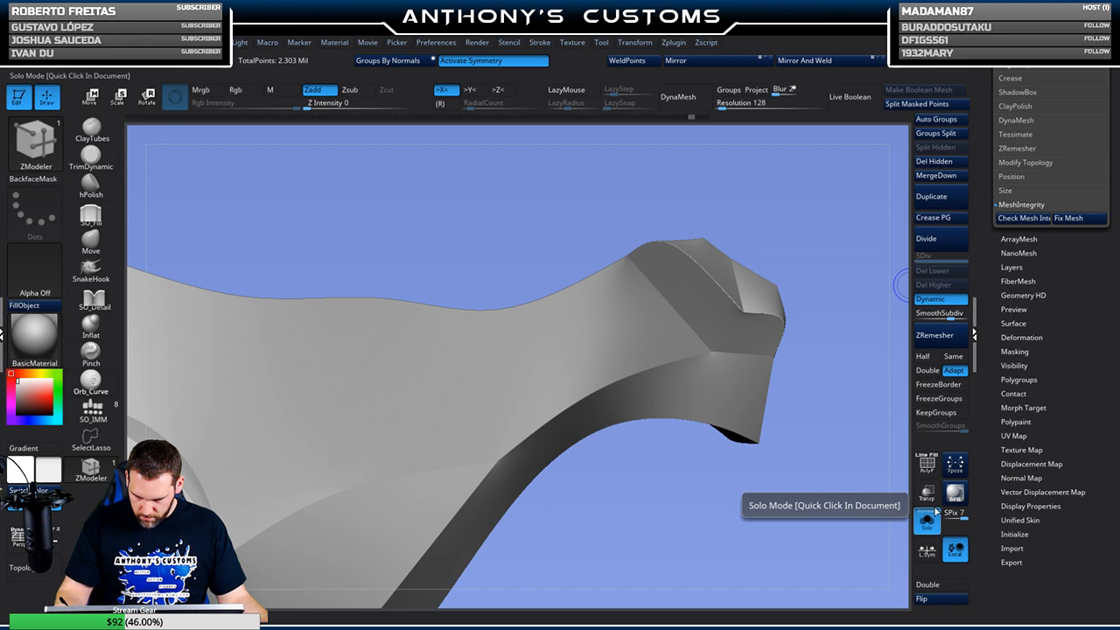
left_click(928, 525)
right_click_drag(792, 502, 740, 238, "ctrl")
left_click(927, 520)
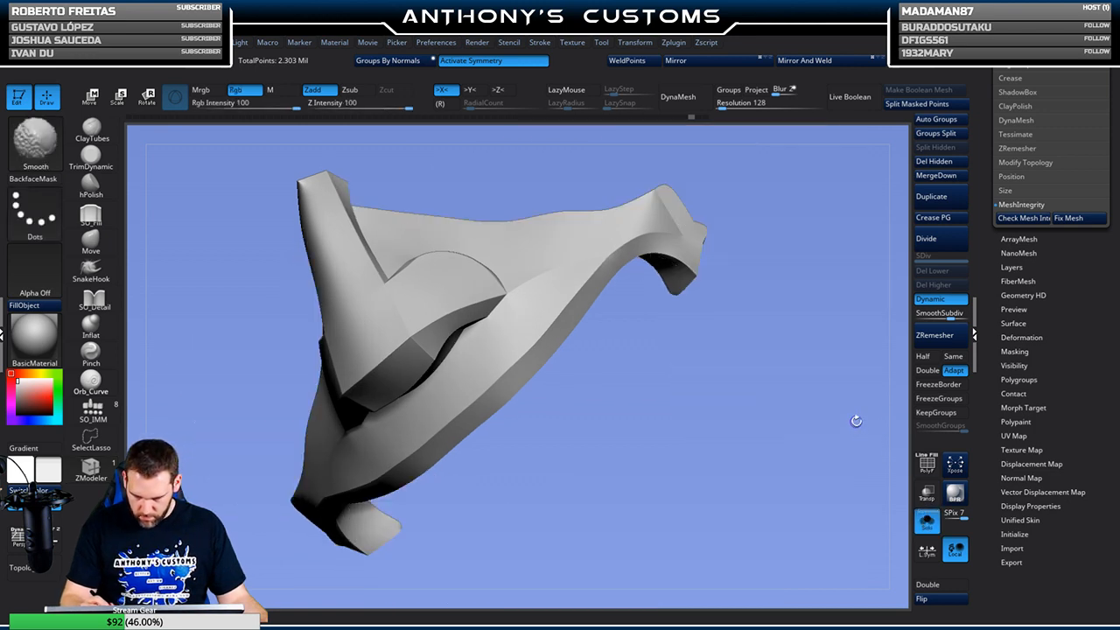
key("shift+f")
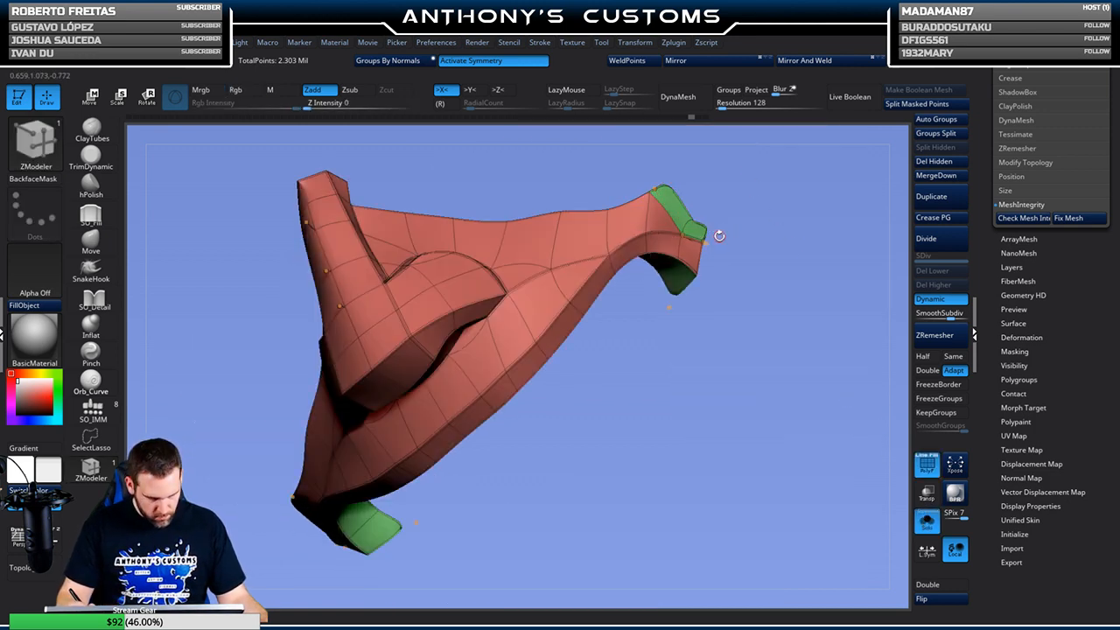
Turn off dynamic subdivision, crease the edges at the outer corner's tip and try the subdivision again
right_click_drag(741, 234, 650, 311)
left_click(942, 300)
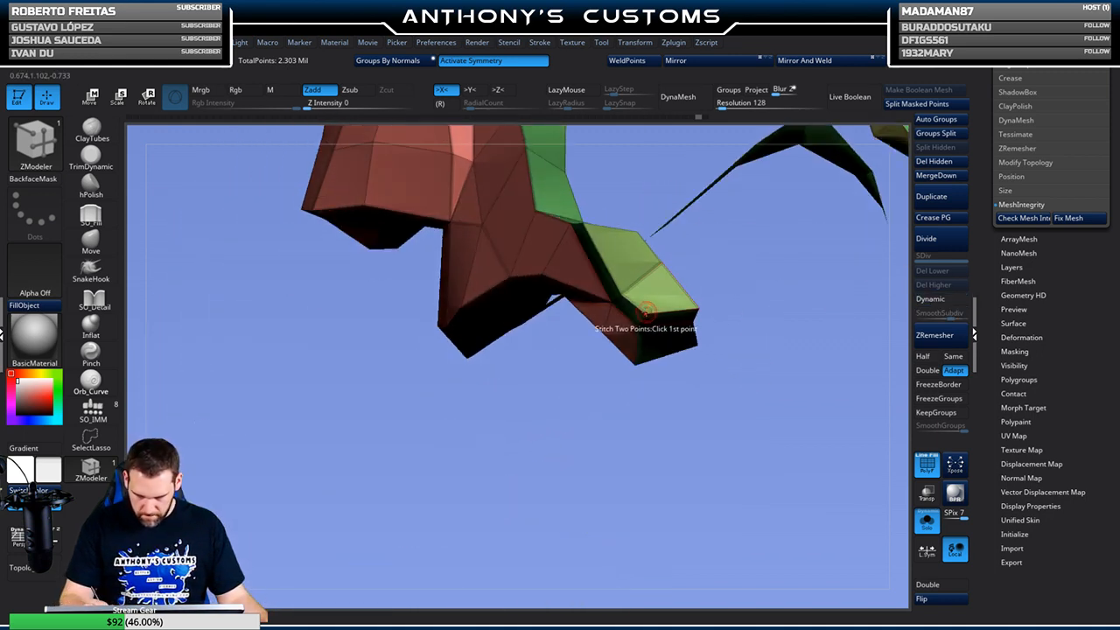
right_click_drag(698, 282, 690, 316)
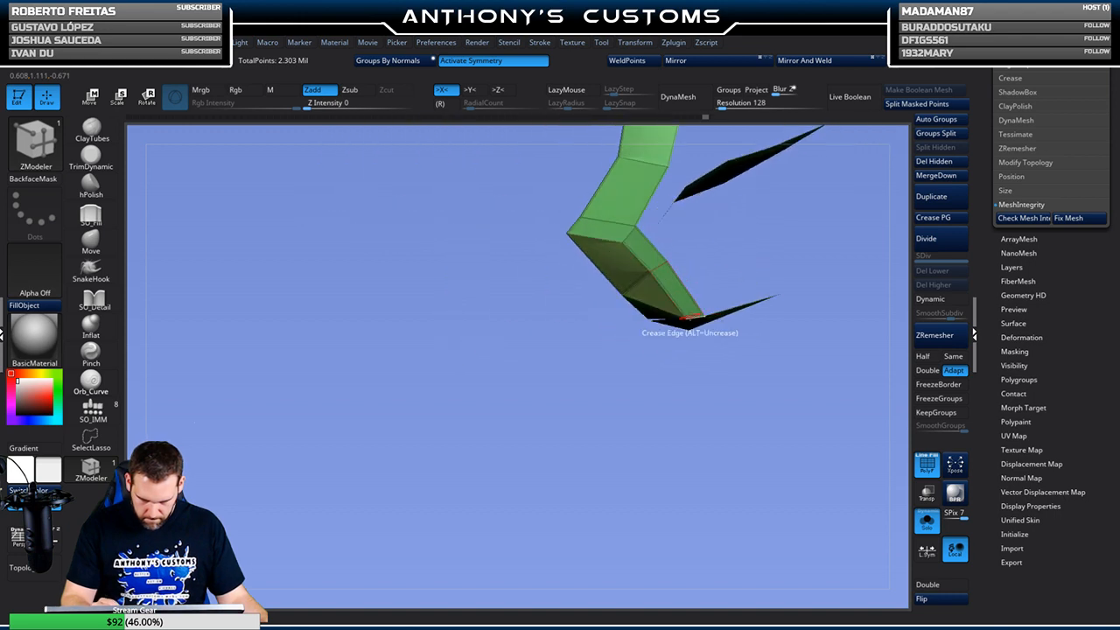
right_click_drag(697, 407, 815, 269)
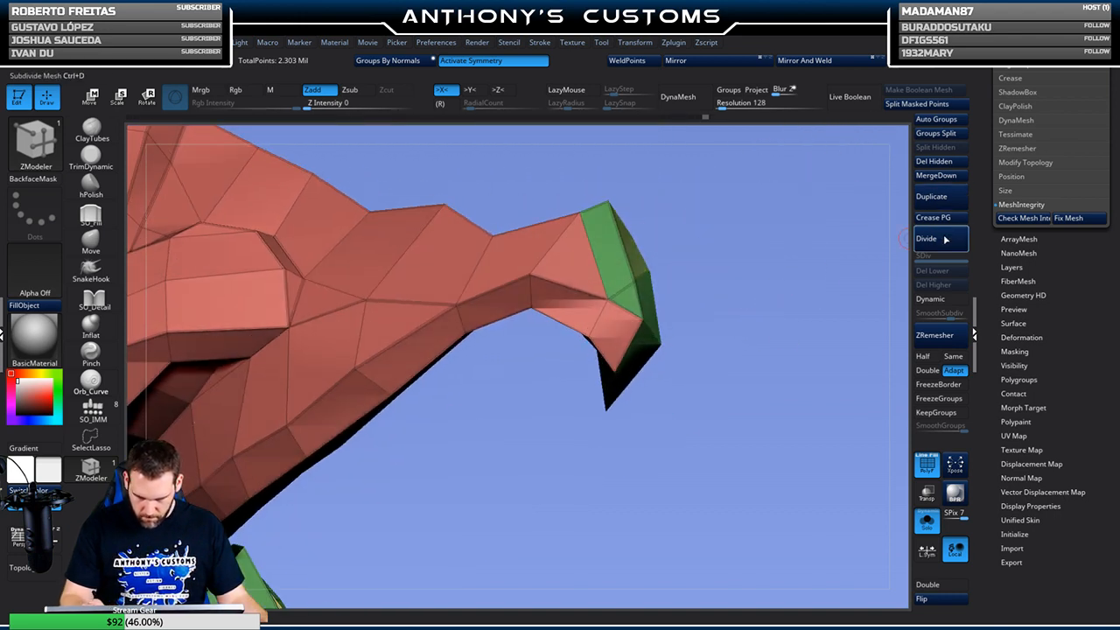
left_click(940, 301)
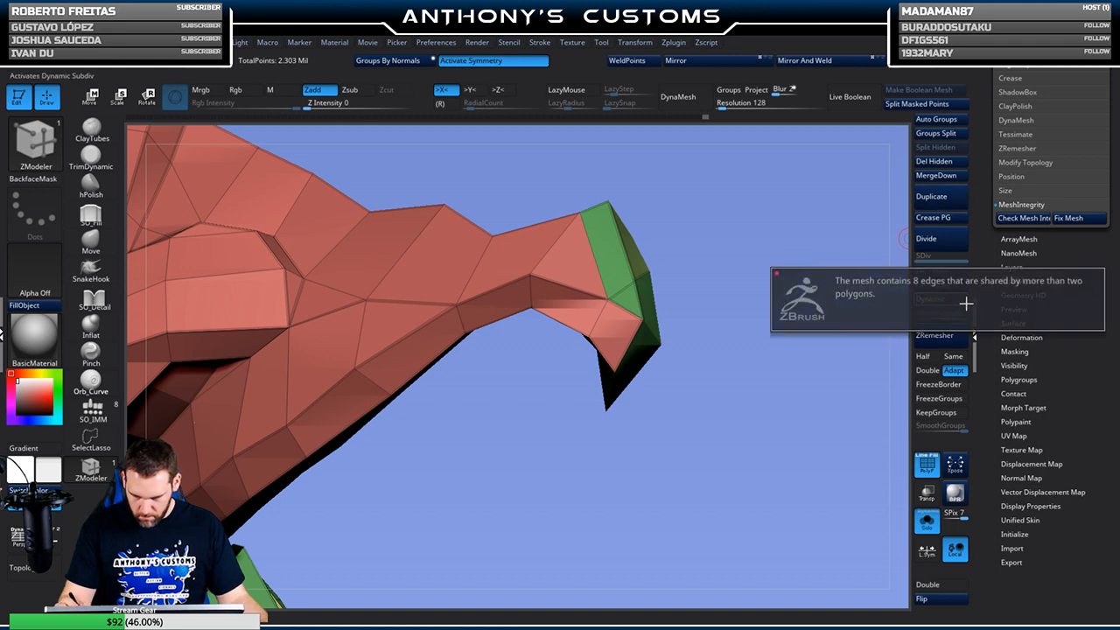
Show the mesh double-sided and delete the stray green polygons at the nose panel's centre using Delete on A Single Poly
right_click_drag(795, 375, 803, 259)
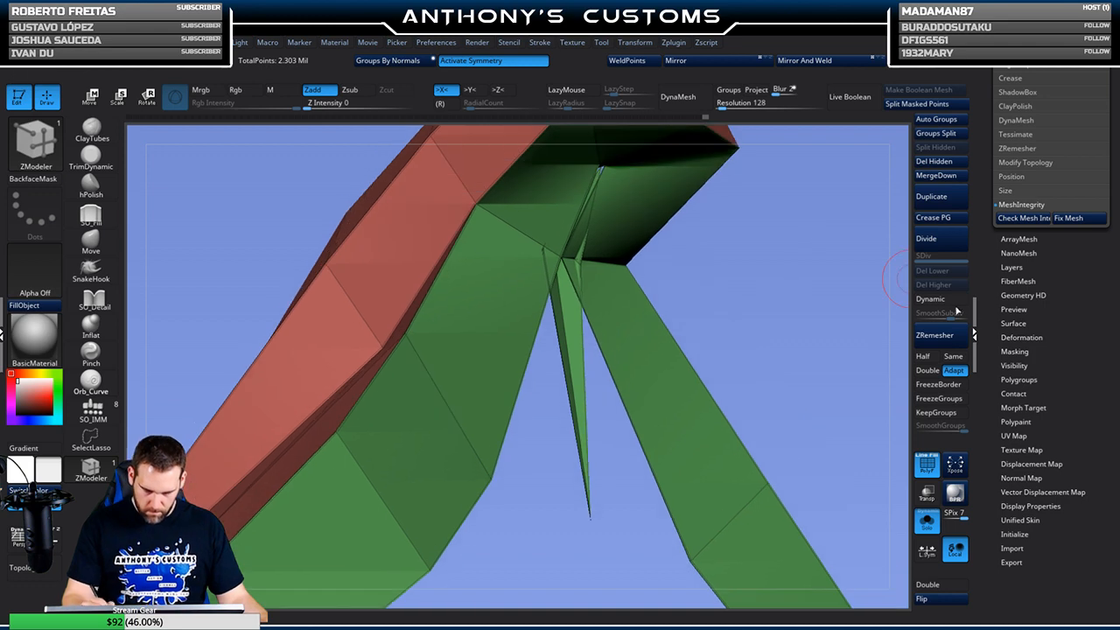
left_click(927, 586)
right_click_drag(813, 320, 808, 291)
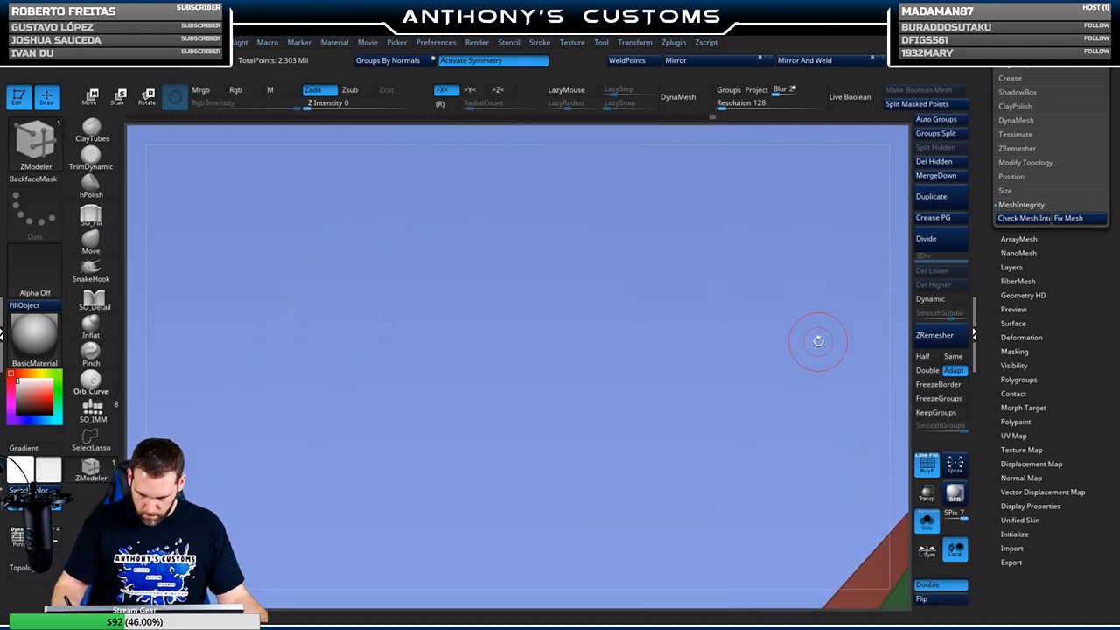
right_click_drag(812, 362, 597, 298)
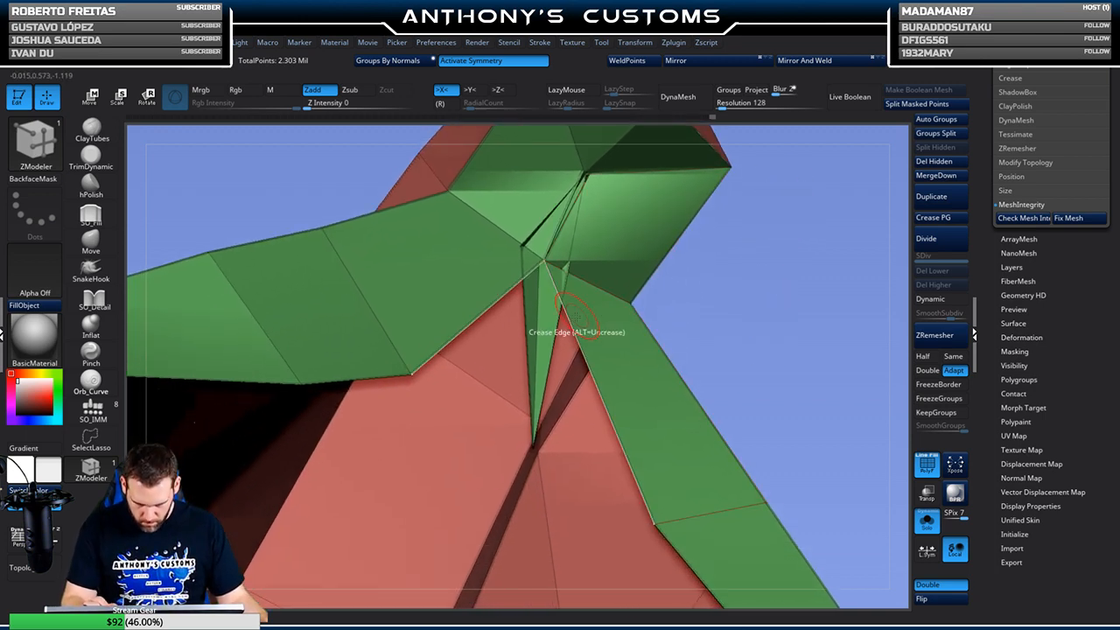
key("space")
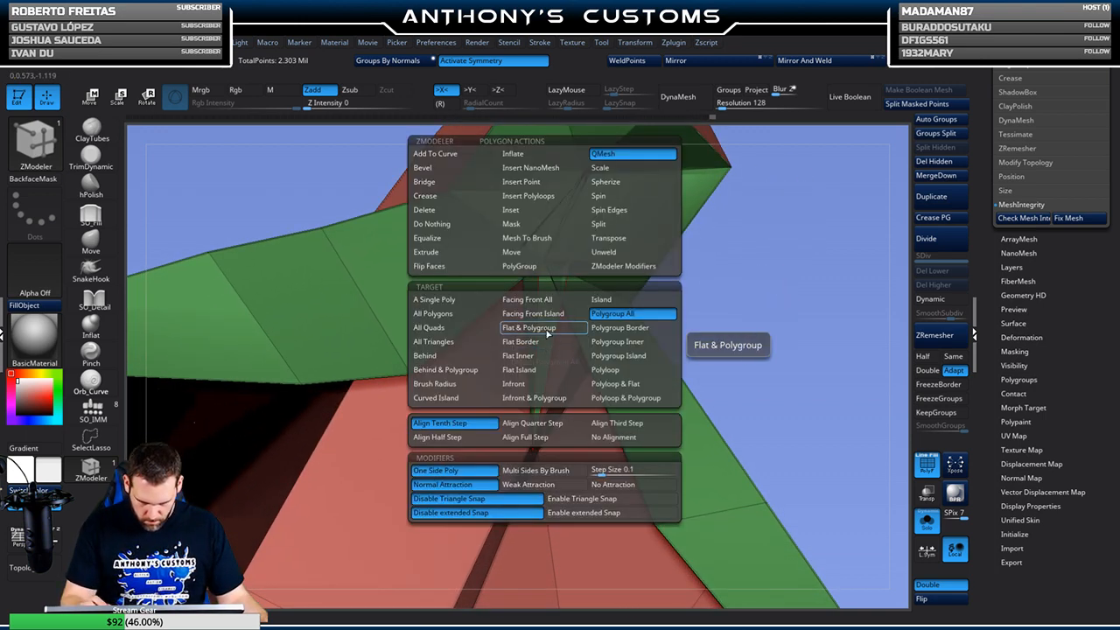
left_click(462, 209)
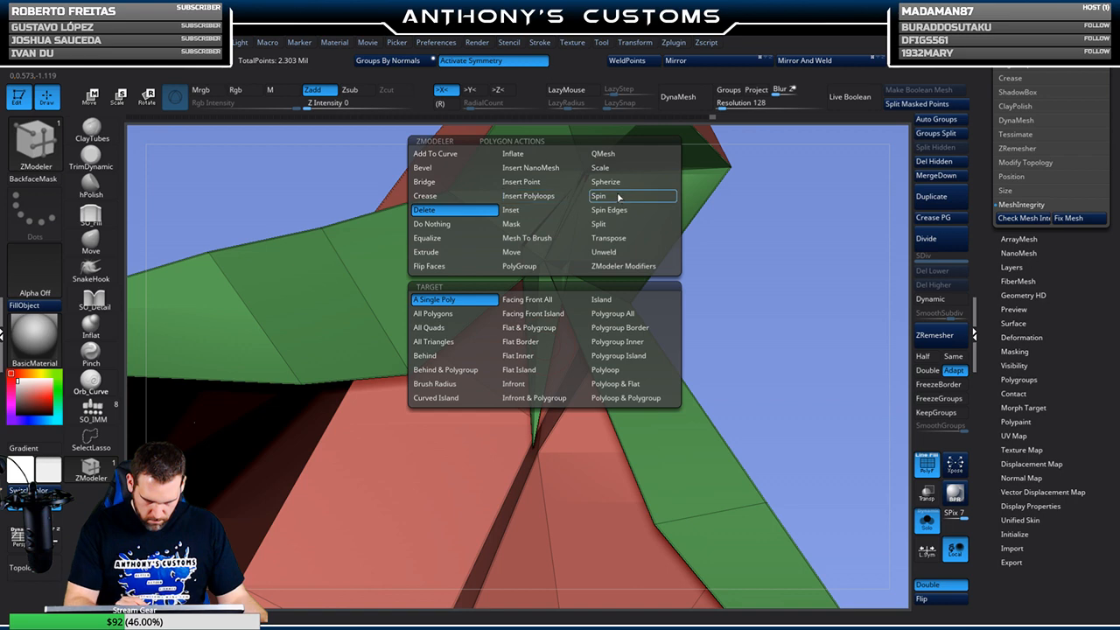
left_click(547, 334)
left_click_drag(705, 259, 759, 175)
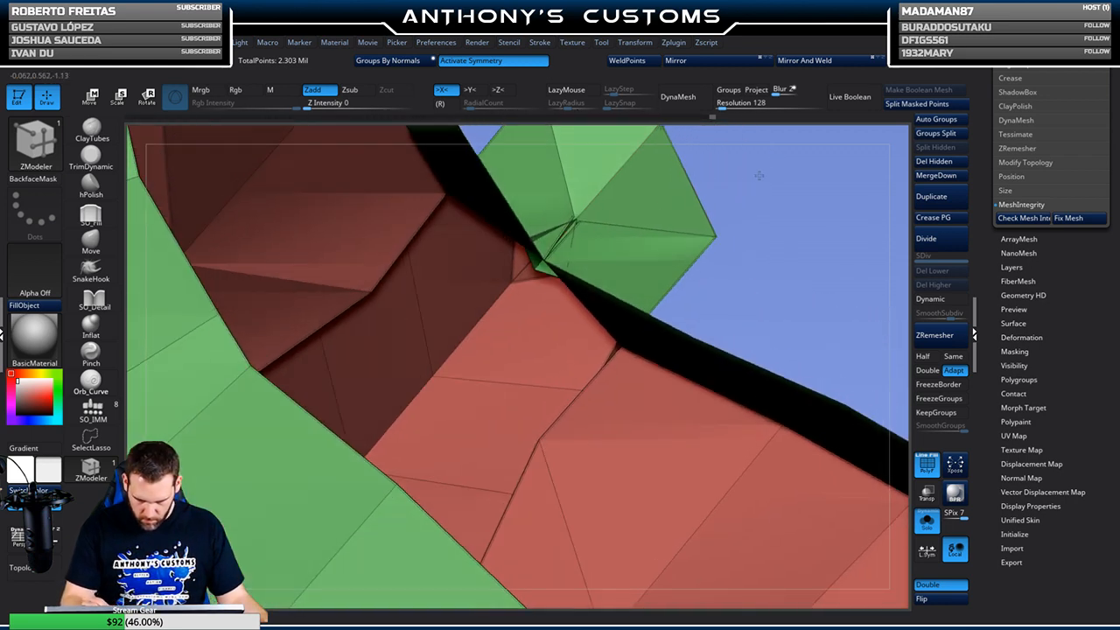
left_click_drag(818, 210, 748, 526)
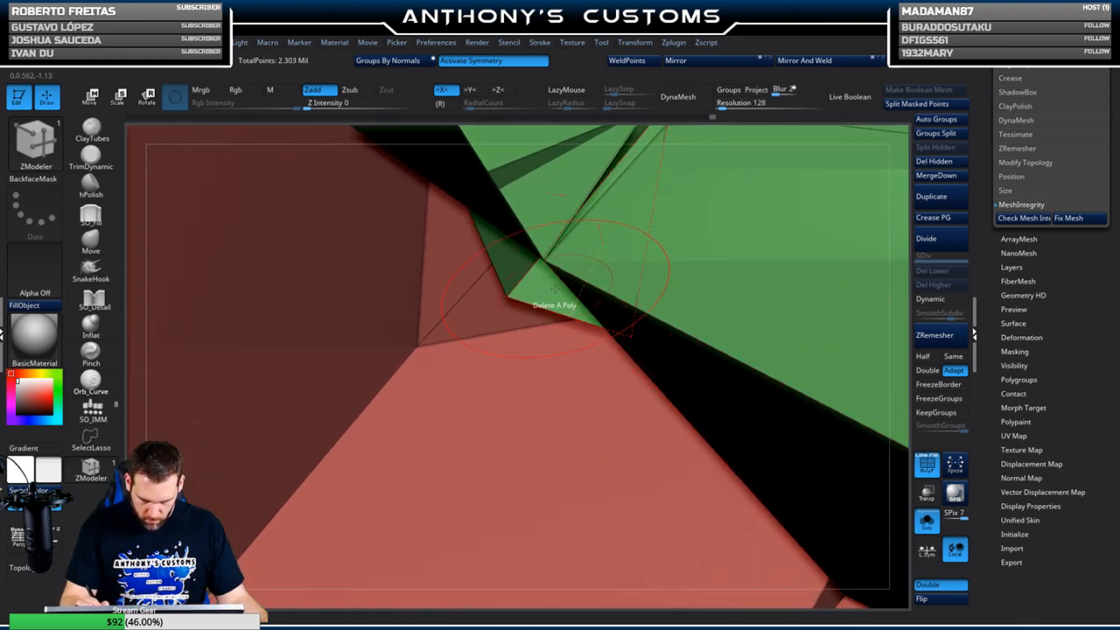
left_click(554, 289)
Reposition the points around the open gap at the back of the nose panel's centre with the Move brush
right_click_drag(657, 298, 439, 270, "ctrl")
left_click(89, 249)
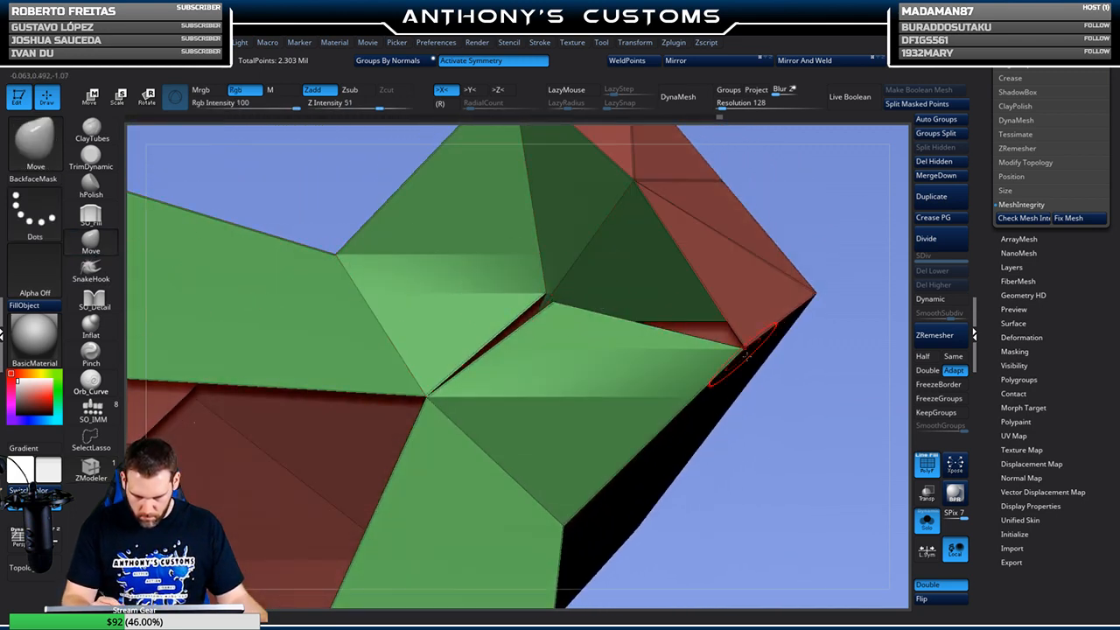
key("space")
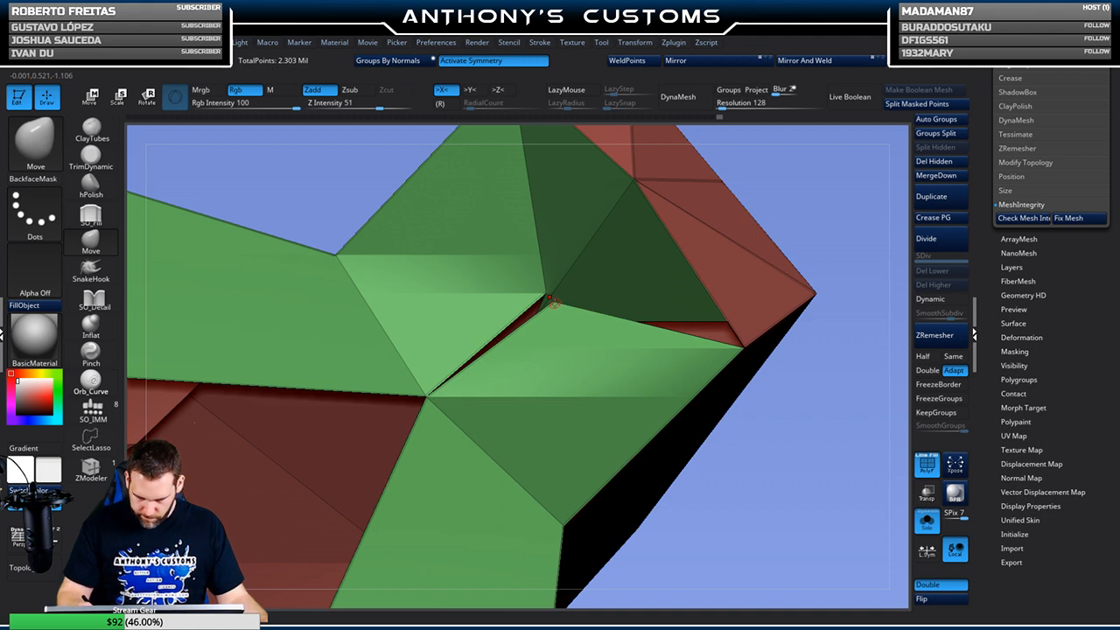
right_click_drag(558, 304, 562, 304)
key("space")
left_click_drag(562, 304, 588, 275)
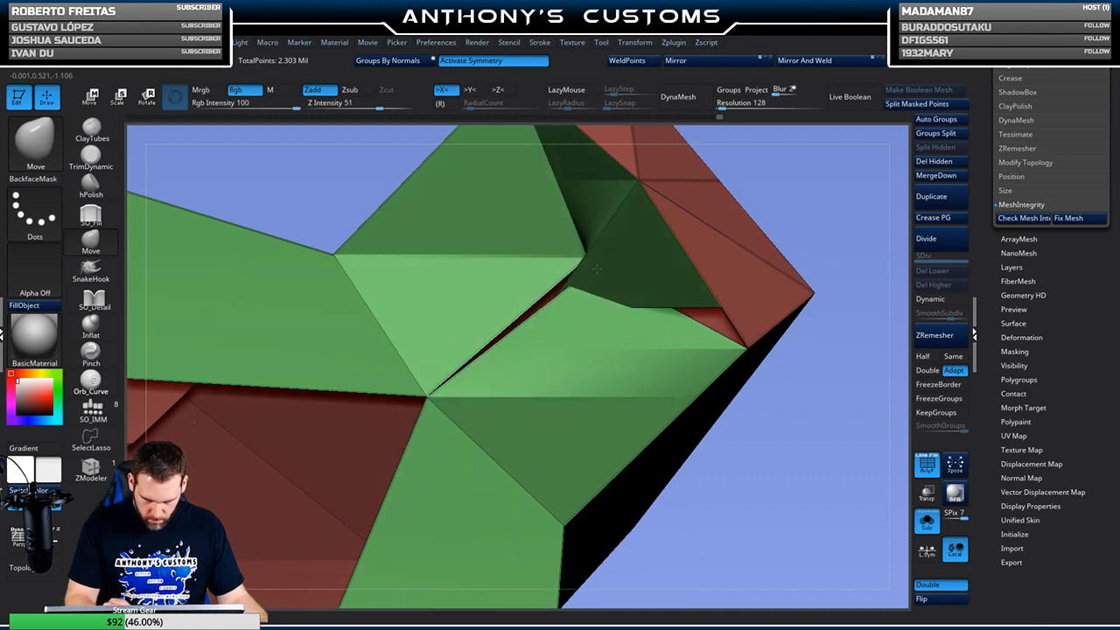
left_click_drag(827, 198, 785, 221)
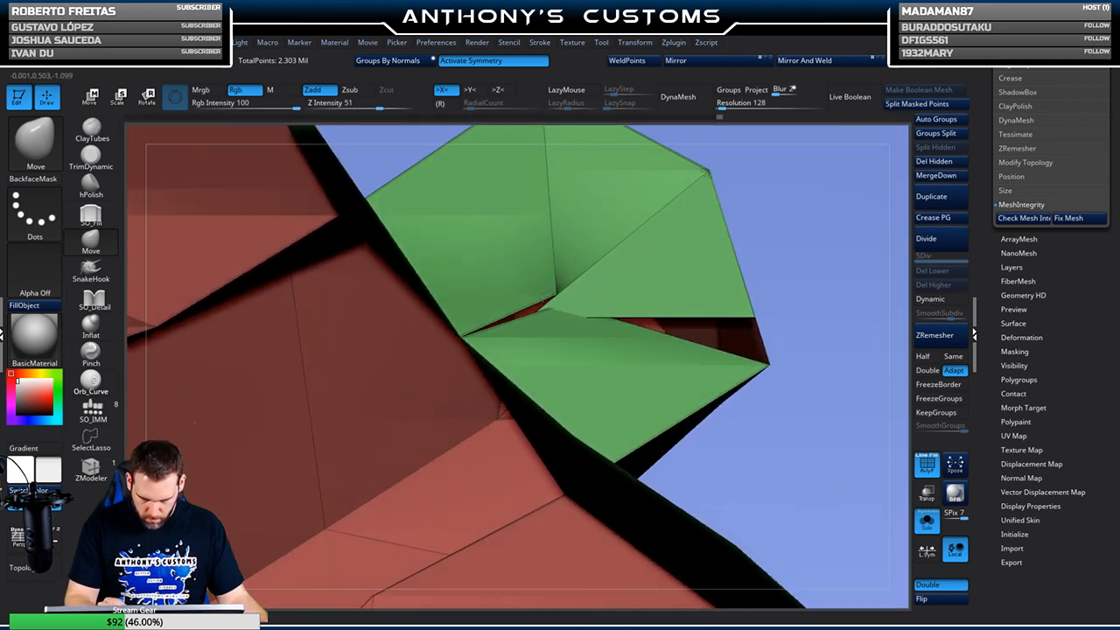
left_click_drag(550, 293, 509, 326)
mouse_move(794, 232)
left_mouse_down()
mouse_move(549, 319)
mouse_move(620, 258)
mouse_move(824, 214)
mouse_move(806, 194)
mouse_move(815, 213)
mouse_move(825, 206)
mouse_move(817, 212)
left_mouse_up()
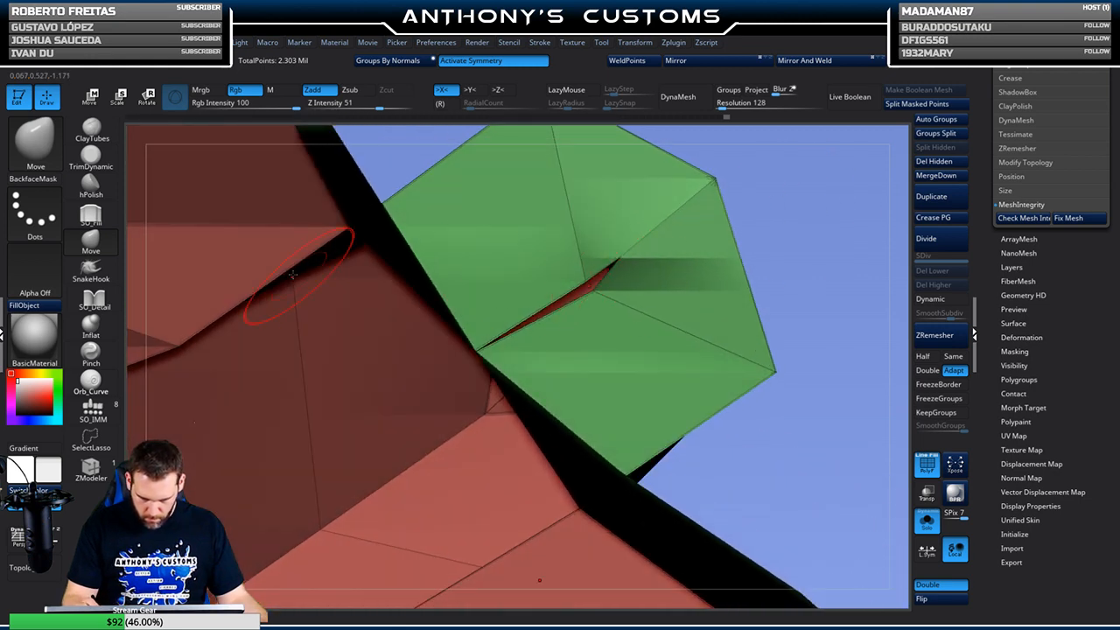
Set ZModeler's edge action to Bridge and bridge the edges across the central gap in the green faces
key("1")
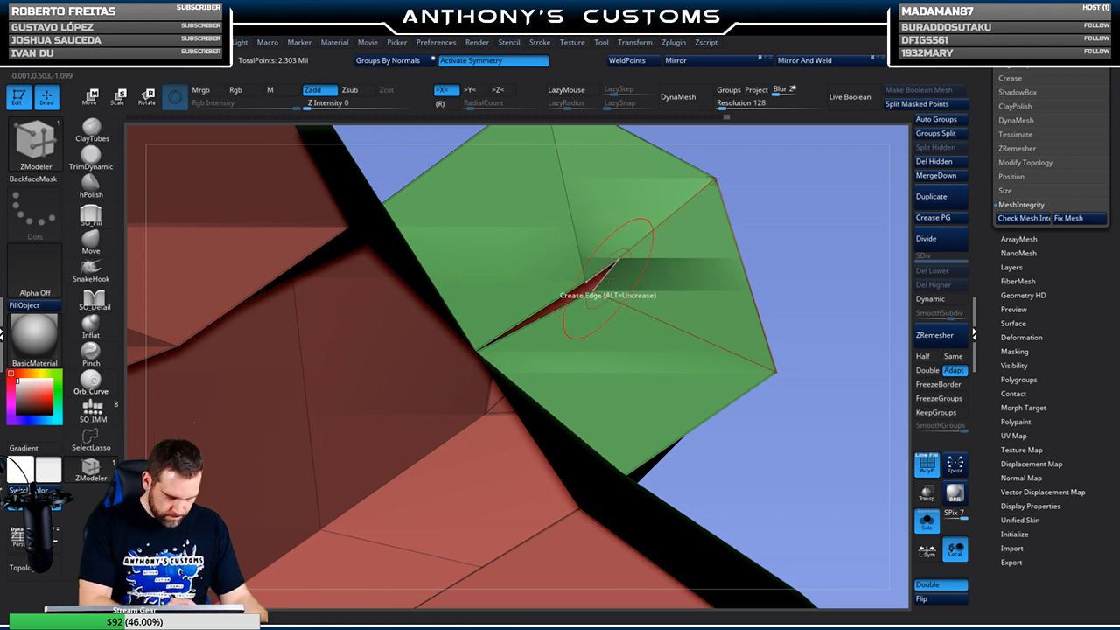
key("space")
left_click(500, 324)
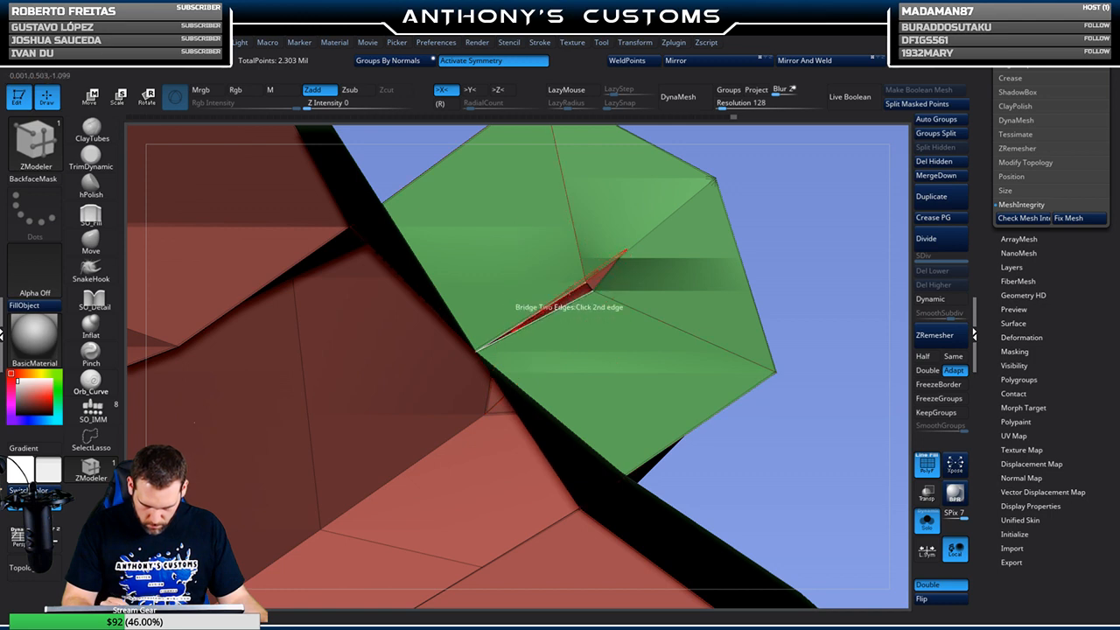
left_click_drag(787, 227, 823, 194)
Stitch the loose points together at the end of the central gap and bridge the adjoining edges
key("space")
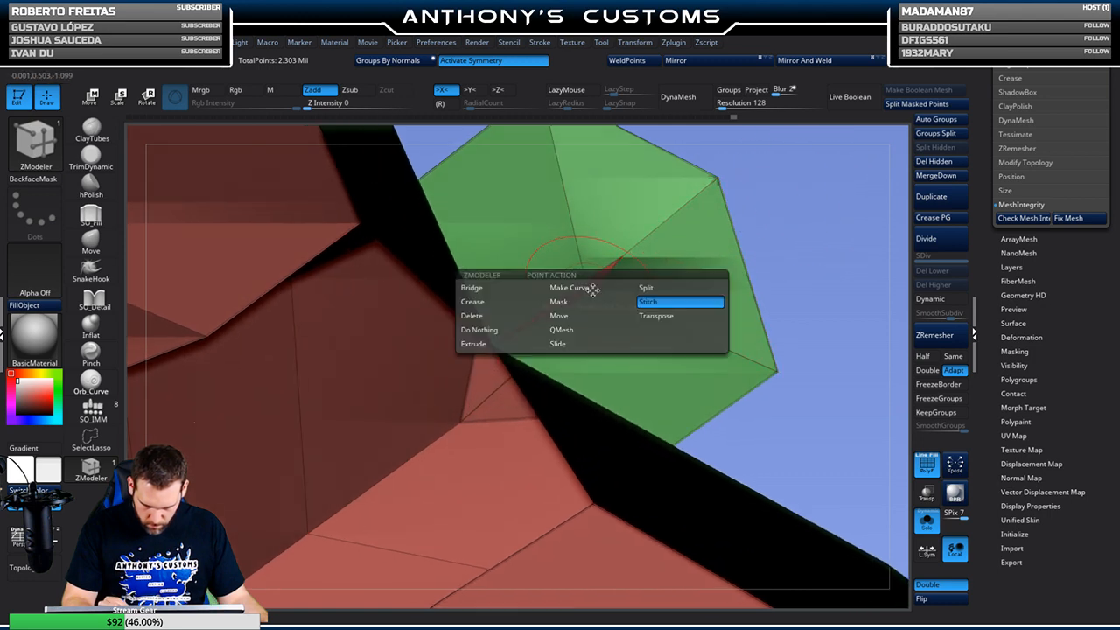
left_click(573, 412)
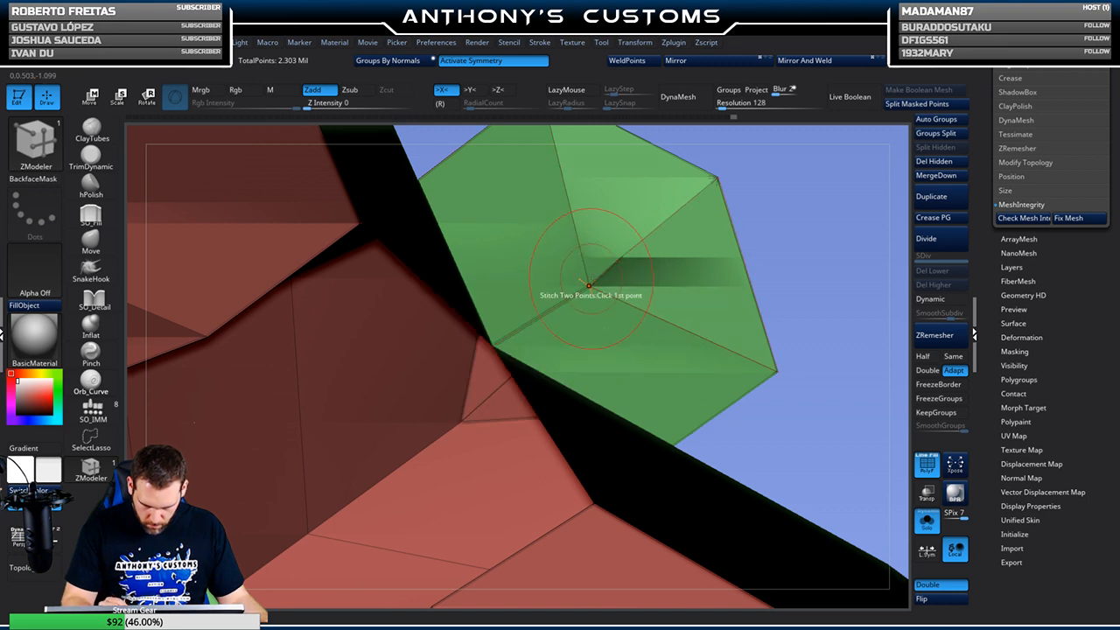
left_click(602, 273)
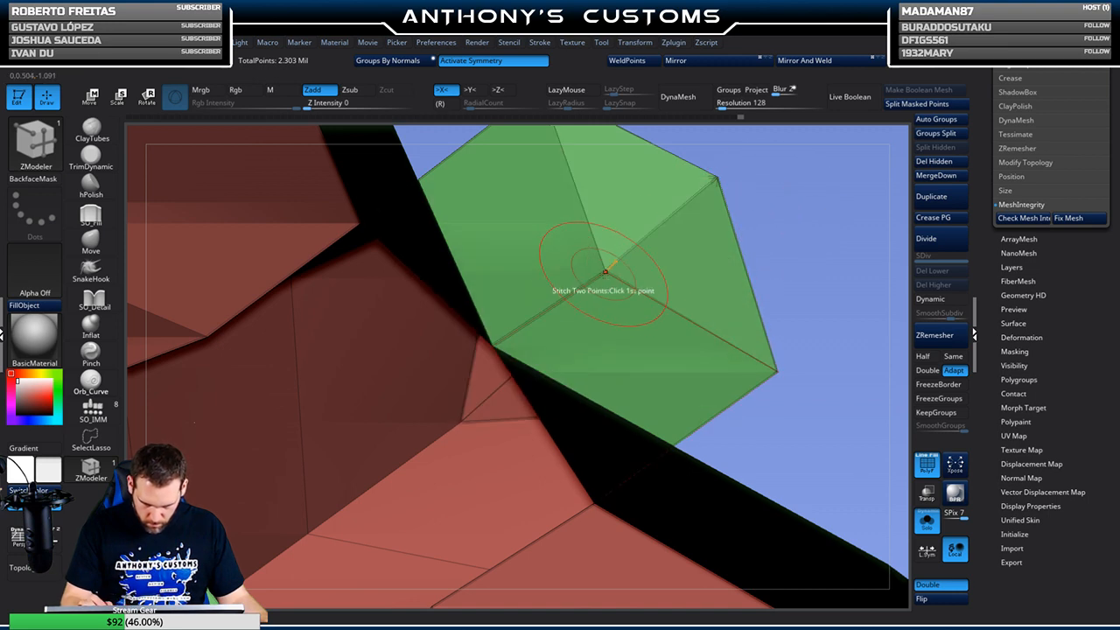
left_click_drag(810, 242, 805, 306)
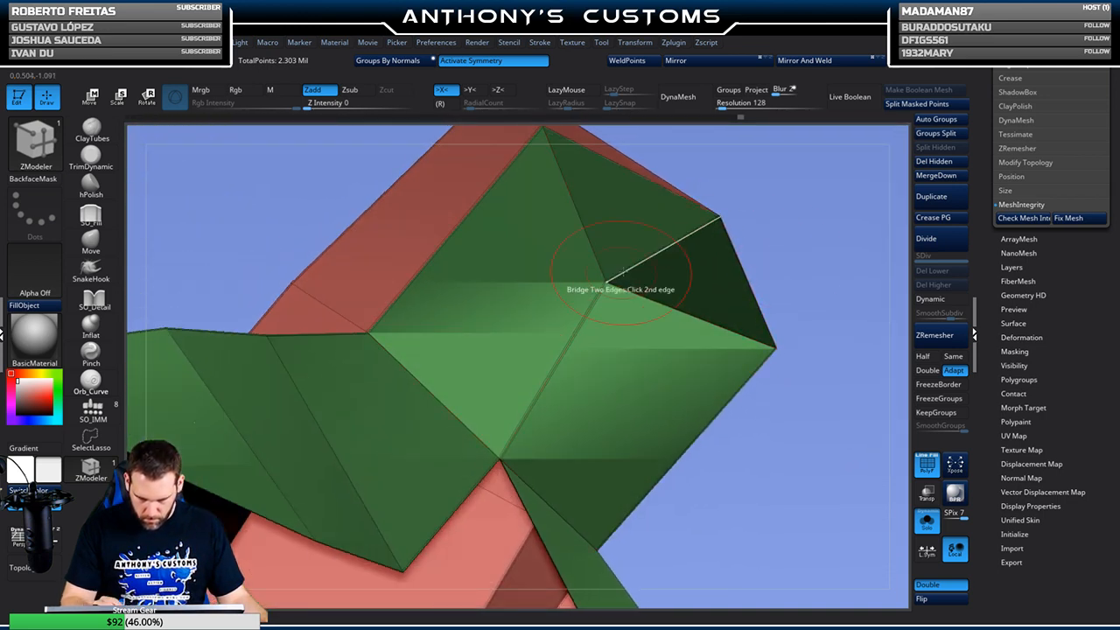
left_click_drag(788, 224, 752, 212)
Repair the nose panel with Fix Mesh, turn off double-sided display and enable dynamic subdivision to check its back
left_click(932, 303)
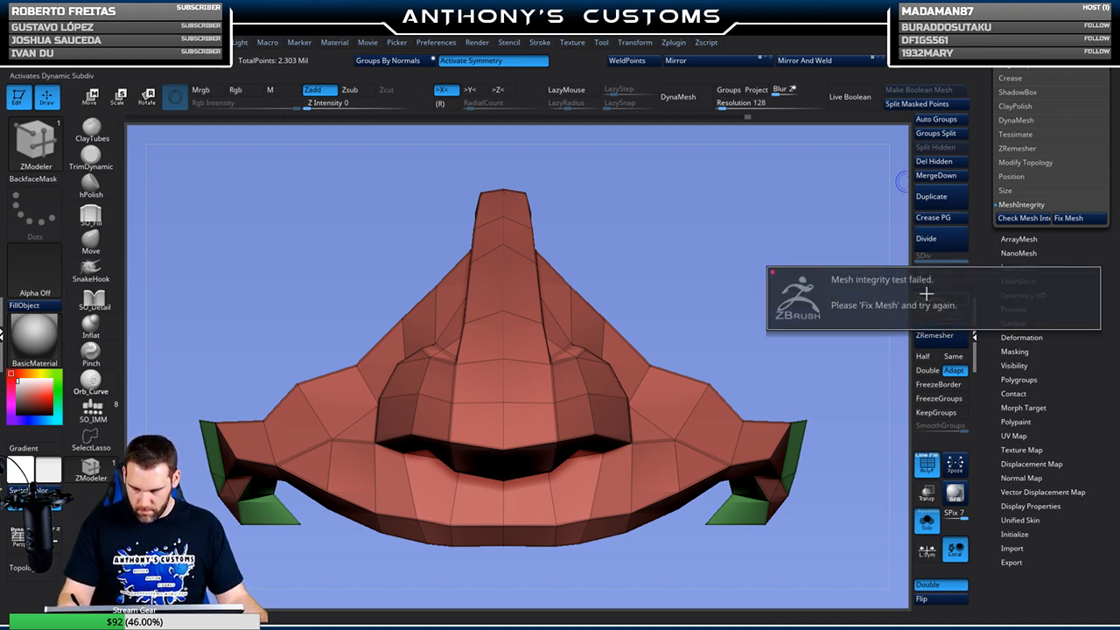
left_click(1070, 218)
left_click_drag(812, 293, 867, 213)
left_click(945, 589)
left_click_drag(791, 437, 817, 560)
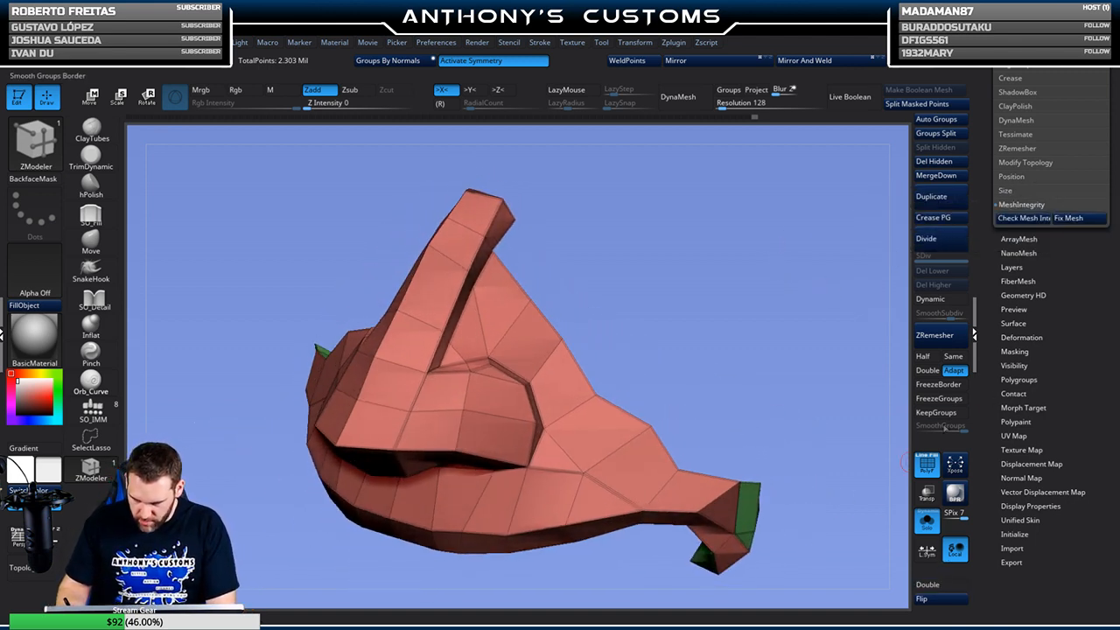
left_click(944, 303)
left_click_drag(809, 370, 744, 367)
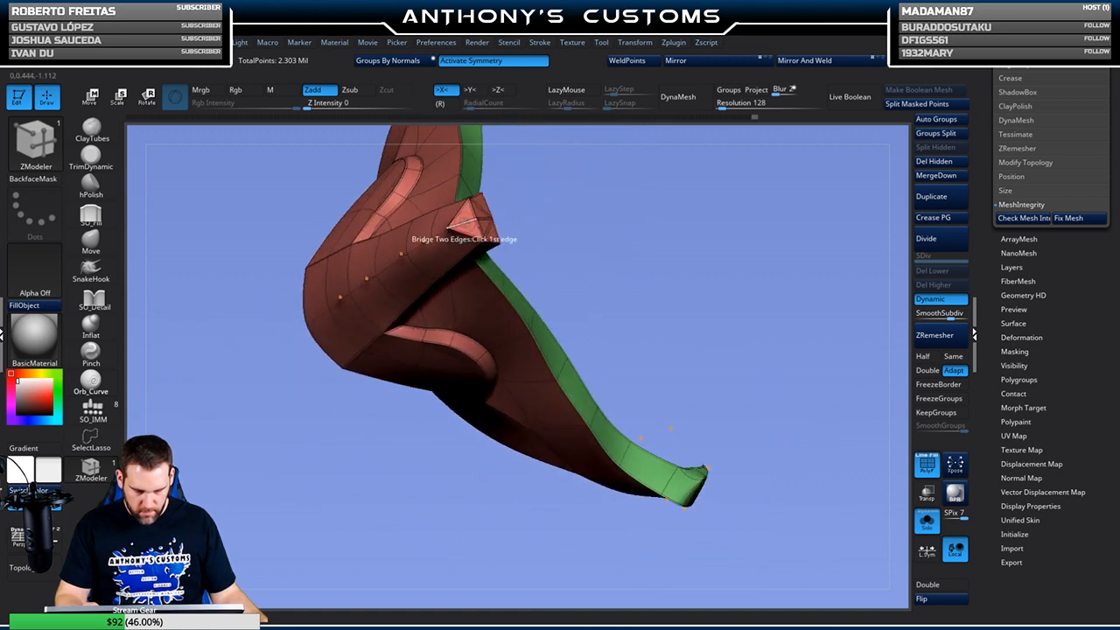
Set the ZModeler edge action to Crease and crease the edges at the strip's corner
key("space")
left_click(367, 305)
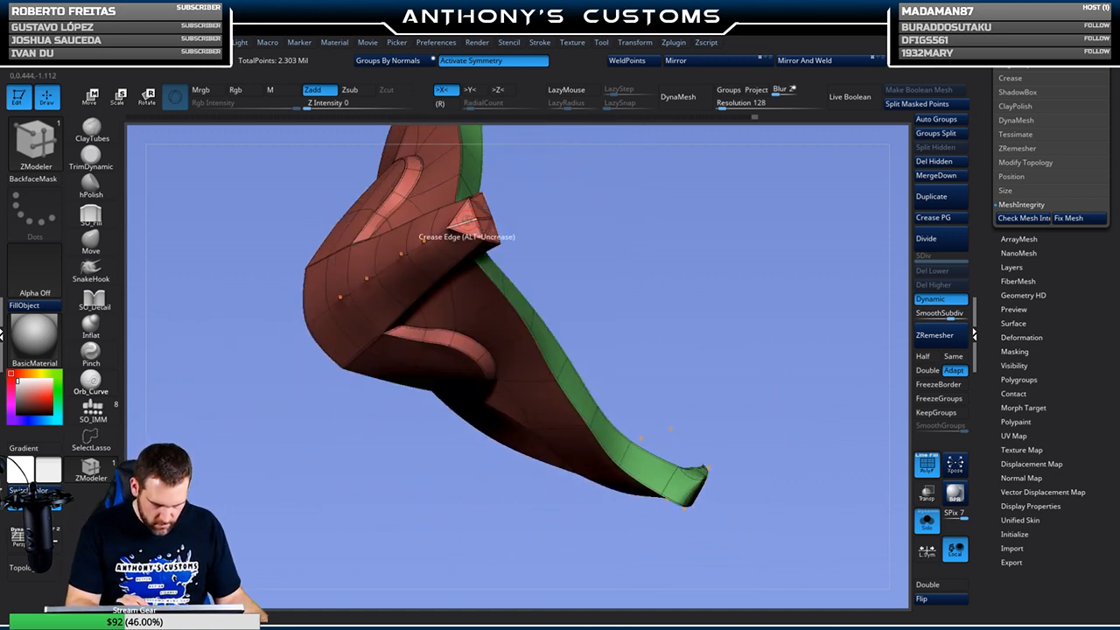
left_click_drag(598, 228, 617, 214)
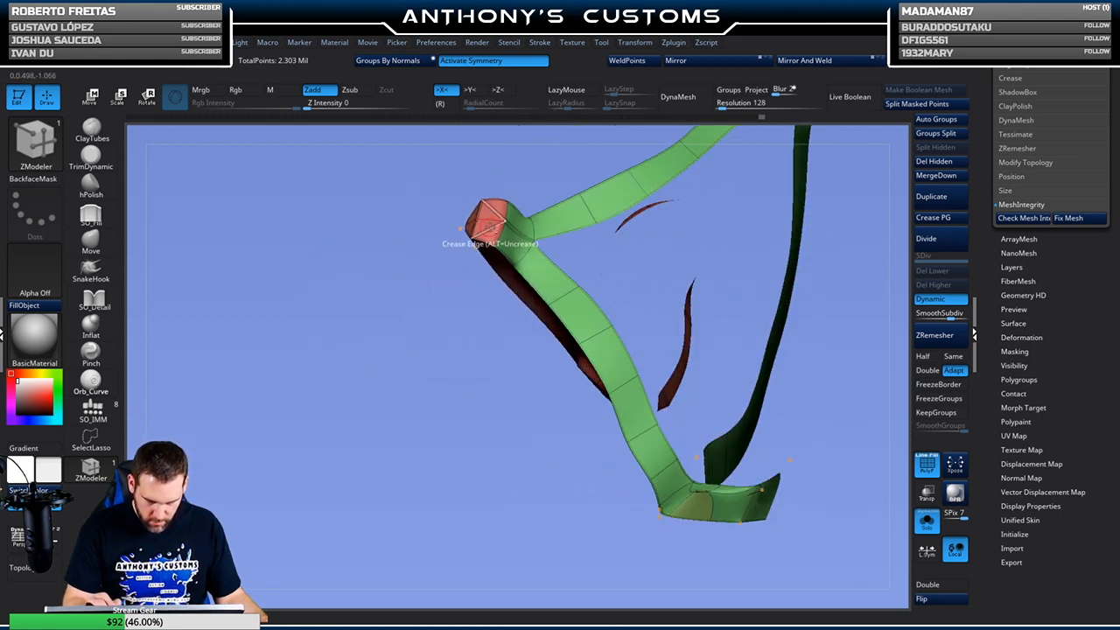
left_click_drag(493, 261, 490, 285)
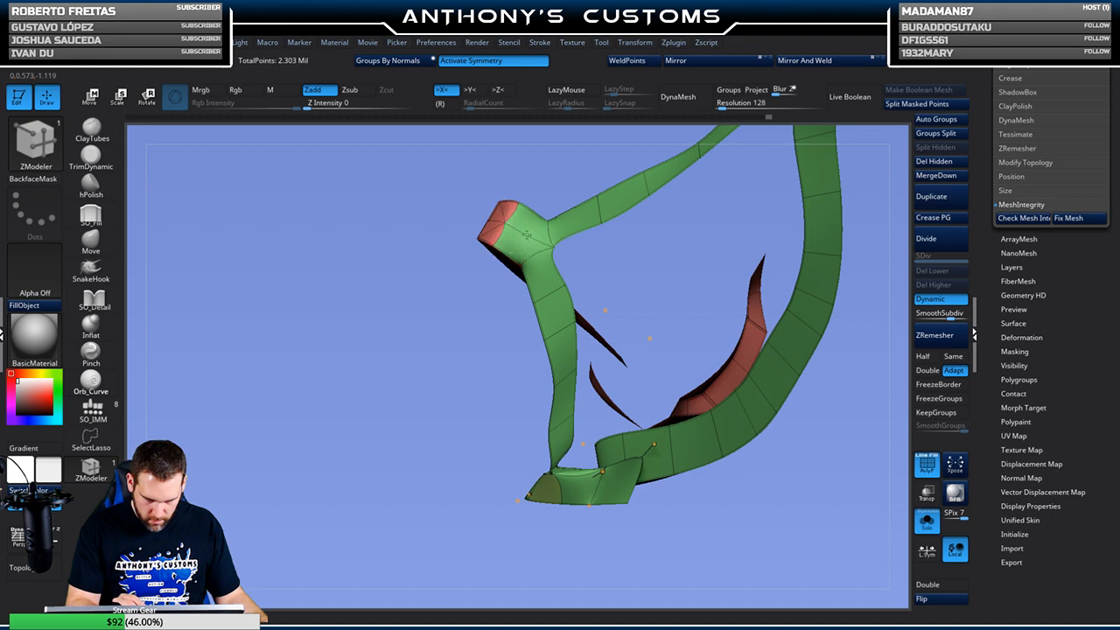
left_click_drag(448, 380, 539, 254)
Turn off the dynamic subdivision preview and delete the inner polygon at the strip's lower corner
left_click_drag(508, 319, 617, 534)
left_click(928, 302)
left_click_drag(560, 438, 805, 341)
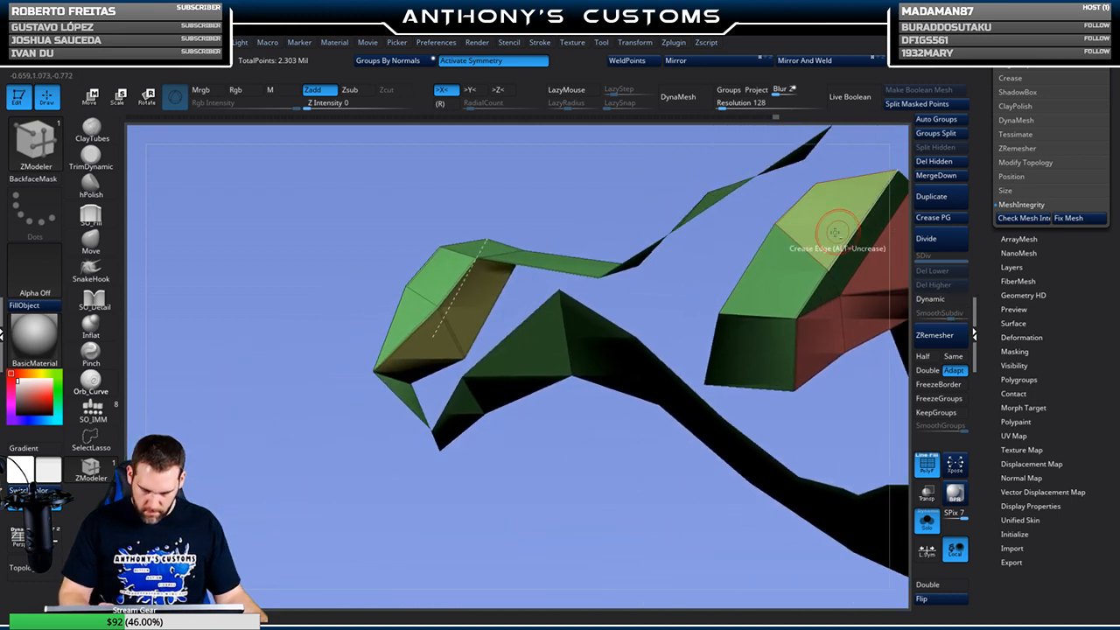
left_click_drag(506, 477, 505, 448)
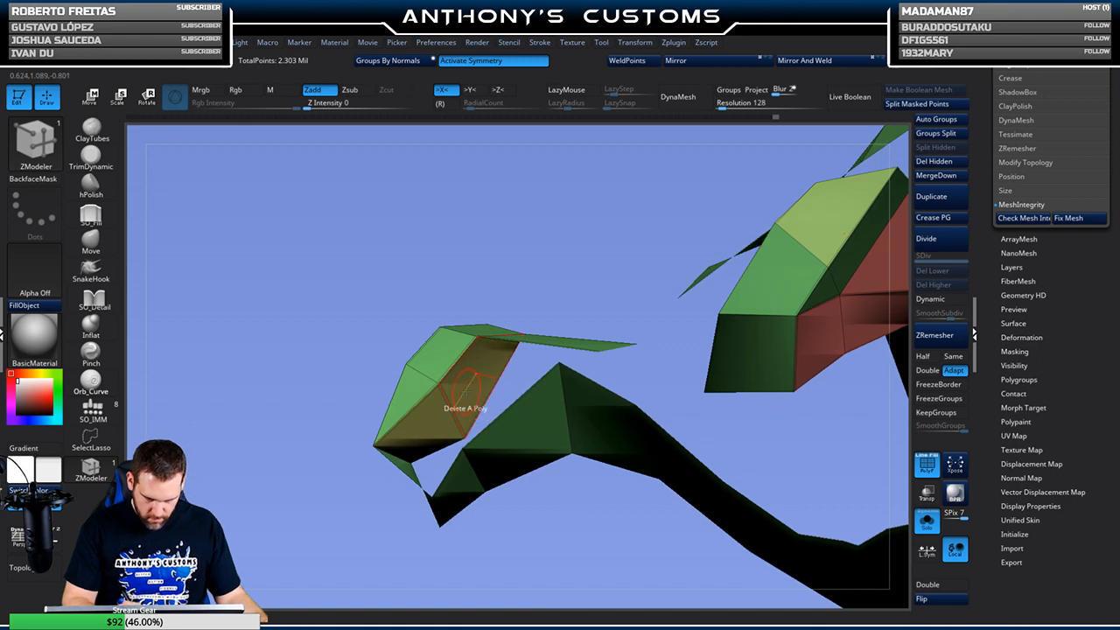
key("space")
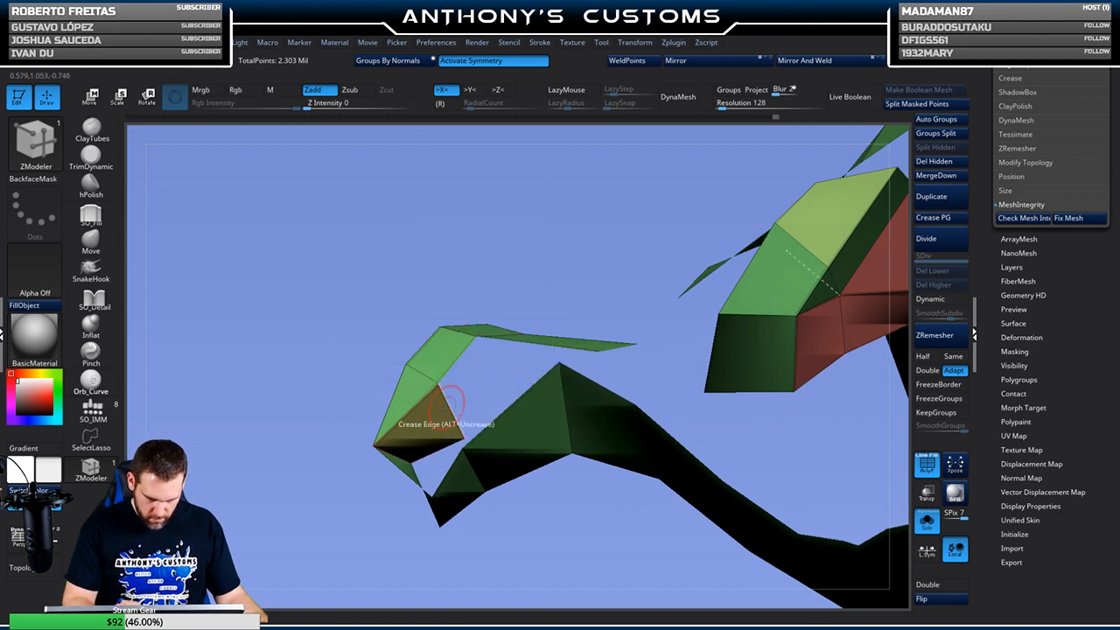
Turn dynamic subdivision back on, exit solo mode to show the full mask and hide the polyframe
left_click_drag(473, 508, 837, 310)
left_click(940, 300)
left_click_drag(759, 351, 679, 380)
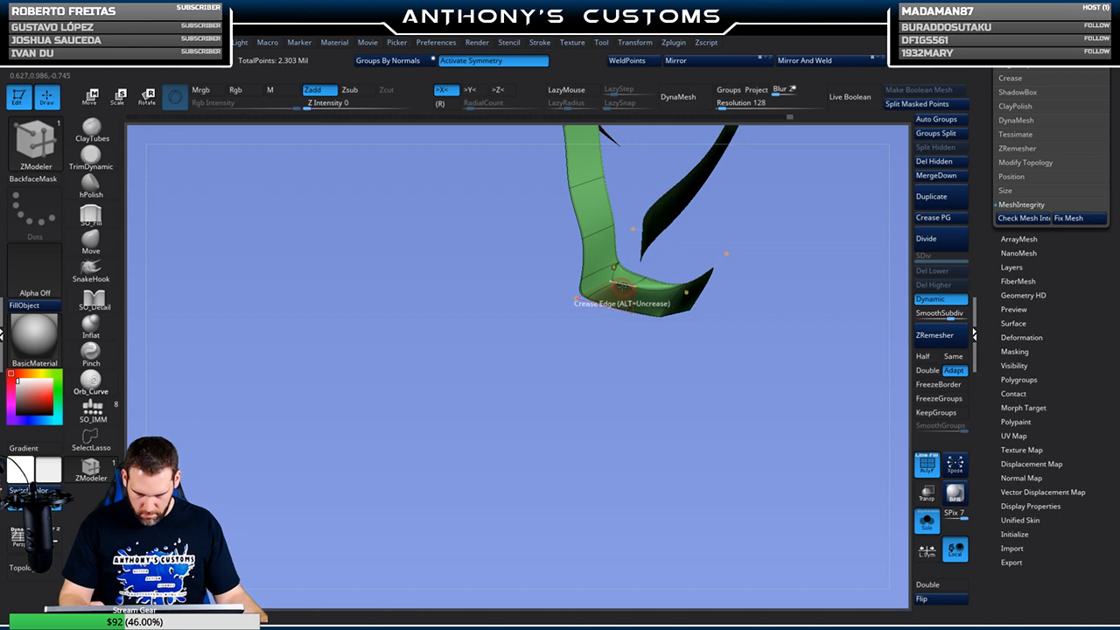
left_click_drag(673, 433, 906, 313)
left_click(929, 525)
left_click_drag(849, 516, 835, 484)
key("shift+f")
left_click_drag(848, 522, 842, 467)
Adjust the mesh at the corner of the mask's mouth opening with the Move brush
left_click(91, 238)
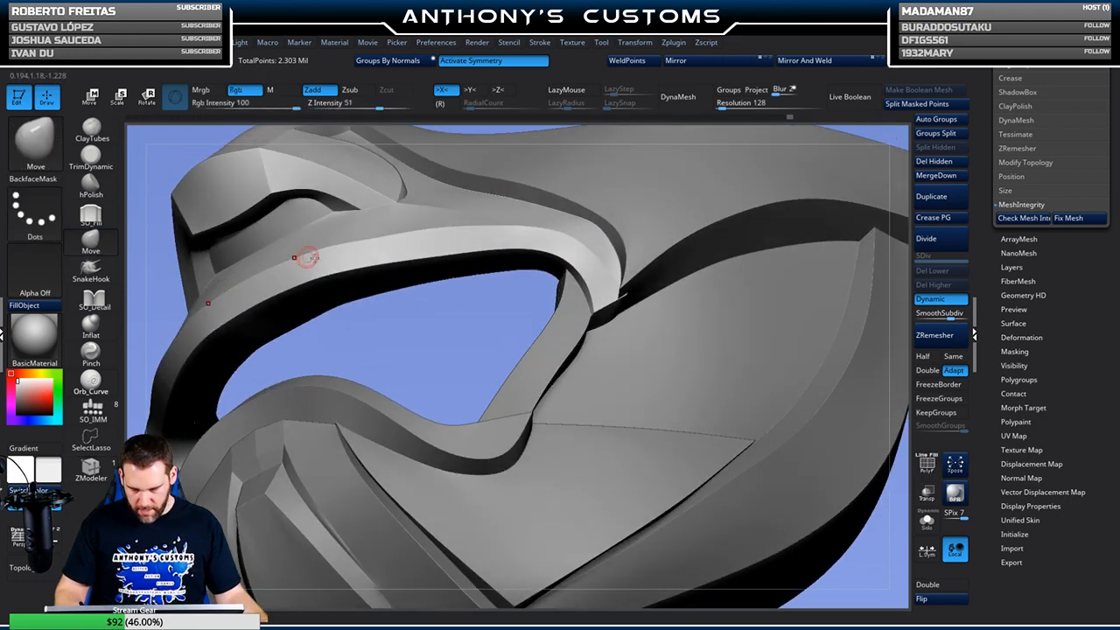
right_click_drag(684, 308, 638, 385)
key("space")
left_click_drag(686, 312, 696, 312)
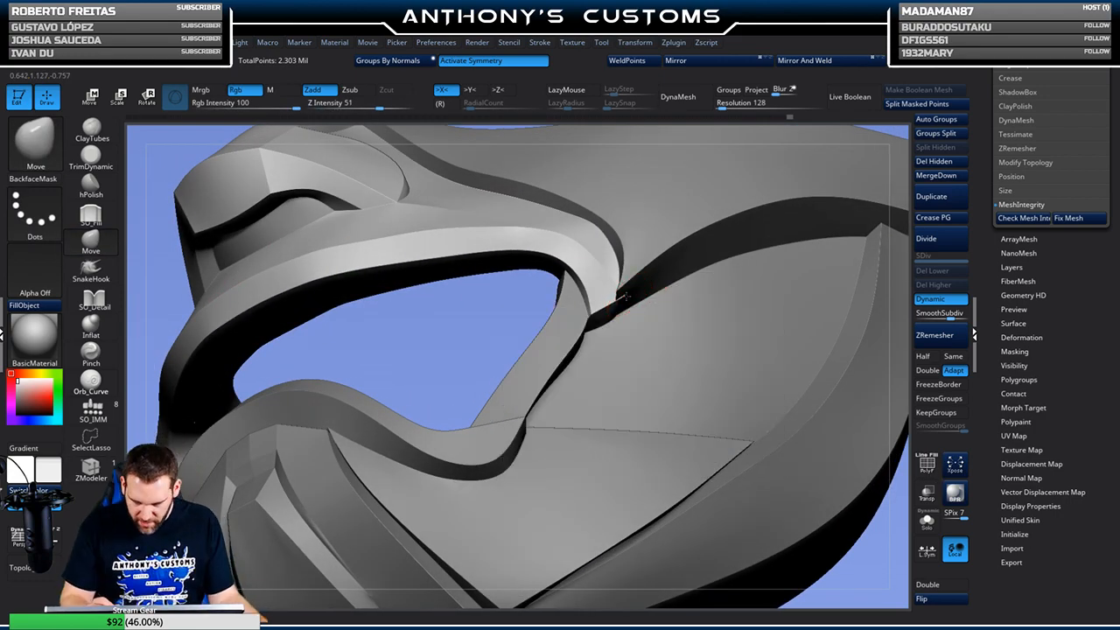
Check the mouth corner against the whole mask and save the project
right_click_drag(709, 255, 692, 232)
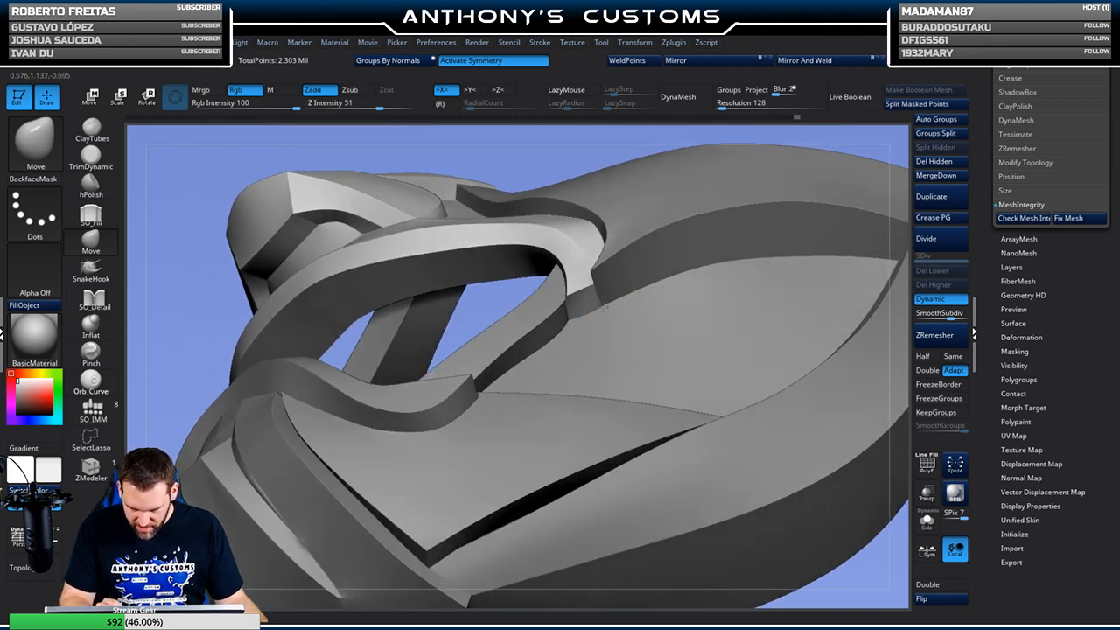
right_click_drag(687, 278, 790, 278)
right_click_drag(804, 387, 780, 428, "ctrl")
key("ctrl")
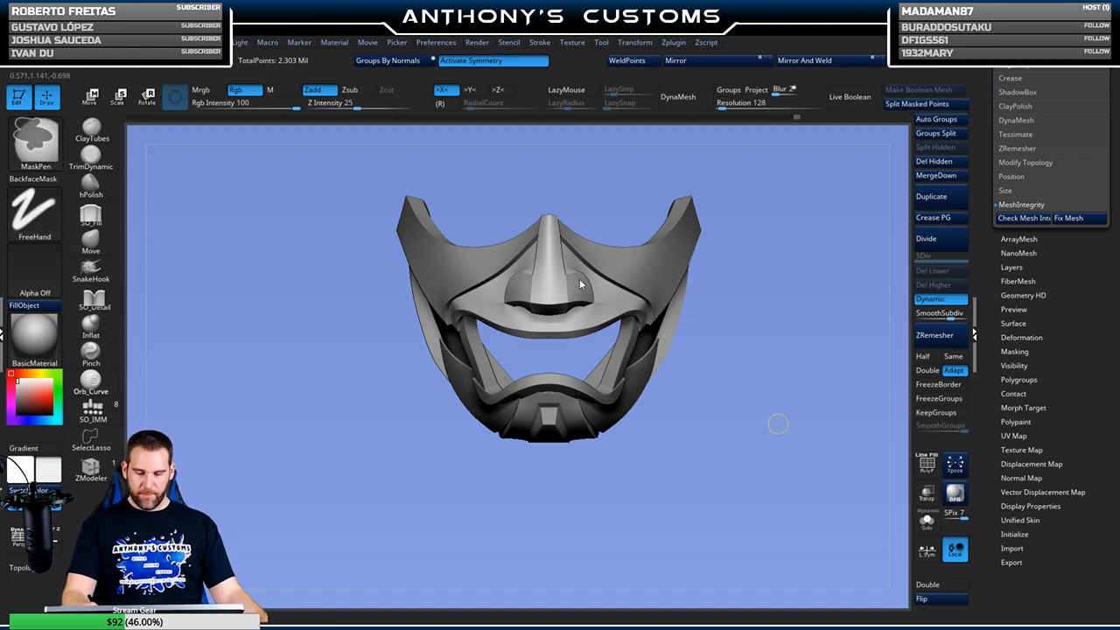
key("ctrl+s")
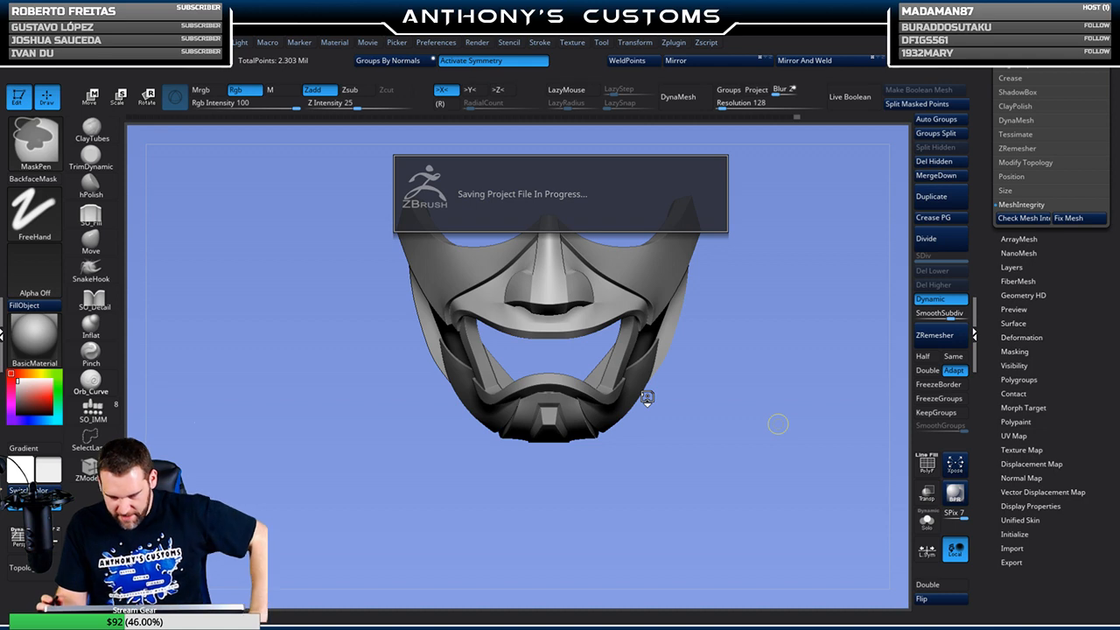
Insert a Cylinder3D as a new subtool and activate the transform gizmo on it
left_click_drag(1073, 275, 1073, 601)
left_click(1018, 240)
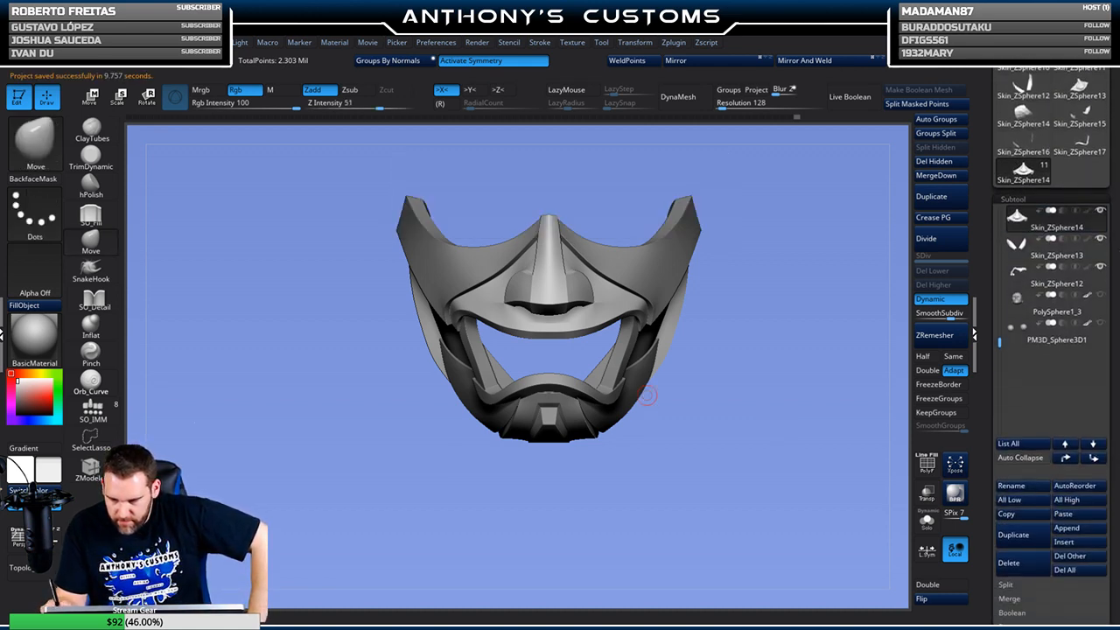
left_click(1079, 359)
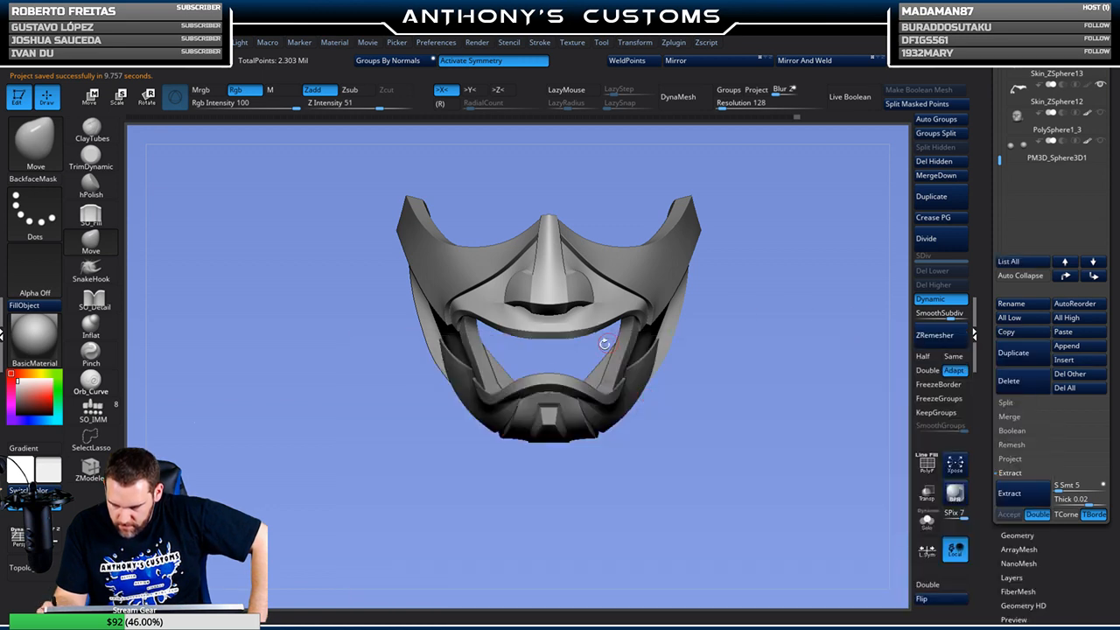
left_click(1064, 360)
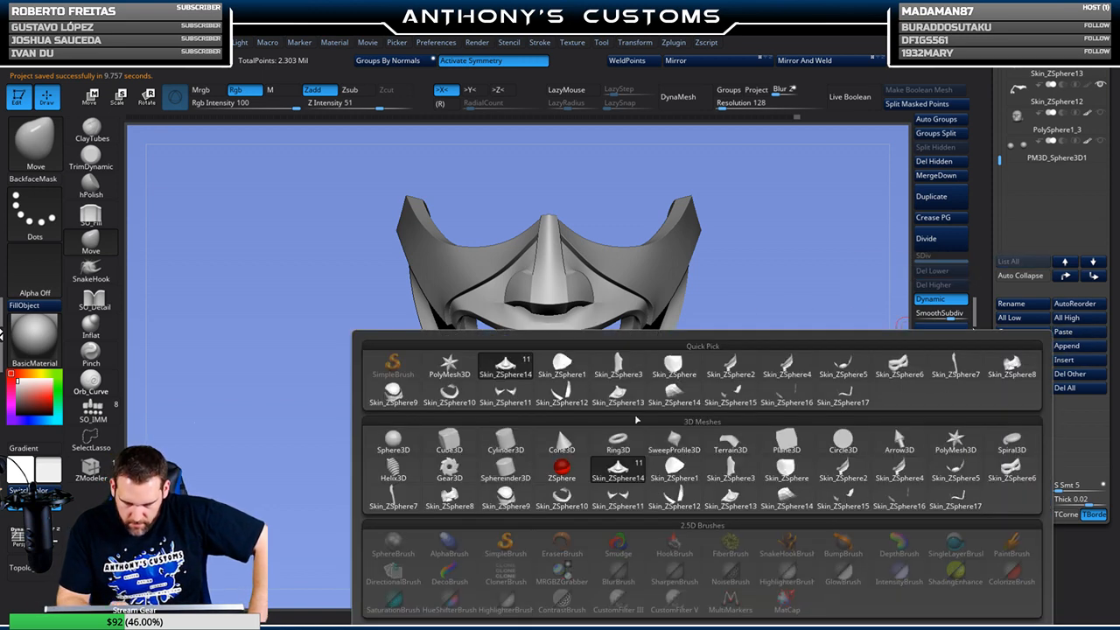
left_click(507, 445)
key("w")
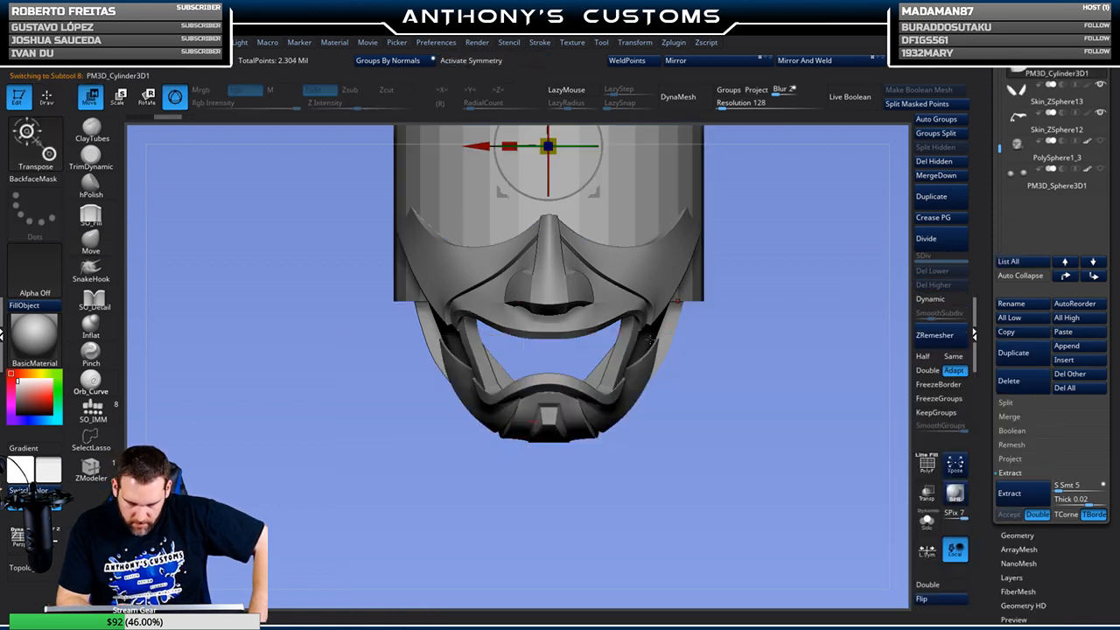
Replace the inserted cylinder with a parametric cylinder primitive and rotate it upright above the mask
key("f")
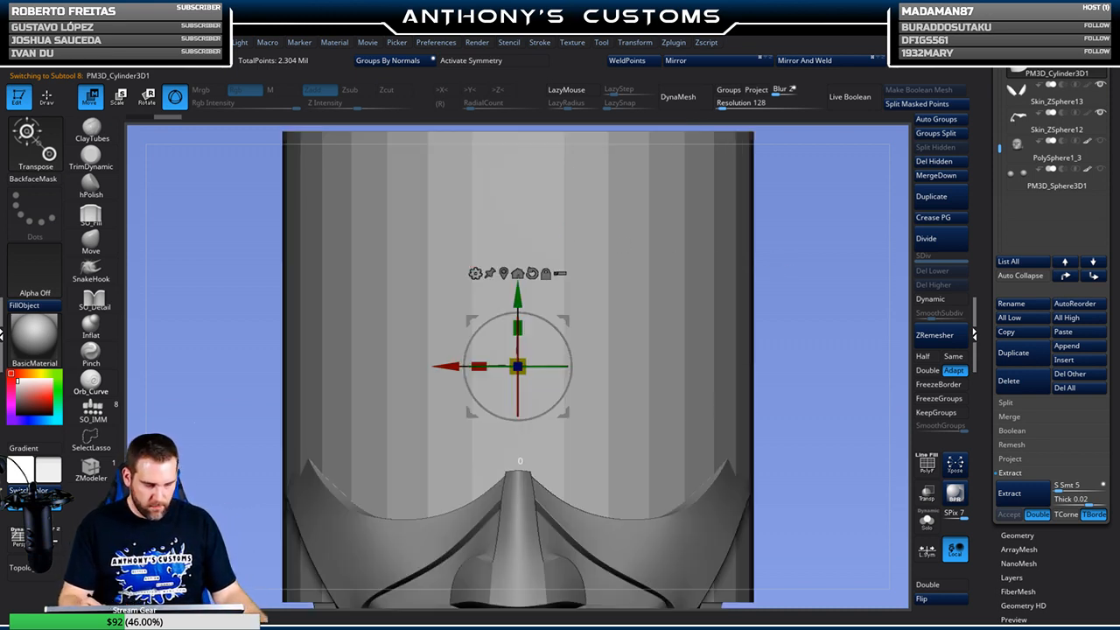
left_click(475, 273)
left_click(570, 266)
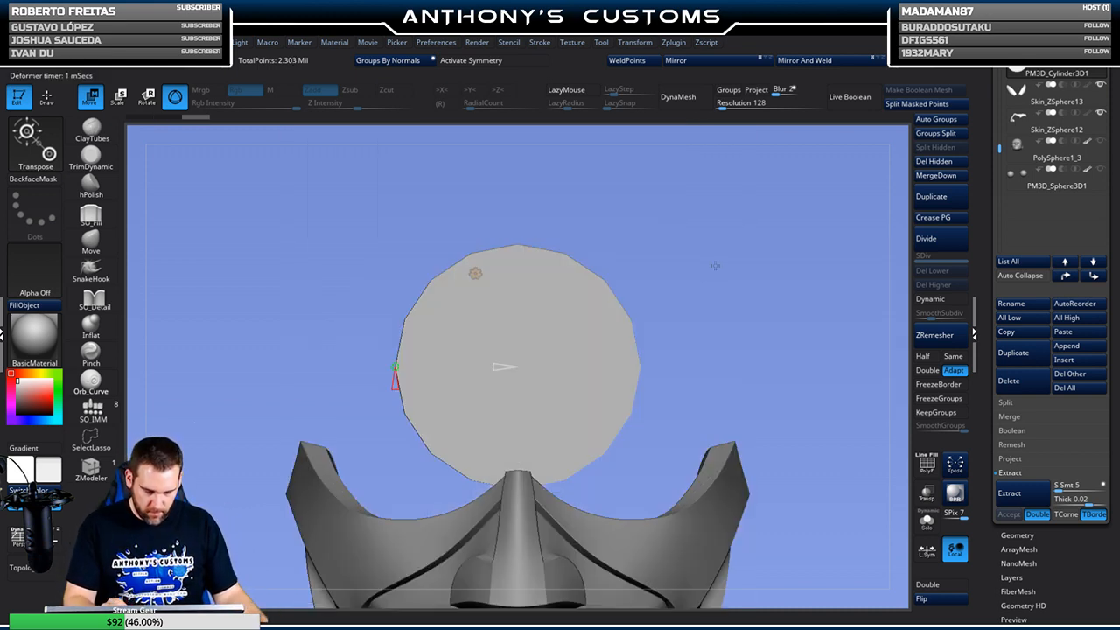
key("w")
left_click_drag(514, 343, 518, 489)
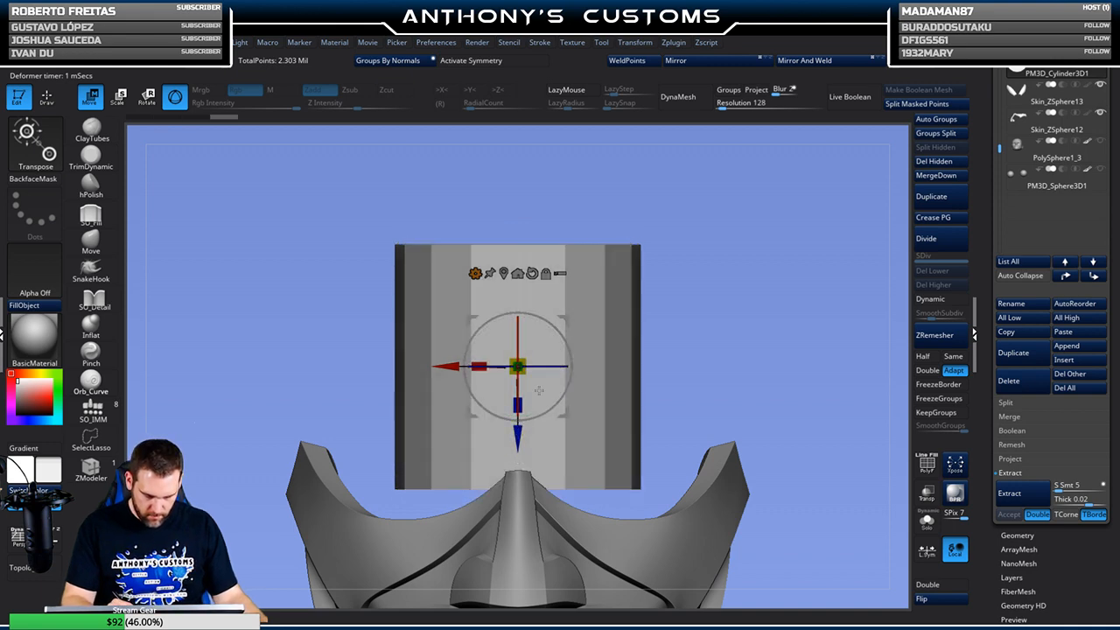
Show the polyframe and divide the cylinder into two segments along its height
key("shift+f")
mouse_move(680, 301)
left_mouse_down()
mouse_move(726, 273)
mouse_move(672, 287)
left_mouse_up()
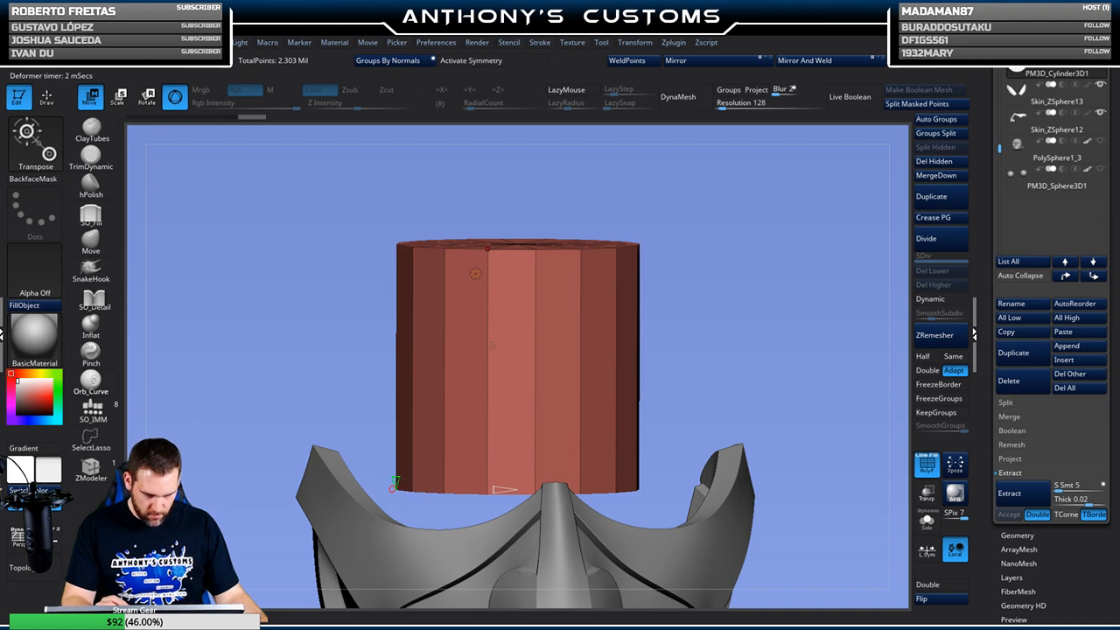
left_click_drag(732, 287, 775, 260)
left_click_drag(770, 322, 766, 284, "alt")
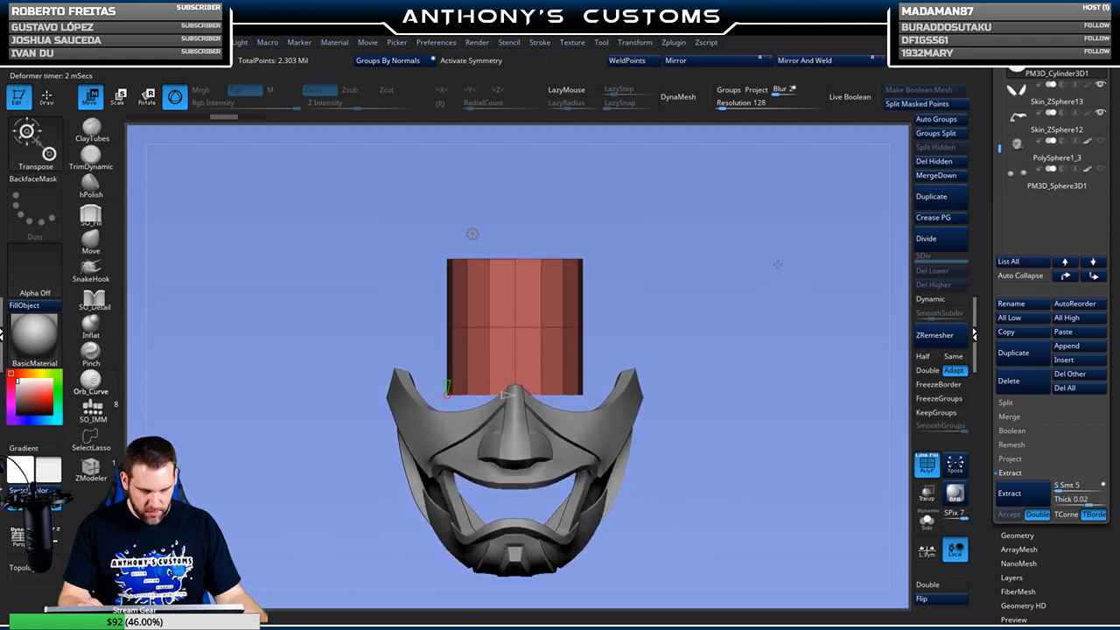
Move the cylinder down behind the mask's mouth opening and size it to span the opening
left_click_drag(513, 381, 514, 542)
left_click_drag(763, 331, 733, 334)
left_click_drag(514, 513, 520, 486)
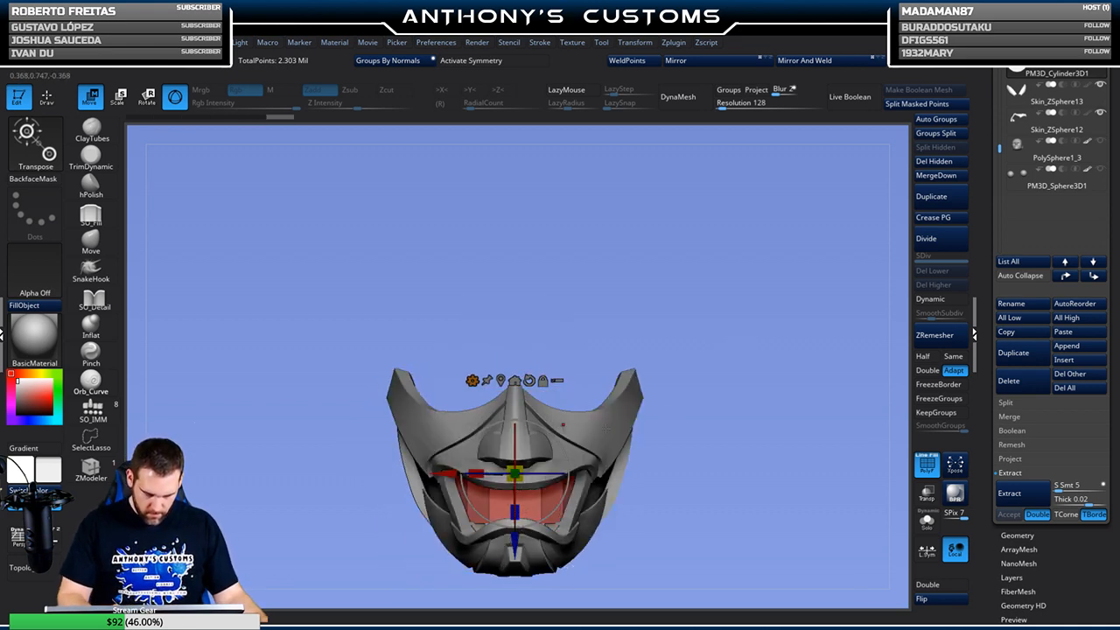
left_click_drag(516, 544, 517, 559)
left_click_drag(726, 415, 679, 404)
left_click_drag(445, 489, 386, 482)
left_click_drag(612, 422, 656, 360, "alt")
mouse_move(652, 411)
left_mouse_down()
mouse_move(693, 411)
mouse_move(700, 395)
left_mouse_up()
Set the masking brush to MaskLasso and mask part of the cylinder
key("q")
key("ctrl")
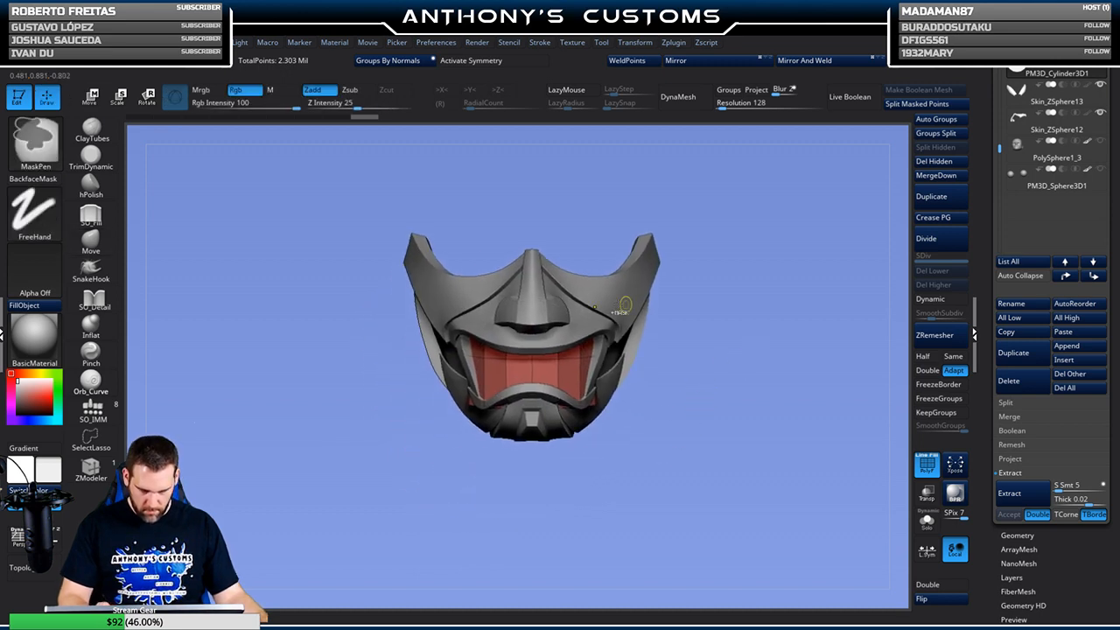
key("b")
key("m")
key("l")
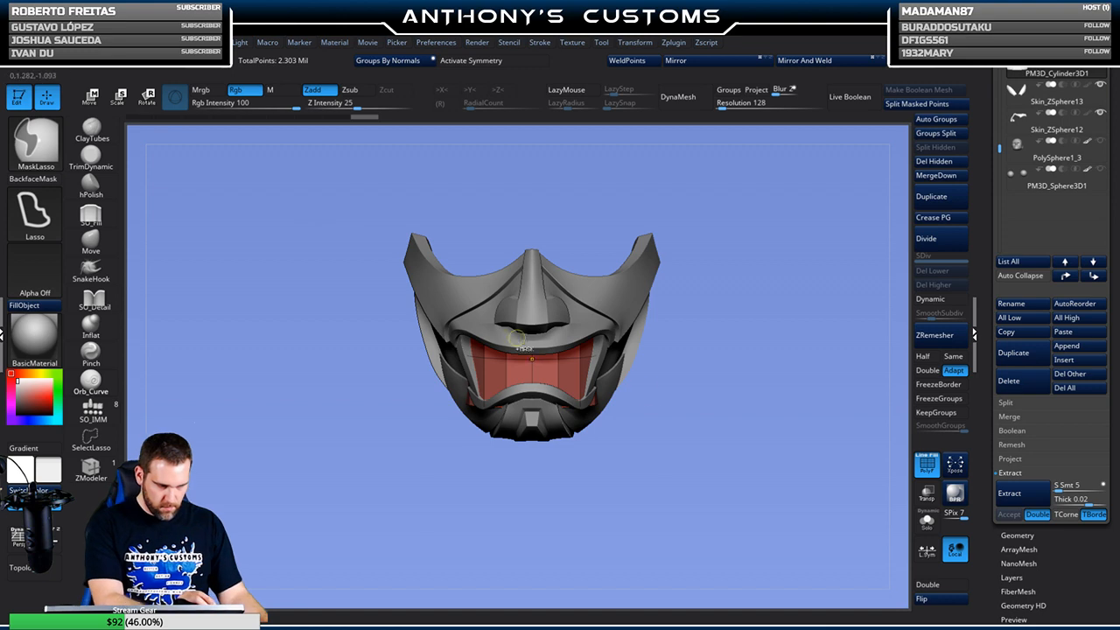
mouse_move(784, 338)
left_mouse_down("ctrl")
mouse_move(468, 377)
mouse_move(735, 486)
left_mouse_up("ctrl")
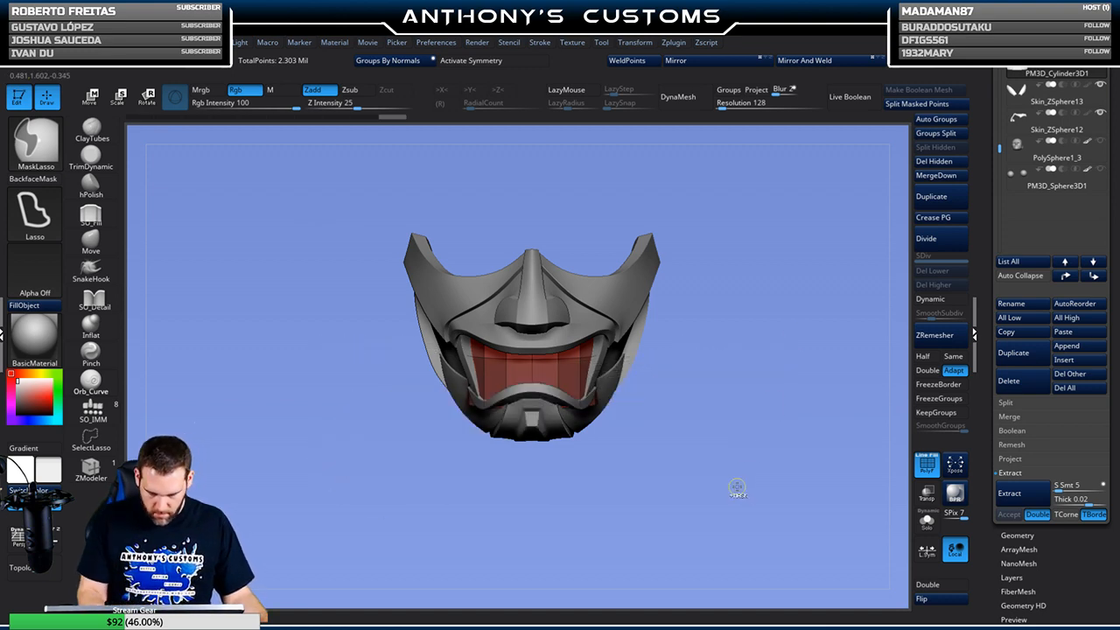
Scale the unmasked part of the cylinder along X to about 0.91
key("w")
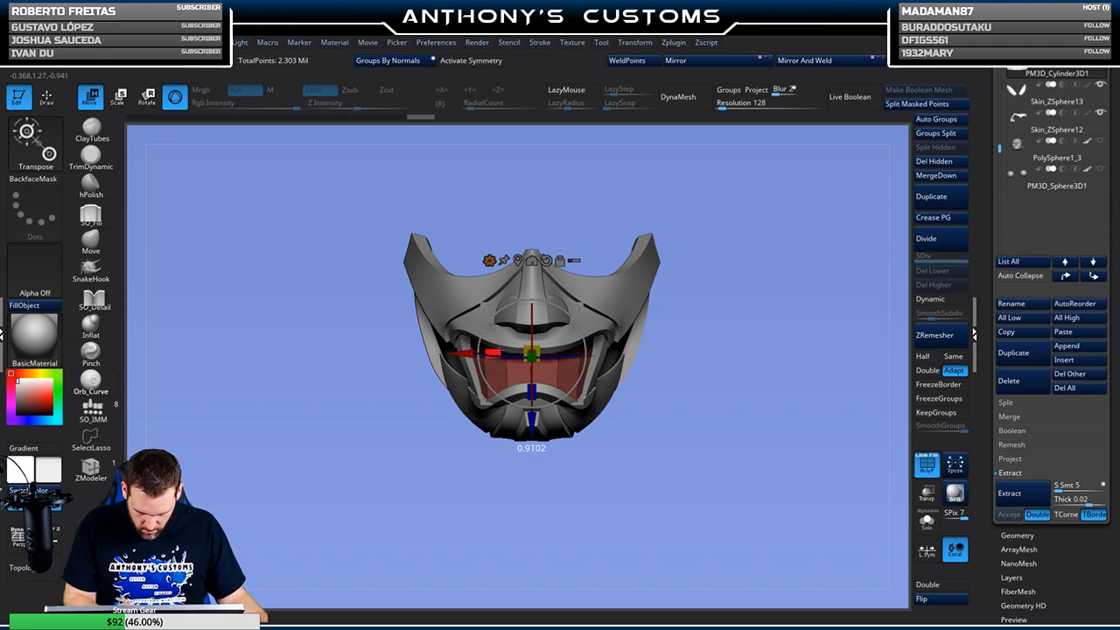
mouse_move(671, 281)
left_mouse_down()
mouse_move(709, 420)
mouse_move(688, 456)
mouse_move(663, 388)
mouse_move(678, 374)
mouse_move(717, 481)
left_mouse_up()
key("q")
mouse_move(749, 417)
left_mouse_down()
mouse_move(773, 348)
mouse_move(800, 365)
mouse_move(792, 306)
mouse_move(773, 300)
left_mouse_up()
key("ctrl")
mouse_move(792, 383)
left_mouse_down()
mouse_move(788, 368)
mouse_move(763, 409)
mouse_move(804, 397)
left_mouse_up()
Adjust the cylinder's mask and widen its unmasked part along X by a factor of about 1.25
key("w")
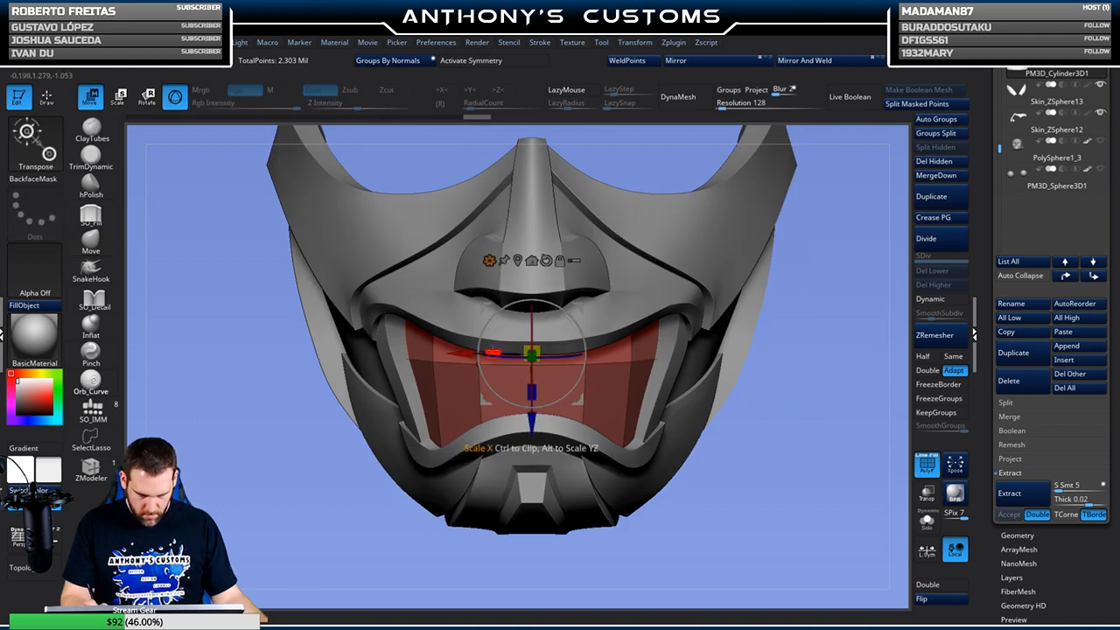
key("ctrl")
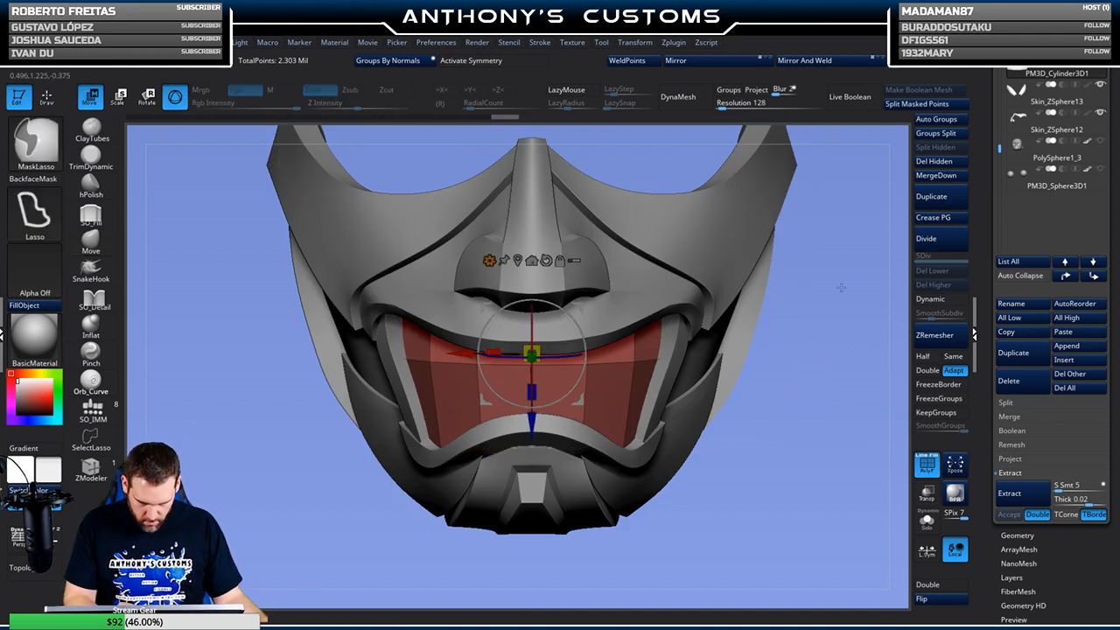
mouse_move(681, 331)
left_mouse_down("ctrl")
mouse_move(383, 341)
mouse_move(464, 511)
mouse_move(848, 350)
left_mouse_up("ctrl")
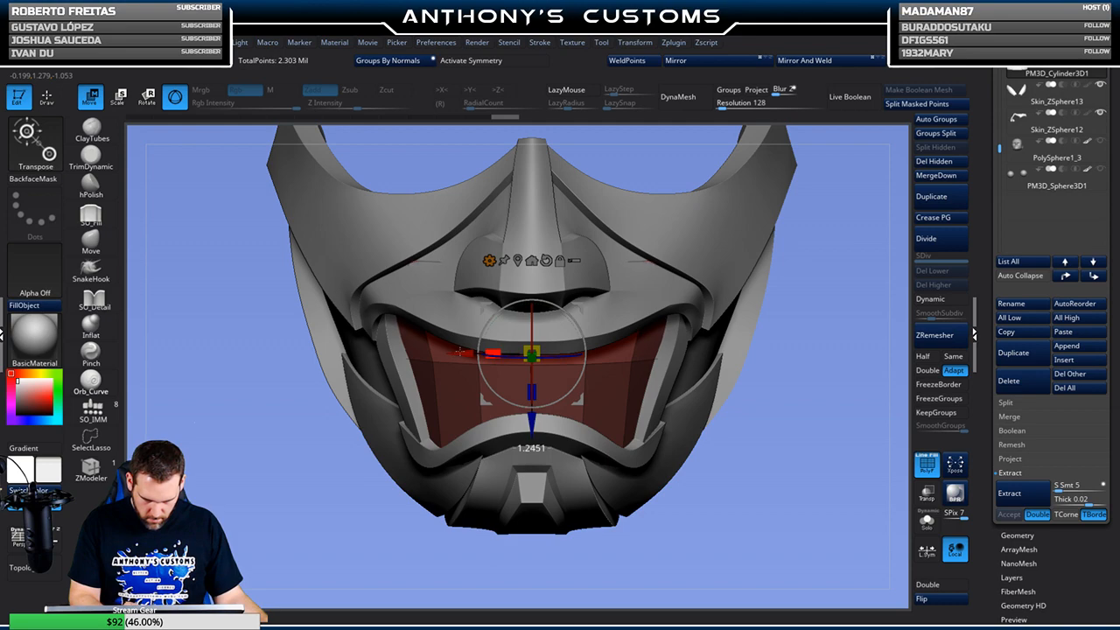
Scale the cylinder along Y to adjust its depth behind the mouth opening
left_click_drag(804, 396, 809, 289)
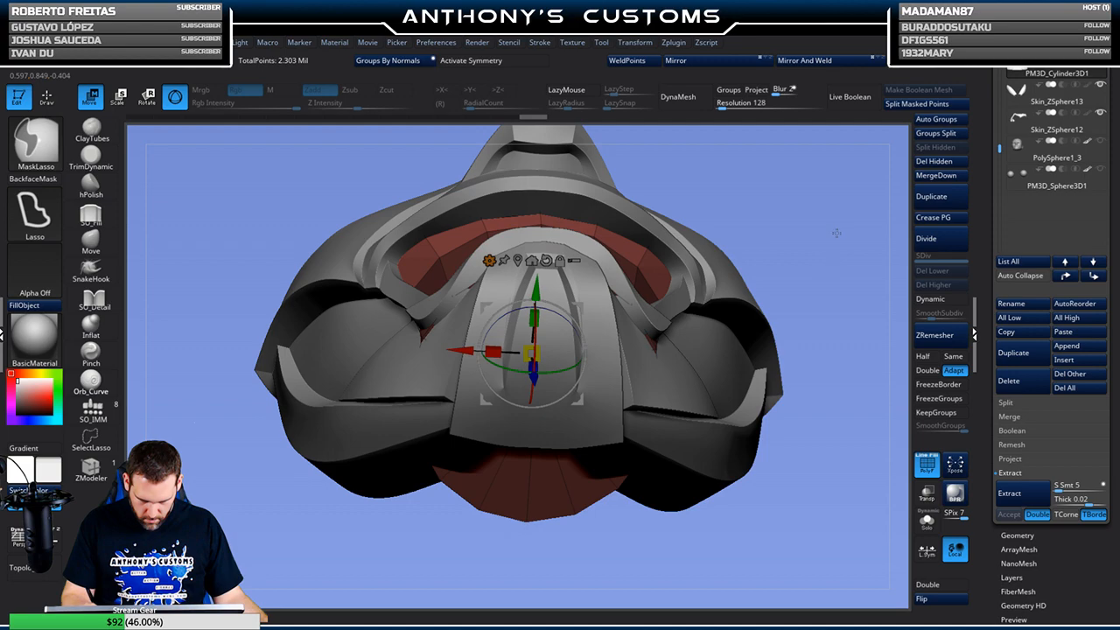
left_click_drag(837, 246, 788, 357)
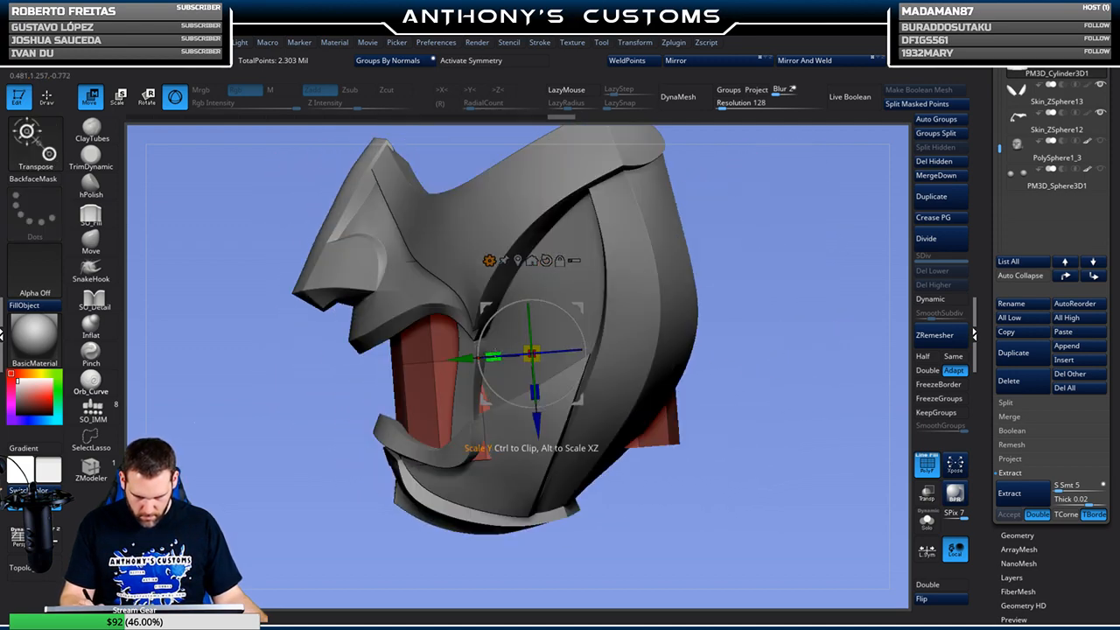
left_click_drag(790, 351, 790, 318)
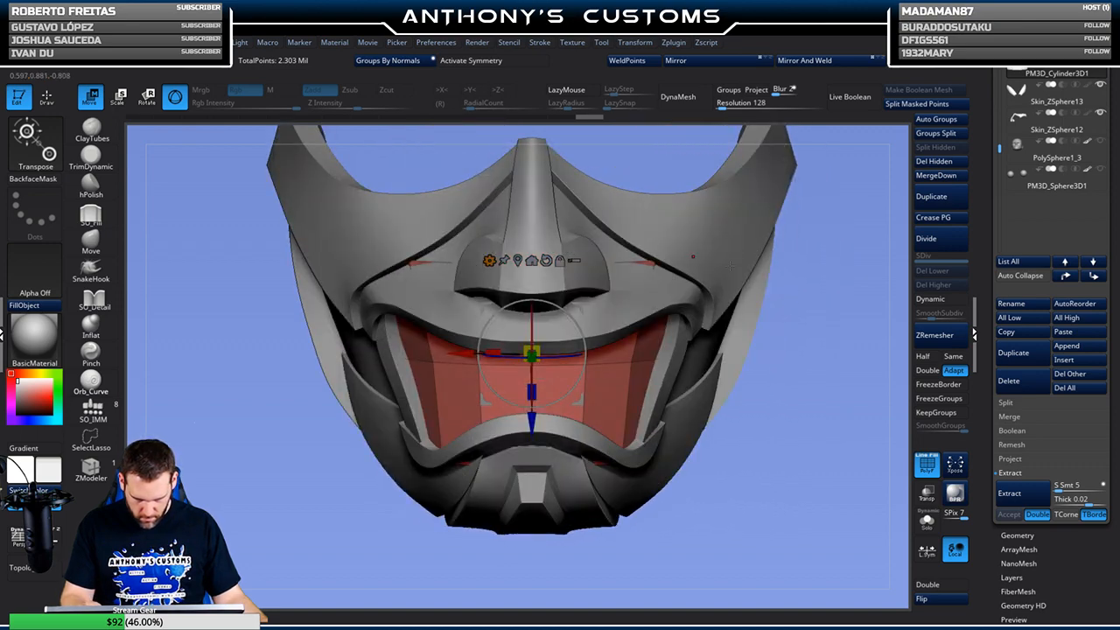
Return to drawing with the Move brush and activate X symmetry for the cylinder
key("q")
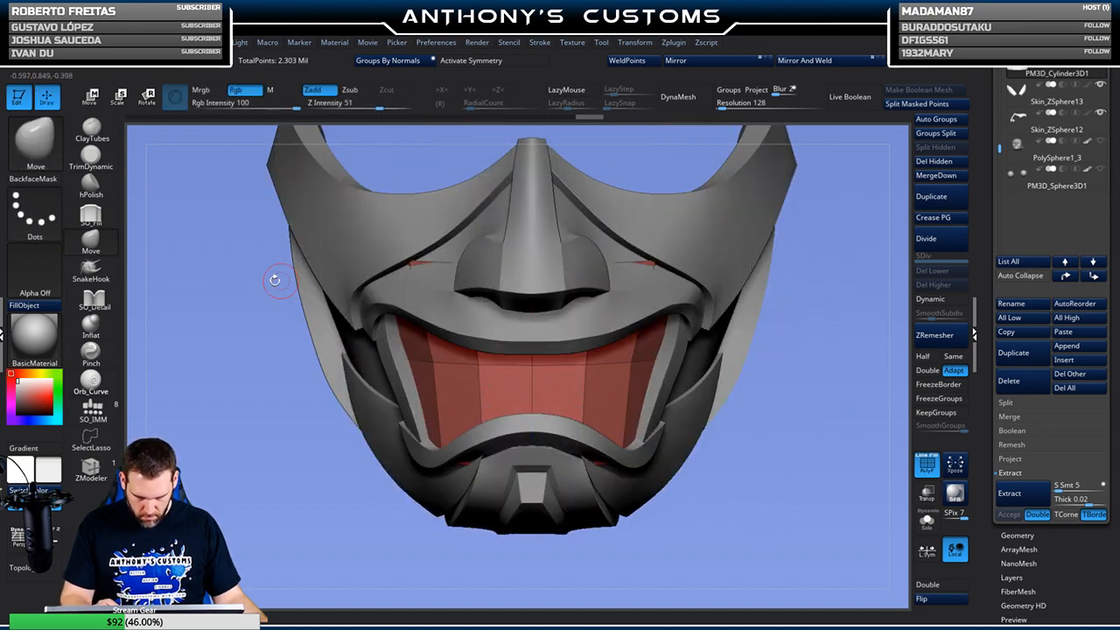
key("b")
key("x")
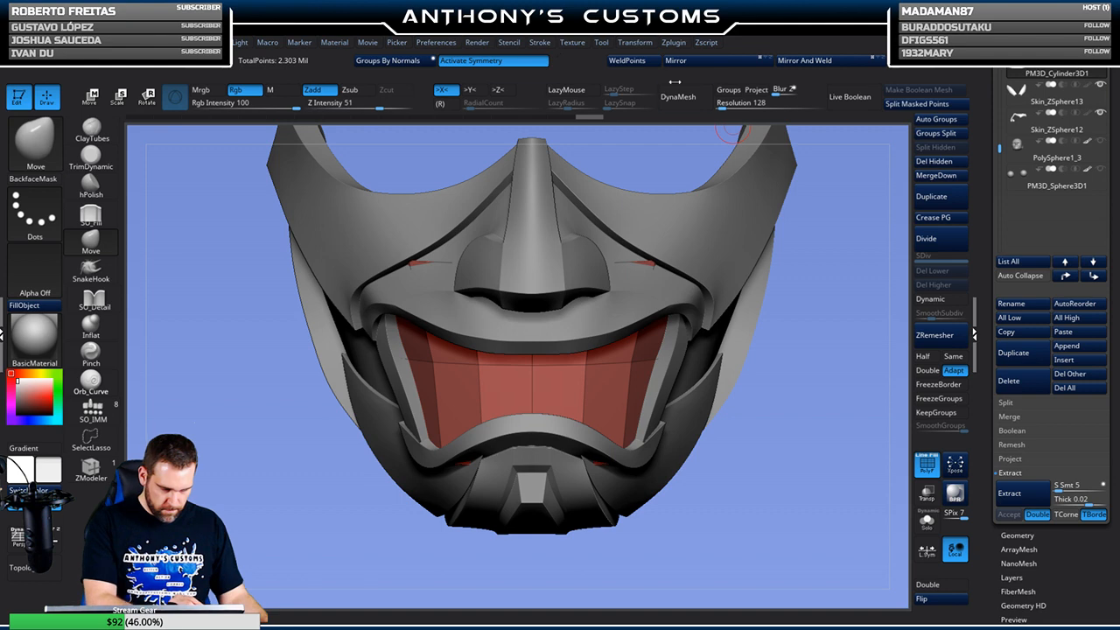
right_click(856, 286)
left_click(854, 286)
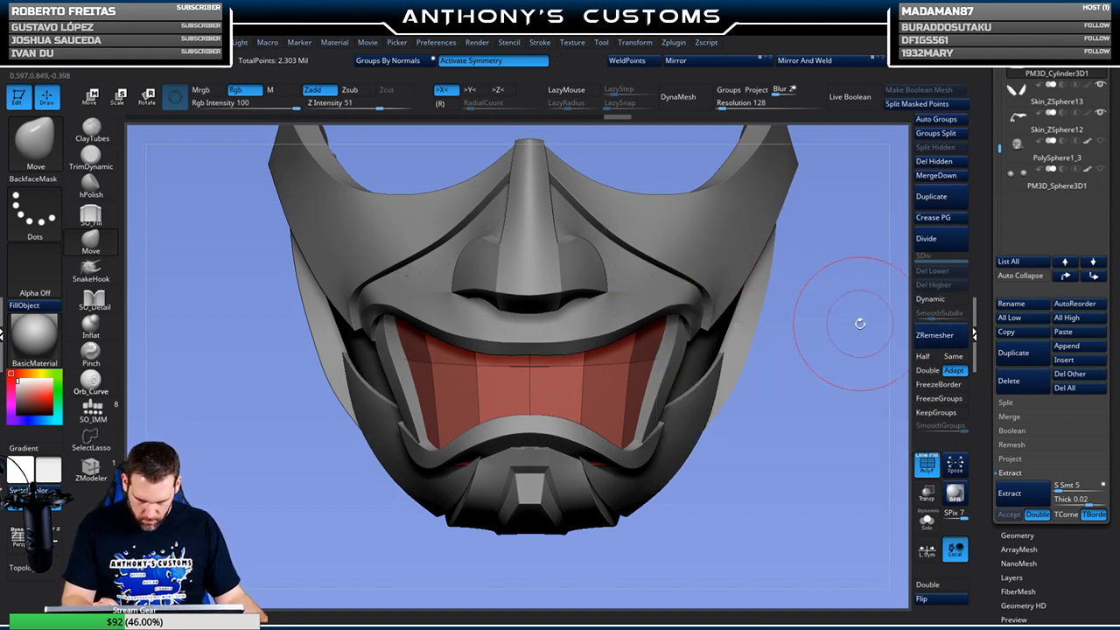
Shape the cylinder's lower edge to the chin curve using a smaller Move brush, with the mask shown see-through
left_click(927, 492)
left_click_drag(849, 470, 767, 380)
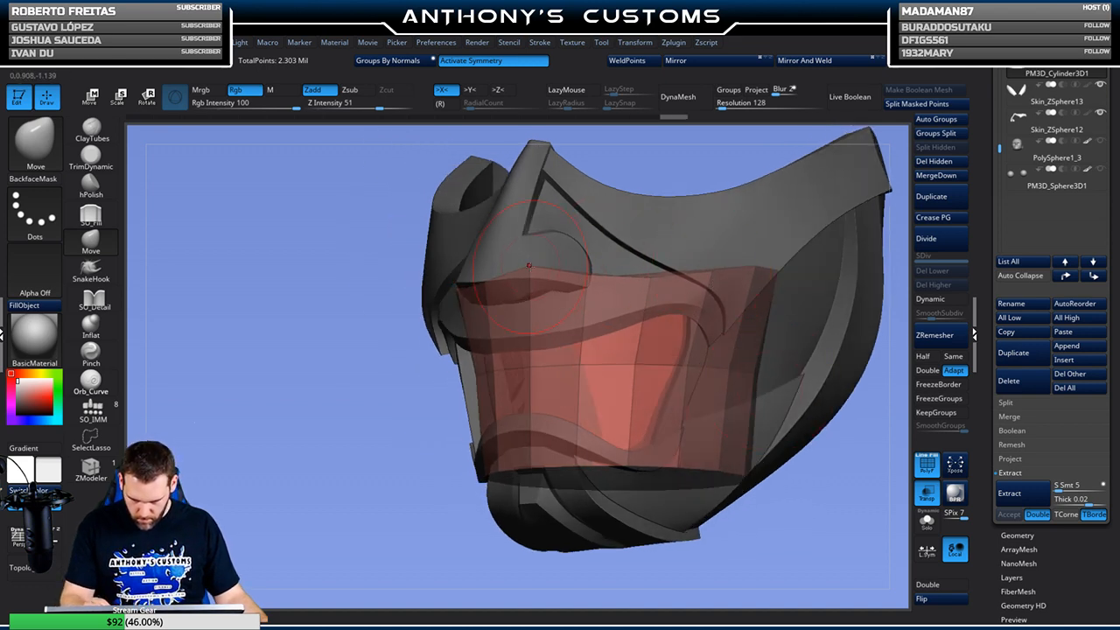
left_click_drag(667, 158, 777, 225)
left_click_drag(858, 374, 824, 366, "shift")
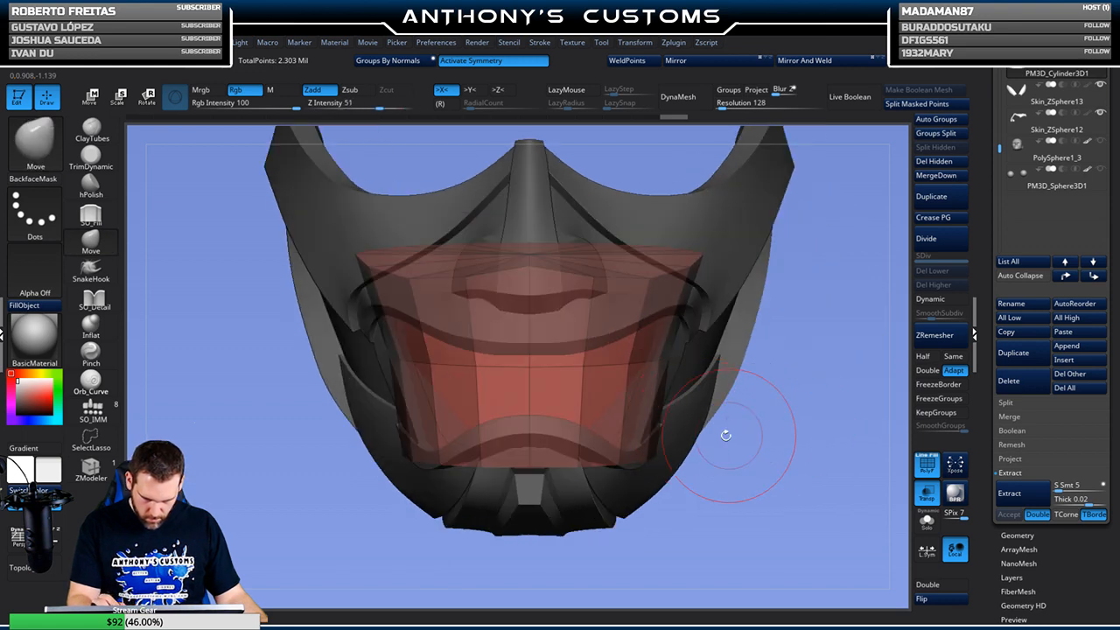
key("space")
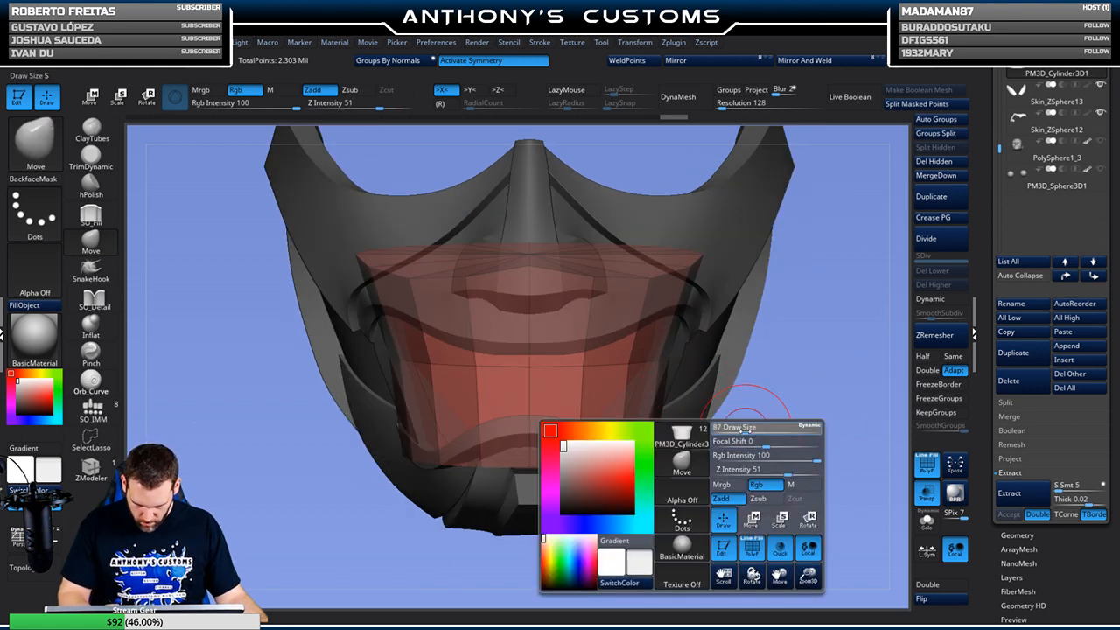
left_click_drag(752, 429, 740, 429)
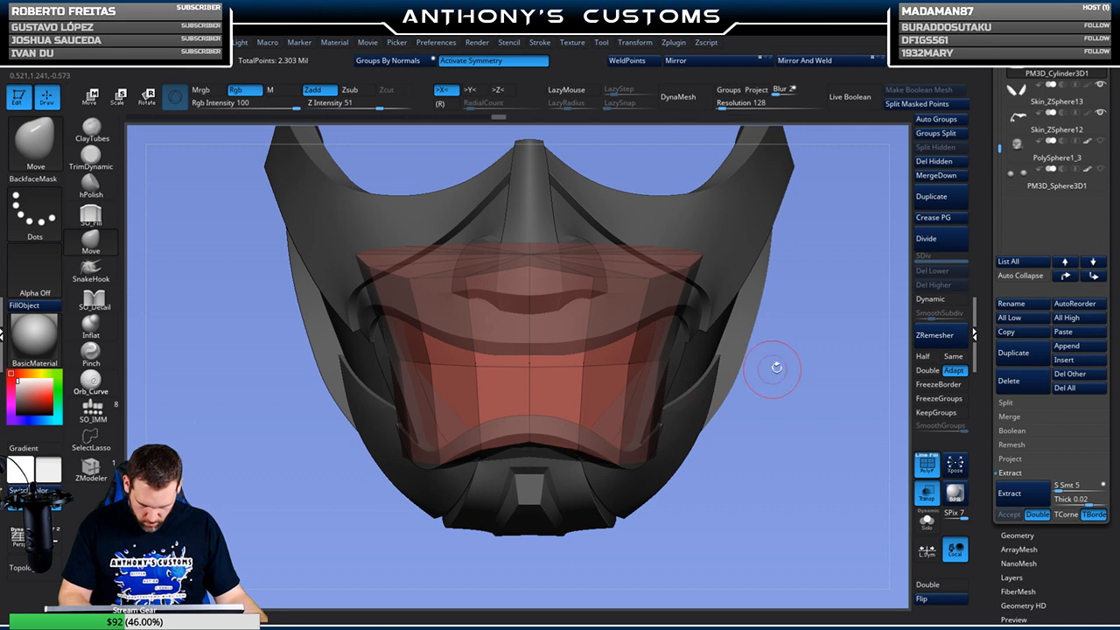
Examine the reshaped cylinder on its own and inside the opaque mask from below and from the front
left_click(926, 494)
left_click(926, 519)
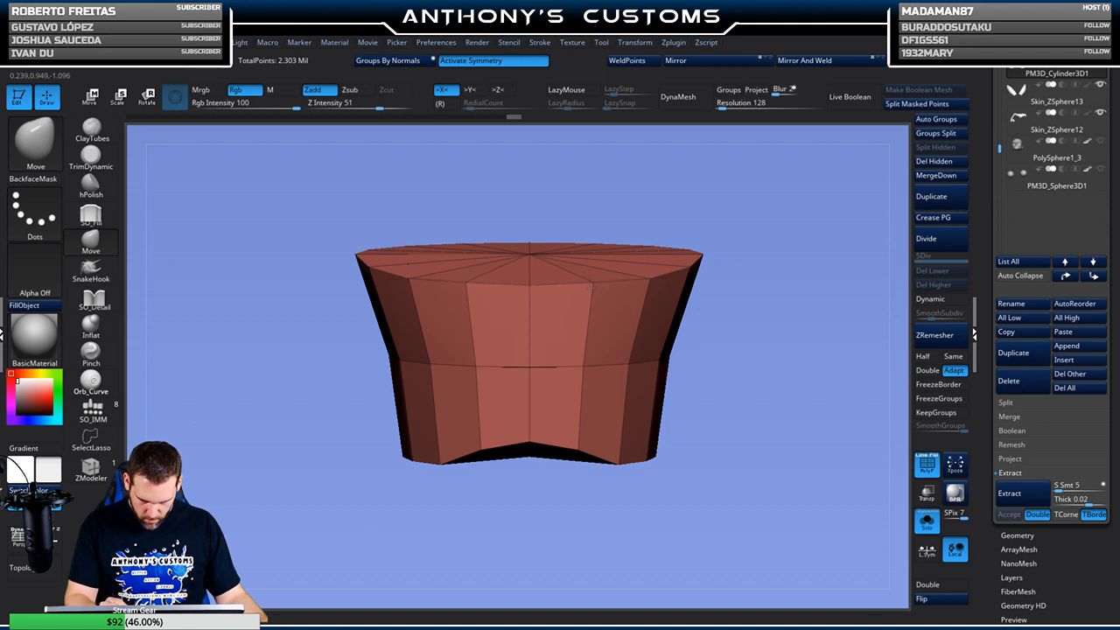
left_click(927, 520)
left_click_drag(813, 498, 901, 278)
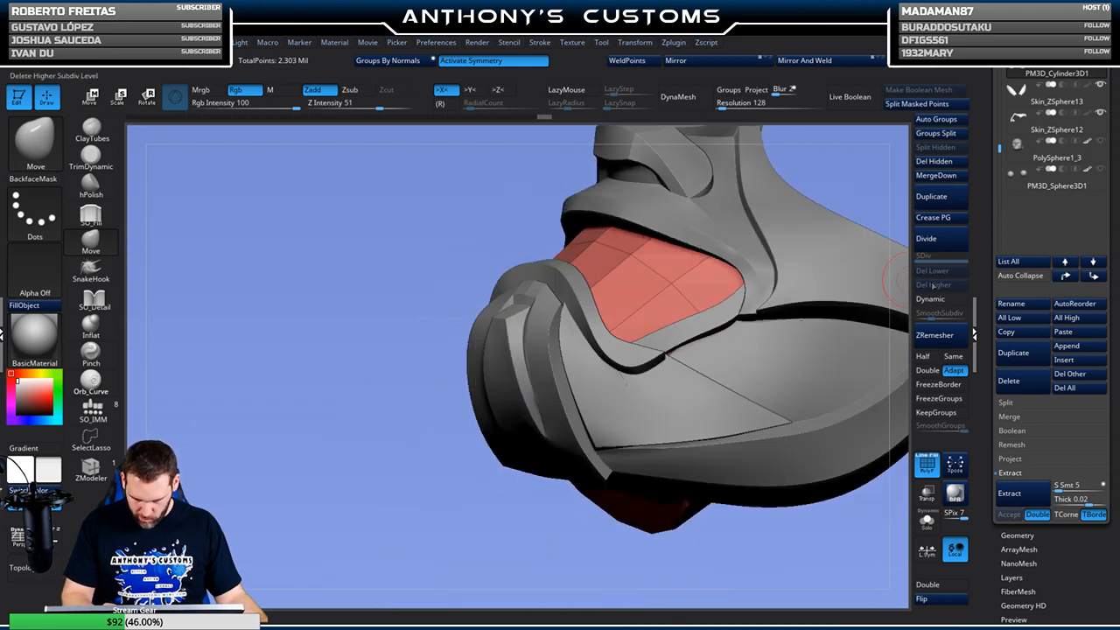
left_click(926, 520)
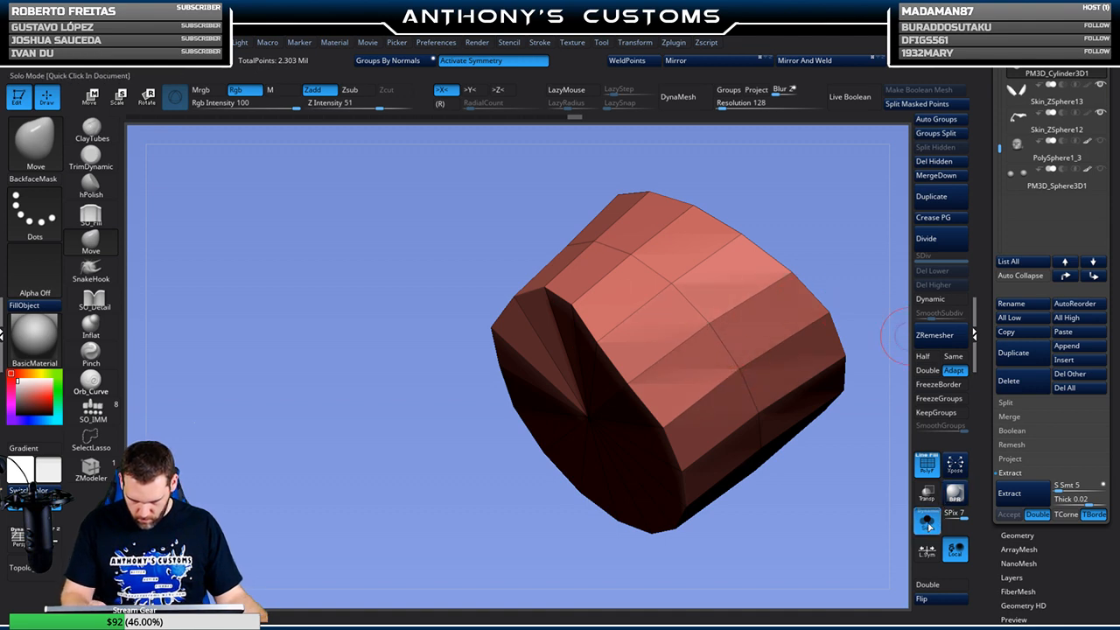
left_click(926, 521)
left_click_drag(823, 525, 888, 424)
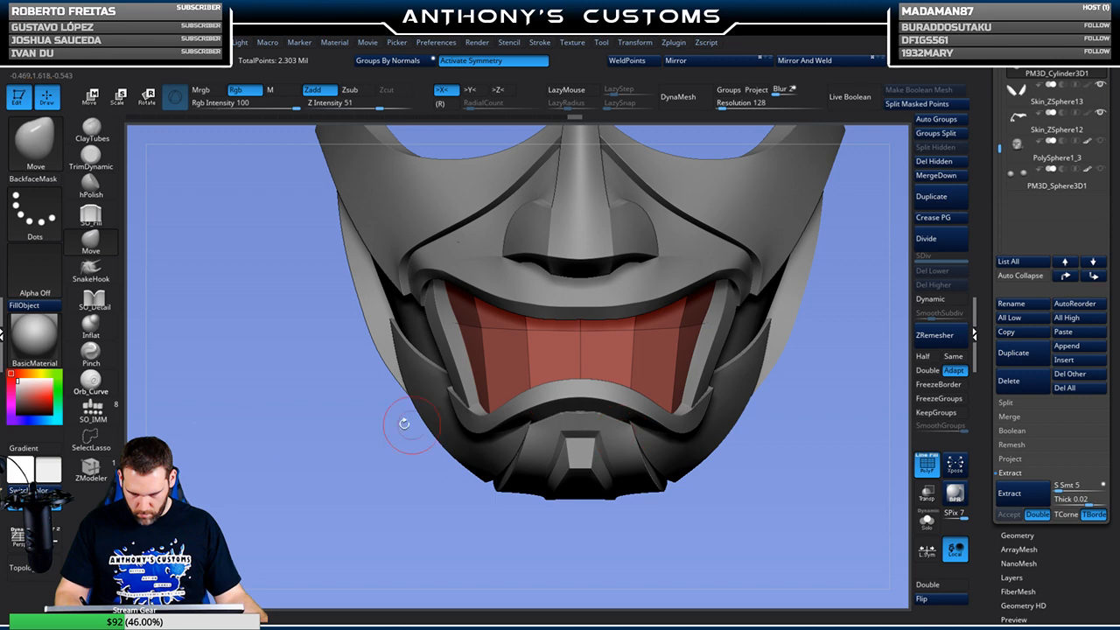
Assign the cylinder's polygons visible in the mouth opening to a new polygroup with ZModeler's PolyGroup action on A Single Poly
left_click(90, 469)
mouse_move(289, 532)
left_mouse_down()
mouse_move(425, 545)
mouse_move(468, 532)
left_mouse_up()
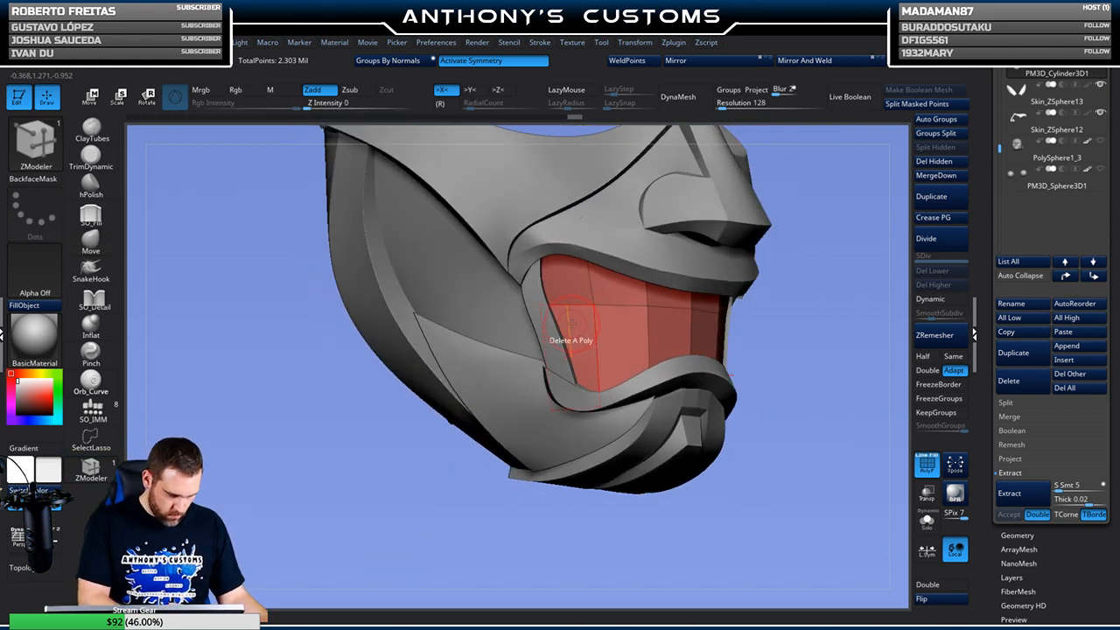
key("space")
left_click(567, 266)
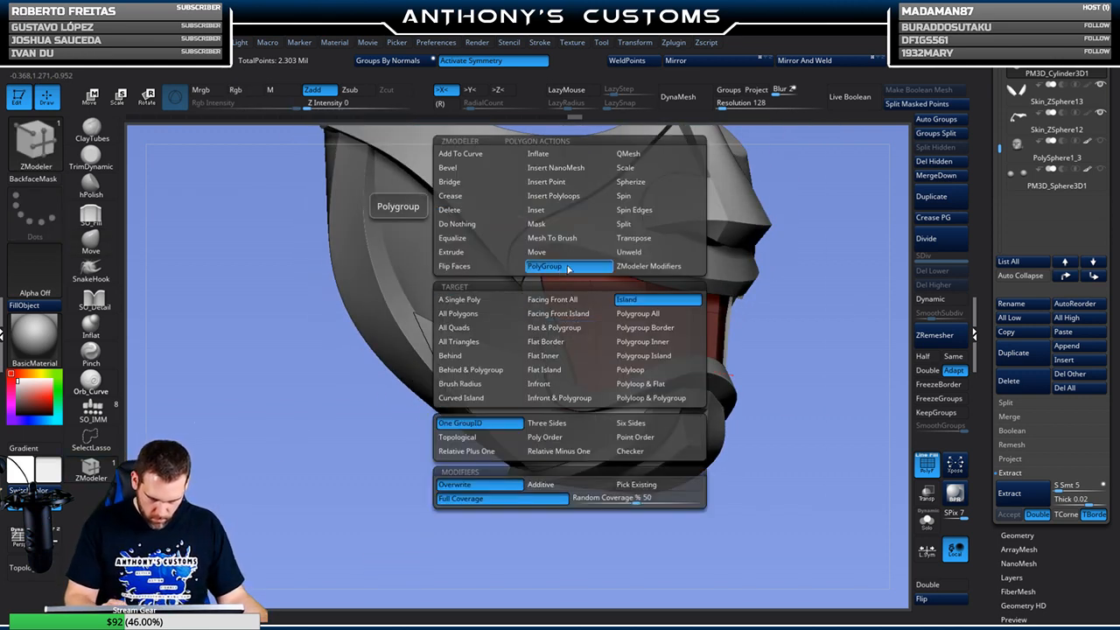
left_click(475, 300)
left_click(571, 289)
left_click(593, 360)
left_click_drag(593, 360, 651, 310)
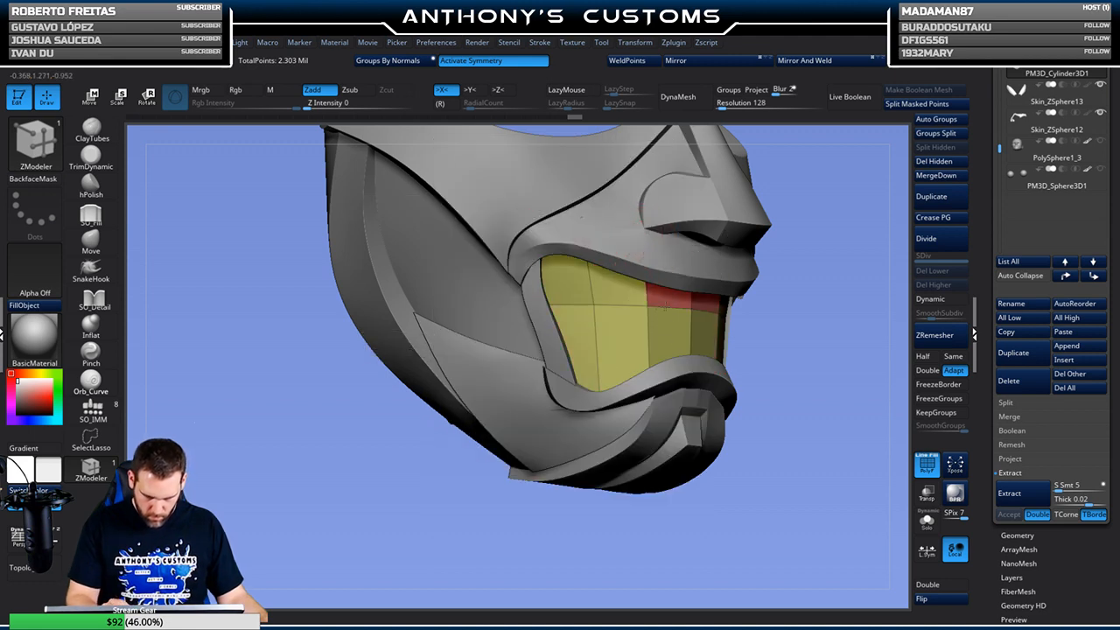
Isolate the polygroup of the cylinder's front polygons and delete the hidden rest of the cylinder
left_click_drag(813, 319, 875, 341)
left_click(927, 520)
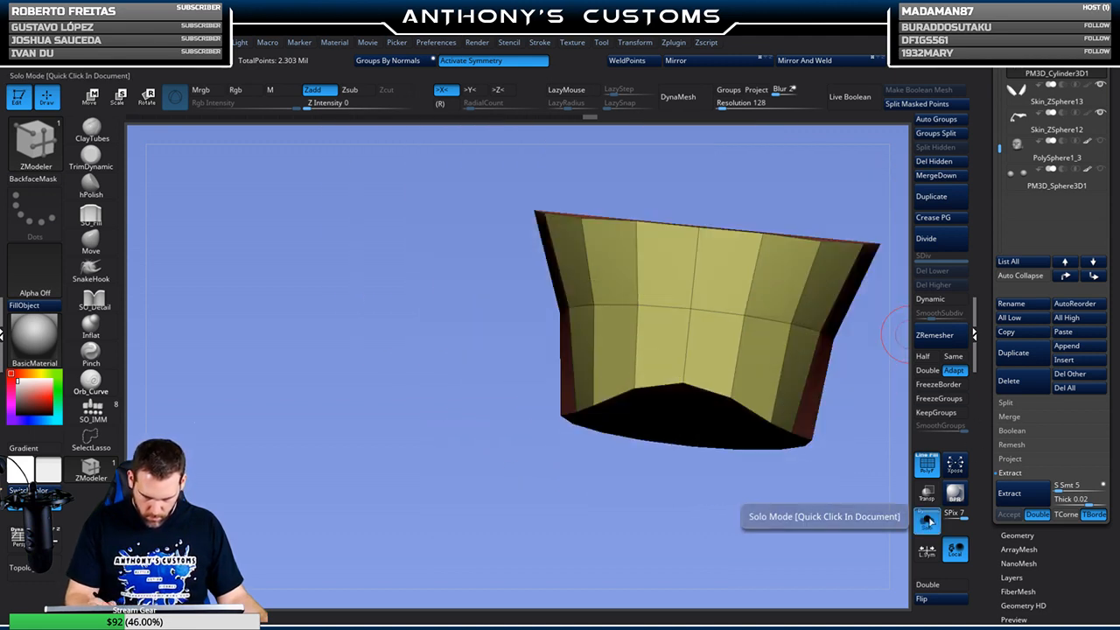
left_click_drag(746, 513, 767, 526)
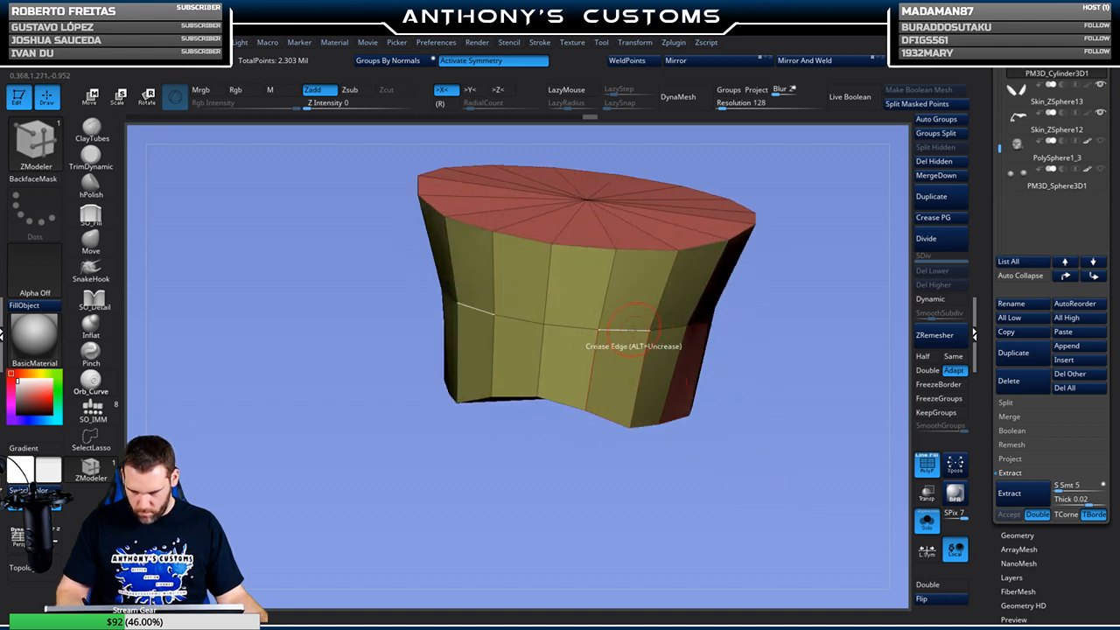
left_click(592, 327, "ctrl+shift")
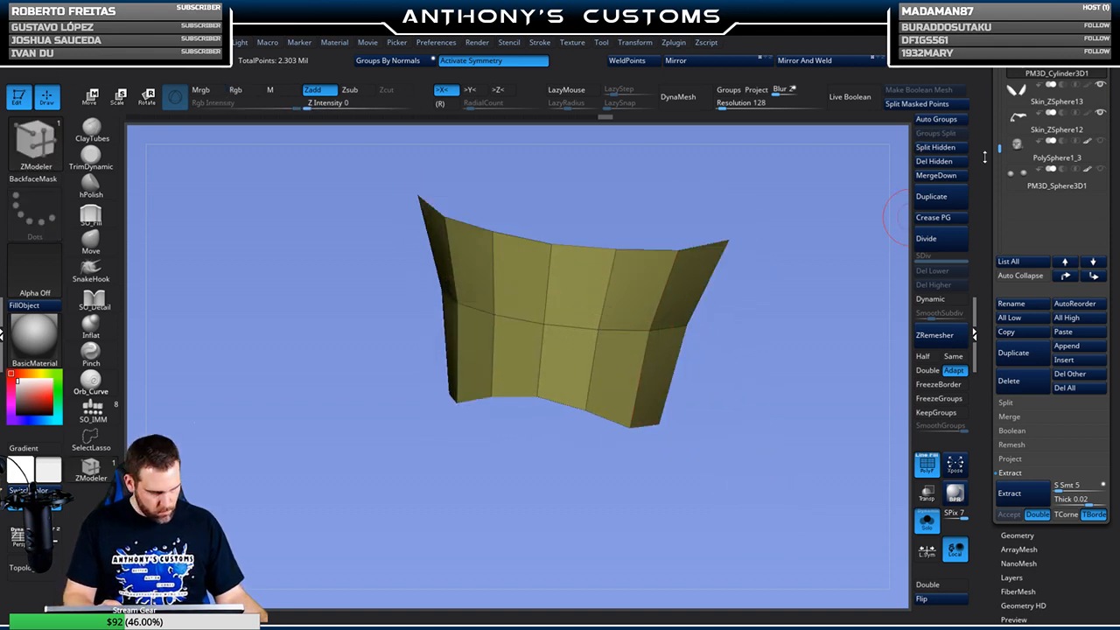
left_click(934, 161)
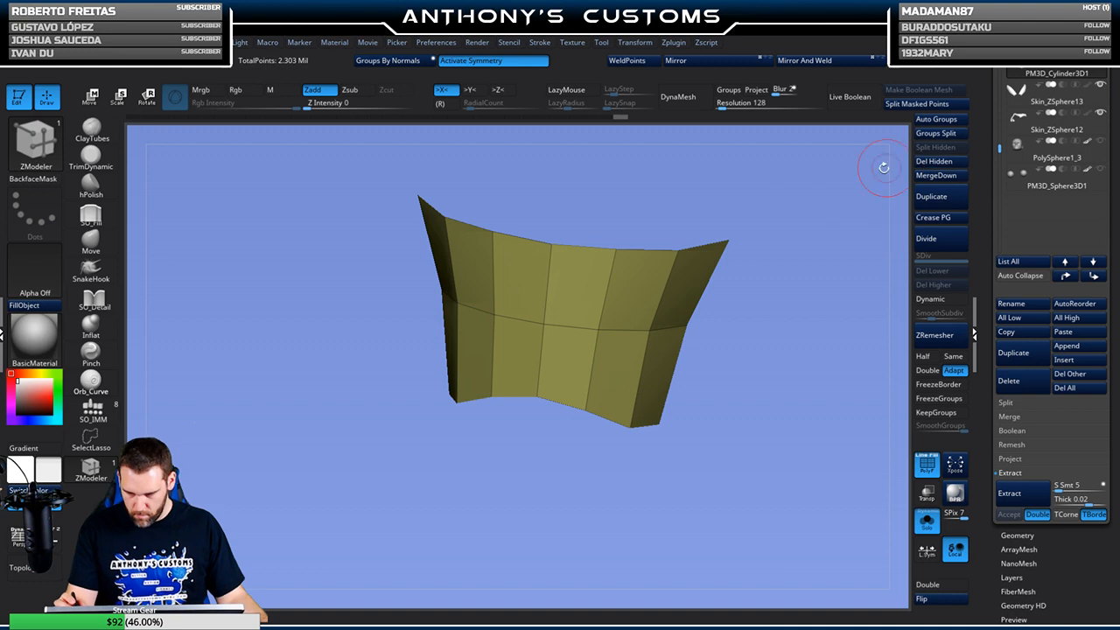
Give the remaining curved mouth panel a thin wall thickness with ZModeler and flip its normals
left_click_drag(773, 254, 767, 317)
key("space")
left_click(720, 157)
left_click_drag(822, 209, 766, 238)
left_click_drag(605, 303, 633, 293)
left_click(944, 596)
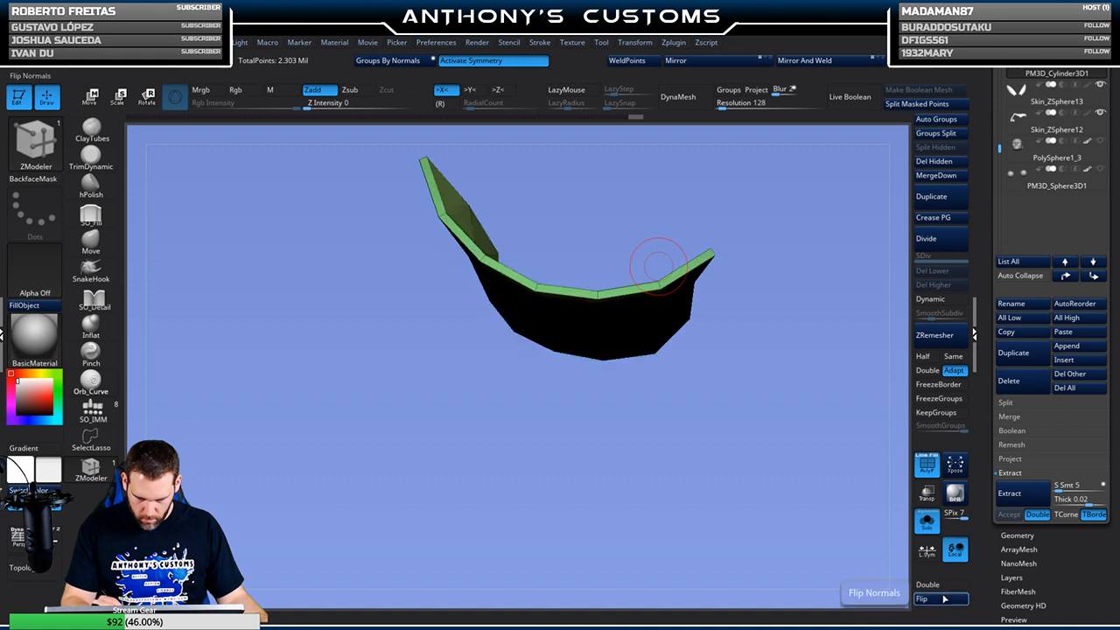
left_click_drag(800, 457, 807, 331)
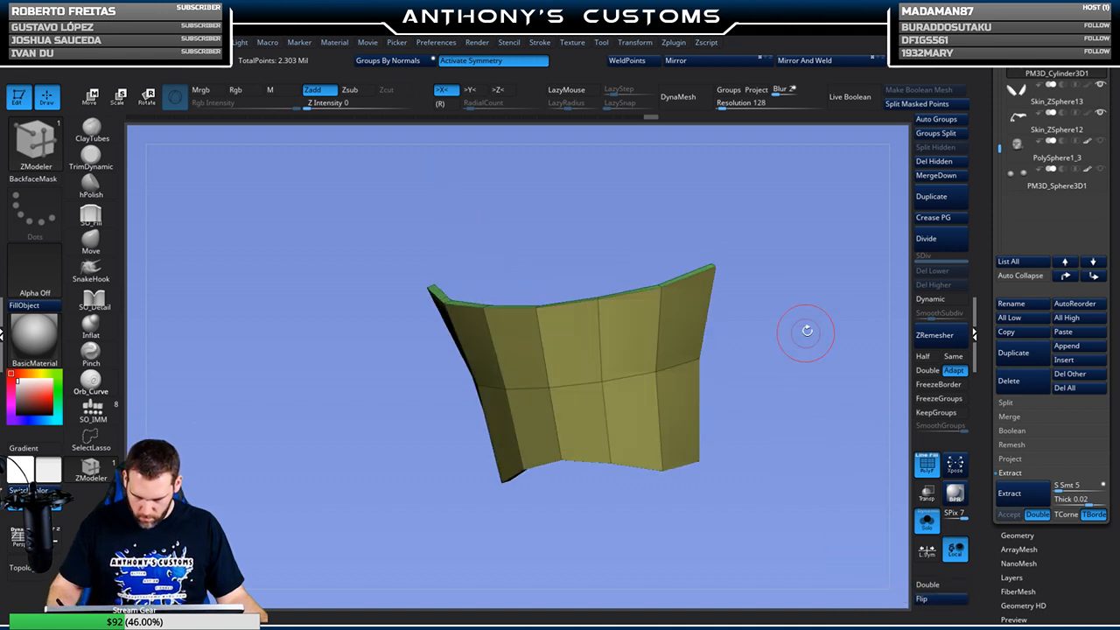
Regroup the mouth panel's polygons by normals and briefly preview it inside the mask with dynamic subdivision
left_click(409, 62)
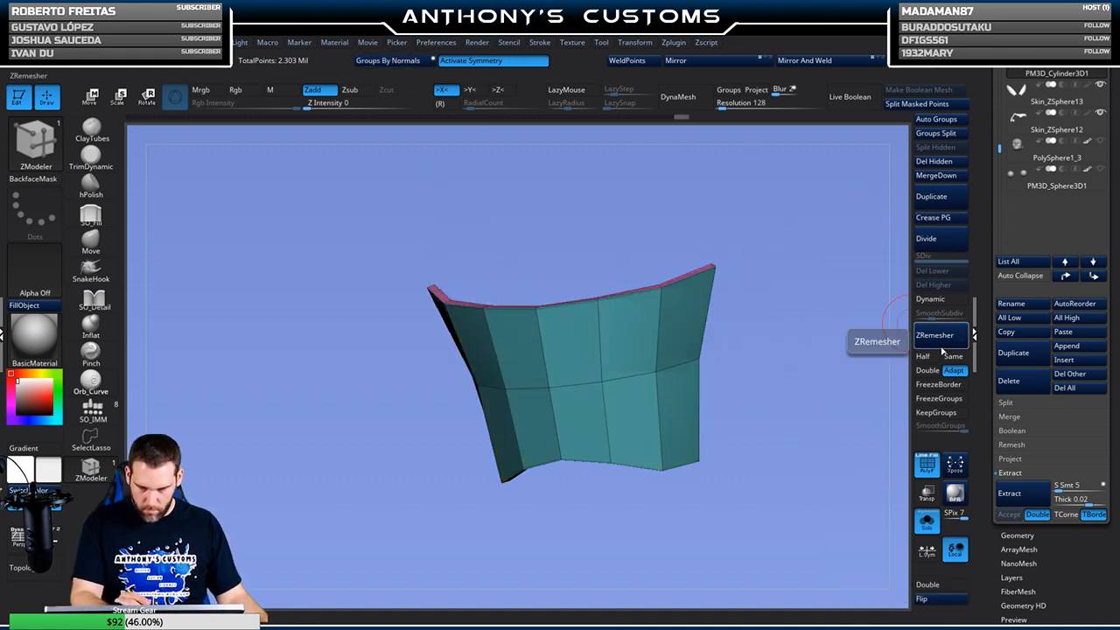
left_click(930, 298)
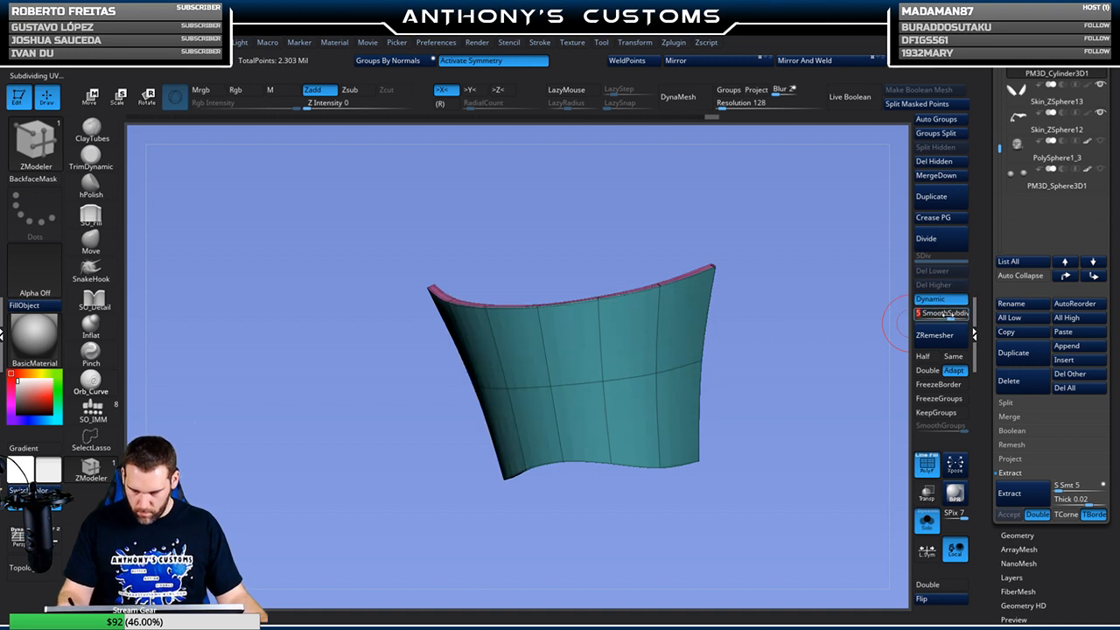
left_click(926, 521)
left_click_drag(804, 495, 751, 429, "shift")
key("shift+f")
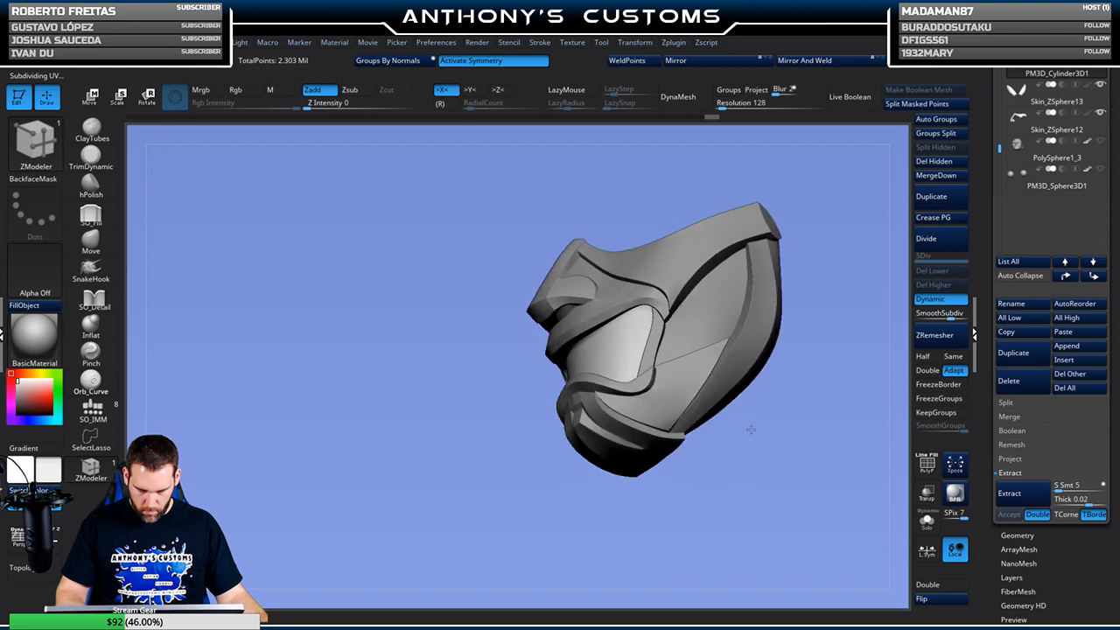
key("shift+f")
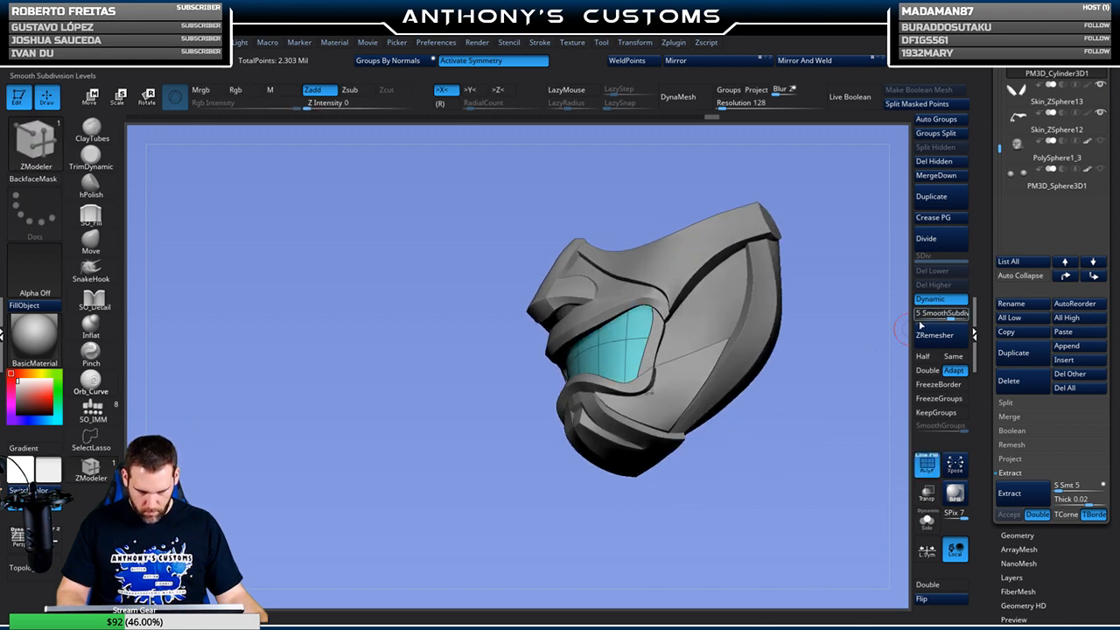
left_click(943, 301)
Adjust the mouth panel's shape behind the lips with the Move brush, keeping the mask see-through
left_click_drag(799, 408, 799, 385)
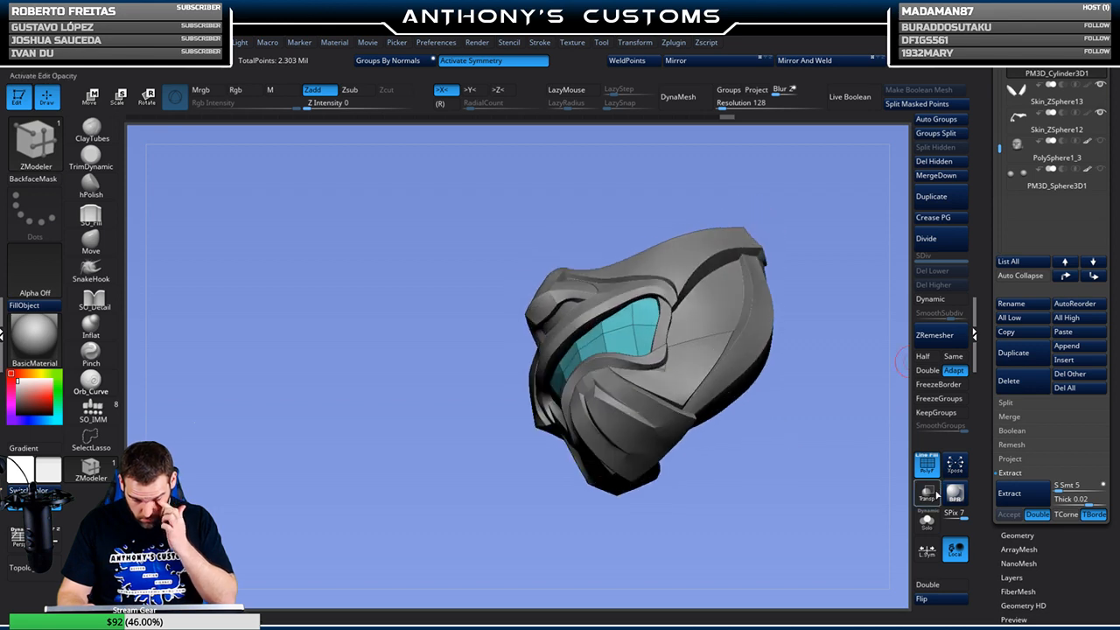
left_click(927, 496)
key("b")
key("m")
key("v")
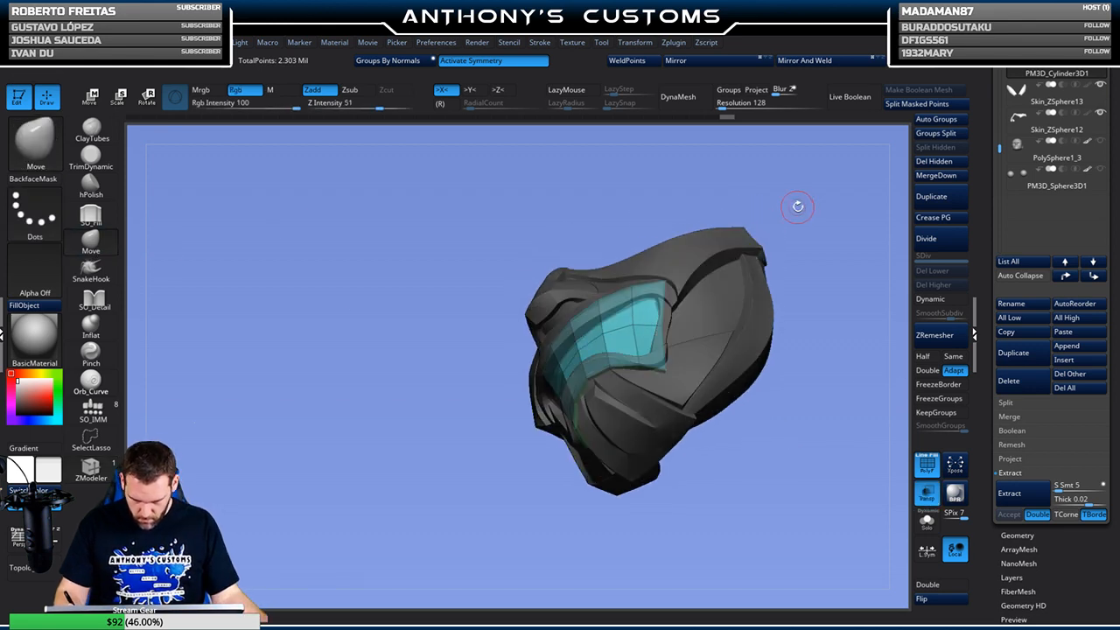
key("space")
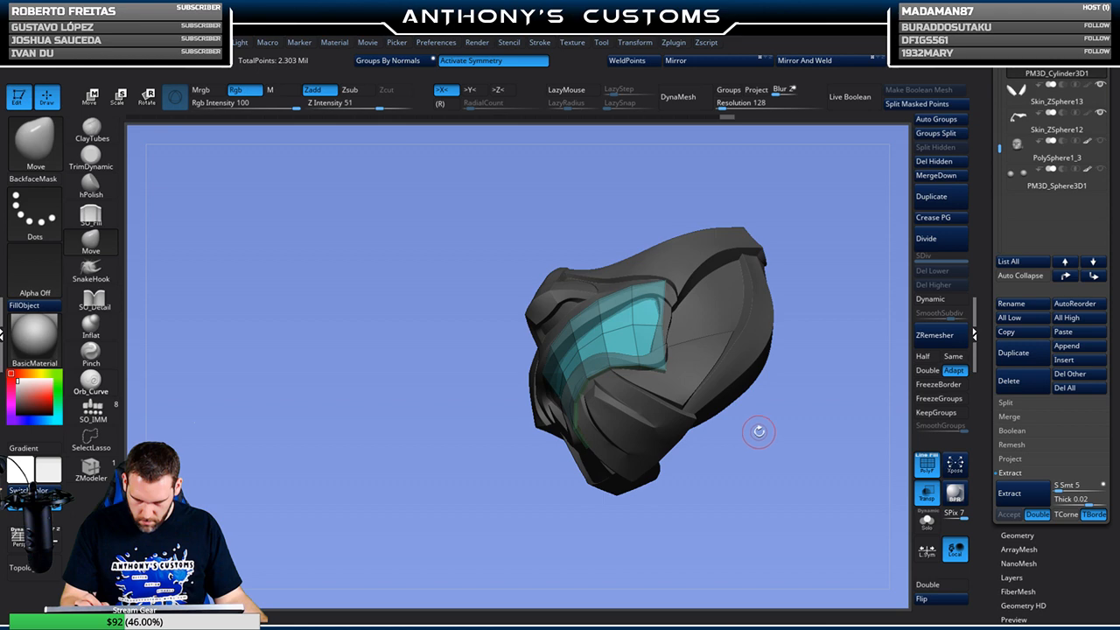
key("space")
mouse_move(759, 431)
left_mouse_down()
mouse_move(803, 363)
mouse_move(804, 315)
left_mouse_up()
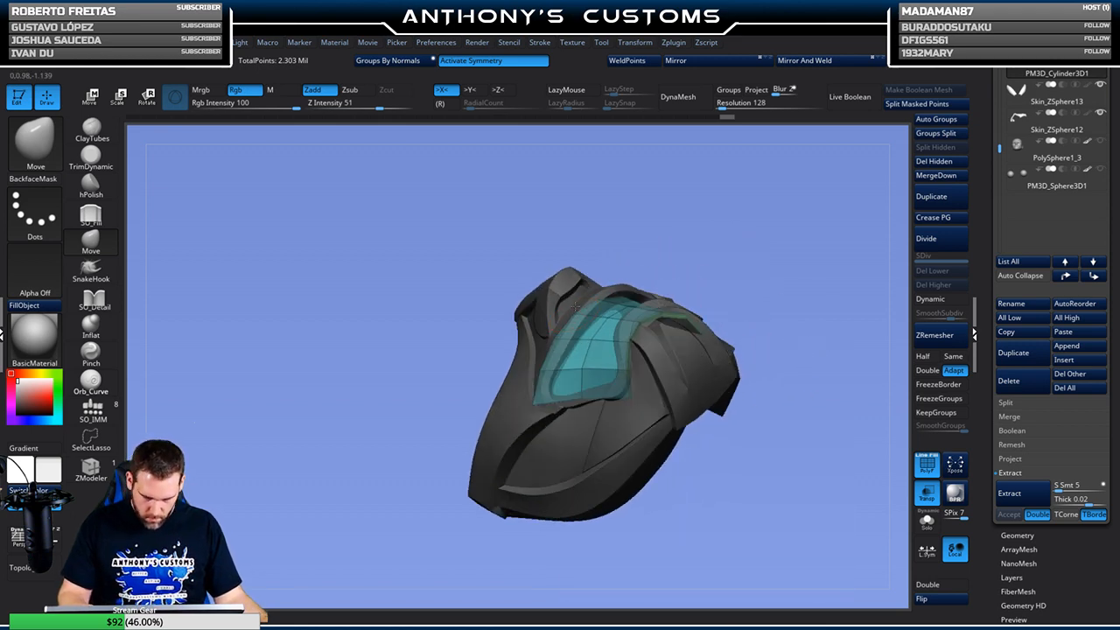
mouse_move(862, 433)
left_mouse_down()
mouse_move(849, 355)
mouse_move(835, 388)
mouse_move(825, 370)
left_mouse_up()
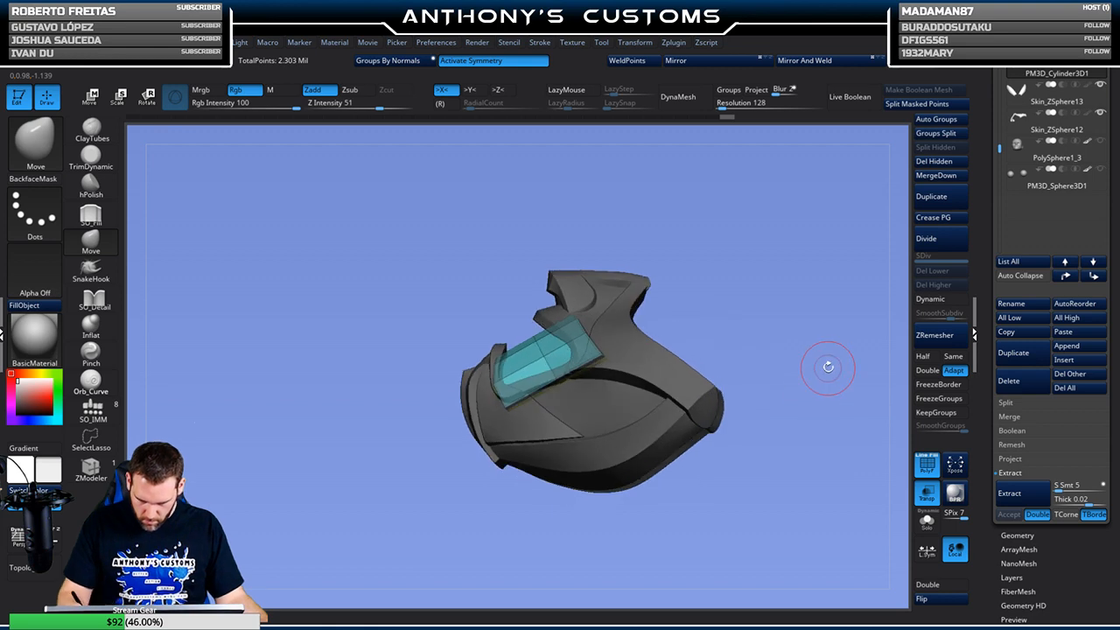
key("space")
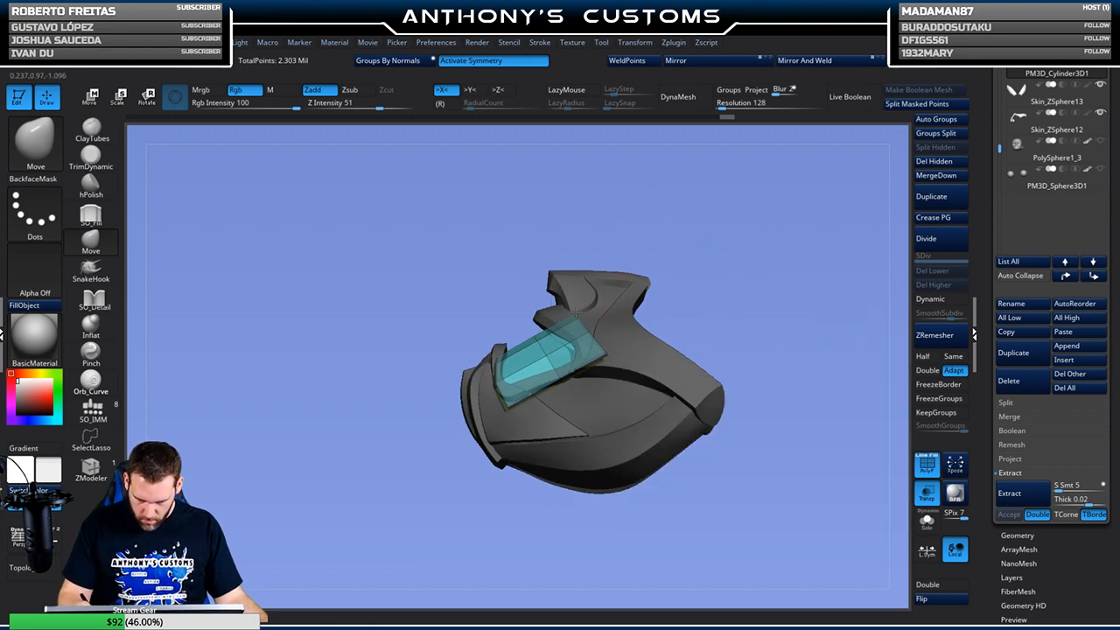
left_click_drag(682, 219, 651, 223)
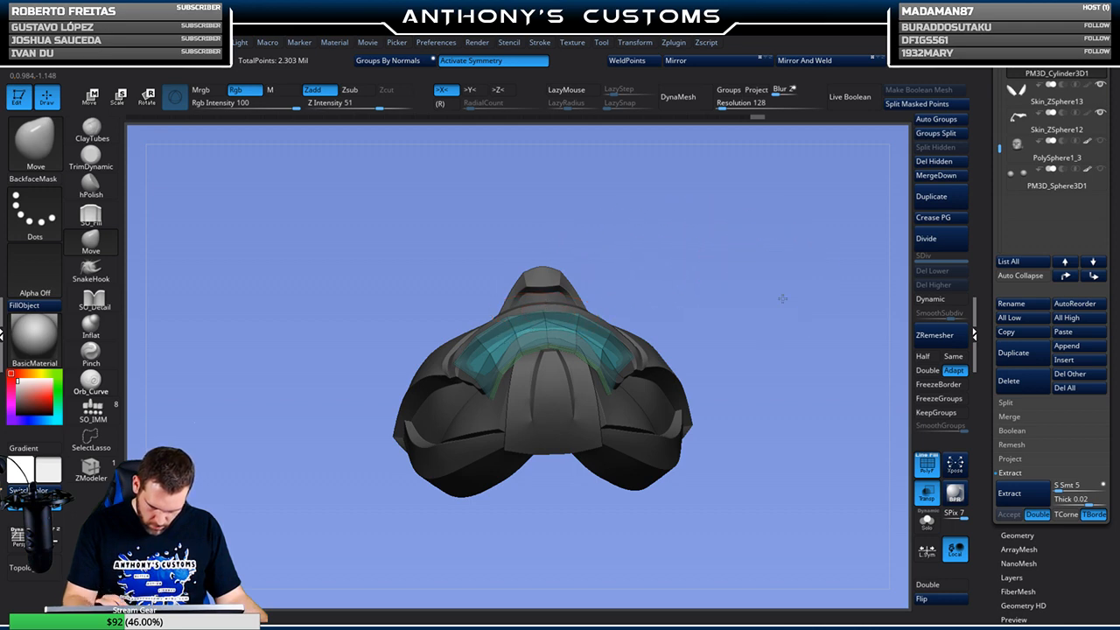
Examine the mouth panel alone and its fit behind the mouth opening in the opaque mask from several angles
left_click_drag(782, 282, 929, 391)
left_click(926, 521)
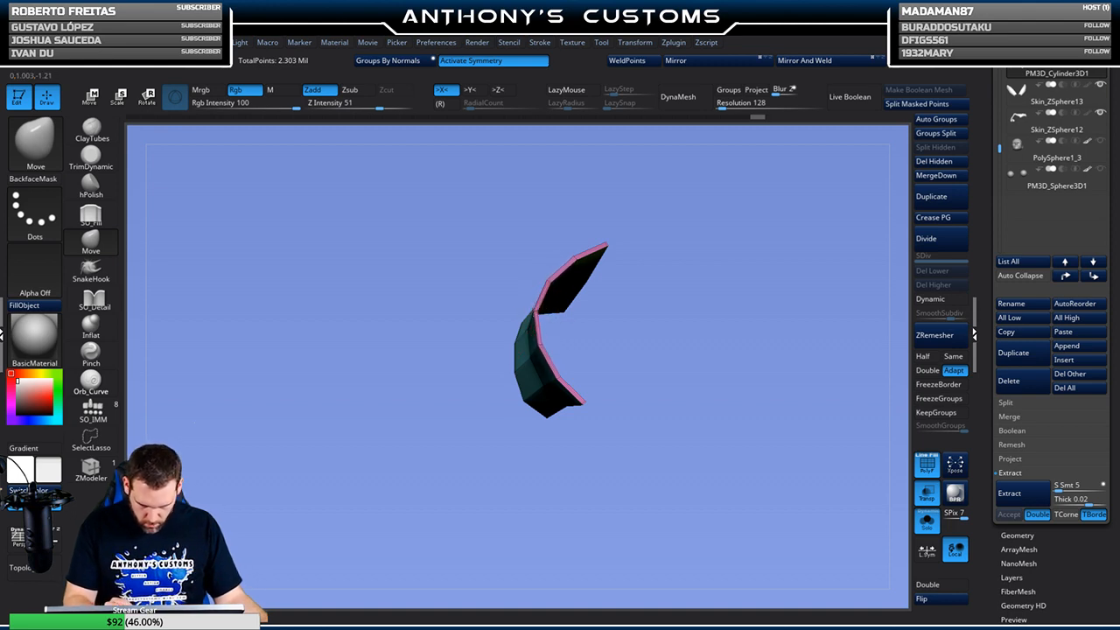
left_click(926, 519)
left_click_drag(876, 491, 859, 394)
mouse_move(786, 390)
left_mouse_down()
mouse_move(792, 418)
mouse_move(750, 470)
mouse_move(741, 516)
mouse_move(679, 443)
mouse_move(657, 467)
mouse_move(677, 481)
left_mouse_up()
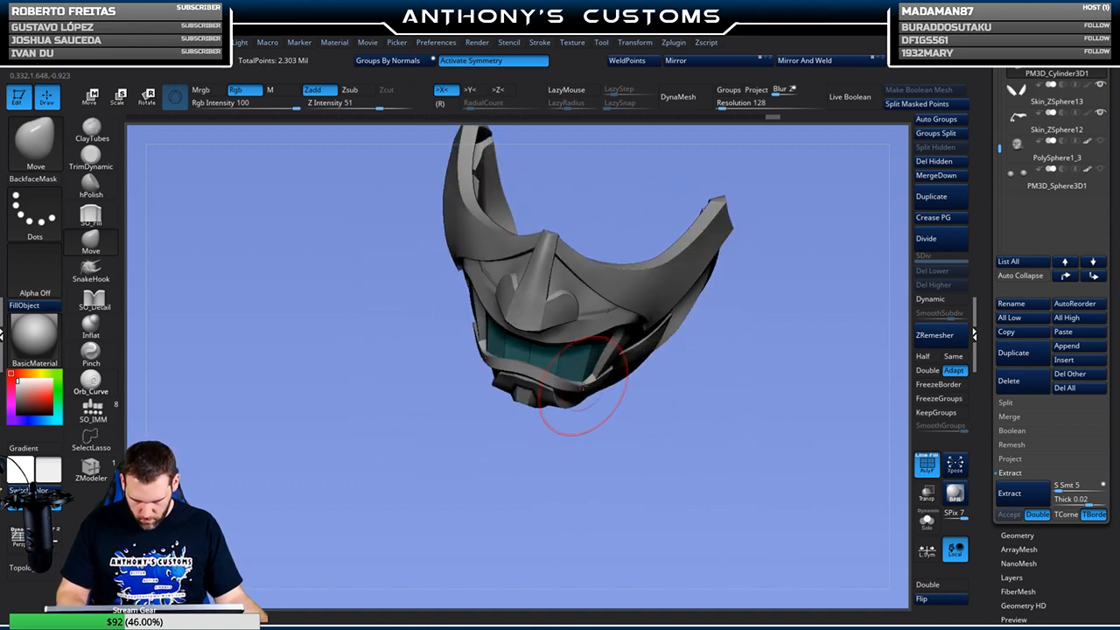
mouse_move(630, 417)
left_mouse_down()
mouse_move(674, 450)
mouse_move(663, 352)
mouse_move(639, 295)
mouse_move(712, 307)
left_mouse_up()
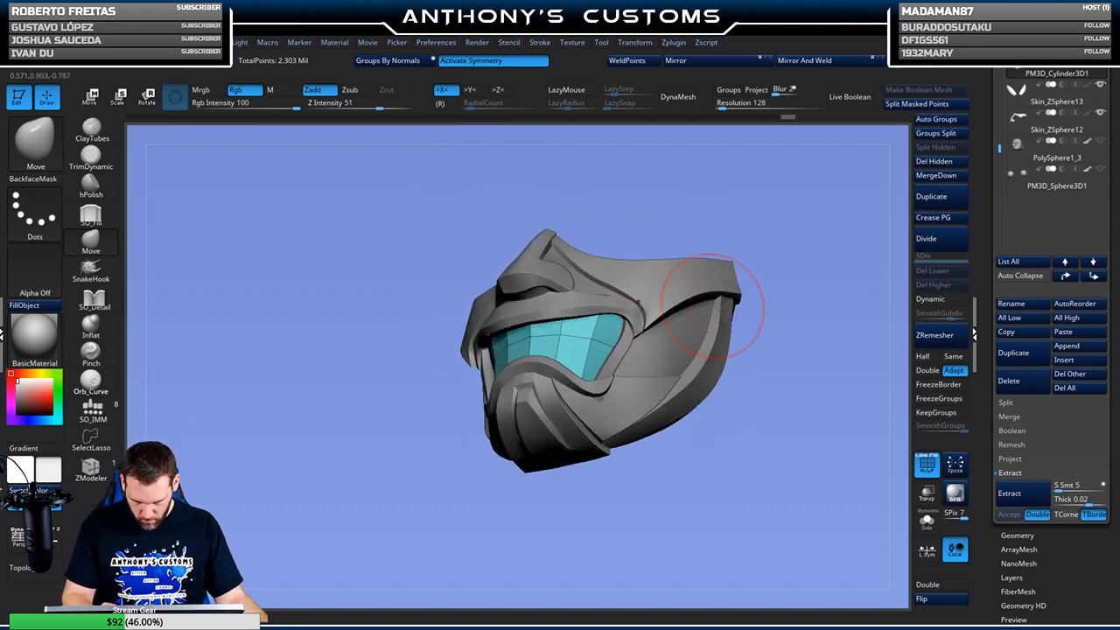
Check the mouth panel's side profile alone and refine its front upper edge against the see-through mask with the Move brush
left_click(927, 521)
left_click_drag(645, 267, 613, 352)
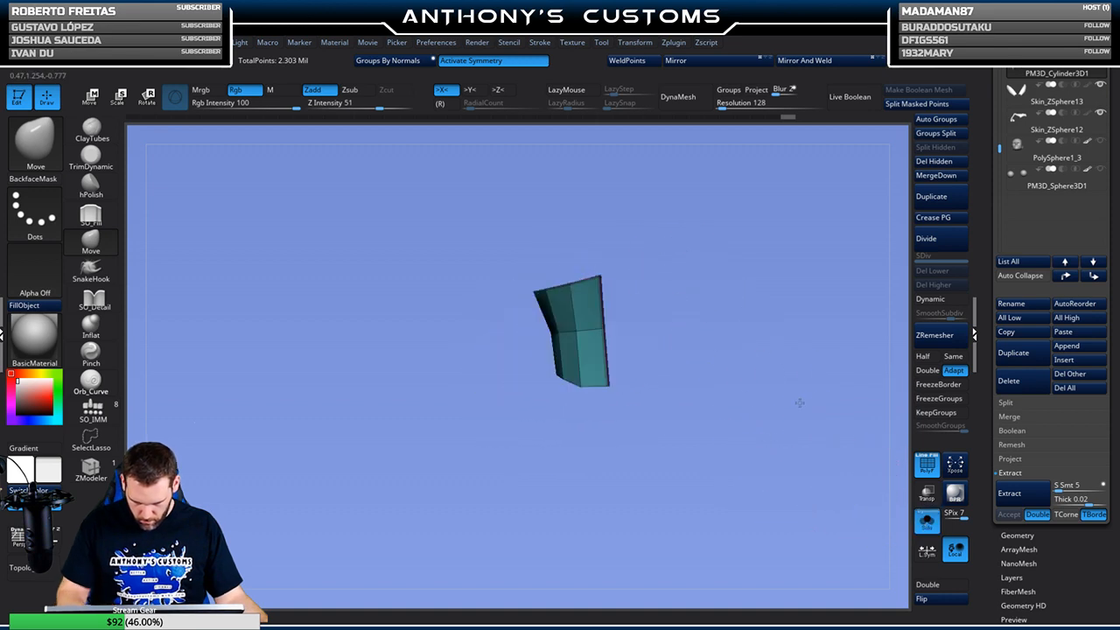
left_click(927, 521)
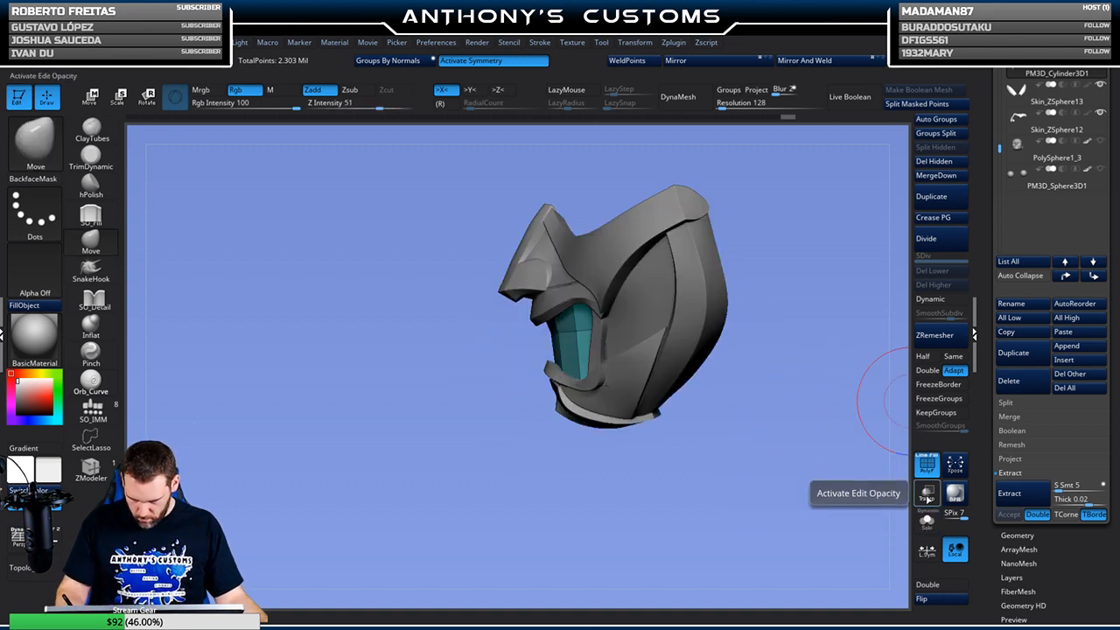
left_click(927, 495)
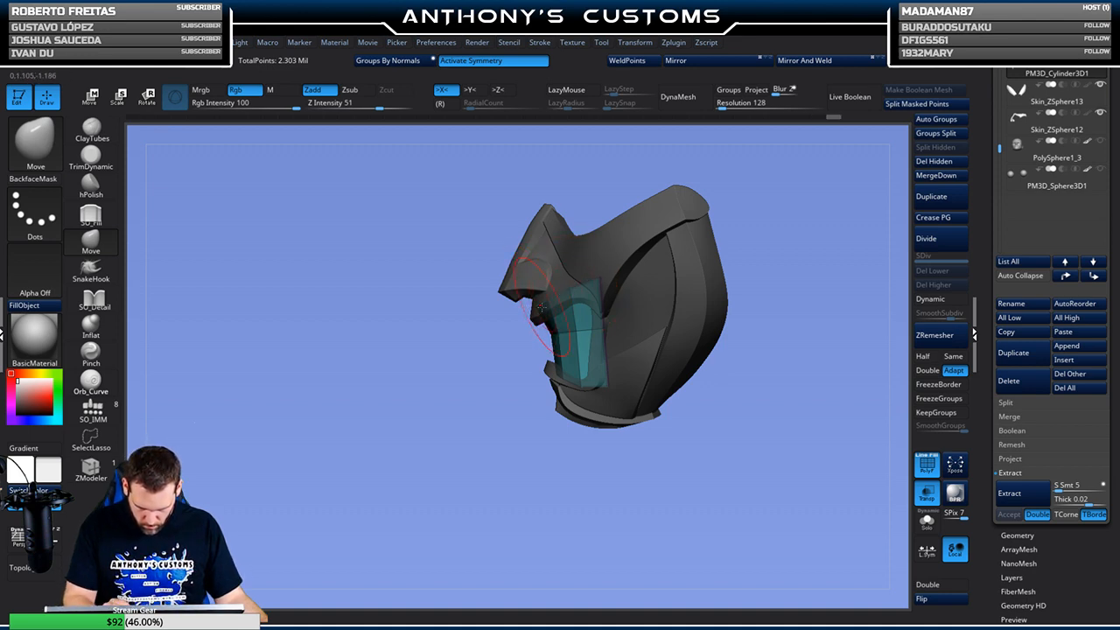
left_click_drag(753, 272, 859, 269)
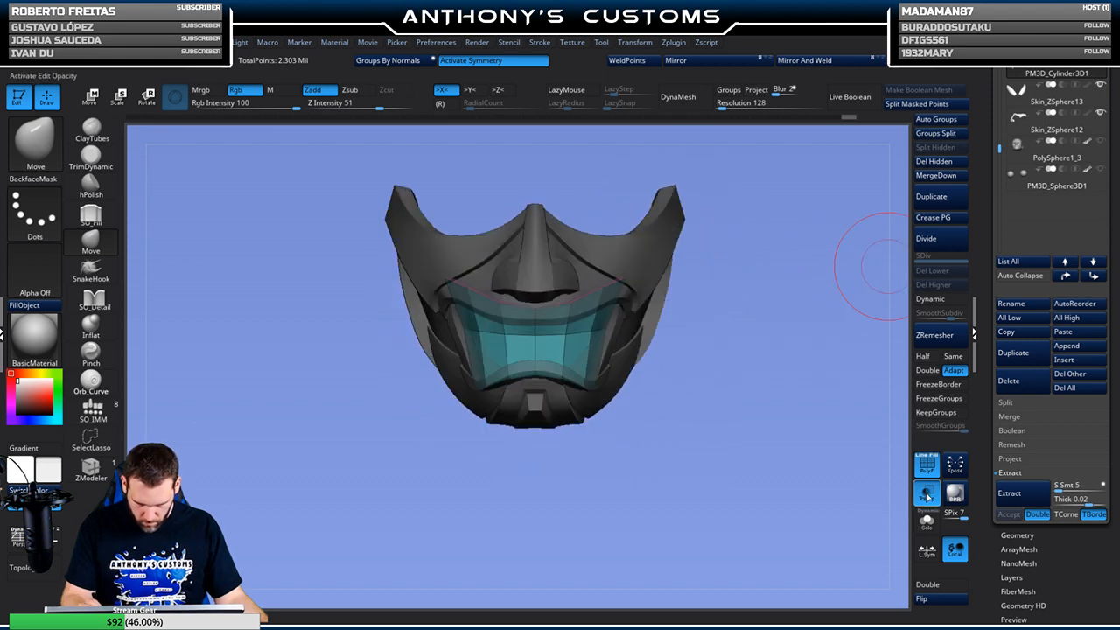
Set ZModeler's edge action to Slide with EdgeLoop Complete as target, checking the mouth panel's polyframe from the front and side
left_click_drag(782, 500, 681, 468)
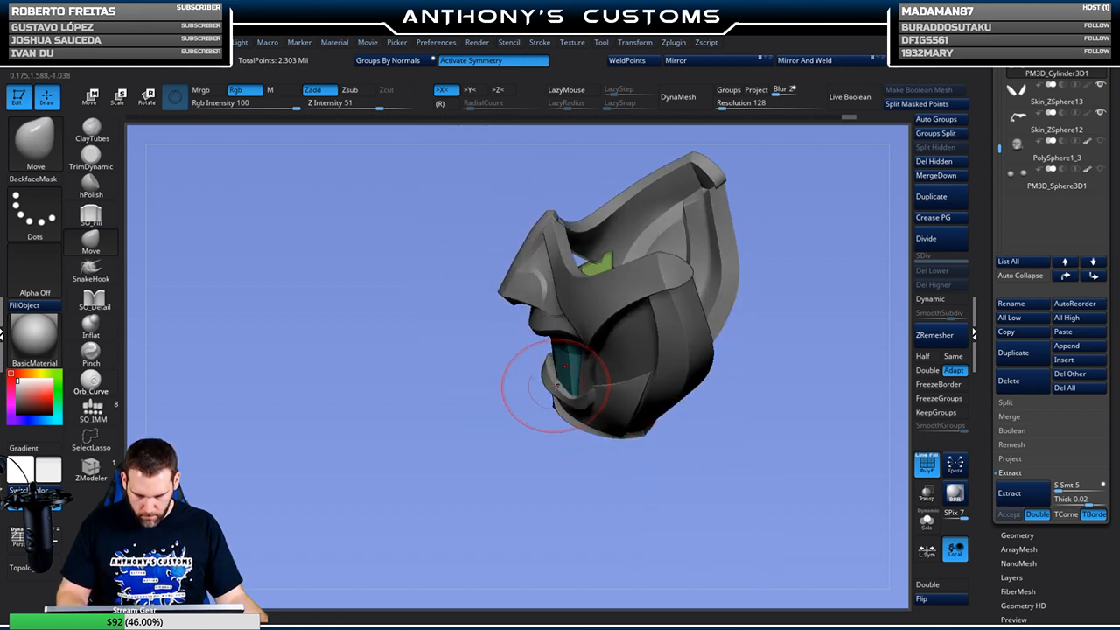
left_click_drag(618, 492, 729, 462)
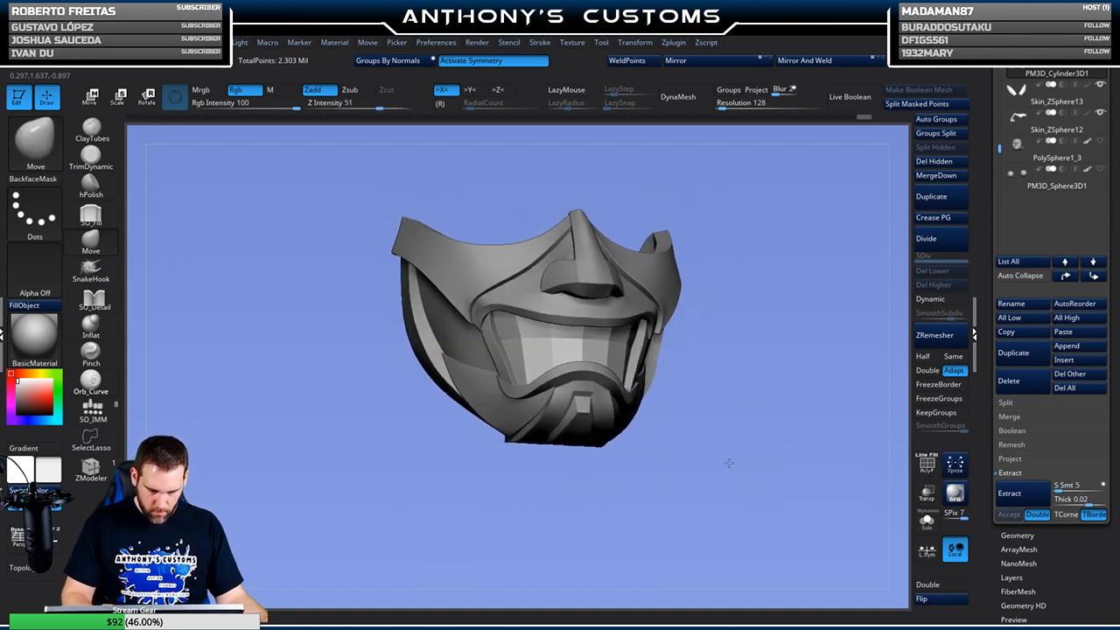
left_click(90, 472)
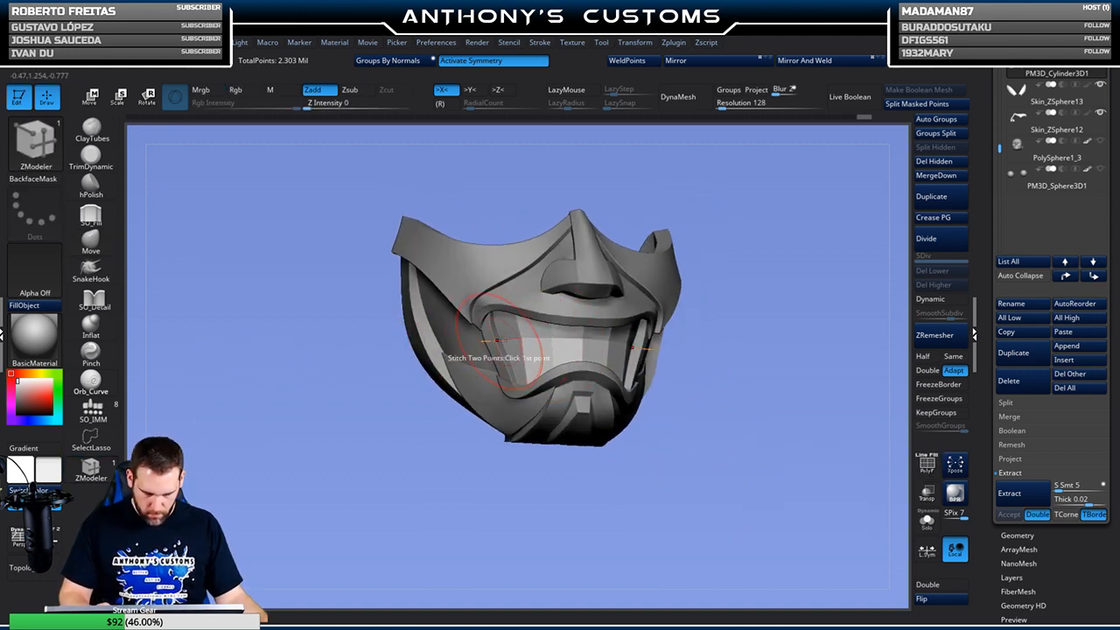
key("space")
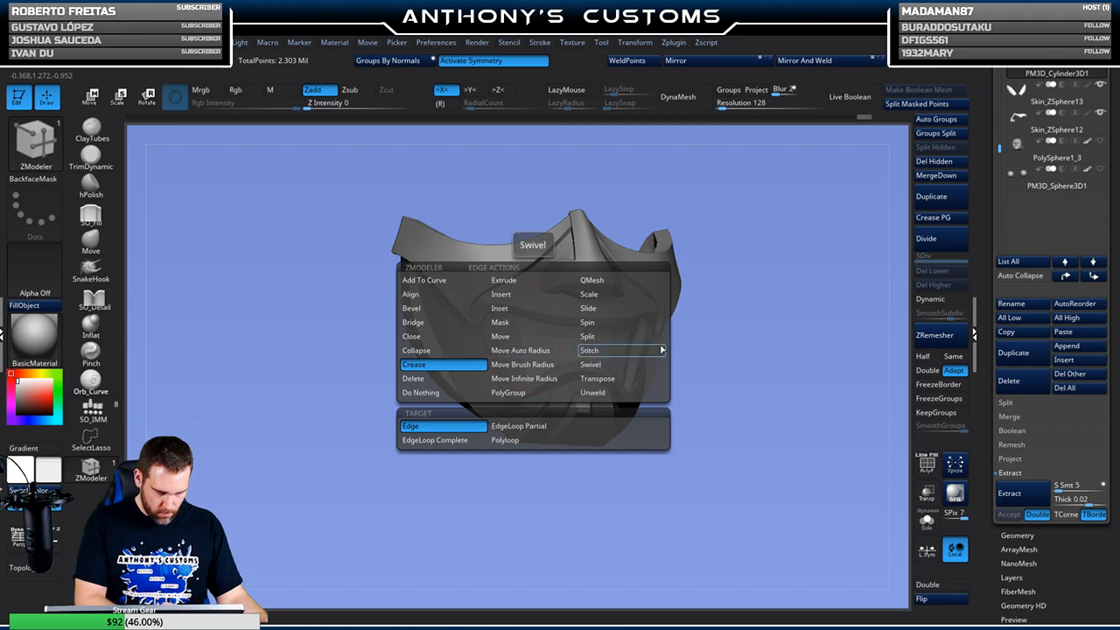
left_click(604, 309)
left_click(523, 426)
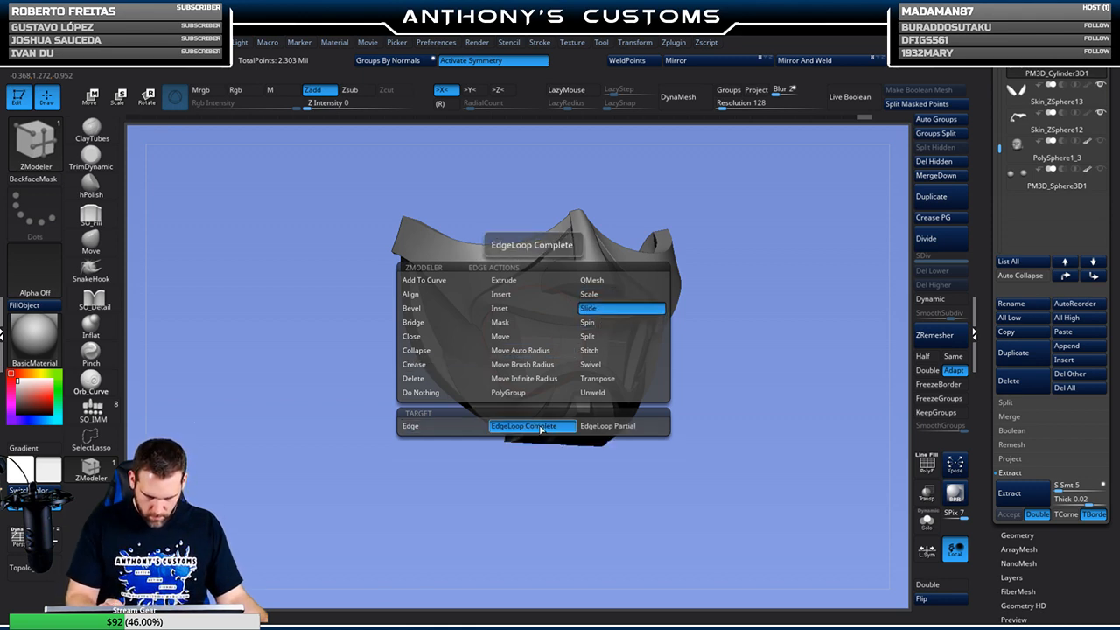
left_click_drag(711, 339, 691, 343, "shift")
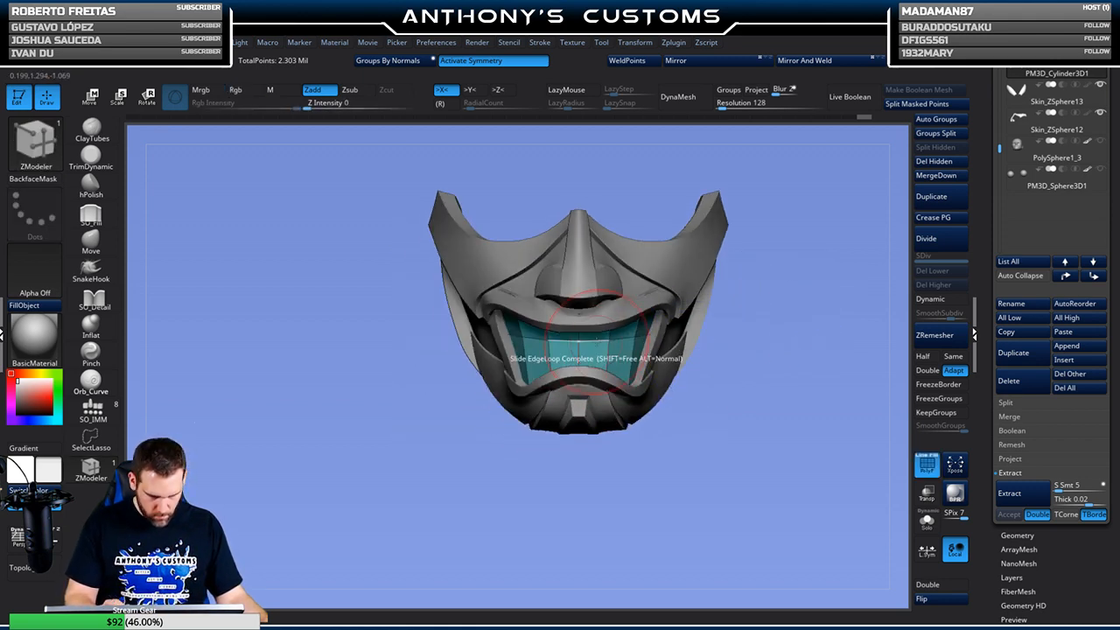
left_click_drag(782, 340, 770, 326)
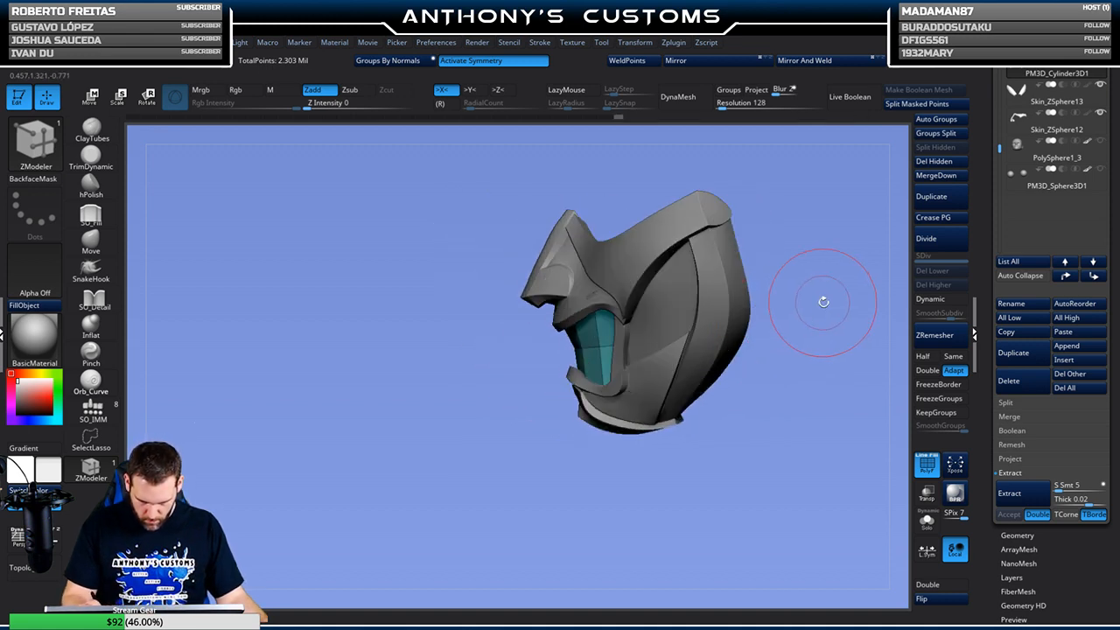
With the mask see-through, shift the mouth panel back by about 0.0273 using the Move gizmo, then restore the opaque view without polyframe
left_click(926, 494)
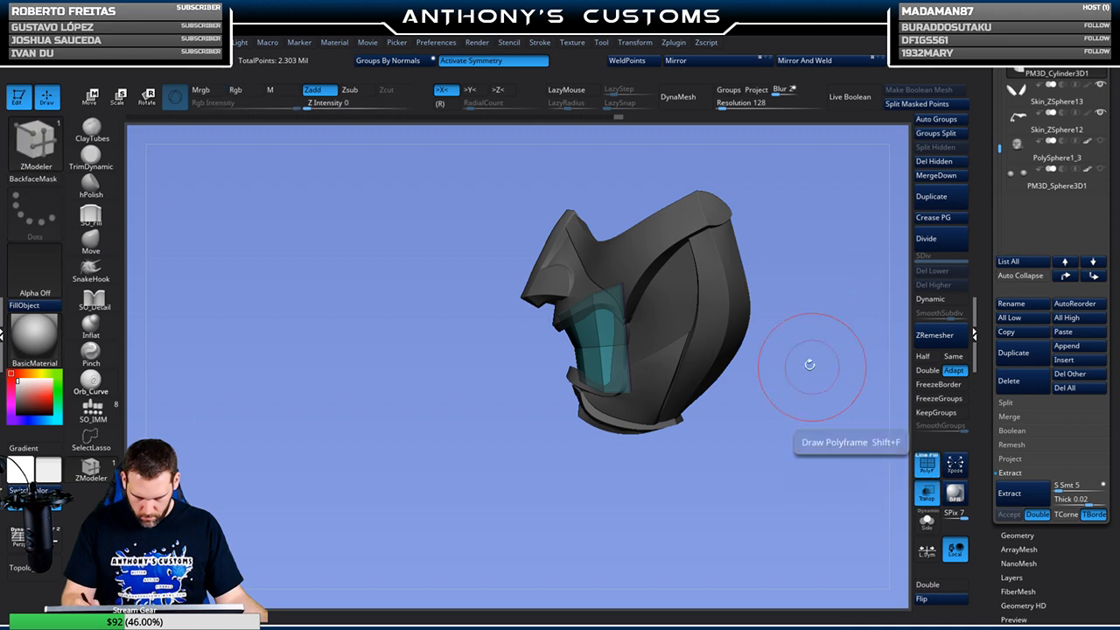
left_click_drag(578, 340, 813, 288, "ctrl")
key("w")
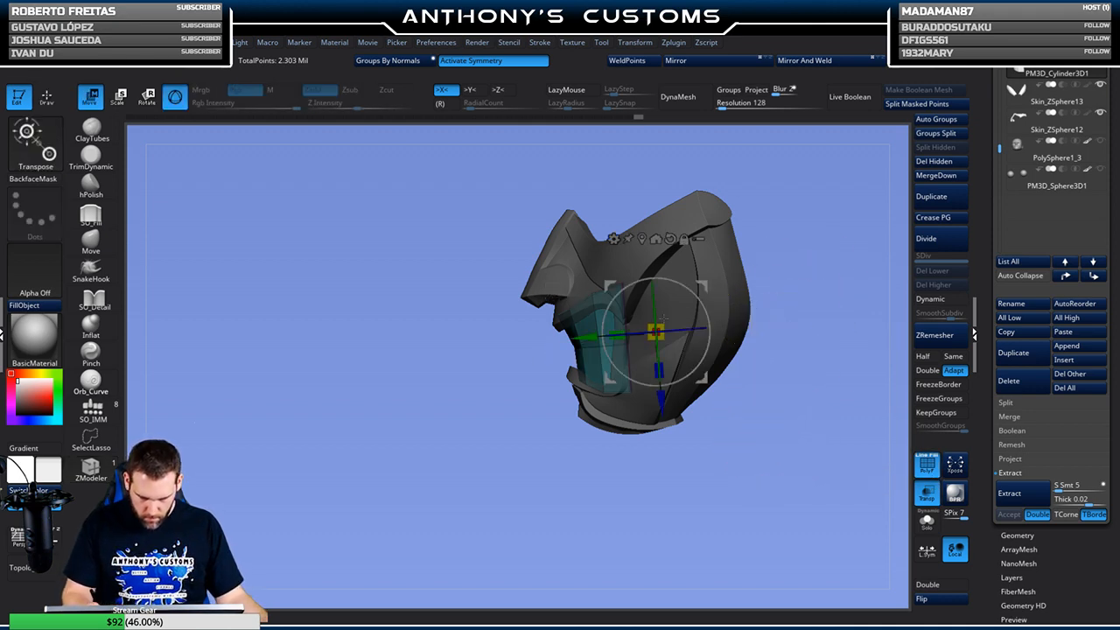
left_click_drag(597, 342, 601, 340)
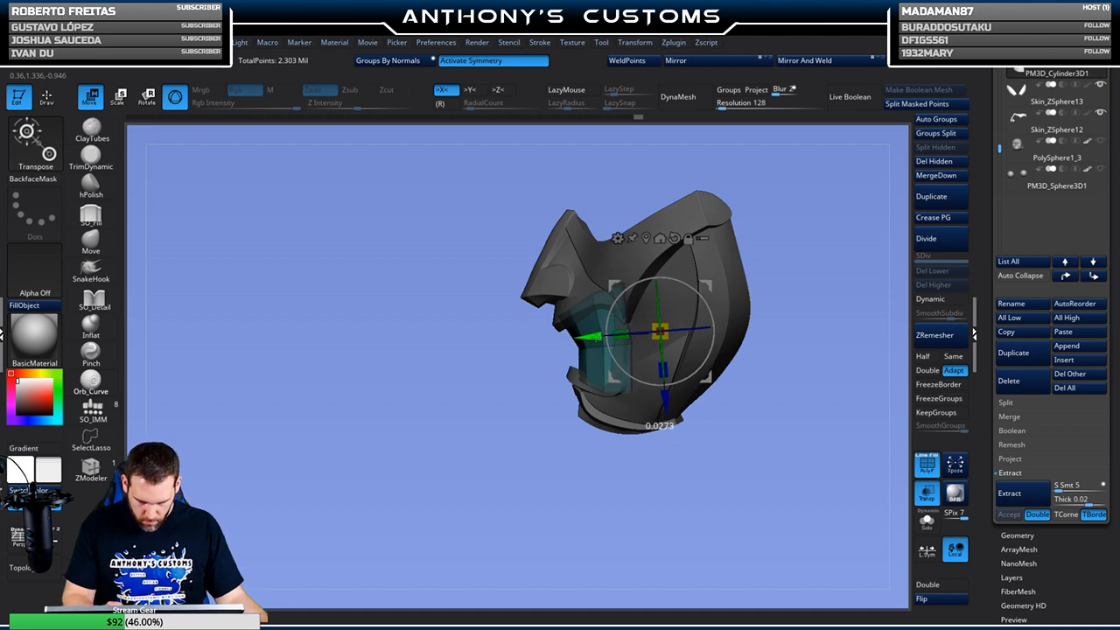
left_click_drag(564, 436, 612, 458)
key("shift+f")
key("q")
left_click_drag(575, 526, 599, 449)
left_click(927, 495)
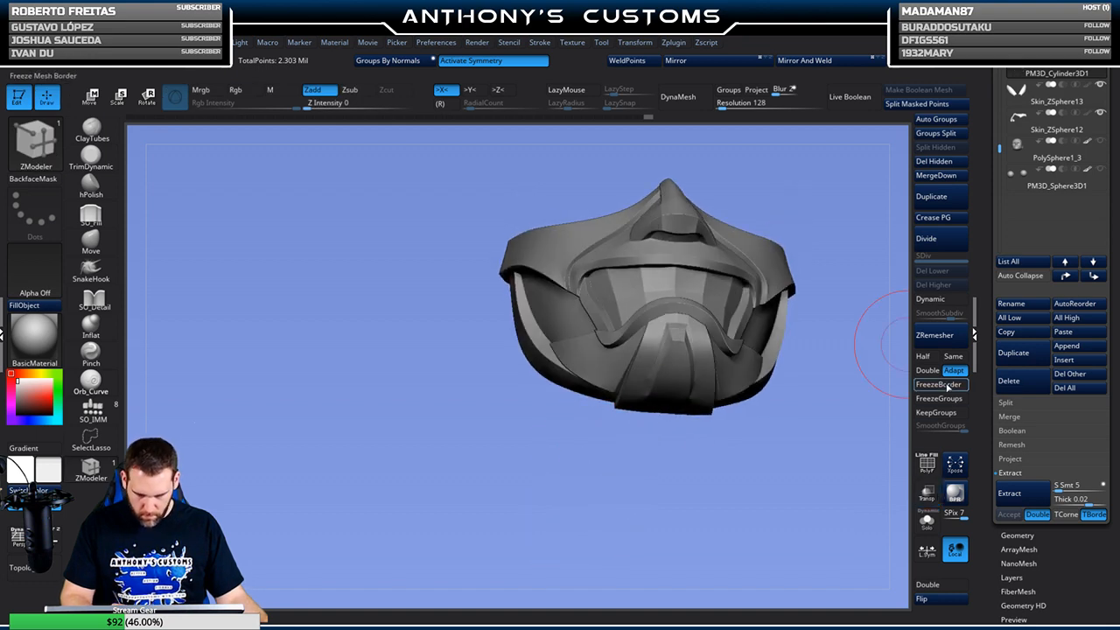
Turn on dynamic subdivision for the mouth panel and check its smoothed fit behind the lips from the side, front and below
left_click(930, 299)
mouse_move(871, 376)
left_mouse_down()
mouse_move(812, 437)
mouse_move(801, 417)
mouse_move(760, 440)
mouse_move(770, 458)
mouse_move(794, 420)
left_mouse_up()
key("ctrl")
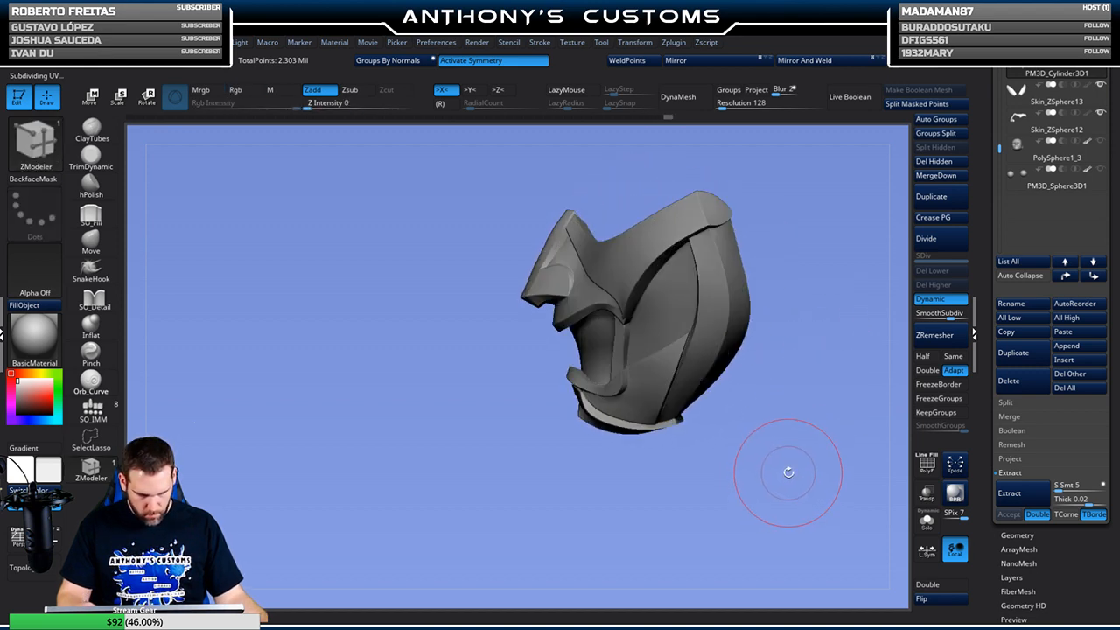
key("w")
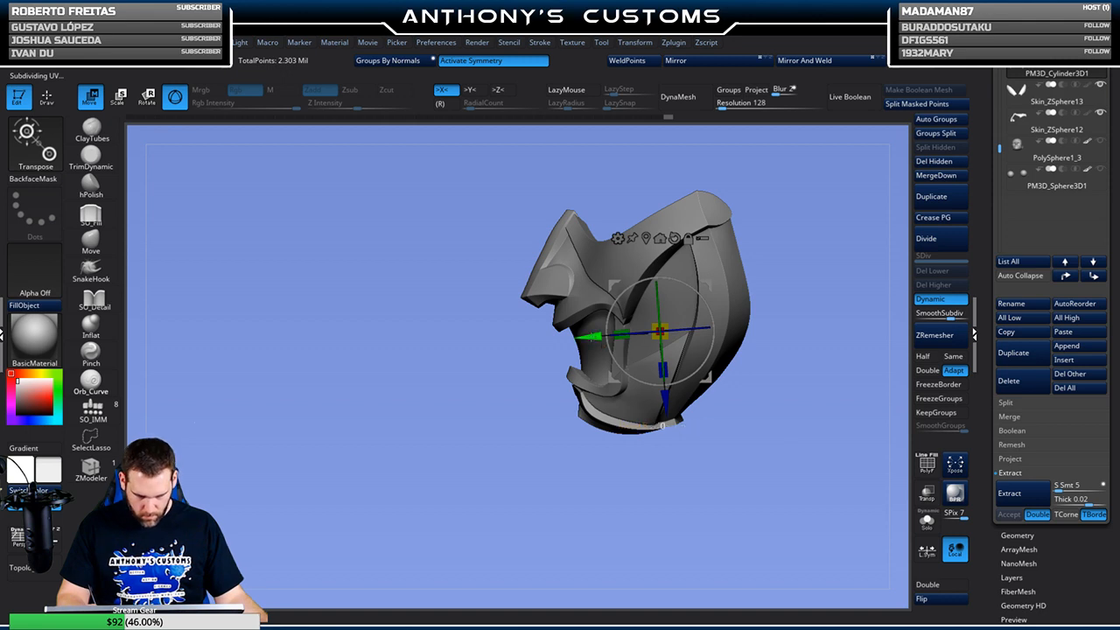
mouse_move(561, 472)
left_mouse_down()
mouse_move(620, 414)
mouse_move(592, 467)
mouse_move(699, 542)
mouse_move(708, 437)
left_mouse_up()
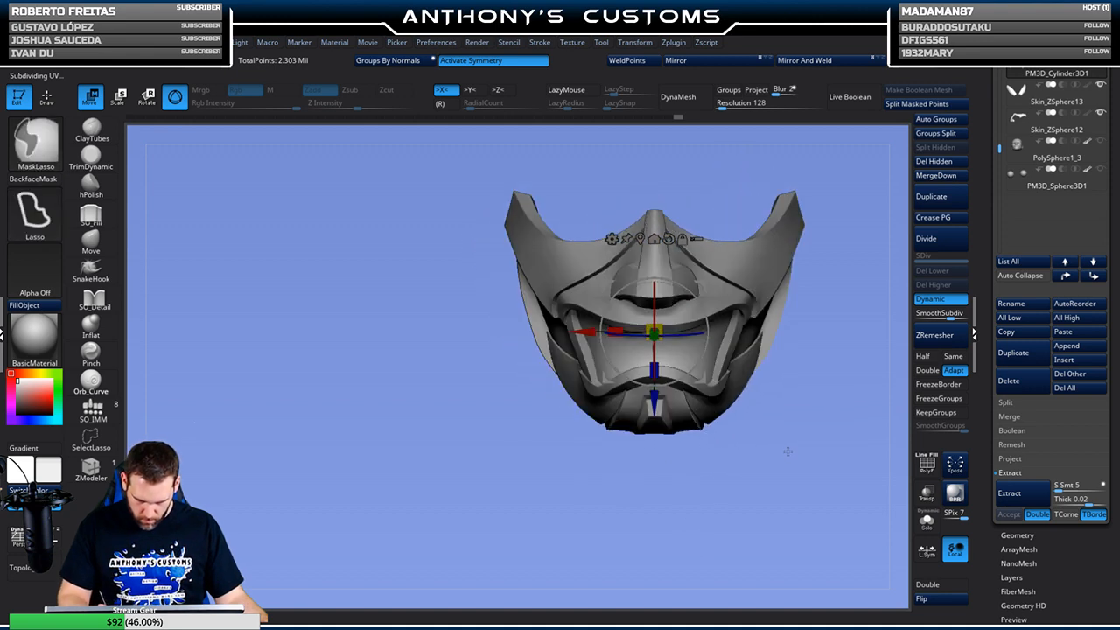
key("q")
mouse_move(775, 475)
left_mouse_down()
mouse_move(713, 442)
mouse_move(728, 489)
mouse_move(758, 497)
mouse_move(742, 391)
left_mouse_up()
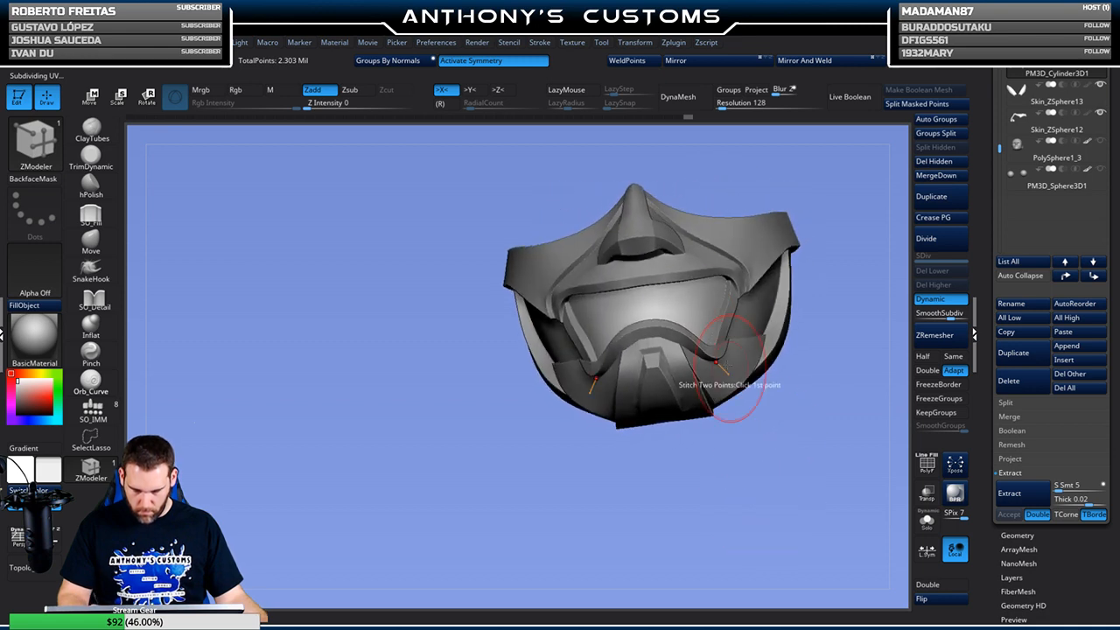
Select the nose and upper-lip piece and refine the lip's lower edge above the mouth opening with the Move brush
left_click(648, 265, "alt")
left_click(91, 243)
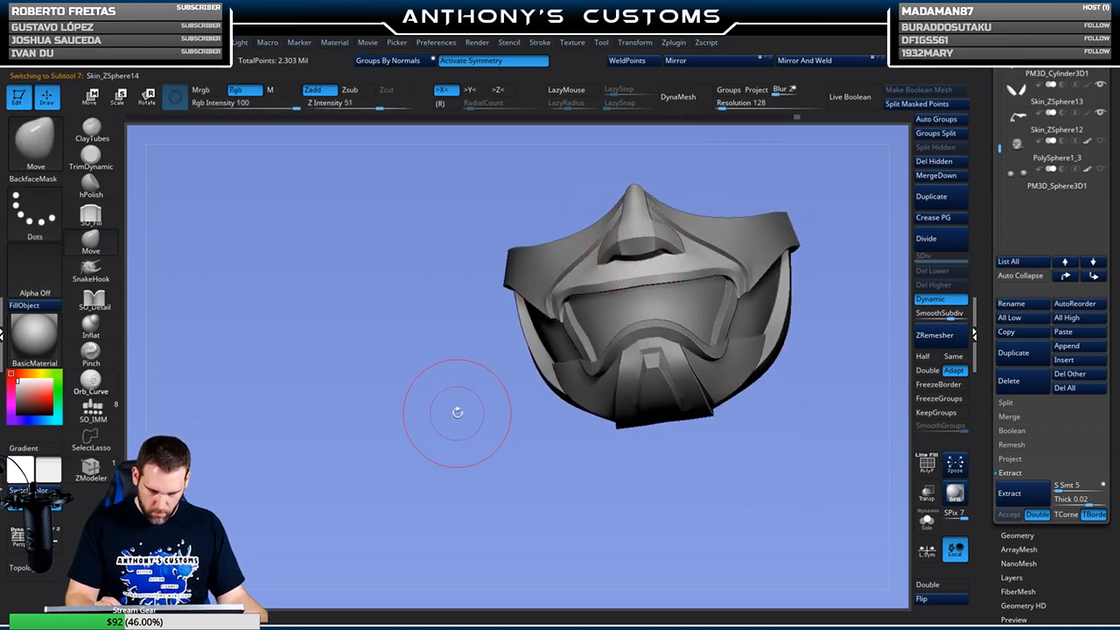
key("space")
mouse_move(454, 415)
left_mouse_down()
mouse_move(440, 418)
mouse_move(467, 428)
mouse_move(442, 484)
mouse_move(378, 490)
left_mouse_up()
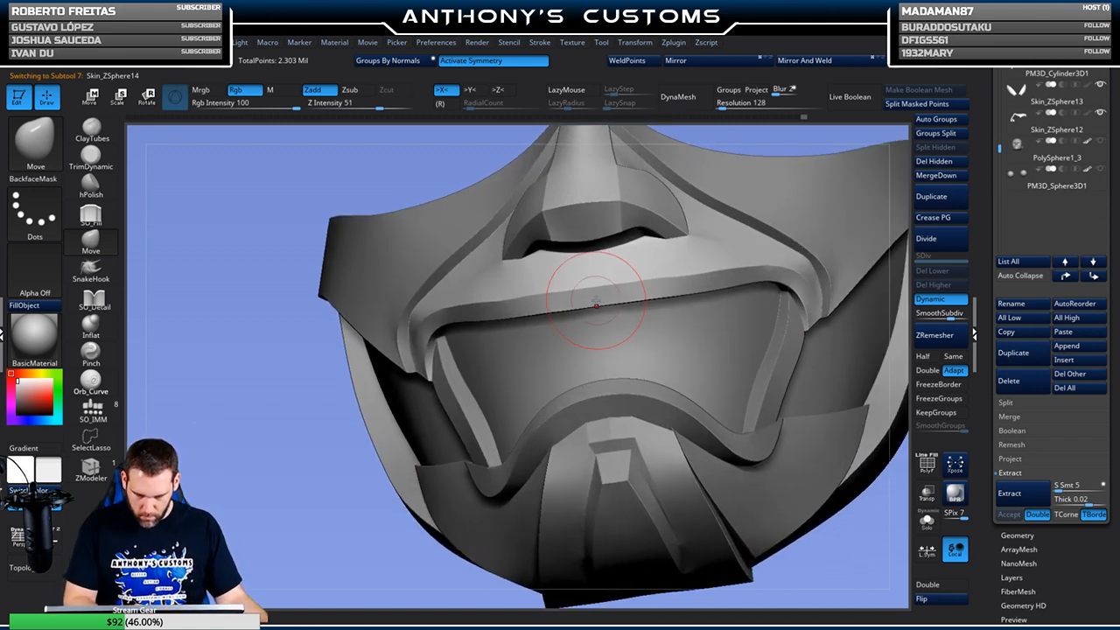
right_click_drag(816, 189, 805, 180)
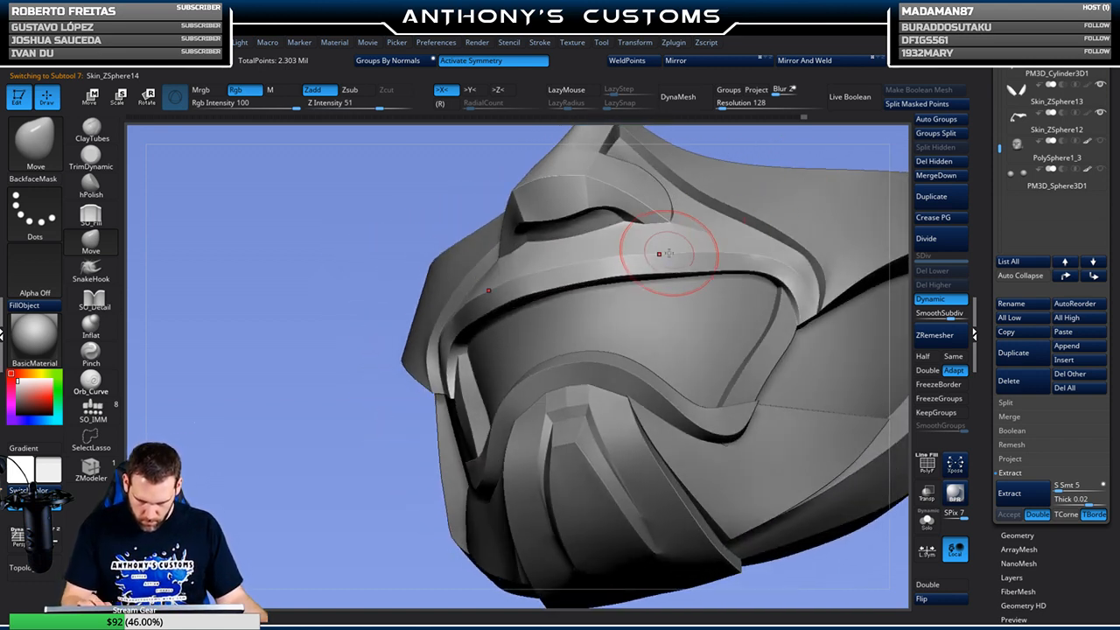
right_click_drag(722, 227, 822, 275)
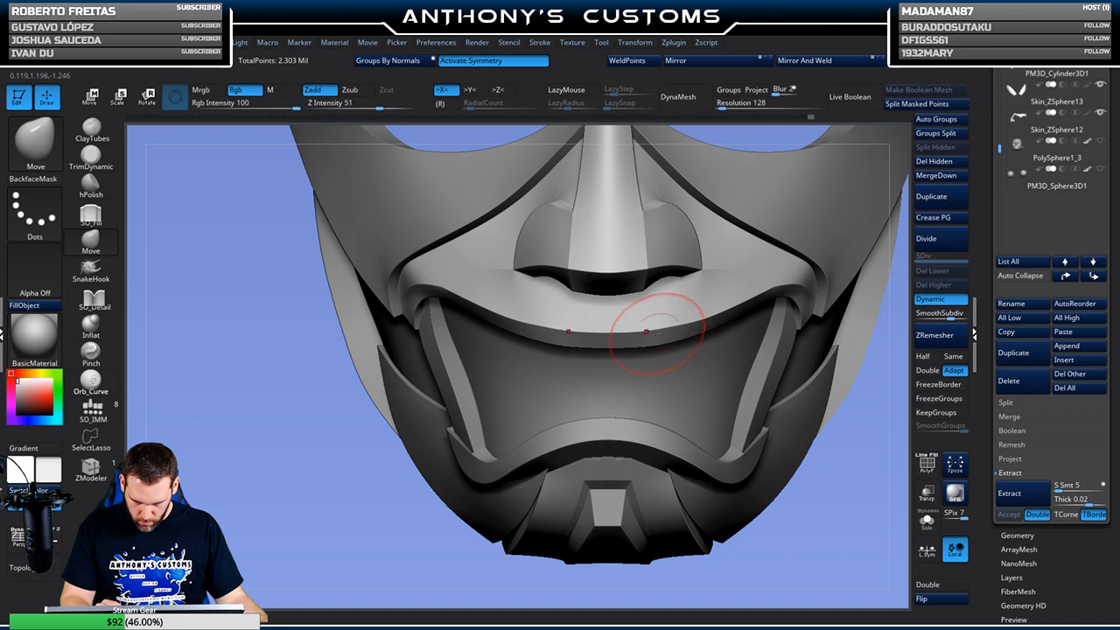
key("space")
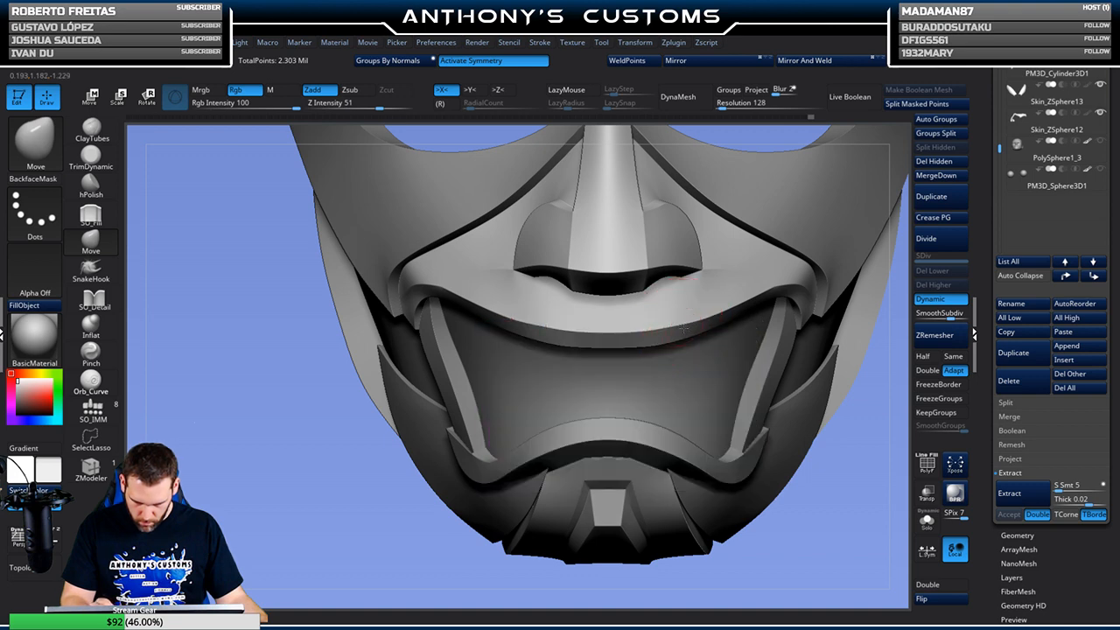
Work on the upper lip edge in side profile with a smaller Move brush, check the mask from the front and save the project
left_click_drag(842, 470, 809, 457)
right_click_drag(797, 453, 777, 442)
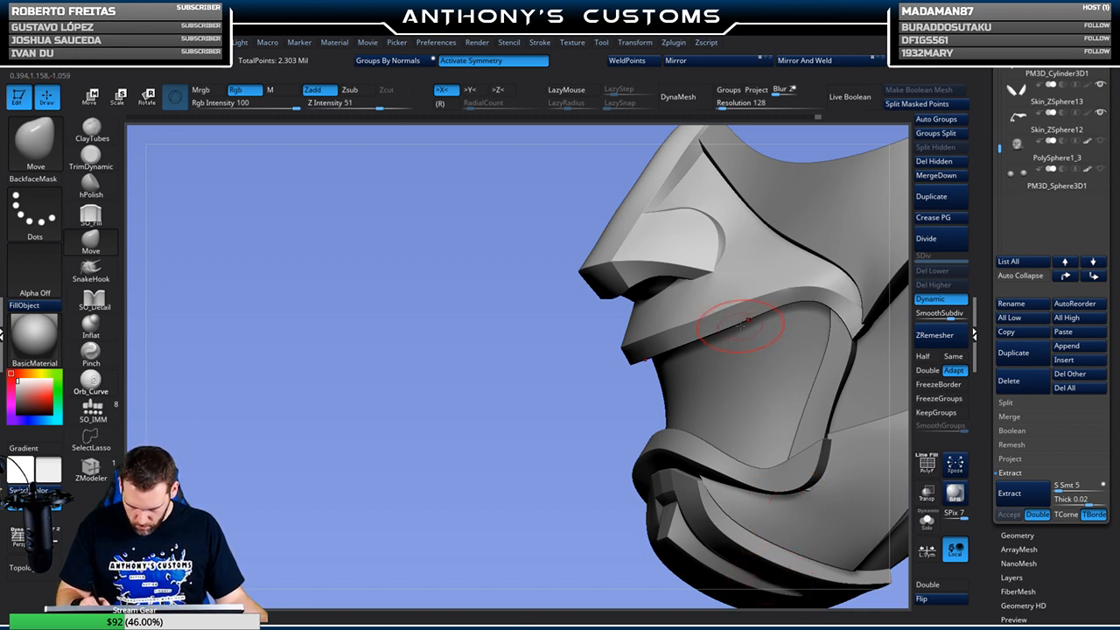
key("space")
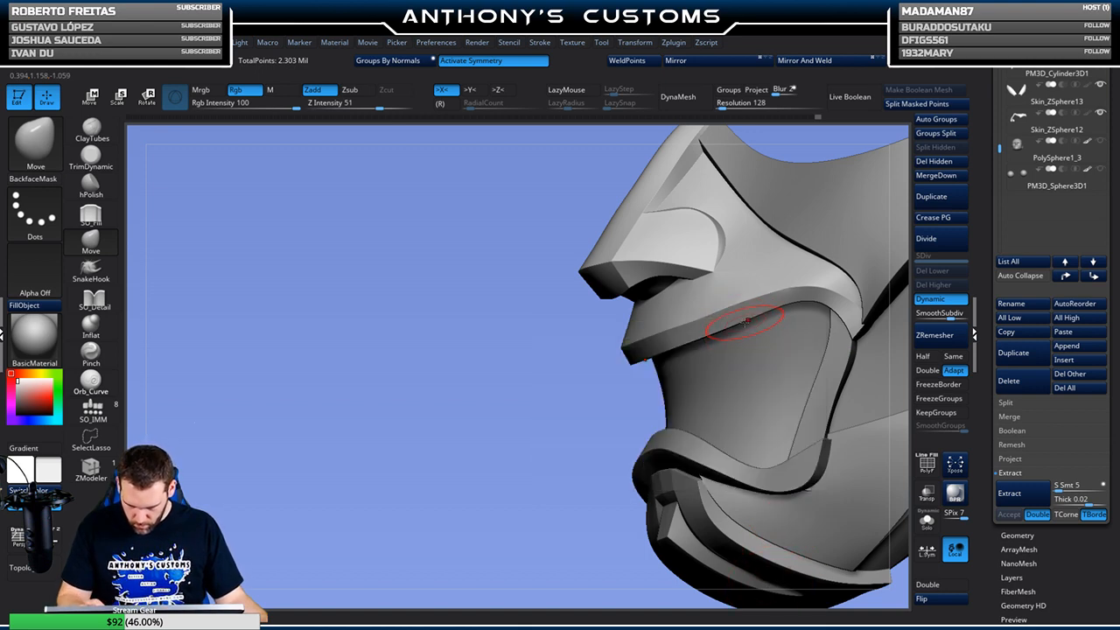
mouse_move(744, 324)
right_mouse_down()
mouse_move(839, 515)
mouse_move(822, 393)
mouse_move(713, 465)
right_mouse_up()
key("ctrl")
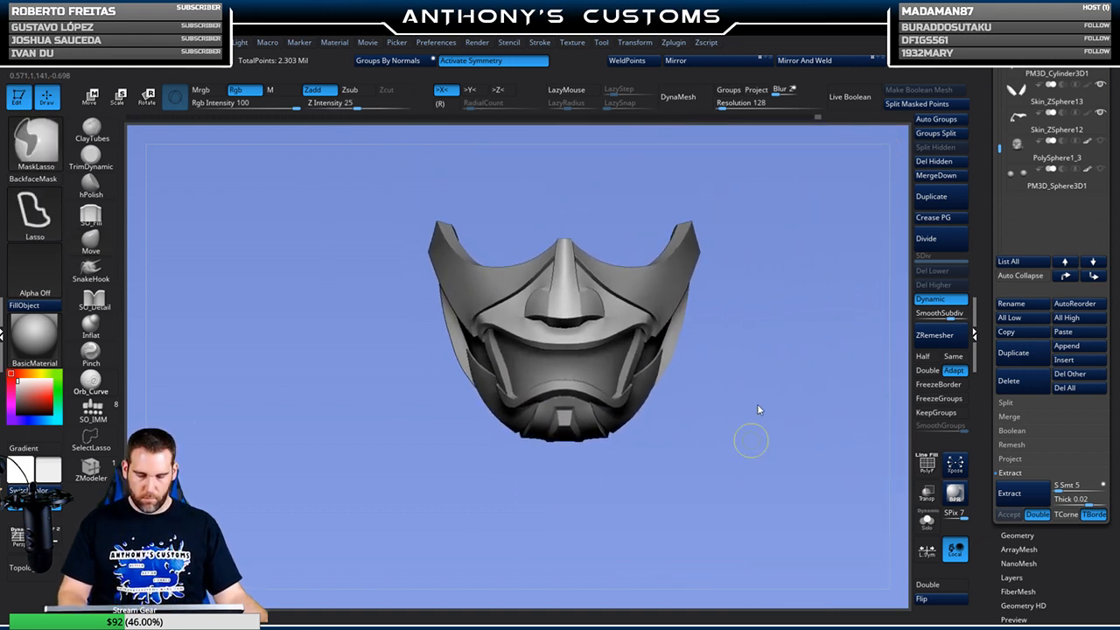
key("ctrl+s")
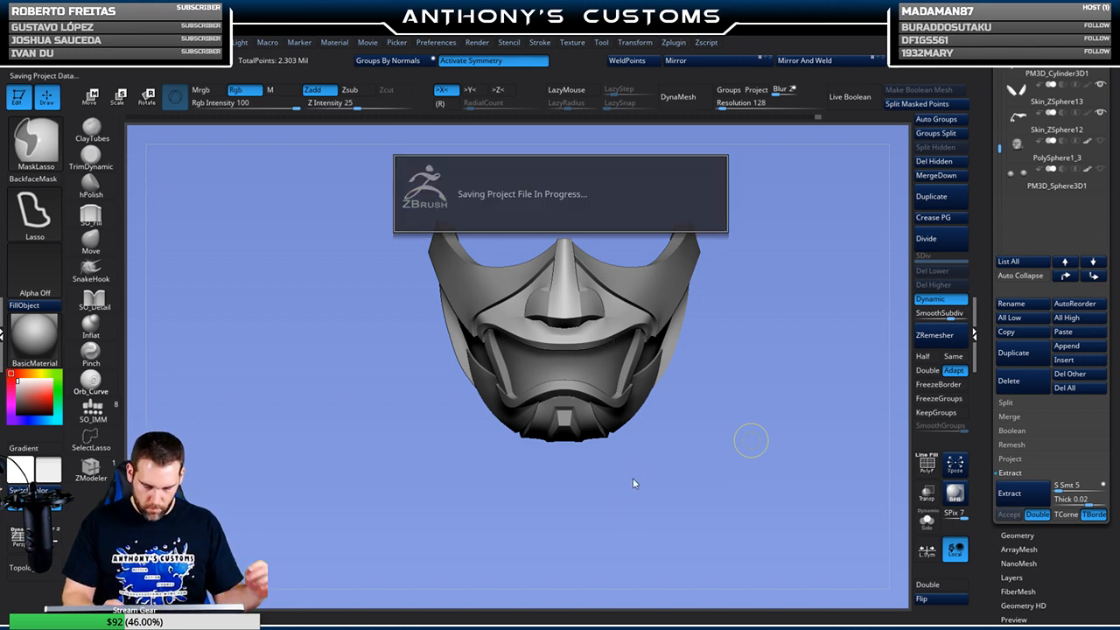
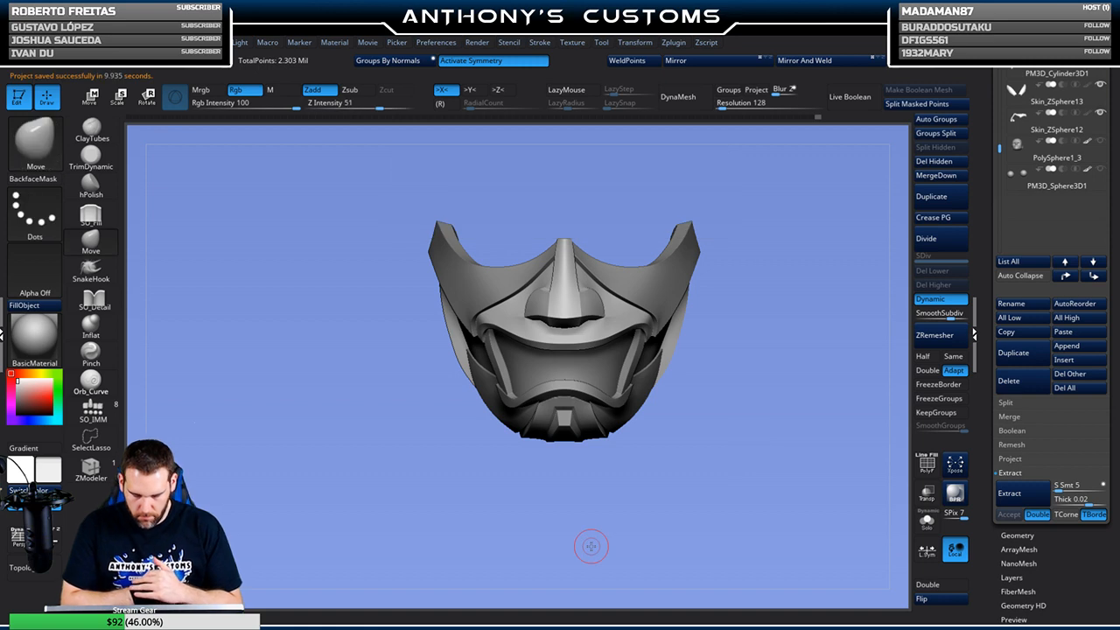
Show the polyframe on the nose and upper-lip piece and set ZModeler's edge action to Crease
key("f")
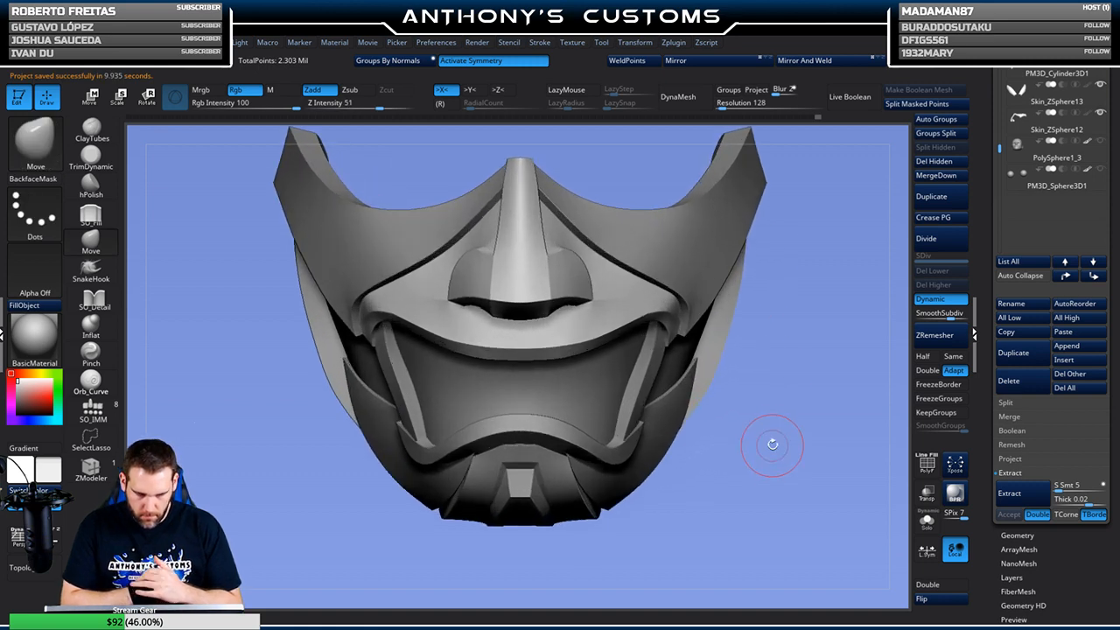
key("shift+f")
left_click_drag(782, 422, 769, 382)
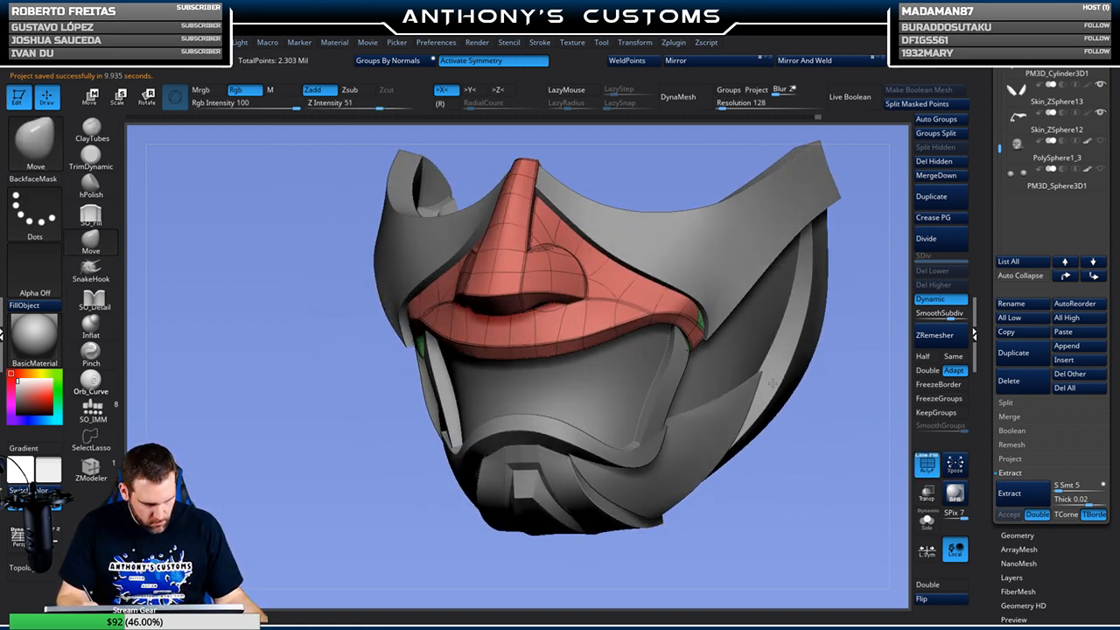
left_click(83, 480)
key("space")
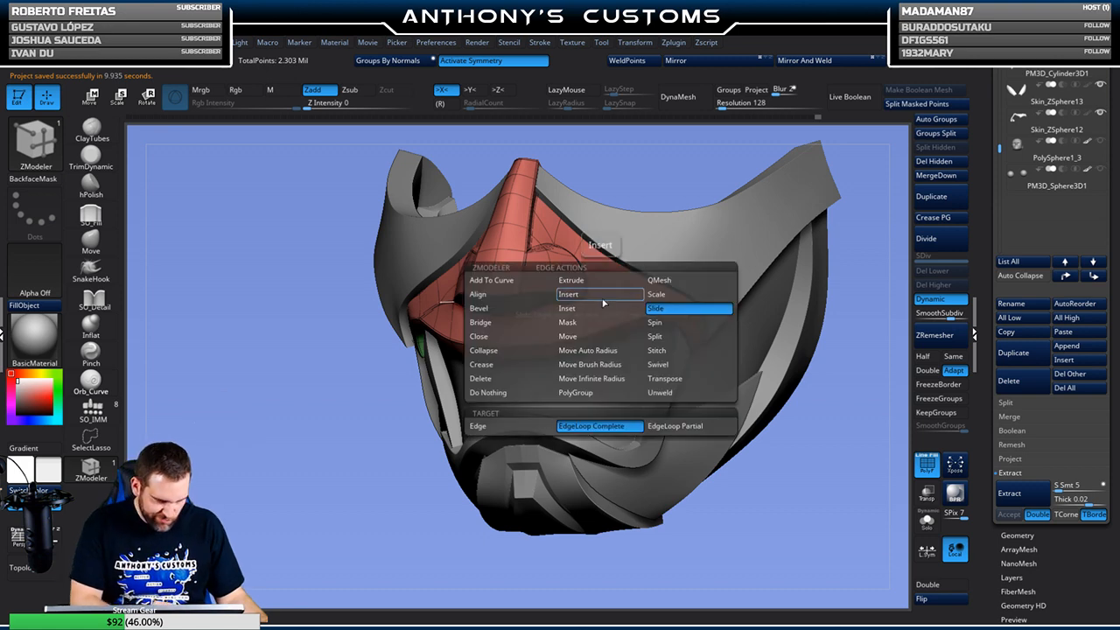
left_click(493, 368)
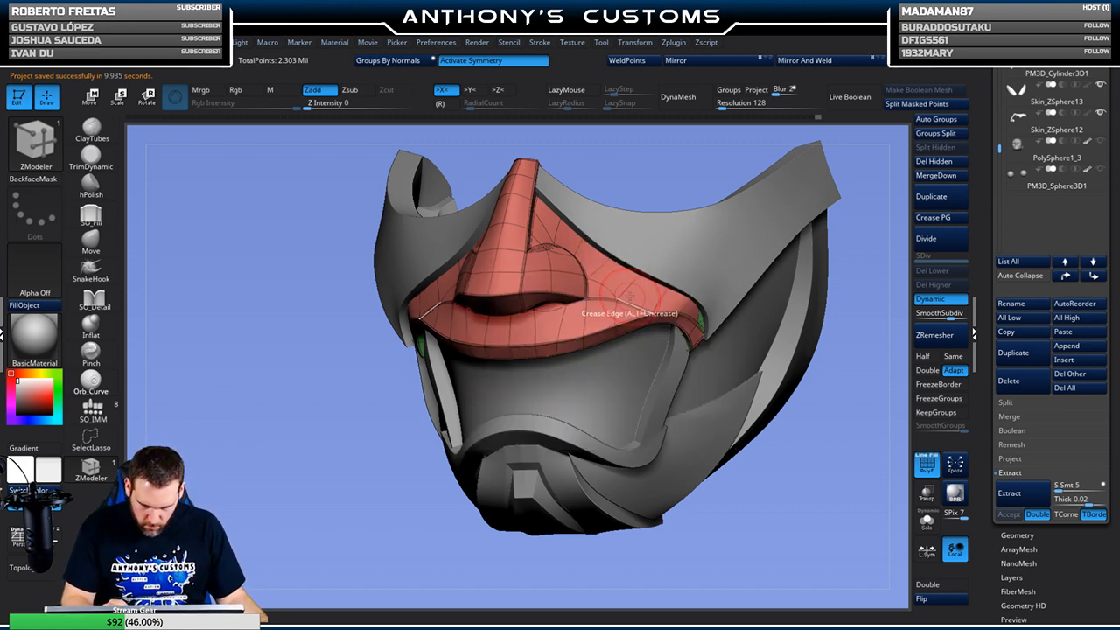
Examine the edges of the nose and upper lip up close with the polyframe hidden
left_click_drag(855, 277, 864, 246)
key("shift+f")
mouse_move(832, 330)
left_mouse_down()
mouse_move(830, 354)
mouse_move(821, 341)
left_mouse_up()
left_click_drag(791, 420, 783, 464, "alt")
left_click_drag(786, 228, 815, 314, "alt")
left_click_drag(676, 279, 574, 332)
left_click_drag(650, 280, 612, 316)
Switch to the Move brush and examine the nose and upper lip from below and from the side
left_click(97, 254)
mouse_move(615, 185)
left_mouse_down()
mouse_move(691, 197)
mouse_move(676, 231)
left_mouse_up()
key("space")
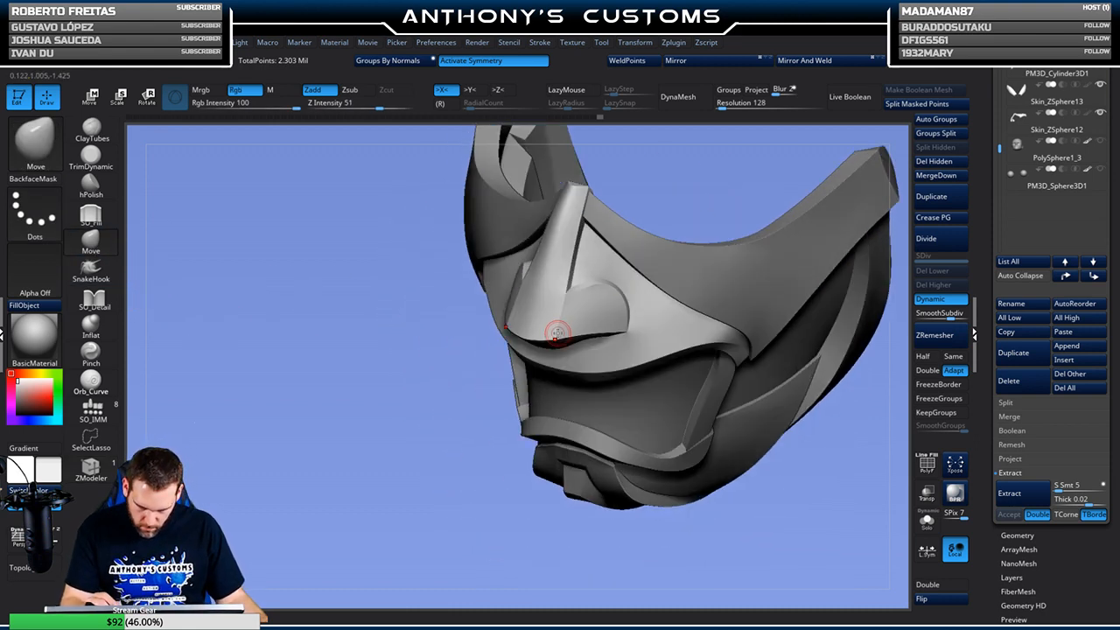
left_click_drag(517, 446, 627, 300)
mouse_move(801, 360)
left_mouse_down("alt")
mouse_move(798, 351)
mouse_move(797, 373)
mouse_move(741, 375)
mouse_move(785, 270)
mouse_move(749, 284)
mouse_move(726, 271)
left_mouse_up("alt")
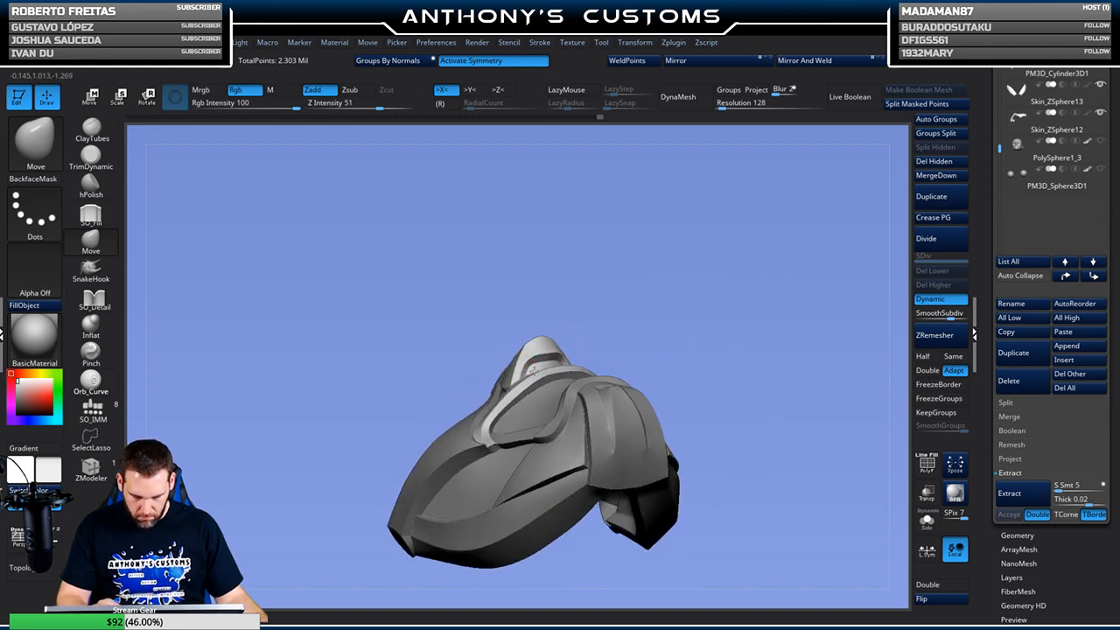
left_click_drag(616, 317, 594, 323)
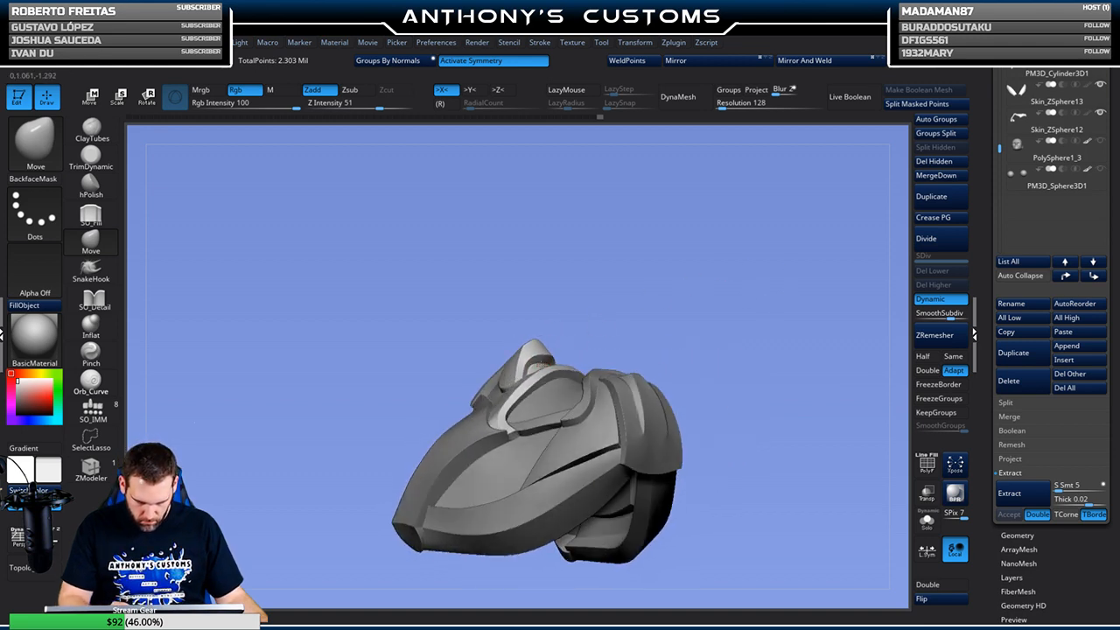
left_click_drag(760, 282, 621, 305)
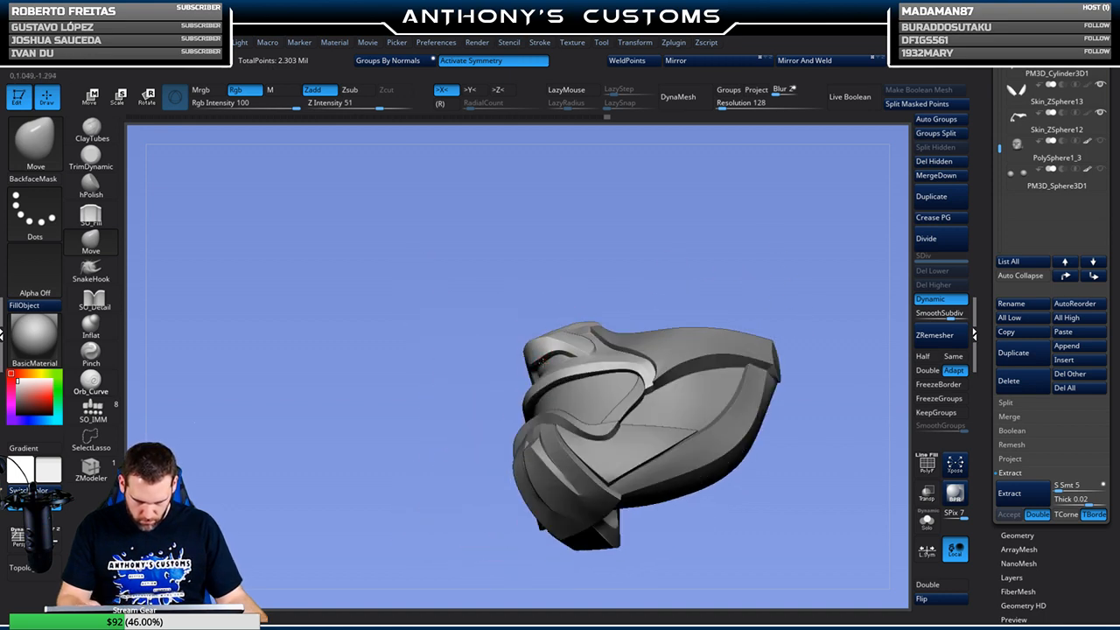
left_click_drag(601, 311, 573, 319)
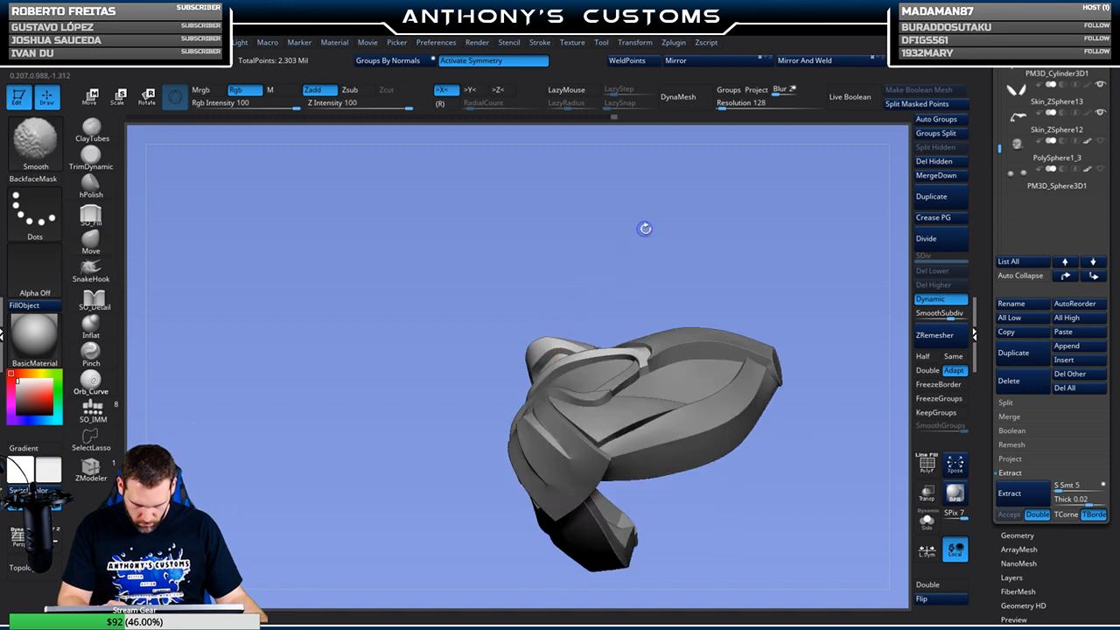
Inspect the nose and upper-lip piece in side profile and from the front, with the polyframe shown and hidden
key("shift+f")
left_click_drag(652, 261, 425, 407, "alt")
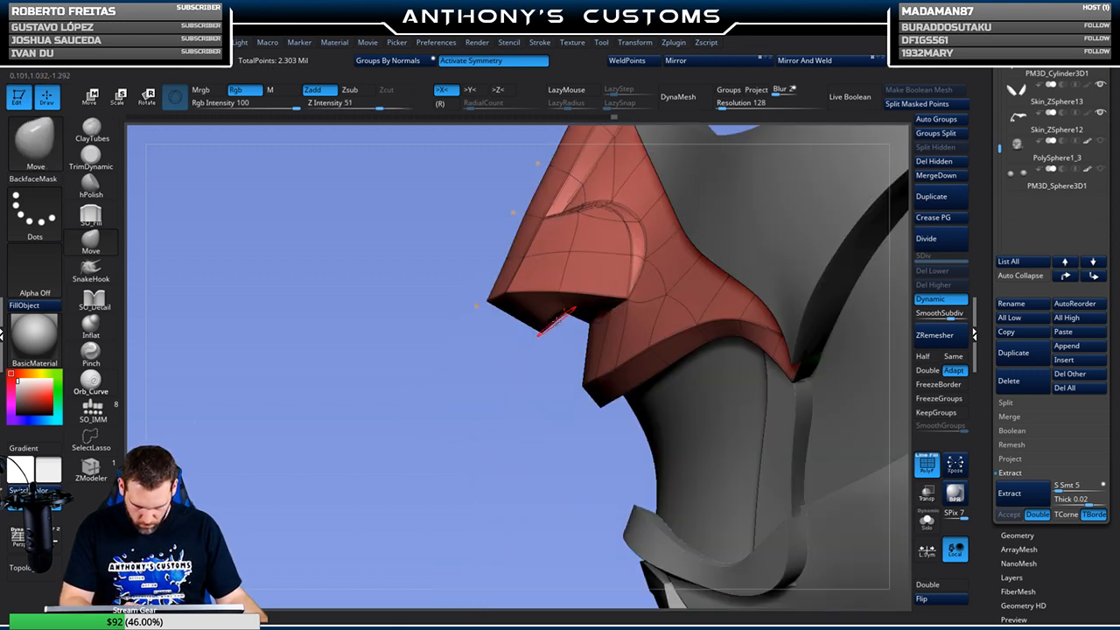
left_click_drag(547, 407, 592, 360)
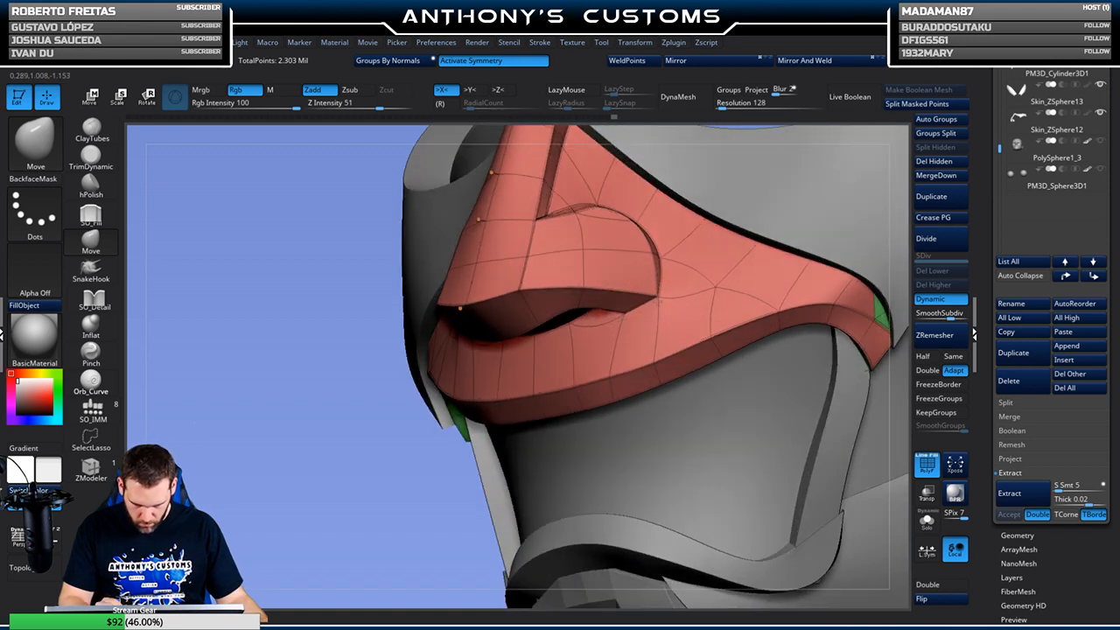
right_click_drag(670, 290, 693, 282)
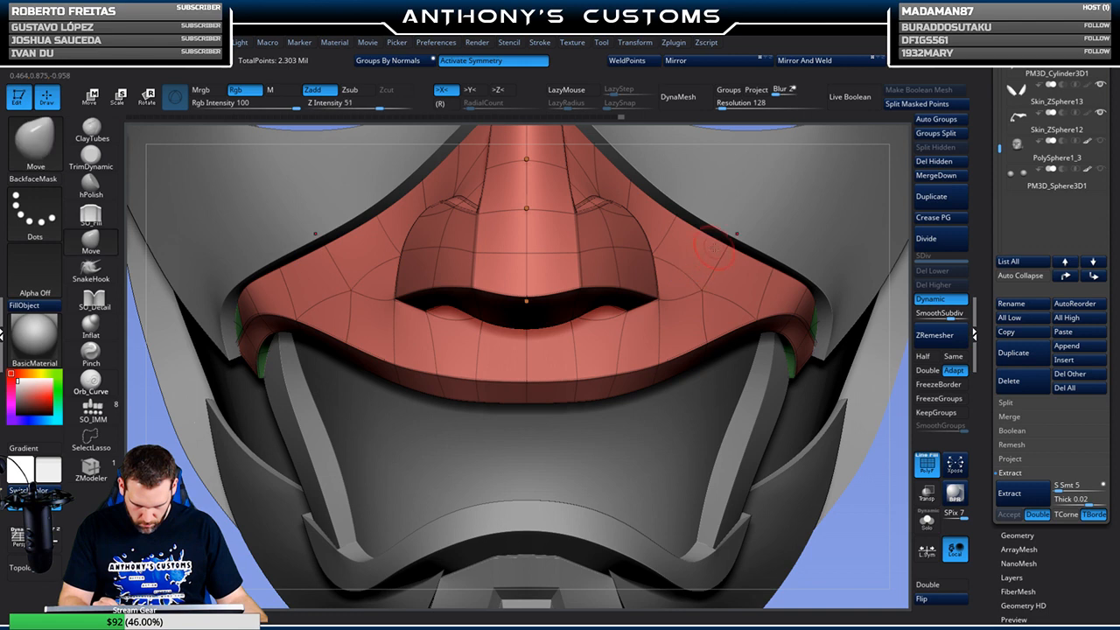
key("shift+f")
key("f")
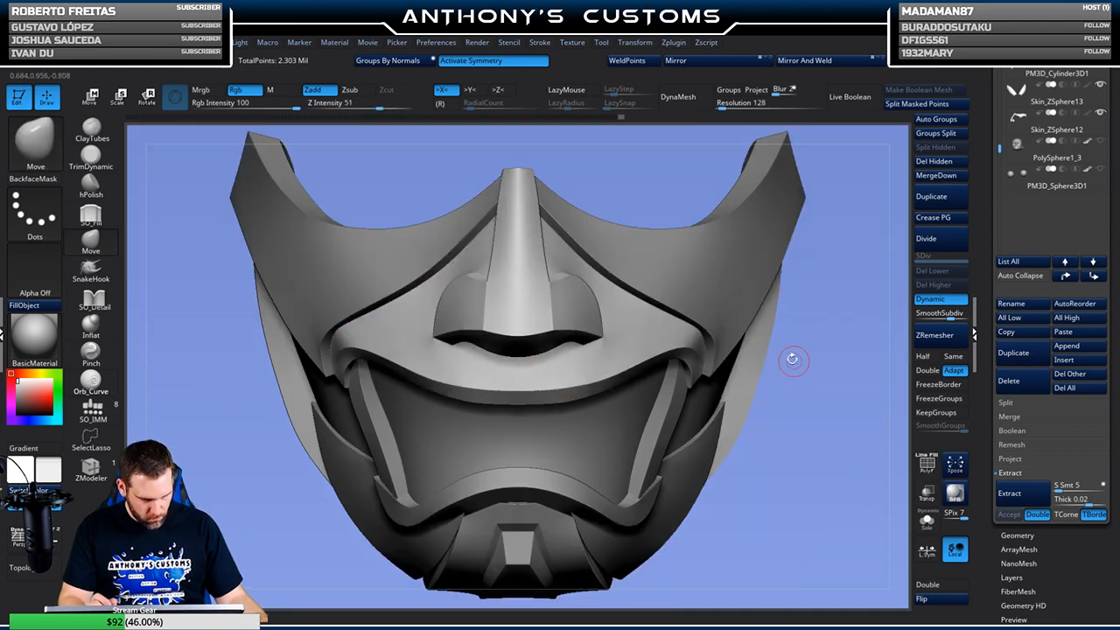
right_click_drag(825, 299, 760, 222)
mouse_move(835, 378)
right_mouse_down()
mouse_move(824, 265)
mouse_move(800, 268)
mouse_move(814, 348)
mouse_move(612, 336)
right_mouse_up()
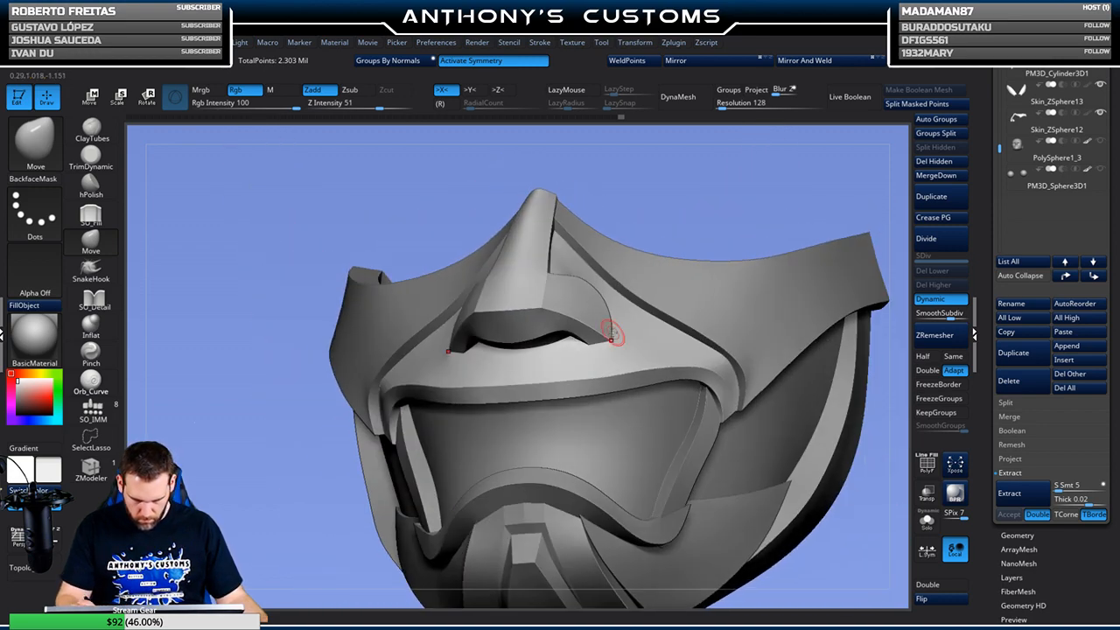
right_click_drag(747, 220, 773, 207)
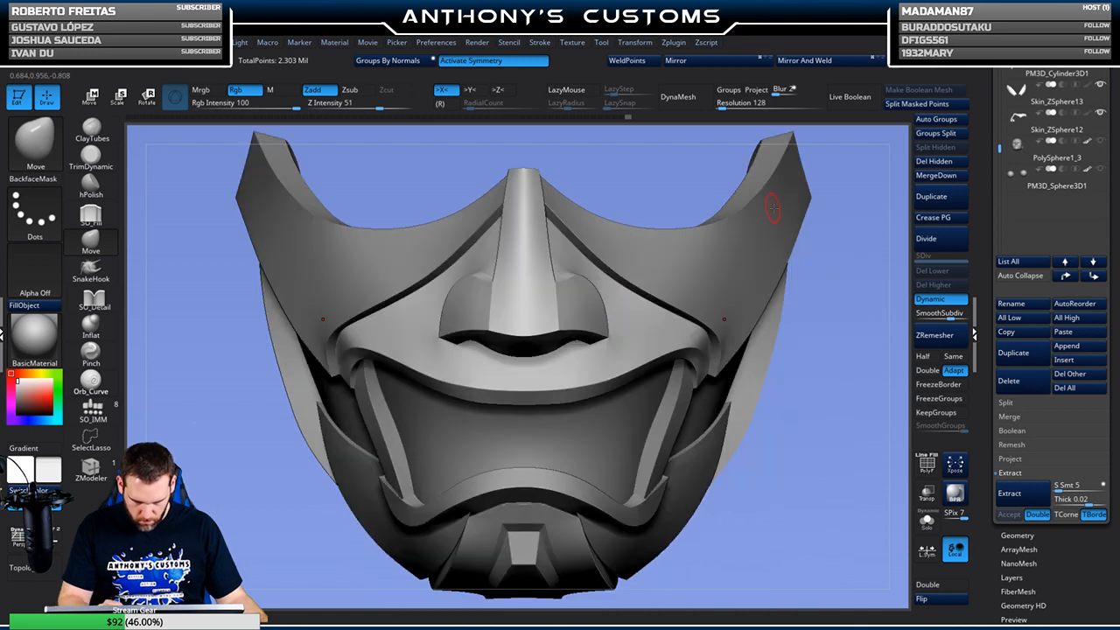
Isolate the nose and upper-lip piece and use ZModeler's Bridge Two Points to connect the nostril wing's peak to the cheek's upper corner beside the bridge
right_click_drag(824, 378, 840, 337, "ctrl")
key("shift+f")
left_click(926, 522)
right_click_drag(830, 452, 748, 601, "ctrl")
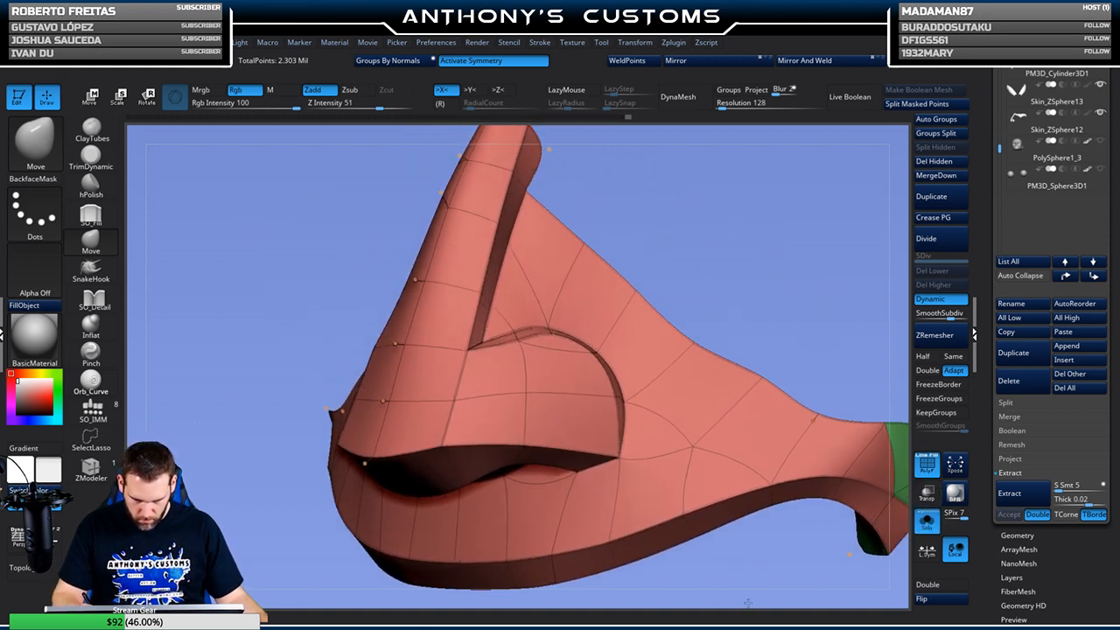
left_click(90, 472)
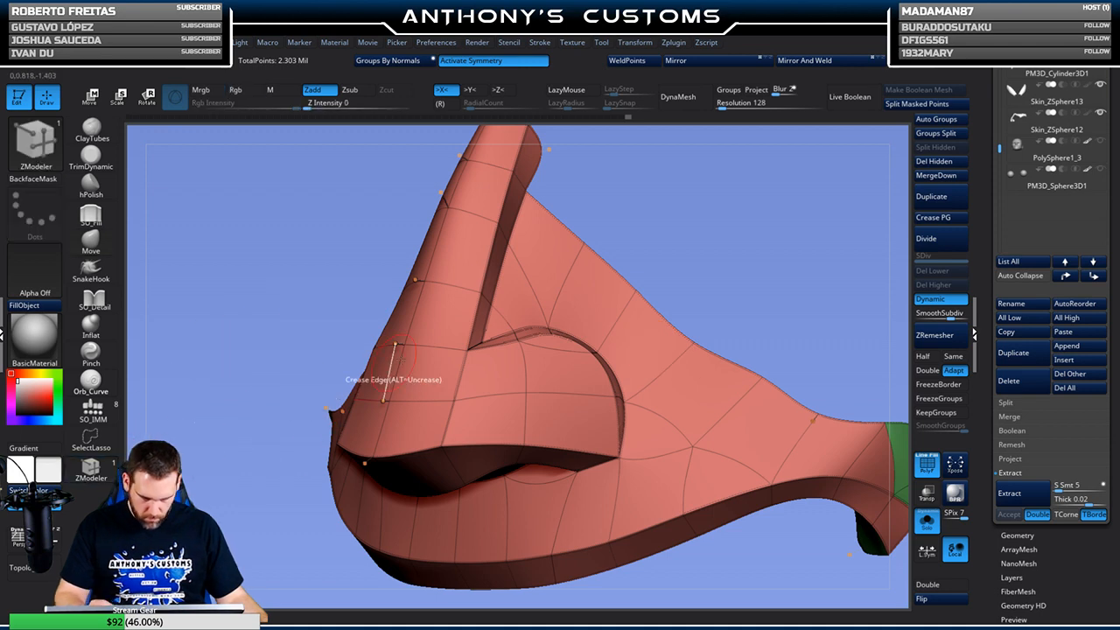
left_click(945, 300)
key("space")
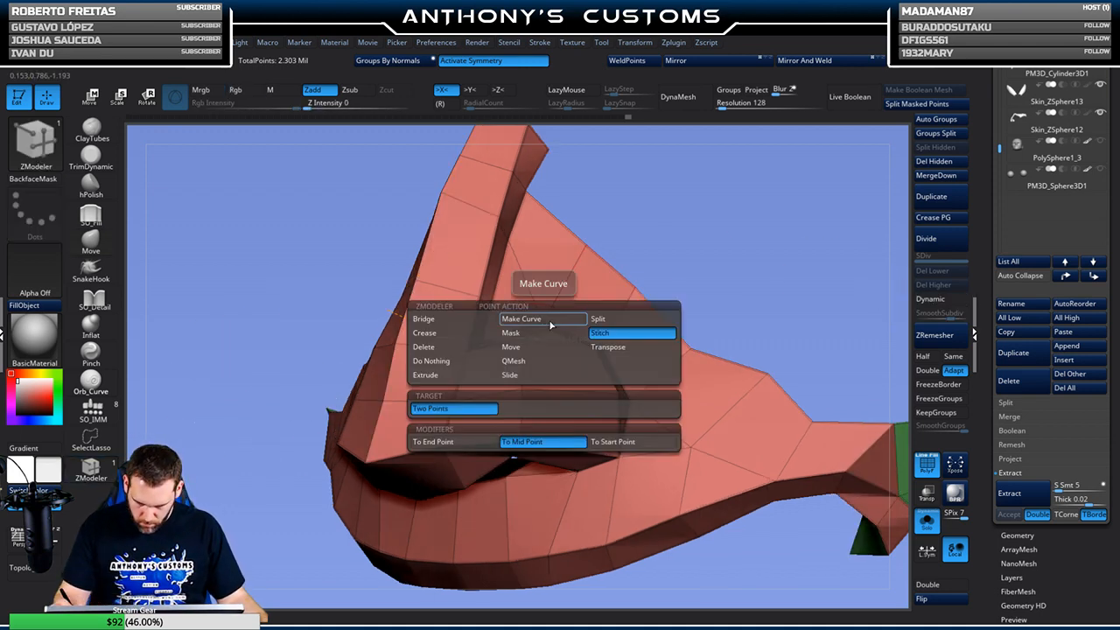
left_click(453, 320)
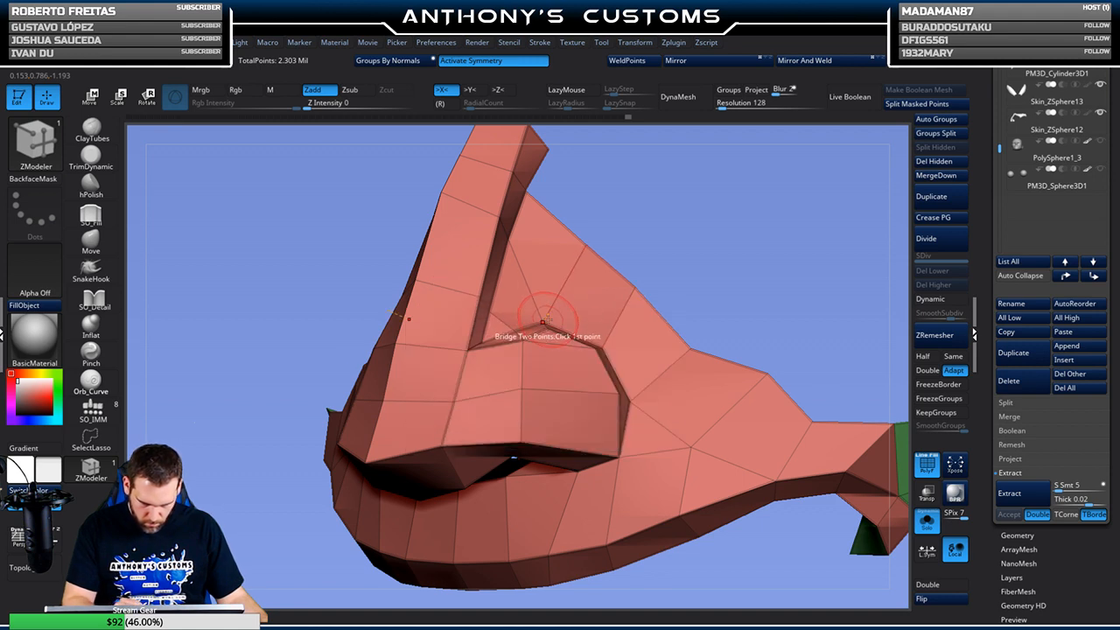
left_click(471, 189)
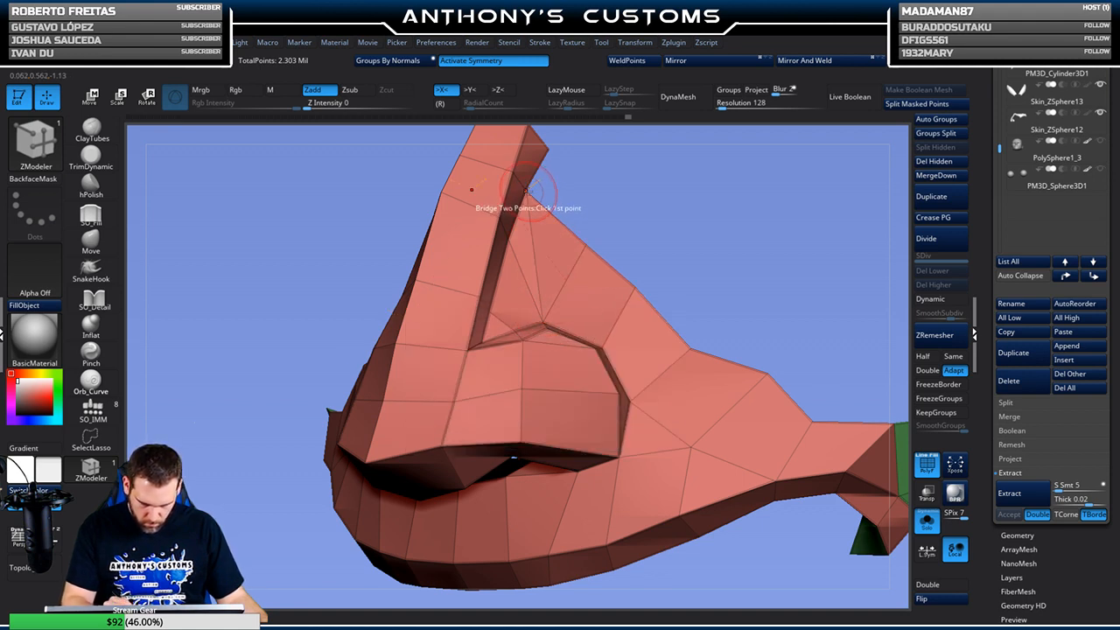
Check the bridged nose piece with Dynamic Subdiv on, first isolated and from the front, then within the whole mask
left_click(930, 299)
left_click_drag(769, 255, 600, 268)
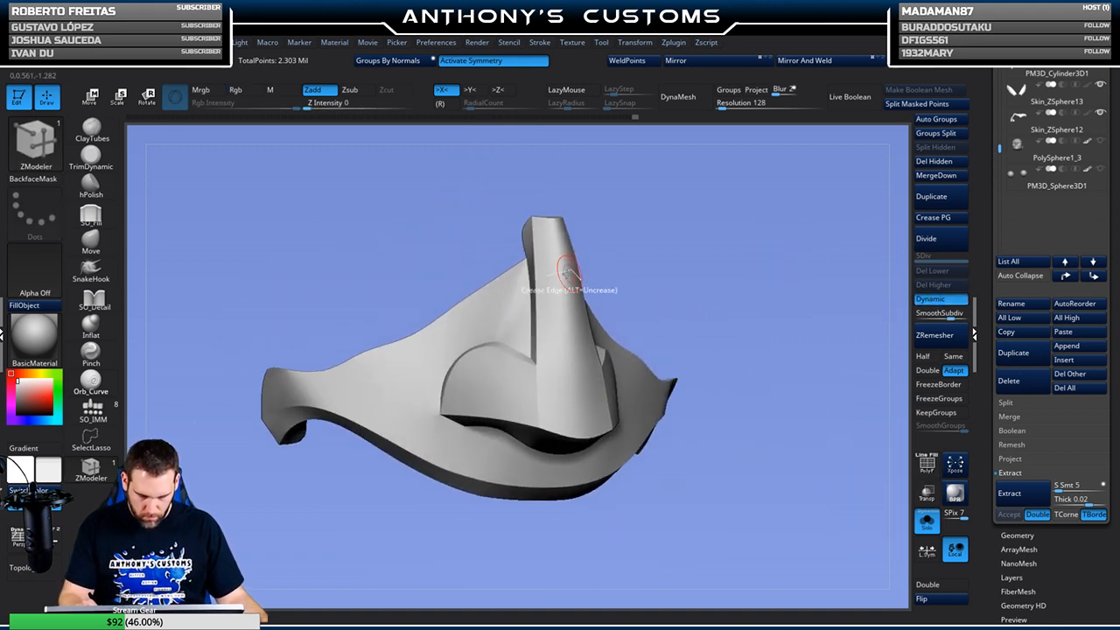
left_click_drag(825, 325, 807, 308, "shift")
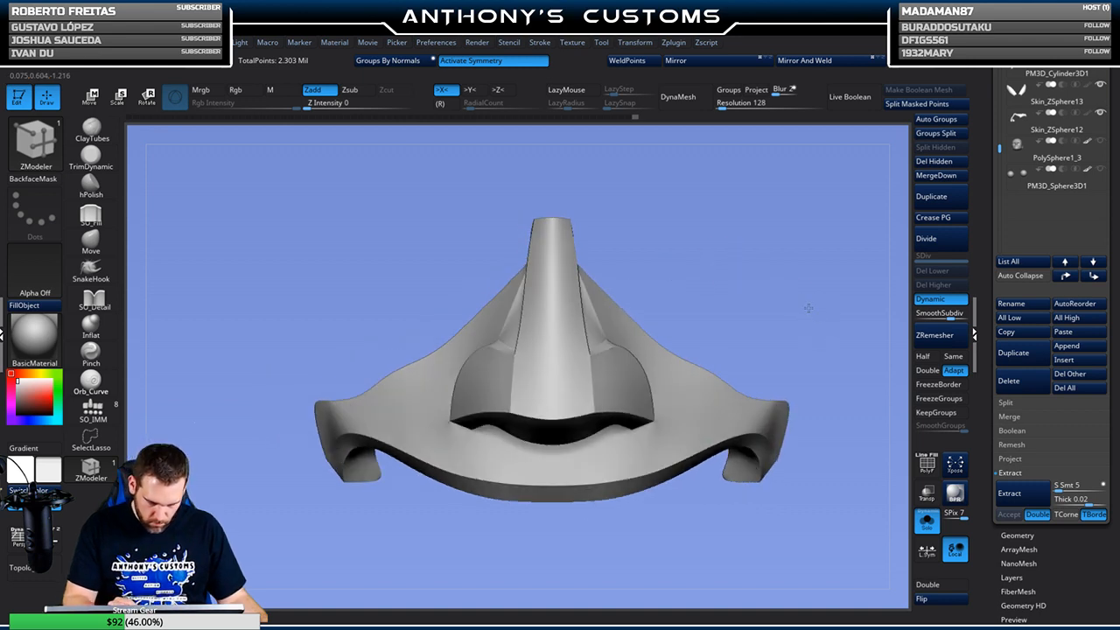
left_click(929, 528)
left_click_drag(866, 529, 837, 393, "alt")
left_click_drag(803, 480, 813, 535)
Isolate the unsubdivided nose piece and stitch the extra point beside the nose bridge using Stitch Two Points with To End Point
key("shift+f")
left_click(945, 301)
left_click(927, 521)
left_click_drag(780, 262, 744, 260)
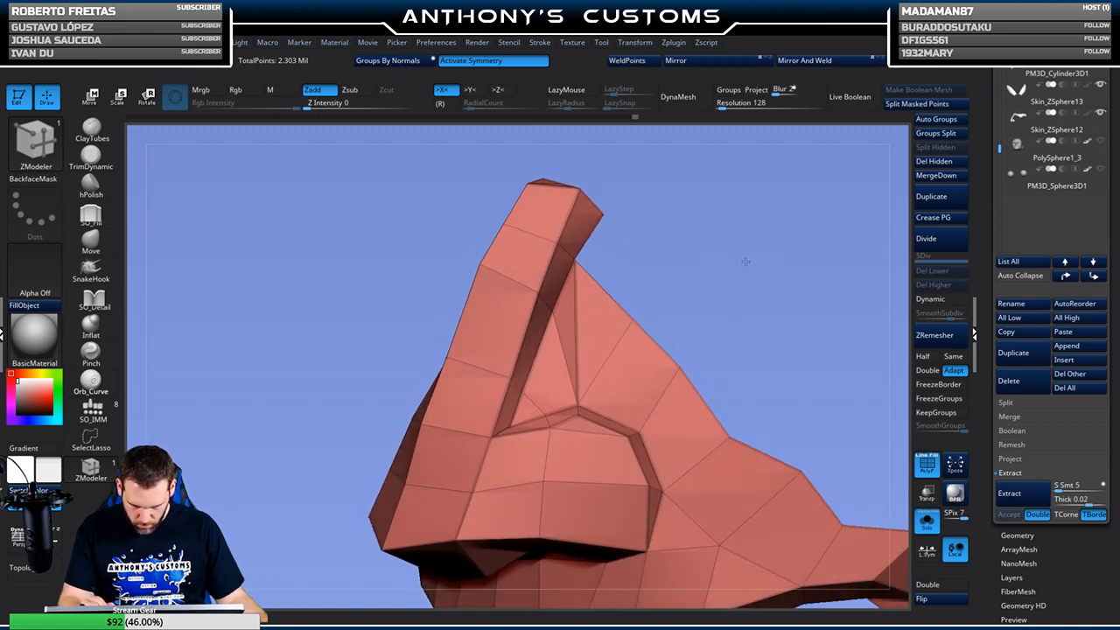
key("space")
left_click(644, 310)
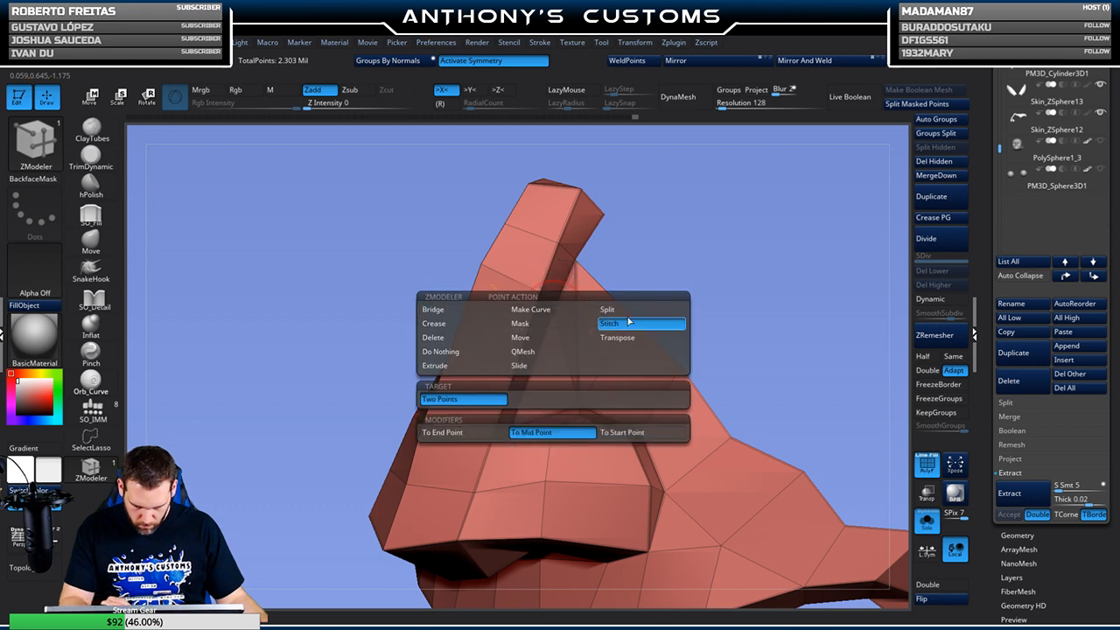
key("space")
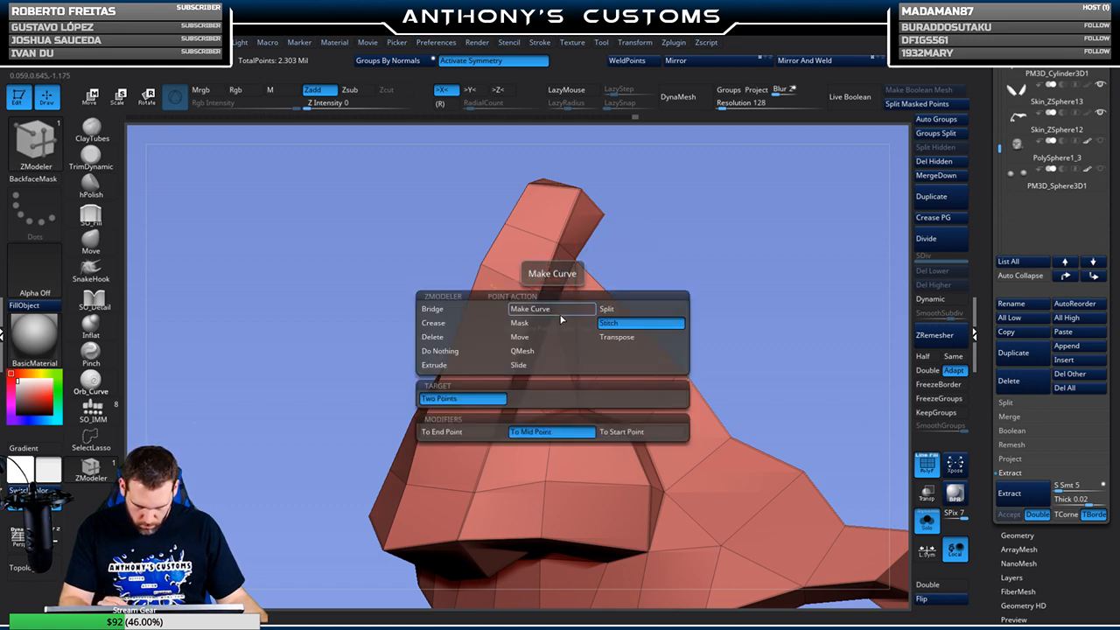
left_click(491, 432)
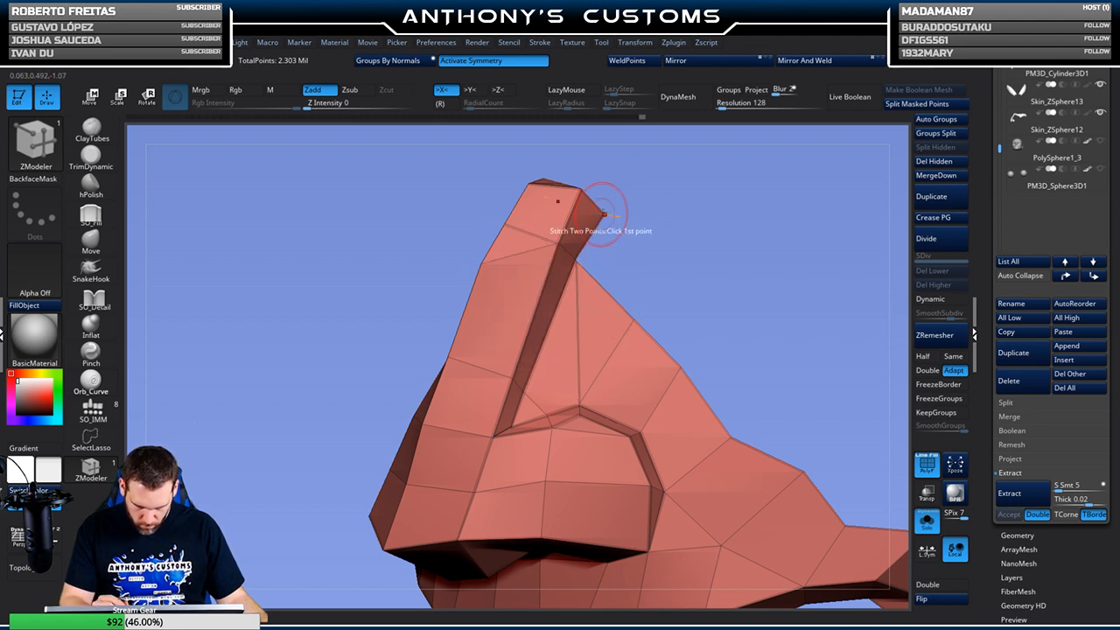
left_click_drag(740, 251, 789, 198)
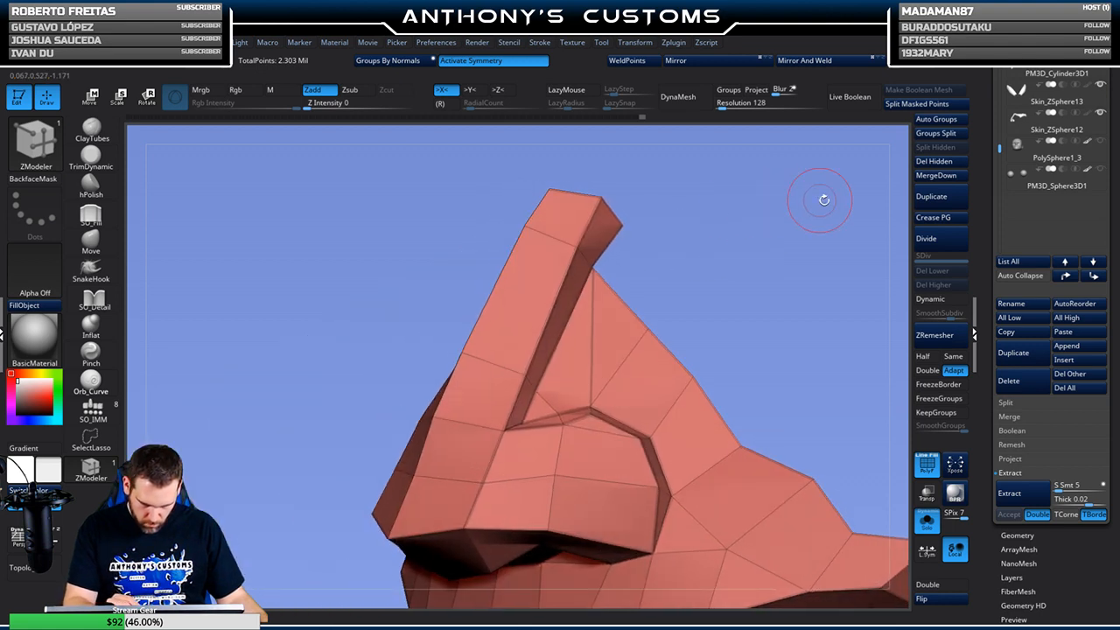
Turn Dynamic Subdiv back on for the nose piece, show the whole mask and review the nose without the polyframe
left_click(937, 301)
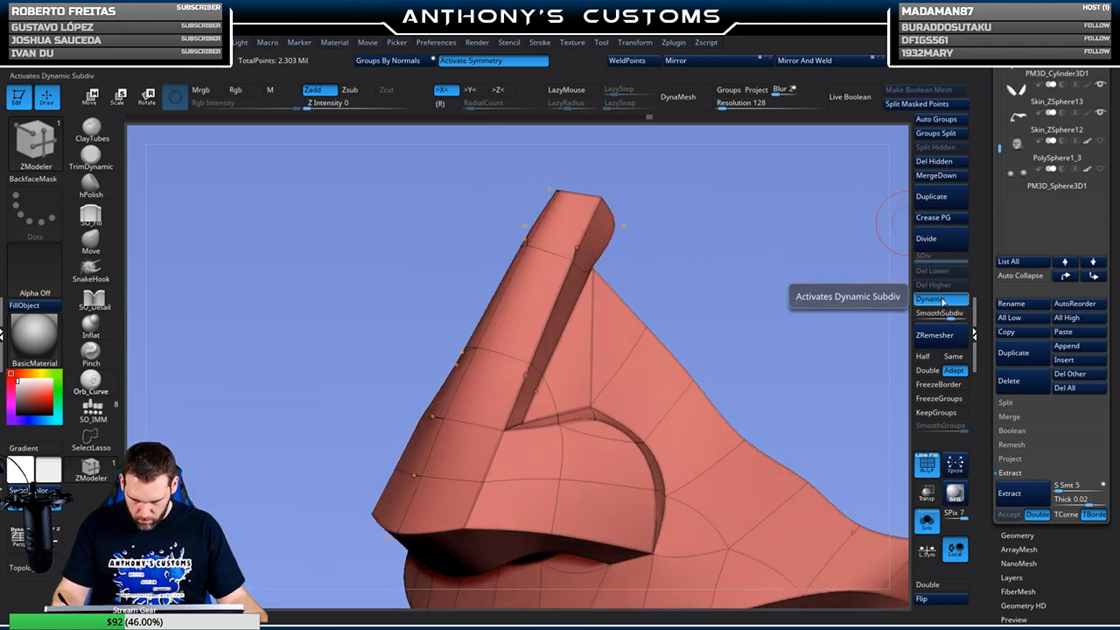
key("shift")
key("shift+f")
left_click(935, 519)
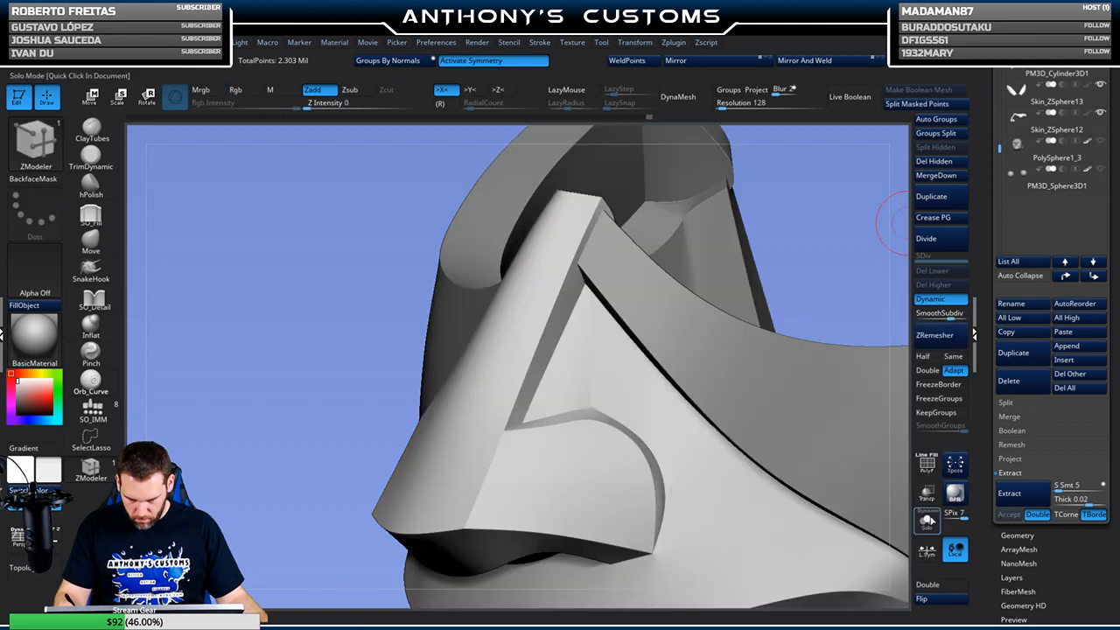
key("f")
left_click_drag(761, 436, 794, 415)
left_click_drag(714, 431, 758, 437)
Examine the nose bridge and nostril wing topology from above and the opposite side, toggling the polyframe
key("shift+f")
mouse_move(750, 395)
left_mouse_down()
mouse_move(786, 360)
mouse_move(797, 373)
mouse_move(806, 355)
mouse_move(802, 386)
left_mouse_up()
key("space")
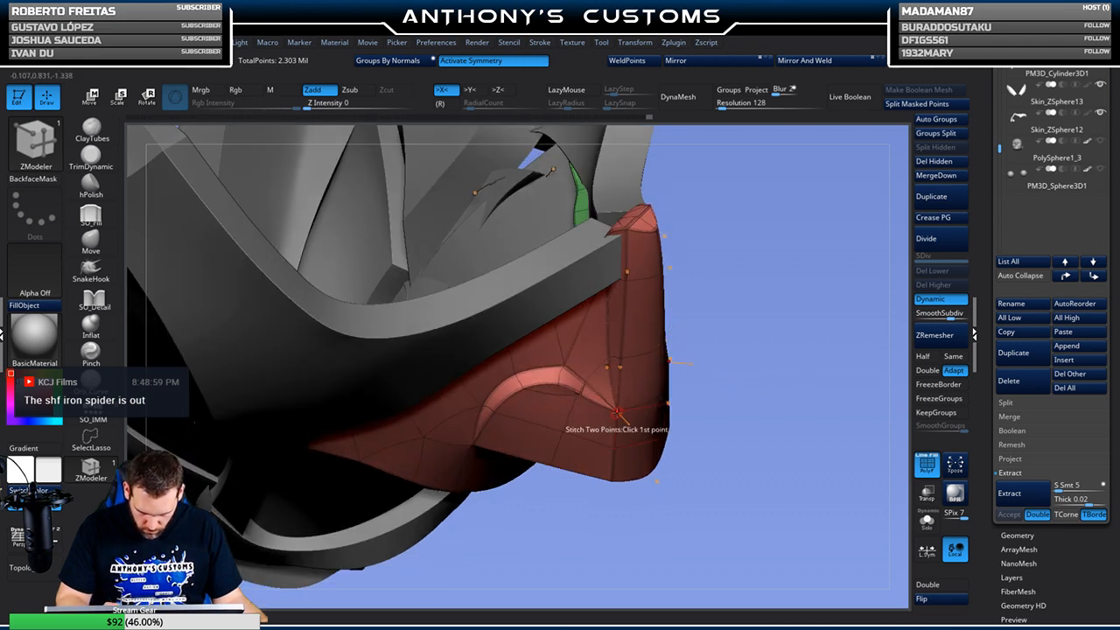
left_click_drag(750, 333, 716, 321)
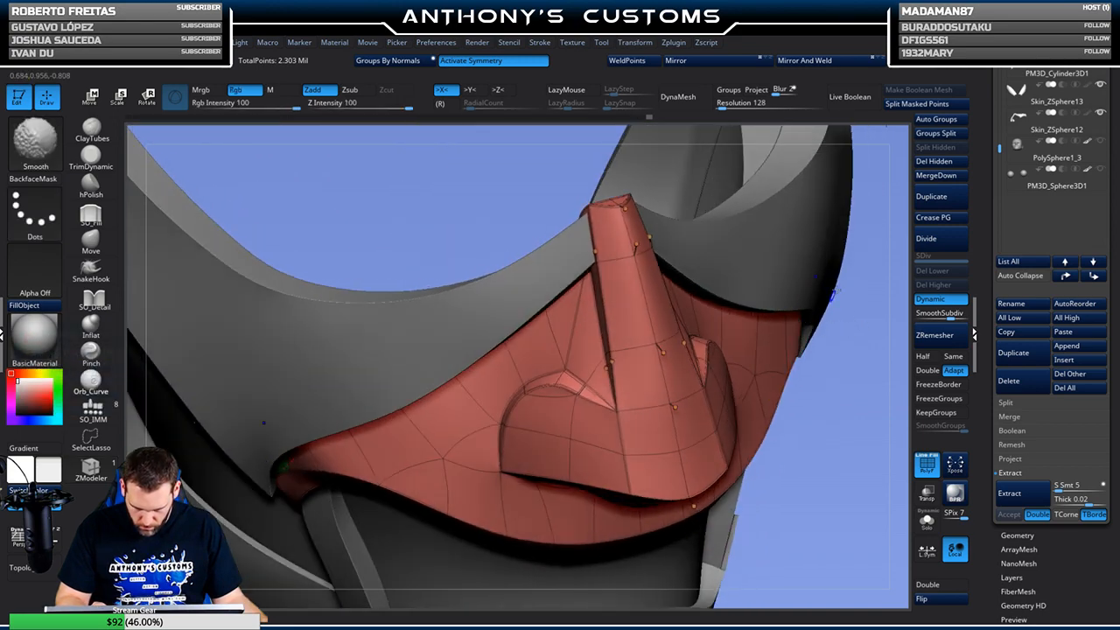
key("shift+f")
left_click_drag(816, 426, 770, 468)
left_click_drag(777, 395, 755, 502, "alt")
key("shift+f")
left_click_drag(793, 463, 741, 527)
Inspect the nose's side and nostril edges up close from the side and front with the ZModeler edge action on Crease
left_click_drag(792, 217, 672, 249, "alt")
right_click_drag(761, 273, 739, 186)
mouse_move(518, 273)
right_mouse_down()
mouse_move(490, 267)
mouse_move(535, 278)
mouse_move(525, 265)
right_mouse_up()
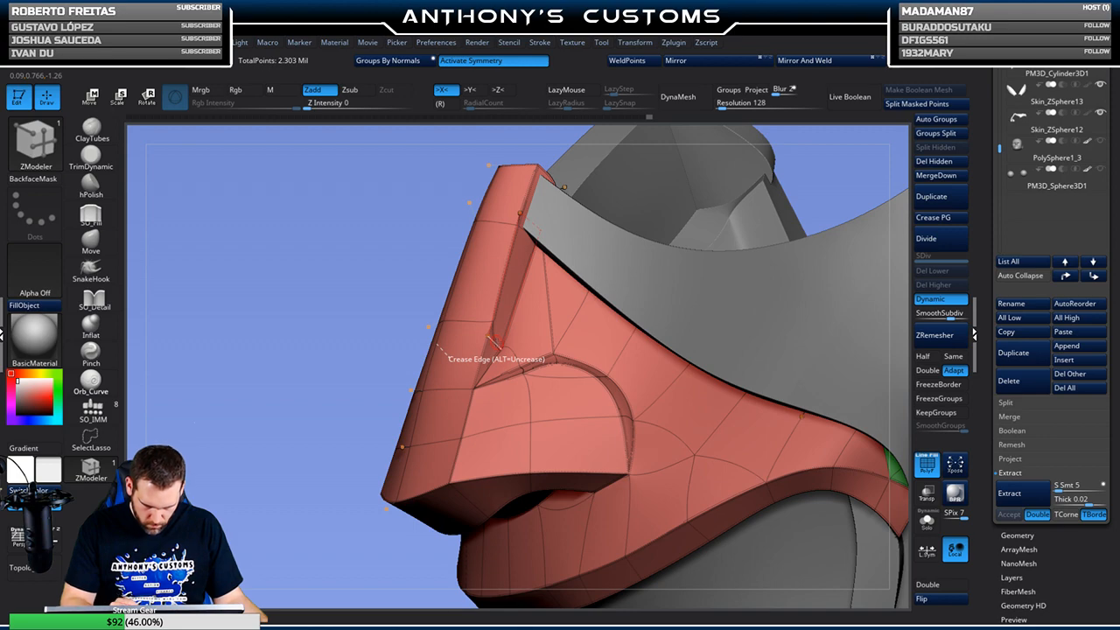
right_click_drag(492, 341, 568, 346)
right_click_drag(621, 297, 573, 320)
mouse_move(602, 278)
right_mouse_down()
mouse_move(675, 280)
mouse_move(702, 266)
right_mouse_up()
left_click(716, 252)
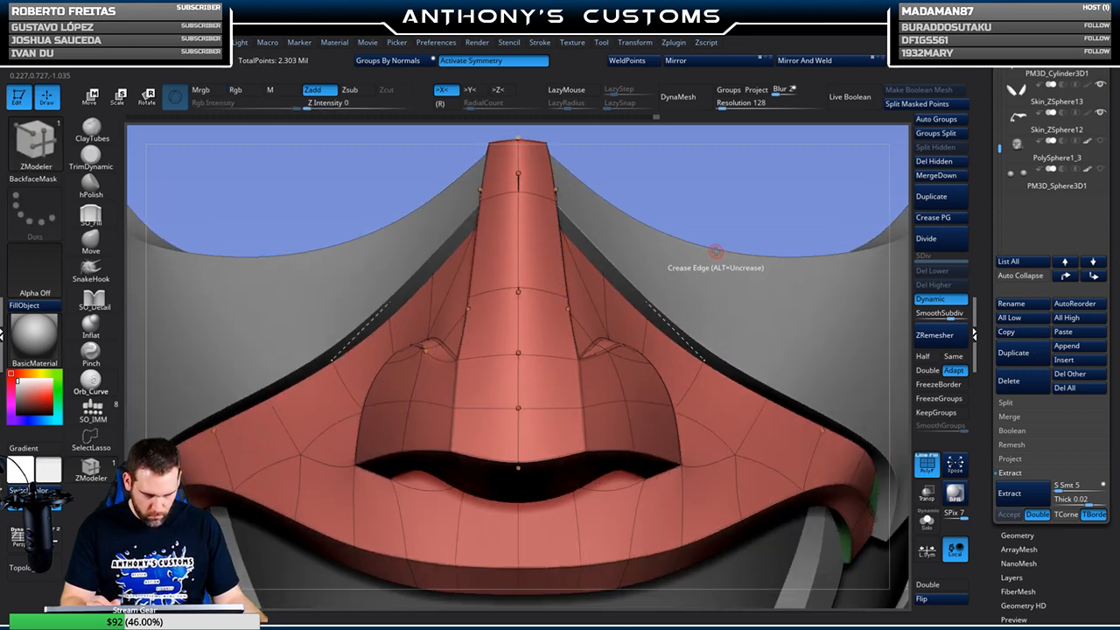
Frame the whole mask from the front with the polyframe hidden and save the project
key("f")
key("shift+f")
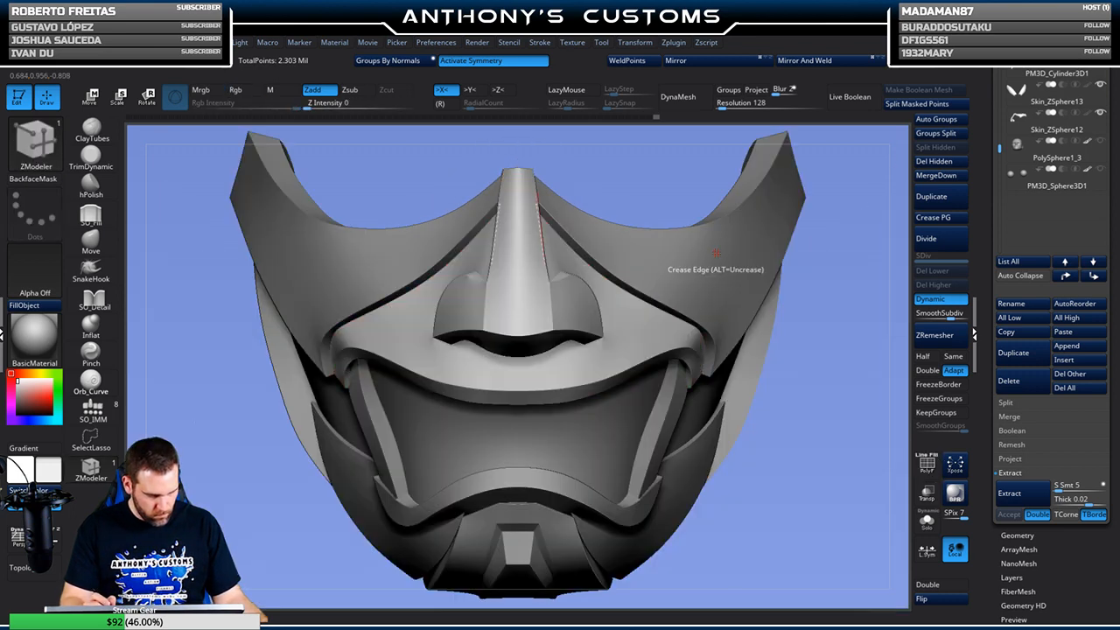
key("ctrl")
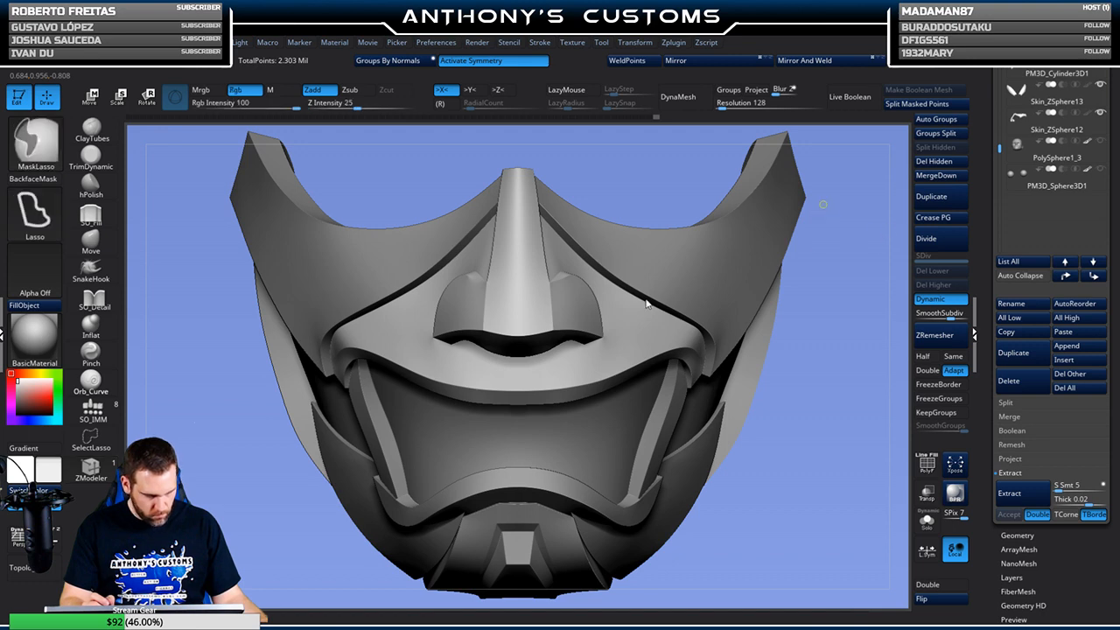
key("ctrl+s")
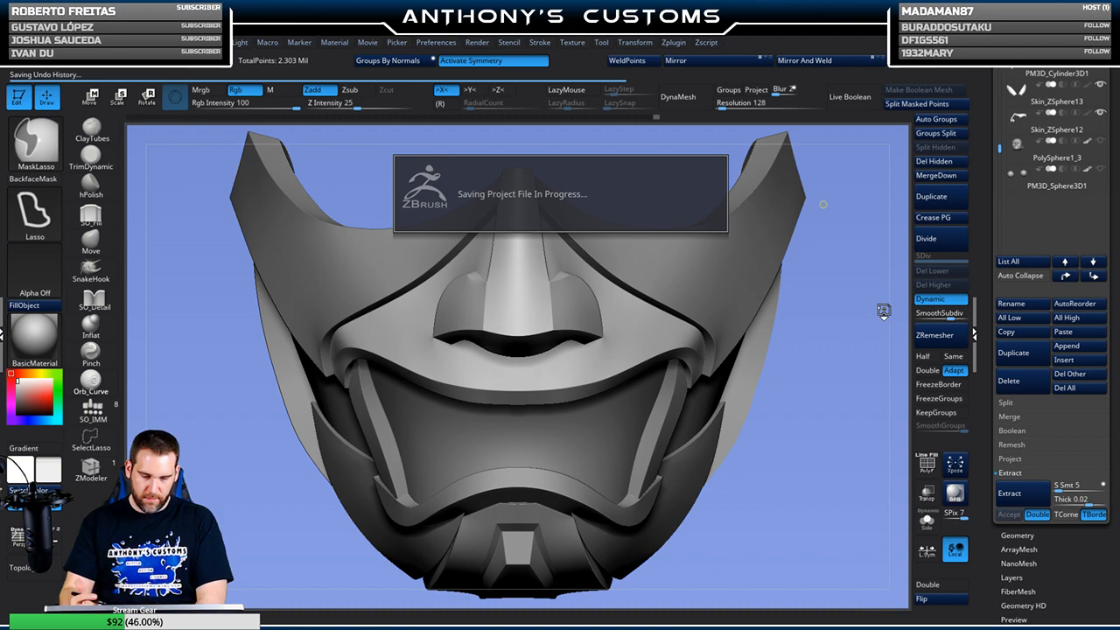
Select the chin piece, isolate it with the polyframe shown and examine its edges from the front and side
left_click_drag(814, 464, 819, 380)
key("shift+f")
left_click_drag(798, 440, 797, 406)
left_click(925, 520)
left_click_drag(854, 501, 784, 356)
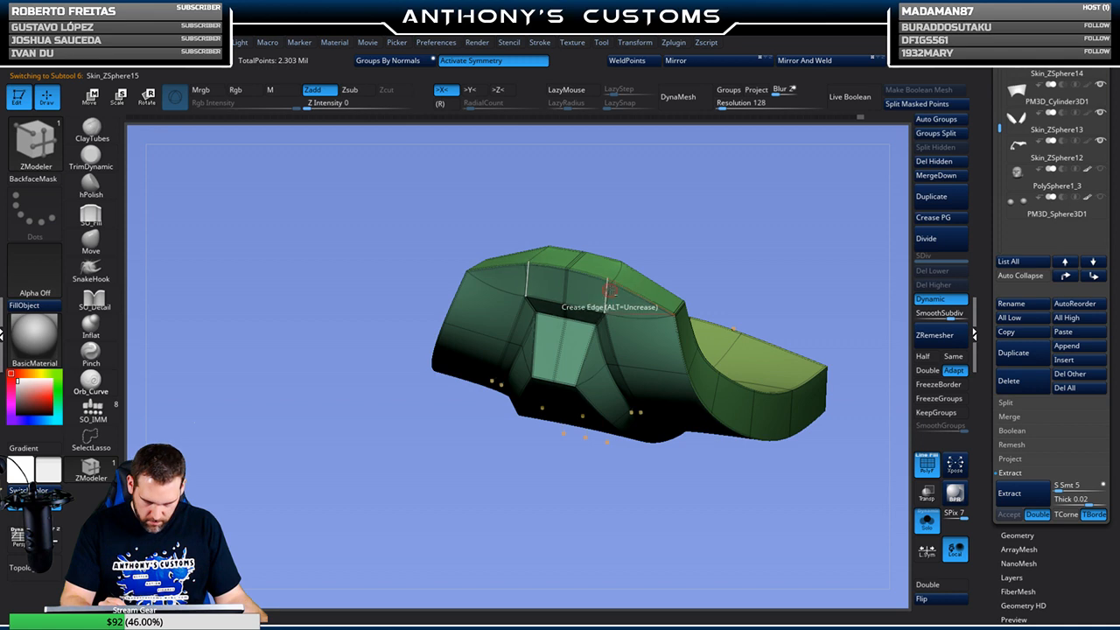
left_click_drag(717, 228, 661, 245)
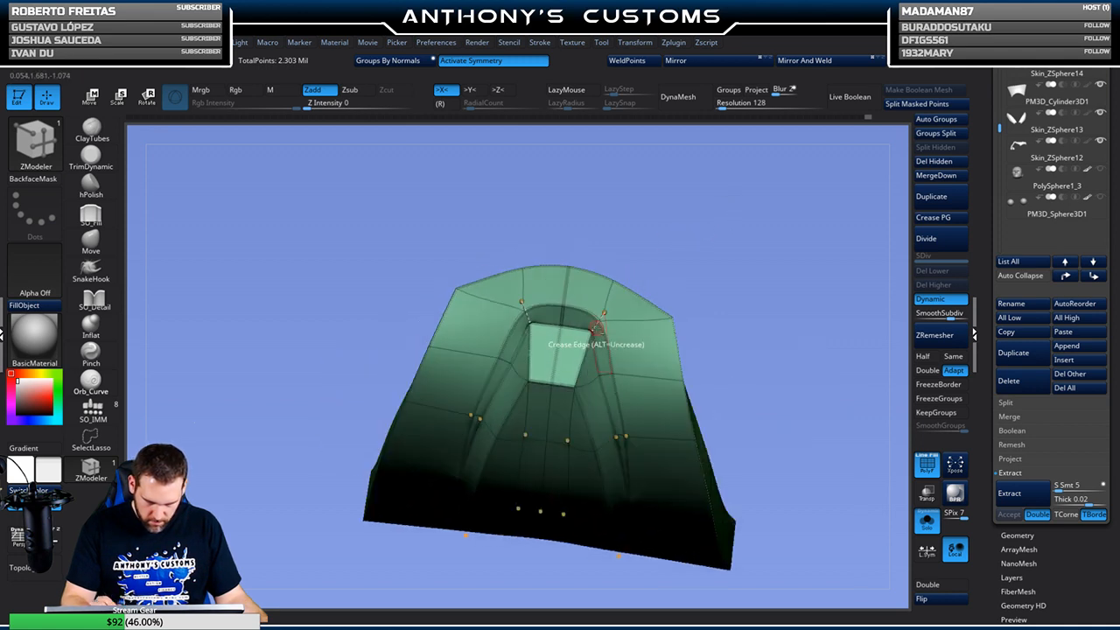
left_click_drag(741, 261, 658, 325)
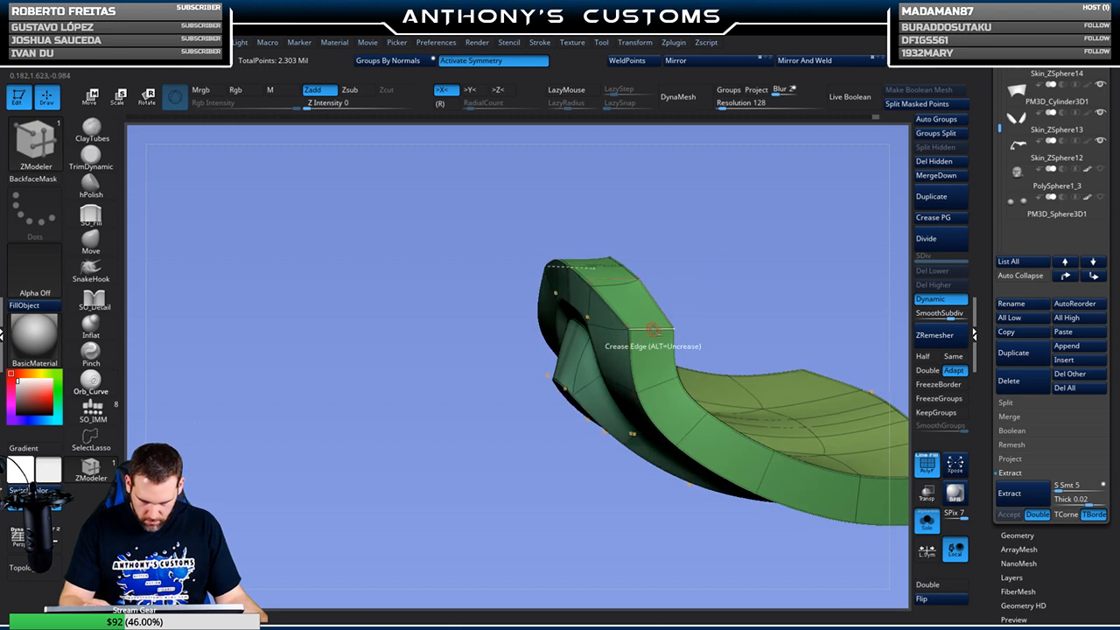
Crease the edges at the chin piece's two upper corners, checking it from several sides, isolated and against the whole mask
left_click_drag(710, 286, 624, 229)
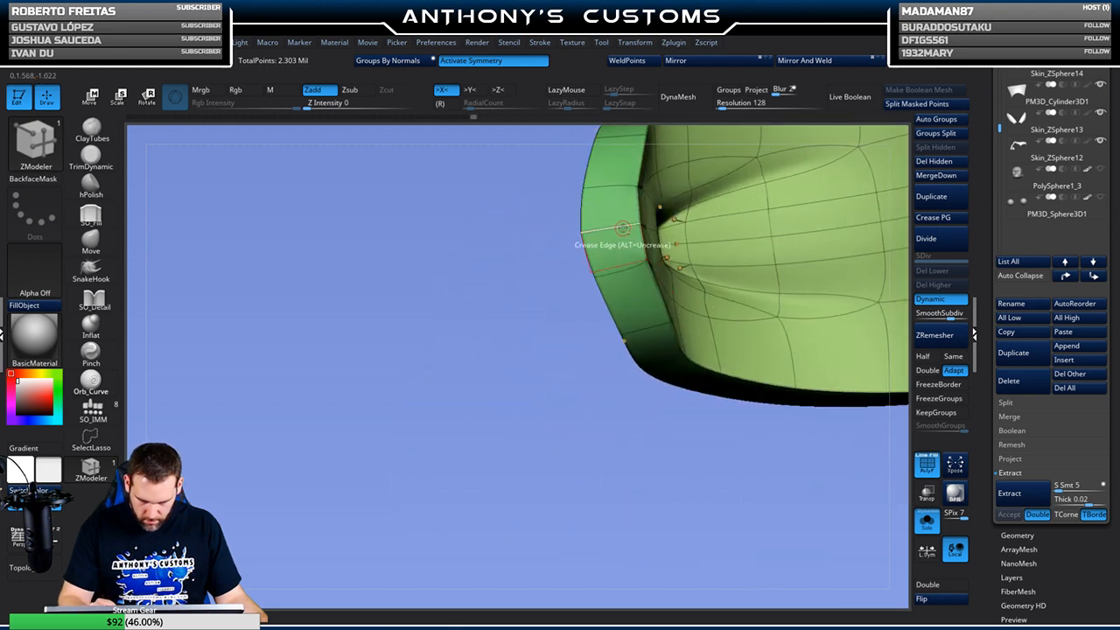
left_click_drag(590, 325, 616, 328)
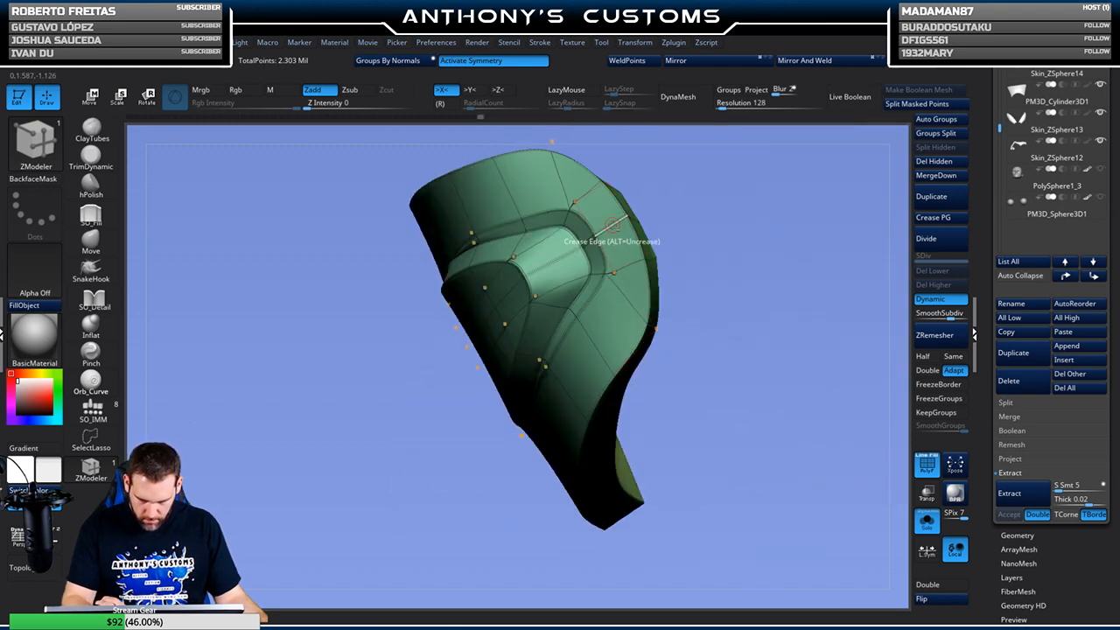
left_click_drag(741, 245, 617, 256)
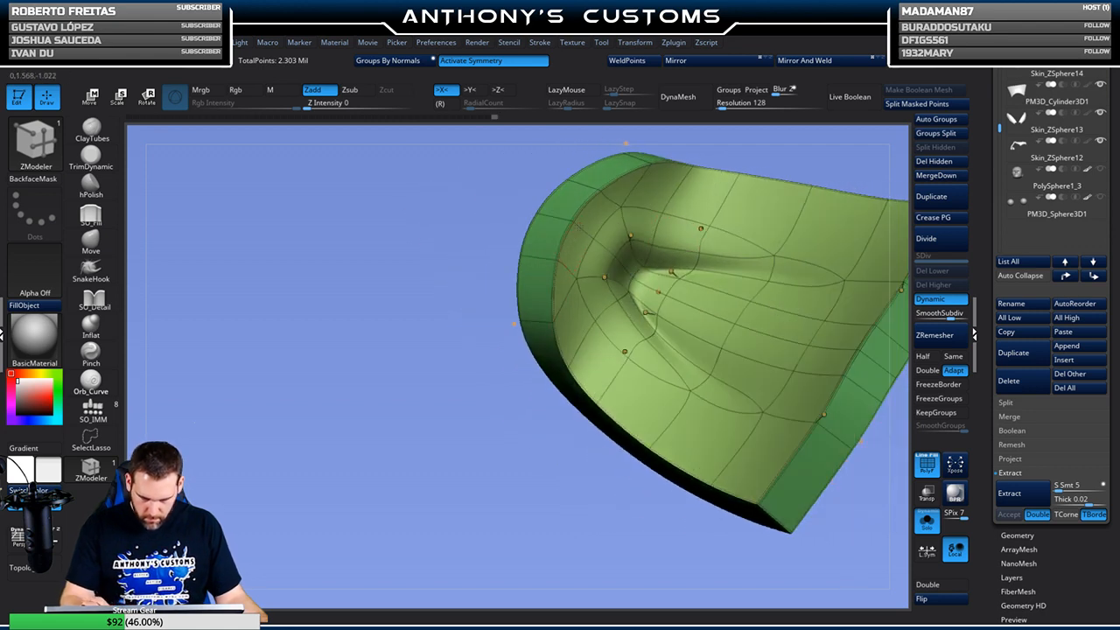
left_click_drag(528, 448, 821, 313)
left_click(927, 522)
left_click_drag(790, 535, 813, 476, "alt")
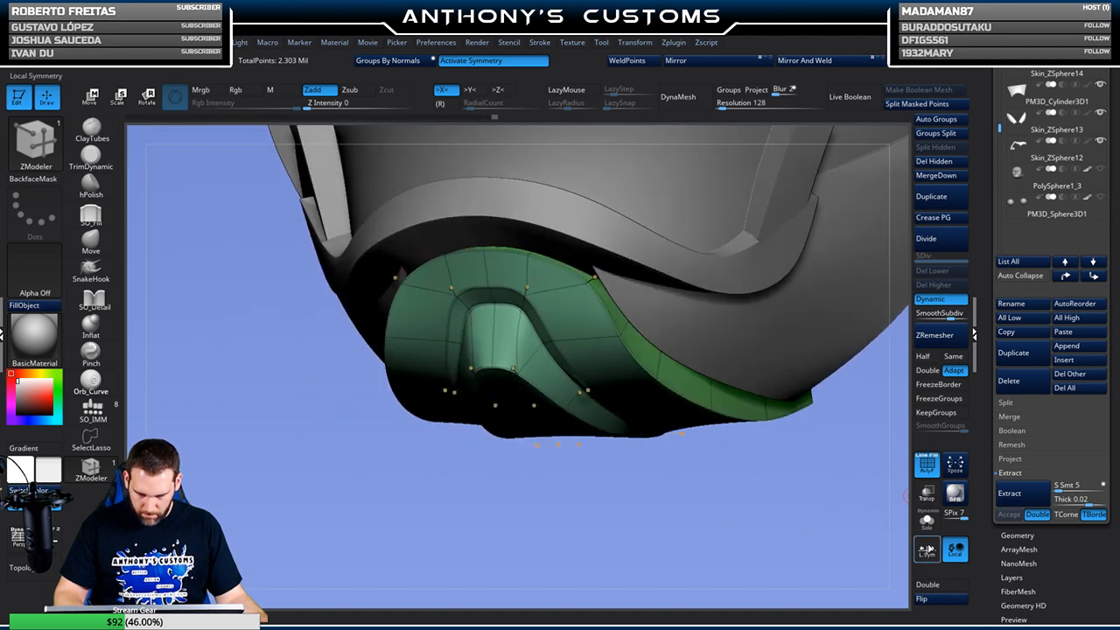
left_click(926, 522)
left_click_drag(668, 226, 574, 320)
left_click_drag(671, 278, 703, 272)
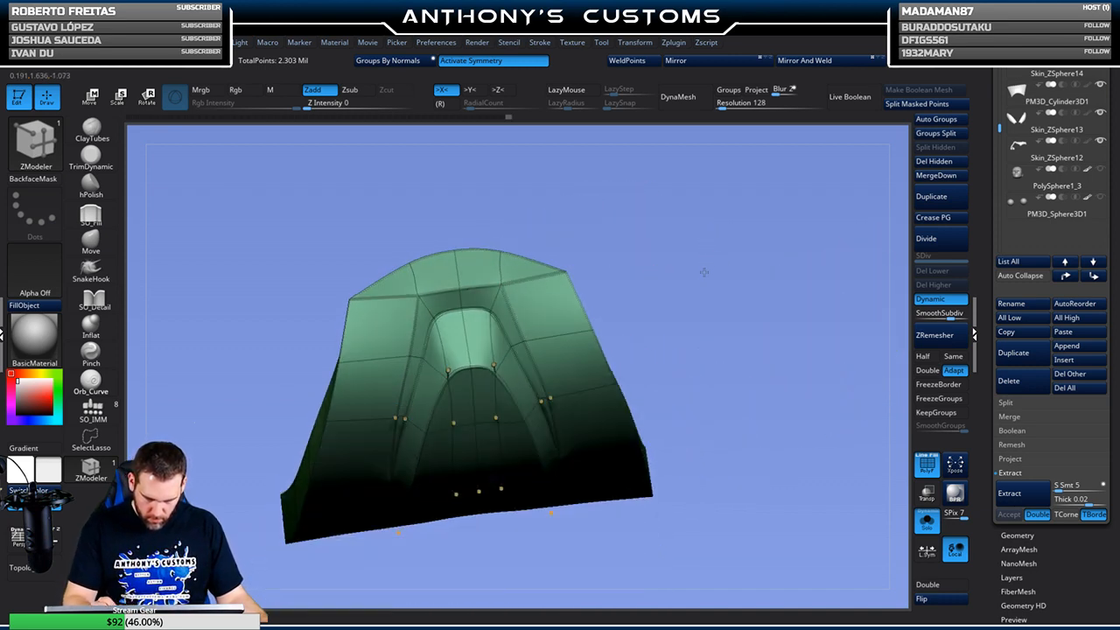
Show the whole mask without the polyframe and adjust the chin piece's upper side corner with an enlarged Move brush
left_click(927, 519)
key("shift+f")
mouse_move(797, 510)
left_mouse_down()
mouse_move(809, 508)
mouse_move(800, 510)
mouse_move(789, 472)
mouse_move(817, 422)
left_mouse_up()
left_click_drag(867, 467, 823, 501)
key("b")
key("m")
key("v")
key("space")
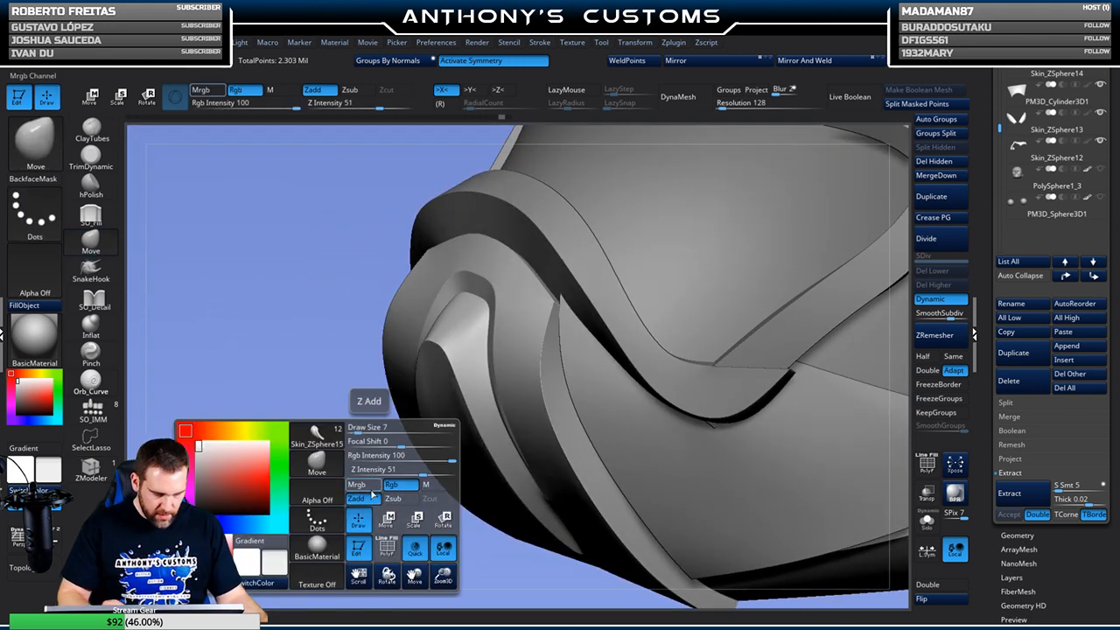
left_click_drag(355, 427, 364, 427)
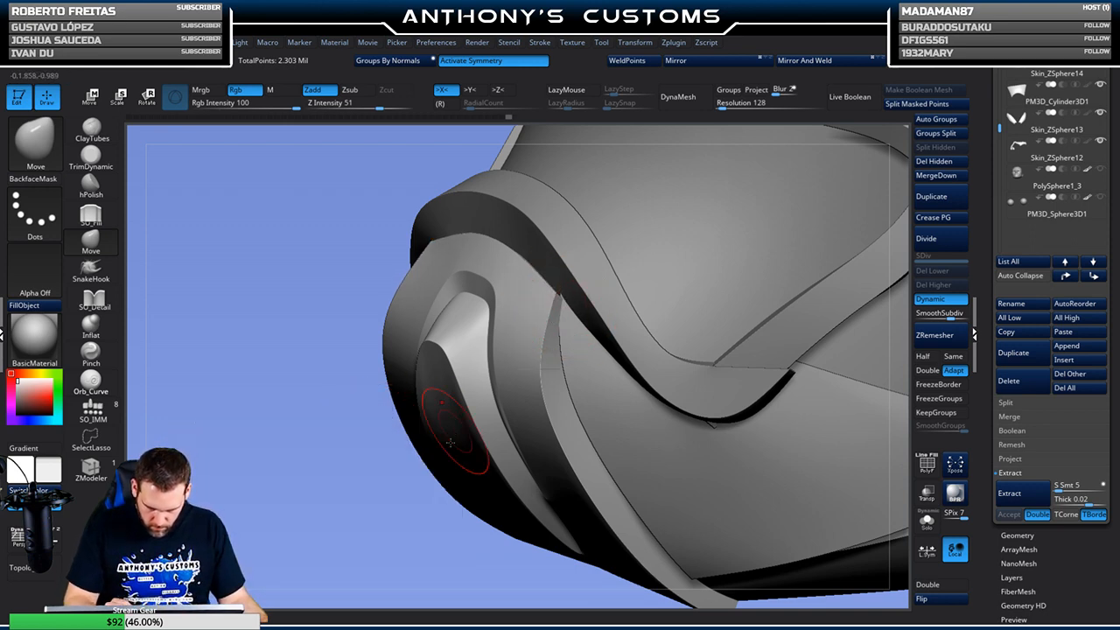
right_click_drag(450, 442, 473, 436)
right_click_drag(619, 297, 573, 321)
mouse_move(474, 512)
left_mouse_down()
mouse_move(469, 468)
mouse_move(475, 517)
mouse_move(492, 521)
left_mouse_up()
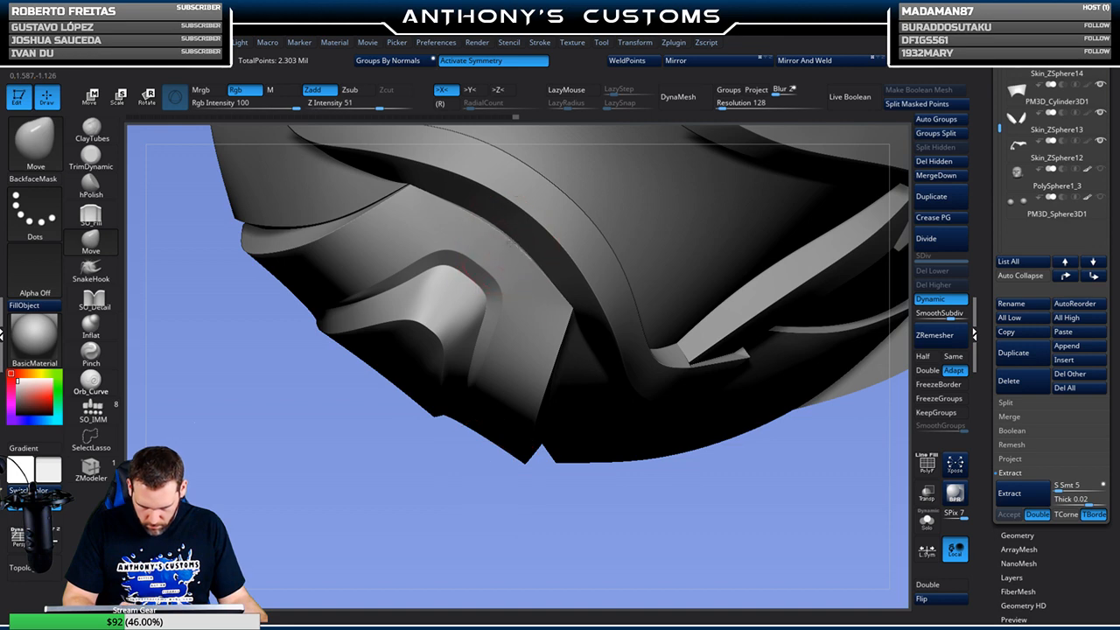
left_click_drag(431, 478, 445, 454)
Adjust the chin piece's front profile from the side with the Move brush, checking it with and without the polyframe
left_click_drag(557, 511, 553, 385, "alt")
left_click_drag(705, 295, 726, 509, "alt")
mouse_move(772, 464)
left_mouse_down("alt")
mouse_move(761, 419)
mouse_move(712, 402)
mouse_move(744, 403)
mouse_move(707, 525)
mouse_move(720, 427)
mouse_move(642, 429)
mouse_move(638, 417)
left_mouse_up("alt")
key("shift+f")
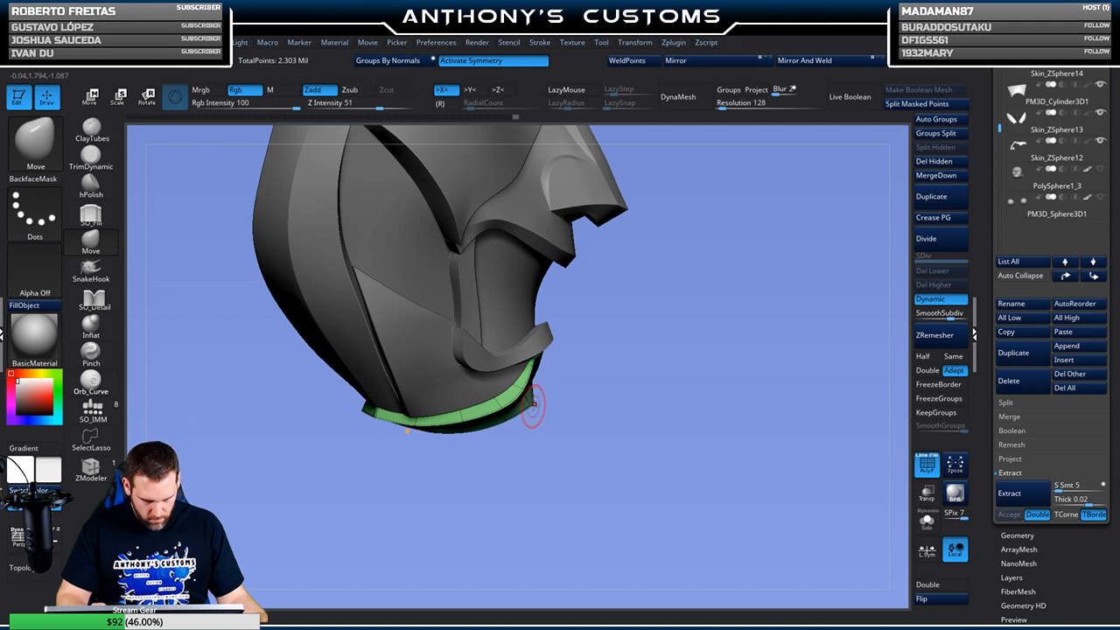
left_click_drag(537, 412, 555, 484)
left_click_drag(545, 407, 591, 404)
left_click_drag(744, 455, 782, 256)
right_click(782, 256)
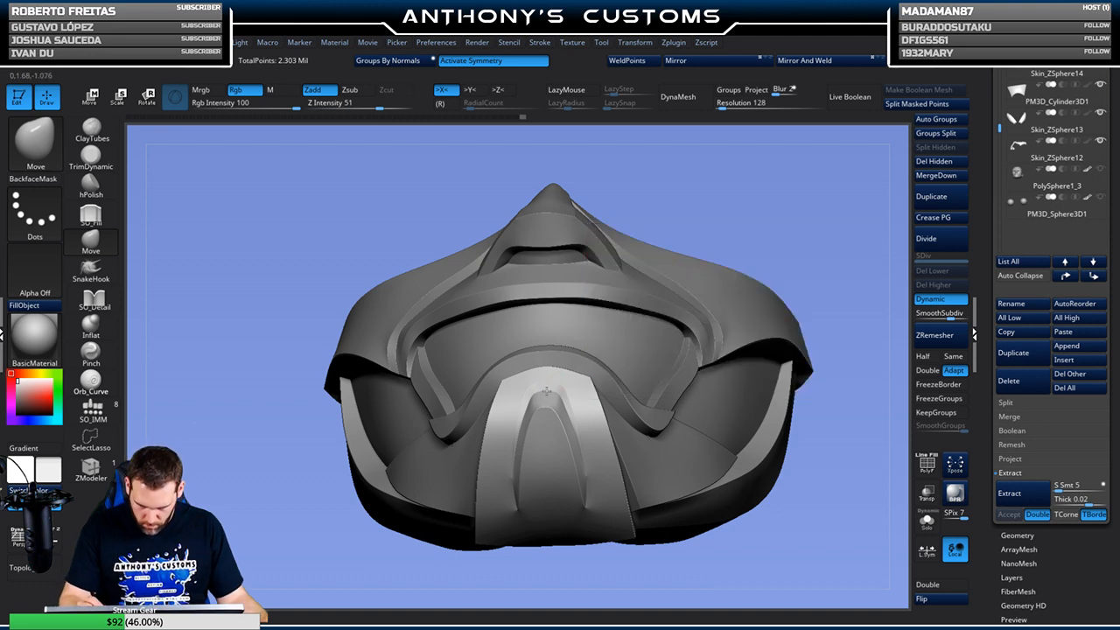
key("shift+f")
Examine the chin piece's fit from below and from the front with the polyframe on and off, framing the whole mask
left_click_drag(811, 245, 566, 370)
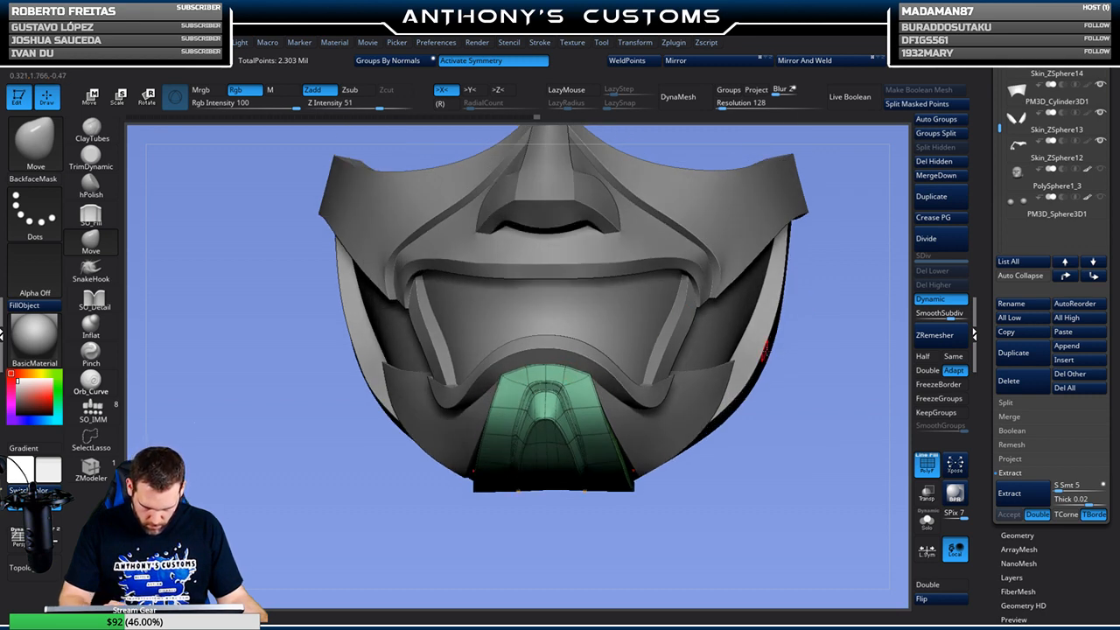
key("shift+f")
left_click_drag(772, 449, 780, 416)
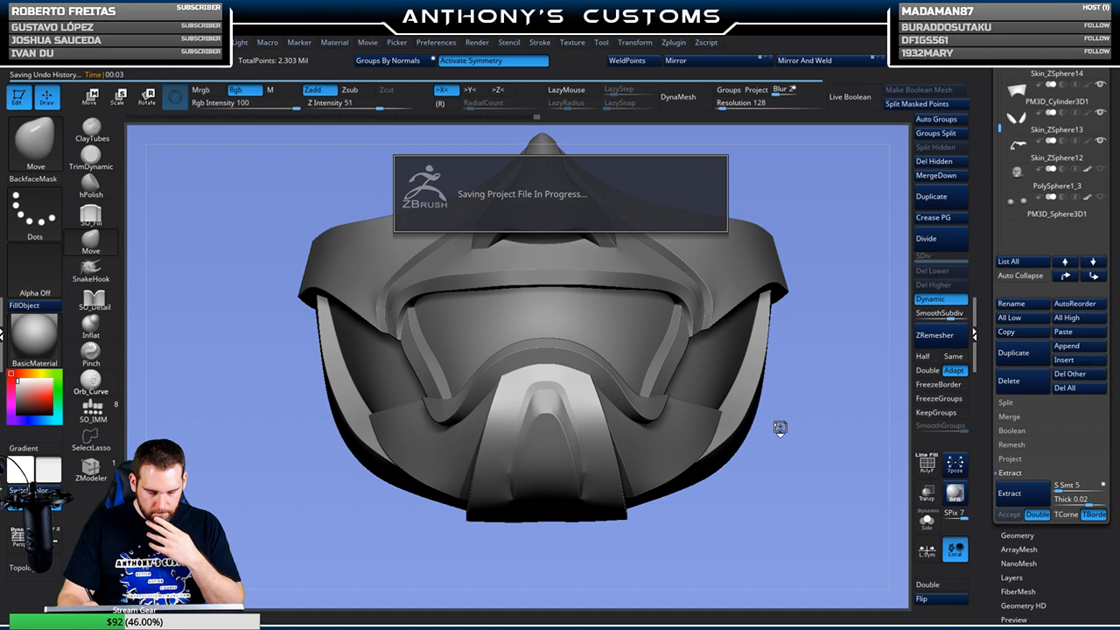
key("shift+f")
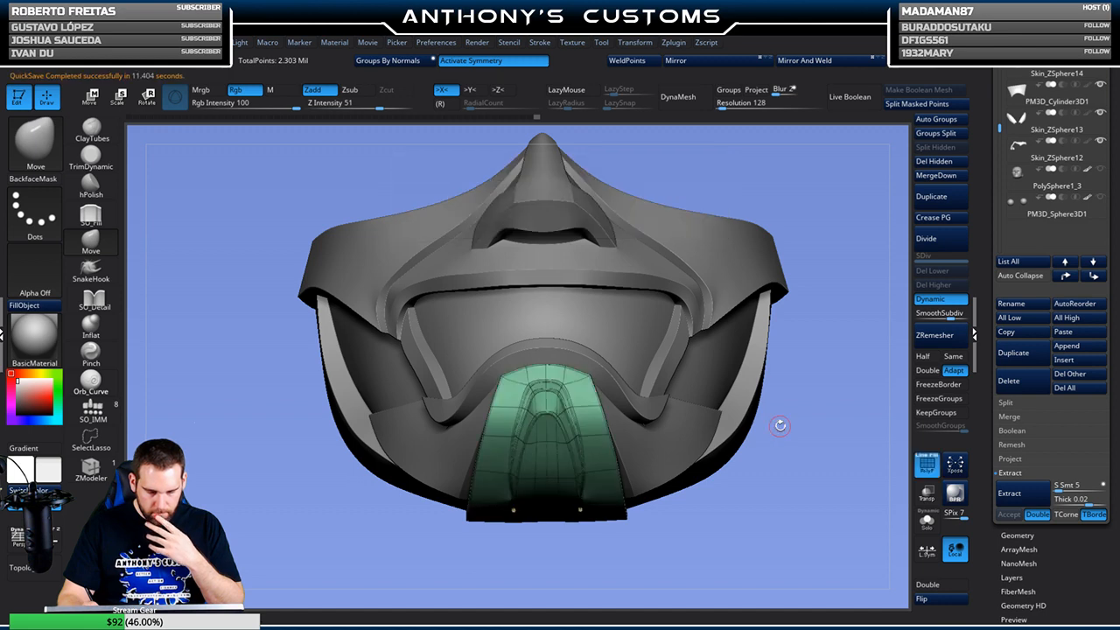
key("shift+f")
left_click_drag(800, 410, 804, 426)
key("f")
key("f")
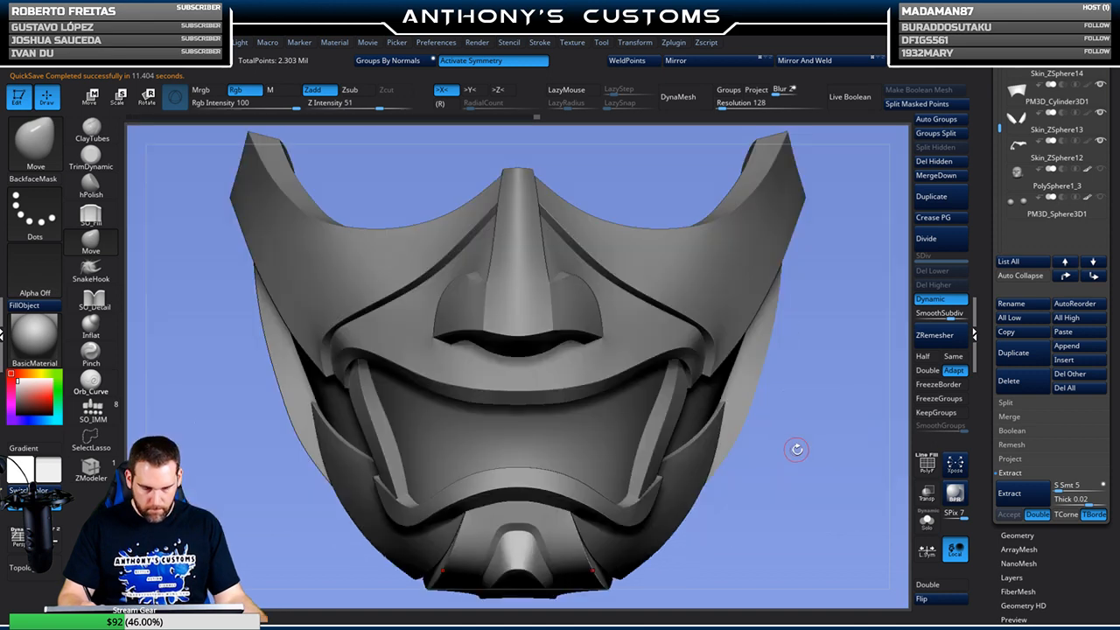
left_click_drag(815, 451, 805, 409, "alt")
left_click_drag(784, 475, 787, 404, "alt")
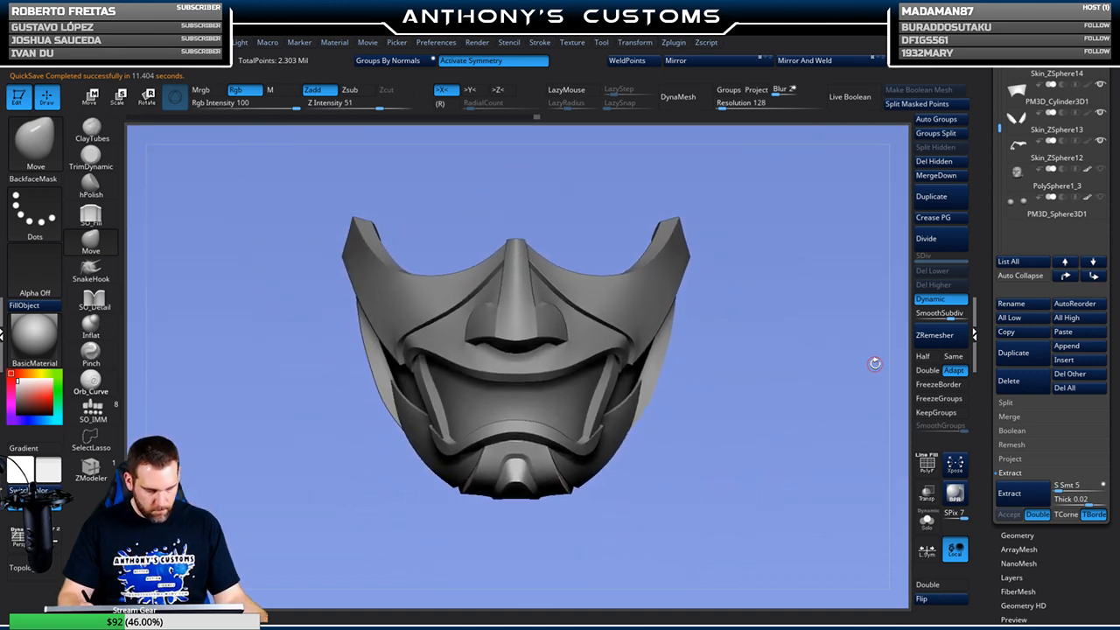
Temporarily show the head and eyeballs behind the mask to judge its fit, and hide both again
left_click_drag(1112, 242, 1112, 290)
left_click(1101, 217)
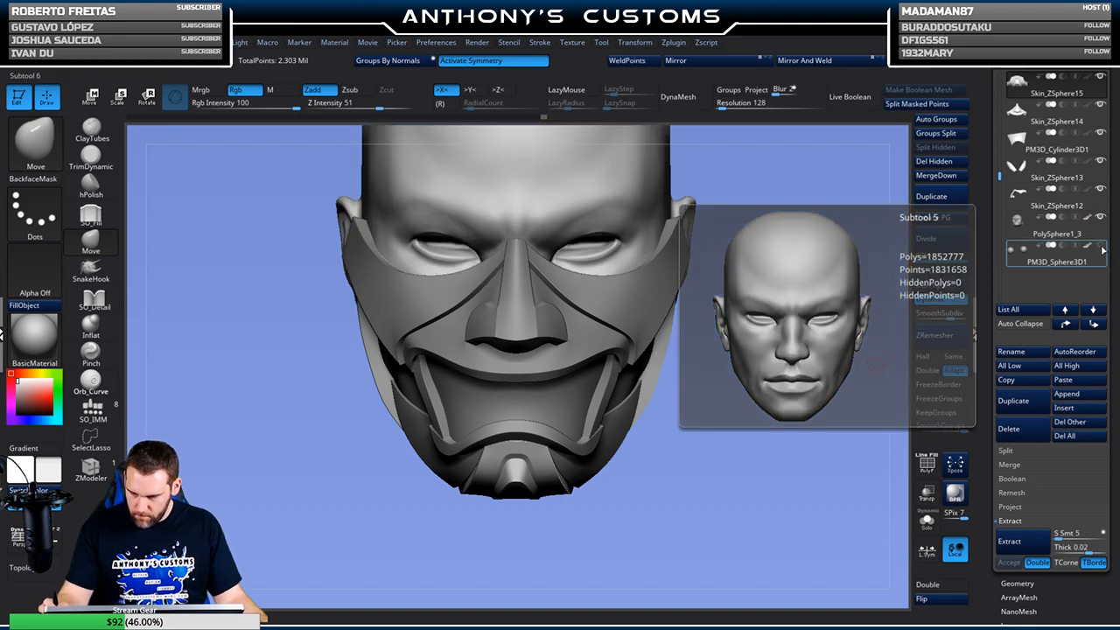
left_click_drag(880, 317, 804, 411)
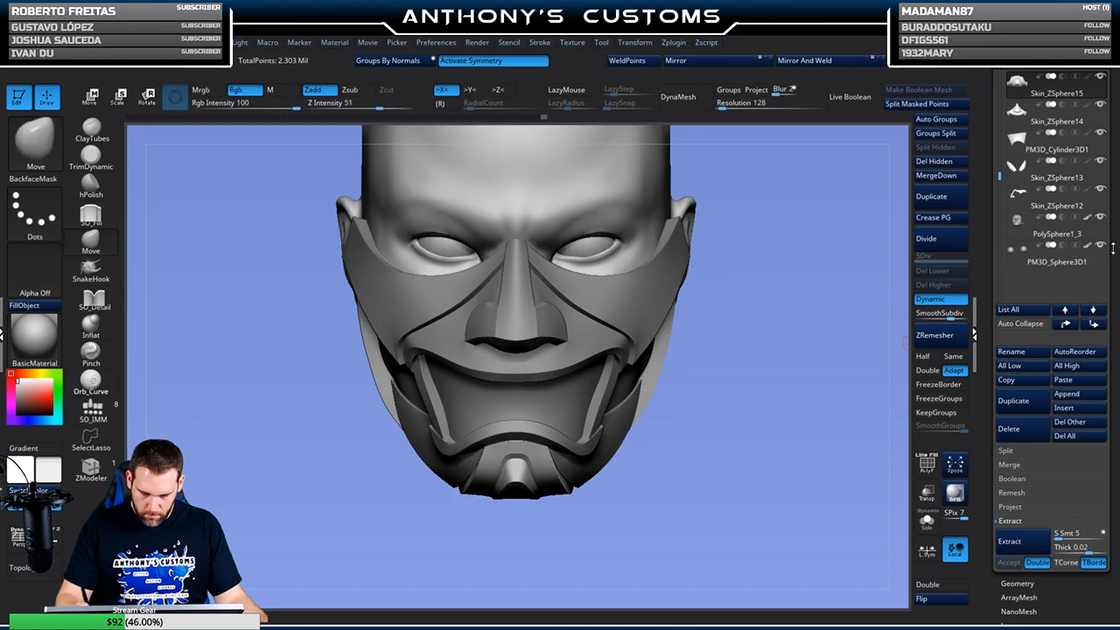
left_click(1102, 251)
left_click(1101, 220)
left_click(1100, 248)
left_click(1101, 248)
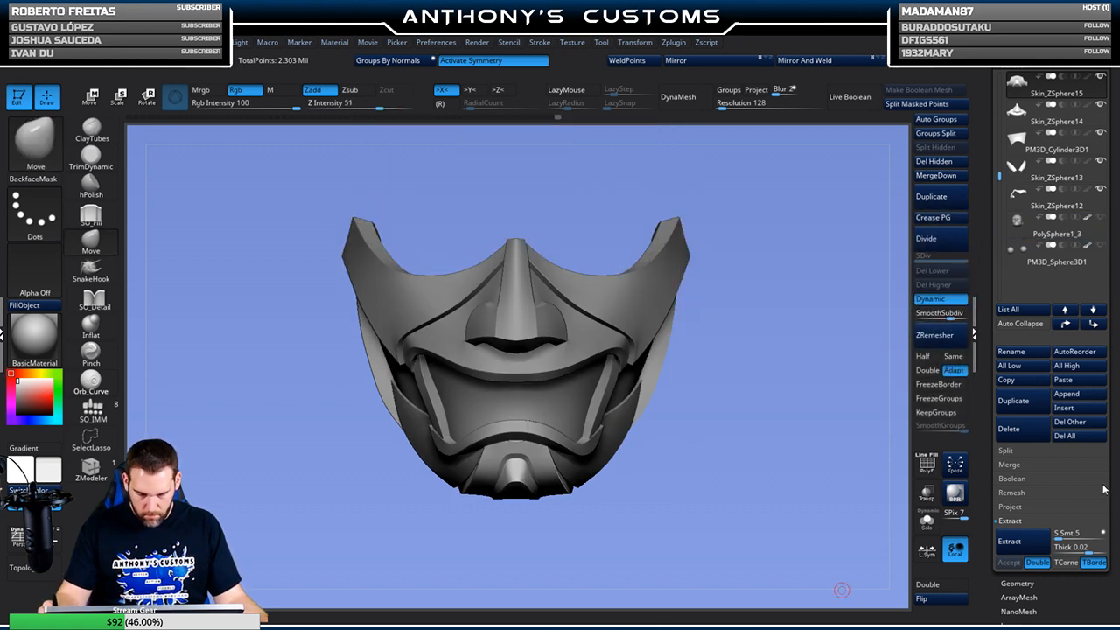
left_click_drag(733, 404, 774, 430, "alt")
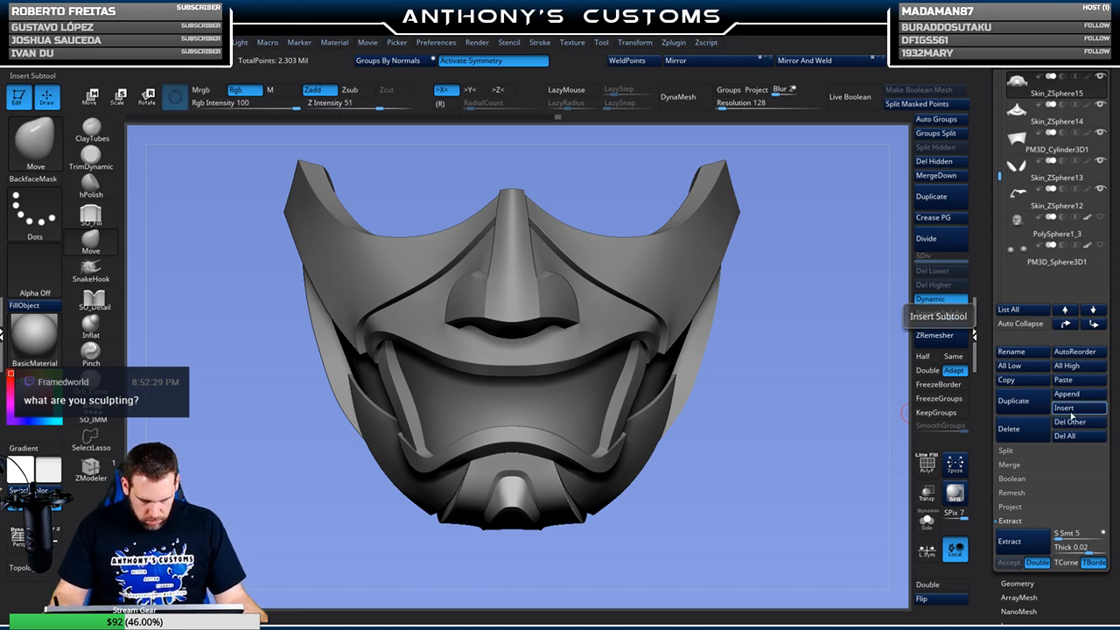
left_click_drag(843, 469, 839, 444)
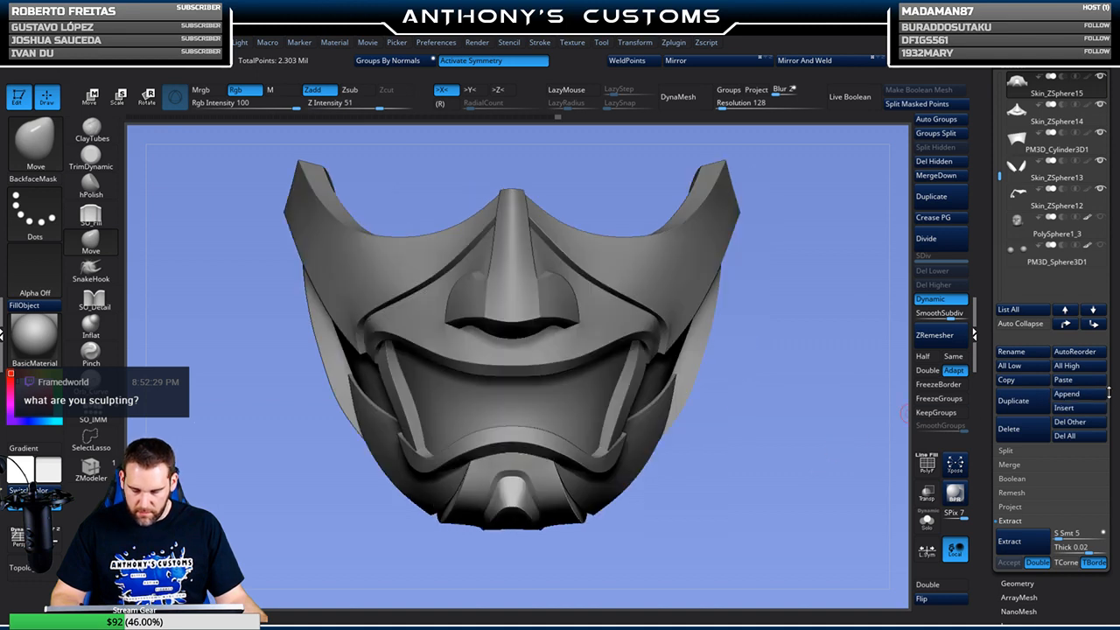
left_click(1076, 412)
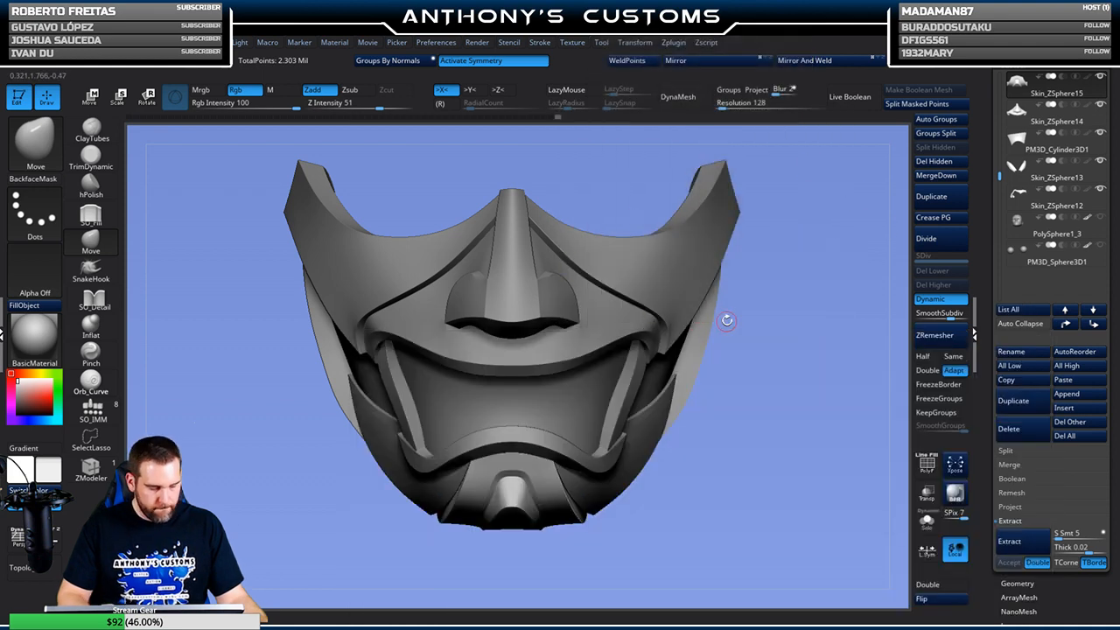
Load a horned XMD_Monster insert brush from its folder in the LightBox brush library
key("comma")
left_click(264, 133)
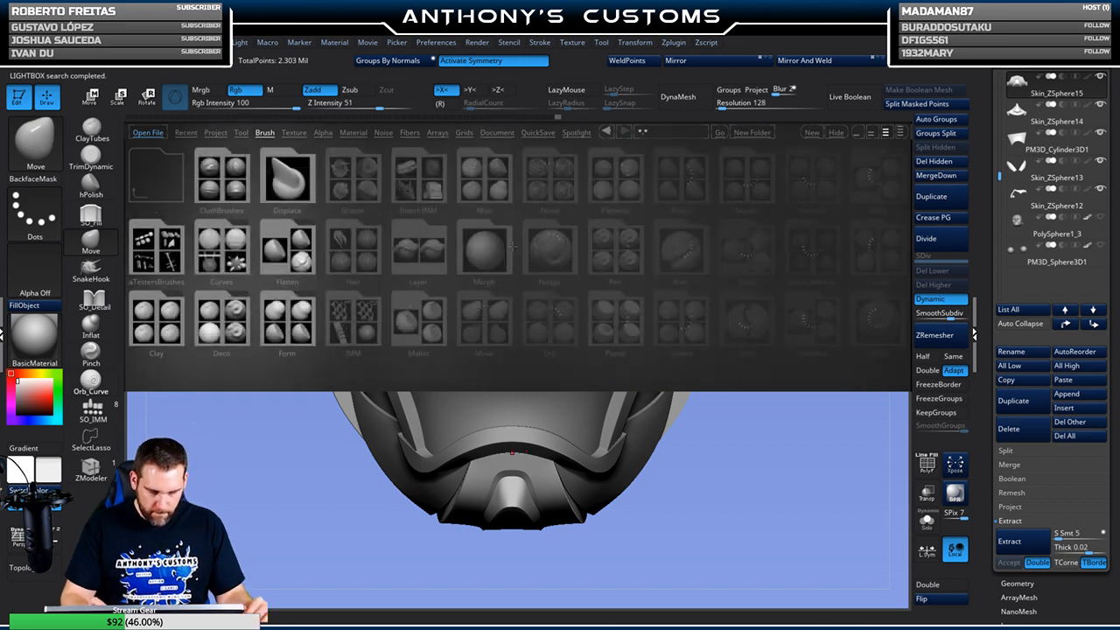
left_click_drag(822, 254, 701, 256)
double_click(682, 258)
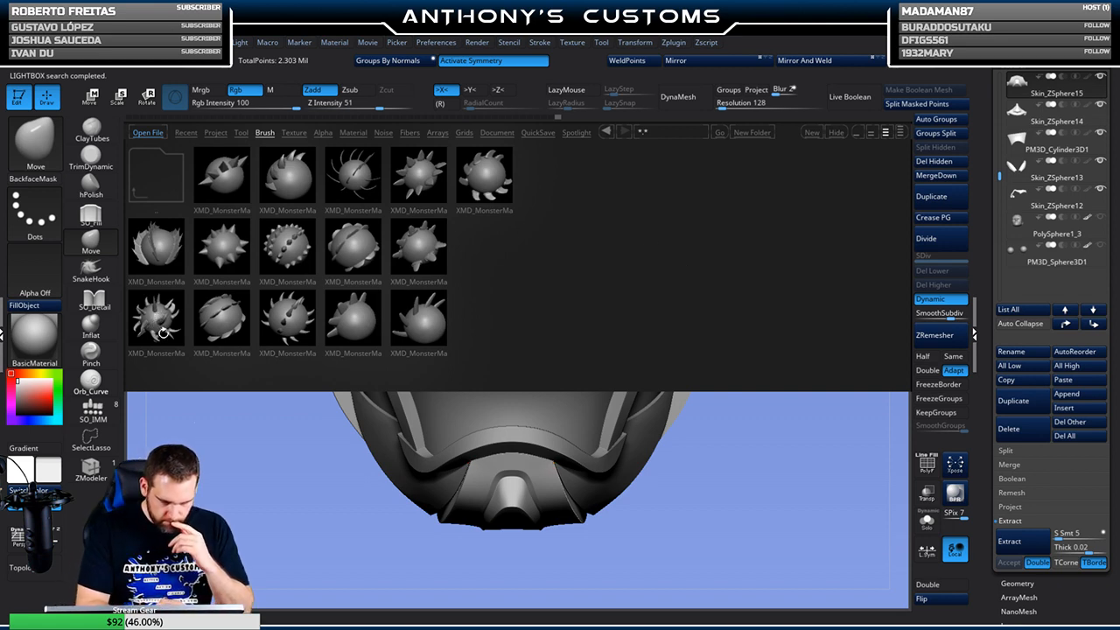
double_click(288, 178)
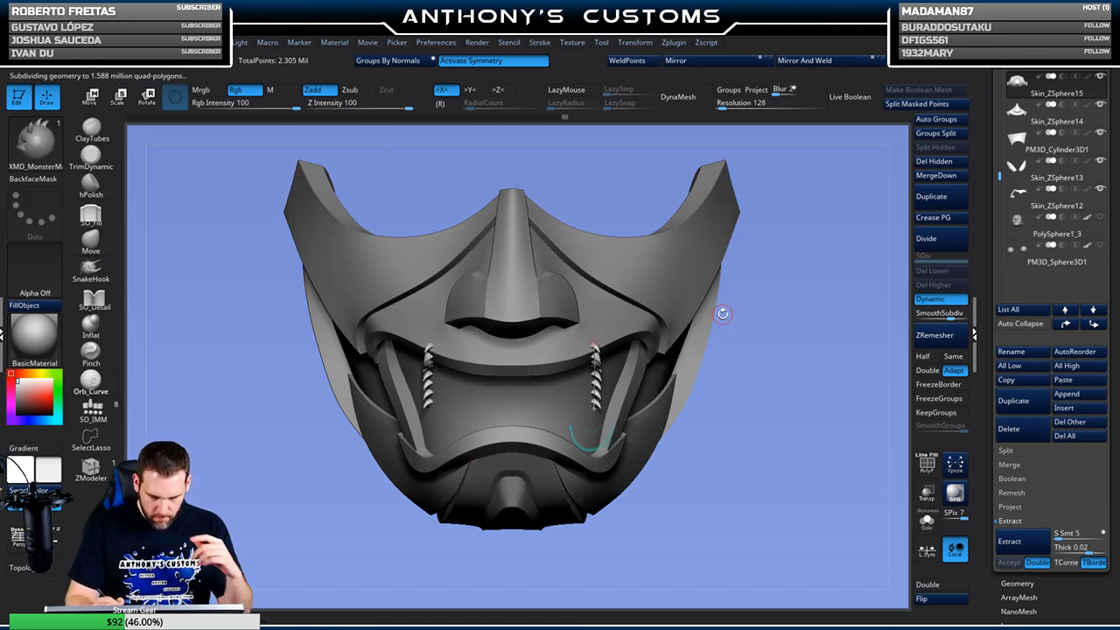
Undo the trial row of small spikes and turn off the insert brush's curve mode
key("ctrl+z")
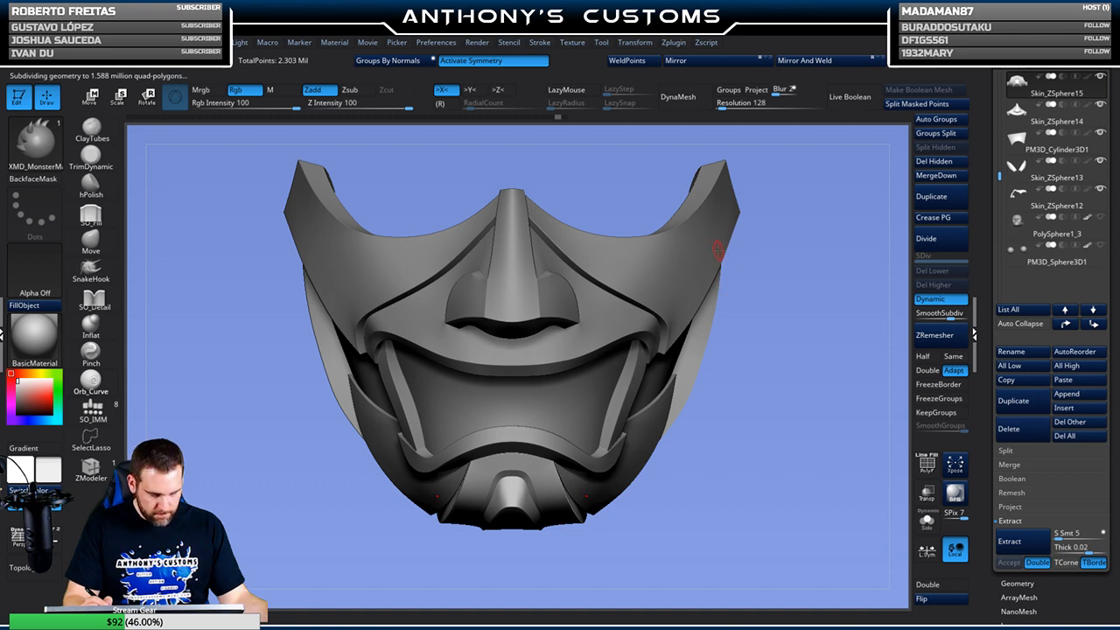
left_click(539, 42)
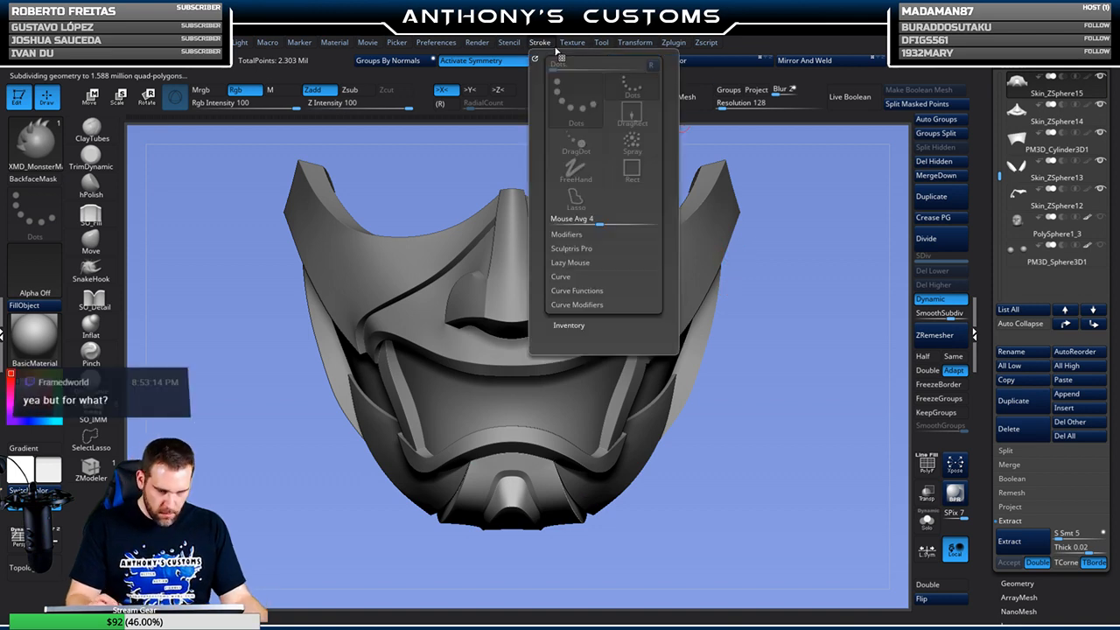
left_click(561, 277)
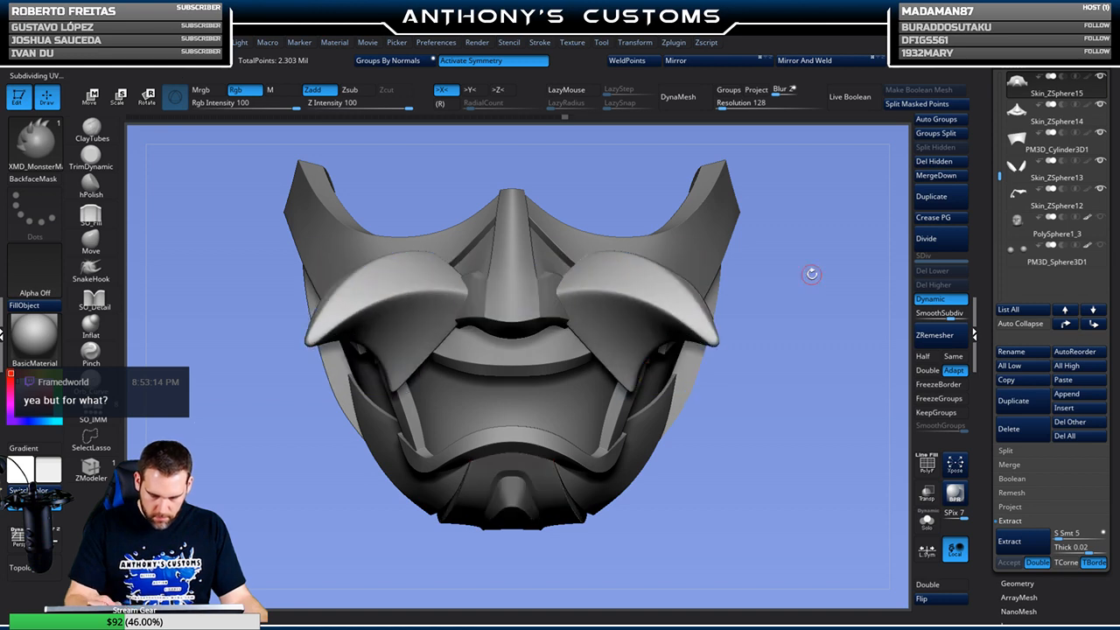
Examine the trial pair of large horns from an angle, undo them and return to the front view
left_click_drag(807, 274, 803, 269)
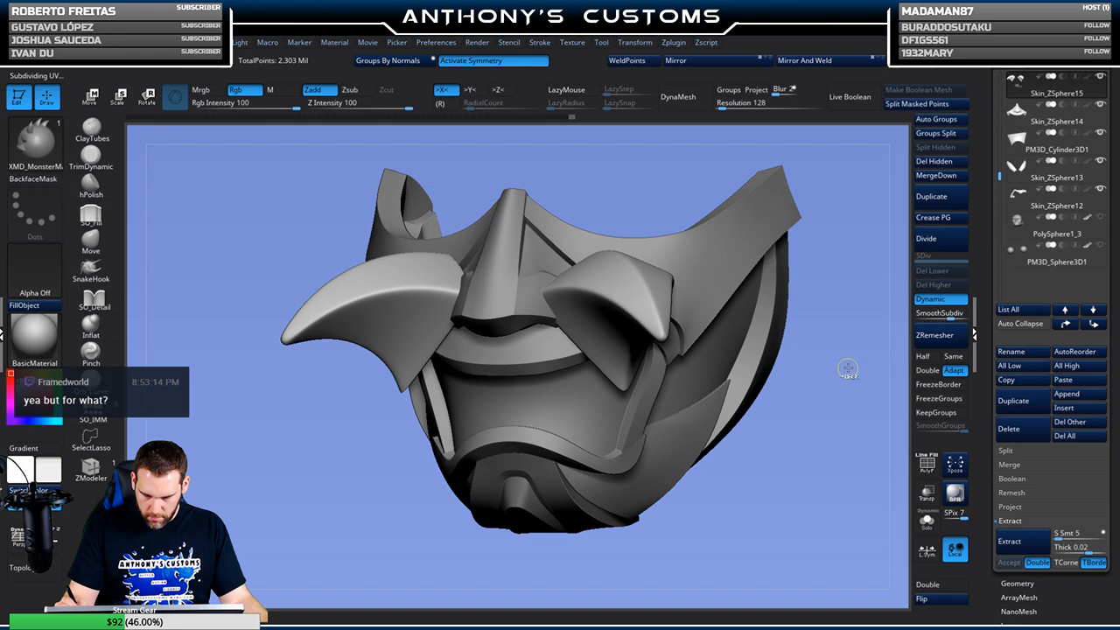
key("shift+d")
key("ctrl+z")
key("ctrl+z")
mouse_move(794, 438)
left_mouse_down("shift")
mouse_move(790, 468)
mouse_move(809, 444)
left_mouse_up("shift")
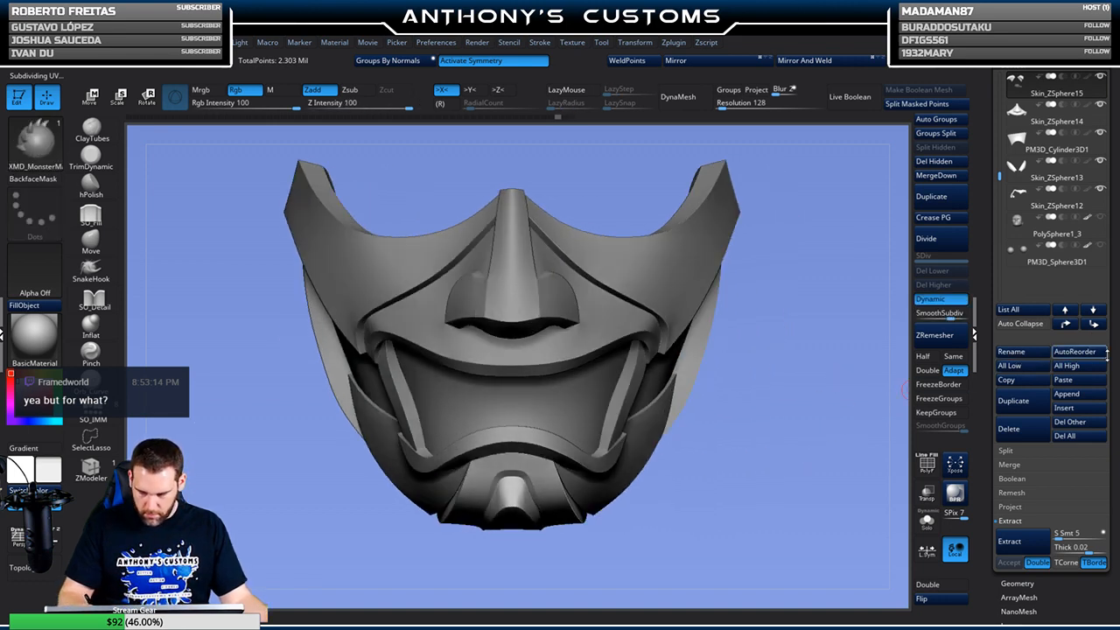
Insert a Cylinder3D as a new subtool, undo the trial horn drawn on it, and activate symmetry across X
left_click(1078, 409)
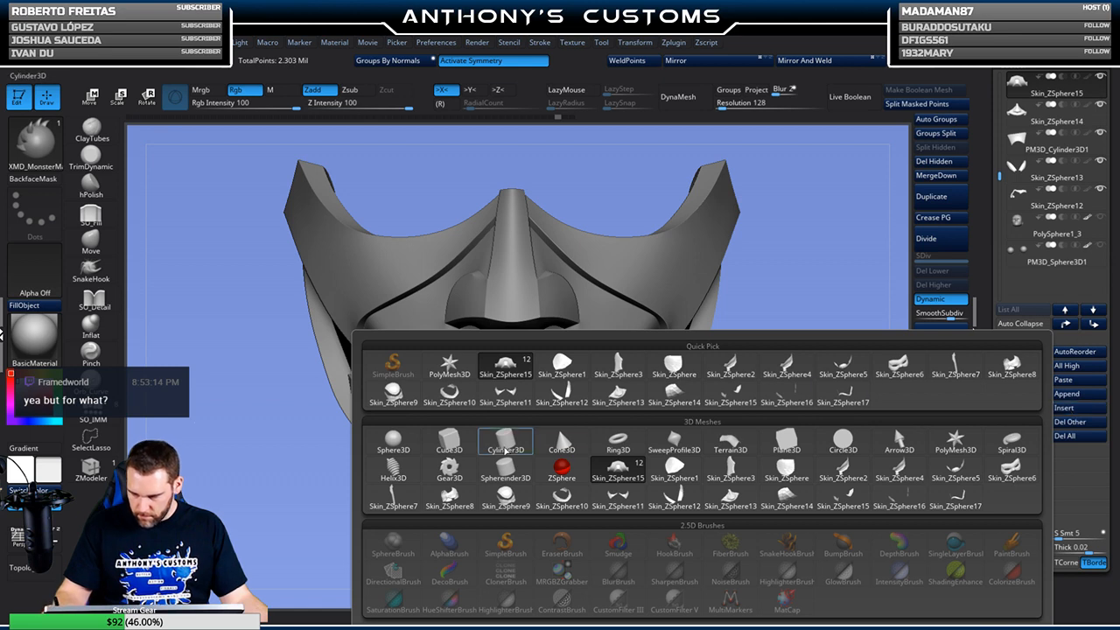
left_click(506, 447)
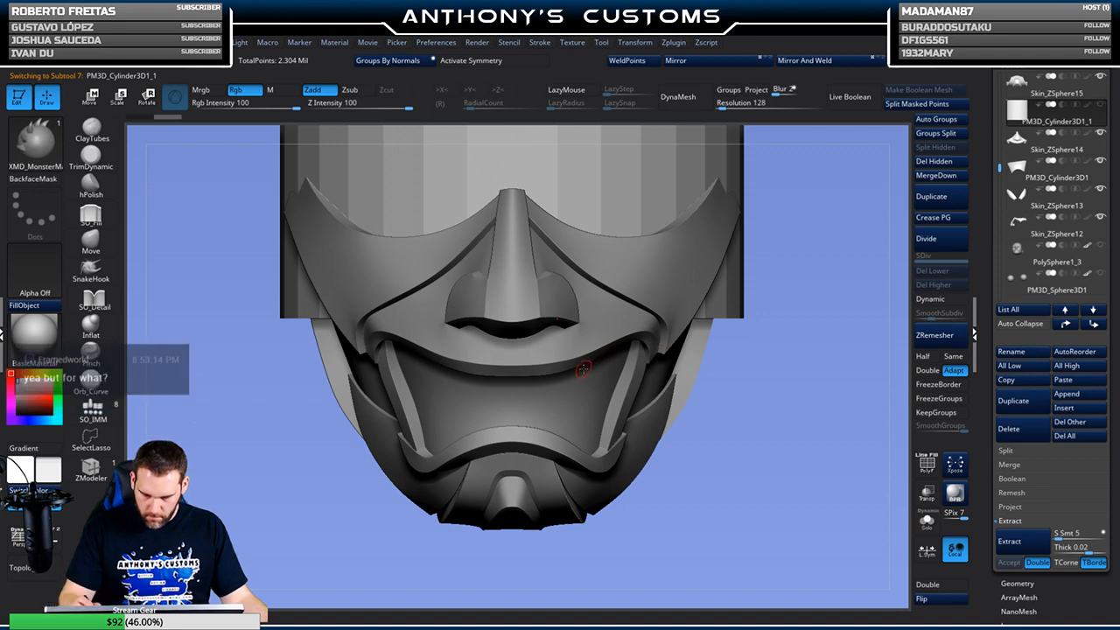
left_click_drag(584, 368, 700, 336)
key("ctrl+z")
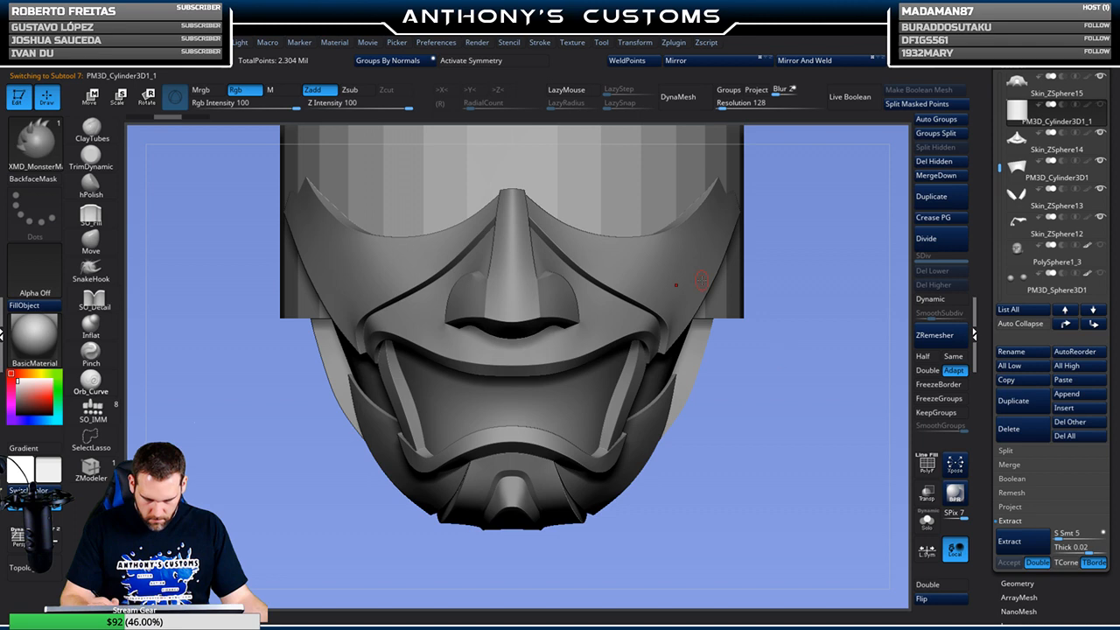
left_click(442, 89)
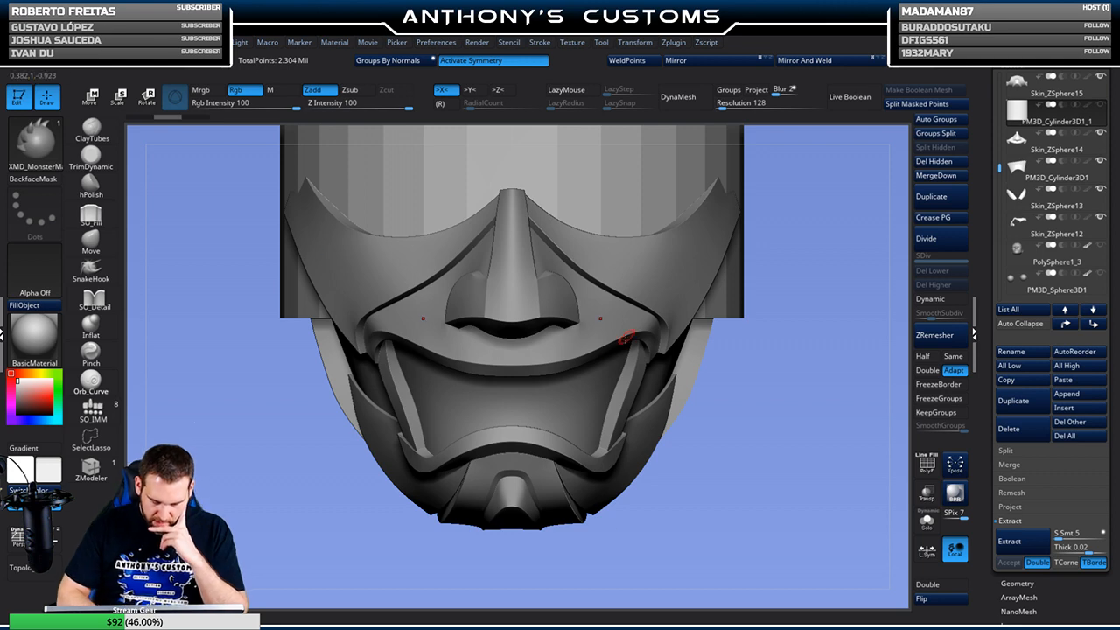
Draw a mirrored pair of fangs beneath the upper lip near the mouth corners and shift them with the transform gizmo
left_click_drag(776, 360, 677, 302)
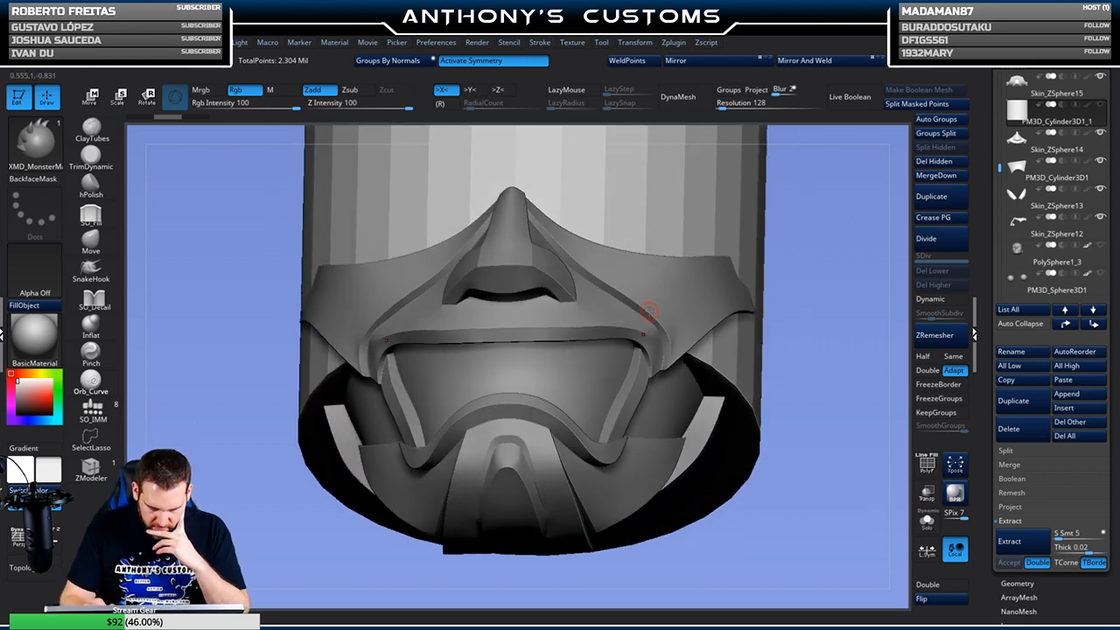
left_click_drag(596, 357, 607, 385)
left_click_drag(828, 271, 819, 297)
mouse_move(785, 464)
left_mouse_down("shift")
mouse_move(782, 478)
mouse_move(783, 463)
left_mouse_up("shift")
key("w")
left_click_drag(611, 385, 609, 367)
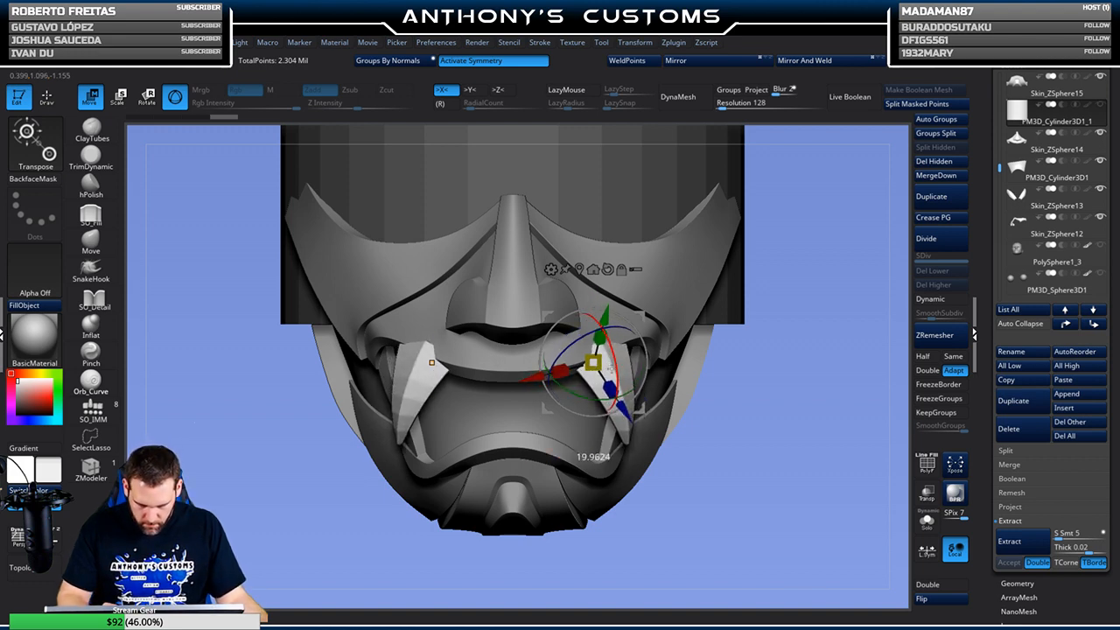
Position the mirrored fangs behind the upper lip and rotate them so they angle down into the mouth opening
left_click_drag(776, 423, 788, 470)
key("shift+f")
key("shift+f")
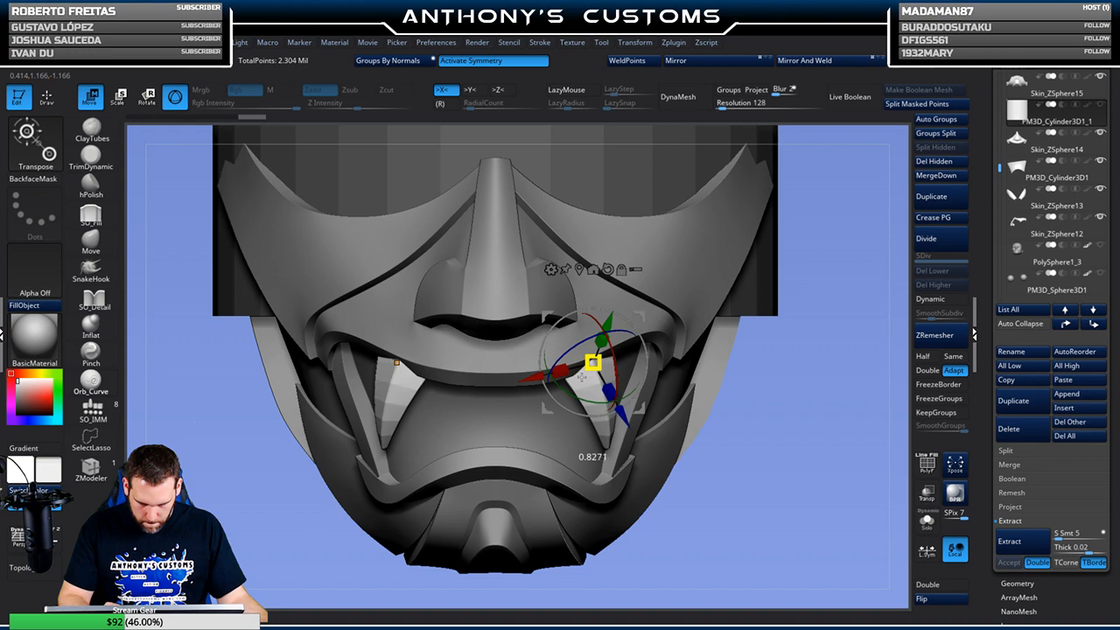
left_click_drag(795, 415, 834, 415)
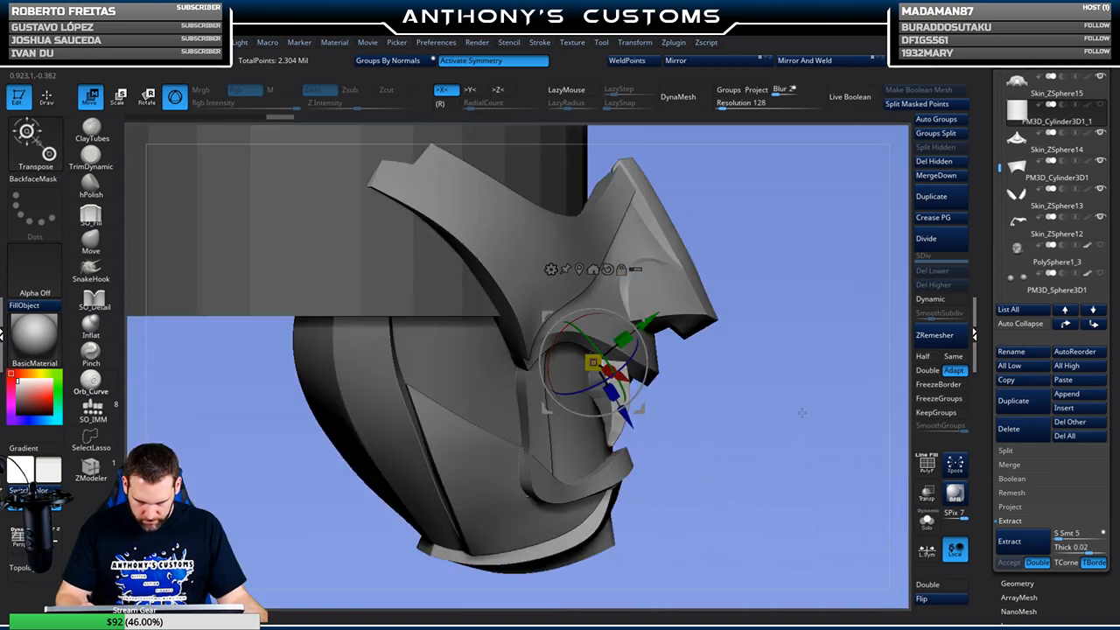
left_click_drag(686, 375, 611, 390)
left_click_drag(813, 359, 766, 384)
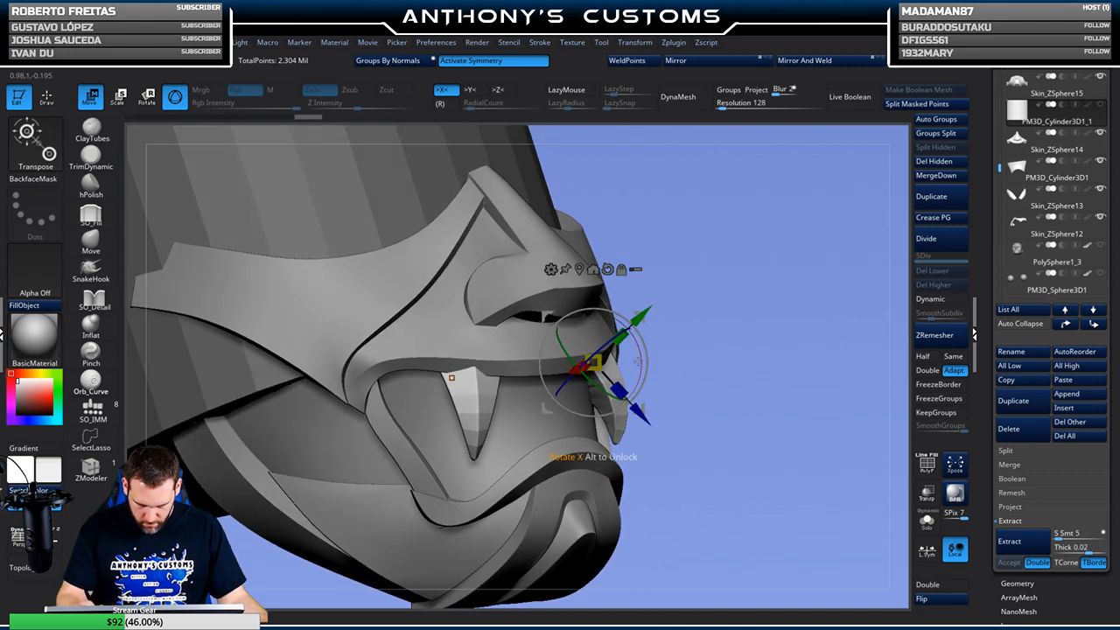
left_click_drag(639, 365, 640, 374)
left_click_drag(756, 377, 719, 386)
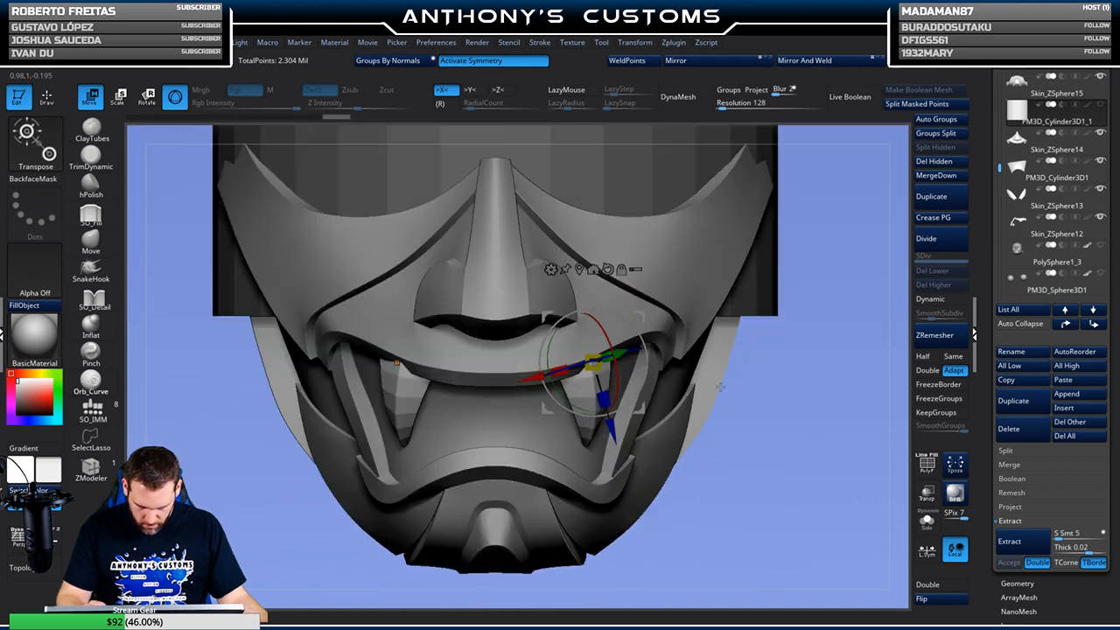
Split the fangs off the cylinder into their own subtool using Split Masked Points
left_click_drag(770, 422, 748, 331, "alt")
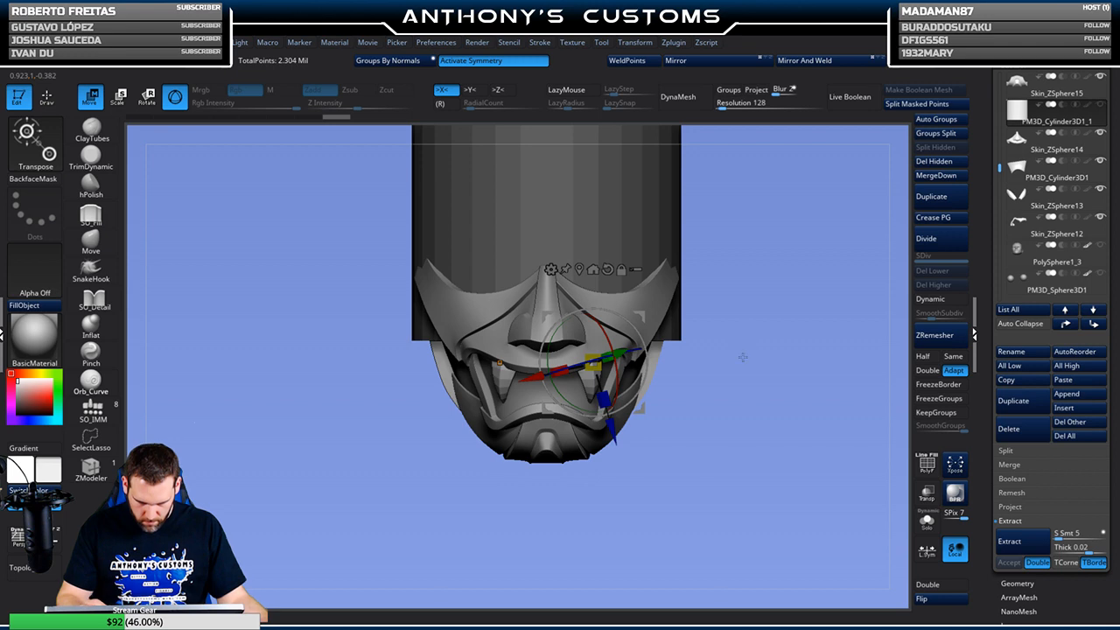
key("q")
mouse_move(740, 376)
left_mouse_down()
mouse_move(732, 393)
mouse_move(716, 354)
mouse_move(761, 349)
left_mouse_up()
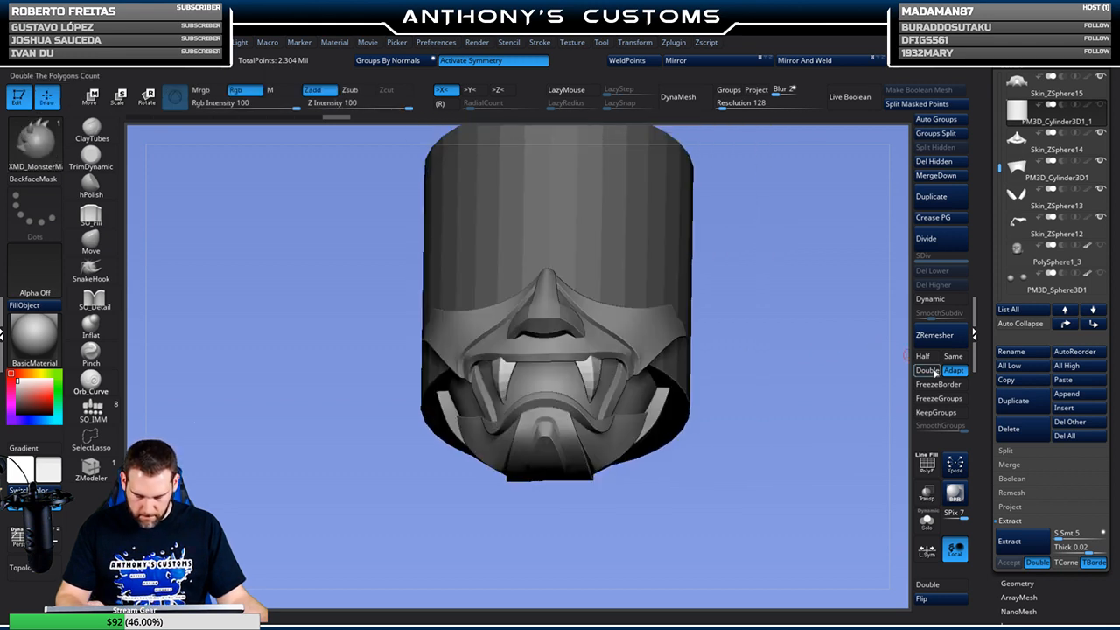
left_click(940, 104)
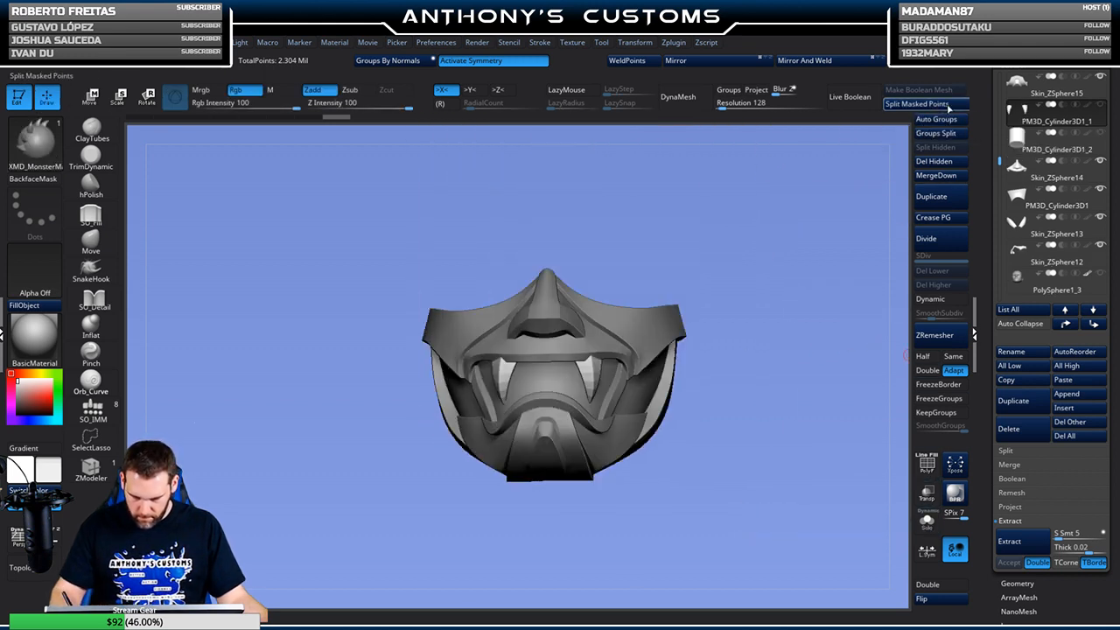
Isolate the fangs subtool, show its polygon wireframe and frame one fang up close
left_click(928, 527)
left_click_drag(787, 435, 772, 514, "alt")
key("shift+f")
left_click_drag(760, 412, 769, 390, "alt")
left_click_drag(769, 343, 807, 366, "alt")
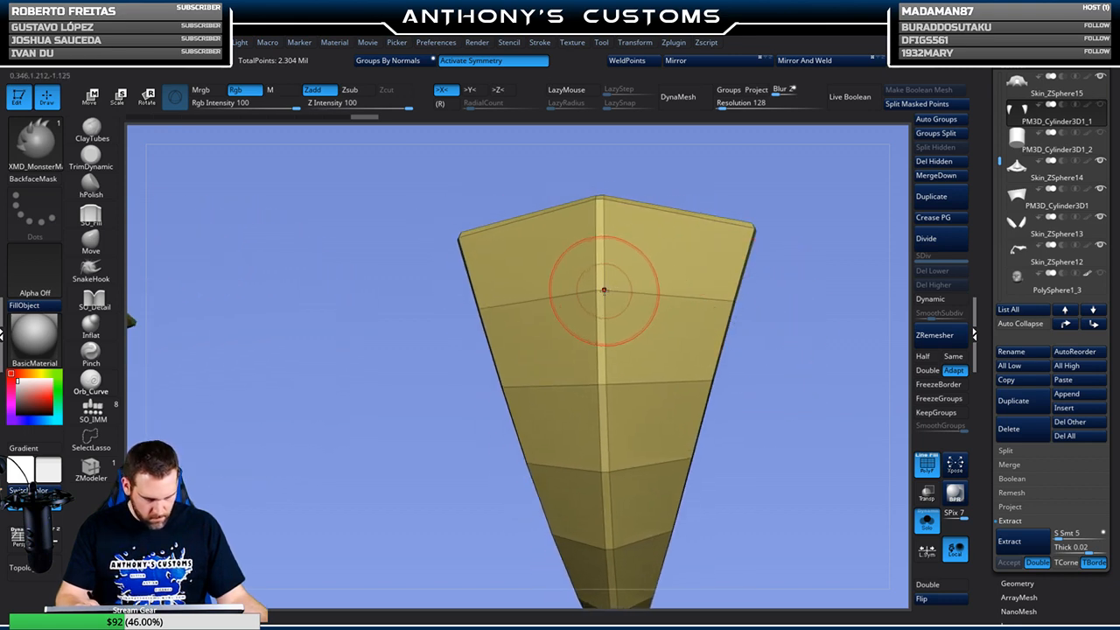
With ZModeler's Stitch action, merge the paired points along the fang's narrow front strip into a single ridge toward the tip
left_click(109, 470)
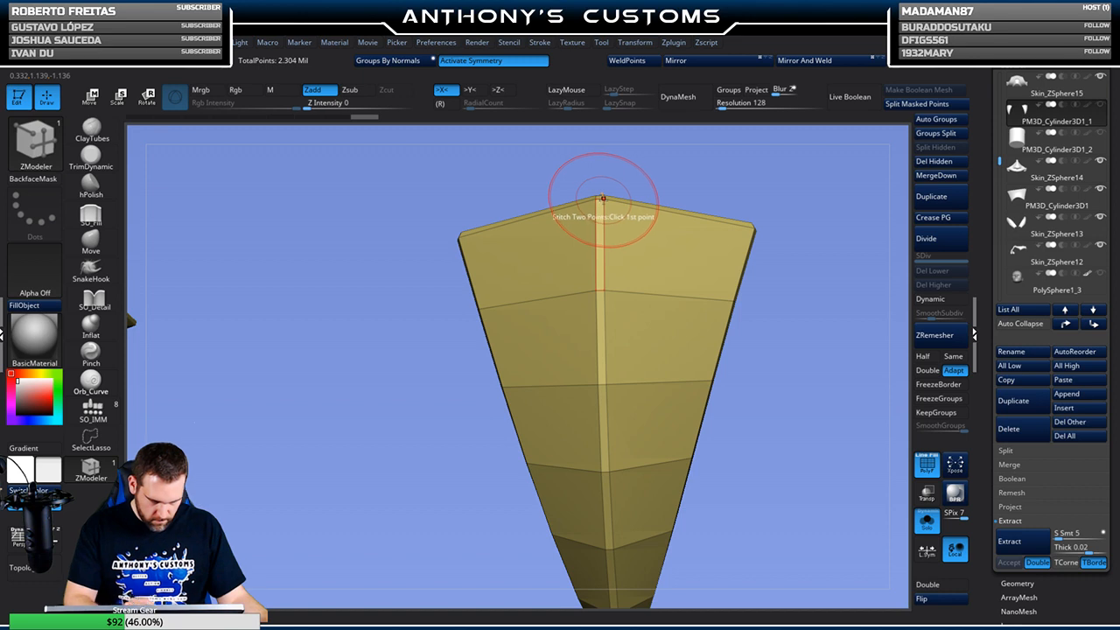
key("space")
left_click(593, 321)
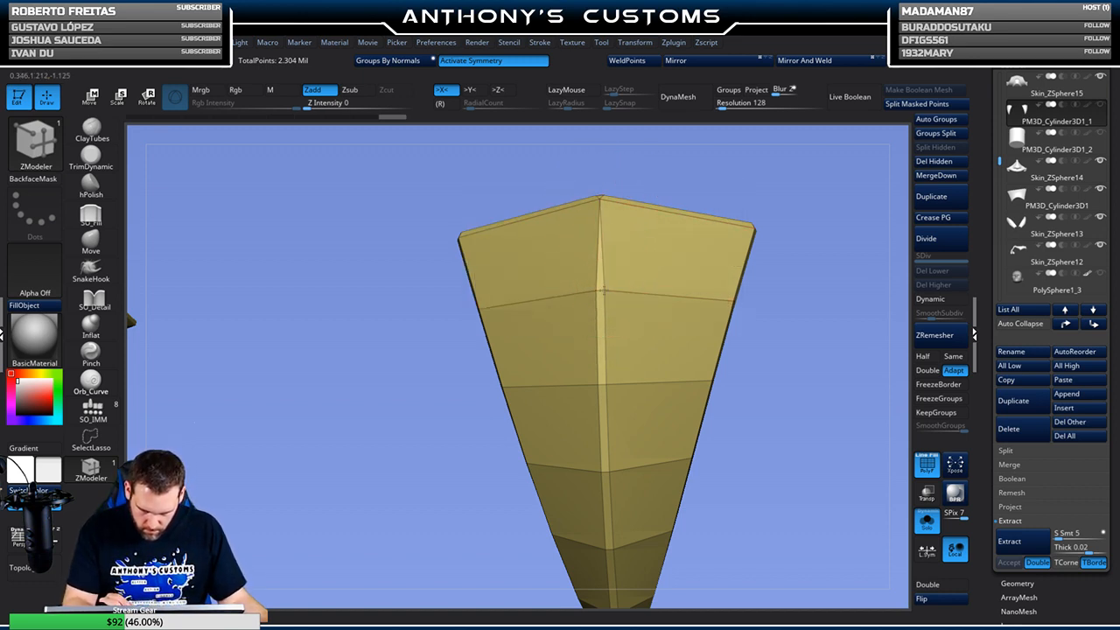
left_click(609, 471)
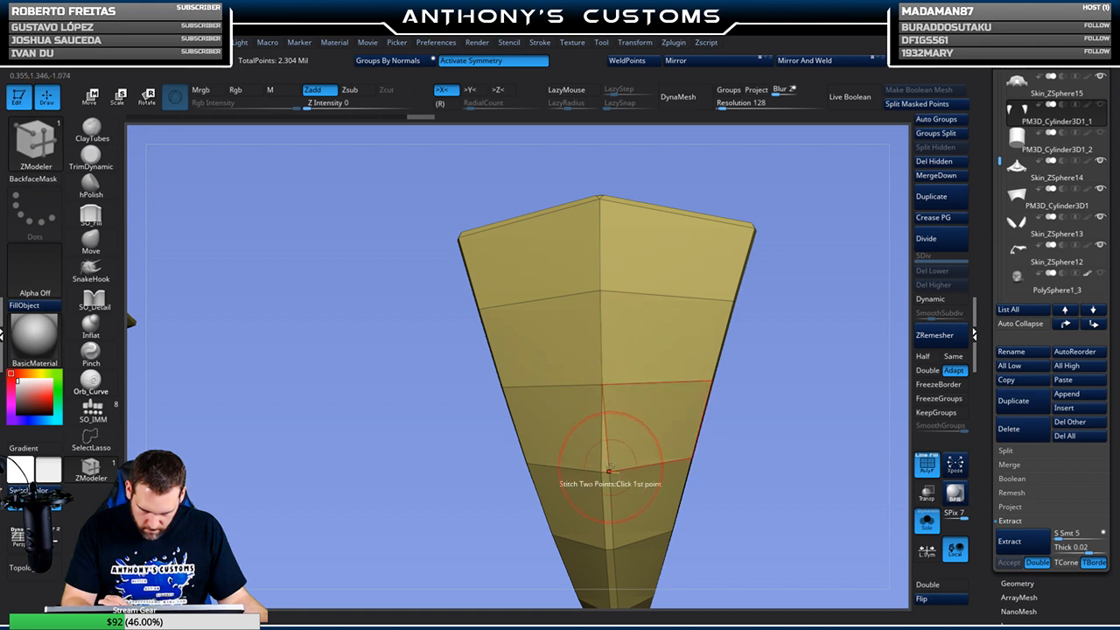
left_click_drag(788, 420, 772, 295)
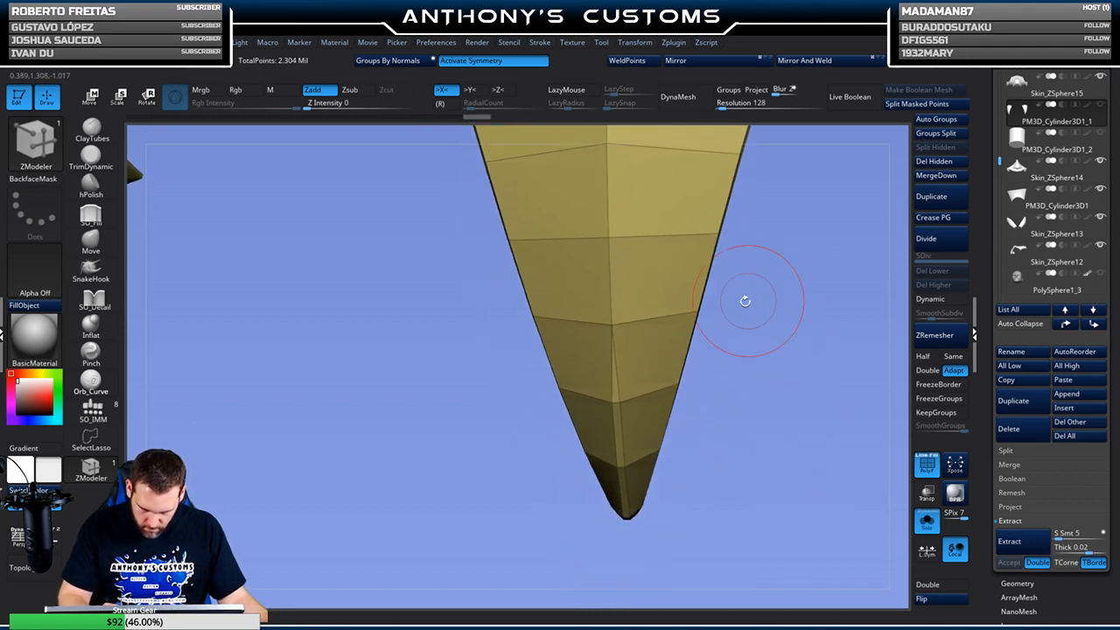
left_click_drag(692, 451, 661, 461)
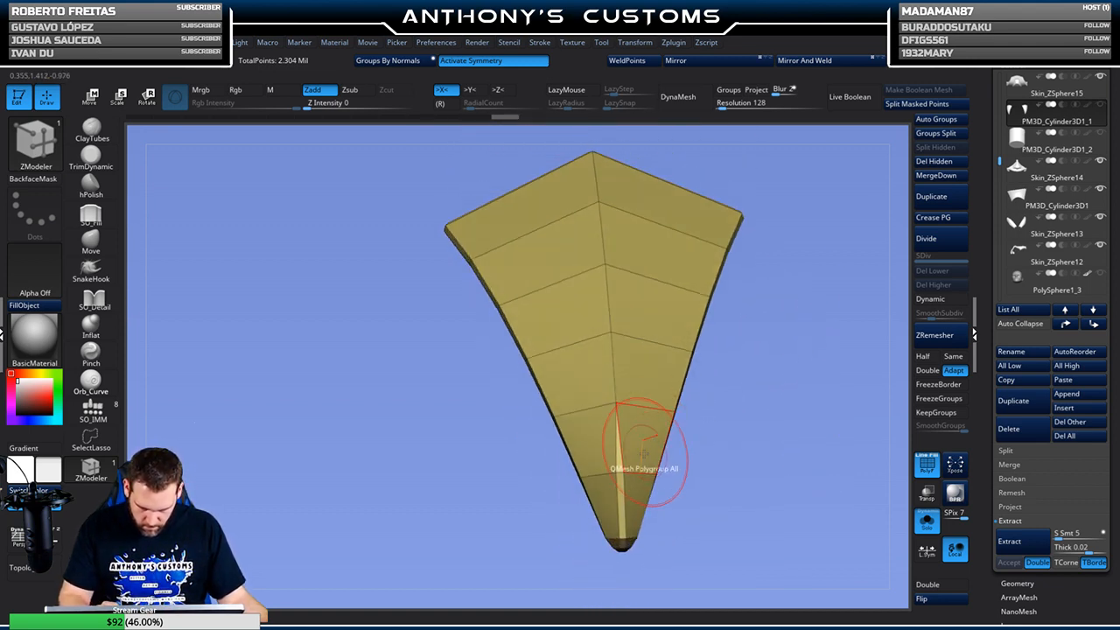
left_click_drag(729, 407, 716, 363)
left_click(617, 436)
left_click(624, 438)
mouse_move(697, 455)
left_mouse_down()
mouse_move(679, 383)
mouse_move(635, 432)
left_mouse_up()
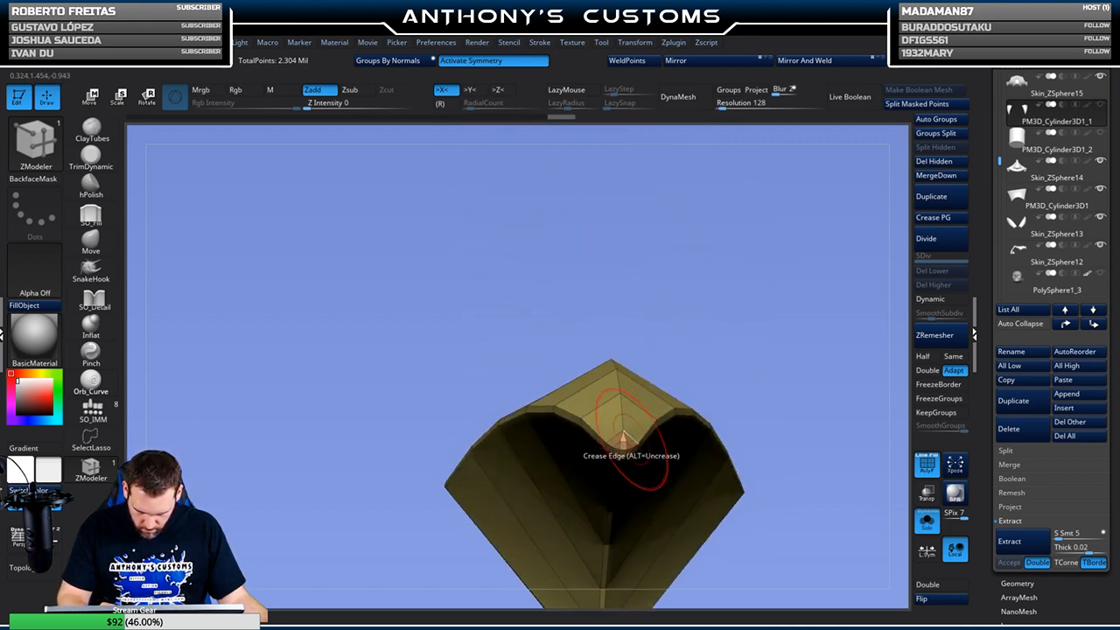
Stitch the paired points of the narrow strip along the fang's back side, working from the tip toward the base
left_click_drag(750, 370, 749, 279)
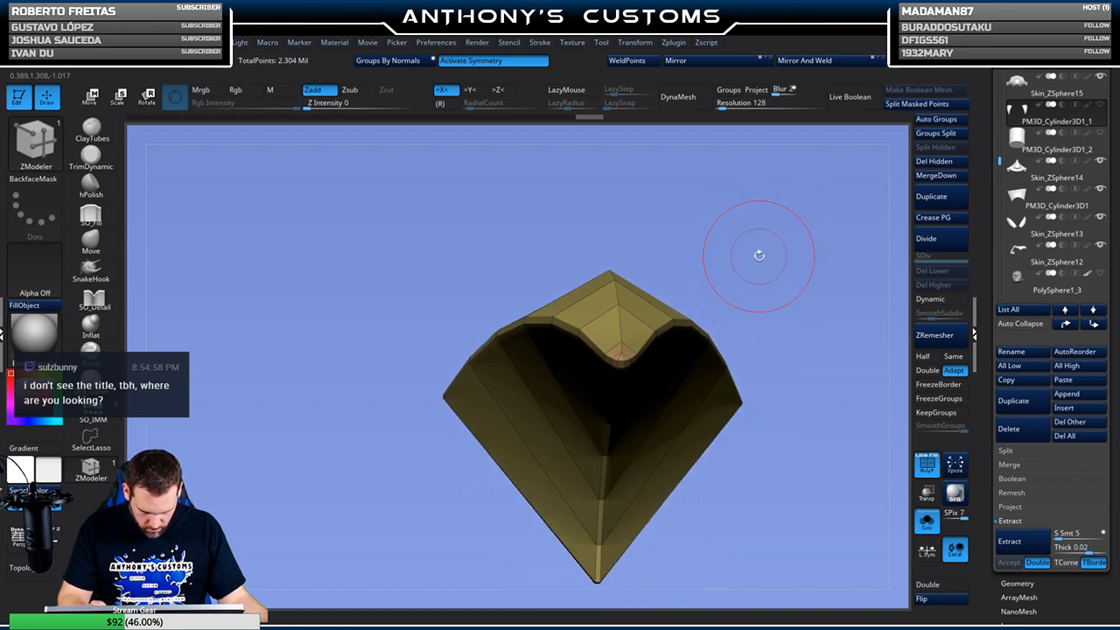
left_click_drag(751, 260, 747, 279)
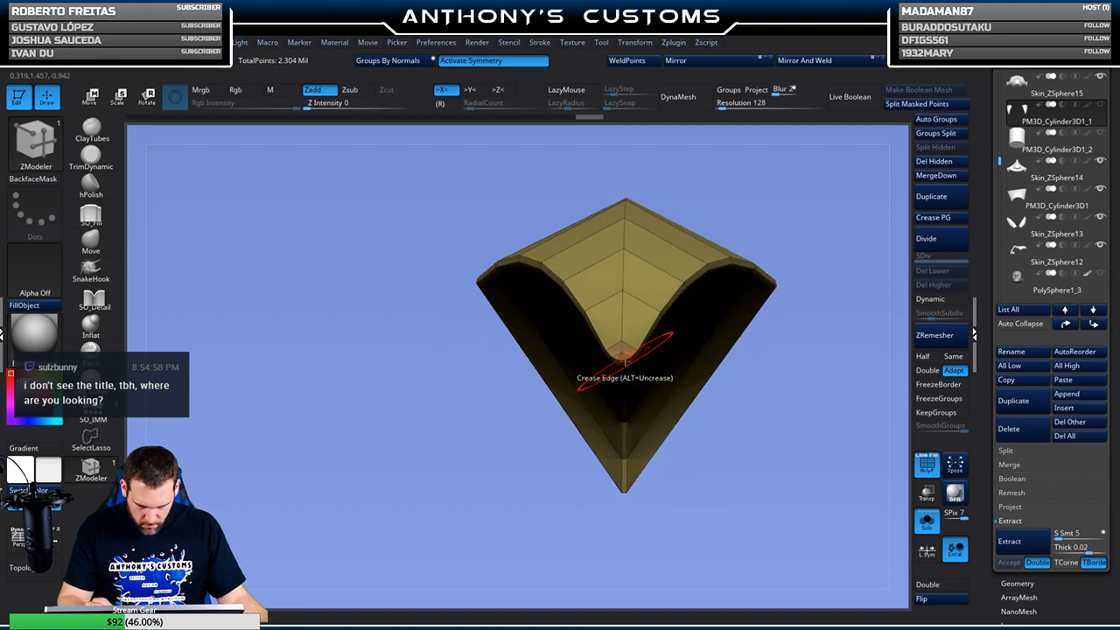
left_click_drag(781, 360, 797, 243)
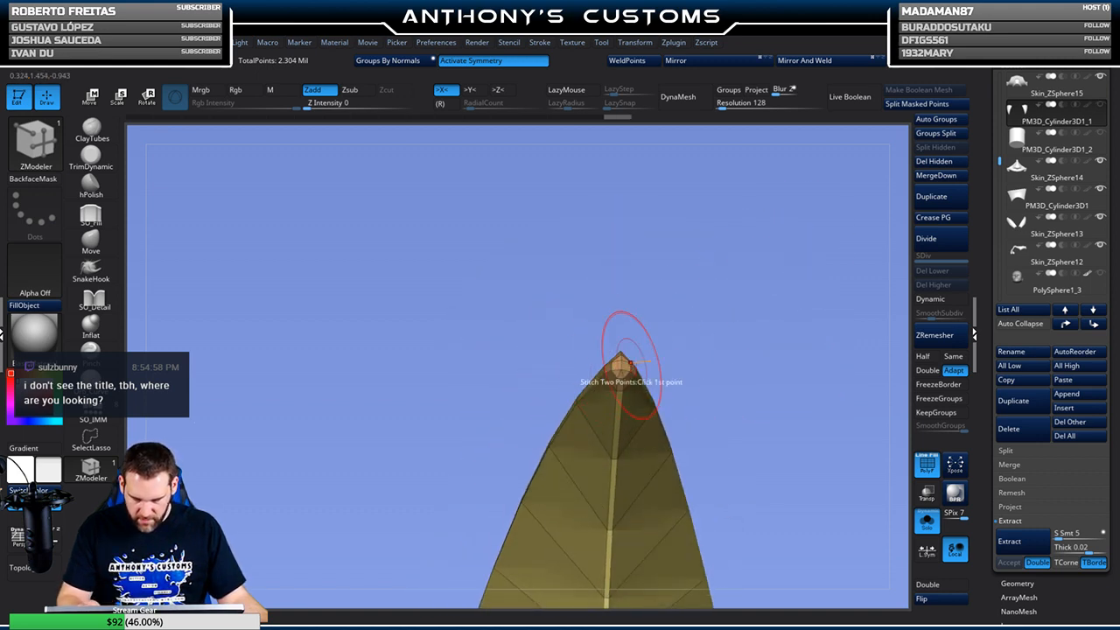
left_click_drag(681, 333, 670, 319)
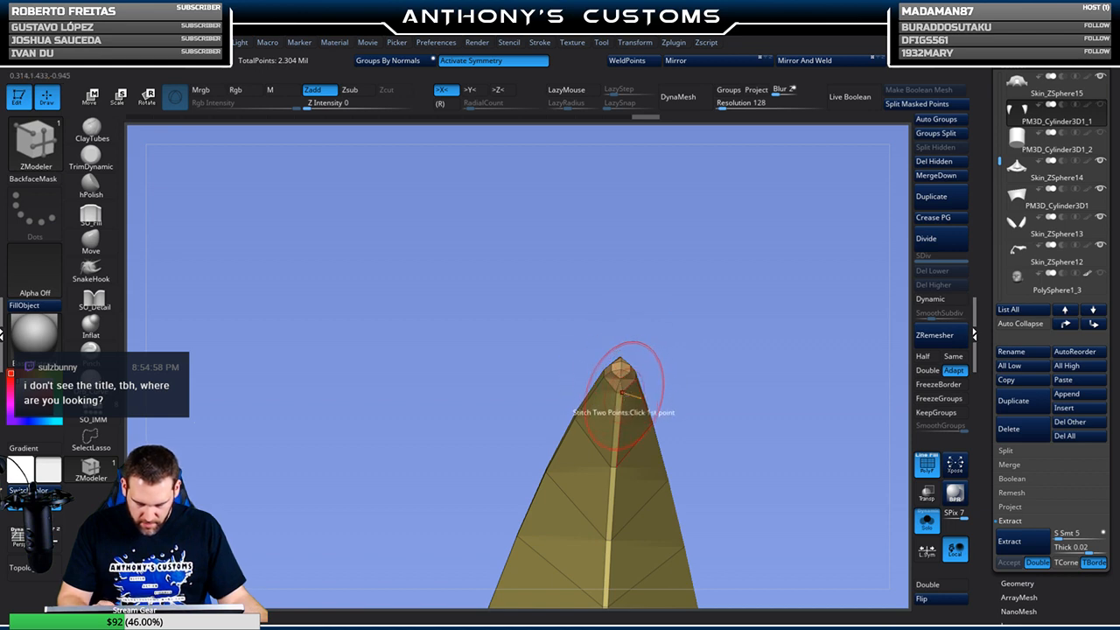
left_click_drag(665, 342, 621, 254)
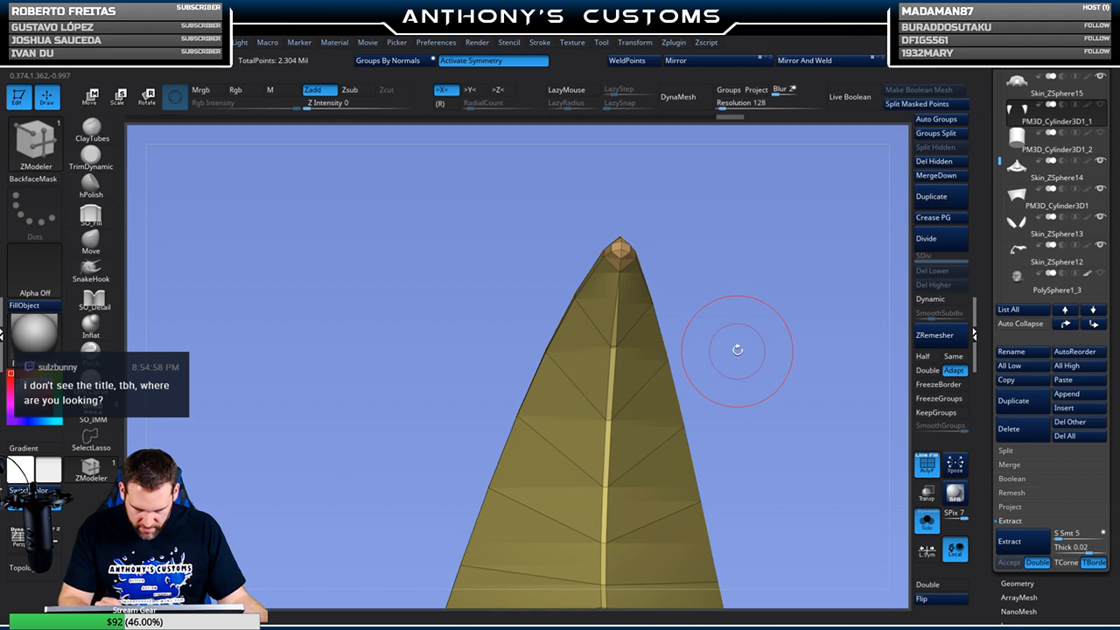
right_click_drag(759, 318, 748, 390, "ctrl")
left_click(620, 348)
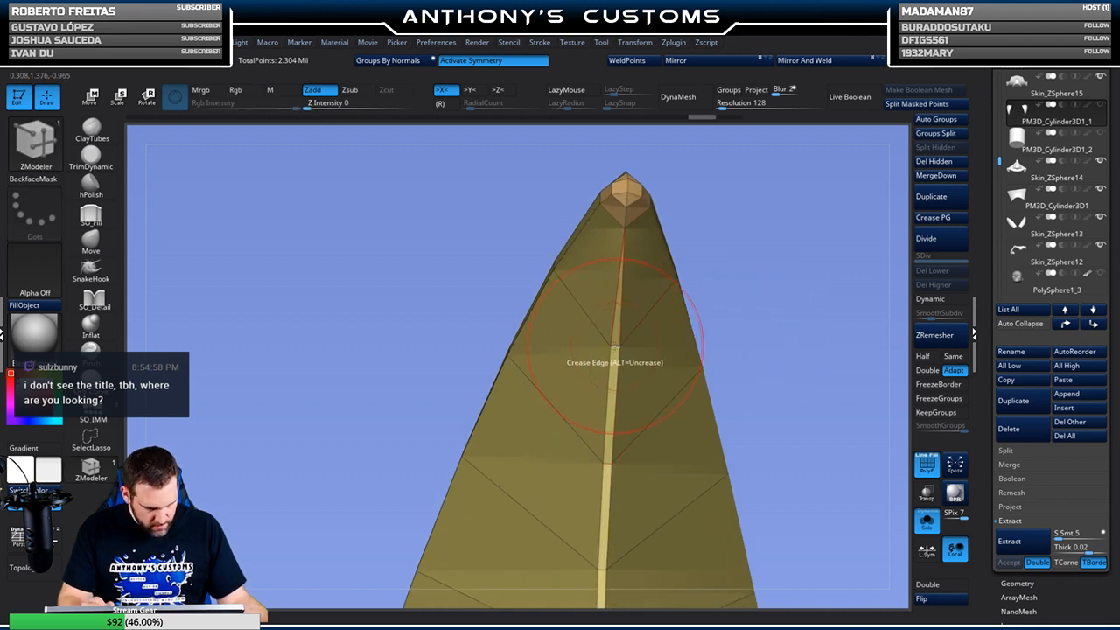
right_click_drag(777, 351, 779, 290, "alt")
left_click(620, 286)
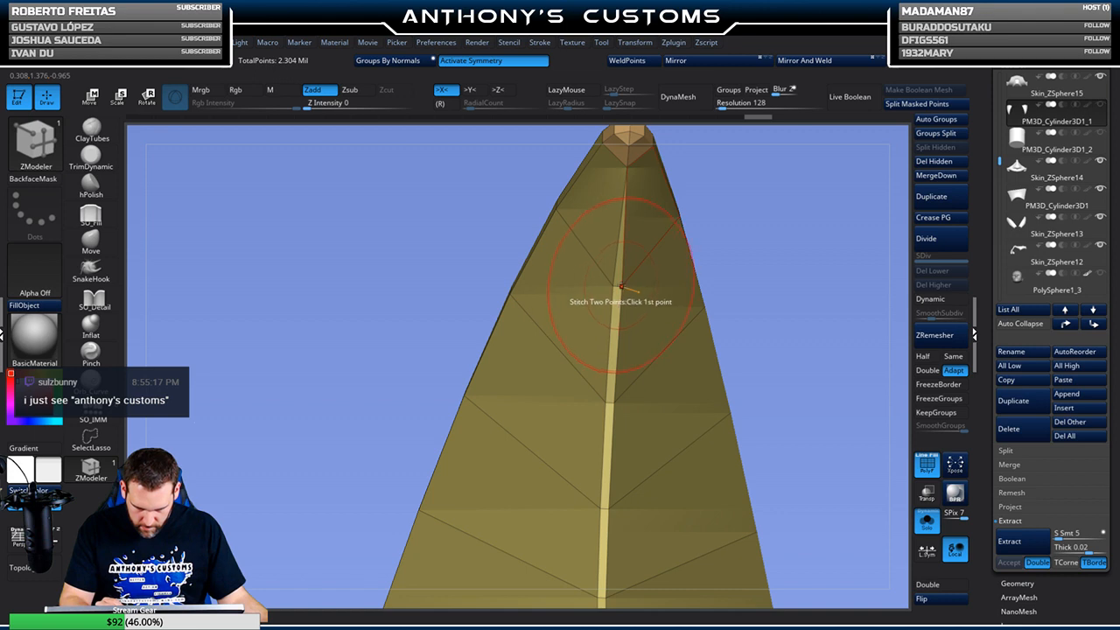
Examine the stitched fangs from the front, from underneath and at the tip
right_click_drag(809, 245, 884, 331)
right_click_drag(866, 450, 806, 355)
right_click_drag(777, 415, 744, 446)
key("space")
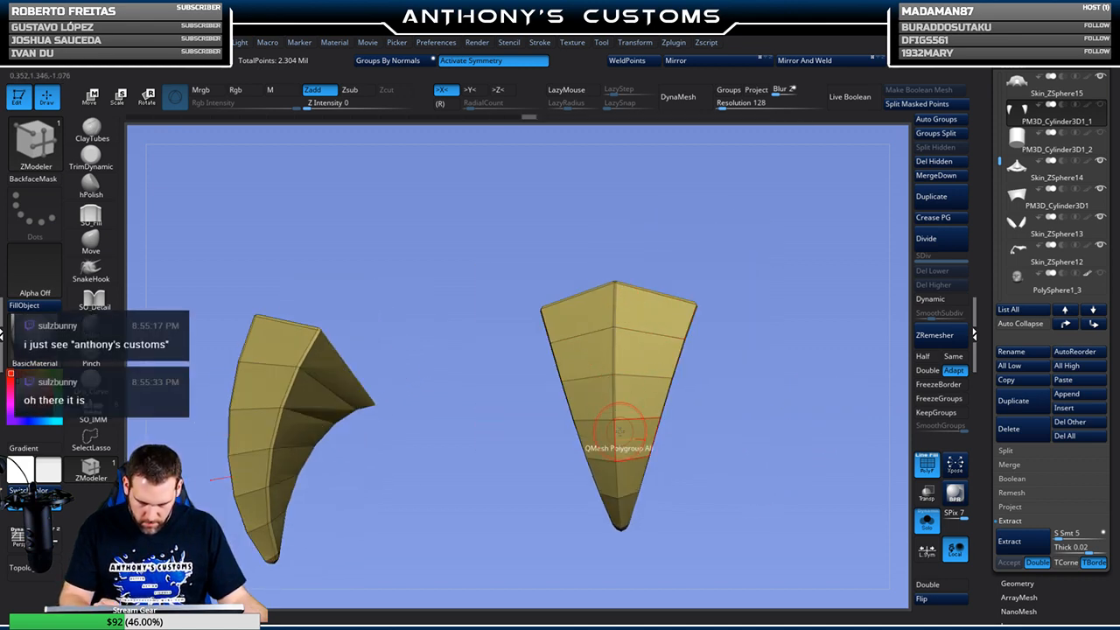
right_click_drag(678, 440, 674, 417)
right_click_drag(700, 503, 738, 270)
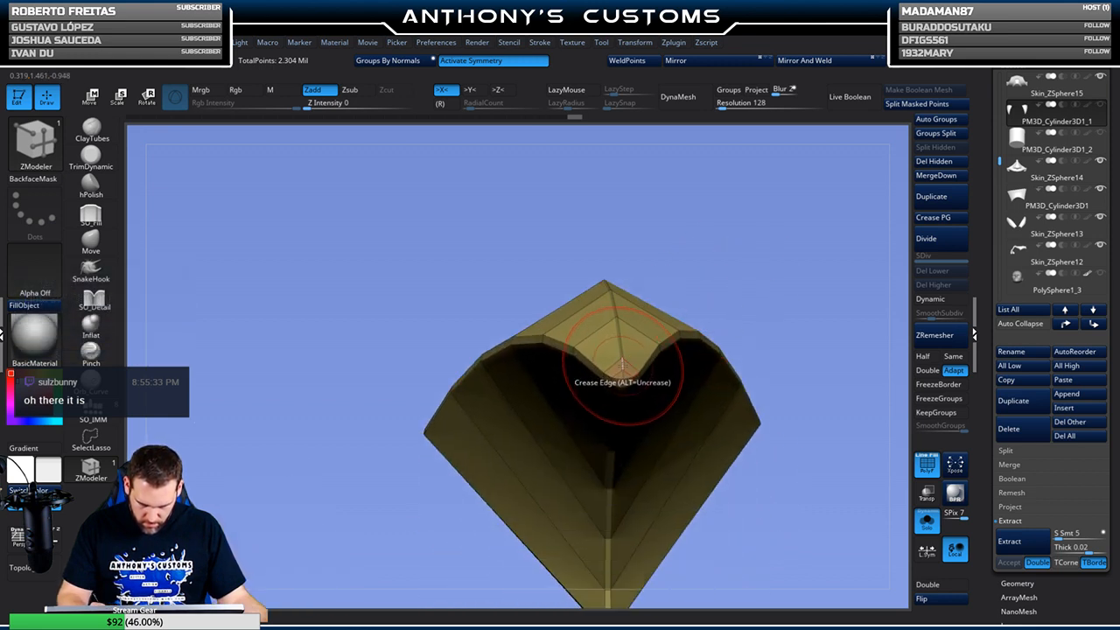
right_click_drag(719, 326, 628, 382)
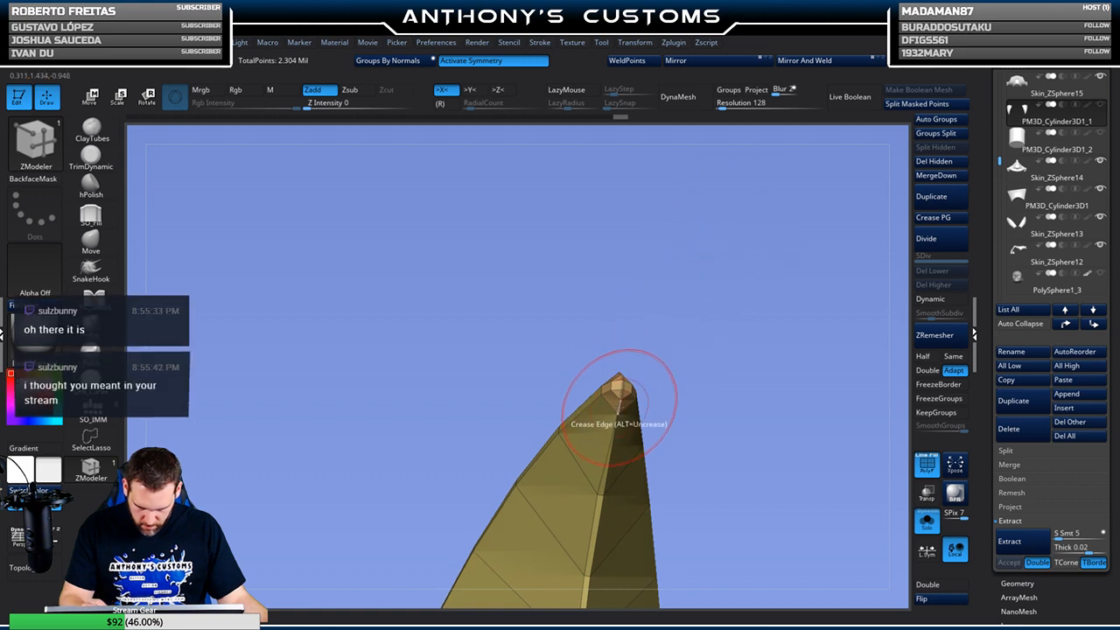
right_click_drag(712, 330, 774, 423)
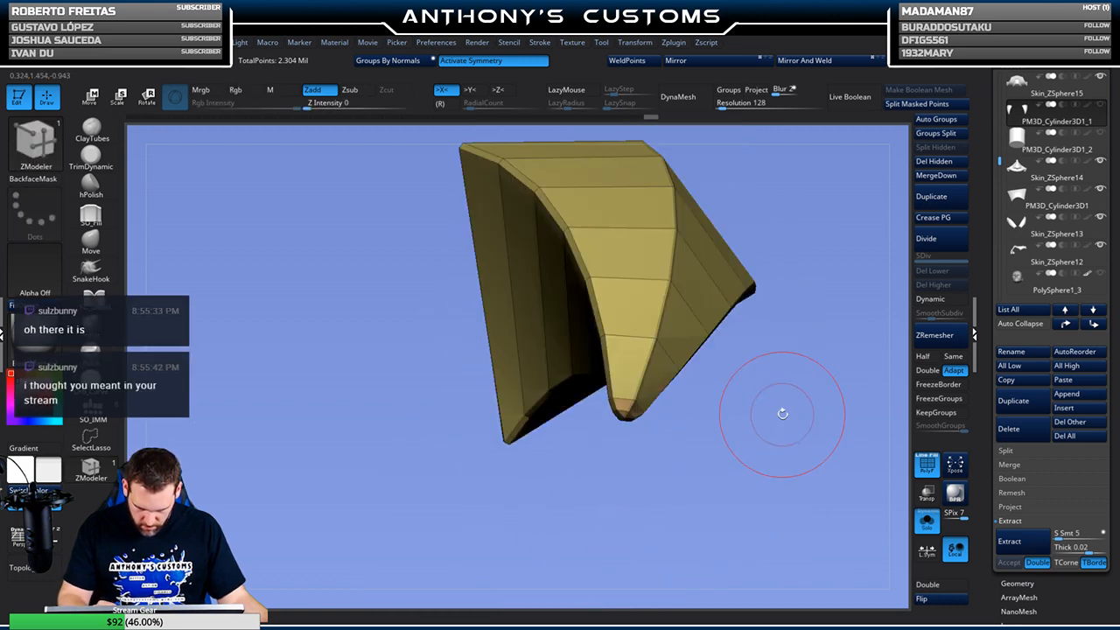
Turn on dynamic subdivision for the fangs and hide the polygon wireframe
left_click(942, 301)
right_click_drag(773, 389, 821, 363)
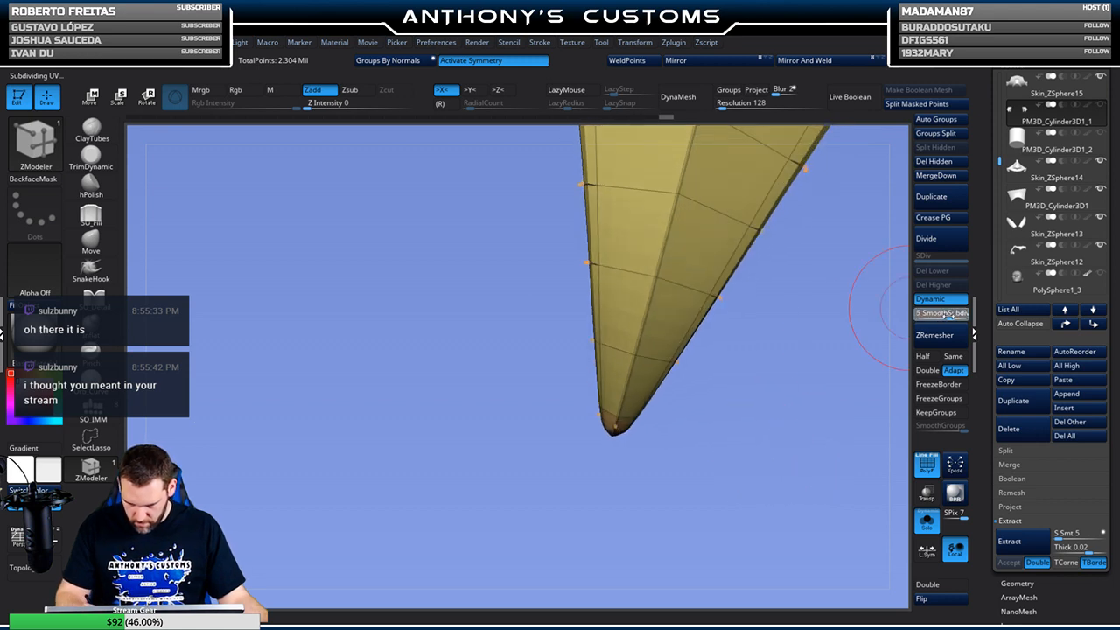
right_click_drag(887, 337, 837, 350)
right_click_drag(766, 422, 787, 407)
key("shift+f")
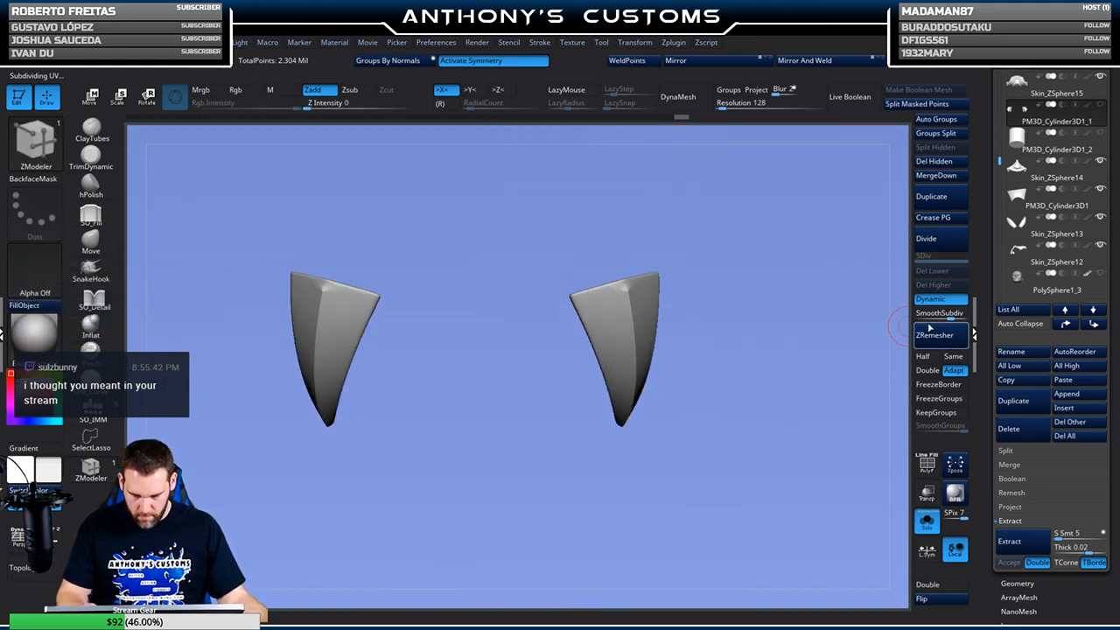
Bring the whole mask back into view and select the leftover cylinder subtool PM3D_Cylinder3D1_2
left_click(931, 524)
right_click_drag(825, 520, 827, 394, "ctrl")
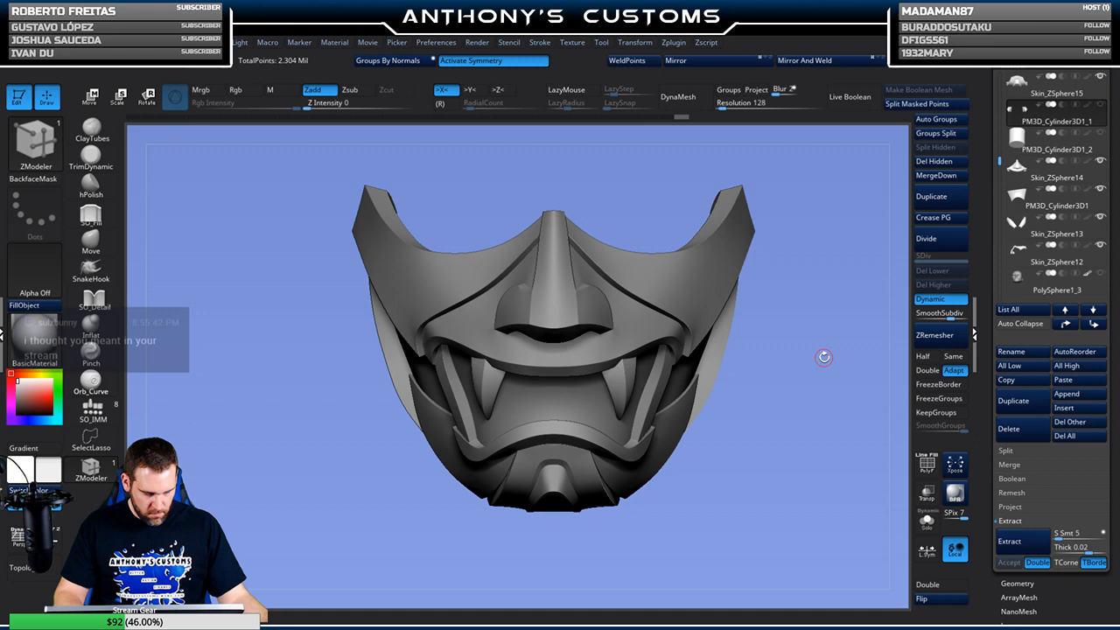
mouse_move(788, 436)
right_mouse_down()
mouse_move(779, 350)
mouse_move(799, 378)
mouse_move(811, 435)
mouse_move(783, 423)
right_mouse_up()
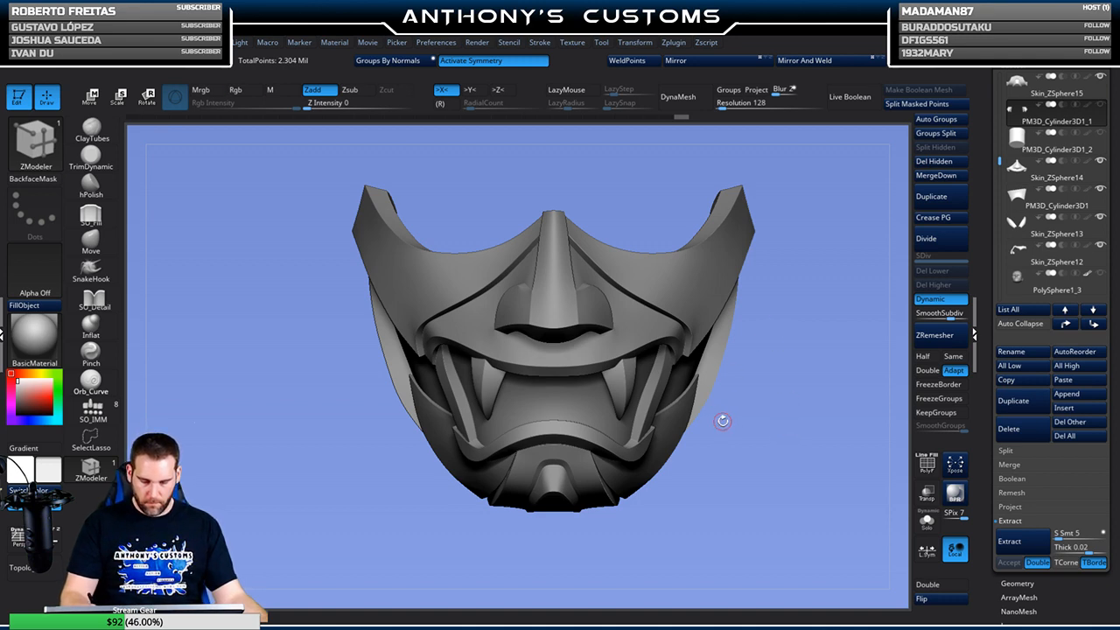
left_click(1017, 147)
right_click_drag(727, 433, 736, 426)
left_click(1100, 104)
right_click_drag(742, 428, 589, 413)
left_click_drag(579, 448, 581, 444)
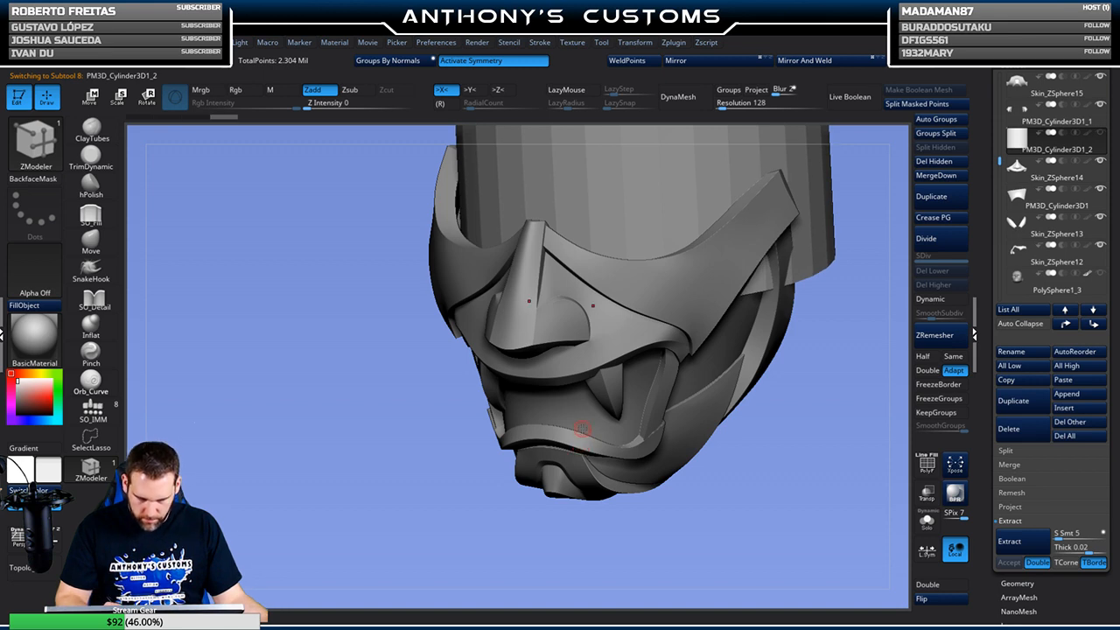
Return to the front view and reselect the XMD_Monster horn insert brush
left_click_drag(740, 454, 750, 458, "shift")
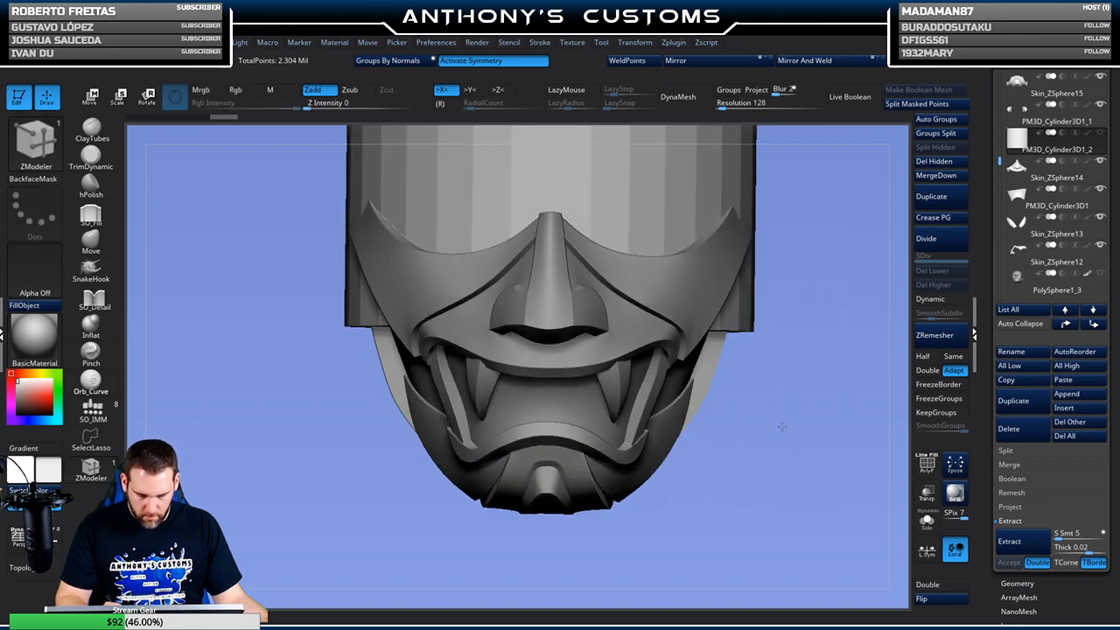
key("b")
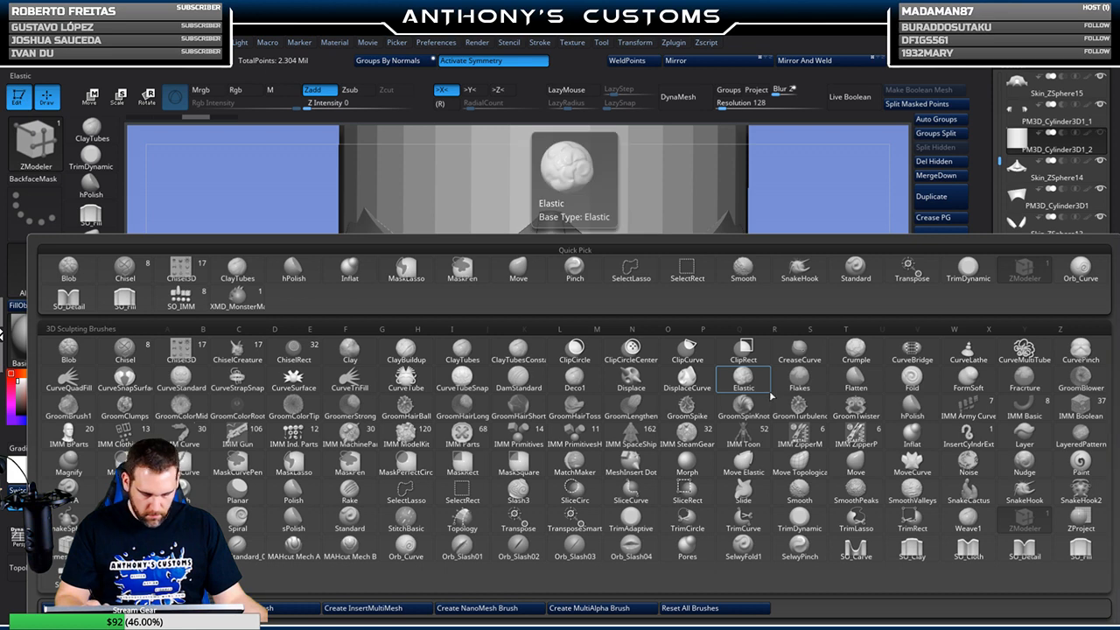
left_click(242, 301)
left_click_drag(787, 354, 766, 388)
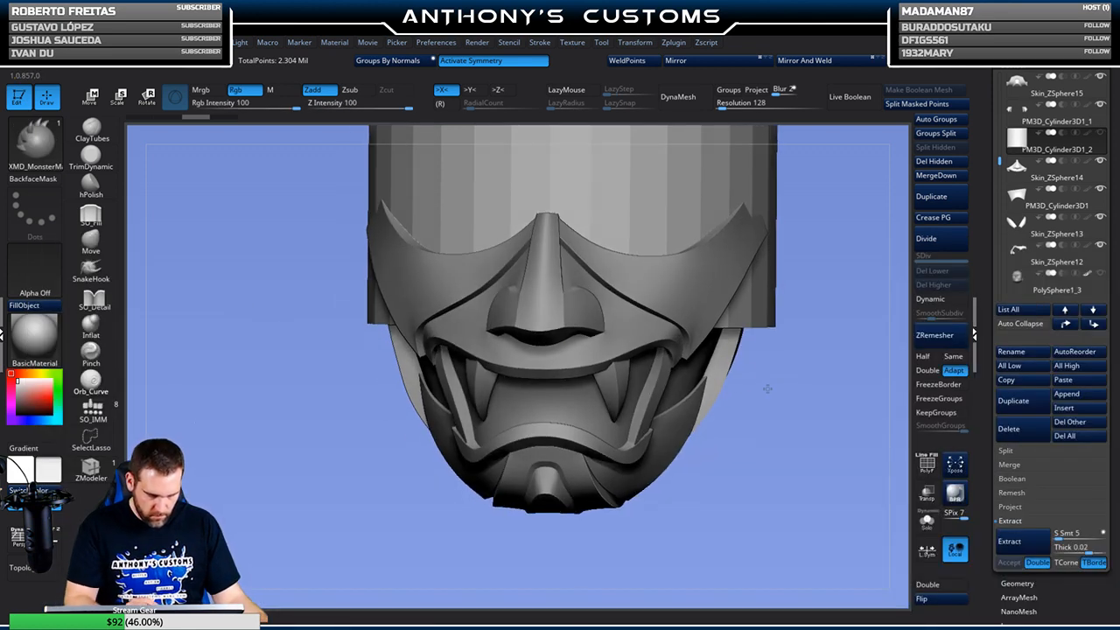
Insert a mirrored pair of small lower fangs along the lower lip with the XMD_Monster horn brush, undoing the first placement
mouse_move(580, 431)
left_mouse_down()
mouse_move(584, 463)
mouse_move(603, 444)
left_mouse_up()
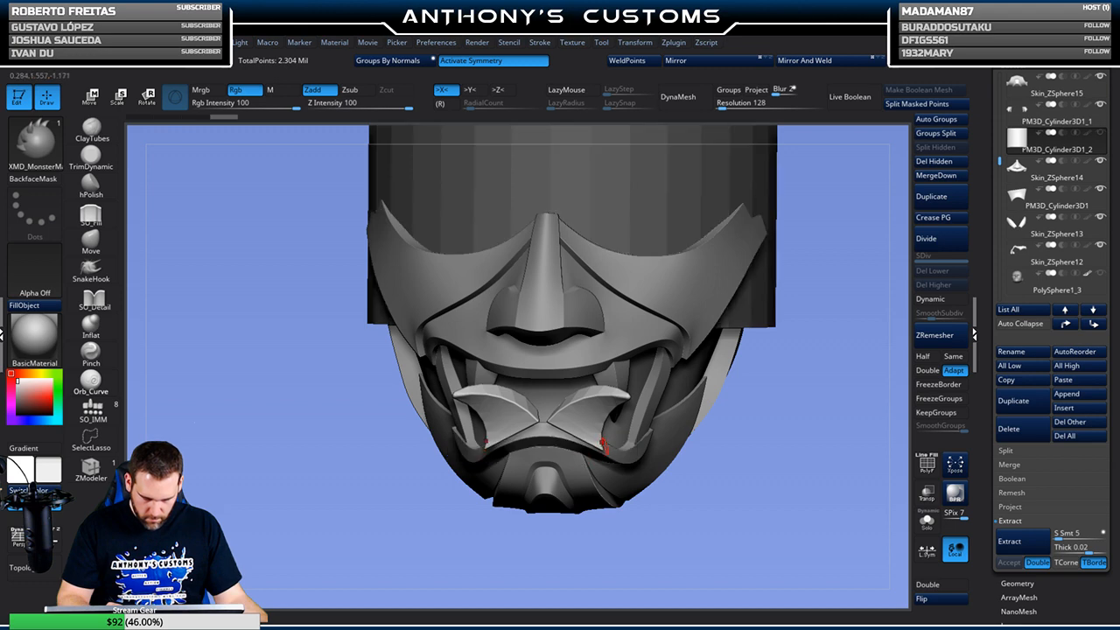
key("ctrl+z")
mouse_move(585, 430)
left_mouse_down()
mouse_move(584, 450)
mouse_move(593, 431)
left_mouse_up()
Rotate the newly inserted pair of horns with the transform gizmo so their tips point upward from the lower lip
left_click_drag(781, 391, 669, 389)
key("w")
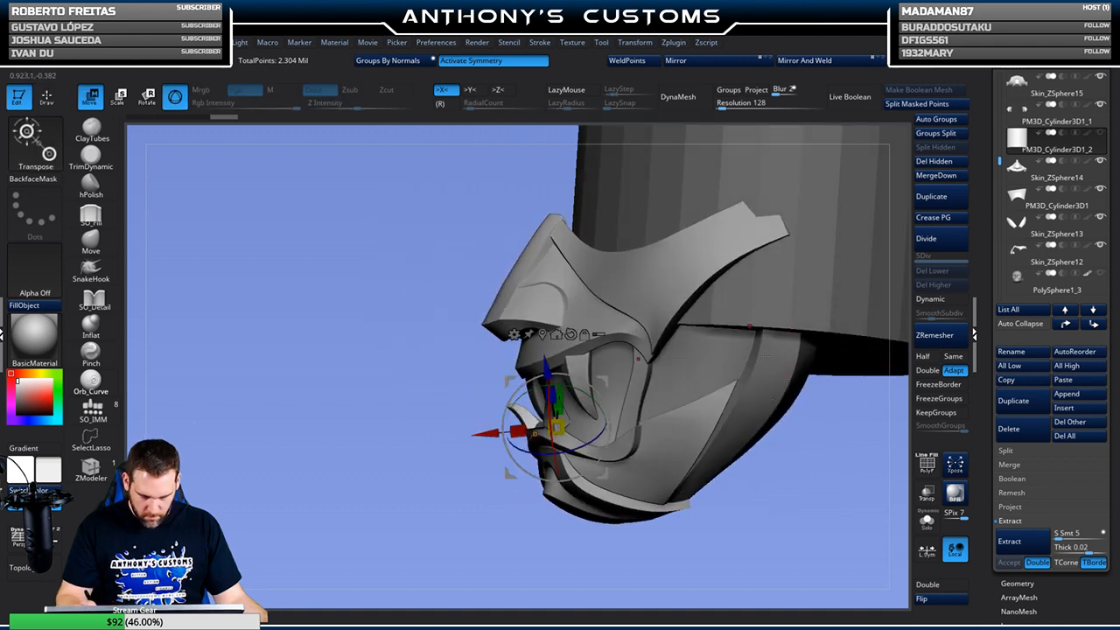
left_click_drag(647, 377, 632, 404)
left_click_drag(478, 556, 541, 549)
left_click_drag(753, 443, 667, 422, "alt")
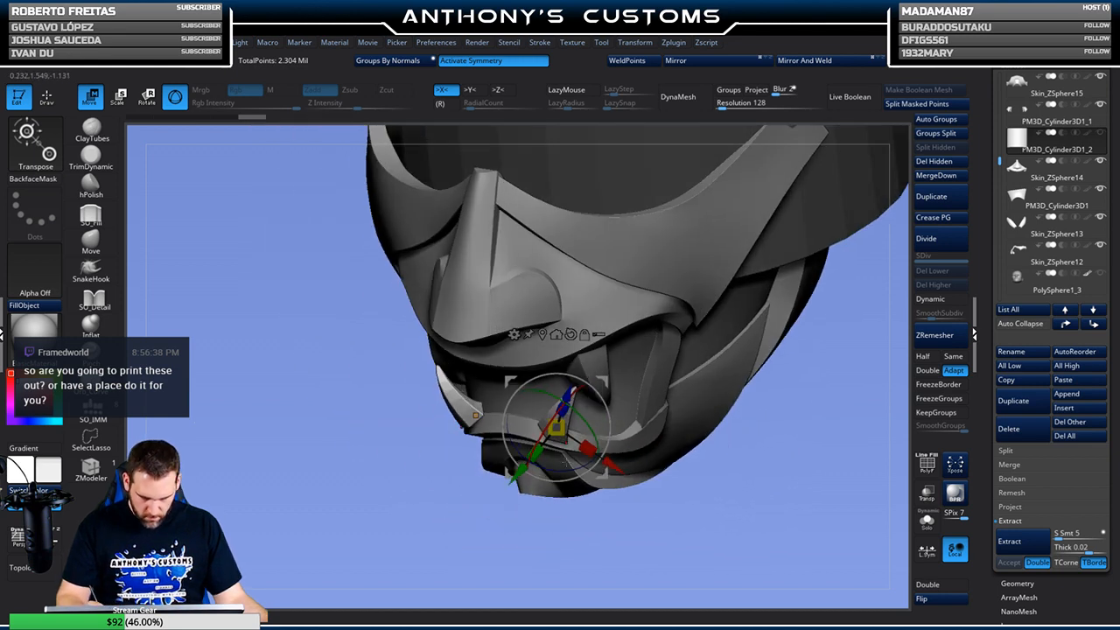
left_click_drag(682, 444, 776, 404)
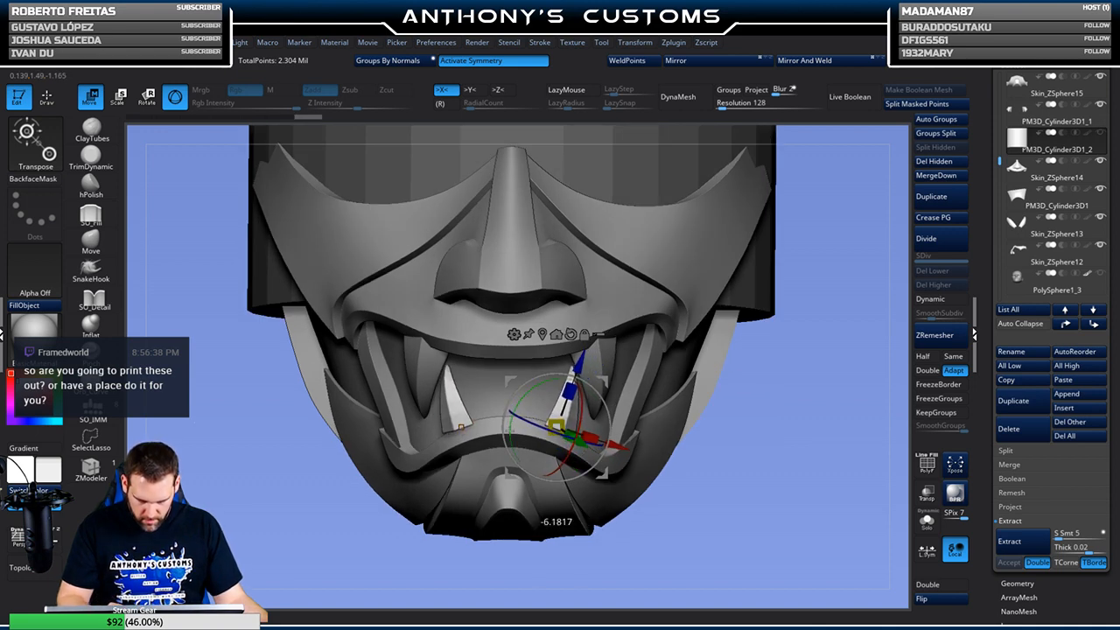
left_click_drag(660, 385, 666, 360)
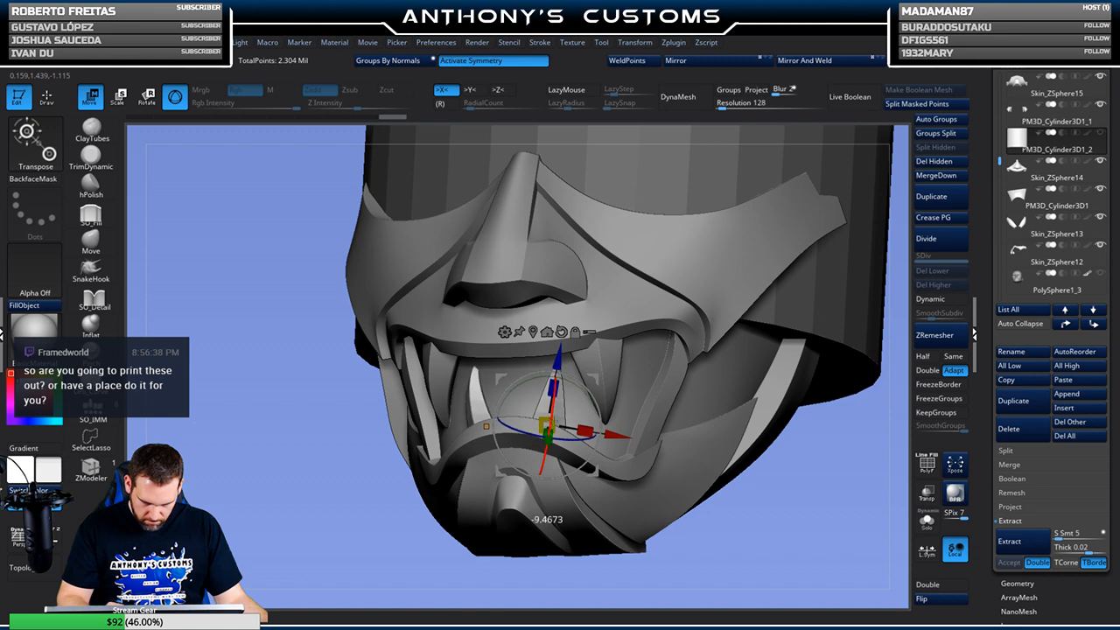
Reposition and tilt the lower fangs so their bases sit behind the lower lip, inside the upper fangs
left_click_drag(743, 501, 697, 435)
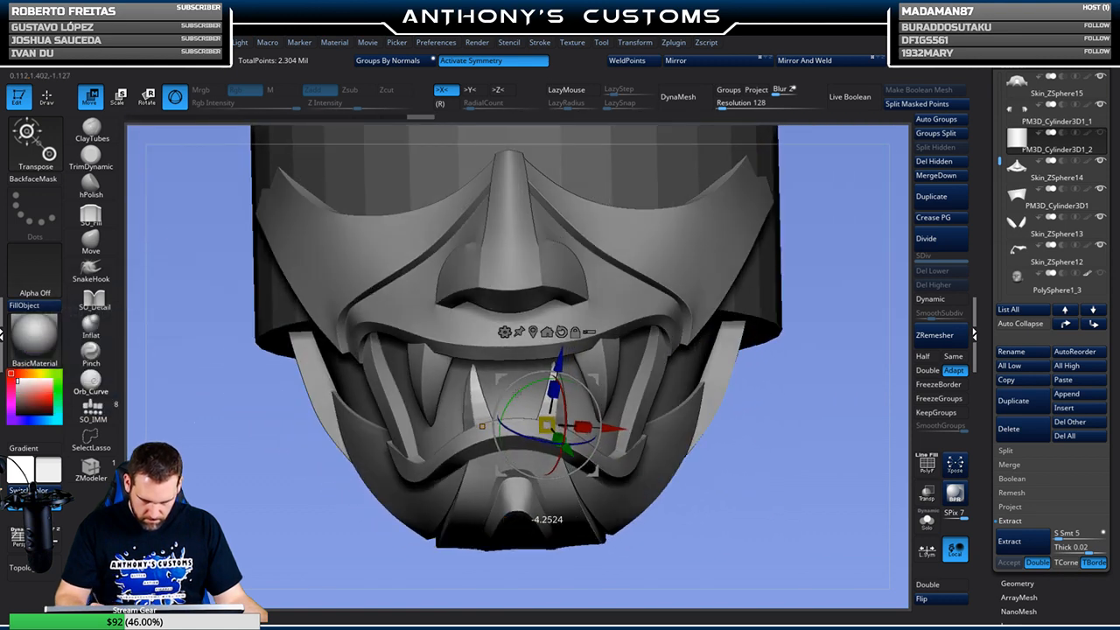
left_click_drag(614, 425, 628, 425)
left_click_drag(568, 363, 568, 370)
left_click_drag(713, 445, 666, 372)
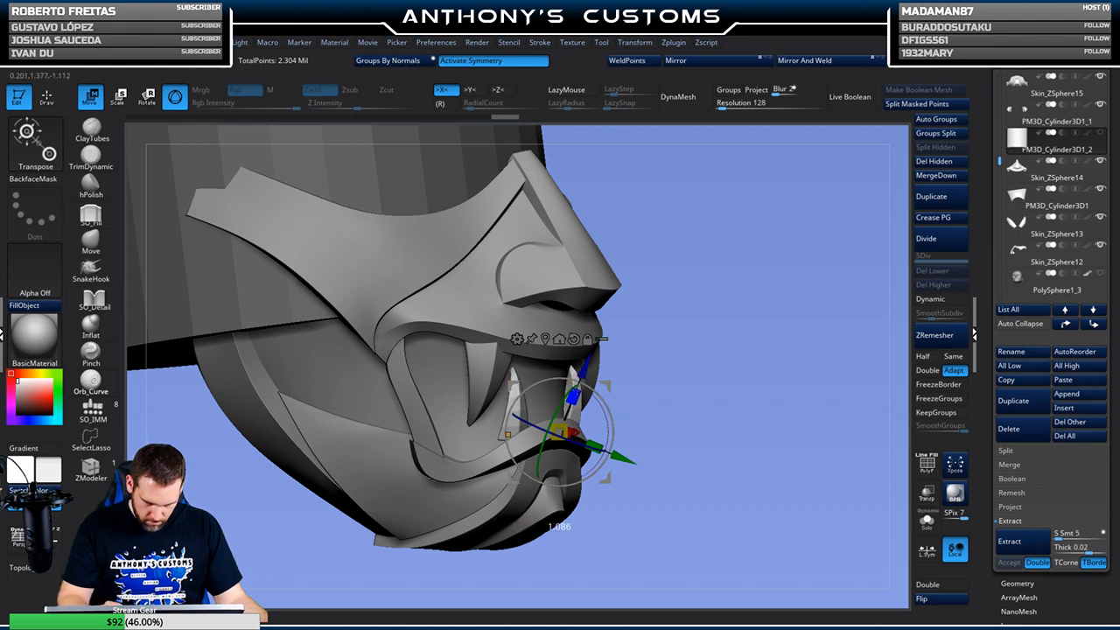
left_click_drag(660, 383, 661, 482)
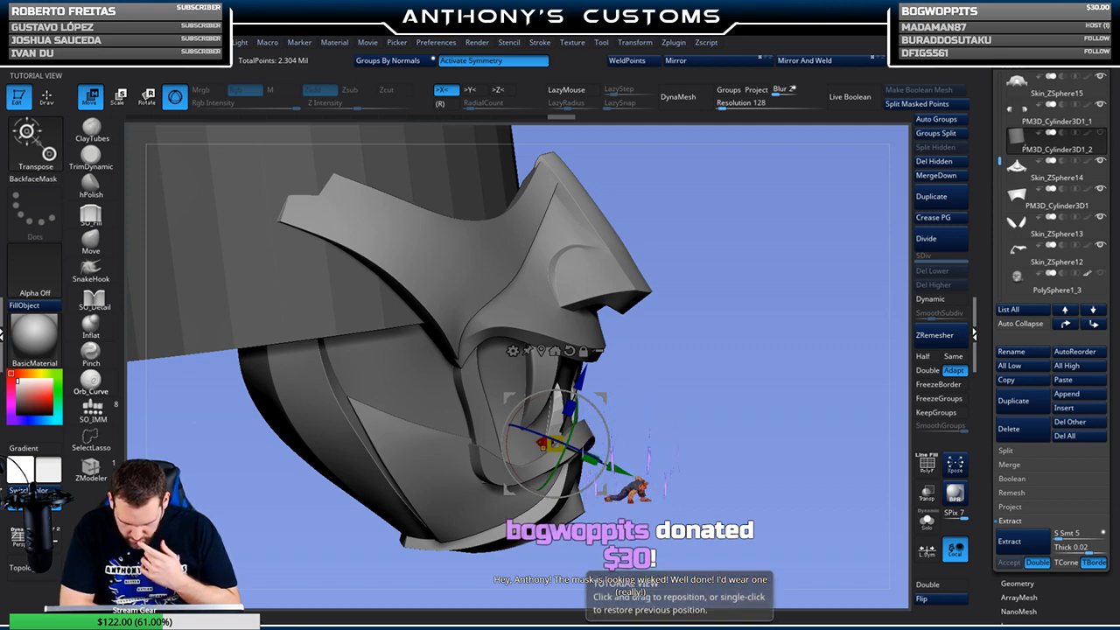
left_click_drag(729, 282, 642, 450)
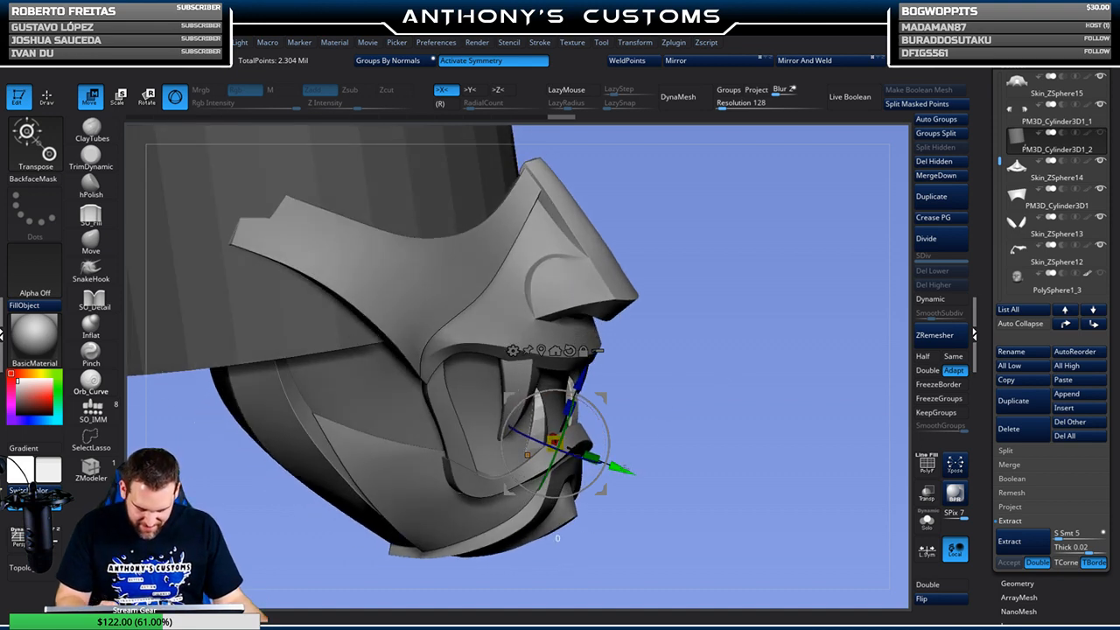
left_click_drag(733, 391, 703, 378)
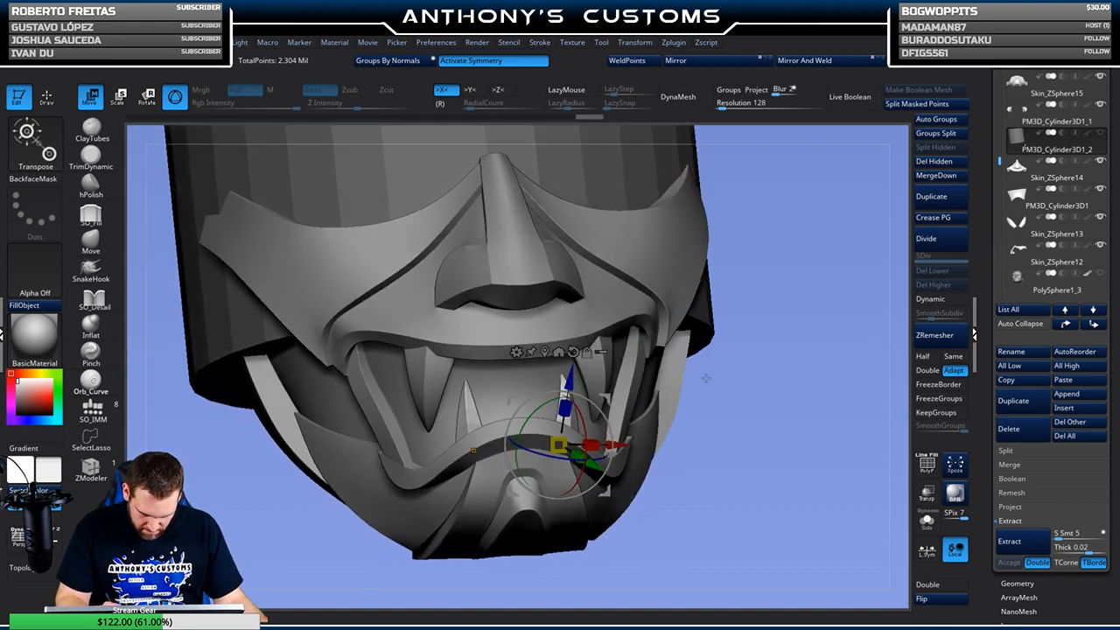
Isolate the active subtool, split its masked points to separate the lower fangs from the cylinder, and show the polygon wireframe
key("q")
mouse_move(814, 390)
left_mouse_down("shift")
mouse_move(798, 401)
mouse_move(780, 486)
mouse_move(755, 486)
mouse_move(811, 395)
mouse_move(786, 448)
mouse_move(805, 442)
mouse_move(783, 495)
mouse_move(799, 488)
left_mouse_up("shift")
left_click(929, 522)
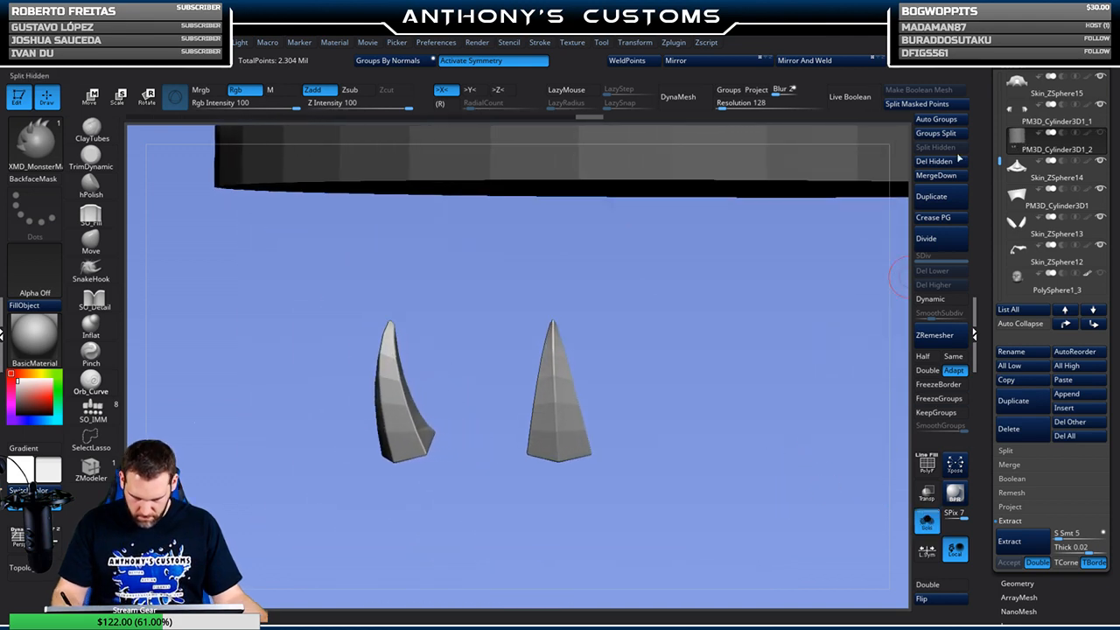
left_click(932, 105)
key("shift+f")
left_click_drag(715, 400, 728, 395)
left_click_drag(729, 395, 711, 466, "alt")
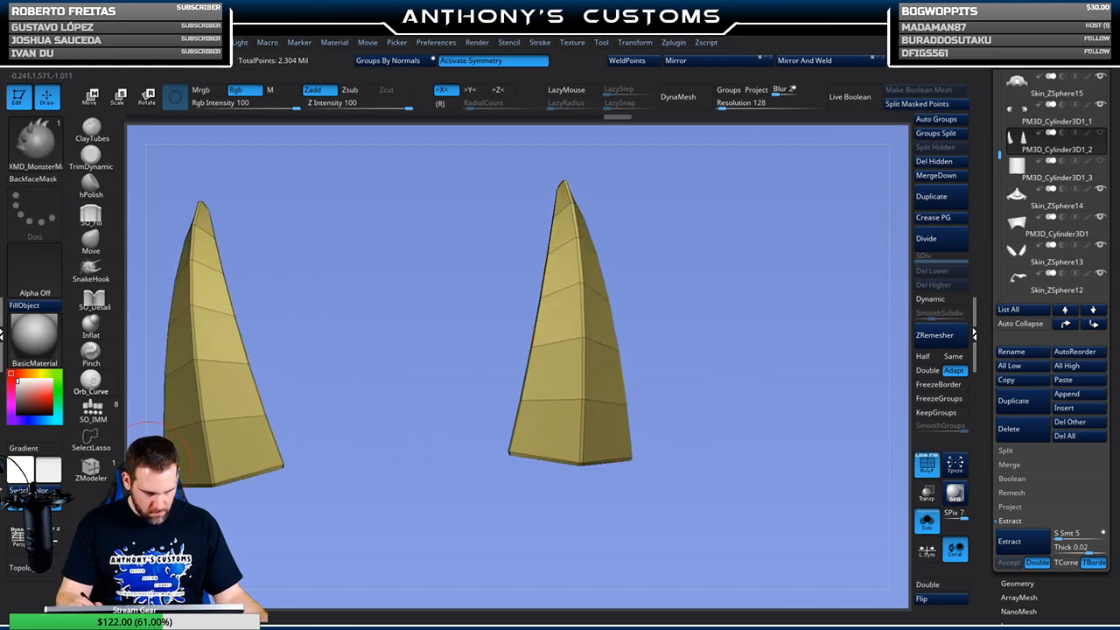
Switch to the ZModeler brush, undo the stray stitch at the fang's base, and set the polygon action to Do Nothing
left_click(83, 471)
left_click_drag(733, 367, 675, 364)
left_click_drag(710, 416, 716, 487, "alt")
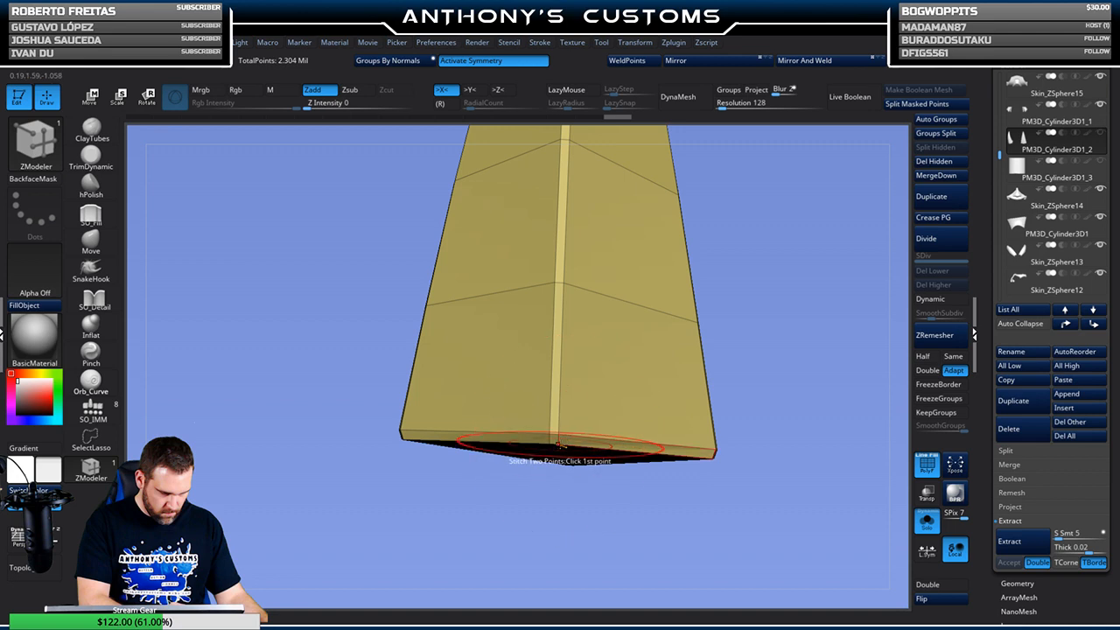
left_click_drag(557, 444, 560, 445)
key("ctrl+z")
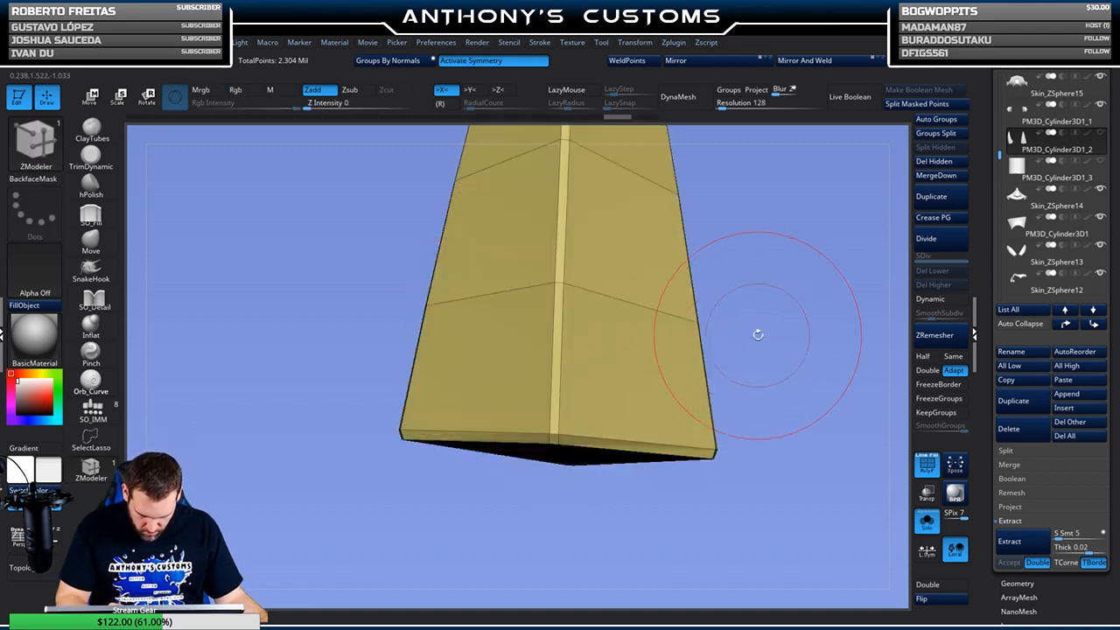
key("space")
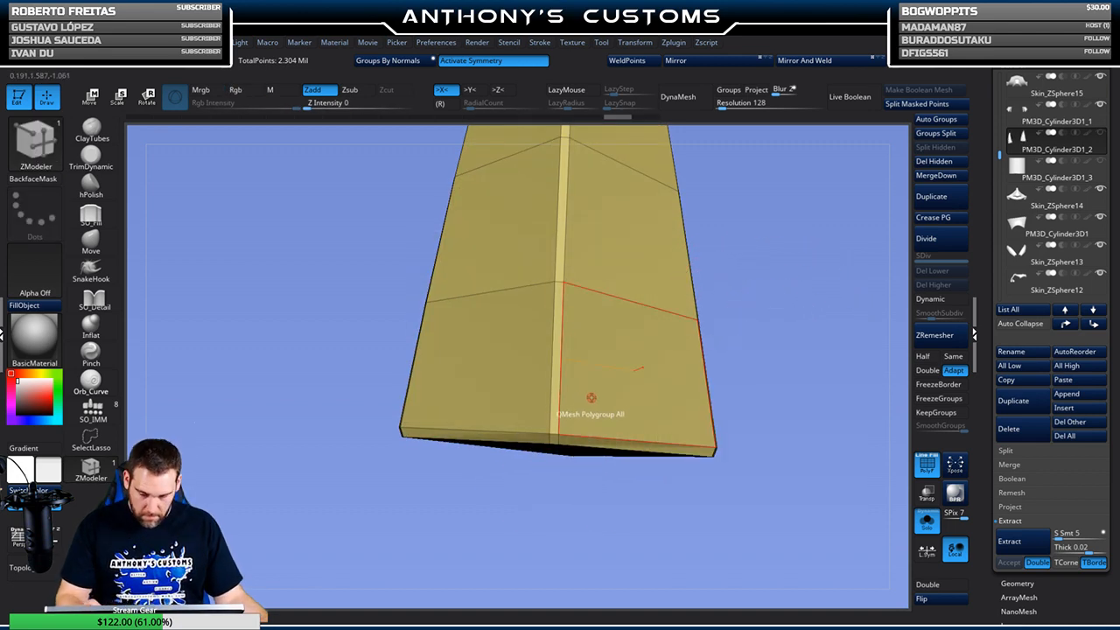
key("space")
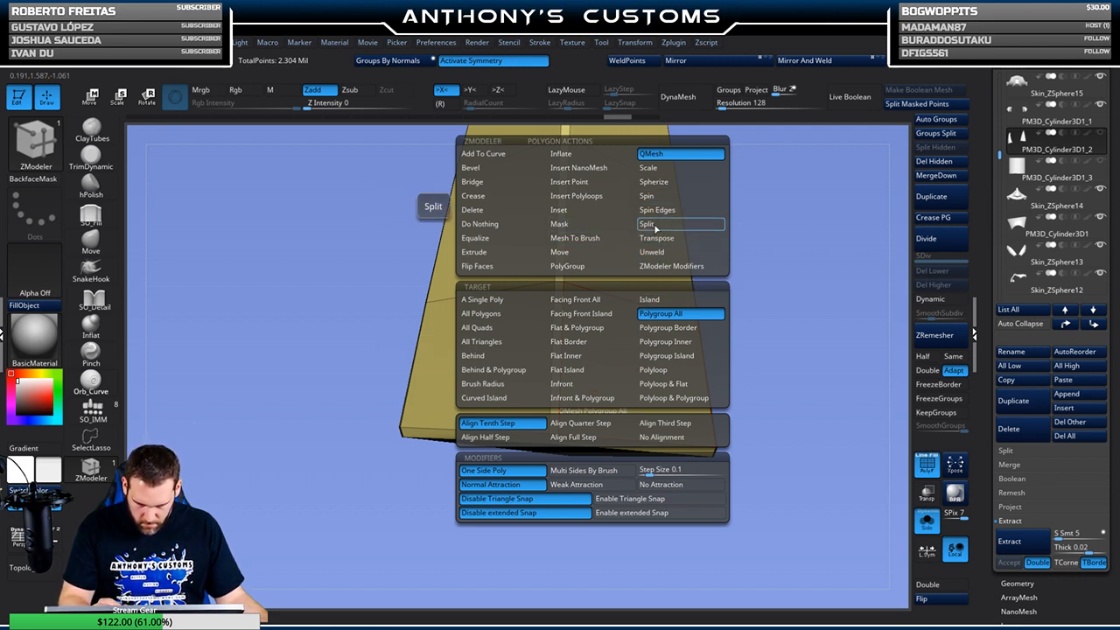
key("space")
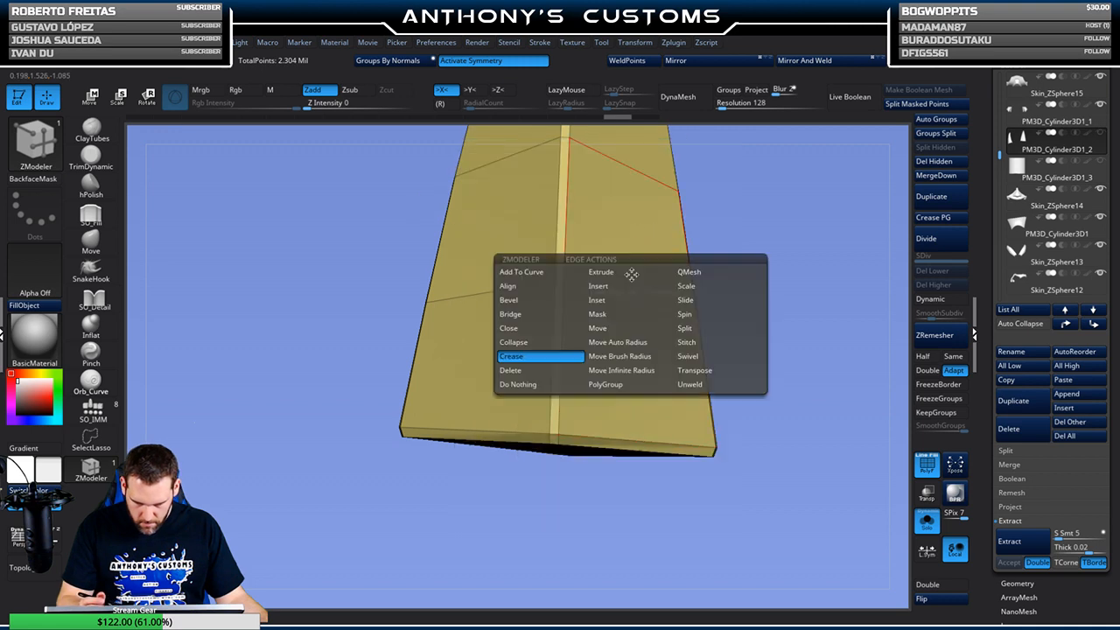
key("space")
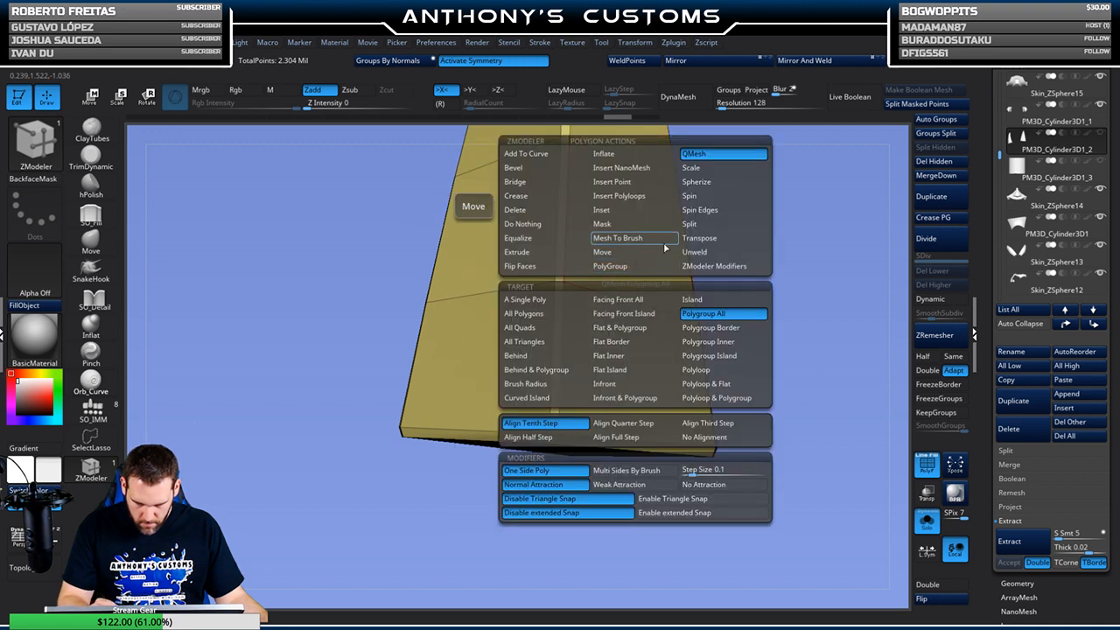
left_click(542, 226)
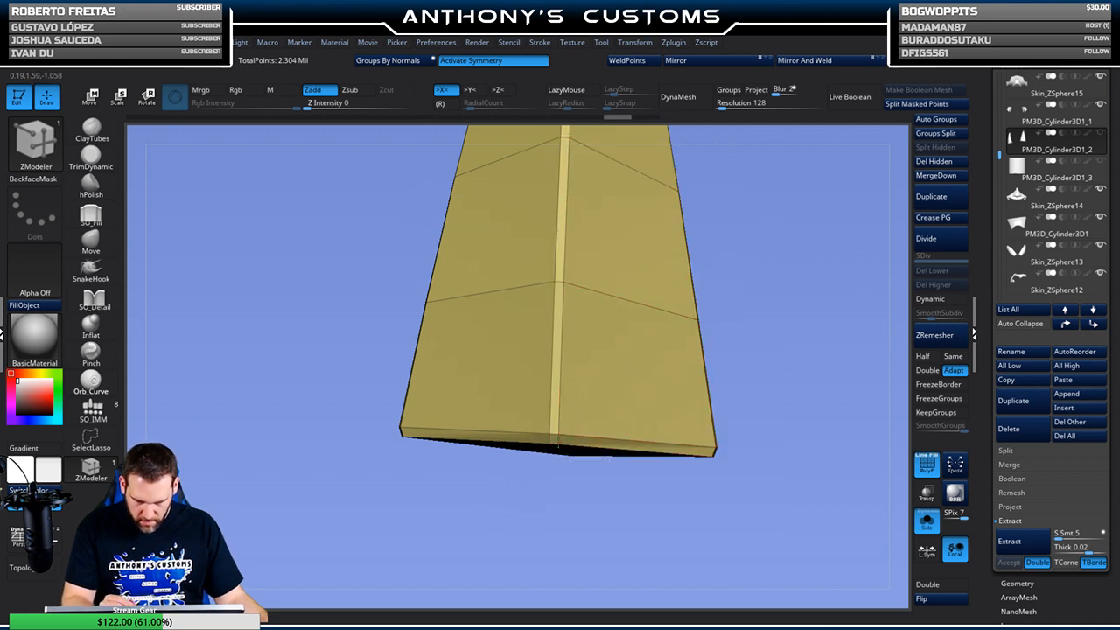
Stitch the paired points along the first ridge of the lower fangs, from the base up toward the tip
left_click(549, 446)
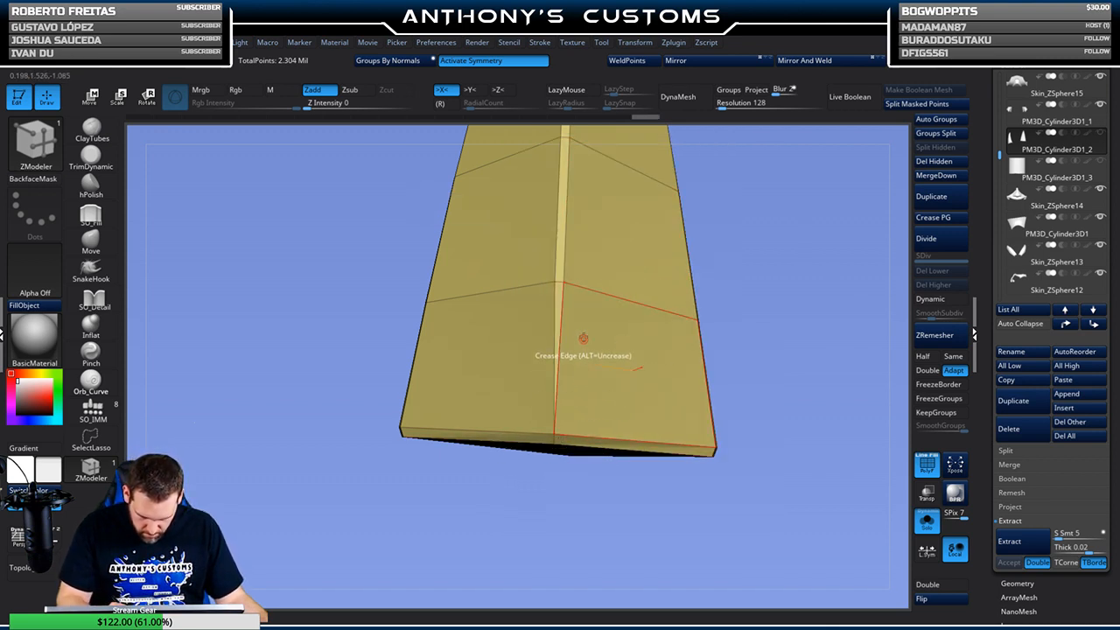
left_click(564, 282)
left_click(558, 282)
left_click_drag(727, 245, 757, 451, "alt")
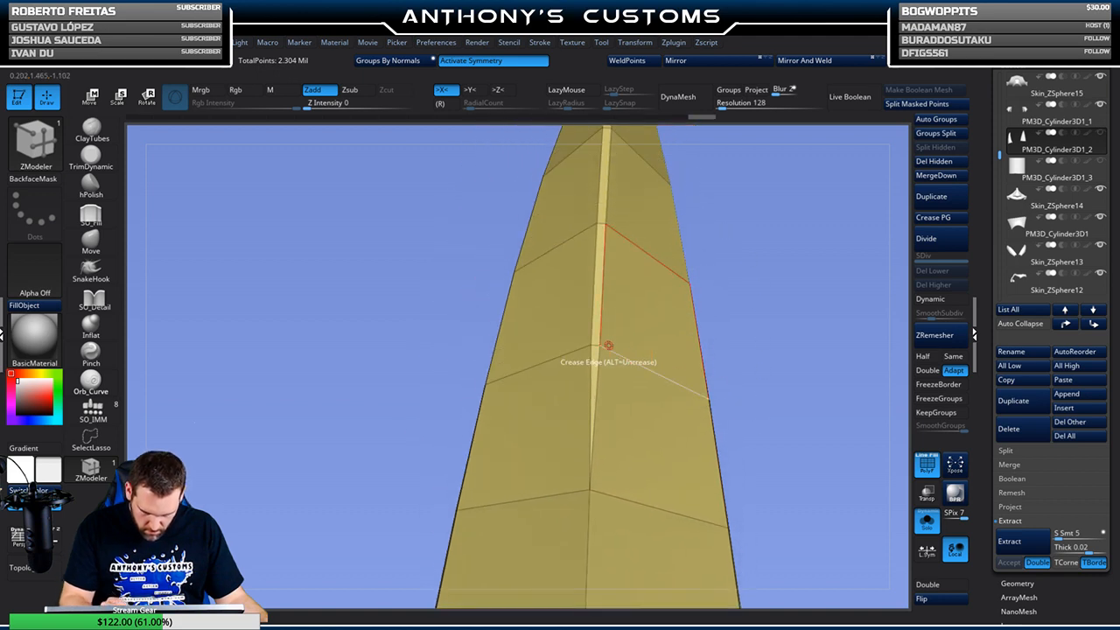
left_click(600, 346)
left_click(593, 346)
left_click_drag(697, 275, 699, 306)
left_click(604, 212)
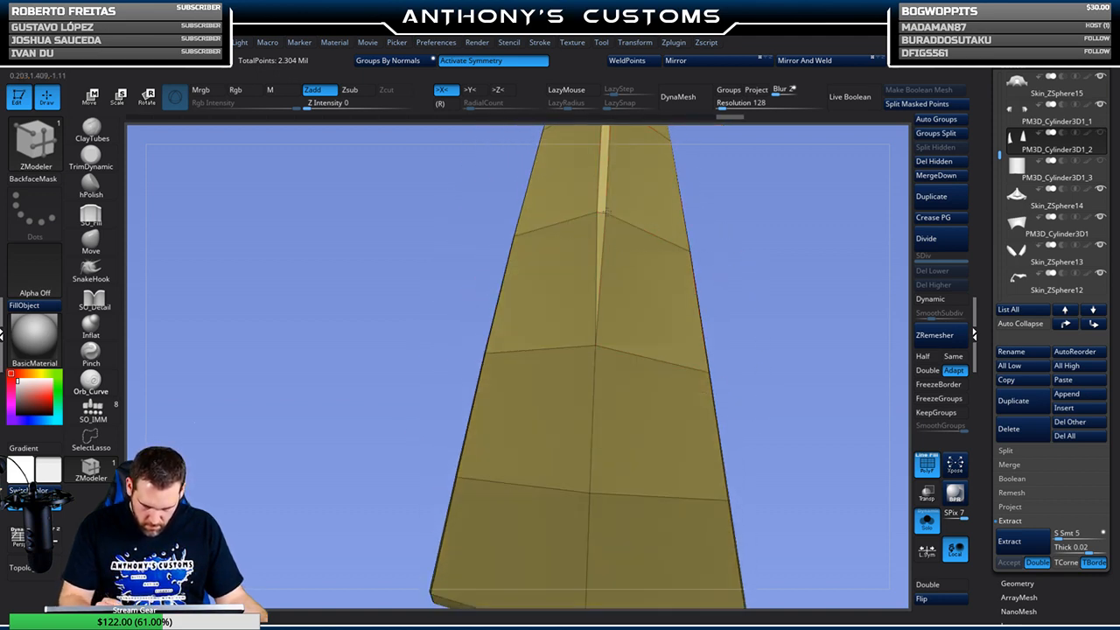
left_click(597, 213)
left_click_drag(742, 165, 732, 403, "alt")
left_click(602, 337)
left_click(592, 333)
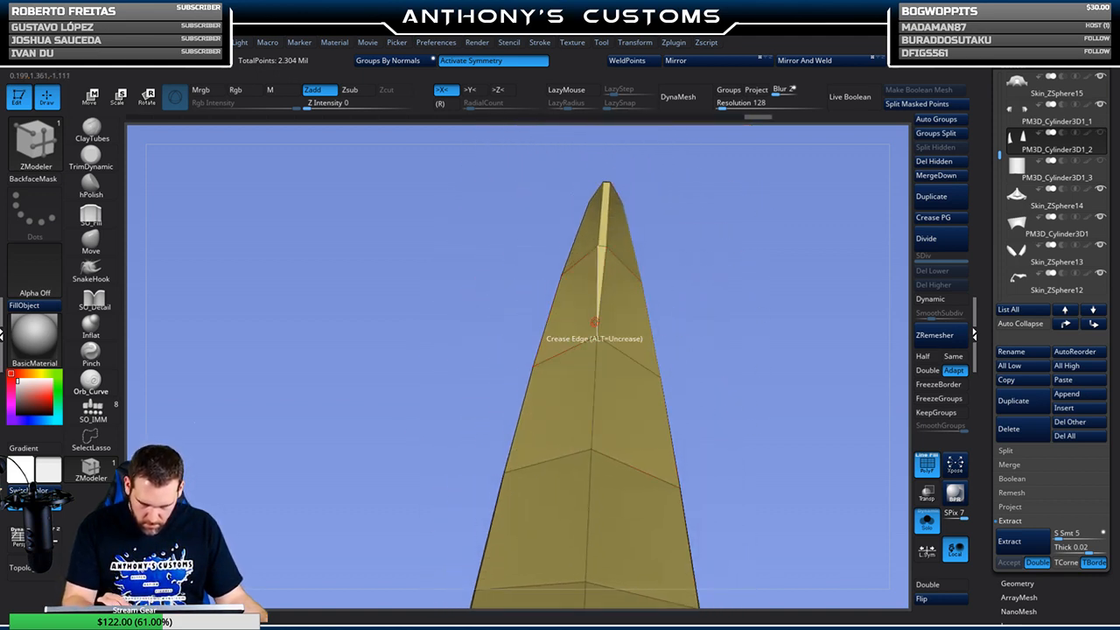
left_click_drag(703, 221, 725, 278)
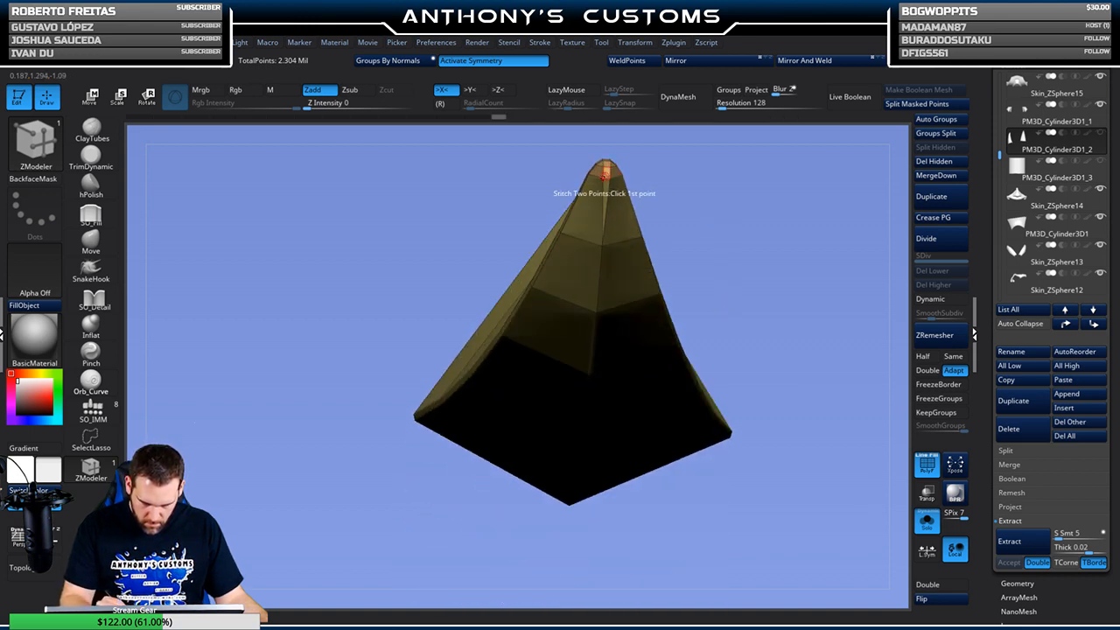
Stitch the paired points along the opposite ridge of the lower fangs, working from the tip down to the base
left_click_drag(710, 175, 723, 503)
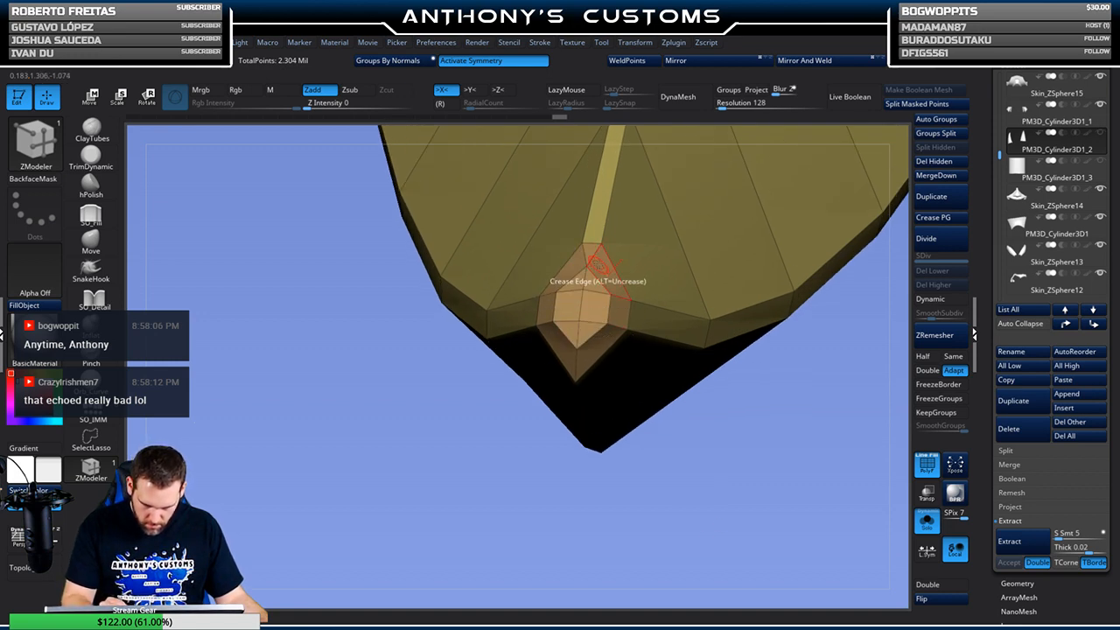
left_click_drag(668, 444, 661, 297)
left_click_drag(707, 390, 704, 164, "alt")
left_click_drag(732, 385, 735, 188)
left_click(566, 433)
left_click_drag(740, 452, 760, 232, "alt")
left_click(610, 367)
left_click(585, 524)
left_click_drag(787, 560, 806, 166, "alt")
left_click(593, 351)
left_click_drag(639, 516, 633, 366)
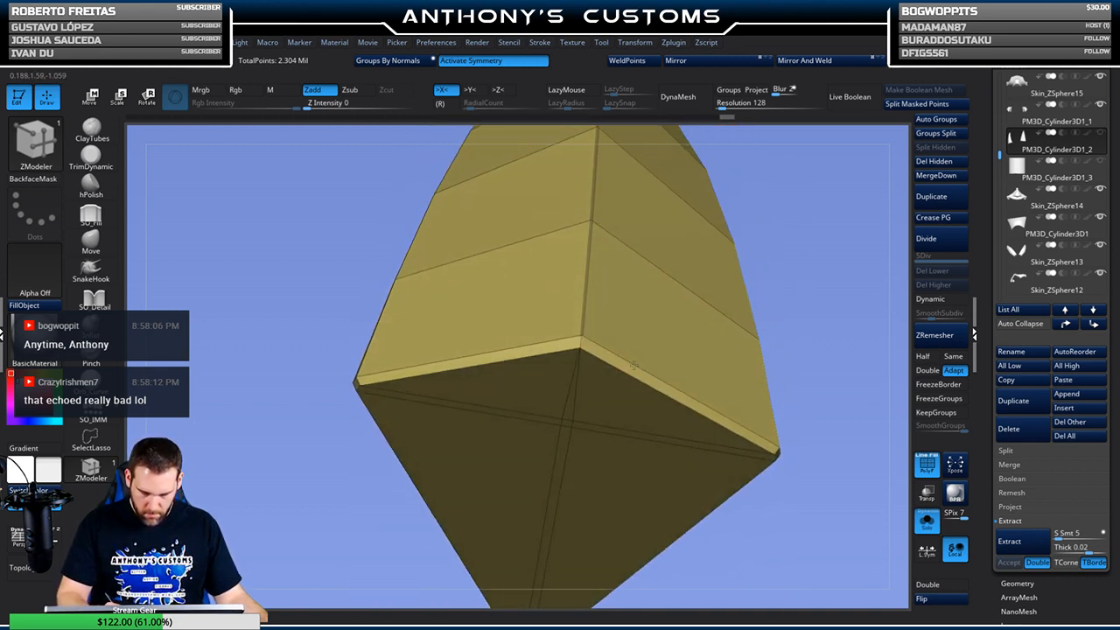
Turn on dynamic subdivision for the lower fangs and show them together with the rest of the mask
left_click(952, 298)
left_click_drag(823, 408, 777, 415, "alt")
left_click(926, 520)
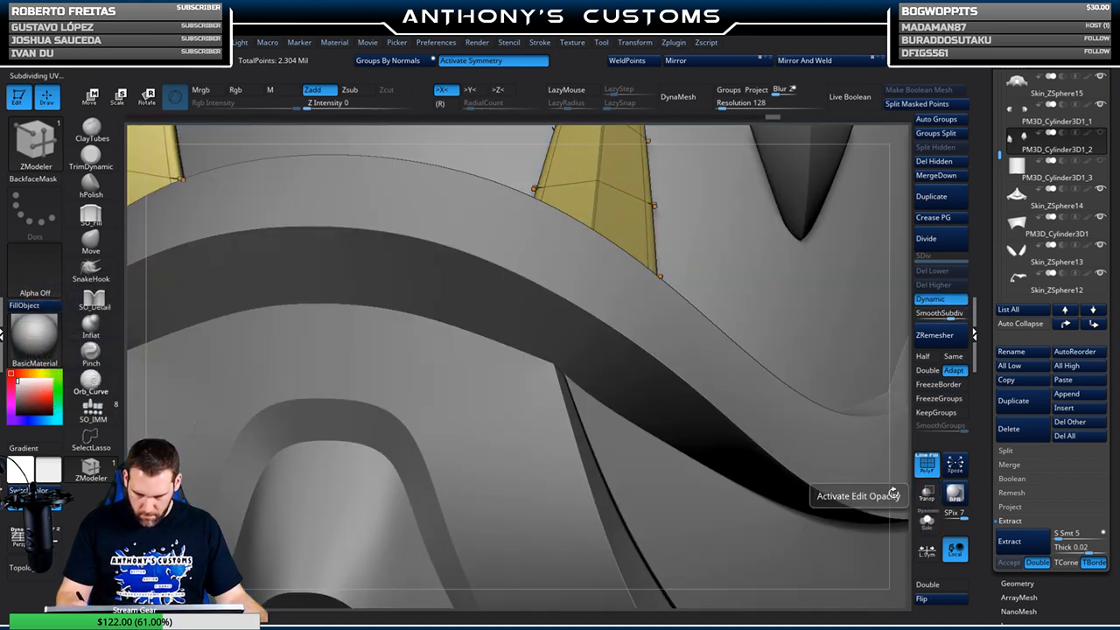
left_click_drag(707, 491, 703, 370, "alt")
left_click_drag(721, 295, 732, 332)
left_click_drag(825, 500, 797, 476)
Fine-tune the placement and tilt of the smoothed lower fangs behind the lower lip with the transform gizmo
key("w")
left_click_drag(772, 360, 668, 414)
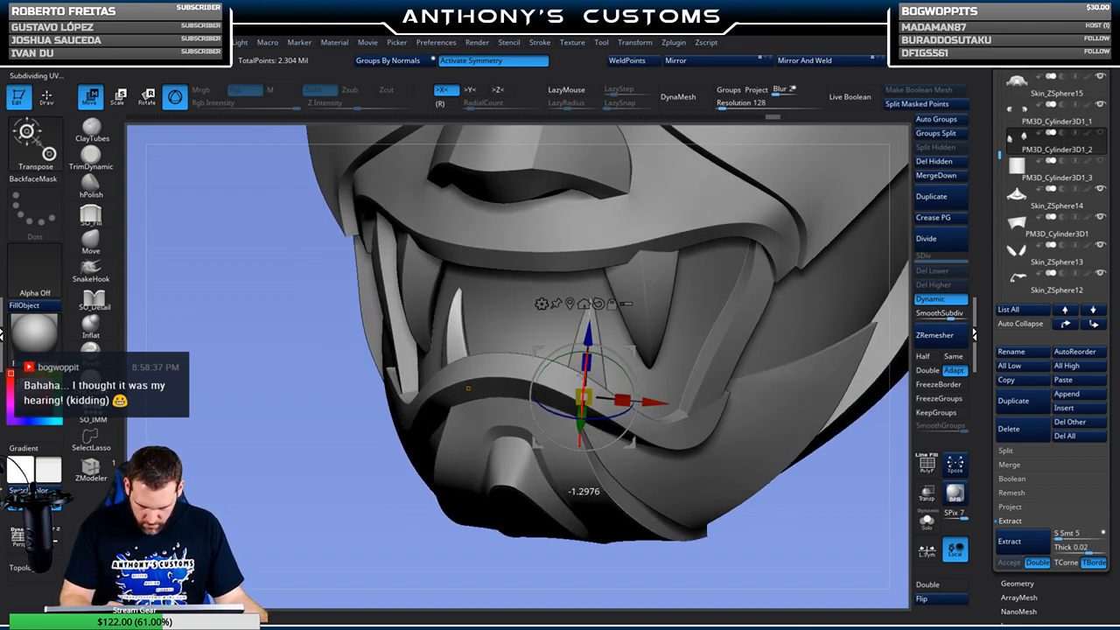
left_click_drag(248, 525, 530, 507)
left_click_drag(731, 371, 733, 360)
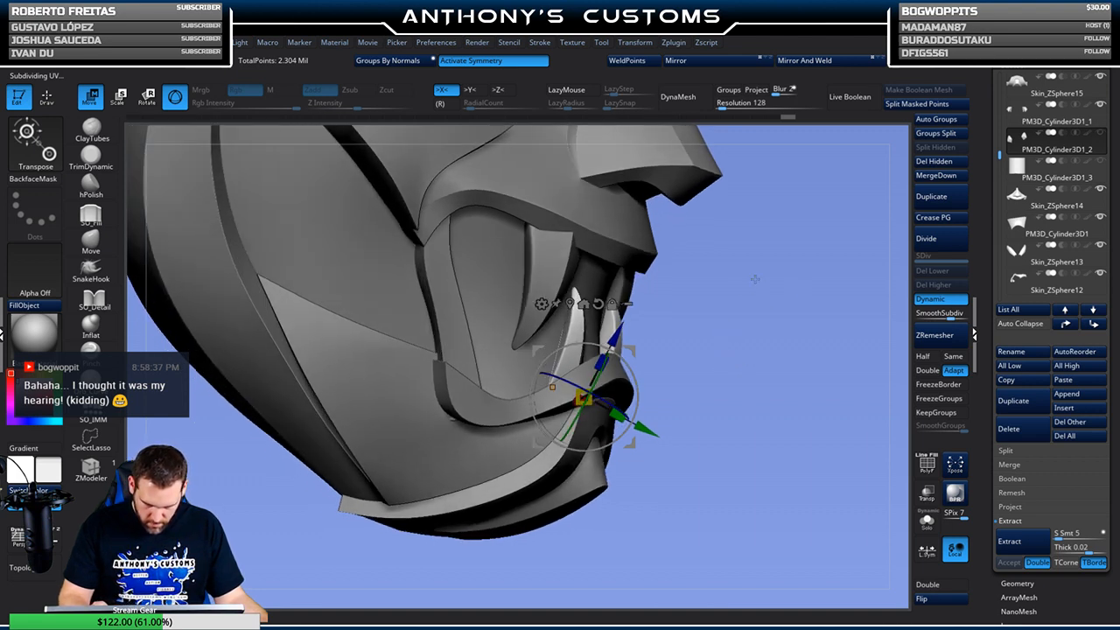
left_click_drag(672, 386, 633, 389)
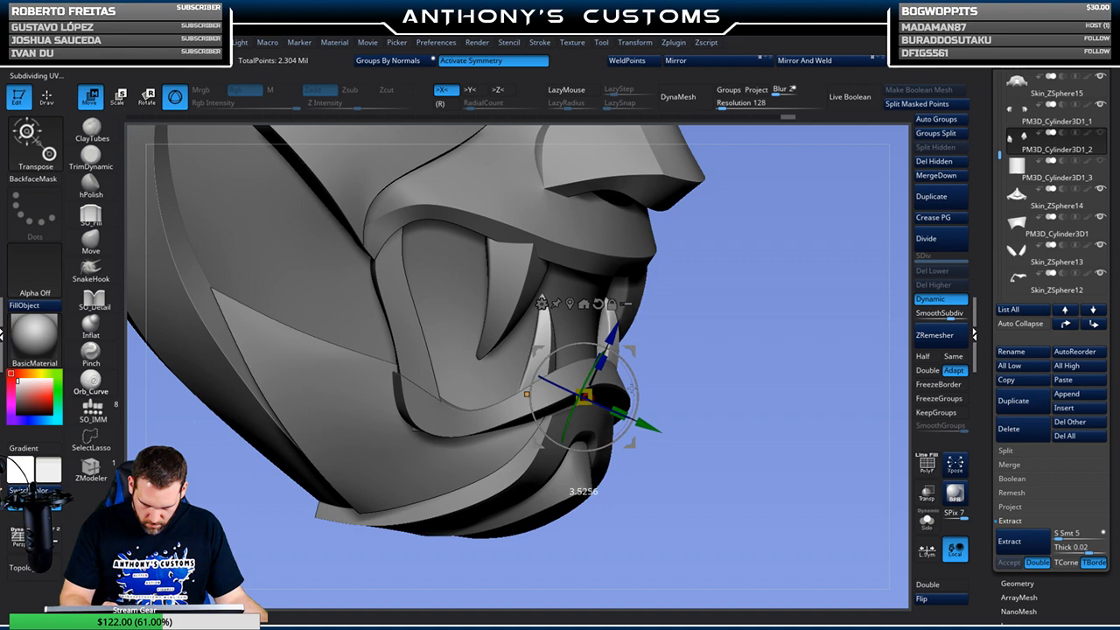
key("q")
Select the nose and upper lip subtool Skin_ZSphere14, show its wireframe, and choose the Move brush for it
left_click_drag(855, 376, 807, 380)
left_click_drag(809, 453, 796, 404)
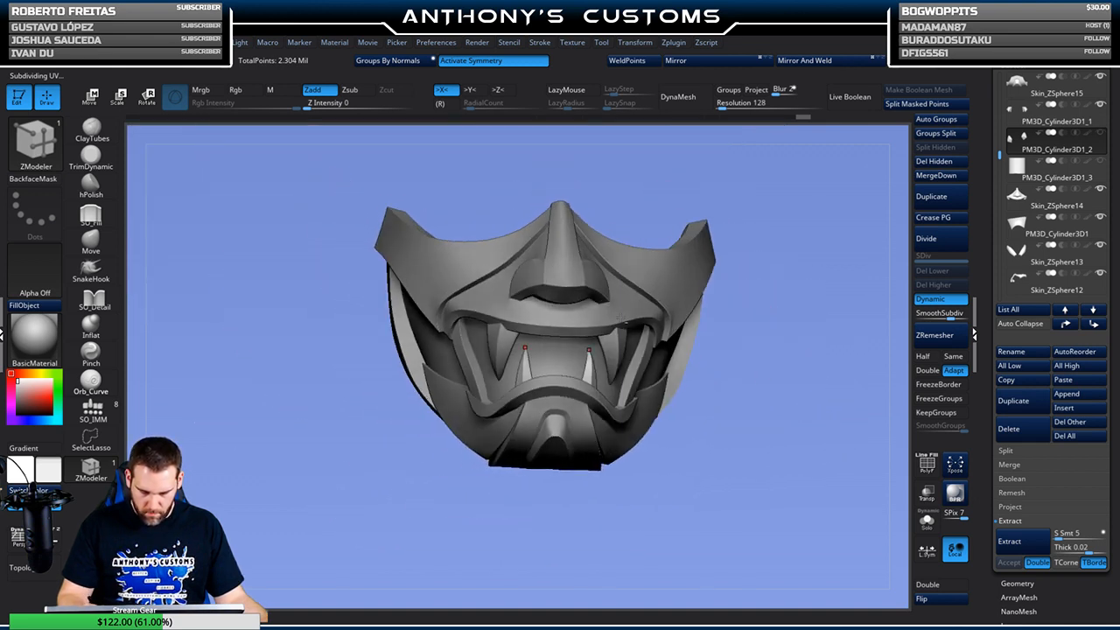
left_click(622, 312, "alt")
key("shift+f")
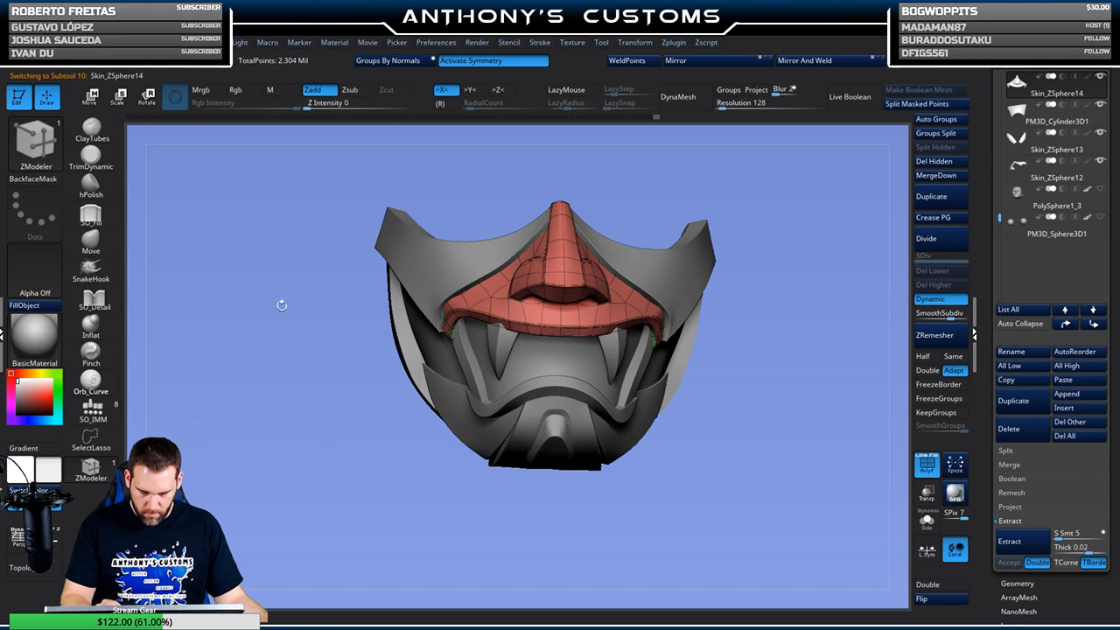
left_click(93, 242)
mouse_move(749, 411)
left_mouse_down()
mouse_move(795, 319)
mouse_move(779, 350)
left_mouse_up()
key("space")
mouse_move(808, 276)
left_mouse_down()
mouse_move(821, 277)
mouse_move(815, 326)
left_mouse_up()
left_click_drag(850, 177, 760, 210, "alt")
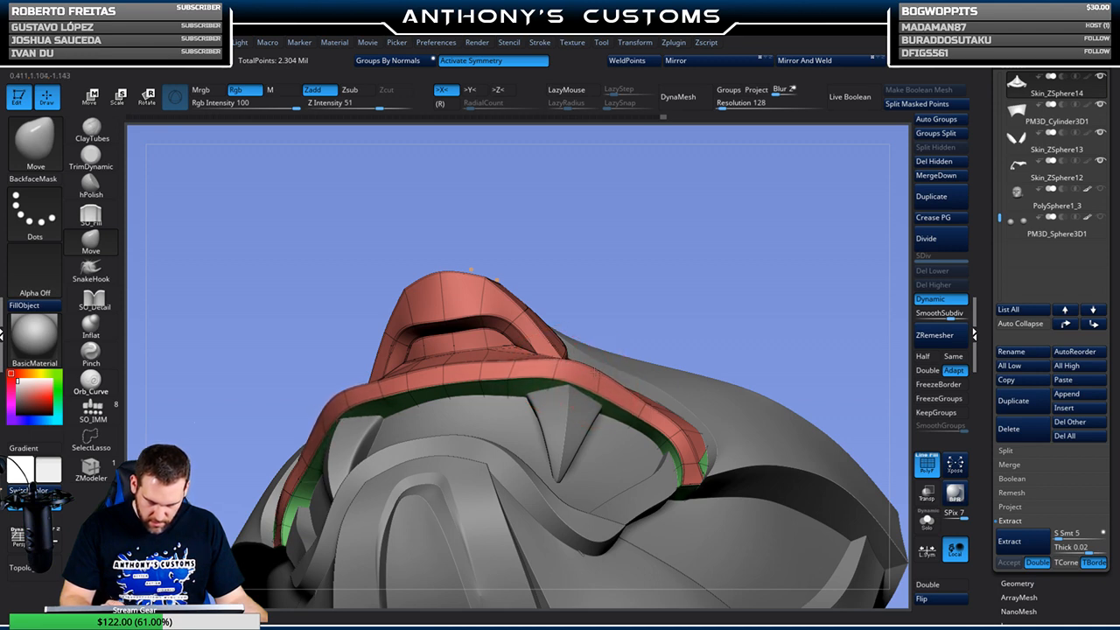
Reshape the lower edge of the upper lip around the upper fangs with the Move brush, adjusting its curve from several angles
left_click_drag(645, 329, 730, 380)
left_click_drag(791, 398, 782, 304)
left_click_drag(693, 288, 689, 293)
key("space")
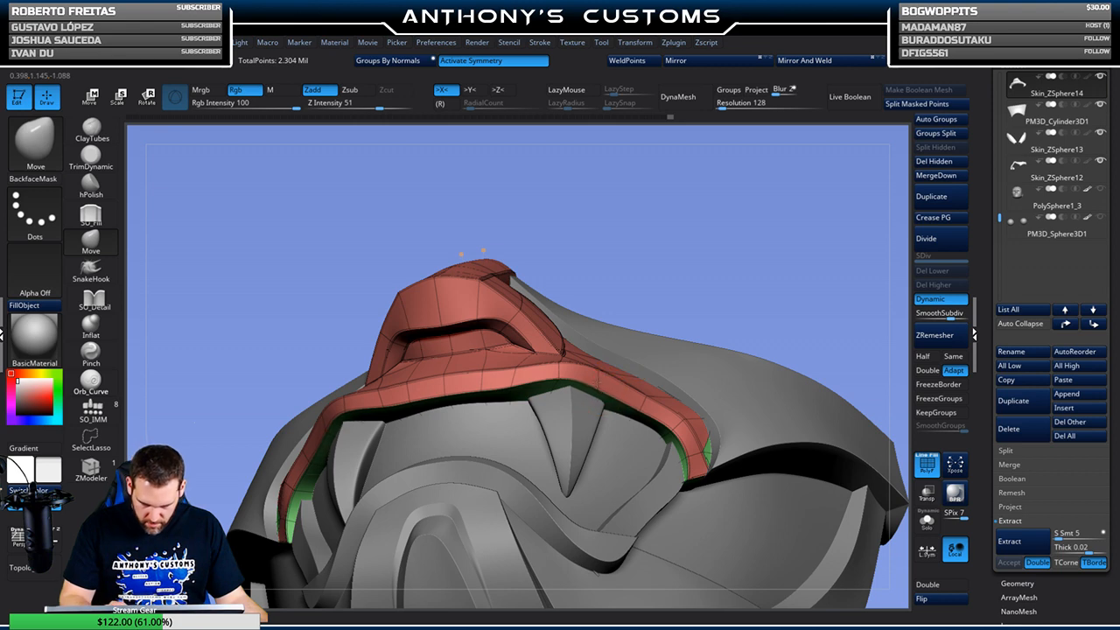
left_click_drag(640, 342, 599, 371)
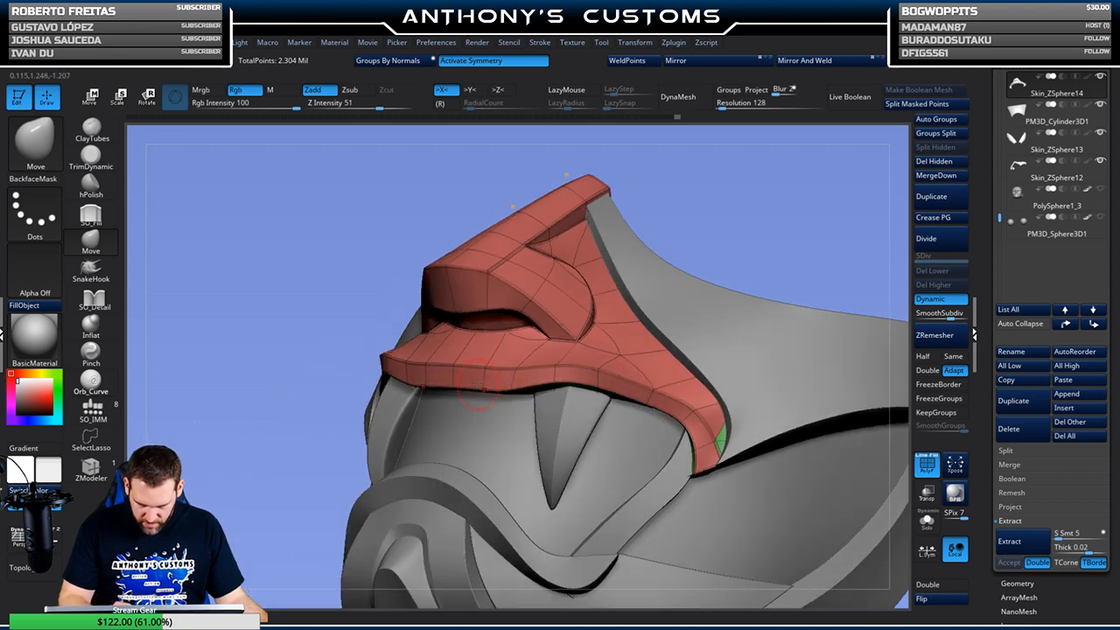
left_click_drag(727, 248, 806, 283)
left_click_drag(806, 364, 782, 260, "alt")
mouse_move(761, 321)
left_mouse_down()
mouse_move(743, 320)
mouse_move(761, 294)
mouse_move(740, 246)
mouse_move(622, 261)
mouse_move(699, 225)
mouse_move(559, 352)
left_mouse_up()
key("space")
key("shift+f")
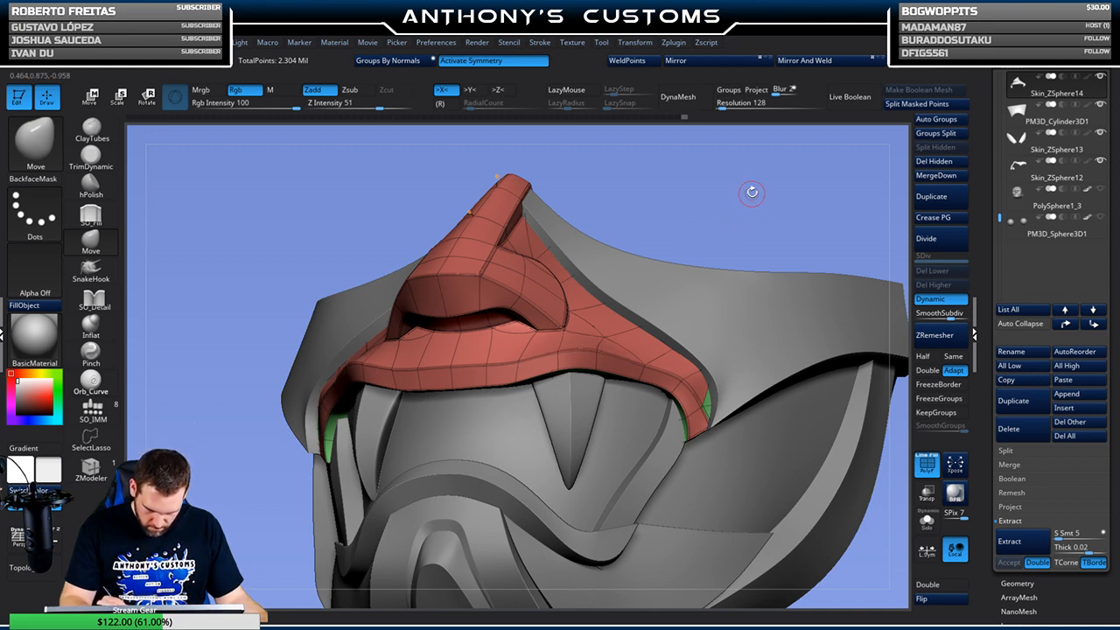
Compare the lip with and without wireframe from below and refine its underside edge between the nose and the fang
key("shift+f")
left_click_drag(749, 167, 733, 263)
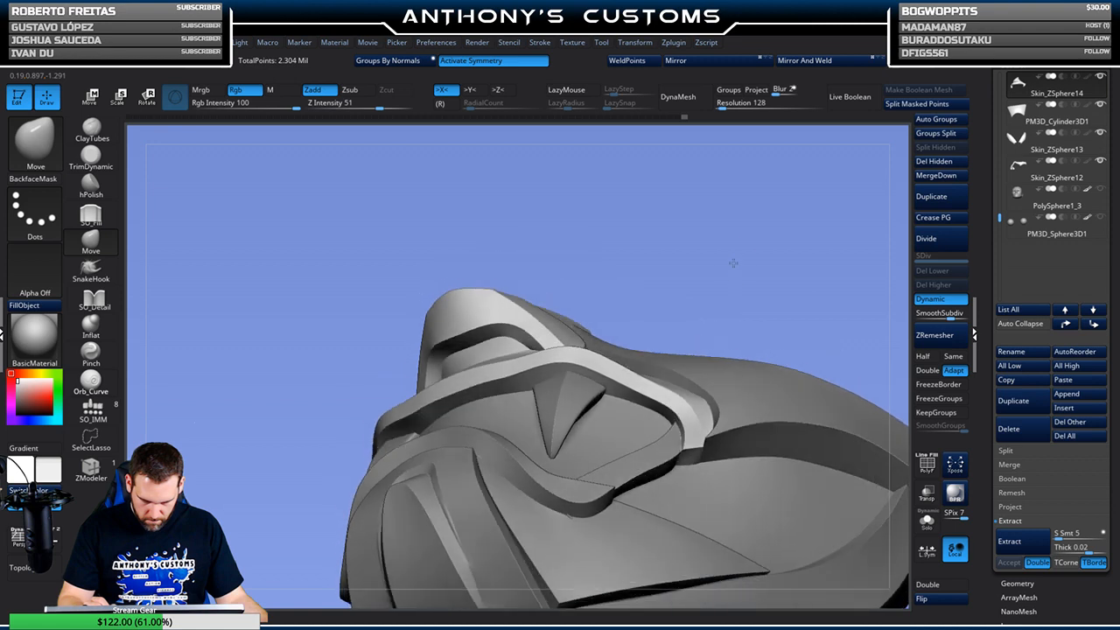
key("shift+f")
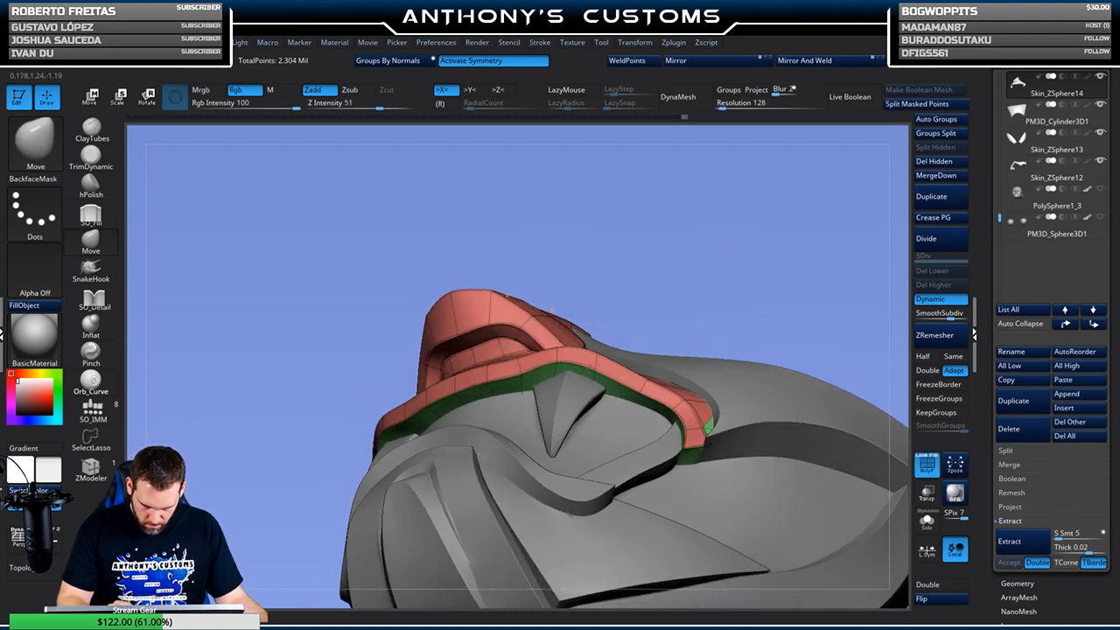
left_click_drag(694, 288, 627, 302)
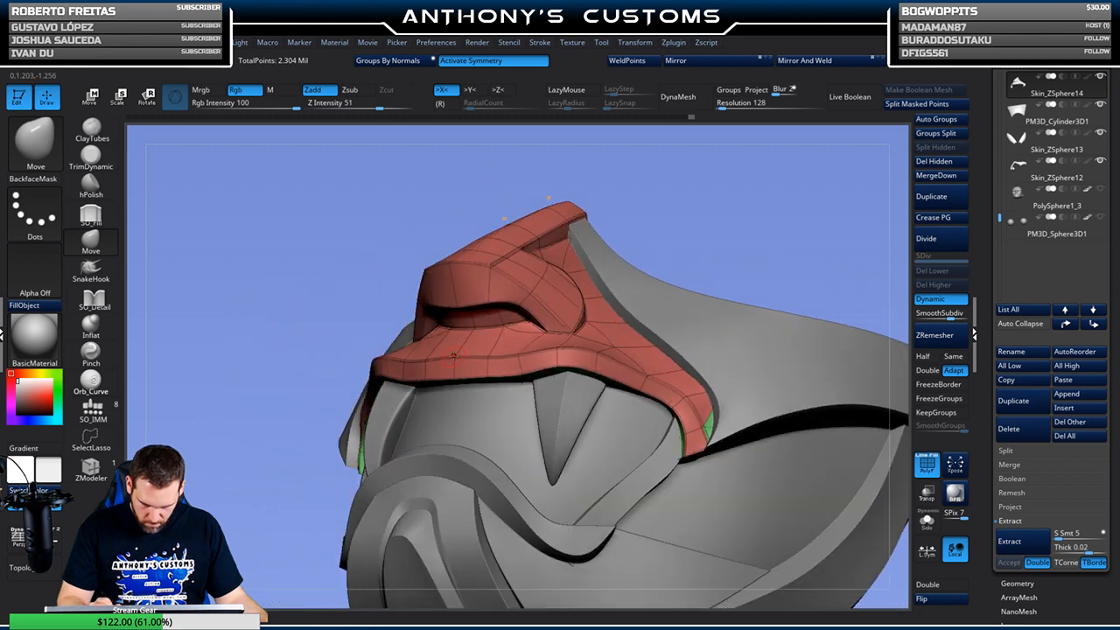
left_click_drag(627, 264, 615, 242)
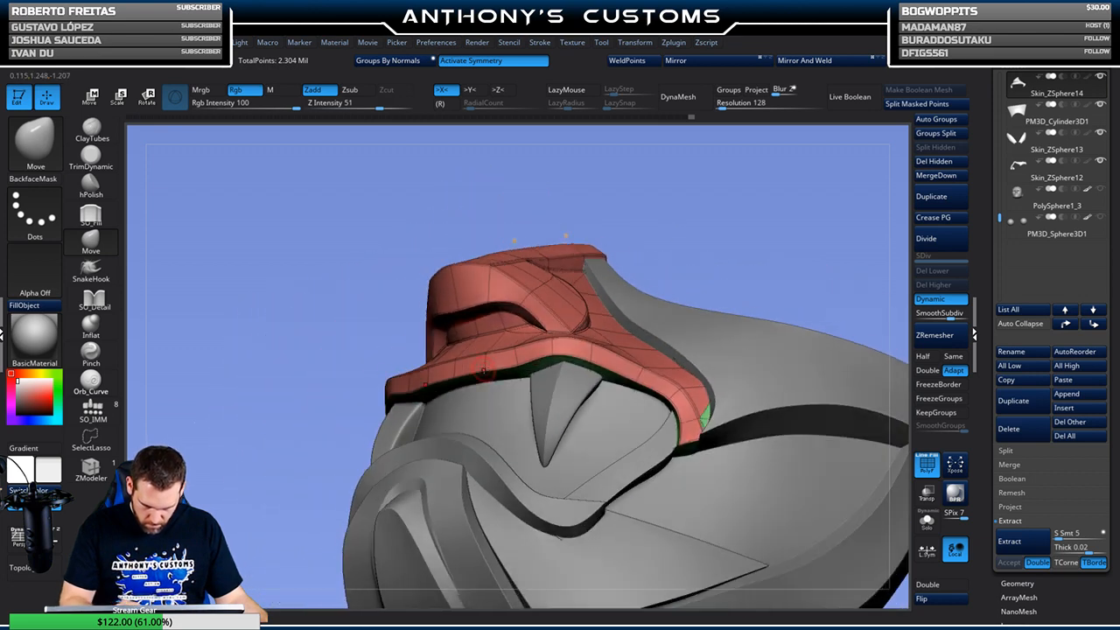
left_click_drag(589, 277, 552, 328)
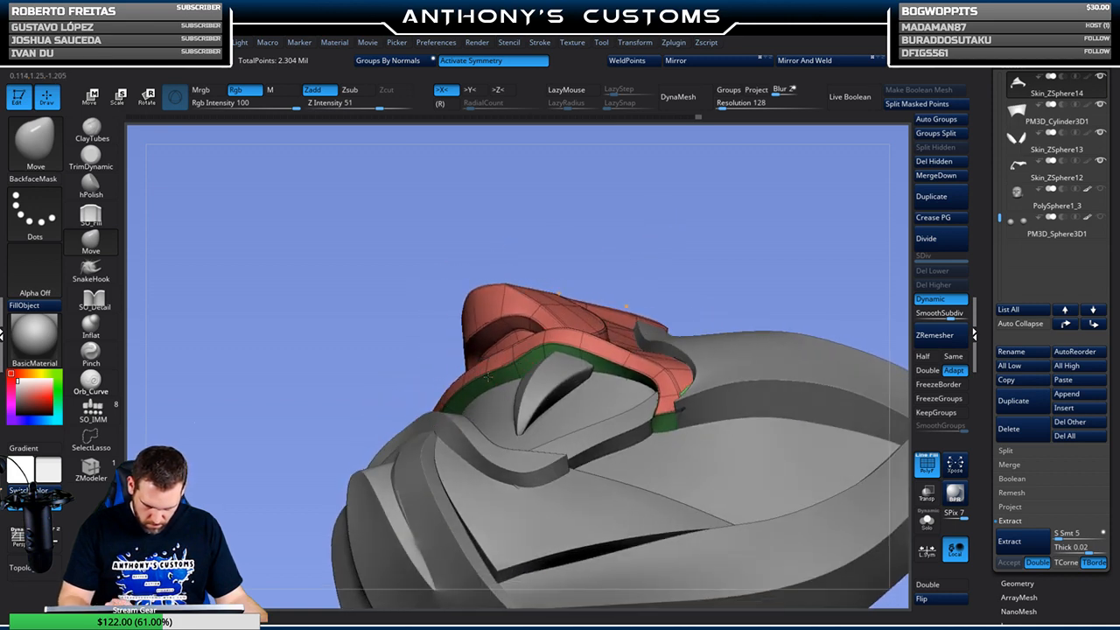
left_click_drag(637, 282, 631, 322)
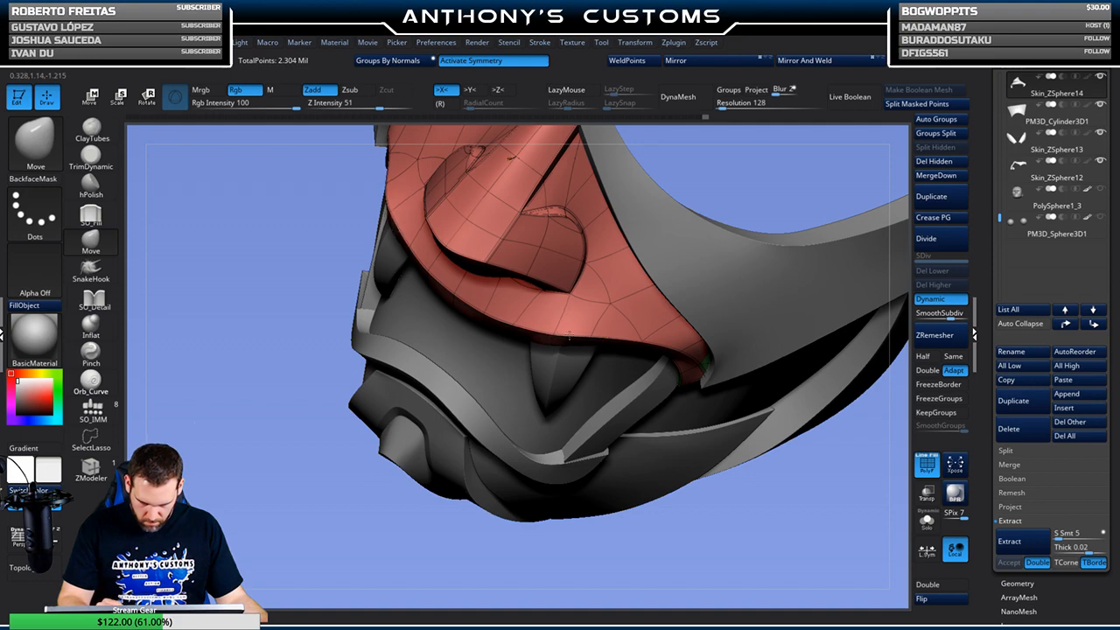
Hide the wireframe, show the lower fangs again, and review the whole mask from the front
left_click_drag(759, 513, 784, 281)
left_click_drag(783, 447, 770, 326, "alt")
key("shift+f")
left_click_drag(725, 440, 780, 406)
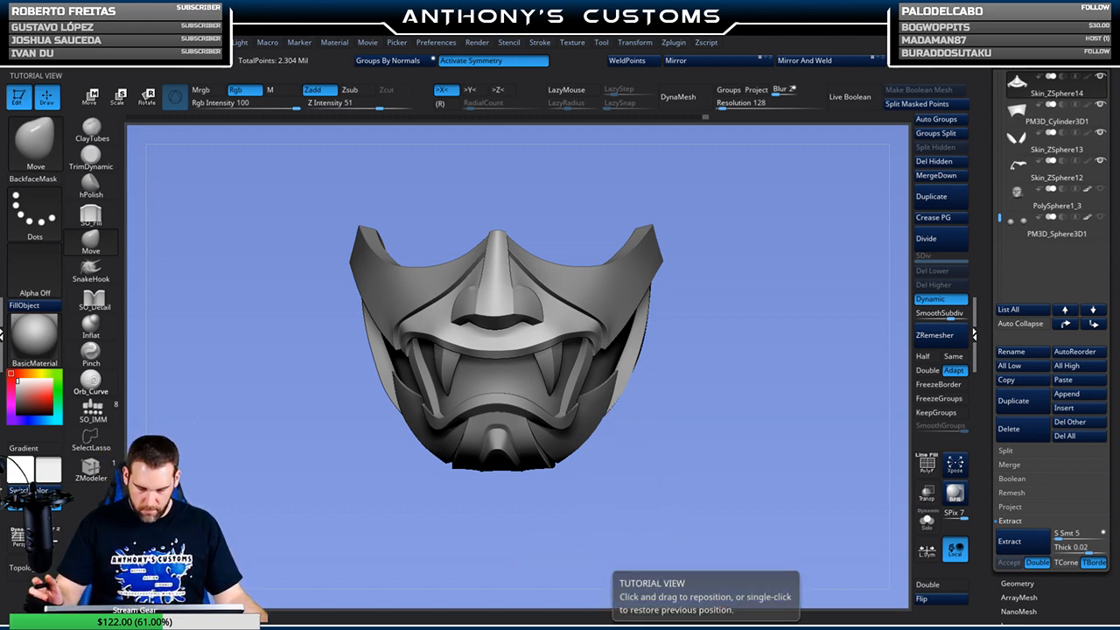
left_click_drag(998, 214, 997, 162)
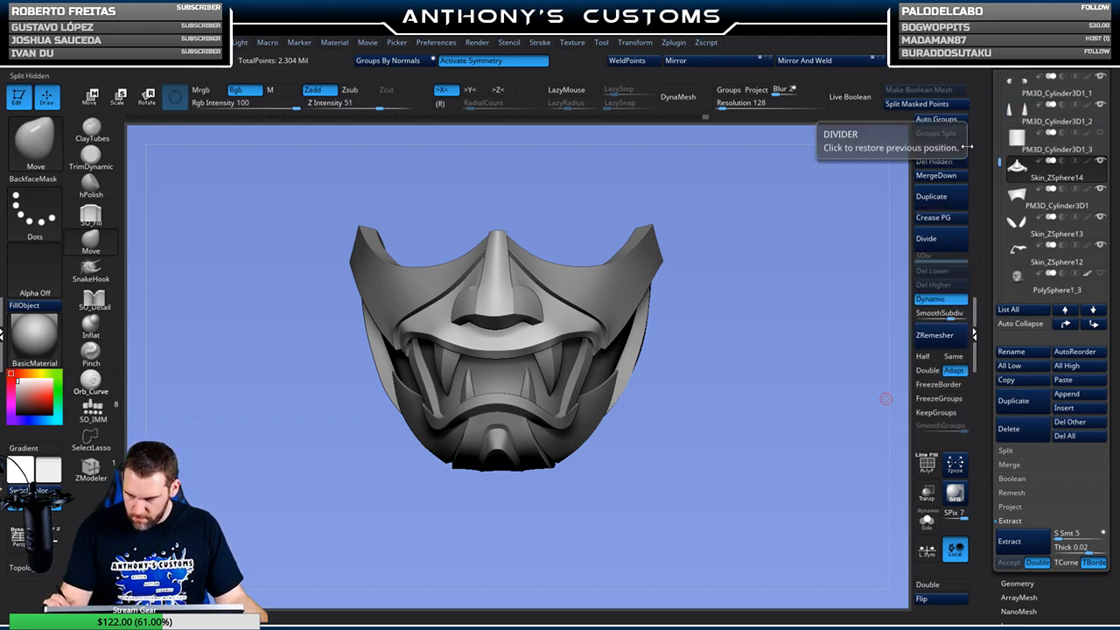
left_click_drag(688, 465, 703, 467)
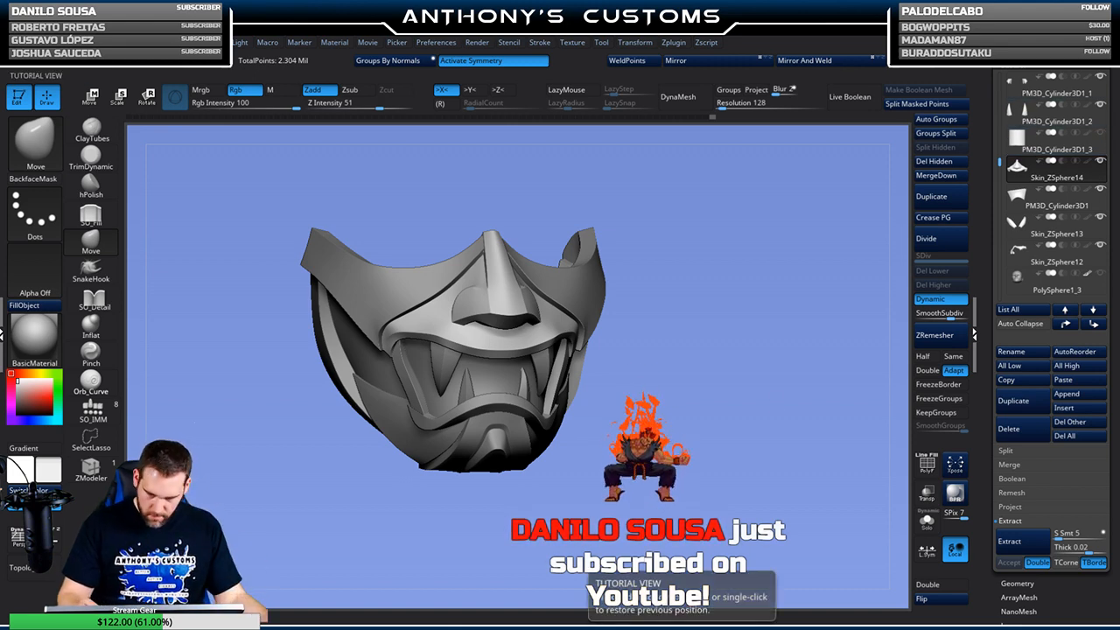
Switch from the lower fangs to the upper fangs PM3D_Cylinder3D1_1 and fine-tune their placement behind the upper lip with the transform gizmo
key("w")
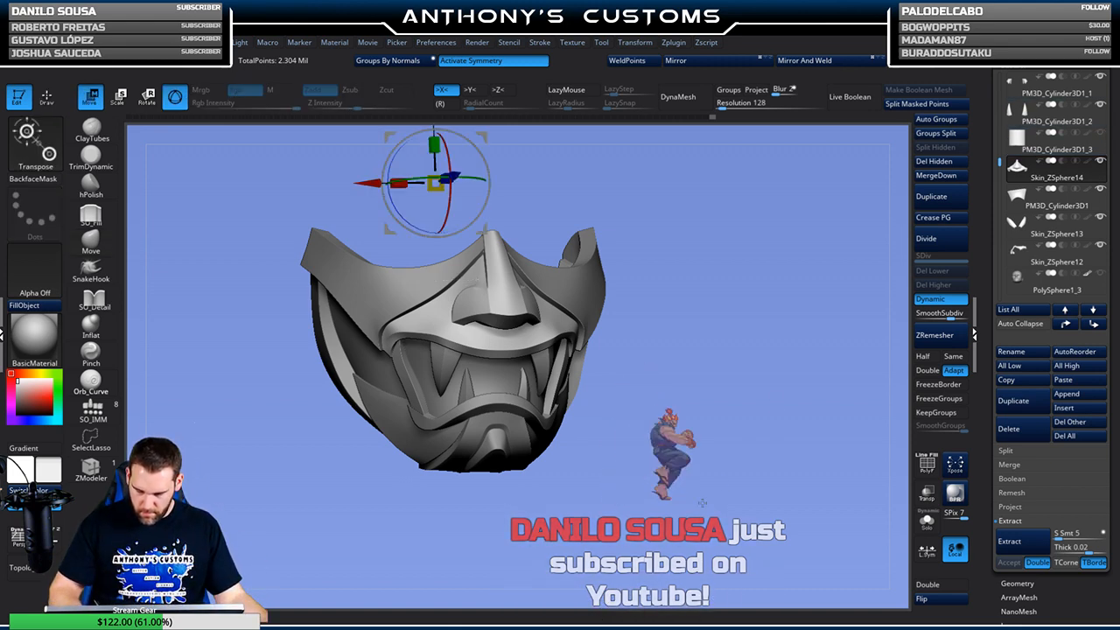
left_click_drag(700, 438, 632, 436)
left_click(1022, 114)
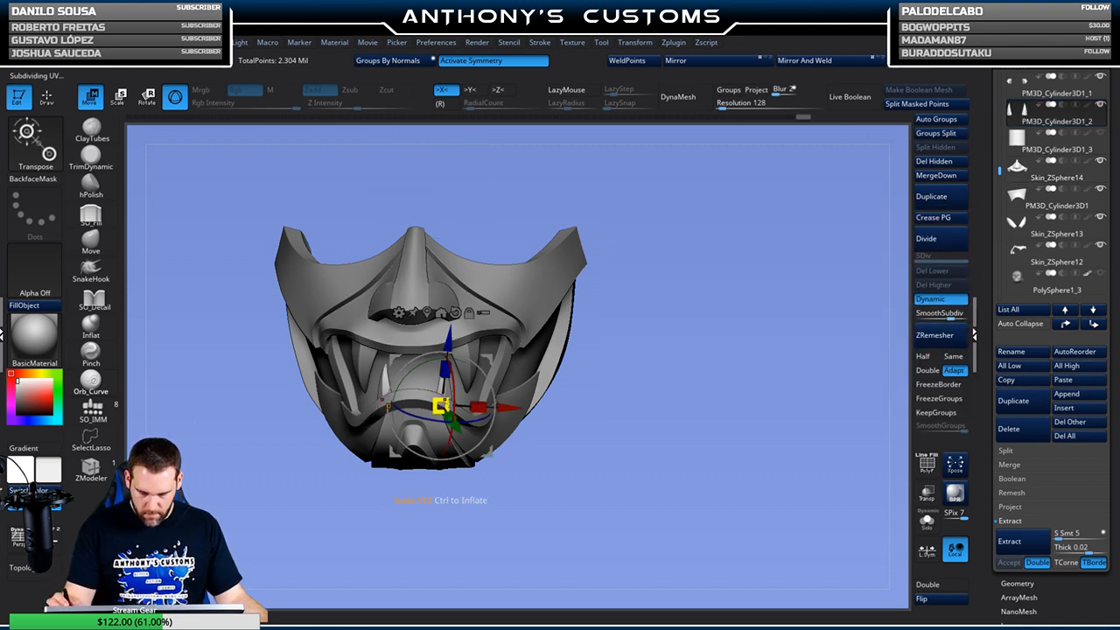
mouse_move(638, 370)
left_mouse_down("alt")
mouse_move(723, 368)
mouse_move(706, 349)
mouse_move(677, 366)
mouse_move(716, 361)
mouse_move(708, 430)
mouse_move(751, 392)
mouse_move(691, 355)
mouse_move(793, 370)
mouse_move(761, 354)
left_mouse_up("alt")
key("q")
left_click(408, 293, "alt")
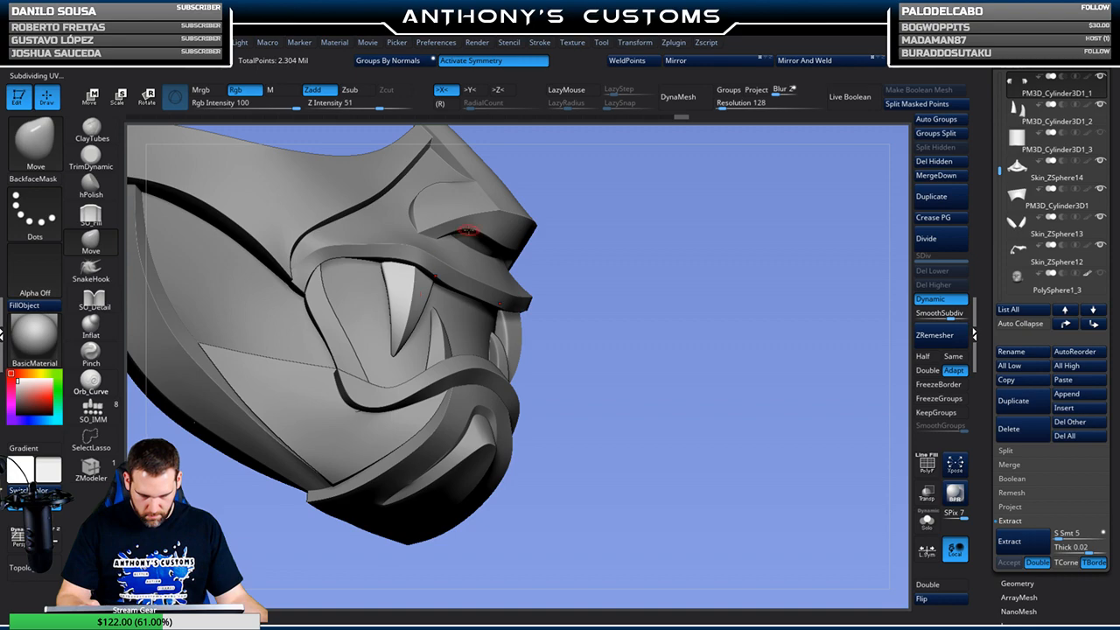
key("w")
left_click_drag(687, 266, 512, 344)
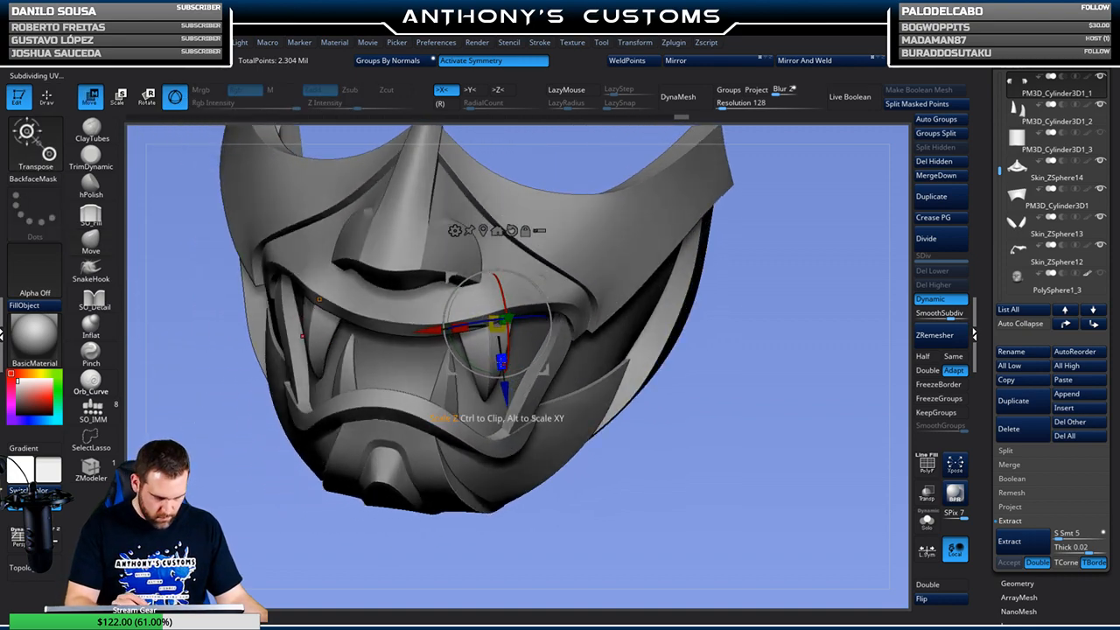
left_click_drag(745, 310, 603, 187)
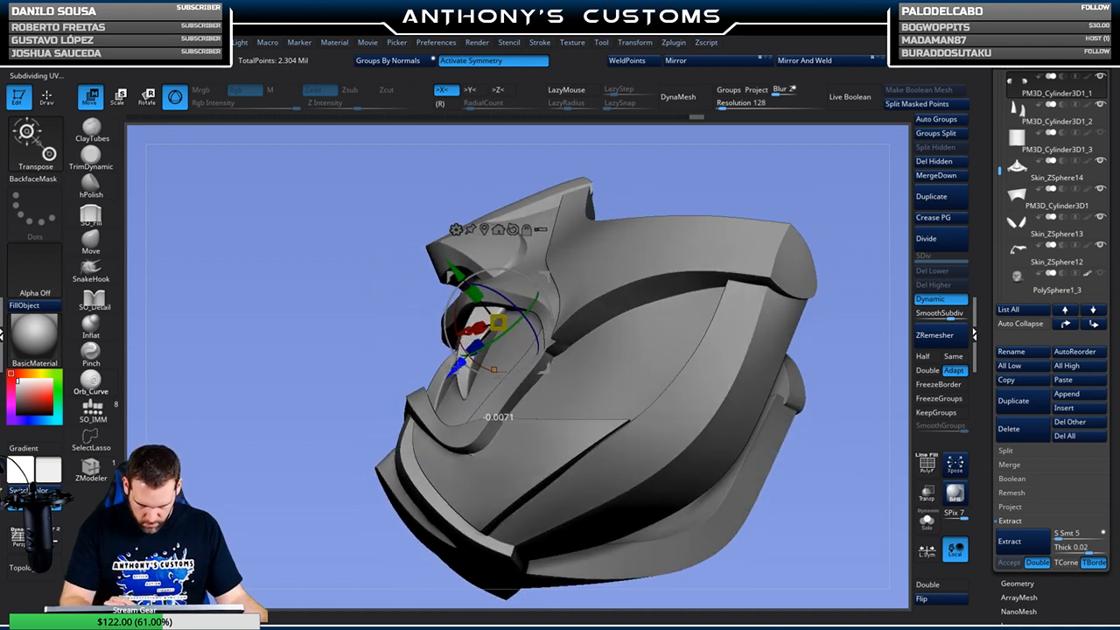
left_click_drag(662, 197, 814, 170)
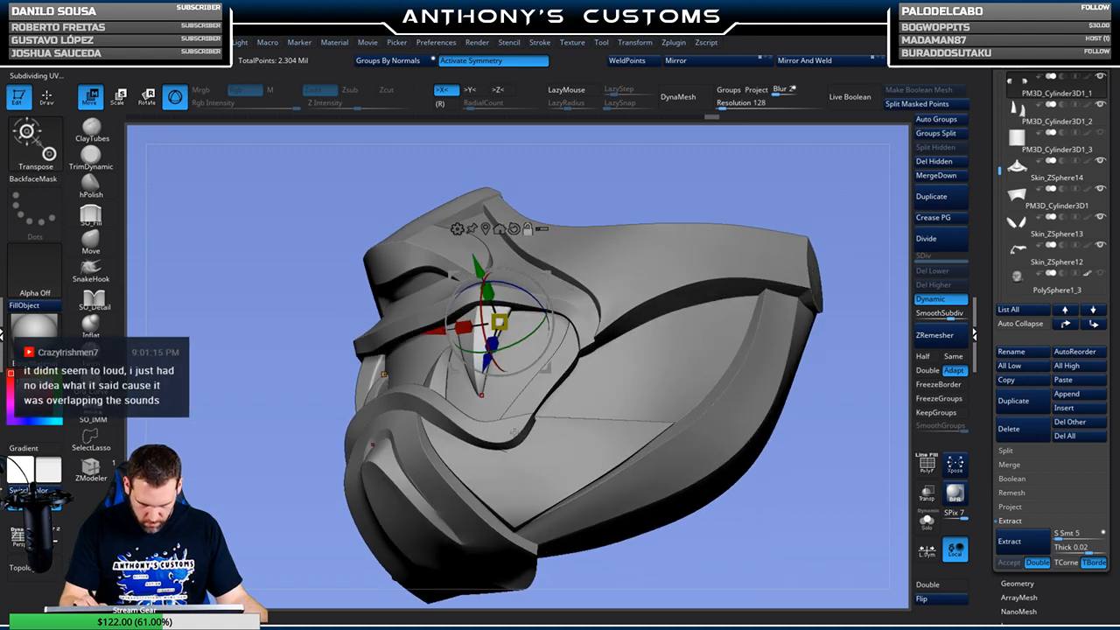
Select the inner mouth panel PM3D_Cylinder3D1 and push the part poking out beneath the lower lip back inside with the Move brush
left_click(514, 443, "alt")
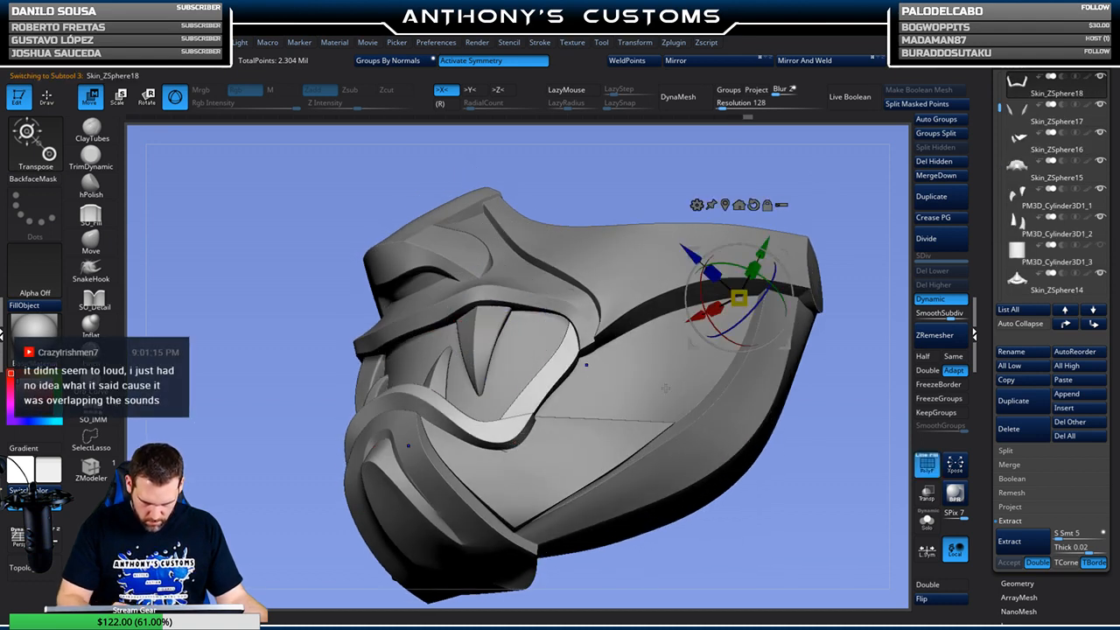
key("shift+f")
key("q")
mouse_move(791, 481)
left_mouse_down()
mouse_move(791, 501)
mouse_move(827, 479)
mouse_move(825, 458)
mouse_move(808, 510)
mouse_move(621, 442)
left_mouse_up()
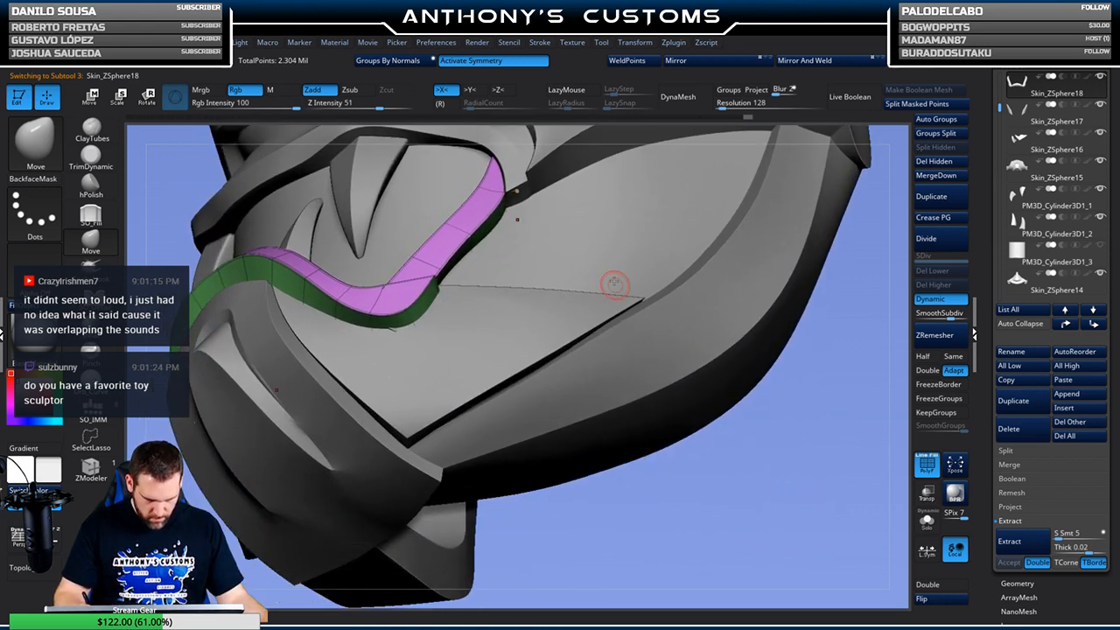
left_click(393, 330, "alt")
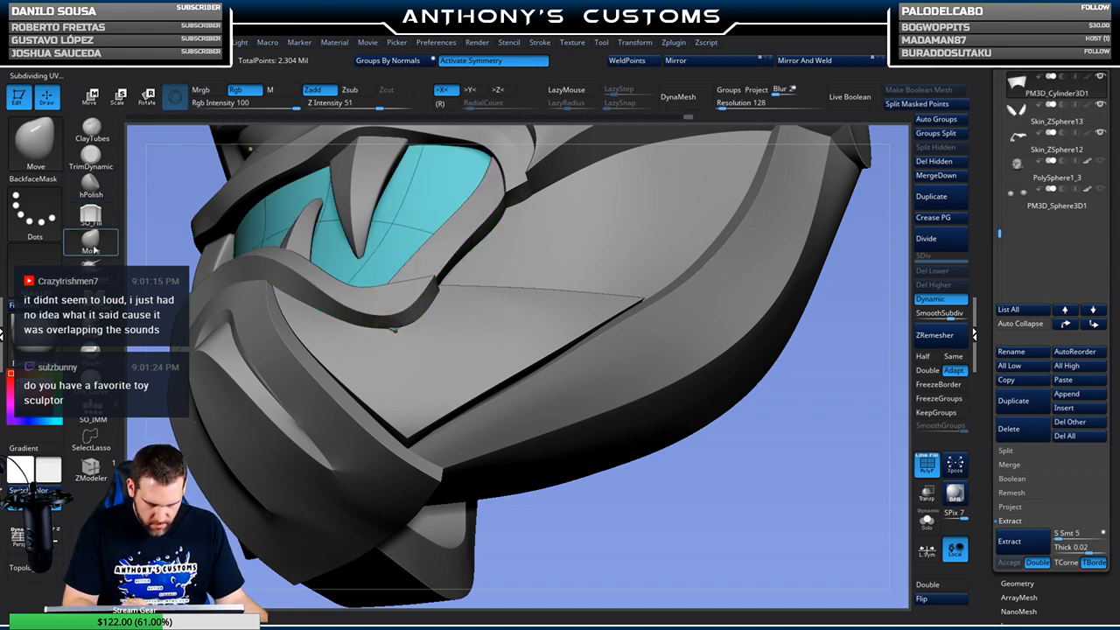
mouse_move(769, 479)
left_mouse_down()
mouse_move(777, 420)
mouse_move(792, 424)
left_mouse_up()
key("space")
mouse_move(803, 273)
left_mouse_down()
mouse_move(759, 197)
mouse_move(487, 187)
mouse_move(338, 200)
mouse_move(533, 248)
mouse_move(507, 242)
mouse_move(388, 334)
left_mouse_up()
key("space")
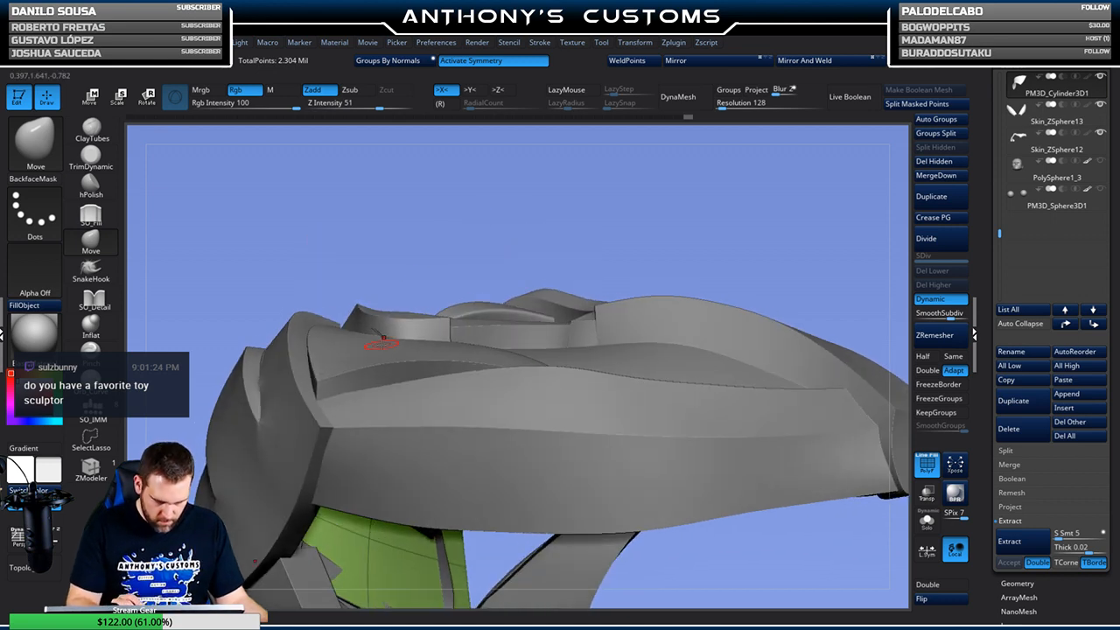
left_click_drag(639, 199, 573, 301)
key("shift+f")
Turn off dynamic subdivision for the upper fangs, isolate them, and show their wireframe
left_click(932, 299)
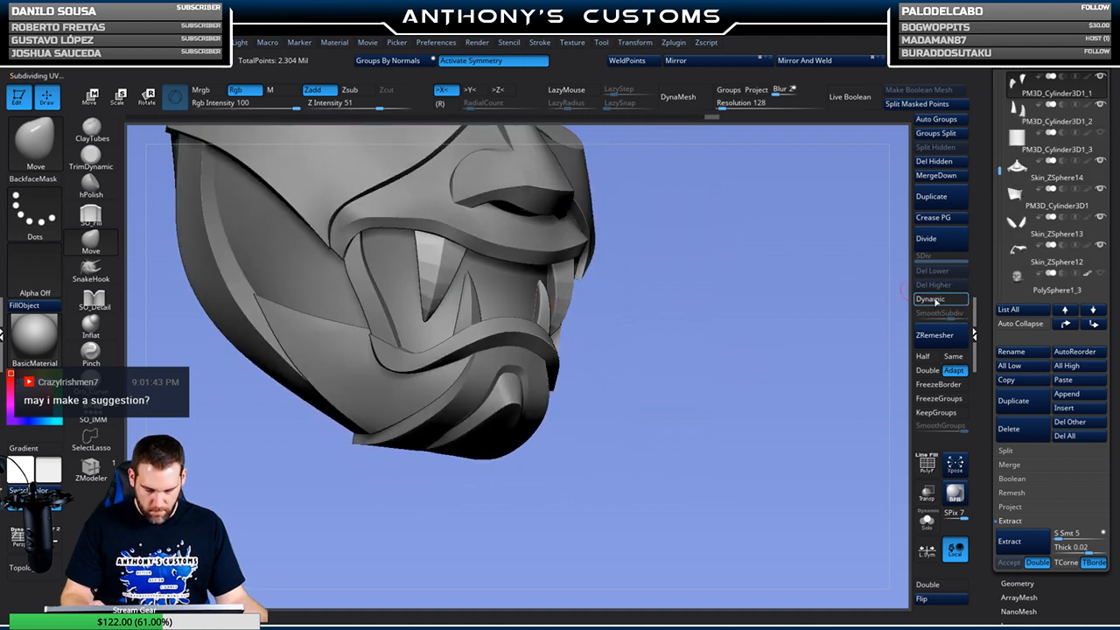
left_click(926, 522)
left_click_drag(743, 370, 717, 545)
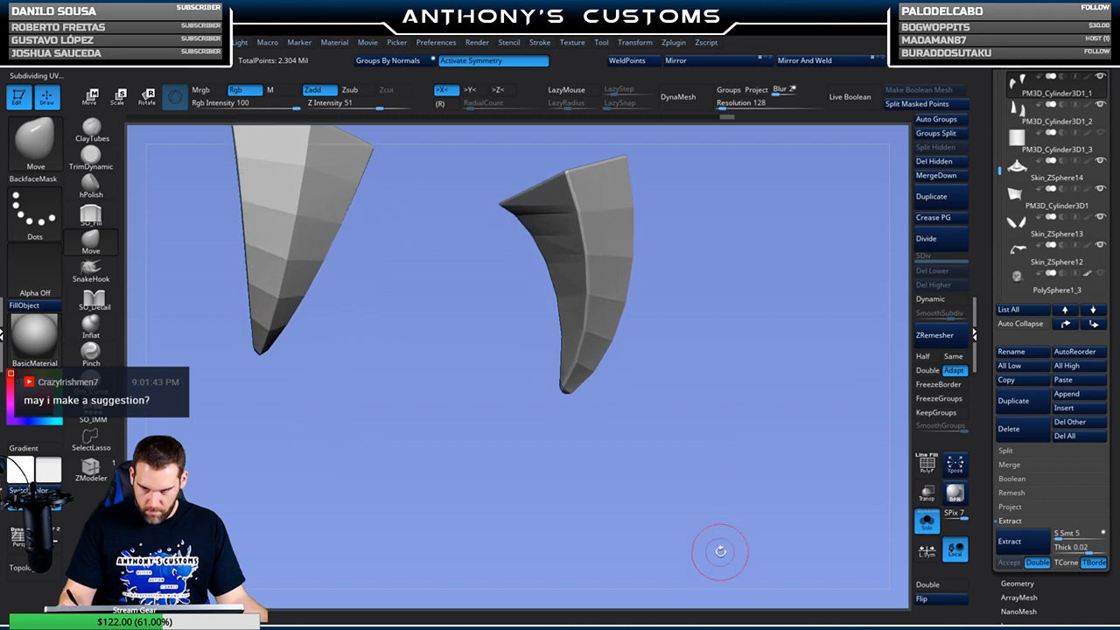
key("shift+f")
left_click_drag(743, 468, 739, 511)
left_click_drag(738, 507, 712, 342, "alt")
mouse_move(714, 299)
left_mouse_down()
mouse_move(717, 316)
mouse_move(712, 268)
mouse_move(706, 293)
left_mouse_up()
Choose the ZModeler brush with the Stitch point action set to Two Points and To Mid Point at the upper fang's tip
key("b")
key("z")
key("m")
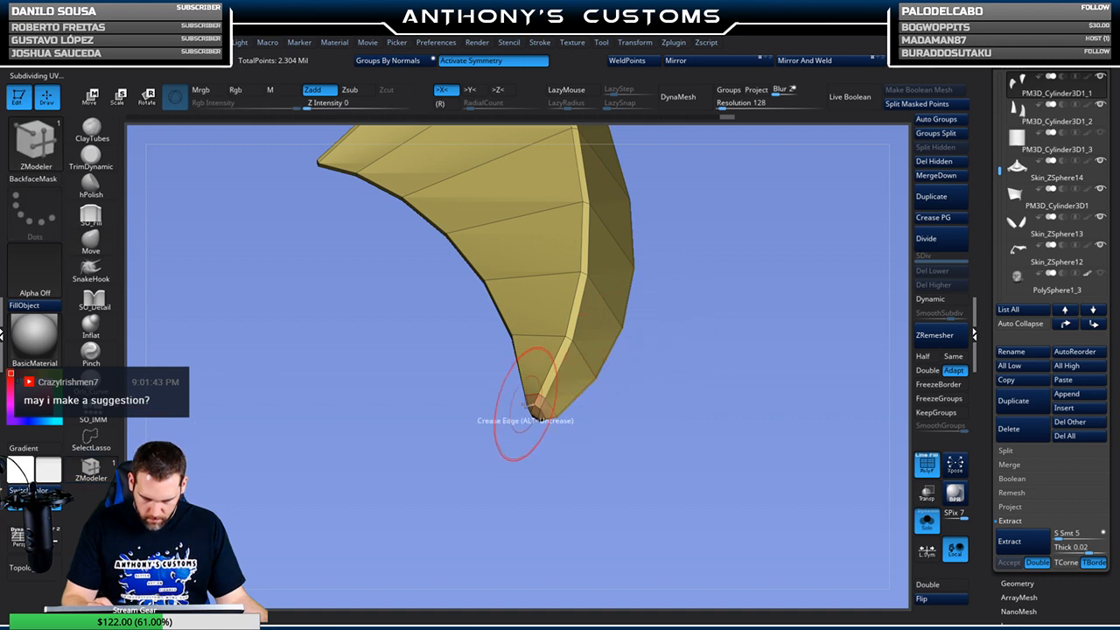
left_click_drag(537, 420, 685, 320)
key("space")
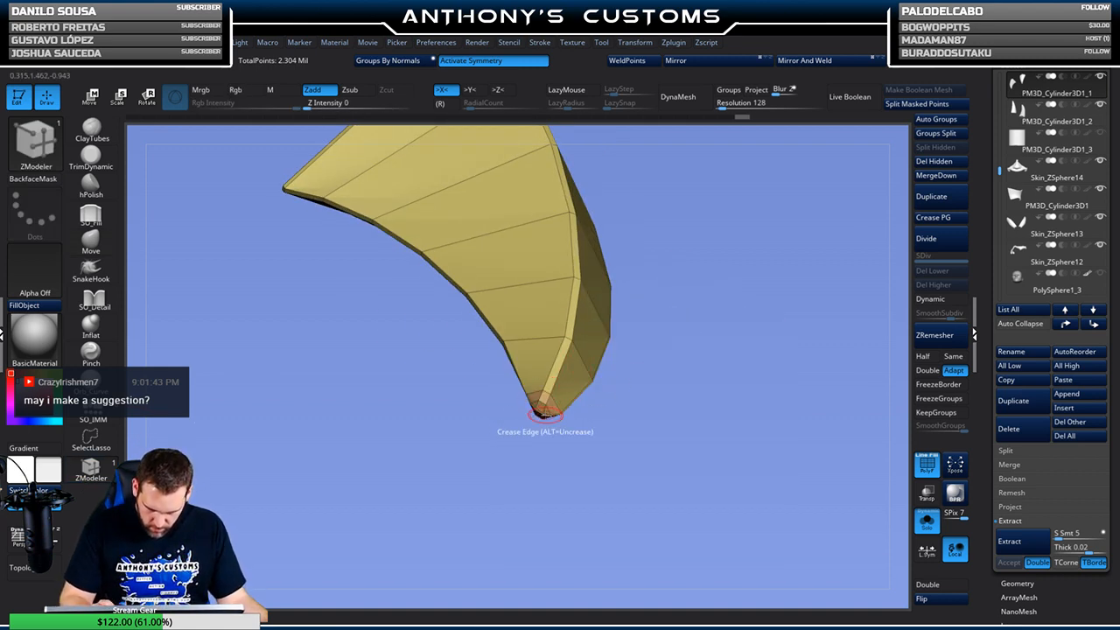
left_click_drag(686, 326, 609, 442, "alt")
key("space")
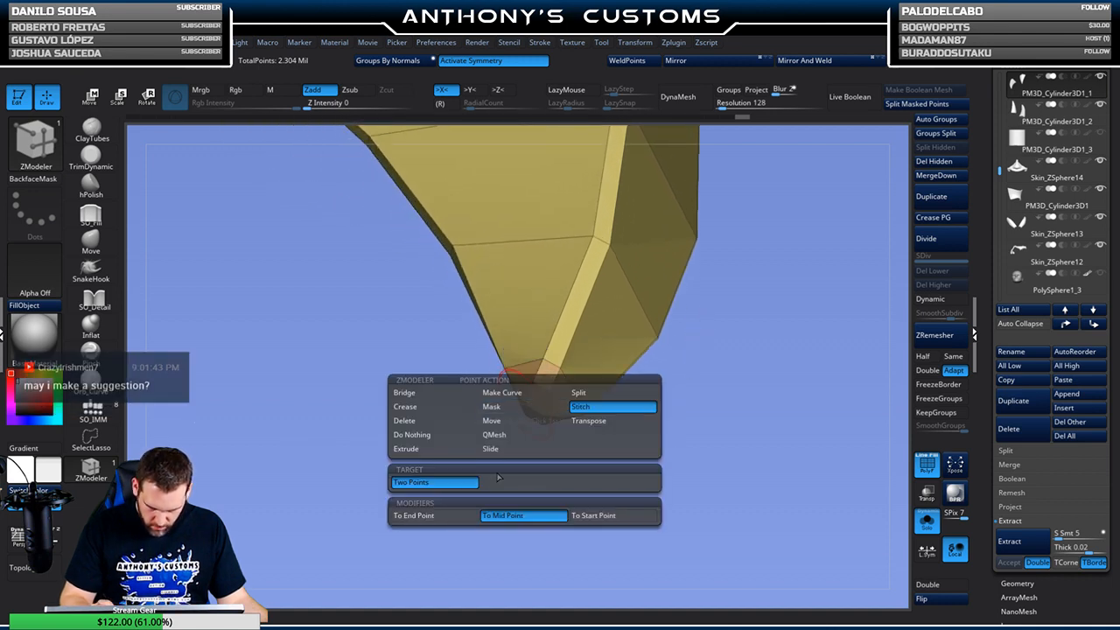
left_click(528, 408)
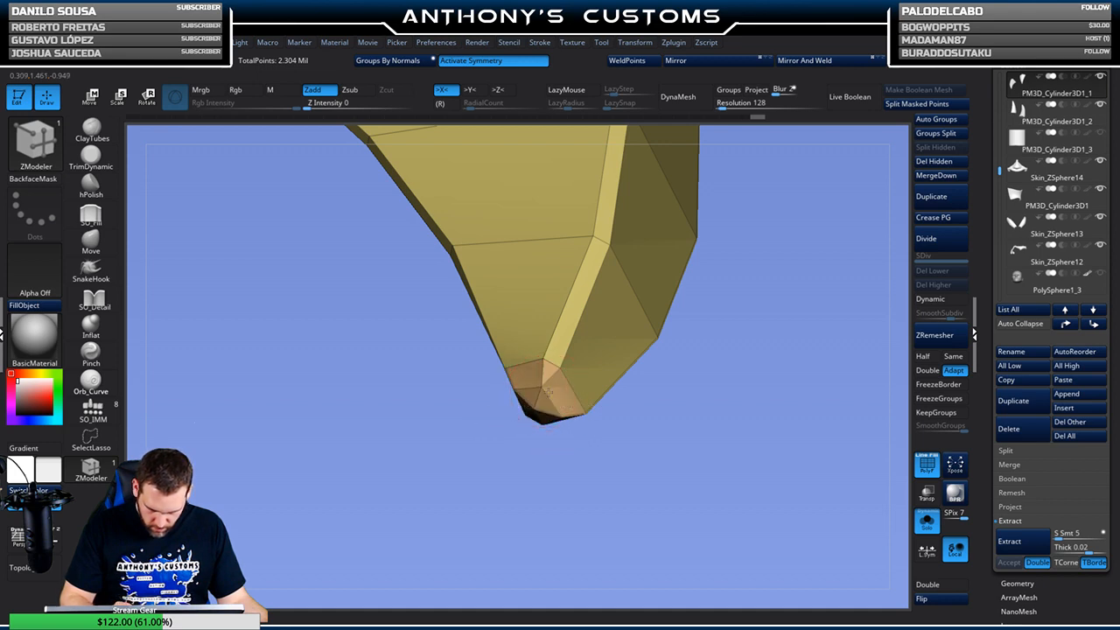
Stitch the paired points along the first ridge of the upper fangs, working from the tip up to mid-length
left_click(544, 359)
left_click(559, 368)
left_click(593, 236)
left_click(609, 244)
left_click_drag(771, 223, 716, 467, "alt")
left_click(557, 342)
left_click(573, 349)
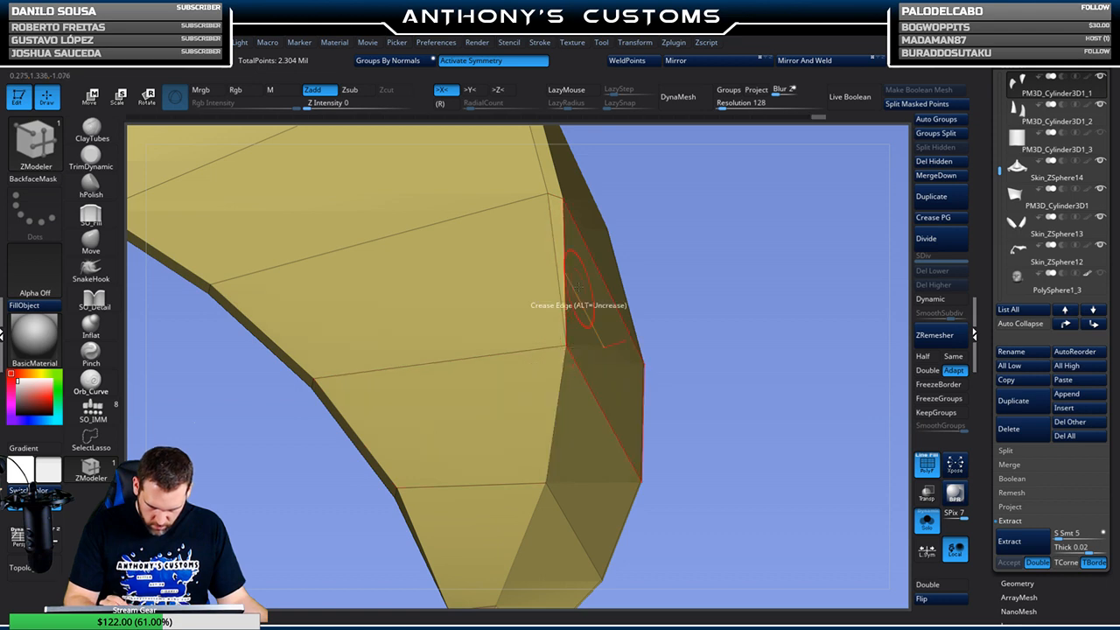
left_click(548, 192)
left_click(562, 199)
Stitch the remaining paired points of the same upper fang ridge up to the corner at the base
left_click_drag(723, 202, 737, 504, "alt")
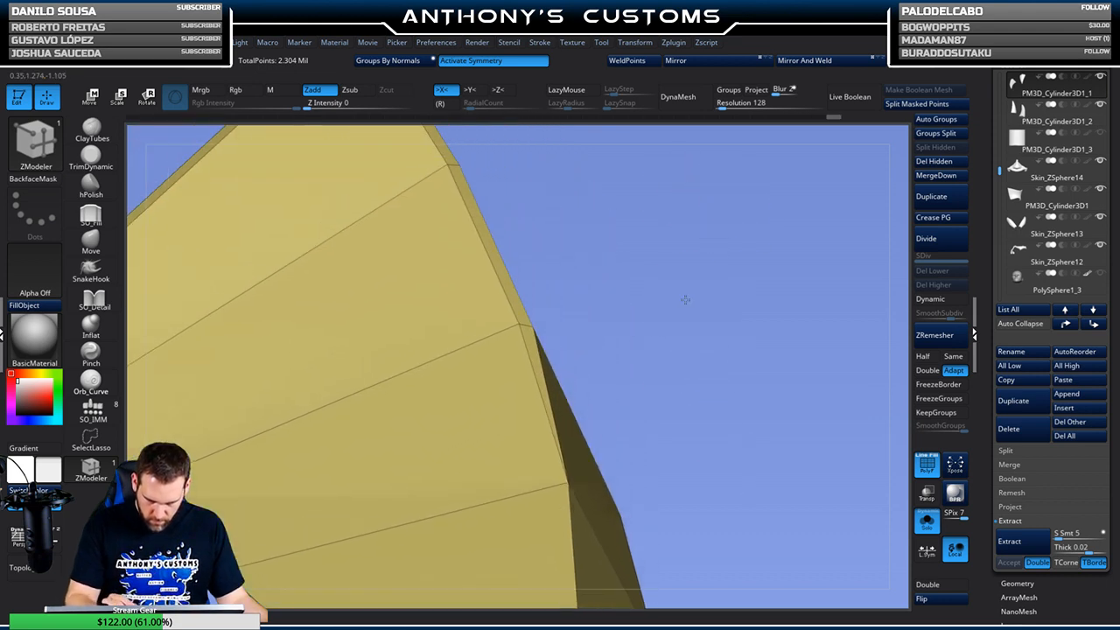
left_click_drag(685, 300, 643, 302)
left_click(553, 302)
left_click_drag(691, 233, 726, 328)
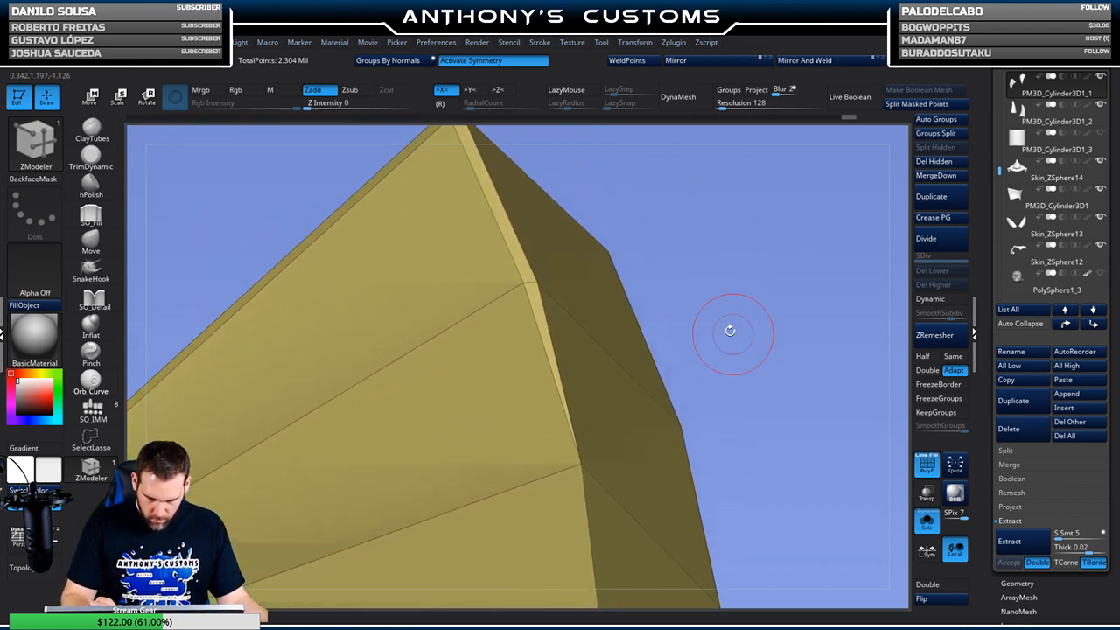
left_click(537, 281)
left_click_drag(684, 217, 726, 364, "alt")
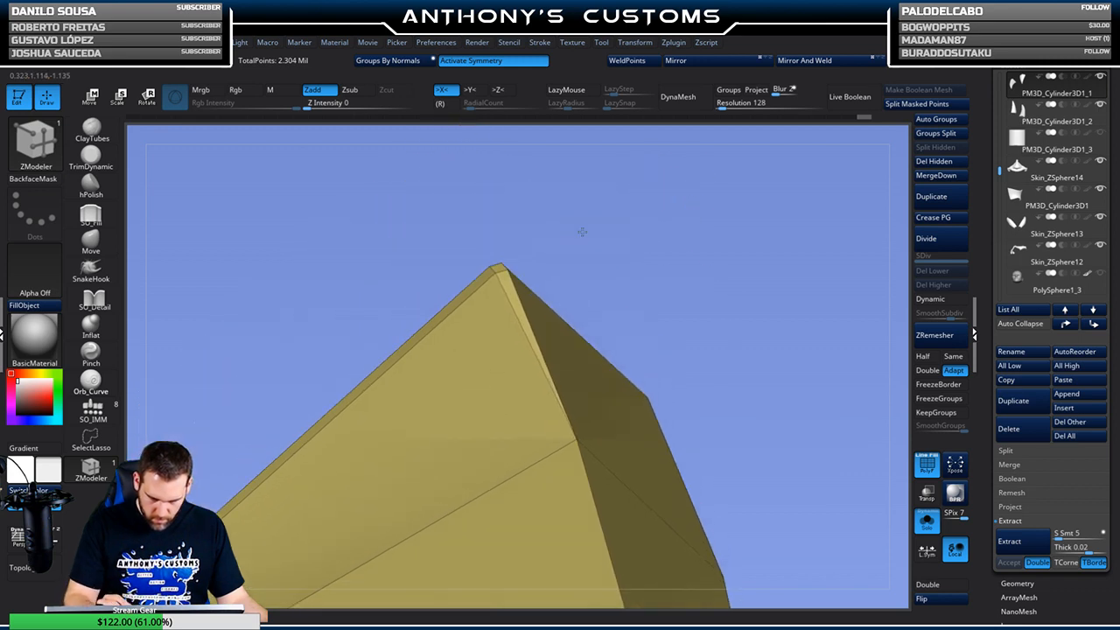
left_click_drag(583, 233, 535, 229)
left_click(495, 267)
left_click(505, 264)
Stitch the paired points along the next ridge of the upper fang, working from the base corner down to mid-length
left_click_drag(814, 250, 628, 238)
left_click(580, 161)
left_click(589, 166)
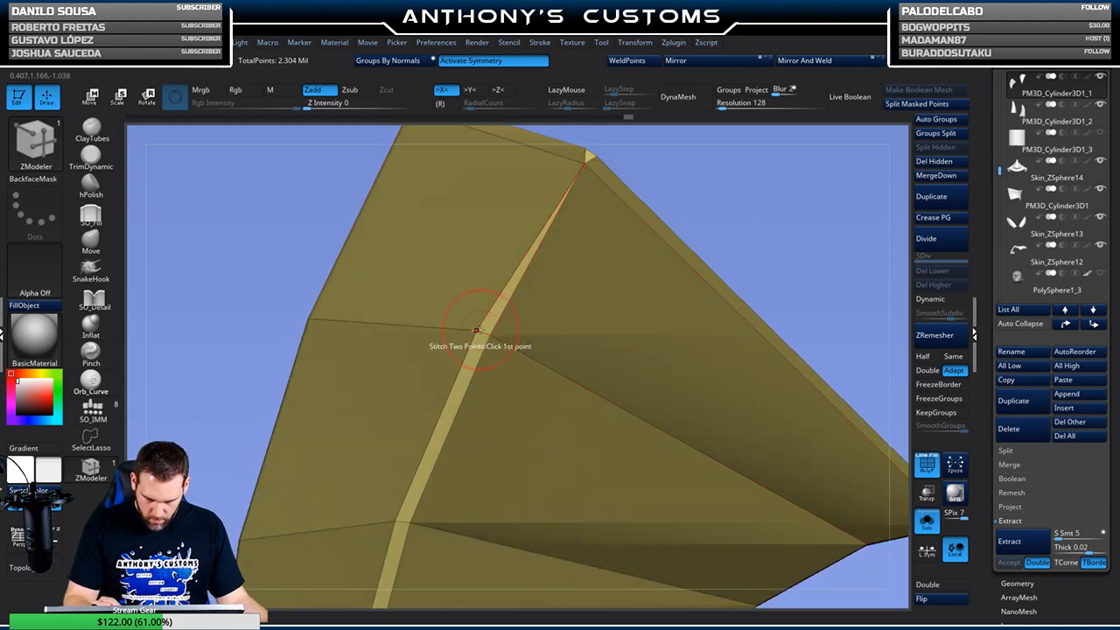
left_click(490, 335)
right_click_drag(531, 347, 659, 153, "alt")
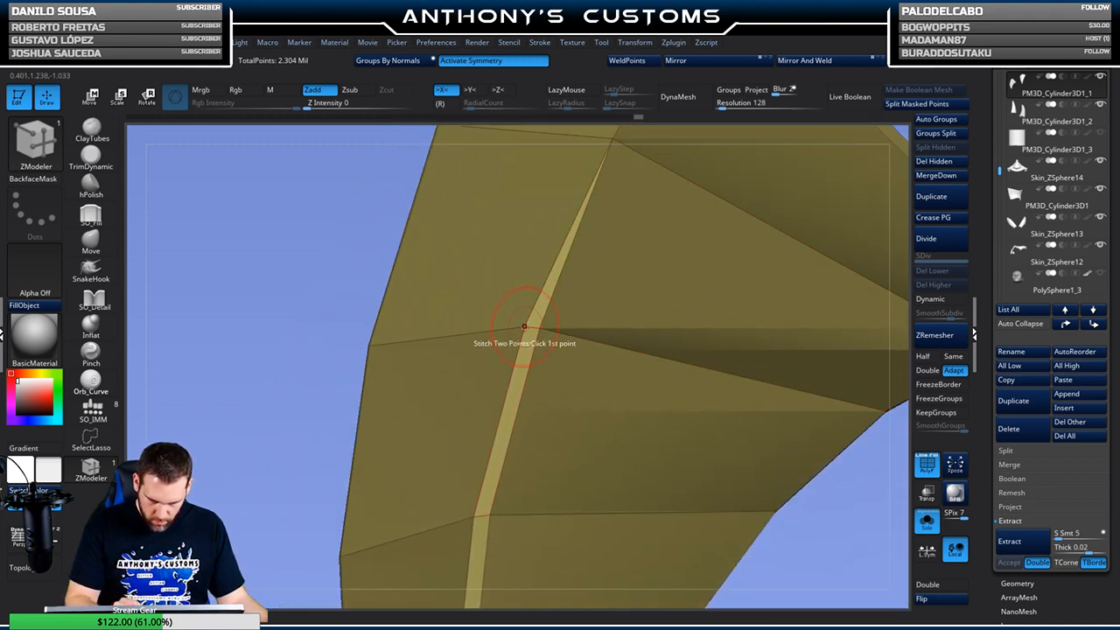
left_click(524, 326)
left_click(539, 328)
Stitch the remaining paired points of this upper fang ridge down to the tip
right_click_drag(557, 371, 603, 163, "alt")
left_click(519, 310)
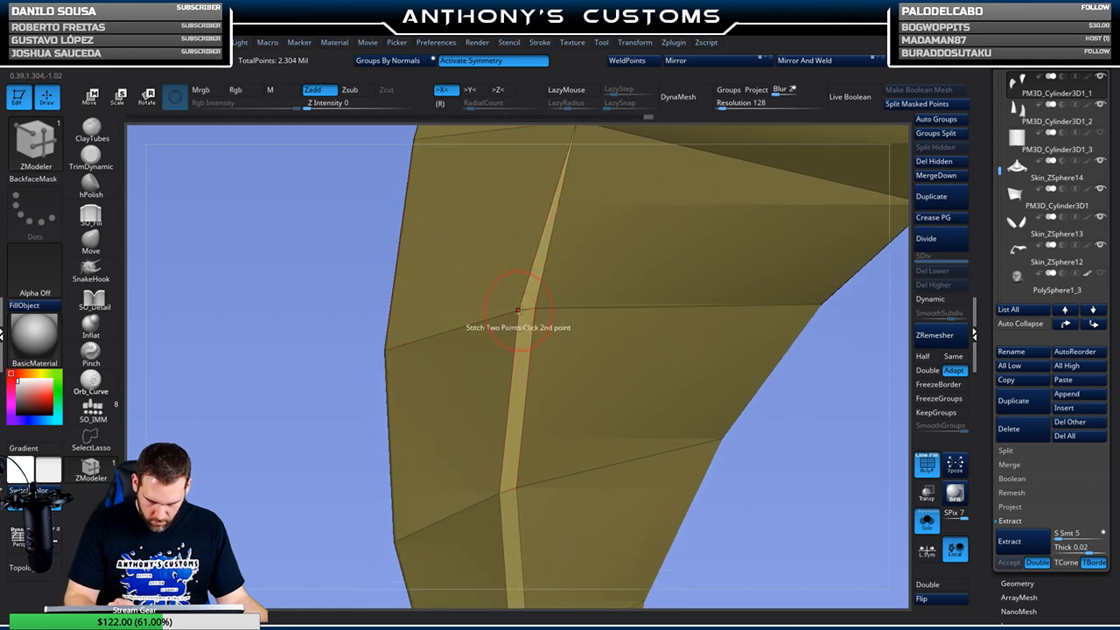
left_click(535, 309)
right_click_drag(555, 341, 560, 155, "alt")
left_click(521, 299)
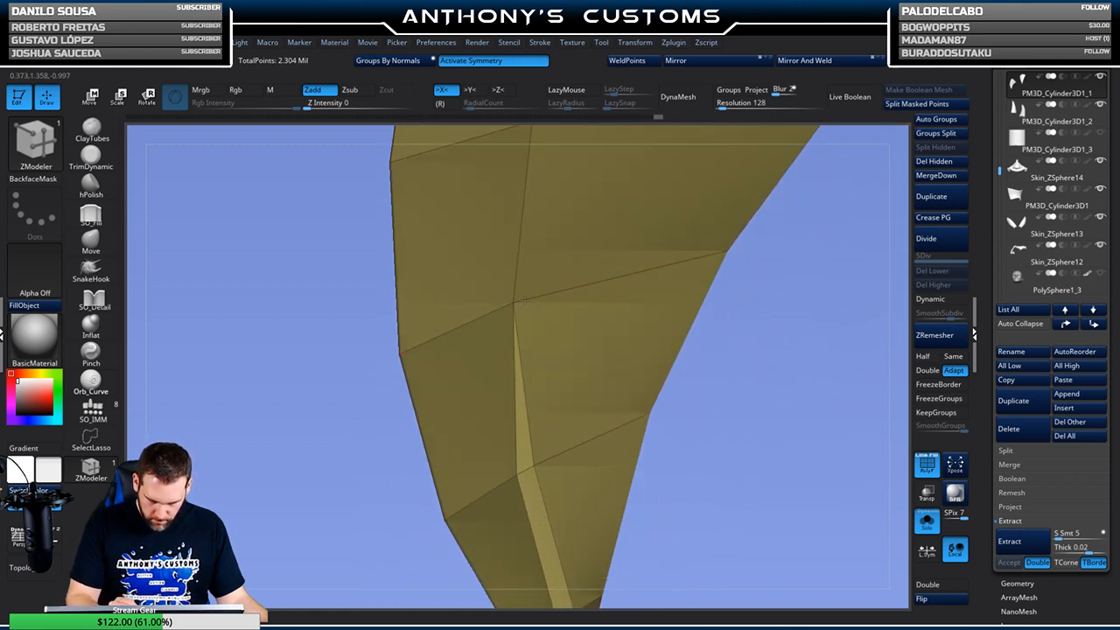
right_click_drag(586, 463, 549, 398, "alt")
left_click(541, 401)
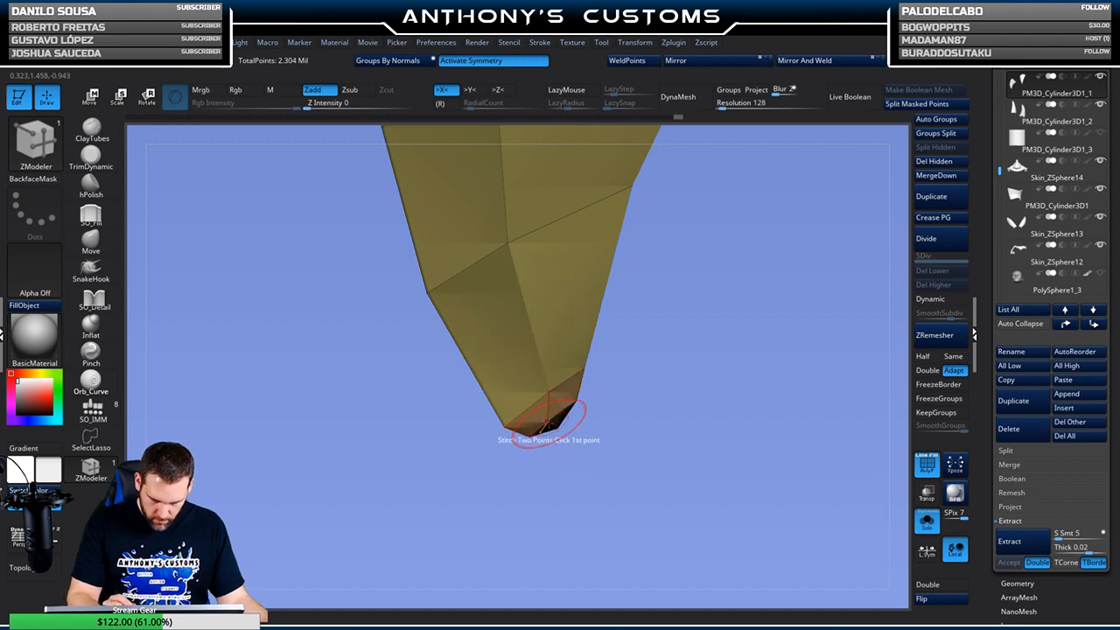
Try to pull the upper fang's blunt end out to a point with the Move brush, and show the rest of the mask
mouse_move(565, 395)
right_mouse_down()
mouse_move(674, 268)
mouse_move(684, 277)
right_mouse_up()
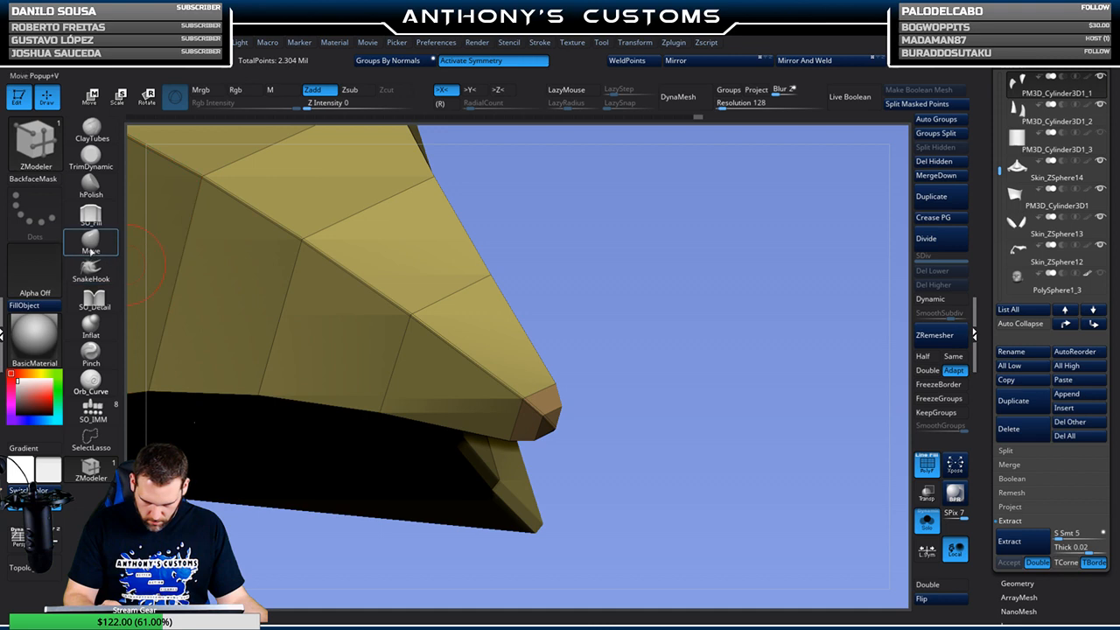
left_click(91, 245)
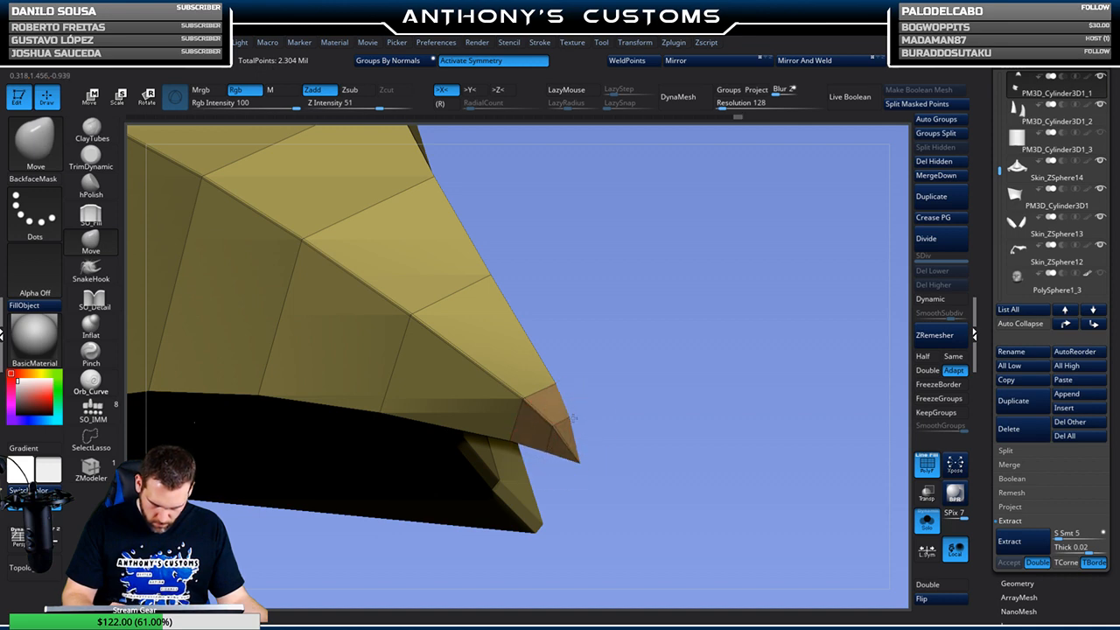
left_click_drag(588, 460, 713, 367)
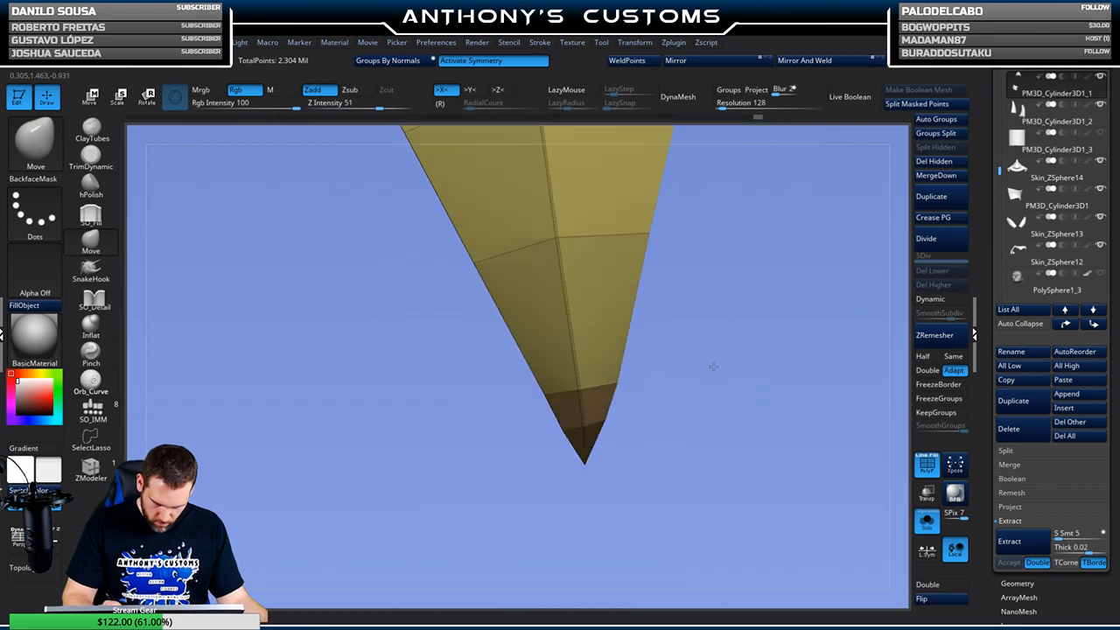
left_click(927, 520)
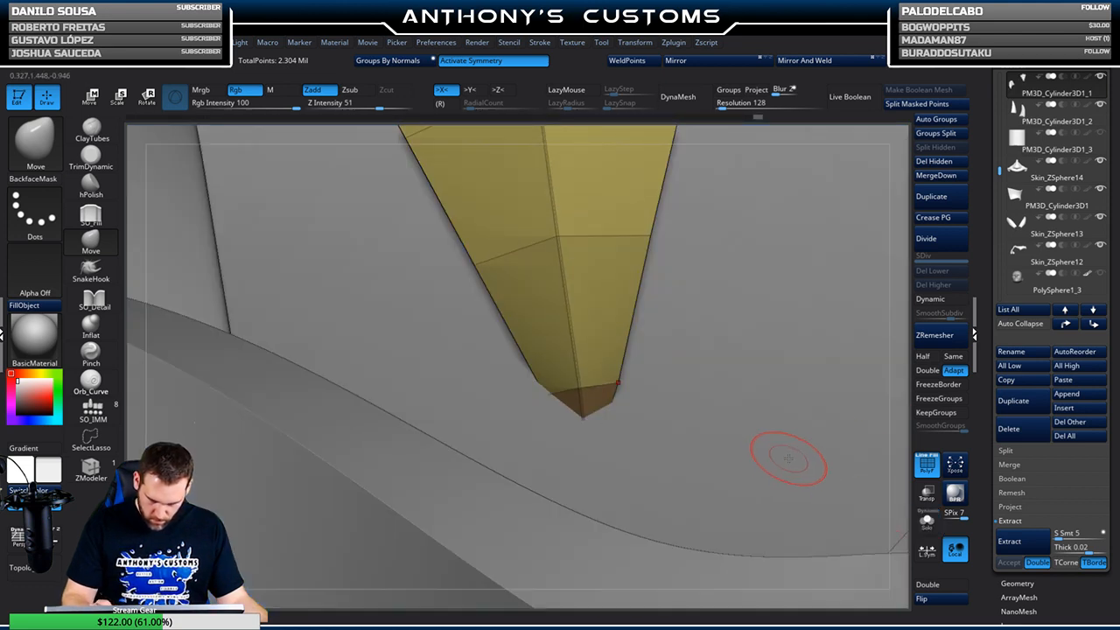
left_click_drag(772, 449, 698, 435)
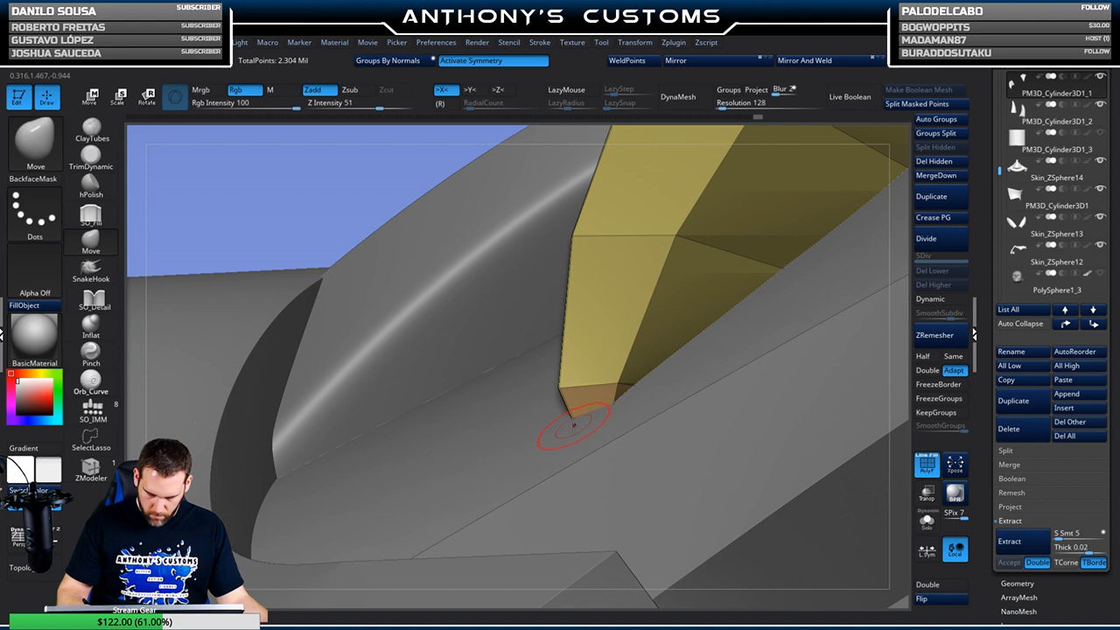
Make the surrounding mask transparent, pull the upper fang's tip into a sharp point with a resized Move brush, and isolate the fangs to check it
left_click(926, 492)
left_click_drag(875, 454, 797, 477)
key("space")
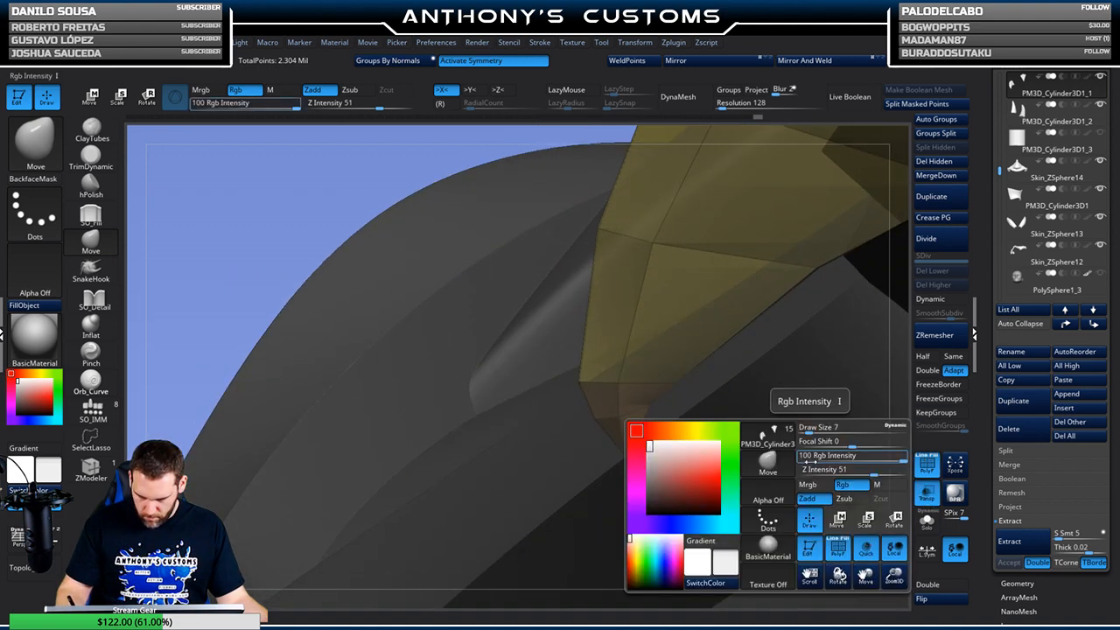
left_click(811, 428)
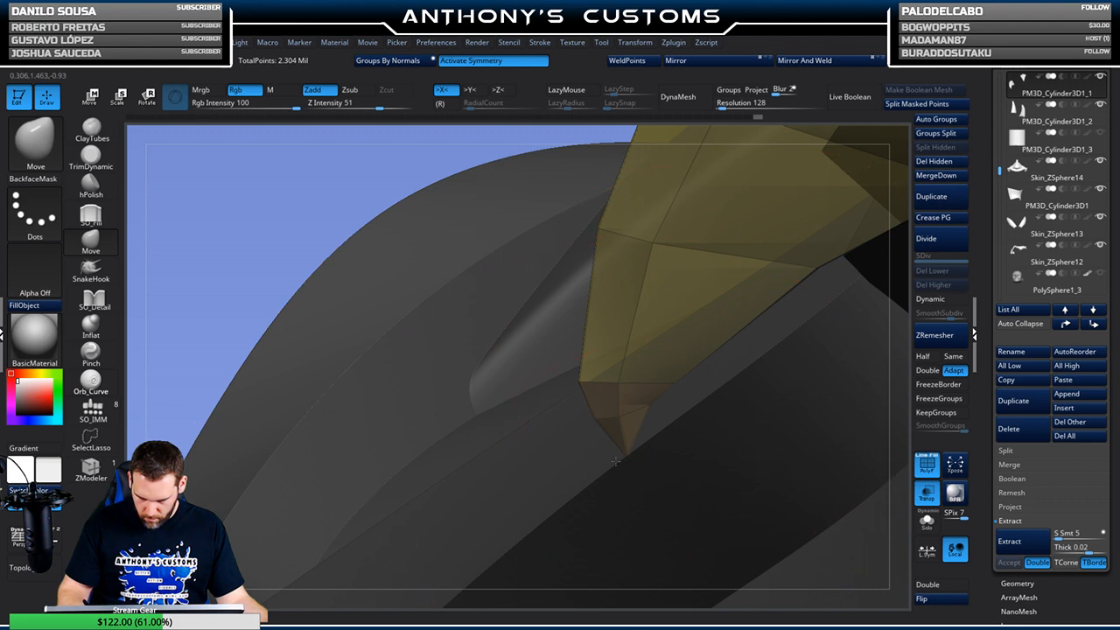
key("space")
left_click(646, 428)
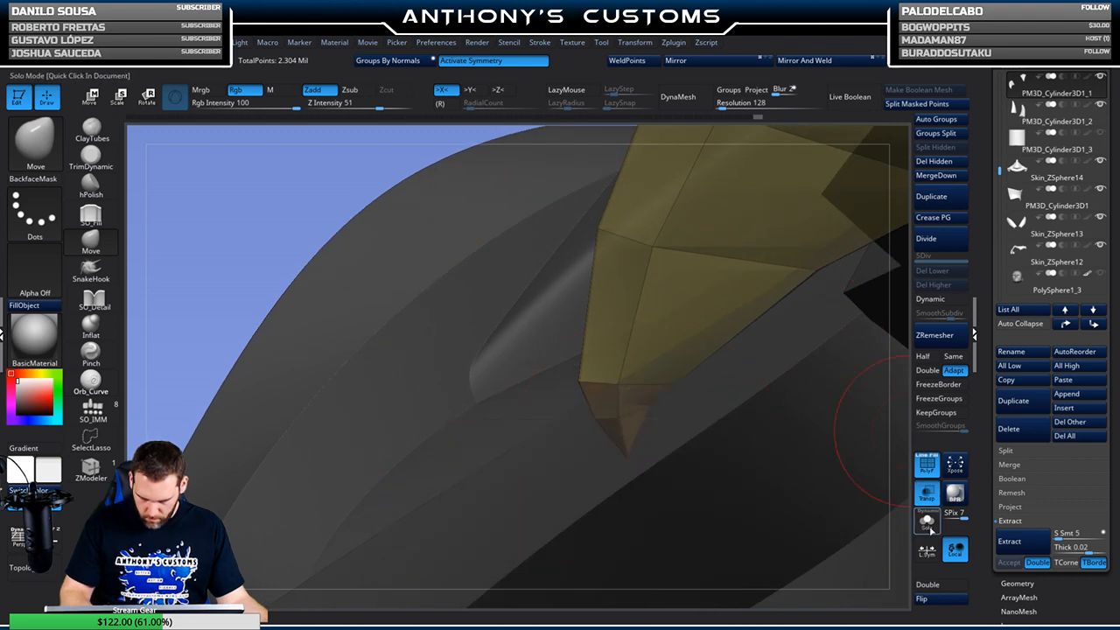
left_click(926, 521)
key("space")
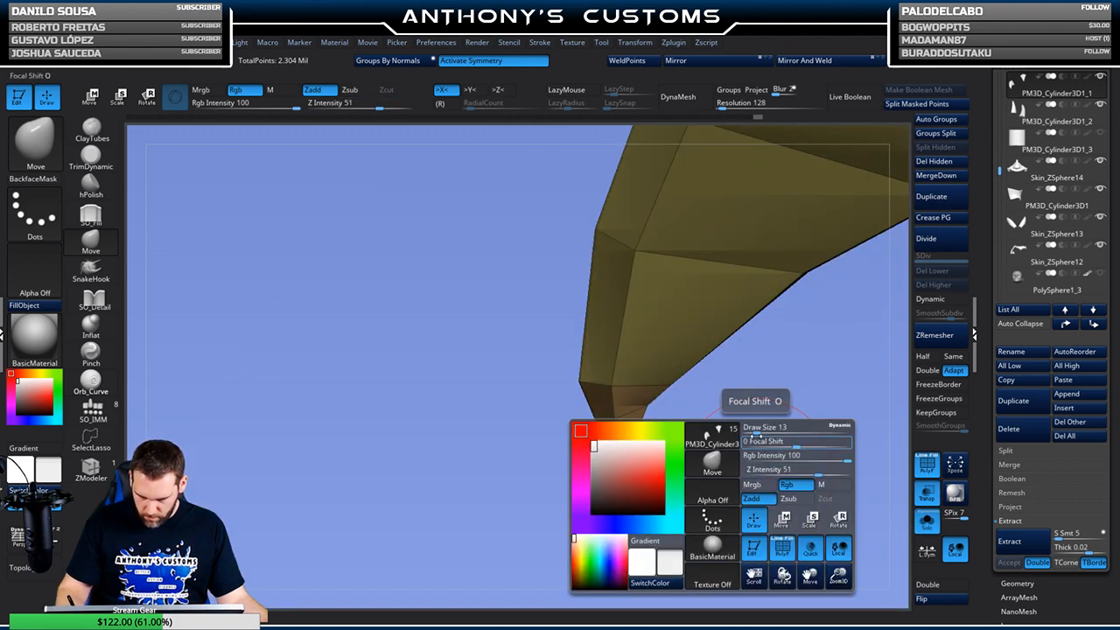
left_click_drag(578, 381, 756, 440)
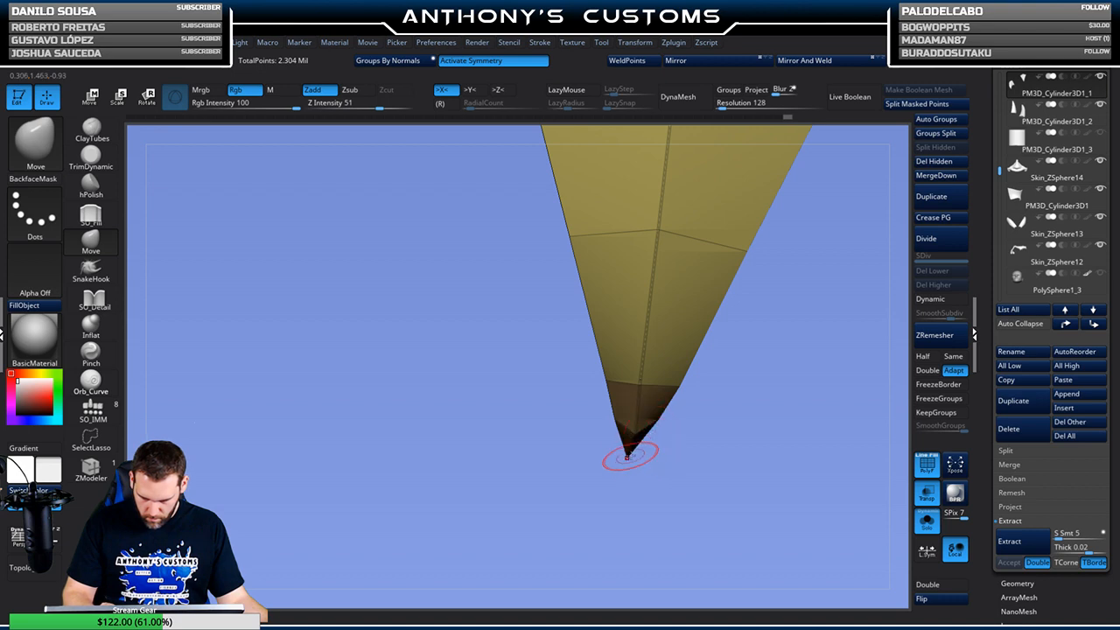
left_click_drag(727, 424, 900, 384)
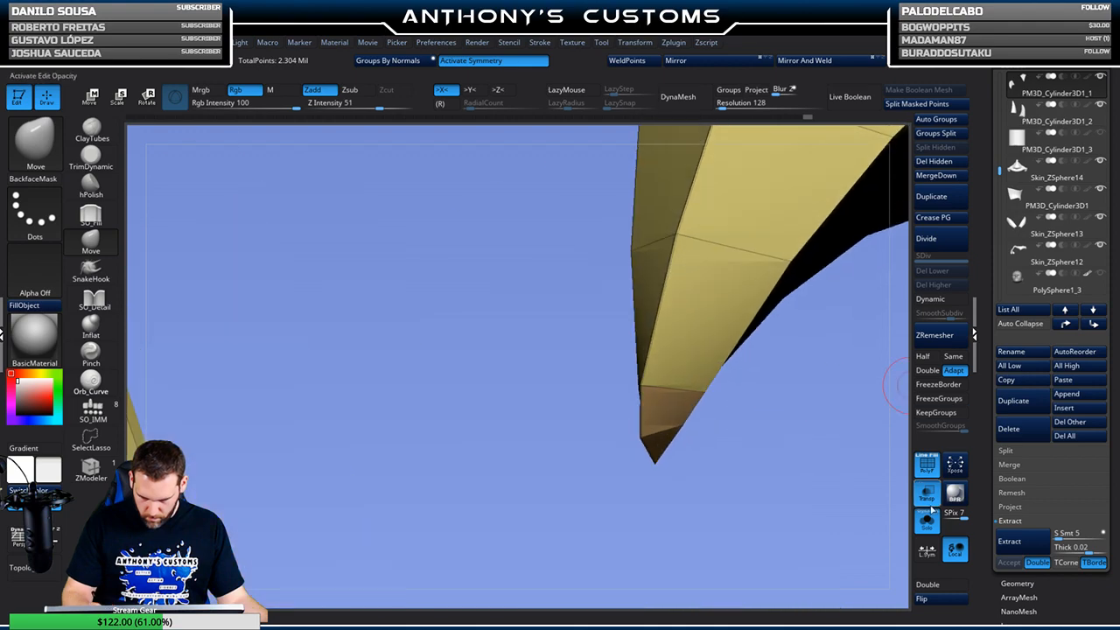
Show the full mask again and turn on dynamic subdivision for the upper fangs to check them from the side
left_click(926, 521)
left_click_drag(840, 470, 832, 354)
left_click(930, 299)
left_click_drag(783, 420, 774, 302, "alt")
left_click_drag(854, 495, 765, 503)
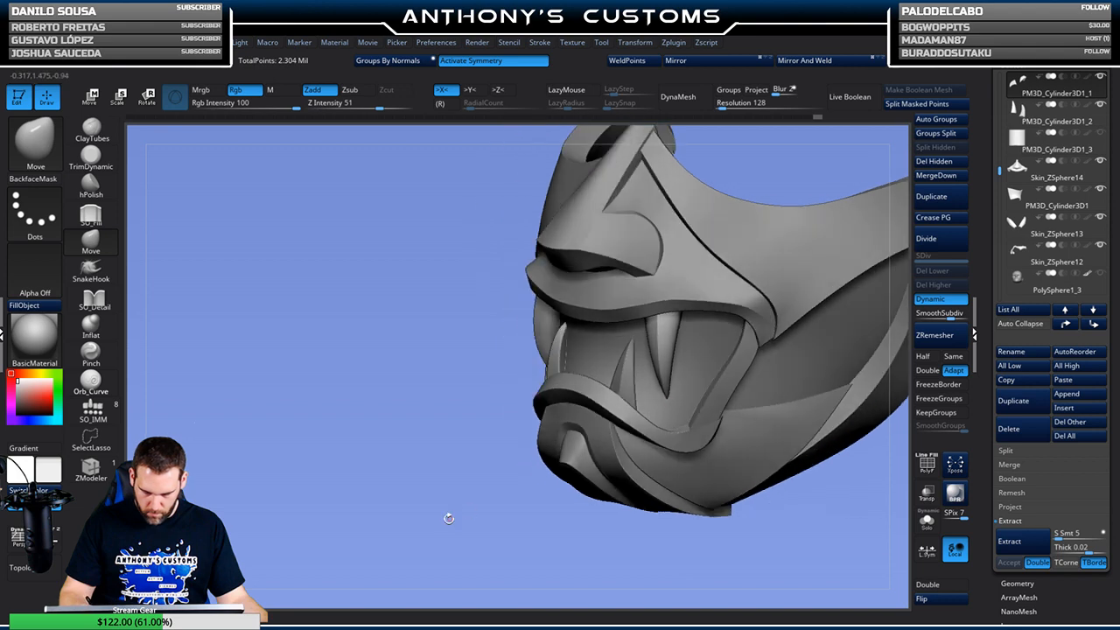
left_click_drag(438, 518, 325, 508, "alt")
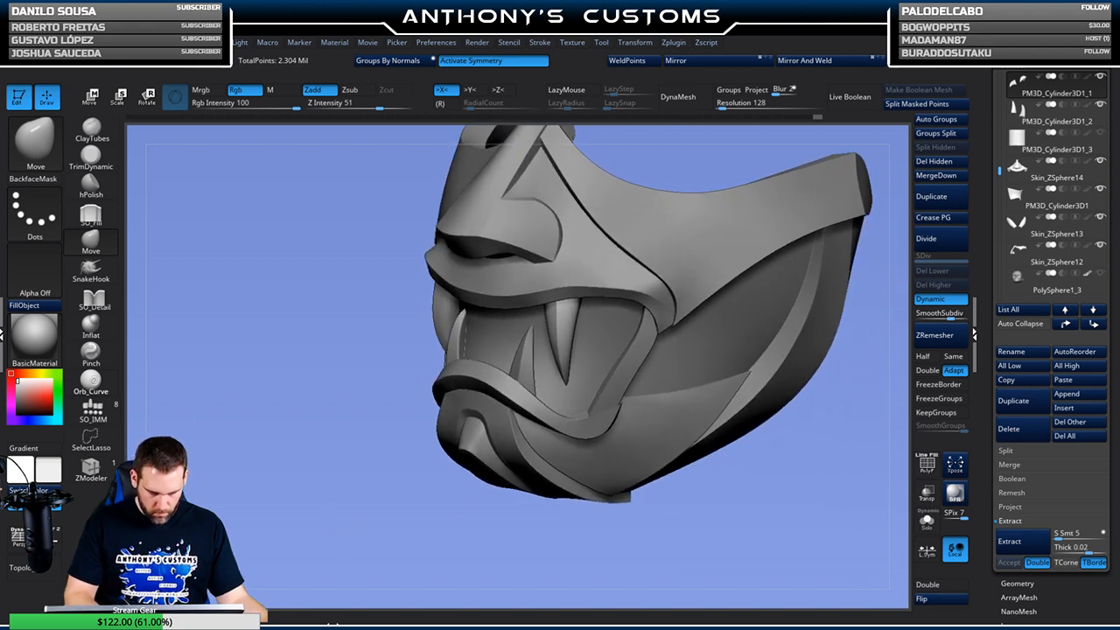
left_click_drag(817, 471, 836, 410)
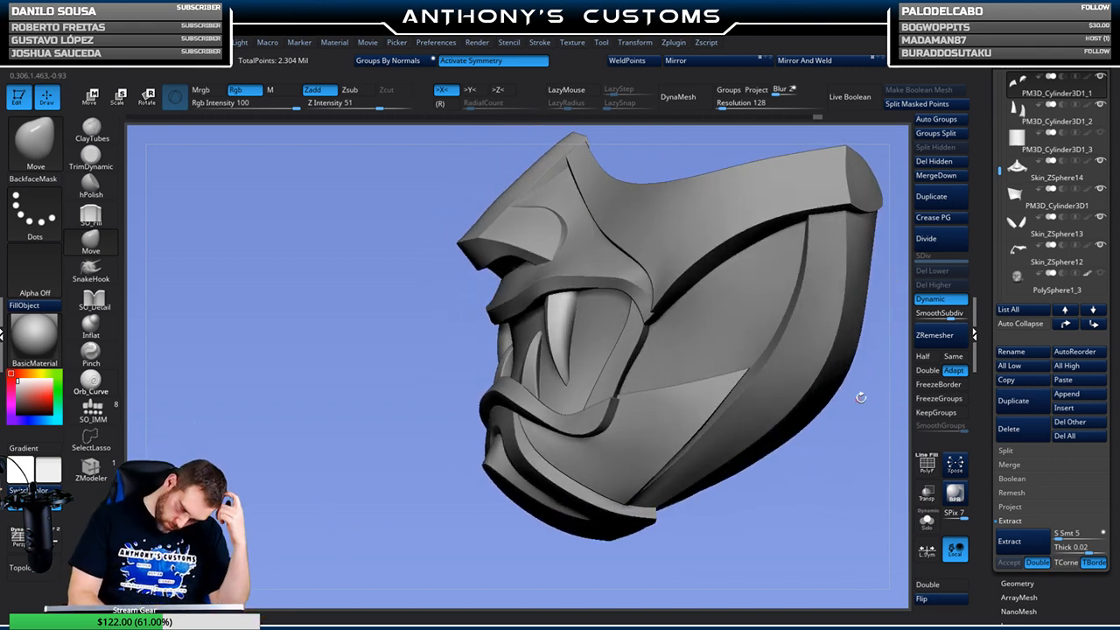
Isolate the upper fangs and crease the fang's ridge with the ZModeler edge action Crease set to EdgeLoop Complete
left_click(926, 520)
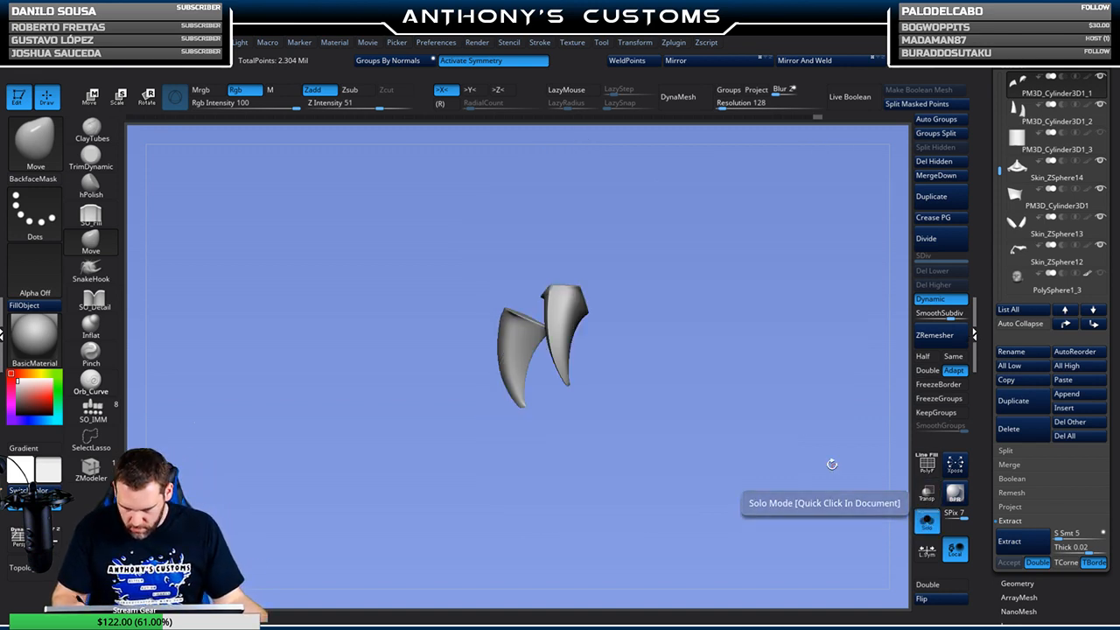
key("shift+f")
left_click_drag(805, 480, 765, 418)
left_click(91, 468)
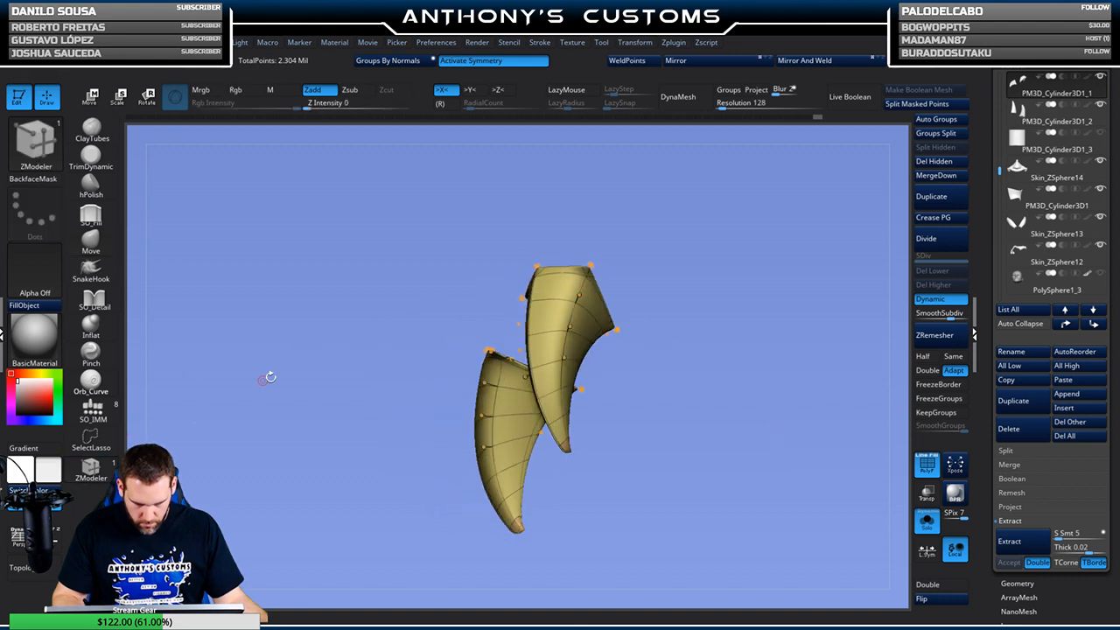
key("space")
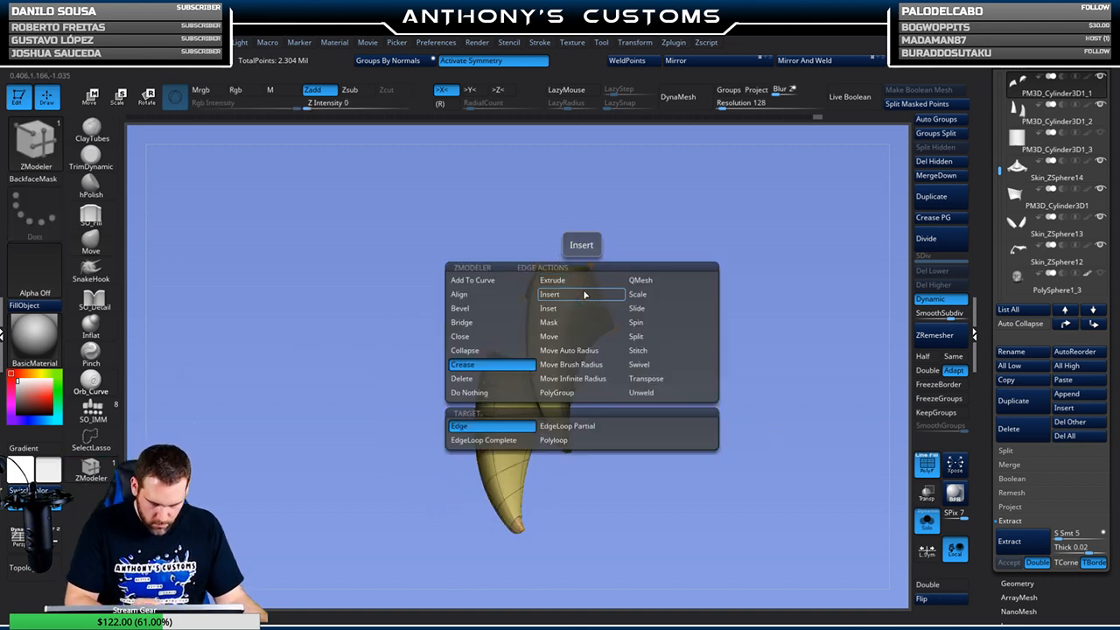
left_click(523, 442)
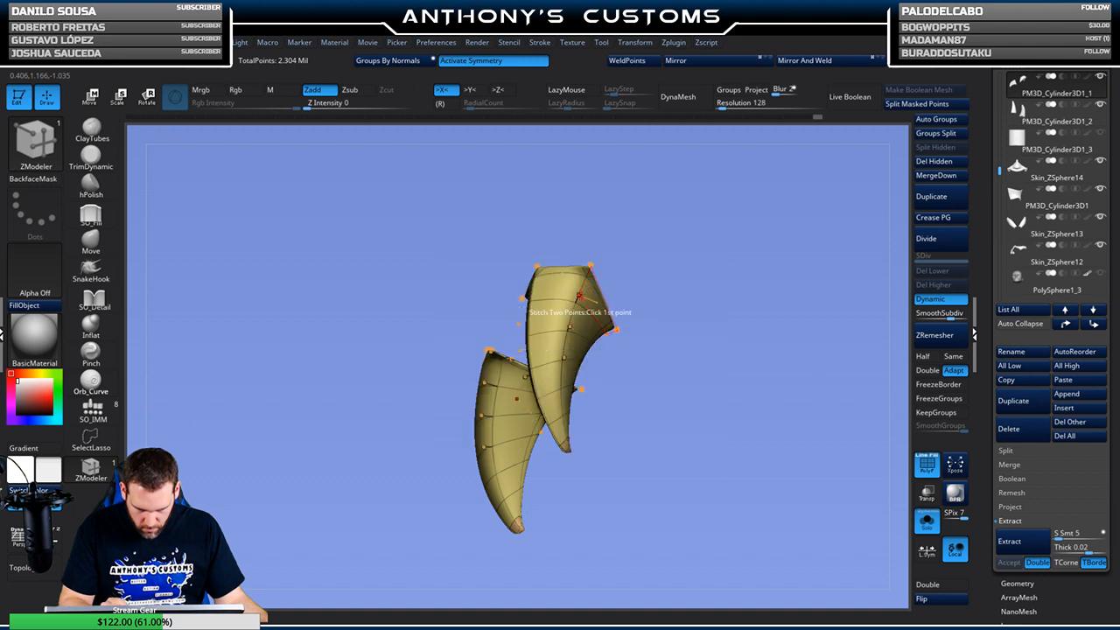
left_click(584, 287)
left_click_drag(680, 277, 759, 261)
left_click(926, 524)
left_click_drag(825, 487, 705, 413)
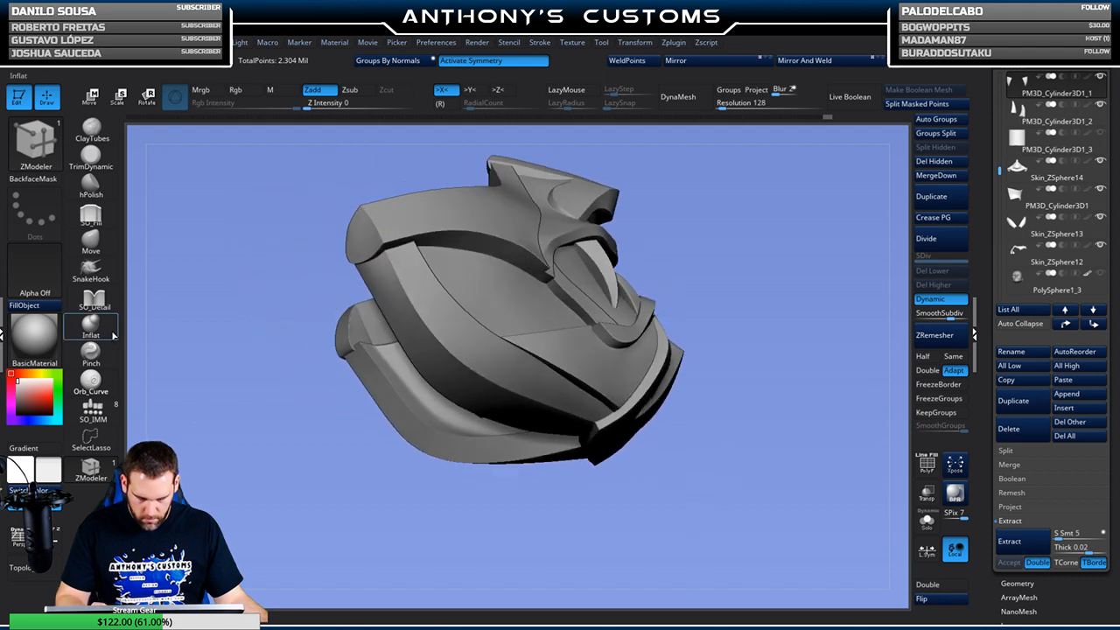
Push the back edge of the upper fang in toward the mouth panel with a resized Move brush
left_click(91, 240)
mouse_move(727, 243)
left_mouse_down()
mouse_move(794, 273)
mouse_move(822, 223)
mouse_move(817, 234)
left_mouse_up()
left_click_drag(770, 207, 770, 217)
key("space")
left_click_drag(770, 216, 774, 215)
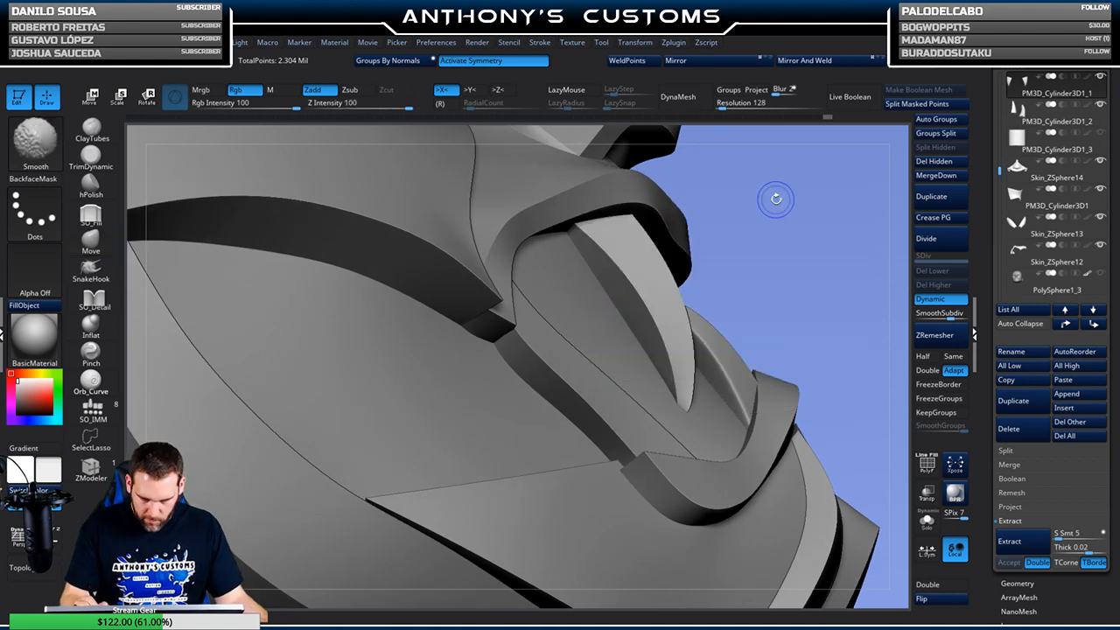
left_click_drag(732, 201, 765, 184)
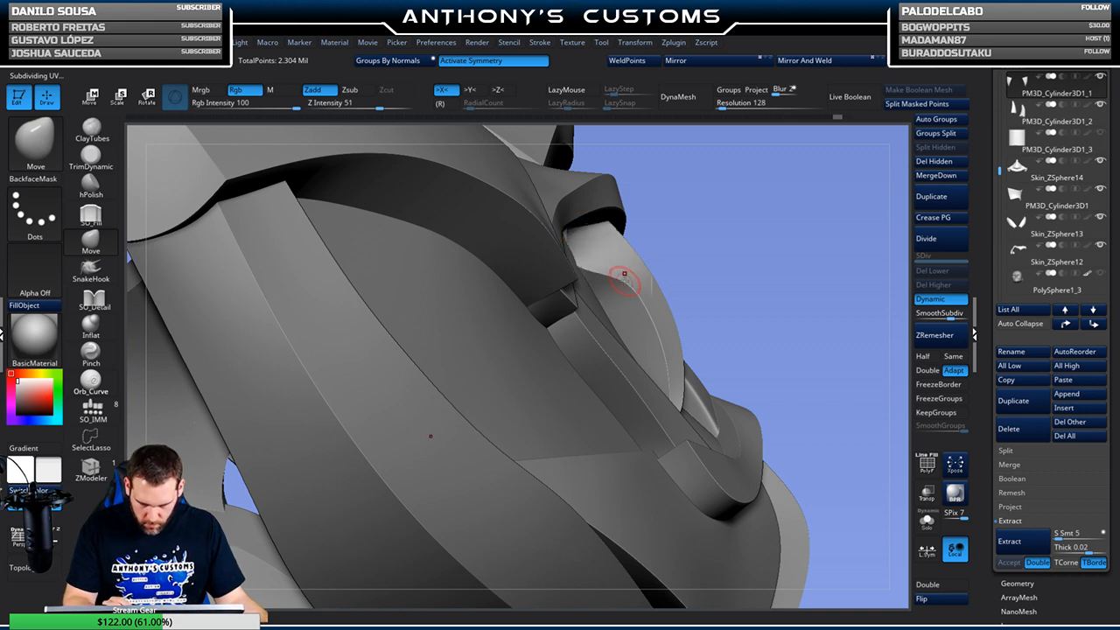
left_click_drag(609, 292, 564, 320)
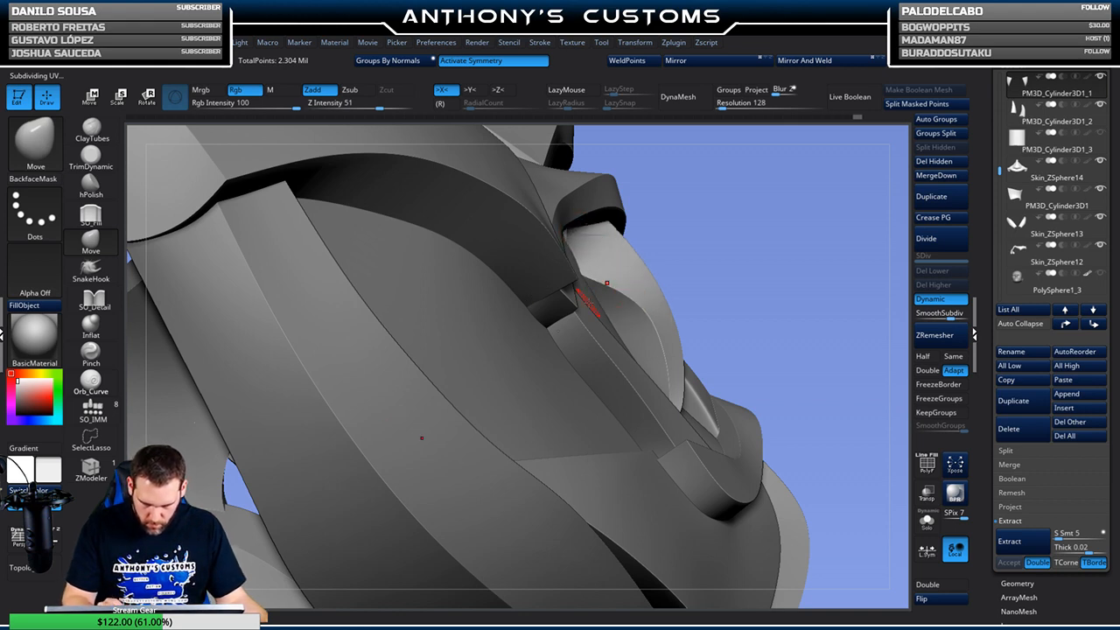
Show the upper fangs' wireframe, resize the Move brush, and reshape the back edge near the fang's tip
key("shift+f")
mouse_move(645, 305)
left_mouse_down()
mouse_move(595, 367)
mouse_move(509, 404)
left_mouse_up()
key("space")
mouse_move(762, 320)
left_mouse_down()
mouse_move(739, 325)
mouse_move(777, 324)
mouse_move(751, 331)
left_mouse_up()
key("space")
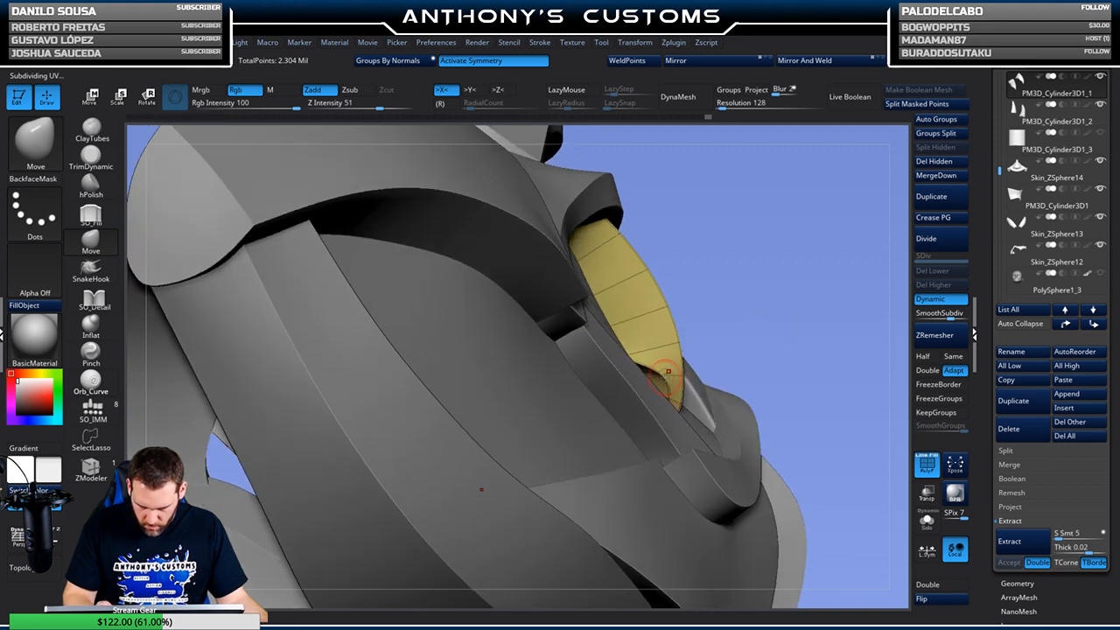
left_click_drag(826, 316, 669, 402)
mouse_move(788, 330)
left_mouse_down()
mouse_move(692, 391)
mouse_move(751, 276)
mouse_move(808, 264)
left_mouse_up()
left_click_drag(744, 281, 774, 290)
right_click_drag(813, 302, 795, 348)
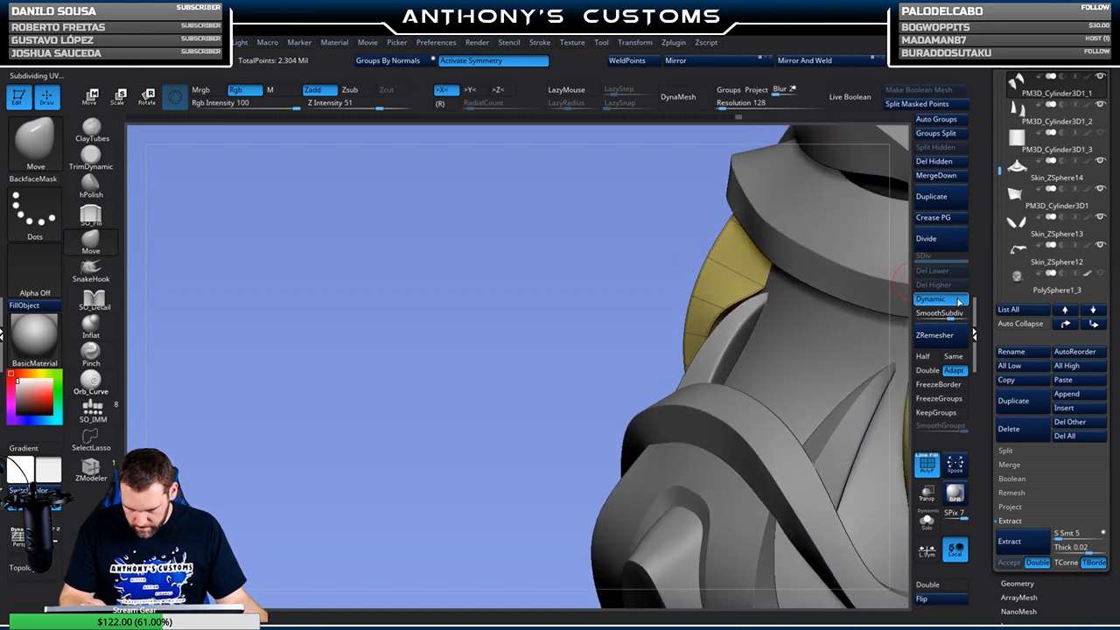
Even out the upper fang's edge points between tip and base with the Move brush, working from several angles
left_click_drag(751, 322, 770, 326)
right_click_drag(813, 330, 844, 302)
right_click_drag(765, 356, 746, 338)
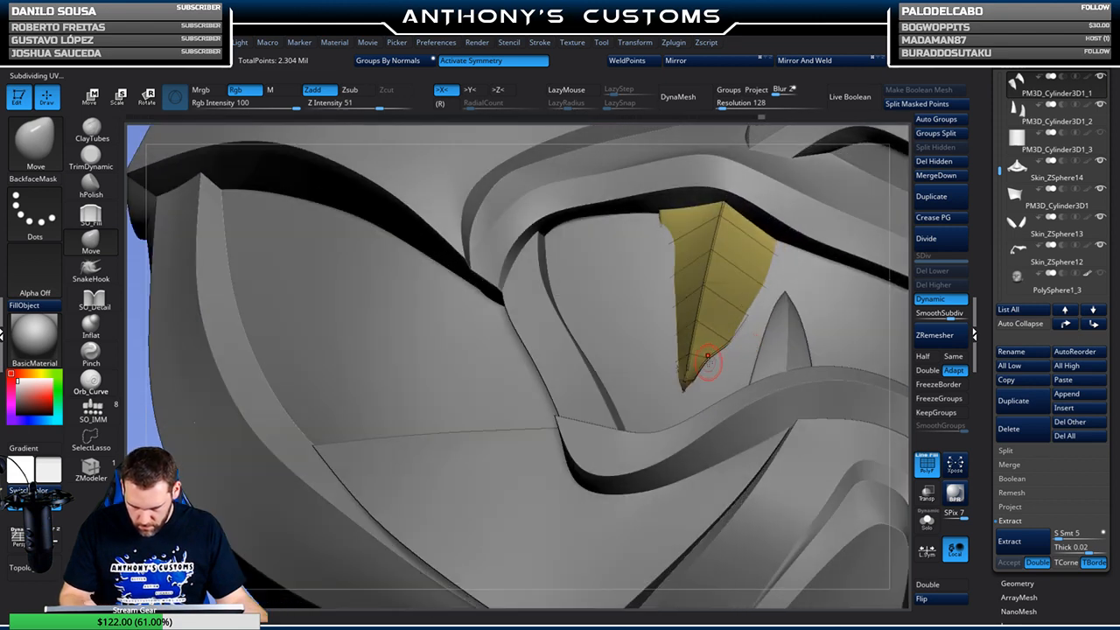
right_click_drag(719, 374, 711, 340)
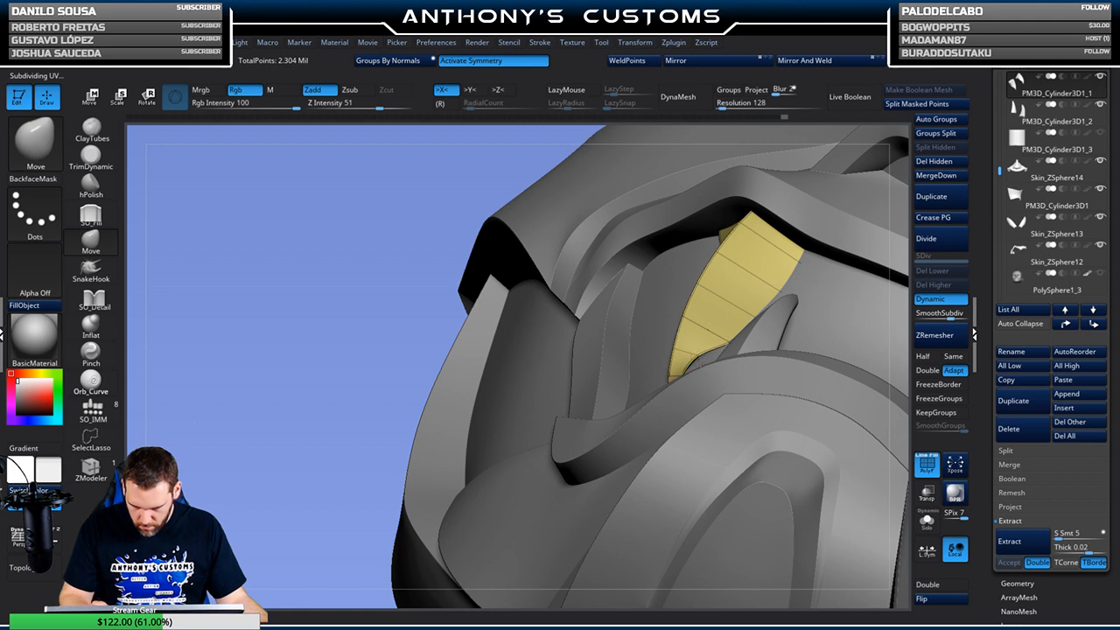
right_click_drag(696, 353, 681, 353)
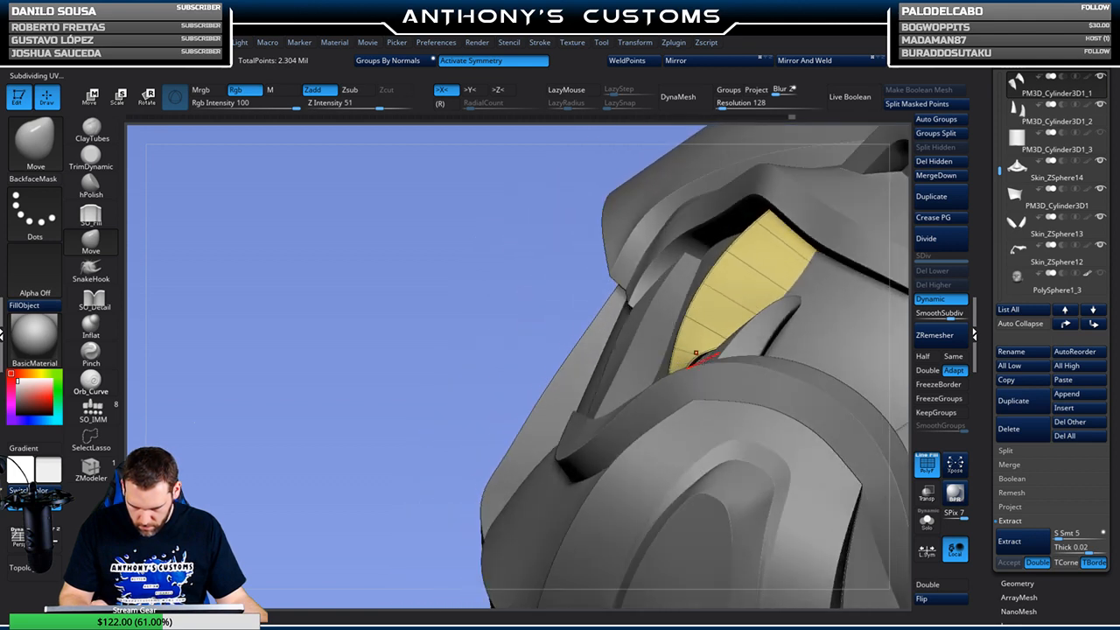
right_click_drag(734, 378, 724, 358)
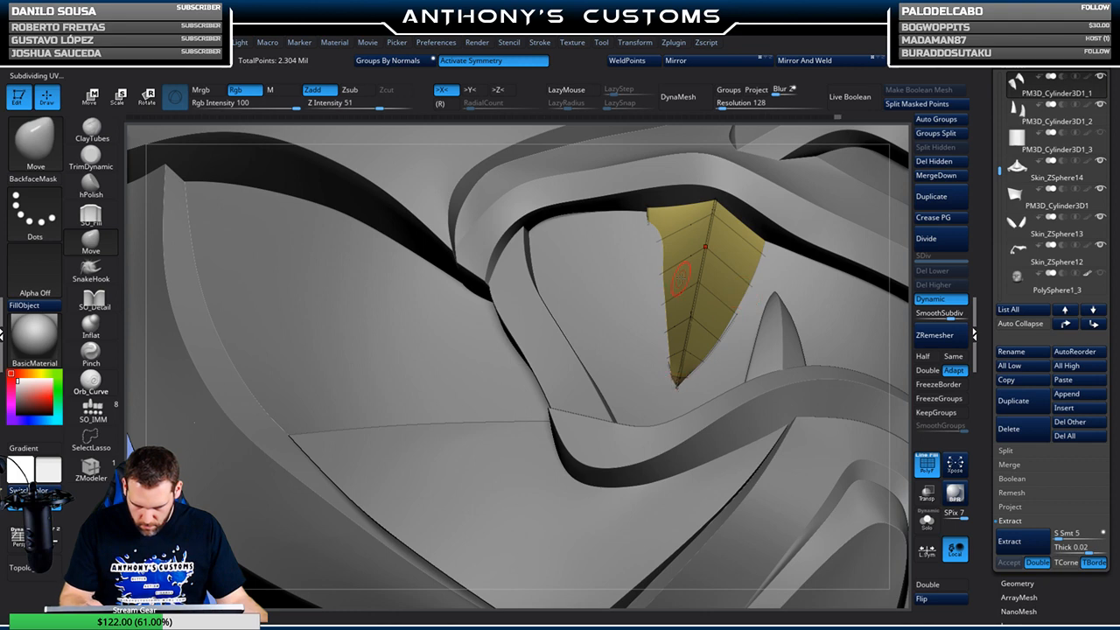
right_click_drag(650, 267, 632, 205)
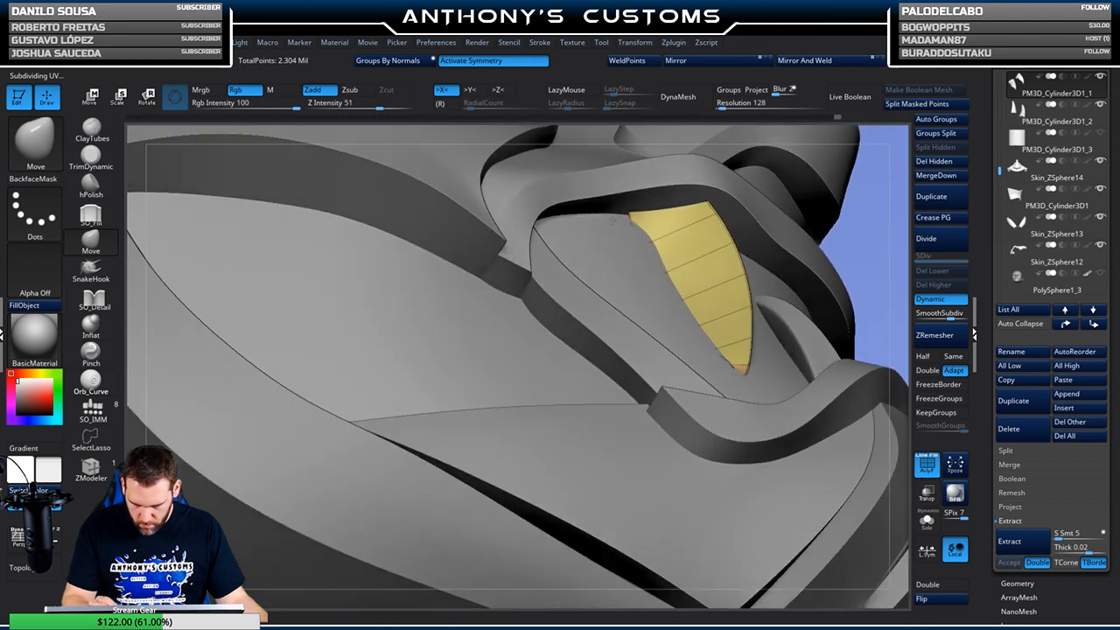
right_click_drag(597, 229, 729, 272)
right_click_drag(570, 444, 548, 348, "ctrl")
Hide the wireframe and isolate the upper fangs to inspect their smoothed shape up close
key("shift+f")
right_click_drag(691, 428, 892, 316, "alt")
left_click(927, 521)
right_click_drag(774, 385, 744, 504, "ctrl")
right_click_drag(533, 202, 657, 223)
right_click(657, 222)
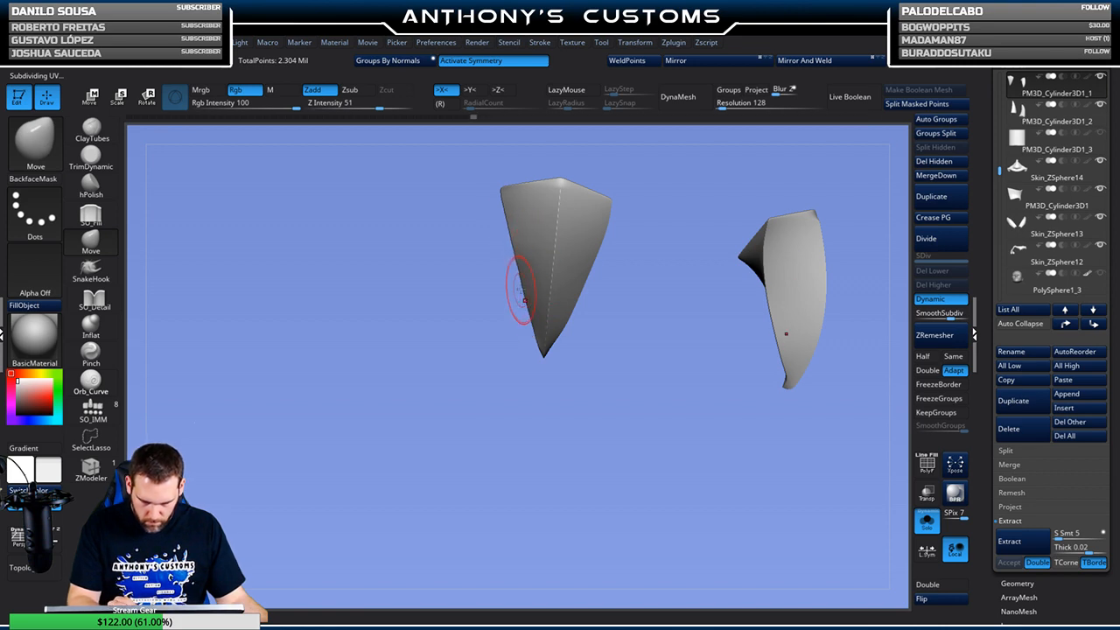
Check the upper fangs against the full mask, and isolate the lower fangs with their wireframe shown
left_click(926, 523)
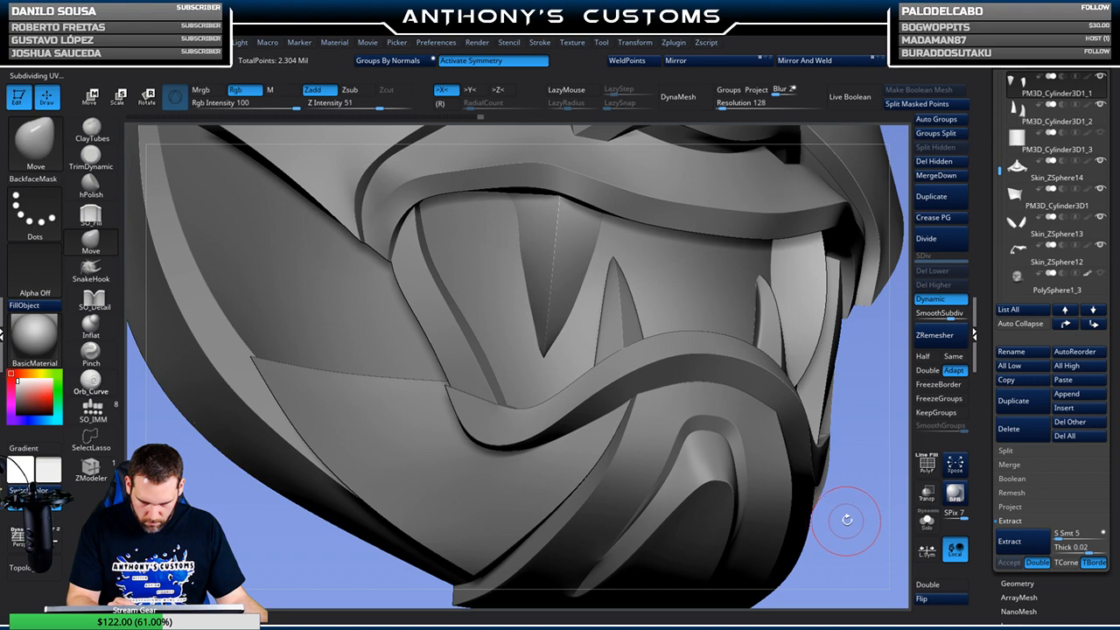
right_click_drag(857, 493, 816, 335)
right_click_drag(804, 168, 814, 214)
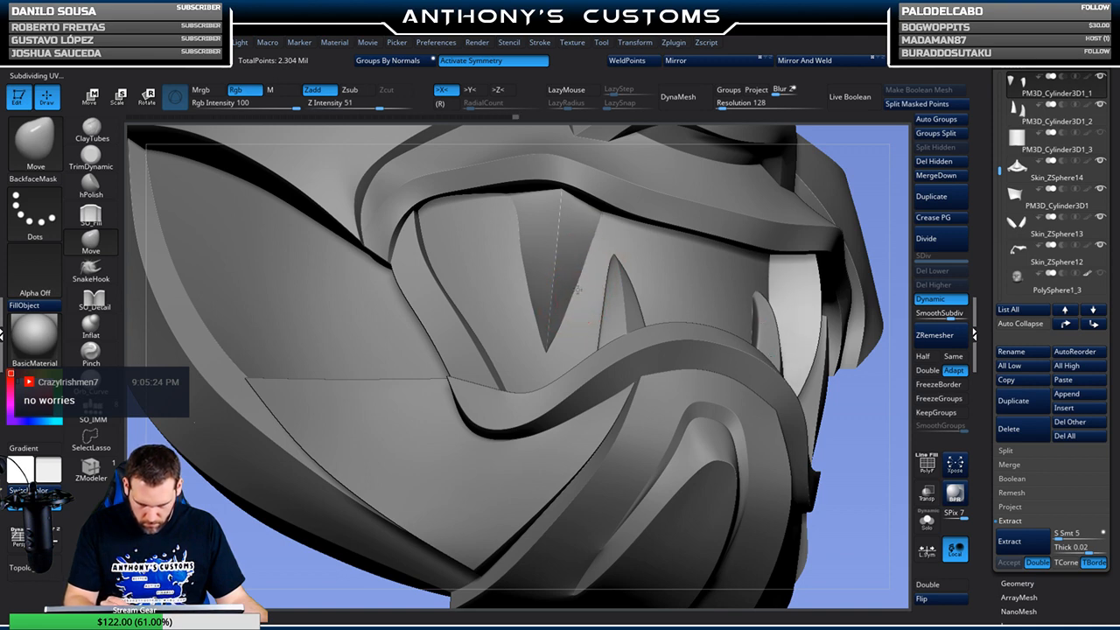
left_click_drag(872, 419, 802, 426, "alt")
key("shift+f")
left_click(928, 530)
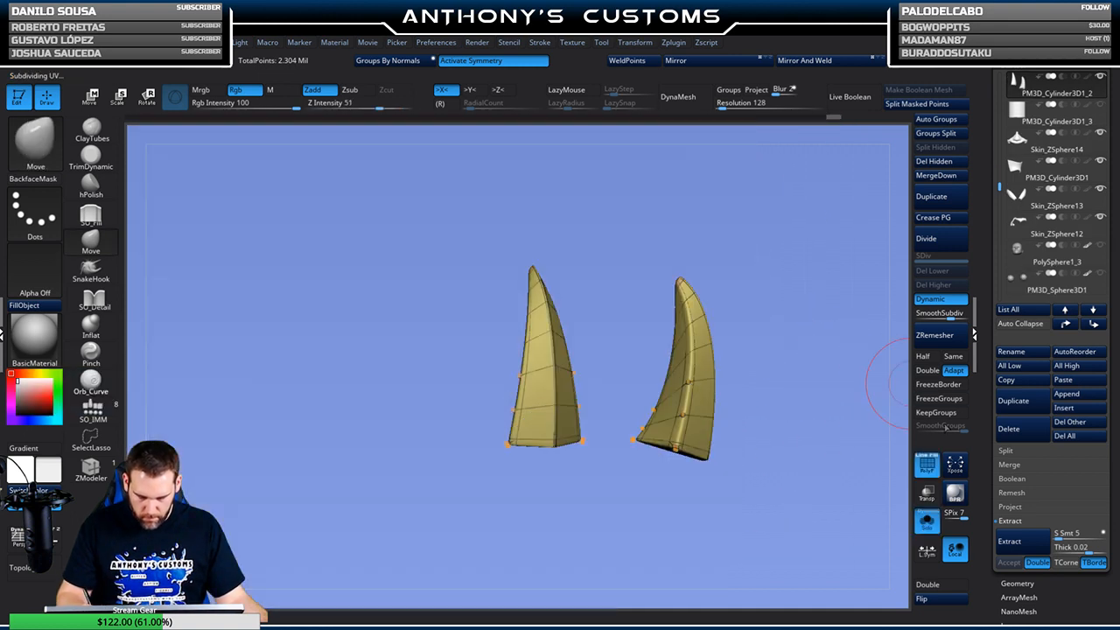
Turn off dynamic subdivision on the lower fangs and crease the edge loop along their ridge with ZModeler
left_click(933, 302)
left_click_drag(771, 402, 780, 546, "alt")
left_click_drag(780, 546, 794, 243)
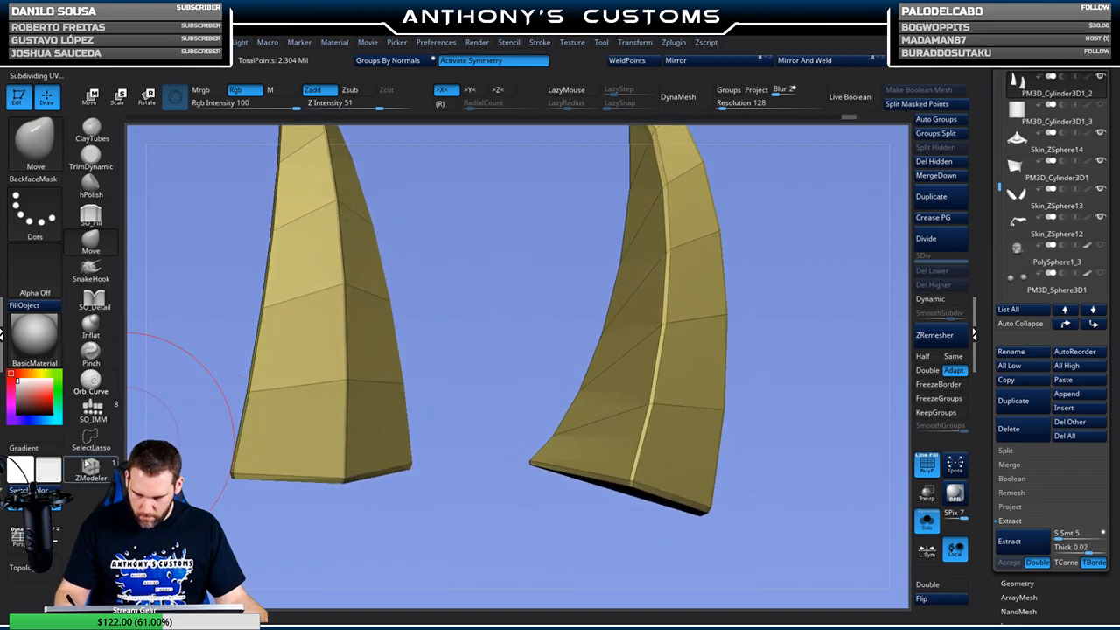
left_click(91, 468)
left_click_drag(773, 445, 758, 417)
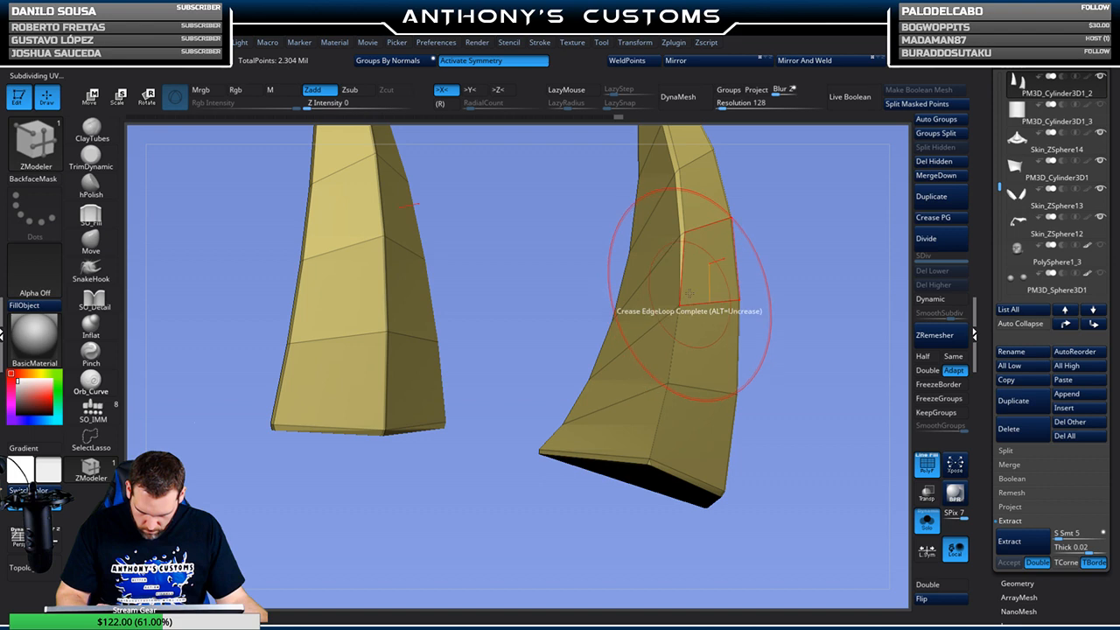
left_click_drag(752, 213, 709, 285)
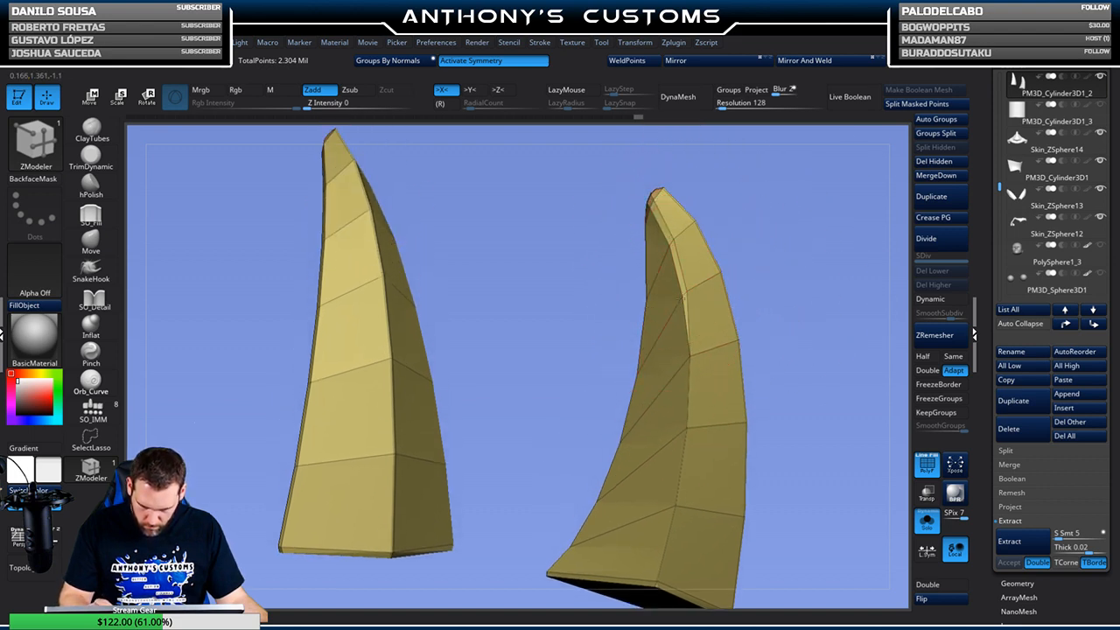
left_click_drag(777, 194, 765, 315, "alt")
left_click_drag(687, 226, 763, 265)
Crease the remaining lengthwise edges of the lower fangs with ZModeler, working around their sides and back
left_click(630, 219)
left_click(616, 232)
left_click_drag(691, 230, 638, 263)
left_click(603, 281)
left_click(605, 270)
left_click(470, 311)
left_click(473, 301)
left_click_drag(521, 225, 875, 176, "alt")
left_click(682, 306)
left_click(681, 319)
left_click(540, 396)
left_click(537, 406)
left_click_drag(530, 313, 559, 235, "alt")
left_click(464, 359)
left_click_drag(382, 278, 429, 337)
left_click(366, 458)
mouse_move(764, 464)
left_mouse_down("alt")
mouse_move(748, 407)
mouse_move(695, 412)
left_mouse_up("alt")
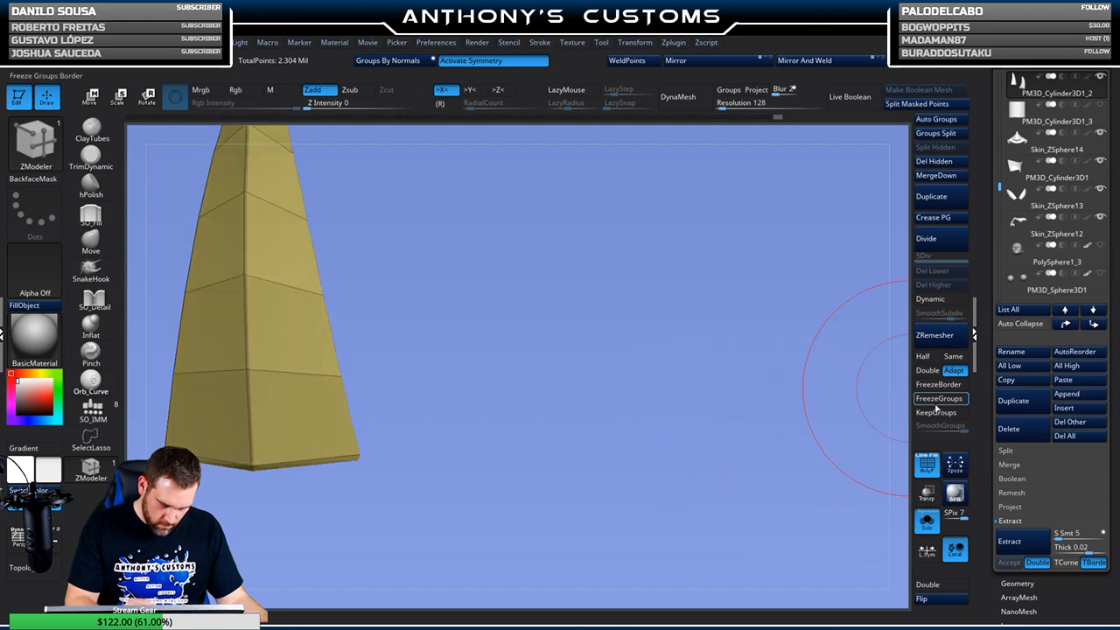
Show the rest of the mask around the lower fangs and switch to the Move brush
left_click(926, 520)
right_click_drag(683, 431, 670, 305, "ctrl")
mouse_move(730, 461)
left_mouse_down()
mouse_move(755, 464)
mouse_move(740, 446)
left_mouse_up()
left_click_drag(635, 428, 814, 391, "alt")
left_click(91, 240)
left_click_drag(695, 338, 724, 324)
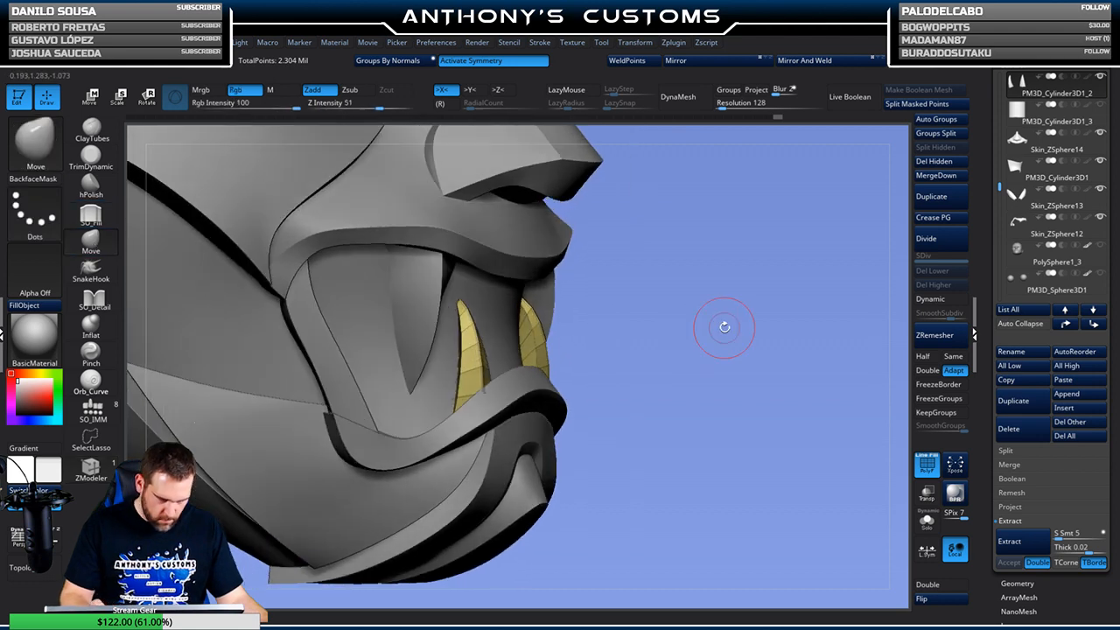
Resize the Move brush close to the lower fangs and undo the last two edits
right_click_drag(725, 324, 720, 453, "ctrl")
mouse_move(728, 272)
left_mouse_down("alt")
mouse_move(778, 313)
mouse_move(778, 332)
mouse_move(757, 348)
mouse_move(777, 345)
mouse_move(782, 320)
mouse_move(764, 322)
mouse_move(801, 309)
mouse_move(776, 306)
mouse_move(779, 284)
mouse_move(822, 202)
mouse_move(822, 298)
left_mouse_up("alt")
key("space")
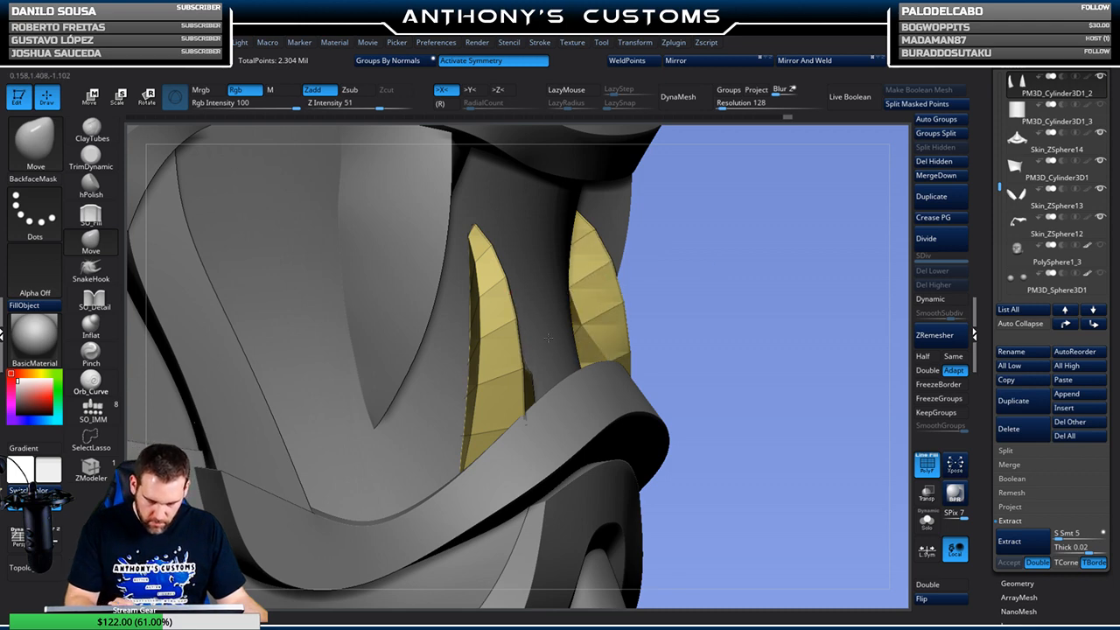
left_click_drag(674, 313, 757, 326)
key("ctrl+z")
key("ctrl+z")
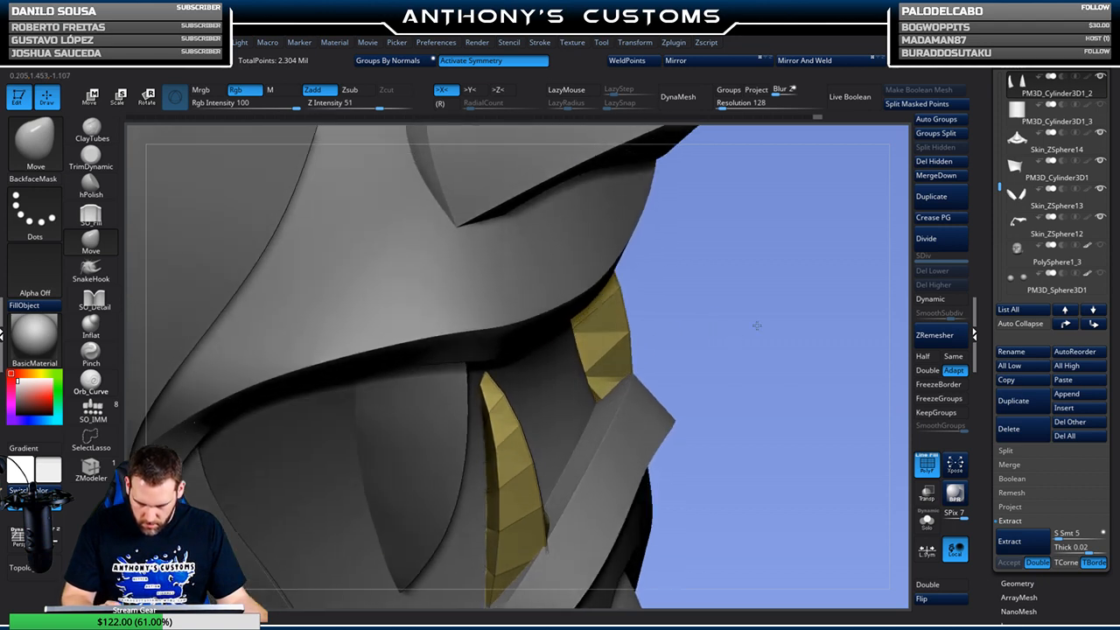
Adjust the lower fangs' base points behind the lip, switching between transparent, isolated and full-mask display
left_click(927, 496)
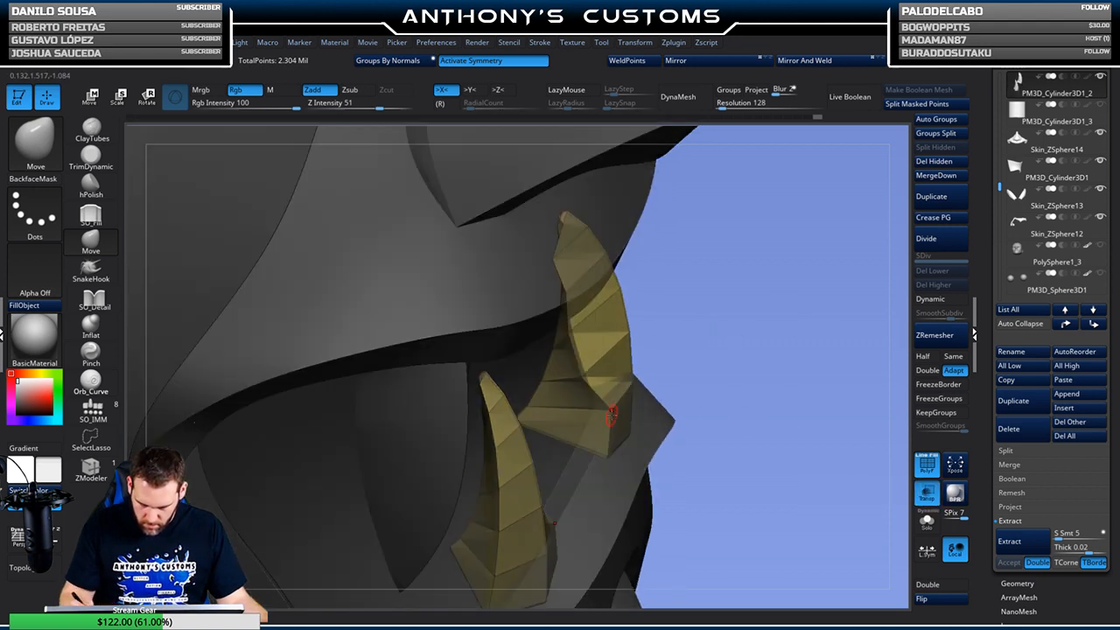
left_click(926, 521)
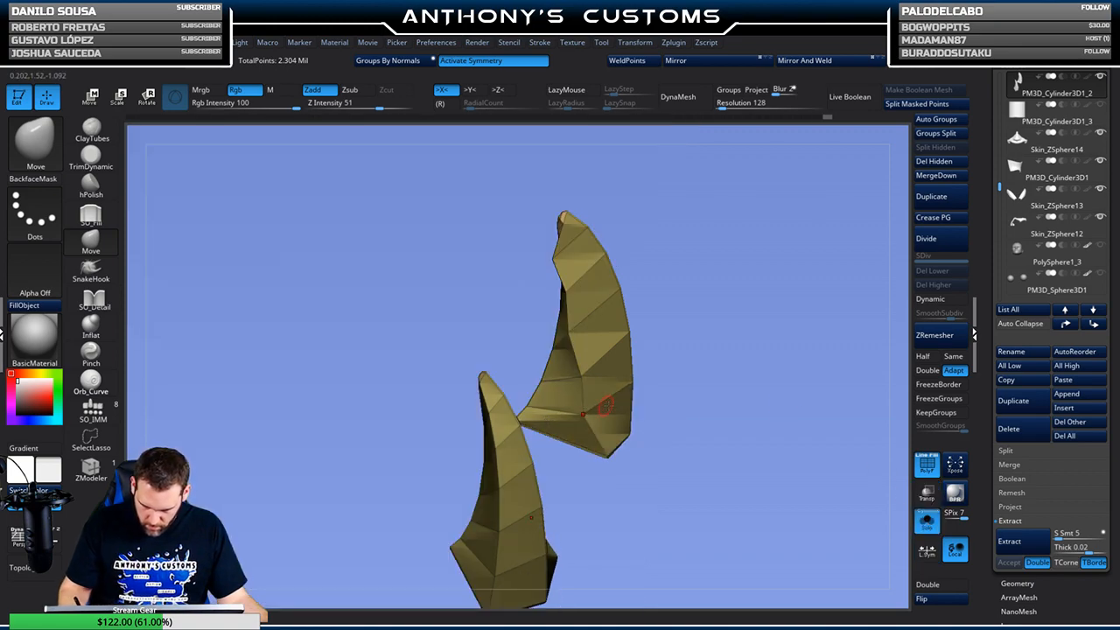
left_click(926, 522)
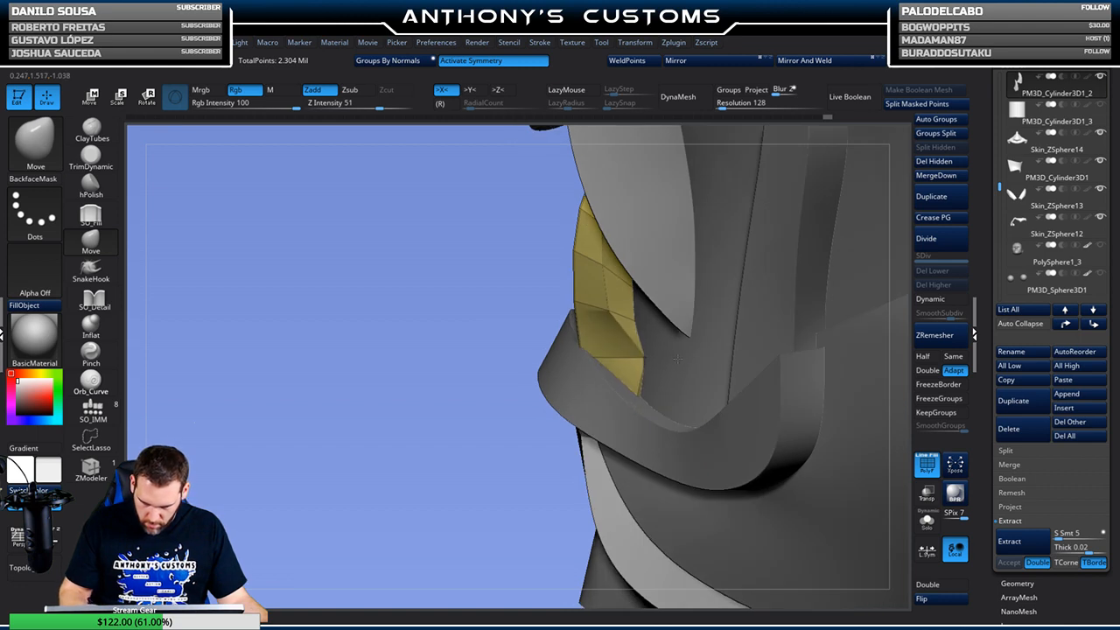
left_click(926, 521)
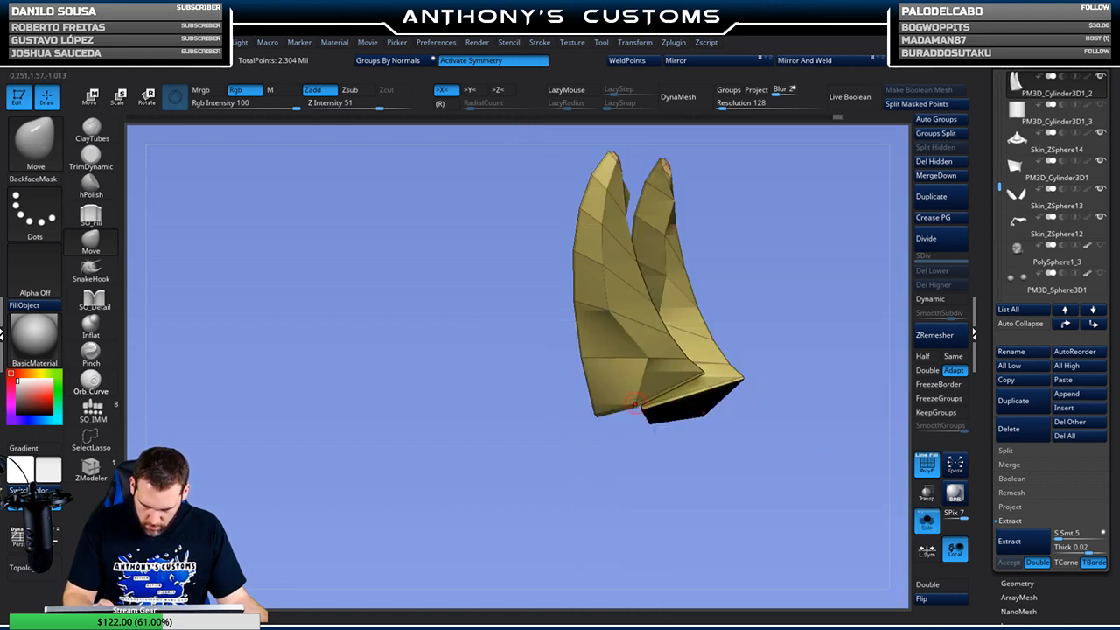
left_click(927, 521)
Pull the lower fang's back edge outward above the lip with the Move brush
left_click_drag(636, 317, 676, 308)
mouse_move(690, 298)
right_mouse_down()
mouse_move(662, 260)
mouse_move(615, 261)
right_mouse_up()
left_click_drag(615, 260, 691, 246)
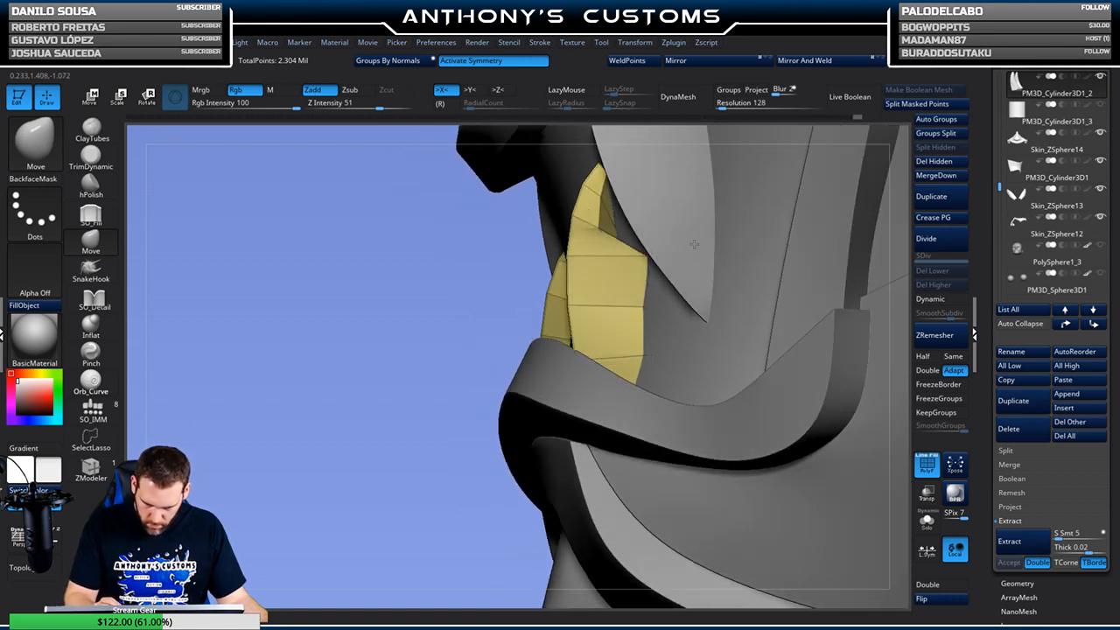
right_click_drag(596, 230, 598, 191)
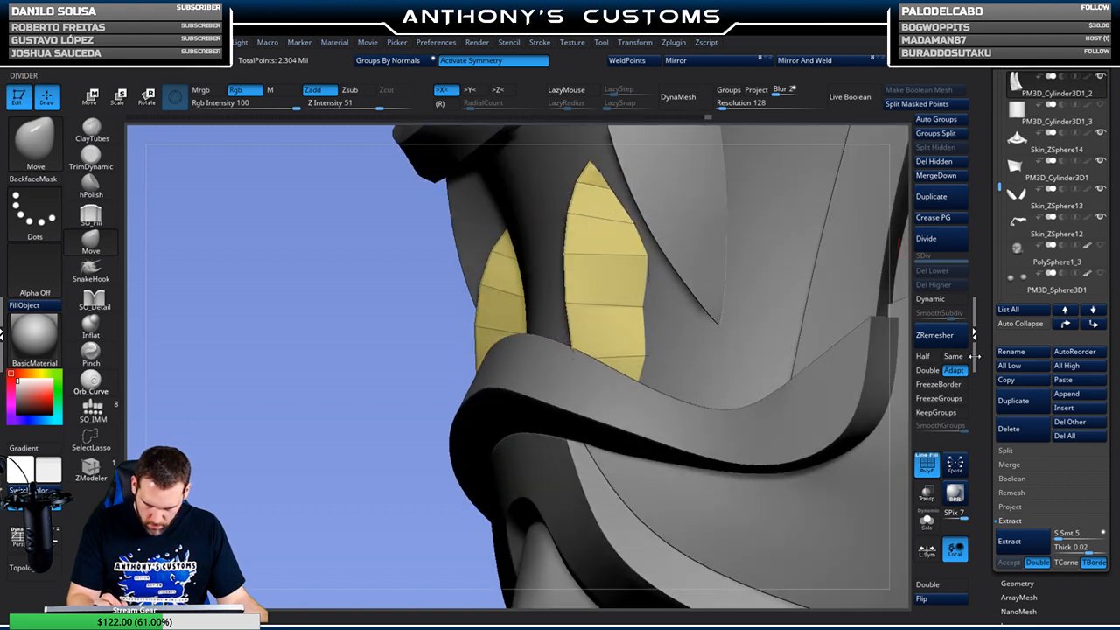
Isolate the lower fangs, resize the Move brush, and even out the edge points from tip to base
left_click(927, 522)
right_click_drag(765, 452, 810, 425)
key("space")
left_click_drag(814, 408, 827, 408)
right_click_drag(657, 242, 664, 245)
key("space")
left_click_drag(667, 246, 673, 247)
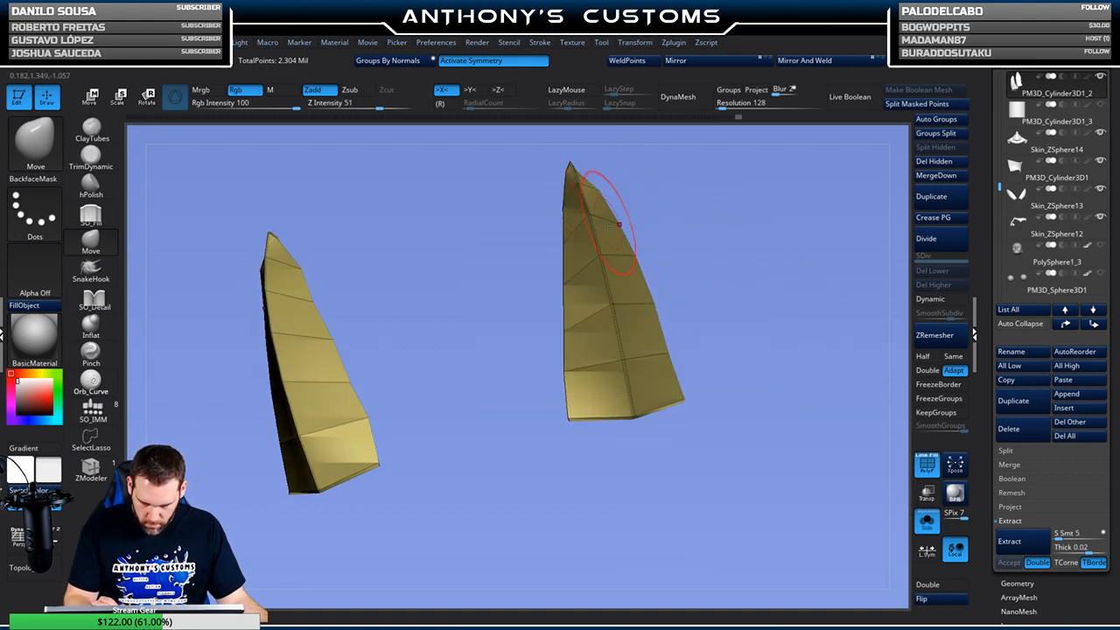
left_click_drag(574, 417, 571, 415)
mouse_move(567, 469)
right_mouse_down()
mouse_move(556, 458)
mouse_move(557, 469)
right_mouse_up()
Turn on dynamic subdivision for the lower fangs and bring back the rest of the mask
left_click(939, 303)
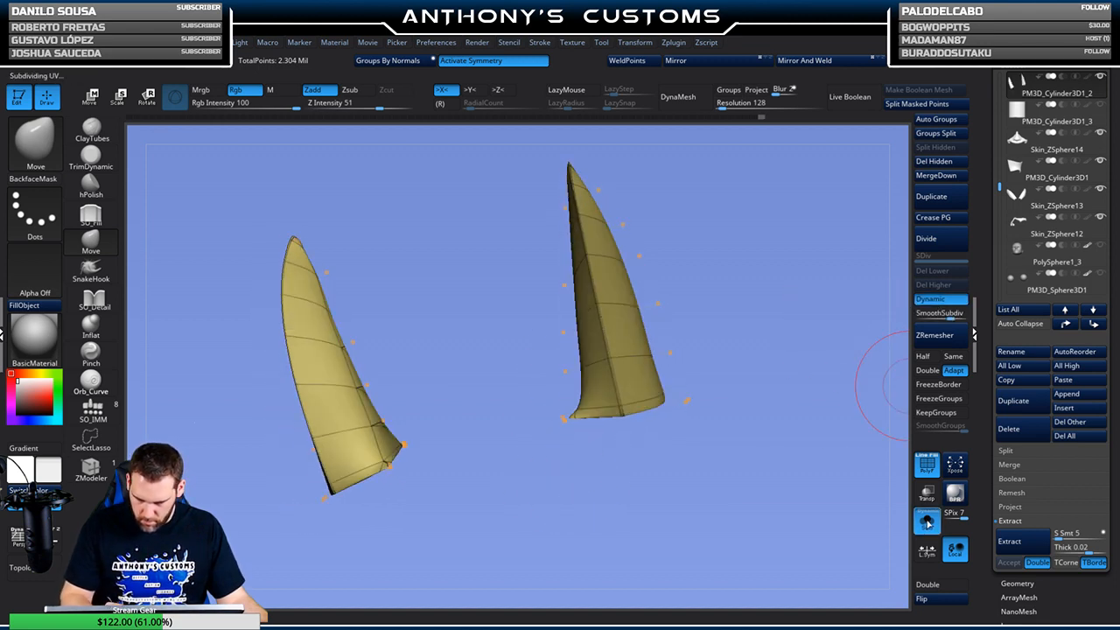
left_click(929, 527)
right_click_drag(769, 469, 676, 392)
Select the lower lip and nudge its outer corner edge with a resized Move brush, viewed from above
left_click(762, 425, "alt")
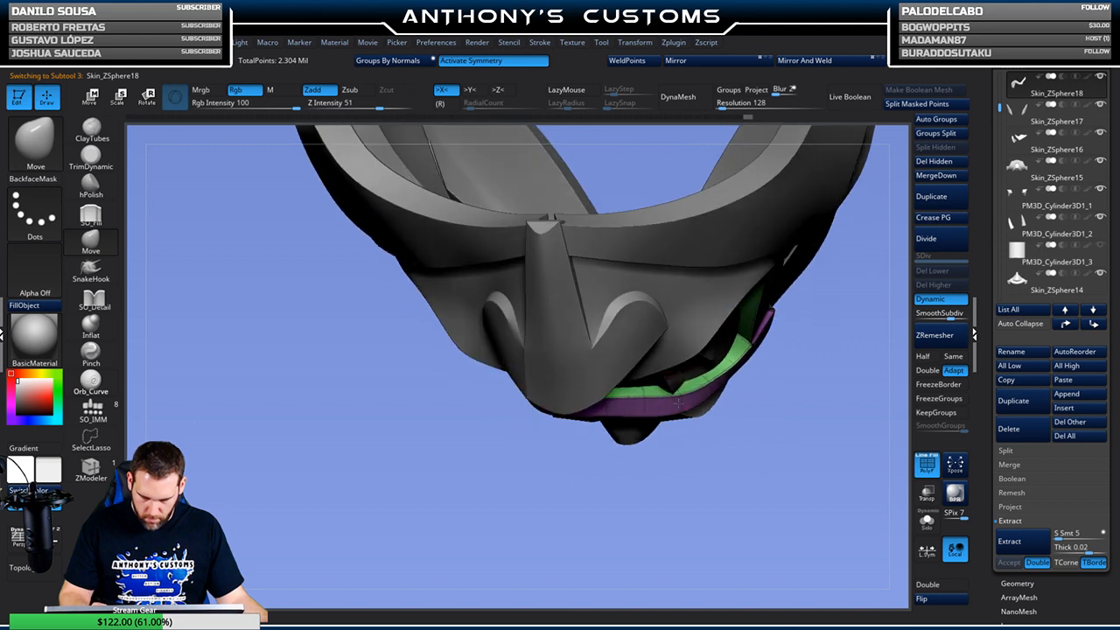
right_click_drag(725, 436, 777, 324)
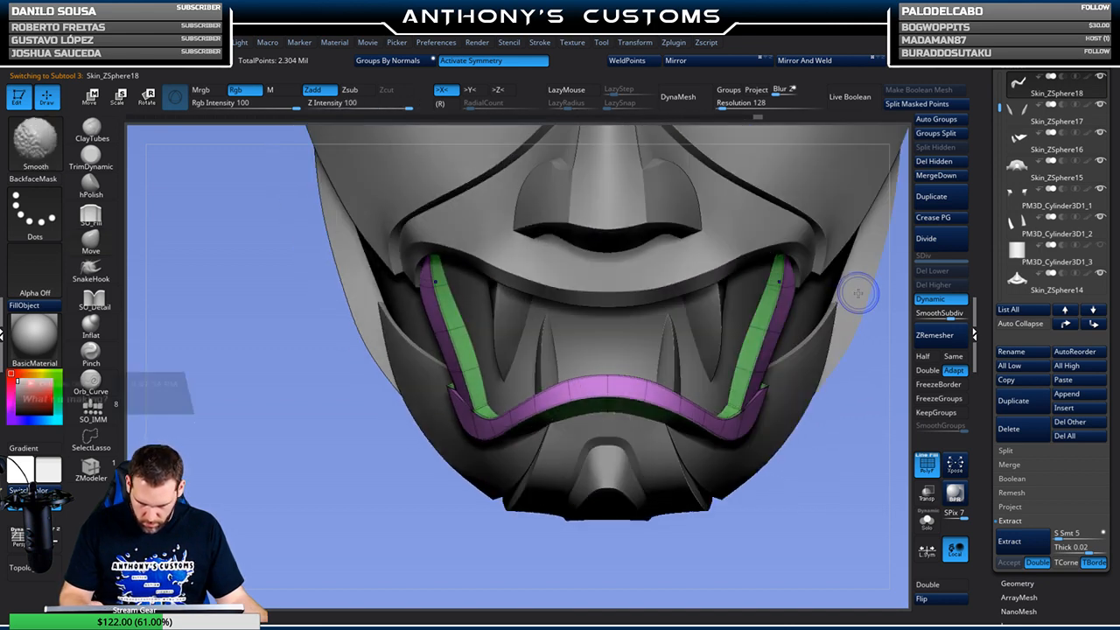
key("shift+f")
right_click_drag(836, 509, 790, 429, "ctrl")
right_click_drag(790, 428, 800, 509, "ctrl")
mouse_move(828, 393)
right_mouse_down("alt")
mouse_move(762, 457)
mouse_move(754, 511)
right_mouse_up("alt")
key("shift+f")
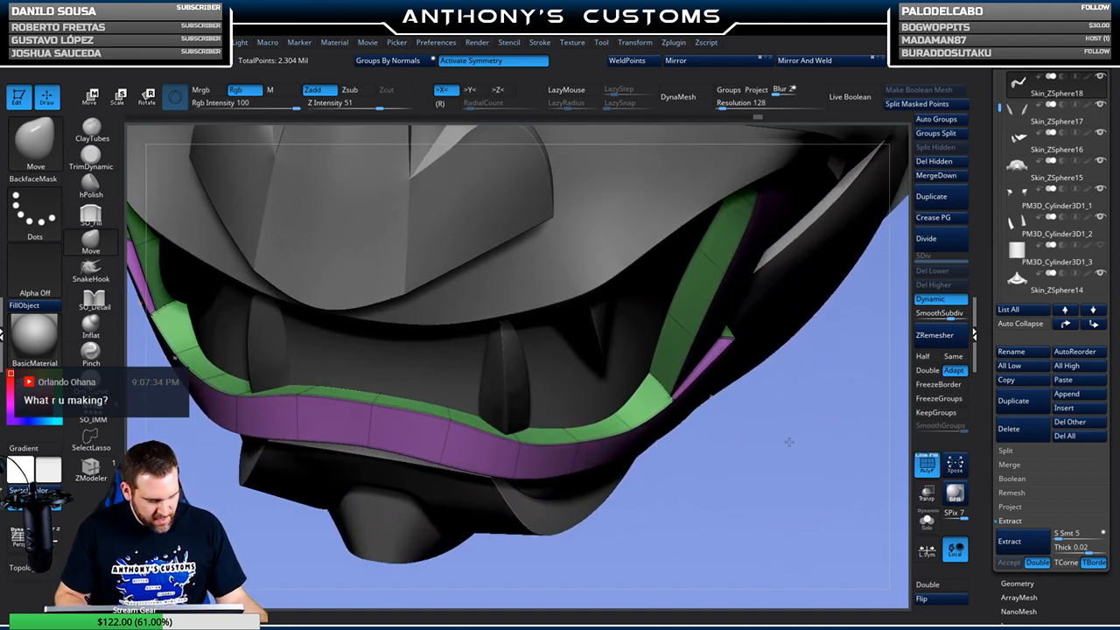
key("space")
left_click_drag(794, 428, 787, 427)
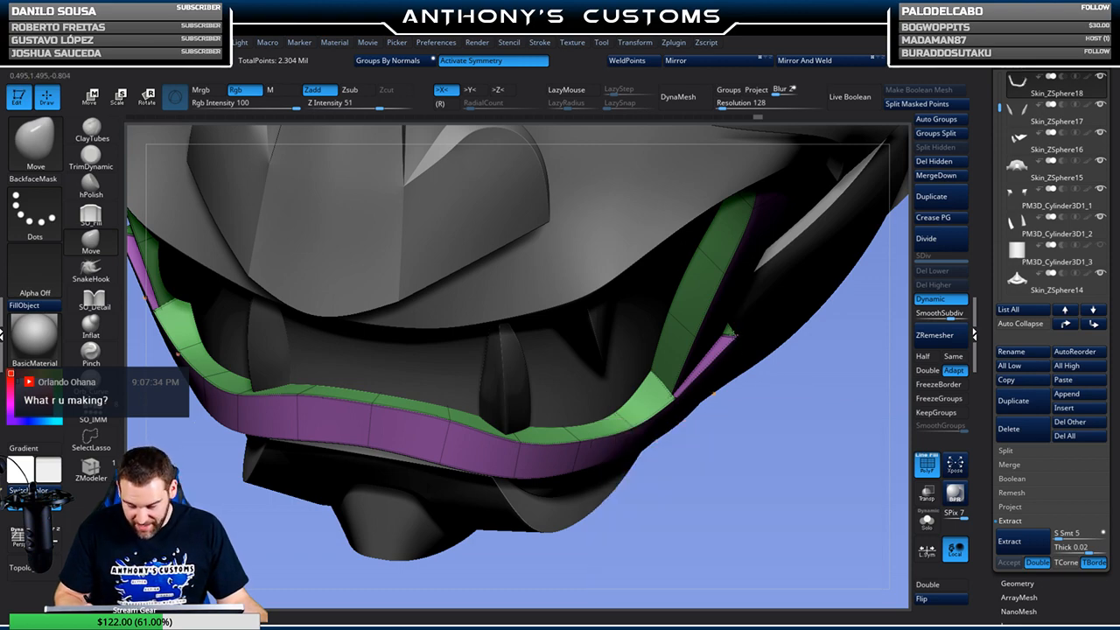
Refine the inner corner points of the lower lip with the Move brush from a lower angle
right_click_drag(779, 429, 735, 326)
right_click_drag(781, 442, 830, 370)
key("space")
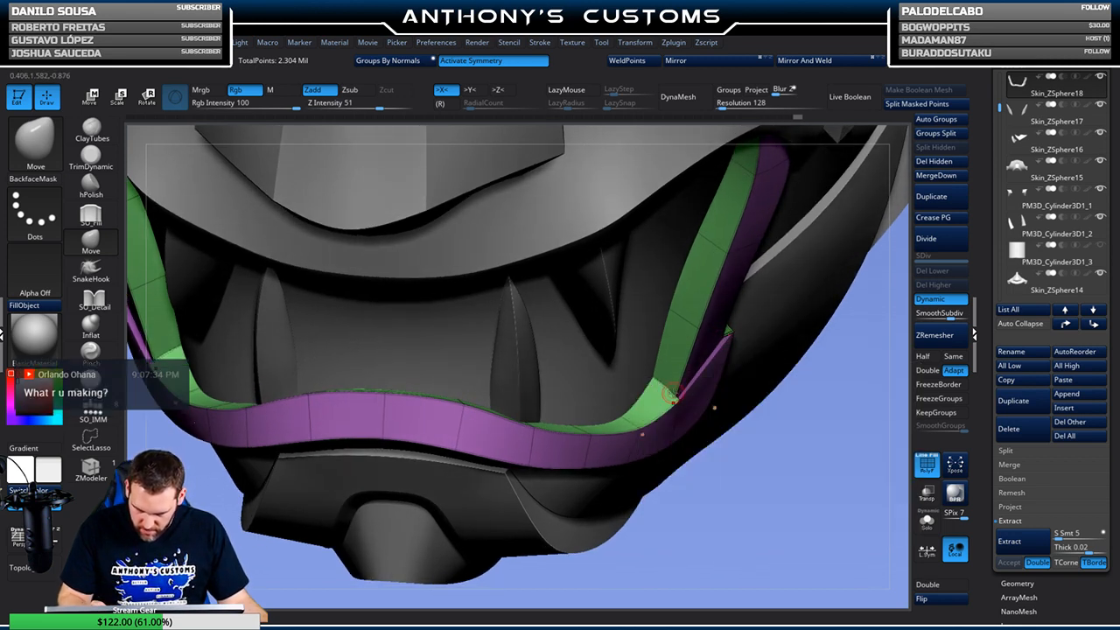
right_click_drag(811, 478, 801, 412, "ctrl")
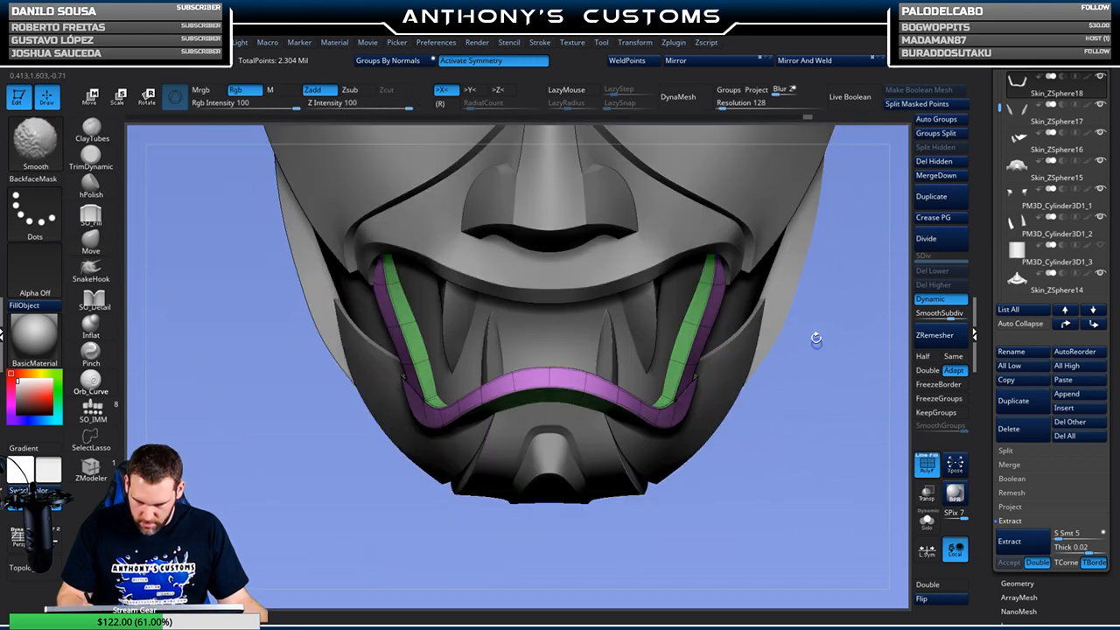
Hide the wireframe and check the lower lip on its own and within the mask
key("shift+f")
right_click_drag(807, 465, 908, 414, "ctrl")
left_click(926, 525)
left_click(928, 522)
right_click_drag(840, 478, 804, 564, "ctrl")
Select the upper fangs, show their wireframe, and widen their outer back edge with the Move brush
left_click(647, 293, "alt")
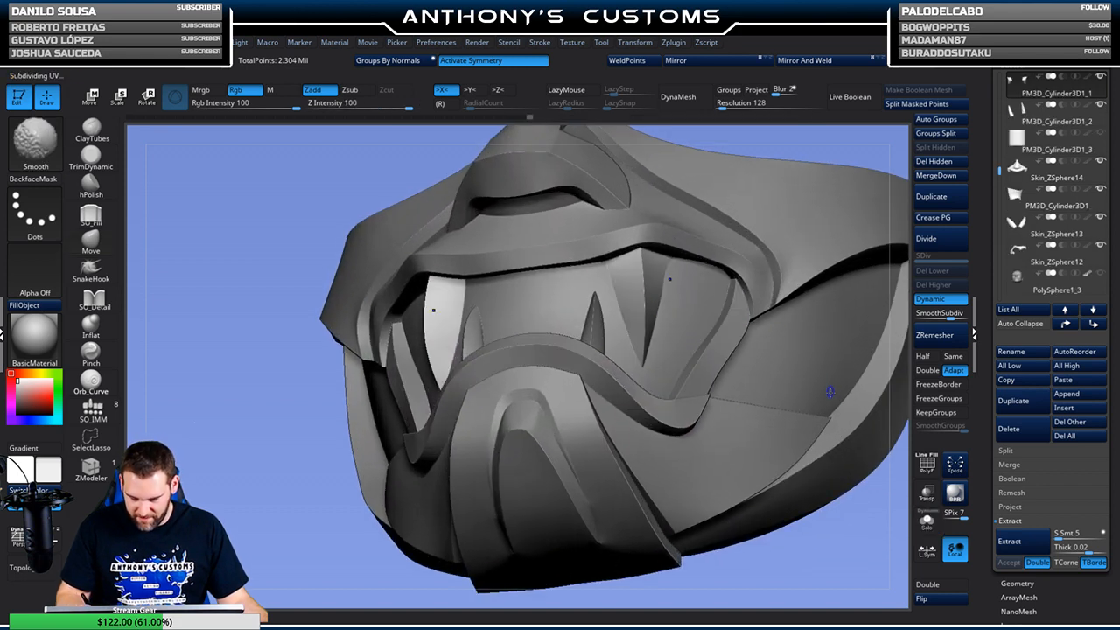
key("shift+f")
right_click_drag(834, 524, 843, 324)
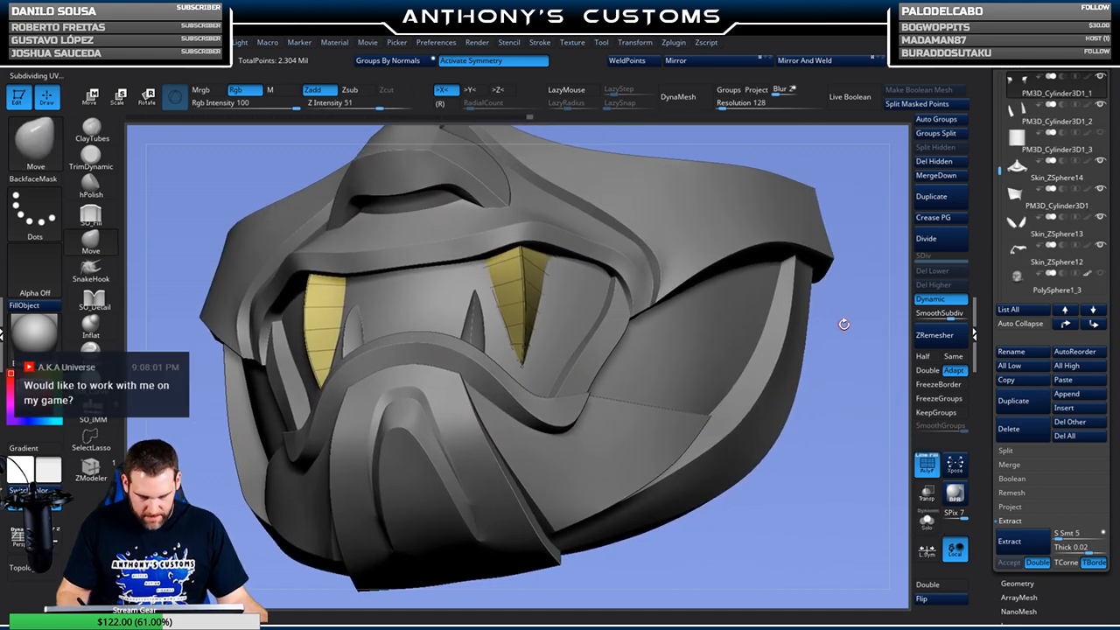
key("space")
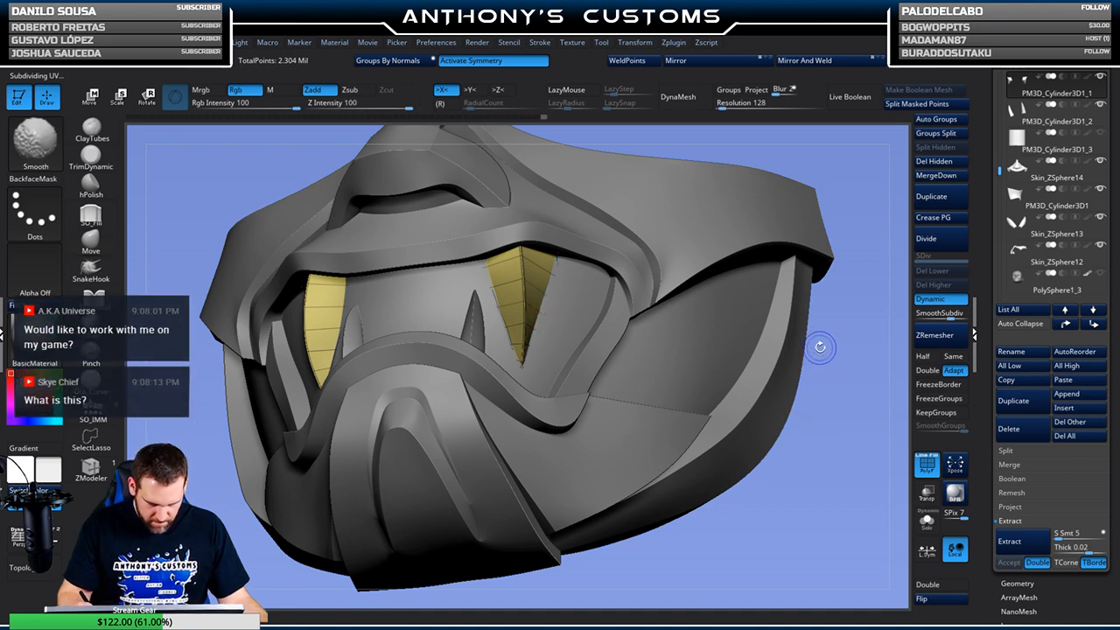
key("shift+f")
left_click_drag(812, 460, 610, 330)
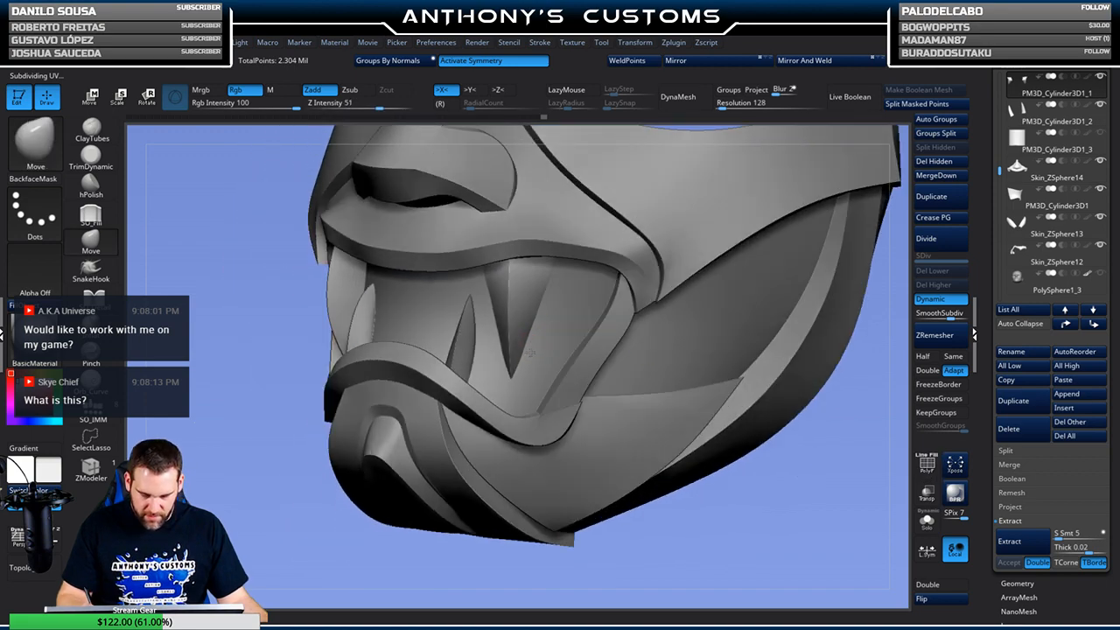
Review the whole mask from the front and save the project
left_click_drag(802, 462, 750, 359)
left_click_drag(694, 437, 695, 384)
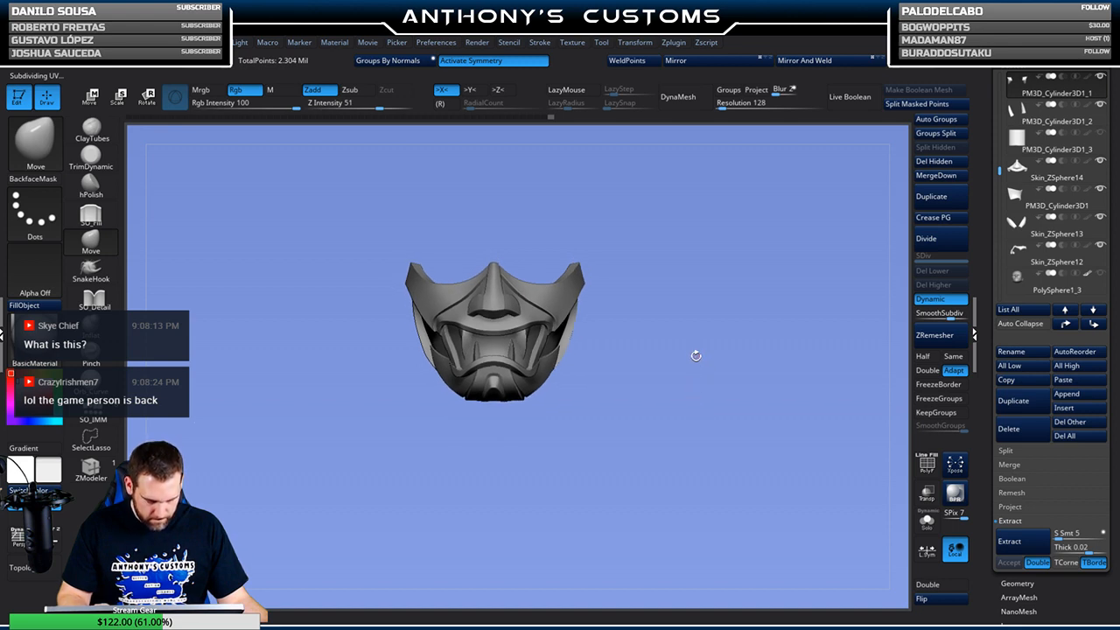
left_click_drag(707, 478, 737, 495)
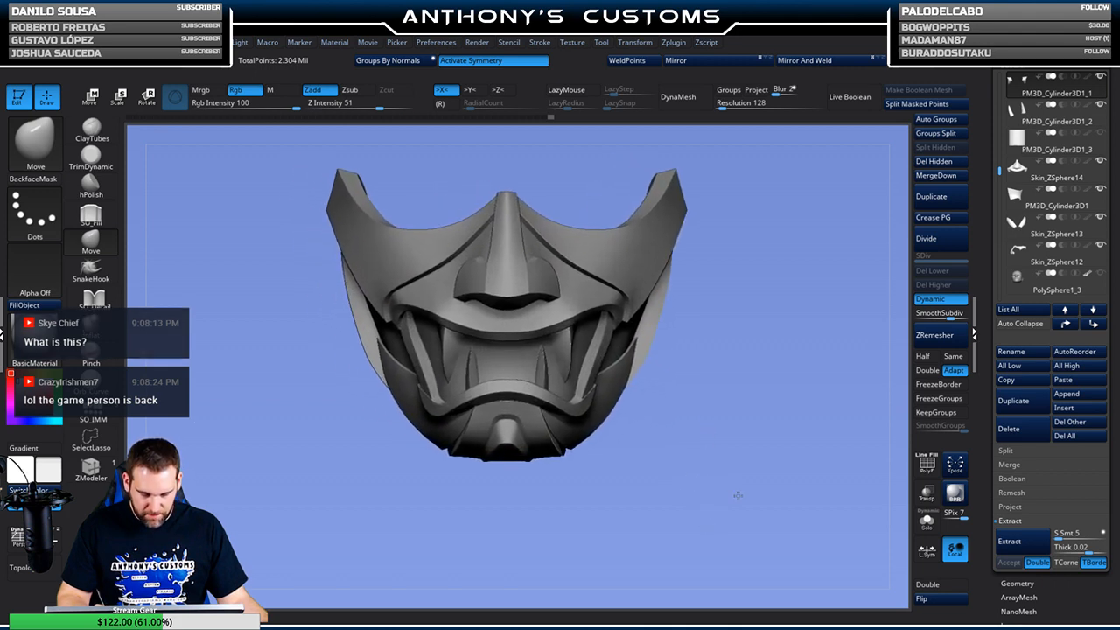
key("f")
key("f")
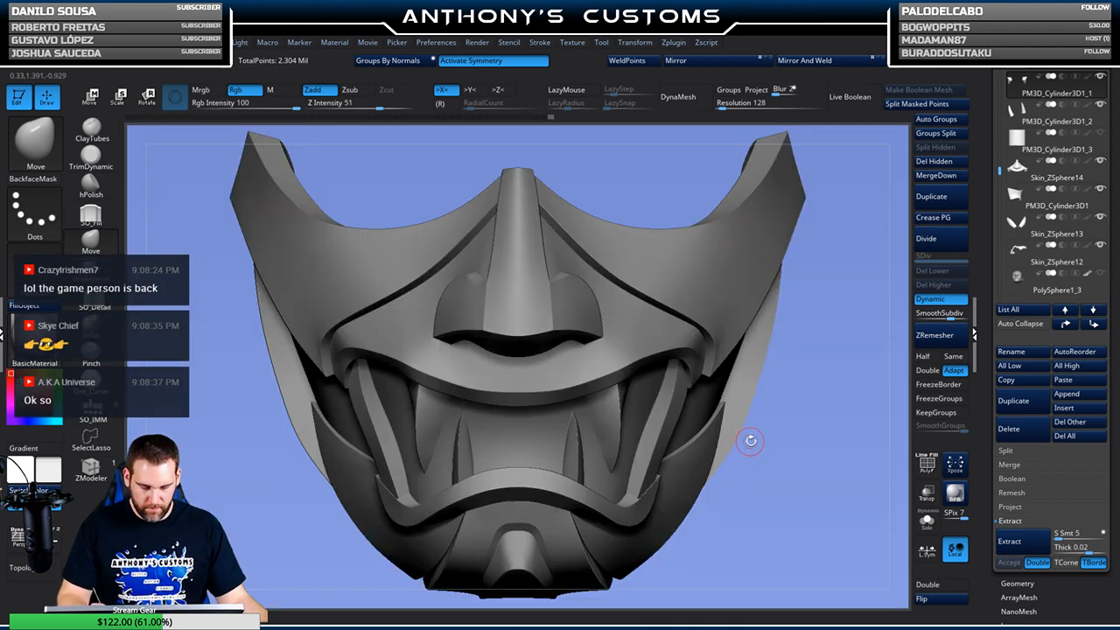
left_click_drag(779, 454, 781, 432, "alt")
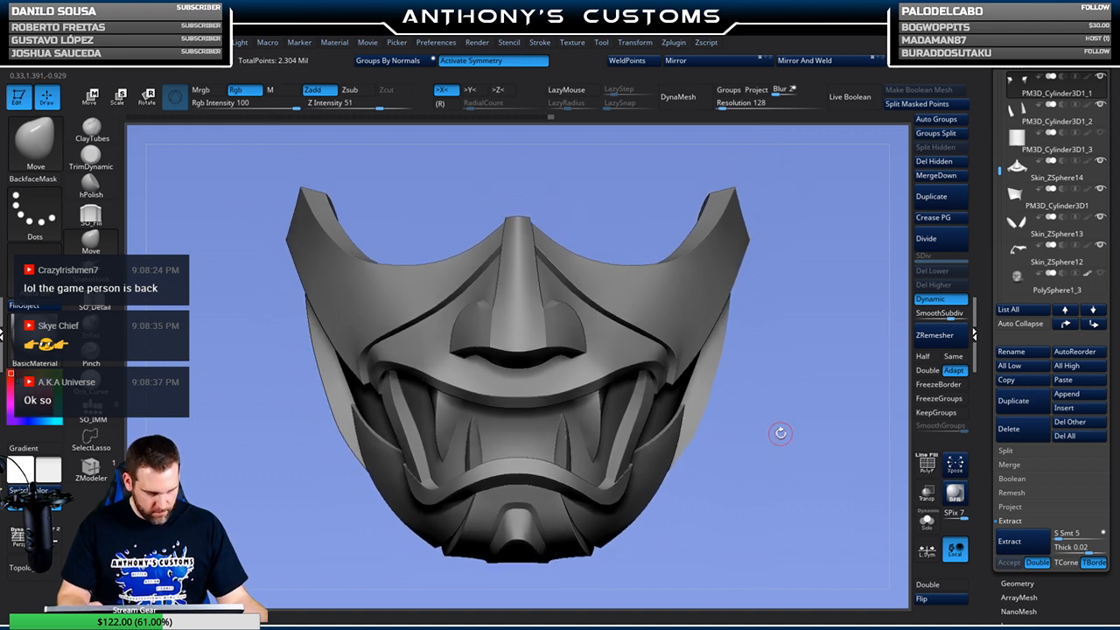
key("ctrl")
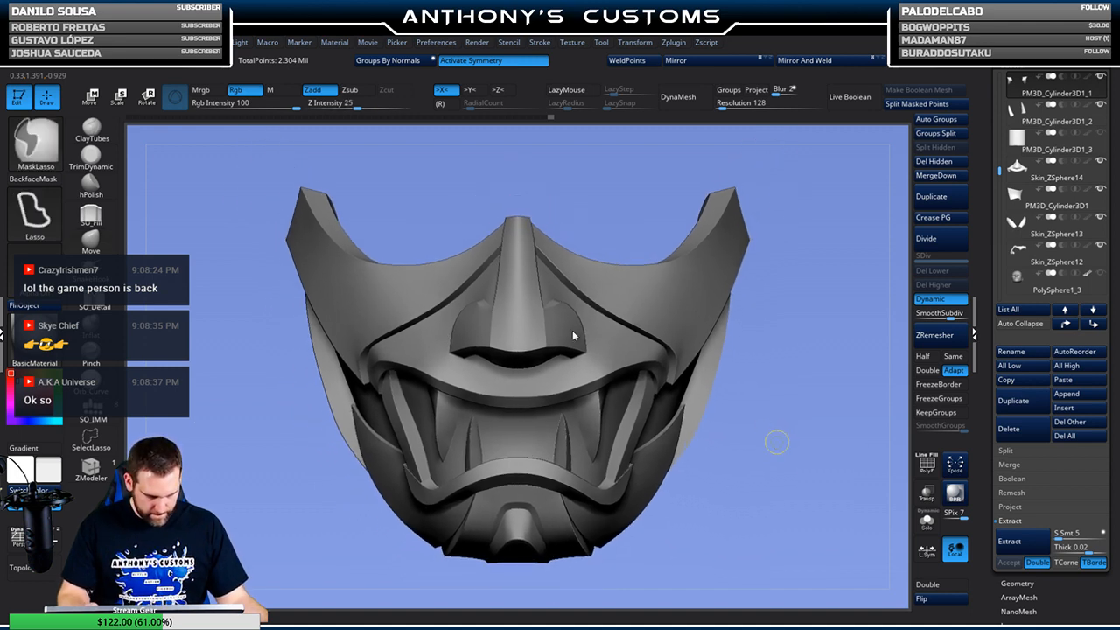
key("ctrl+s")
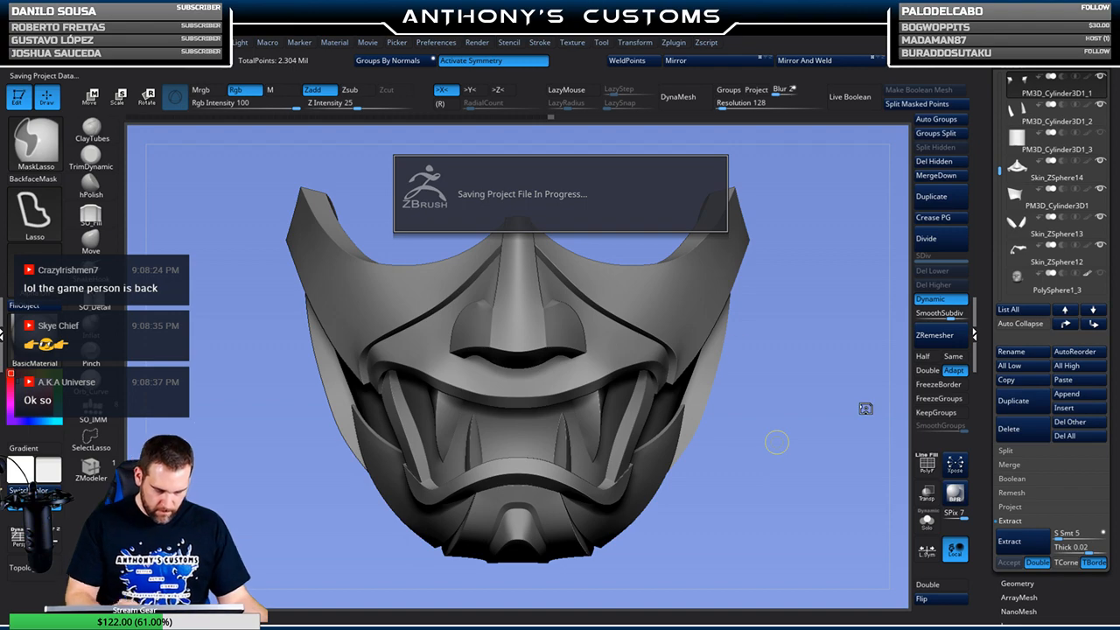